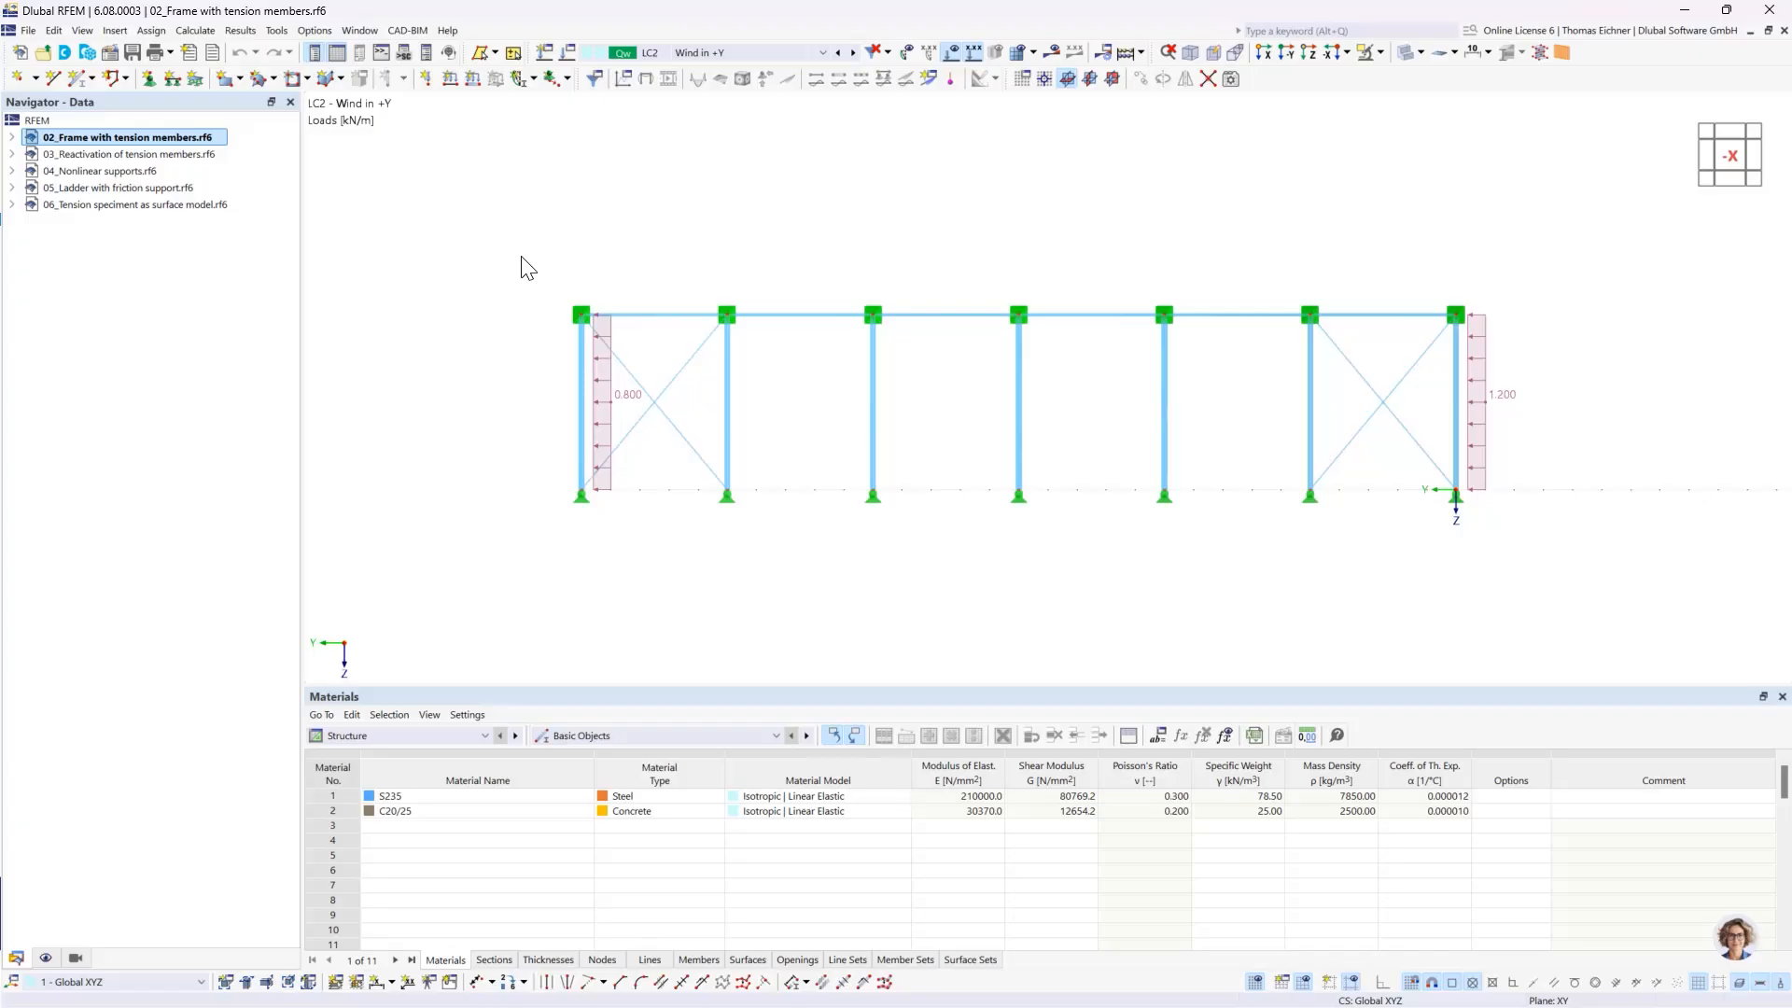
- Start a new model named 01 Continuous Slab with the model type 2D | XY | Plate
click(22, 59)
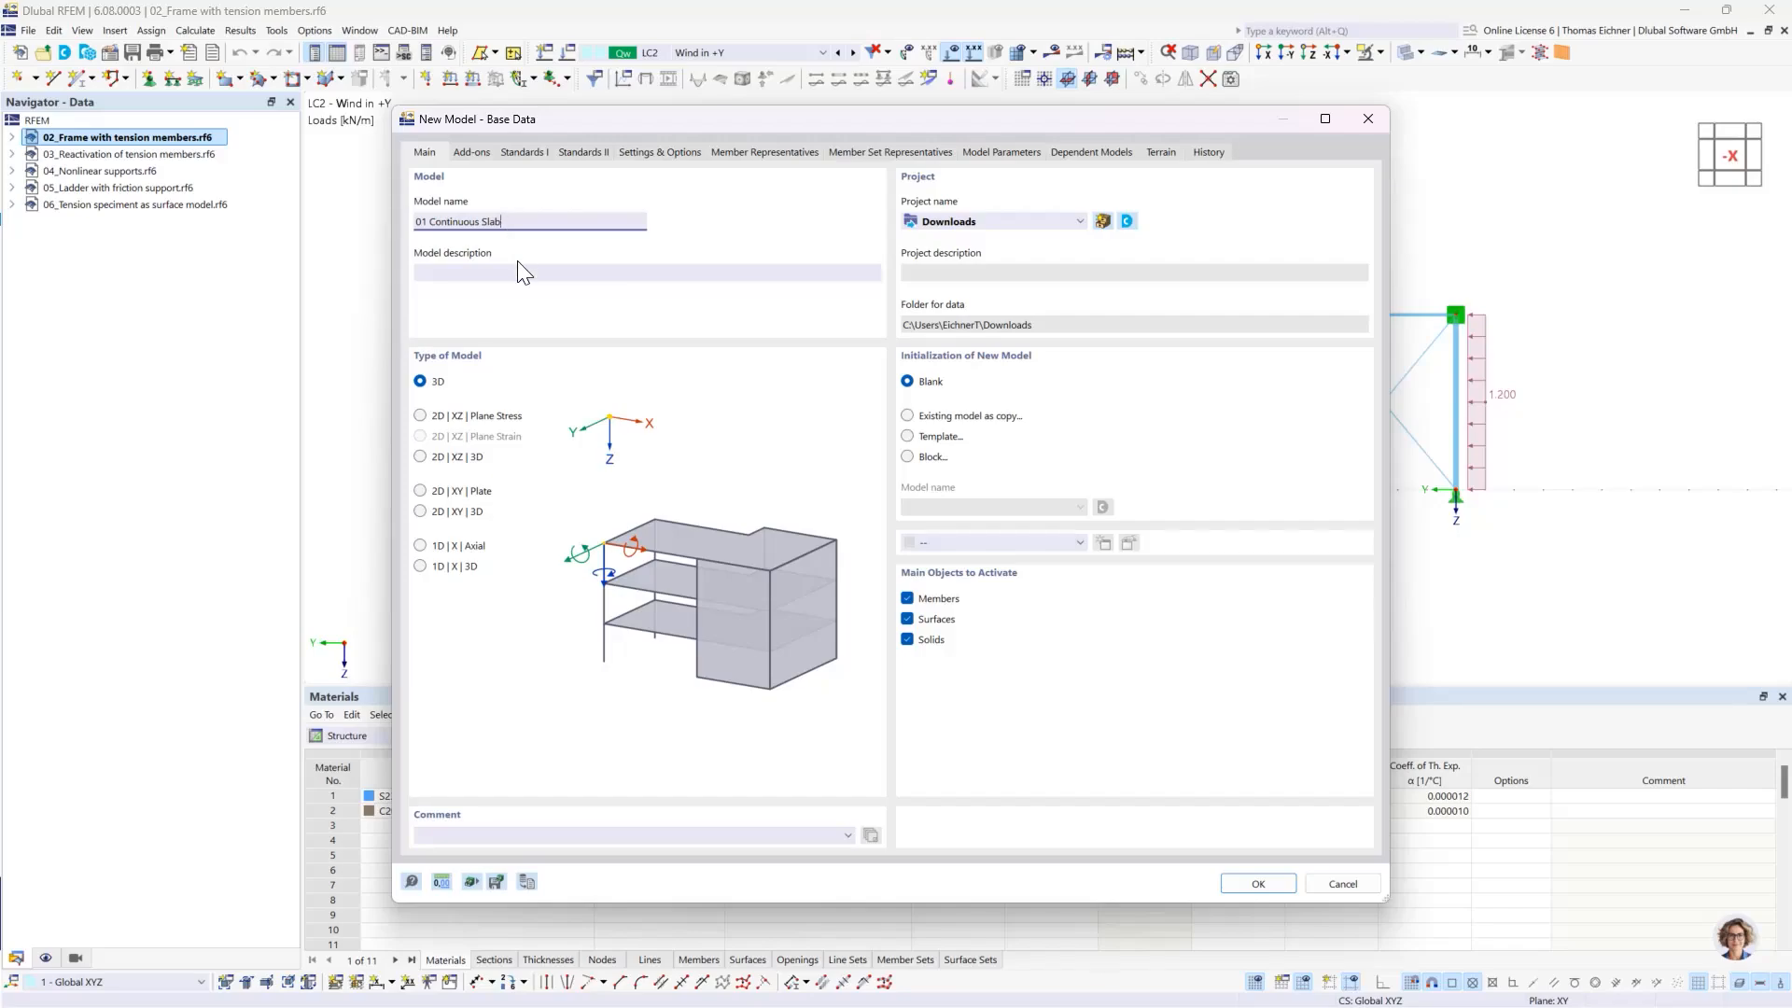
click(478, 271)
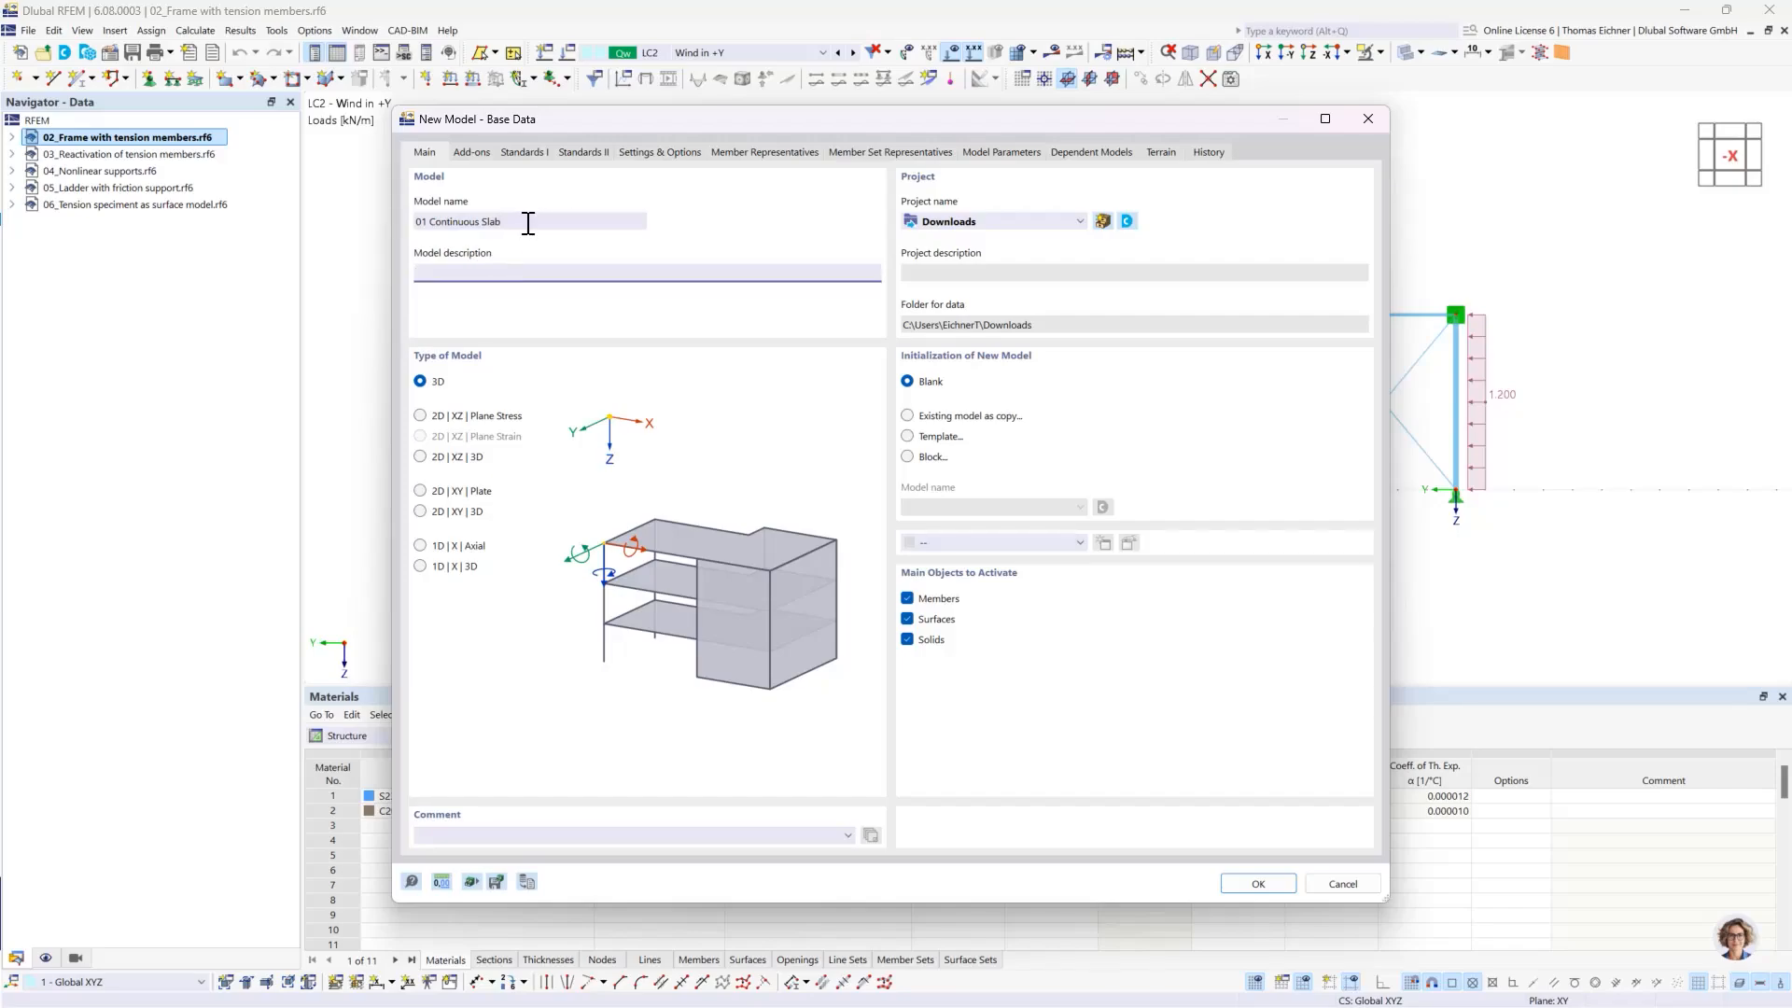
click(420, 383)
click(422, 491)
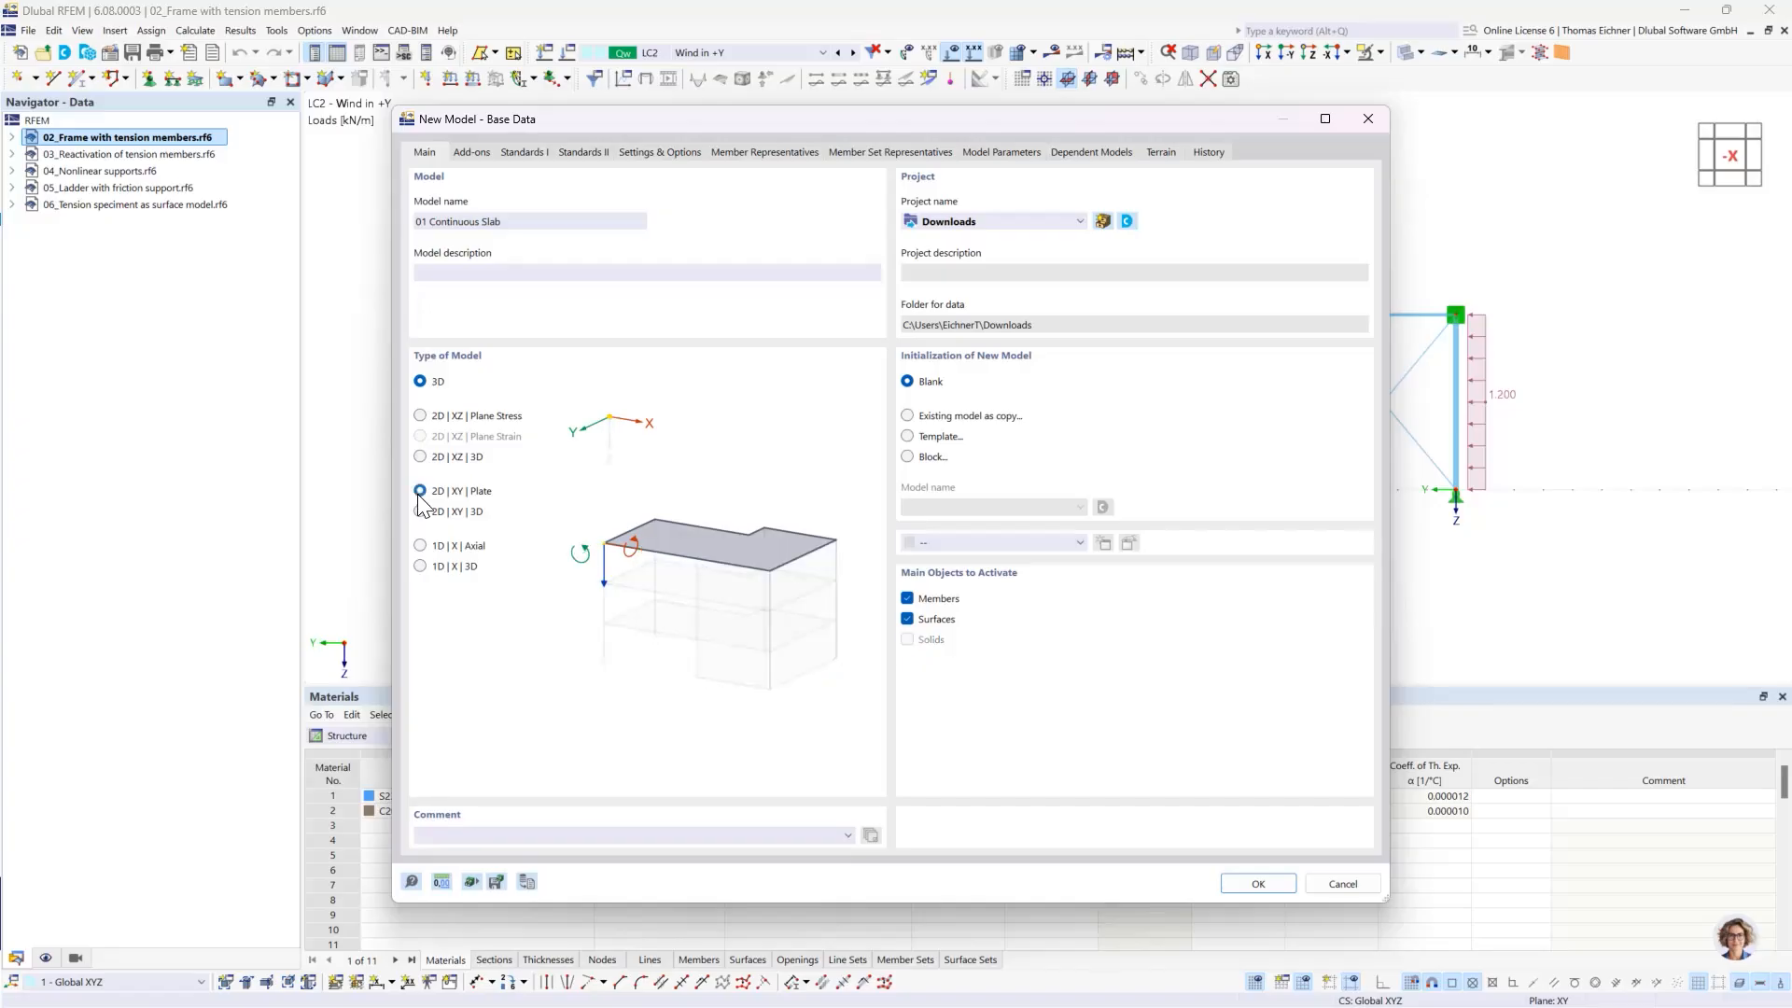
click(420, 382)
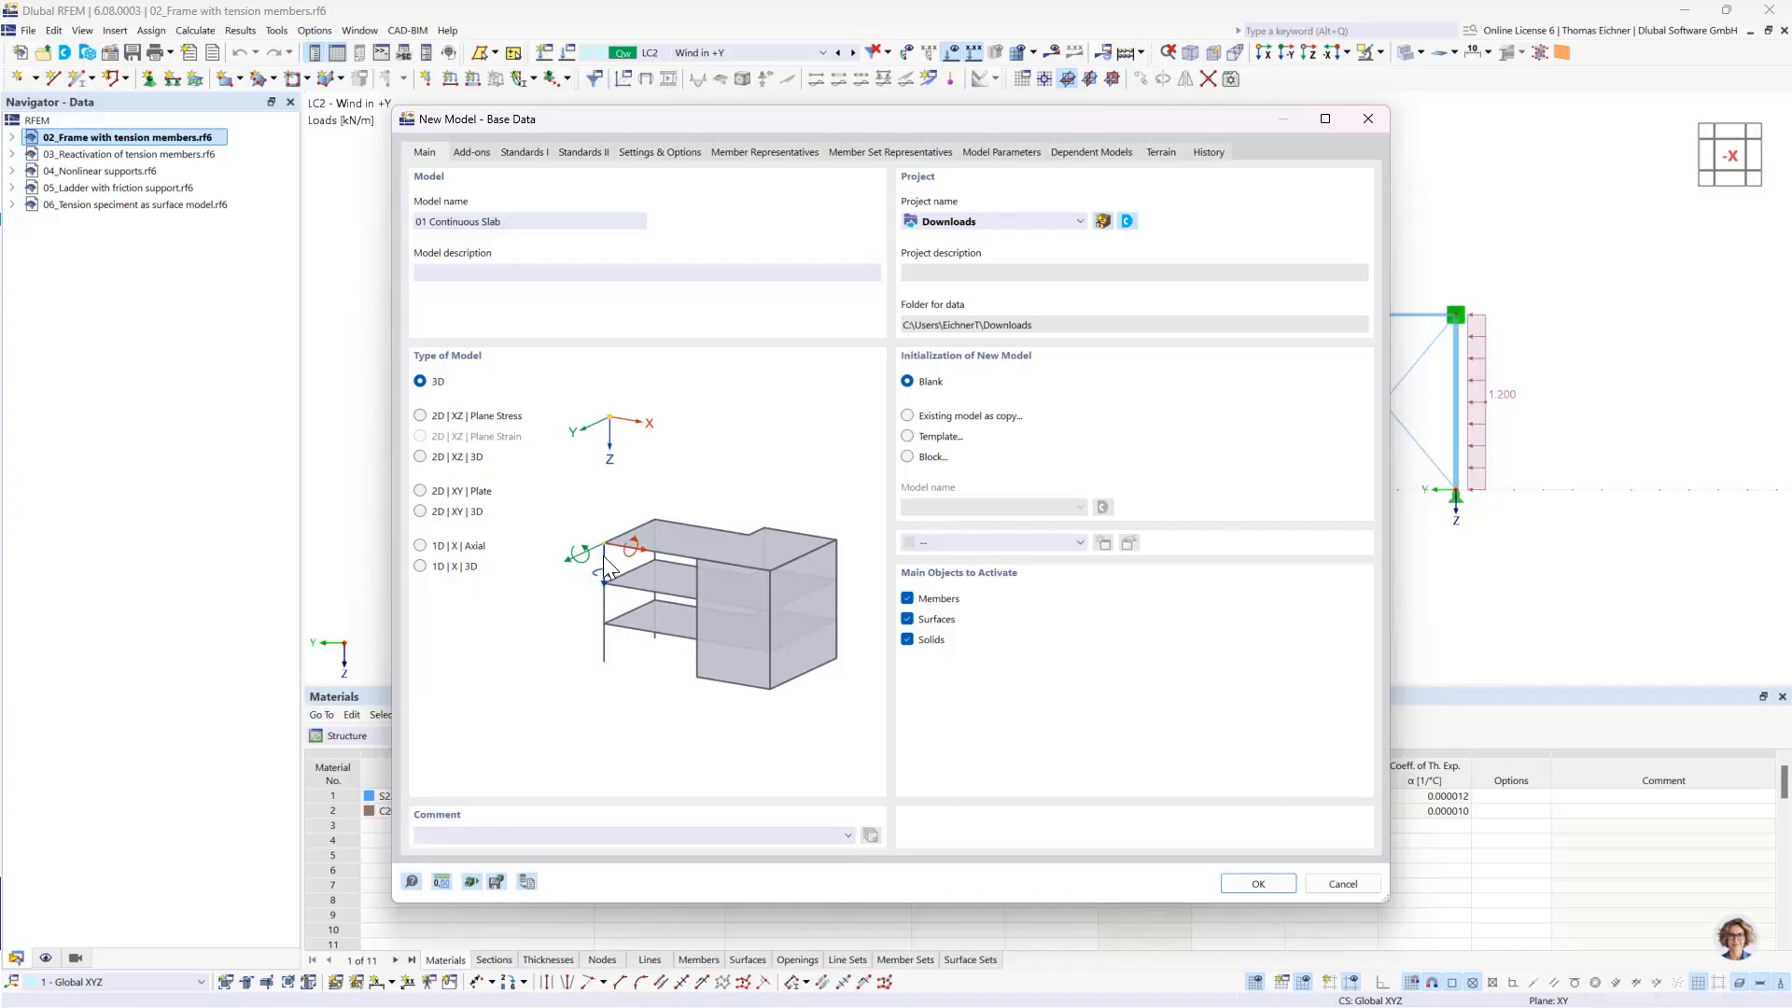
click(420, 491)
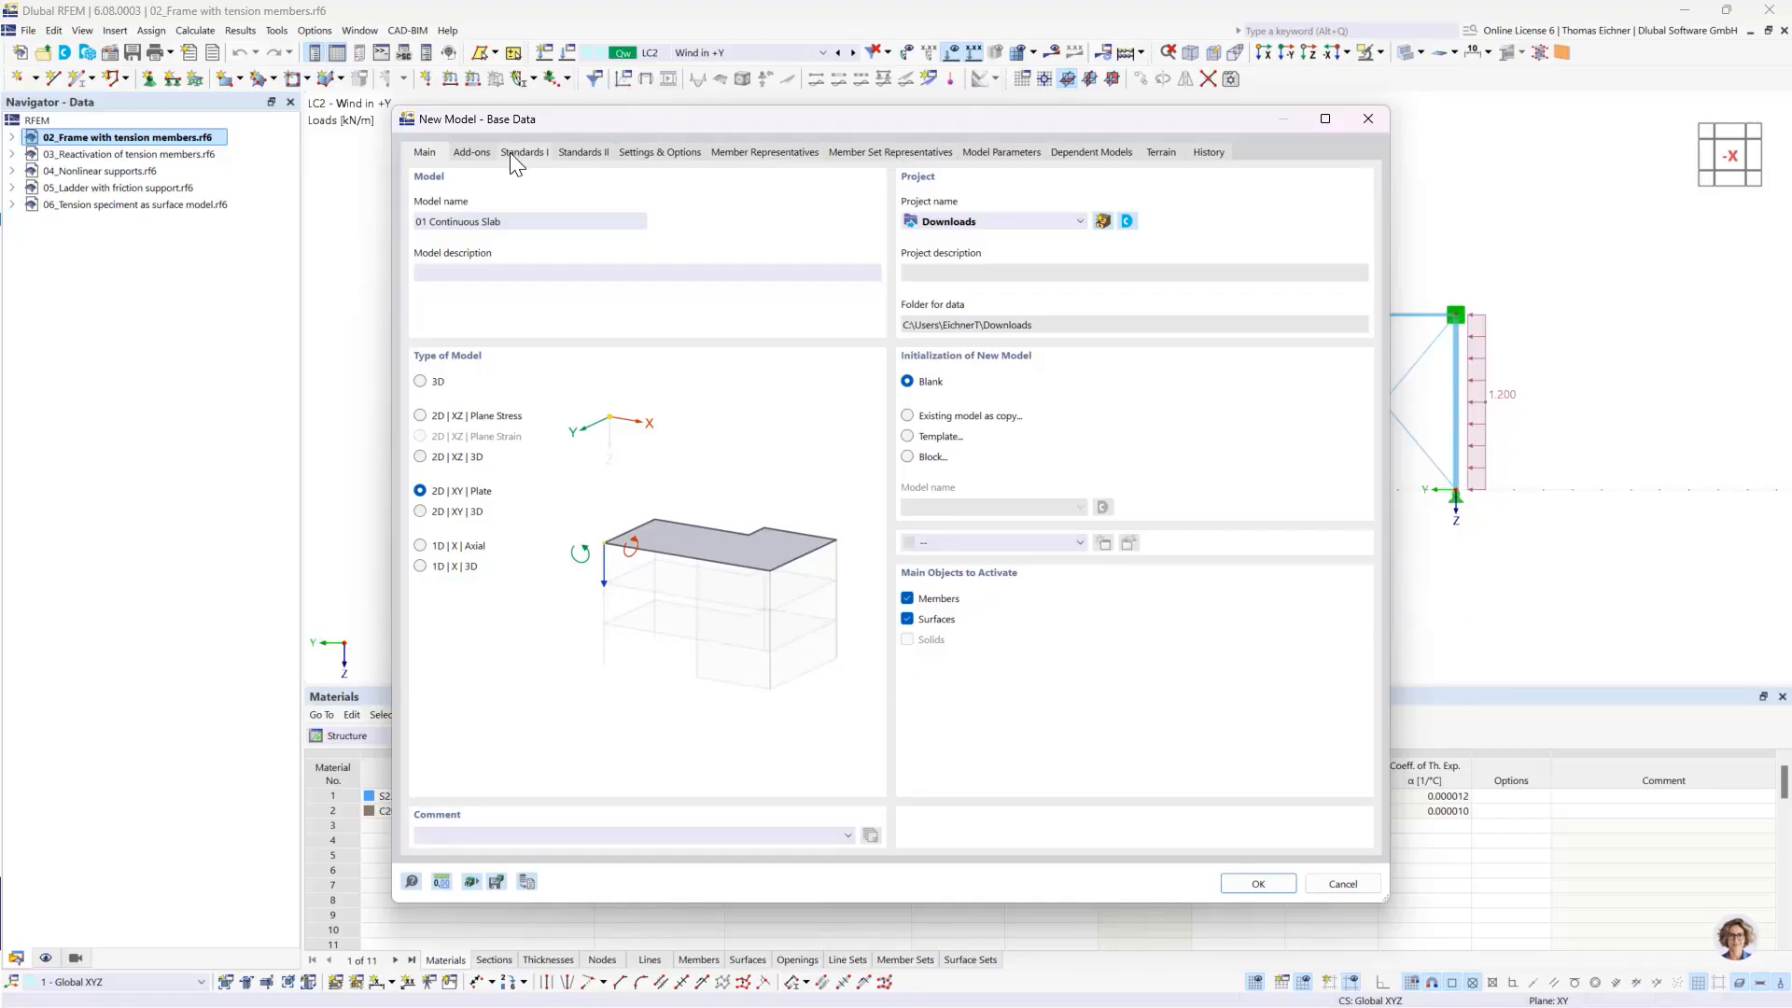
- Deactivate the combination wizard and classification as well as the load wizards, and create the model
click(482, 154)
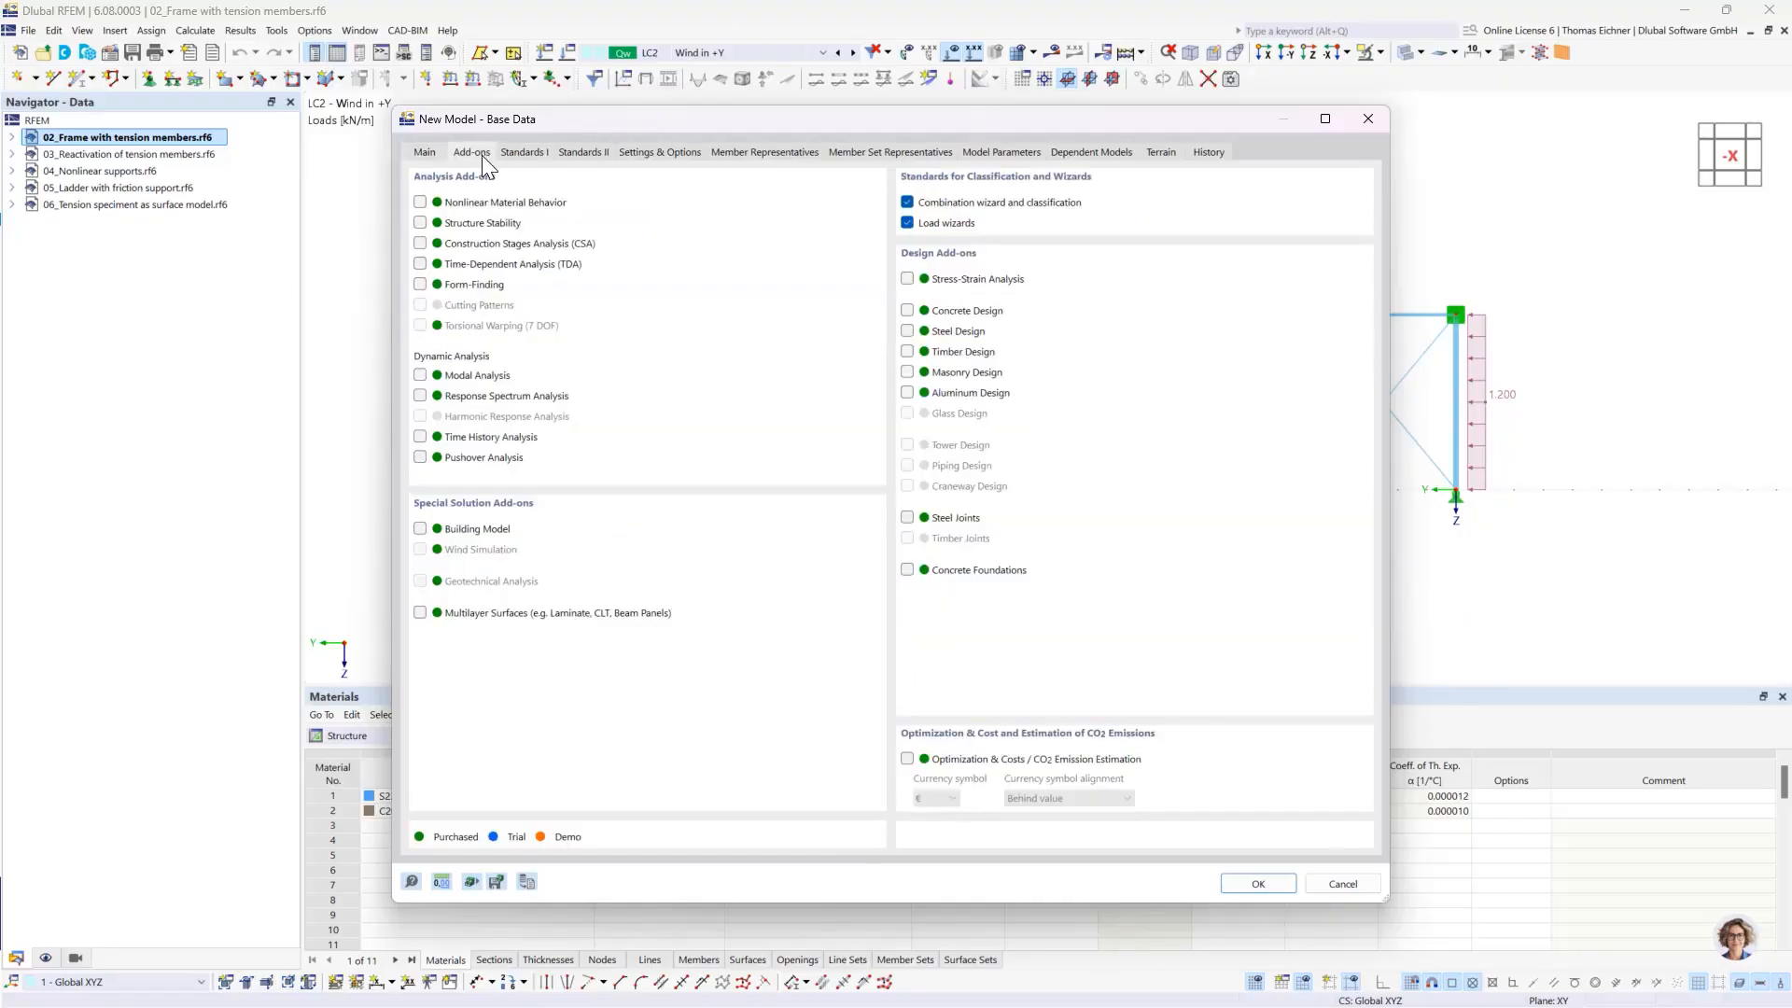
click(525, 155)
click(473, 152)
click(907, 201)
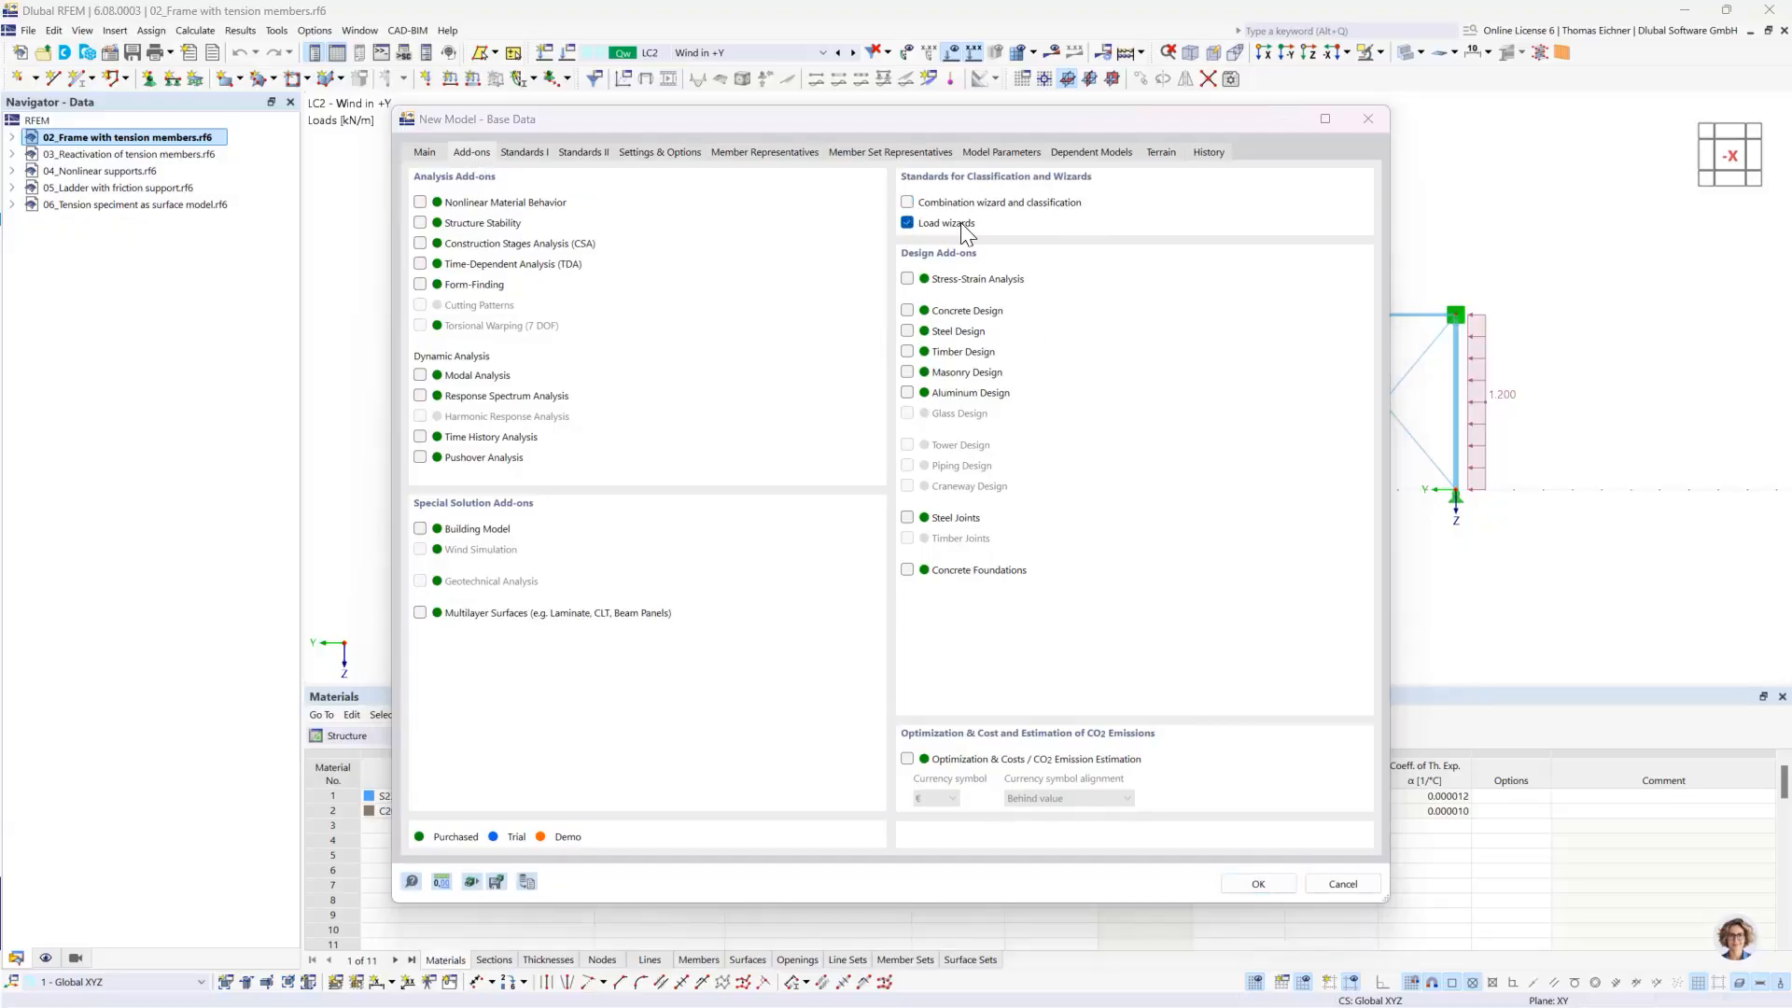
click(963, 614)
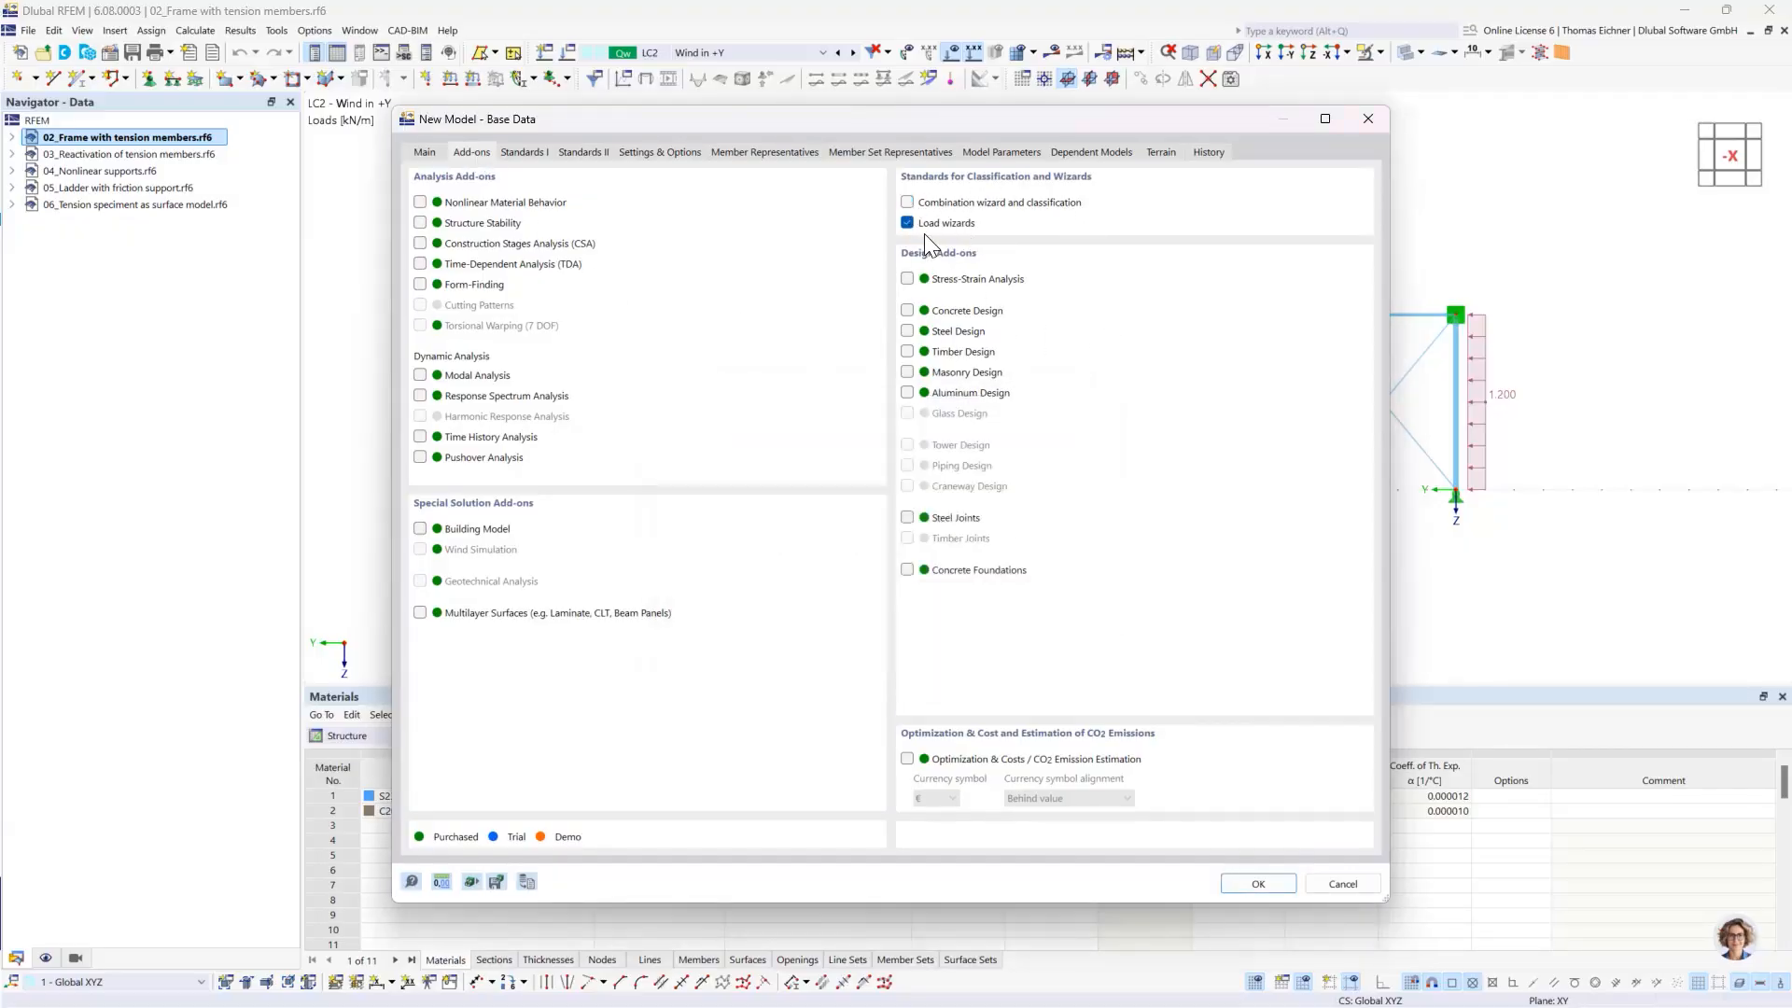
click(908, 224)
click(425, 153)
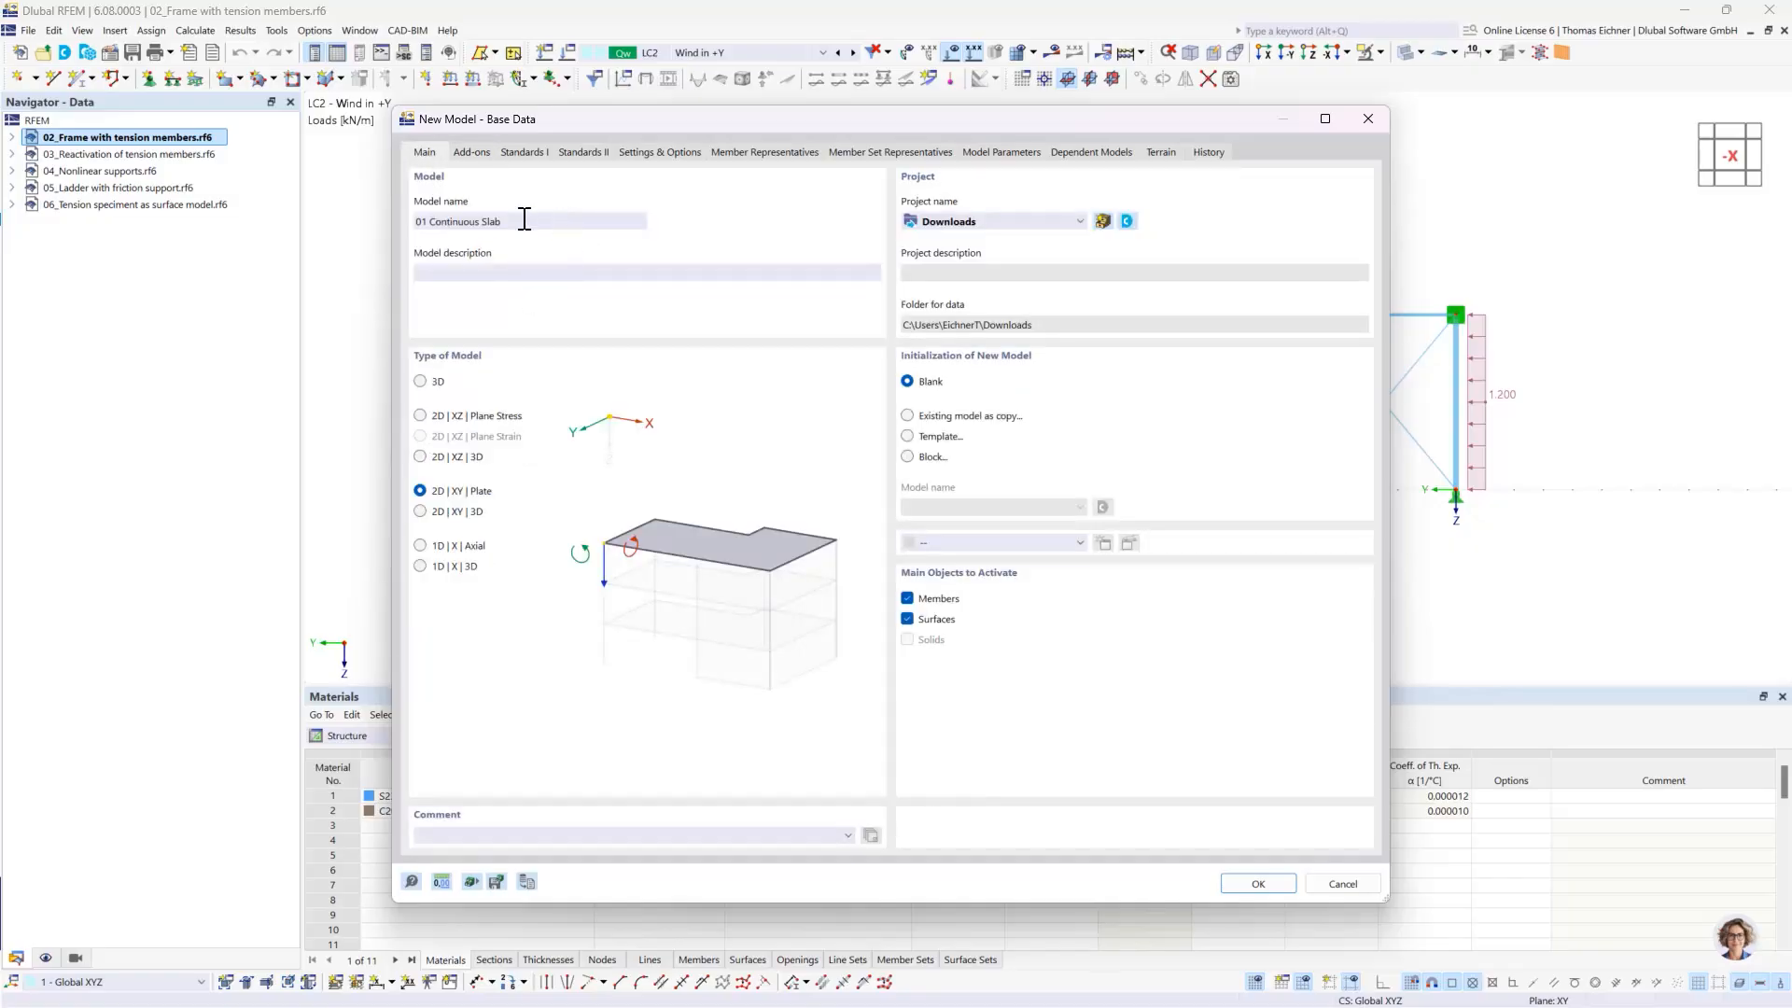
click(1235, 880)
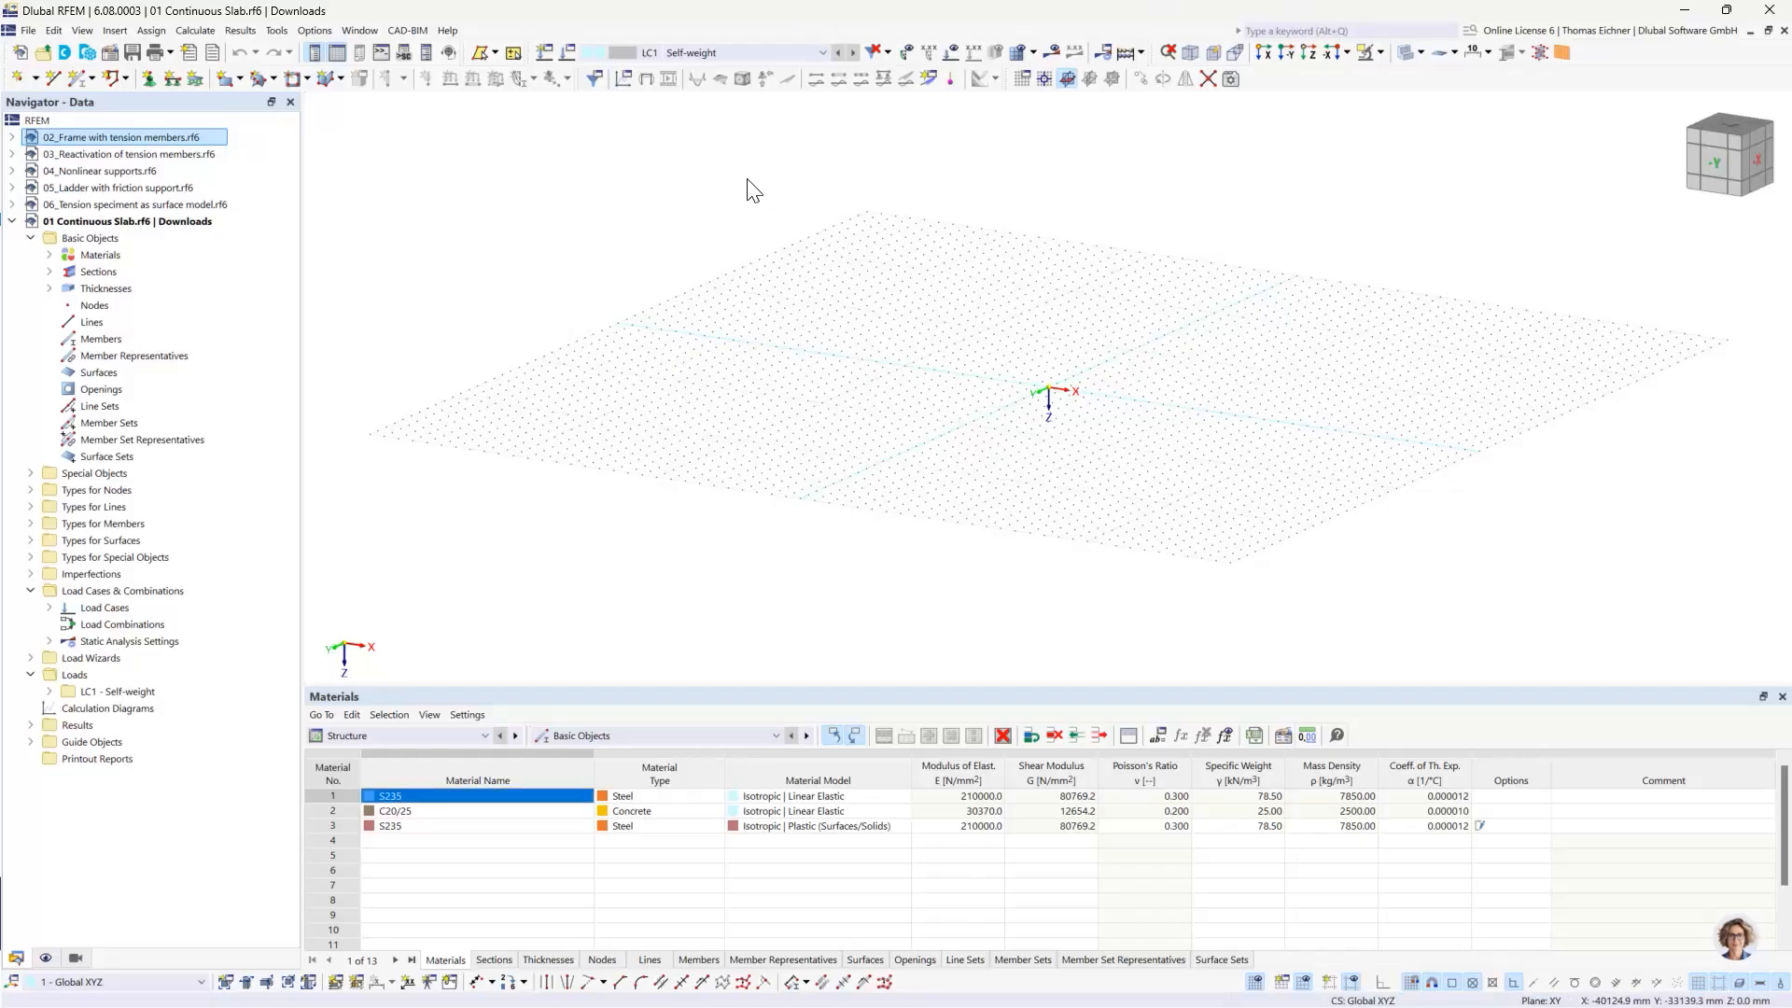
- Set the view to look straight at the XY work plane along +Z
middle_drag(892, 233, 721, 220)
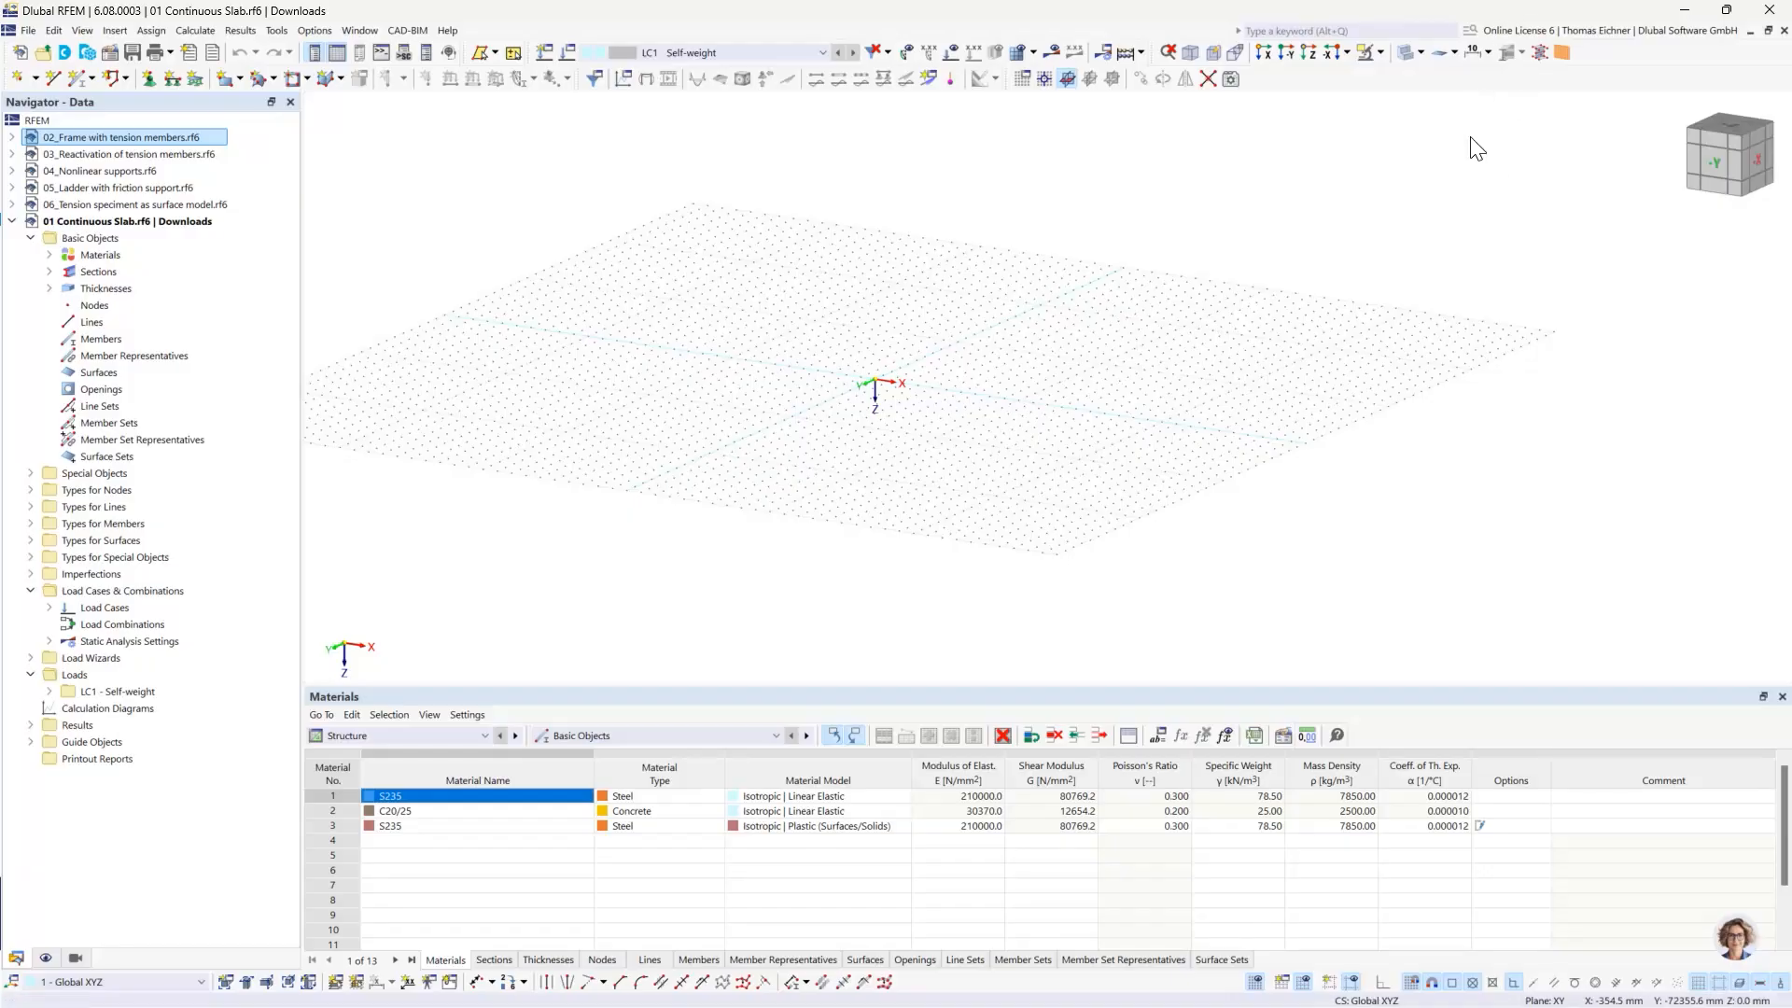
drag(1714, 162, 1727, 193)
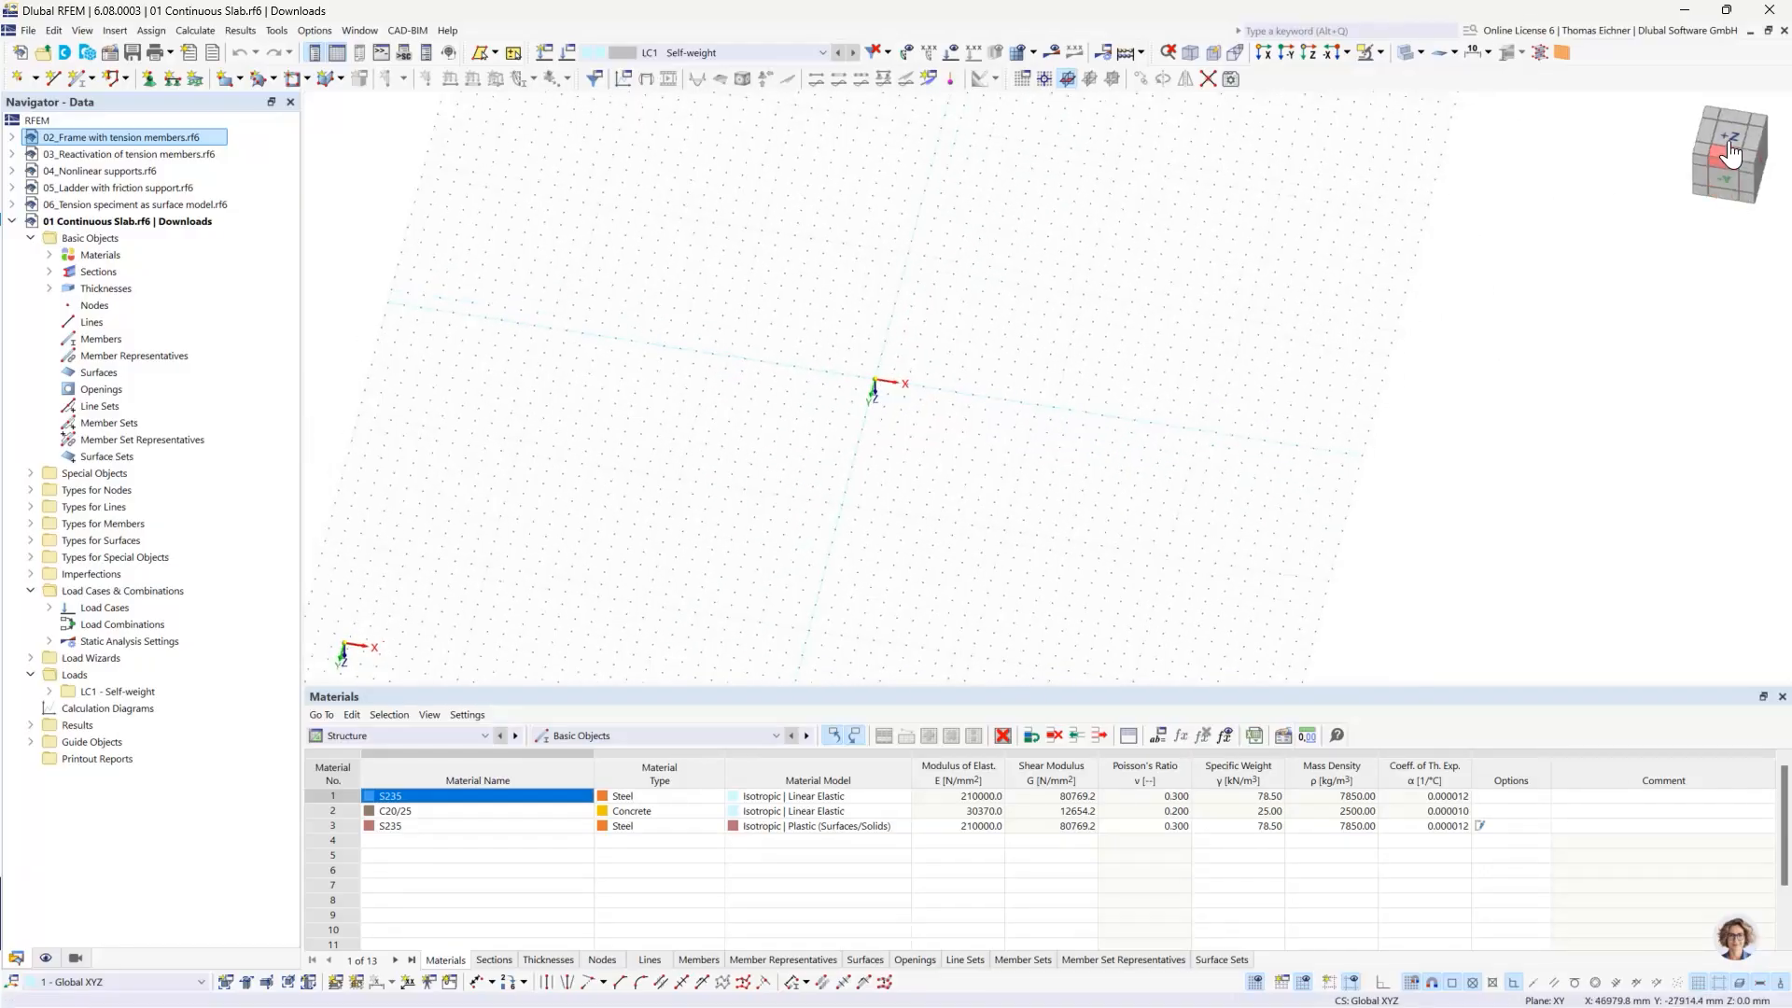
click(1729, 152)
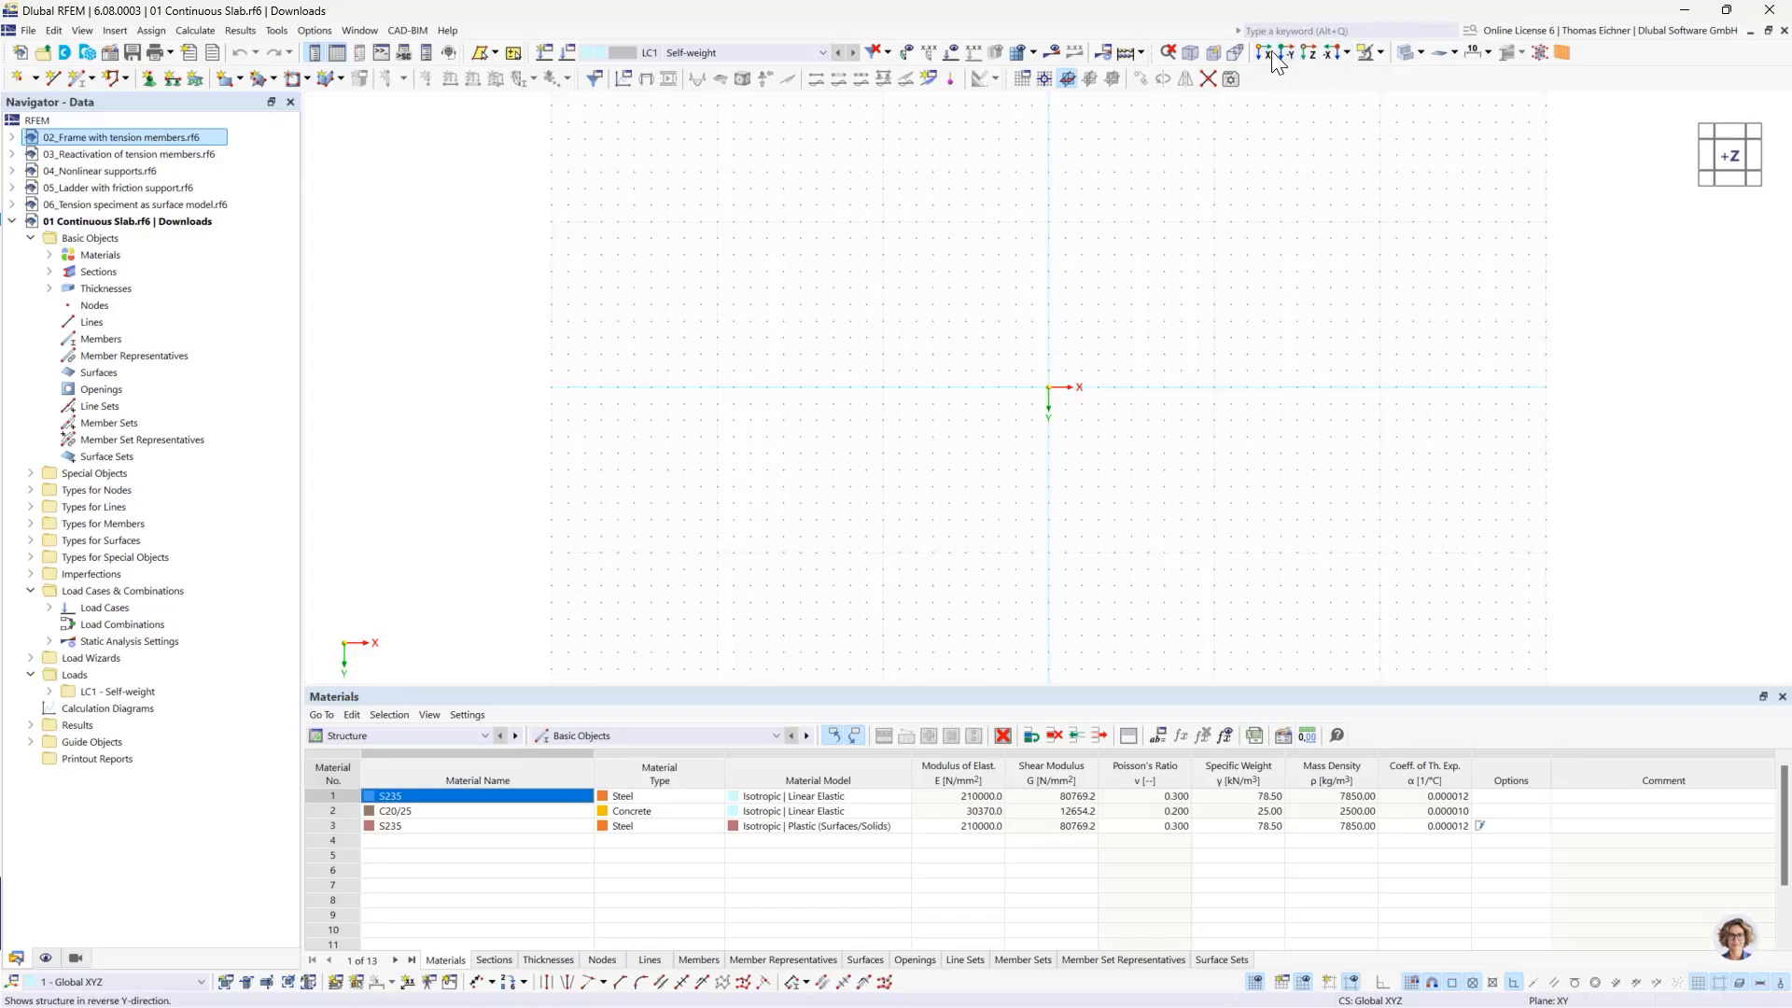
middle_drag(932, 389, 493, 355)
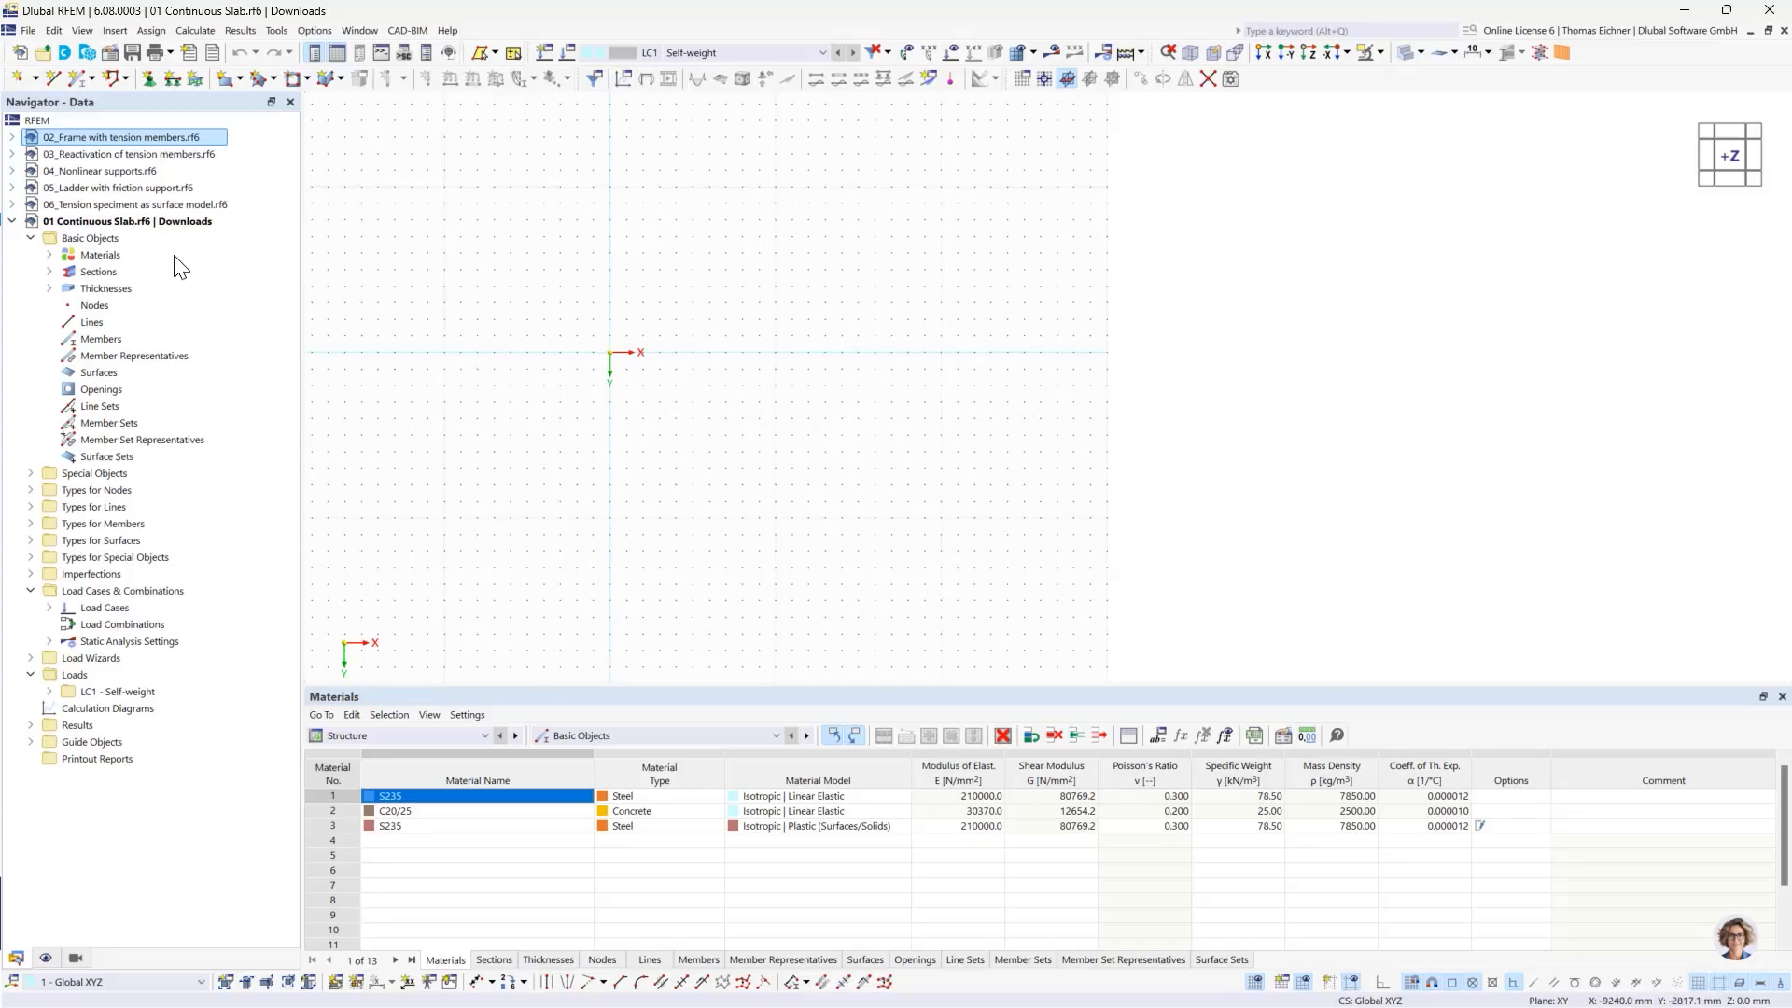
- Examine the default materials, sections and thicknesses in the 01 Continuous Slab model
click(49, 256)
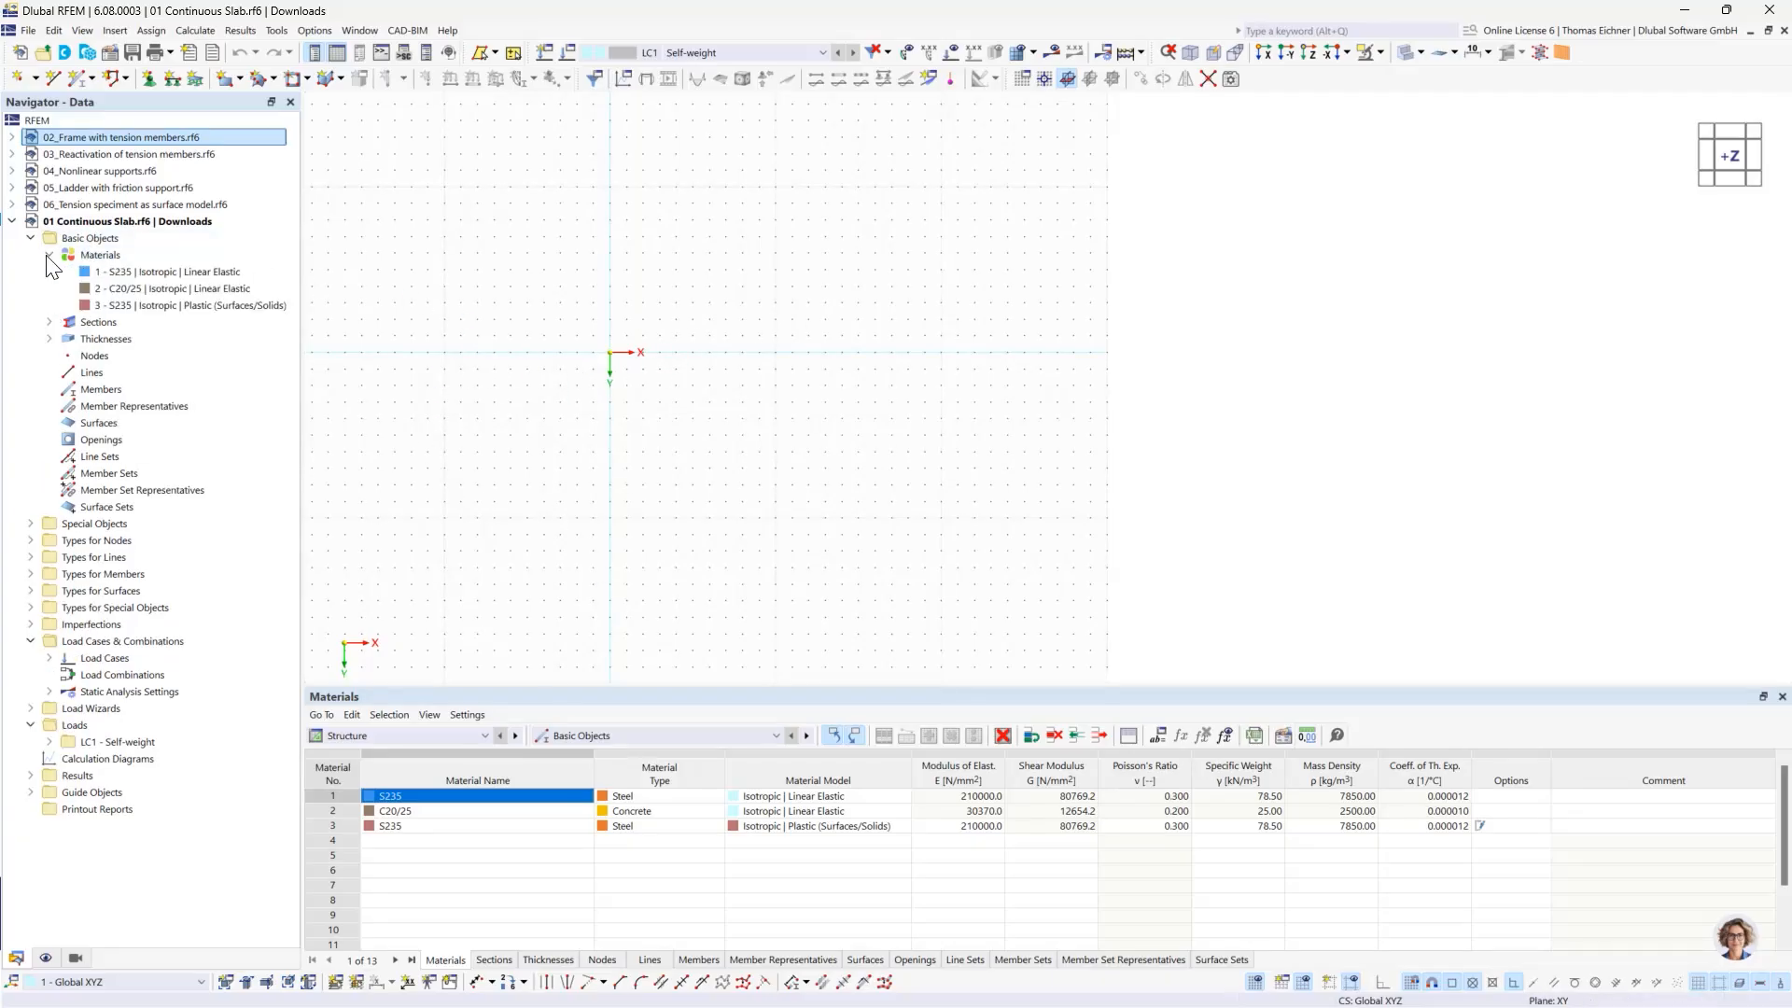
click(49, 255)
click(48, 256)
click(49, 256)
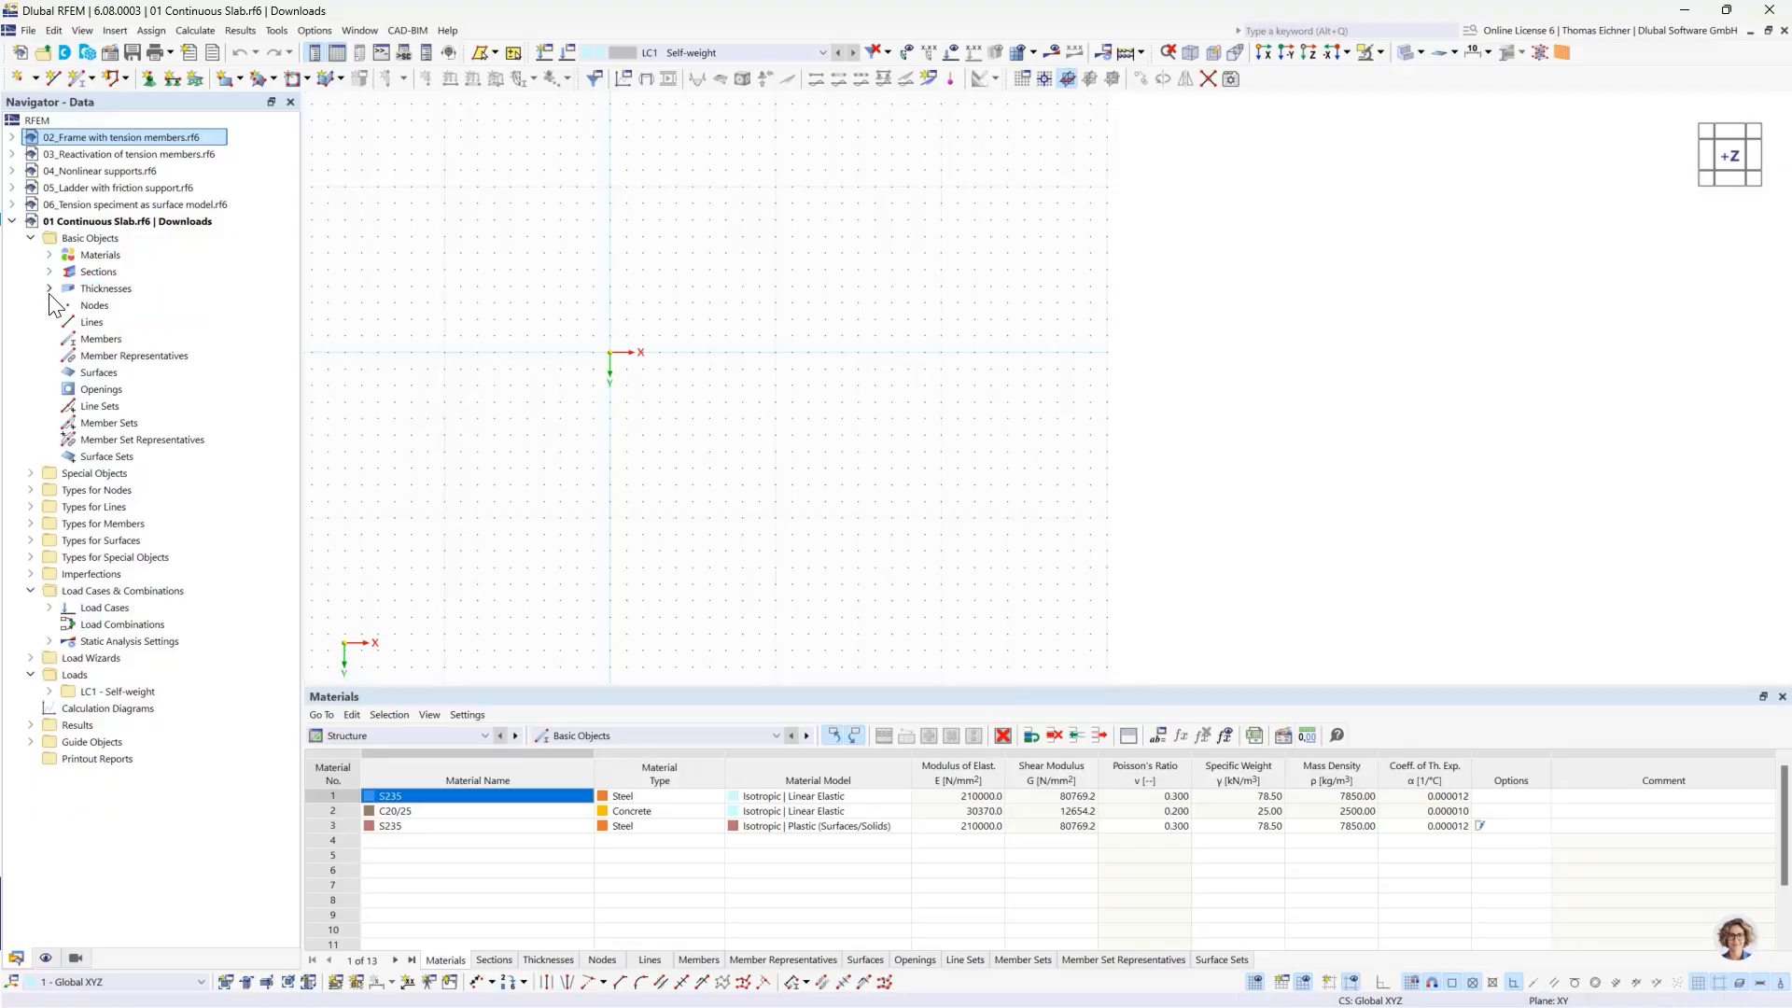
click(49, 290)
click(50, 289)
click(49, 272)
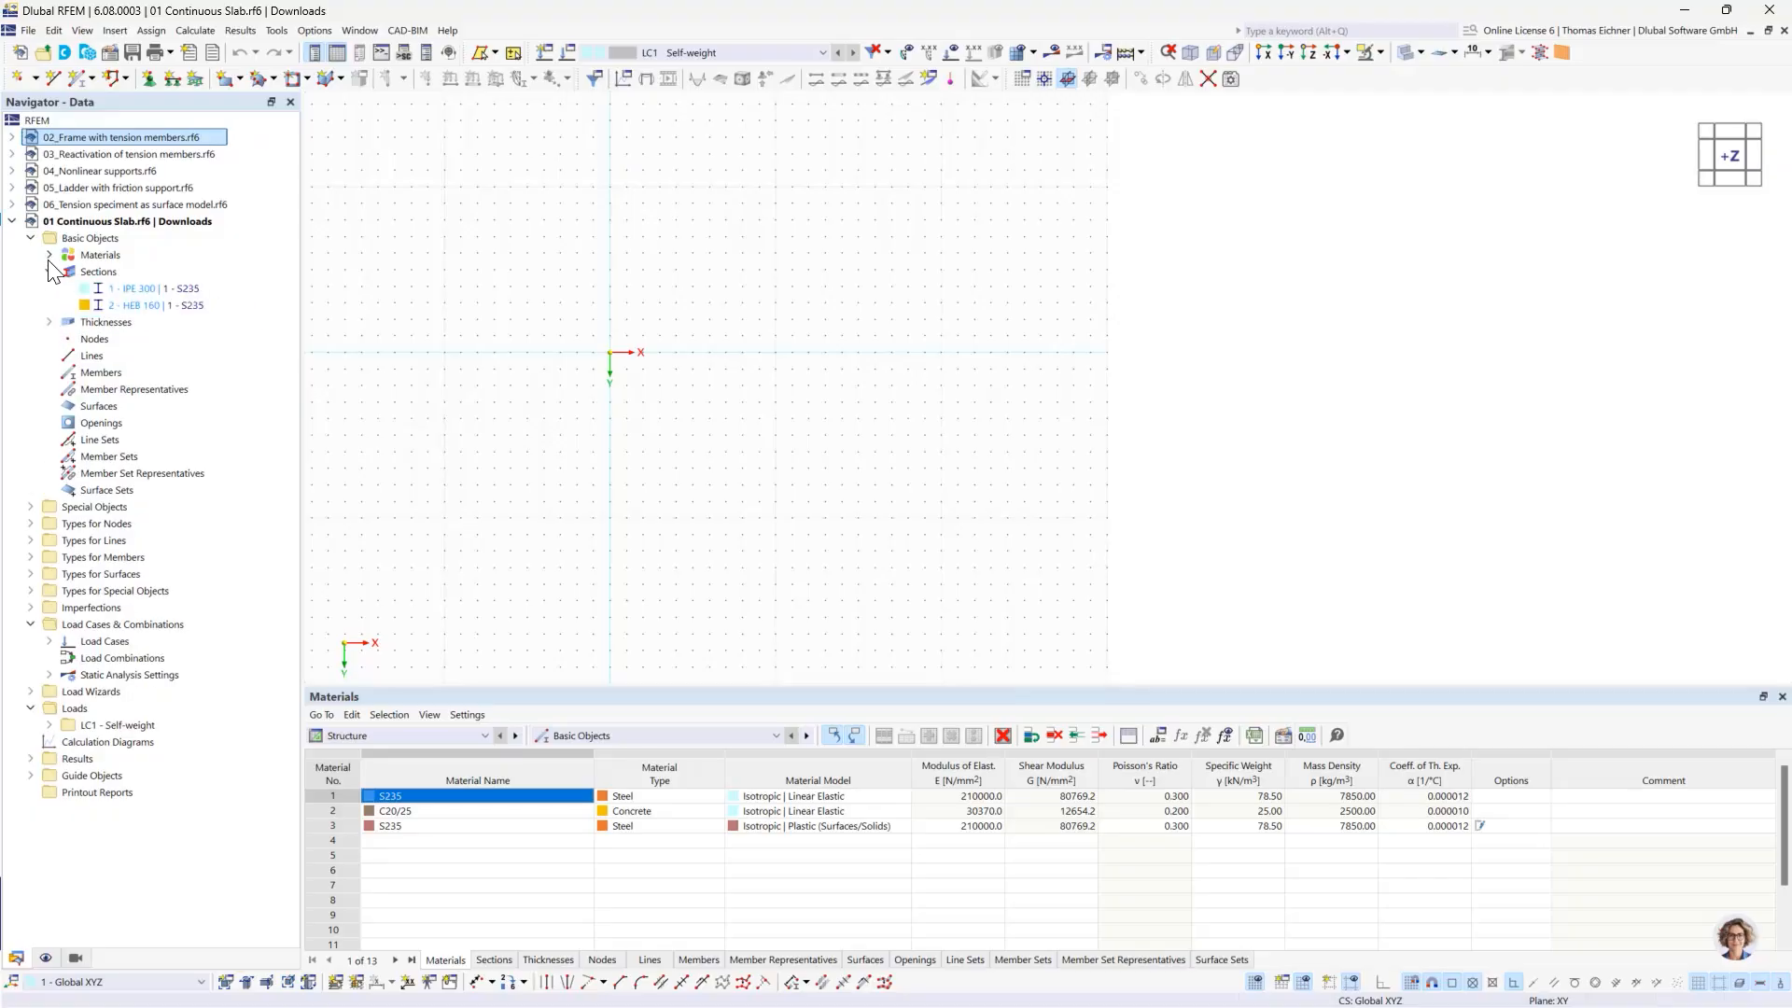
click(50, 272)
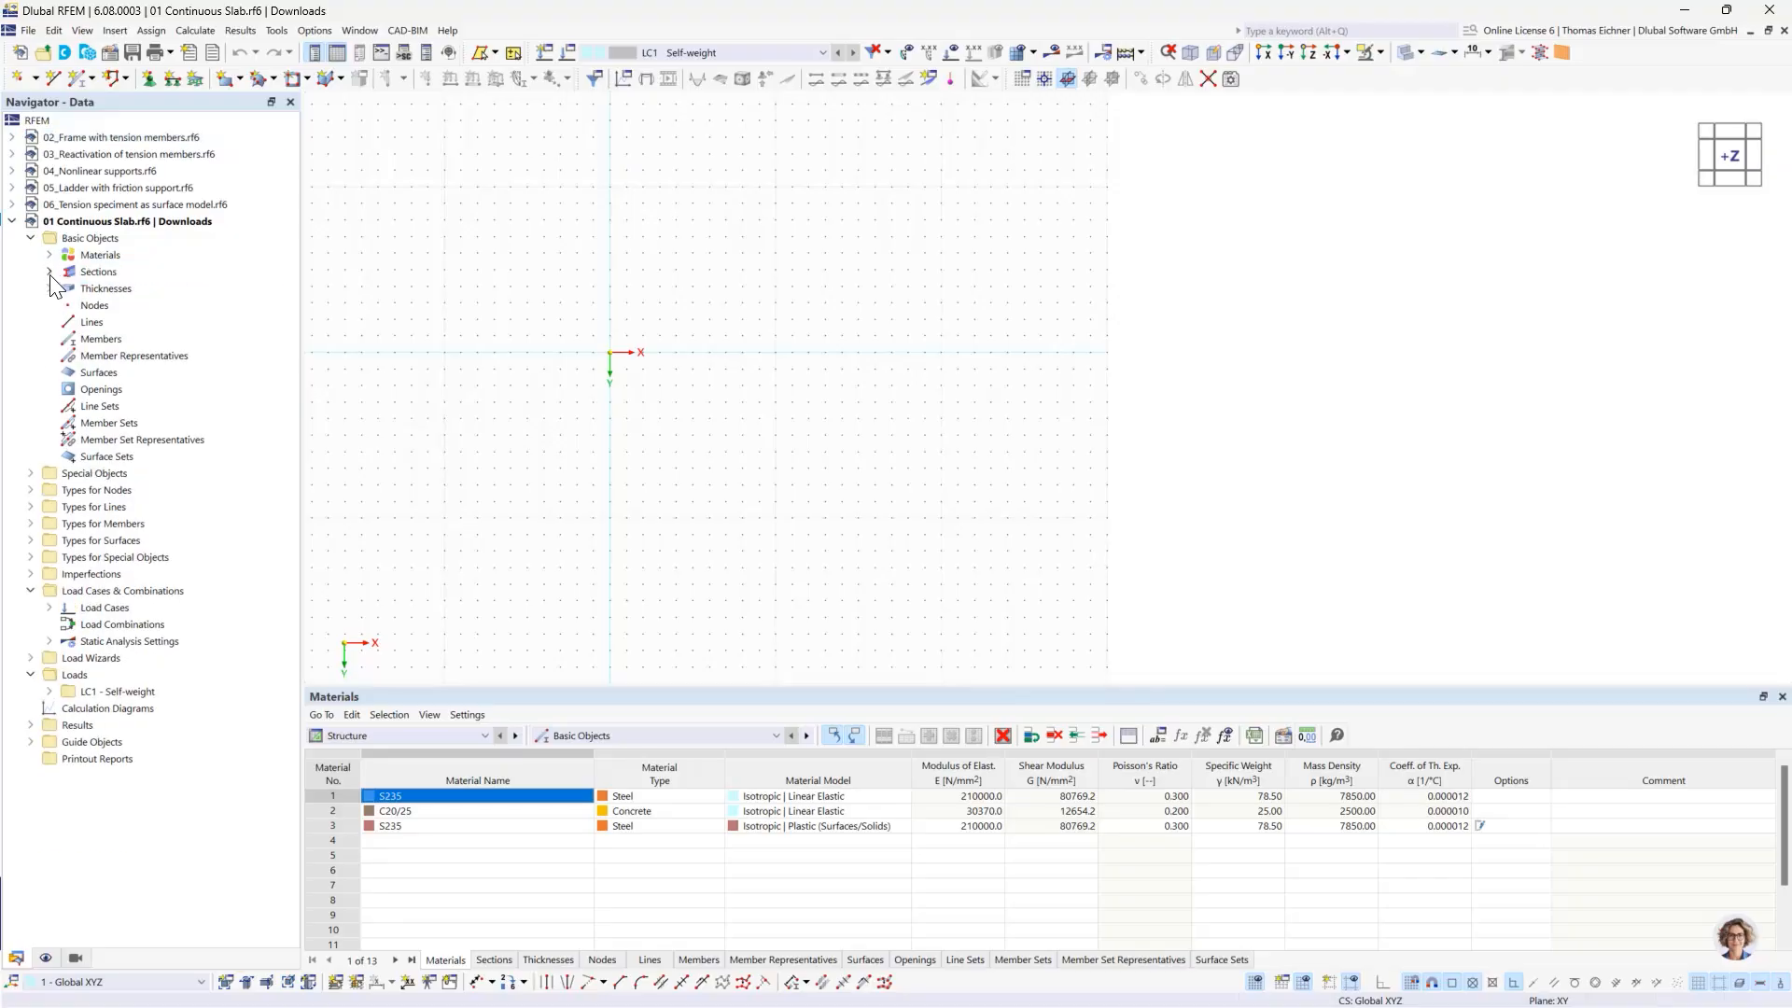
- Delete all basic objects from the 01 Continuous Slab model
click(84, 238)
right_click(84, 238)
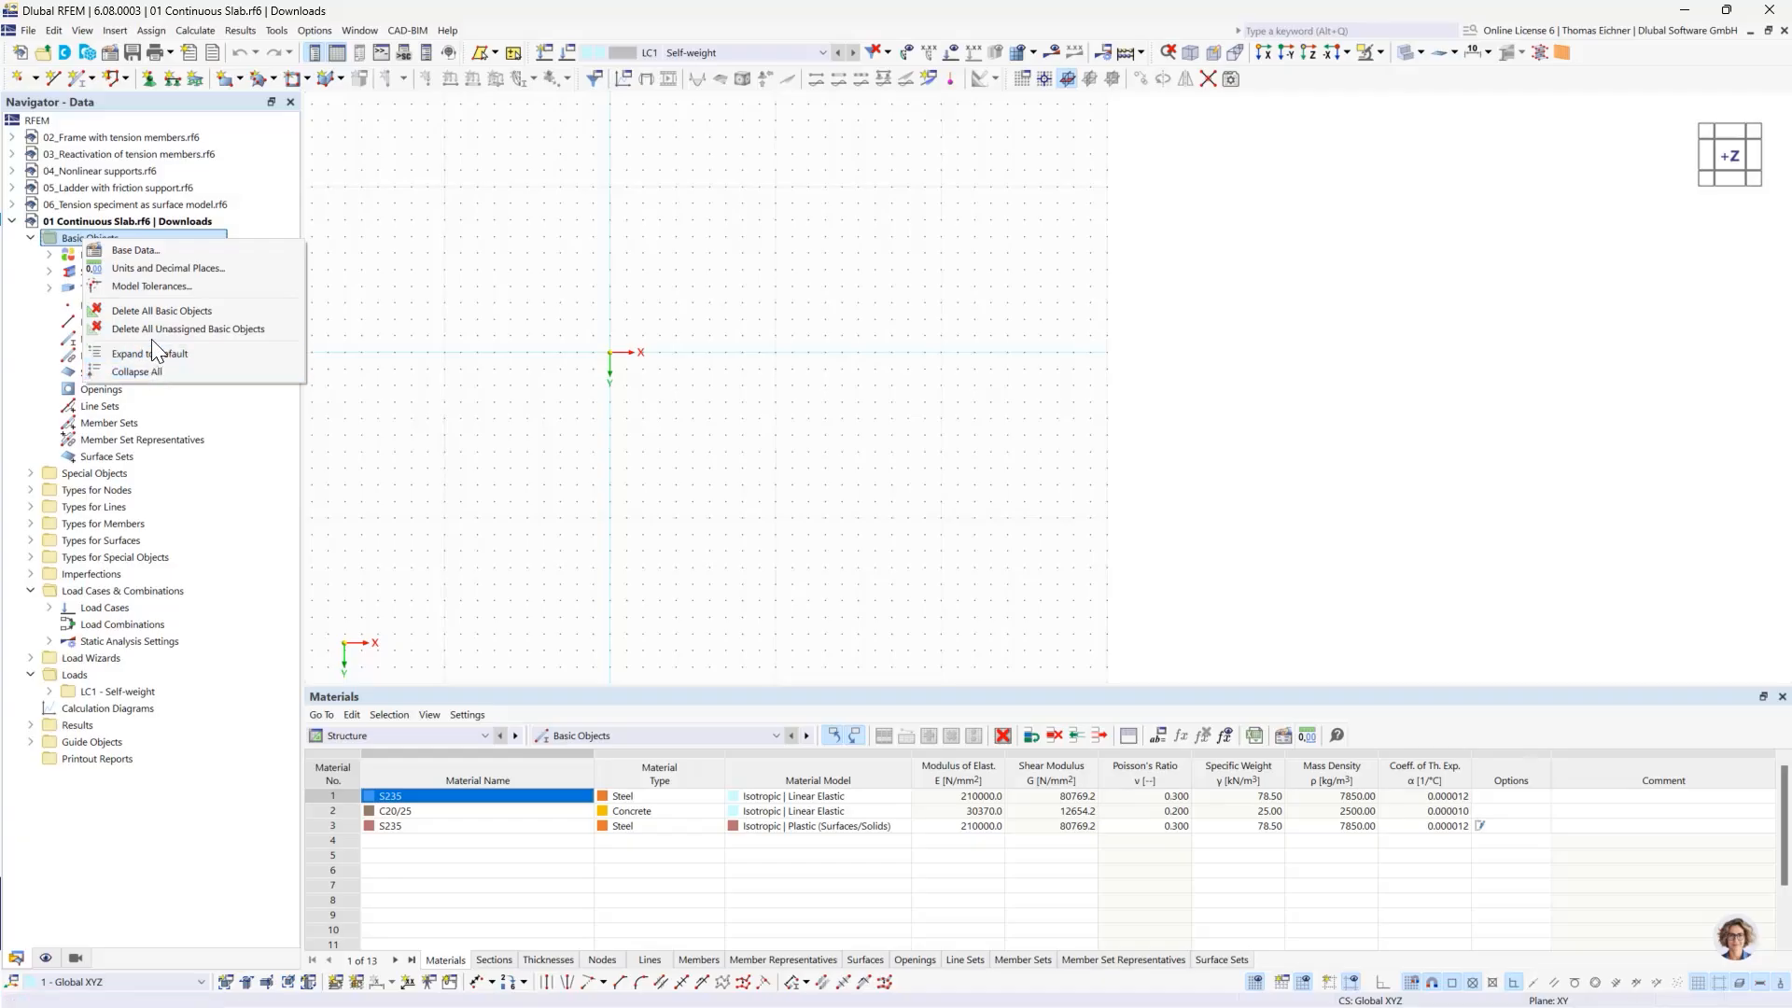
click(155, 312)
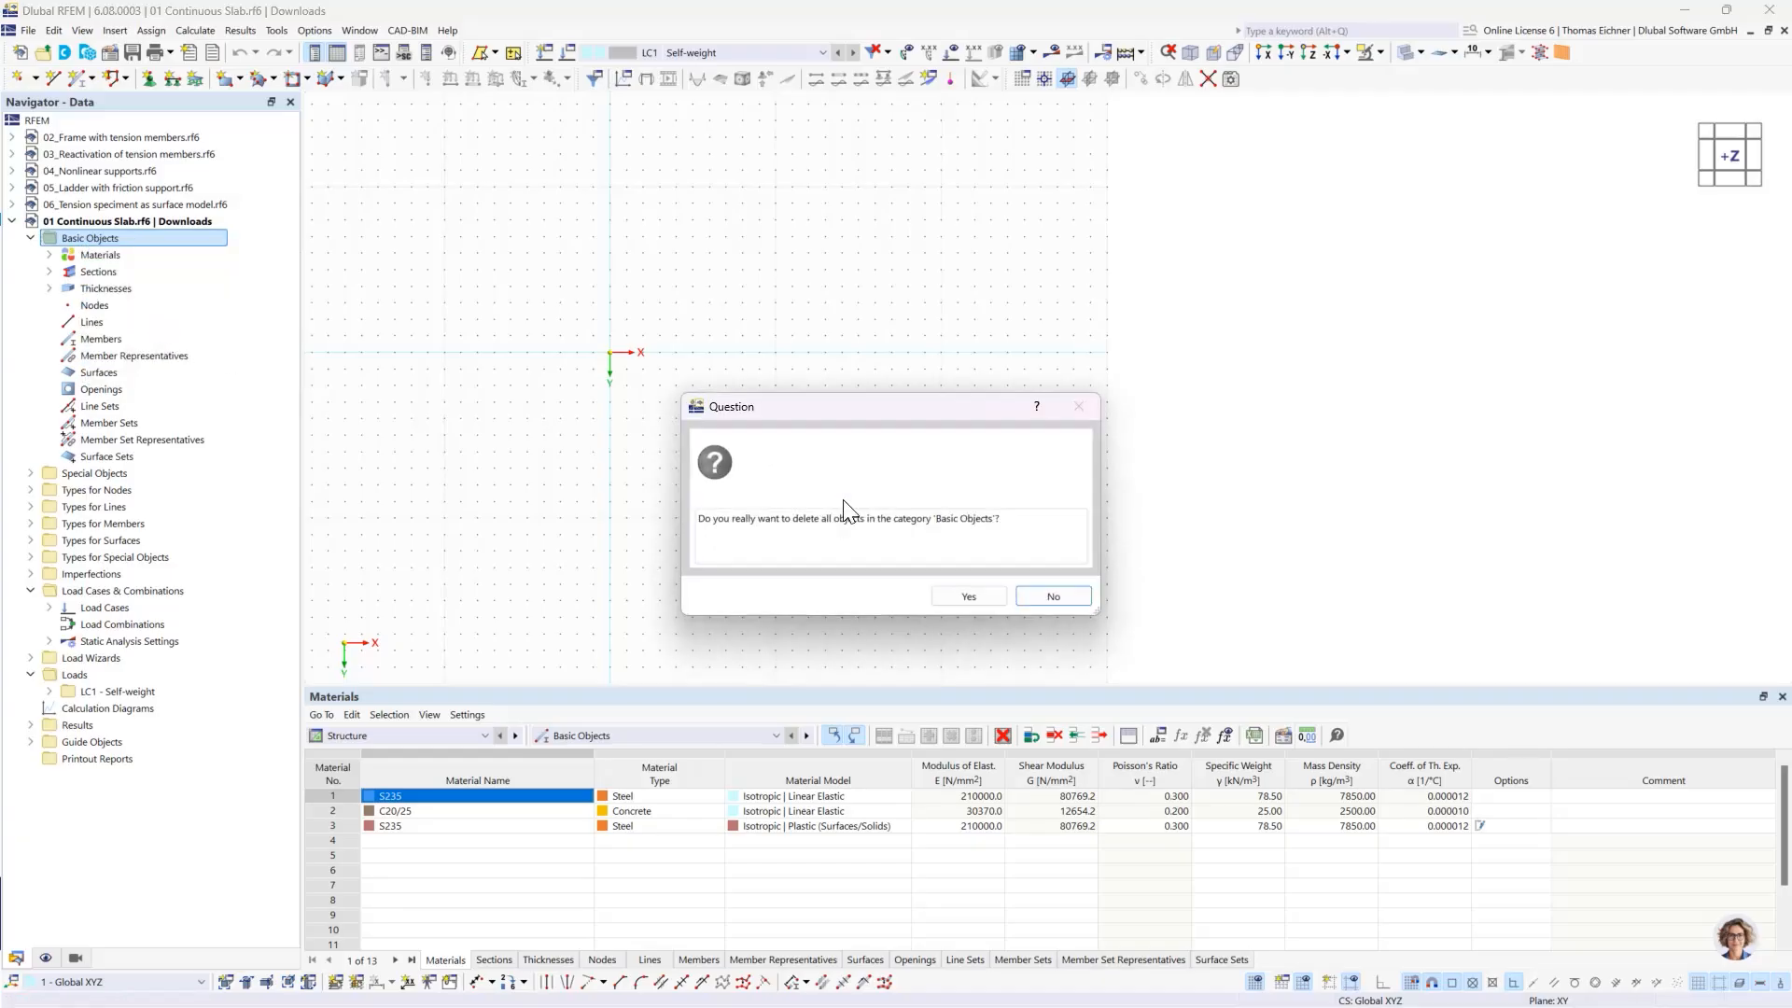
click(968, 601)
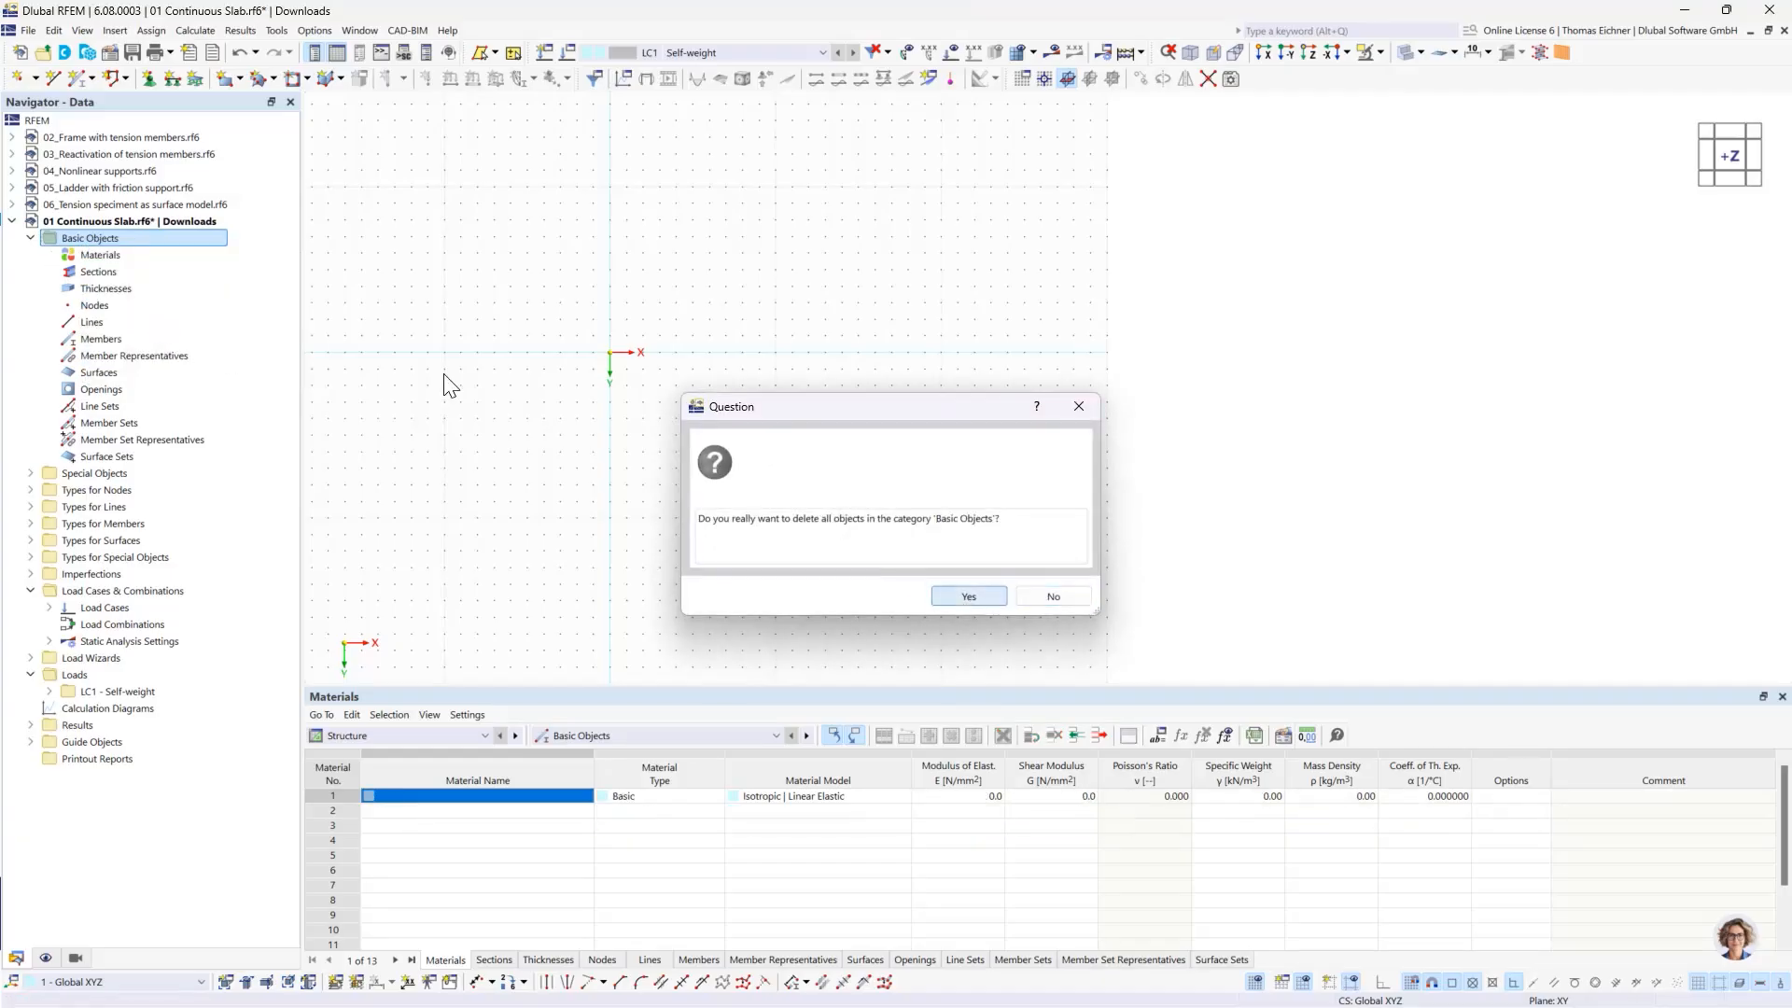
click(94, 288)
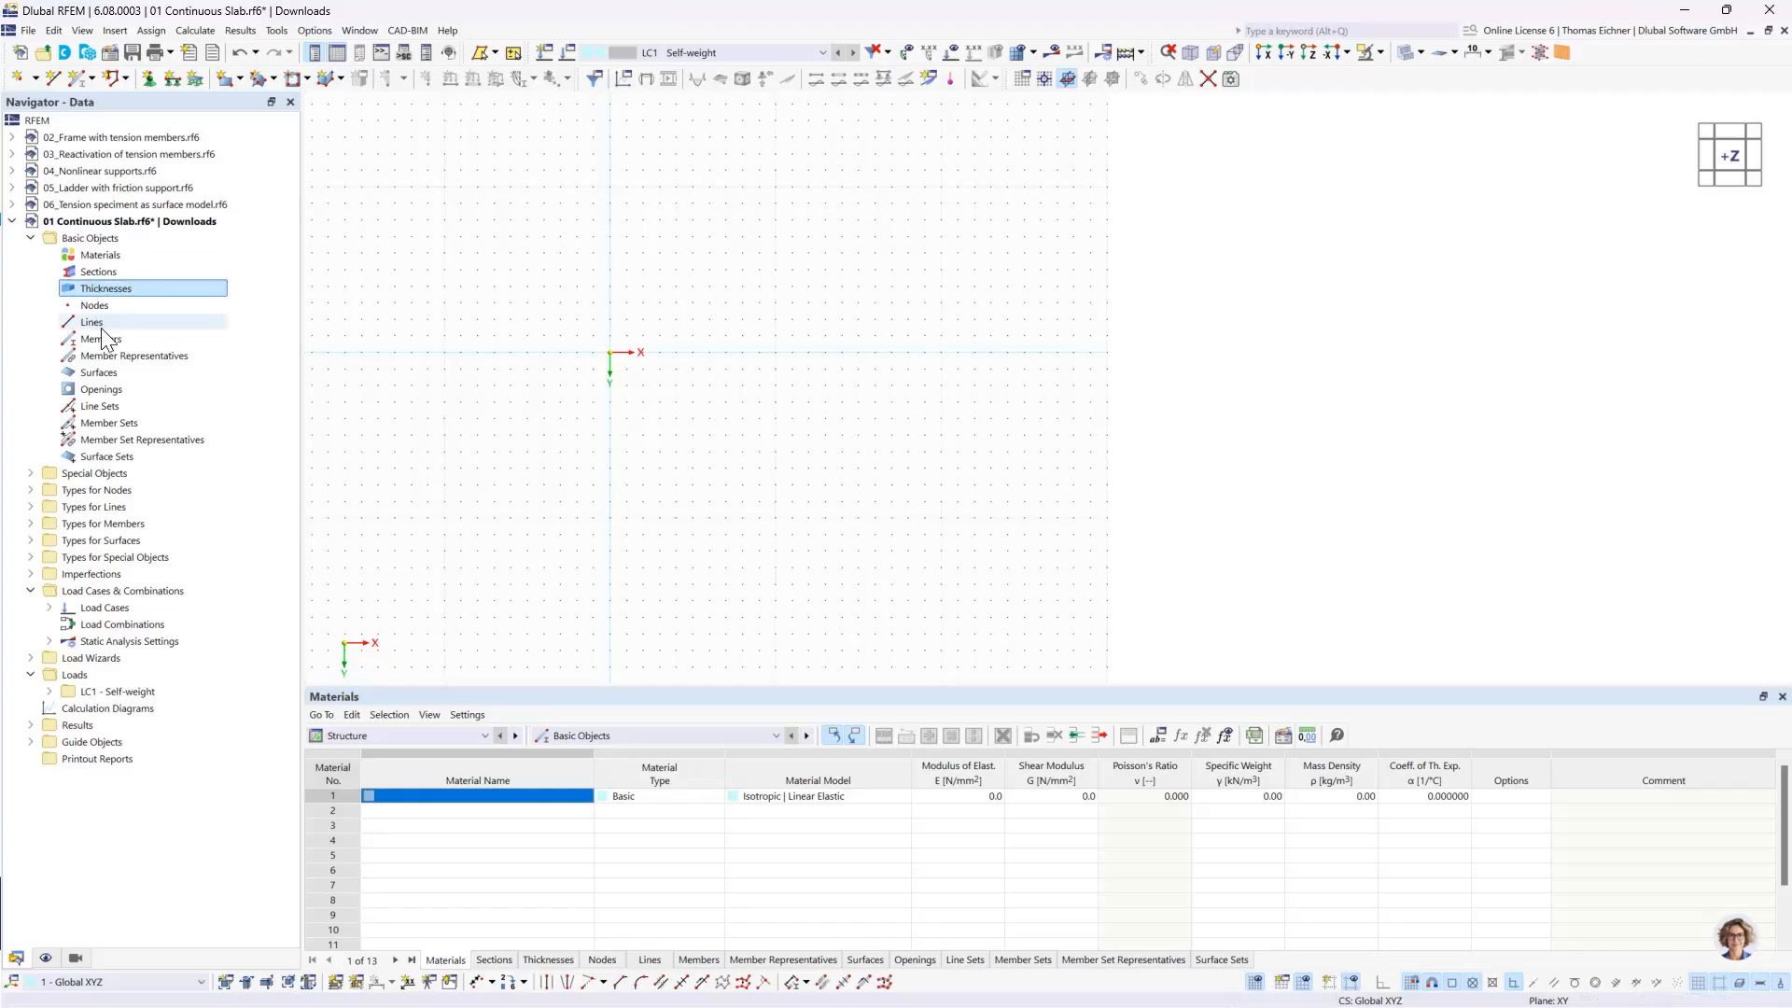
click(103, 377)
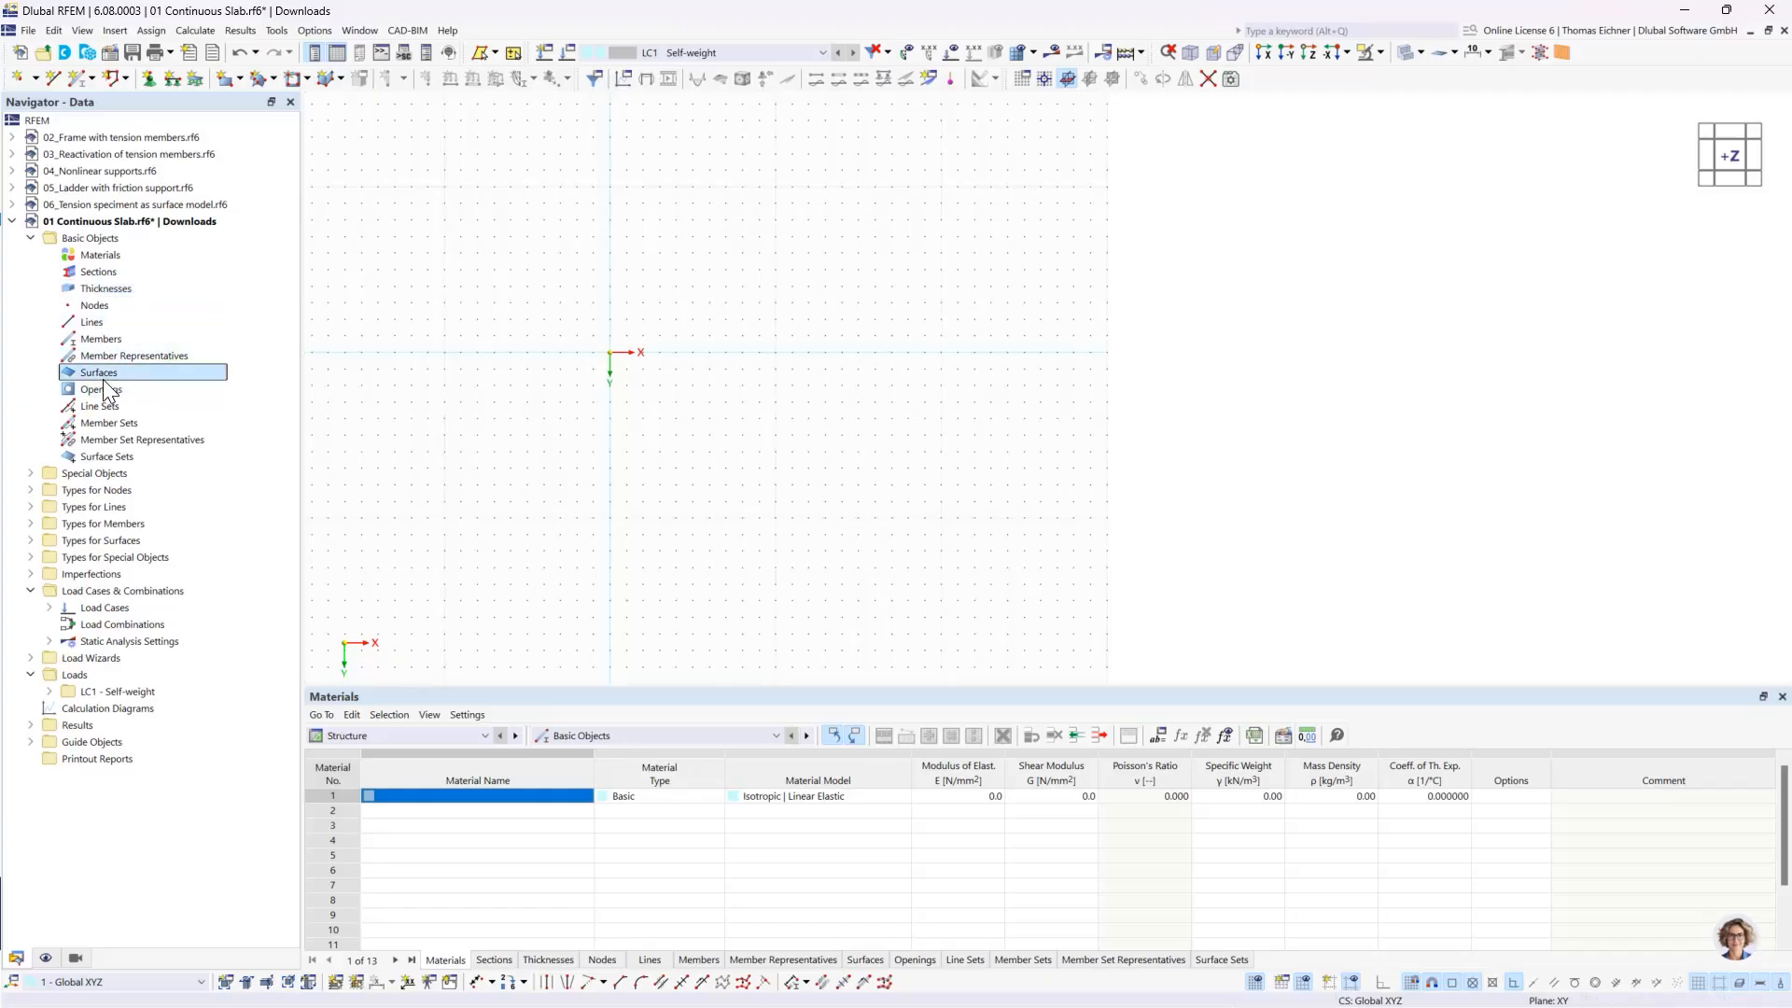
right_click(113, 381)
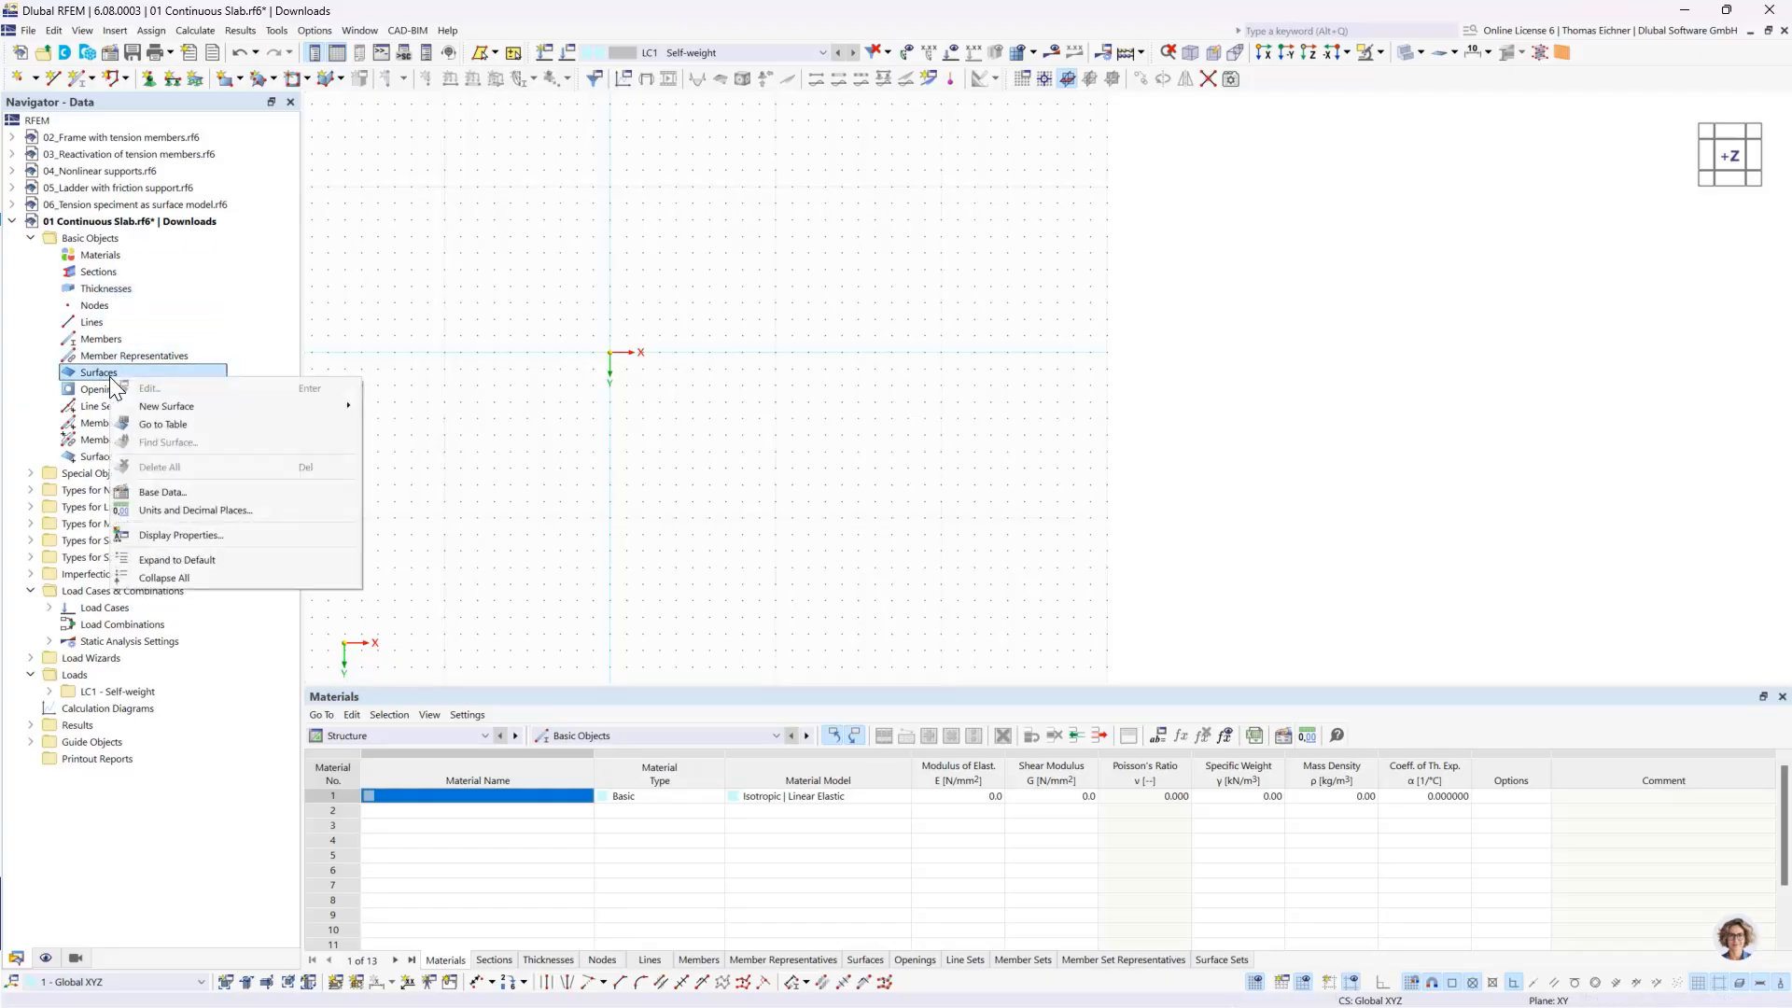
mouse_move(164, 407)
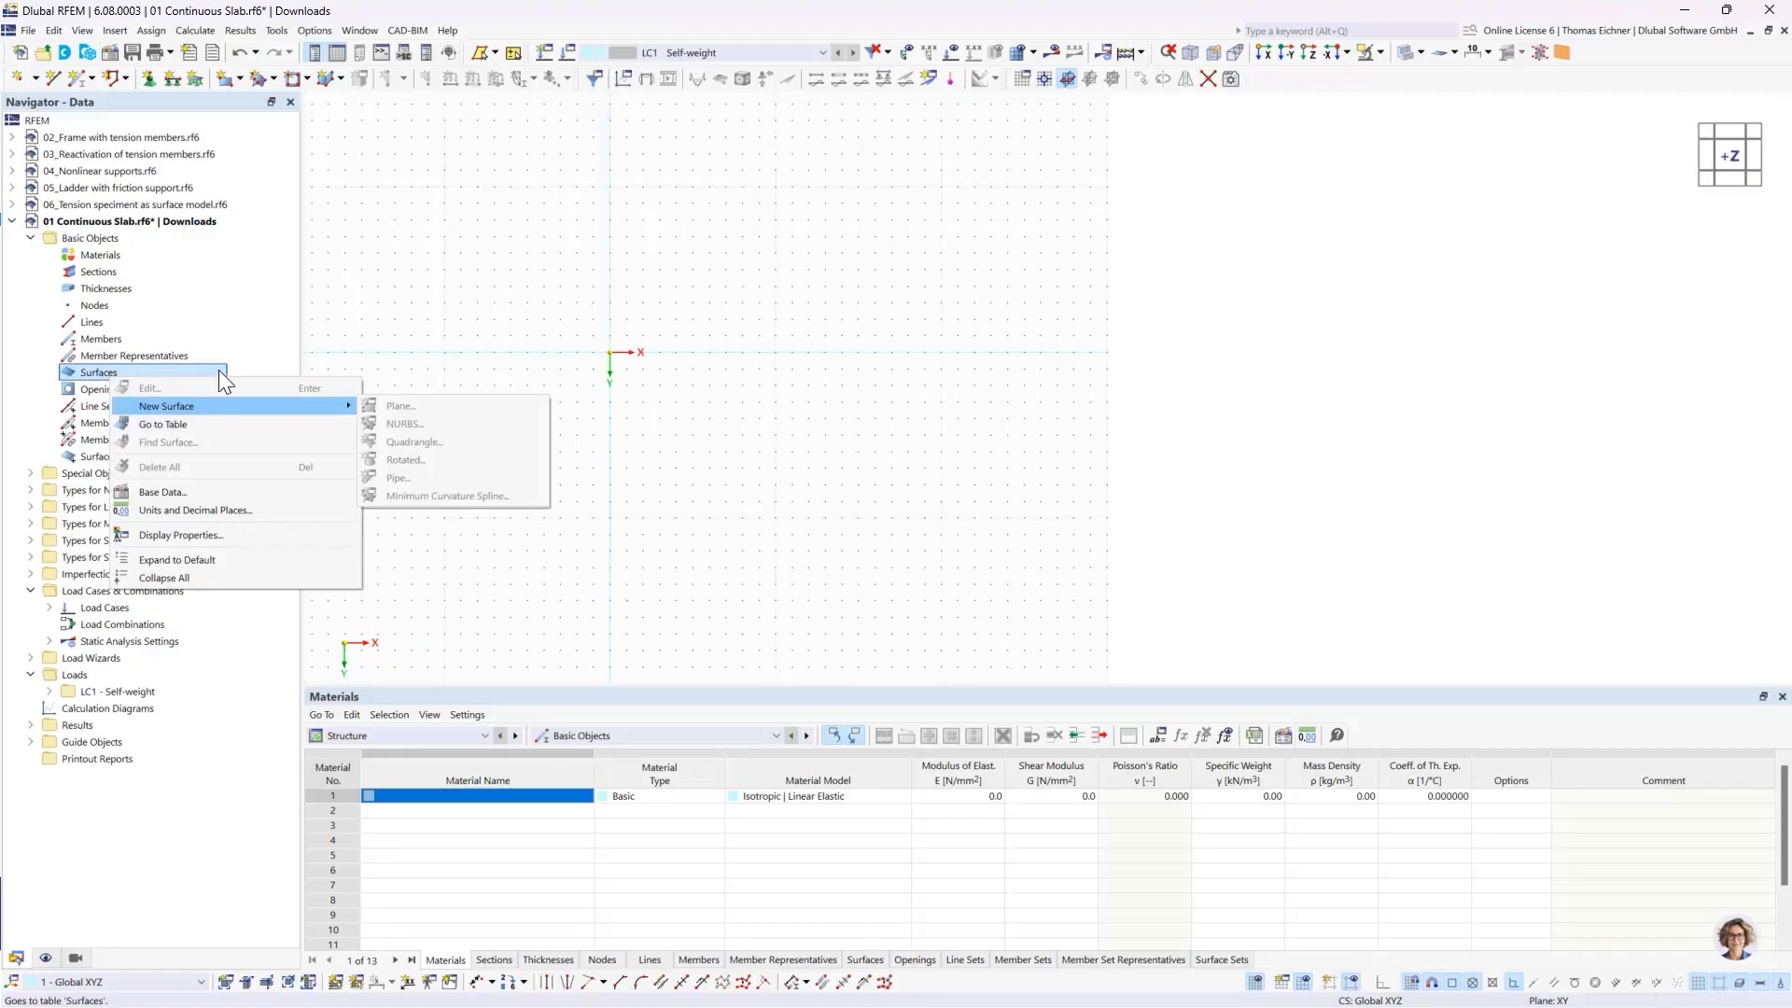
click(244, 346)
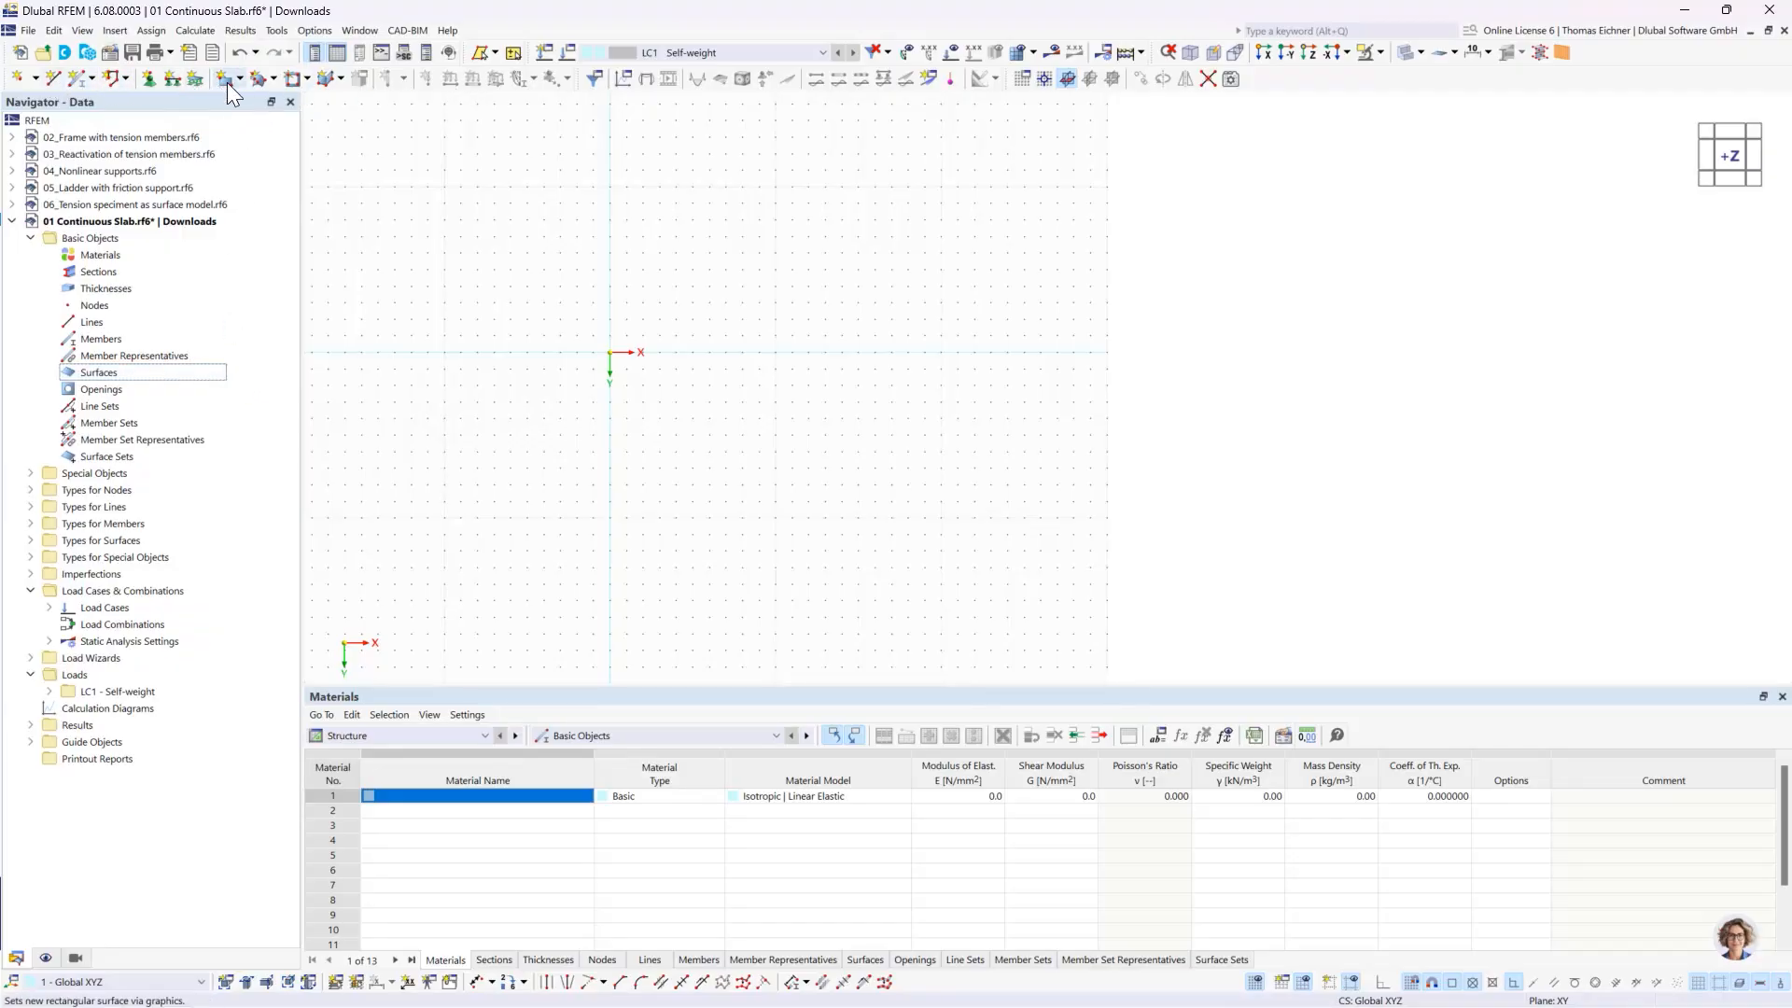
click(540, 237)
- Start a new rectangular surface with standard stiffness and try to confirm it without an assigned thickness
click(239, 84)
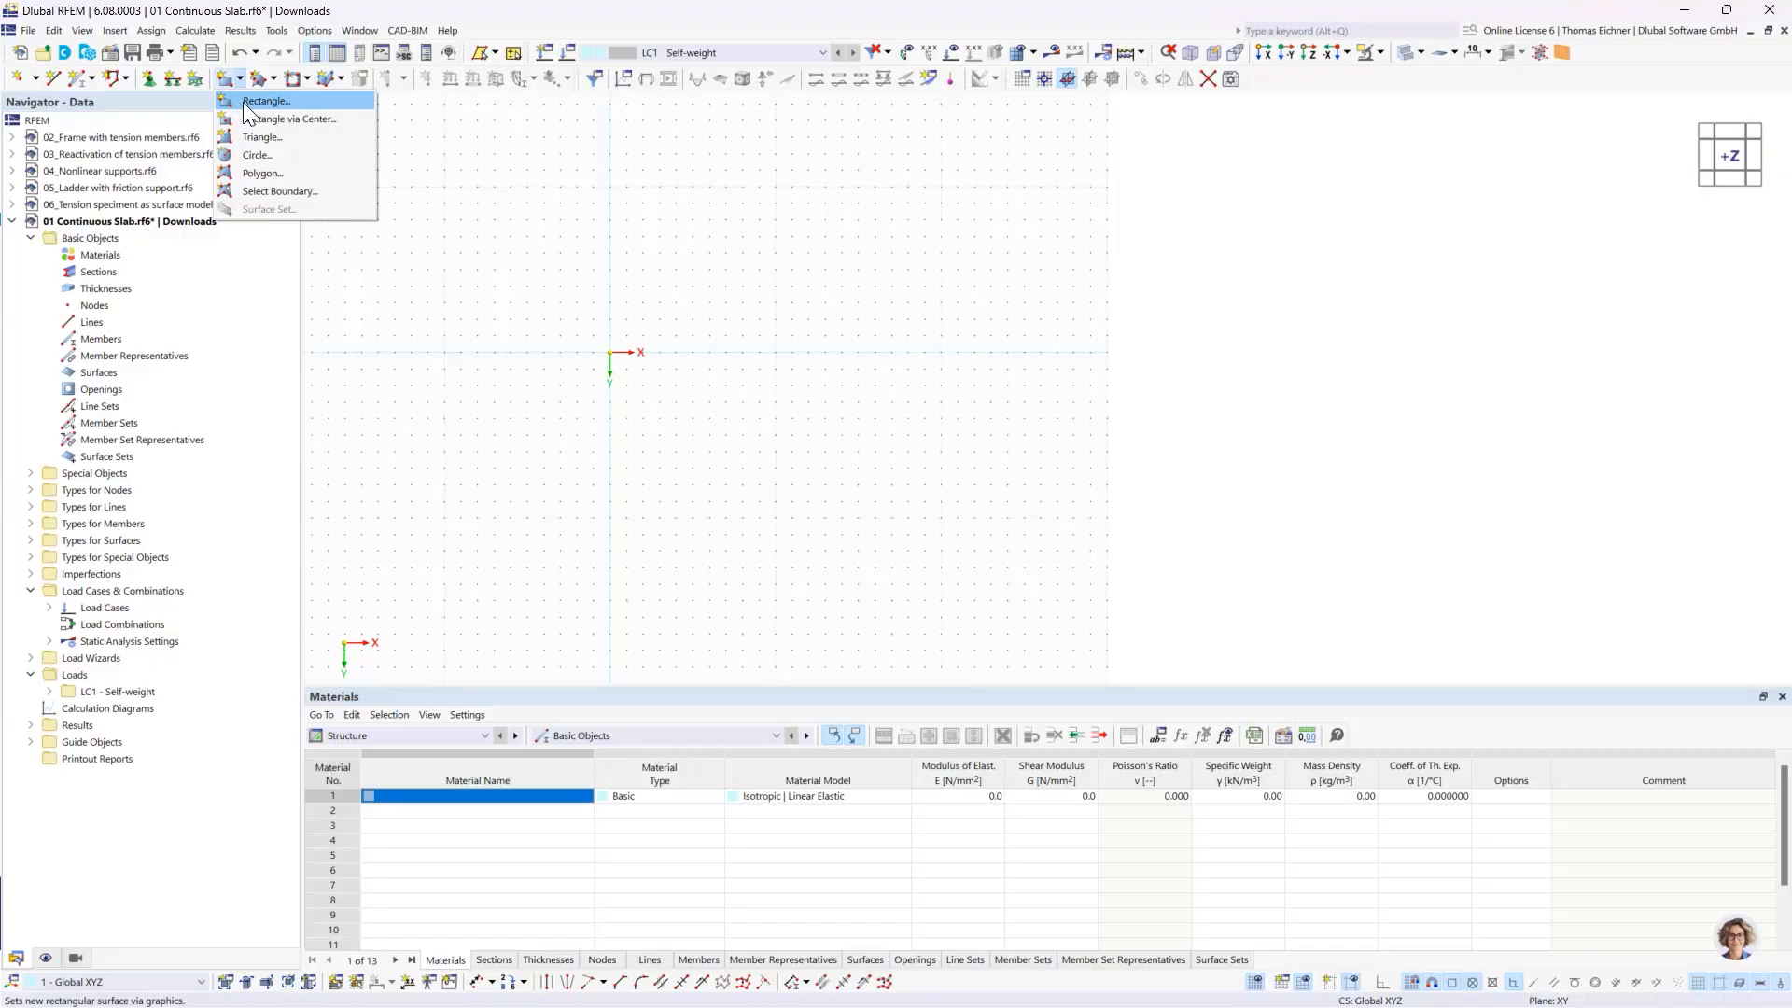
click(228, 82)
click(226, 82)
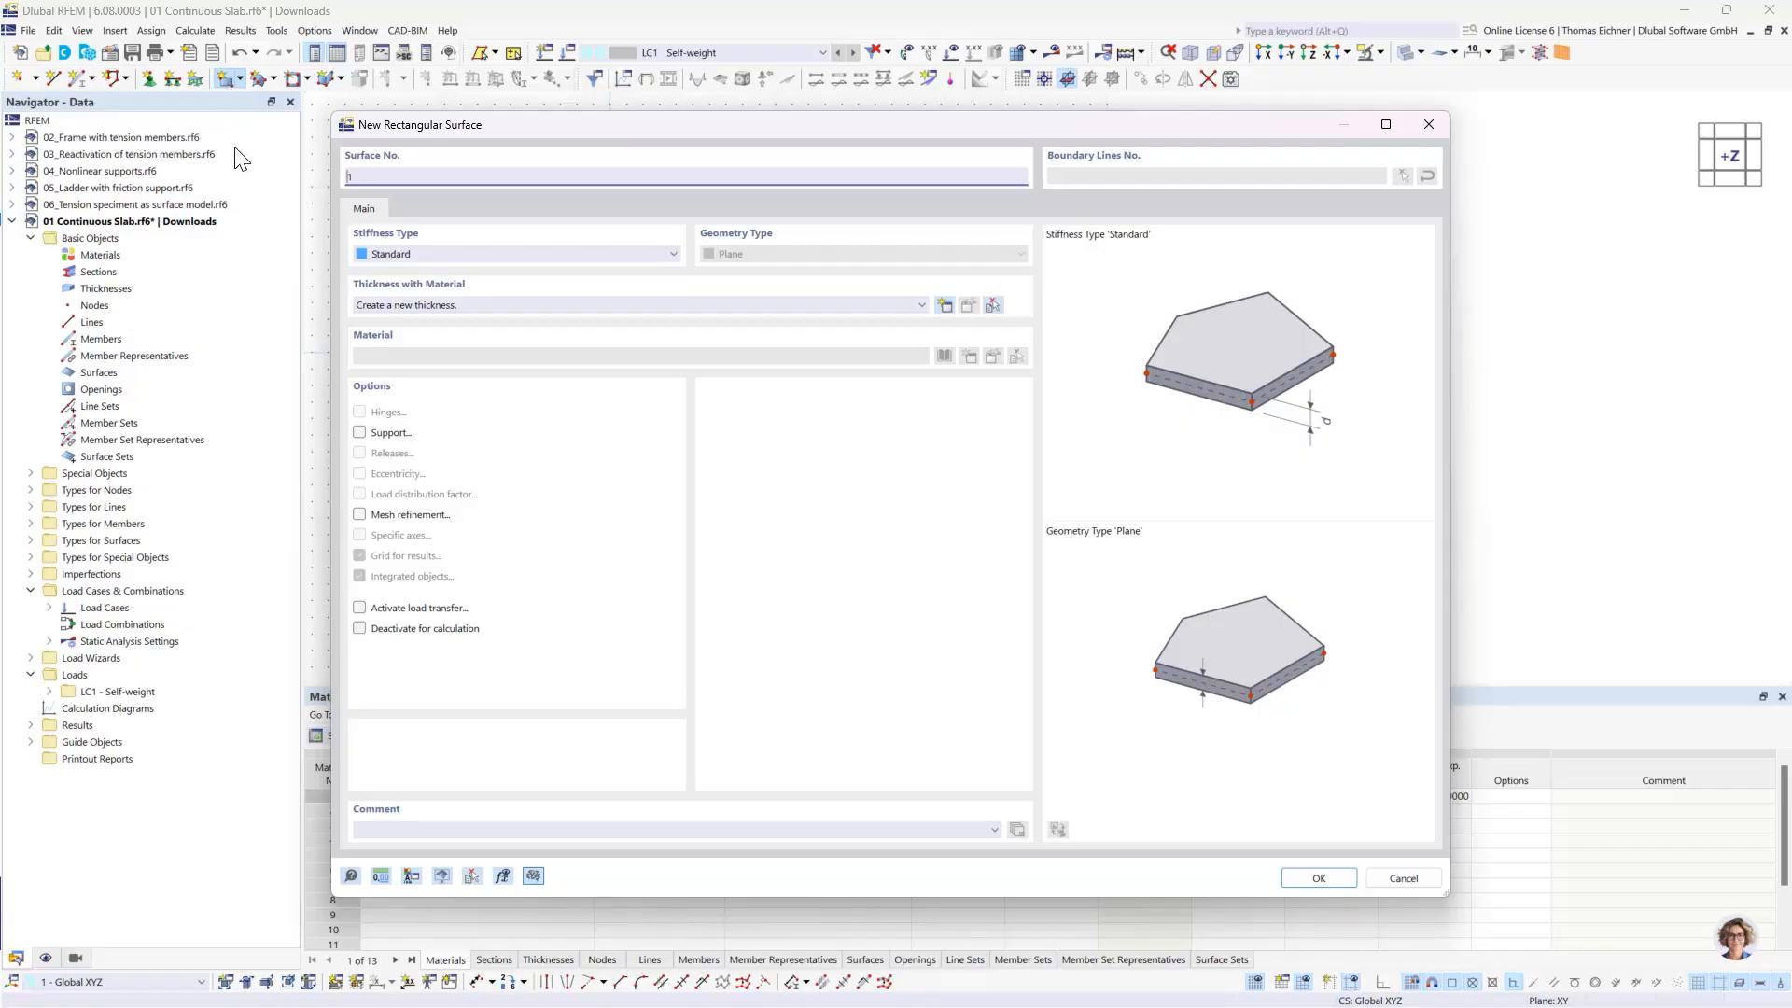
drag(514, 128, 545, 139)
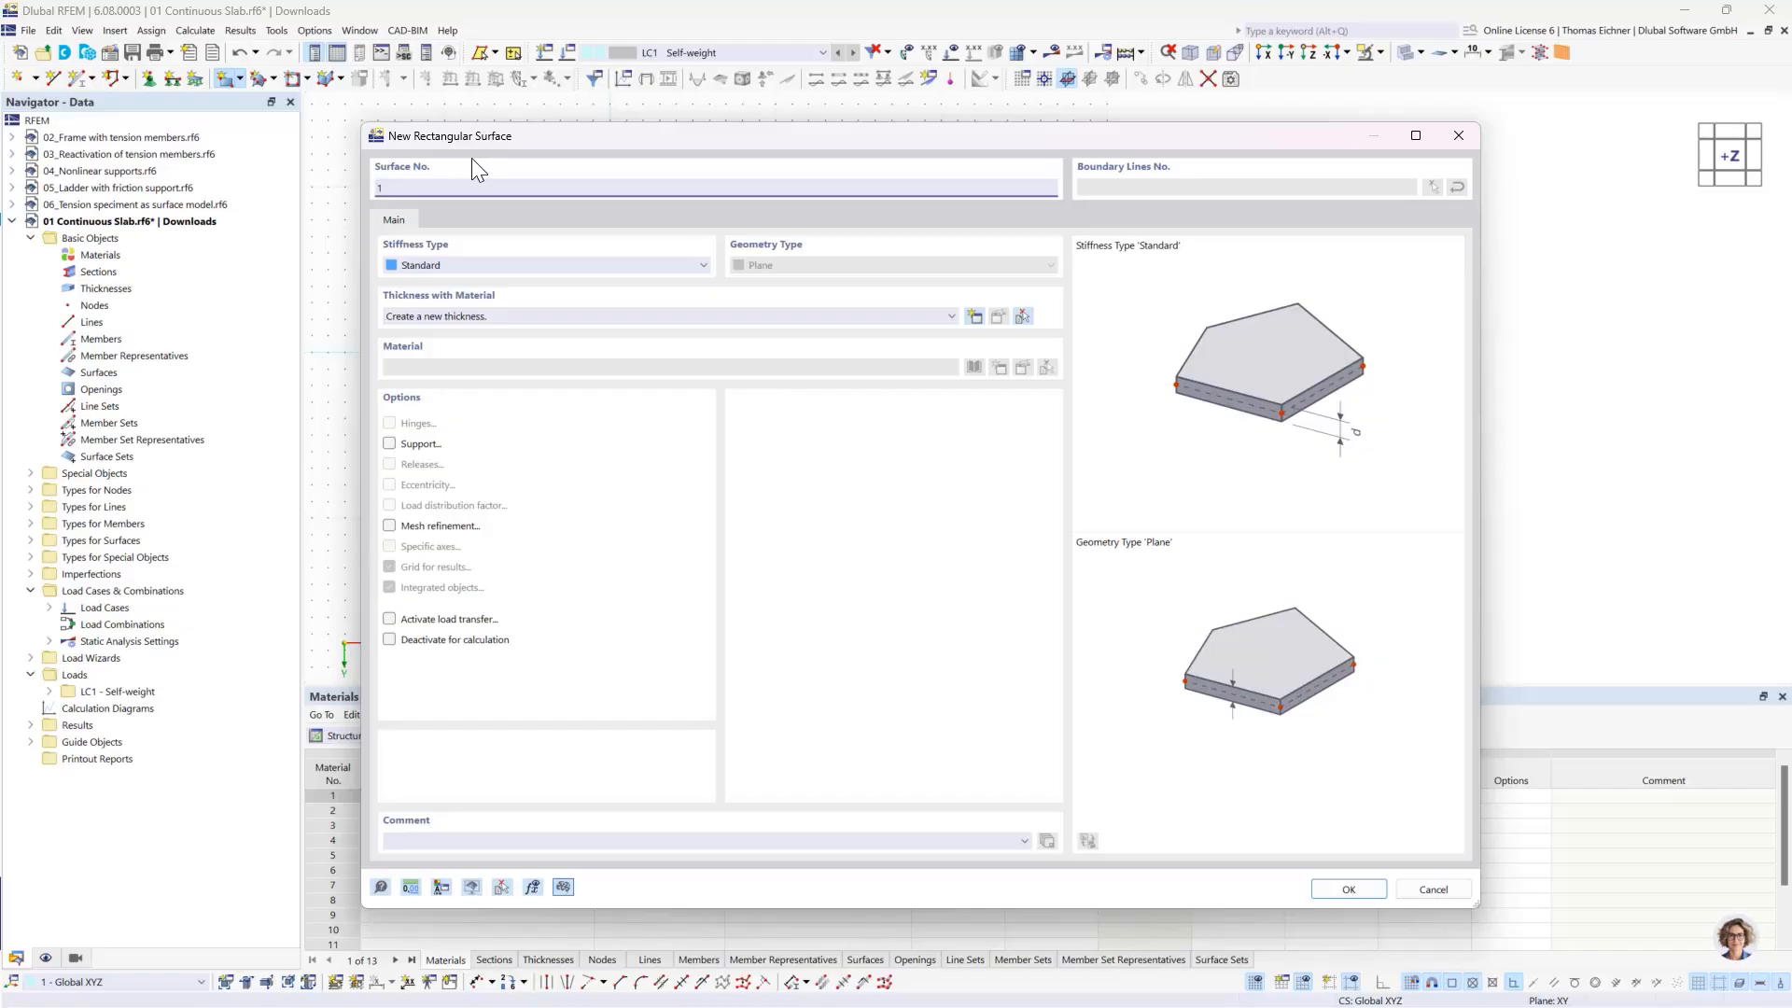
drag(550, 135, 455, 148)
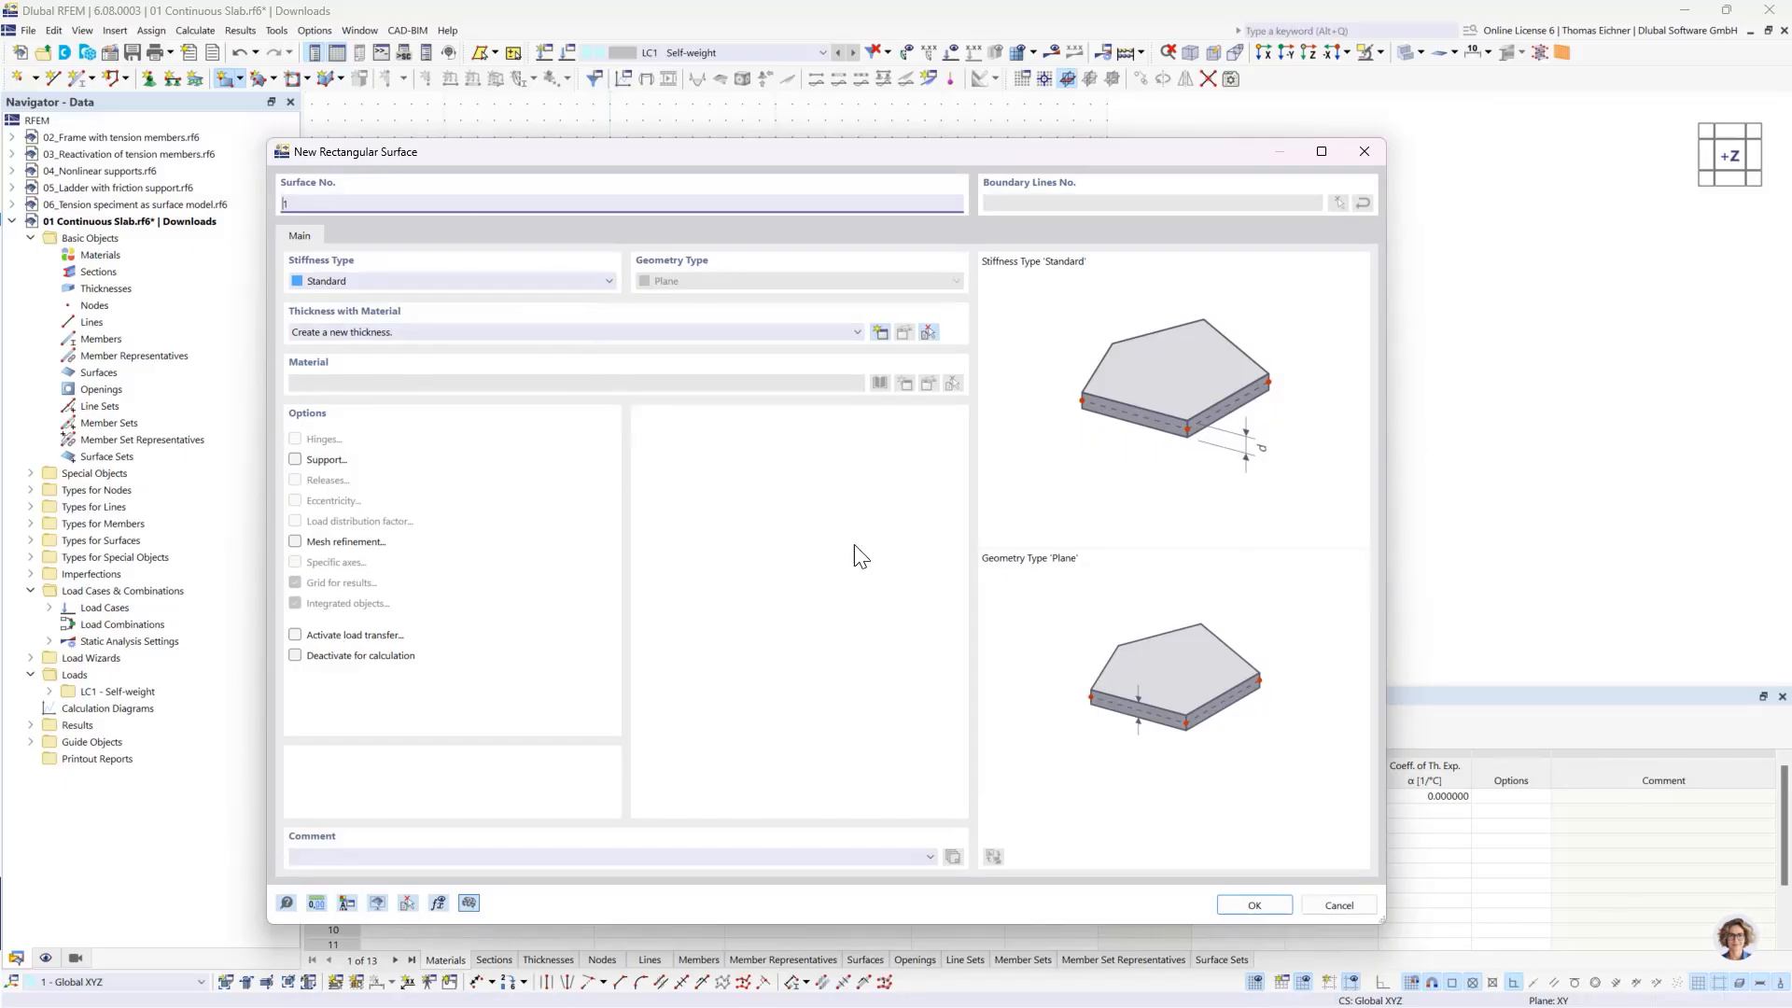
click(1251, 906)
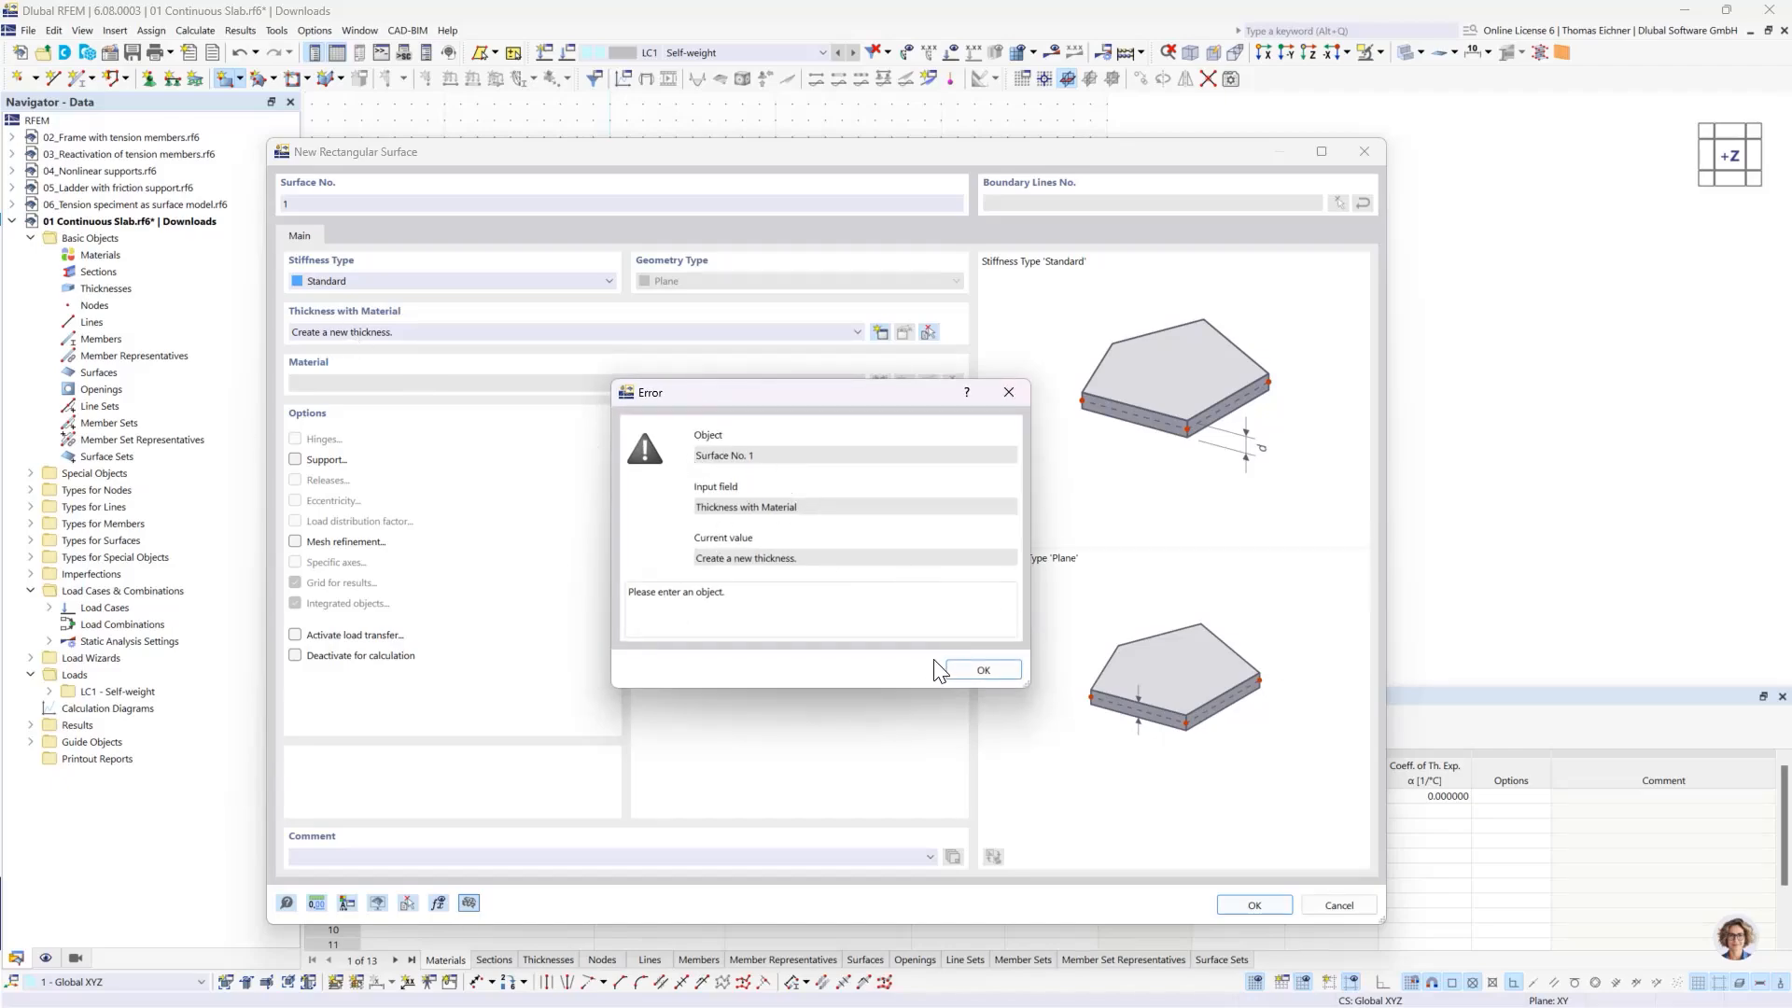
click(972, 672)
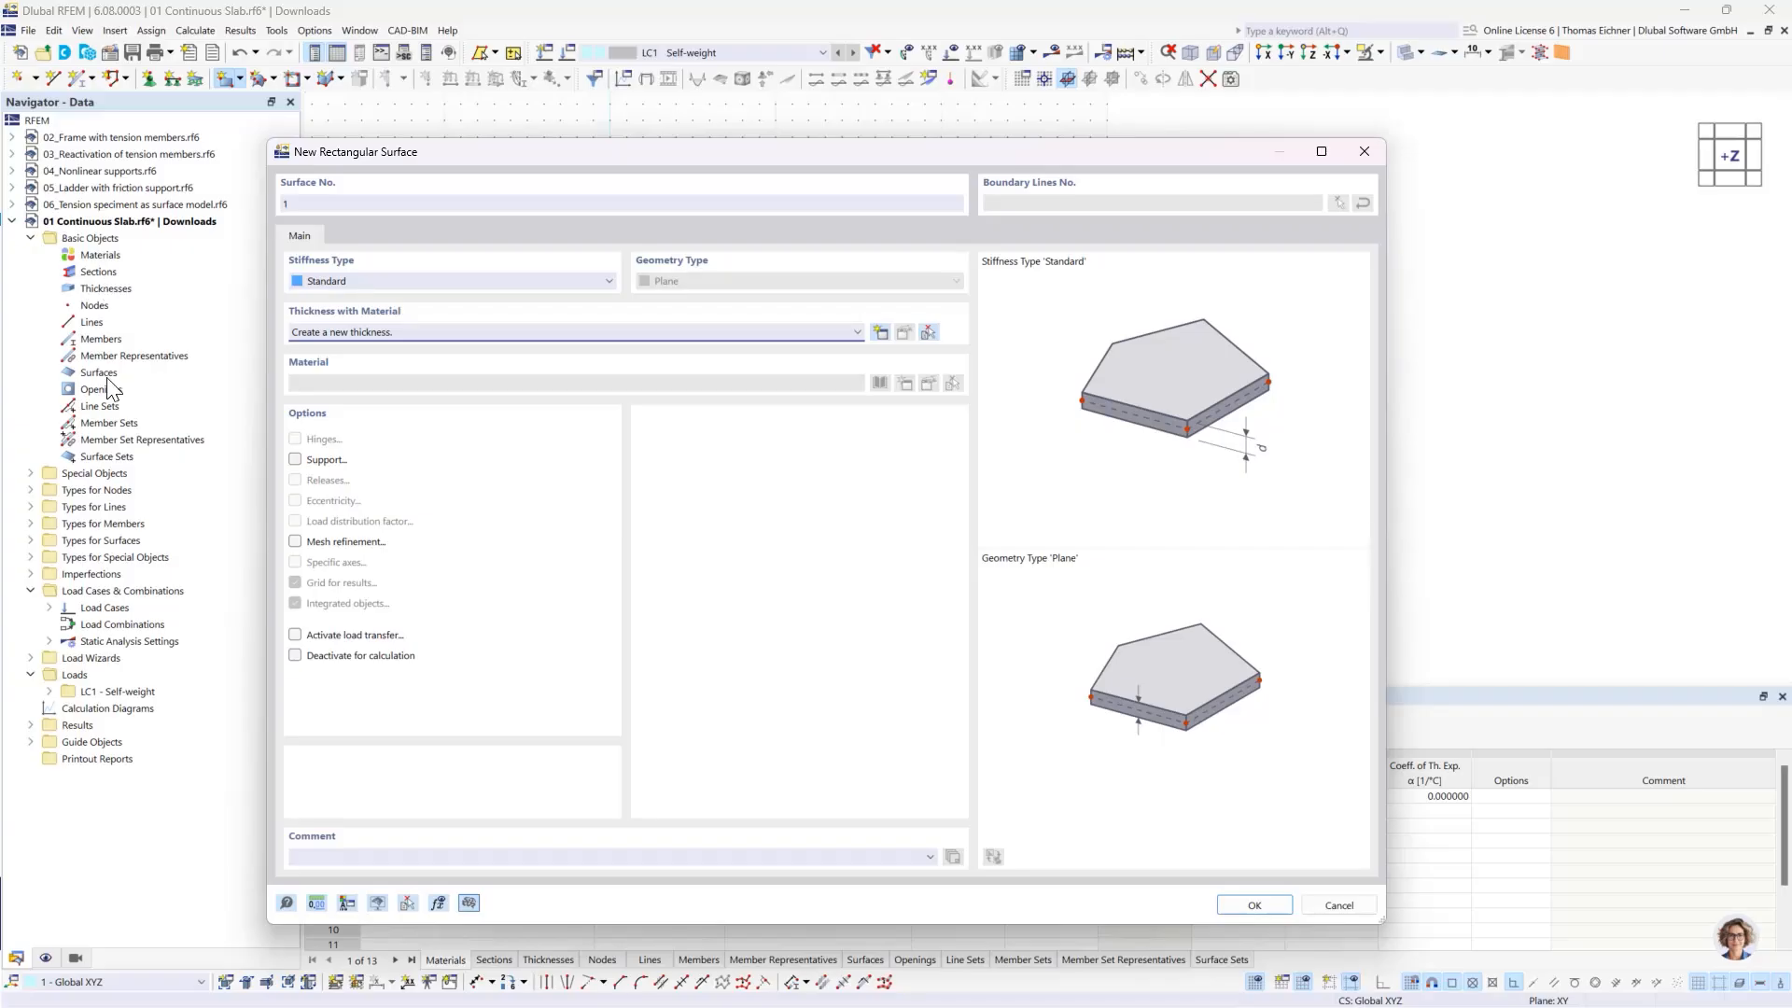
- Start a new thickness definition for the new rectangular surface
drag(405, 157, 430, 128)
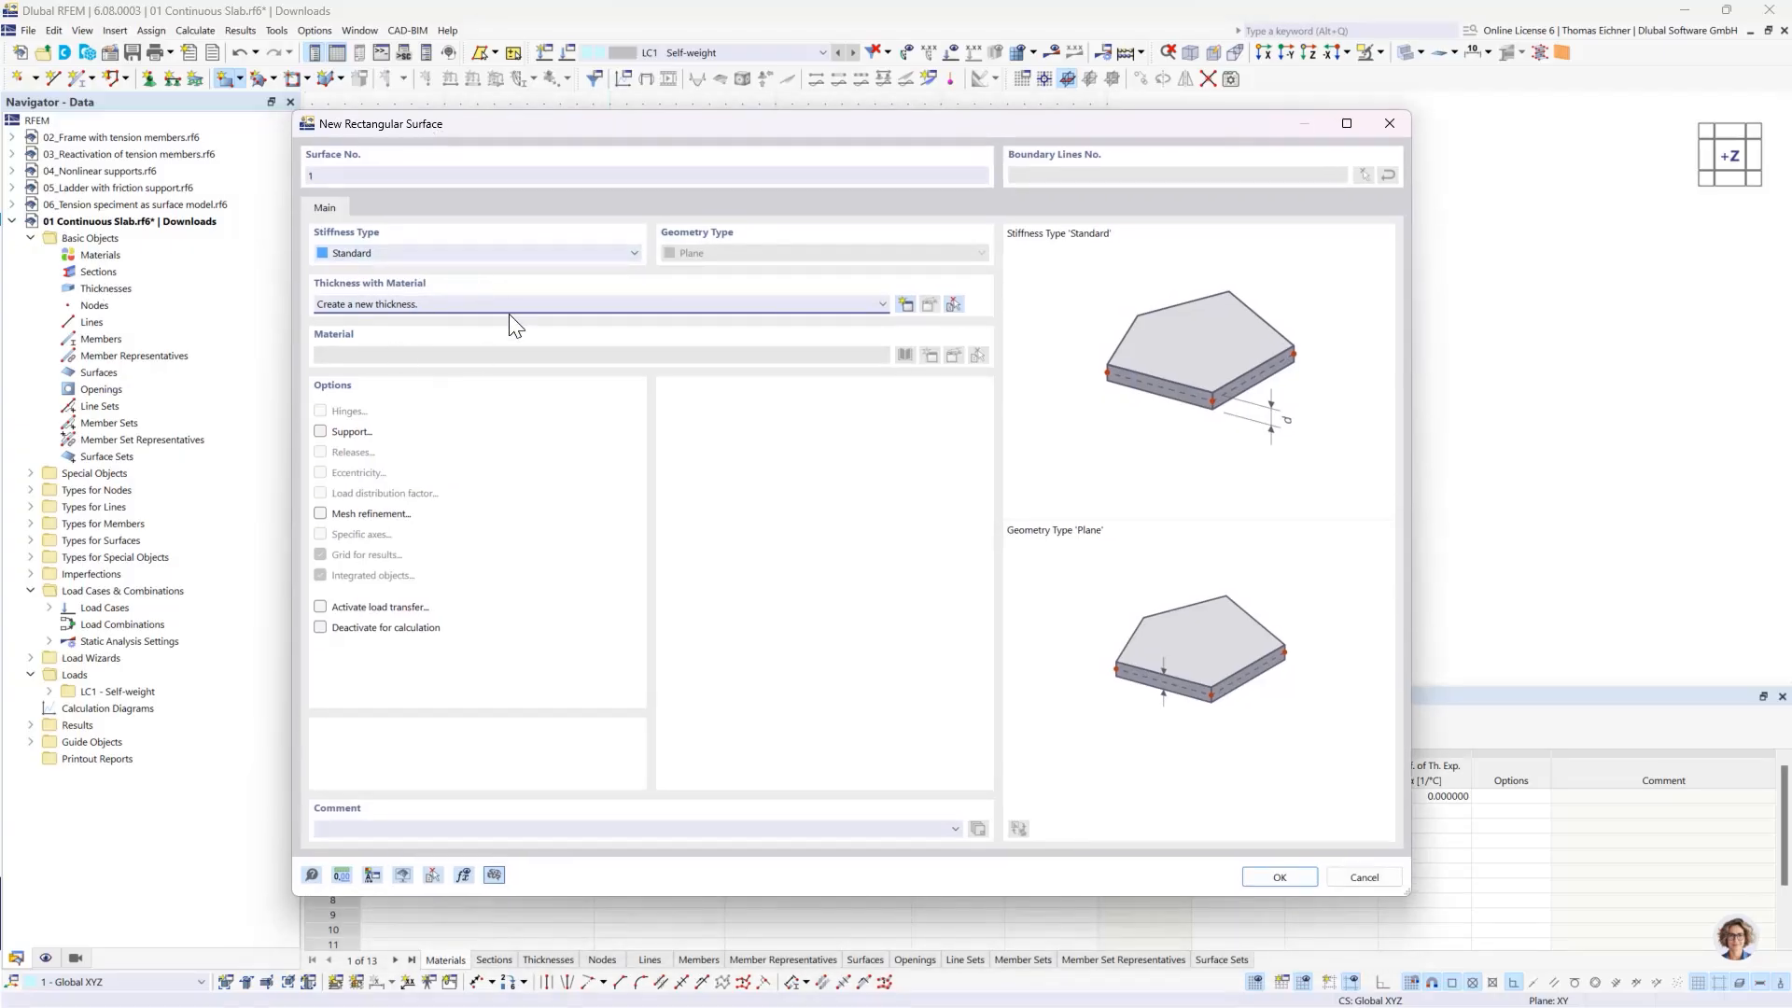
click(804, 302)
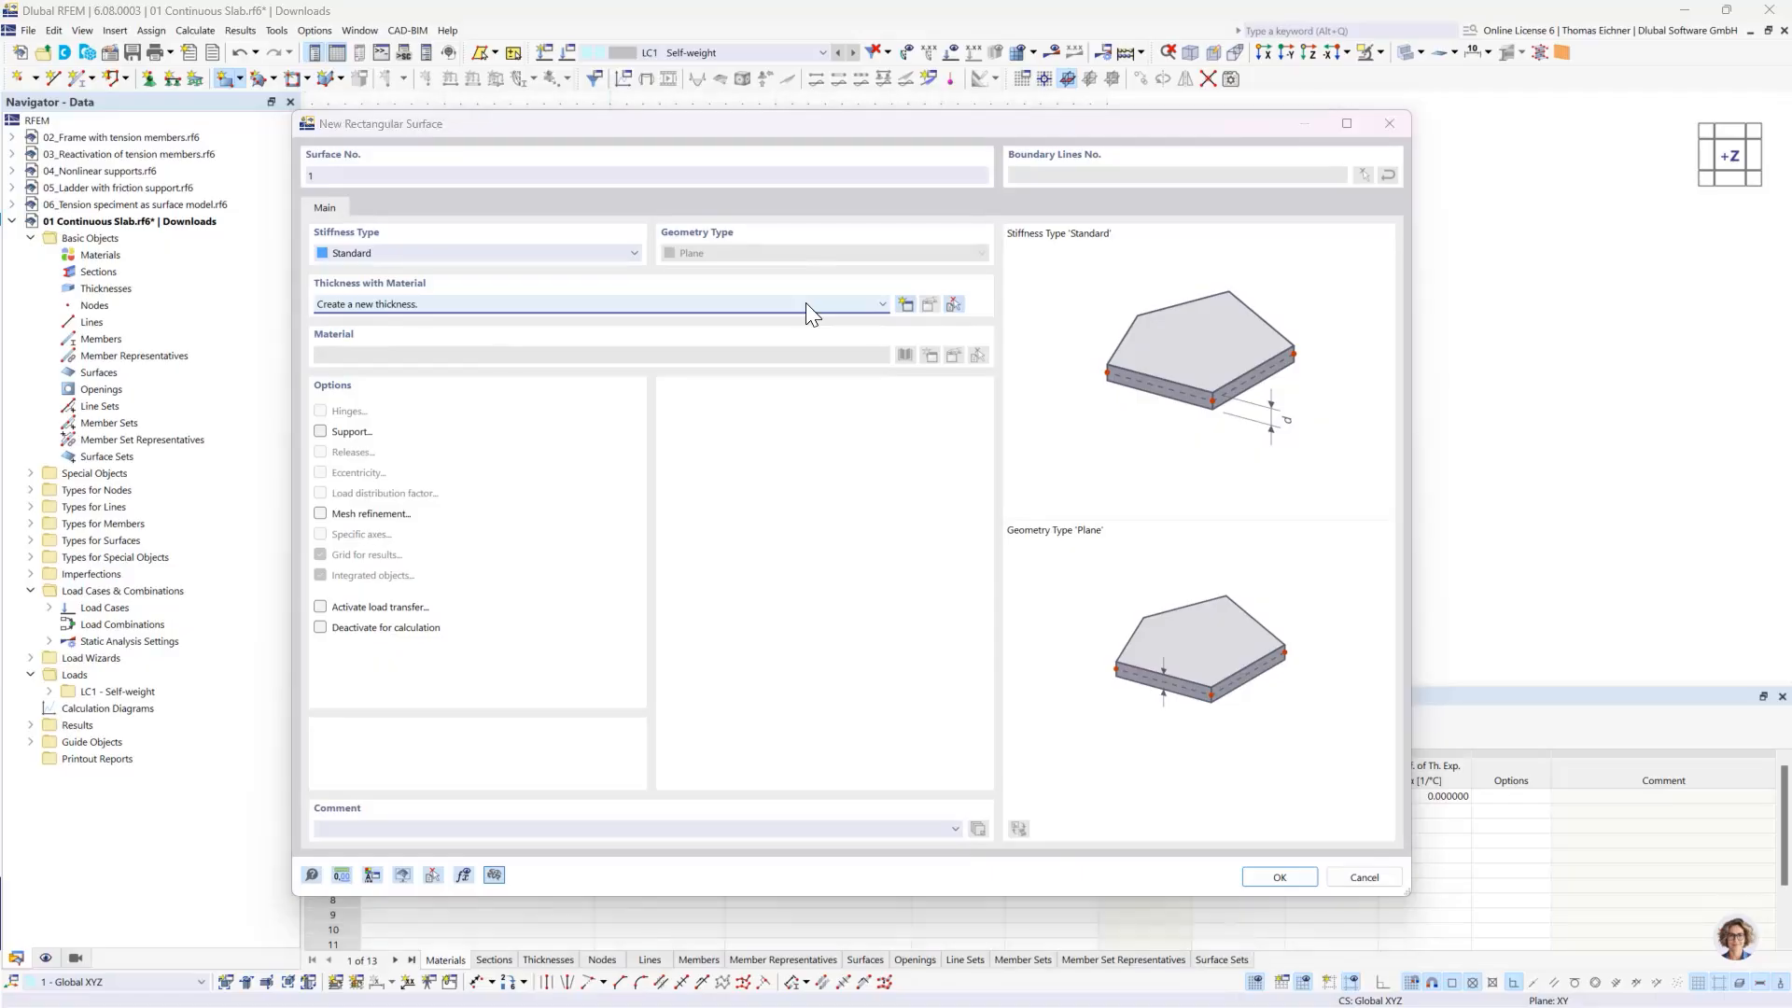
drag(703, 121, 816, 113)
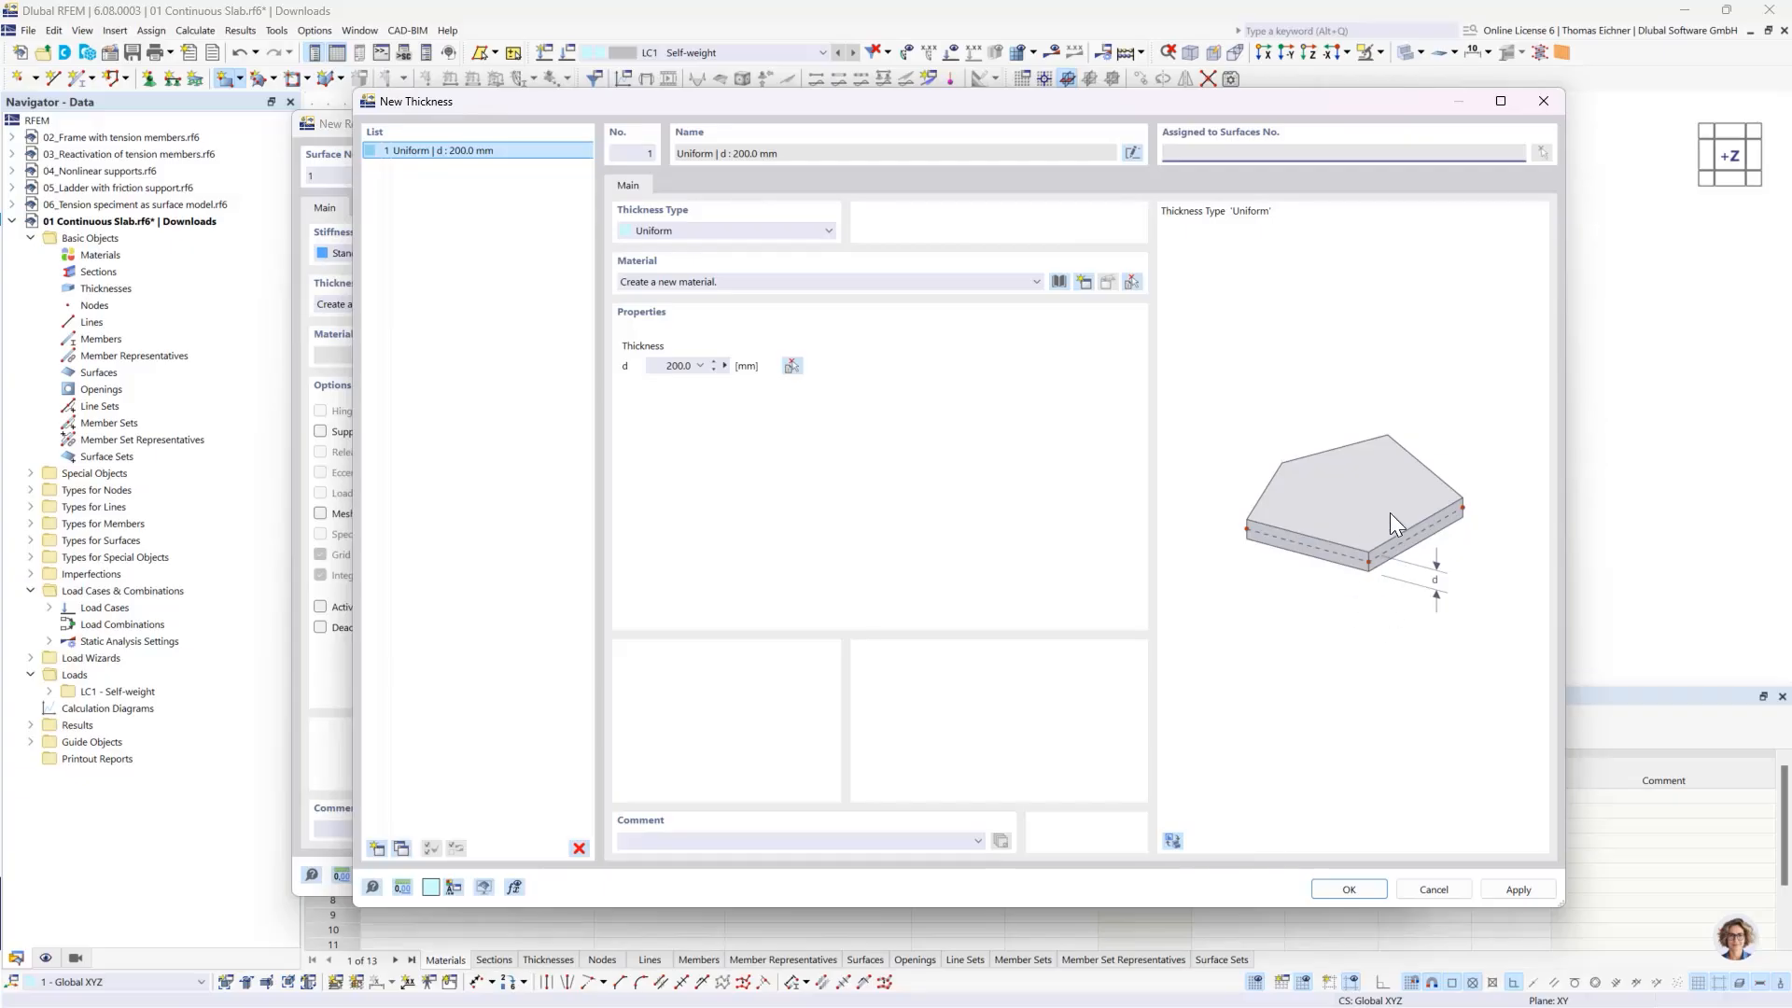
- Try the Variable - 3 Nodes thickness type and return to the Uniform type
click(788, 231)
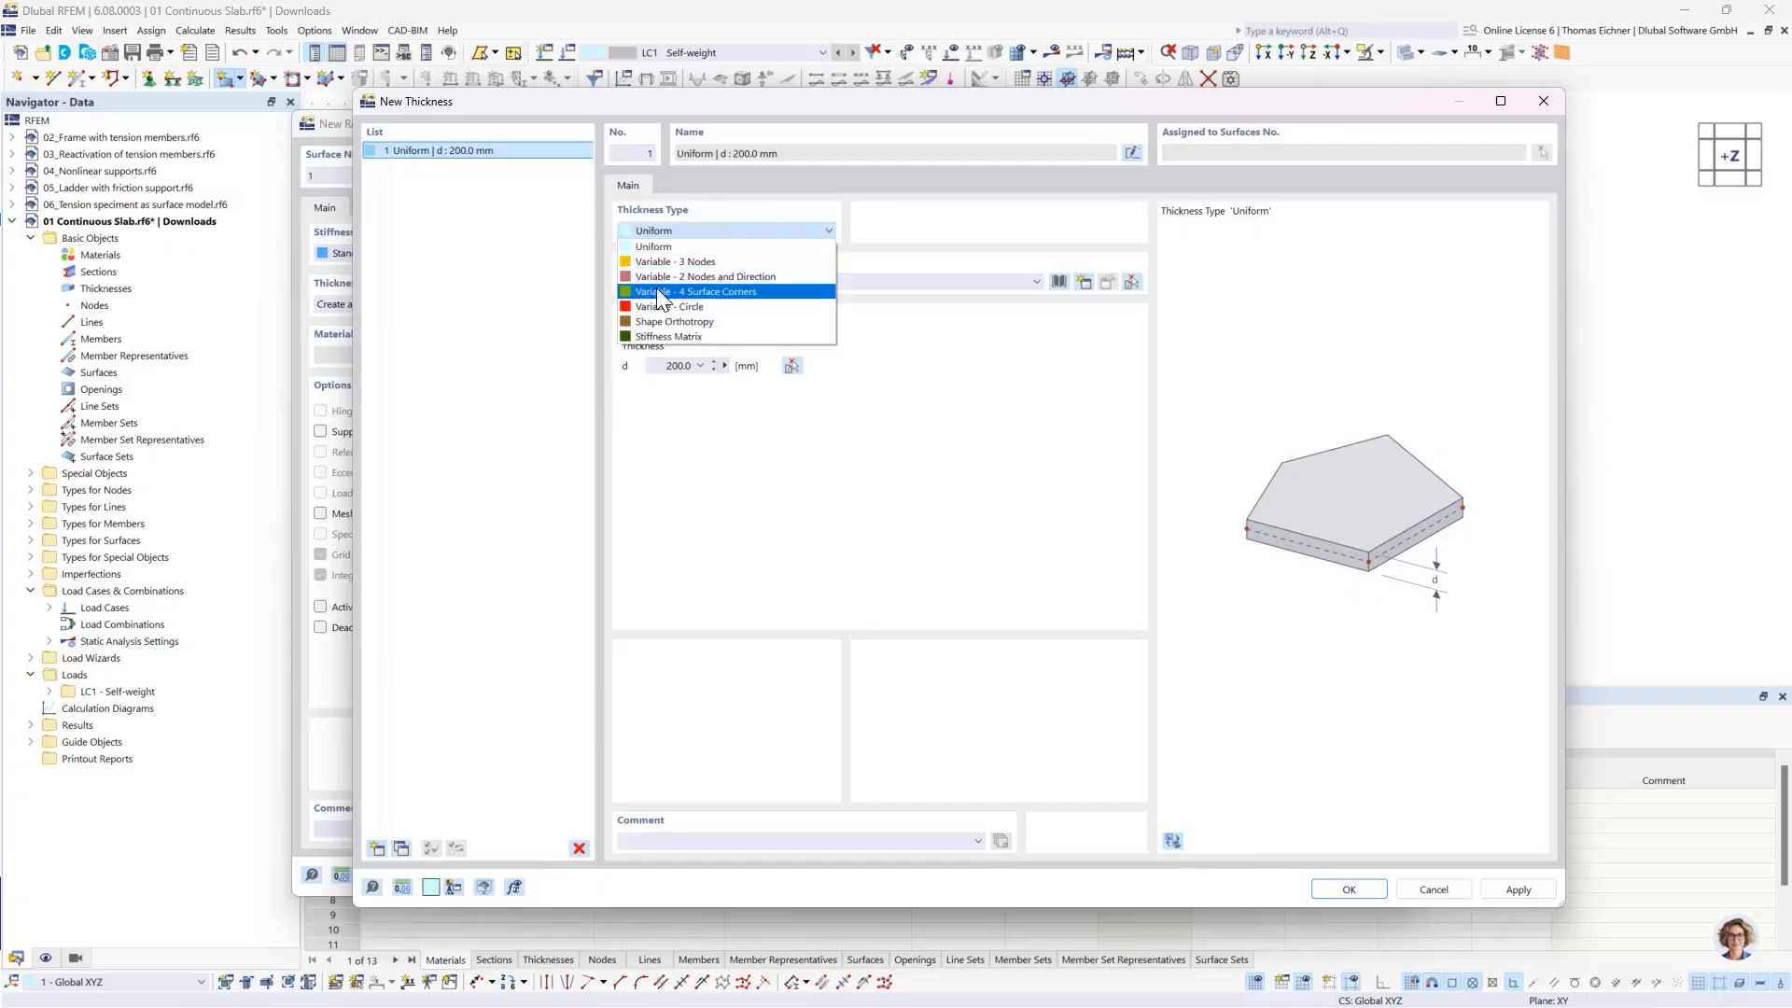
click(674, 261)
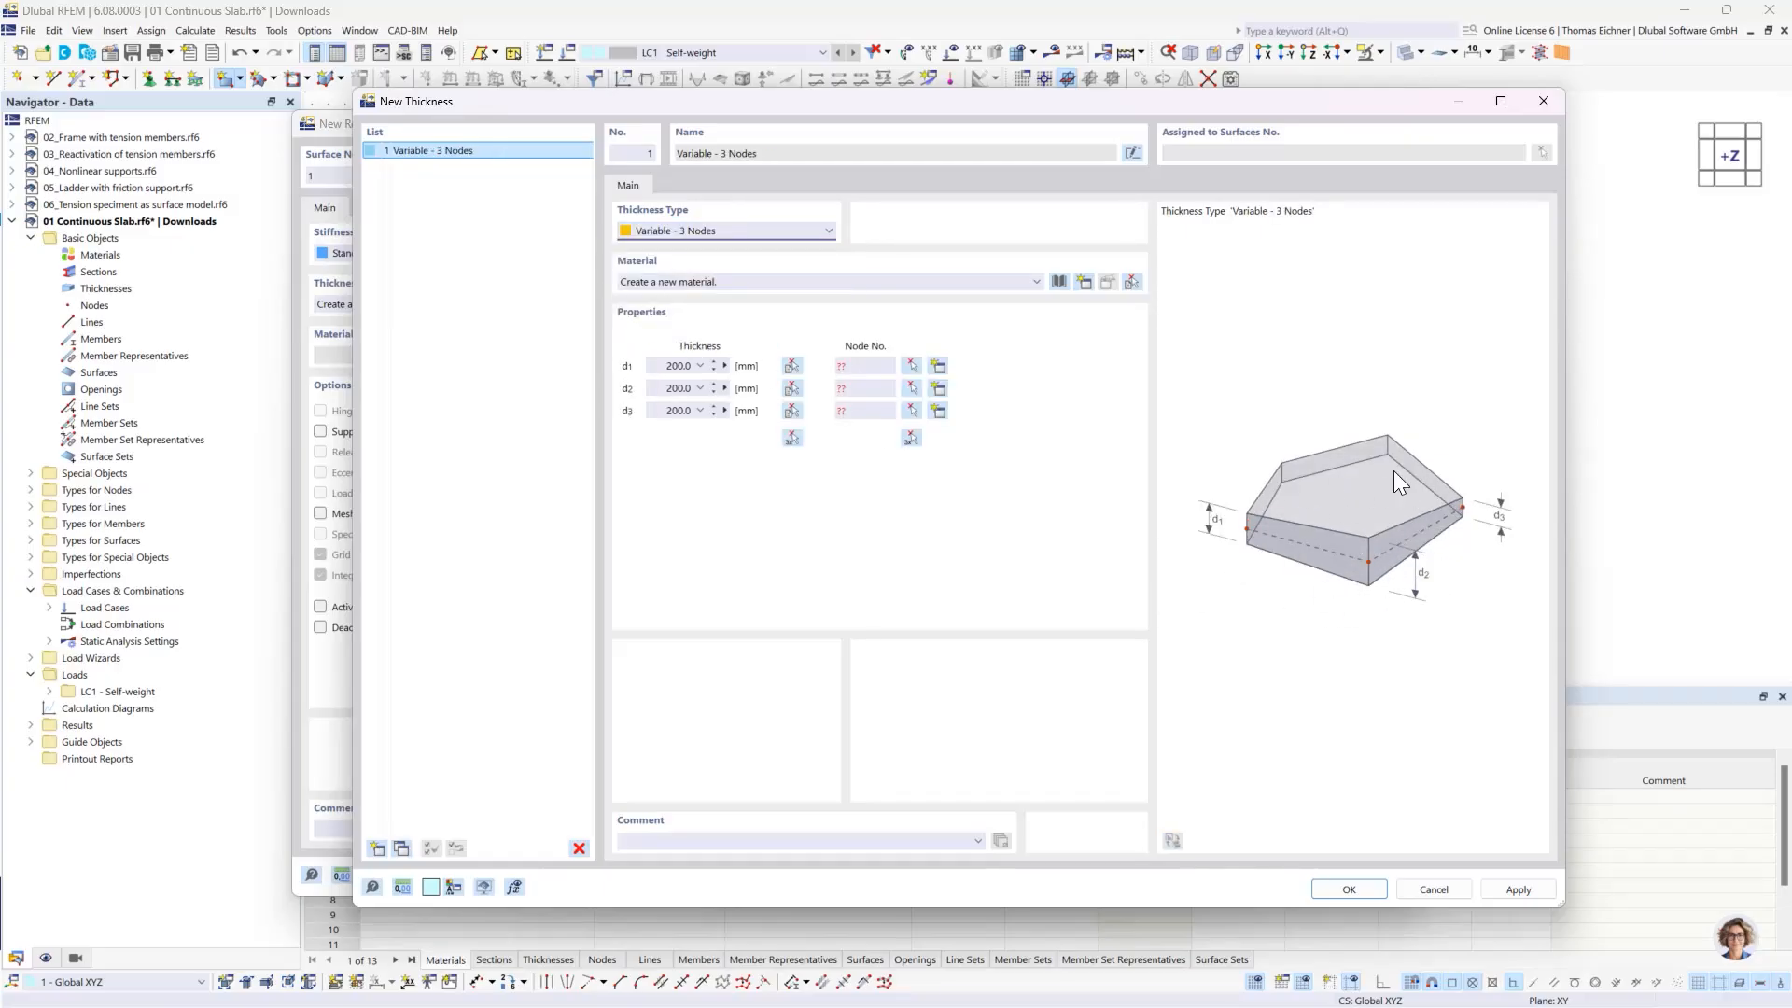
click(726, 231)
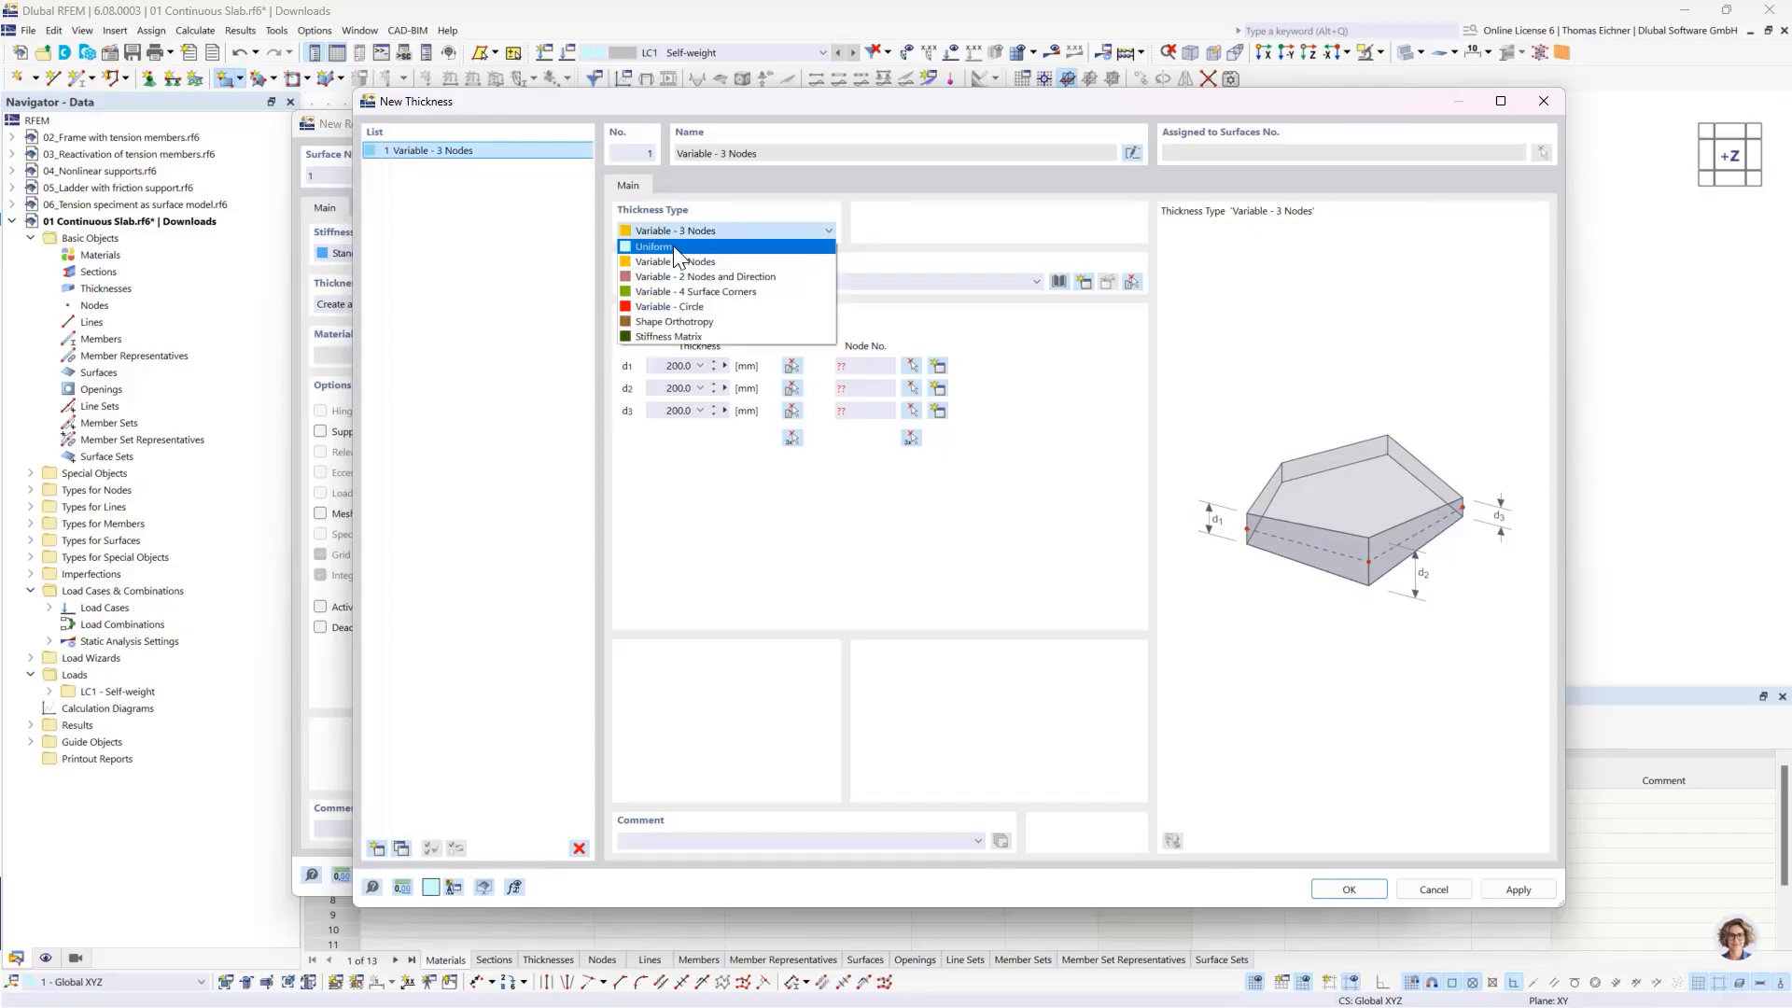
click(676, 244)
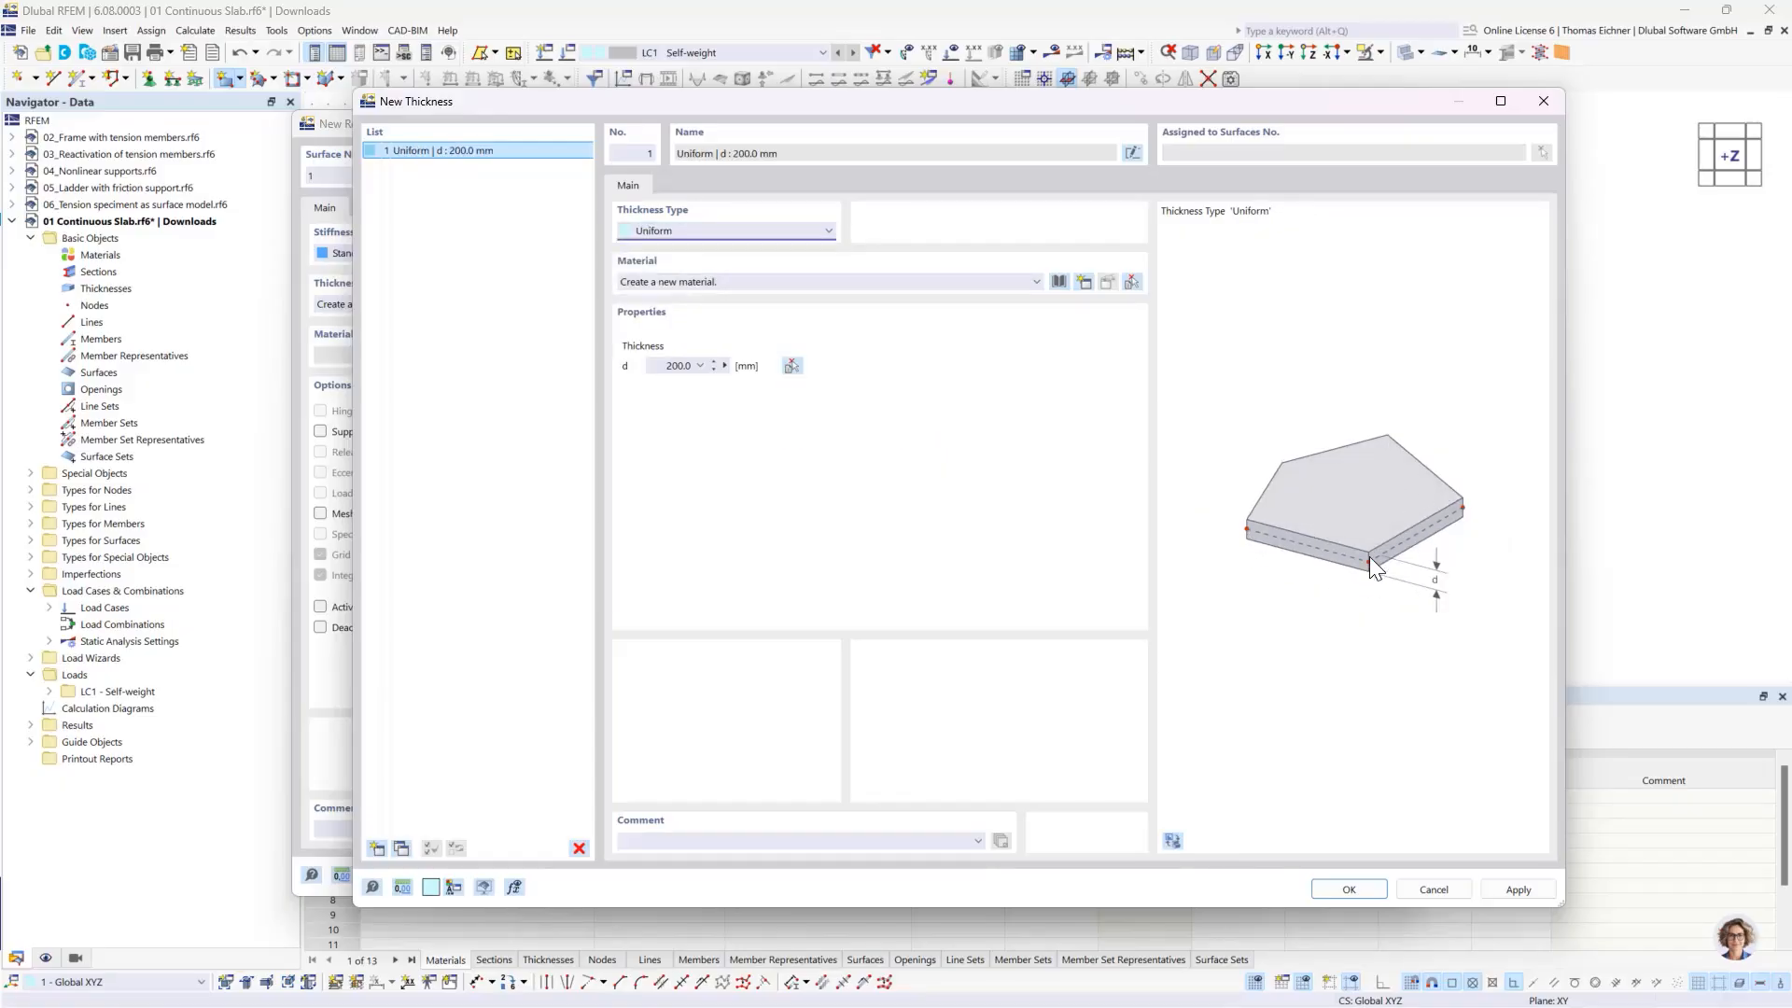
- Set the uniform thickness d to 300 mm and open the material library for a new material
click(665, 366)
double_click(665, 366)
text(300)
click(662, 365)
click(725, 288)
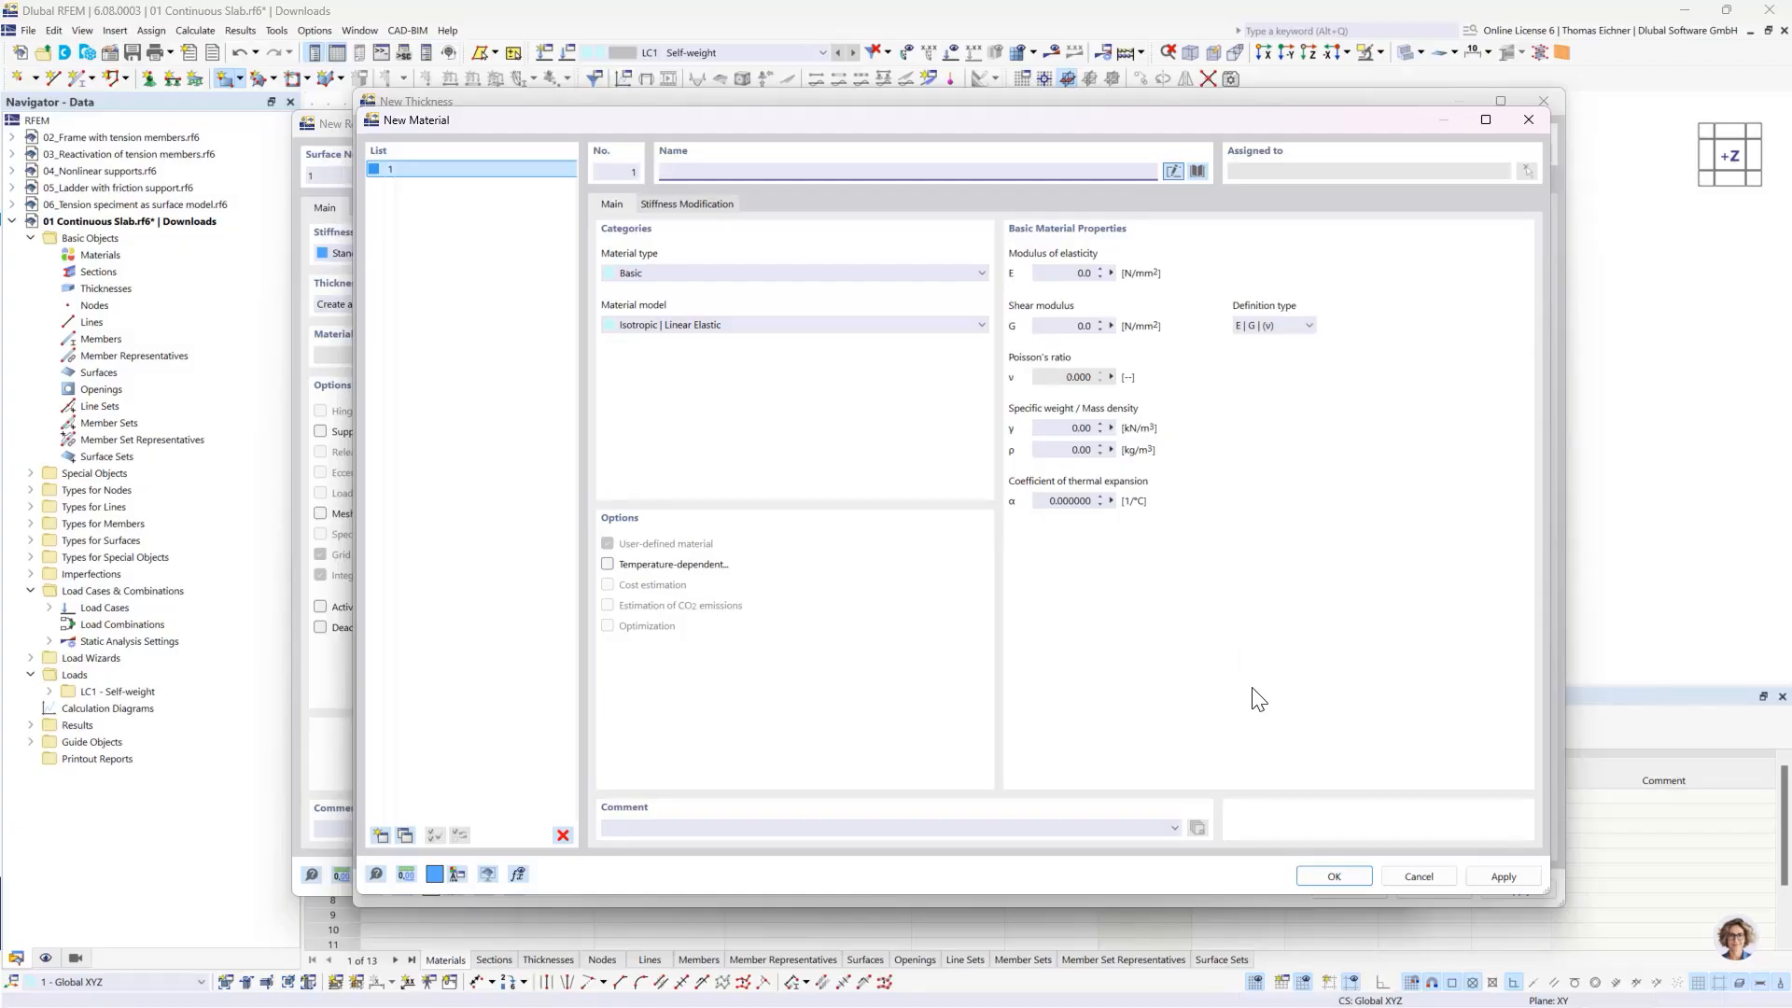
click(1194, 176)
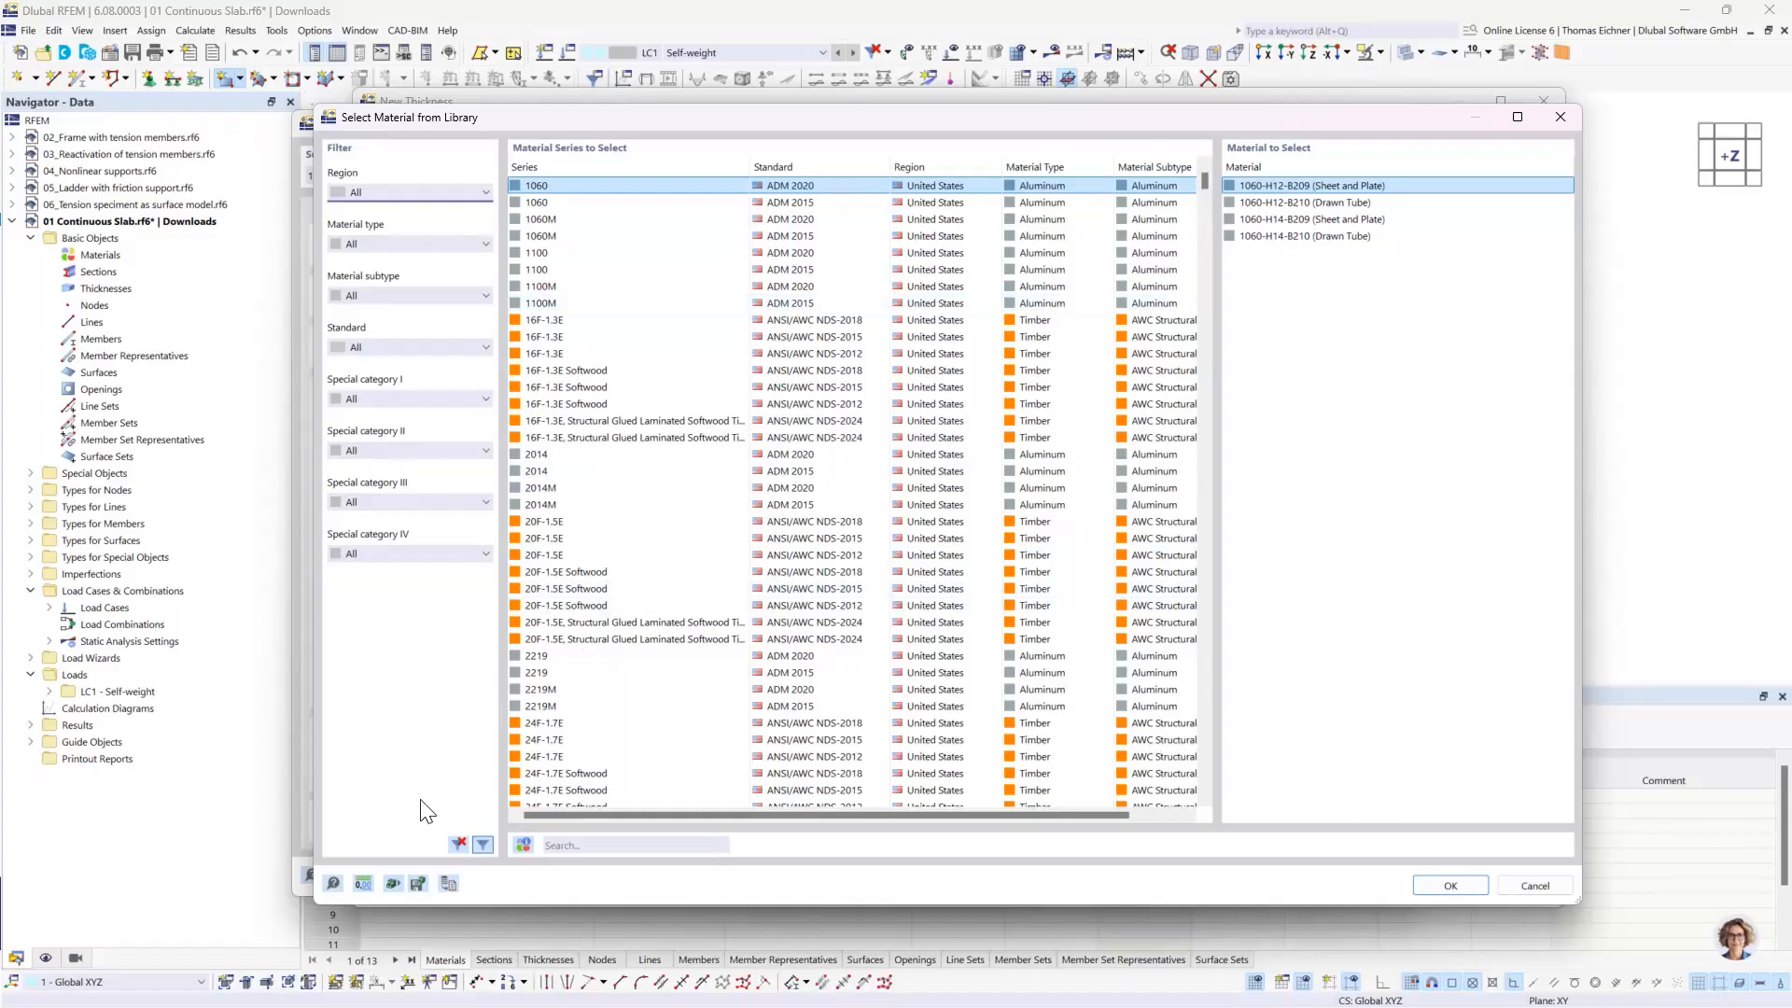
- Try filtering the material library by the region Germany and reset the region filter to All
click(373, 190)
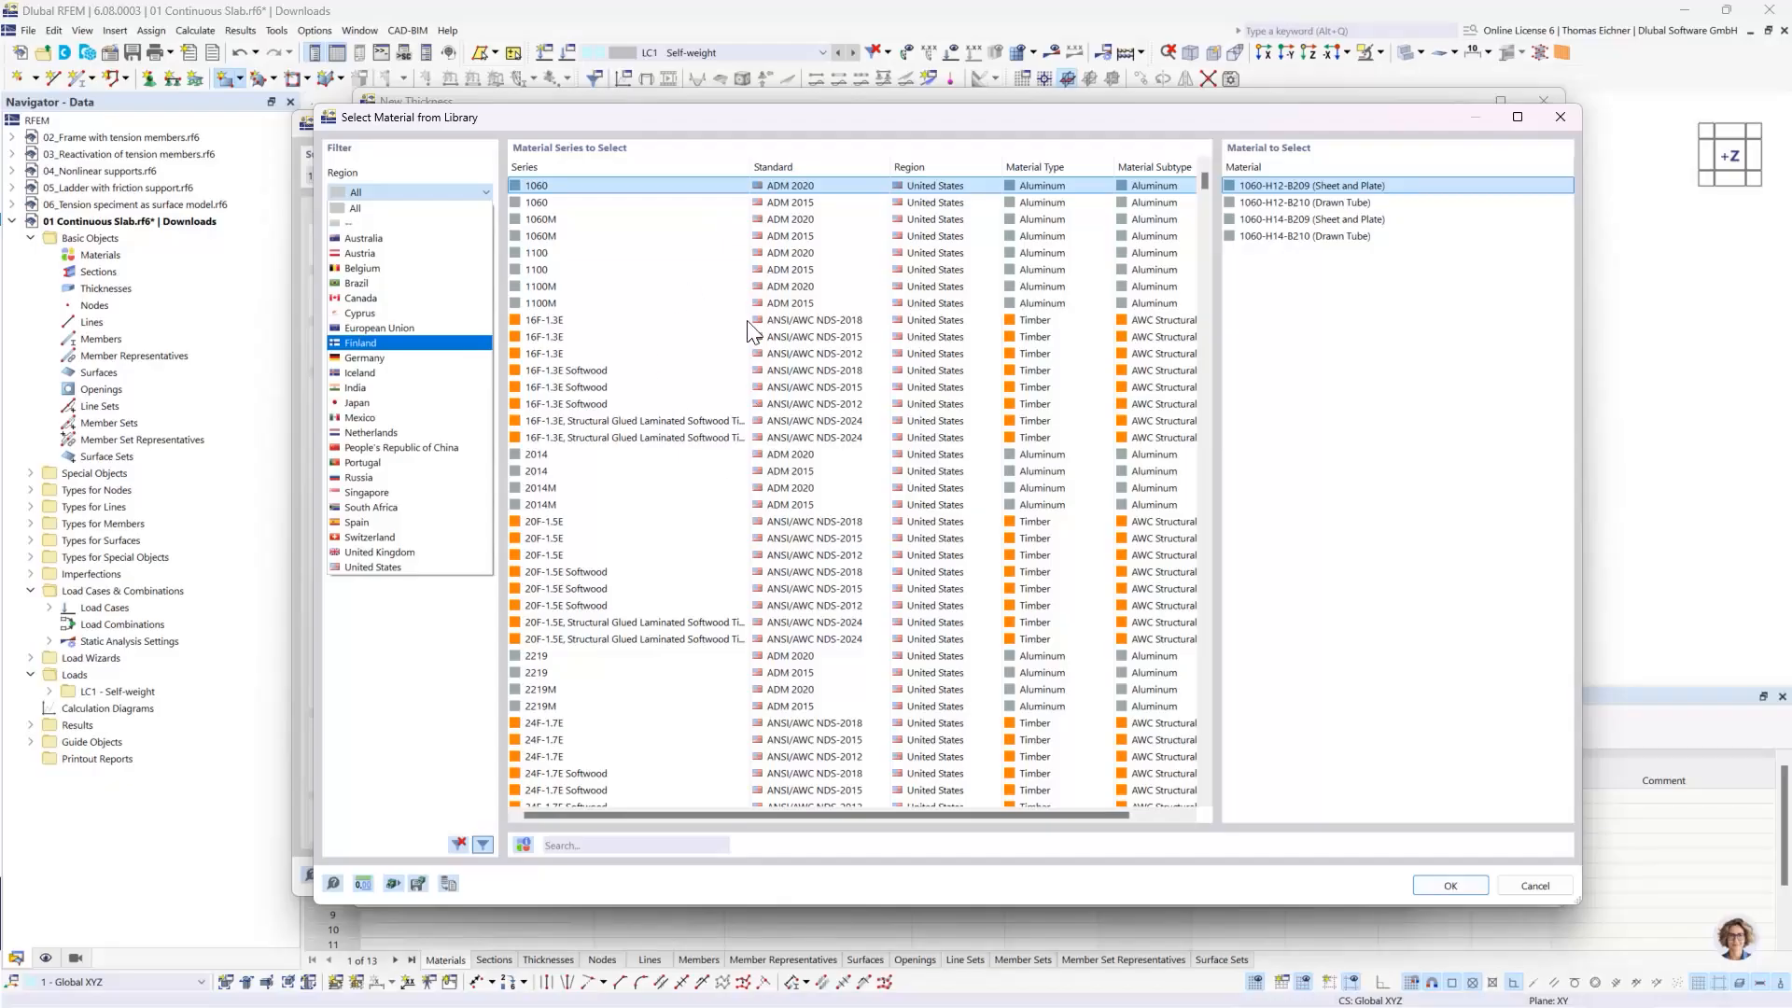
click(354, 360)
click(385, 193)
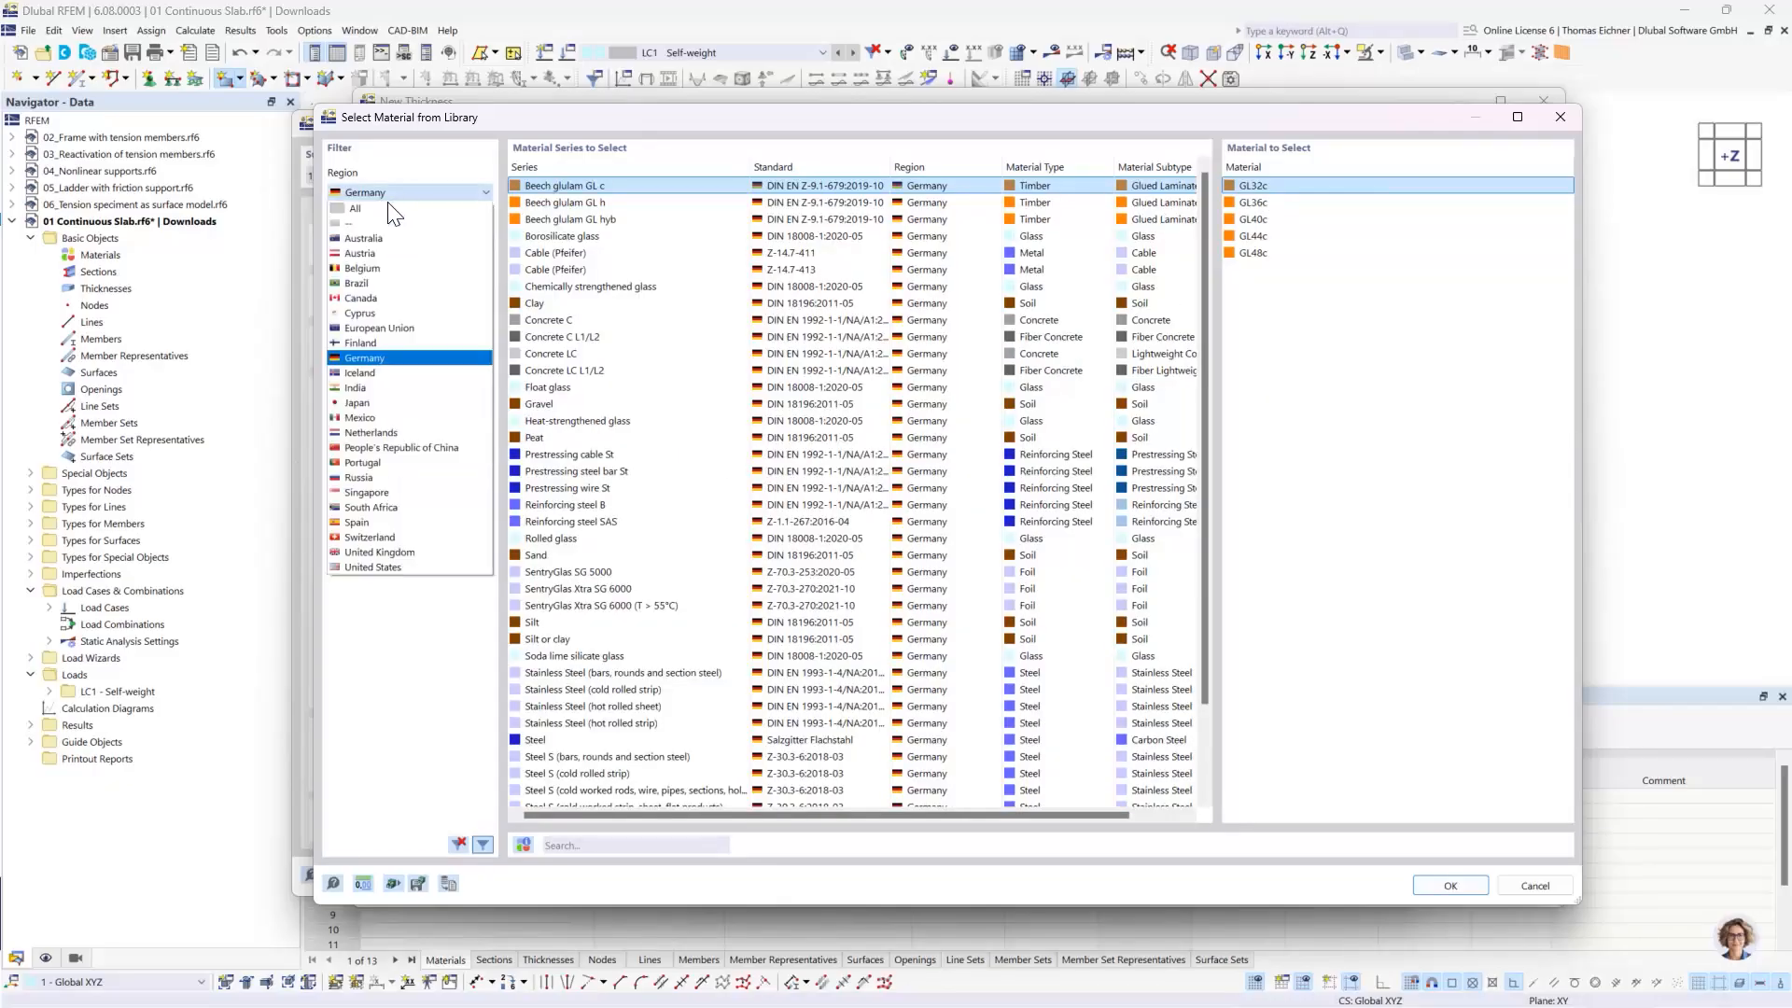
click(377, 211)
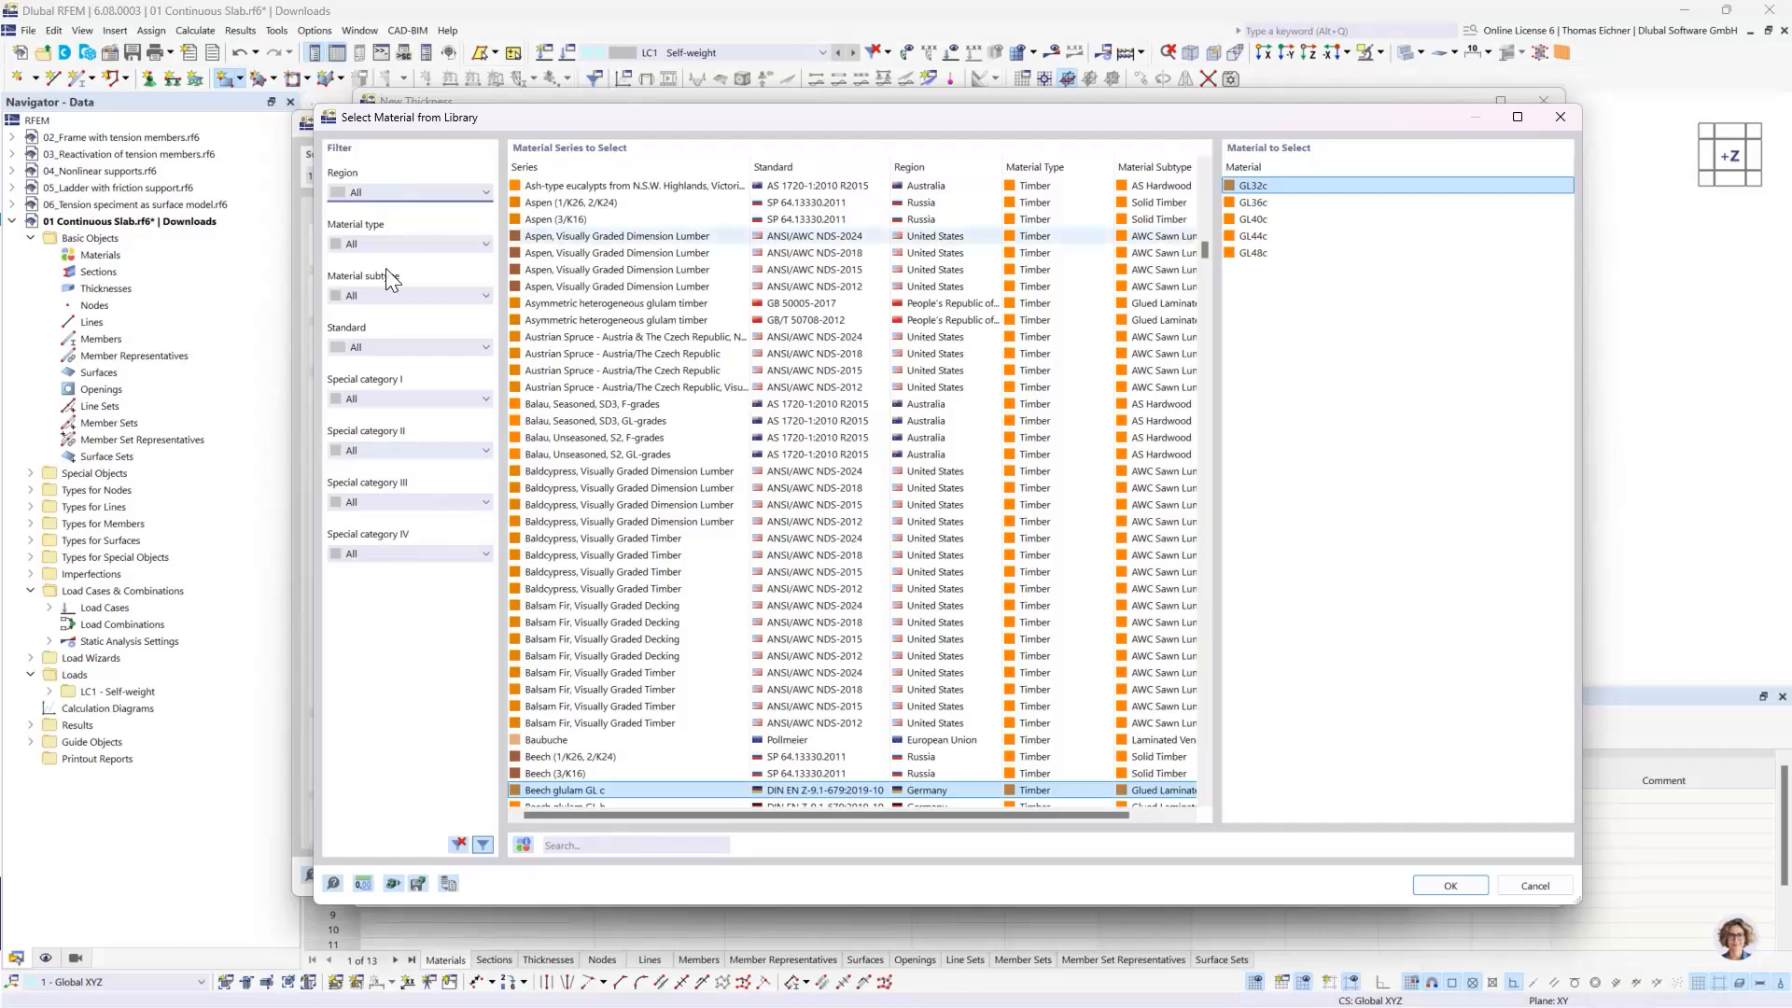
- Search the material library for C30 and sort the material series by standard
click(599, 846)
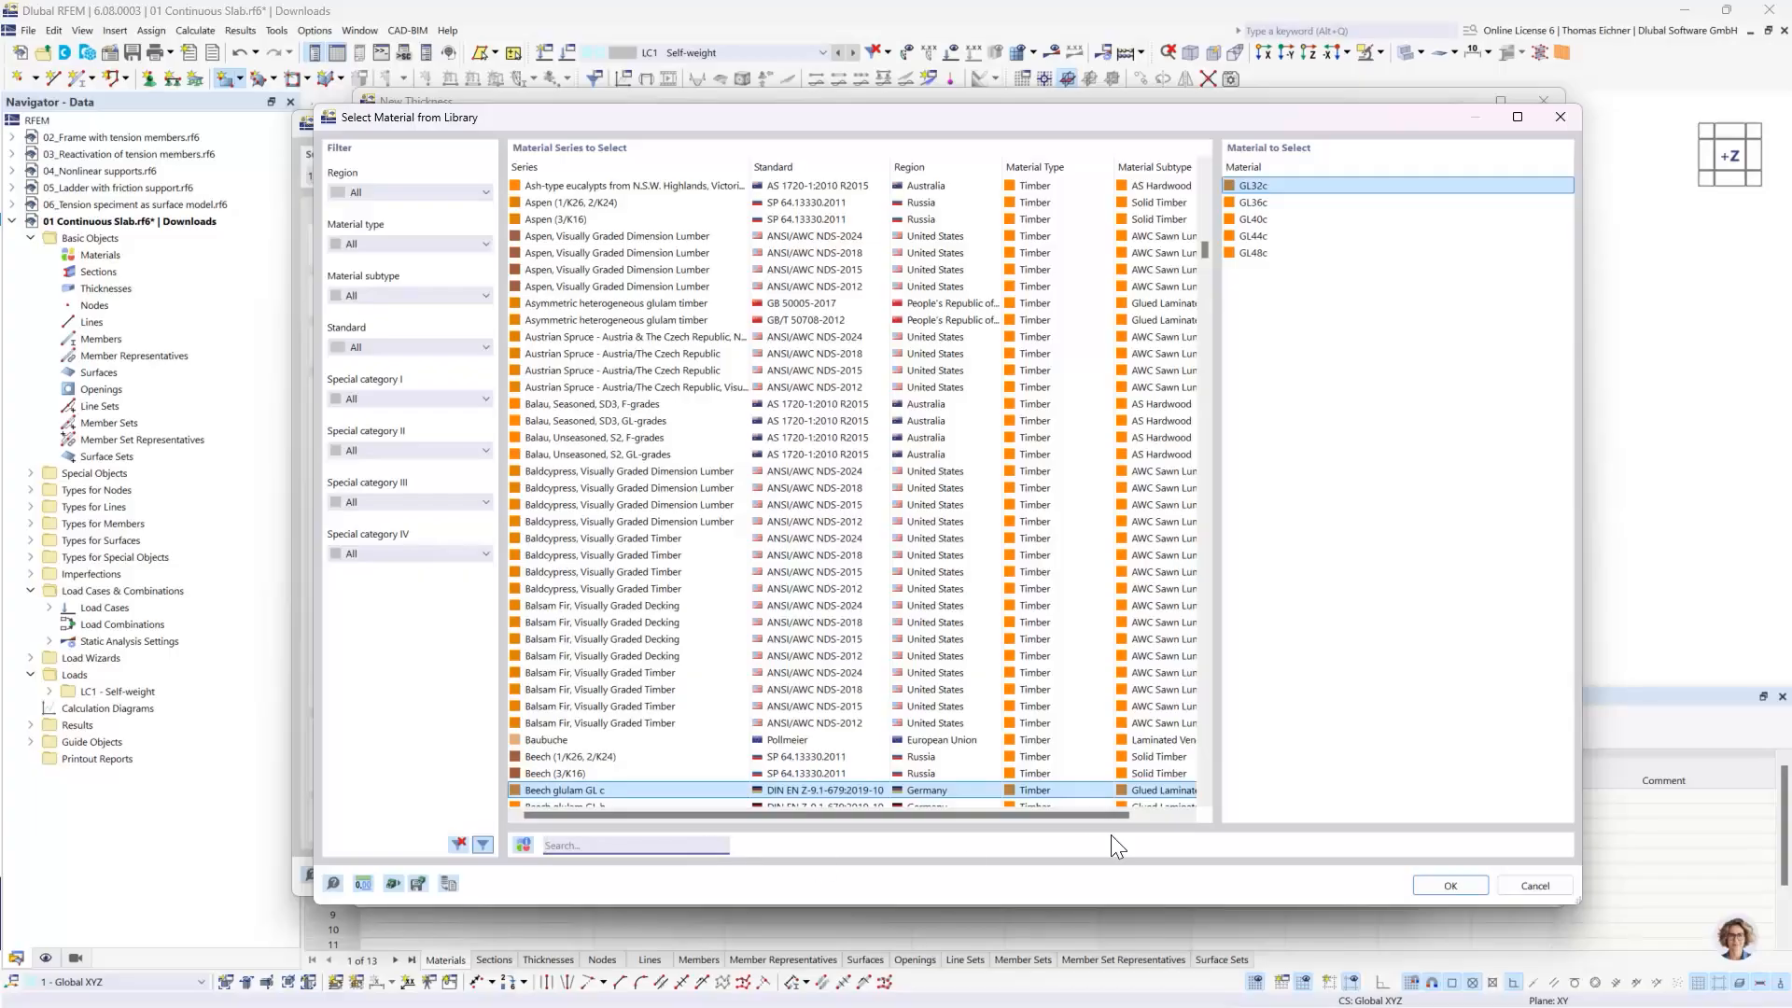
text(C30)
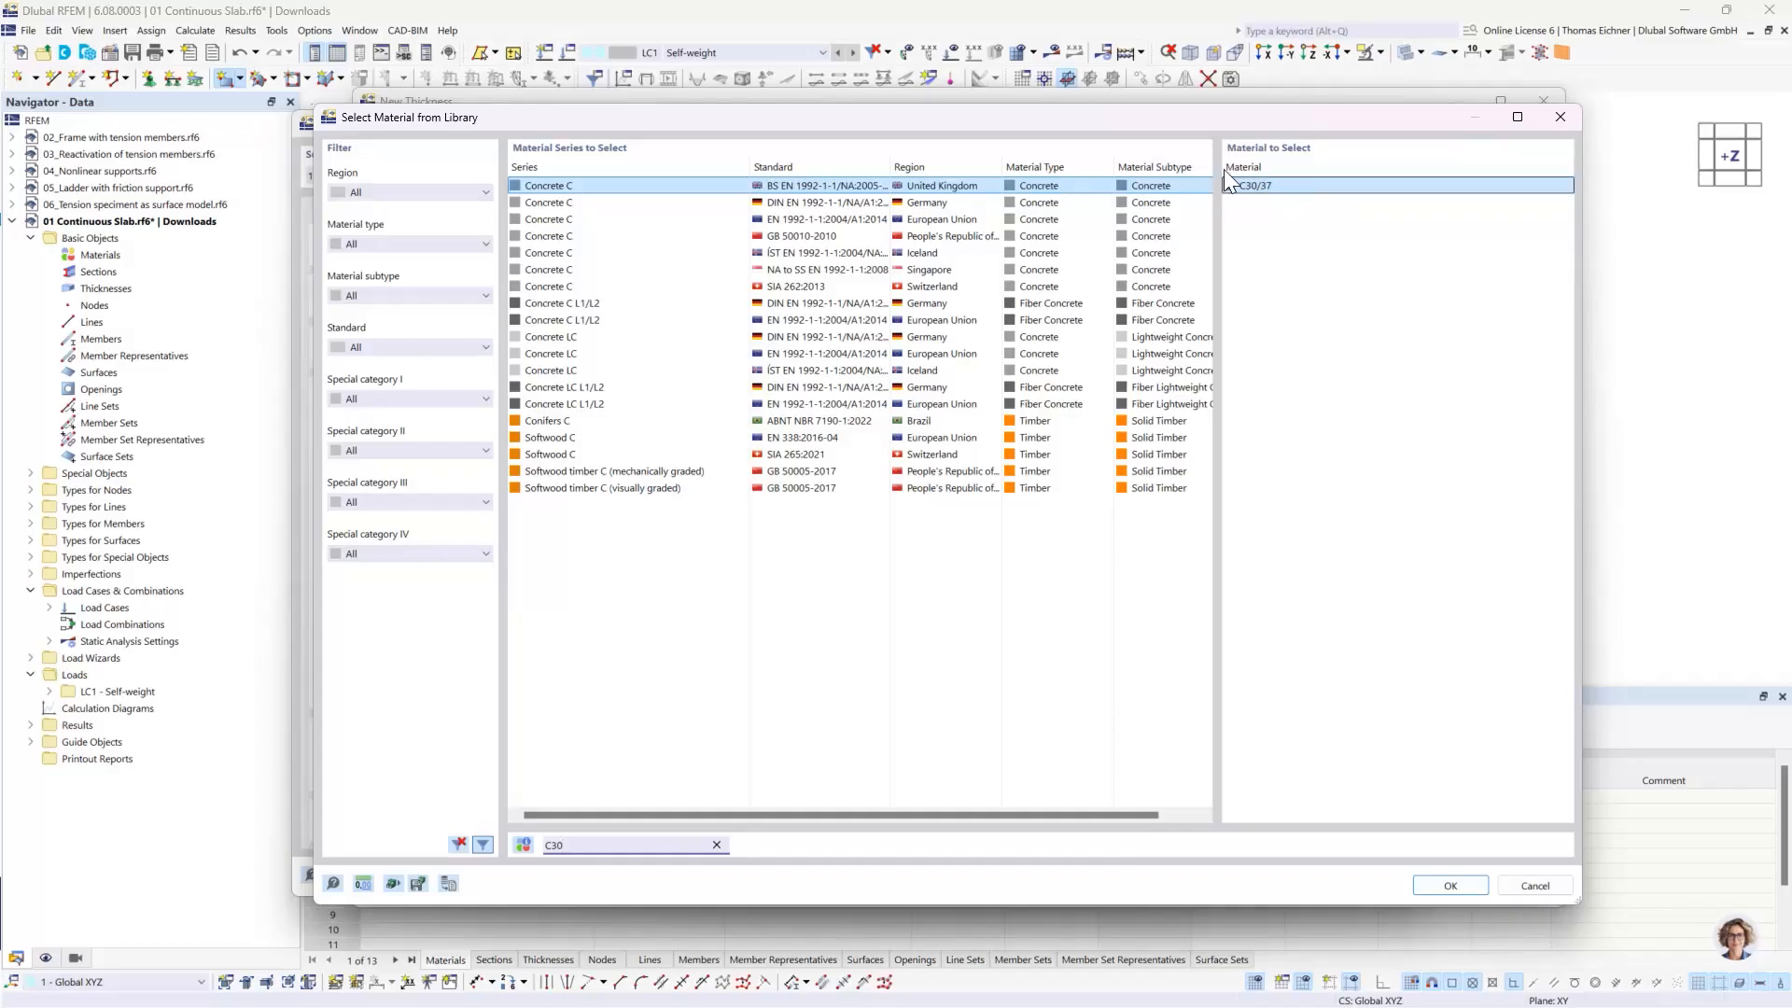
click(1254, 184)
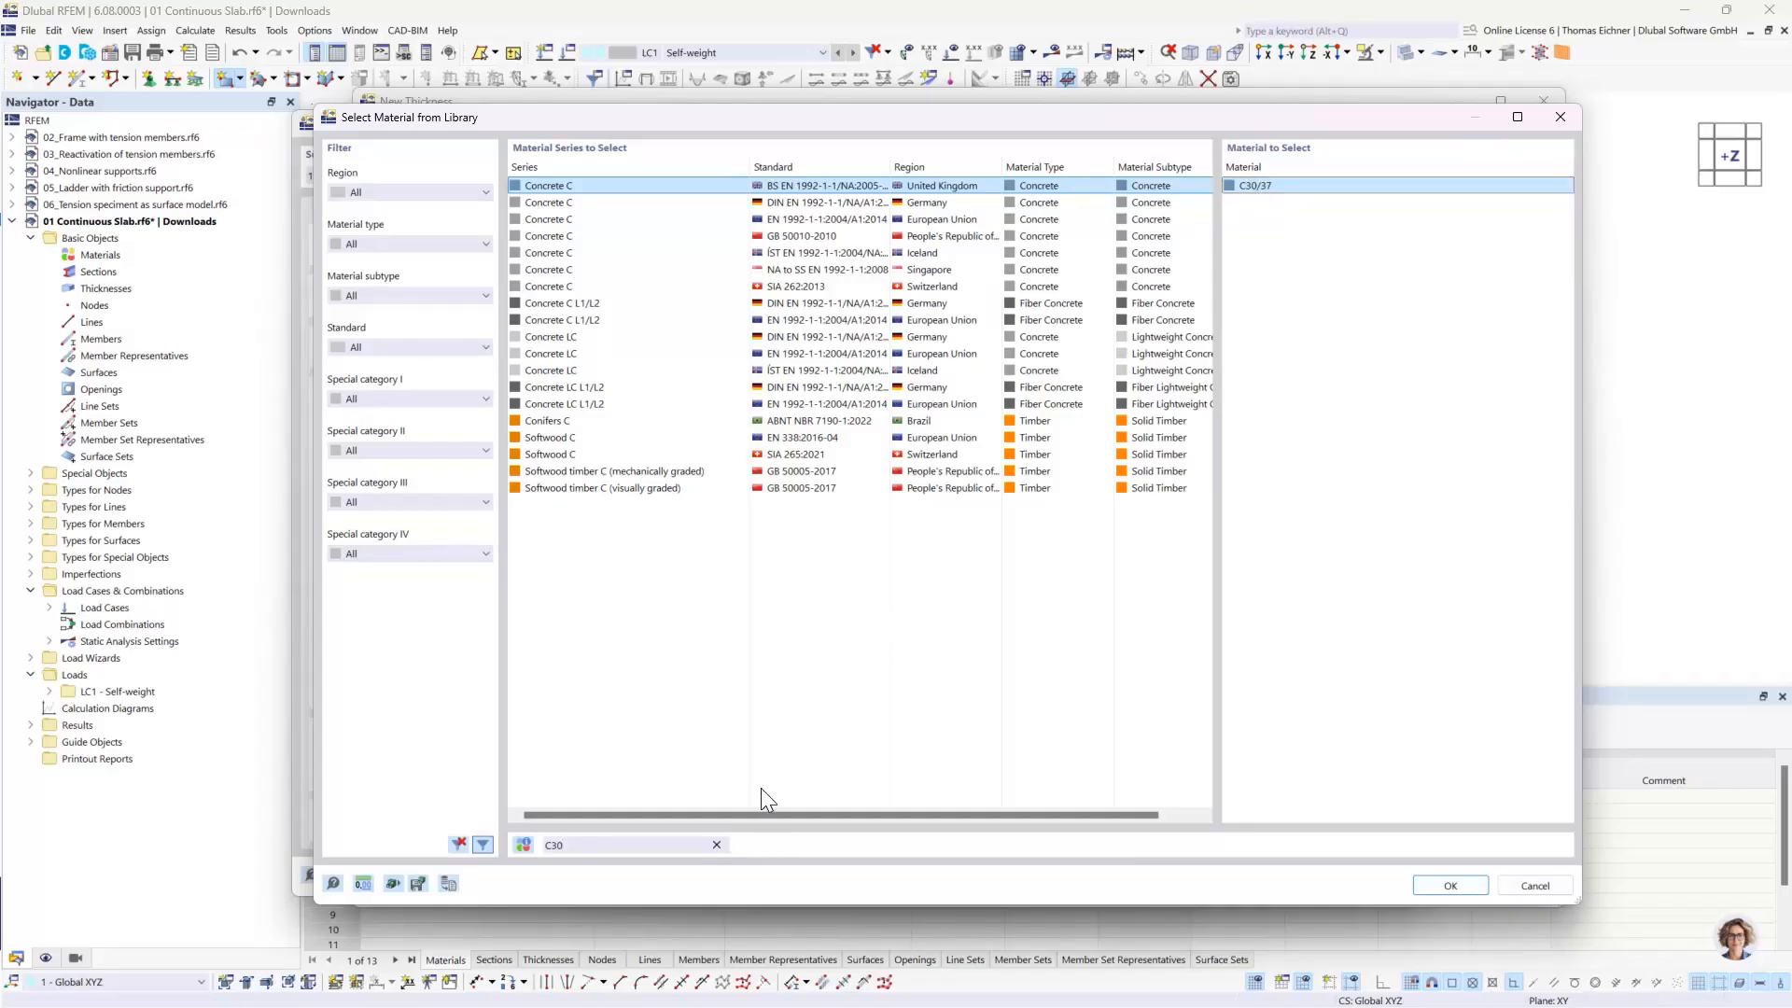
click(831, 269)
click(827, 203)
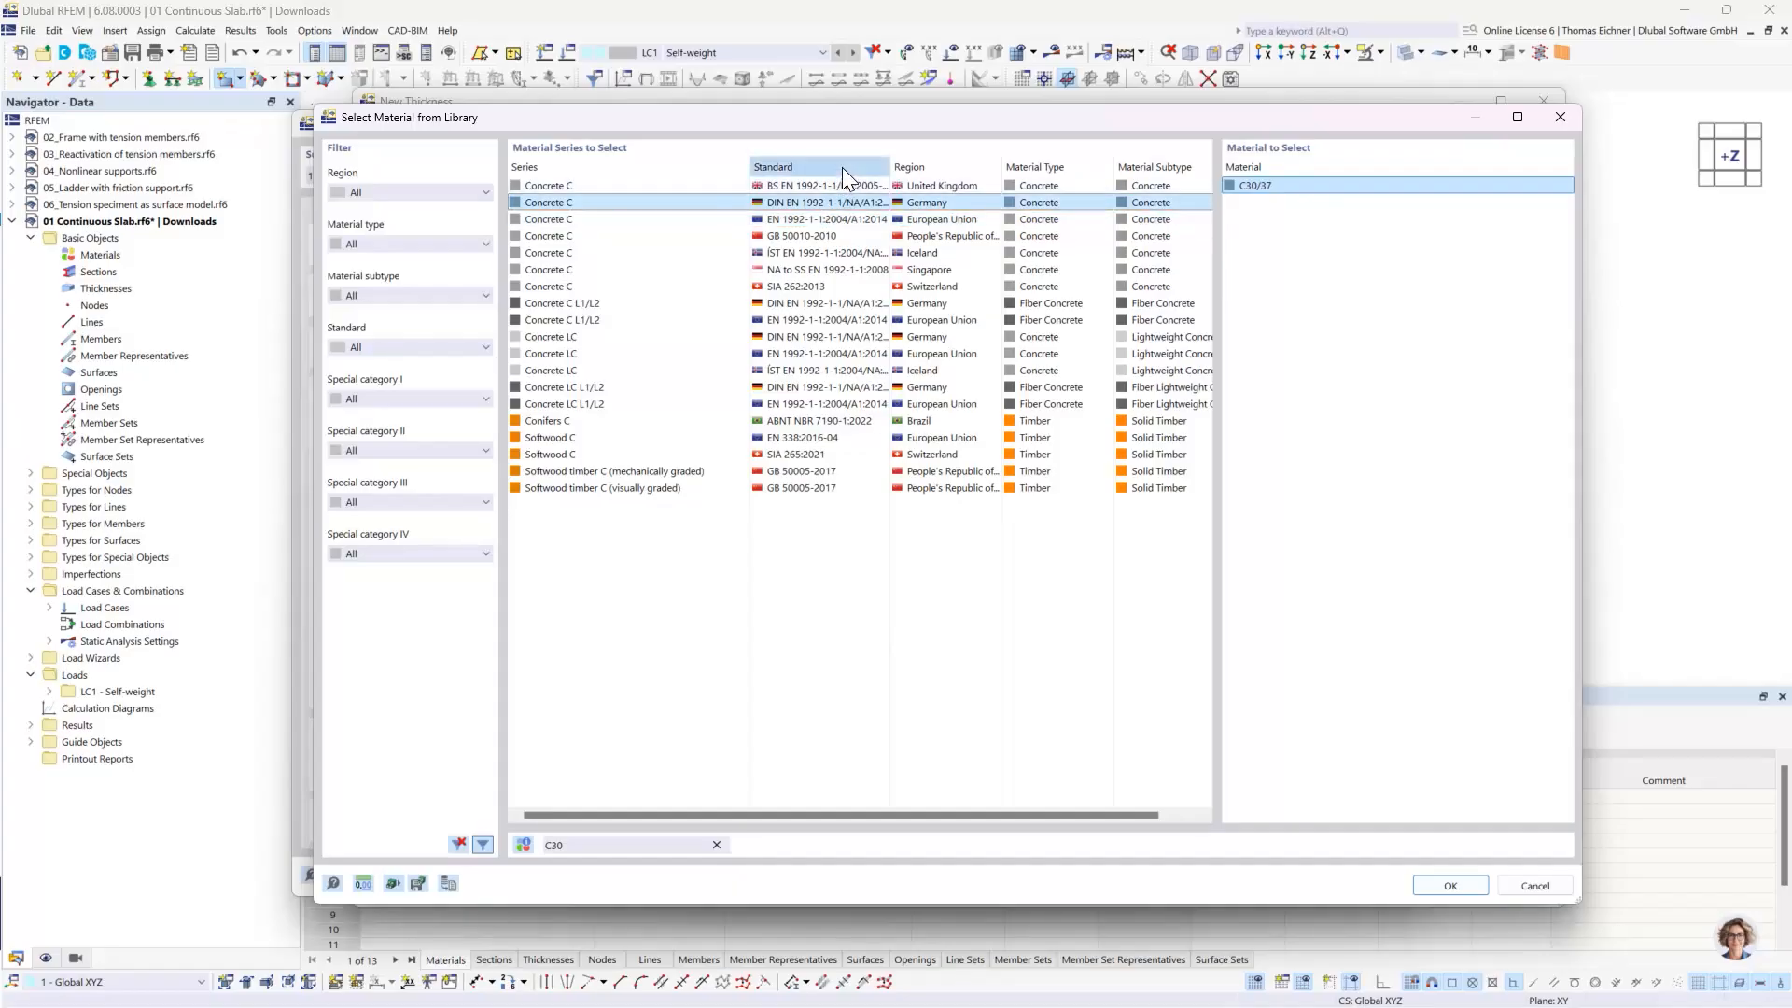
click(842, 166)
click(831, 169)
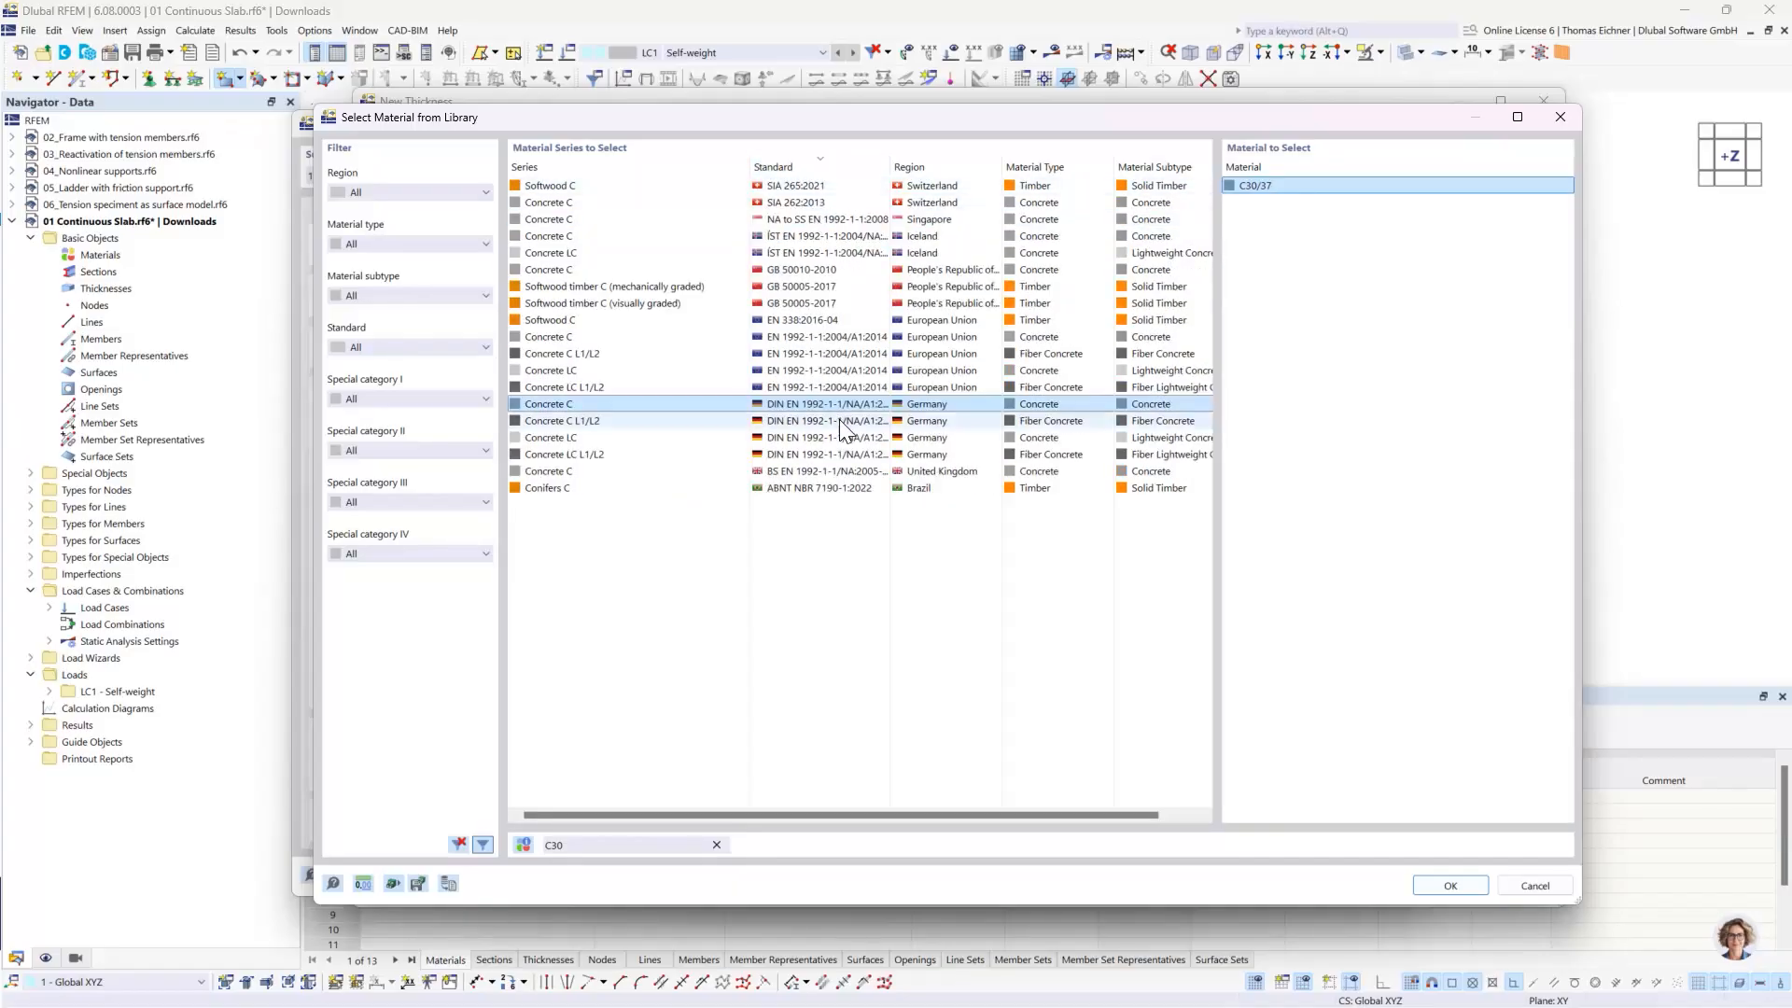
- Compare the German Concrete C L1/L2, Concrete C and Concrete LC series
click(638, 422)
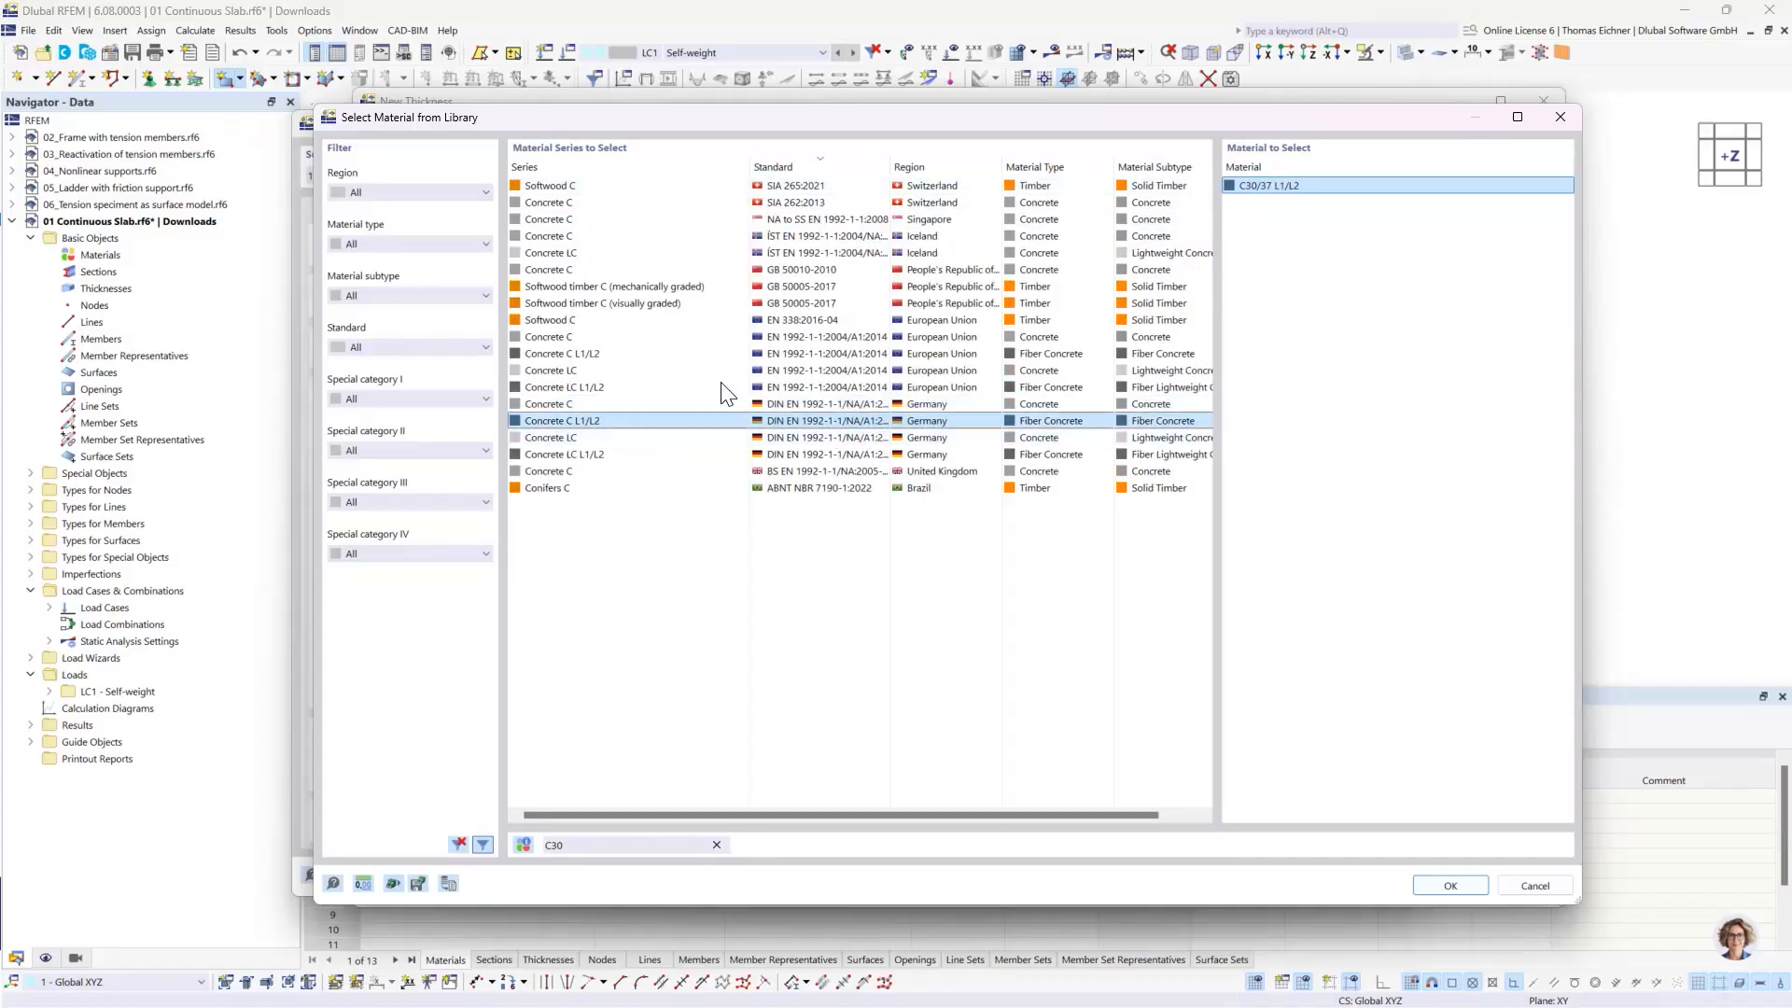
click(792, 404)
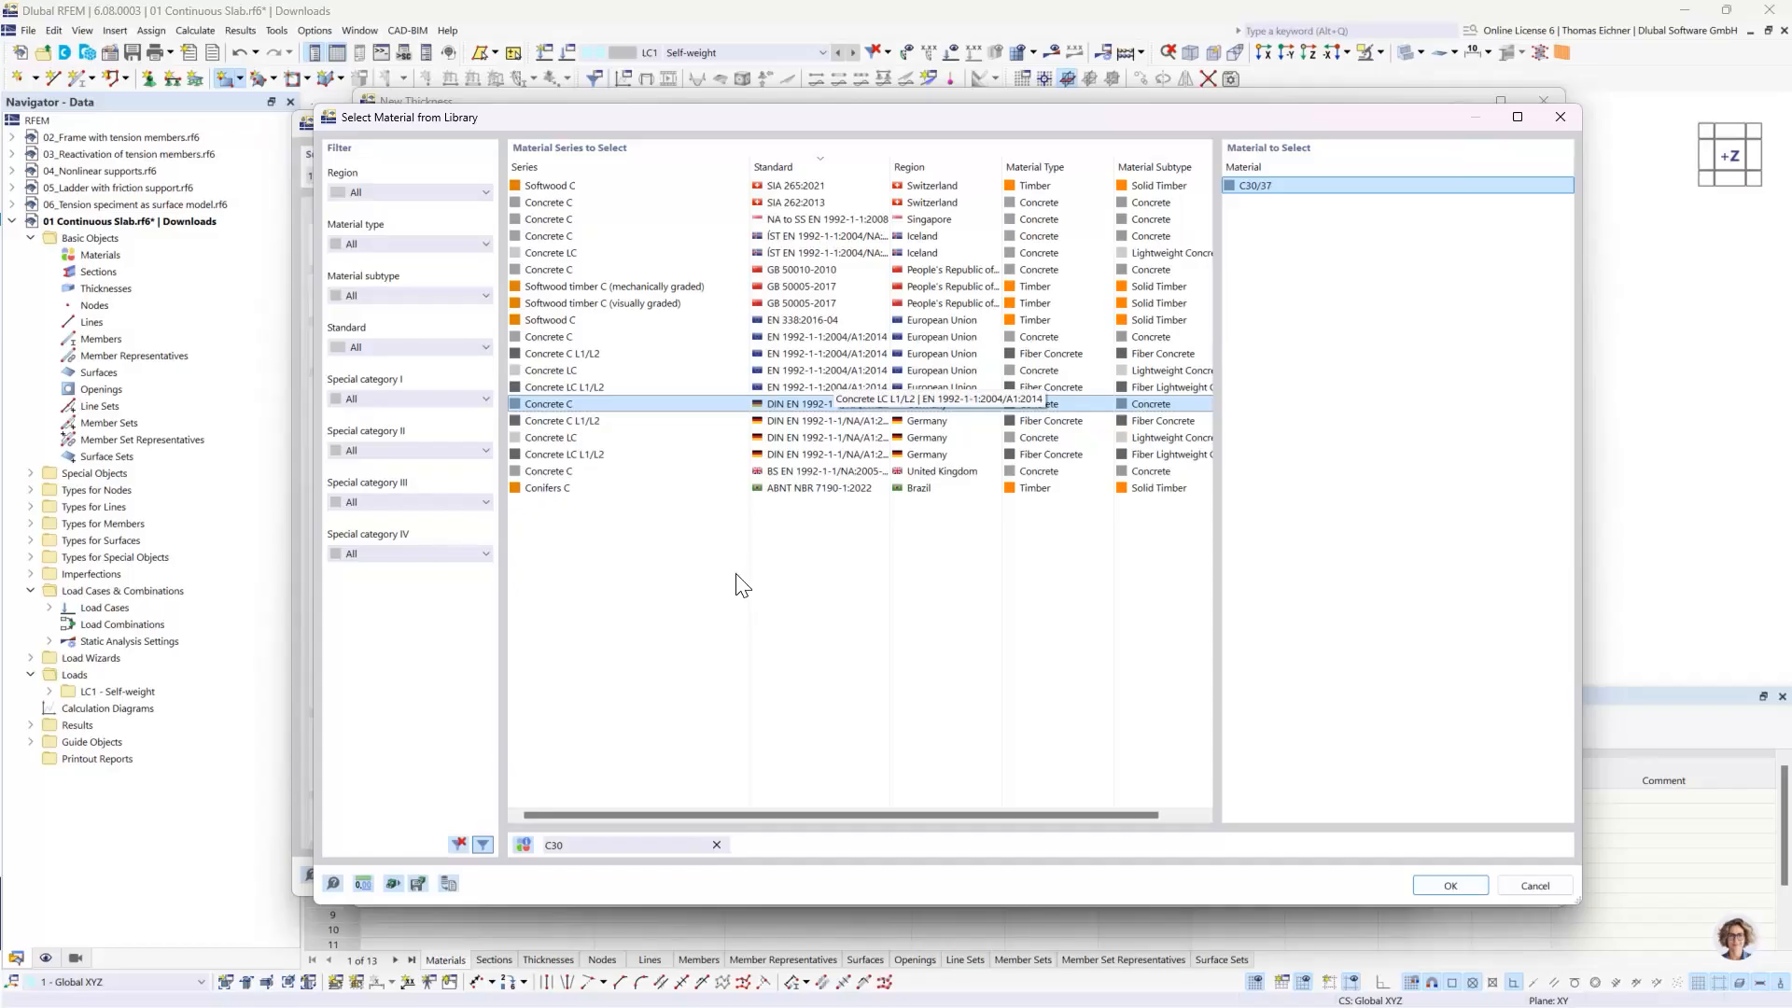
click(780, 437)
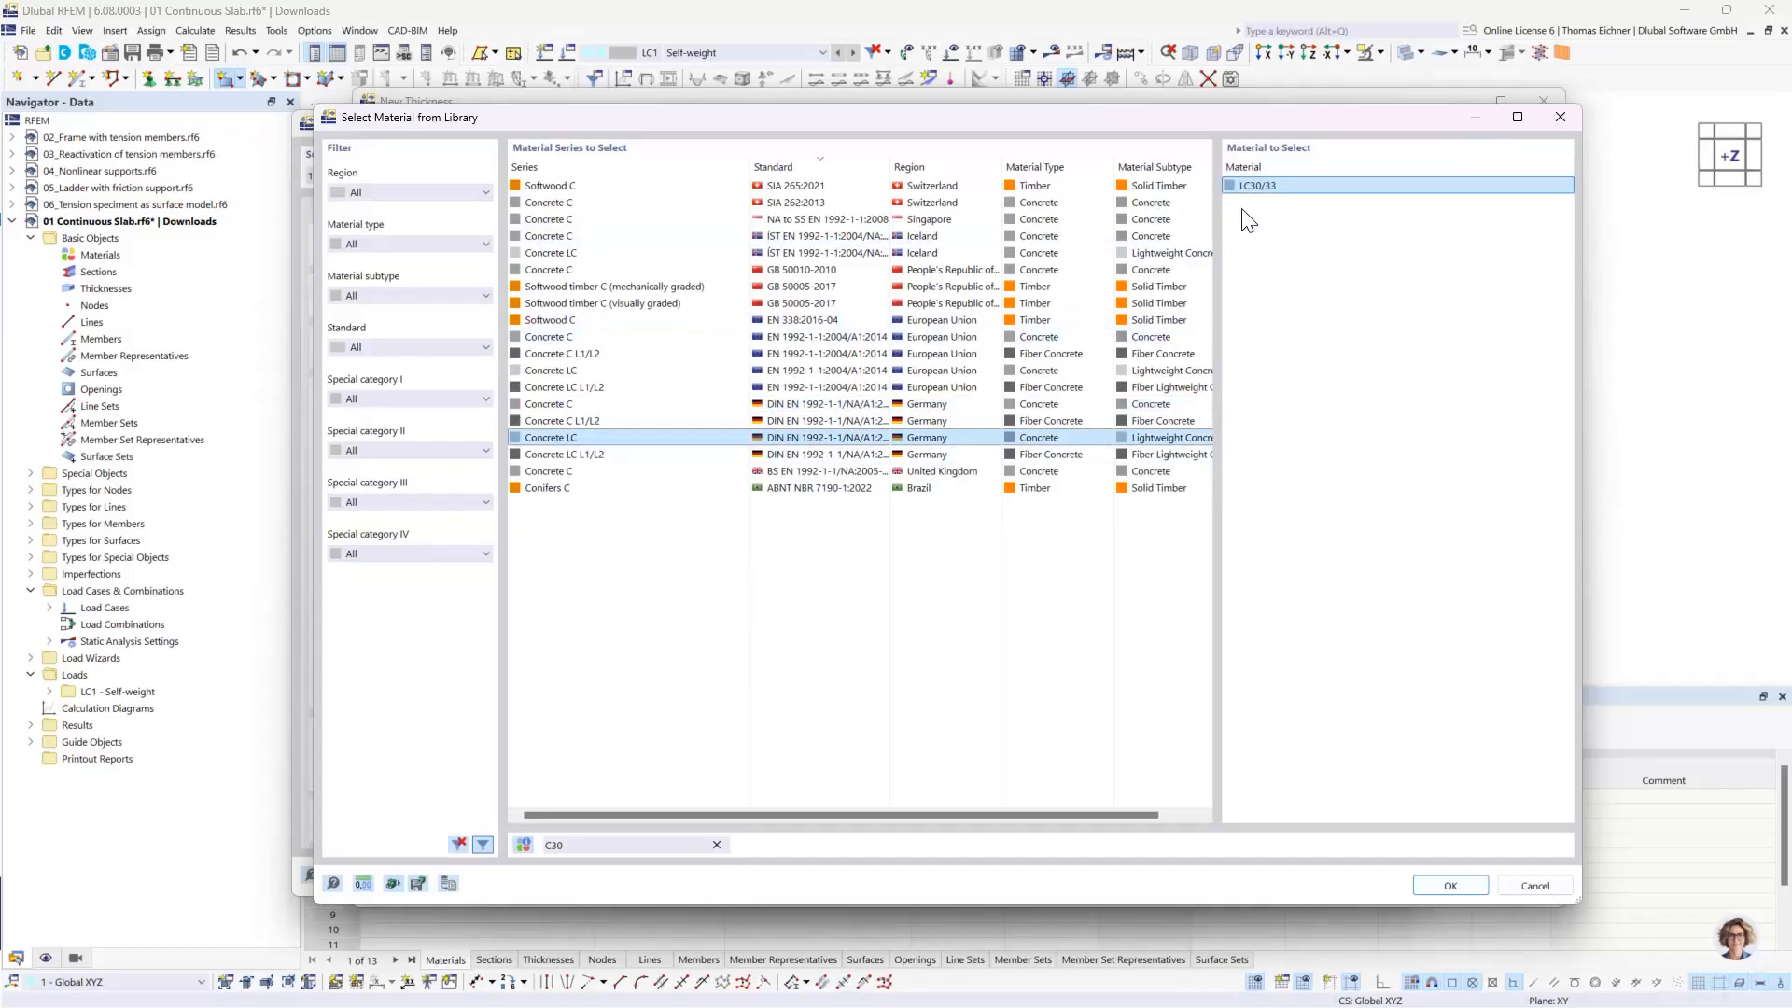
- Assign German DIN EN 1992-1-1 concrete C30/37 as the material of the new thickness and confirm the thickness
click(799, 410)
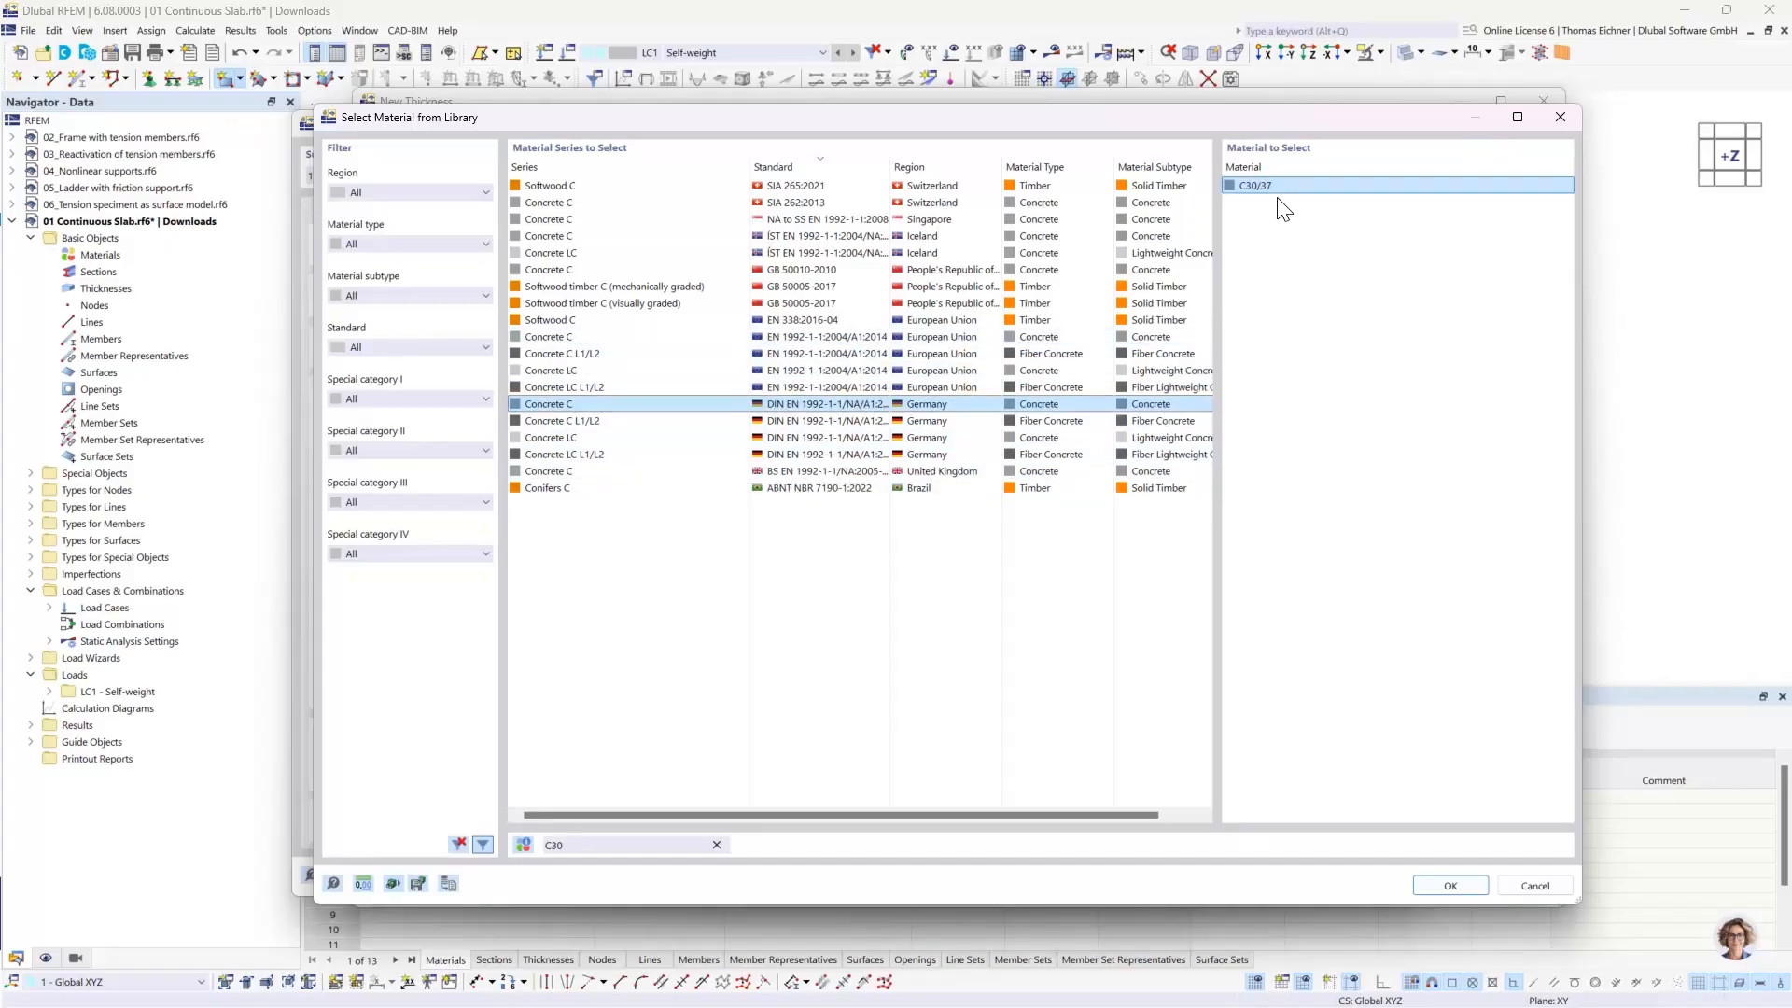
click(1454, 888)
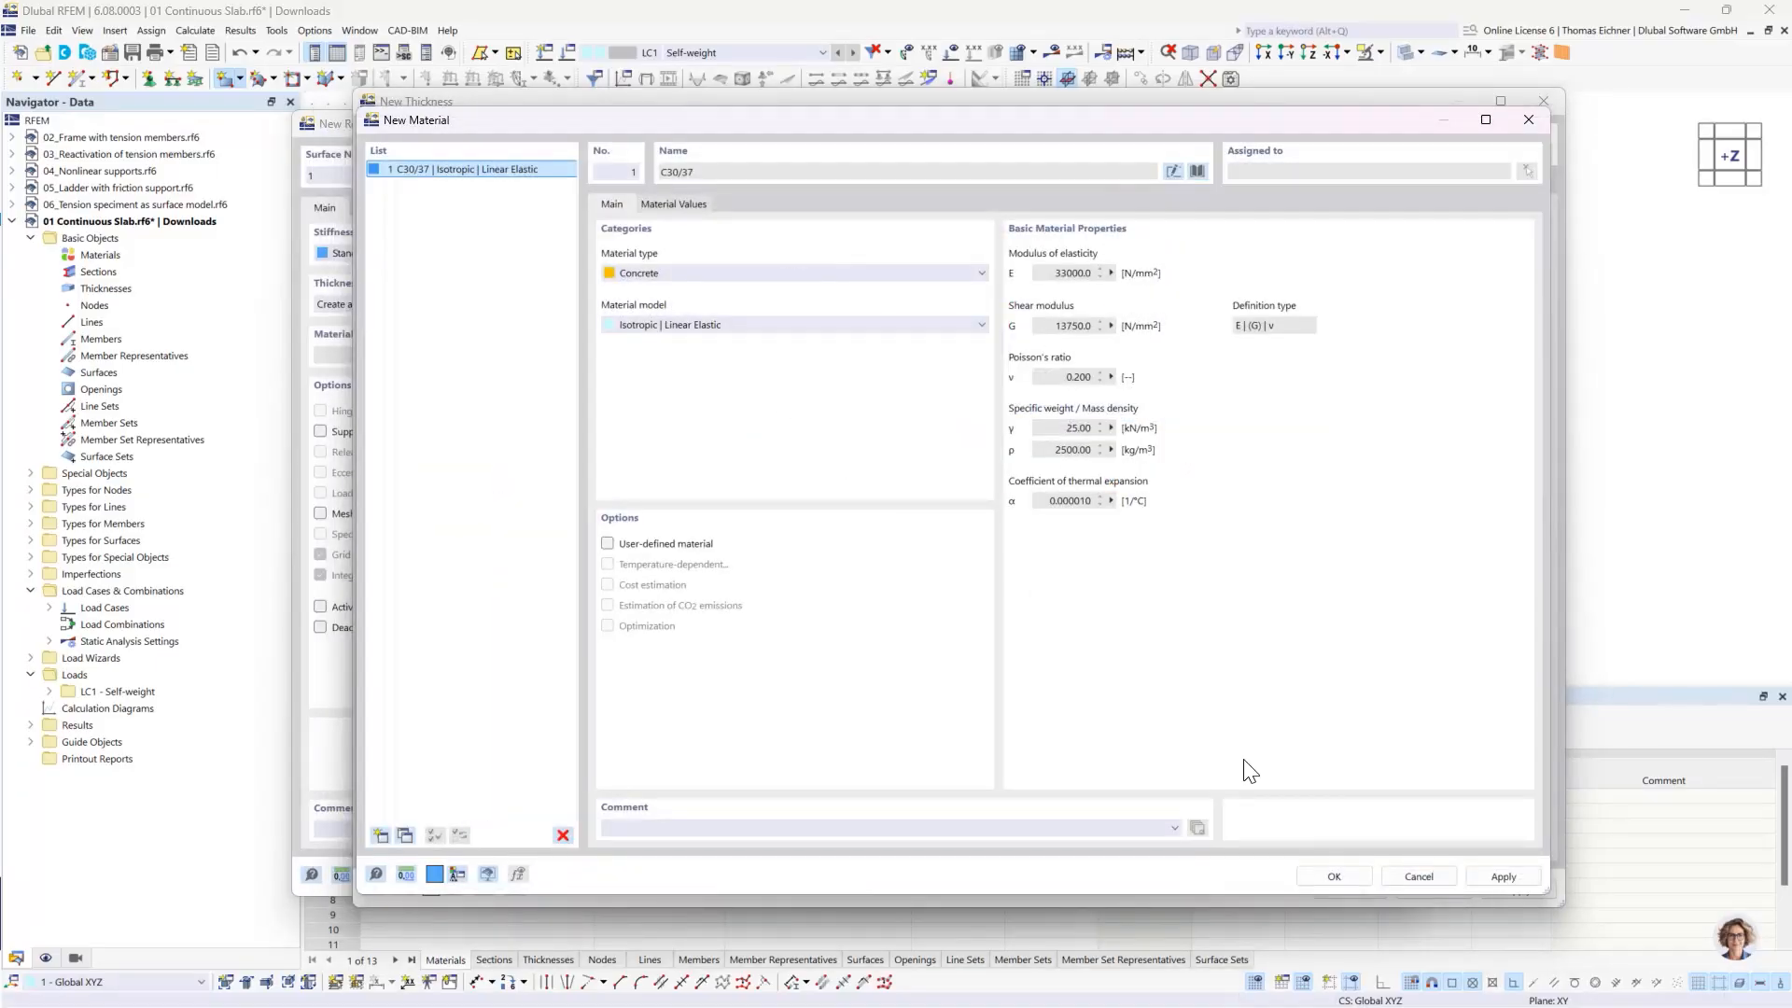
click(1335, 877)
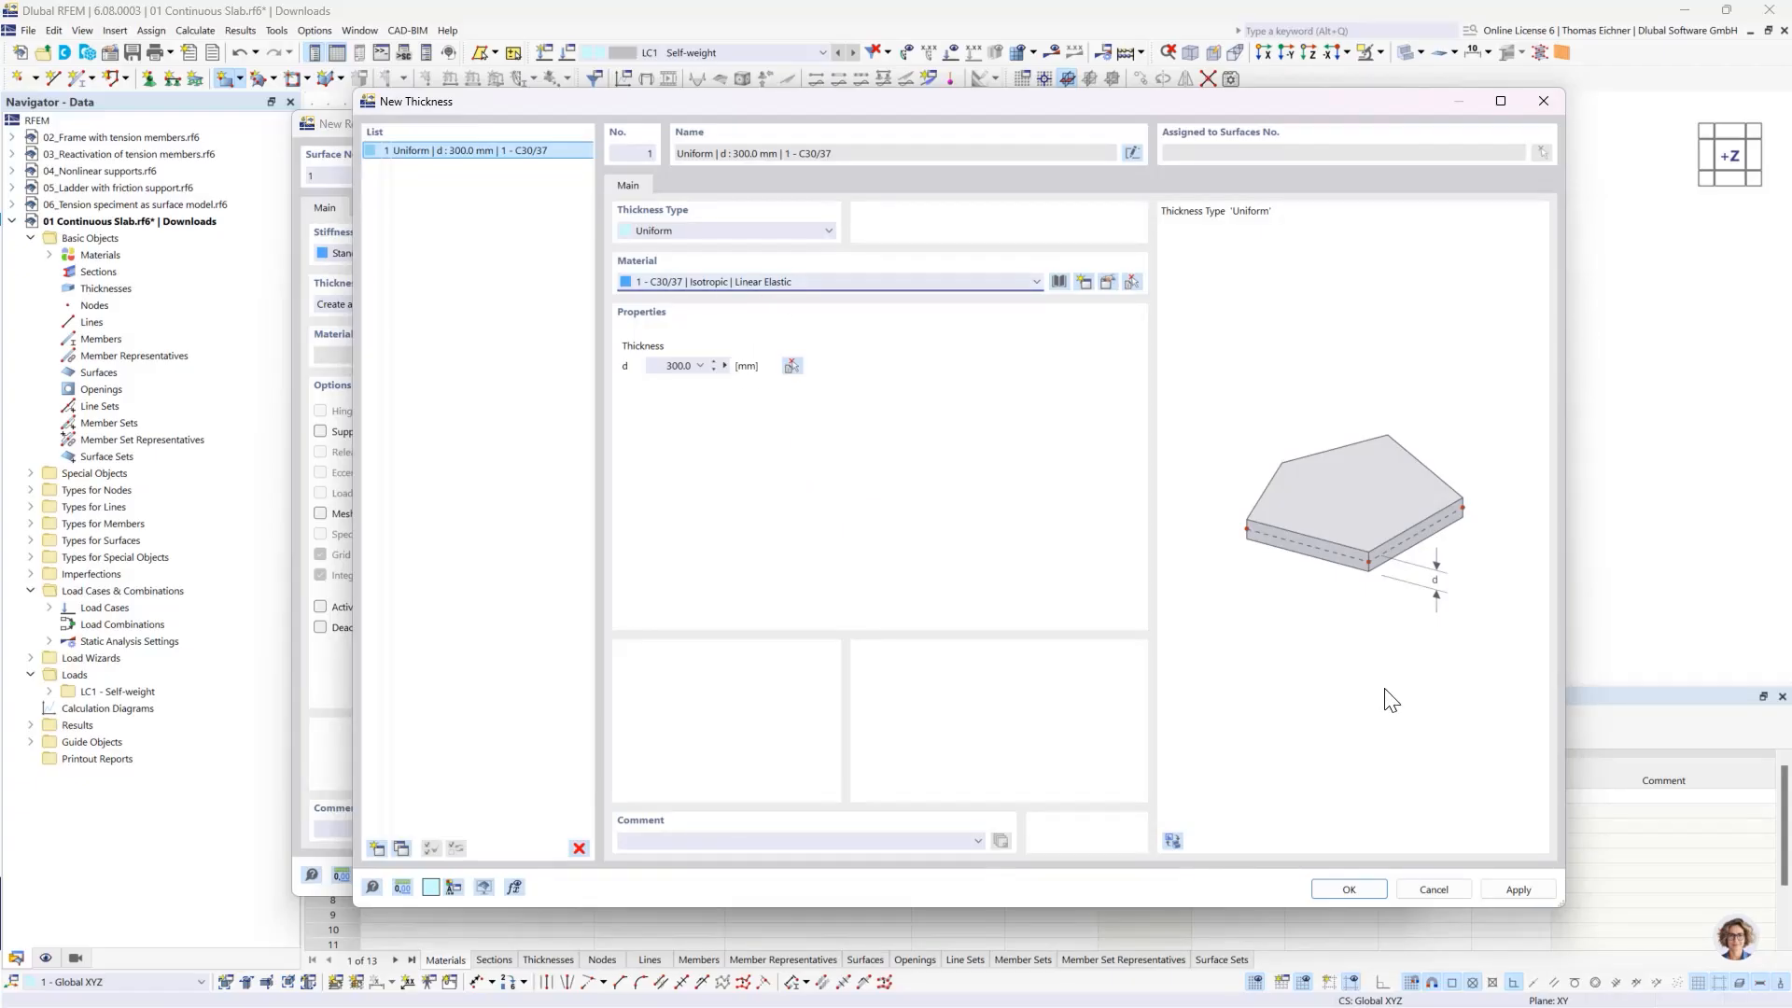
click(1348, 887)
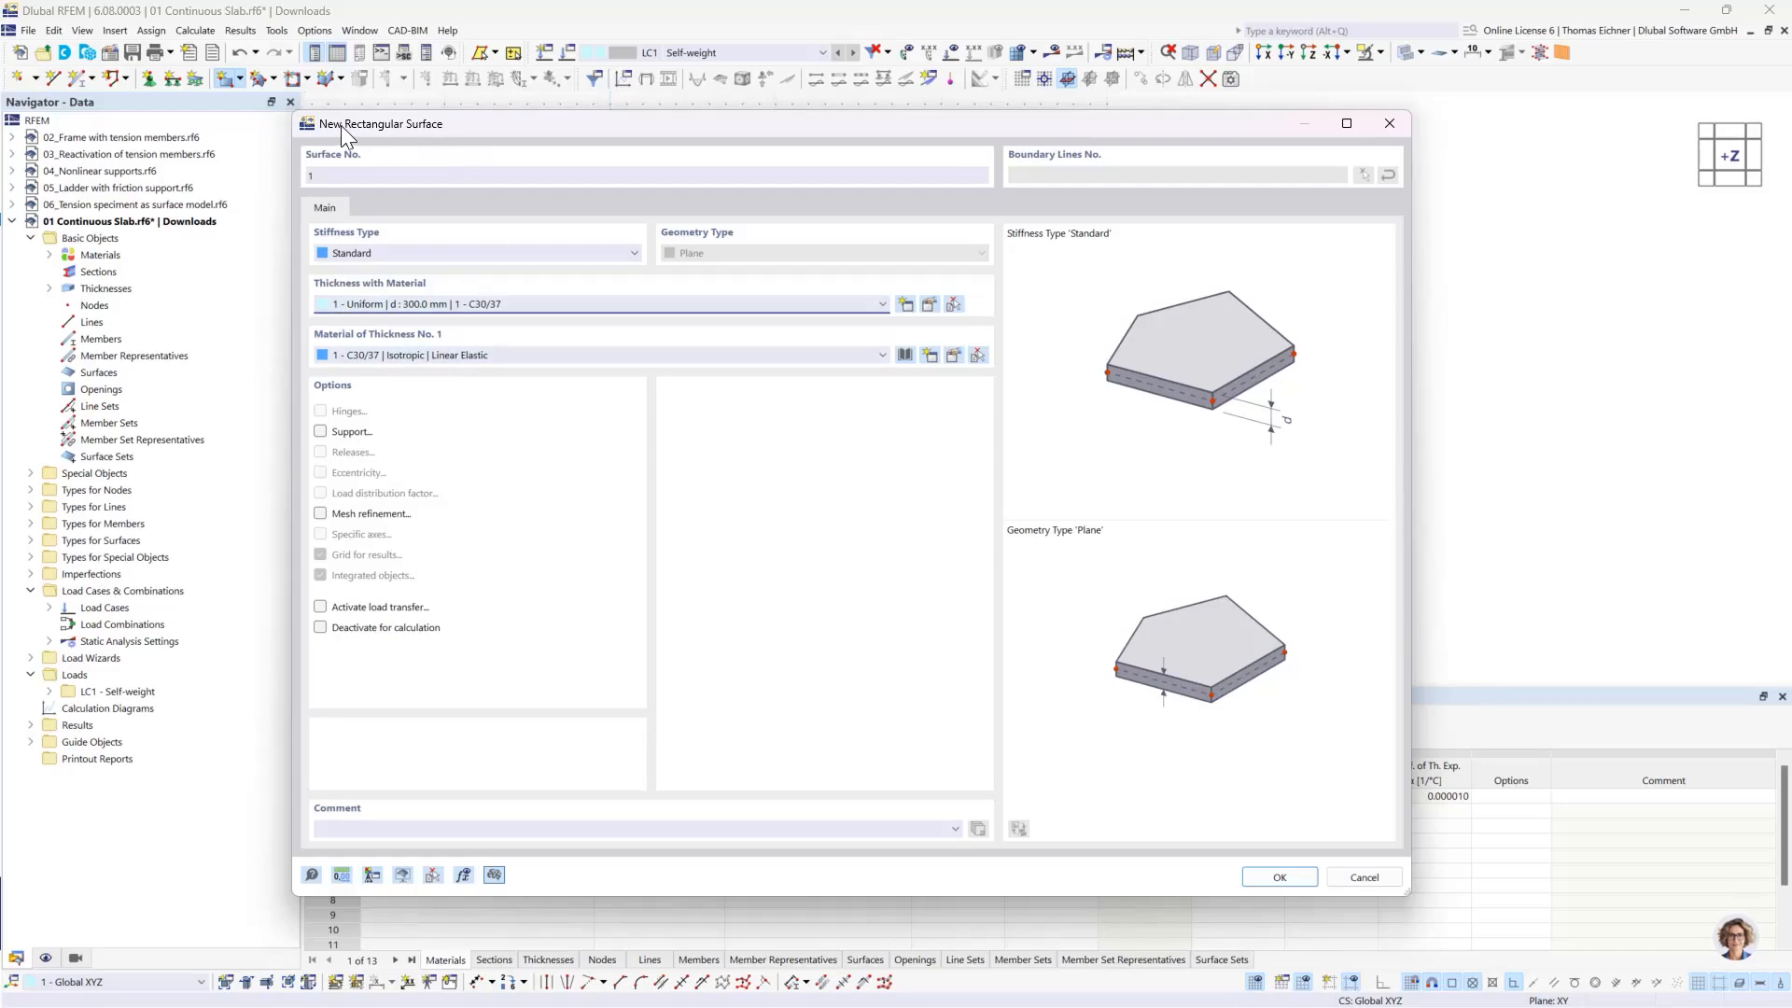
- Draw the rectangular slab surface from the origin to the corner at X 10000 mm, Y 5000 mm
drag(340, 125, 407, 130)
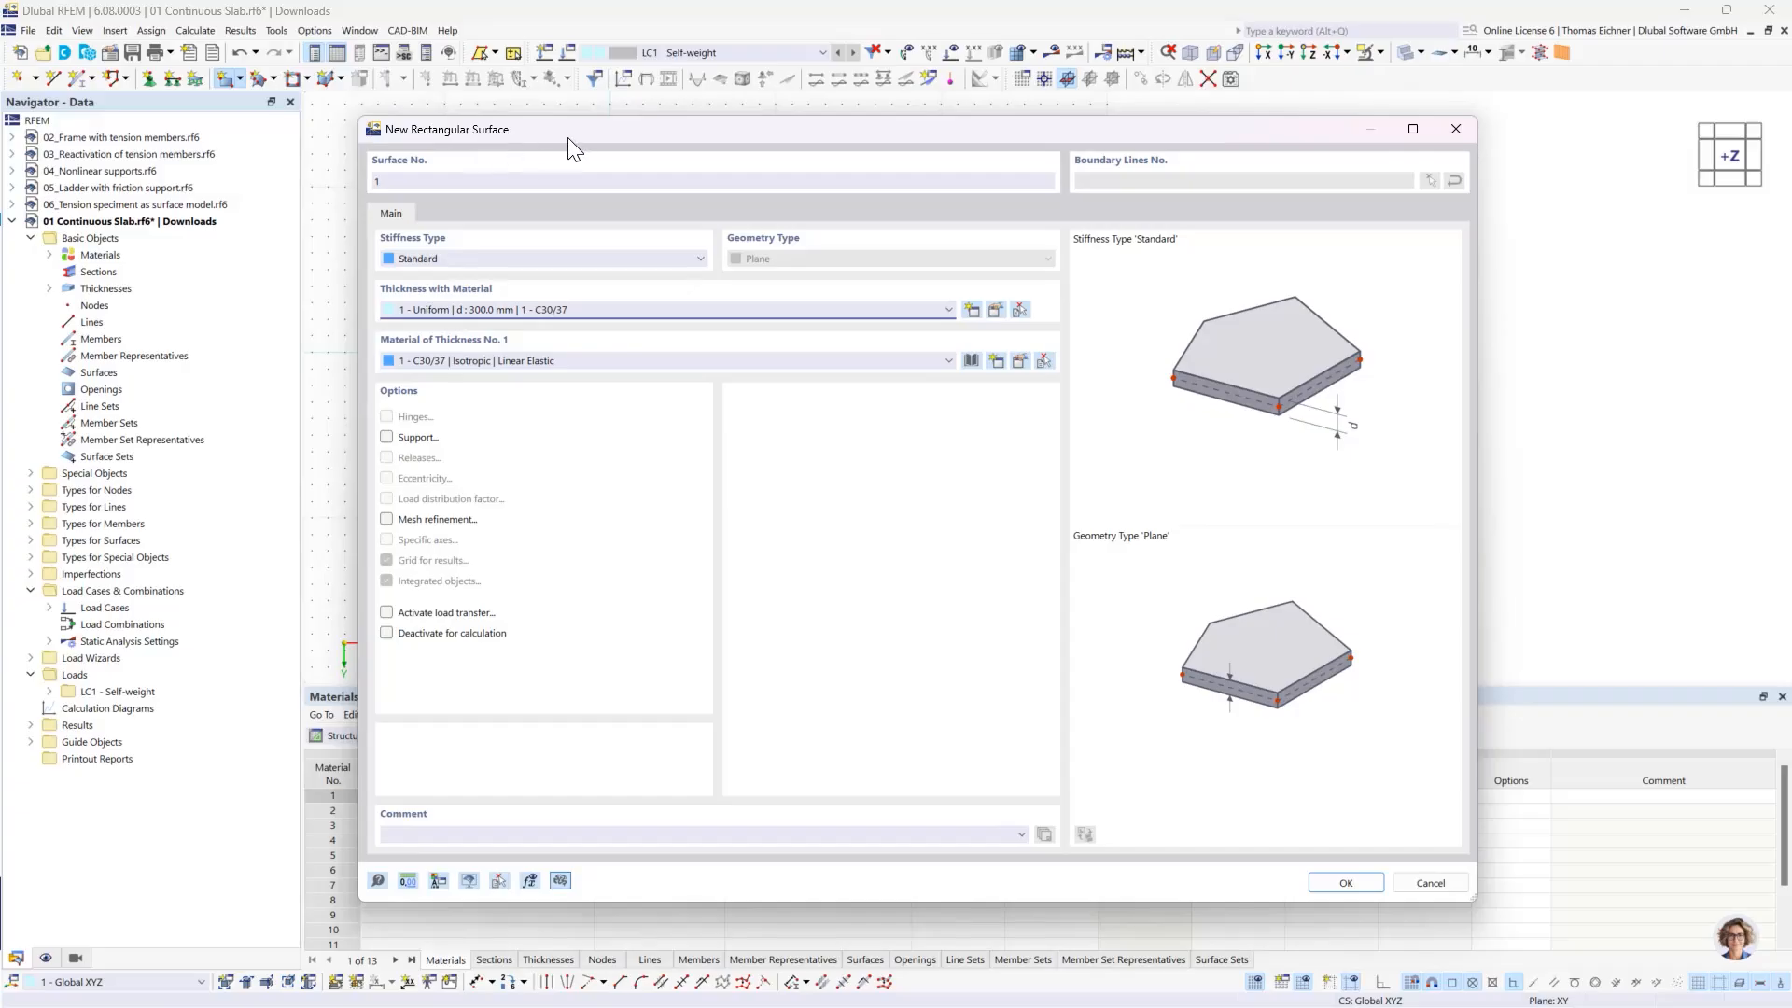
drag(567, 137, 388, 95)
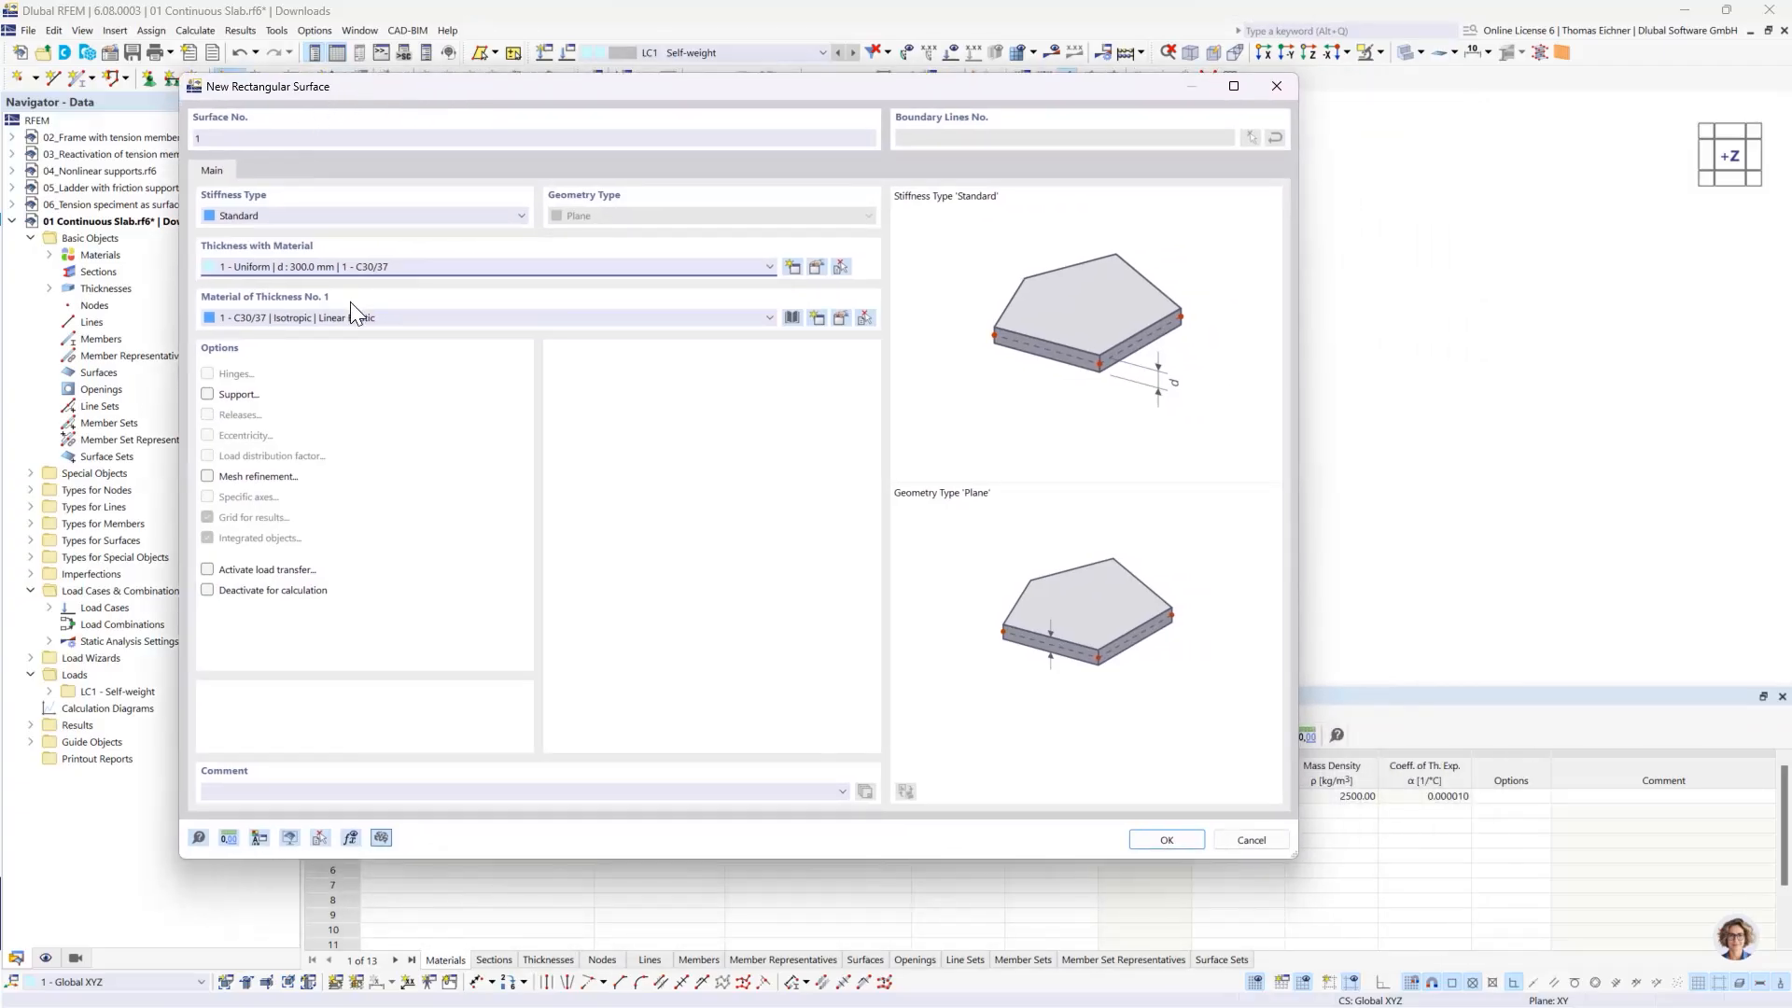
click(1166, 840)
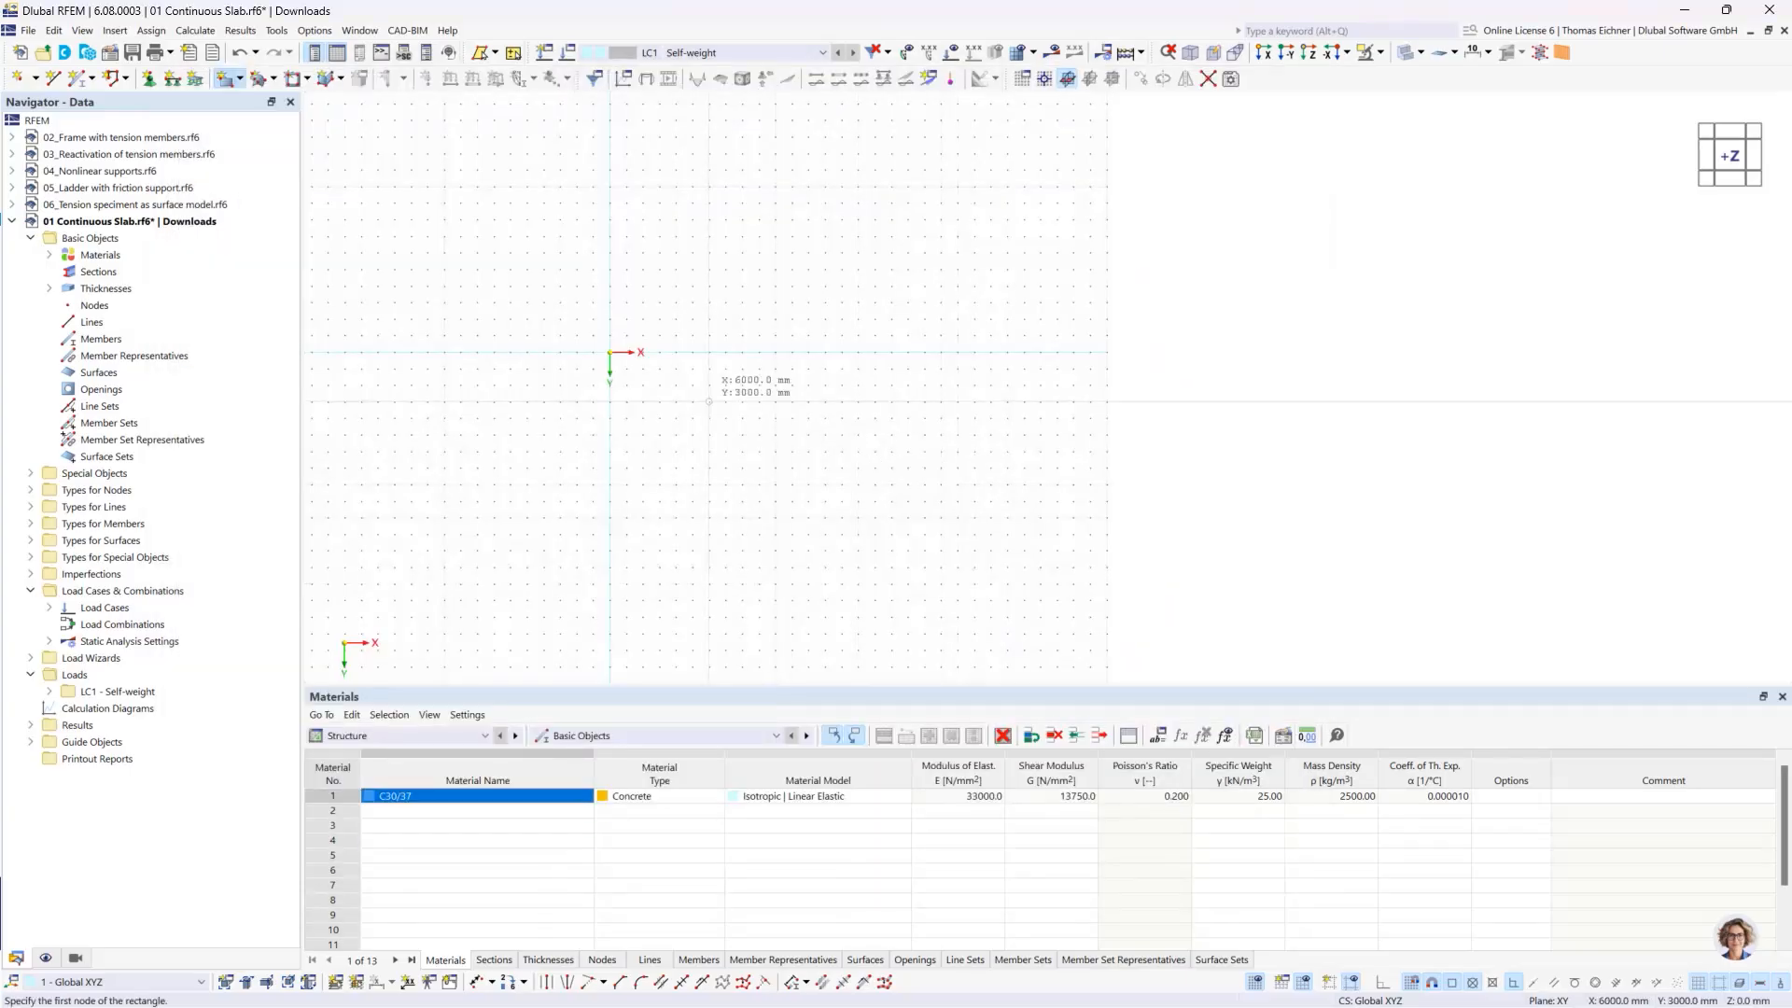
click(610, 352)
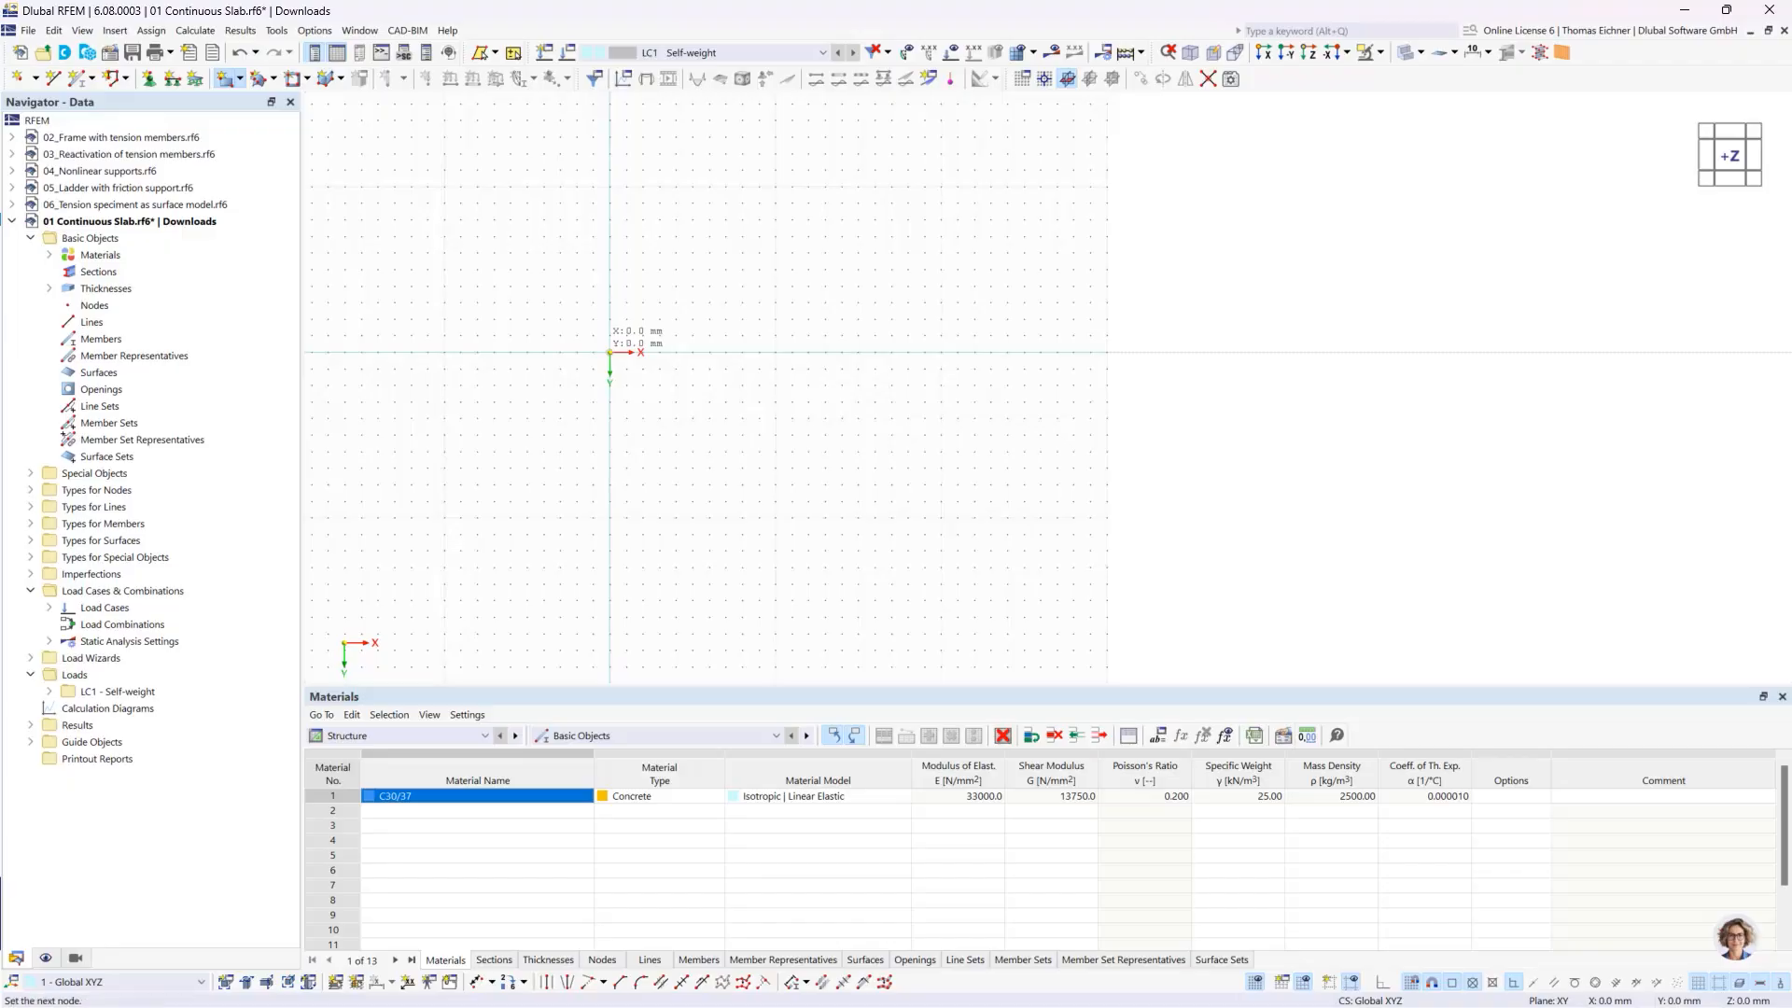
click(775, 434)
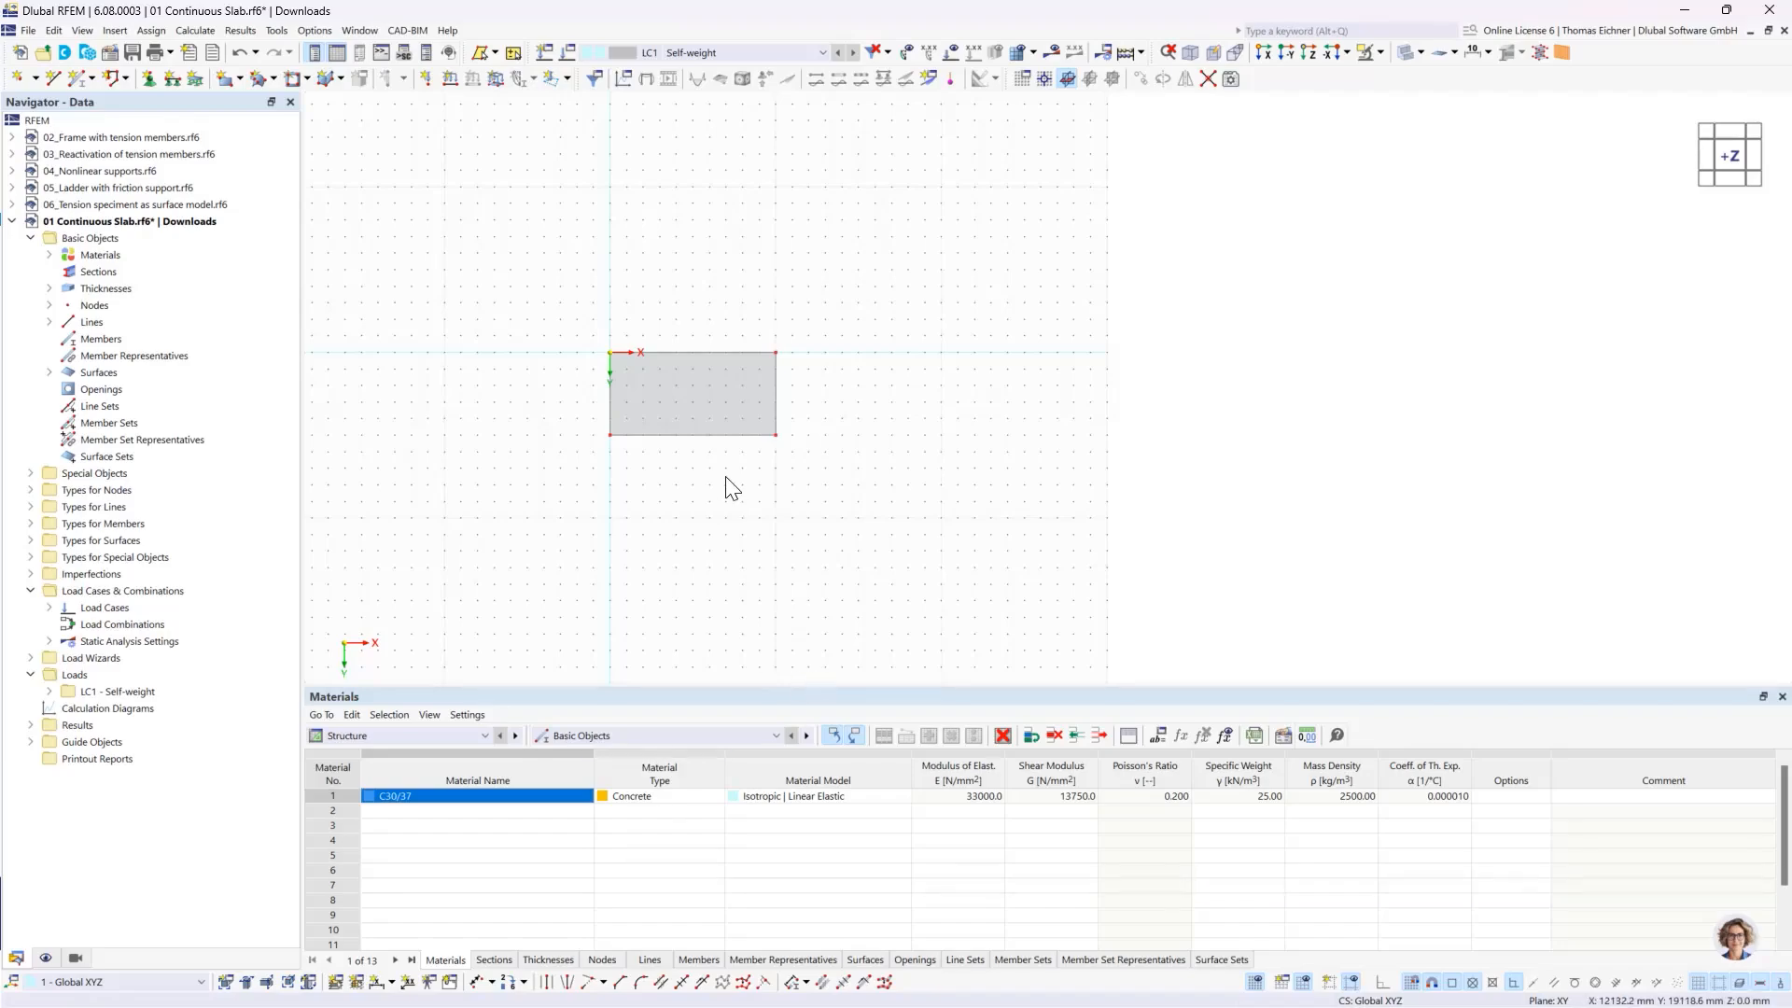
- Display the slab in wireframe and examine its boundary lines and dashed inner outline in a tilted 3D view
scroll(731, 467, up, 2)
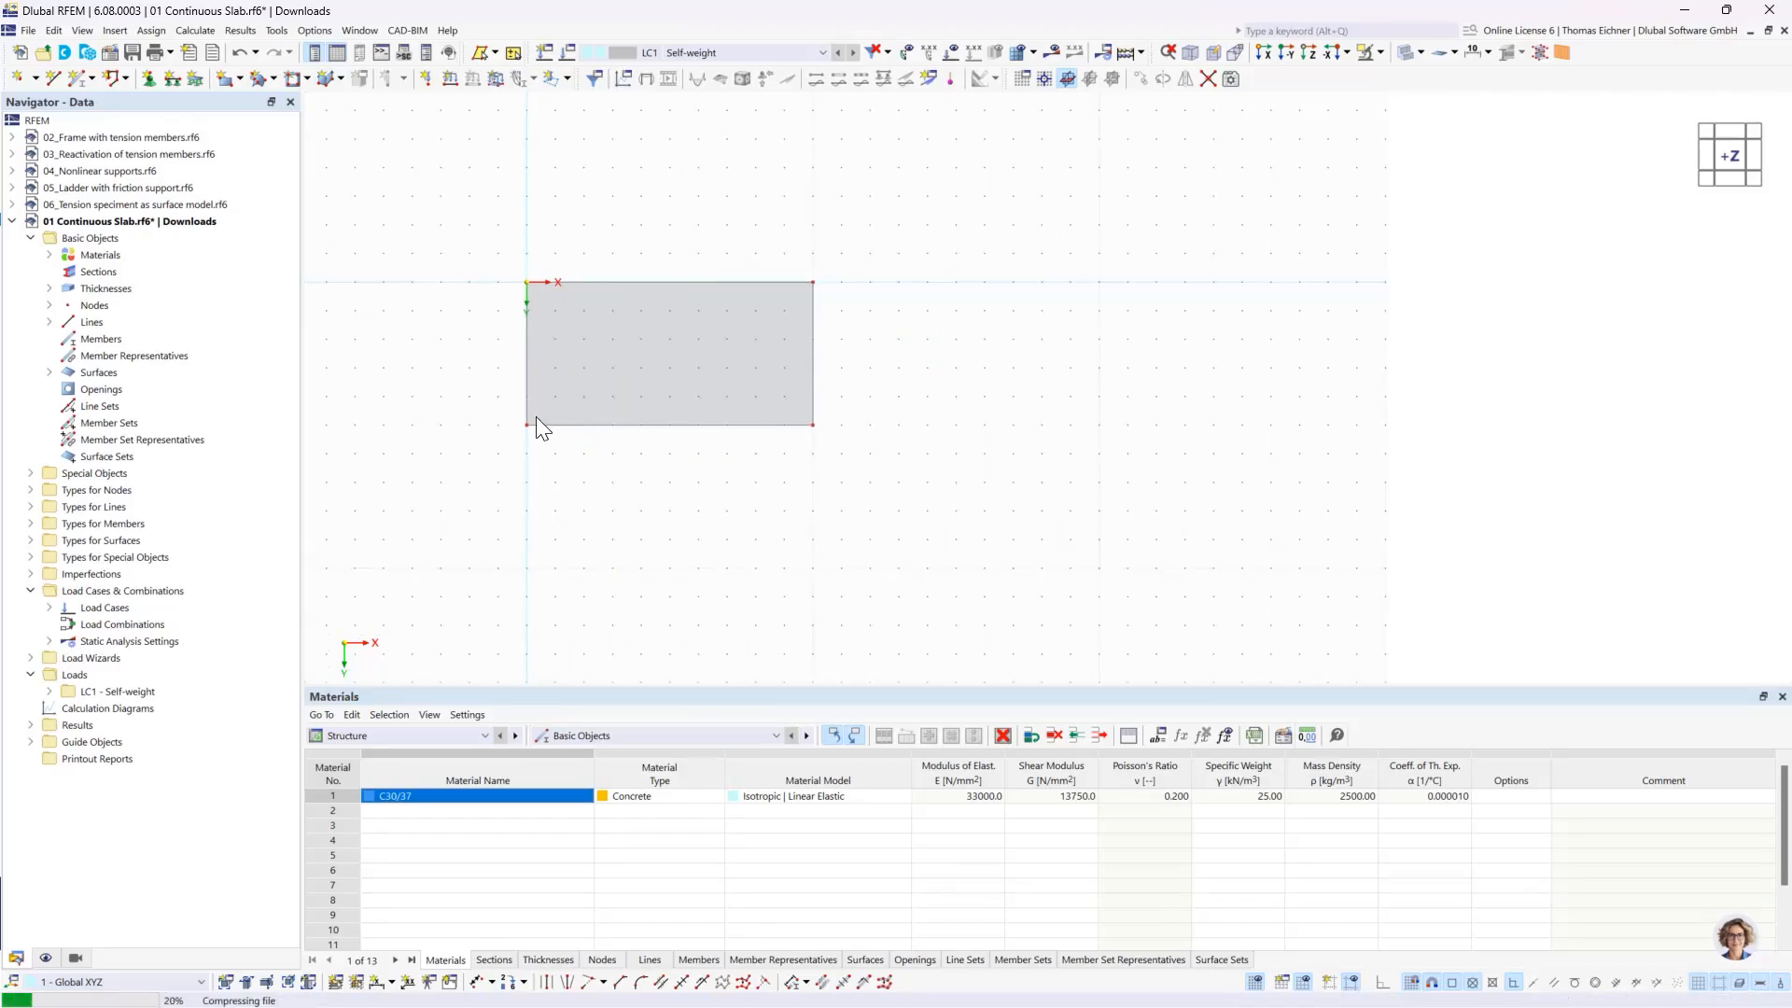
ctrl+middle_drag(804, 441, 824, 360)
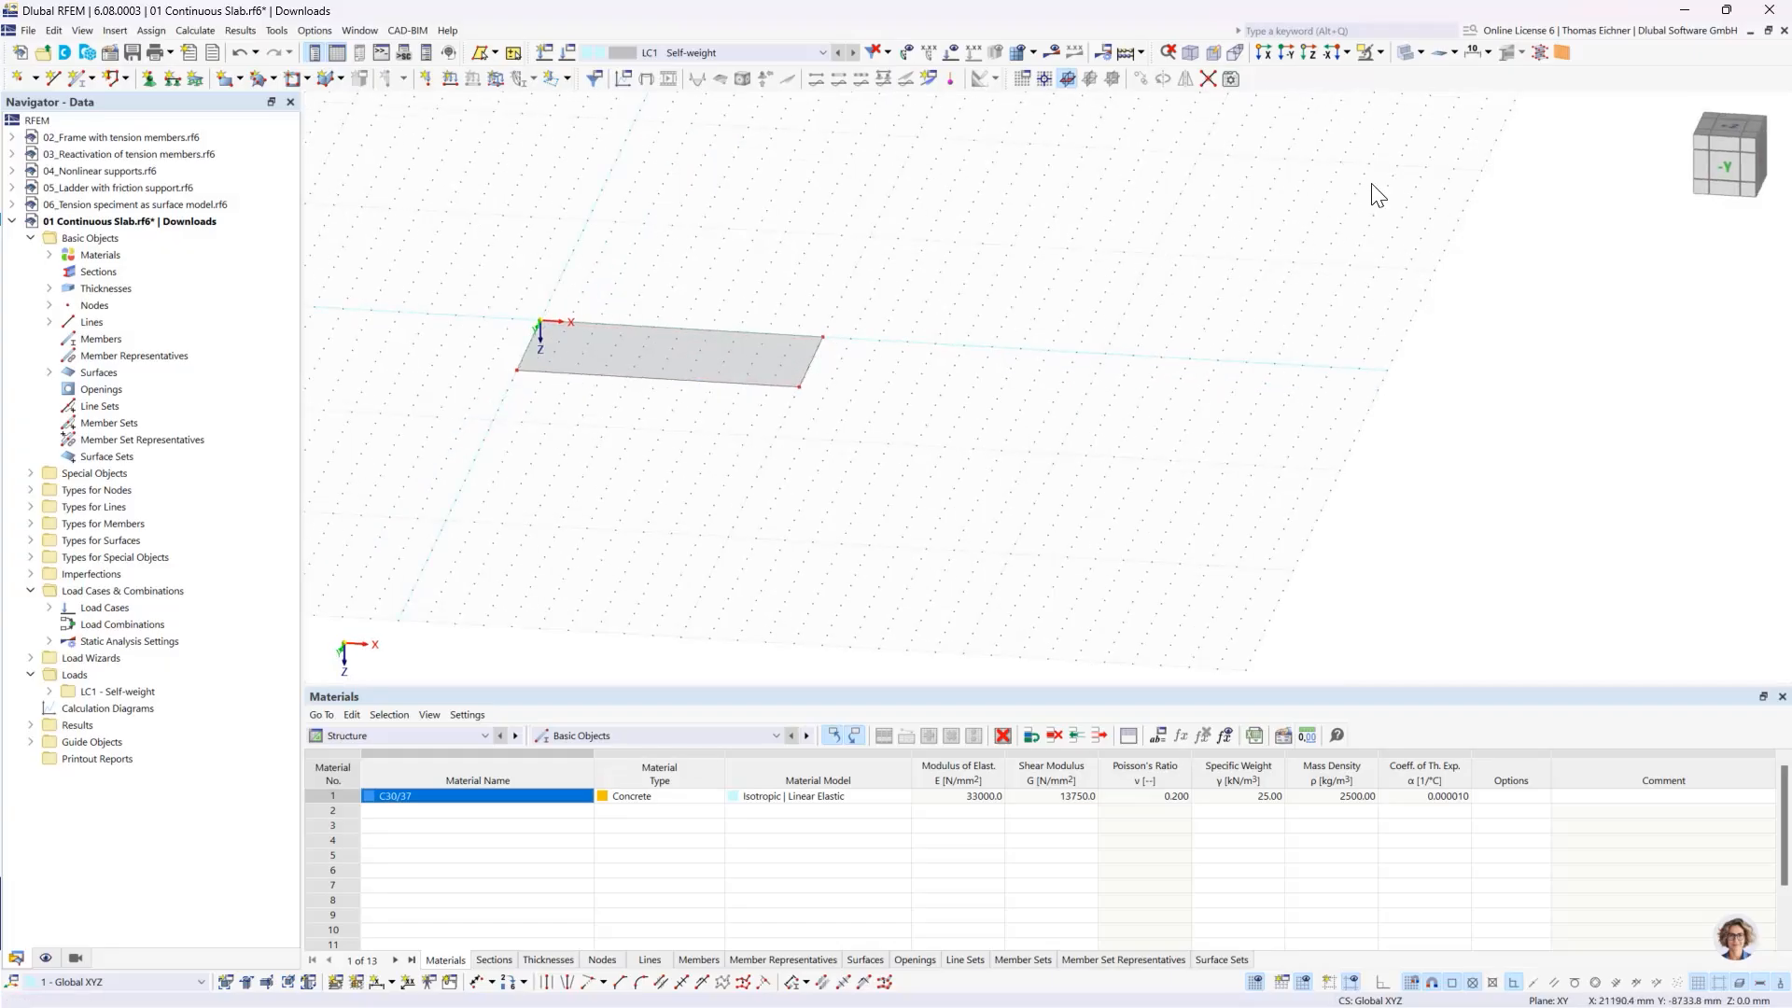
click(1402, 56)
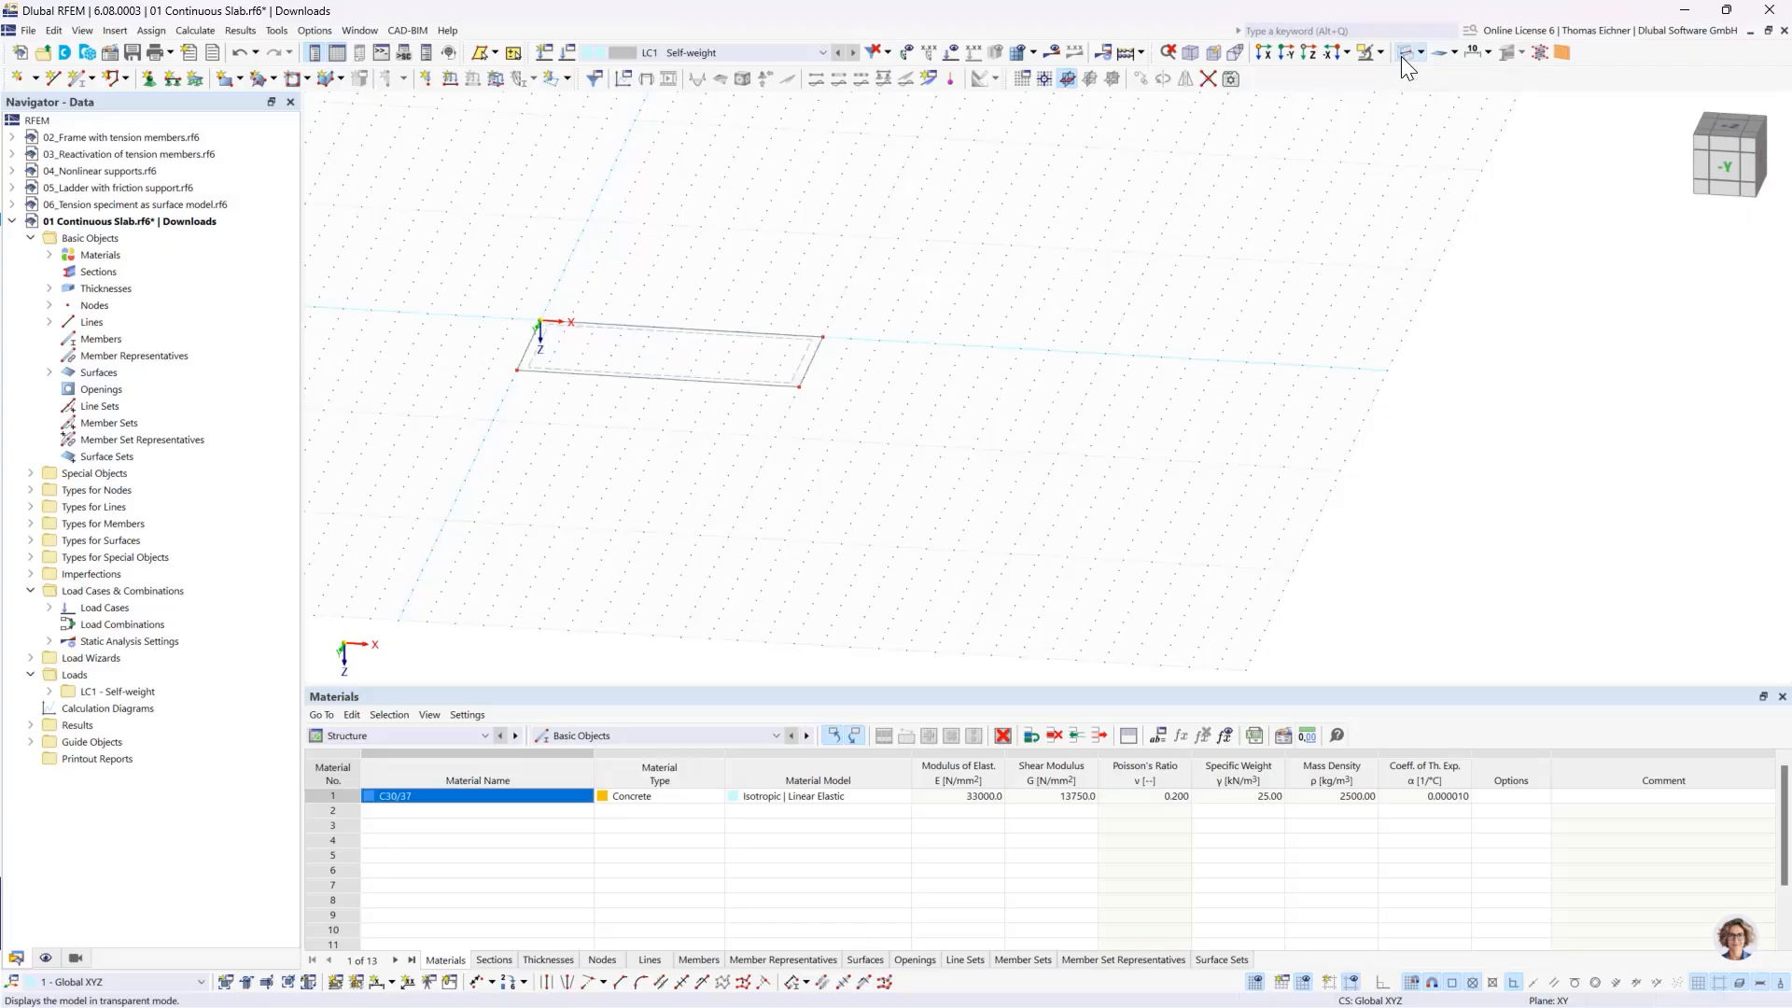
scroll(901, 338, up, 2)
middle_drag(588, 283, 823, 286)
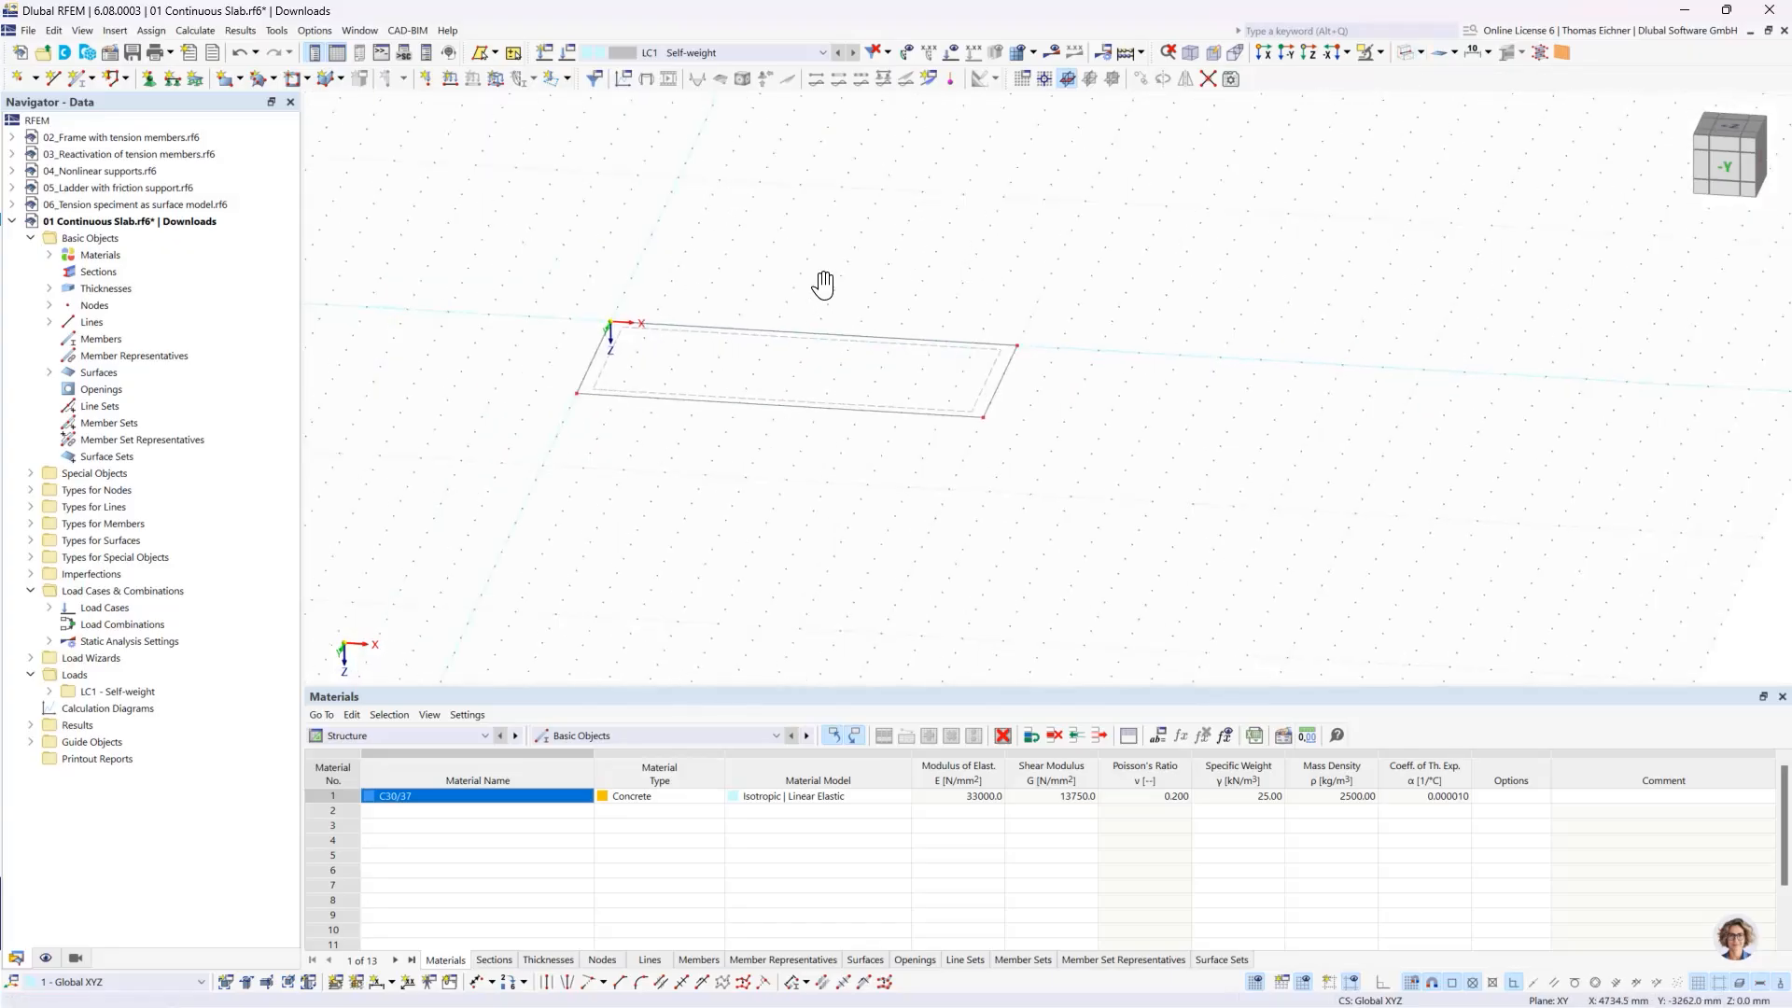
scroll(825, 287, up, 2)
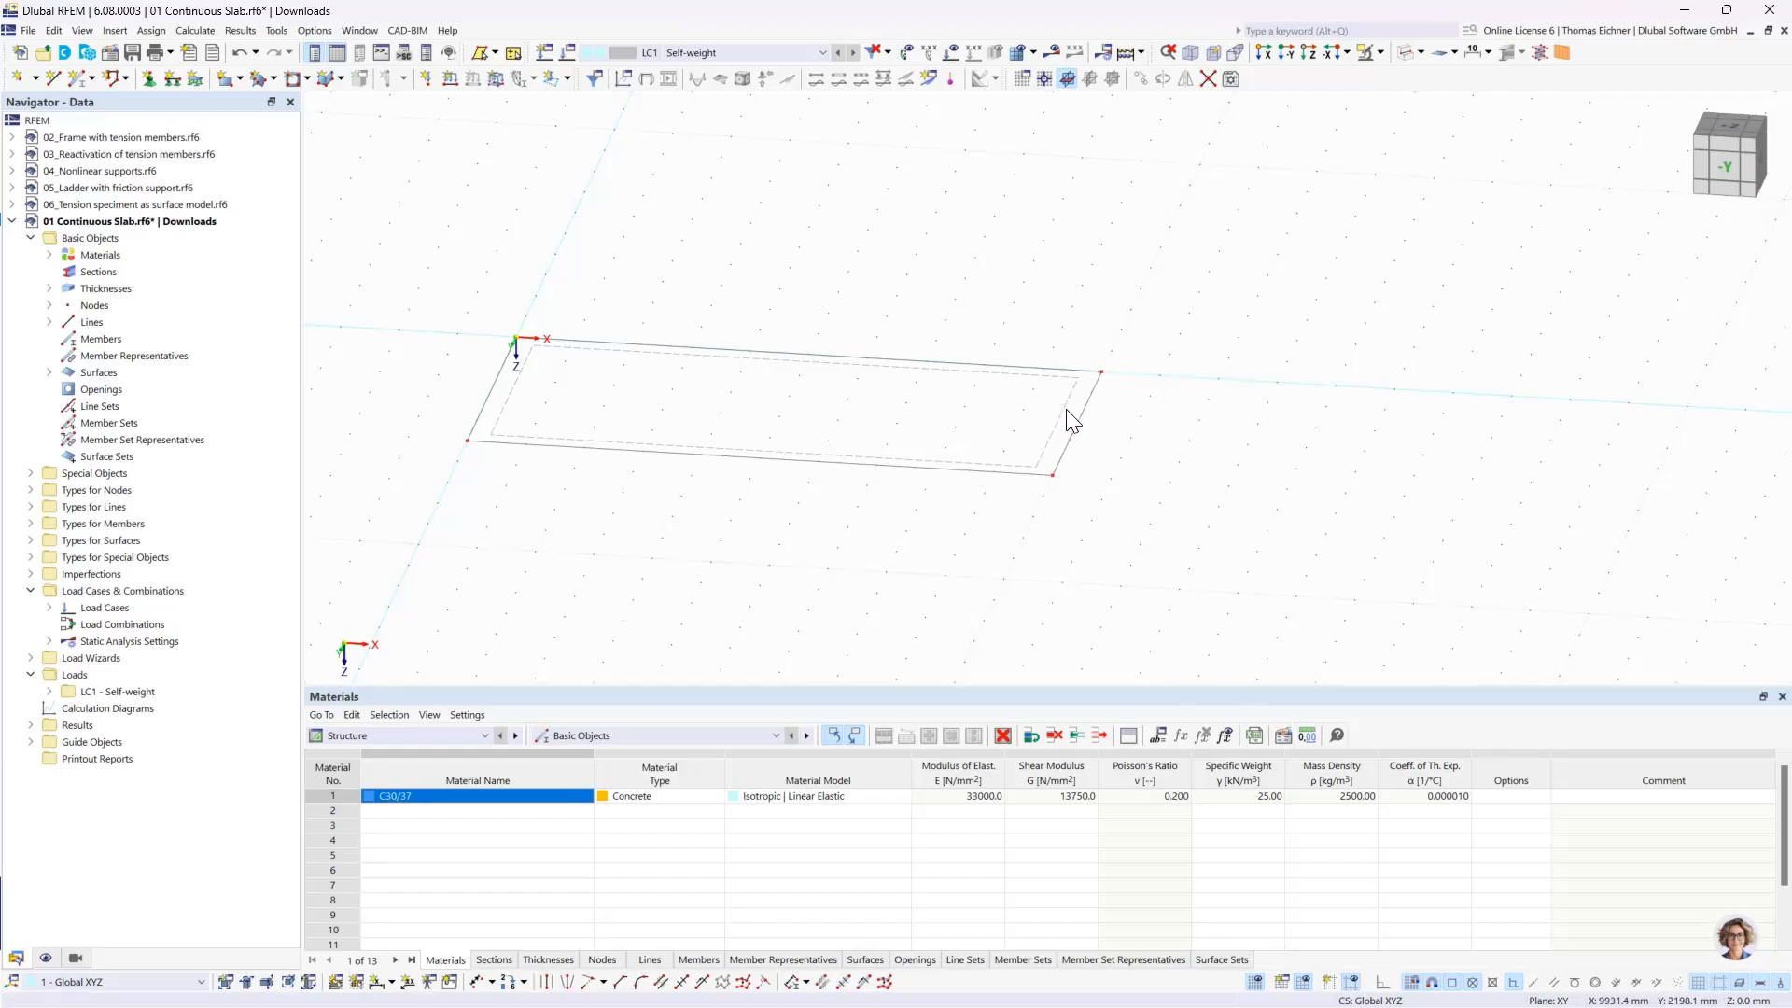
scroll(1069, 420, up, 3)
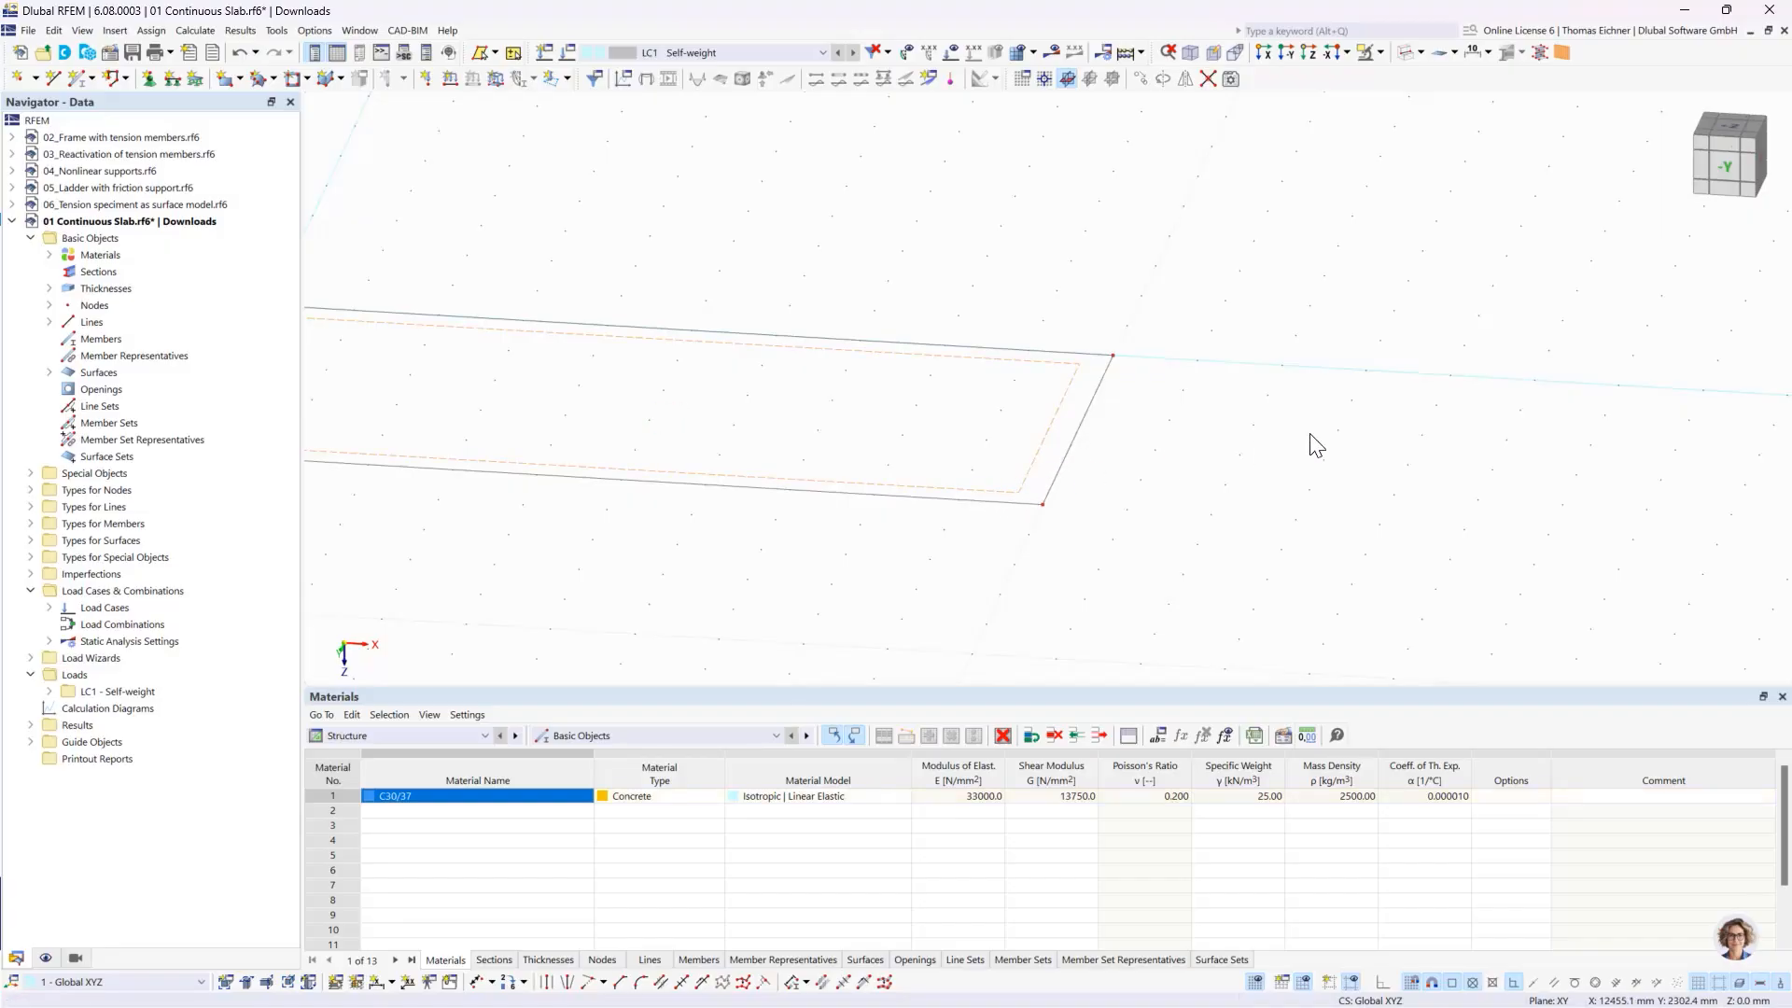
- Open the slab surface's properties, review its stiffness type, thickness, material and boundary lines, and close them without changes
double_click(1029, 481)
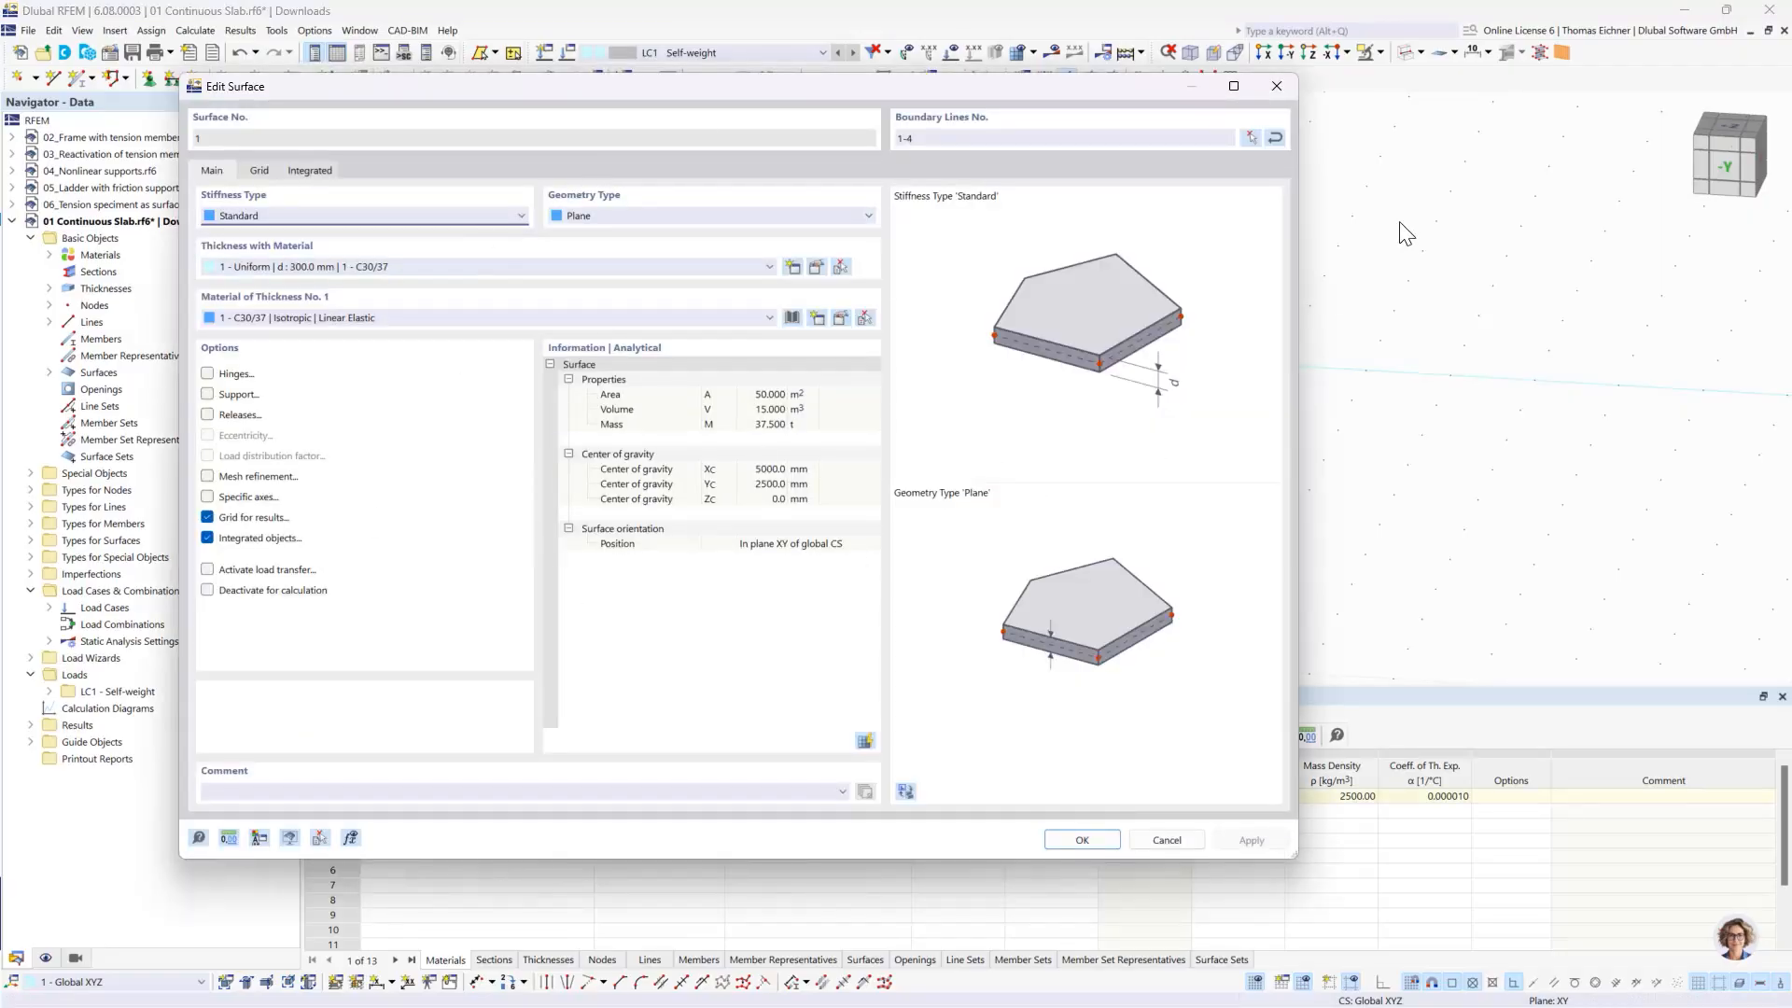
click(1276, 86)
scroll(949, 383, down, 3)
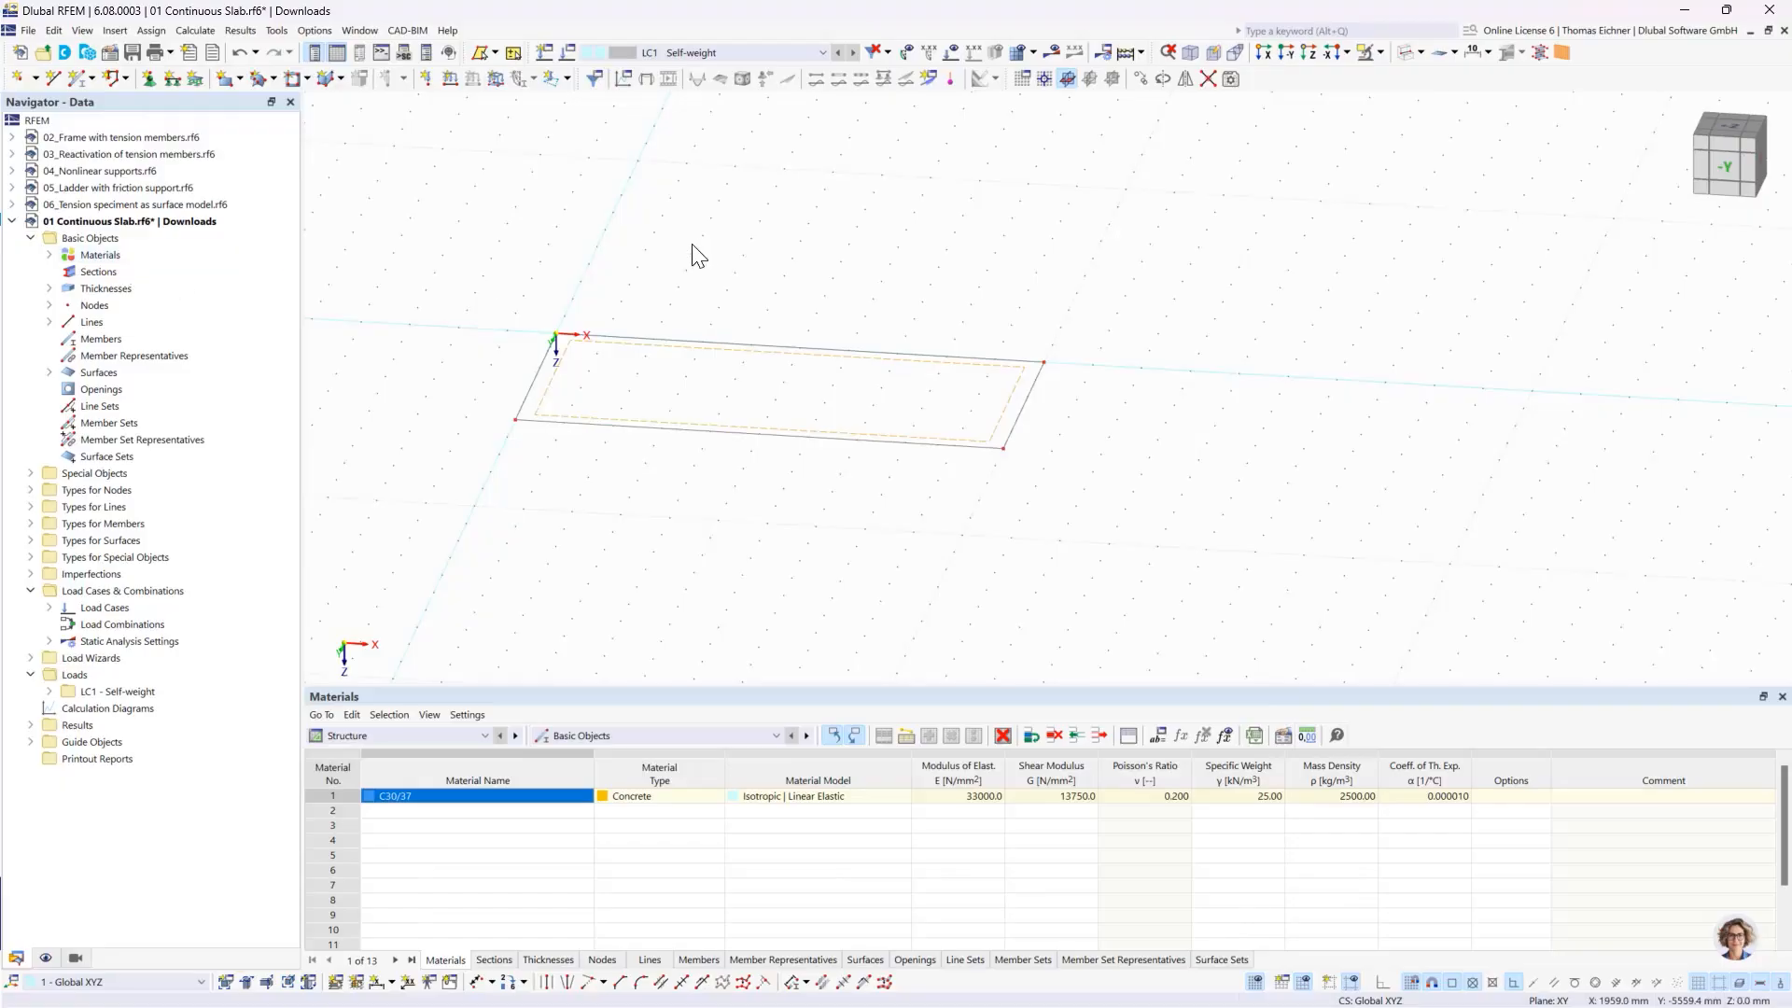
- Expand the model's materials, thicknesses and surfaces in the data tree and examine the entries defined for the slab
click(49, 255)
click(101, 272)
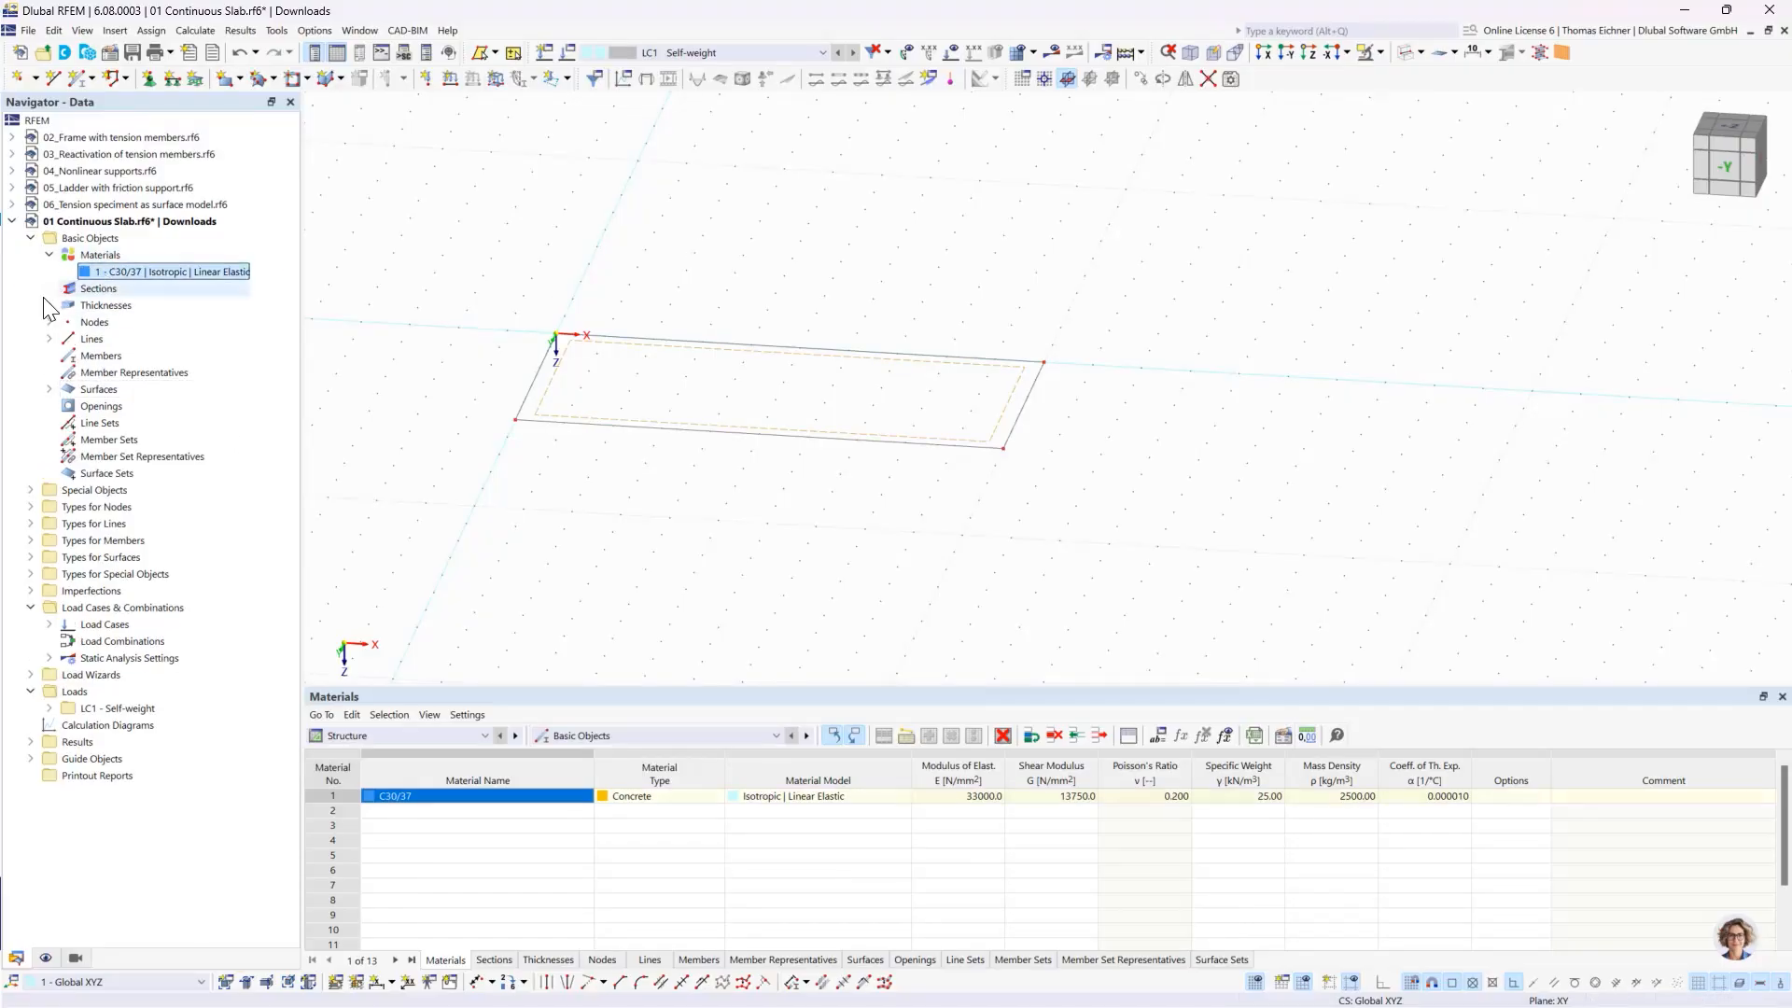
click(49, 306)
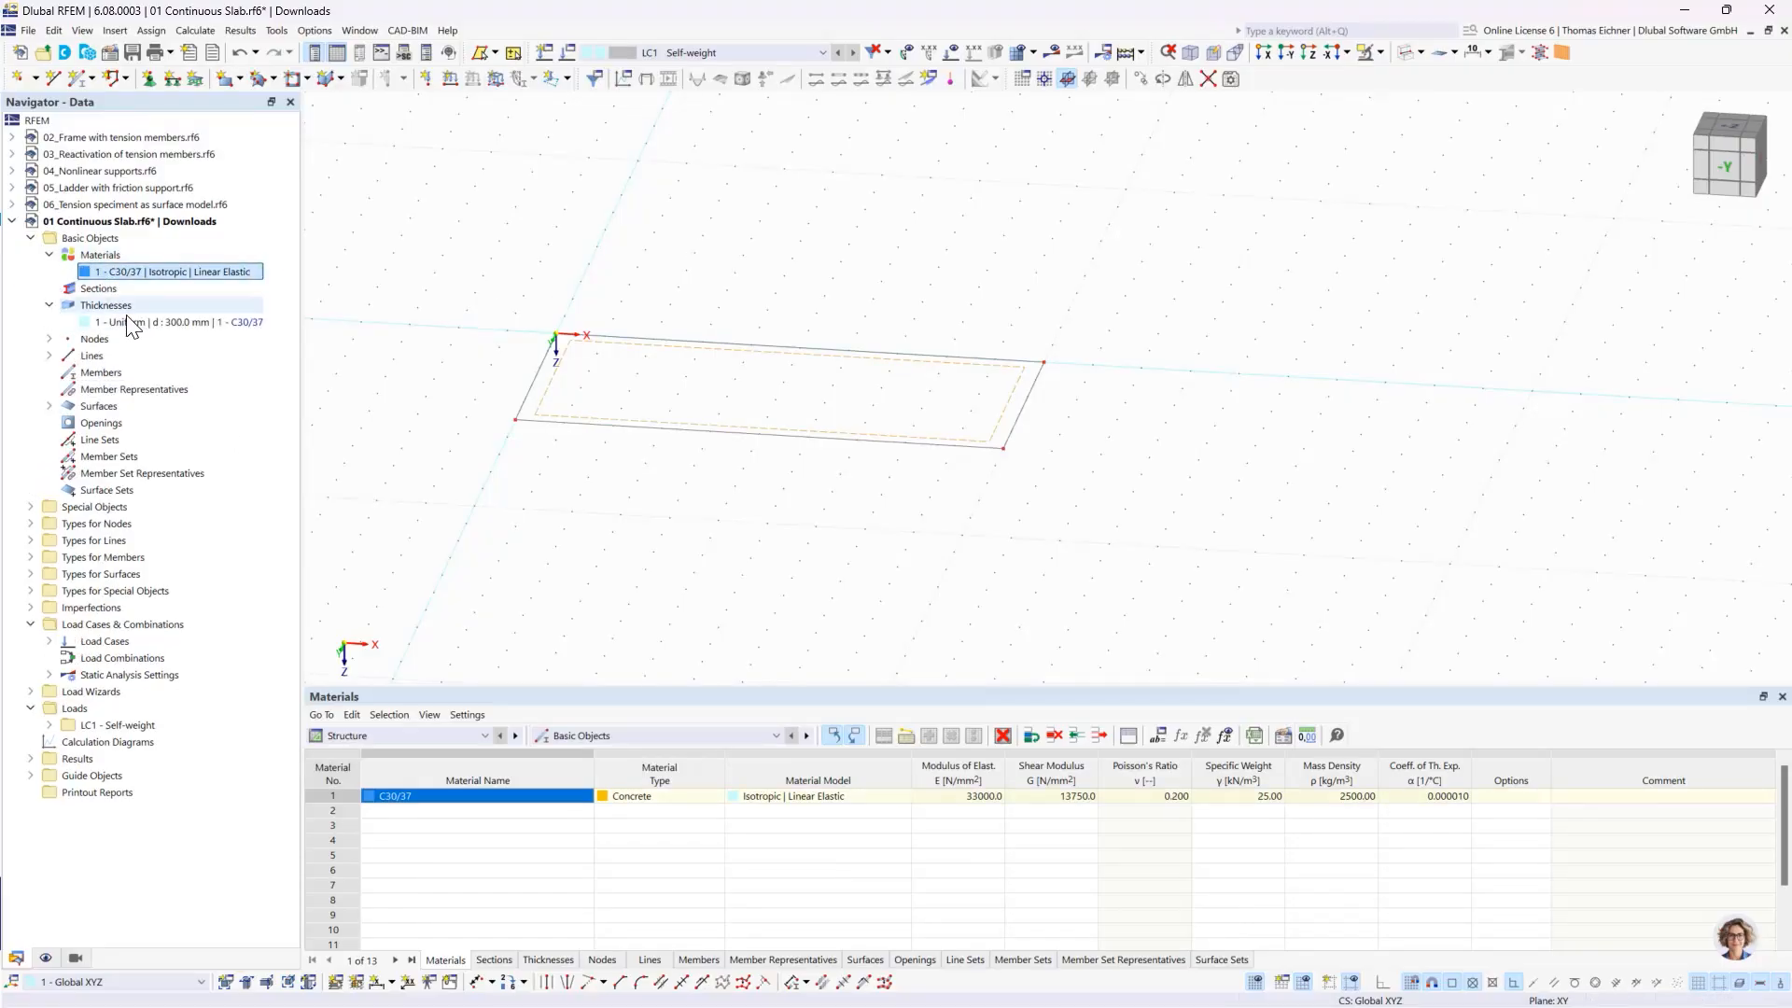
click(50, 406)
click(189, 423)
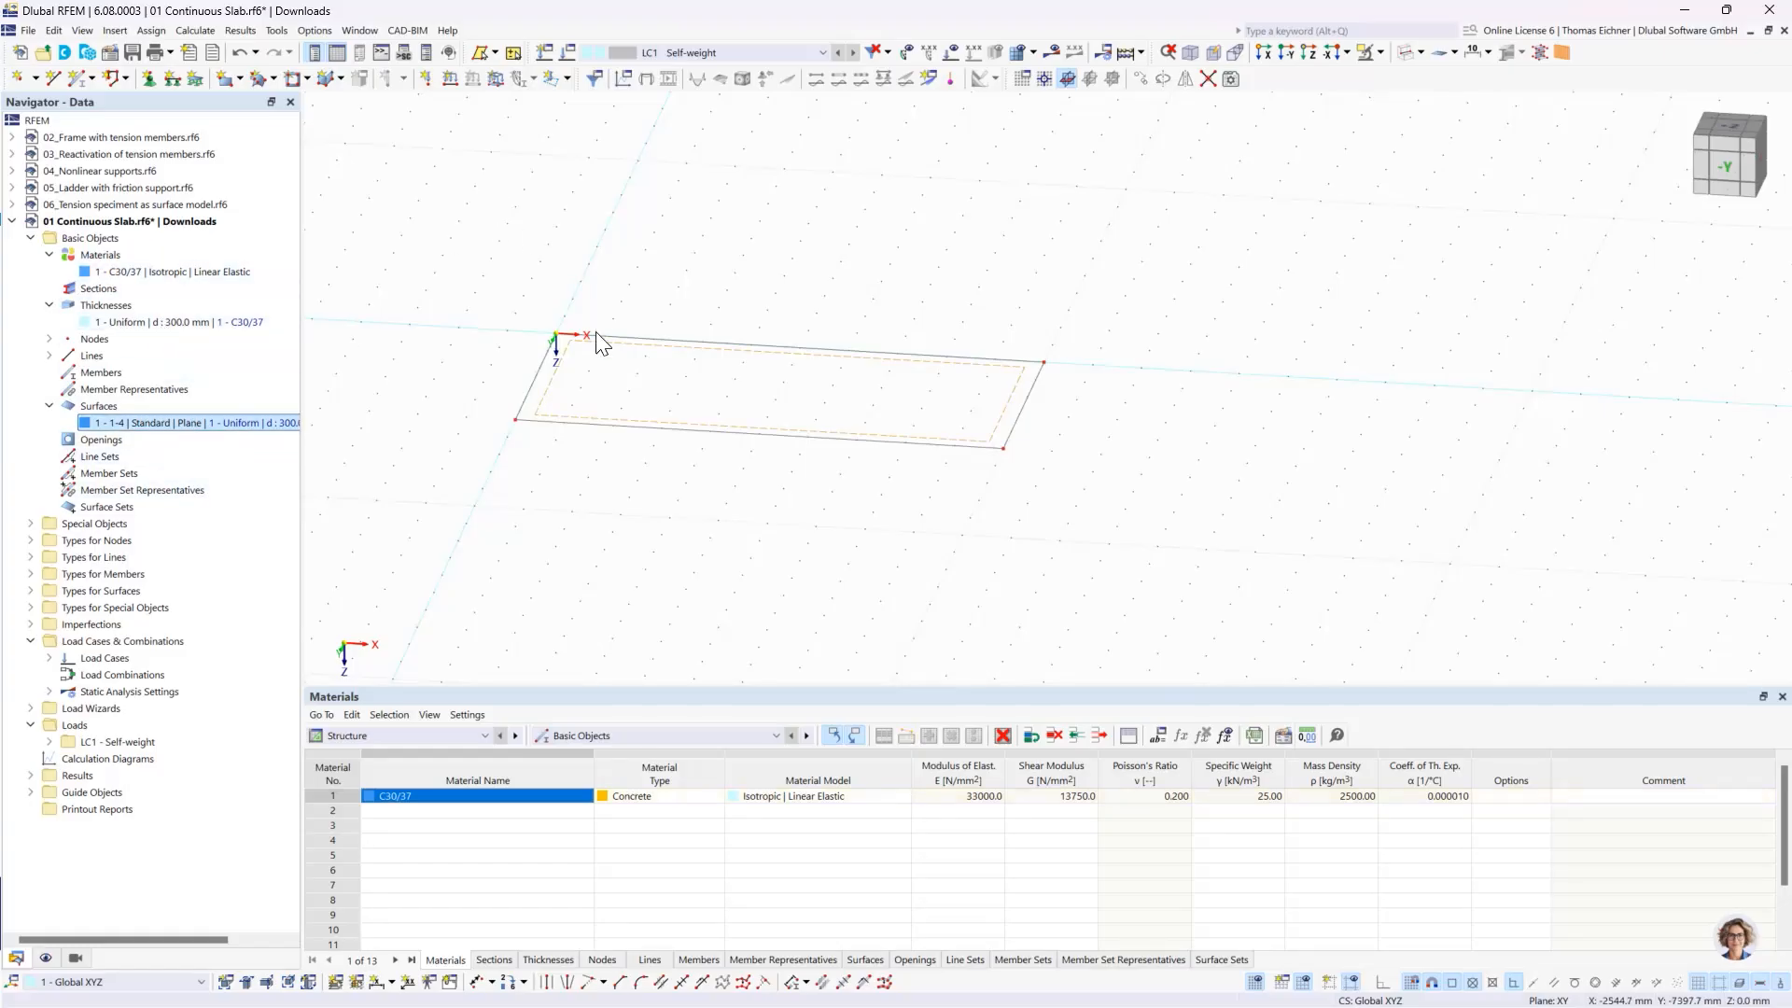
middle_drag(883, 216, 829, 199)
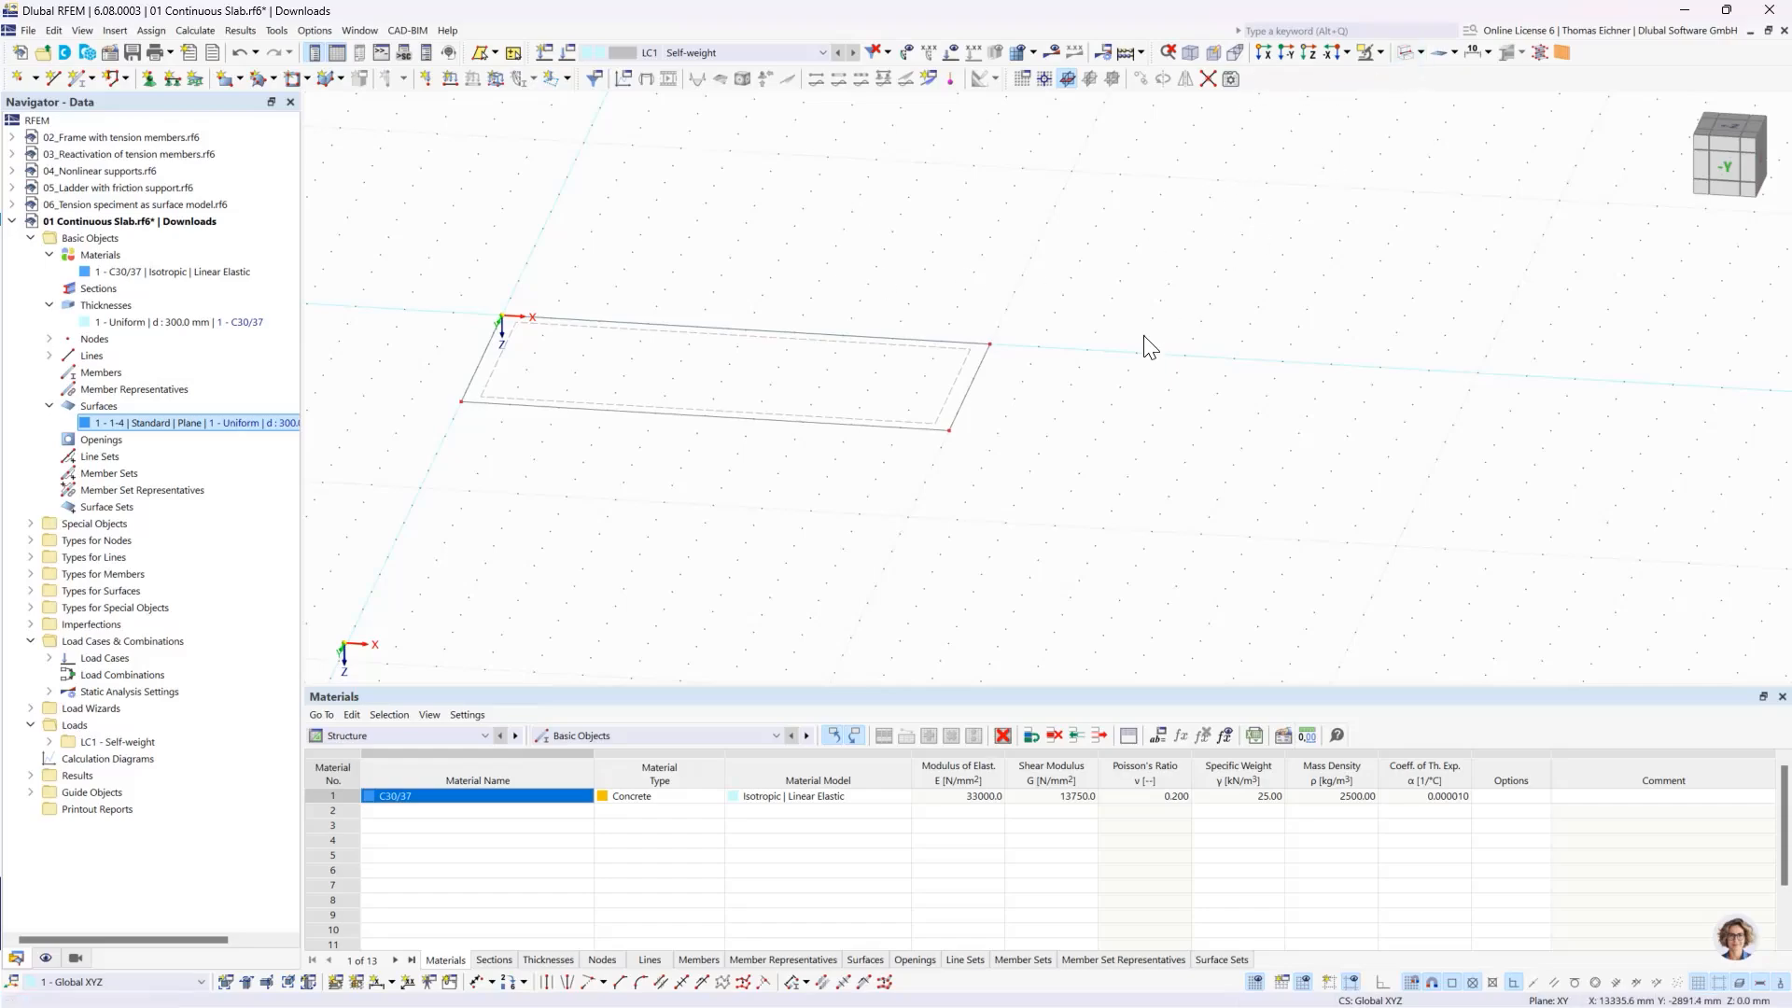
- Show the slab as a solid model and hide the lines among the basic objects
click(1404, 58)
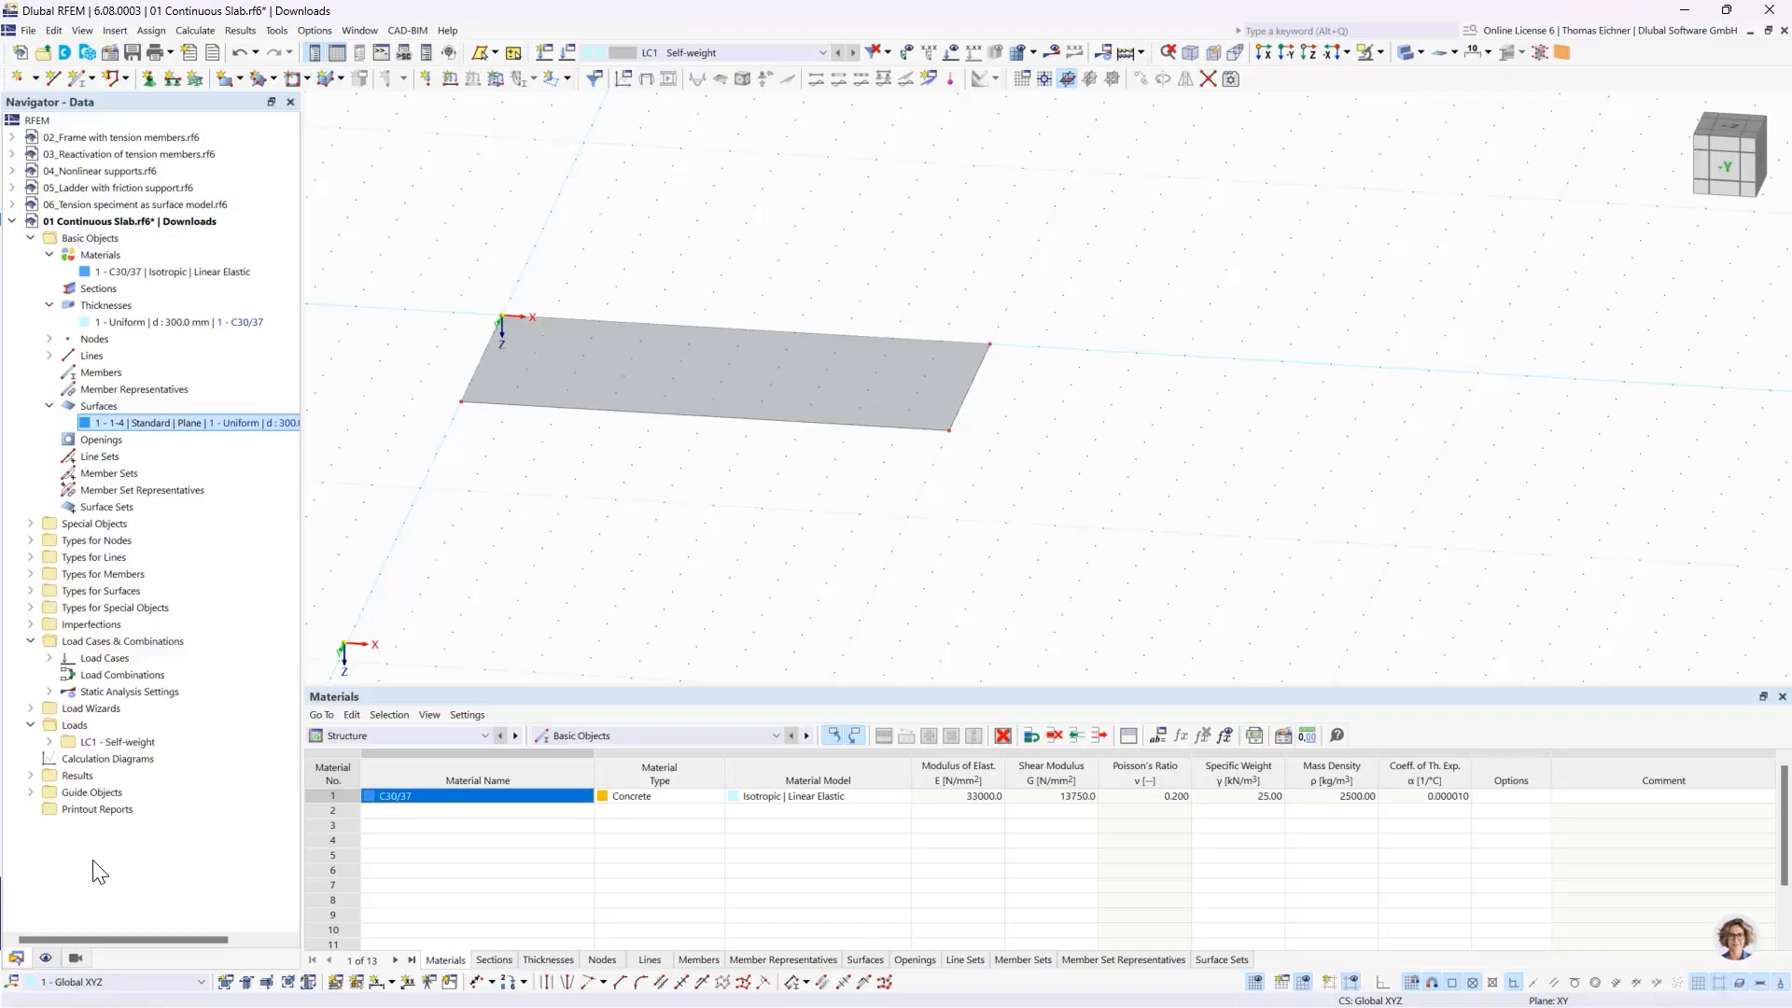
click(46, 959)
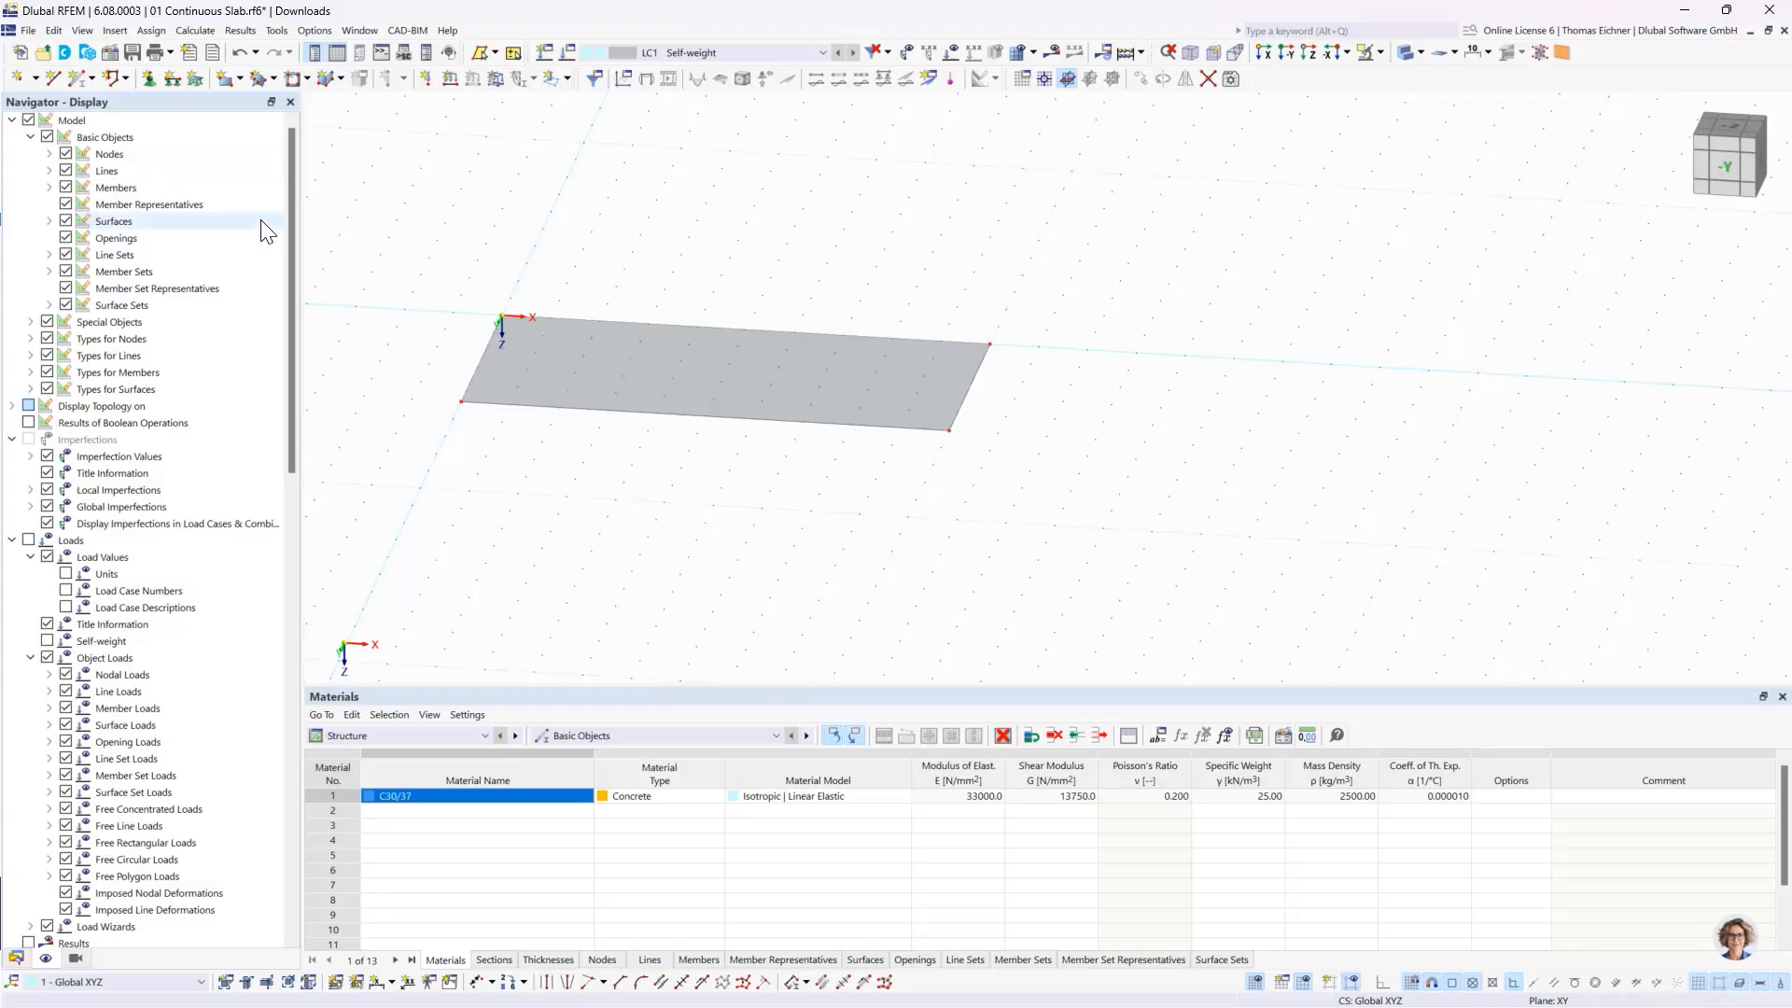
click(65, 170)
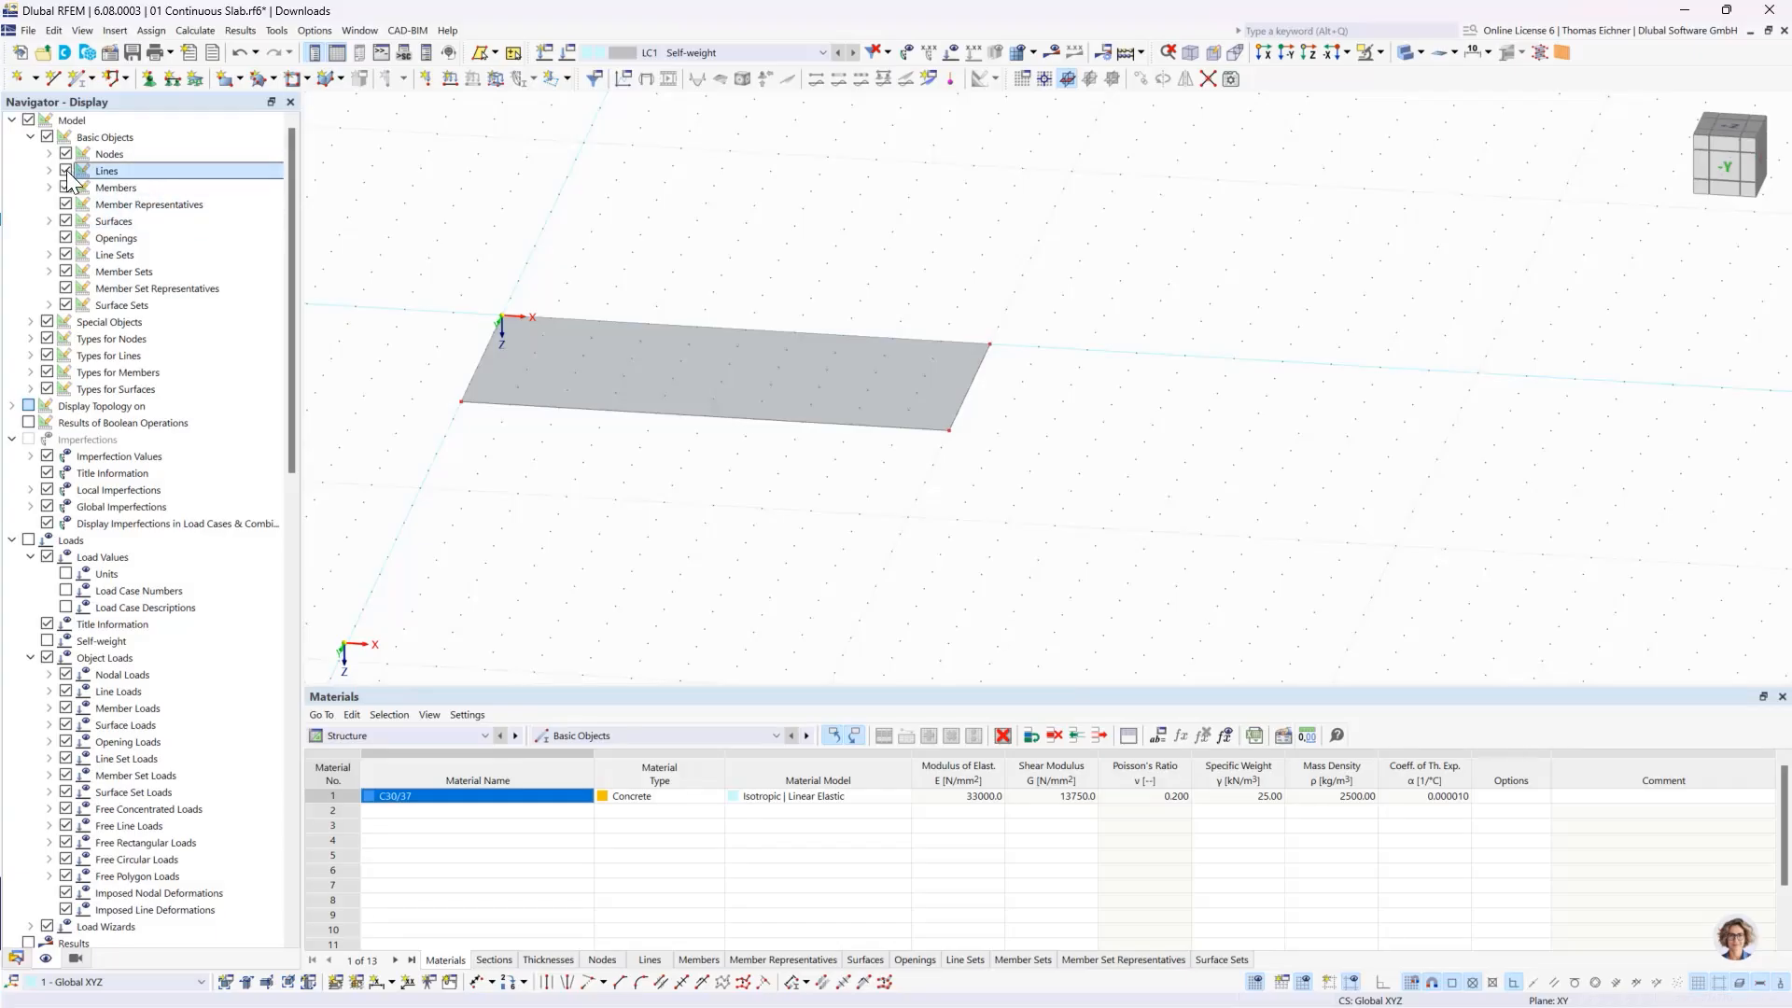
scroll(496, 393, up, 2)
scroll(497, 394, up, 1)
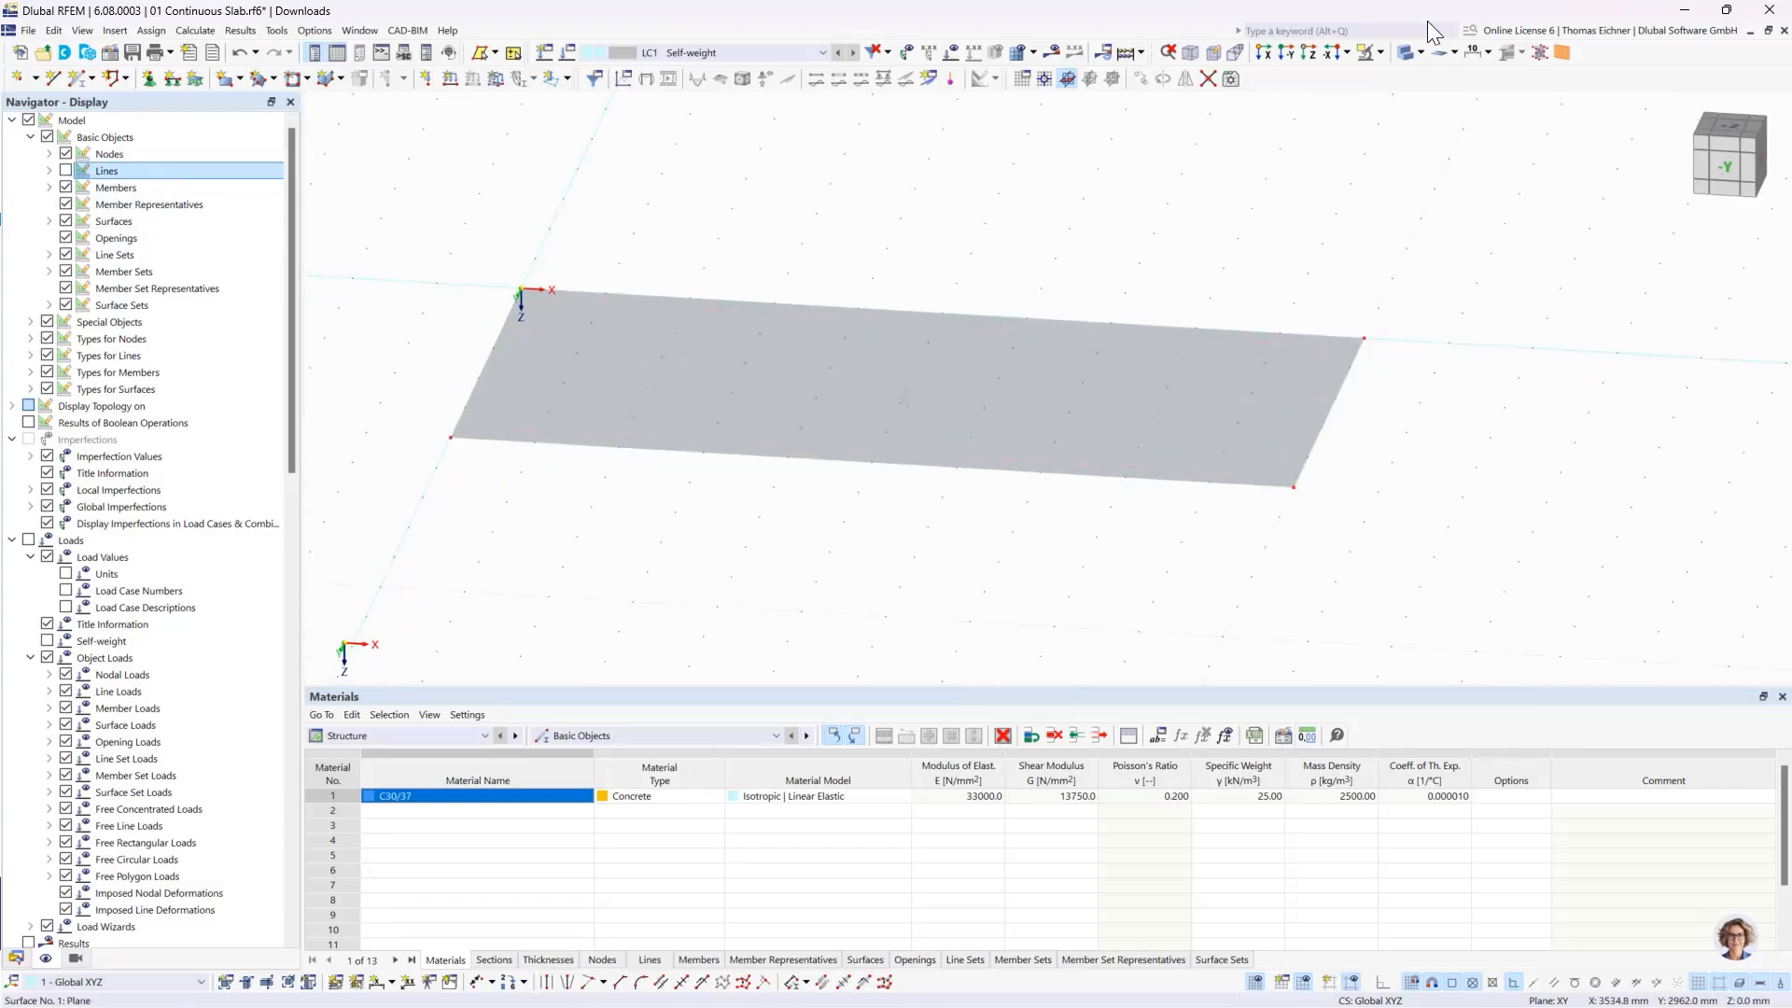
- Switch to wireframe display and toggle the line visibility to compare the boundary lines with the dashed surface outline, leaving the lines shown
click(1402, 54)
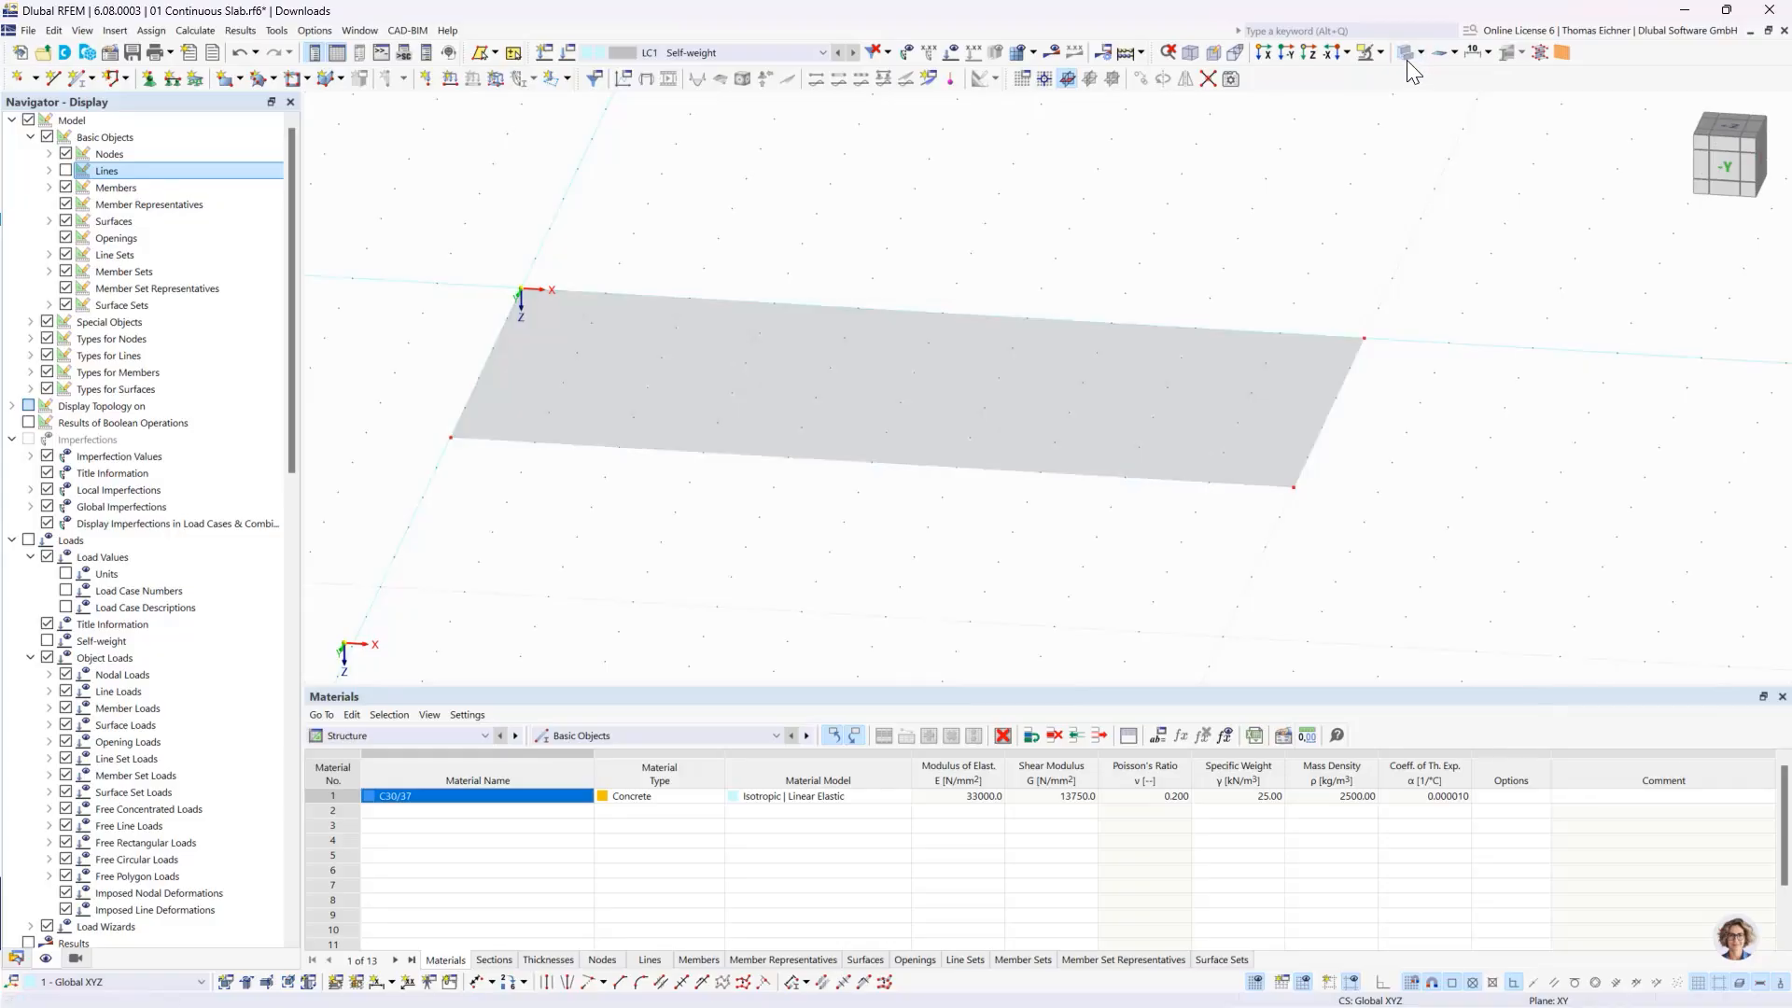
scroll(482, 485, up, 1)
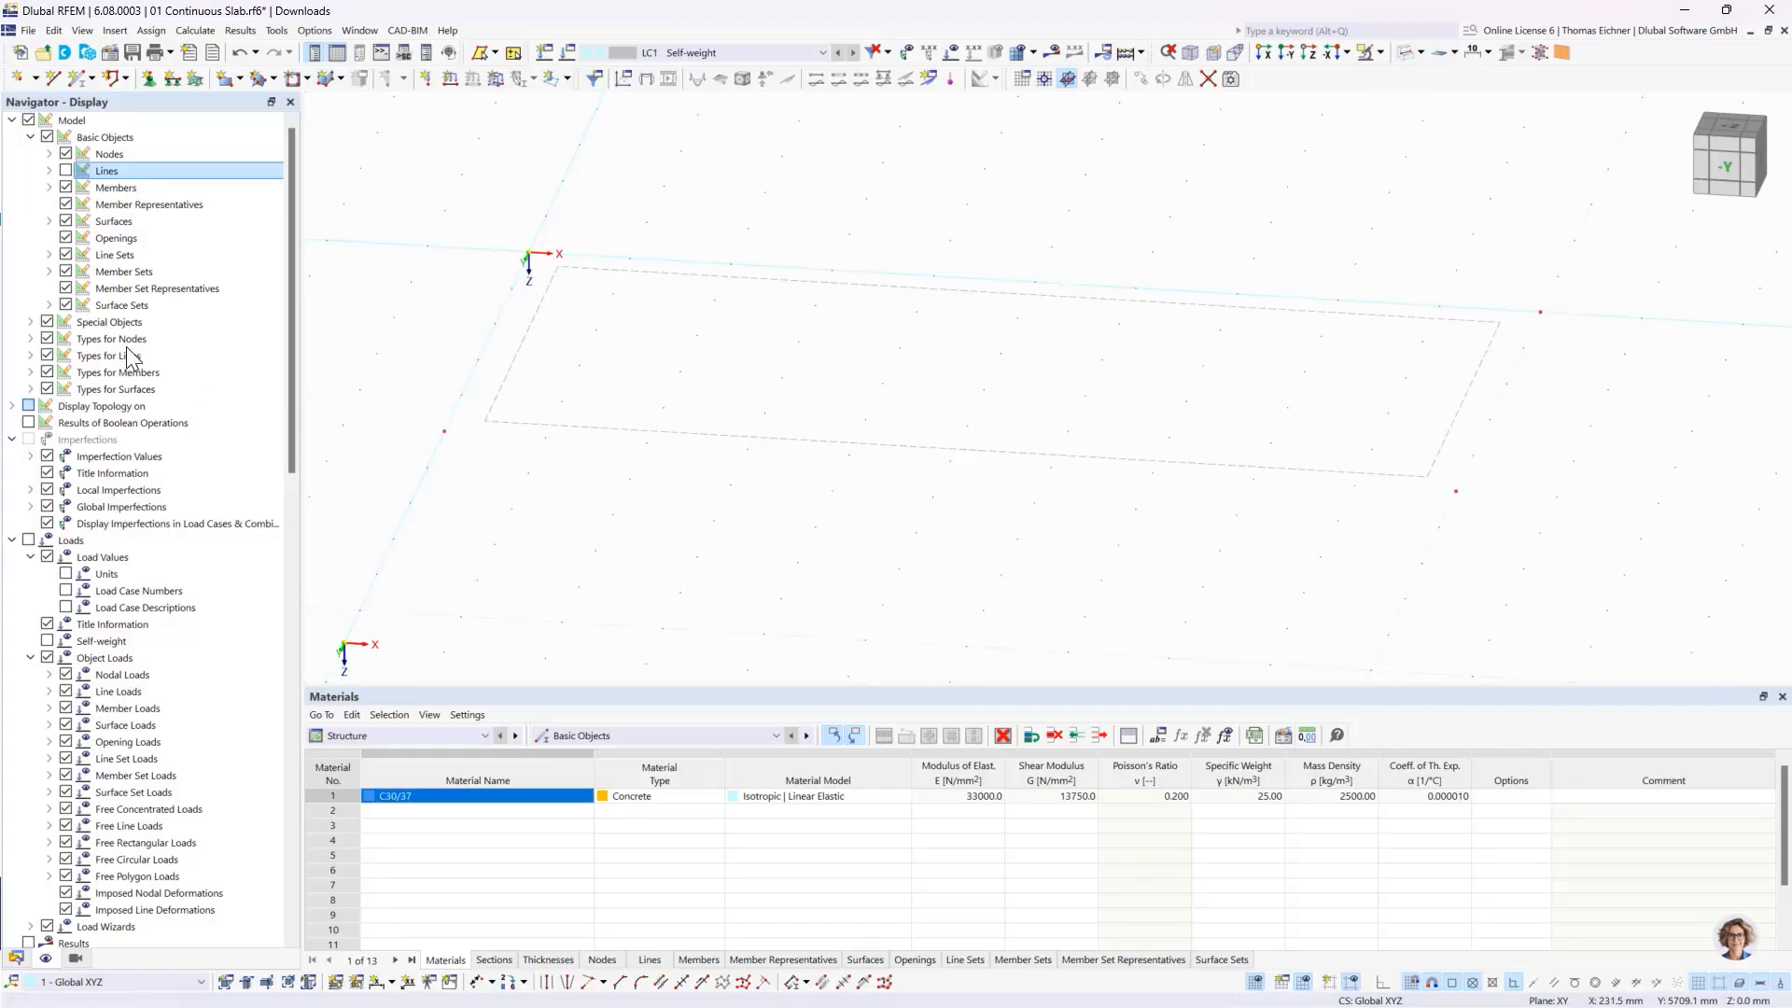
click(66, 171)
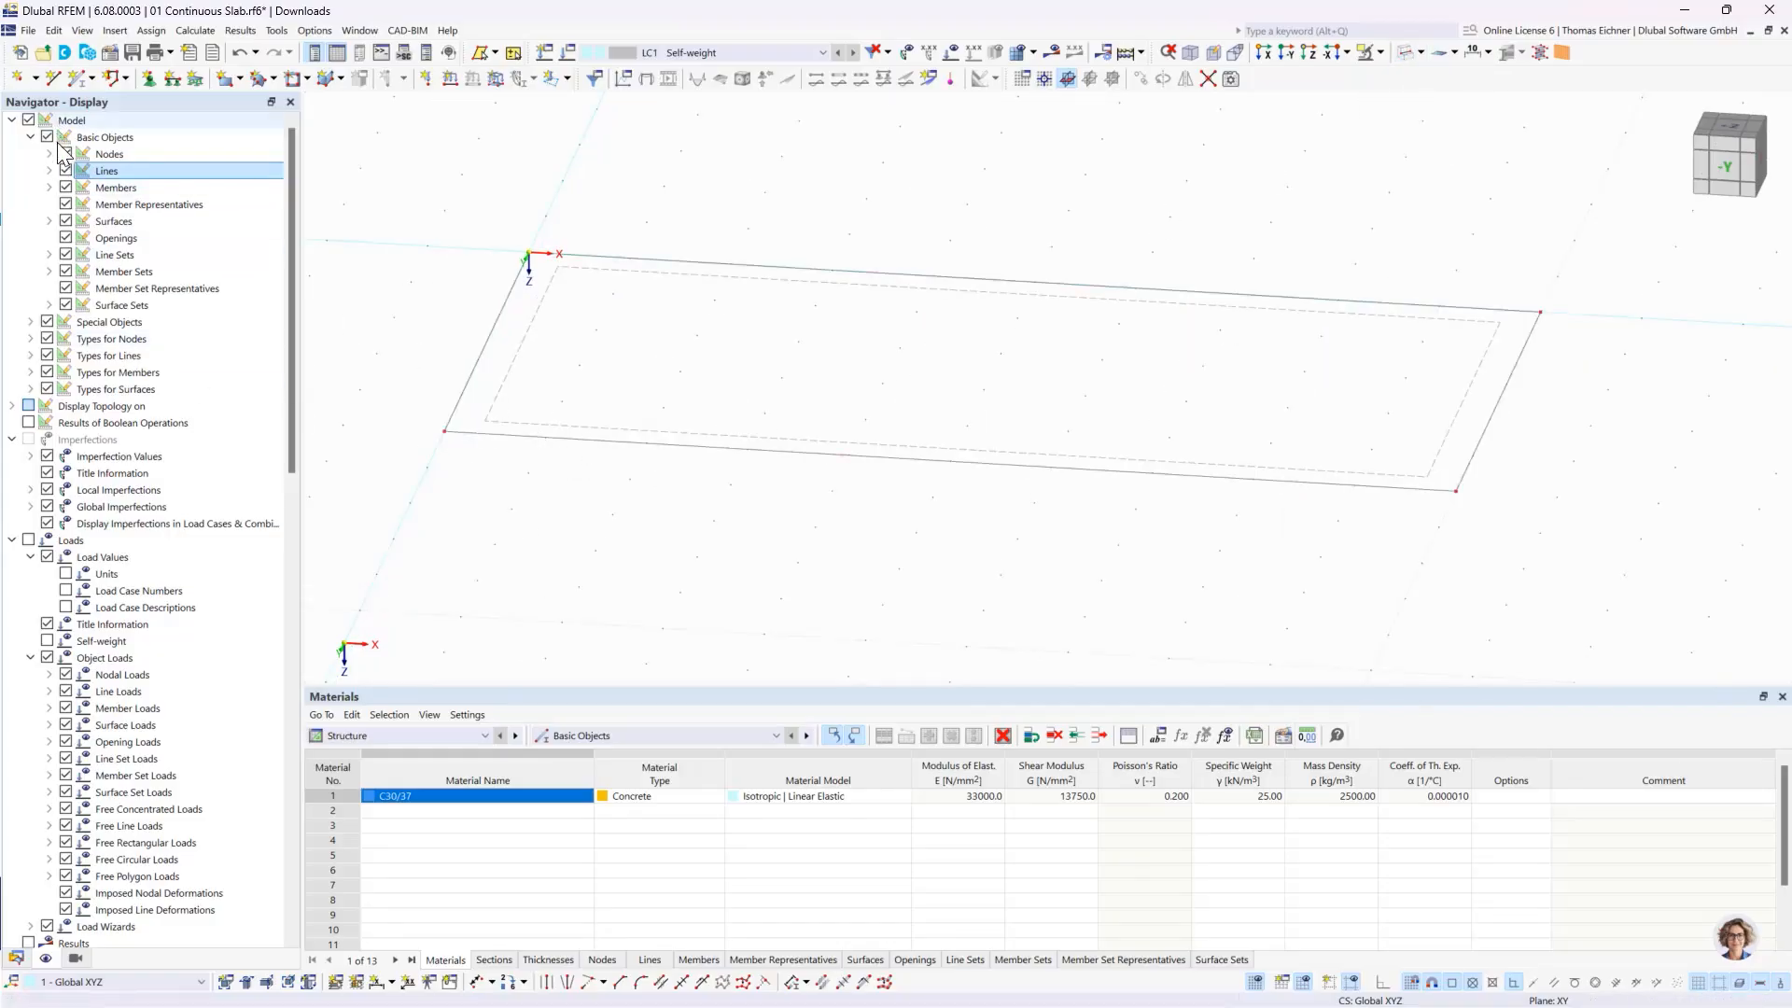
click(65, 171)
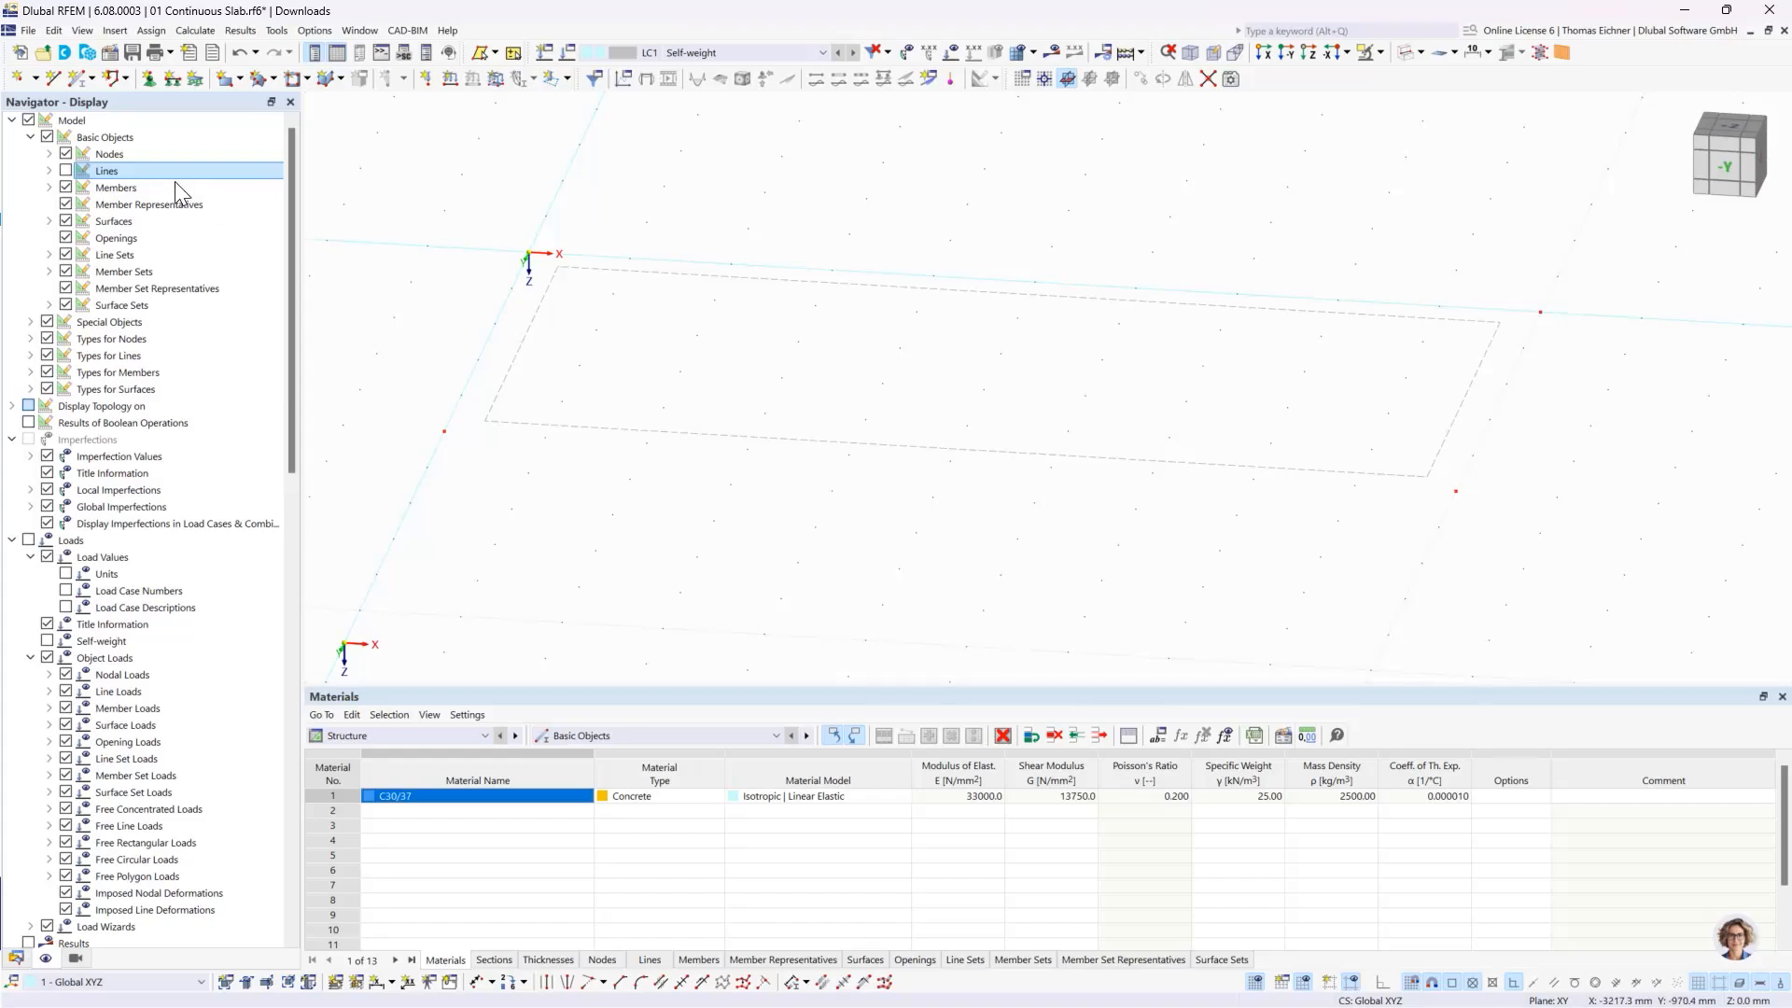
click(65, 171)
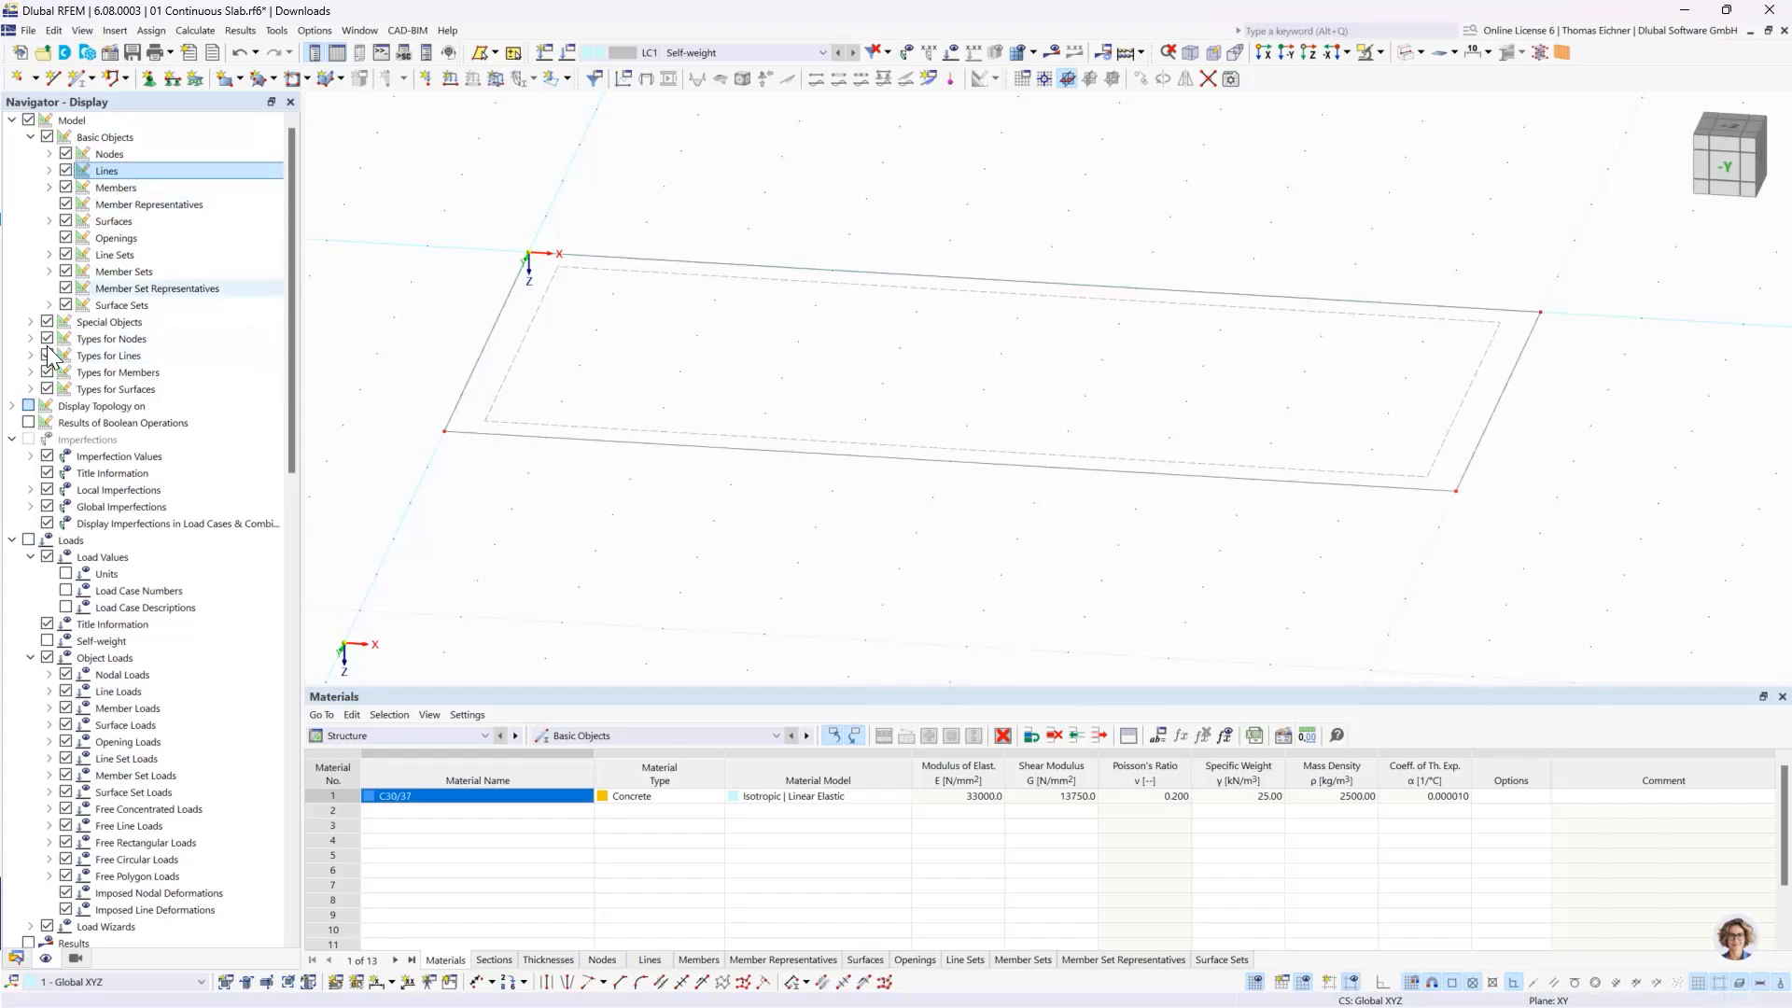
scroll(293, 364, down, 1)
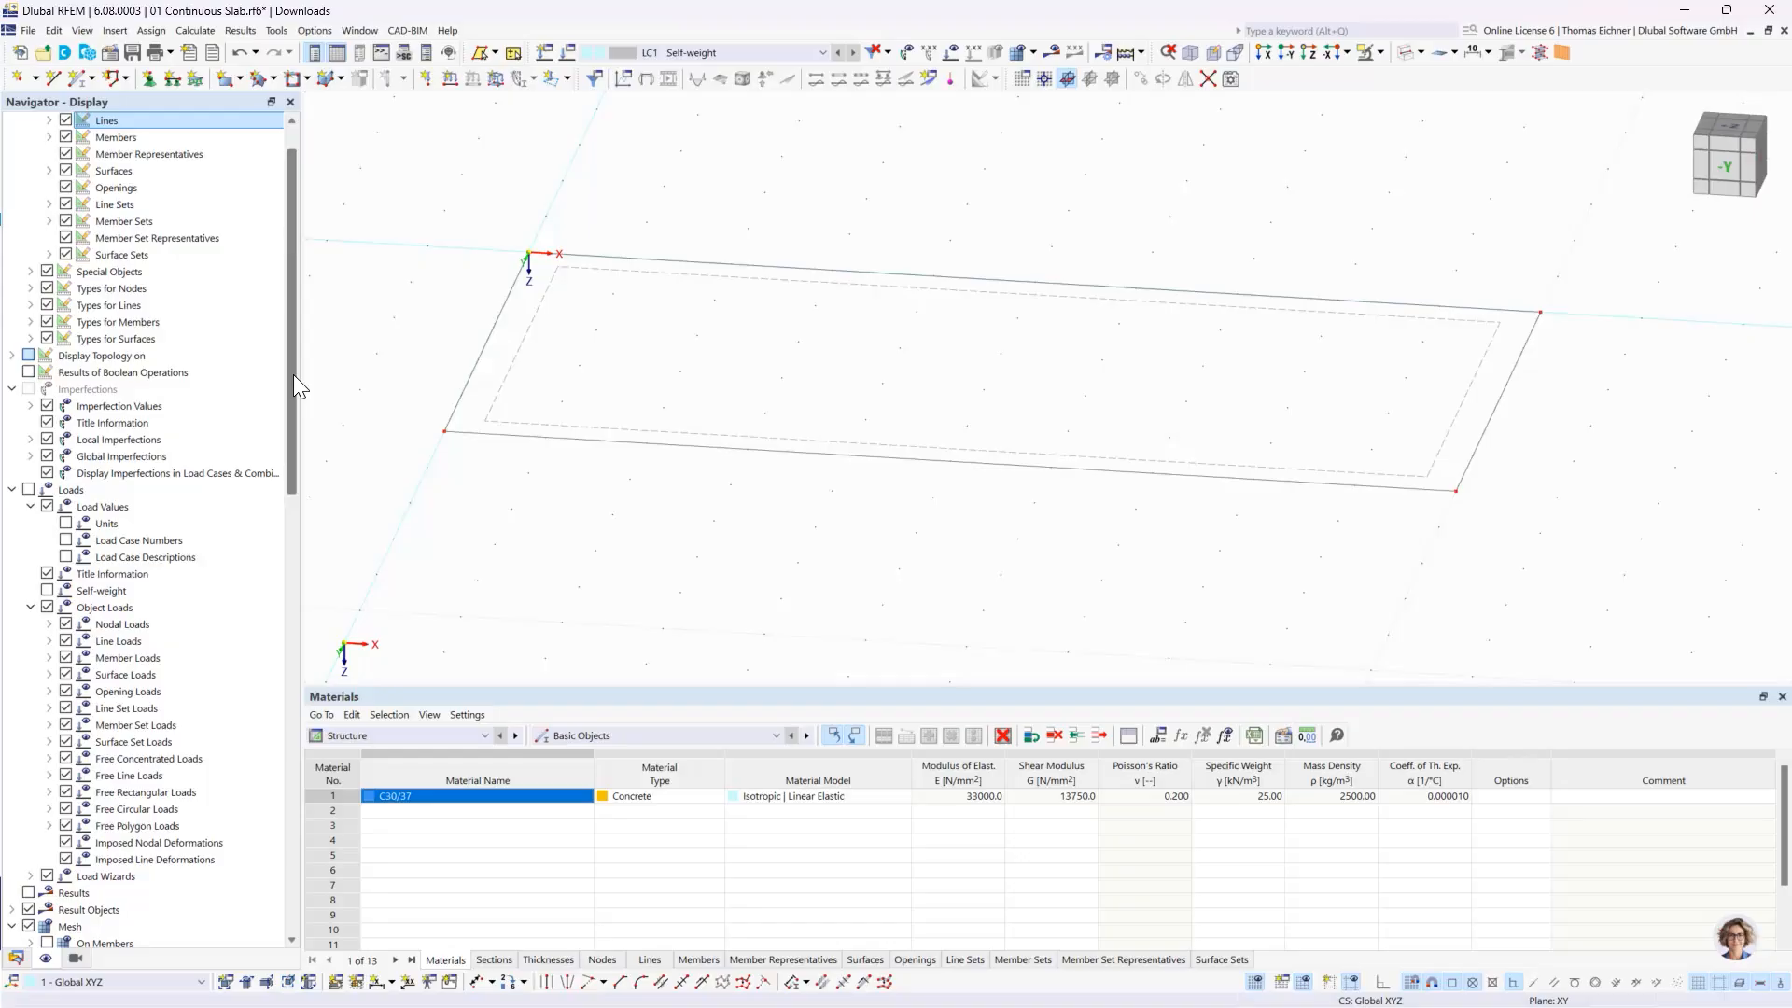
- Return the slab to solid display and expand the solid model's rendering options for surfaces
click(1409, 56)
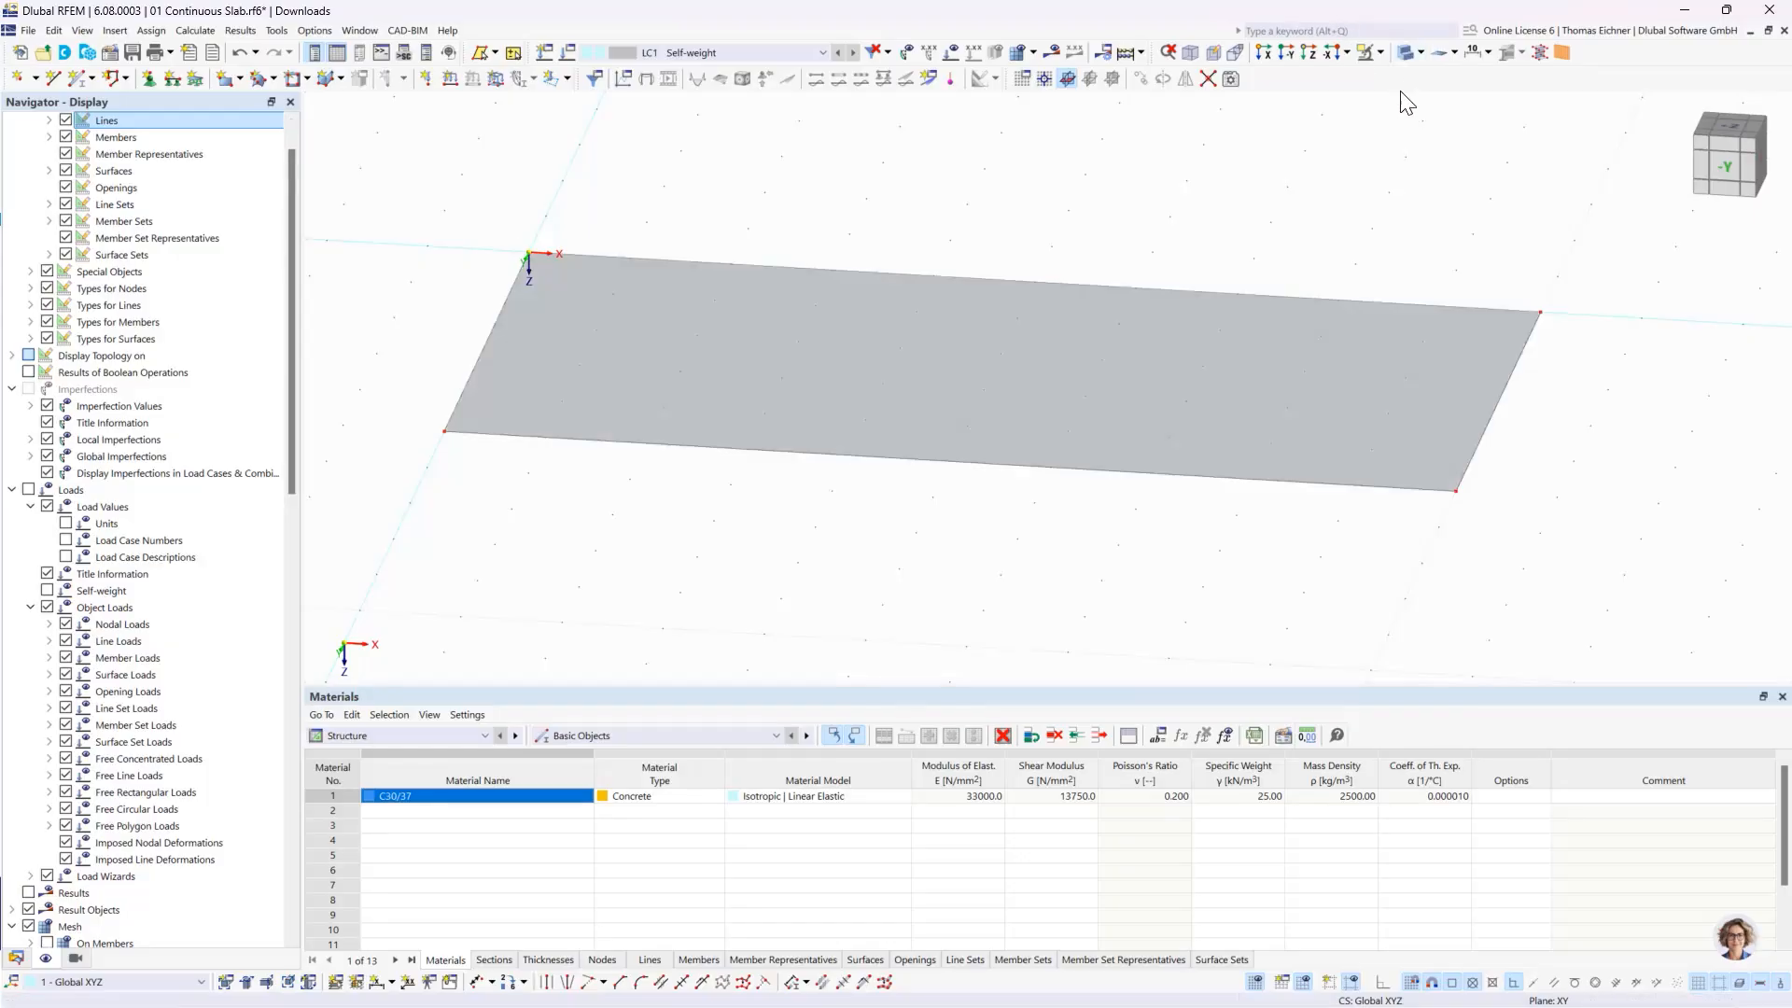
drag(286, 291, 287, 826)
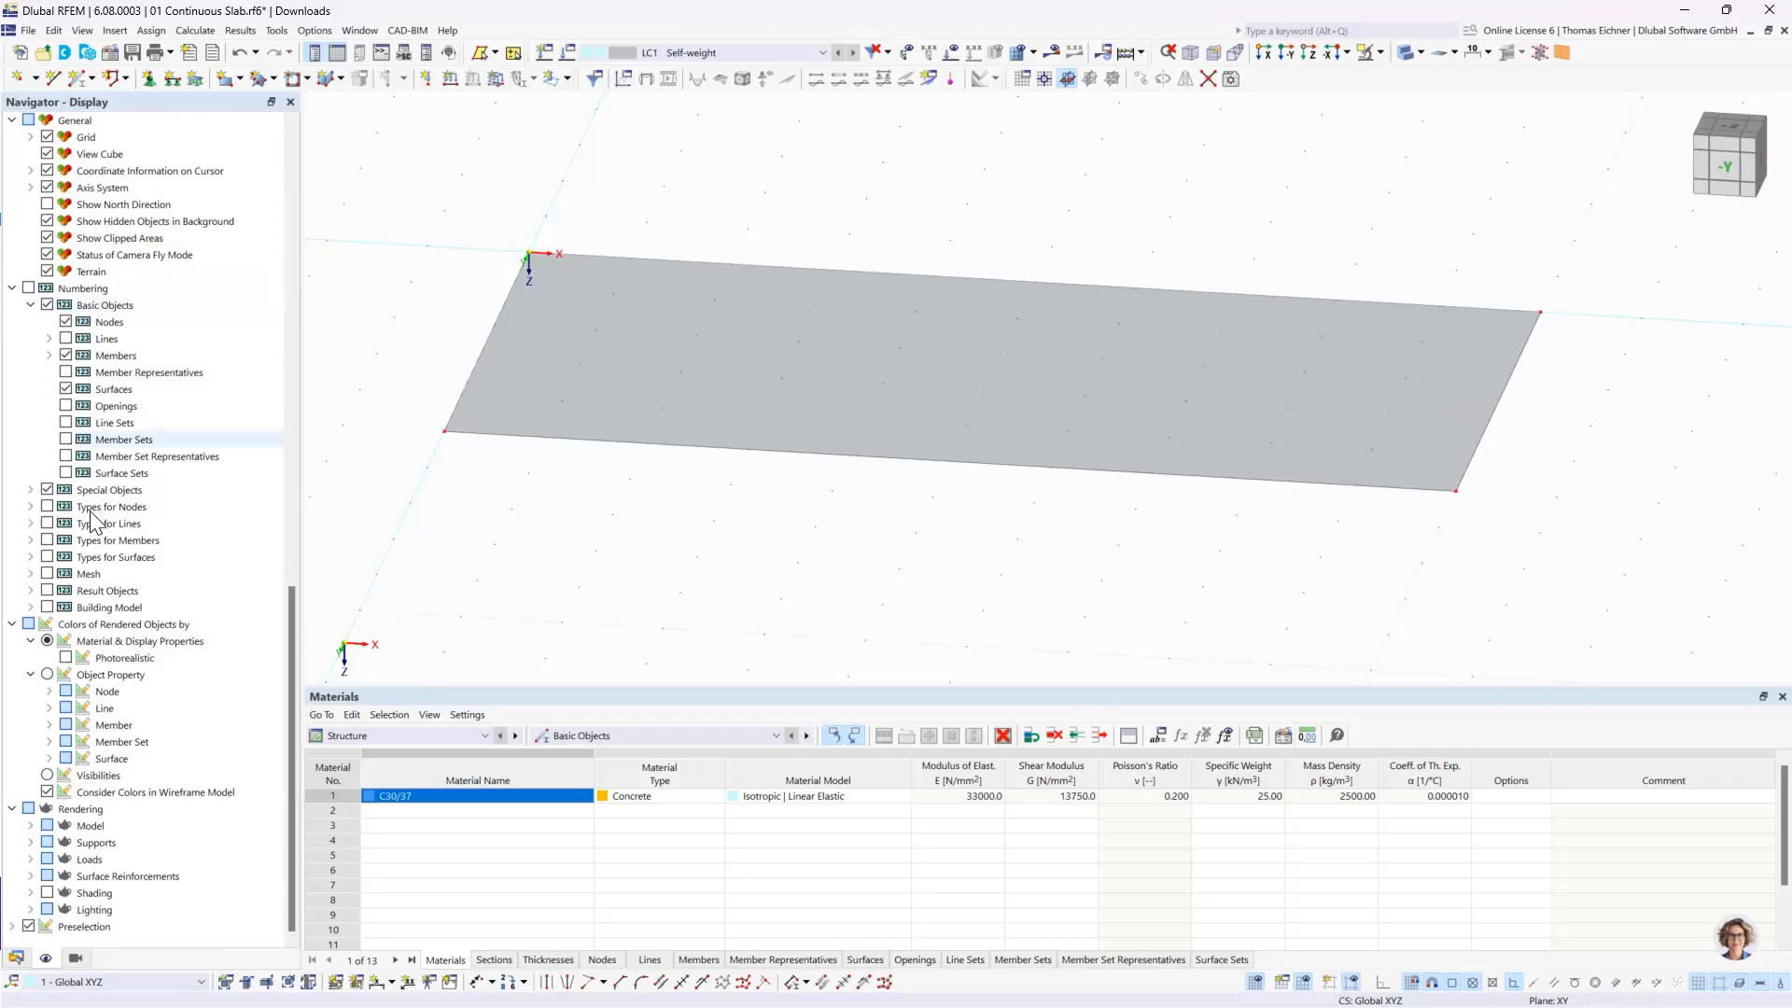
click(79, 812)
click(91, 827)
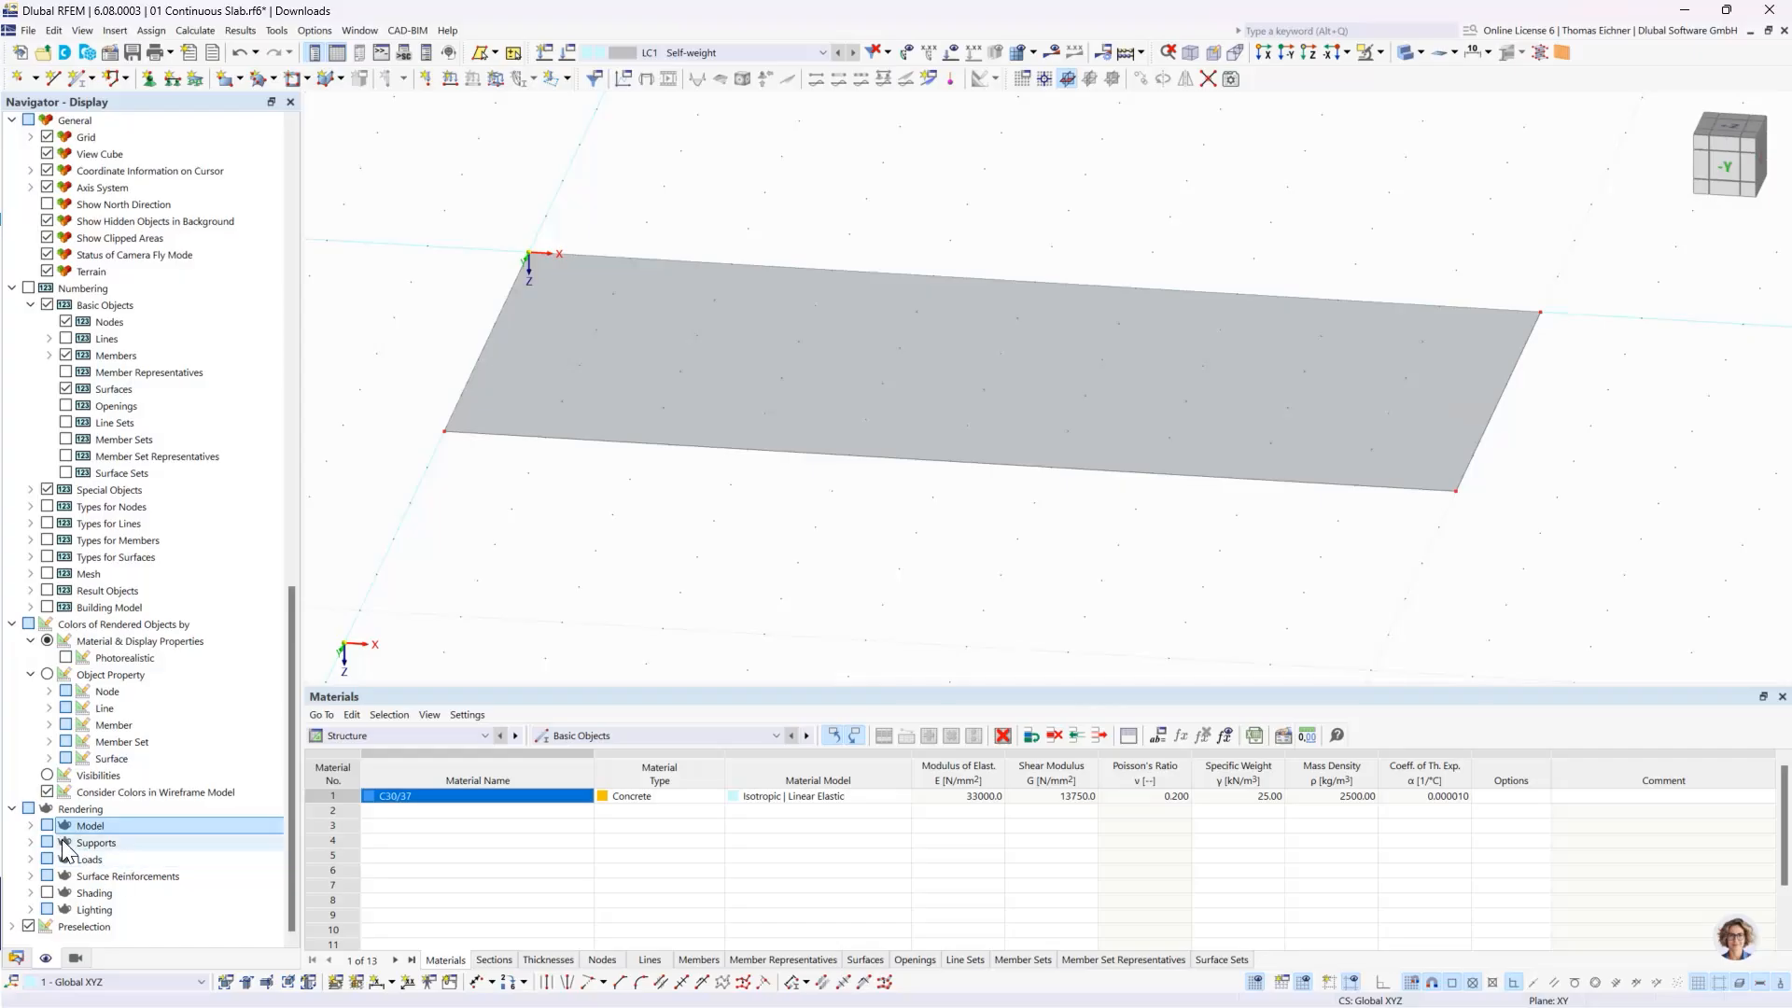
click(31, 827)
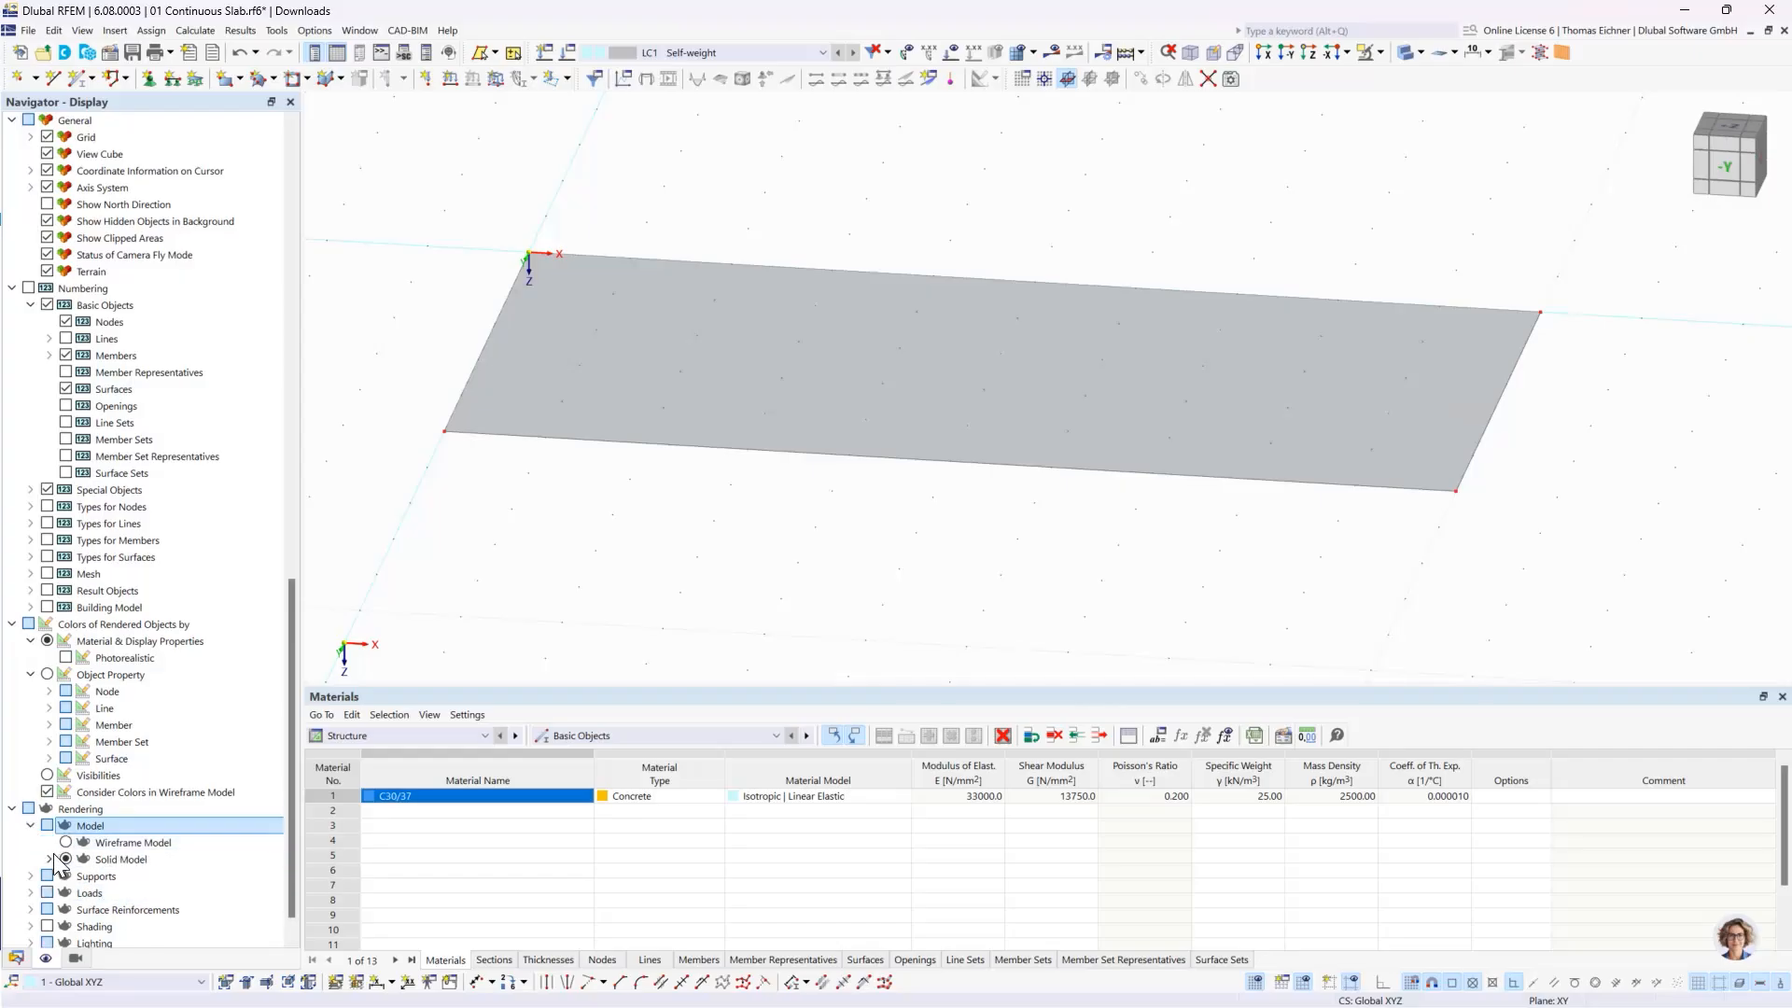
click(49, 859)
click(126, 860)
scroll(128, 873, down, 1)
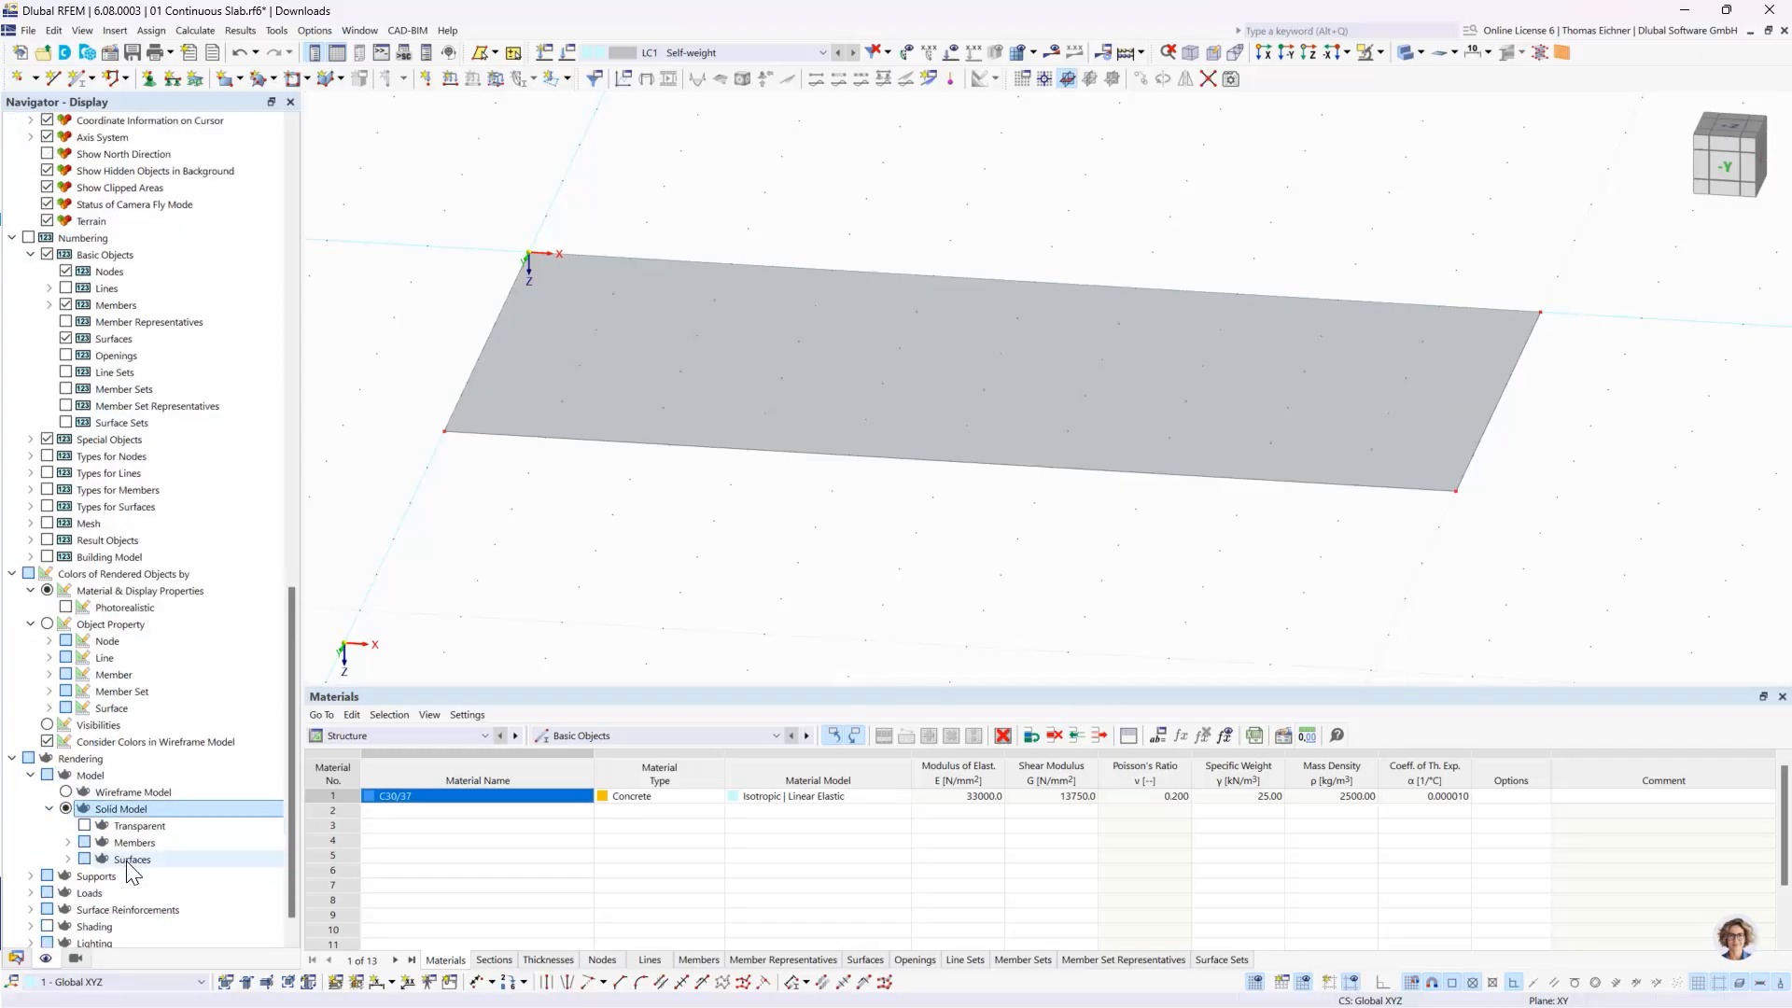
click(67, 858)
scroll(107, 817, down, 2)
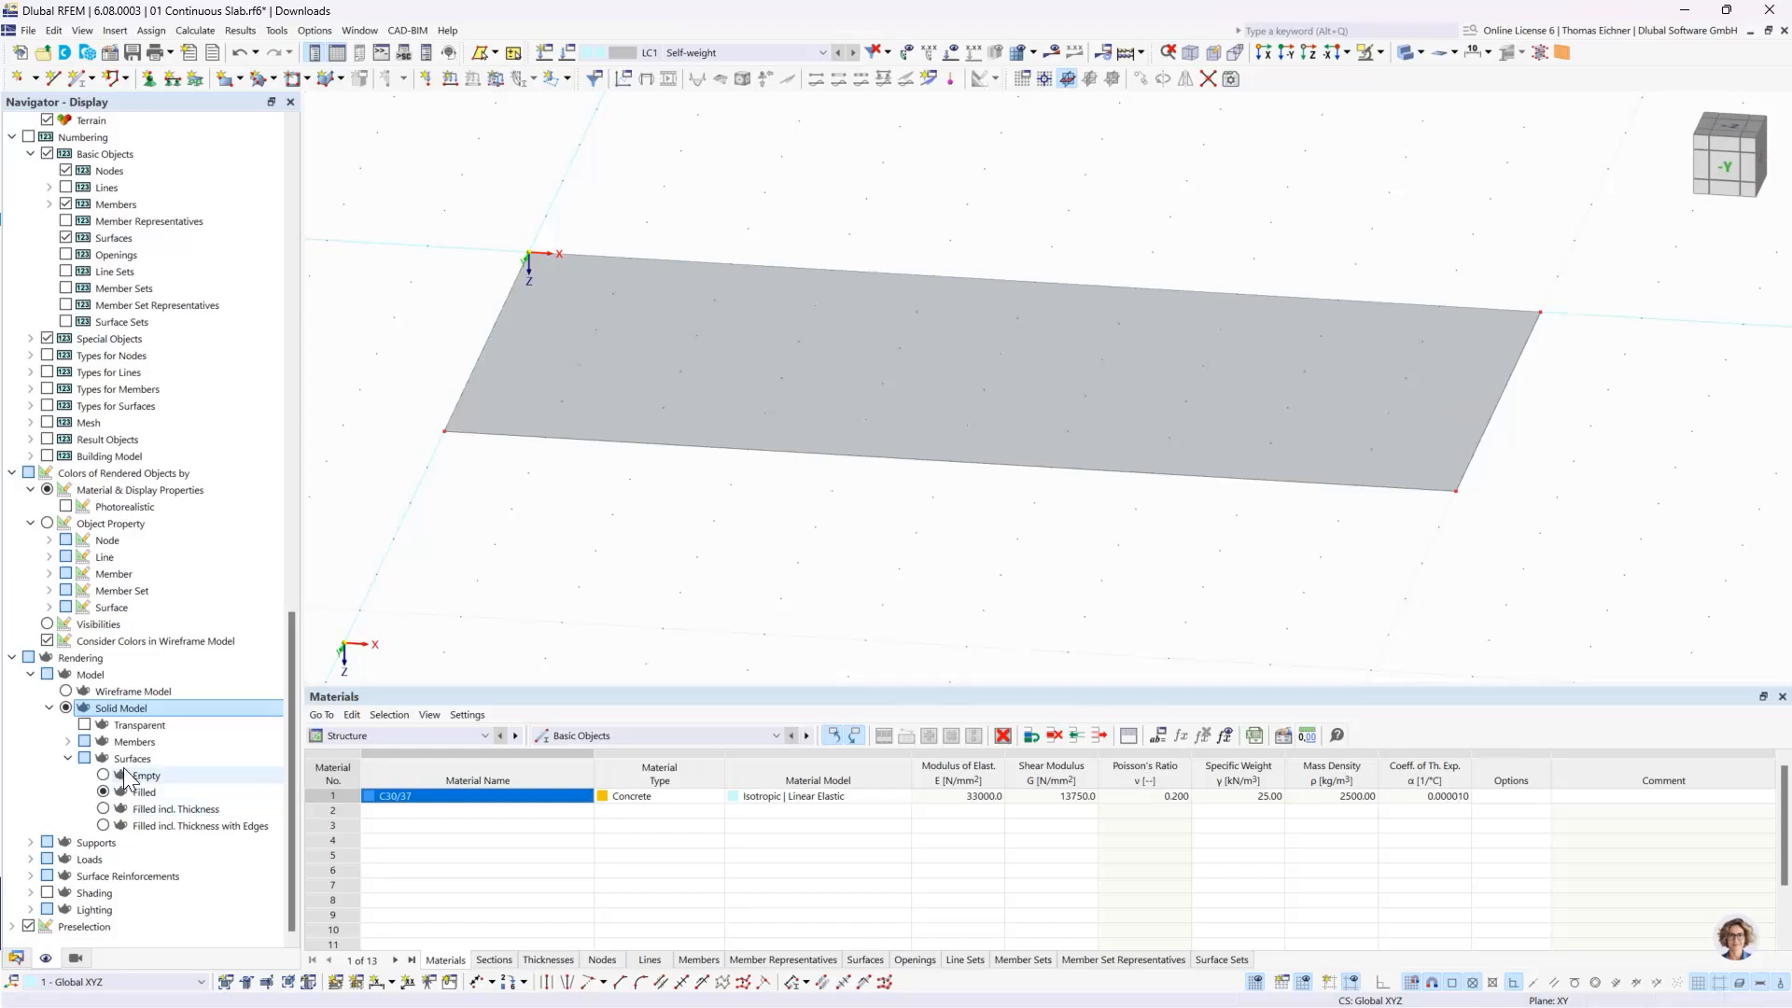
click(131, 760)
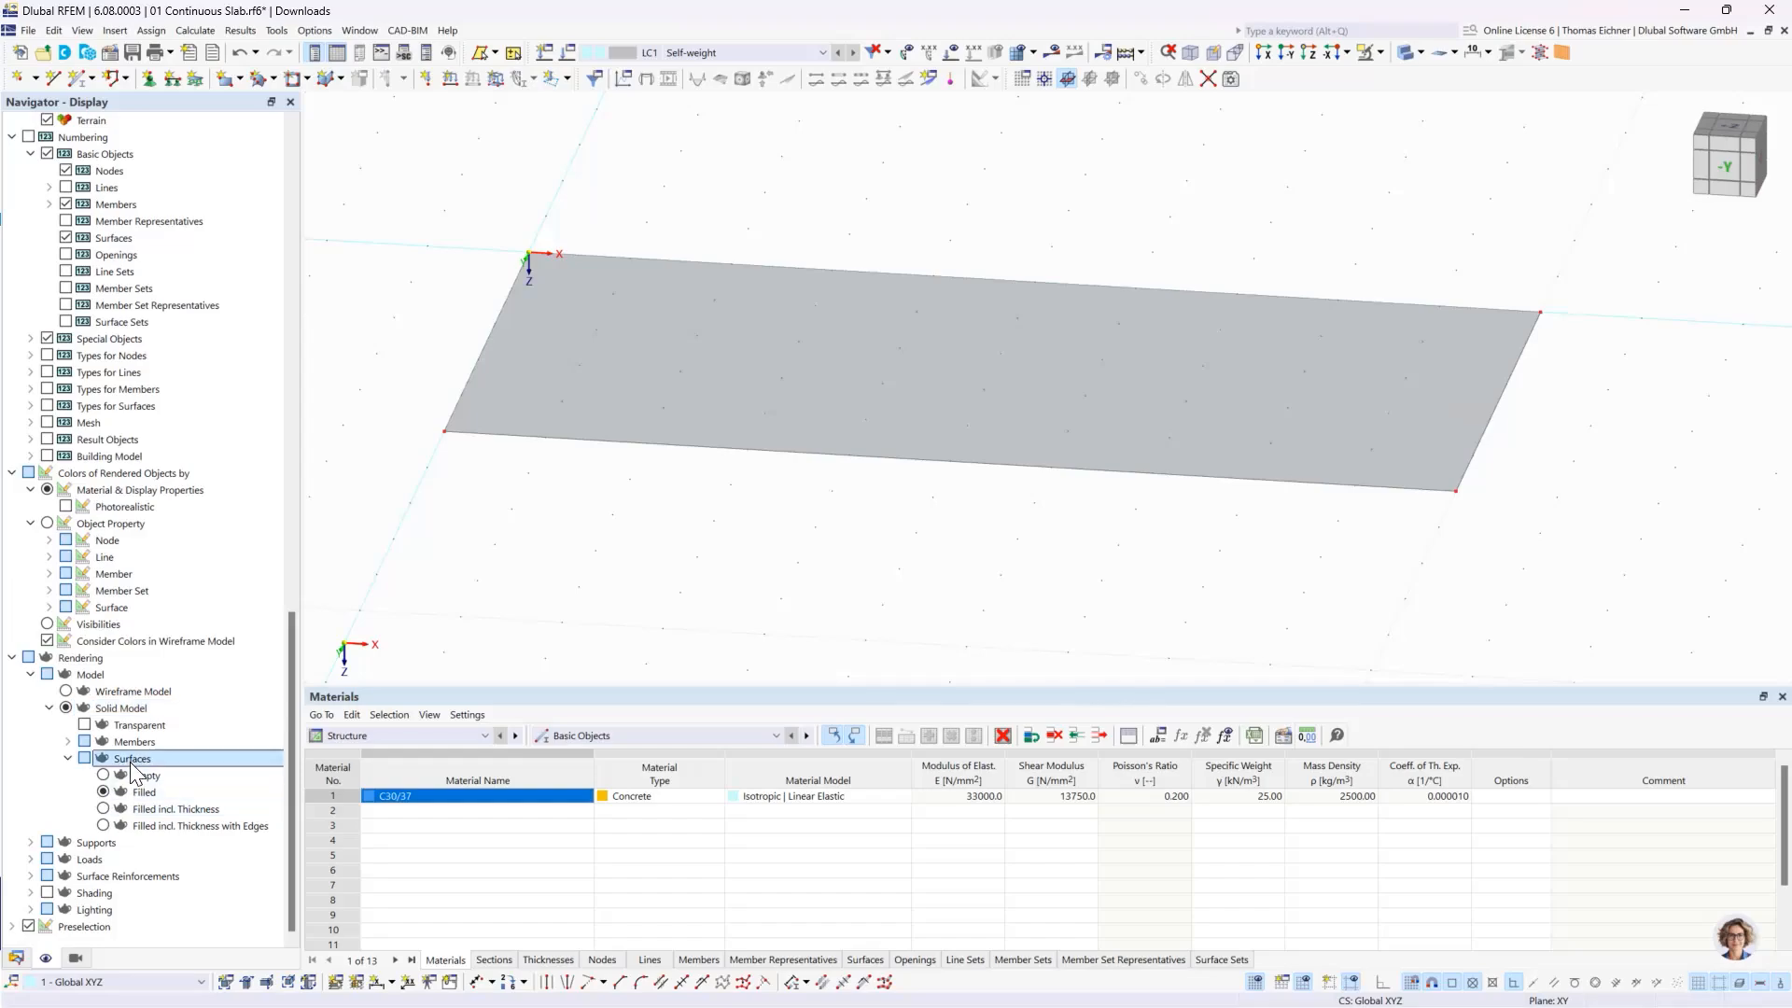
- Try the surface renderings Filled incl. Thickness and Filled incl. Thickness with Edges, and reset the rendering to Filled
click(104, 809)
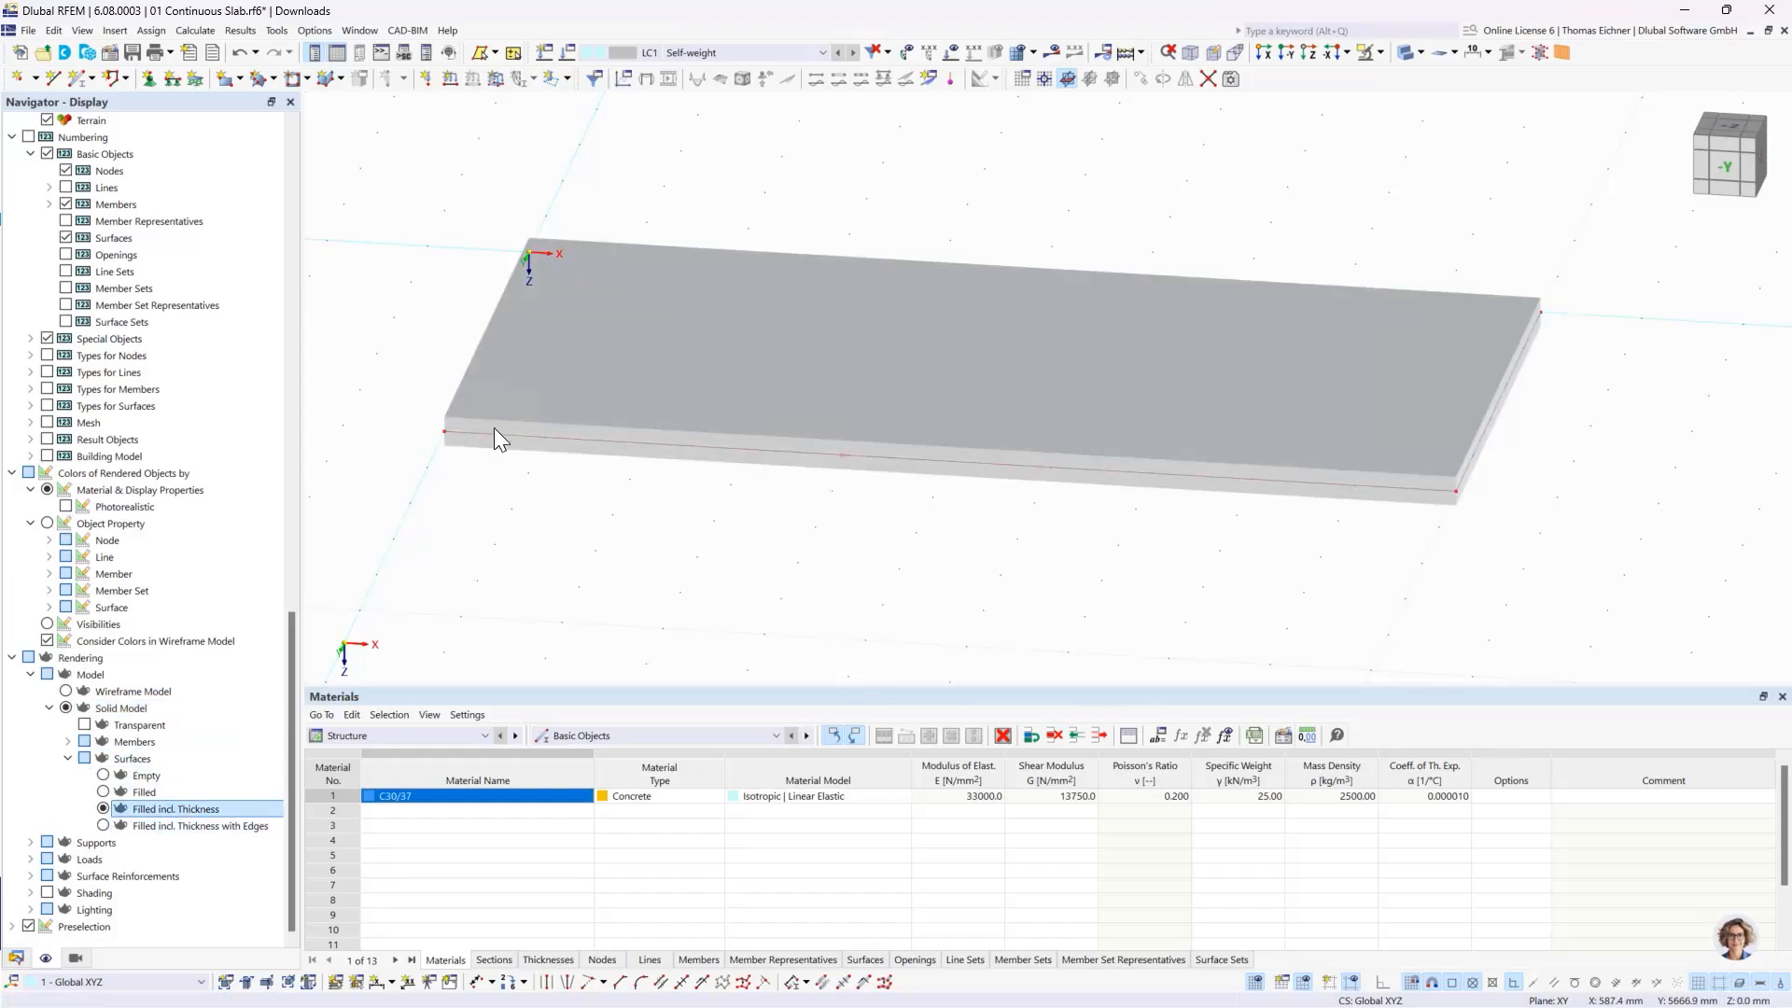
click(148, 825)
click(149, 809)
click(104, 792)
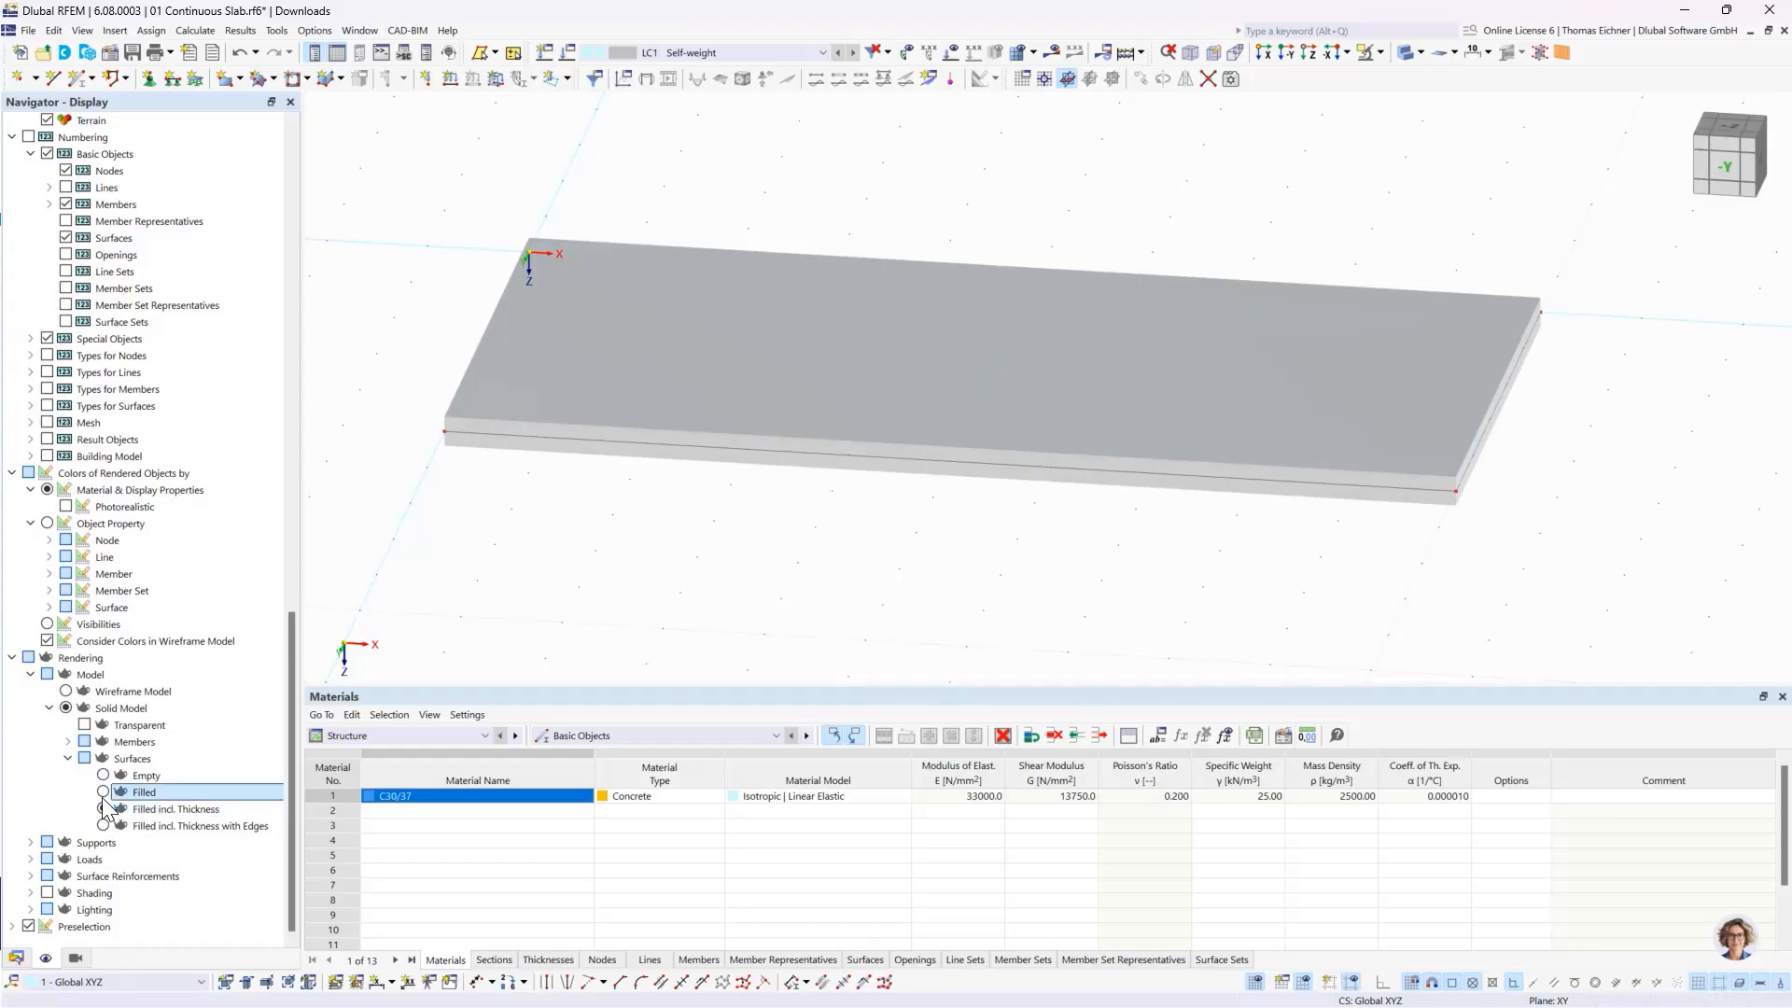
- Select and deselect the filled slab surface to check how it can be picked, and go back to the model data tree
click(930, 394)
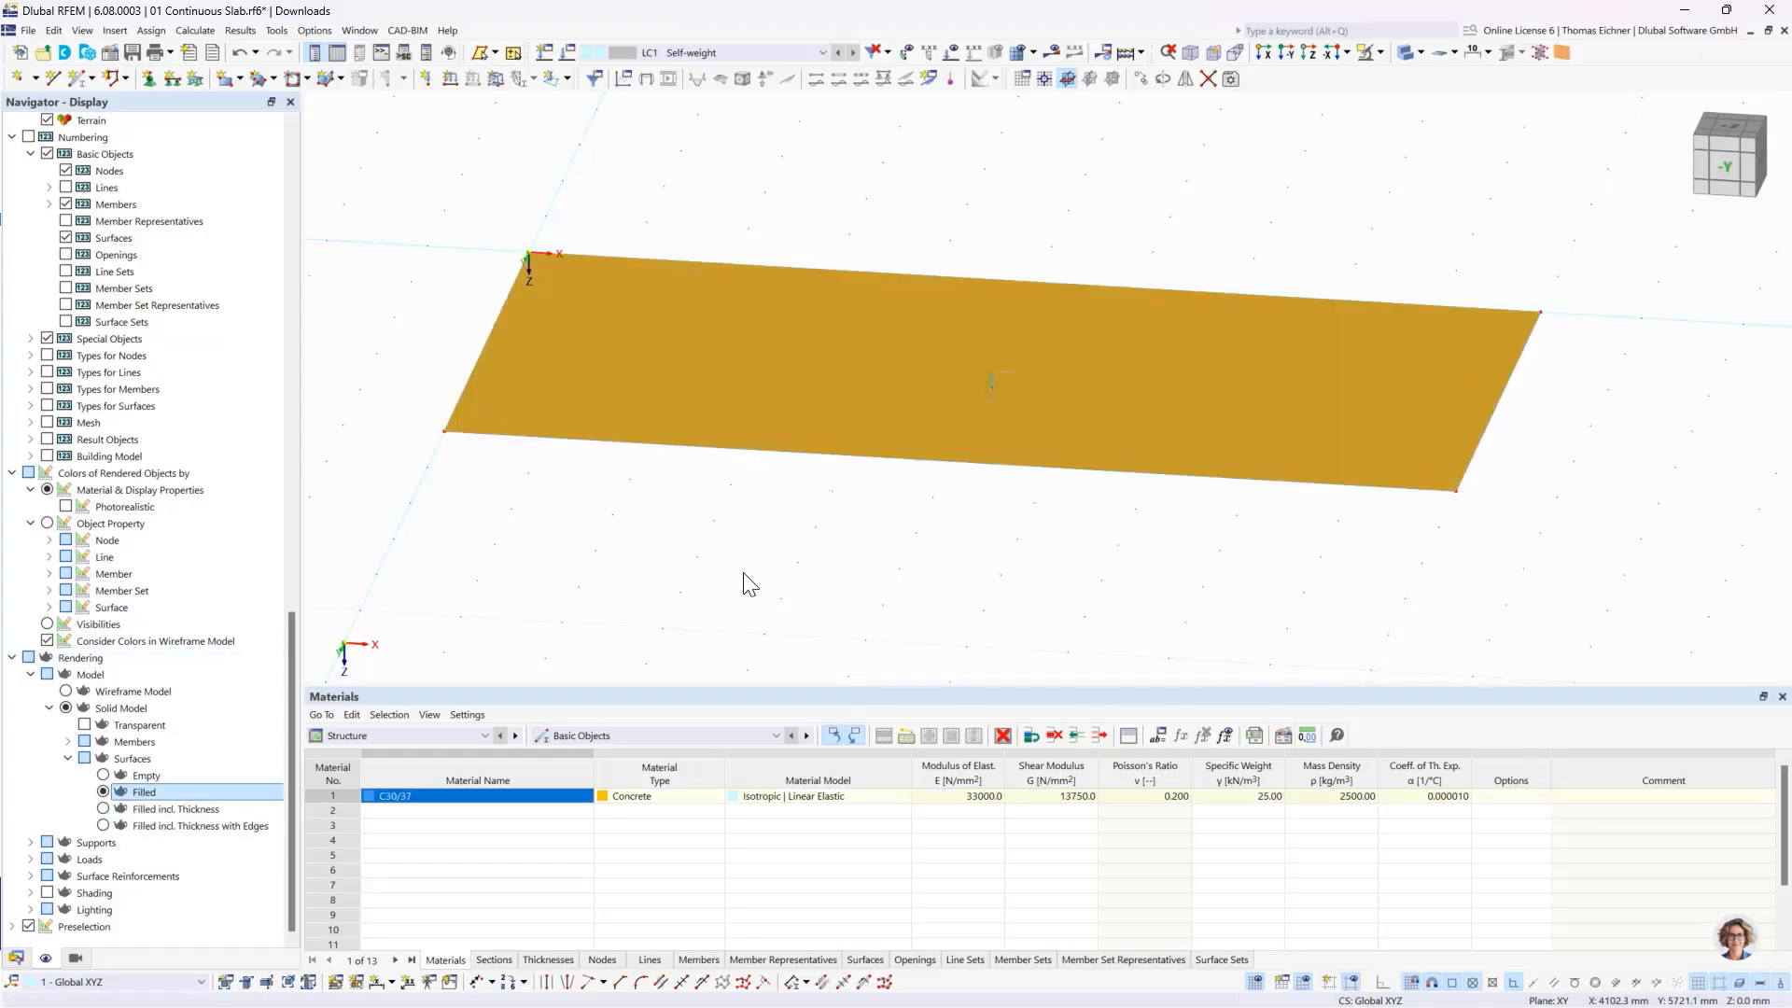
click(734, 563)
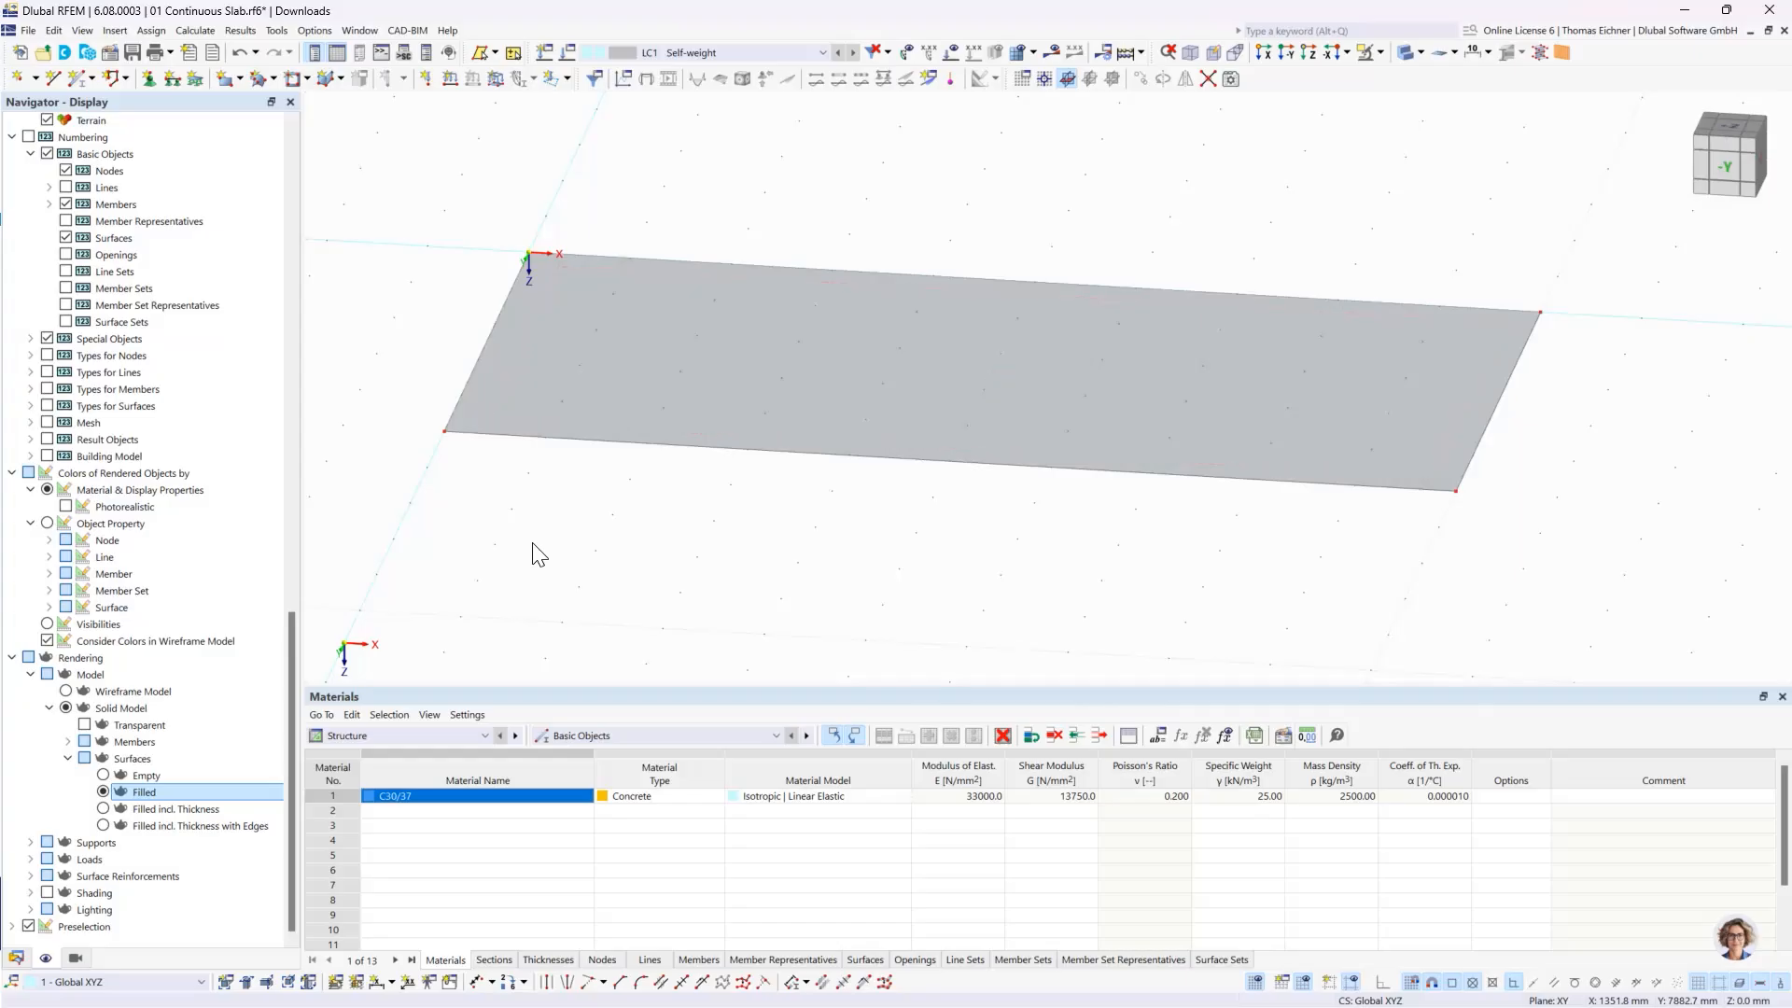
click(575, 418)
click(555, 546)
mouse_move(1024, 445)
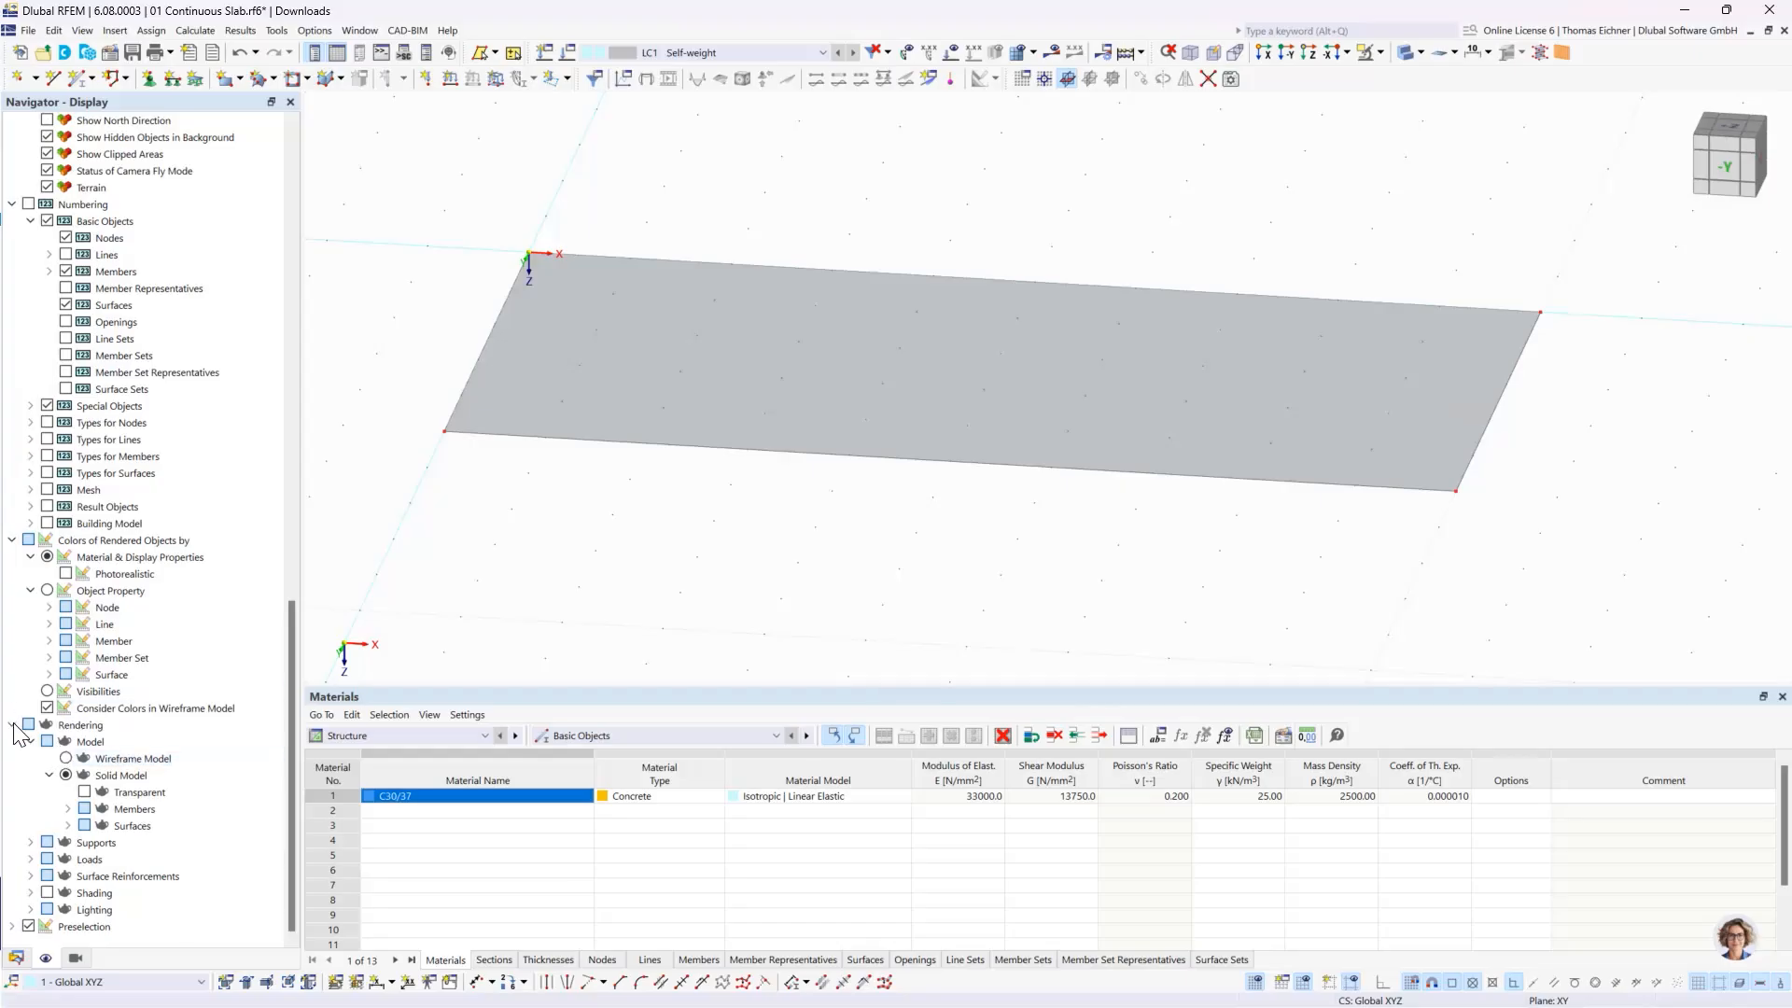
click(11, 724)
click(16, 958)
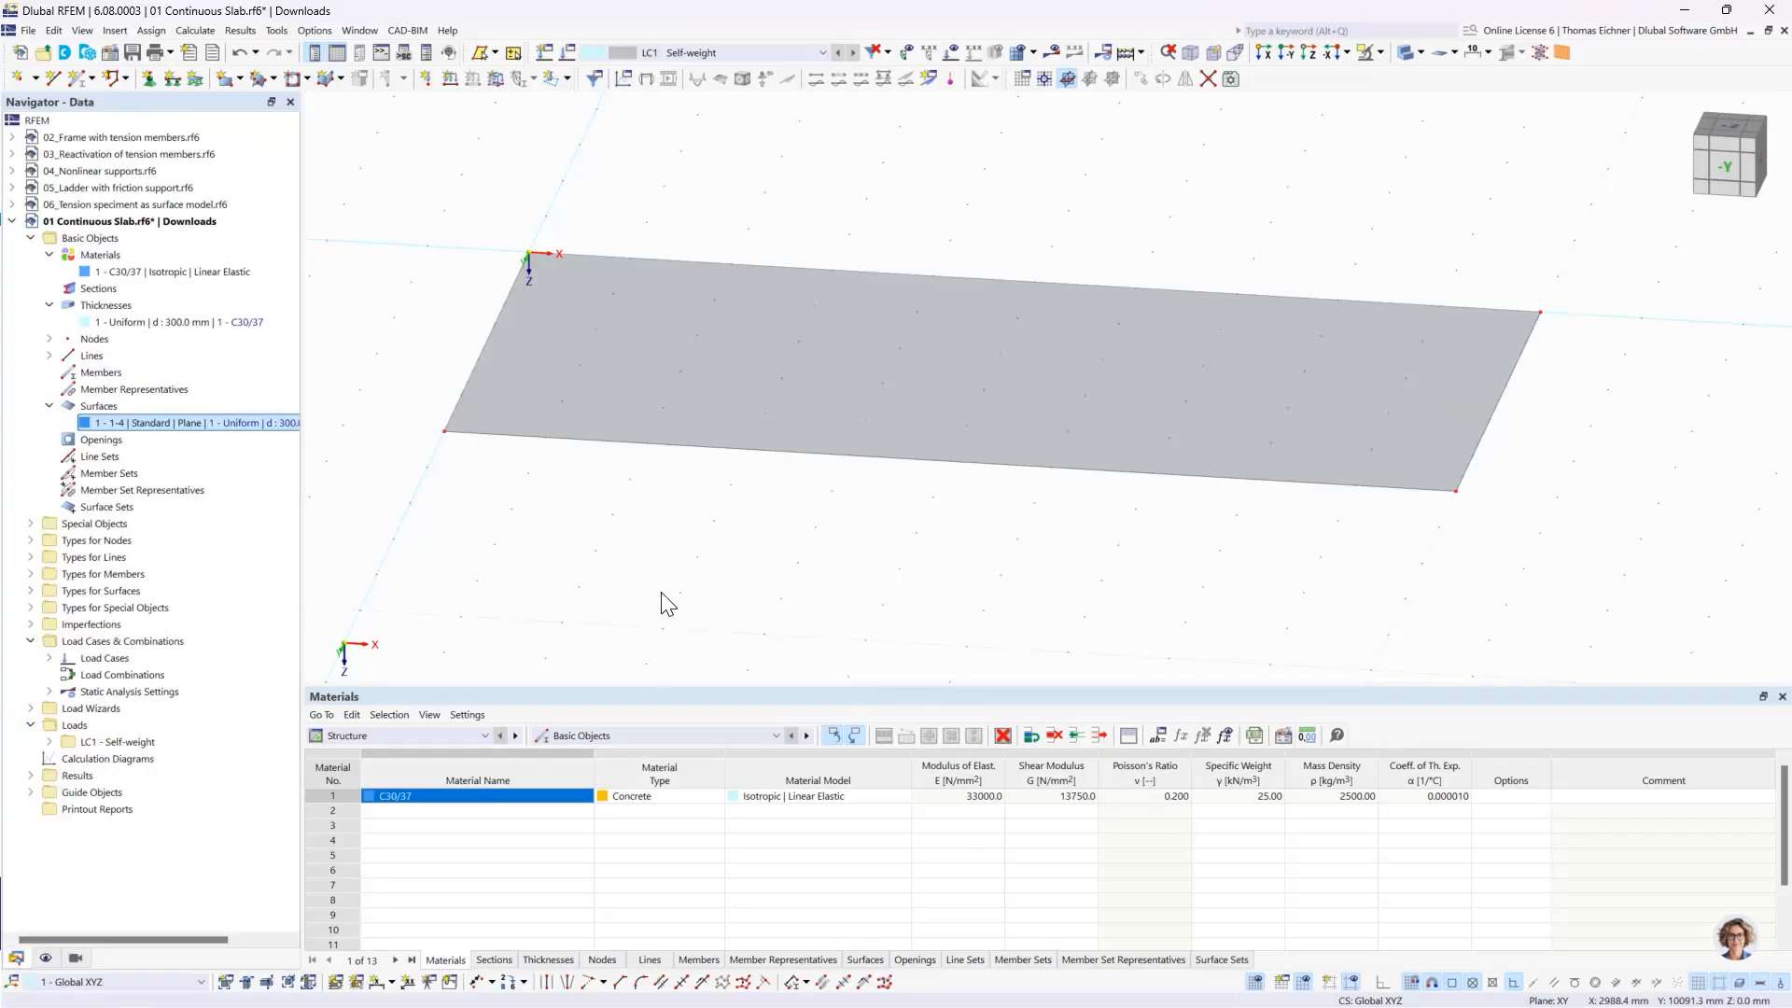
- Draw a single line across the middle of the slab from X 5000 mm, Y 0 mm to X 5000 mm, Y 5000 mm
scroll(663, 601, down, 5)
ctrl+middle_drag(683, 646, 700, 652)
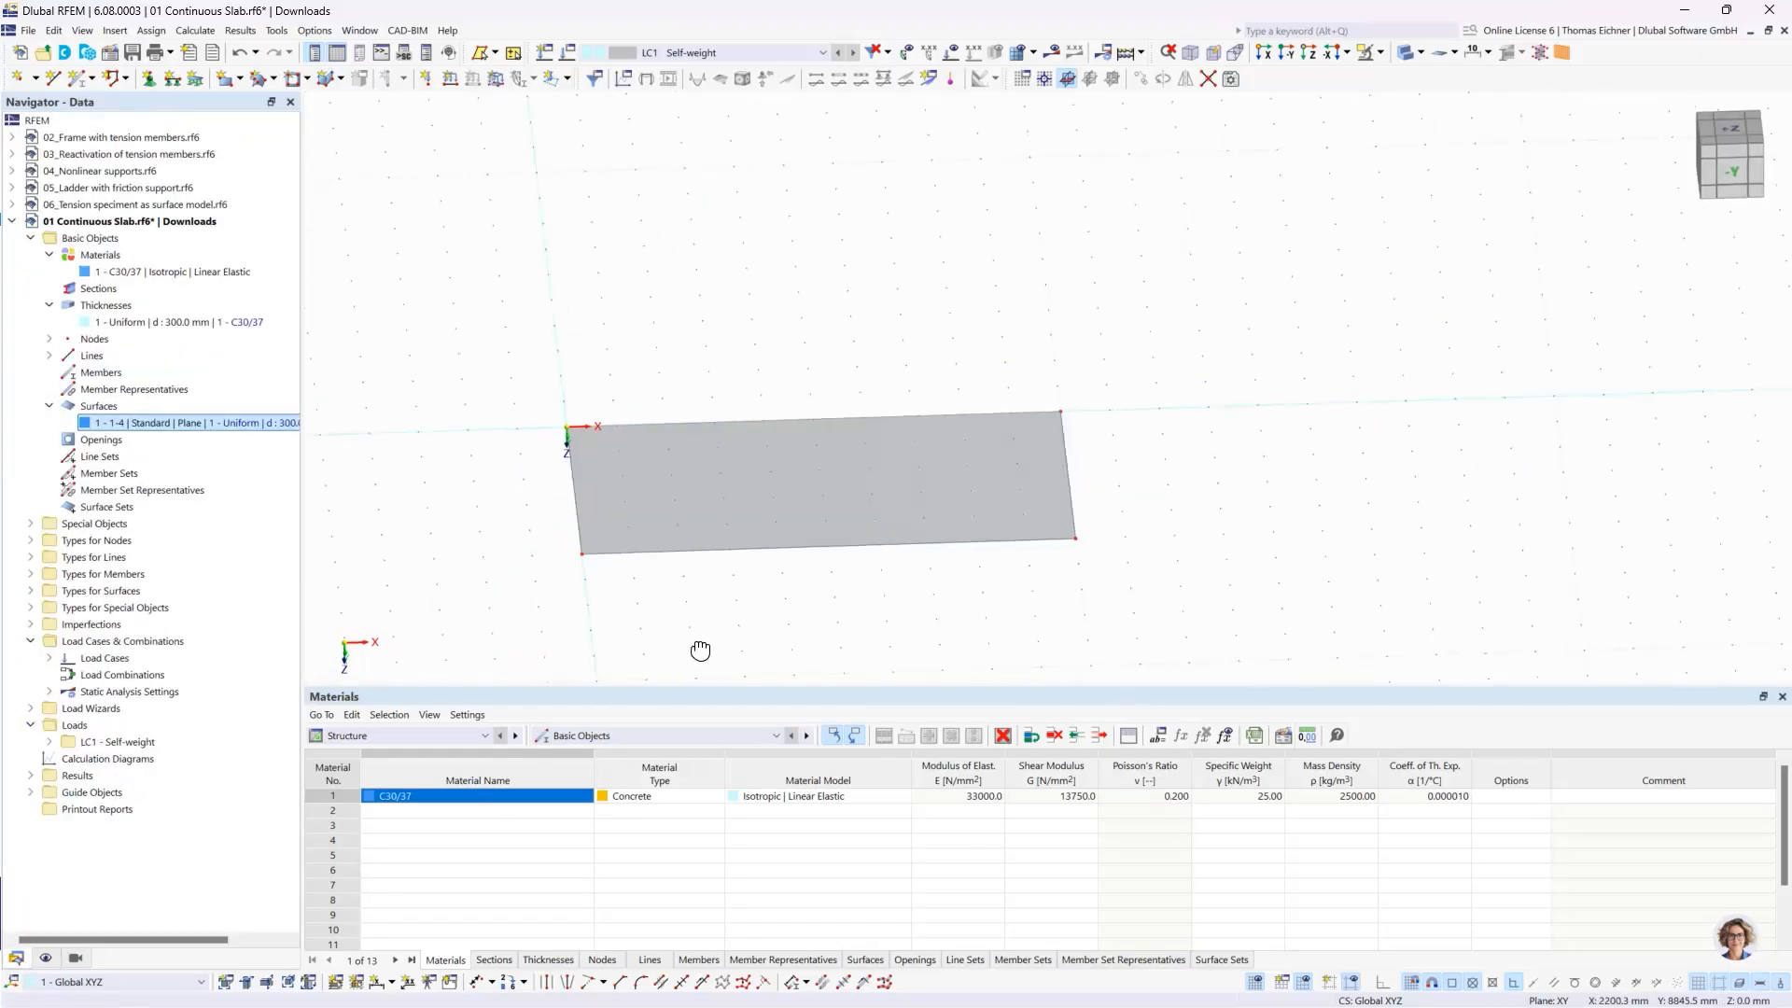
ctrl+middle_drag(845, 616, 834, 557)
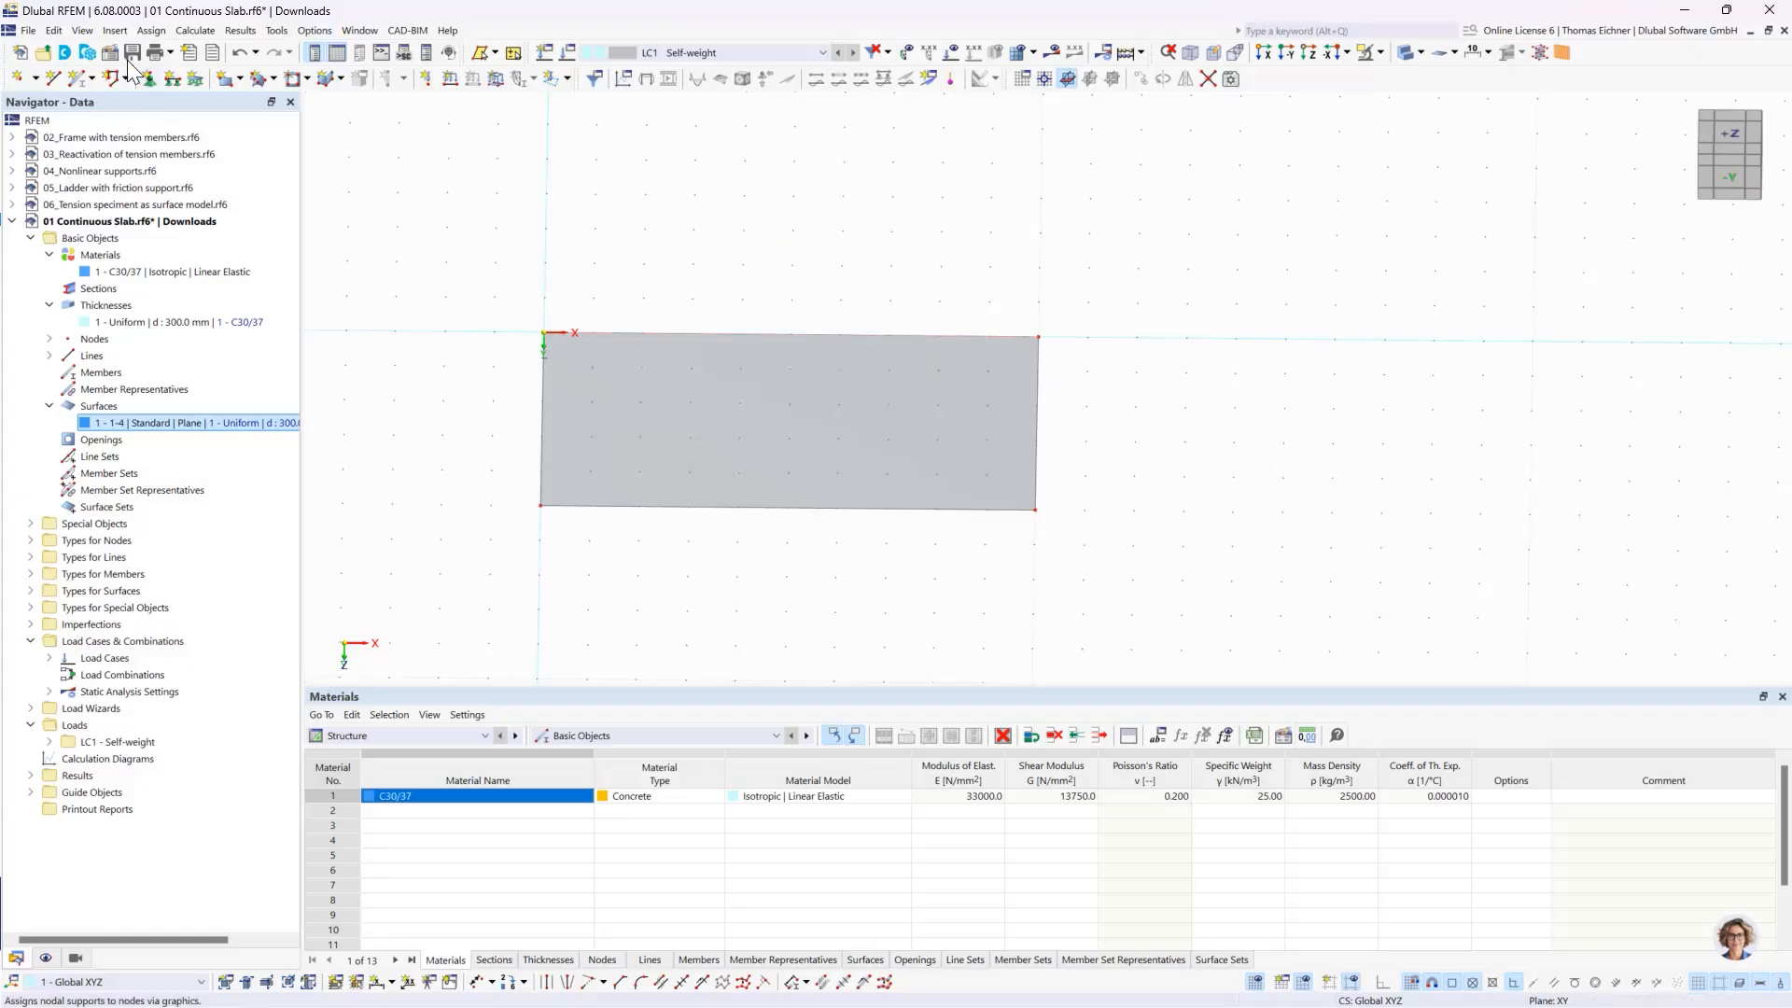
click(52, 80)
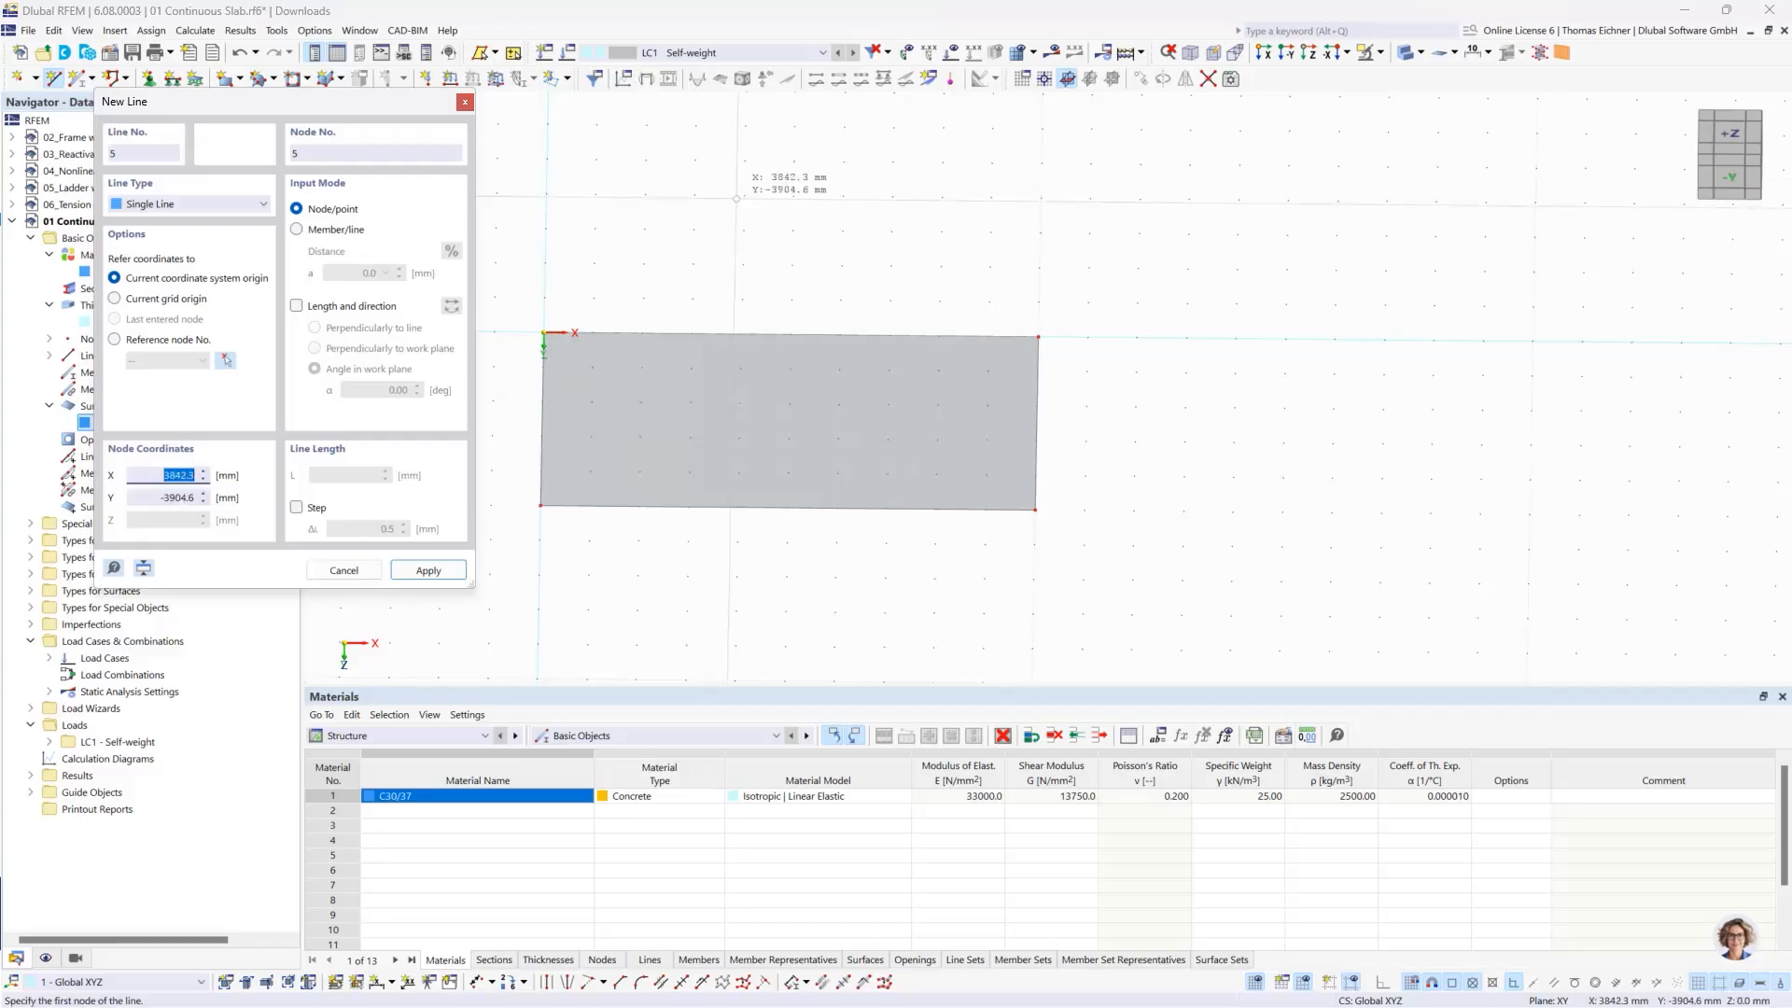
click(791, 334)
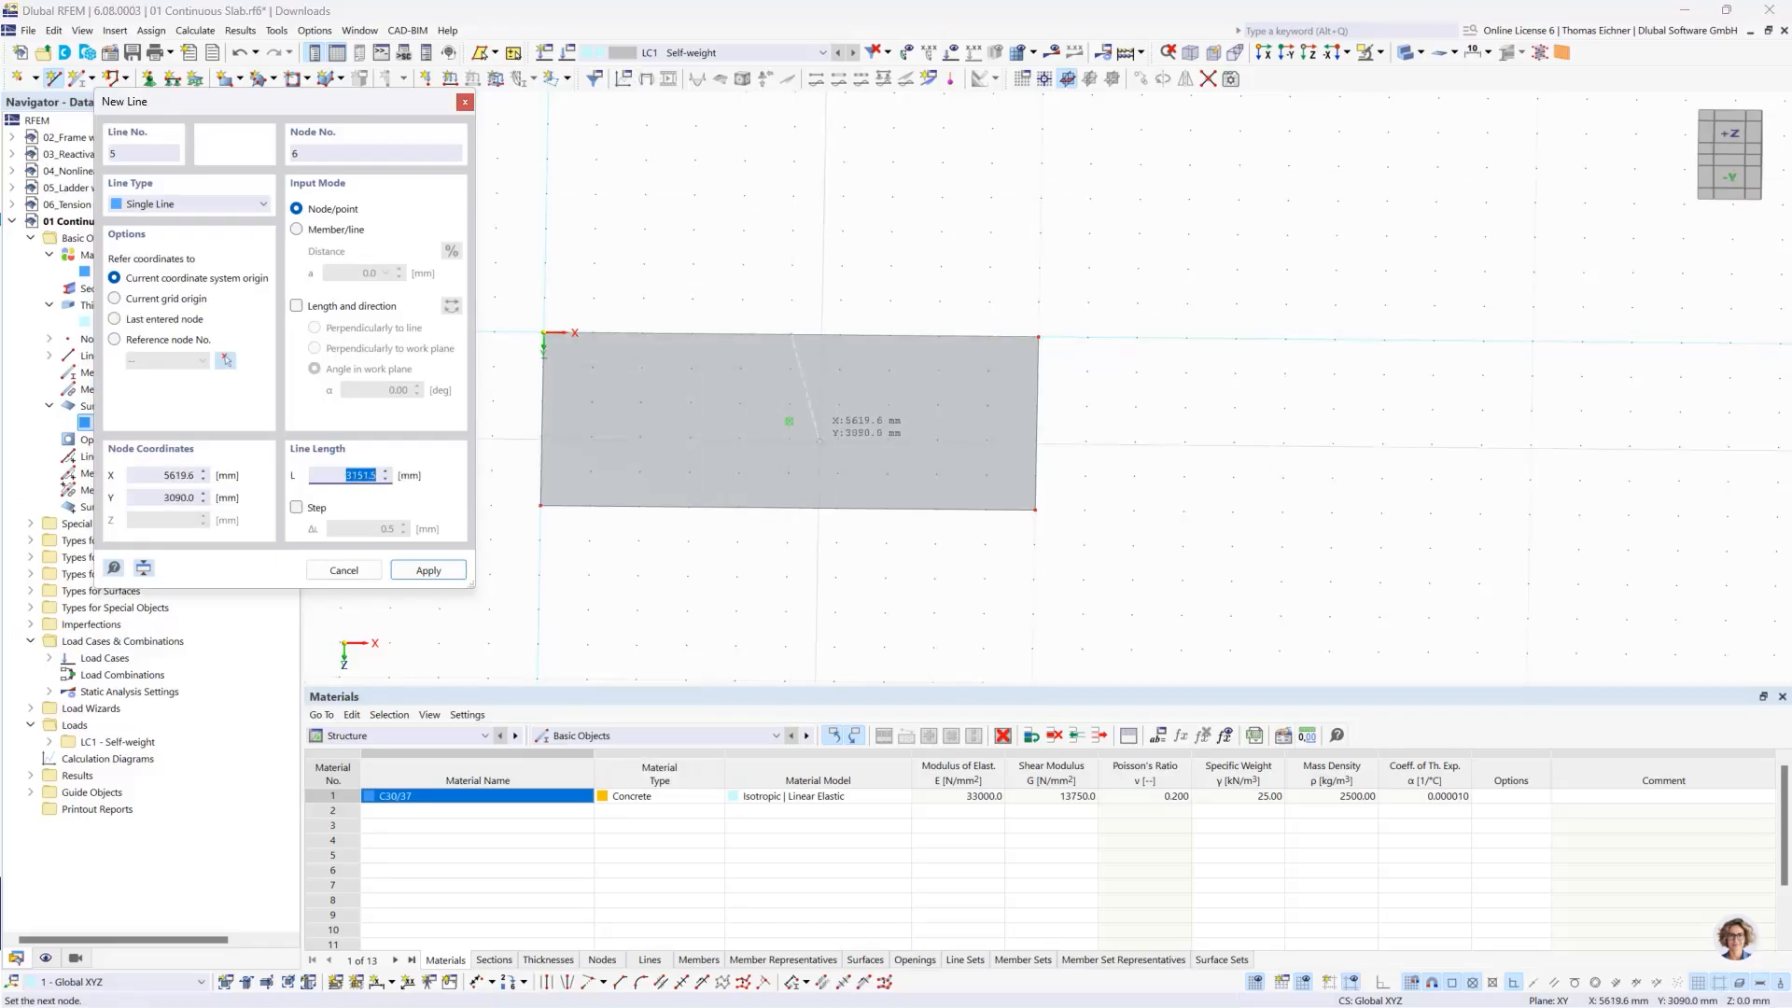
click(789, 508)
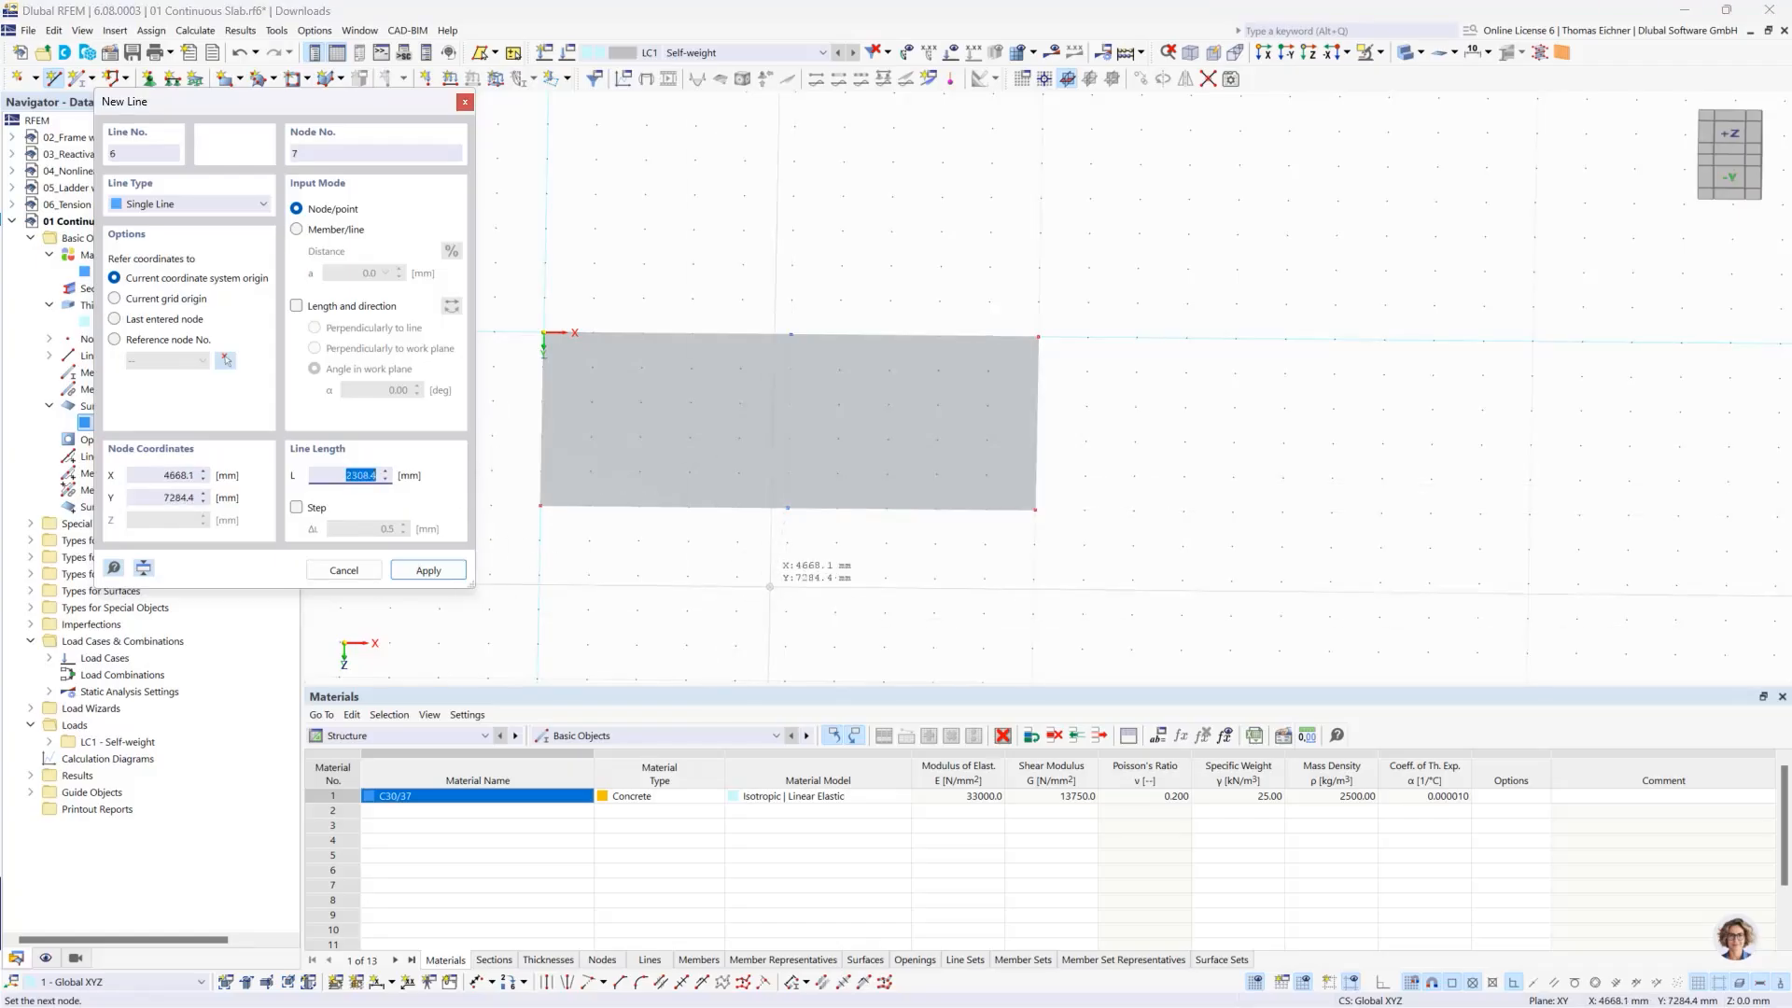
- Finish drawing lines and display the slab model as a wireframe
right_click(1112, 482)
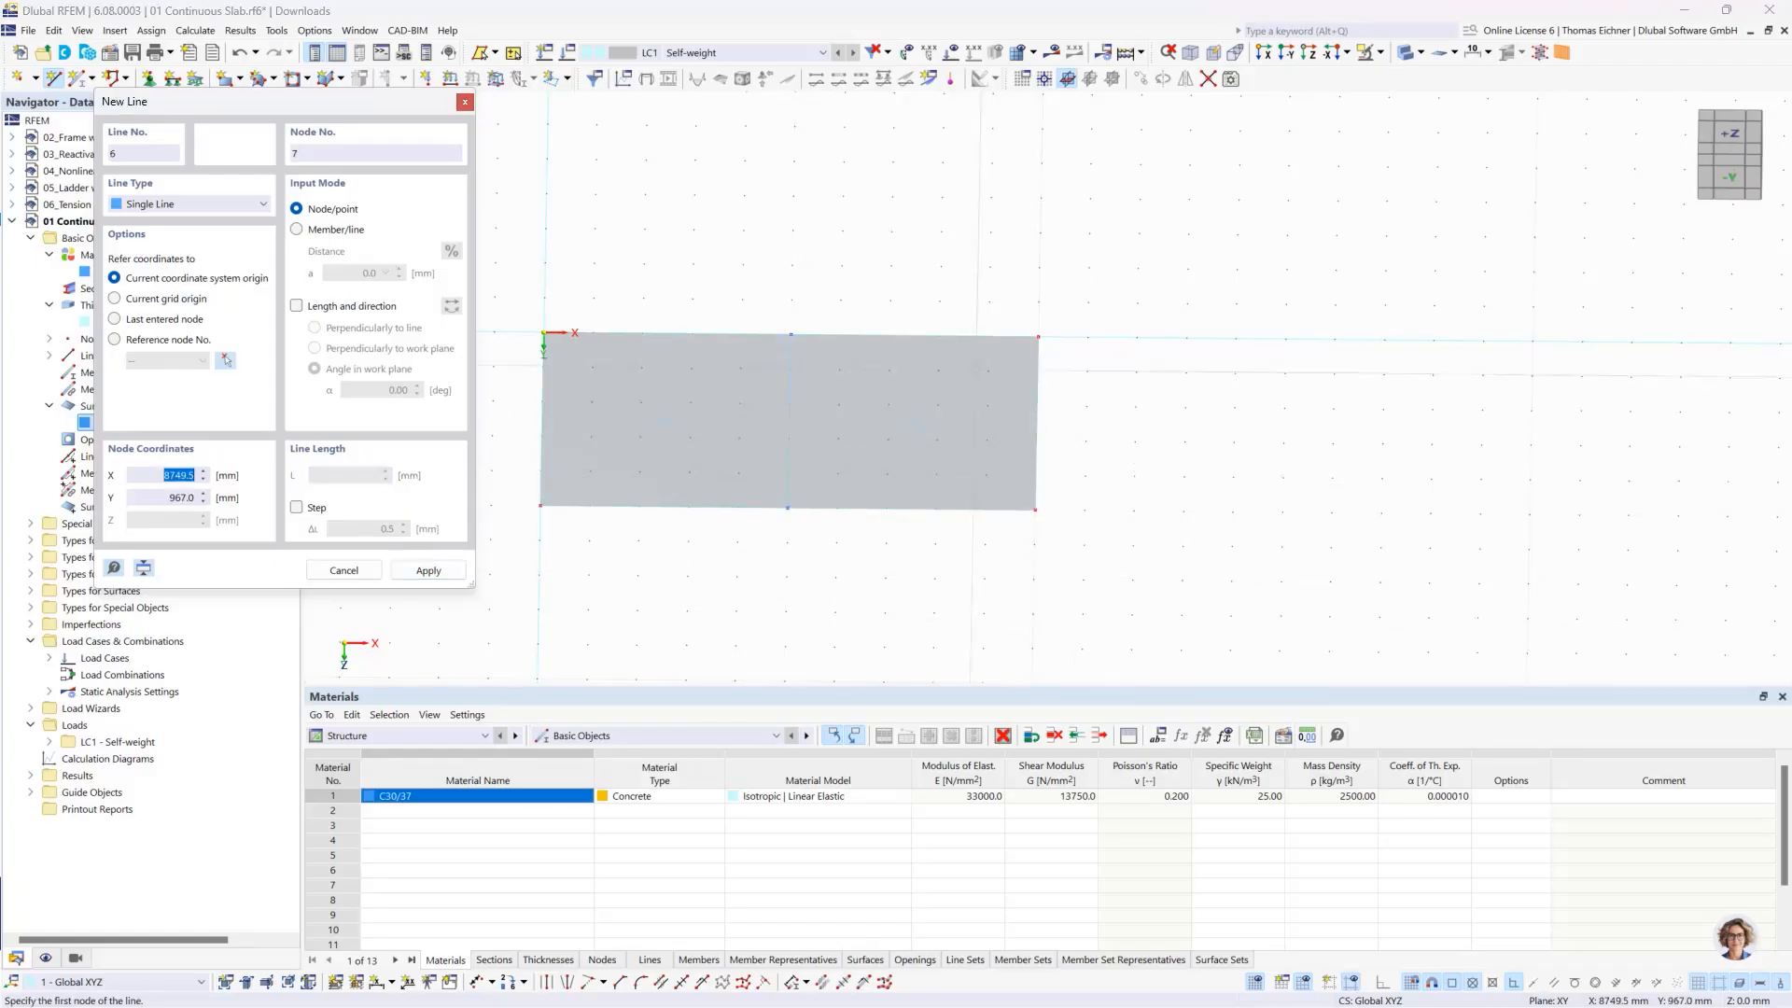
key(Escape)
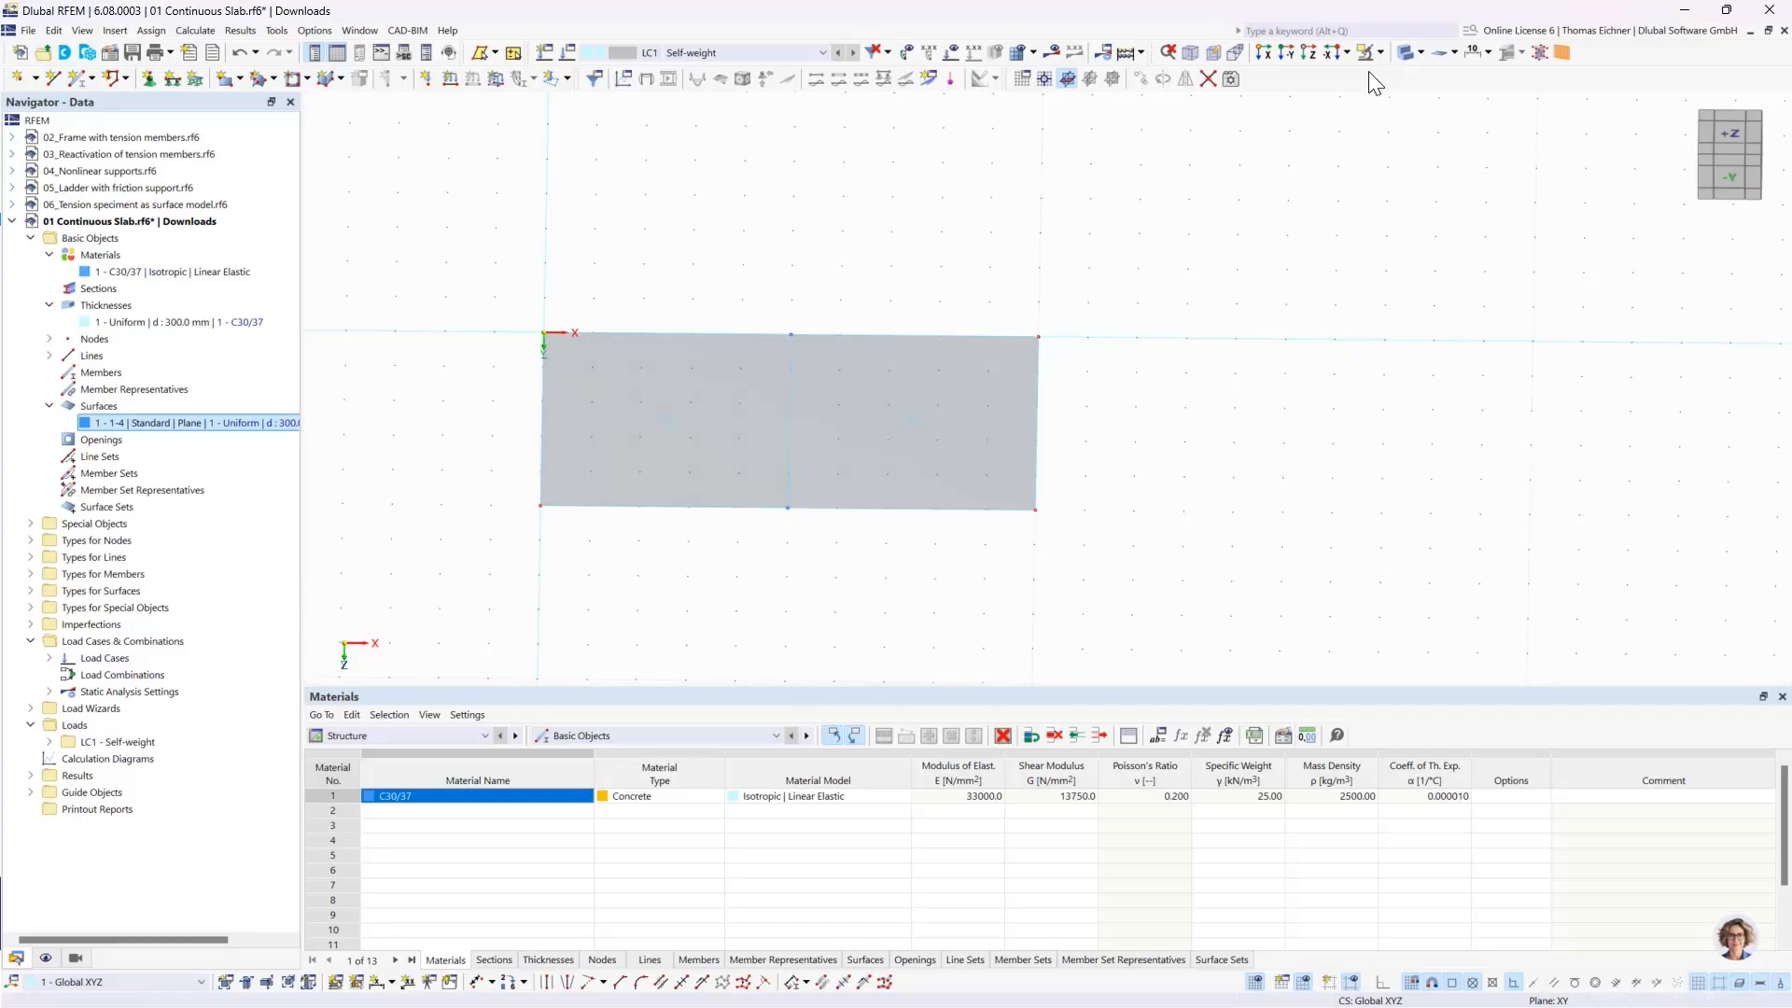
click(1406, 54)
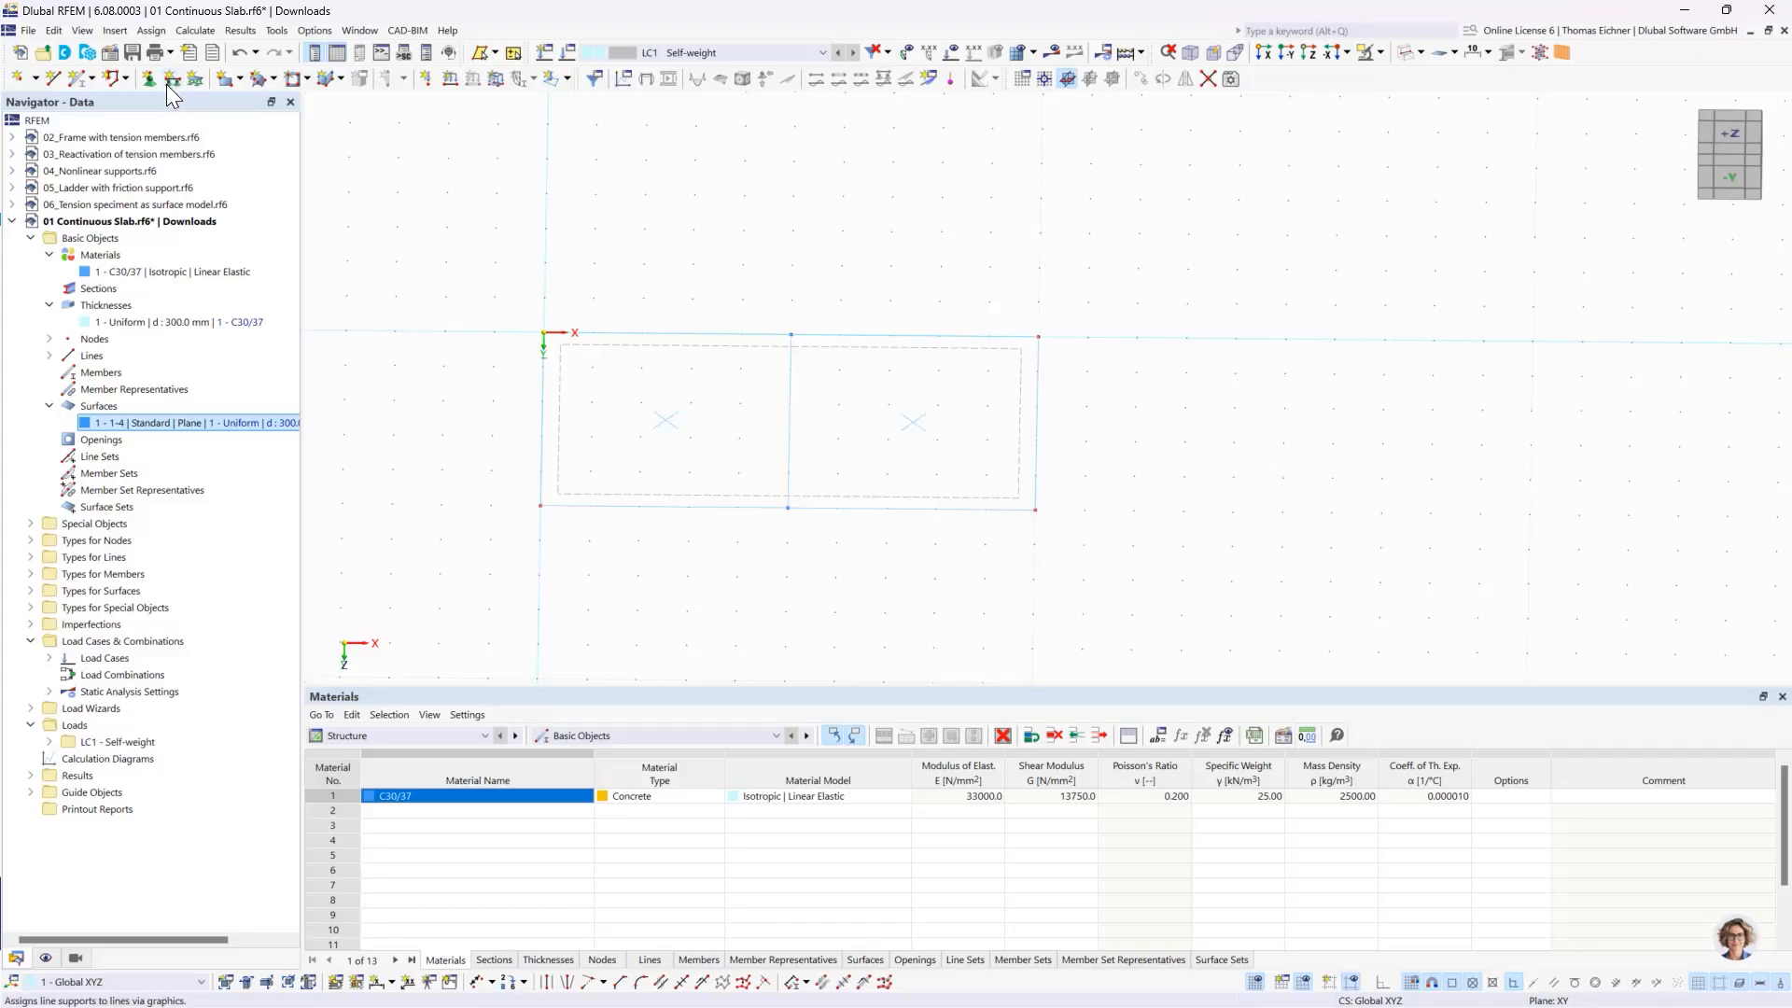
- Look through the available line supports, start assigning a line support and examine the support conditions of the Hinged type
click(30, 557)
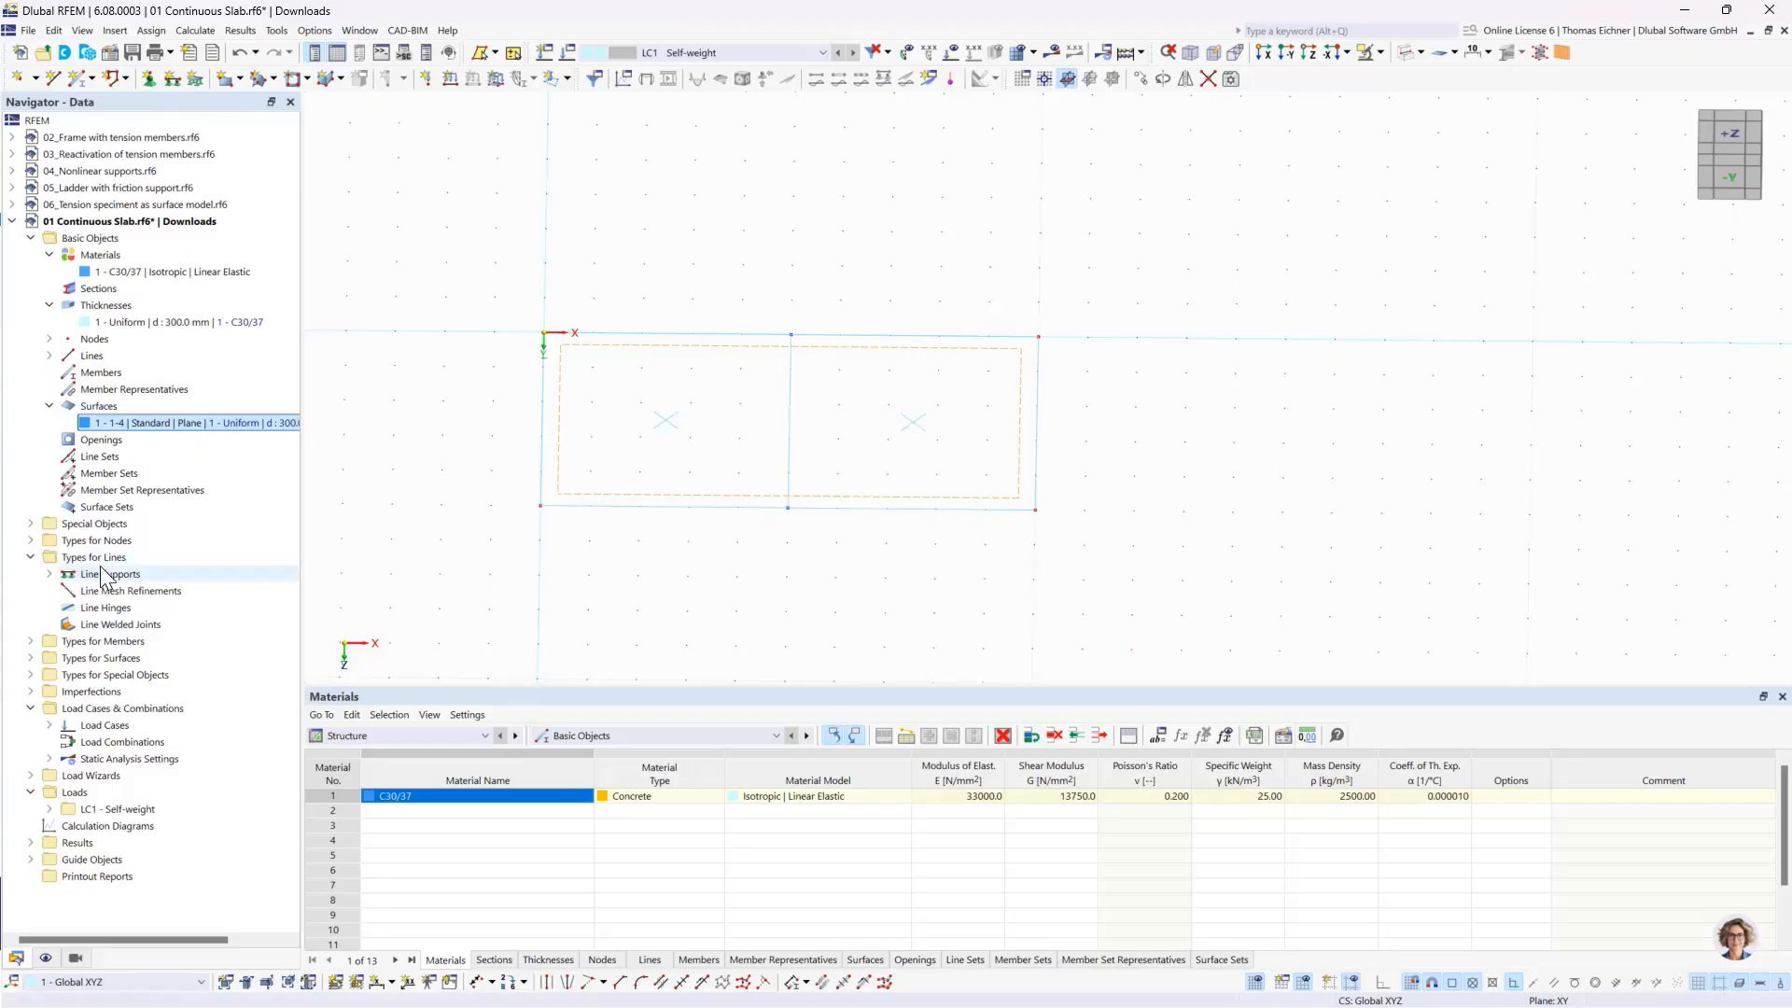
double_click(67, 576)
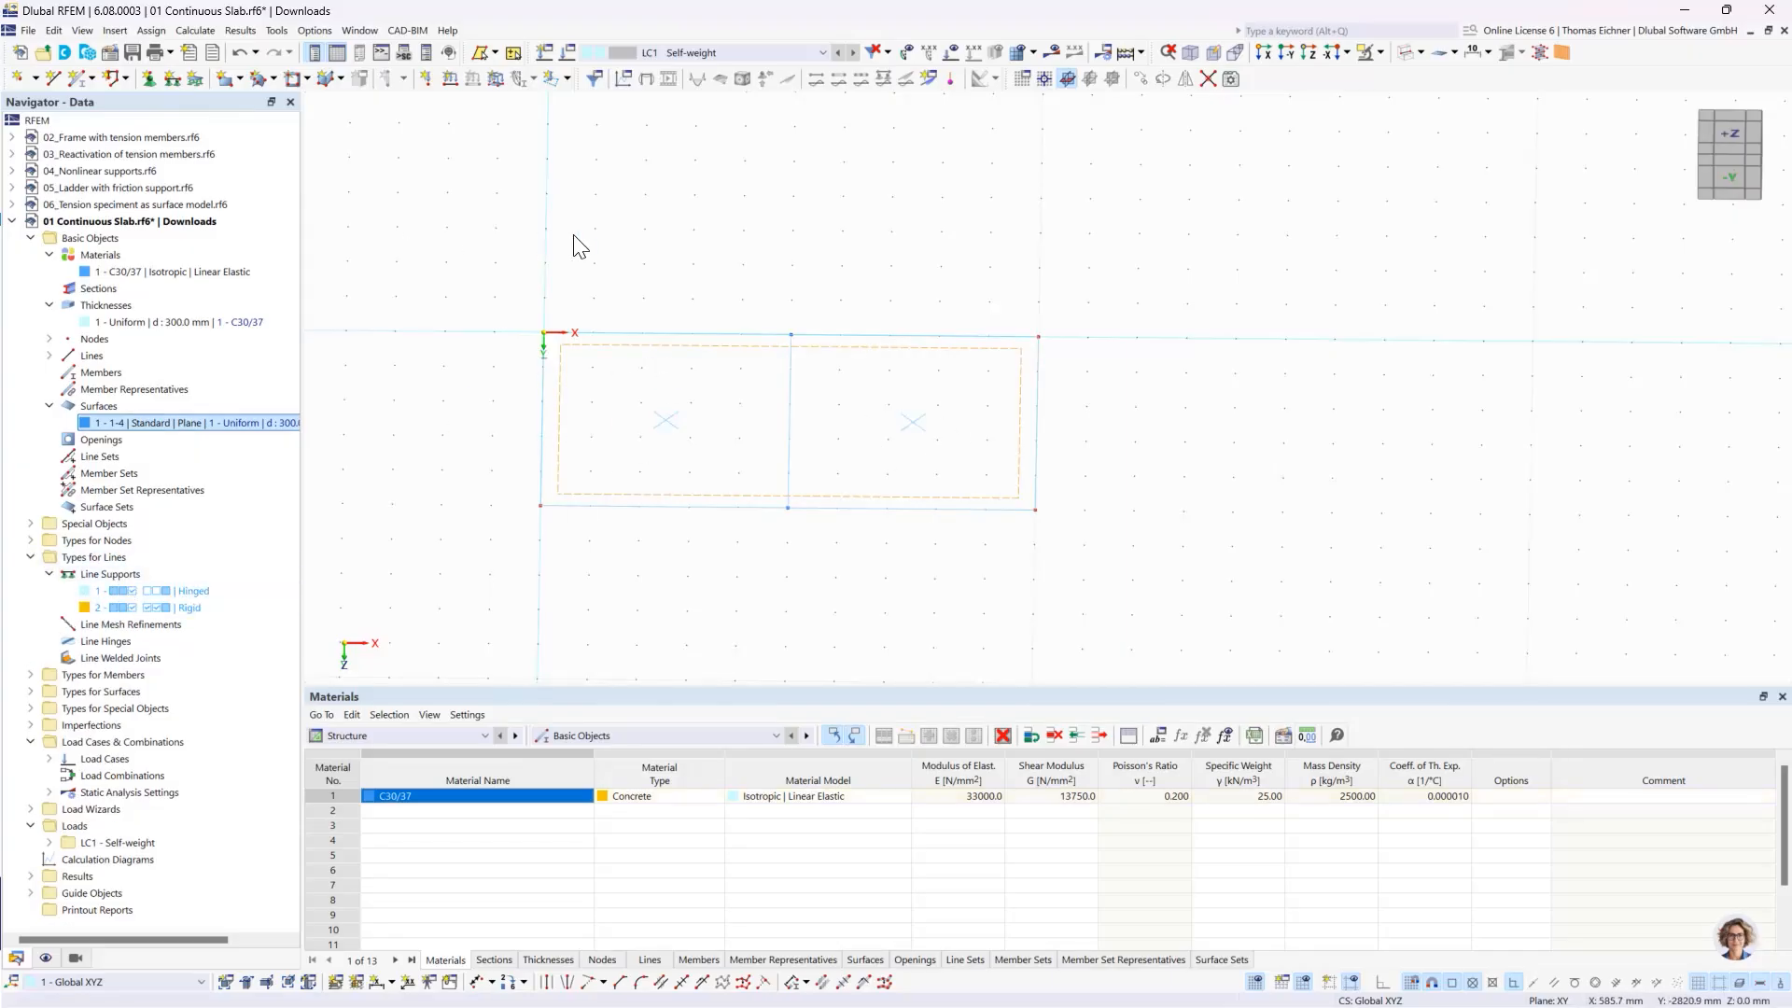
click(171, 81)
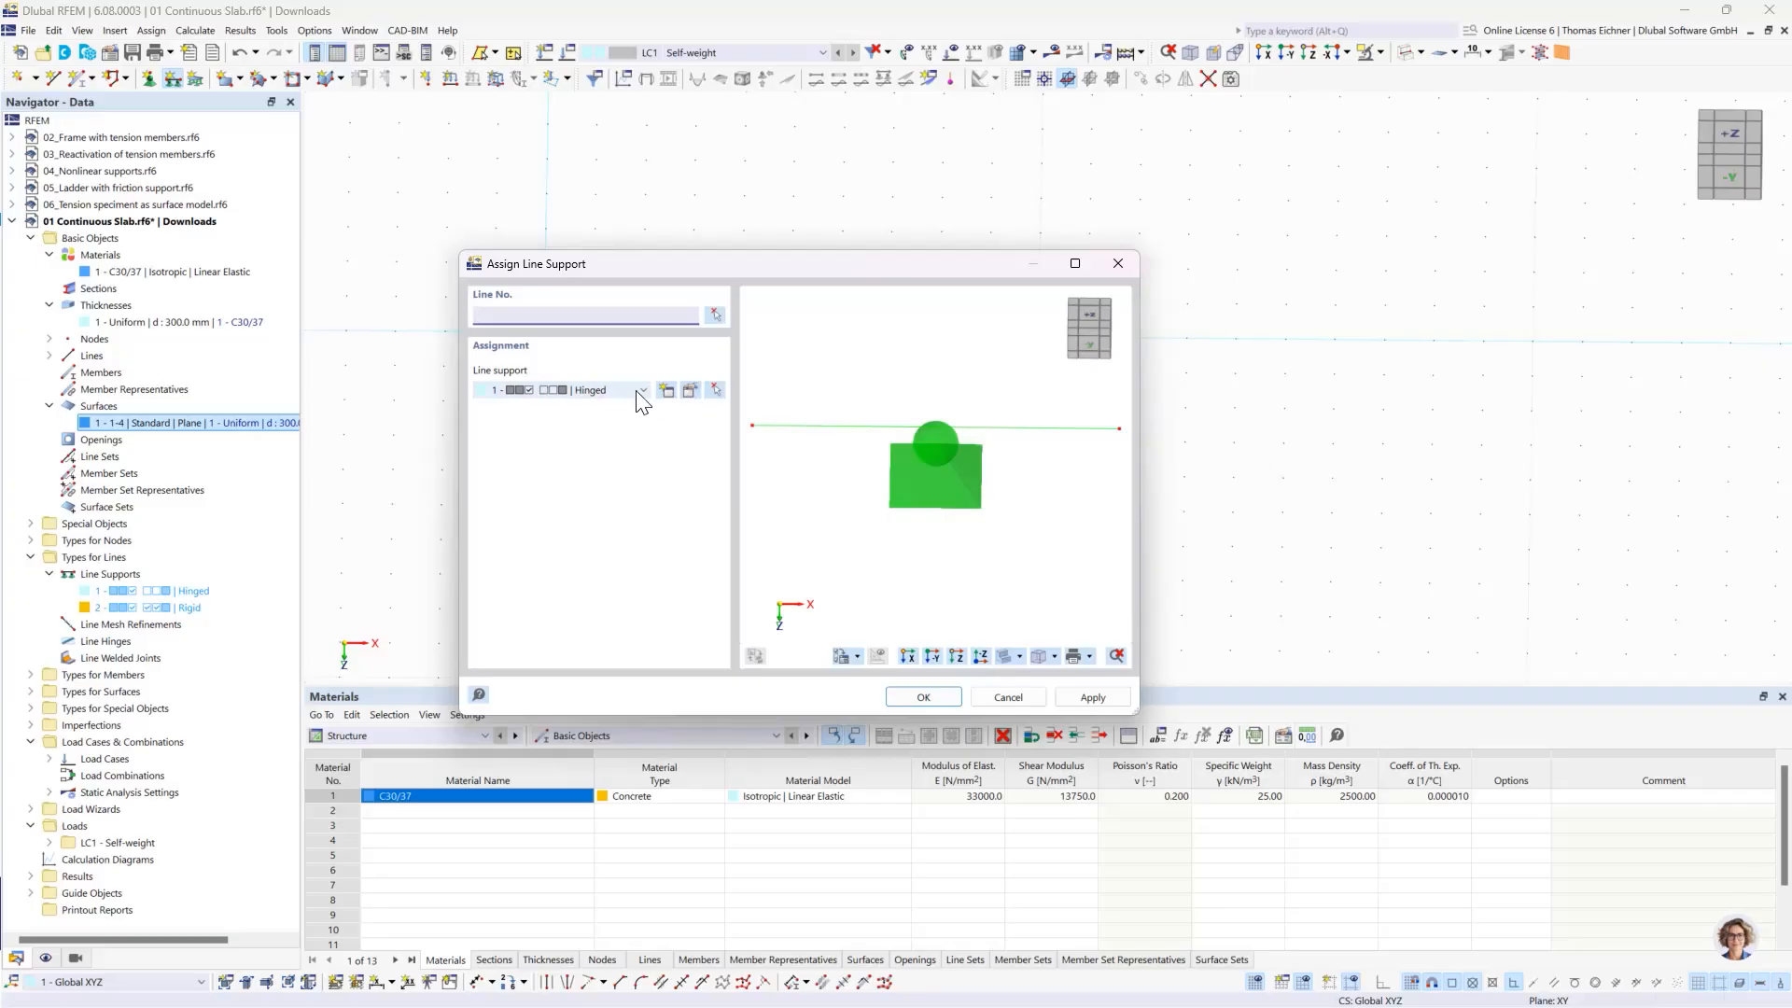
click(691, 391)
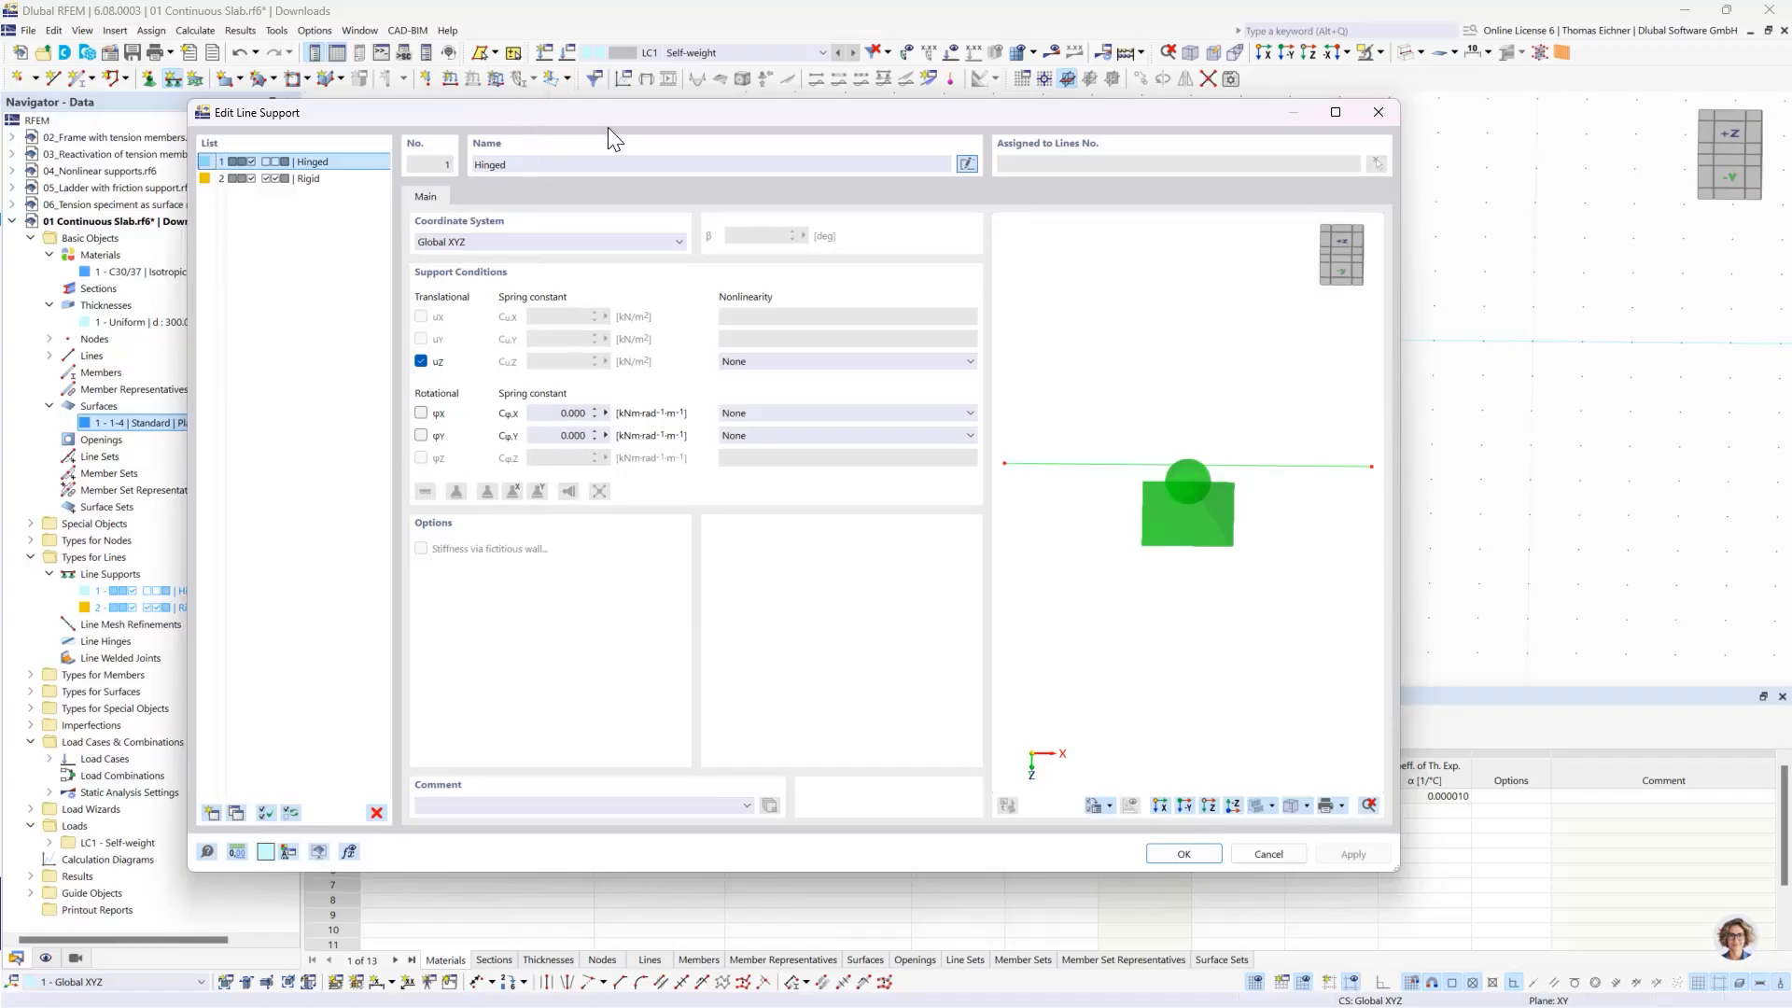
drag(608, 127, 1079, 165)
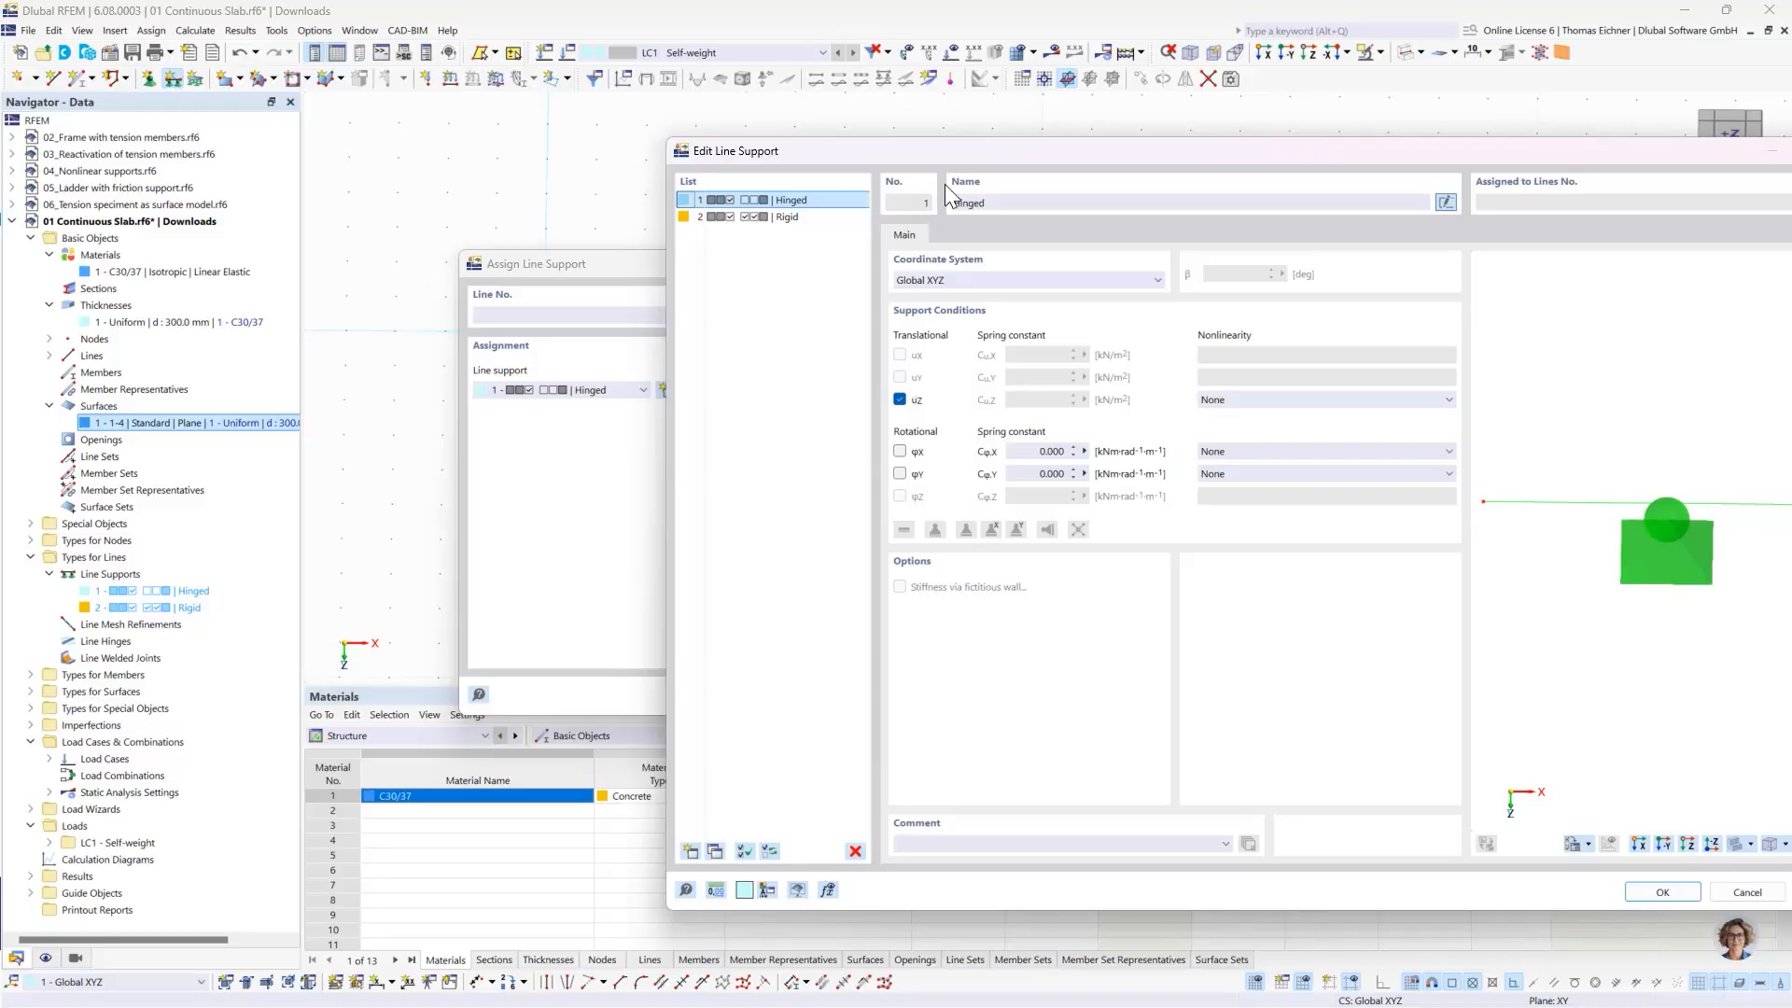
drag(927, 142, 513, 76)
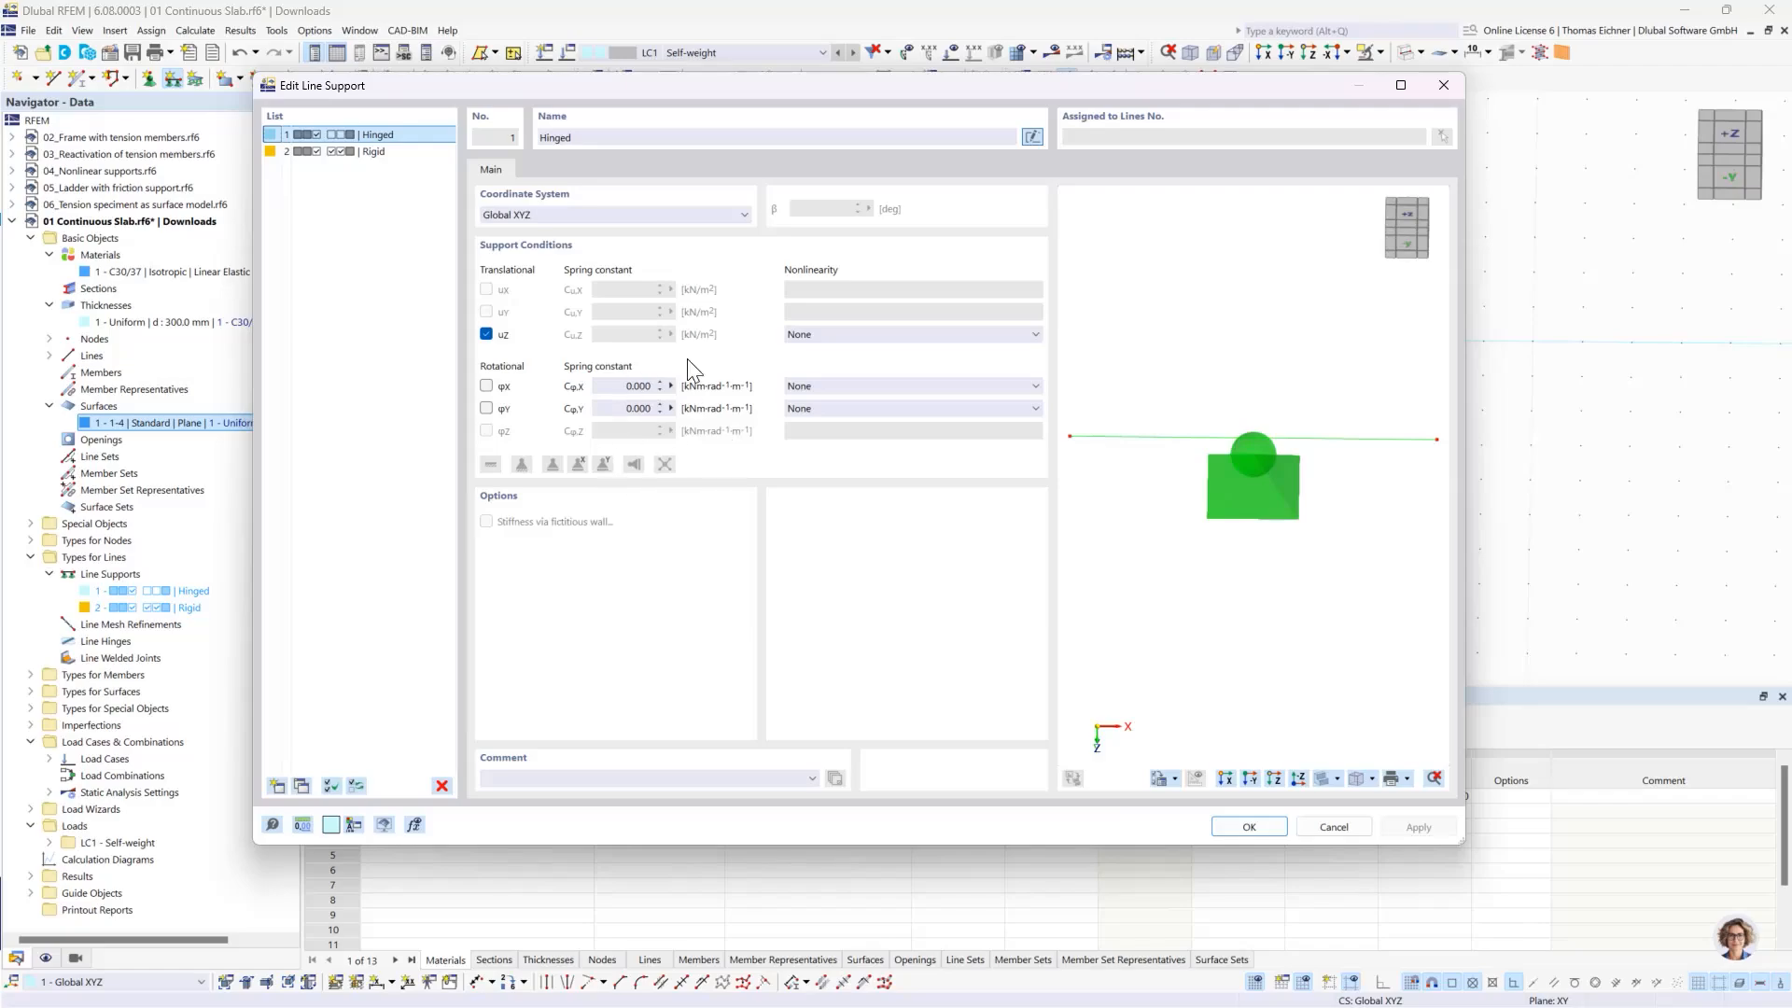
click(1247, 827)
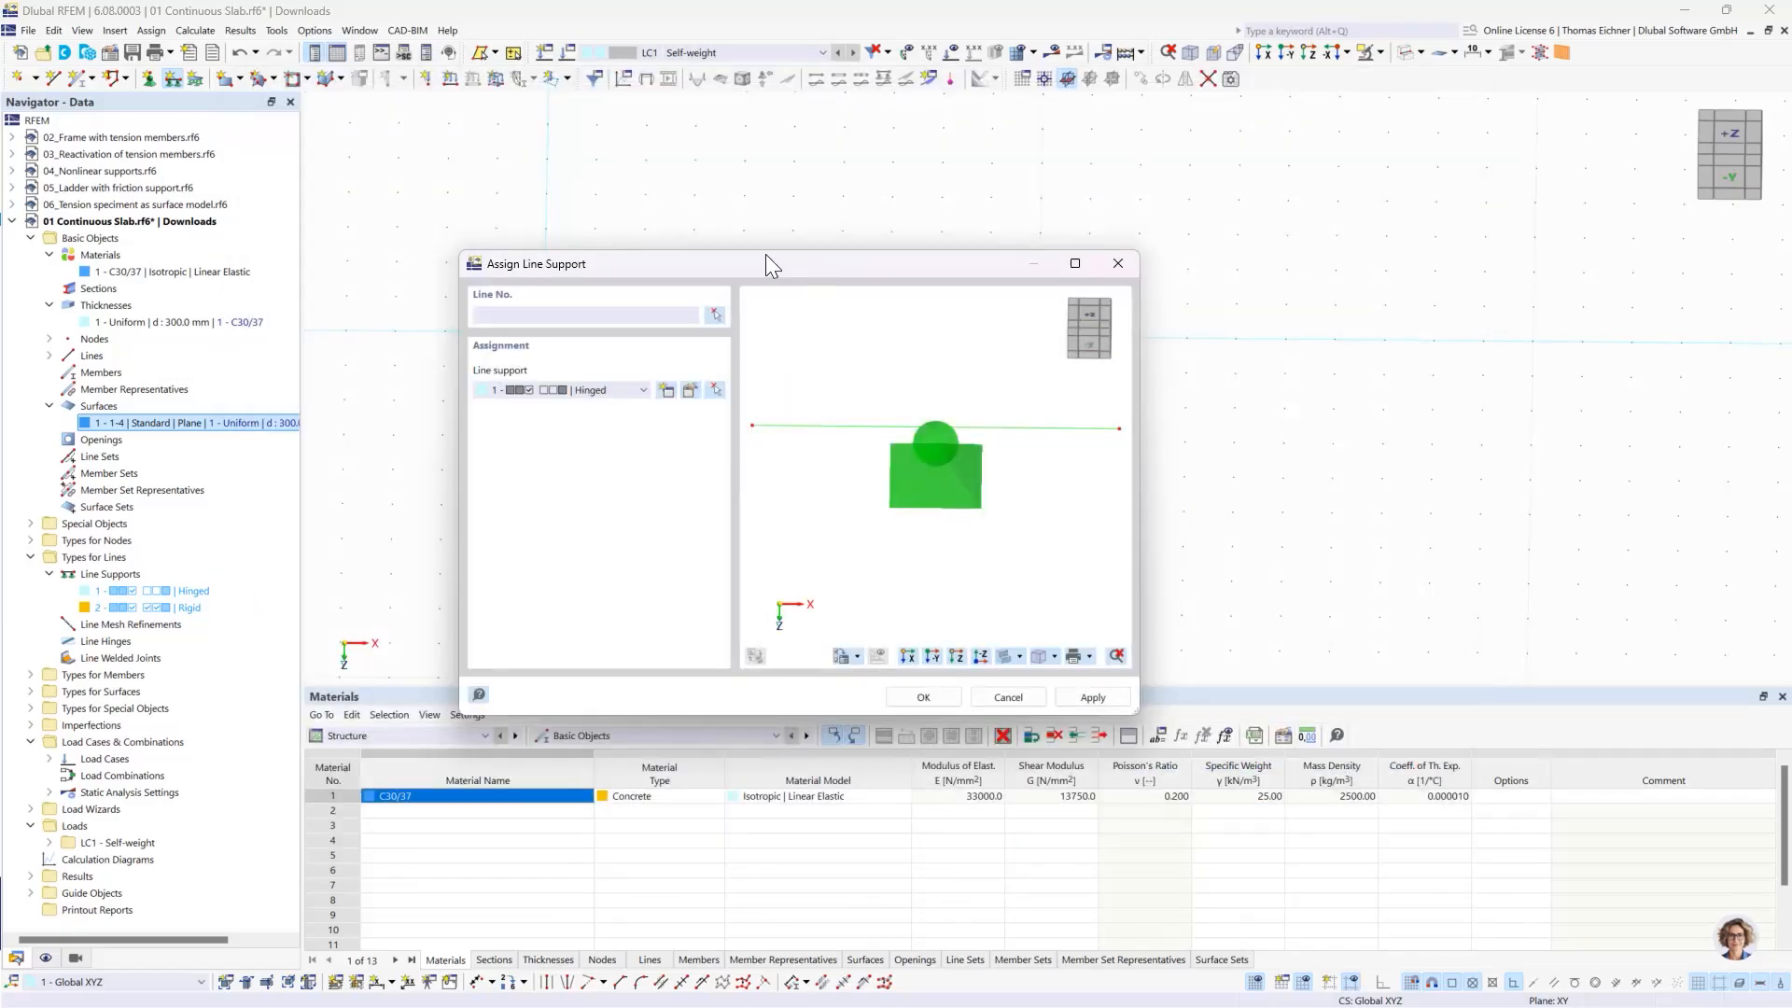
- Assign the Hinged line support to the slab's two short edges and its middle line
drag(765, 254, 450, 210)
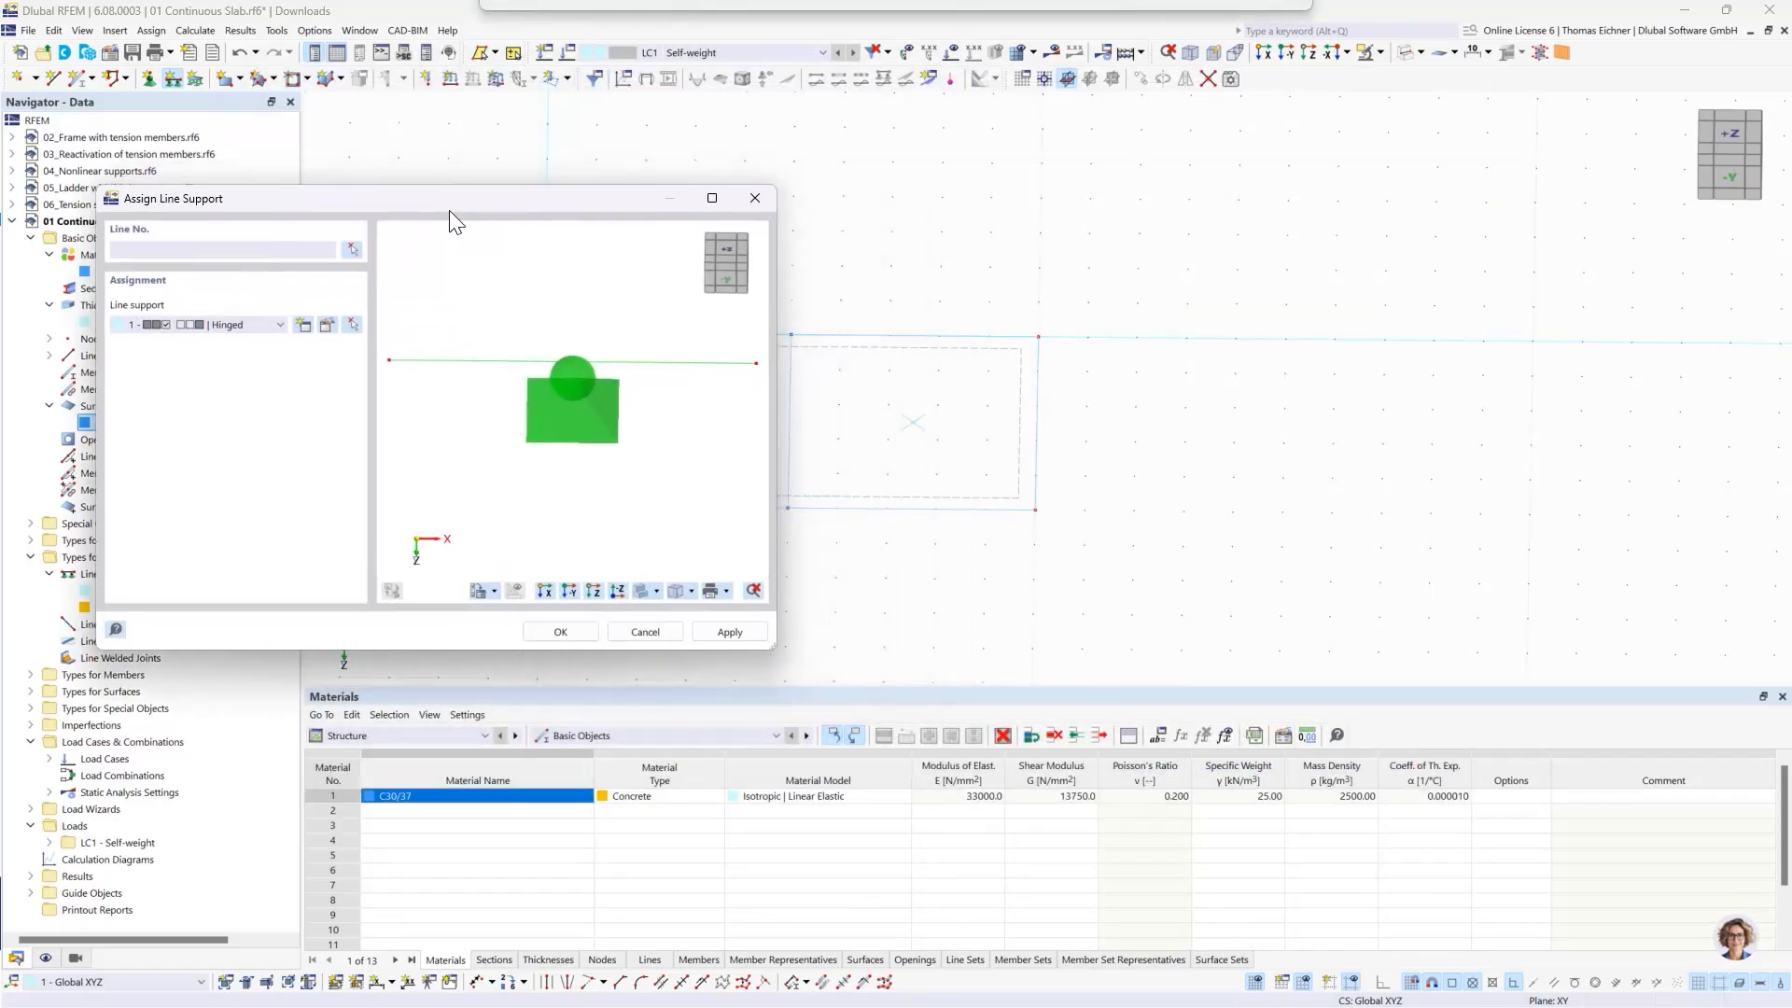
click(560, 632)
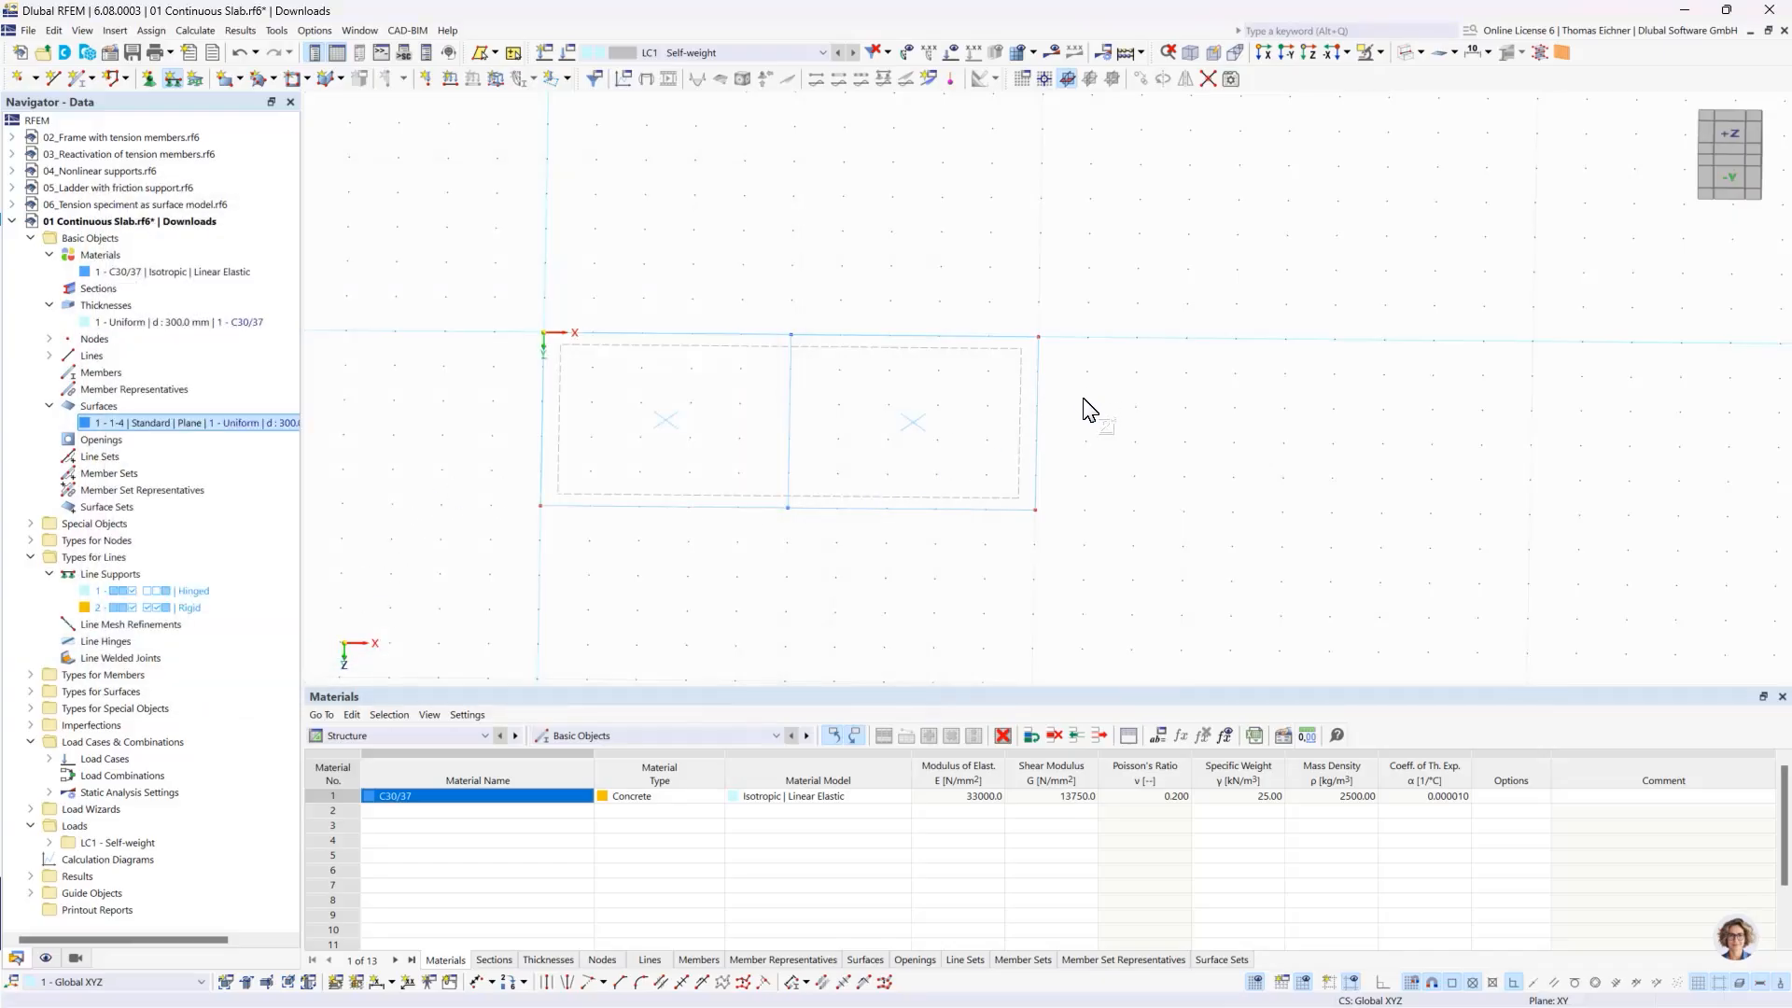
drag(1083, 401, 472, 383)
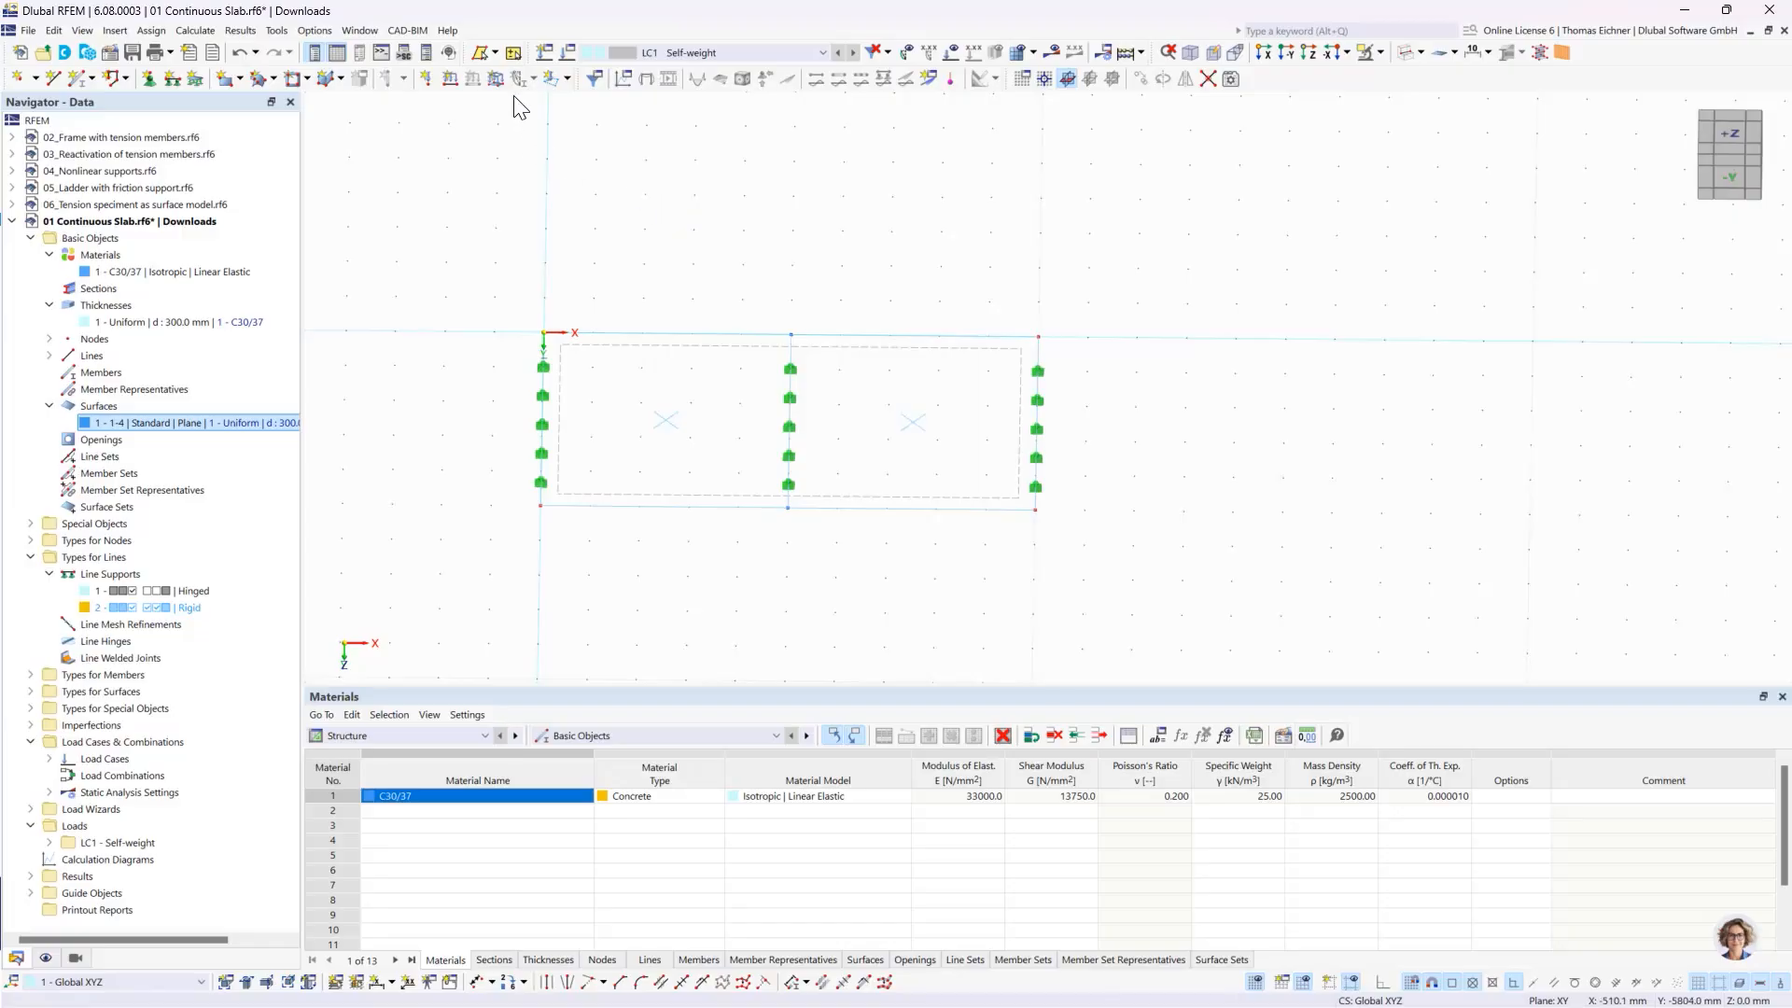
- Apply a uniform surface force of 10 kN/m² in global ZA direction to the slab in load case LC1 - Self-weight
click(495, 78)
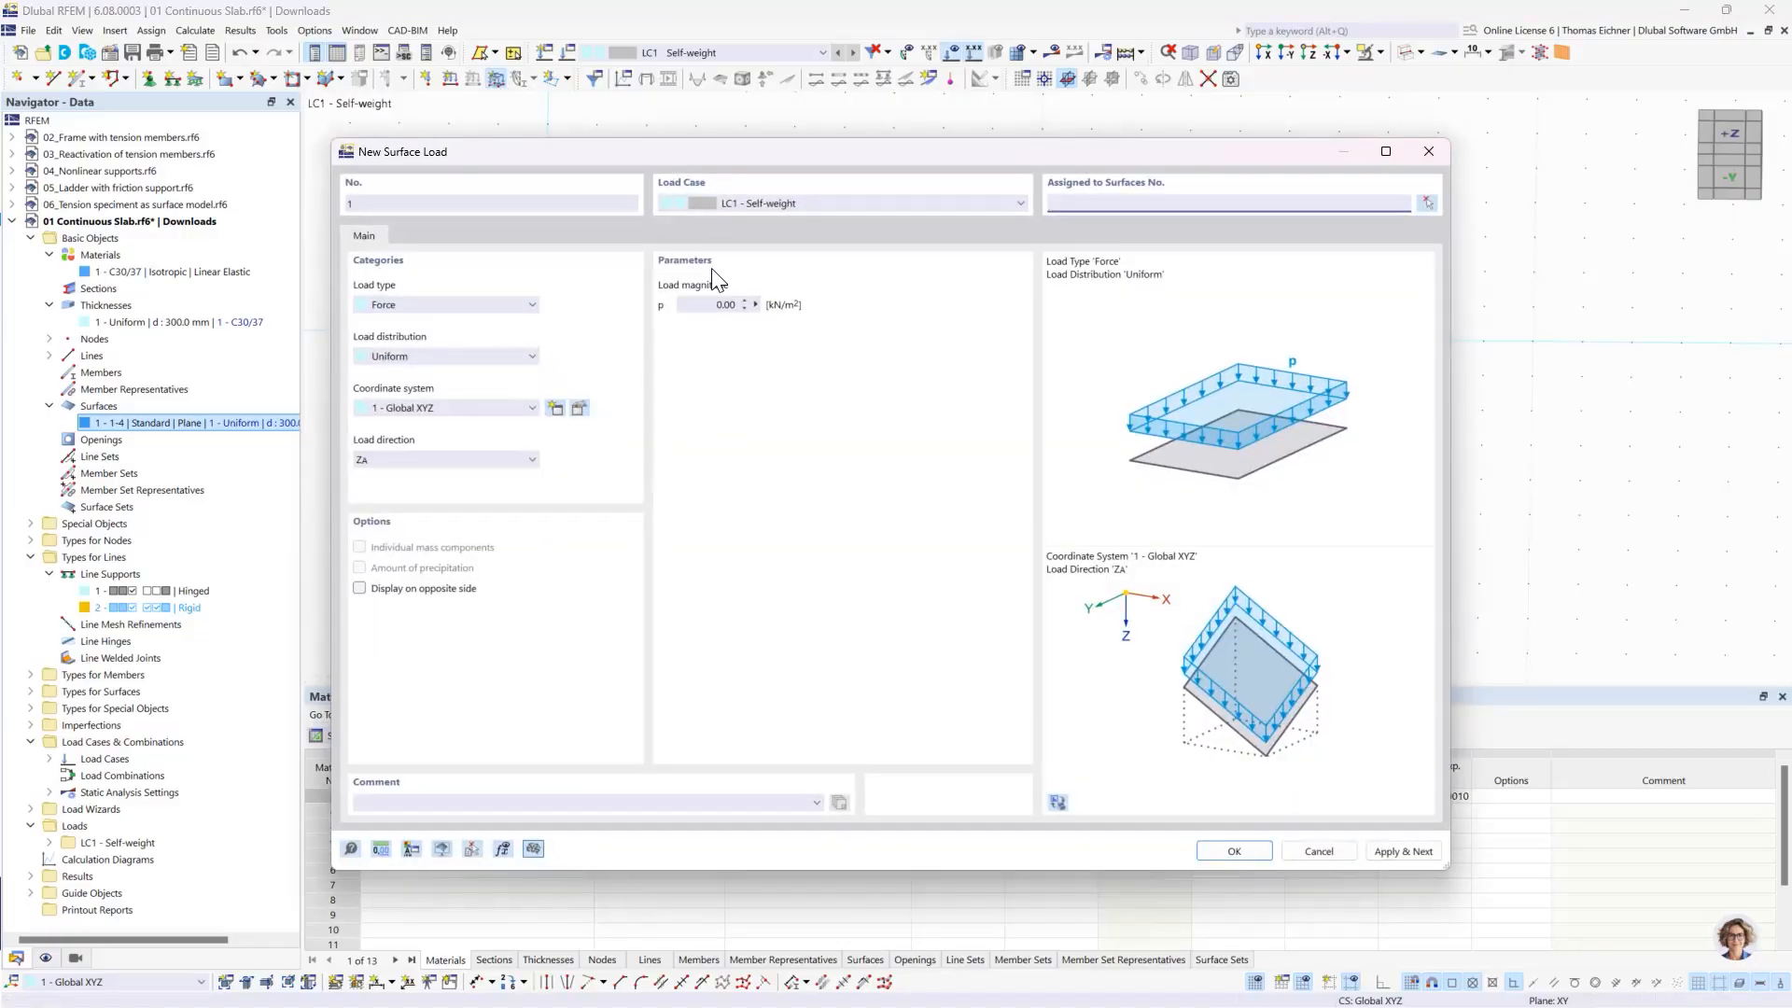
click(724, 304)
key(Tab)
drag(534, 153, 342, 202)
drag(1072, 209, 1045, 226)
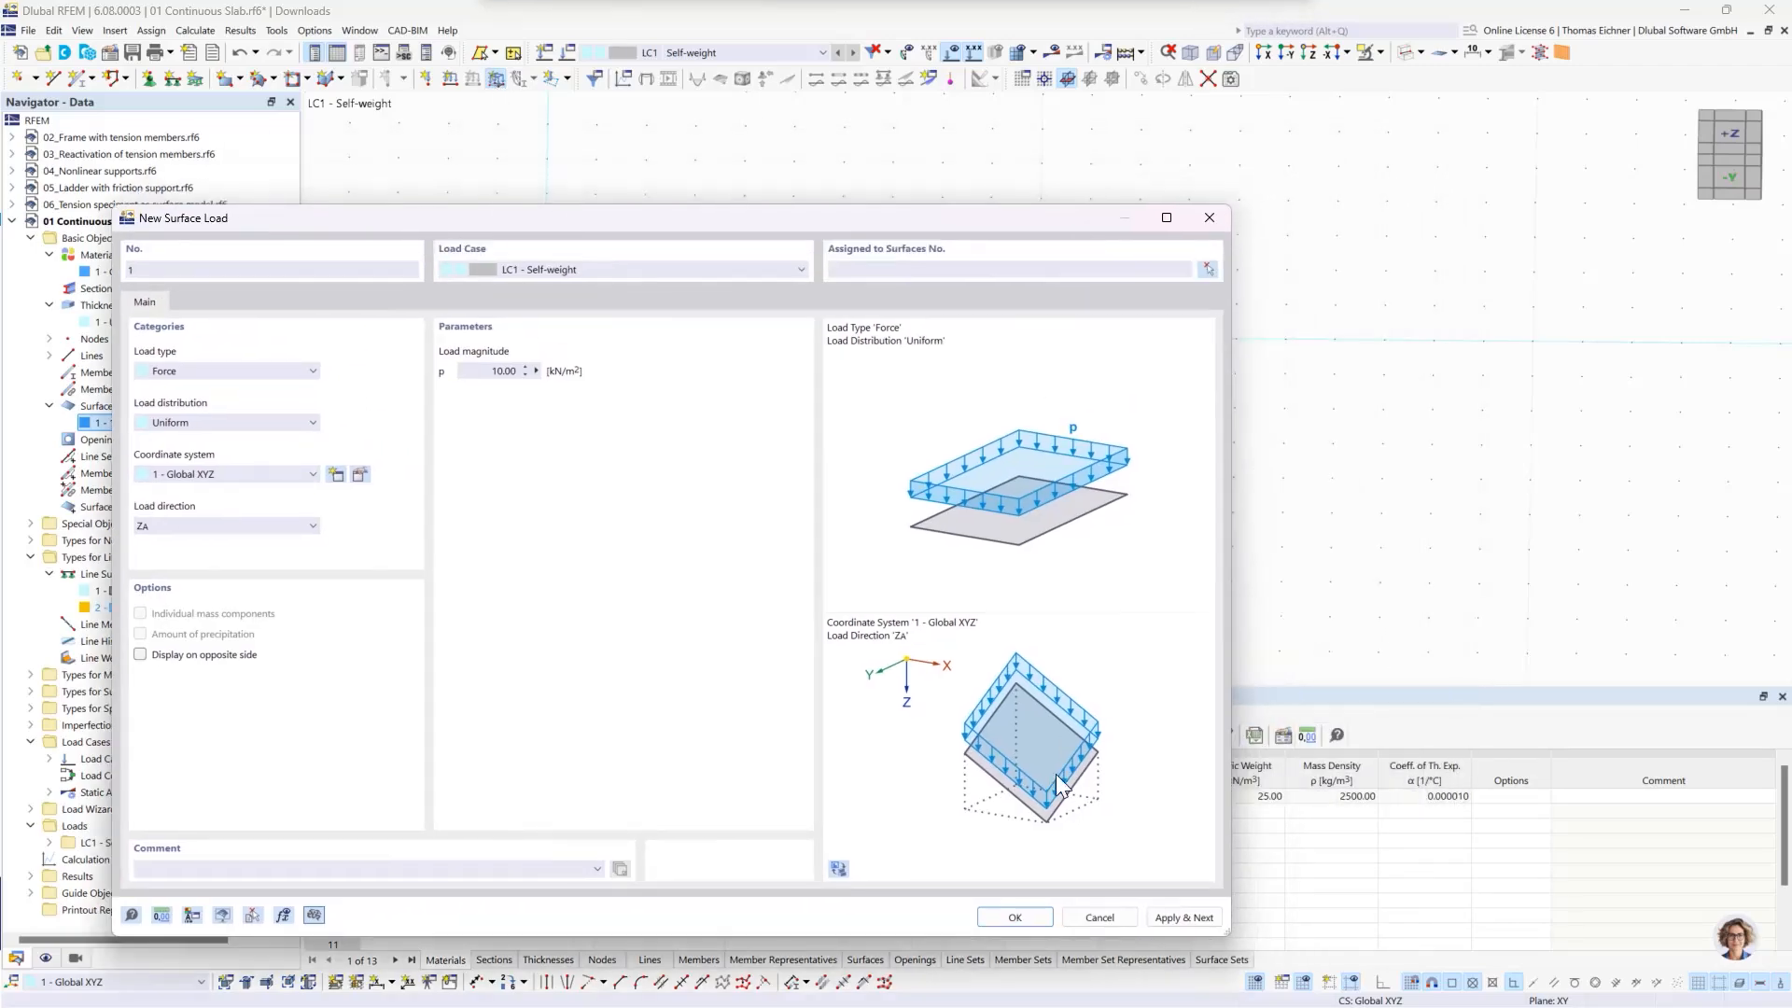
click(1014, 916)
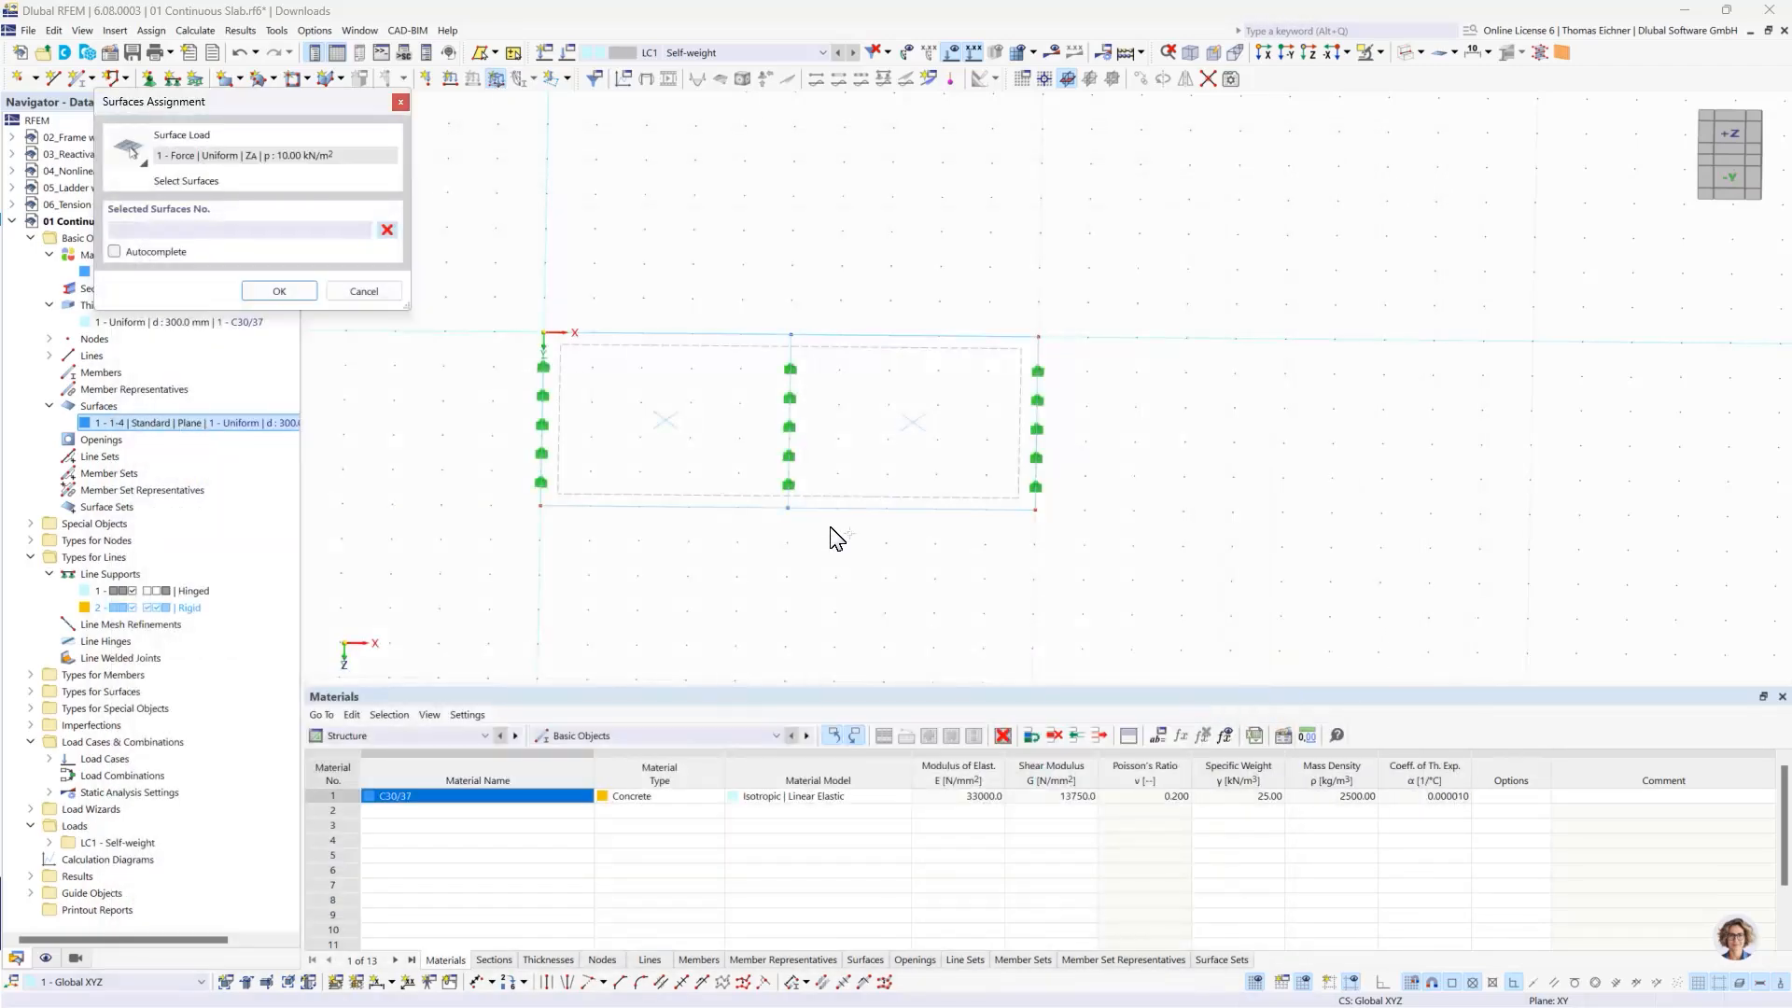
click(675, 360)
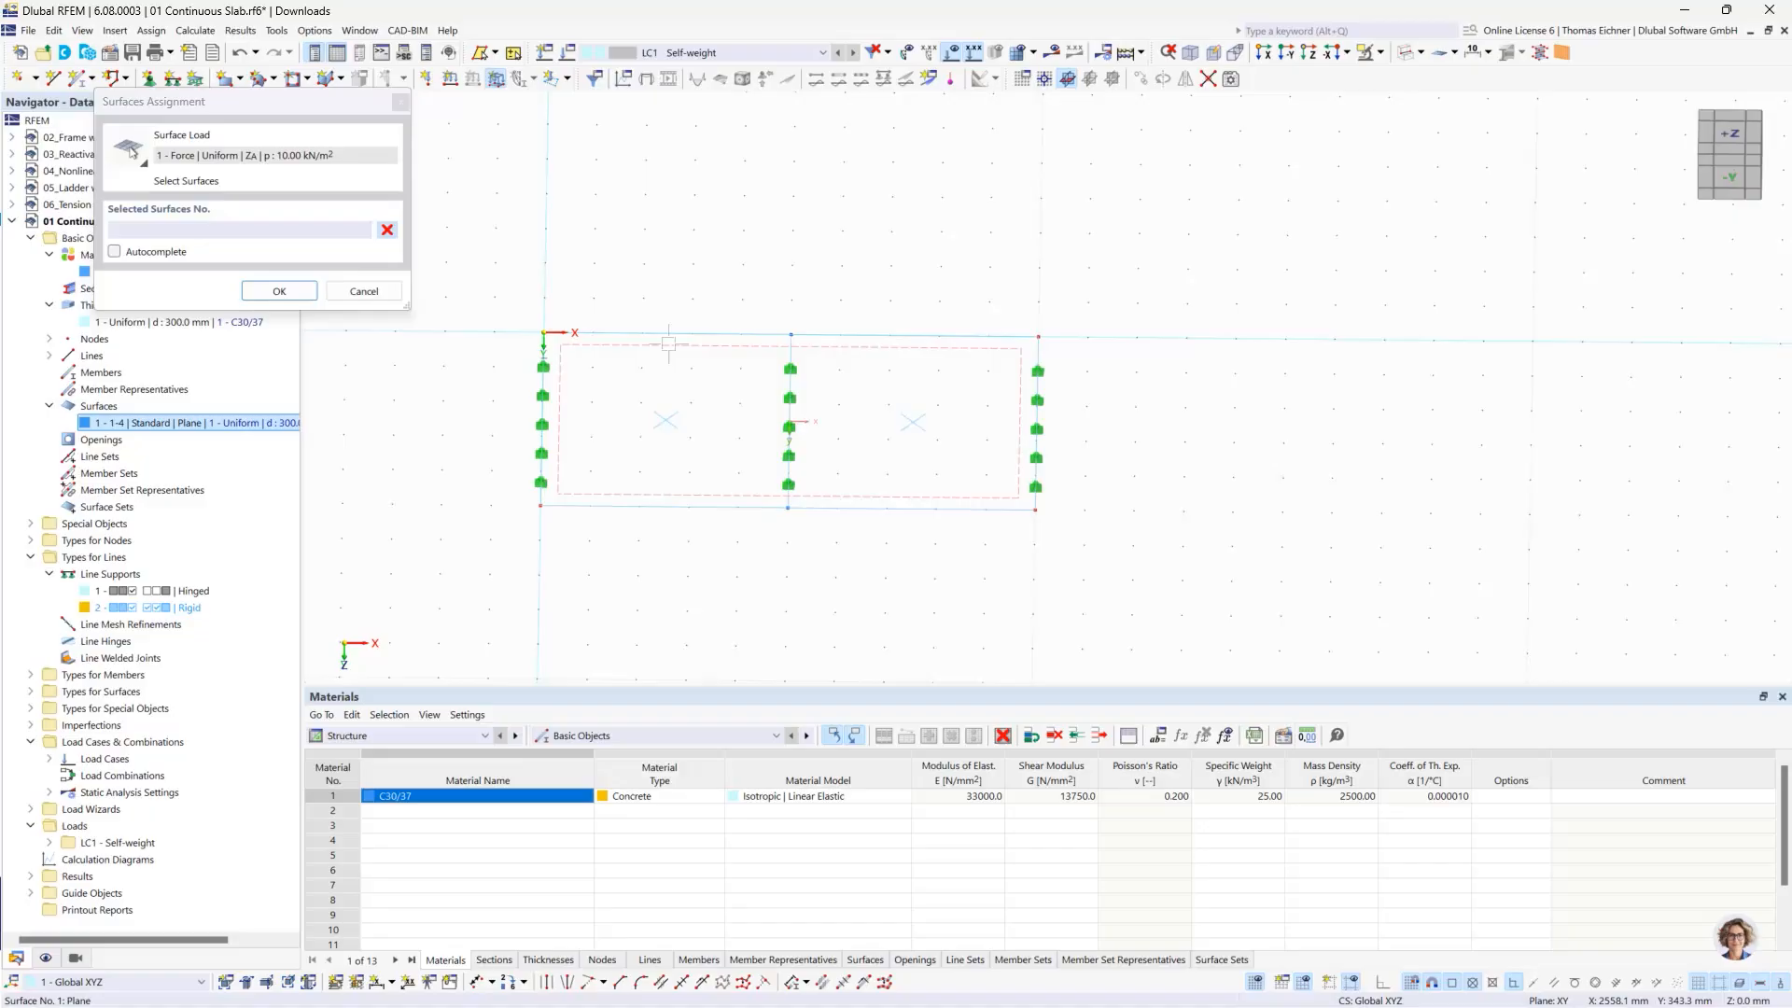
click(279, 290)
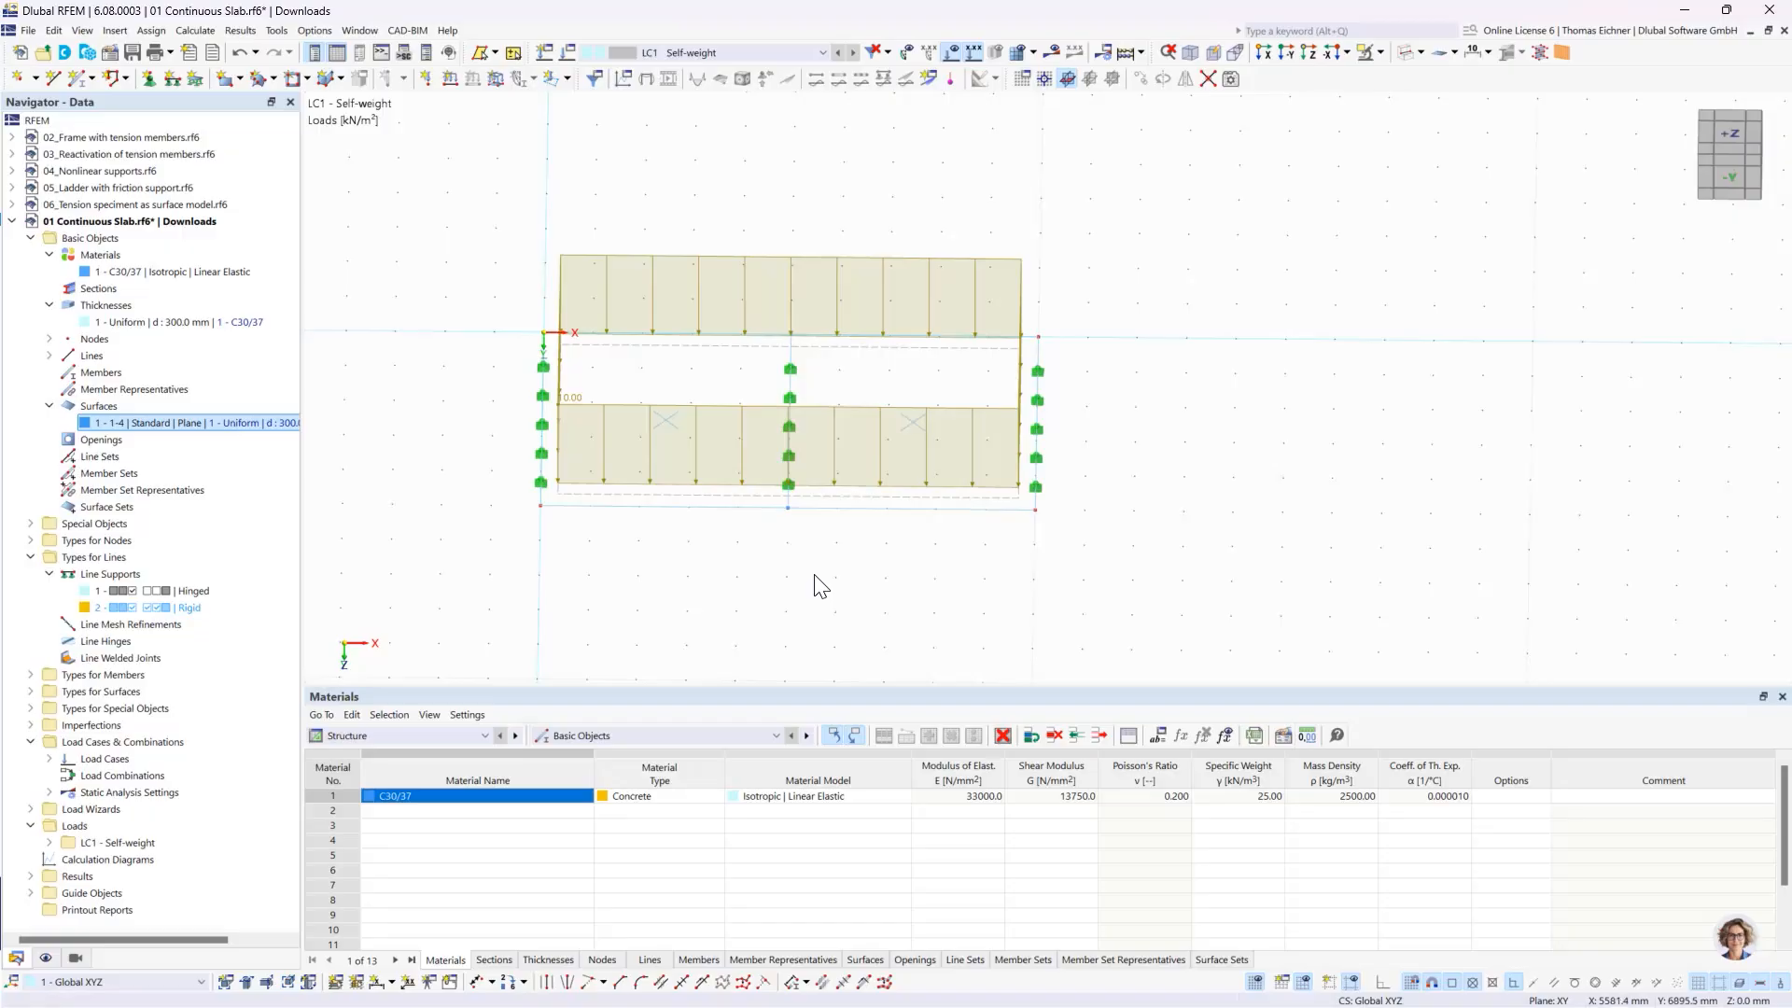
- Adjust the display size of the line support symbols and of the surface load graphics
scroll(1103, 480, up, 2)
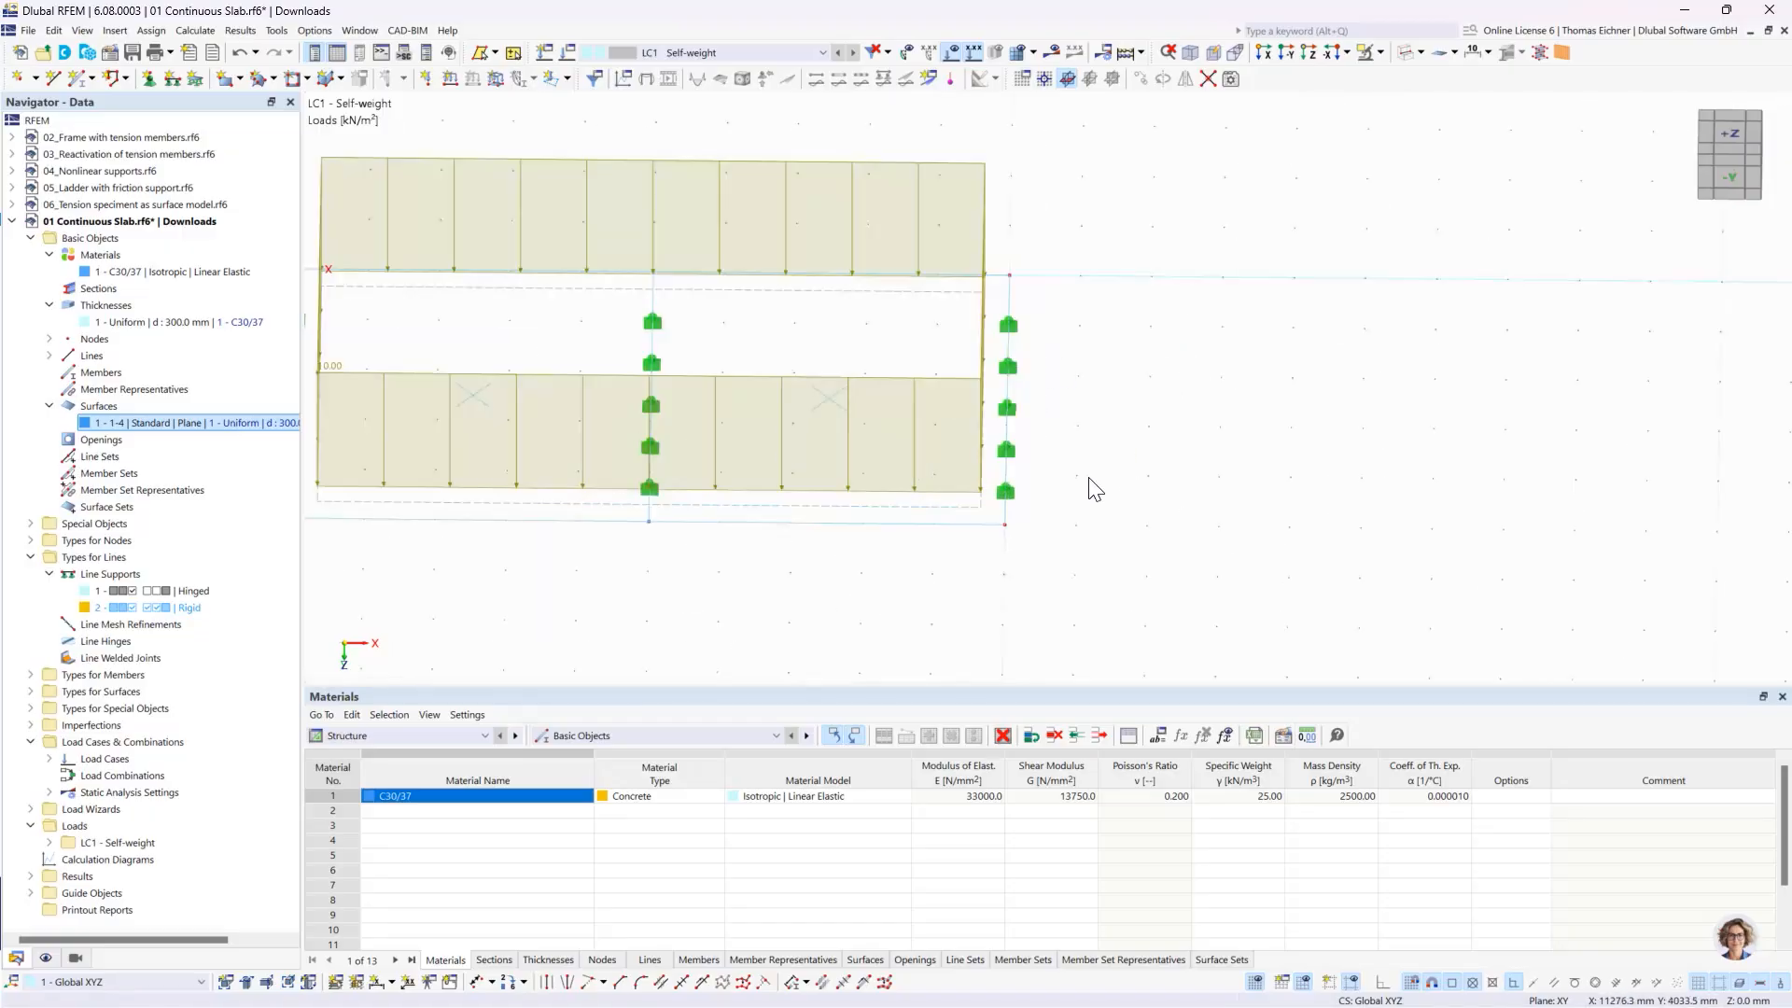
scroll(1089, 478, down, 1)
middle_drag(1123, 456, 1132, 464)
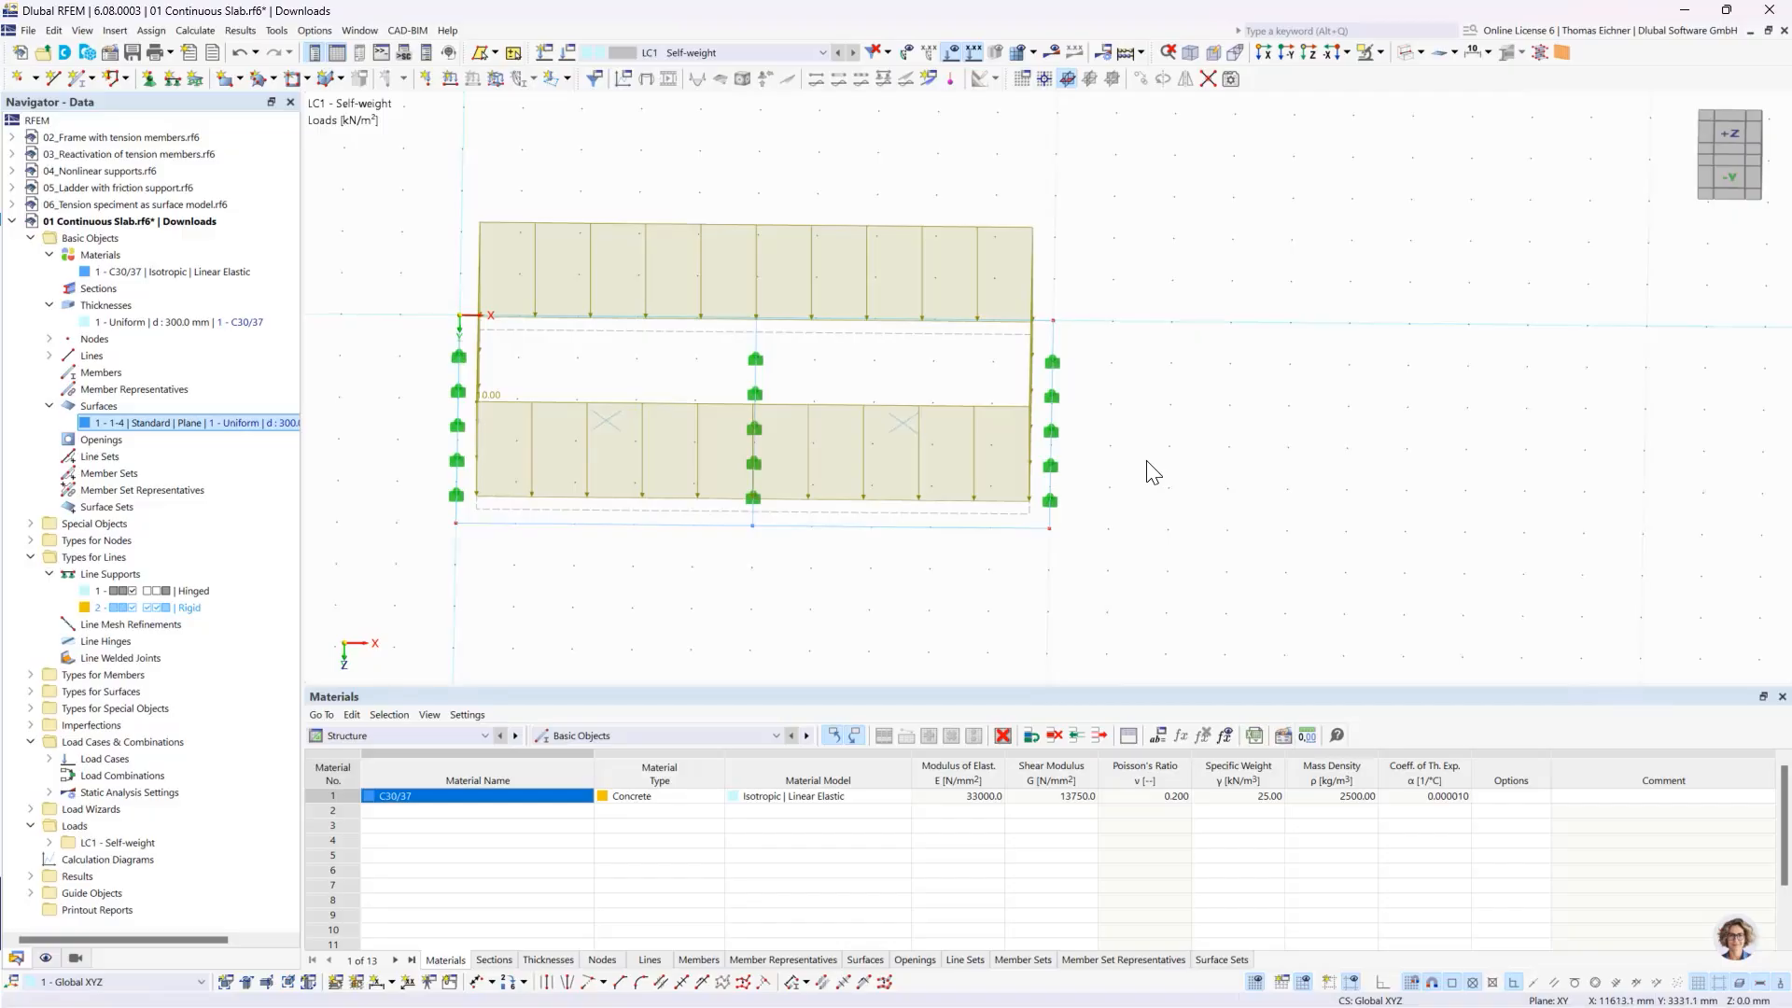
right_click(1061, 402)
drag(1138, 554, 1176, 554)
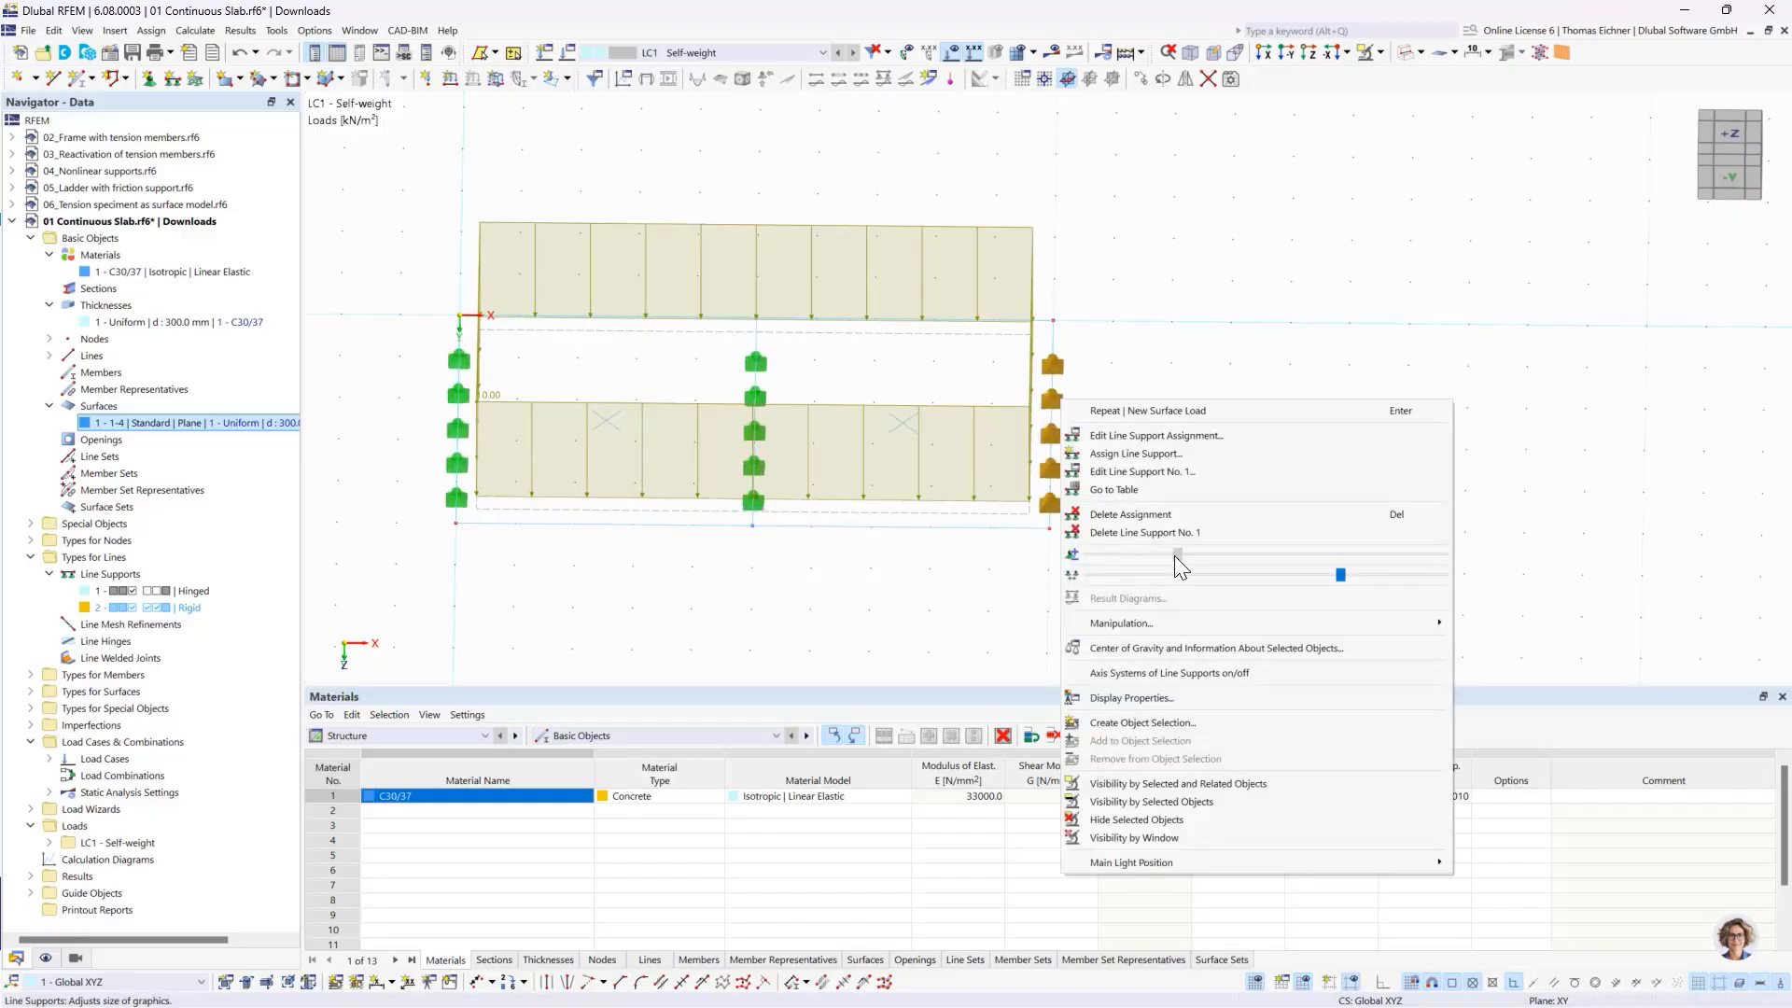
right_click(1032, 231)
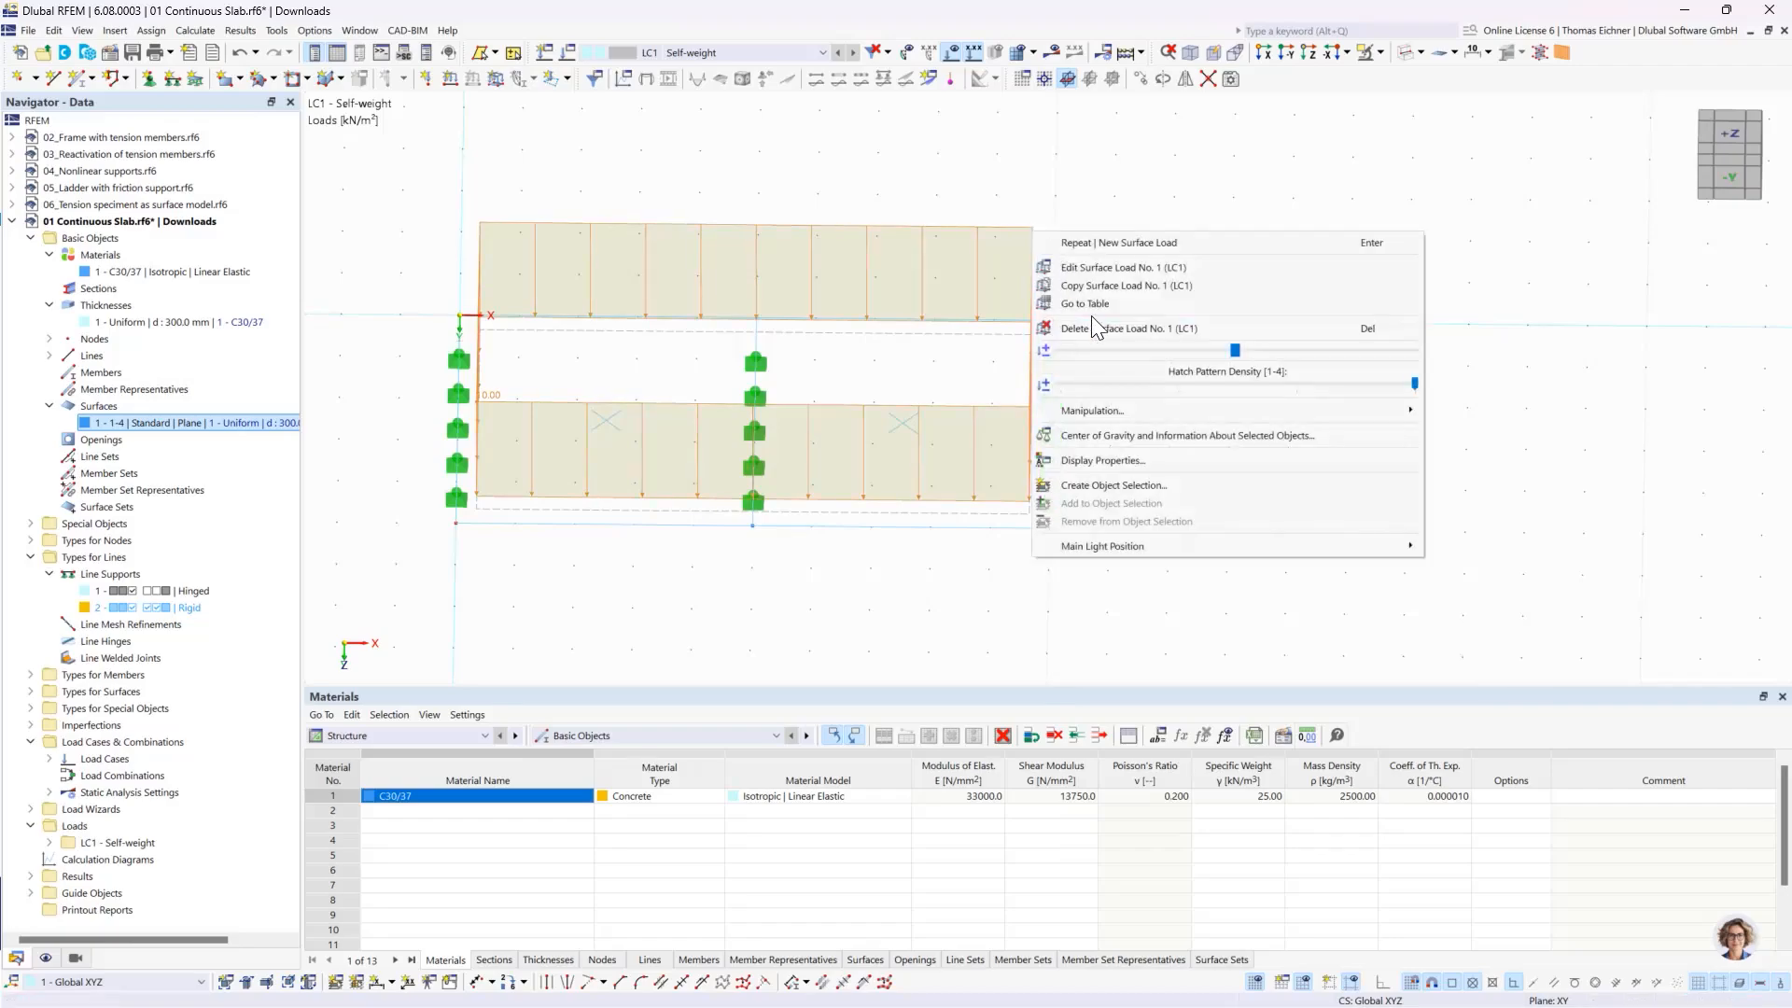
drag(1275, 351, 1180, 354)
click(1557, 319)
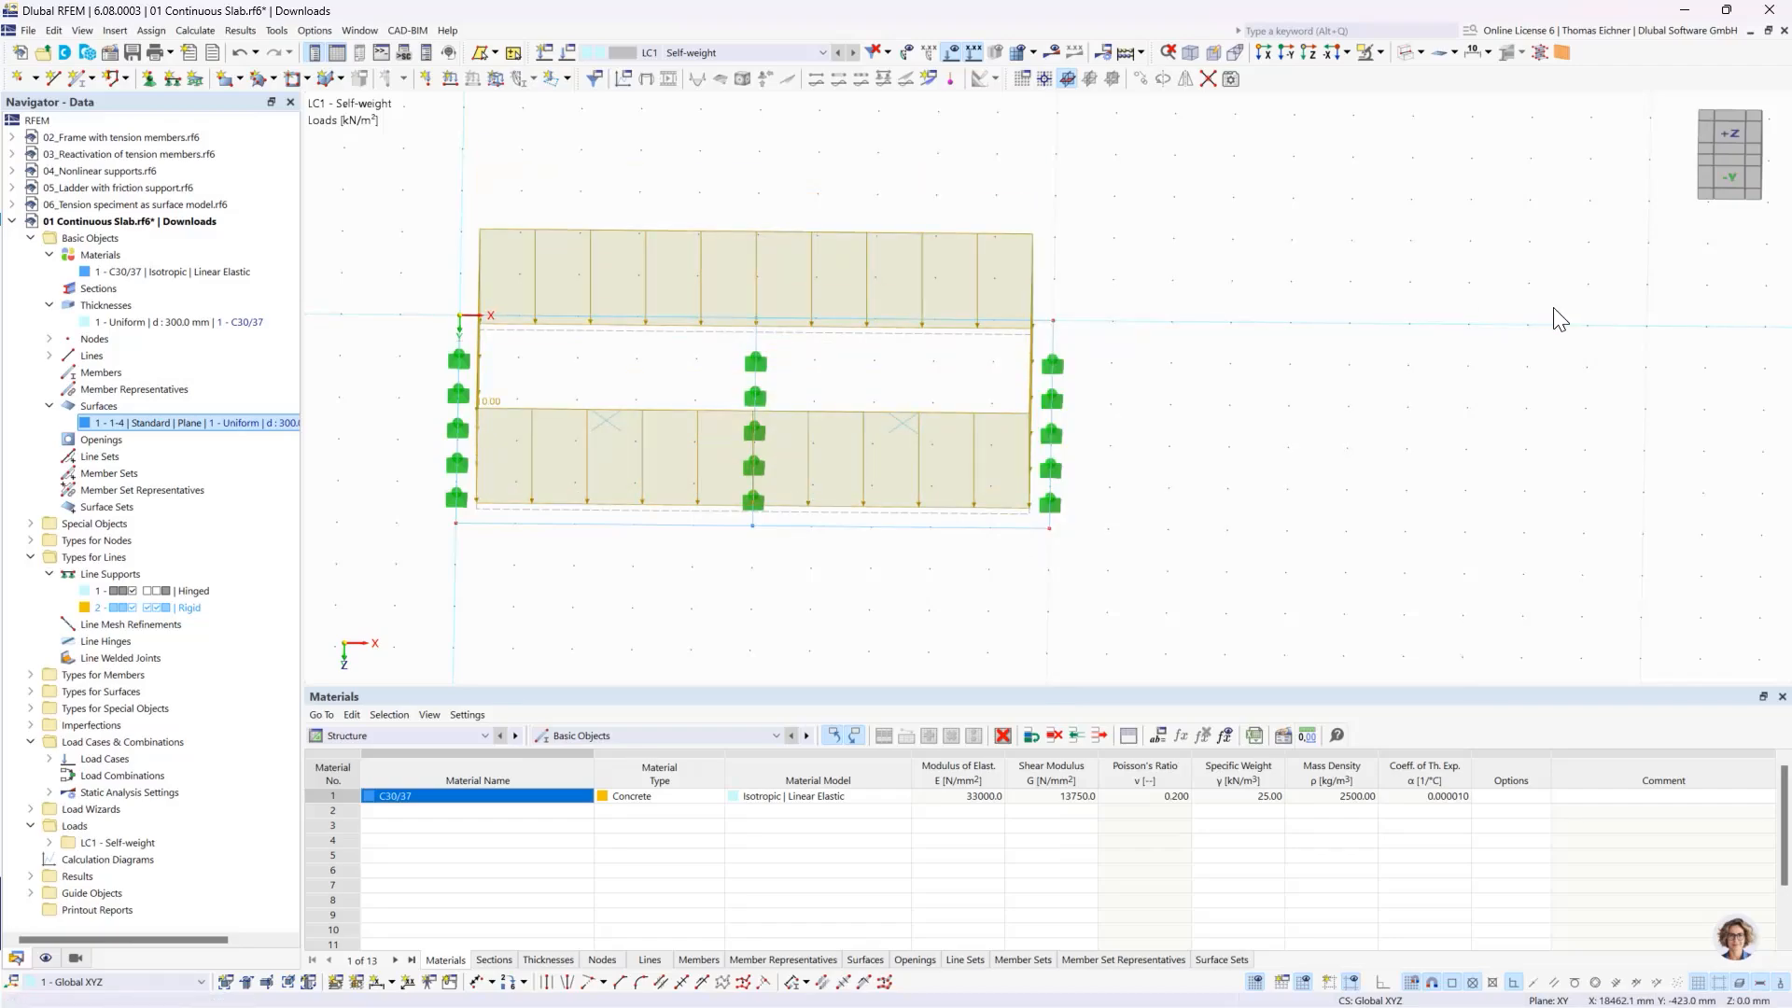
- Display the slab model in solid mode
click(1053, 365)
scroll(502, 551, down, 3)
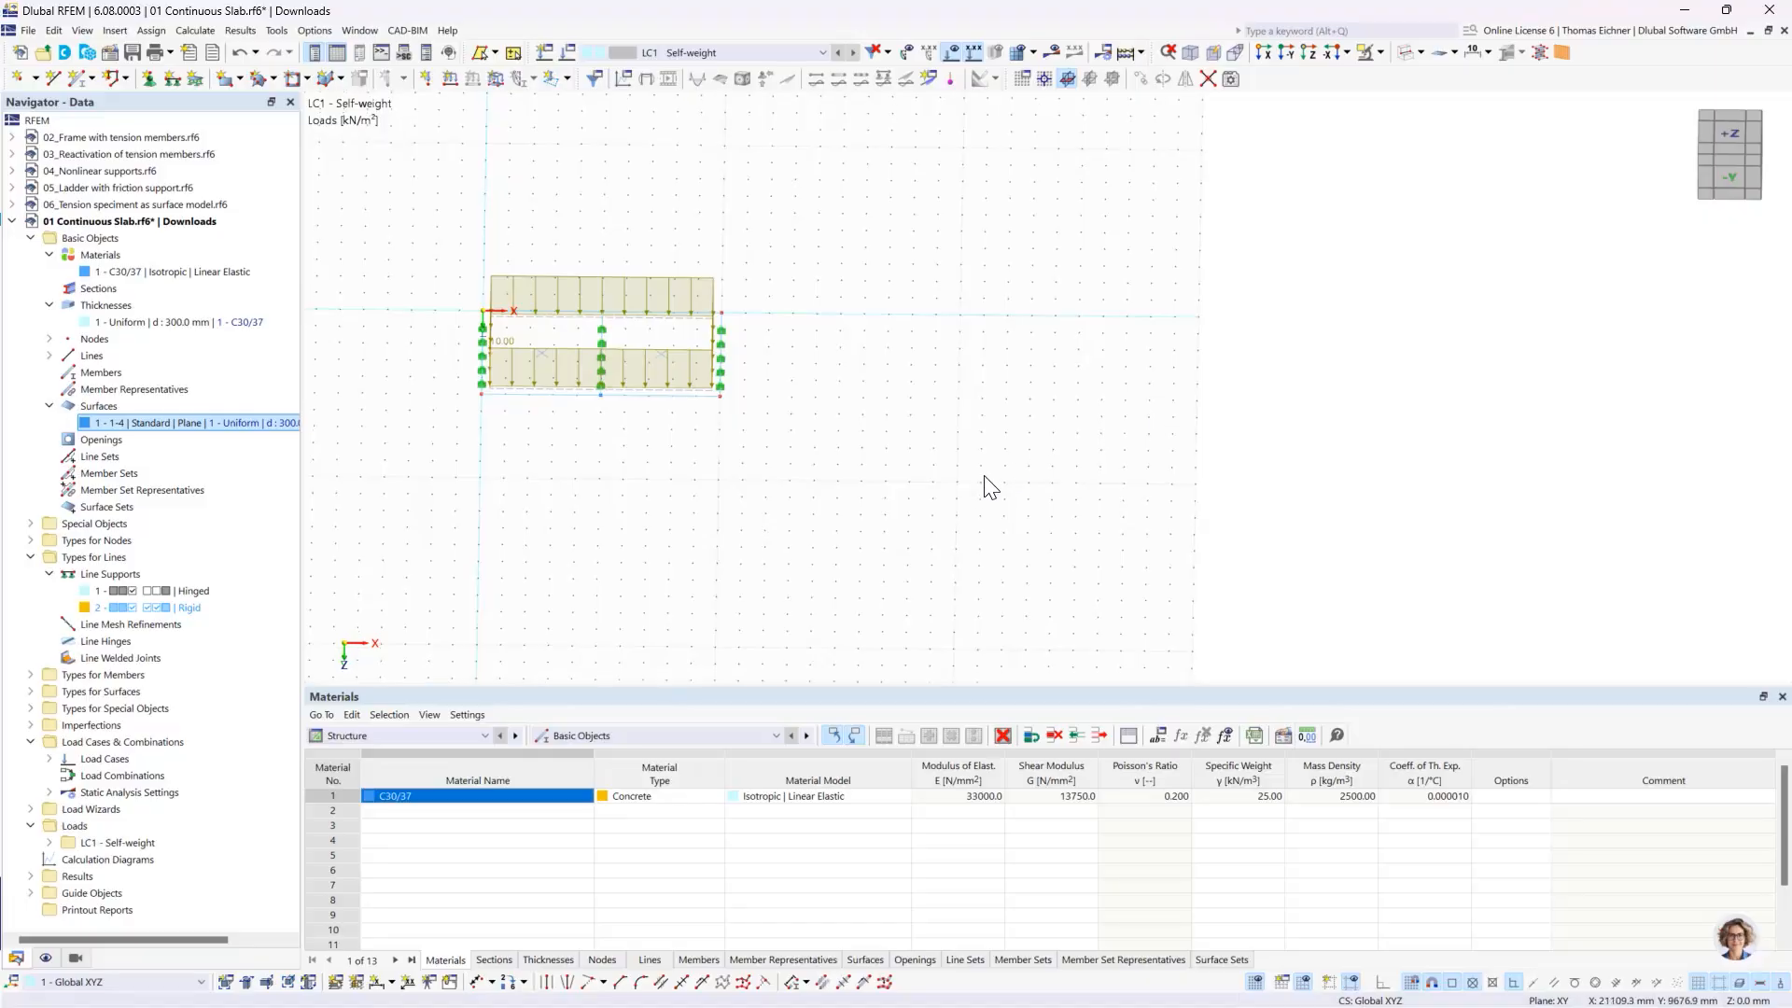
scroll(991, 480, down, 1)
middle_drag(845, 413, 763, 476)
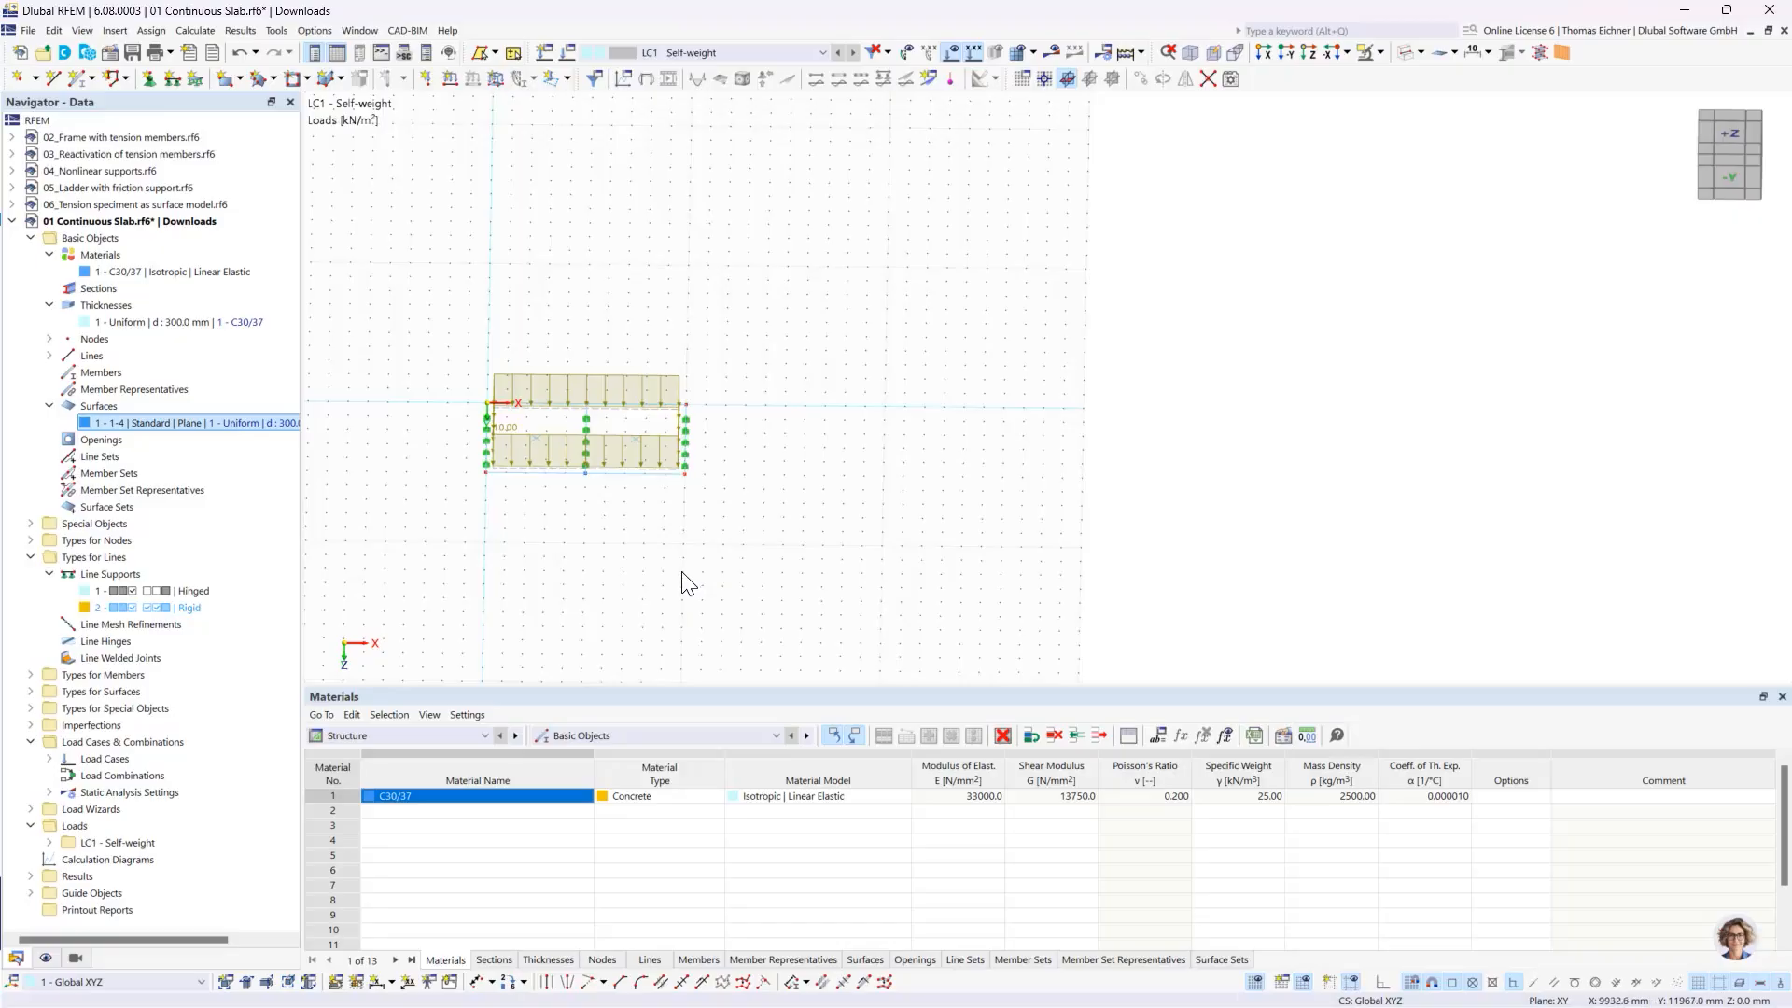
middle_drag(870, 462, 781, 470)
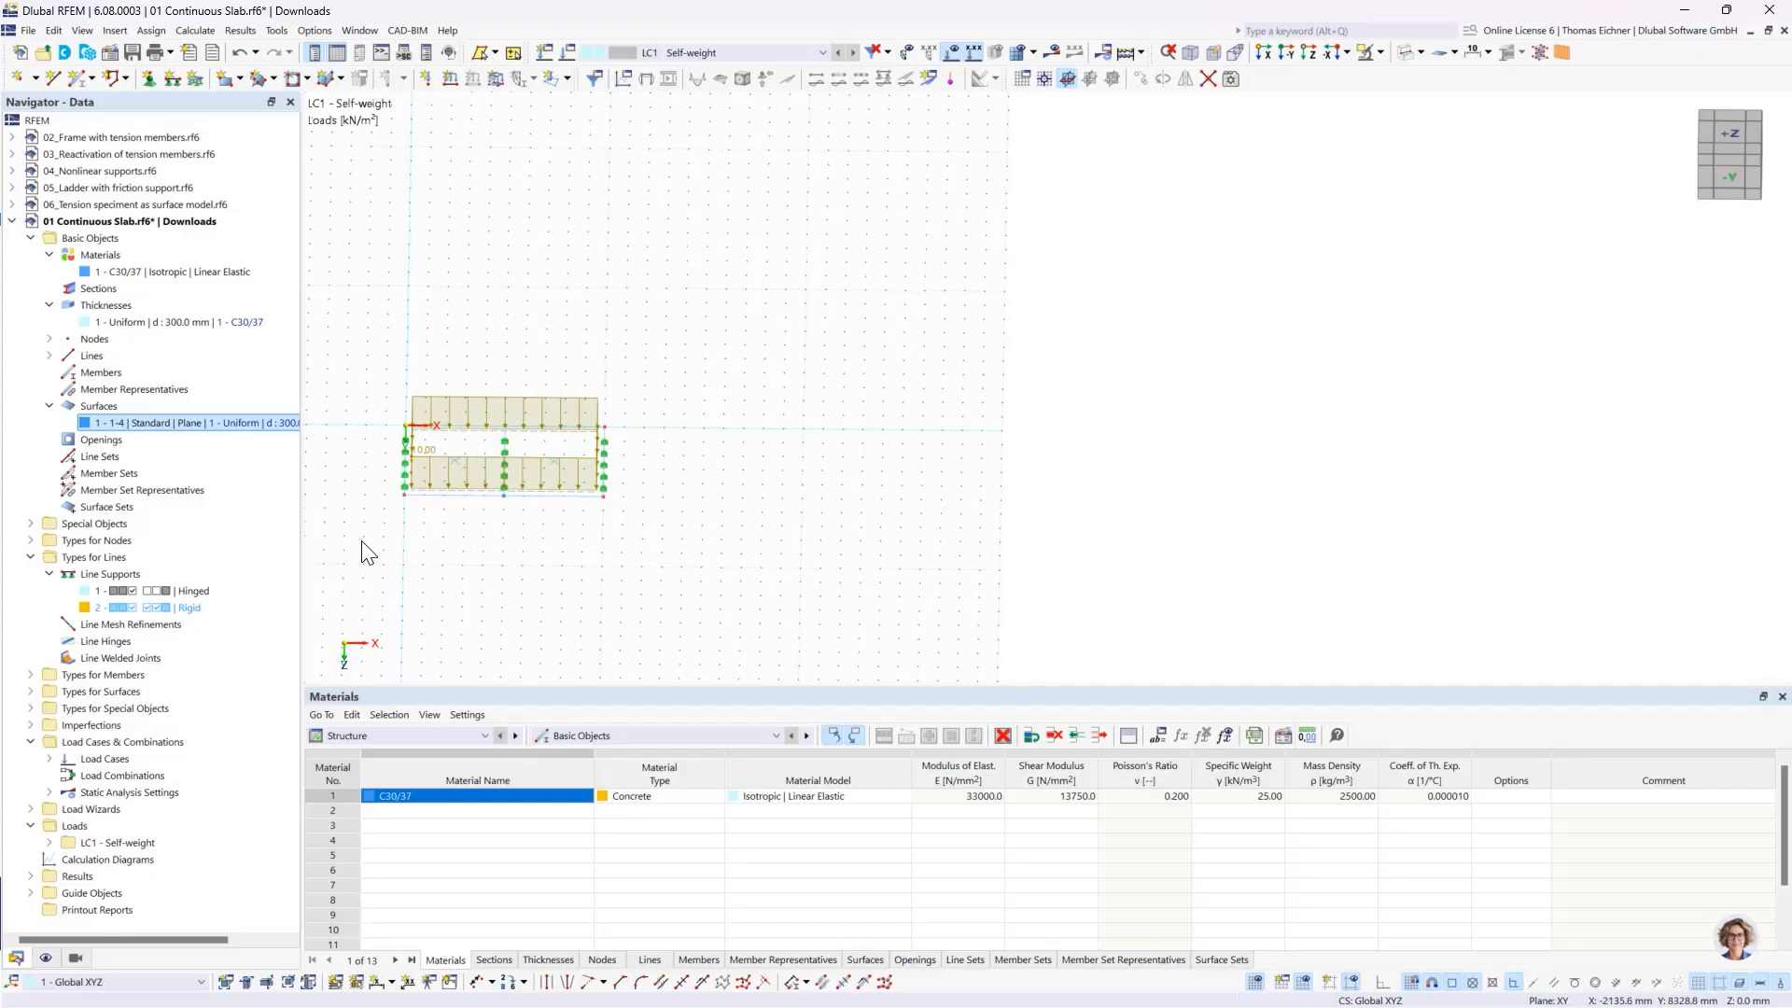
drag(362, 541, 570, 539)
click(1403, 52)
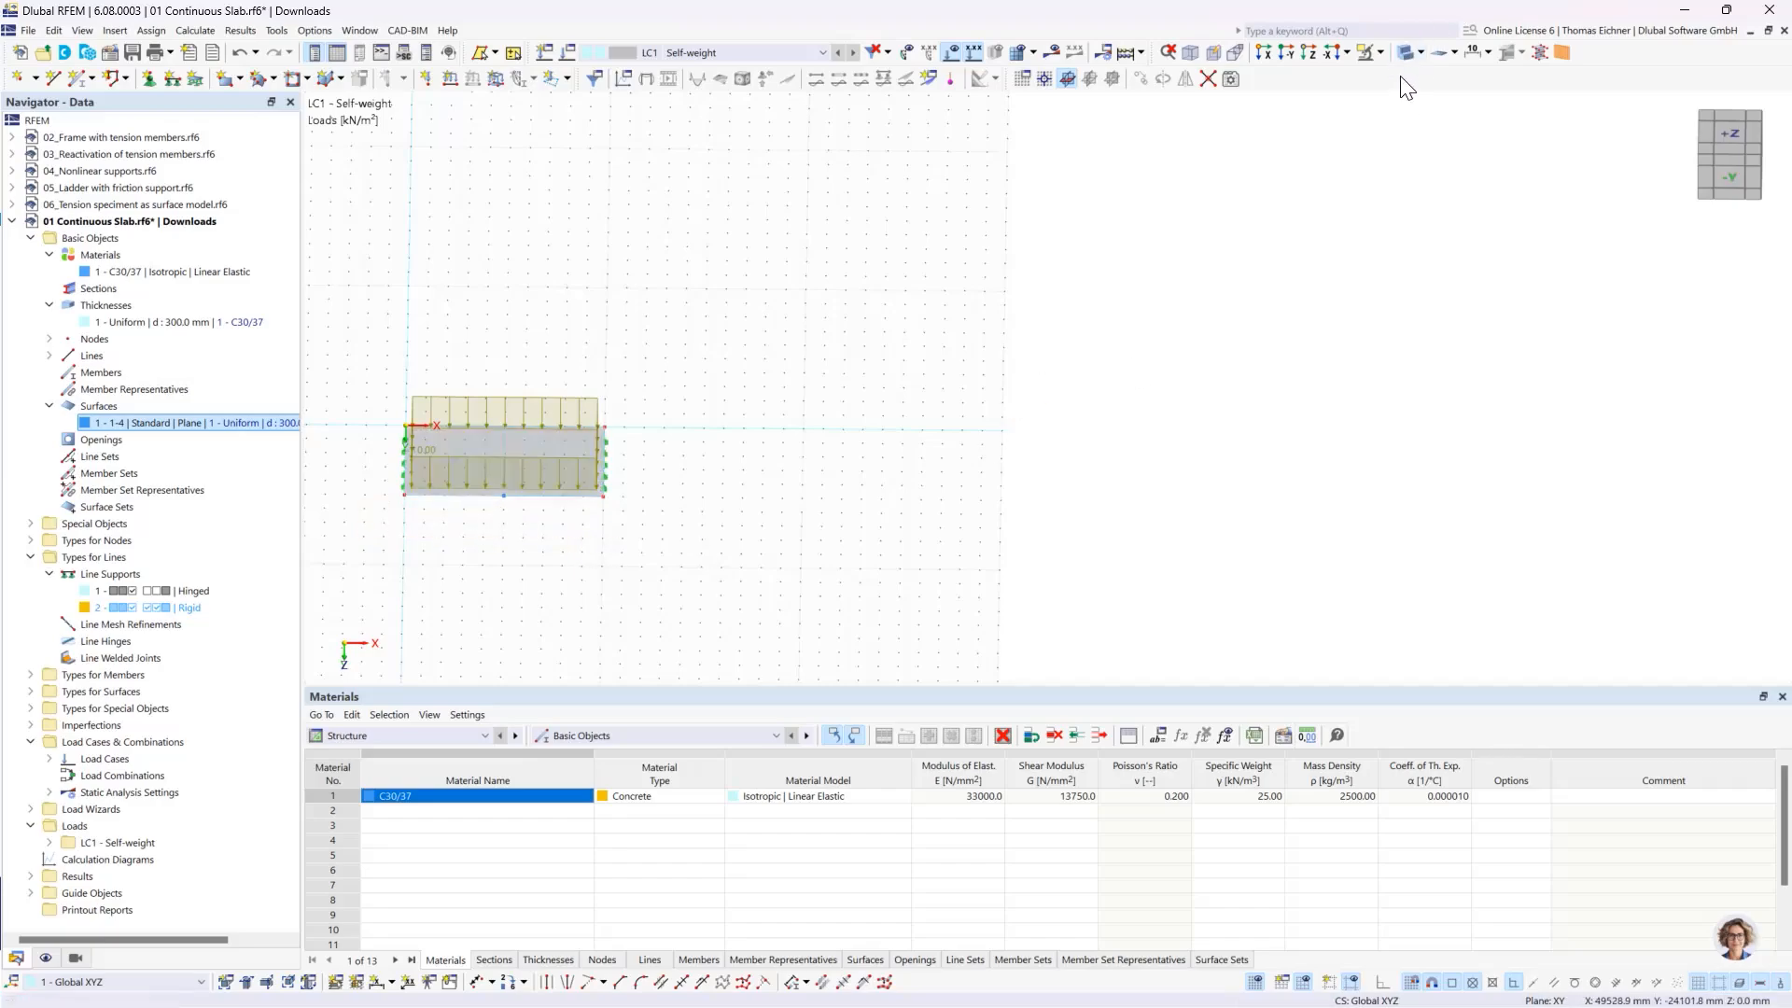
click(1407, 50)
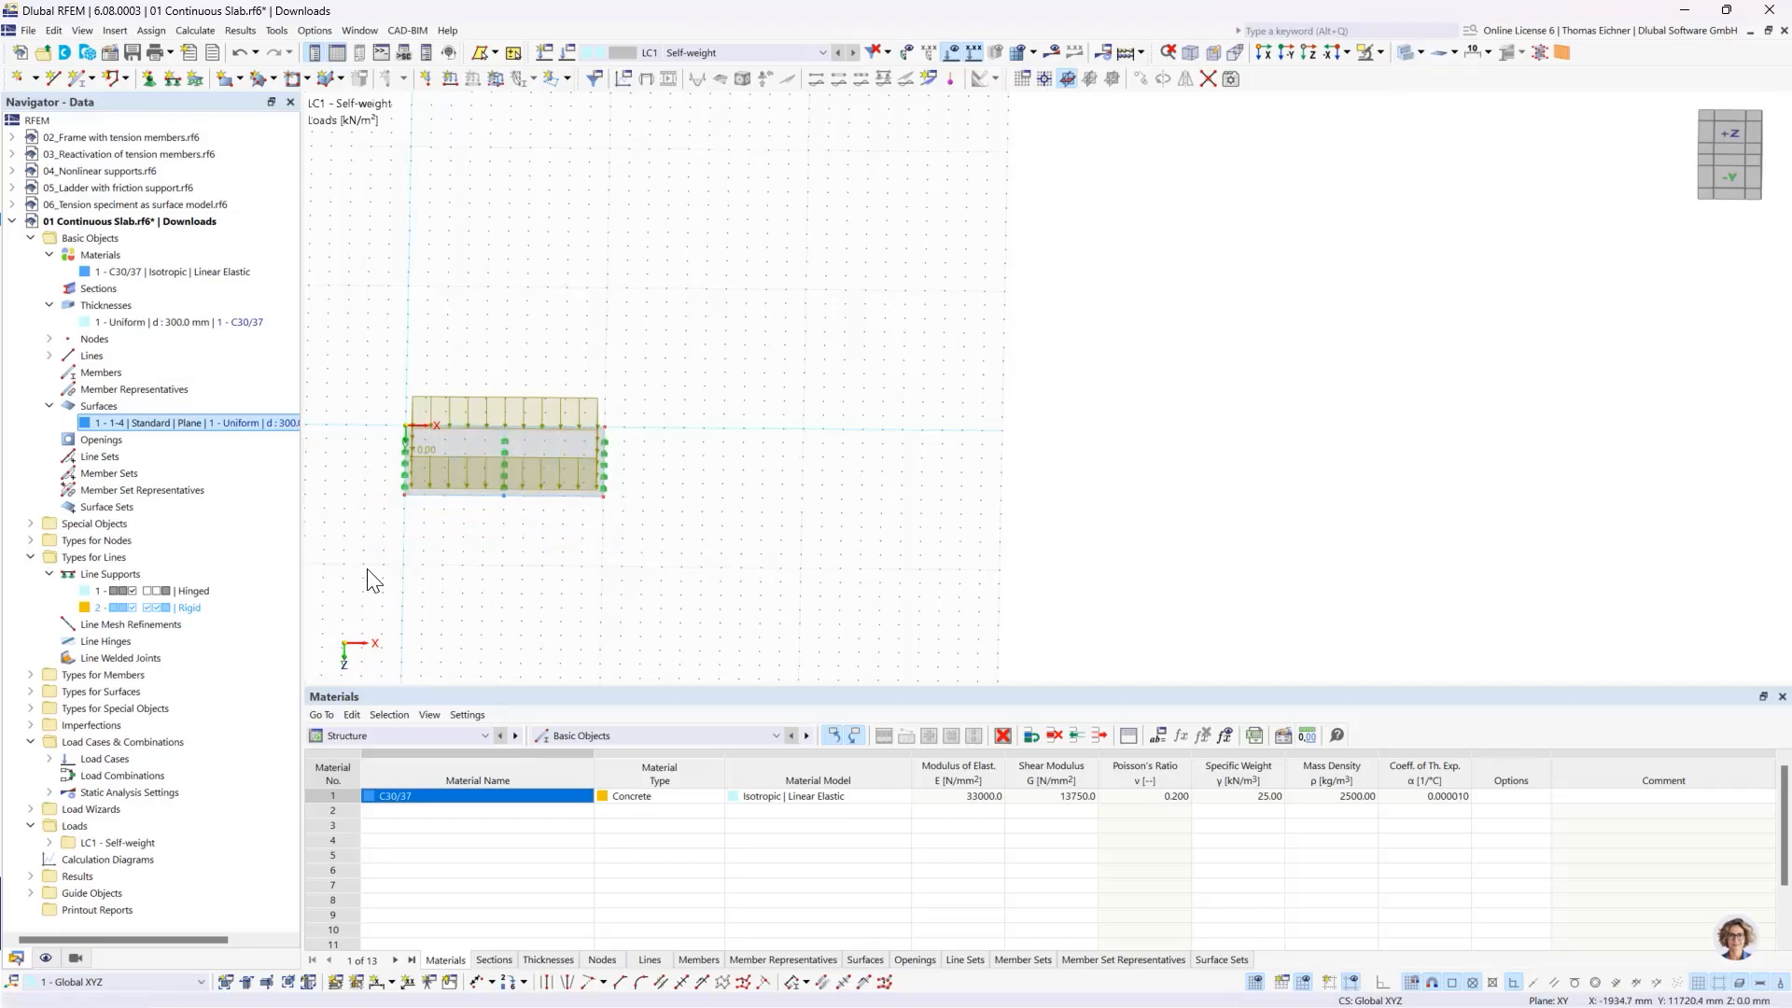
- Select the whole slab with its line supports and surface load, and open Move/Copy for the selection
right_drag(367, 569, 675, 329)
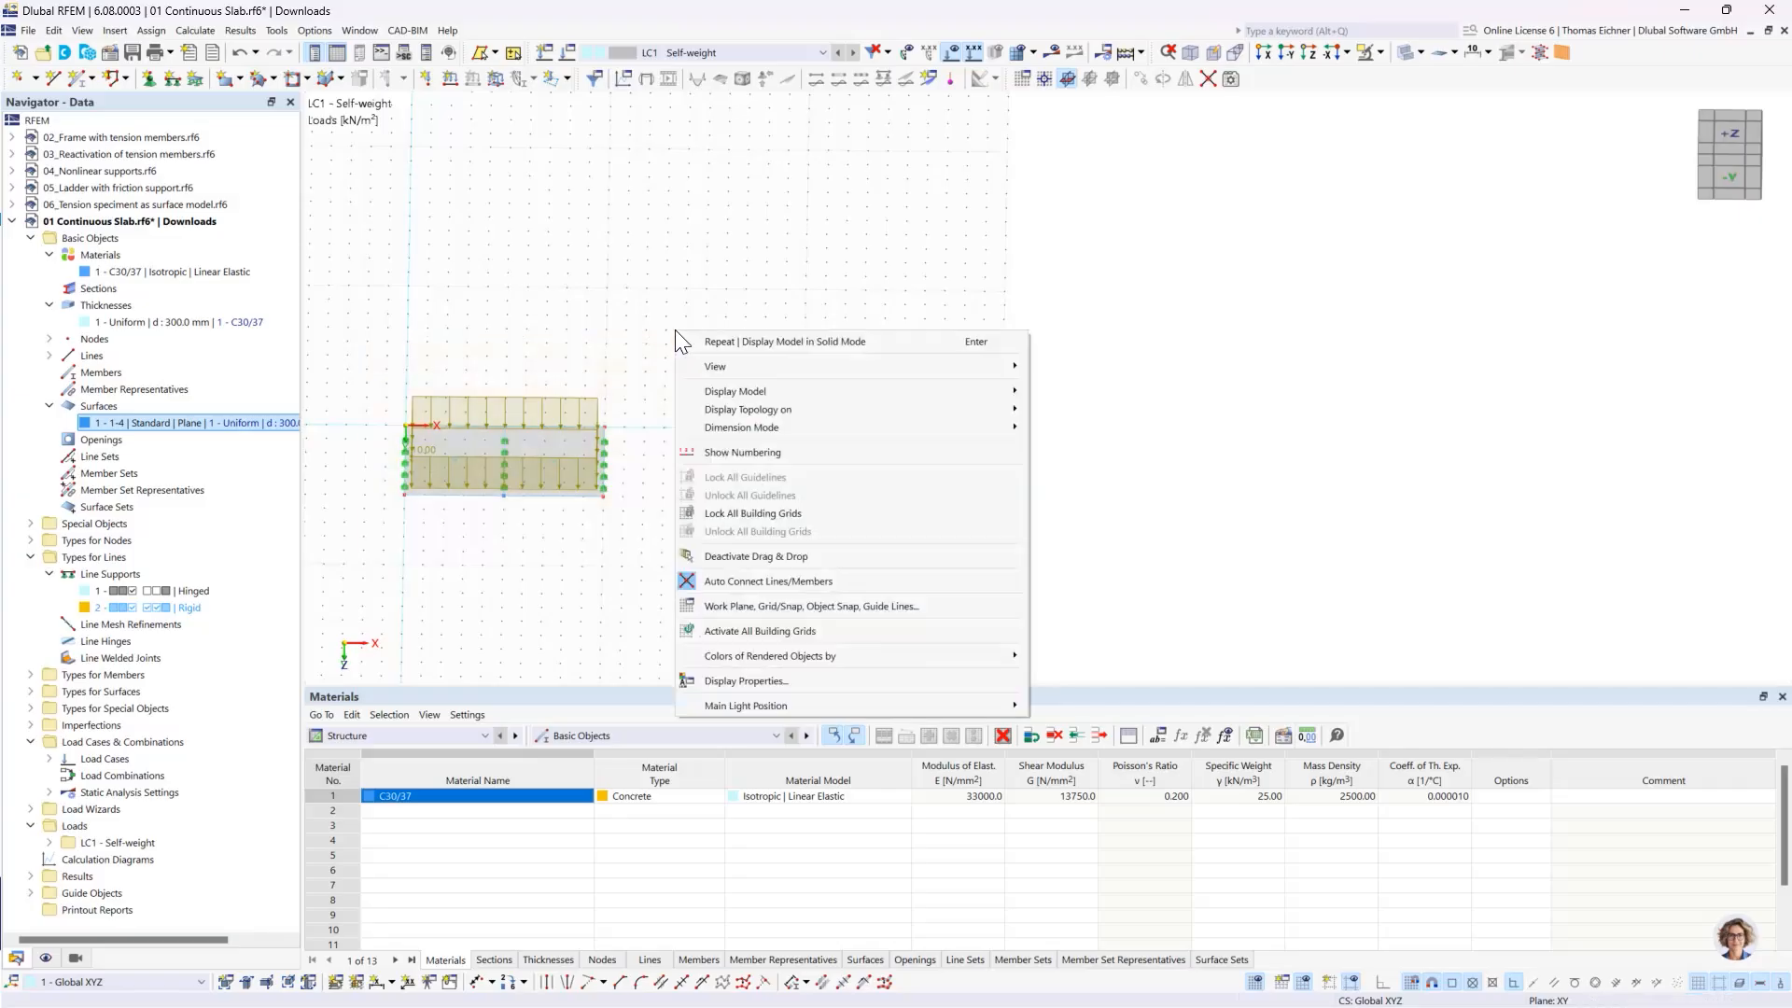
click(628, 331)
drag(373, 554, 769, 260)
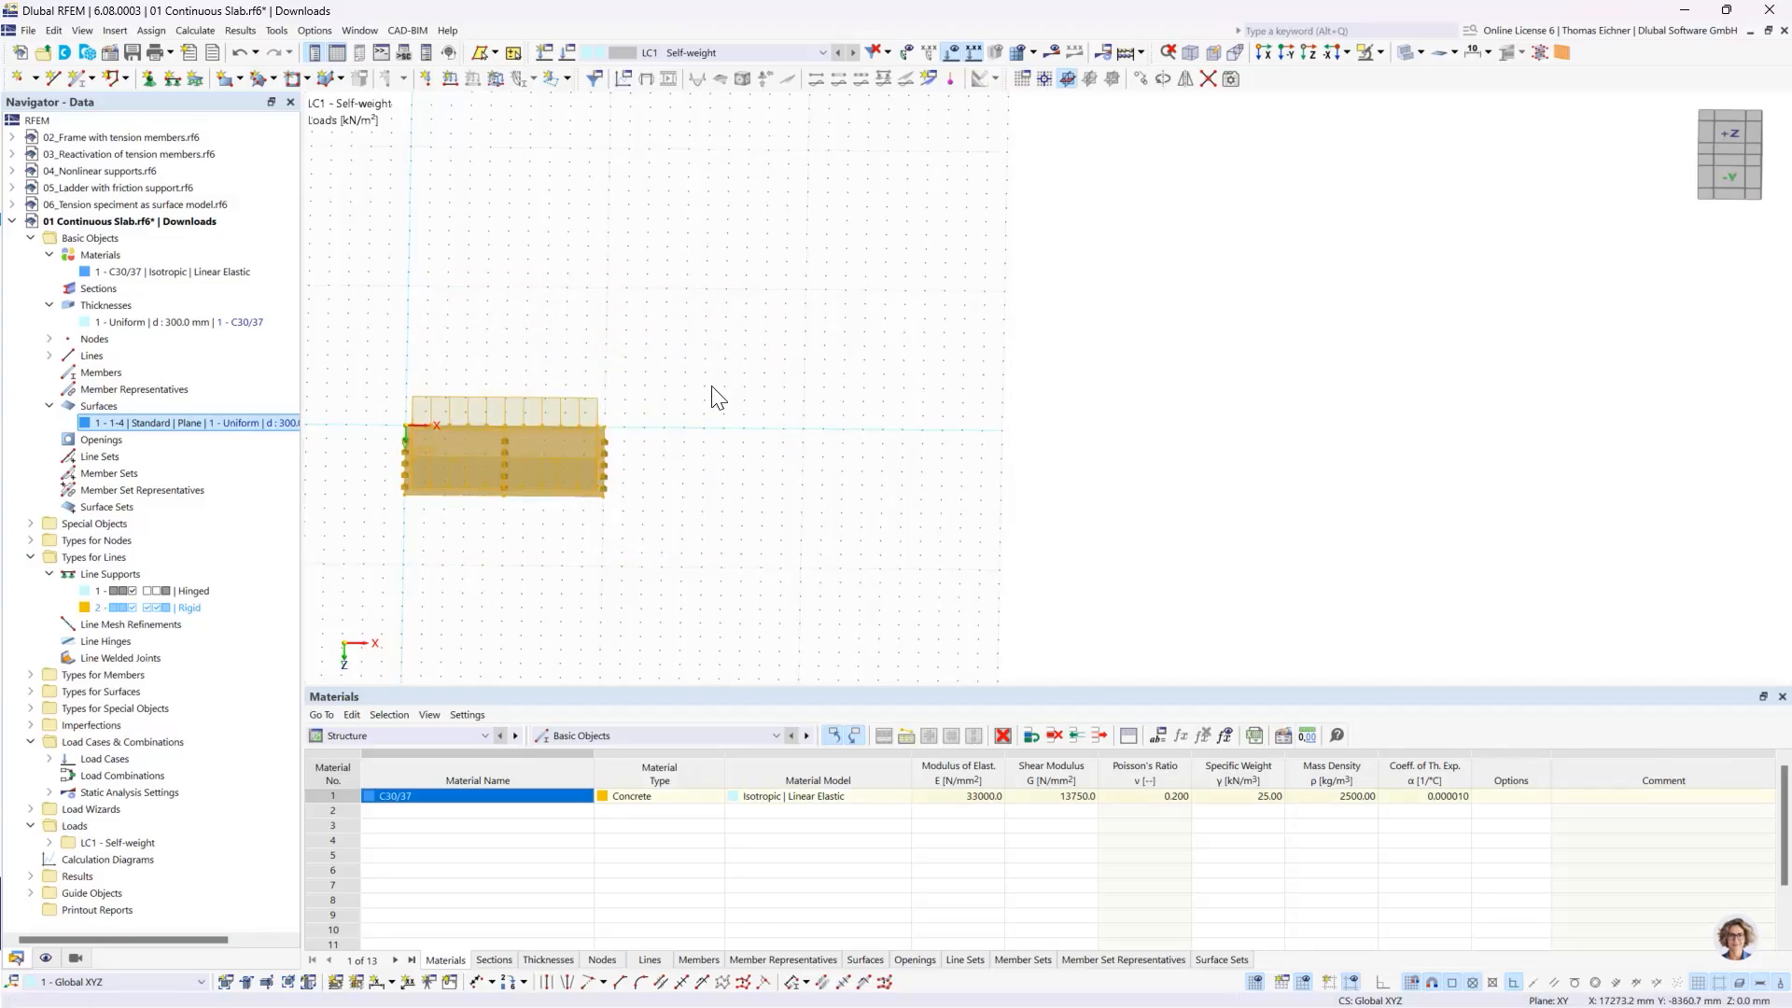
right_click(583, 470)
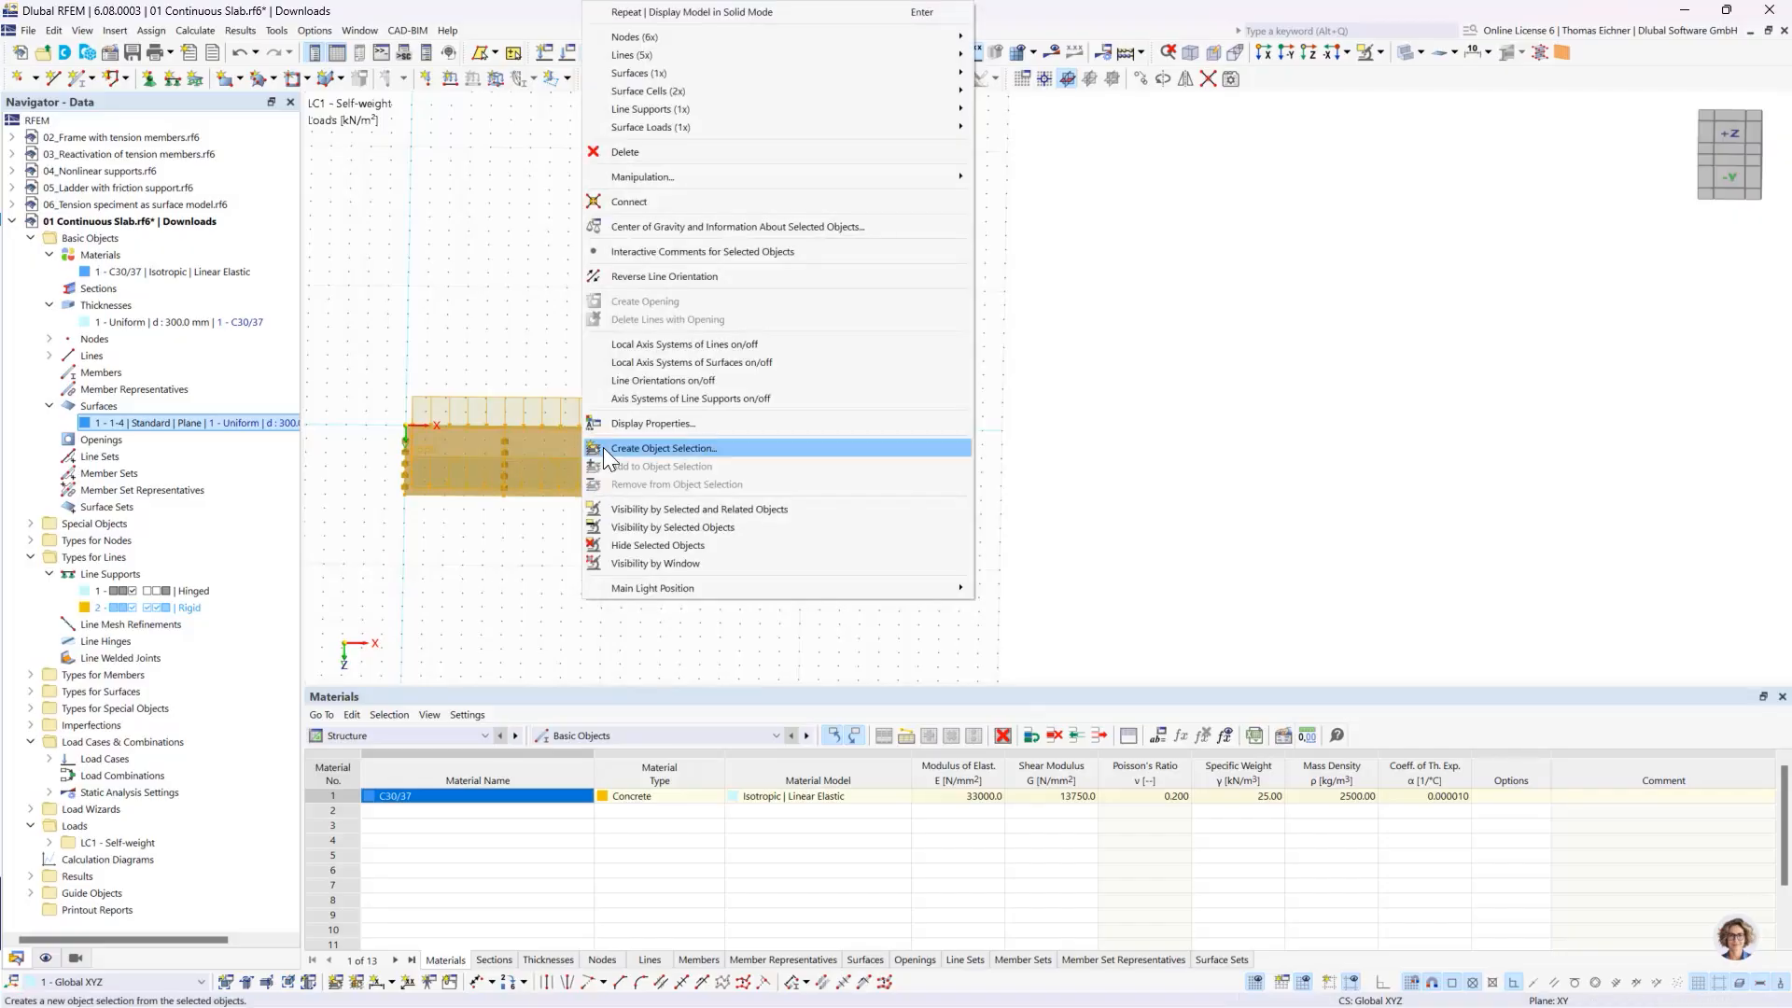
mouse_move(658, 176)
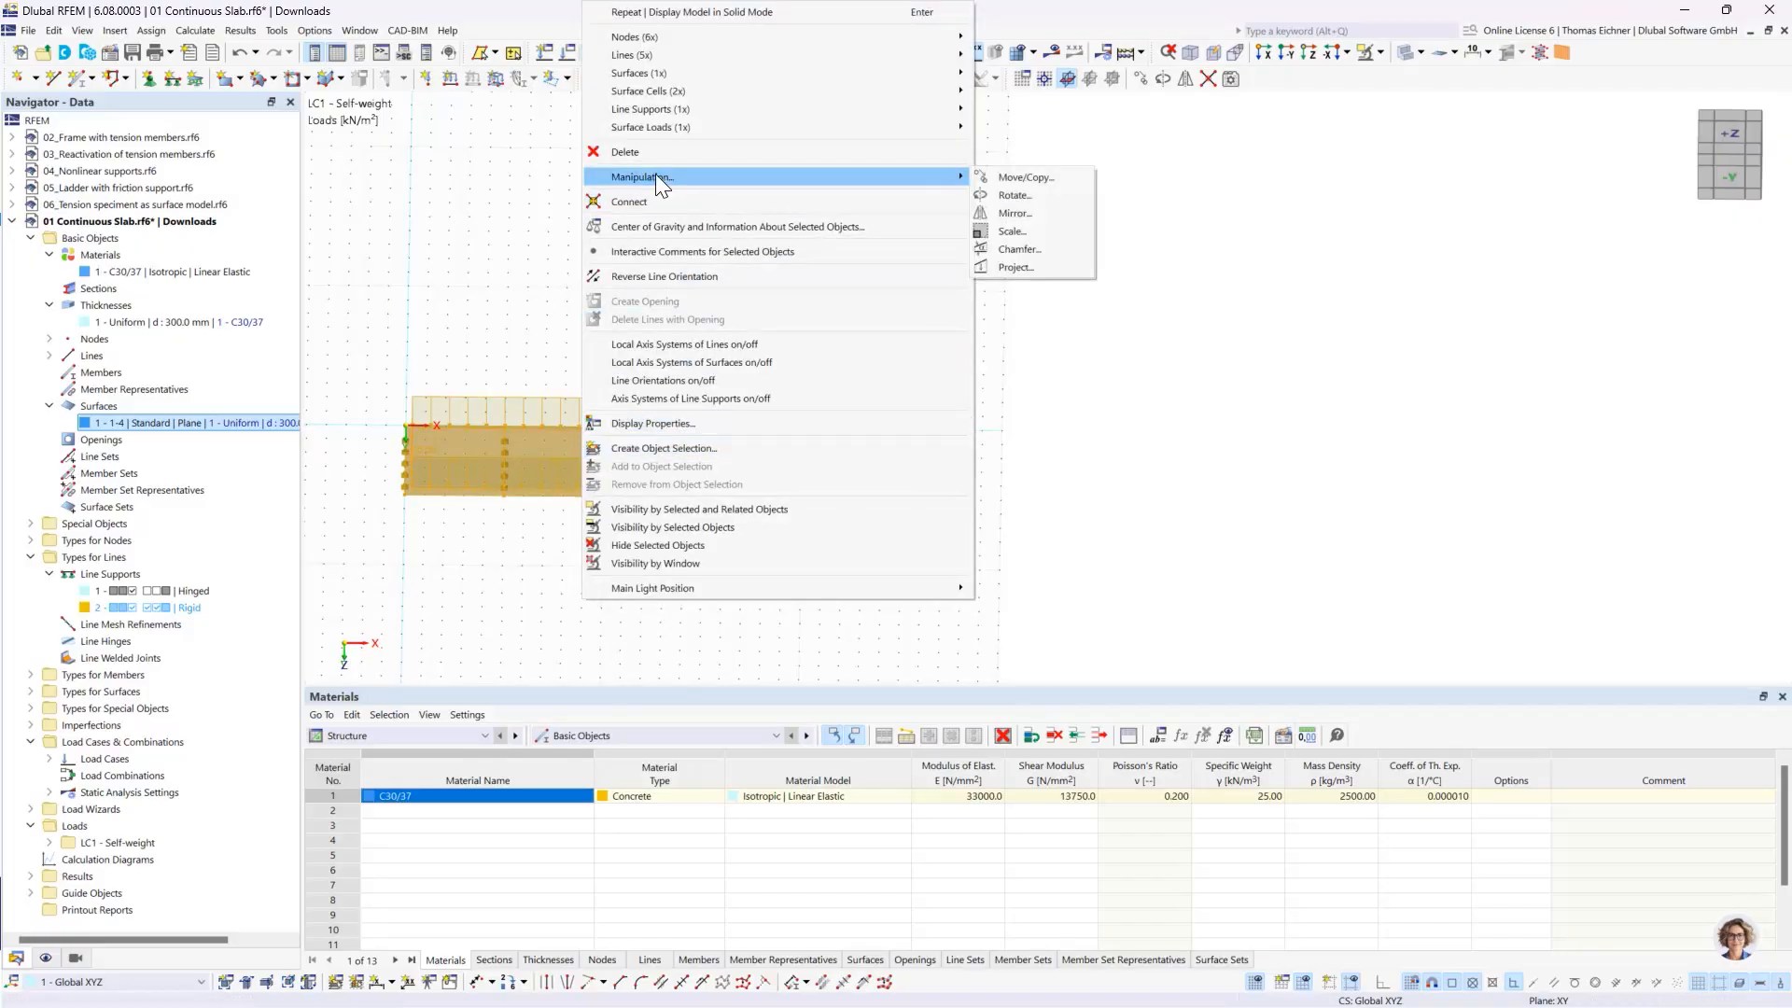
click(1017, 181)
drag(896, 279, 1091, 239)
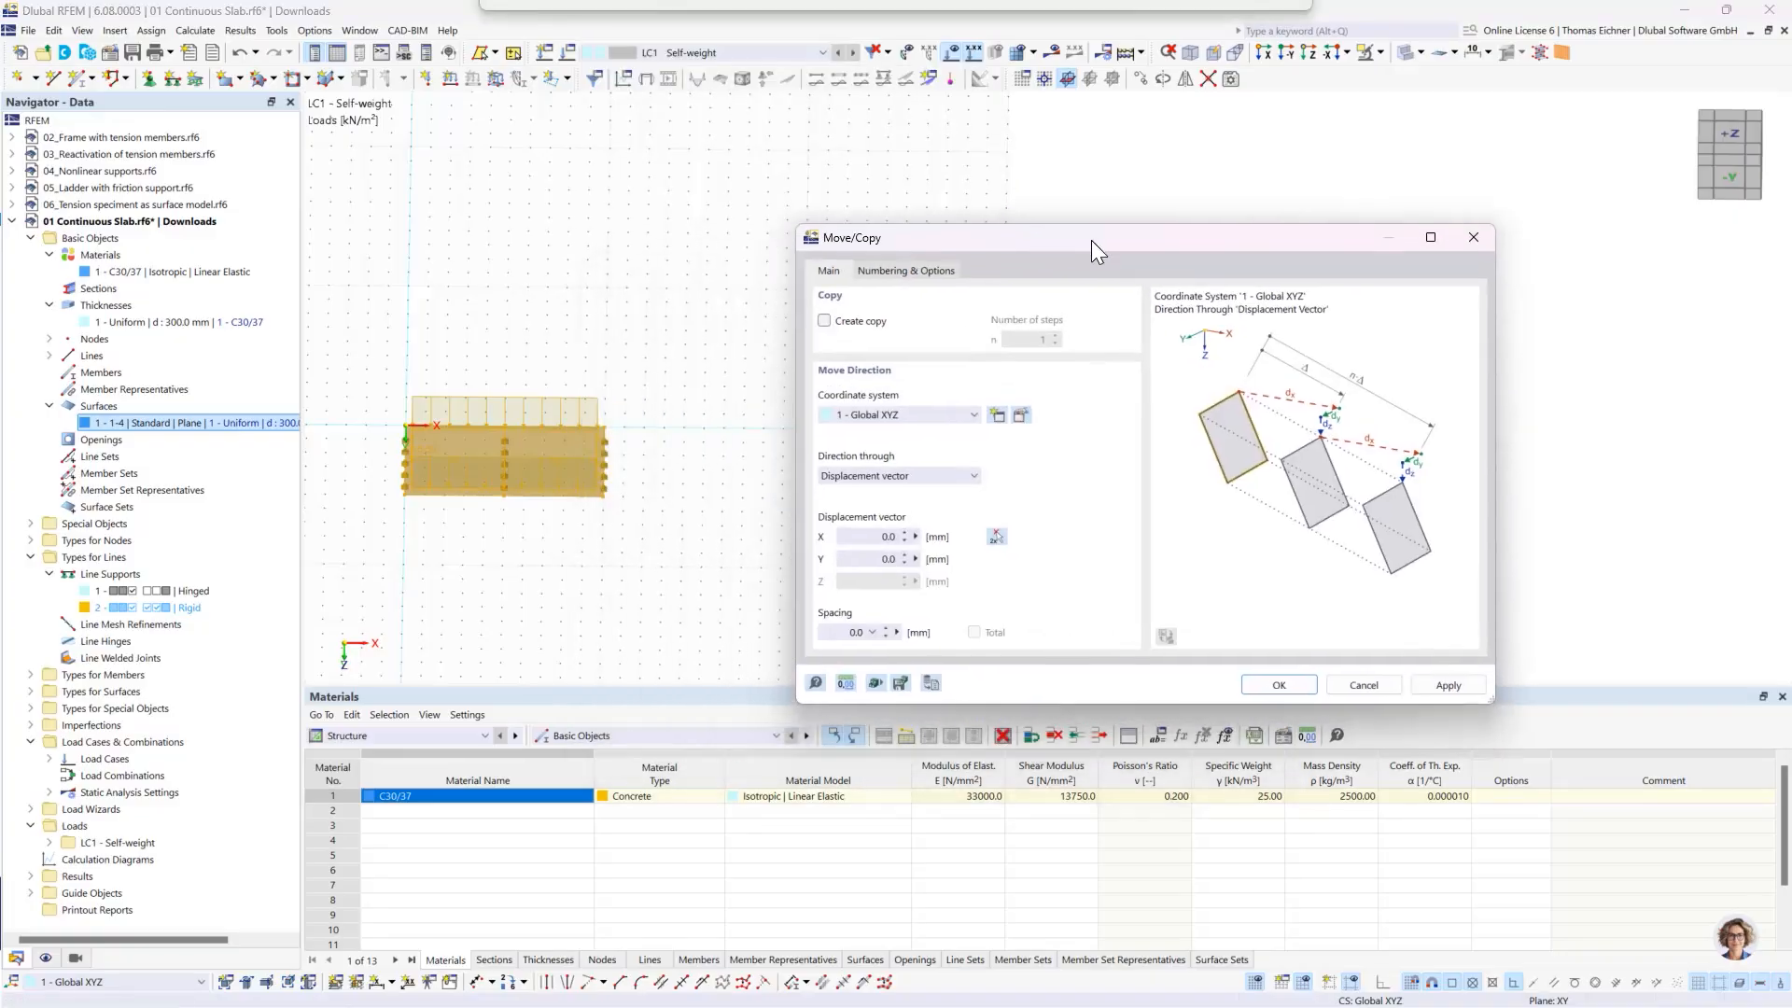
- Enable creating copies of the selected slab and set the number of steps to 3
click(826, 321)
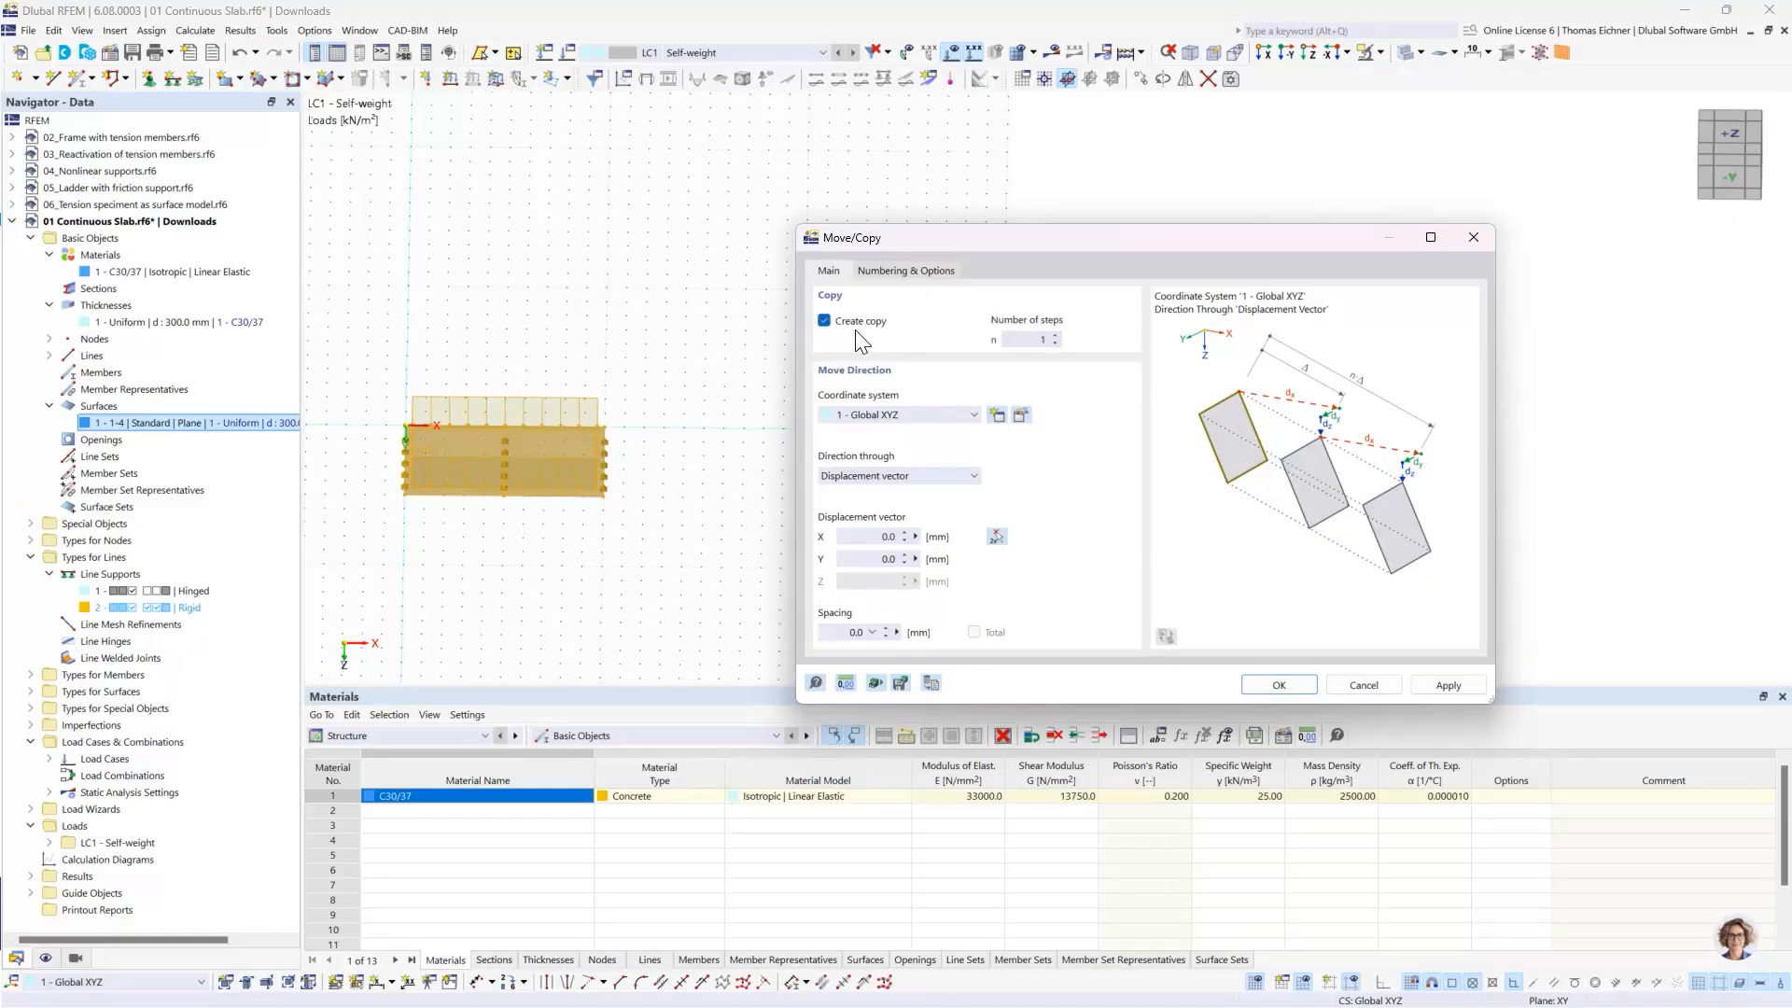
click(1034, 340)
double_click(1035, 340)
text(3)
- Change the model's length unit to m in the Units and Decimal Places settings
click(847, 532)
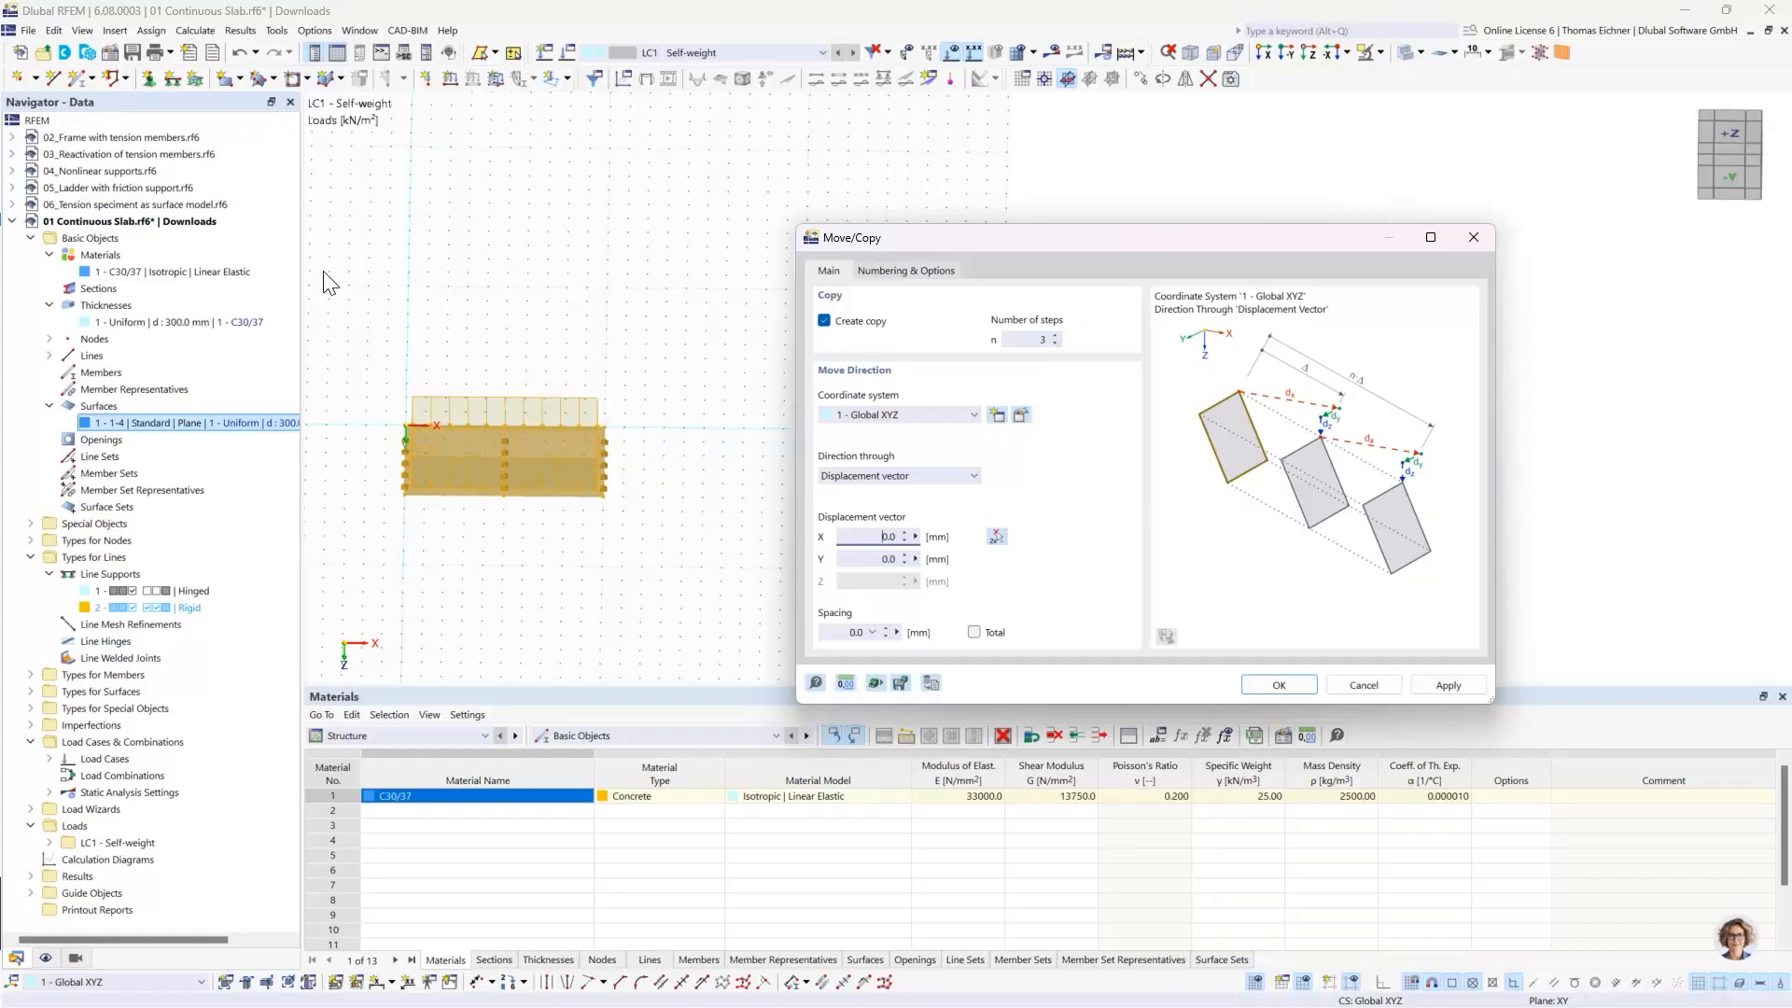
click(844, 687)
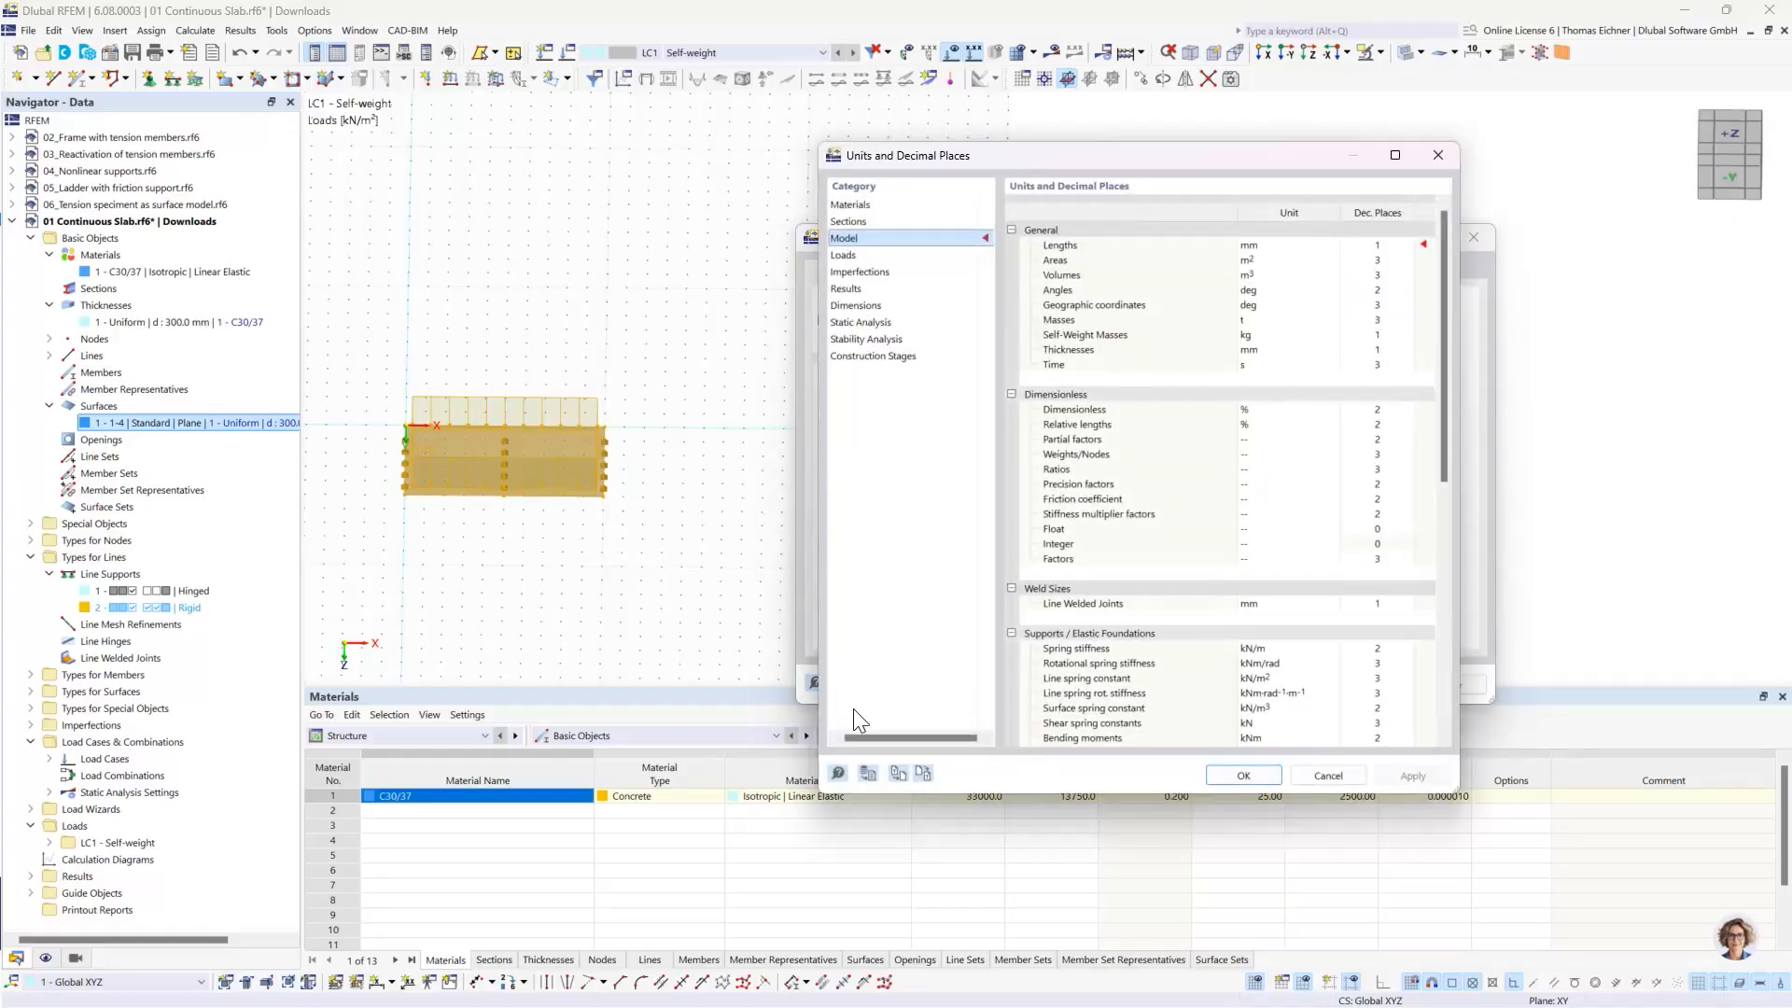
drag(971, 159, 291, 147)
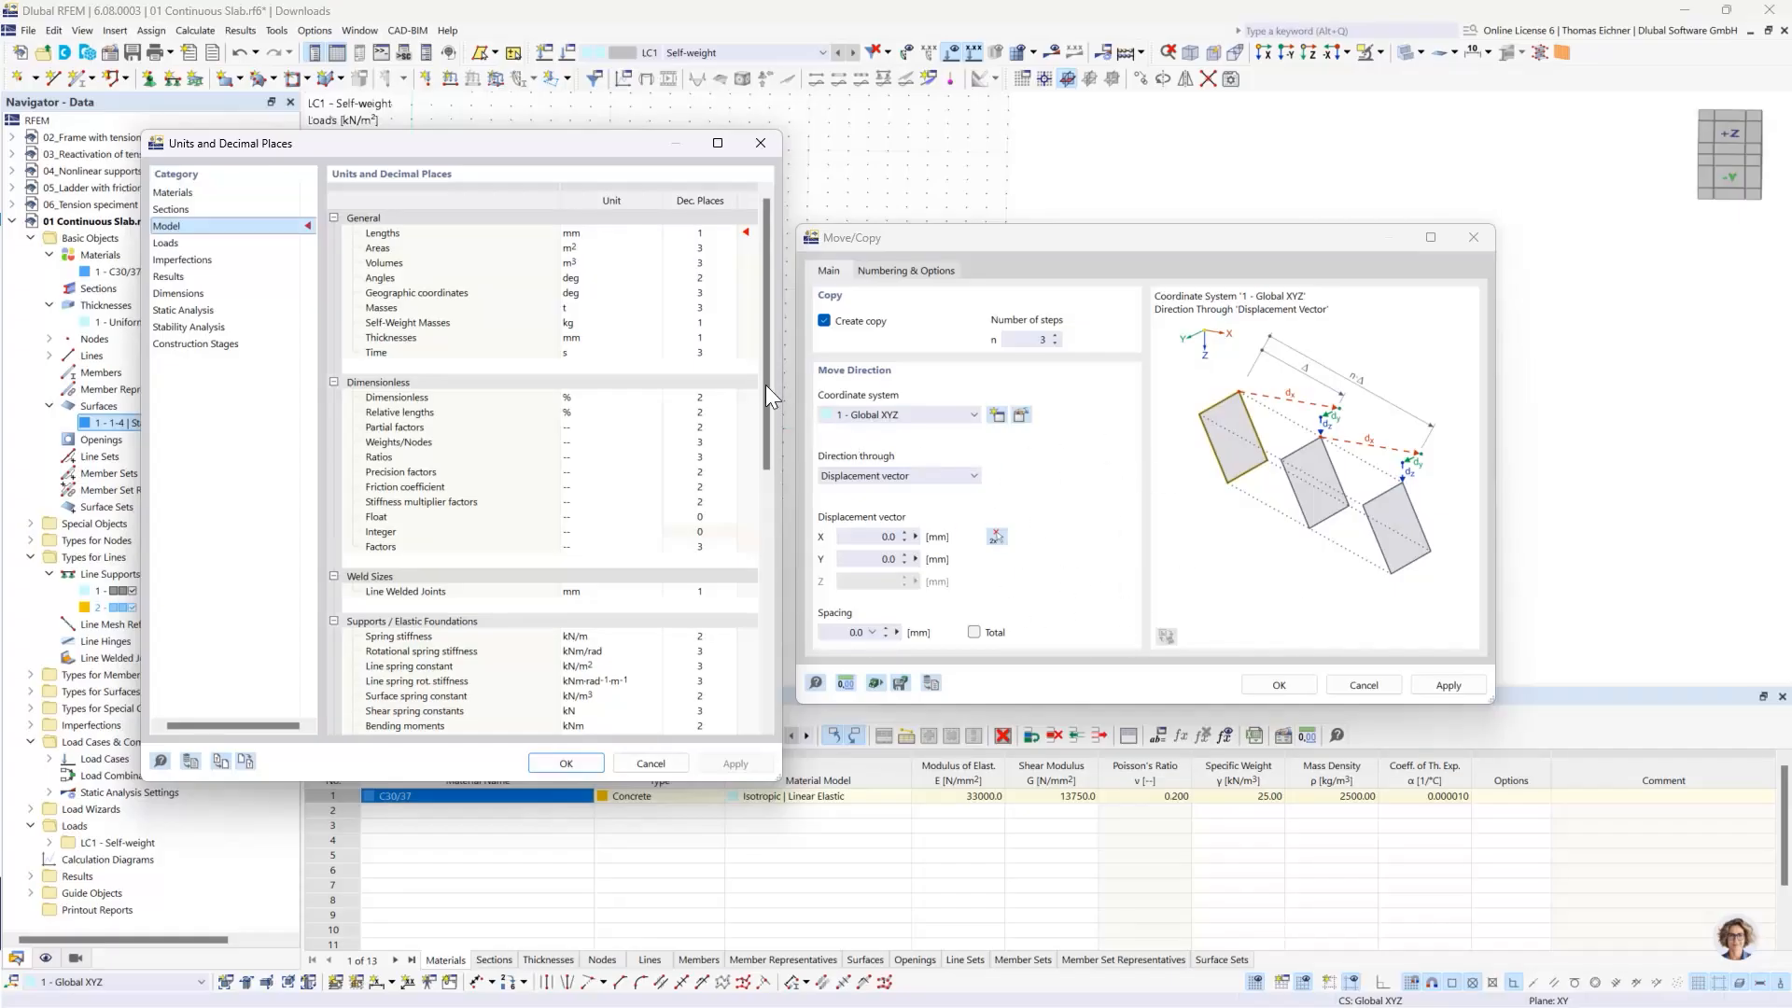
click(588, 232)
click(656, 232)
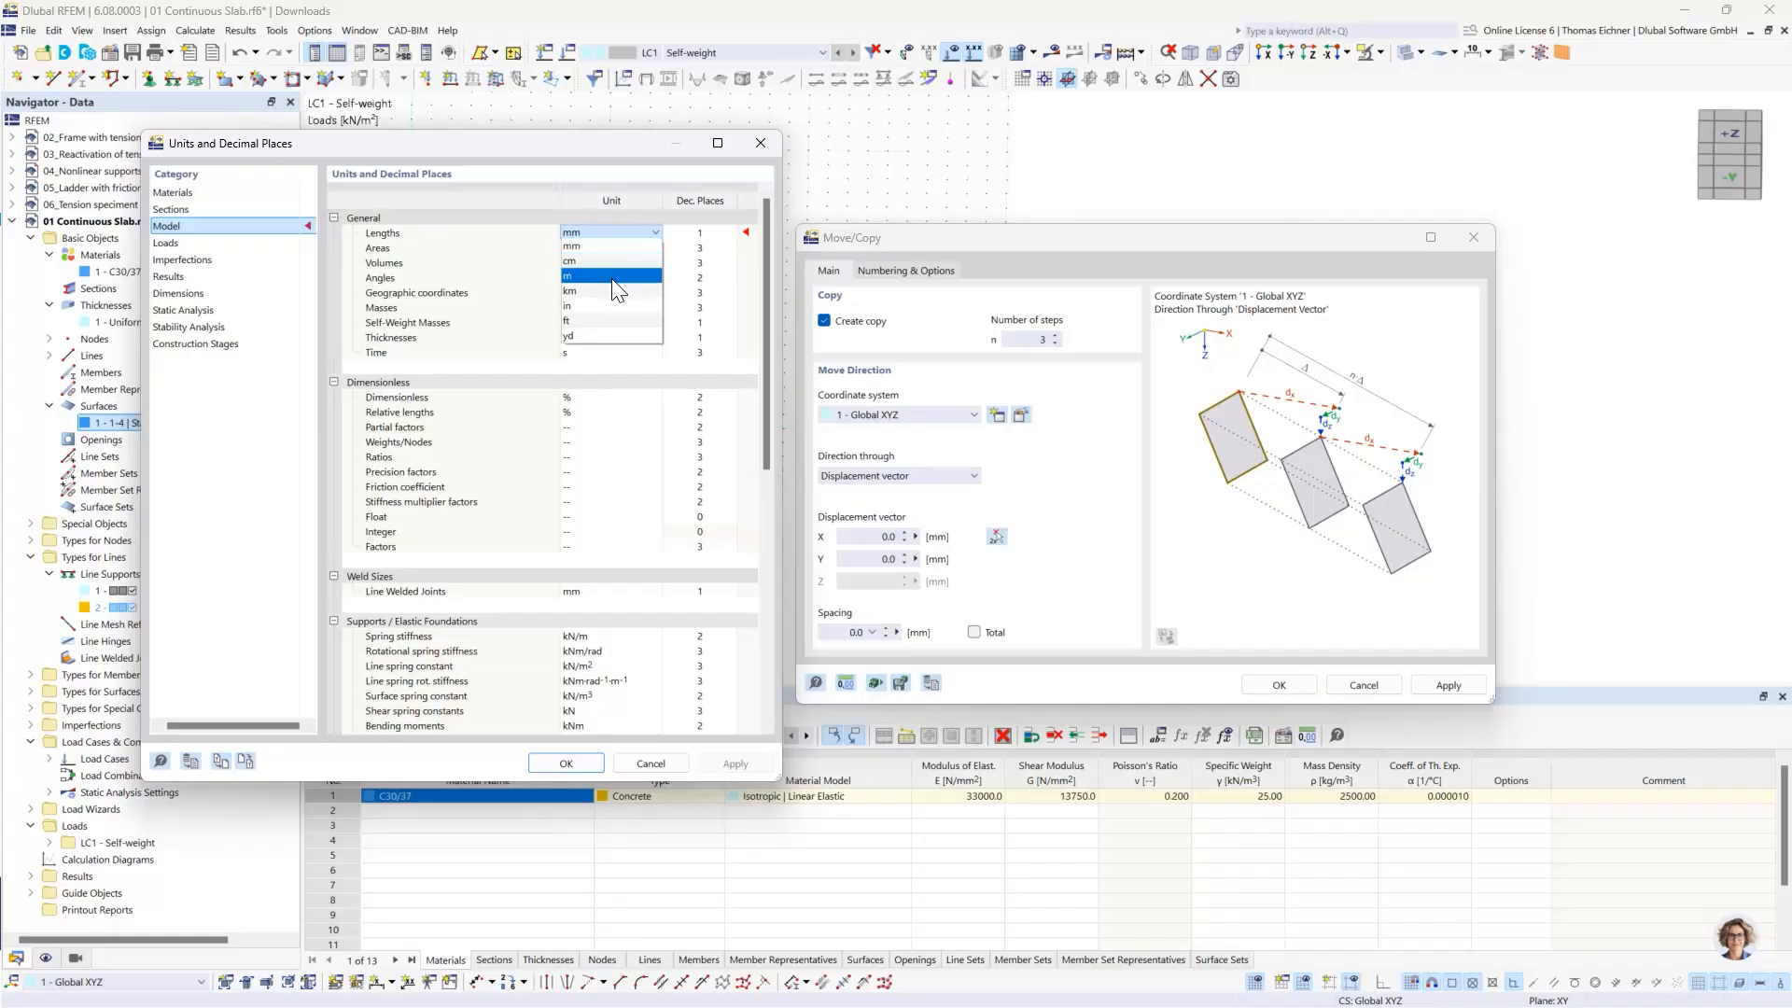
click(614, 278)
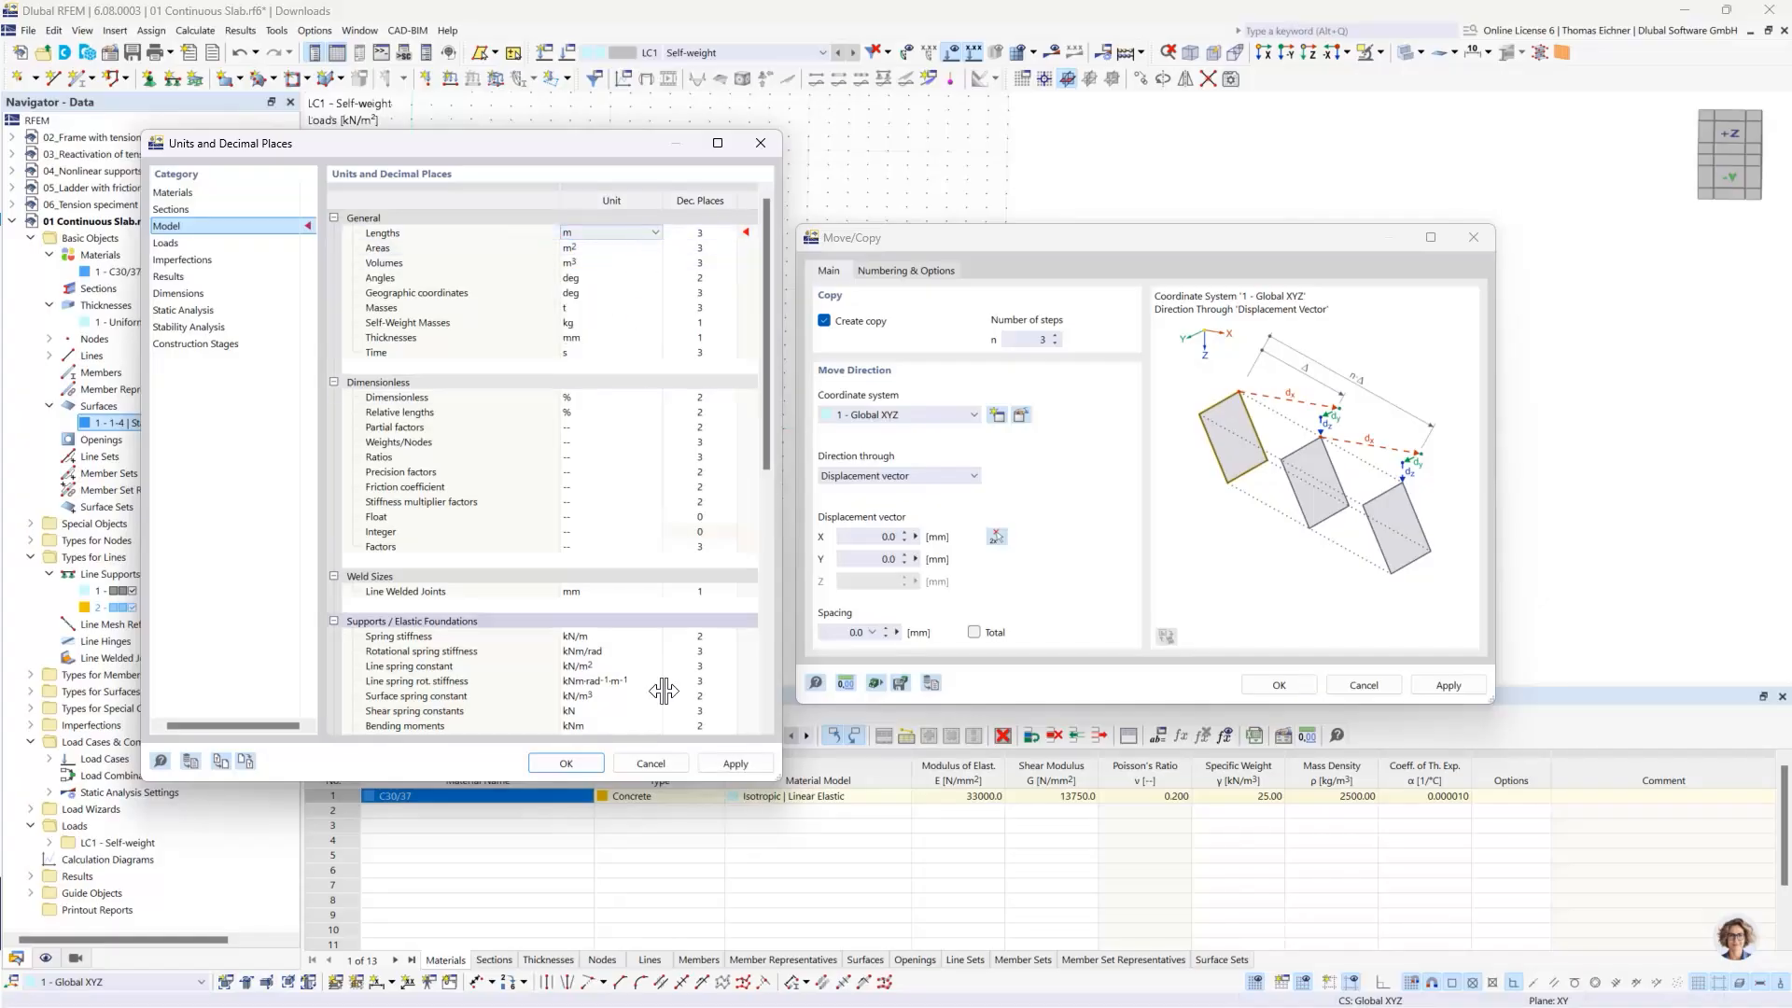
click(577, 765)
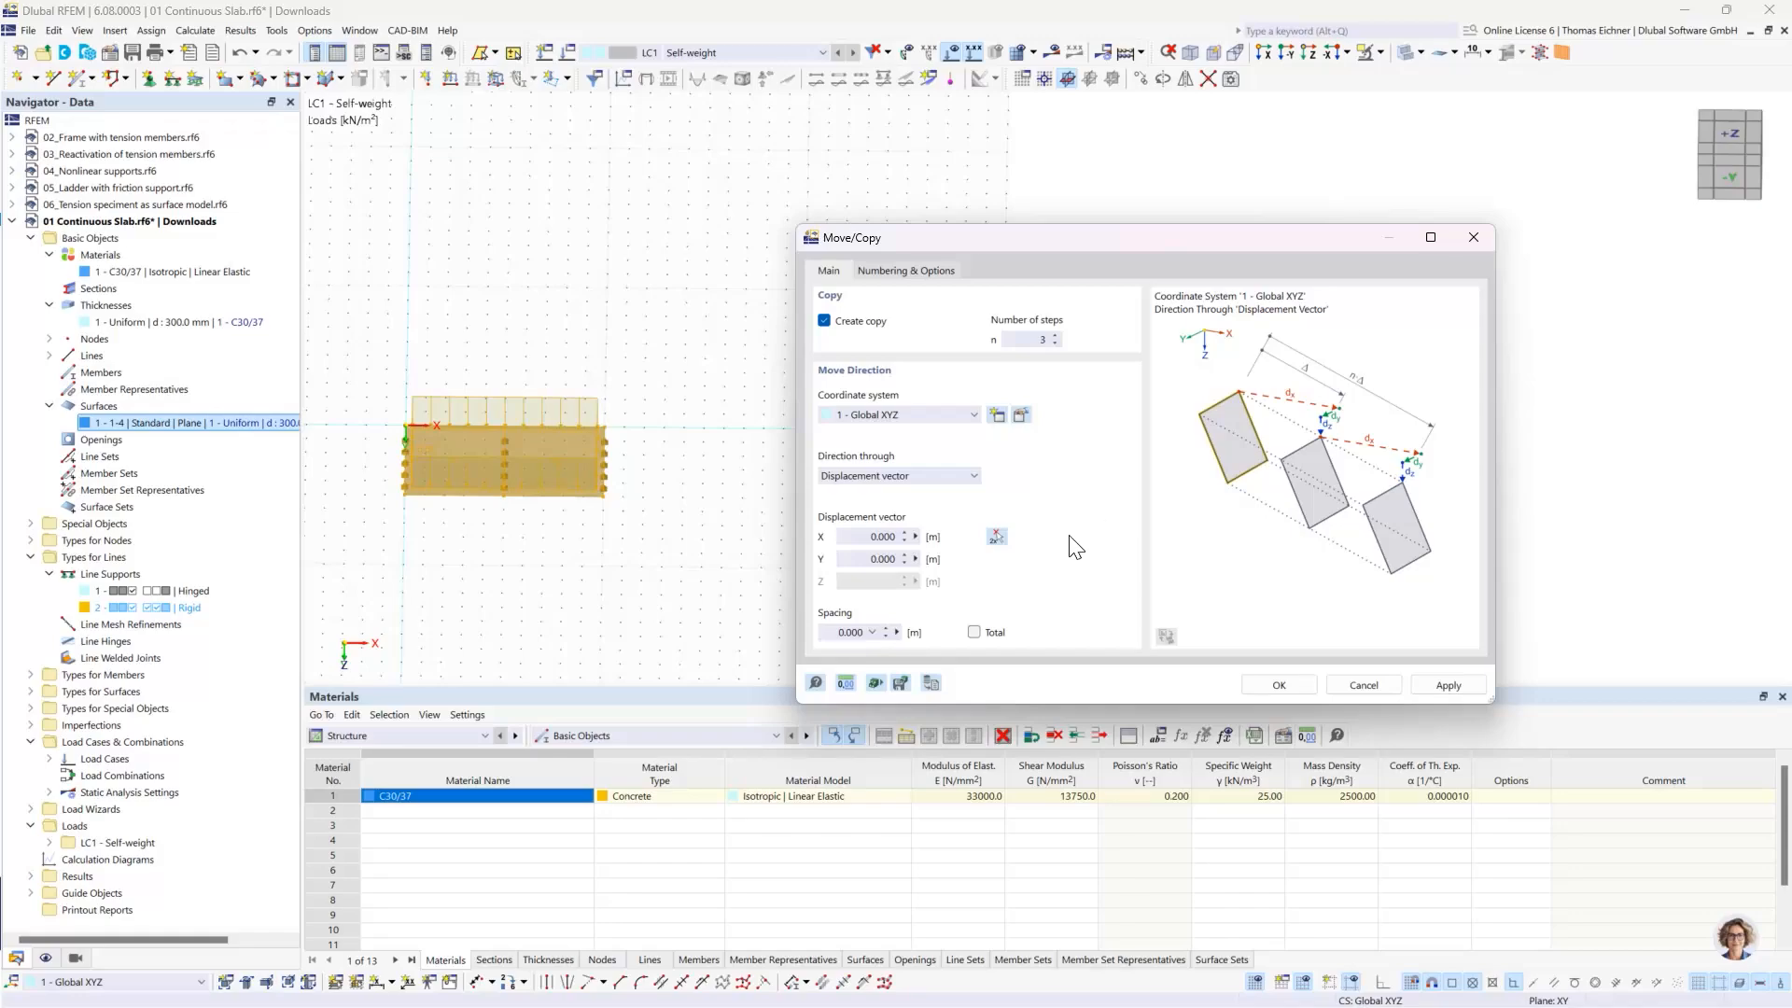
- Set the displacement vector's X component to 15 m and create the slab copies
click(860, 538)
double_click(872, 537)
text(15)
click(873, 560)
click(883, 538)
click(1279, 685)
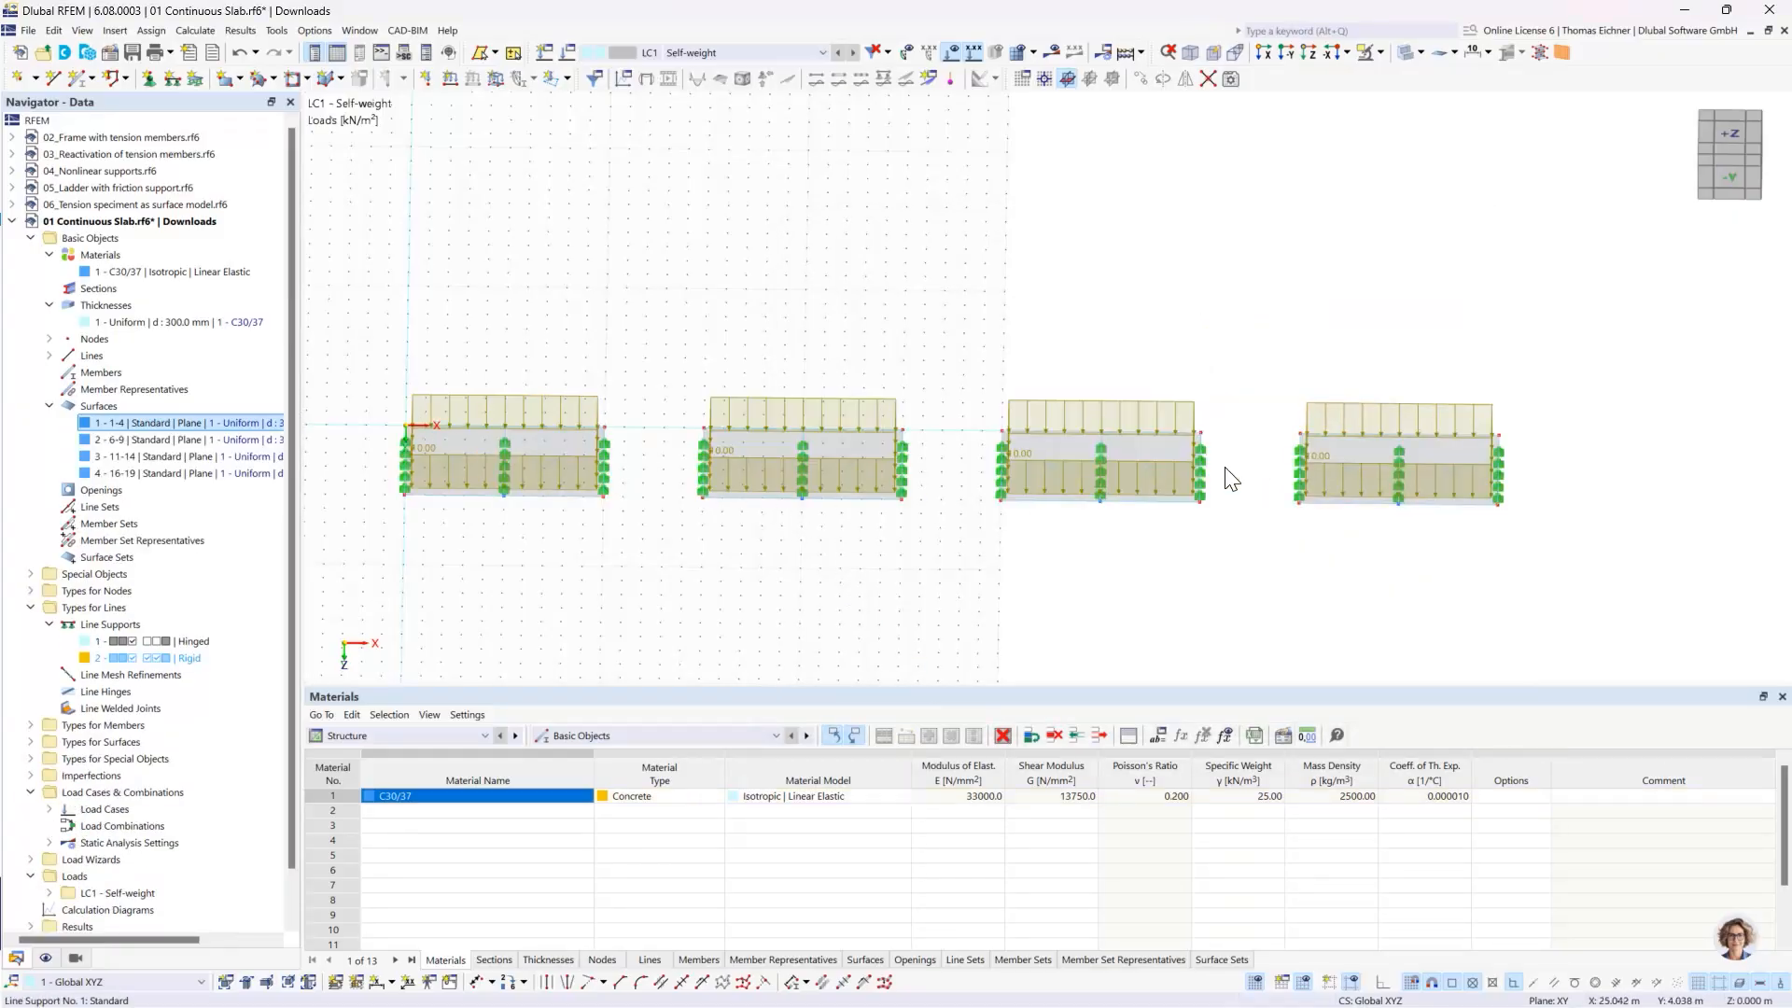
- Examine the row of slabs from above and compare it with the extent of the work plane grid
scroll(1478, 465, down, 1)
scroll(1476, 463, down, 2)
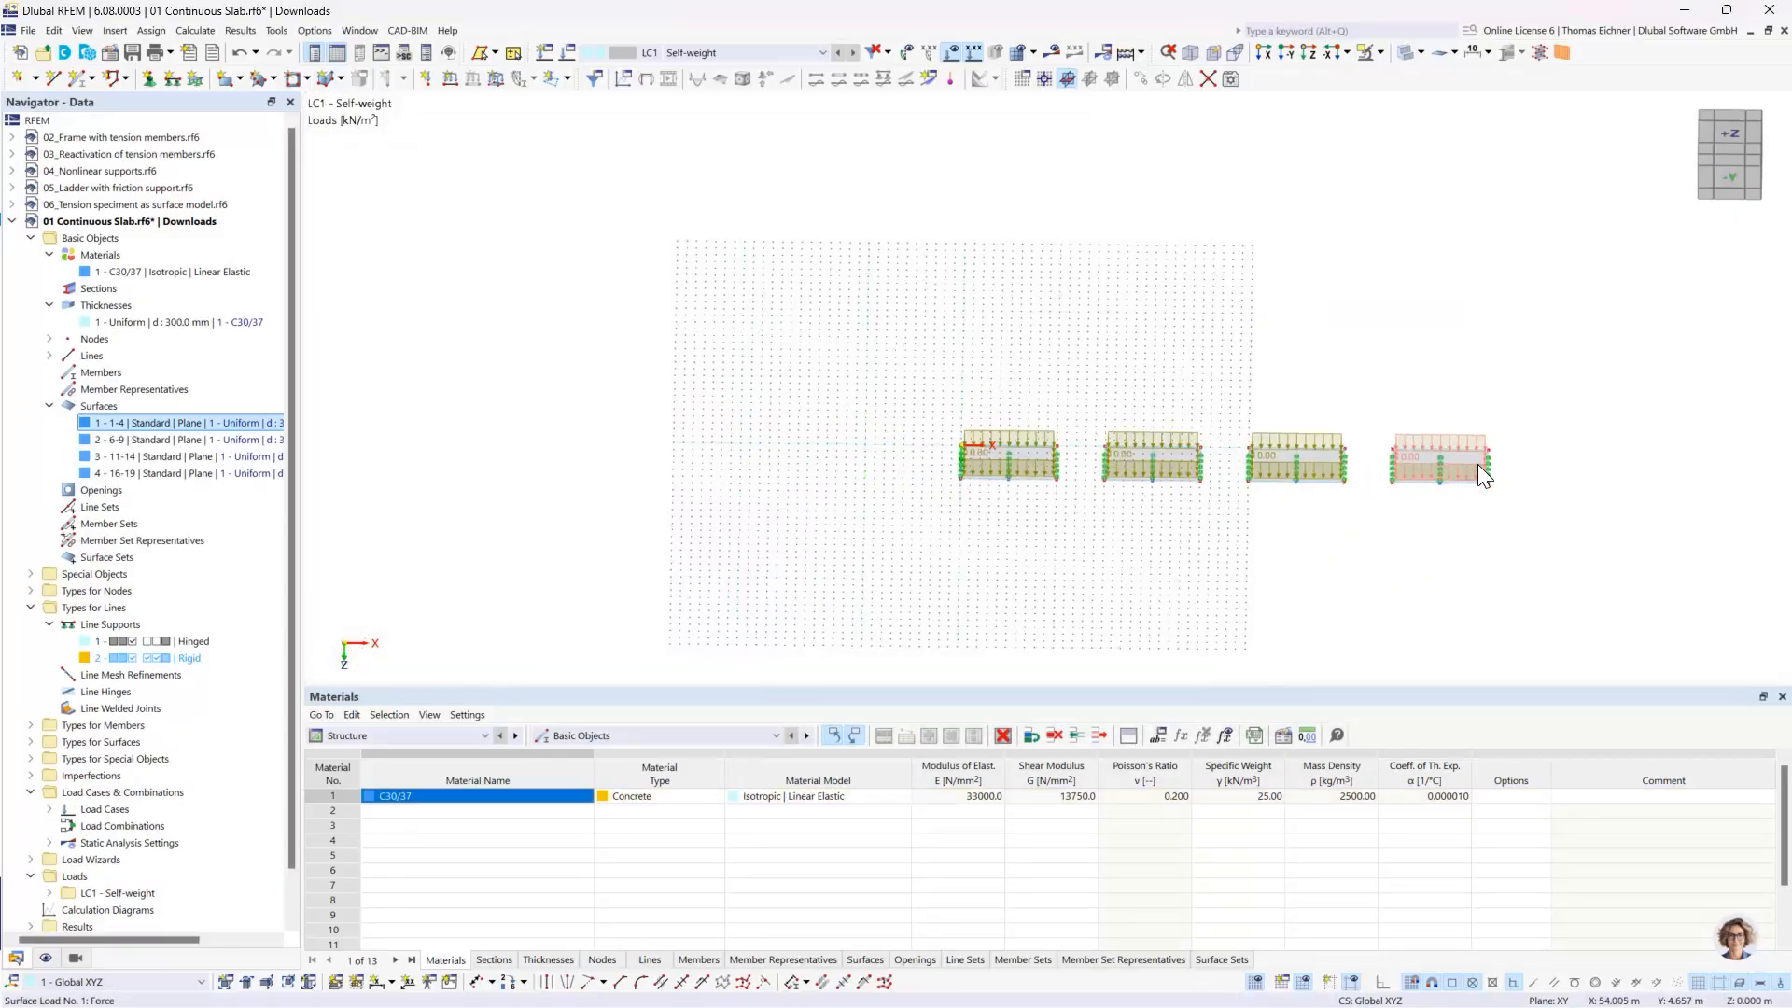
scroll(1449, 463, up, 1)
ctrl+middle_drag(1258, 383, 1255, 502)
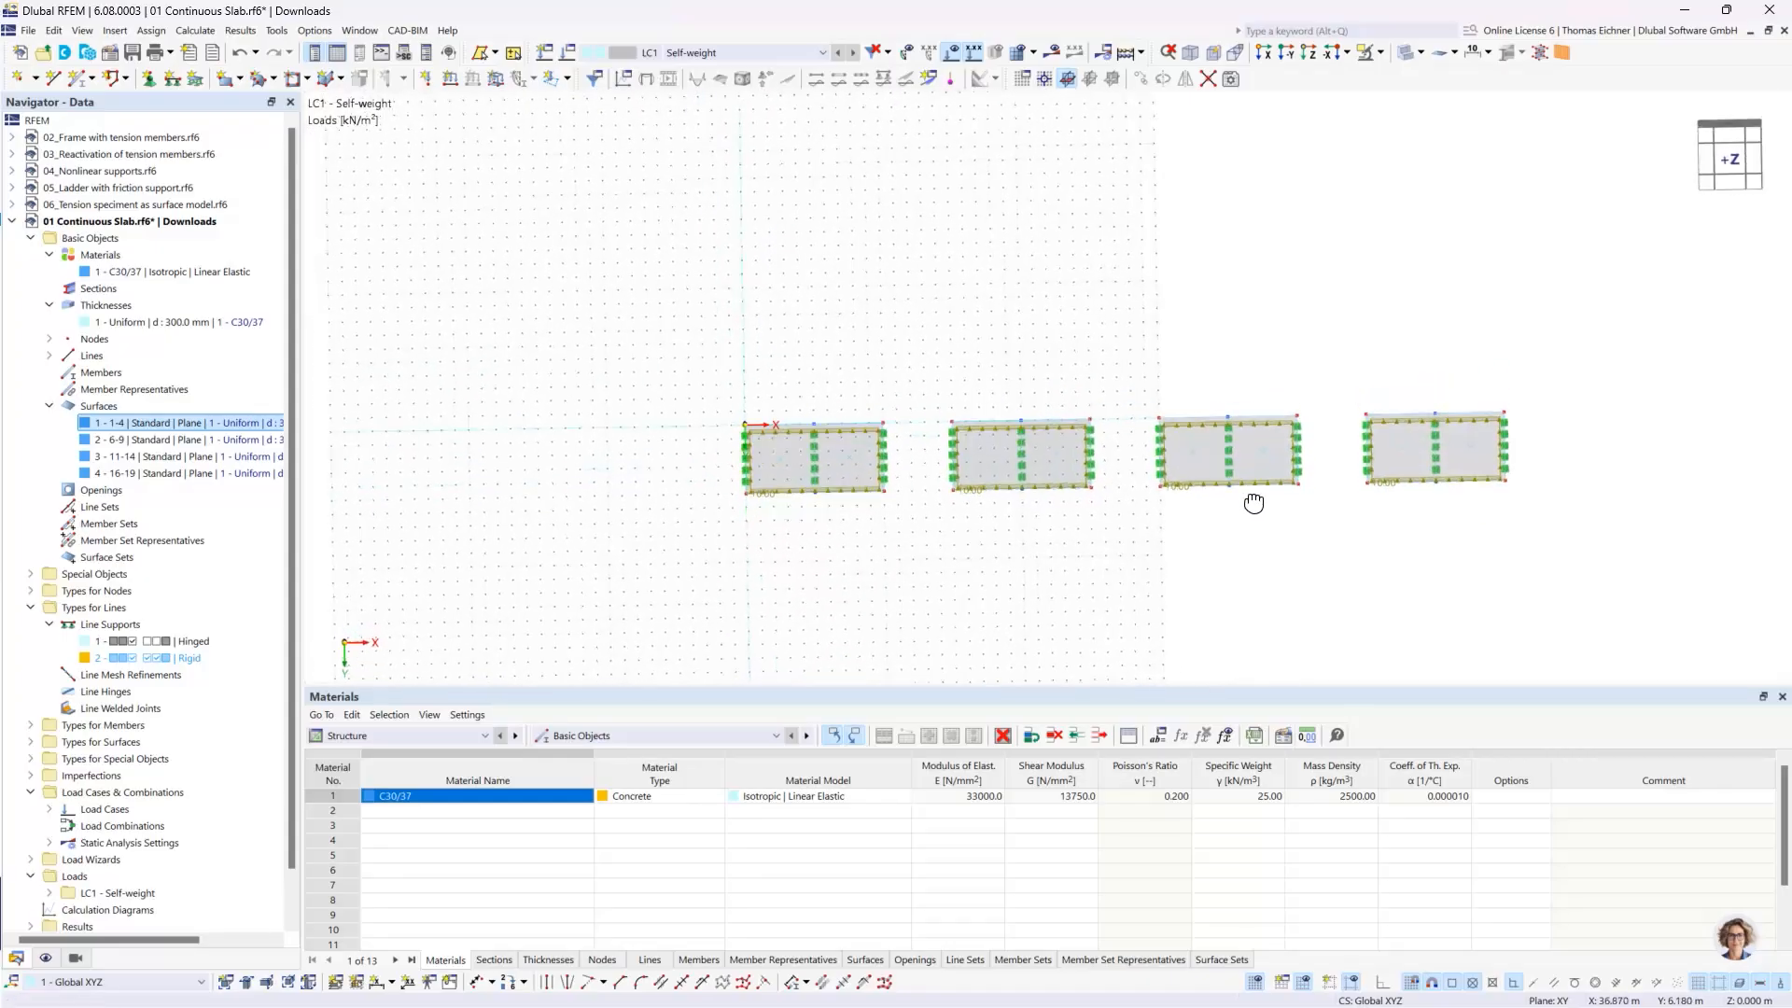
scroll(1139, 416, up, 1)
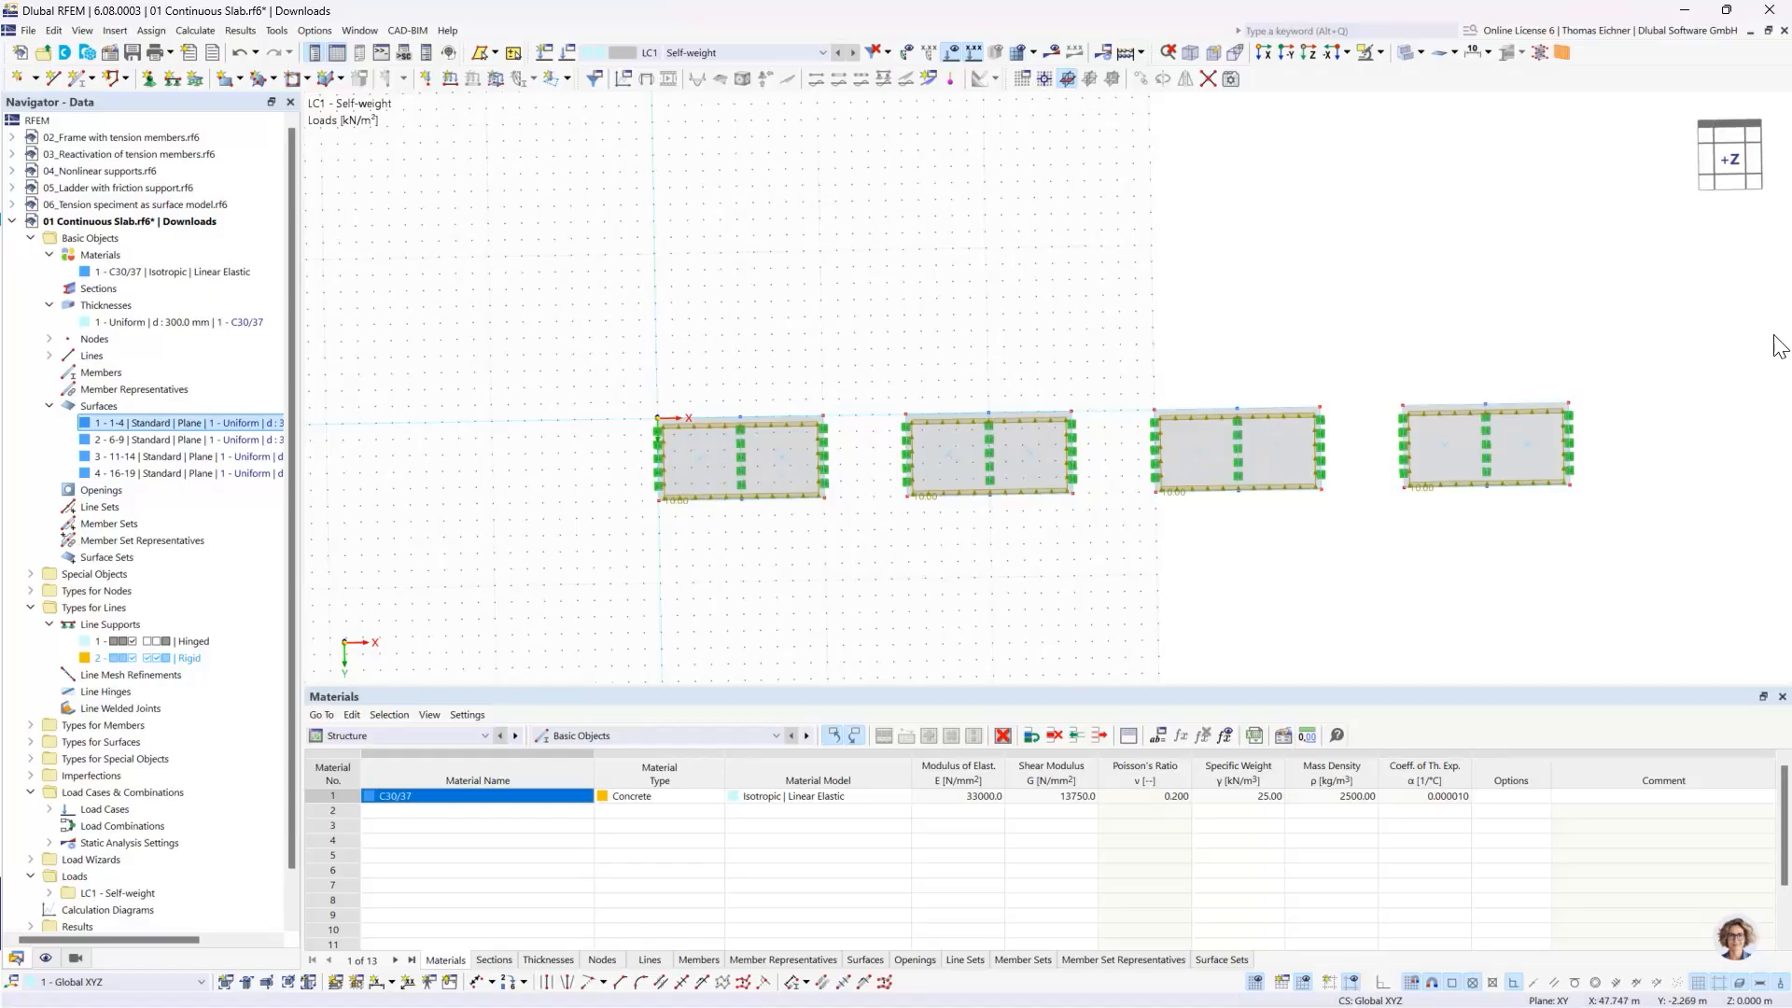
middle_drag(1521, 280, 1353, 276)
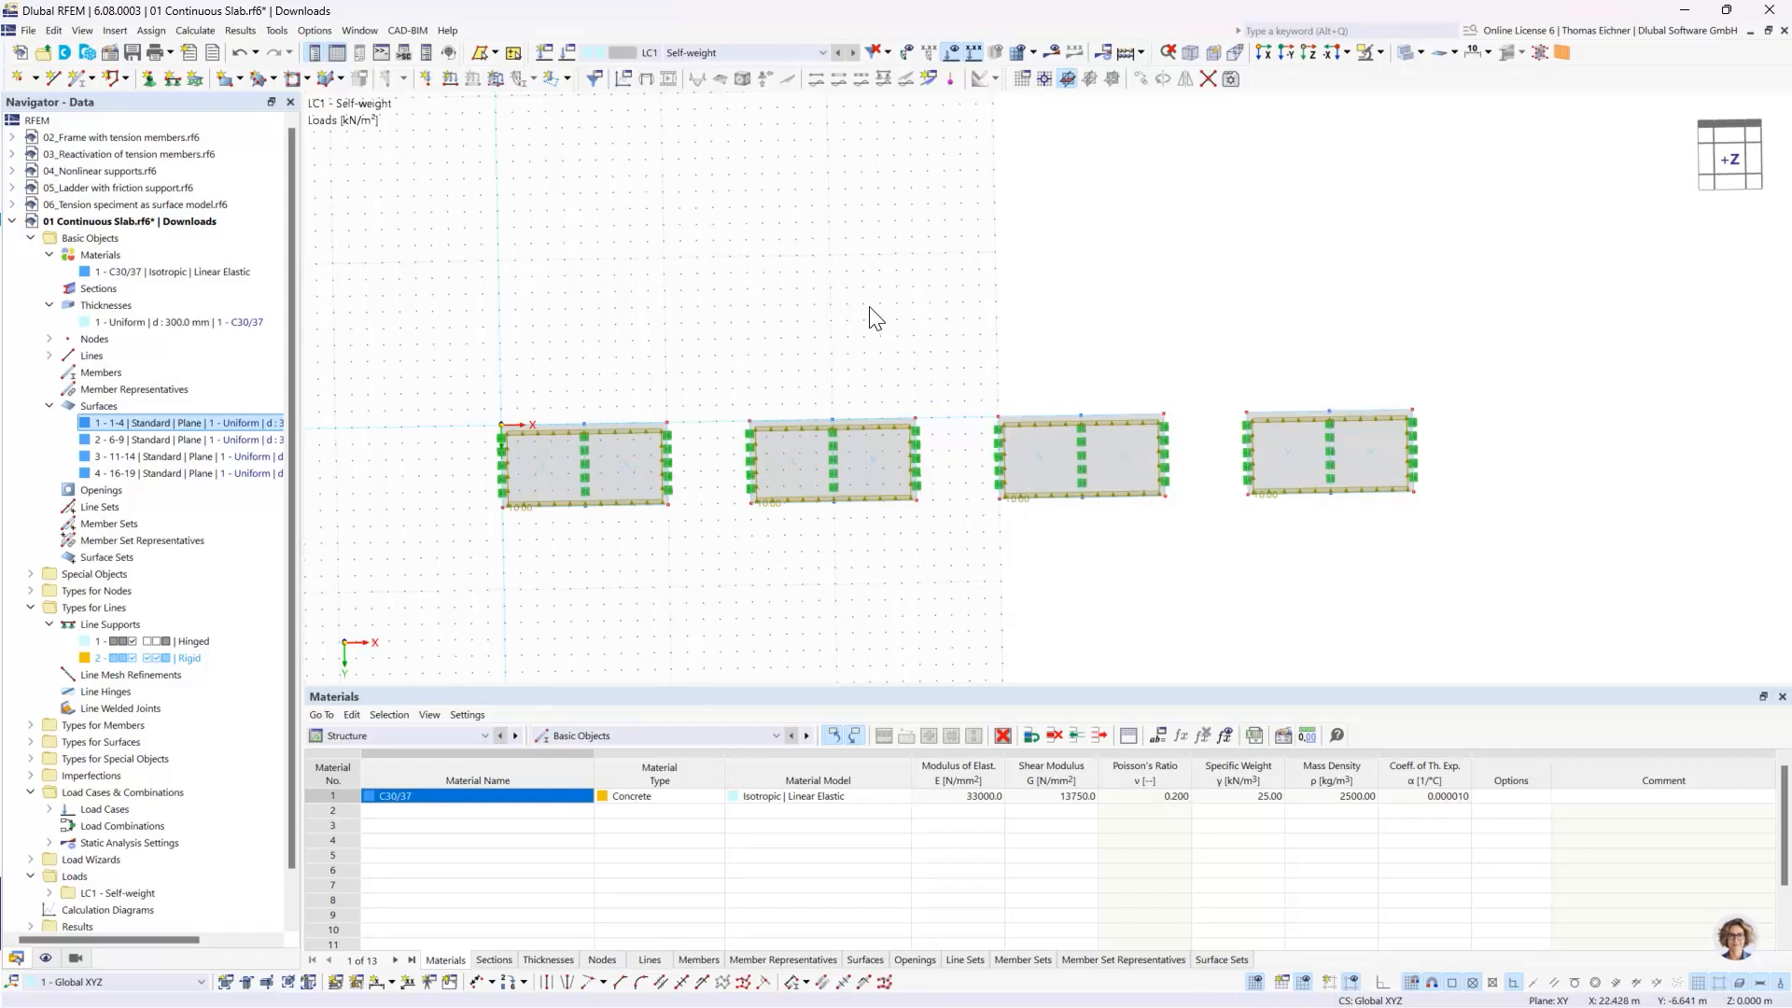
right_click(754, 283)
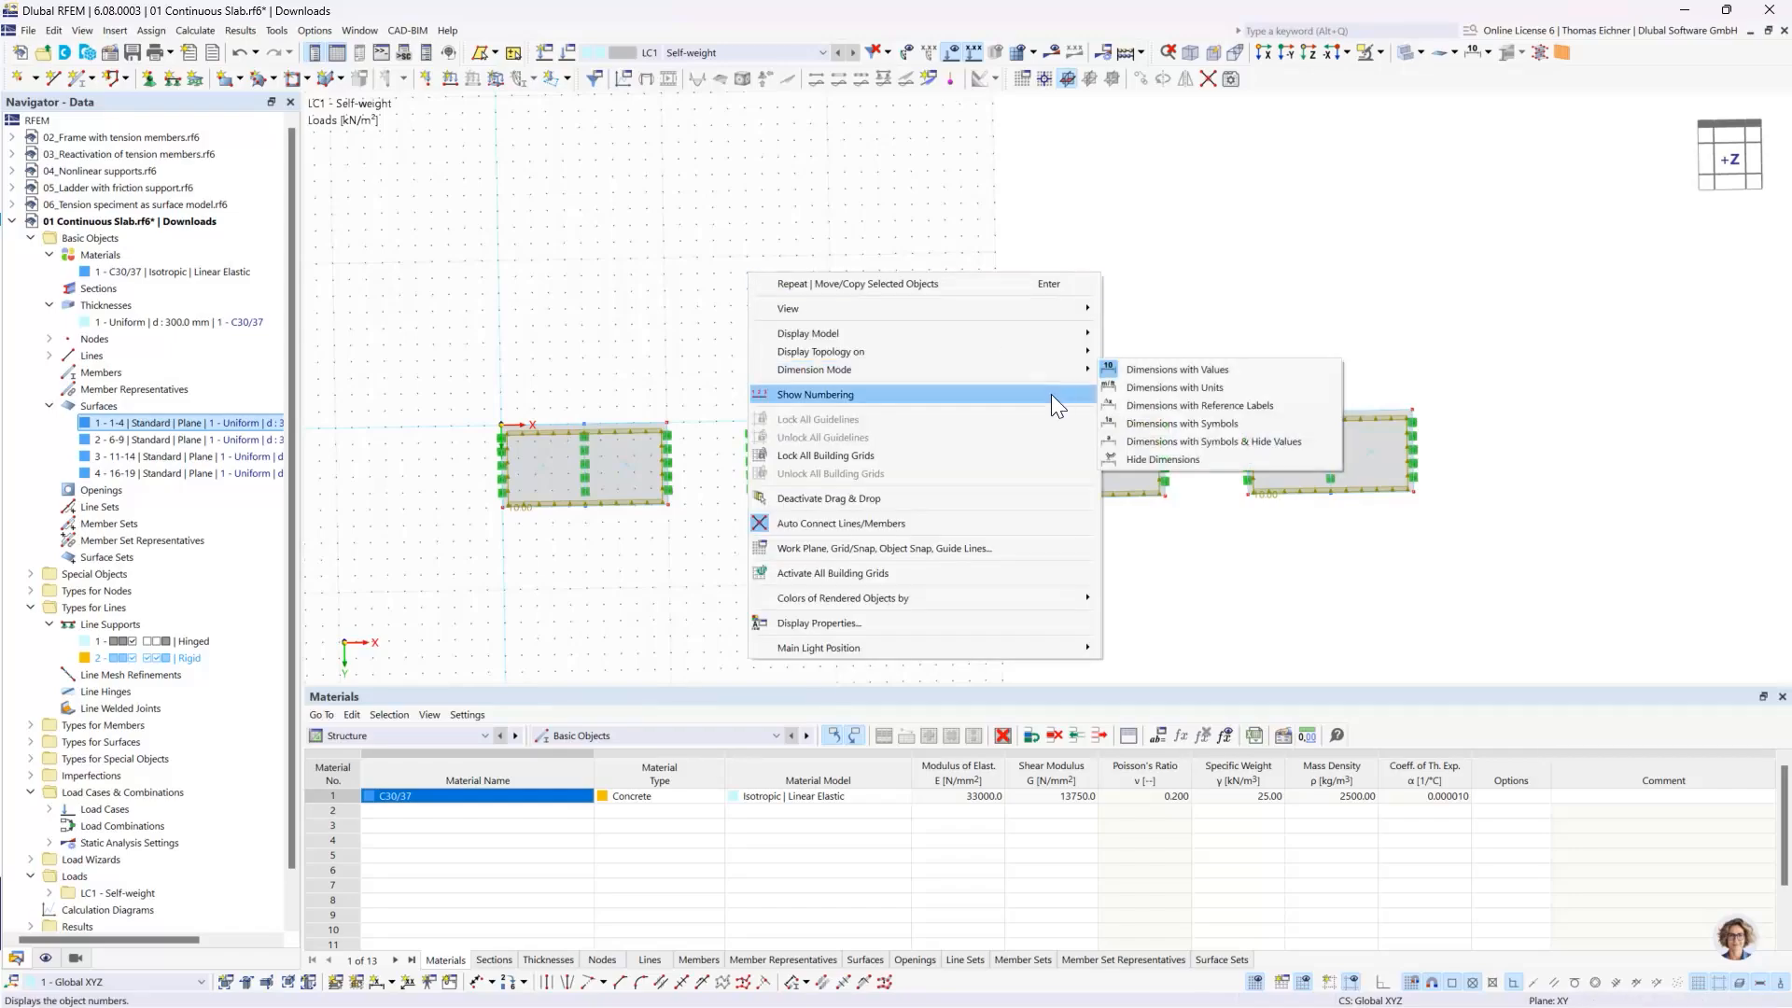
click(747, 160)
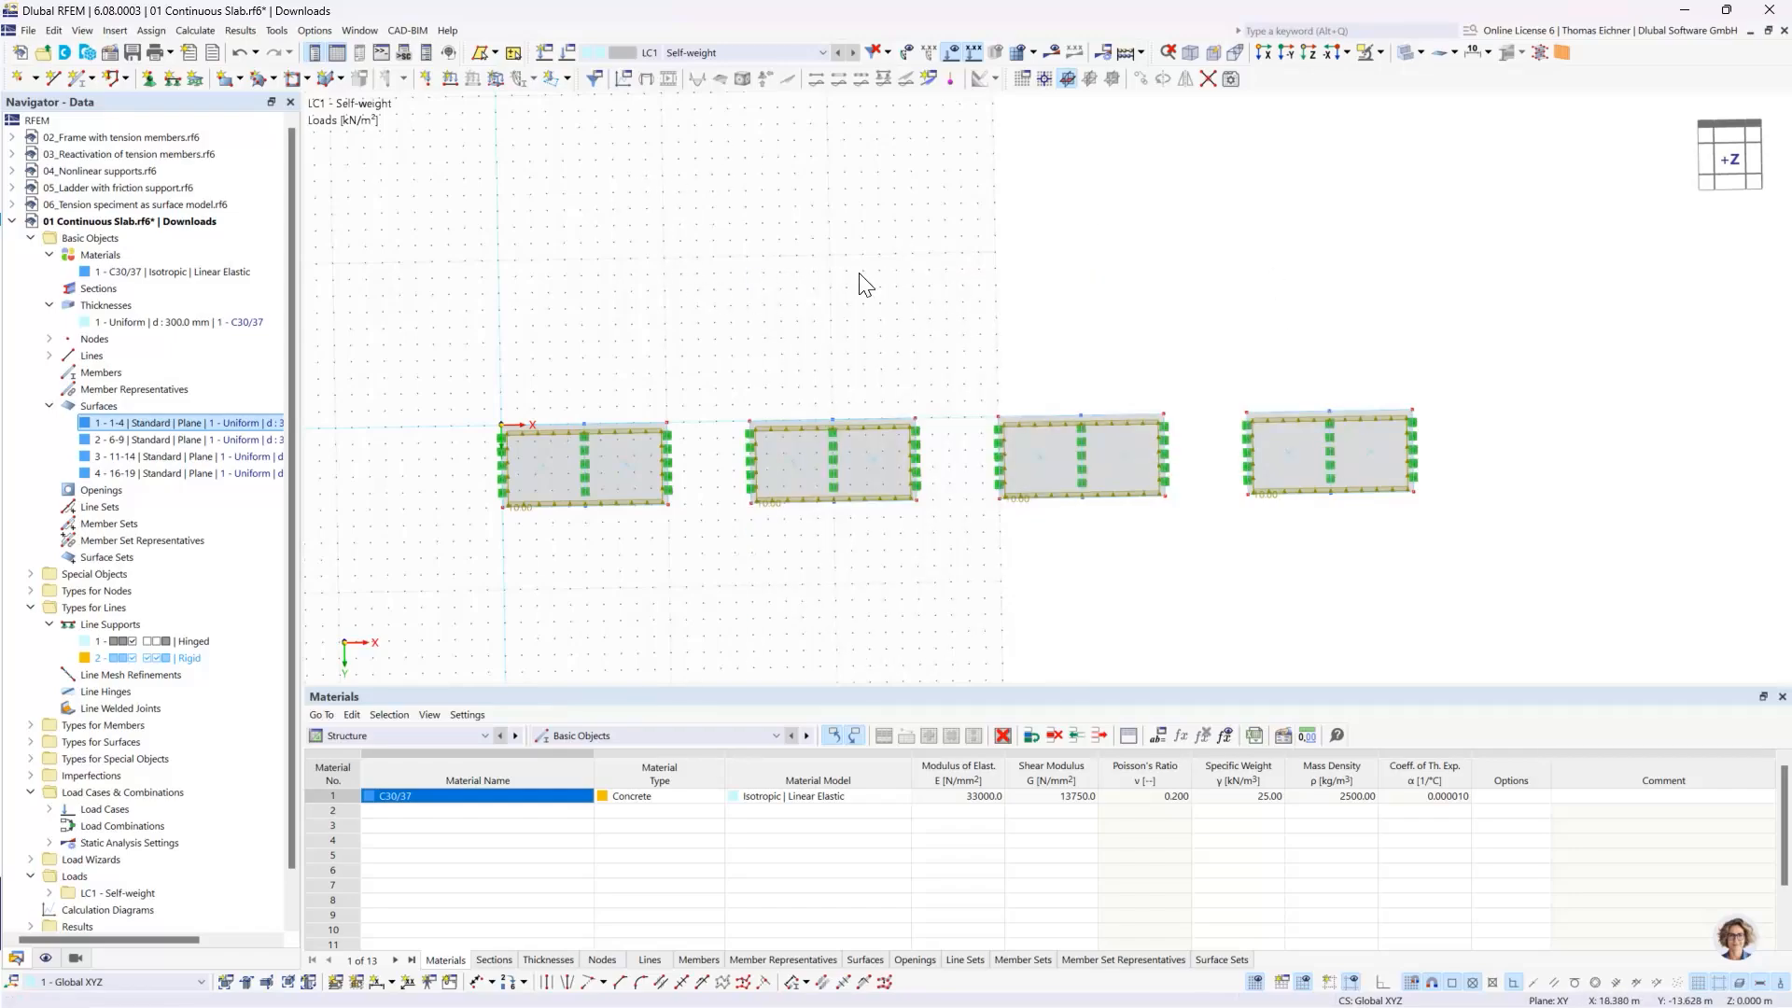
right_click(565, 222)
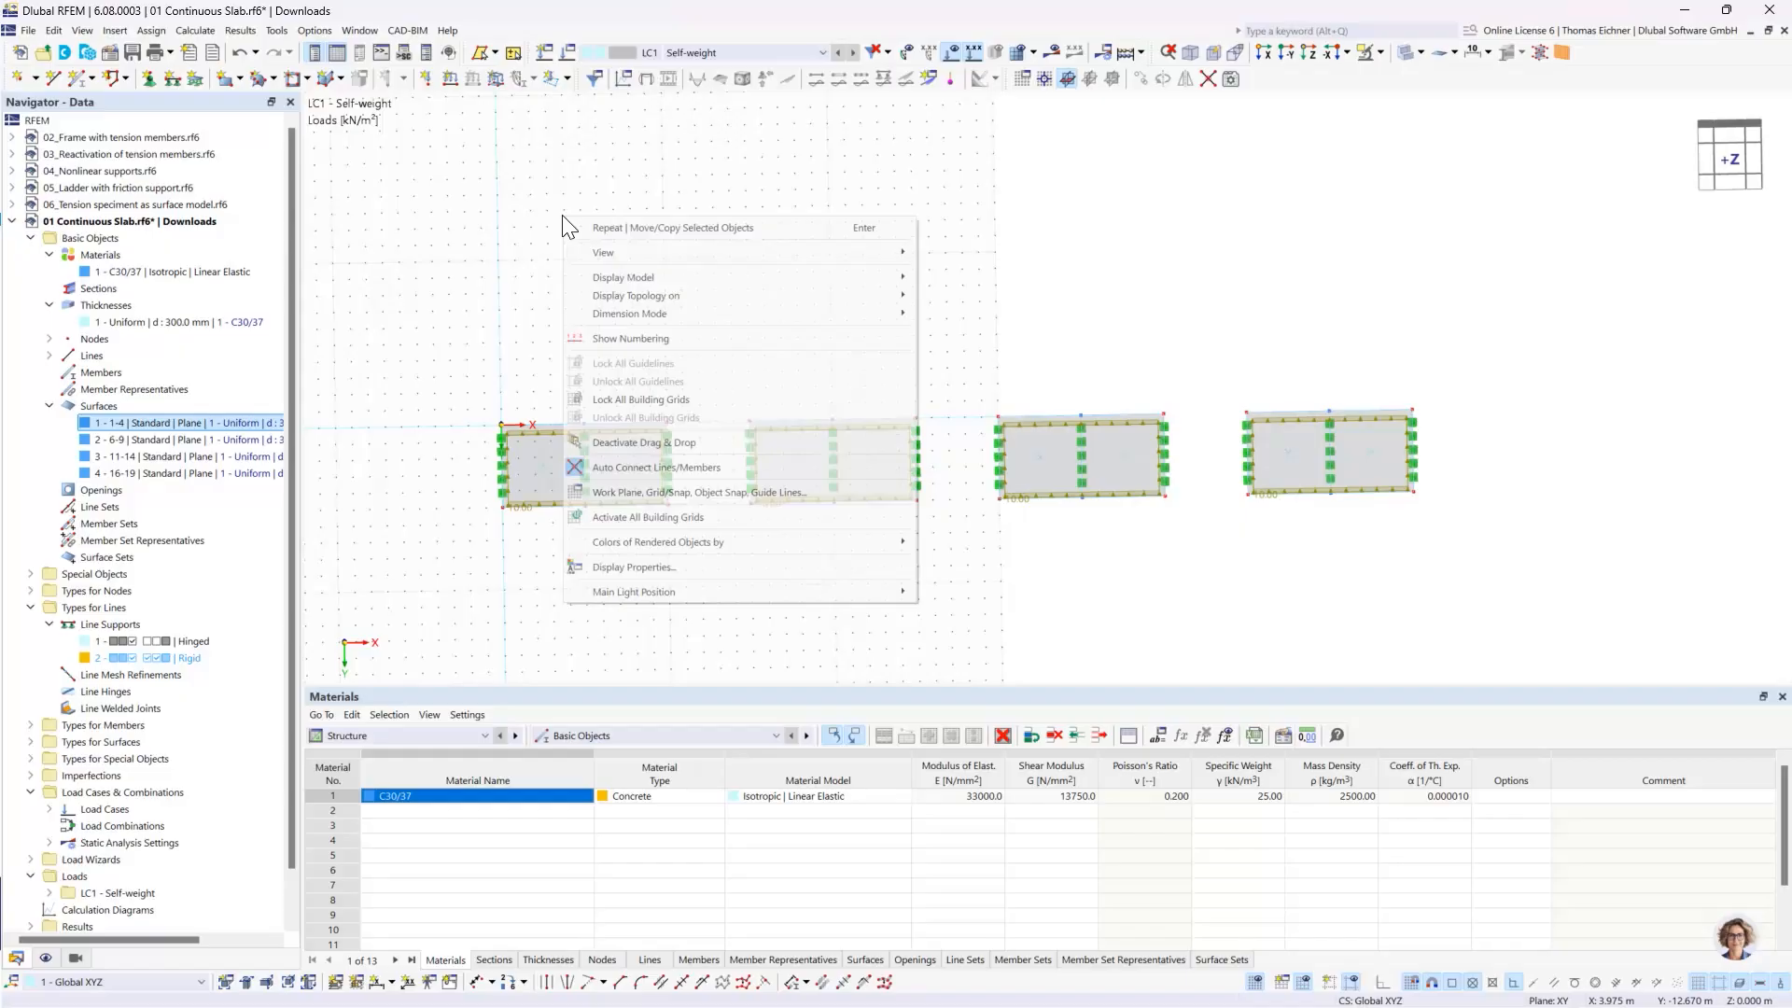
click(506, 185)
- Open the work plane and grid settings and set the number of grid points to 200 in both positive directions
right_click(636, 253)
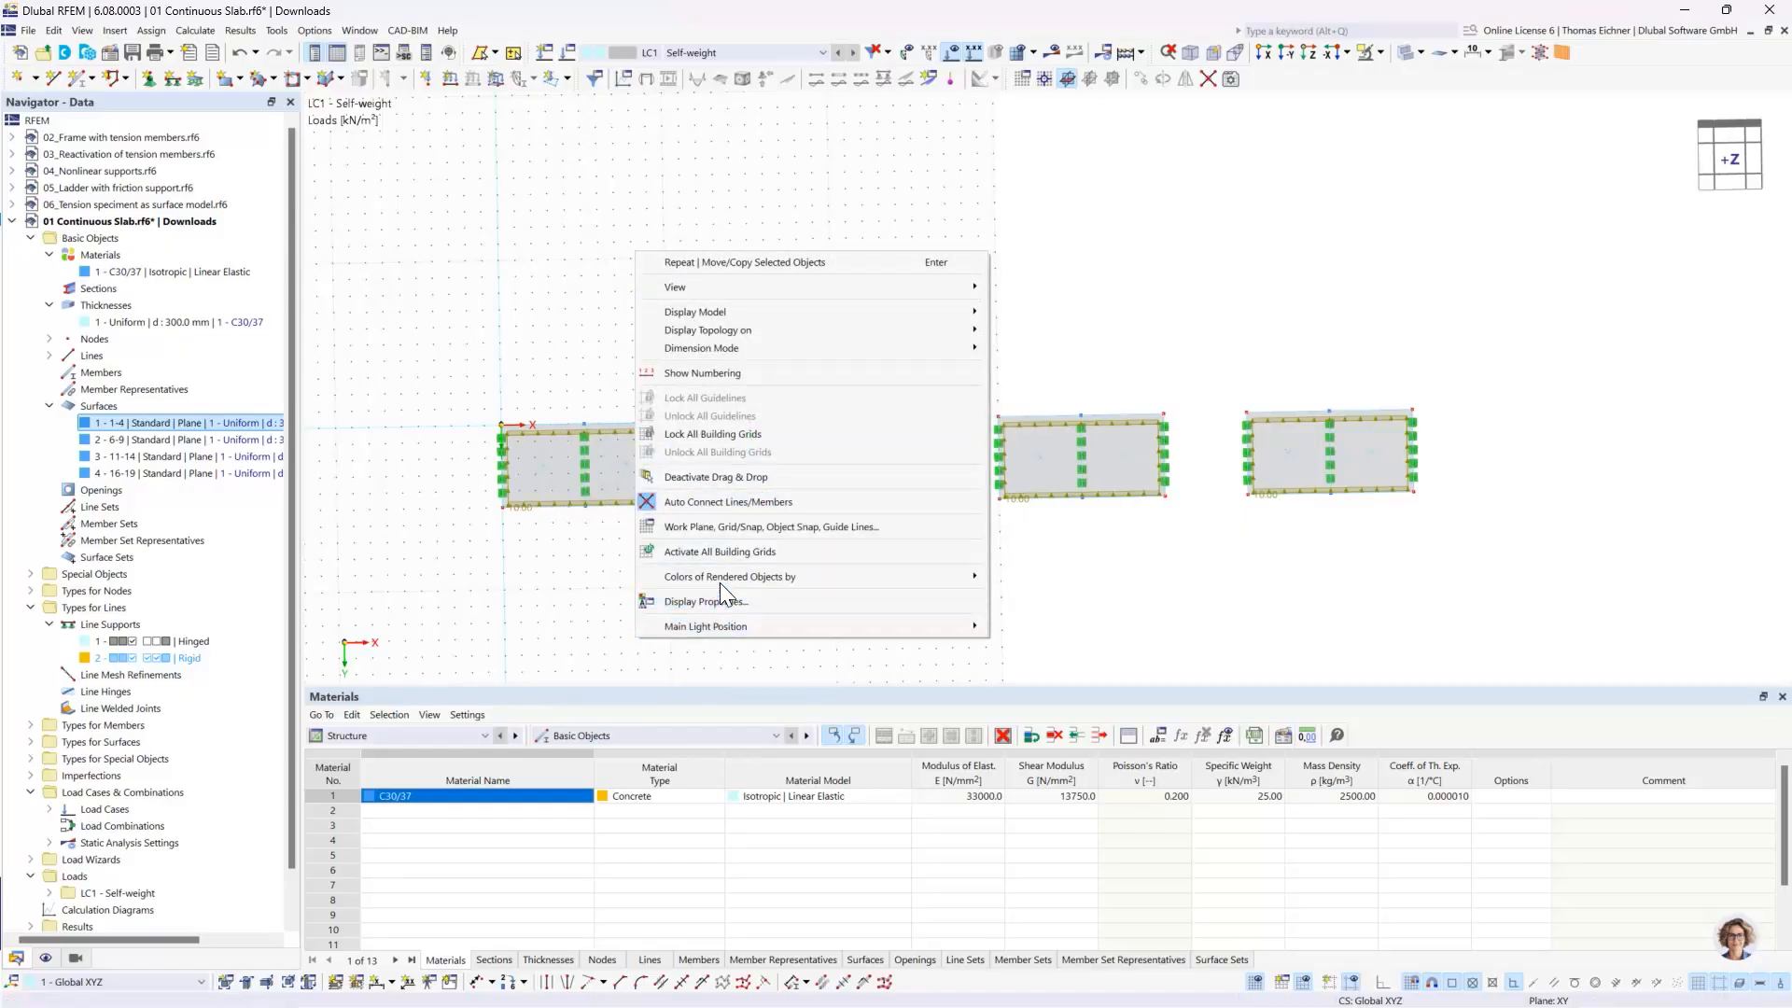
click(709, 526)
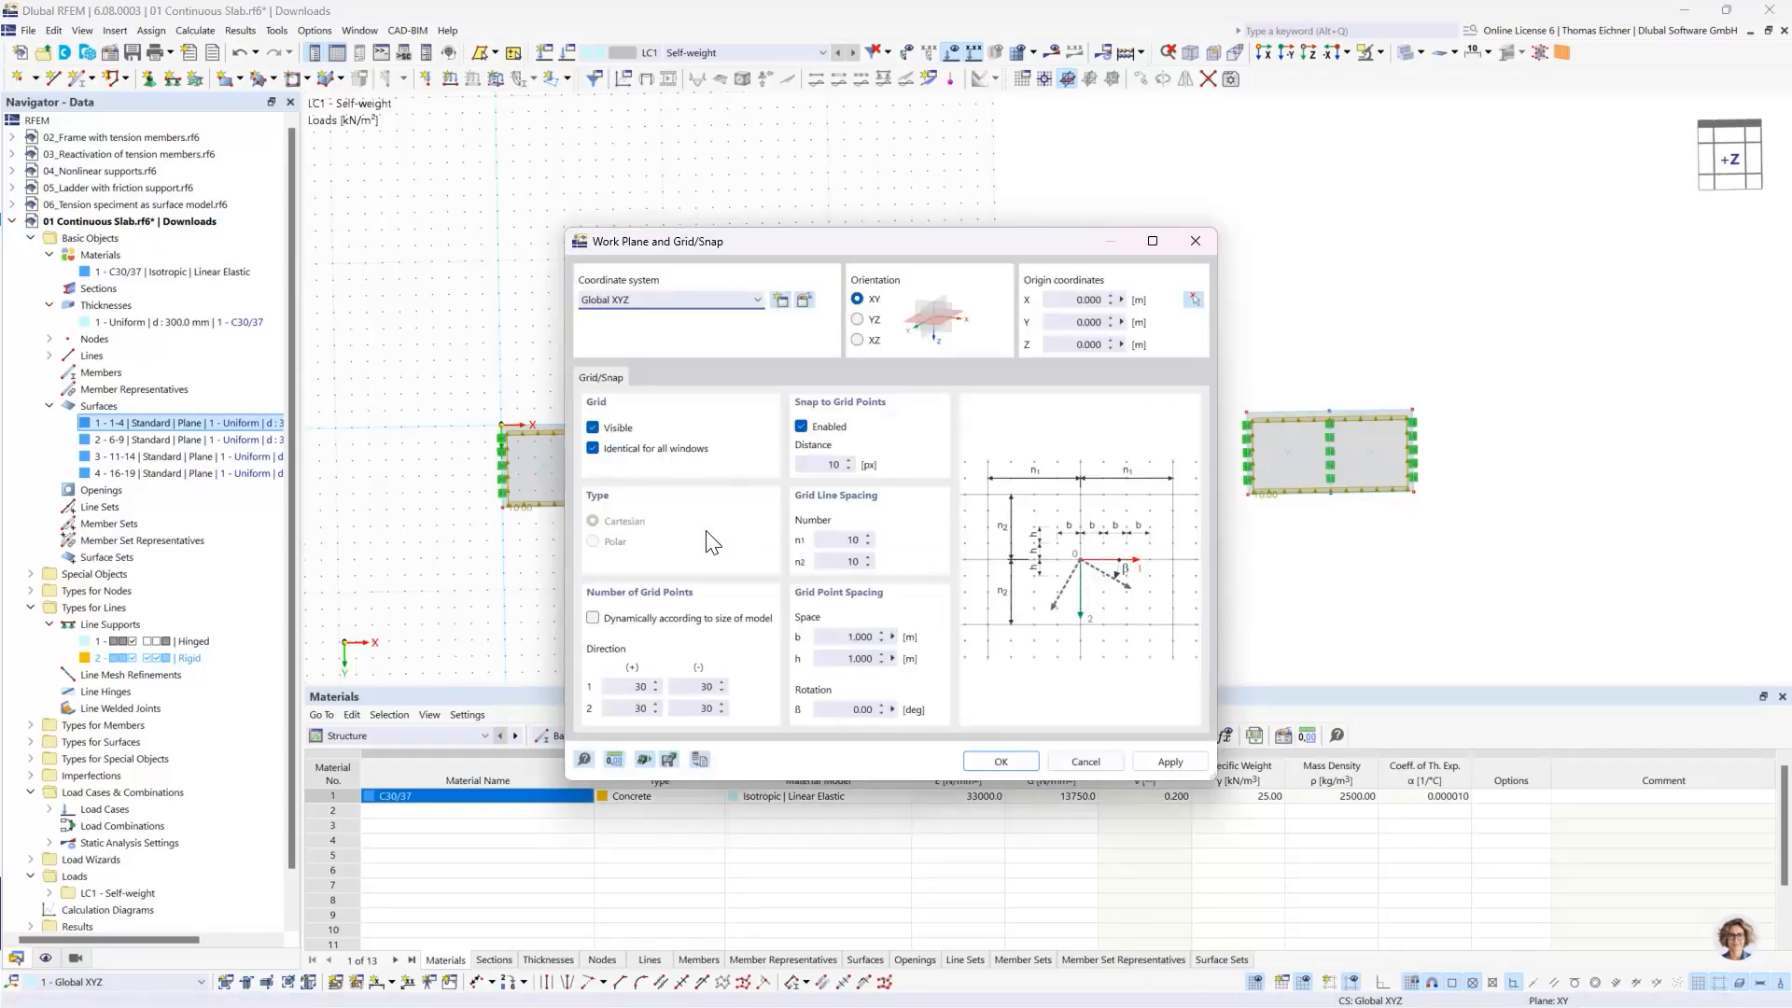
drag(777, 248, 1215, 141)
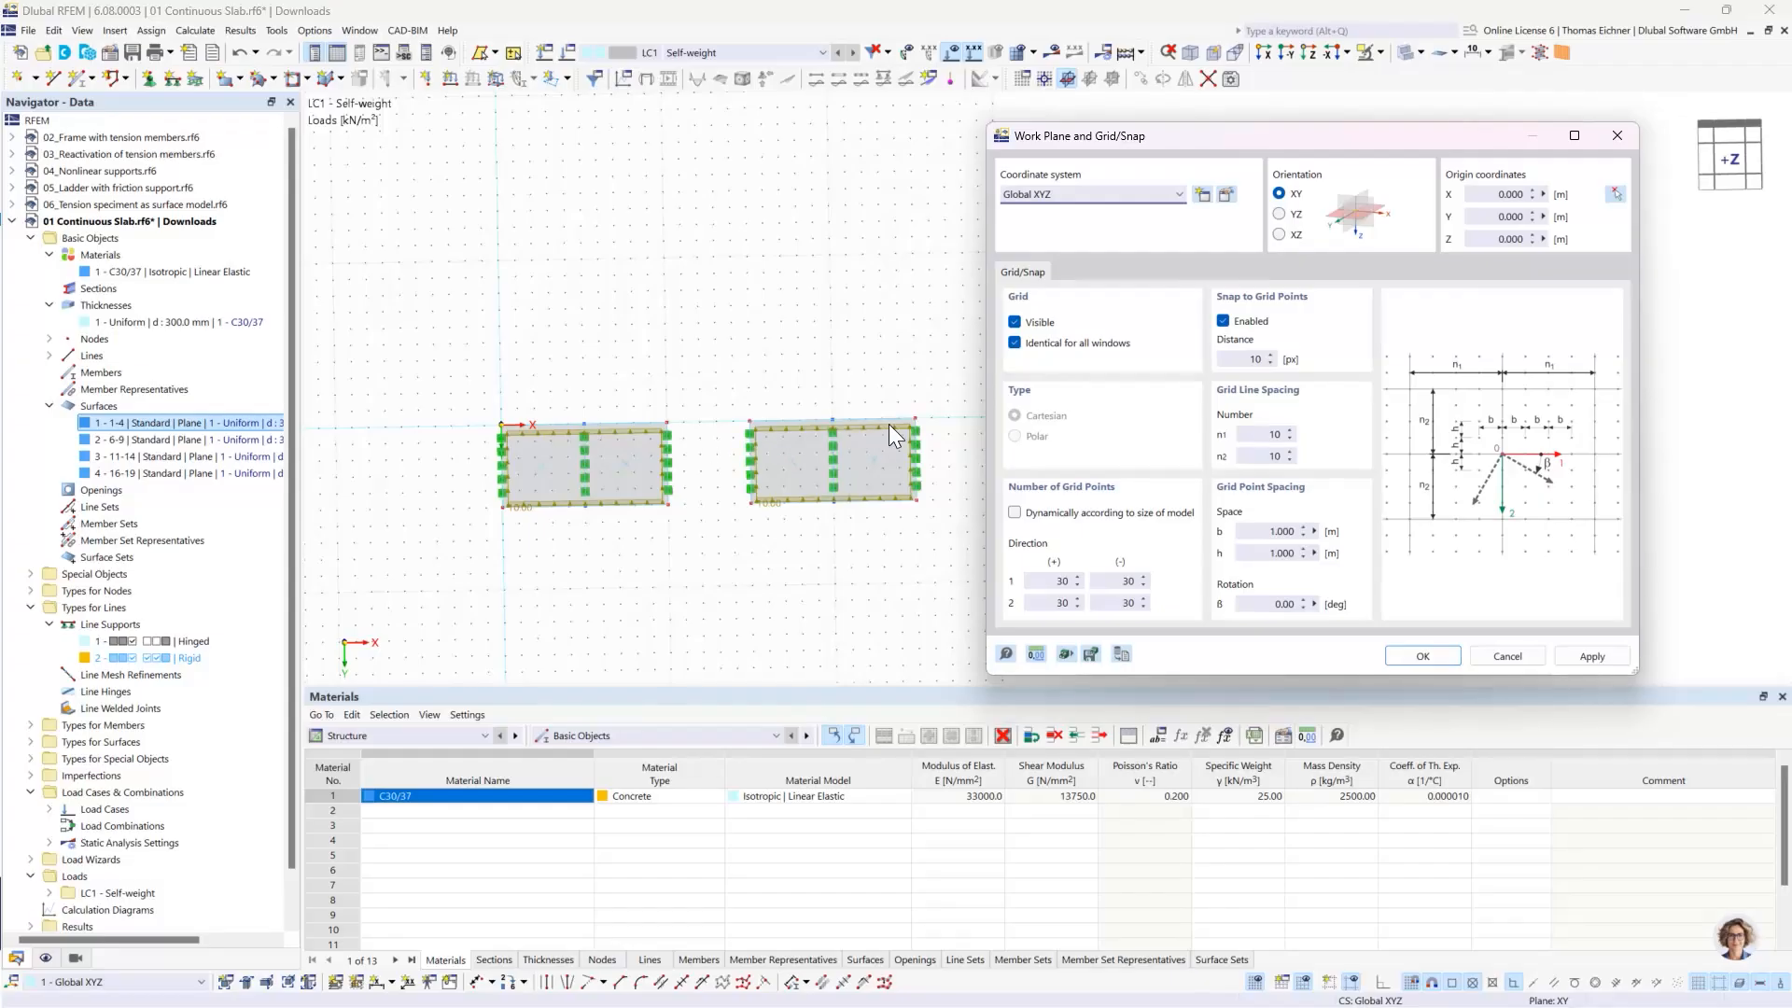
drag(1206, 149, 1035, 185)
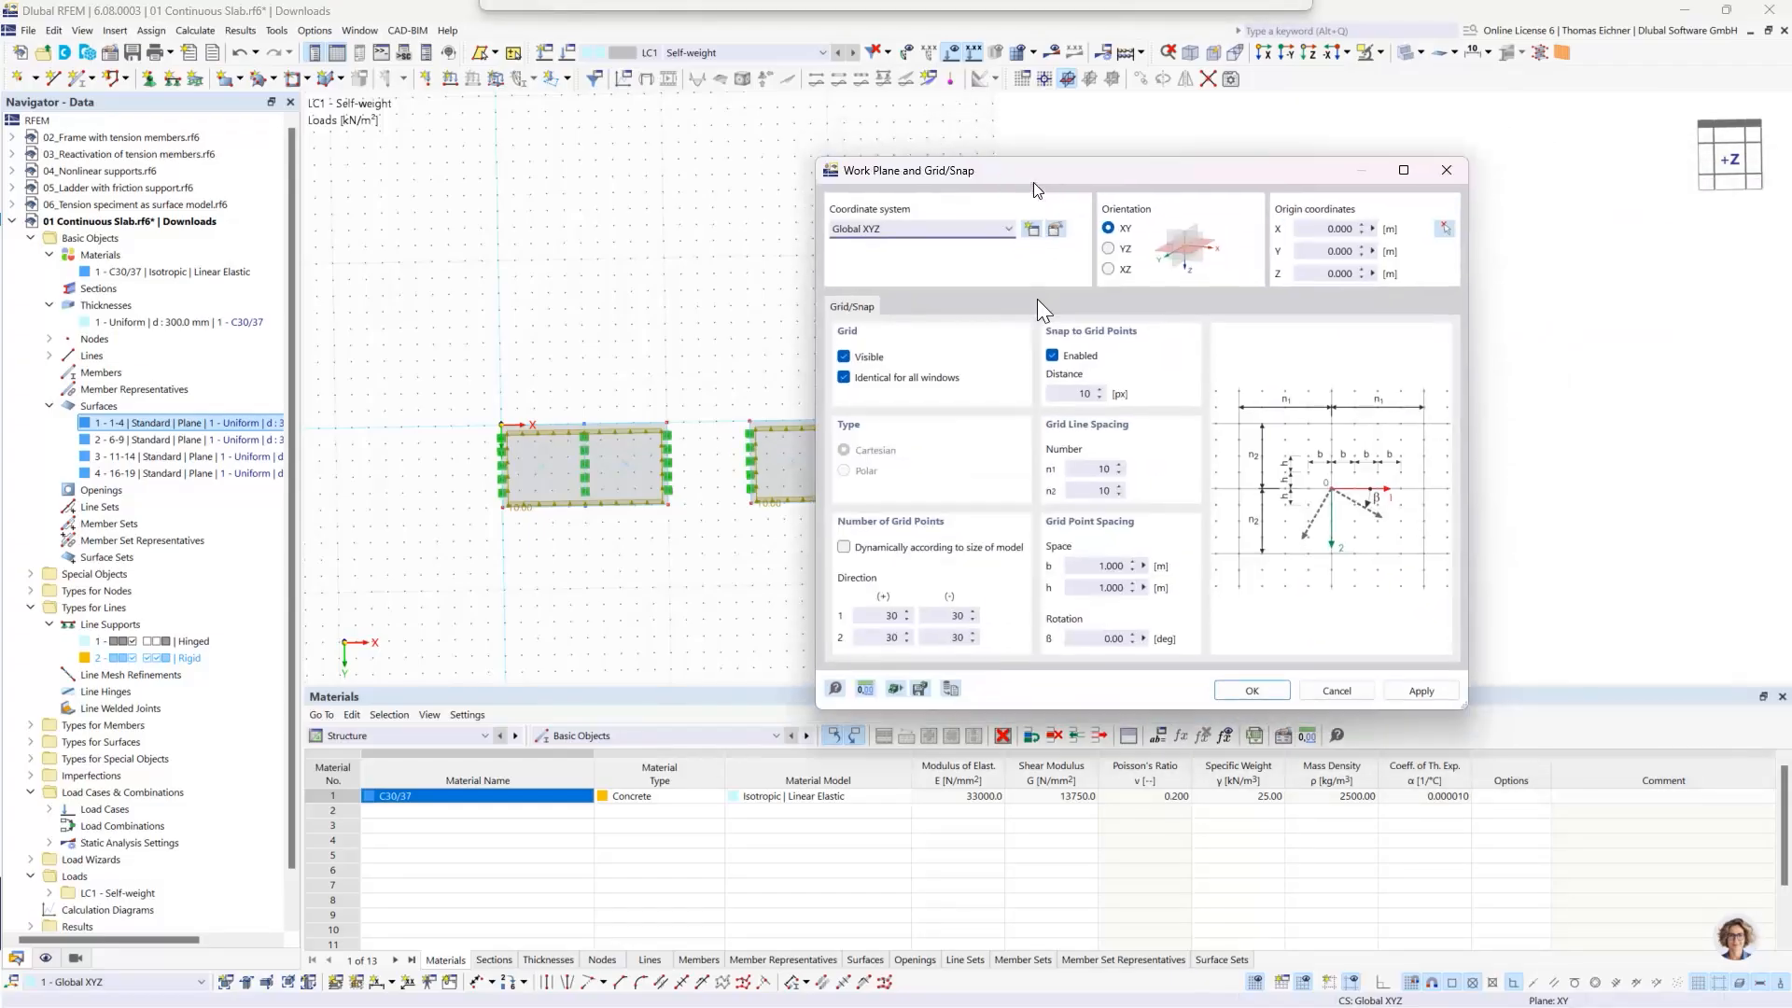
drag(1038, 298, 947, 281)
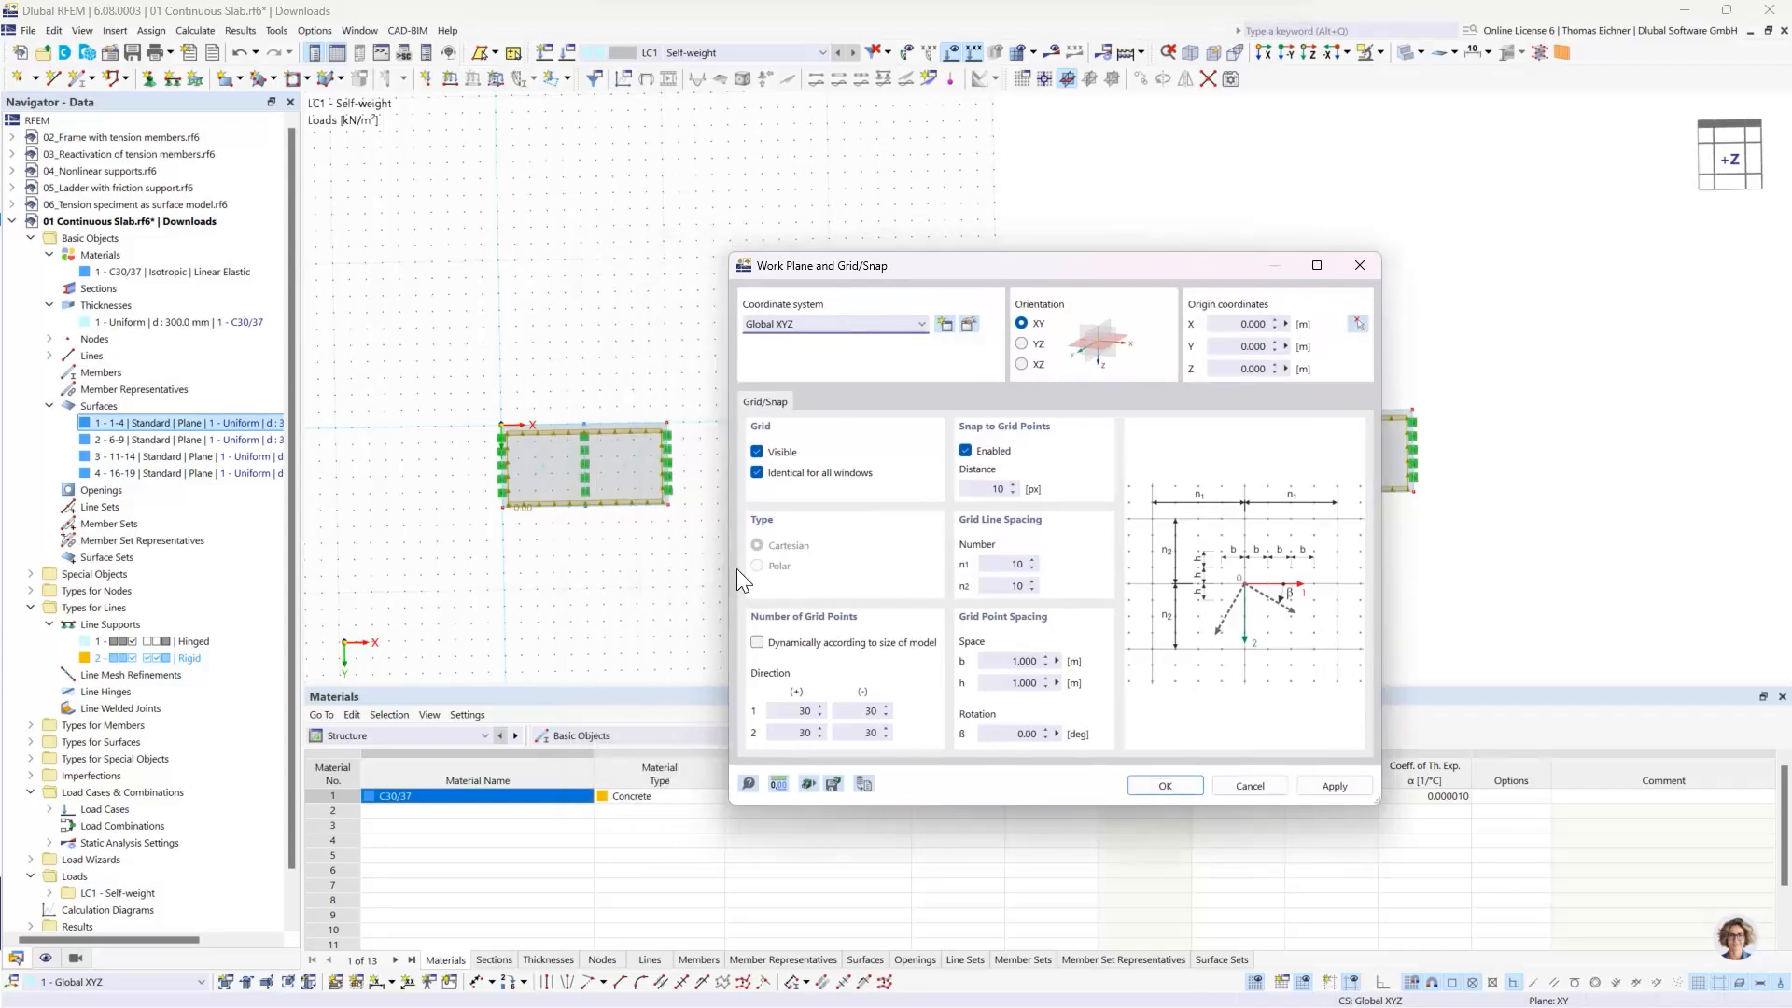
double_click(786, 713)
double_click(799, 733)
text(200)
click(859, 710)
- Set the grid point spacing b and h to 0.5 m and apply the grid settings
click(1000, 661)
double_click(1013, 661)
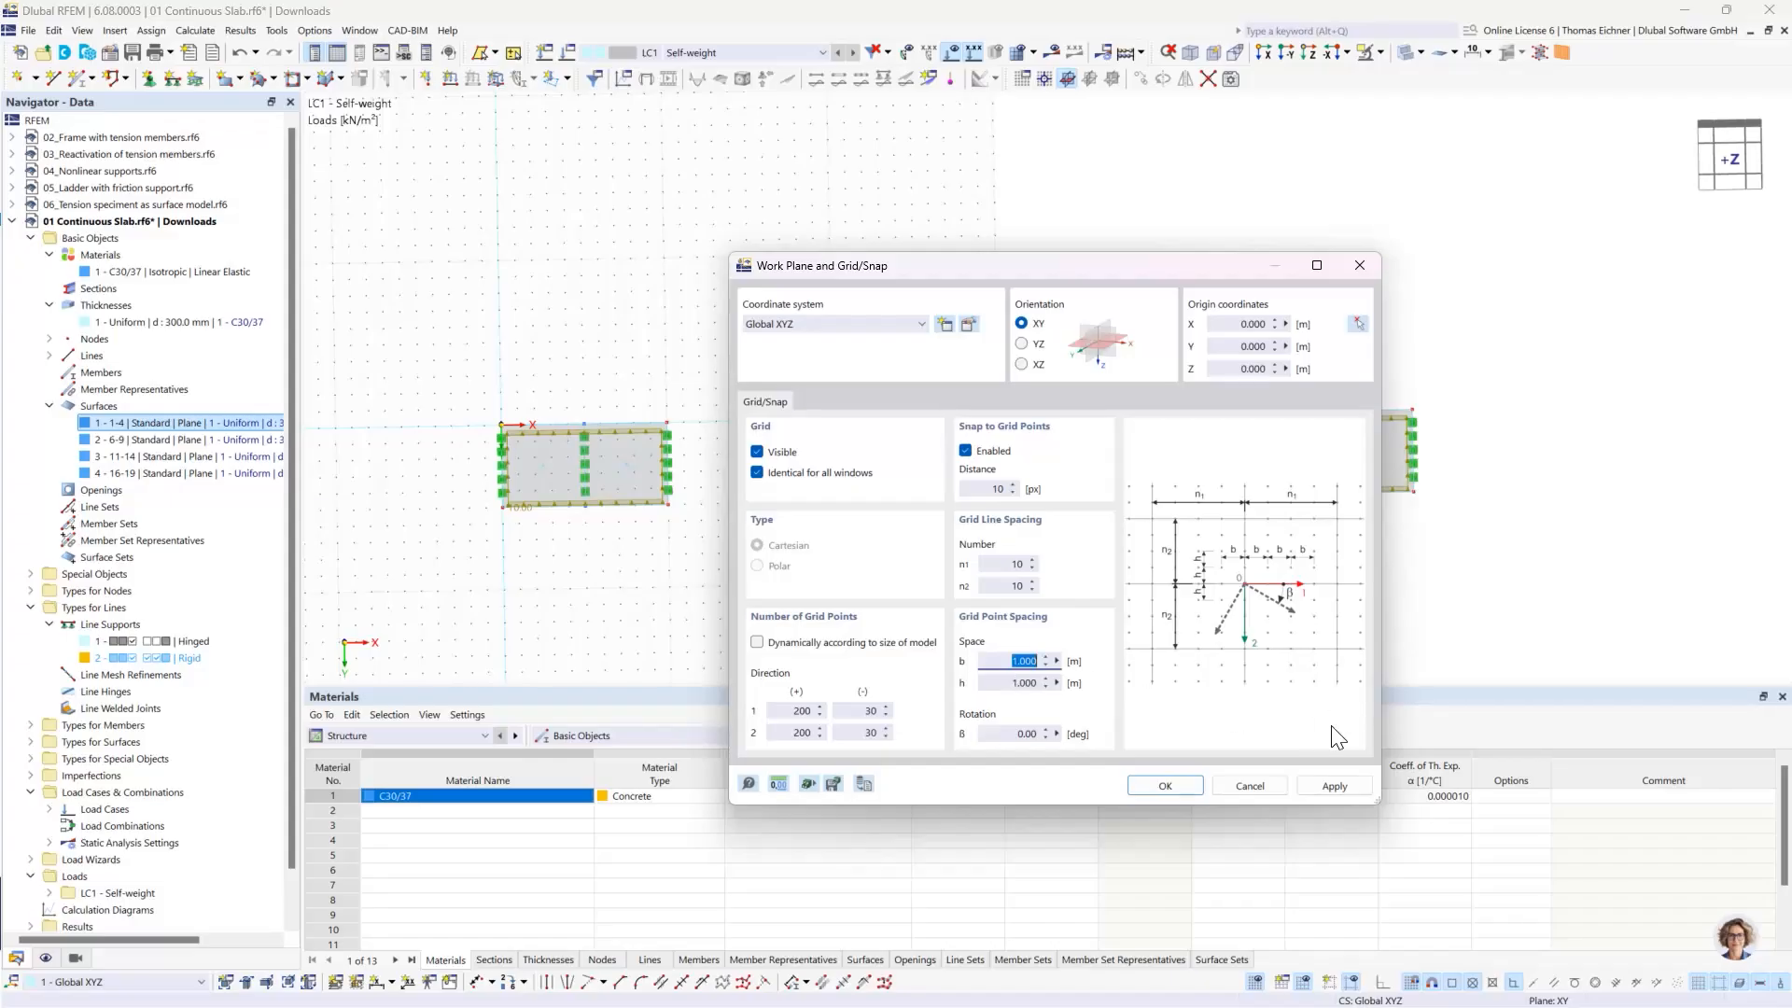
text(0.5)
key(Tab)
text(0)
click(1032, 662)
click(1167, 786)
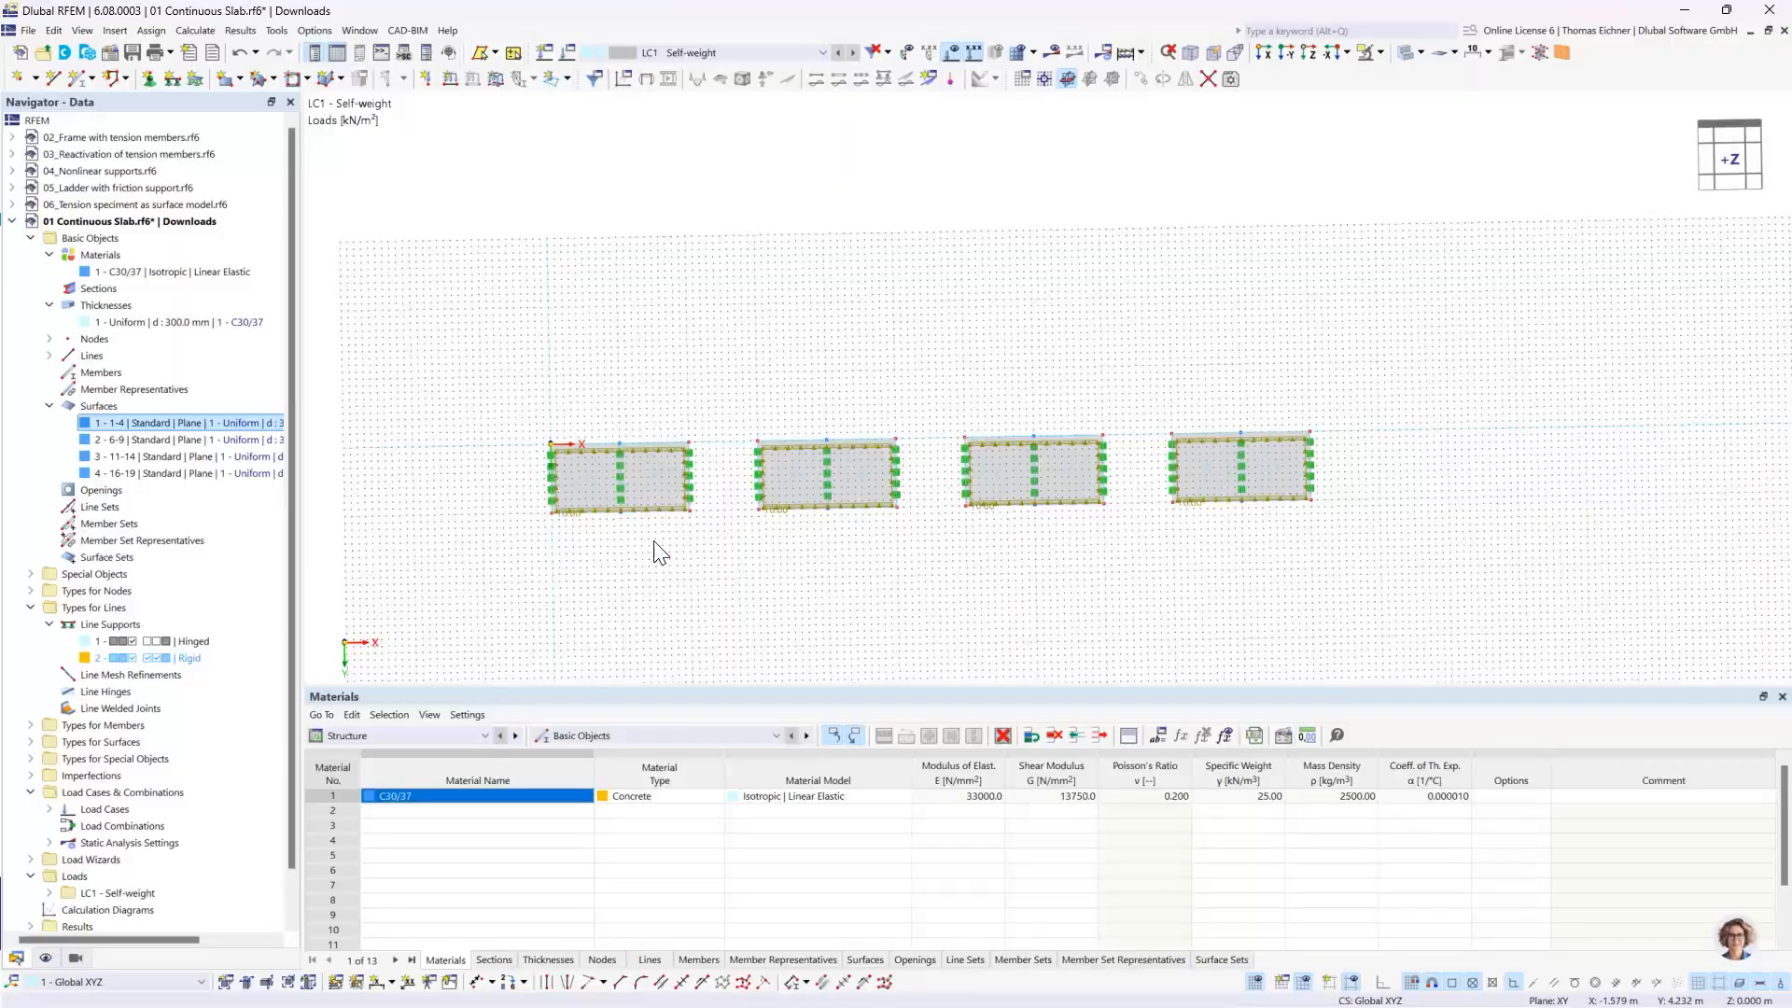
- Examine the four slabs with their supports and loads on the extended grid, from above and from oblique views
scroll(656, 548, down, 3)
scroll(865, 468, up, 1)
middle_drag(876, 463, 687, 612)
scroll(568, 507, up, 1)
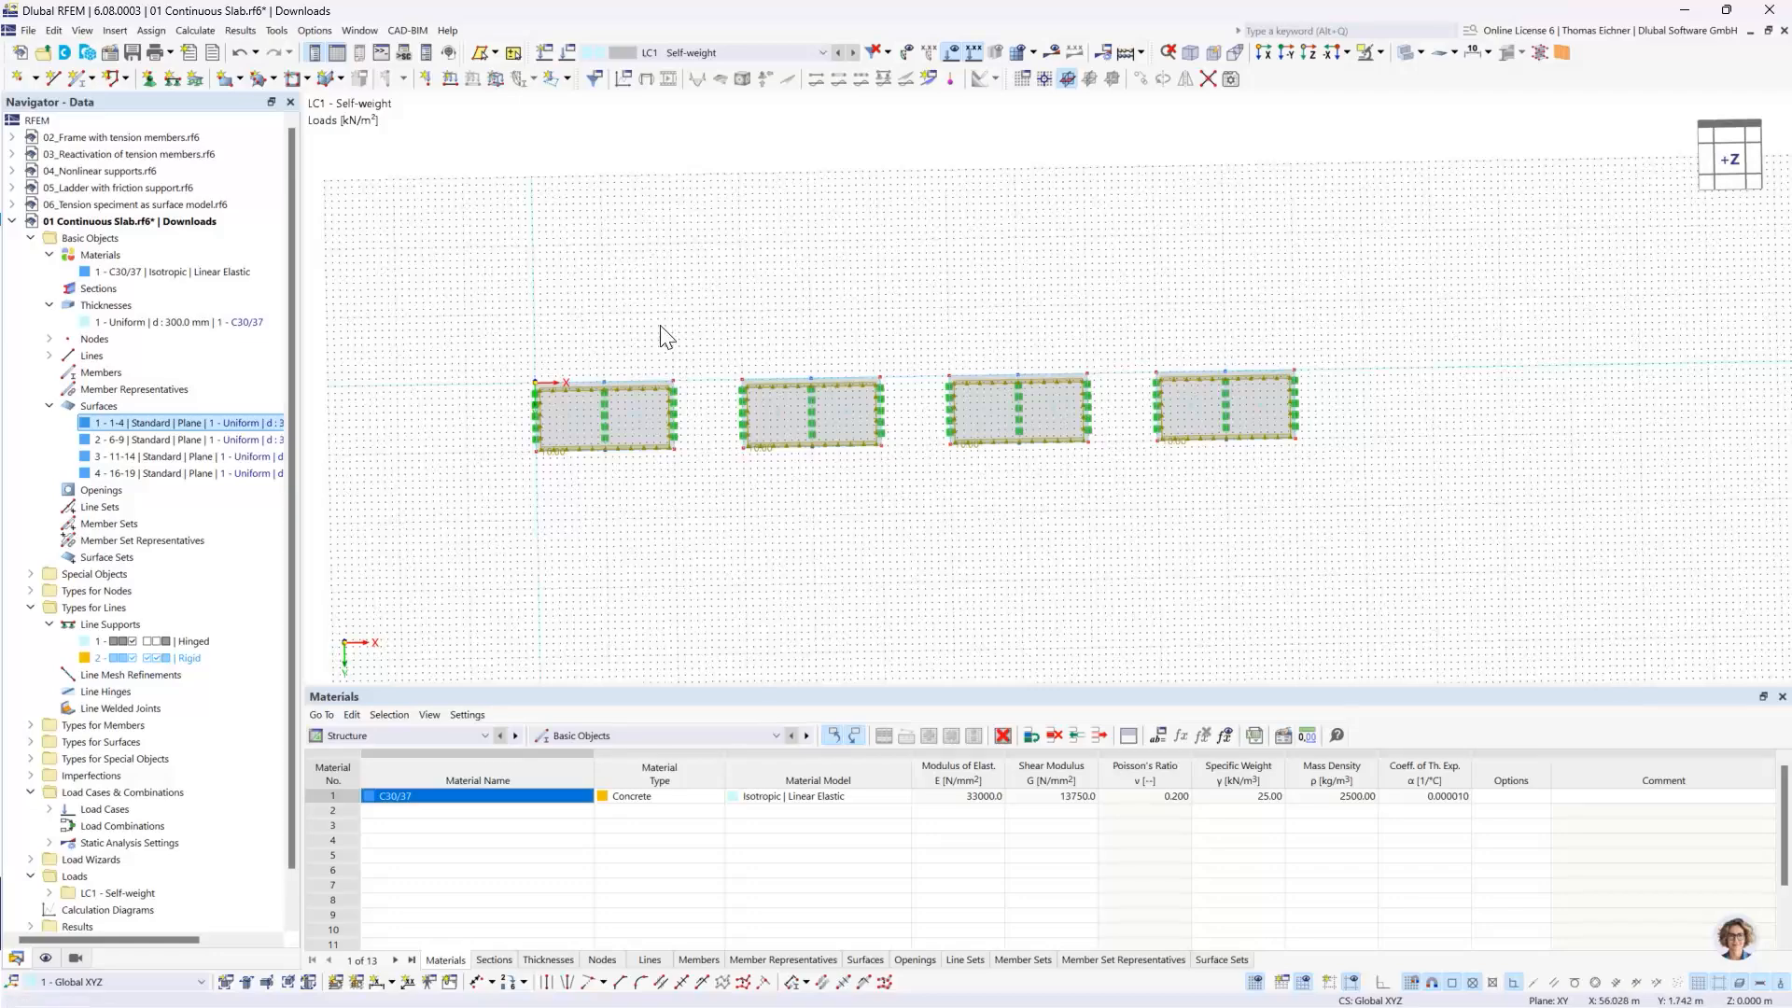
middle_drag(1414, 375, 1488, 414)
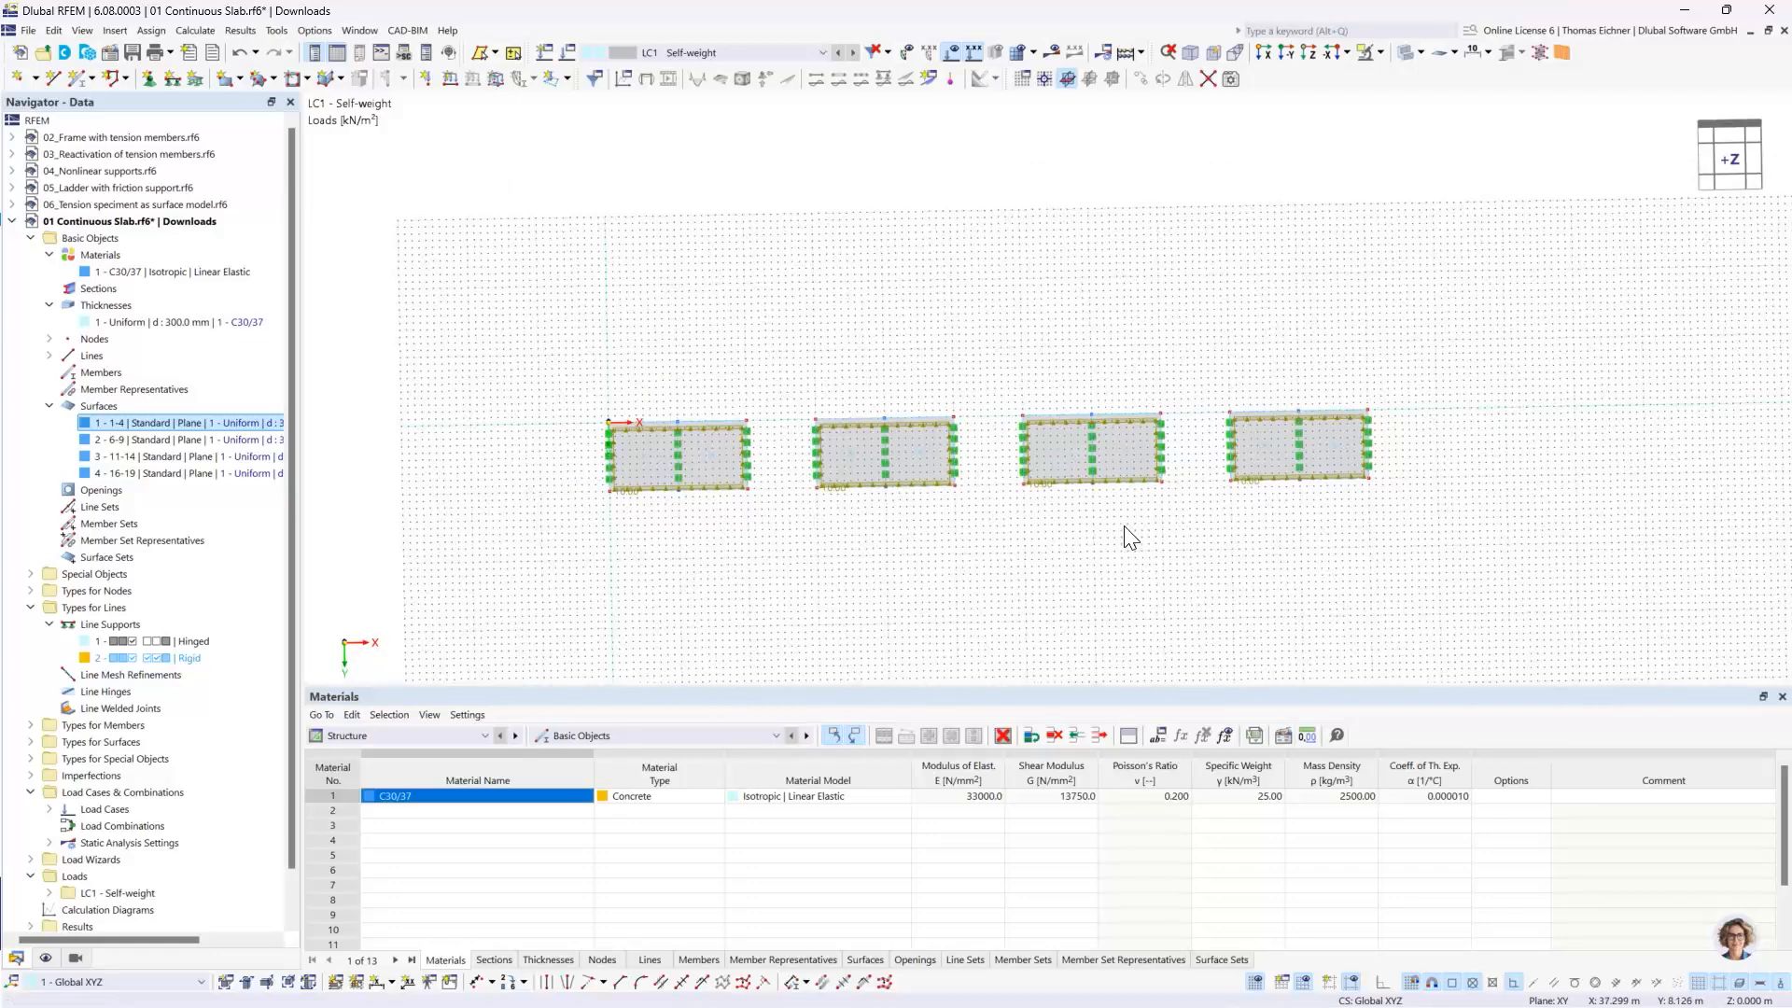
scroll(964, 448, up, 2)
mouse_move(566, 252)
middle_down()
mouse_move(613, 240)
mouse_move(575, 279)
middle_up()
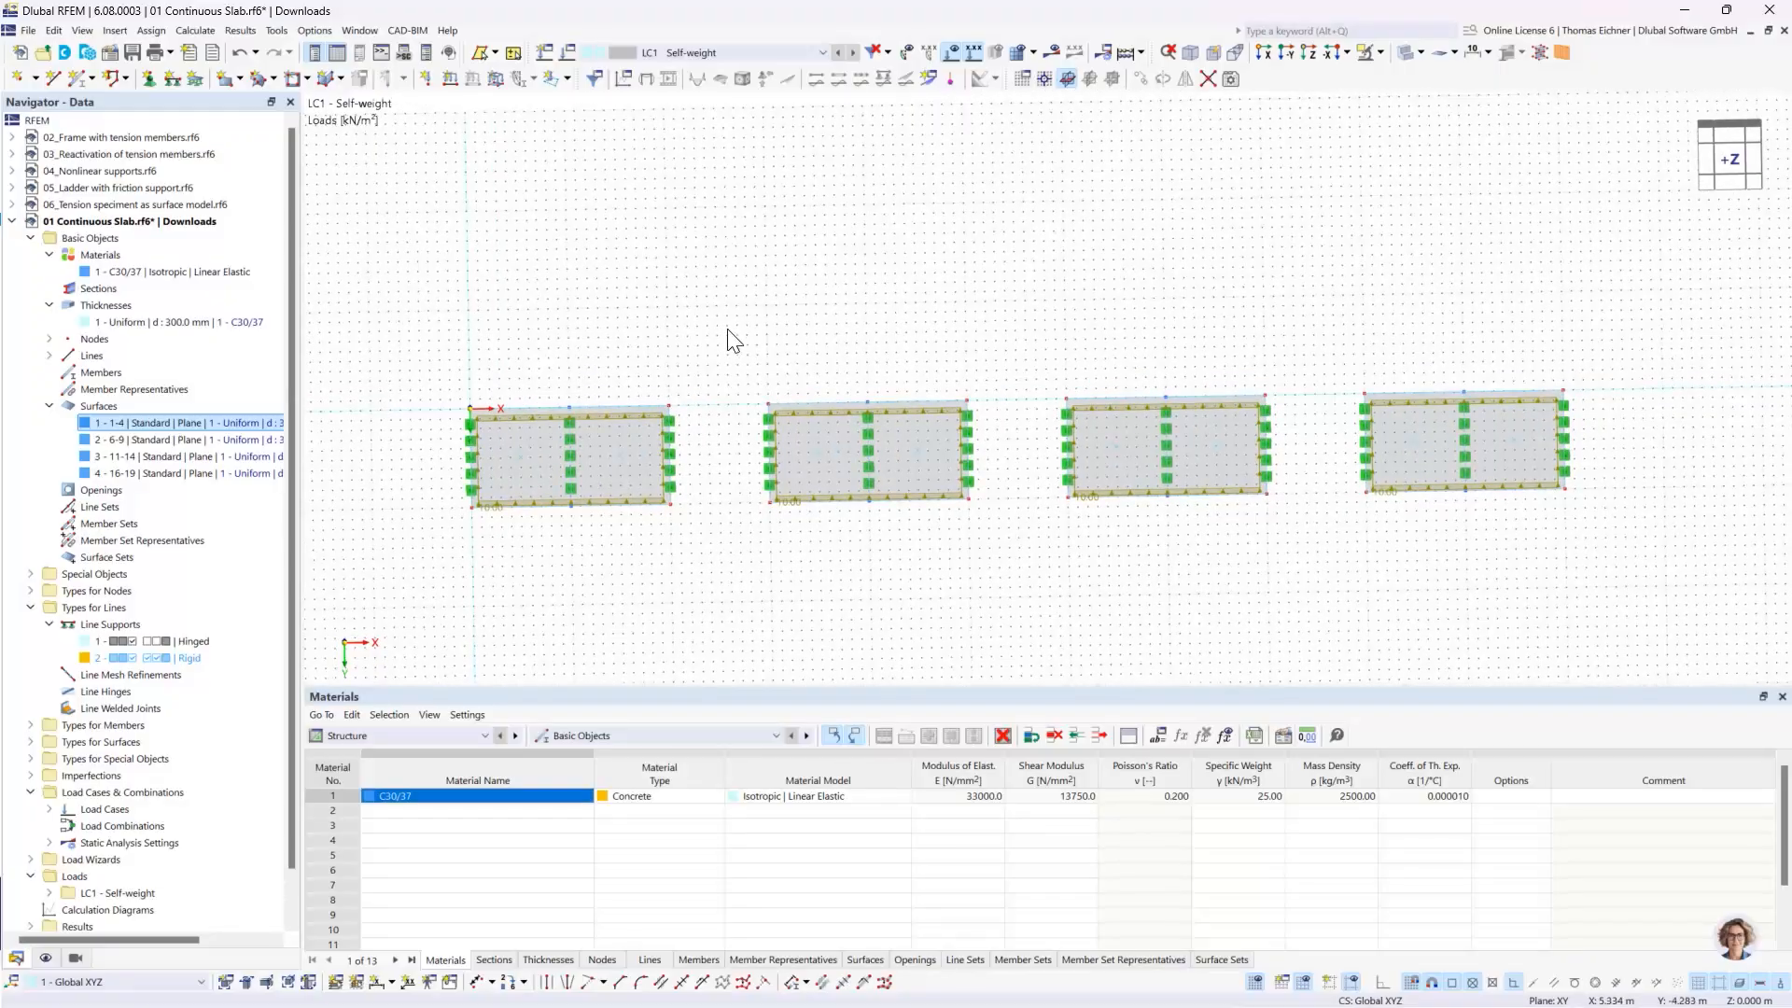
ctrl+middle_drag(938, 385, 433, 336)
scroll(948, 412, up, 5)
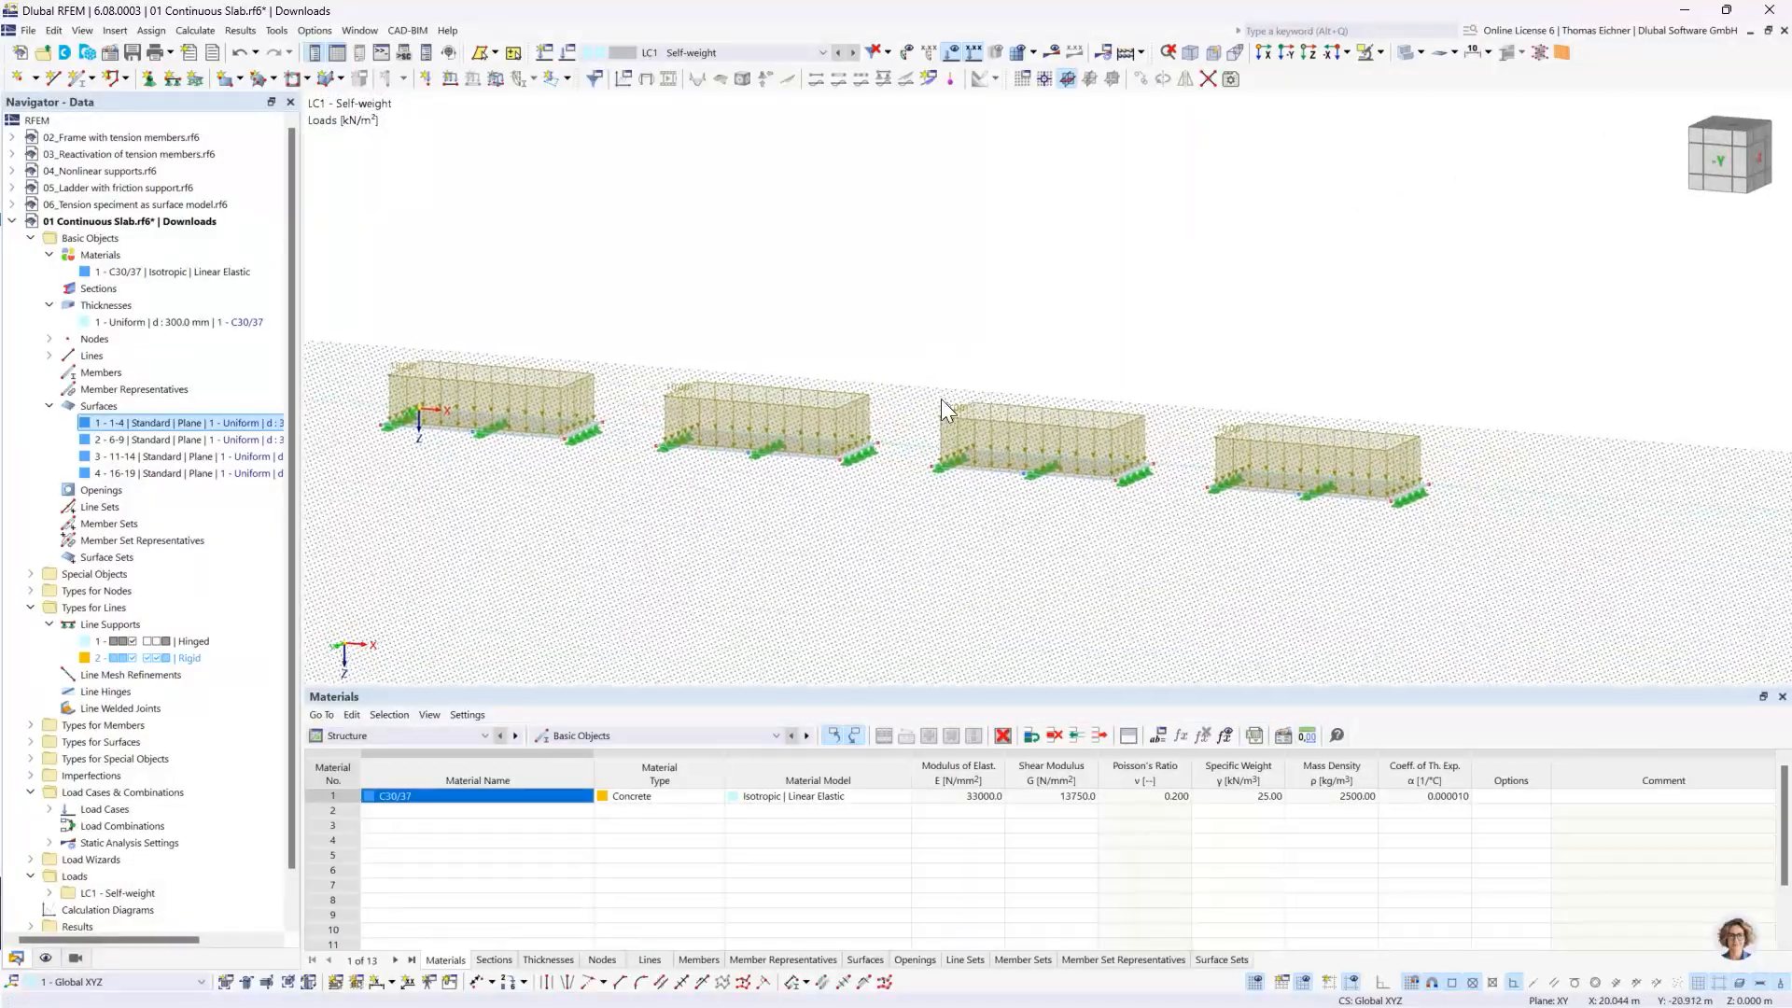
ctrl+middle_drag(912, 336, 846, 308)
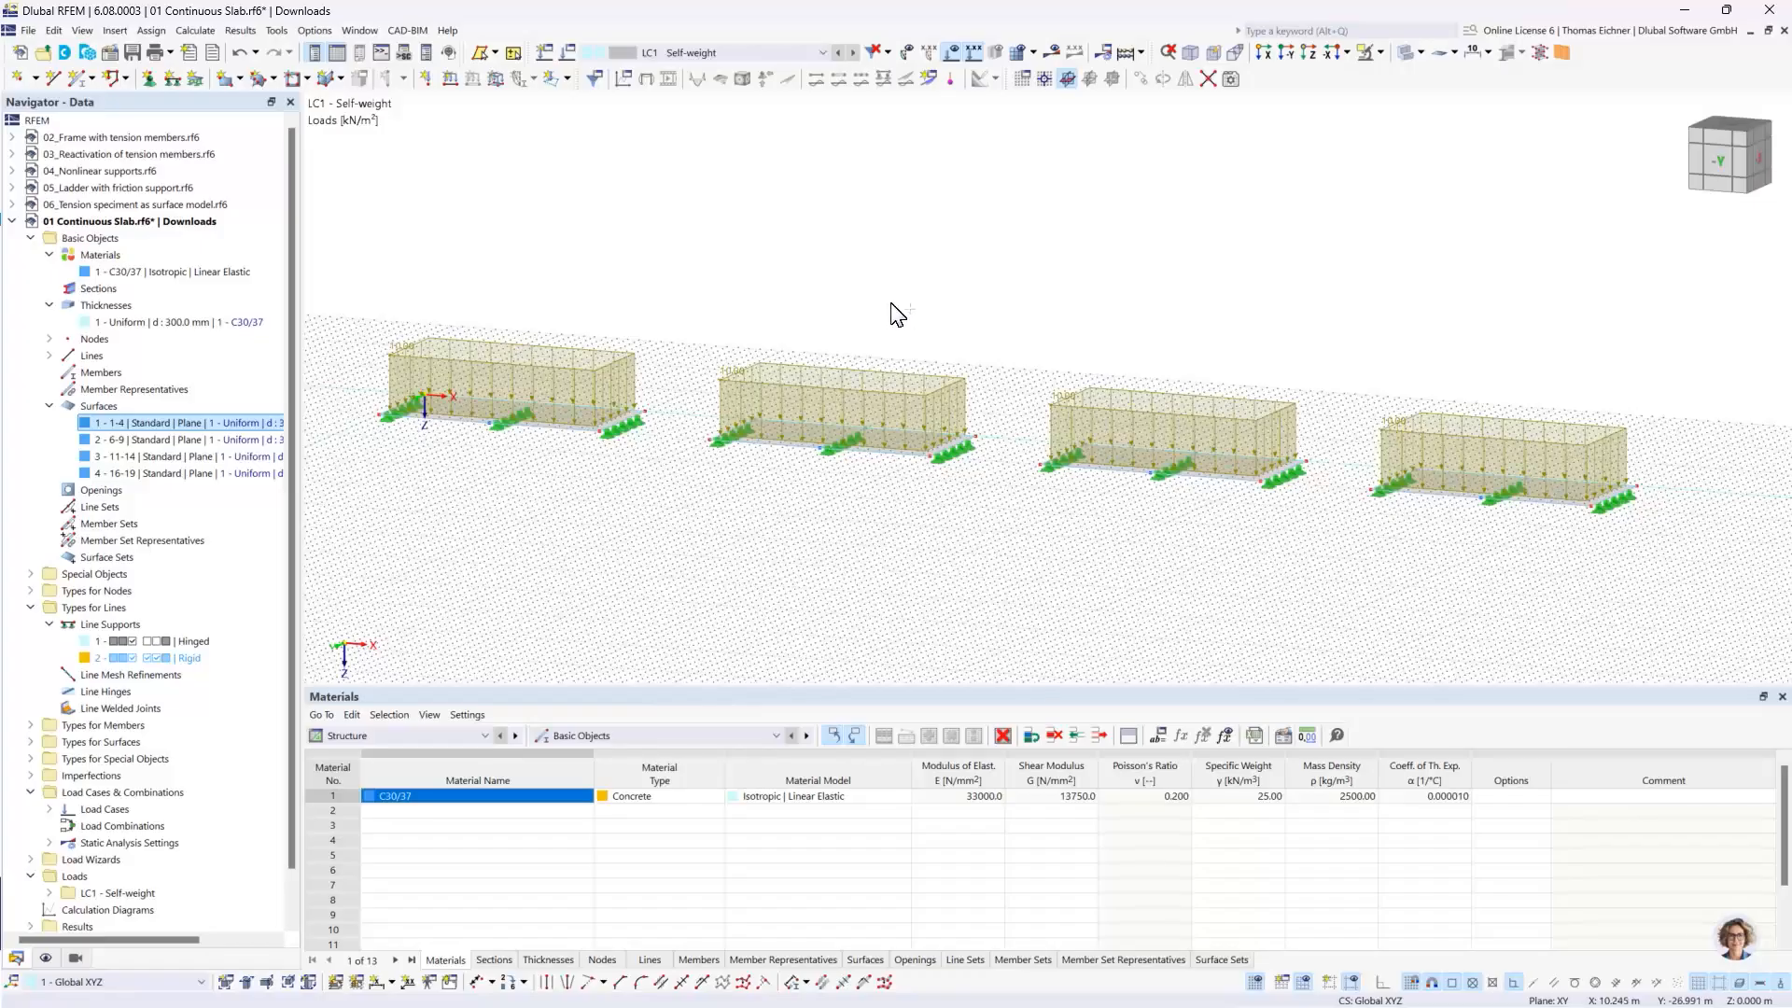
ctrl+middle_drag(898, 314, 920, 400)
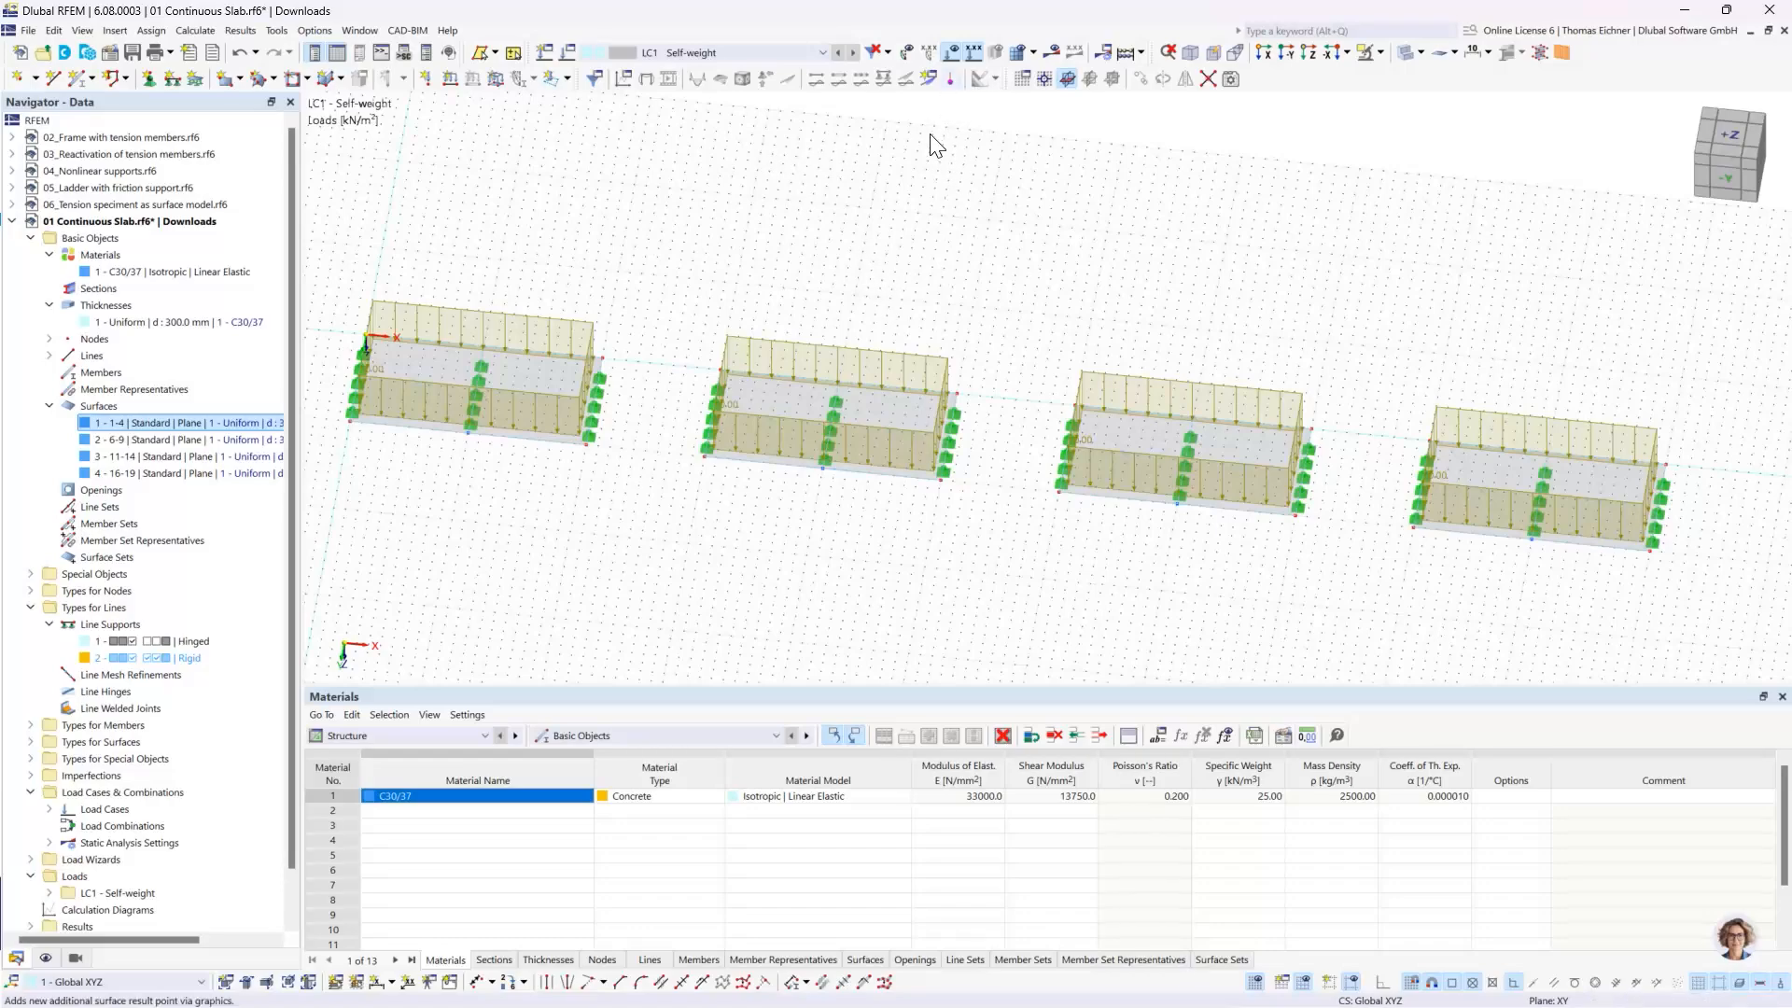
- Show the model in the Z-direction view with all four slabs fitted in the work window
click(1309, 54)
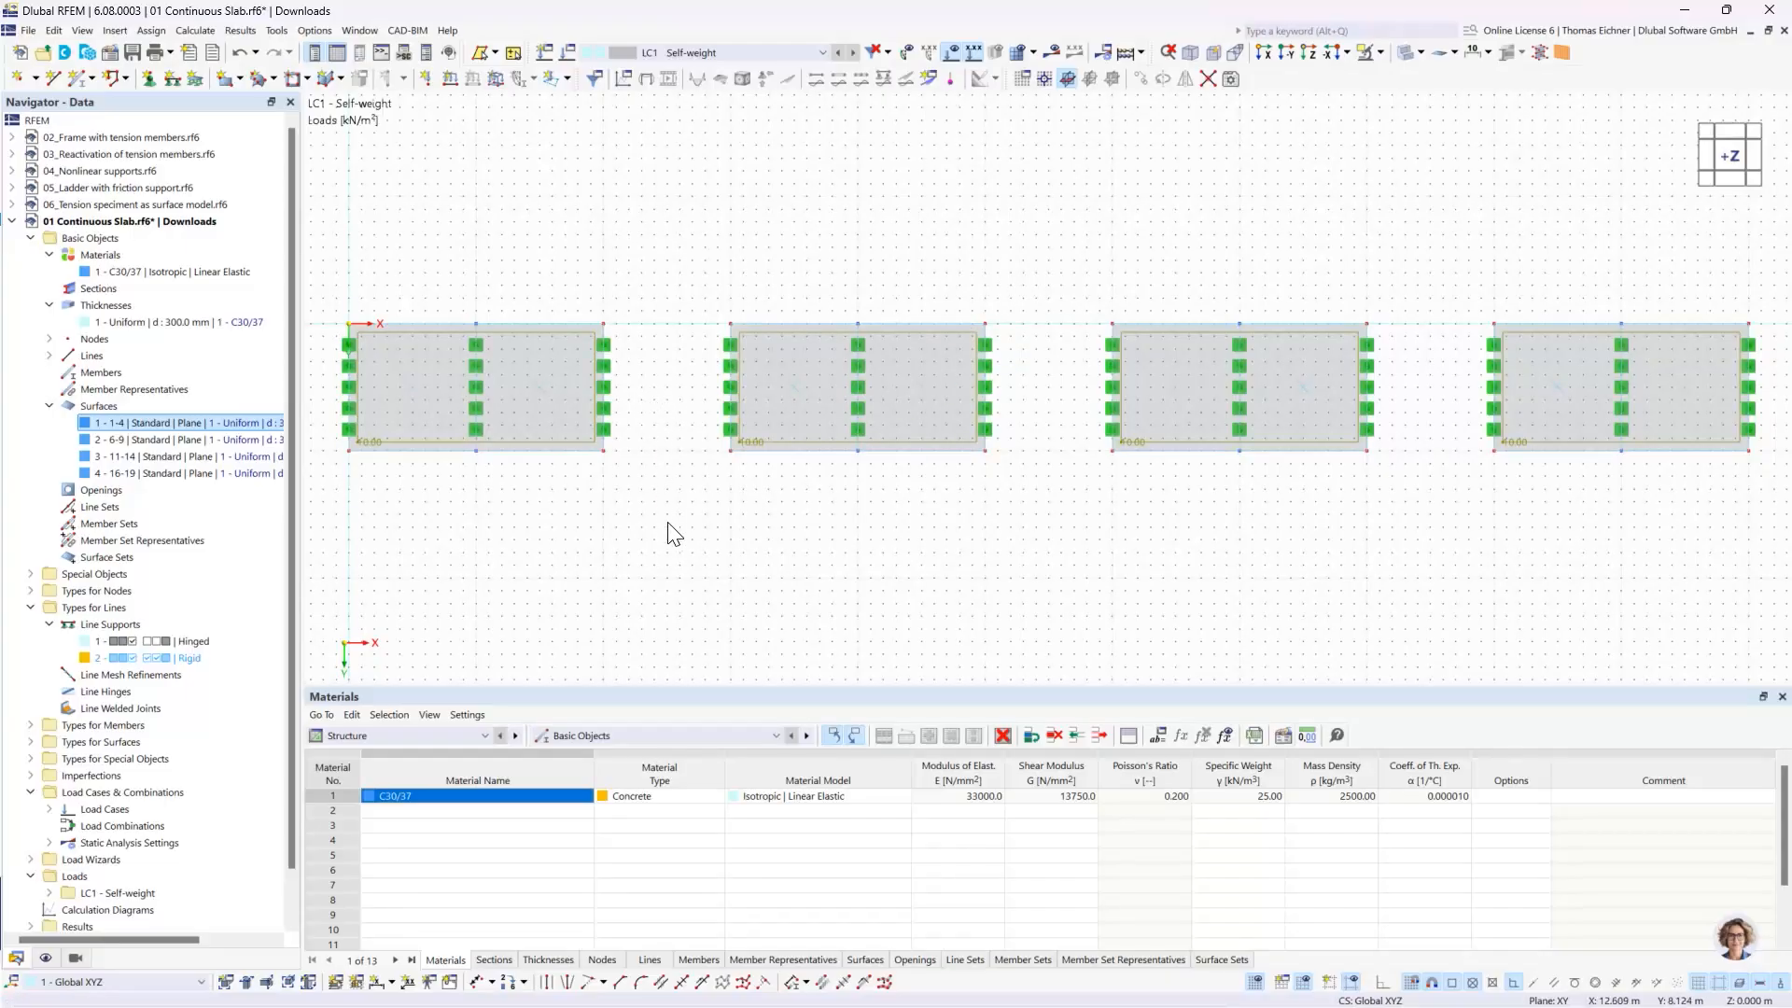
scroll(664, 572, up, 5)
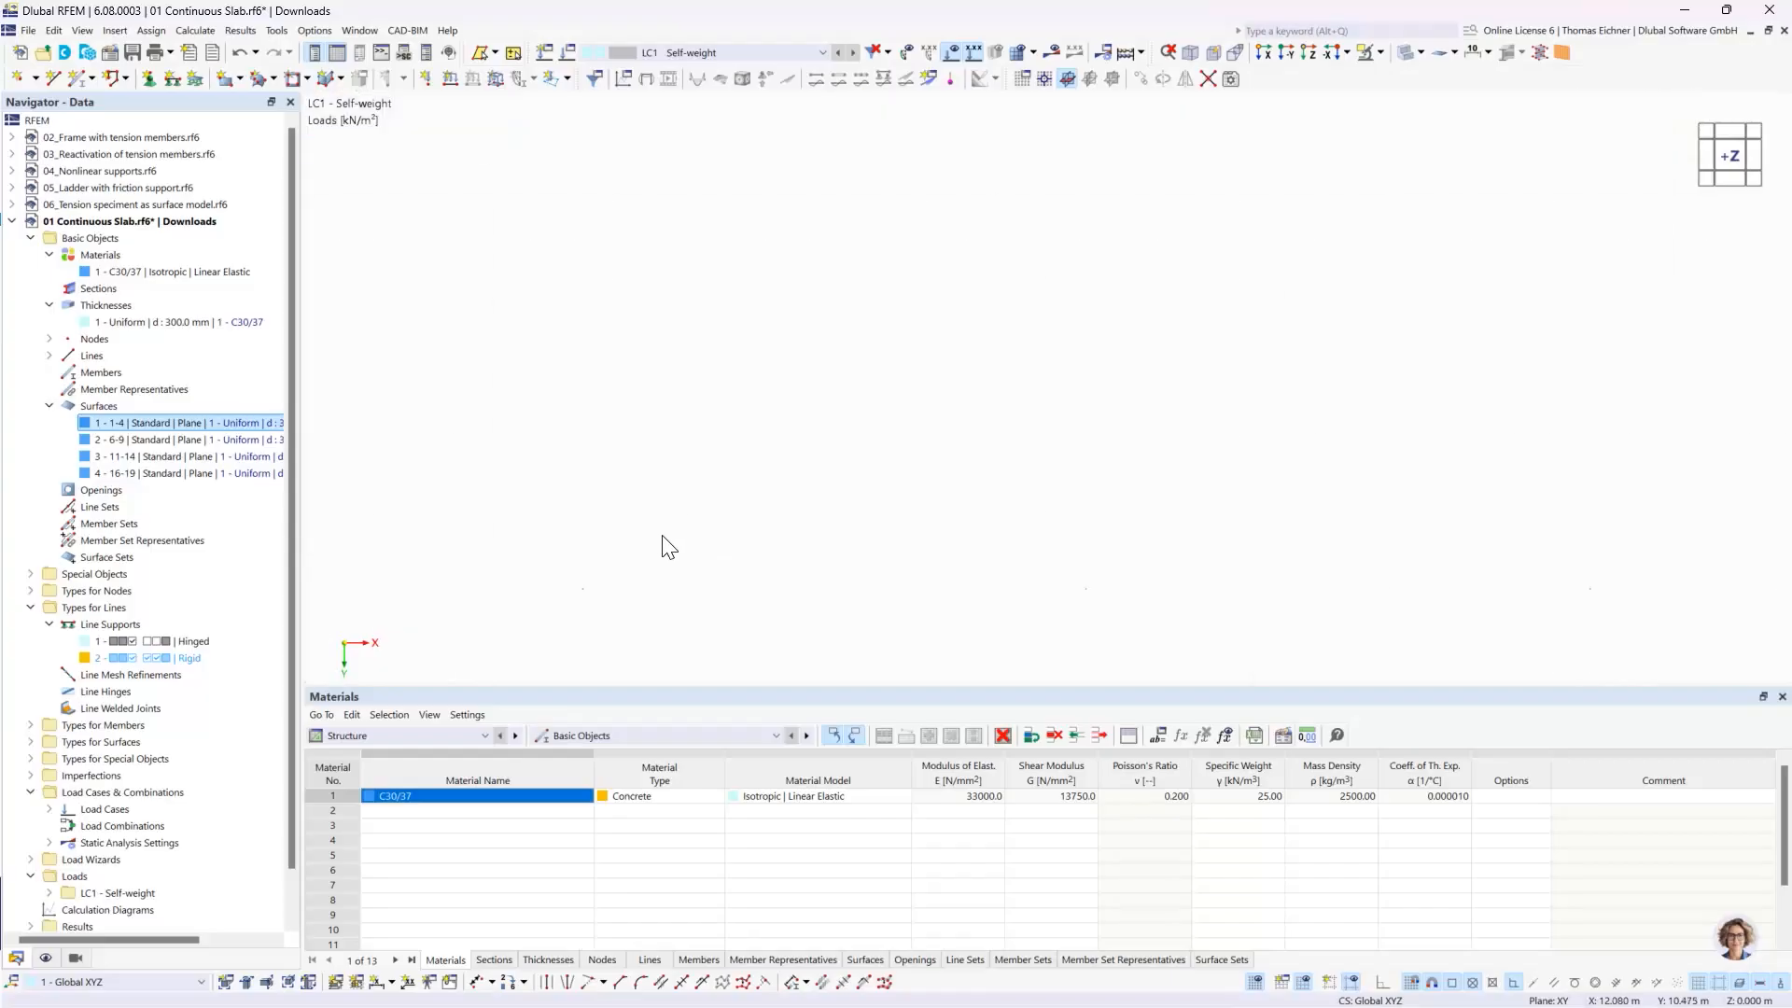
scroll(672, 540, down, 5)
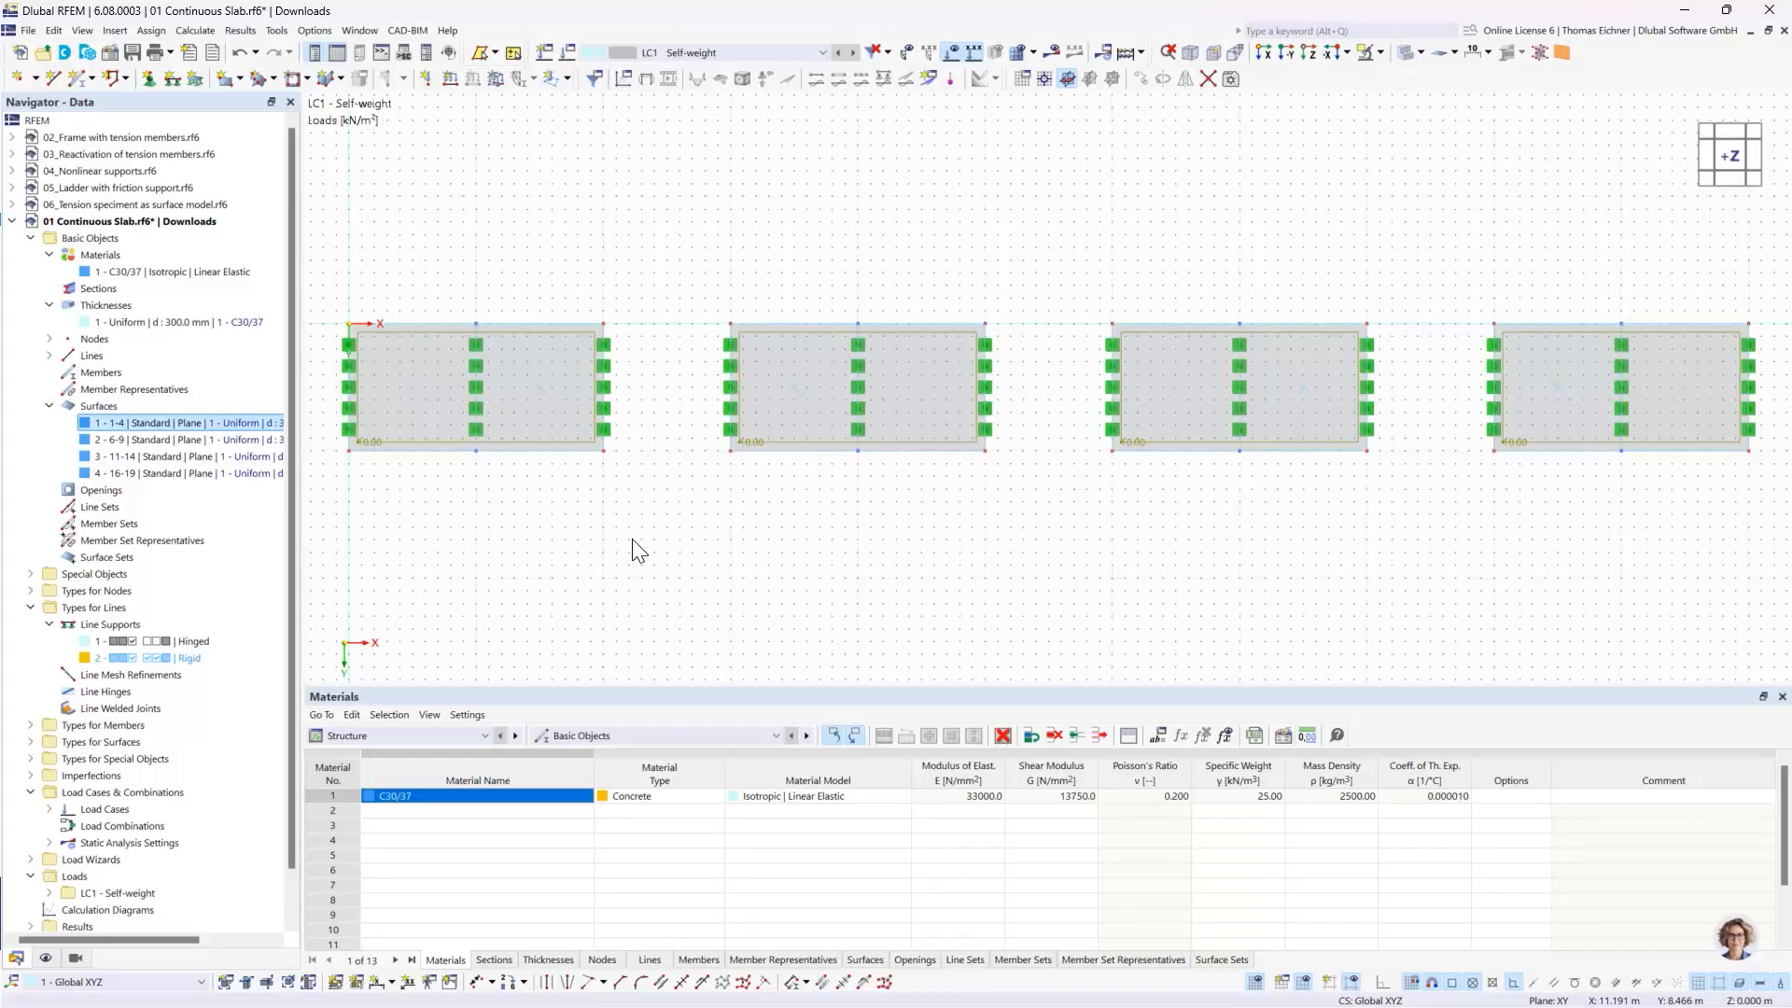
scroll(631, 539, down, 6)
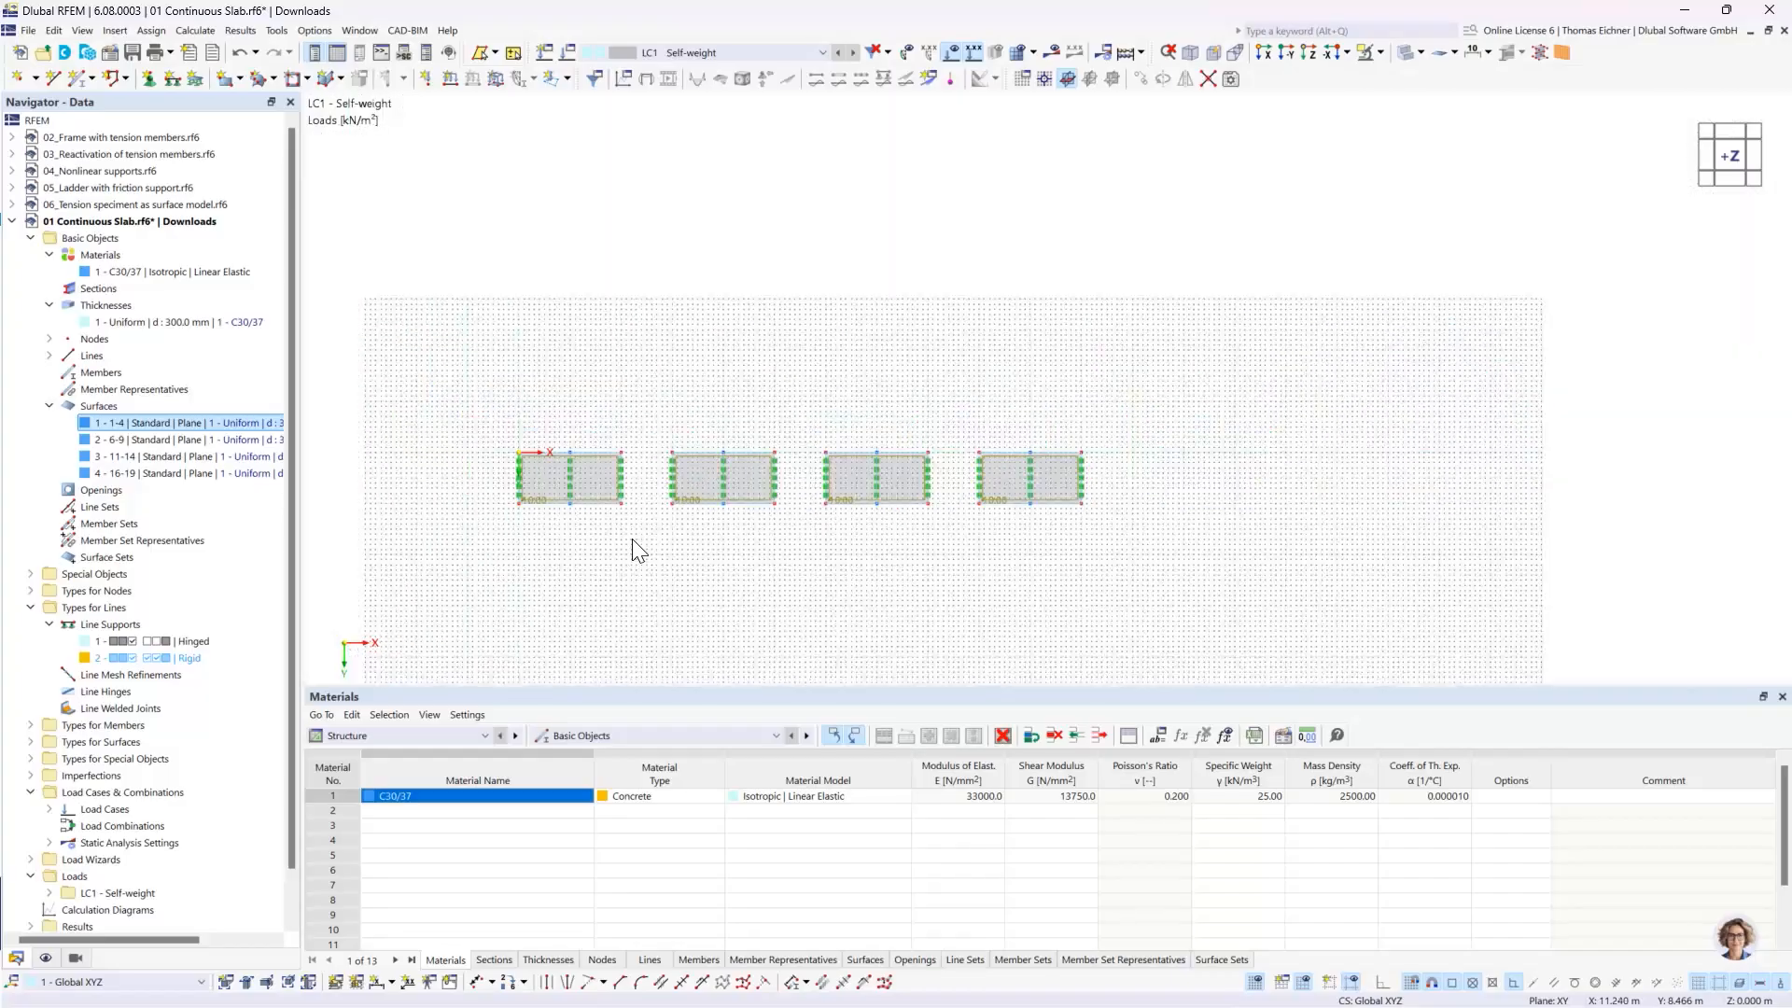
middle_drag(1399, 521, 193, 352)
middle_click(1032, 484)
middle_click(1032, 484)
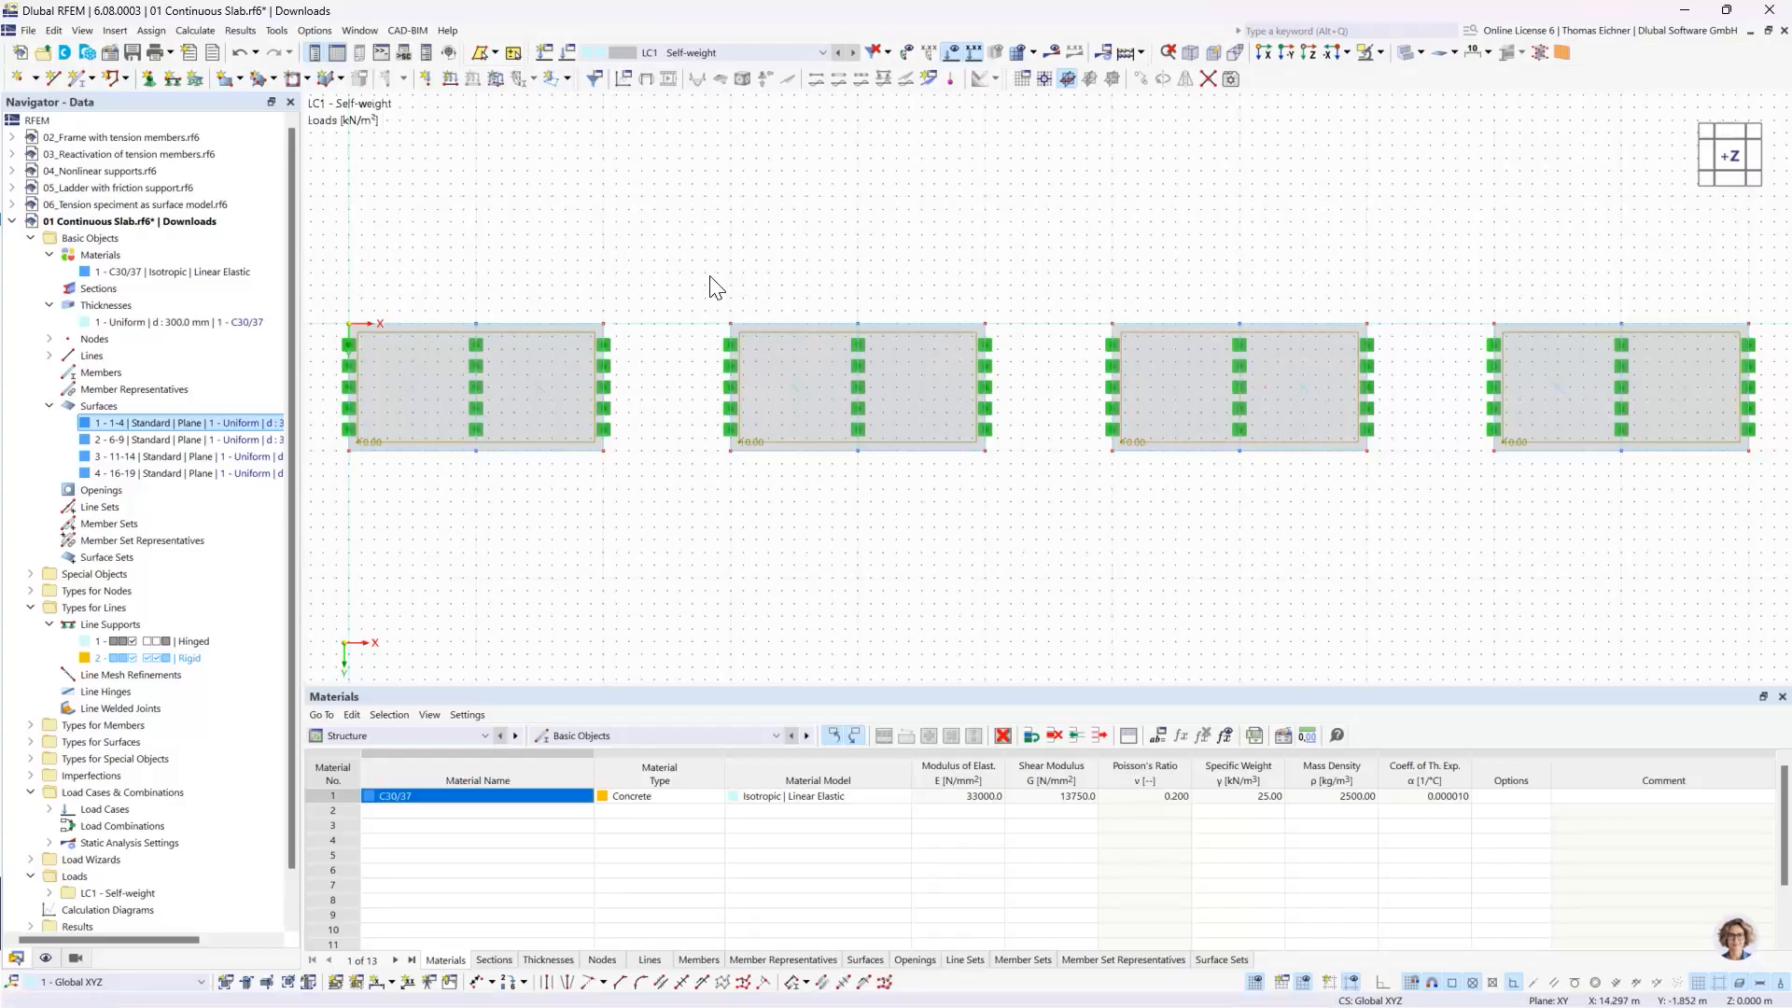
- Check the target length of finite elements in the mesh settings and accept the settings
click(198, 31)
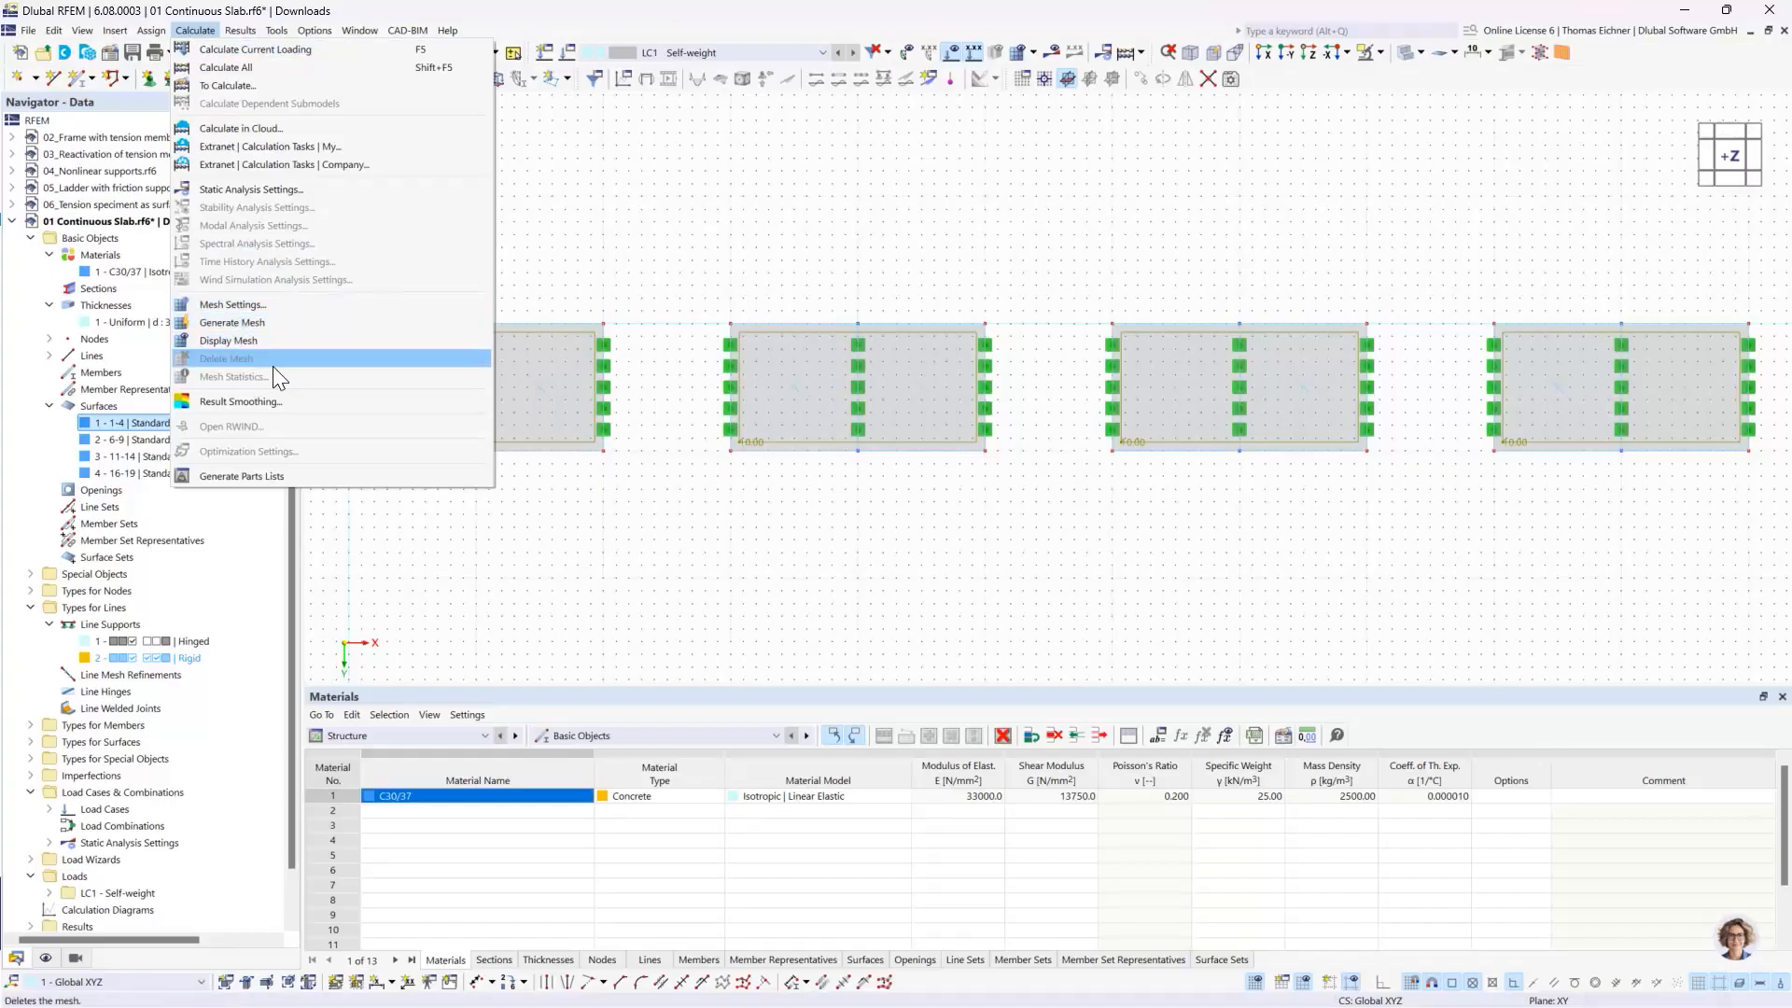
click(277, 310)
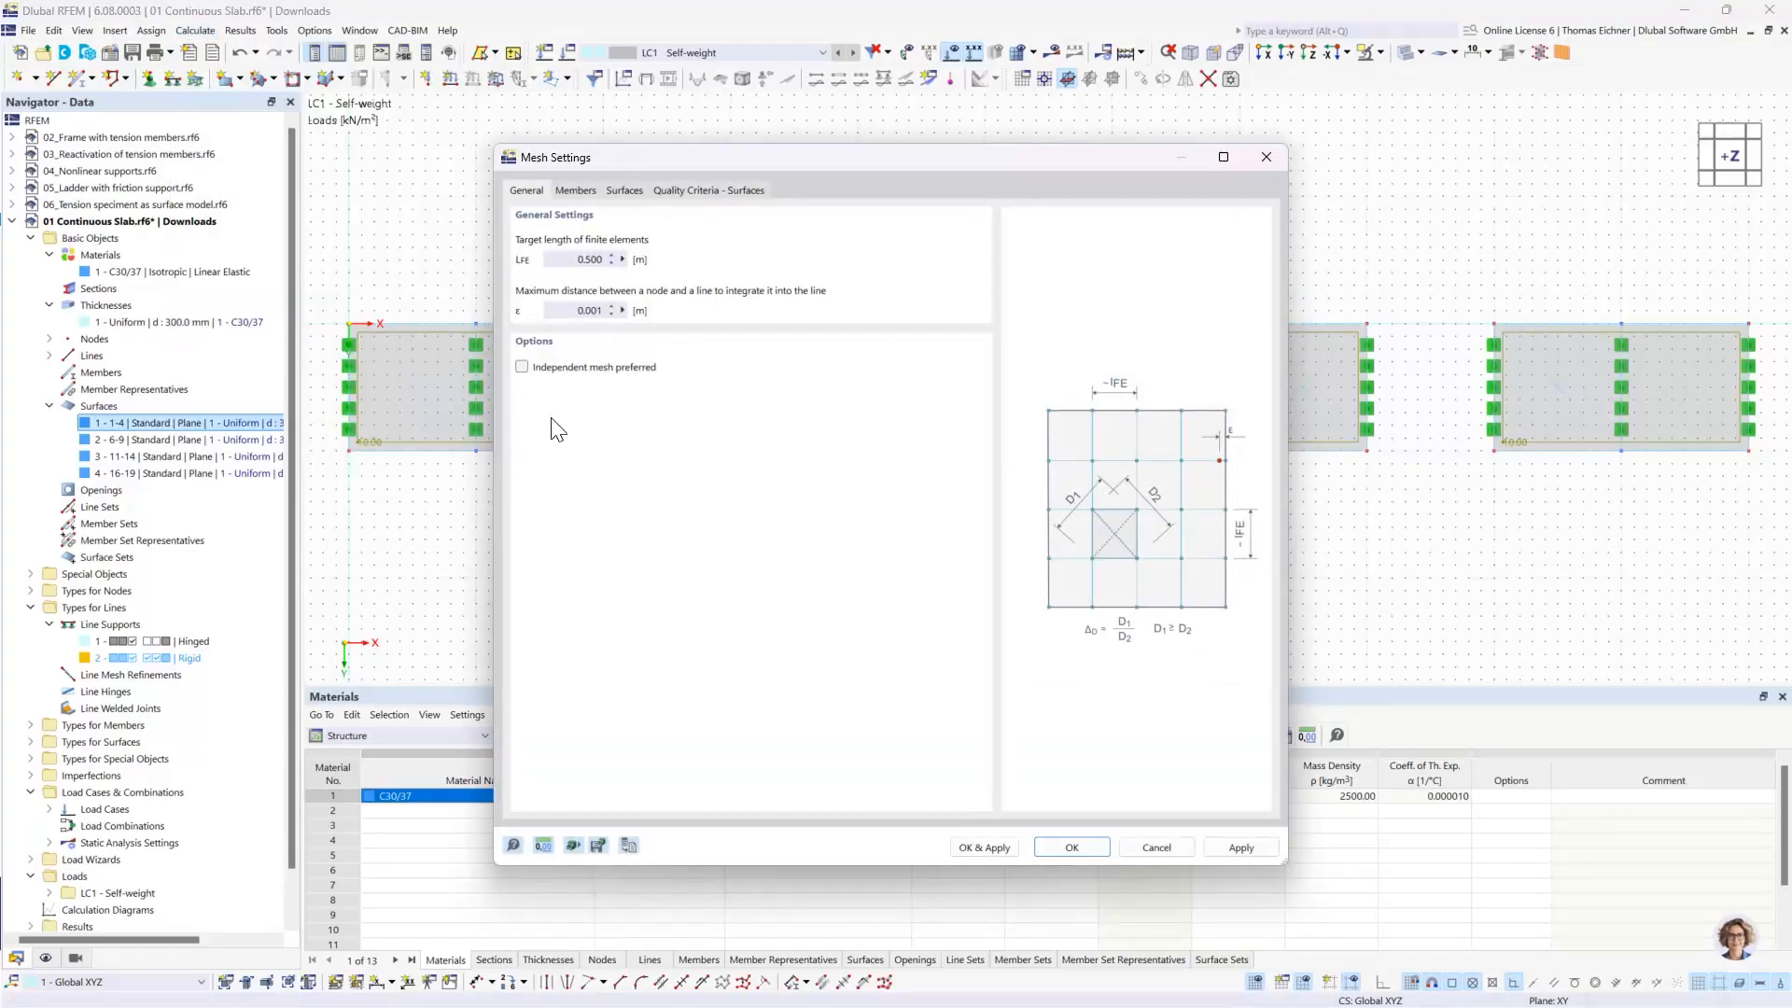
double_click(596, 263)
click(571, 261)
click(1074, 848)
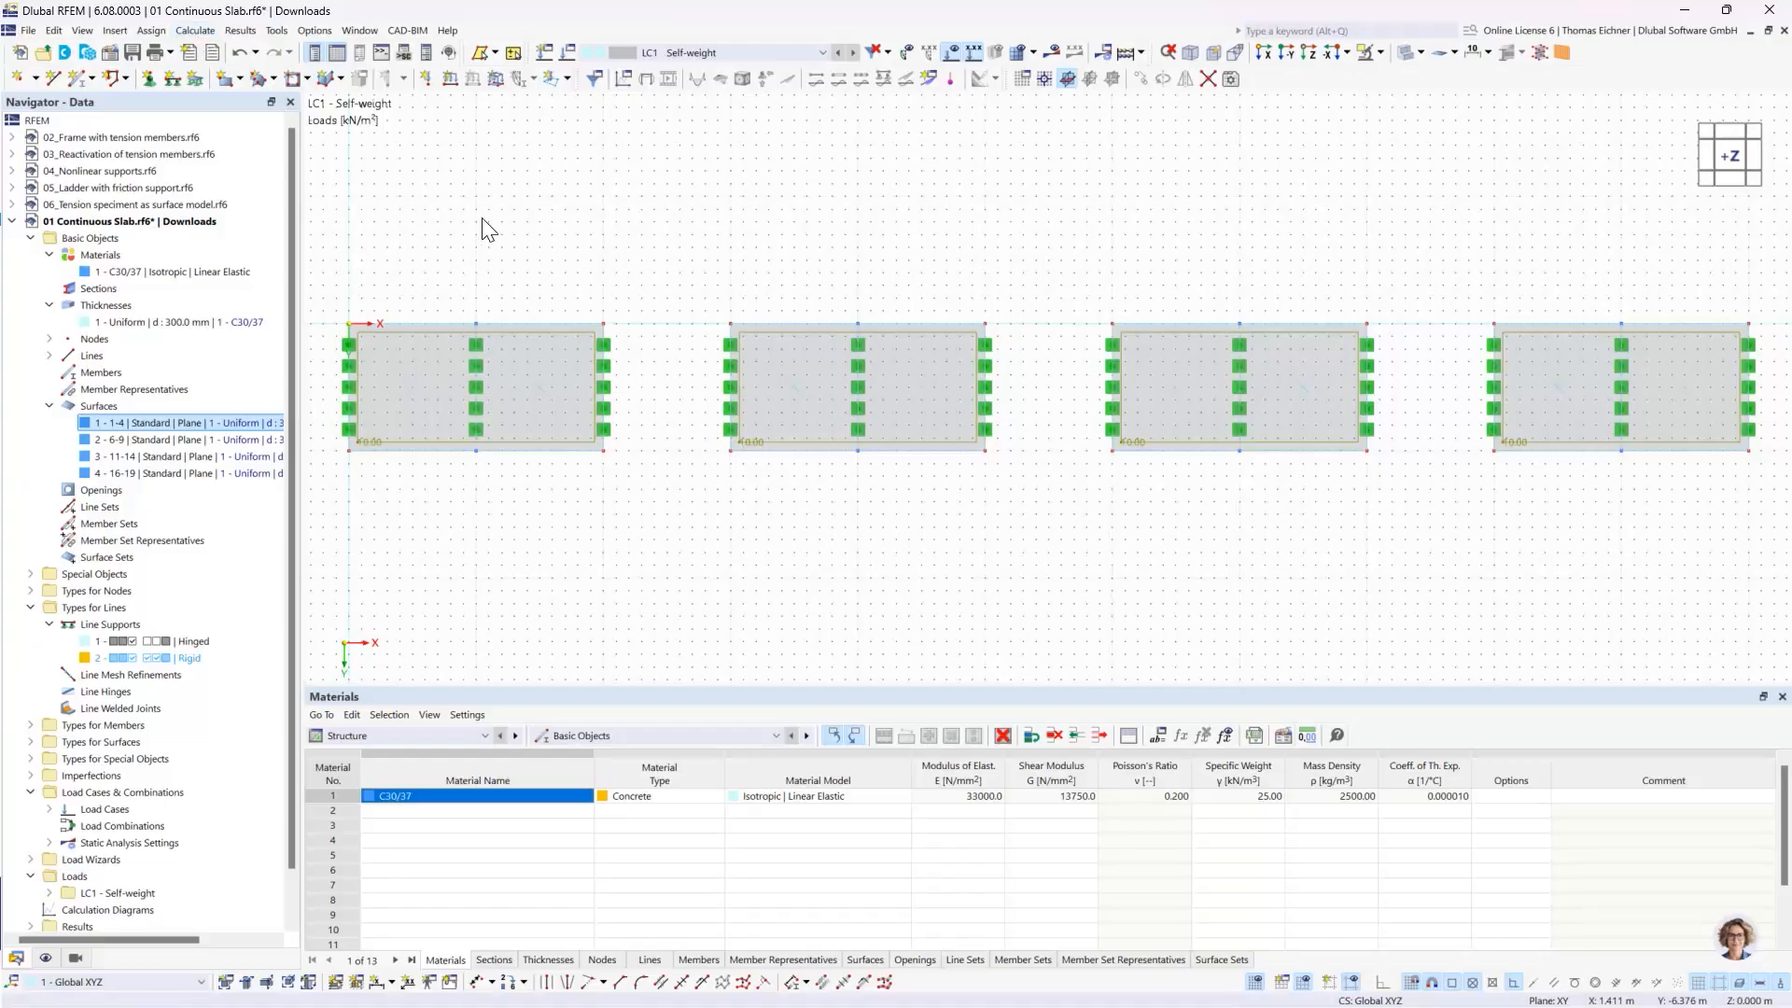
- Collapse the Materials, Thicknesses, Surfaces and Basic Objects branches of the 01 Continuous Slab model tree
scroll(544, 211, down, 1)
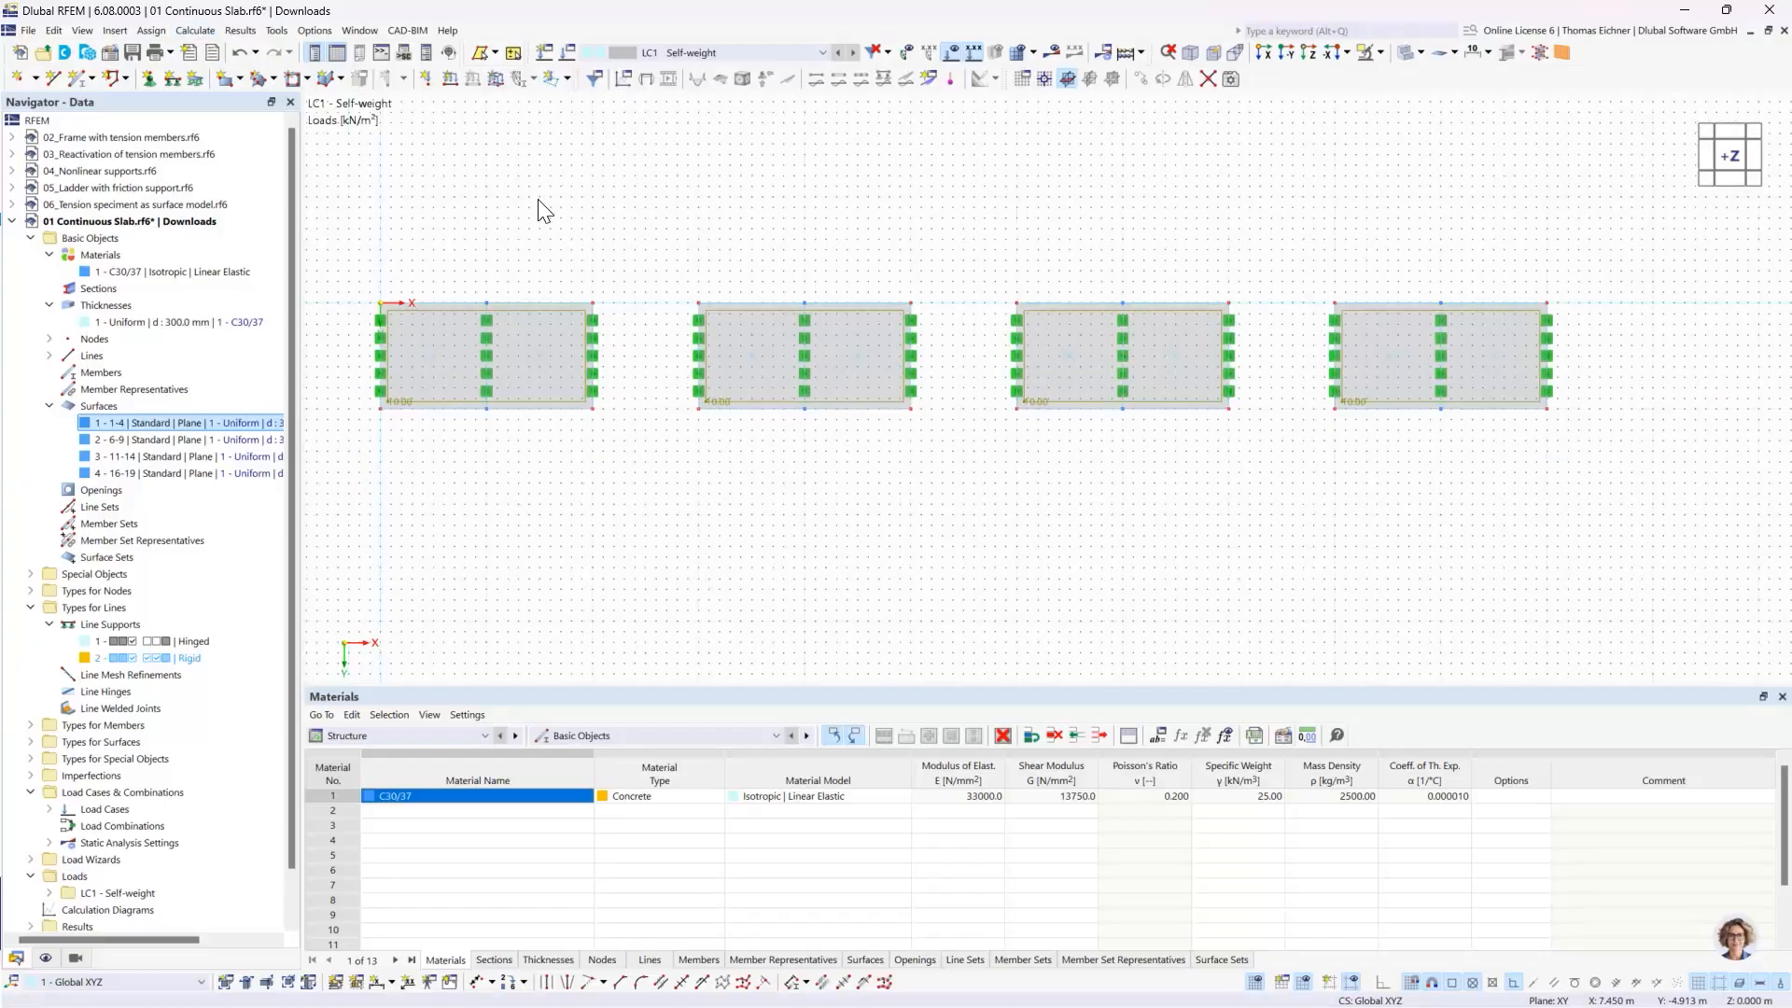
middle_drag(544, 211, 567, 281)
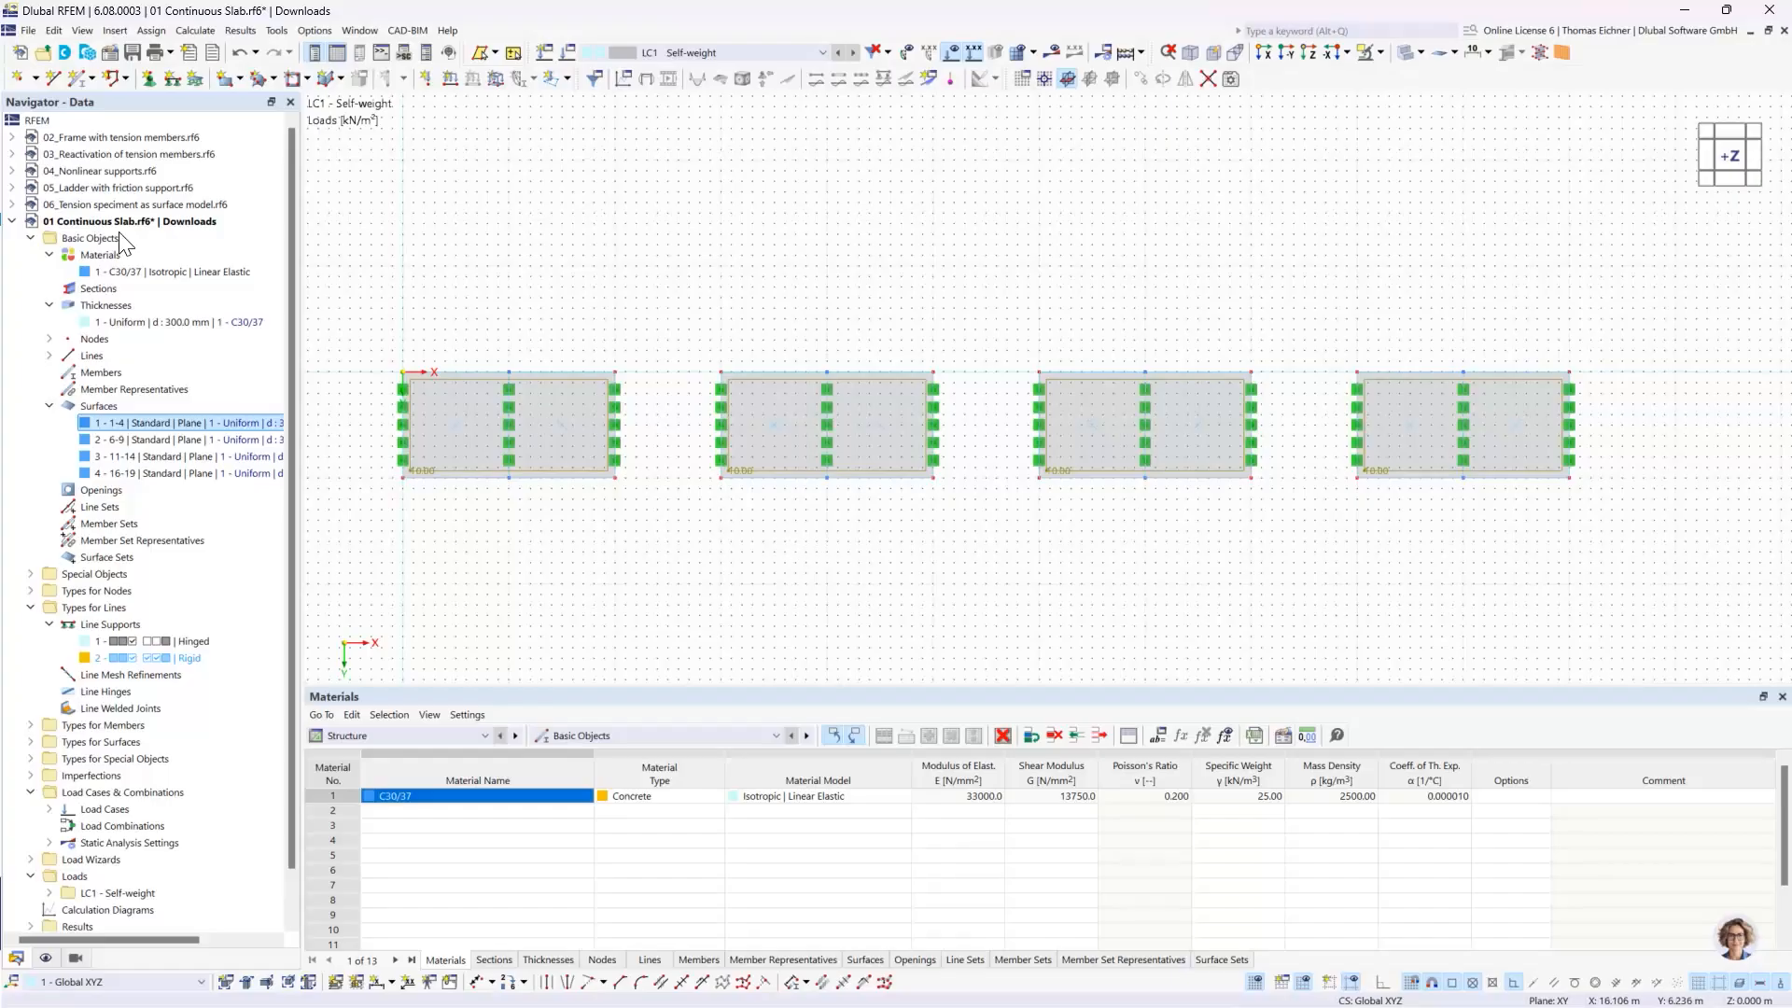
click(50, 306)
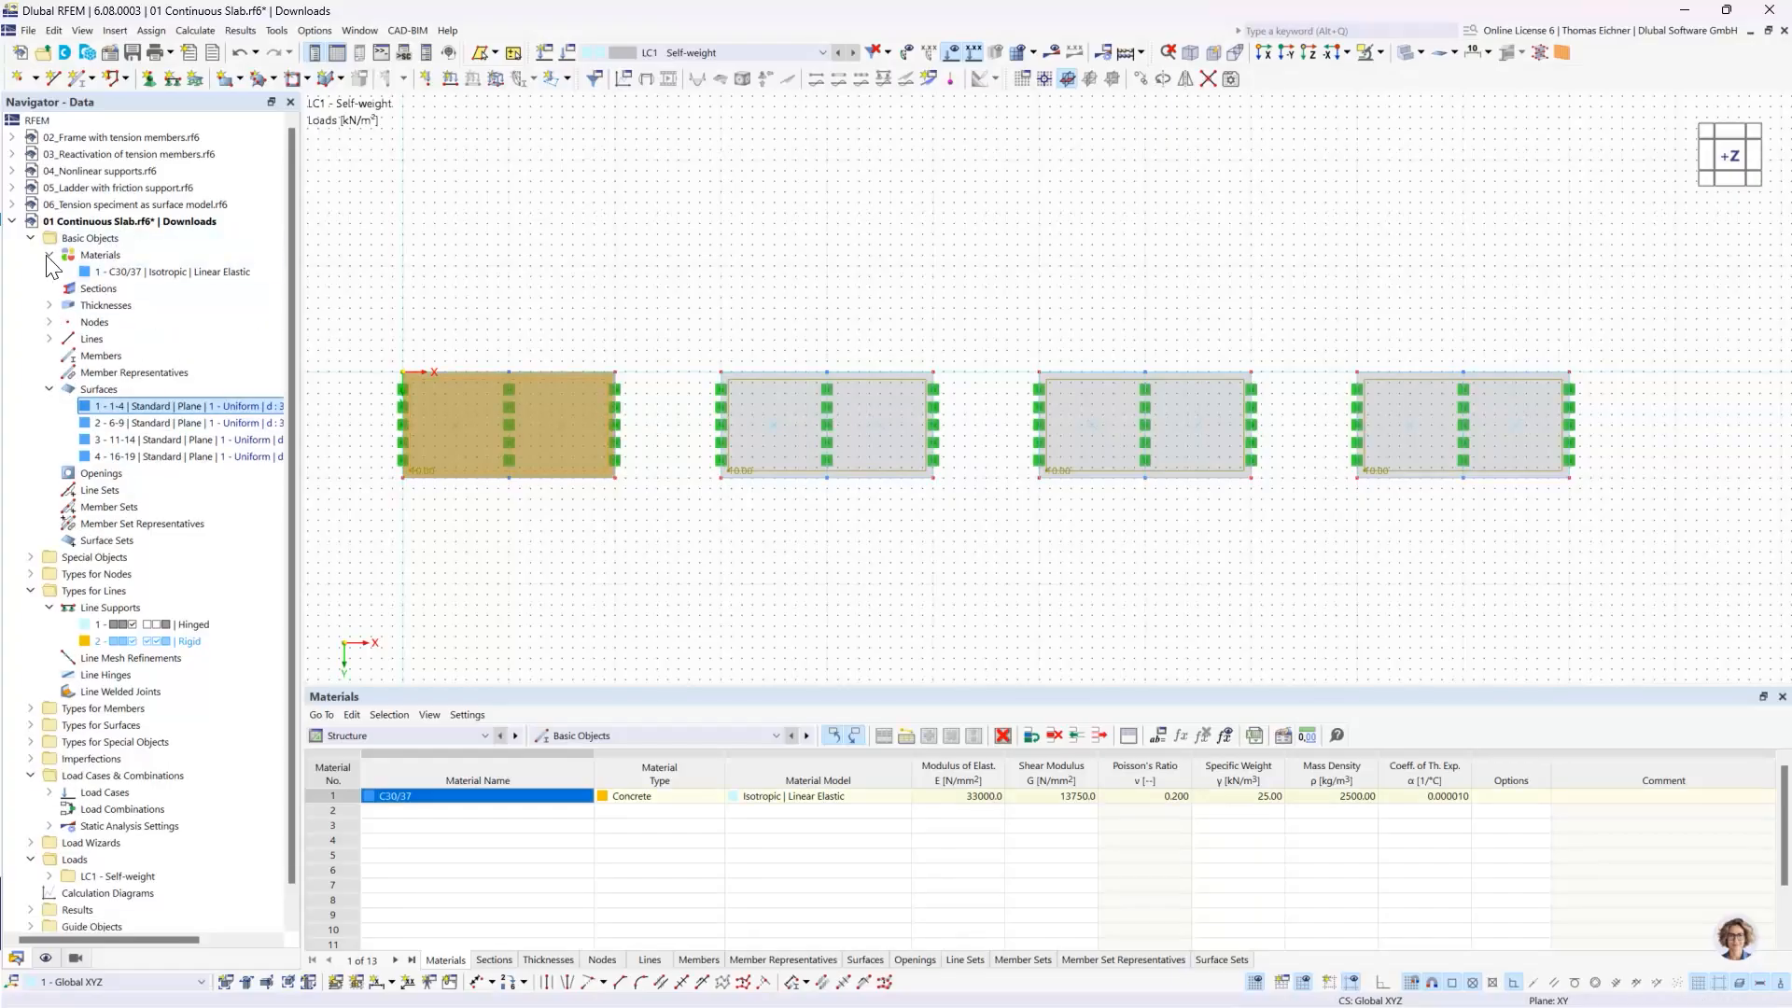
click(50, 255)
click(49, 372)
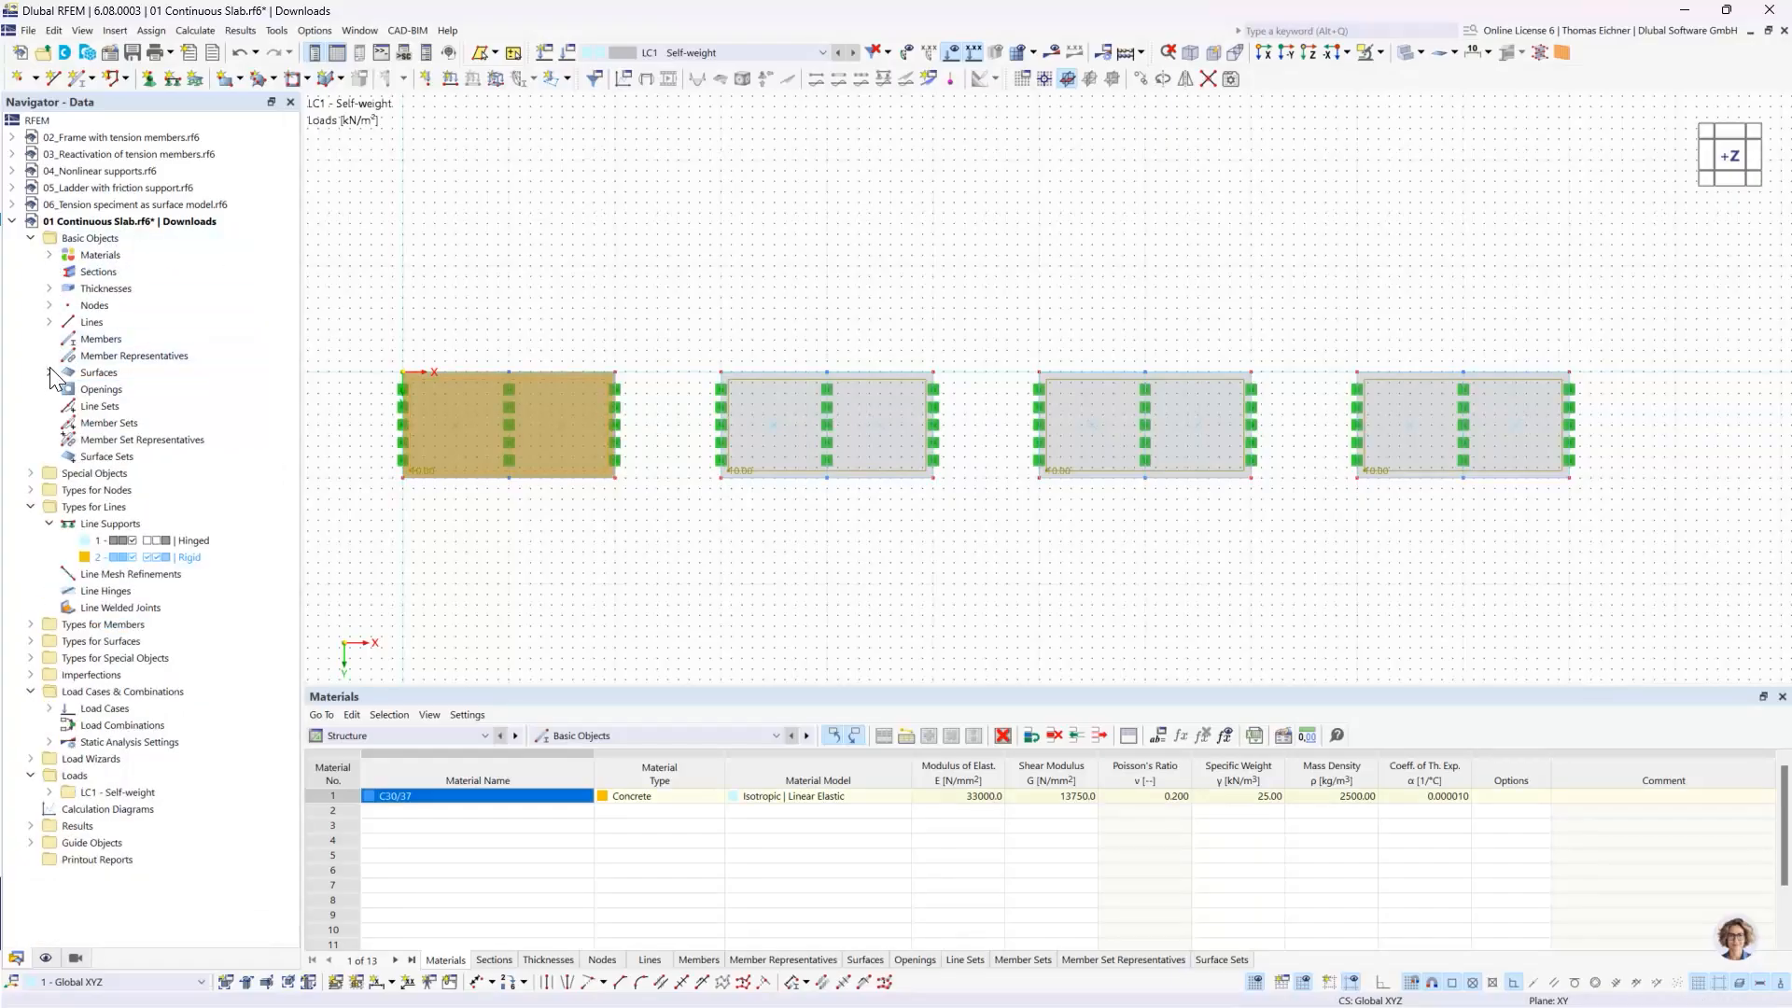
click(31, 238)
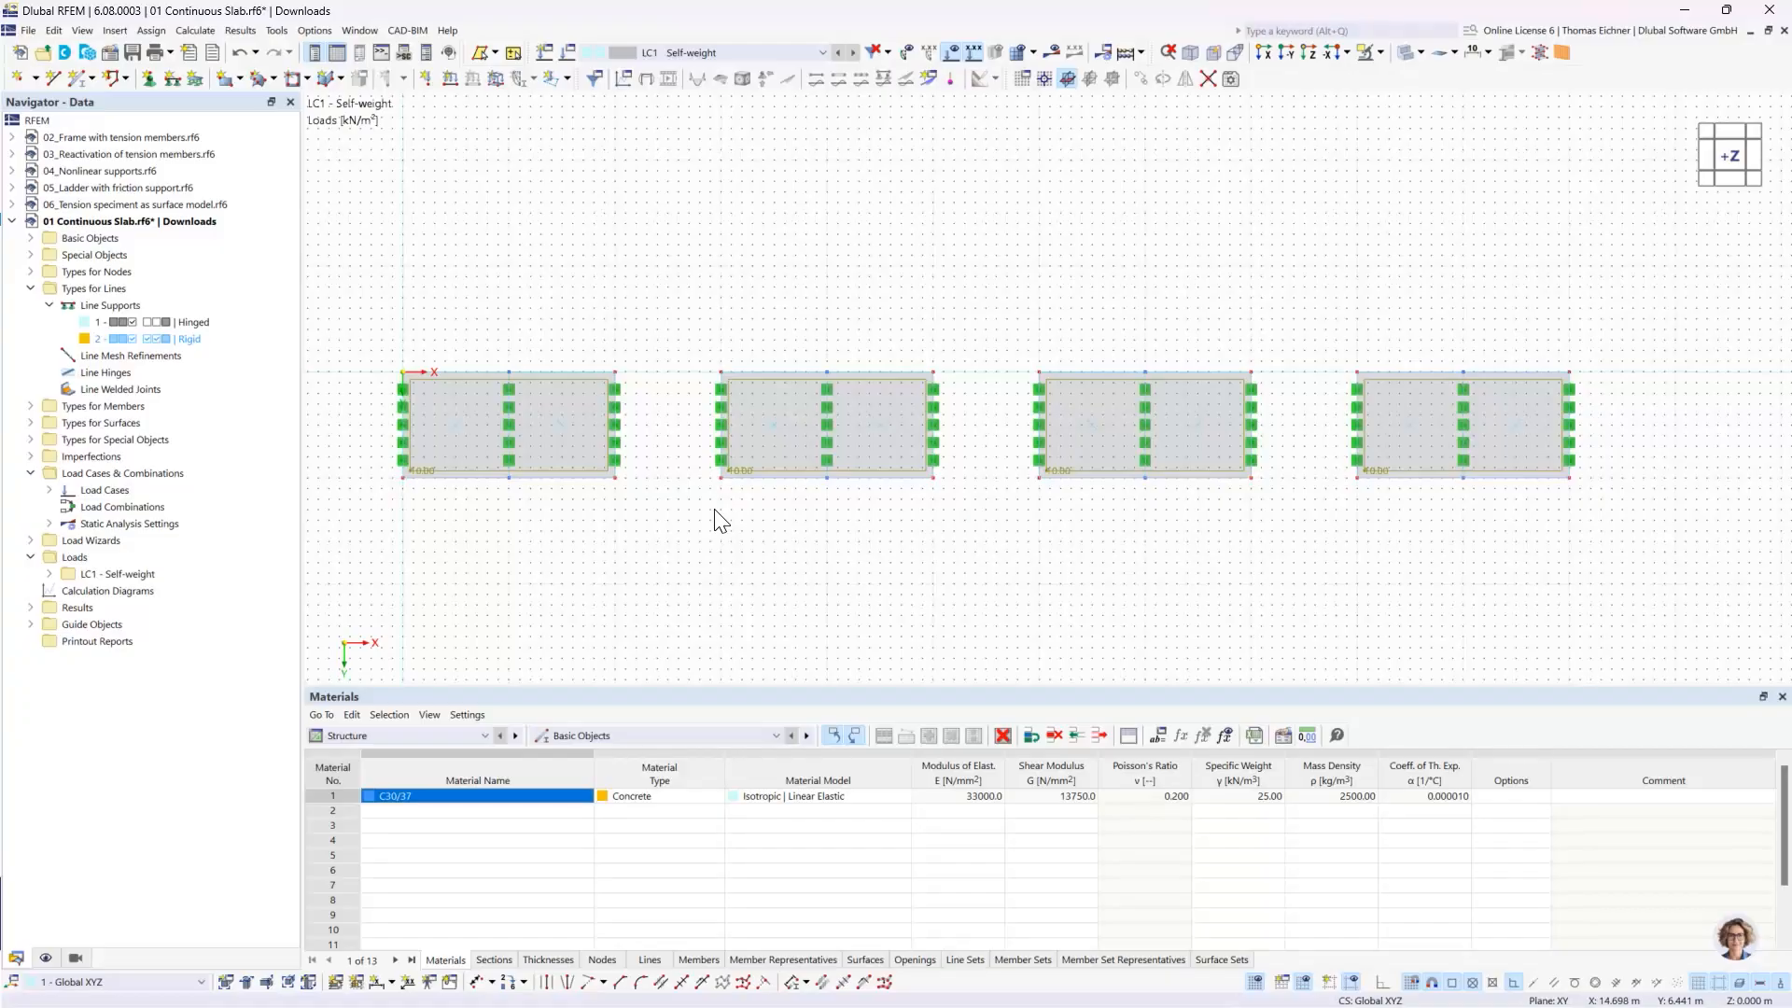
- Collapse Types for Lines and look through the Types for Nodes category, including its nodal mesh refinement entry
double_click(75, 288)
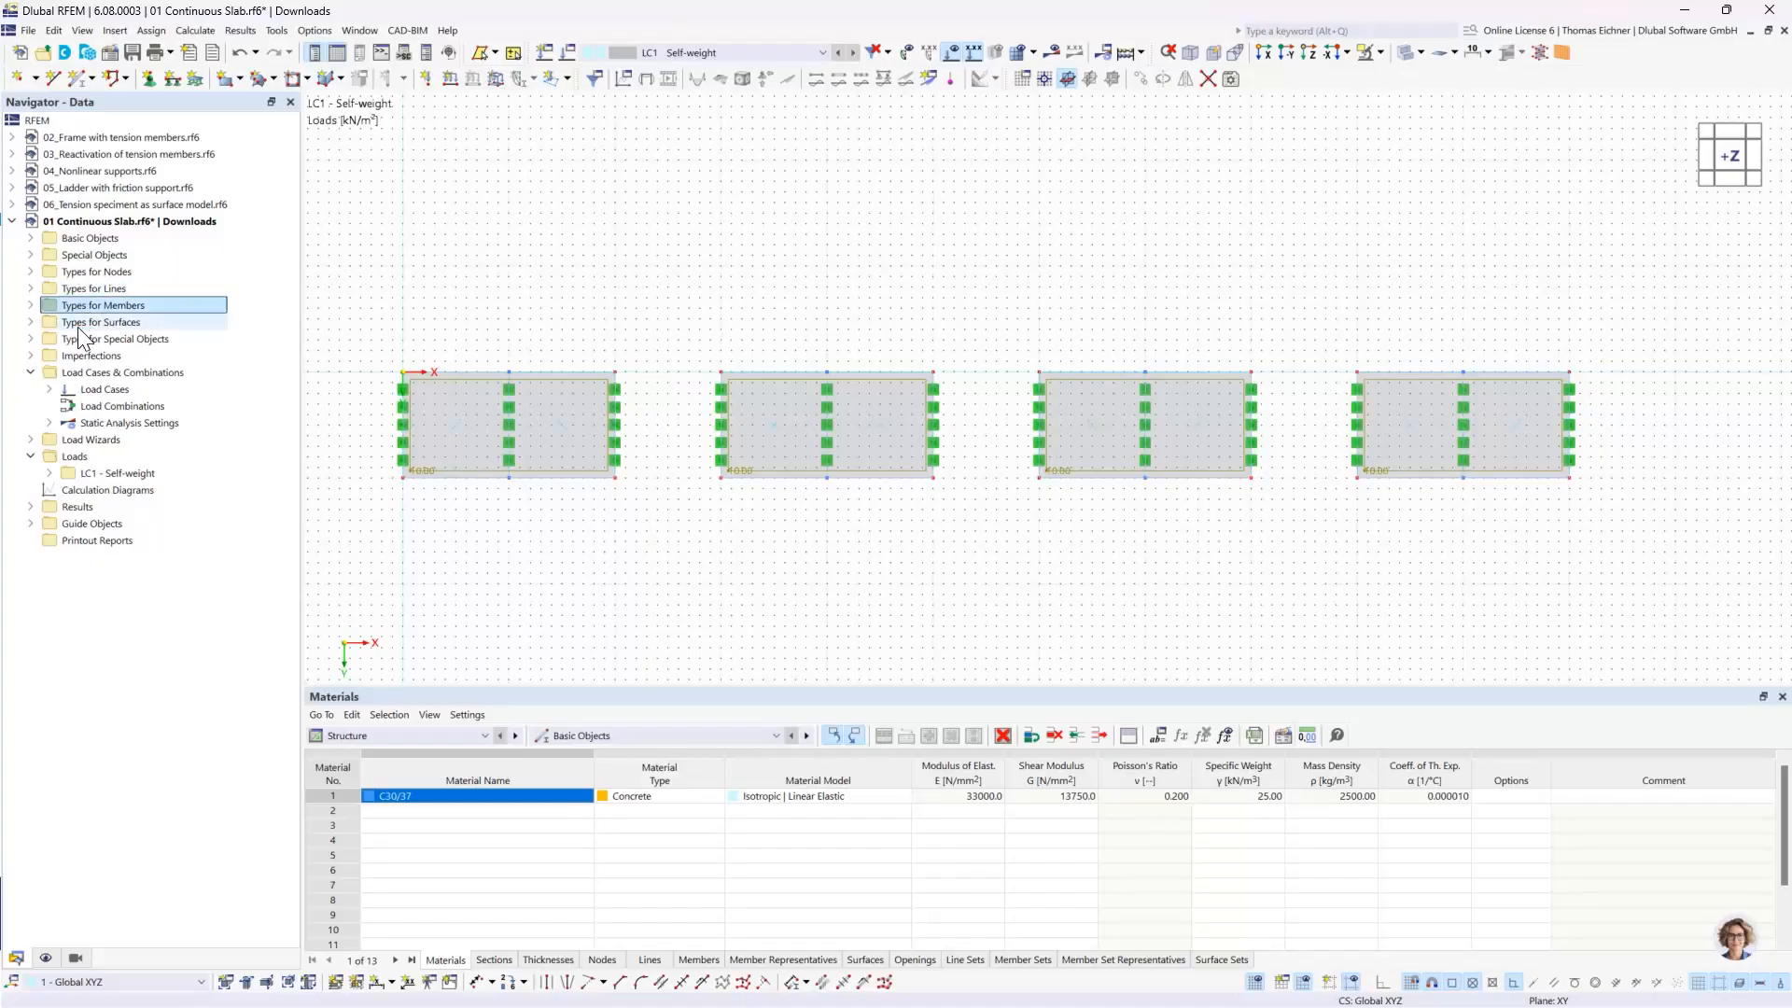
click(78, 326)
click(86, 274)
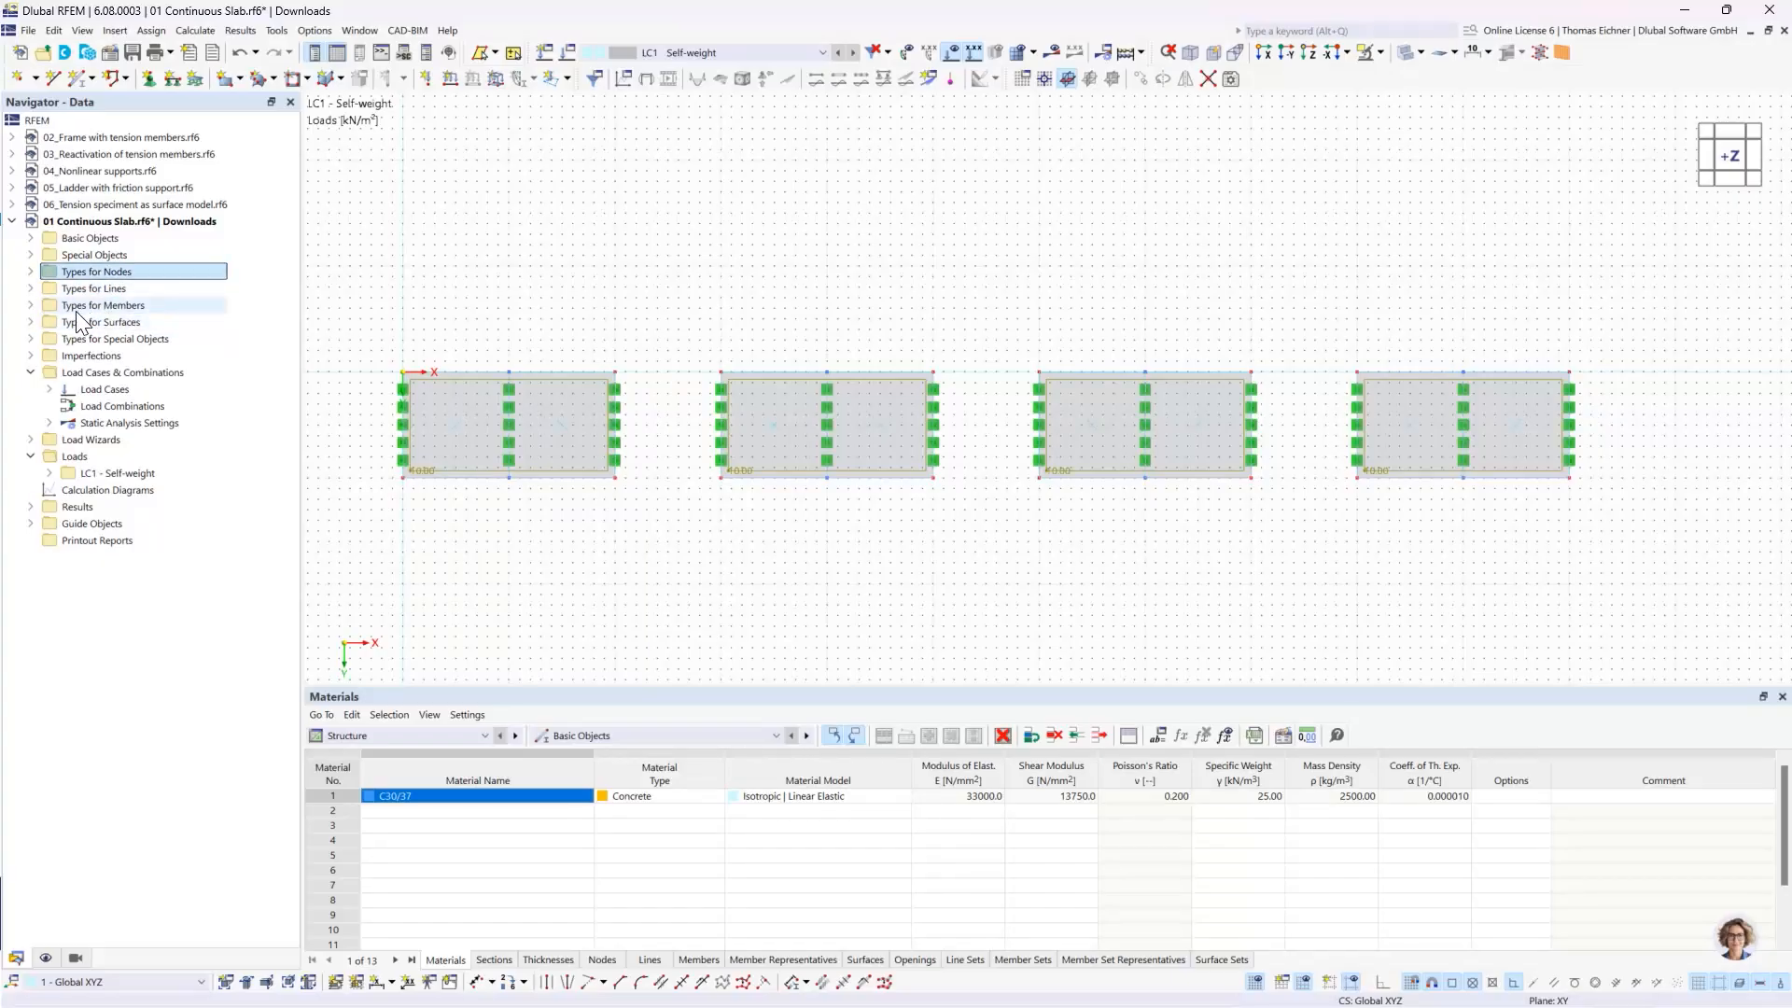
click(30, 272)
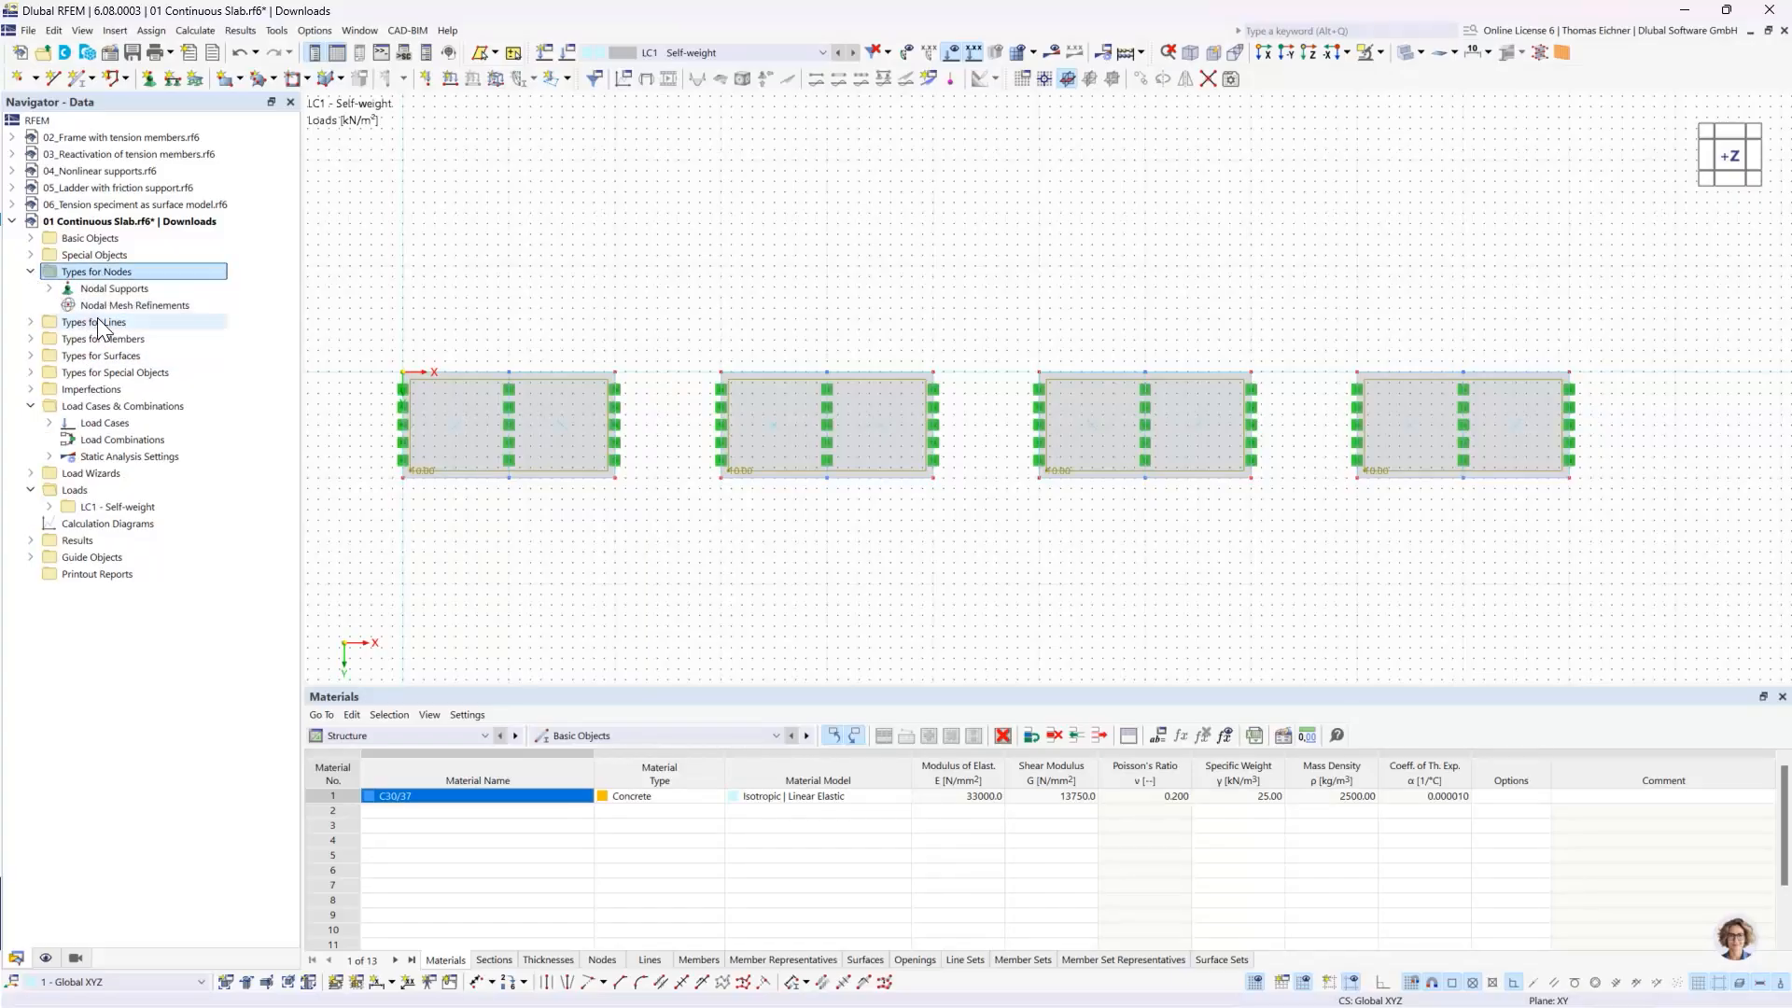
click(104, 295)
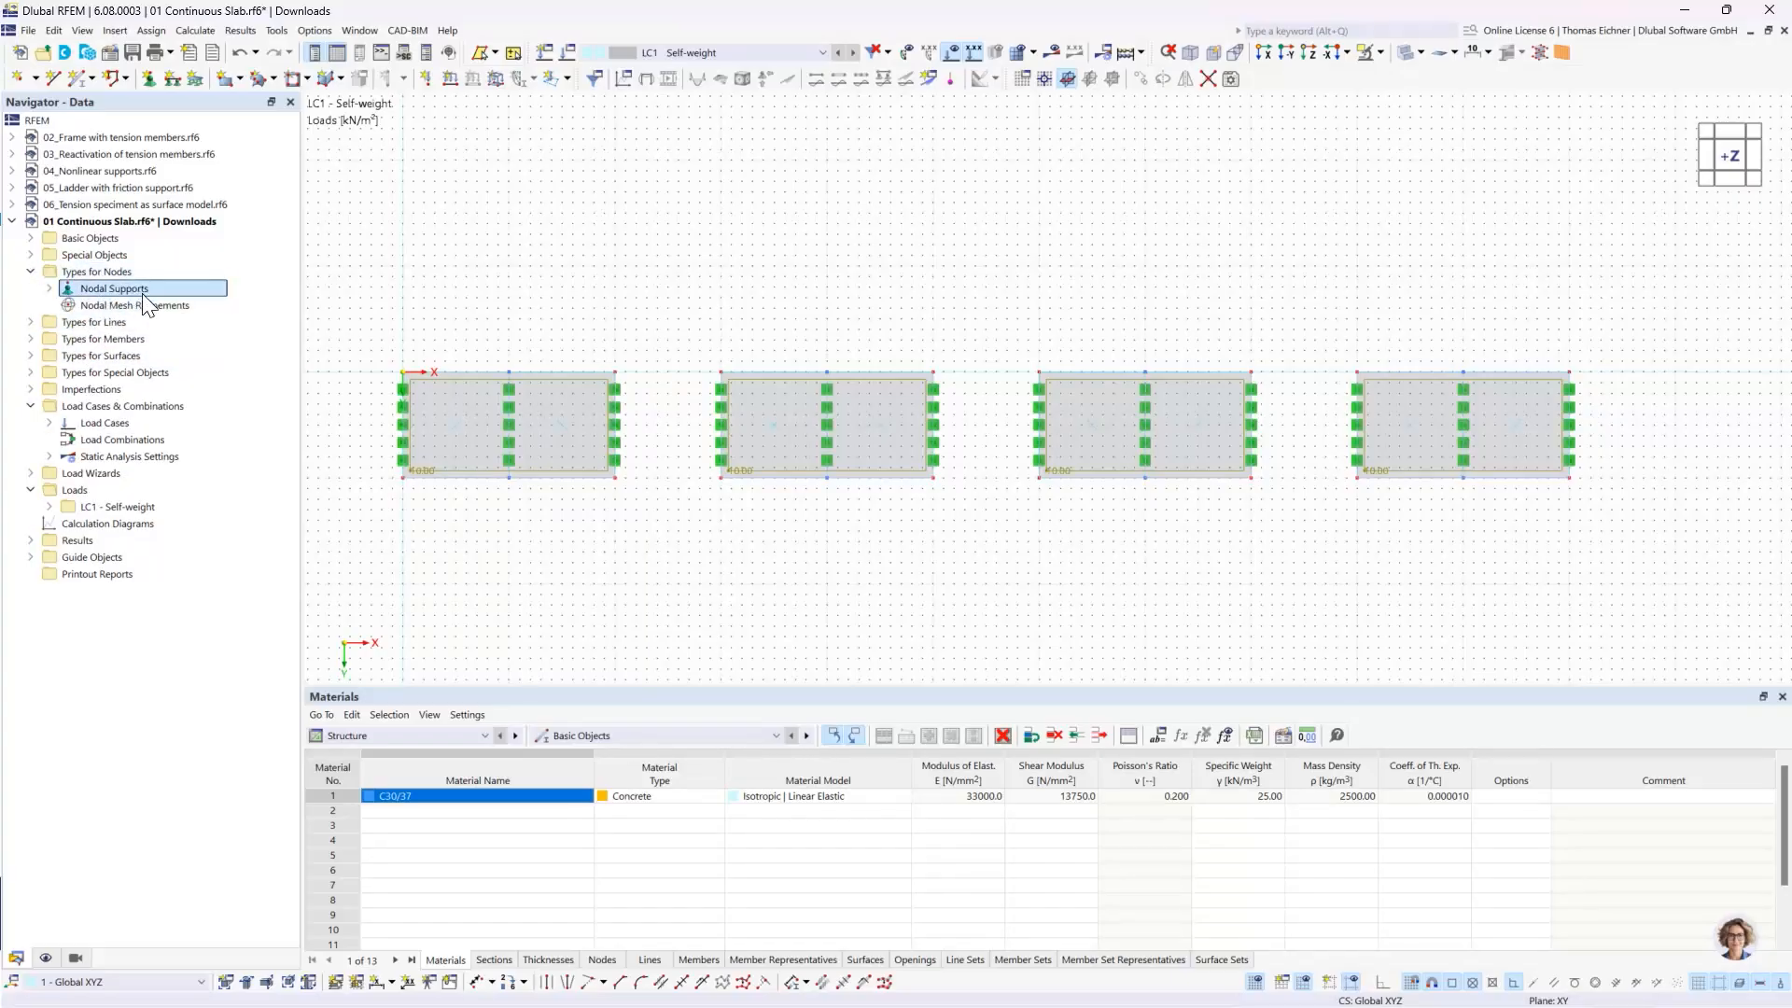
click(30, 272)
- Start a new surface mesh refinement from the Types for Surfaces category
click(30, 322)
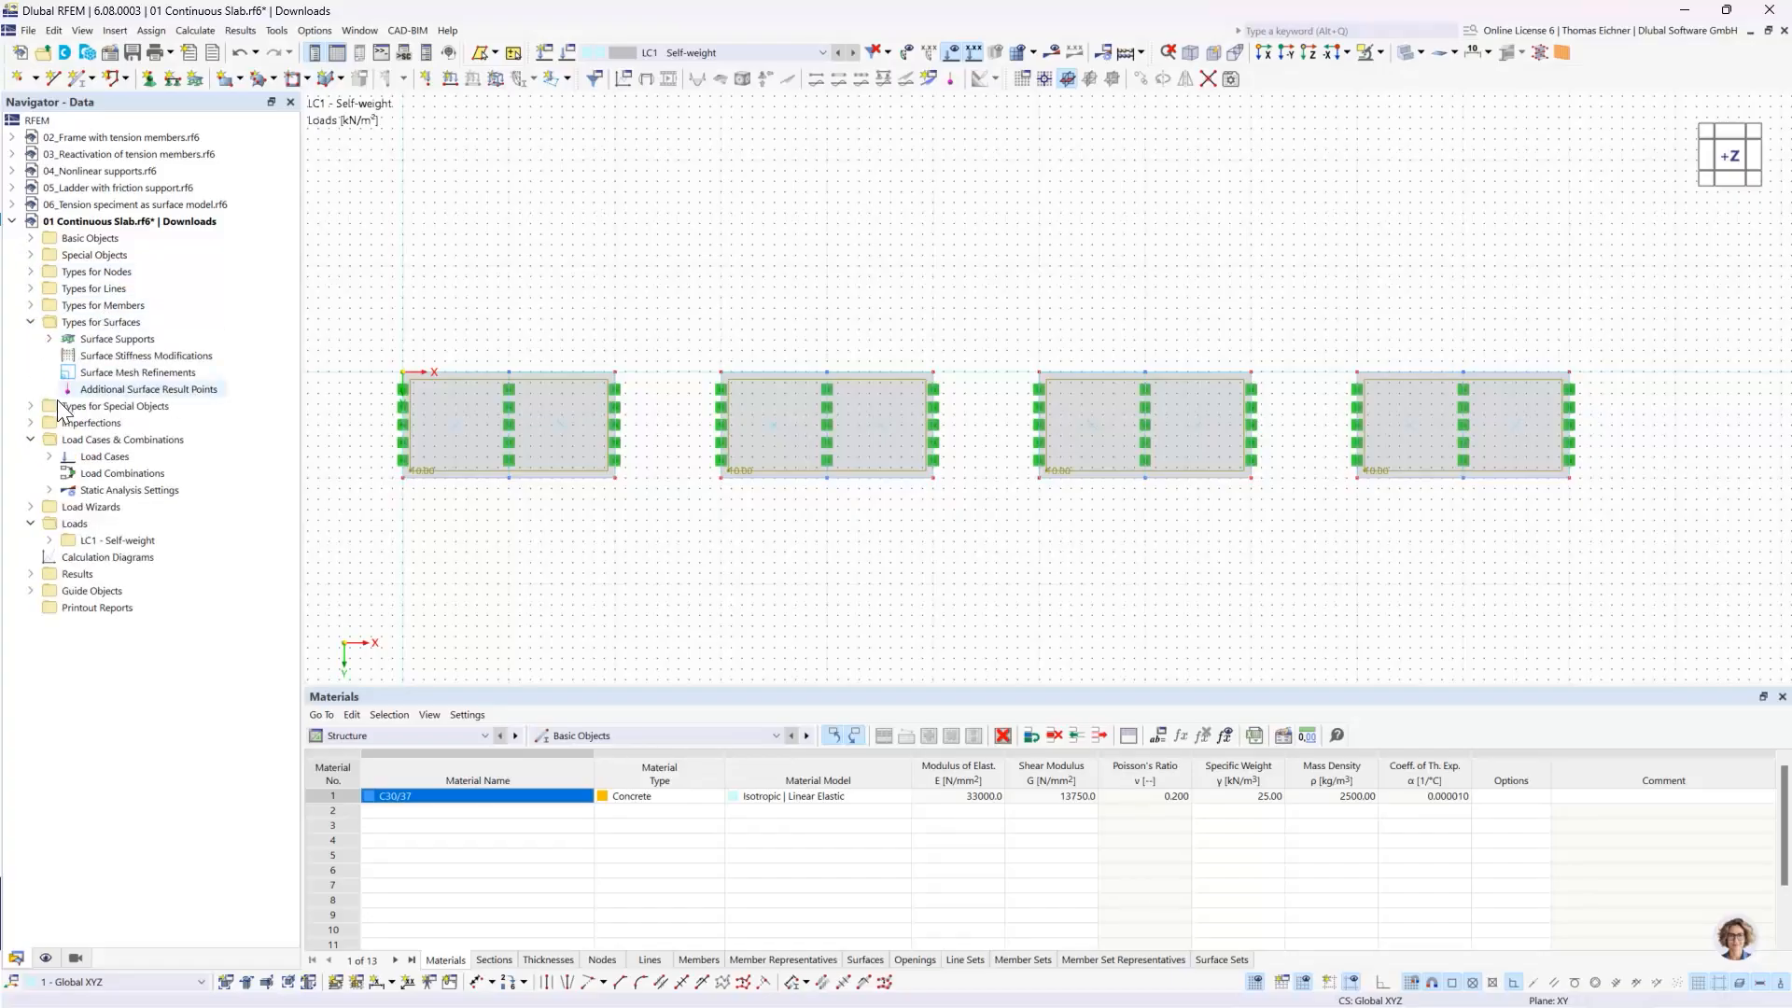
click(131, 342)
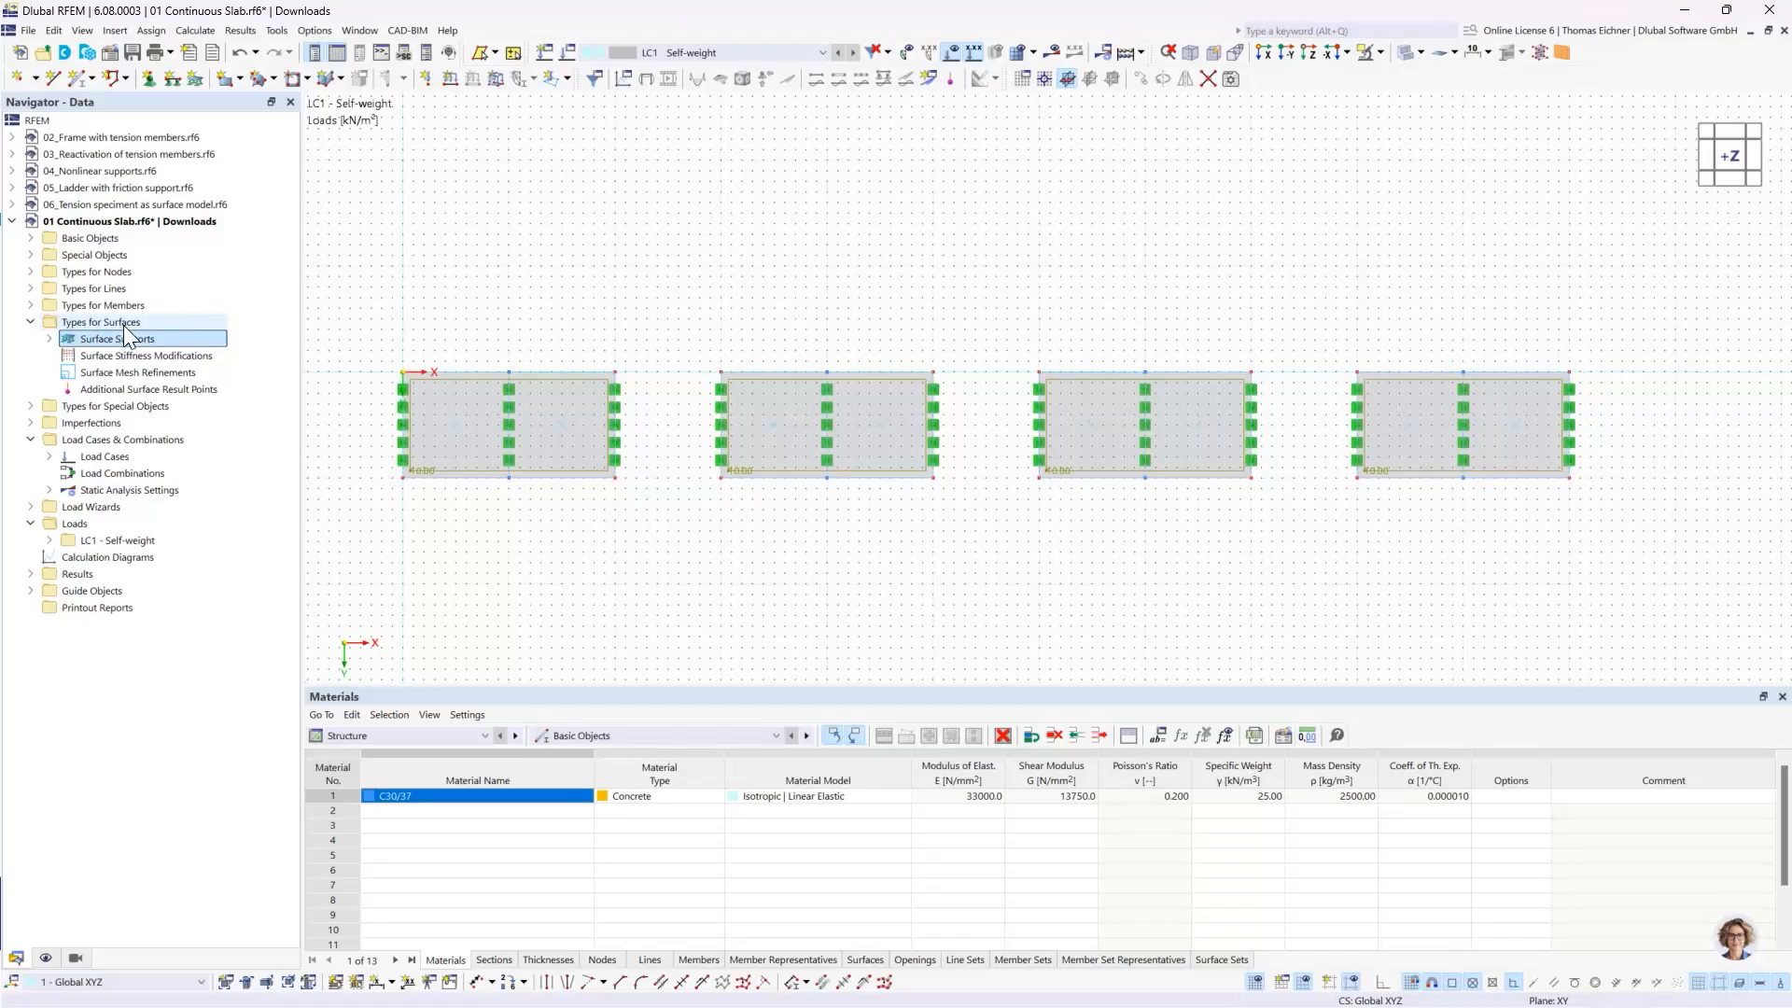
click(117, 386)
click(86, 375)
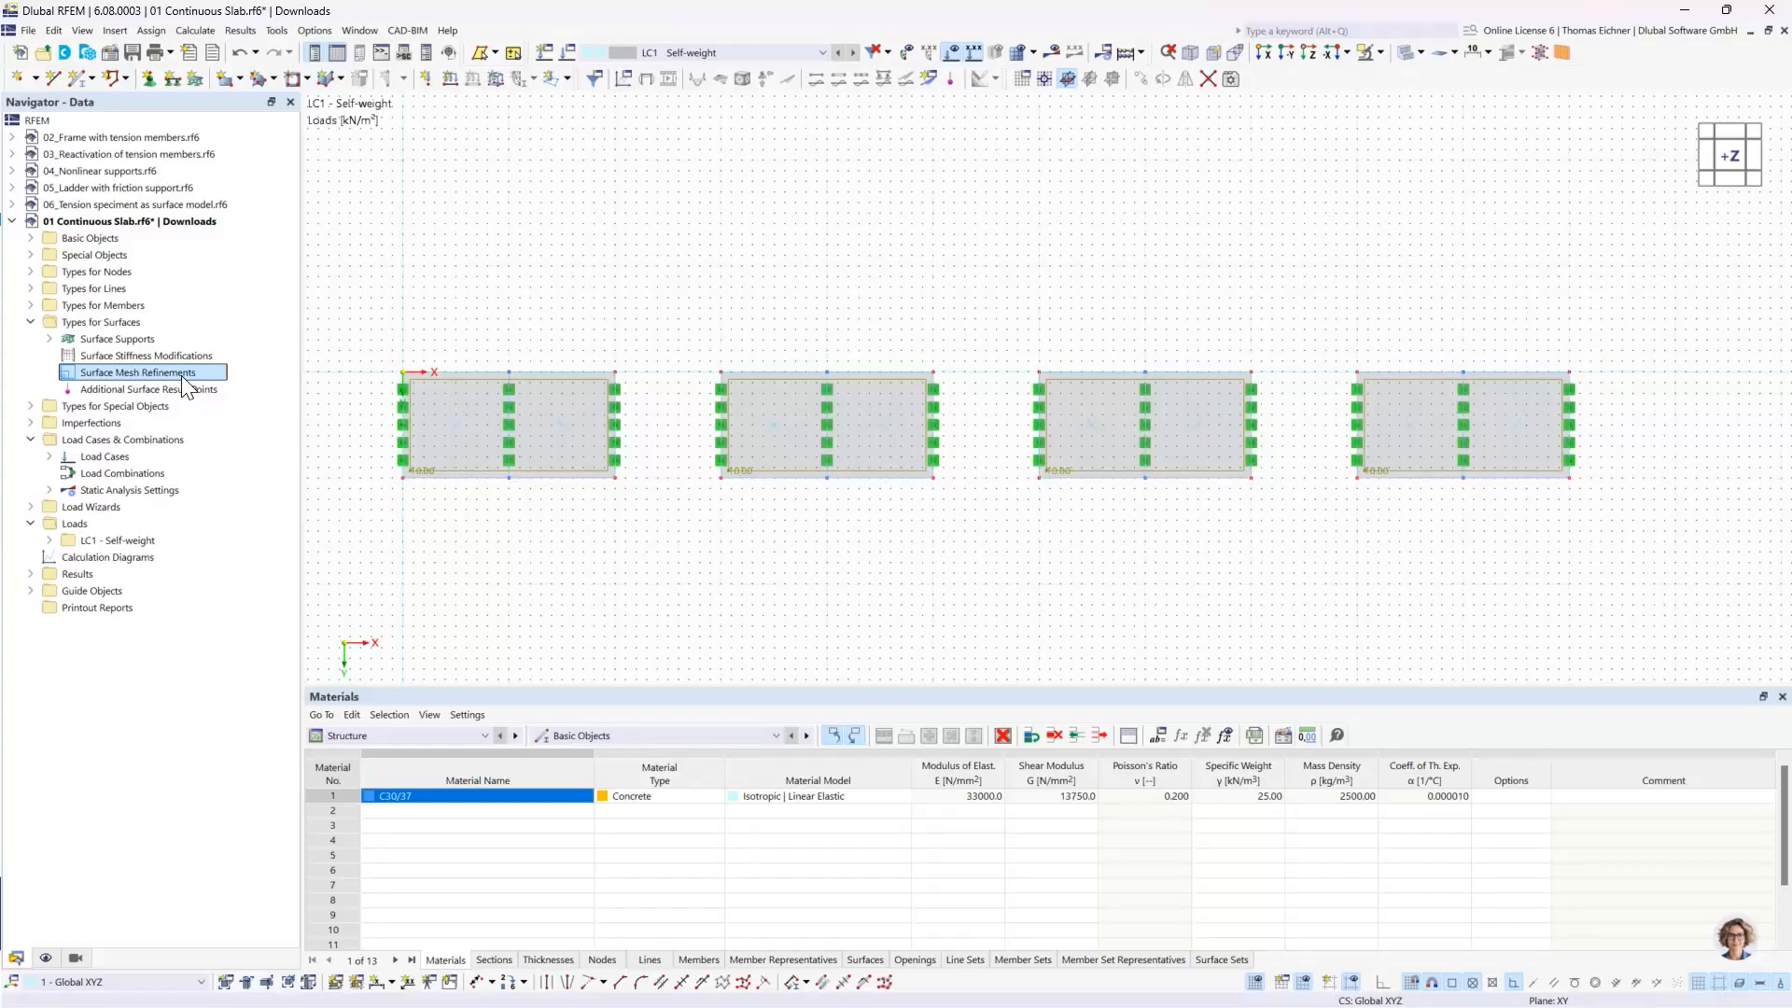
double_click(181, 375)
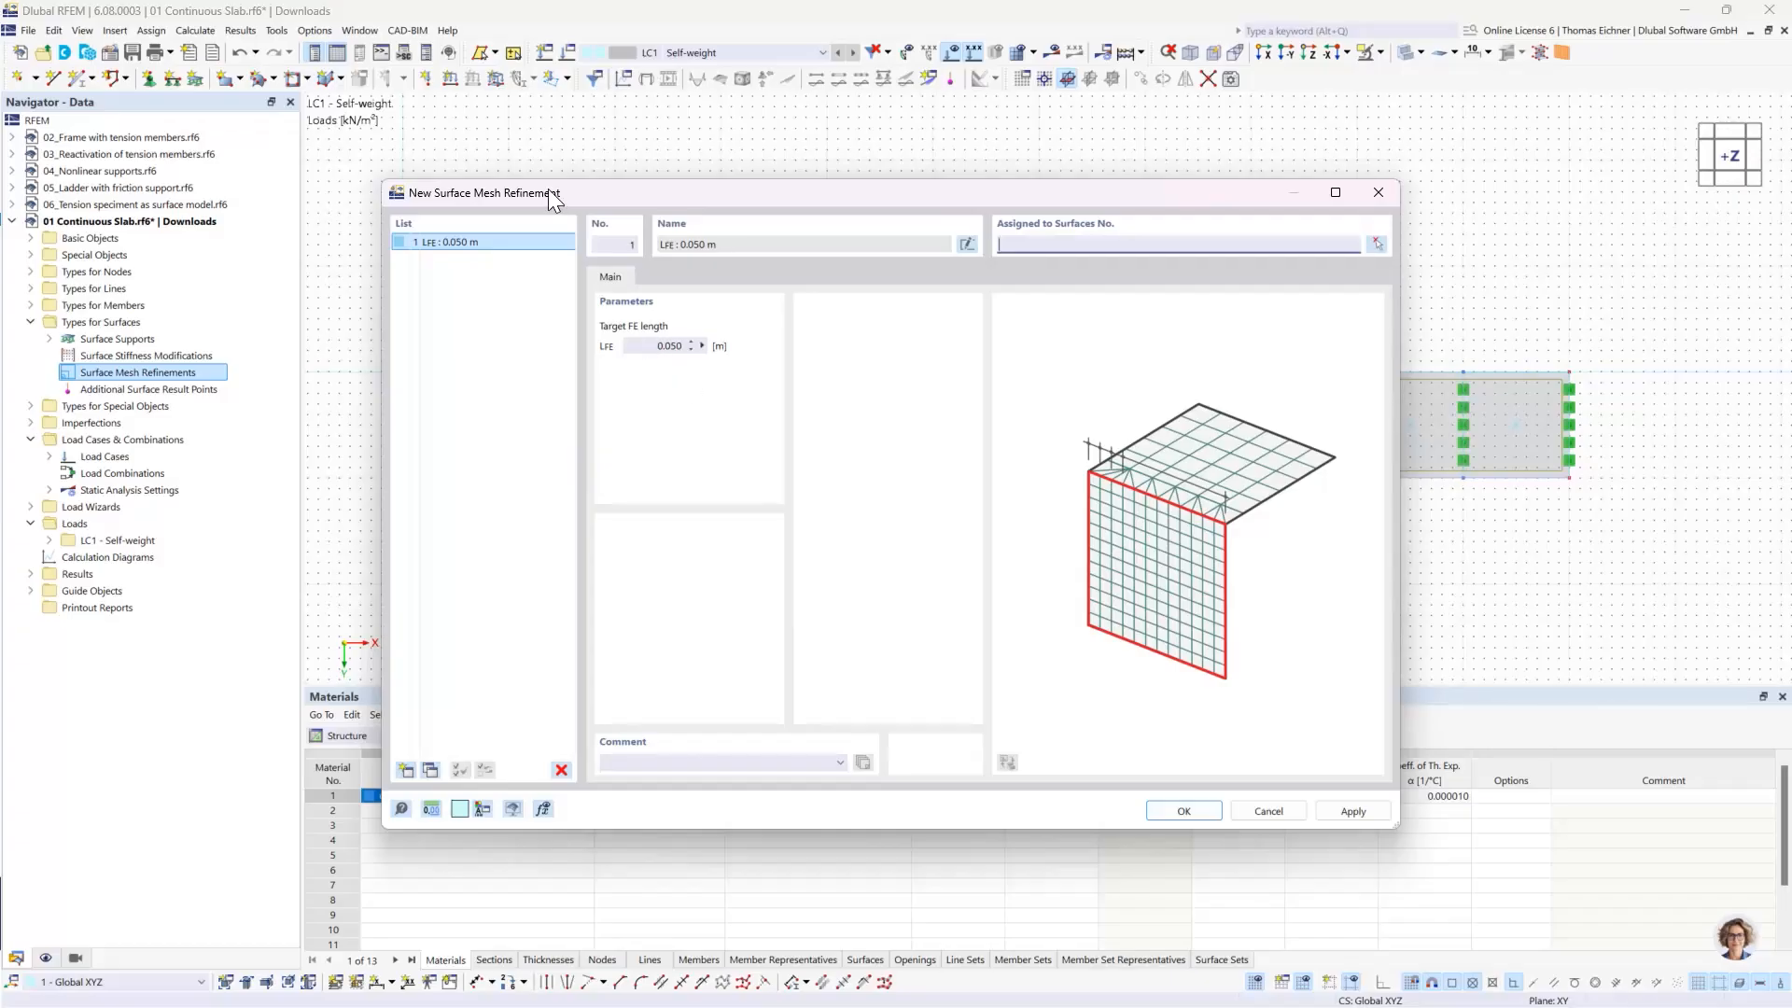
drag(547, 192, 714, 522)
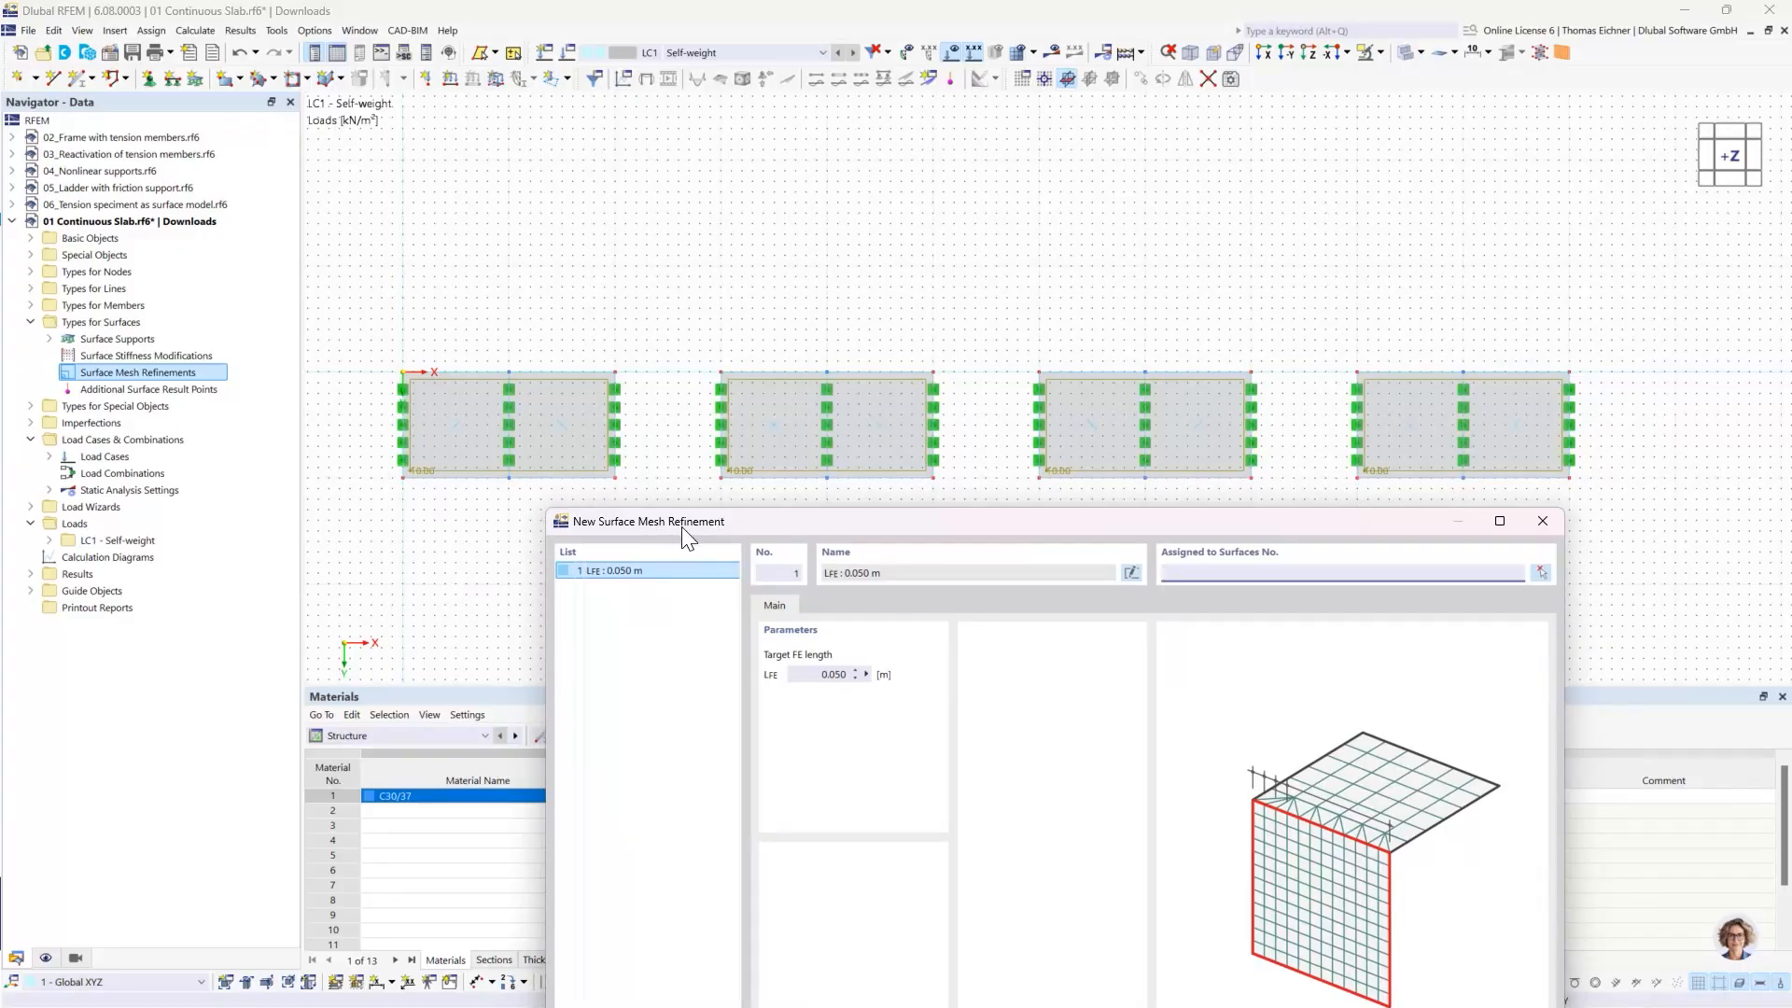
drag(682, 527, 696, 336)
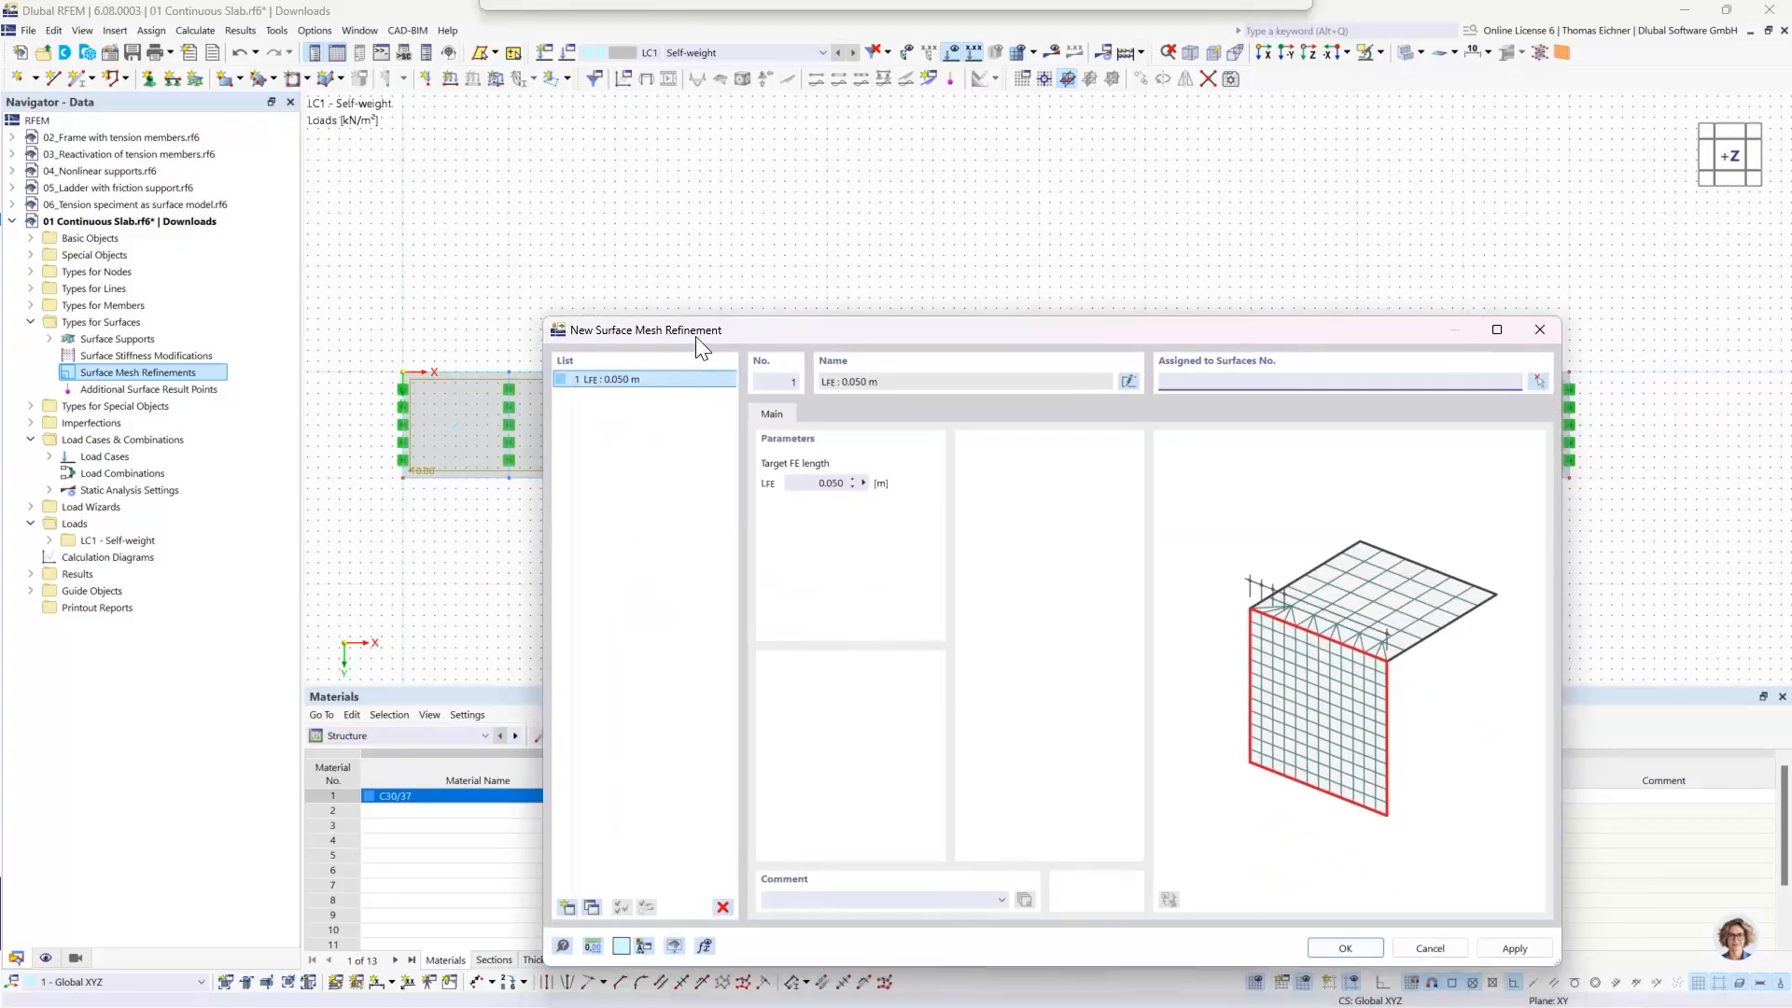
- Set the target FE length of refinement 1 to 2 m and assign it to surface 1, the first slab
click(811, 483)
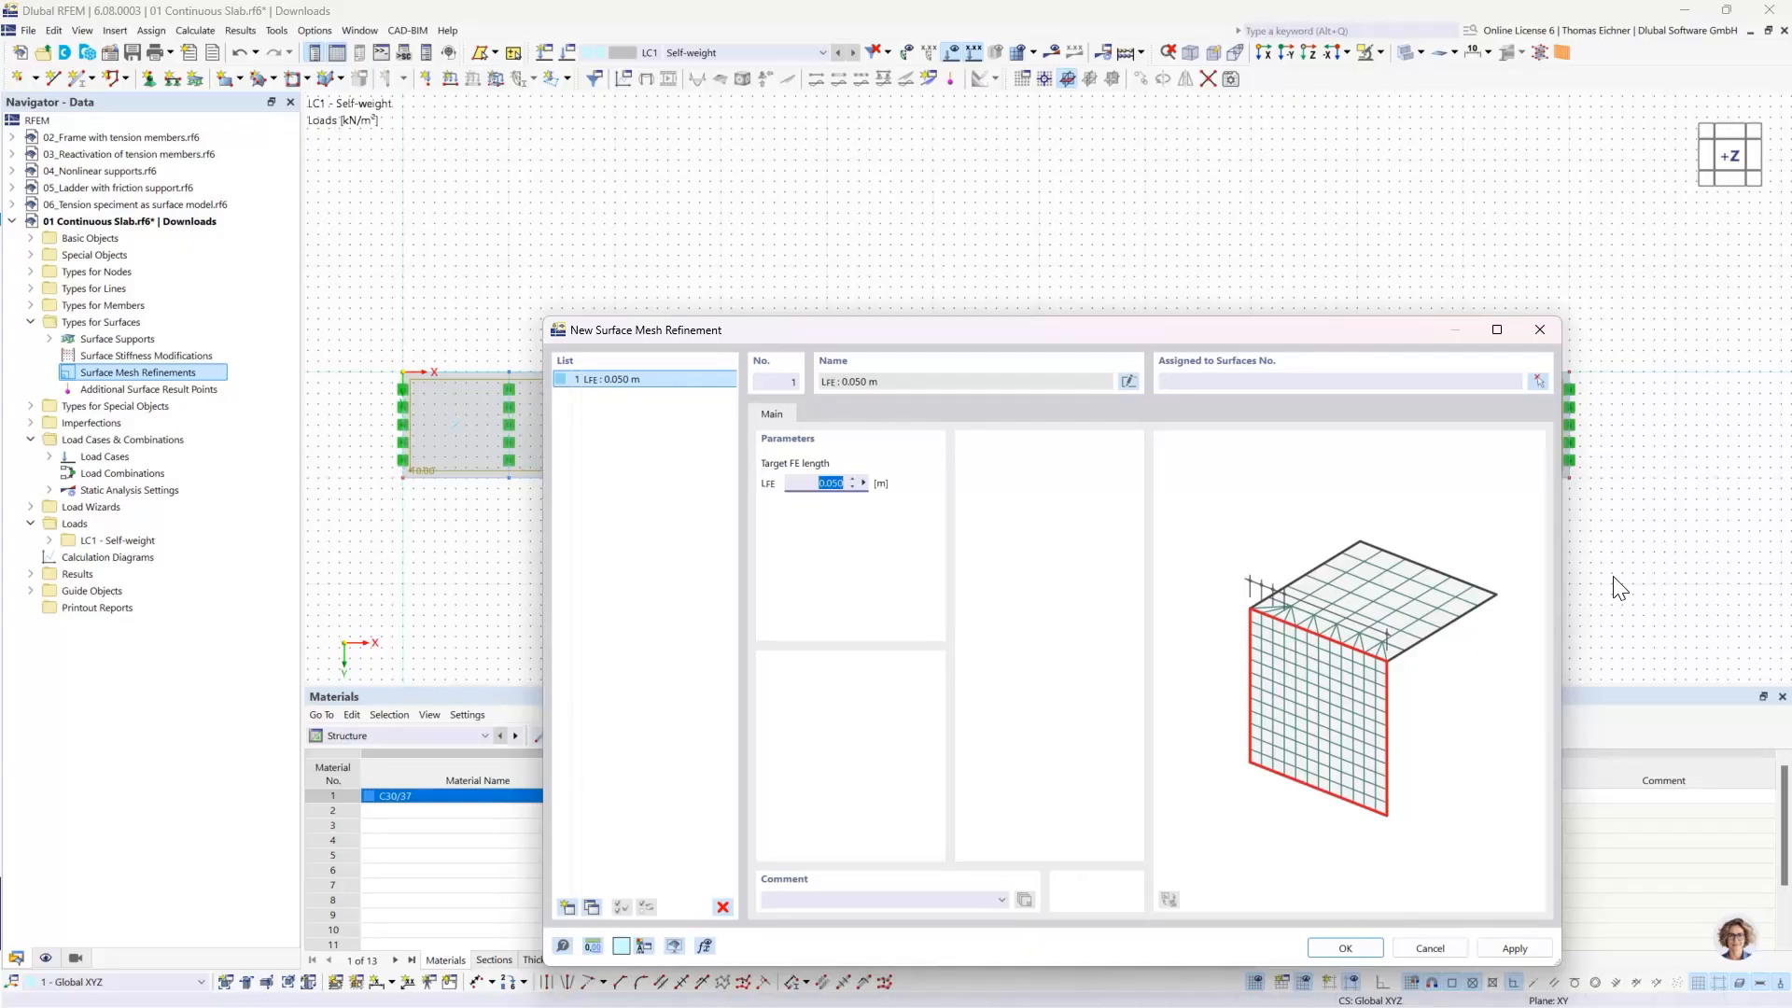
text(2)
click(1252, 383)
click(1541, 384)
click(527, 385)
click(284, 289)
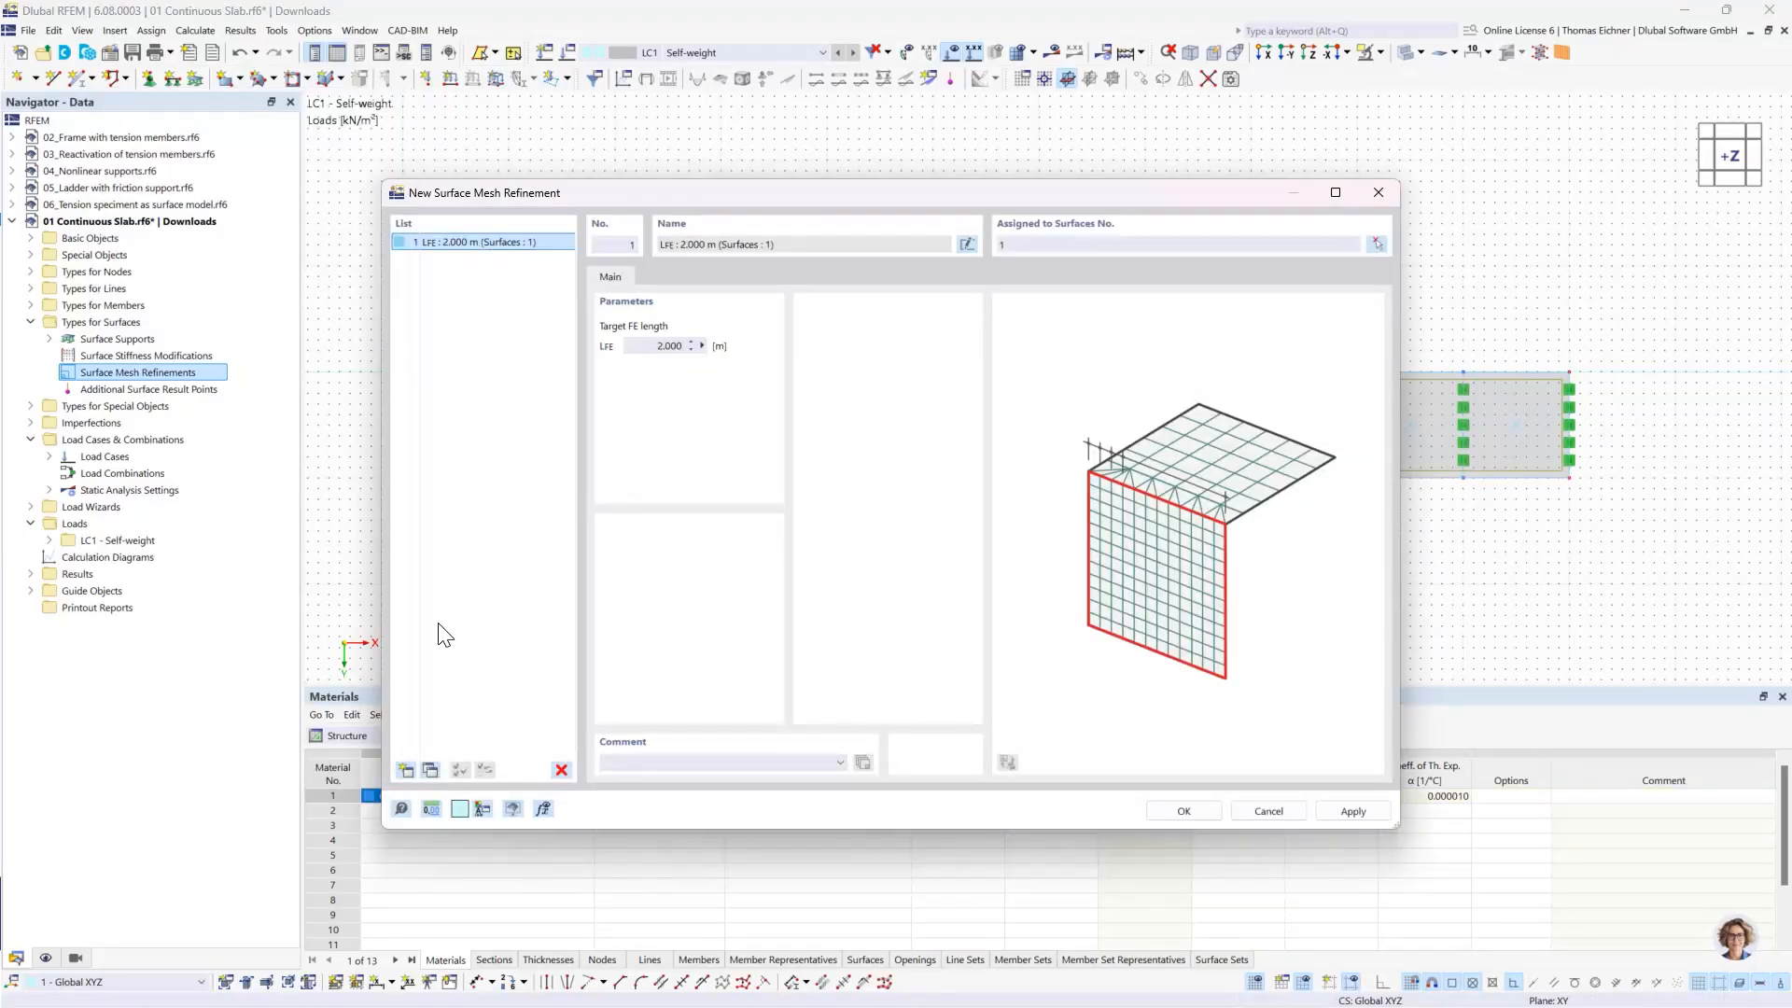
- Copy the mesh refinement, set the copy's target FE length to 1 m and assign it to surface 2
click(431, 769)
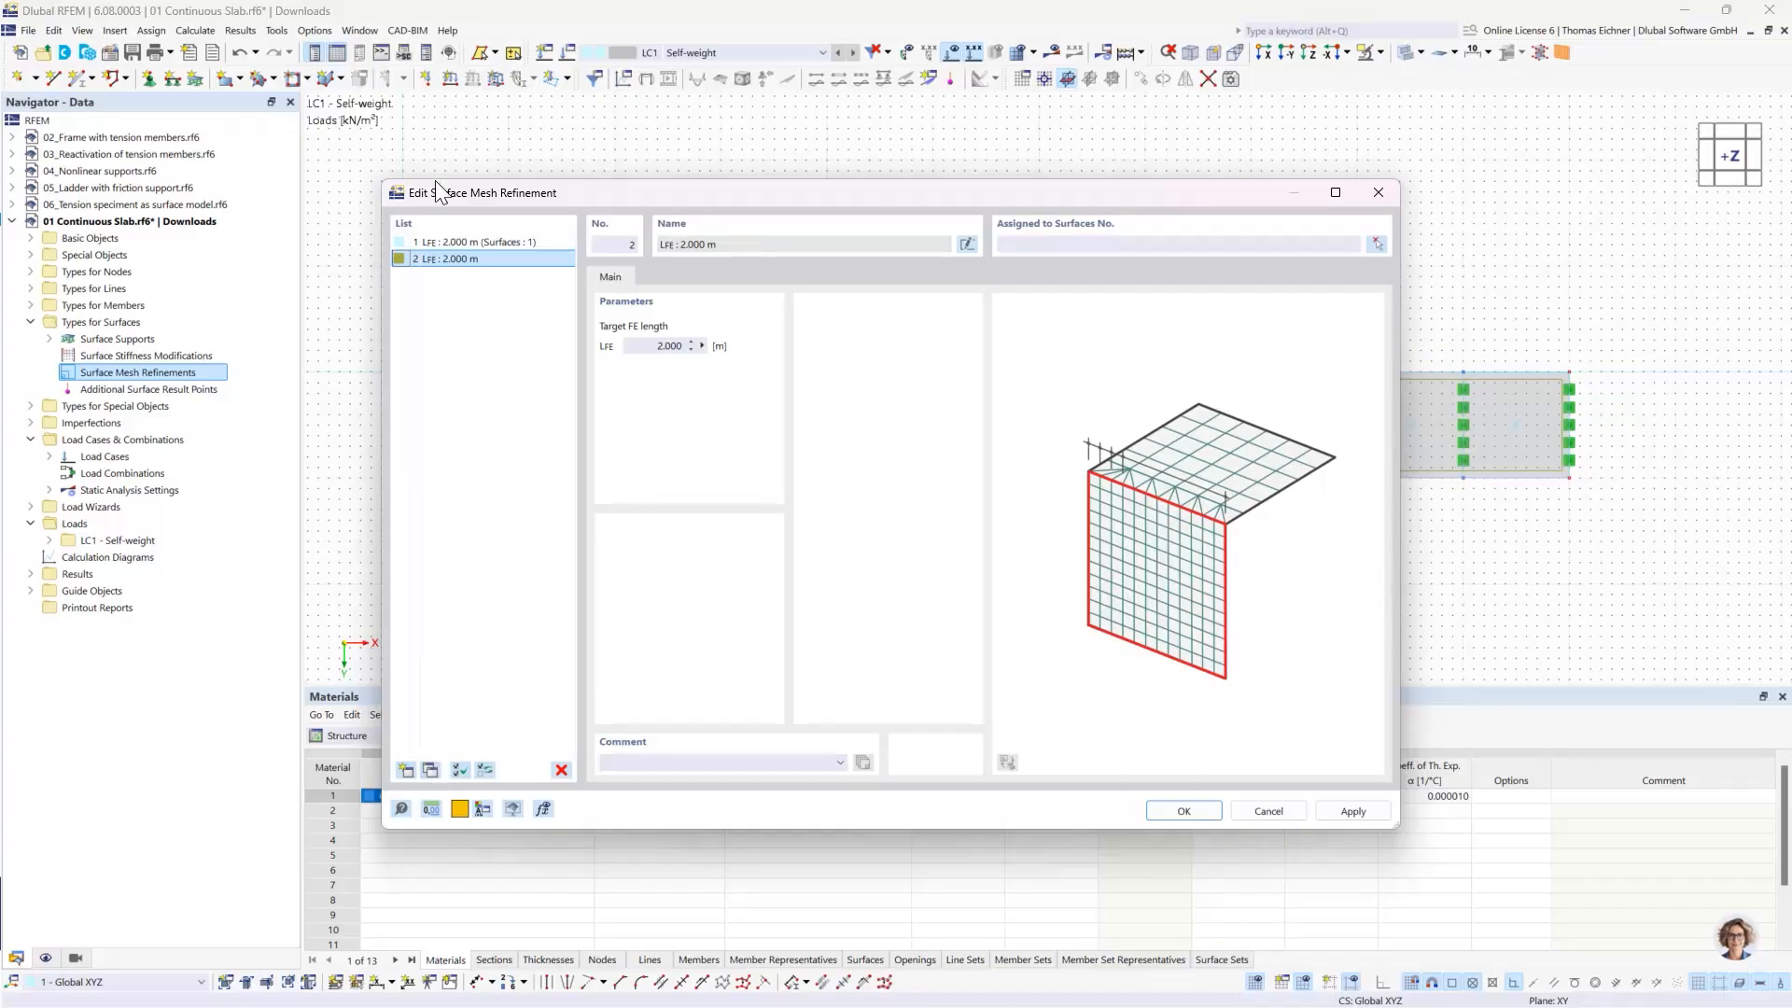
double_click(642, 346)
text(1)
click(1056, 245)
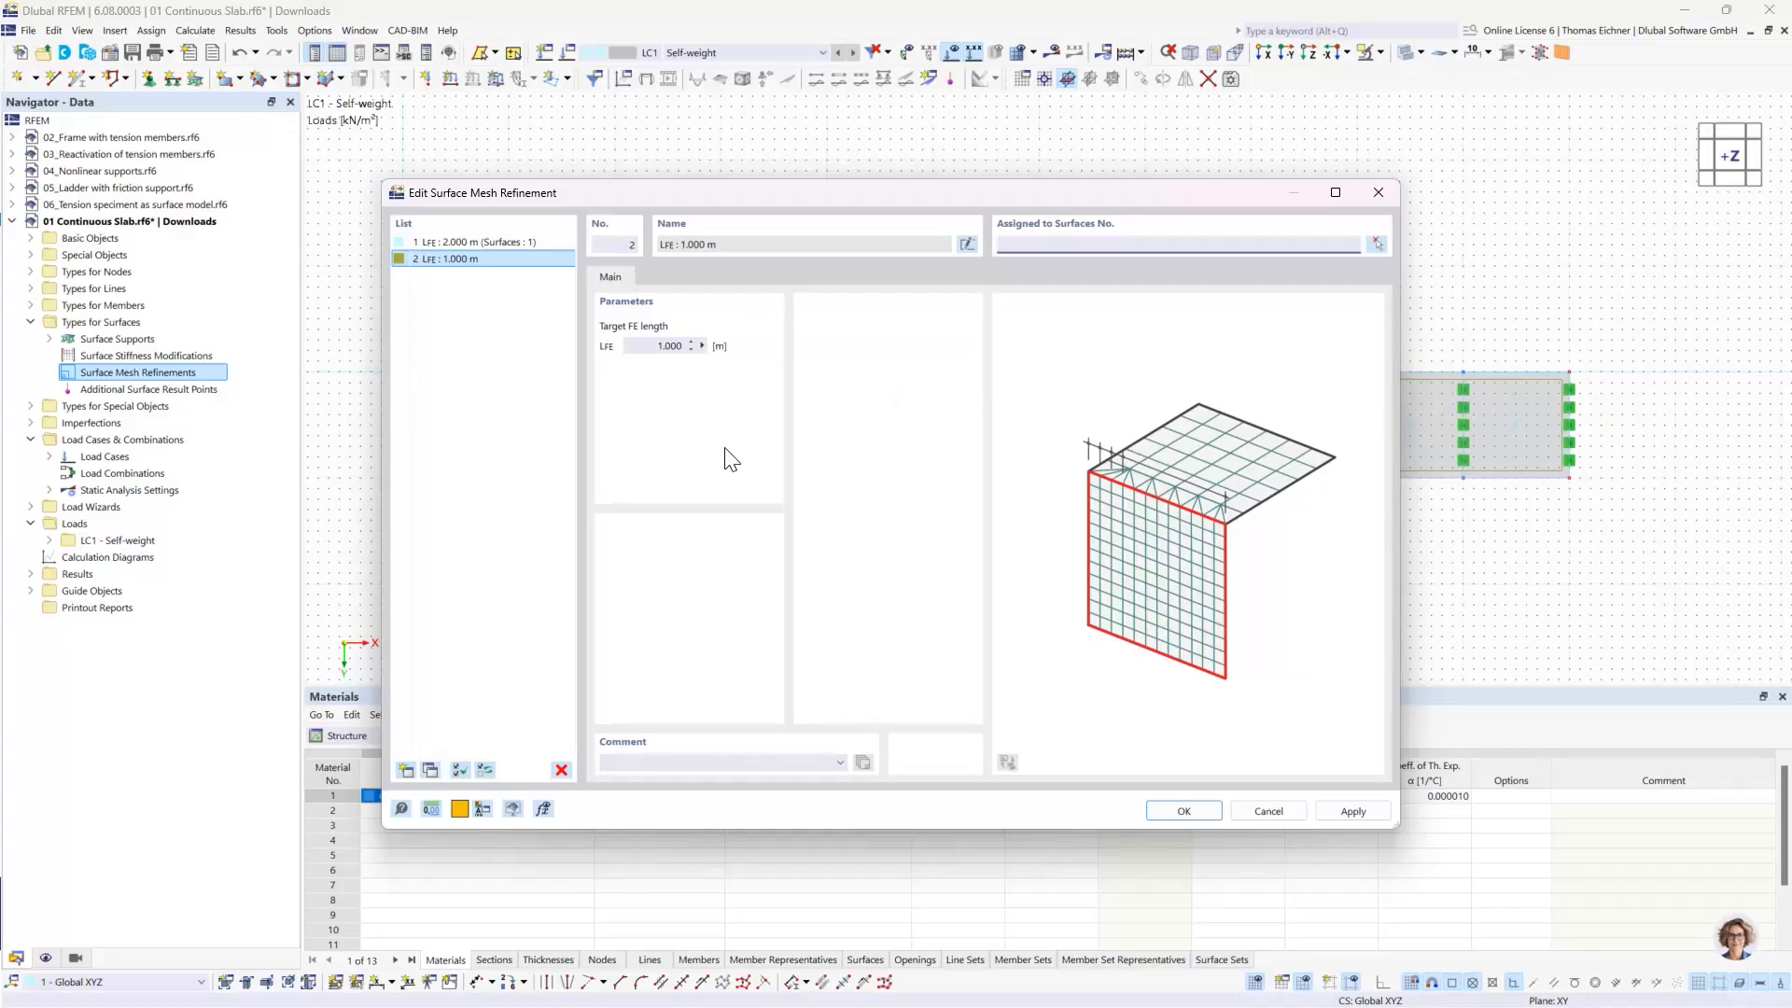
click(1377, 244)
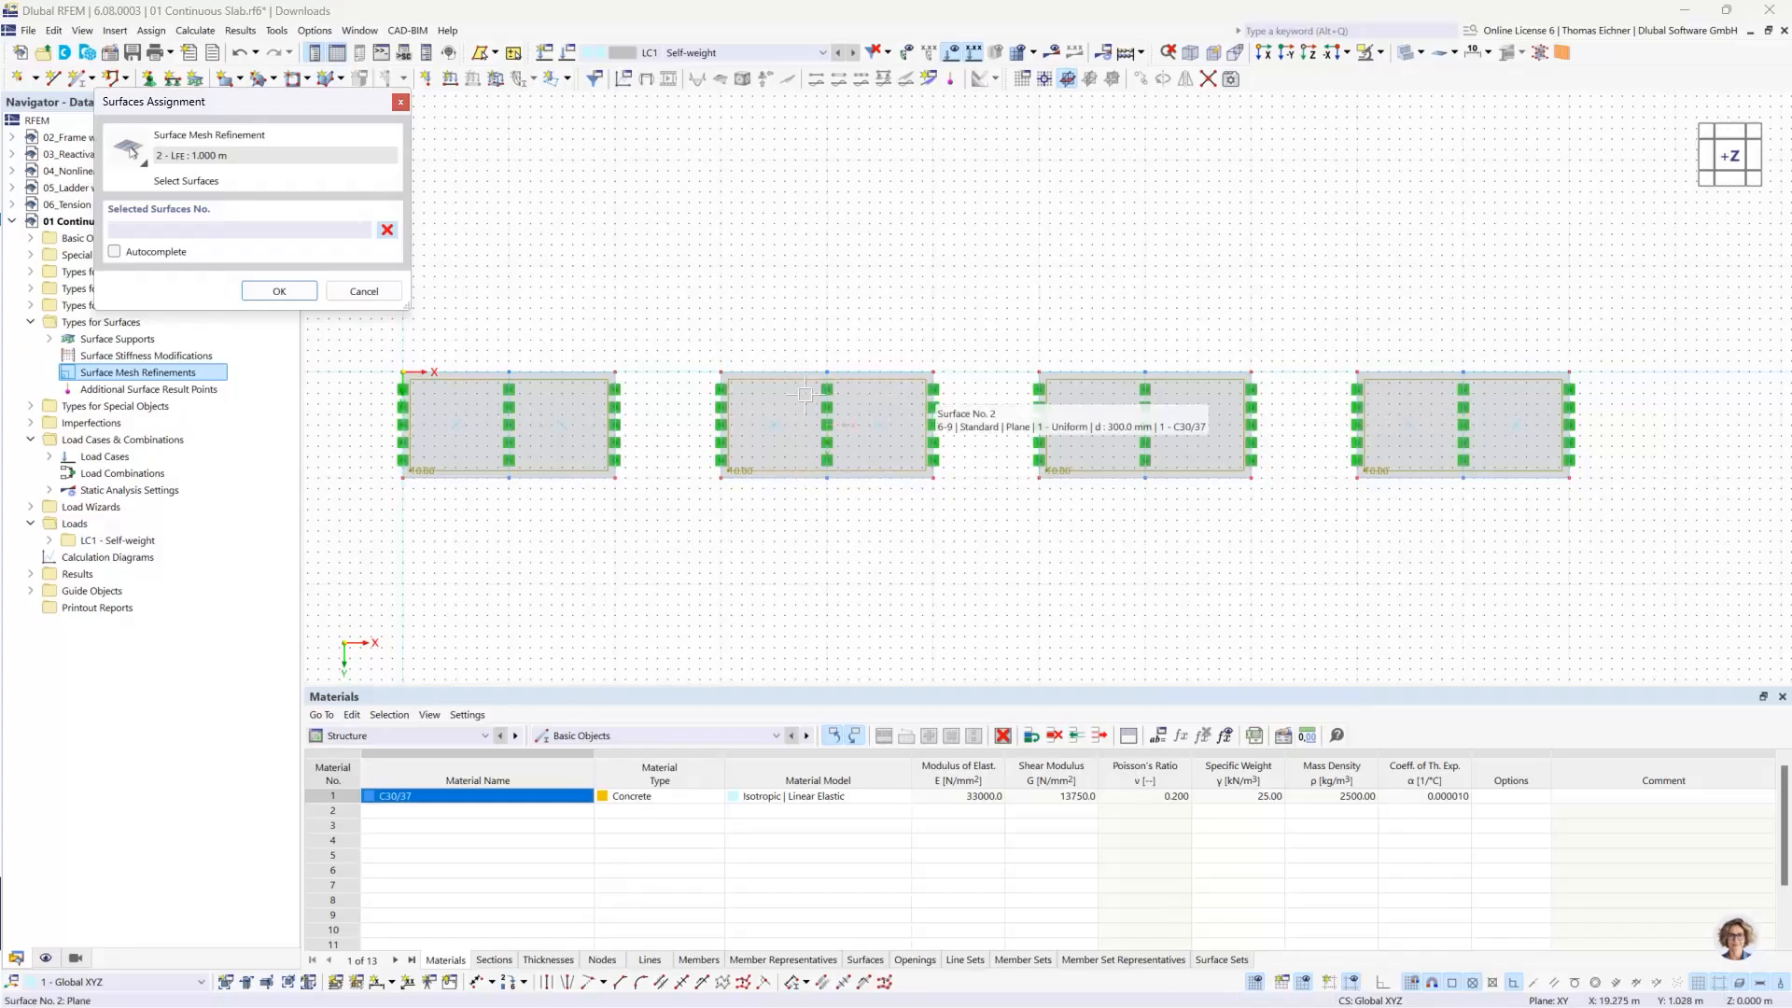
click(805, 394)
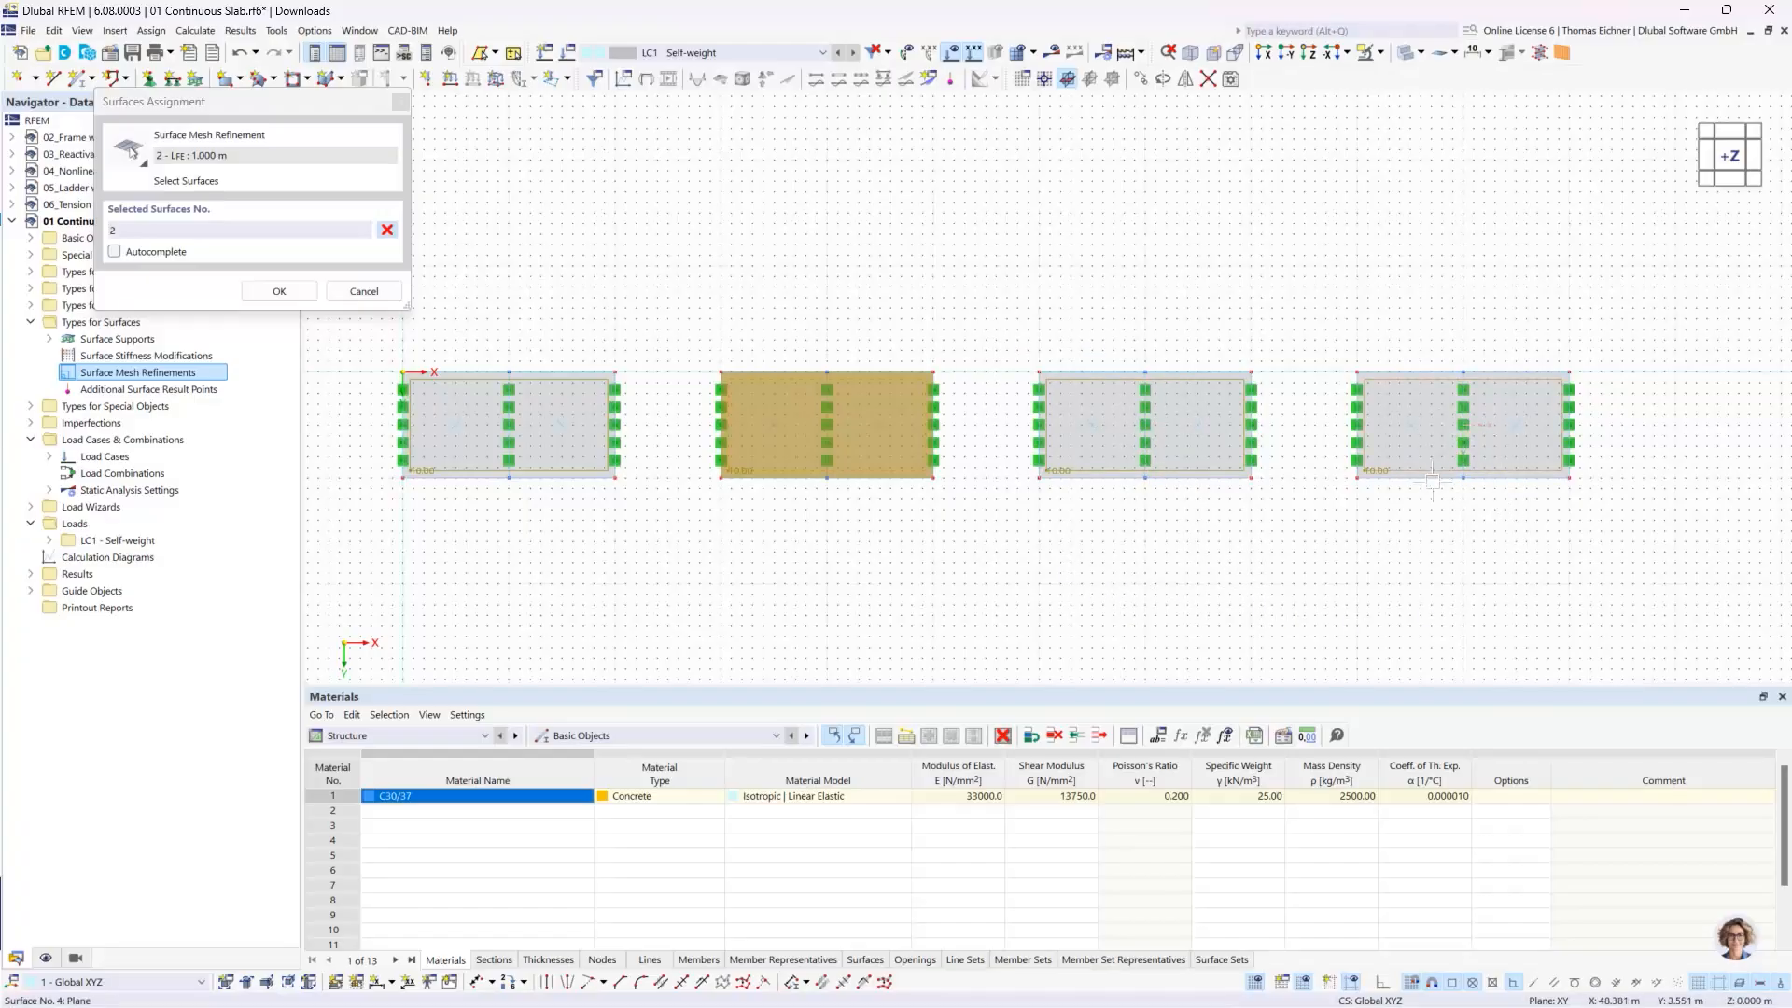
click(280, 290)
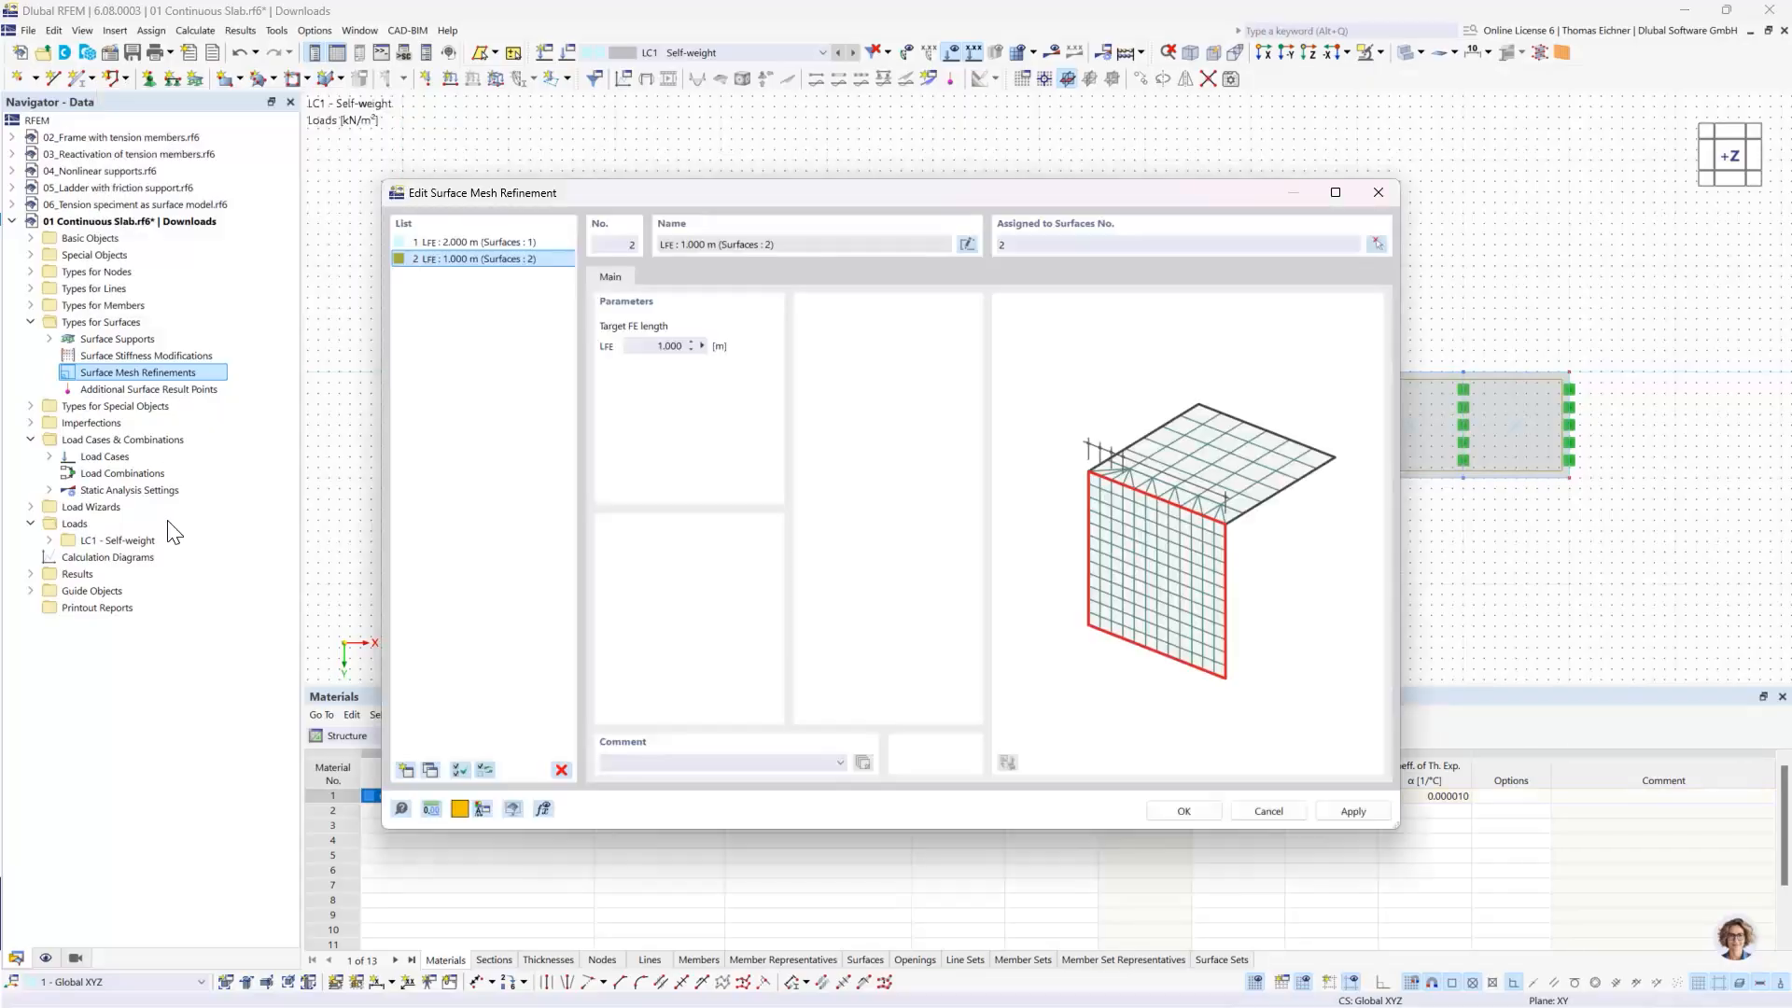
- Copy refinement 2 as a third mesh refinement with a target FE length of 0.5 m, assigned to surface 3
click(479, 261)
drag(1223, 185, 1190, 198)
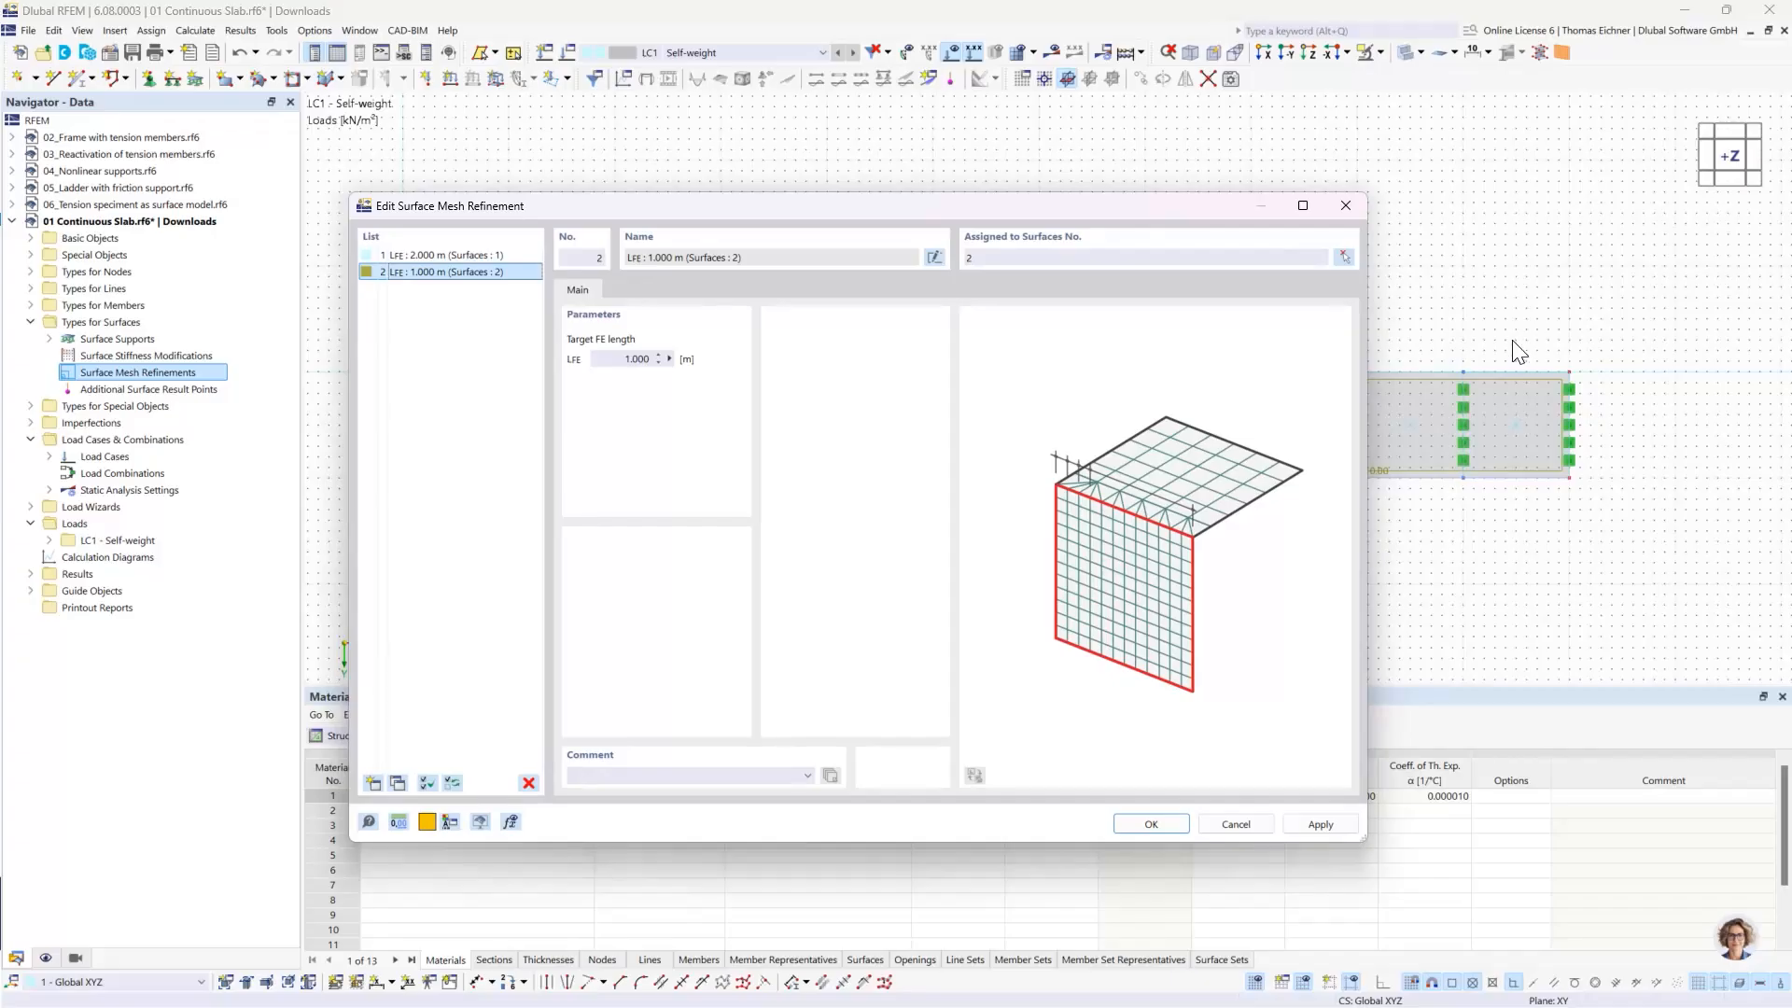
click(396, 783)
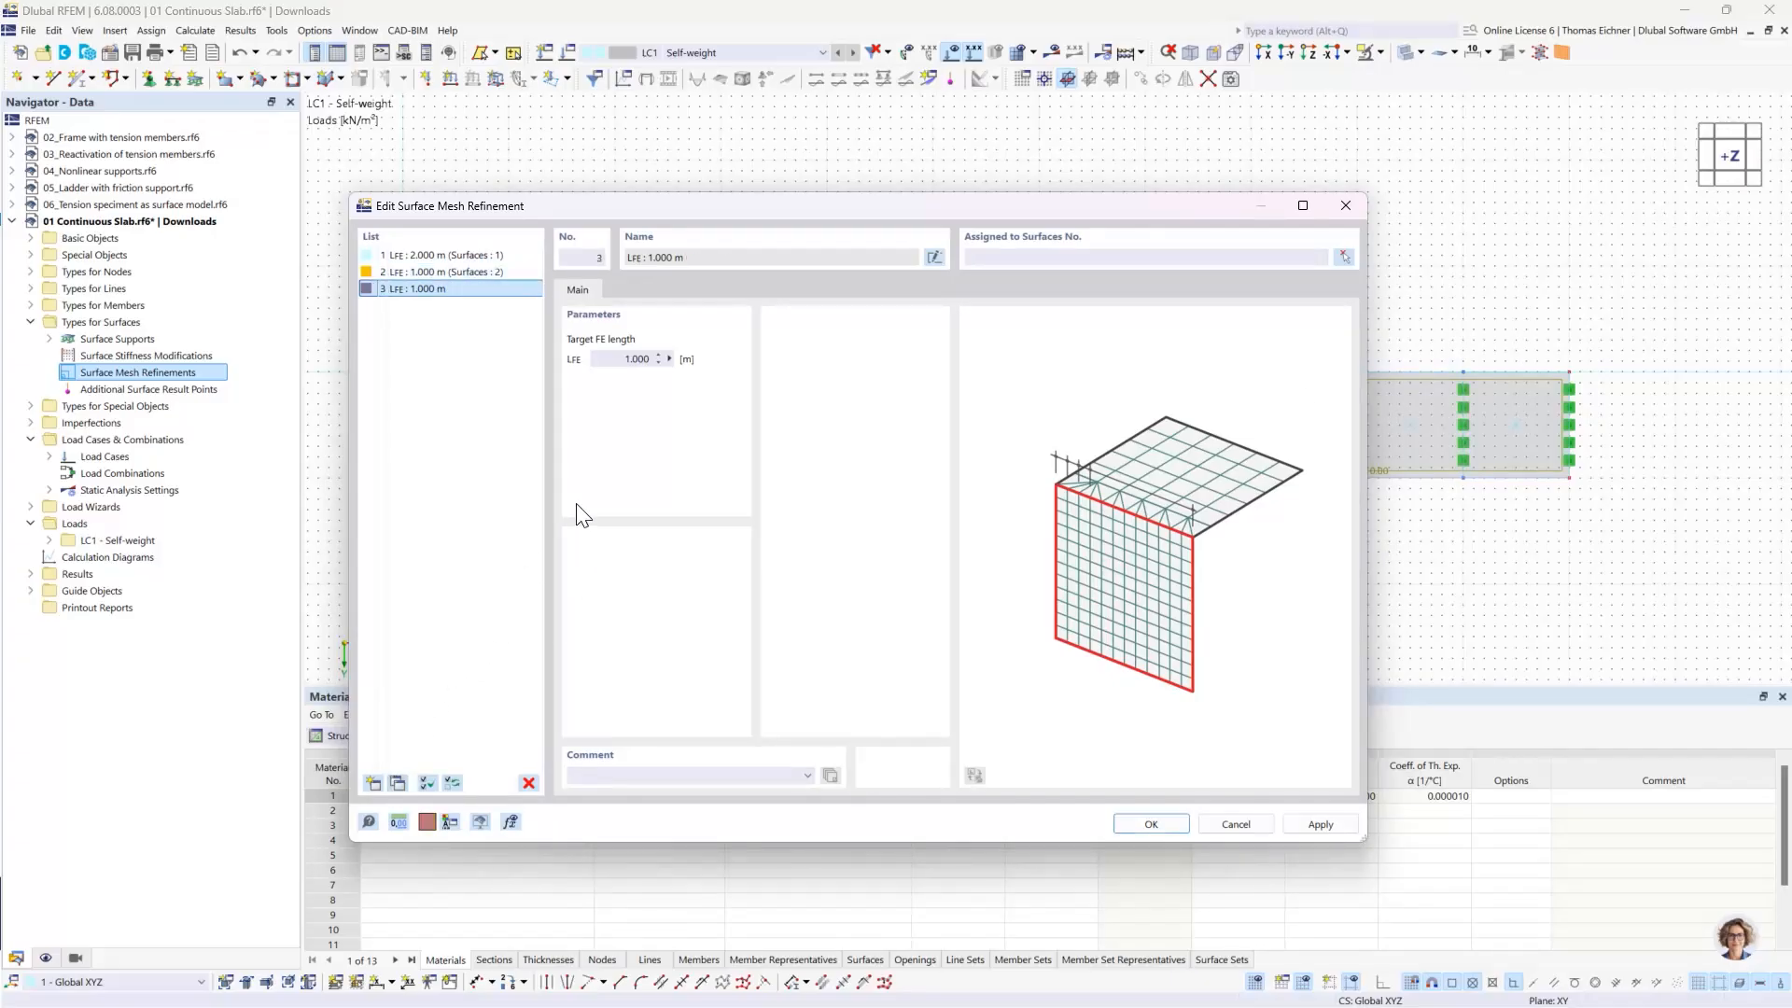
double_click(633, 360)
text(0.5)
click(1013, 256)
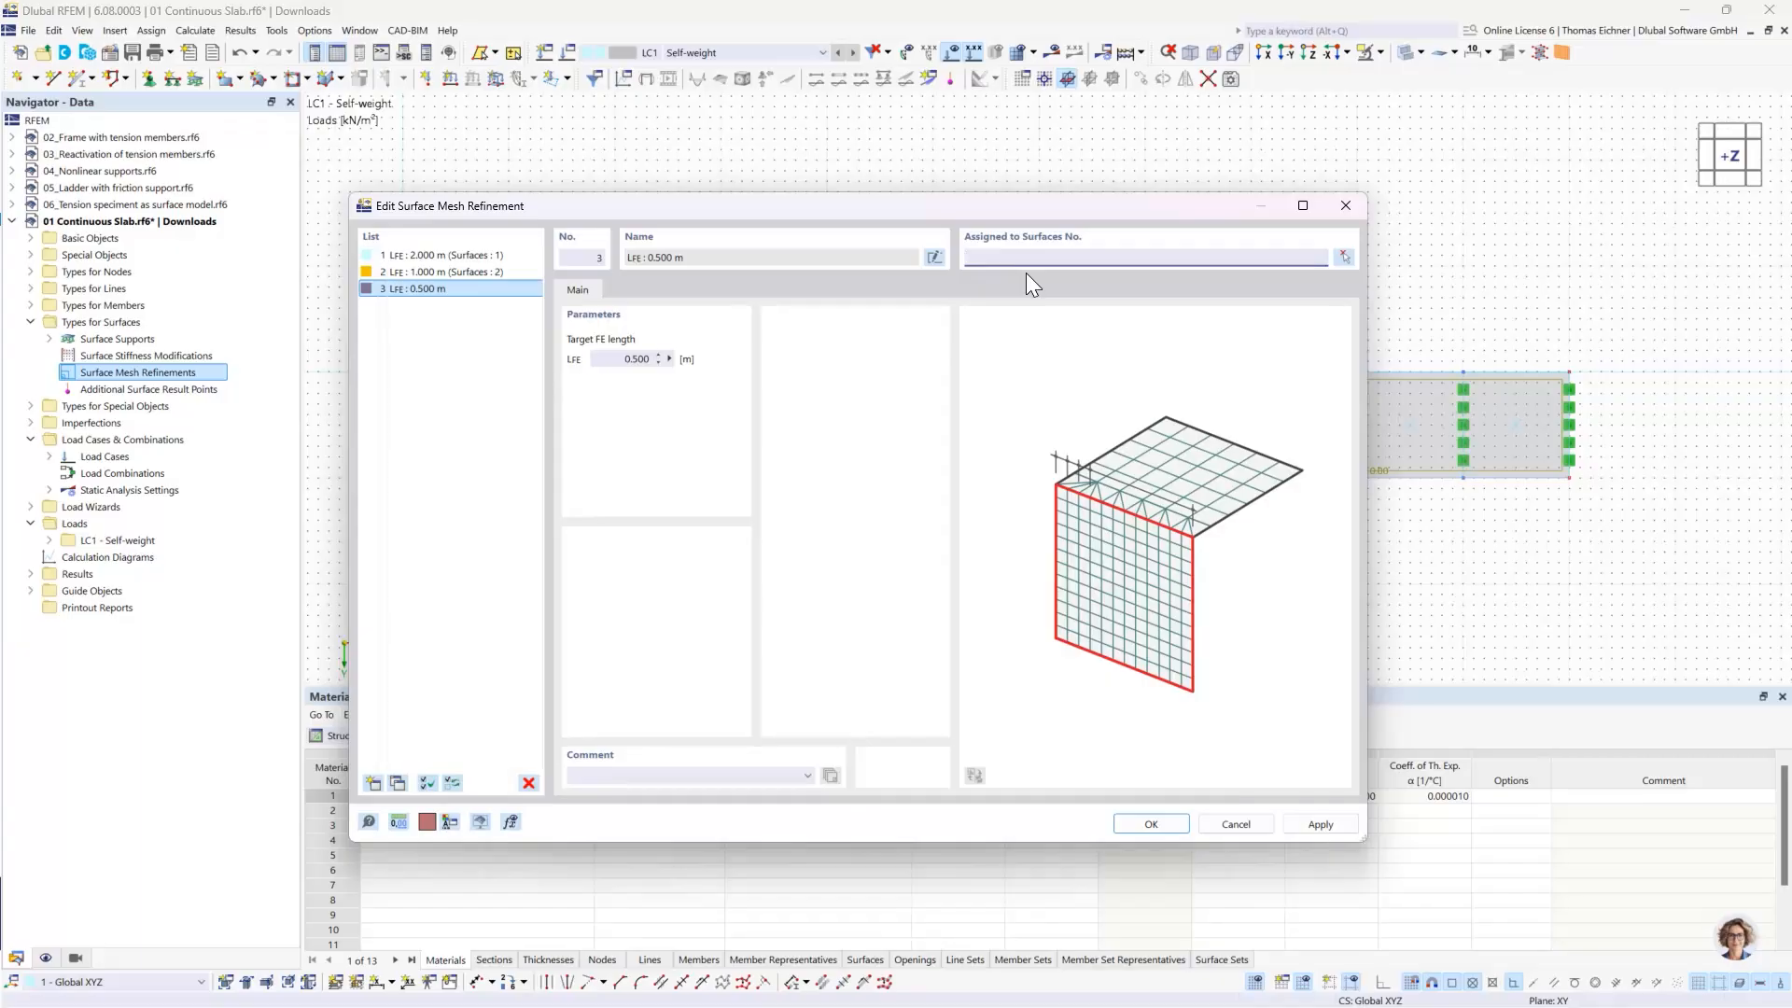
key(Tab)
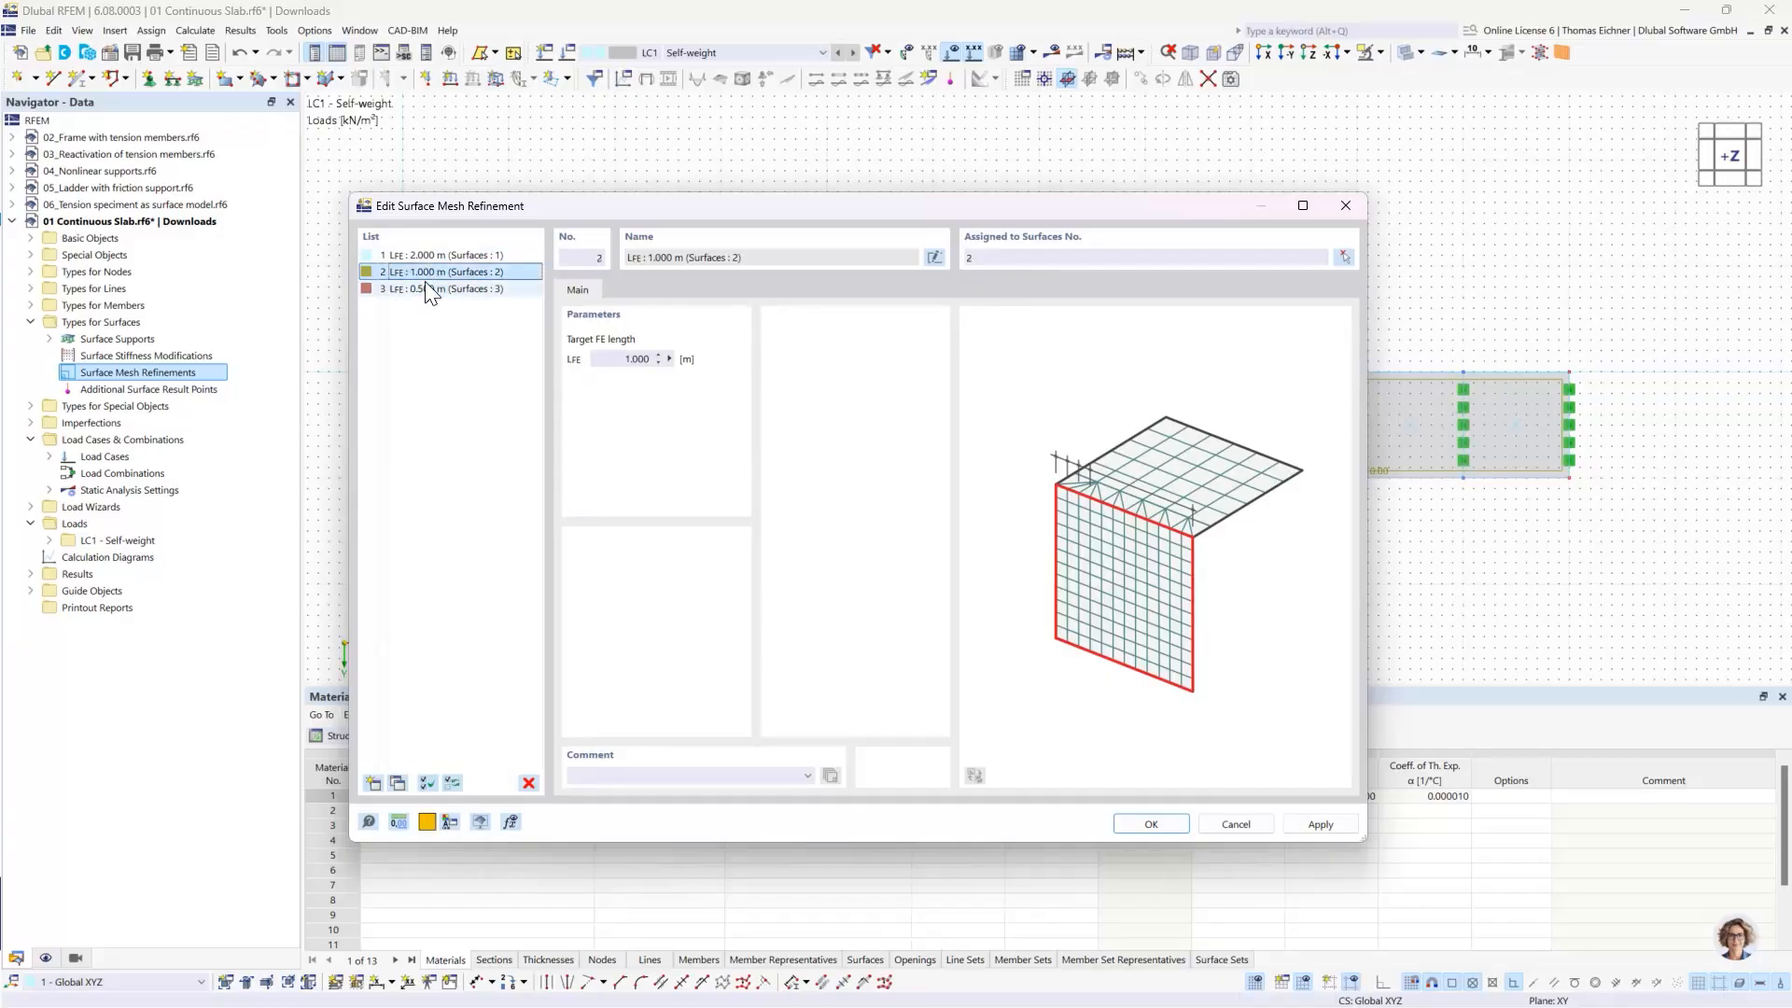
- Copy refinement 3 as a fourth mesh refinement with a target FE length of 0.1 m, assigned to surface 4
click(398, 783)
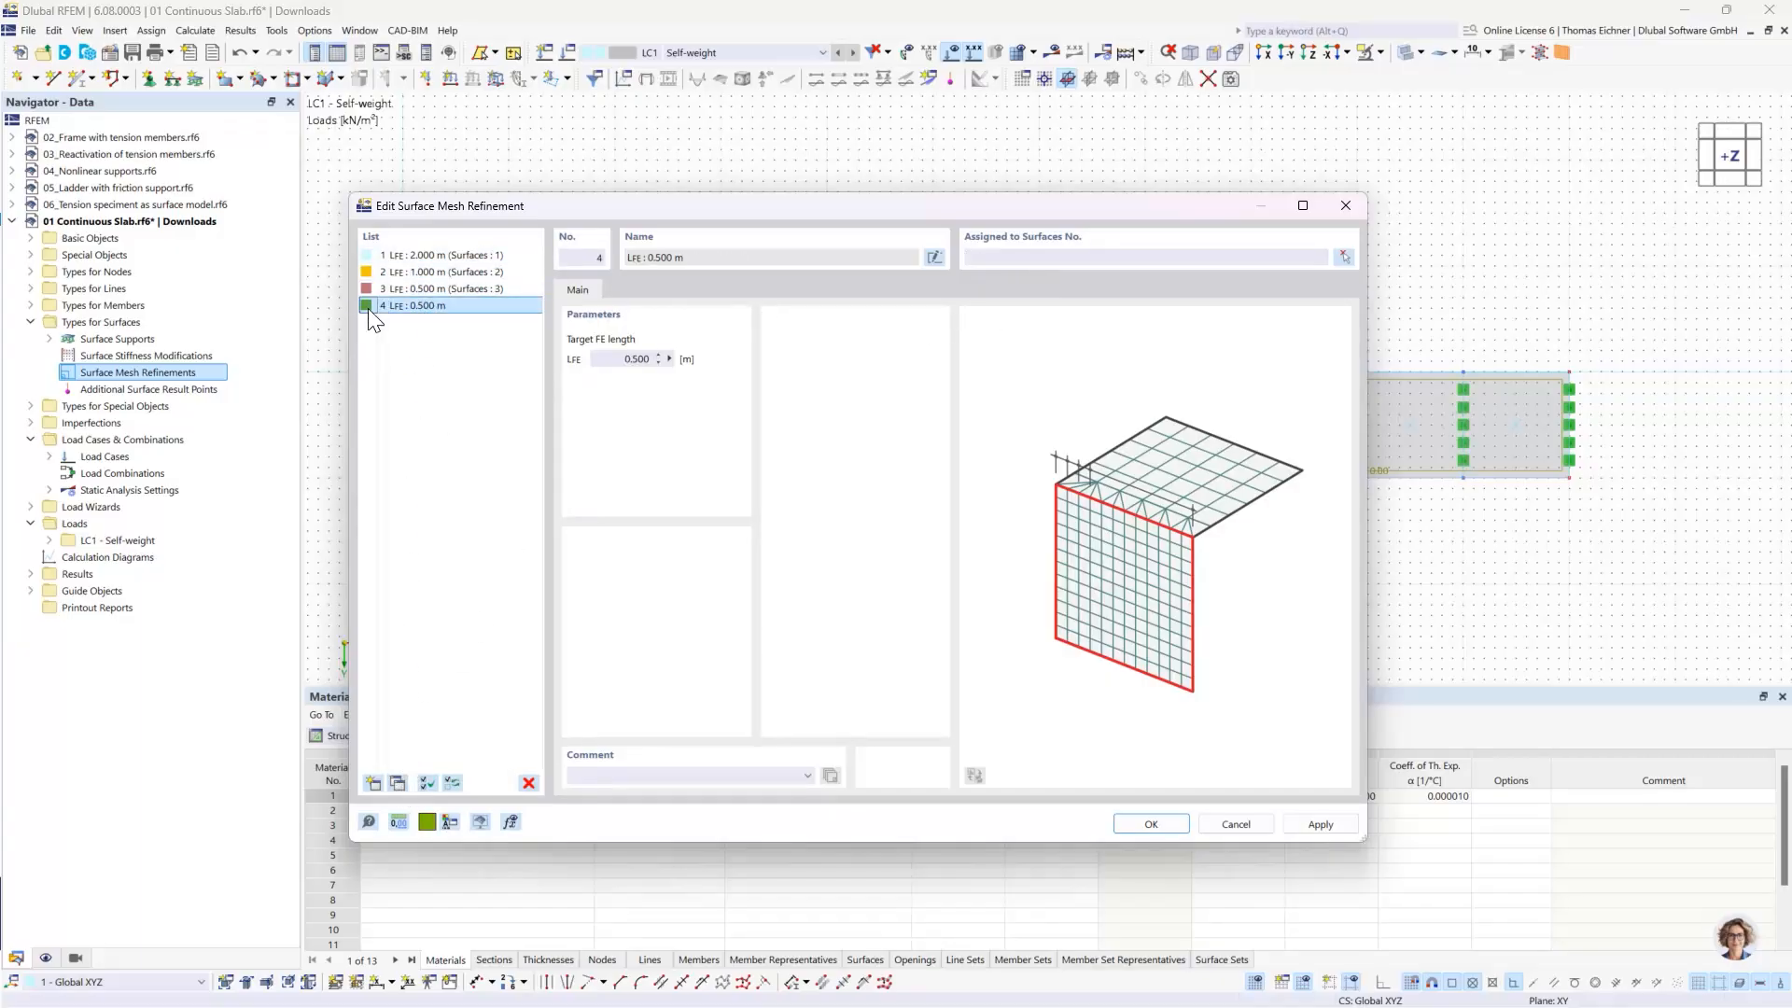
double_click(636, 359)
text(0,1)
click(1202, 265)
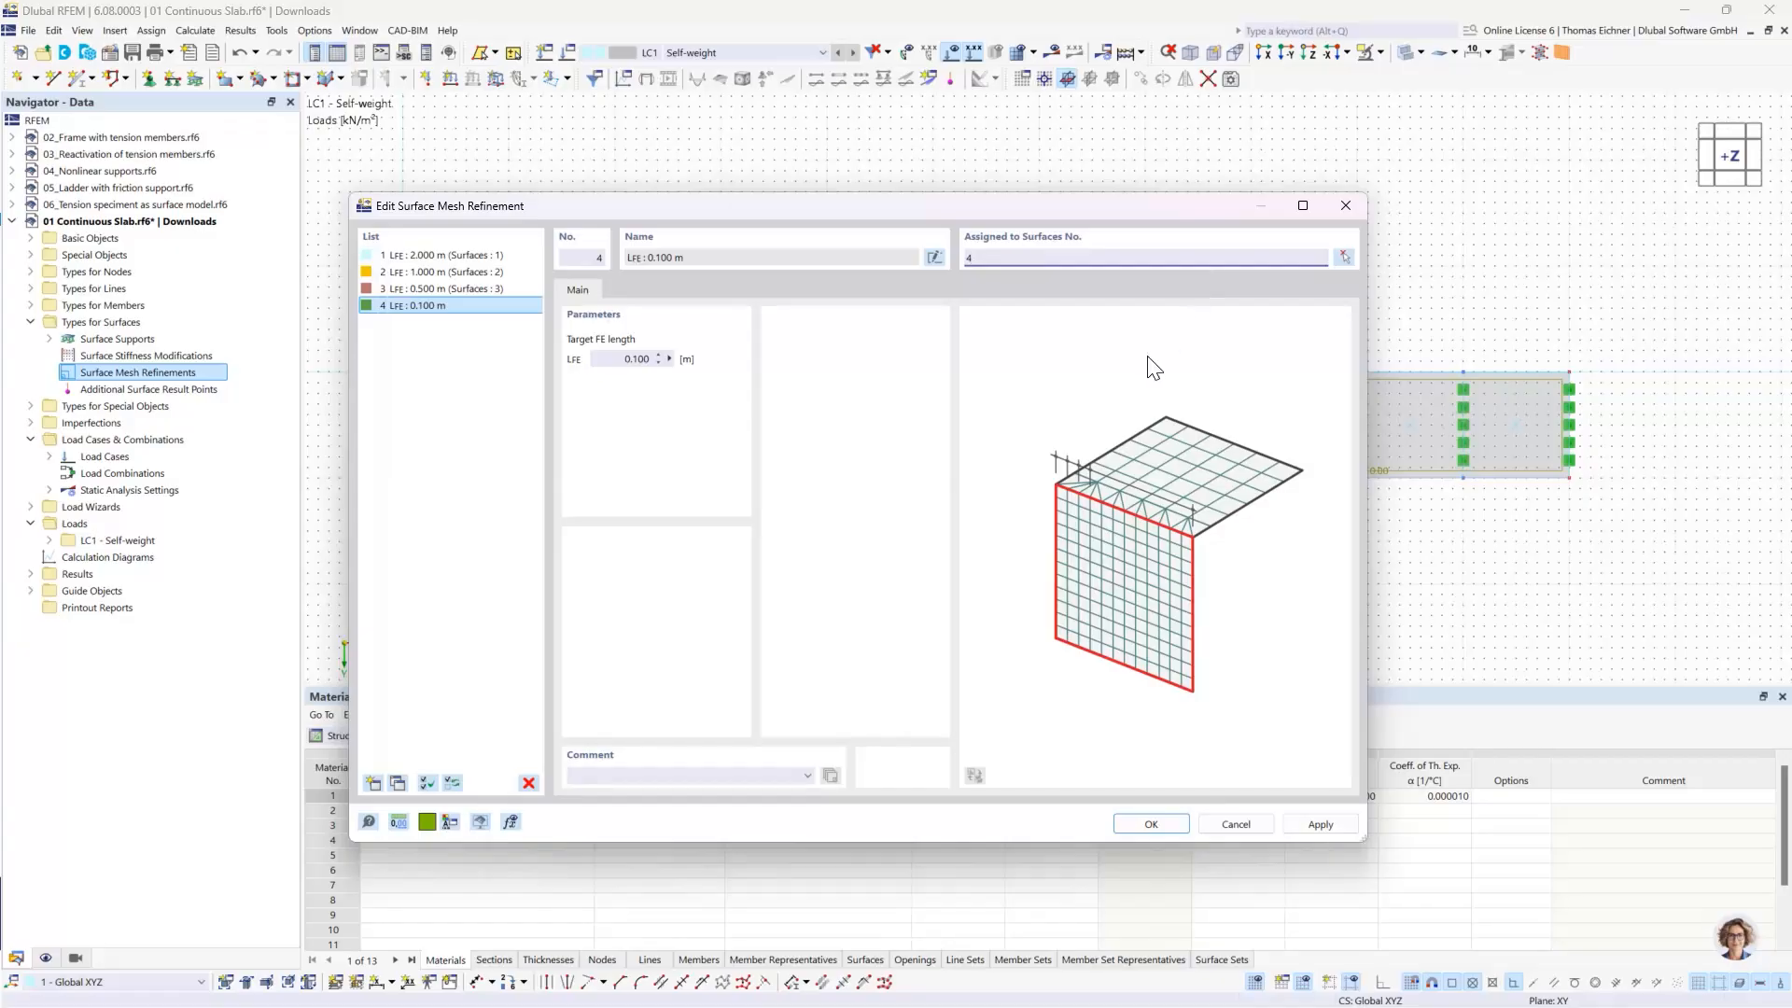
click(489, 299)
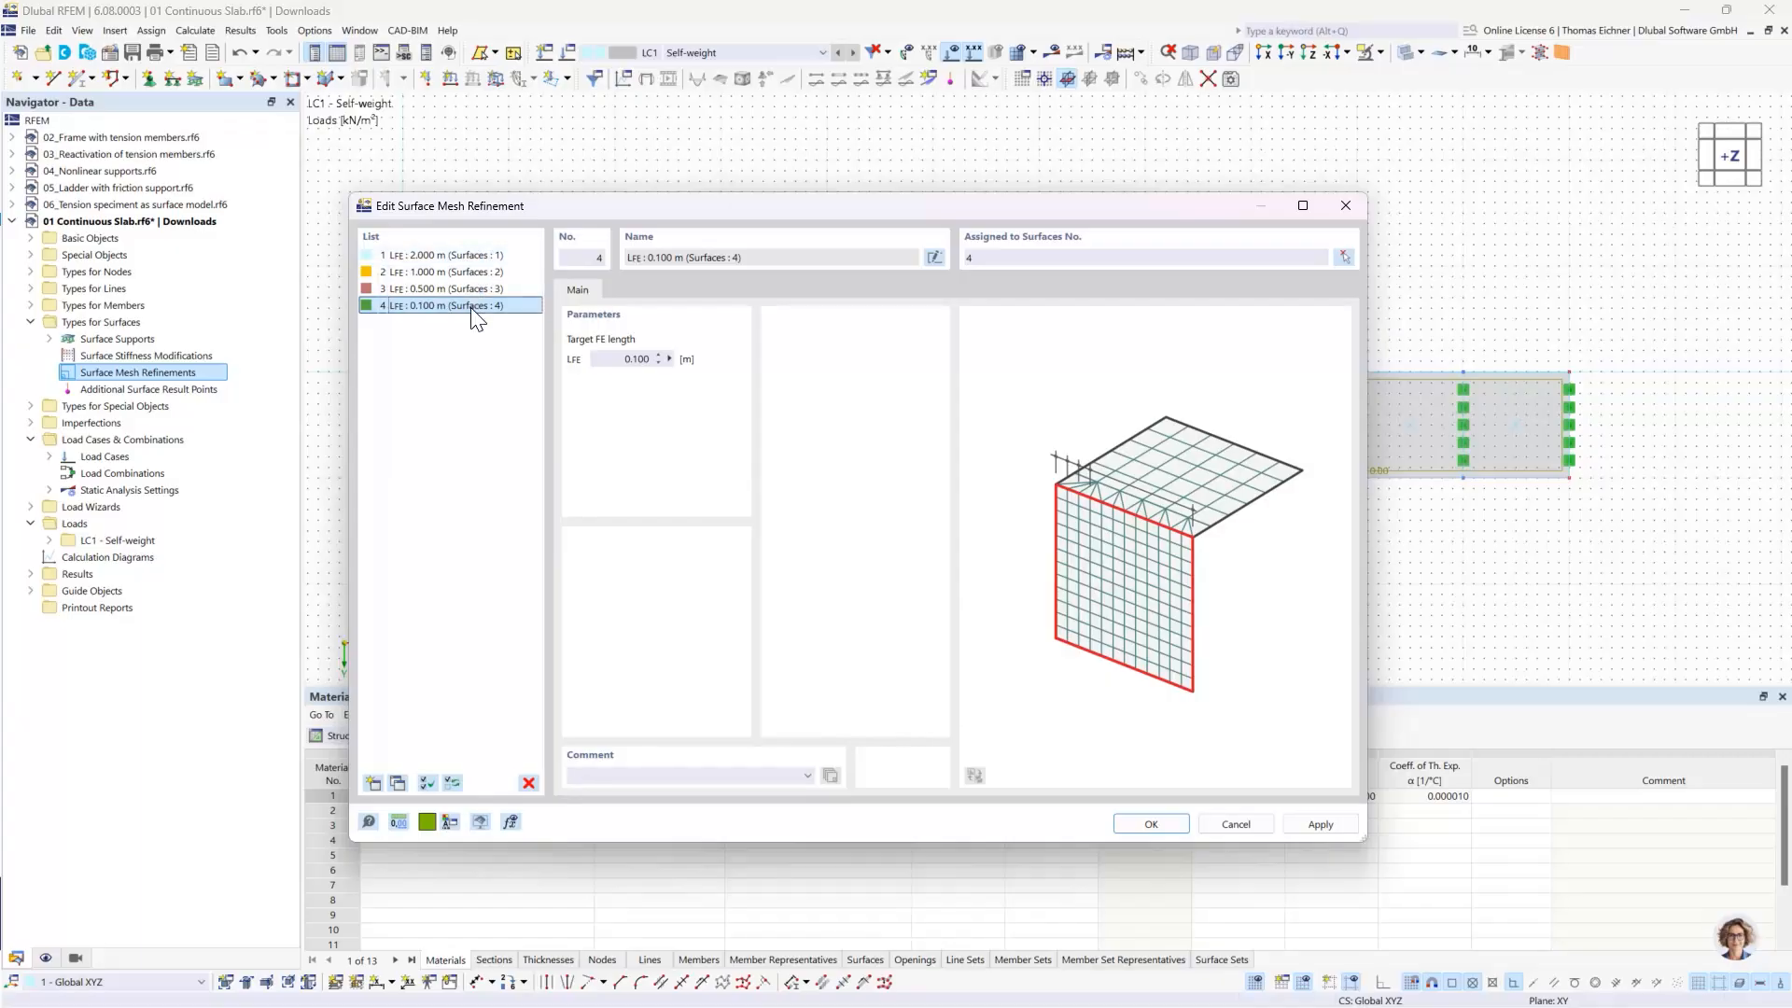
- Accept the four surface mesh refinements and display the model as a wireframe without filled surfaces
drag(696, 207, 452, 255)
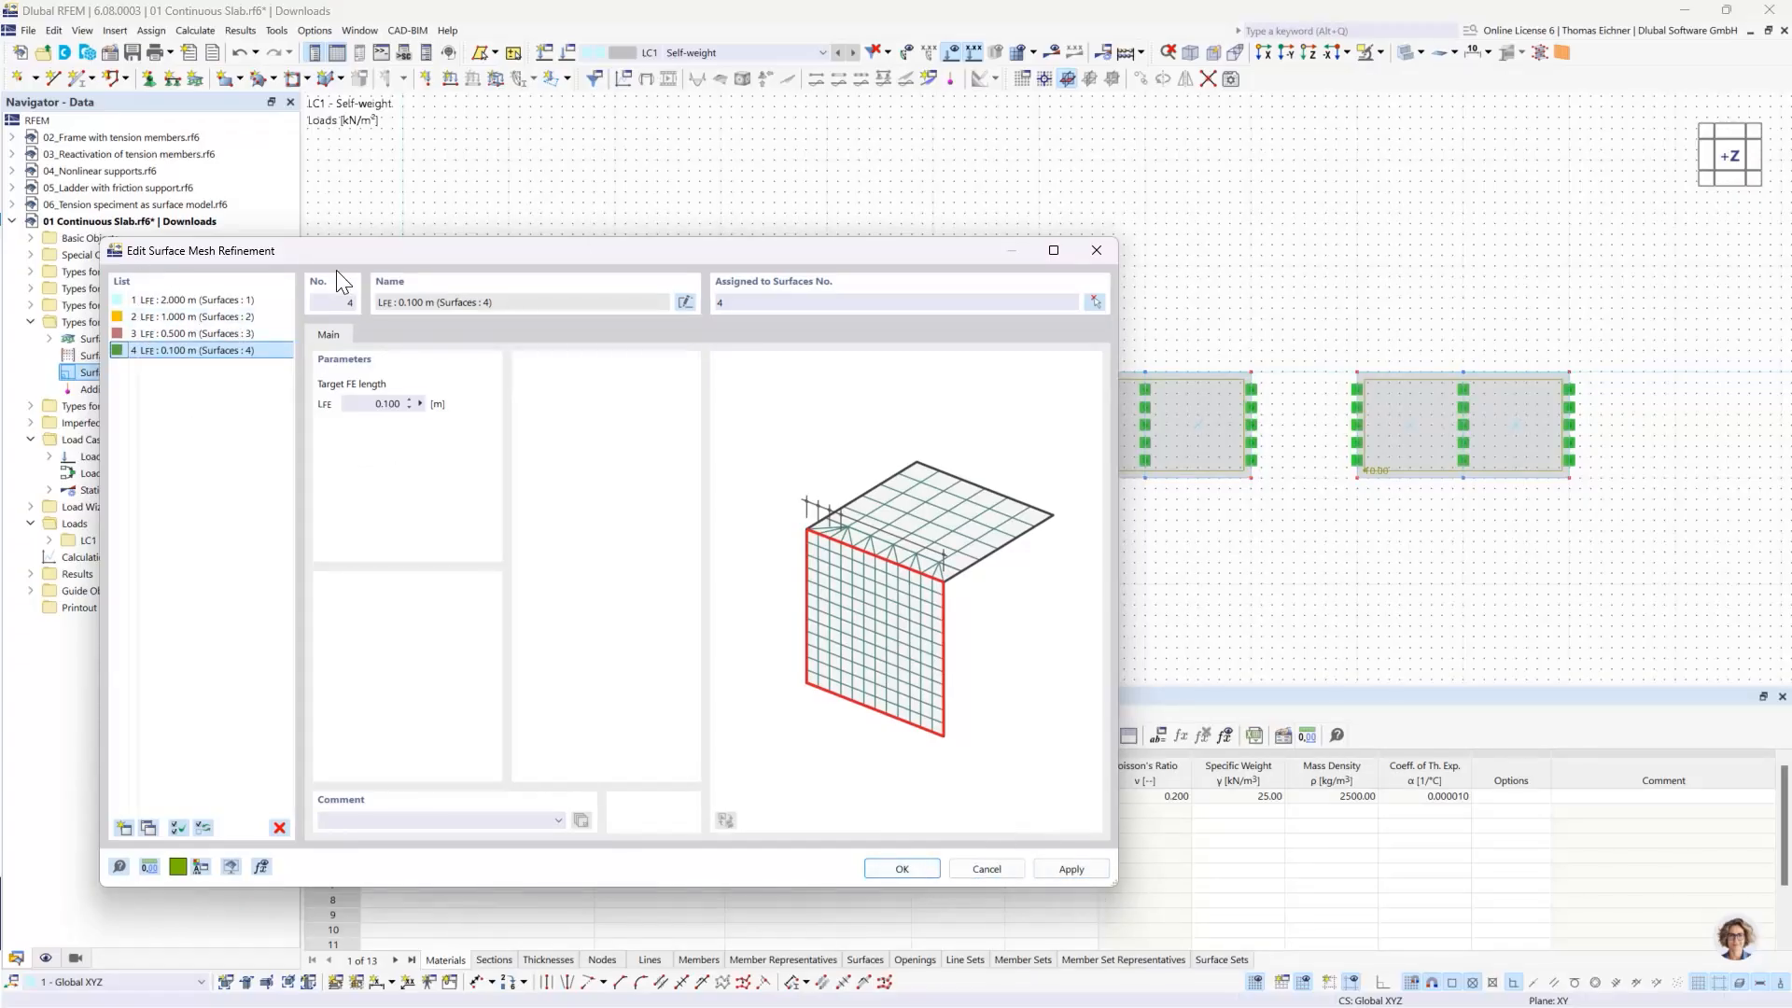
drag(300, 252, 318, 248)
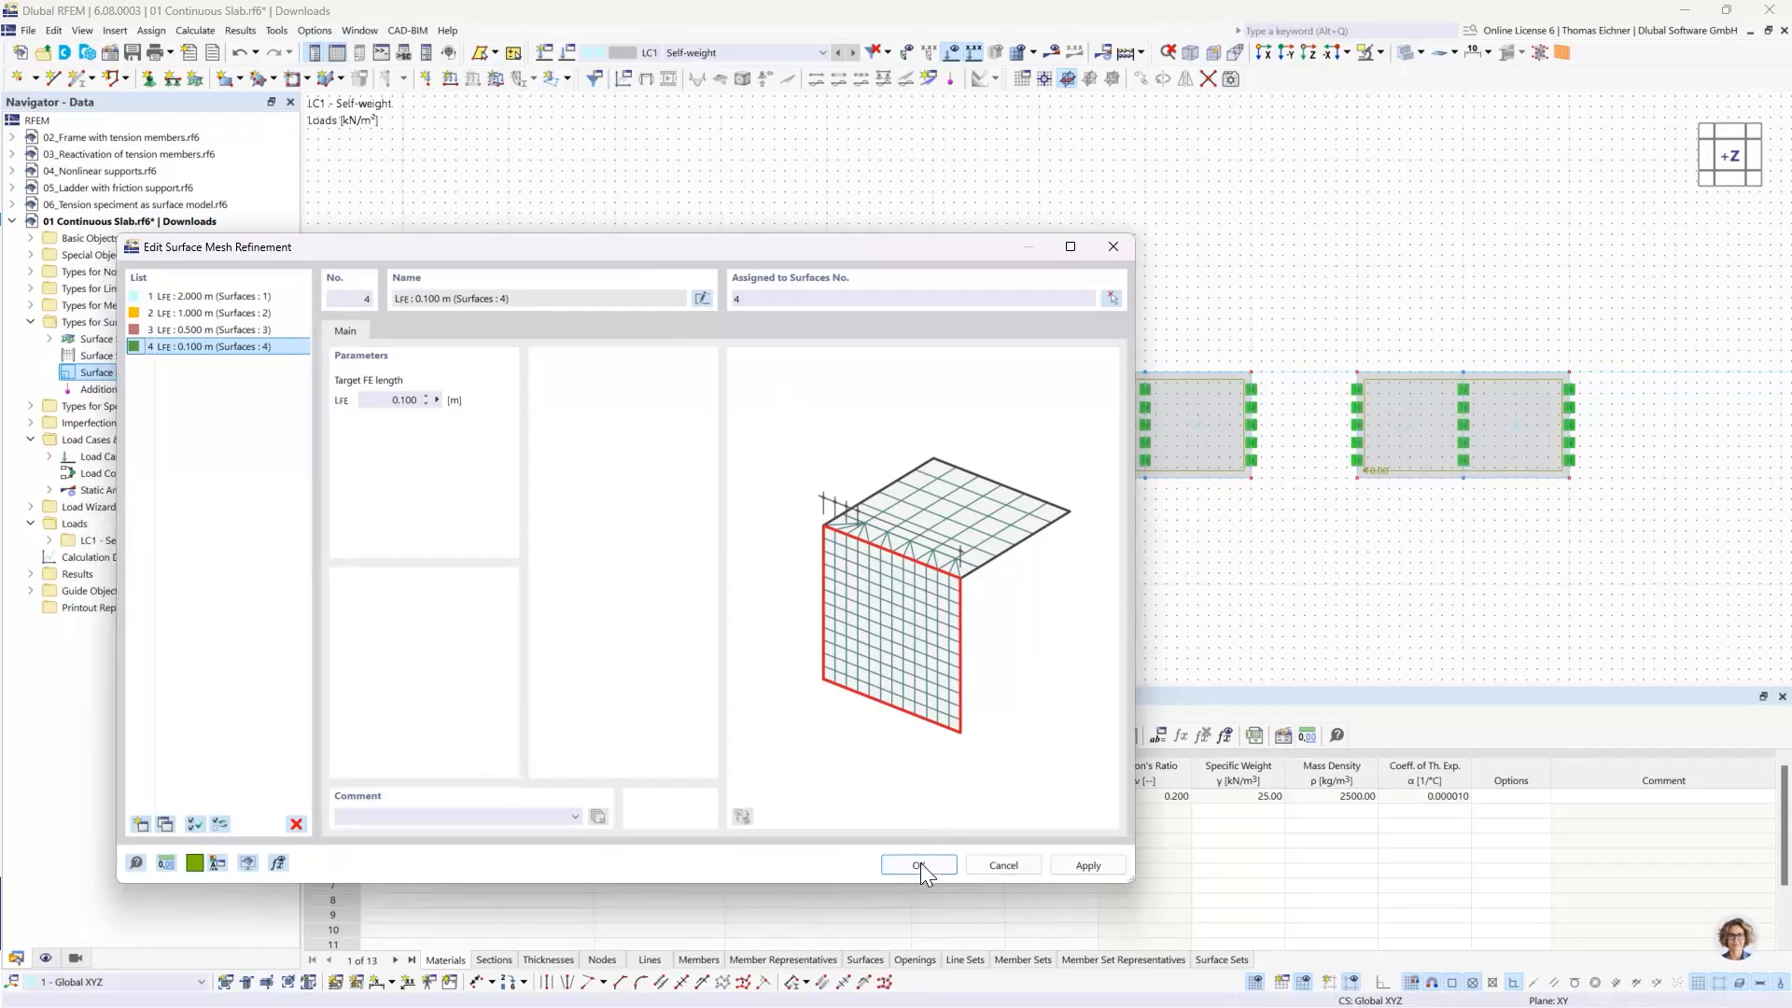
drag(704, 248, 1000, 517)
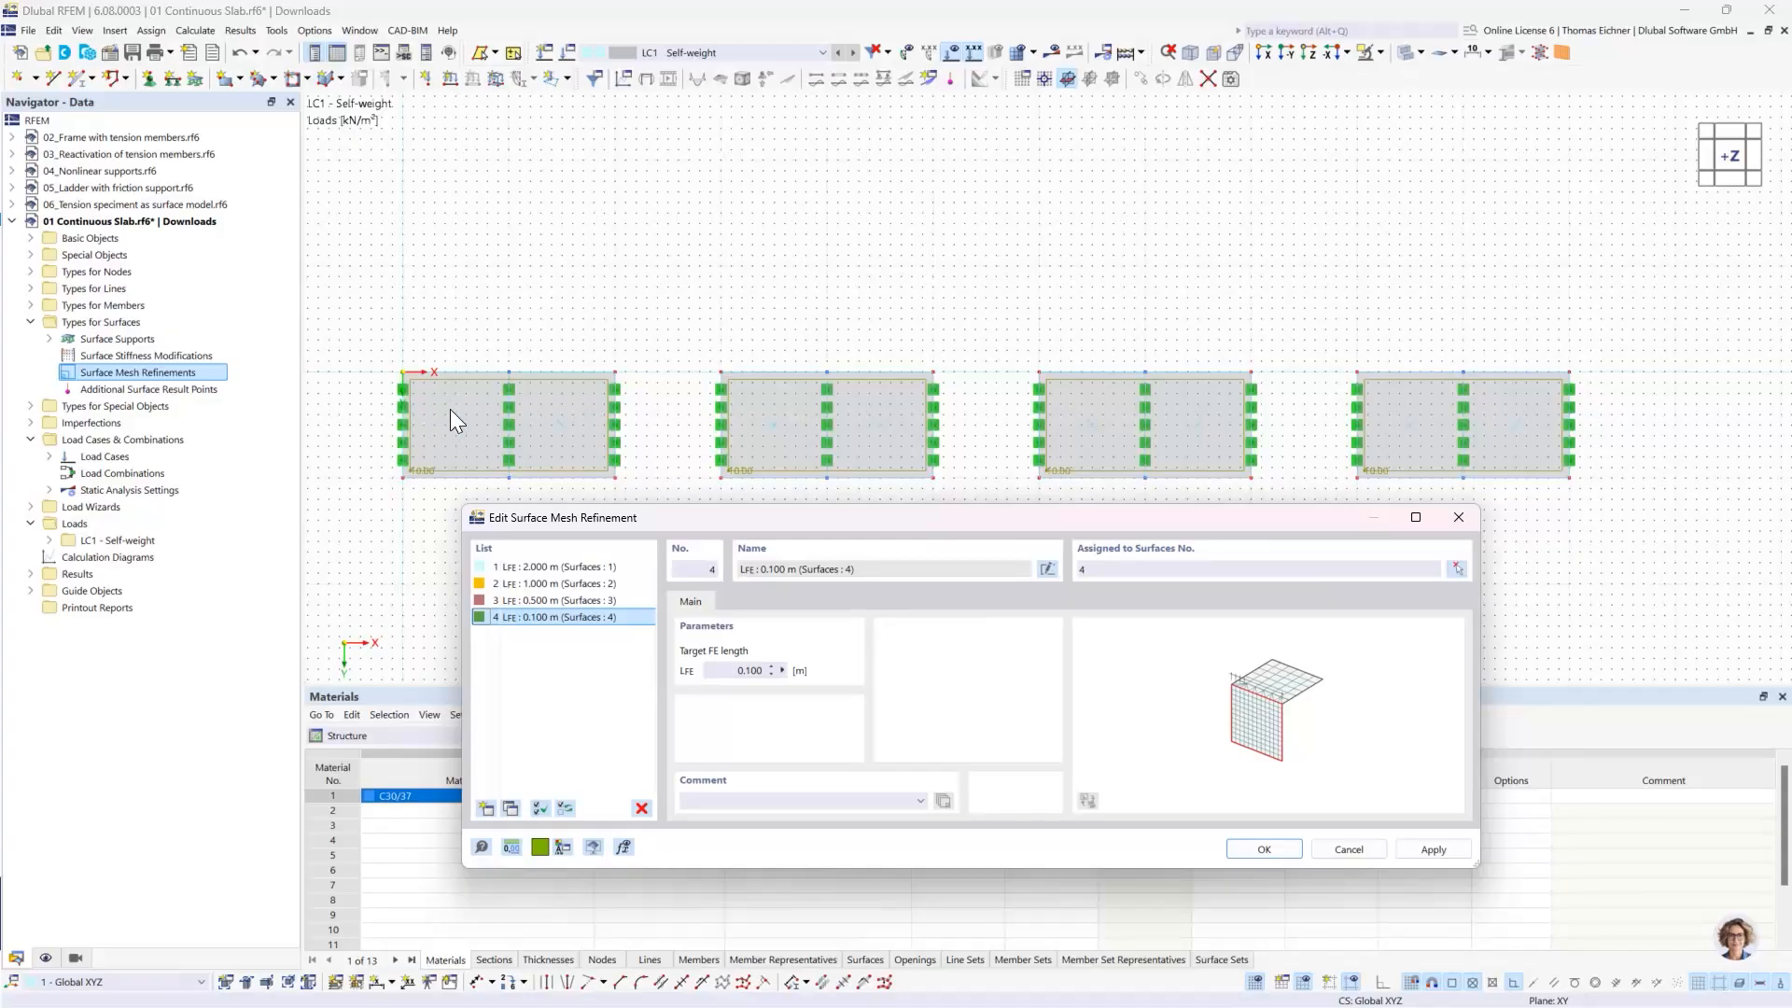
click(1253, 851)
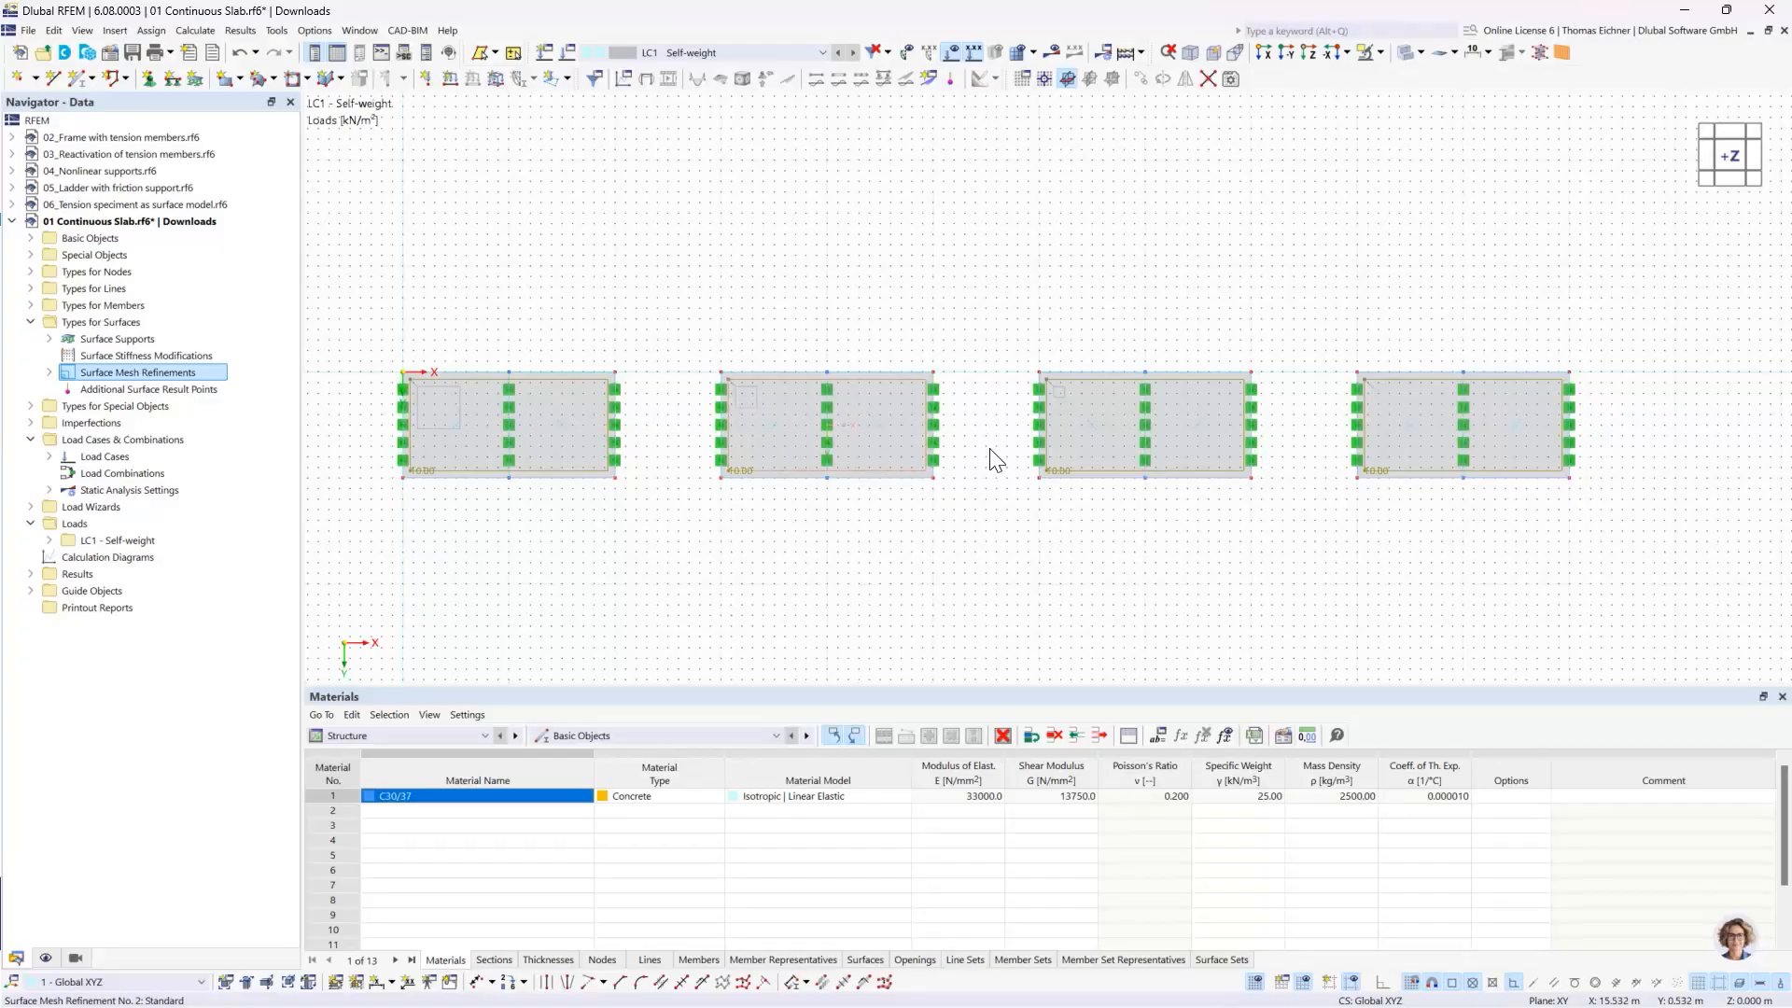
click(1403, 54)
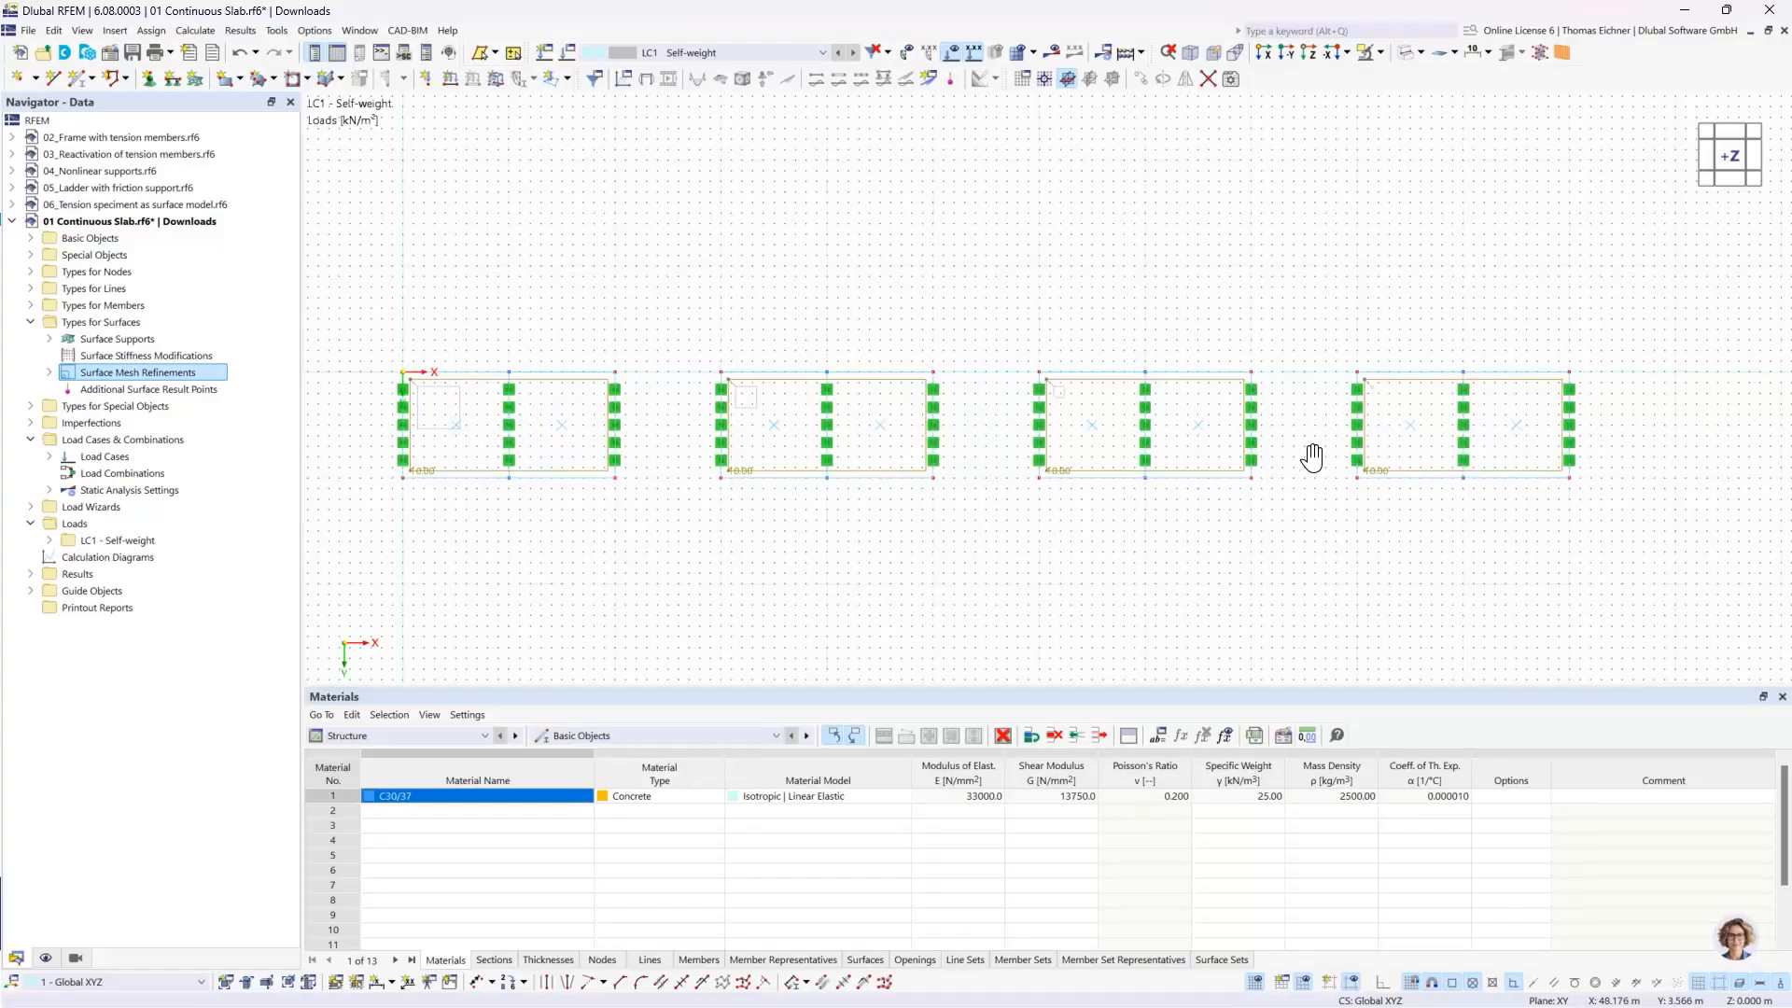
- Examine the mesh refinement symbols on the four slabs, including the refinement assigned to surface 4
scroll(1307, 457, up, 2)
scroll(1374, 451, up, 3)
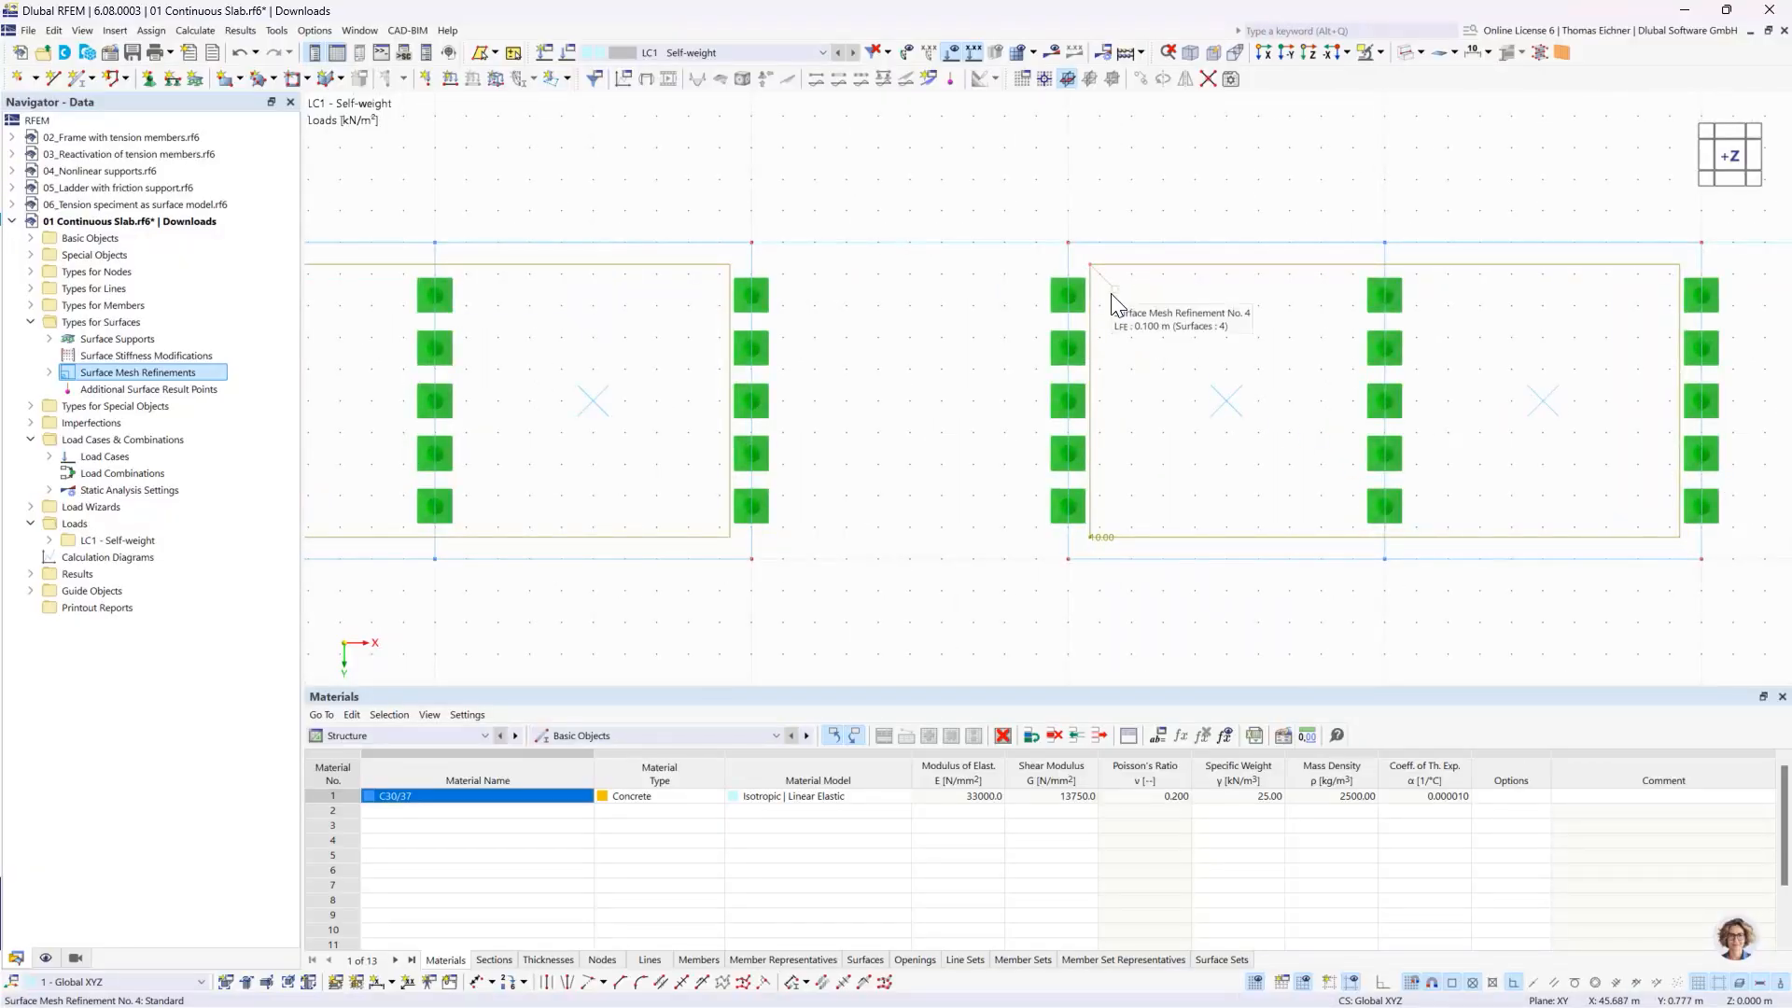
scroll(1116, 297, down, 4)
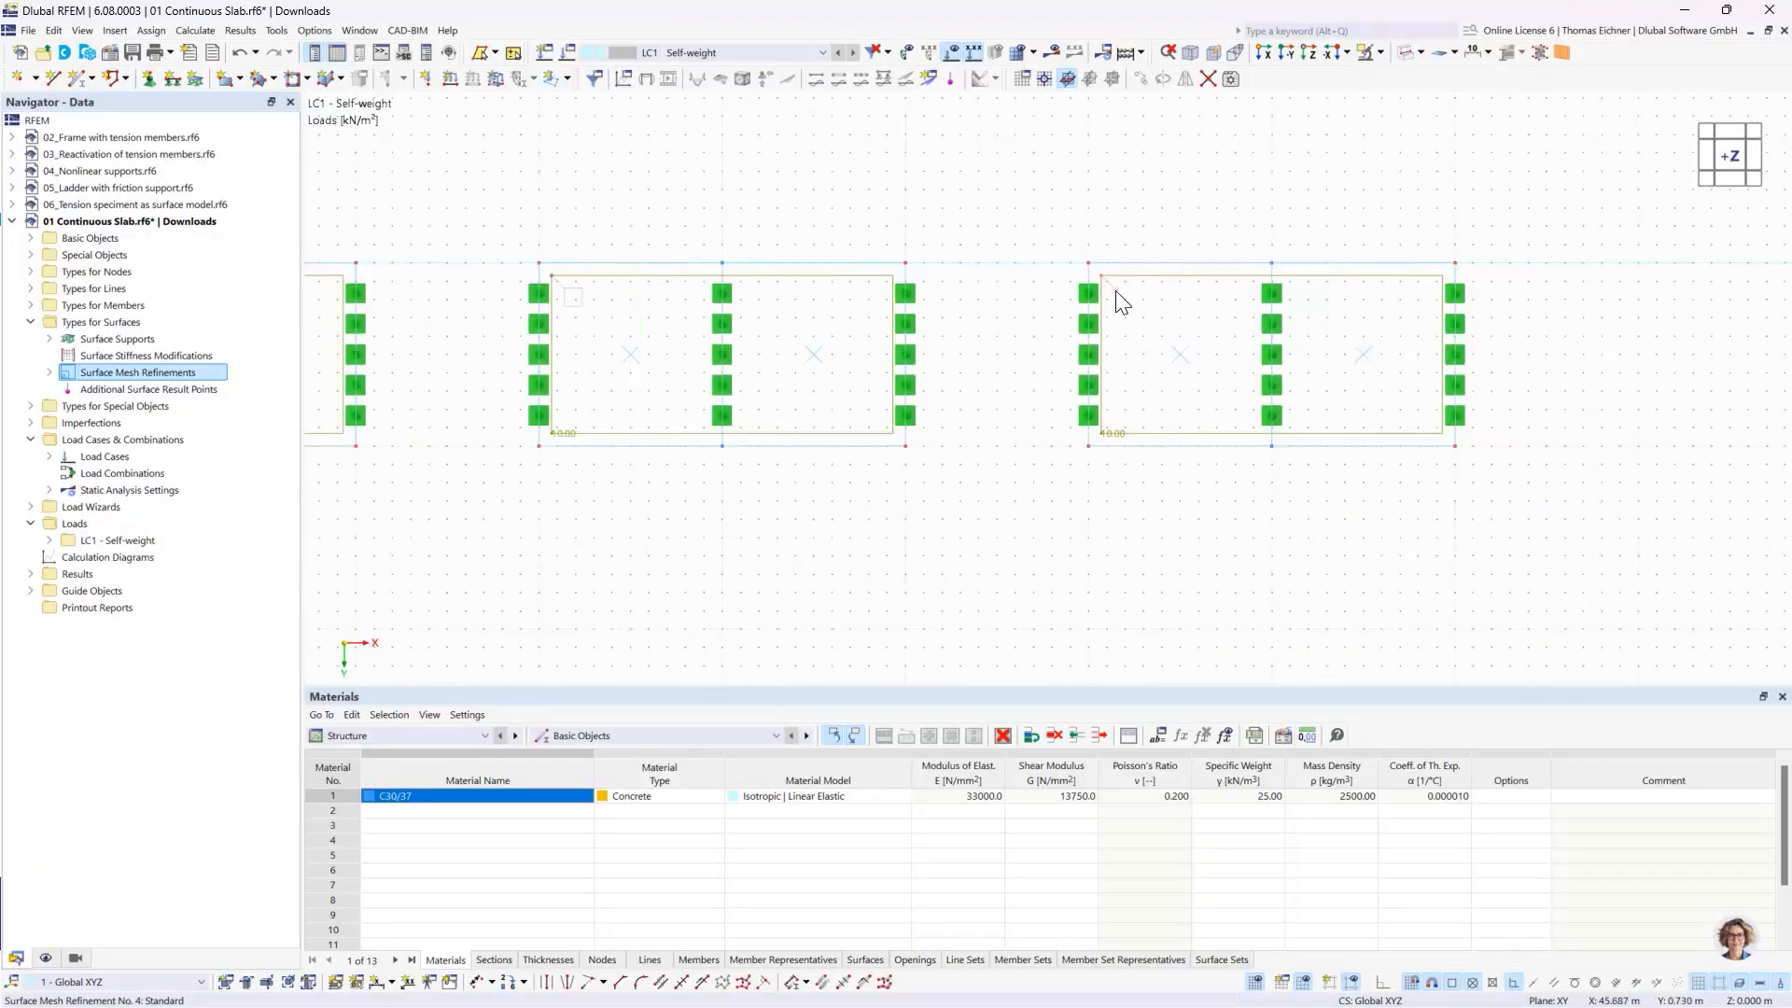
scroll(1117, 291, down, 2)
middle_drag(503, 175, 553, 246)
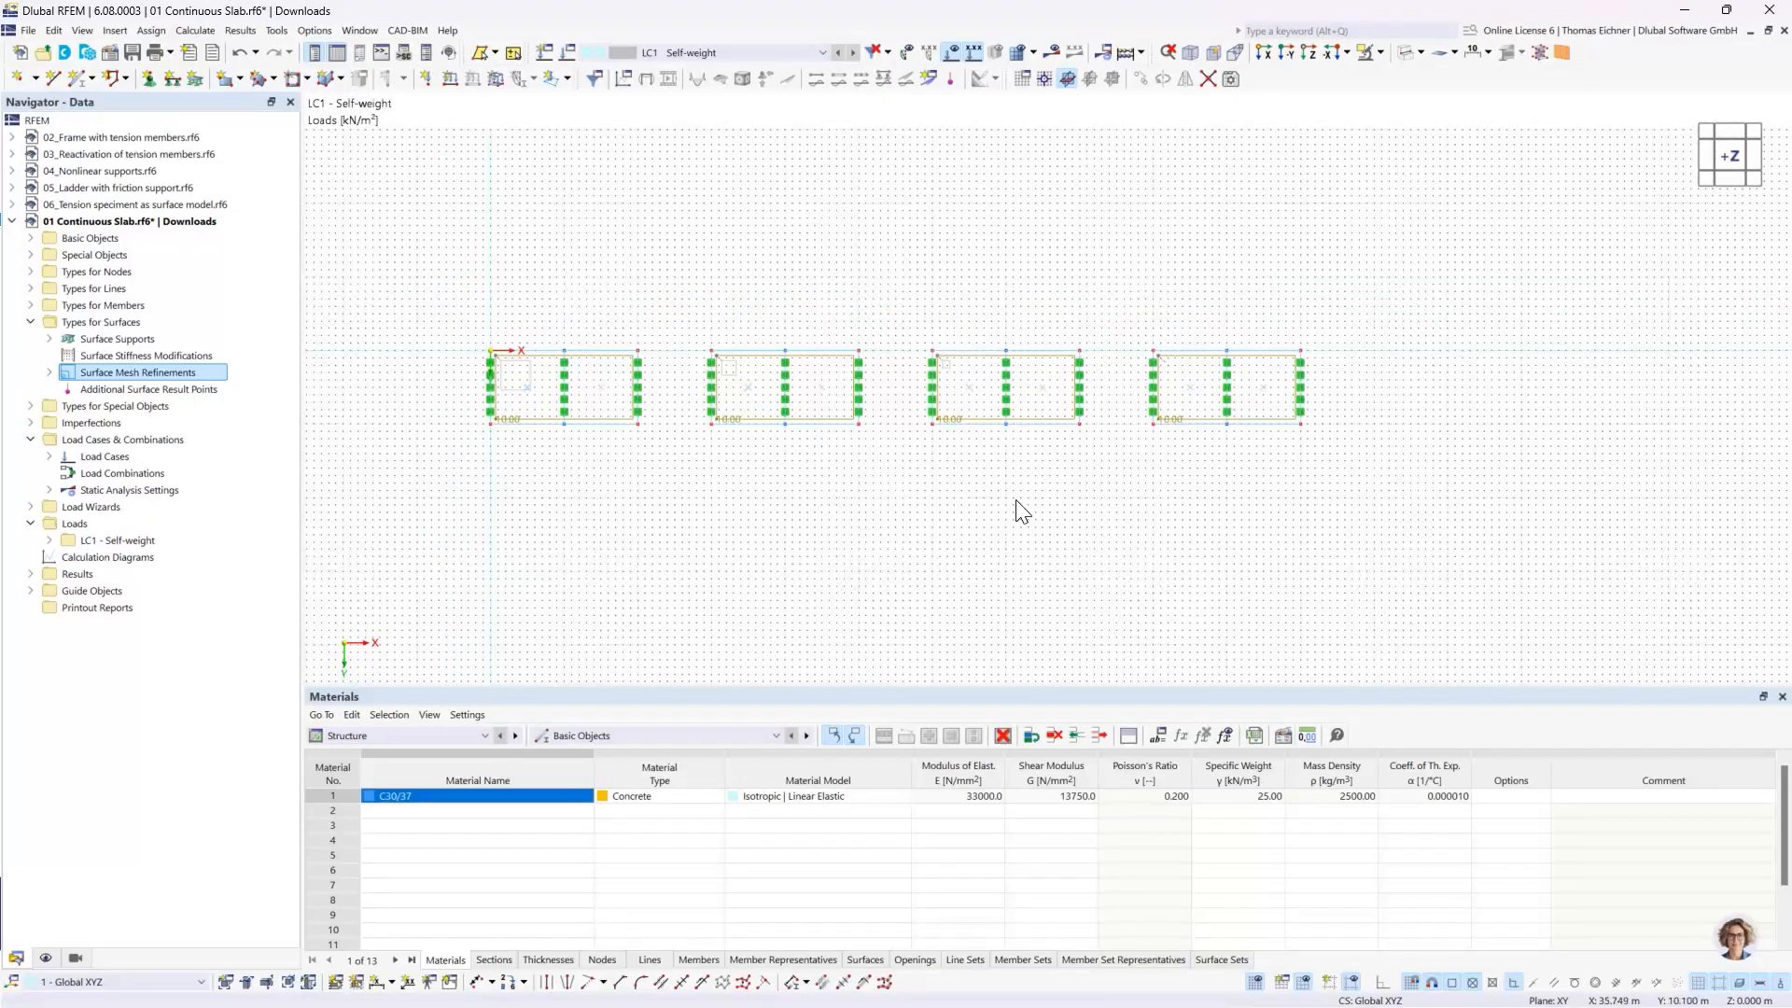
scroll(620, 458, up, 1)
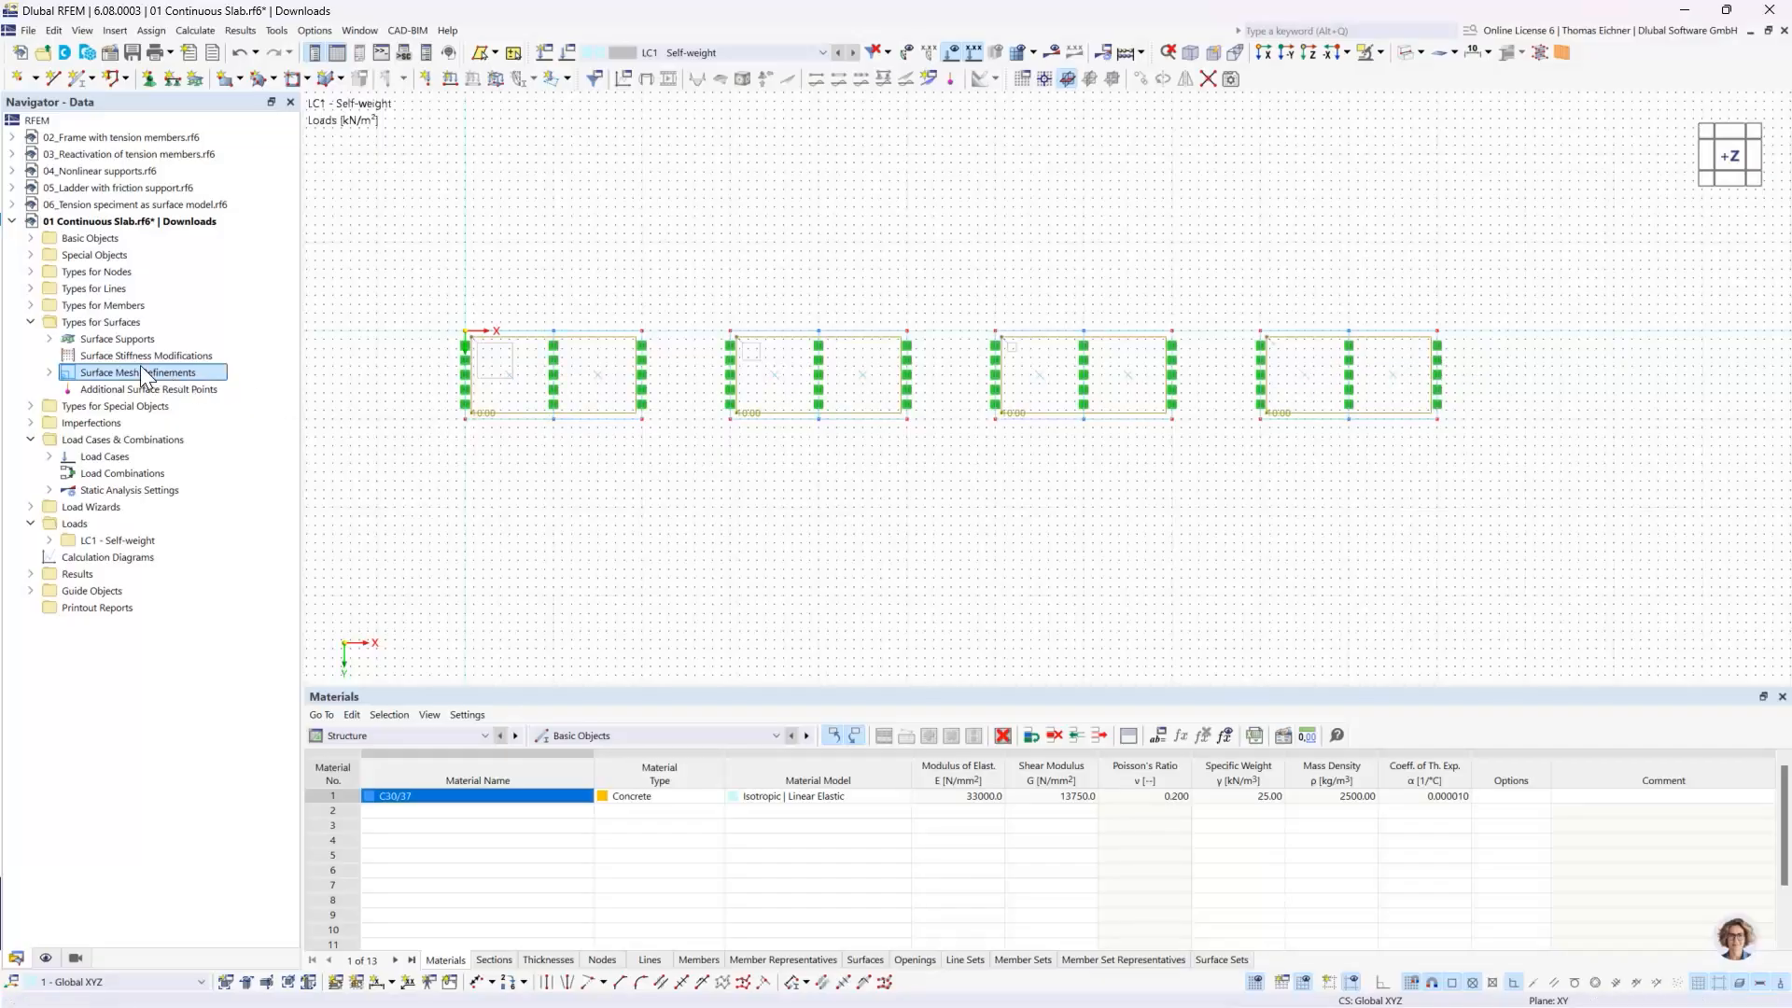
- Create a two-point result section through all four slabs from X 0, Y 2.5 m to X 55, Y 2.5 m, projected in global Z
click(31, 324)
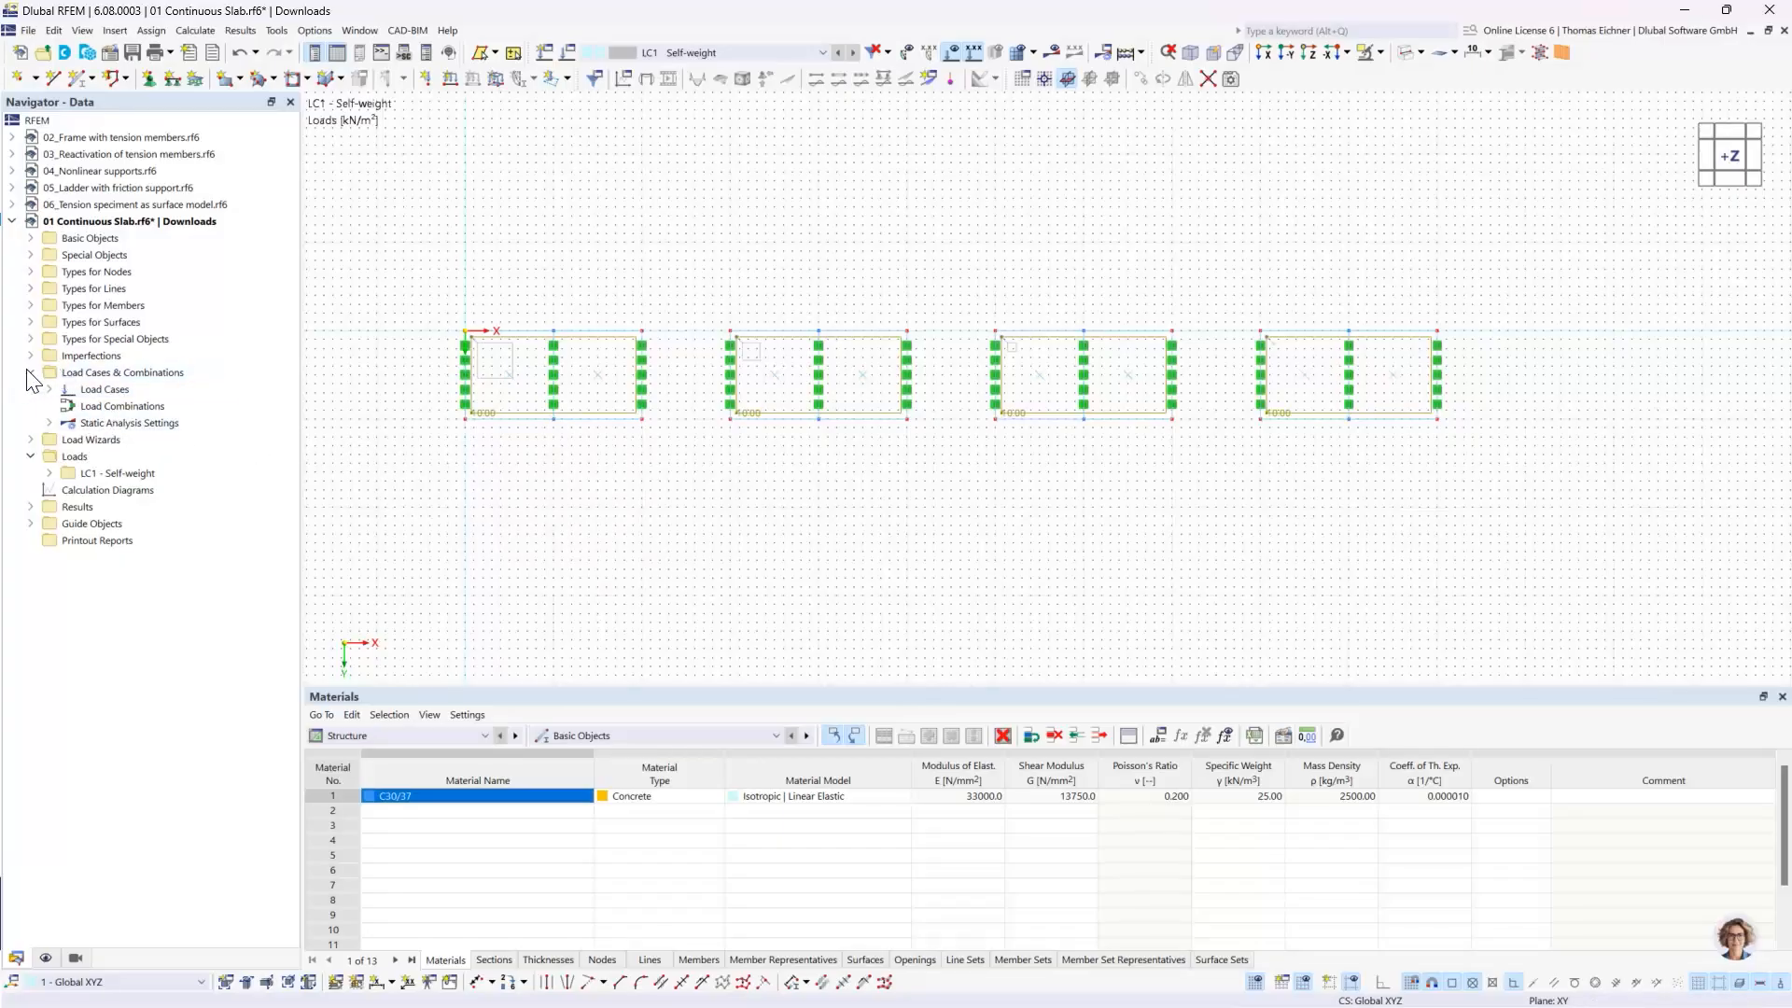
double_click(82, 371)
click(31, 254)
click(84, 257)
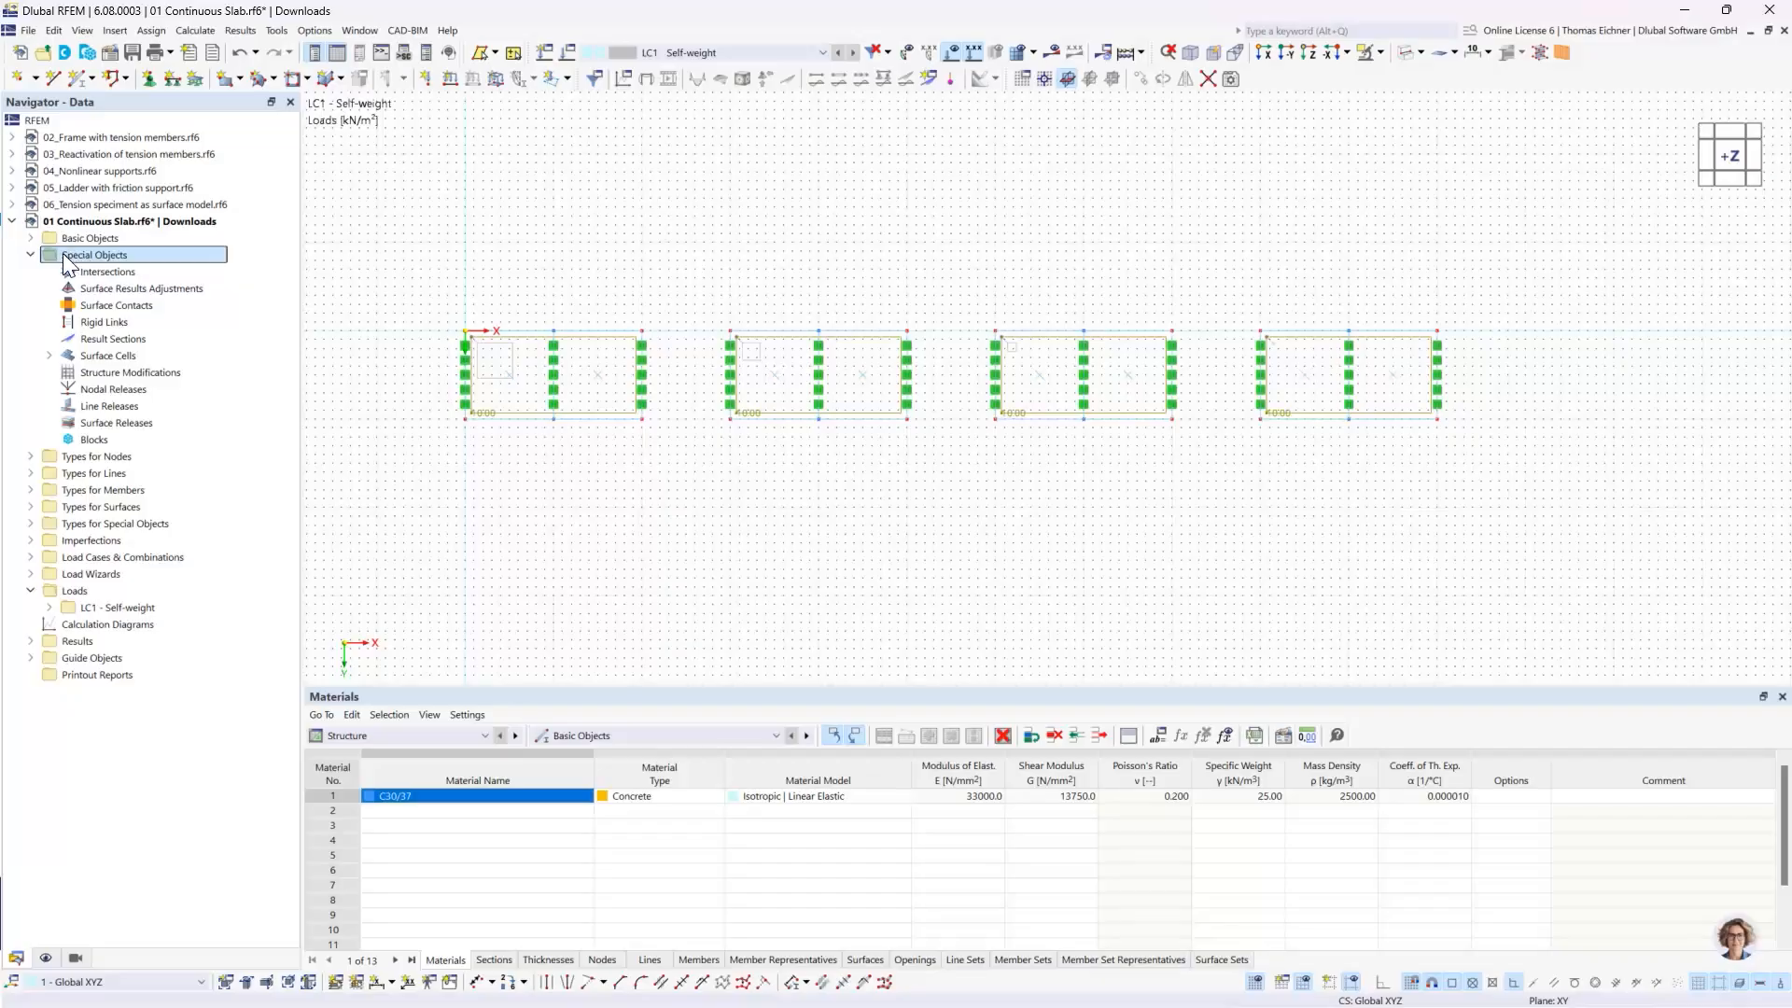
click(119, 342)
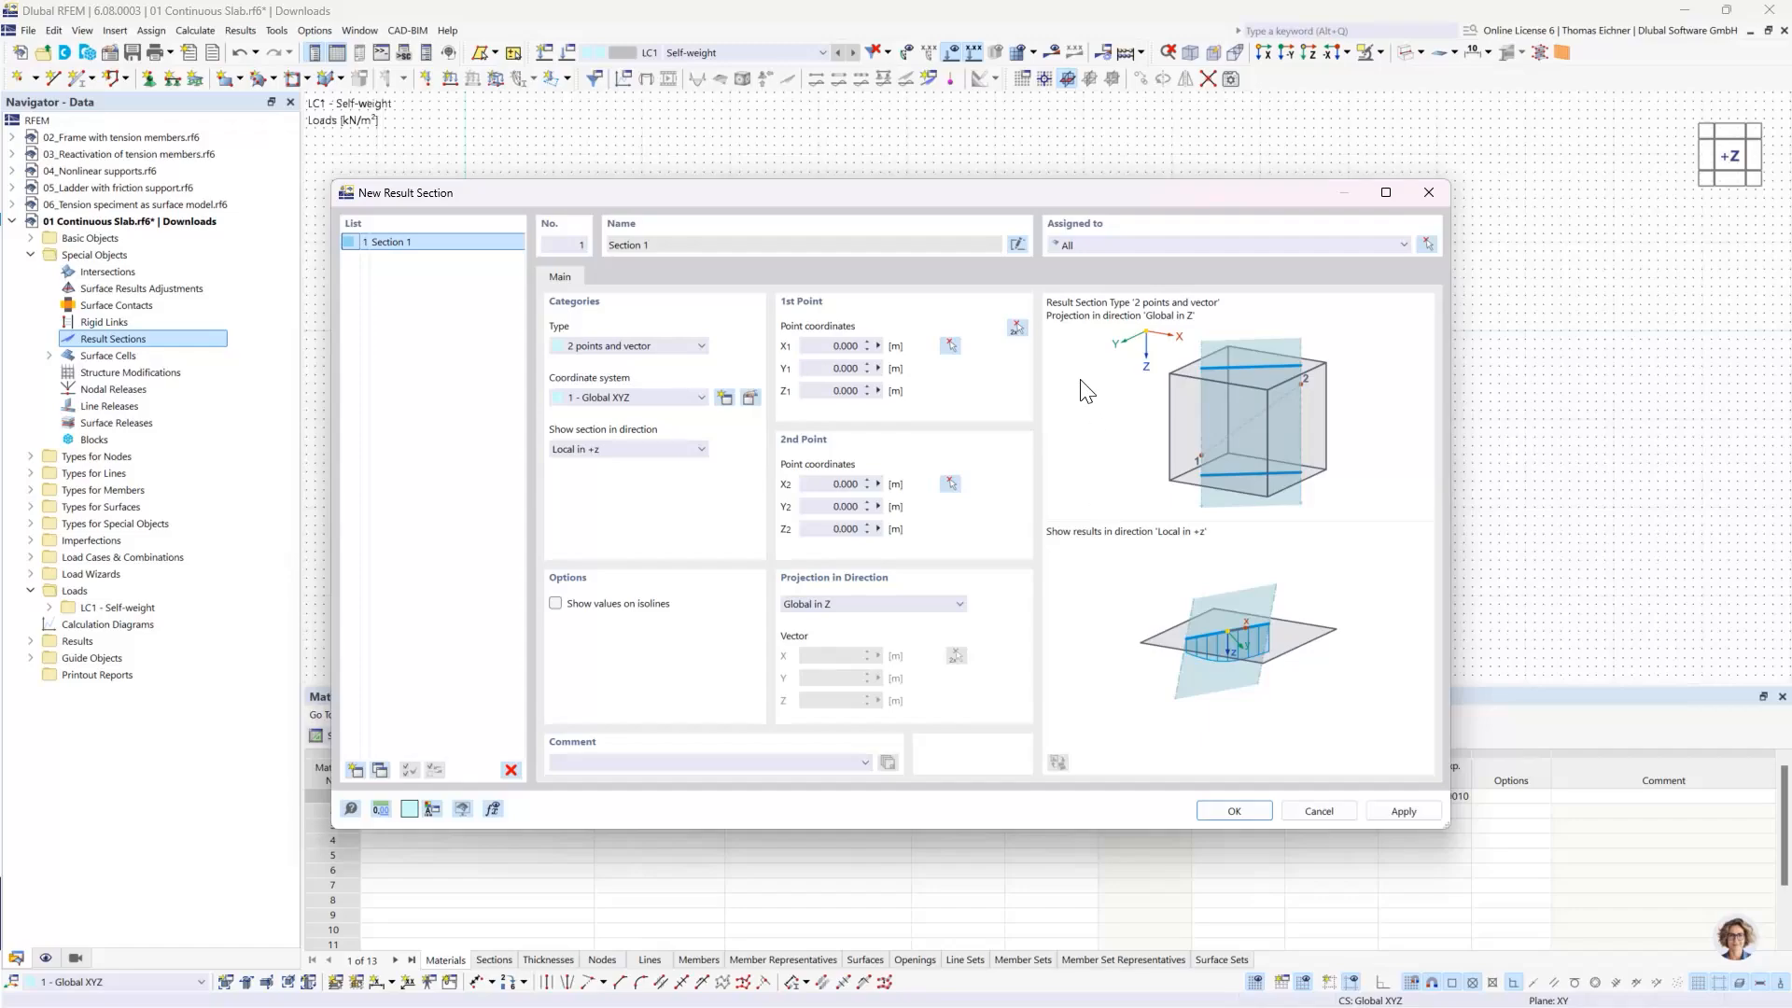
click(1018, 328)
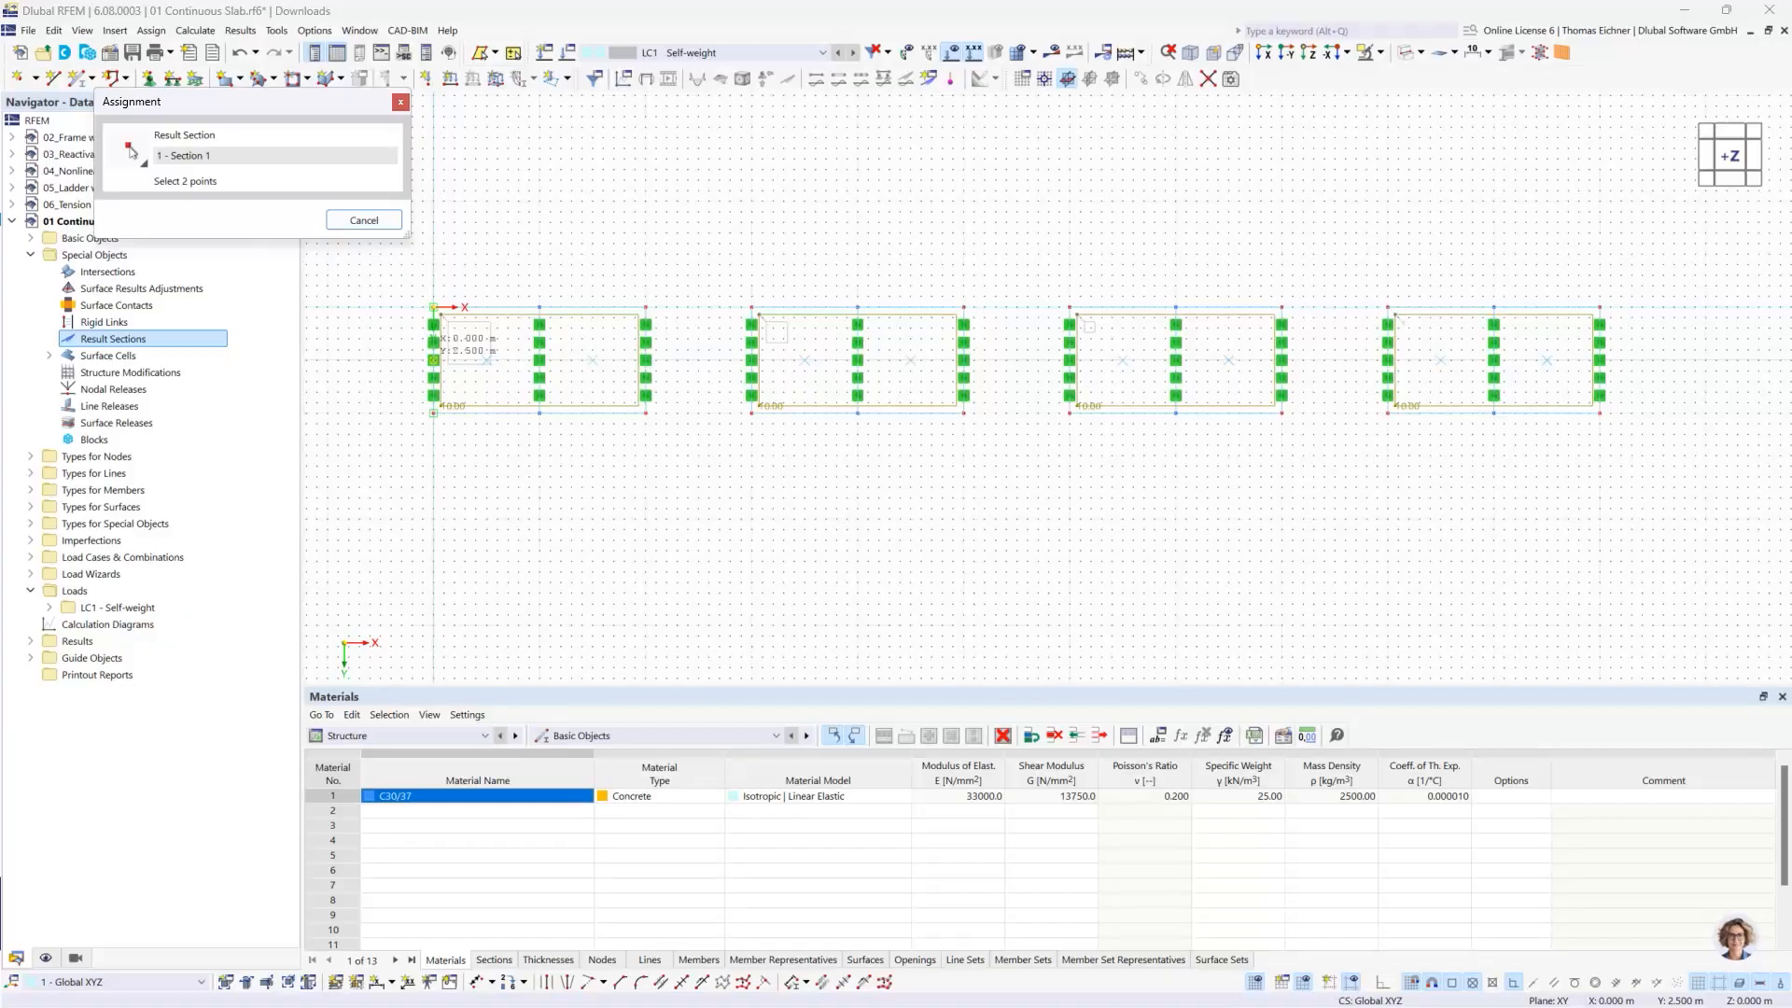
click(433, 360)
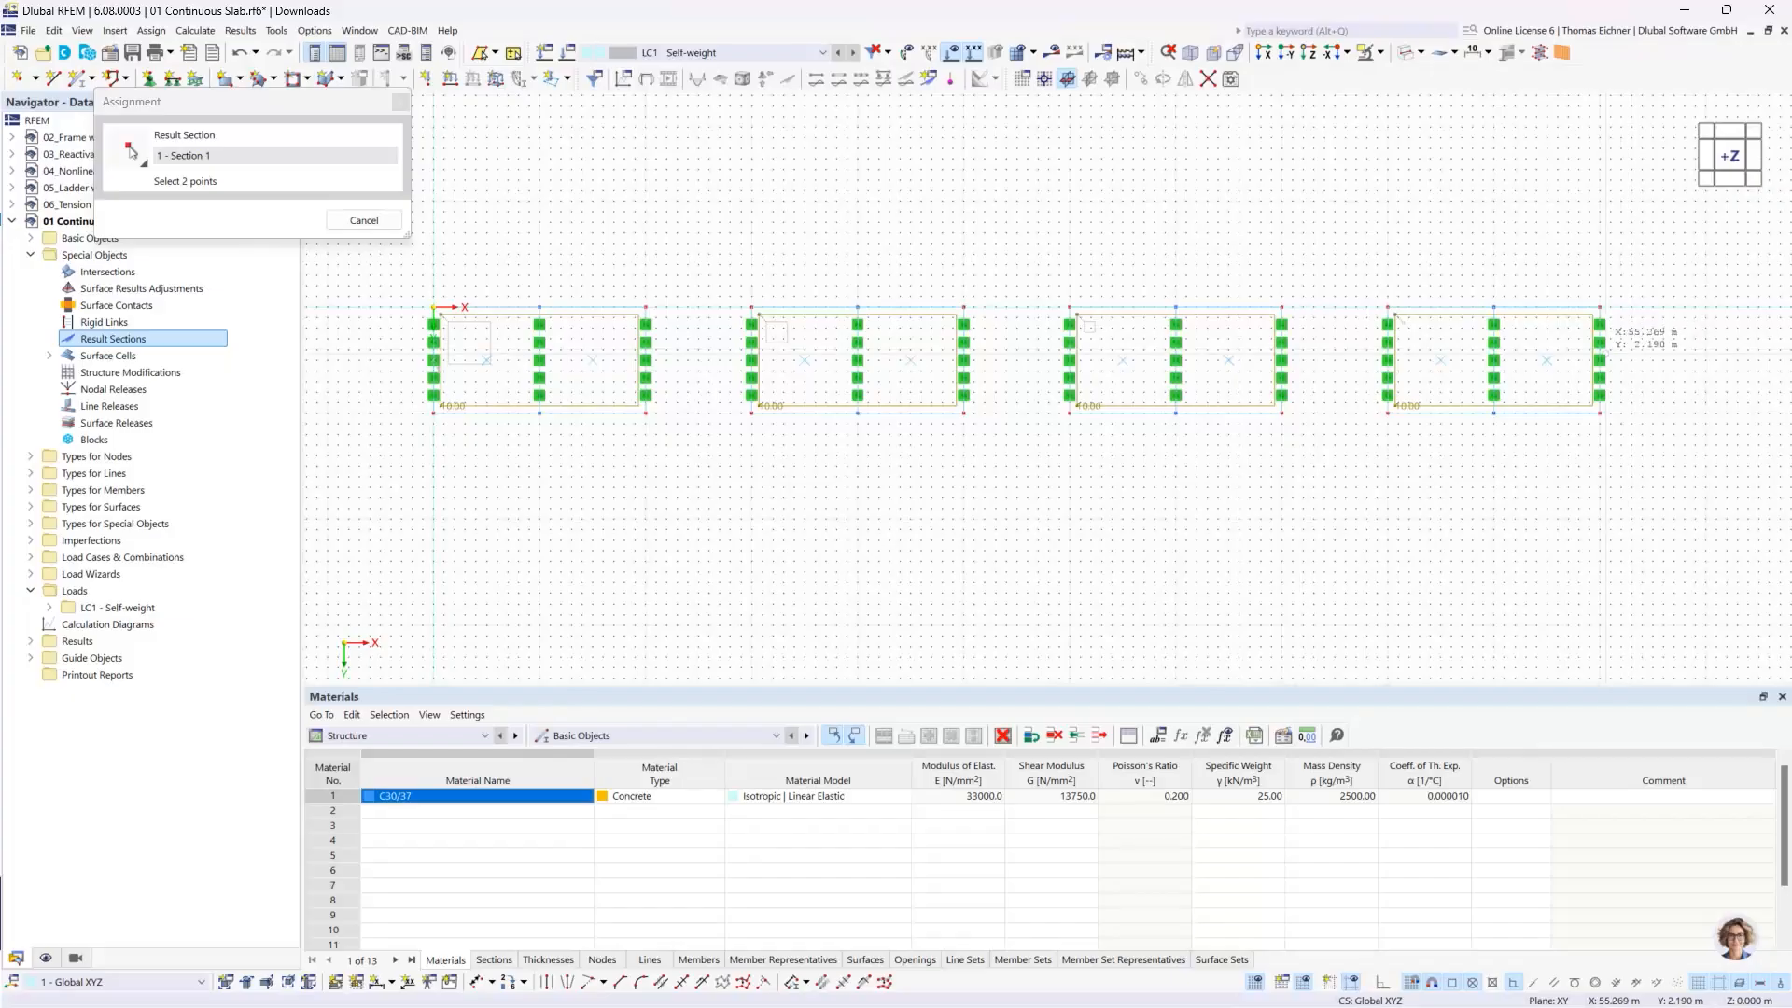
scroll(1600, 351, up, 3)
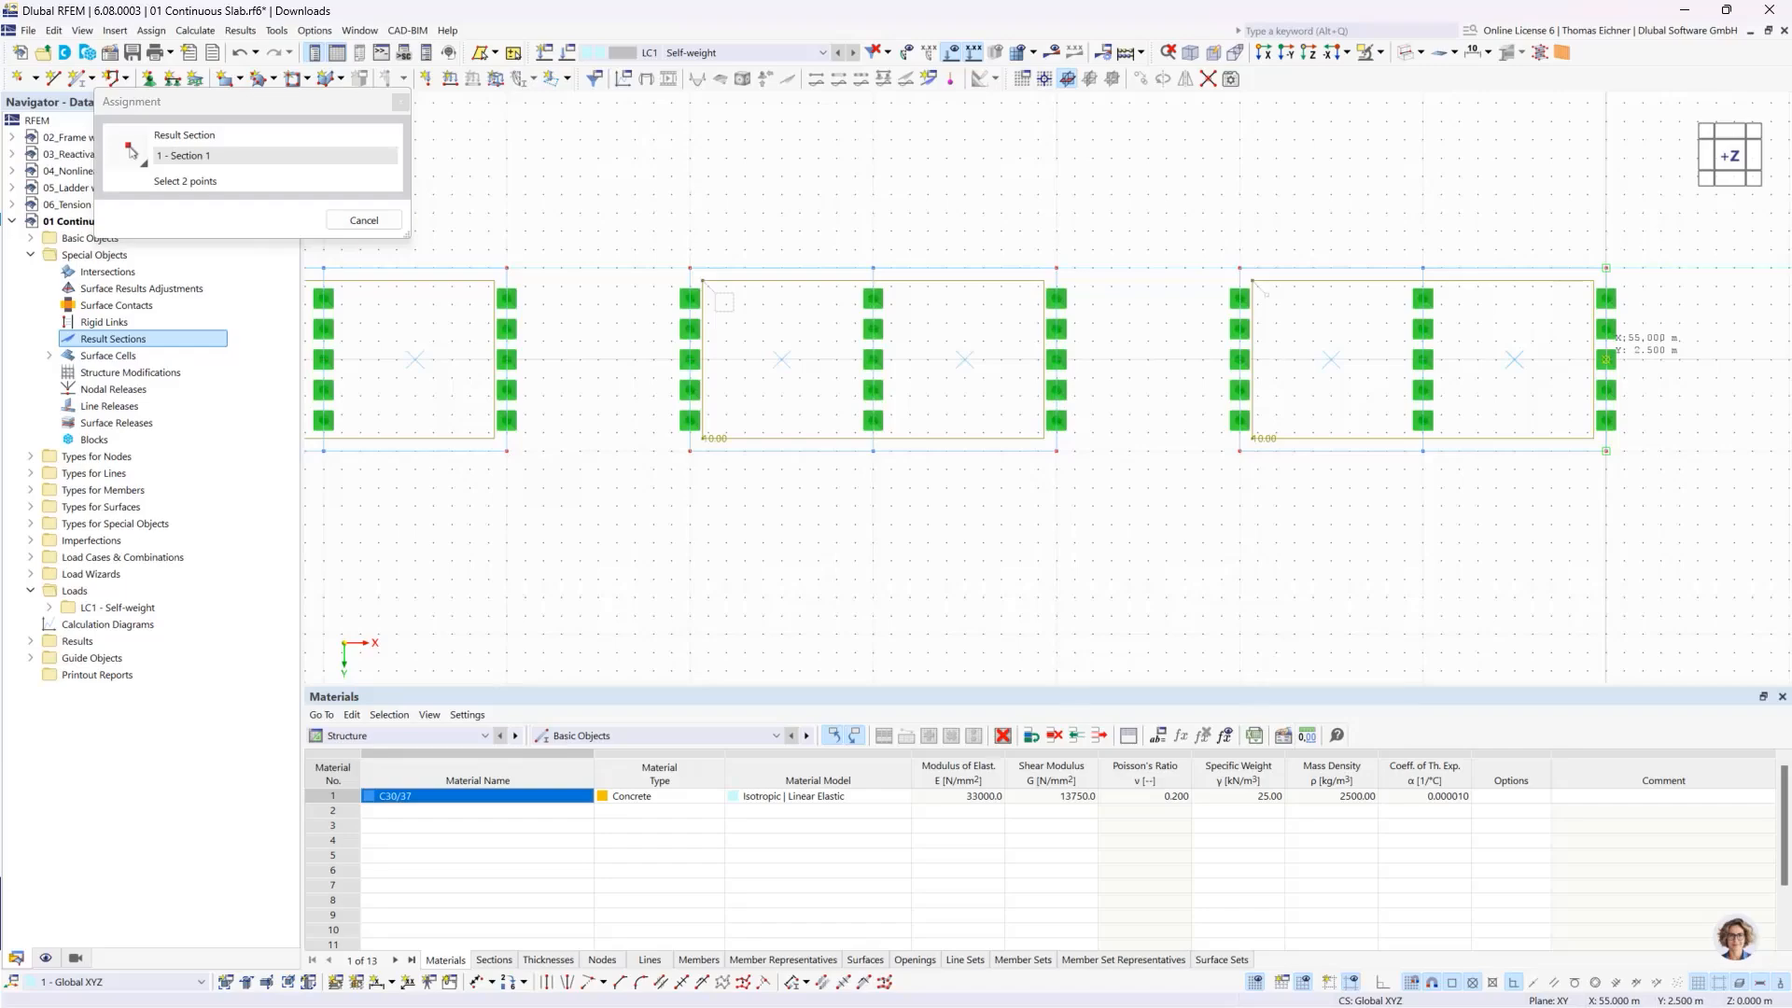
click(1605, 359)
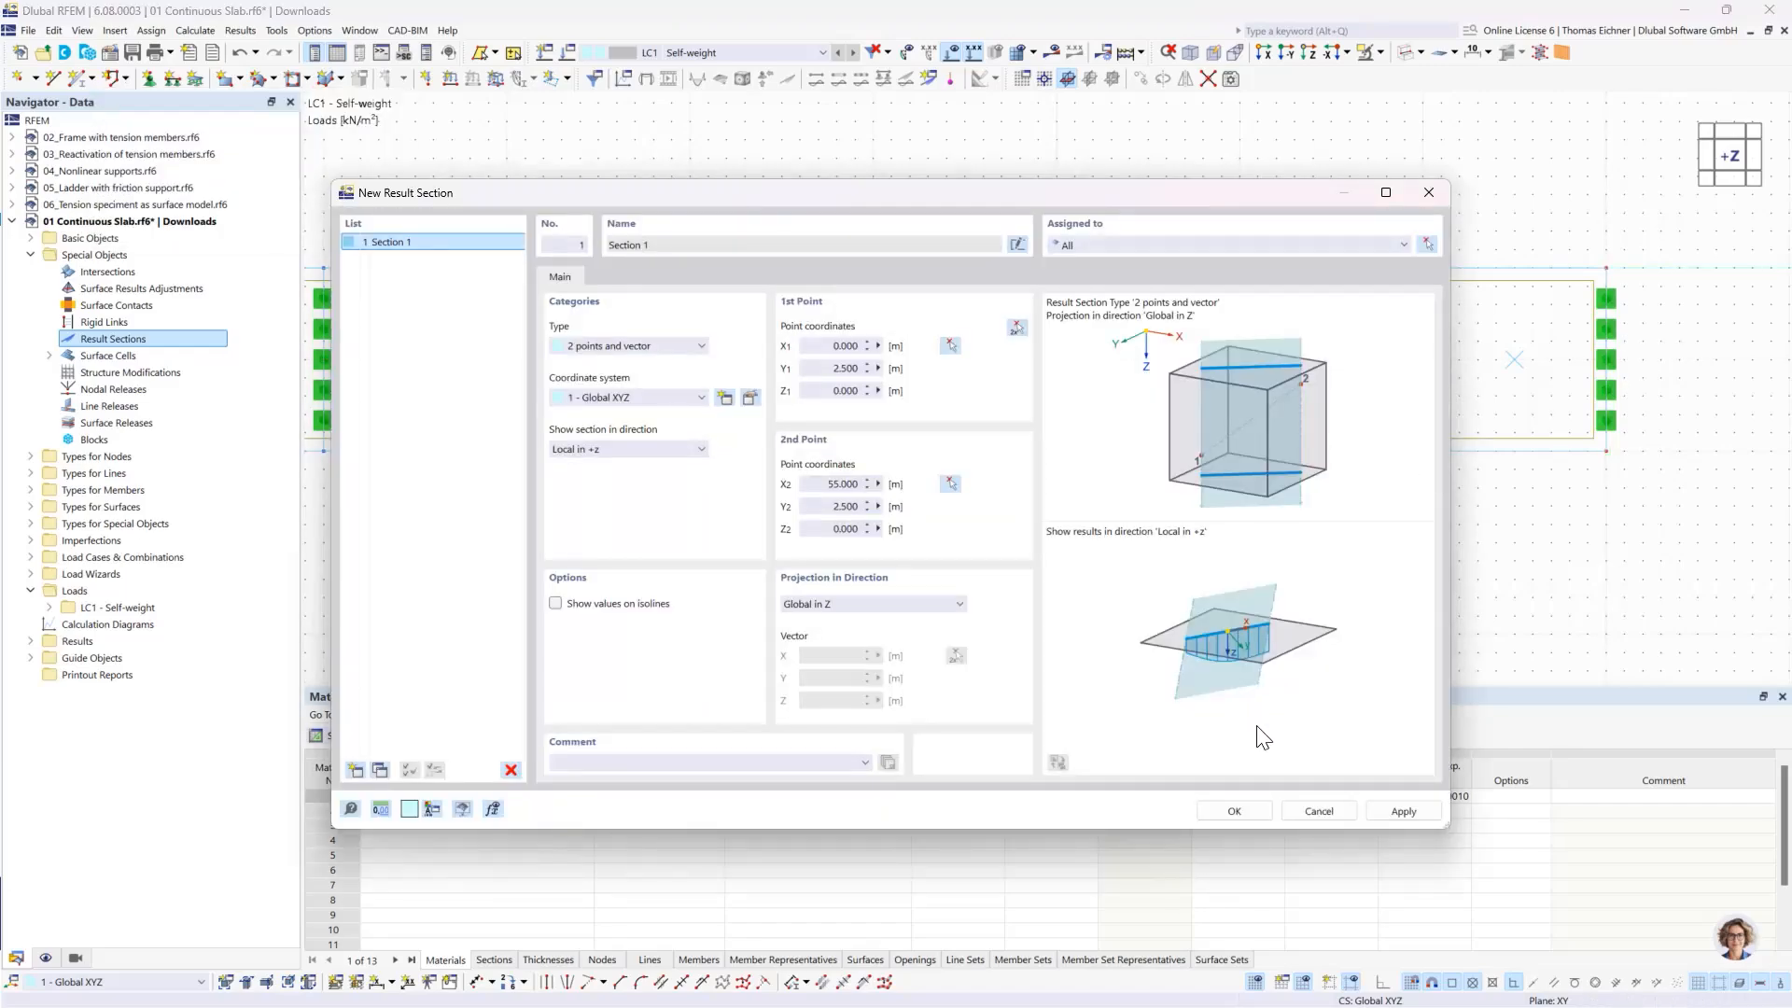
click(1235, 811)
- Check the result section along the slabs from the -Y side and at an angle, and display the model in transparent mode
scroll(1268, 672, down, 5)
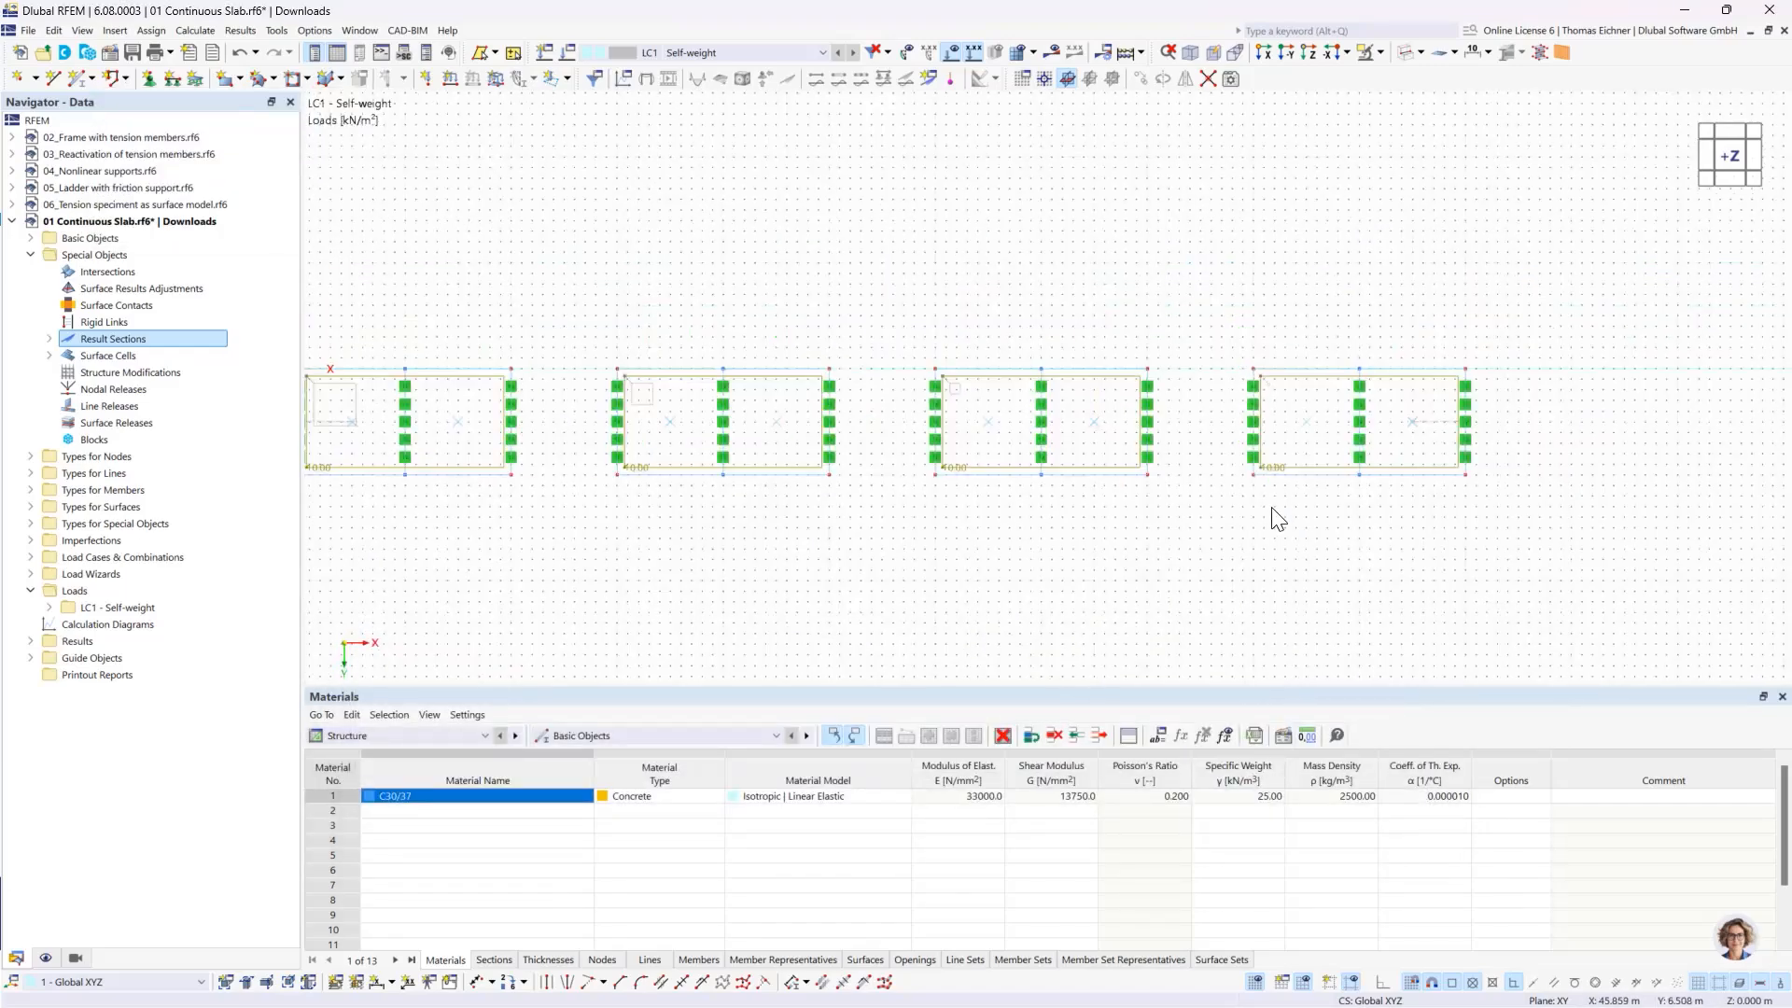
ctrl+middle_drag(1253, 549, 1239, 336)
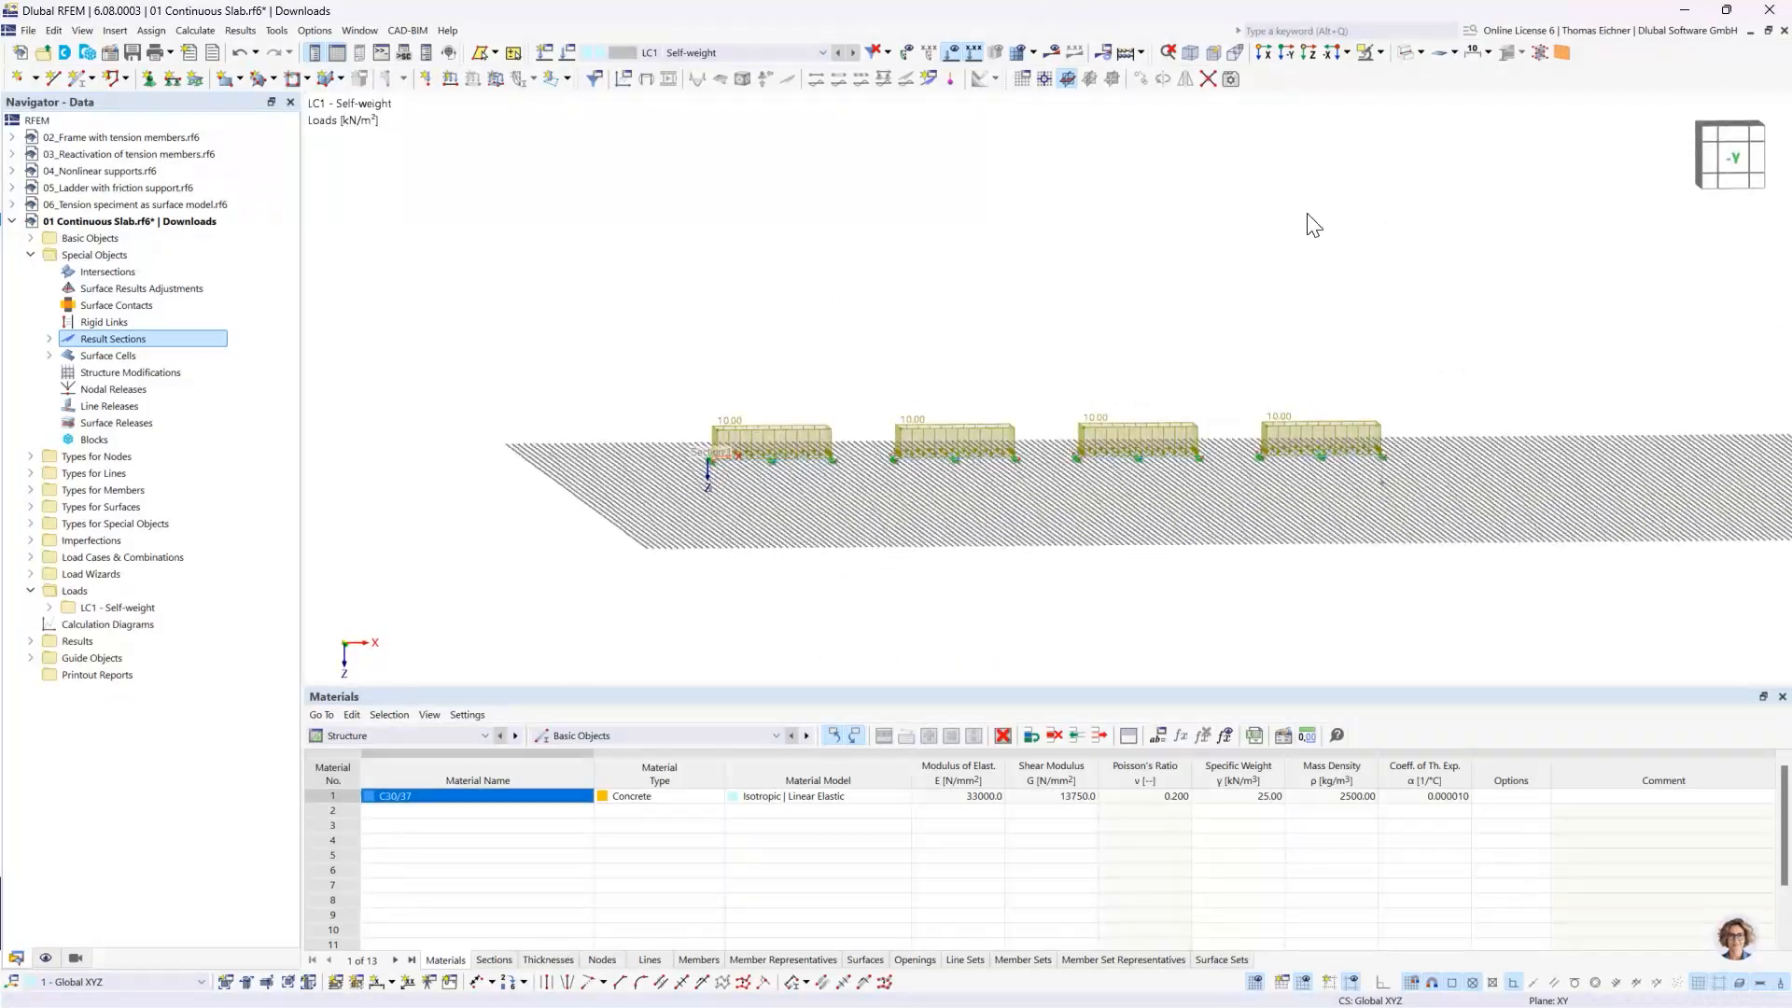
click(1287, 56)
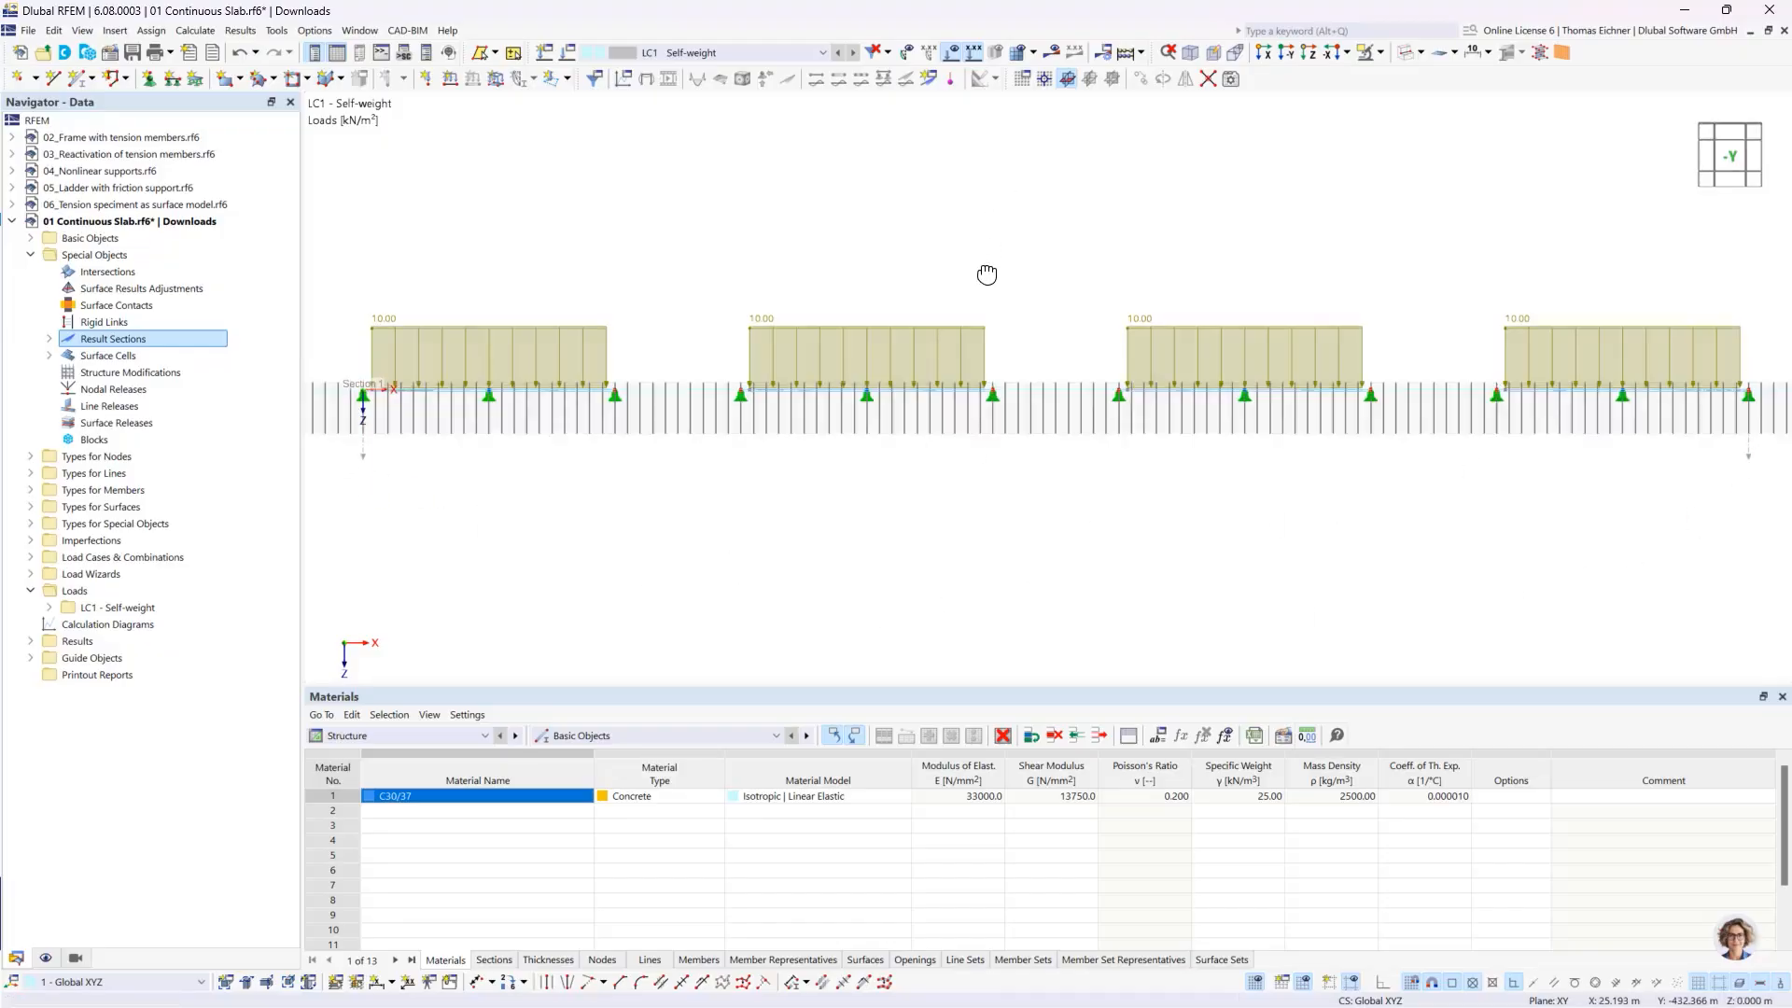
ctrl+middle_drag(984, 276, 995, 387)
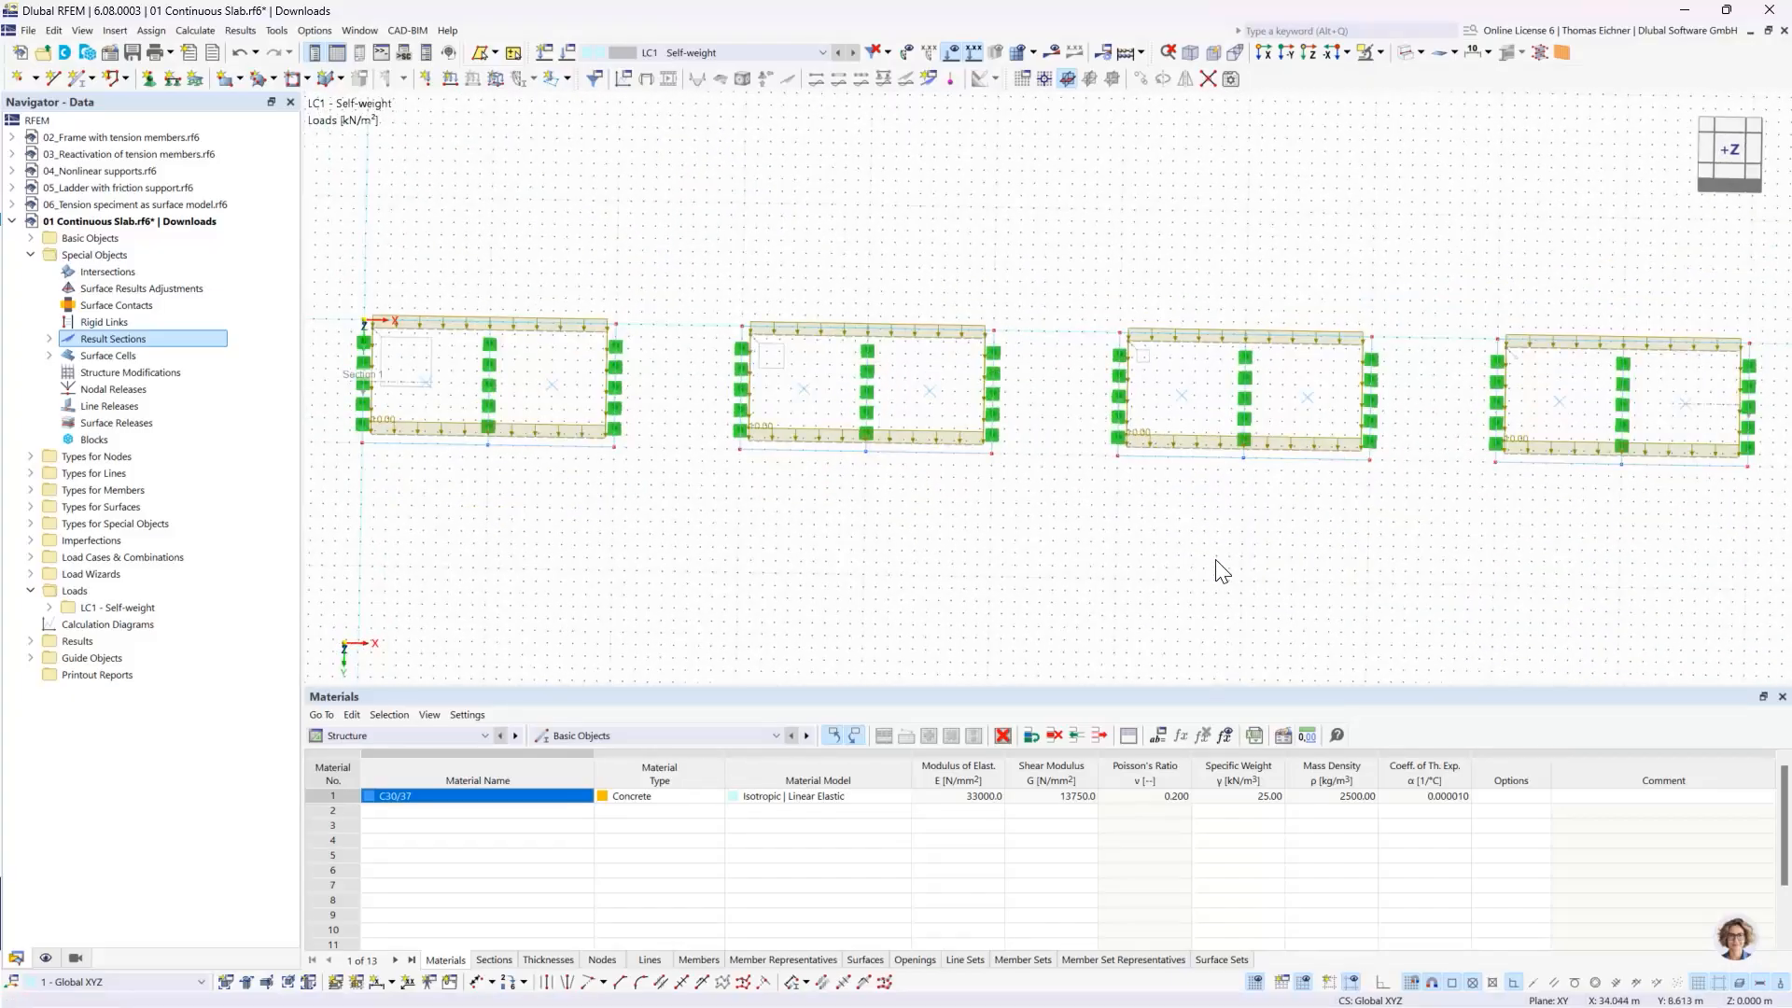
click(1404, 56)
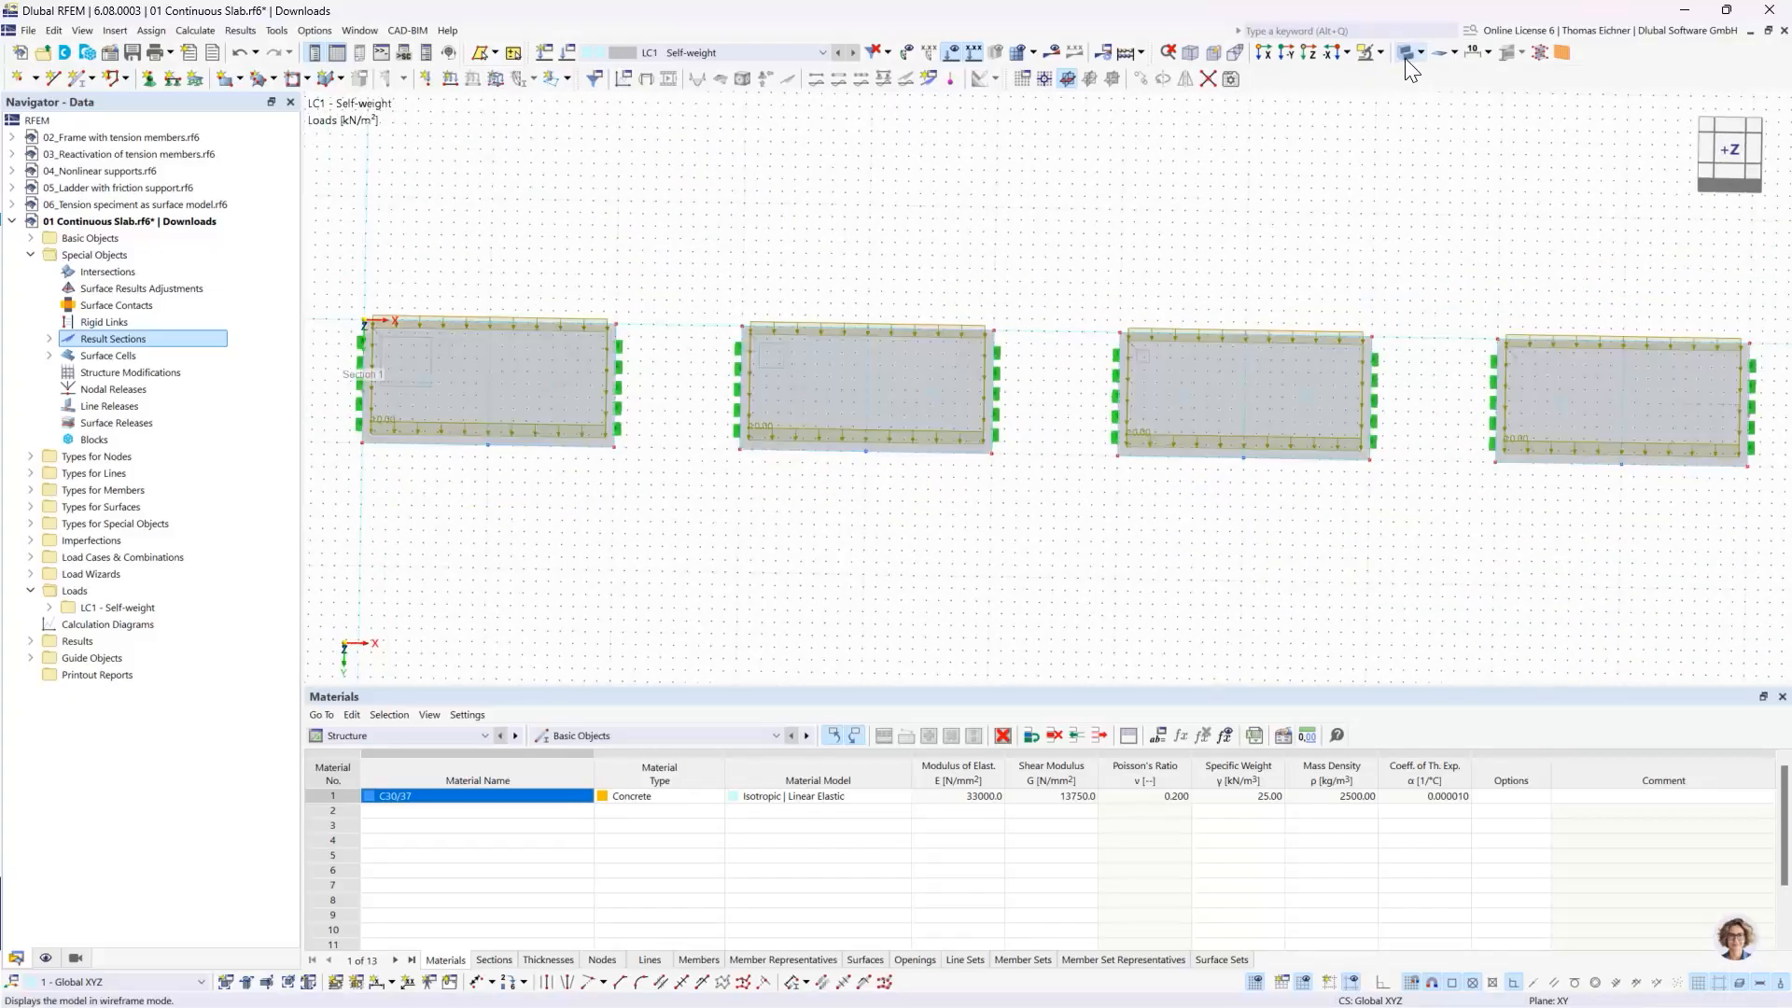
click(1405, 54)
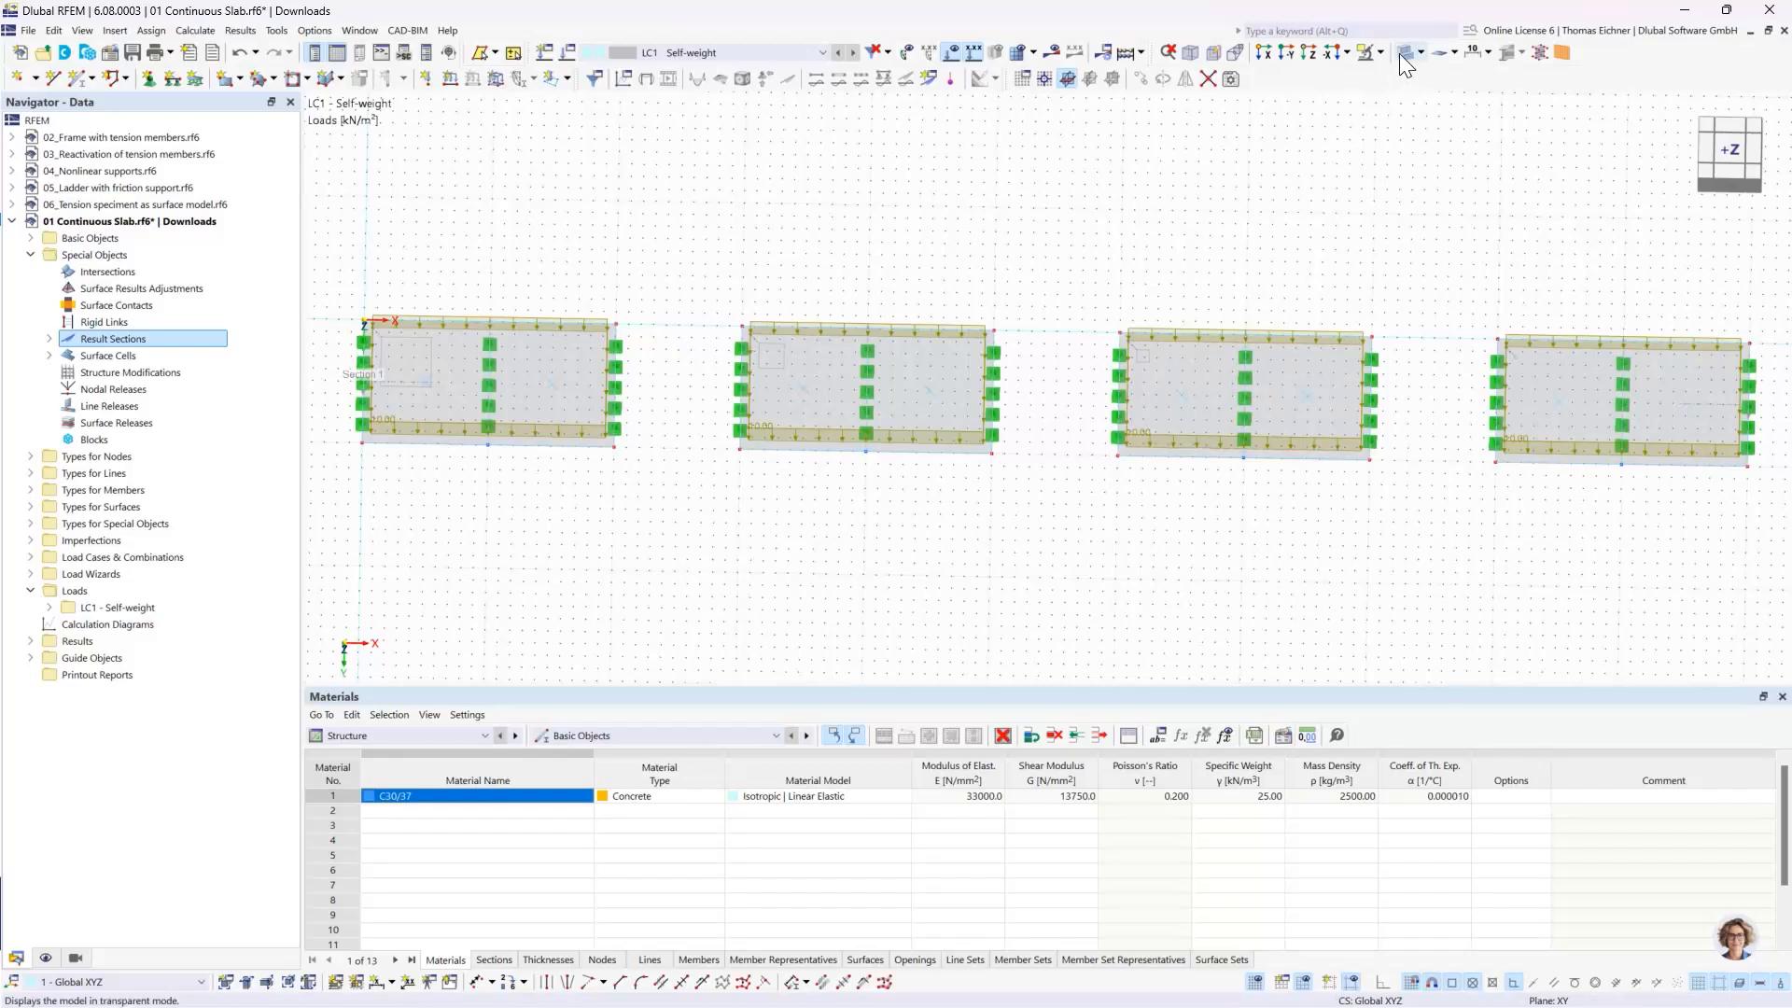
- Start a new beam member with uniform section distribution and create a new section for its start
middle_drag(1216, 184, 915, 209)
scroll(930, 229, down, 1)
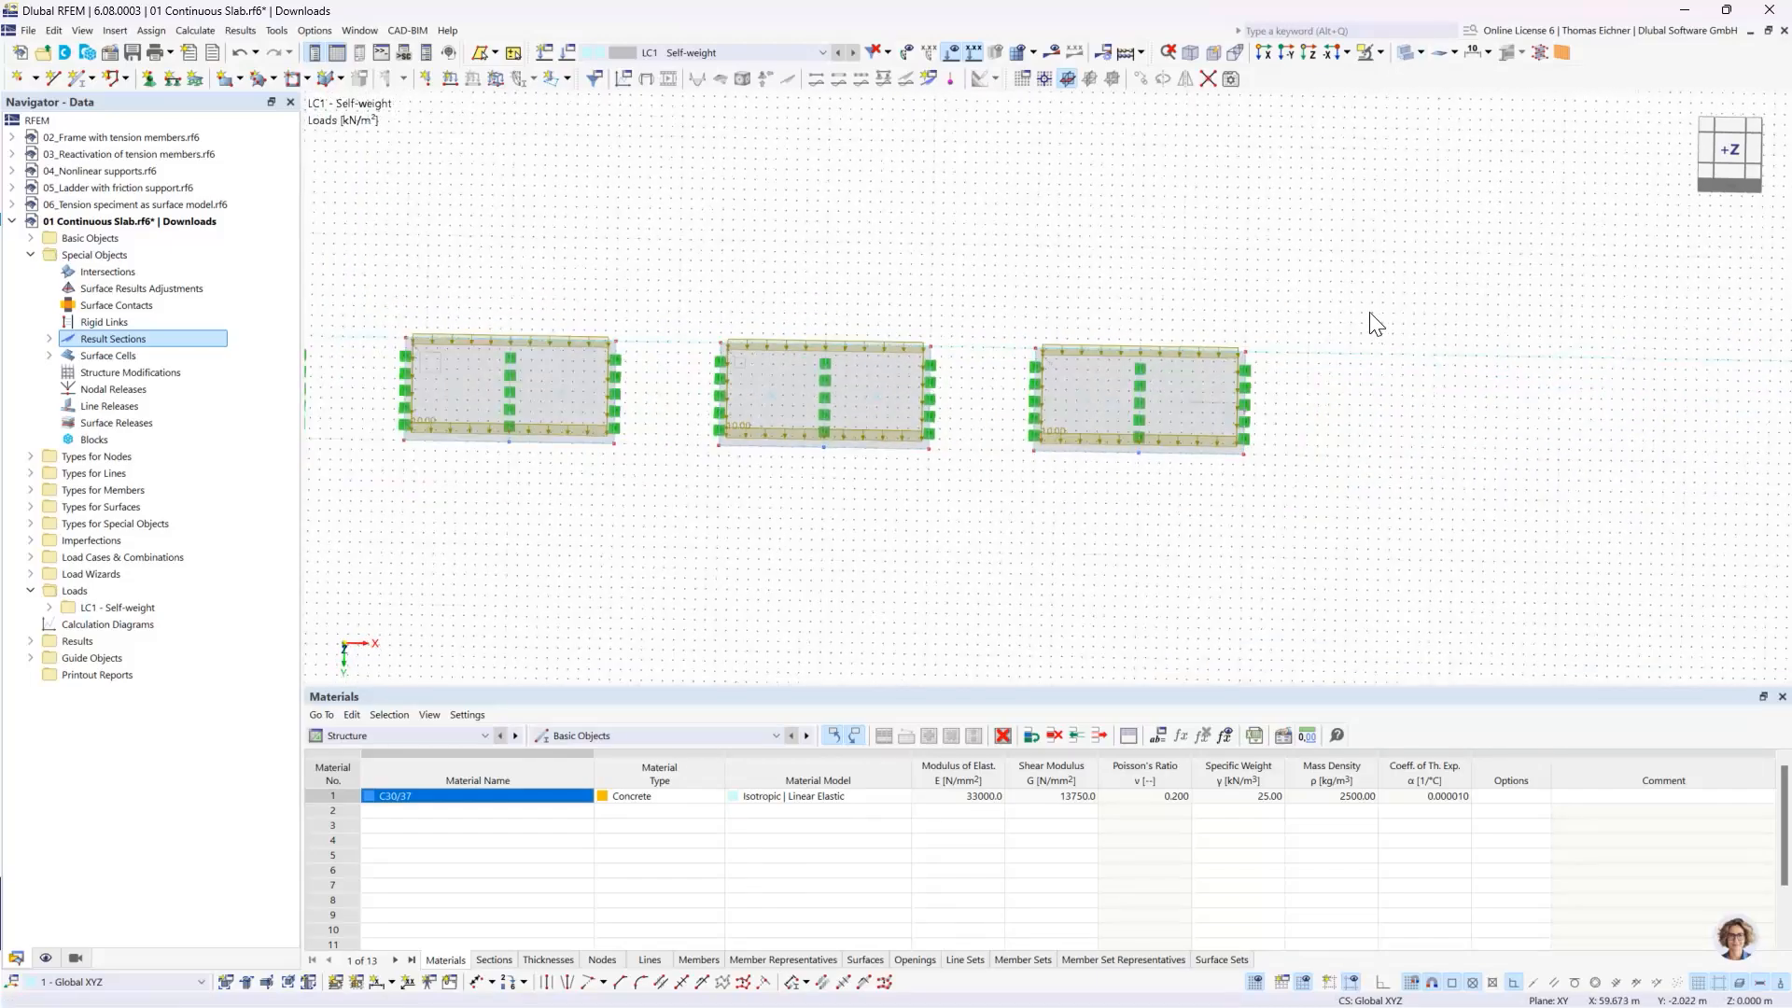
middle_drag(1371, 315, 1095, 260)
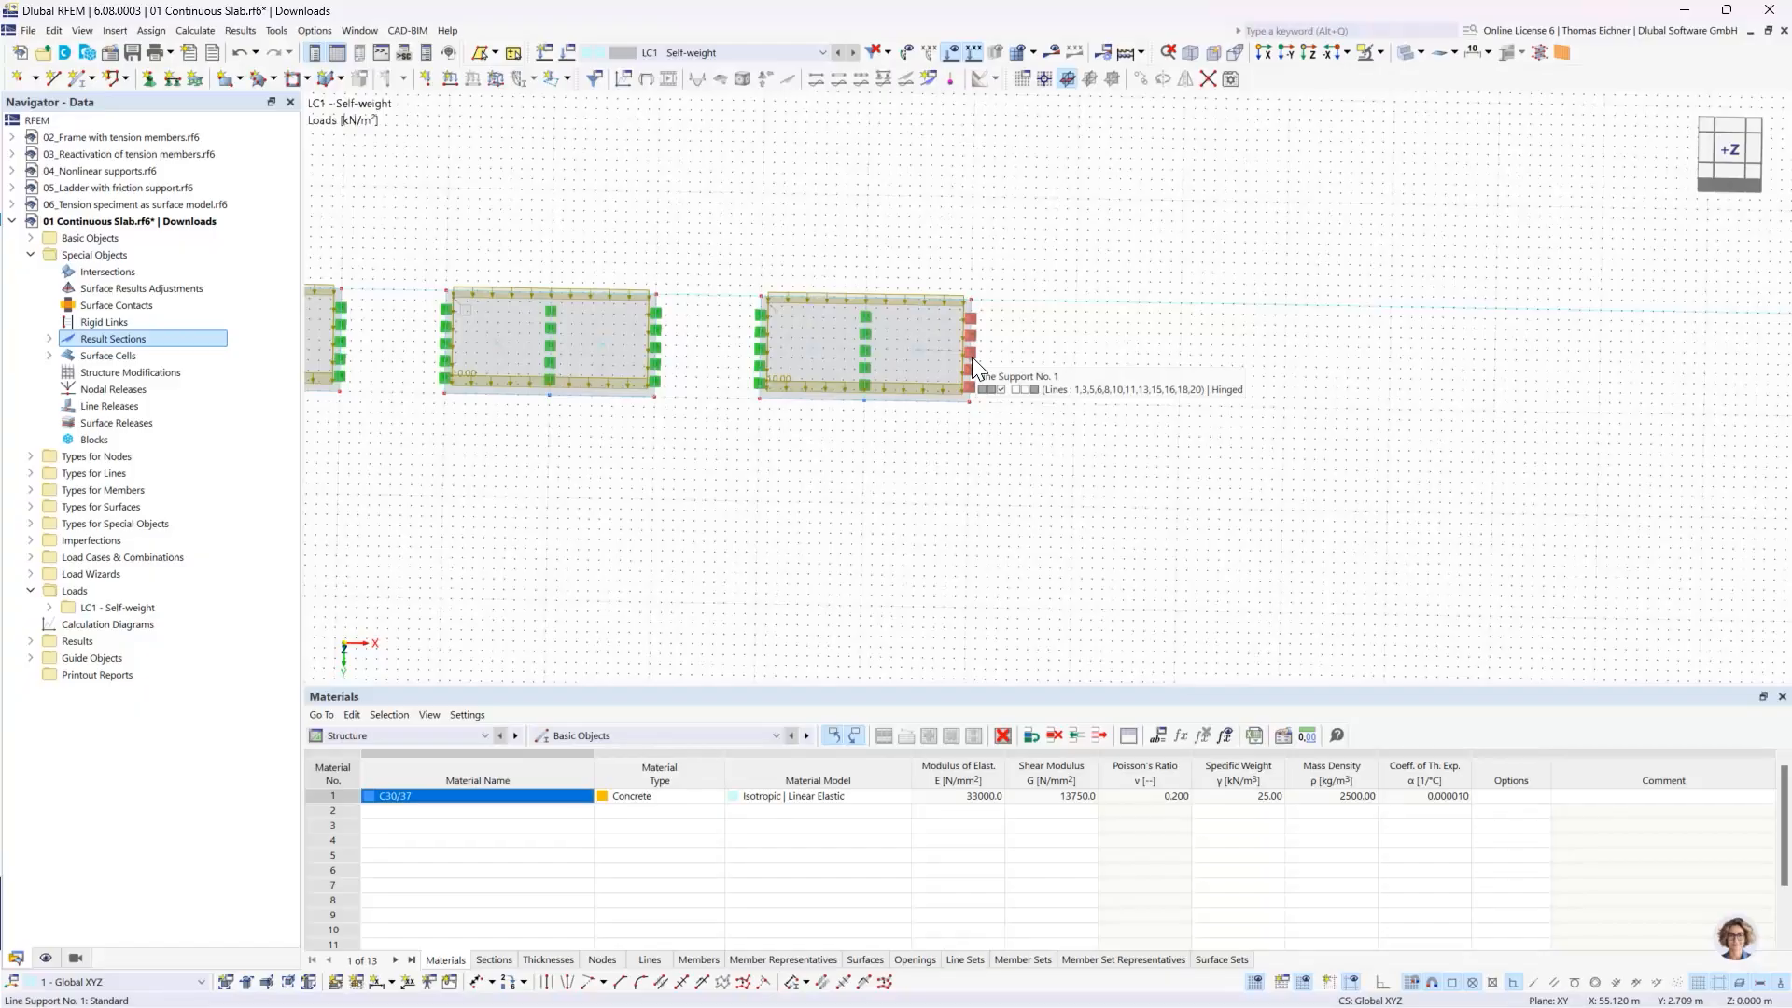
middle_drag(1066, 403, 1064, 404)
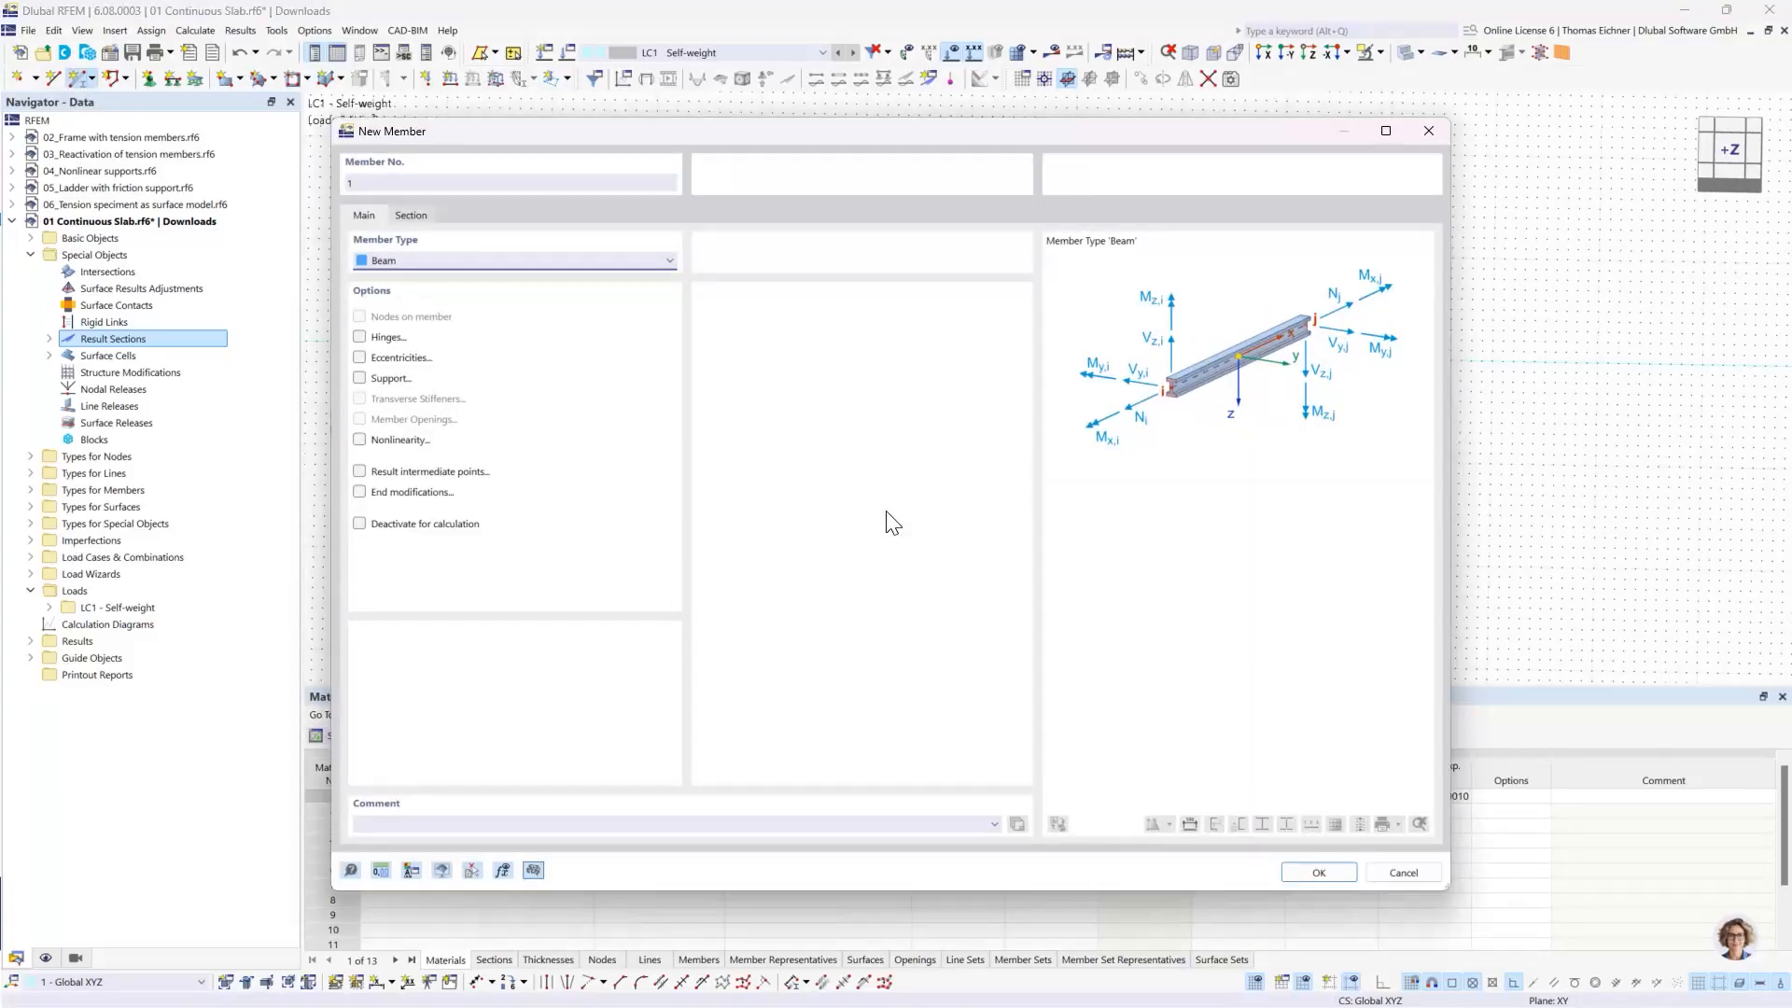
click(411, 215)
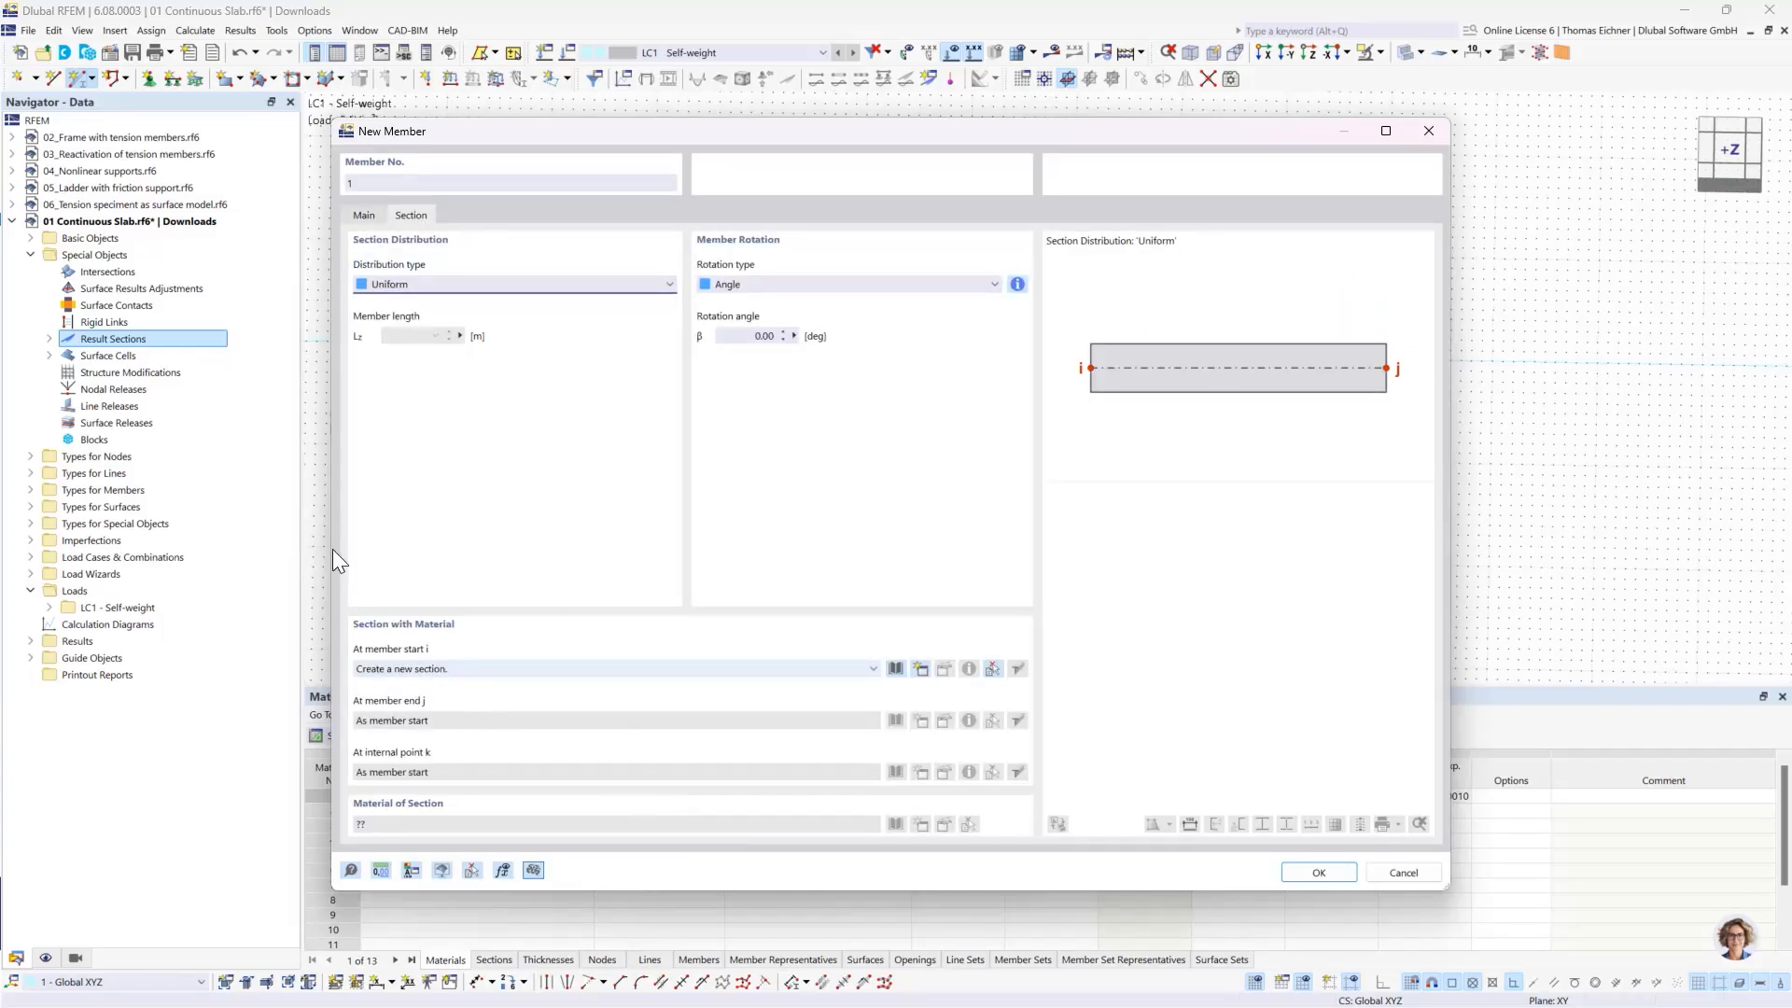
click(538, 677)
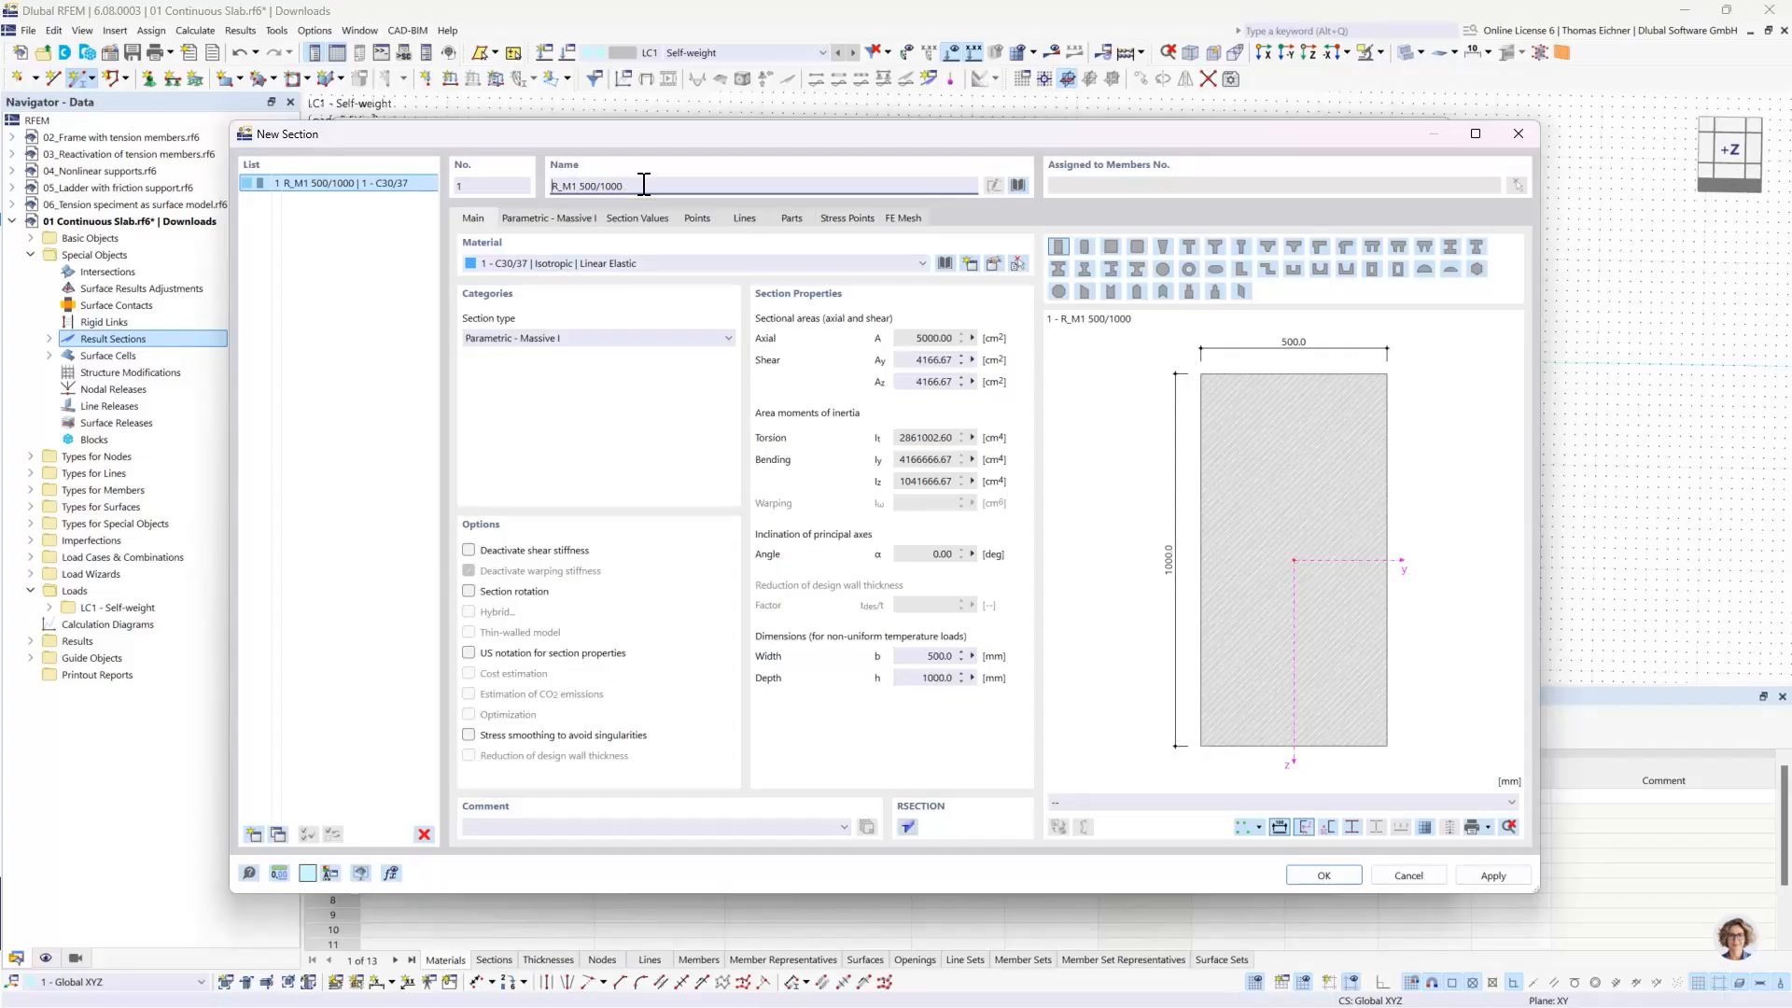
- Set the massive rectangular C30/37 section's height h to 300 mm and its width b to 1000 mm
drag(642, 185, 581, 188)
click(676, 186)
click(574, 219)
click(580, 287)
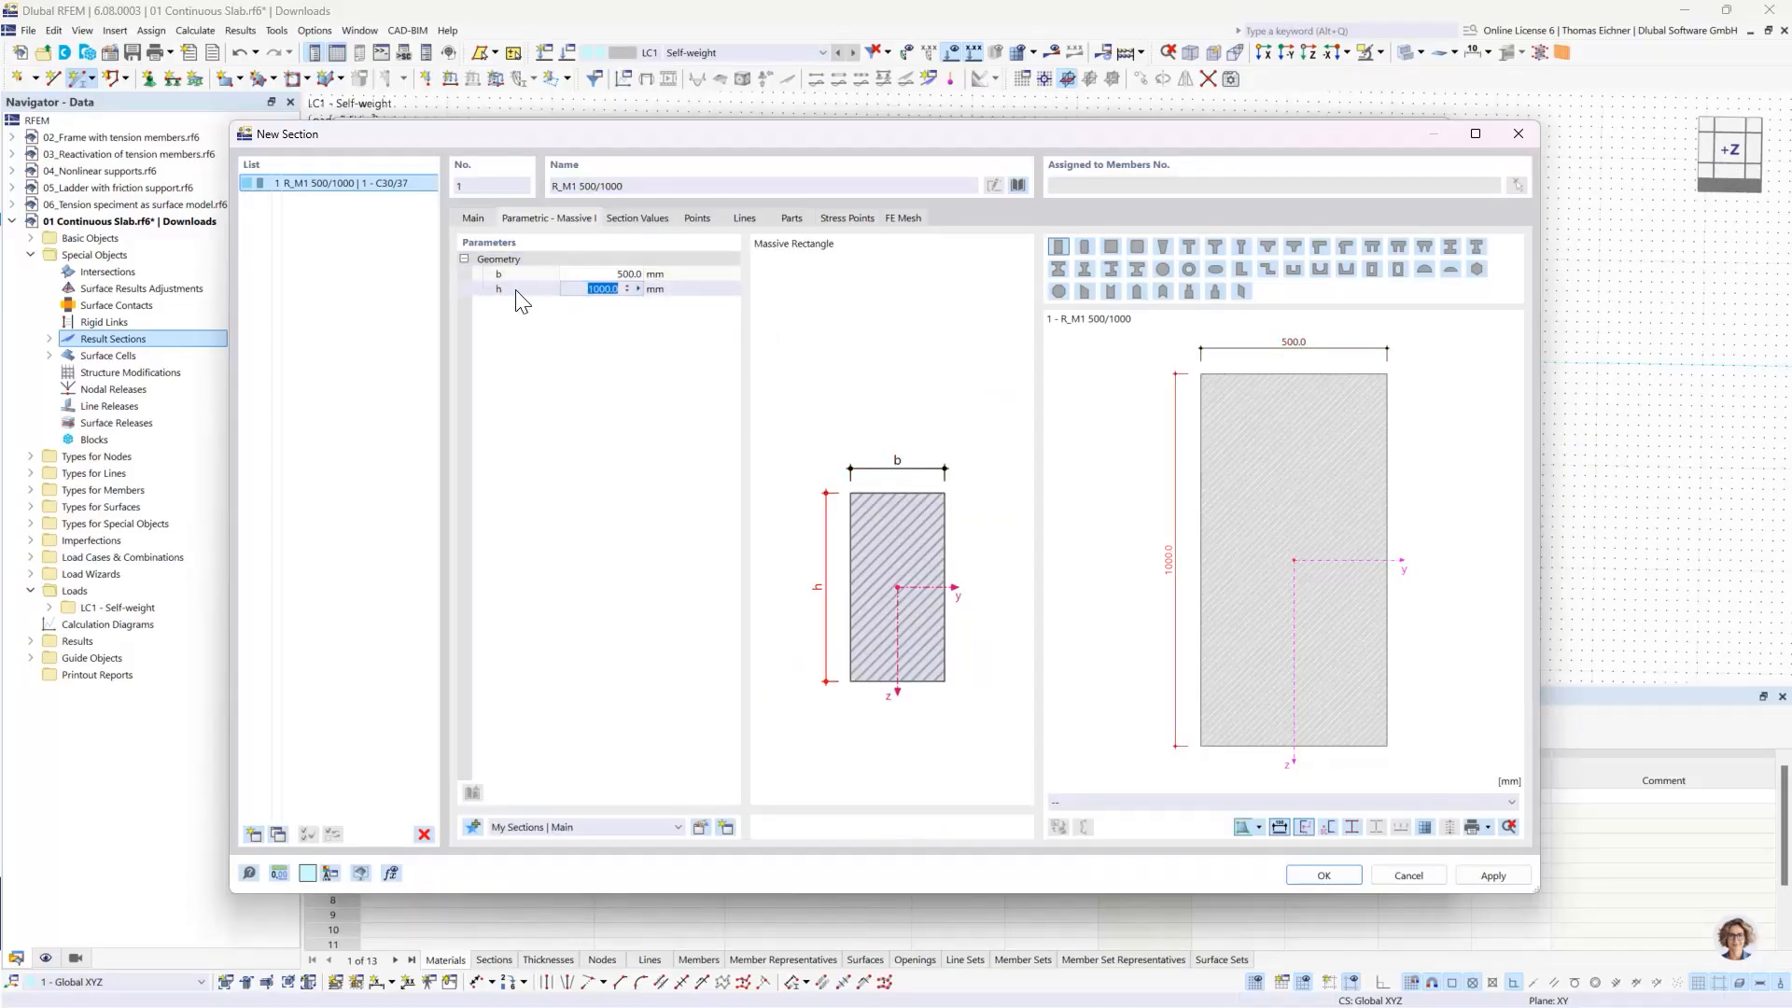
text(300)
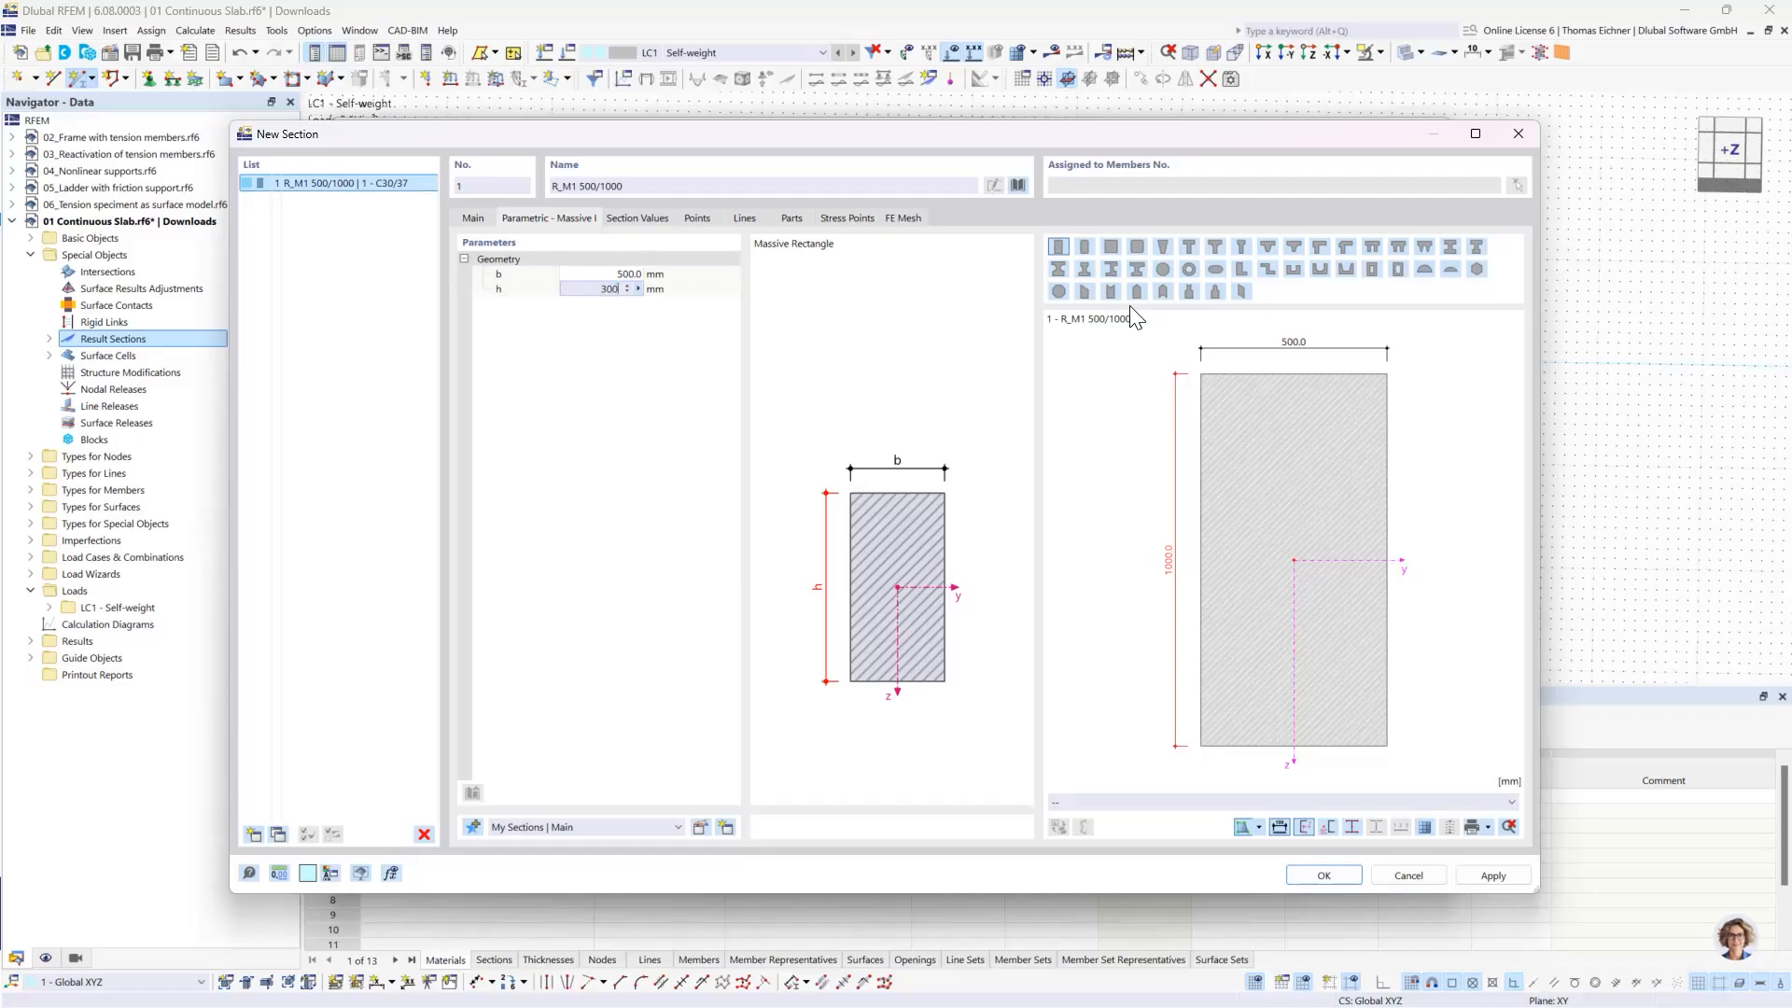
click(592, 274)
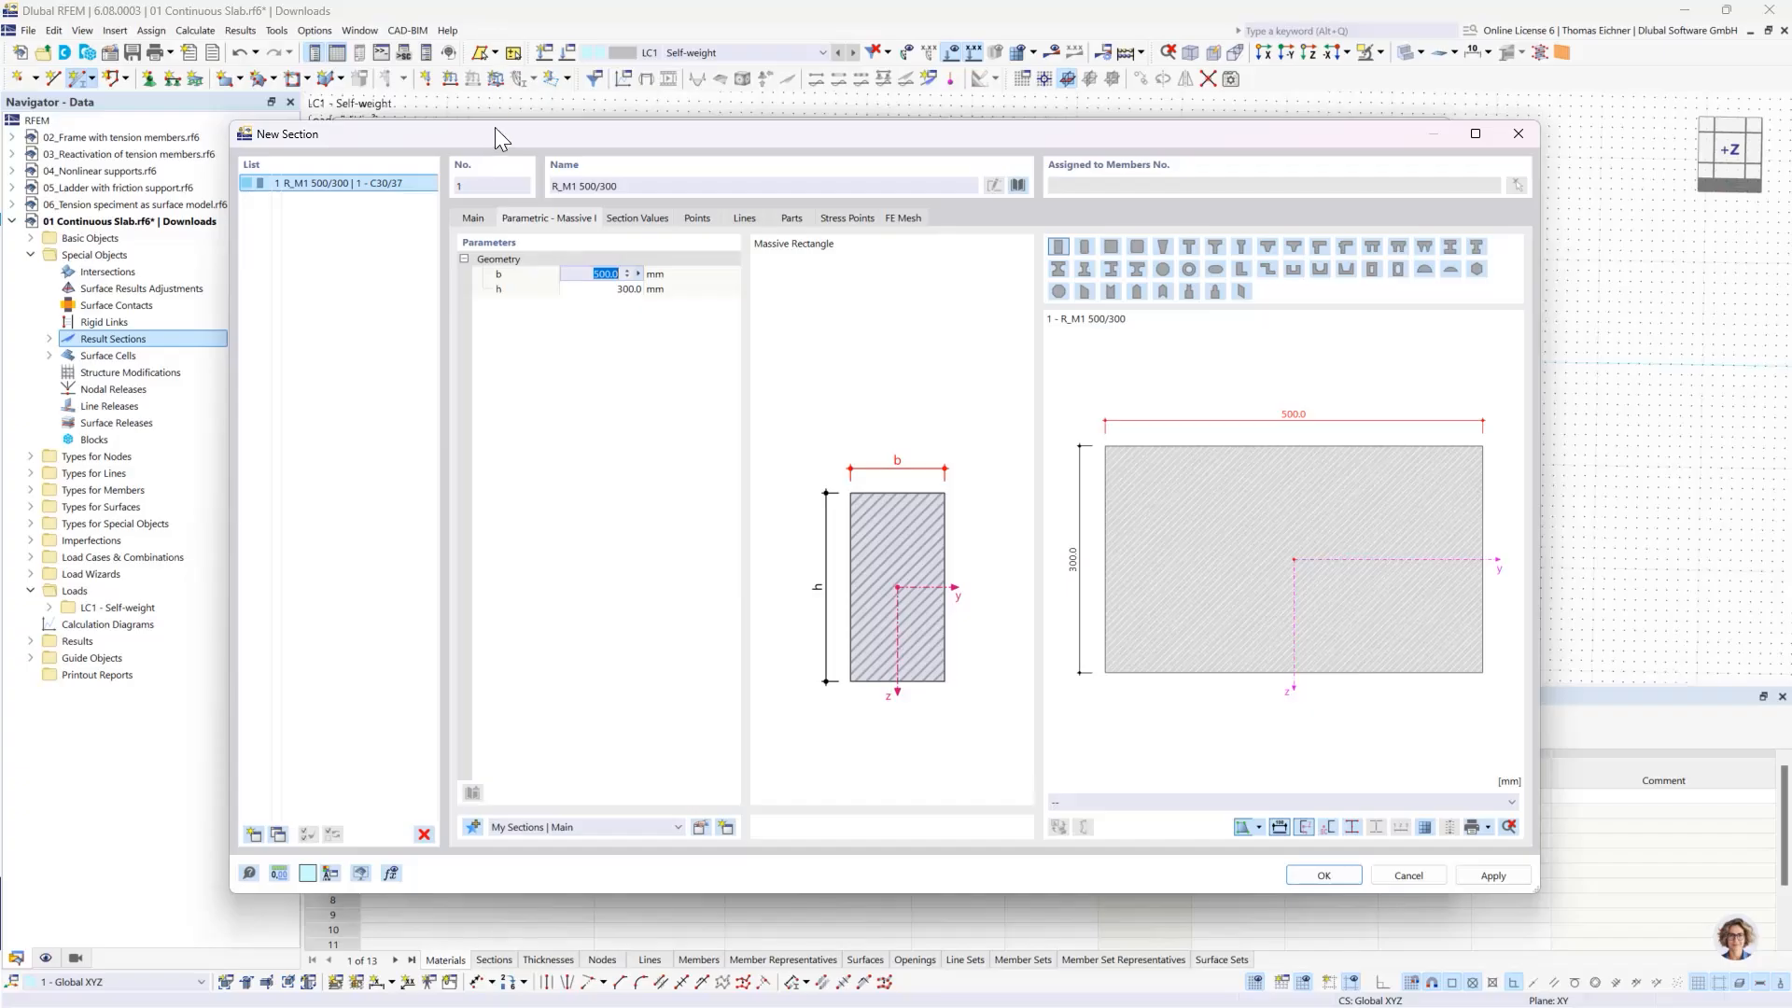
drag(495, 131, 488, 89)
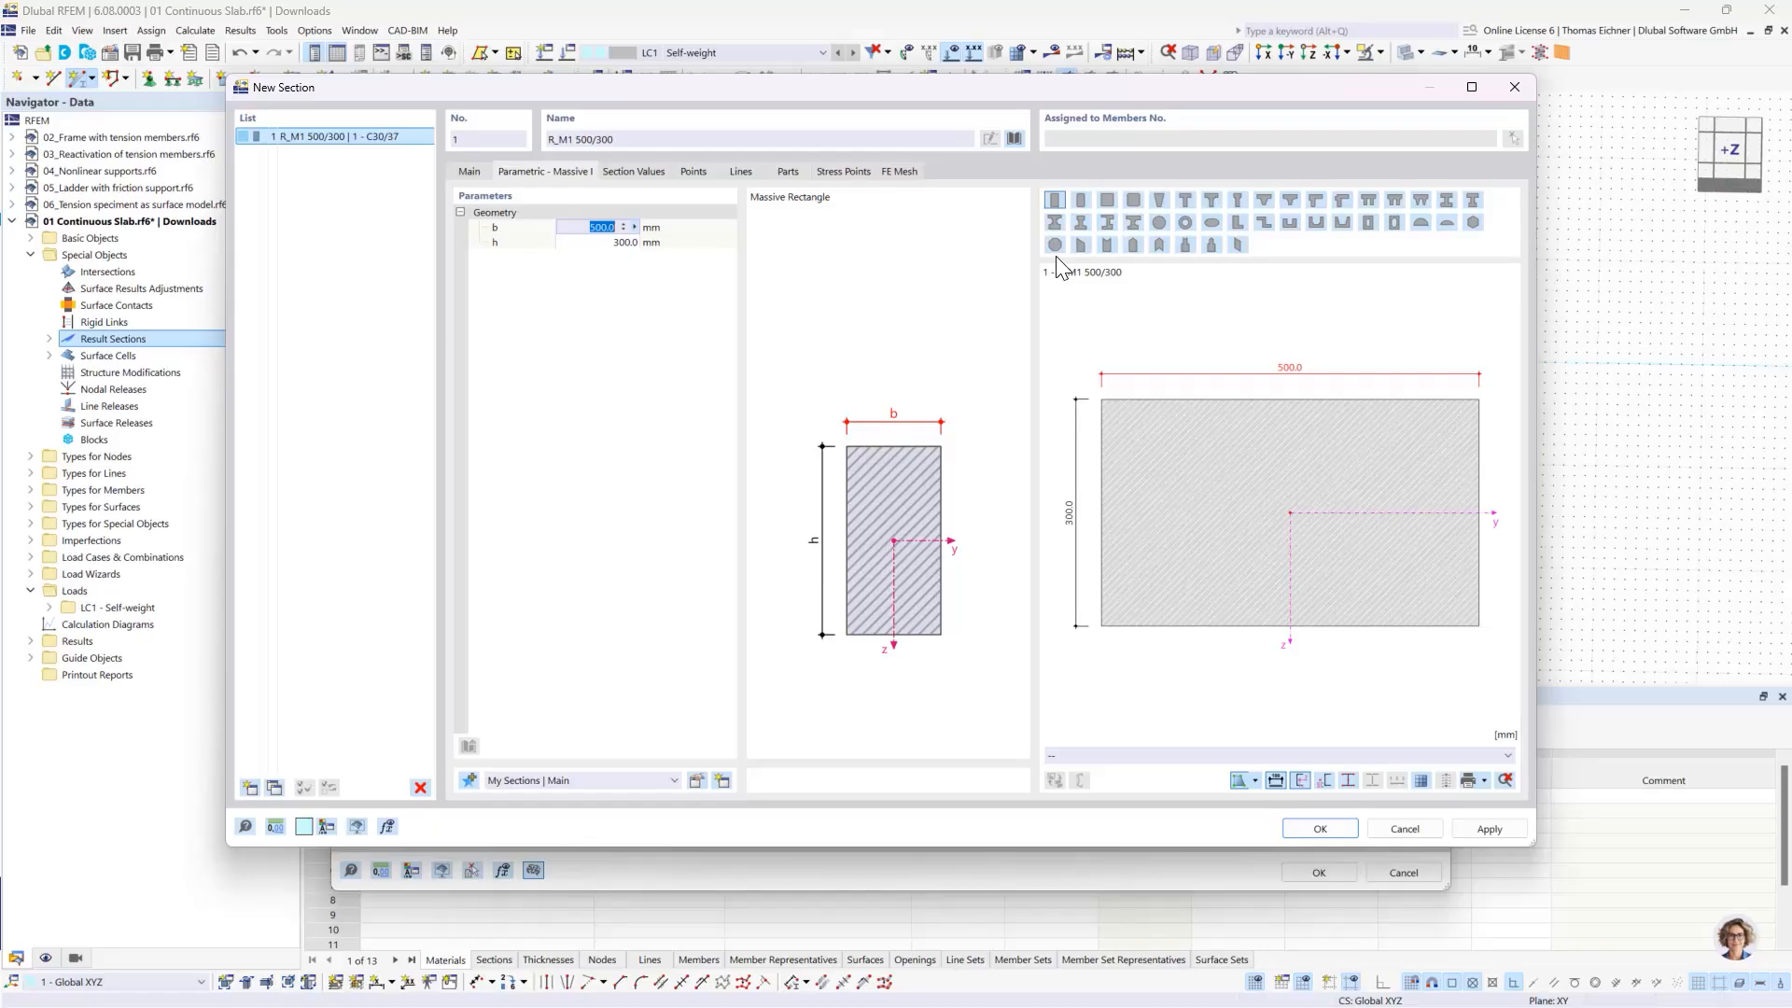
text(10)
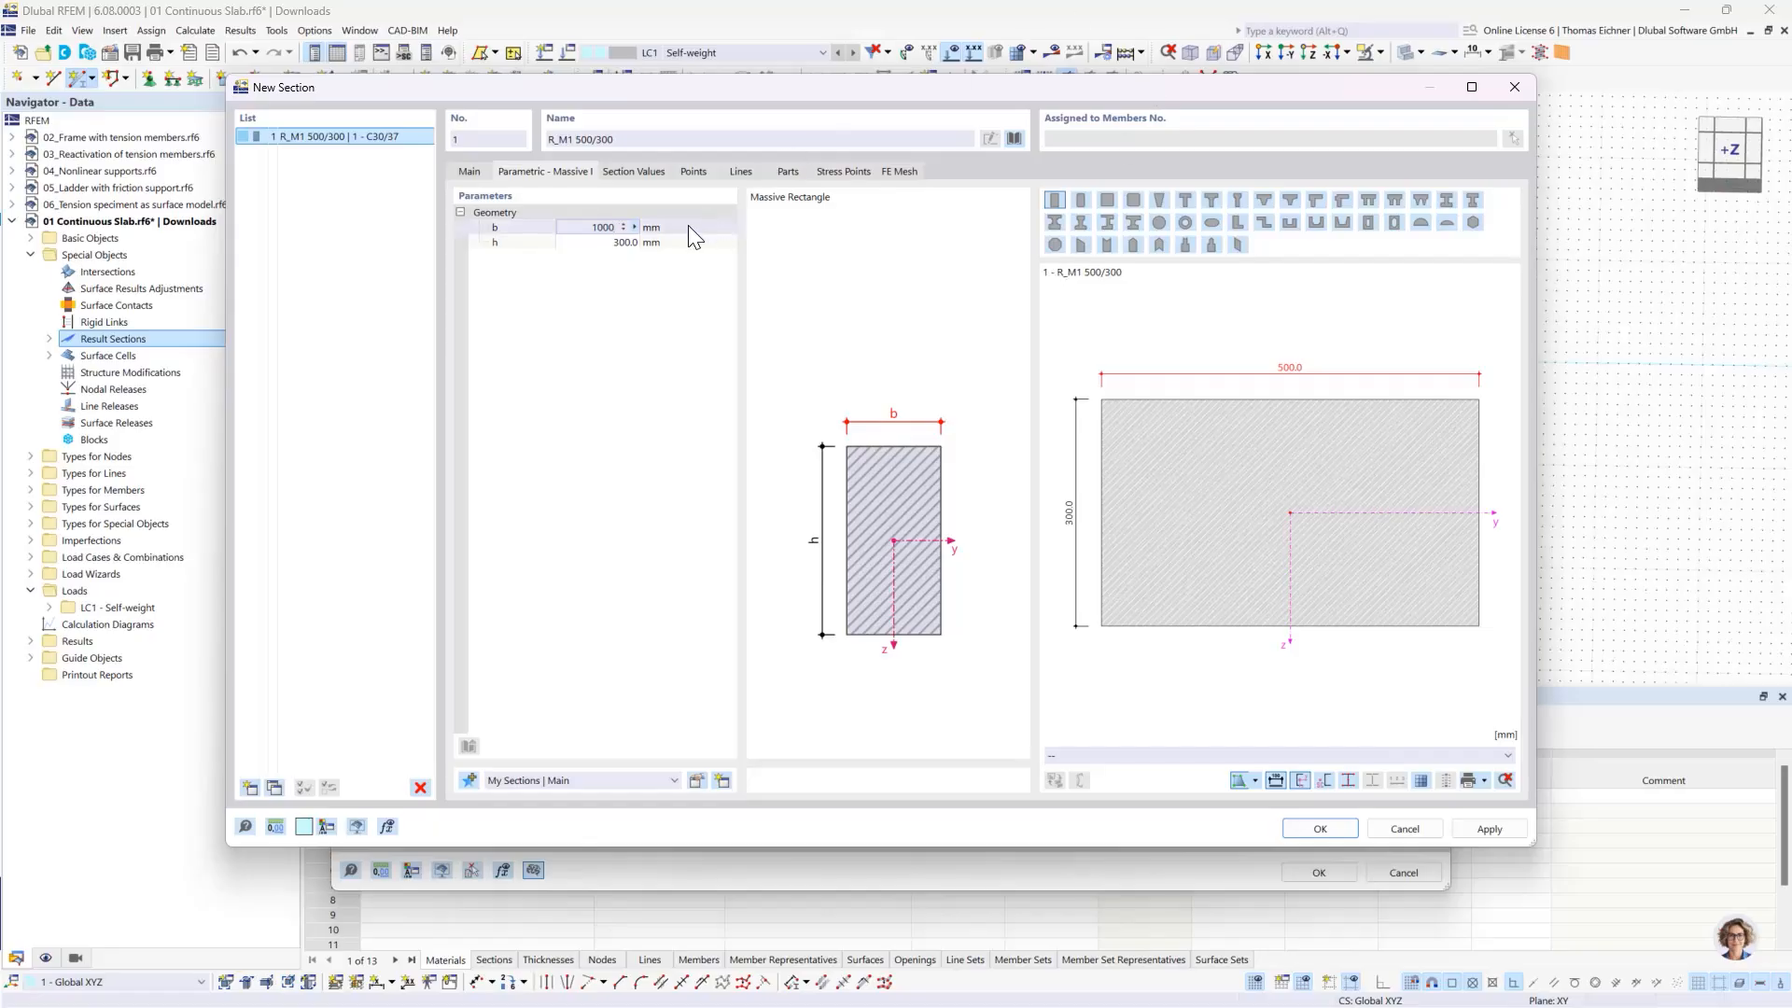
click(605, 243)
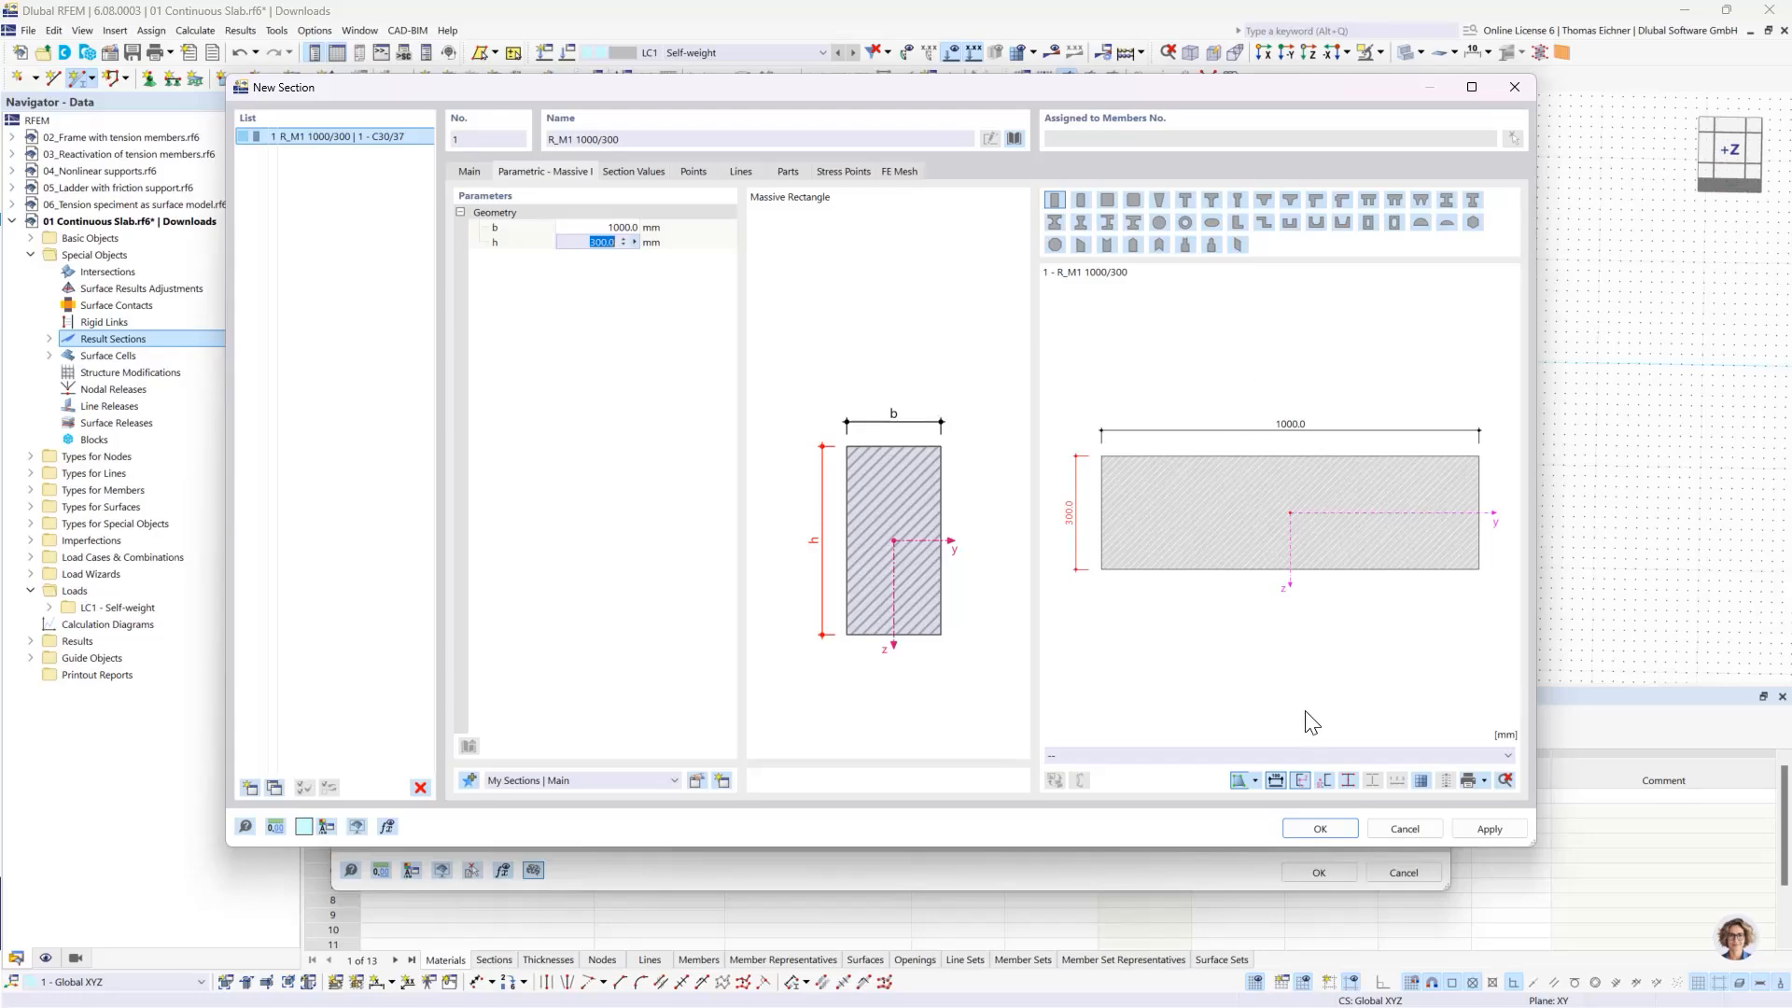
- Accept the section and place the beam member from X 60, Y 2.5 m to X 70, Y 2.5 m, to the right of the slabs
click(1320, 829)
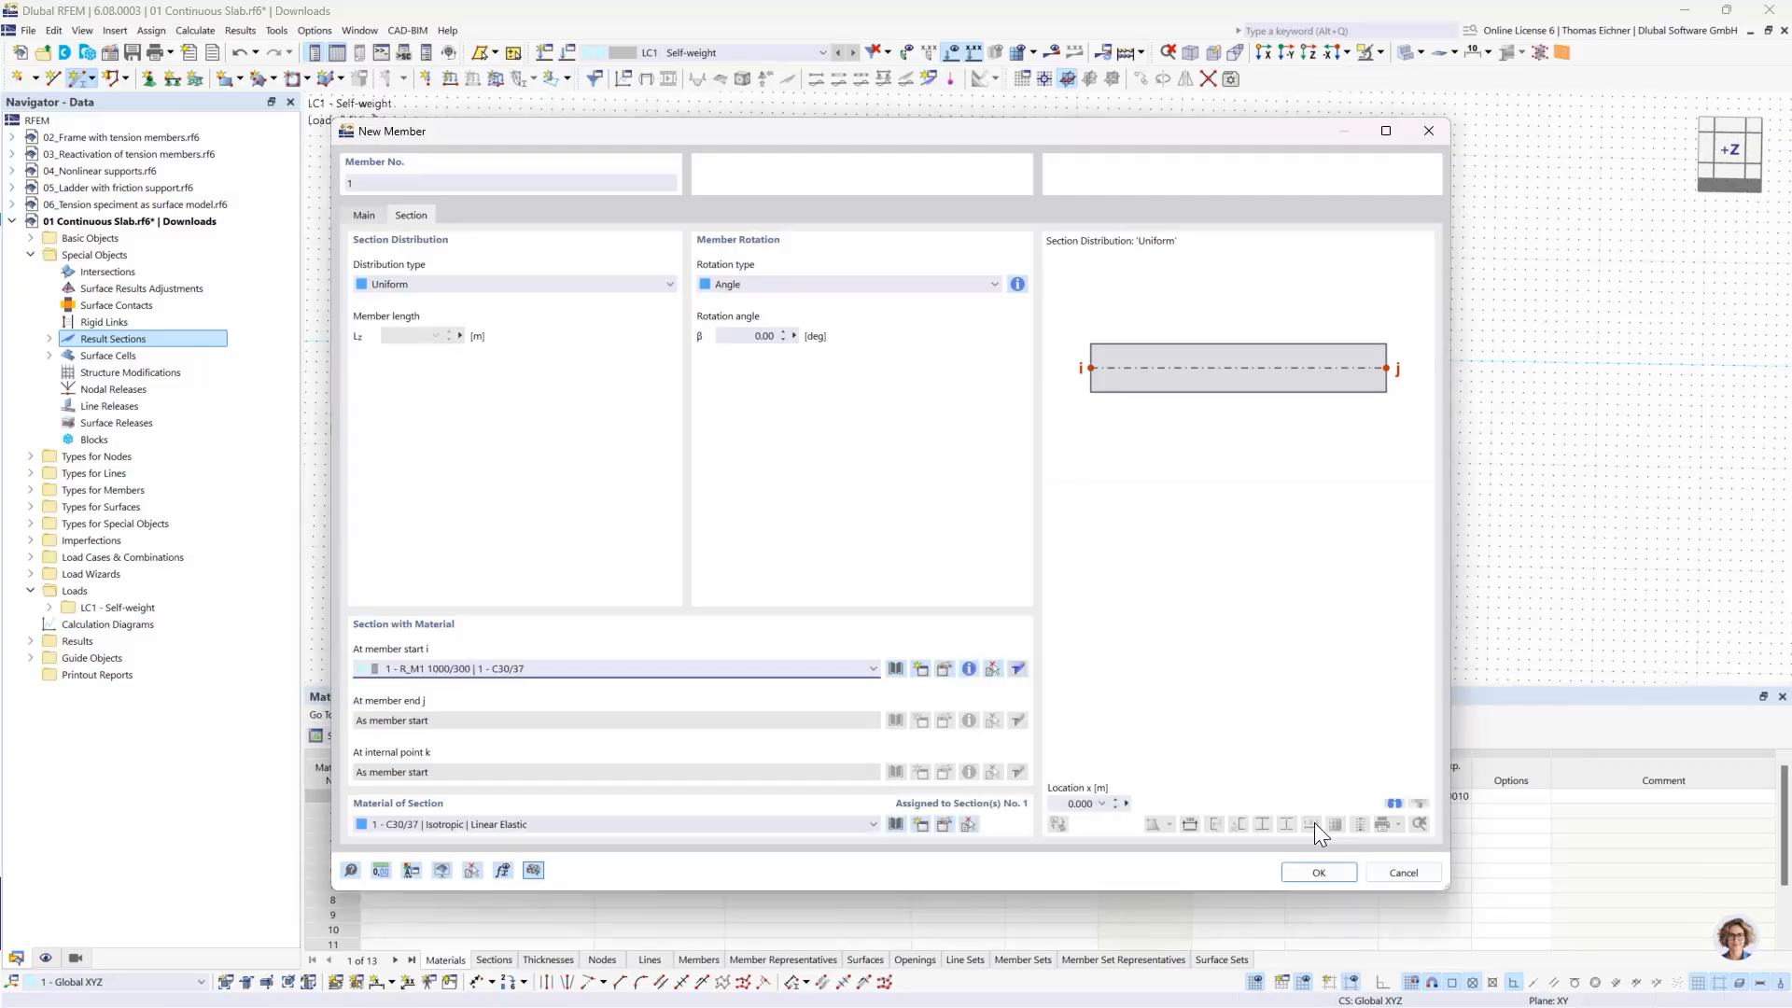
click(1326, 874)
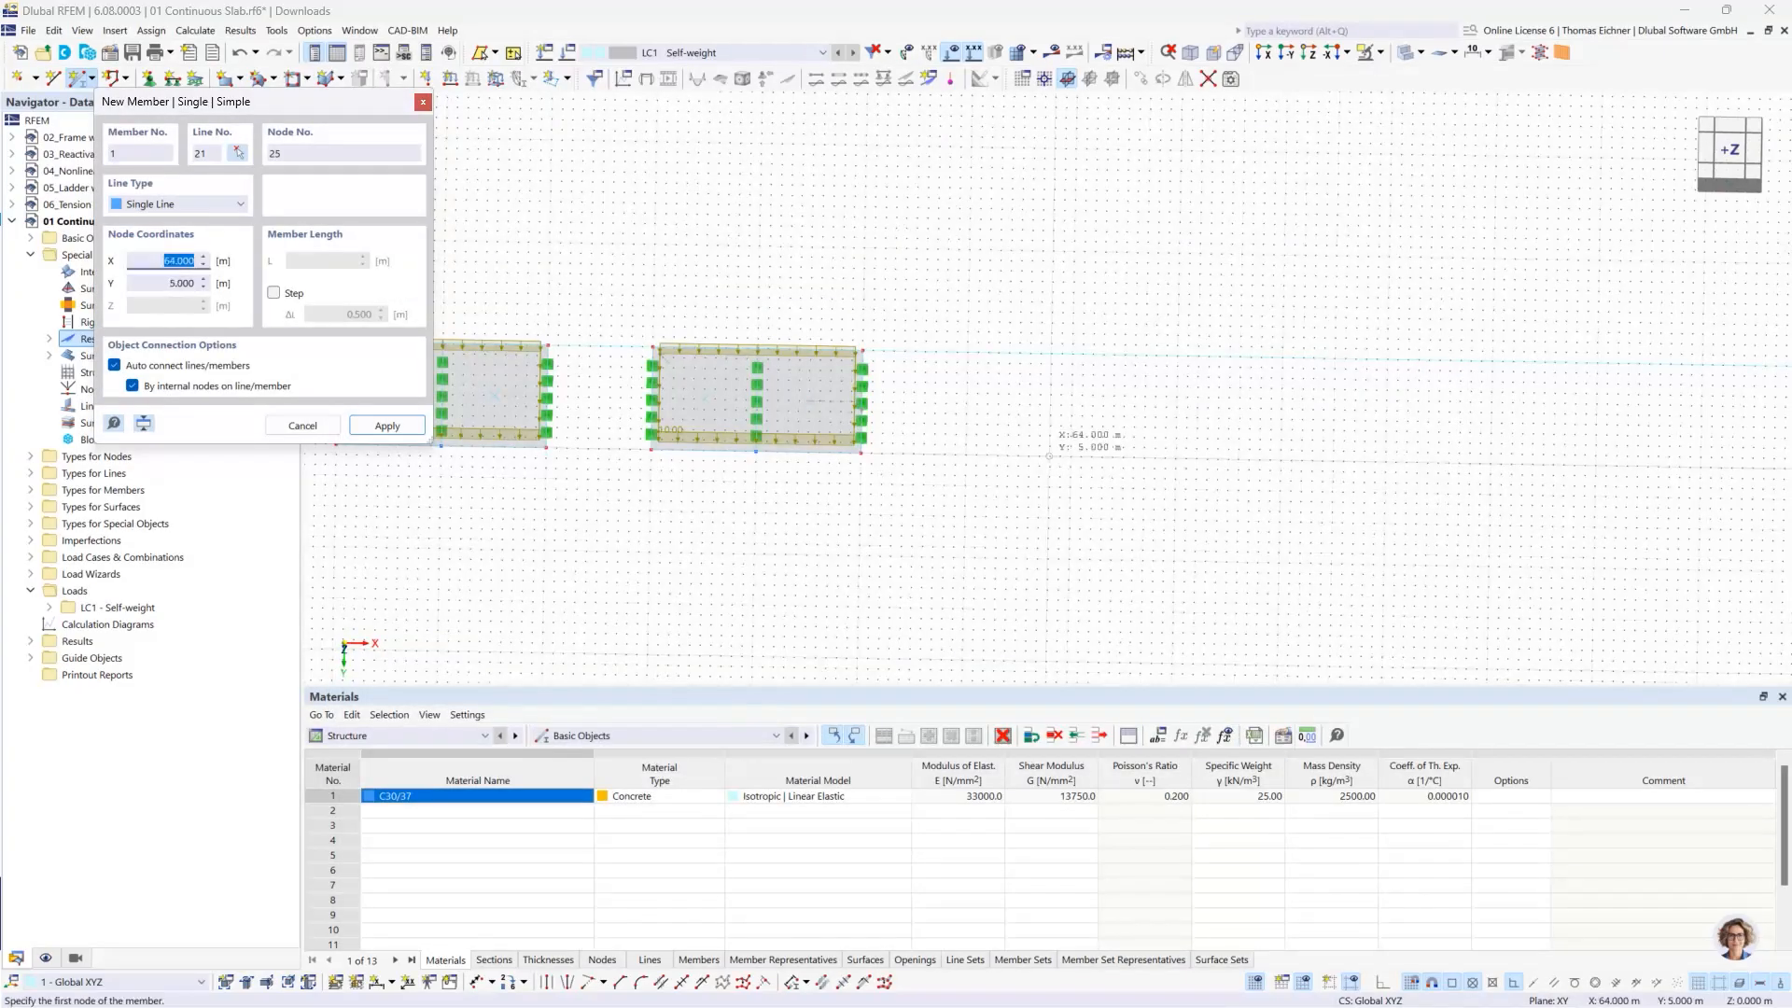
scroll(1027, 437, up, 2)
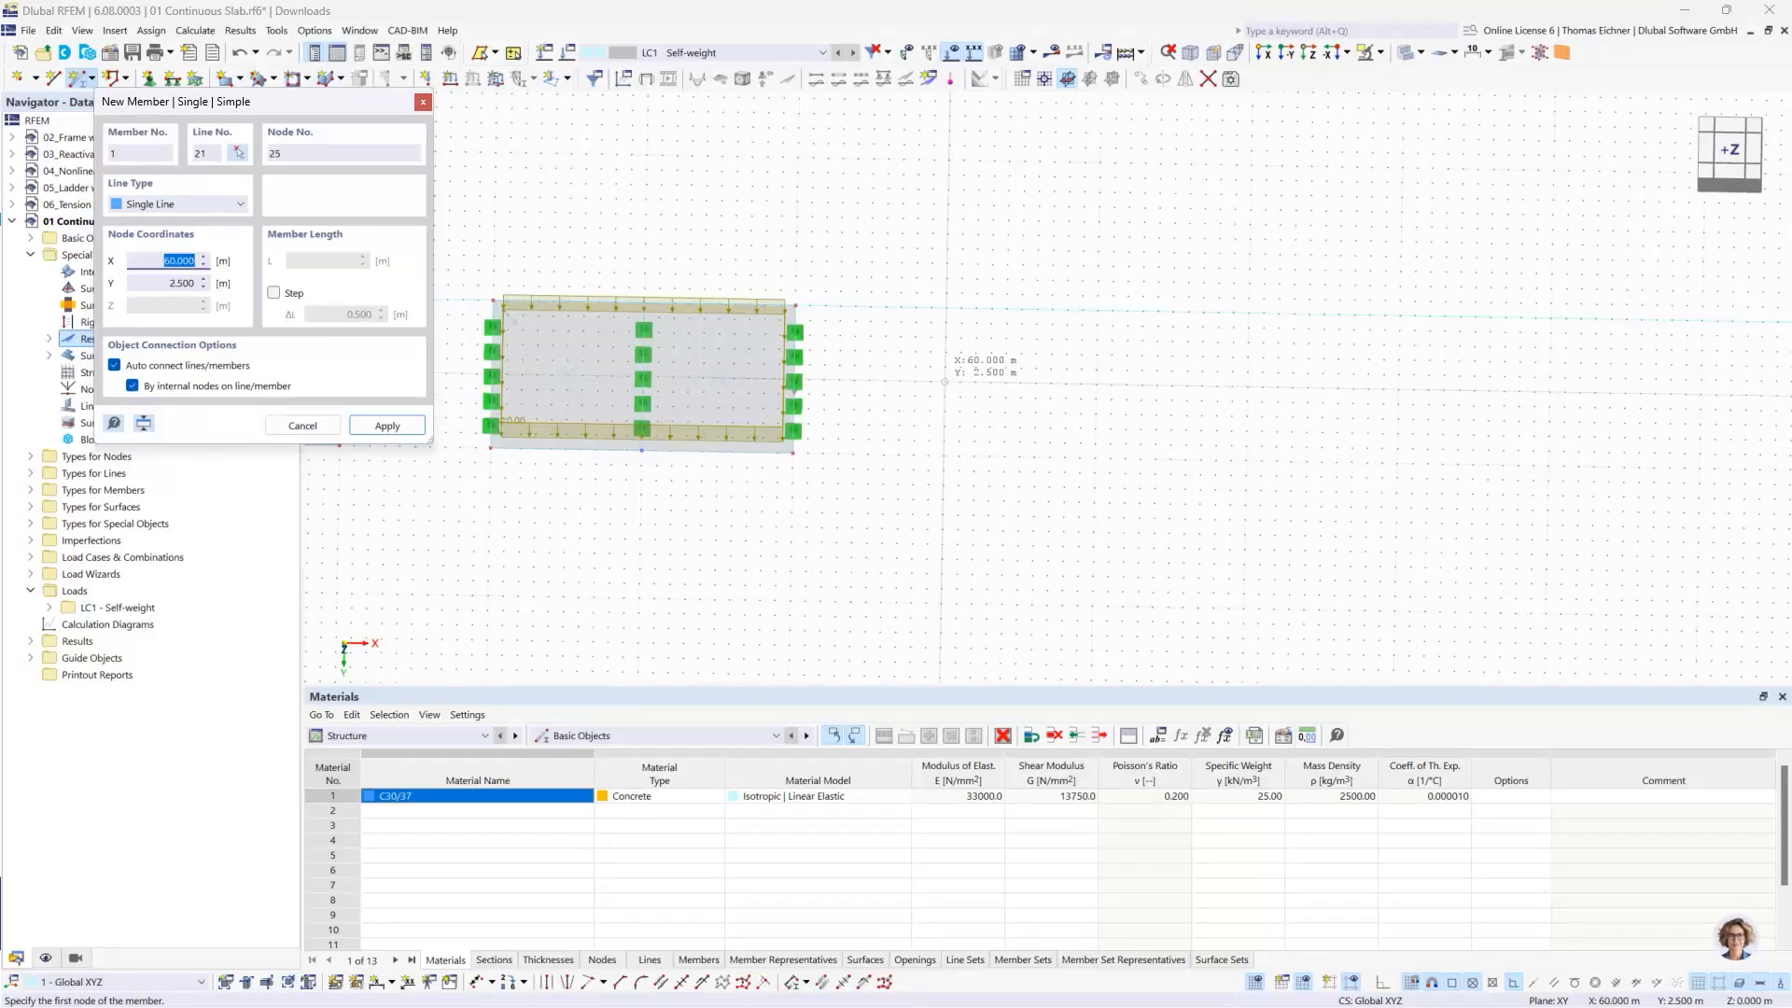
click(945, 381)
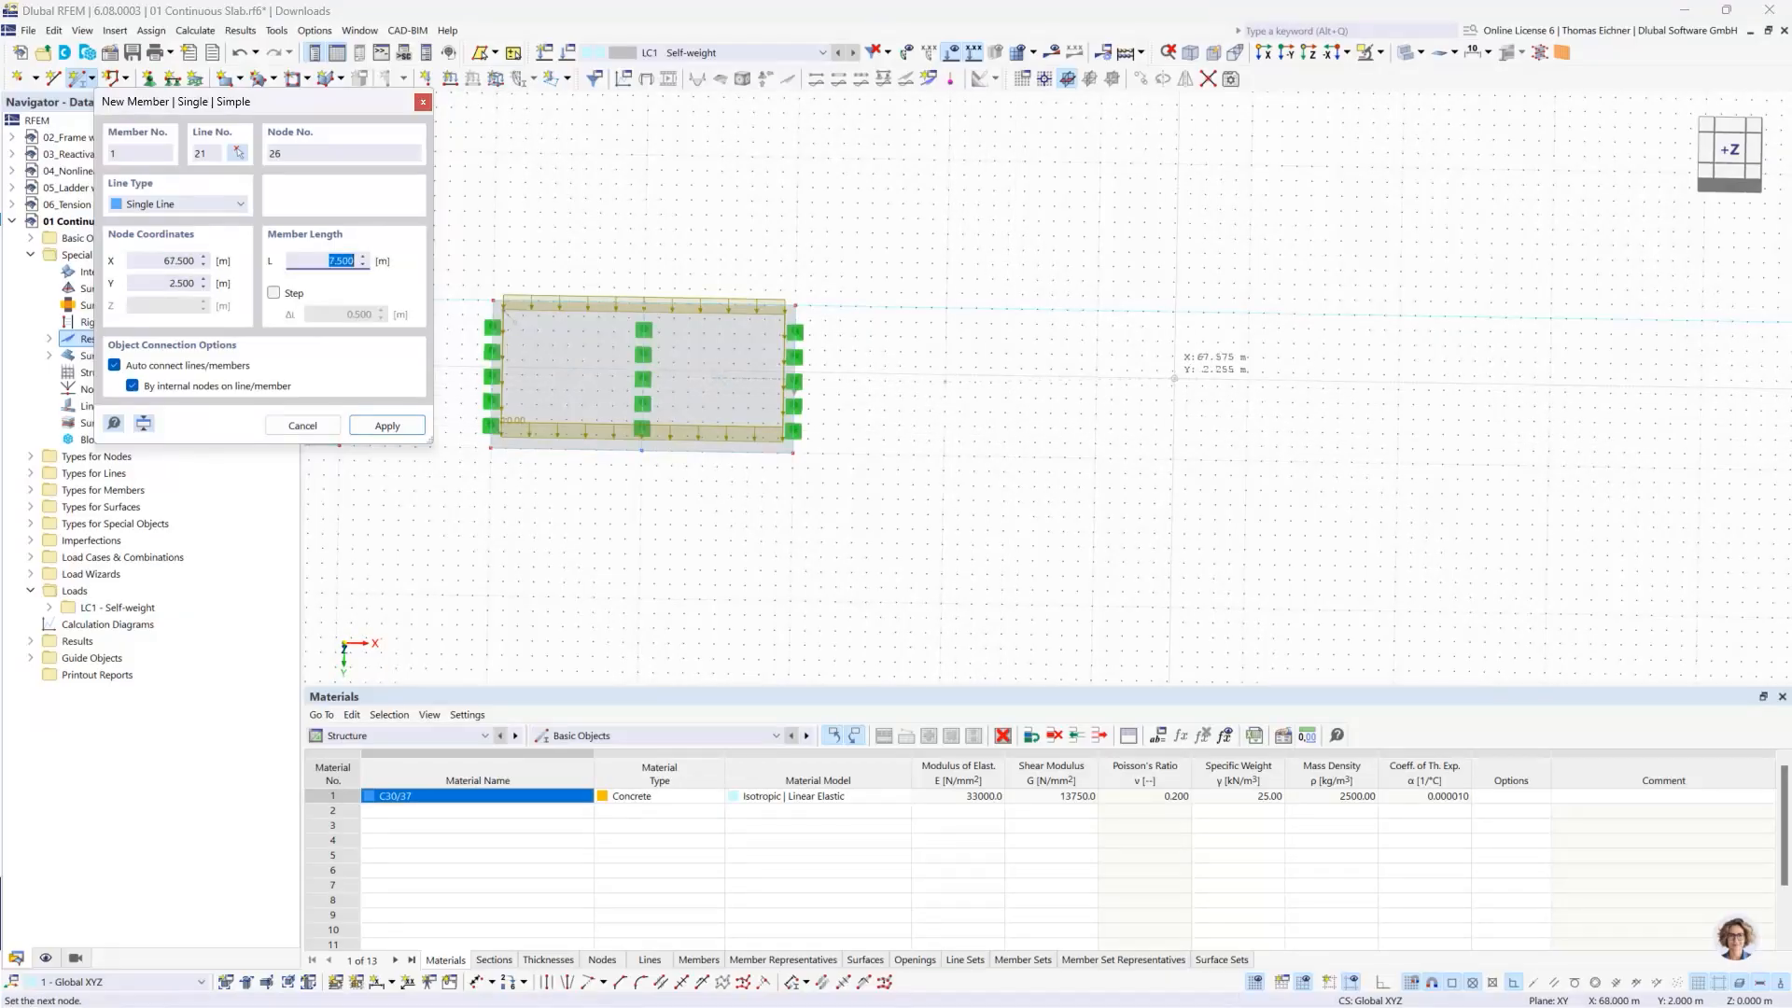
click(1247, 386)
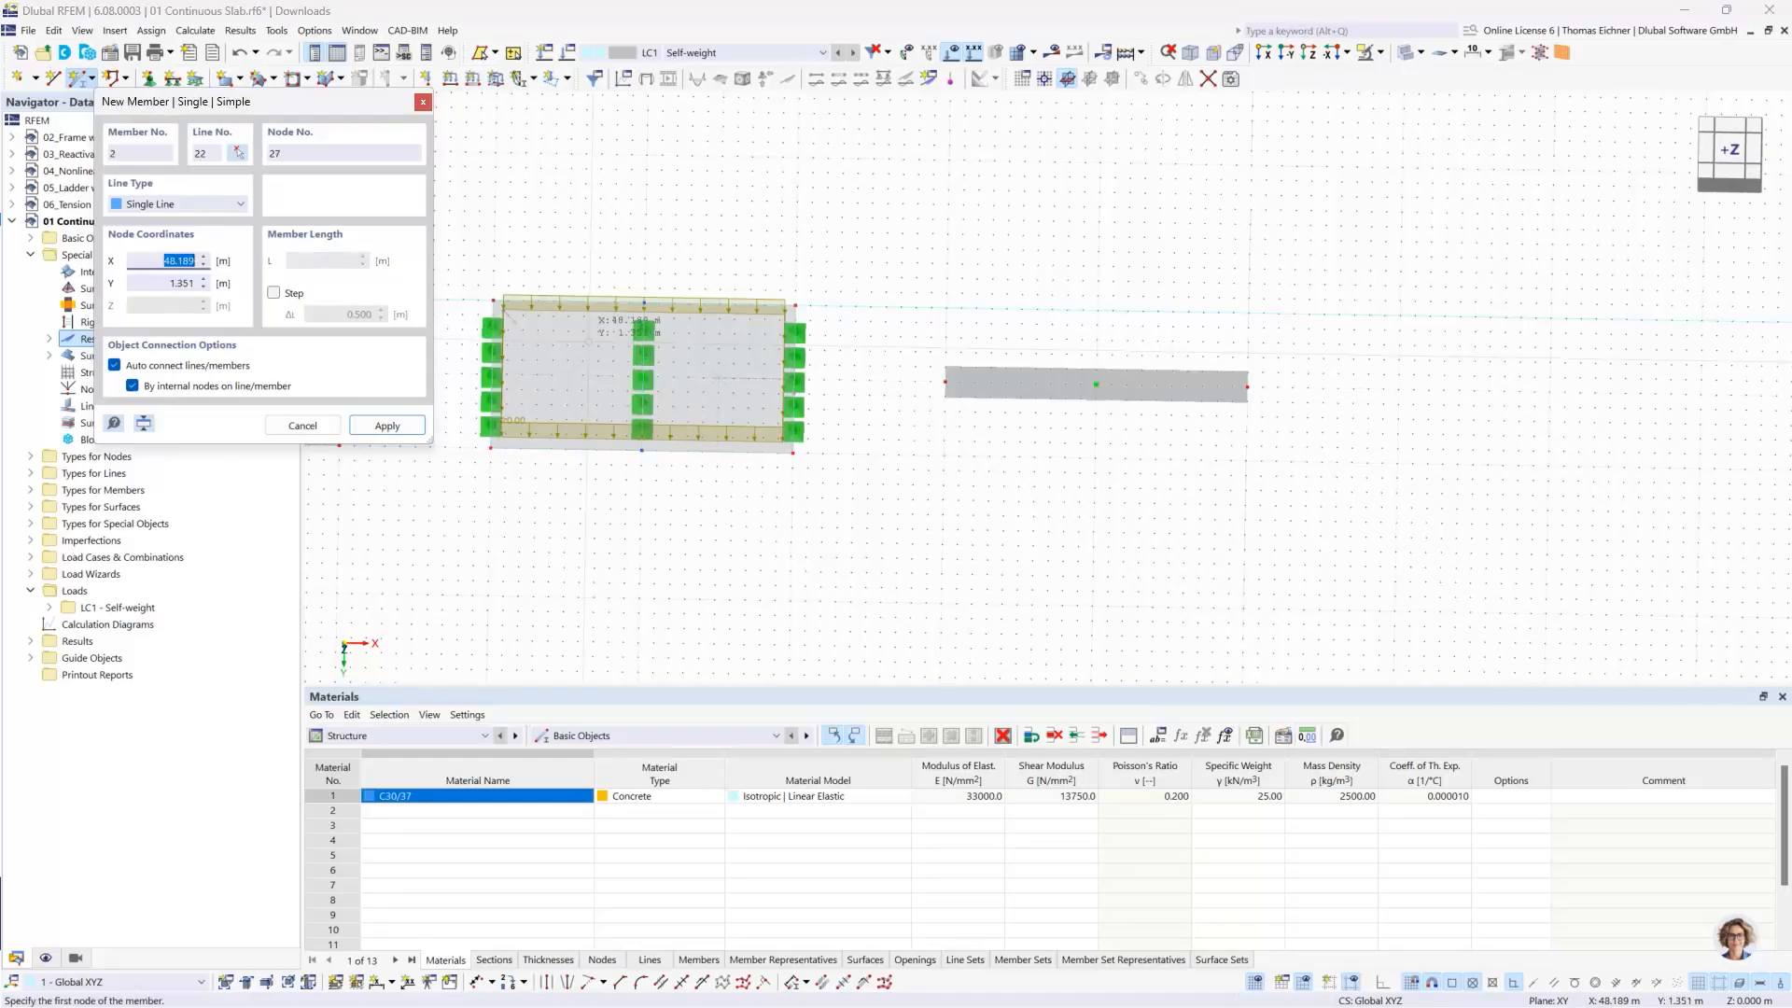
key(Escape)
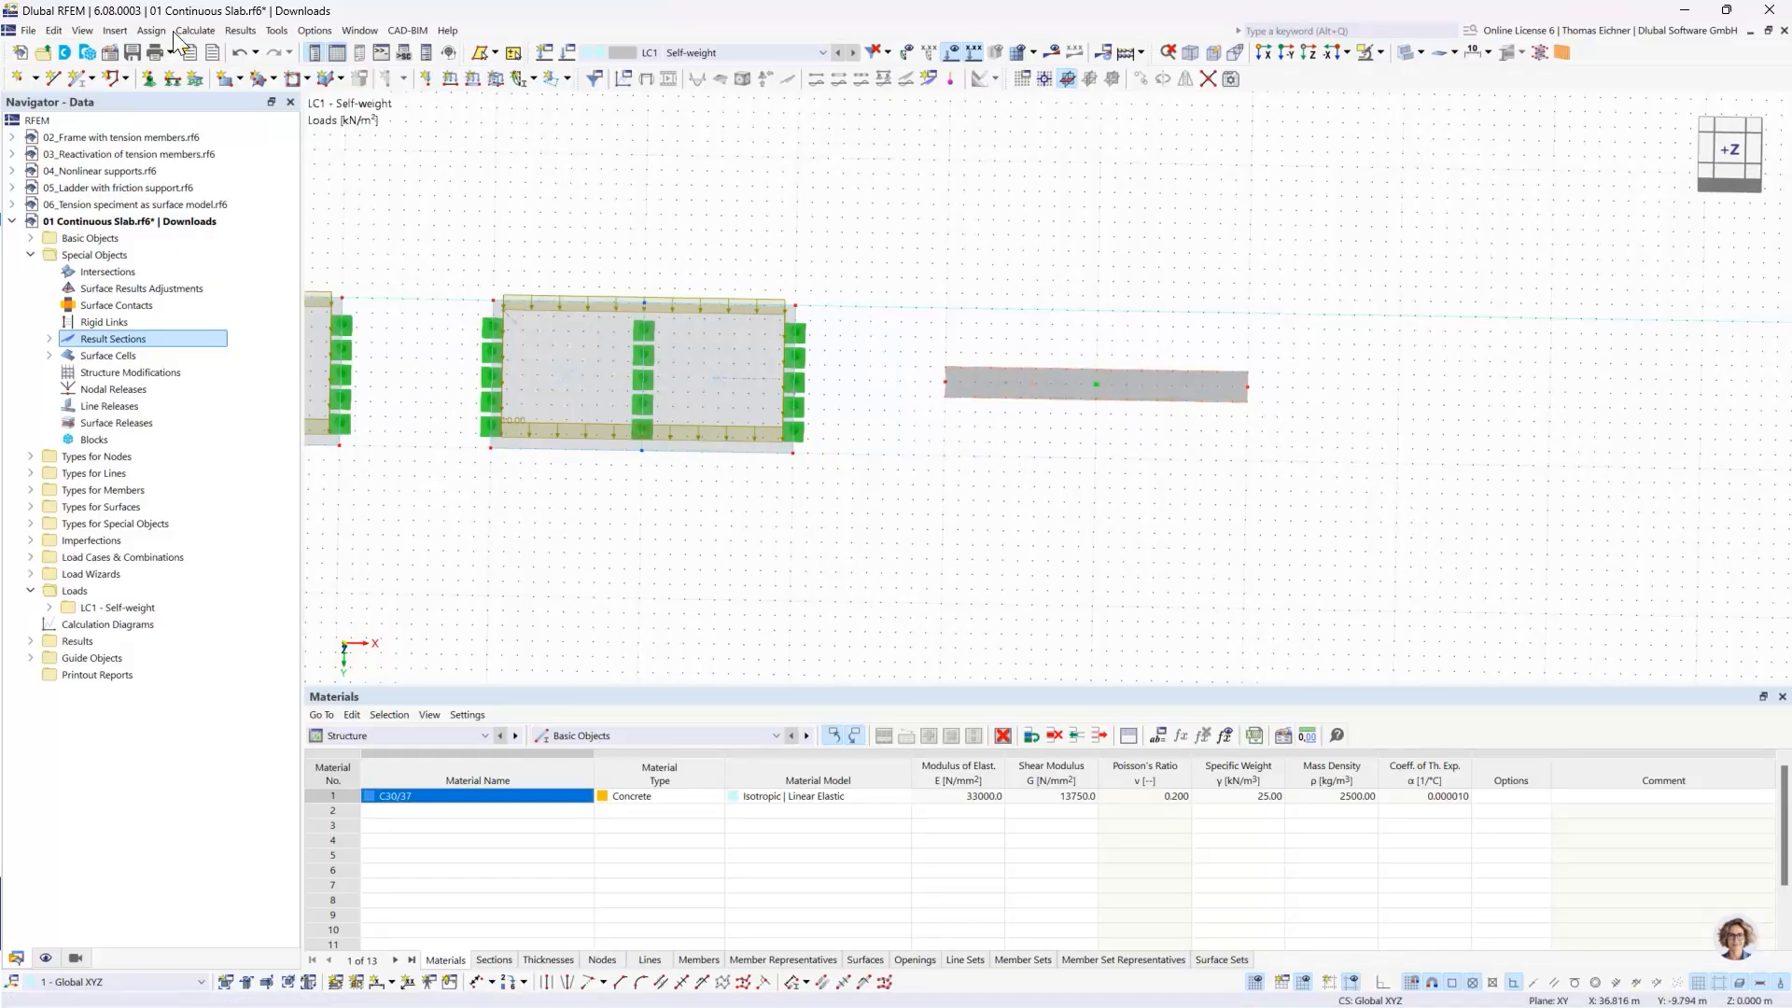
- Deactivate member representatives and member set representatives in the model's base data options
click(111, 59)
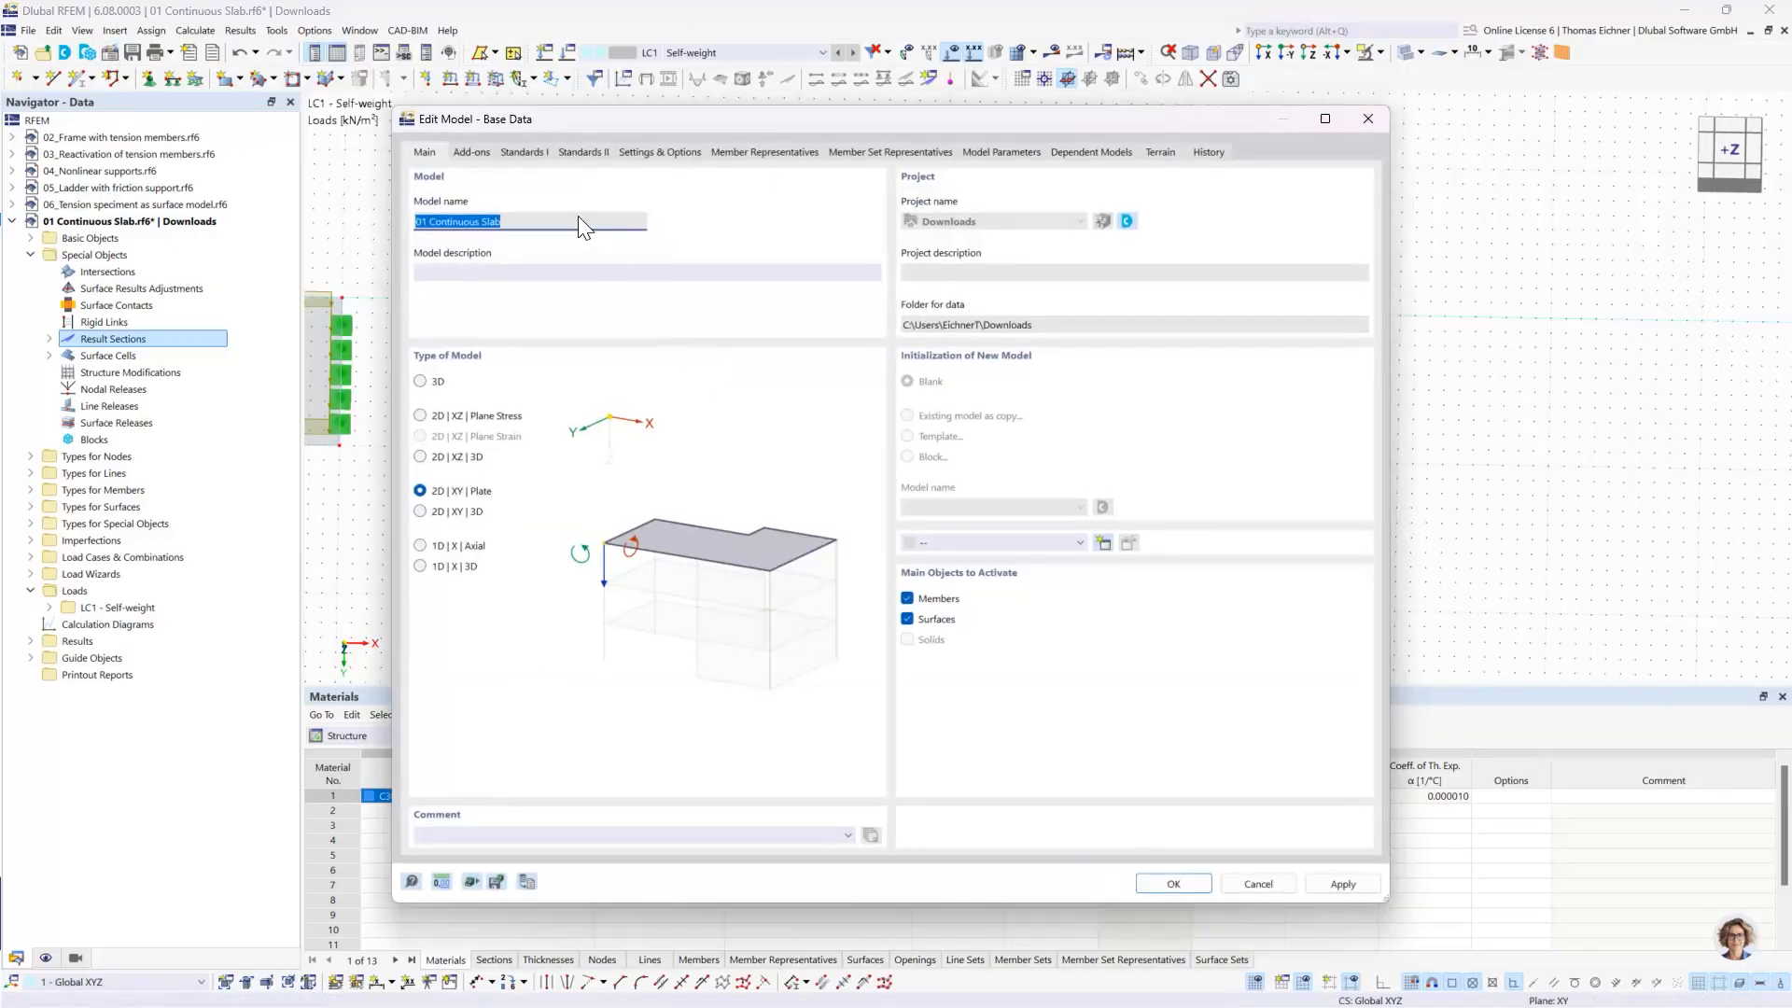
click(476, 152)
click(425, 151)
click(524, 152)
click(635, 152)
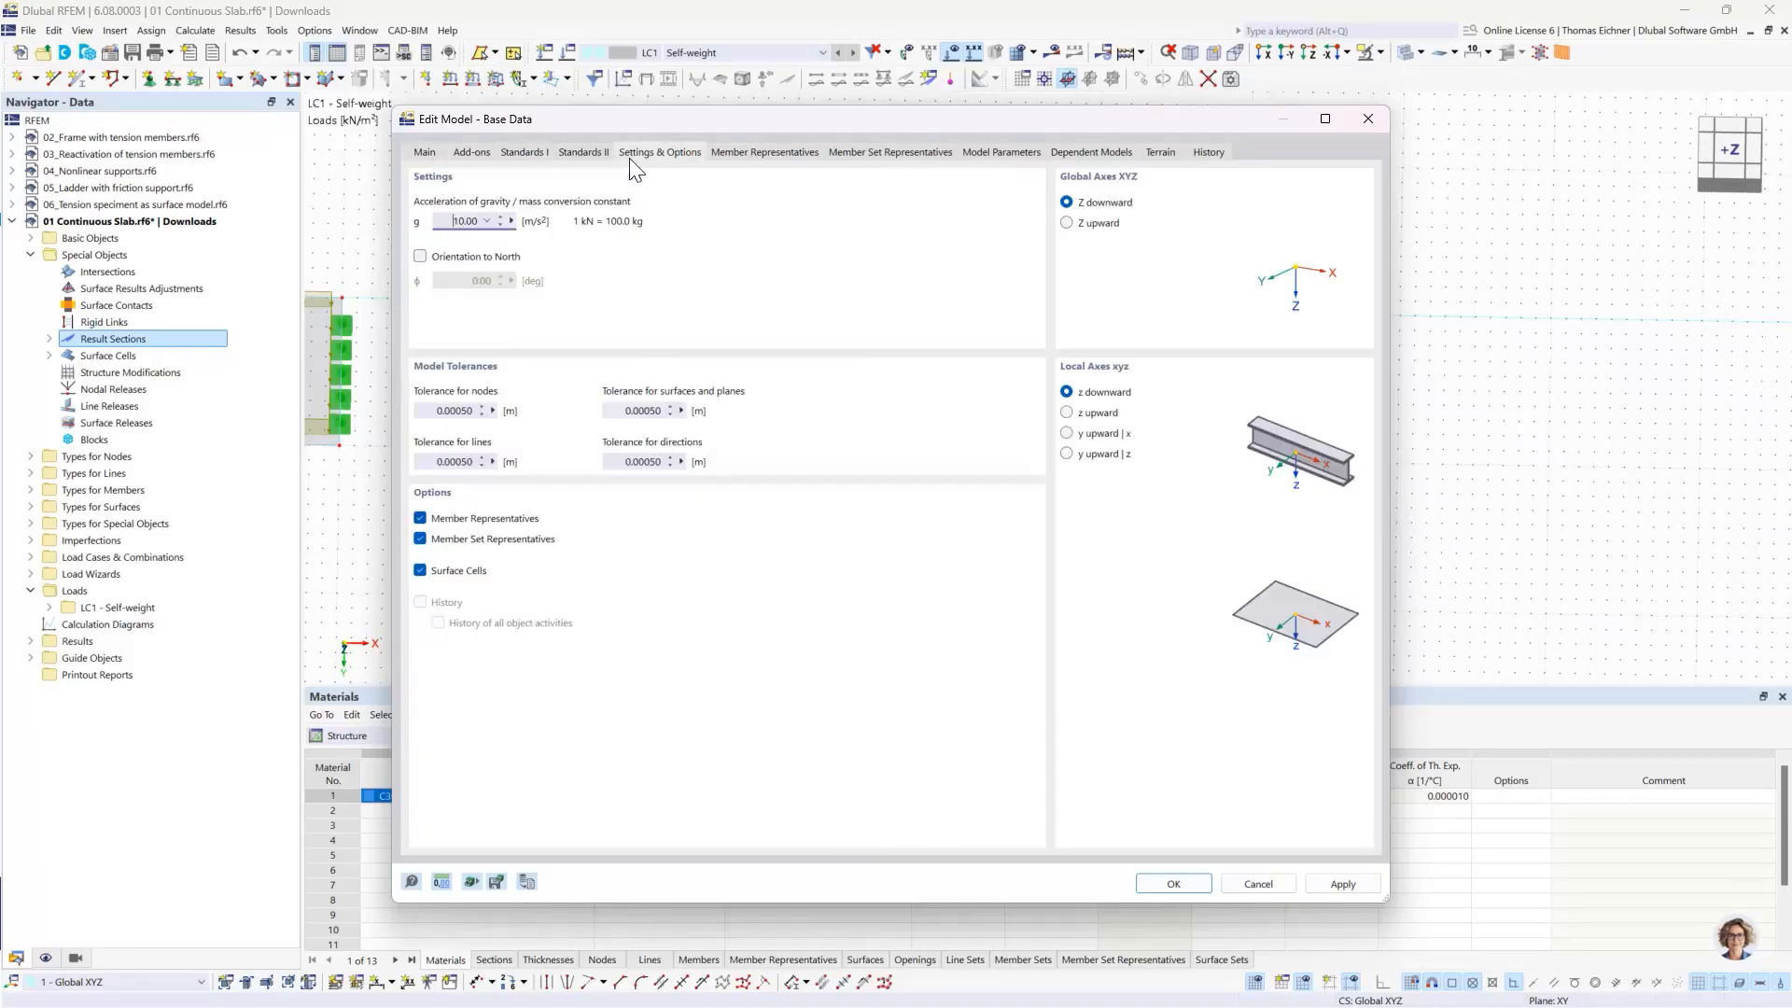
click(588, 152)
click(650, 154)
click(420, 539)
click(420, 518)
click(1156, 881)
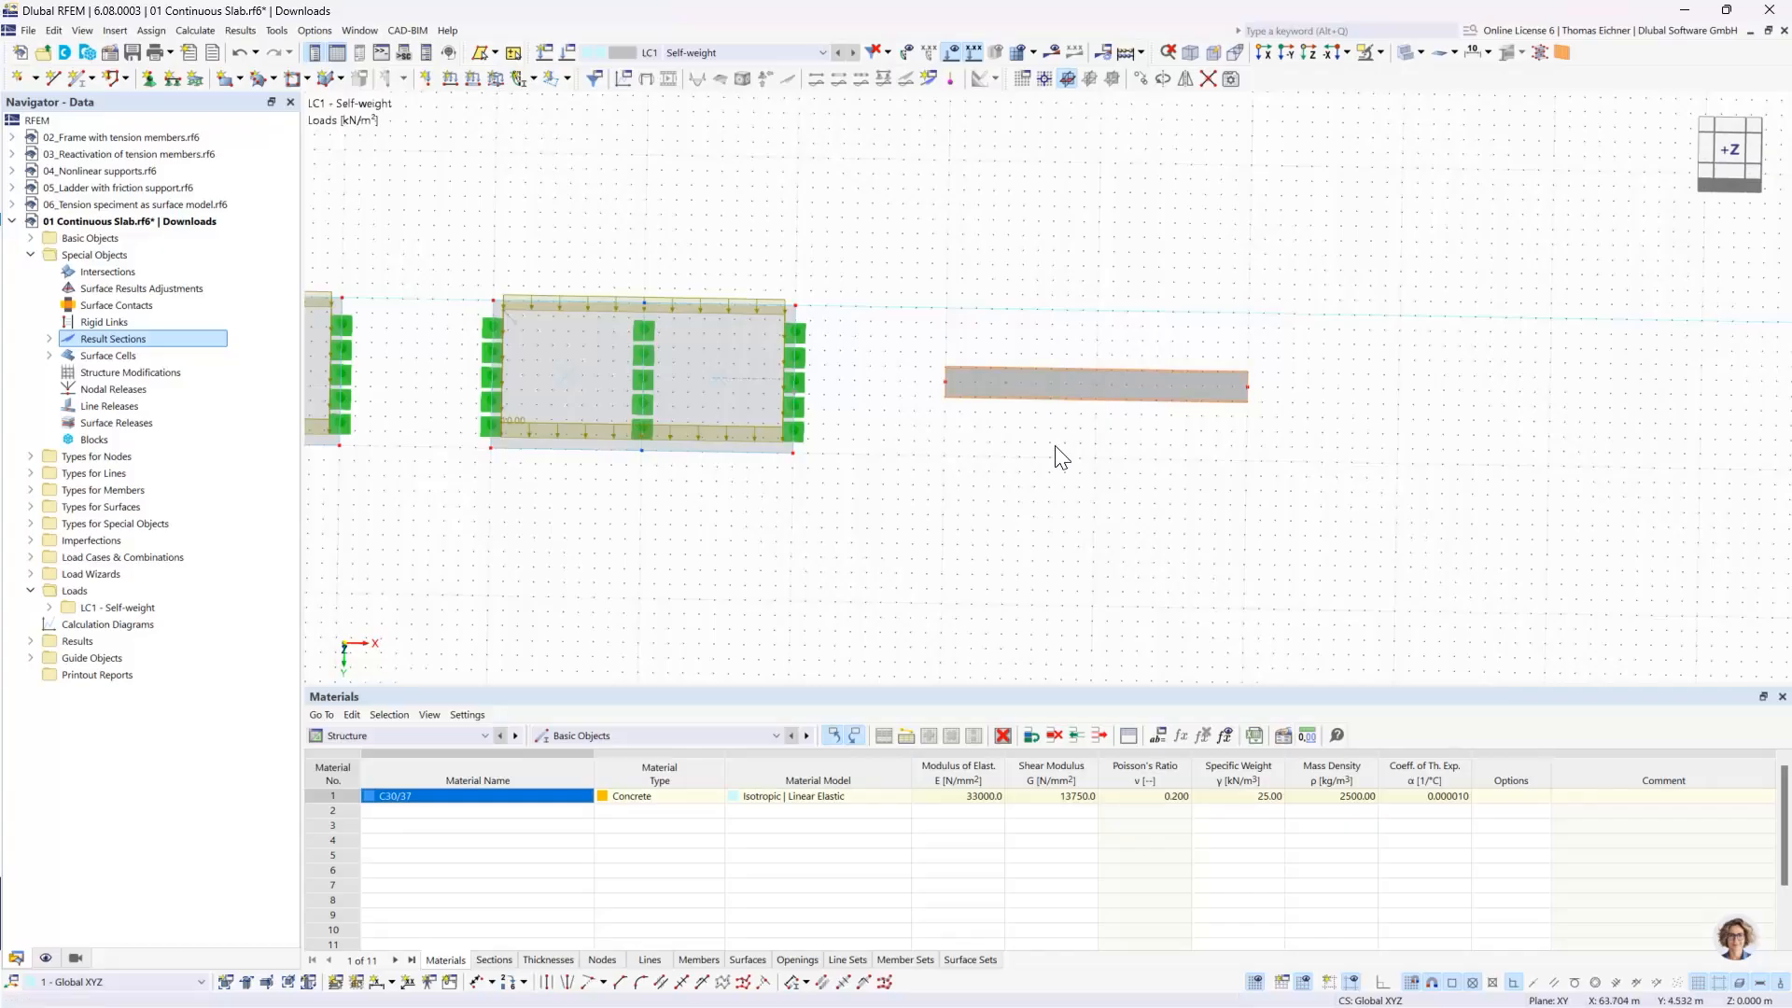
- Add 1 intermediate node to the beam as an 'On Member' node without dividing the member
right_click(1053, 382)
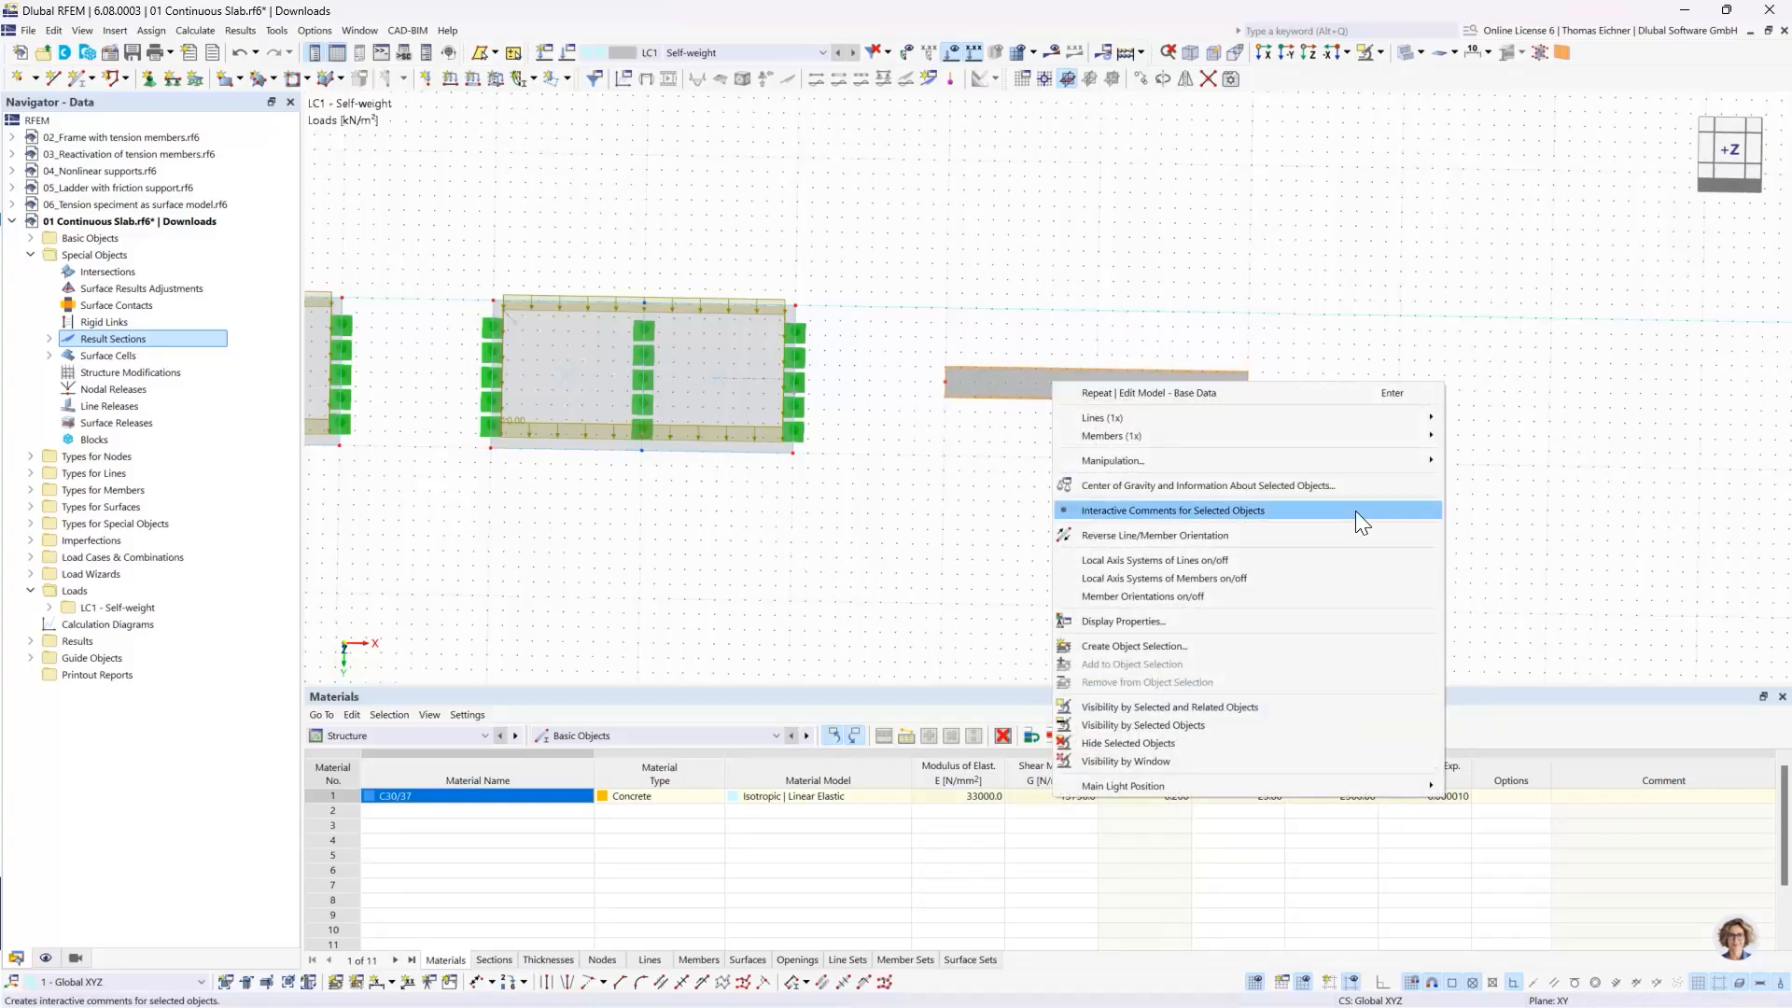
mouse_move(1293, 435)
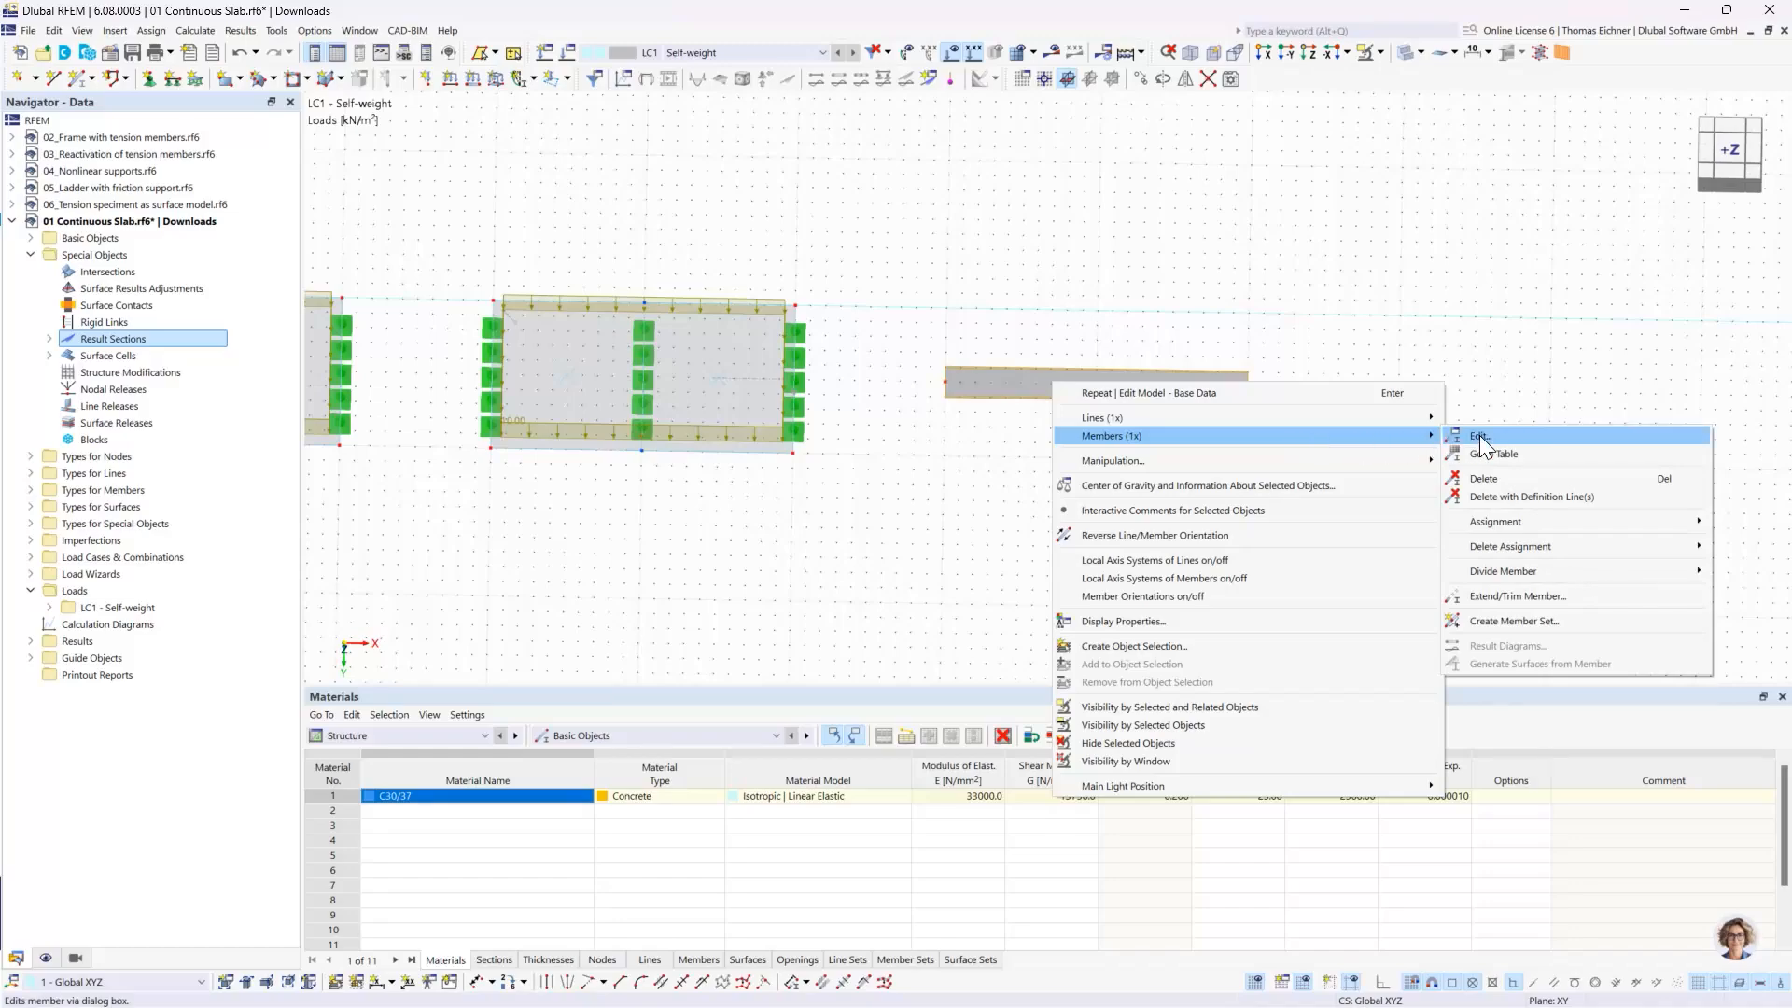
mouse_move(1531, 571)
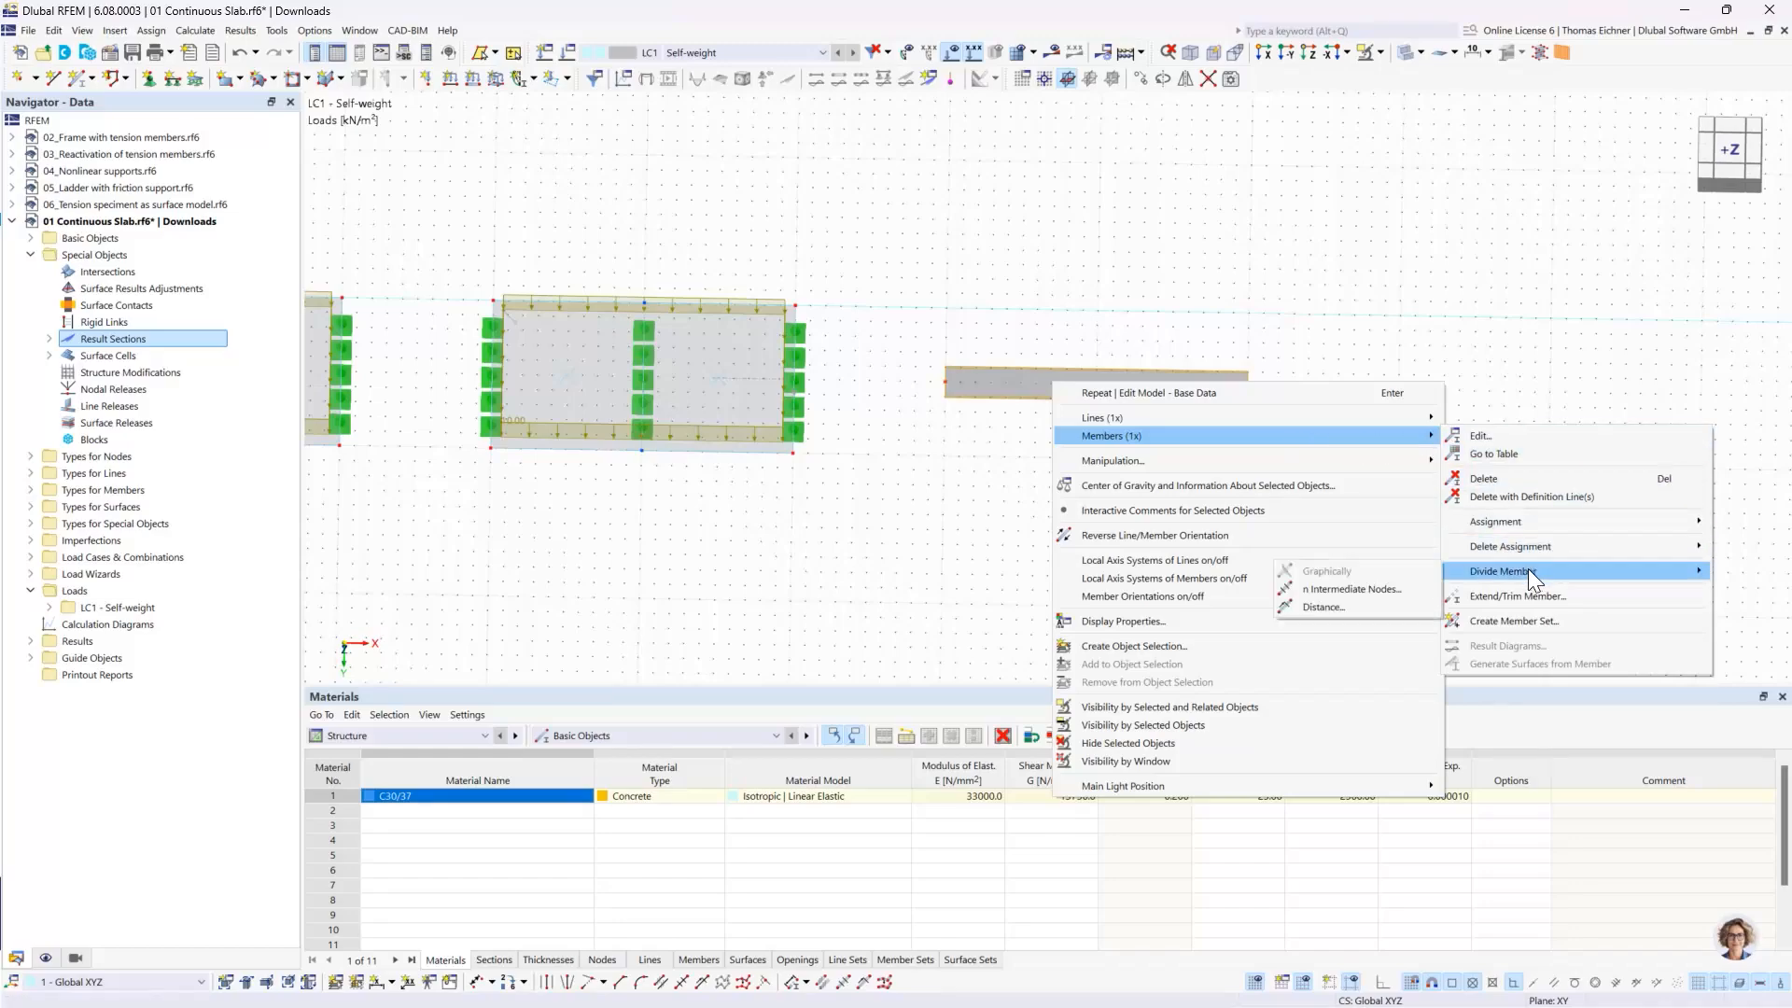
click(1388, 590)
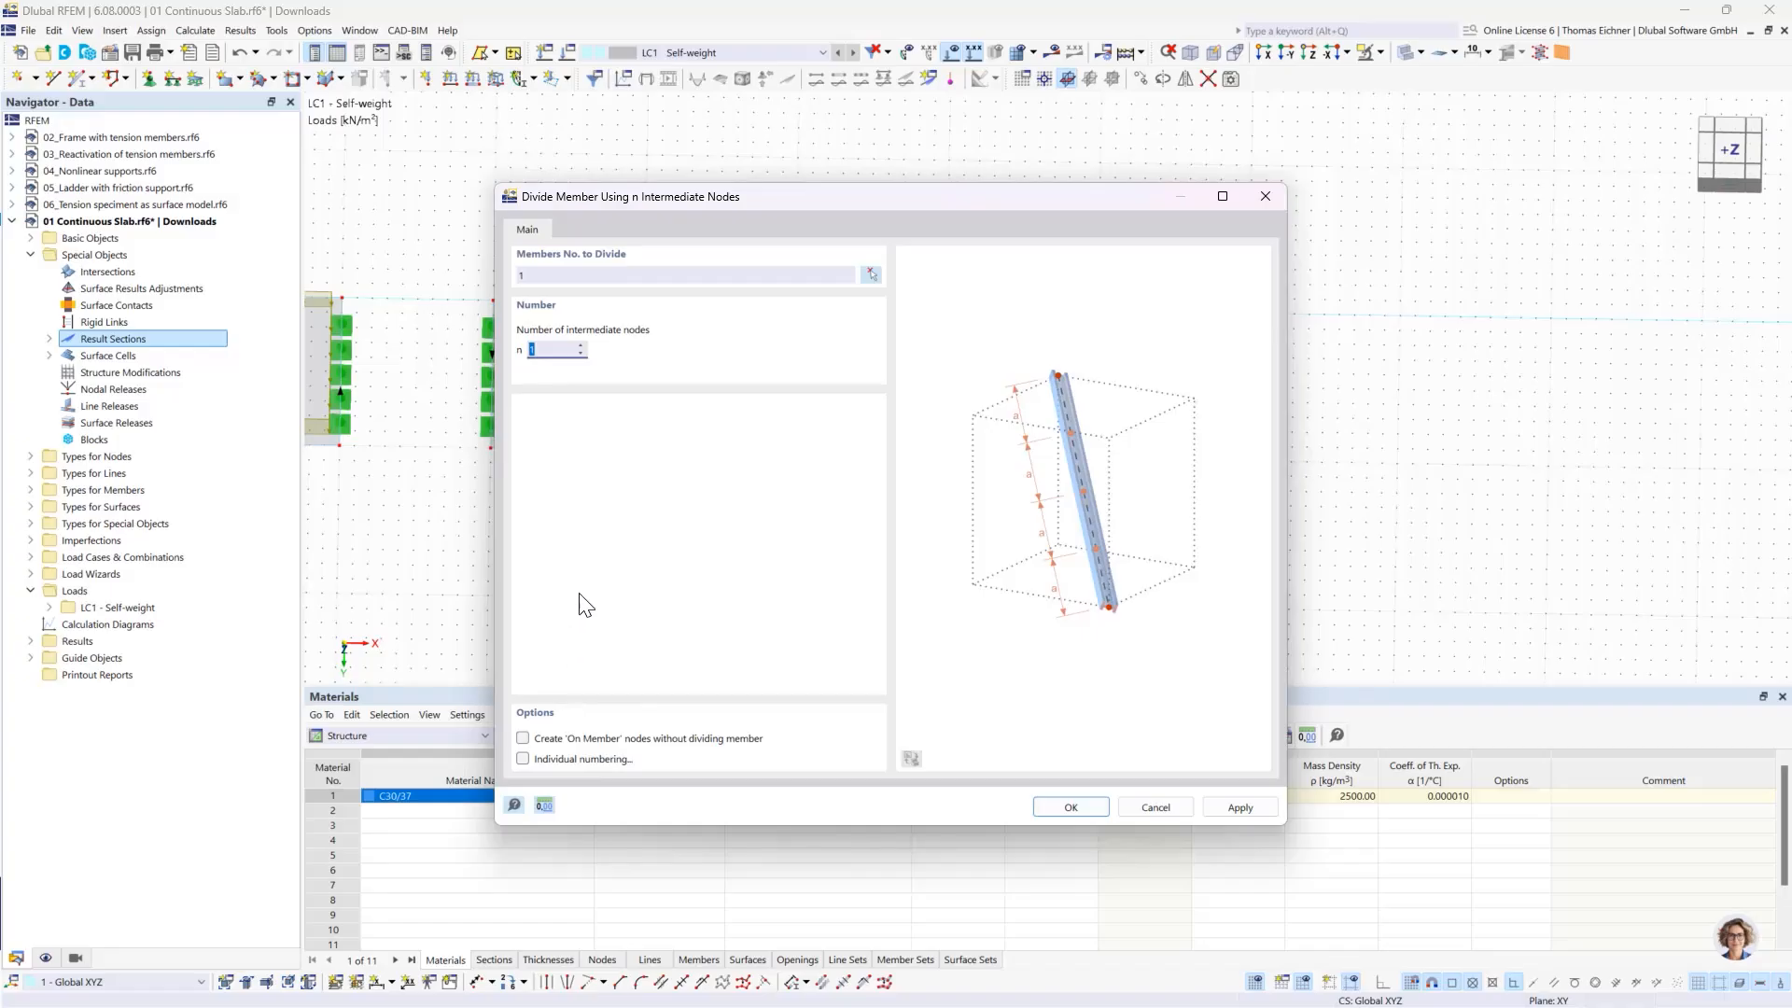
click(554, 353)
drag(775, 194, 397, 153)
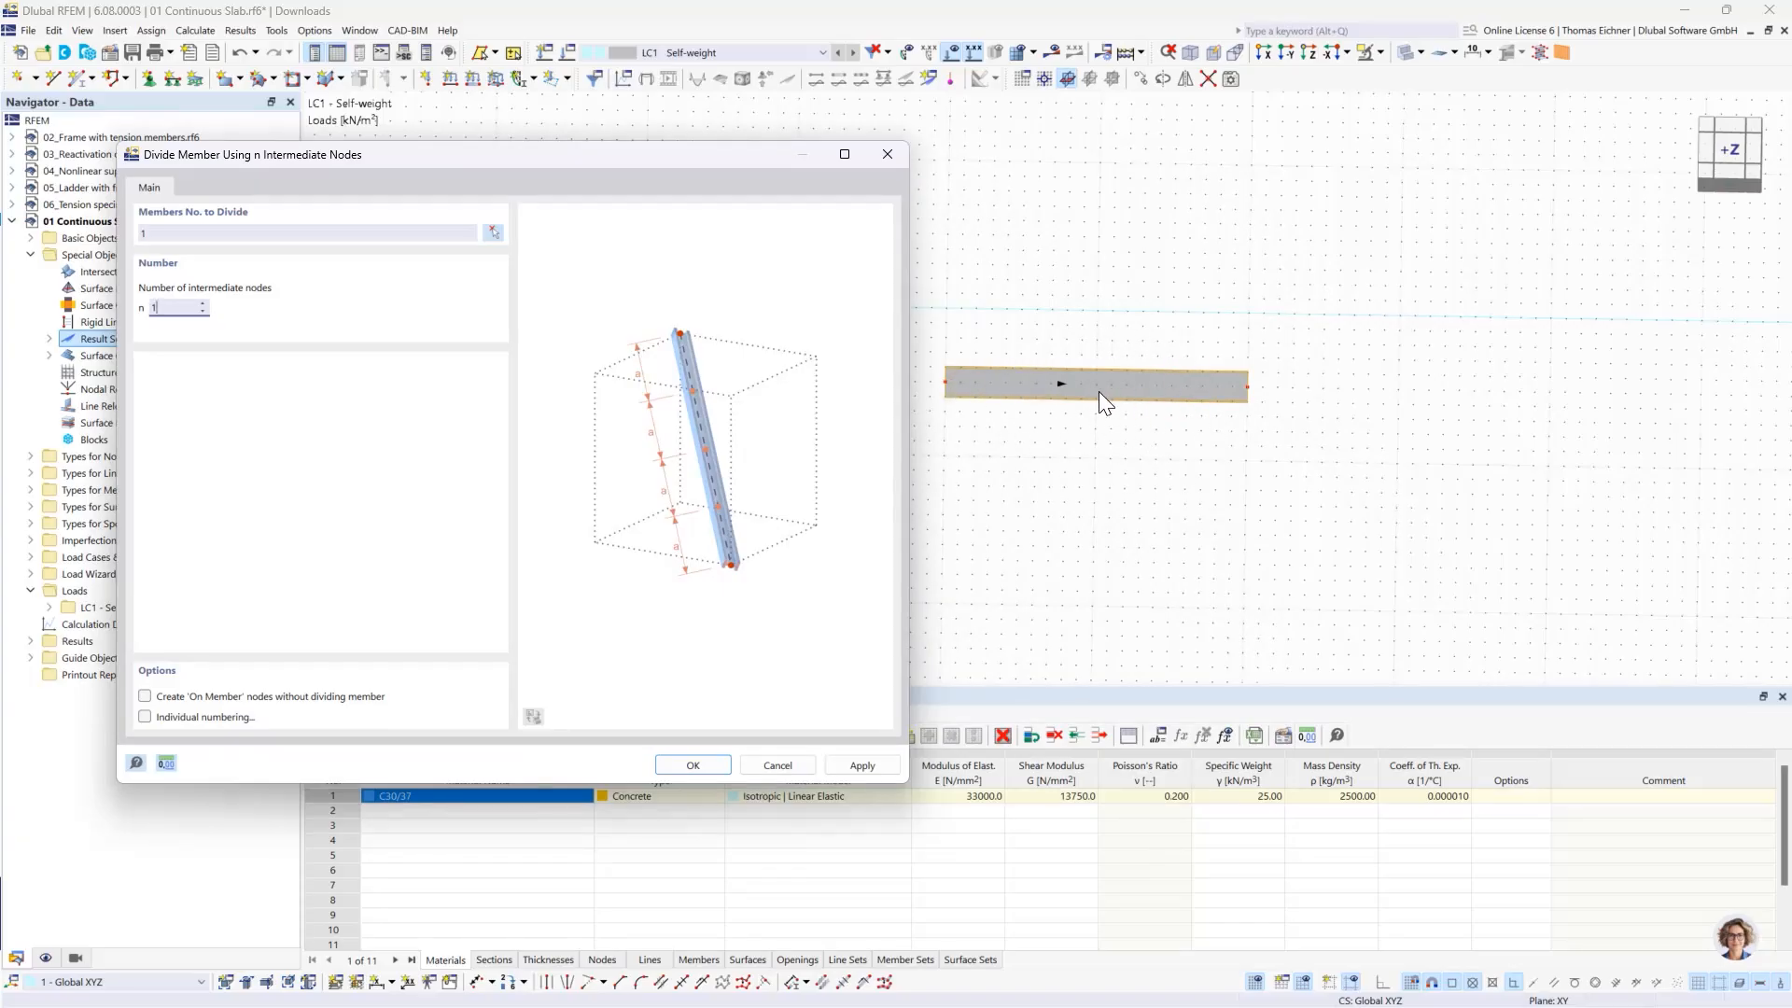
click(145, 697)
click(694, 766)
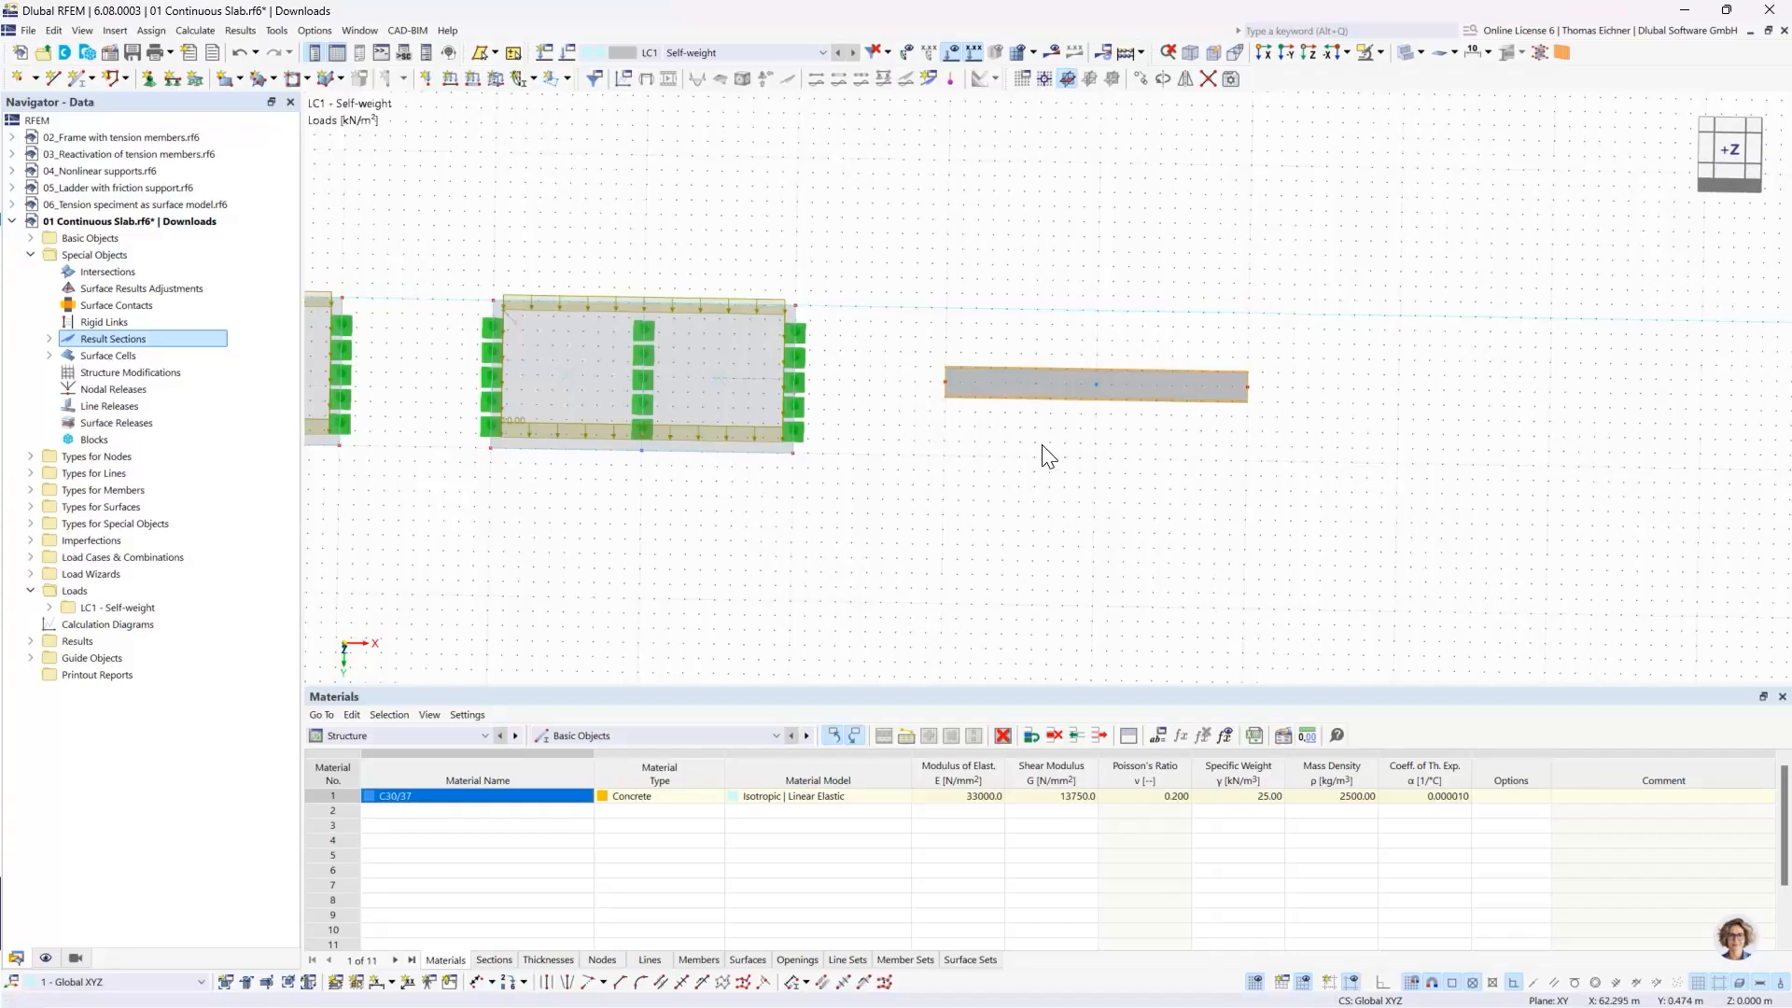
- Look up the beam in the model's list of members to check that it is still a single member
scroll(1120, 440, up, 3)
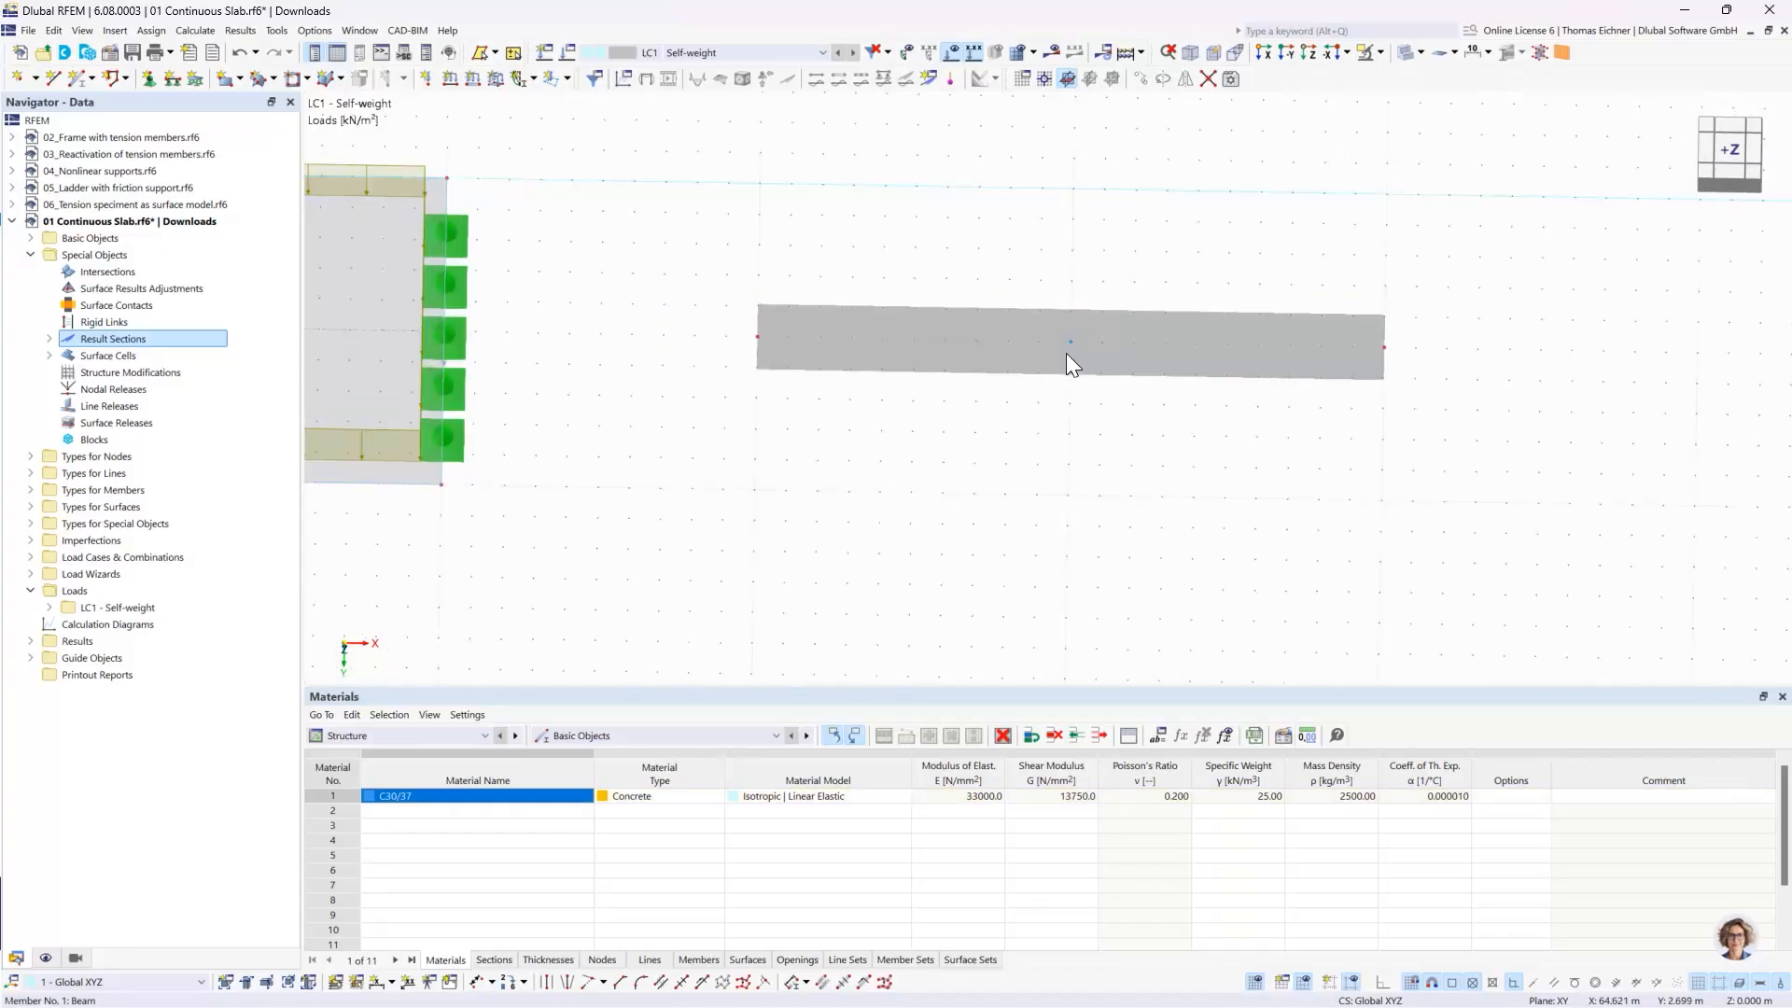
middle_drag(1194, 228, 881, 234)
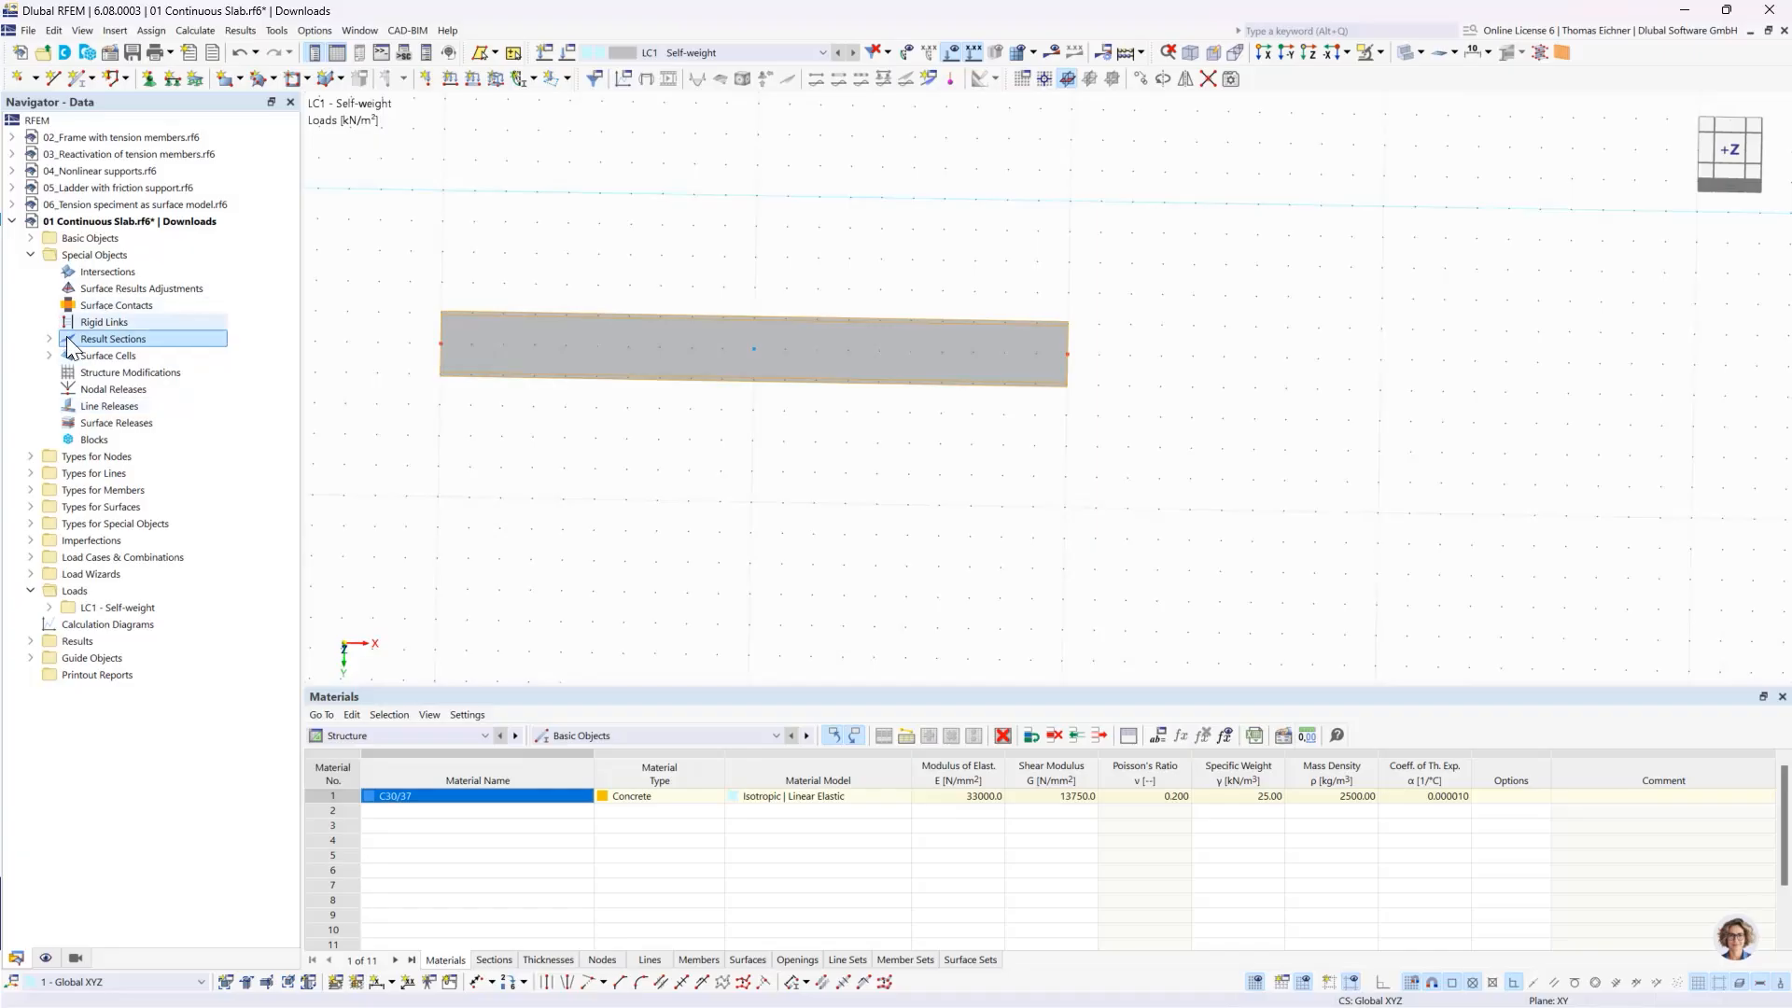
click(31, 238)
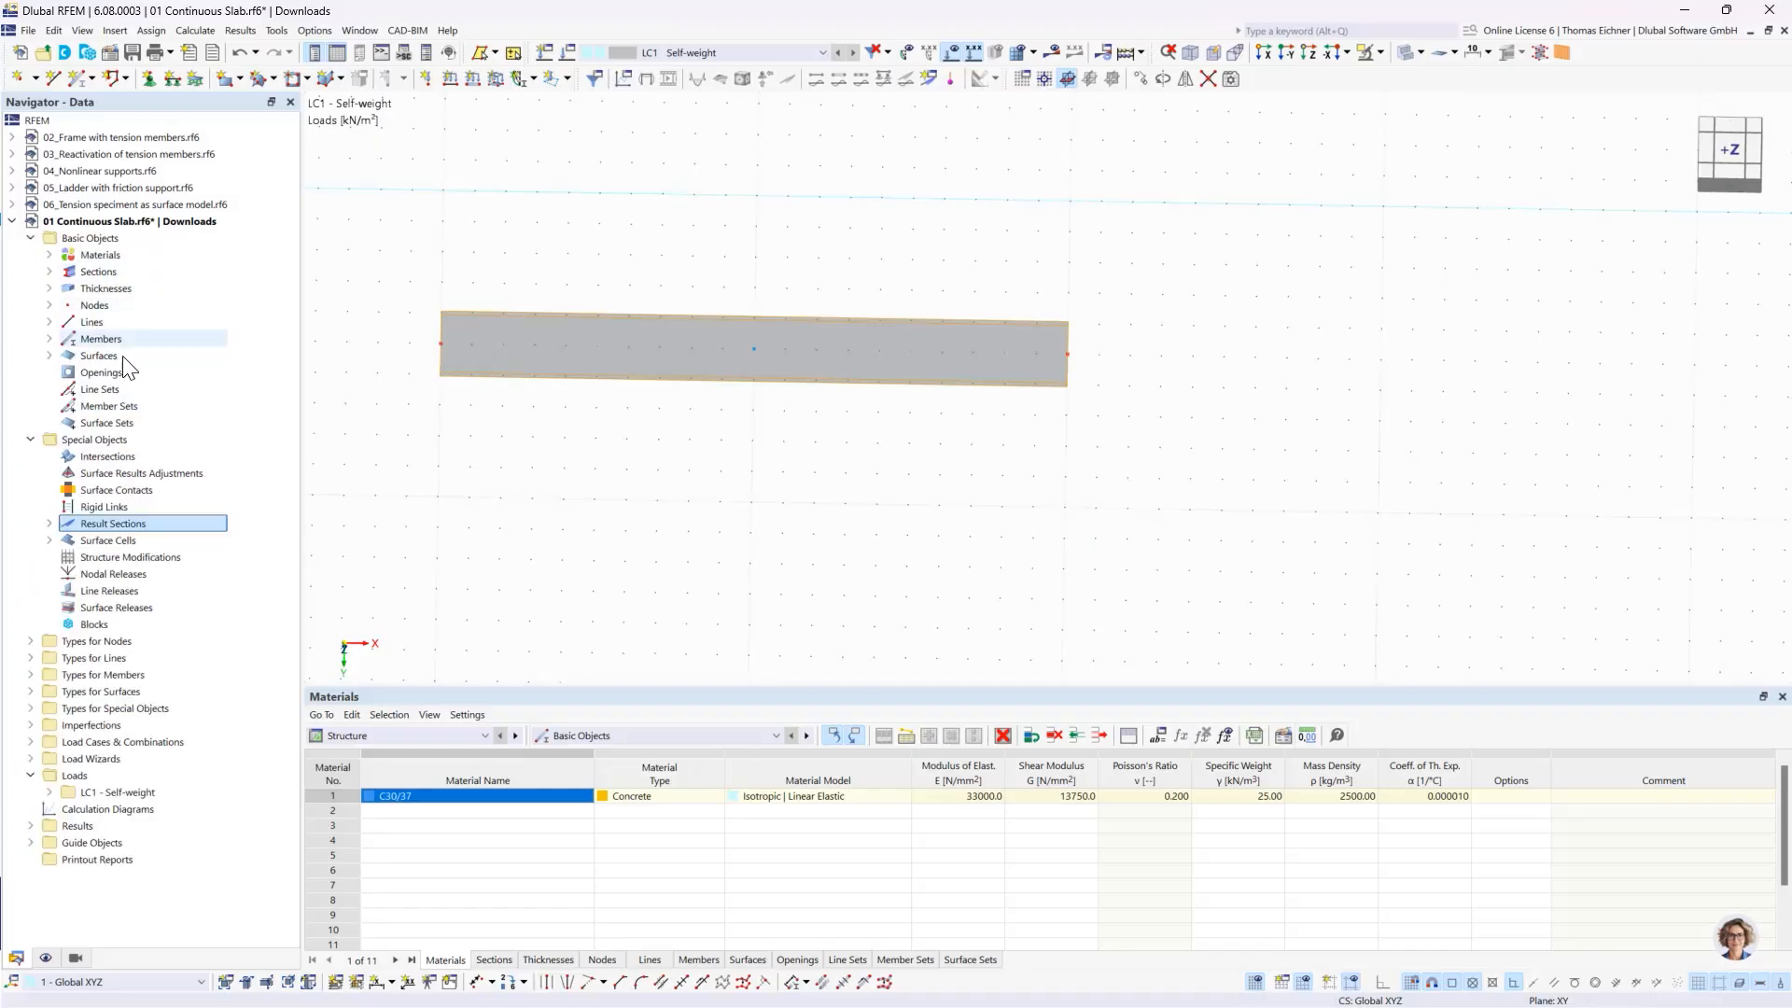
click(49, 338)
click(201, 357)
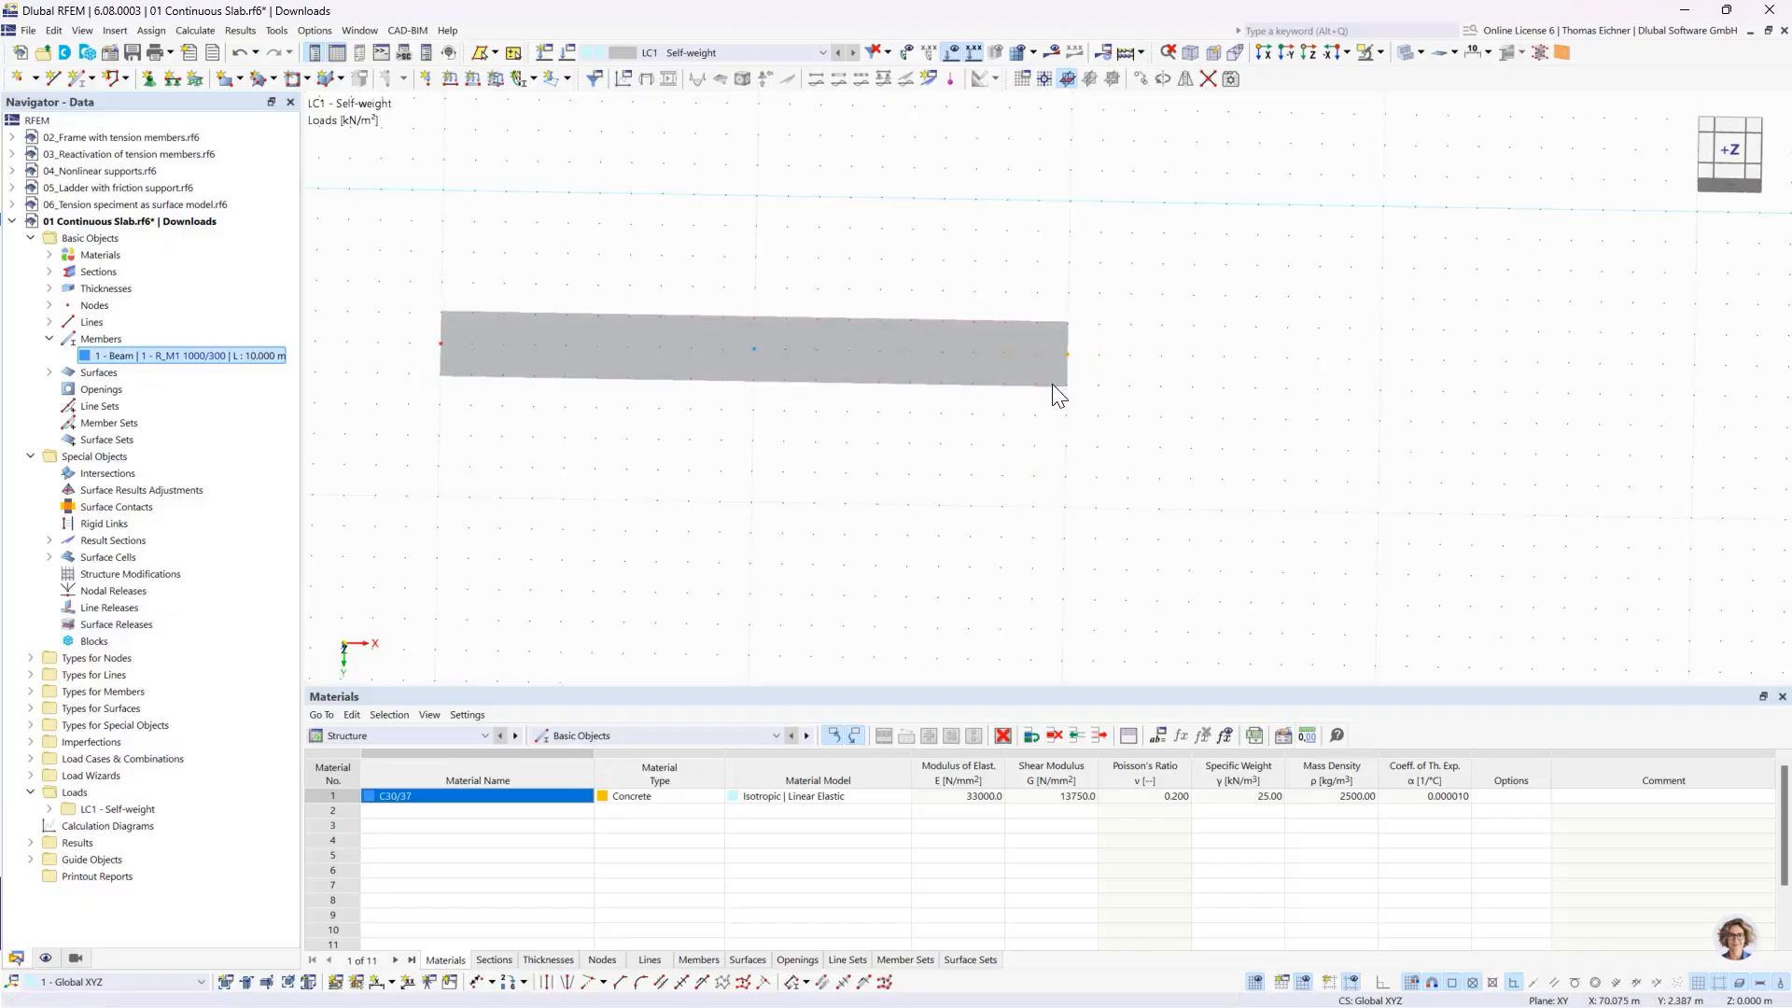
- Stretch the beam to 13.5 m by moving its end node along X, and undo the move
click(1068, 355)
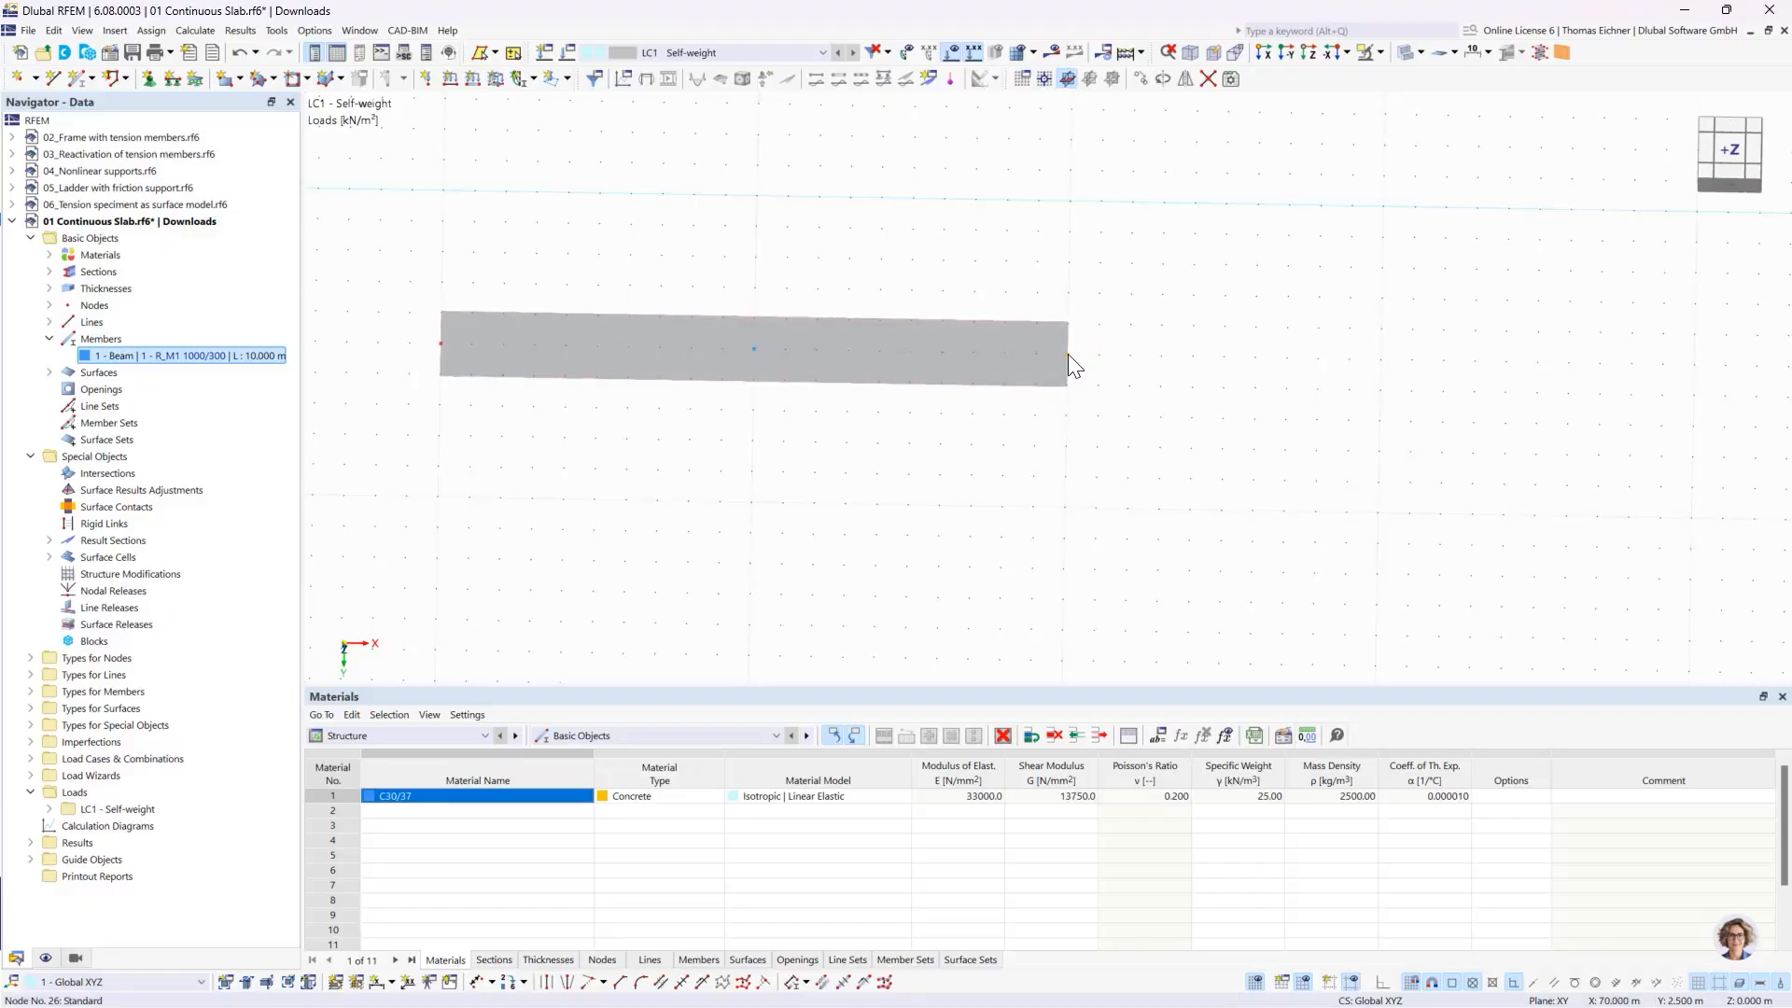
click(1289, 360)
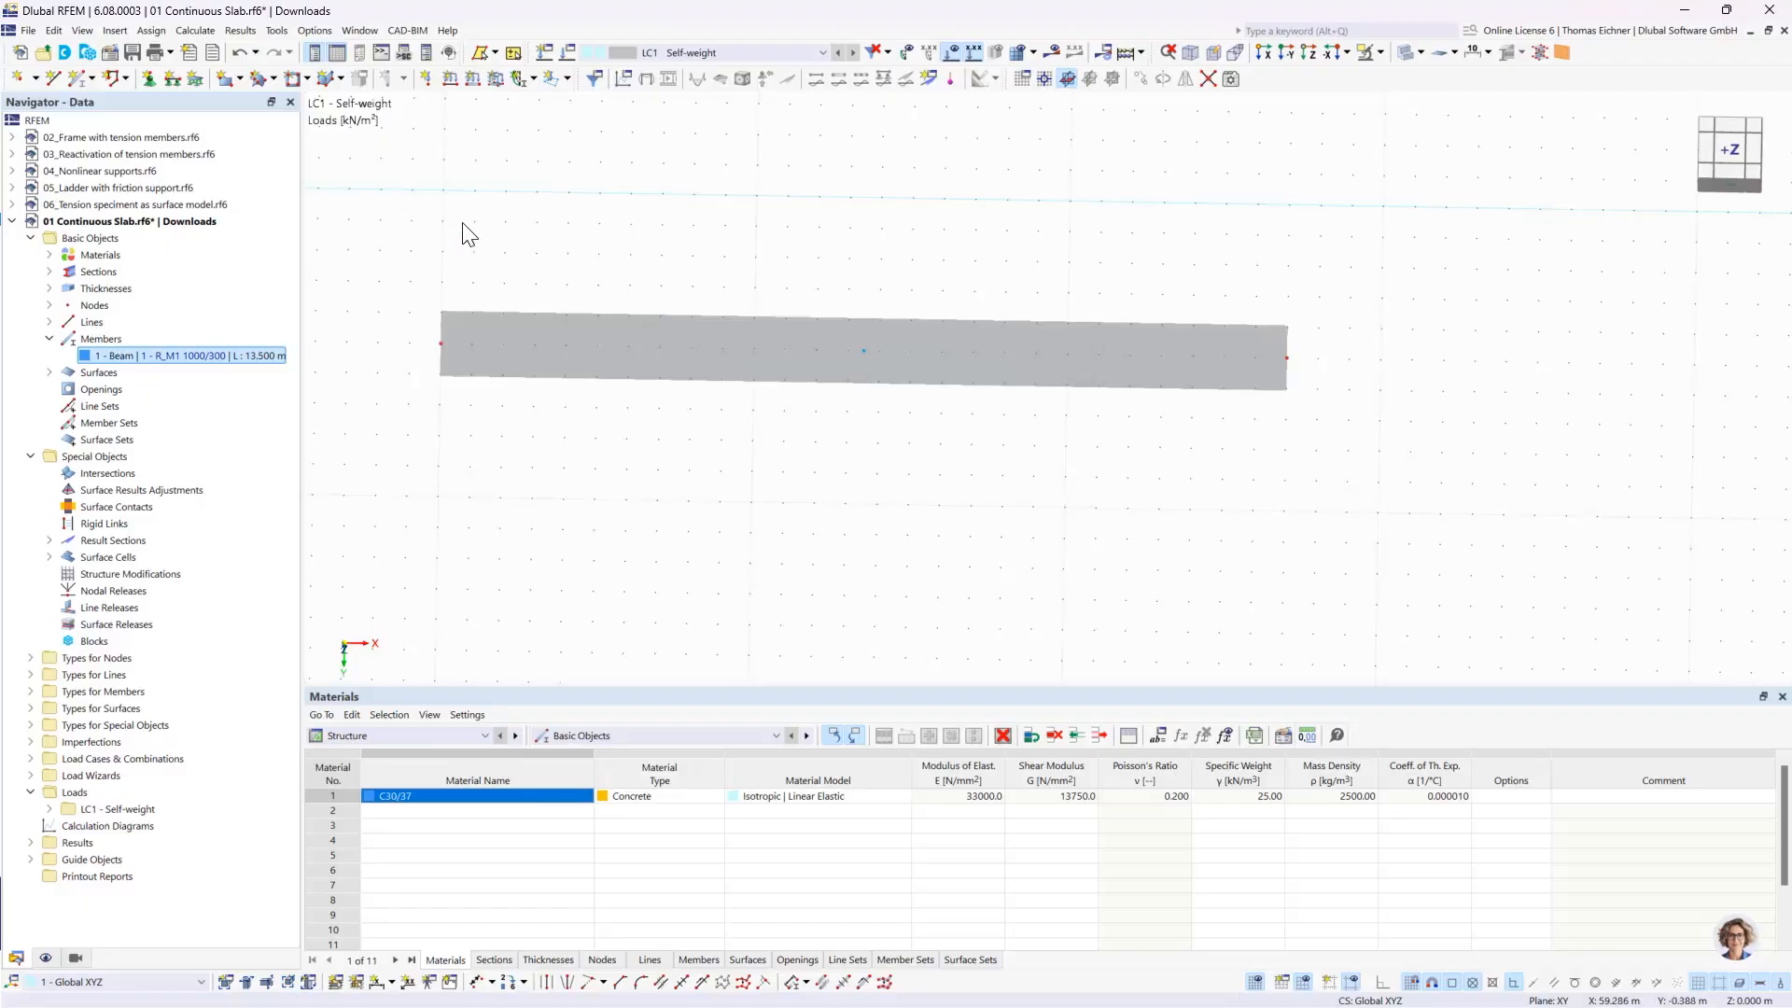
click(240, 56)
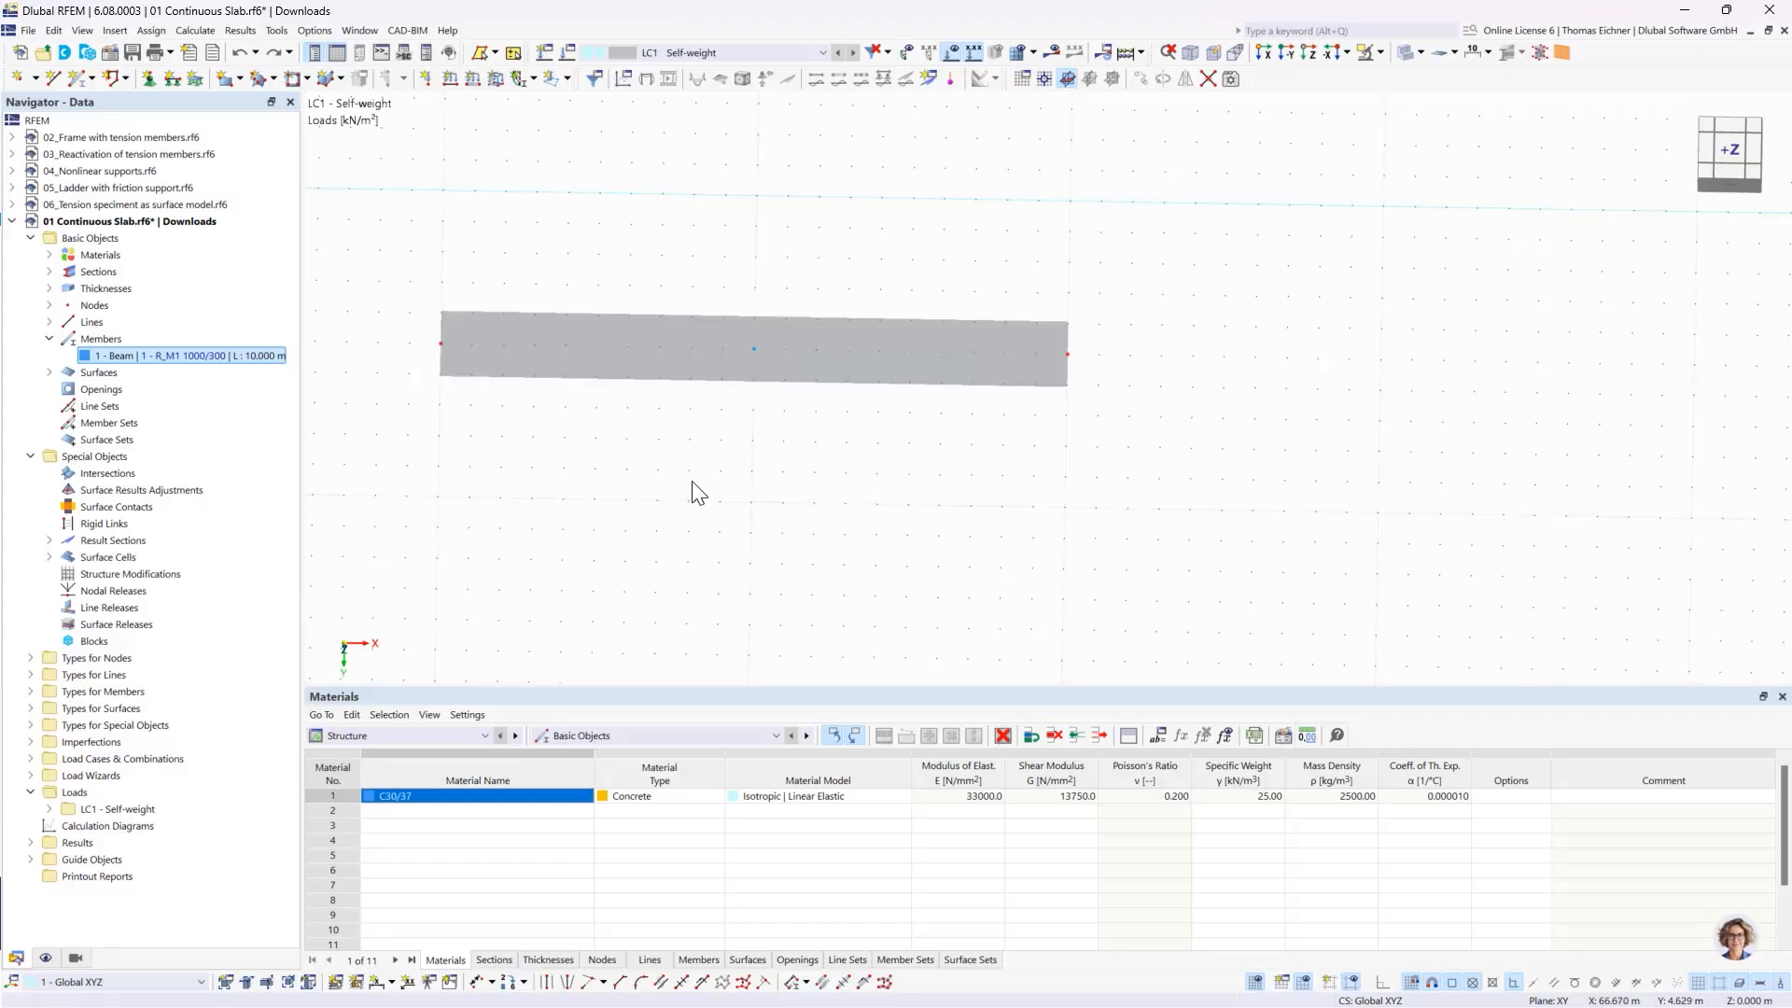
- Start assigning a nodal support and additionally fix rotation φX in the Hinged support type
middle_drag(697, 492, 797, 504)
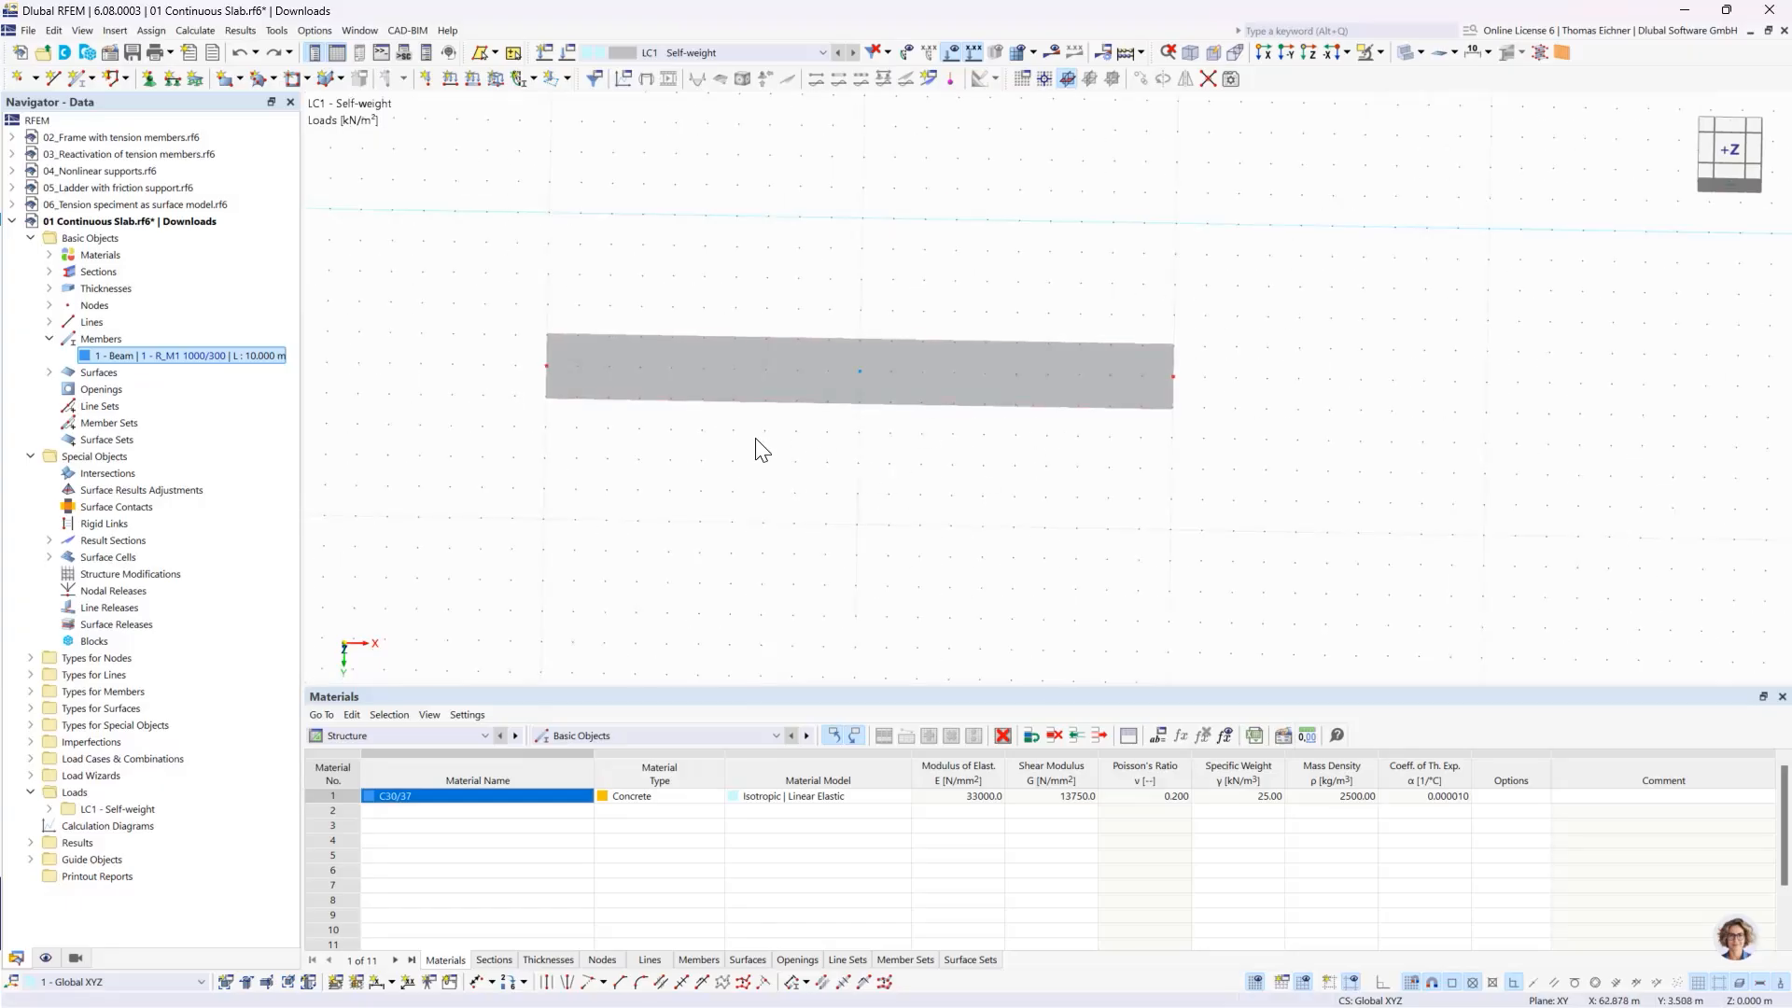
scroll(480, 236, down, 3)
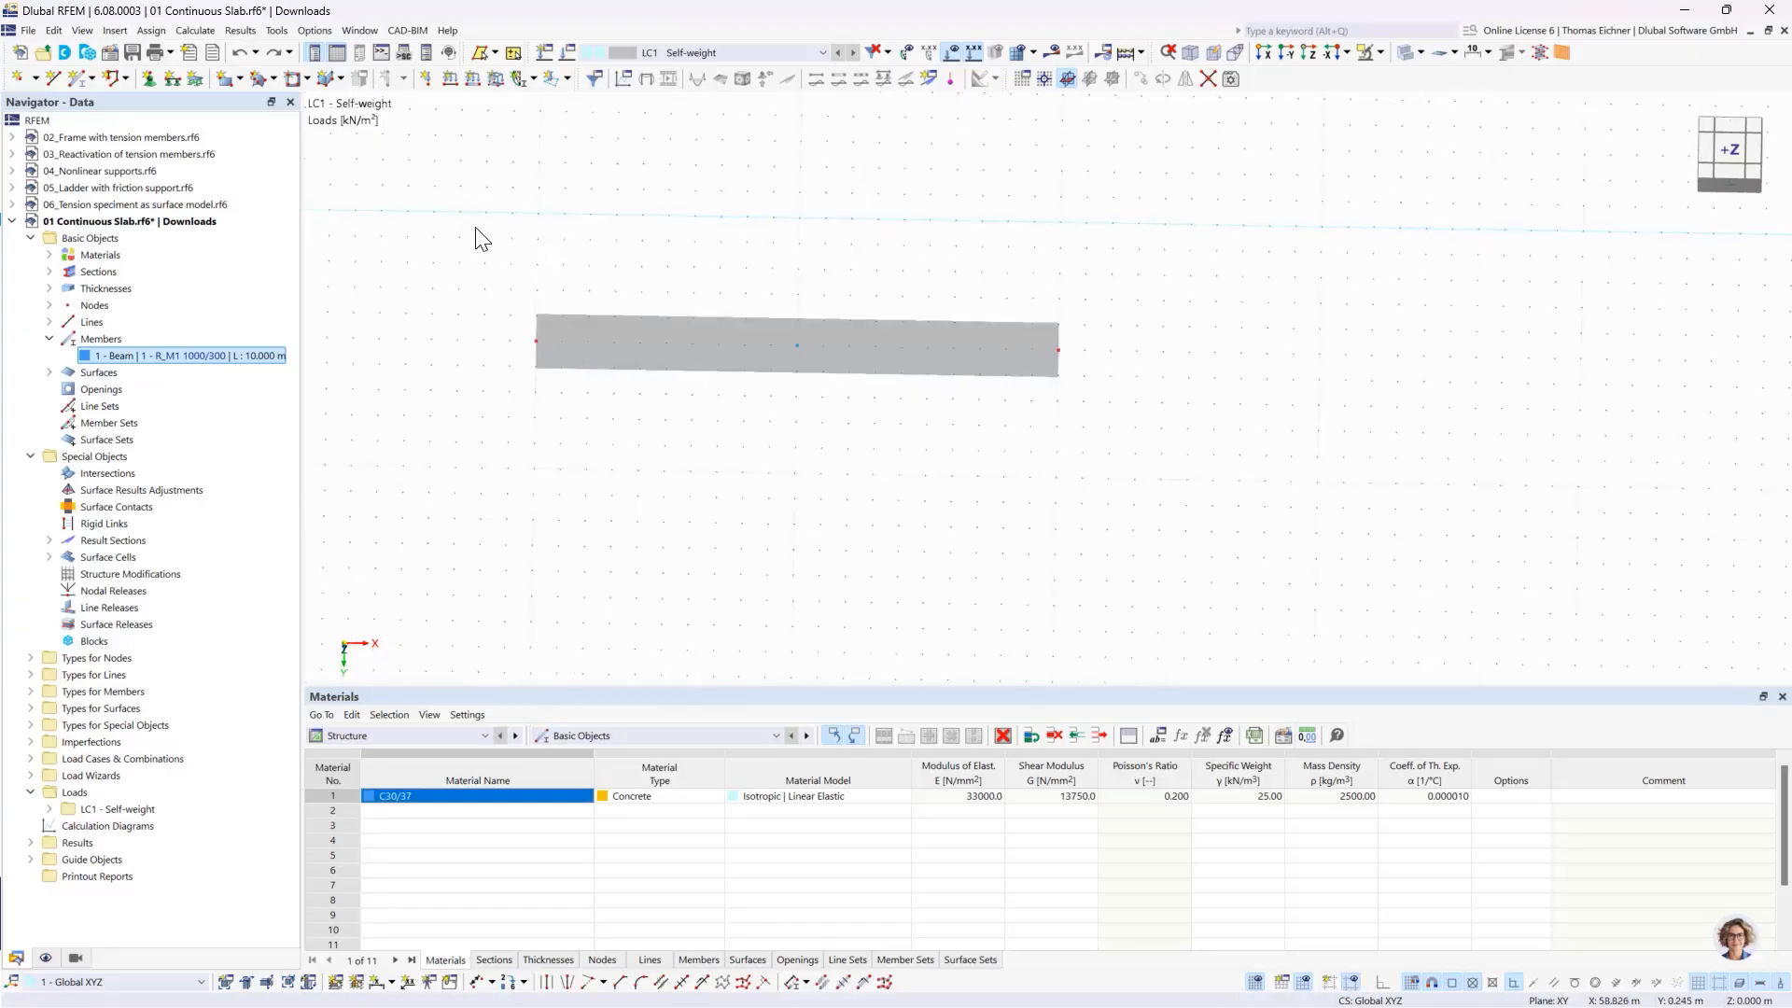
middle_drag(472, 236, 708, 256)
scroll(653, 280, up, 2)
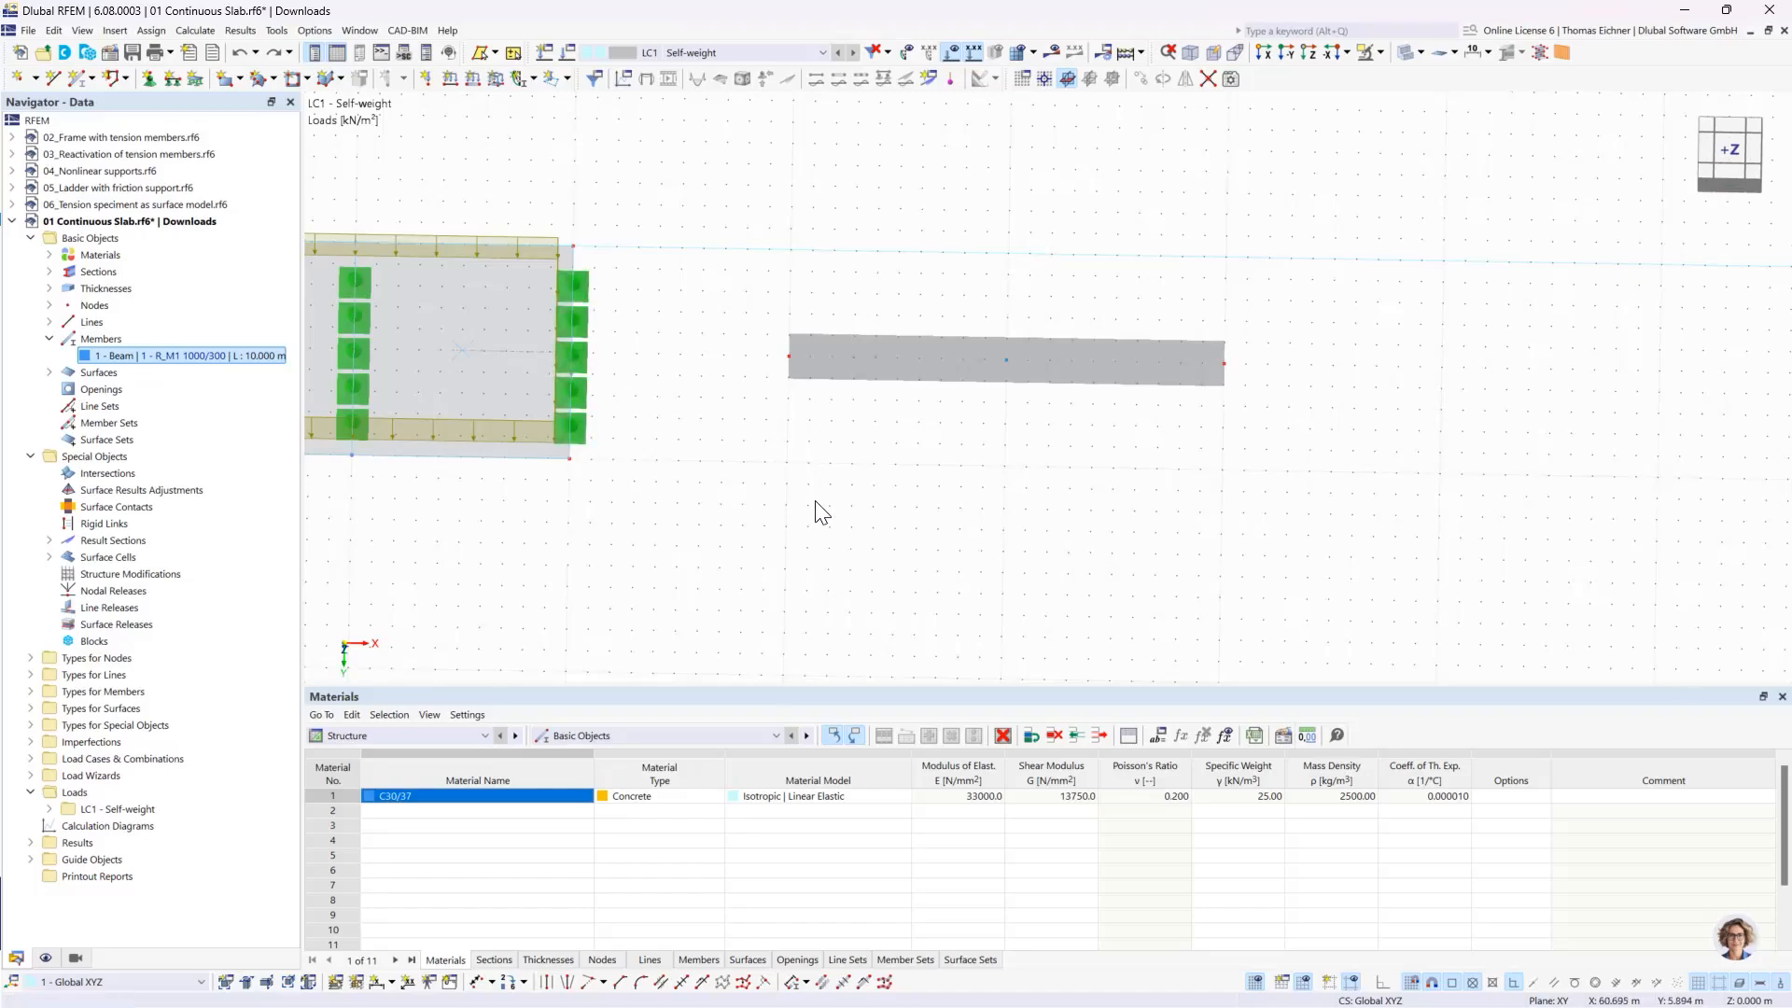
mouse_move(789, 357)
click(149, 77)
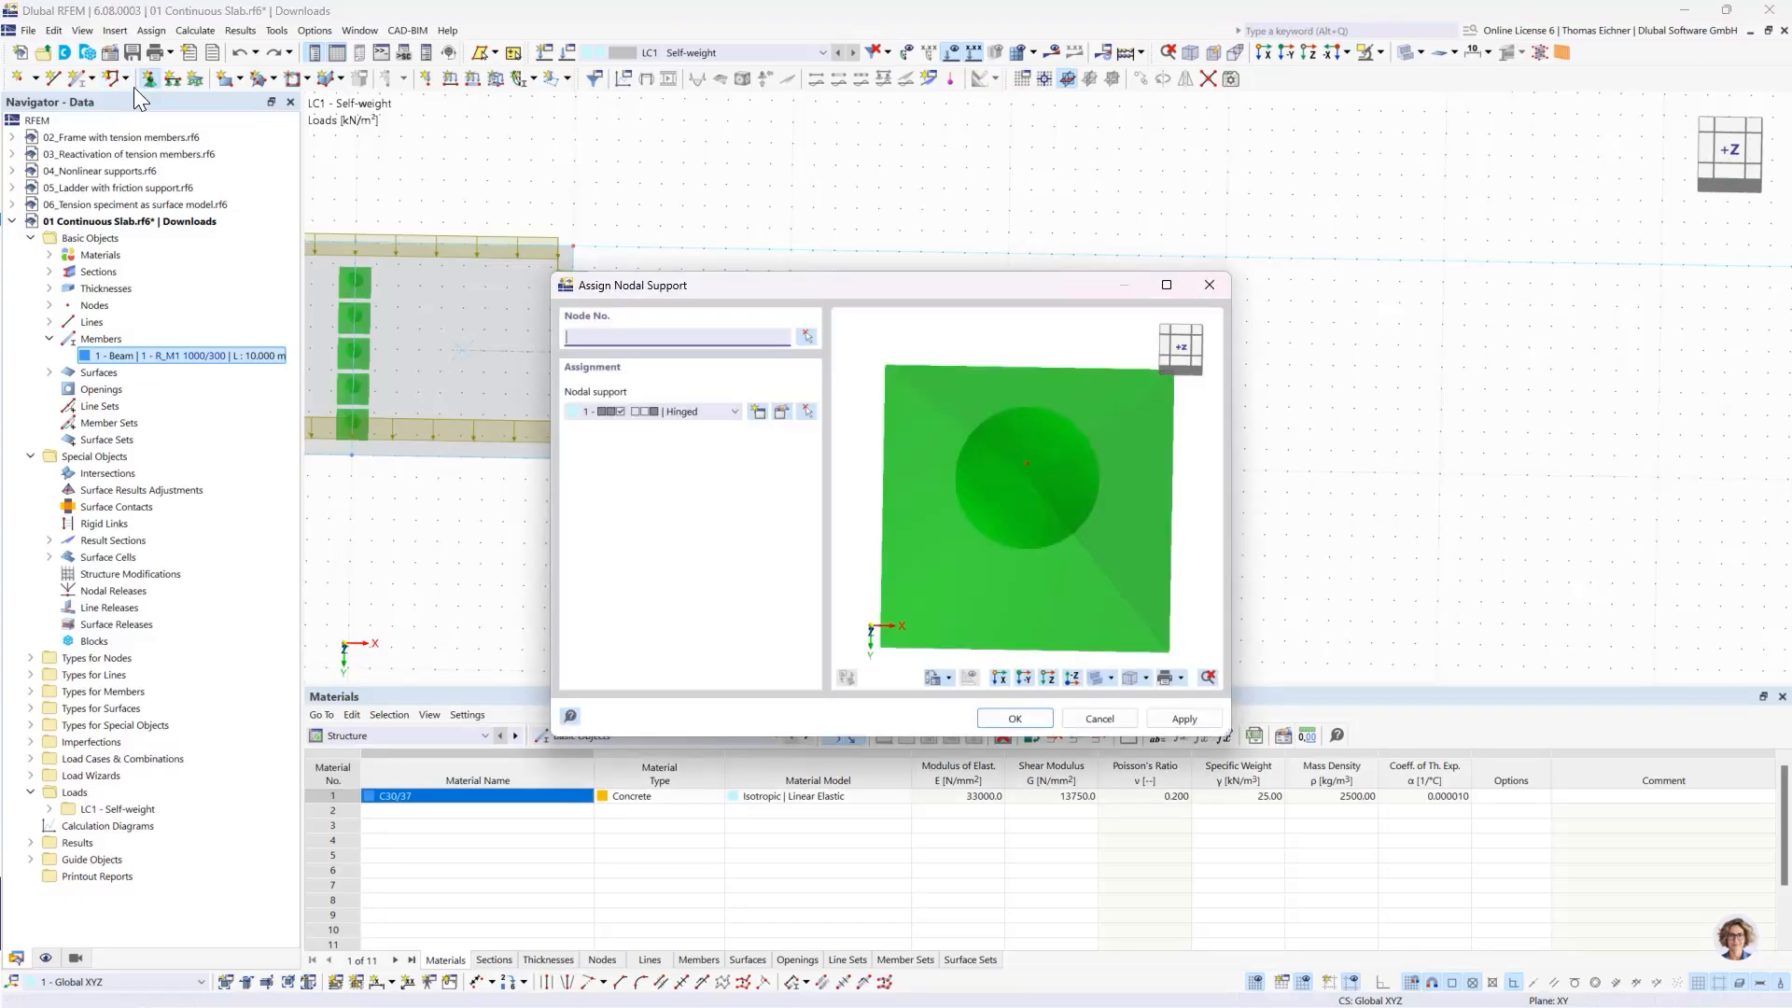
drag(760, 293, 351, 392)
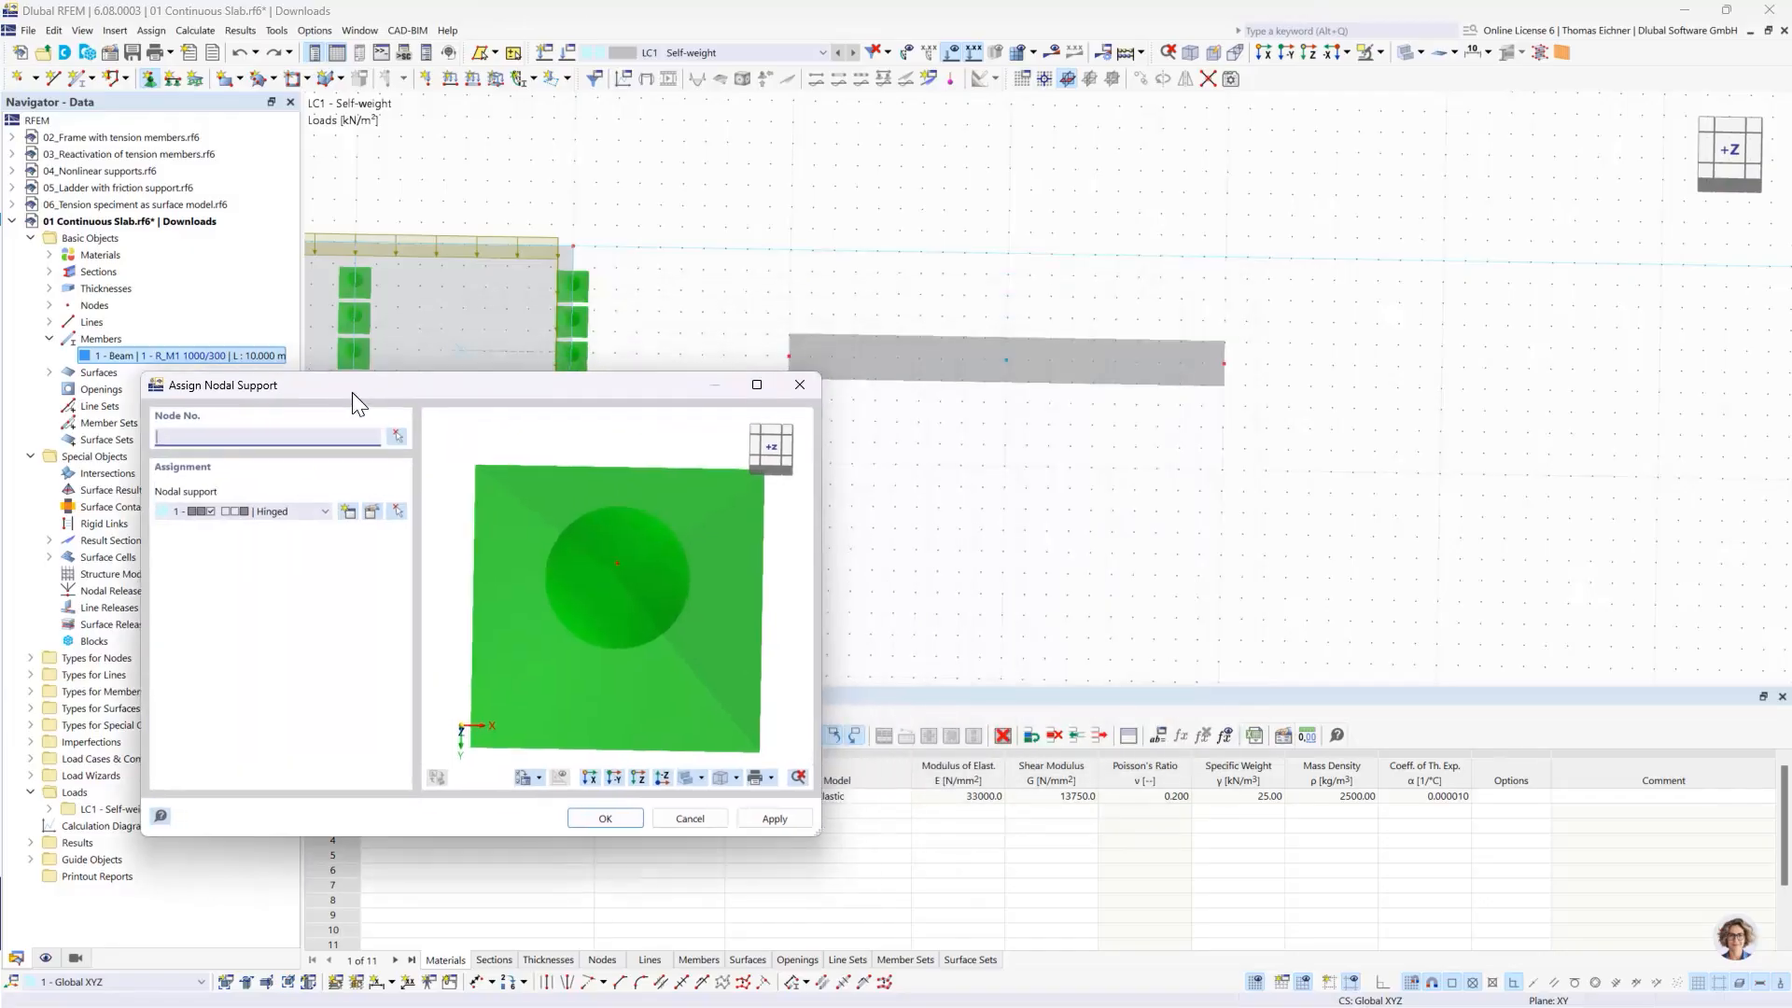
double_click(193, 510)
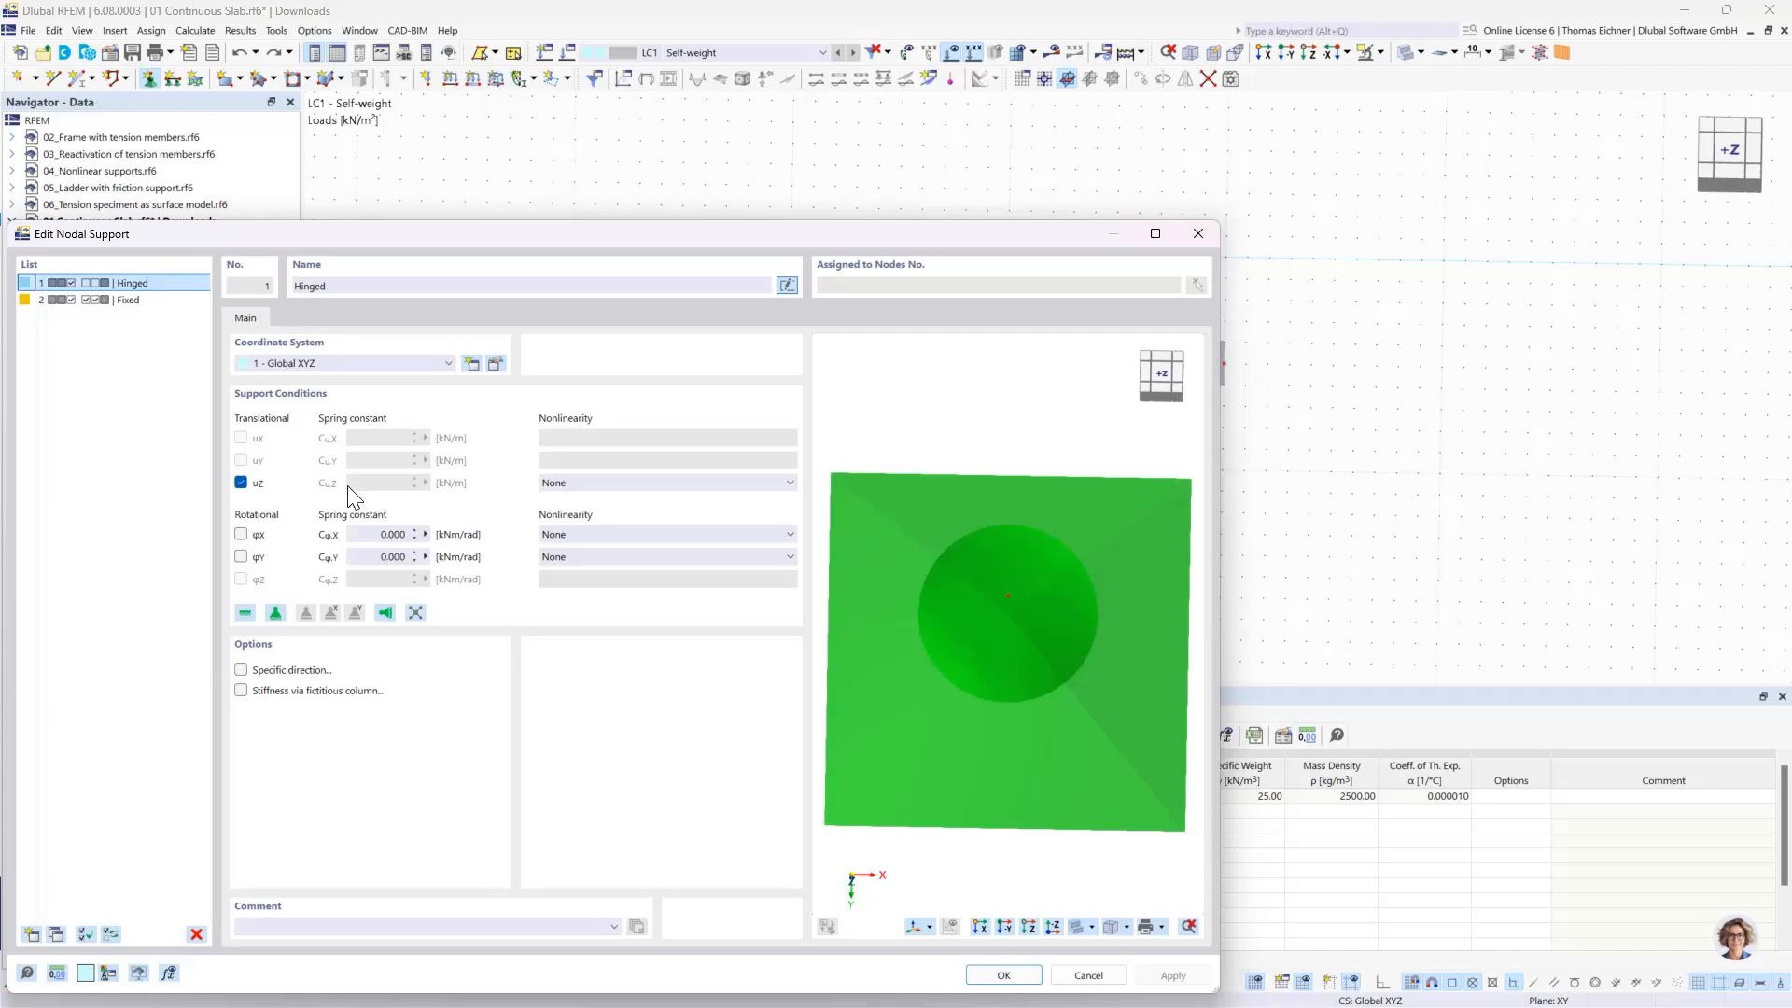
click(239, 534)
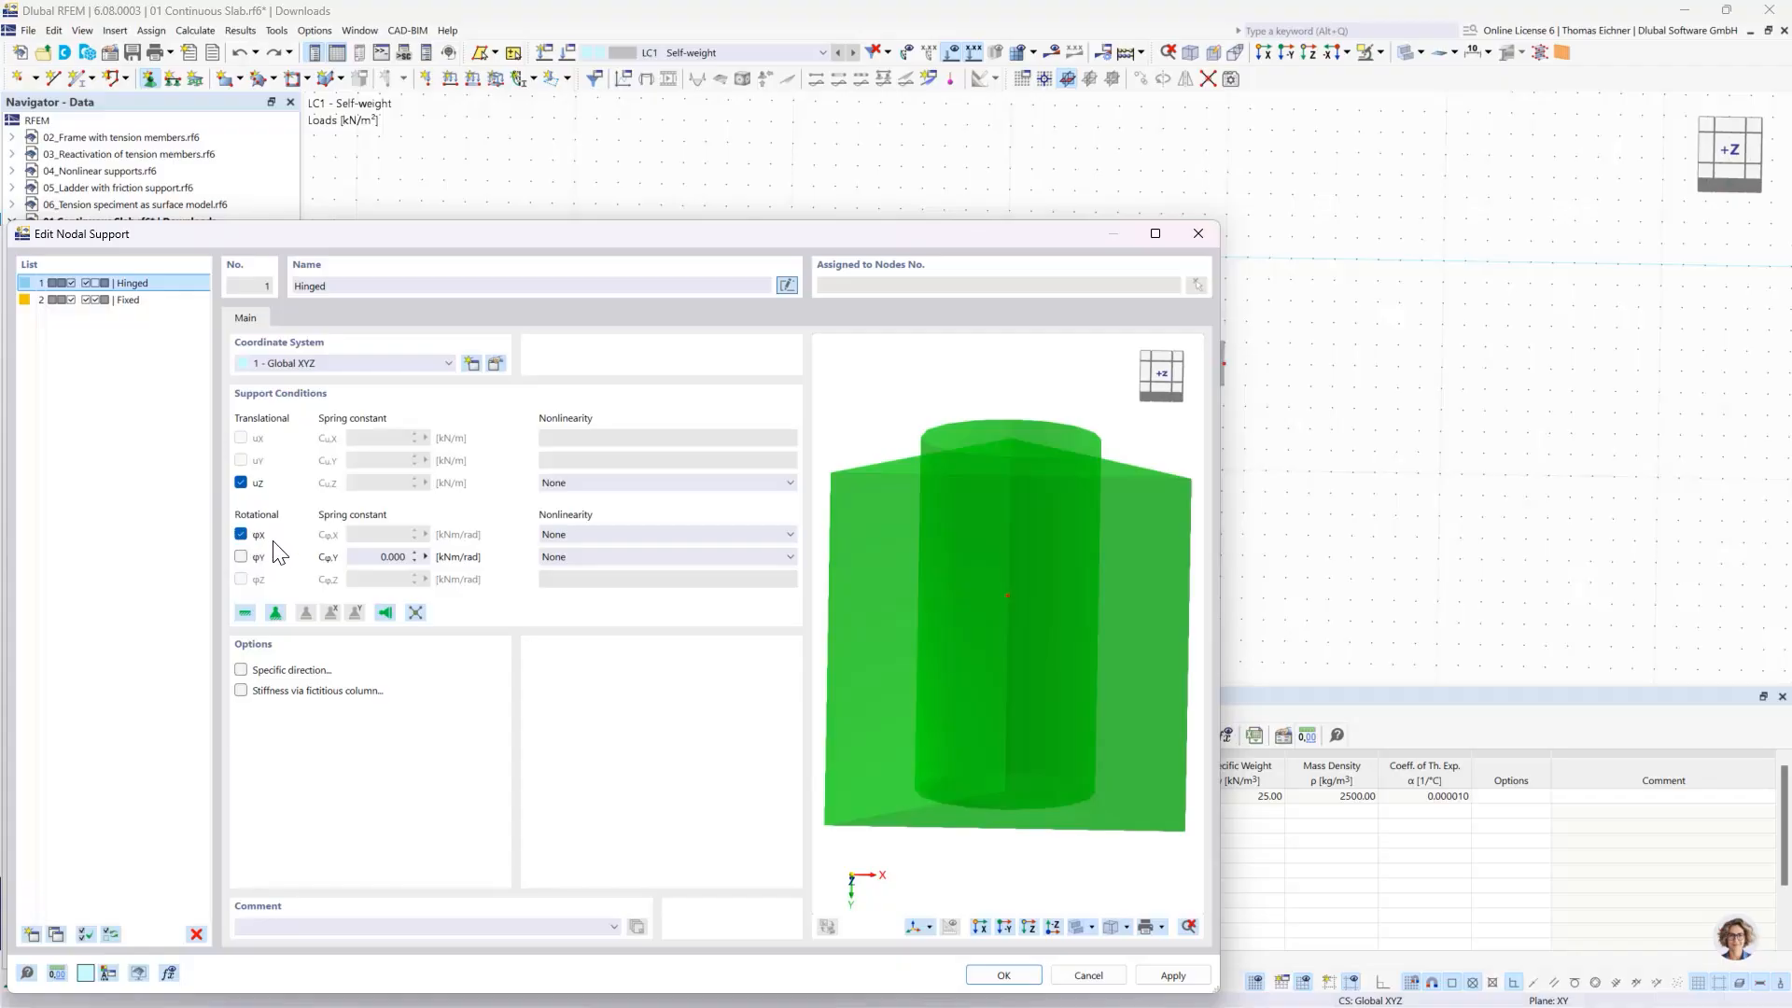
click(1026, 974)
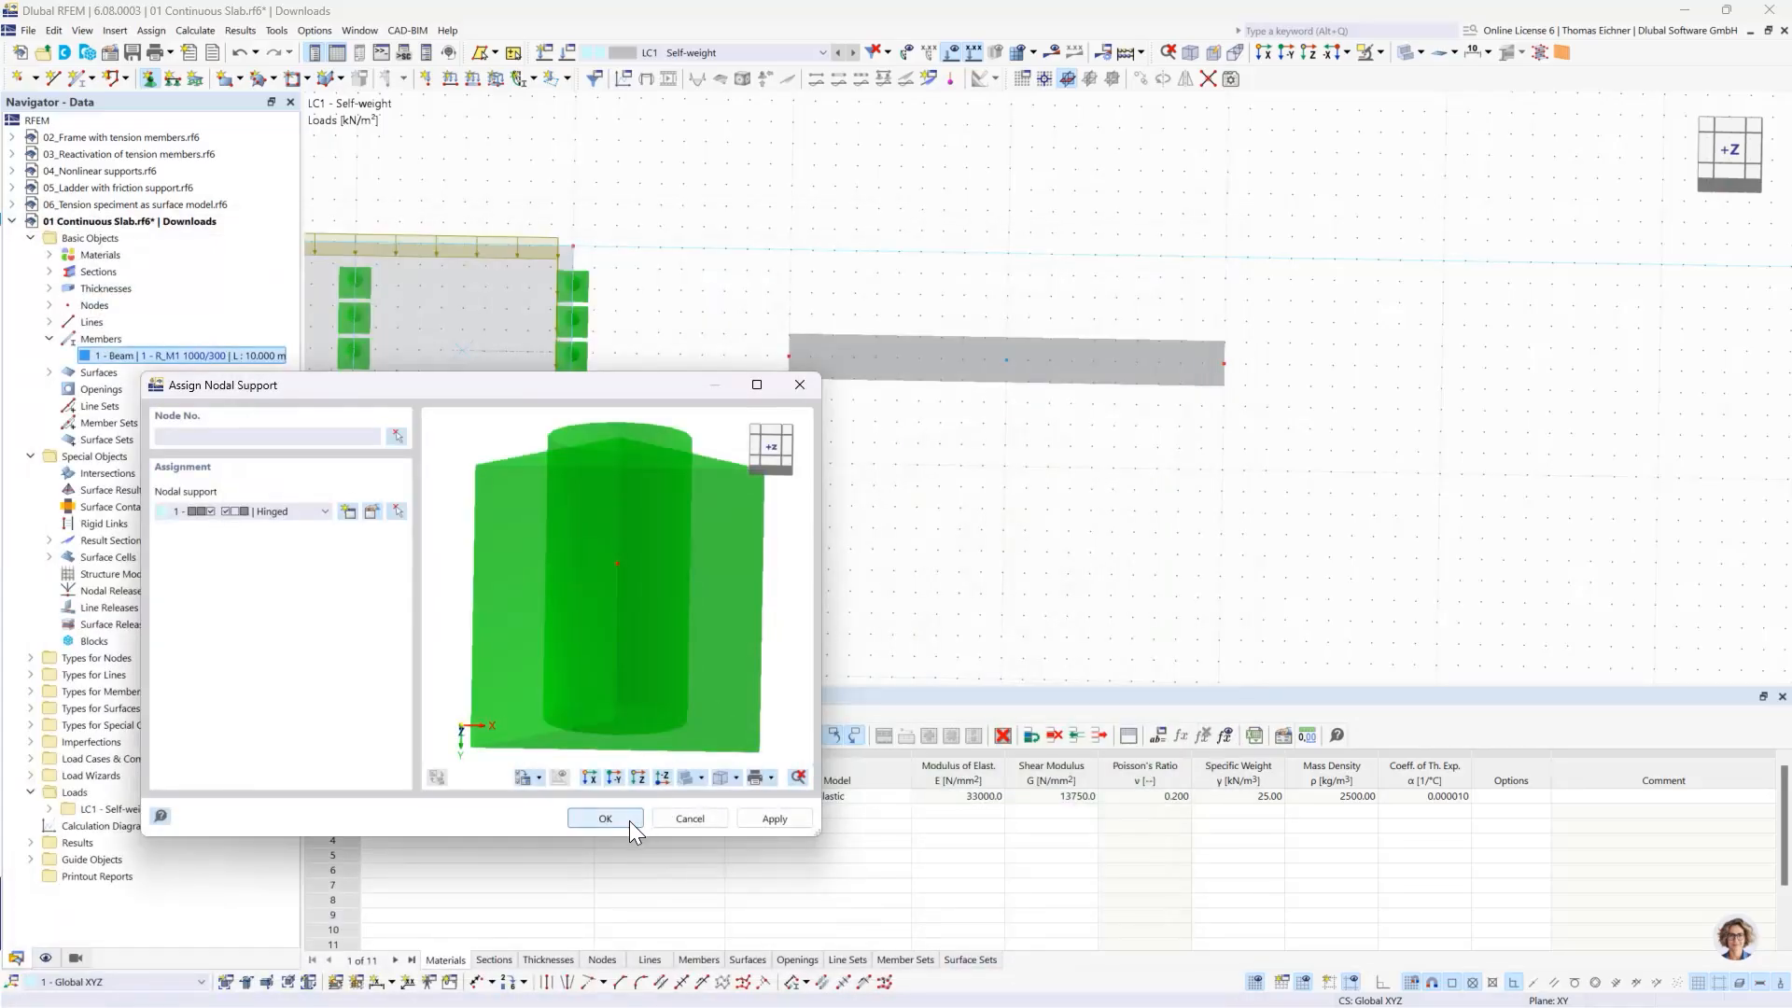
- Assign the Hinged nodal support to the beam's start, middle and end nodes
click(629, 821)
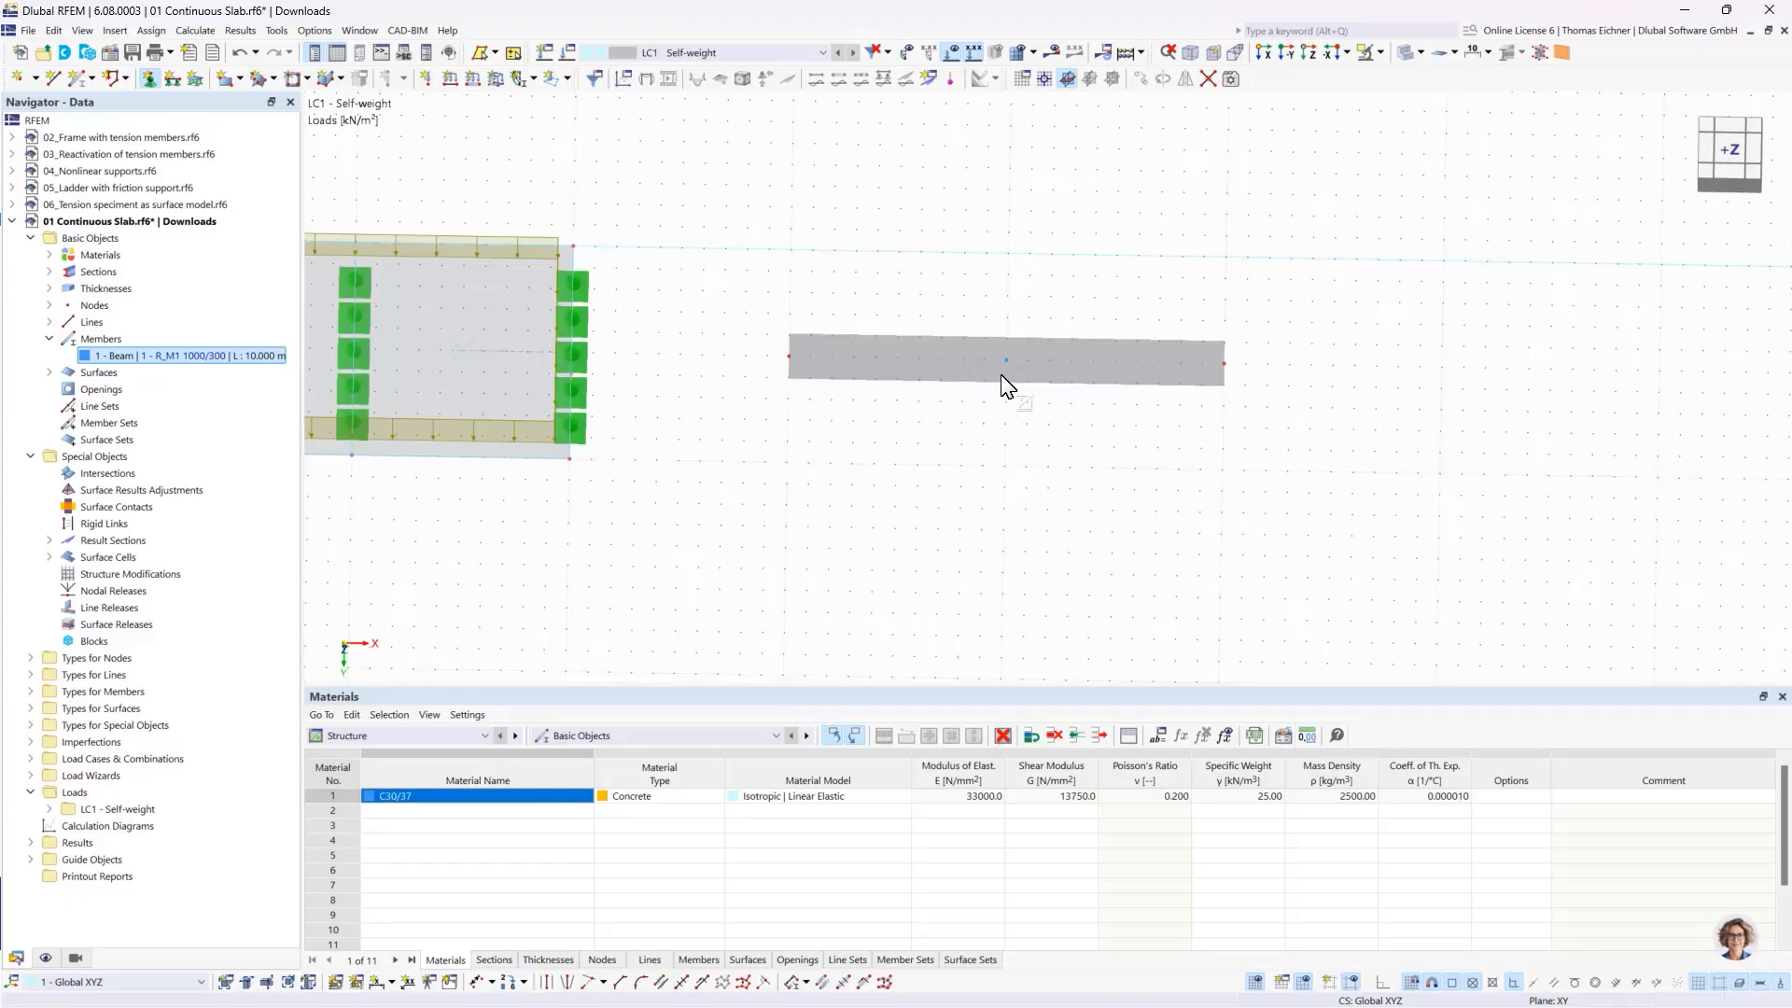
click(659, 481)
click(1317, 259)
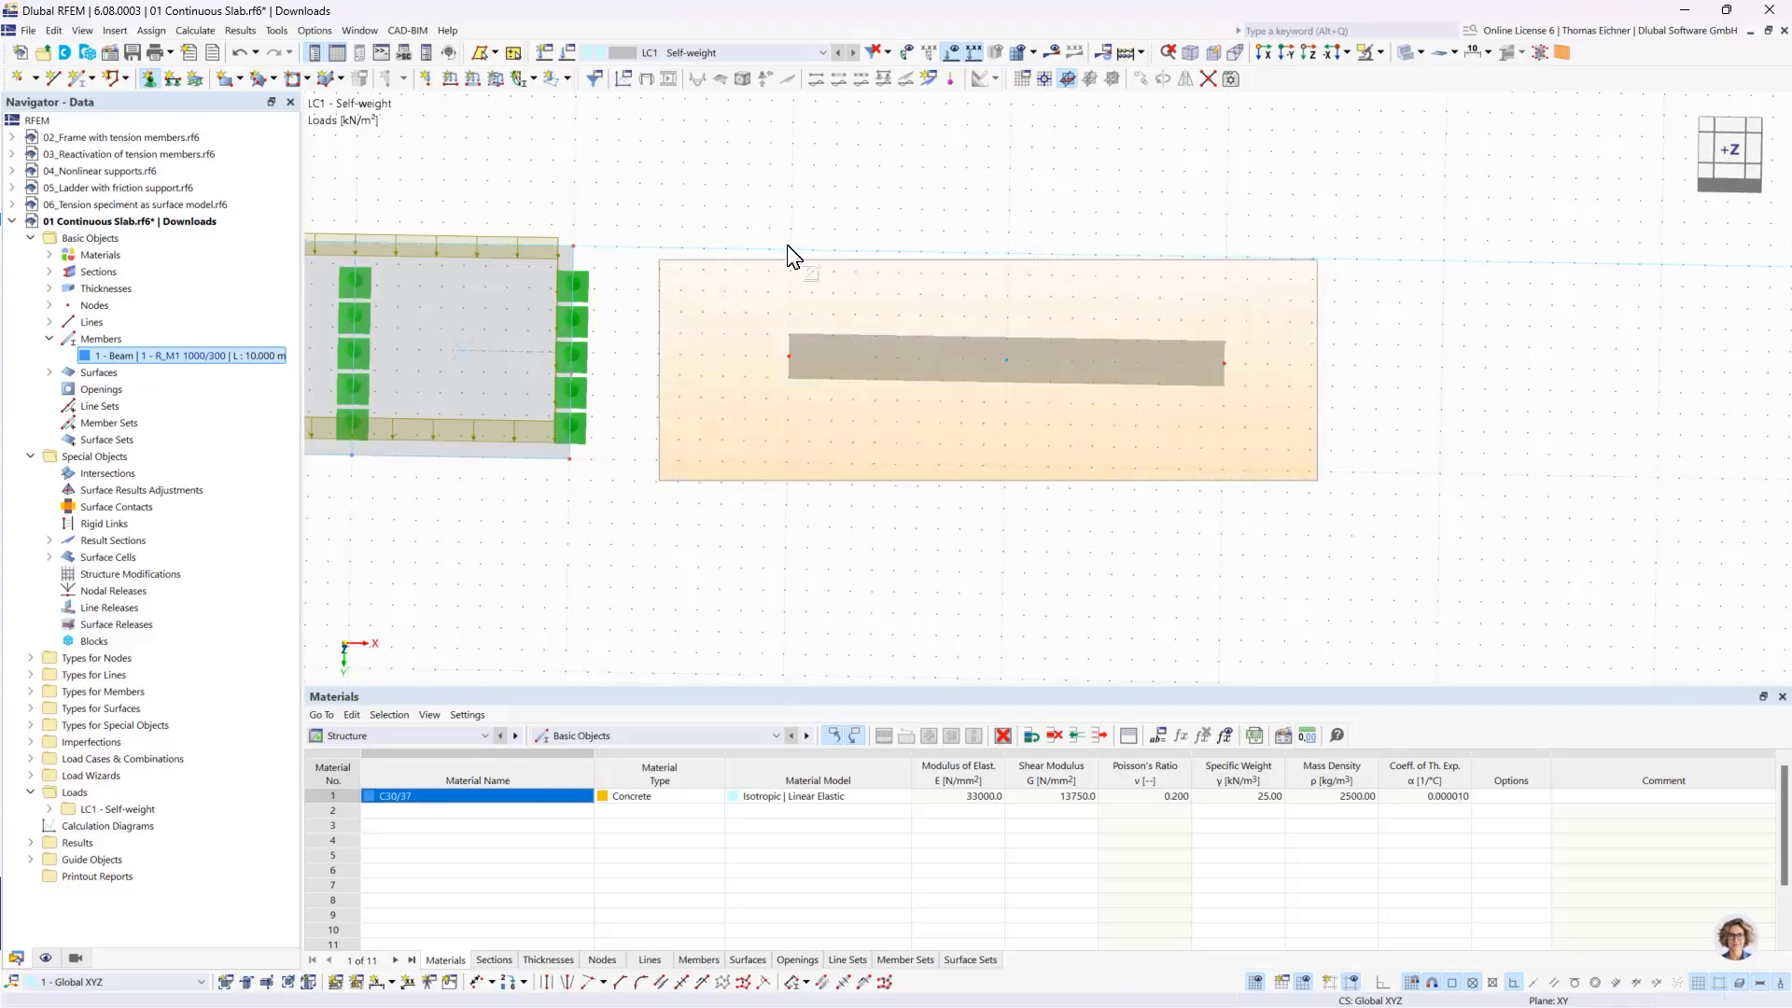
key(Escape)
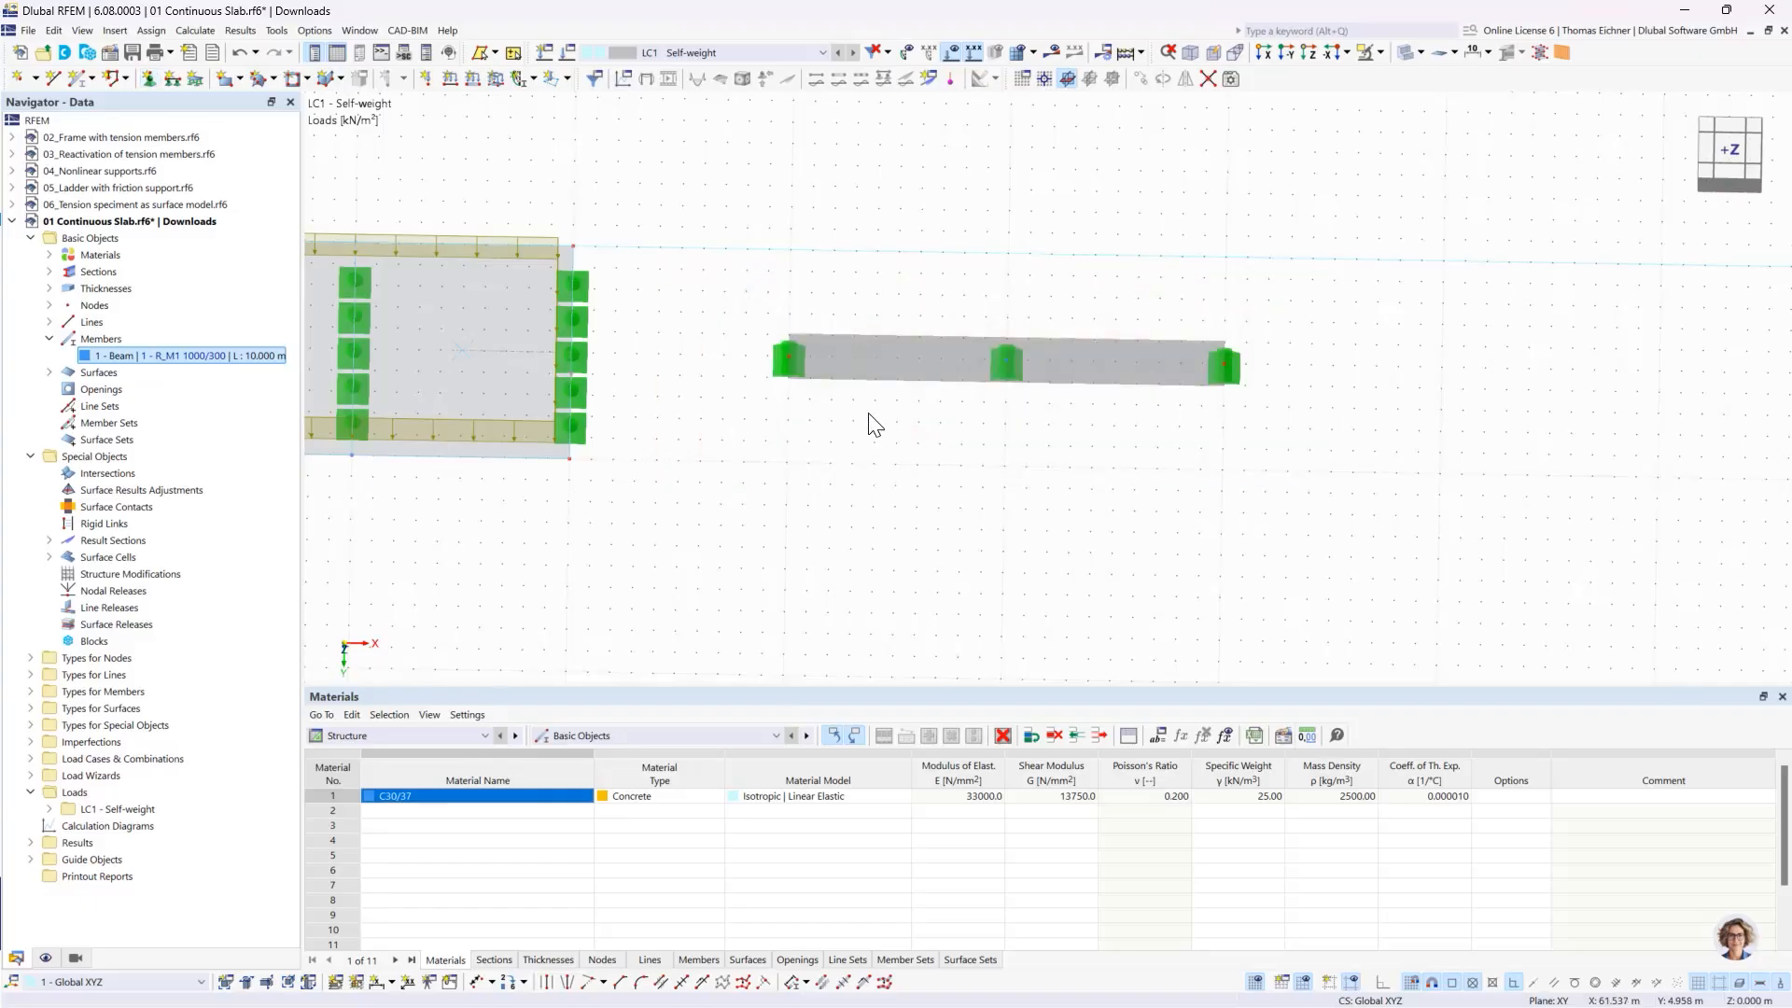
scroll(905, 395, down, 6)
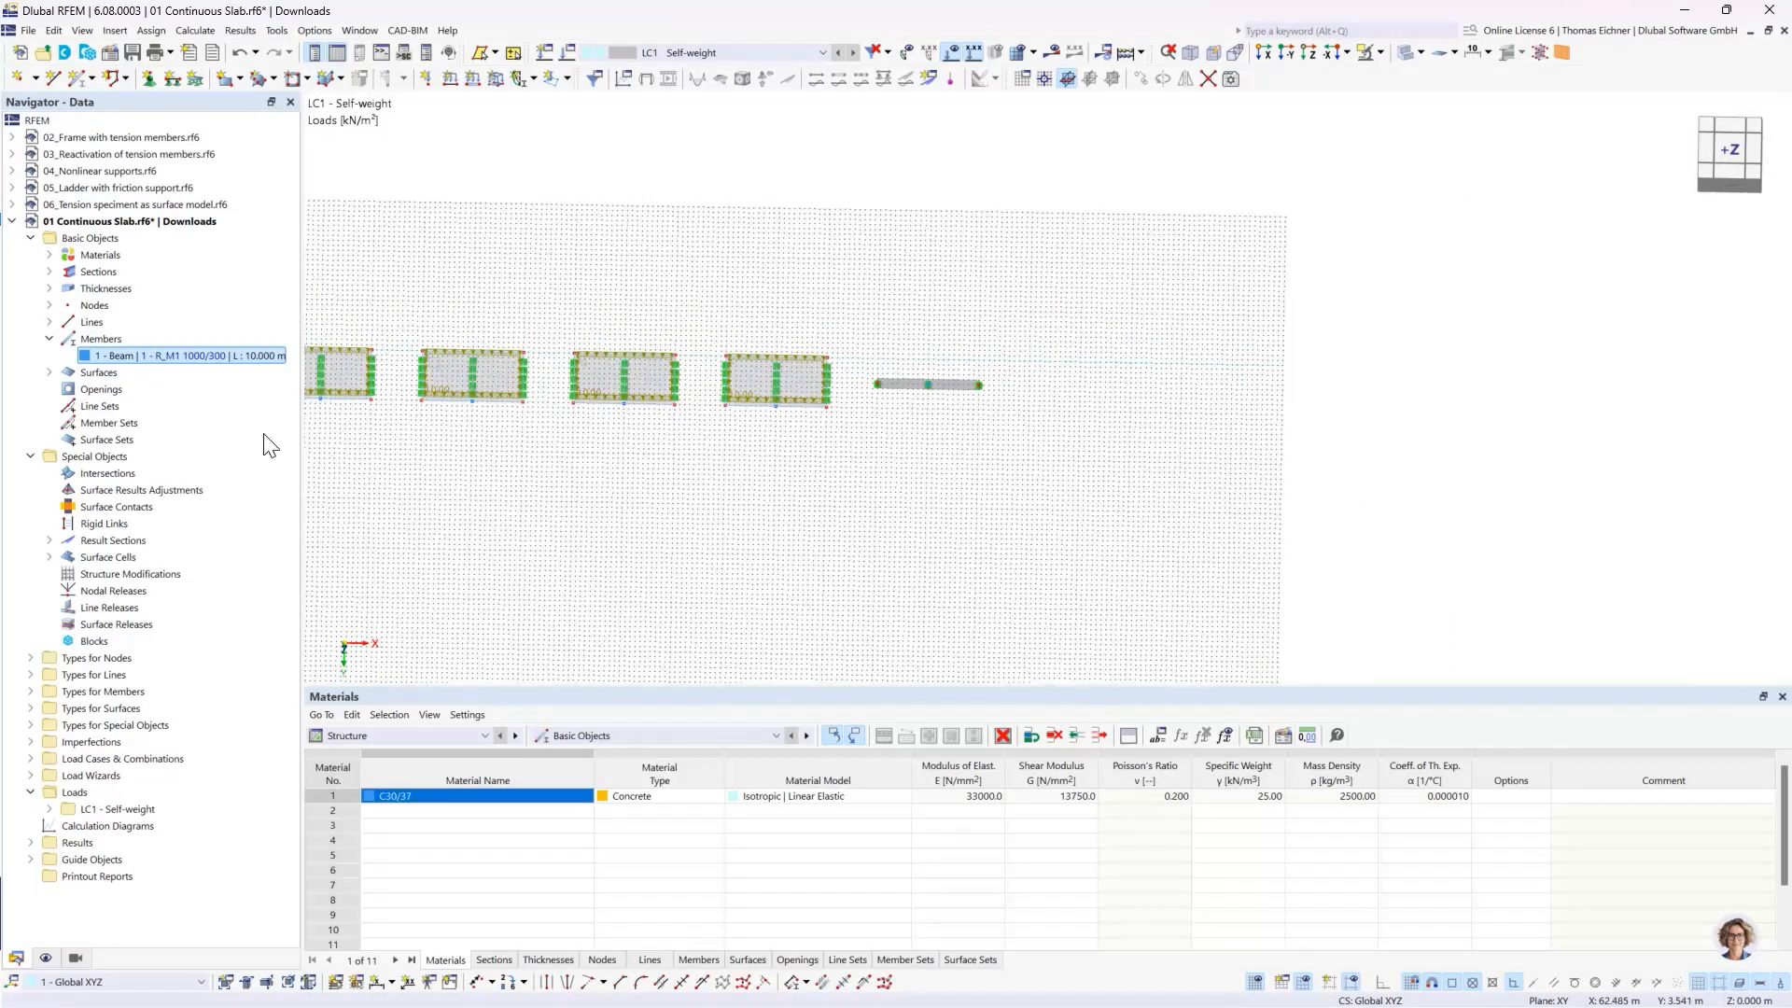
middle_drag(522, 434, 658, 458)
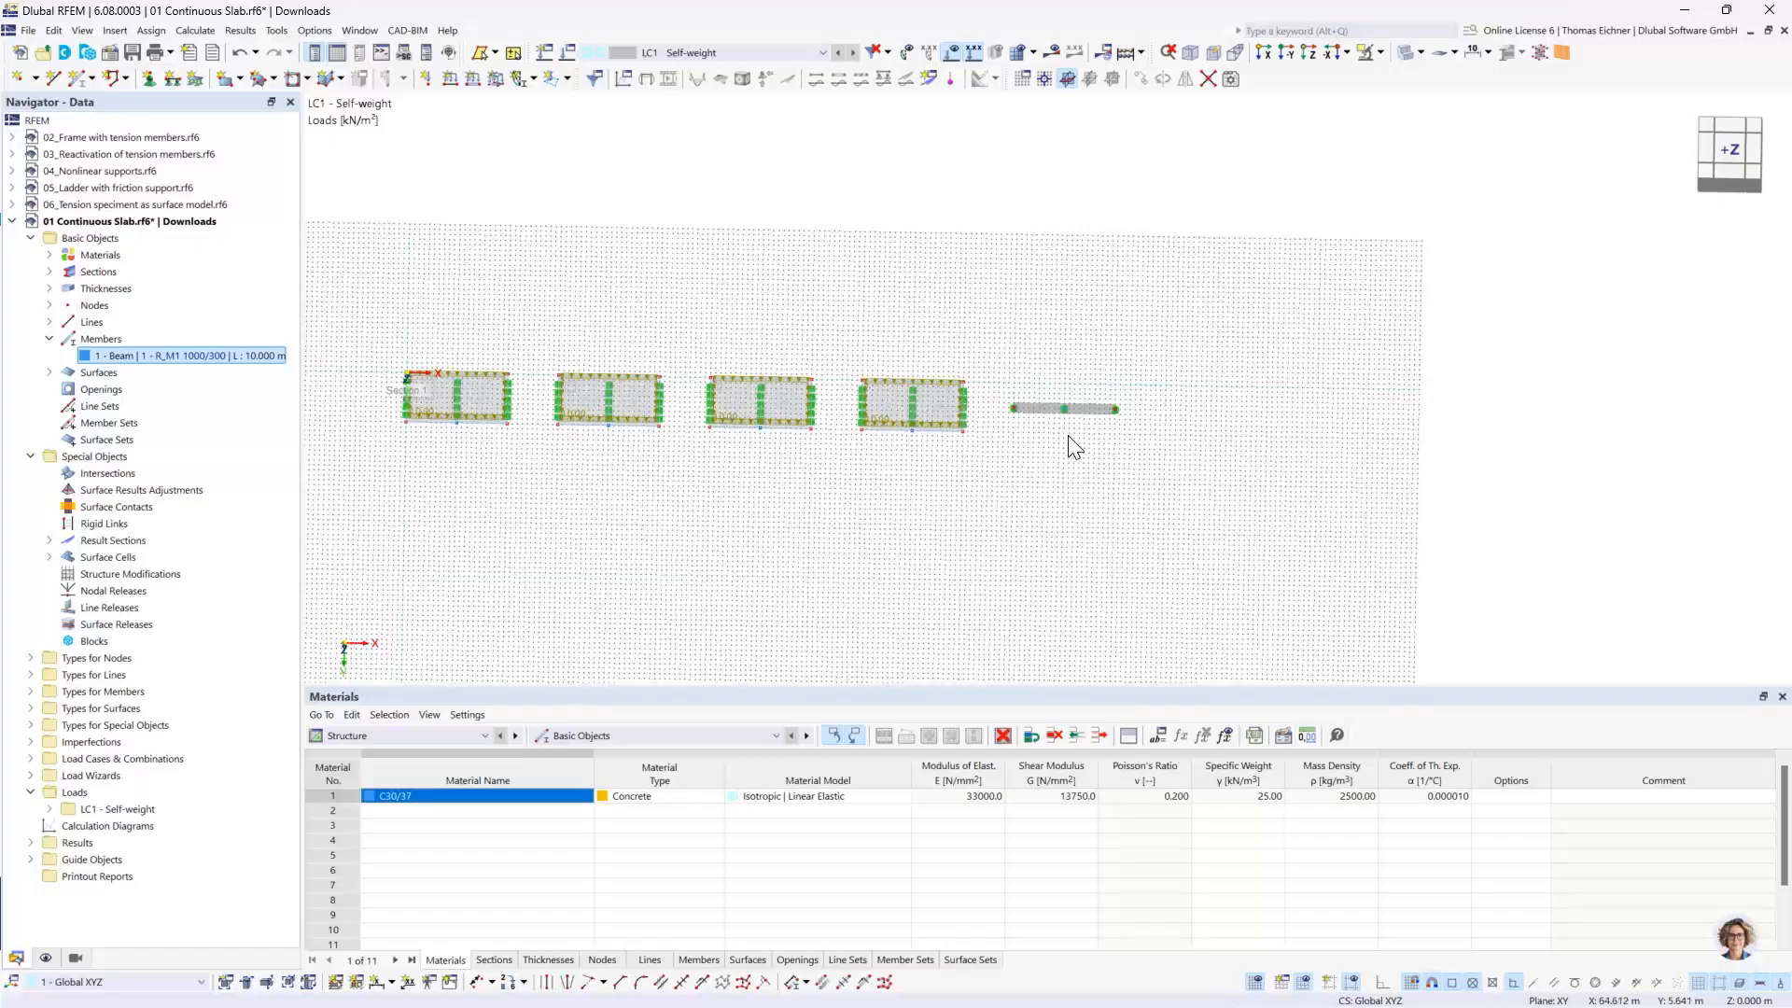
scroll(1070, 442, up, 4)
scroll(1072, 440, up, 2)
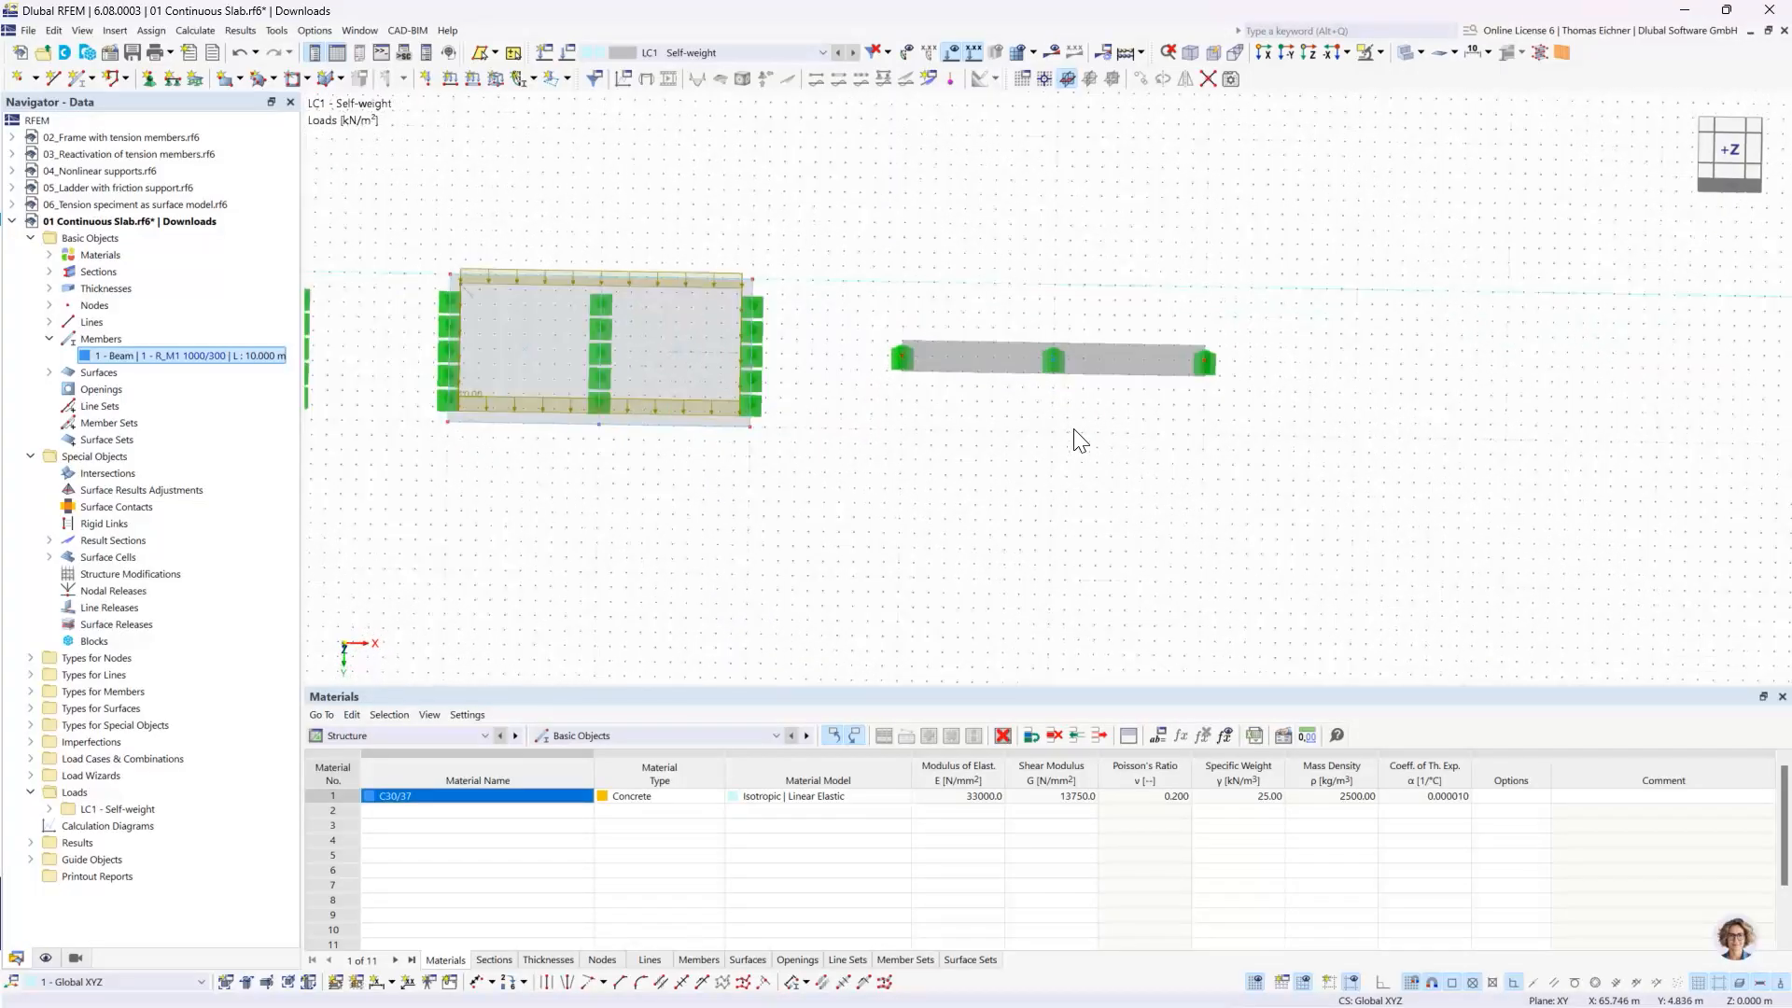
- Apply a uniform member load of 10 kN/m in direction ZL to the beam in load case LC1
click(691, 272)
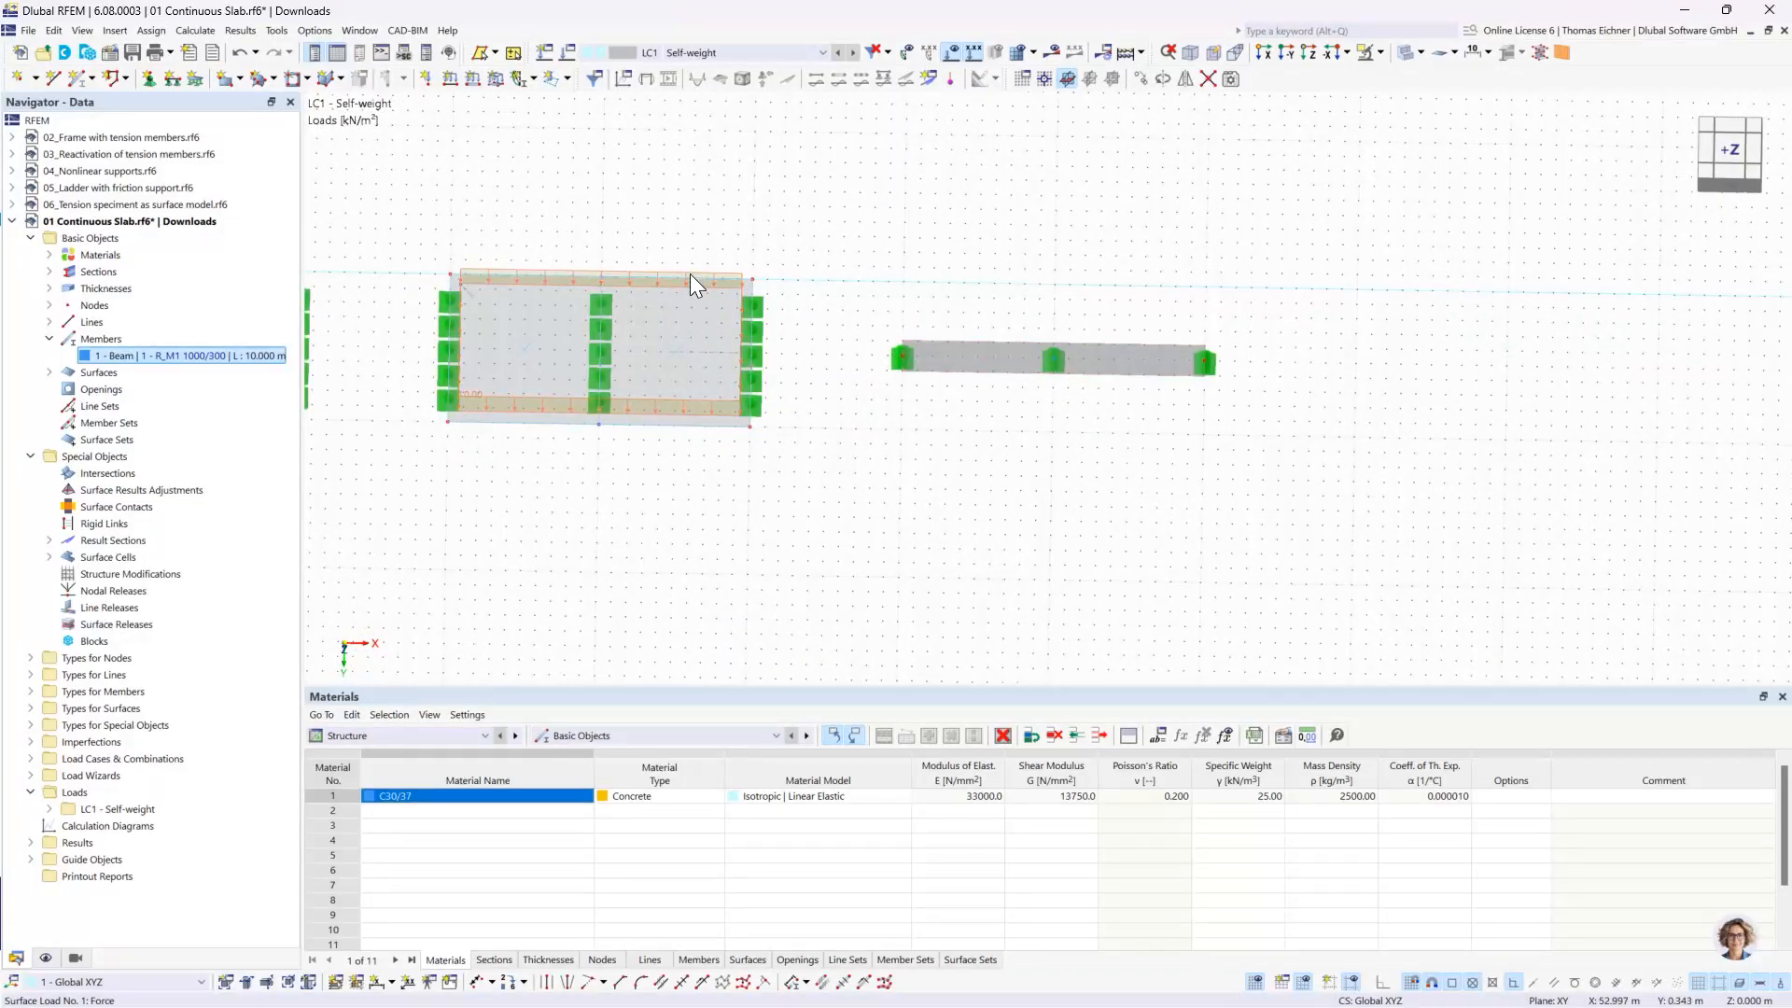
click(988, 357)
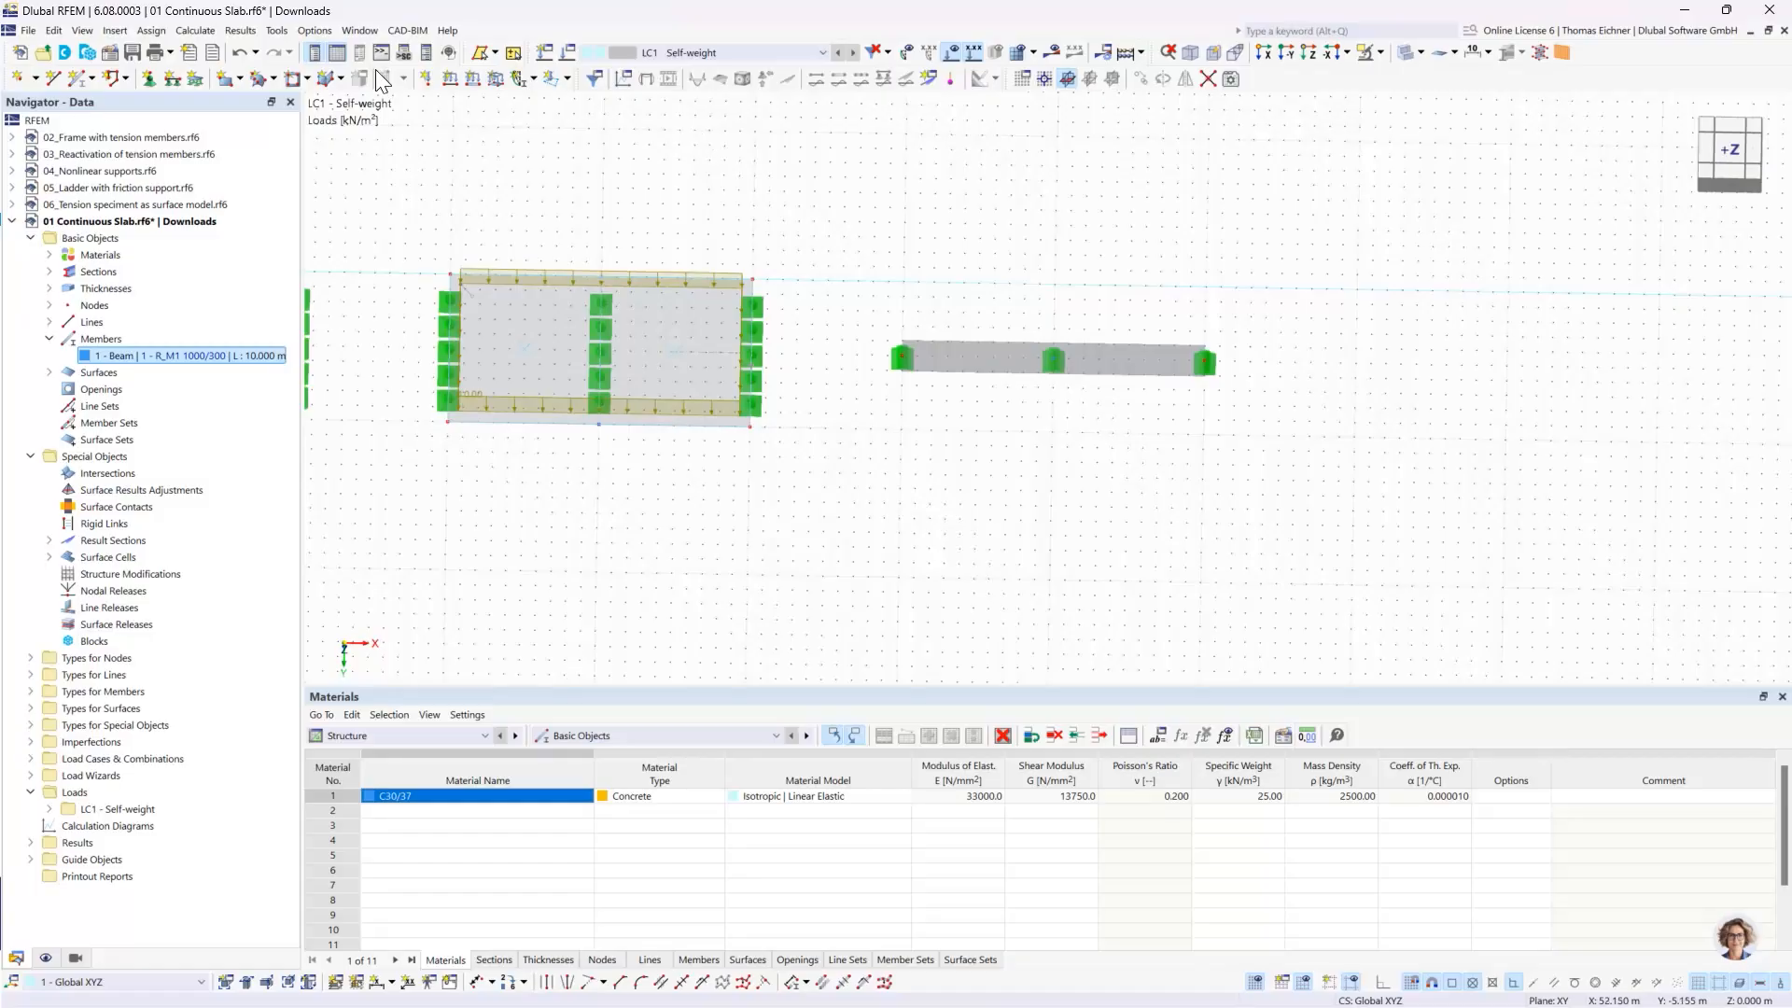
click(472, 81)
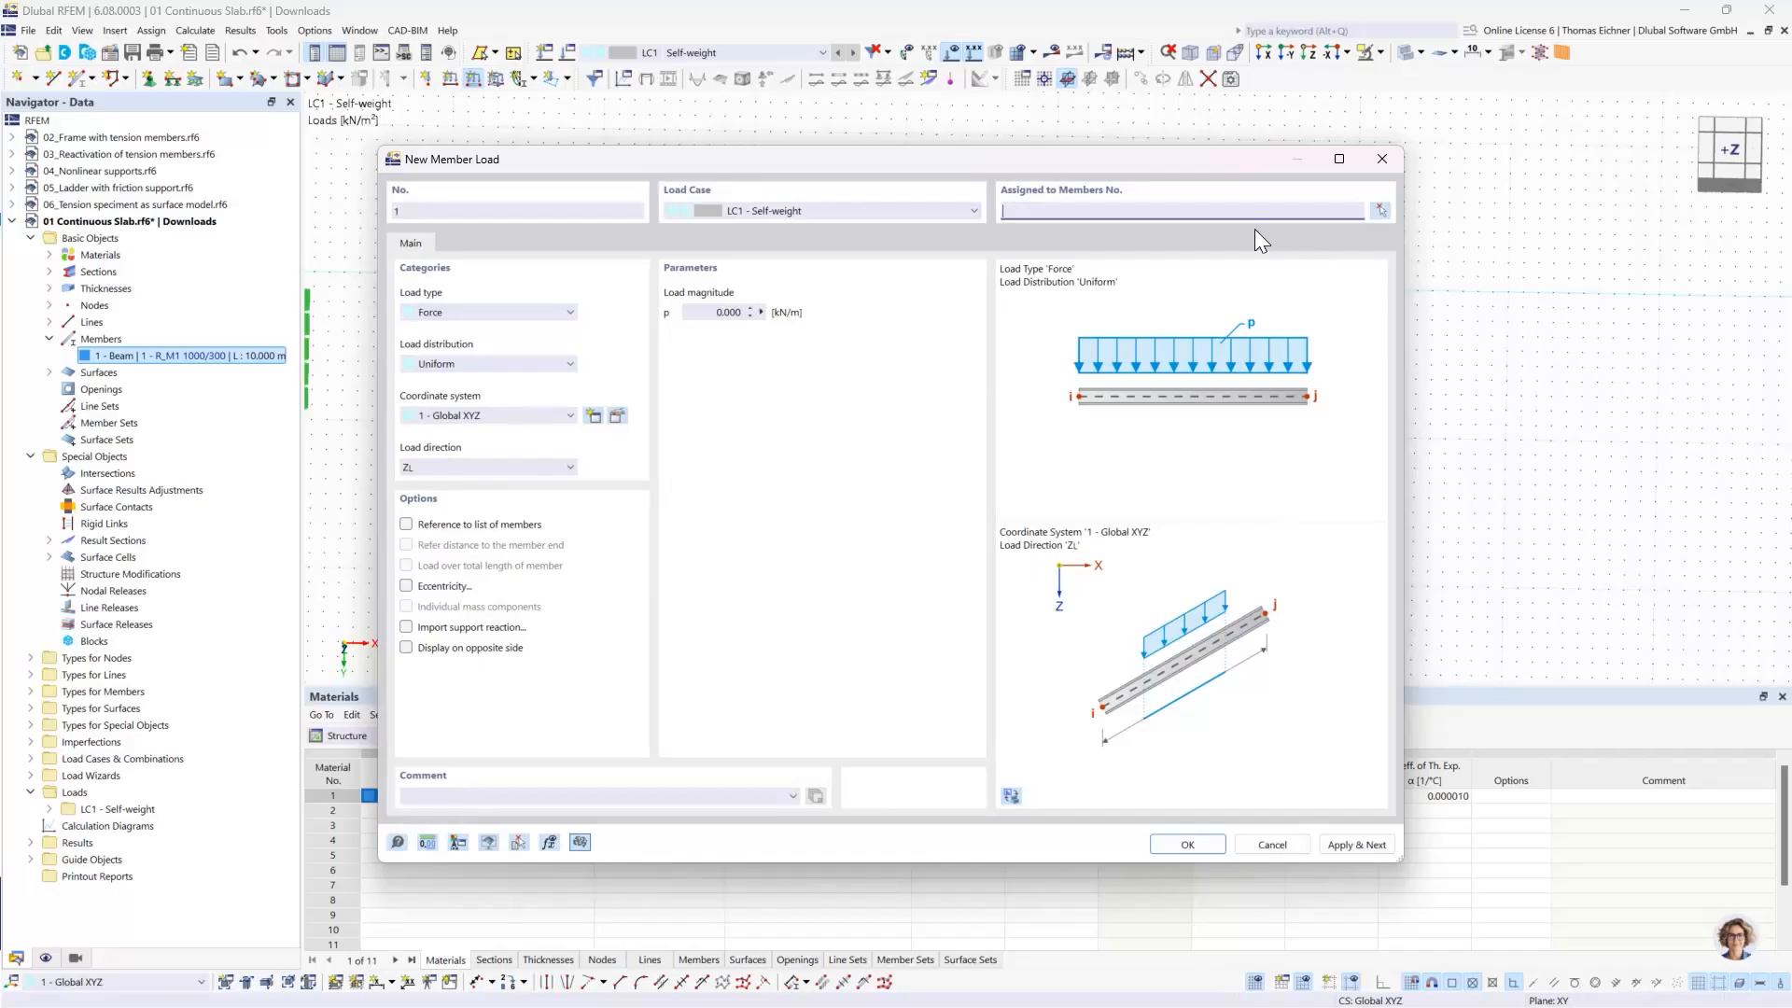
click(719, 312)
text(10)
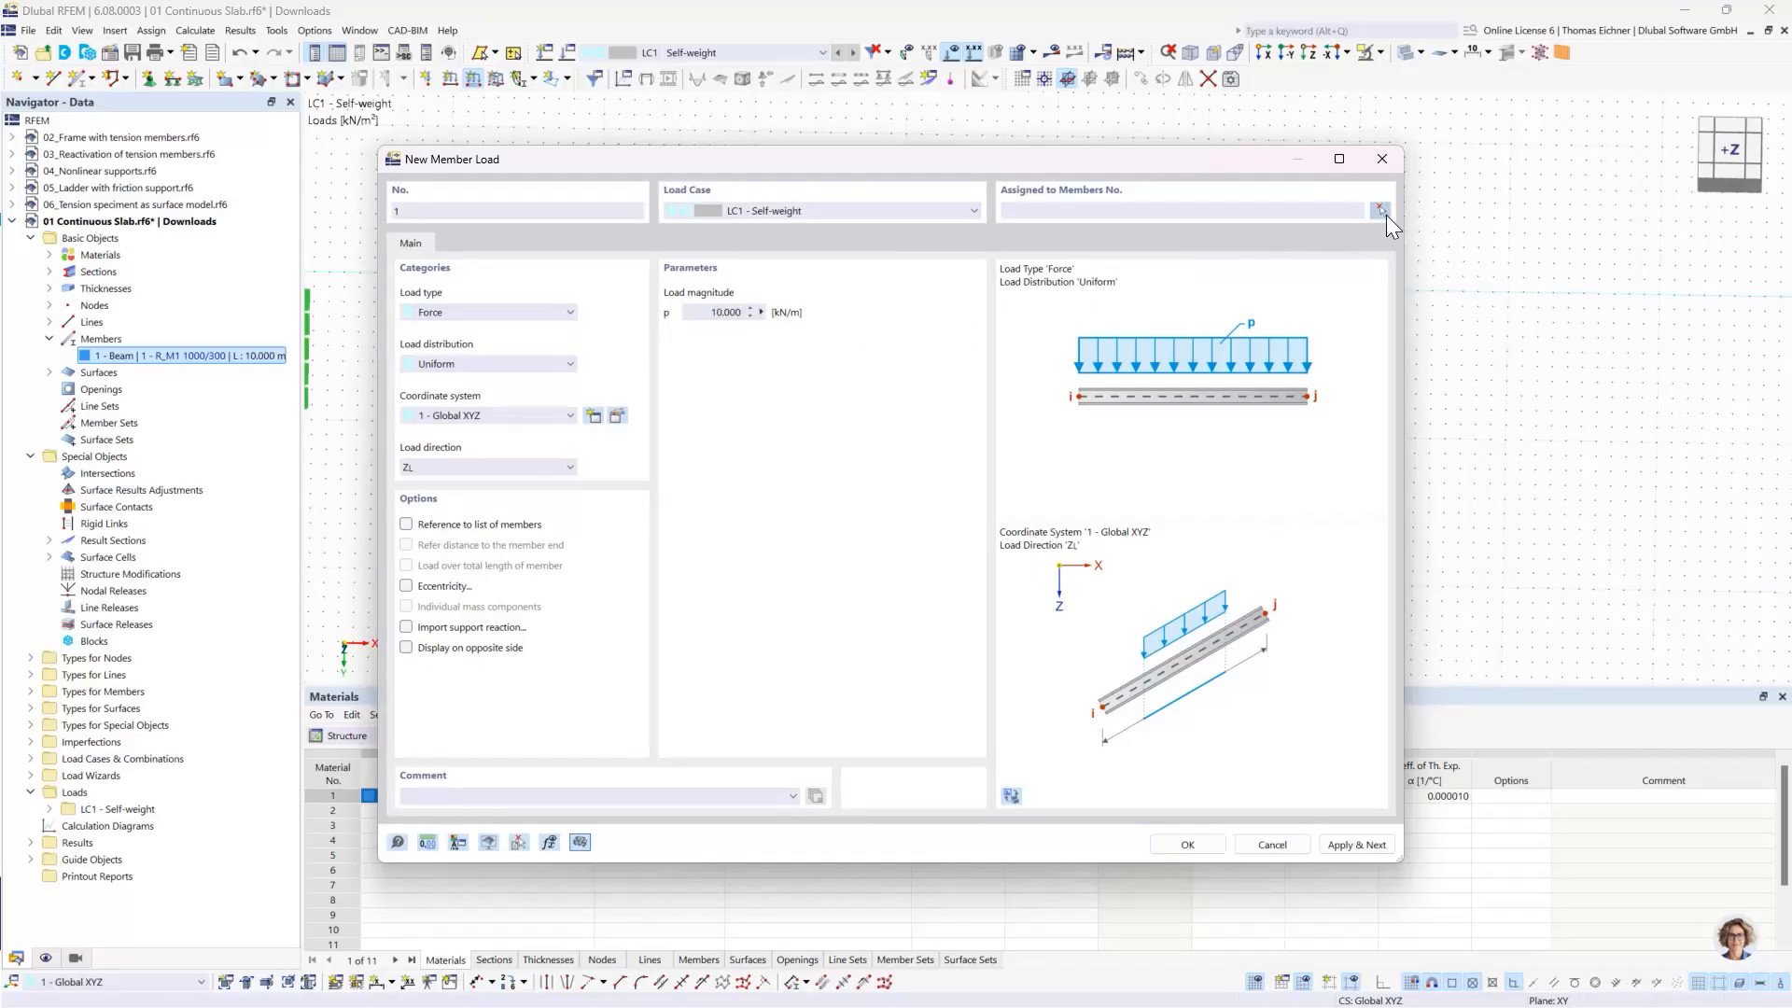
click(1380, 210)
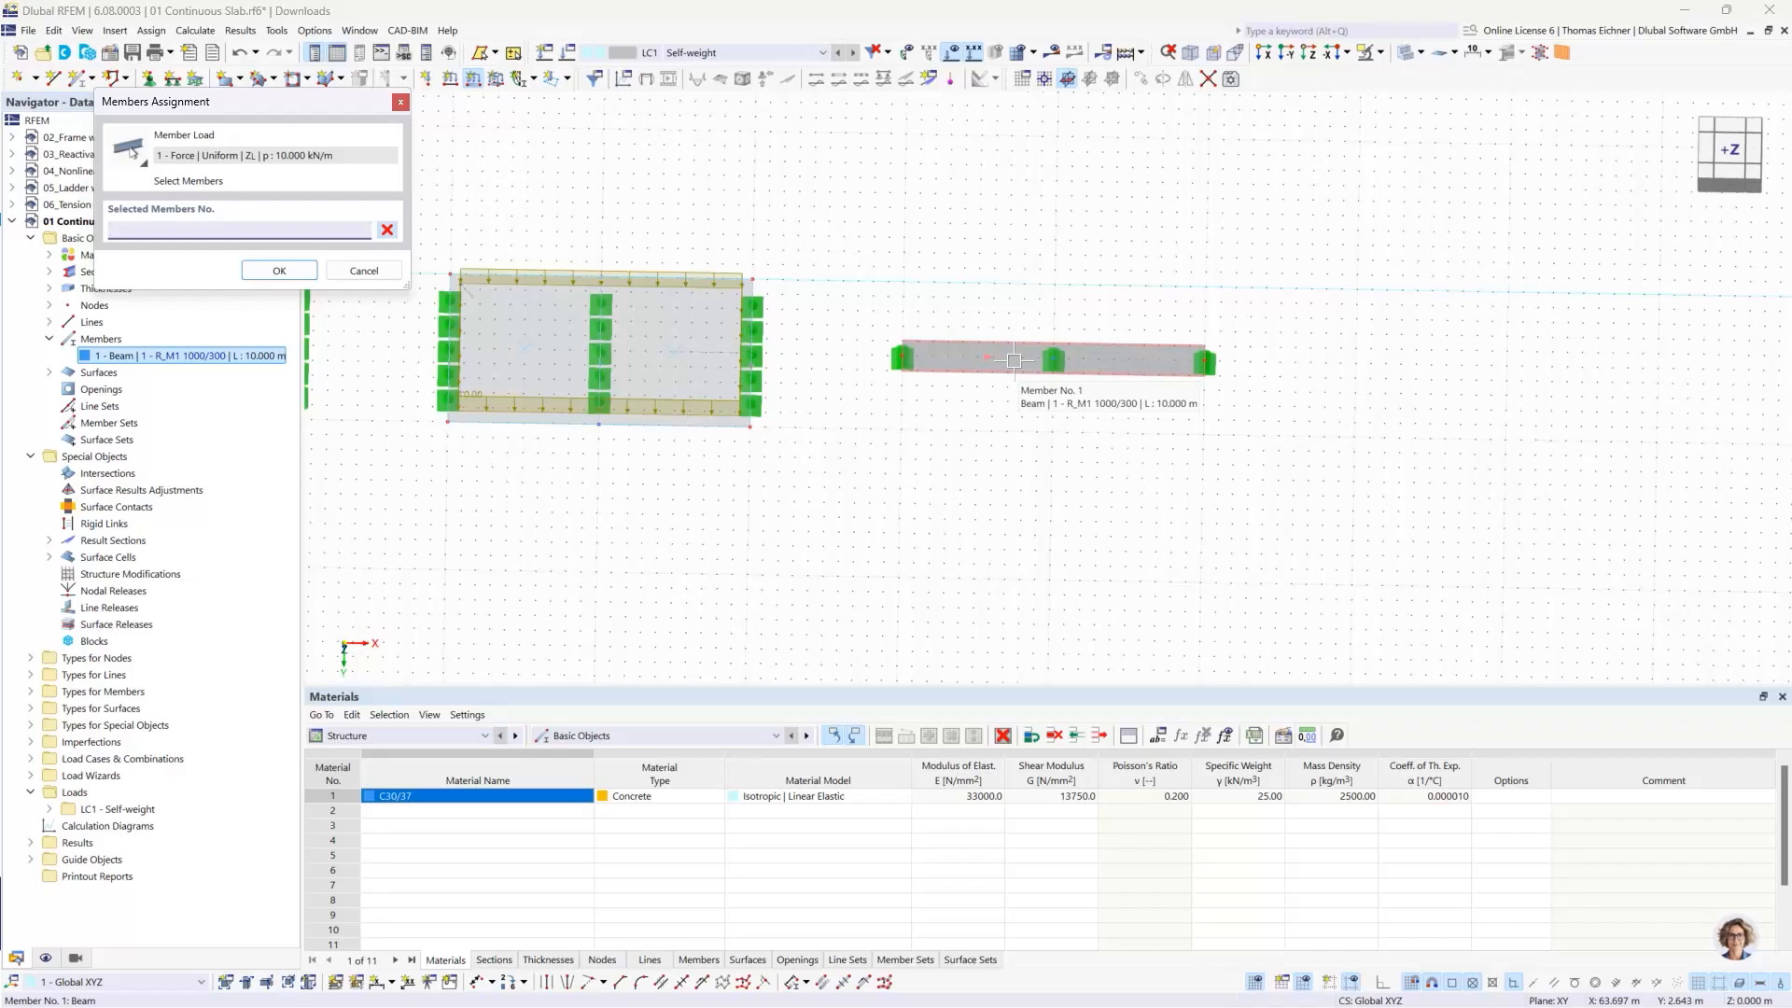
click(1013, 360)
click(280, 270)
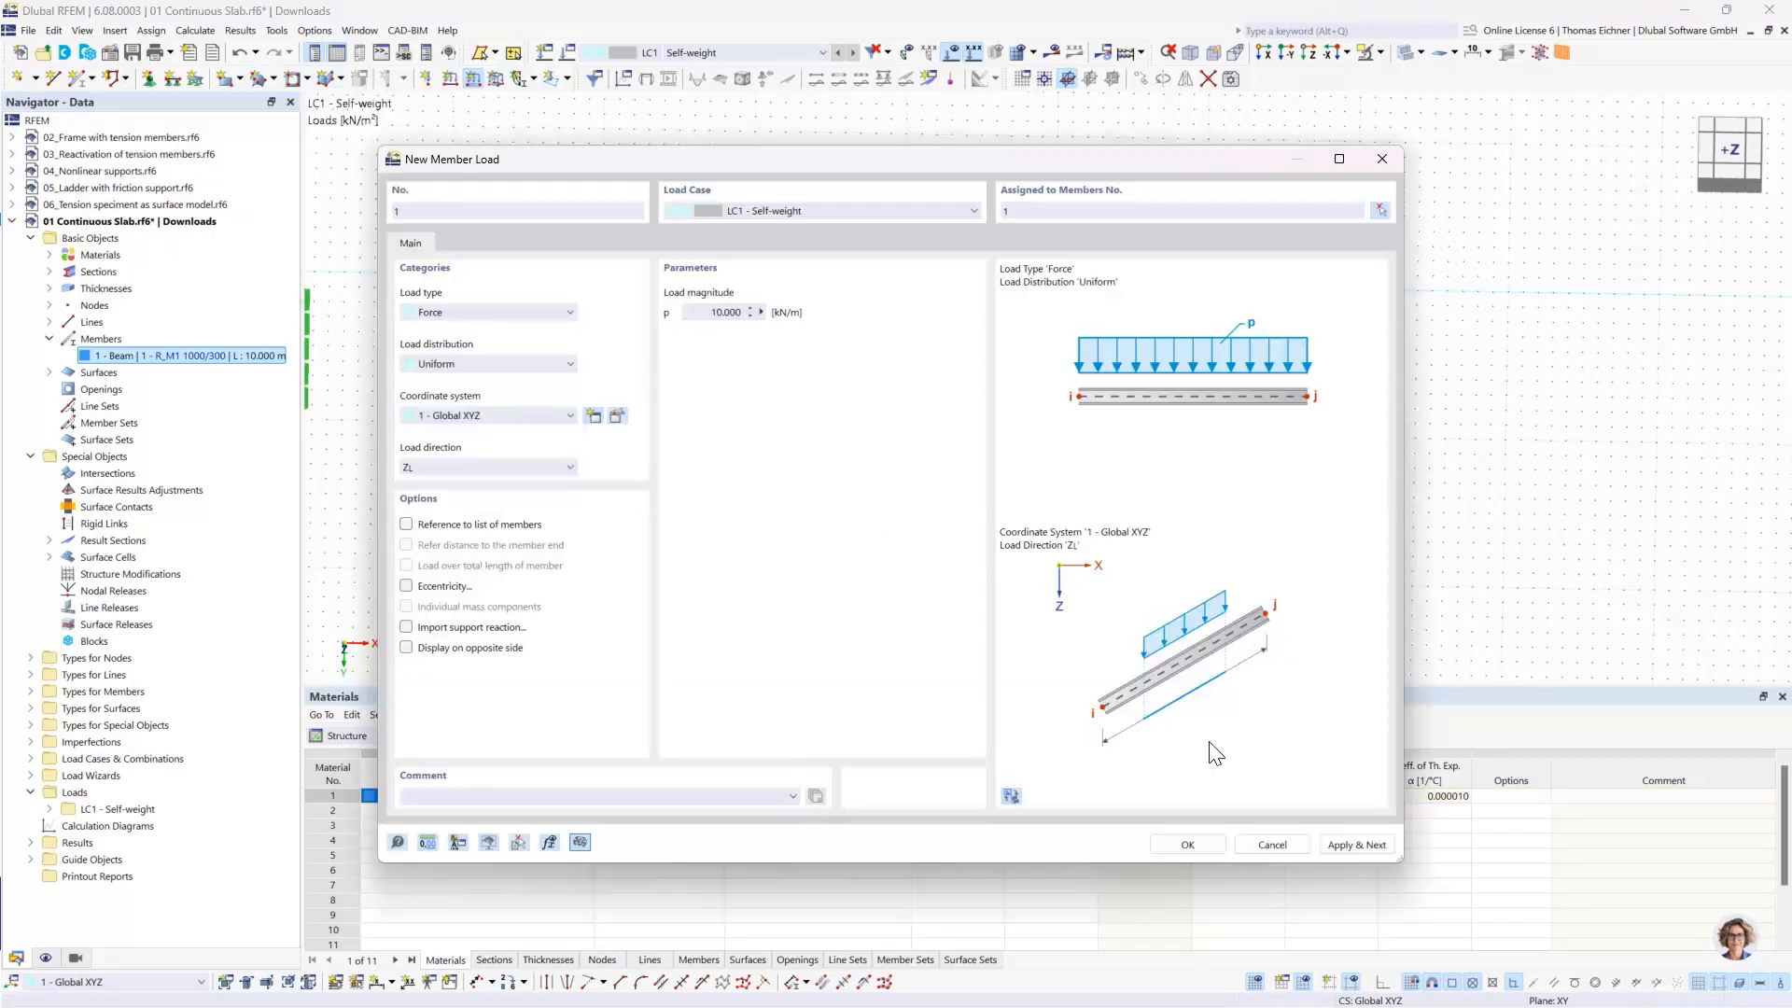
click(1187, 844)
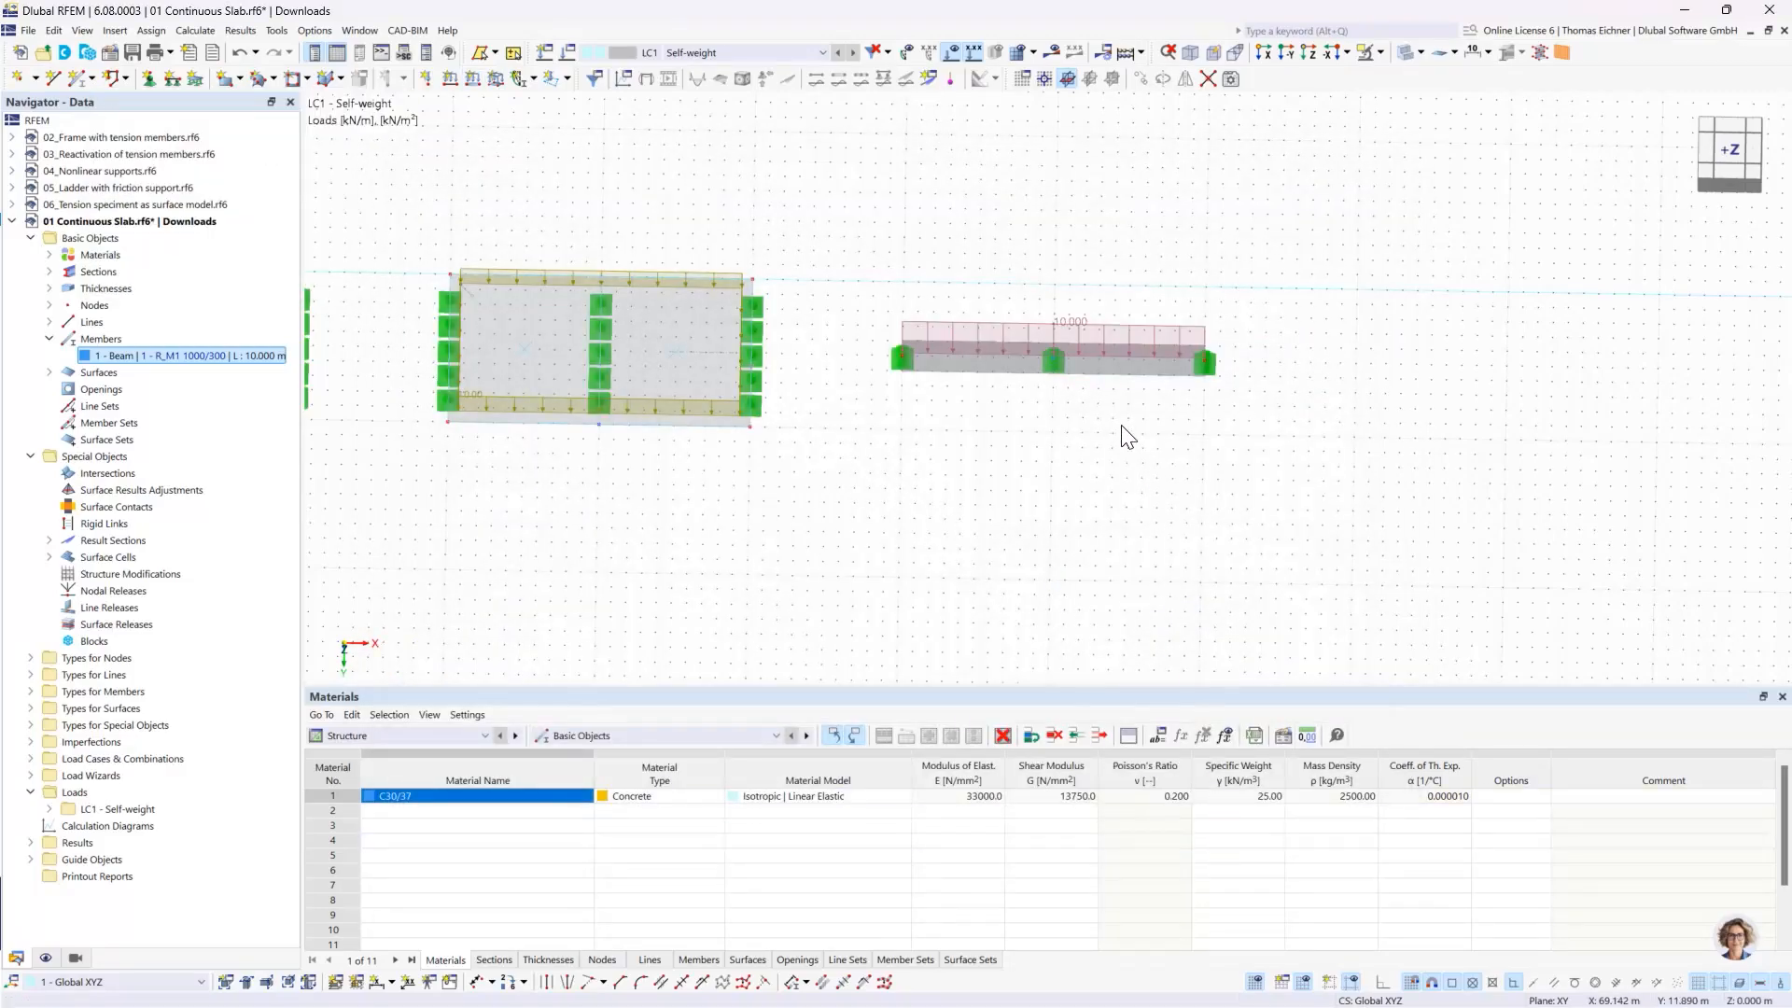
- Make the C30/37 concrete a user-defined material and set its Poisson's ratio to 0
scroll(900, 468, down, 5)
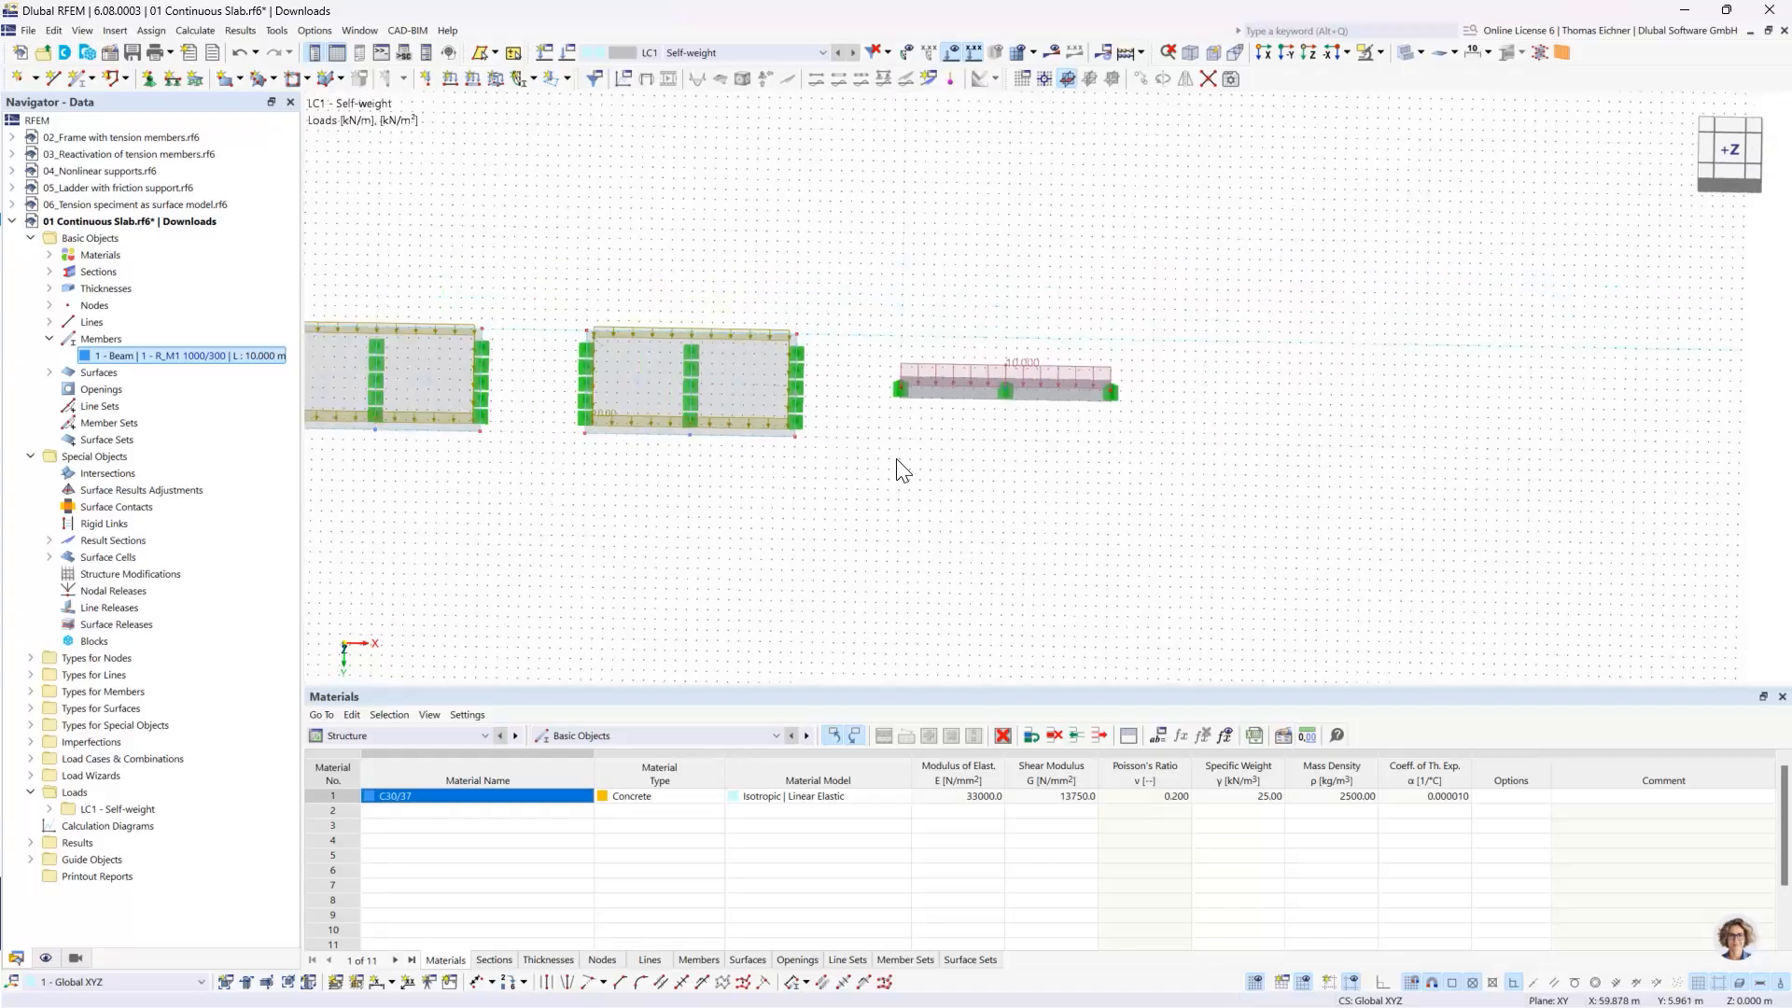
middle_drag(676, 499, 832, 508)
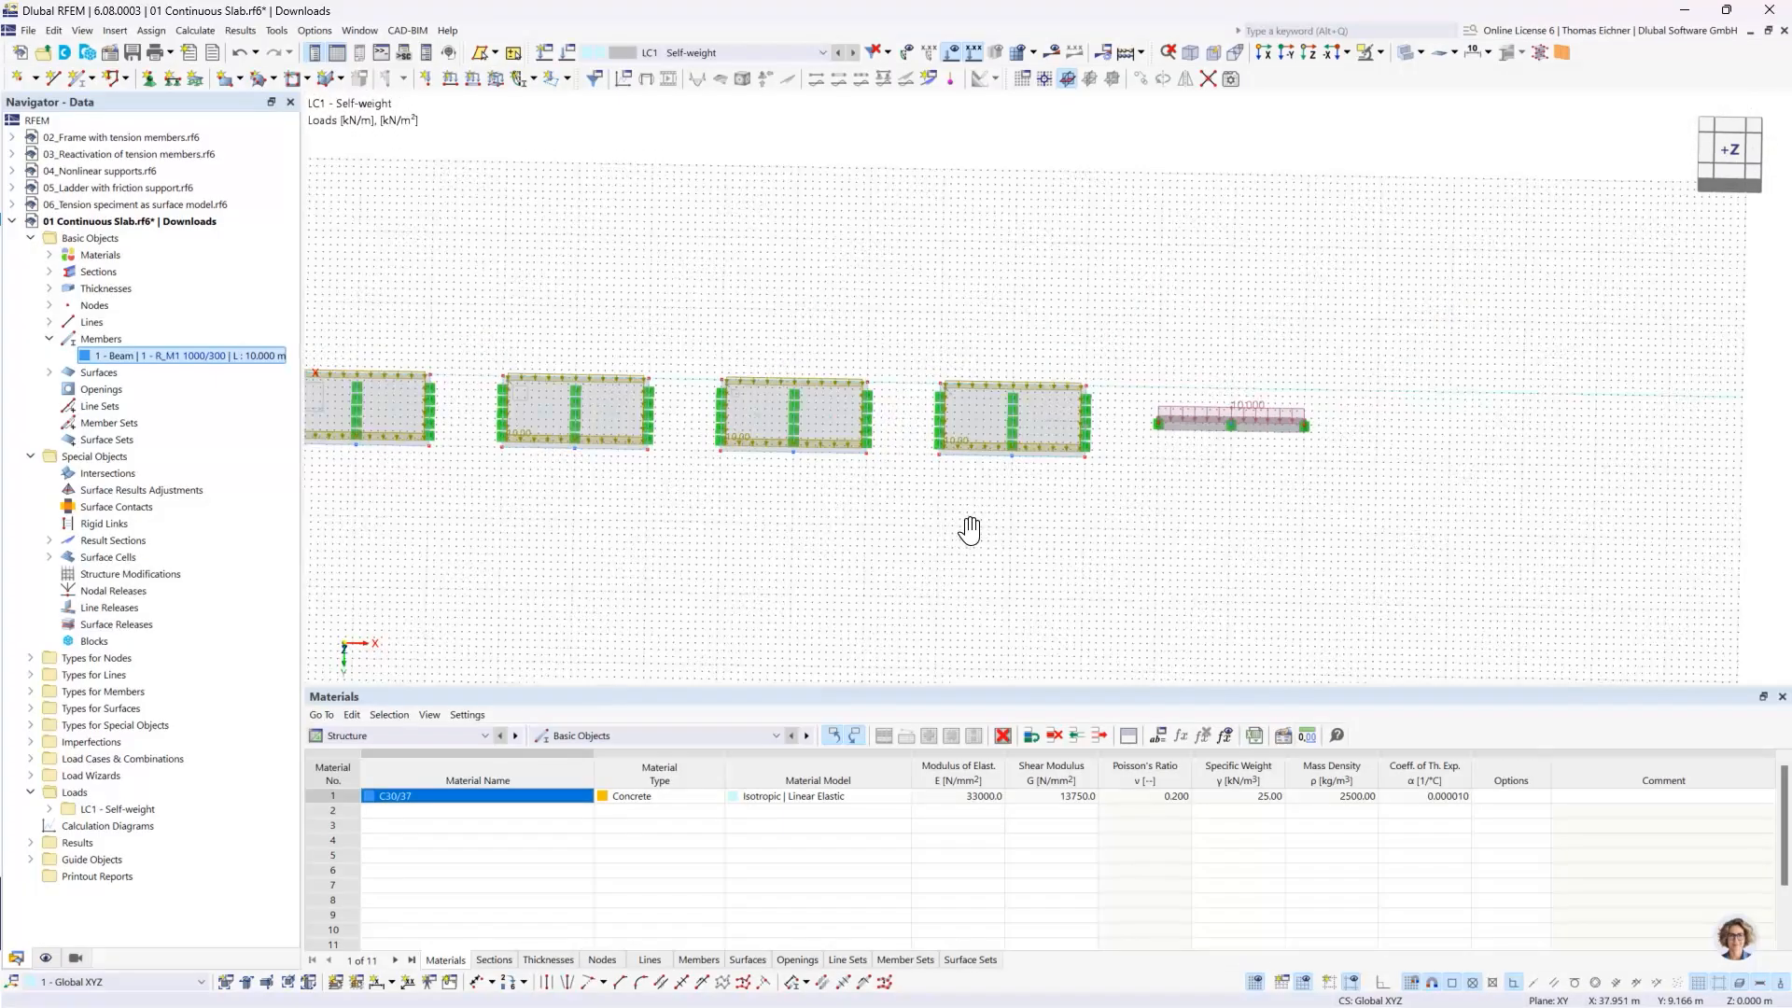
scroll(965, 524, up, 3)
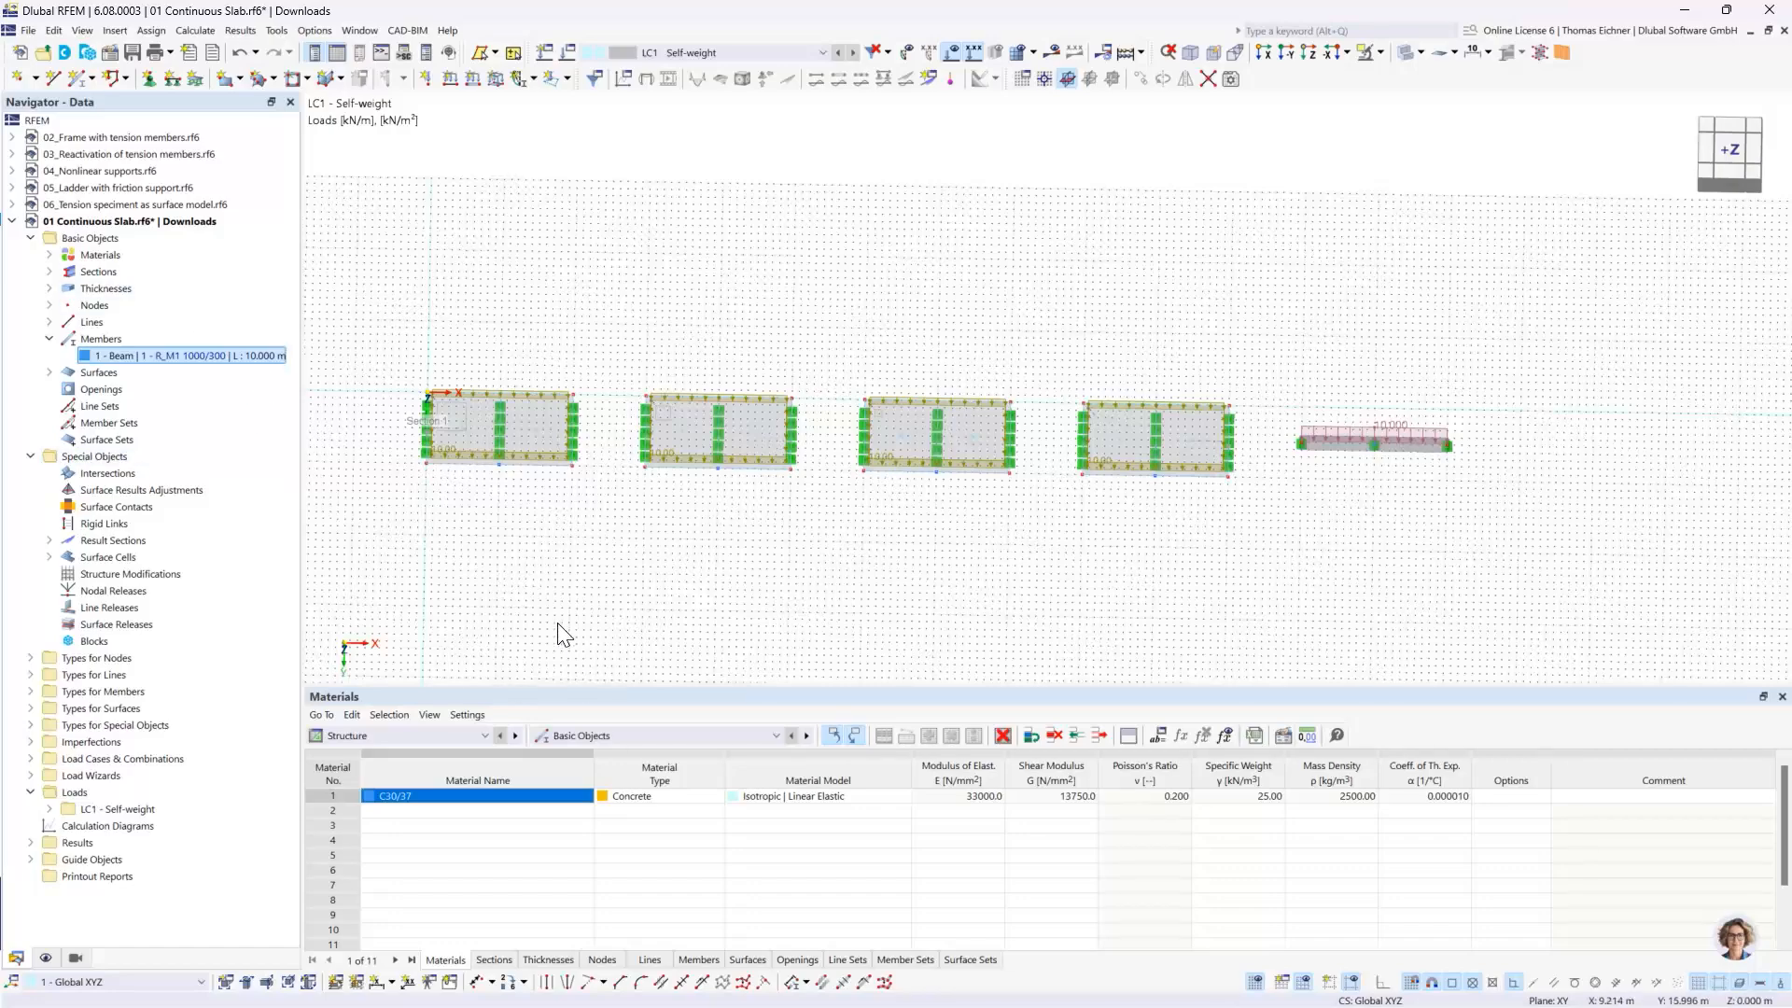
click(49, 255)
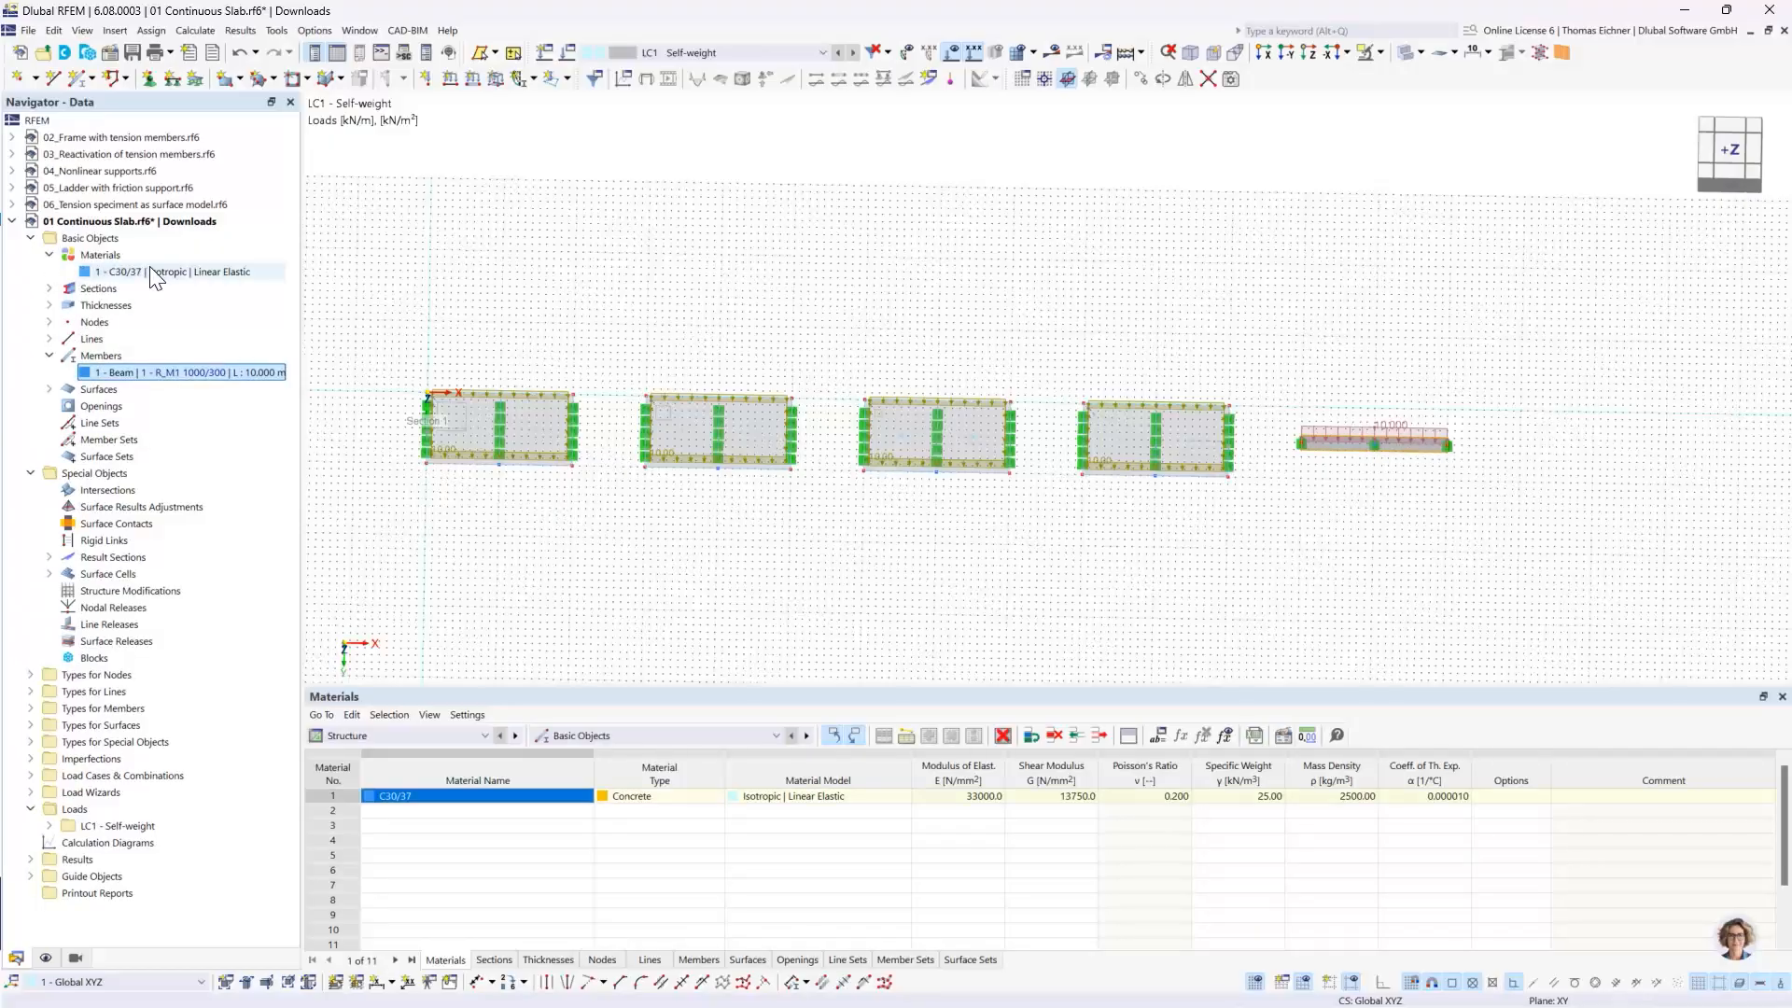
double_click(164, 273)
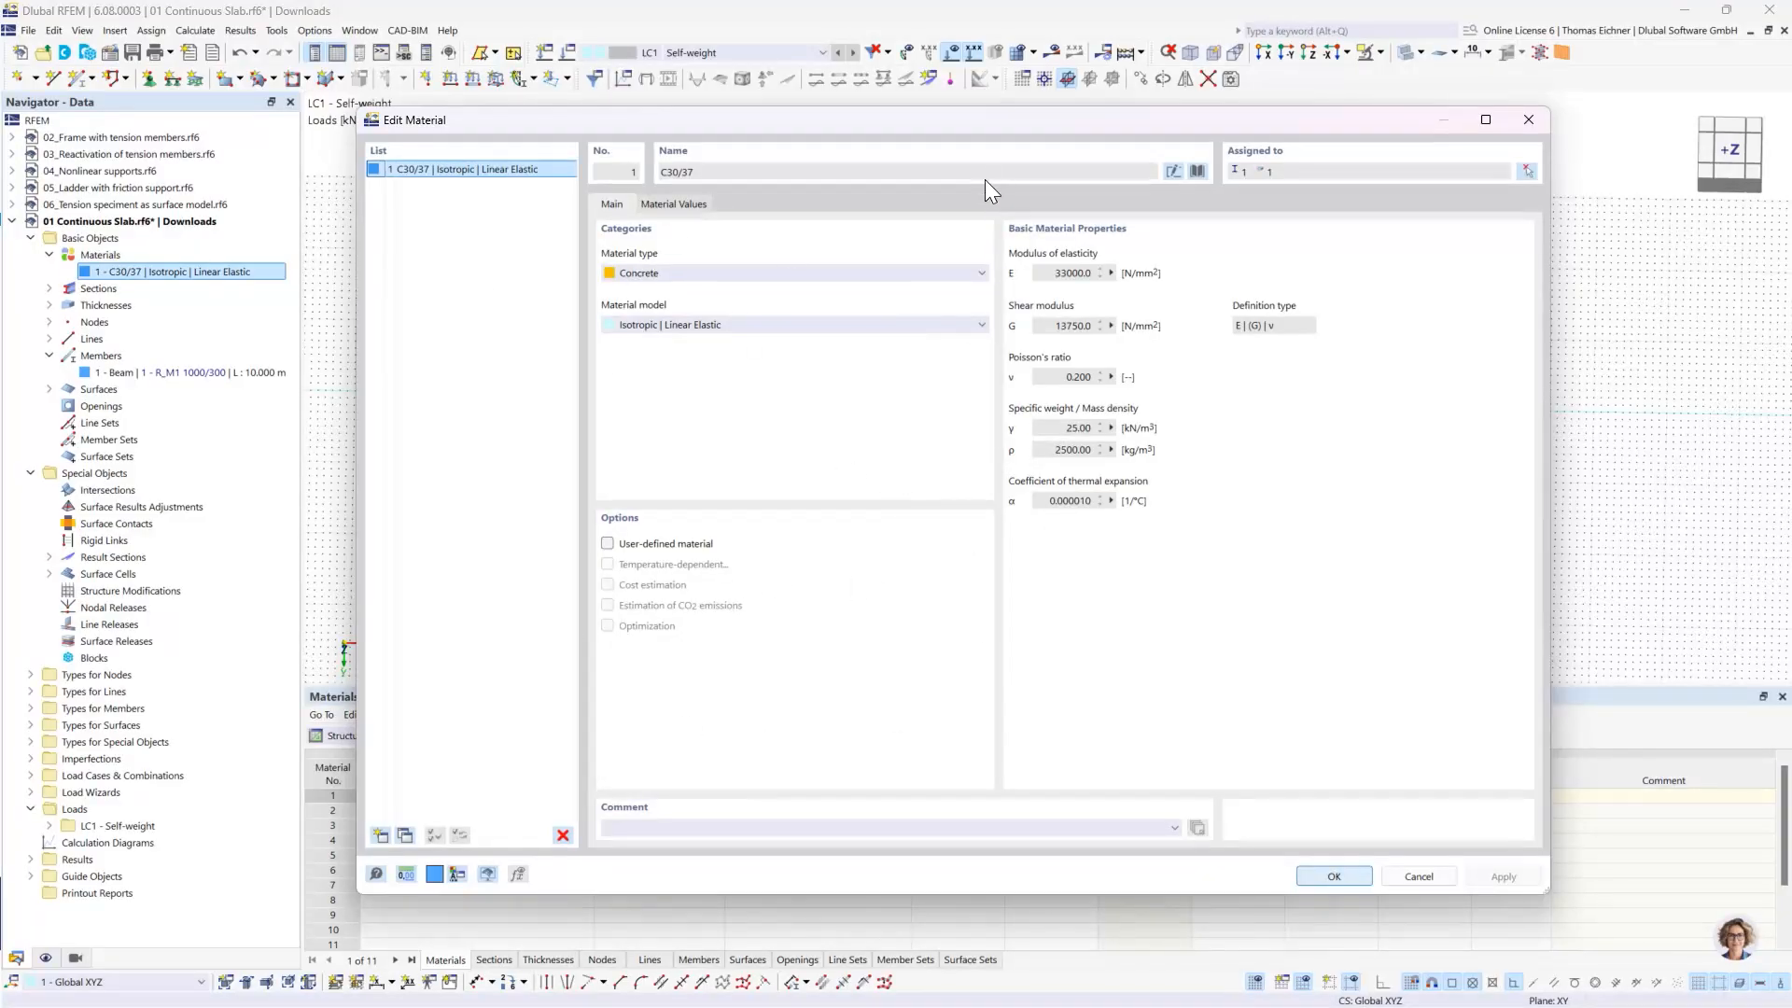
drag(999, 127, 927, 129)
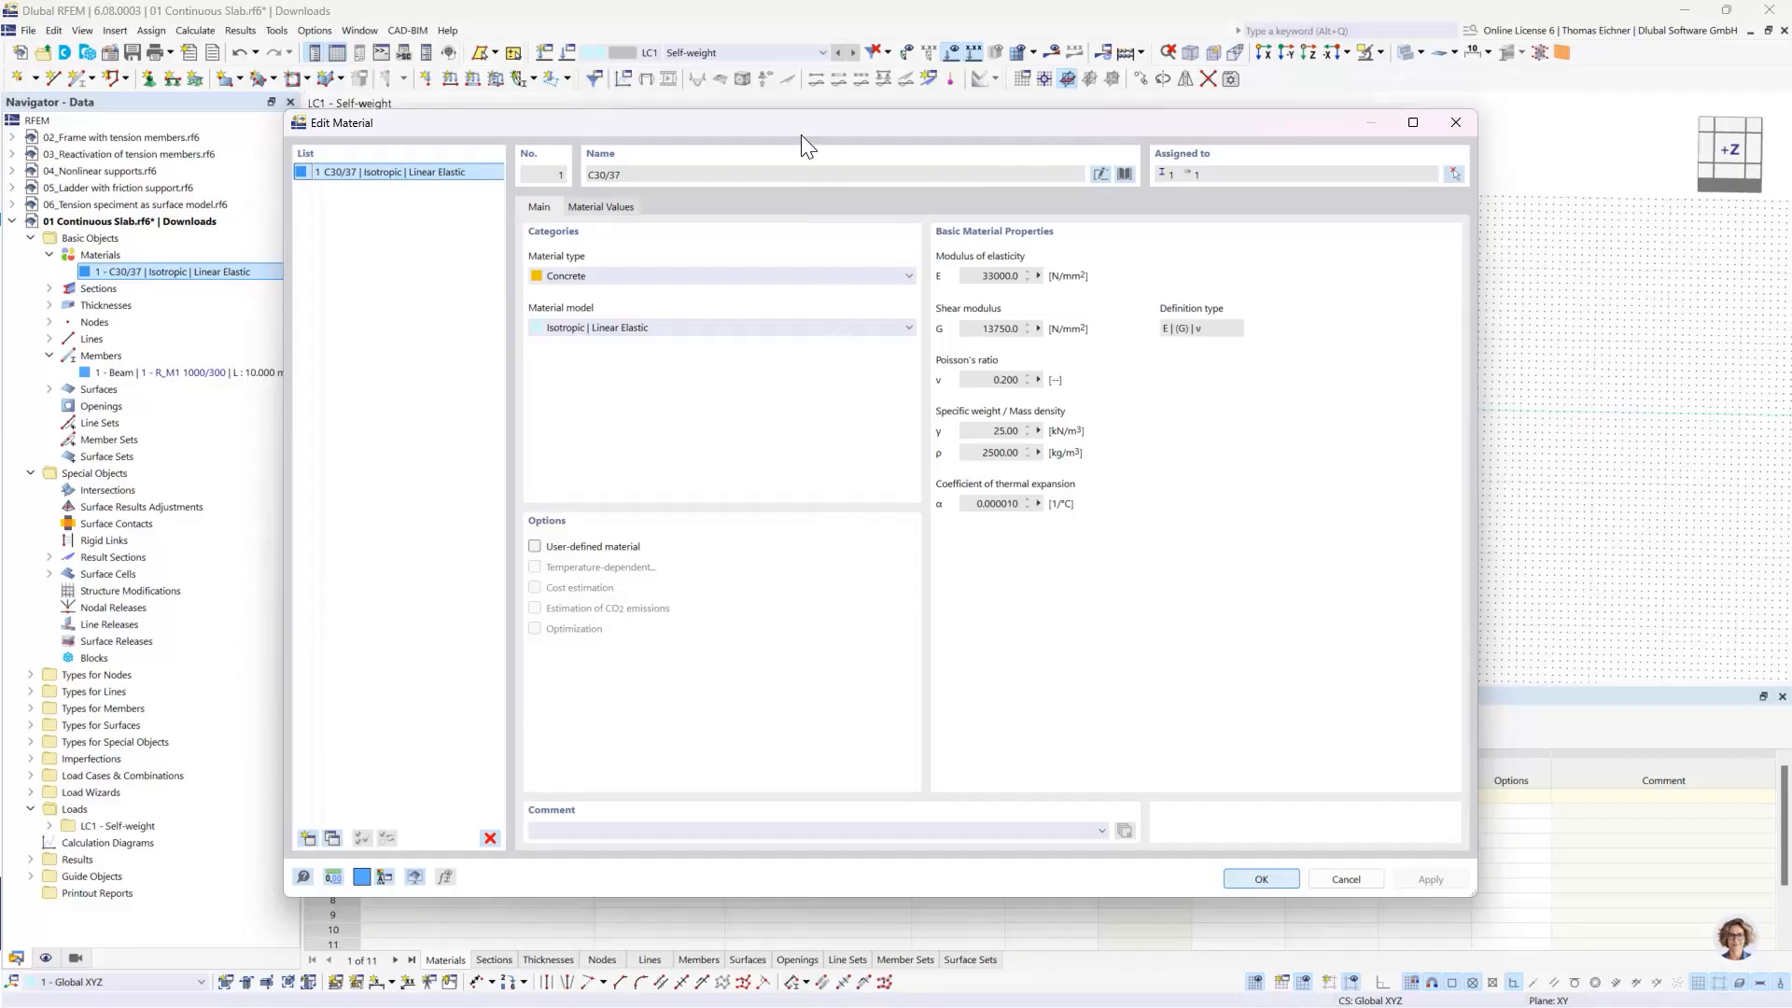
drag(798, 131, 723, 105)
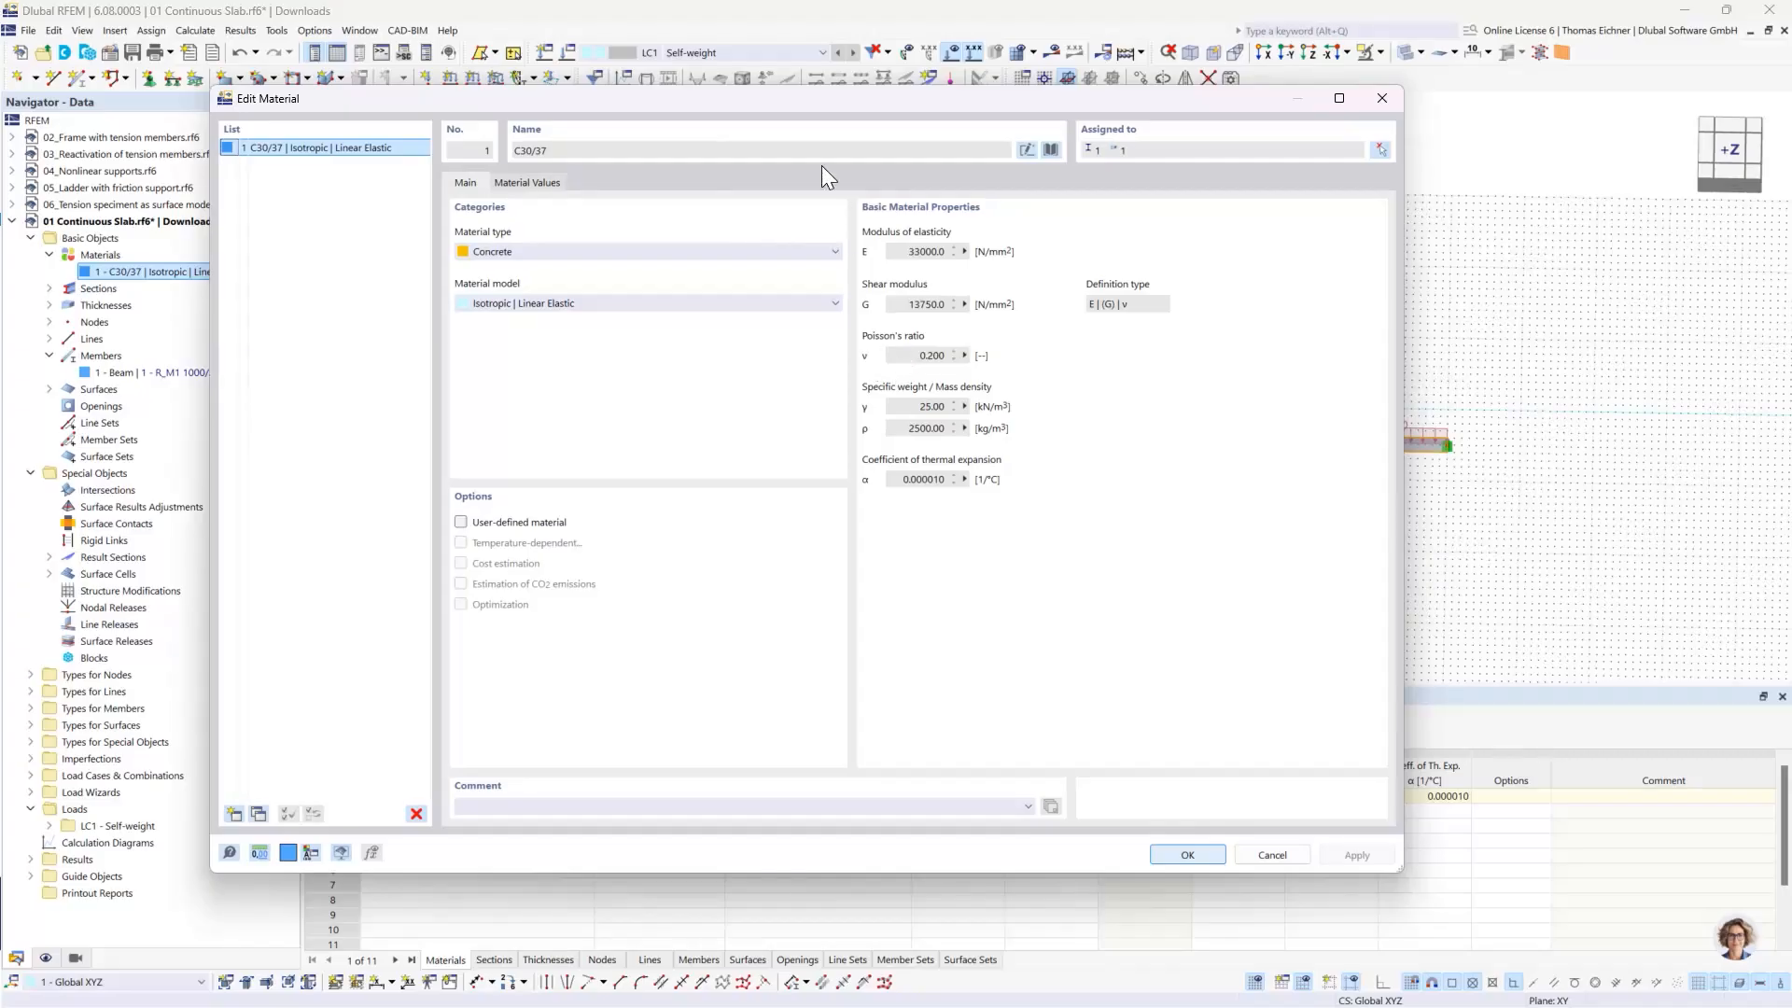
drag(802, 103, 899, 620)
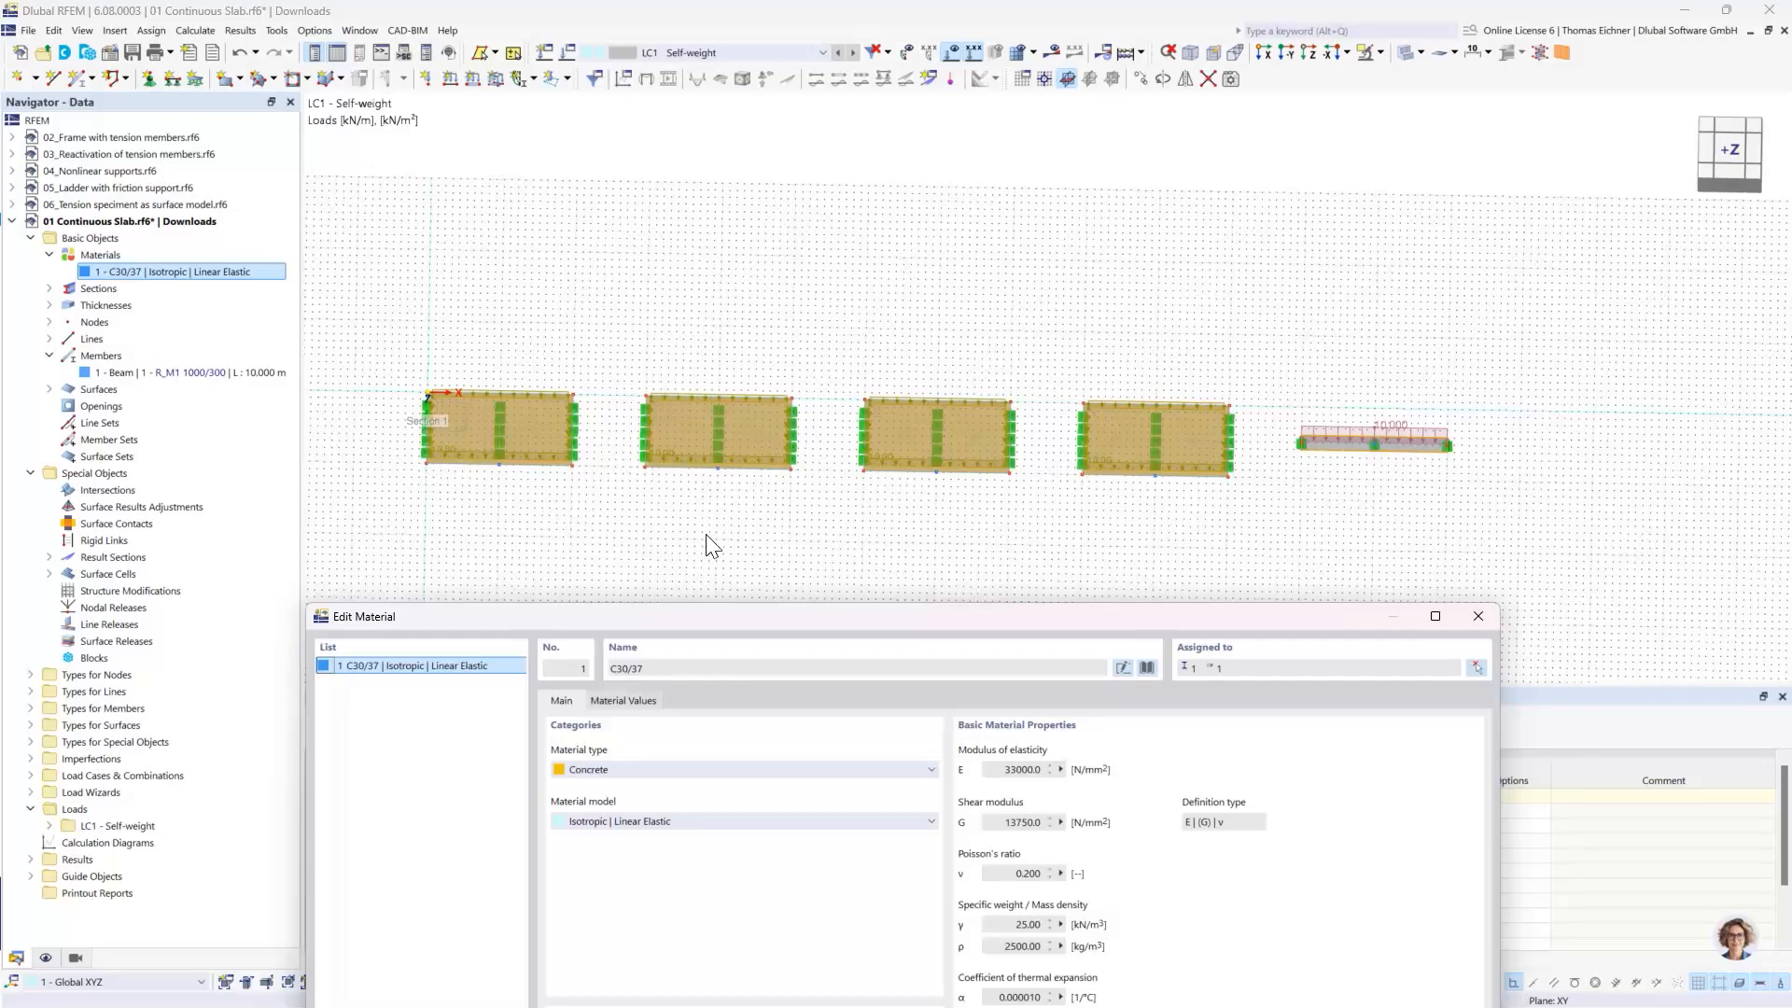
drag(692, 620, 674, 553)
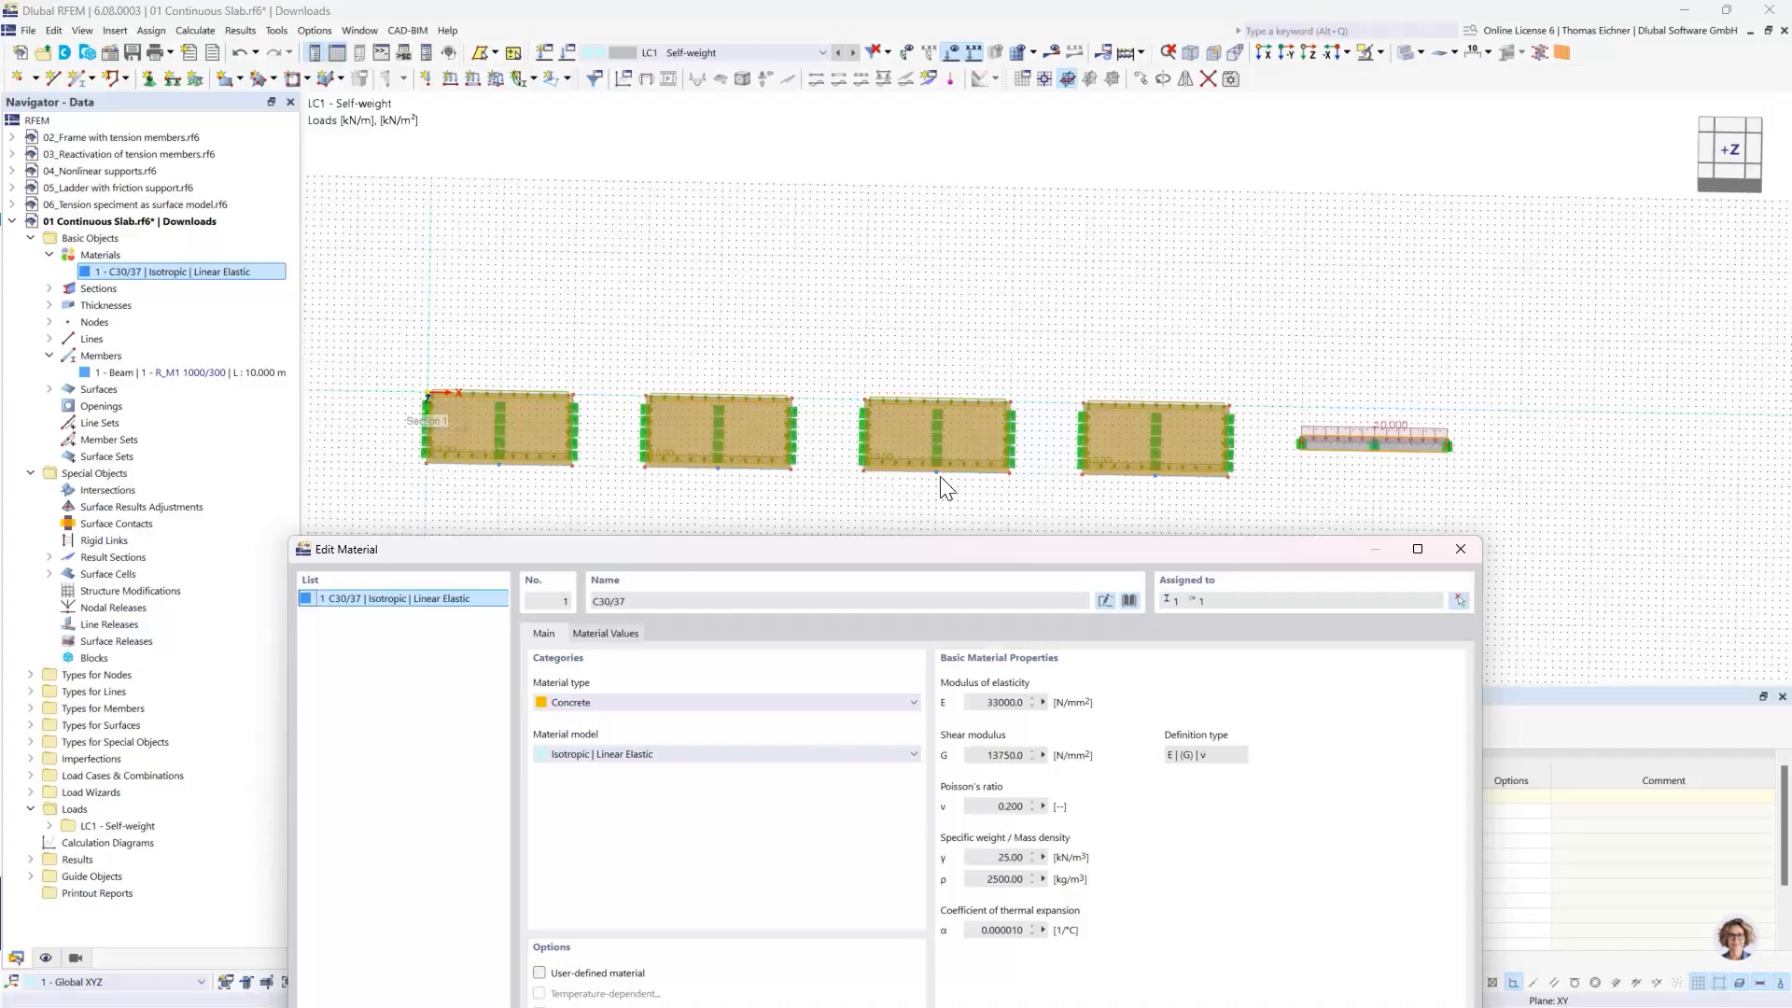
drag(932, 551, 824, 194)
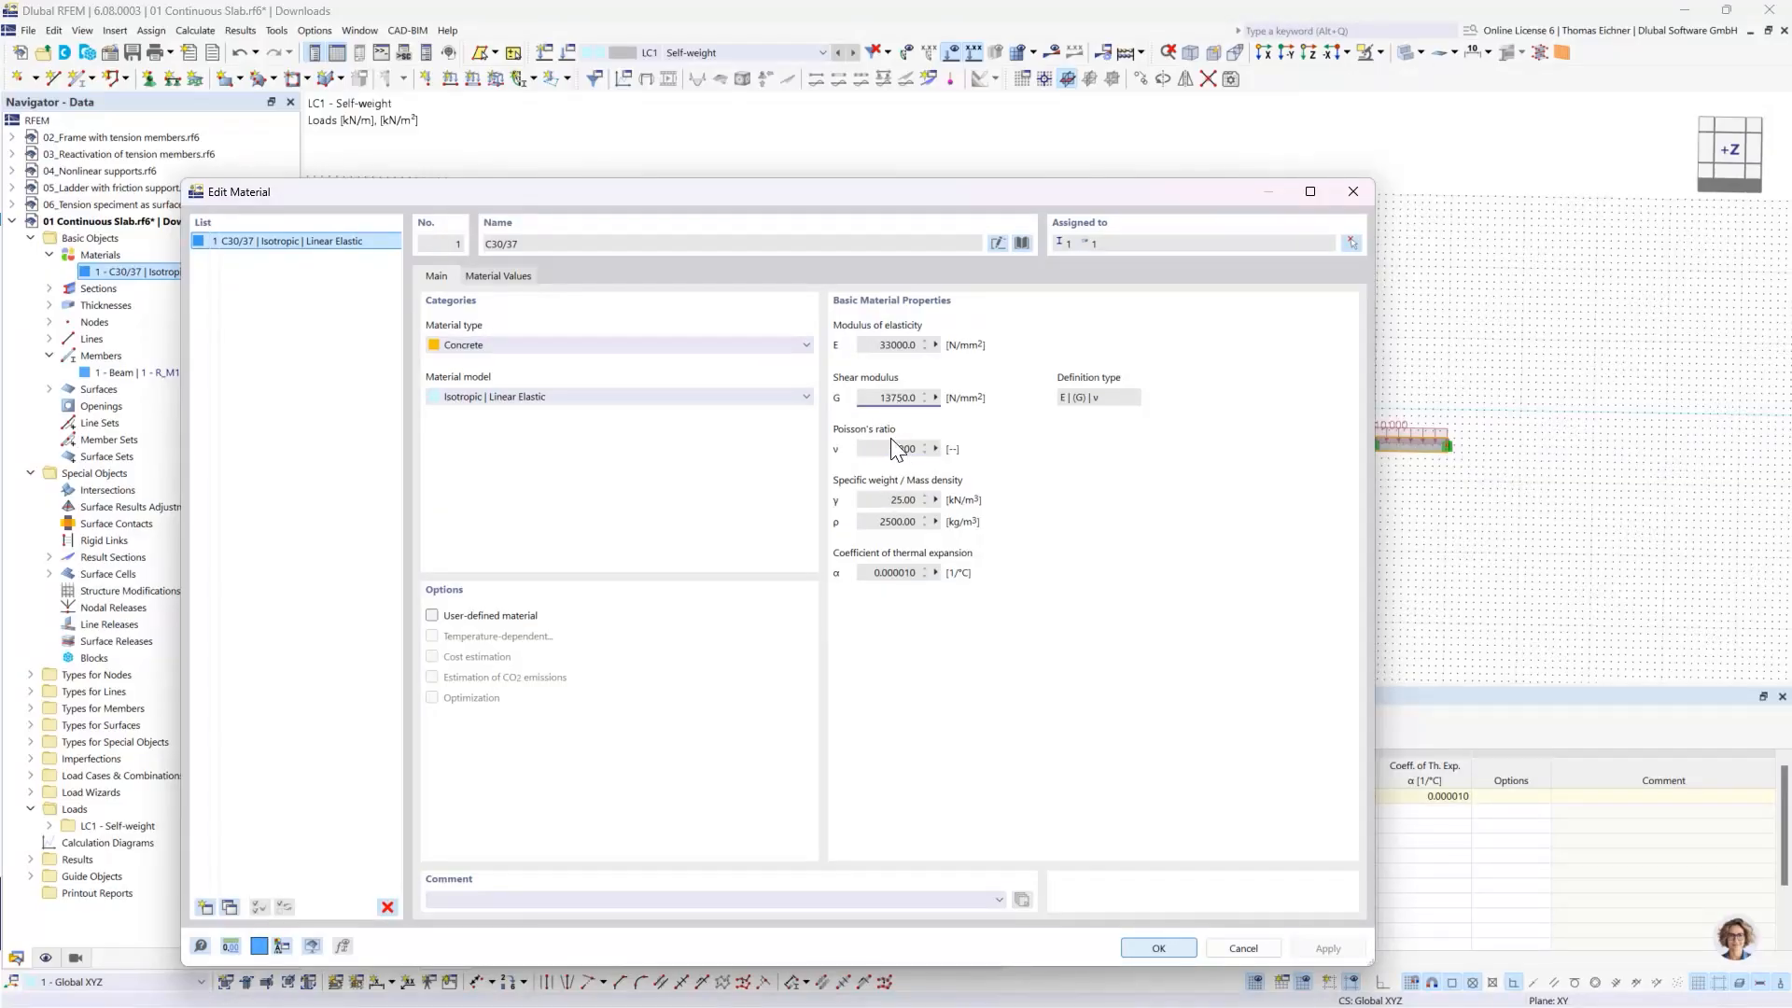
click(433, 616)
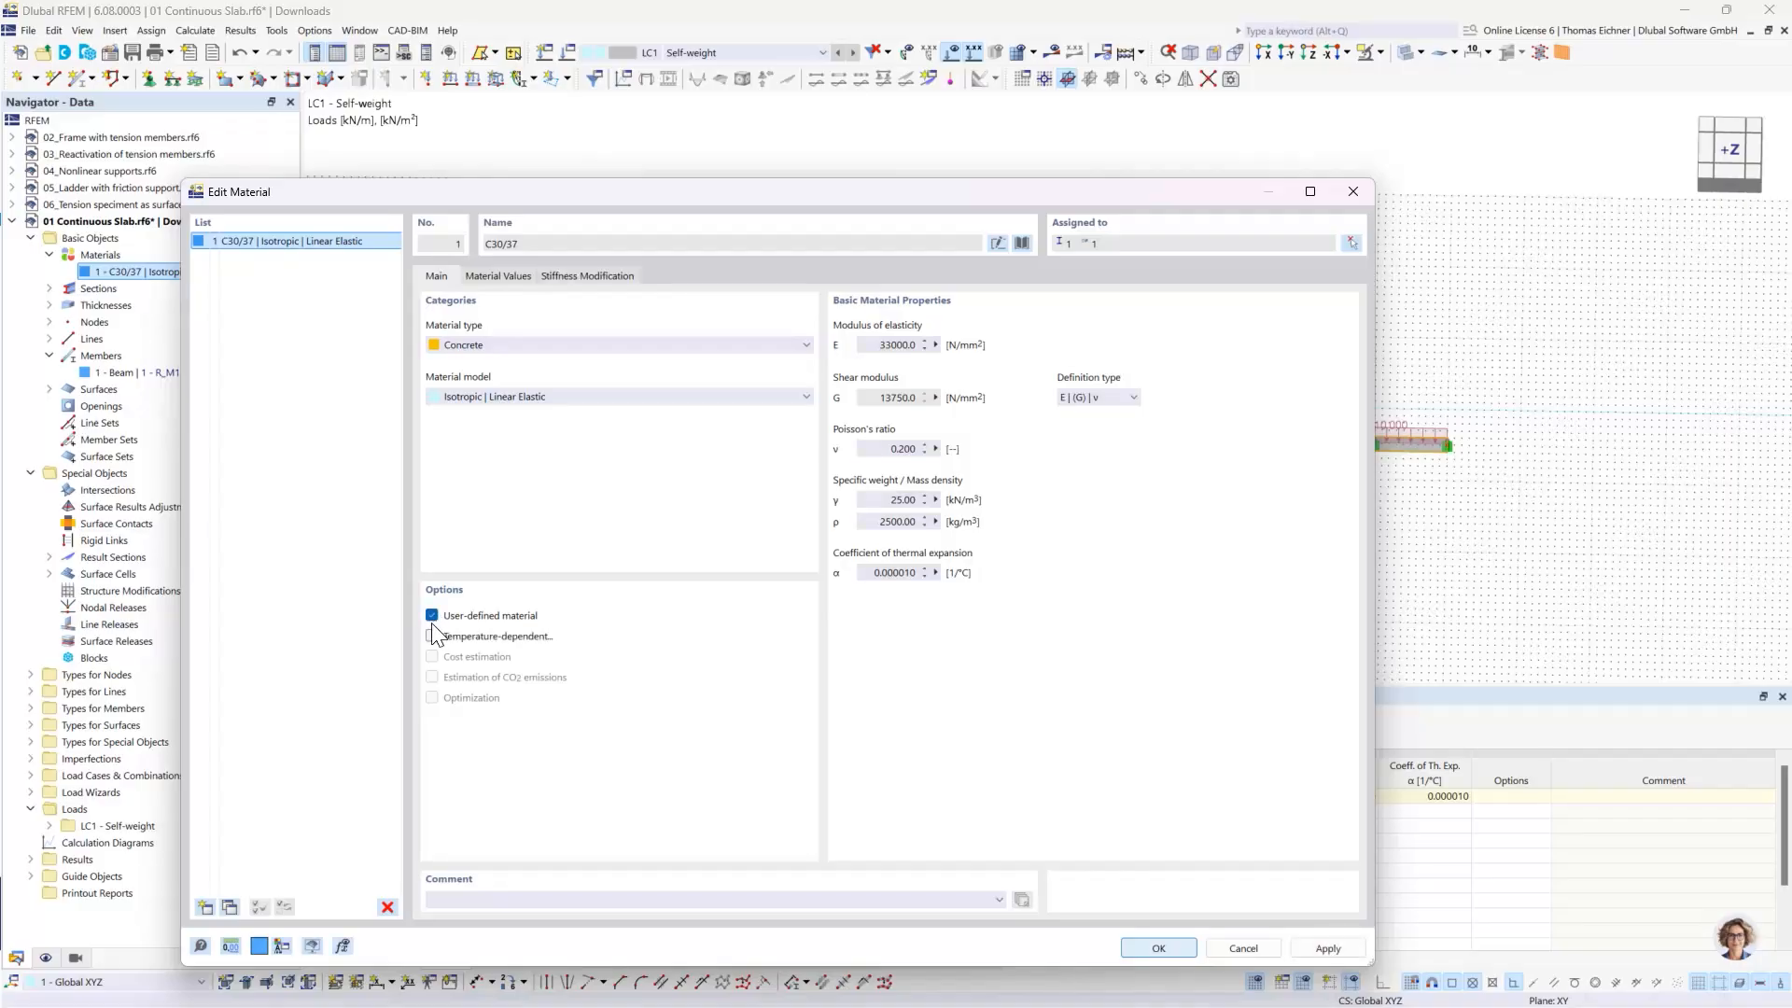
double_click(872, 449)
text(0)
click(894, 499)
click(1133, 950)
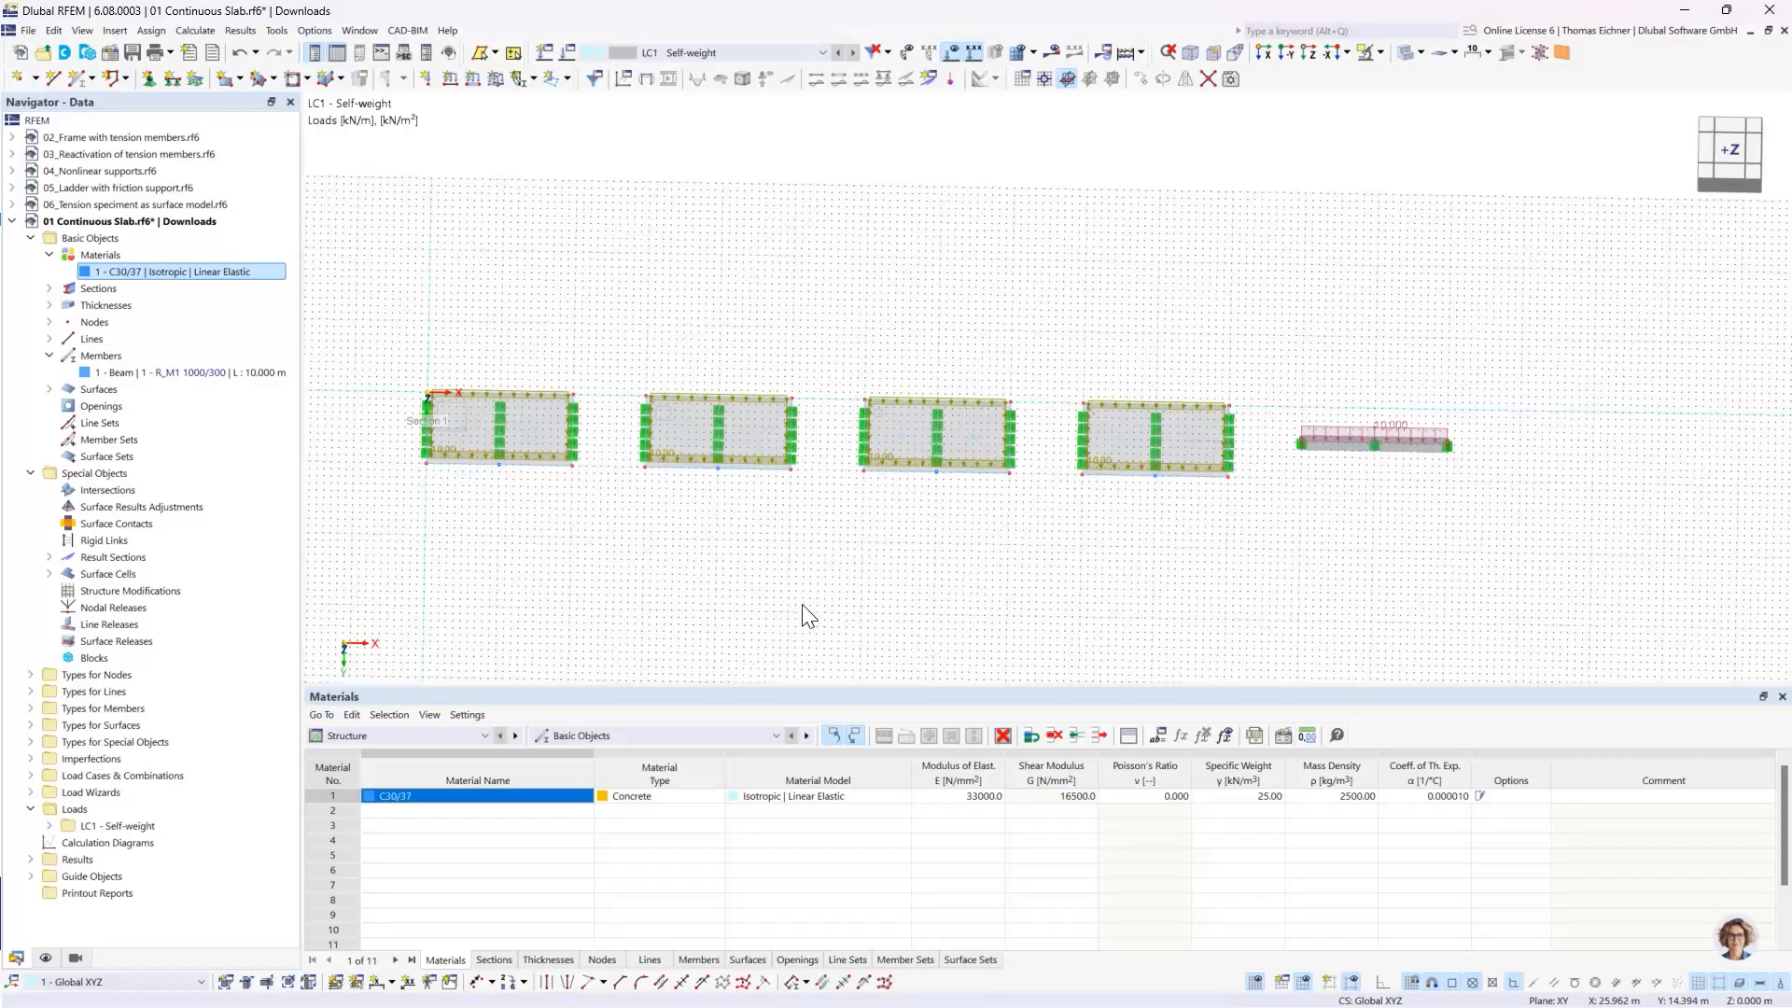
- Deactivate the active self-weight in load case LC1
click(711, 52)
click(716, 52)
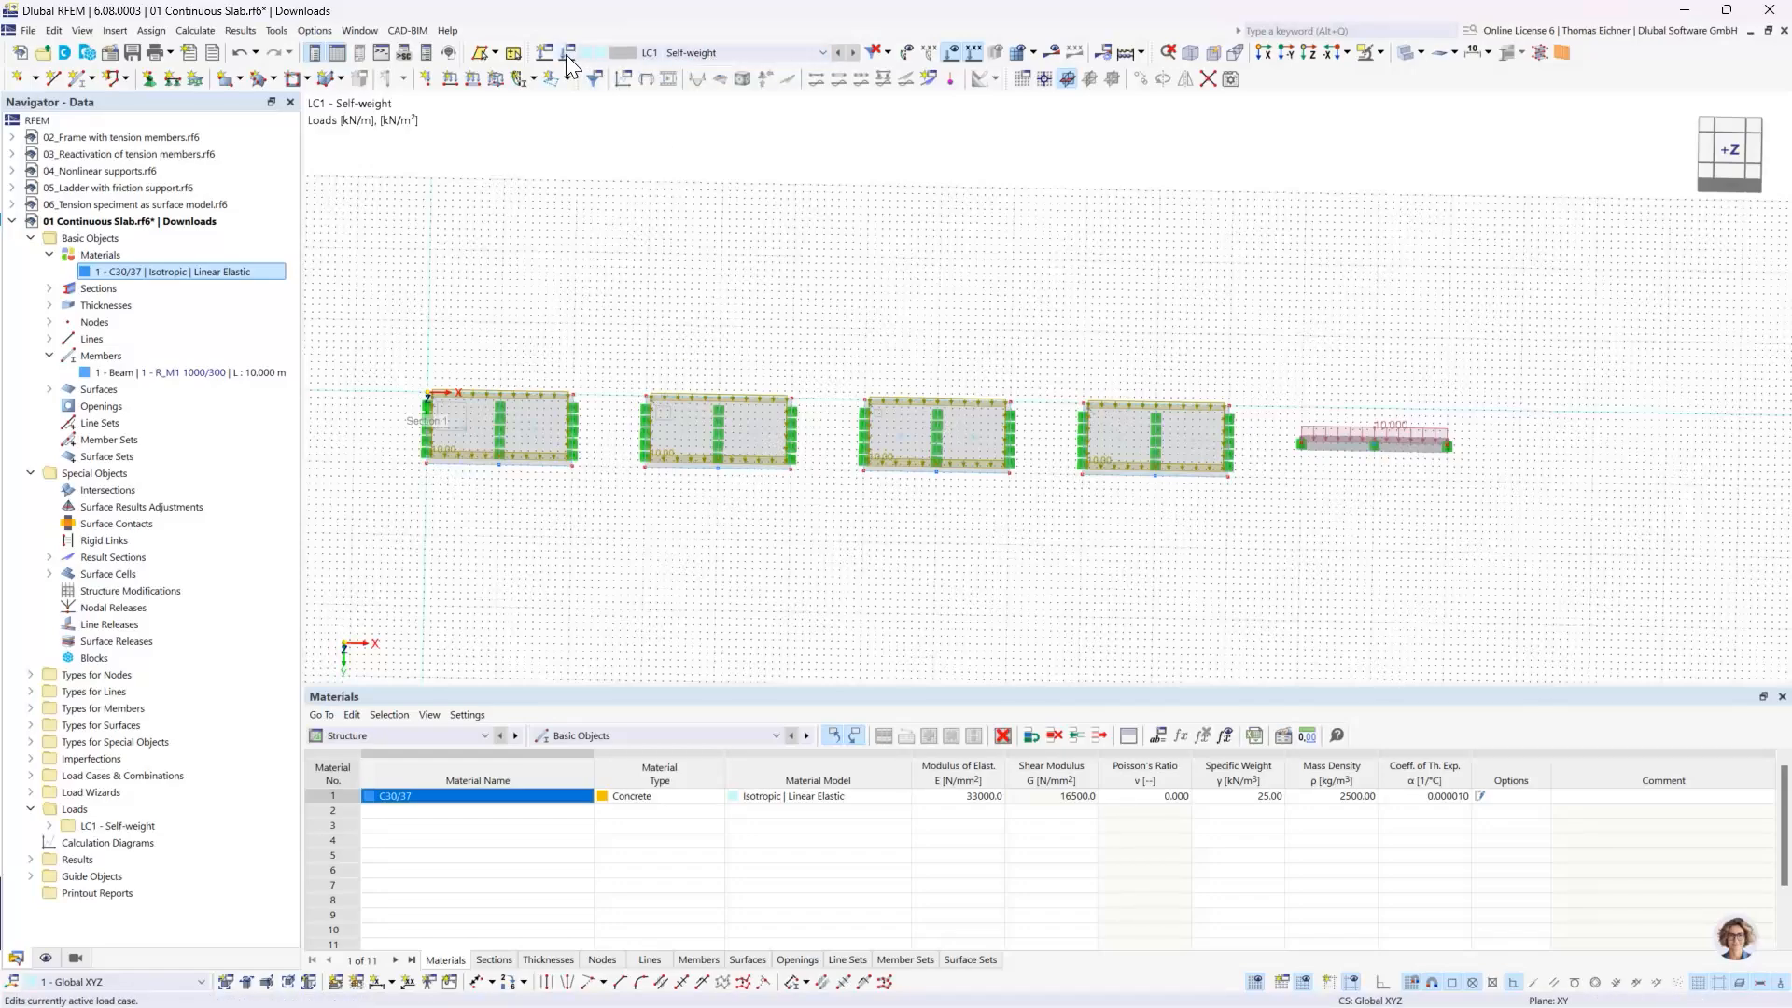
click(568, 54)
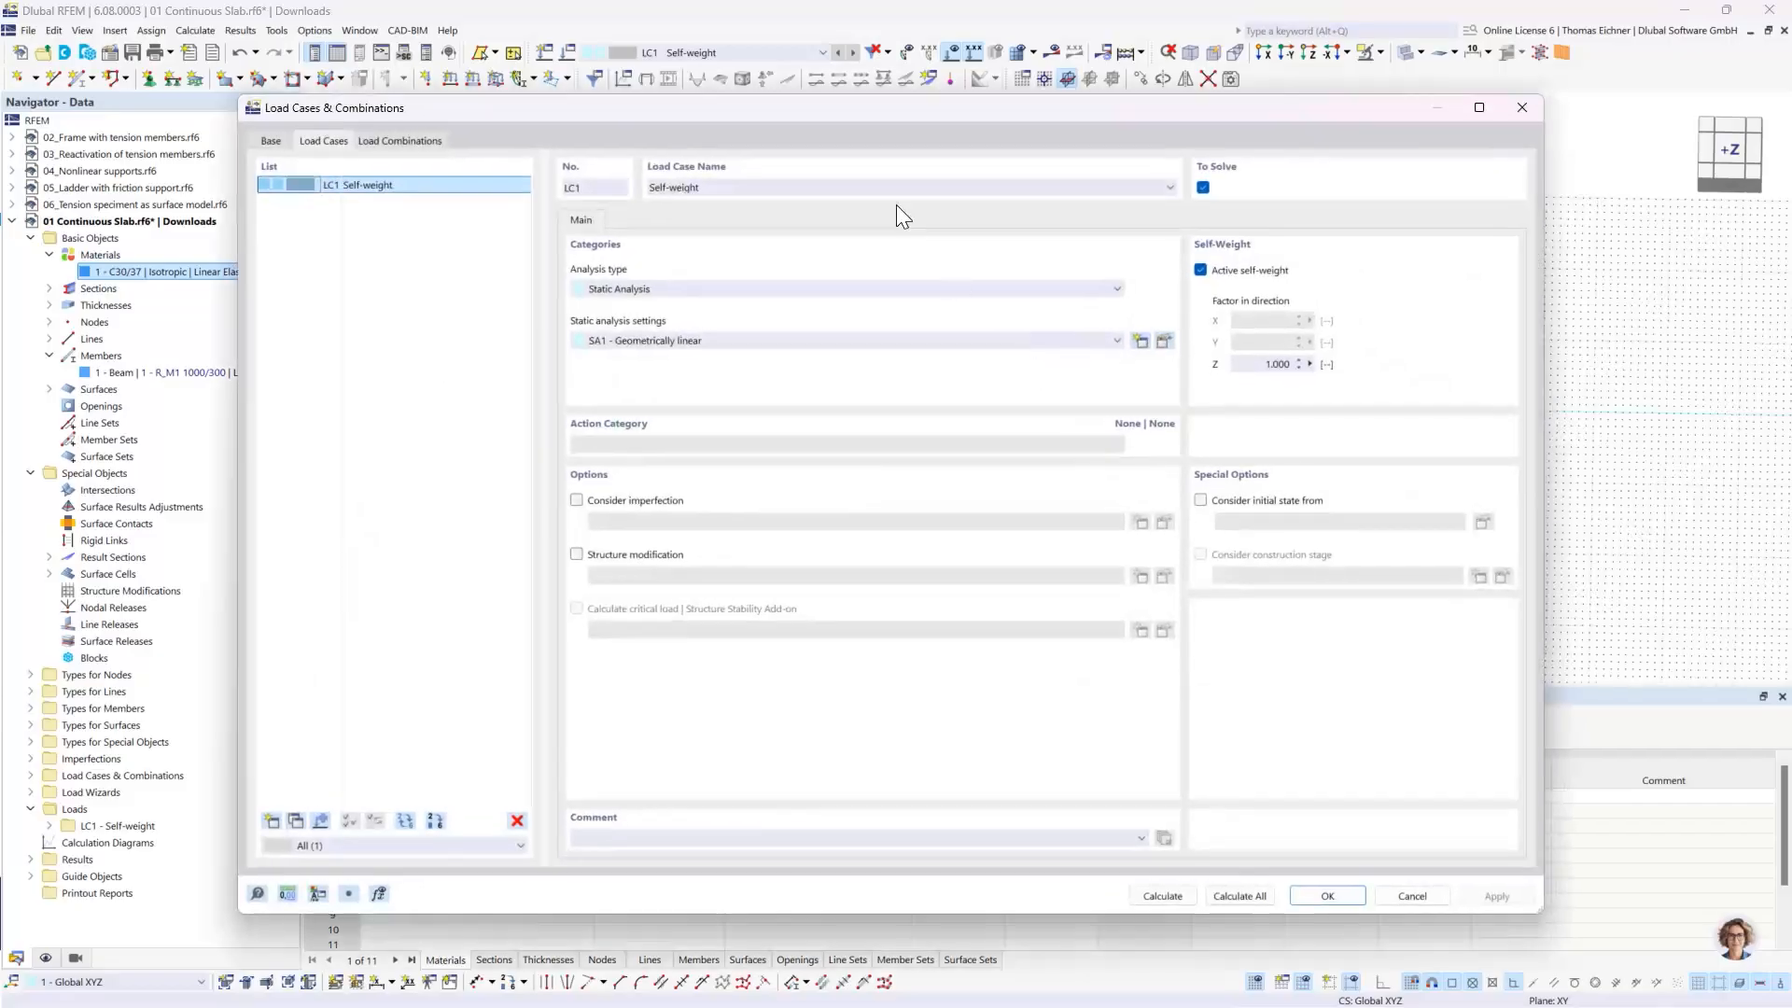
drag(870, 111, 881, 496)
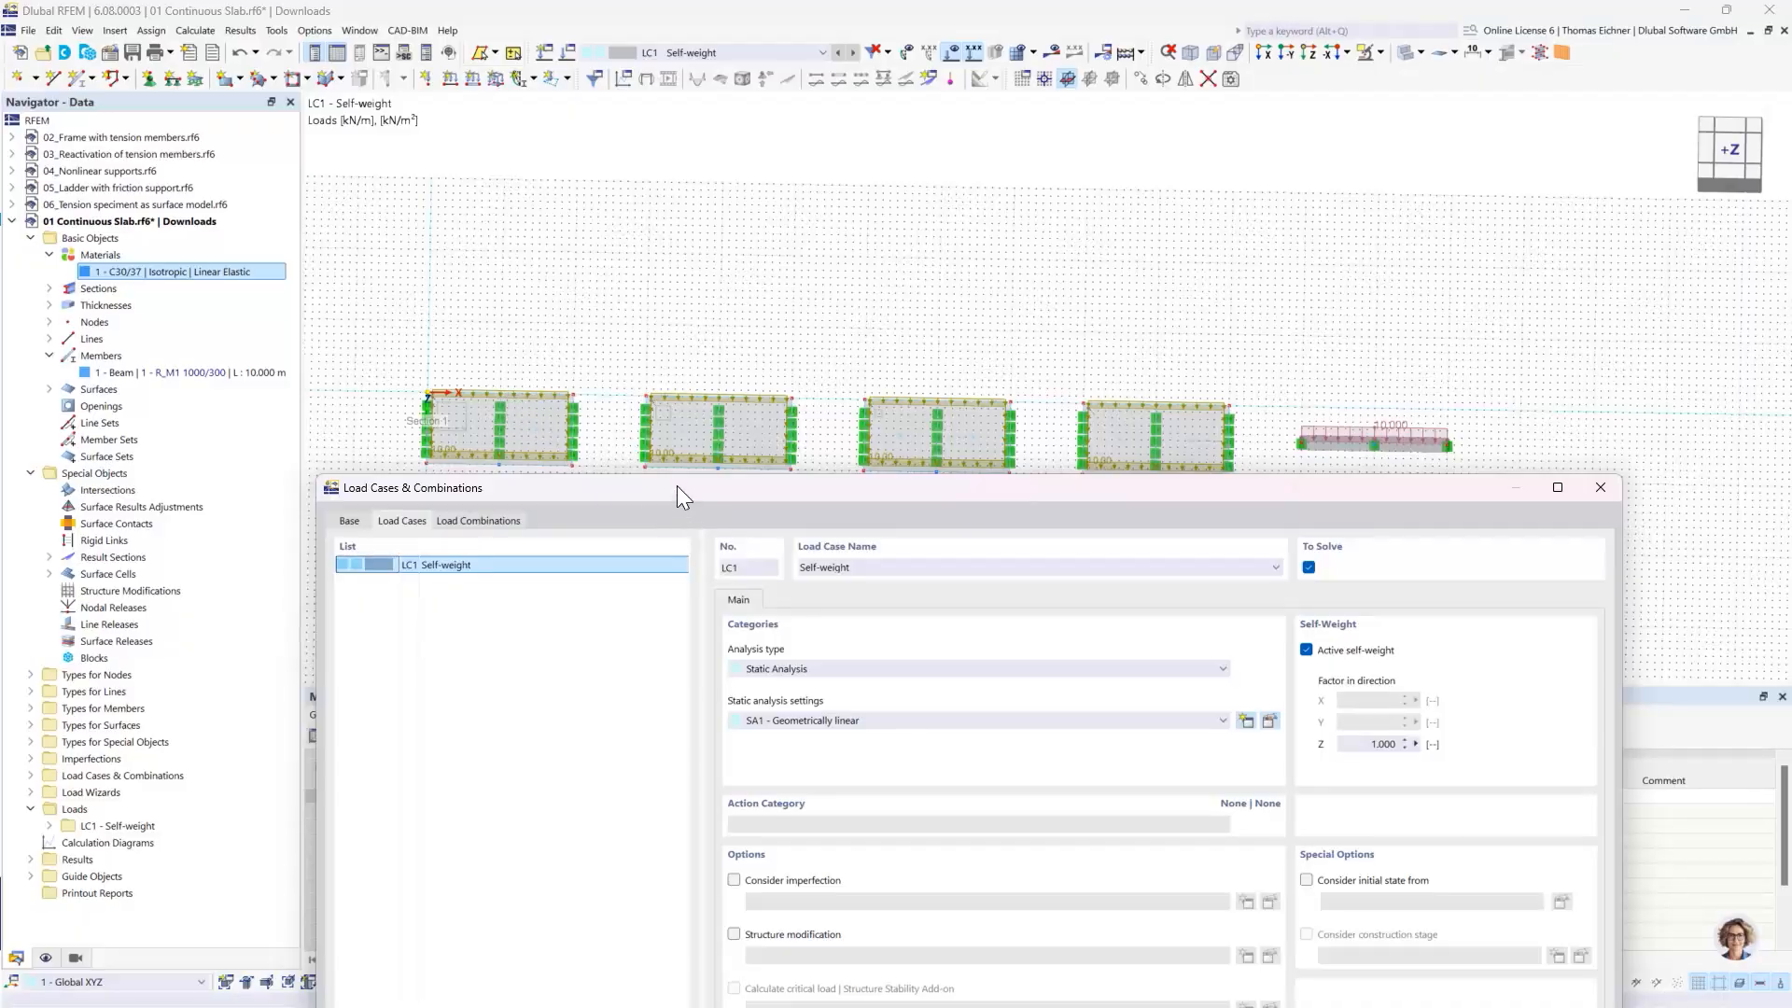
drag(678, 495, 527, 206)
drag(1066, 222, 1062, 126)
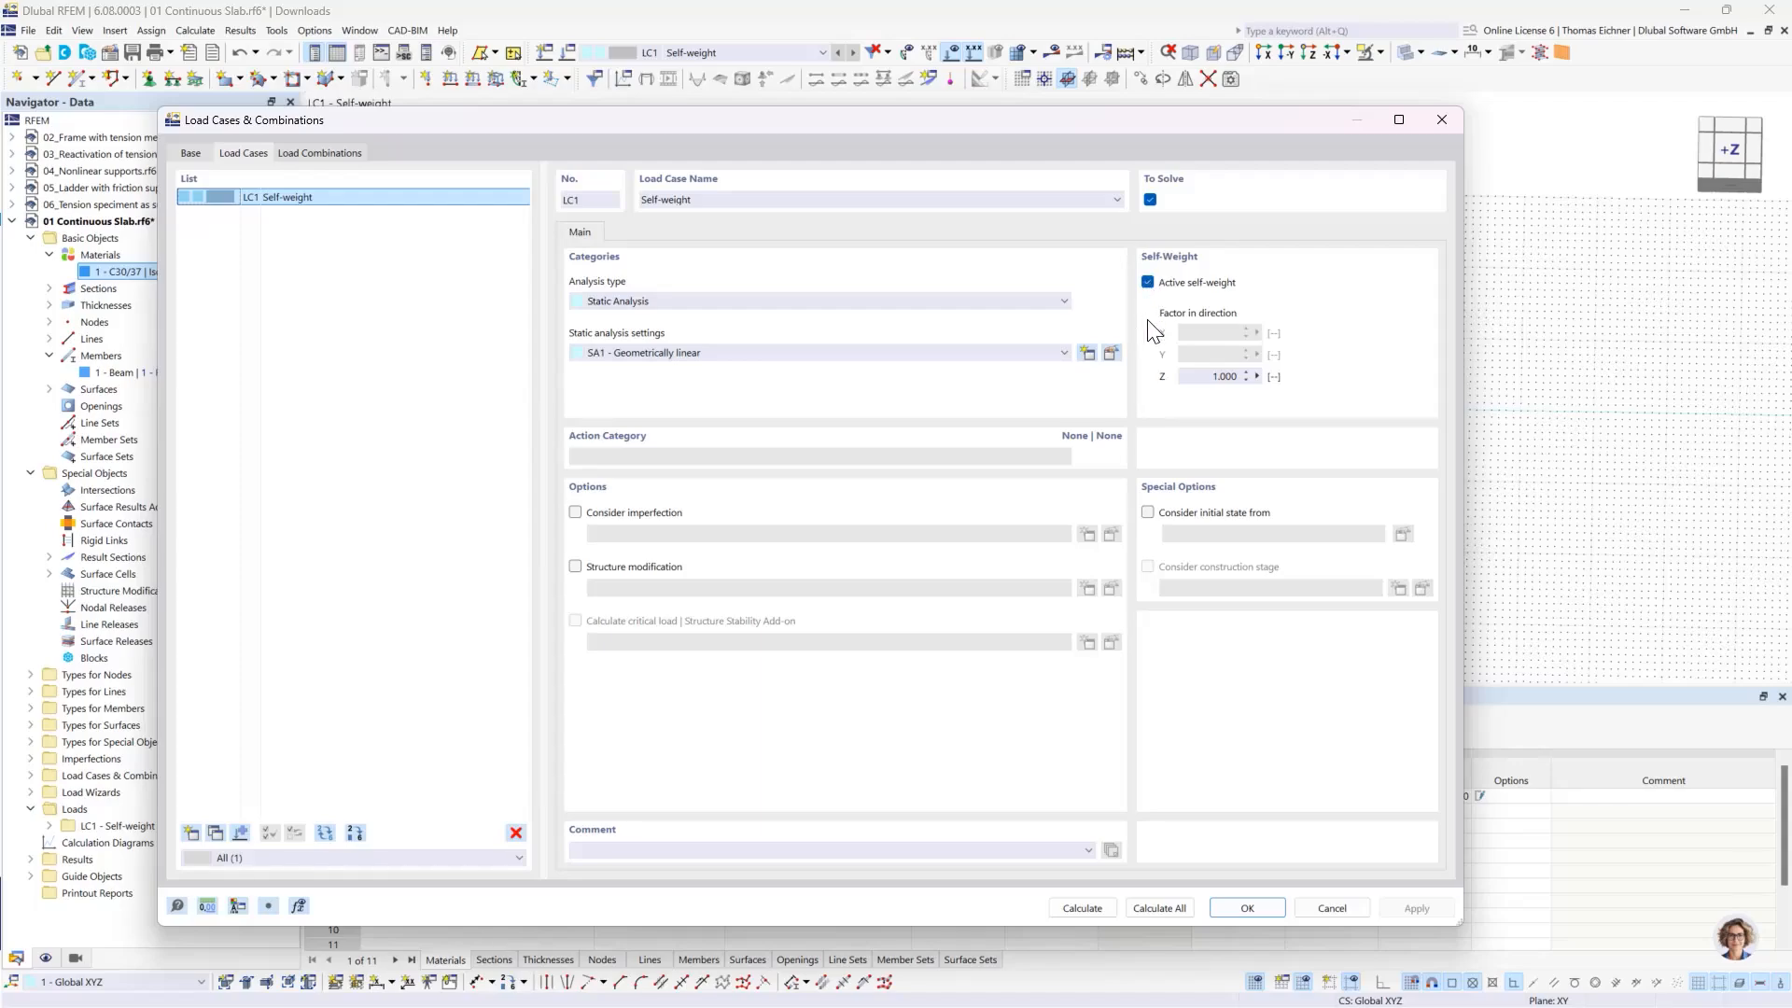
click(1148, 282)
click(1249, 908)
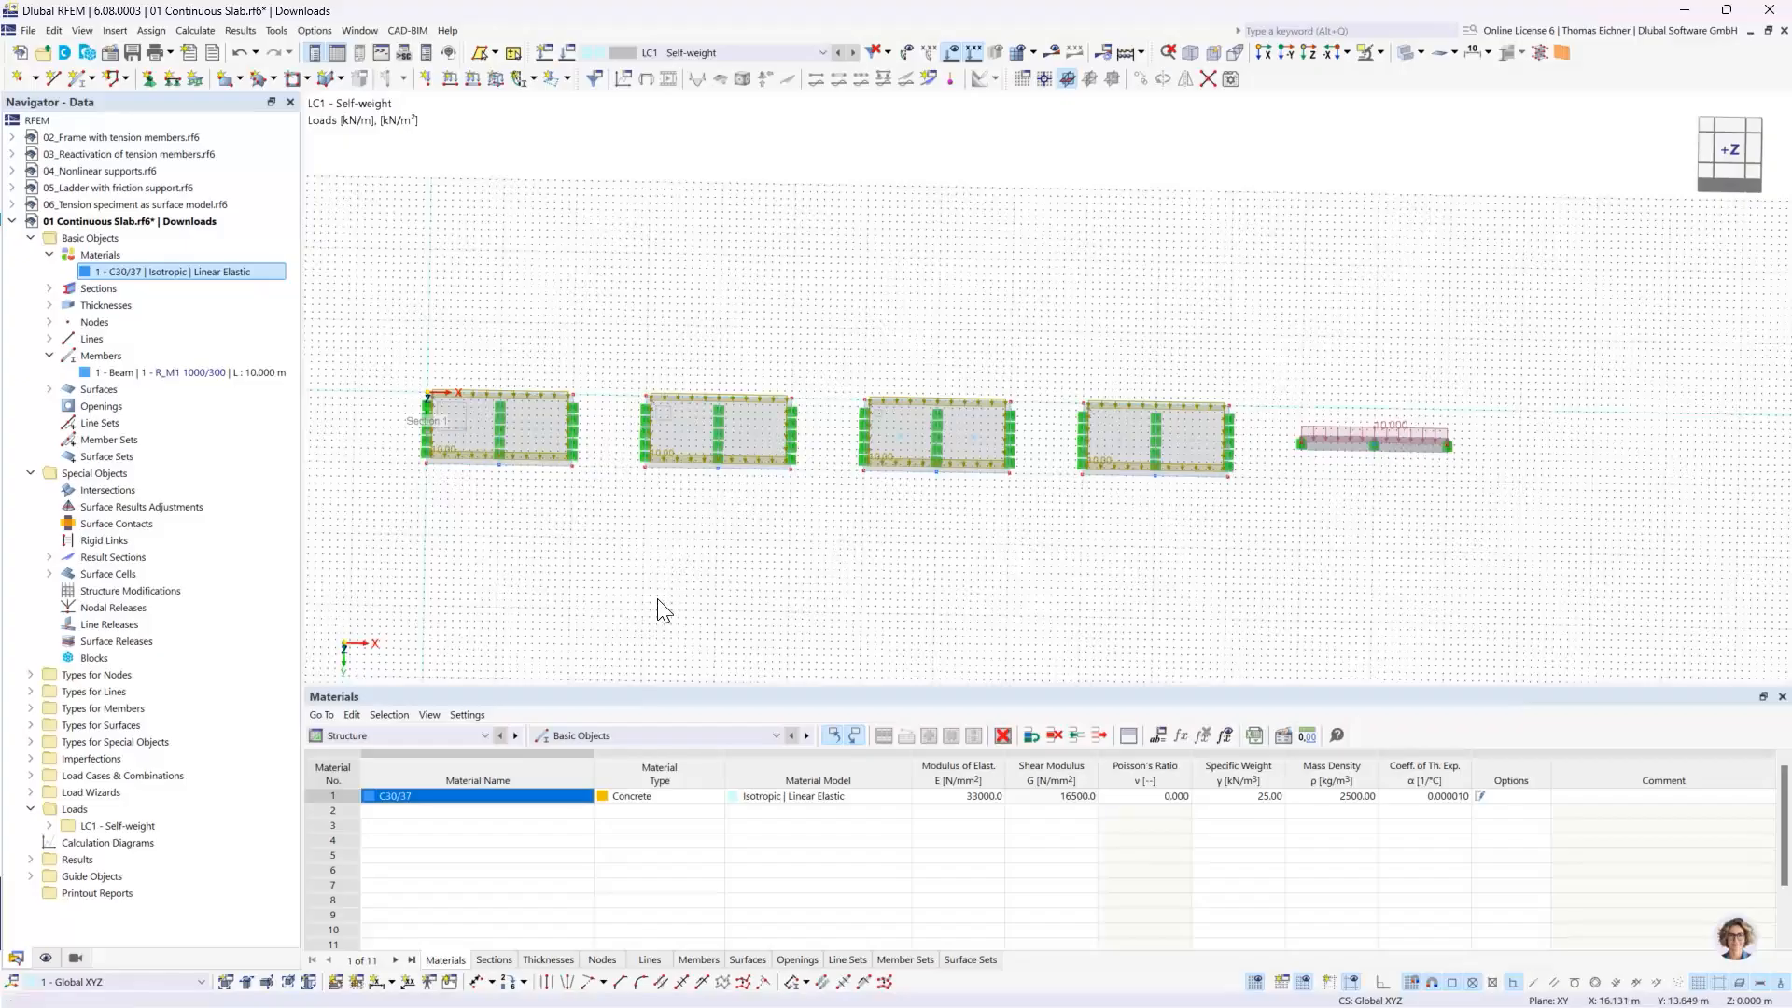
- Calculate load case LC1 and display its static analysis results on the slabs and the beam
scroll(709, 570, up, 3)
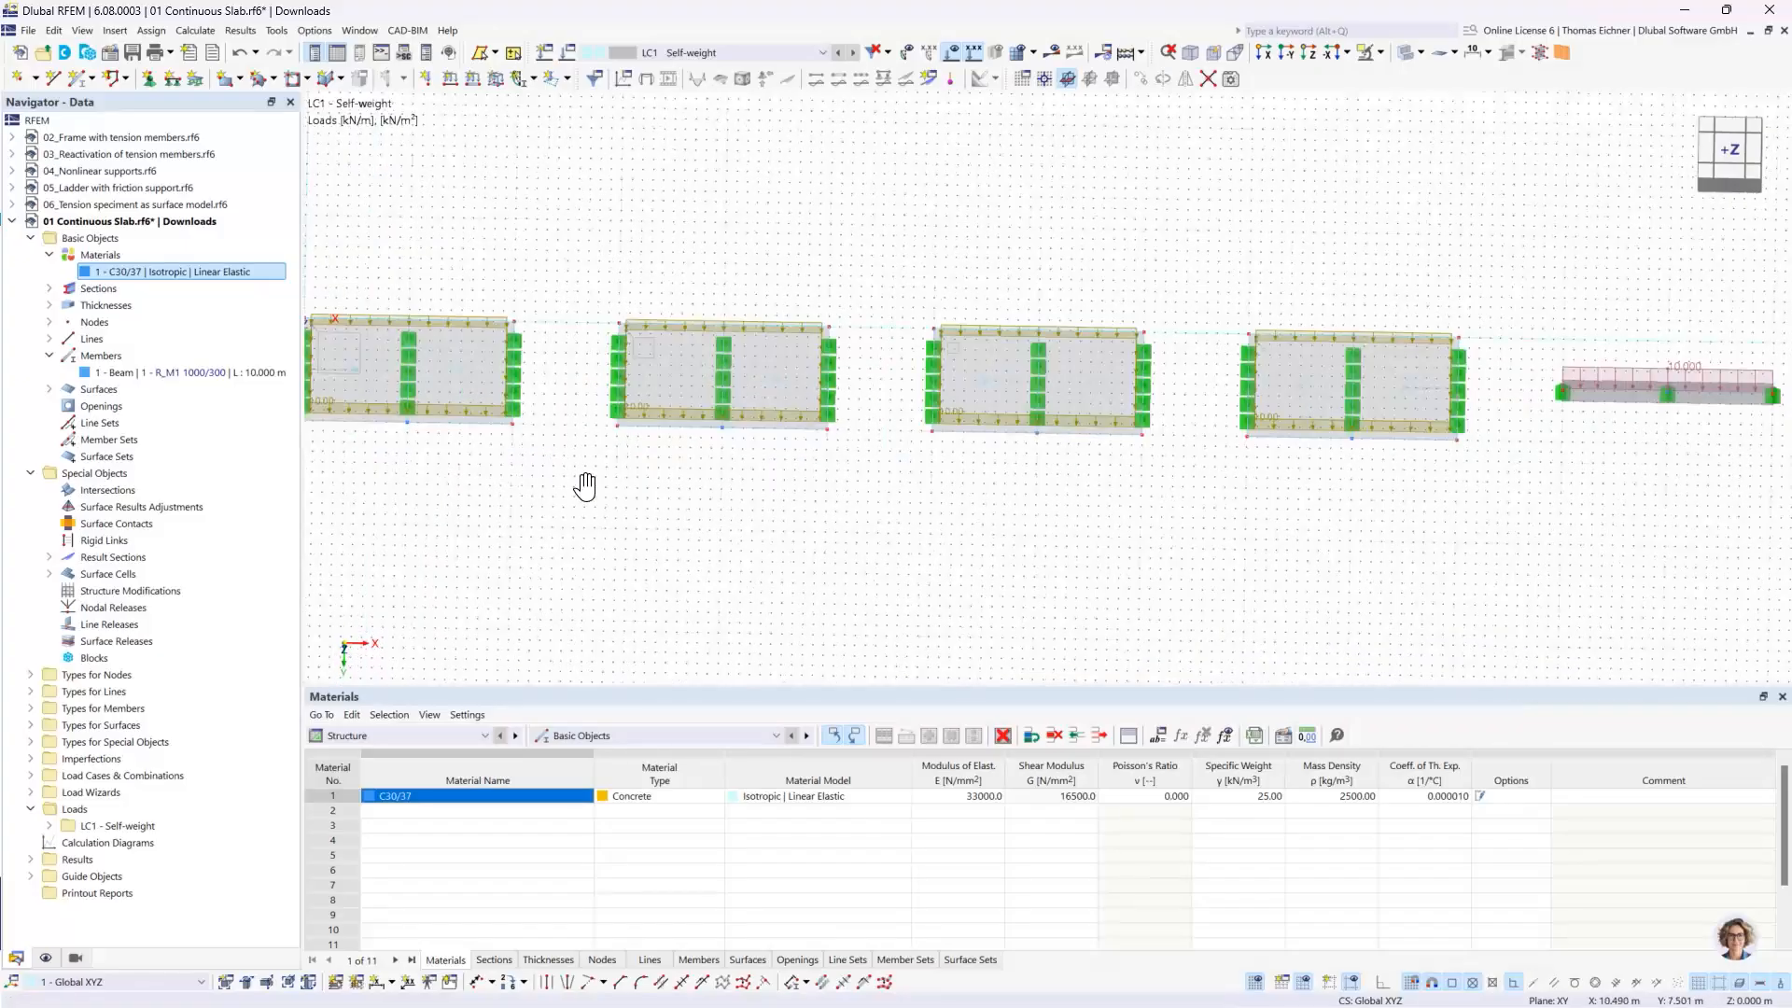
middle_drag(581, 488, 819, 553)
scroll(669, 521, up, 2)
scroll(663, 518, up, 1)
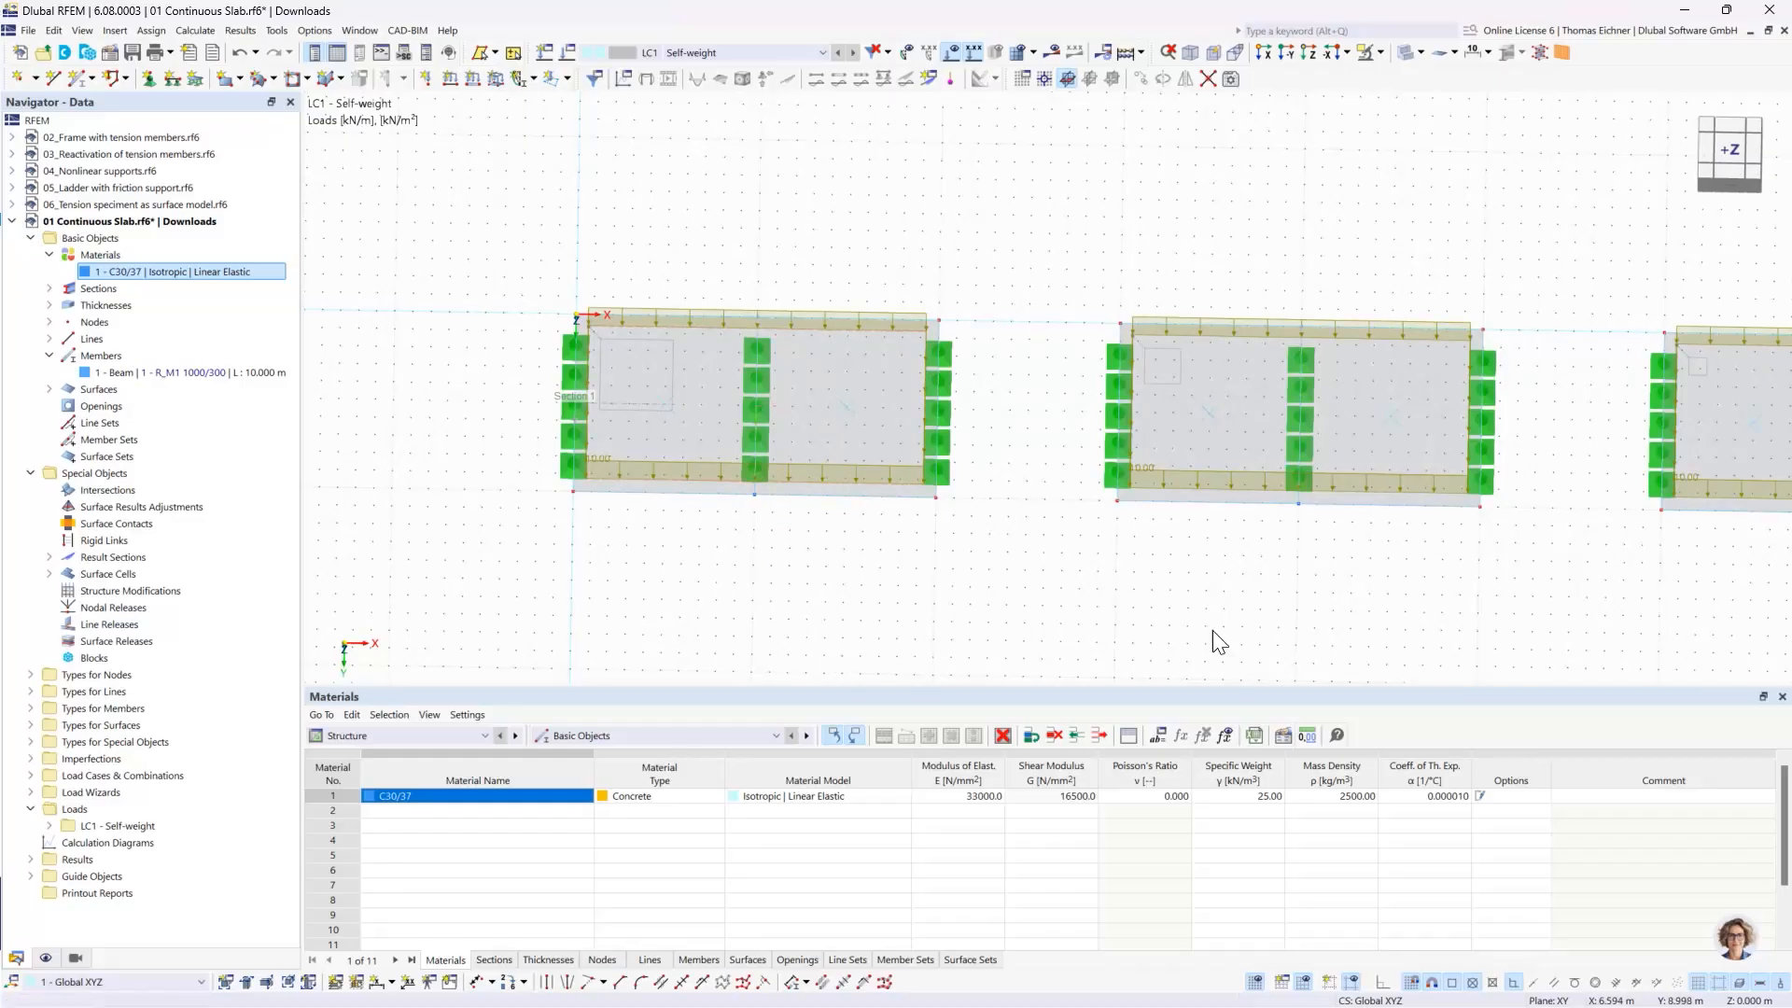
click(854, 416)
click(945, 443)
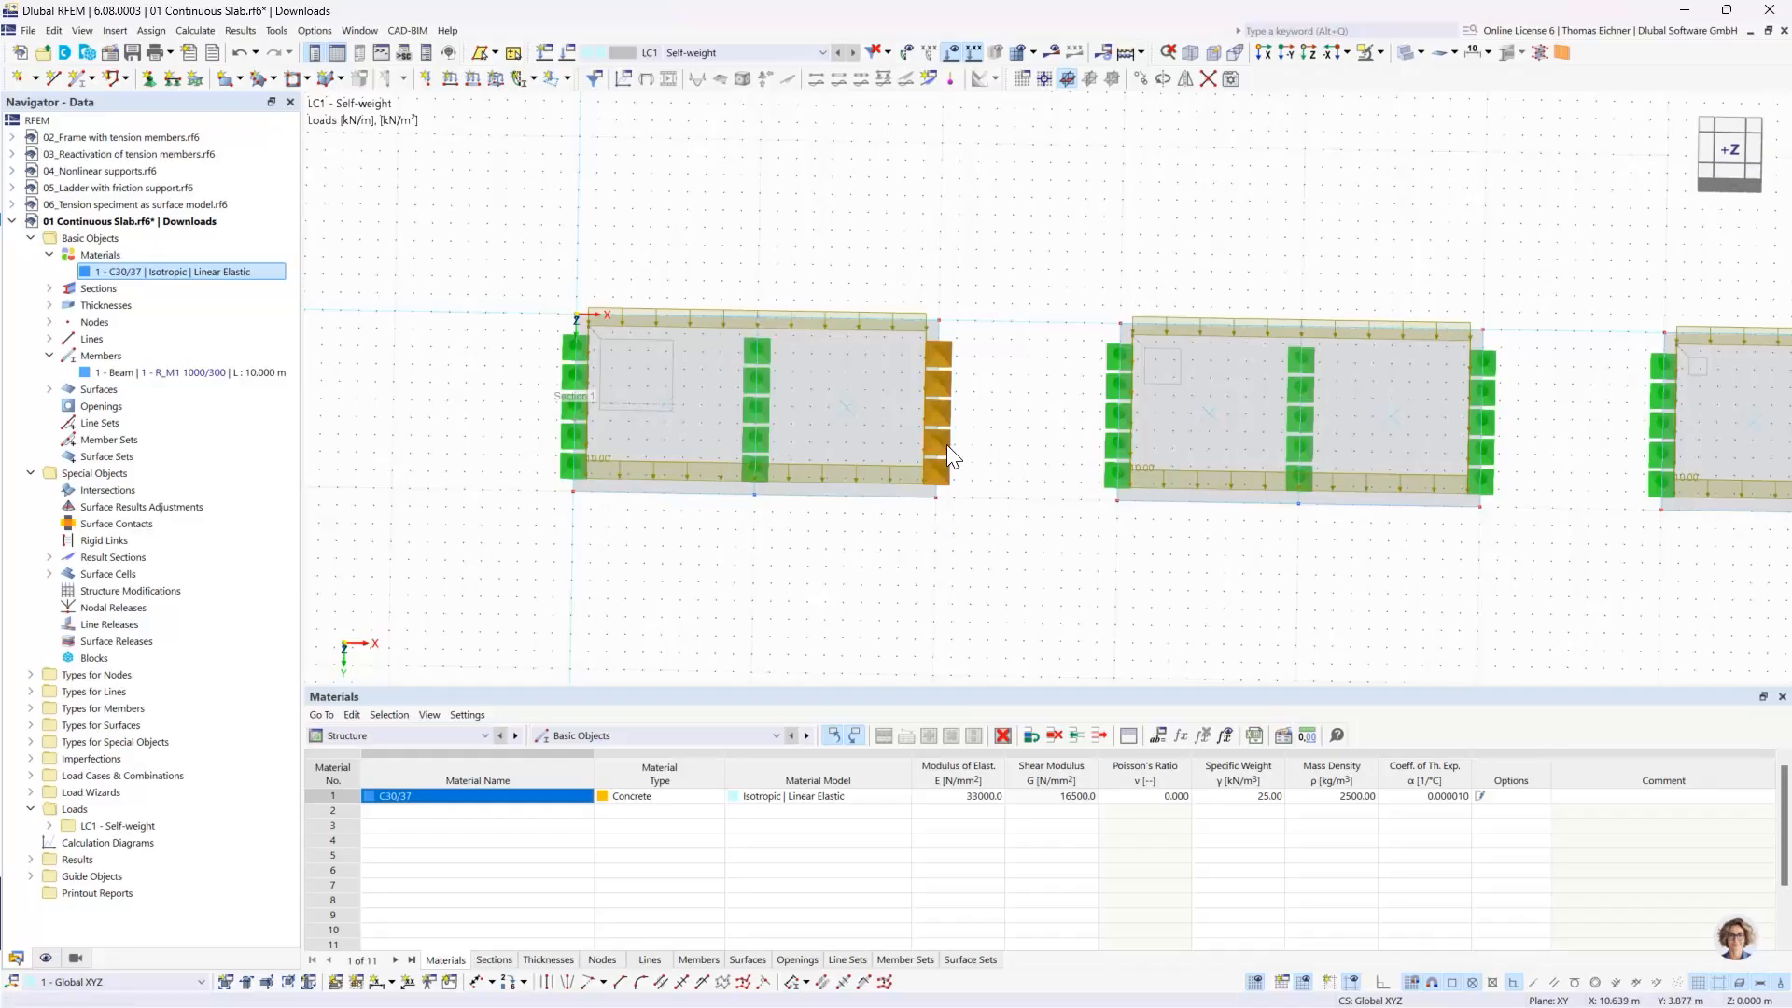
click(903, 588)
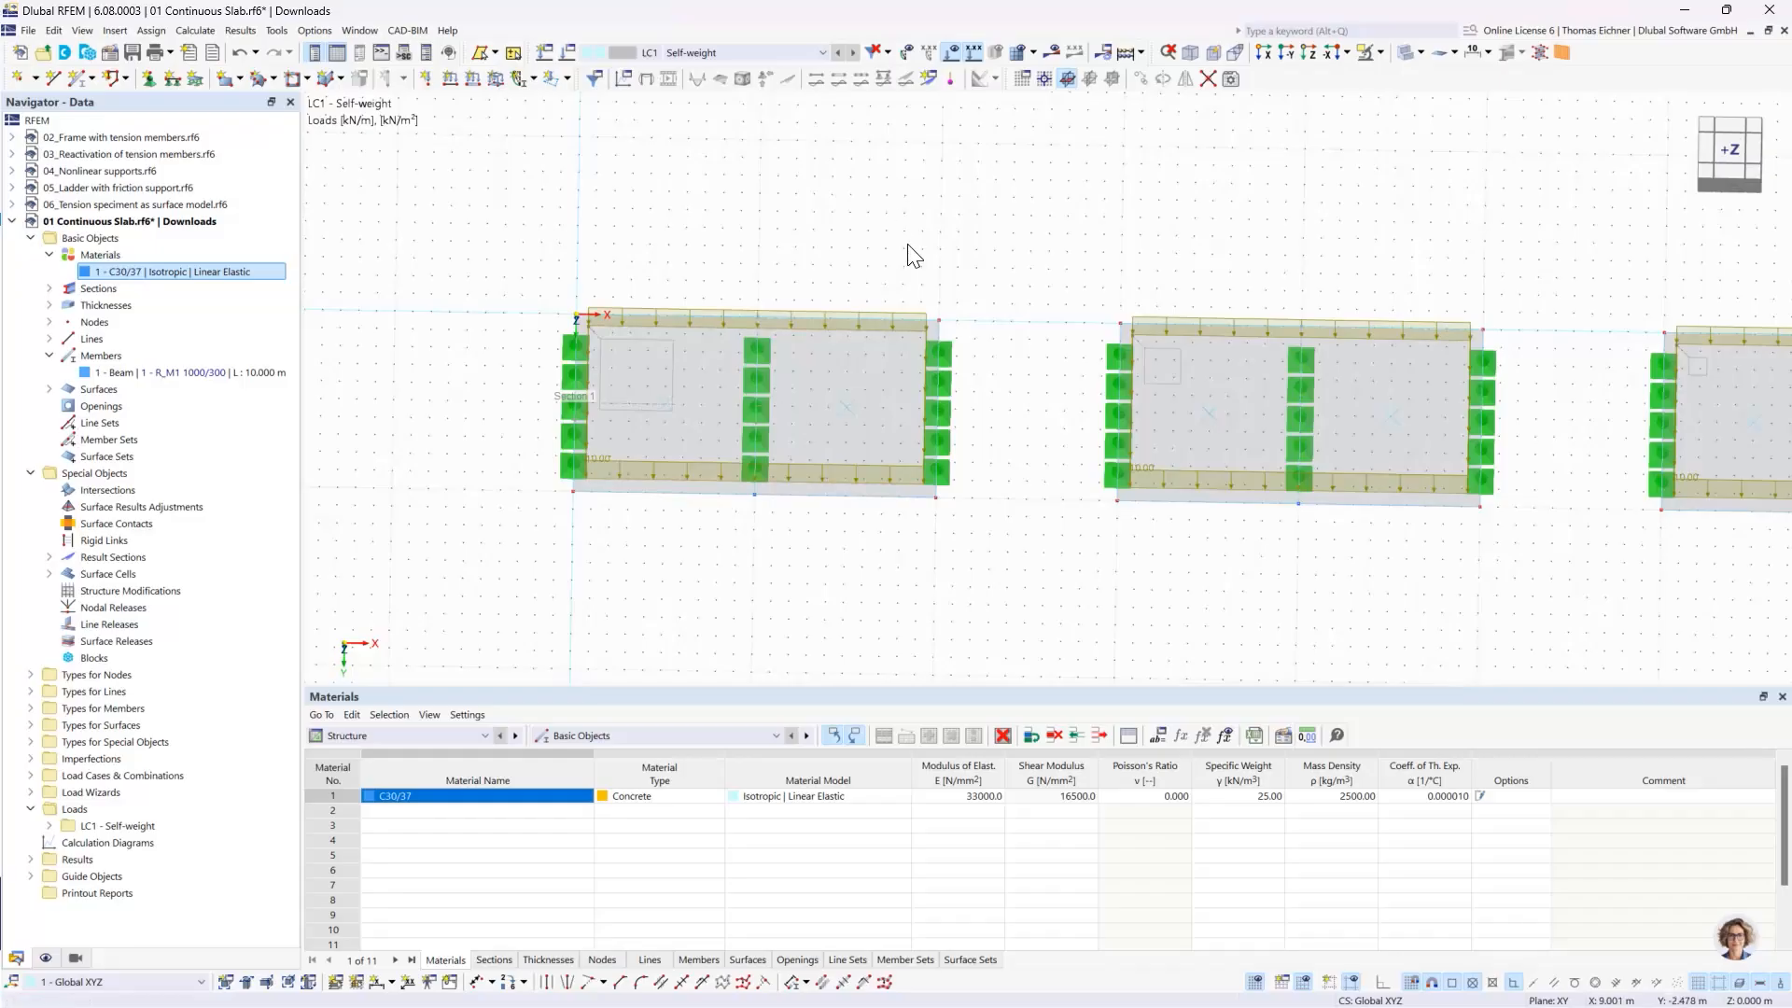
scroll(1211, 266, down, 3)
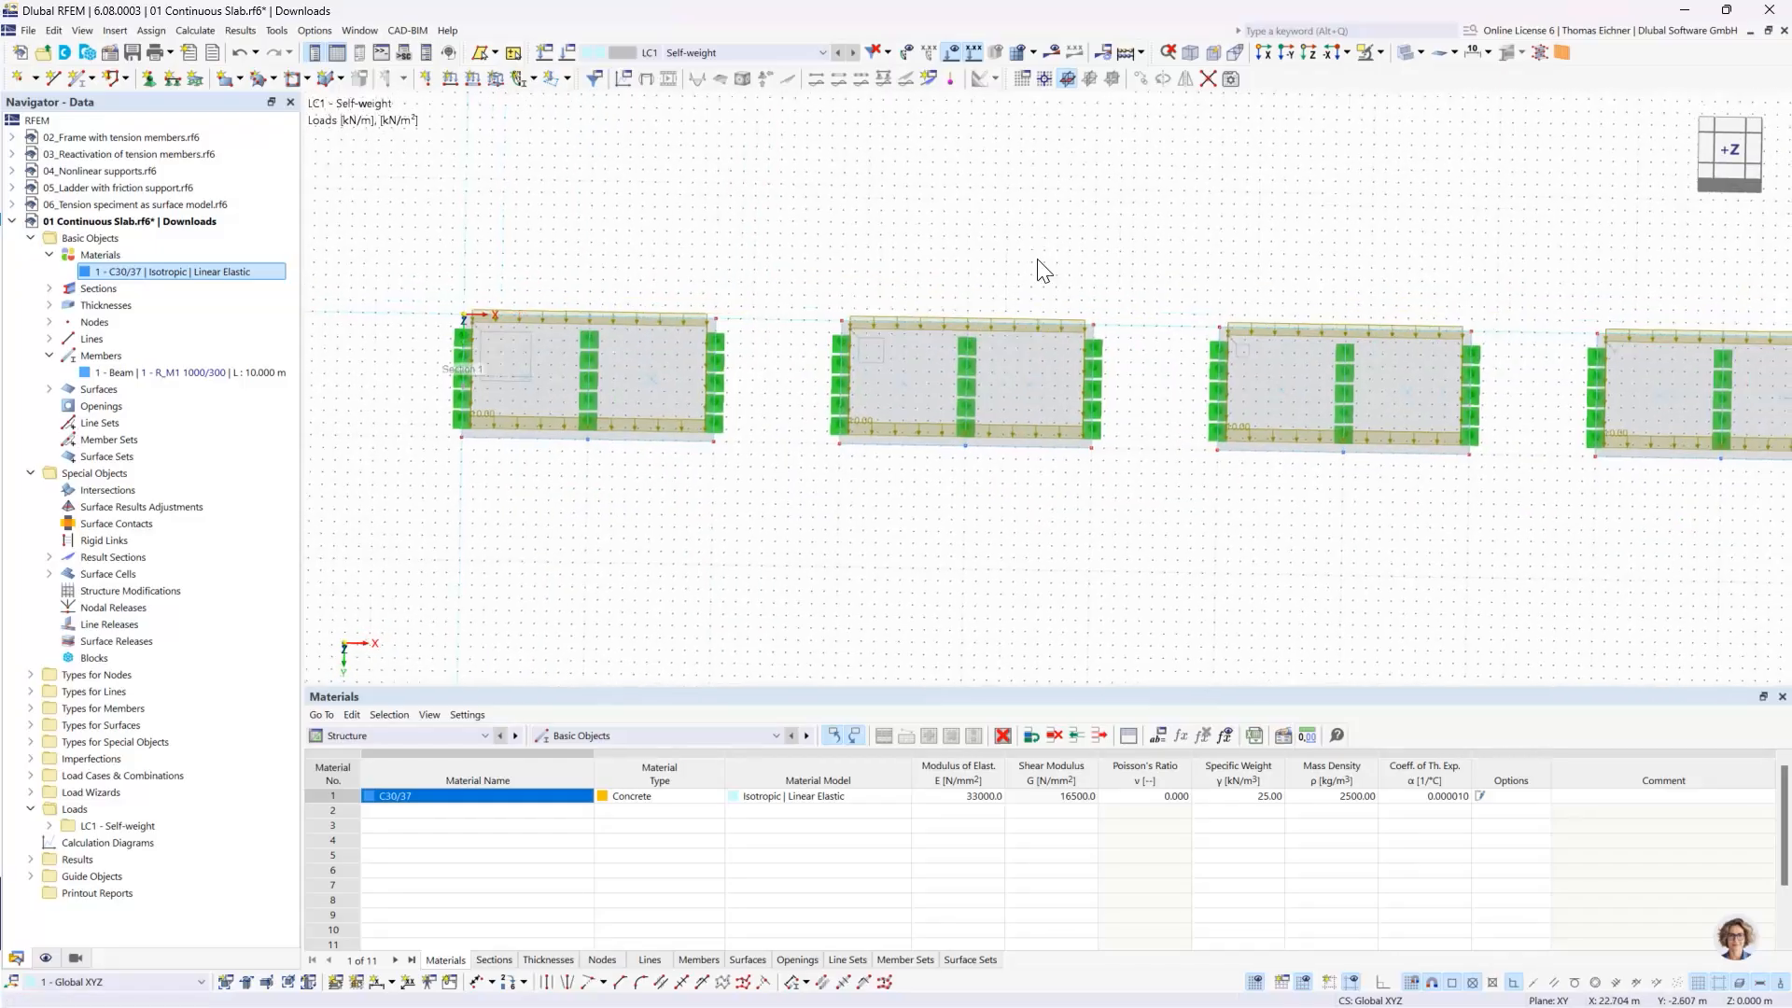
middle_drag(1215, 204, 1201, 214)
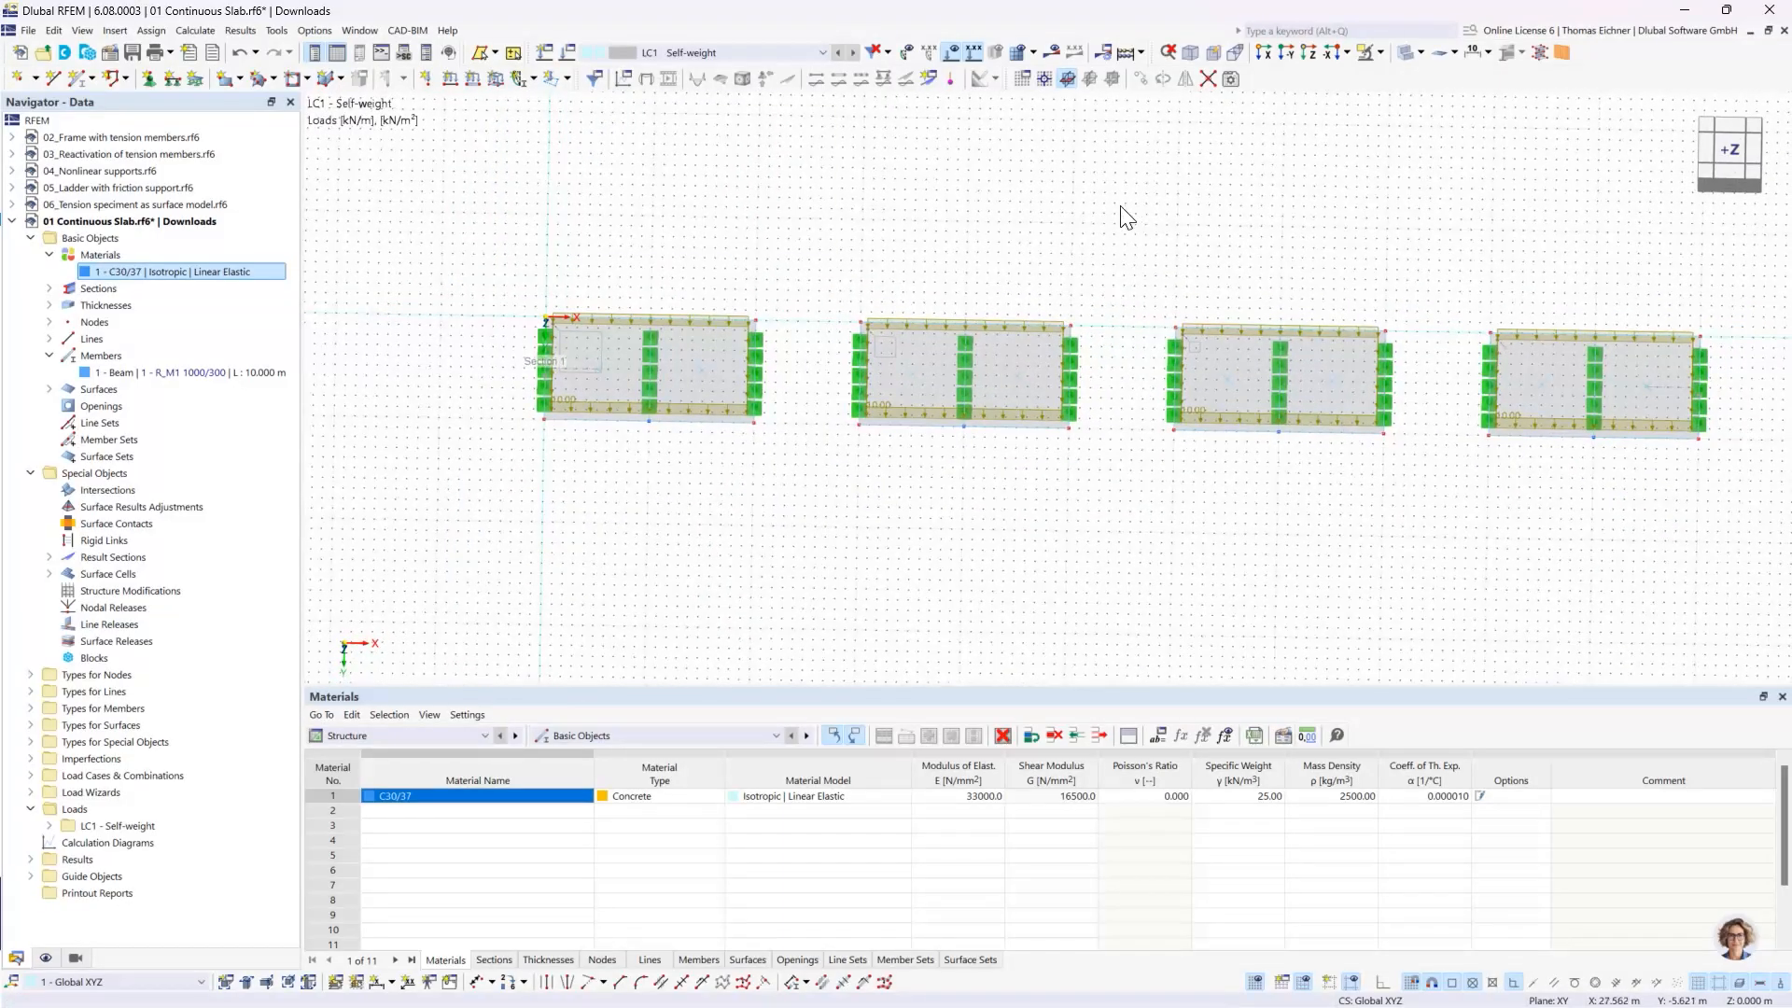
click(1124, 53)
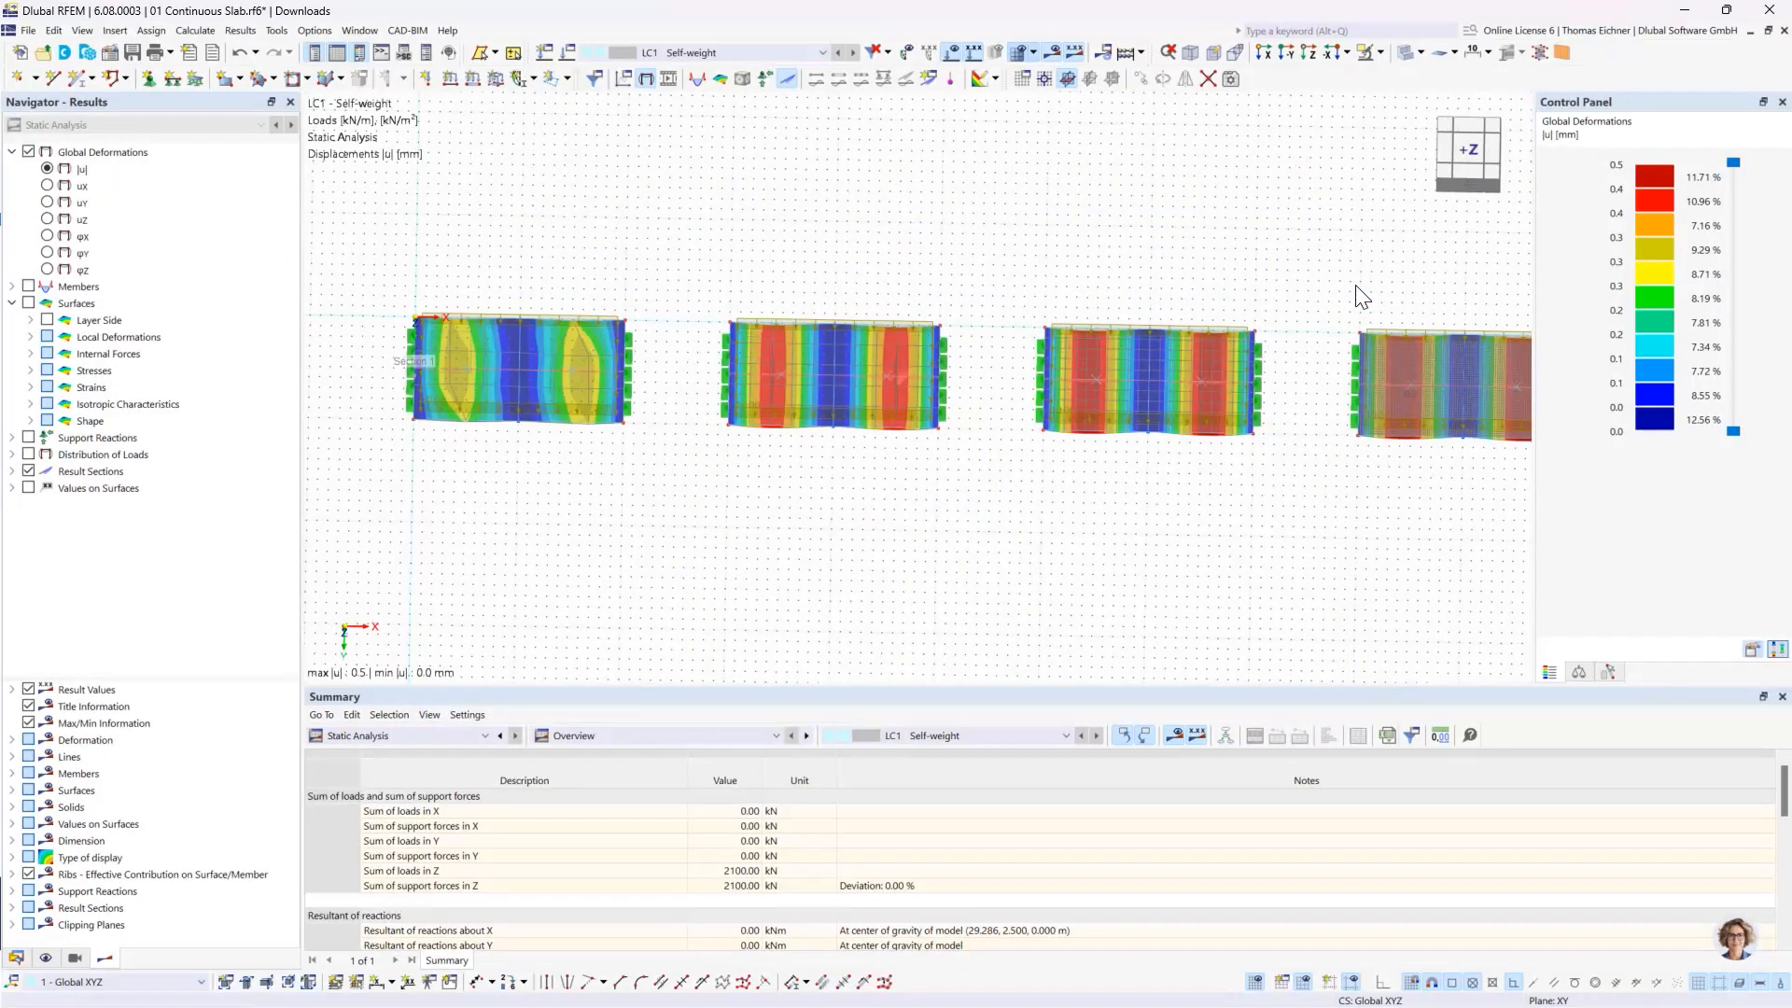
- Compare the global displacement |u| contours of the four slabs in plan view, including the beam beside them
middle_drag(1129, 240, 981, 234)
scroll(1073, 248, down, 2)
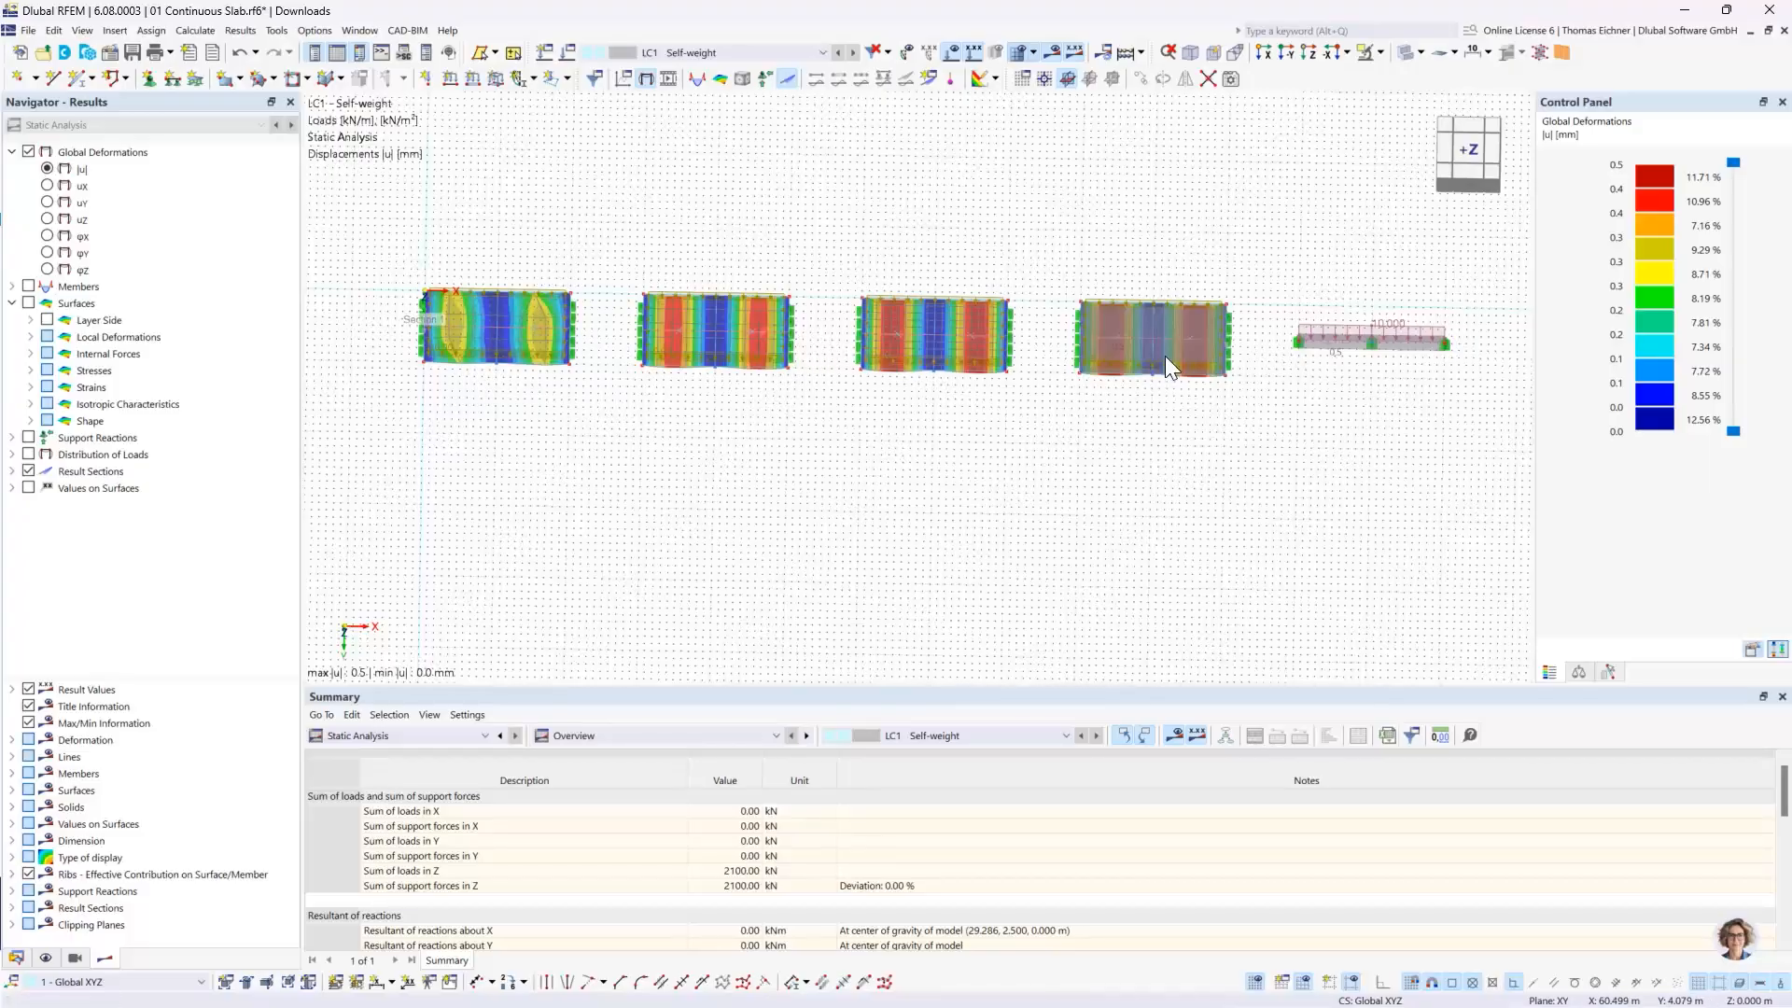
scroll(952, 359, up, 1)
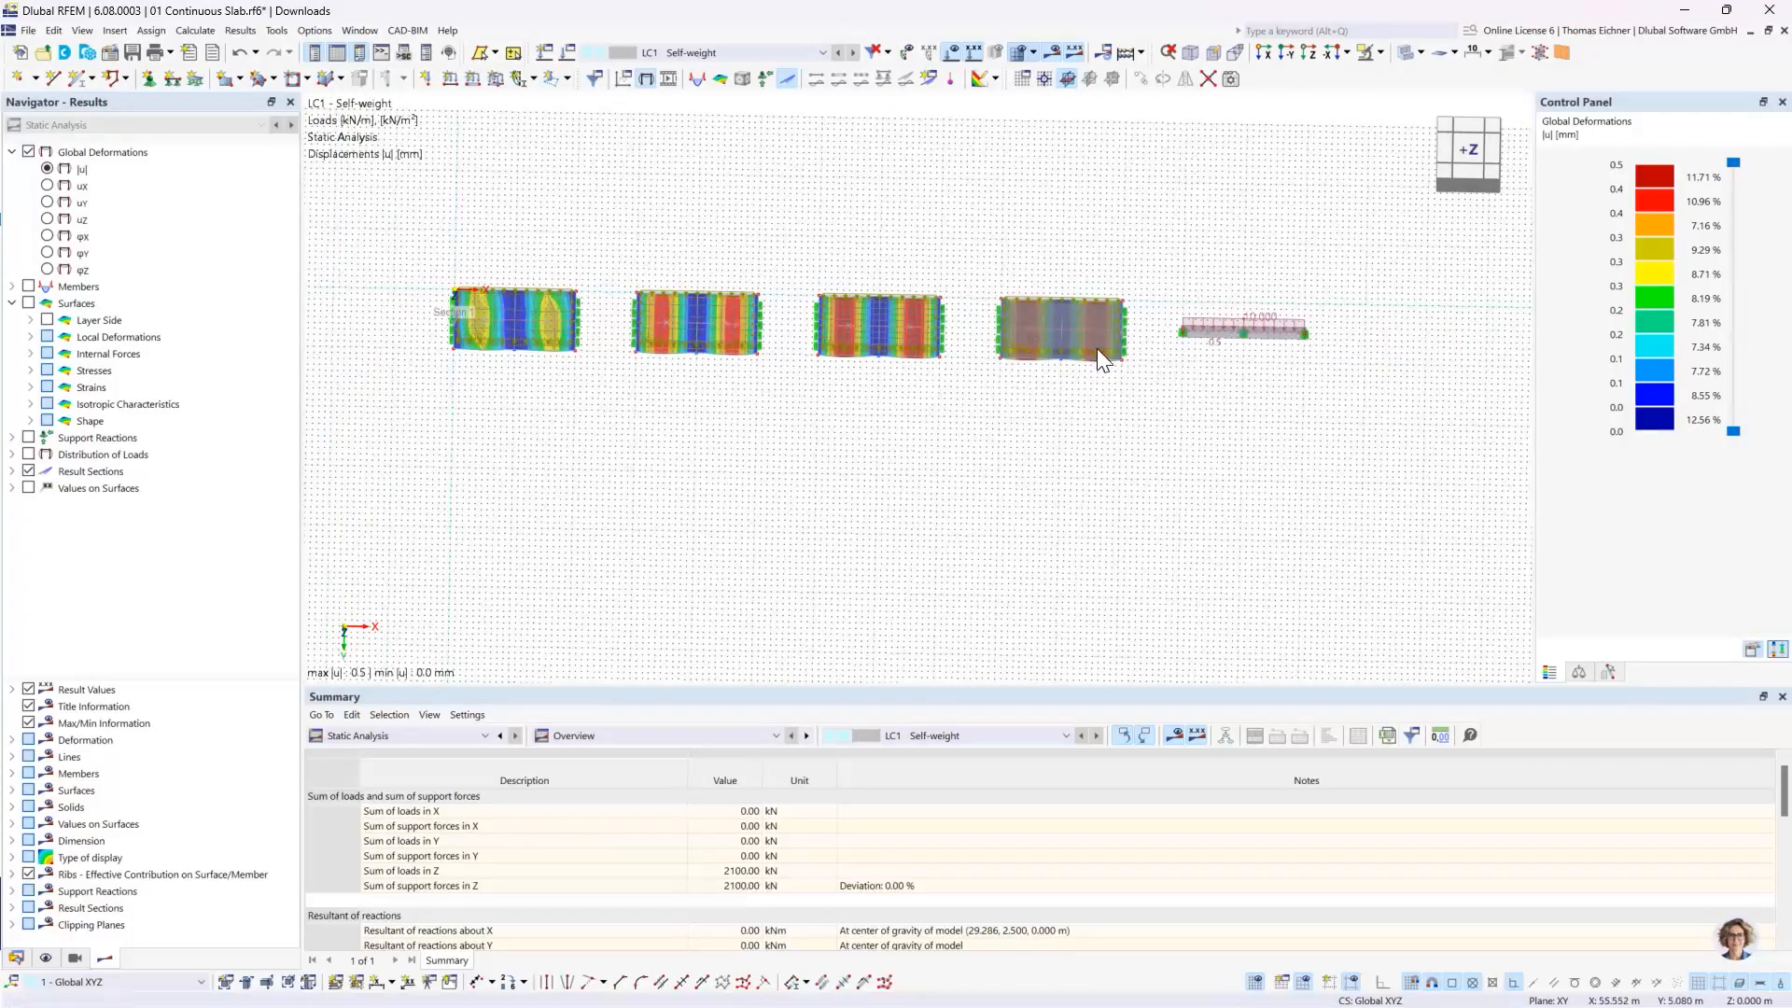
scroll(510, 312, up, 3)
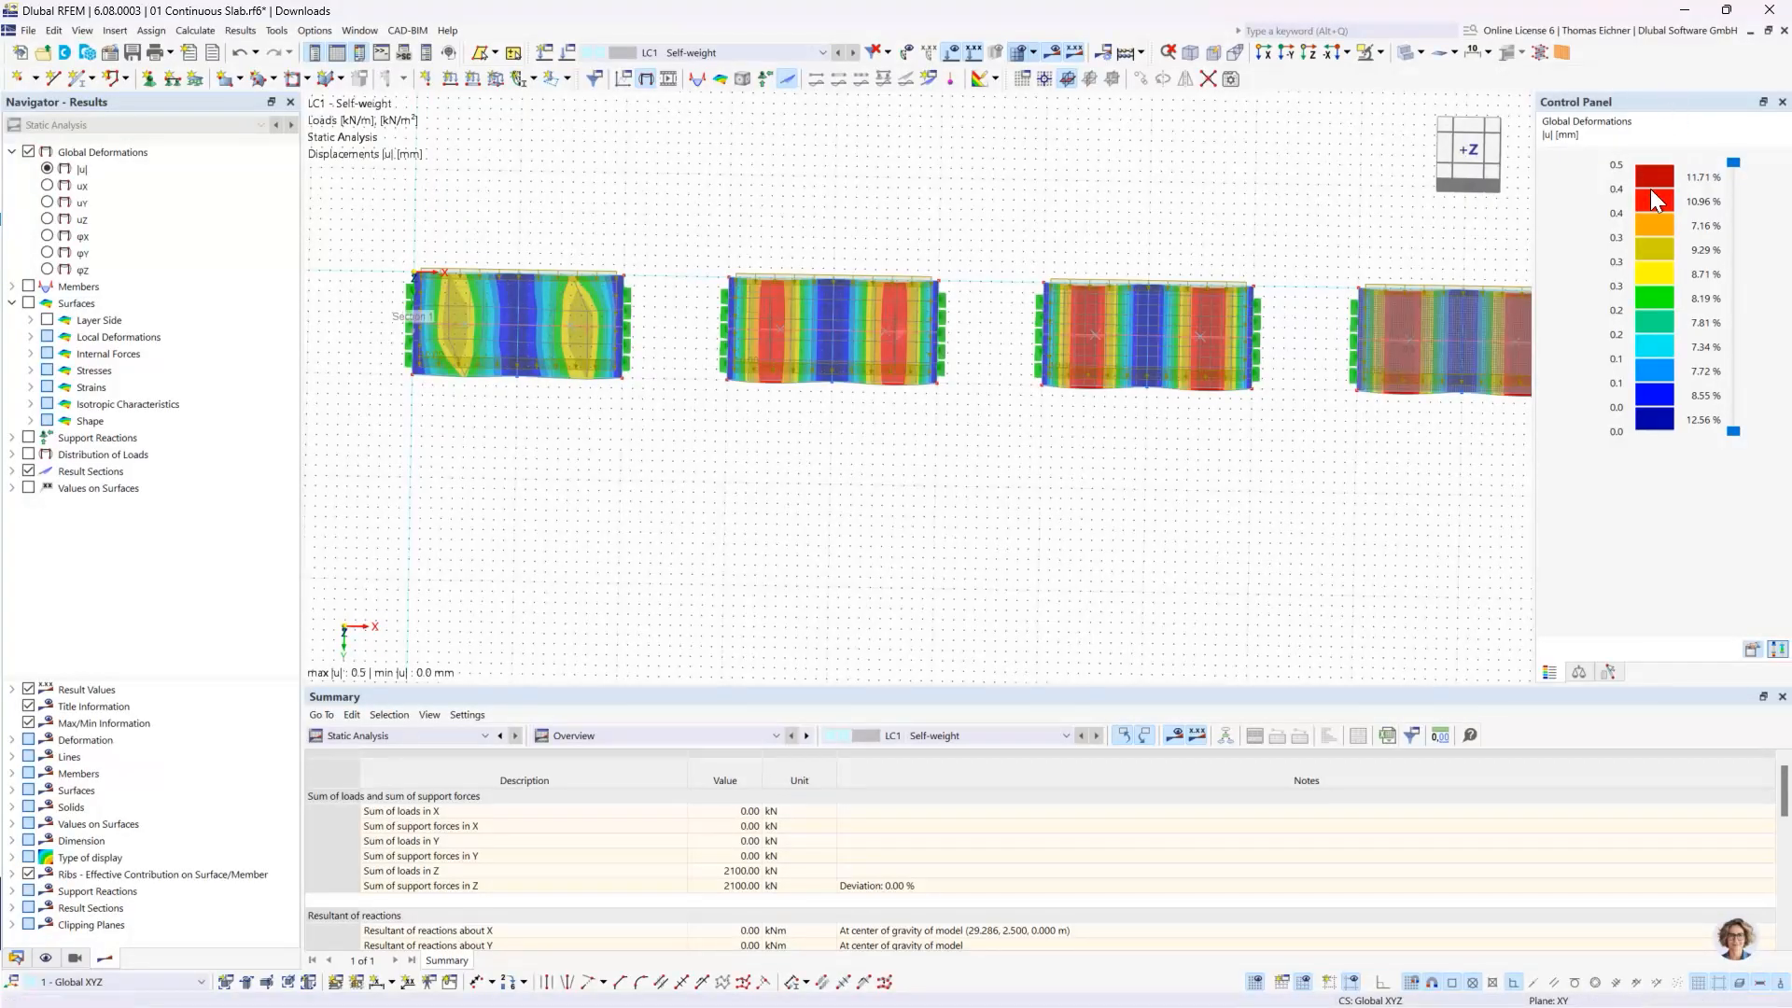
- View the model along −Y and compare the result section's displacement curves across the slabs with the beam's deflection
mouse_move(1380, 375)
click(1282, 55)
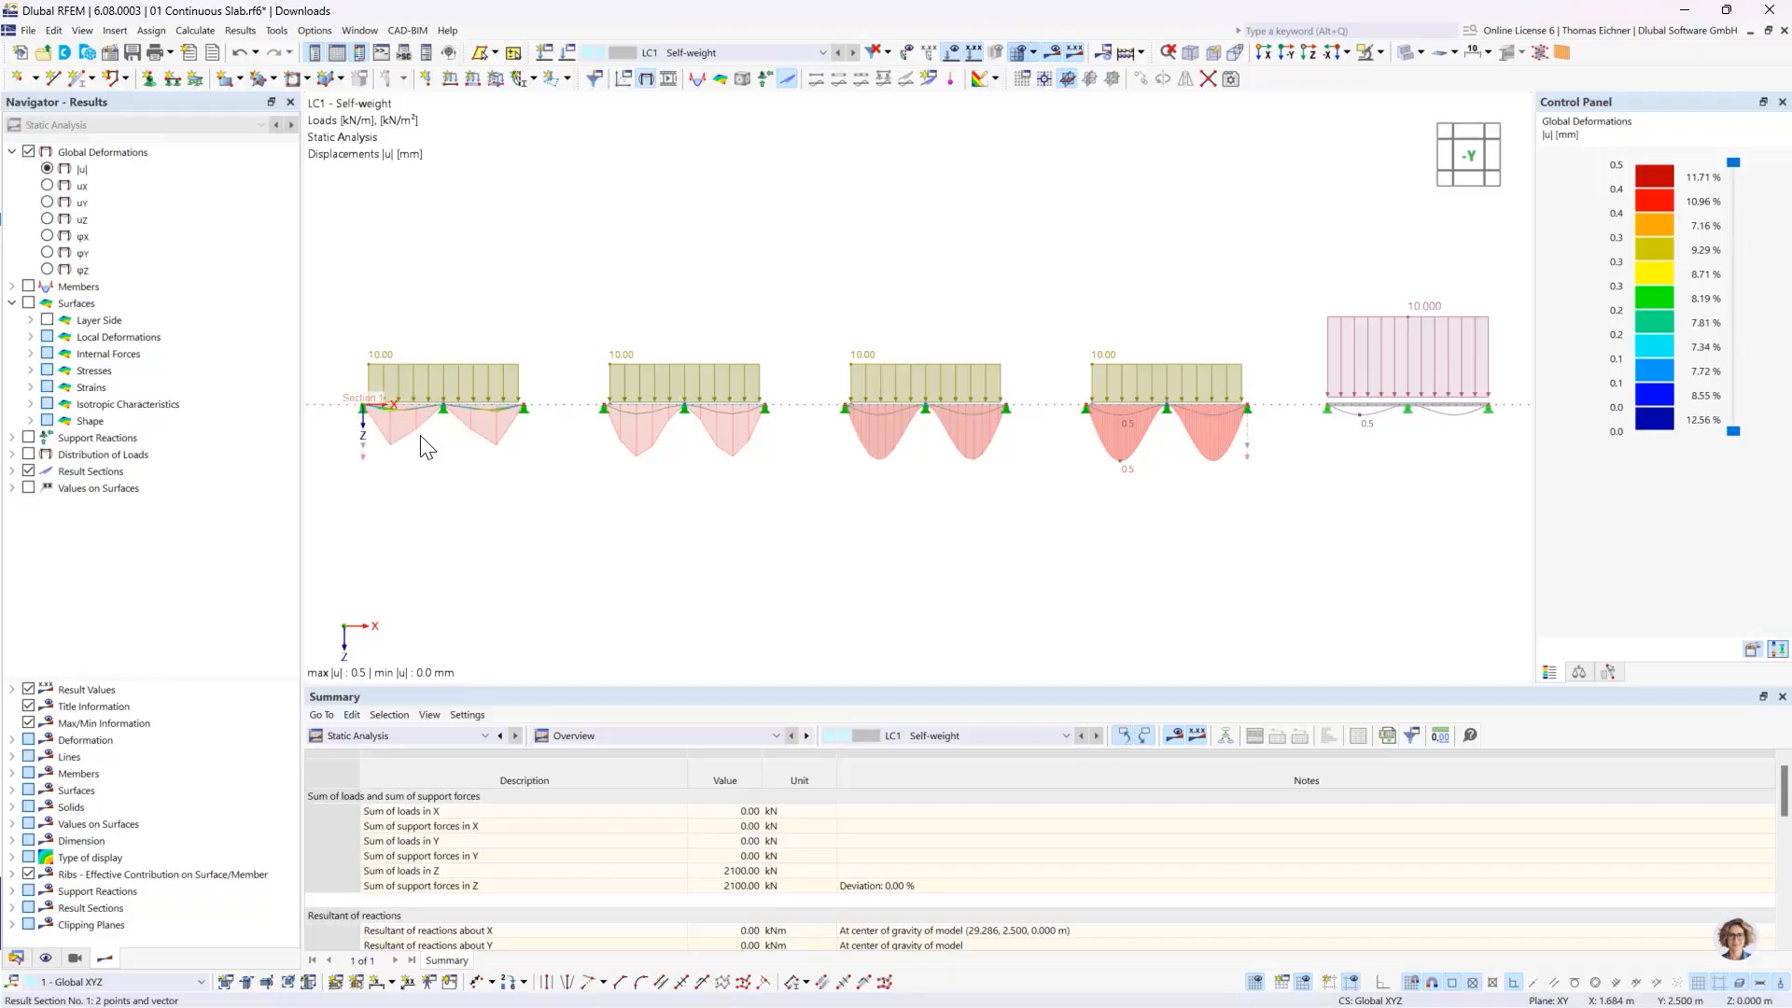
scroll(551, 464, up, 1)
scroll(551, 463, up, 2)
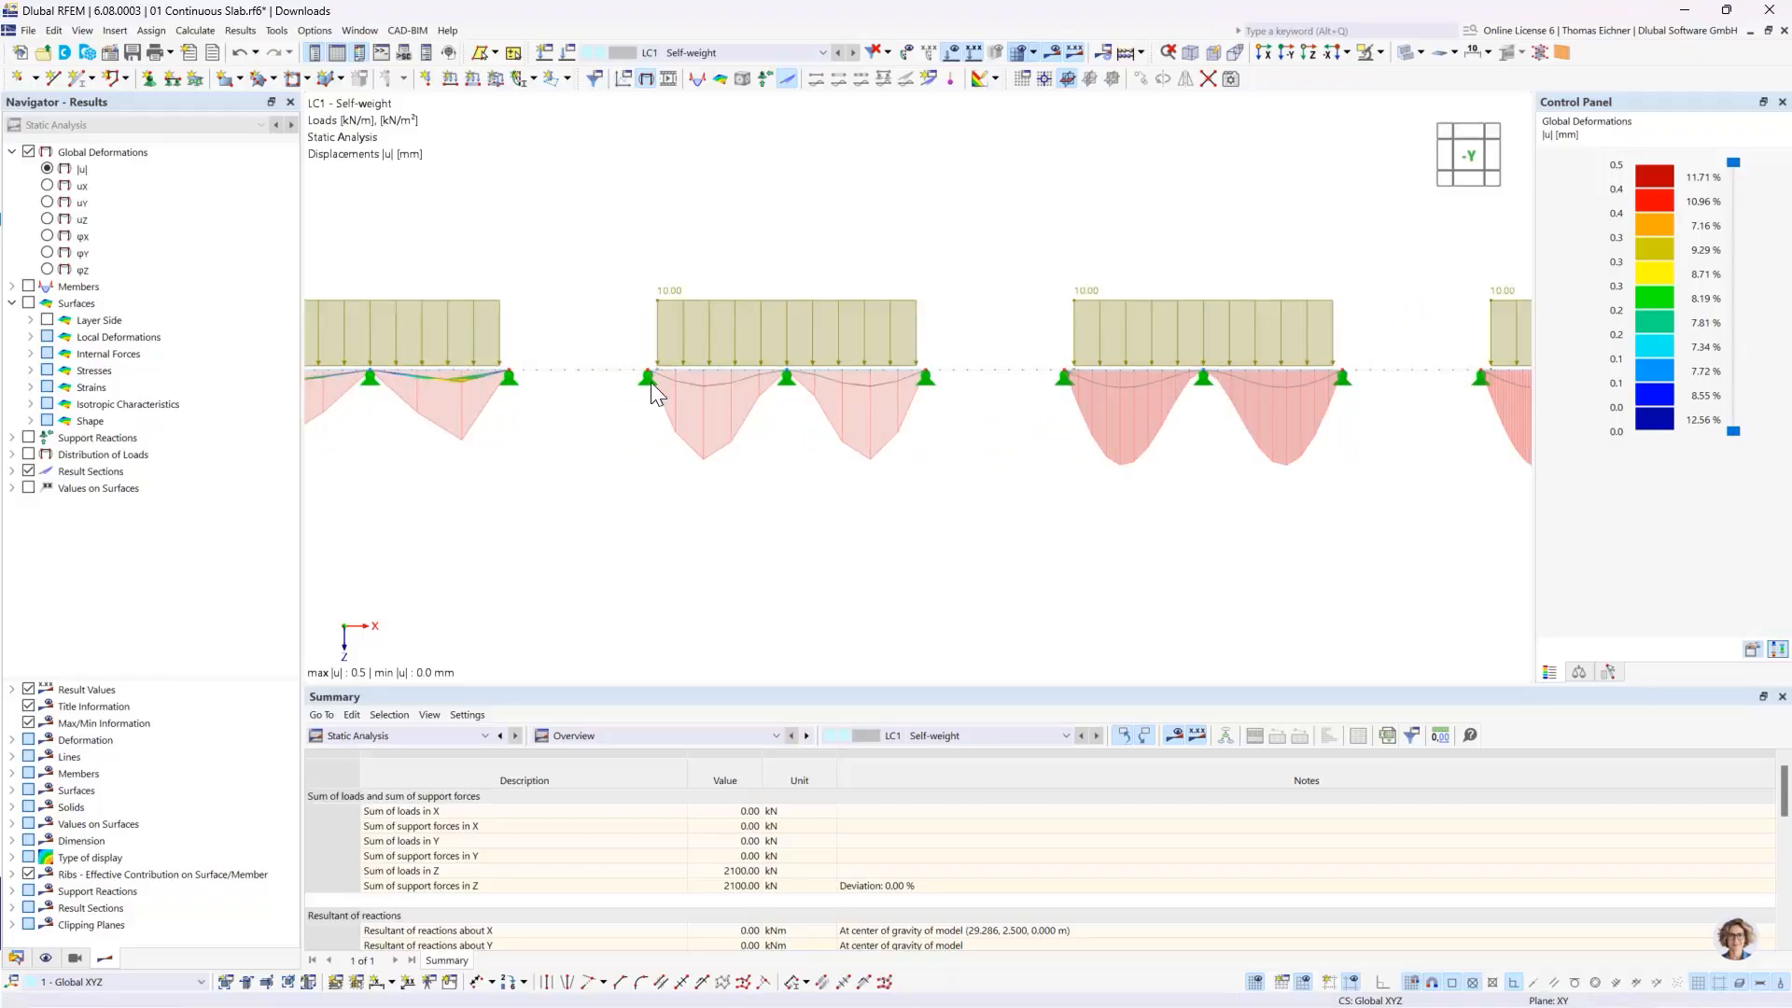
scroll(837, 428, down, 3)
middle_drag(1226, 487, 1160, 493)
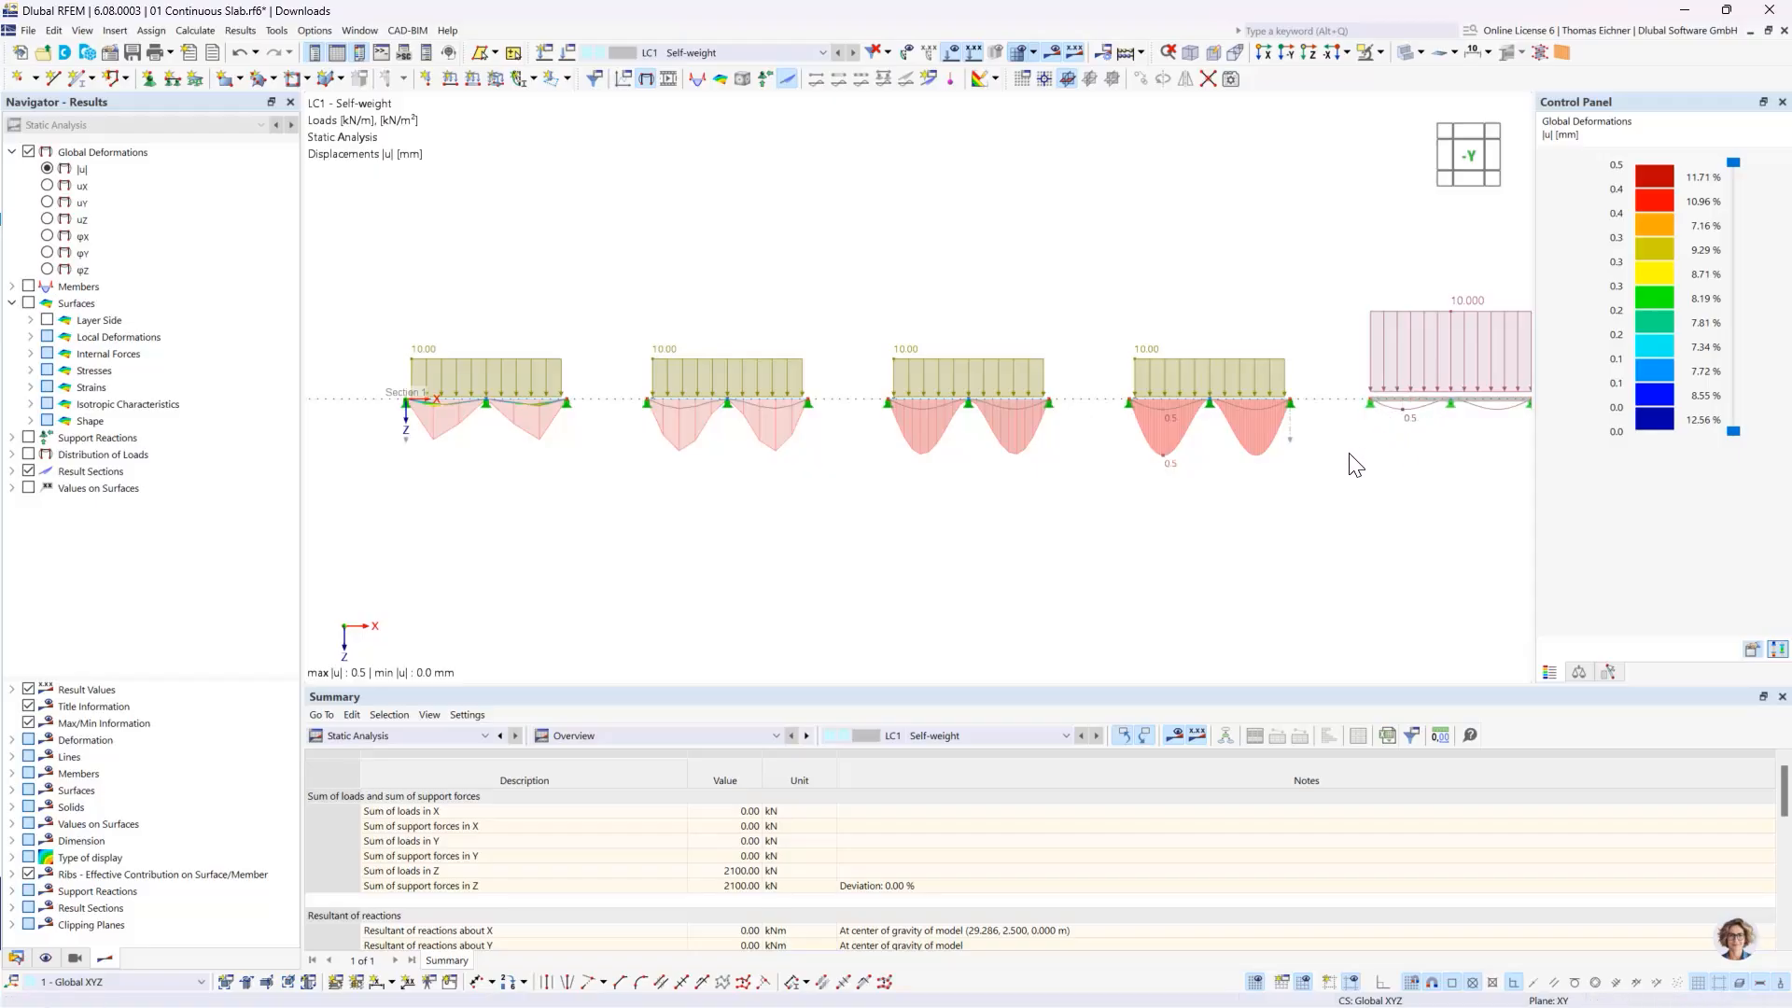
- Raise the general display factor for deformations to 8192
click(1579, 672)
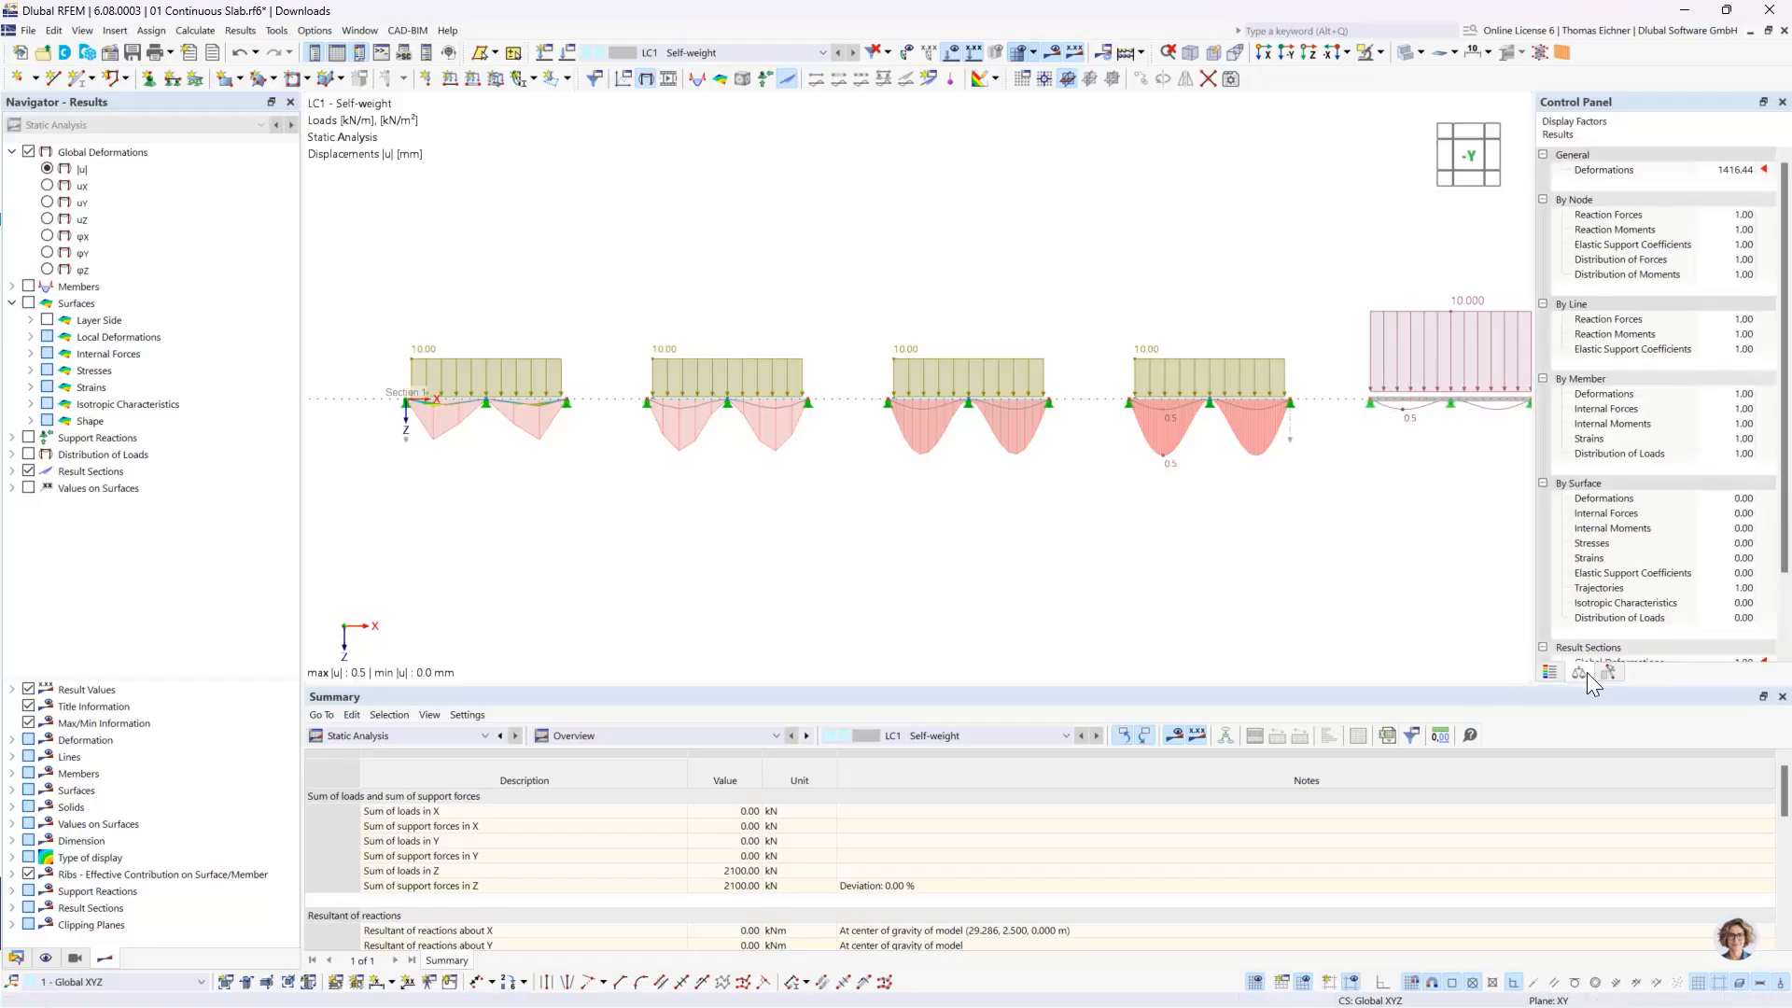
click(1744, 170)
click(1751, 167)
click(1752, 167)
click(1752, 167)
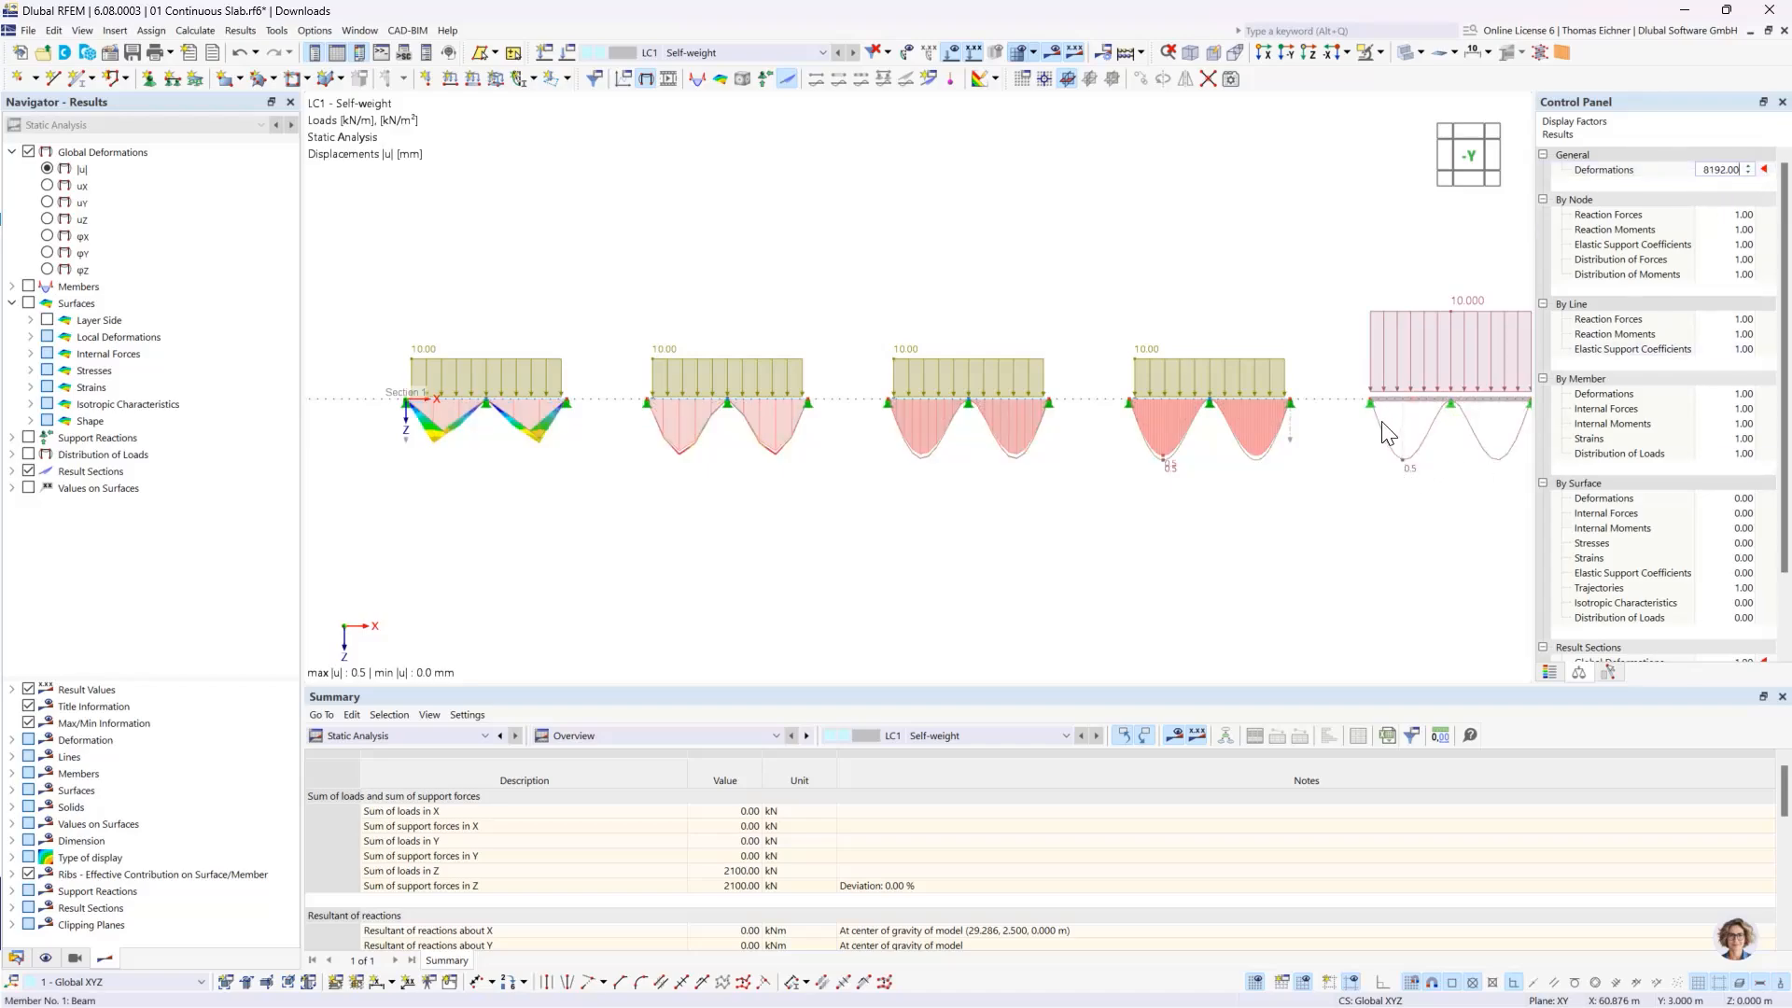
- Lower the general display factor for deformations to 2048 and label the result section diagrams with their local extremes
click(1749, 173)
click(1749, 173)
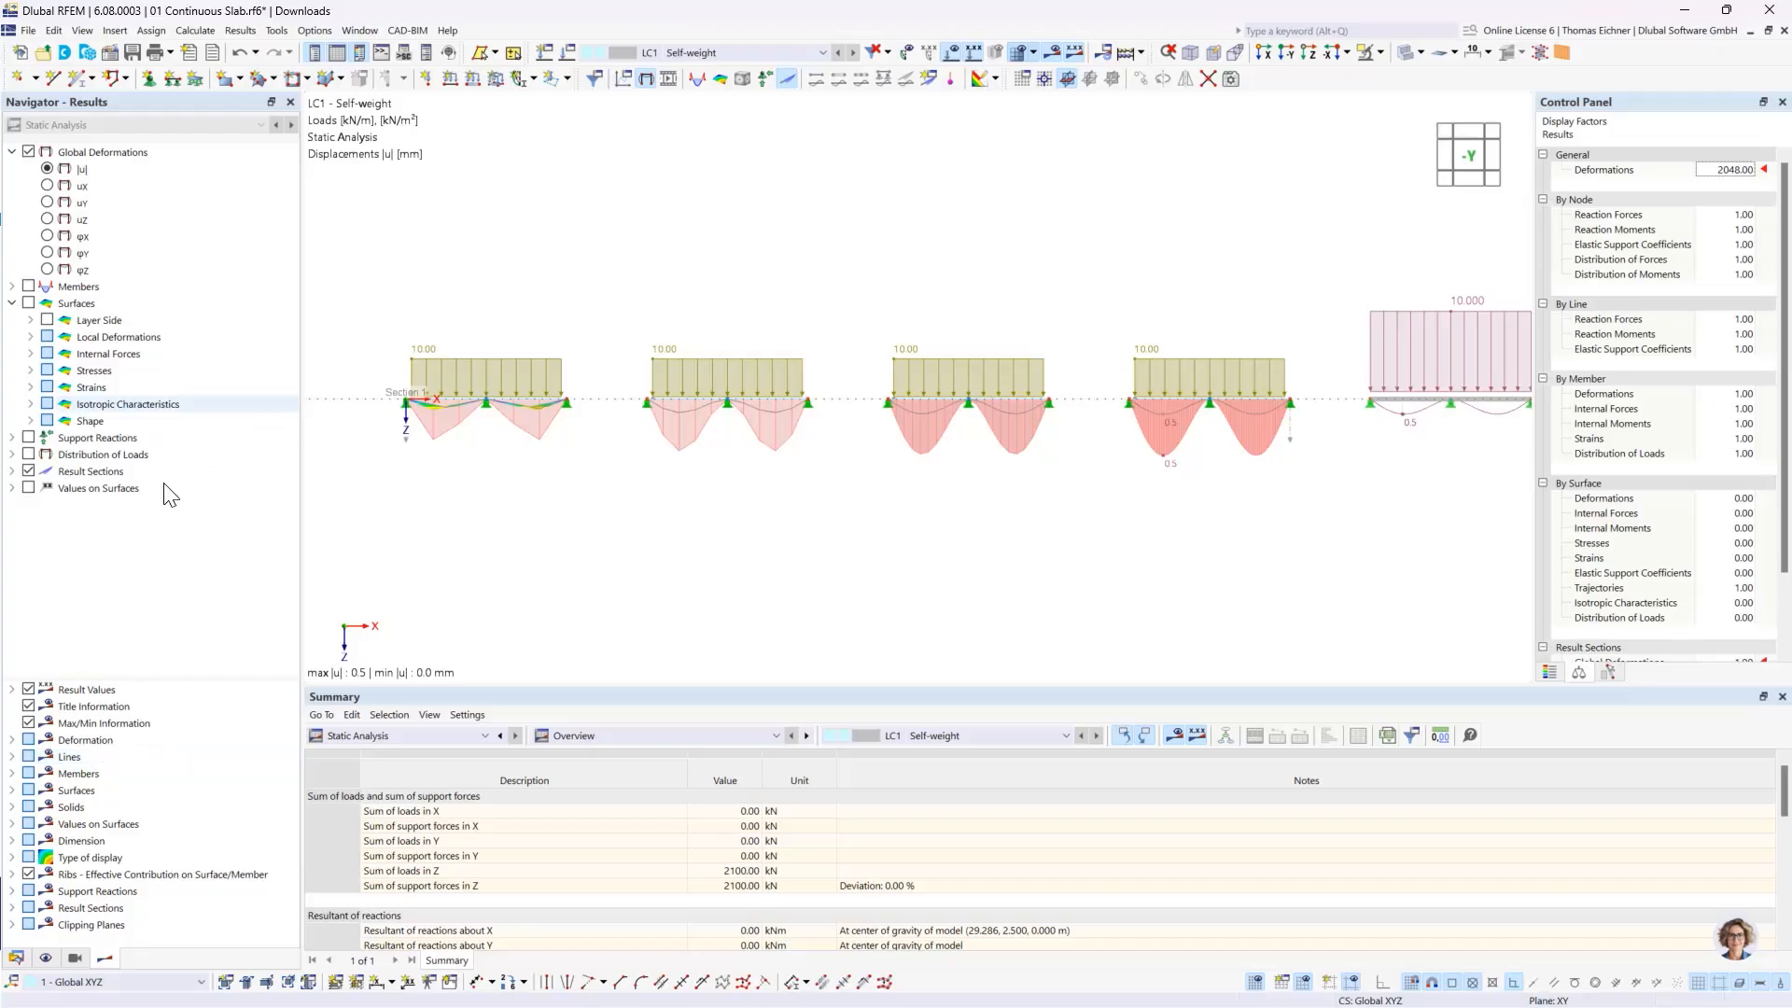
click(13, 471)
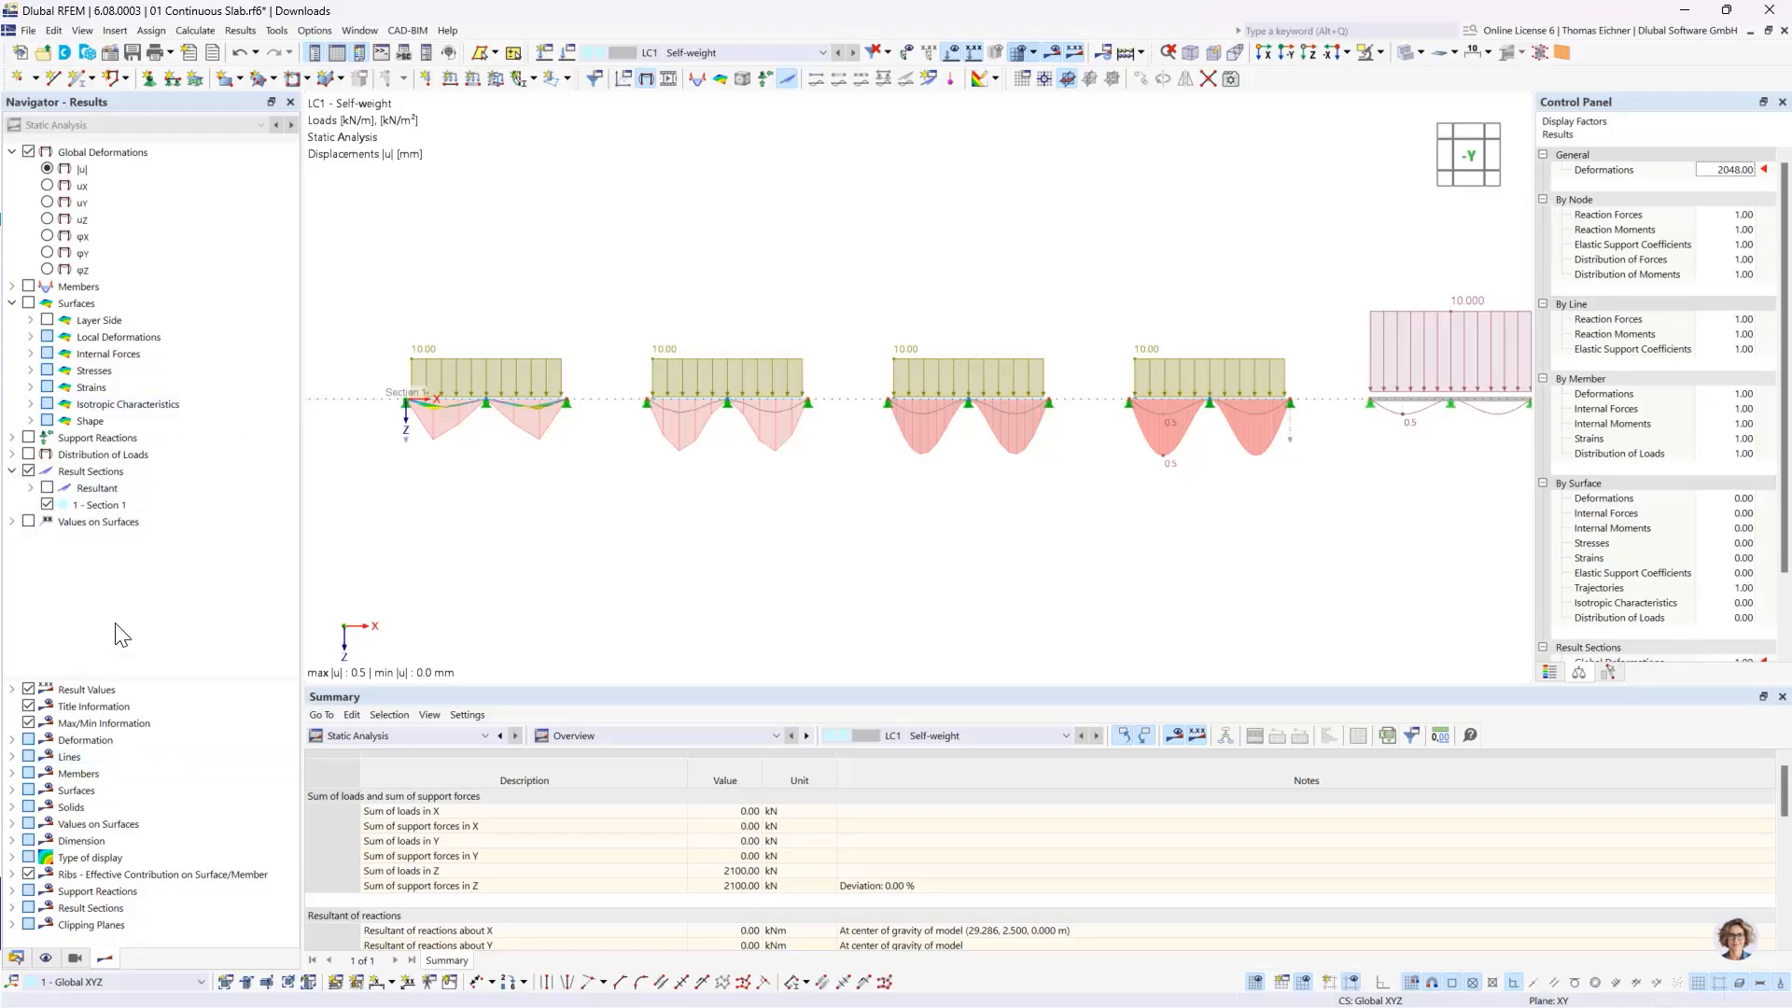
click(61, 505)
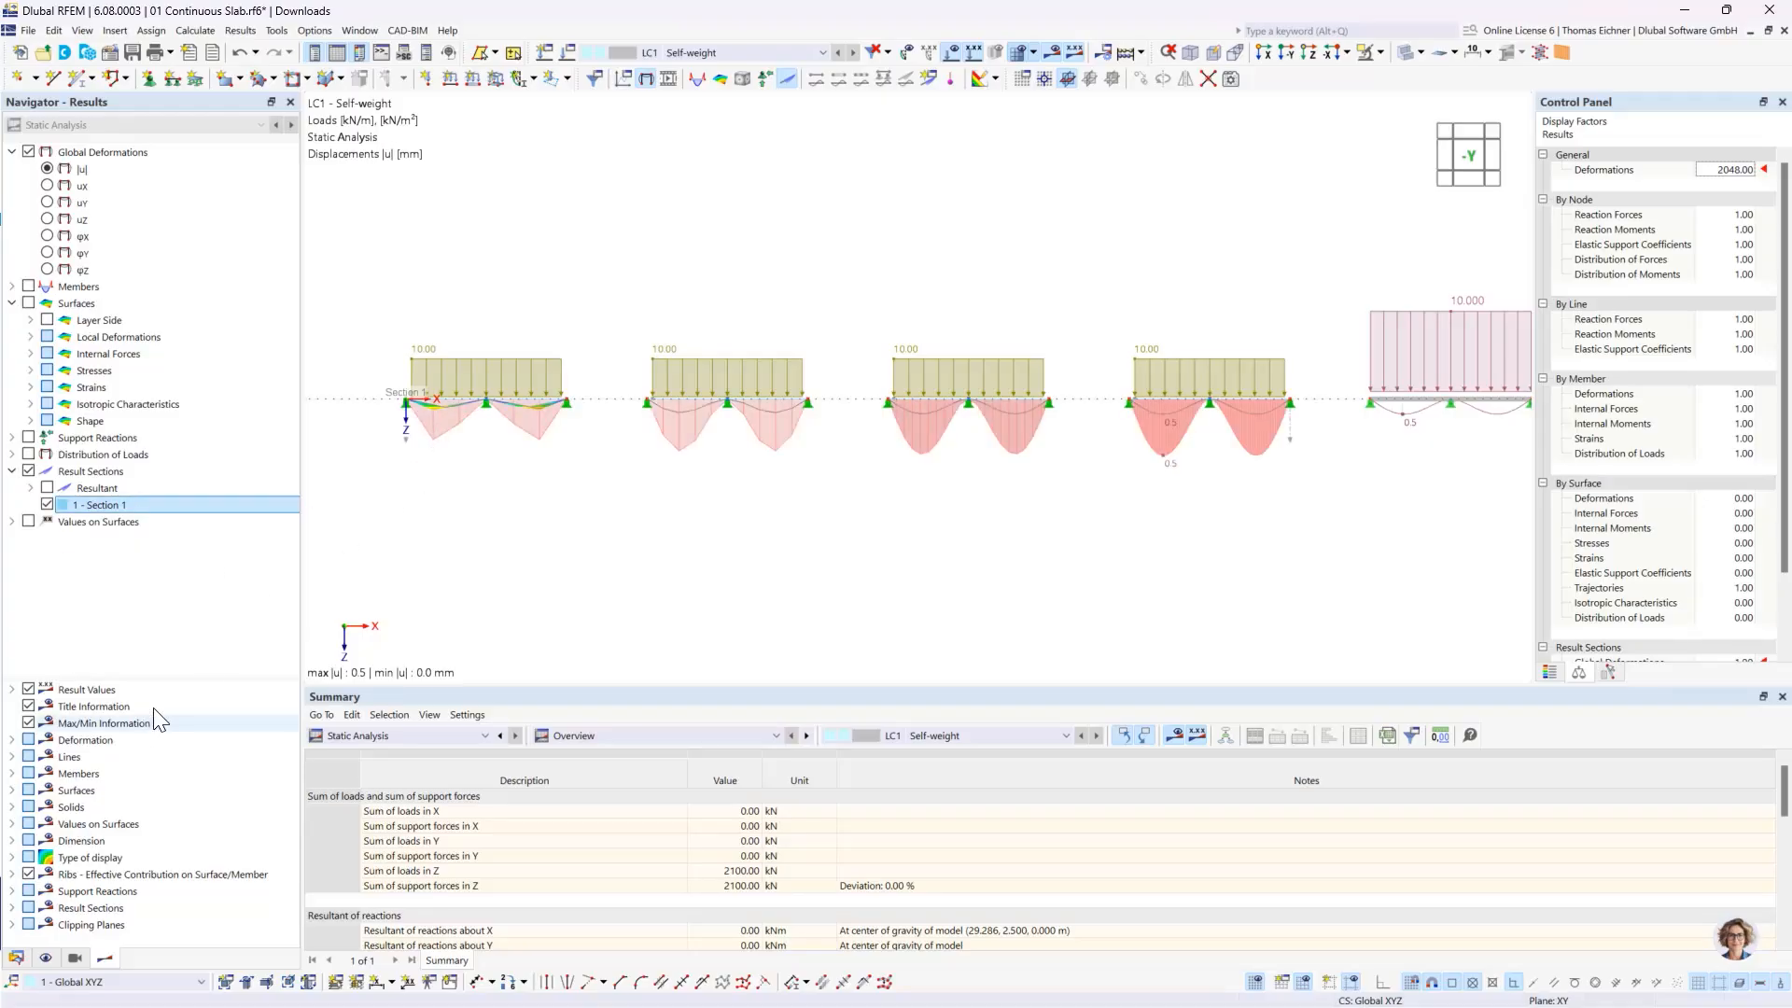
drag(186, 674, 197, 584)
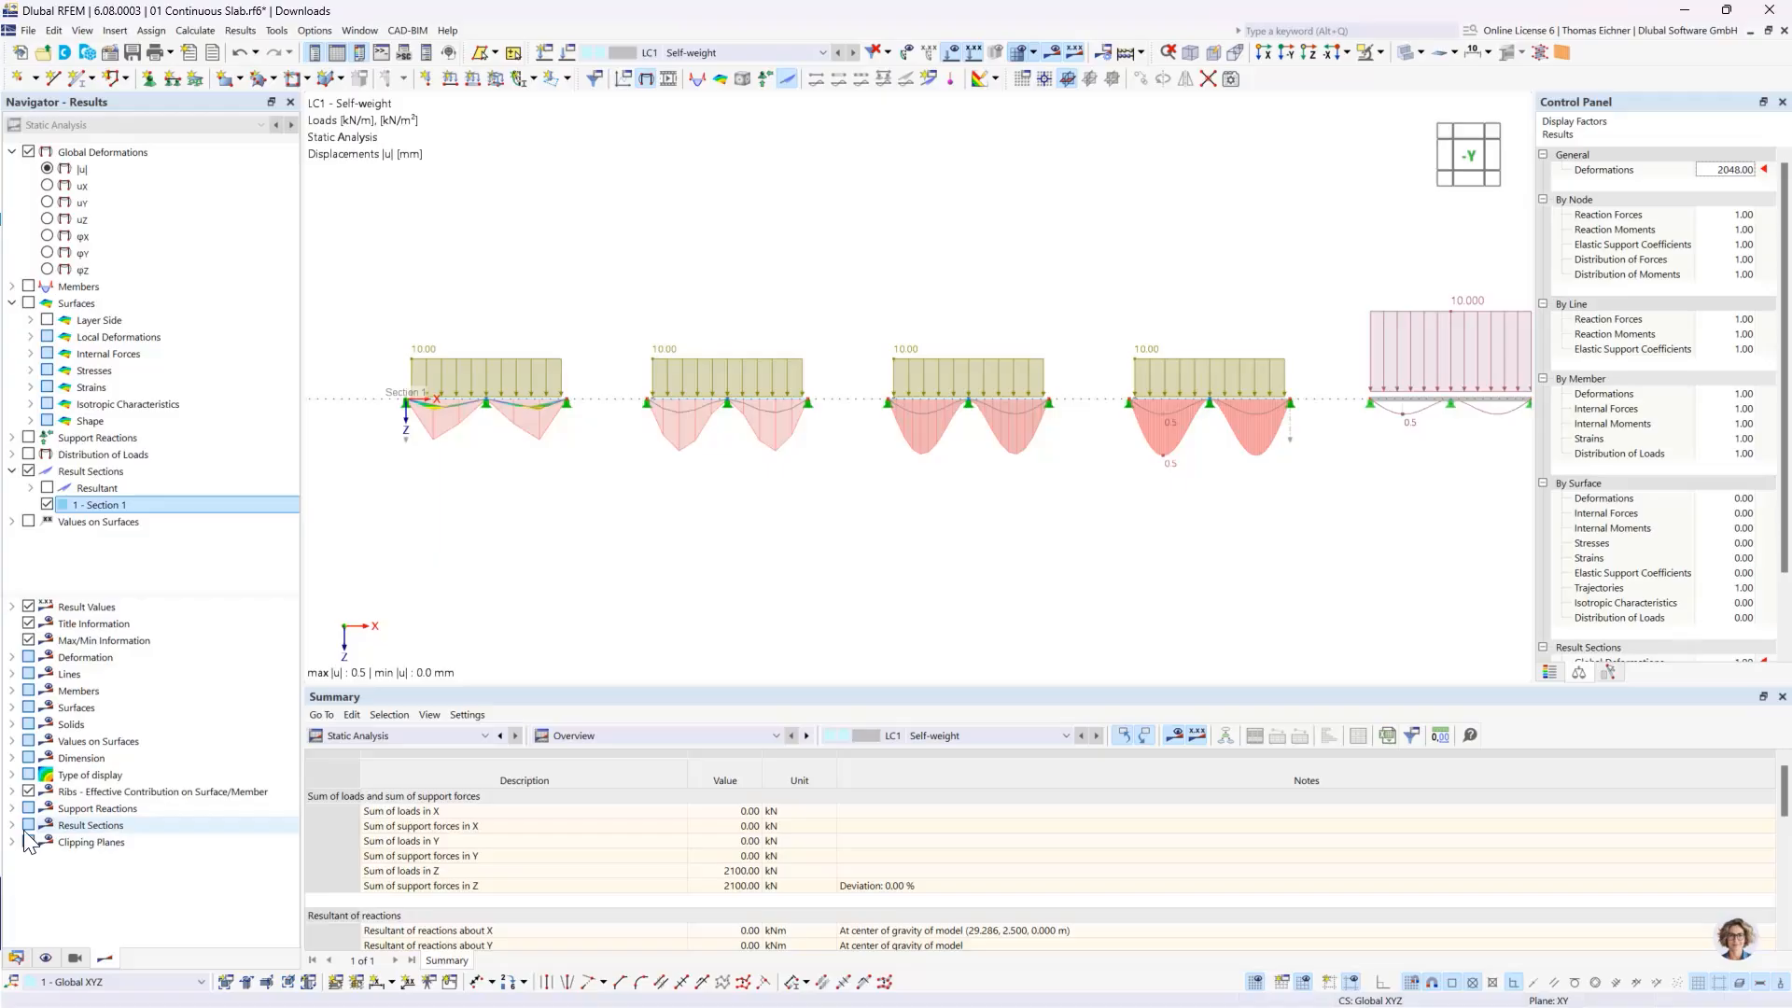
double_click(105, 829)
scroll(98, 840, down, 1)
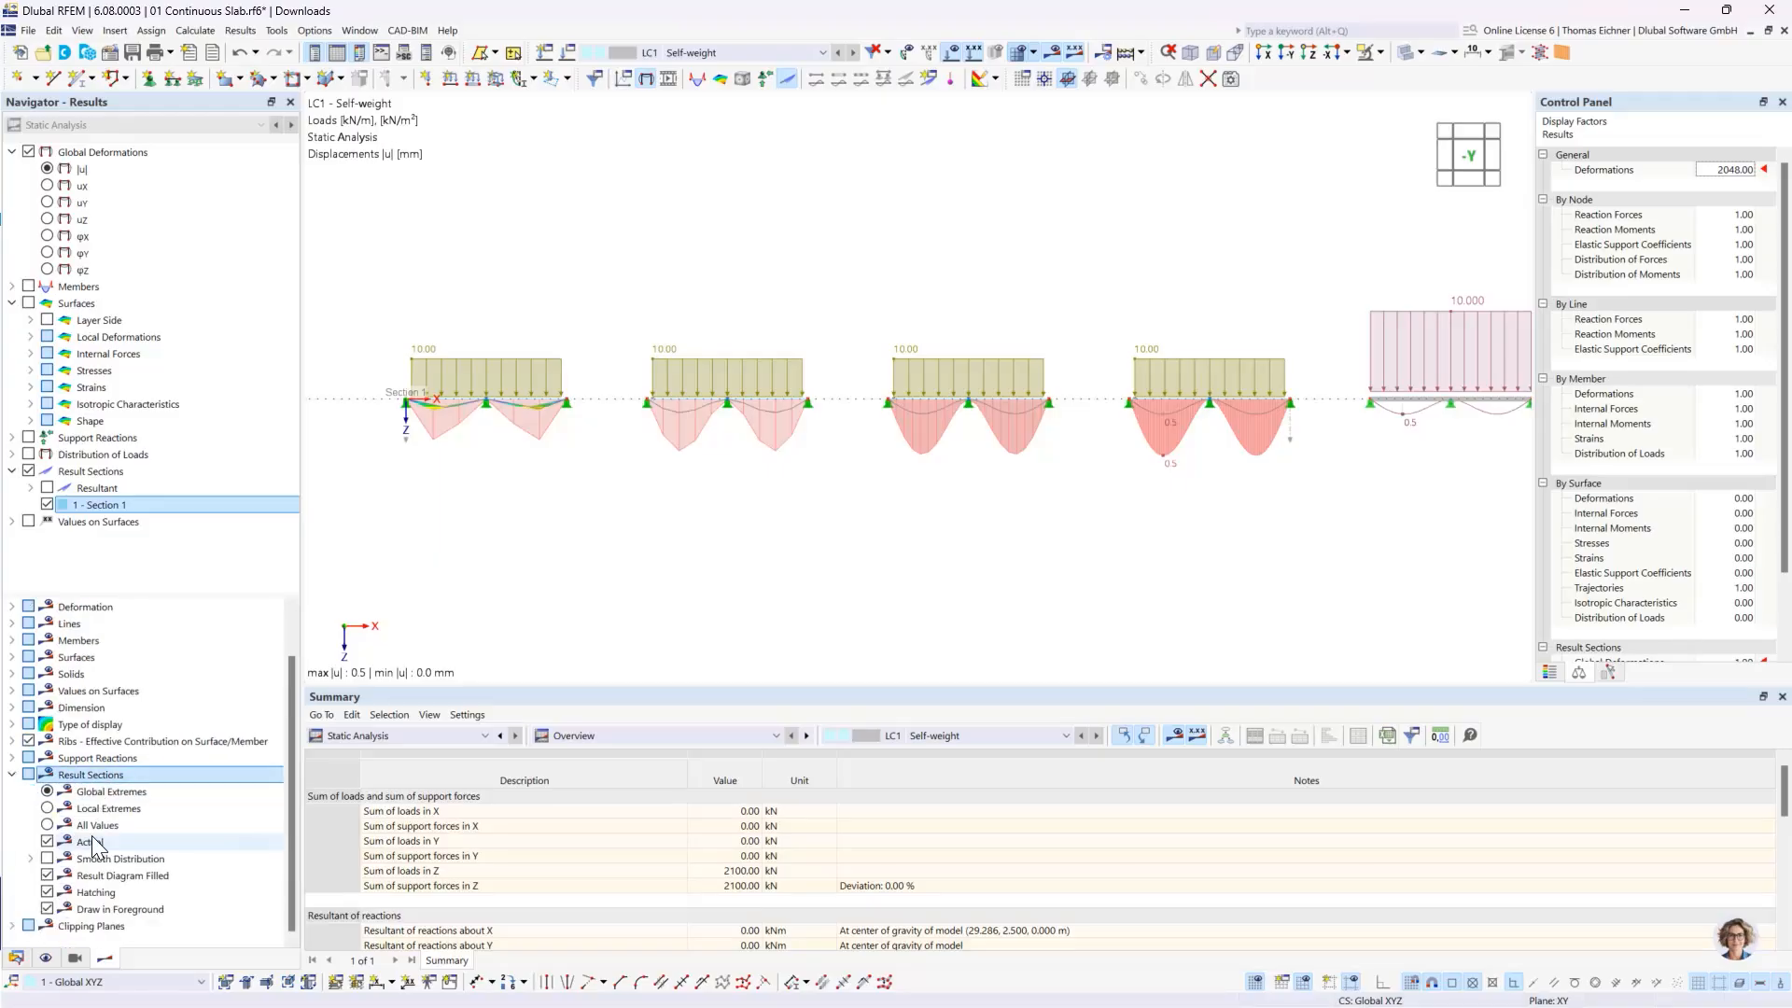
click(49, 809)
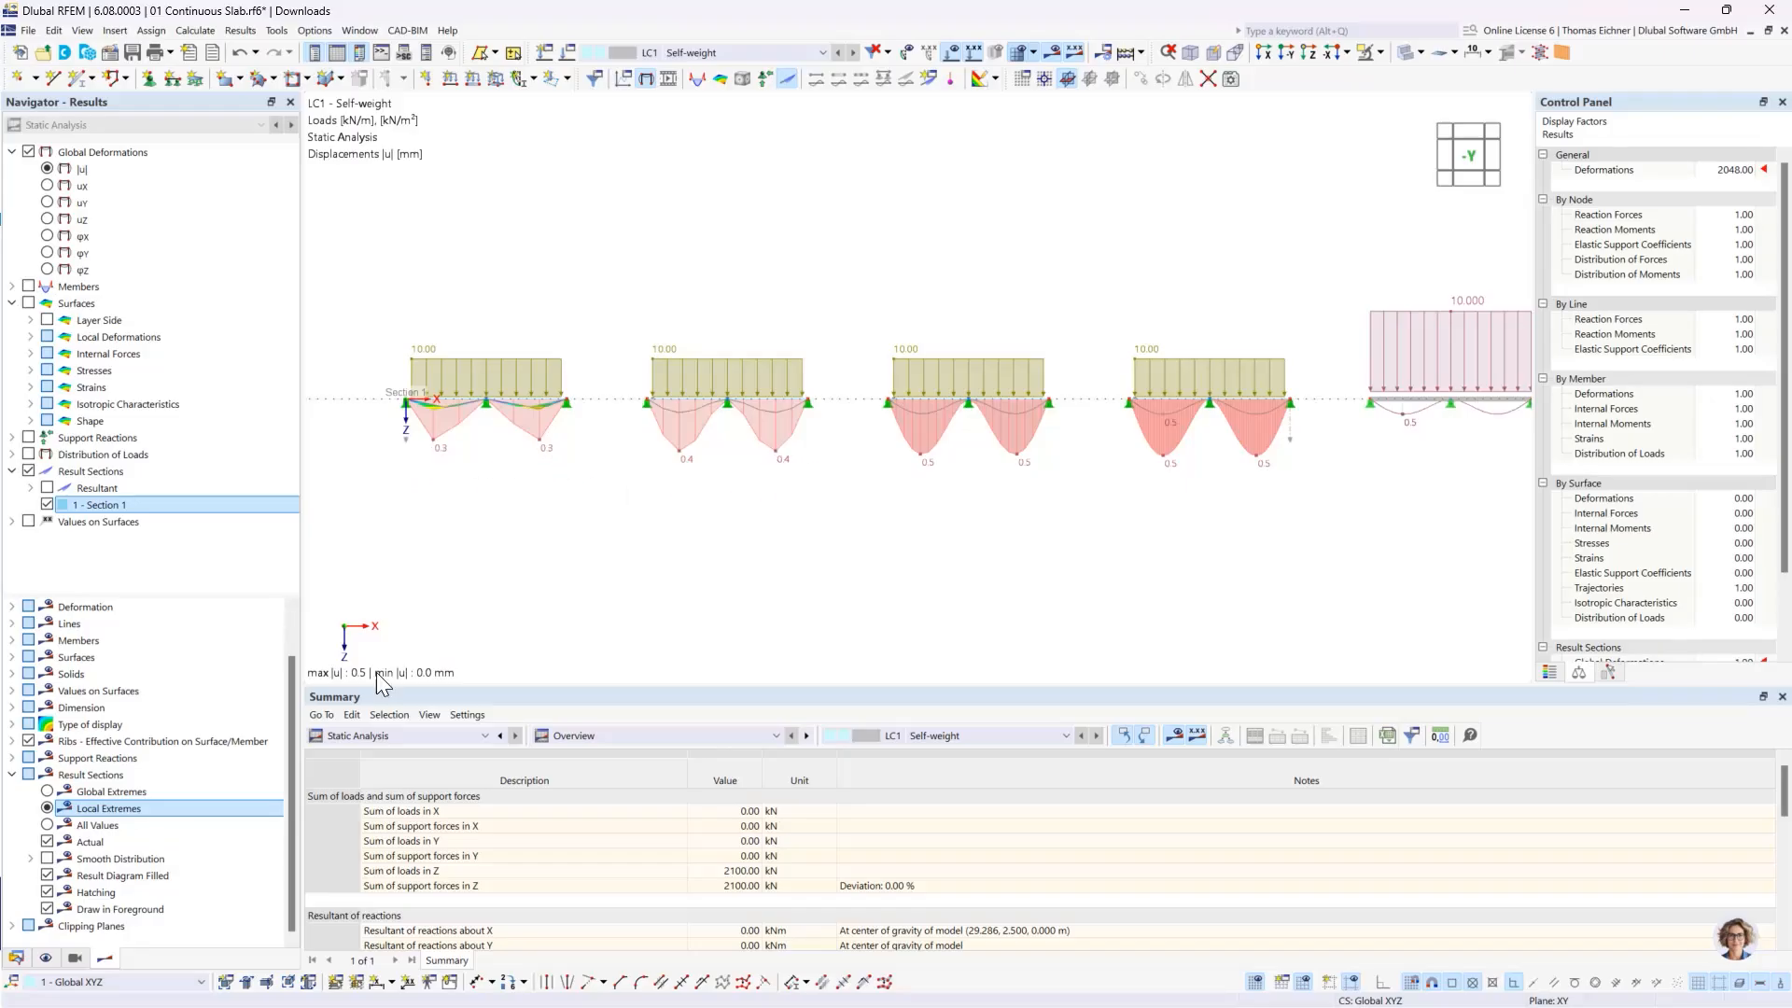
- Examine all values along the result section's displacement diagrams, including the finest-meshed slab, and restore the local extremes display
click(155, 825)
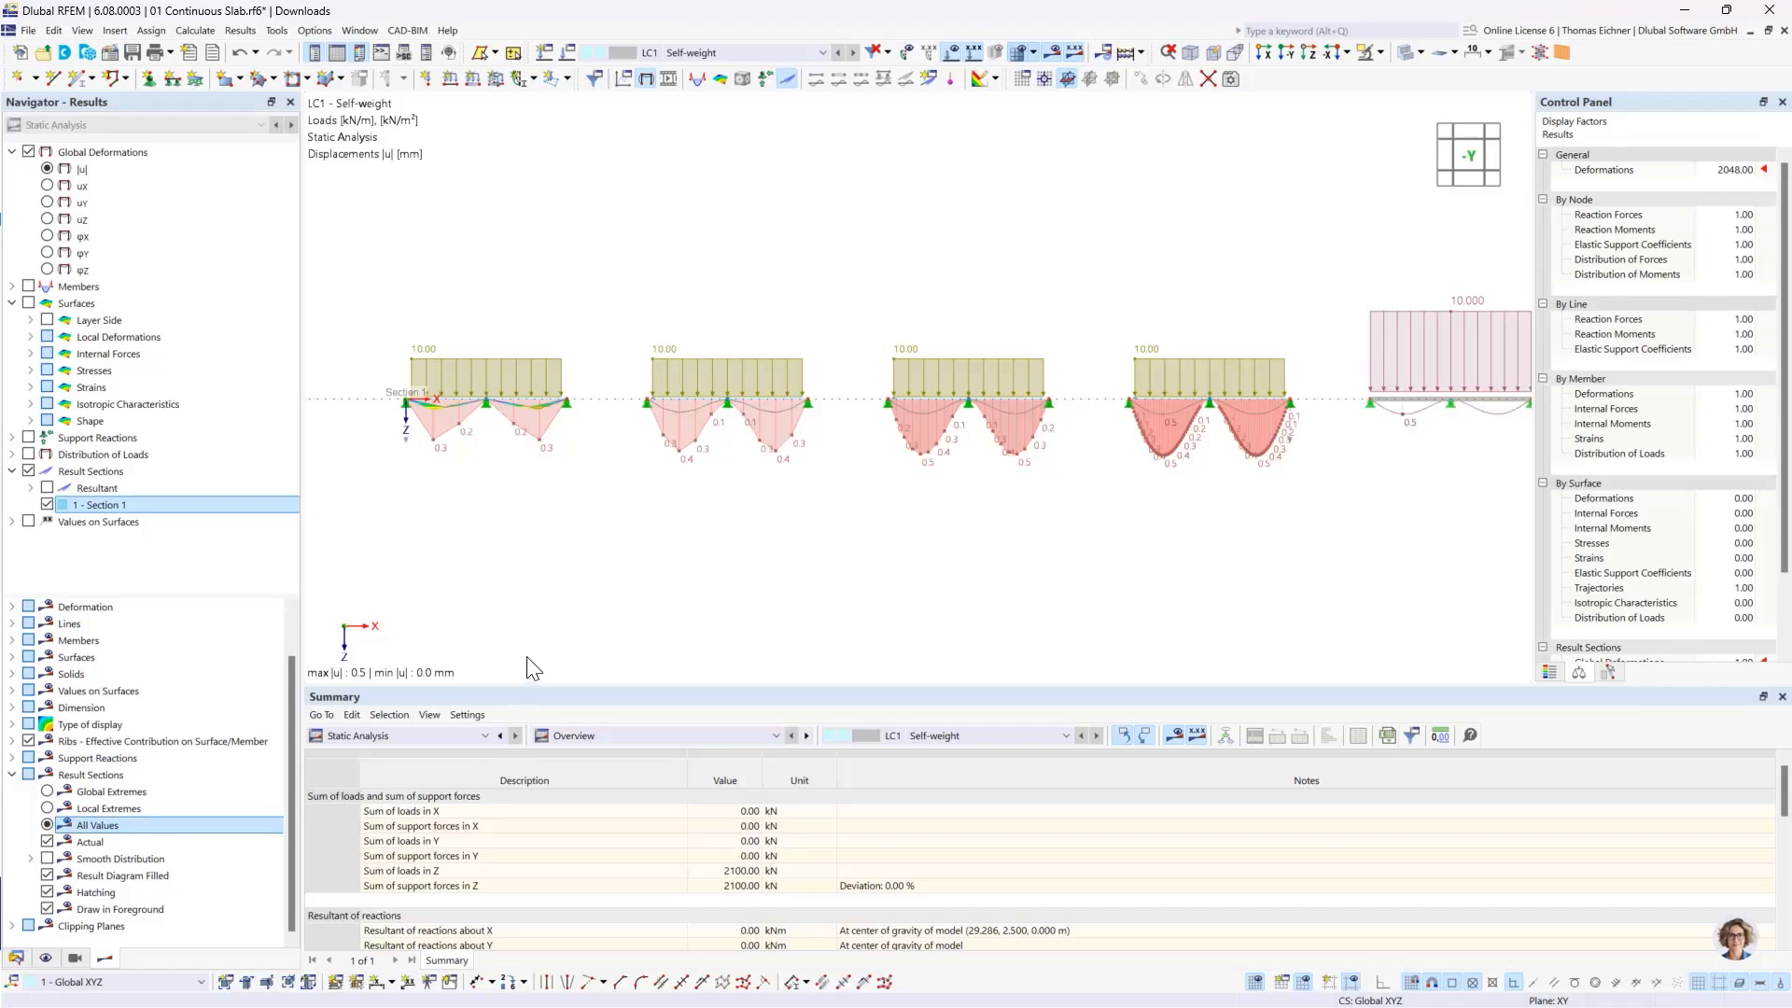
scroll(1204, 468, up, 3)
scroll(1158, 472, up, 5)
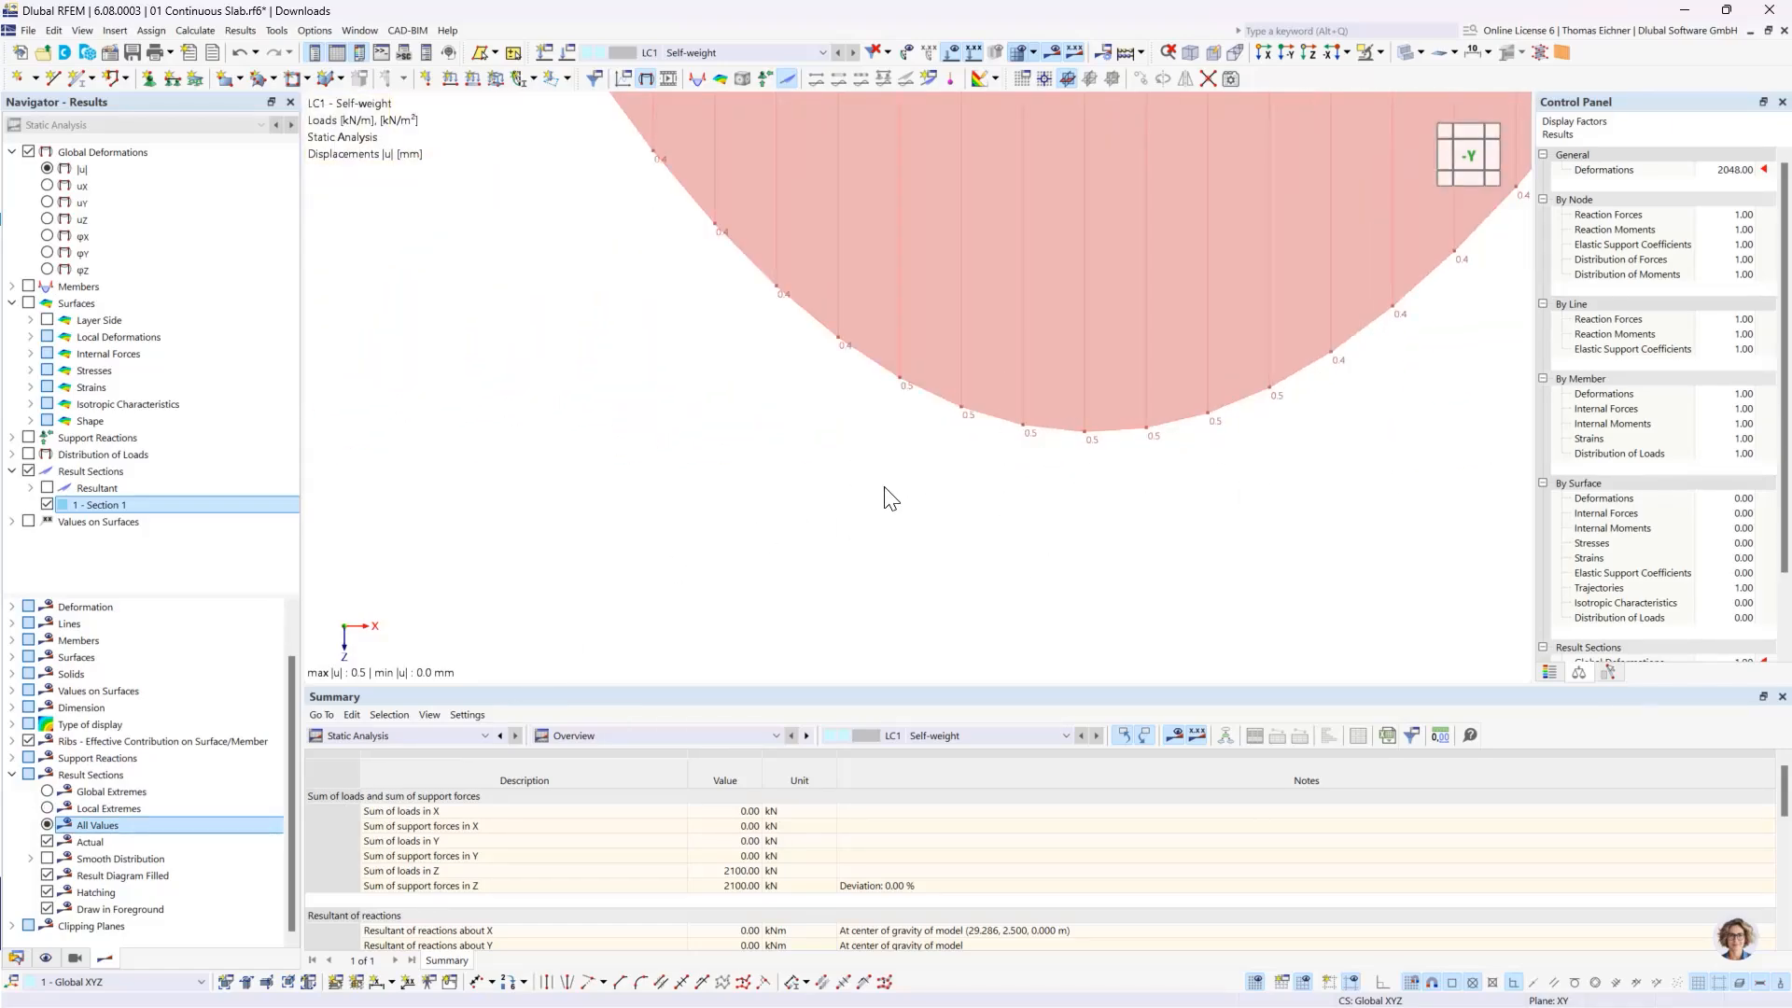
scroll(888, 500, down, 8)
scroll(887, 536, down, 2)
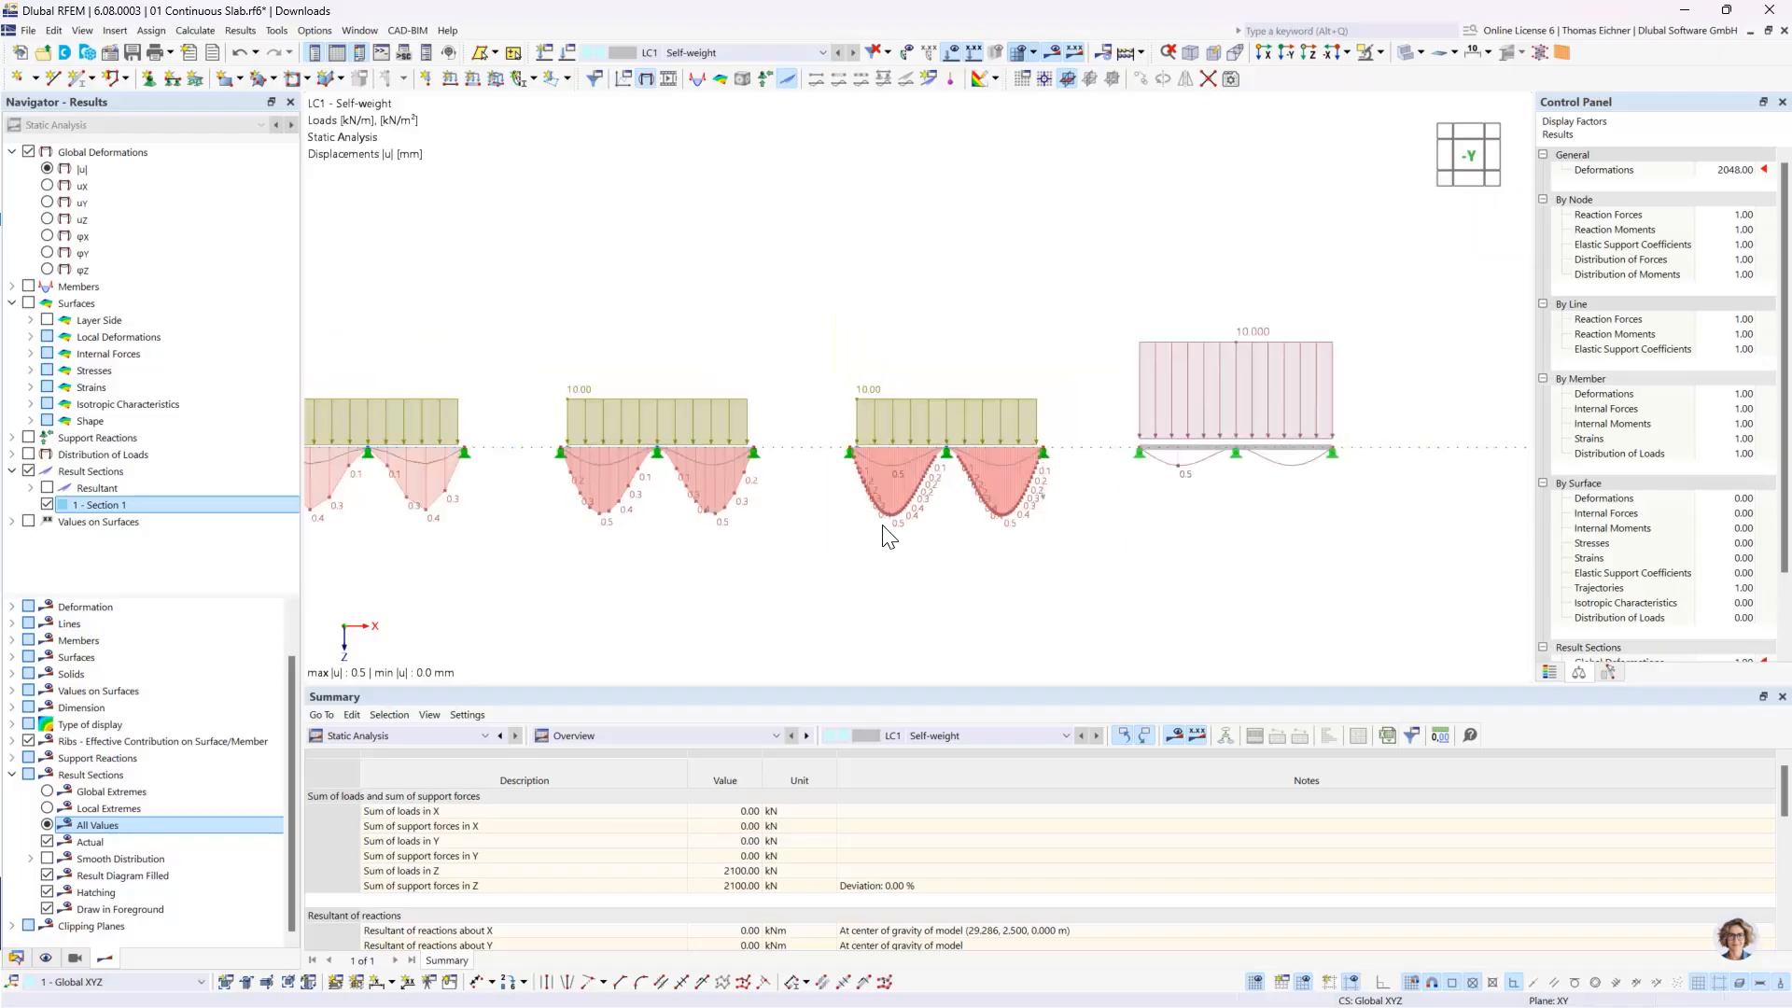
scroll(989, 560, down, 2)
scroll(1150, 557, down, 1)
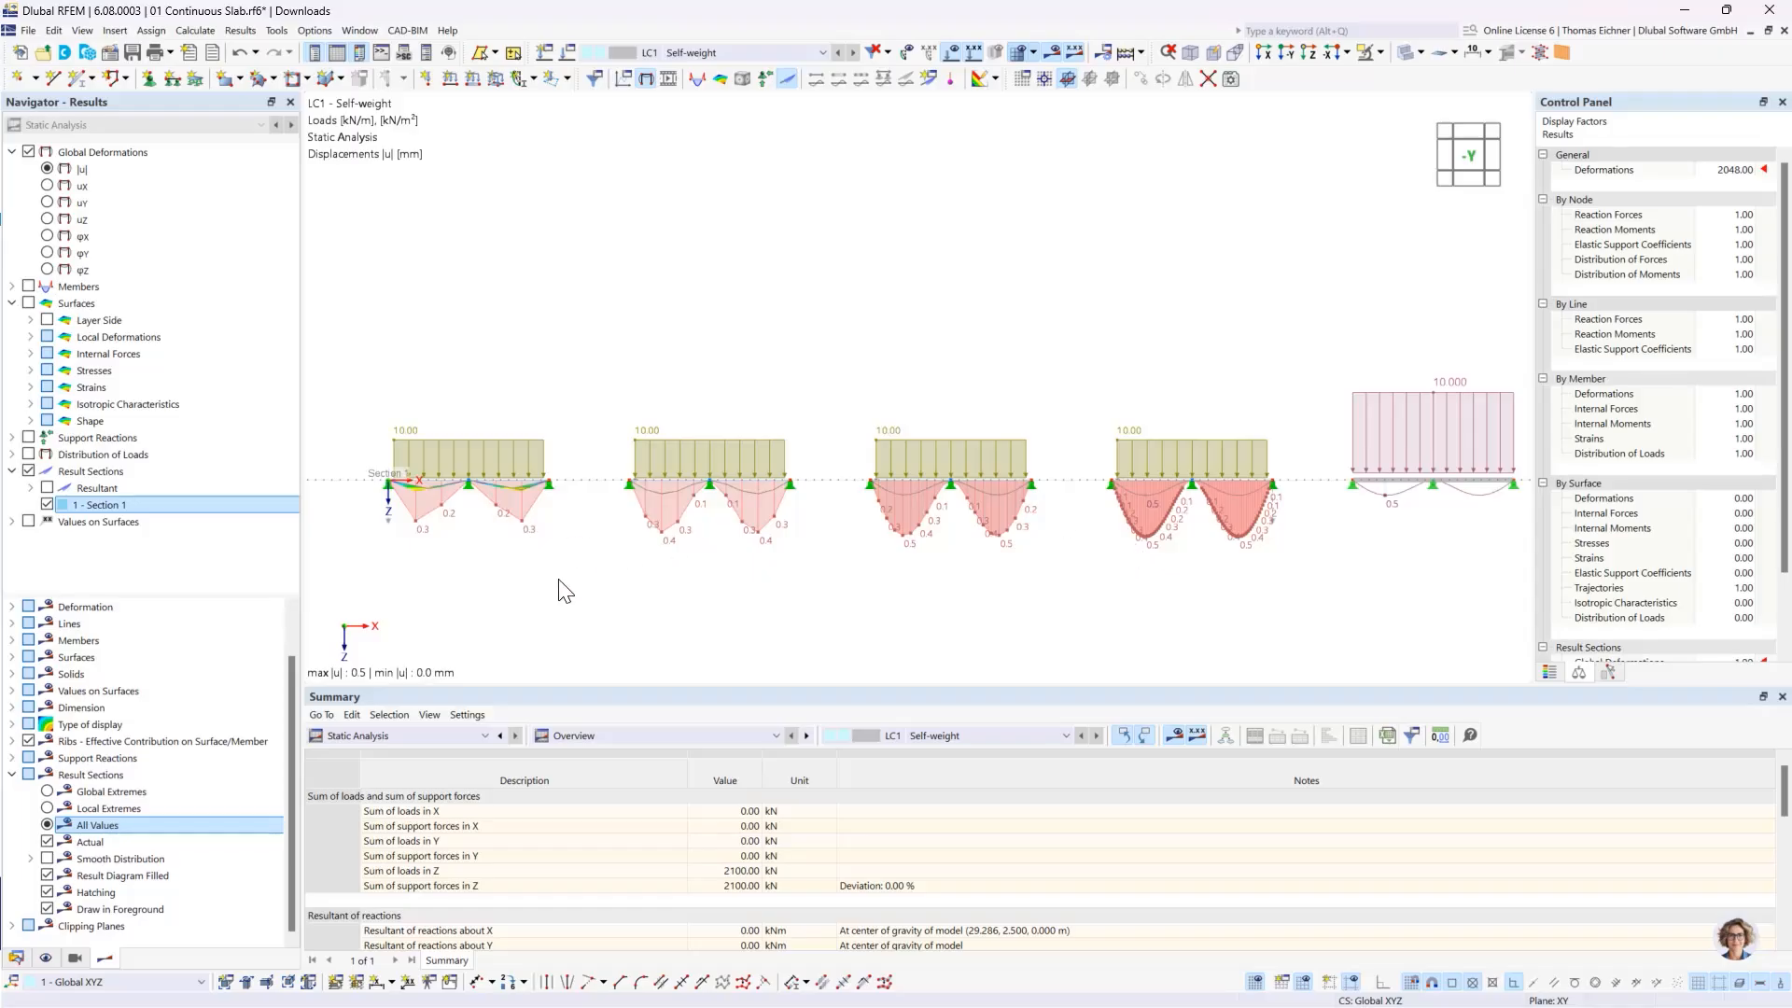
click(46, 808)
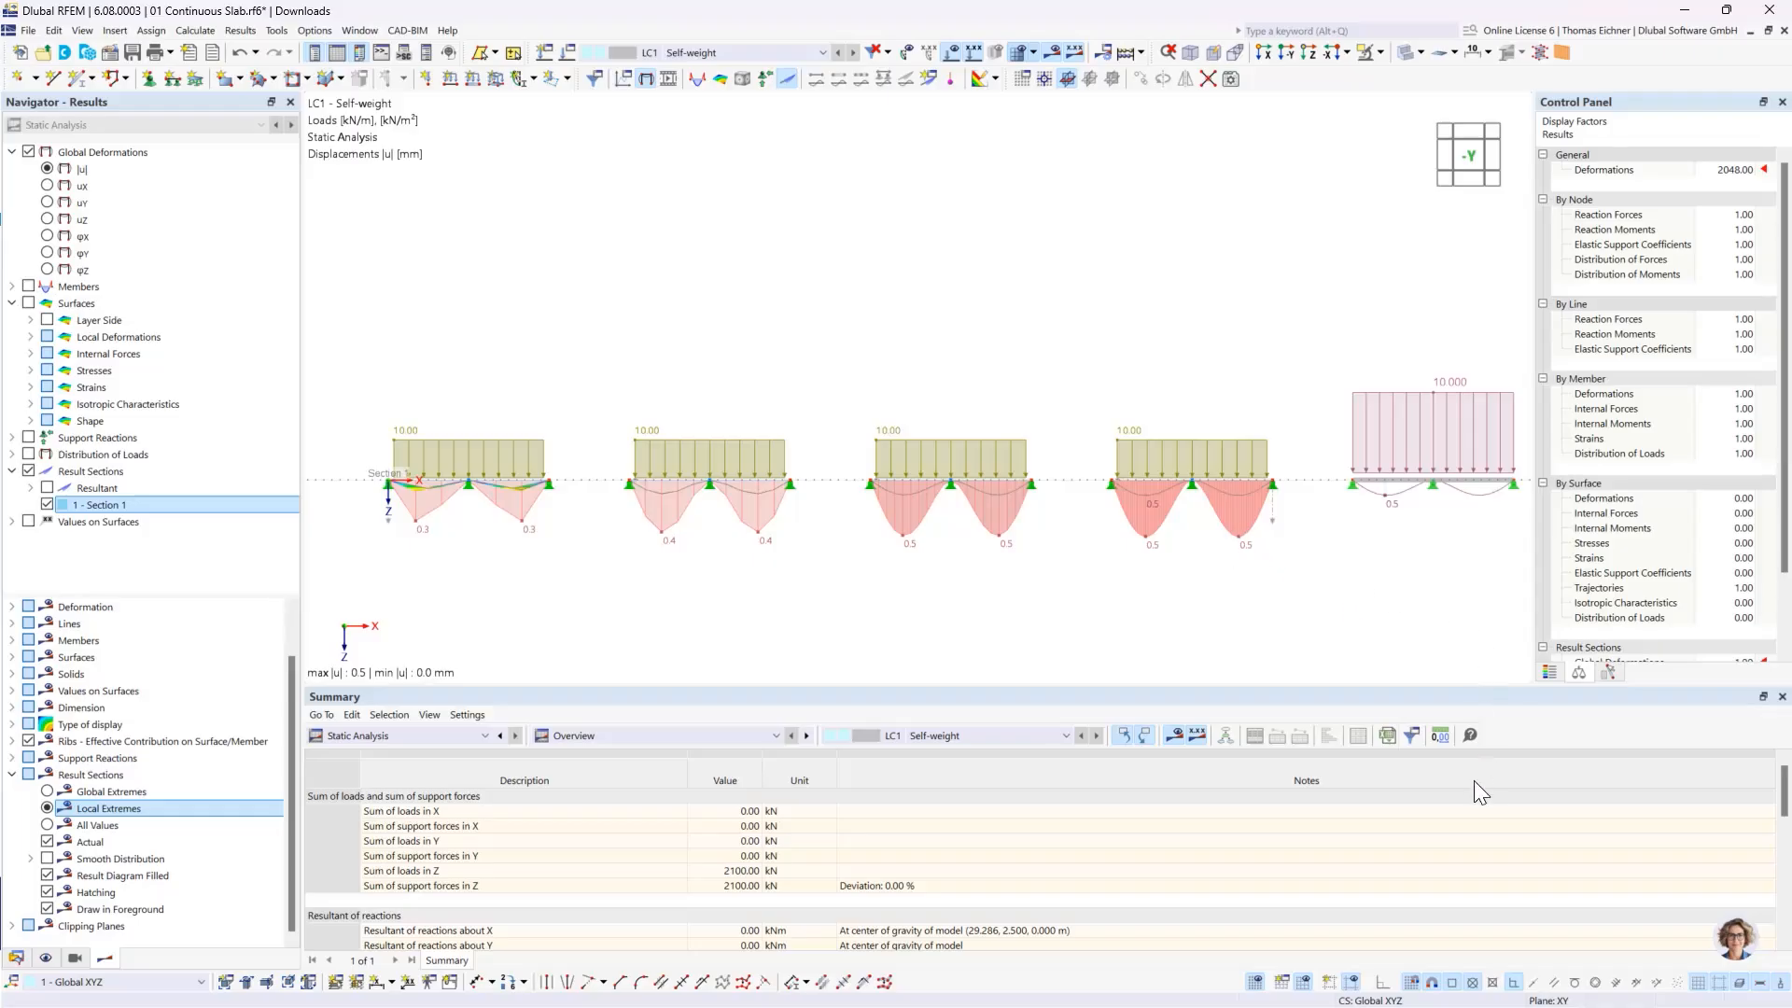
- Set the static analysis displacements to 3 decimal places and compare the peak values of the slabs and the beam
click(1441, 737)
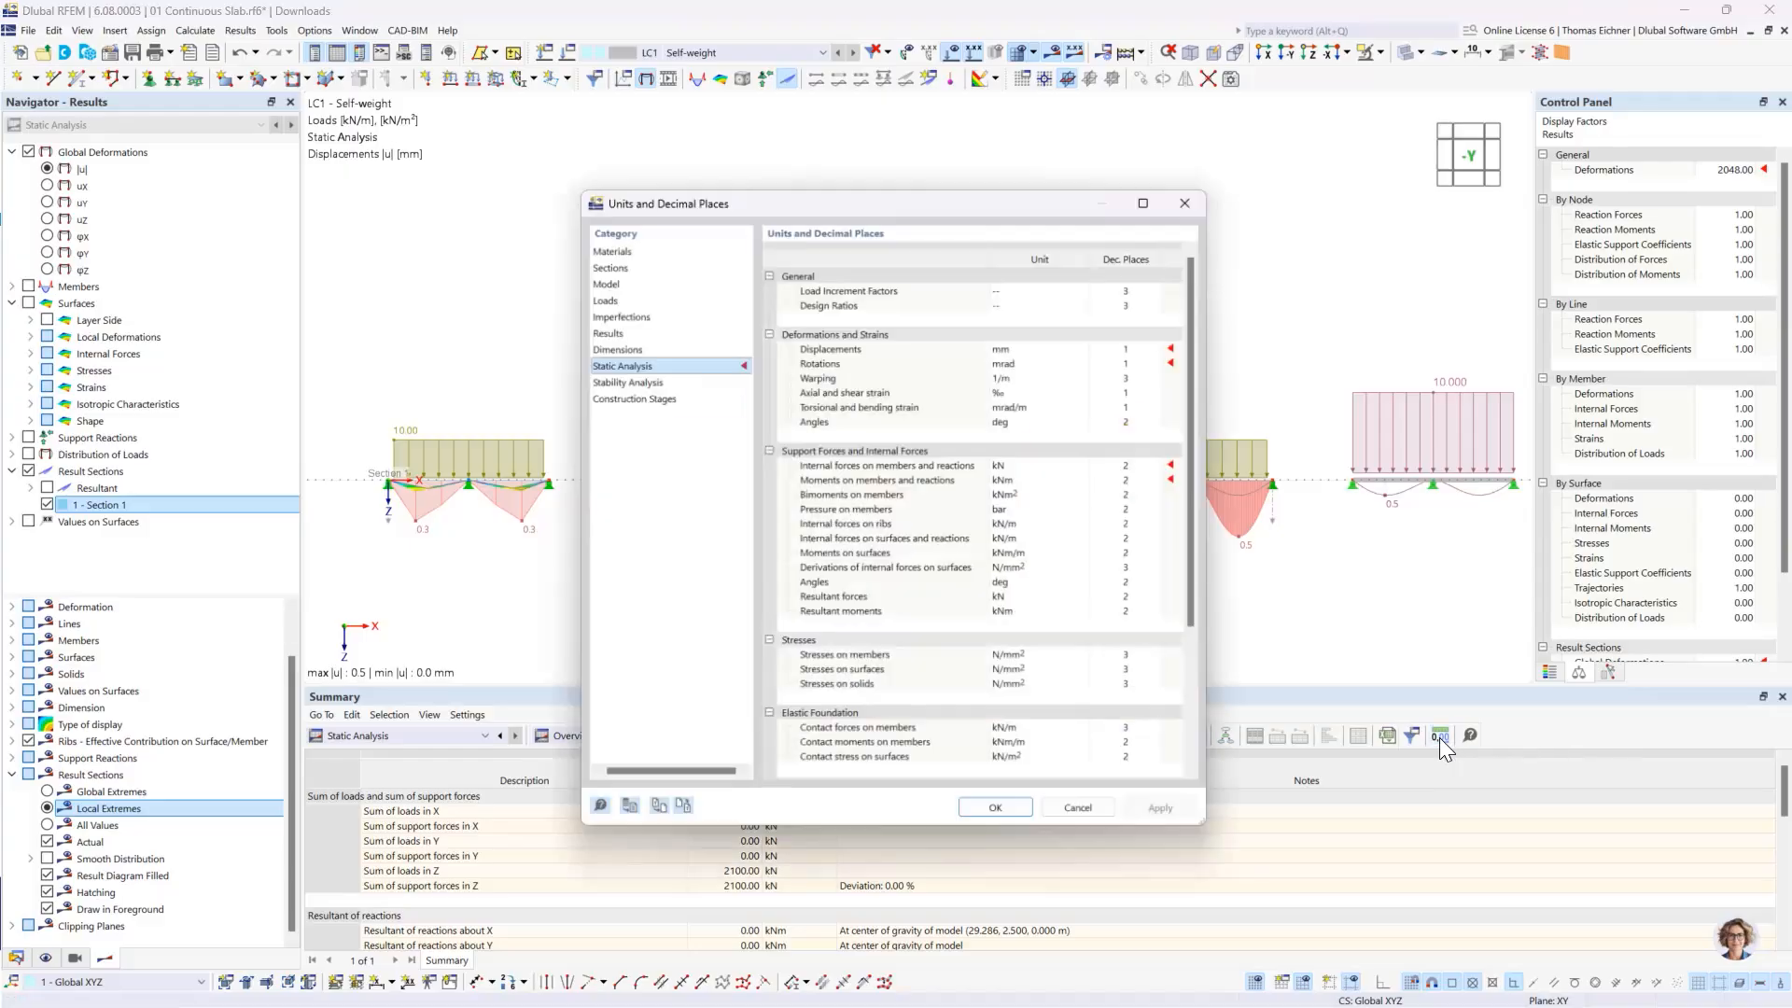
click(1156, 343)
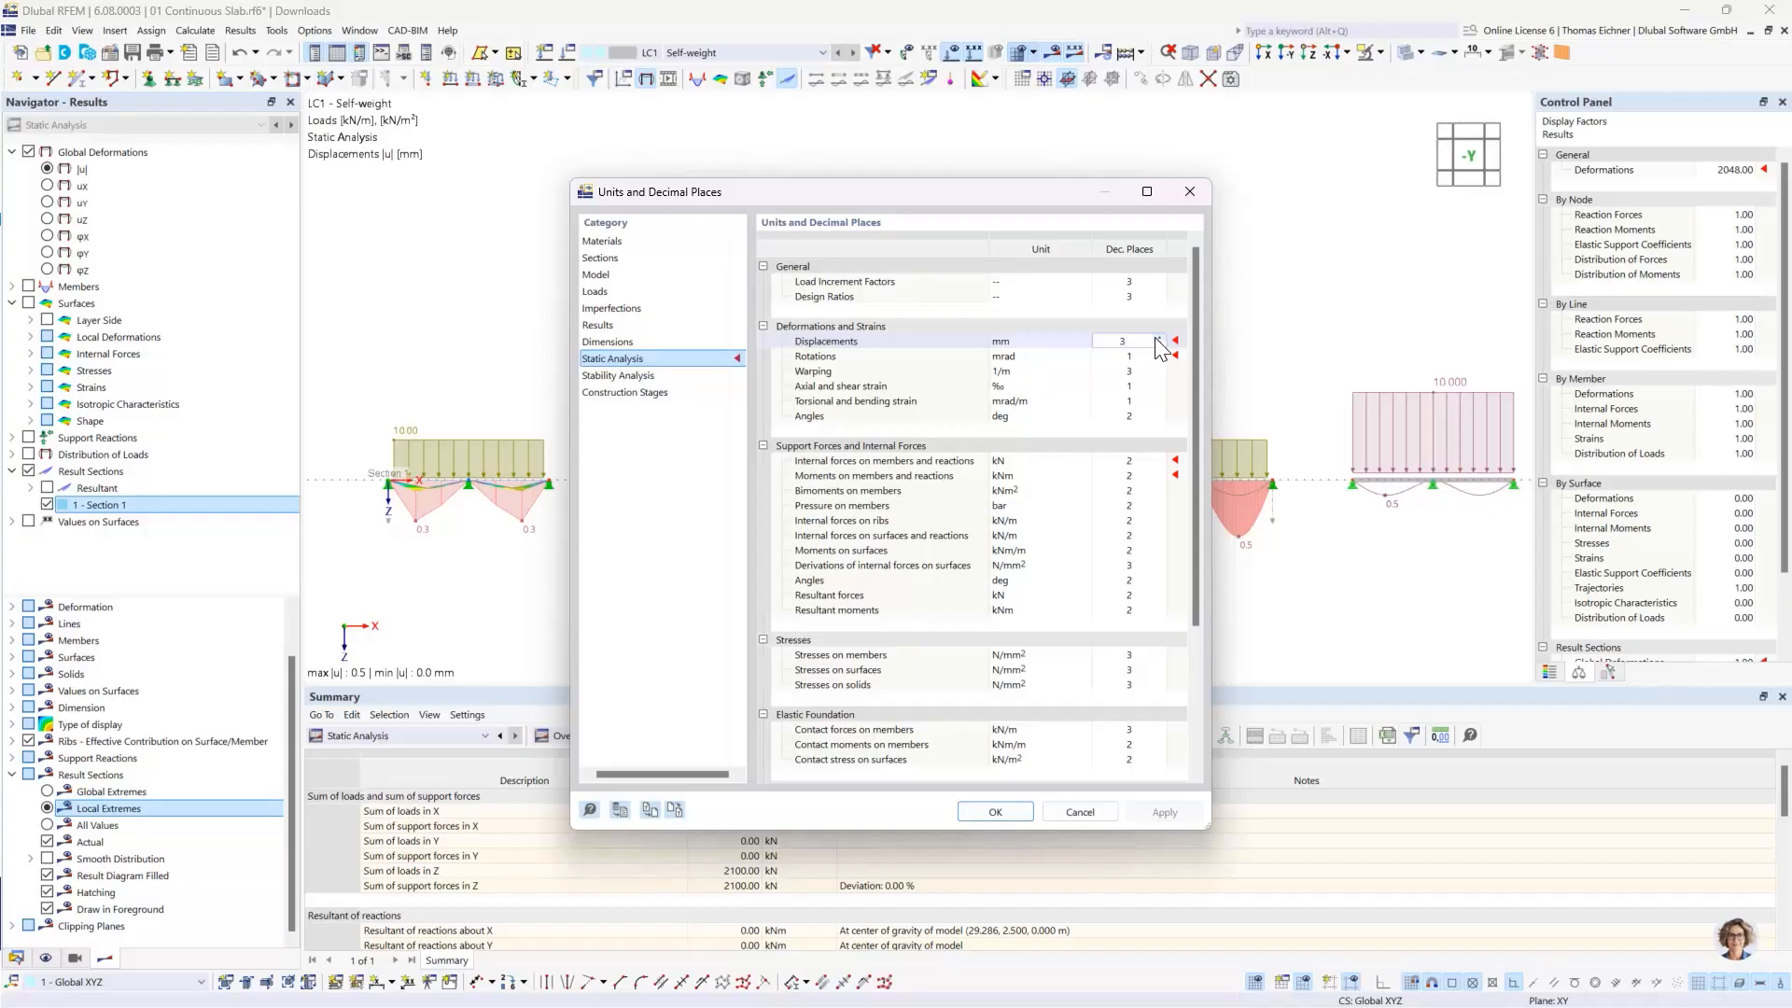
click(995, 808)
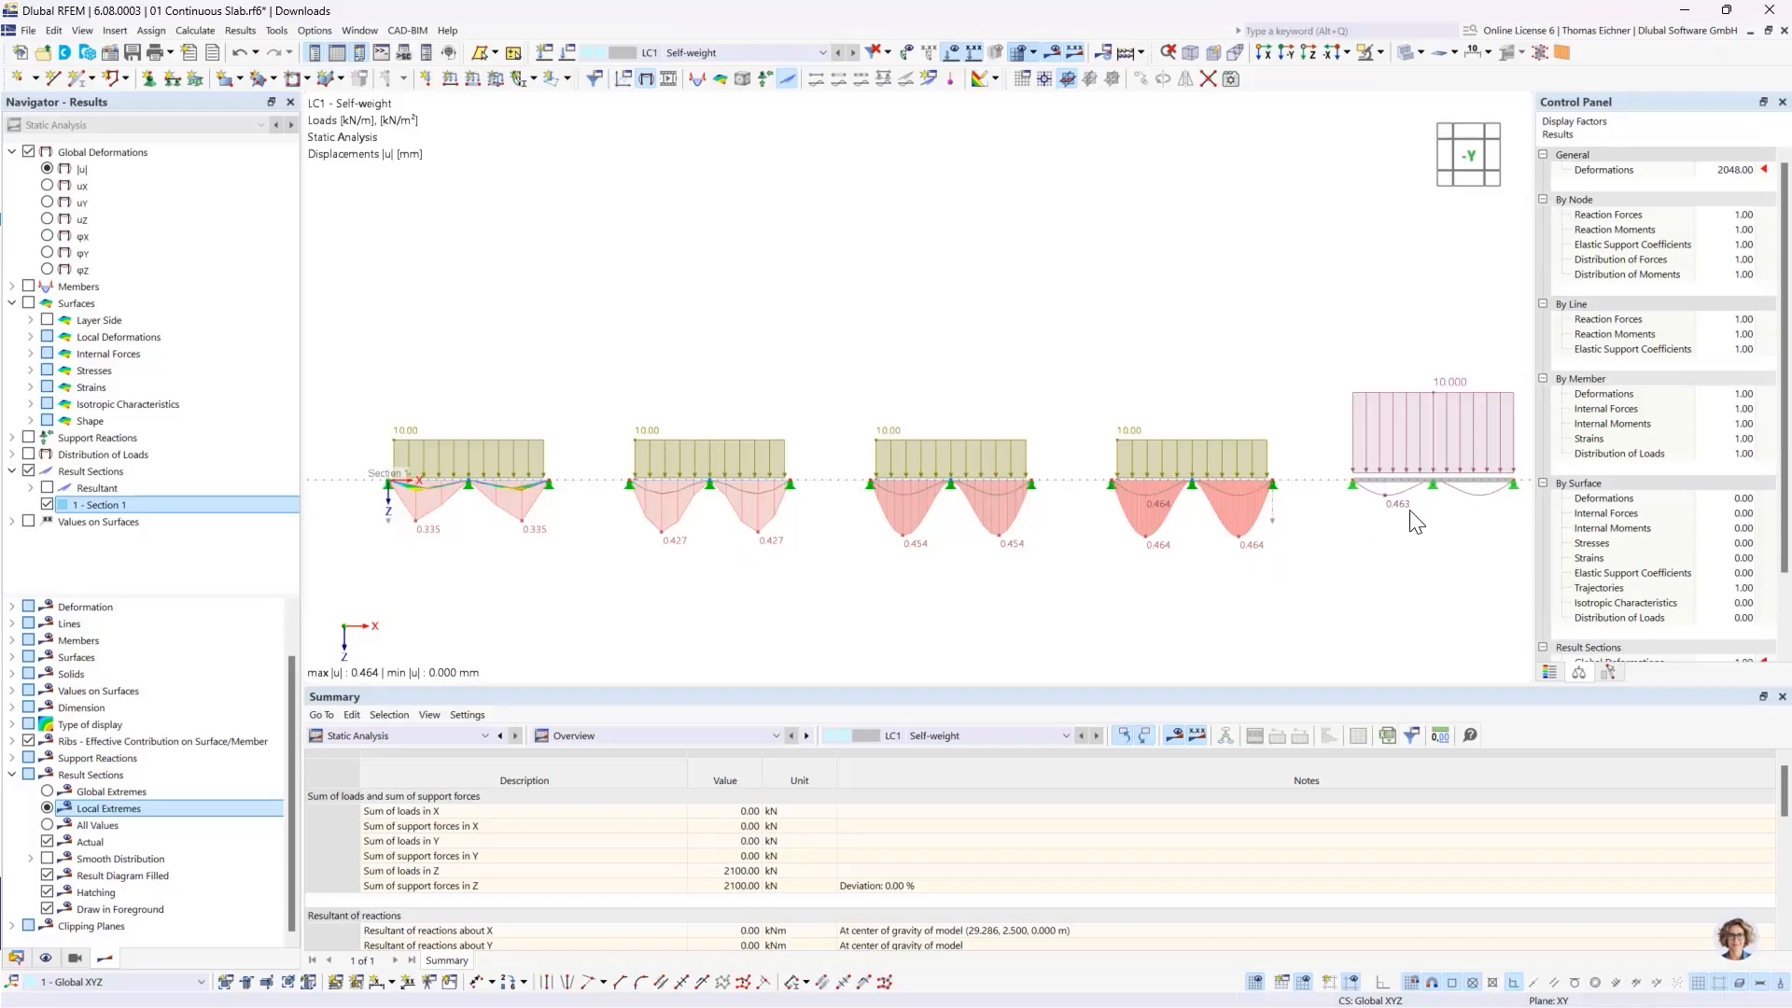
middle_drag(1403, 544, 1348, 544)
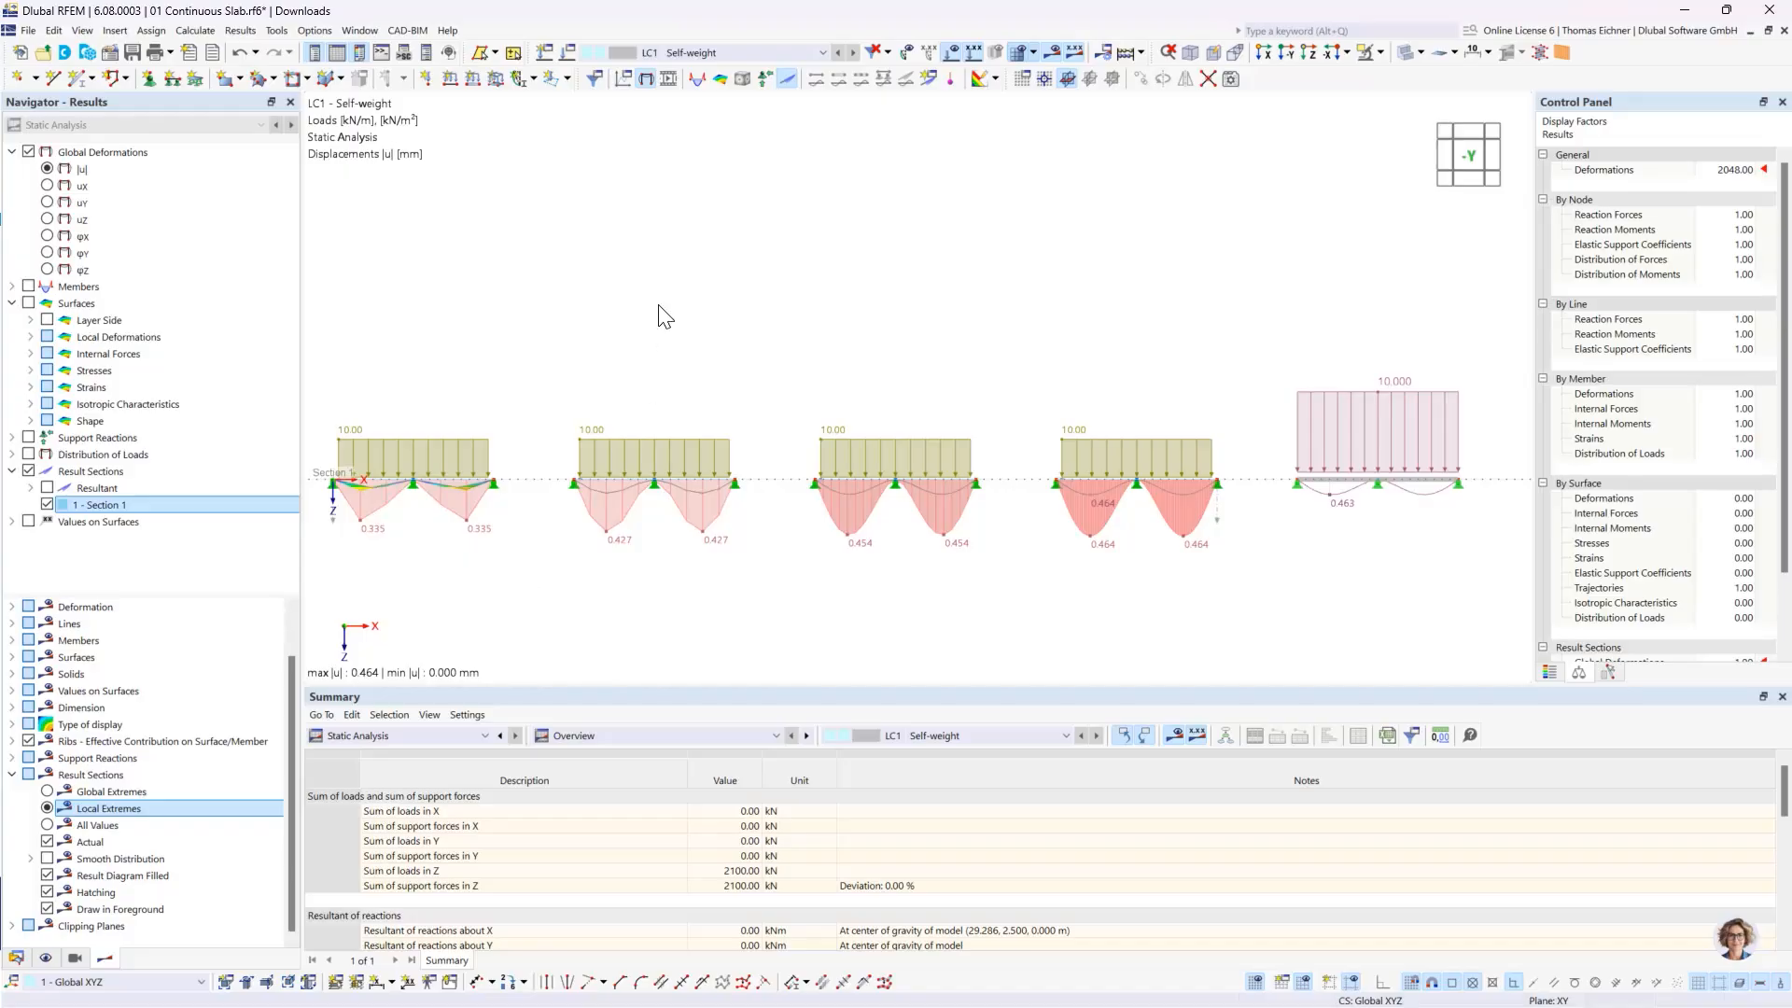
middle_drag(591, 320, 633, 298)
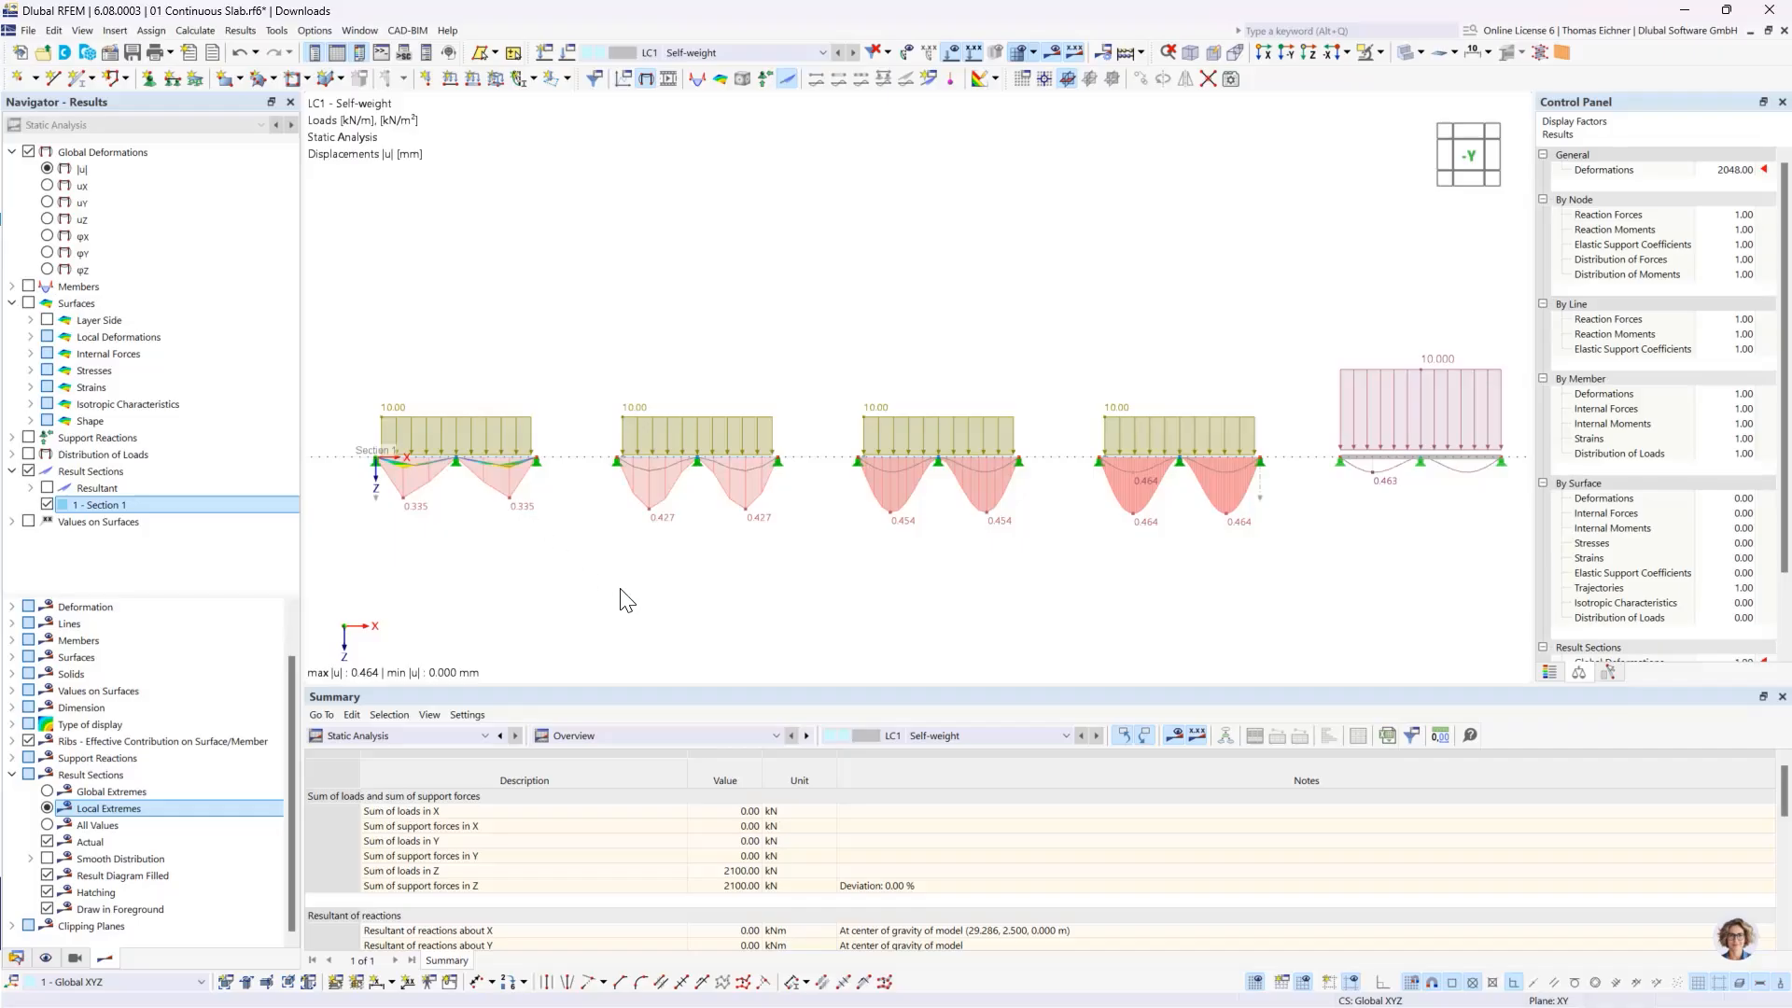
- Switch to the plan view along Z, hide the results and compare the finite element meshes of the four slabs
click(1309, 53)
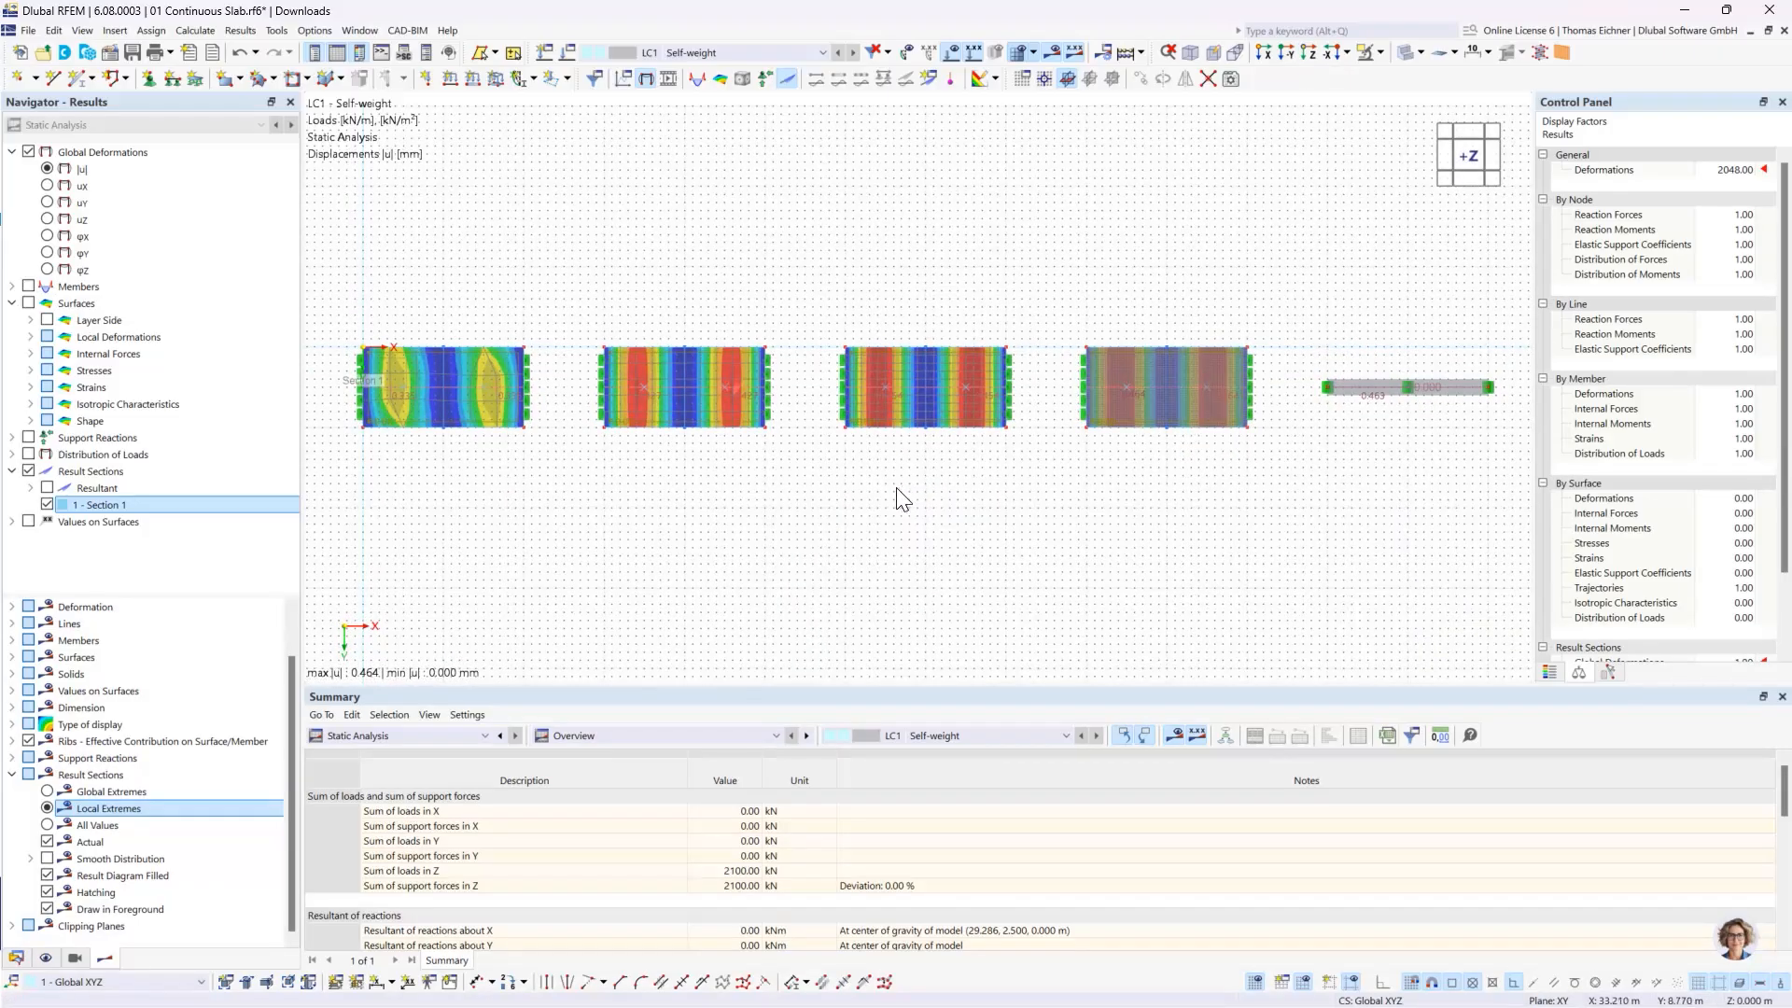
click(1051, 52)
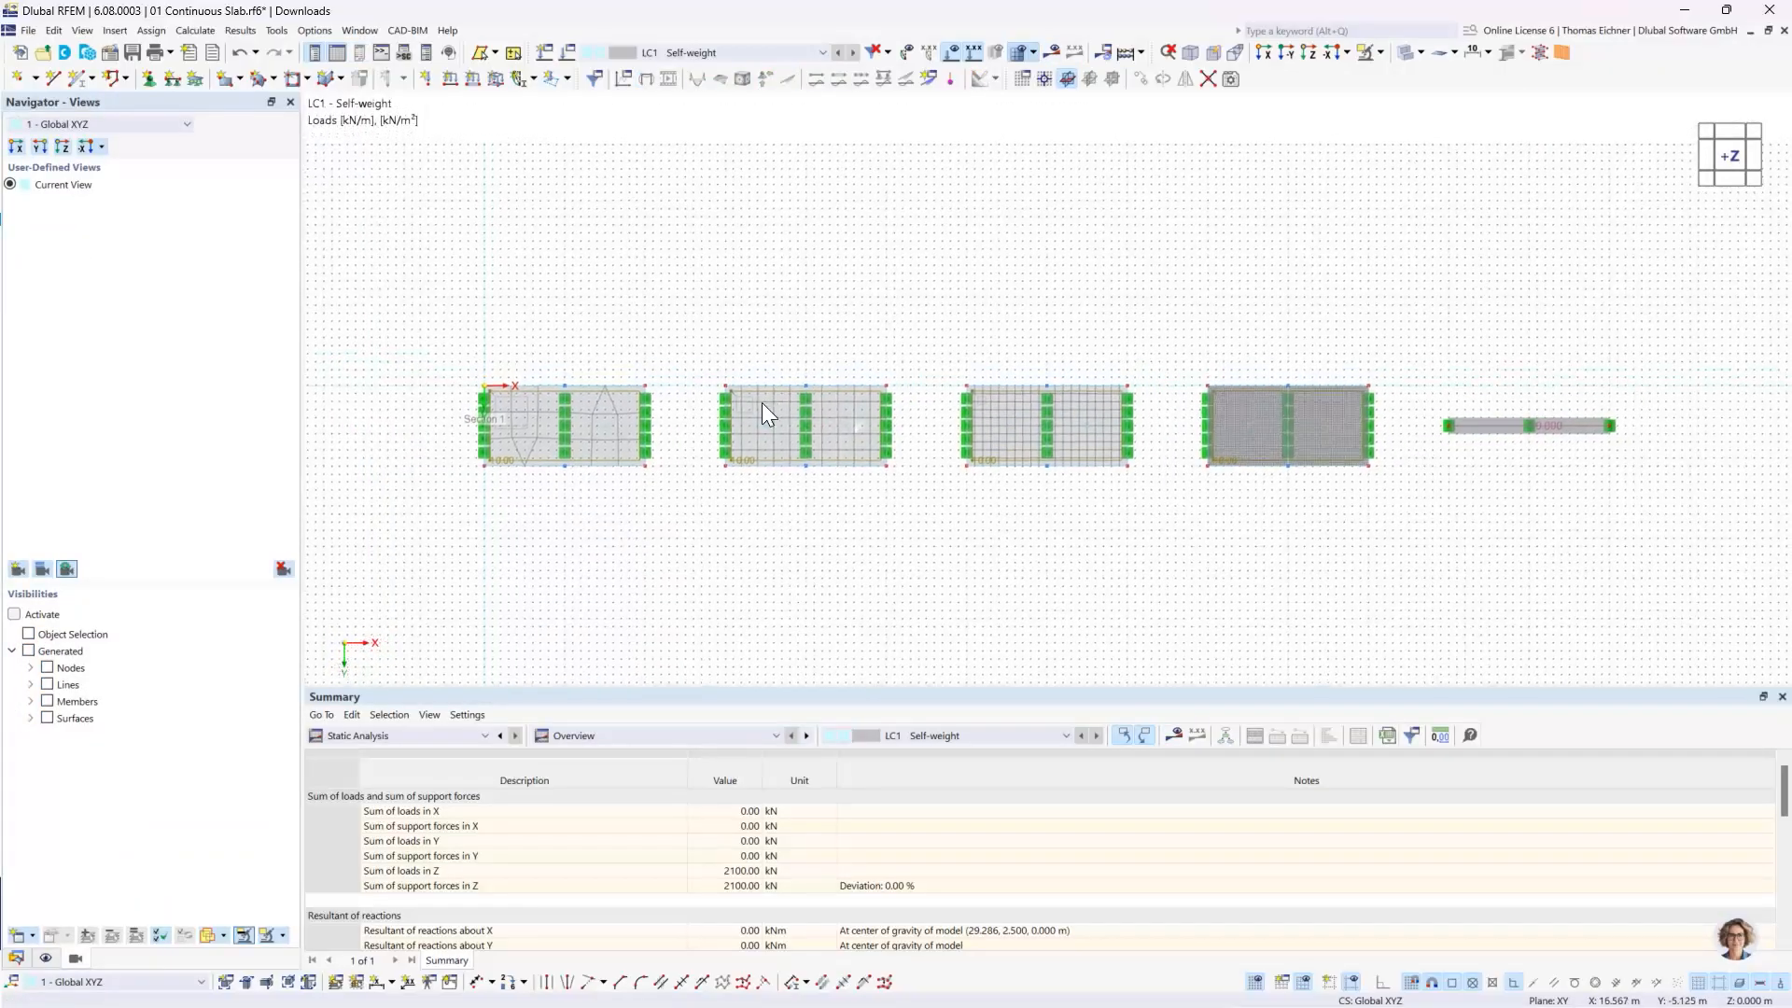
scroll(761, 401, up, 2)
scroll(762, 401, up, 1)
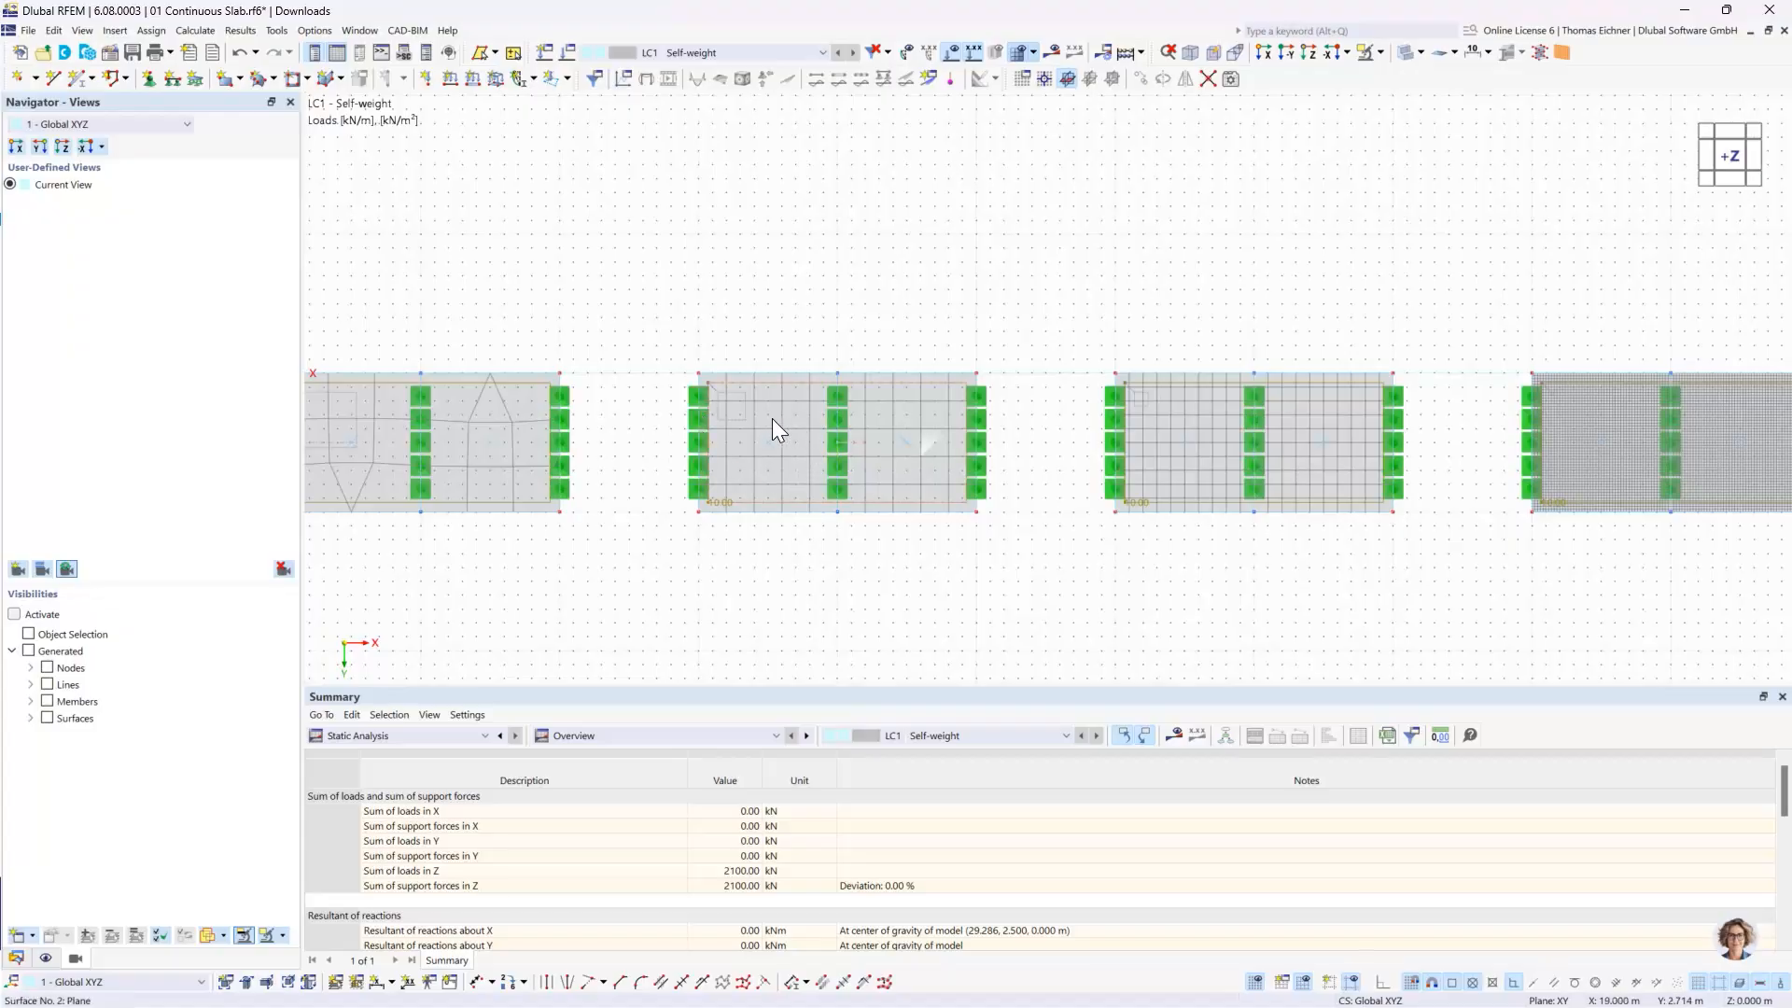
middle_drag(626, 359, 847, 350)
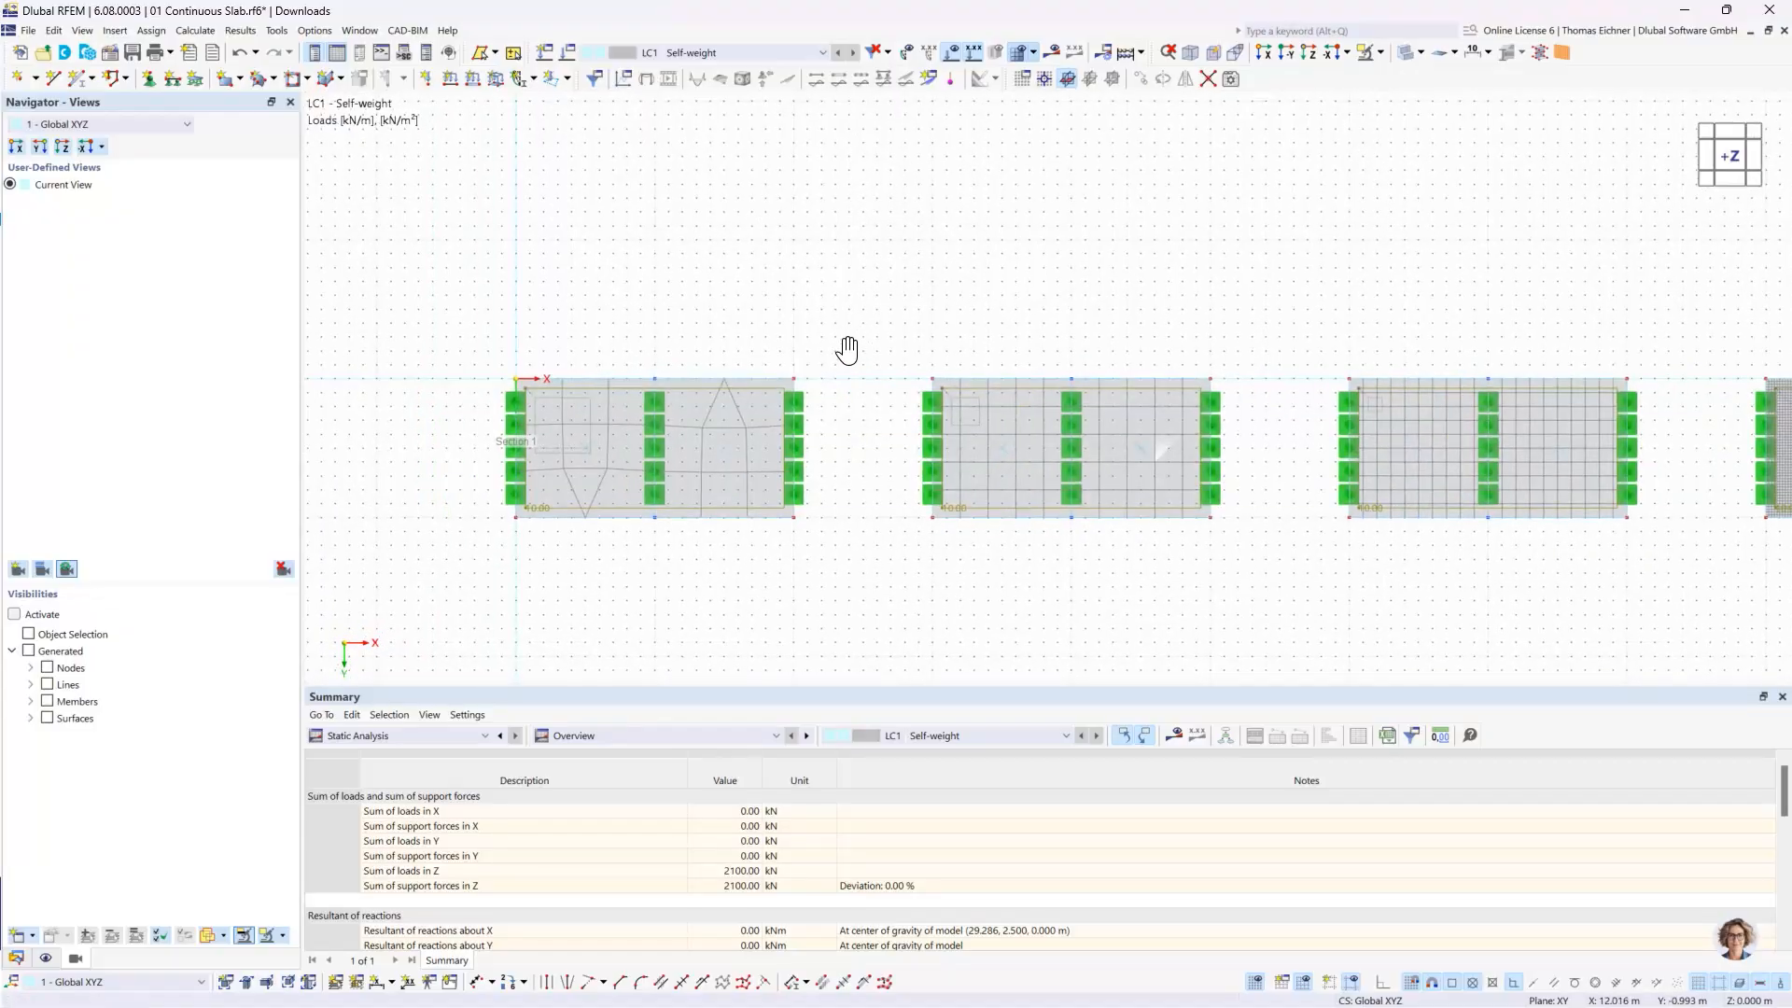
middle_drag(1045, 289, 772, 336)
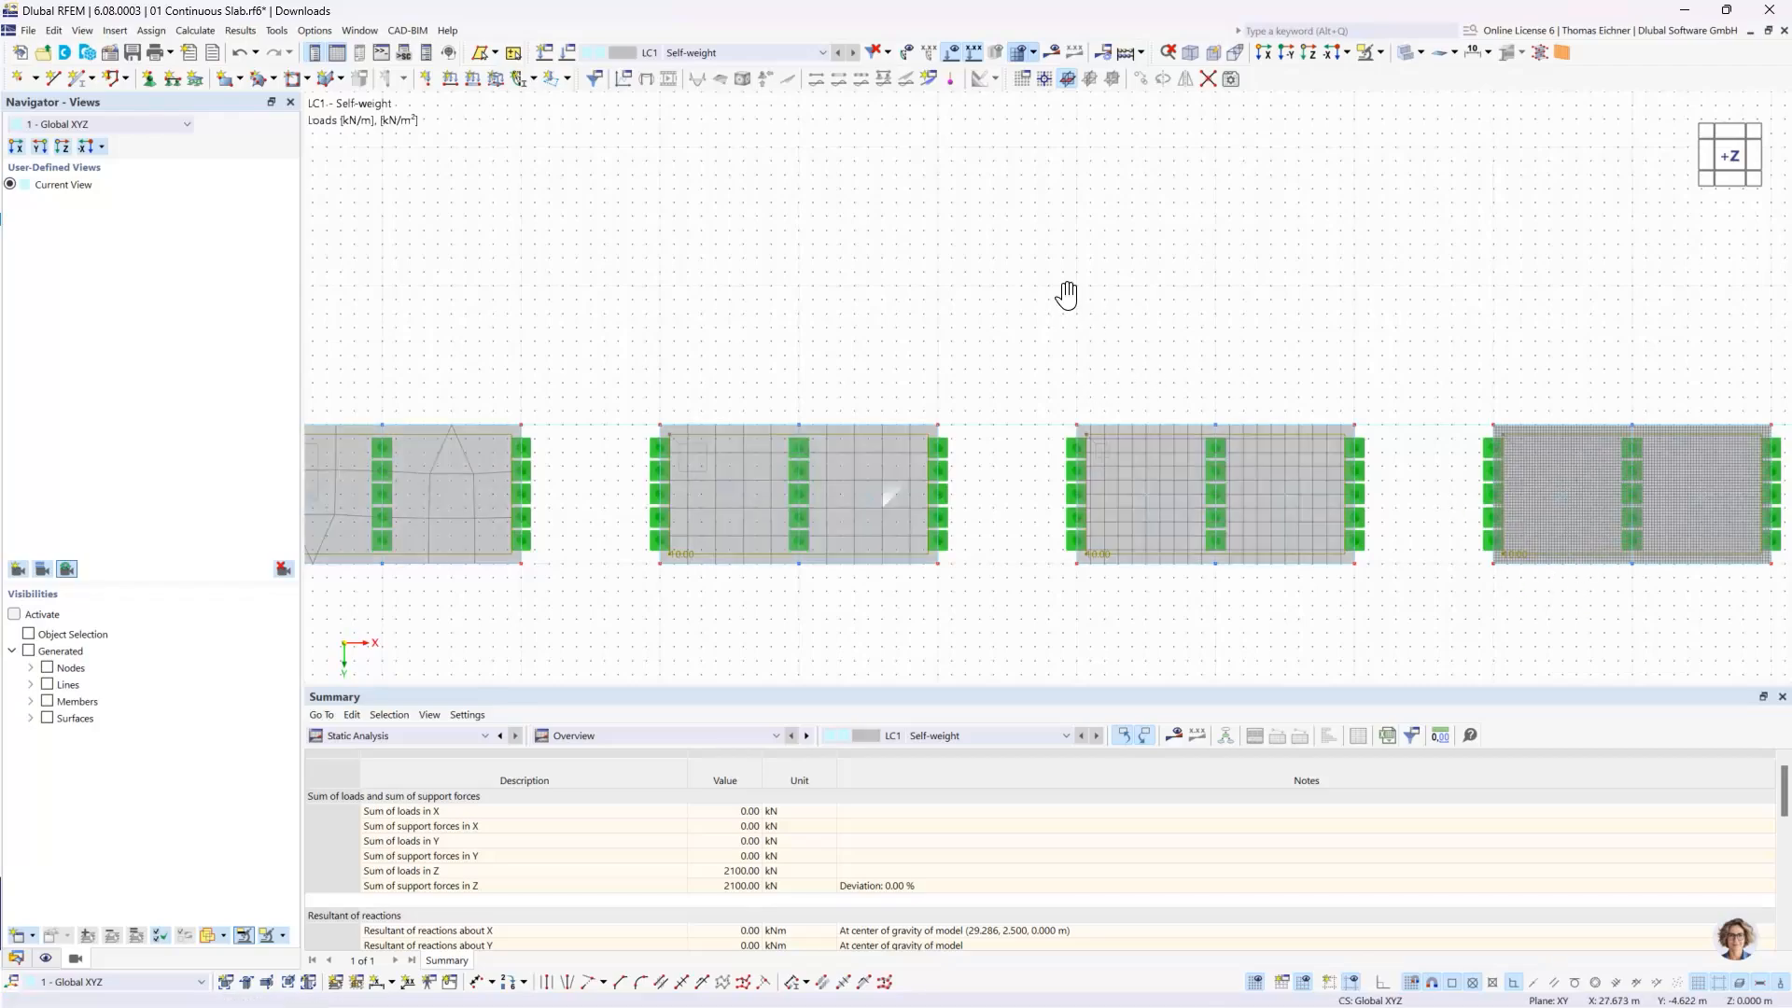
middle_drag(1067, 295, 1280, 243)
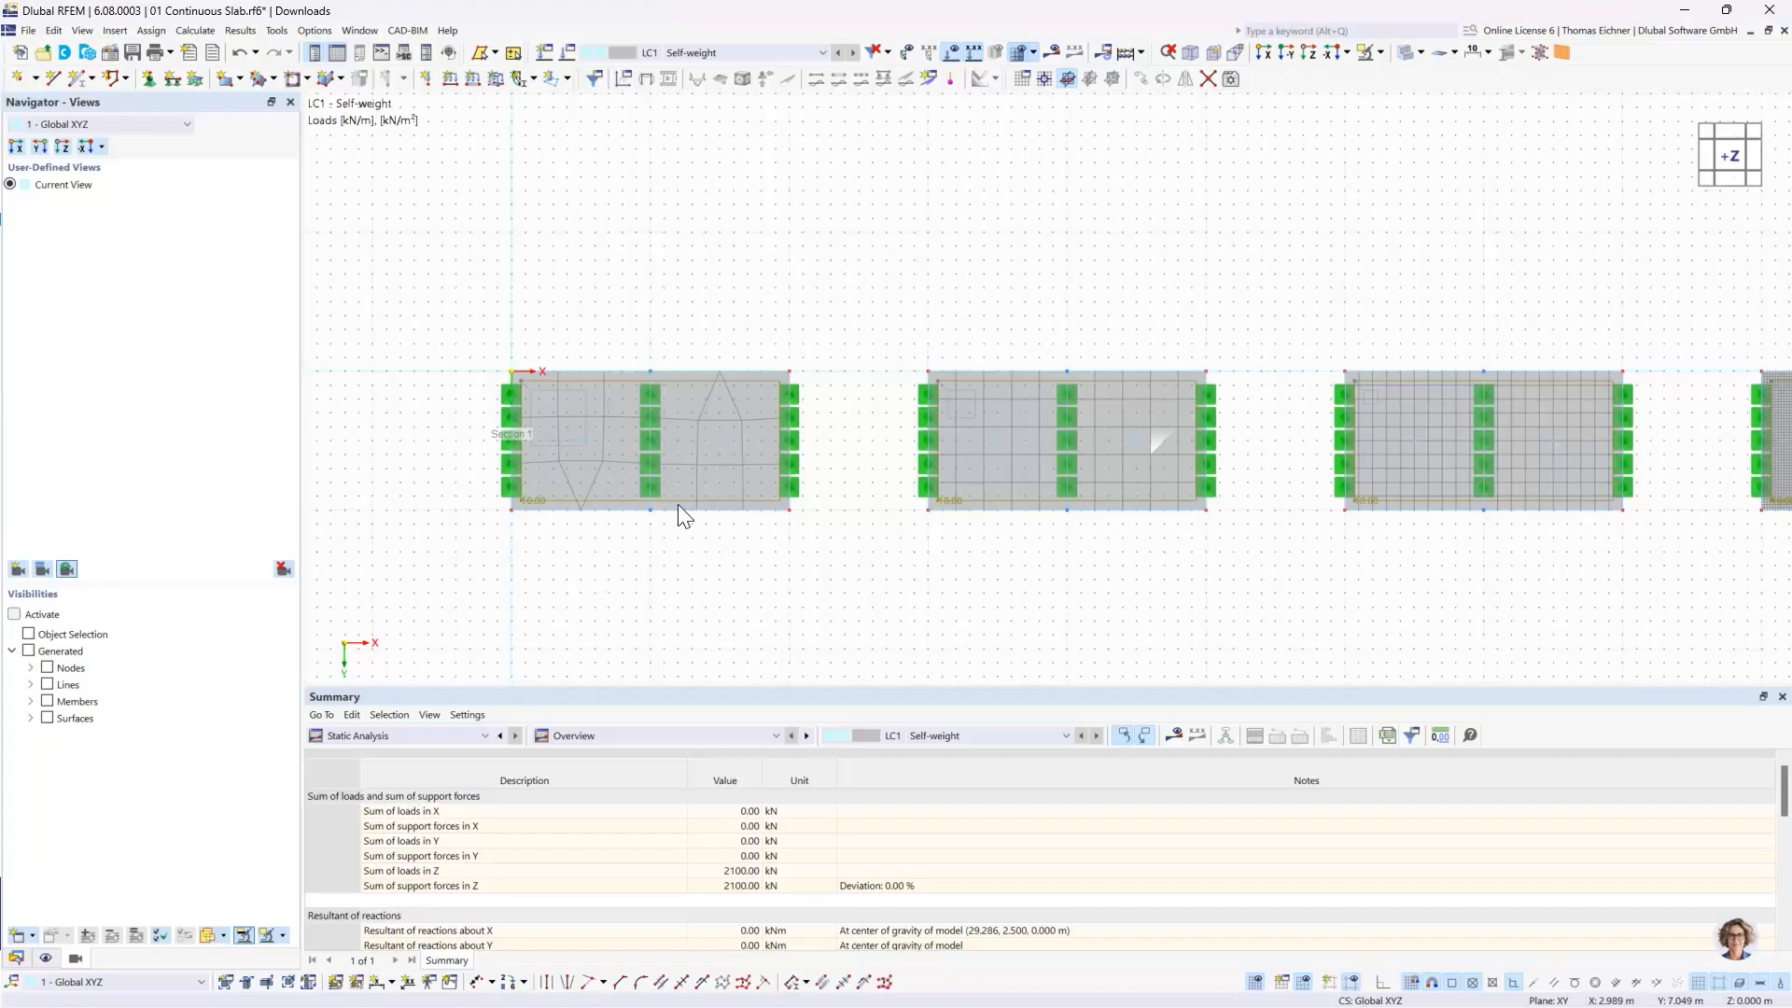
- Examine the coarse meshes of the first two slabs up close, checking the element division between their line supports
scroll(676, 395, up, 1)
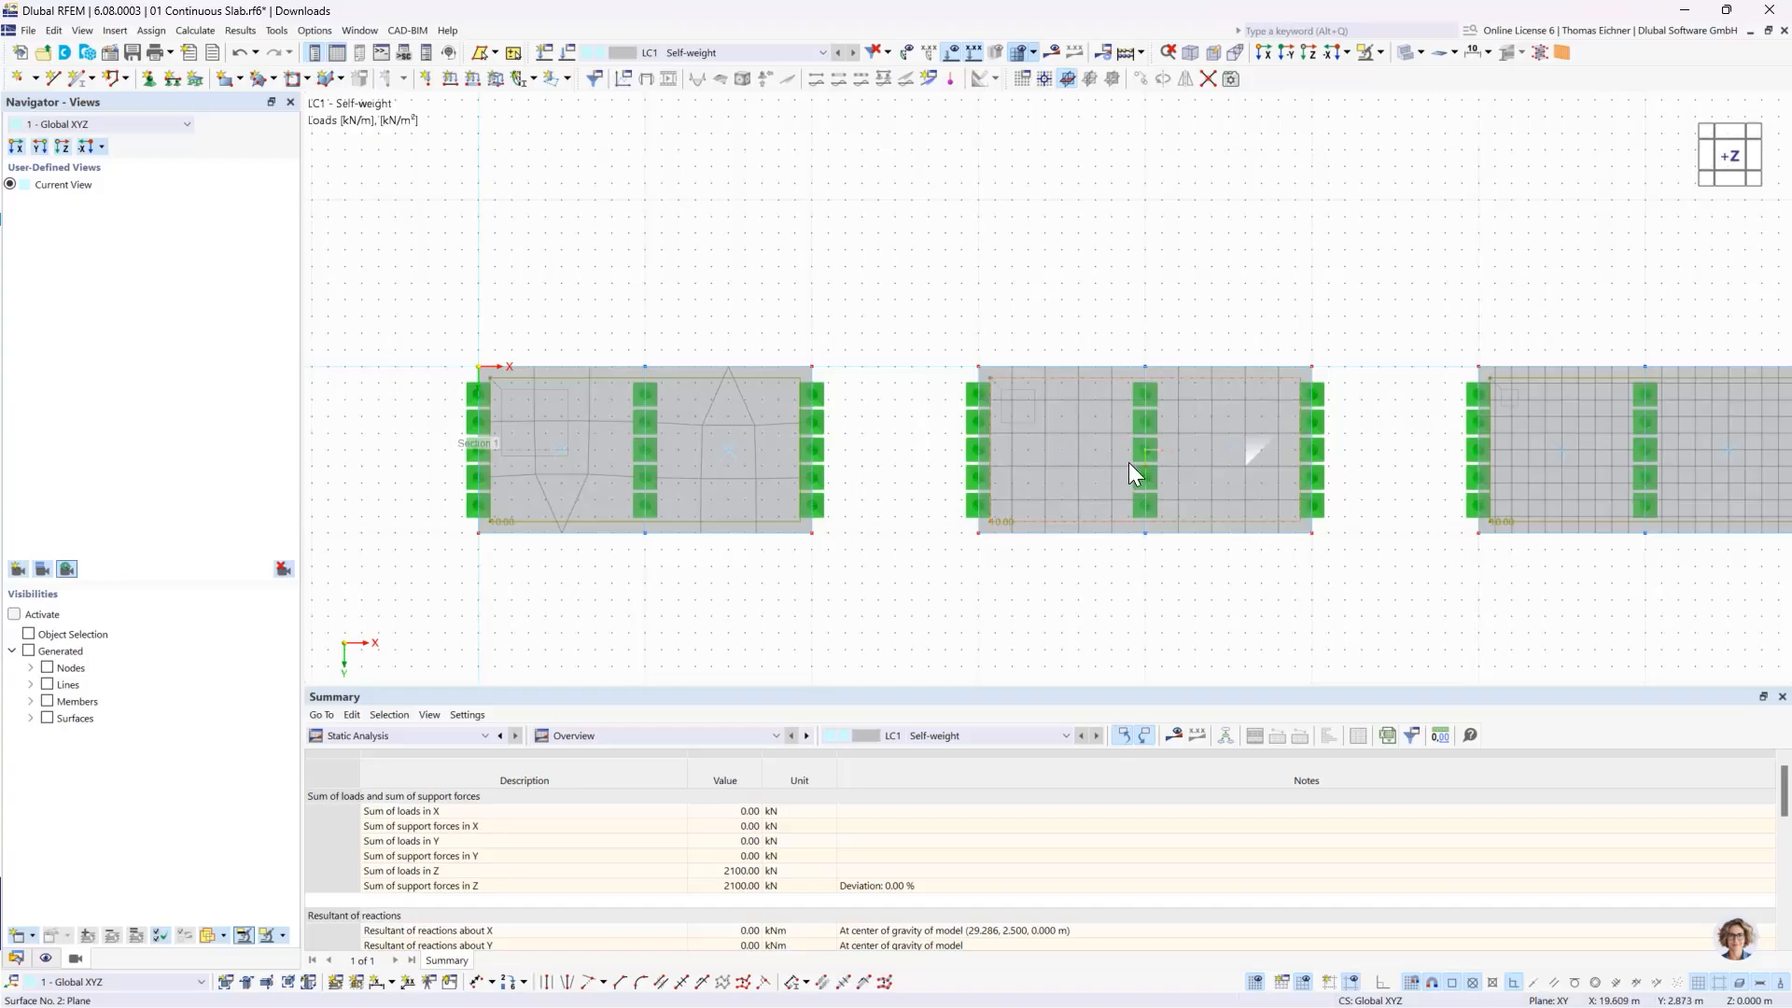
mouse_move(1129, 462)
click(1145, 456)
mouse_move(1091, 450)
middle_drag(1147, 336, 1023, 293)
scroll(1022, 294, down, 1)
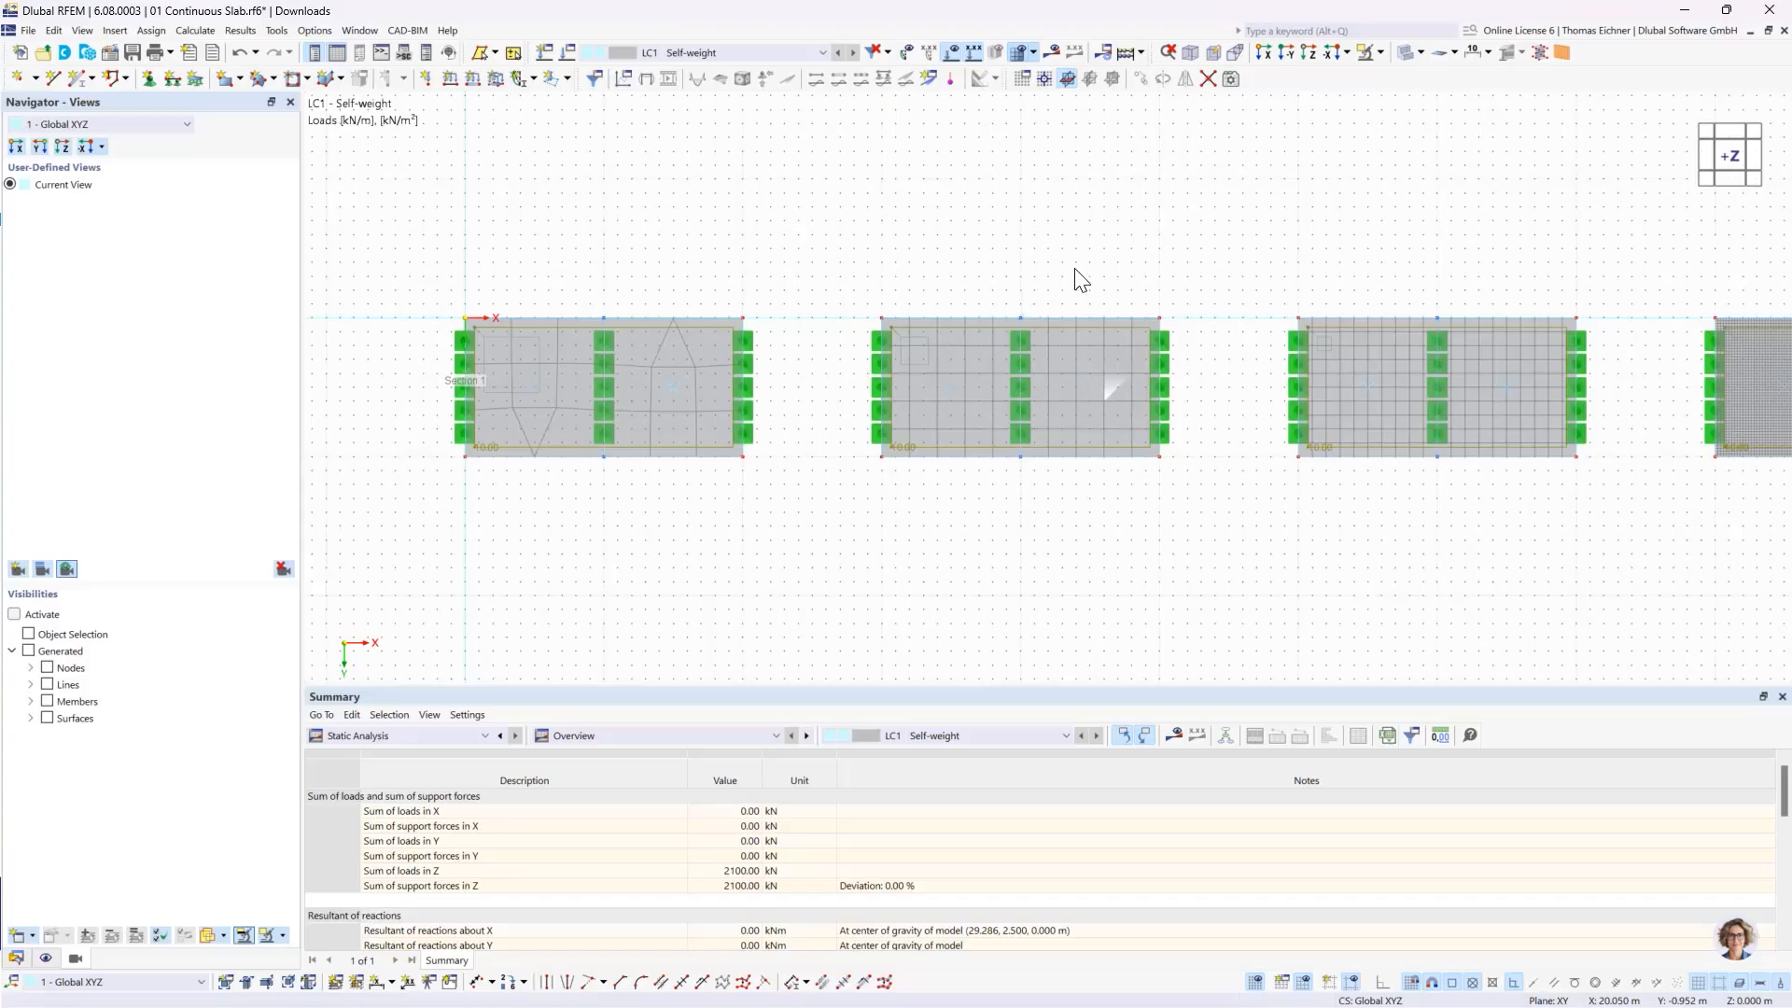
scroll(1081, 280, down, 1)
middle_drag(1136, 272, 1115, 314)
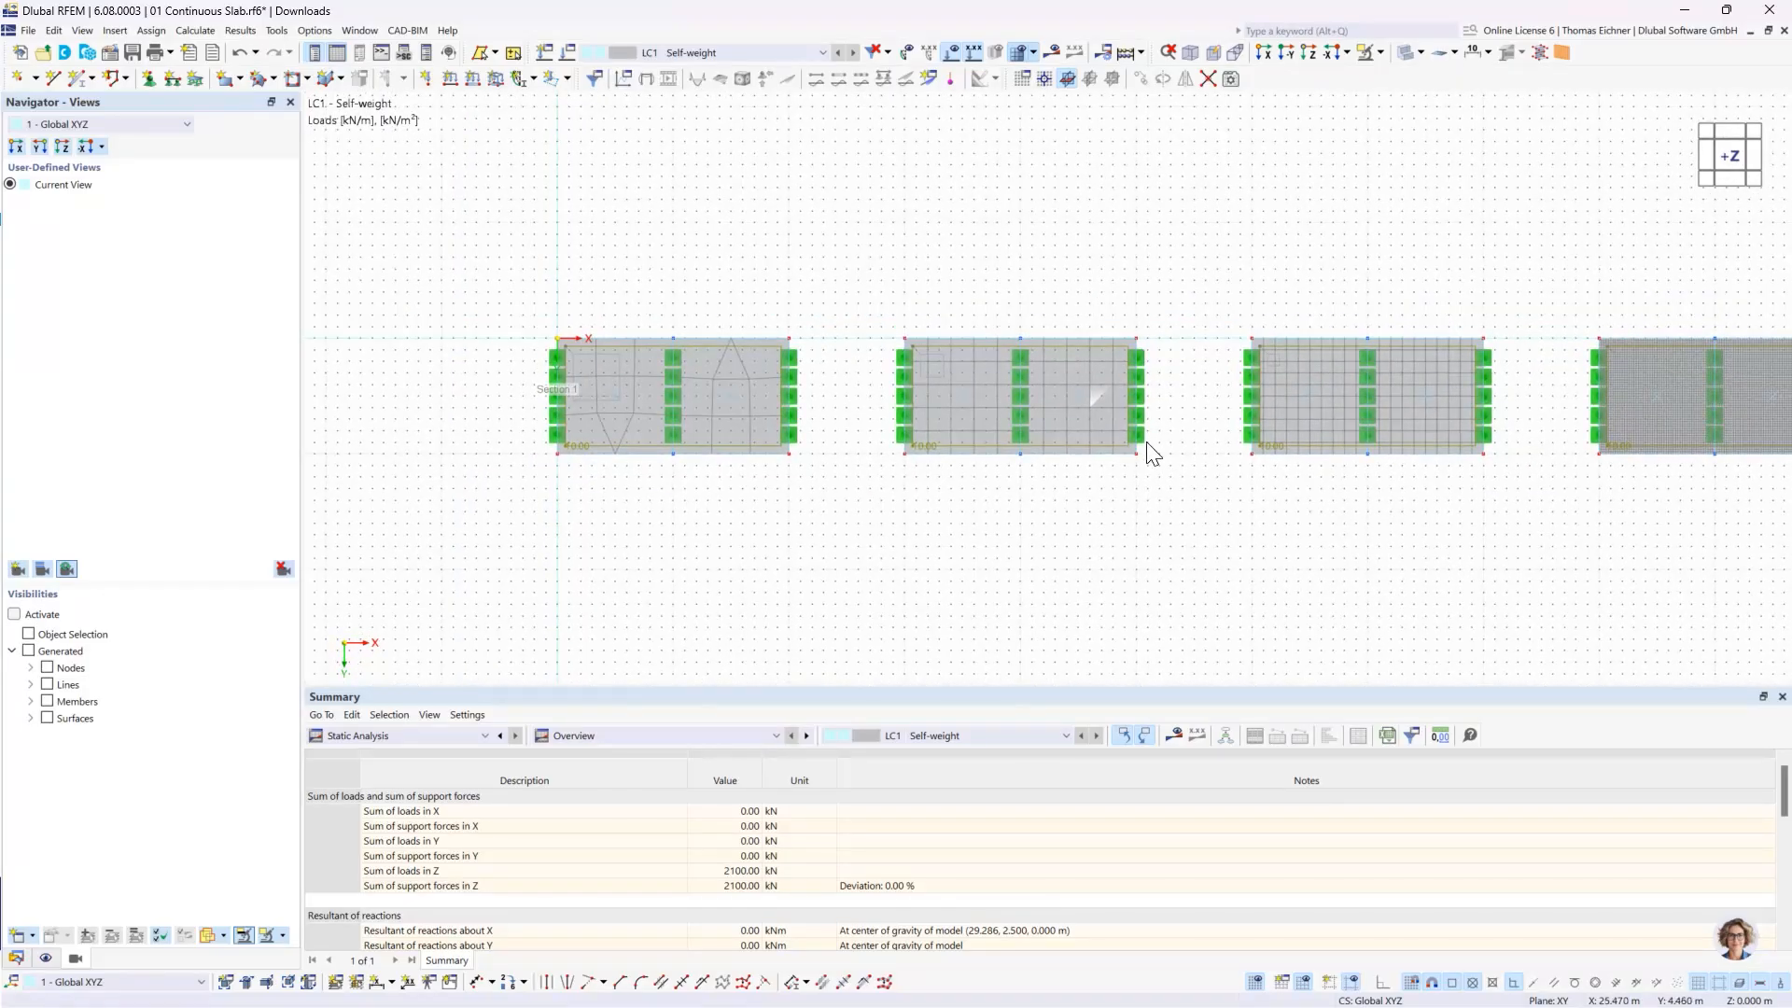
scroll(1105, 394, up, 1)
scroll(1083, 388, down, 1)
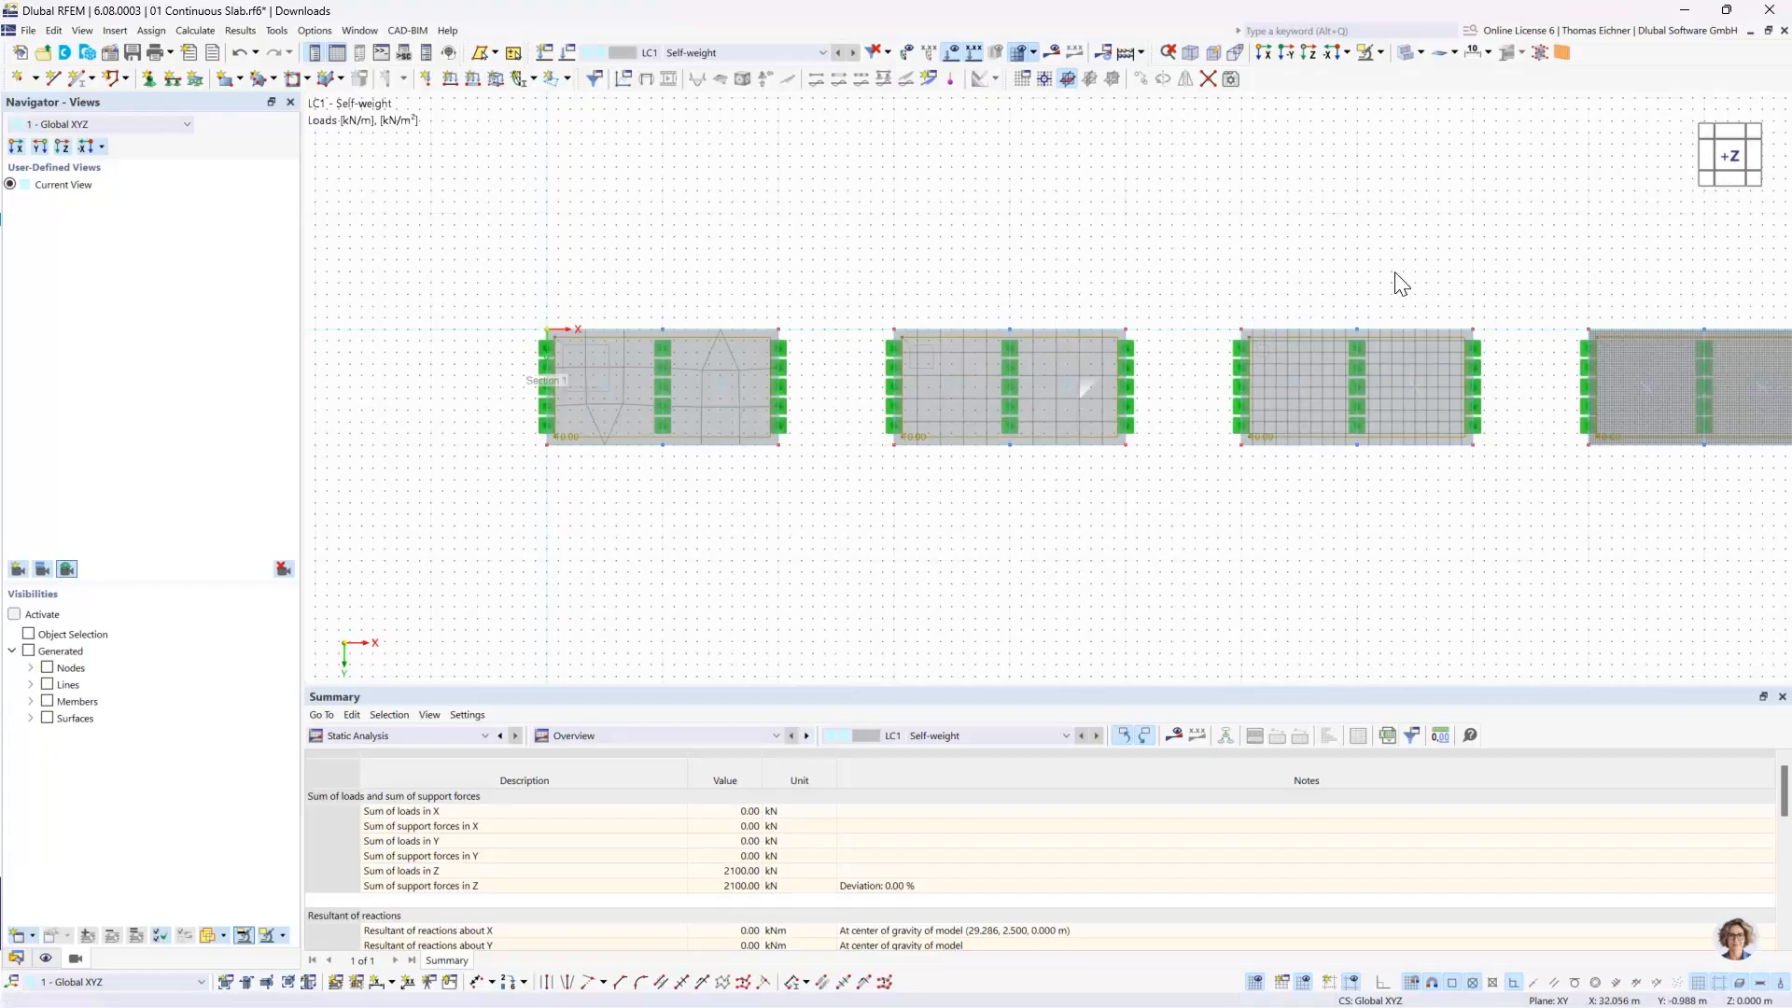
- Return to the view along −Y and redisplay the static analysis results on the slabs and the beam
middle_drag(1400, 285, 1248, 304)
scroll(1255, 319, down, 1)
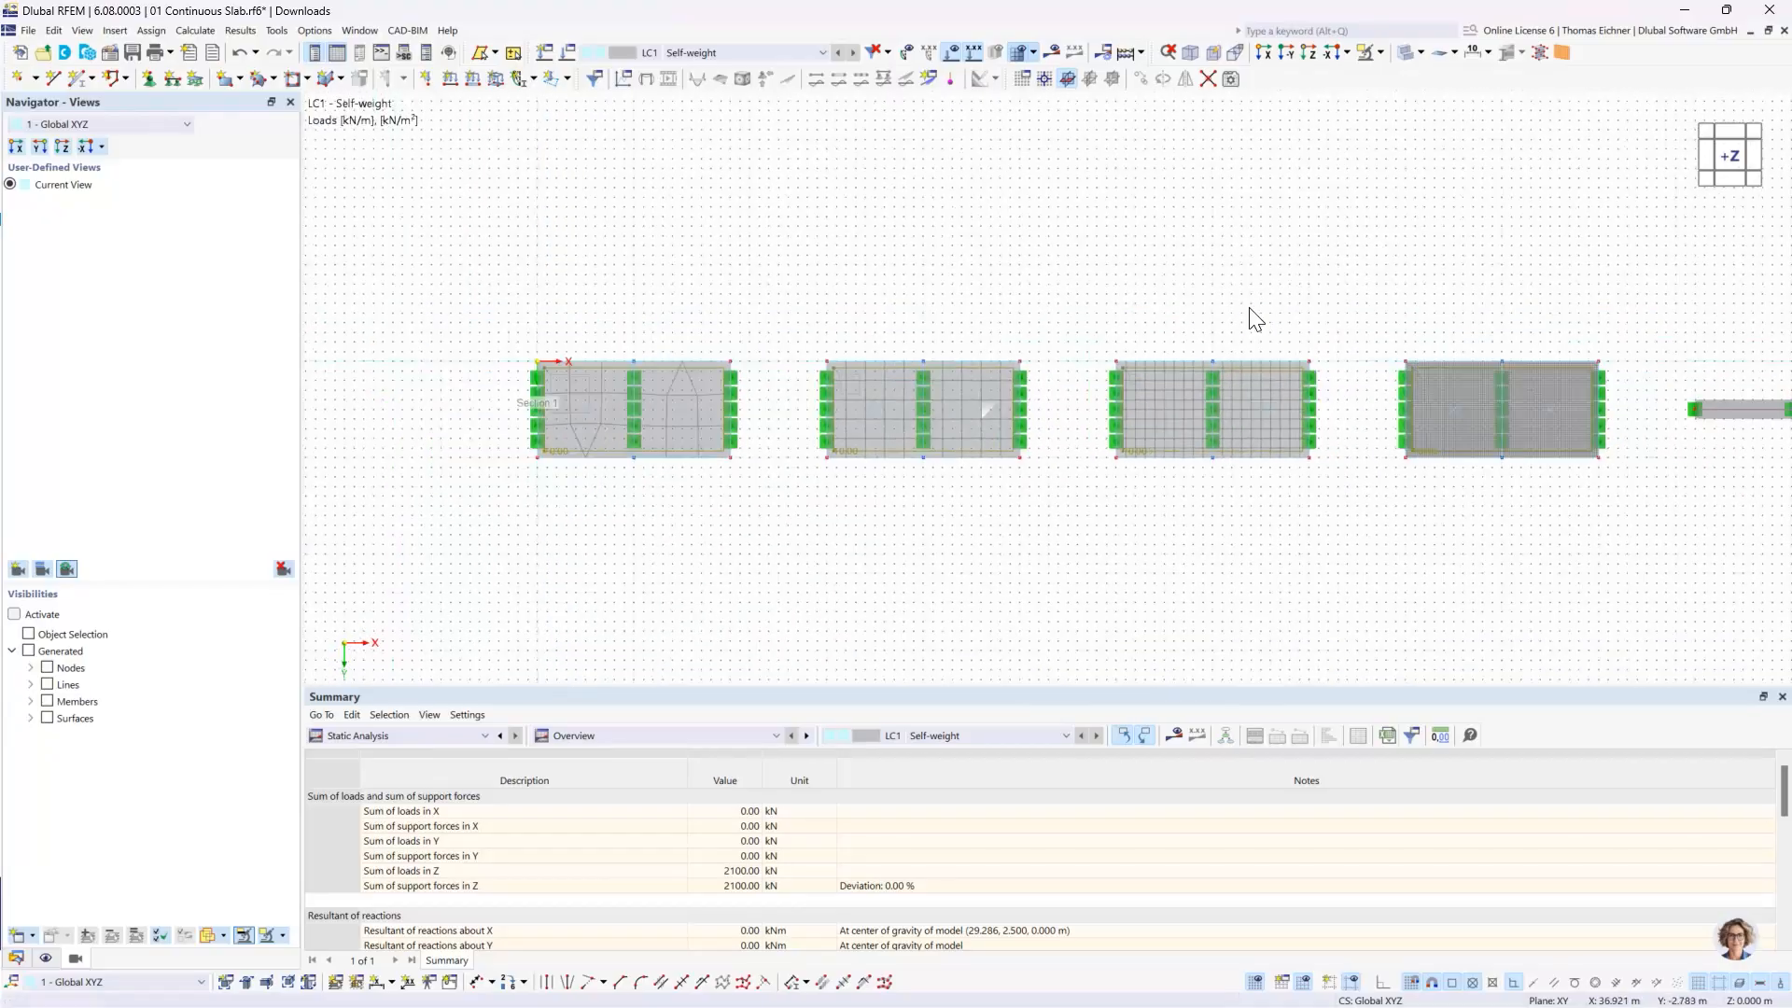
scroll(1255, 319, down, 1)
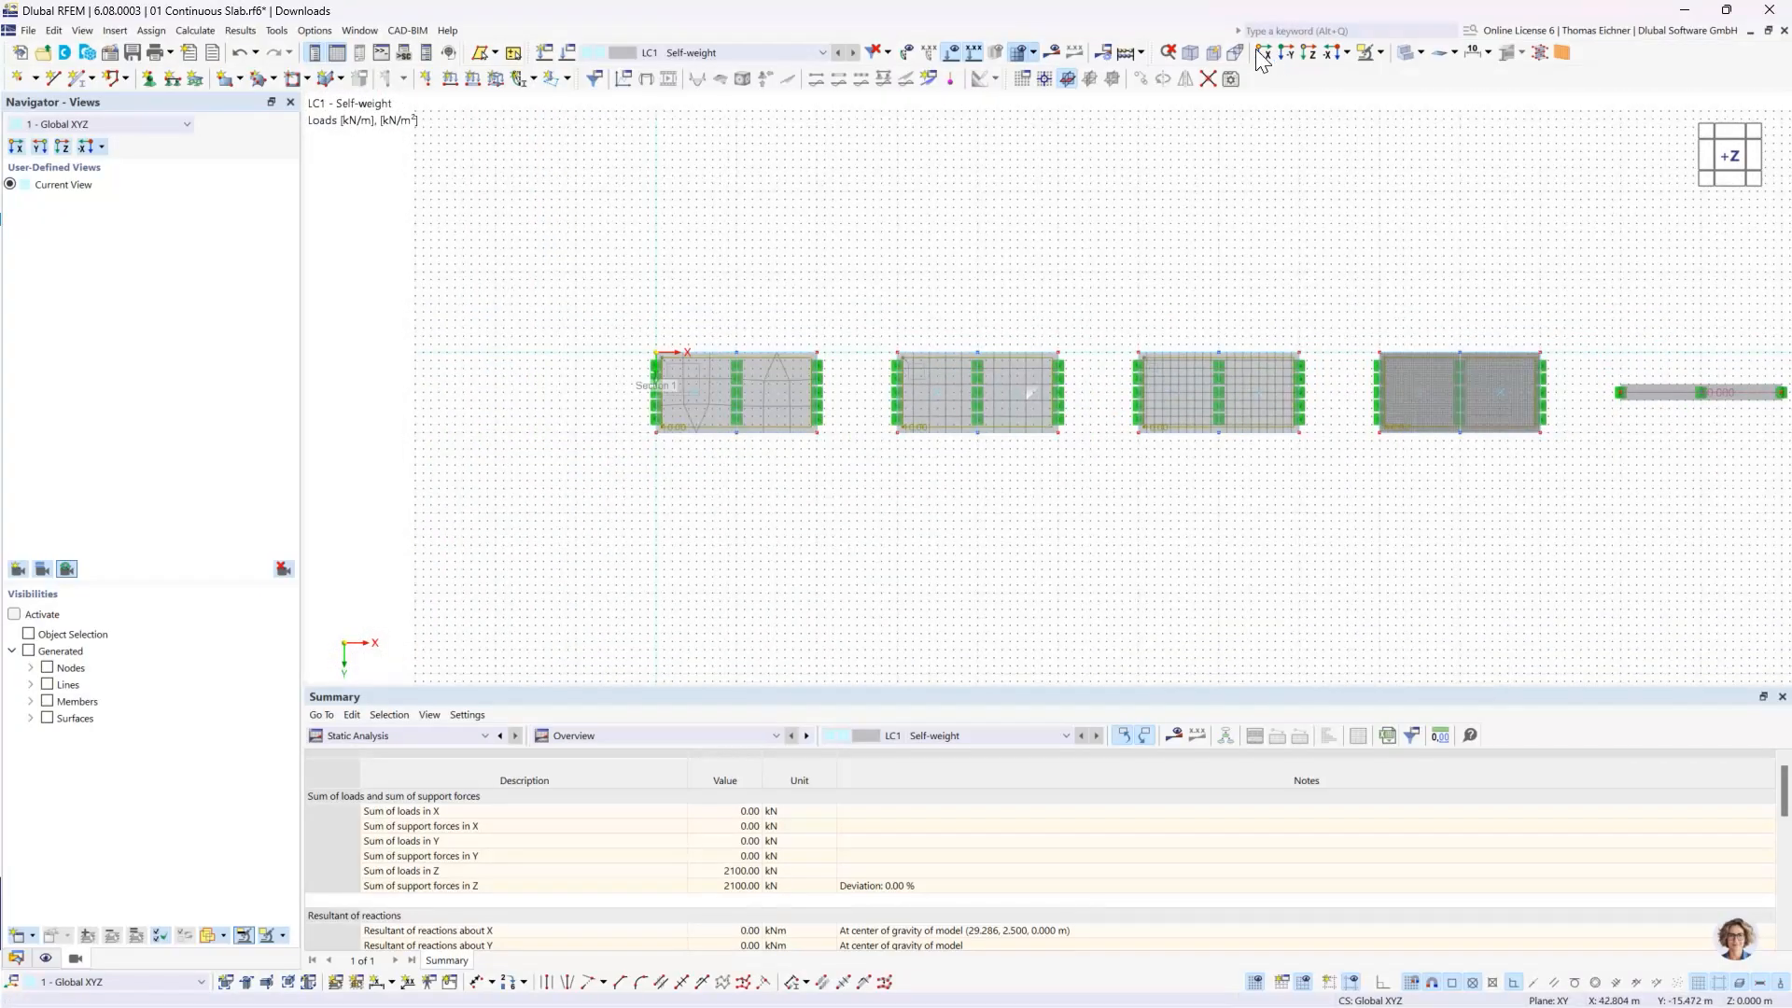
click(1288, 56)
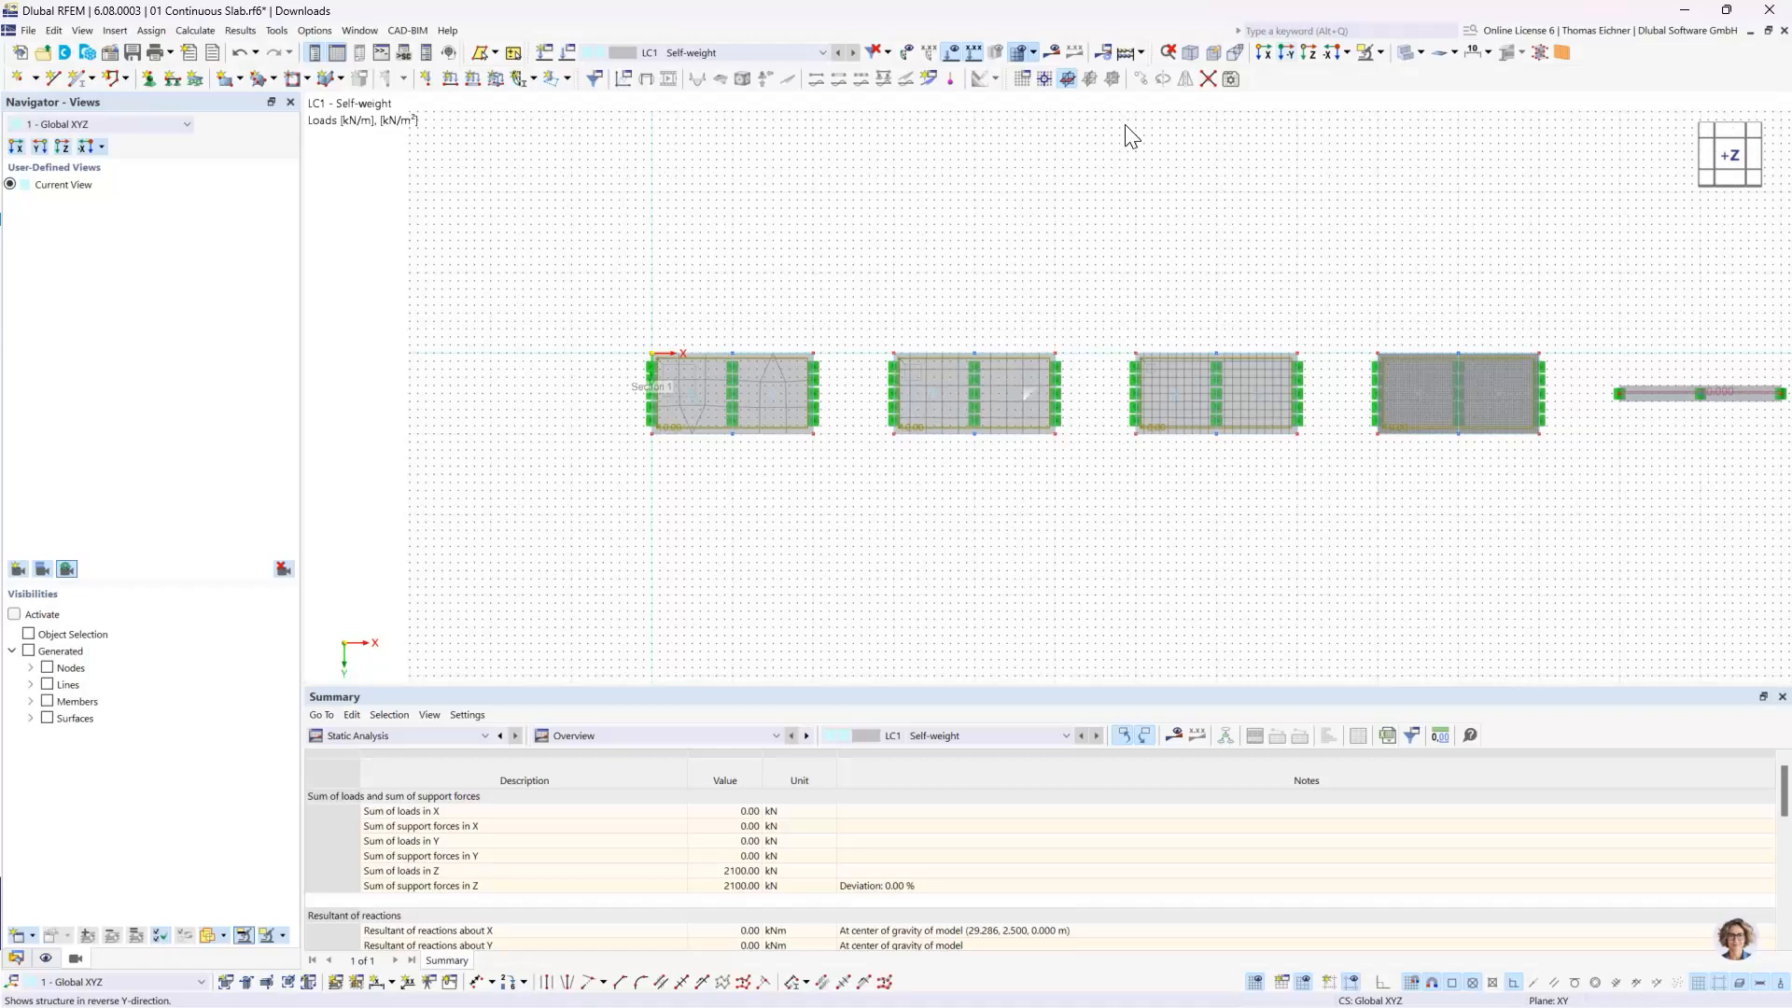
click(1074, 52)
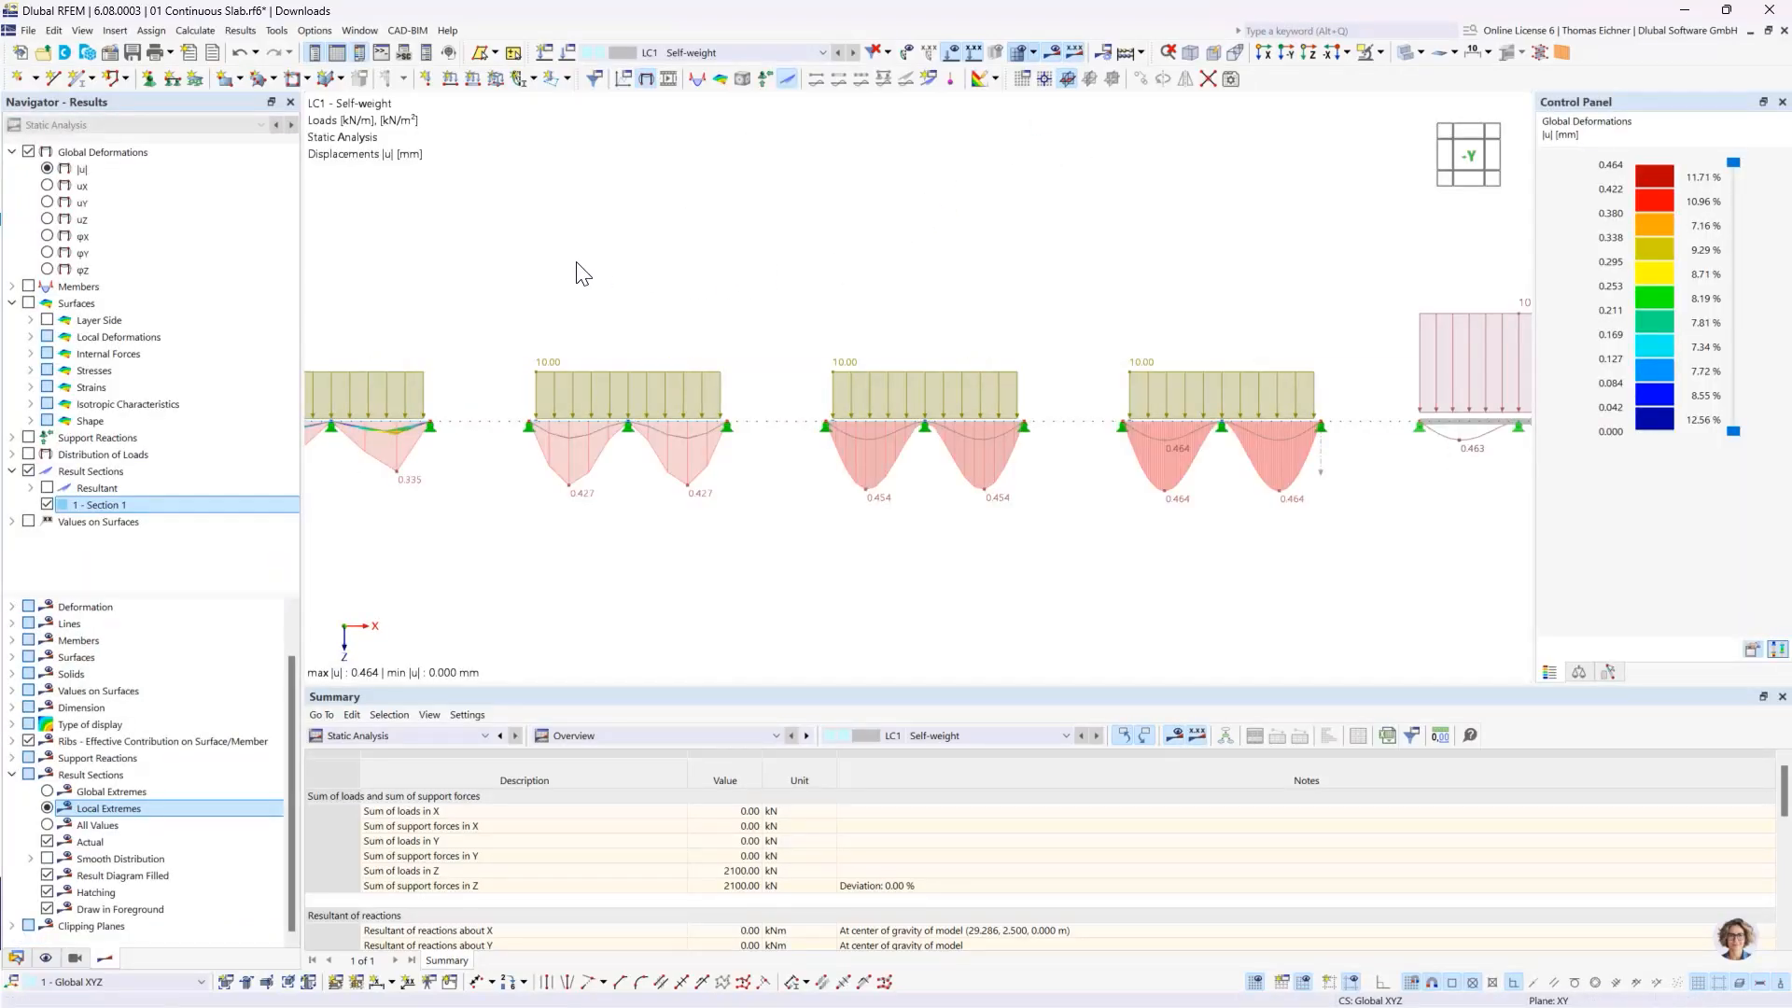
middle_drag(836, 278, 940, 280)
scroll(752, 508, up, 2)
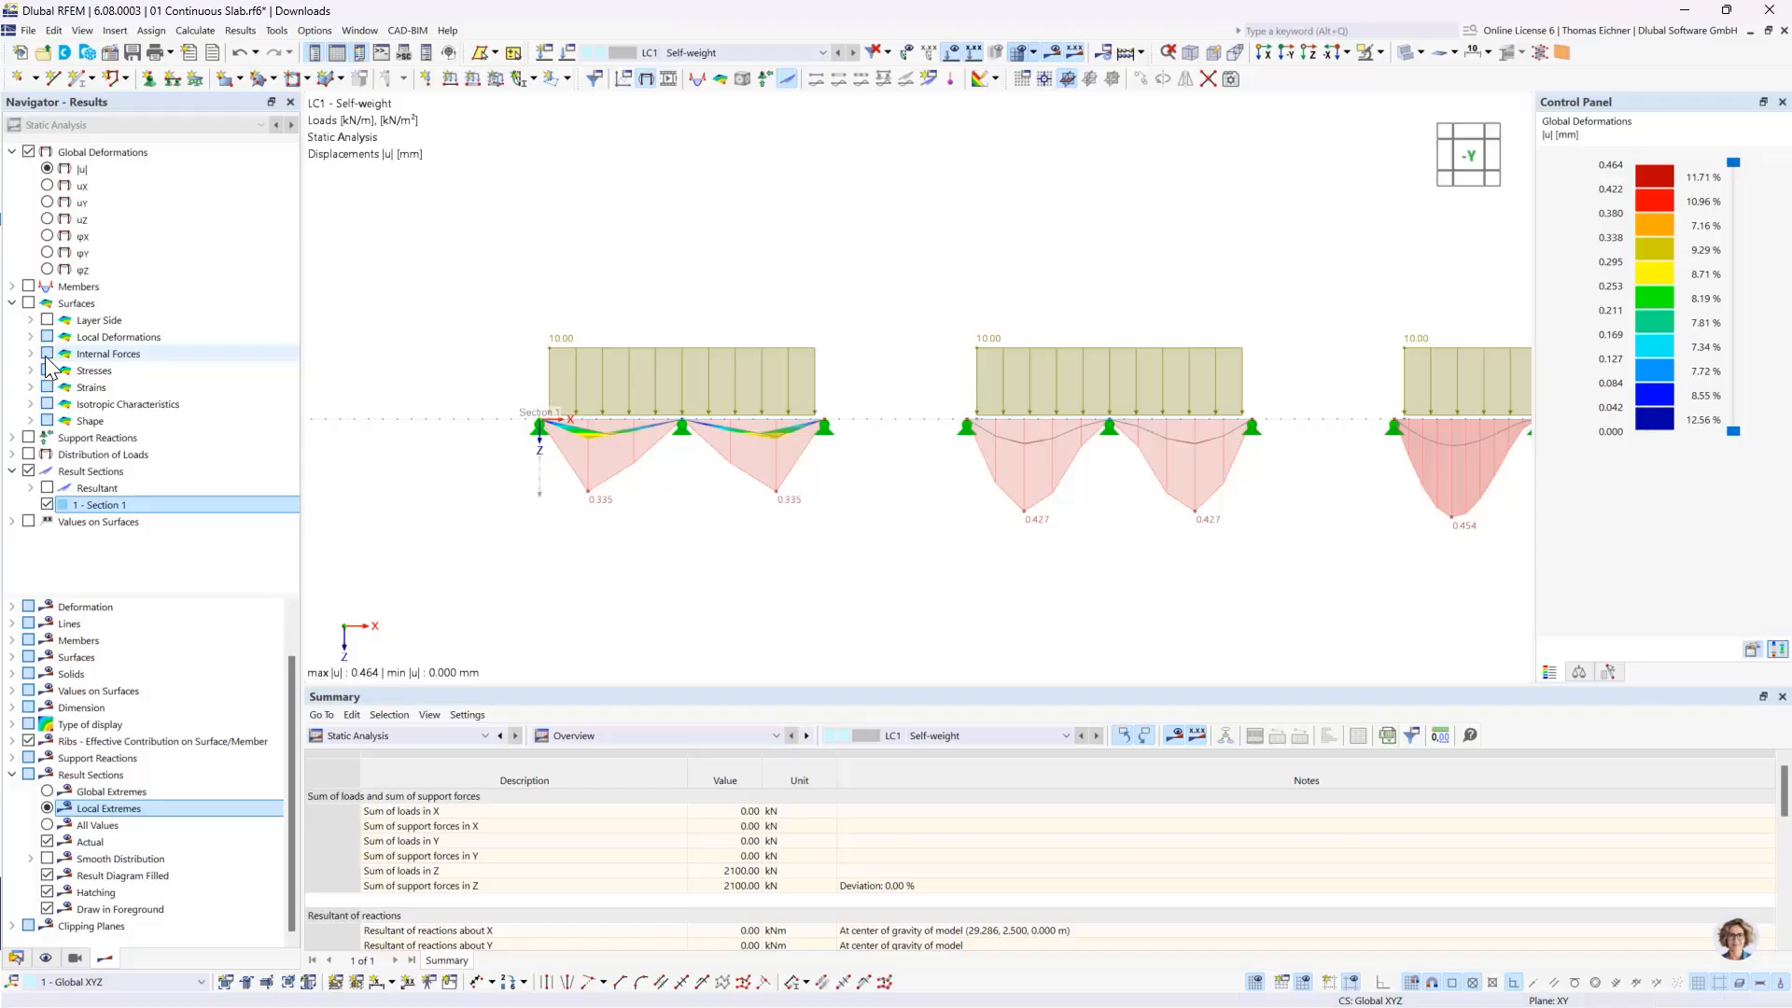
- Display the member internal moment My on the beam beside the finest-meshed slab
click(11, 304)
click(12, 287)
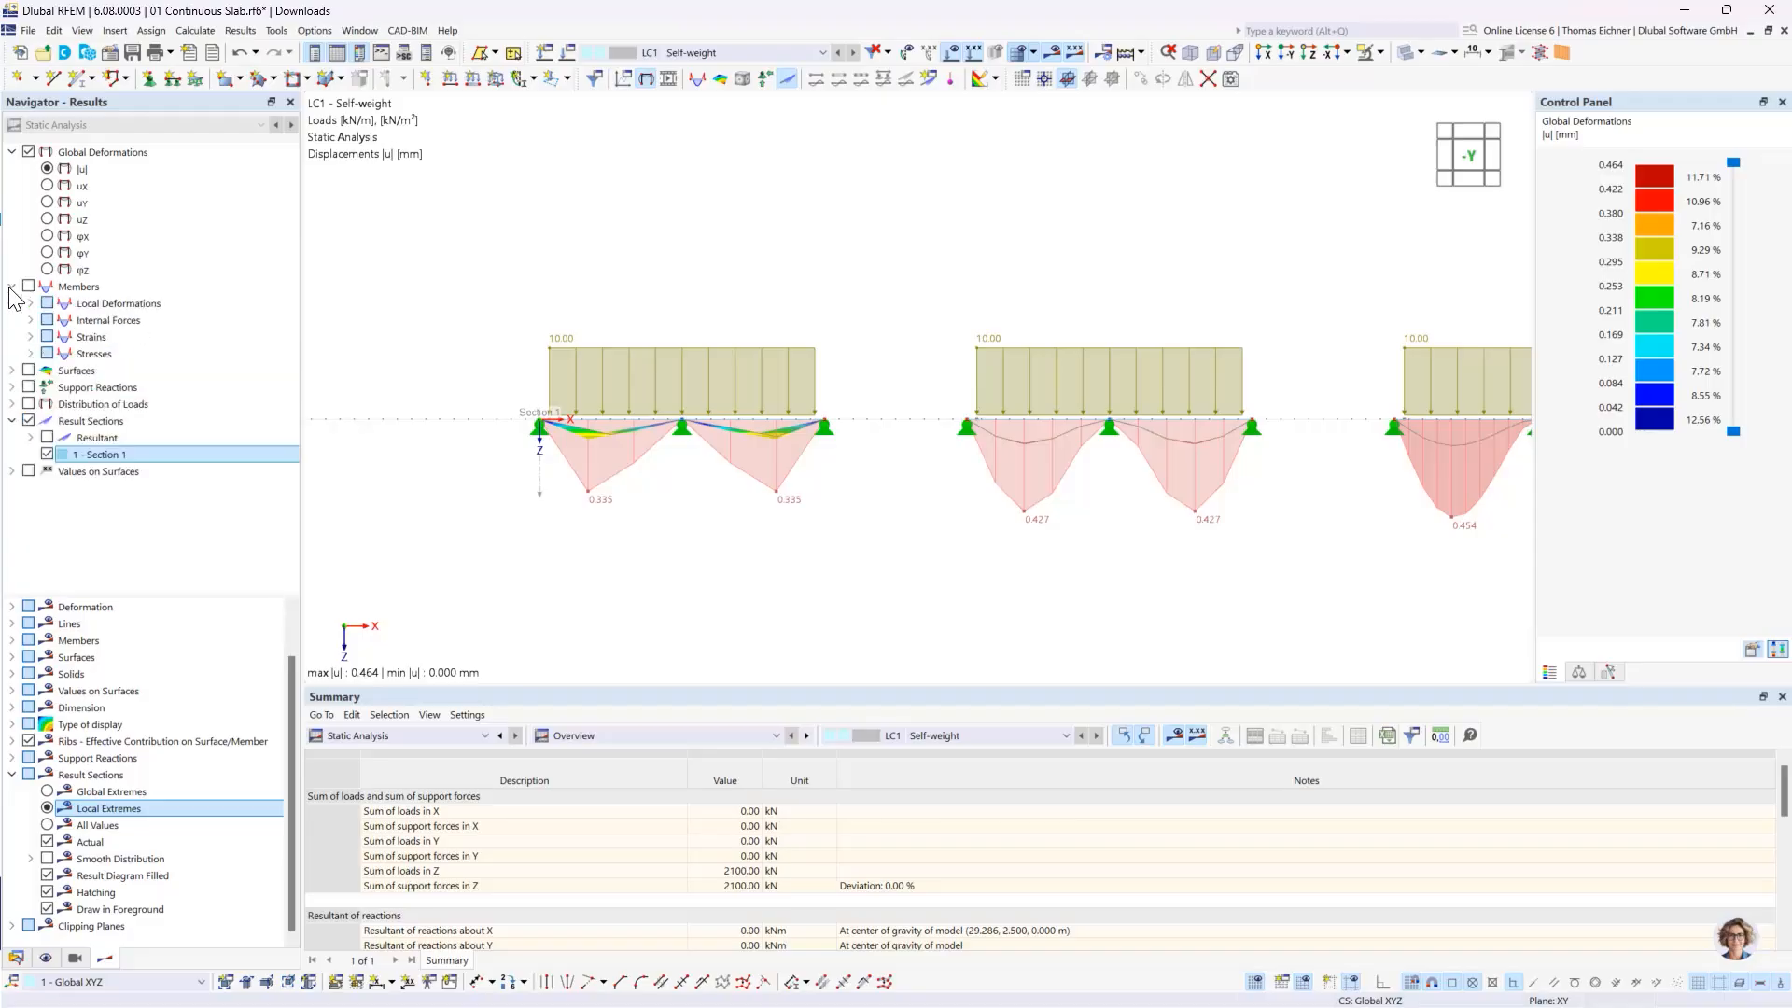
click(30, 321)
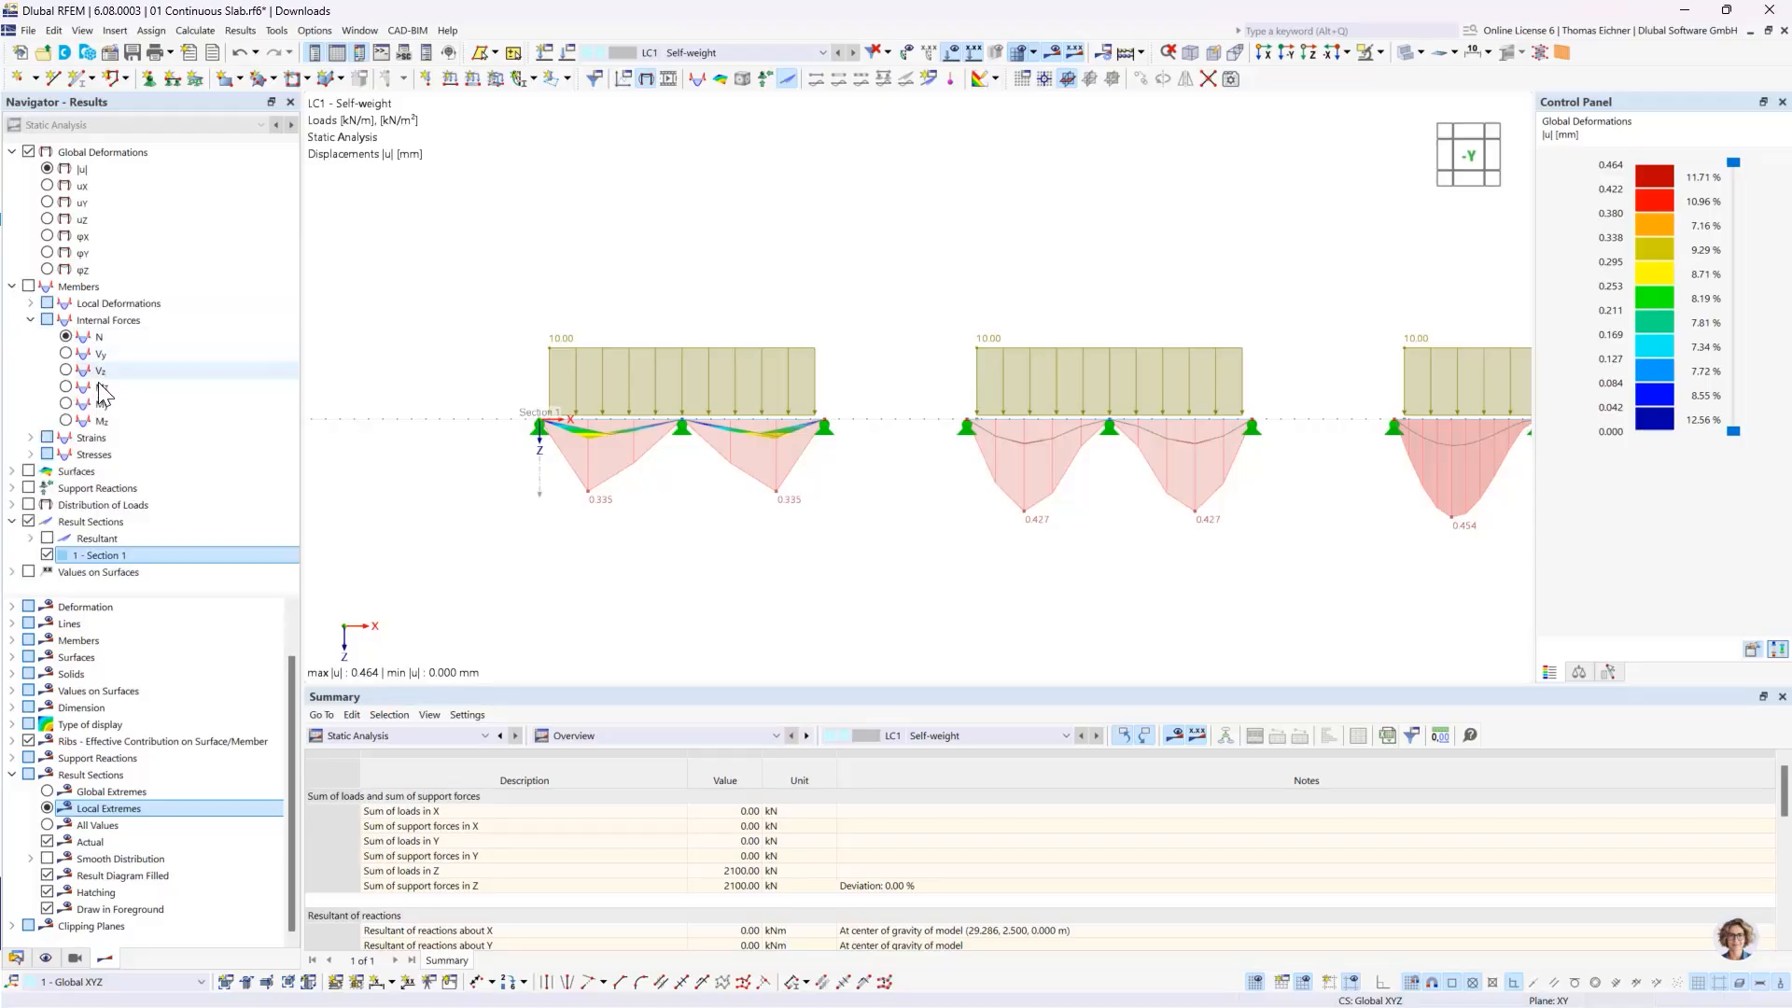
scroll(730, 365, down, 2)
middle_drag(1246, 322, 567, 297)
scroll(1179, 373, up, 2)
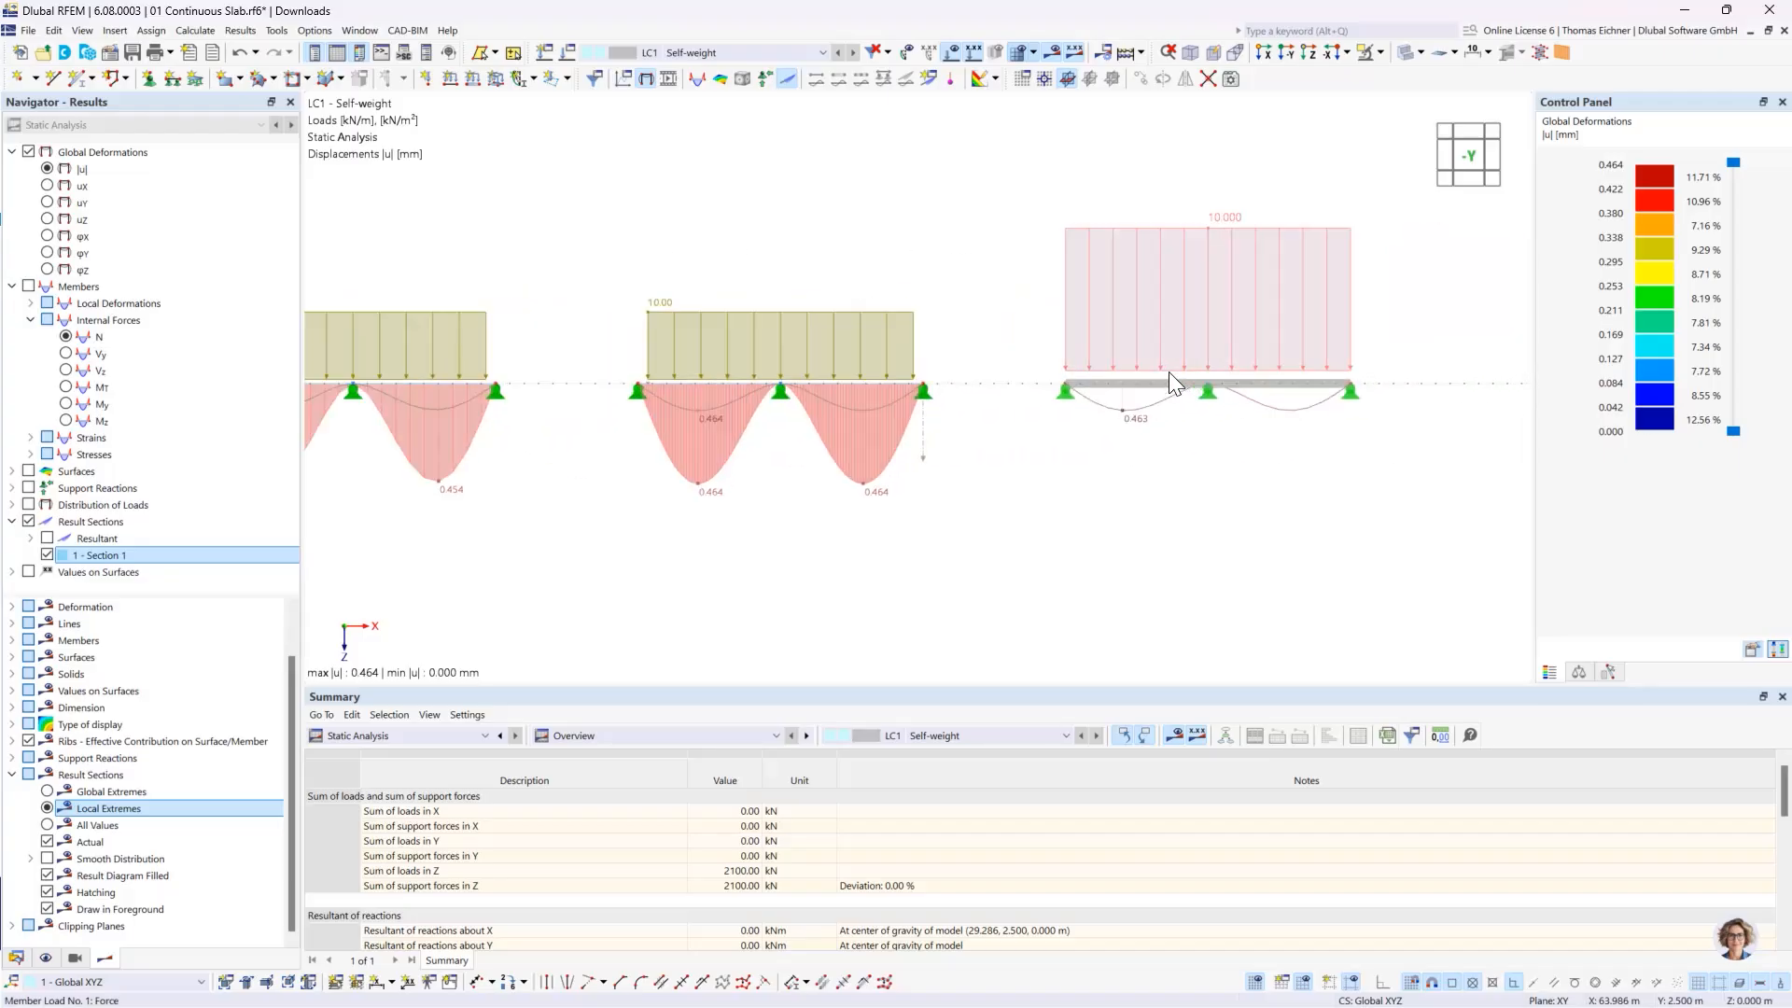
click(66, 404)
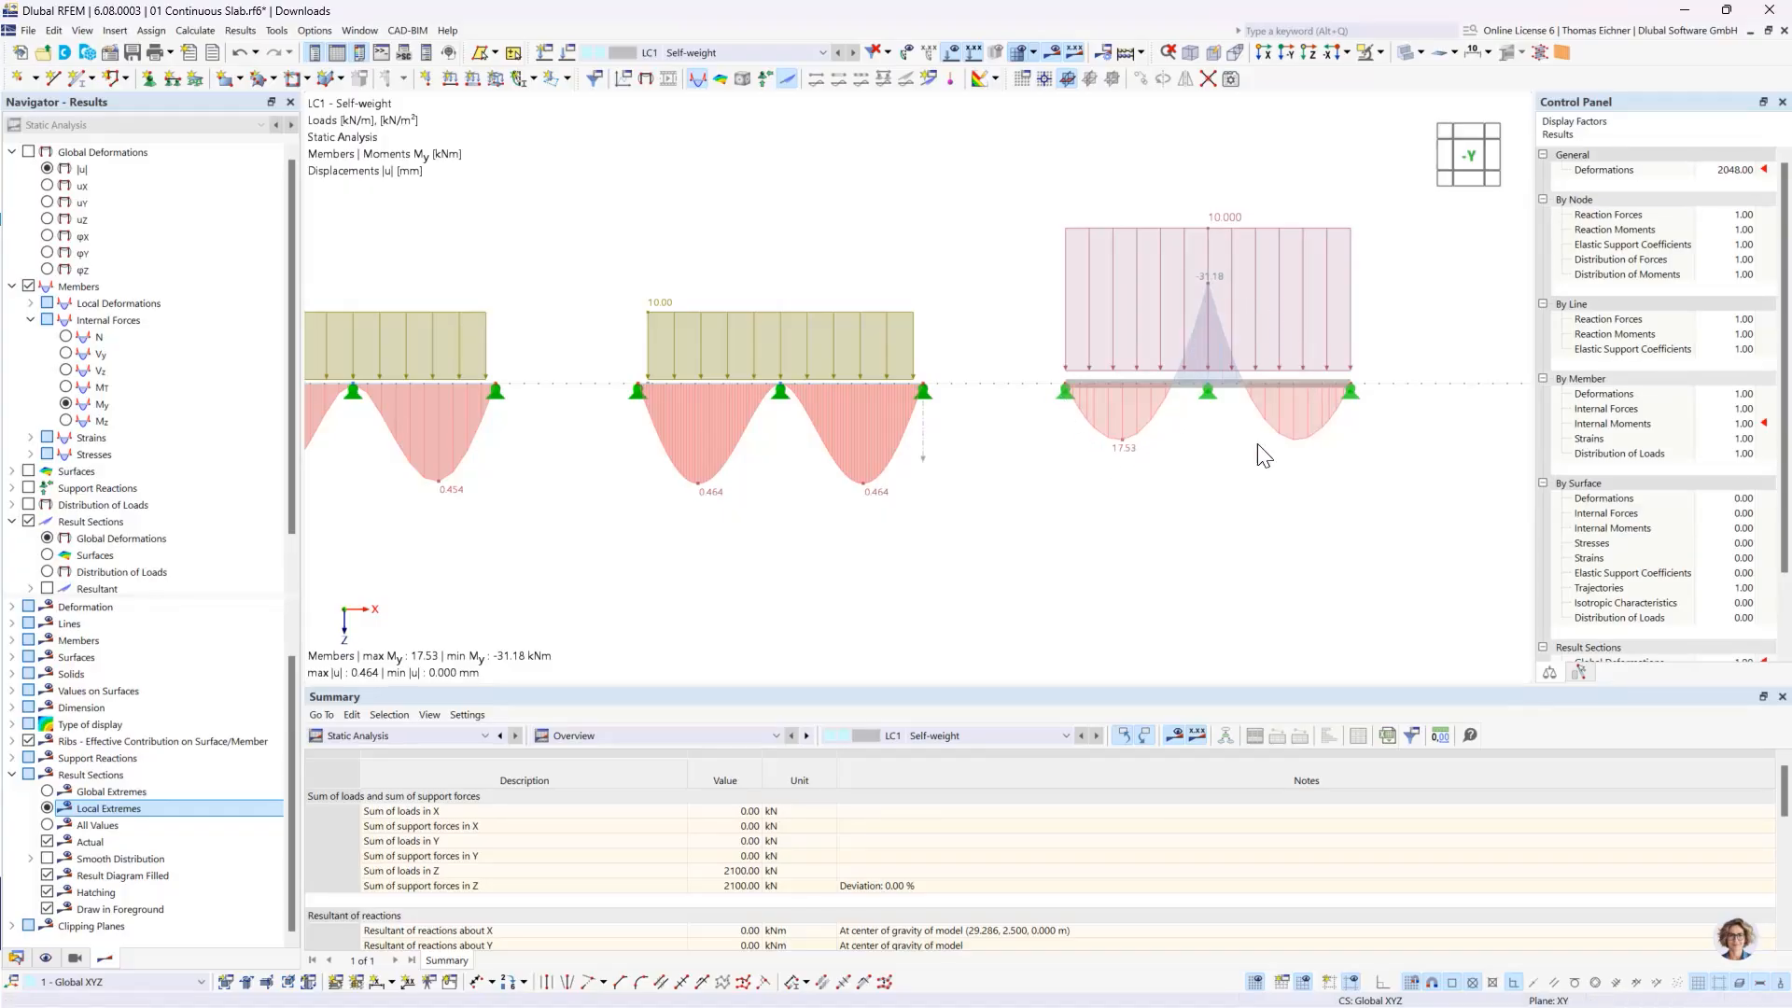
- Switch the result sections through the four slabs from global deformations to surface results
scroll(814, 367, down, 3)
middle_drag(486, 239, 685, 277)
middle_drag(539, 283, 657, 281)
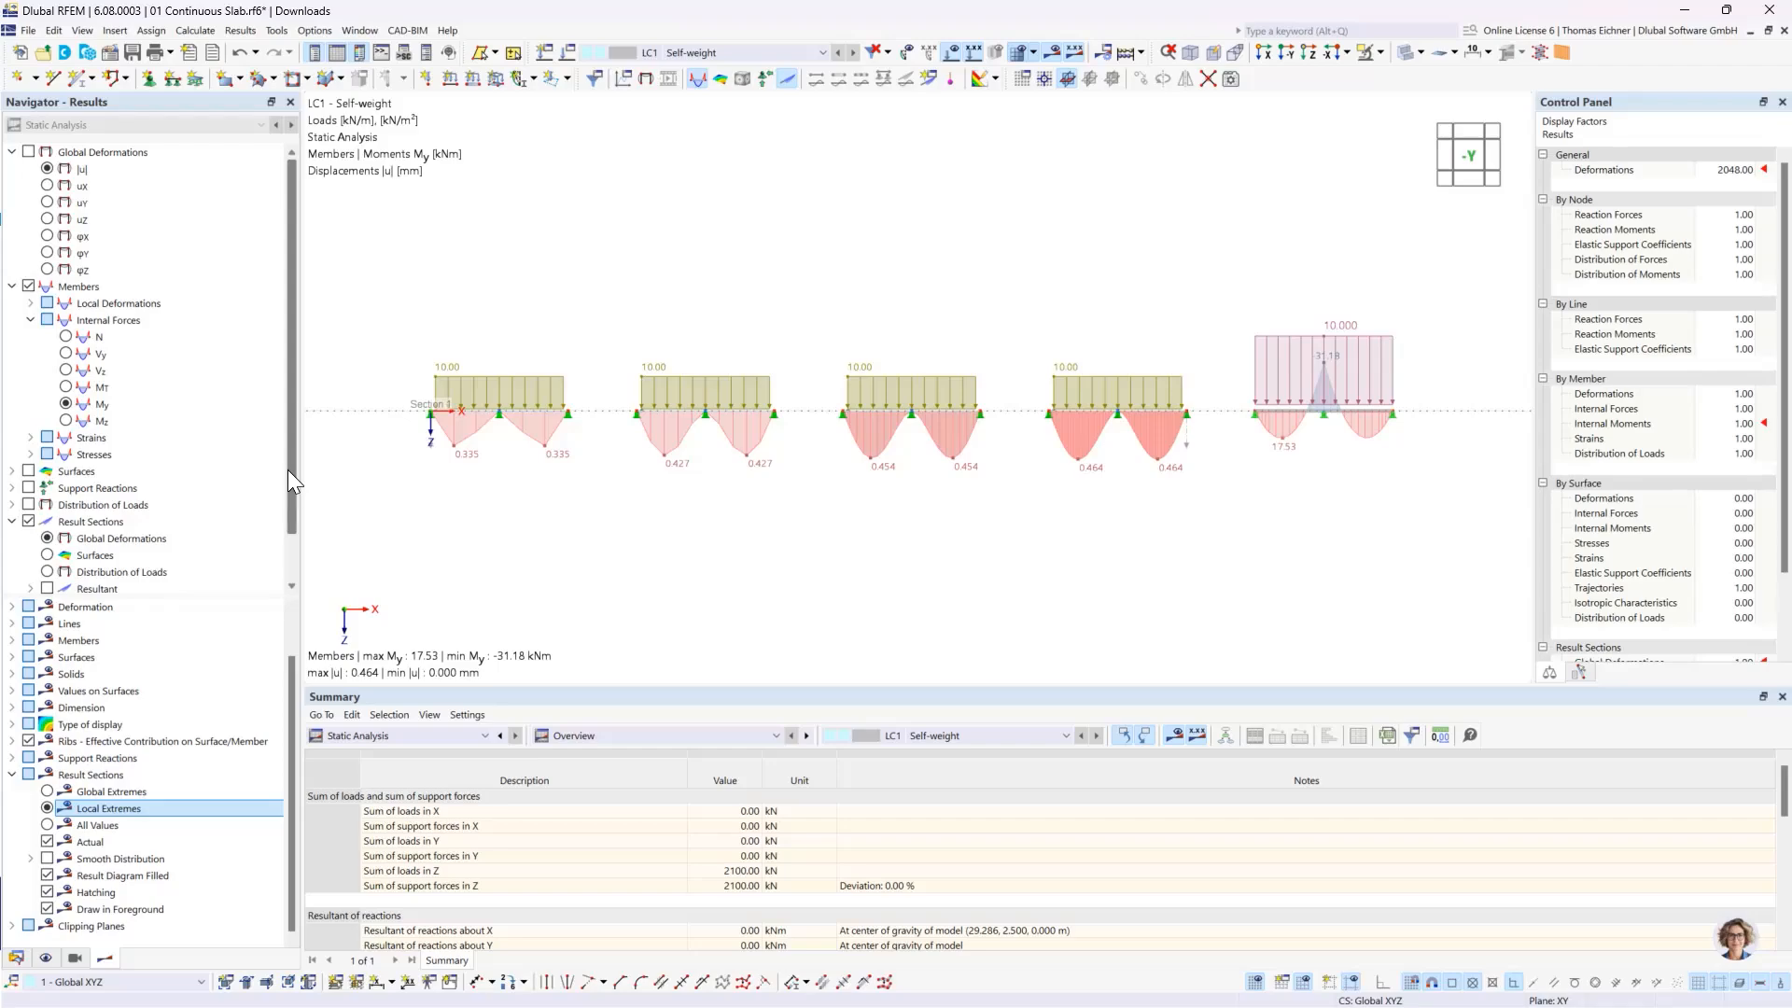
click(93, 522)
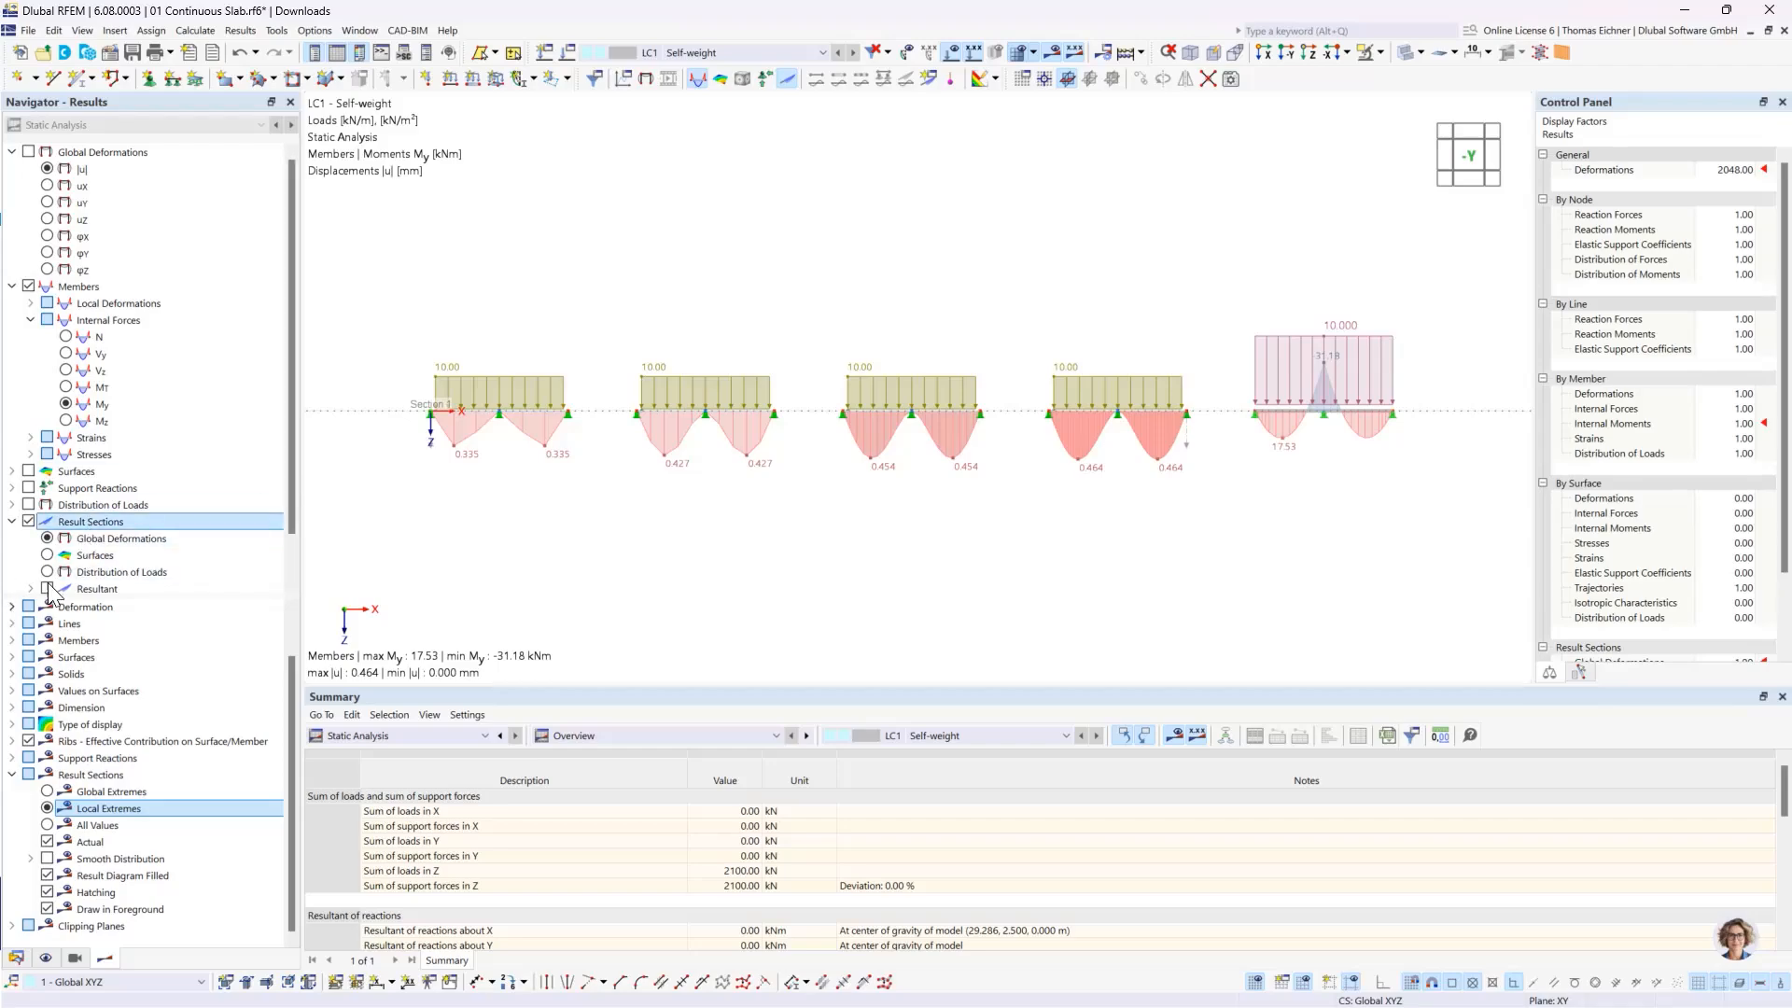
click(86, 556)
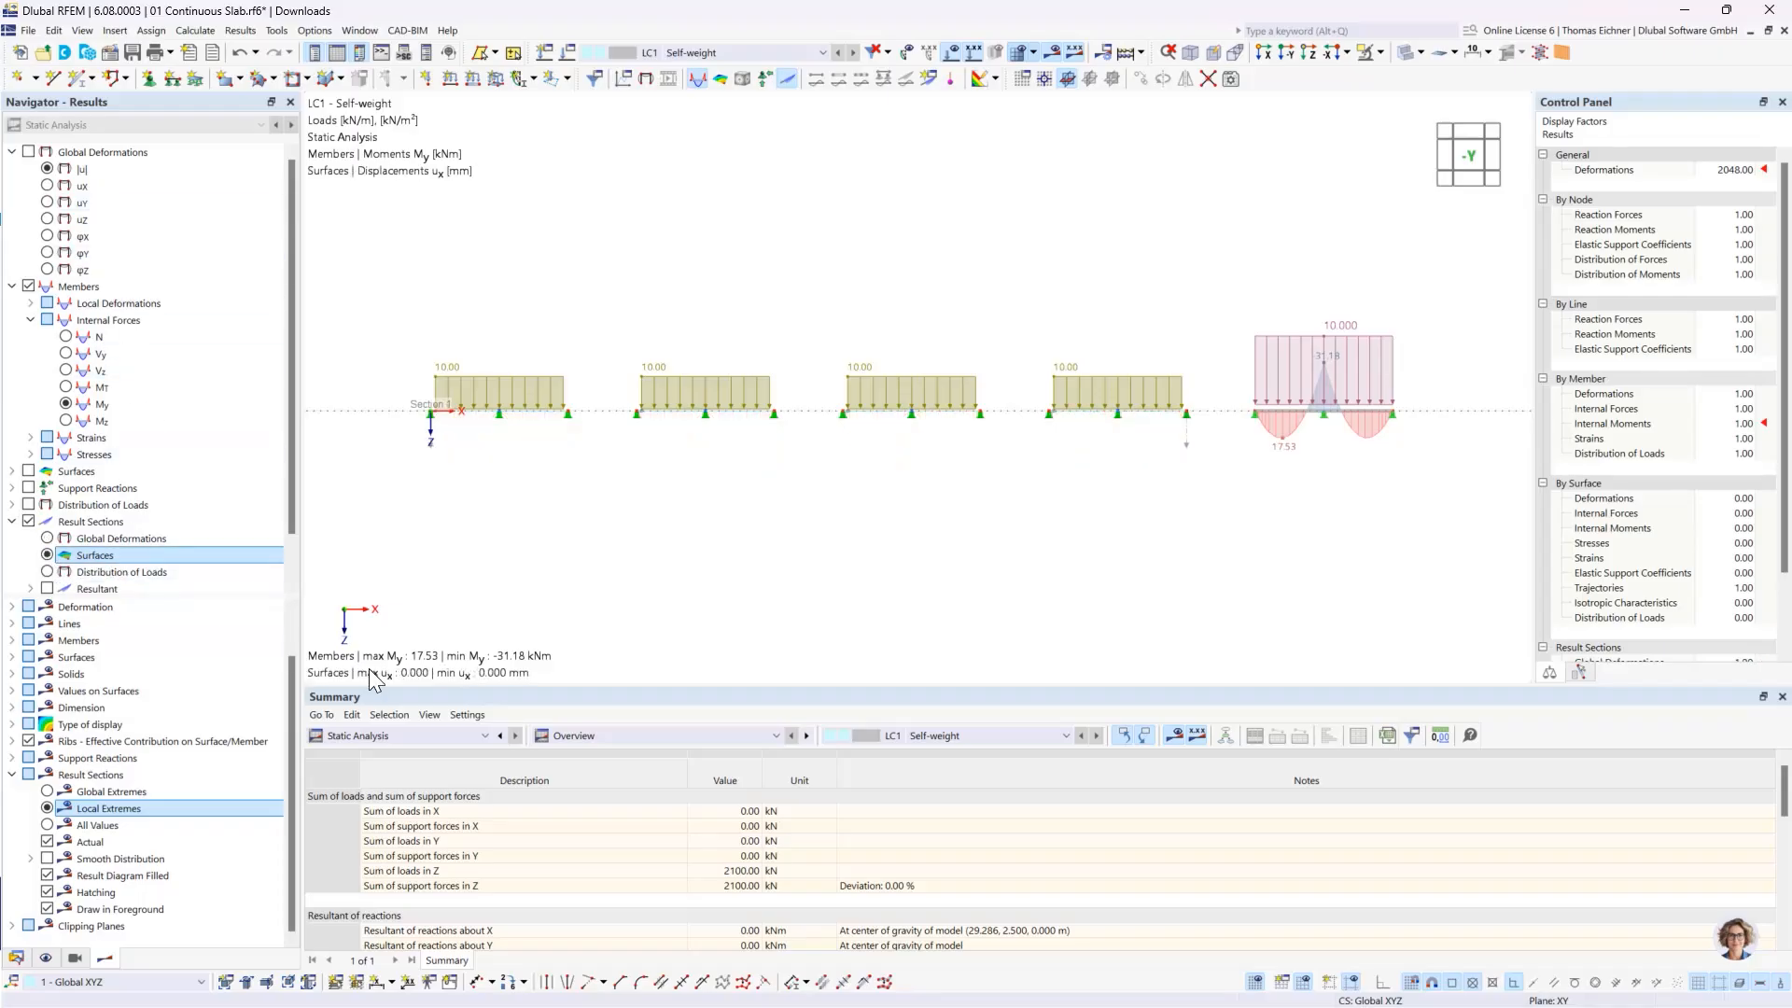
- Display the basic internal force my of the surfaces along the slab result sections
click(12, 471)
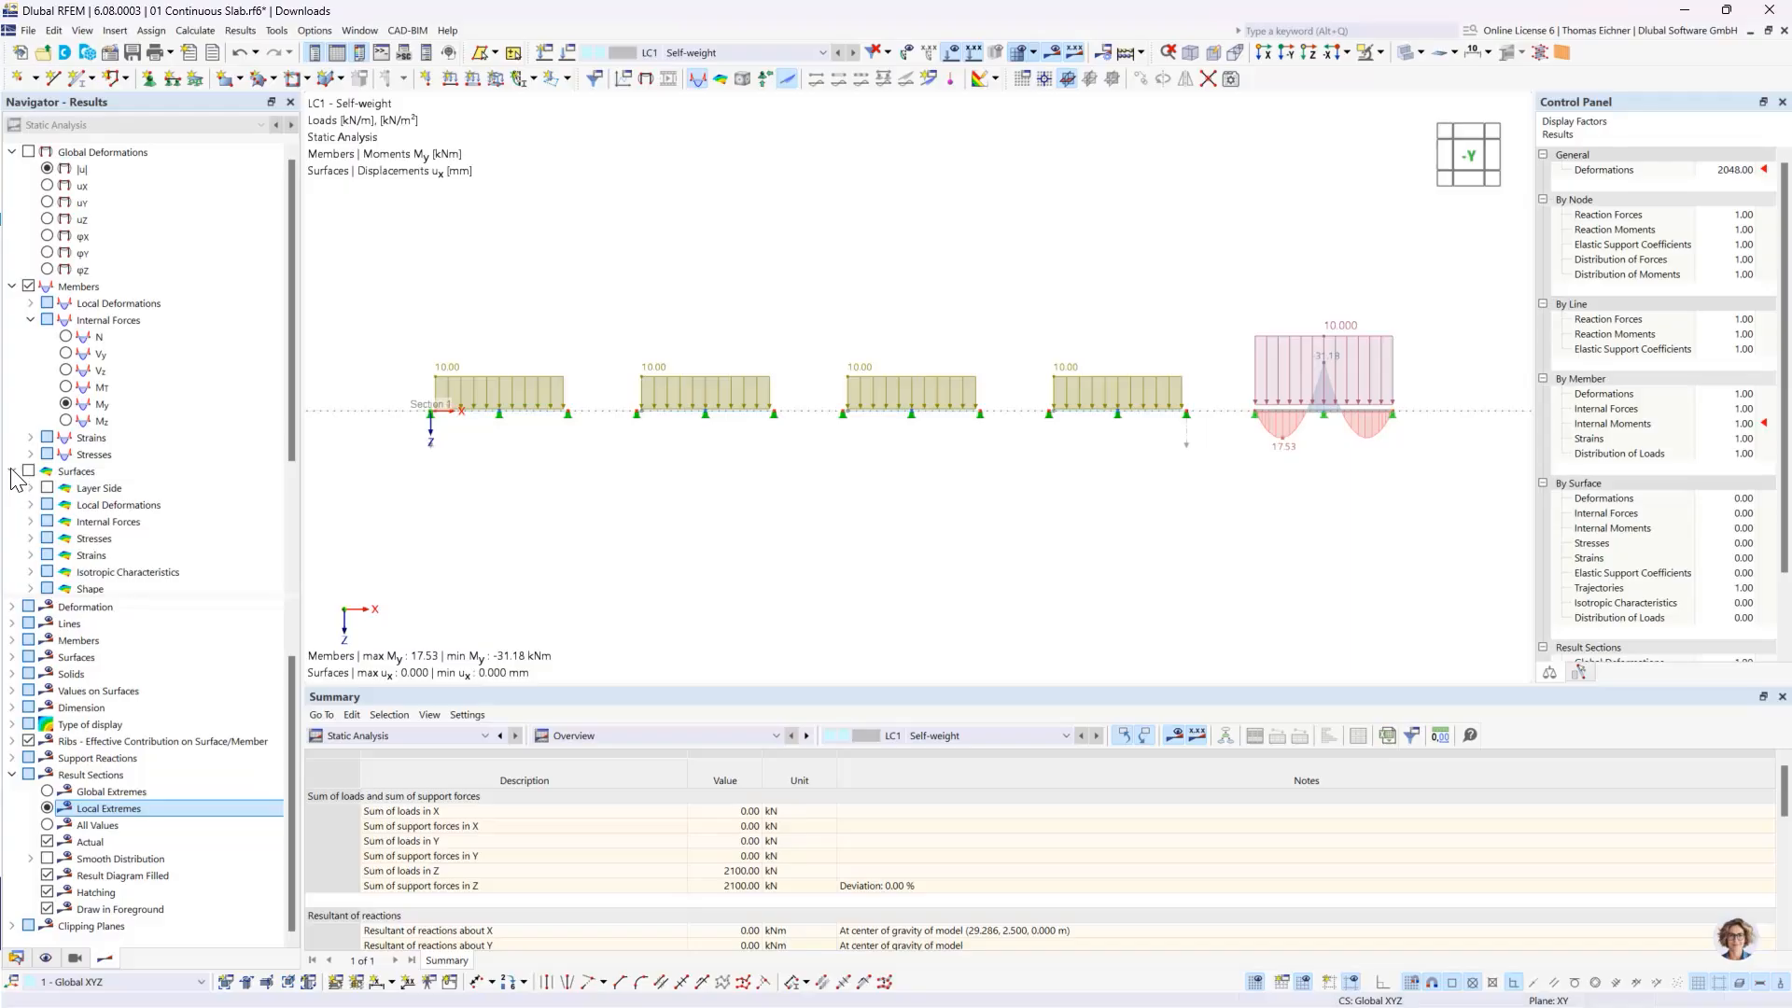
click(31, 522)
scroll(110, 532, down, 3)
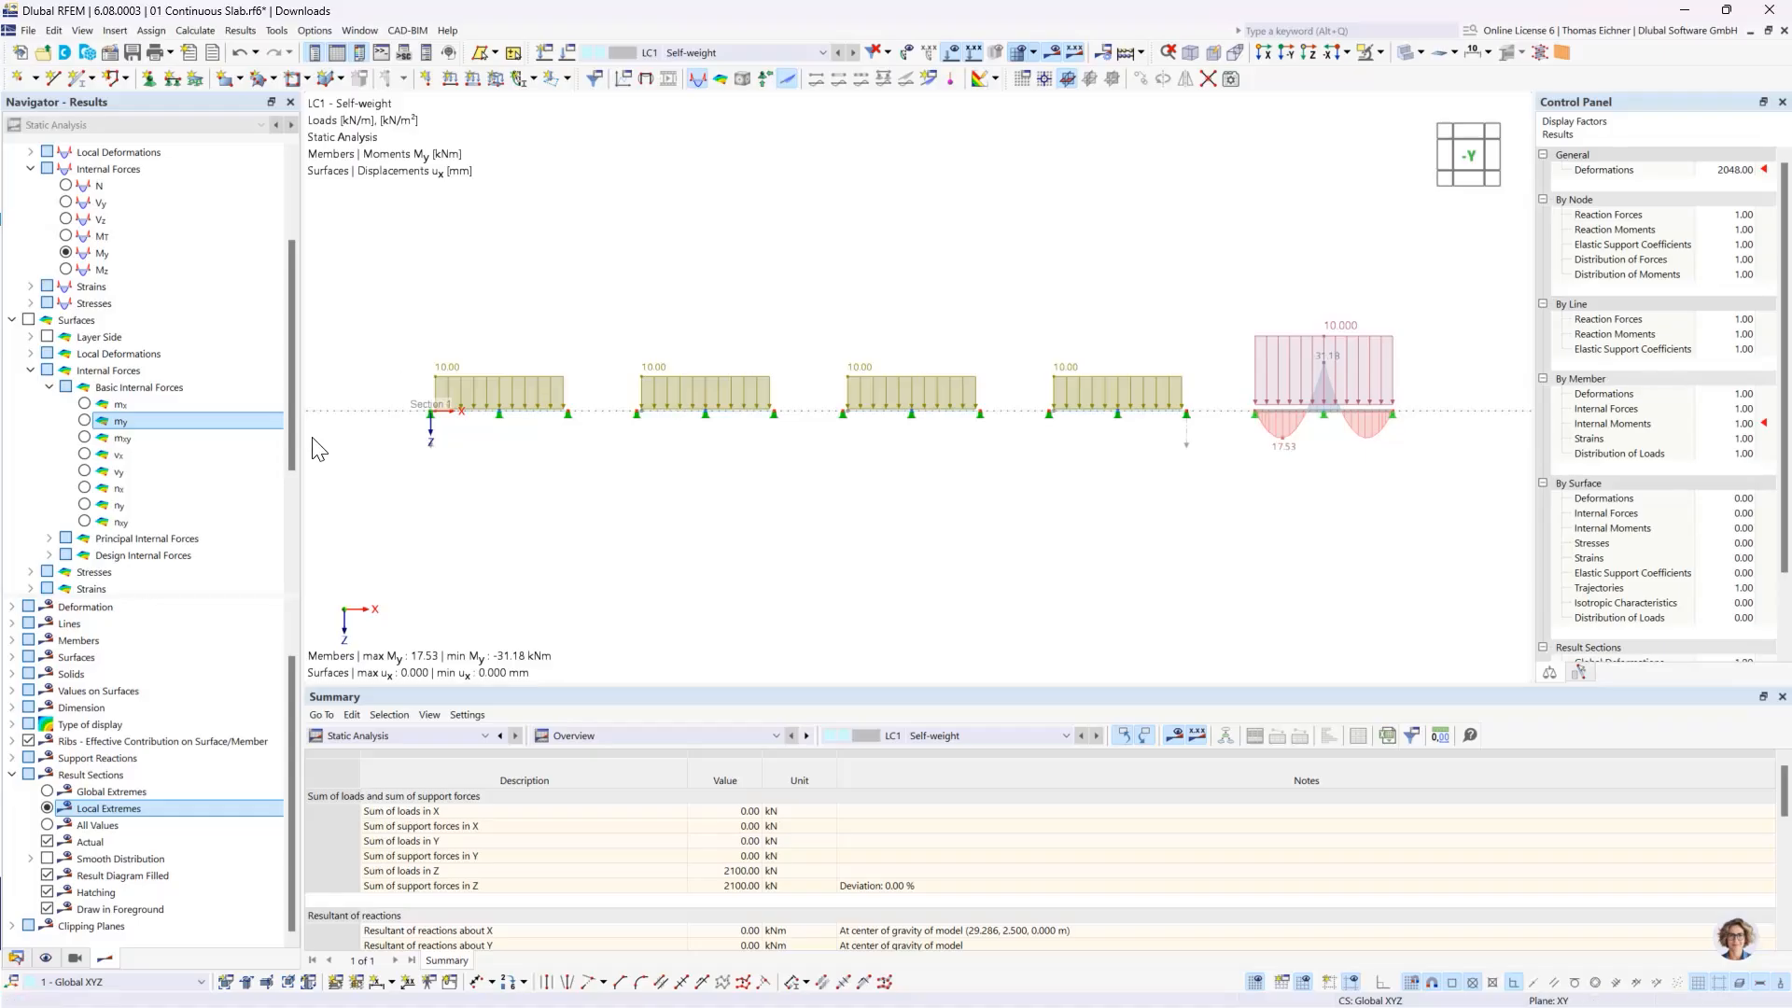
click(85, 423)
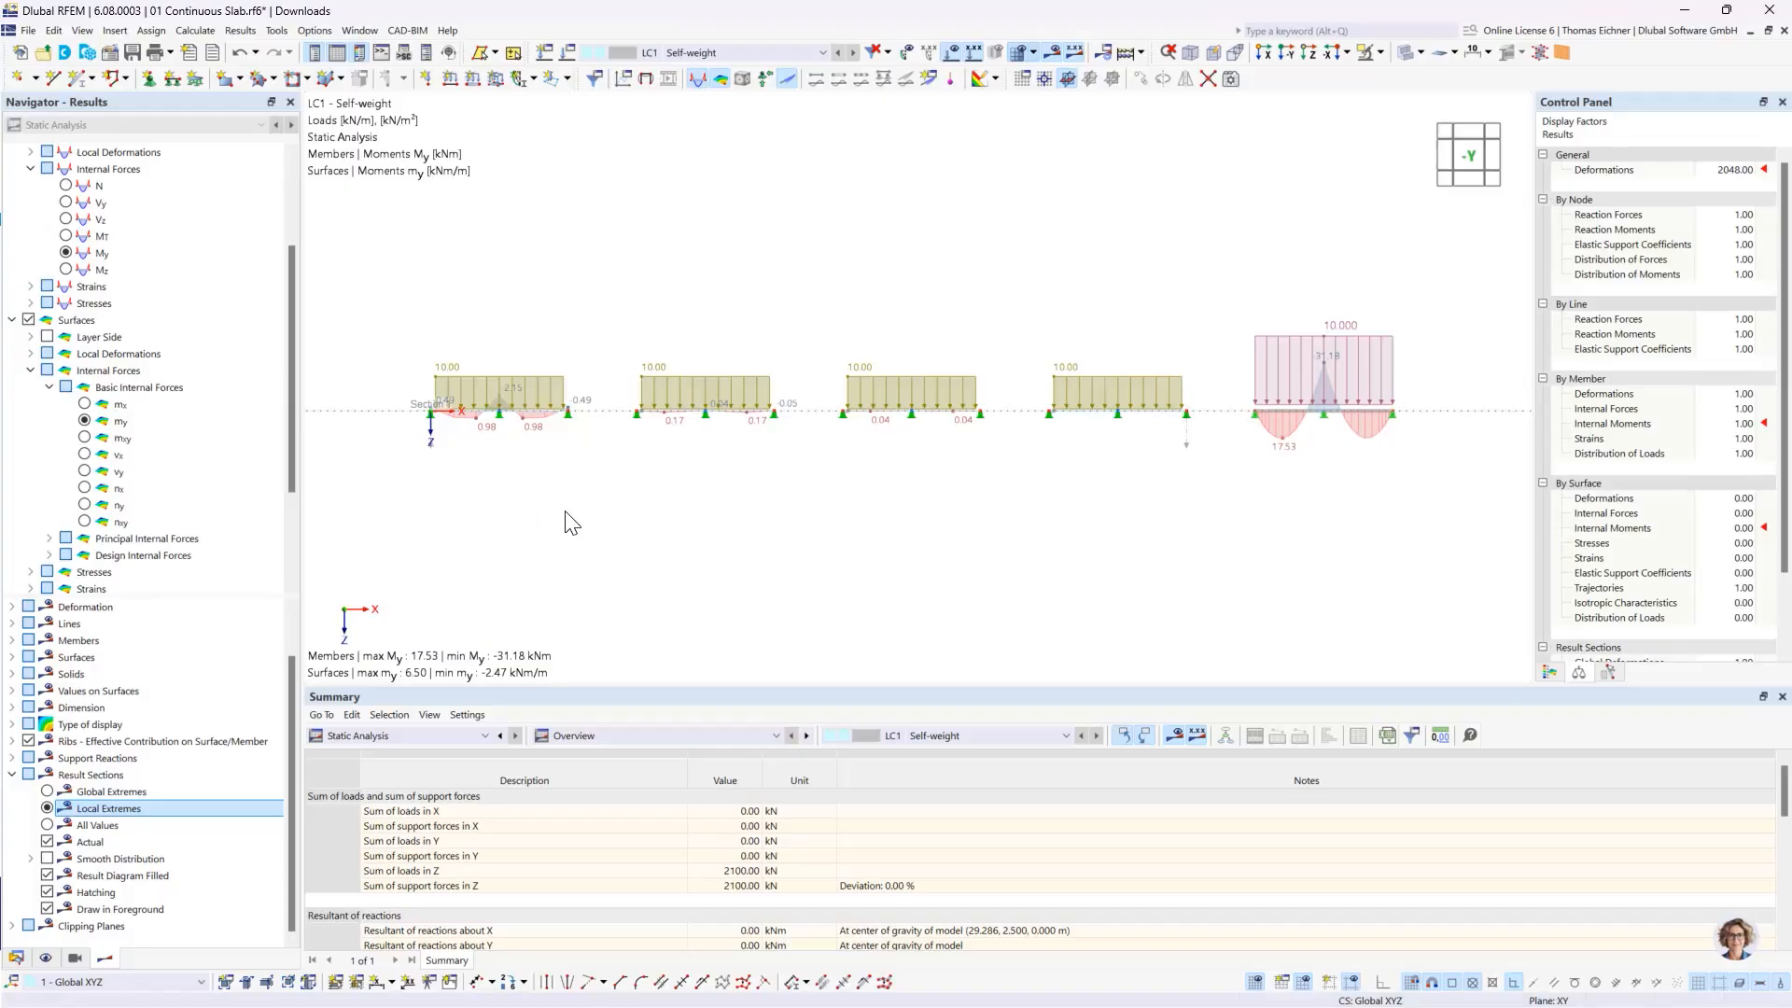
- Check the slab moment diagrams against the beam and change the displayed surface basic internal force to mx
scroll(1100, 403, up, 1)
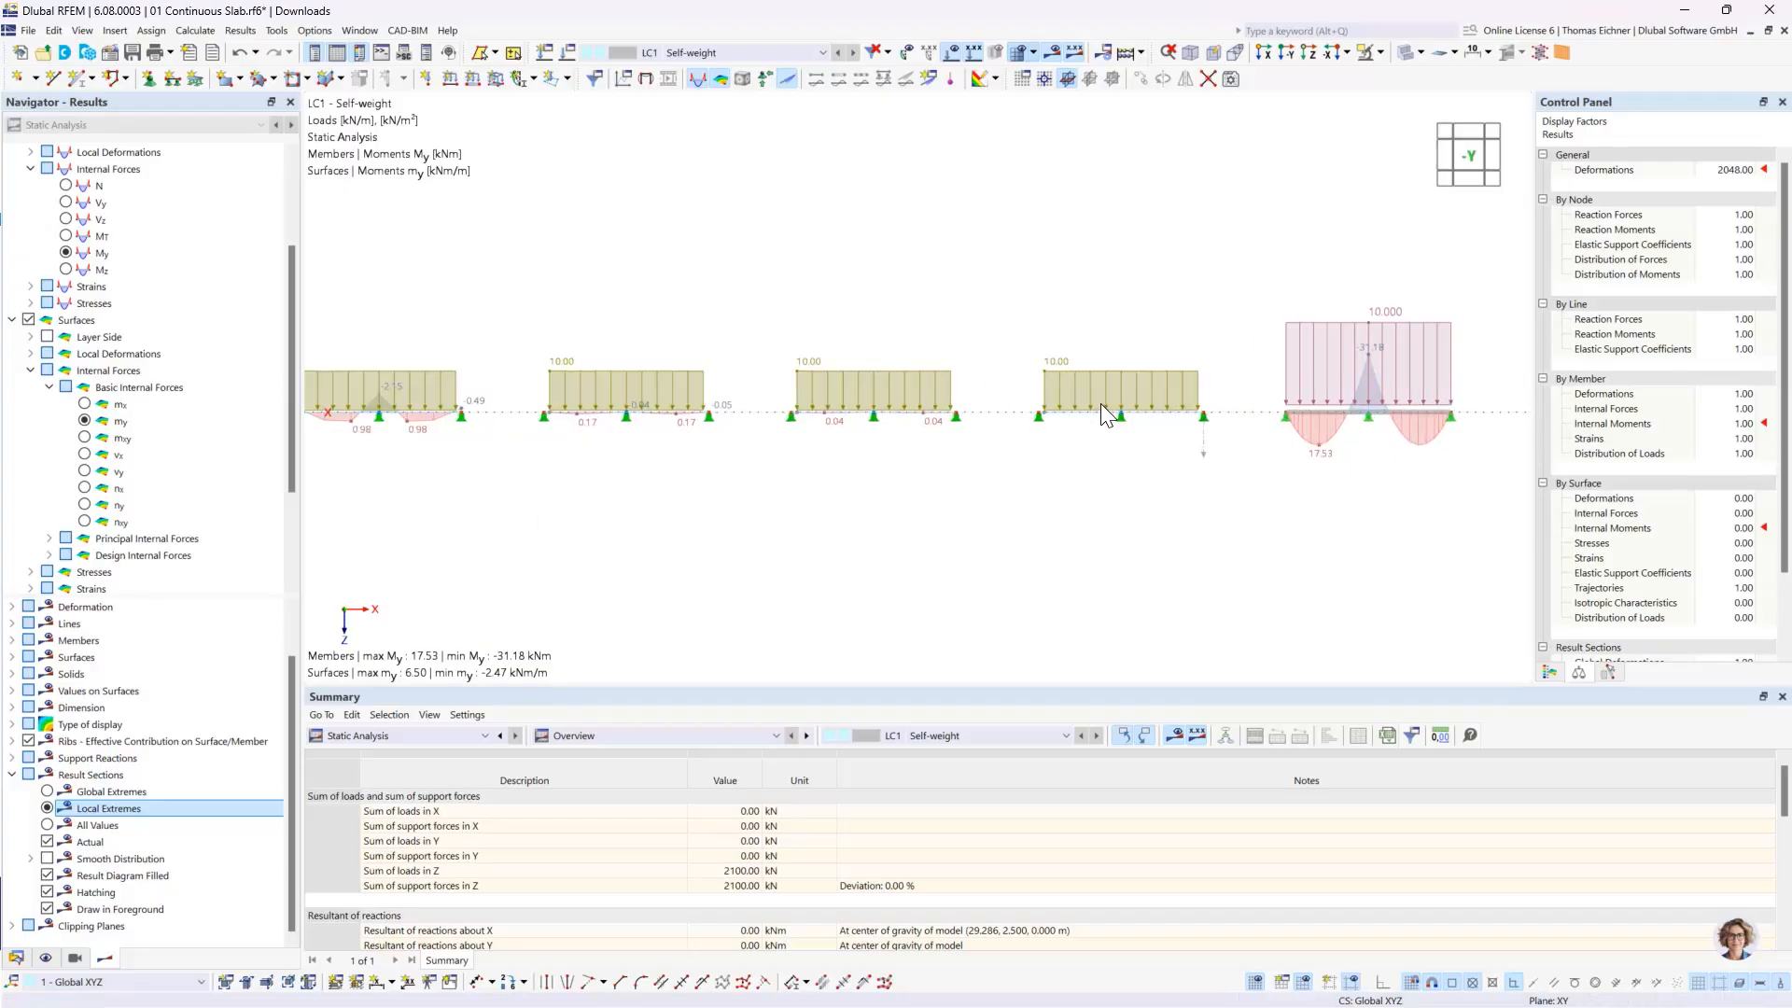
scroll(1101, 403, up, 1)
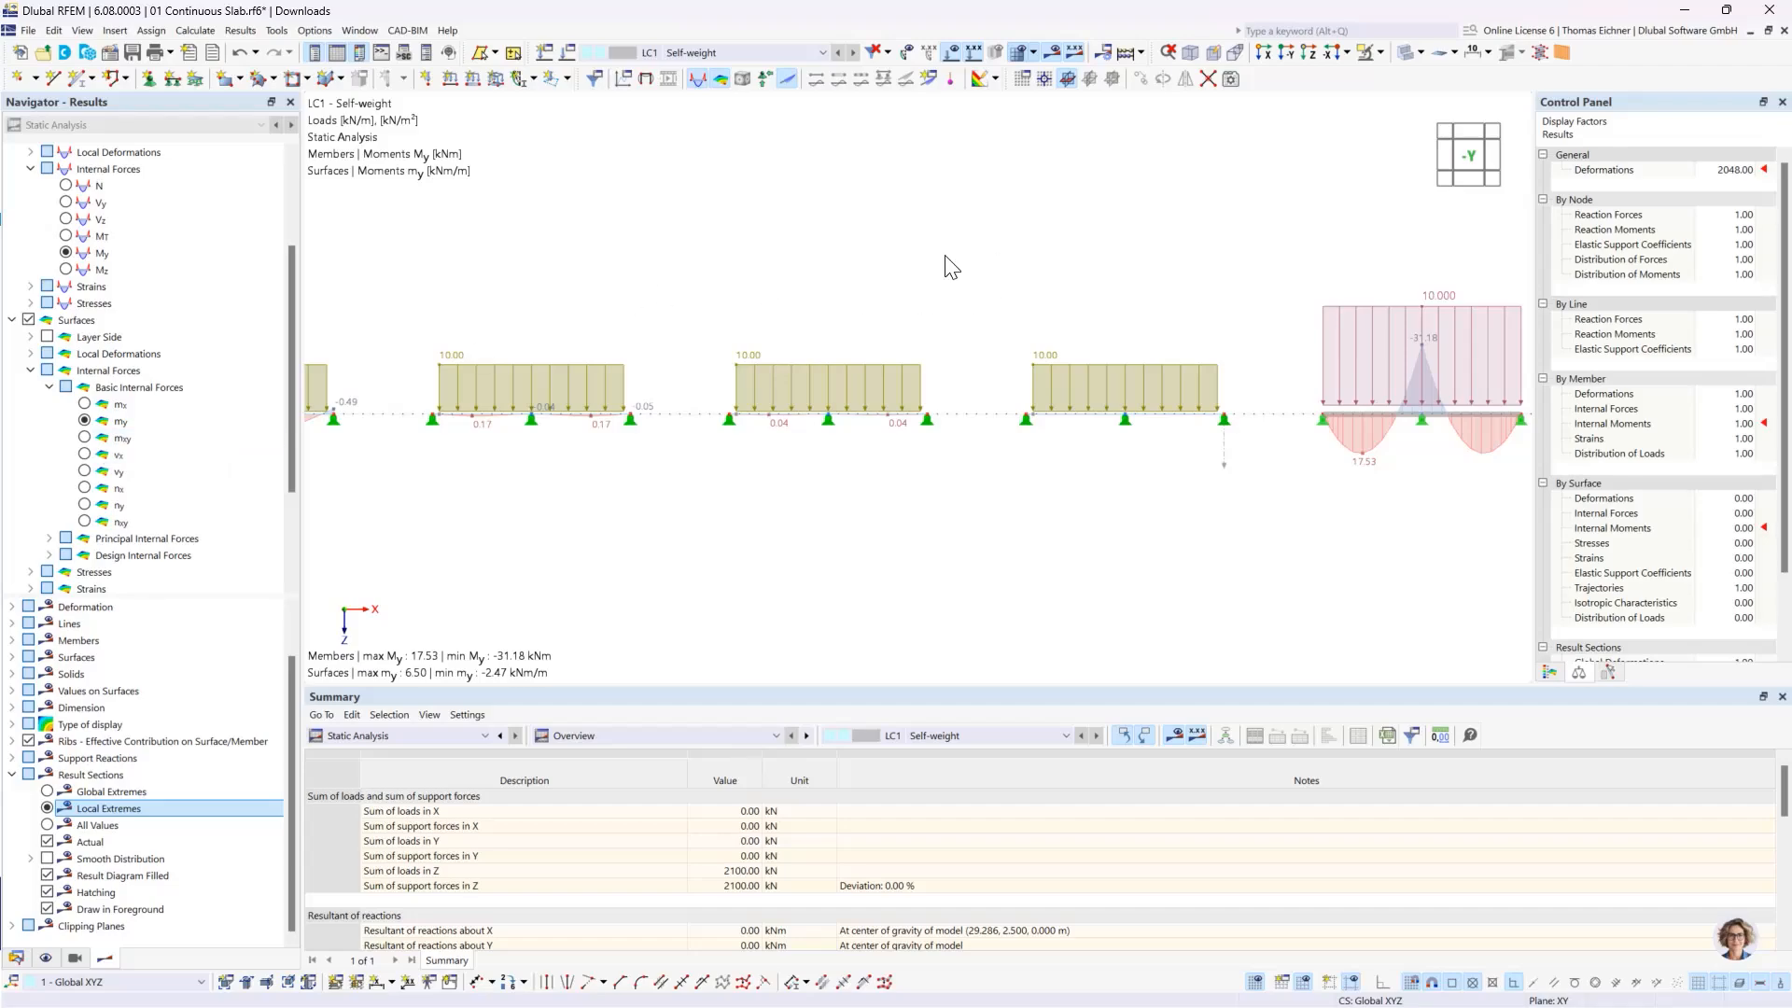
middle_drag(1125, 274, 821, 284)
scroll(1061, 450, up, 3)
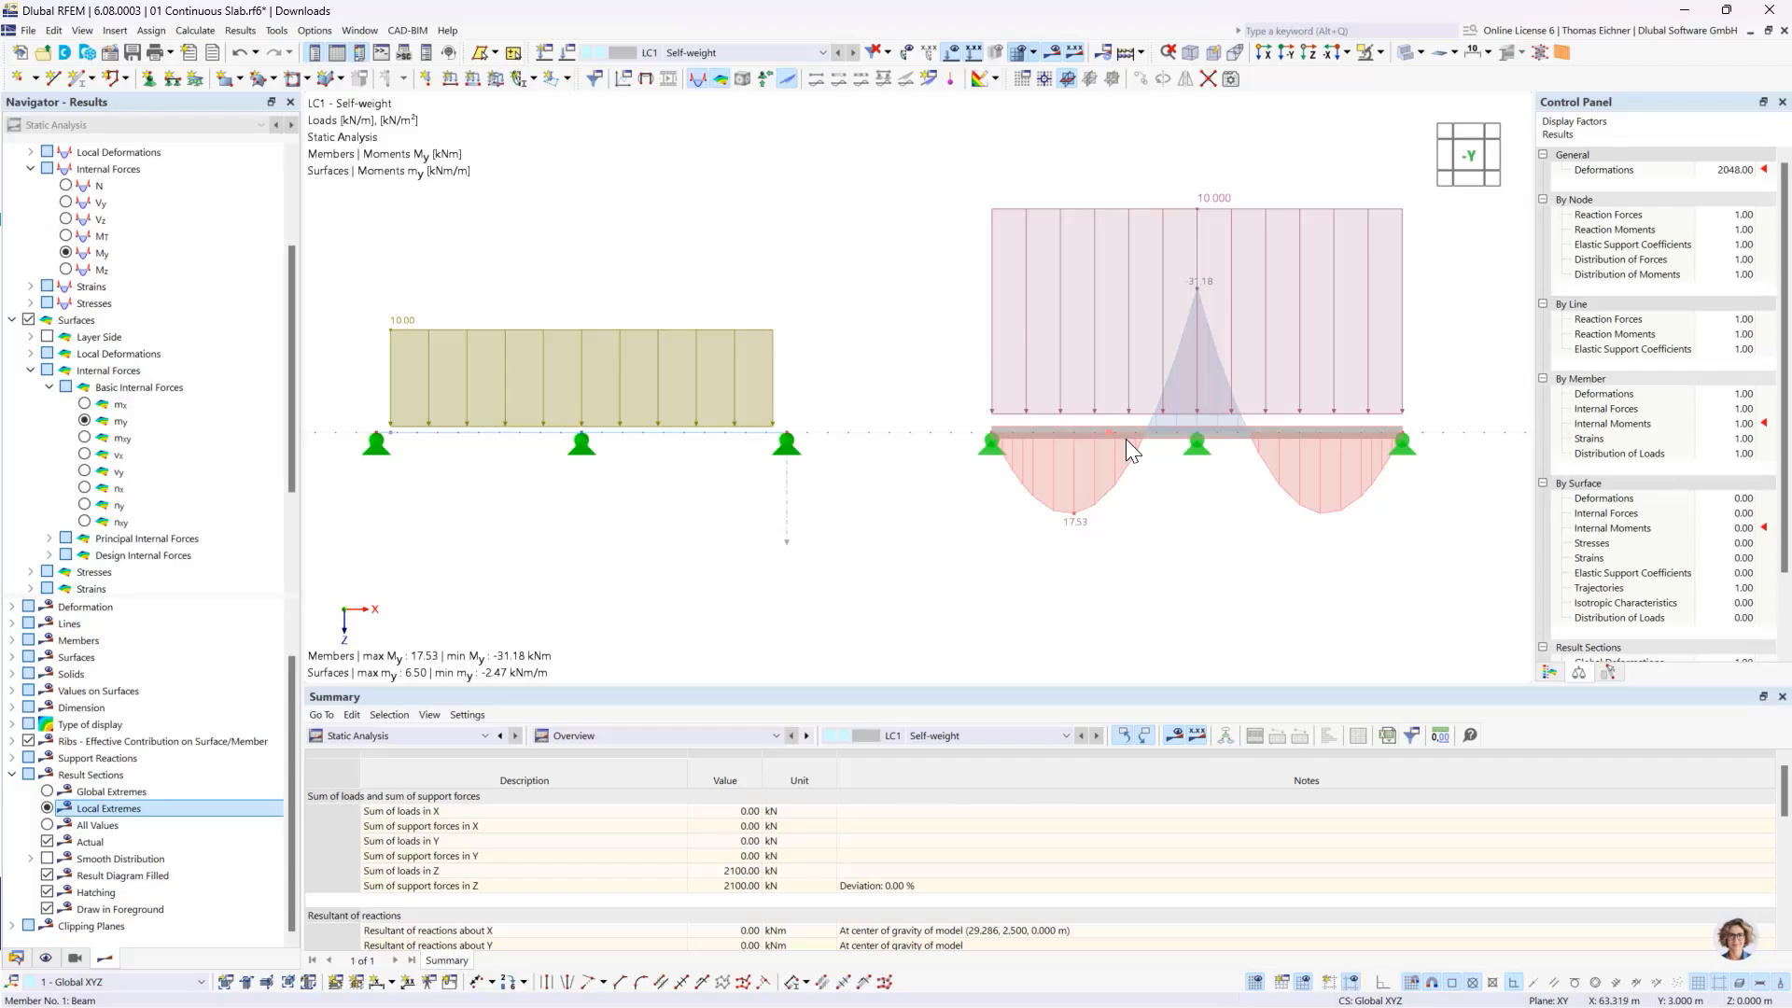
middle_drag(532, 248, 1026, 262)
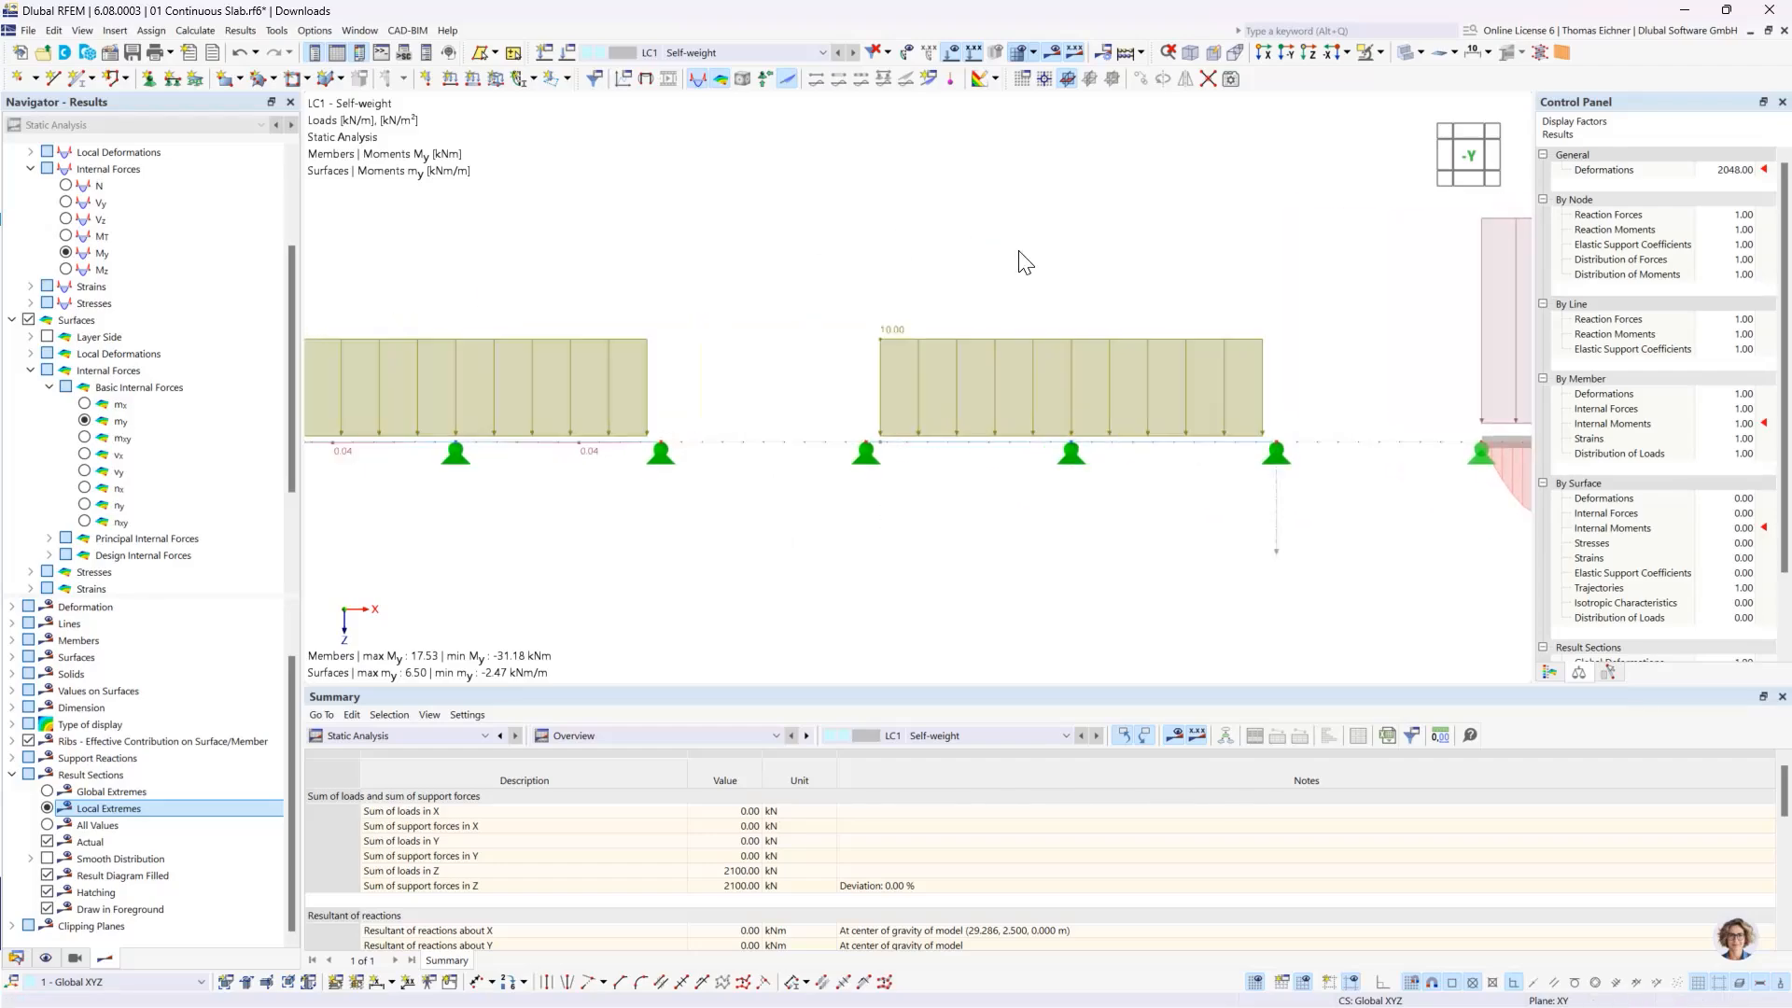
scroll(1022, 271, down, 3)
middle_drag(641, 287, 891, 343)
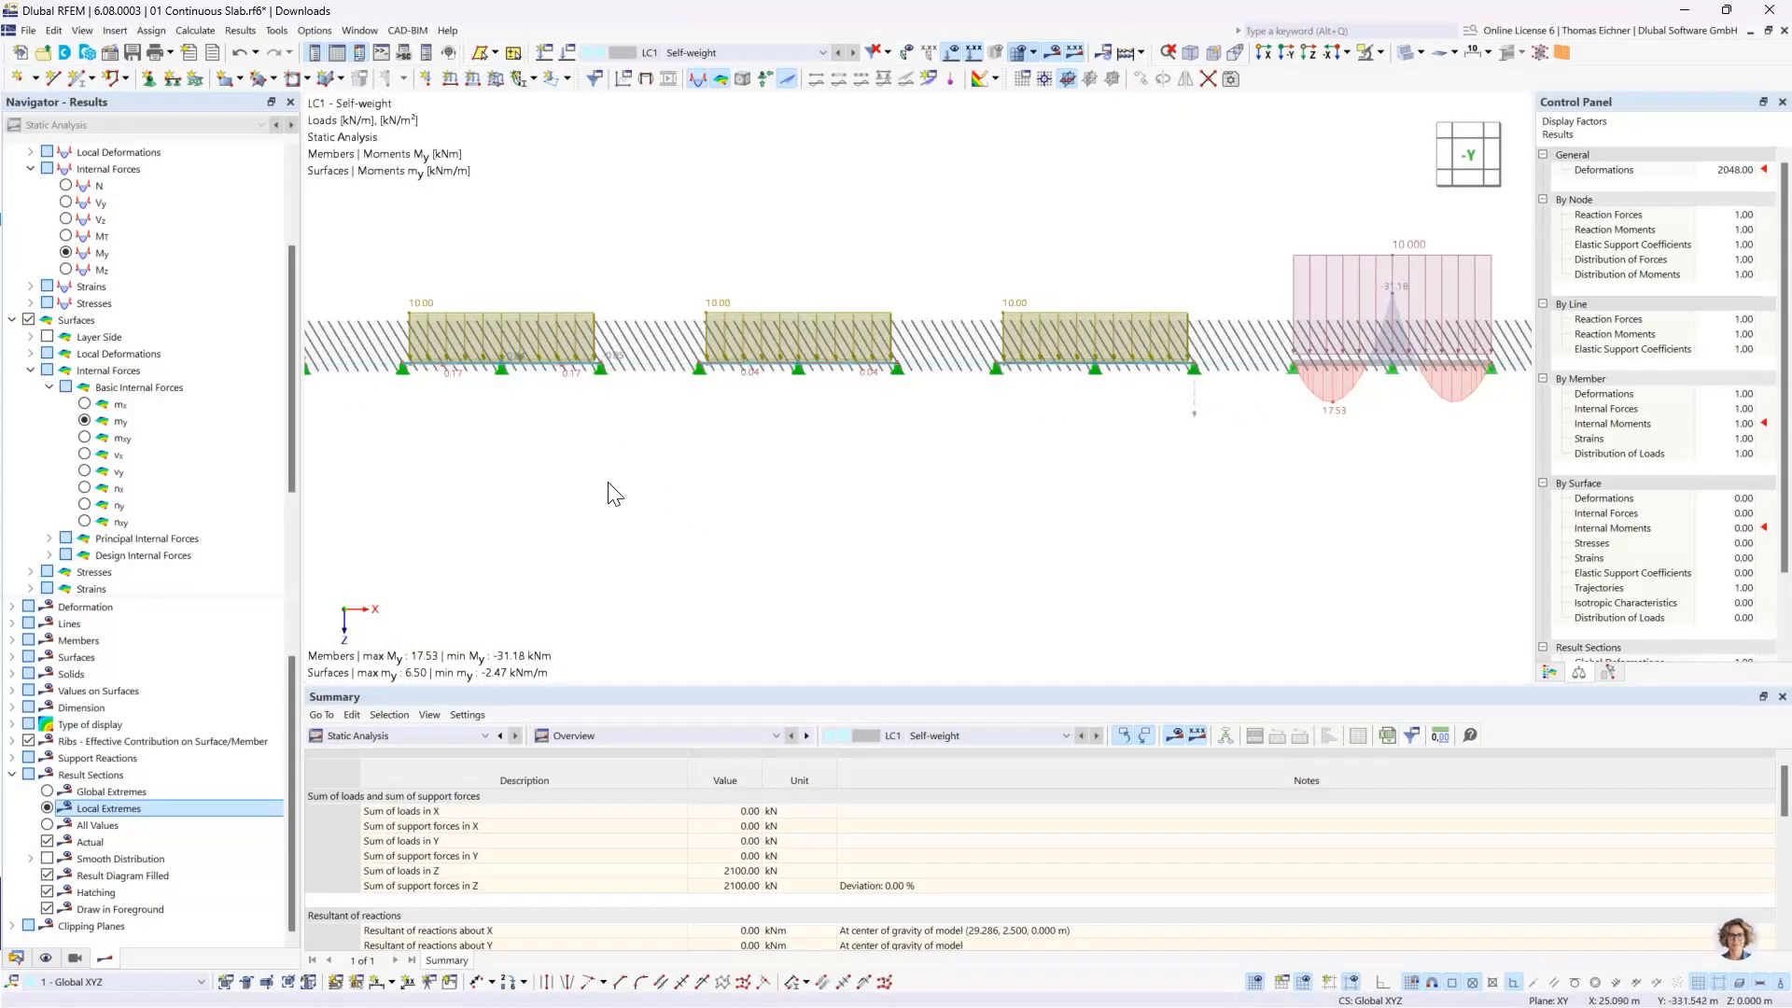
click(84, 405)
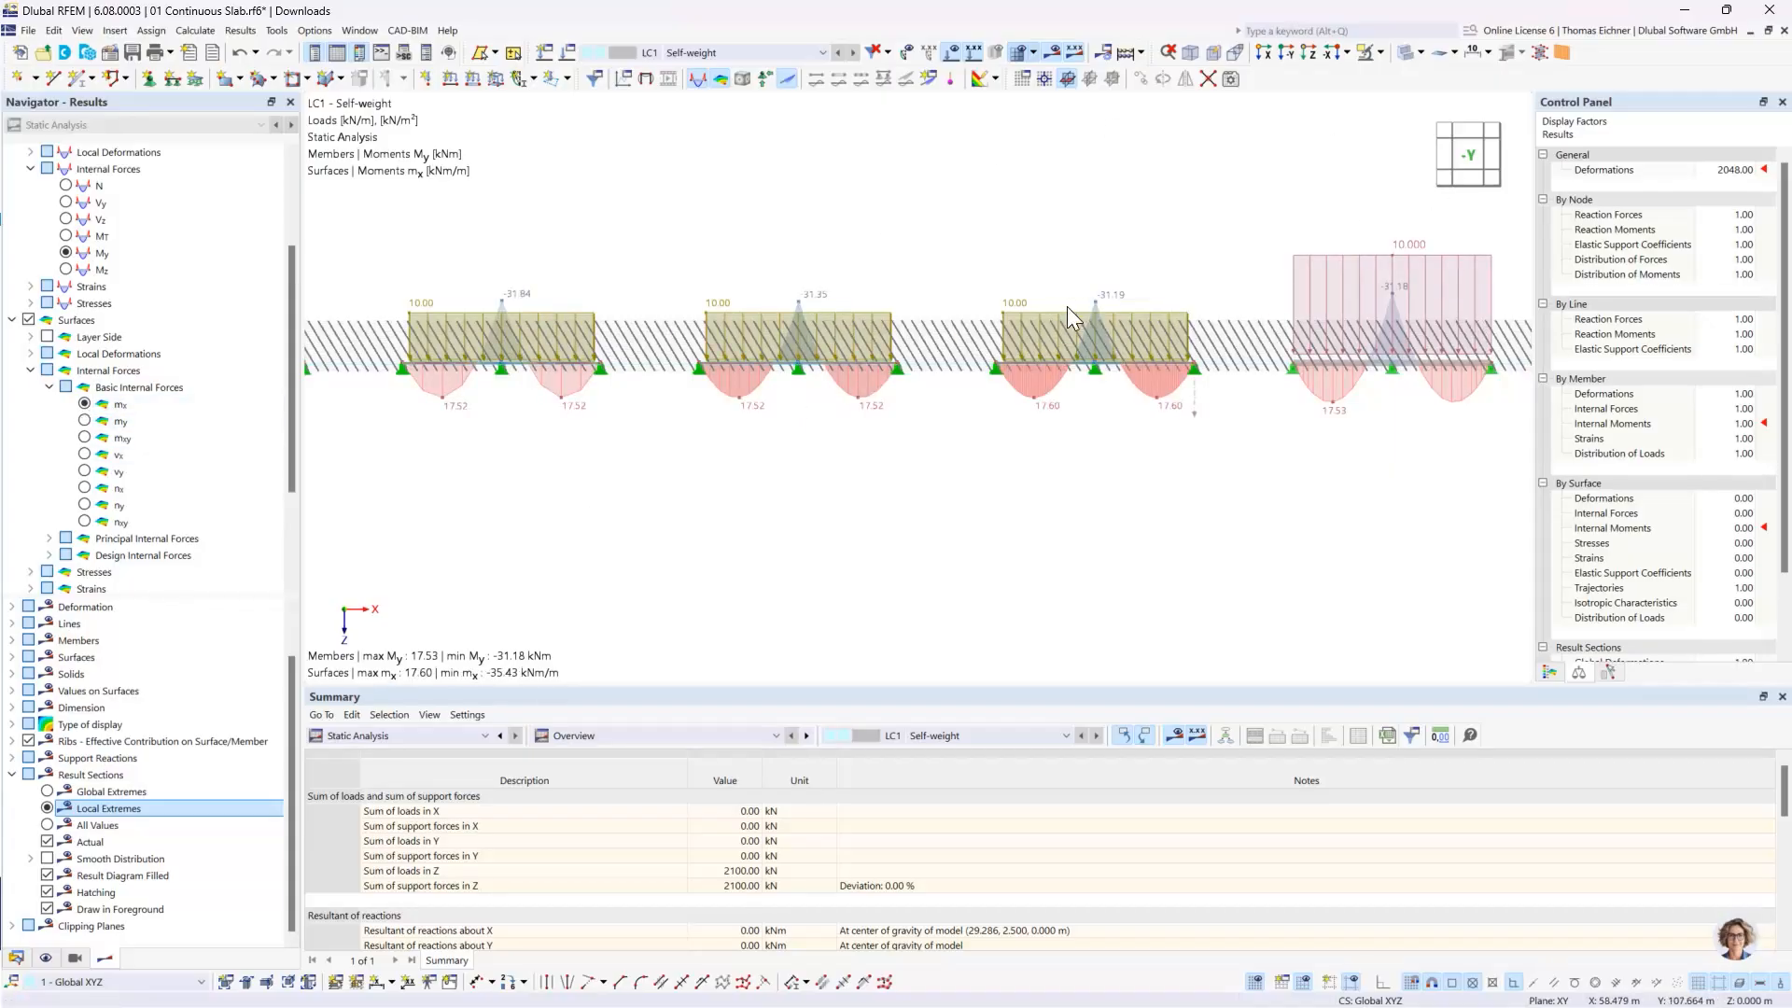
- Inspect the mx distribution on the slabs in a tilted 3D view and return to the view along −Y
scroll(1071, 368, up, 6)
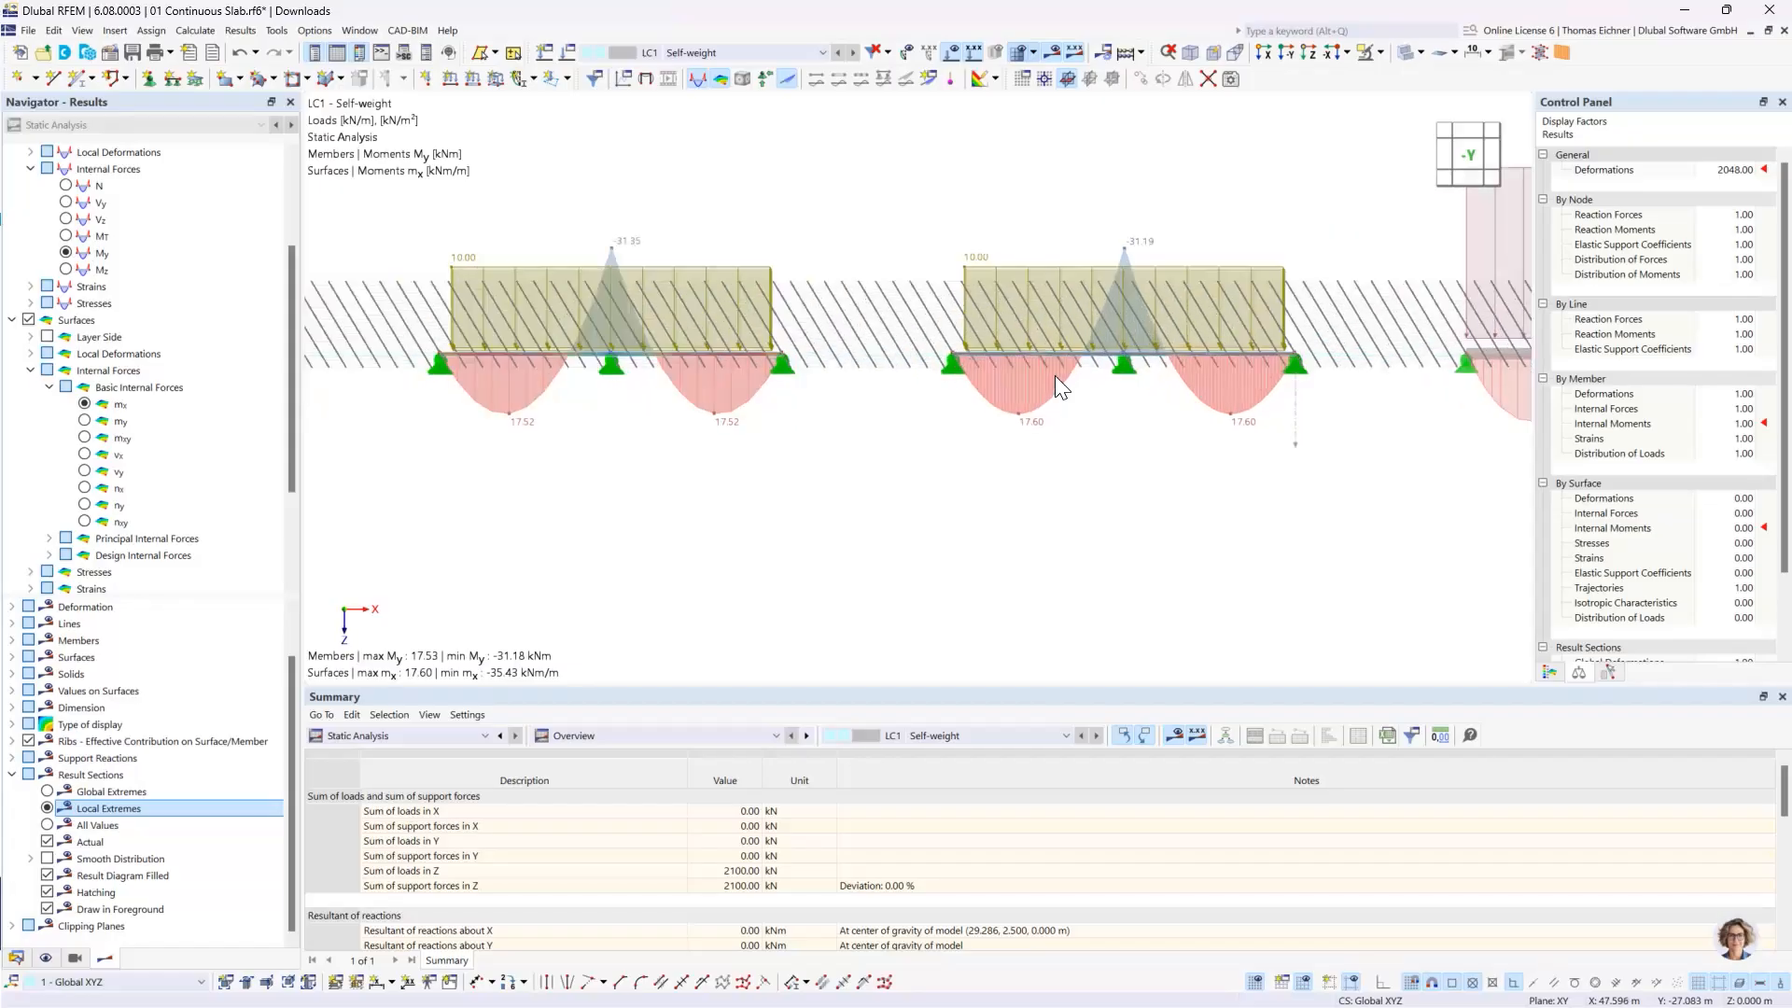
ctrl+middle_drag(1055, 376, 1046, 428)
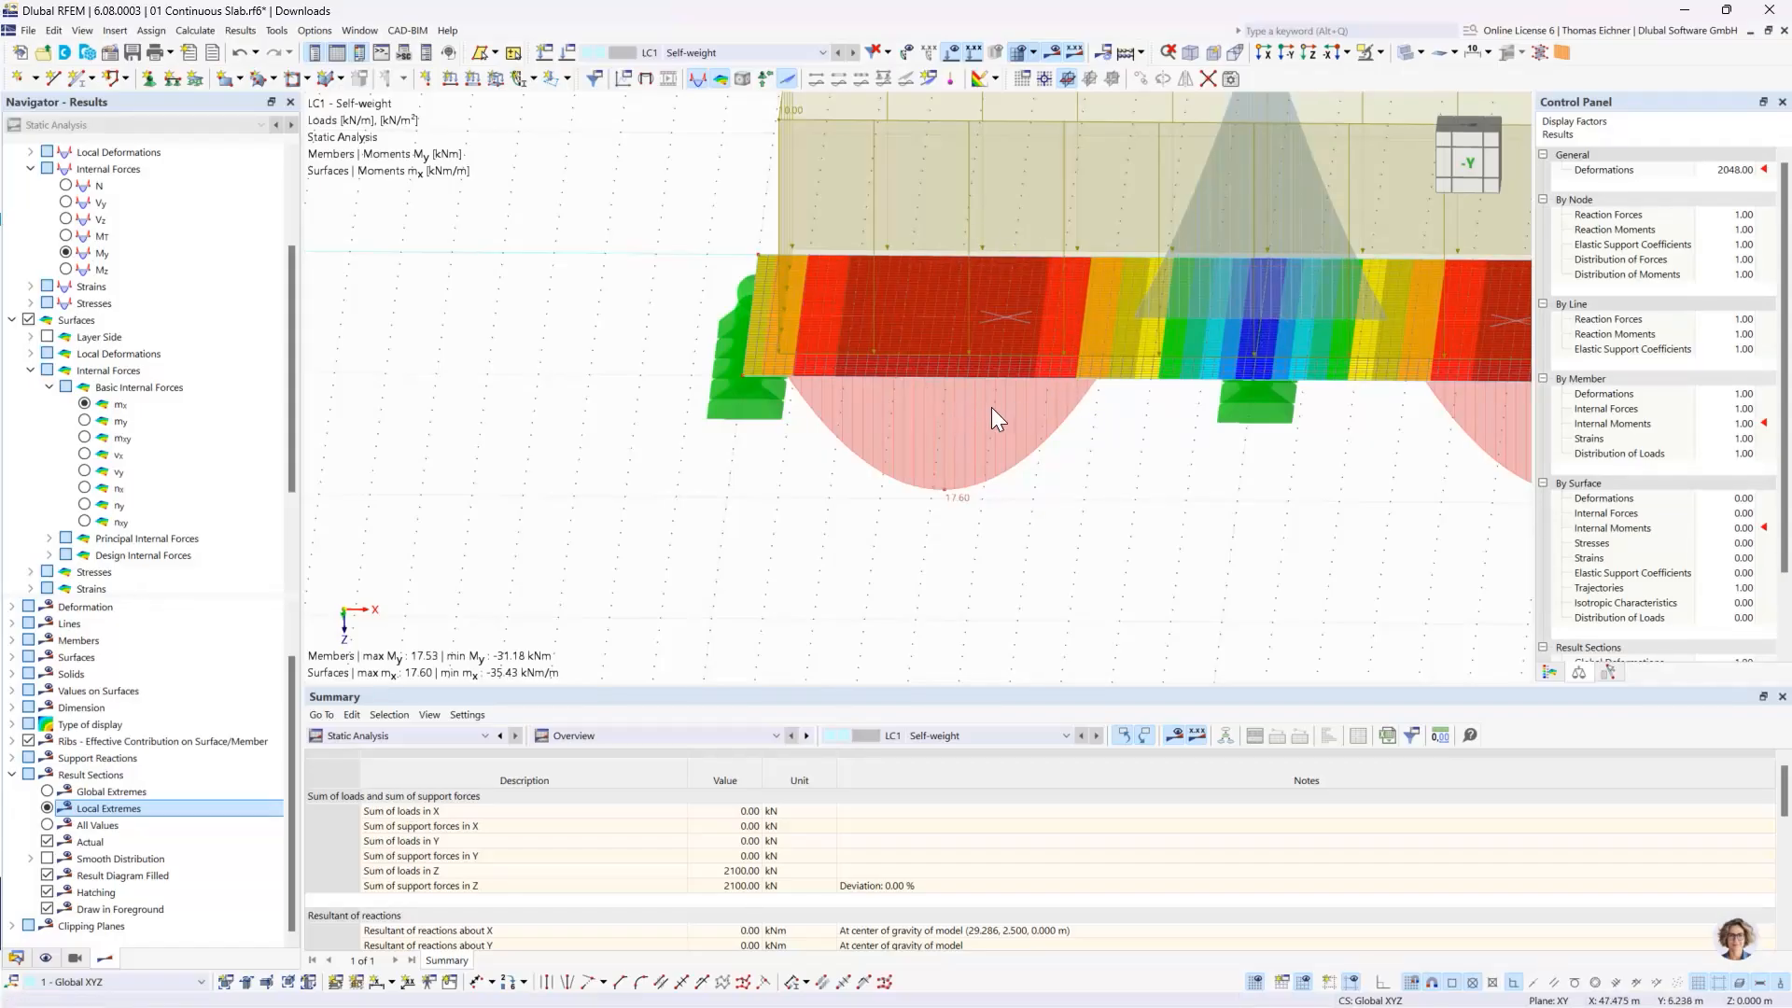
click(740, 323)
scroll(981, 504, down, 3)
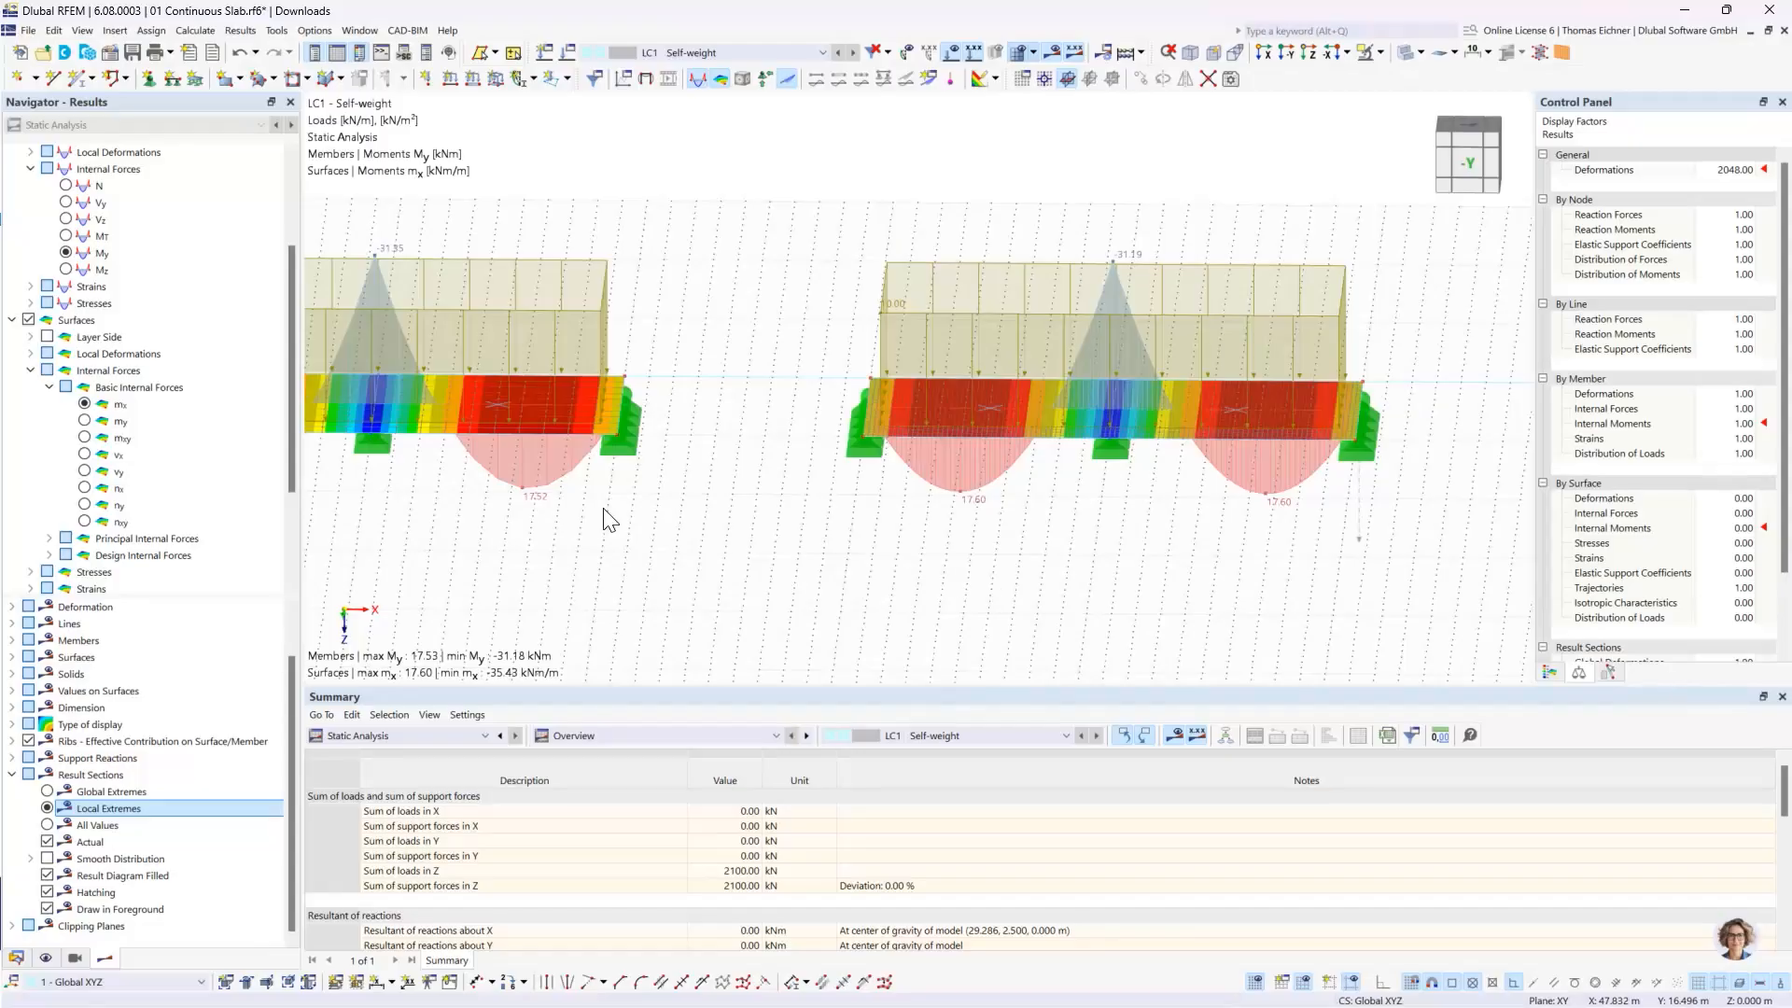
scroll(542, 504, down, 6)
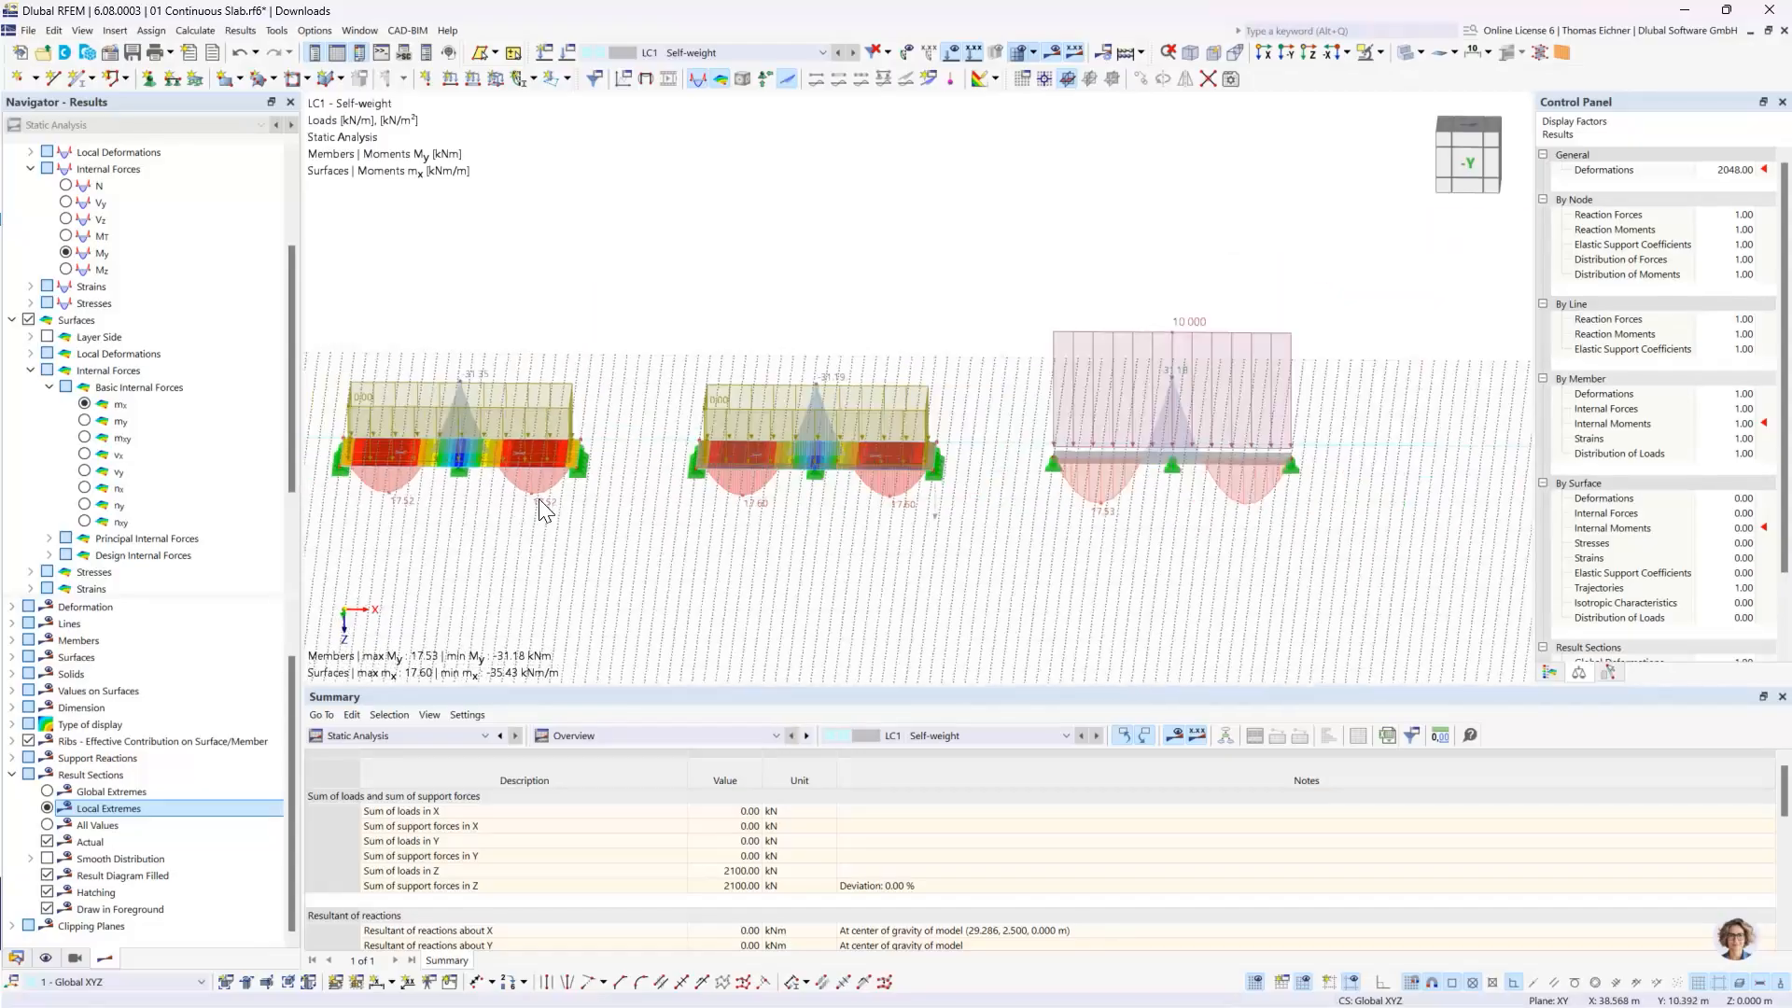
middle_drag(515, 298, 834, 295)
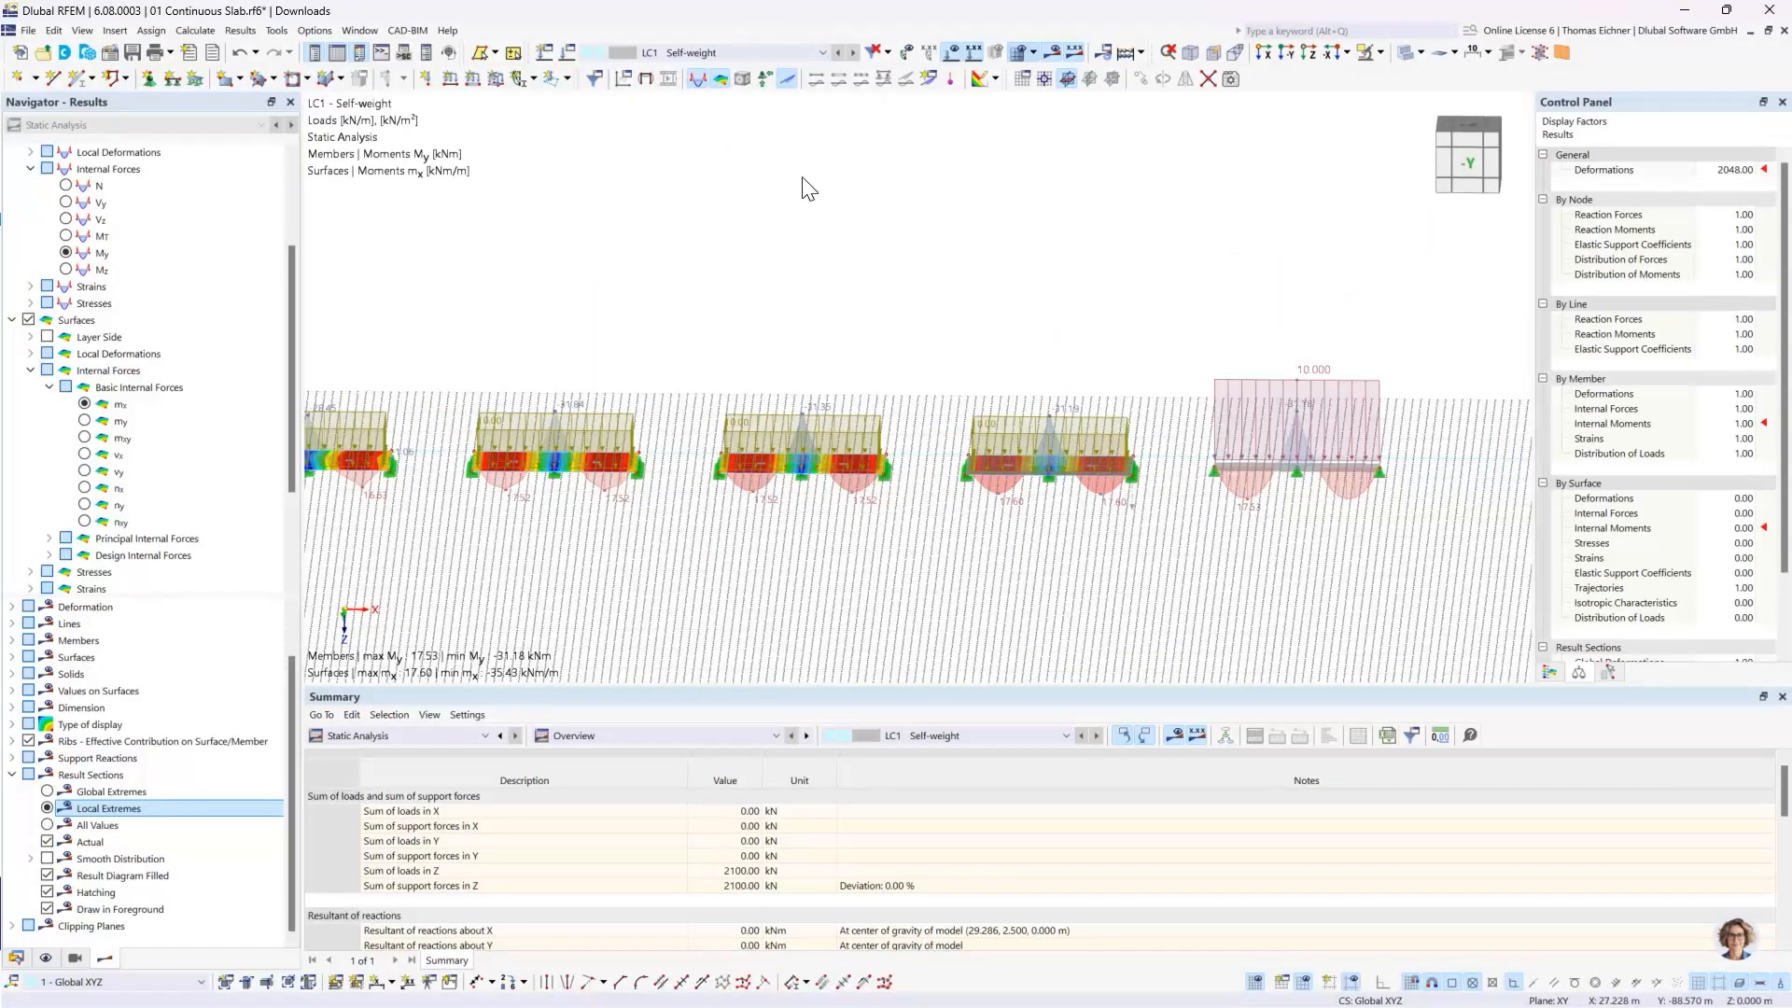
click(1286, 54)
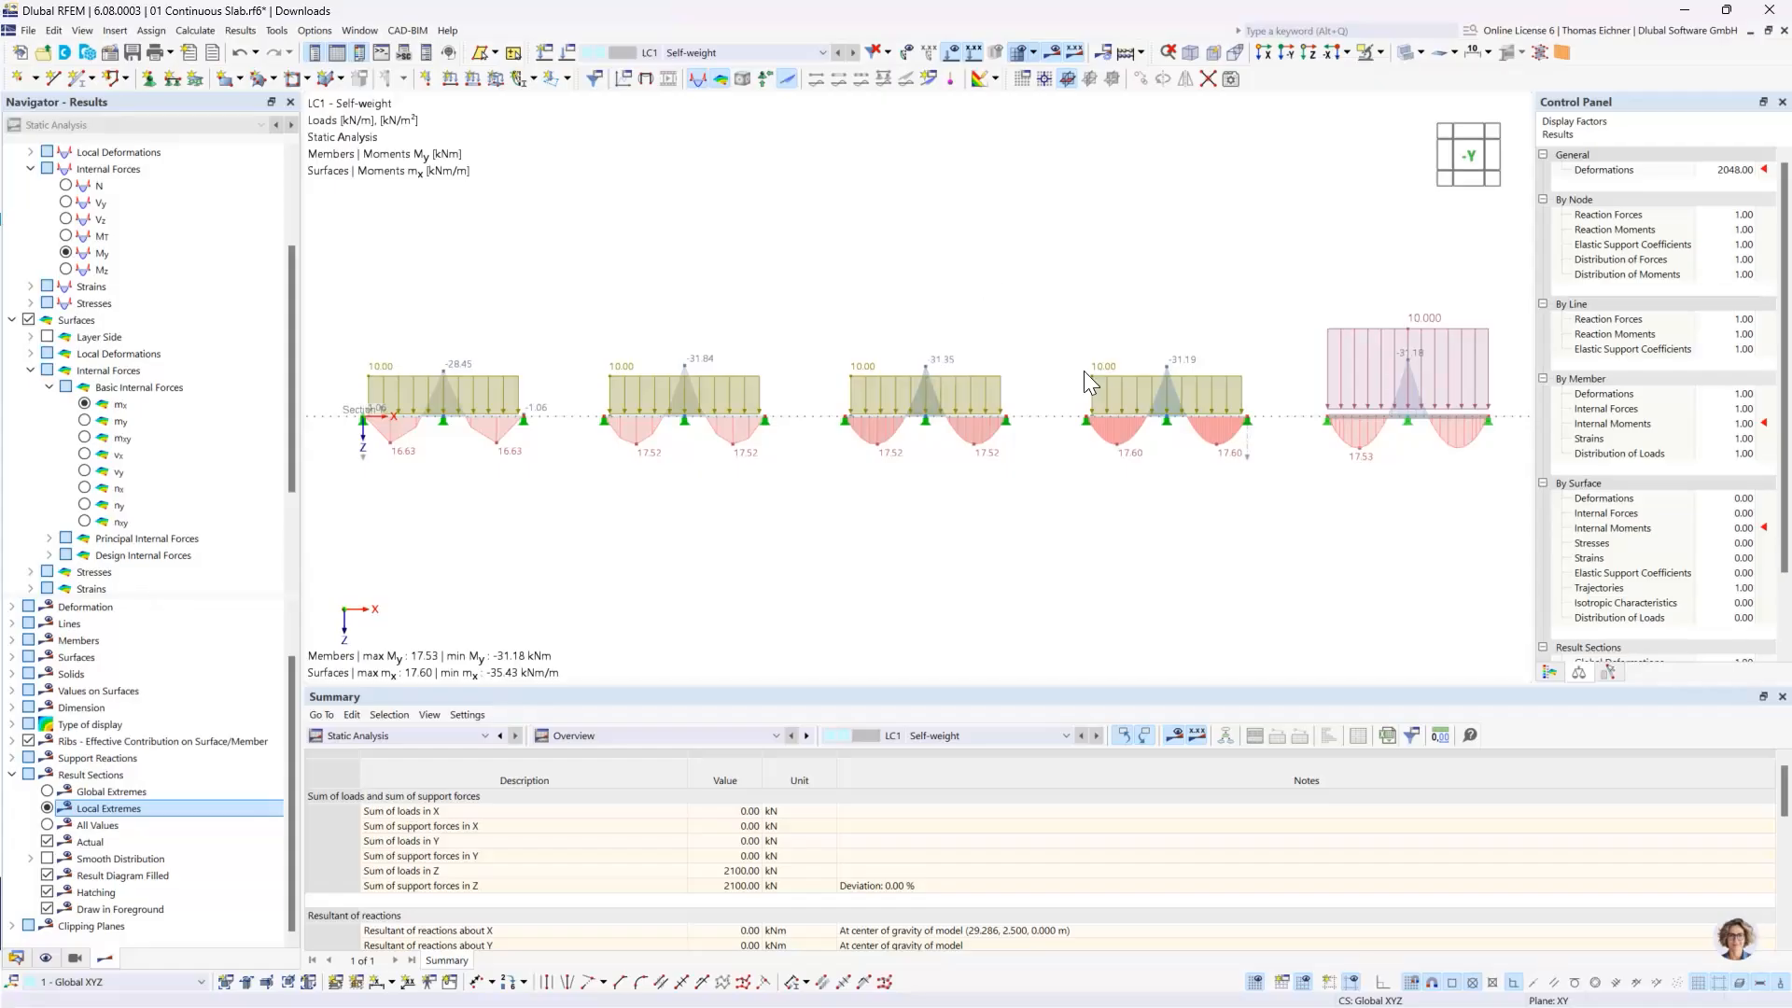
- Hide the loads so that only the moment diagrams of the four slabs and the beam are shown
scroll(1372, 407, up, 2)
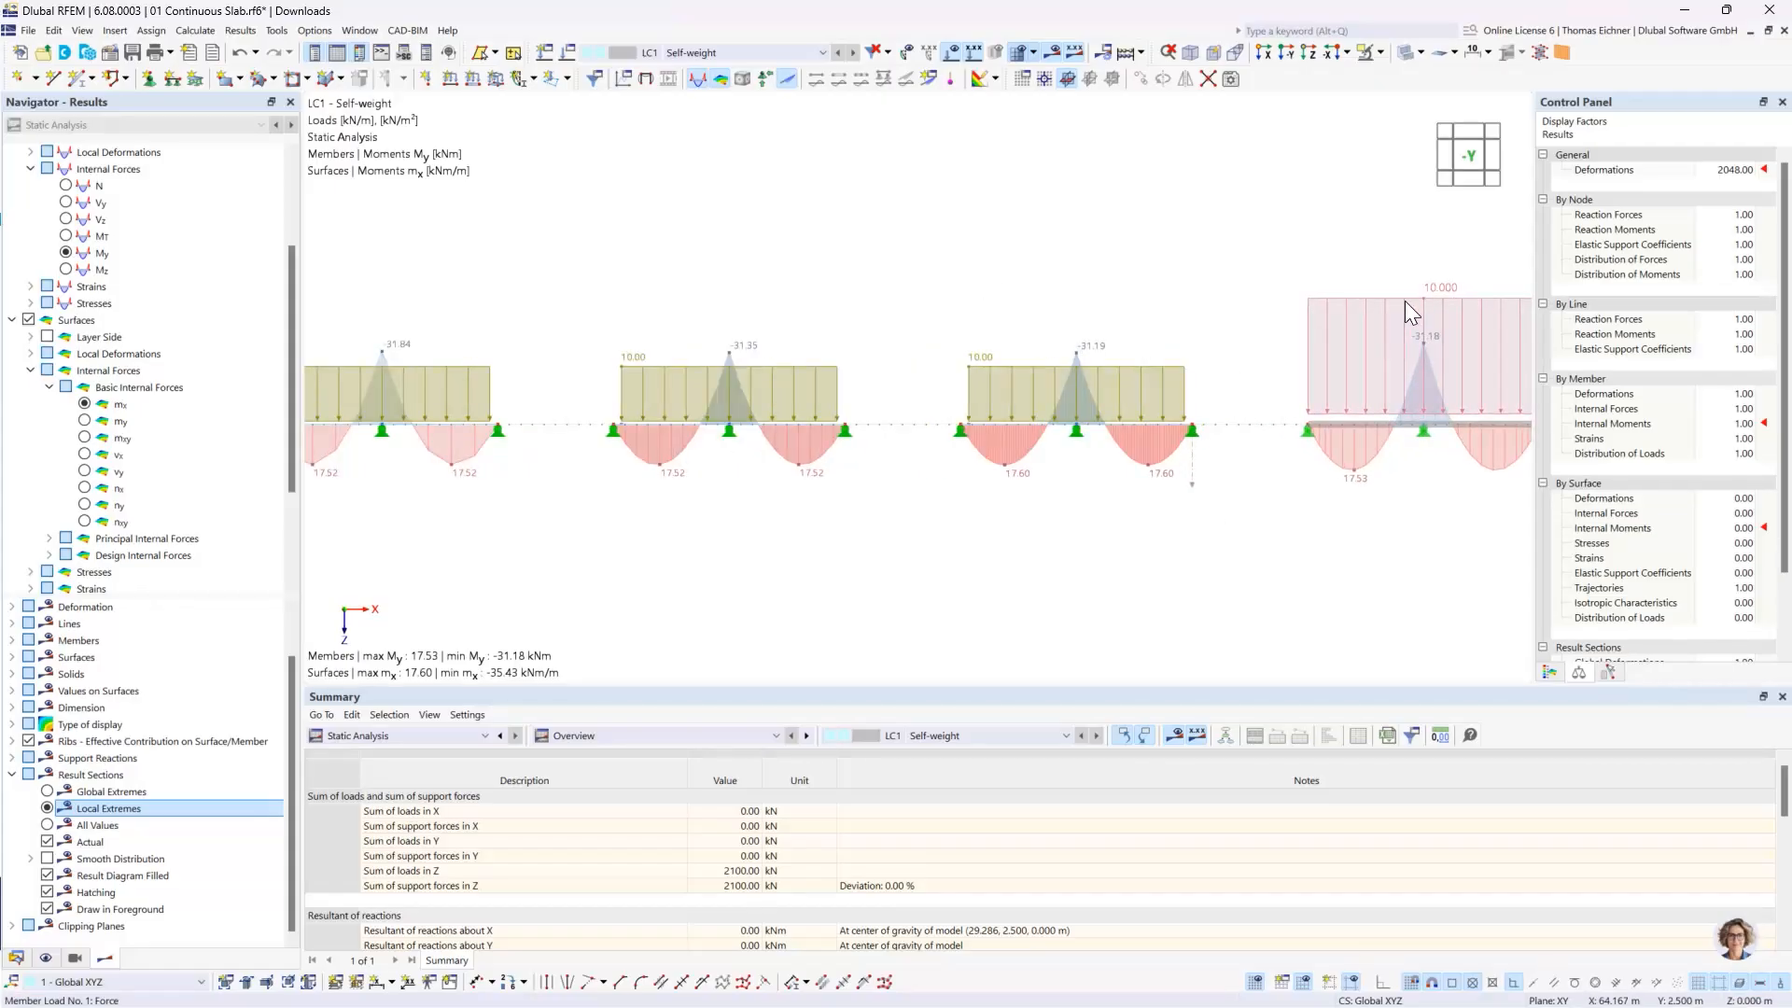
click(952, 52)
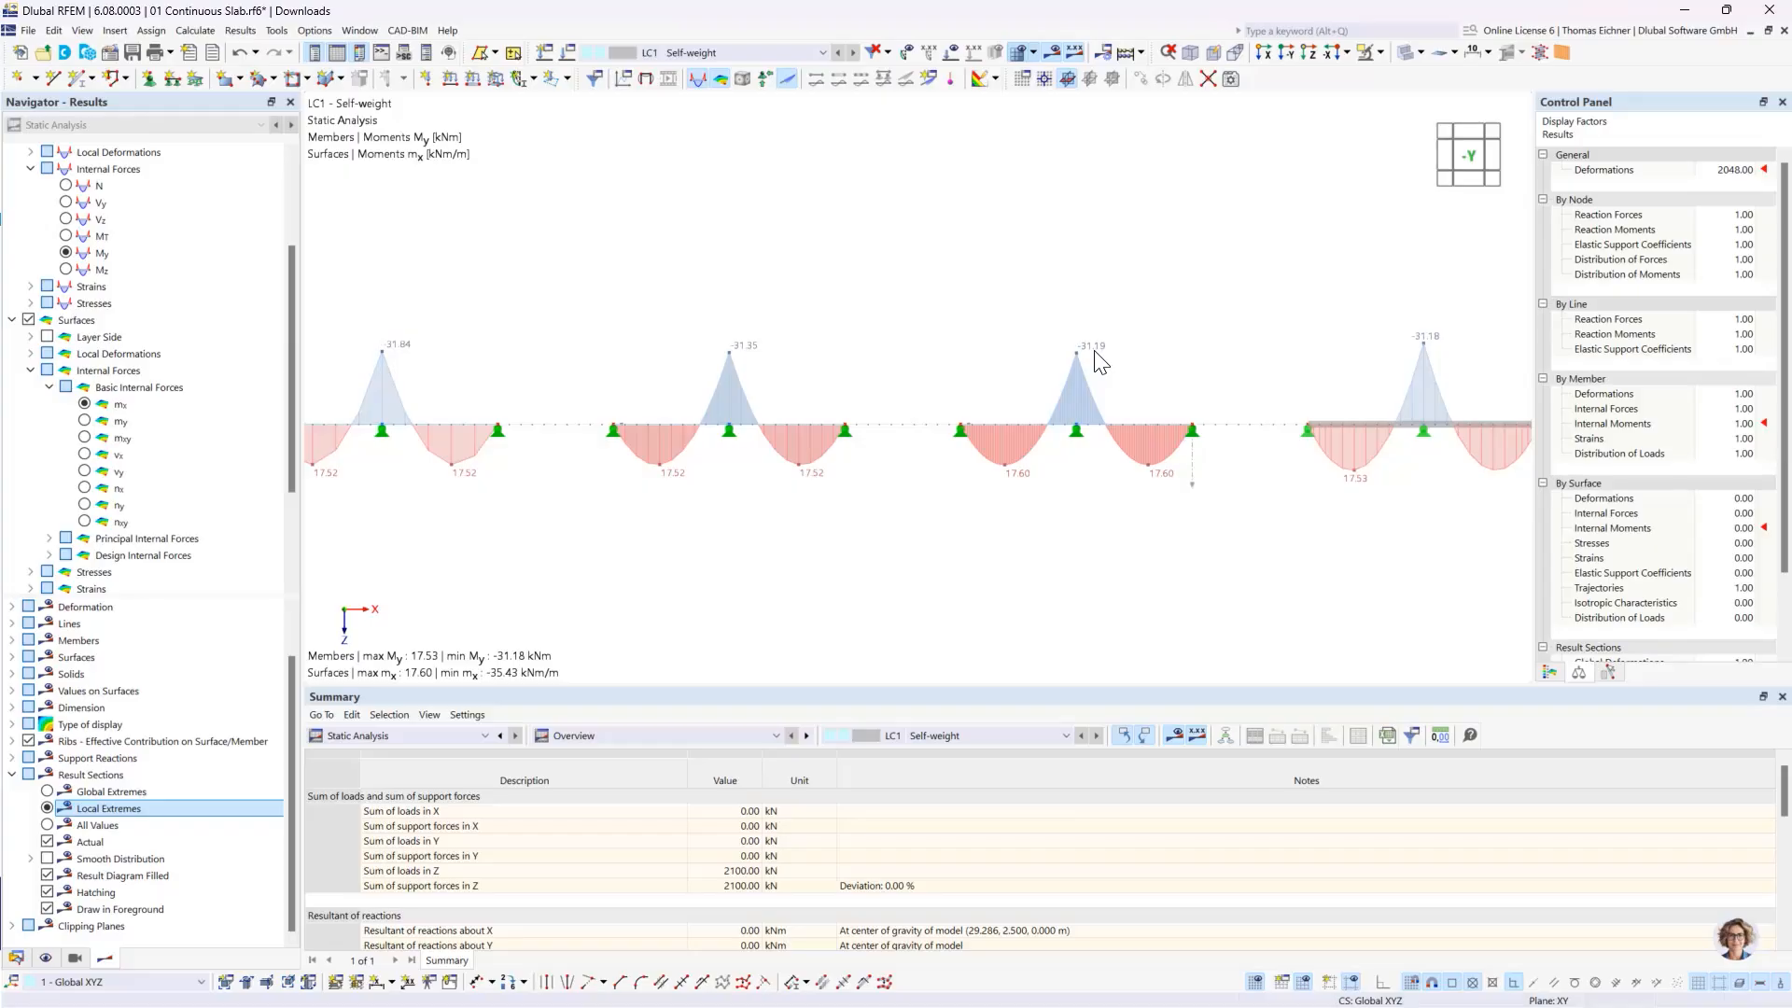
scroll(920, 287, down, 2)
middle_drag(617, 275, 784, 279)
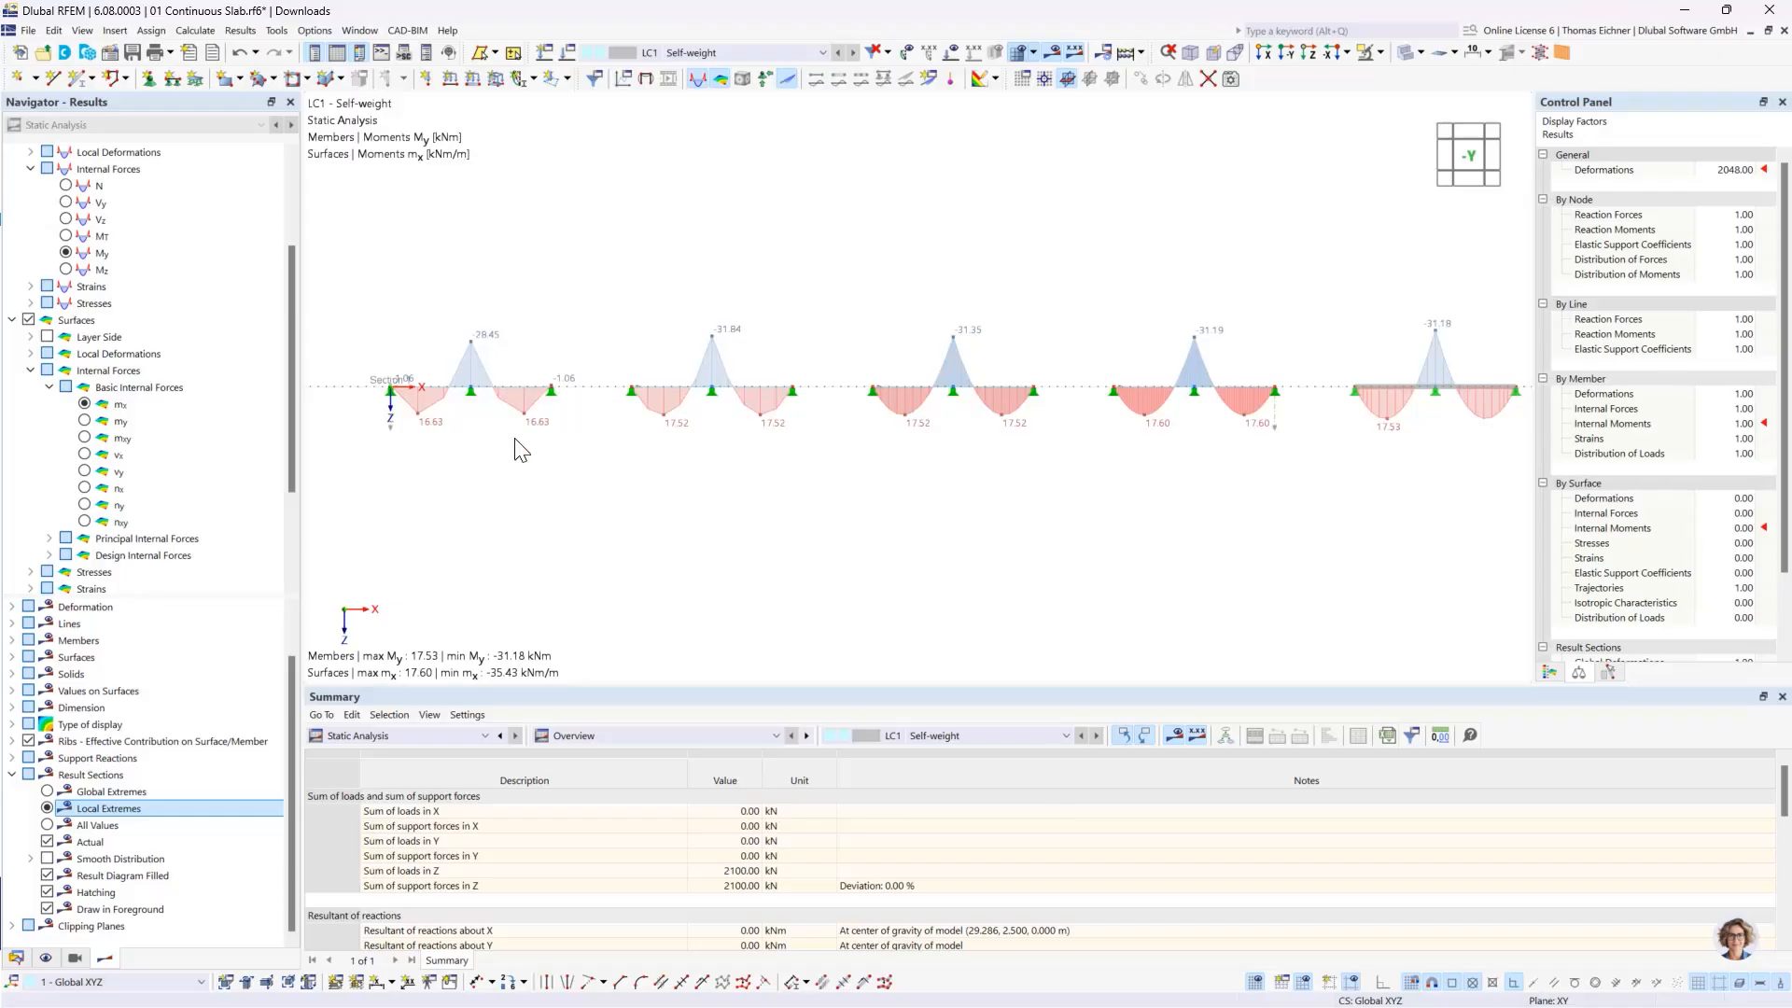
- Open the result diagrams for result section No. 1 running through the slabs
scroll(398, 443, up, 3)
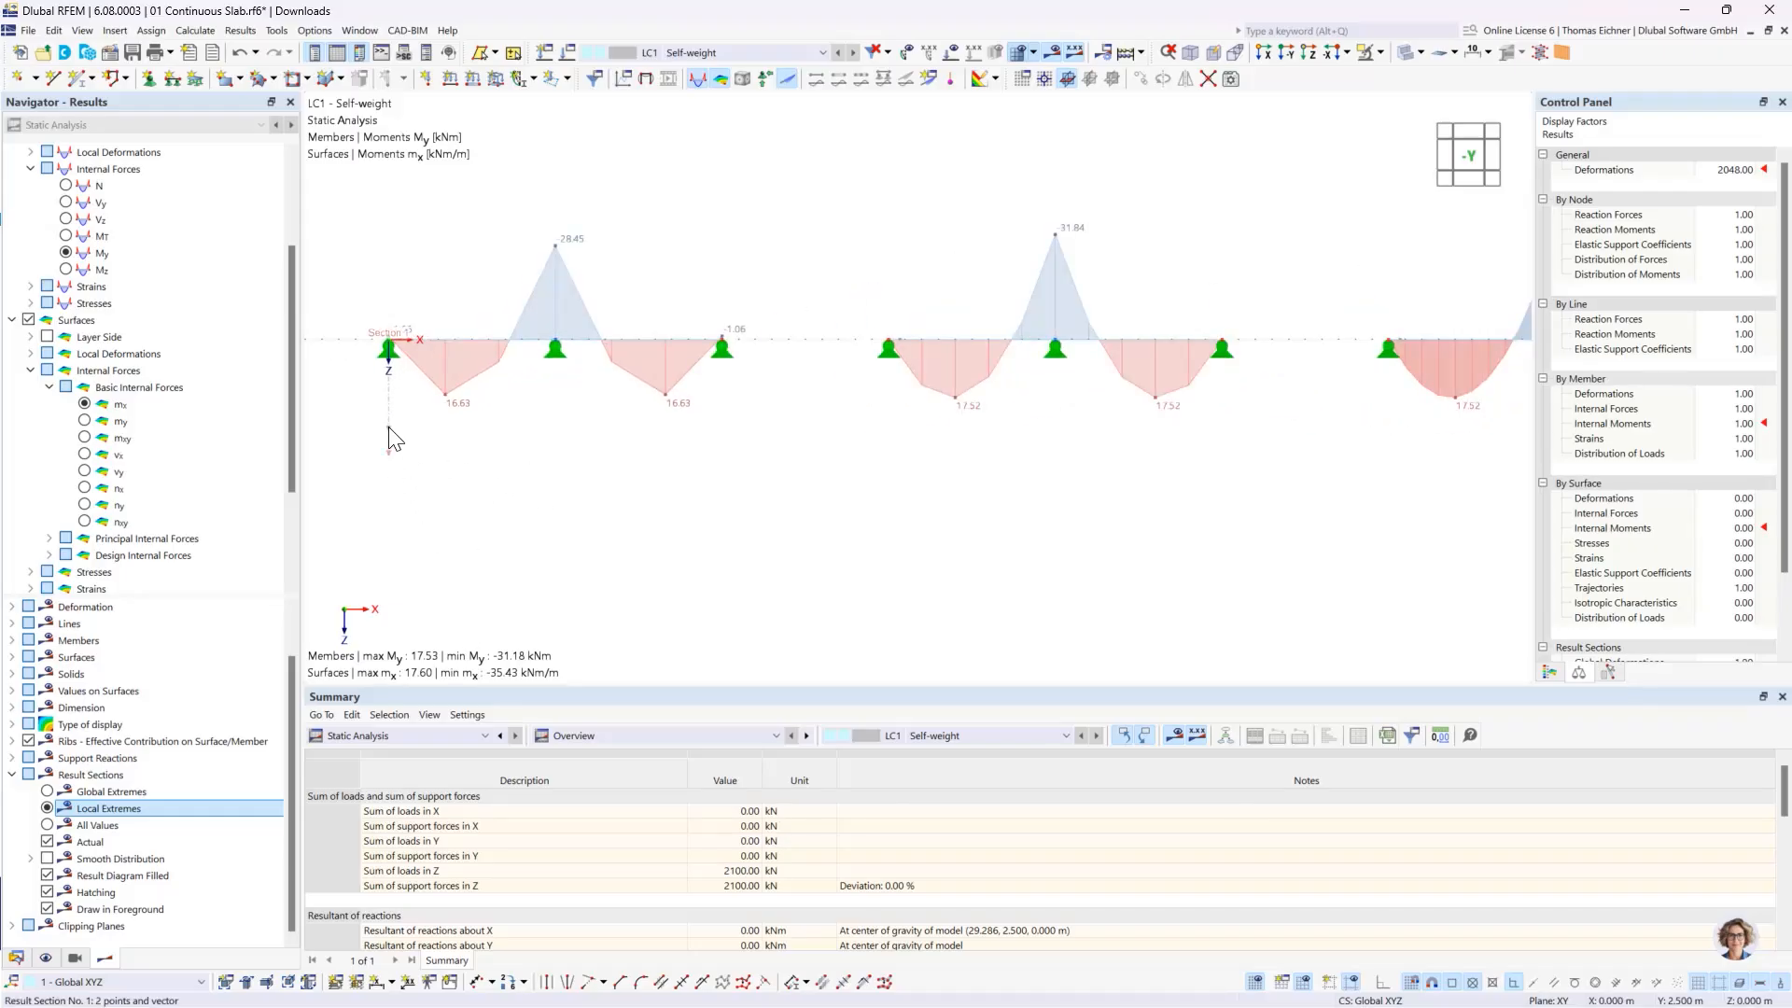
click(389, 428)
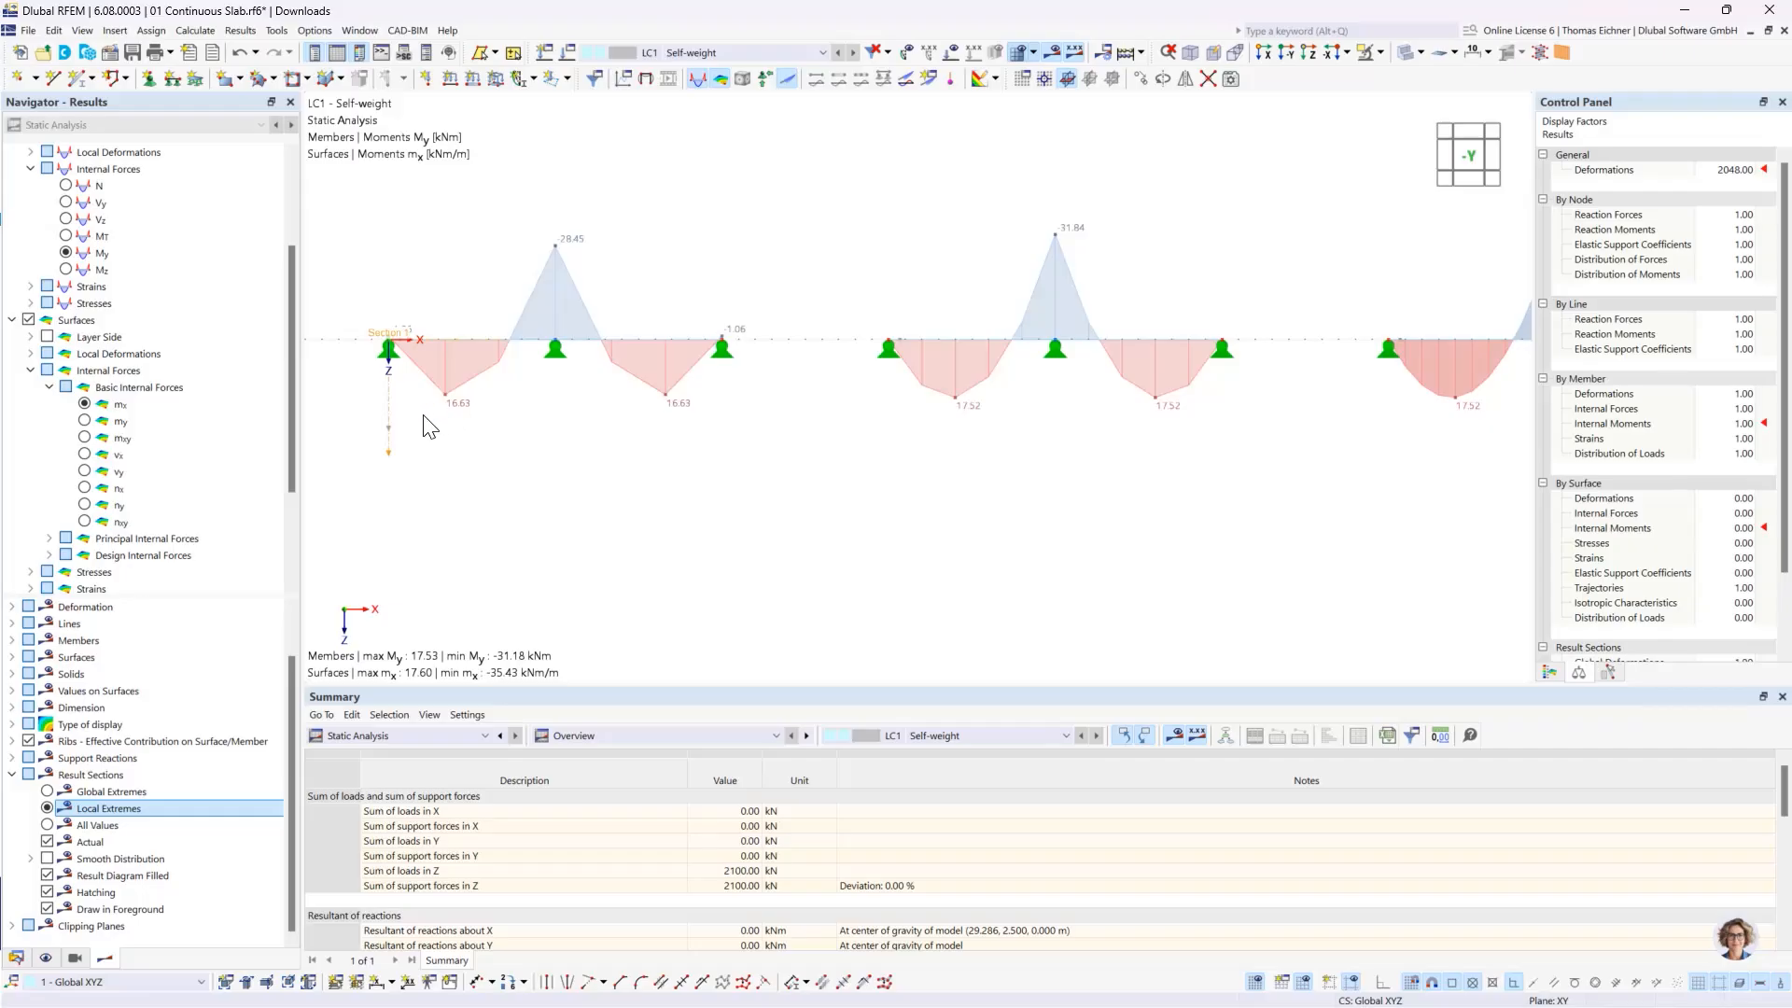
right_click(388, 430)
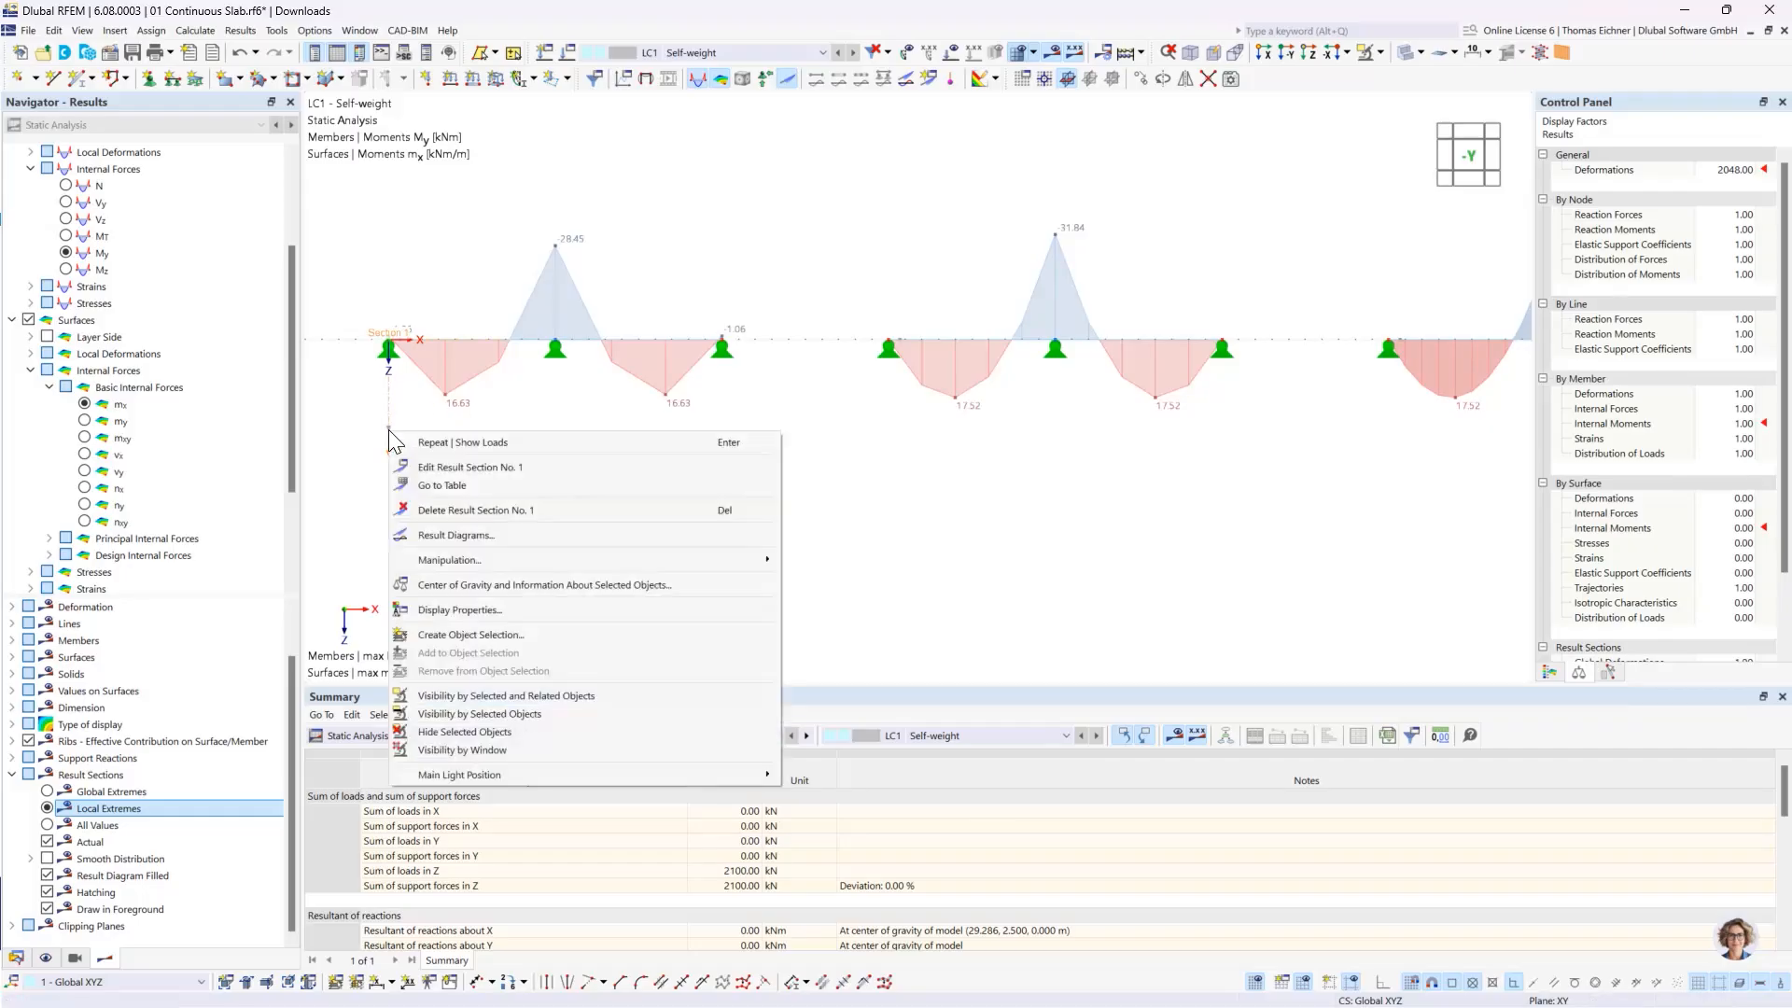
click(475, 535)
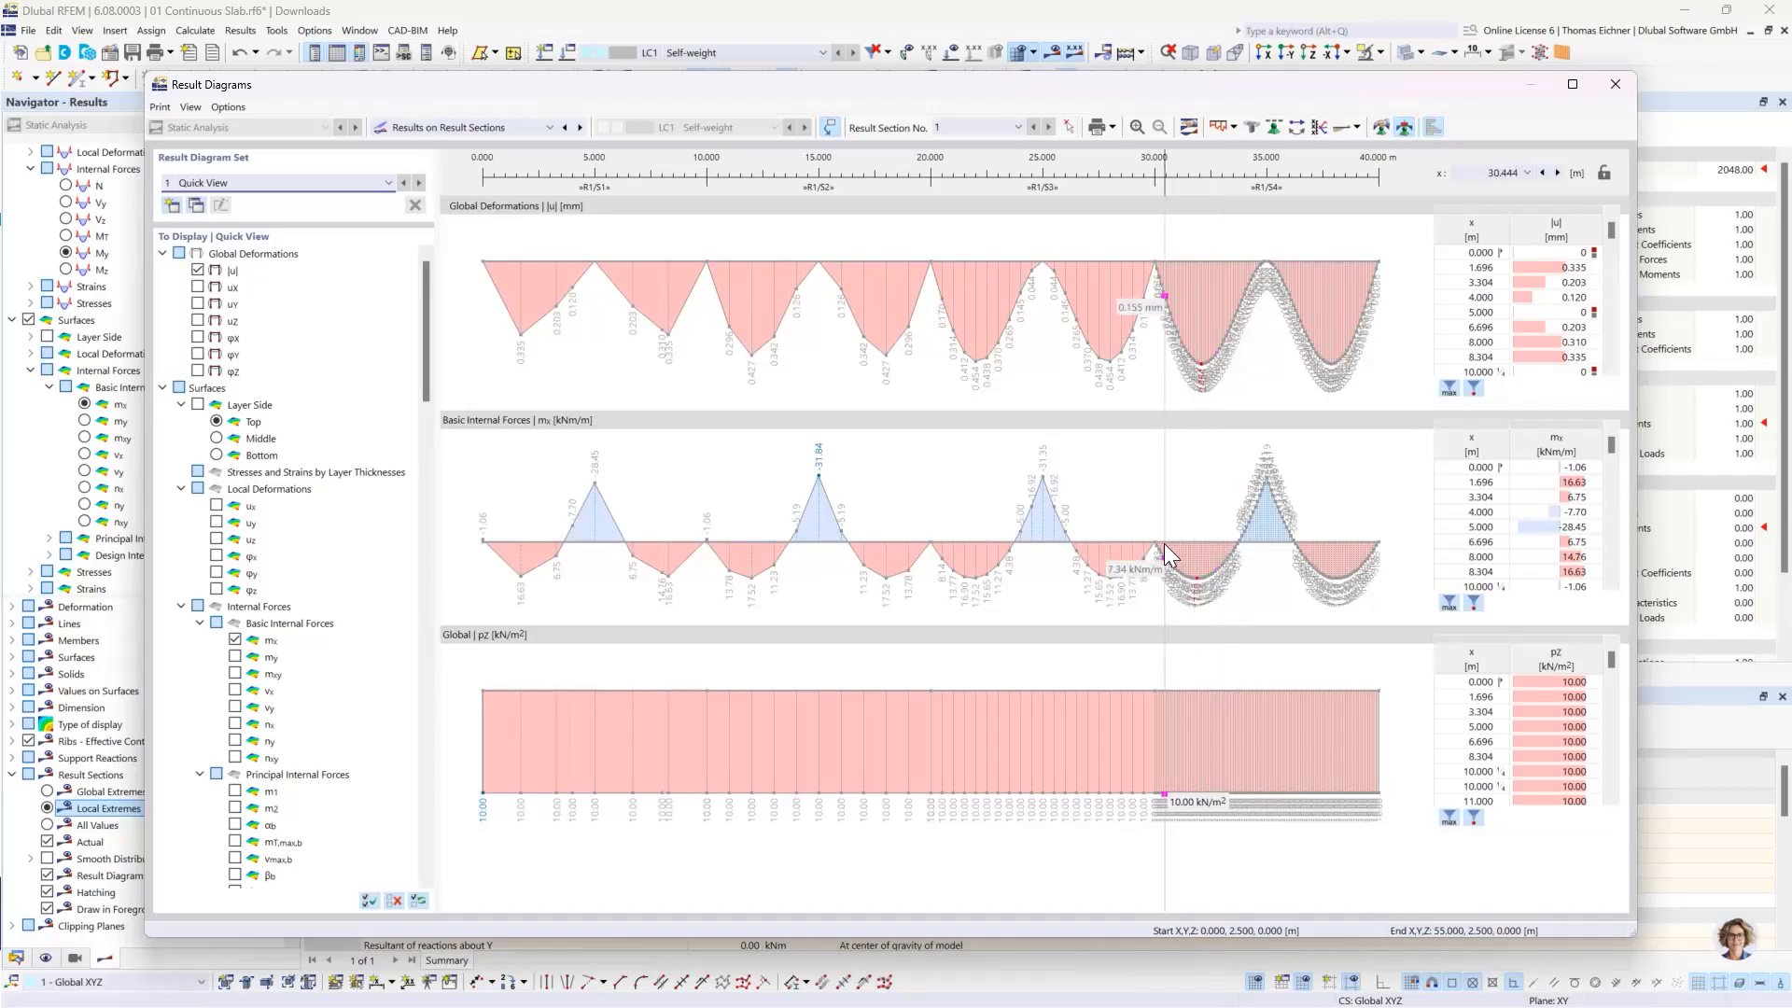
- Try limiting the mx value list in the result diagrams to its extreme values
click(1450, 603)
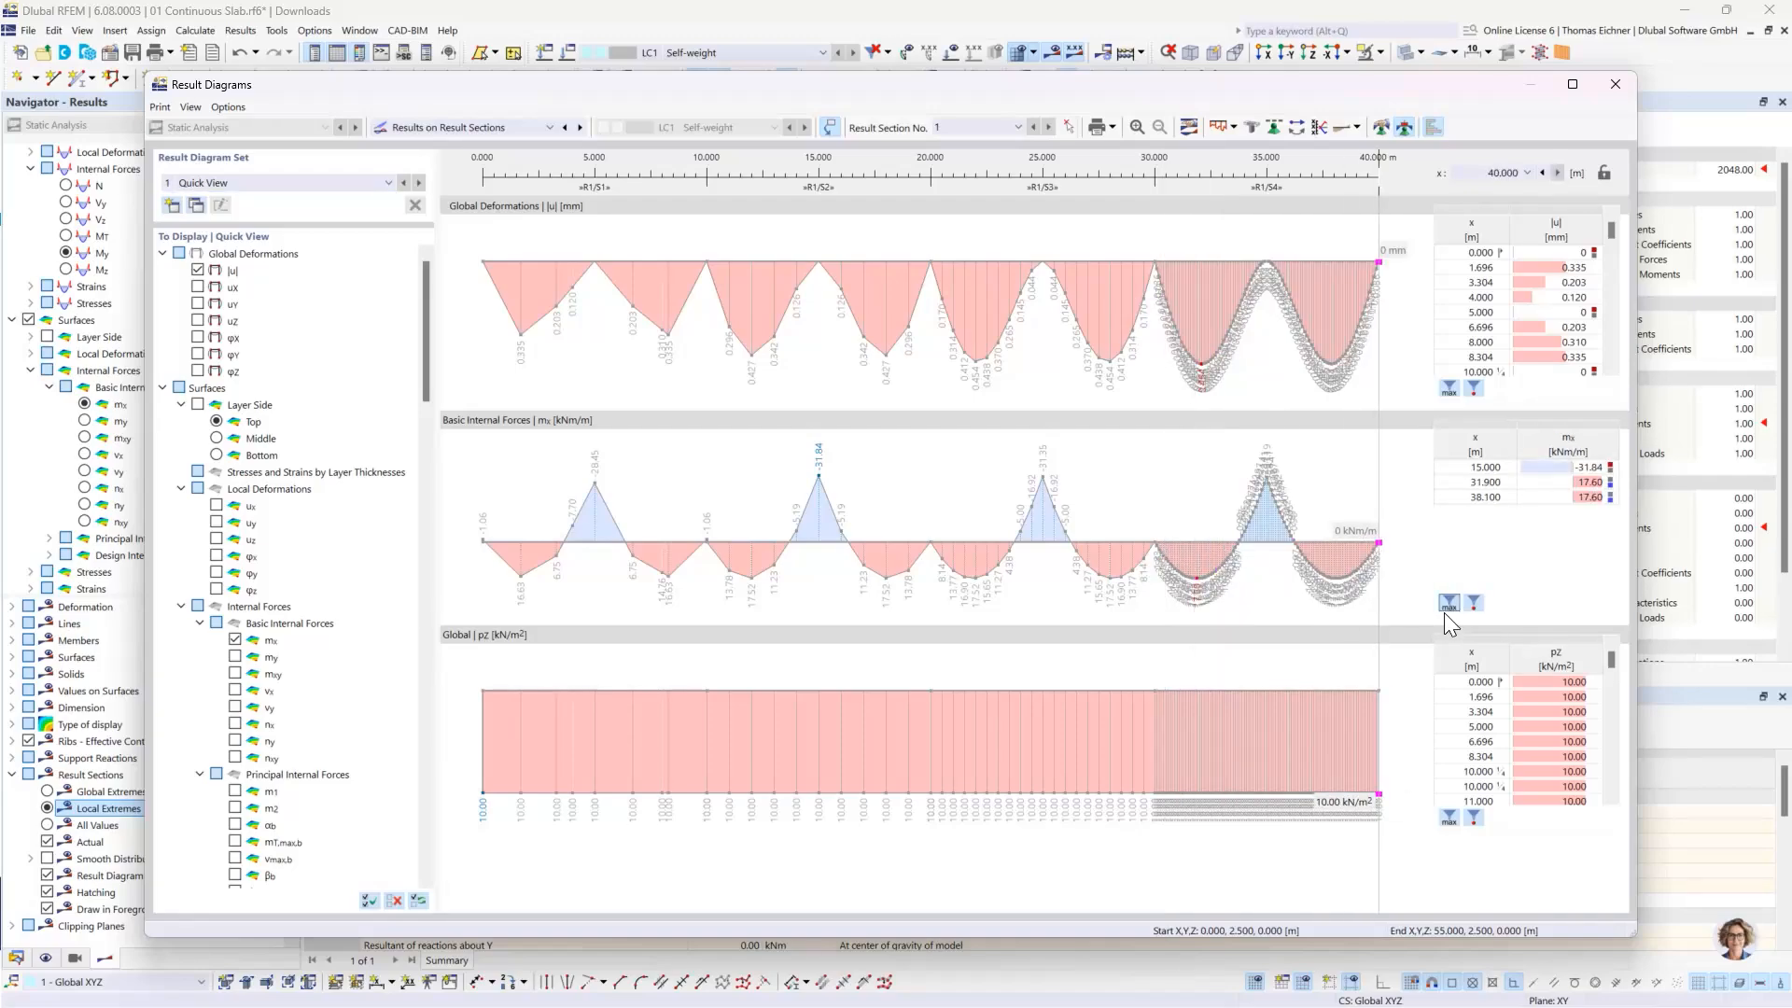
click(1449, 604)
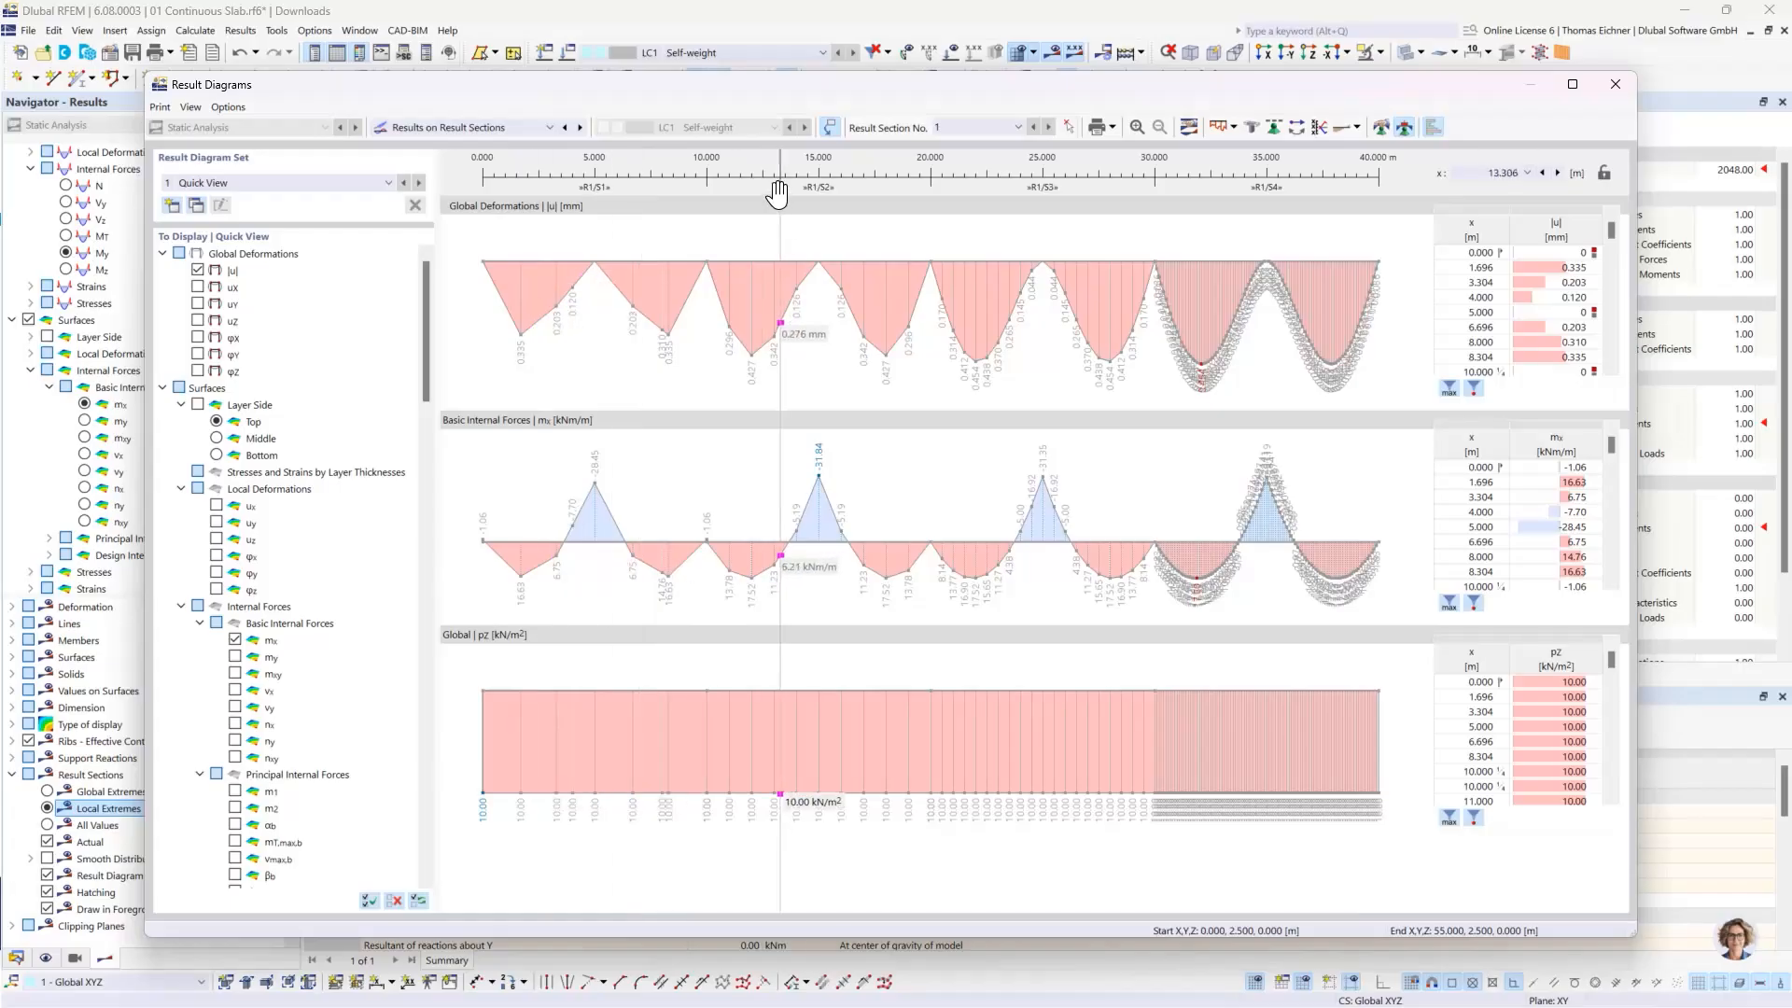
drag(702, 82, 692, 401)
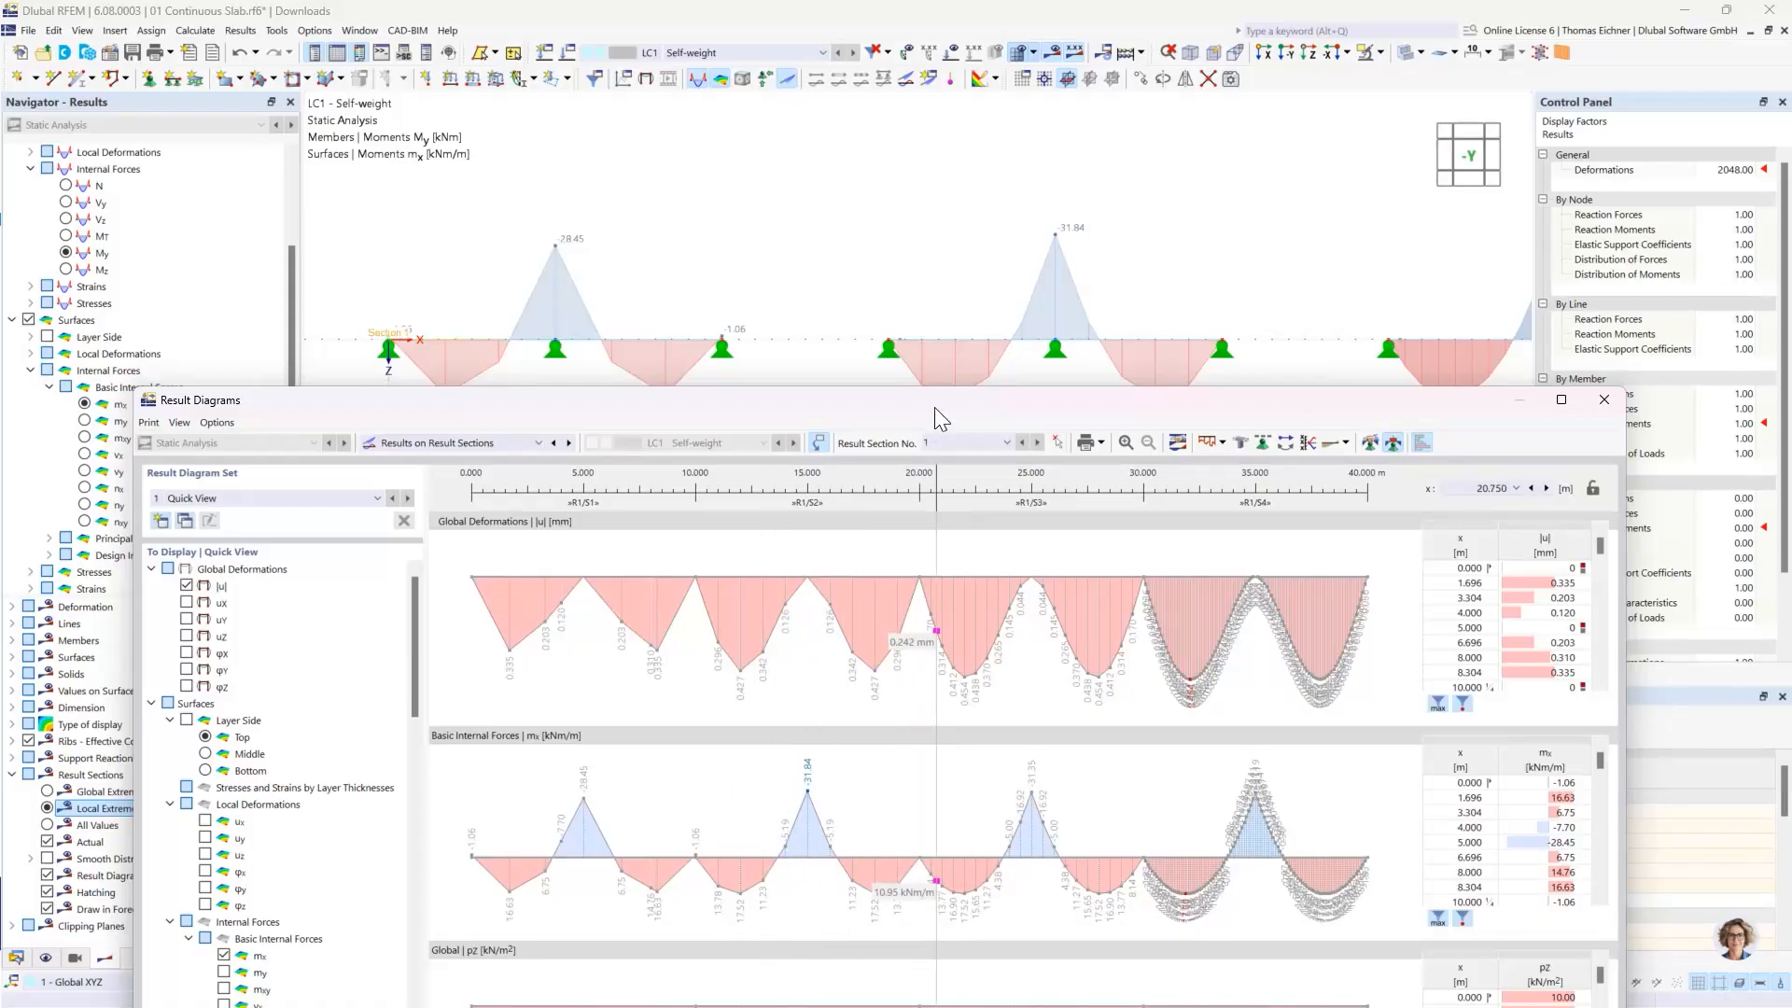
drag(937, 396, 895, 72)
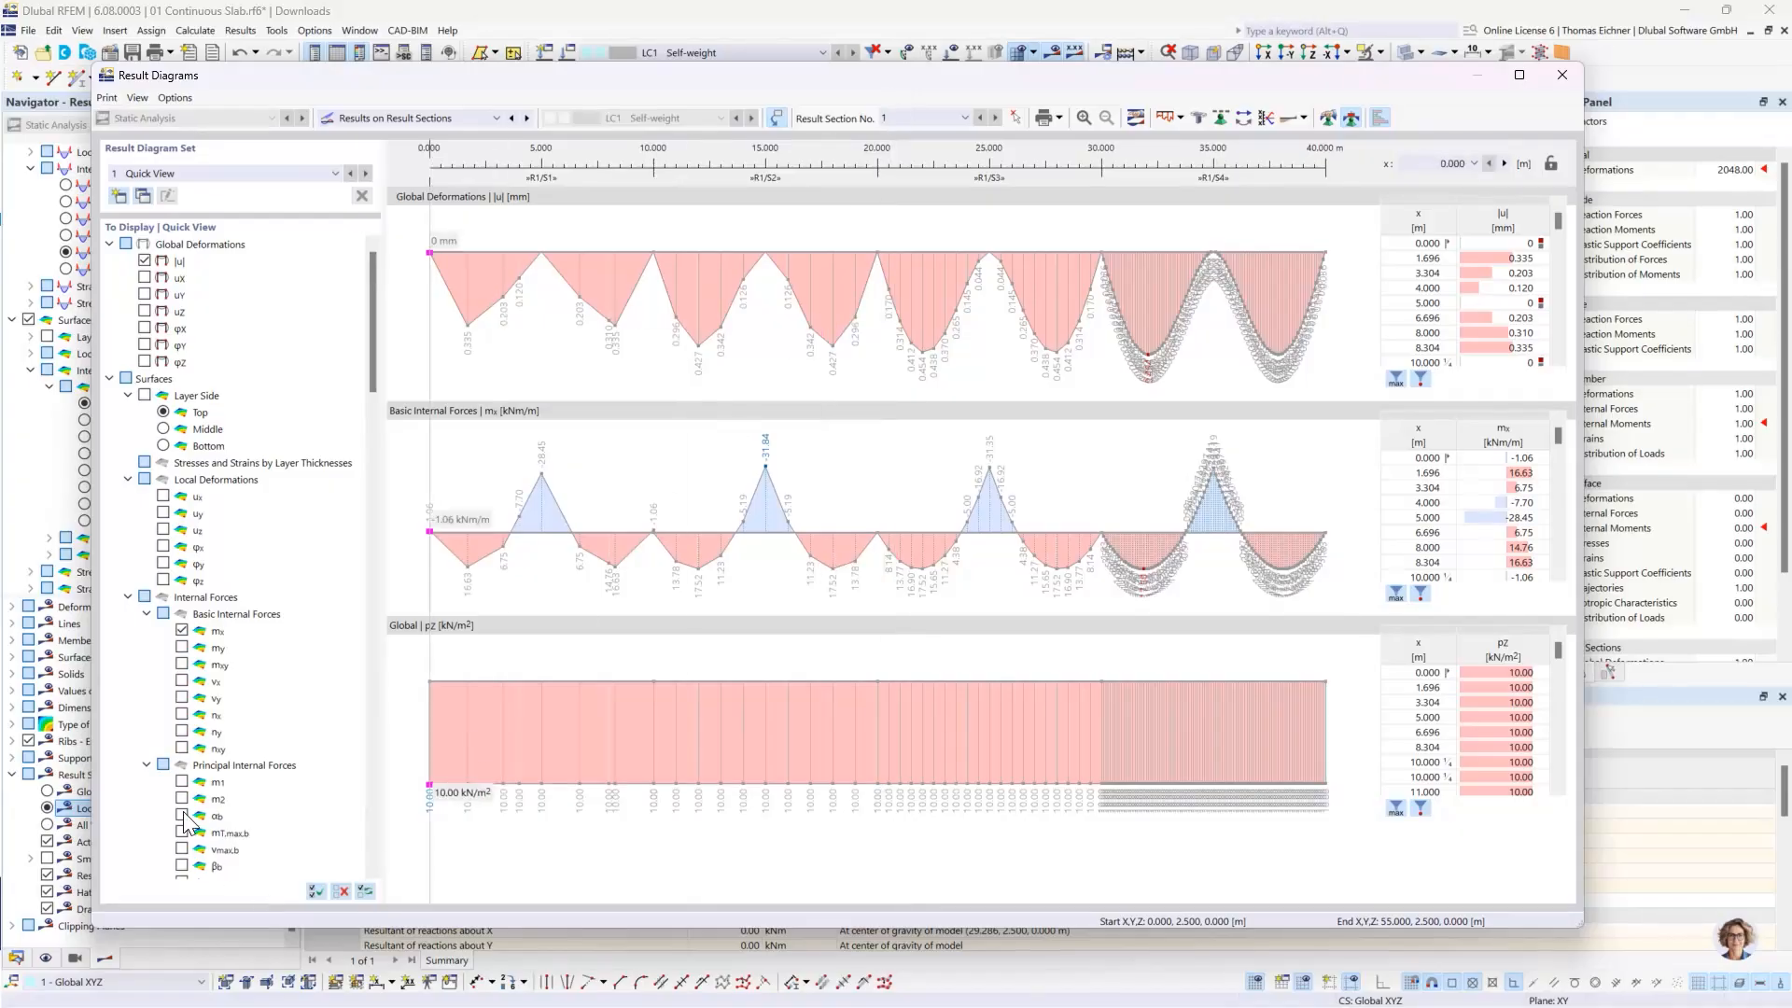
- Remove the global load distribution pZ from the result diagrams, review the remaining curves and close the diagrams
scroll(199, 841, down, 3)
scroll(196, 836, down, 20)
click(182, 798)
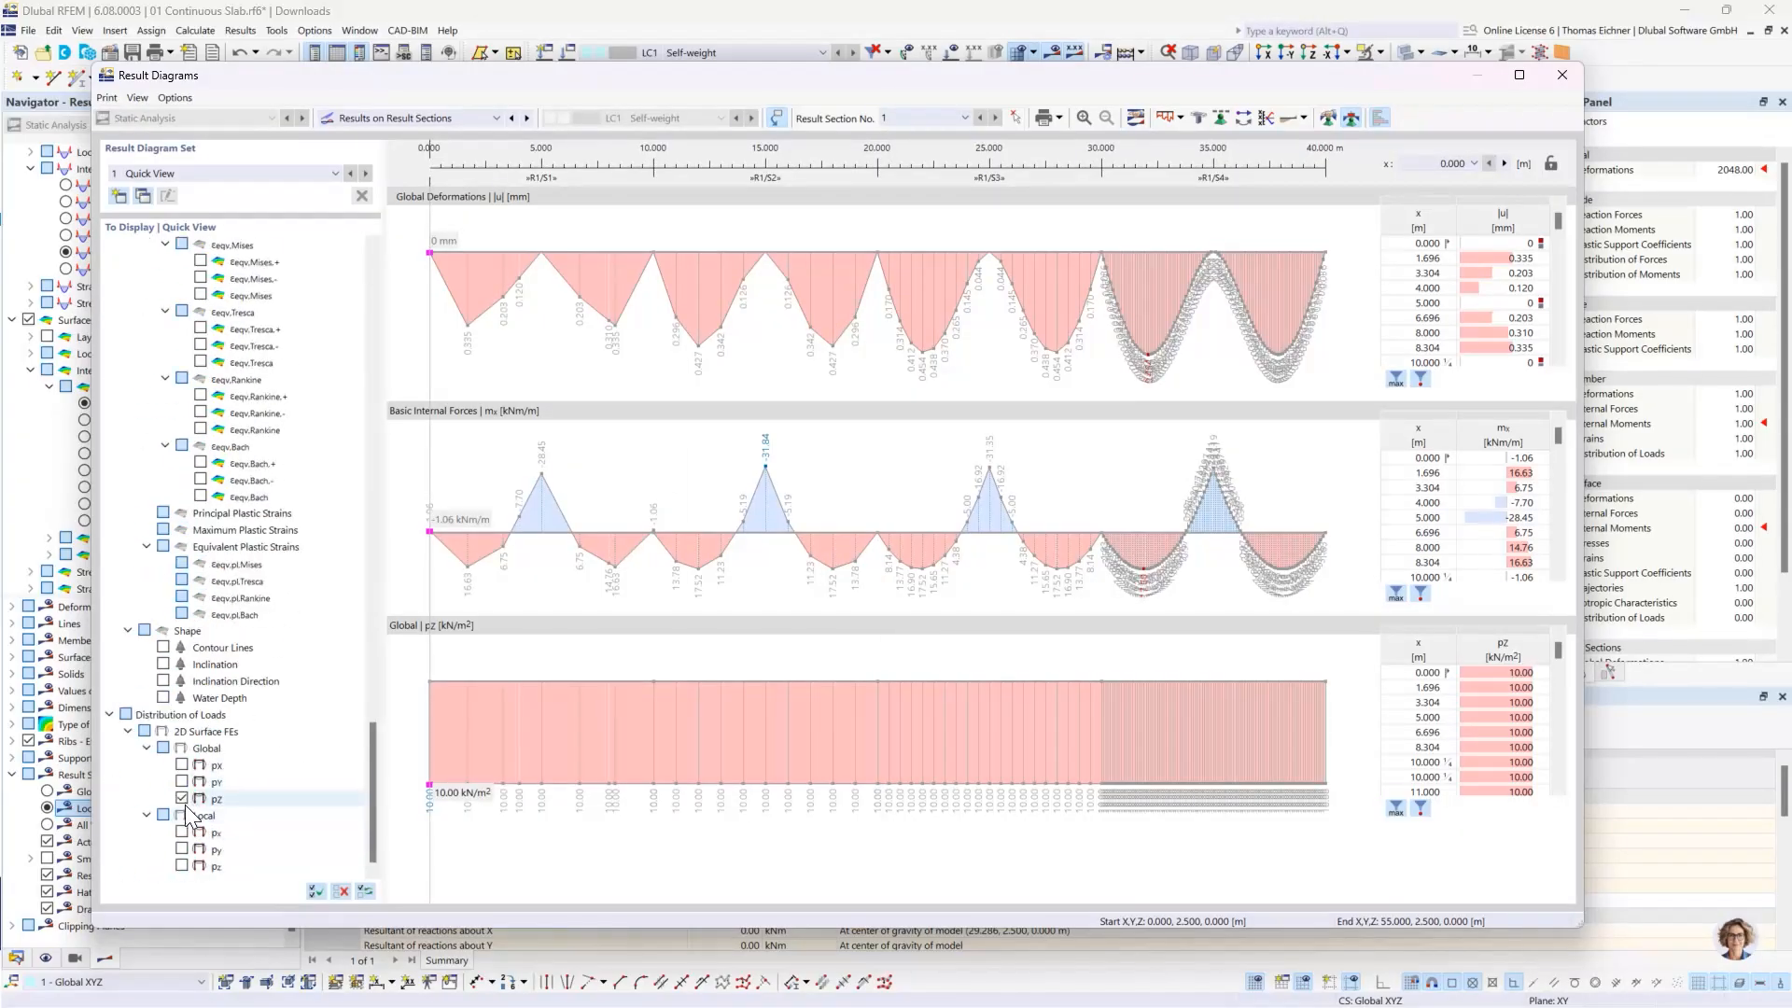
click(182, 798)
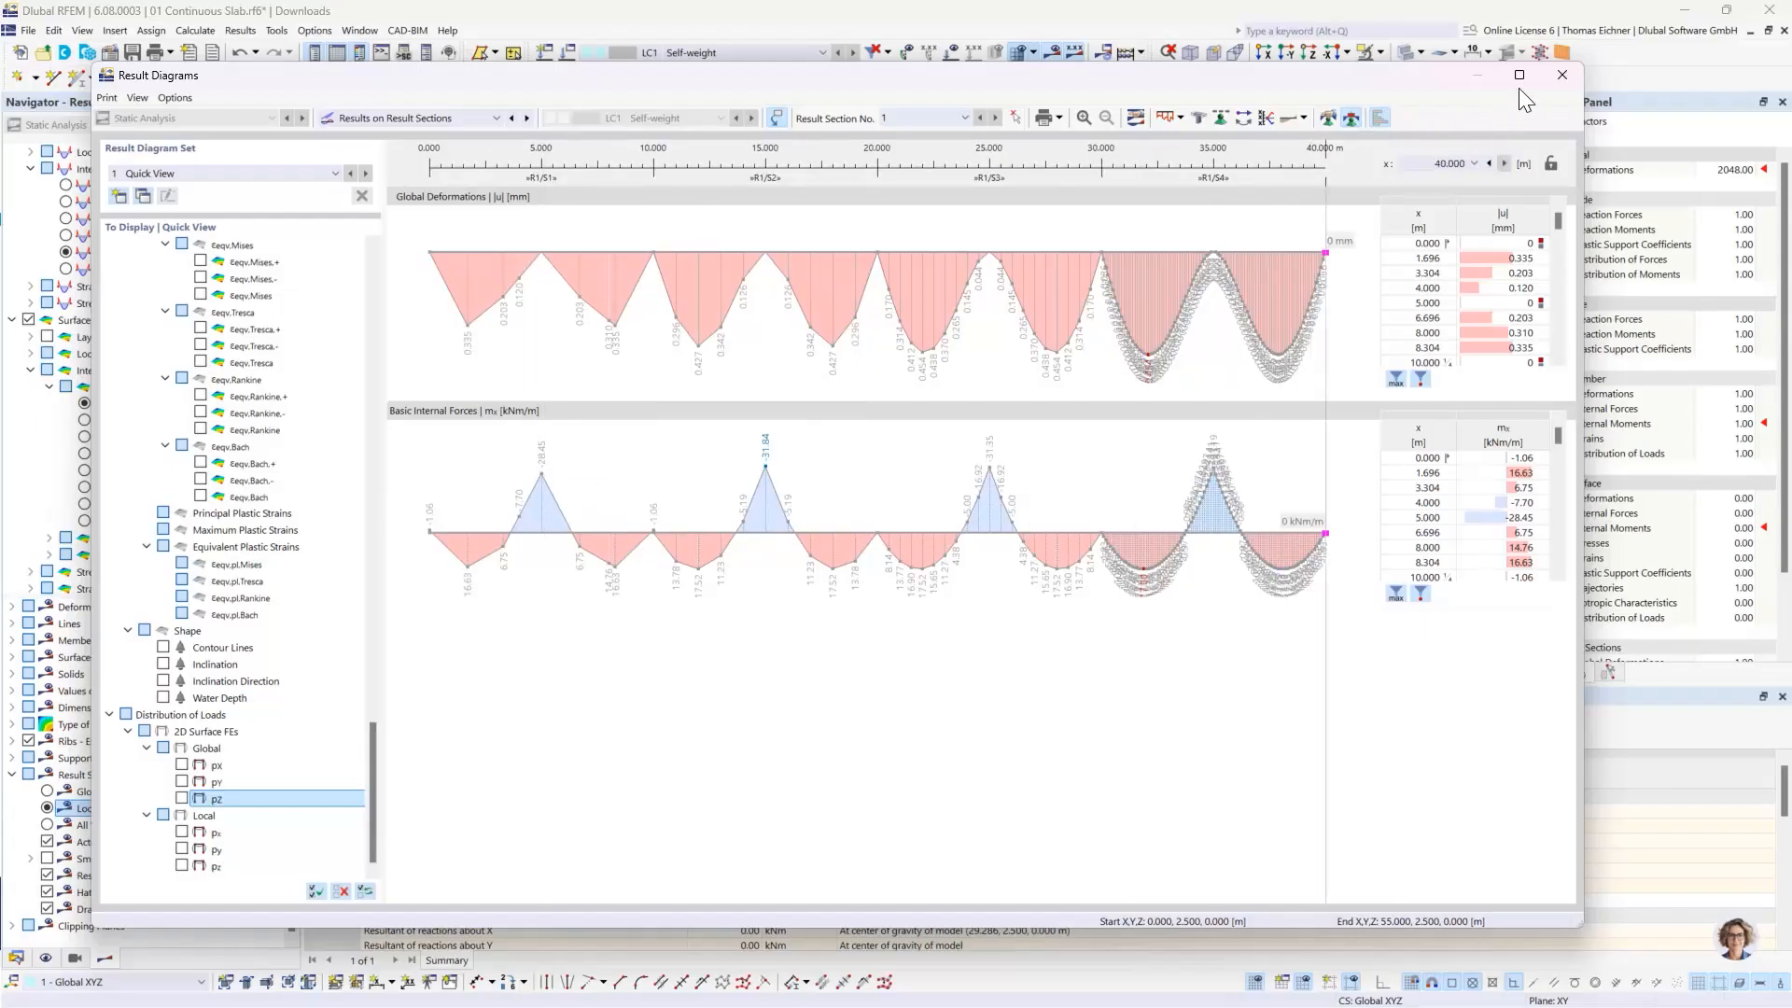
click(1563, 75)
- Compare the span and support moments of the four slabs with the beam, looking closely at the two finest-meshed slabs
scroll(1149, 278, down, 2)
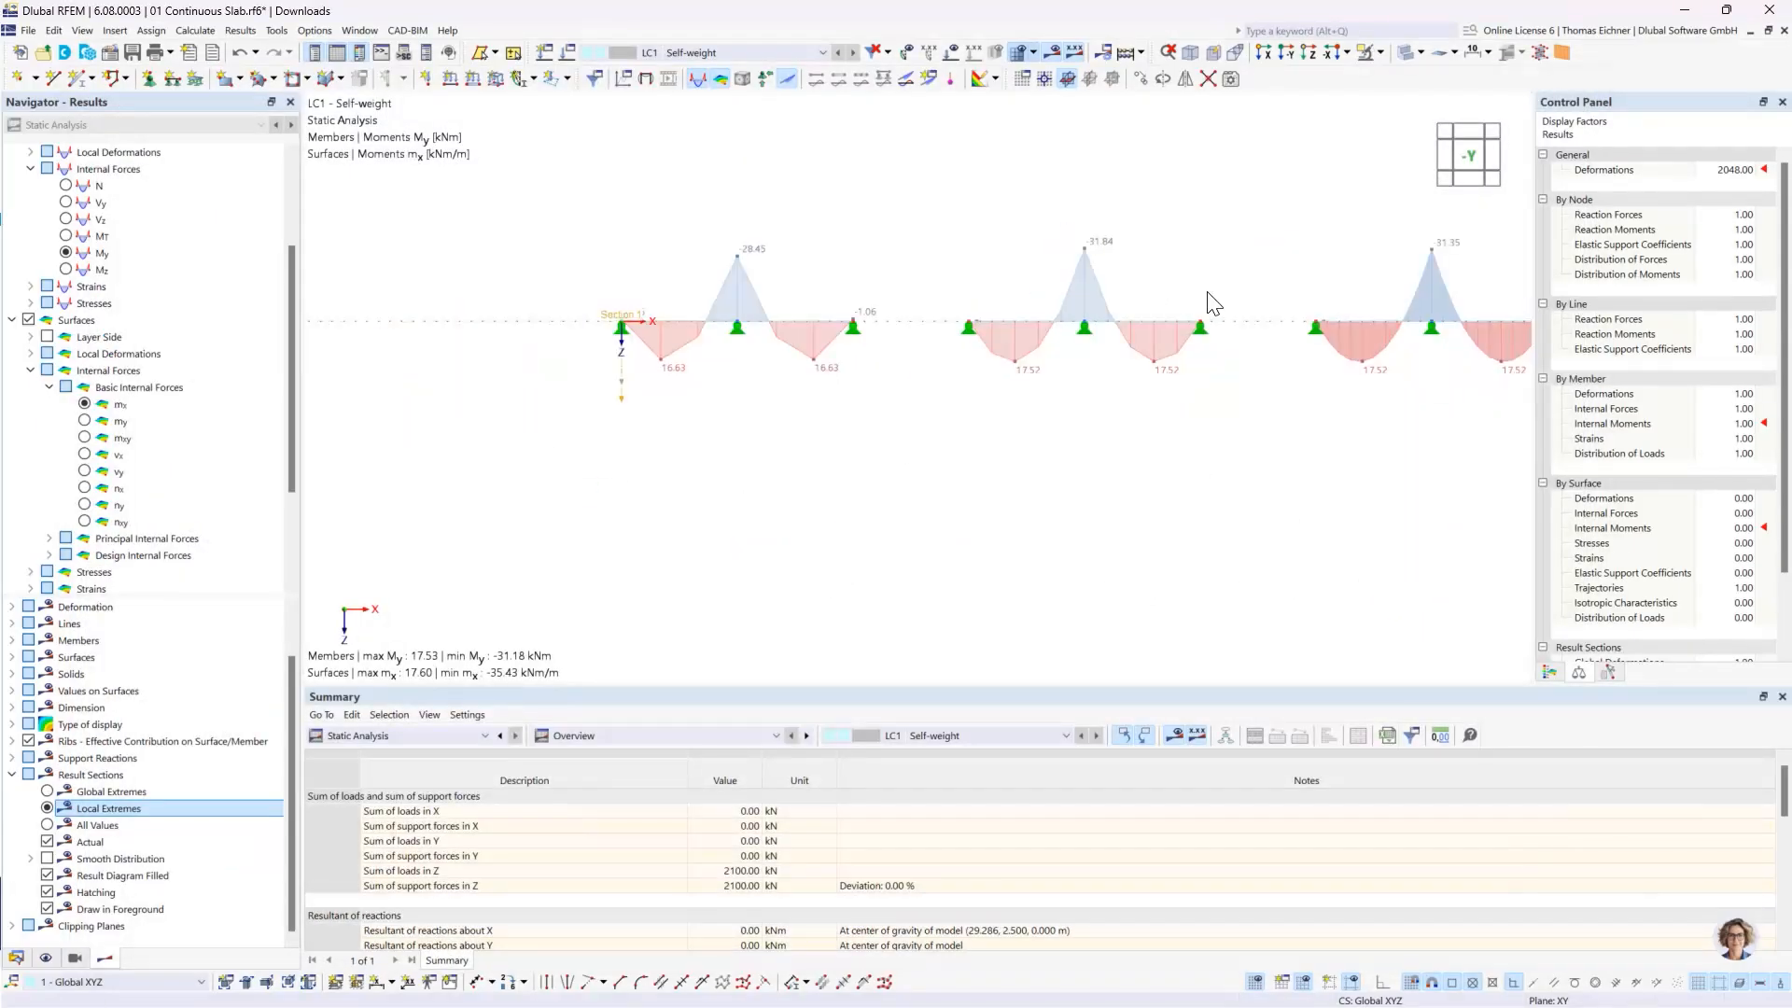
middle_drag(1289, 281, 990, 424)
scroll(989, 424, down, 2)
scroll(1152, 410, down, 2)
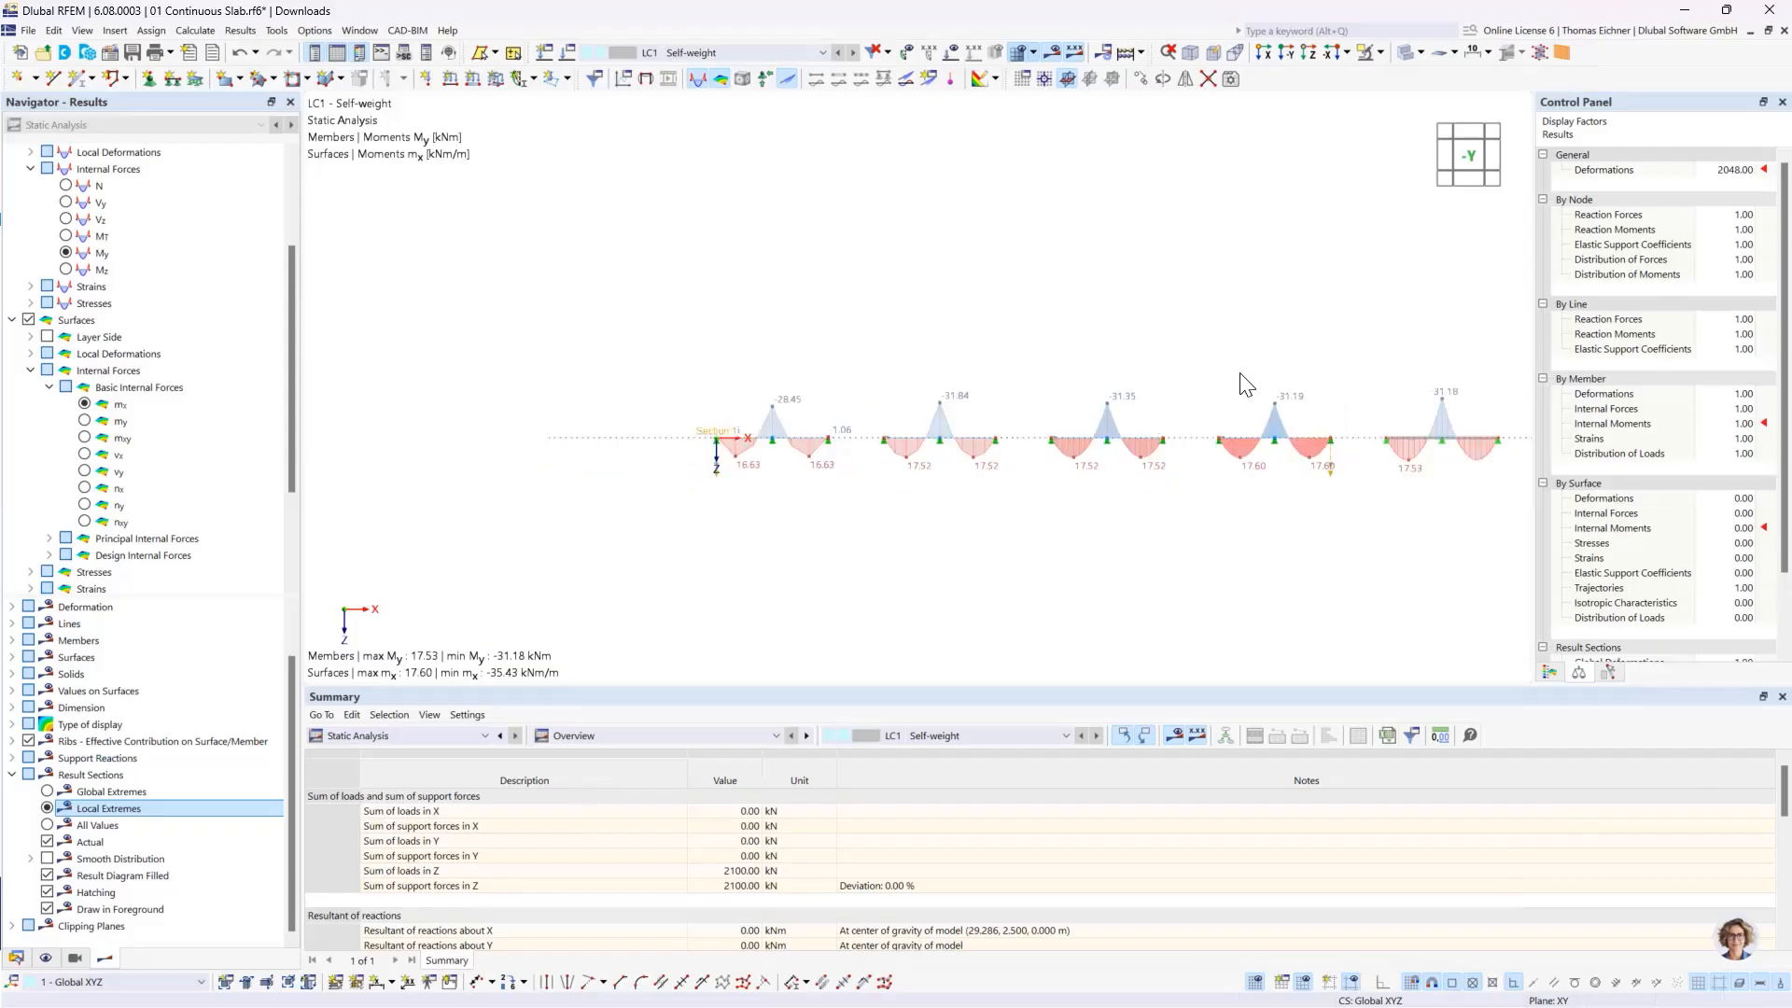
middle_drag(1243, 361, 1221, 390)
scroll(1221, 391, up, 2)
middle_drag(1126, 435, 1107, 373)
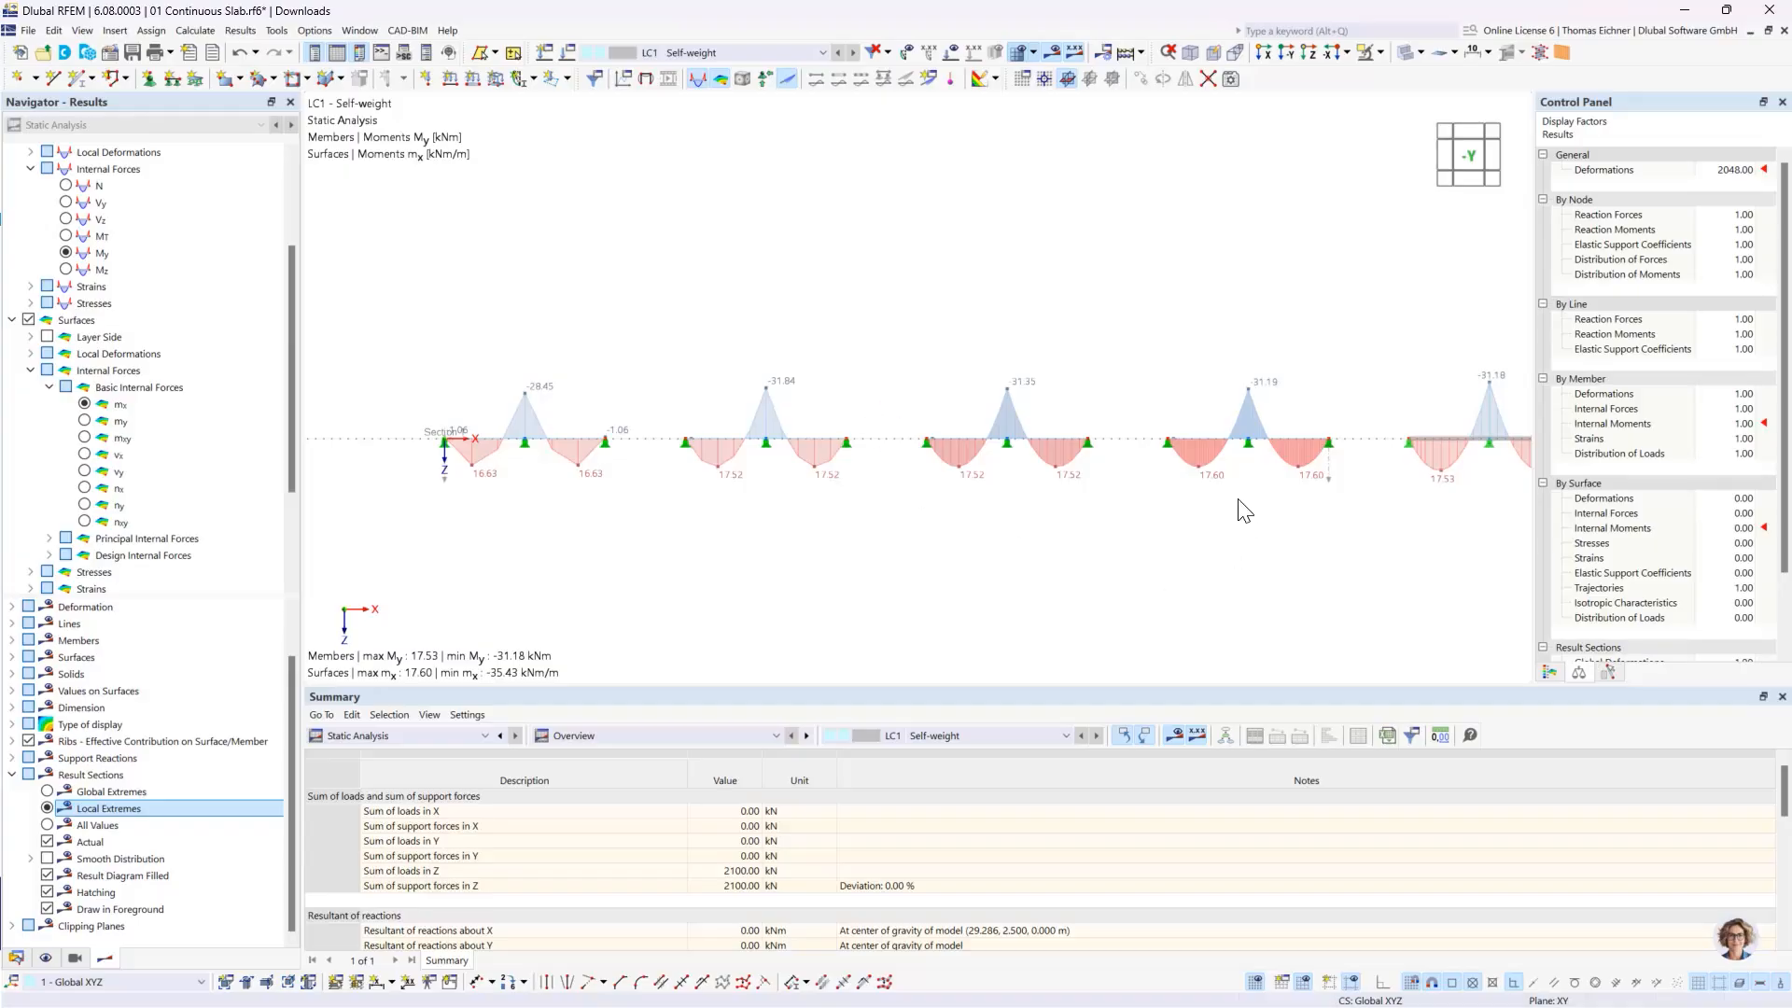
scroll(1214, 451, up, 4)
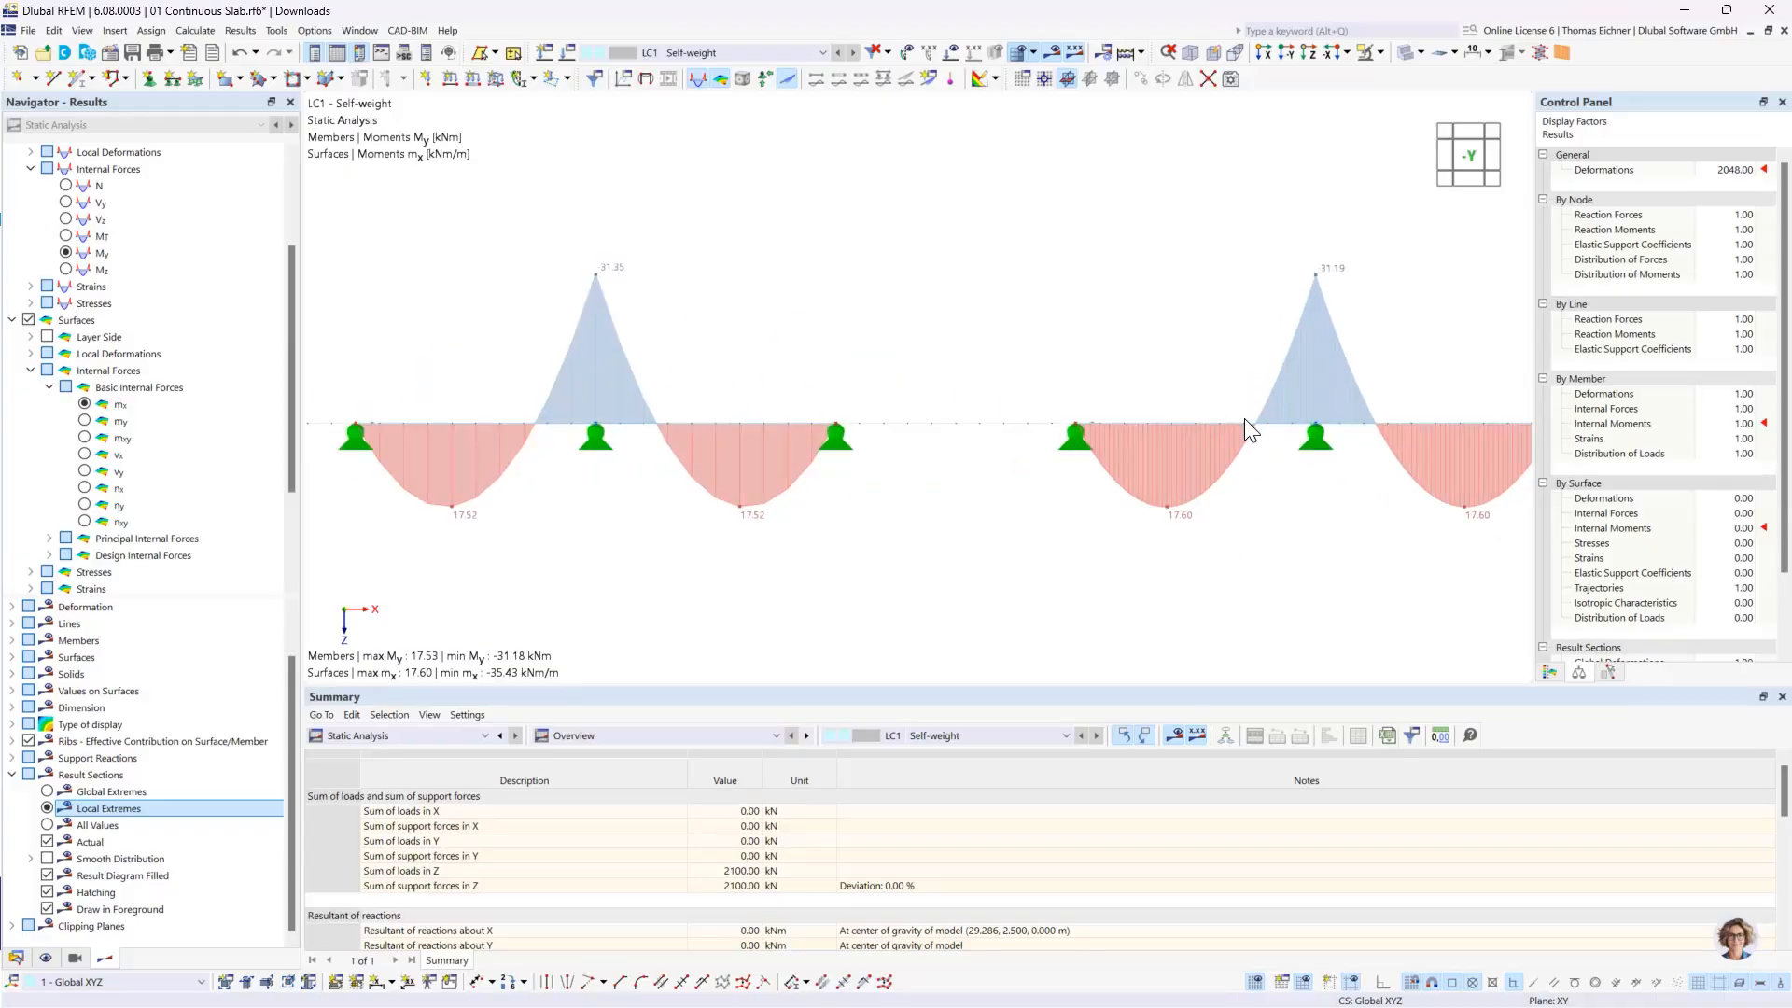
- Display all values along the result section and check the coarsest-meshed slab's mx curve against its mesh from the side and above
scroll(928, 420, down, 5)
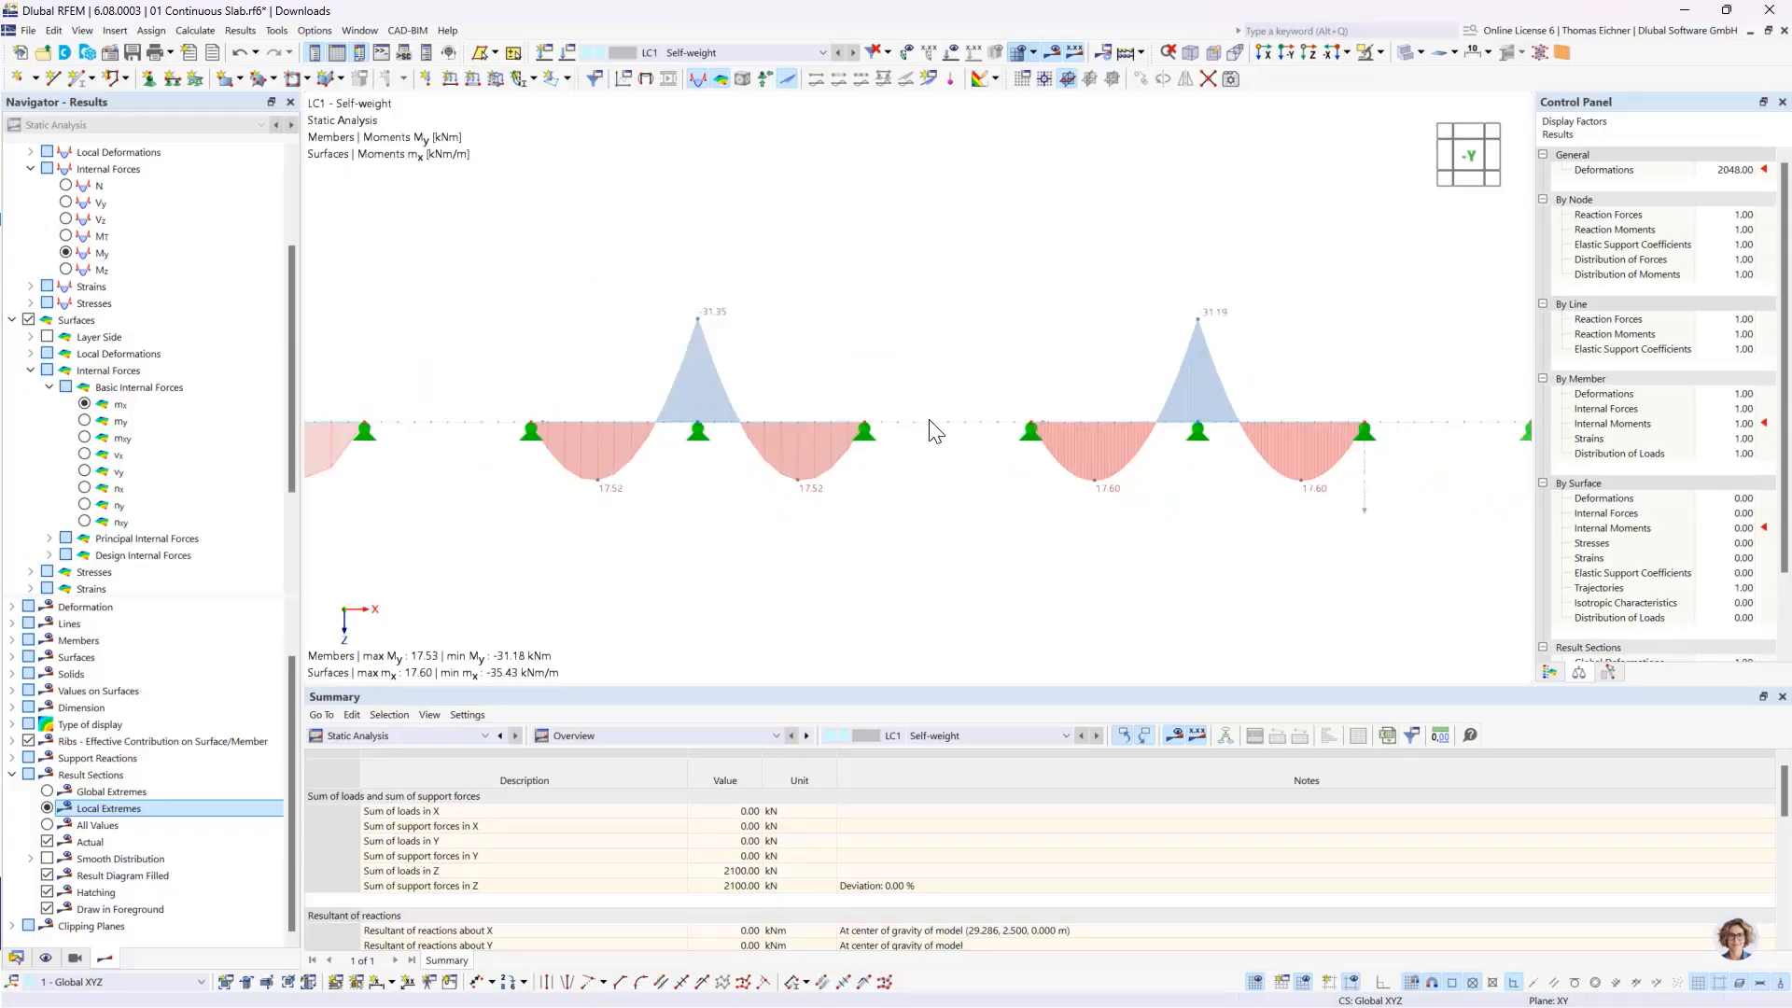
click(70, 825)
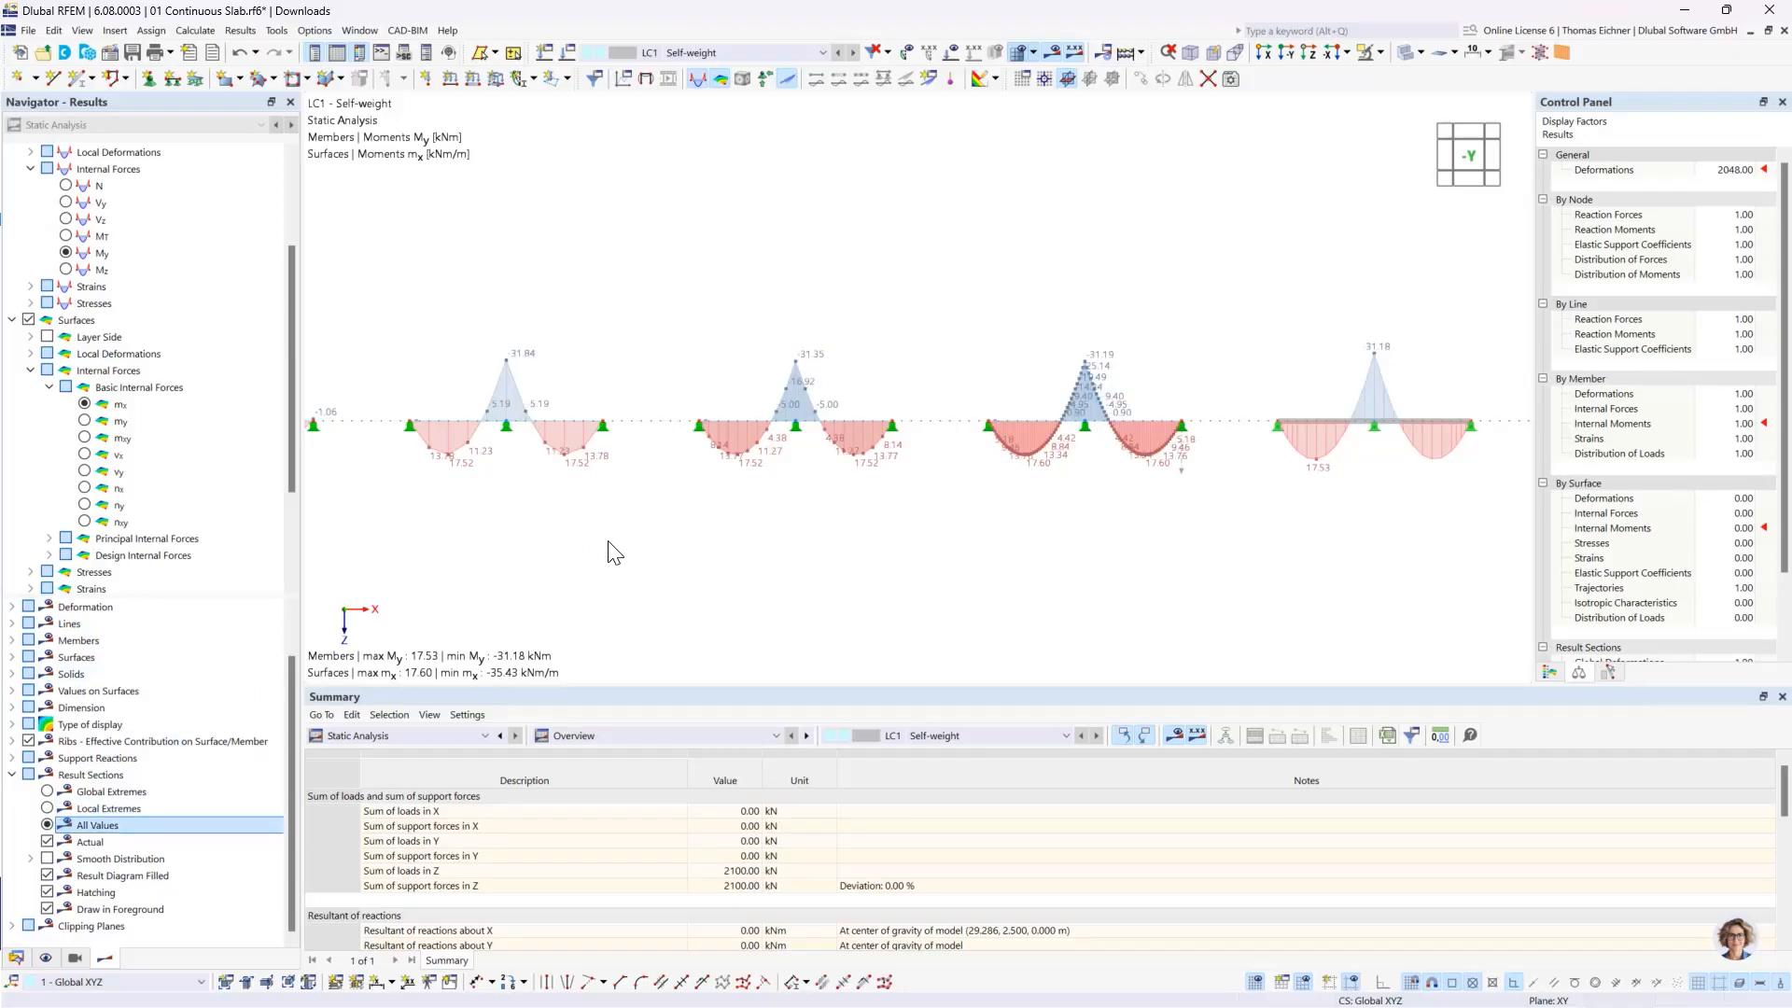
middle_drag(644, 553, 1088, 589)
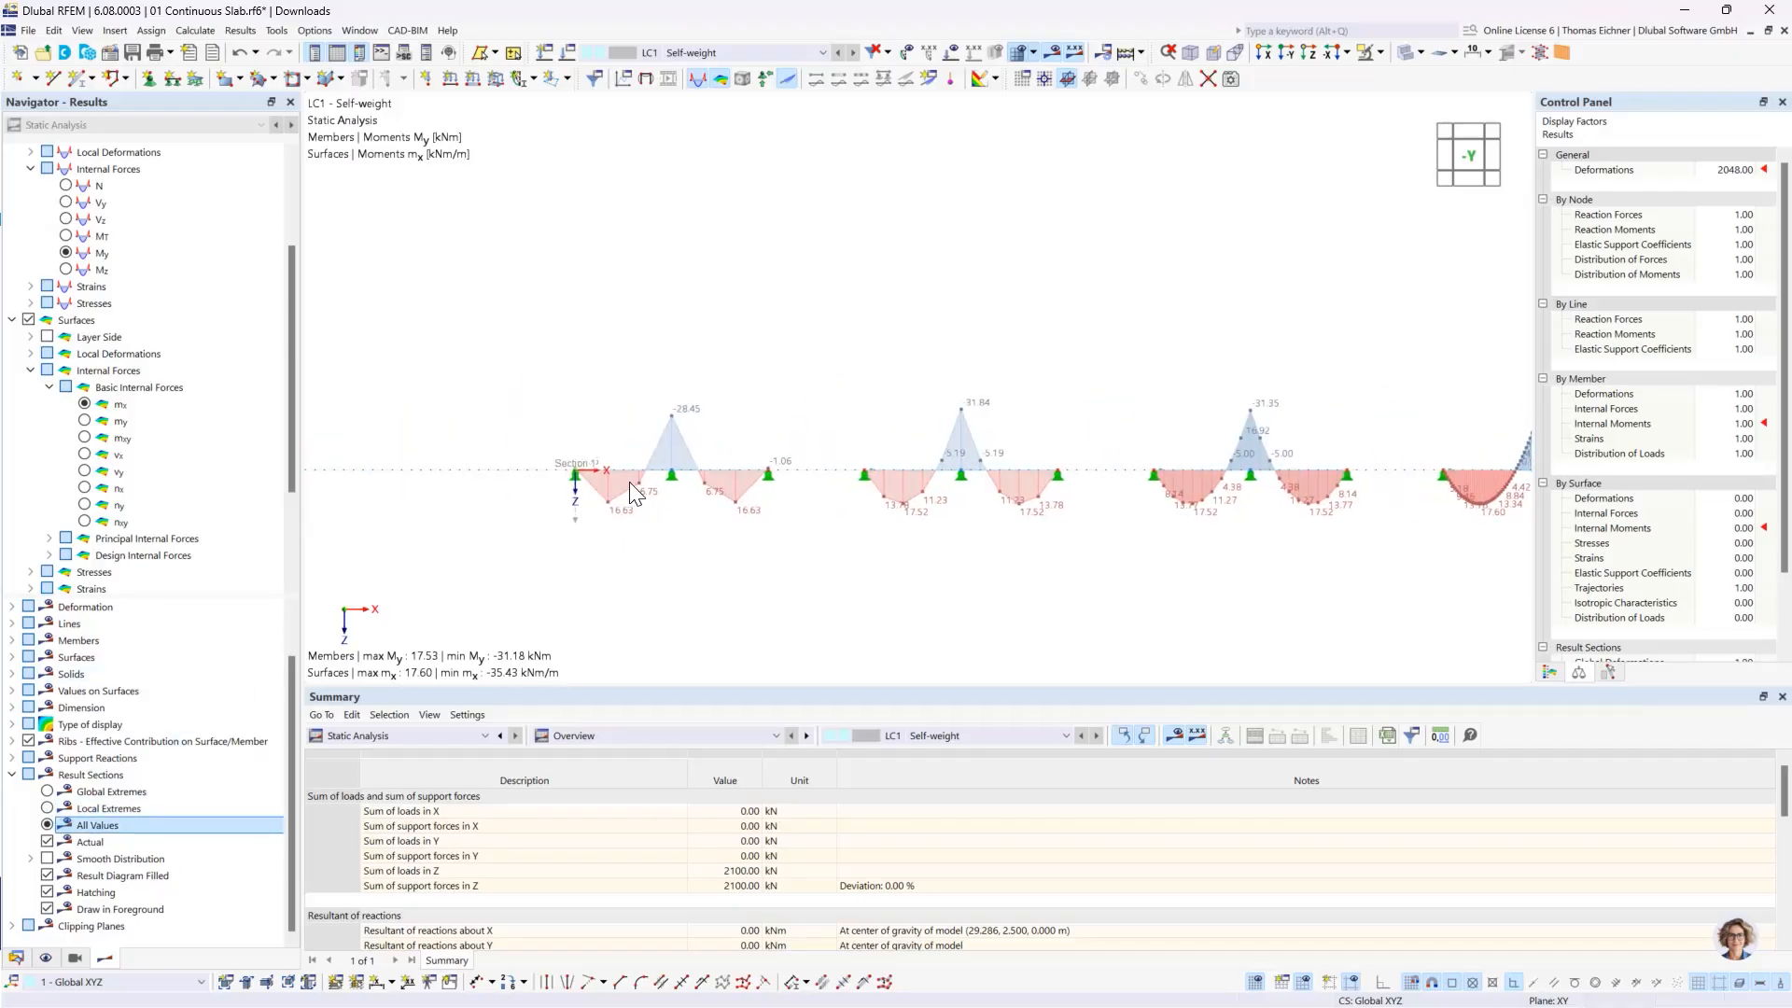
scroll(630, 483, up, 6)
scroll(672, 557, up, 1)
middle_drag(712, 565, 712, 526)
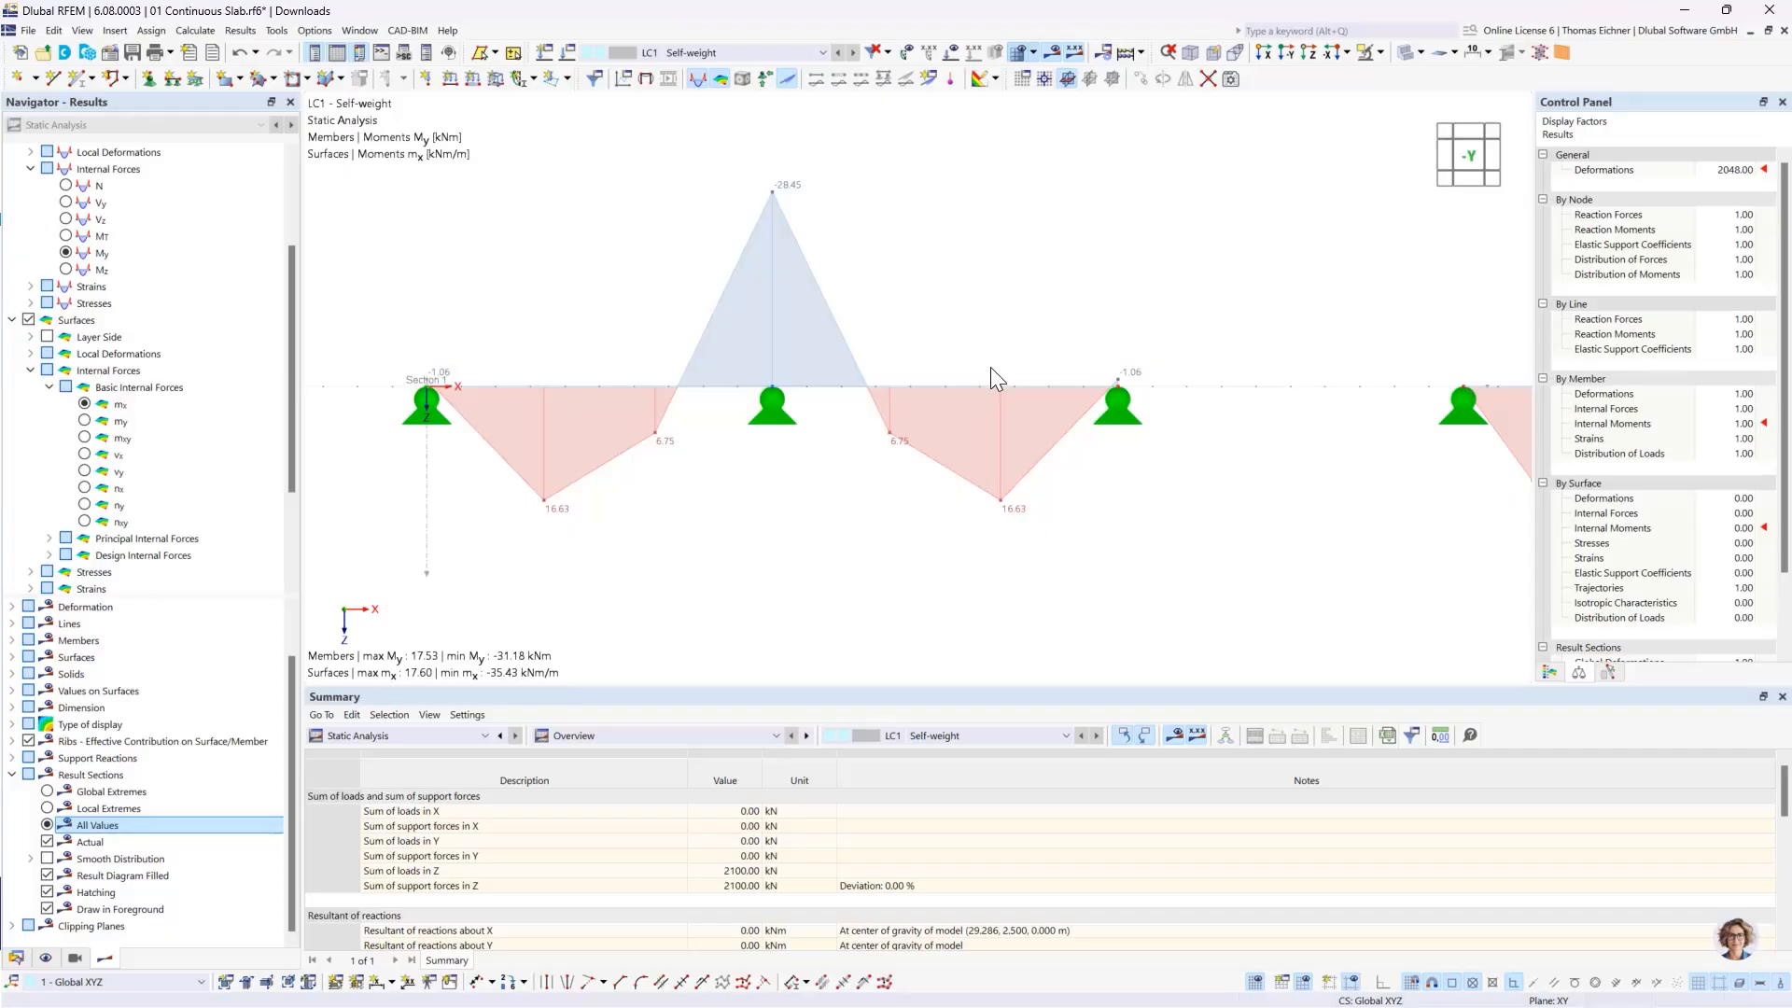
ctrl+middle_drag(959, 318, 955, 481)
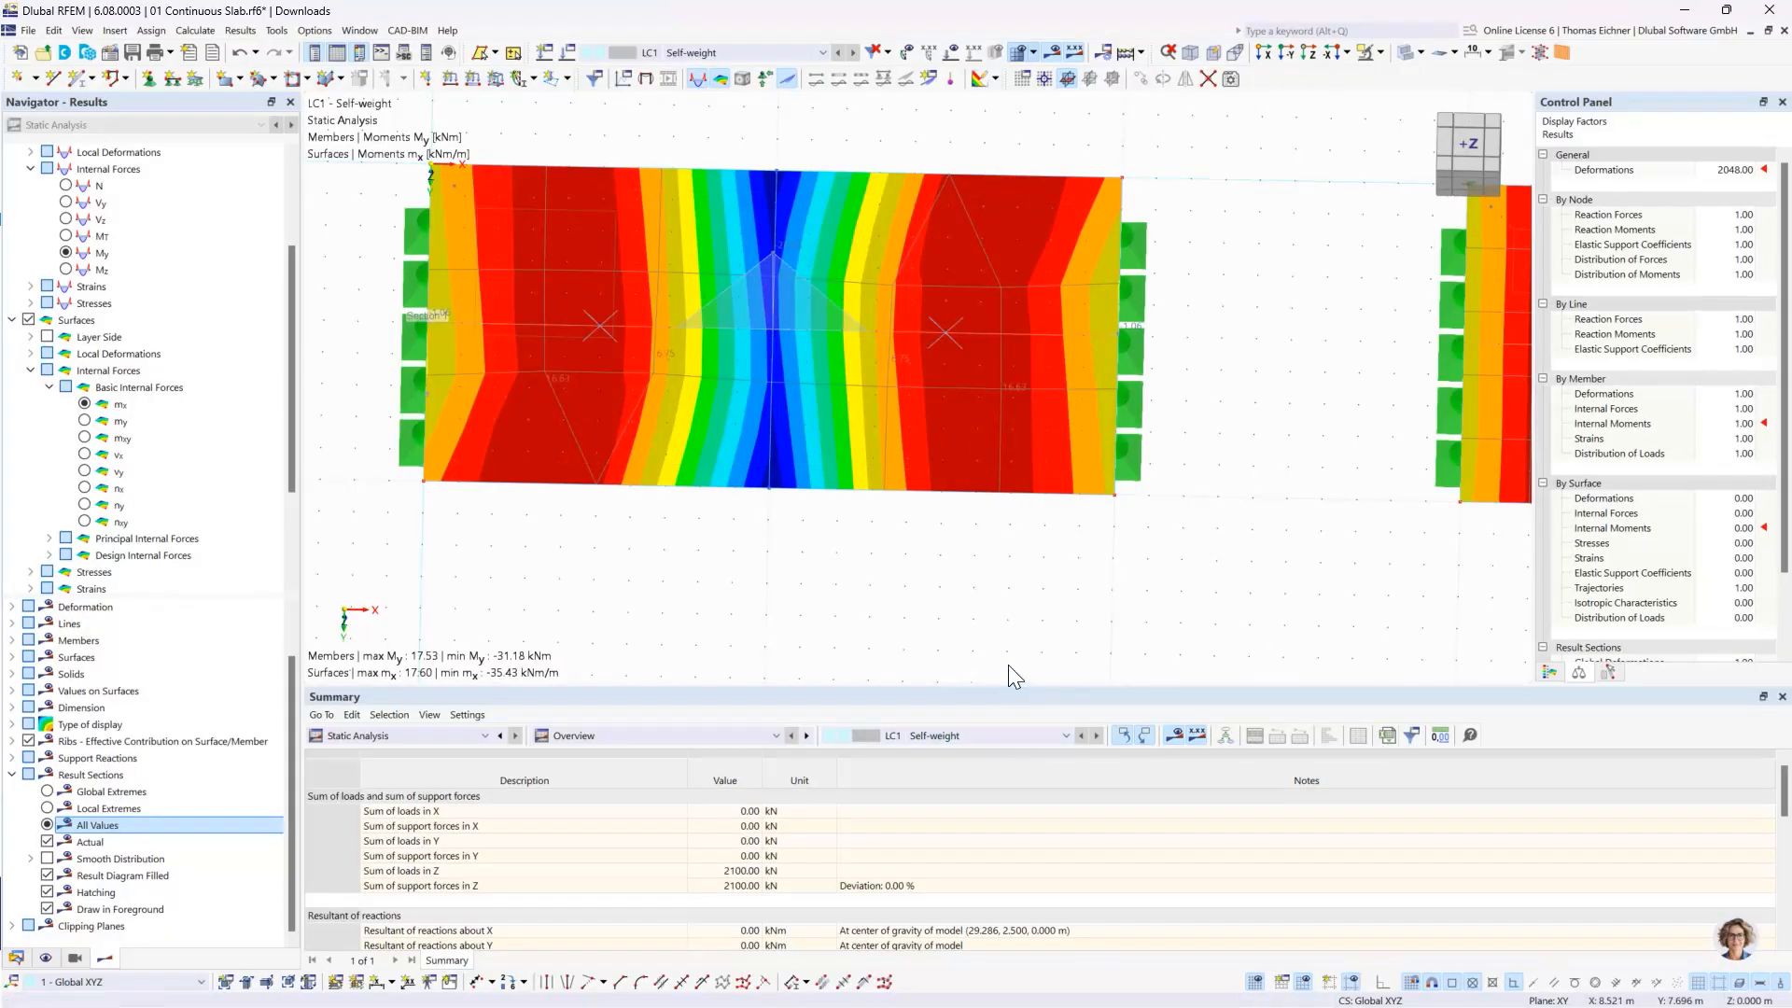
ctrl+middle_drag(1008, 669, 1011, 490)
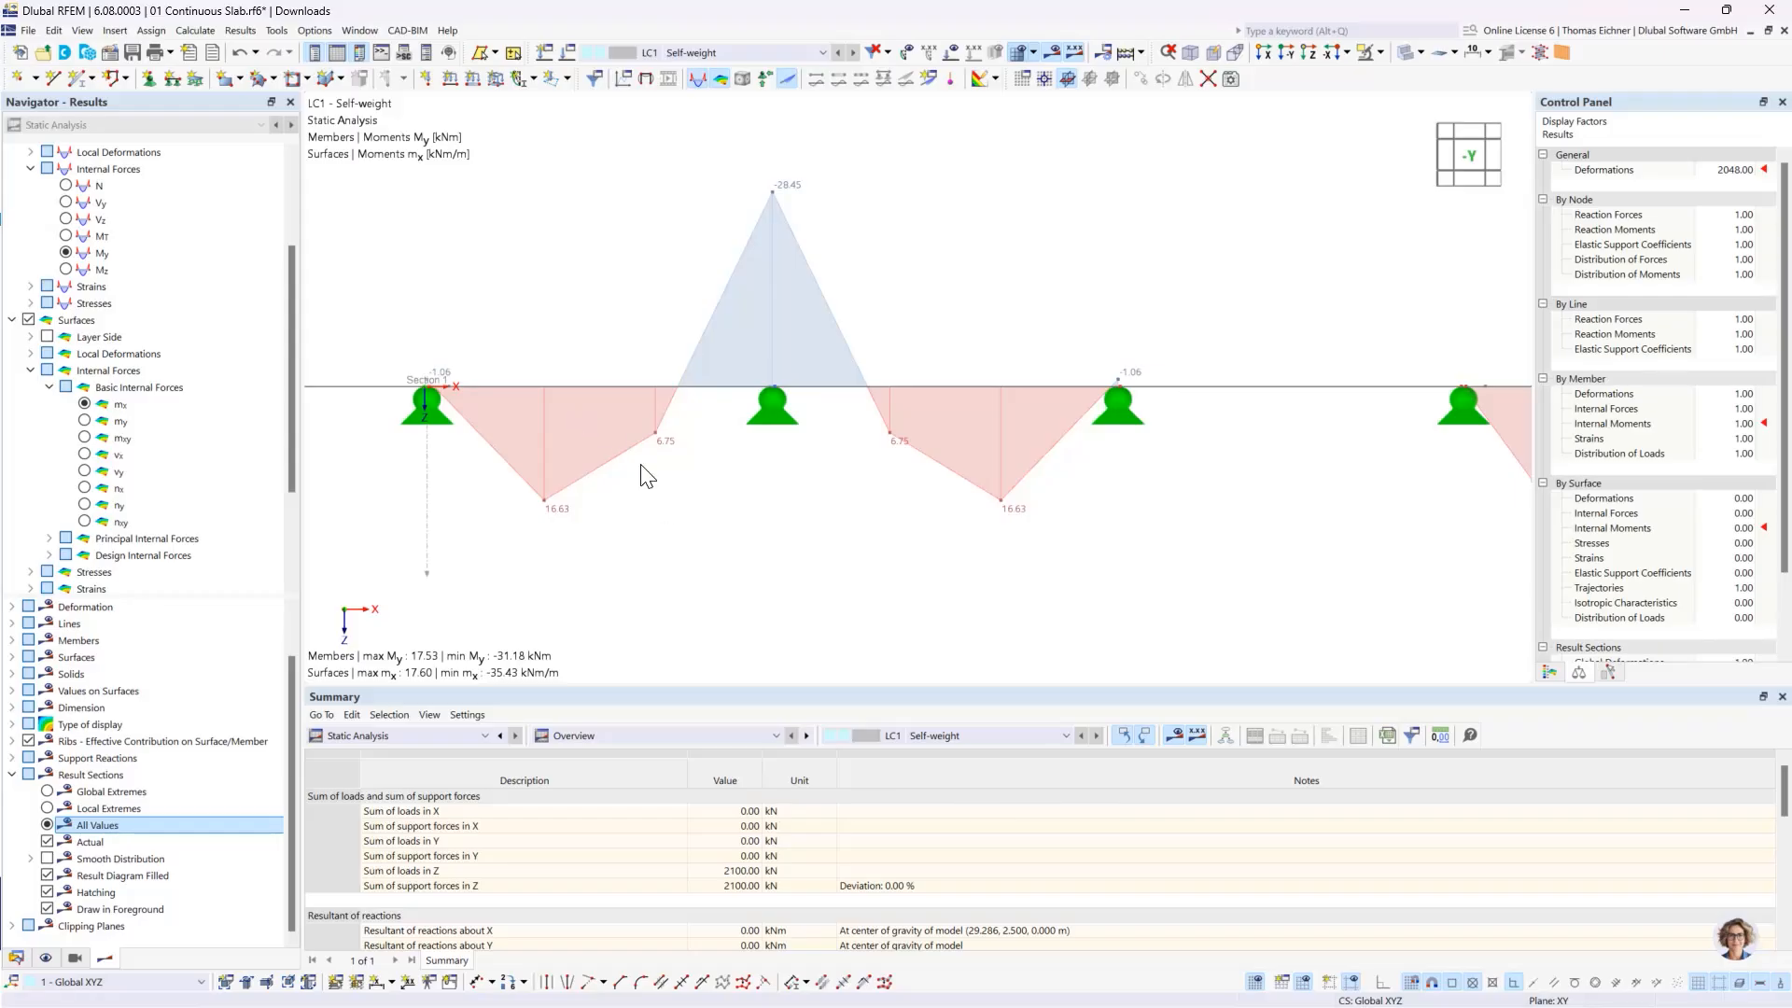
- Examine how the mx values are distributed along the finest-meshed slab and compare its curve with the coarser slabs and the beam
scroll(641, 476, down, 6)
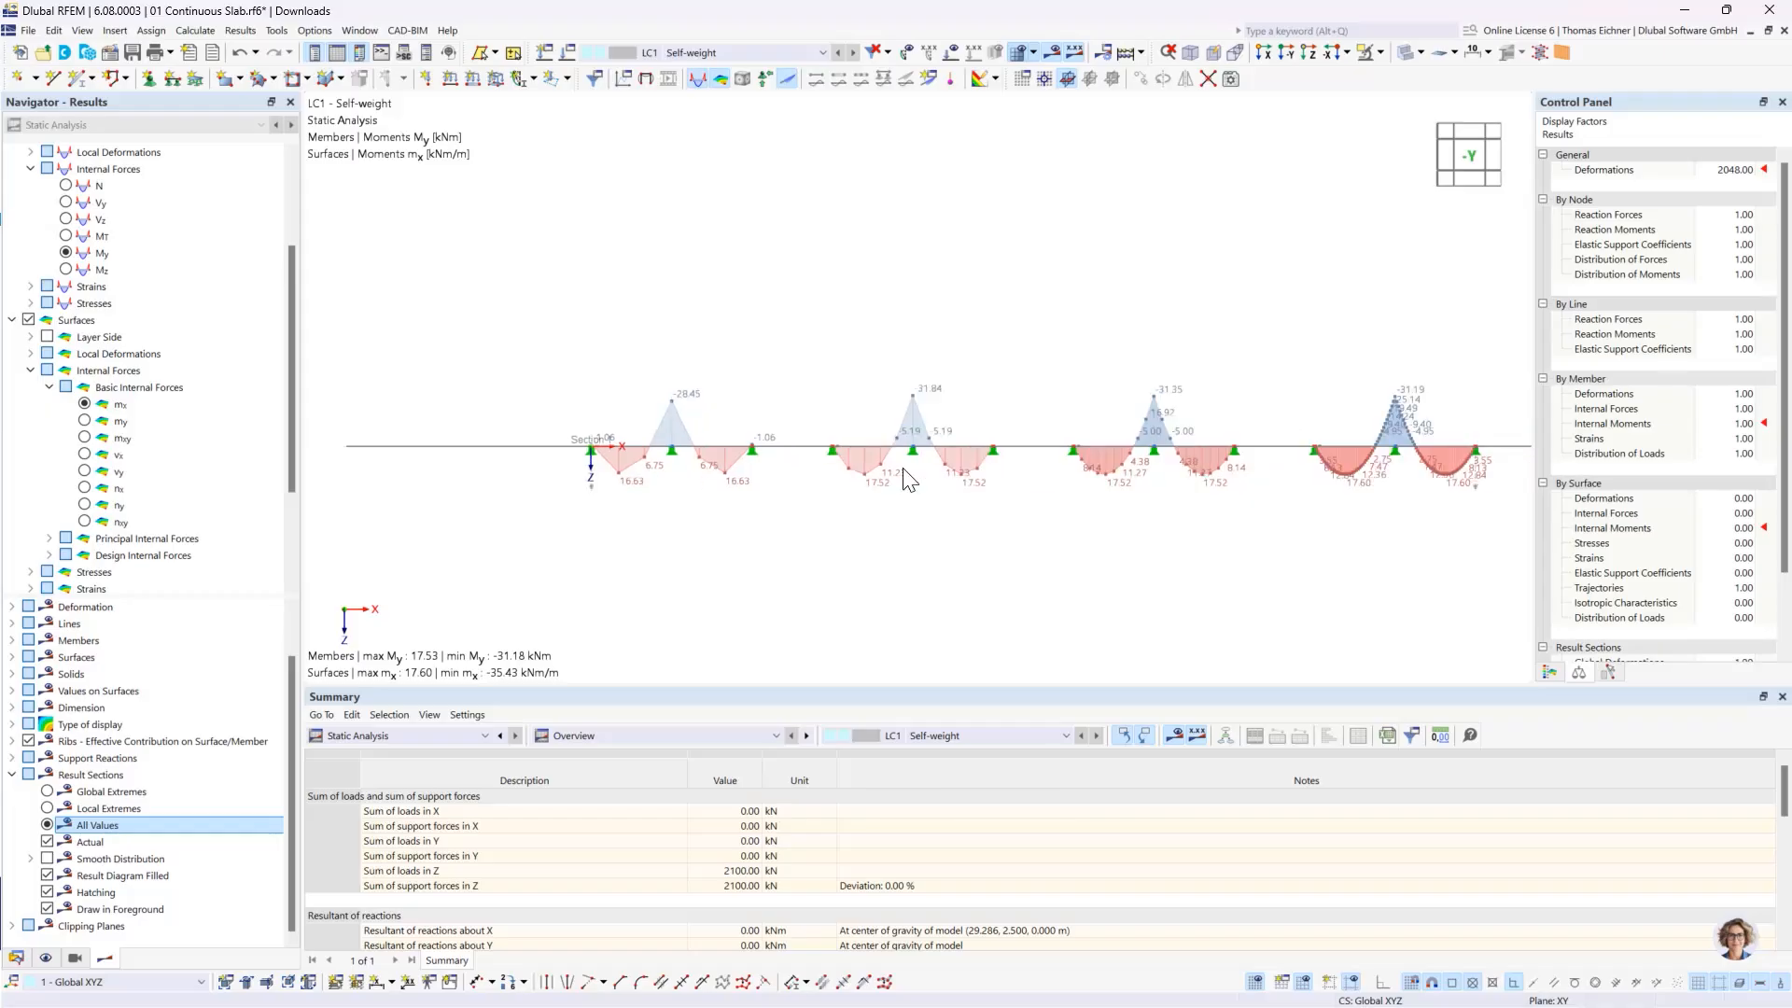
middle_drag(1233, 359, 872, 416)
scroll(871, 416, up, 4)
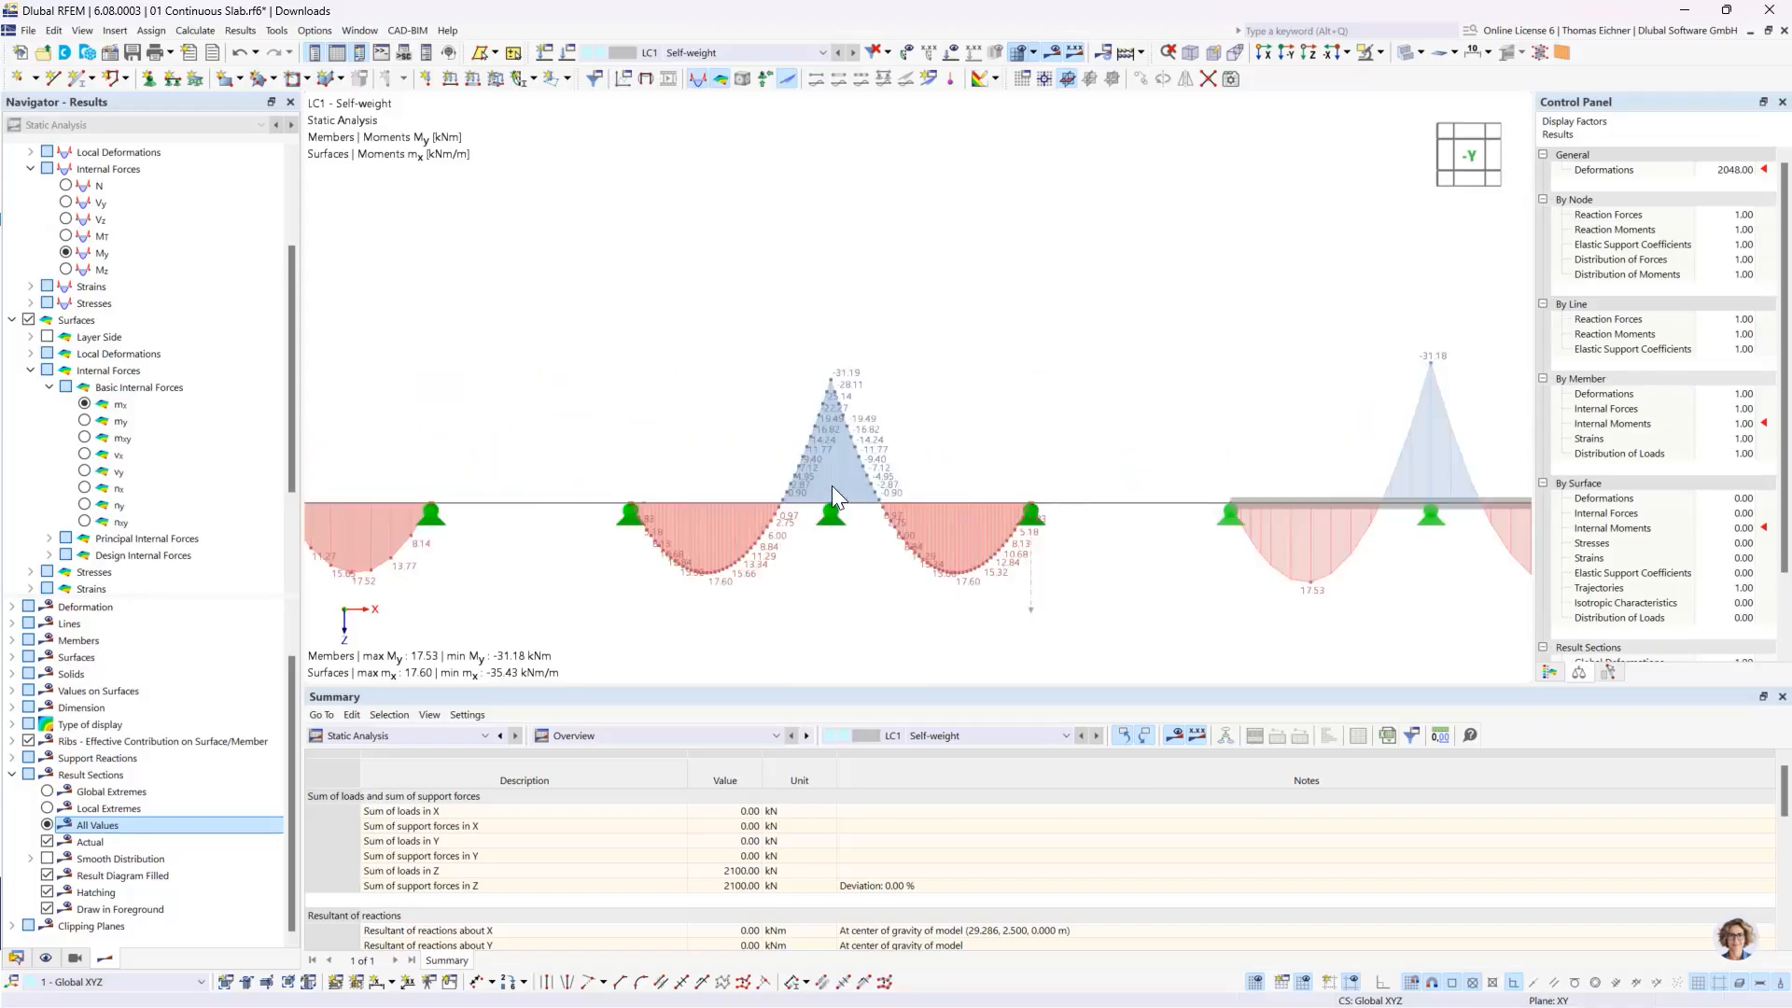
scroll(832, 485, up, 2)
middle_drag(638, 420, 631, 379)
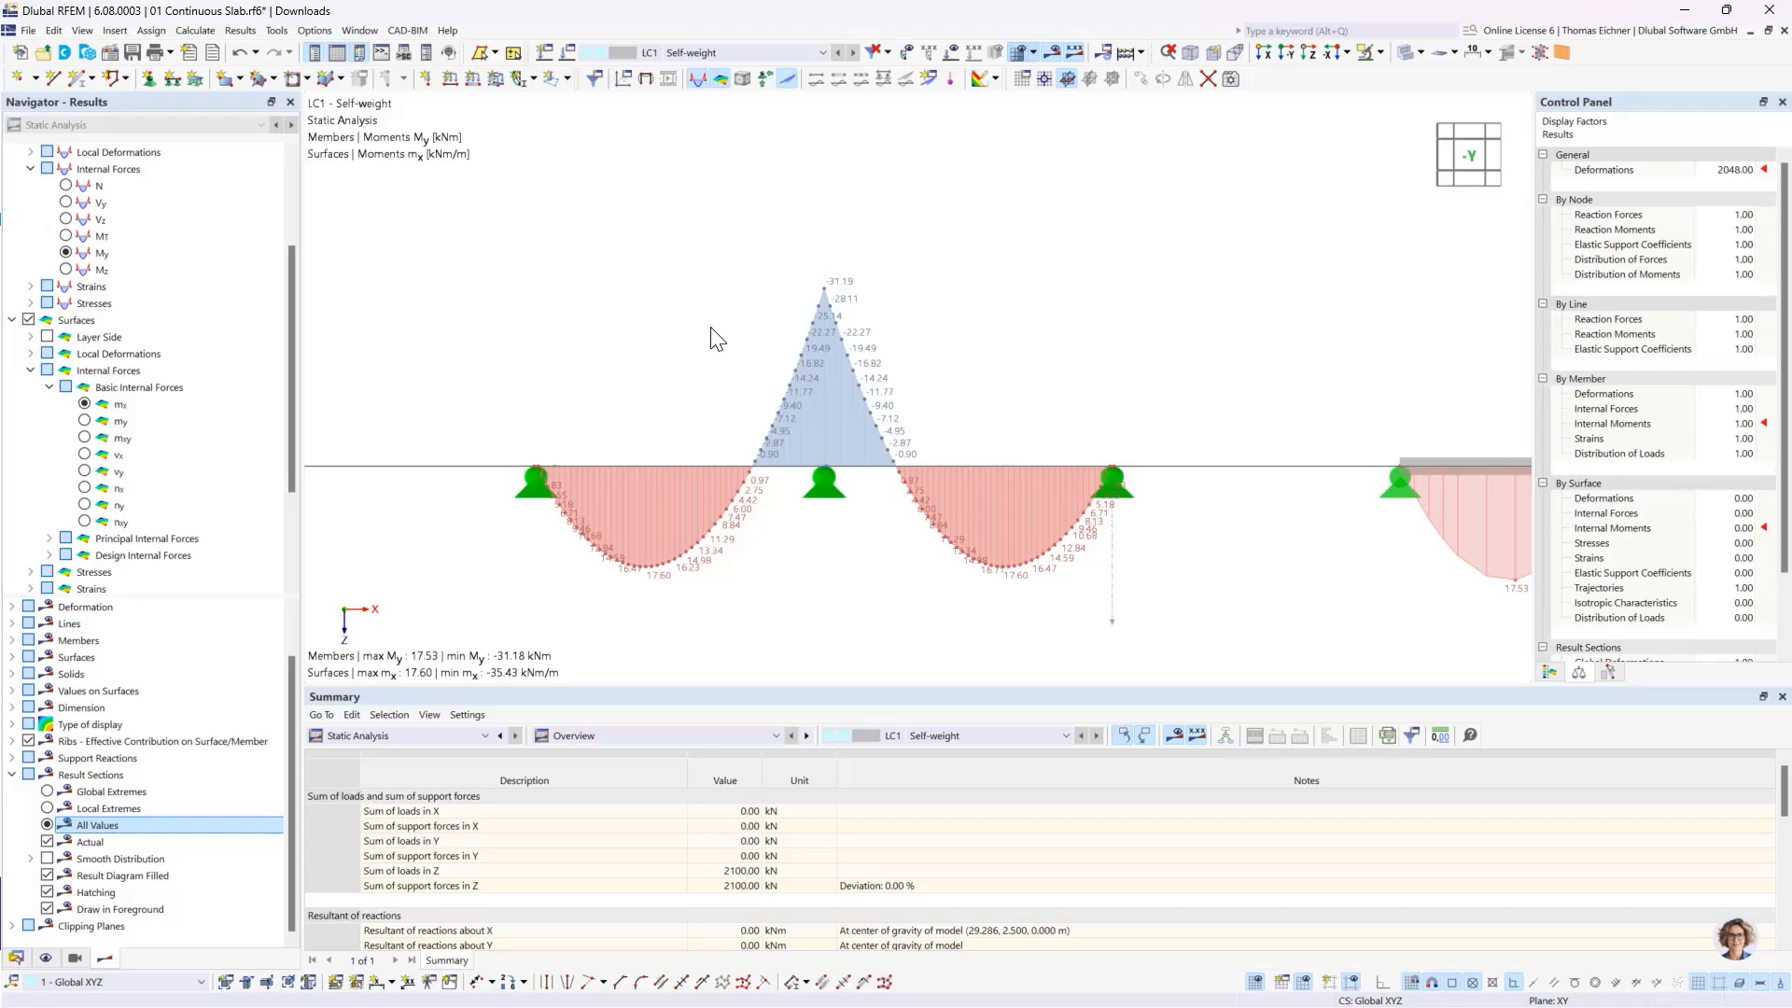
scroll(632, 476, down, 5)
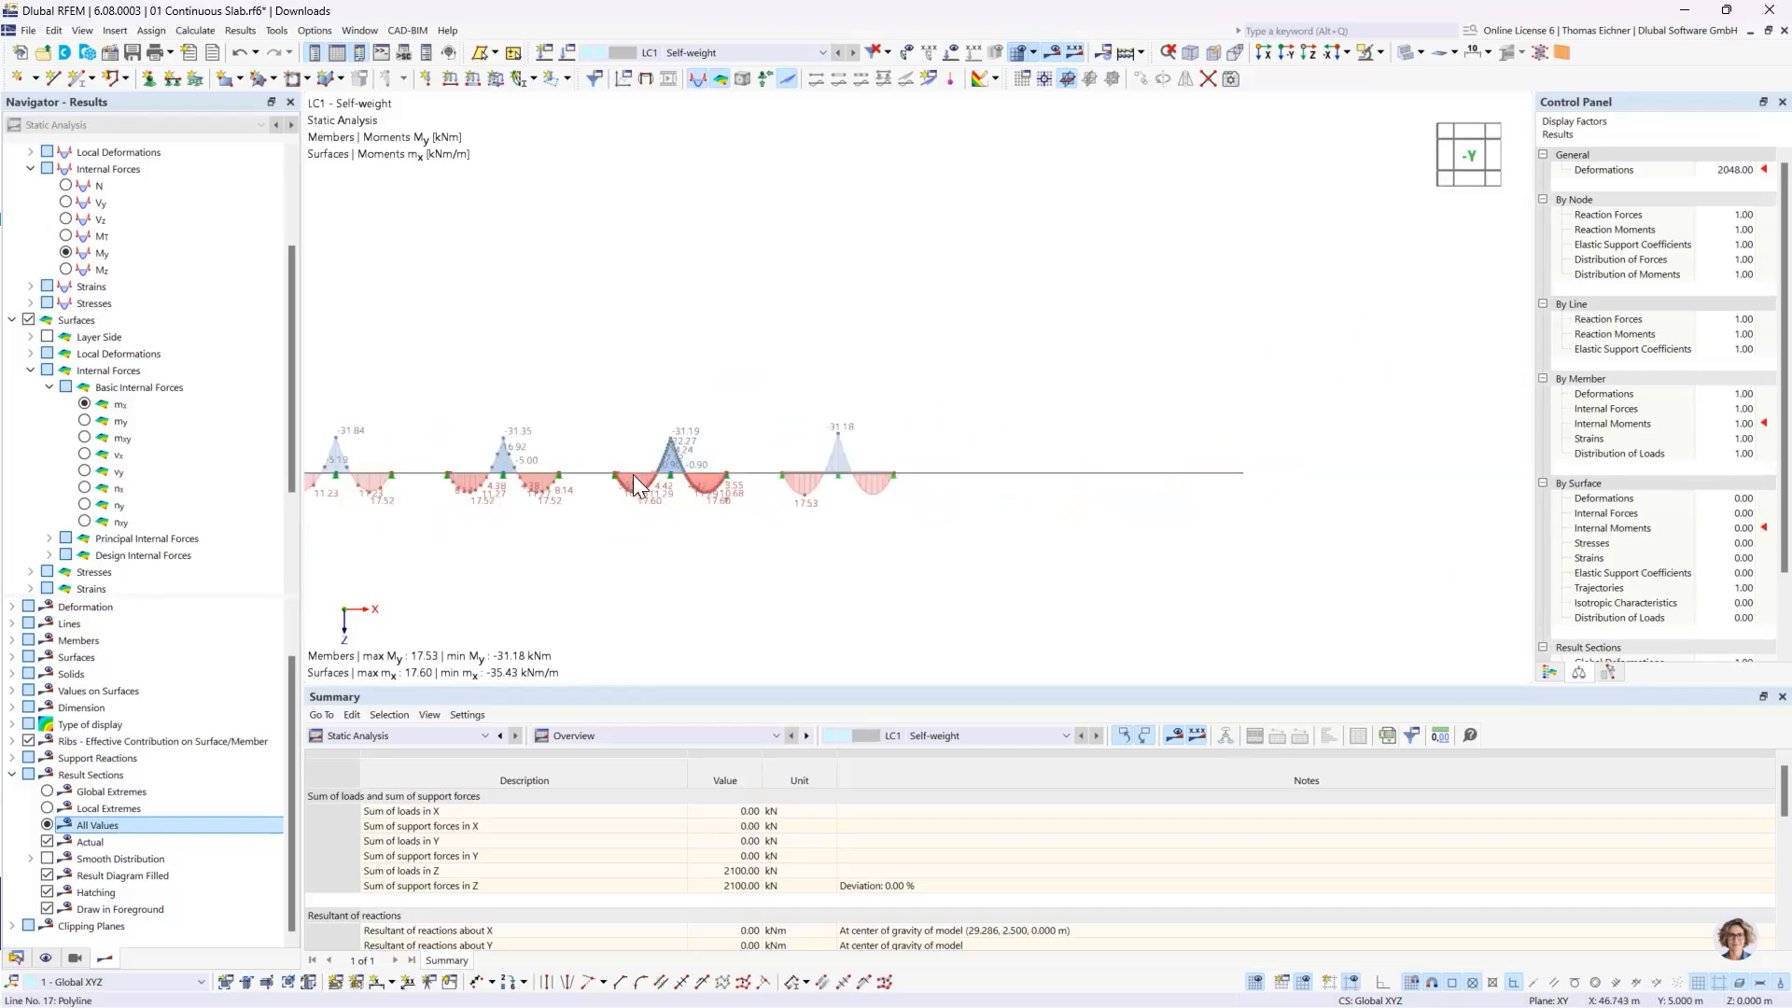
scroll(633, 475, up, 1)
middle_drag(605, 450, 857, 485)
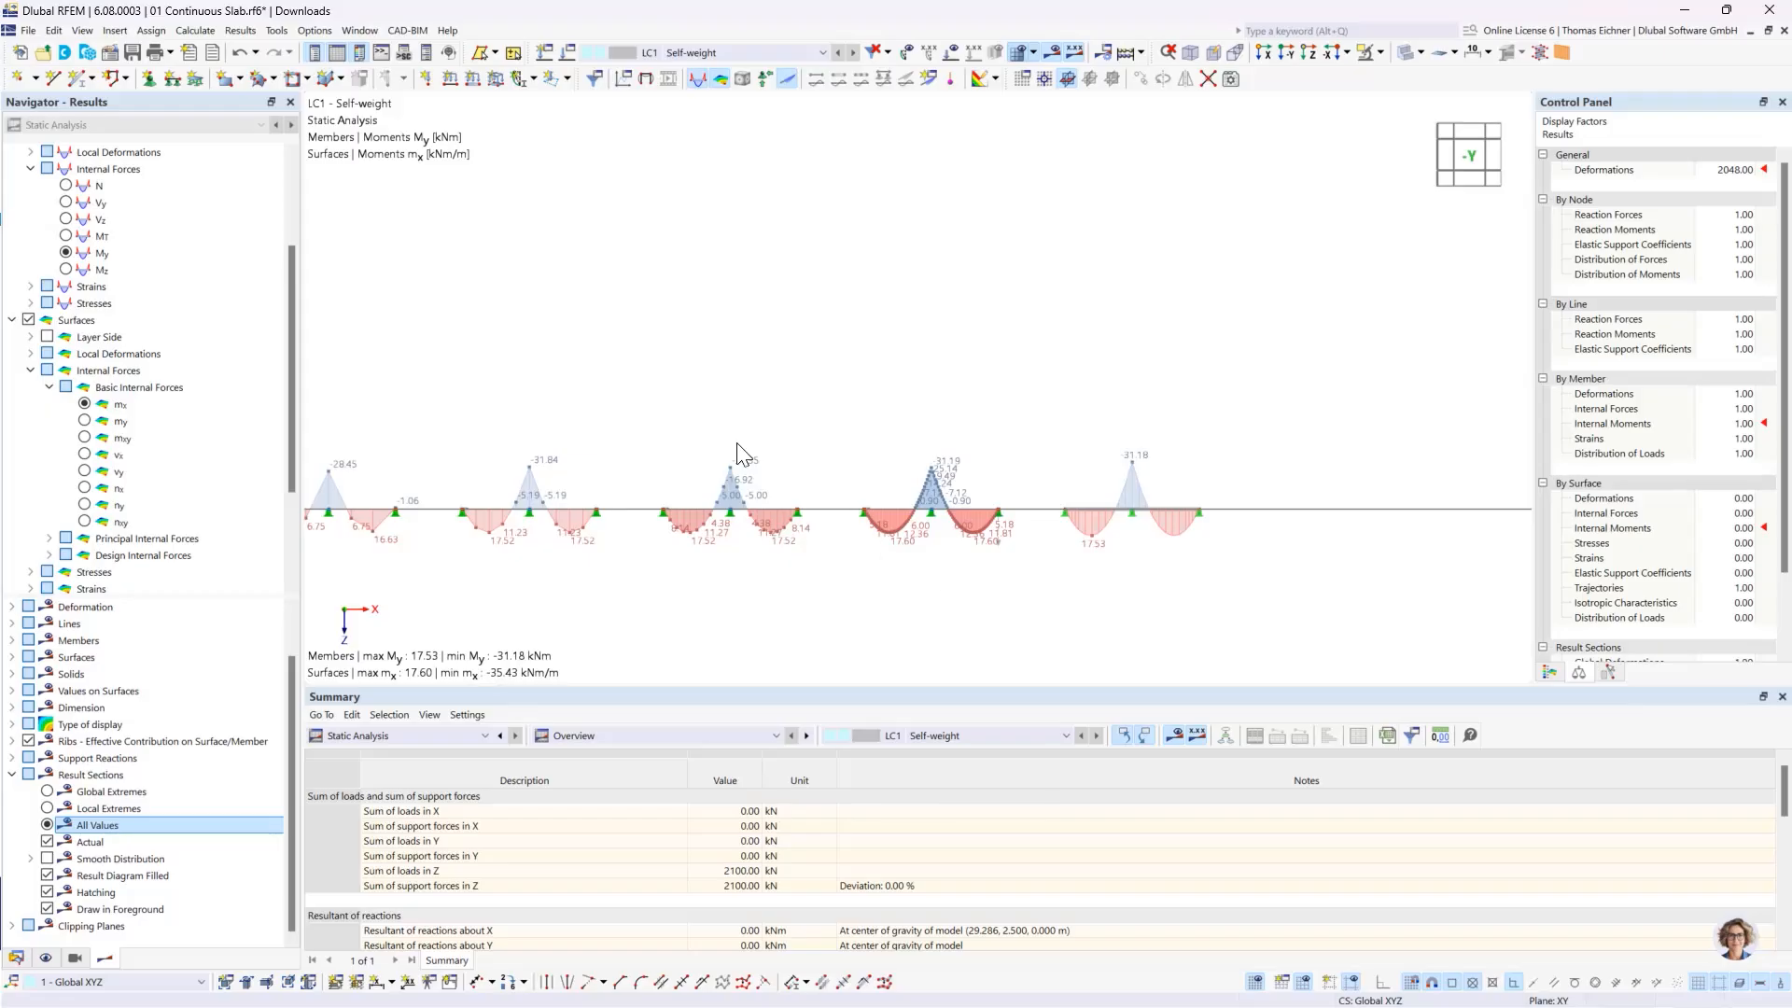
middle_drag(655, 411, 775, 414)
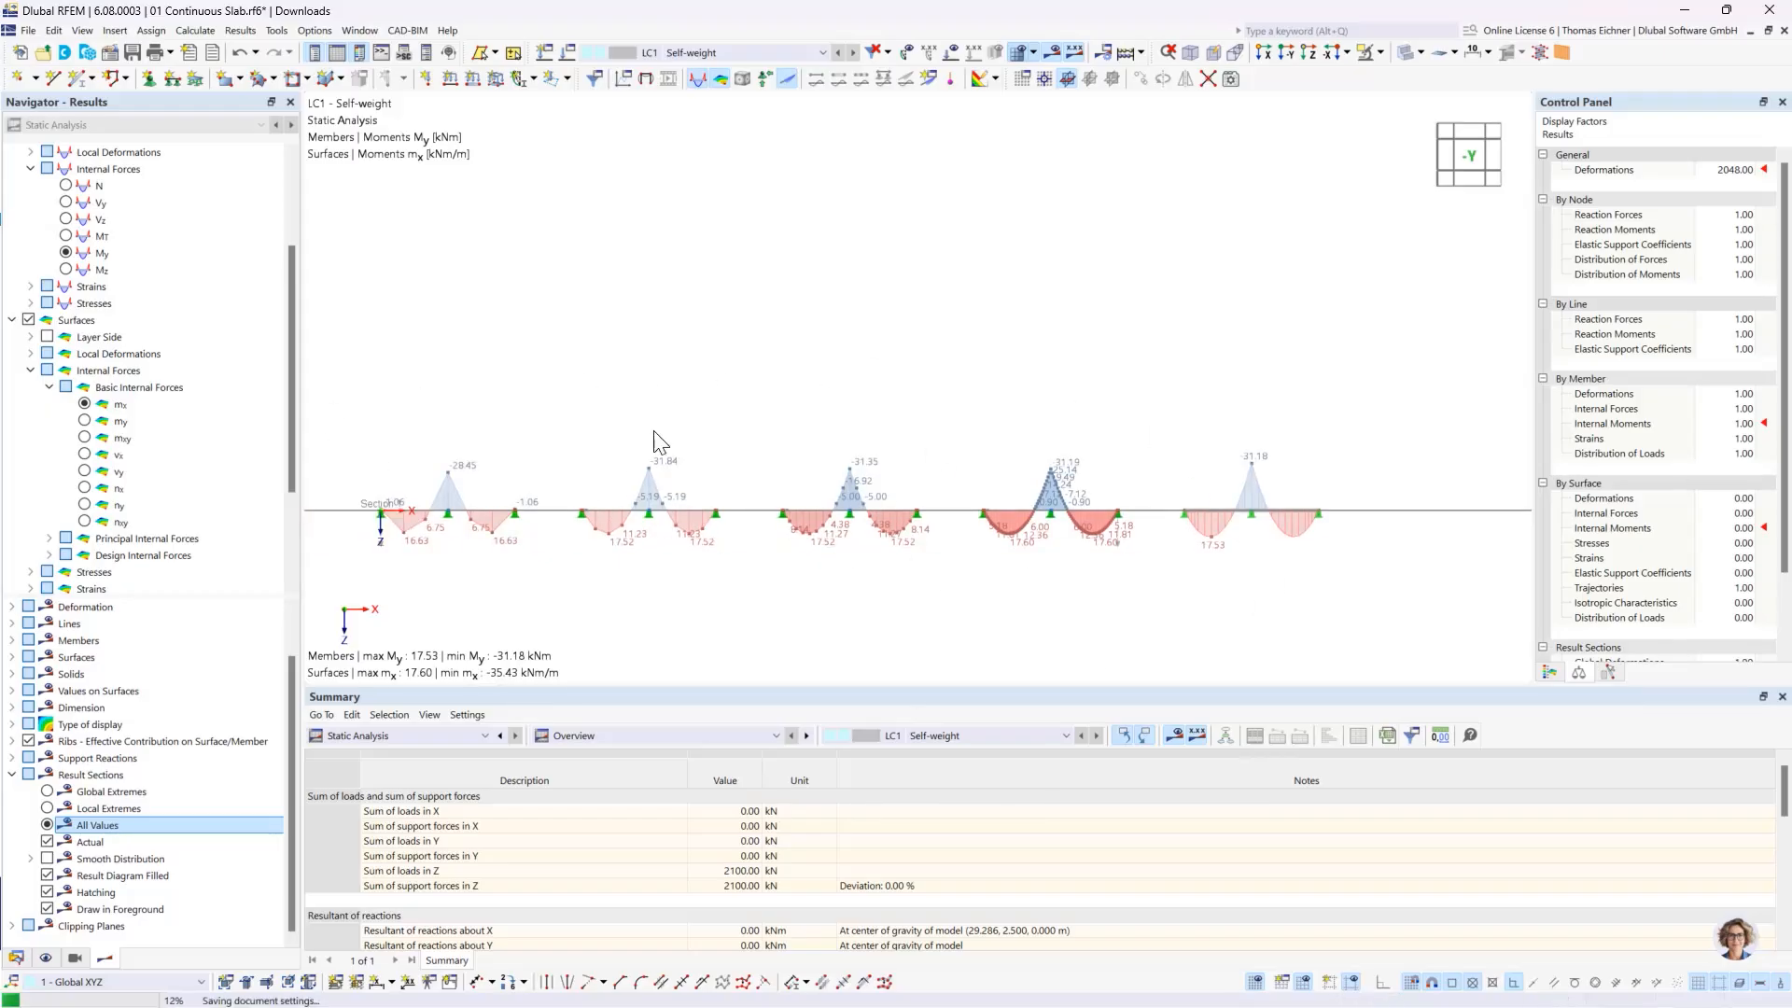
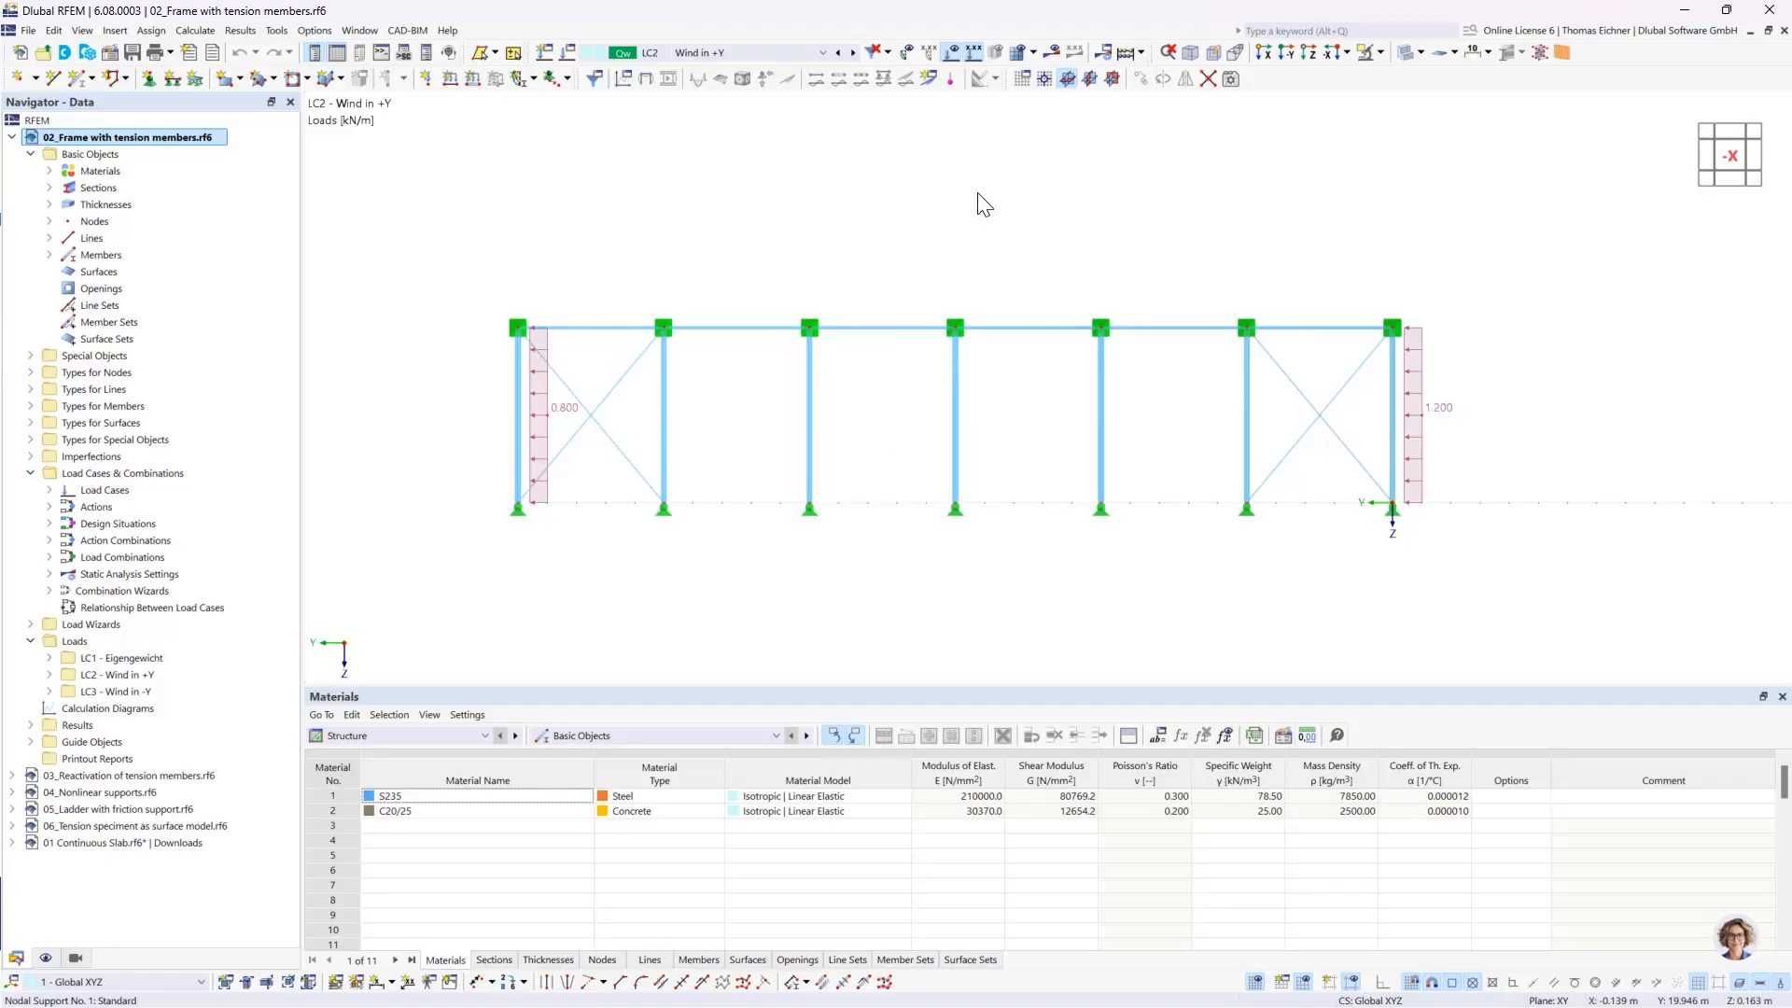
- Delete the crossed diagonal members in both end bays of the frame
click(545, 412)
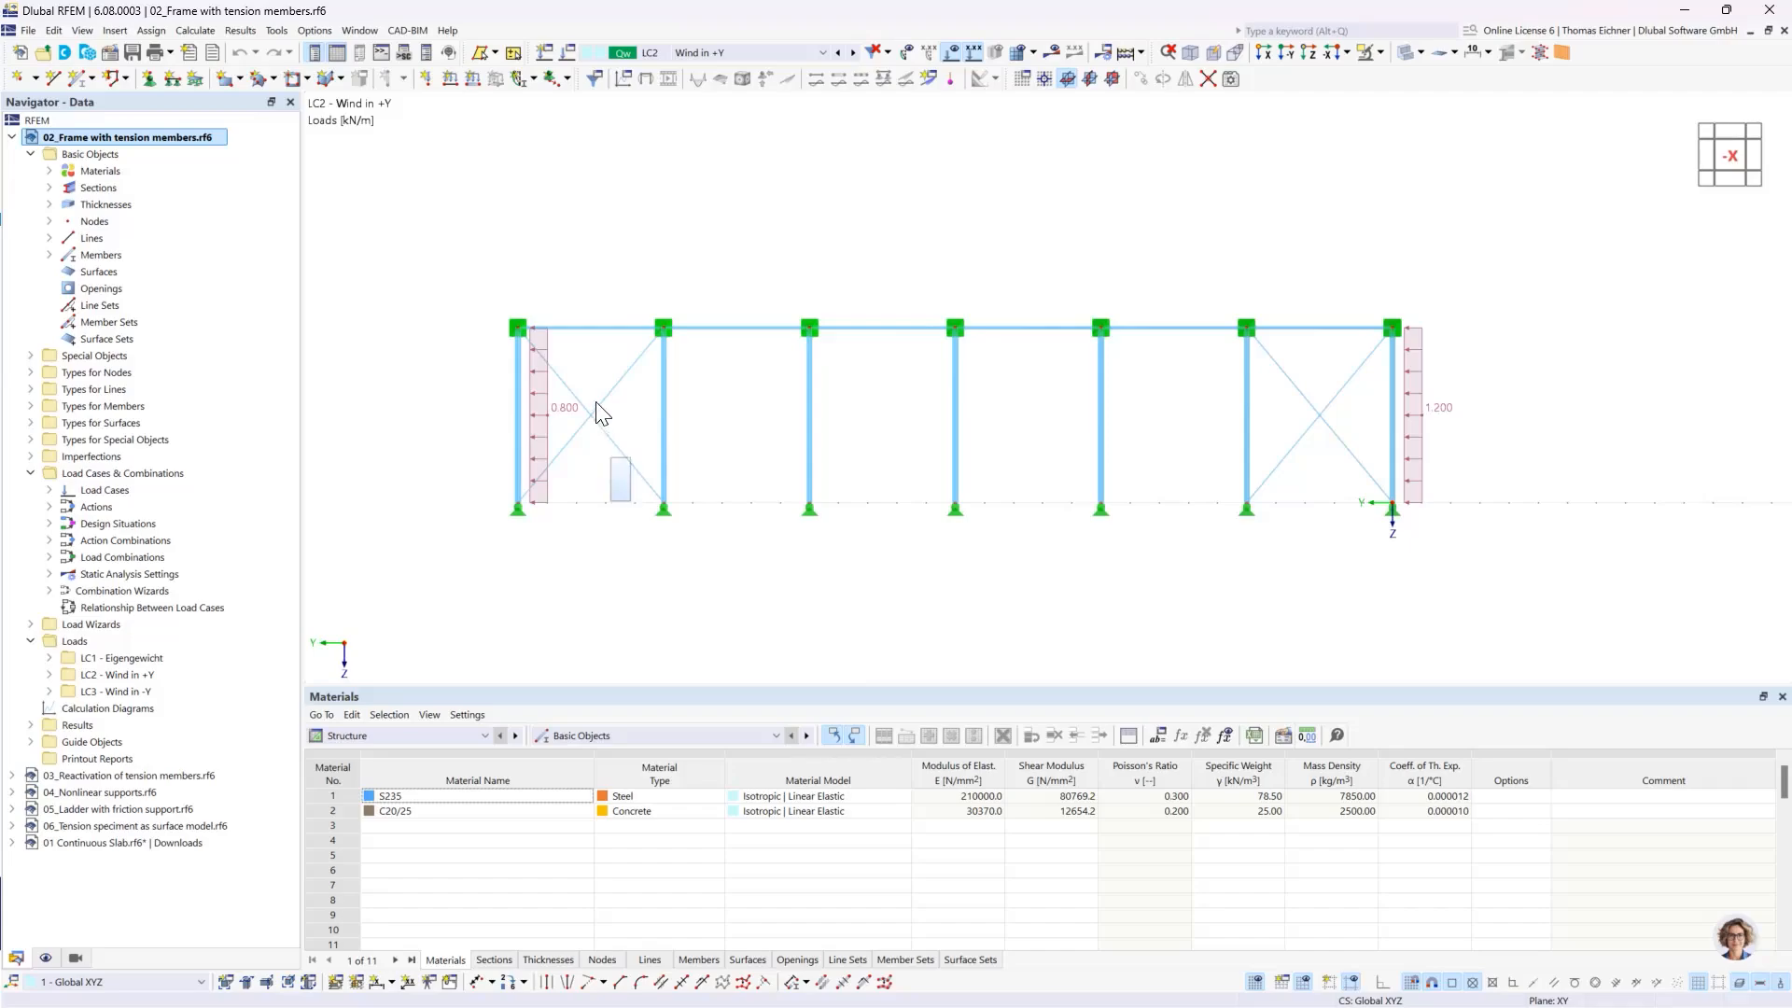
drag(596, 403, 590, 385)
key(Delete)
drag(1307, 393, 1270, 439)
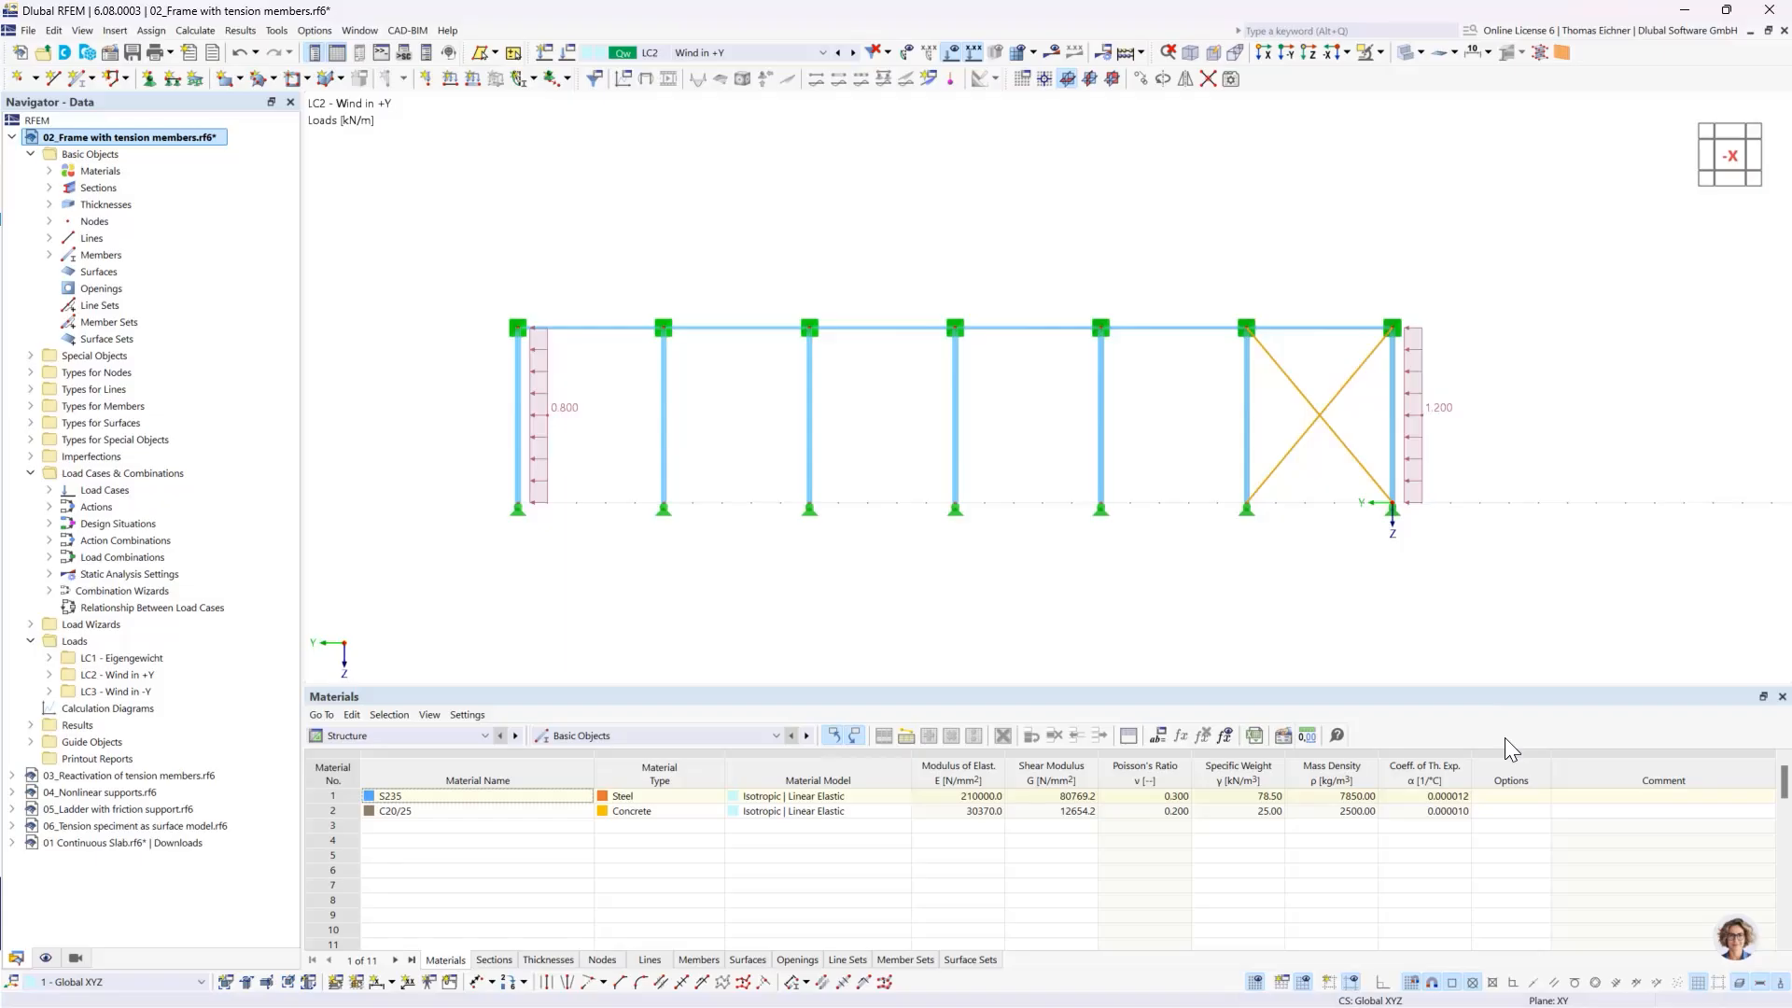
key(Delete)
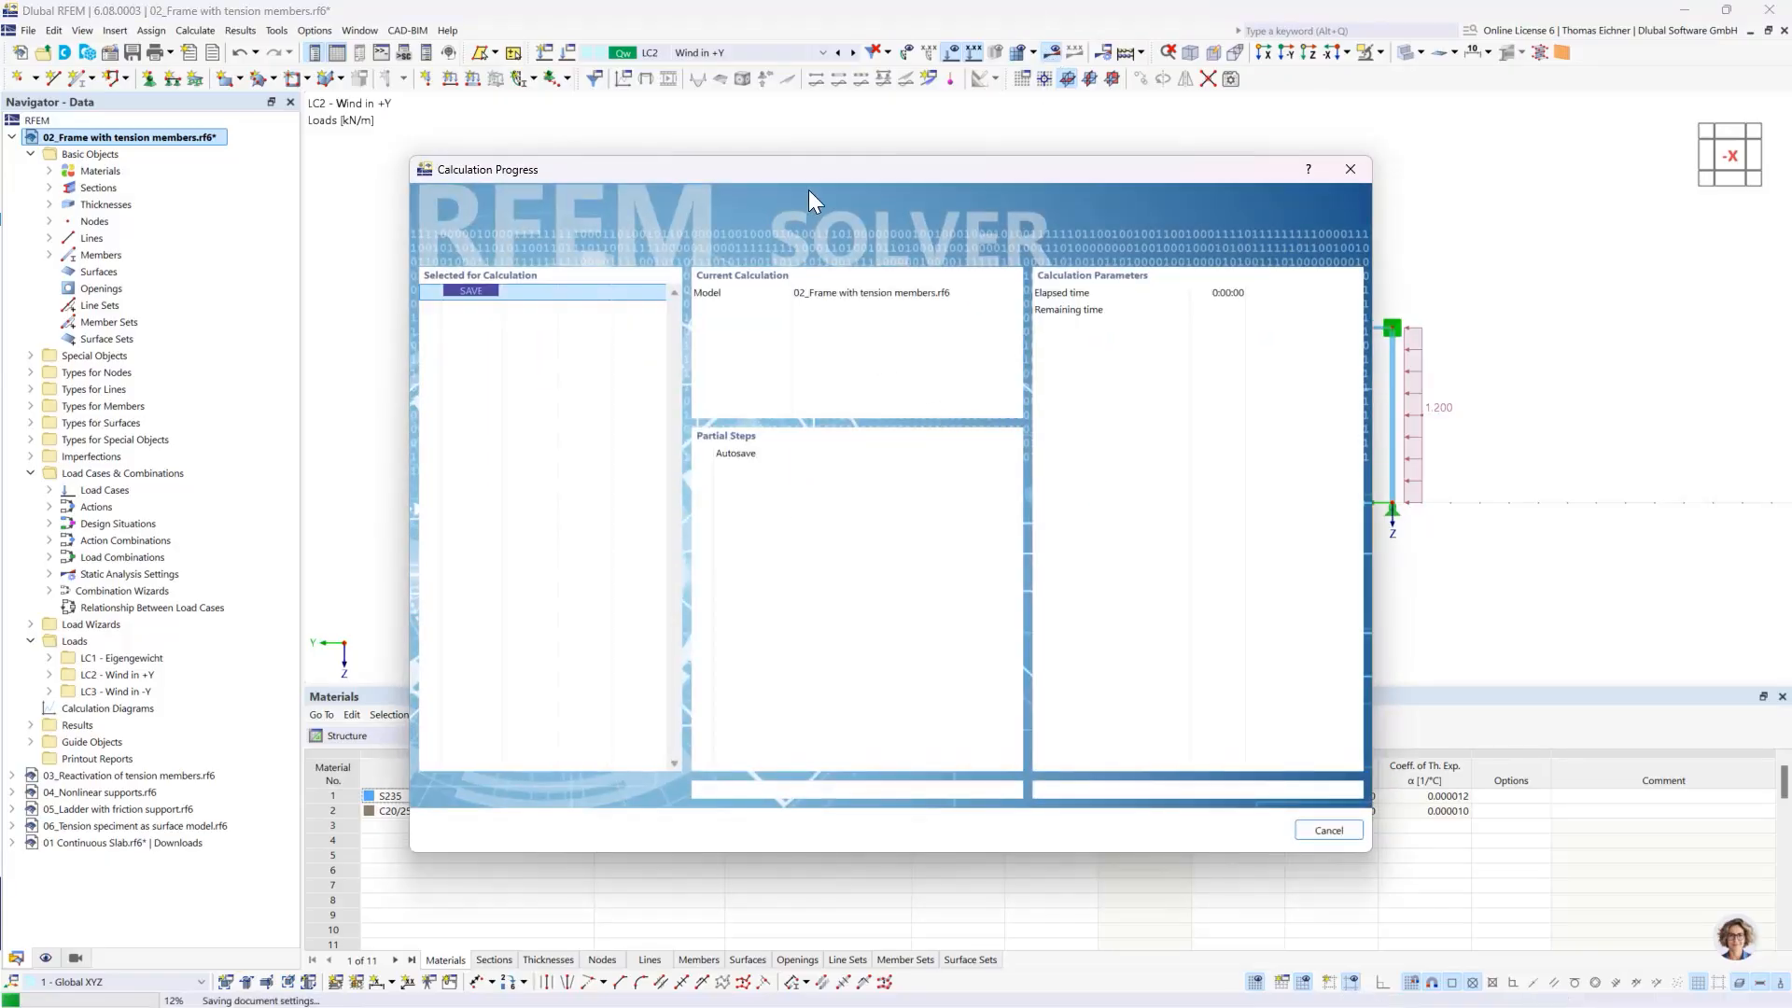
- Calculate load case LC2 for the unbraced frame and examine the error description and the affected node
drag(825, 165, 971, 297)
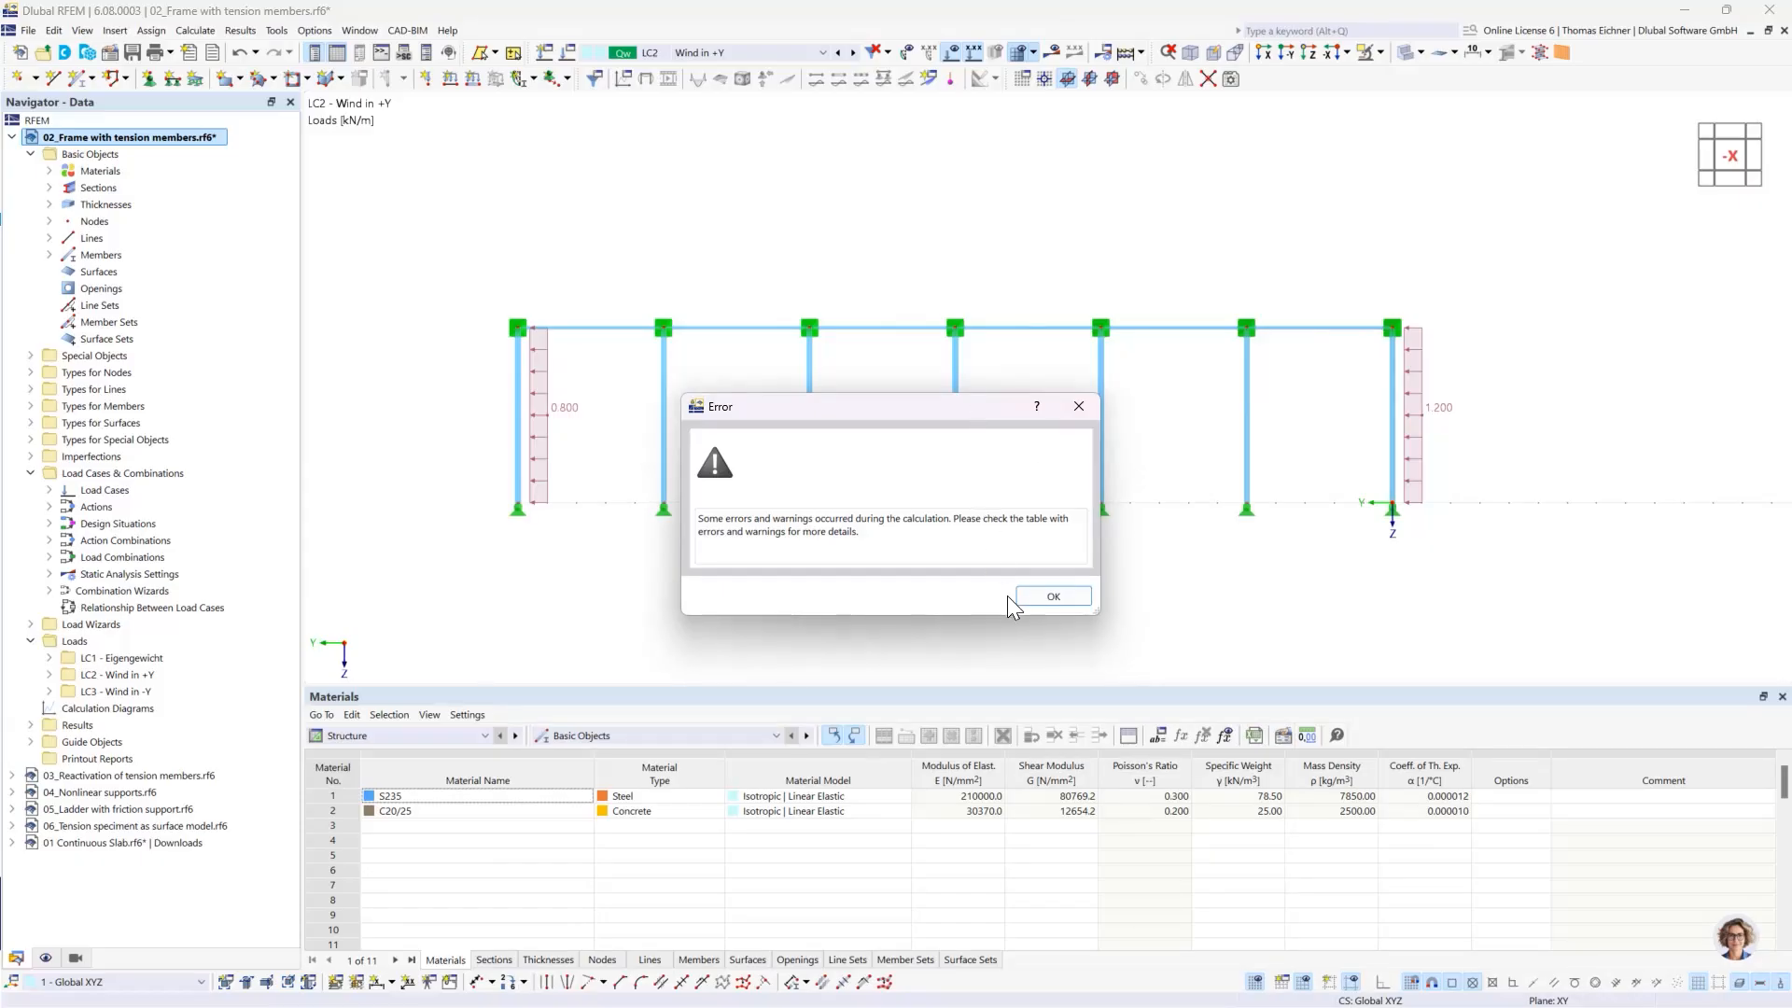
click(1038, 603)
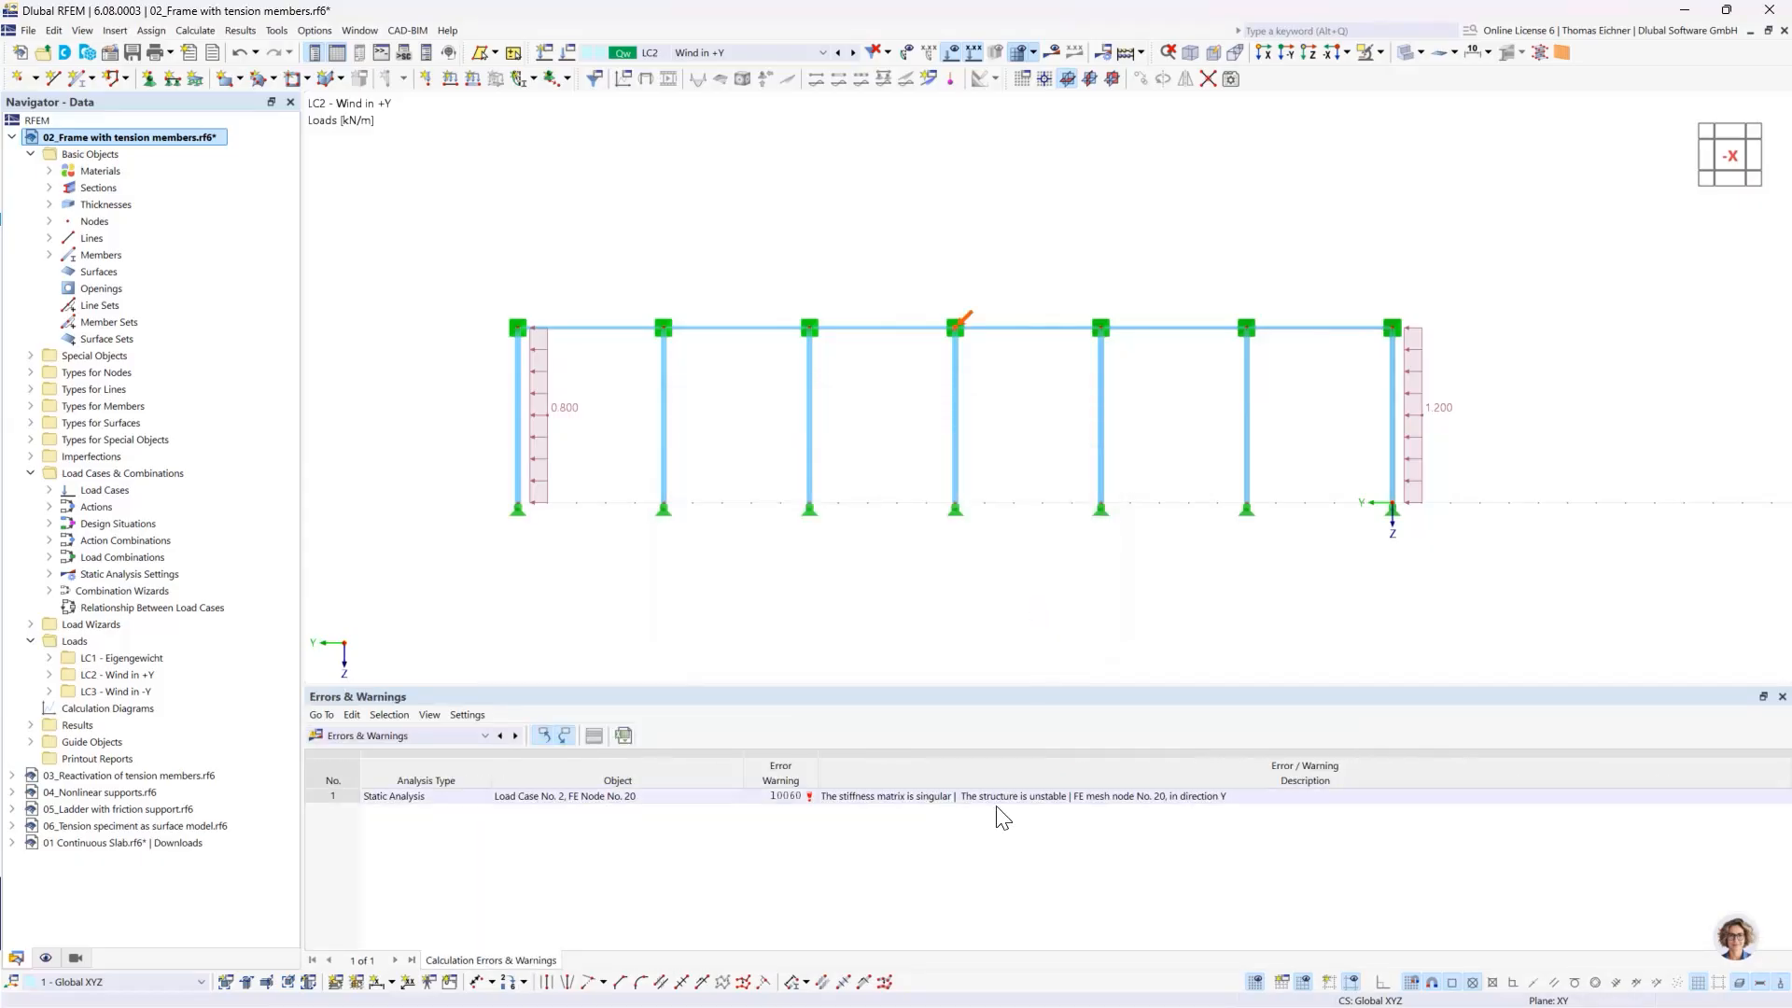
click(893, 793)
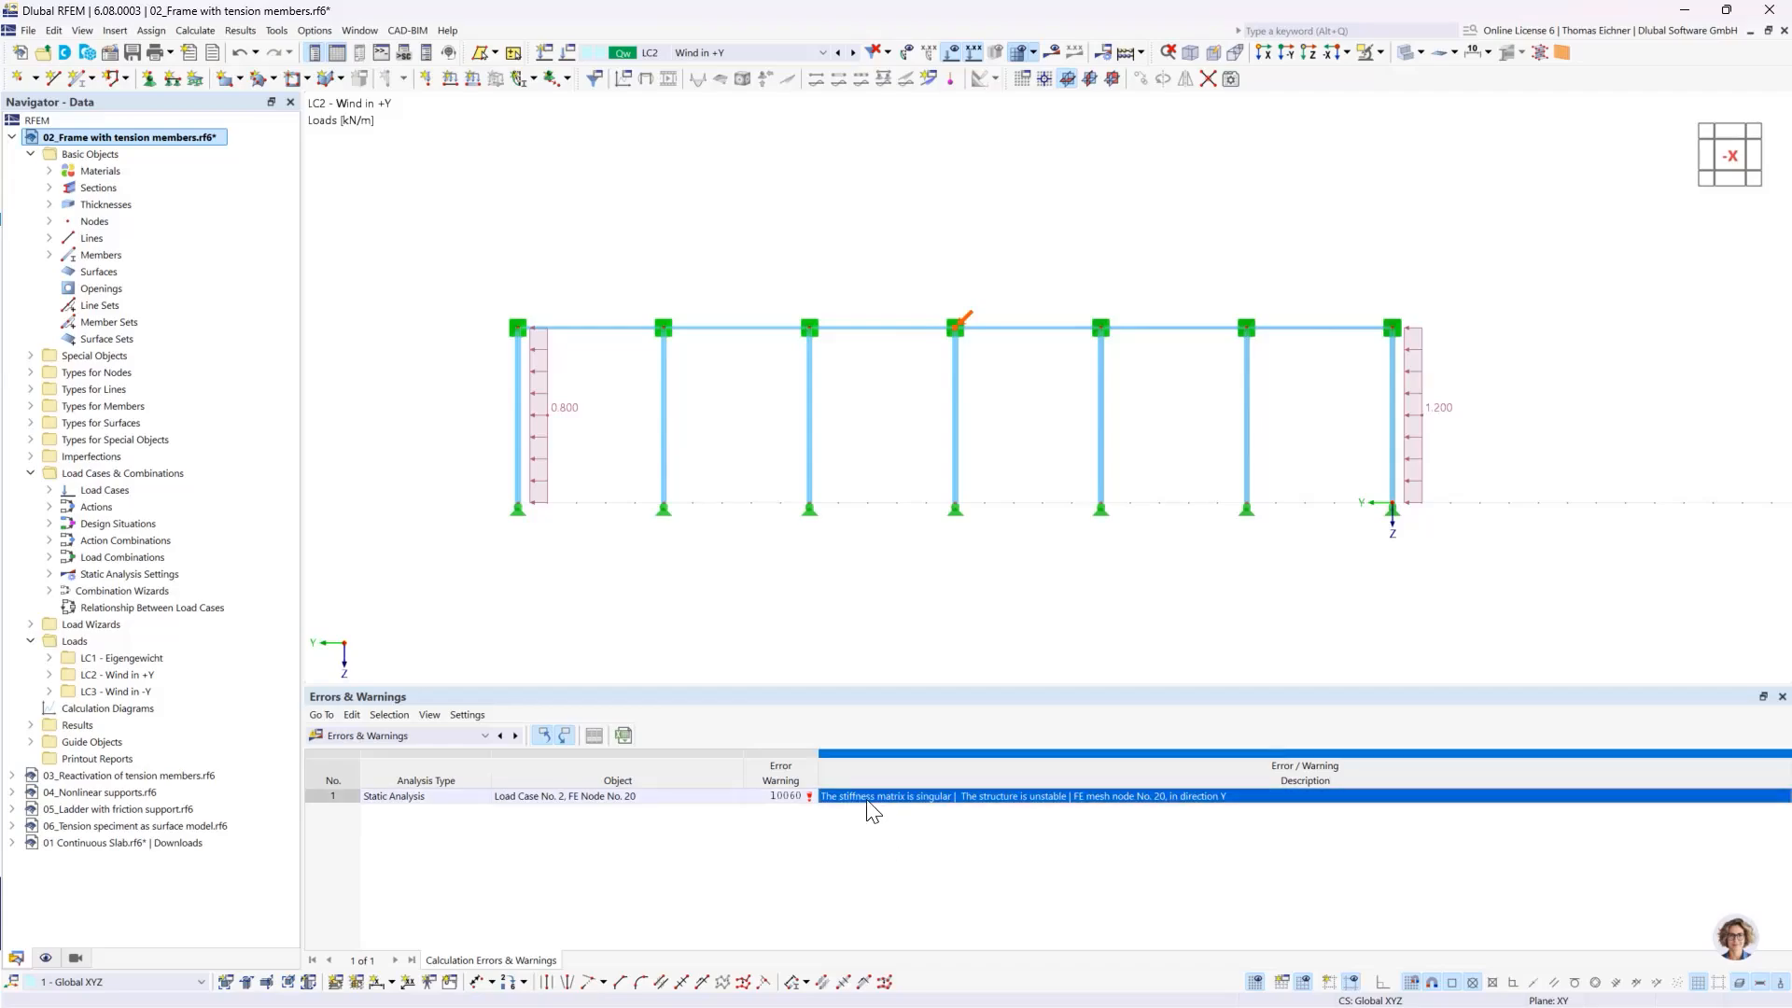
click(930, 837)
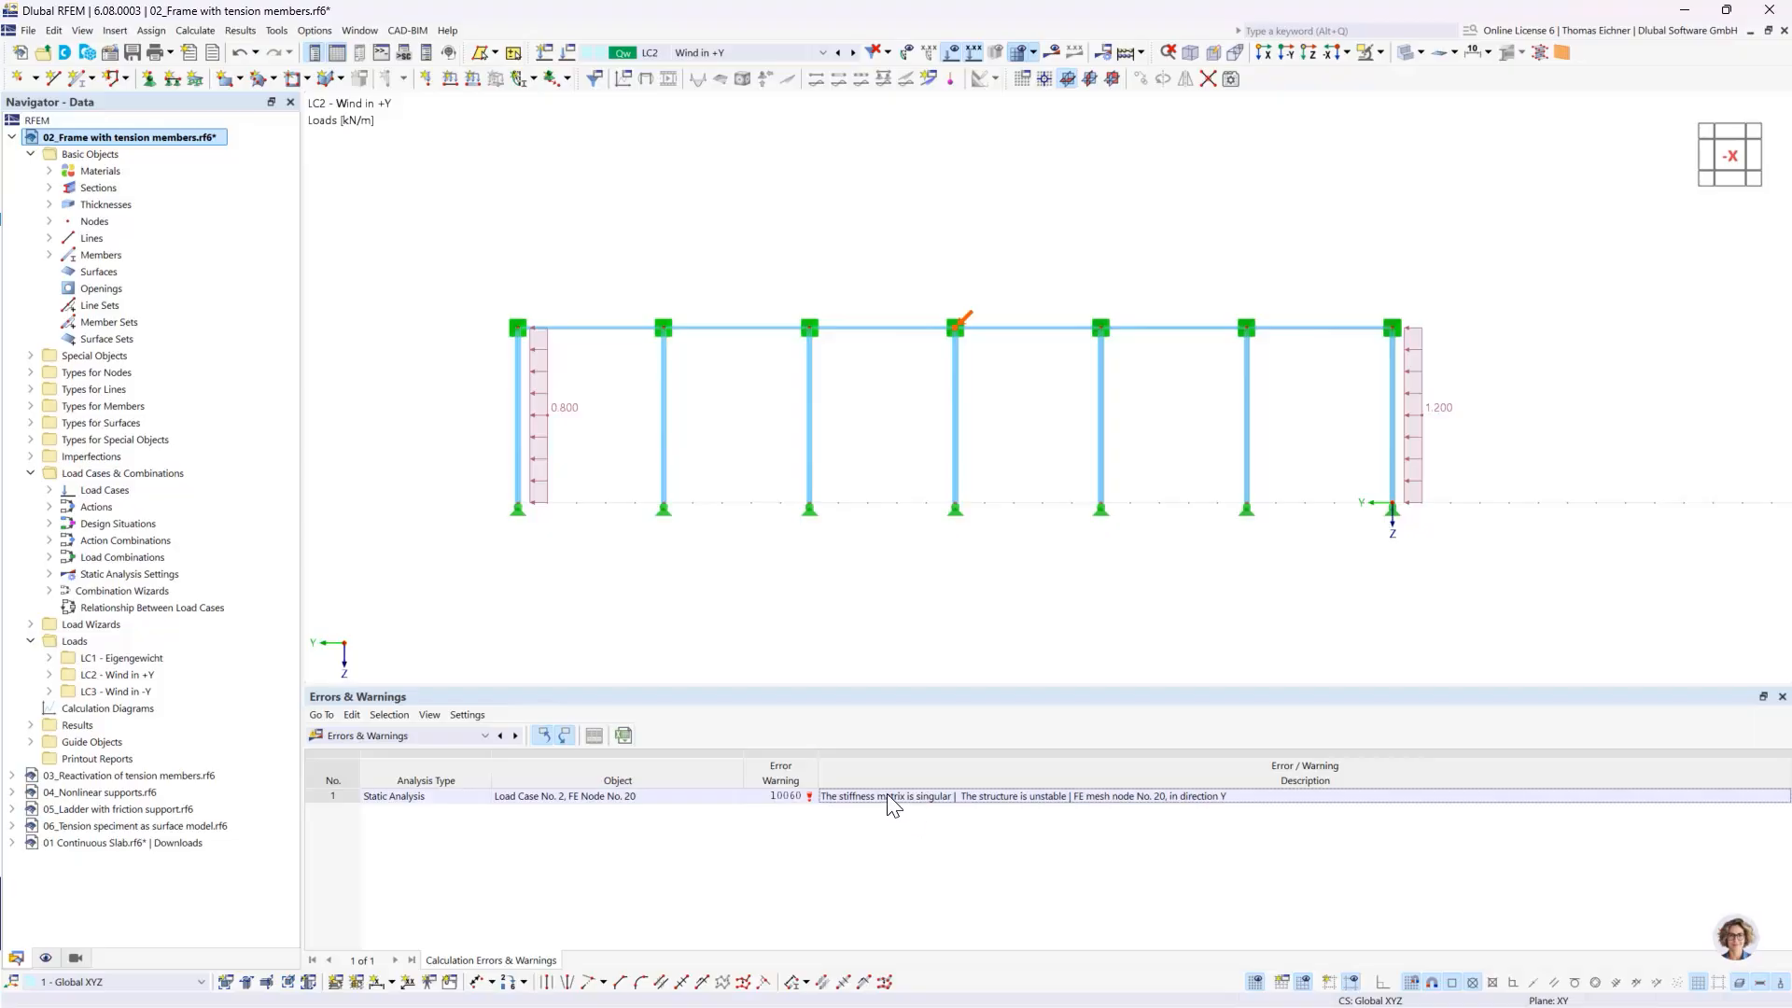
click(891, 798)
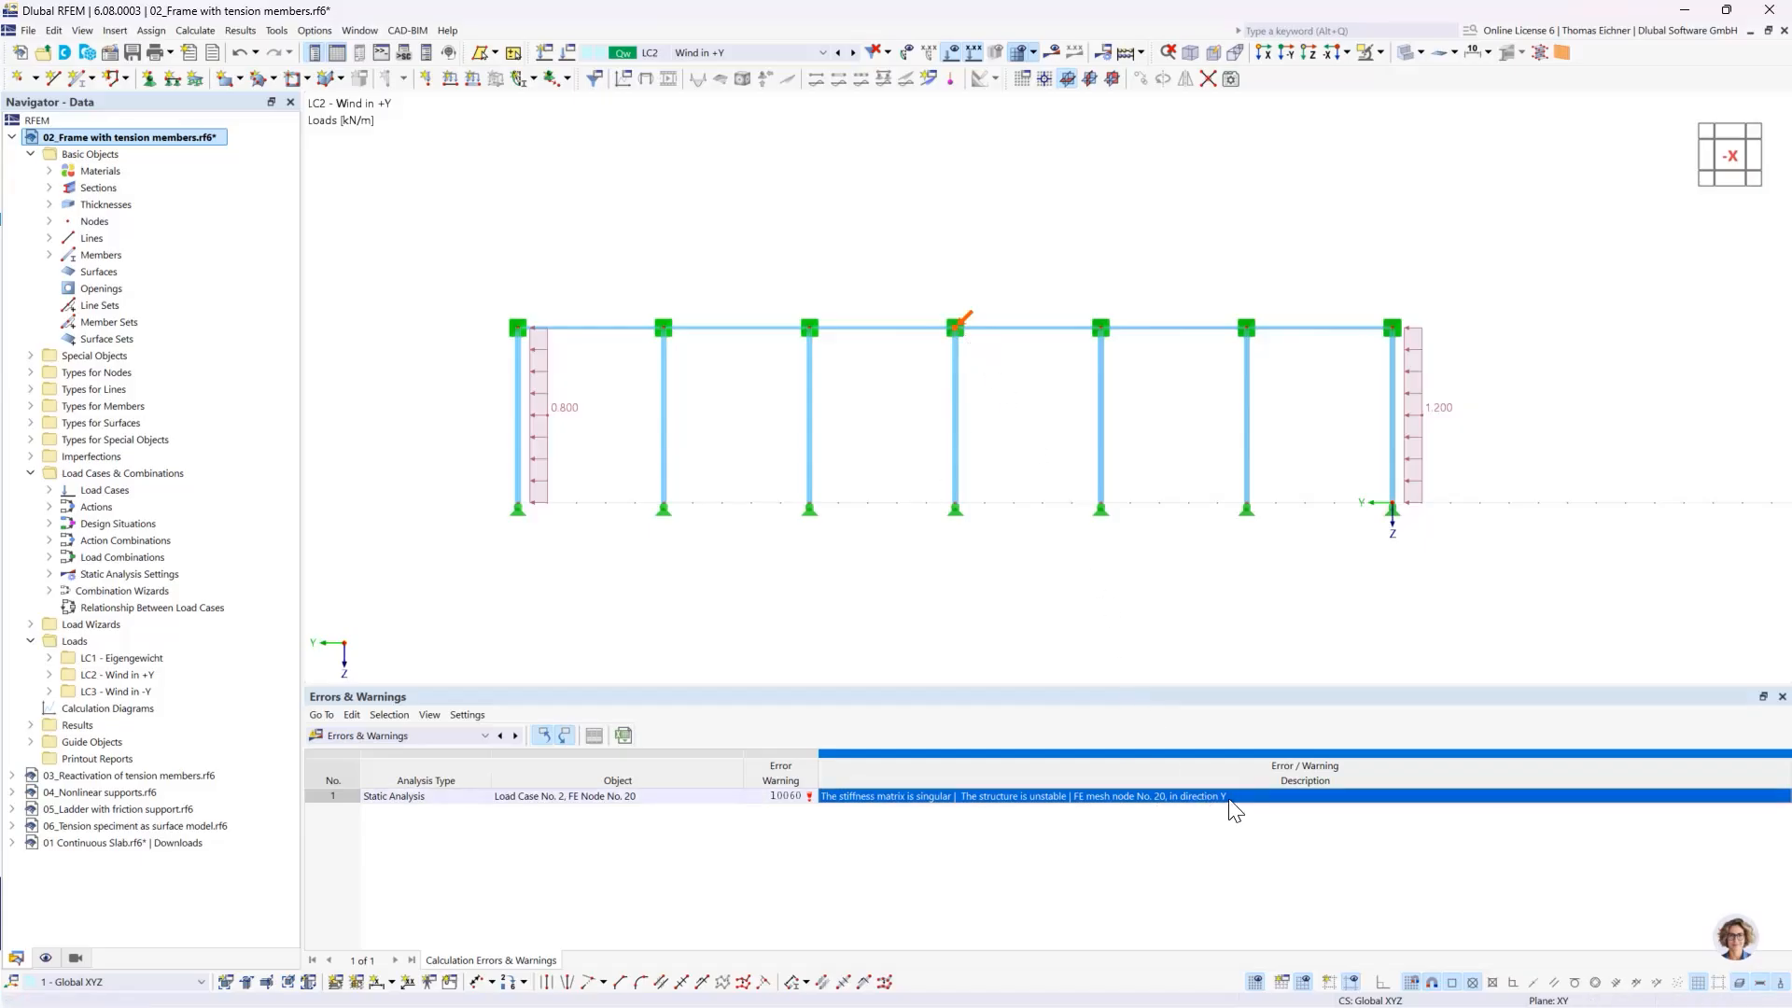
click(595, 523)
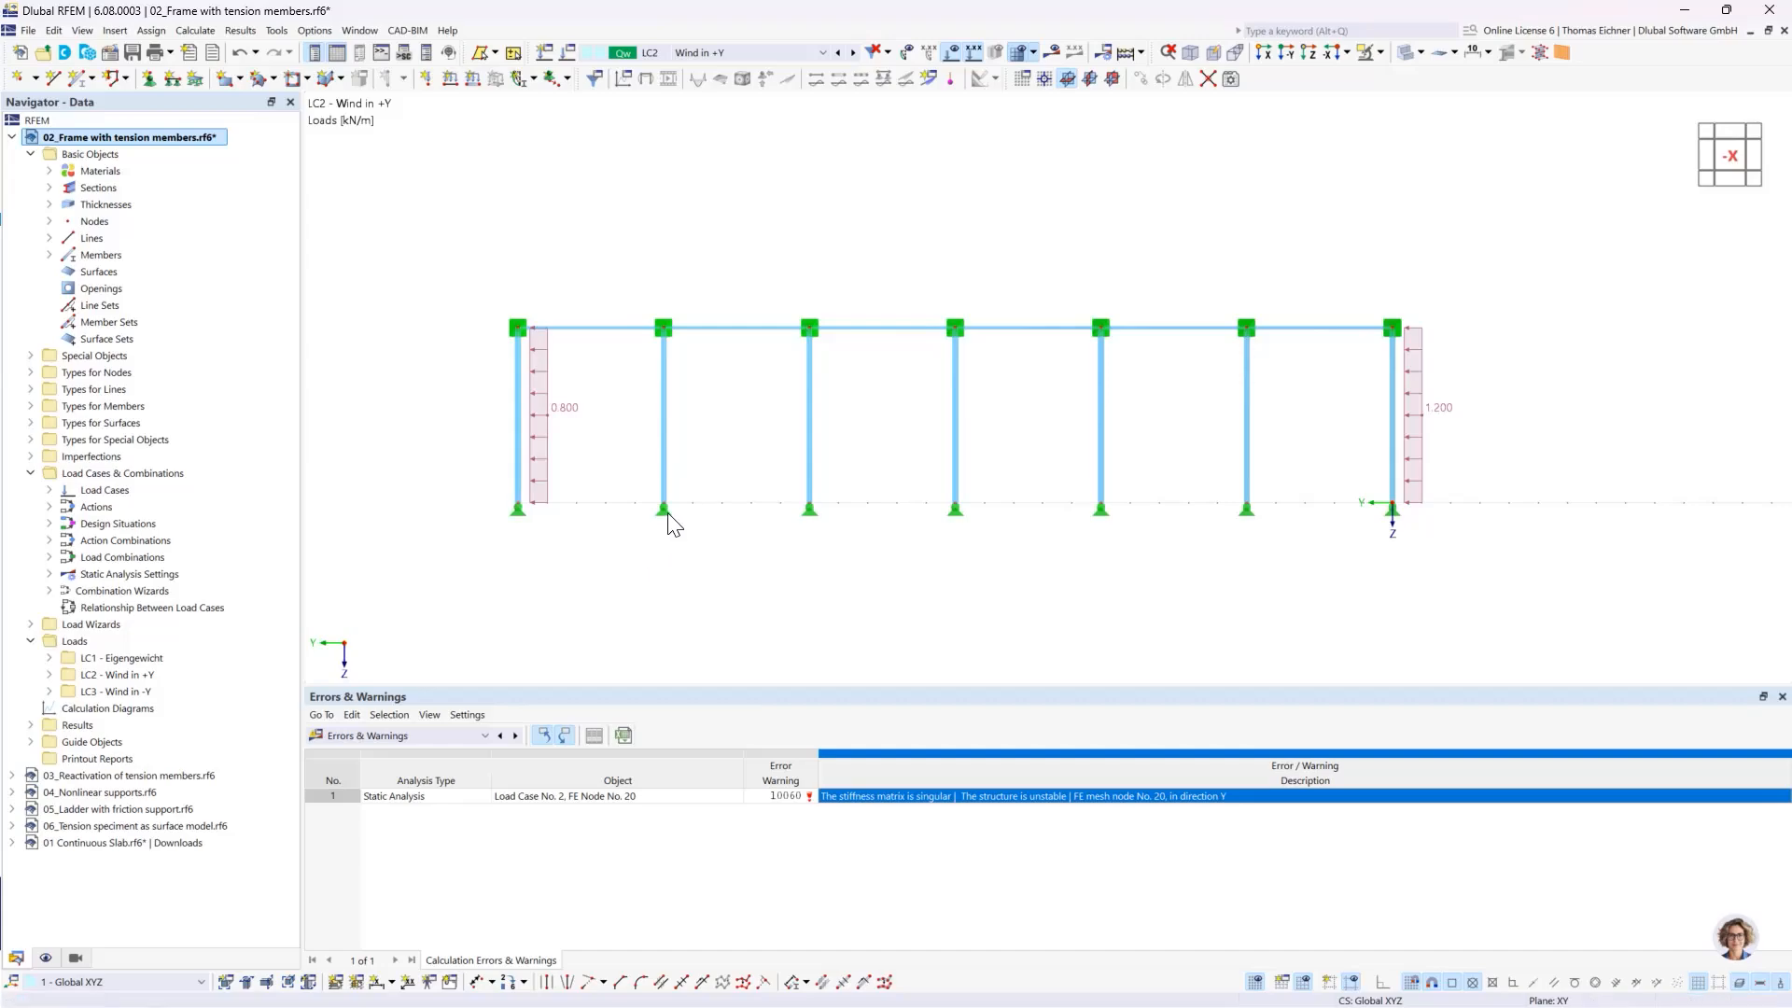
click(1391, 329)
- Undo both deletions to restore the diagonal members in the two end bays
click(238, 54)
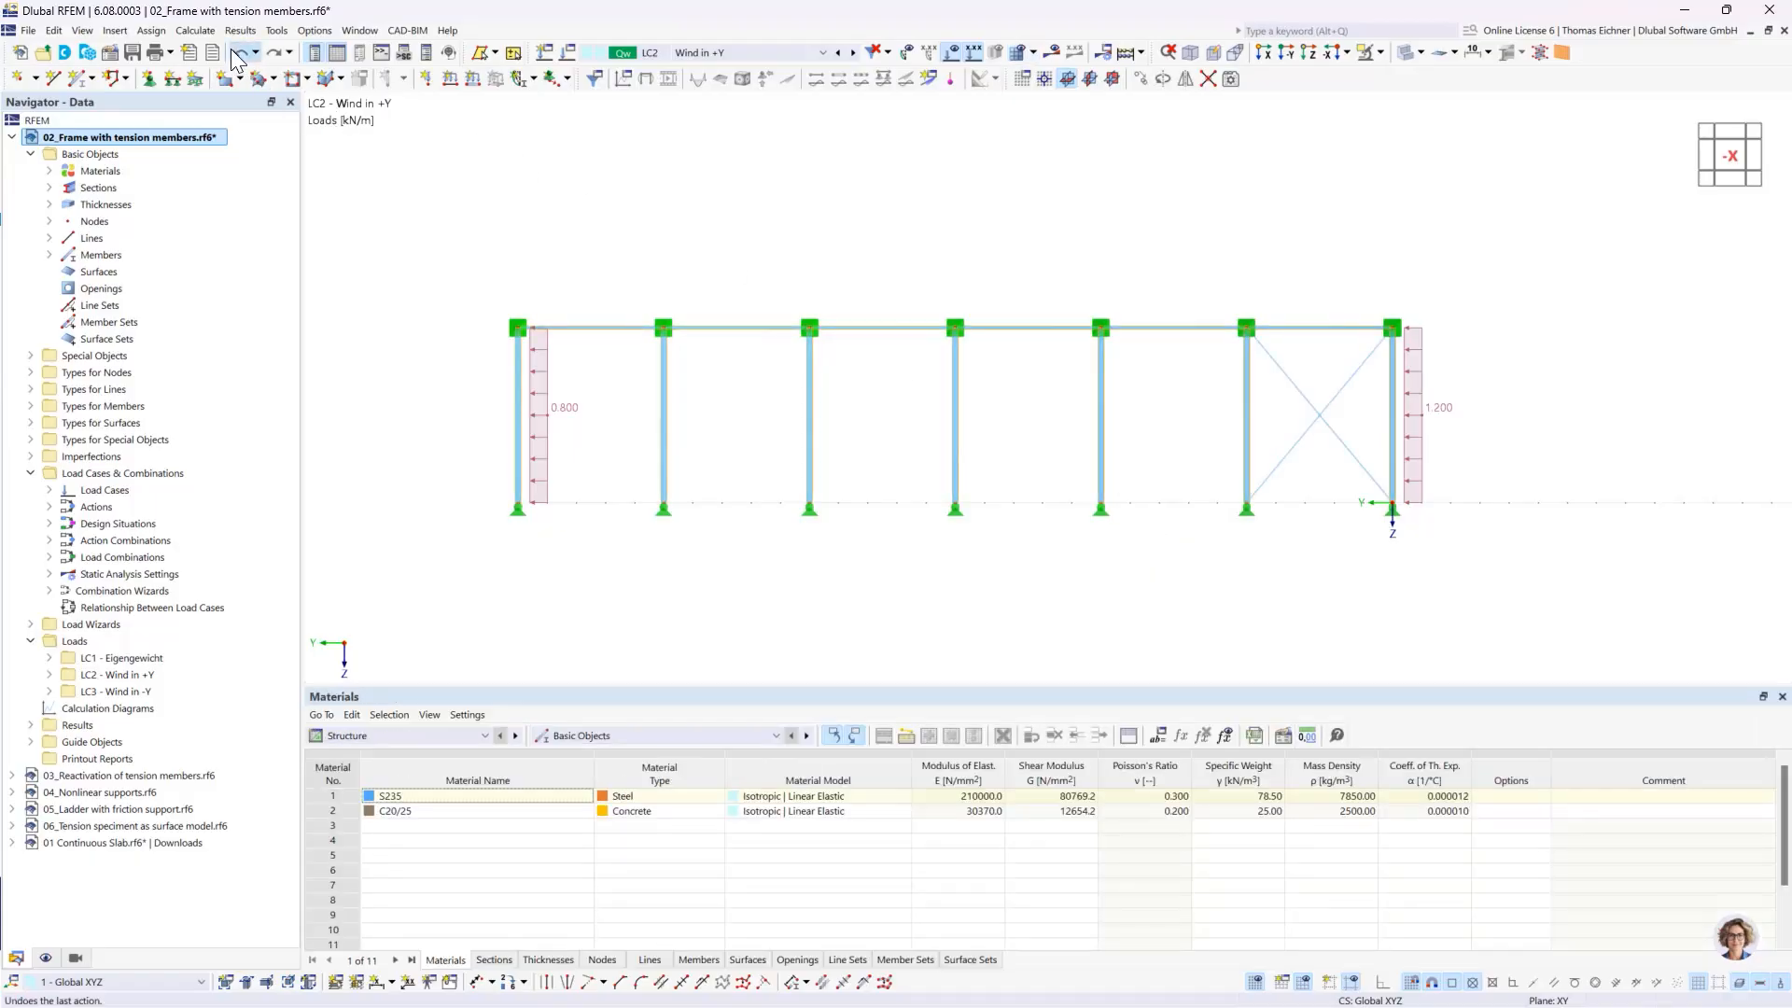
click(235, 56)
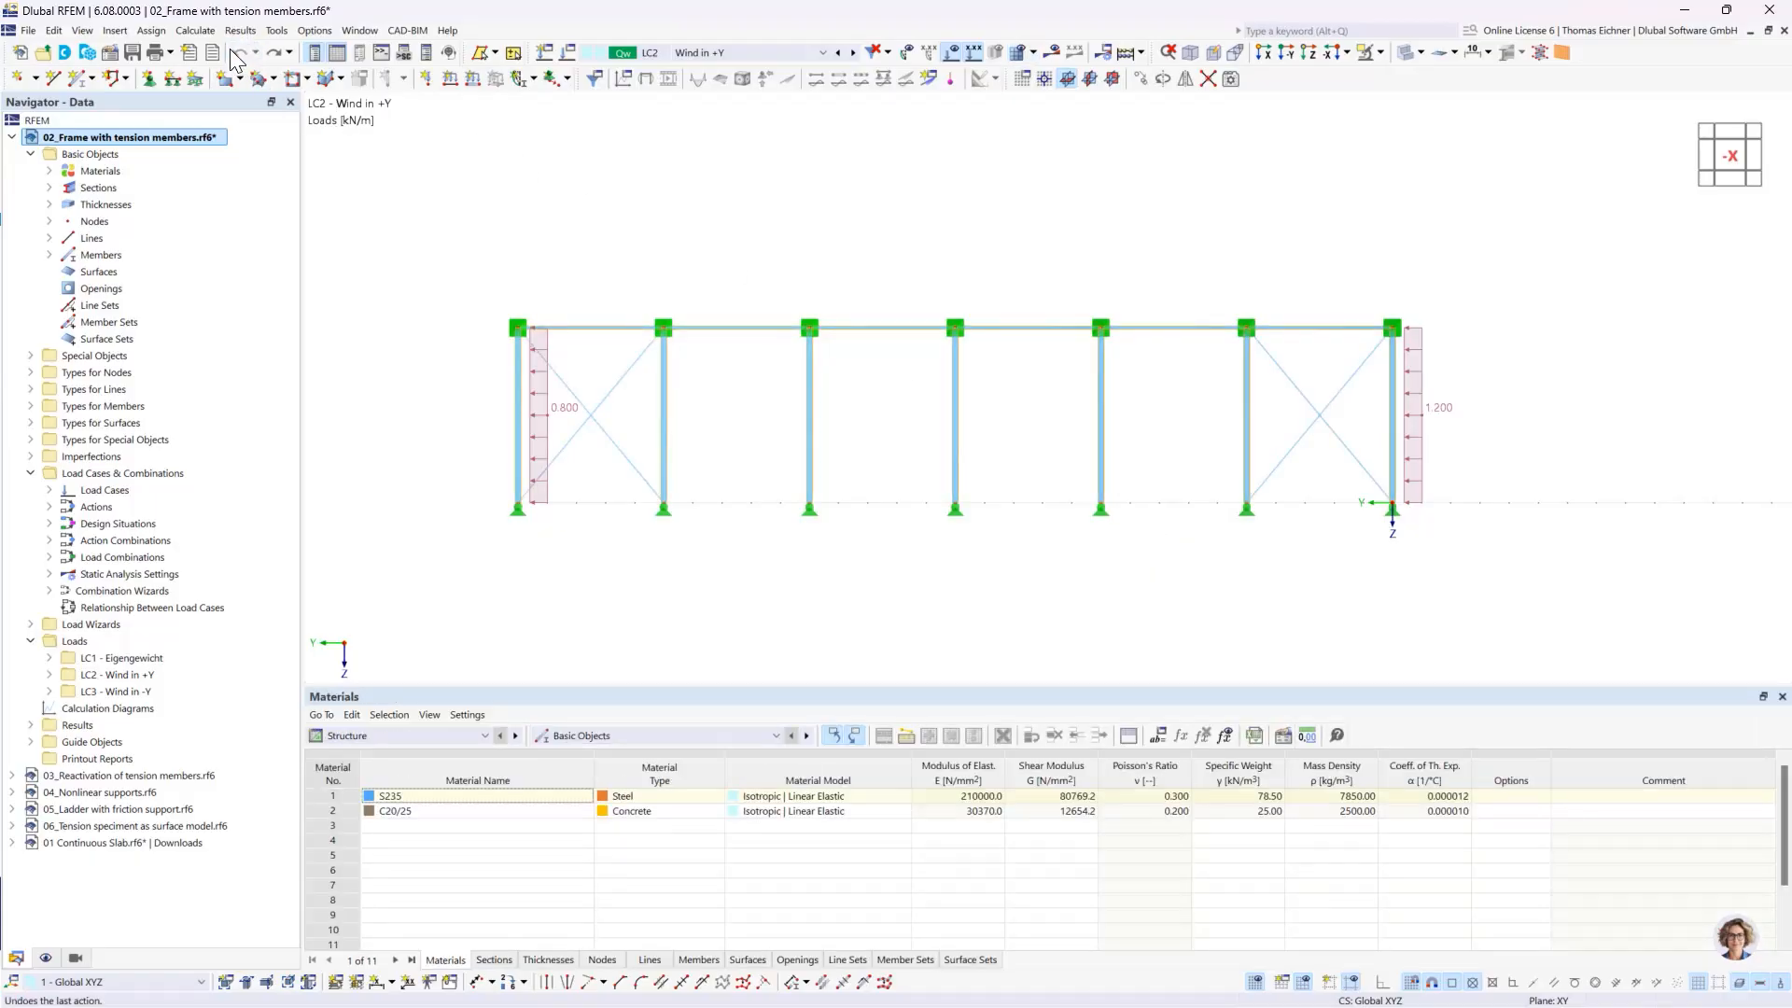
- Open the nonlinearity definition of diagonal member 15 and review its force-displacement diagram
double_click(606, 404)
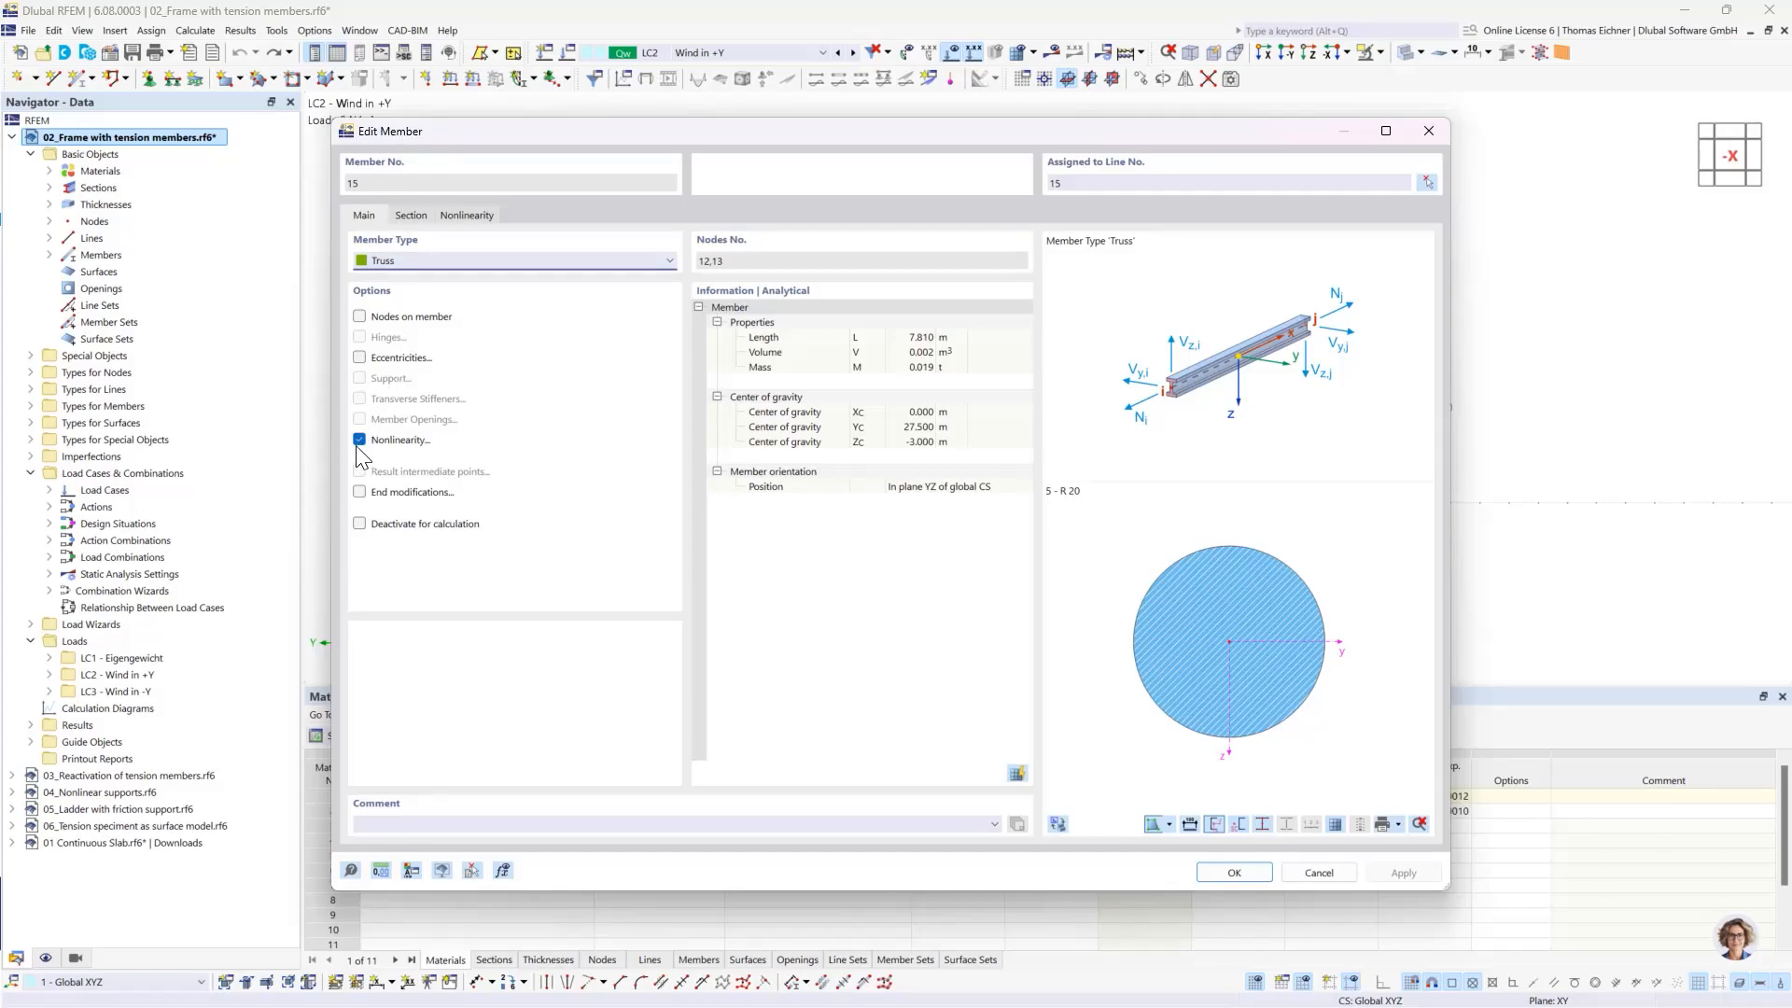
click(465, 221)
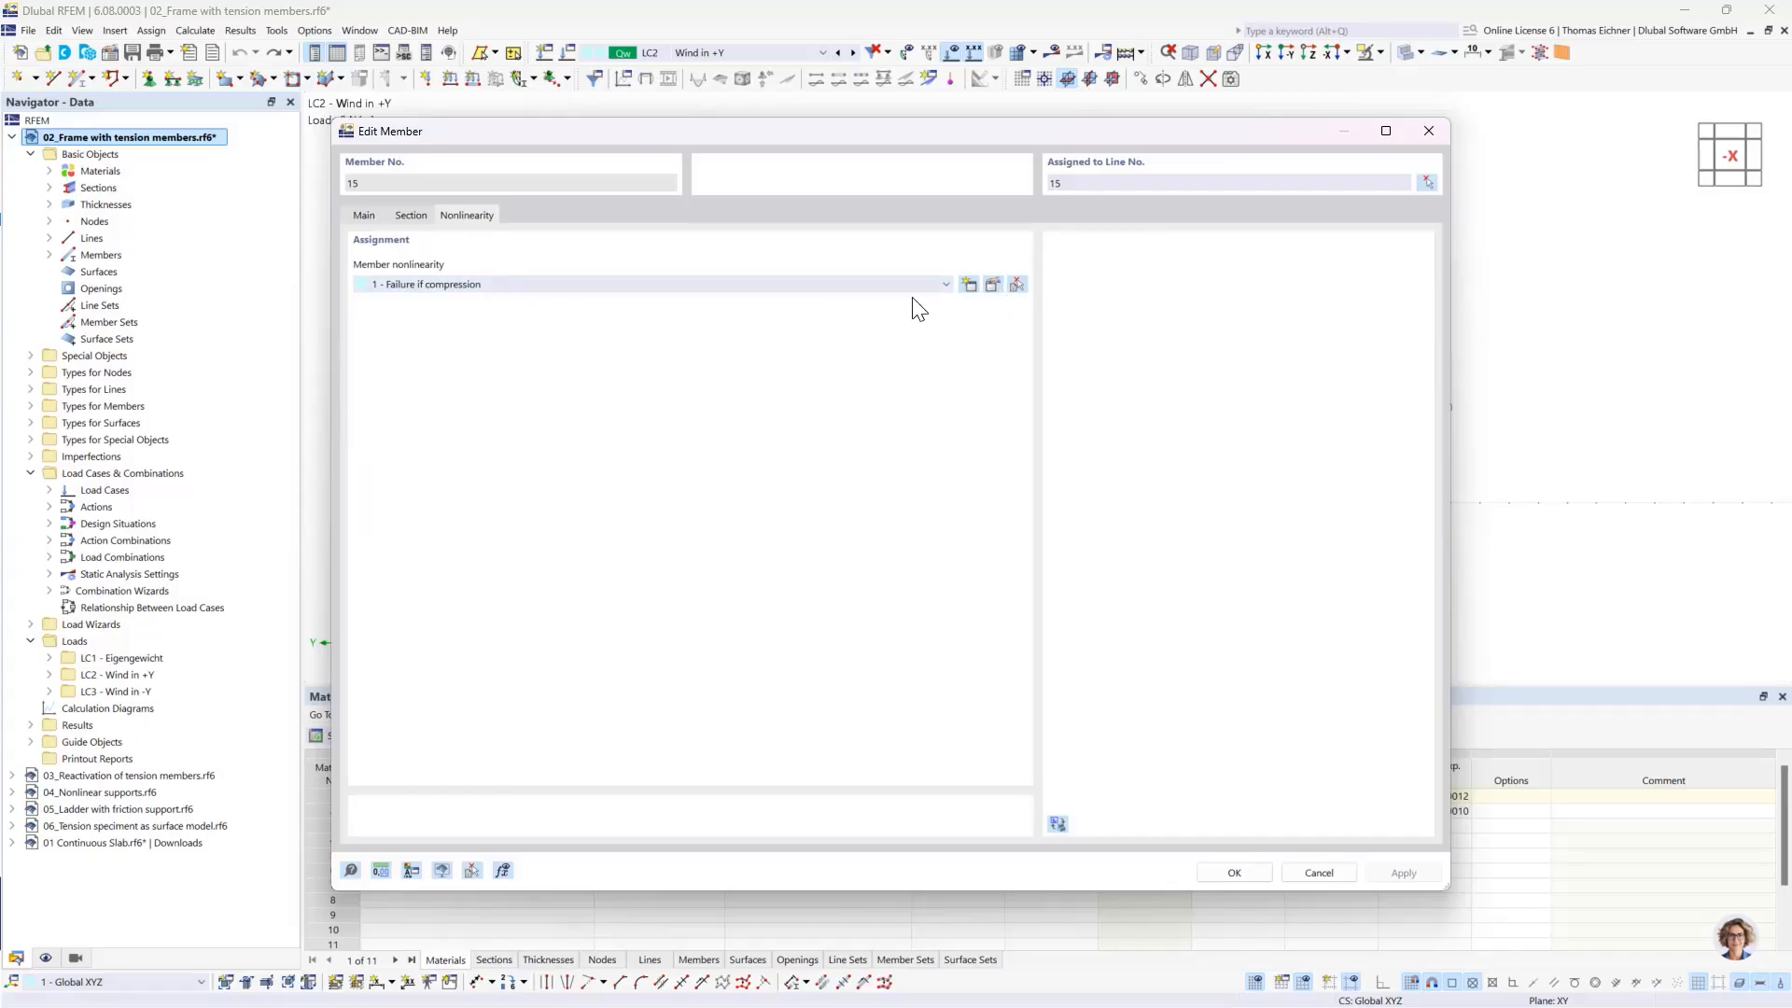
click(992, 283)
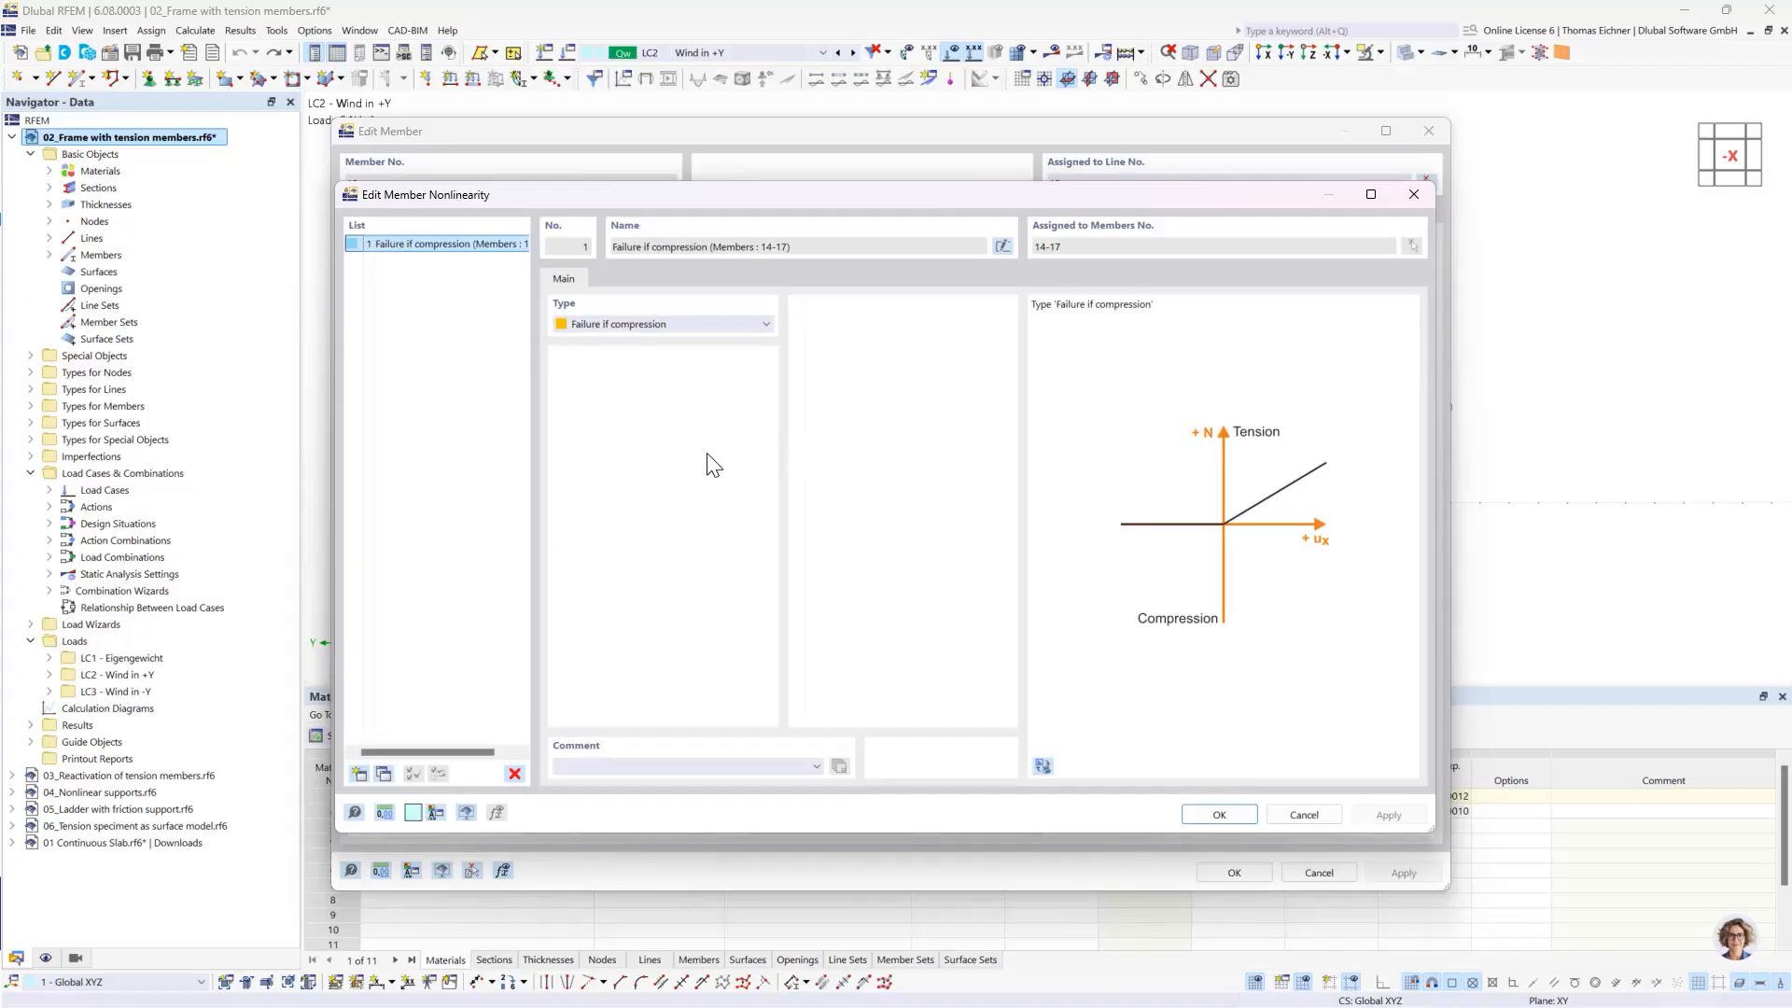
drag(680, 199, 700, 197)
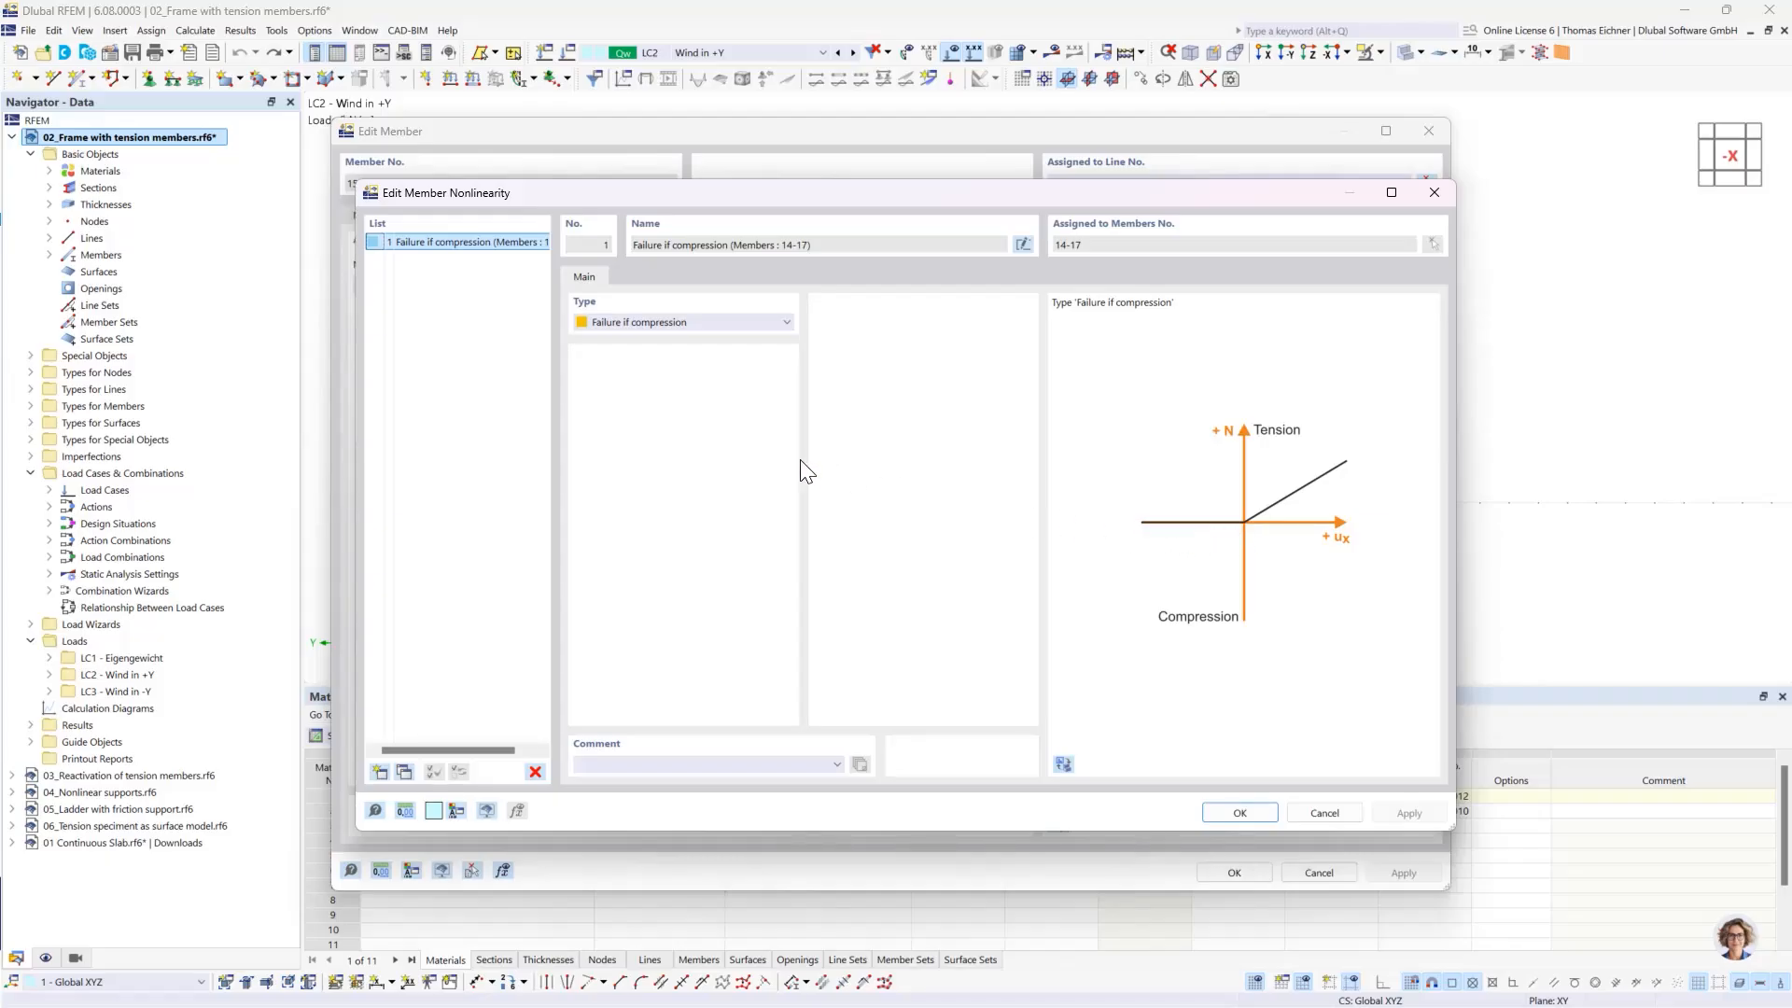
- Try the Yielding type for the diagonals' nonlinearity, set it back to Failure if compression and confirm the definition
click(729, 324)
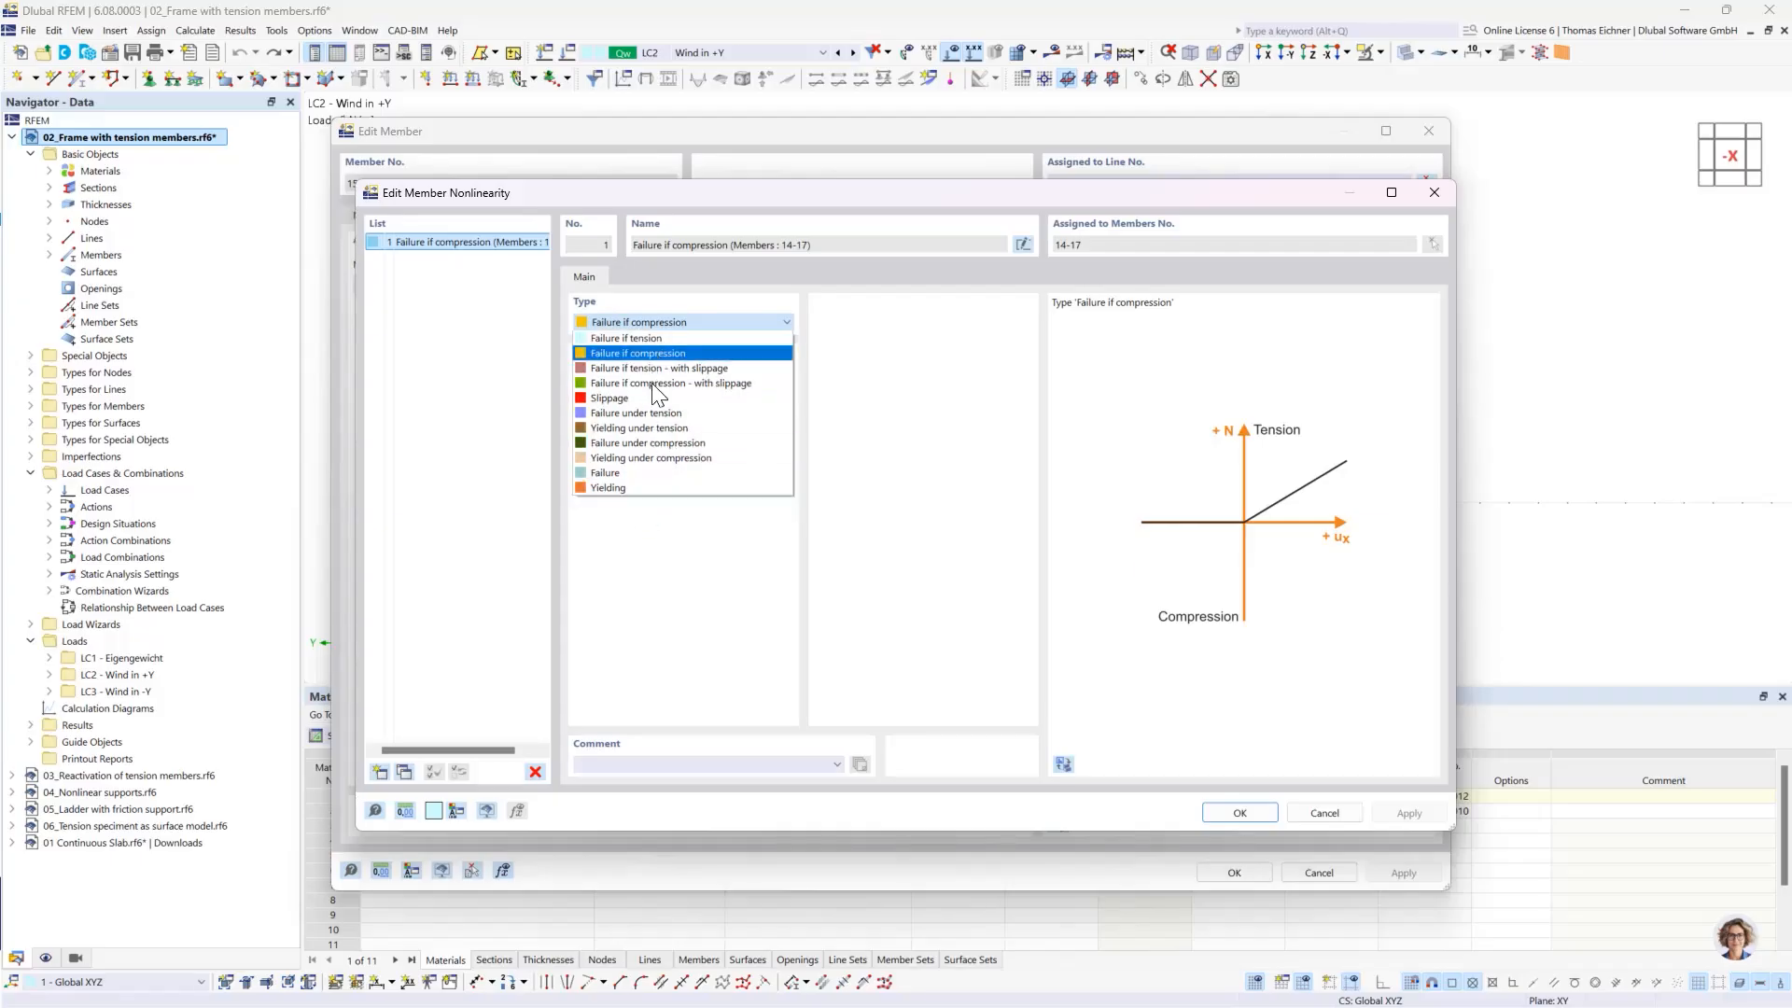
click(631, 487)
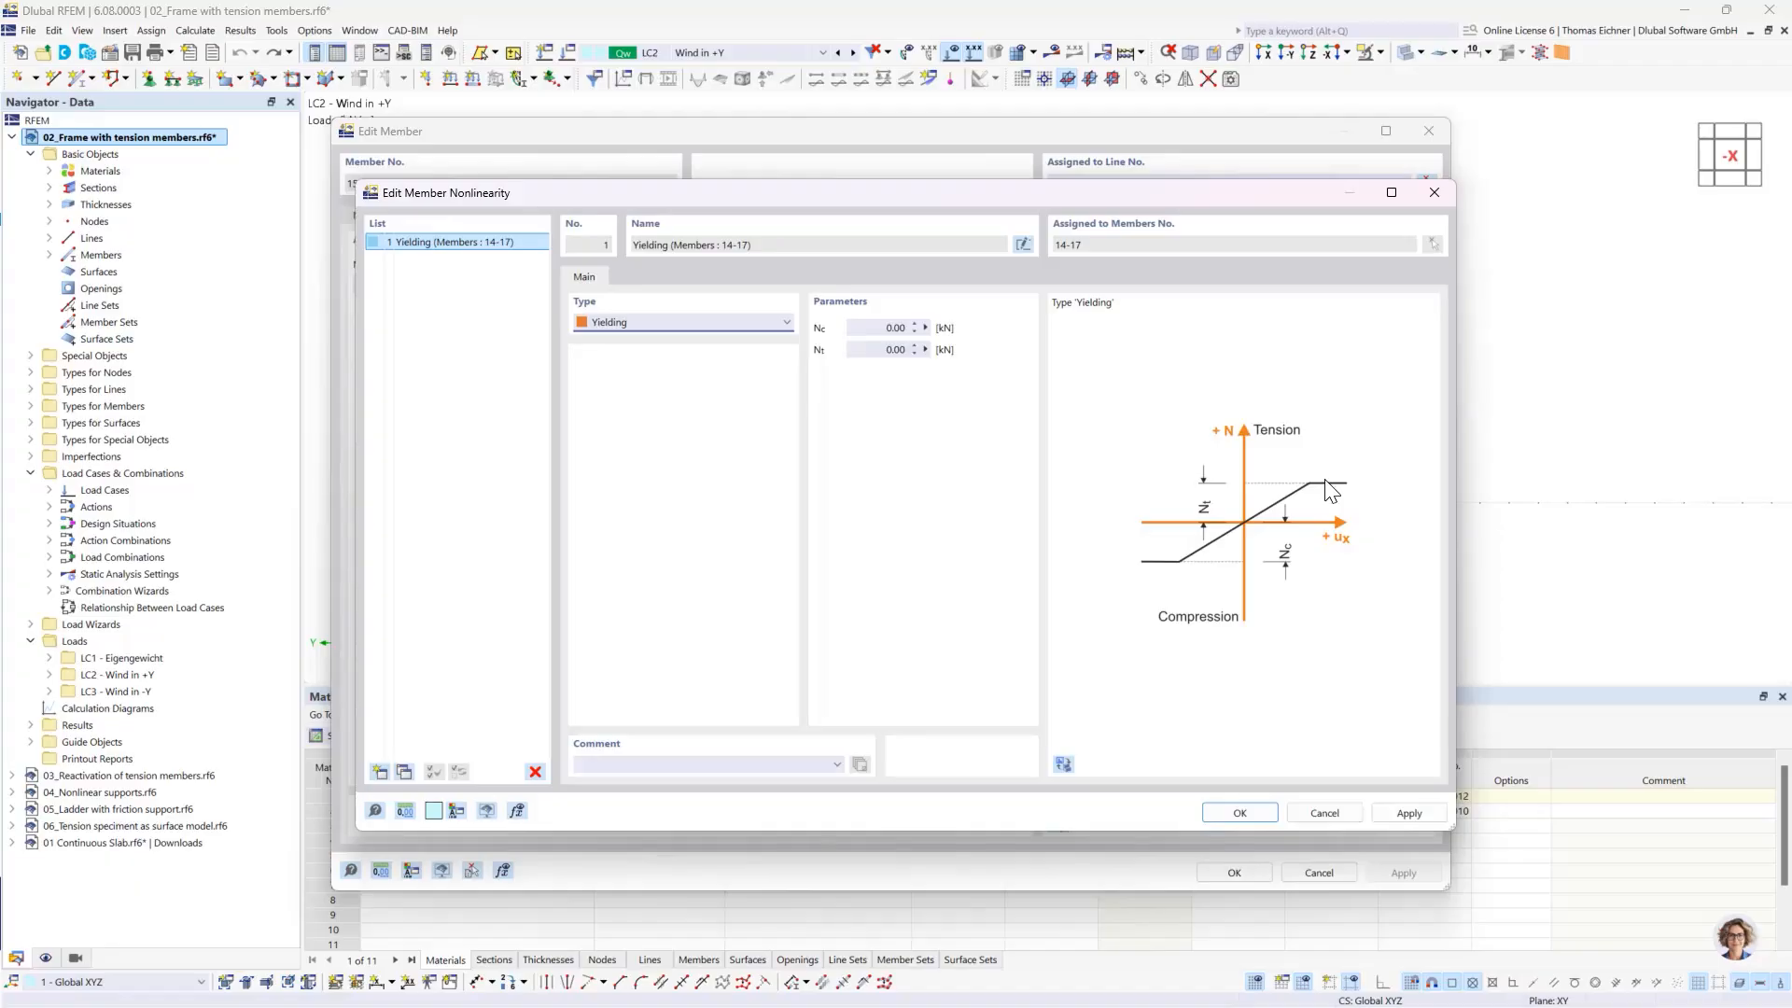
click(719, 322)
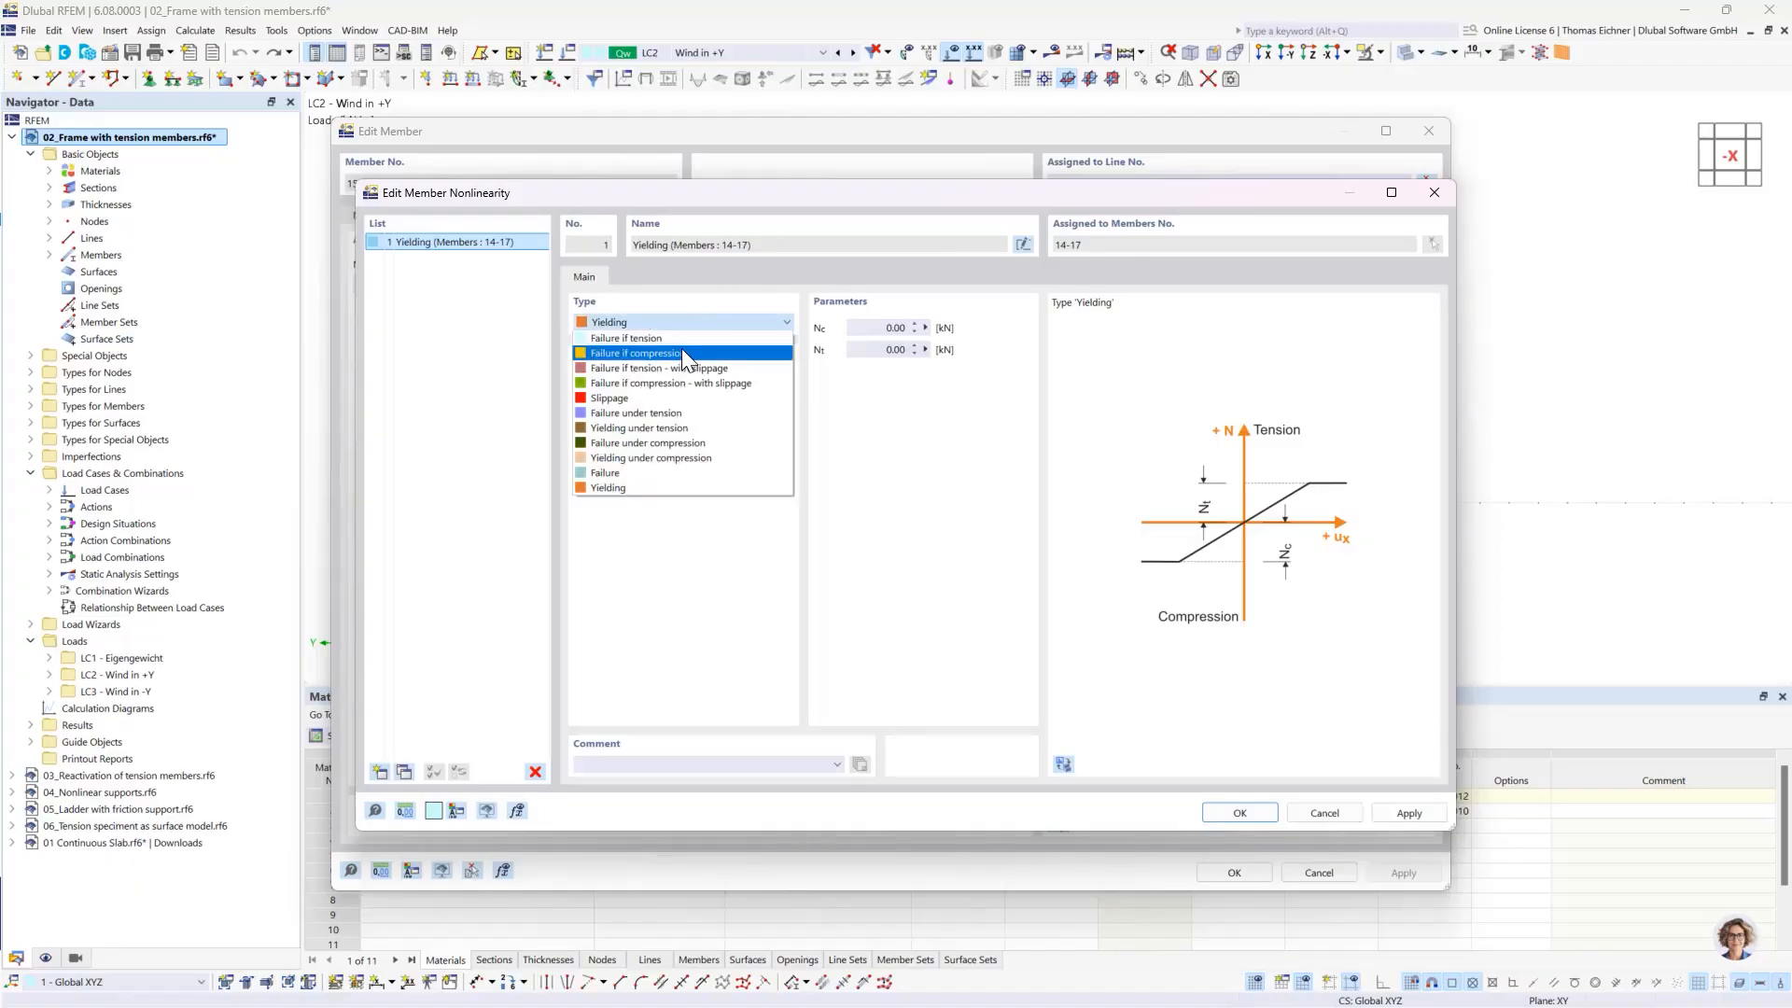
click(685, 353)
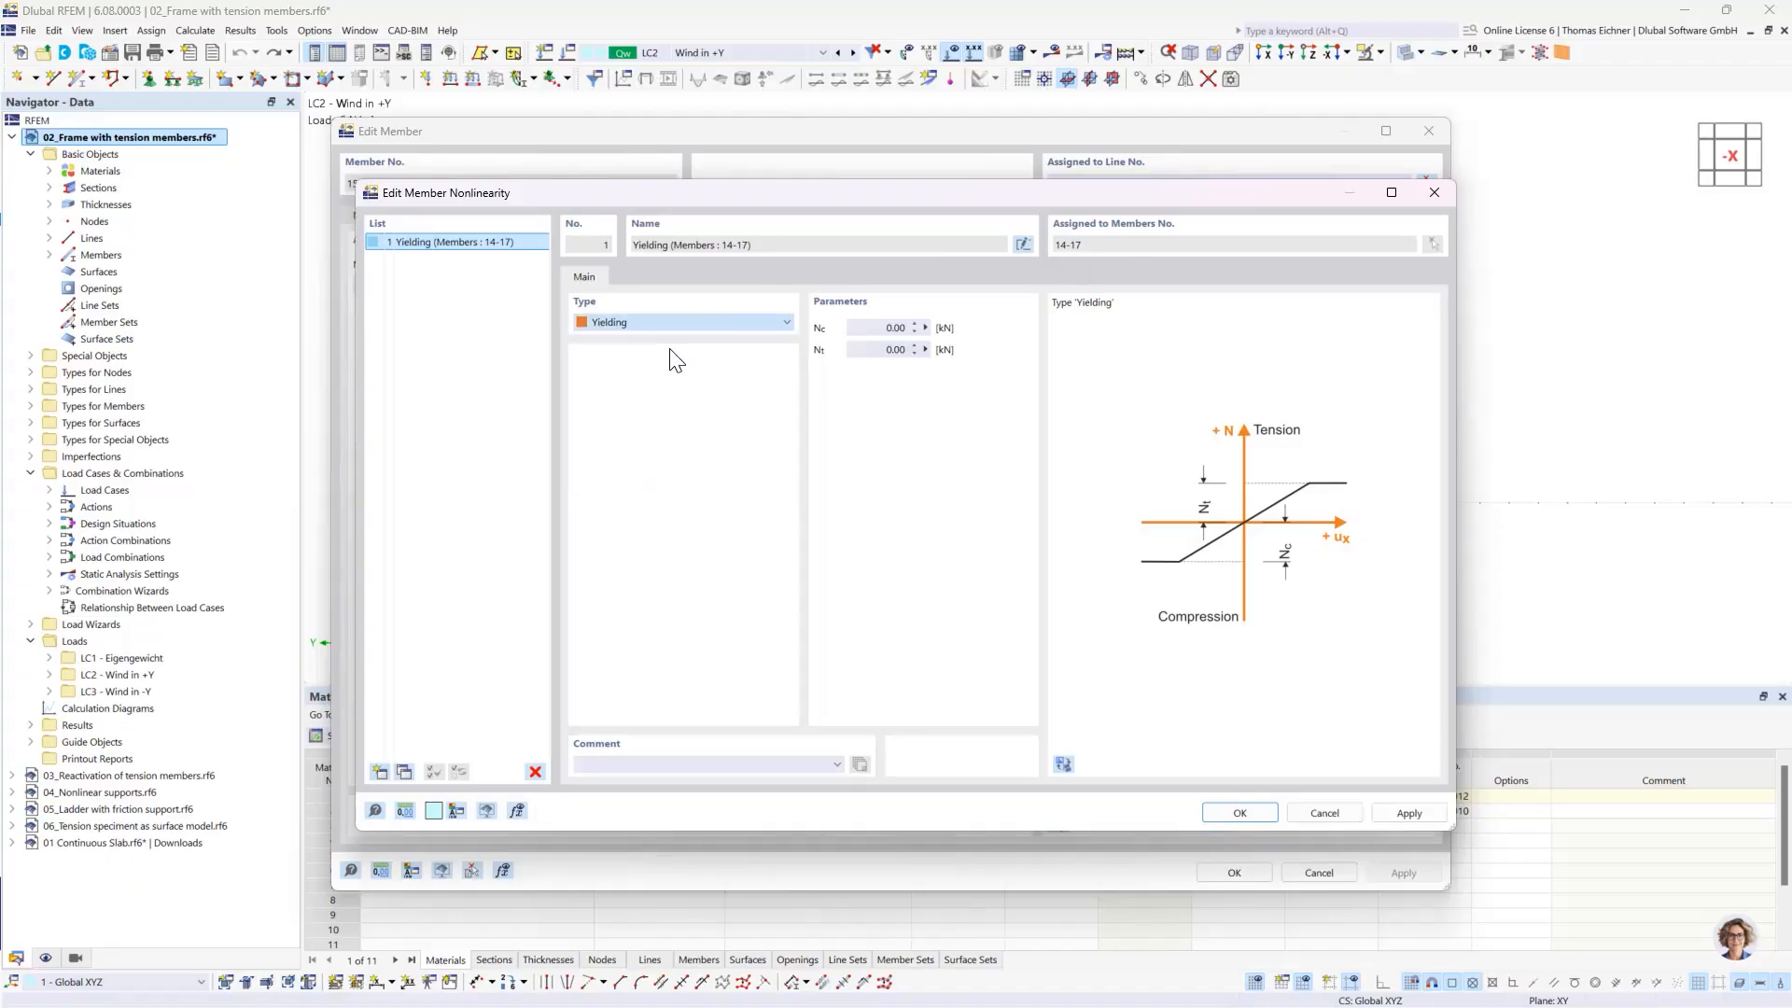
click(1238, 816)
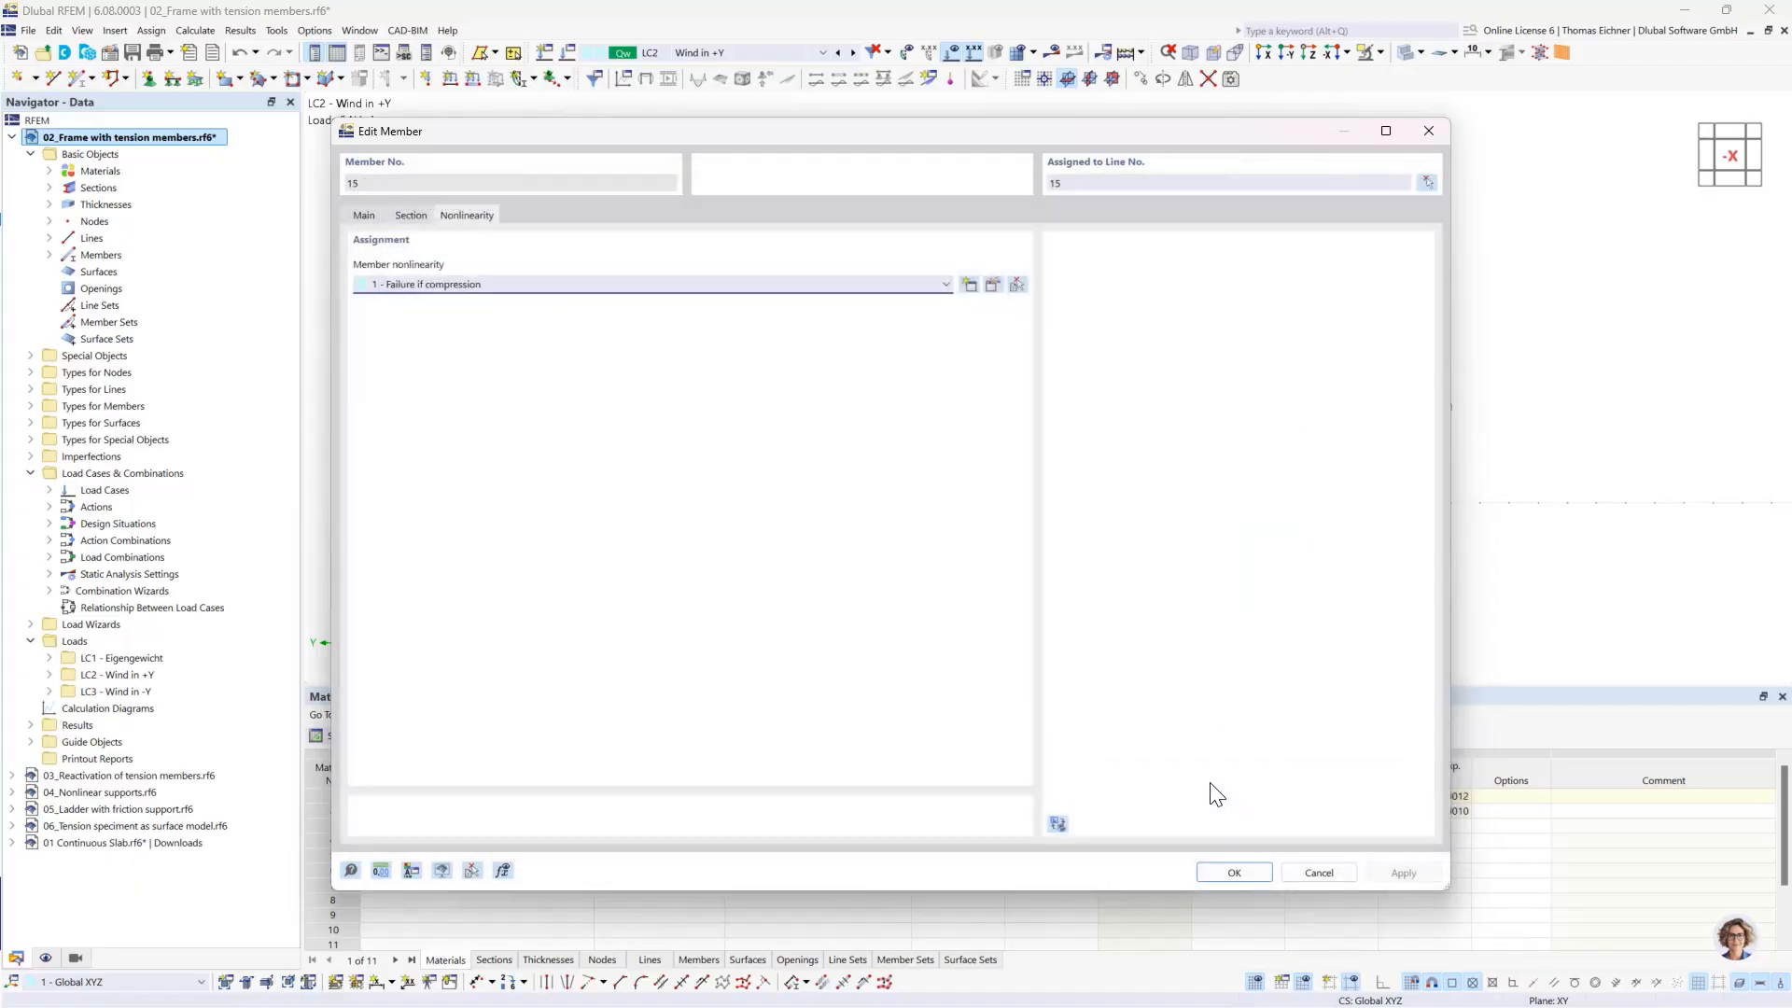
- Review the member types available for diagonal member 15, close its settings without changes and clear the selection
click(364, 216)
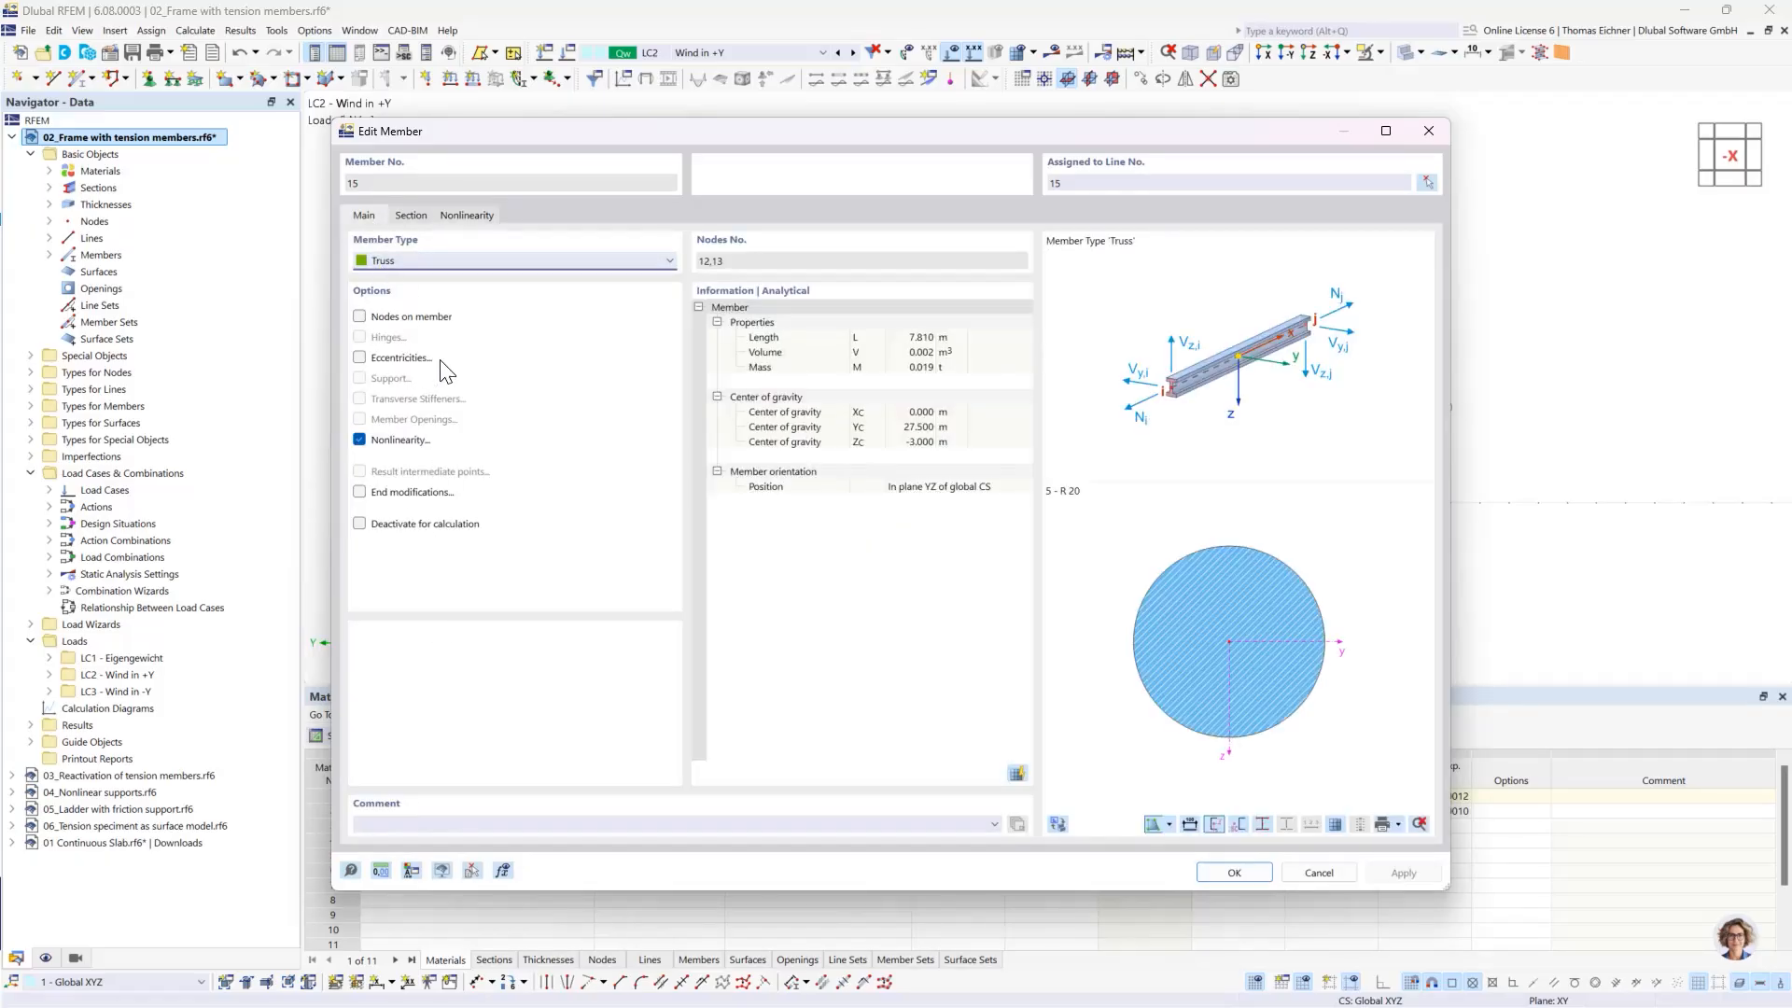
click(532, 259)
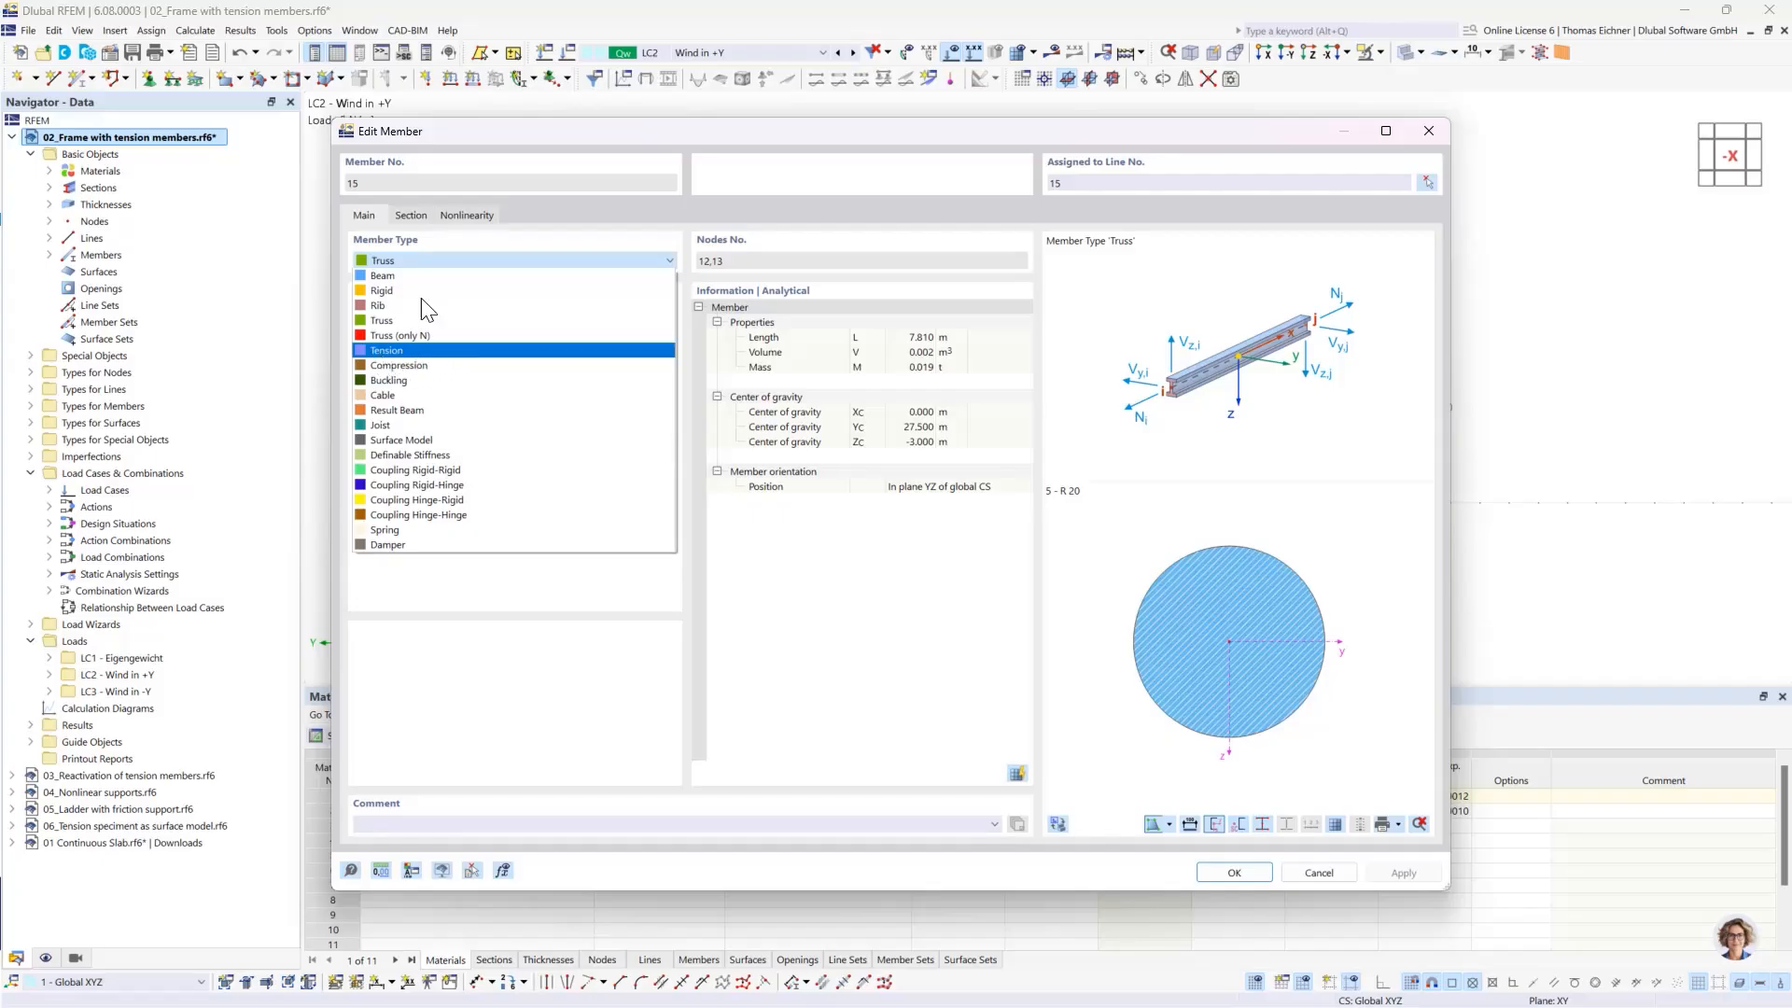
click(427, 260)
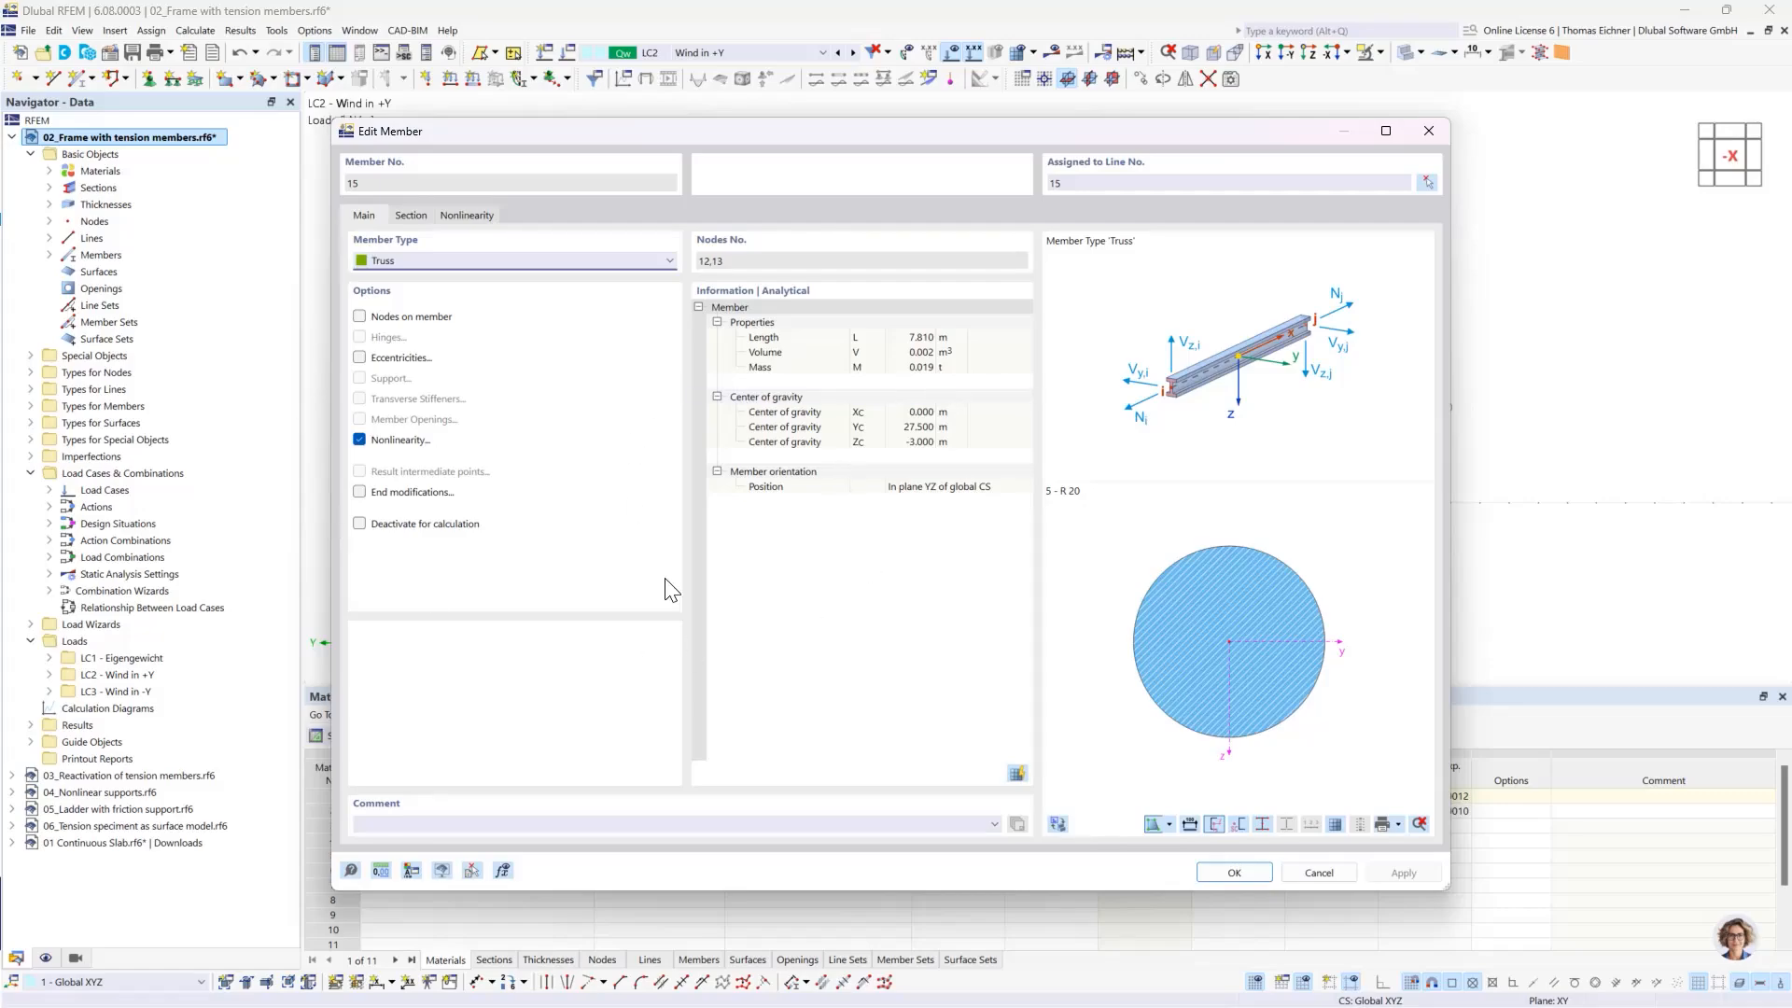
key(Escape)
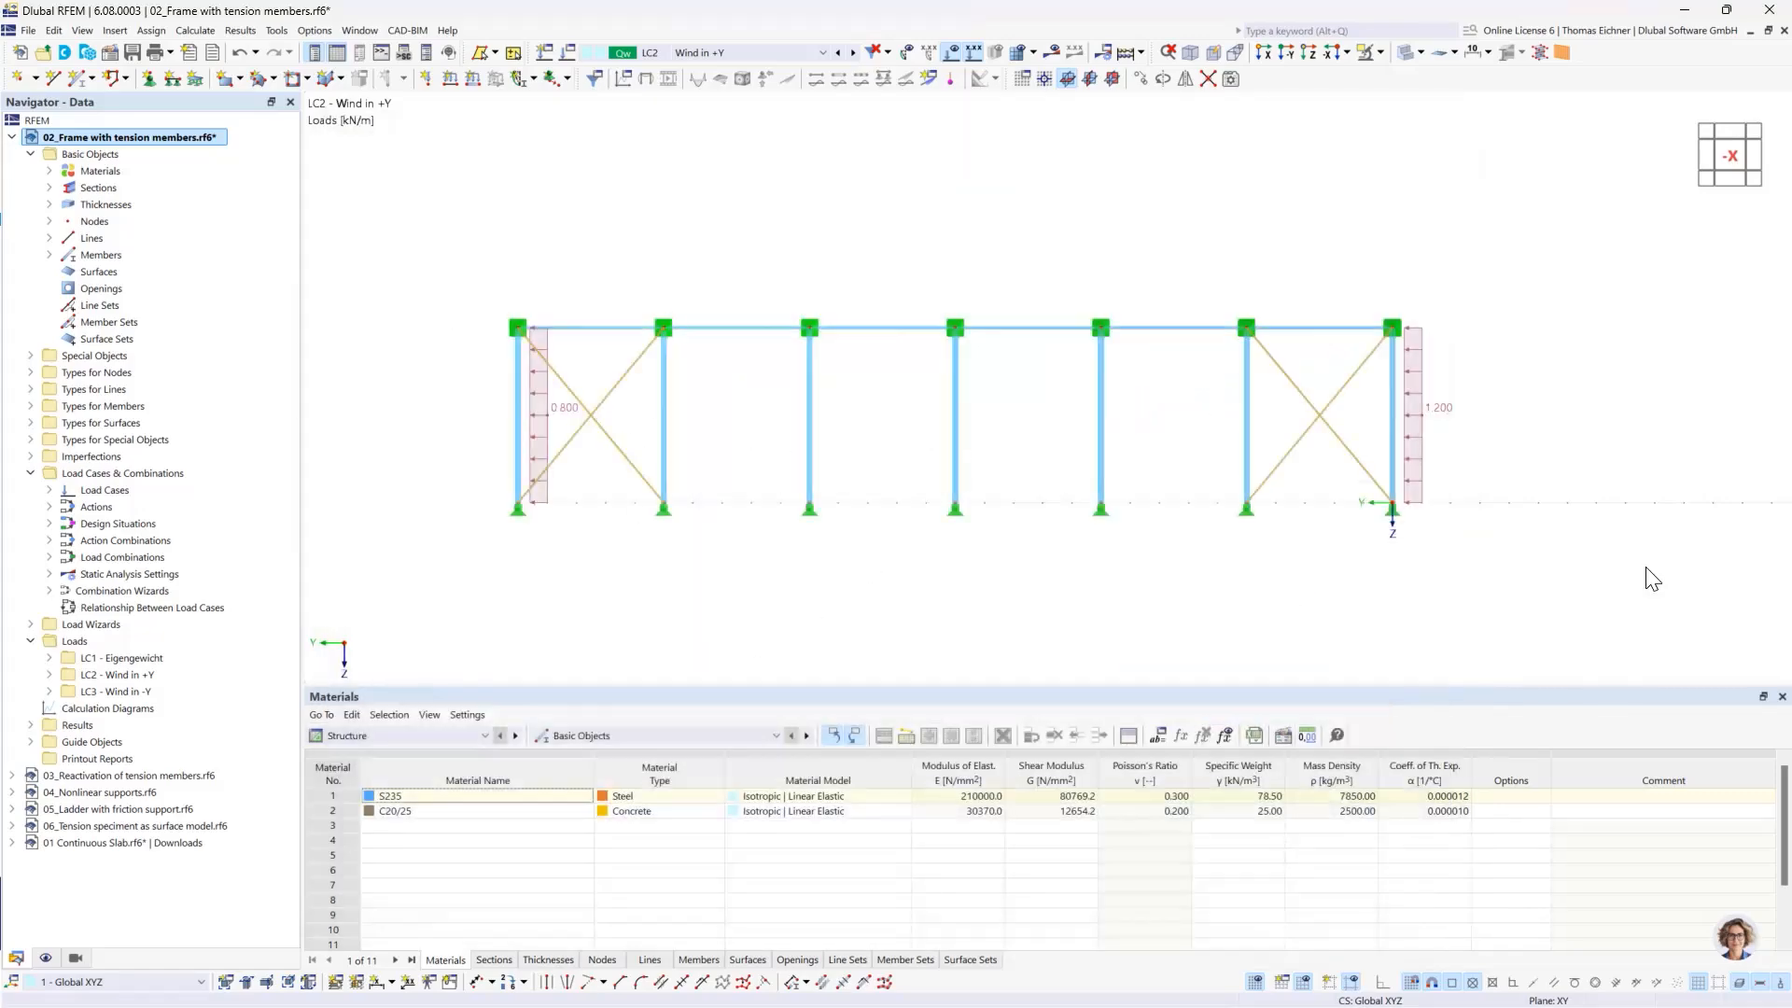
click(833, 661)
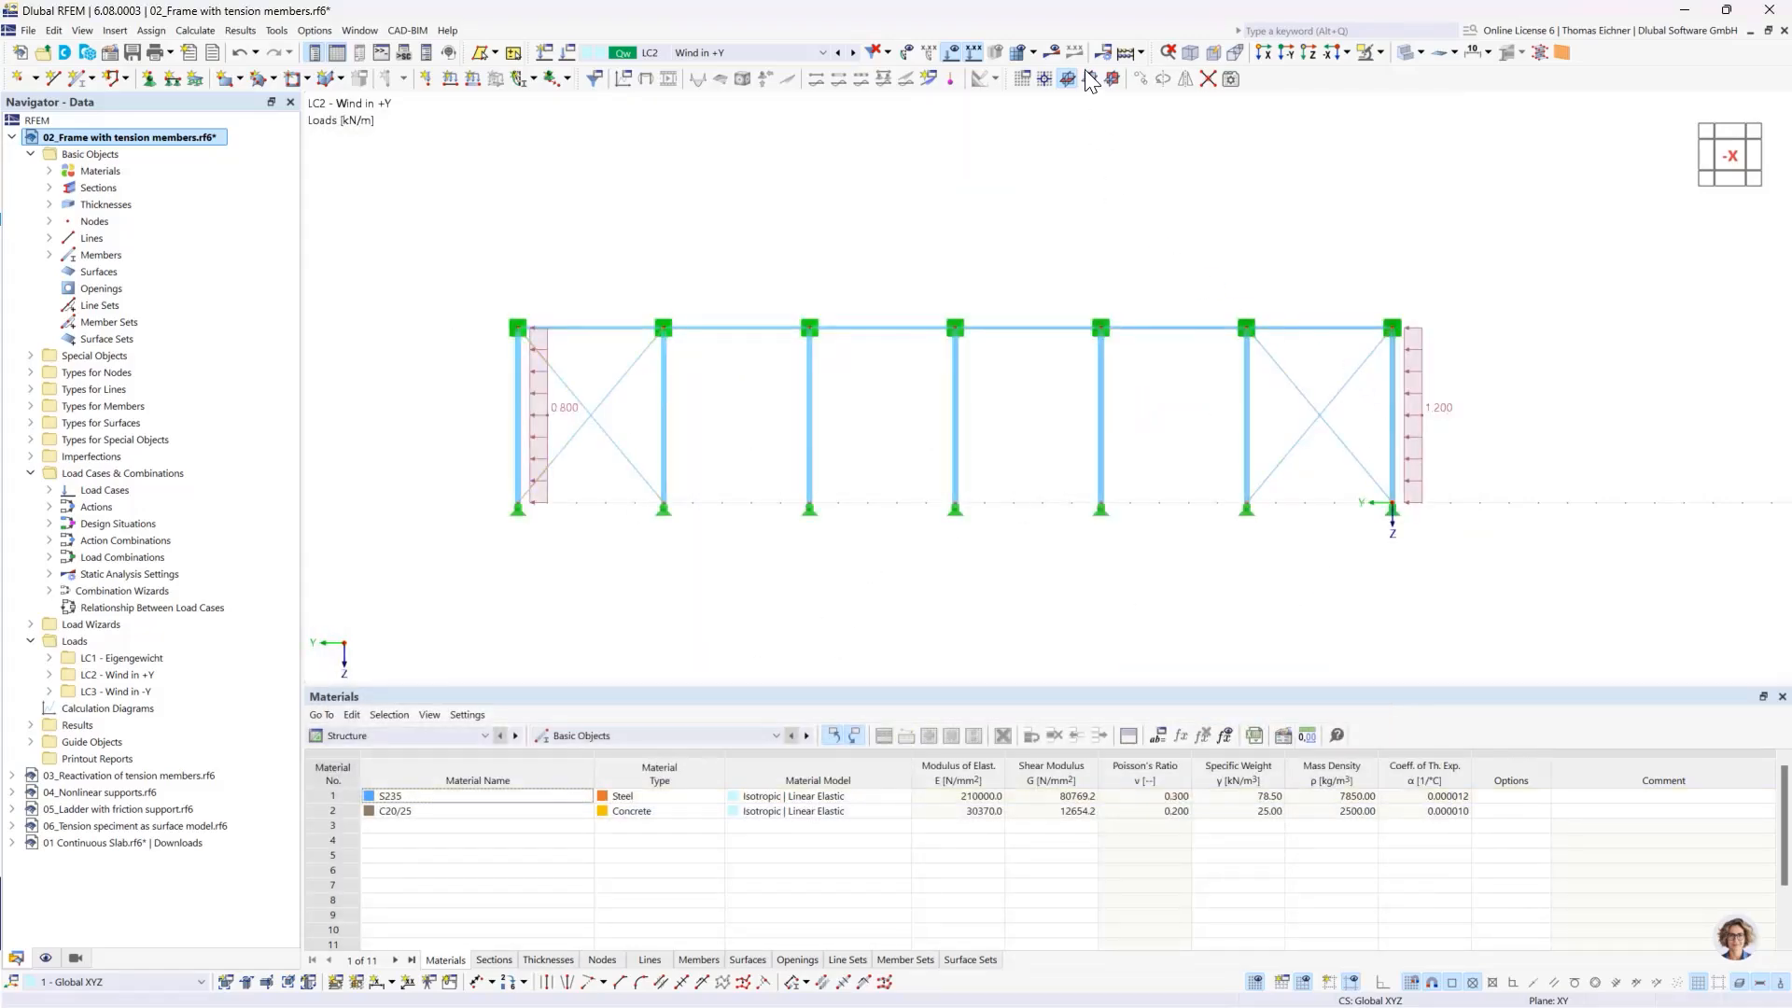
- Display the LC2 results with the members' axial forces N and the support reactions
click(1053, 54)
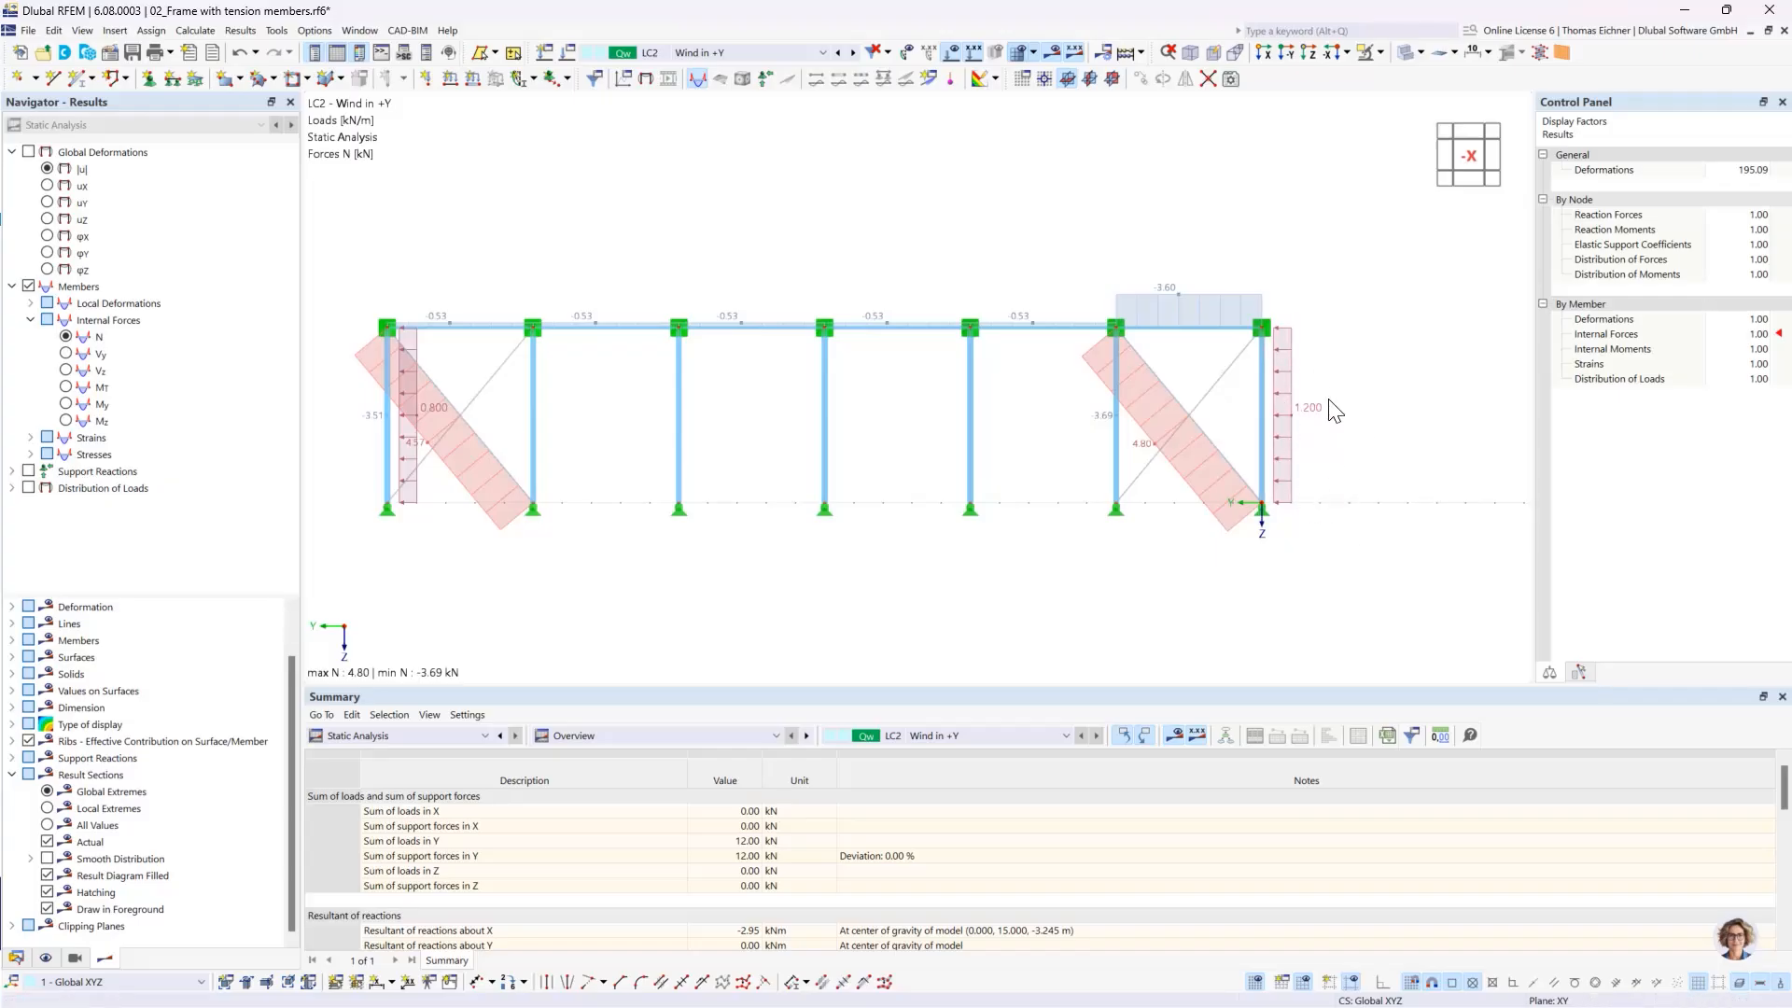
scroll(1247, 338, up, 1)
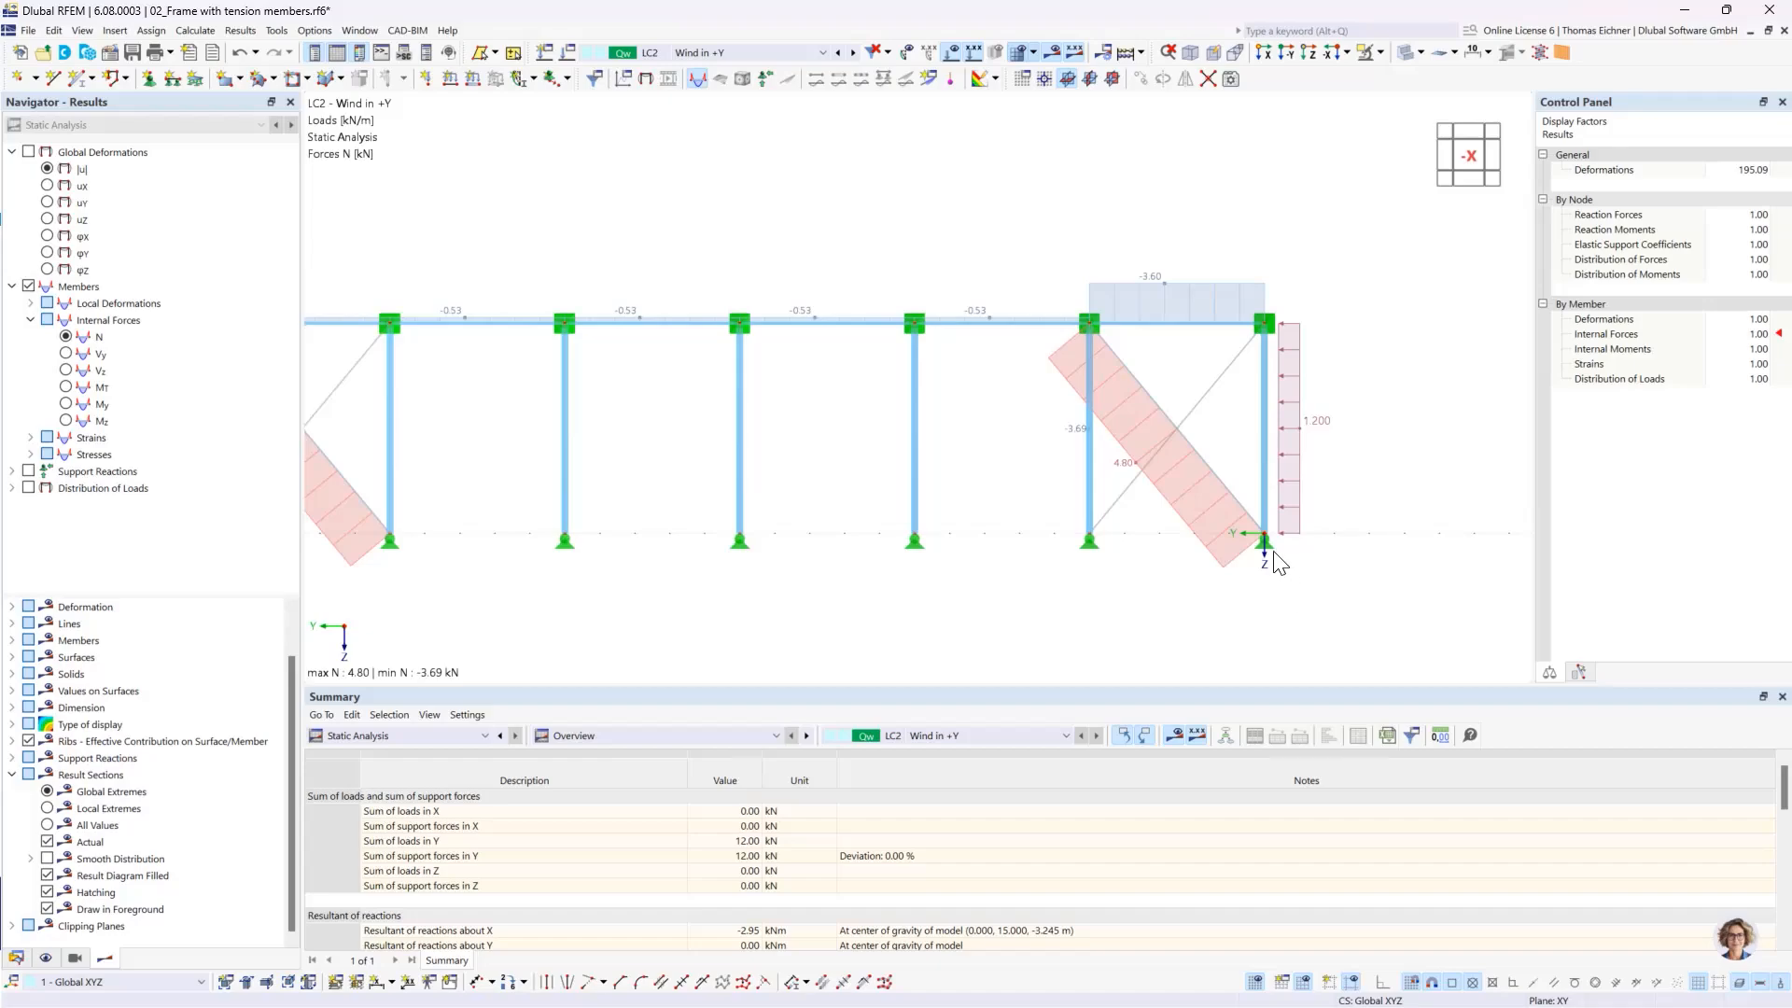
click(29, 473)
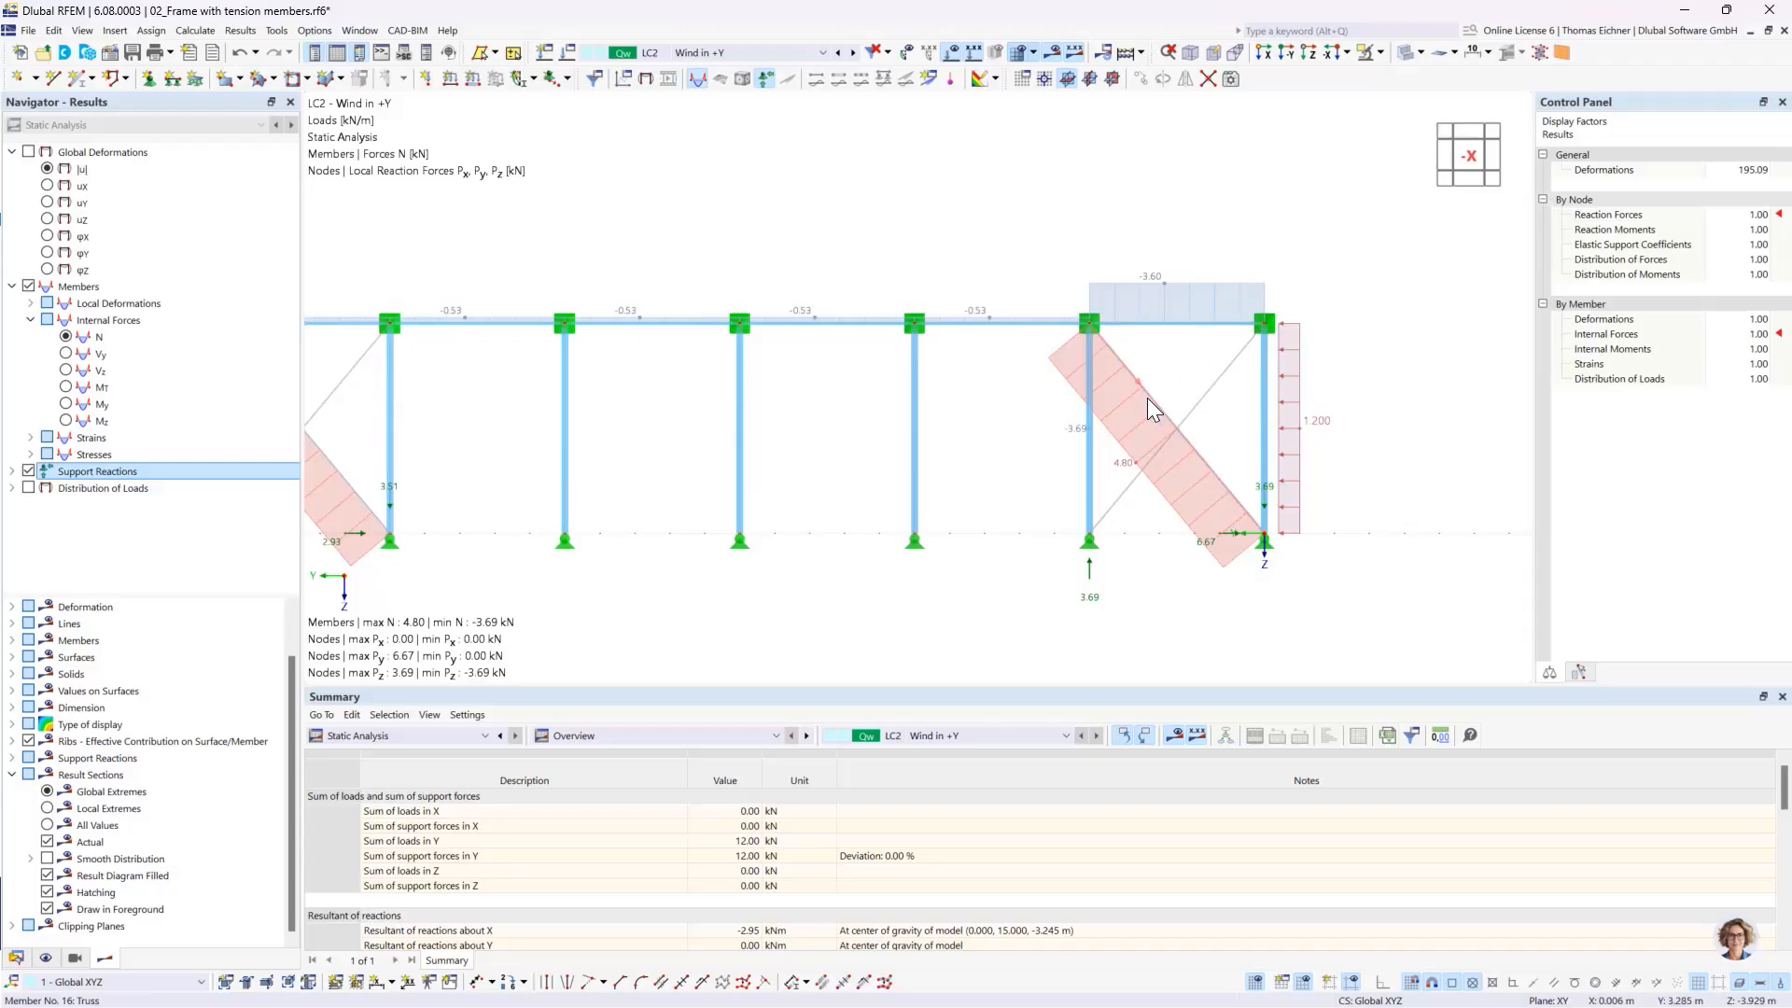
- Examine how the diagonals and supports of the end bay under the 1.200 kN/m wind load transfer the forces
click(1090, 329)
click(1263, 540)
scroll(1209, 446, up, 2)
scroll(1204, 446, up, 1)
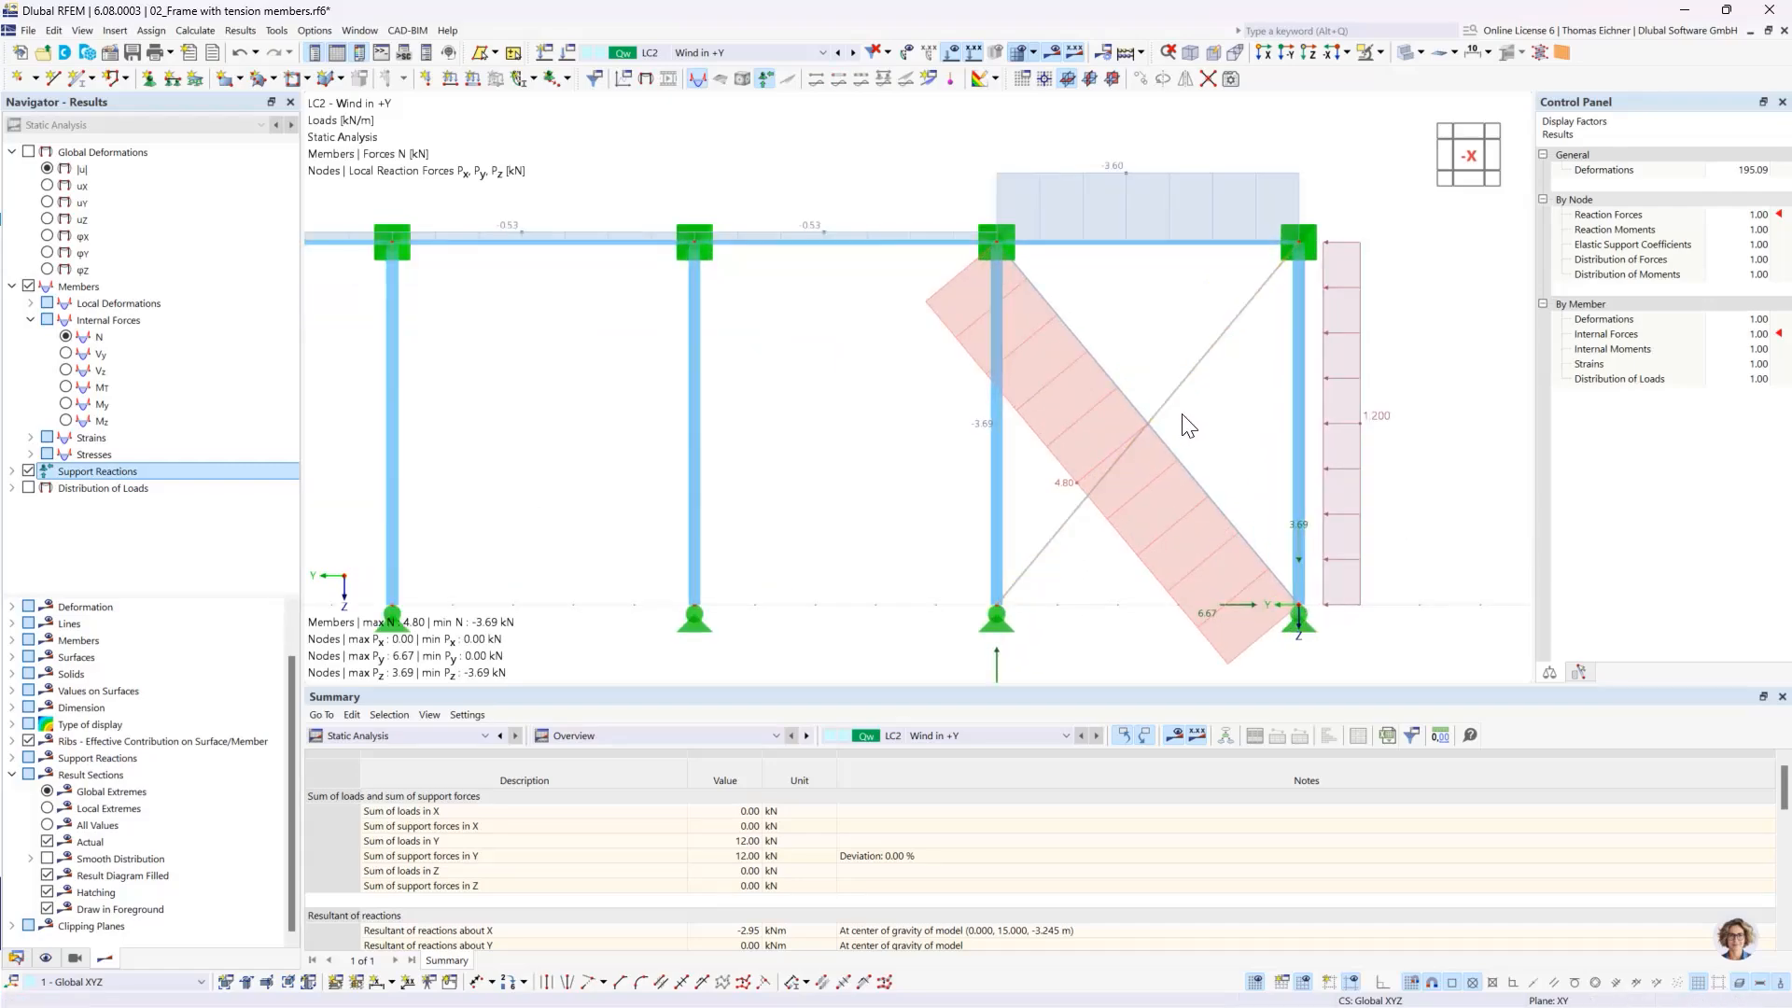
scroll(1160, 420, down, 1)
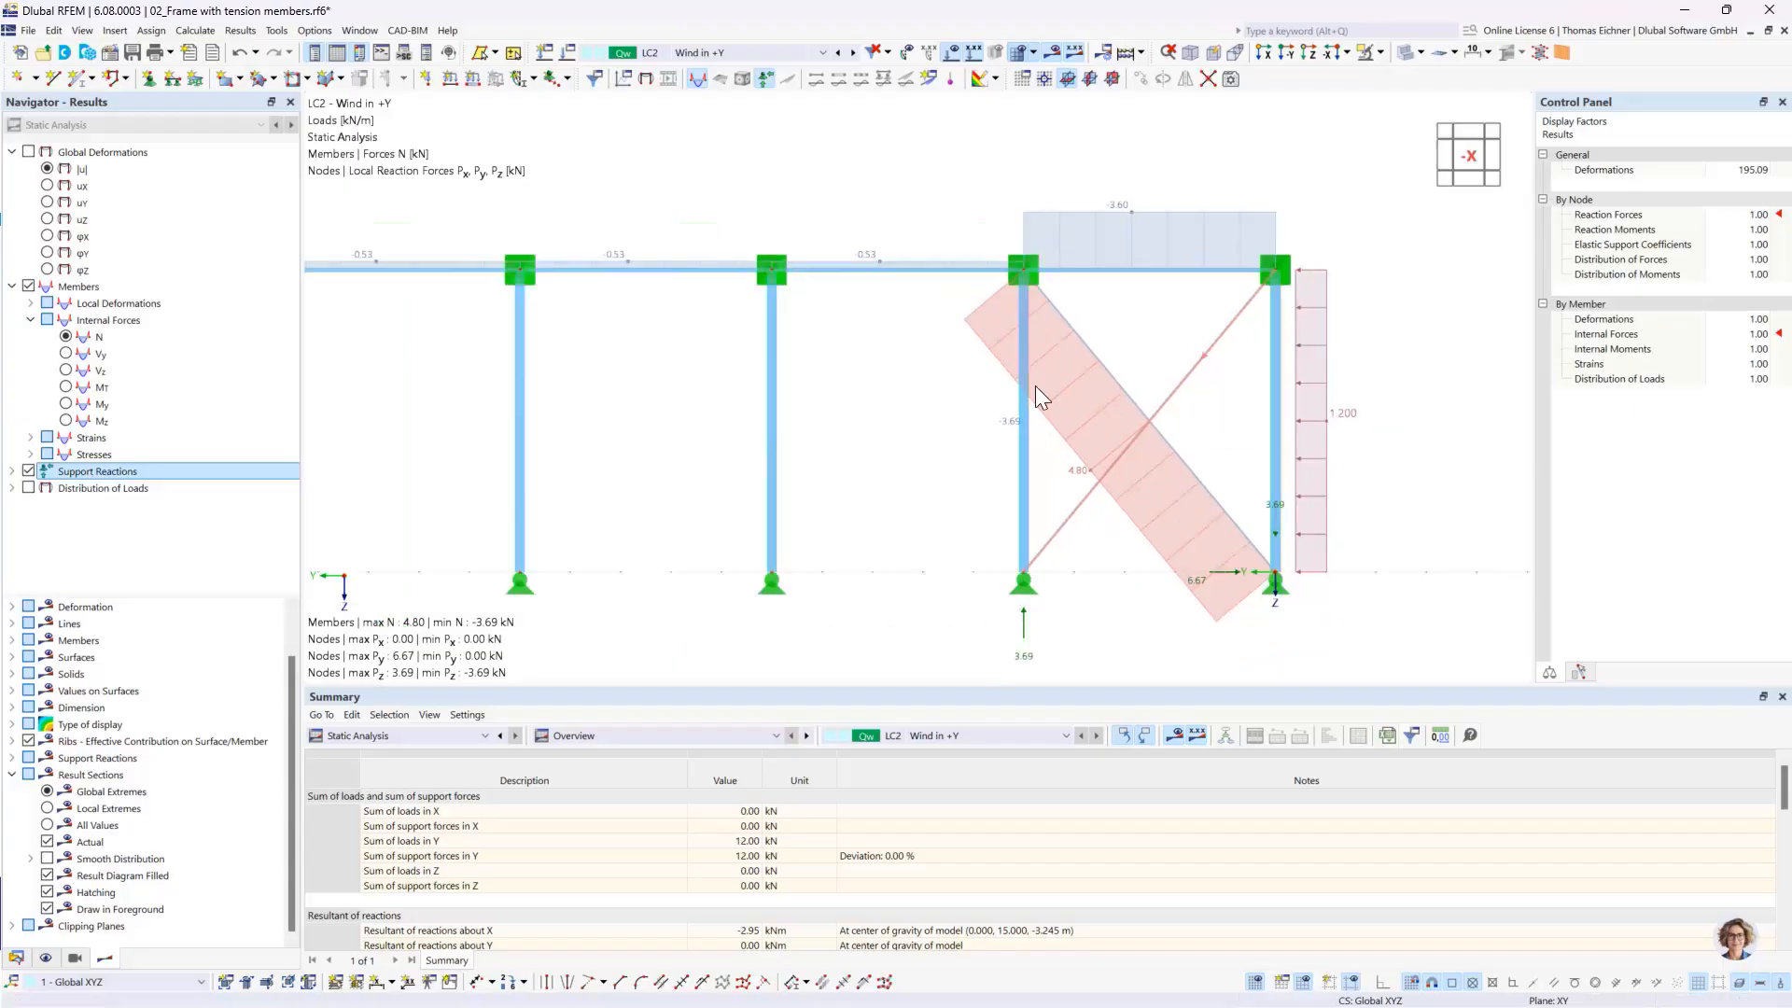
- Display the global deformations |u|, enlarge their display factor to 512 and reduce it to 128
click(47, 168)
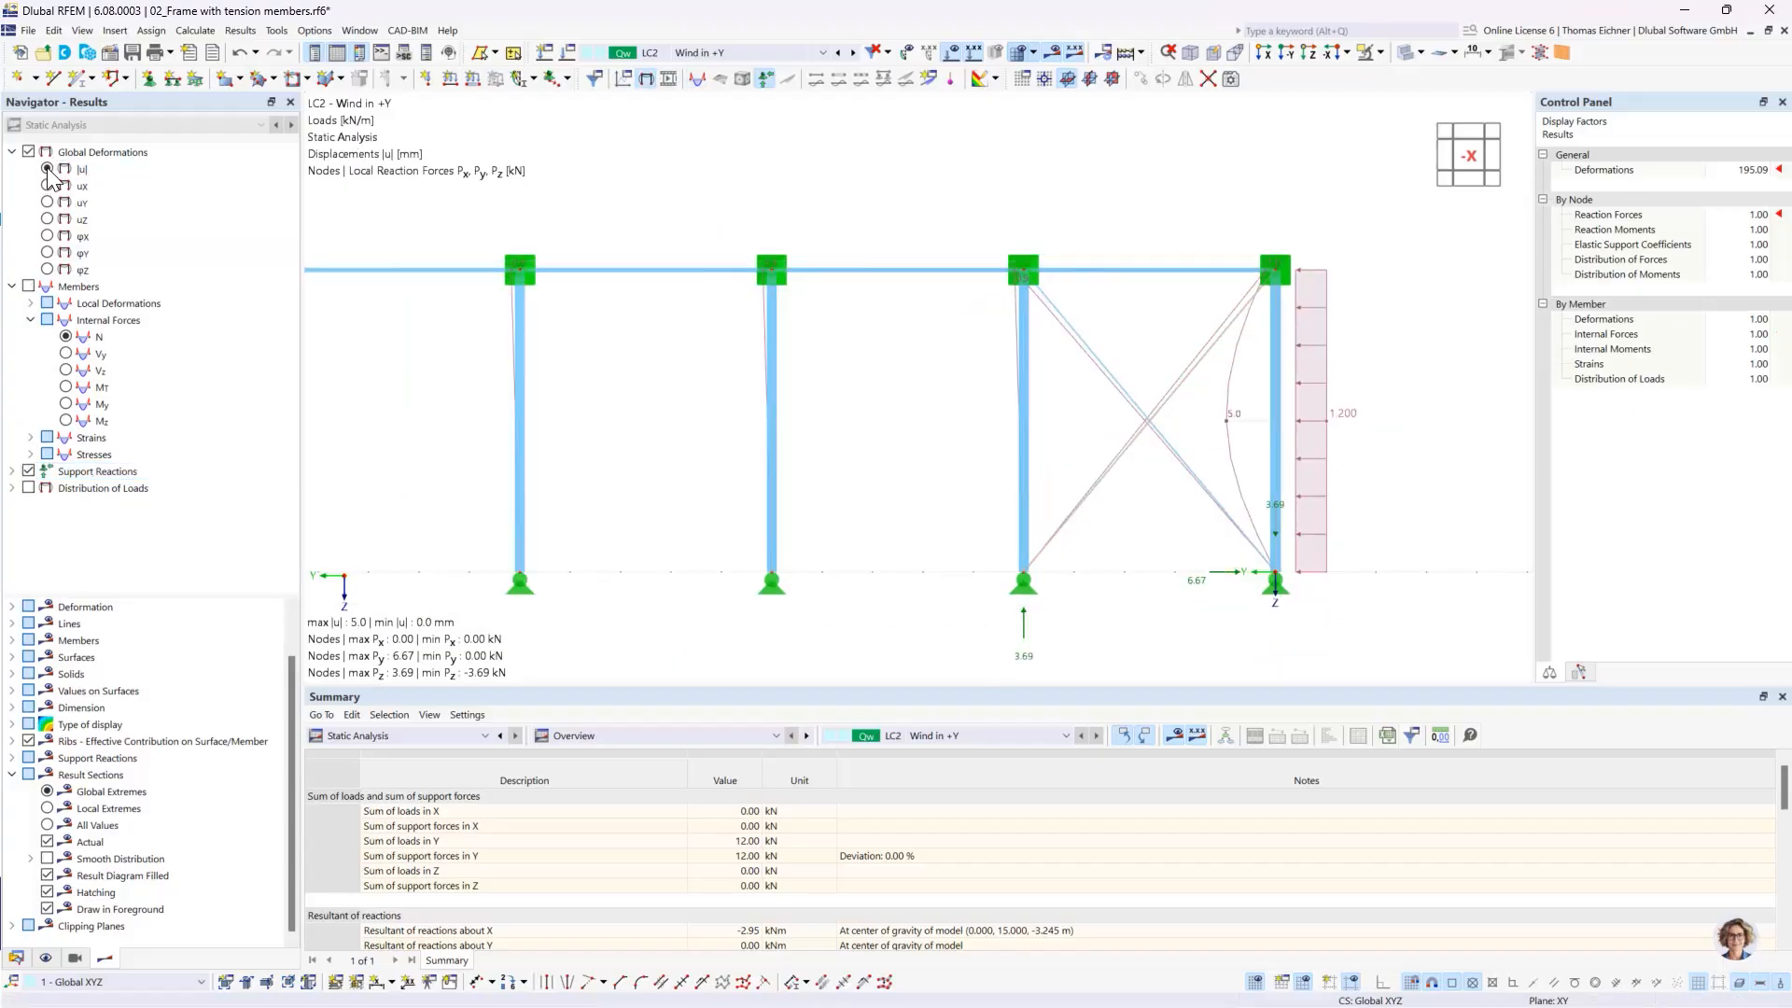
click(1727, 172)
click(1762, 167)
click(1762, 166)
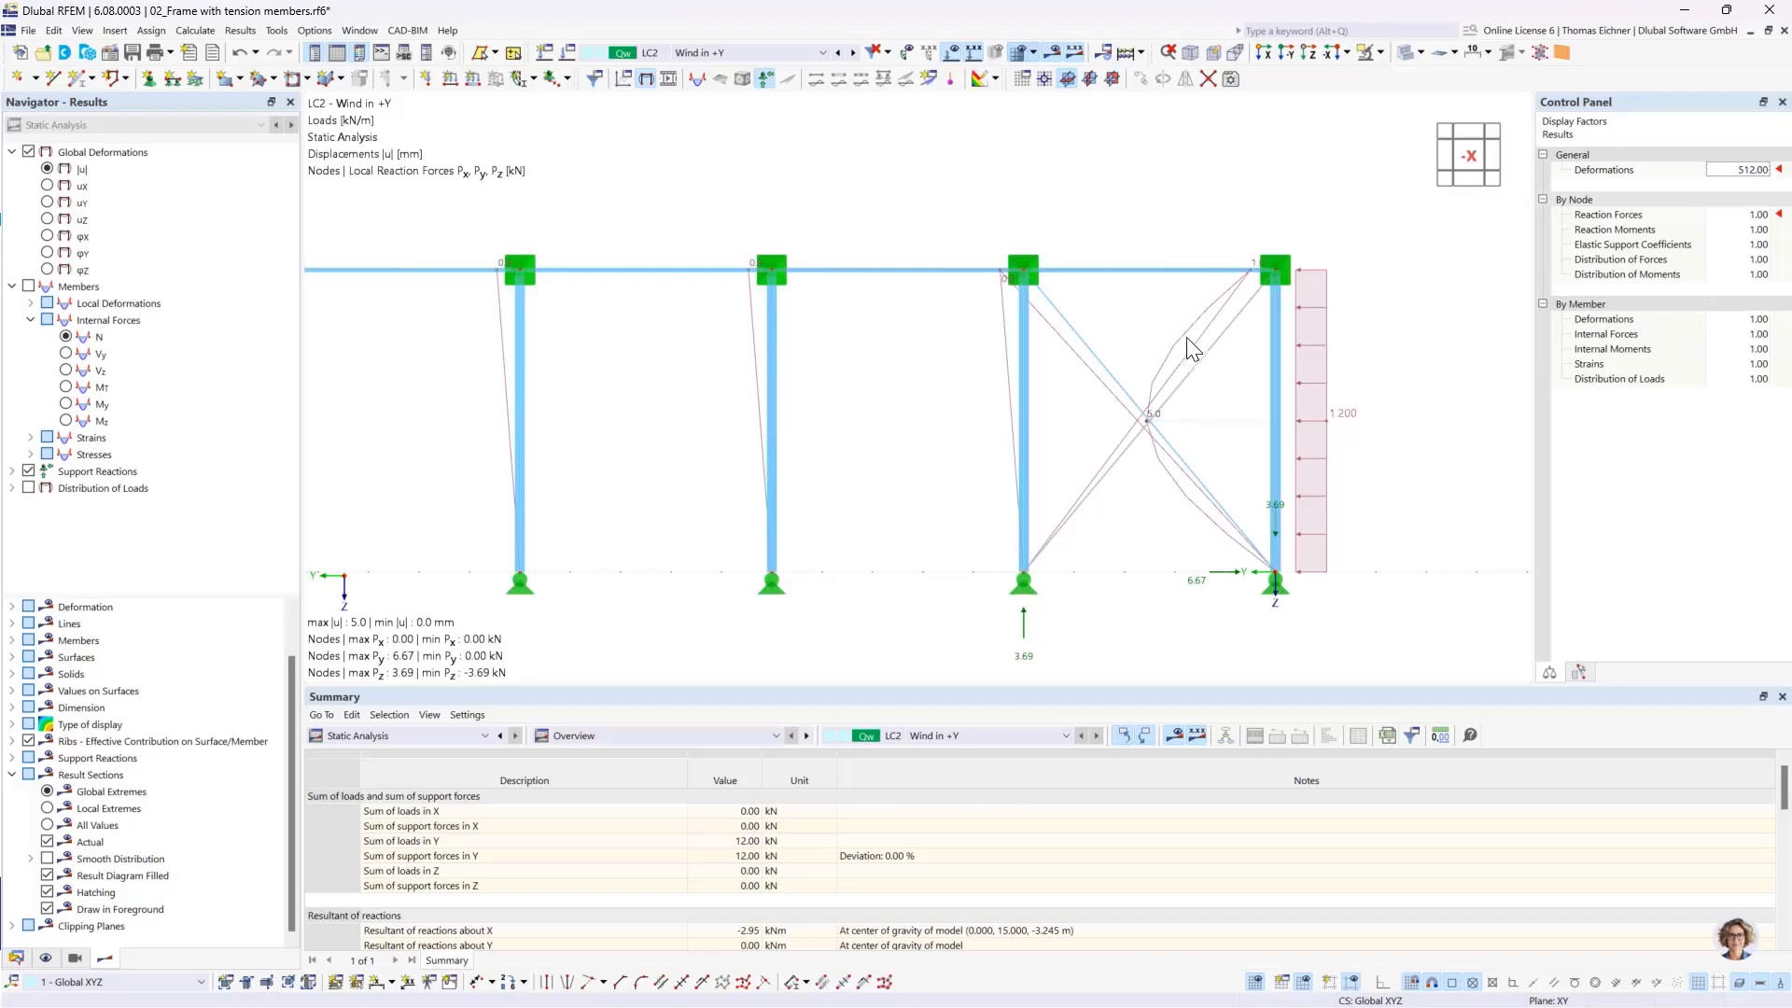
click(1763, 169)
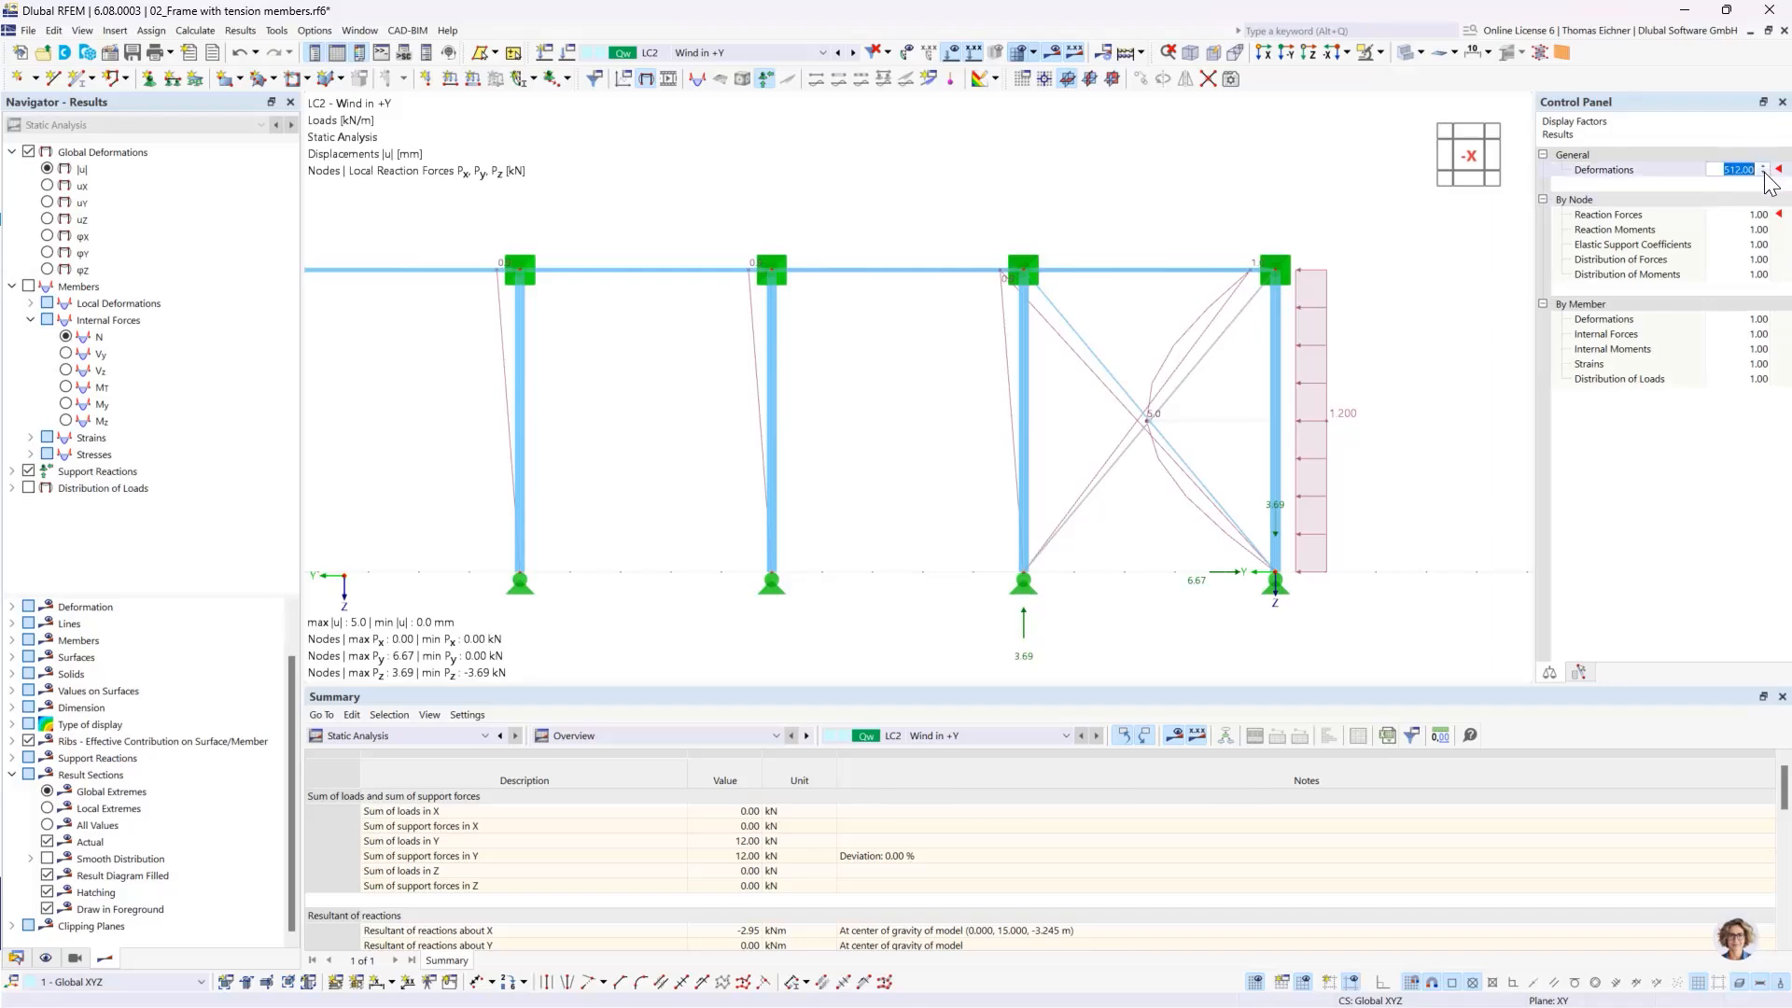
click(1764, 174)
click(1763, 174)
- Switch back to the axial forces N and look closely at the crossing diagonals of the end bay
click(65, 336)
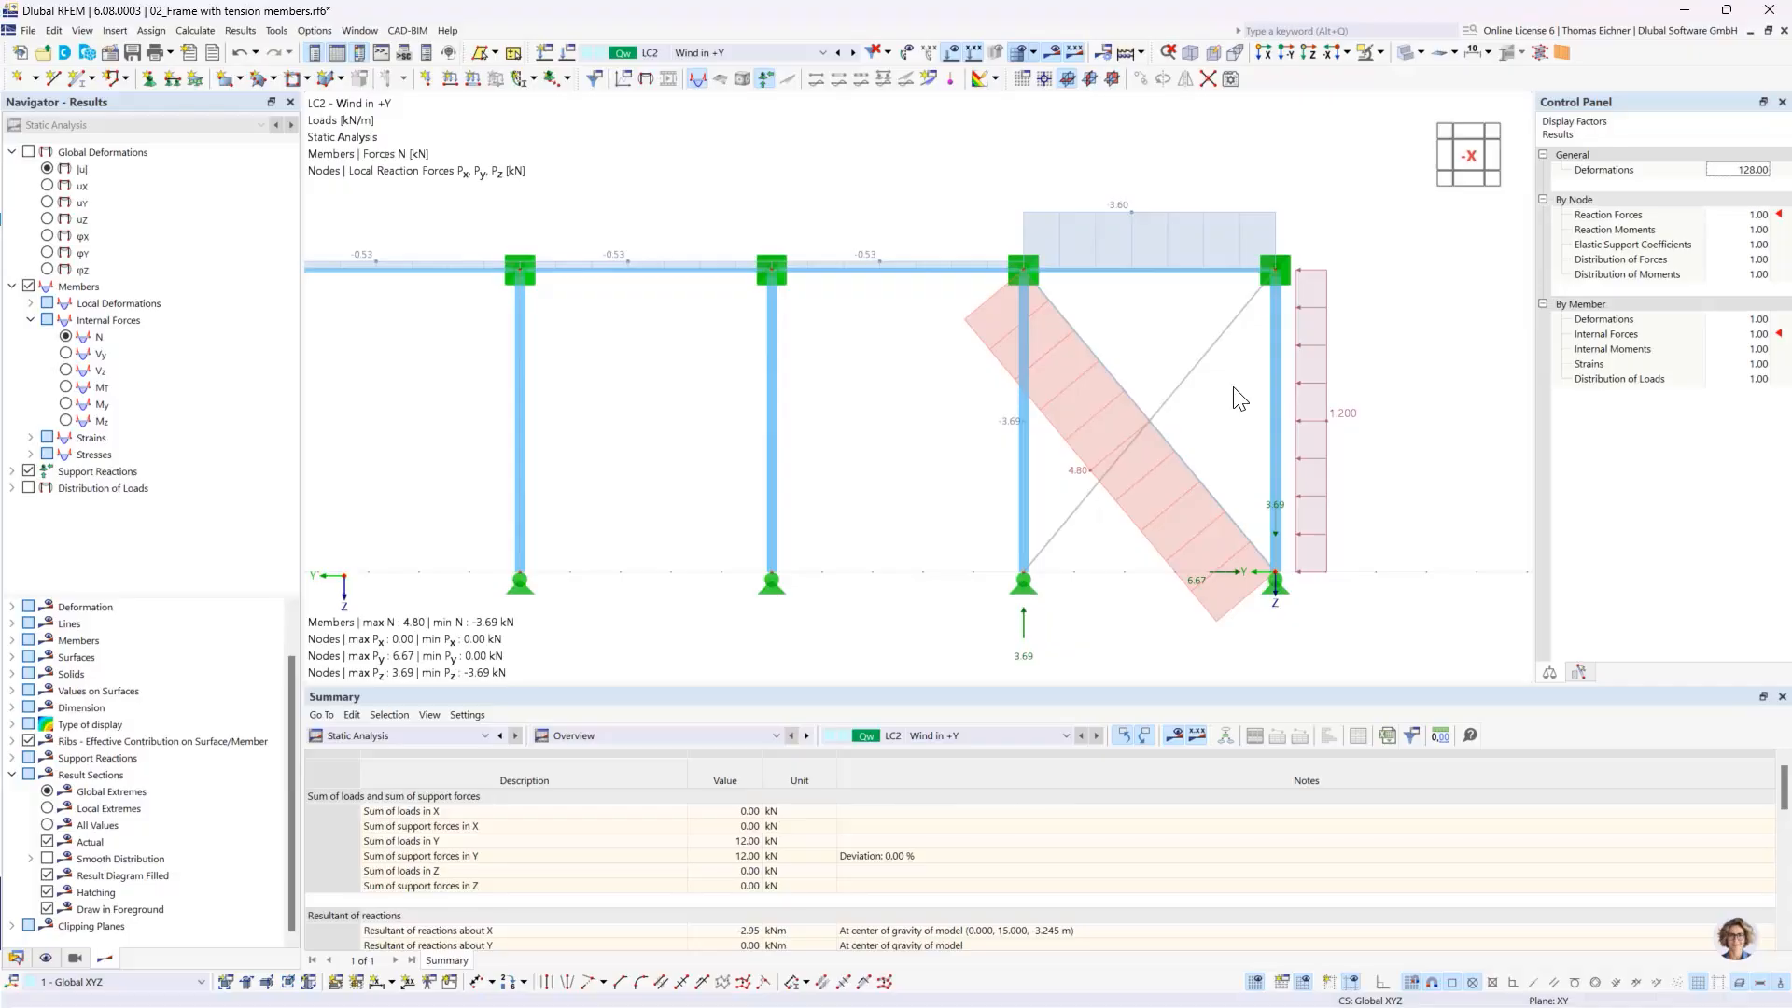
scroll(1178, 450, up, 5)
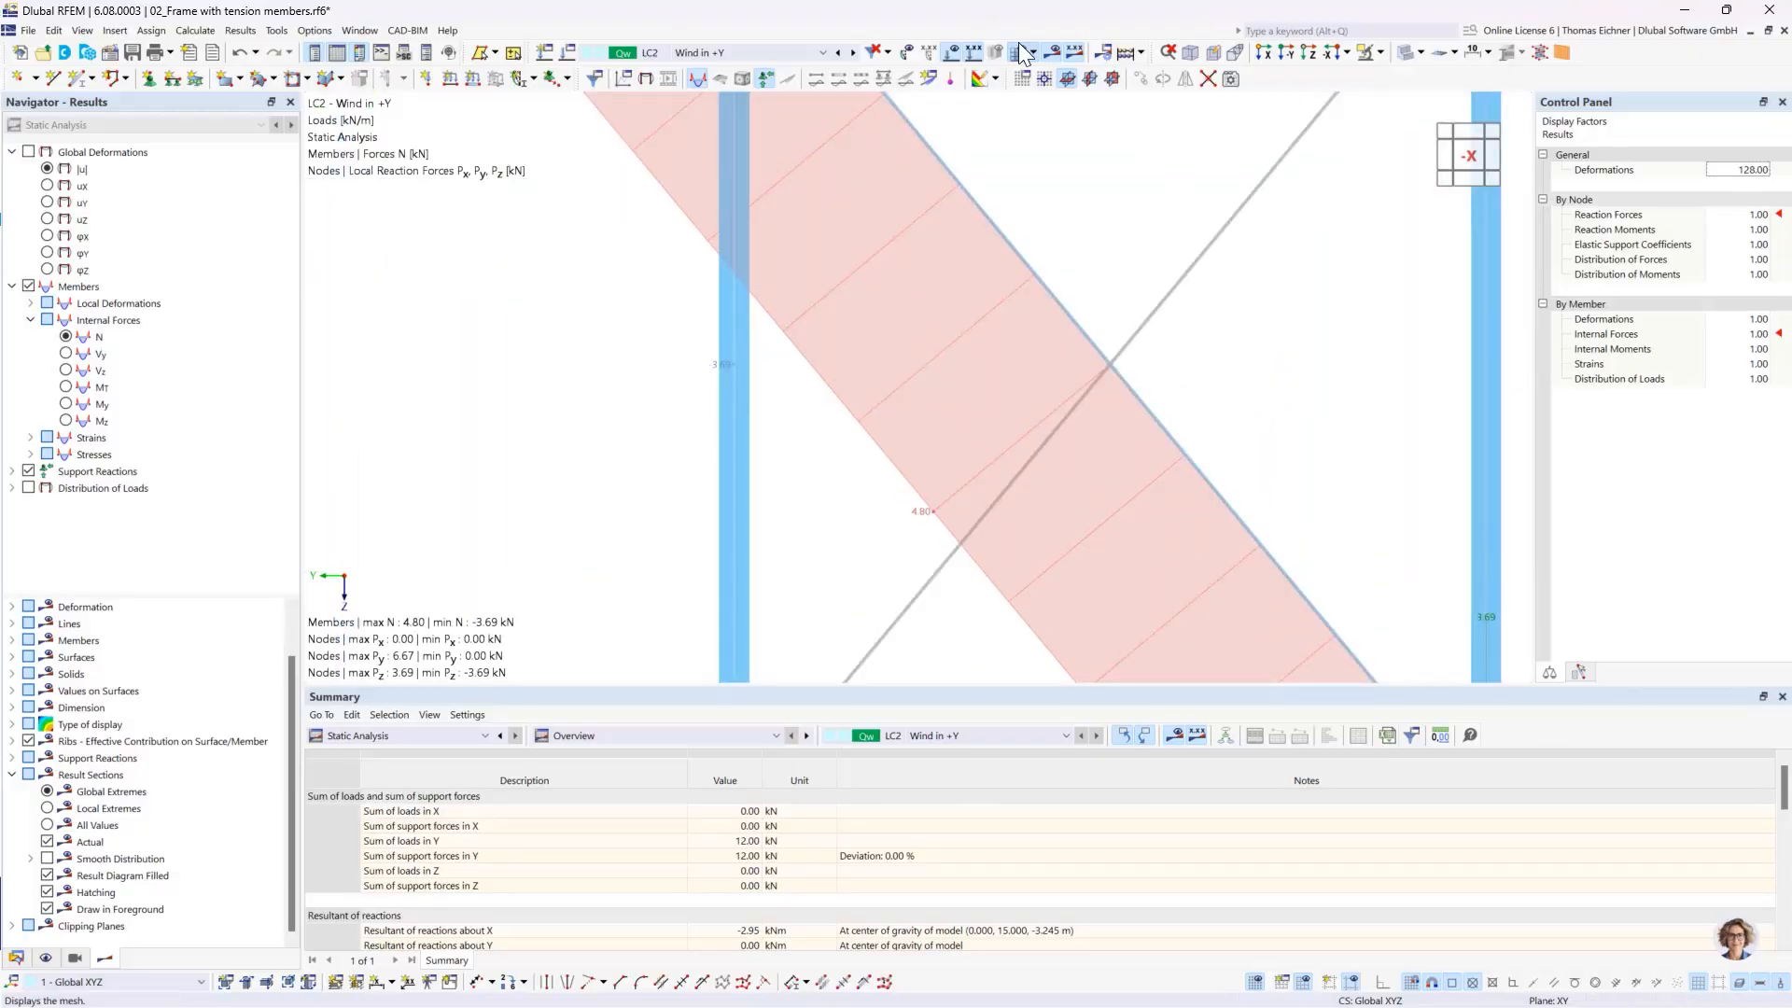
- Hide the loads in the LC2 view, leaving the axial forces N and support reactions on the frame
click(953, 53)
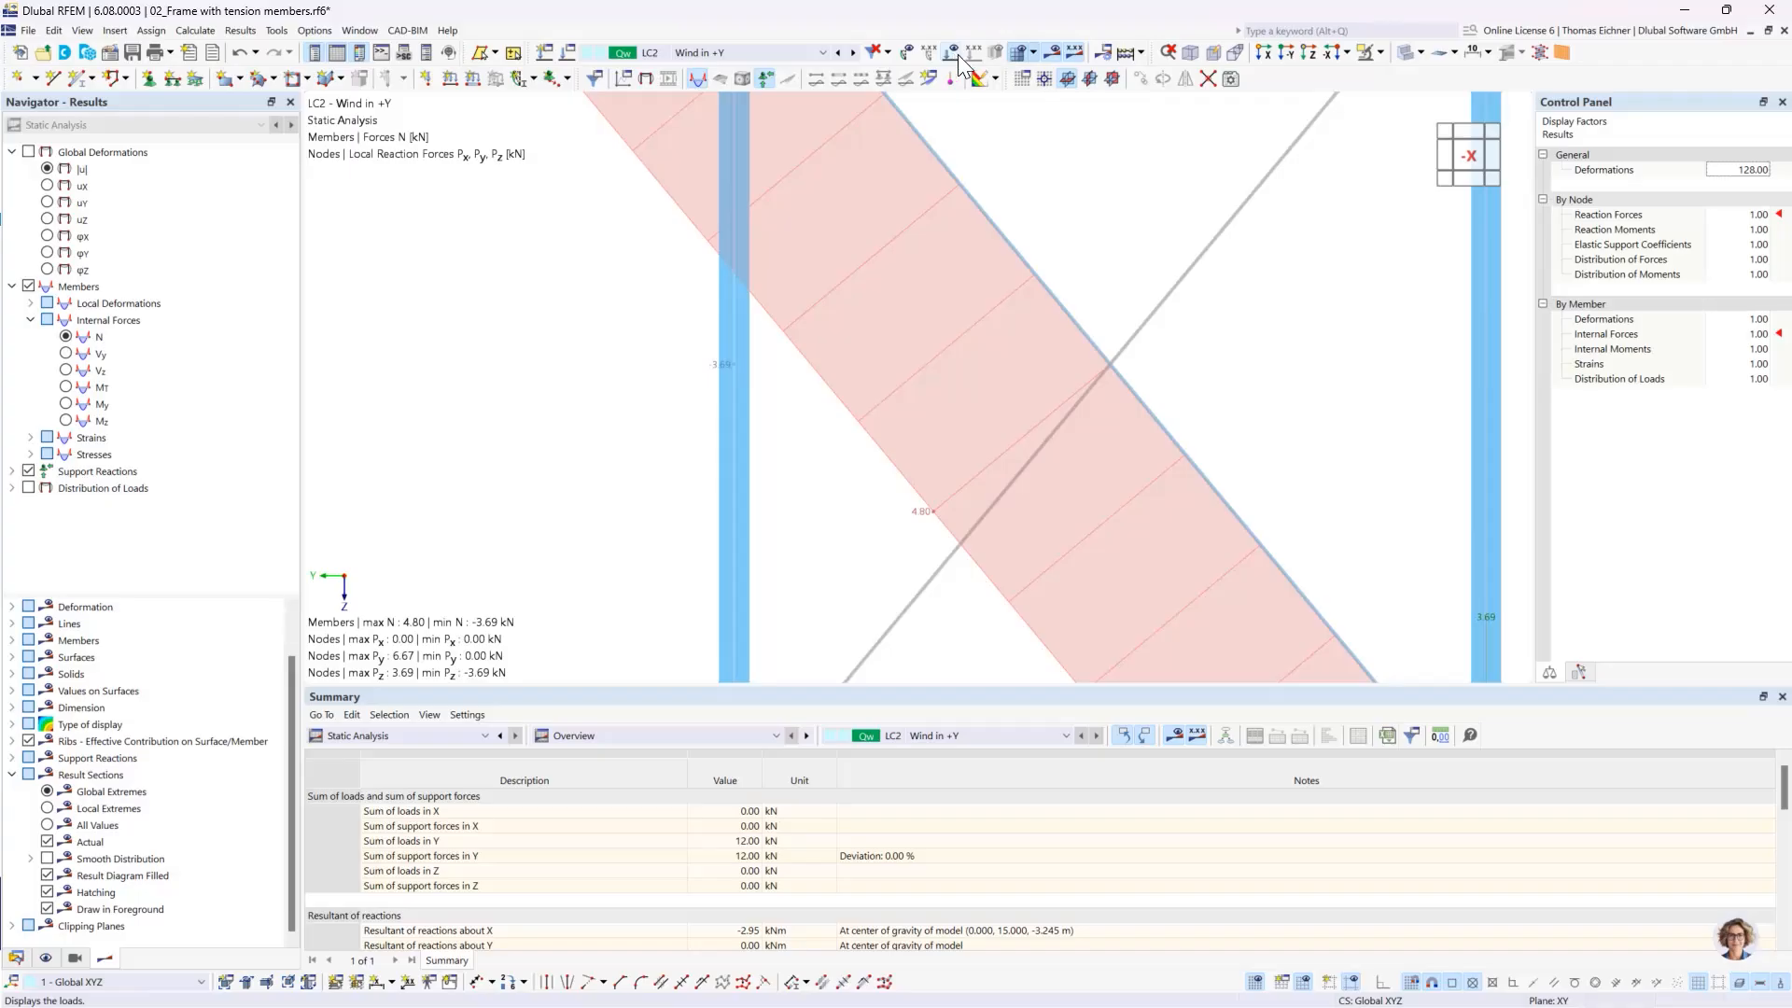
click(1052, 54)
click(1052, 55)
scroll(1148, 322, down, 5)
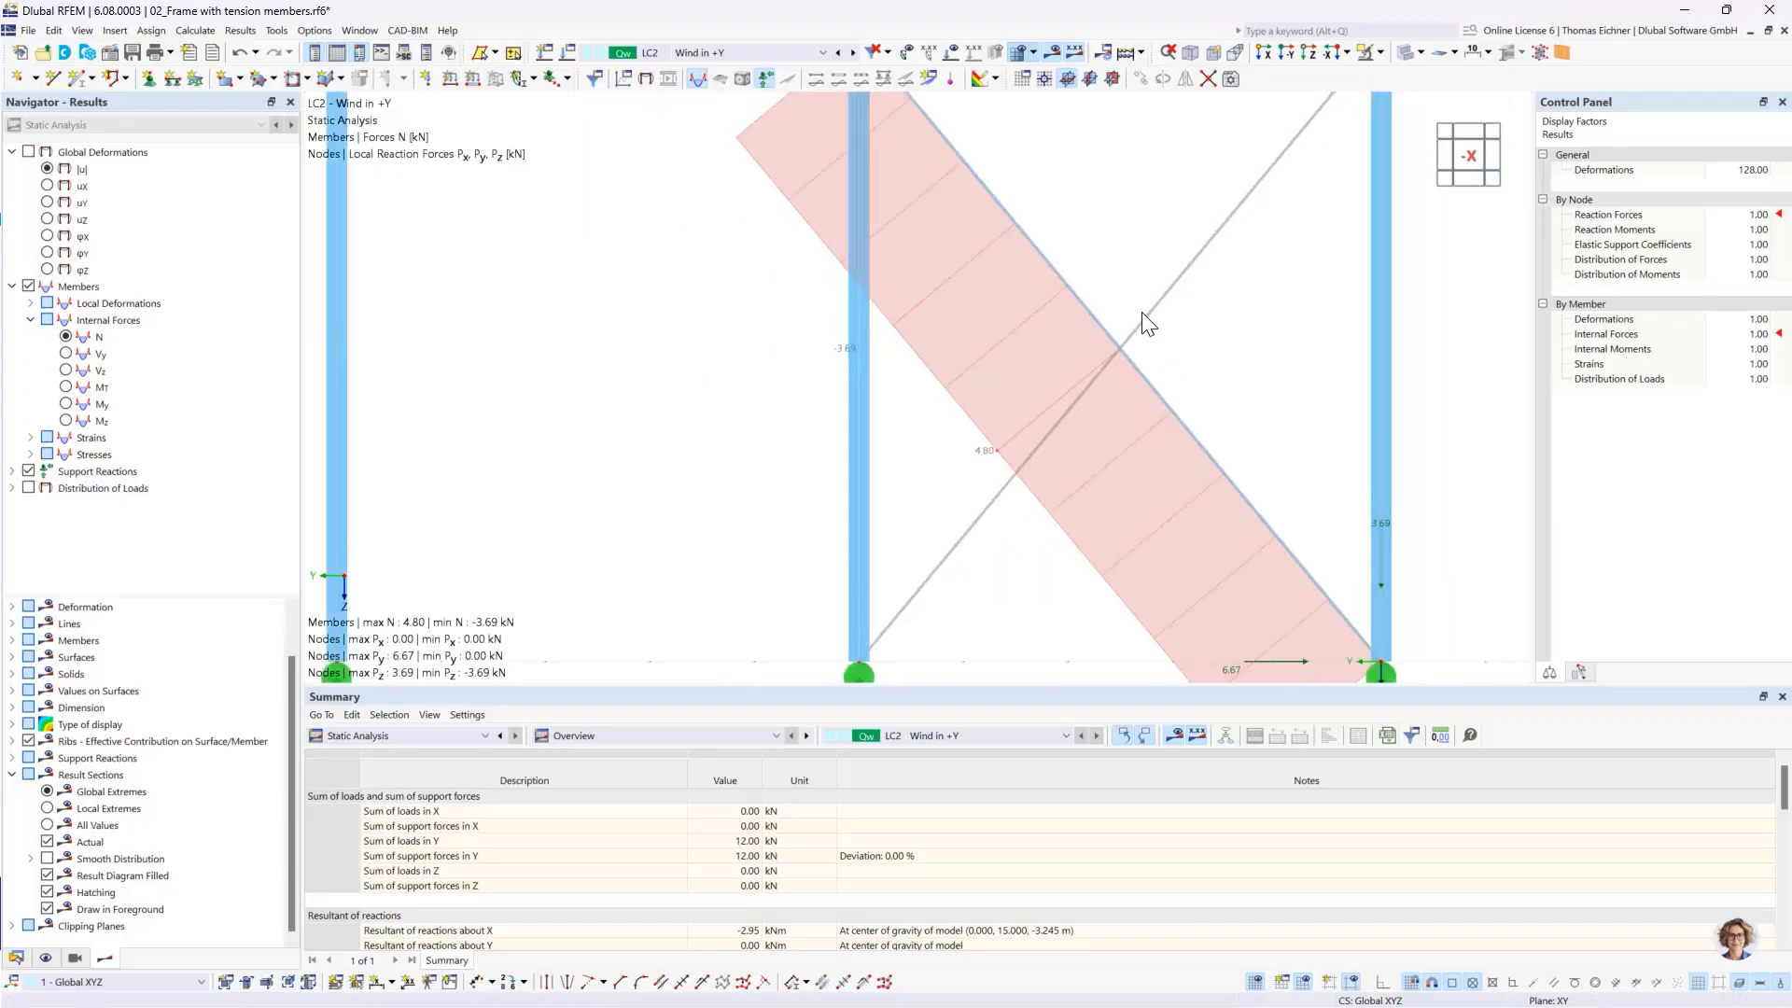
scroll(1148, 322, down, 3)
scroll(960, 387, down, 2)
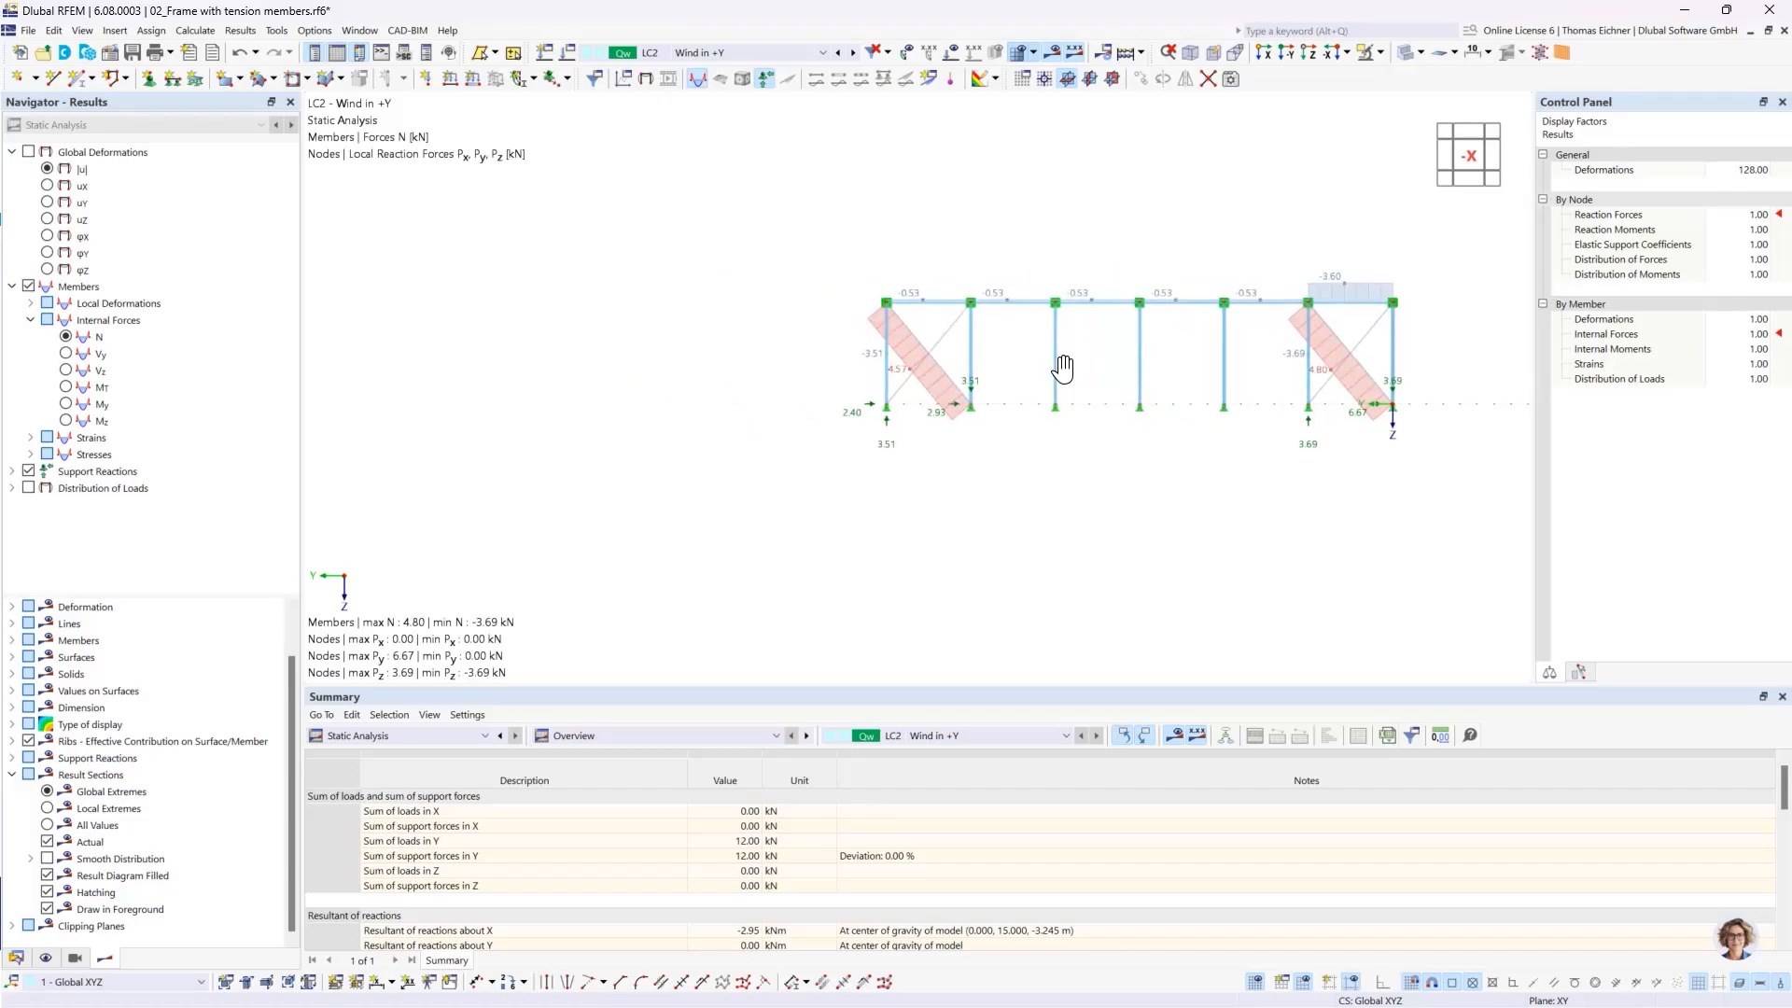
- Examine the axial forces and reactions in the braced bay at the opposite end, selecting its diagonal without a force diagram
scroll(941, 373, up, 5)
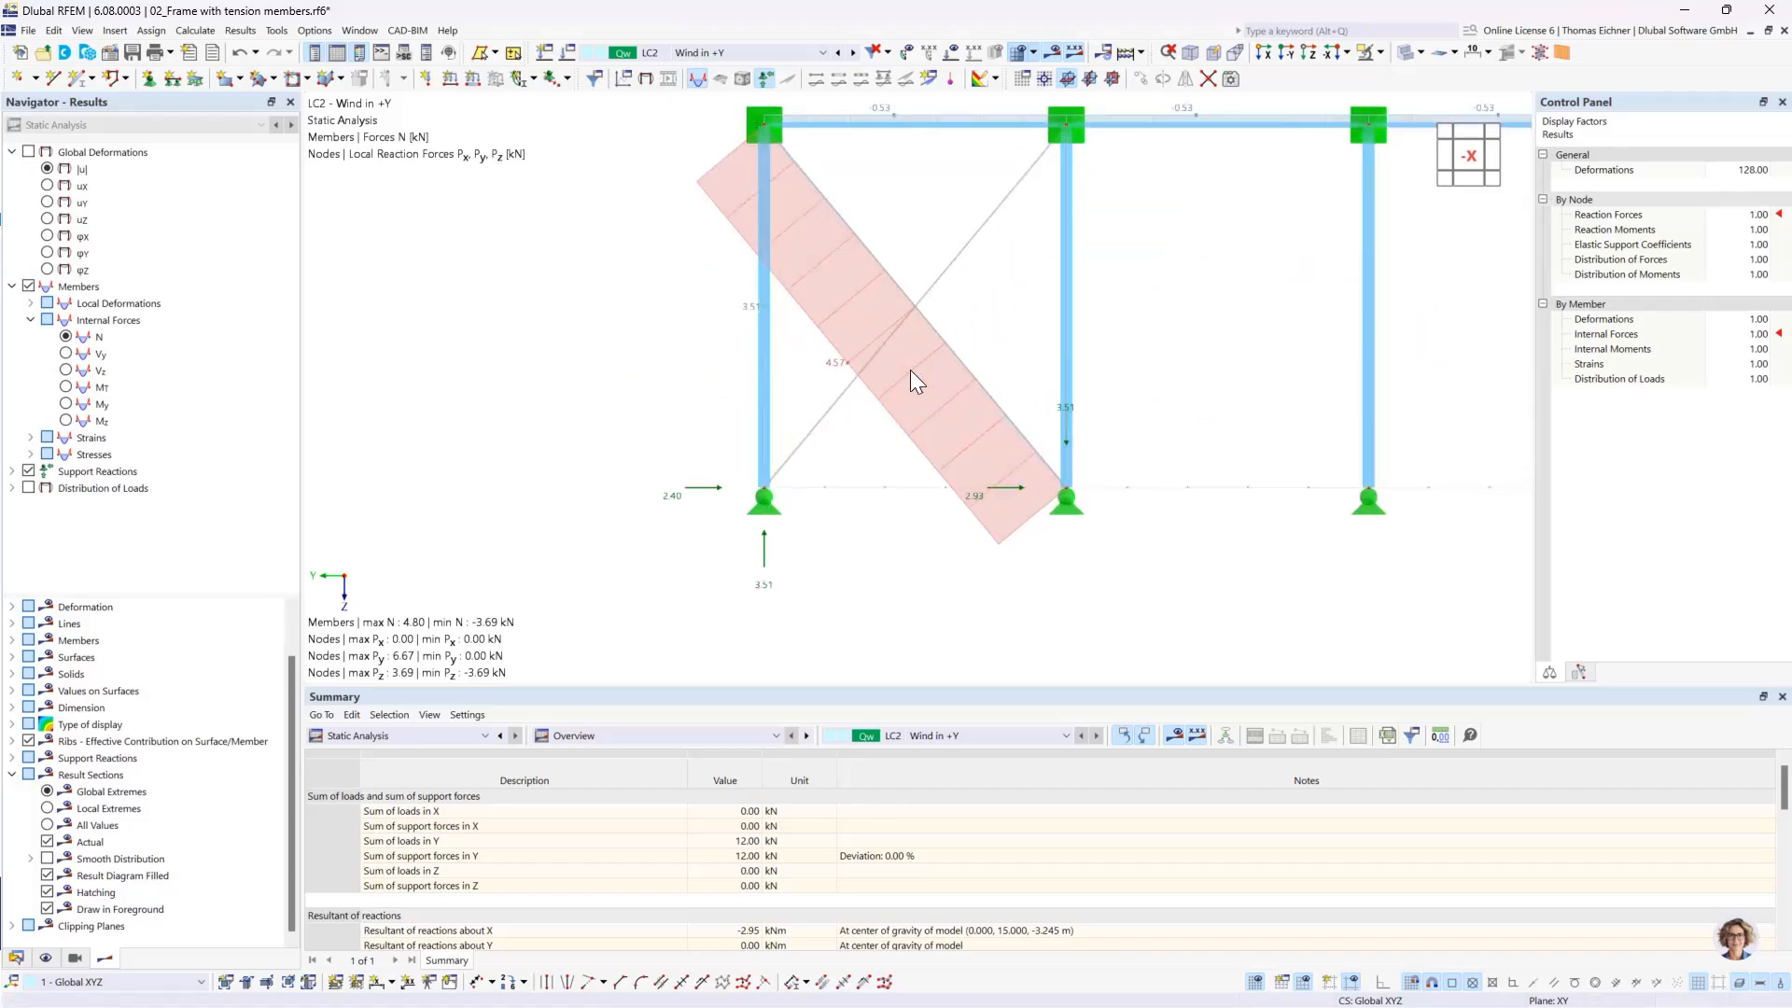
middle_drag(1196, 360, 1192, 406)
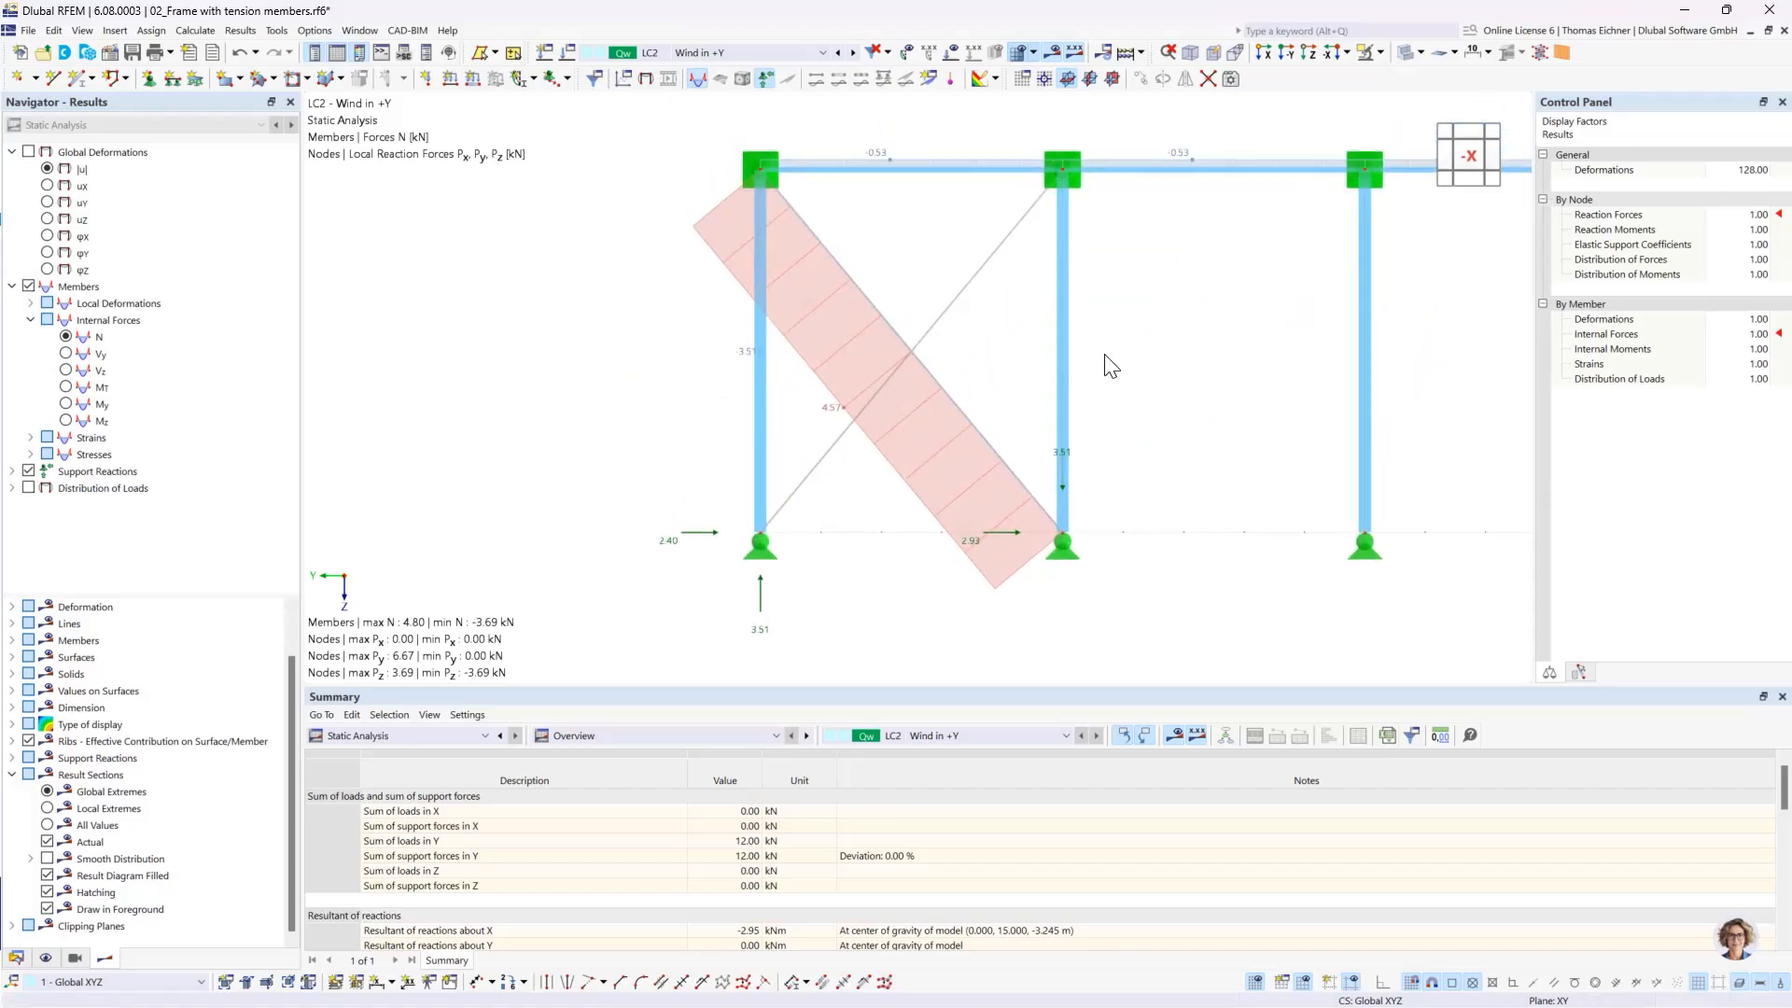
click(931, 332)
scroll(1166, 449, down, 5)
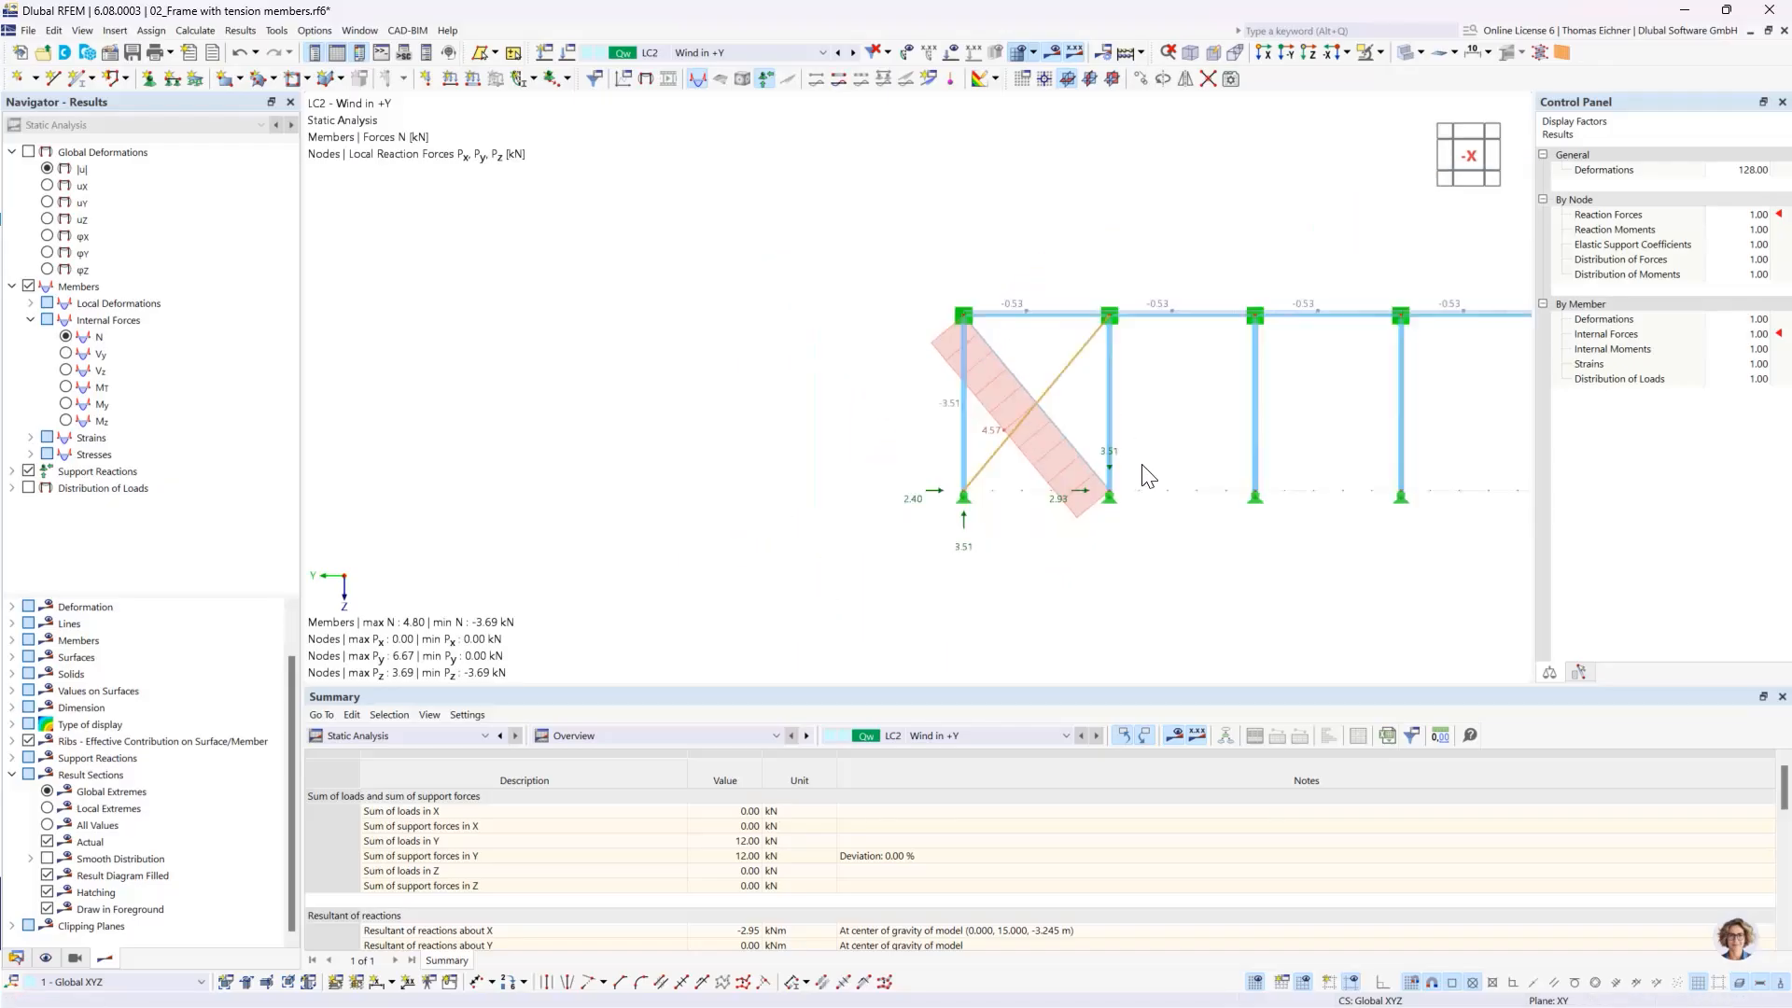
mouse_move(1054, 398)
middle_down()
mouse_move(1100, 411)
mouse_move(1036, 392)
middle_up()
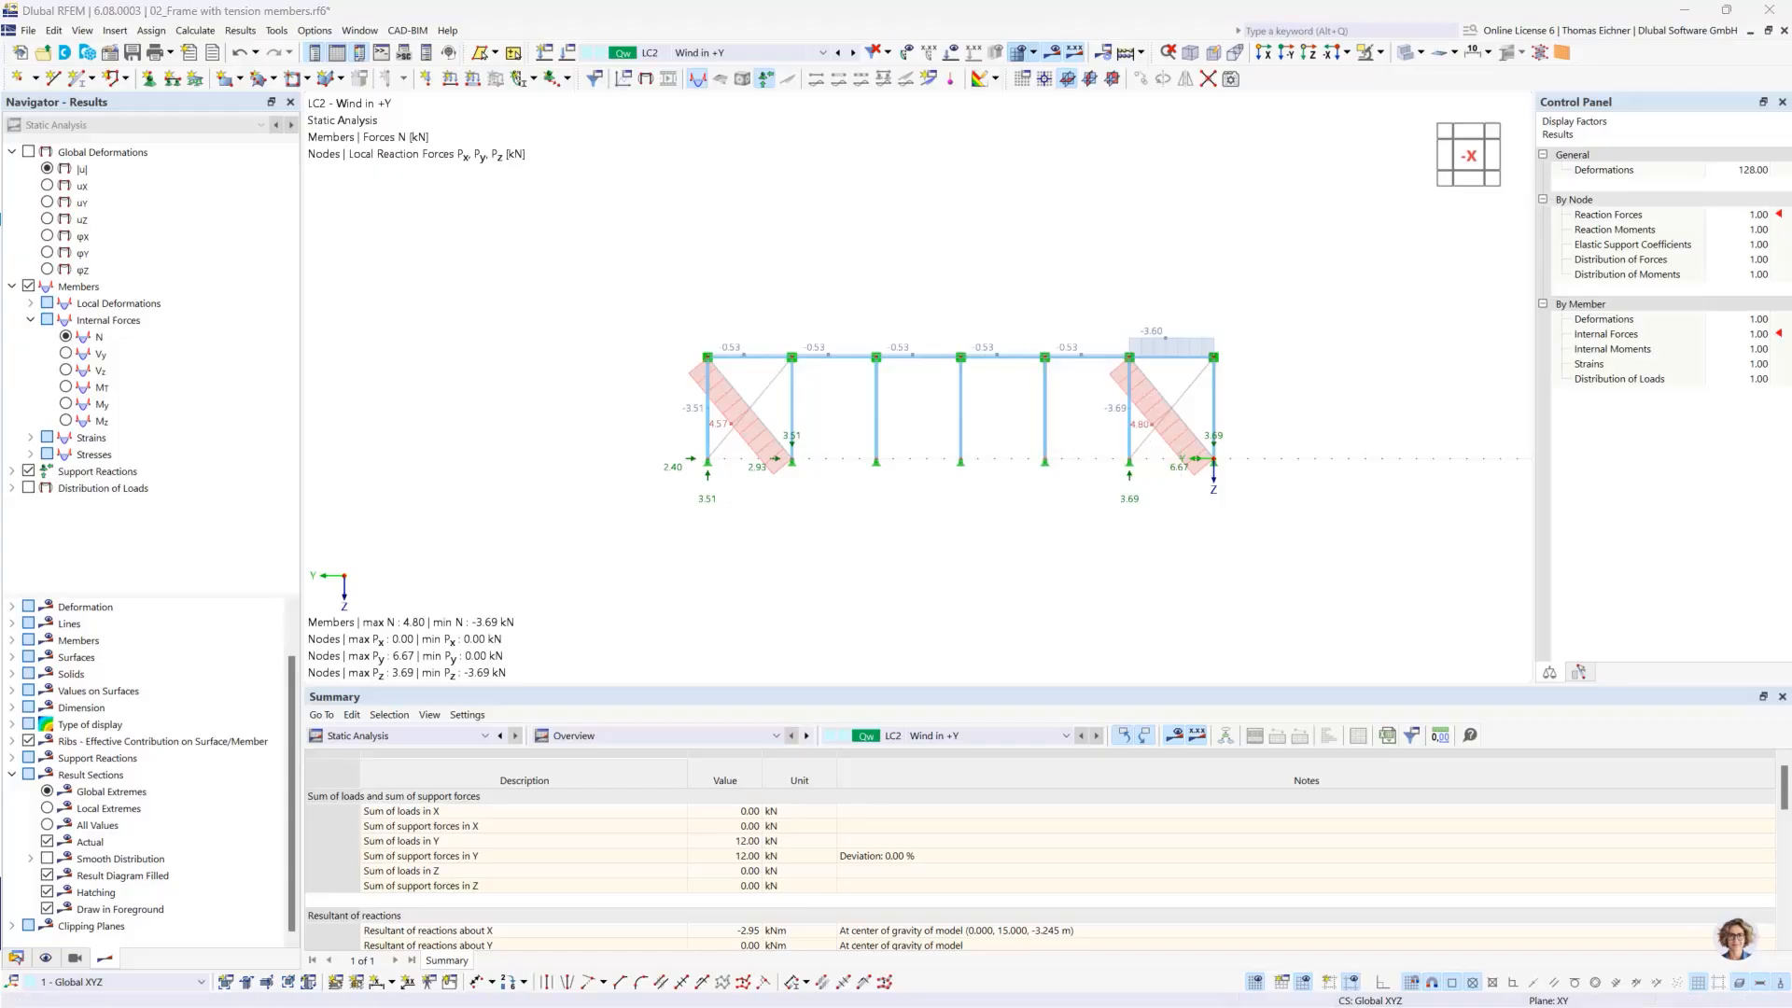
- Switch to the presentation and advance from the Nonlinear Calculation slide to the Coffee Break slide
key(alt+Tab)
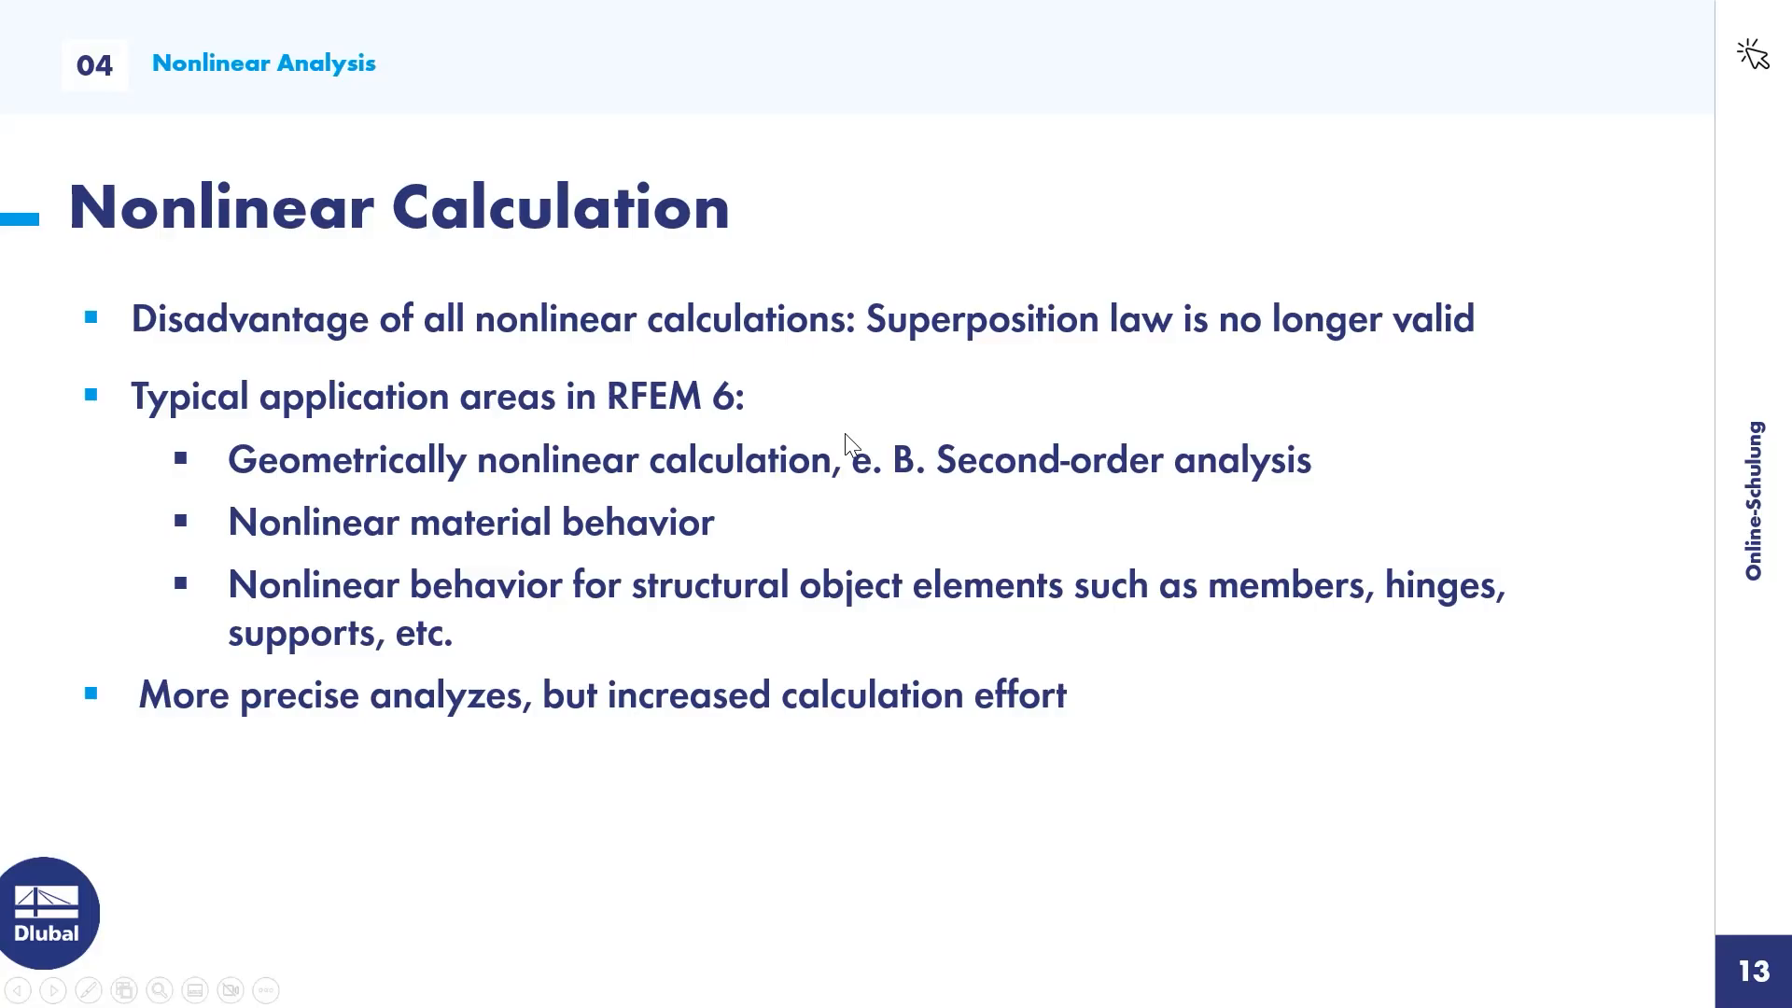
key(Right)
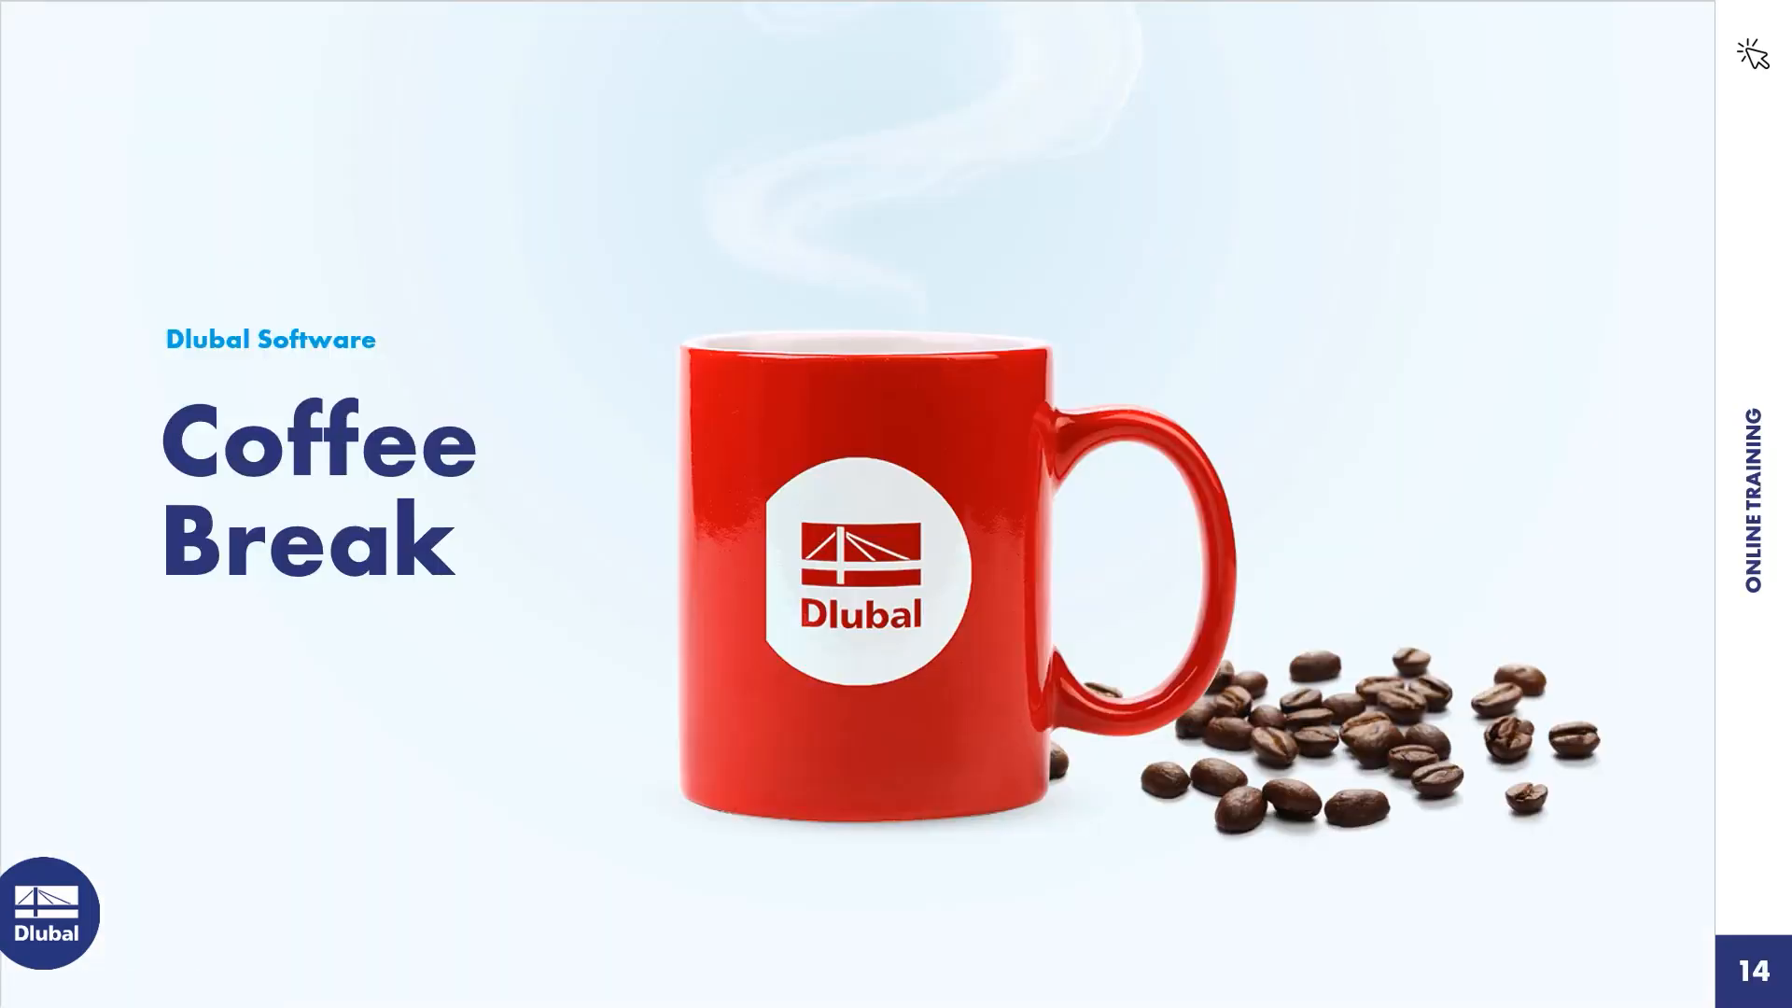
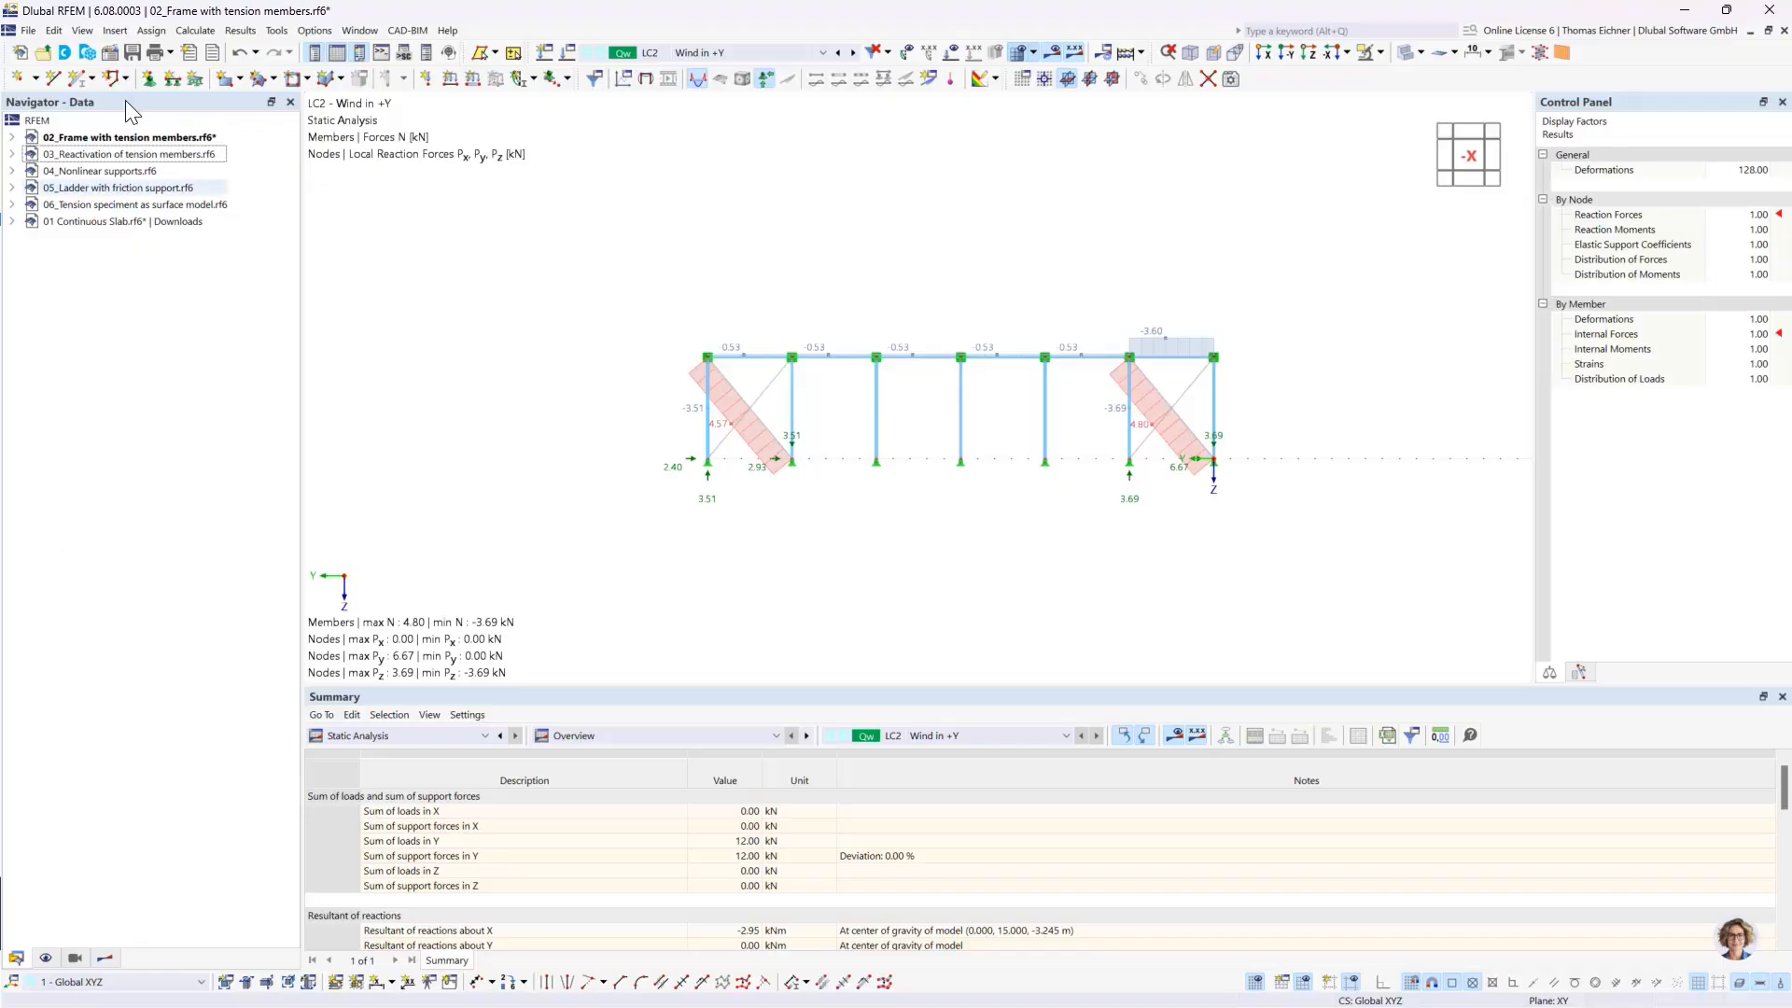
- Make the model 03_Reactivation of tension members.rf6 active and centre its braced frame in the view
click(126, 155)
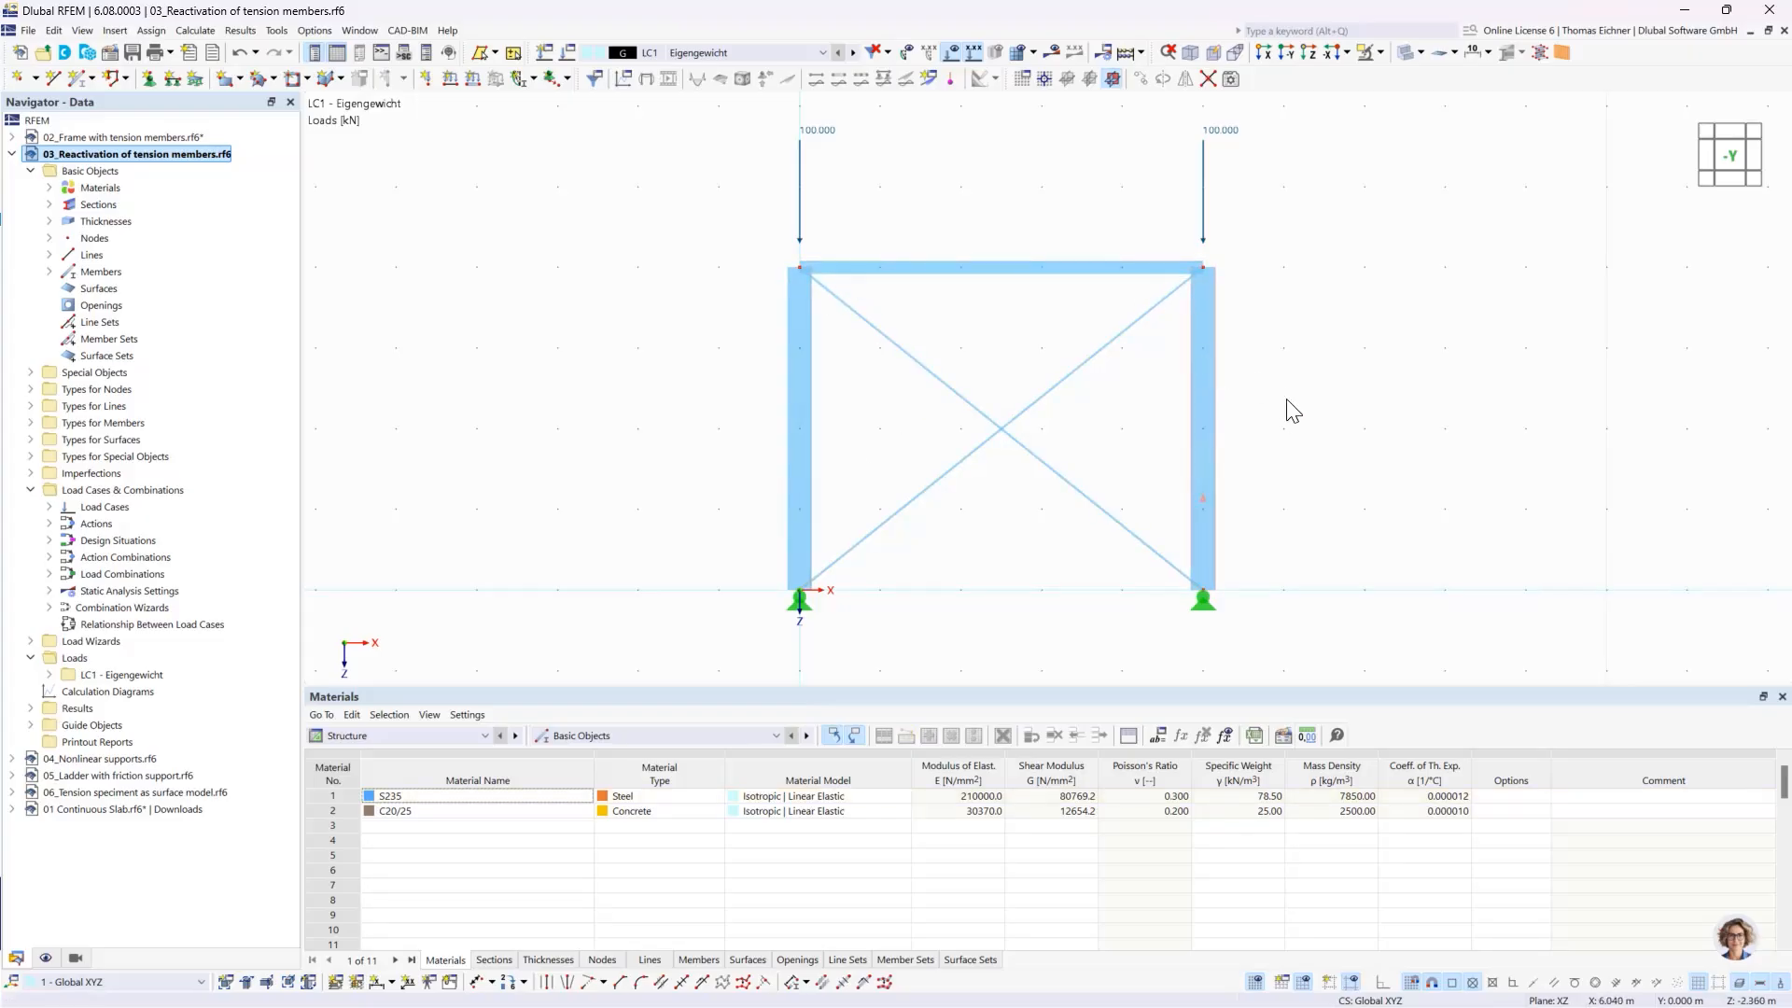
middle_drag(1270, 421, 1134, 446)
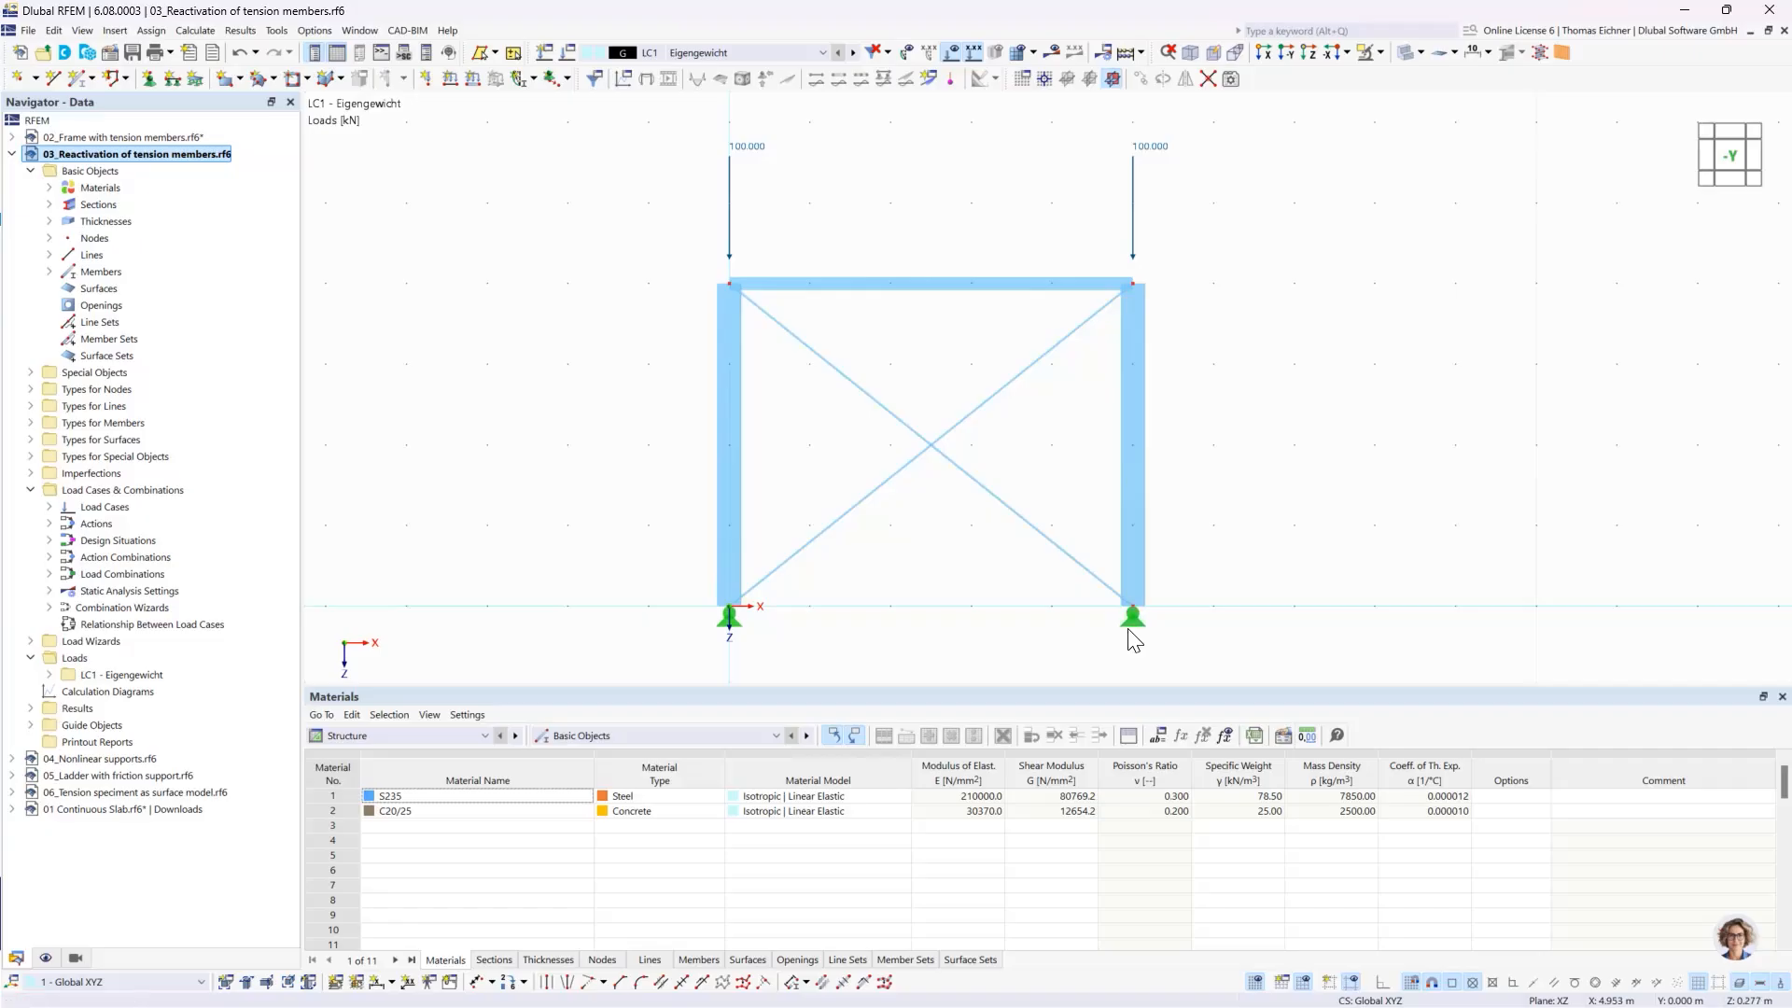
mouse_move(1132, 628)
- Check the member type and section of the horizontal top member and of one crossing diagonal
double_click(947, 290)
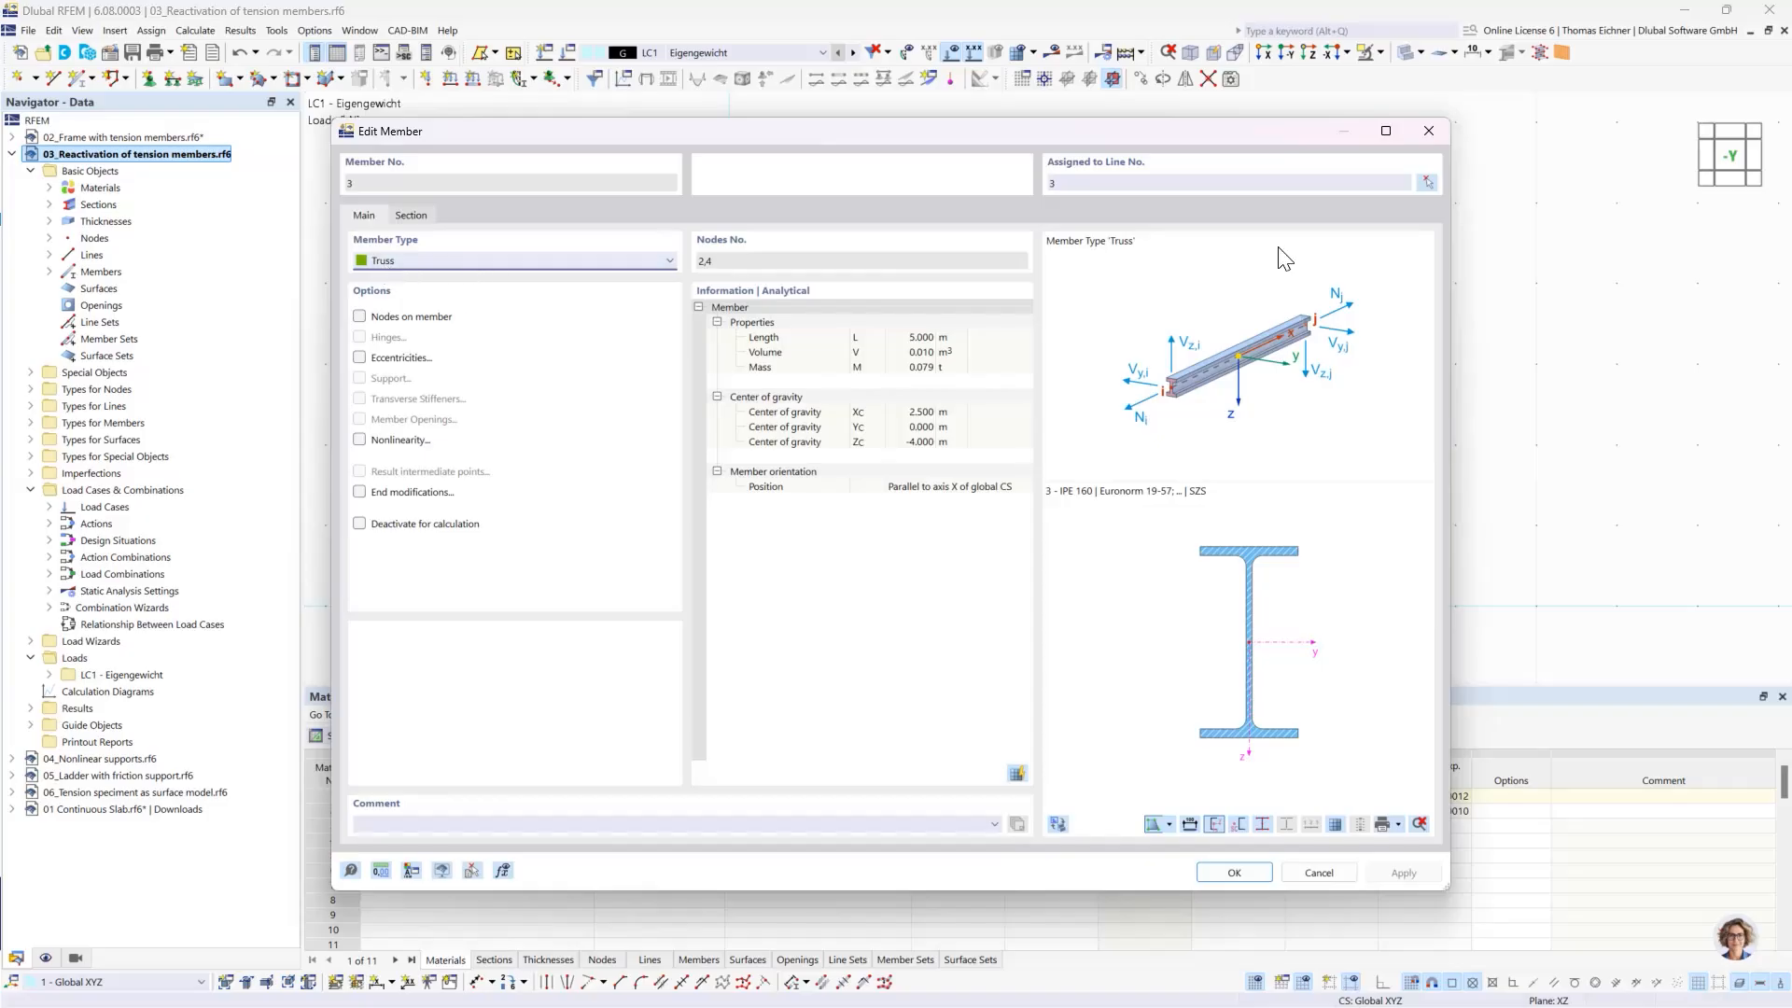
click(1428, 130)
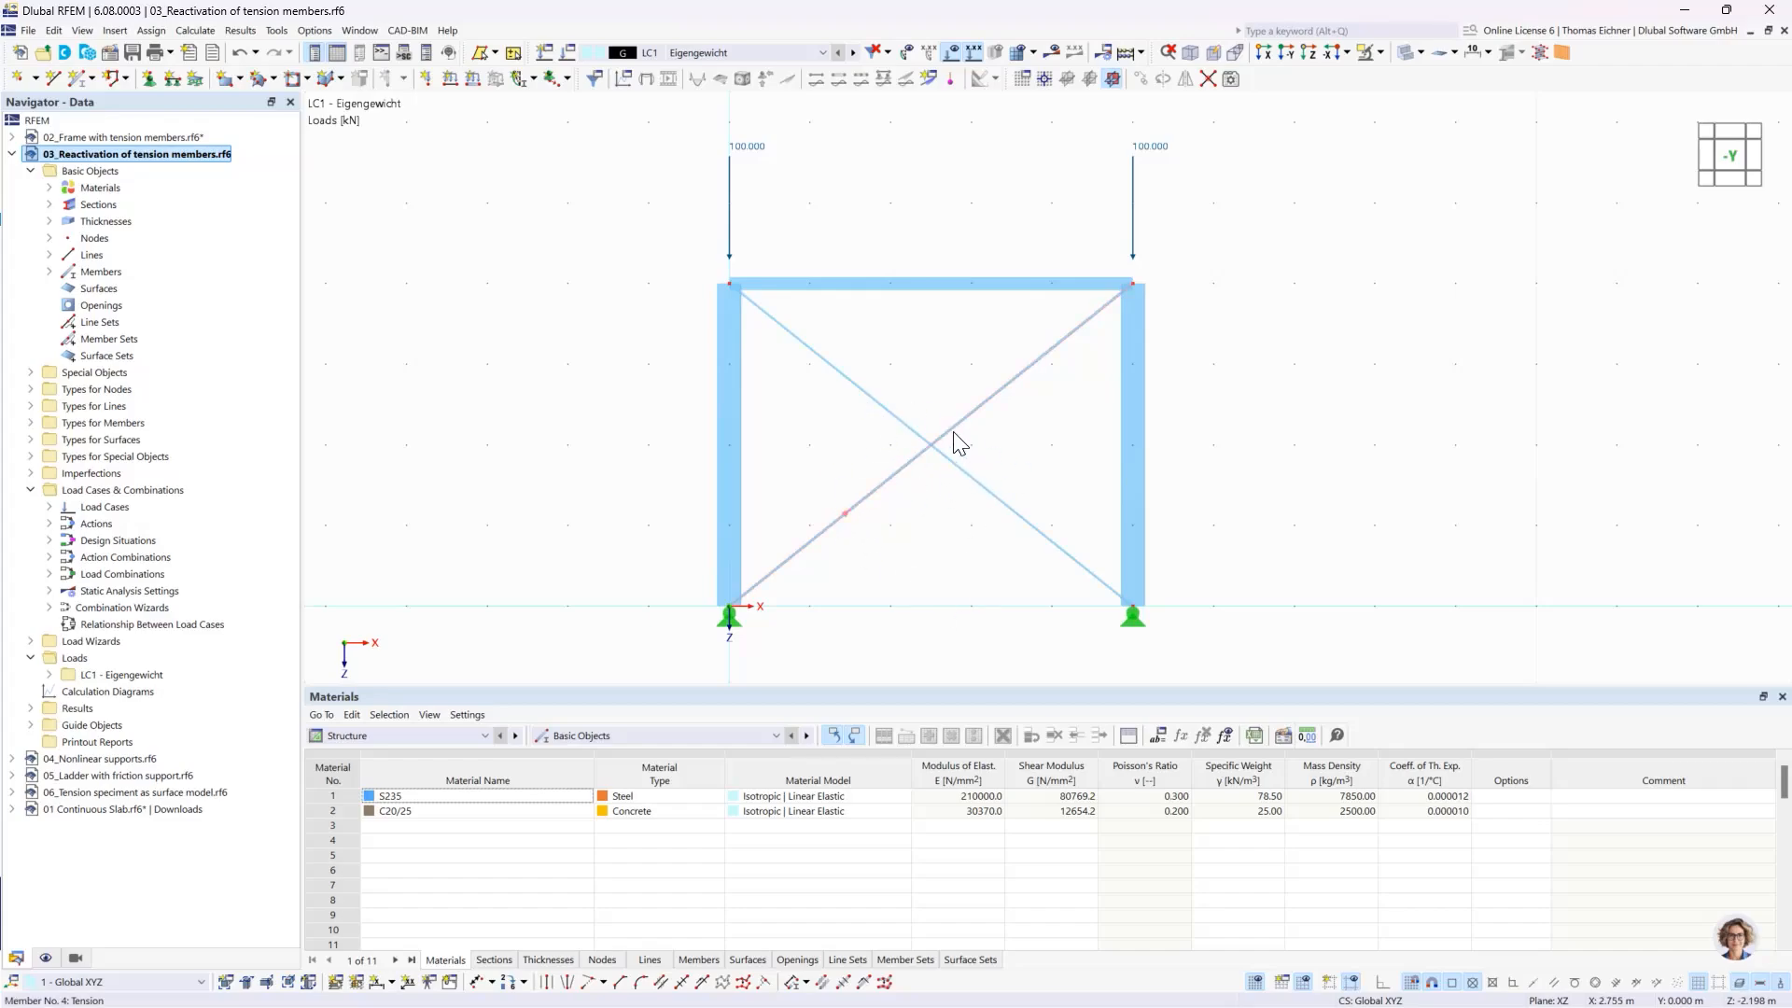
double_click(832, 519)
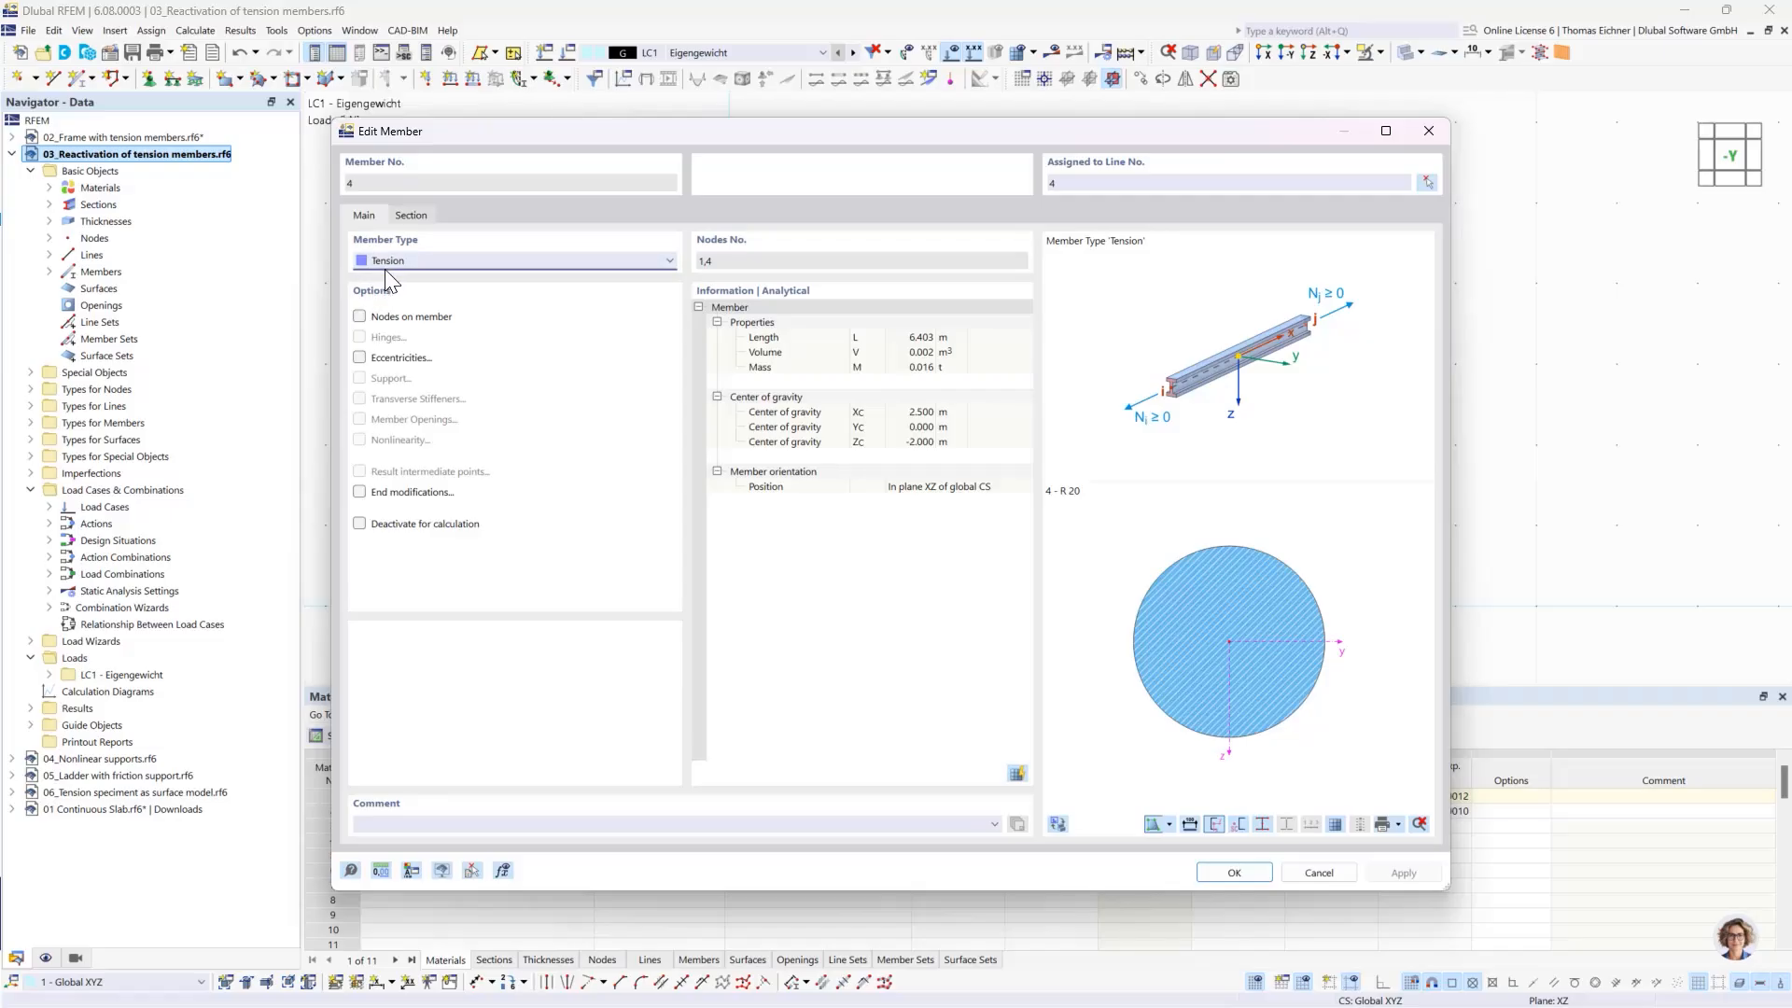
click(1421, 136)
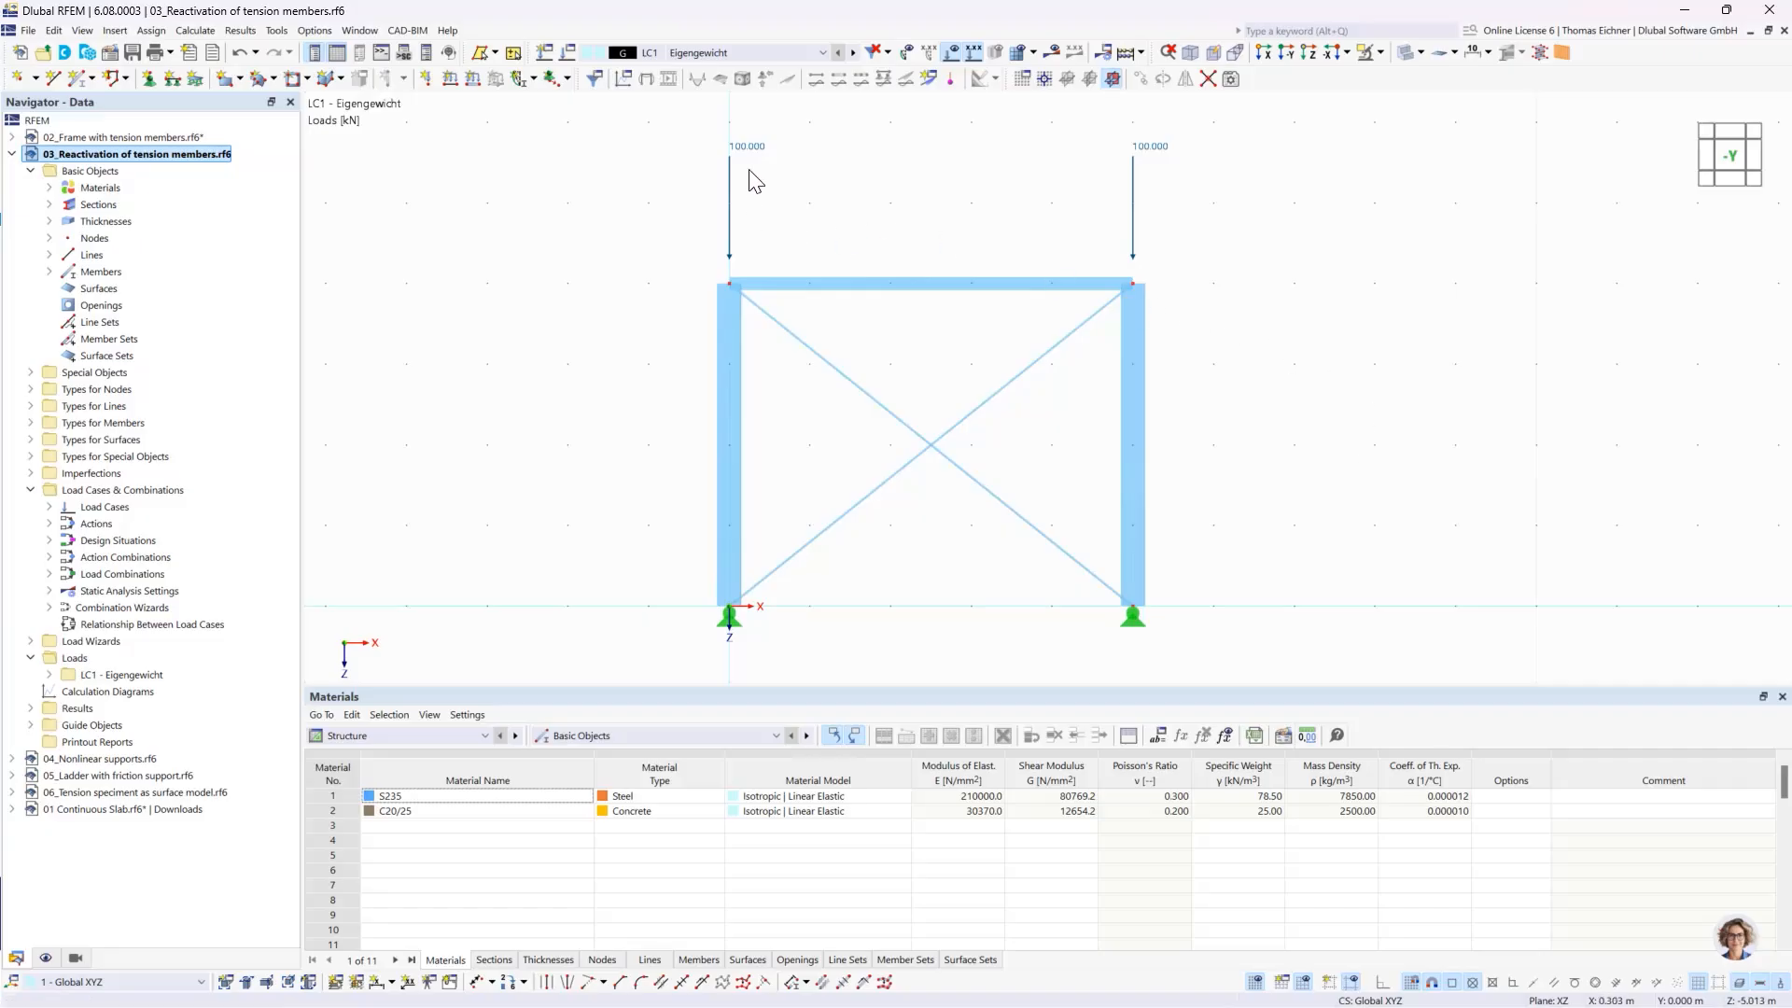
- Calculate load case LC1 with the geometrically linear settings SA1 and examine the diagonals in the deformation plot
click(1151, 149)
click(664, 53)
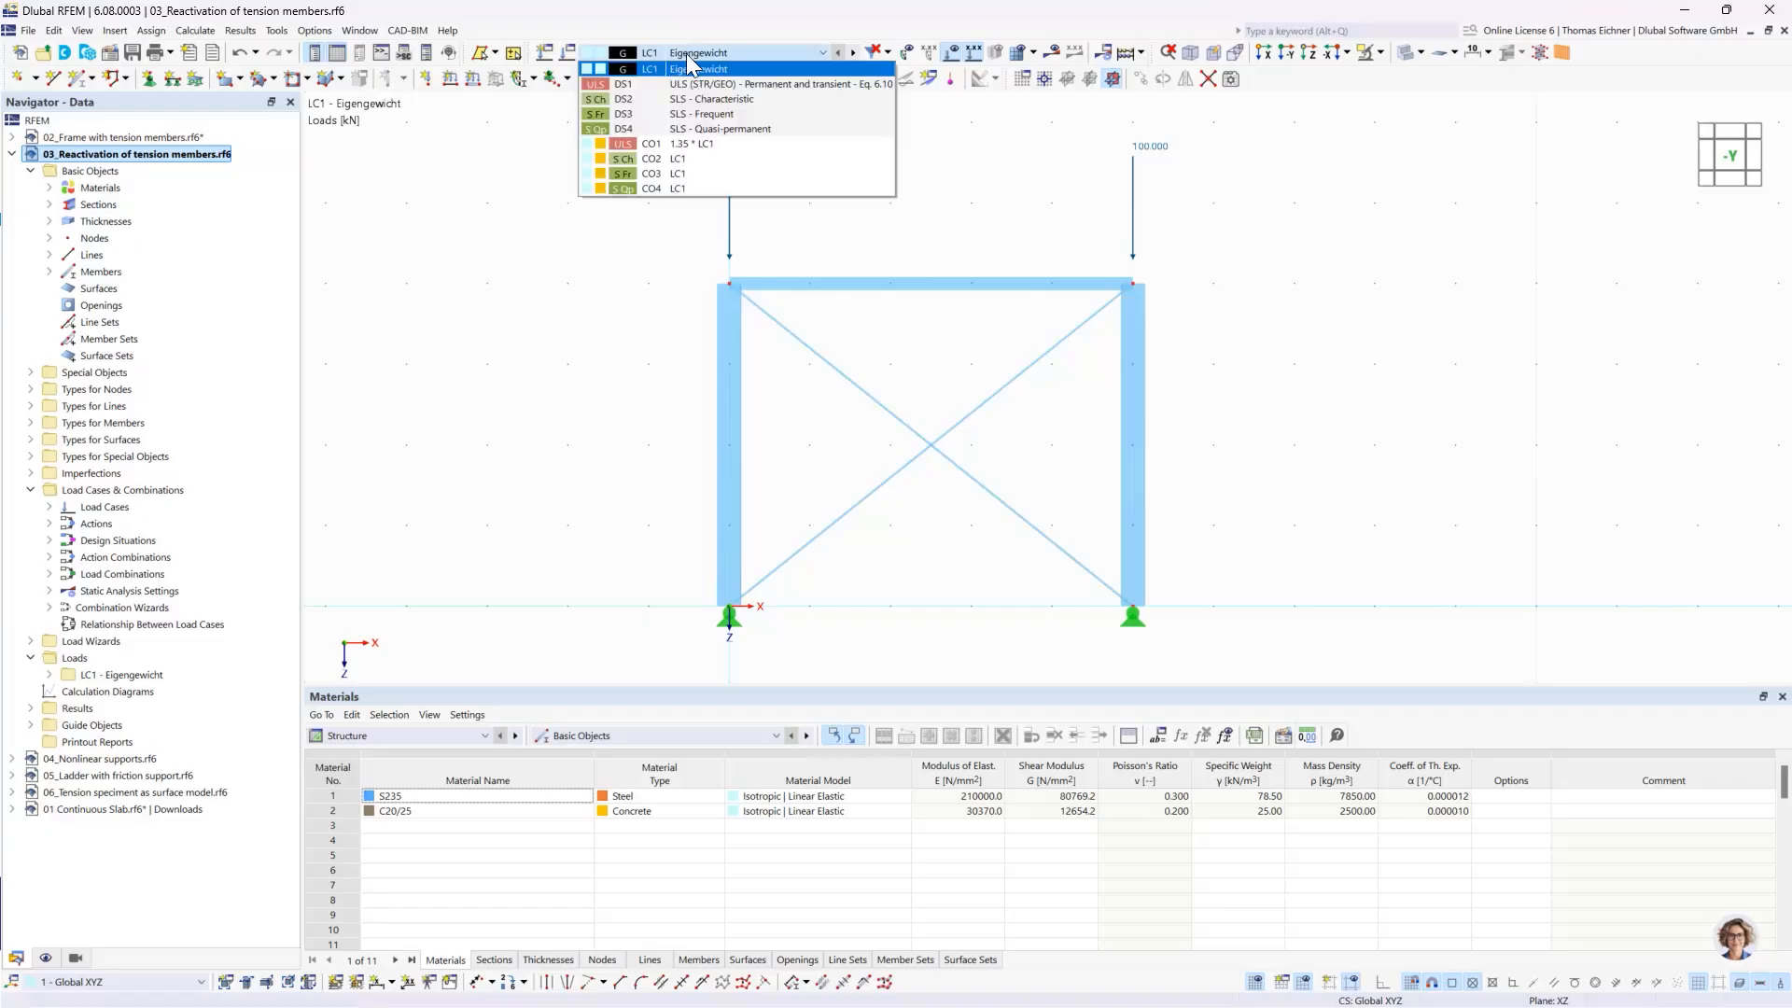
click(686, 54)
click(567, 56)
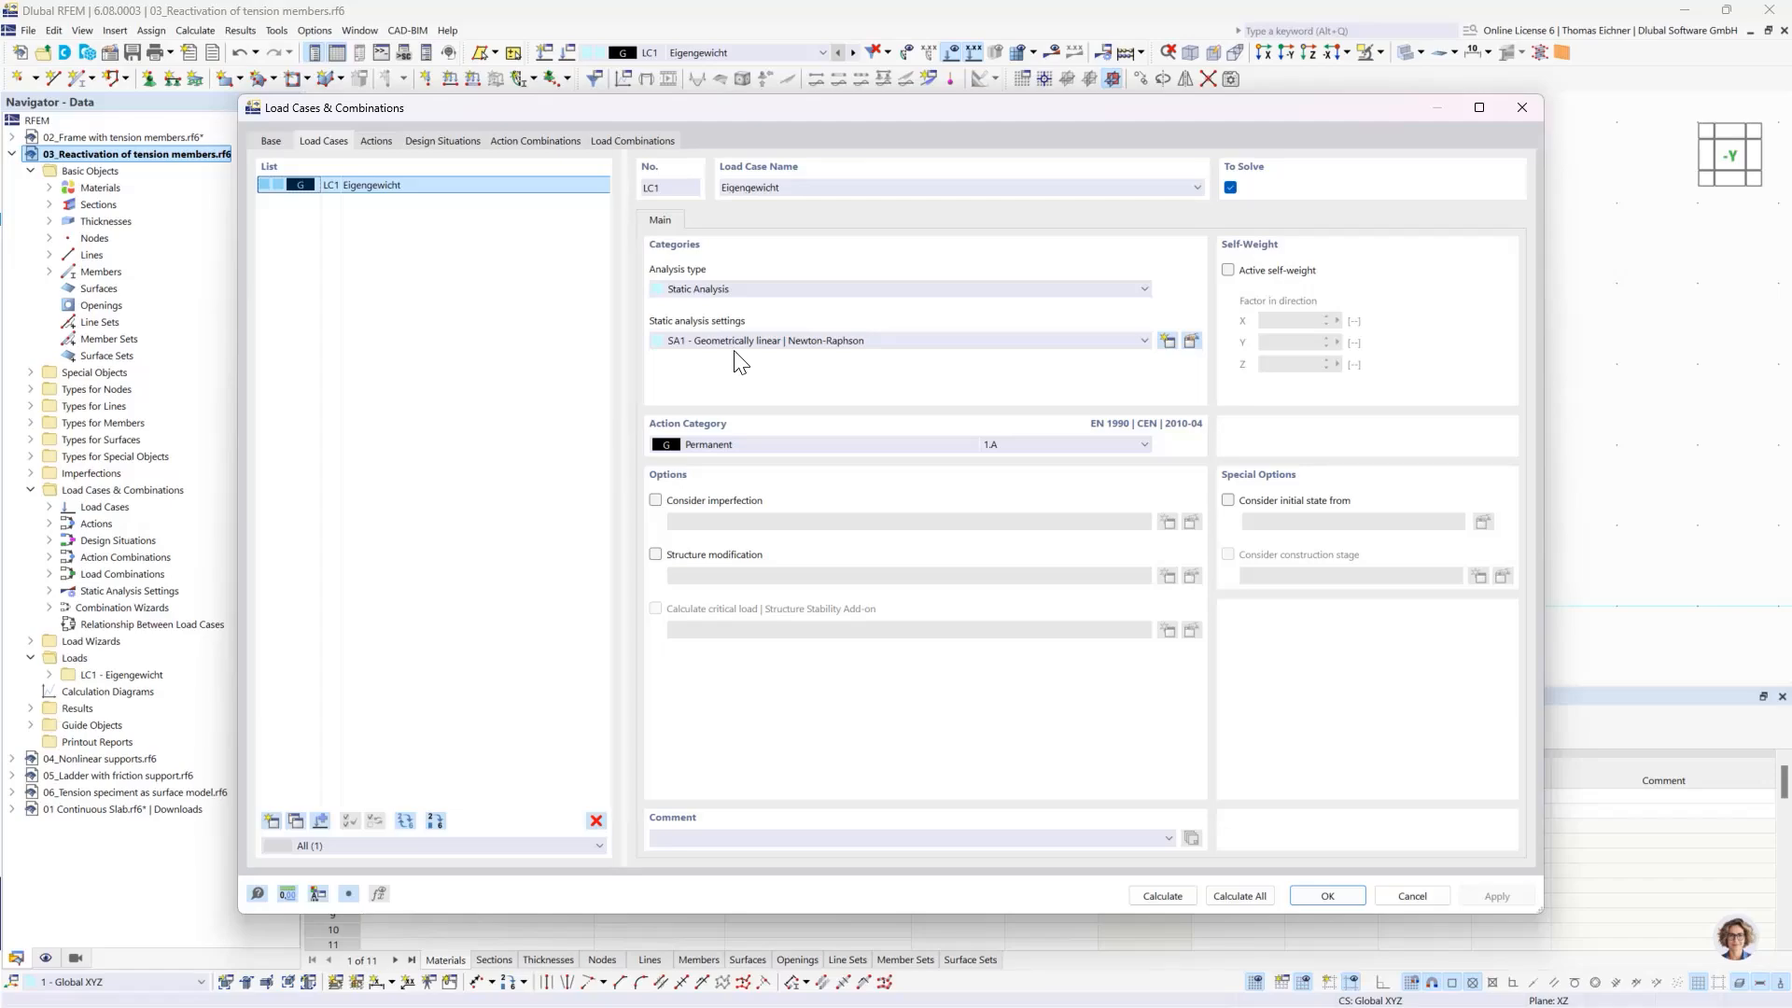
click(1174, 901)
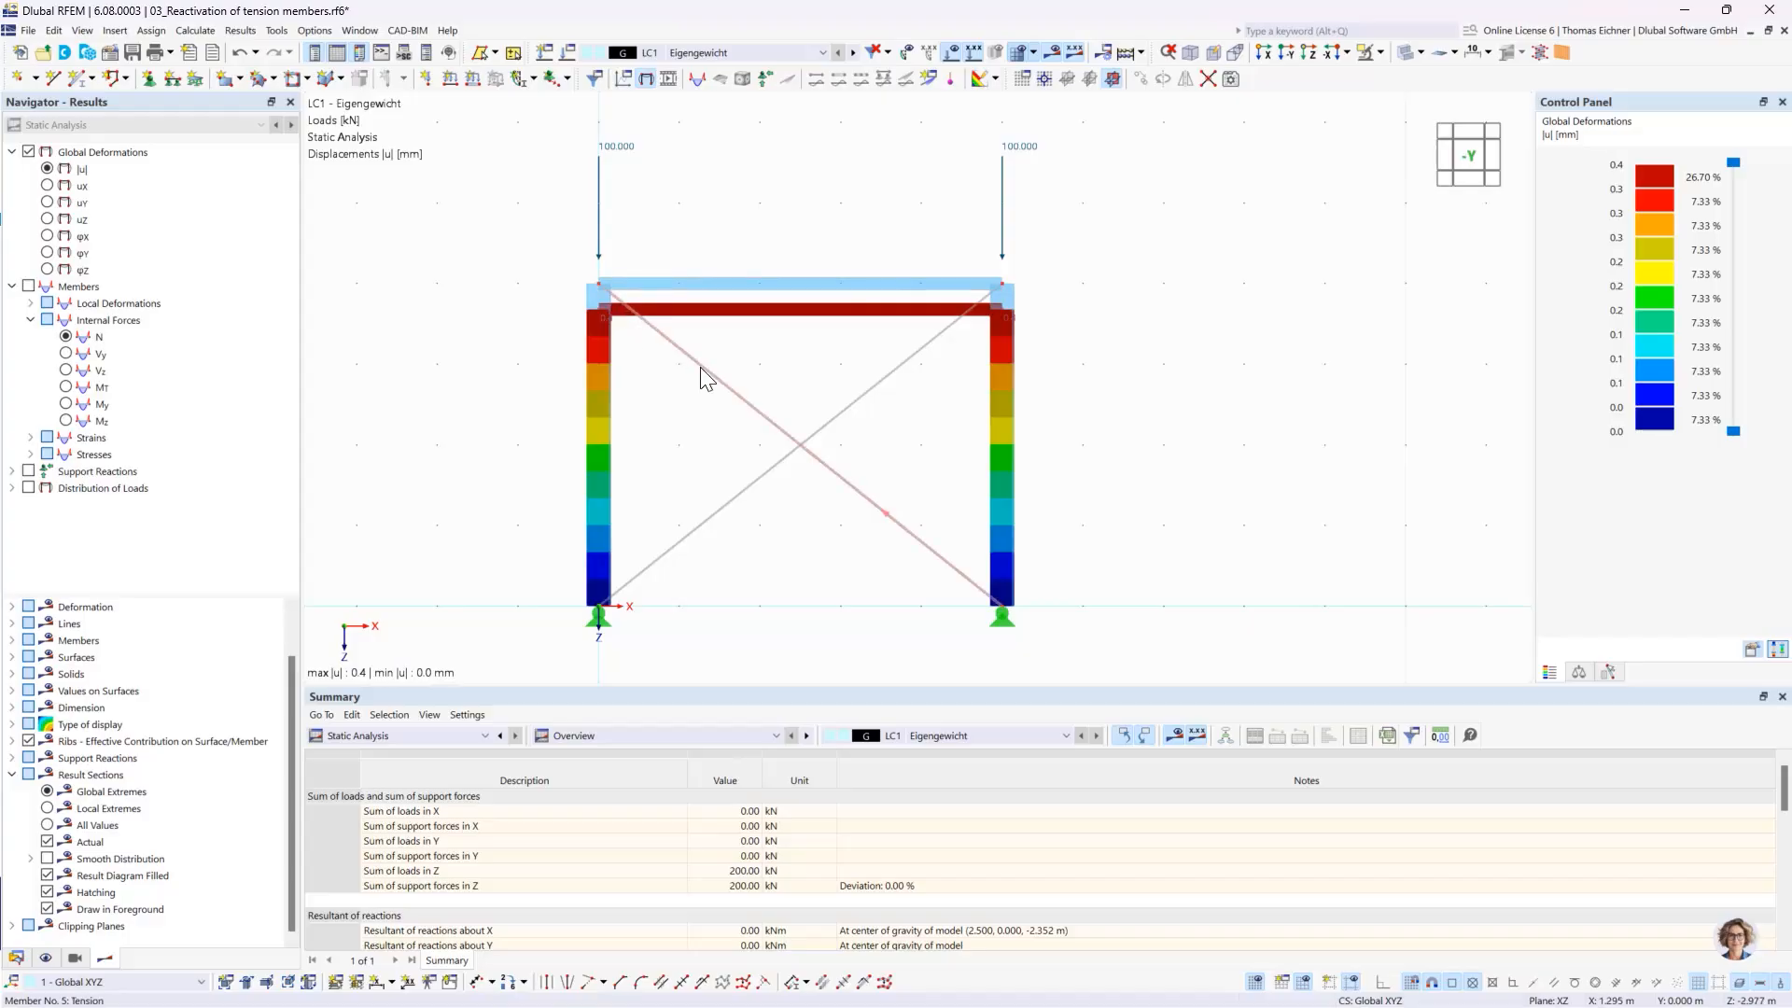
click(839, 420)
- Assign the static analysis settings SA2 - Second-order (P-Δ) | Picard | 100 | 1 to load case LC1
click(569, 53)
click(827, 341)
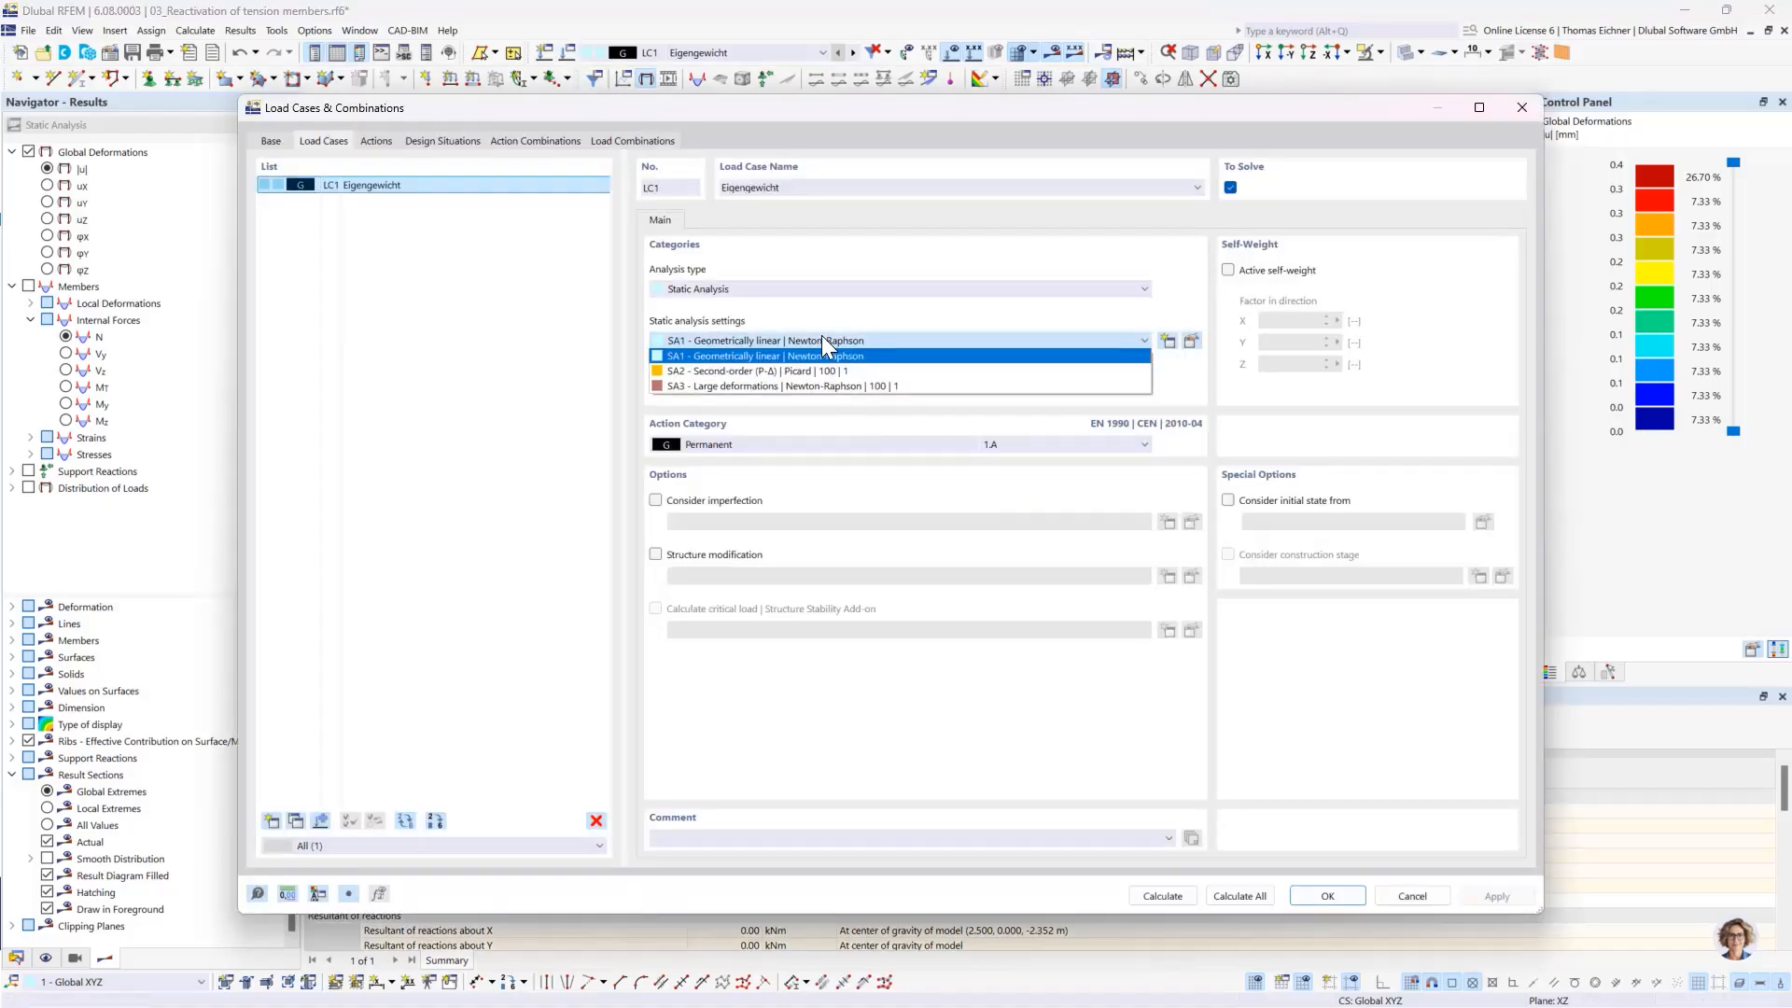
click(711, 370)
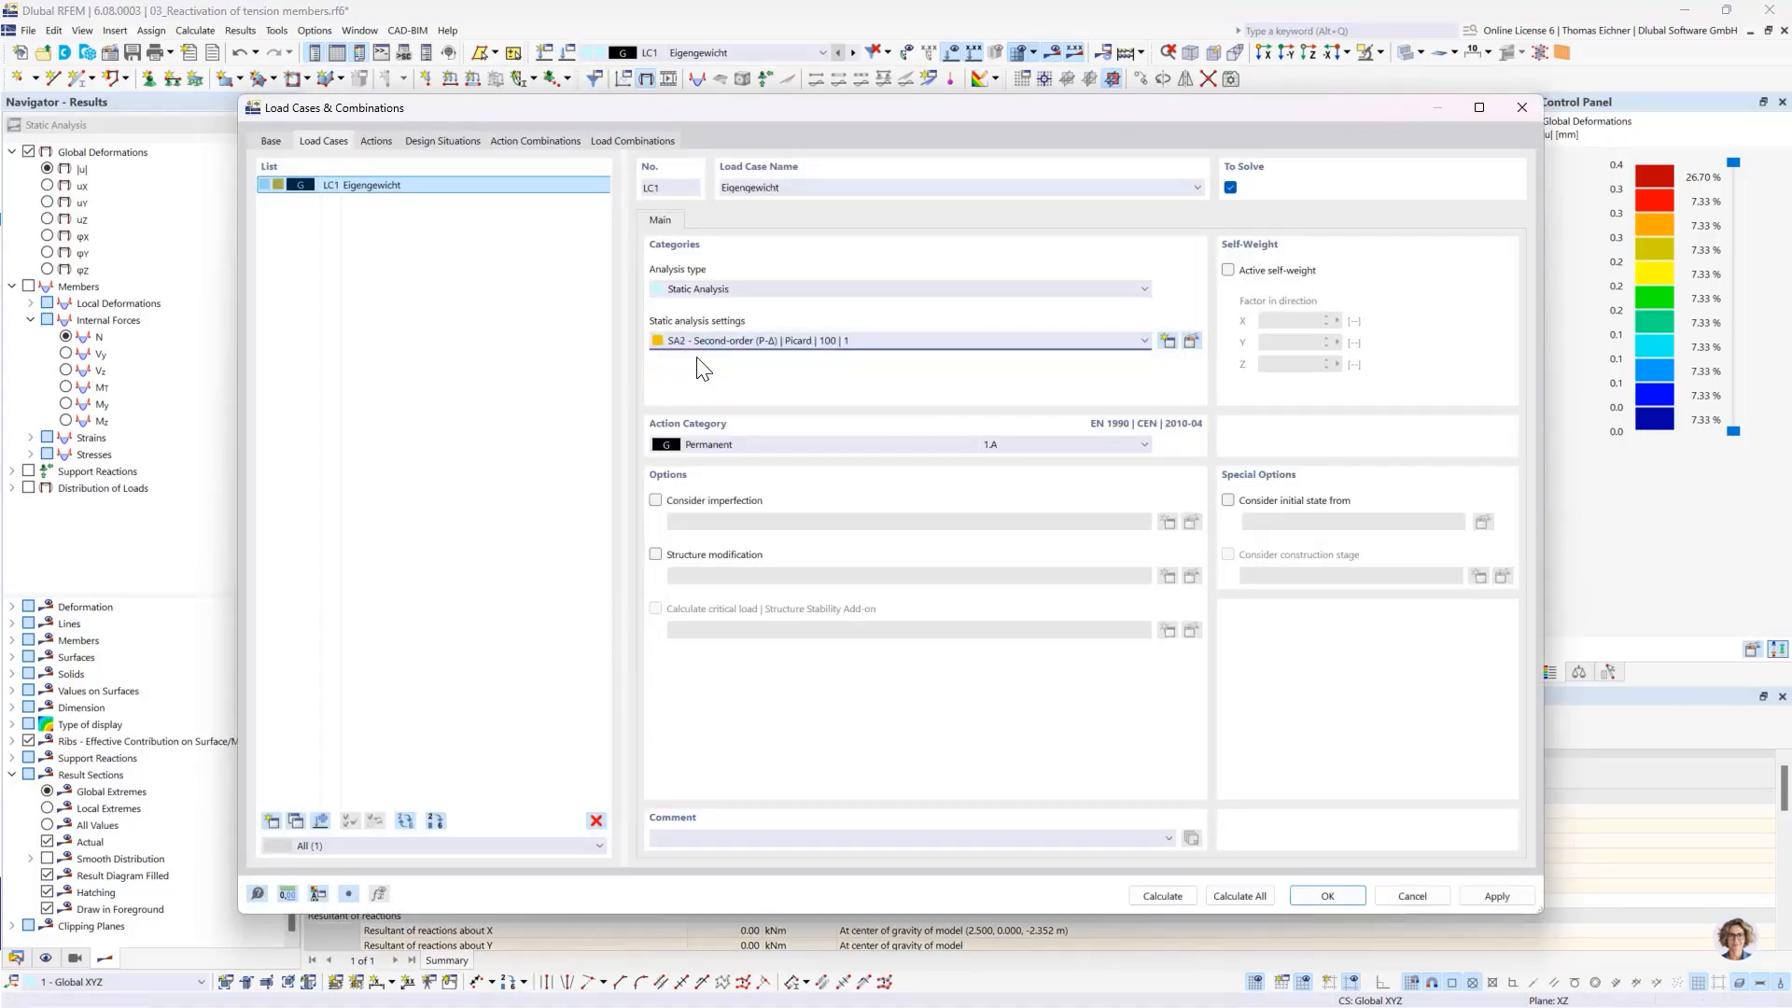
click(1319, 893)
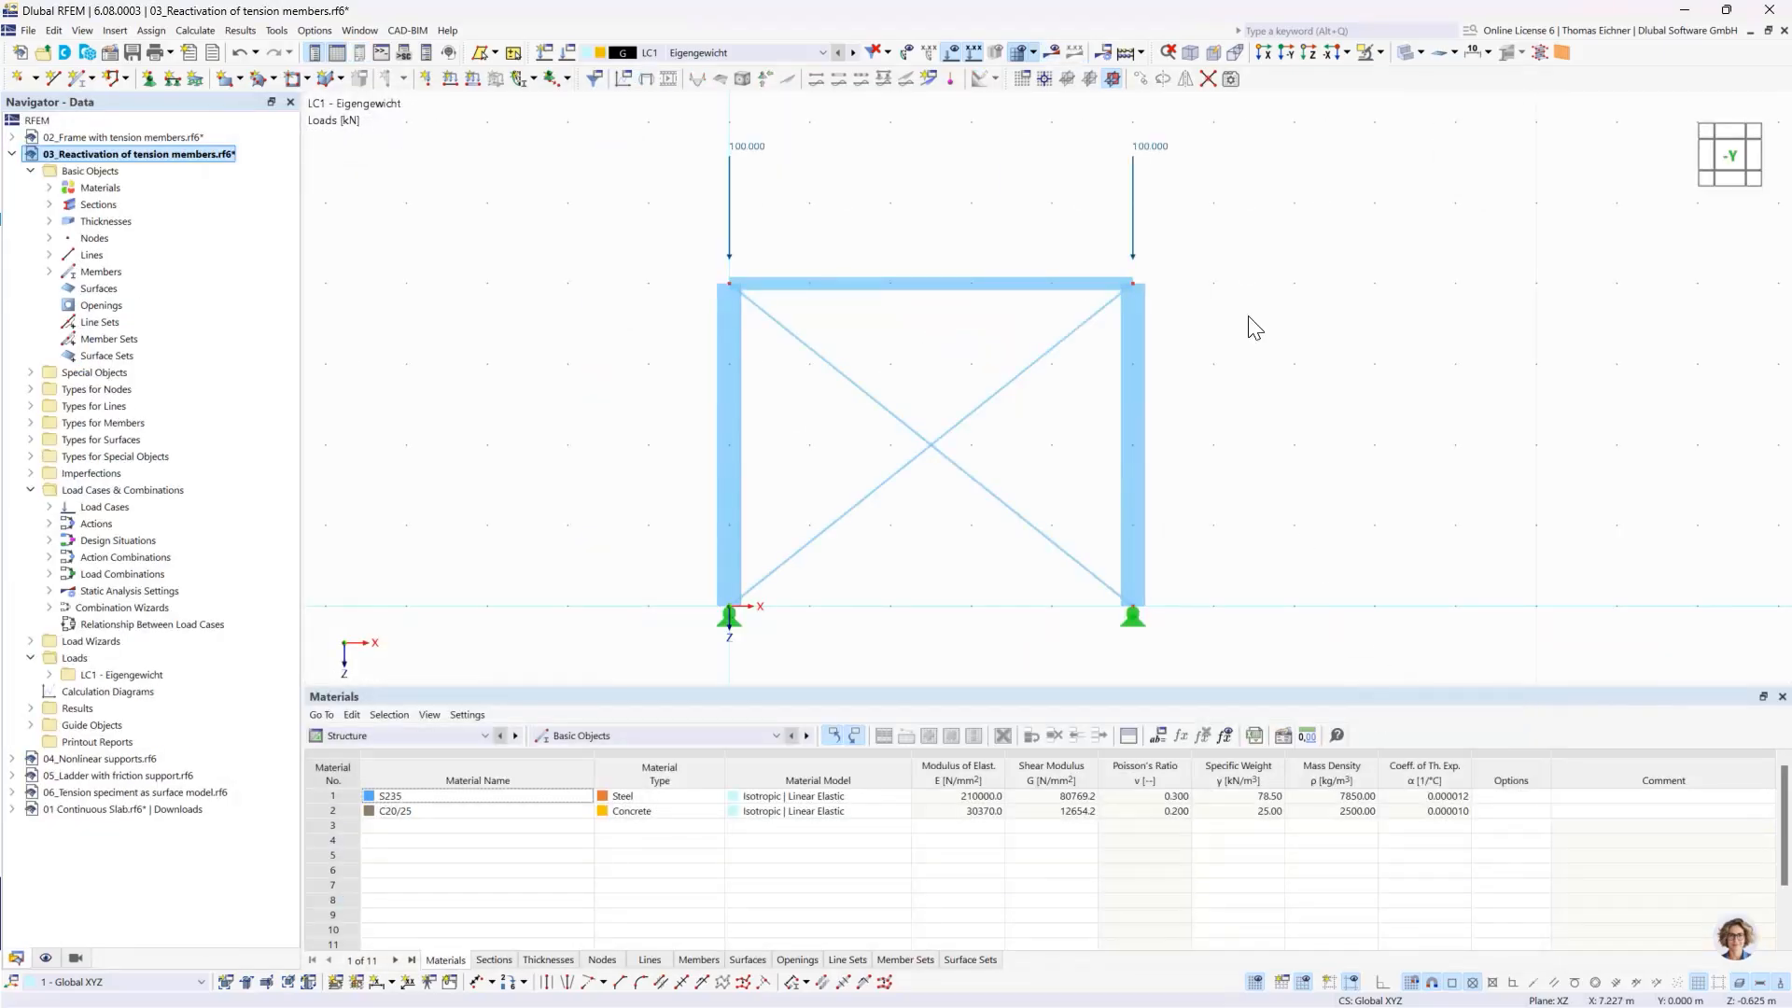
- Try to calculate LC1 with the second-order settings, then examine the calculation message and the crossing diagonals
click(1053, 53)
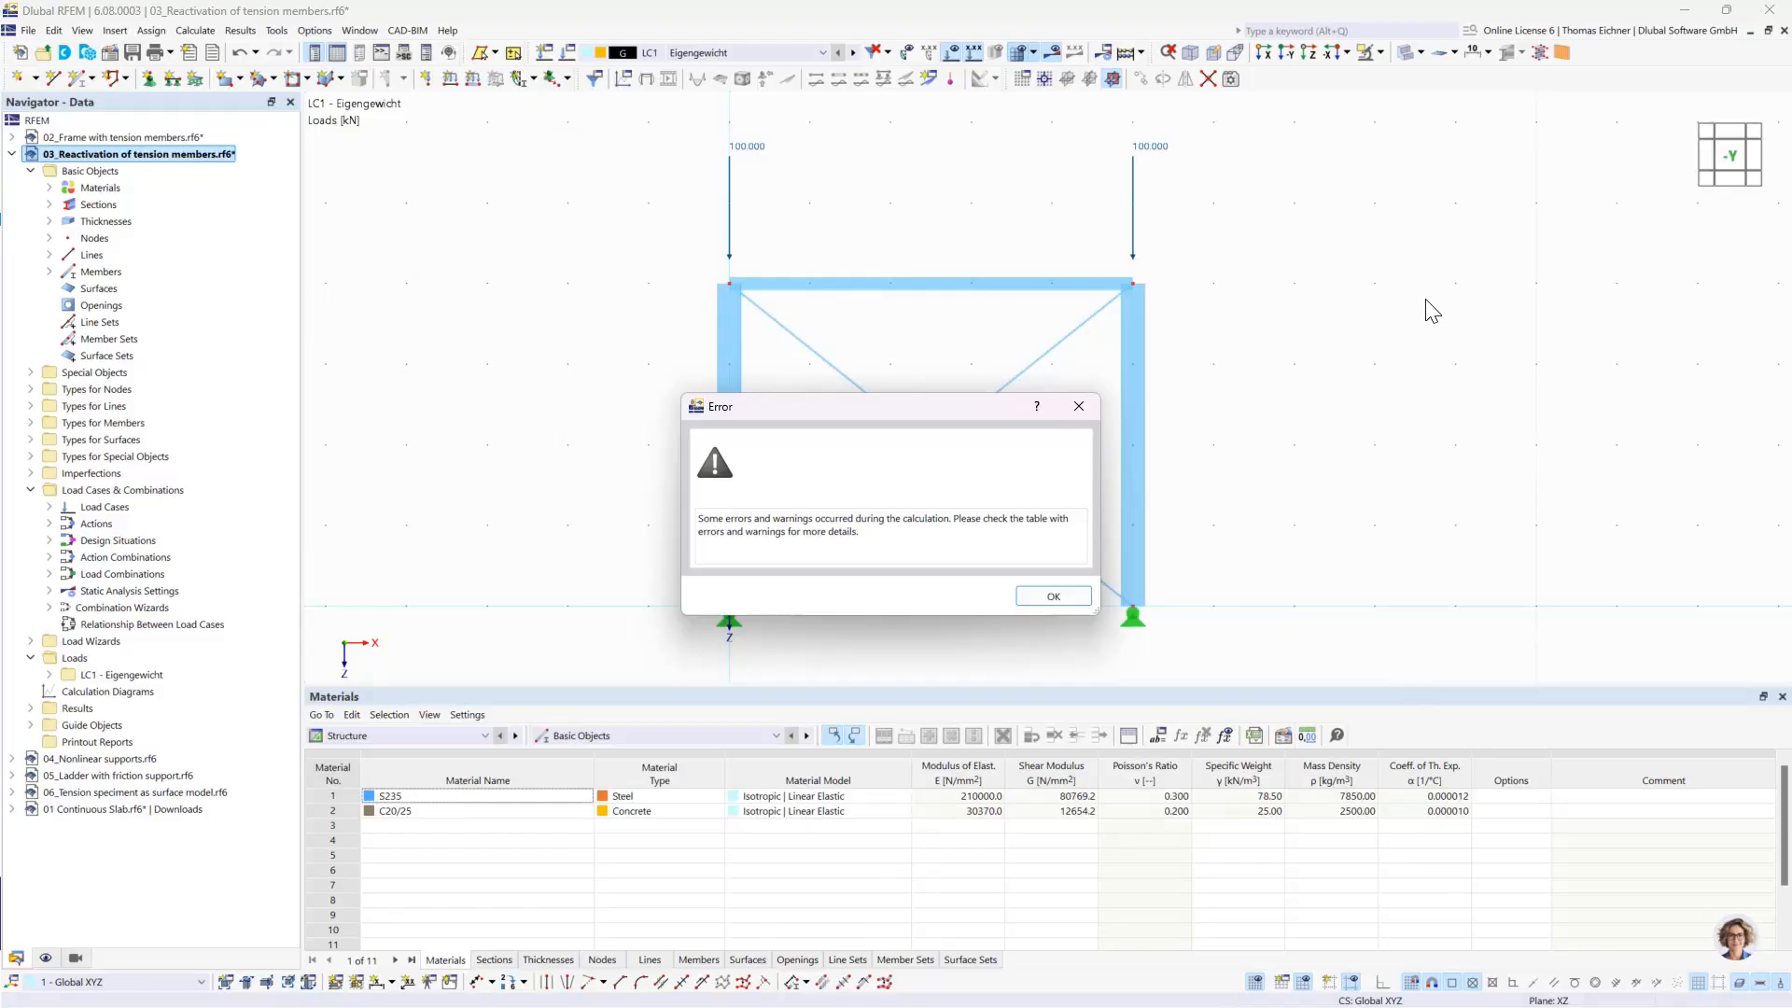
click(1039, 597)
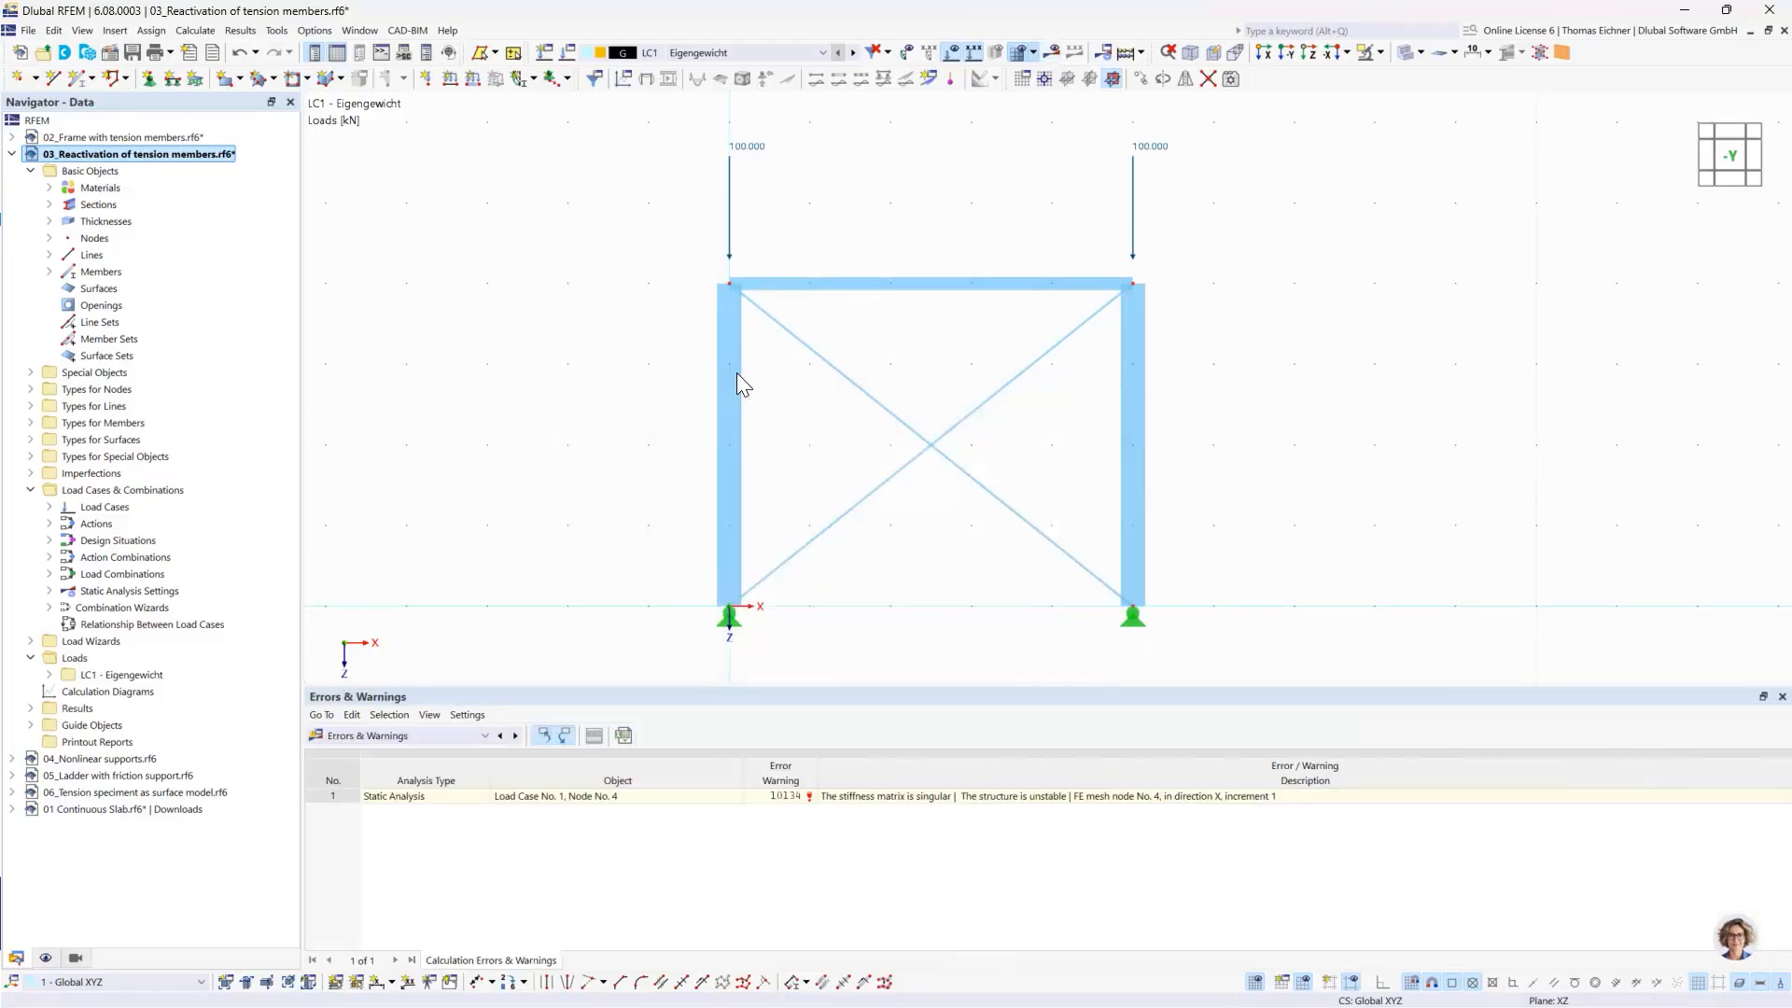
mouse_move(839, 806)
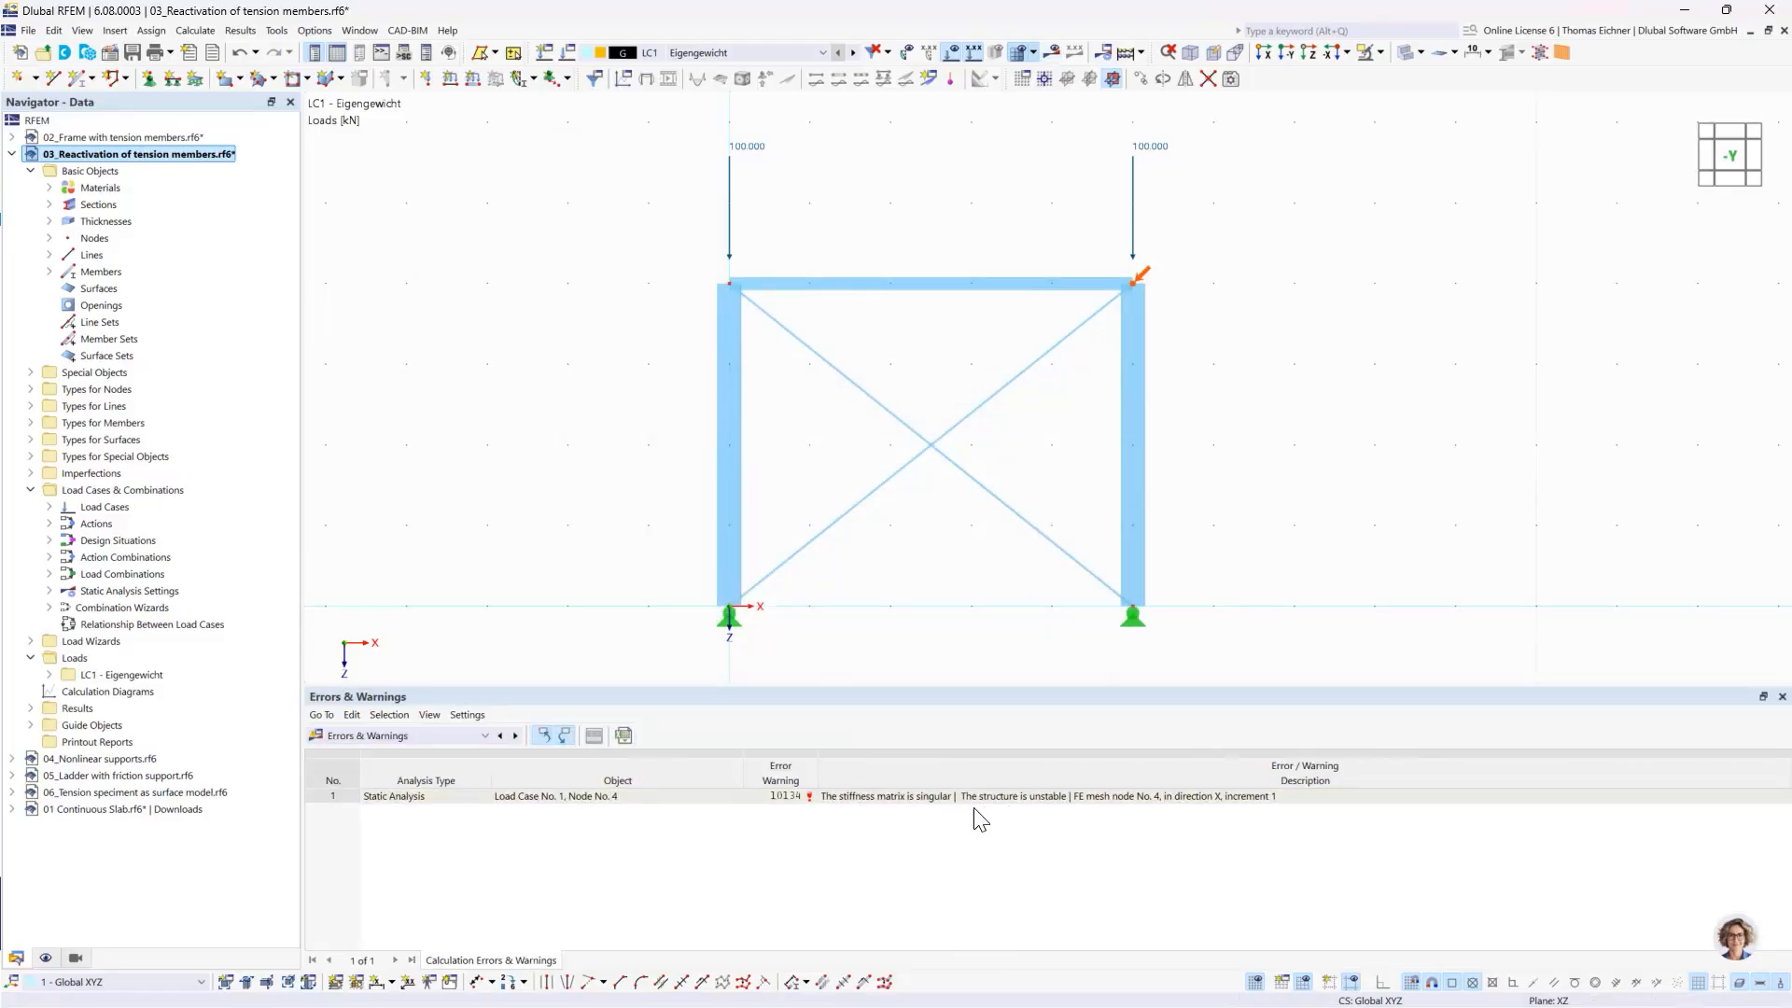
click(909, 795)
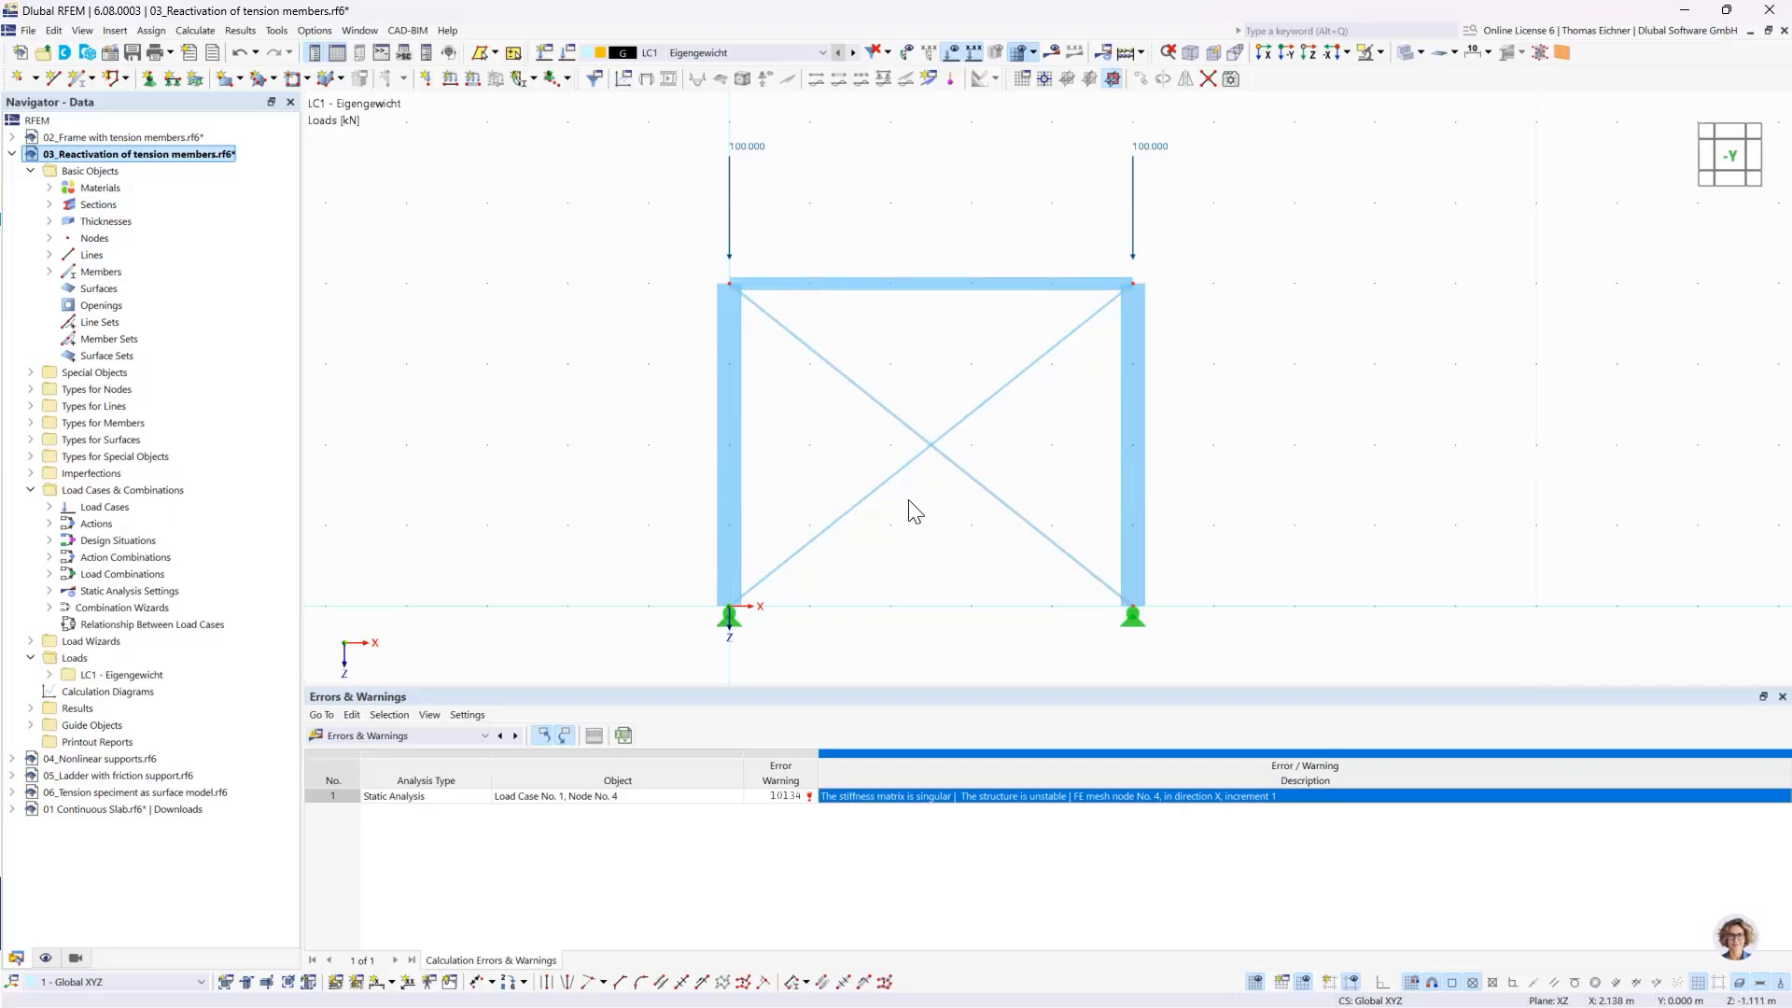
click(932, 449)
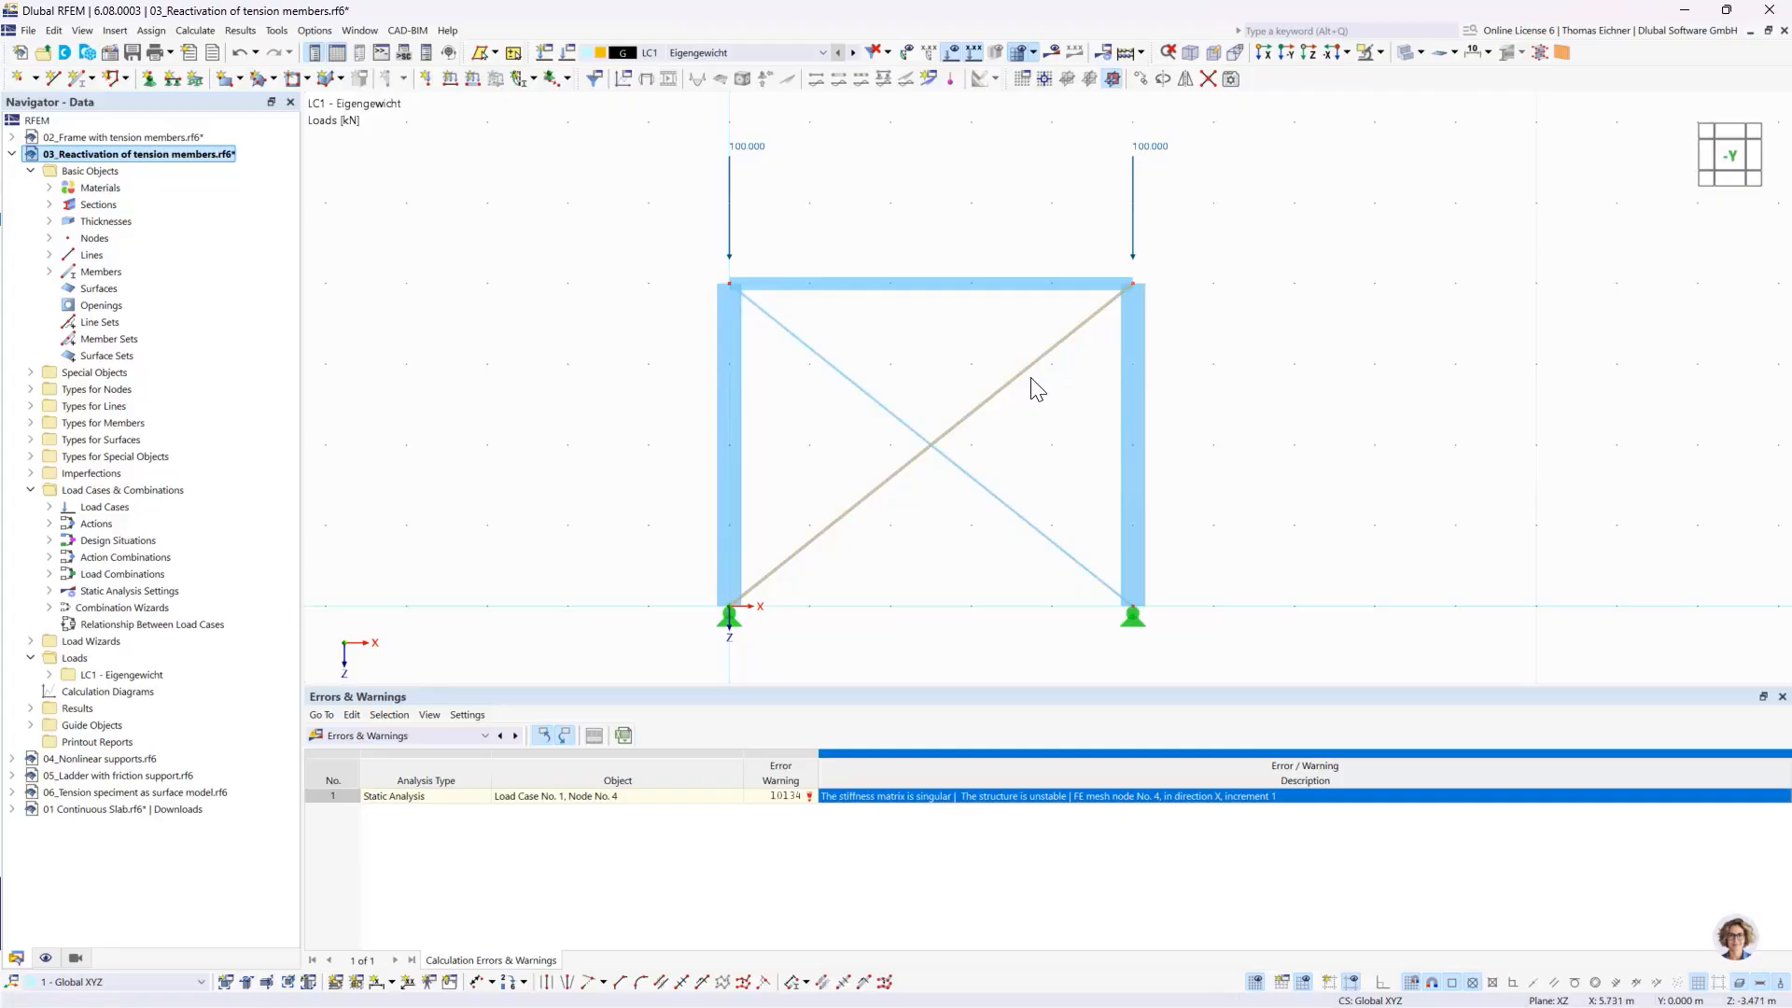
mouse_move(1016, 388)
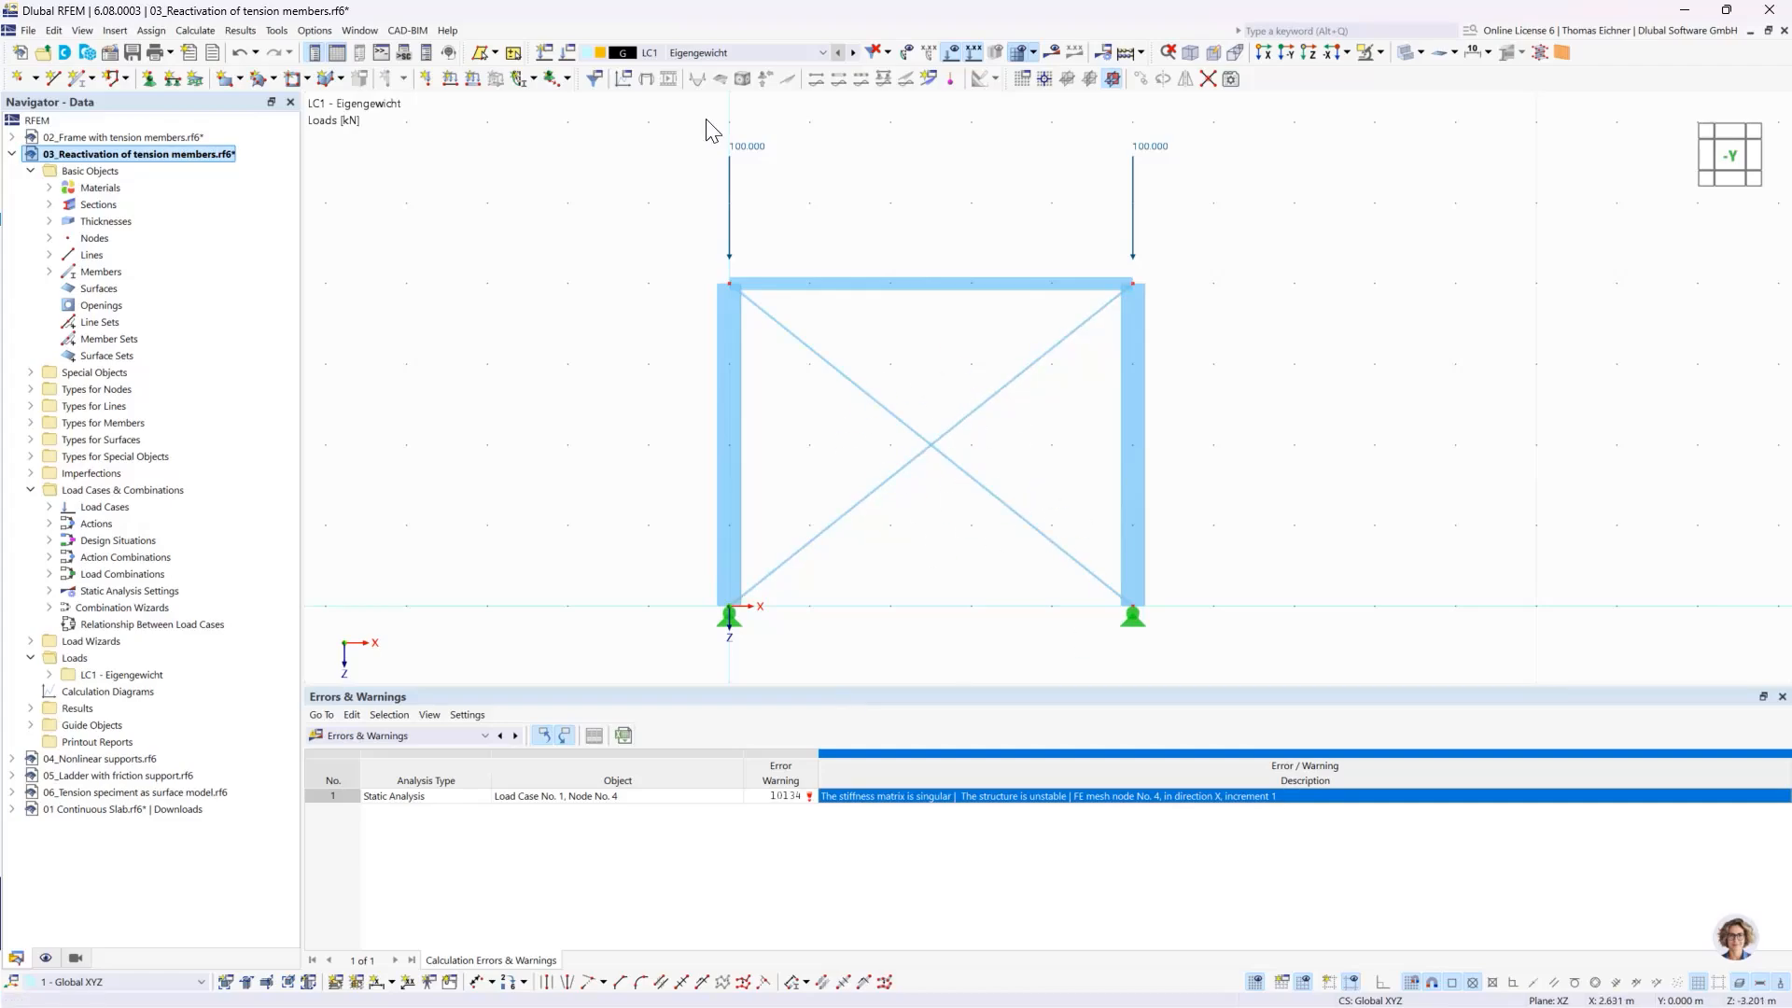
- Enable exceptional handling in the SA2 reactivation settings, with failing members removed individually during successive iterations
click(566, 52)
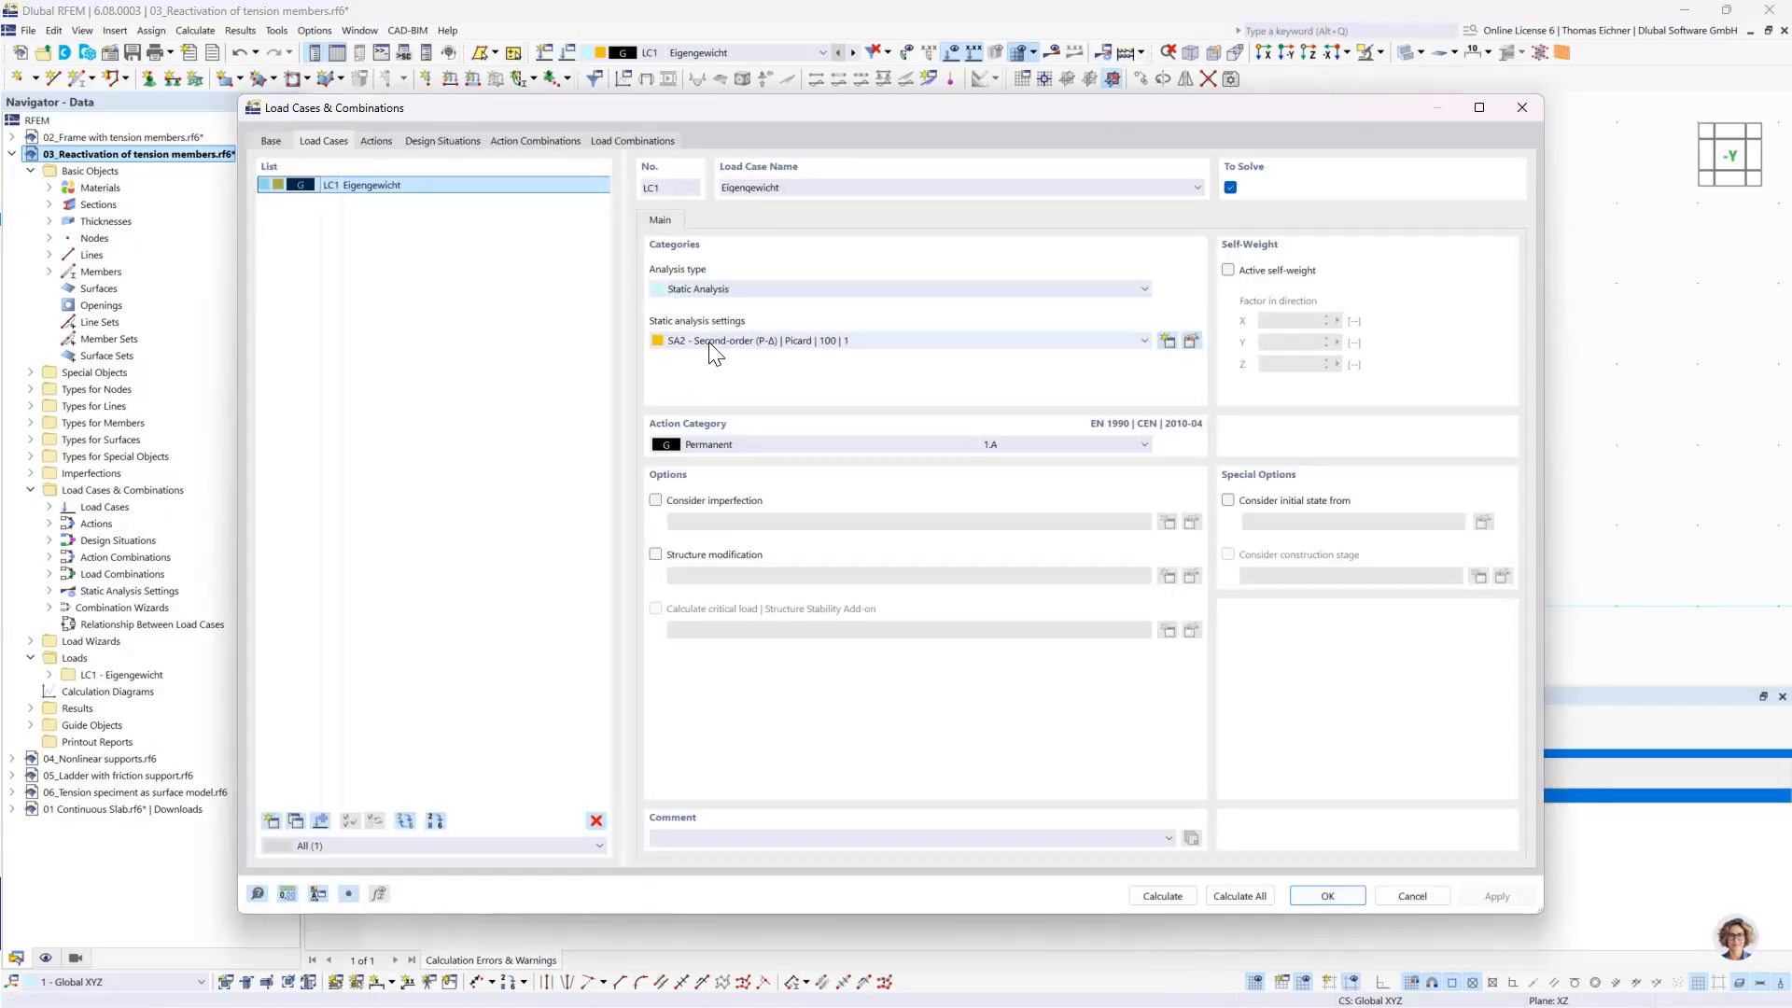
click(1191, 342)
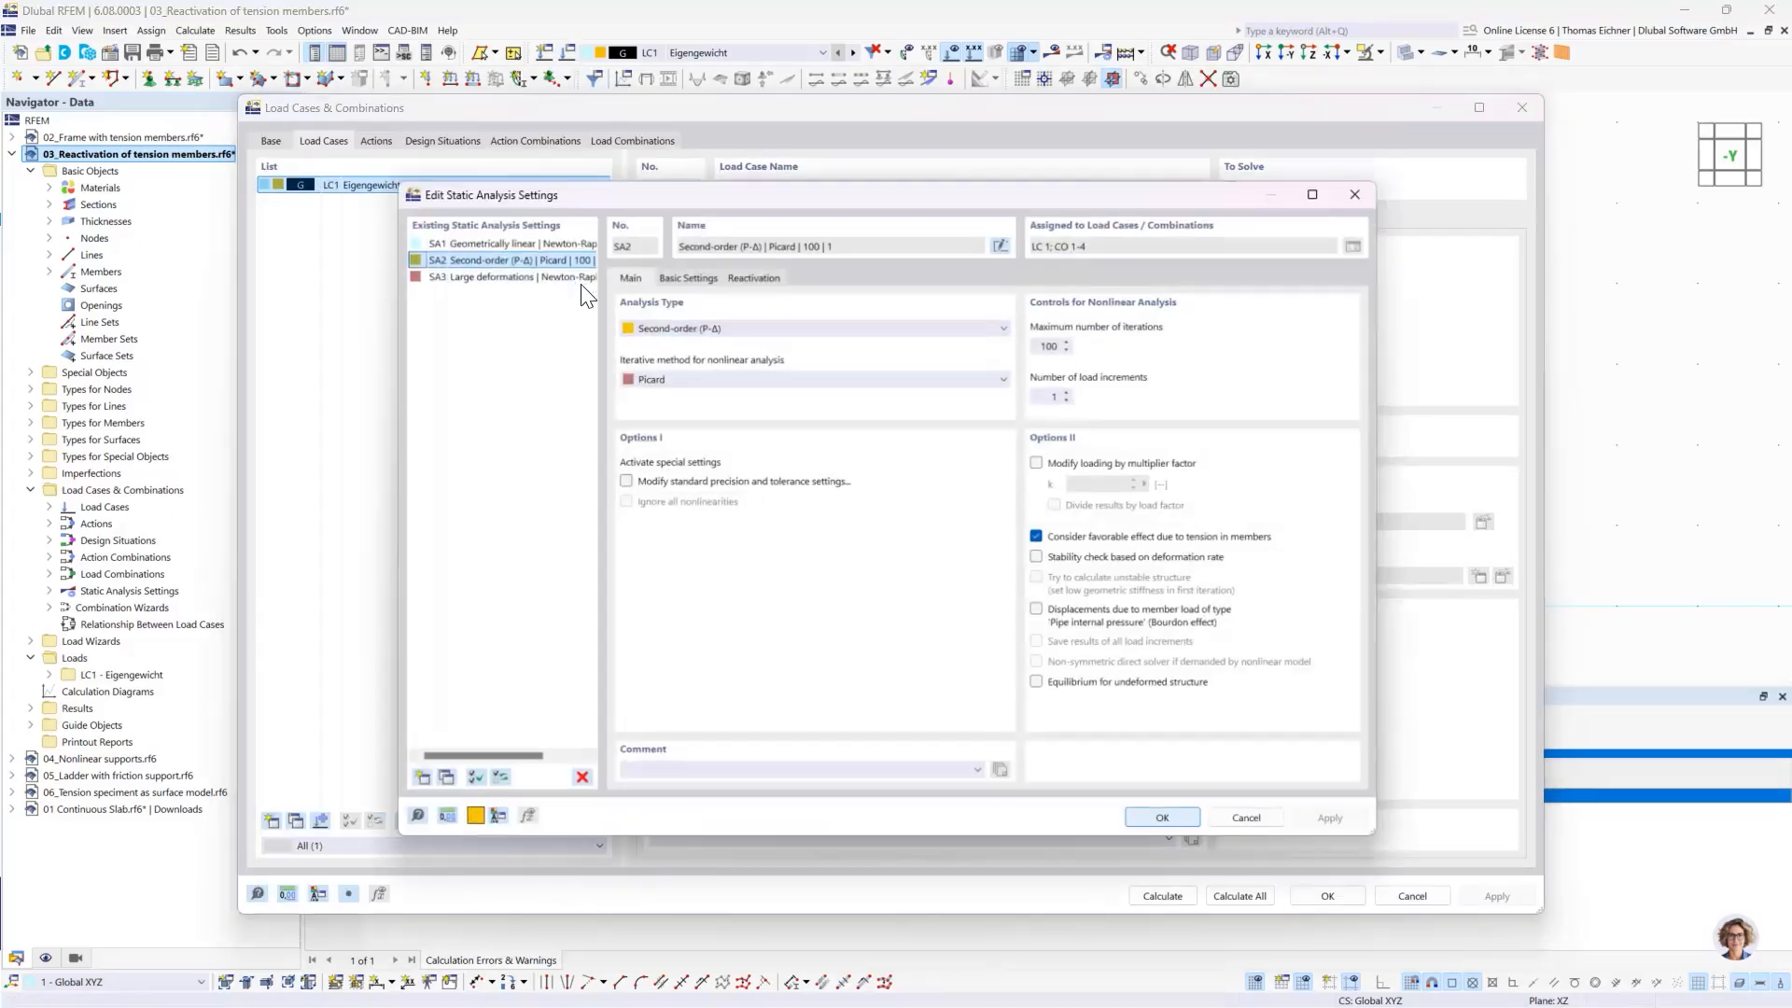
click(739, 275)
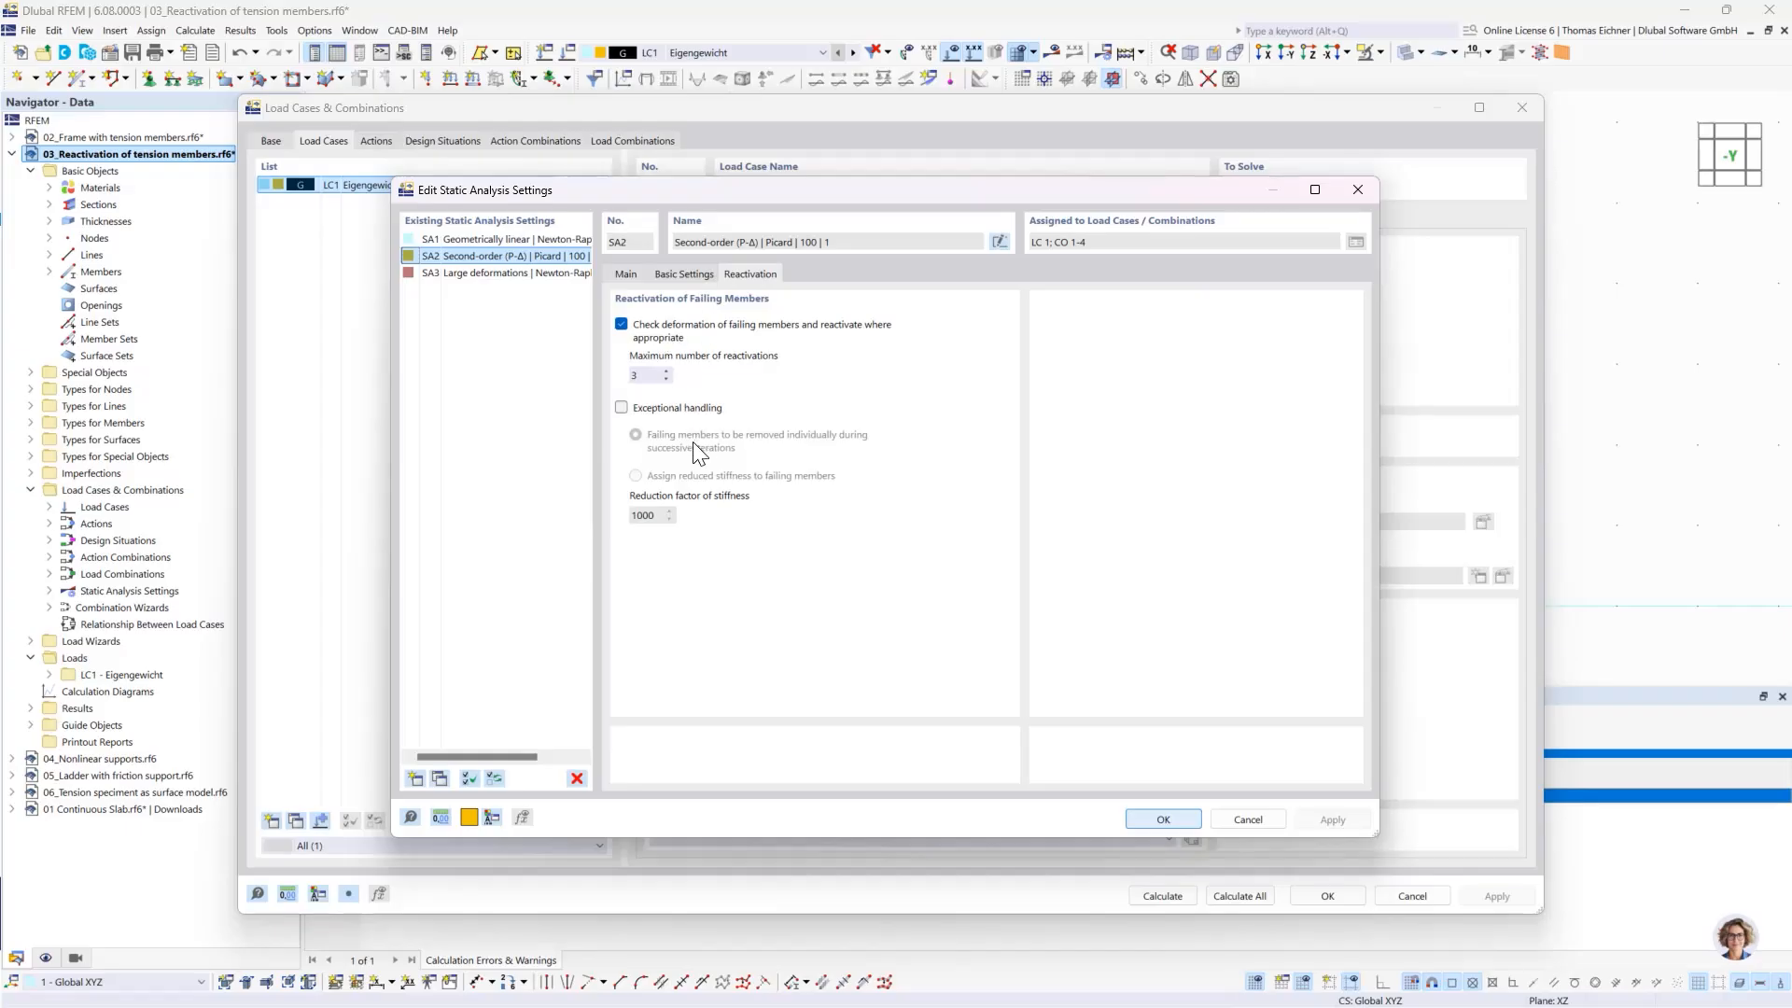
click(621, 408)
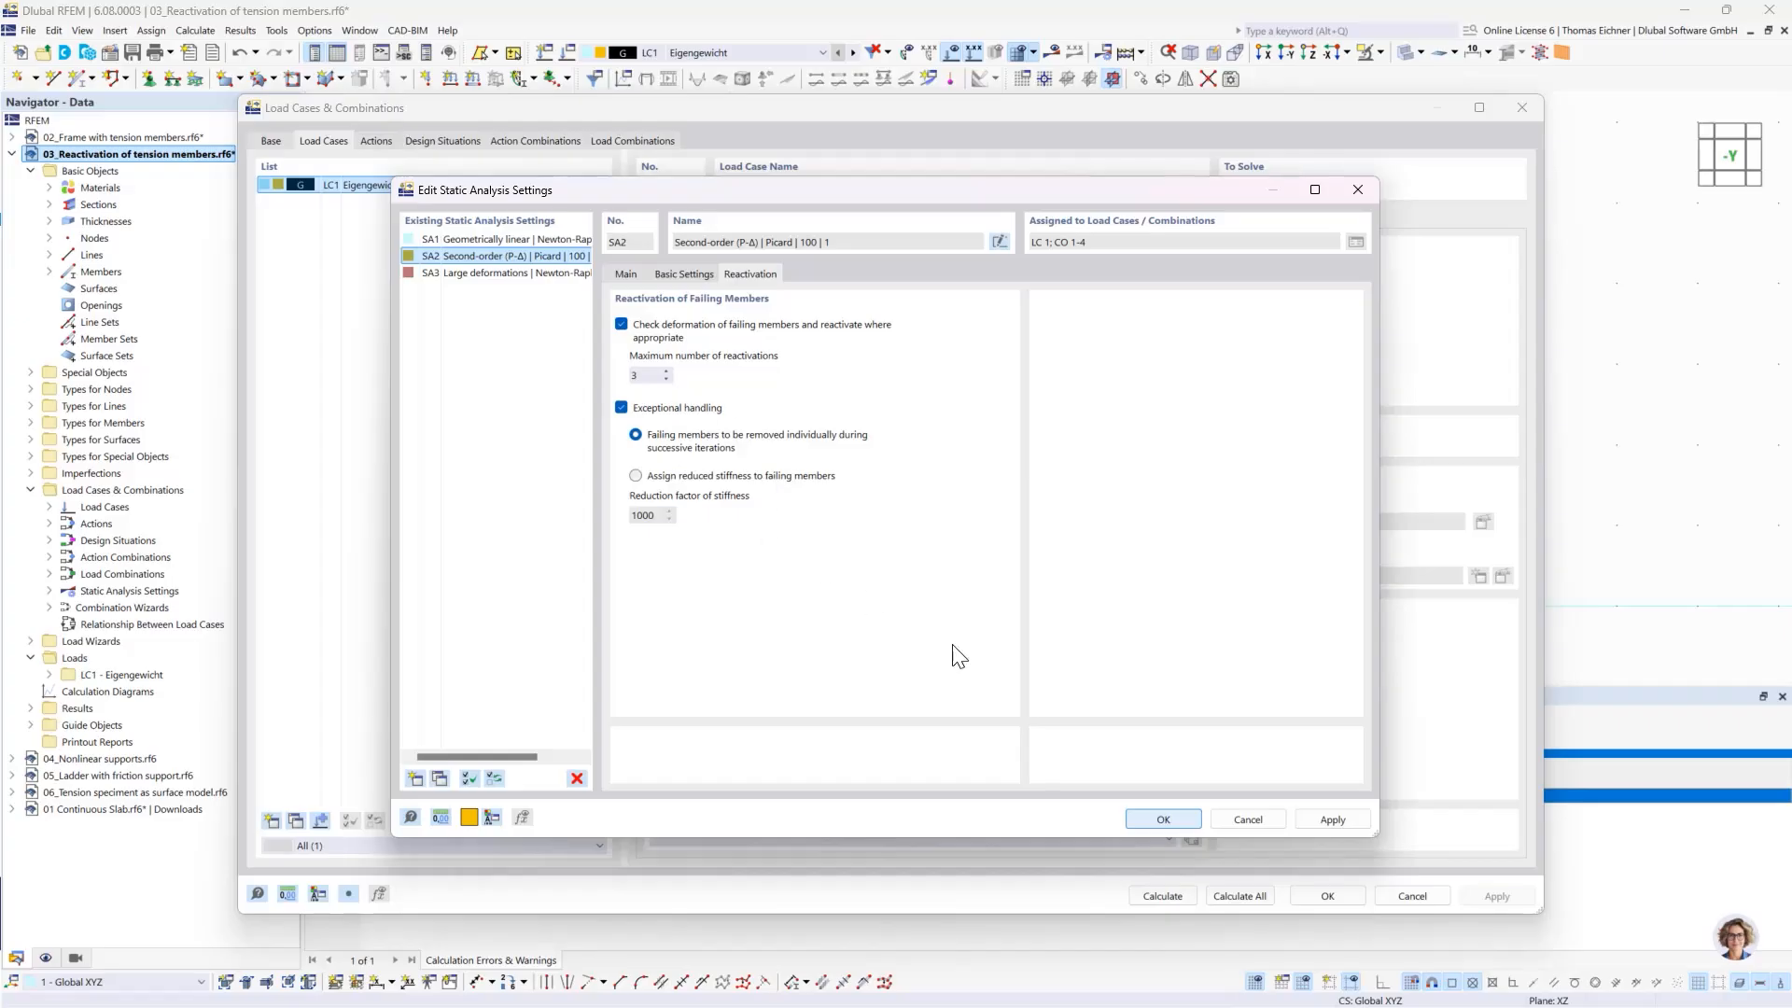
click(1154, 819)
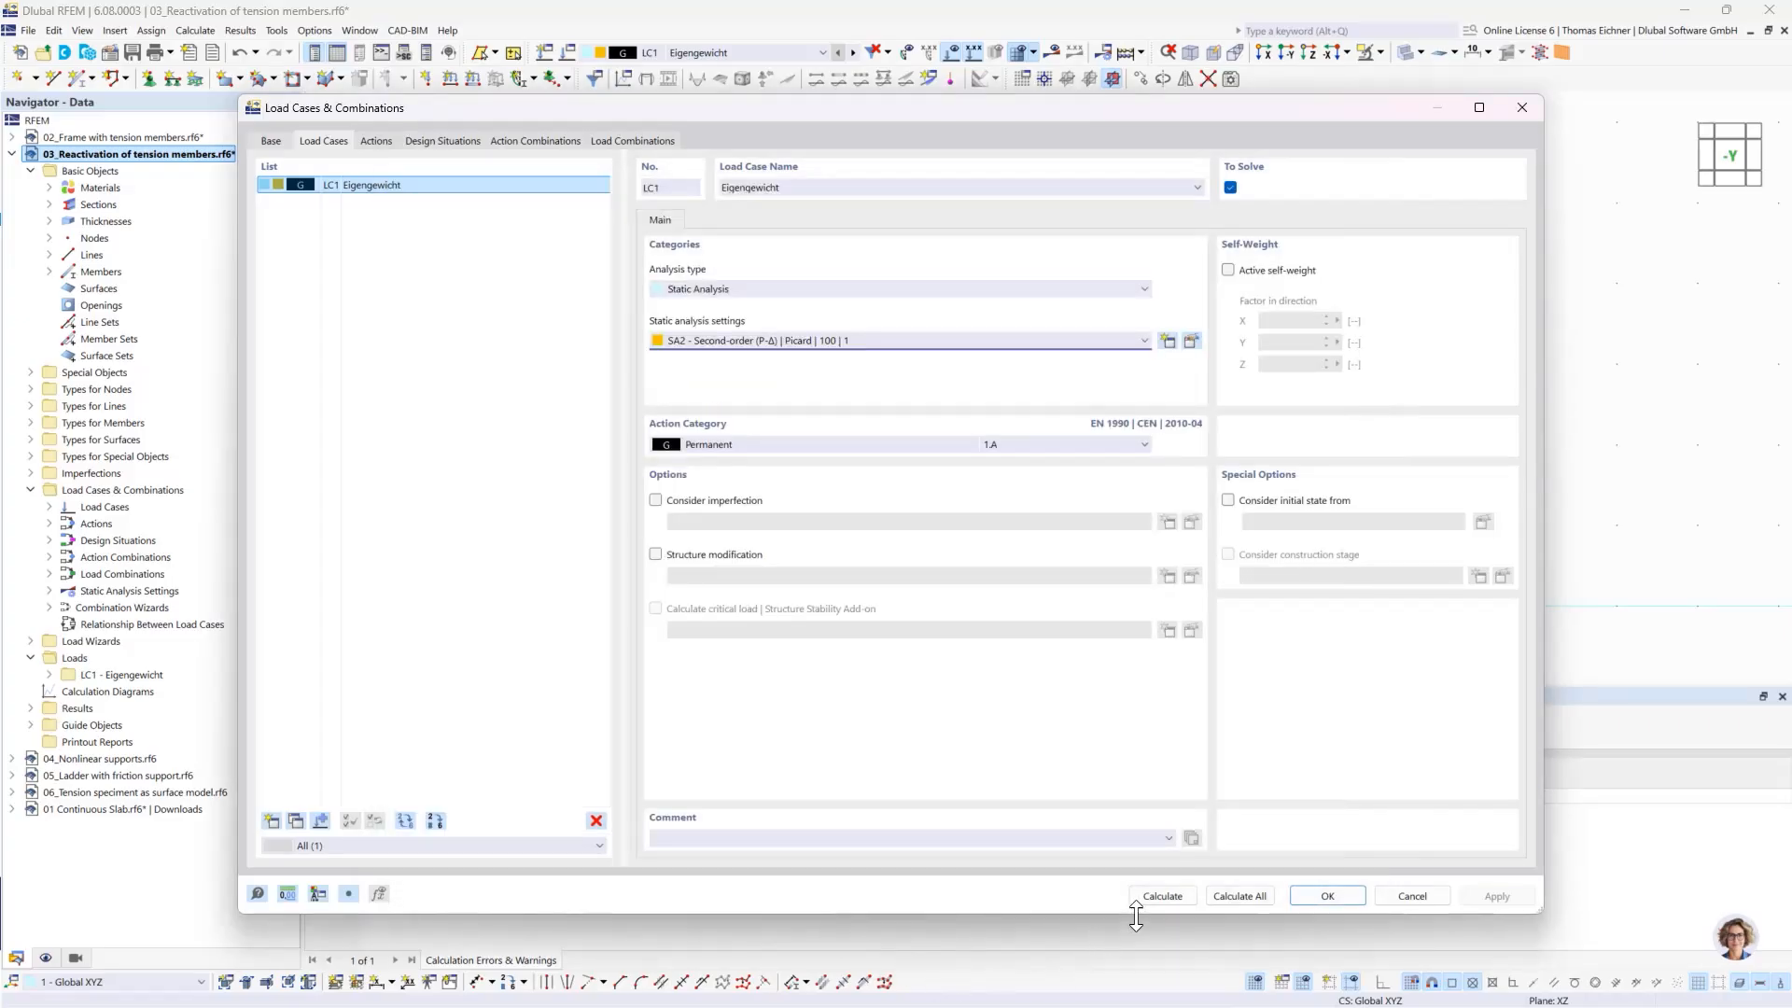
- Calculate LC1 and view the member axial forces N before returning to the global deformations |u|
click(1158, 898)
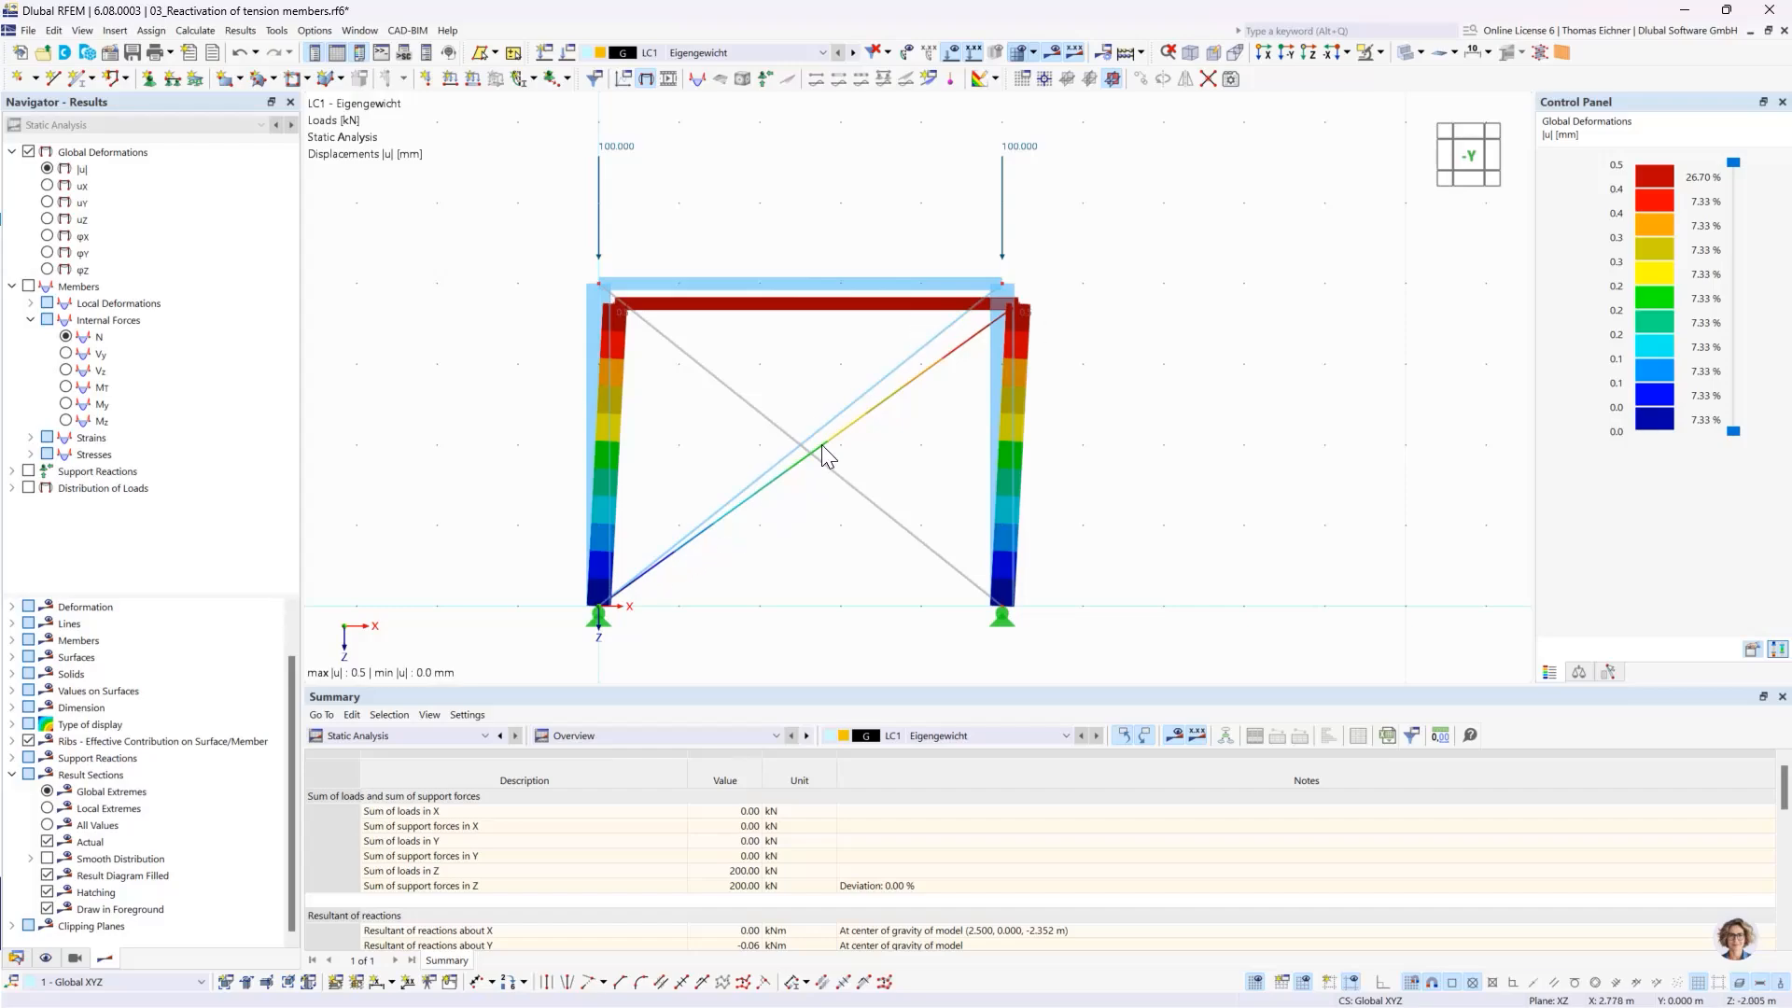
click(68, 338)
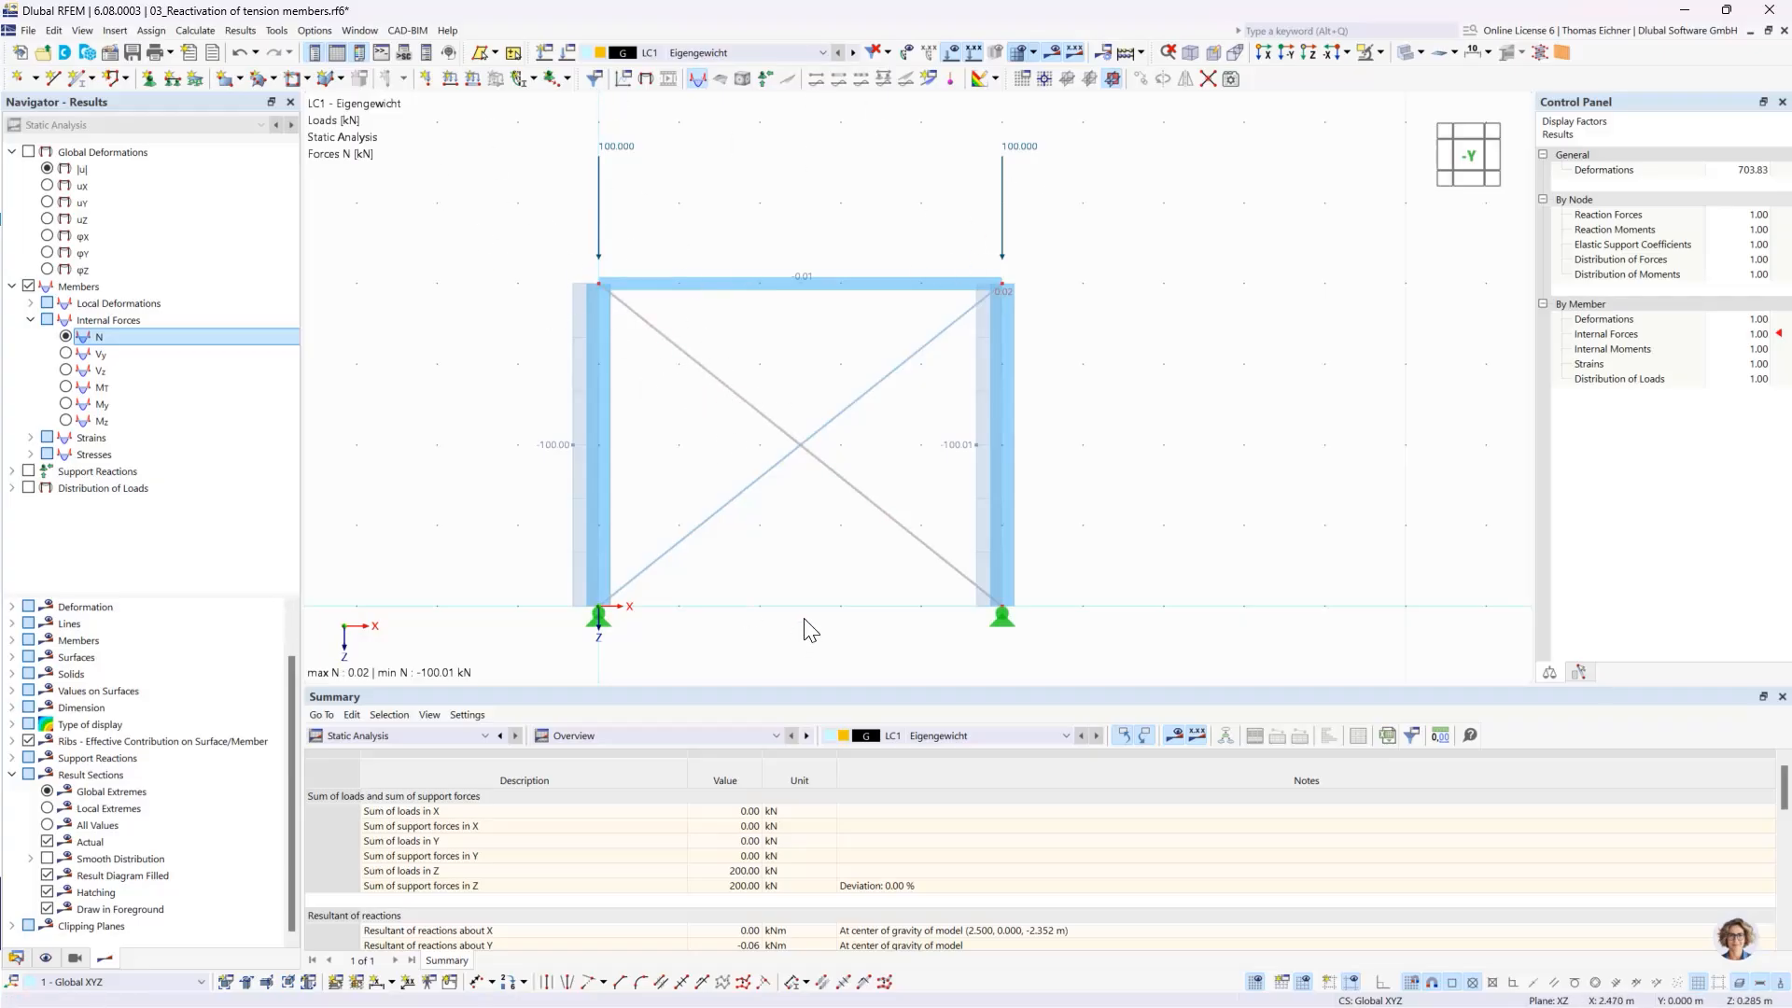
click(52, 174)
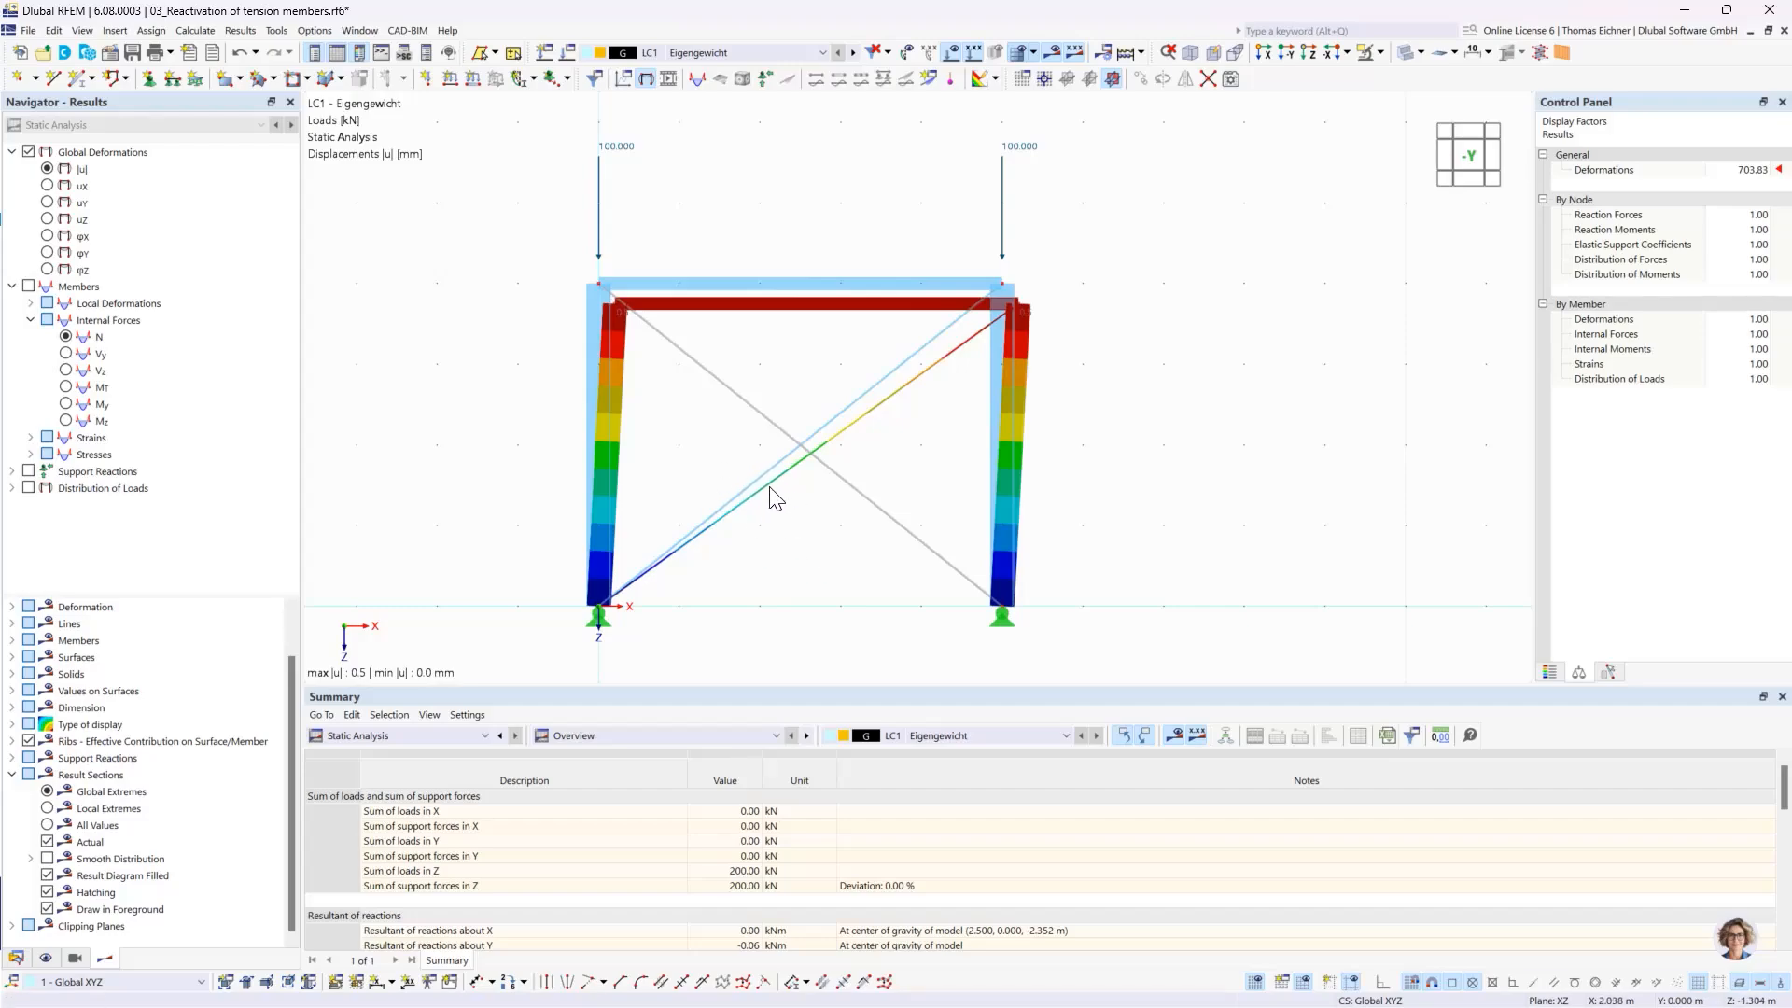
- Review the exceptional handling options for failing members in the SA2 reactivation settings of load case LC1
click(569, 52)
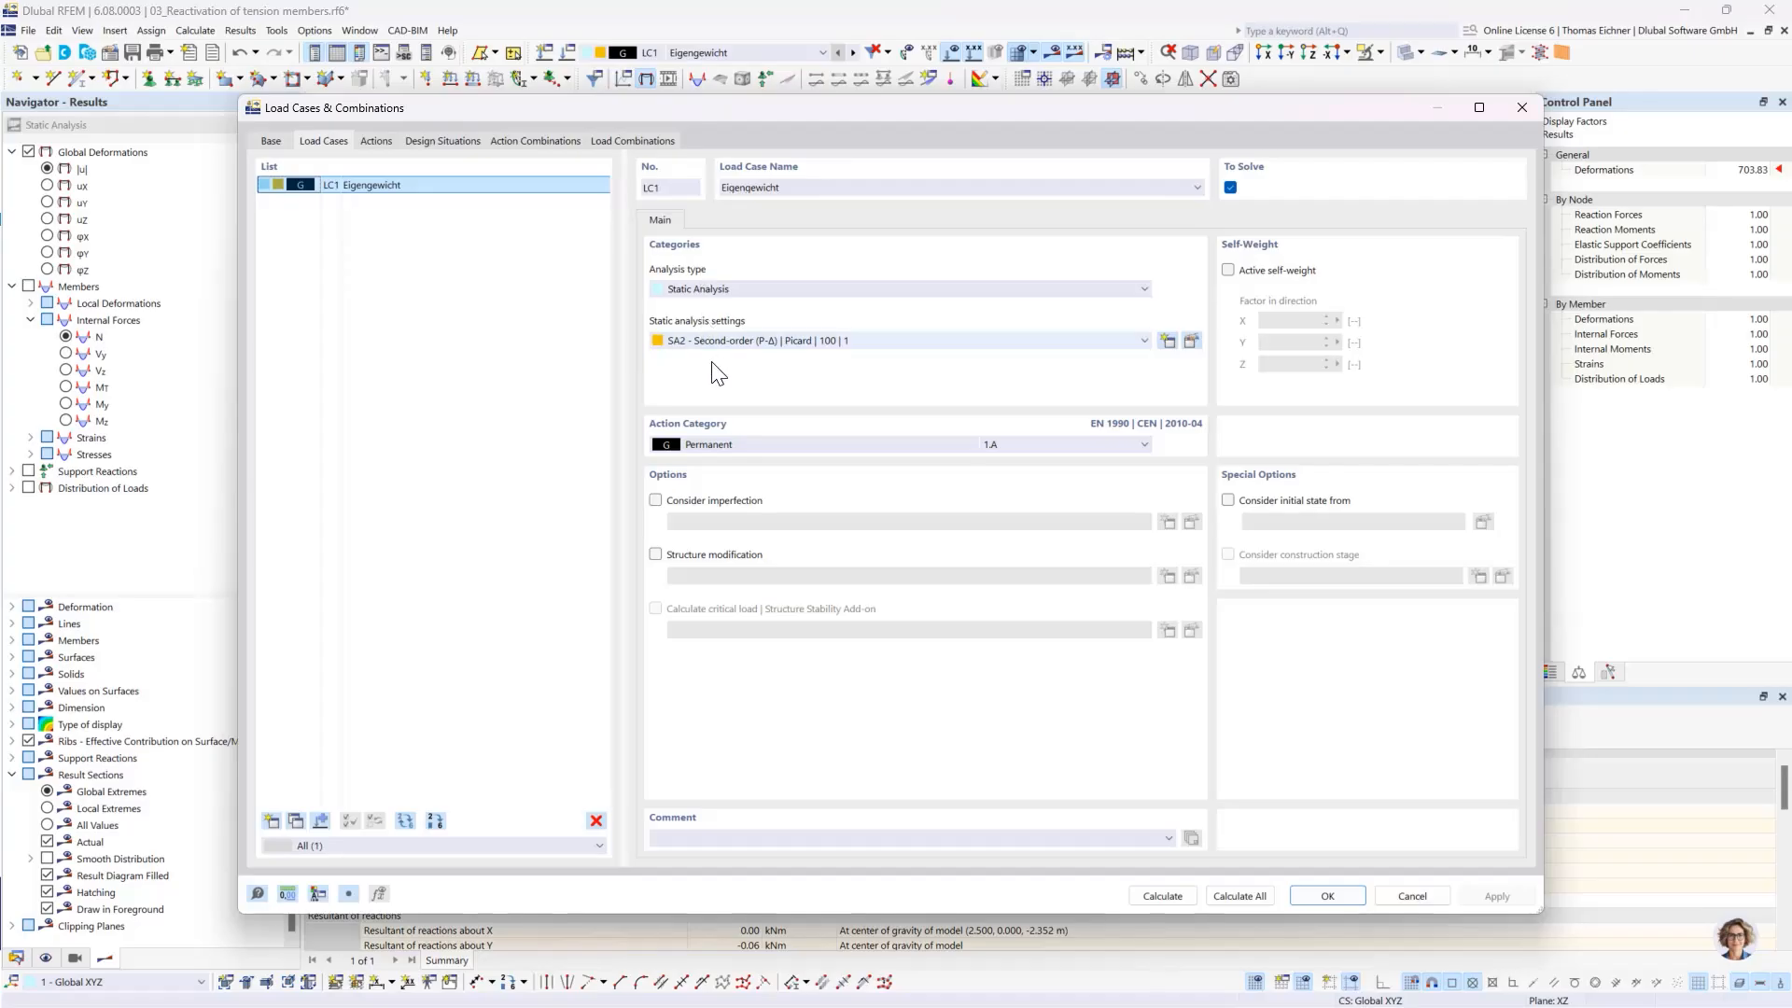
click(1191, 342)
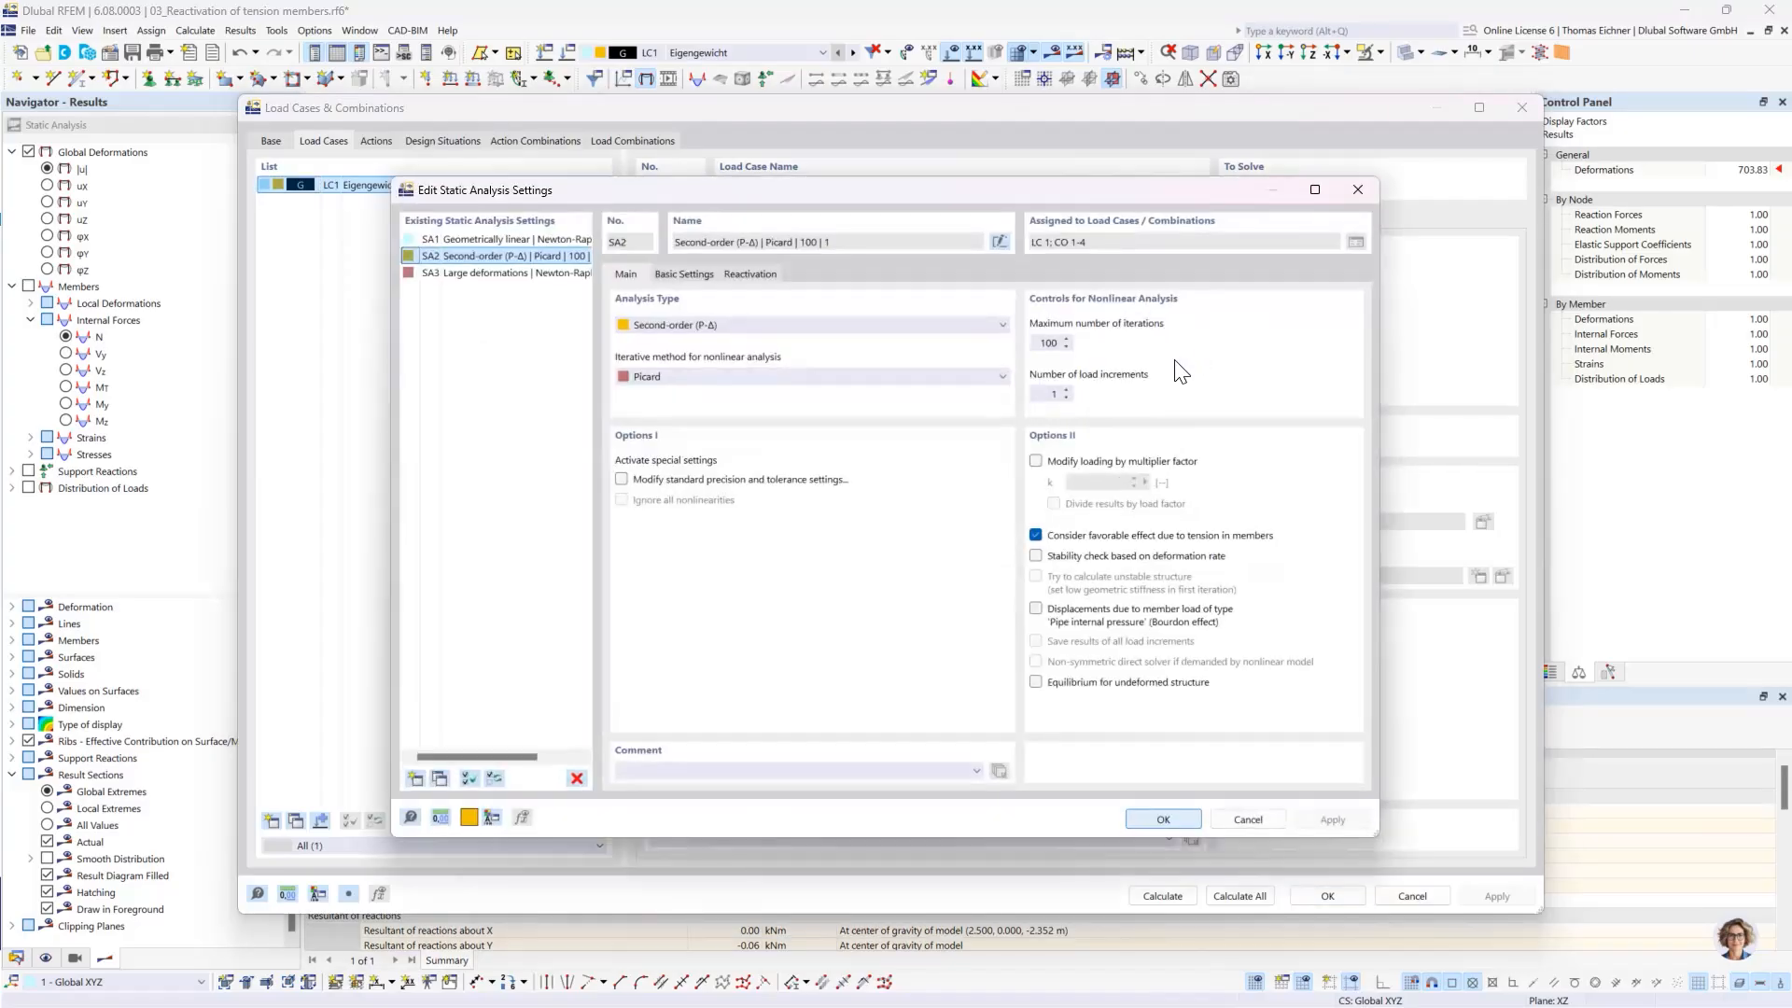
drag(823, 192, 814, 291)
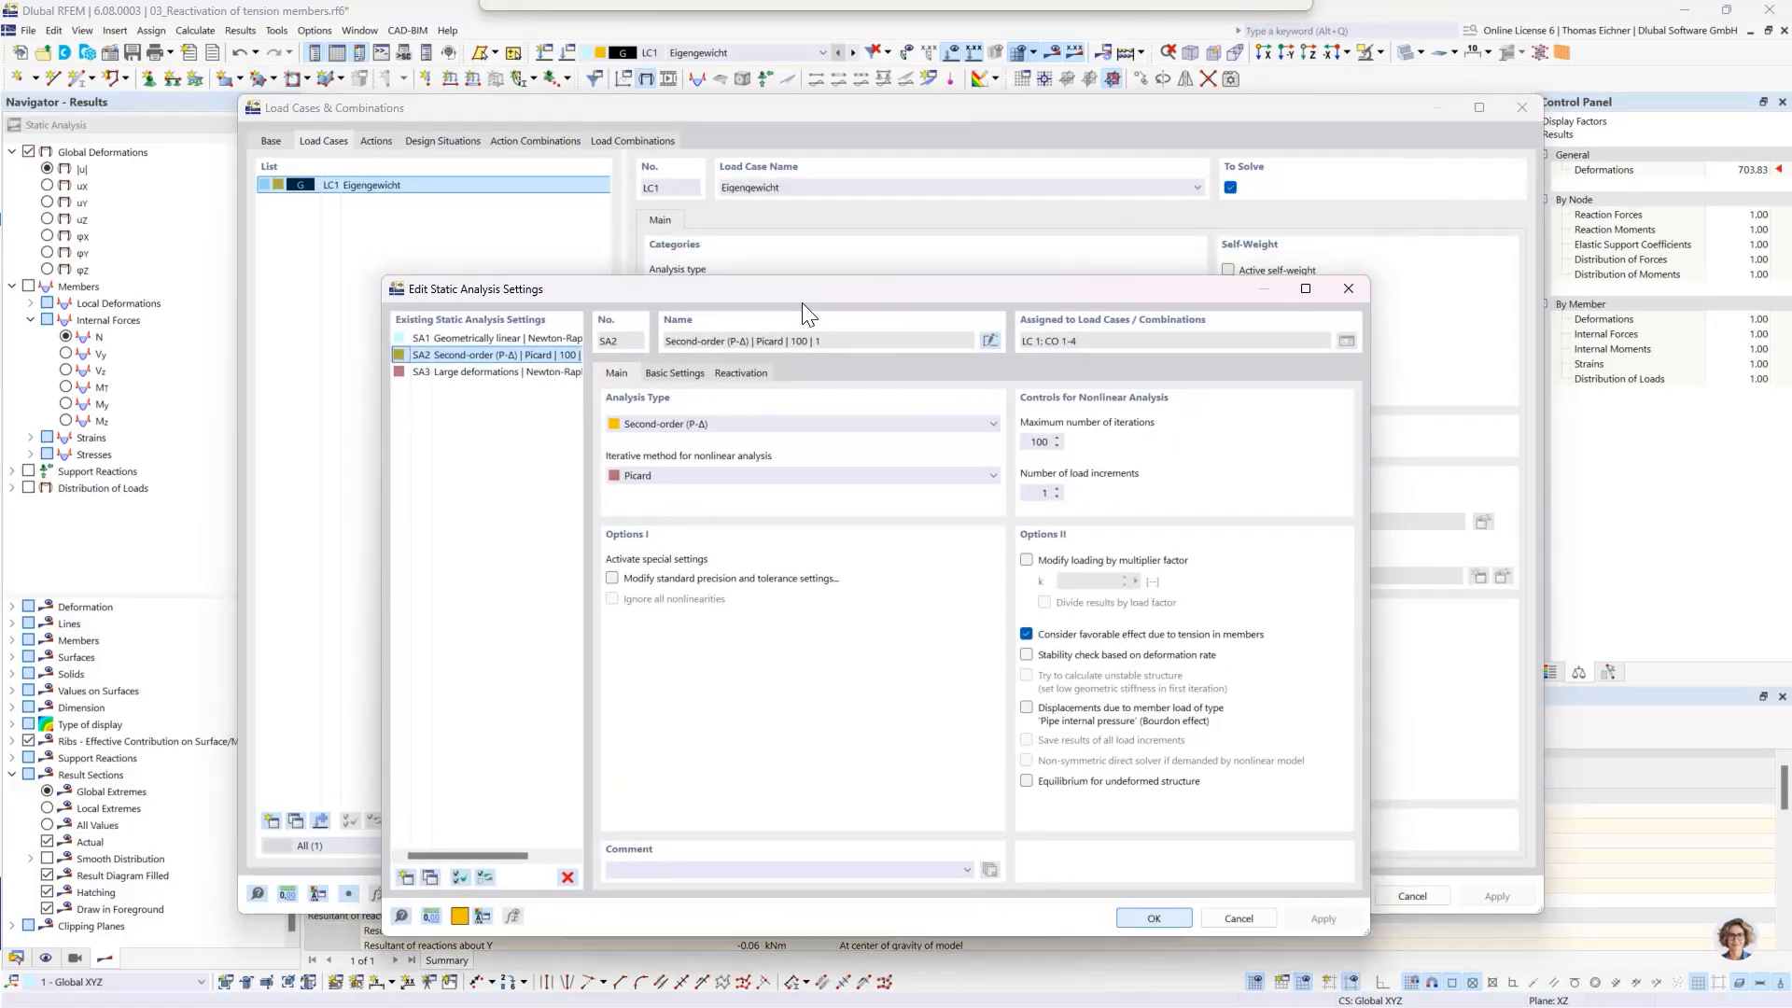
click(733, 375)
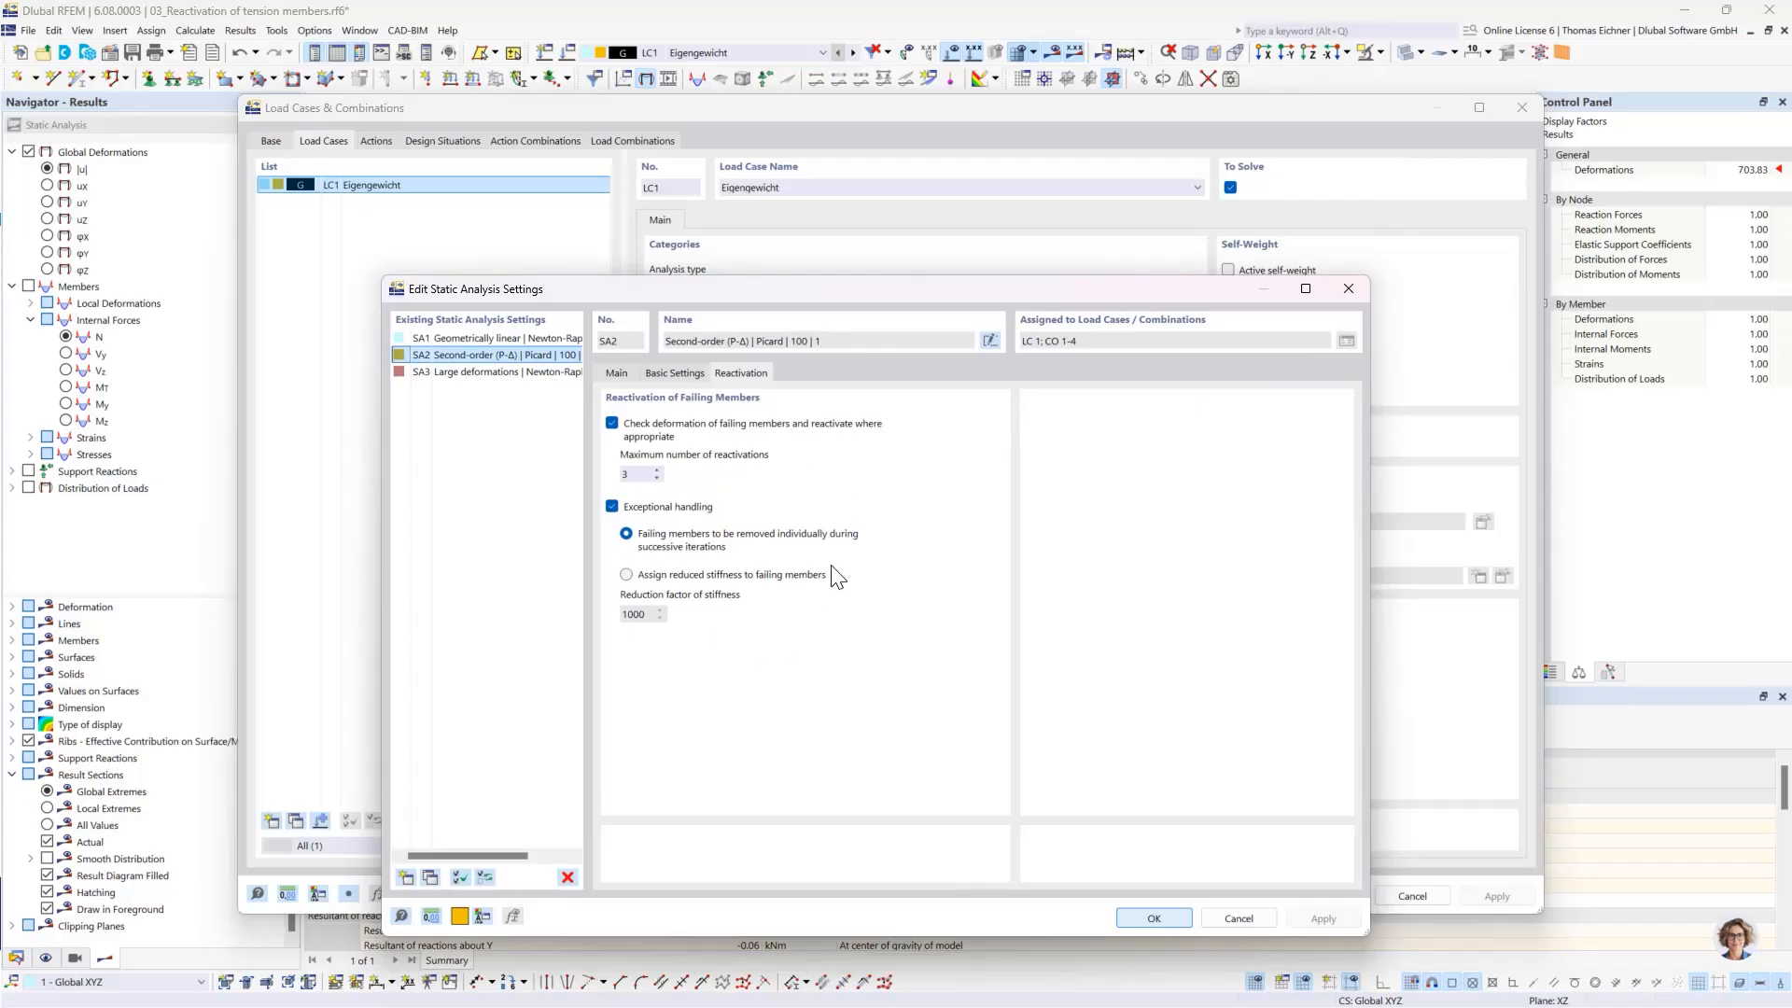
click(1167, 923)
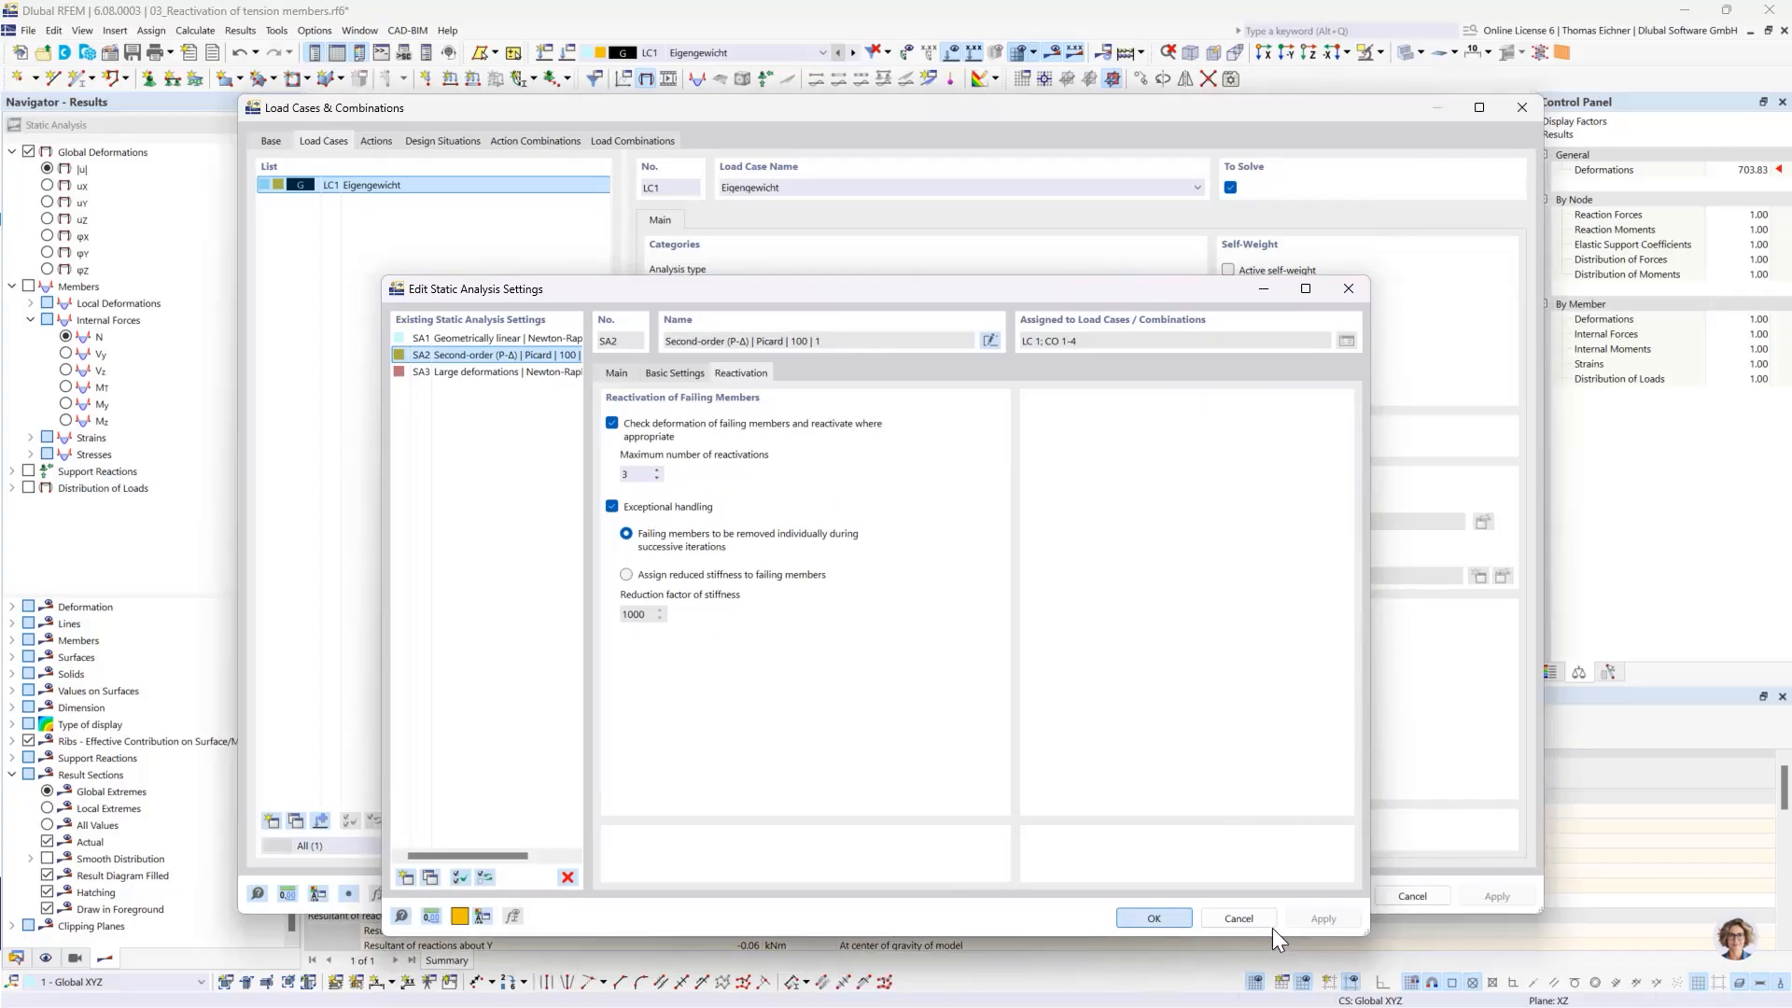
click(1328, 897)
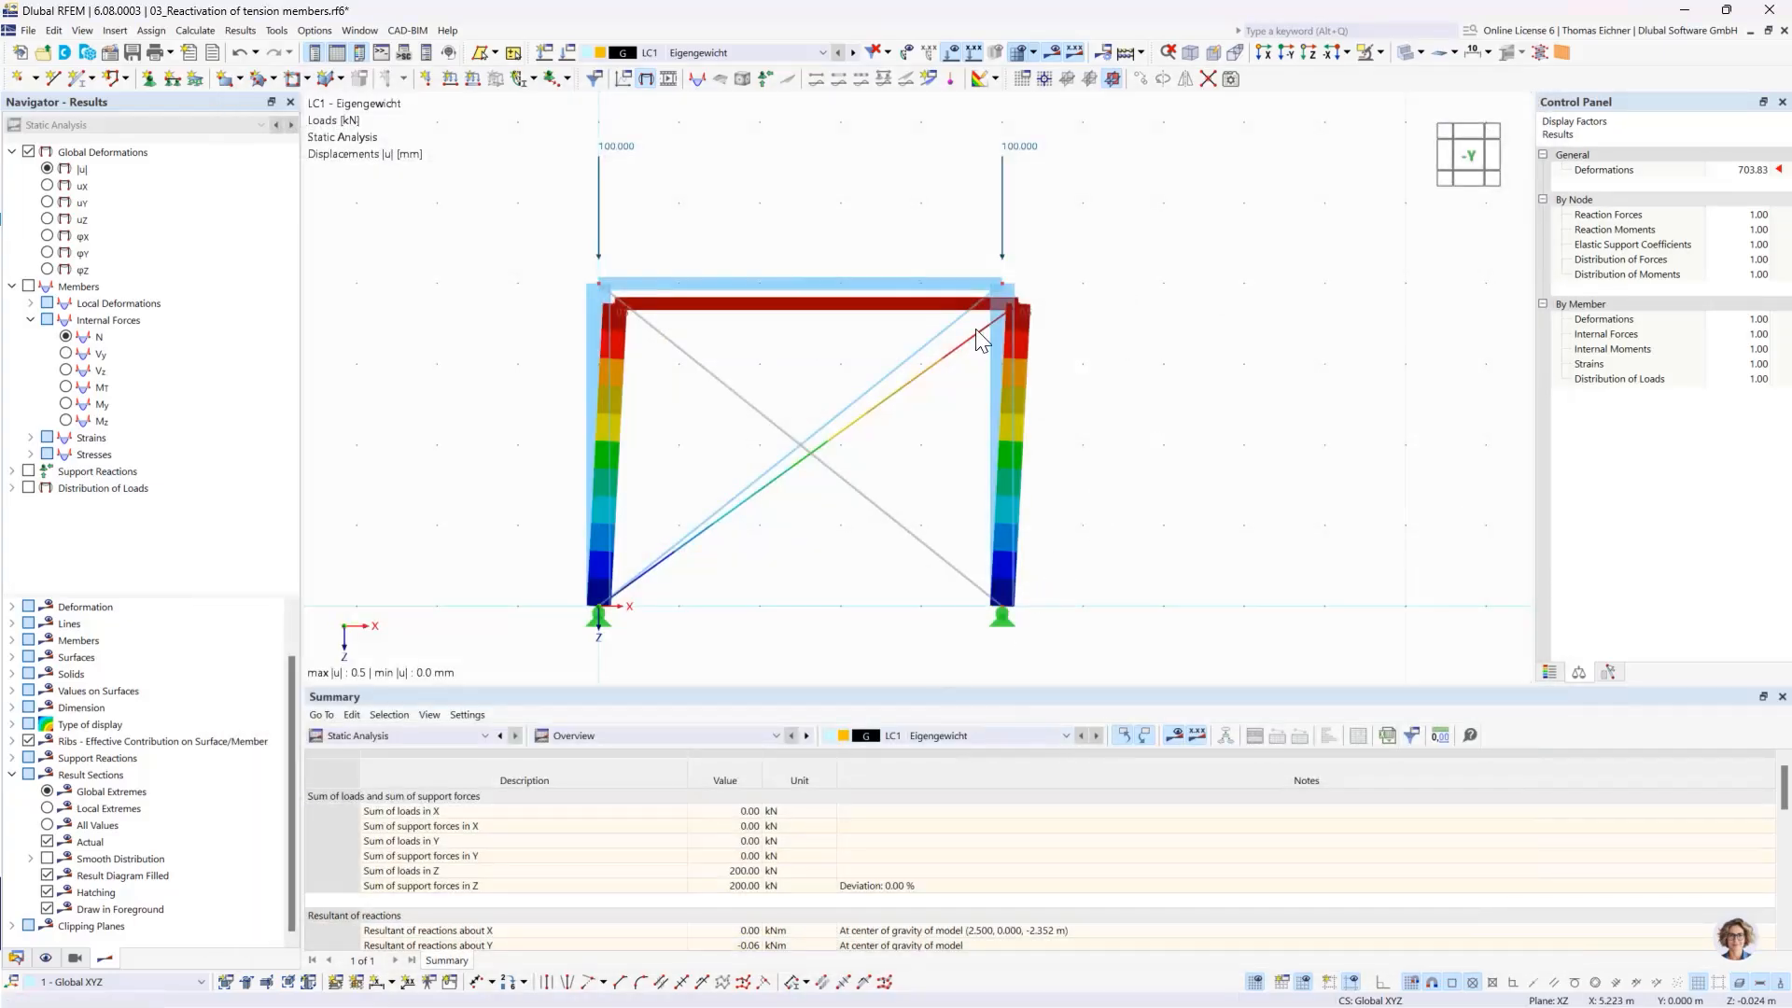
- Collapse the tension member model's project tree and make the model 04_Nonlinear supports.rf6 active
click(16, 958)
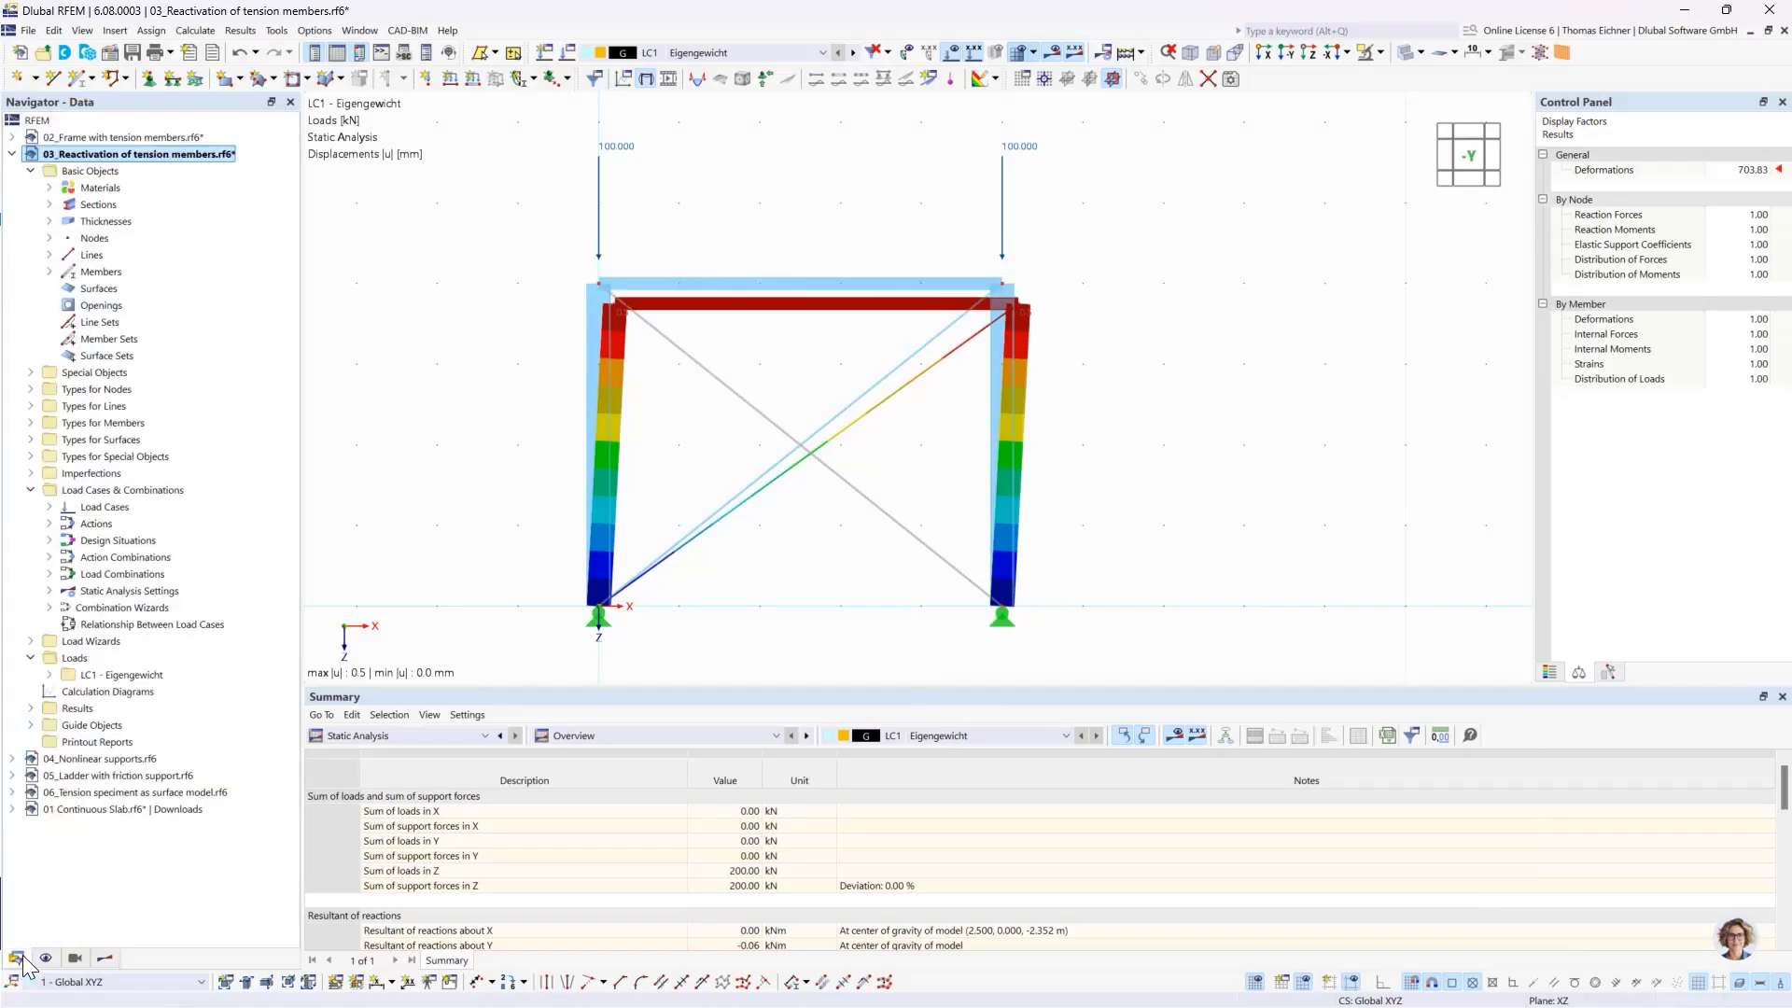
click(13, 154)
click(98, 171)
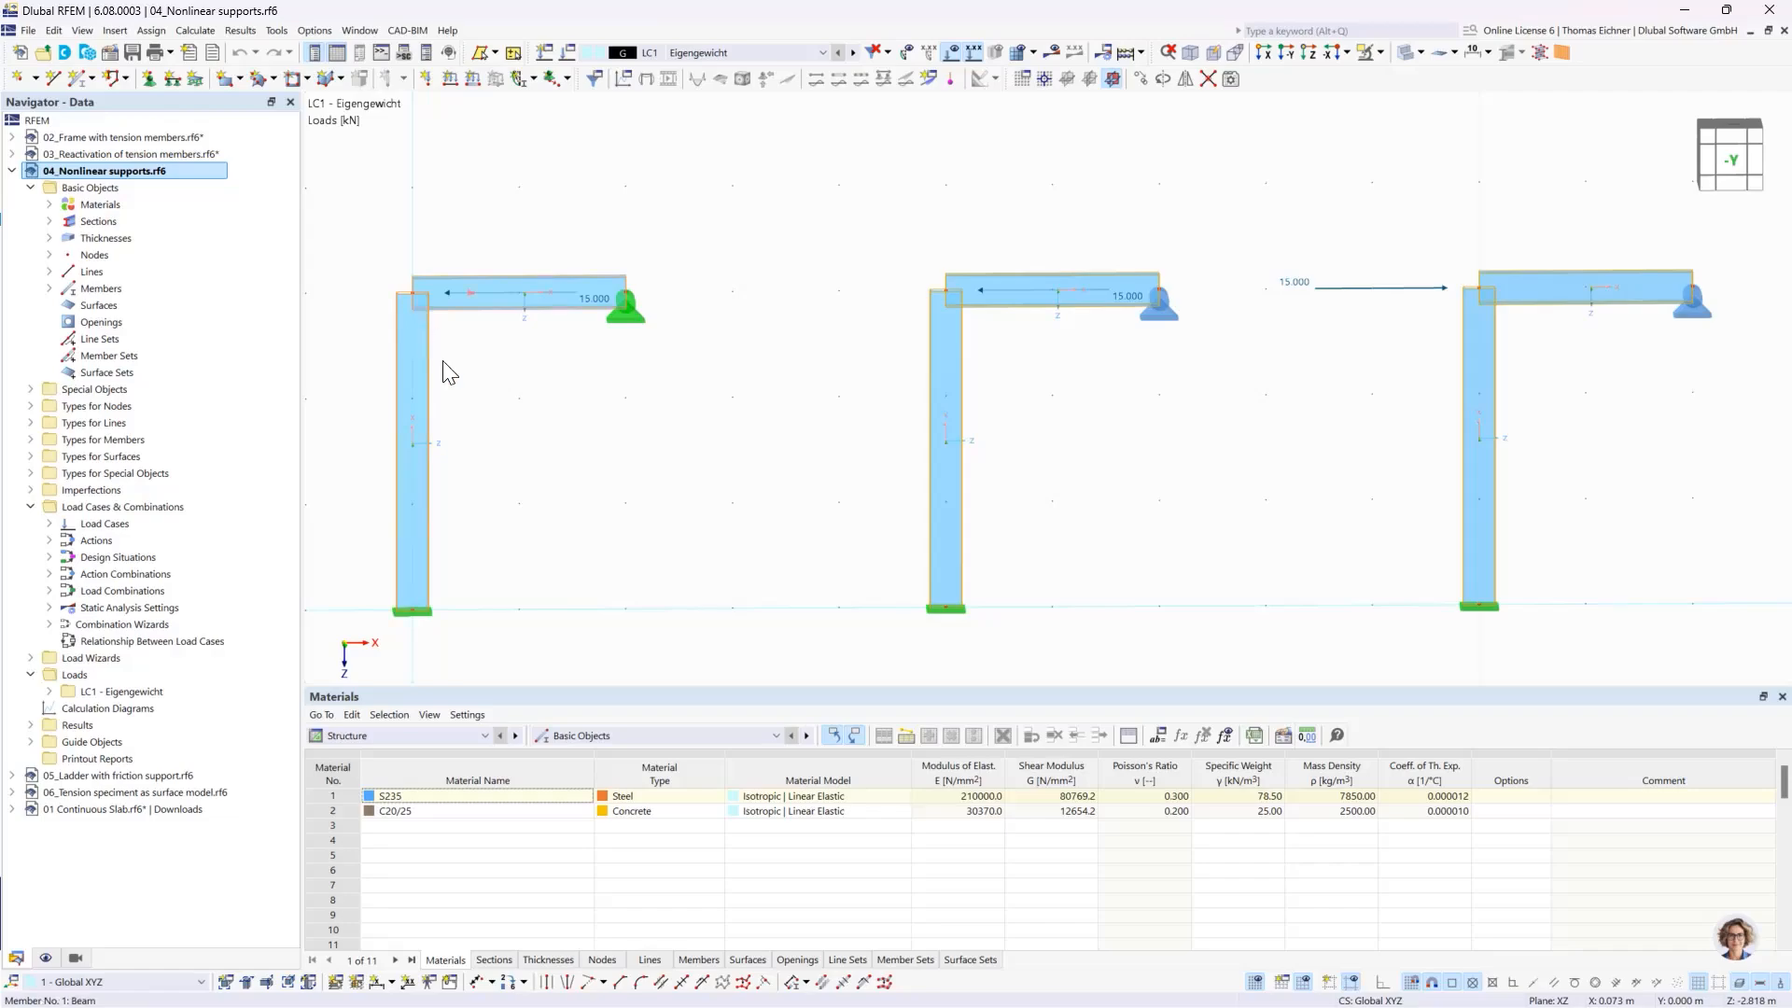
- Inspect the left frame's 15 kN beam load and the linear nodal support at its beam end
click(623, 307)
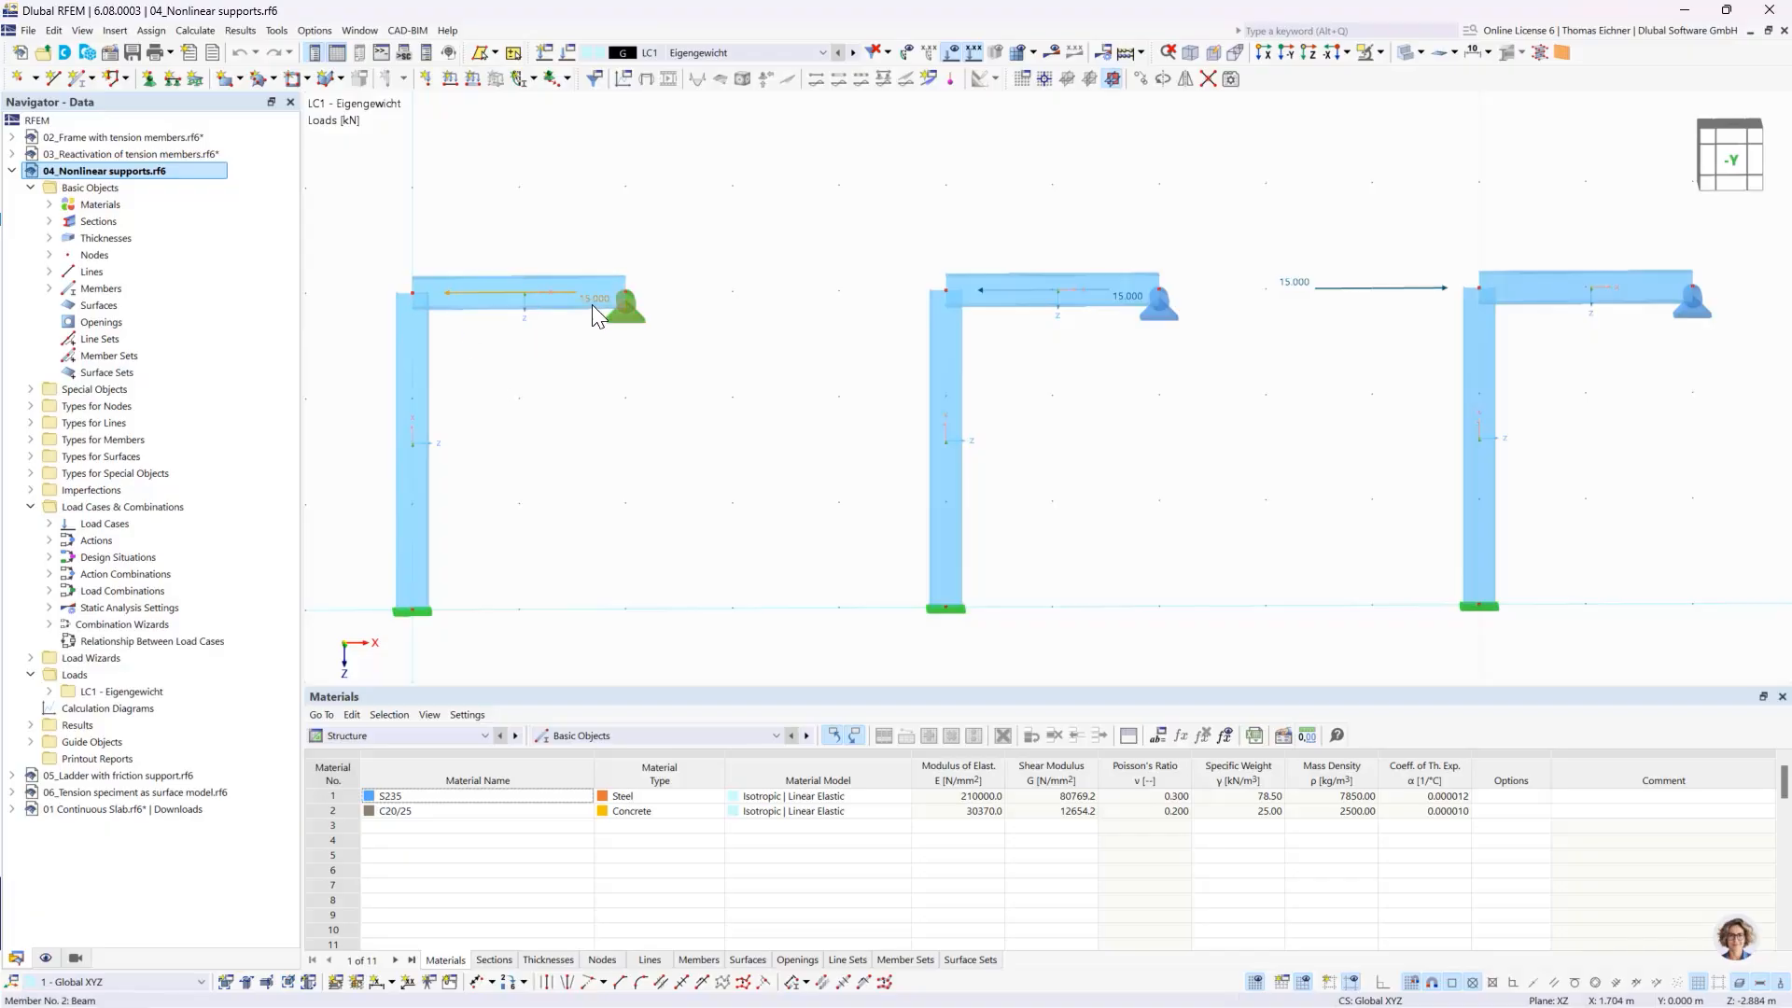
mouse_move(592, 304)
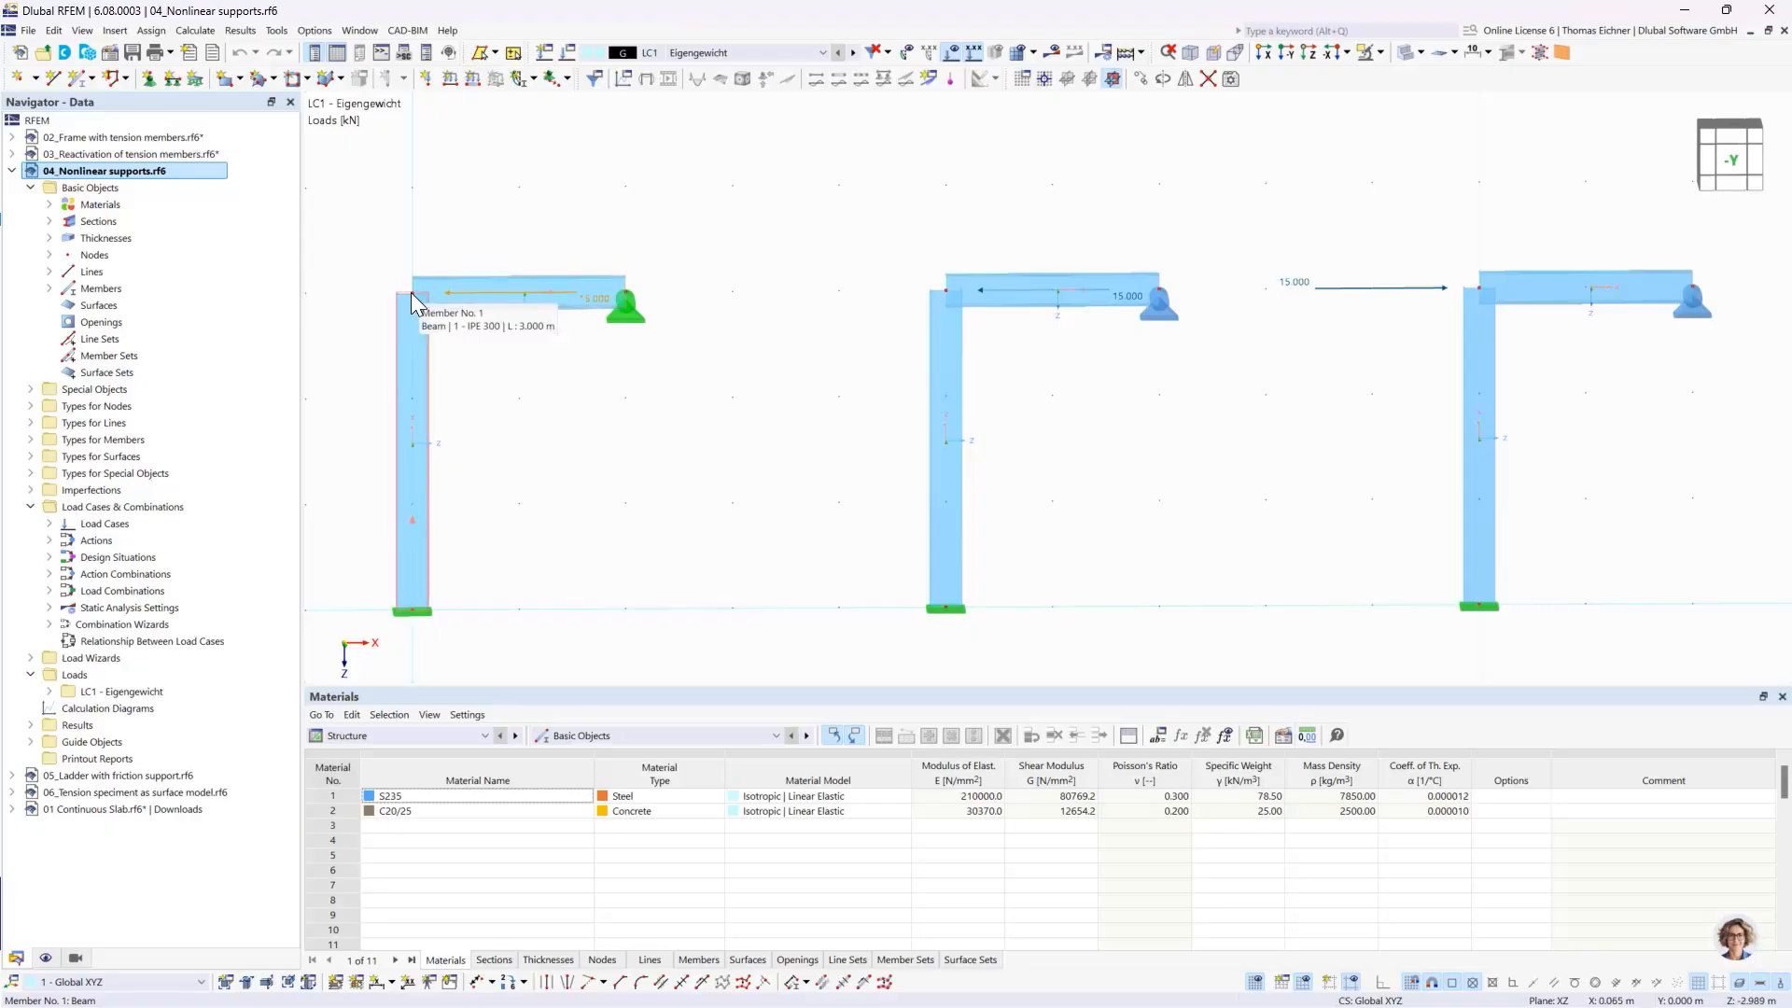
middle_drag(551, 452, 624, 461)
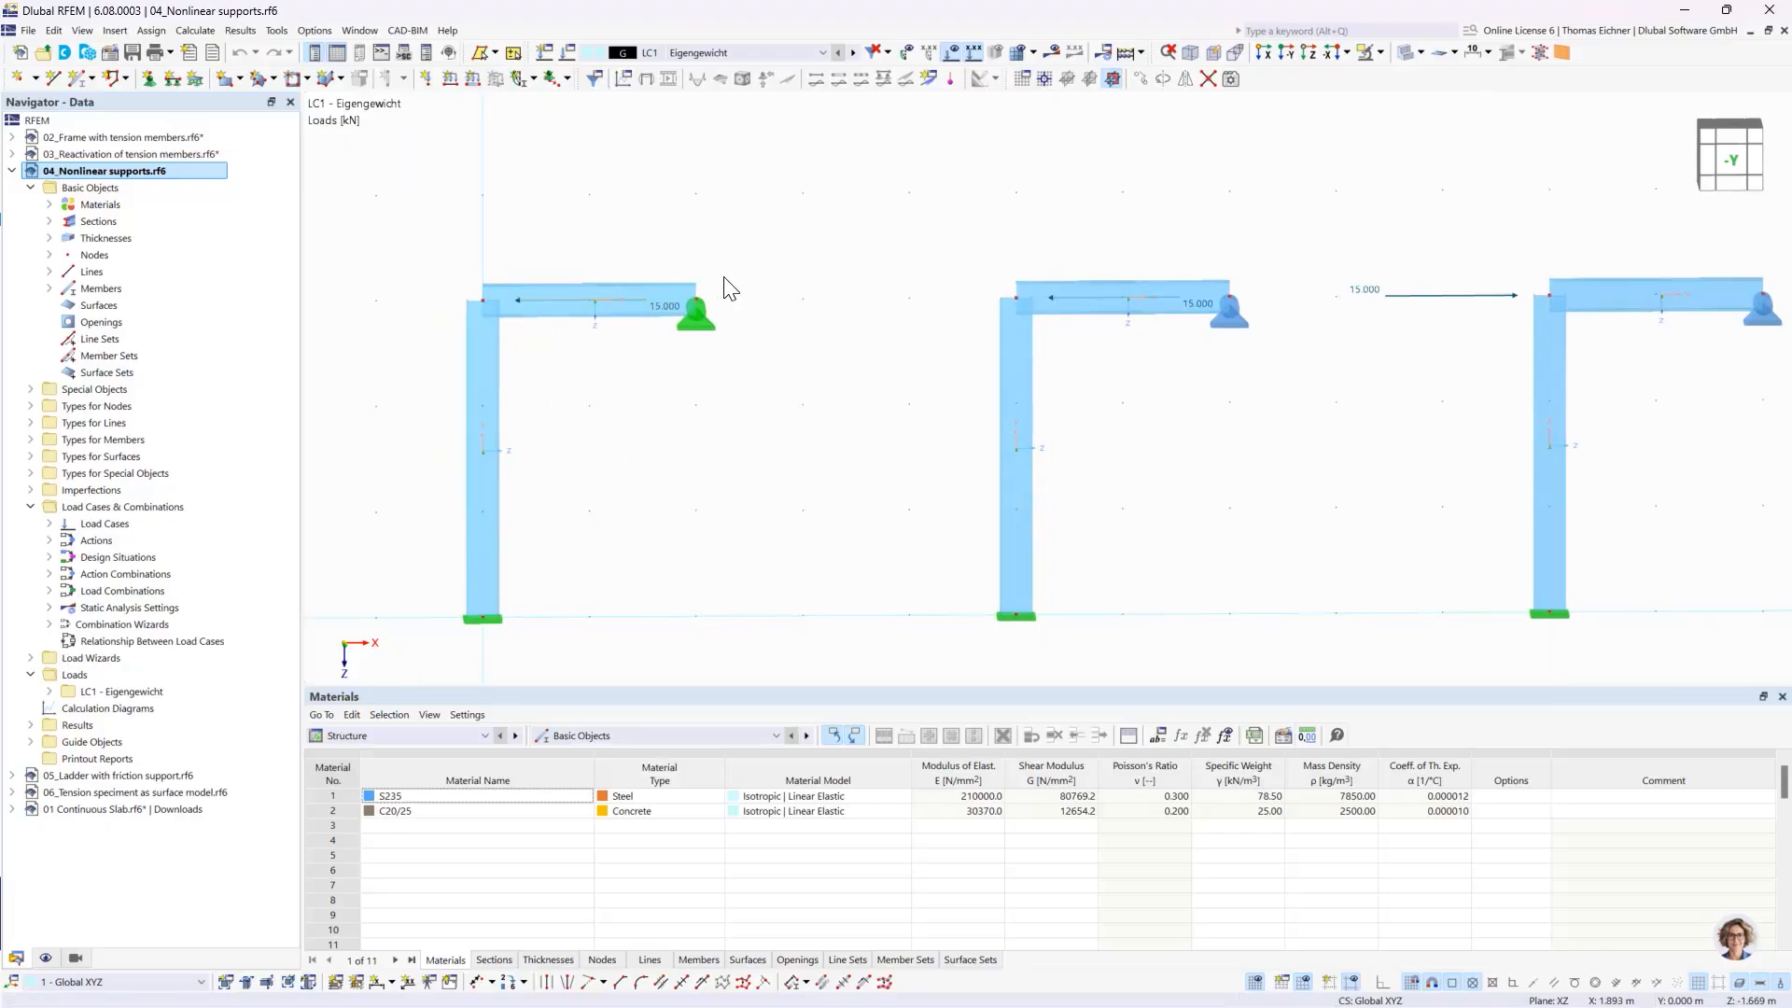
click(702, 317)
- Review the nodal support at the middle frame's beam end, including its ux nonlinearity and assigned nodes
middle_drag(1278, 468, 1230, 456)
click(1182, 306)
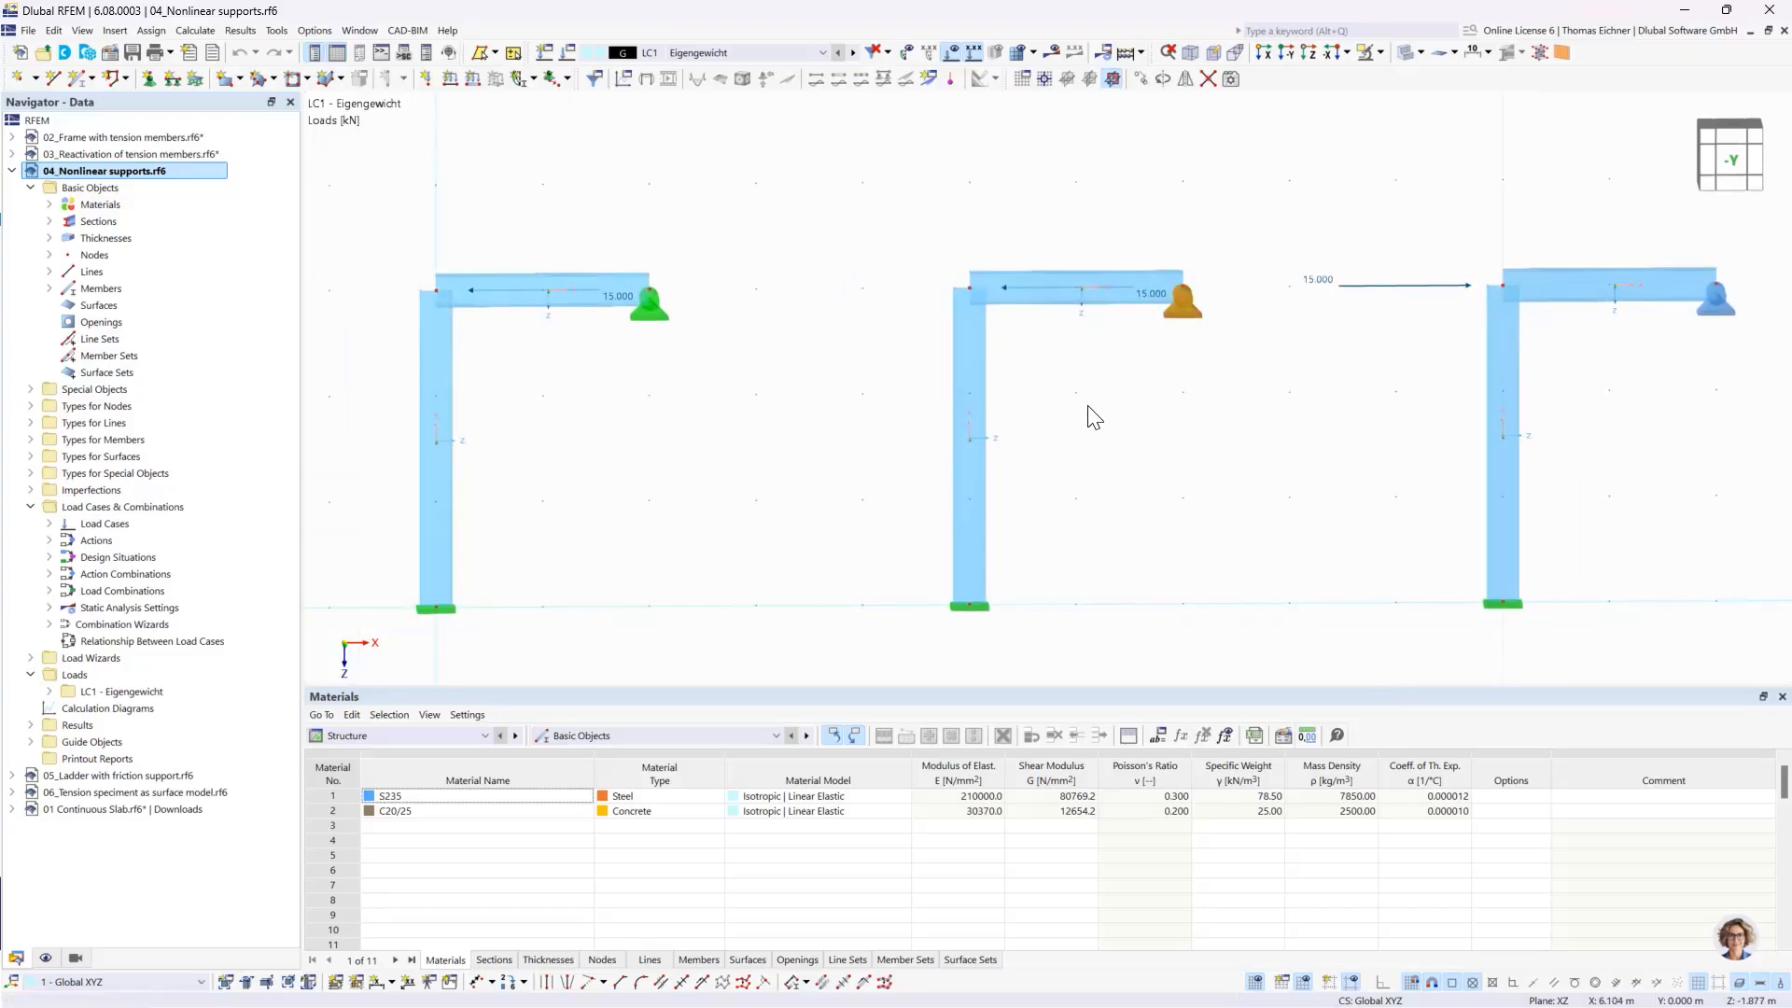
double_click(1189, 310)
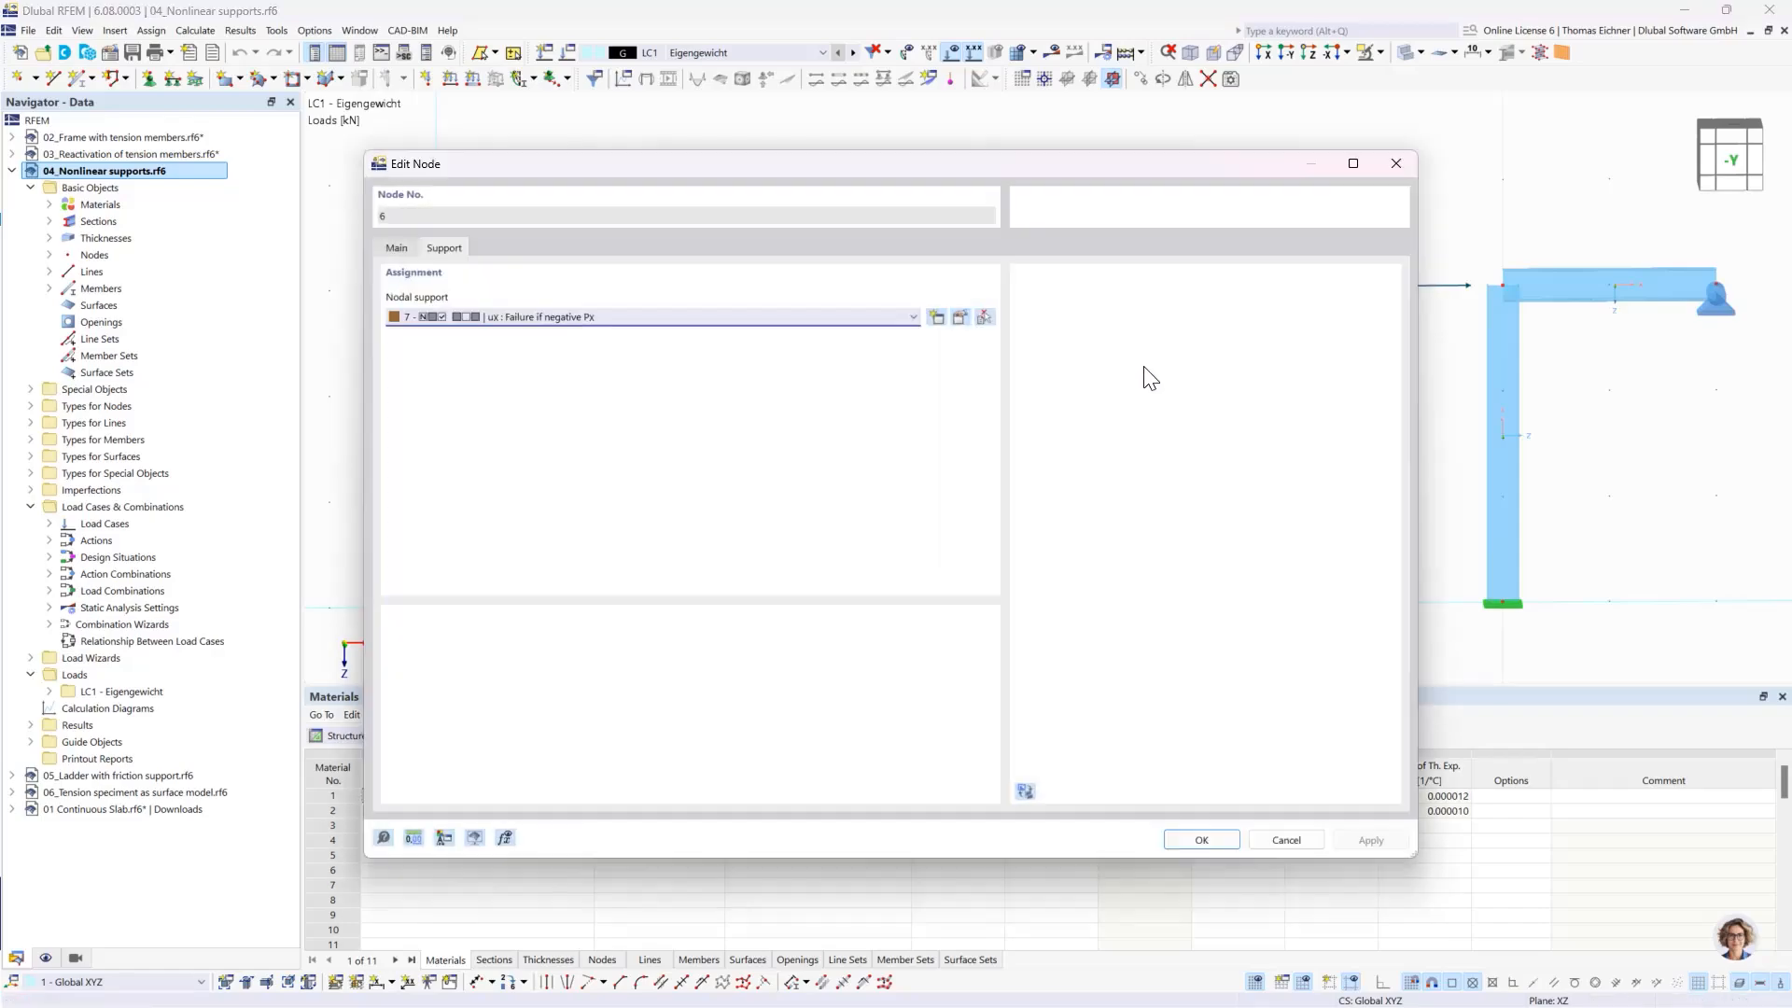
click(960, 318)
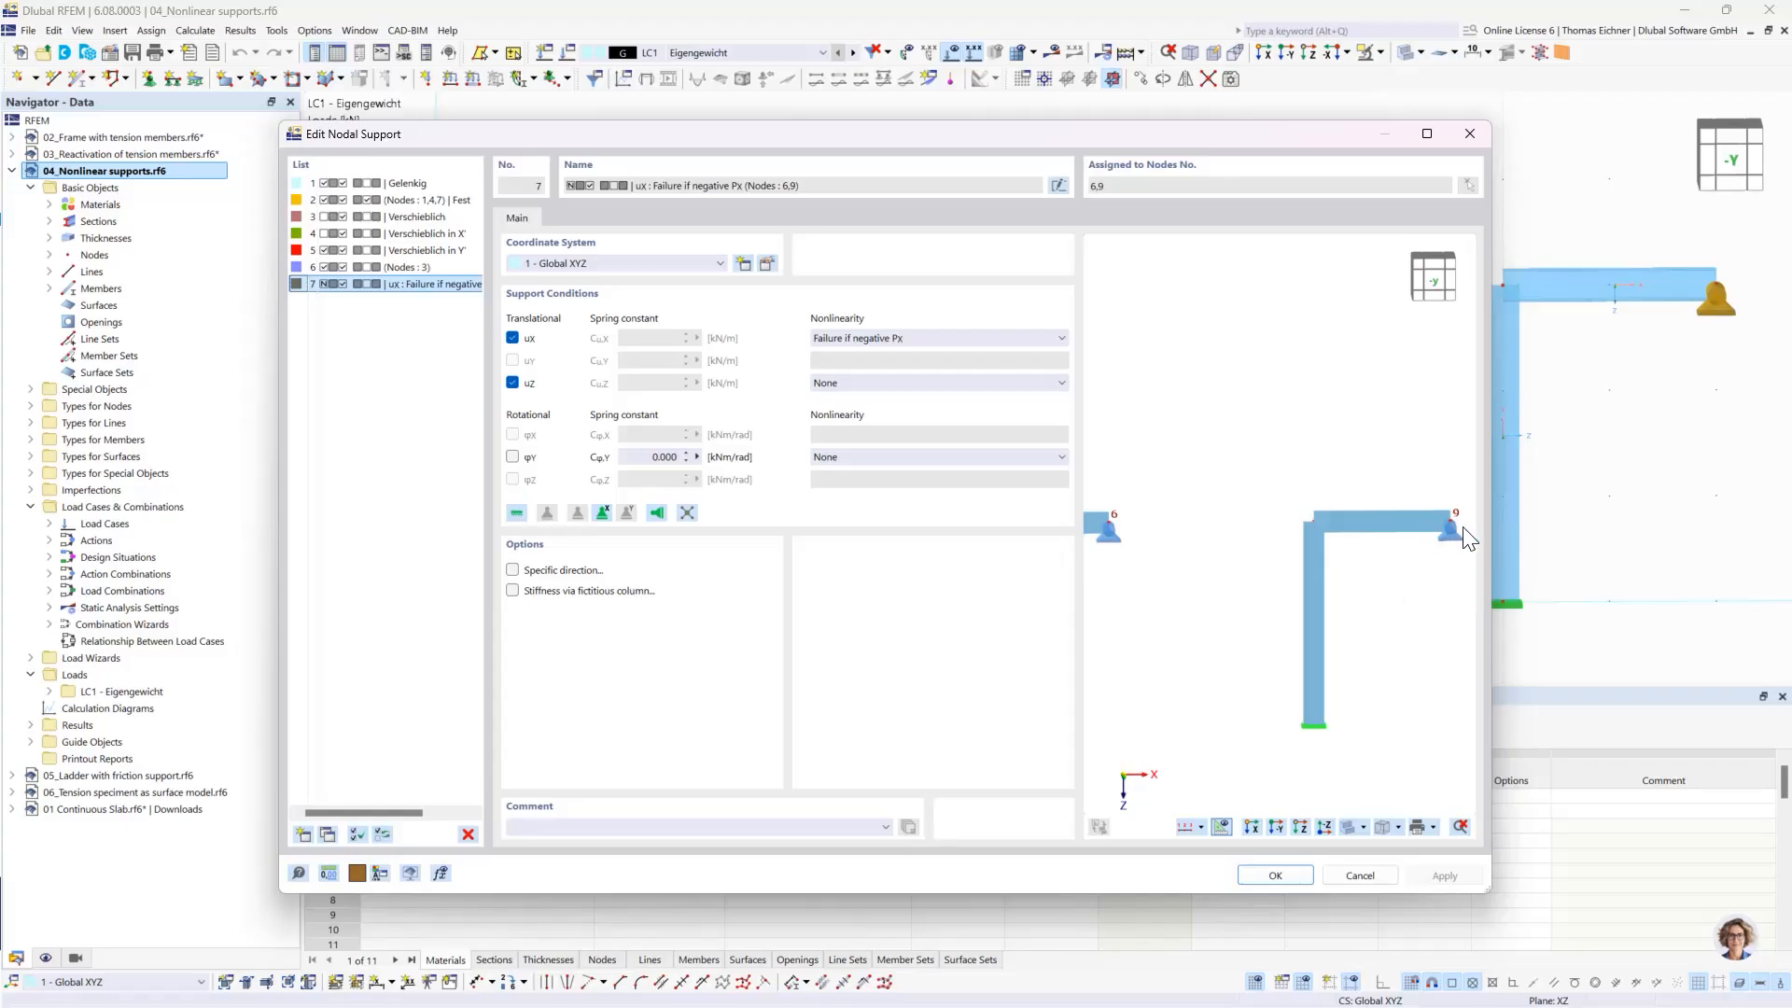
middle_drag(1173, 545, 1353, 566)
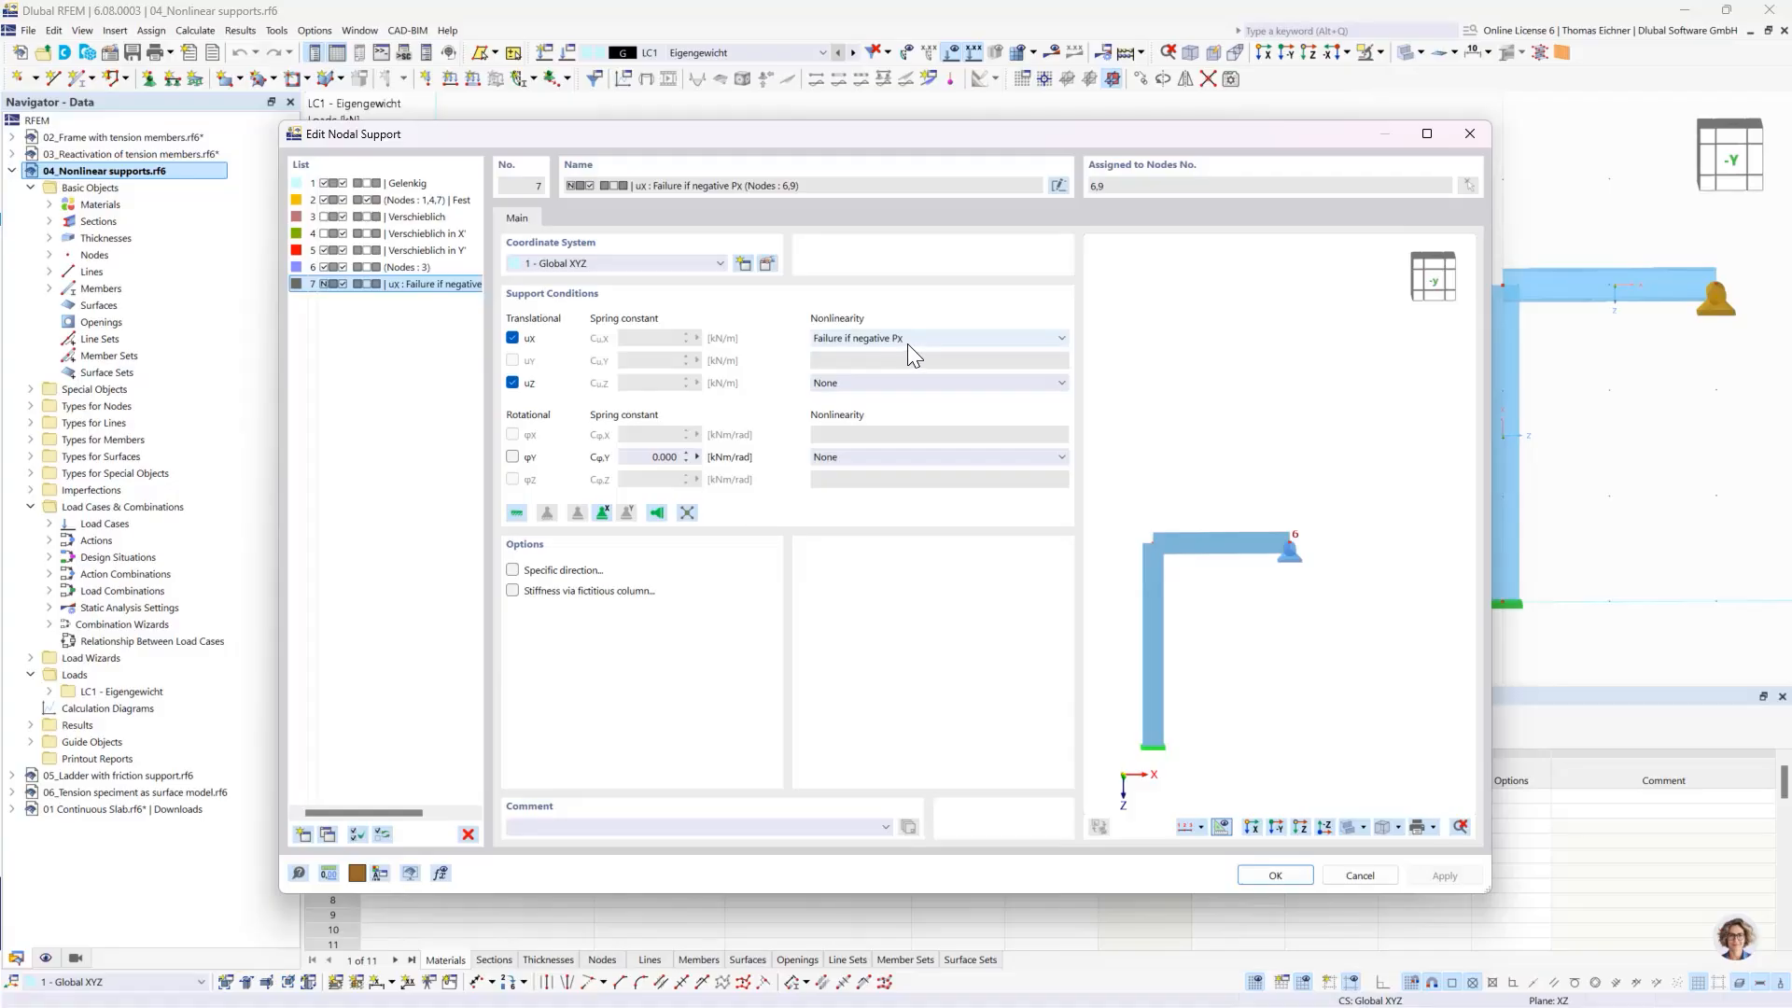
click(1276, 876)
click(1201, 840)
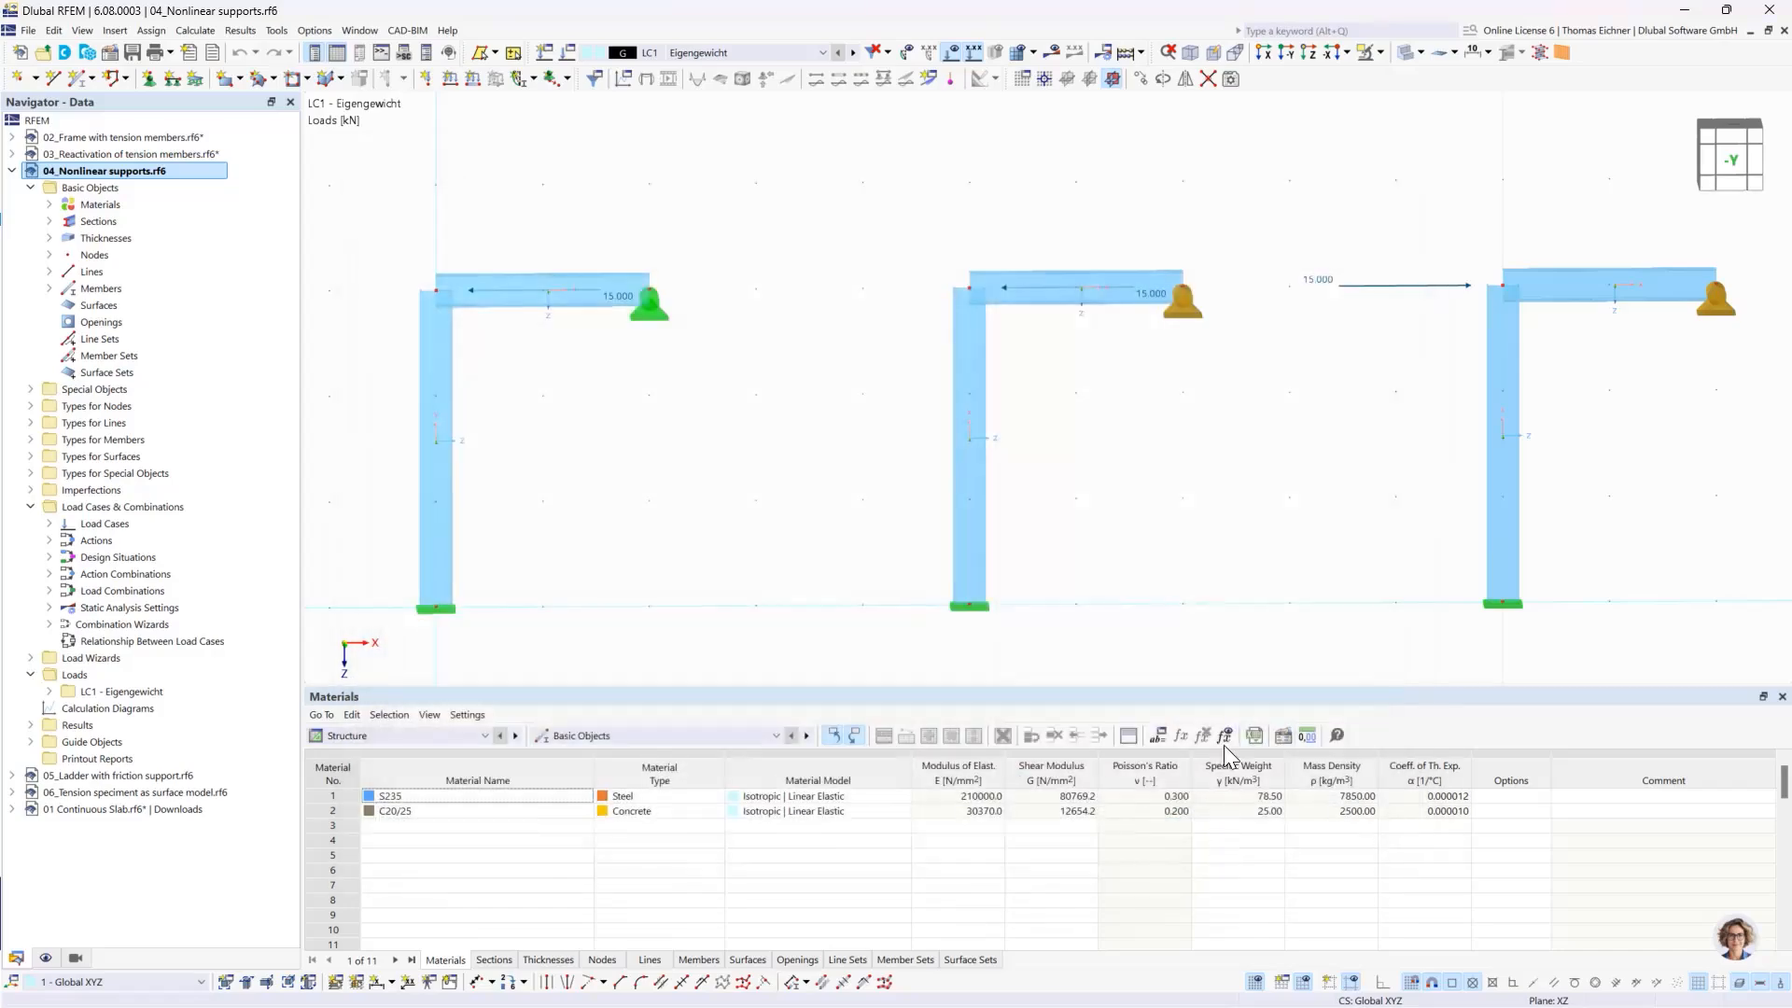
- Calculate load case LC1 and examine the global deformations |u| and support reactions of the frames
middle_drag(1065, 464, 1059, 461)
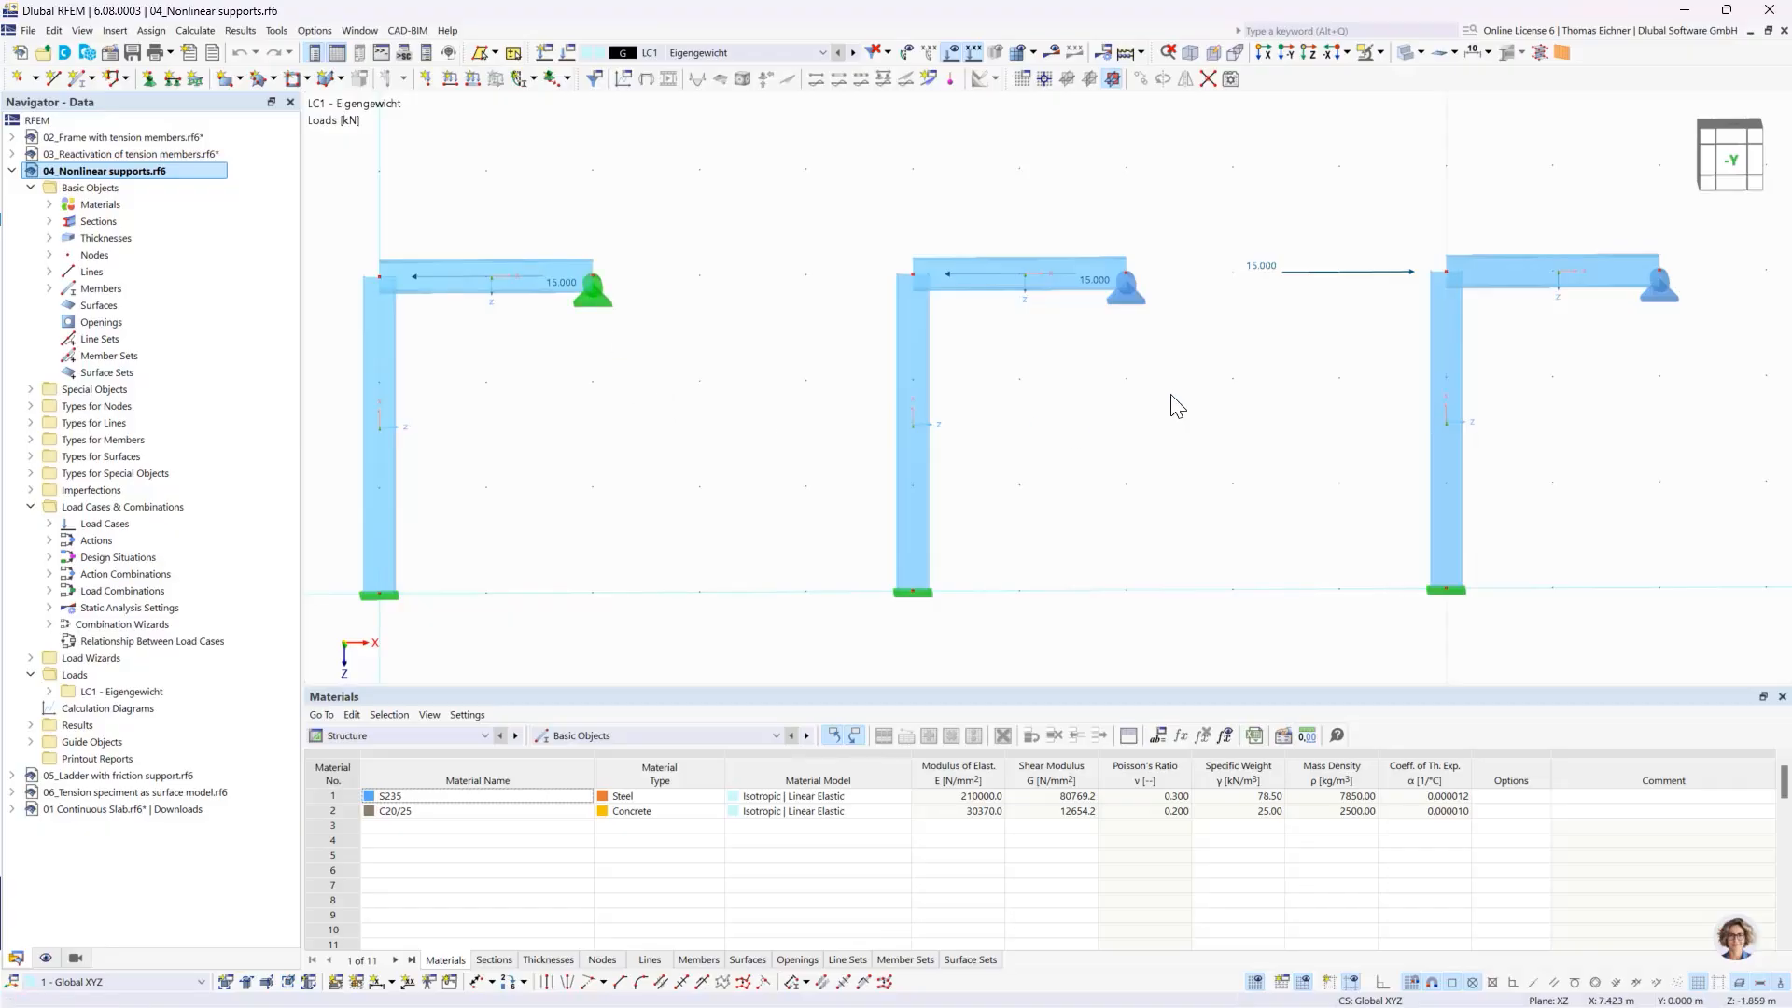
click(1053, 53)
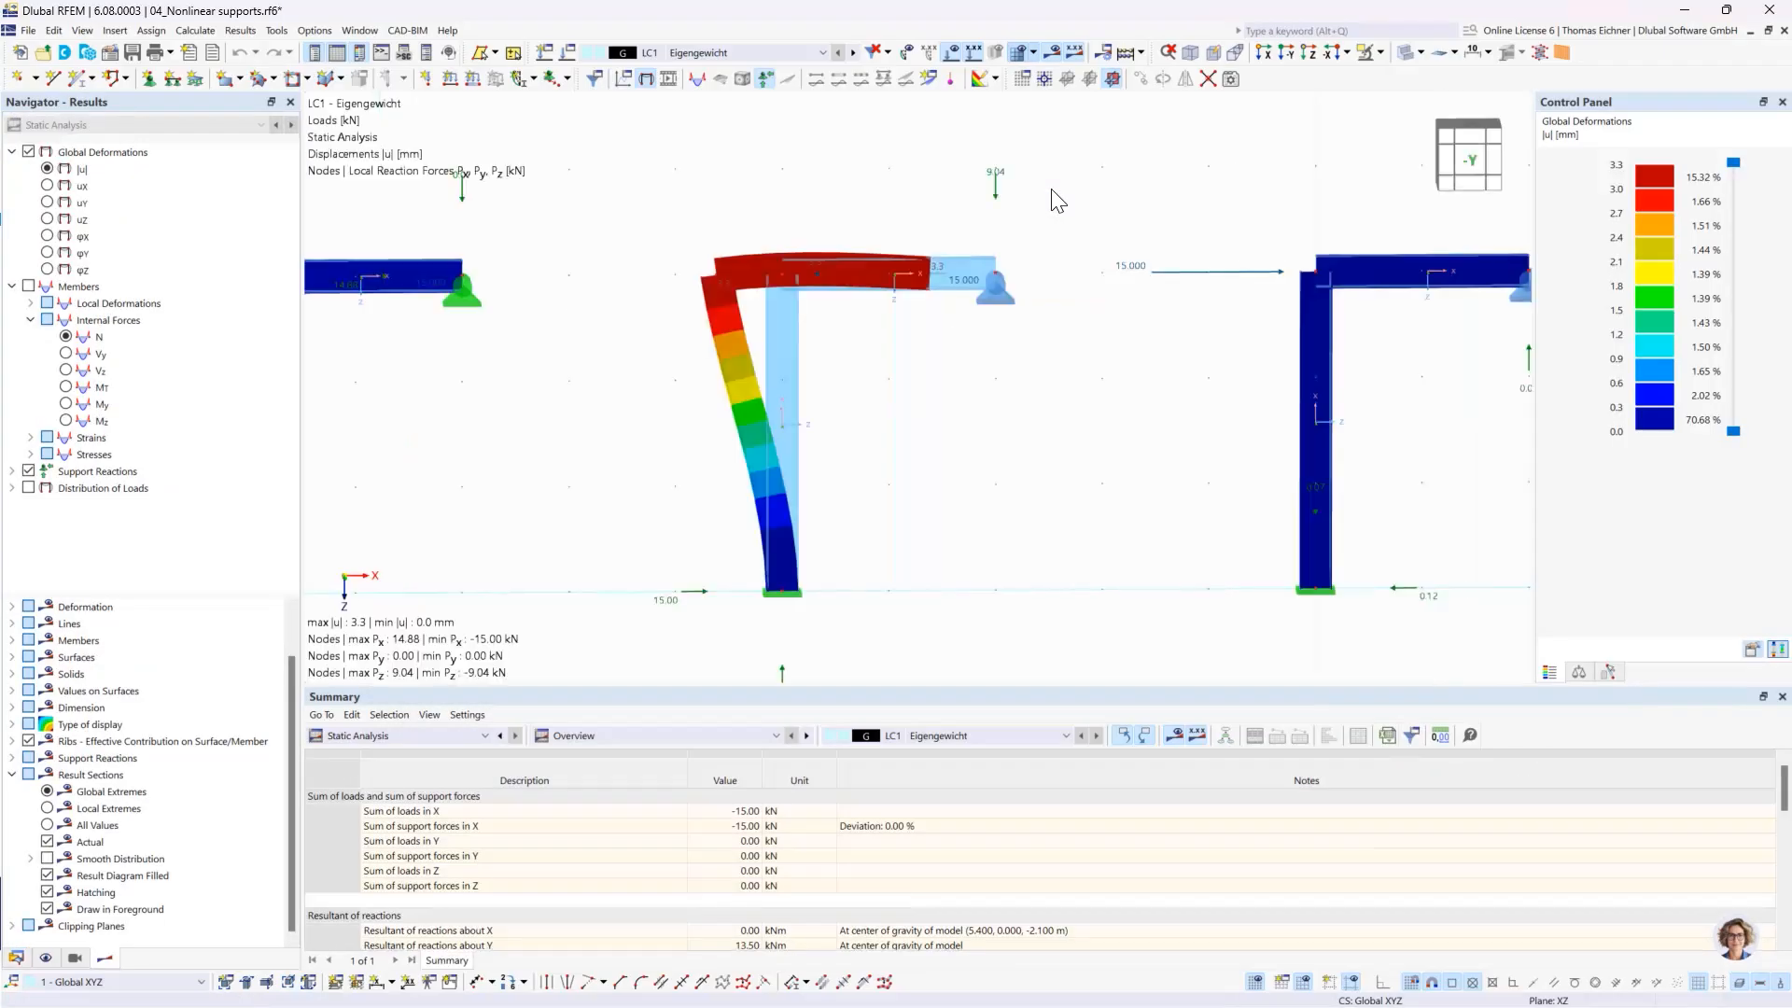
scroll(1057, 201, down, 1)
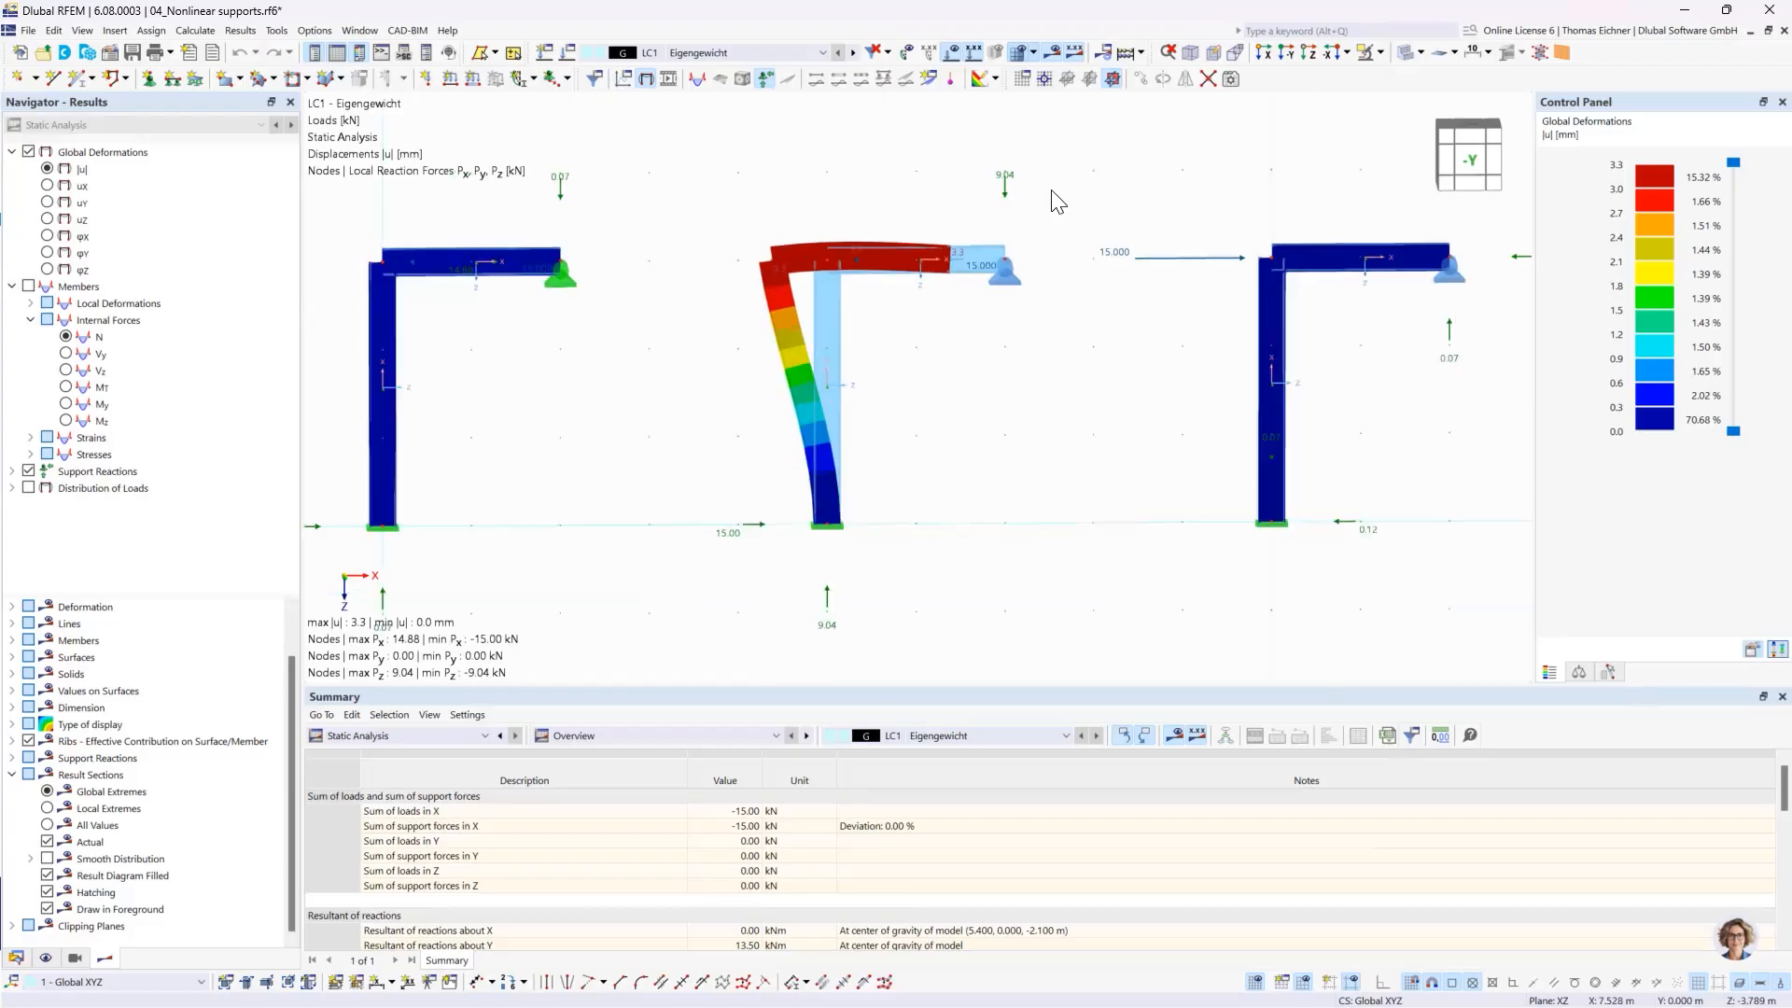
scroll(853, 200, up, 1)
scroll(860, 221, down, 2)
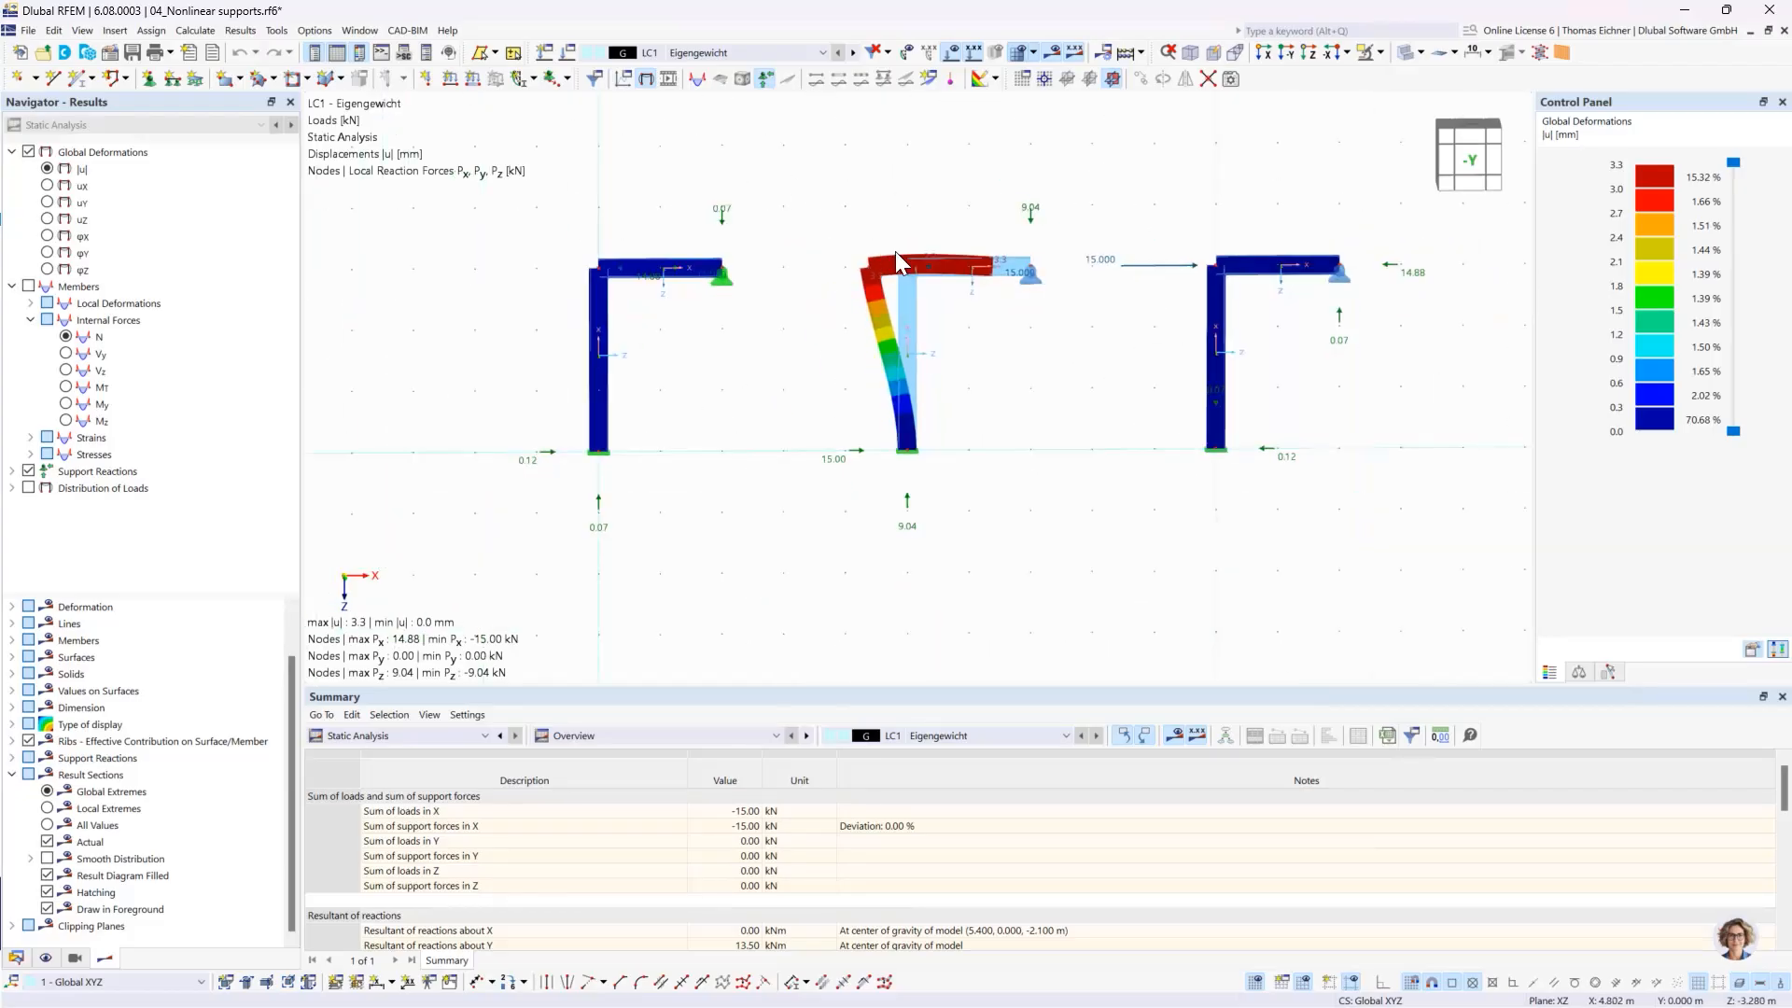
scroll(780, 368, up, 2)
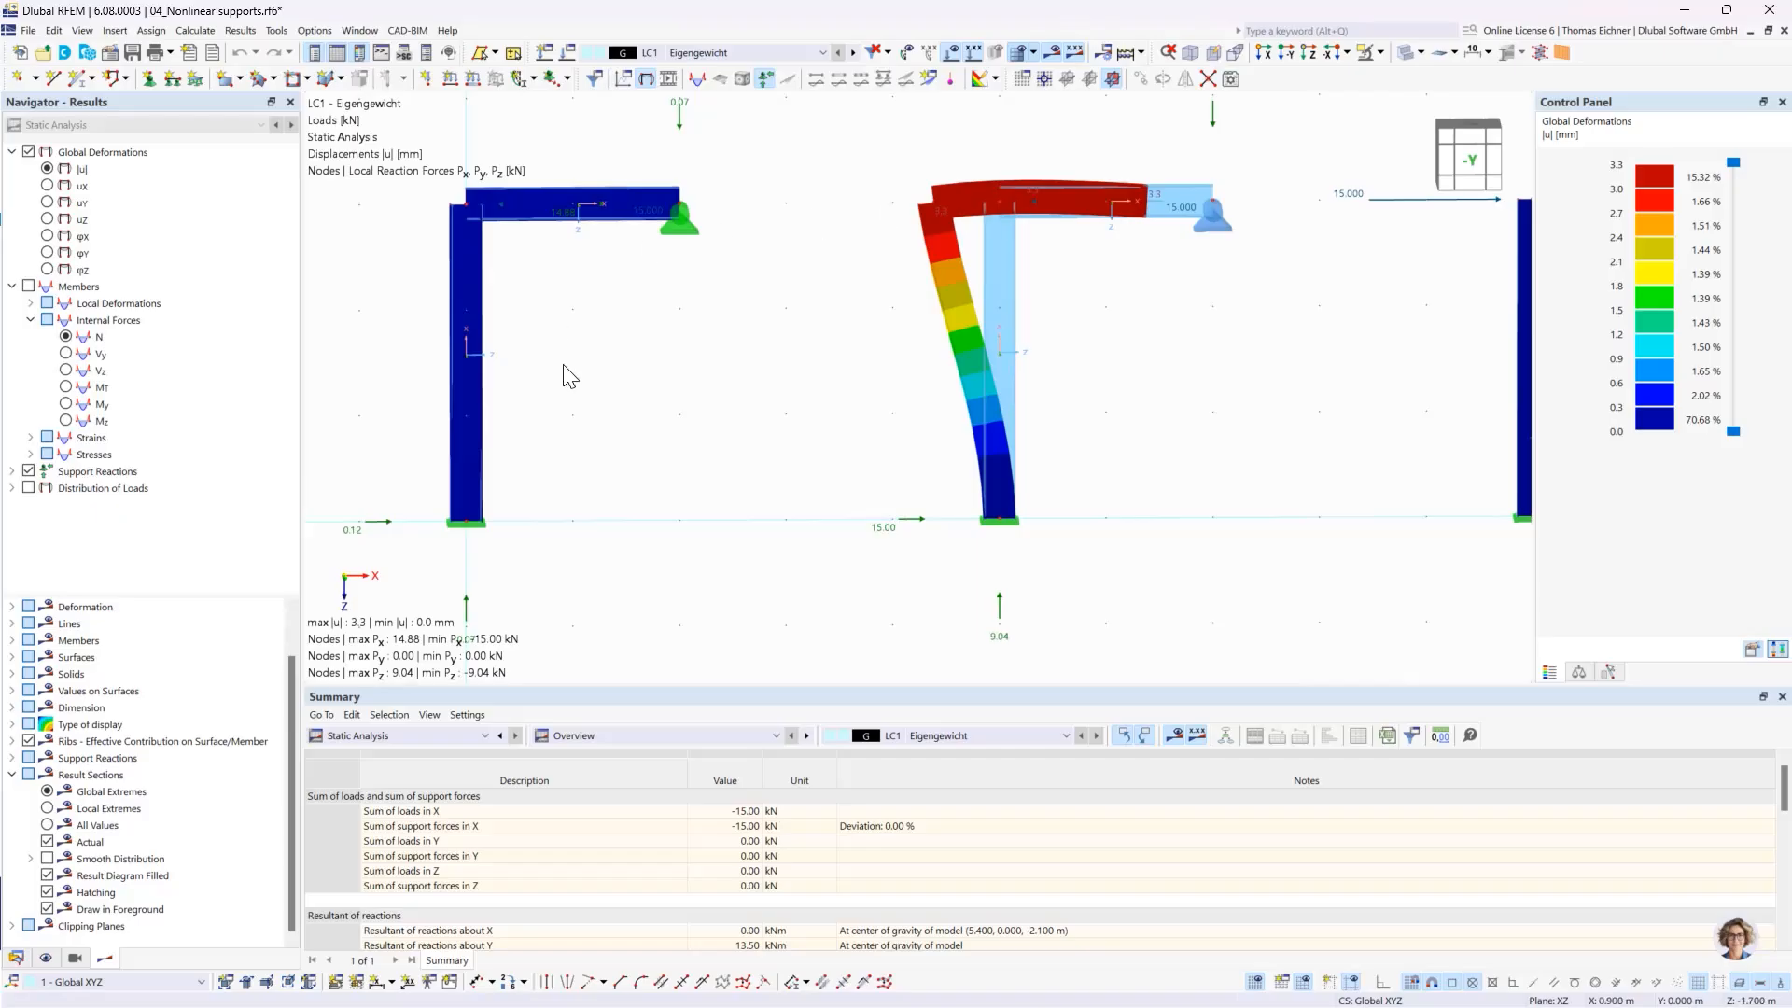
mouse_move(570, 376)
middle_down()
mouse_move(564, 361)
mouse_move(600, 389)
middle_up()
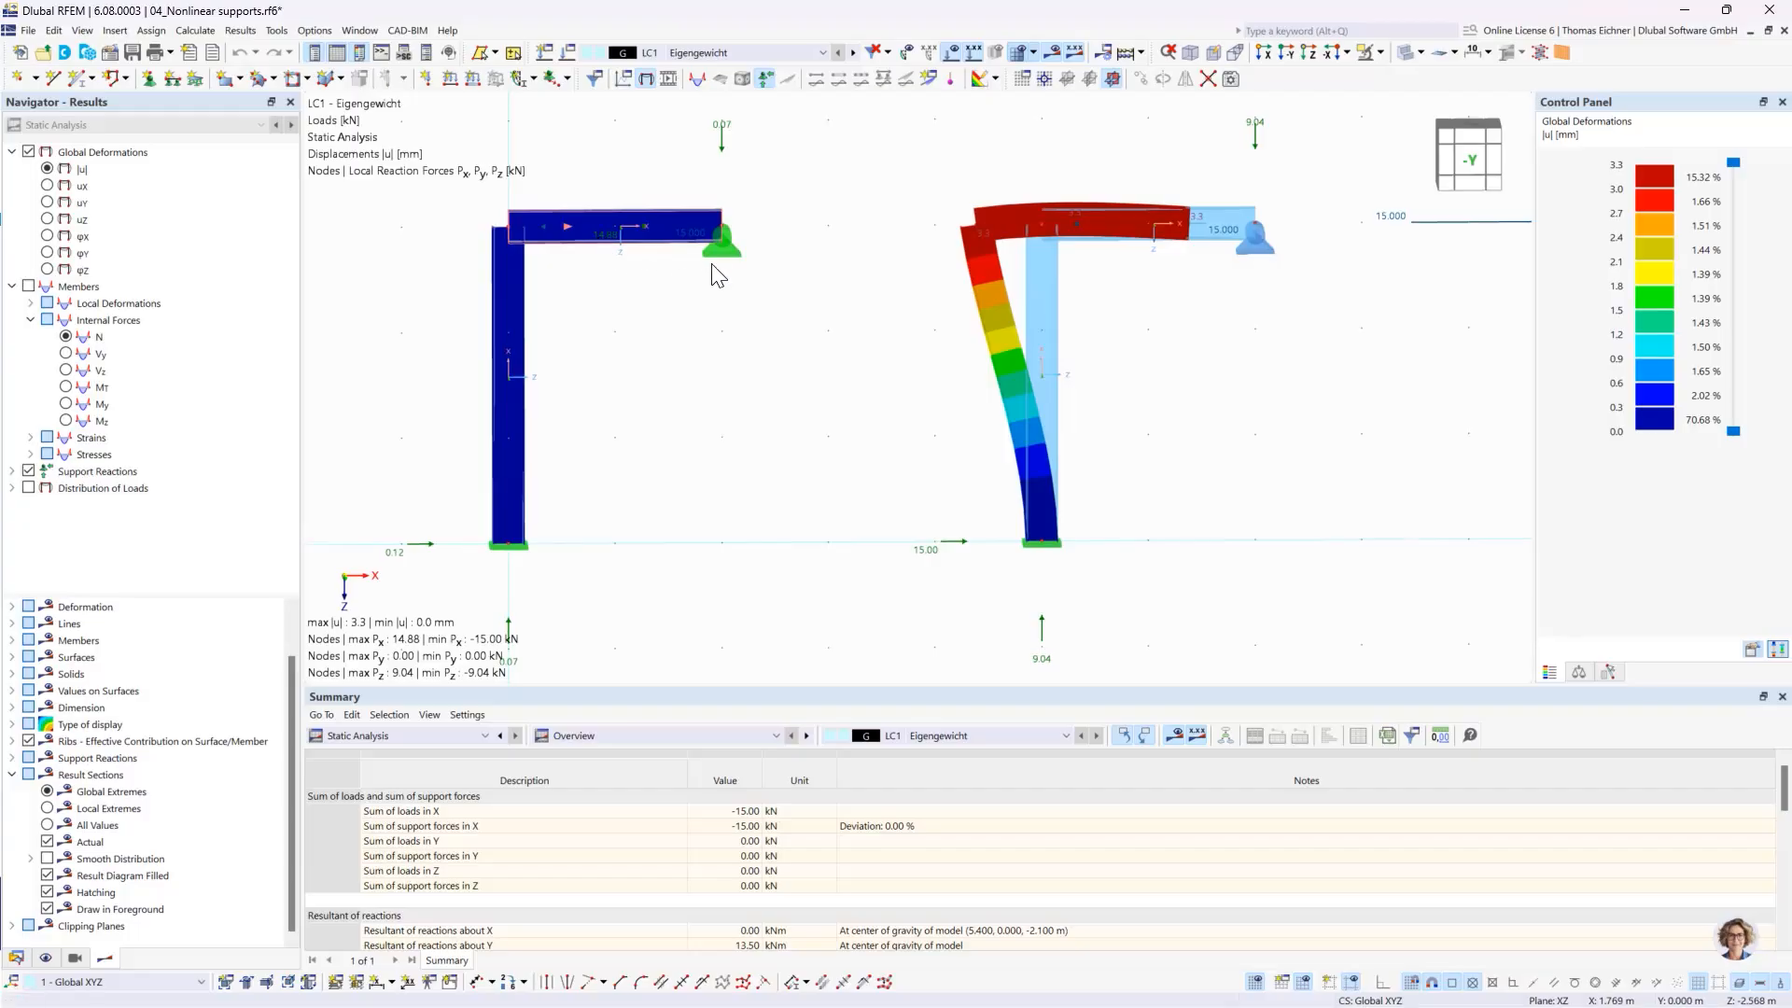
click(721, 241)
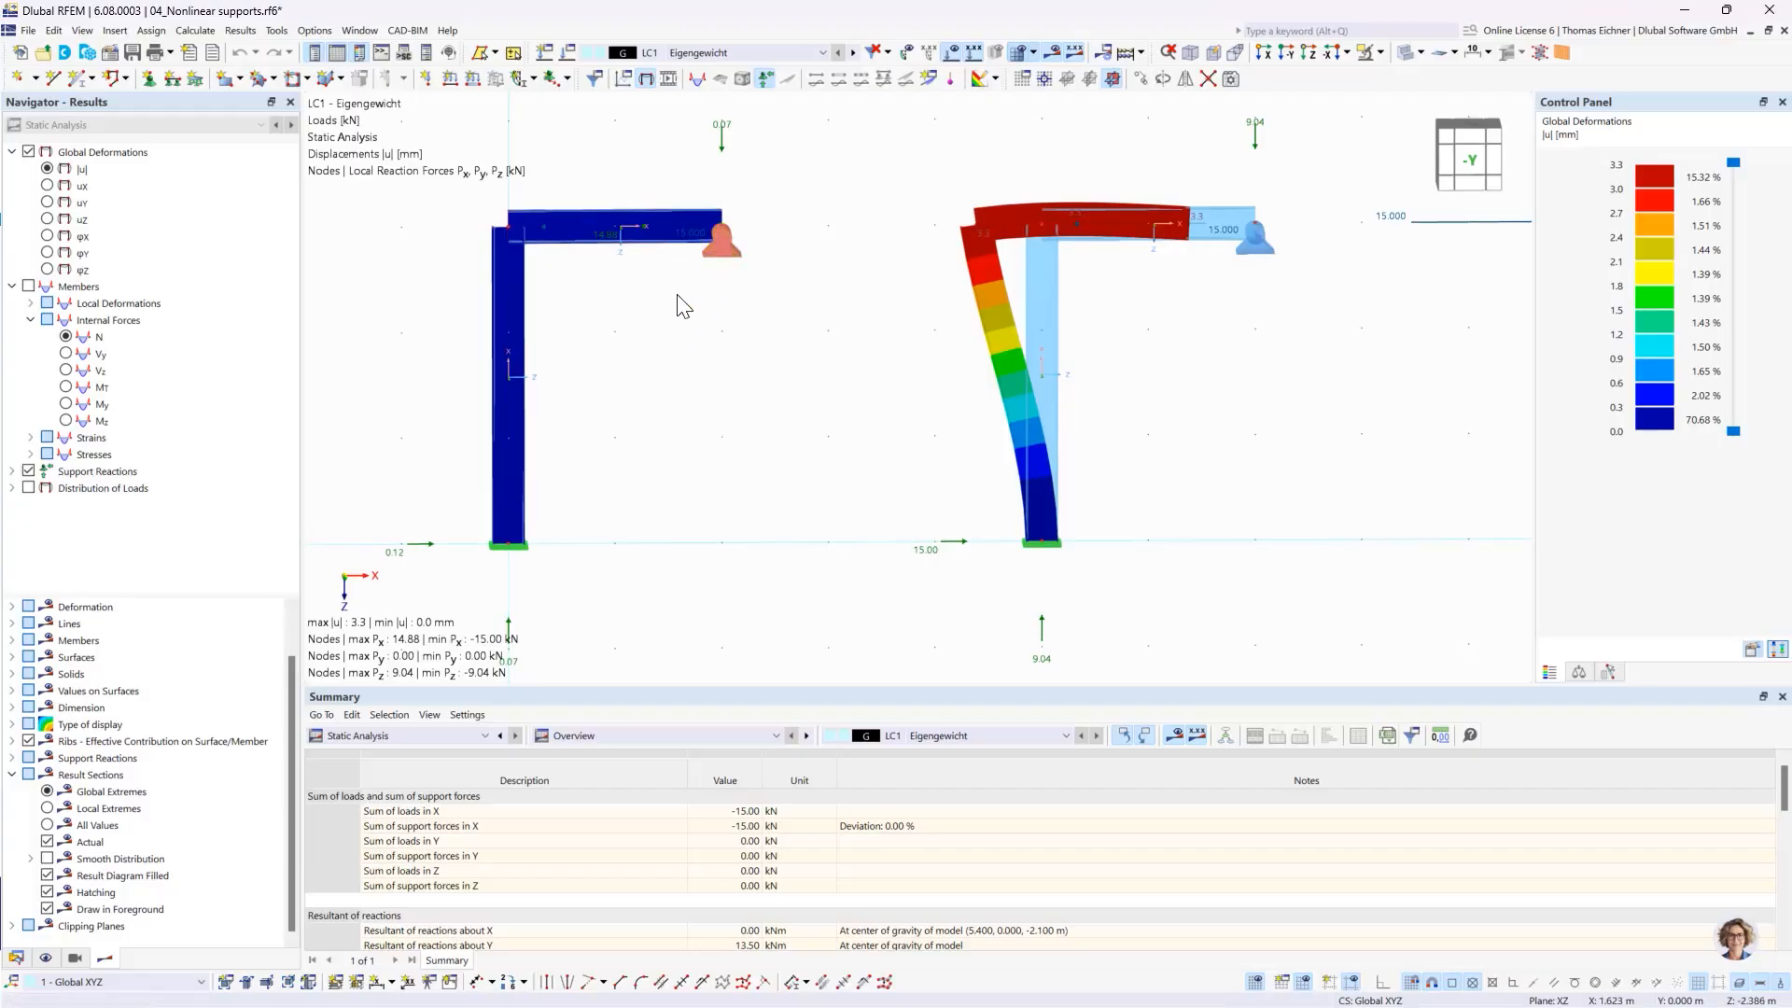
click(653, 287)
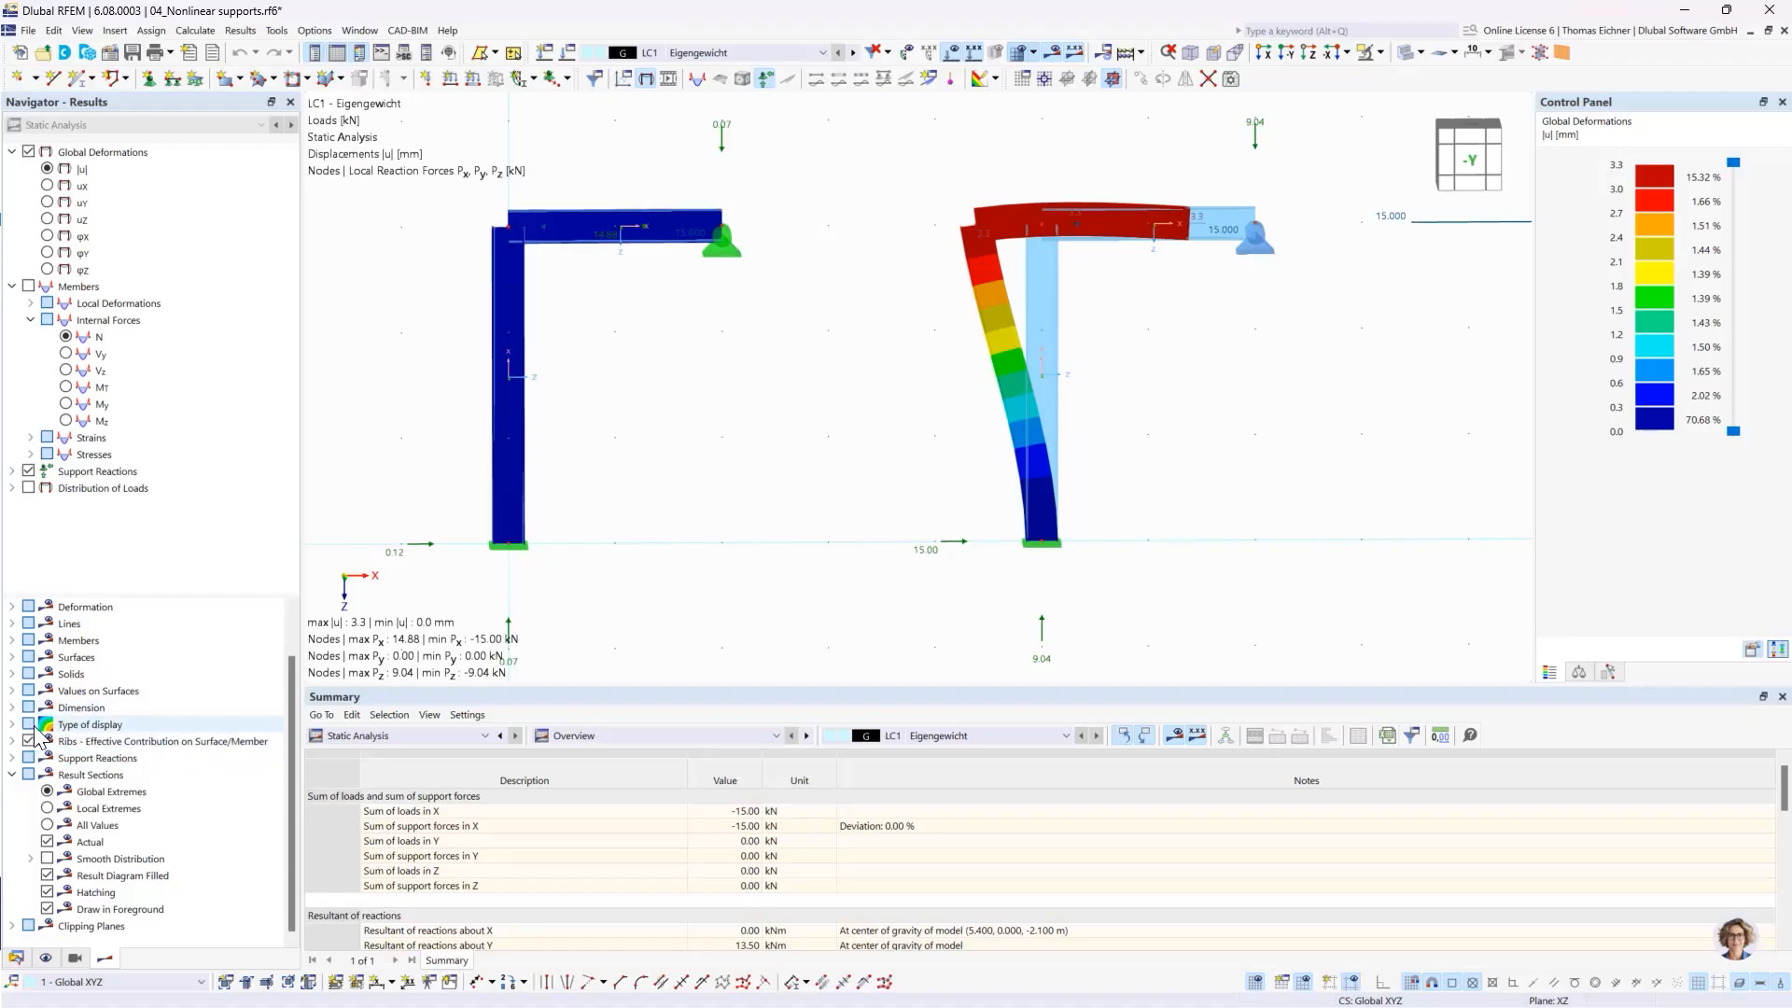
- Expand the deformation display options for members and show the member deformations as Lines
scroll(37, 740, up, 1)
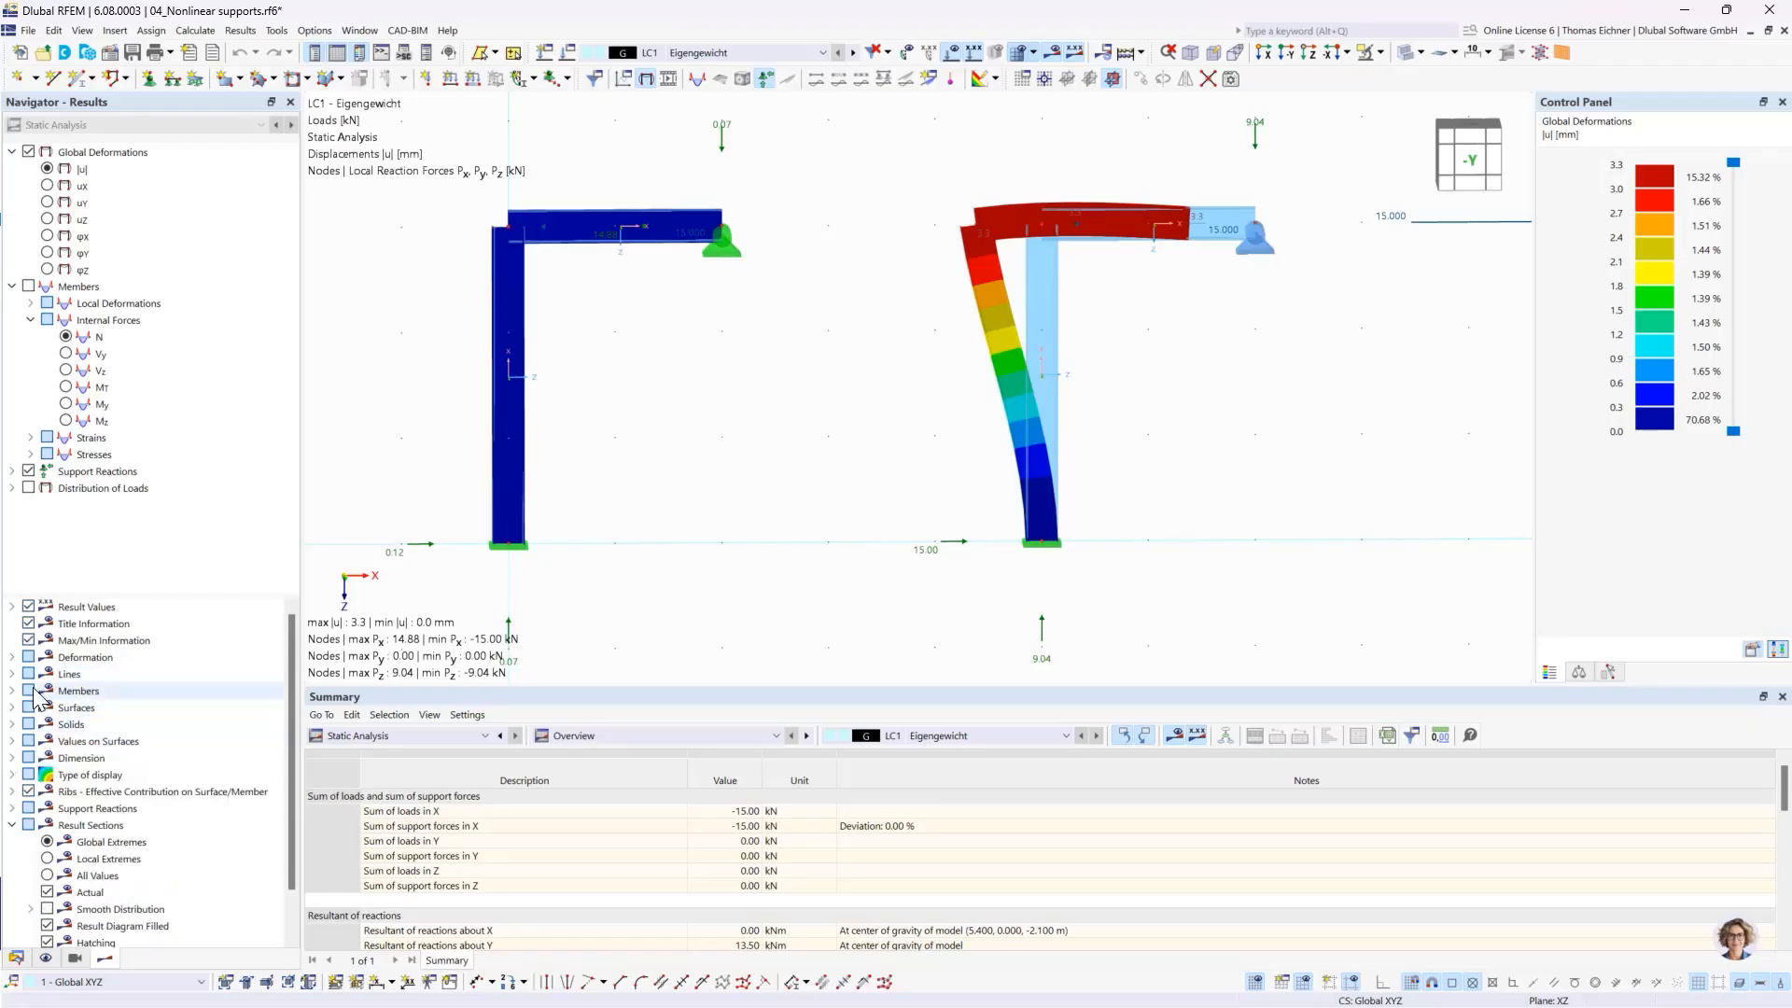
click(12, 657)
click(31, 674)
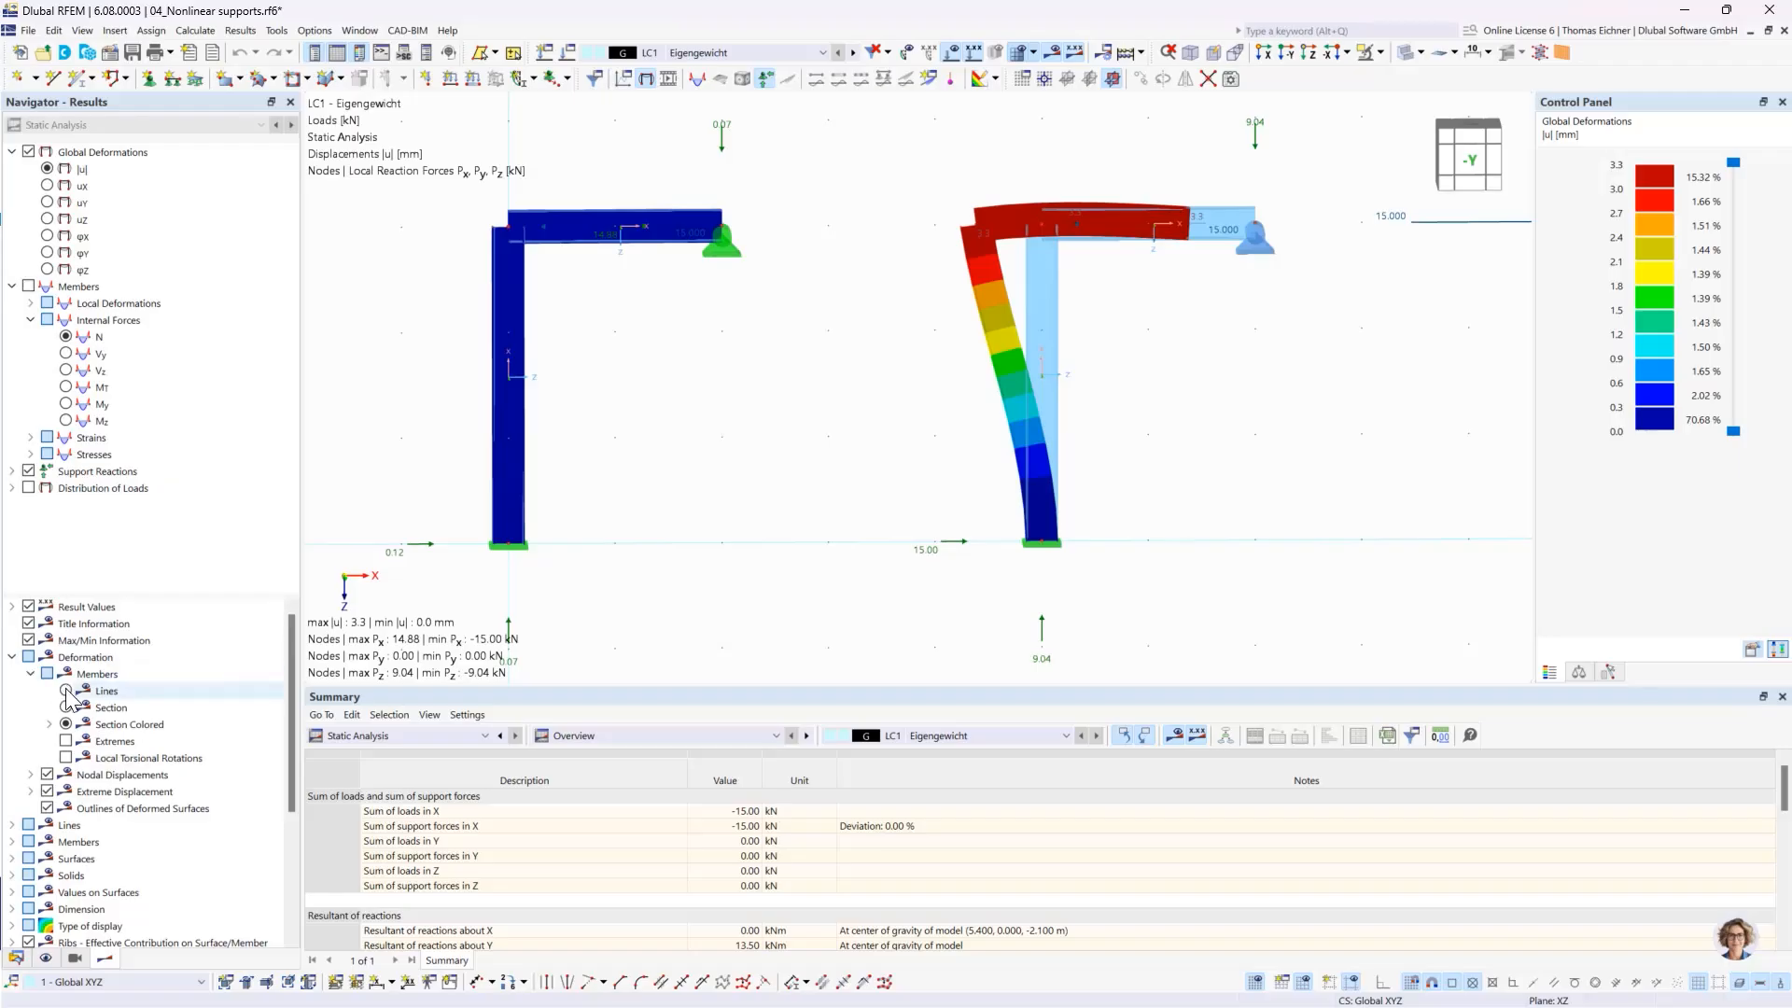
click(66, 691)
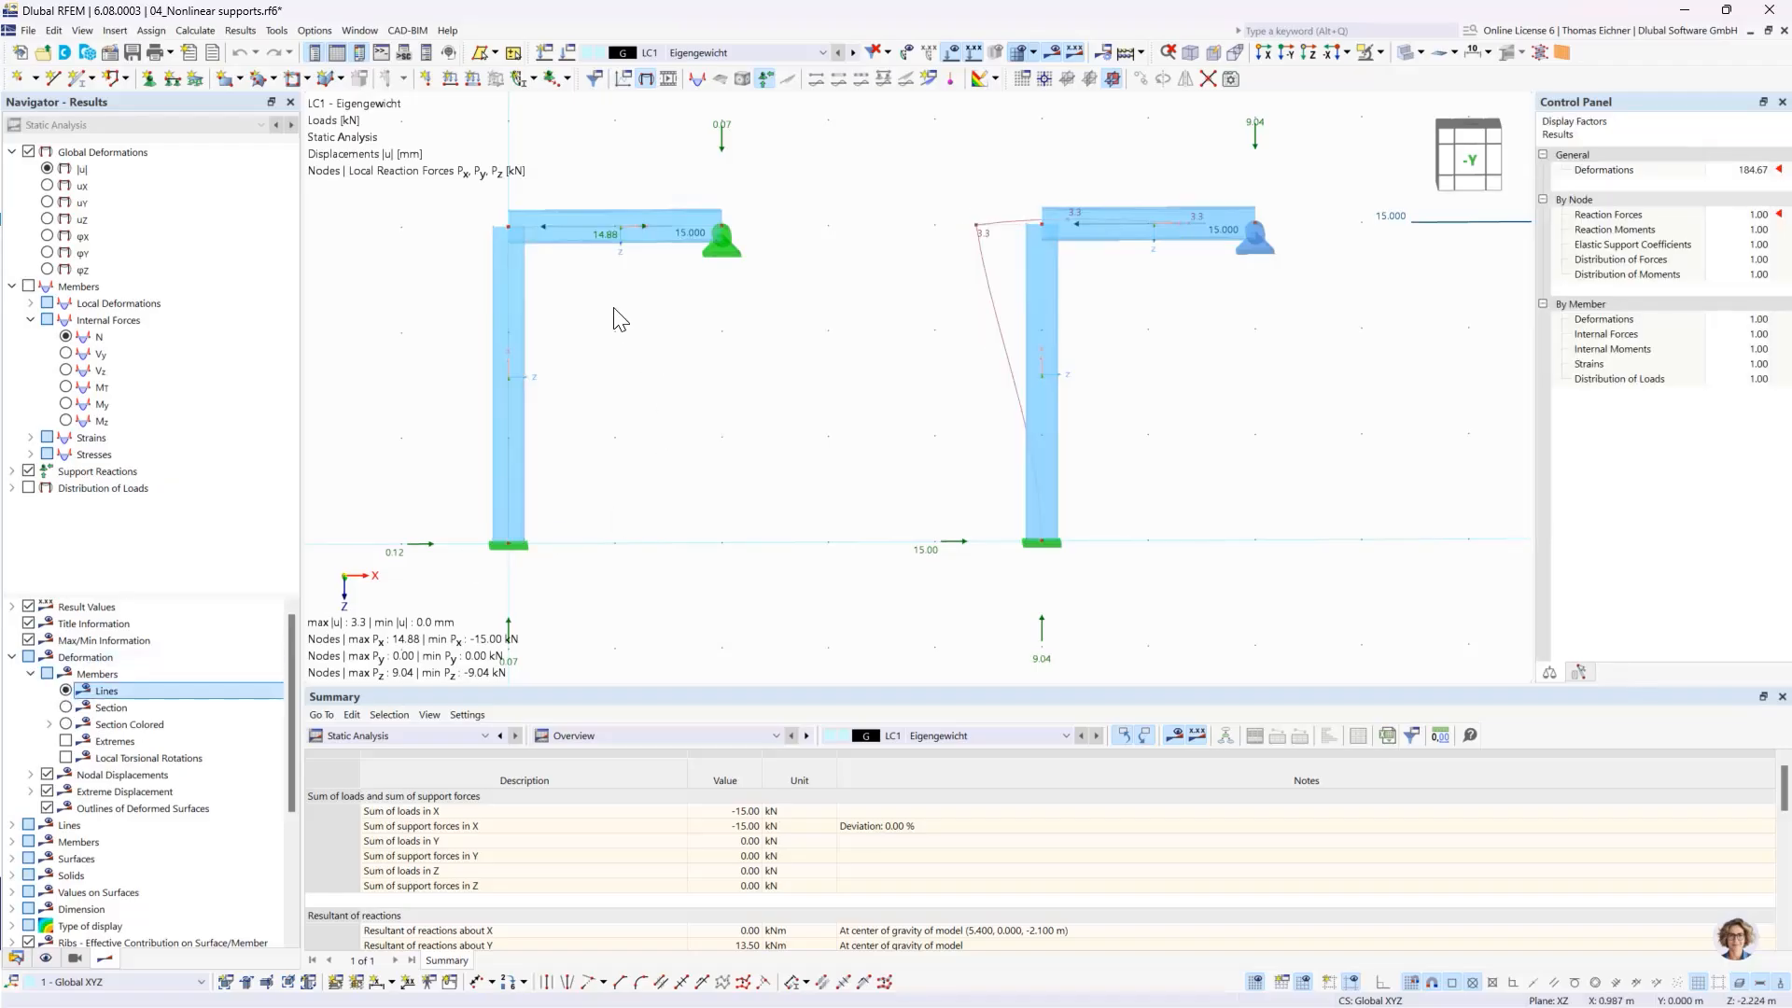
- Compare the applied beam load with the horizontal reaction force at the left frame's beam-end support
scroll(625, 221, up, 3)
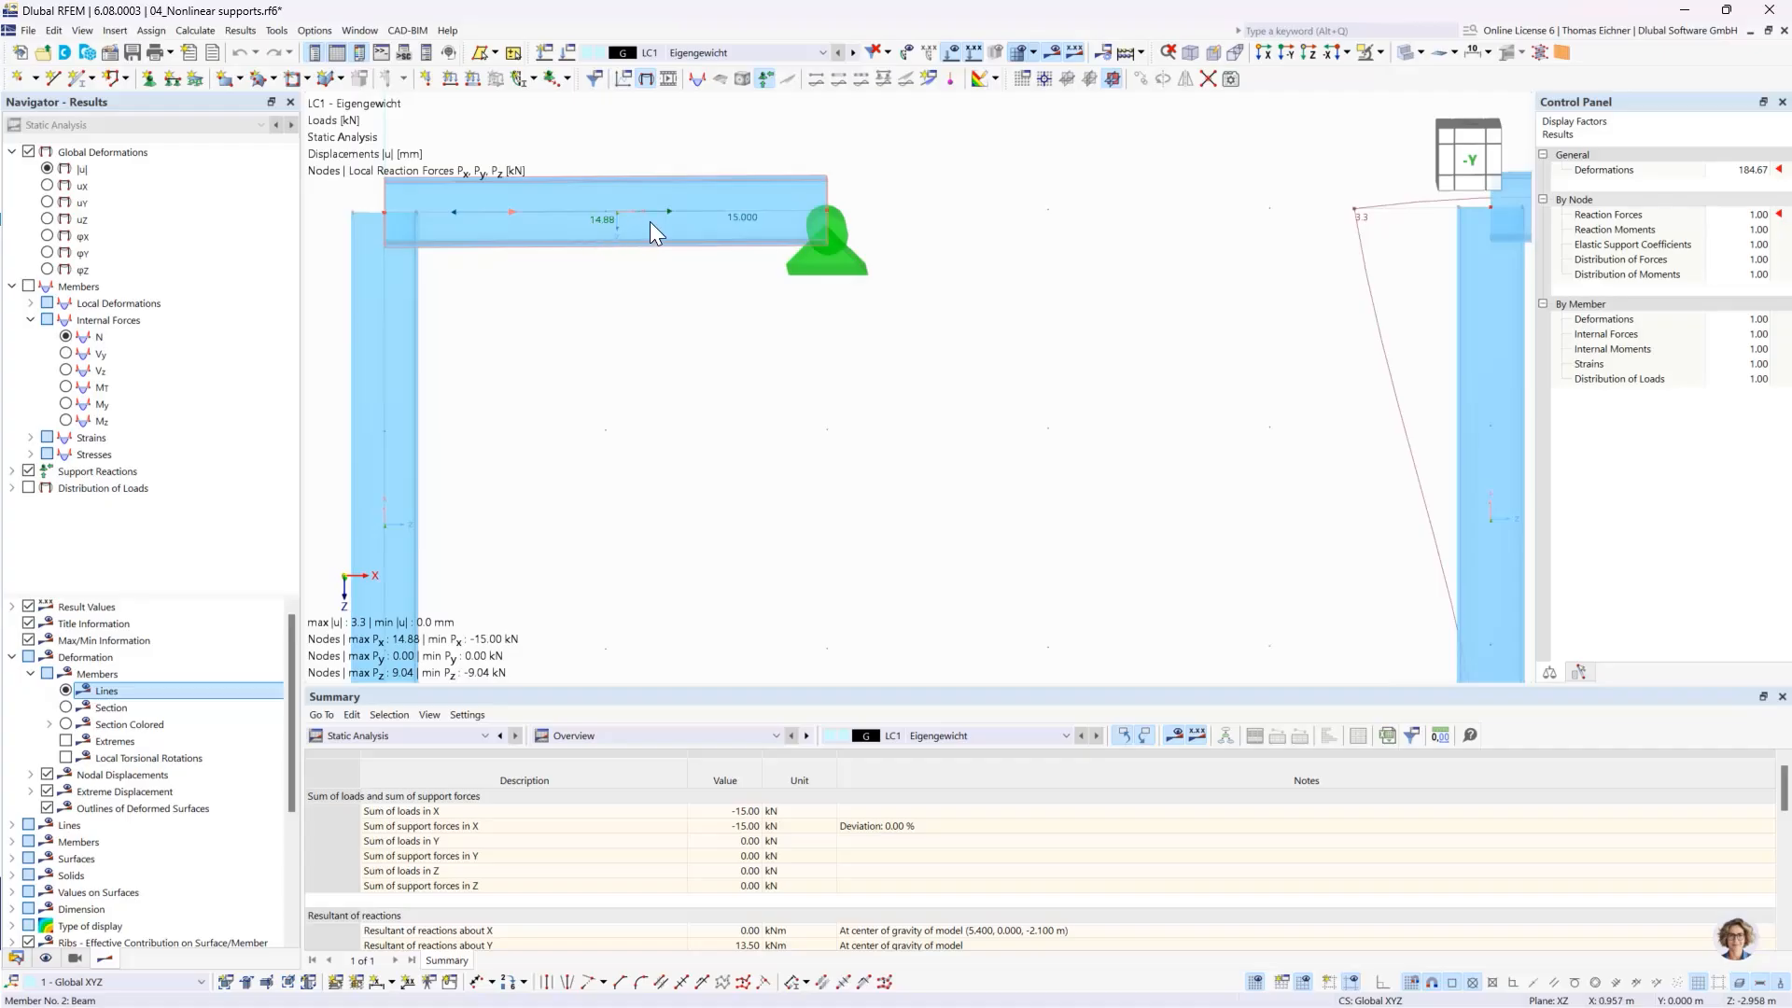
scroll(663, 224, down, 3)
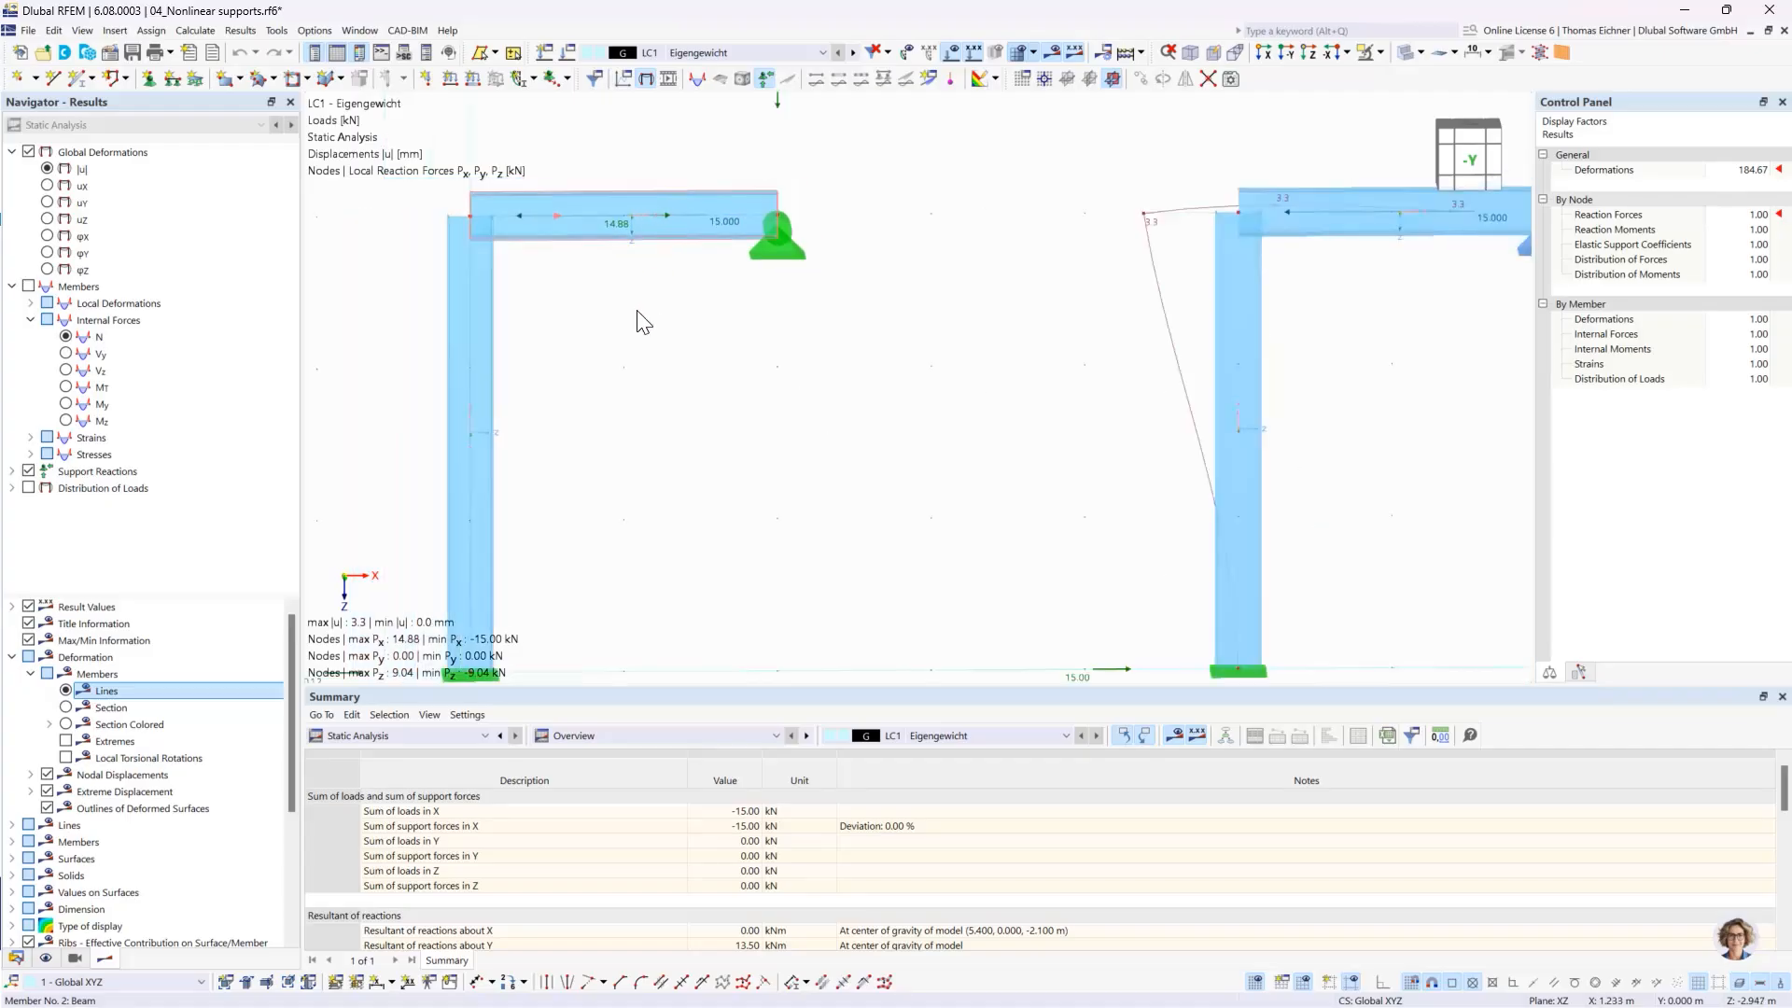
middle_drag(644, 322, 766, 310)
scroll(768, 318, down, 2)
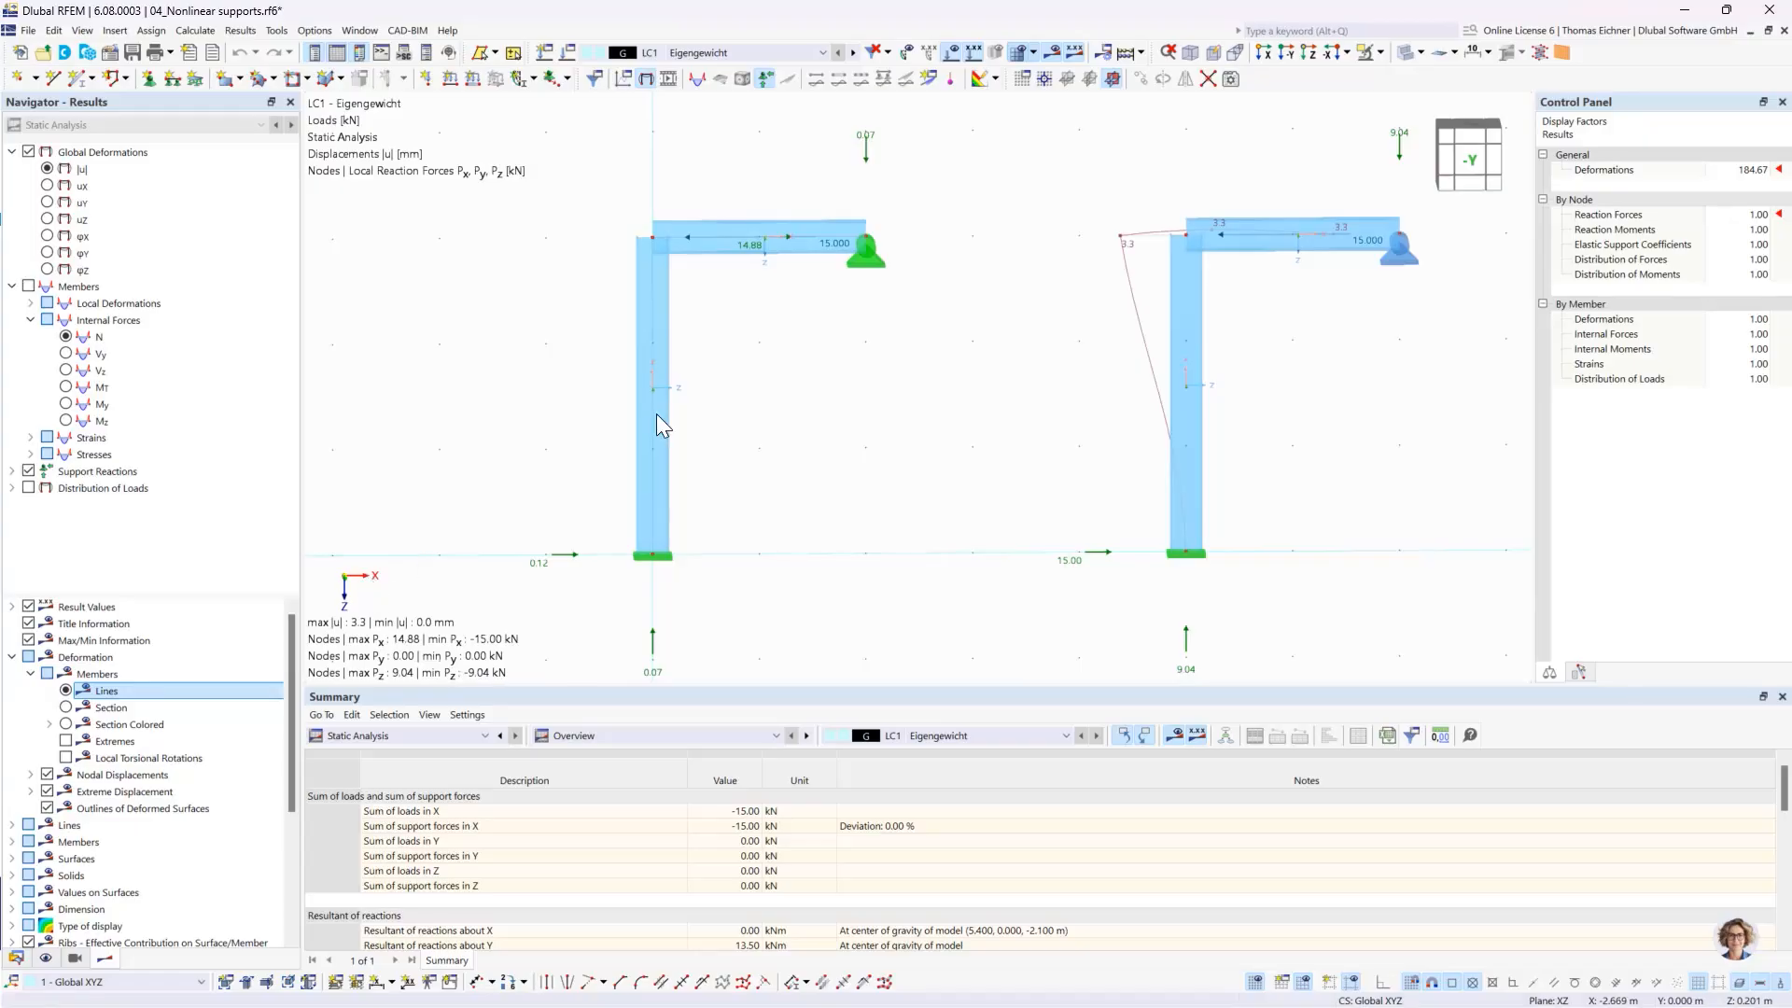
scroll(820, 264, up, 2)
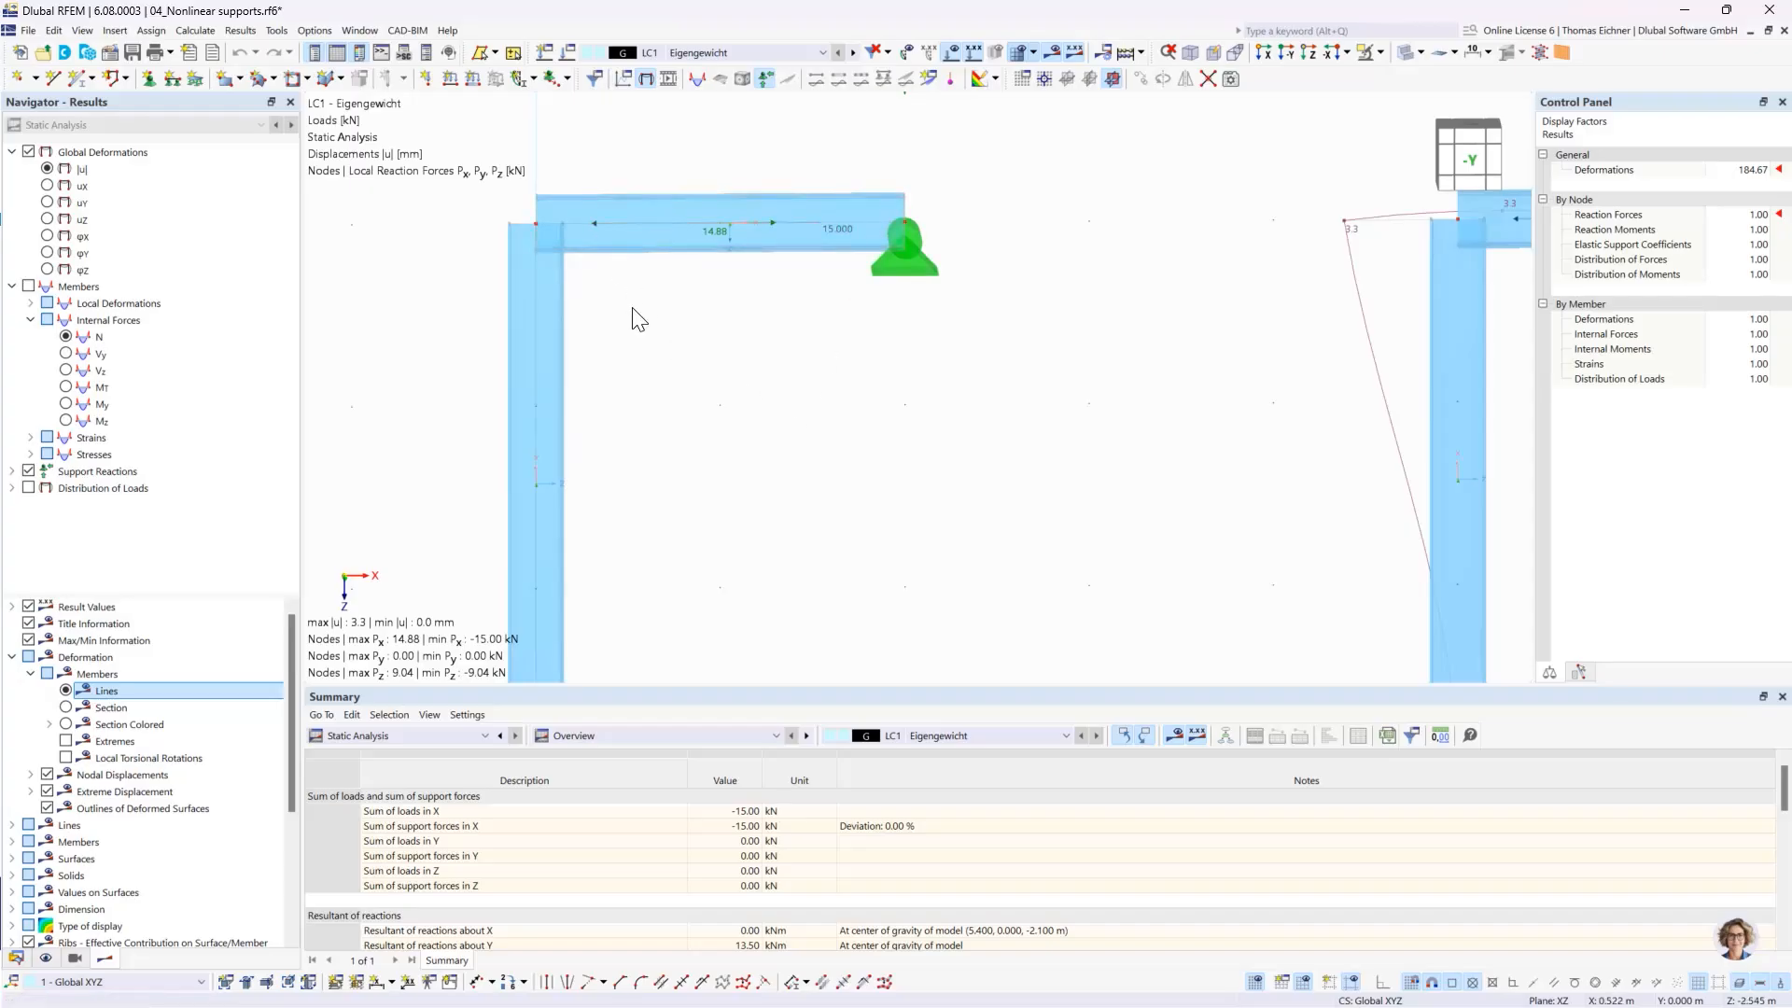
click(599, 229)
mouse_move(598, 225)
scroll(818, 336, down, 3)
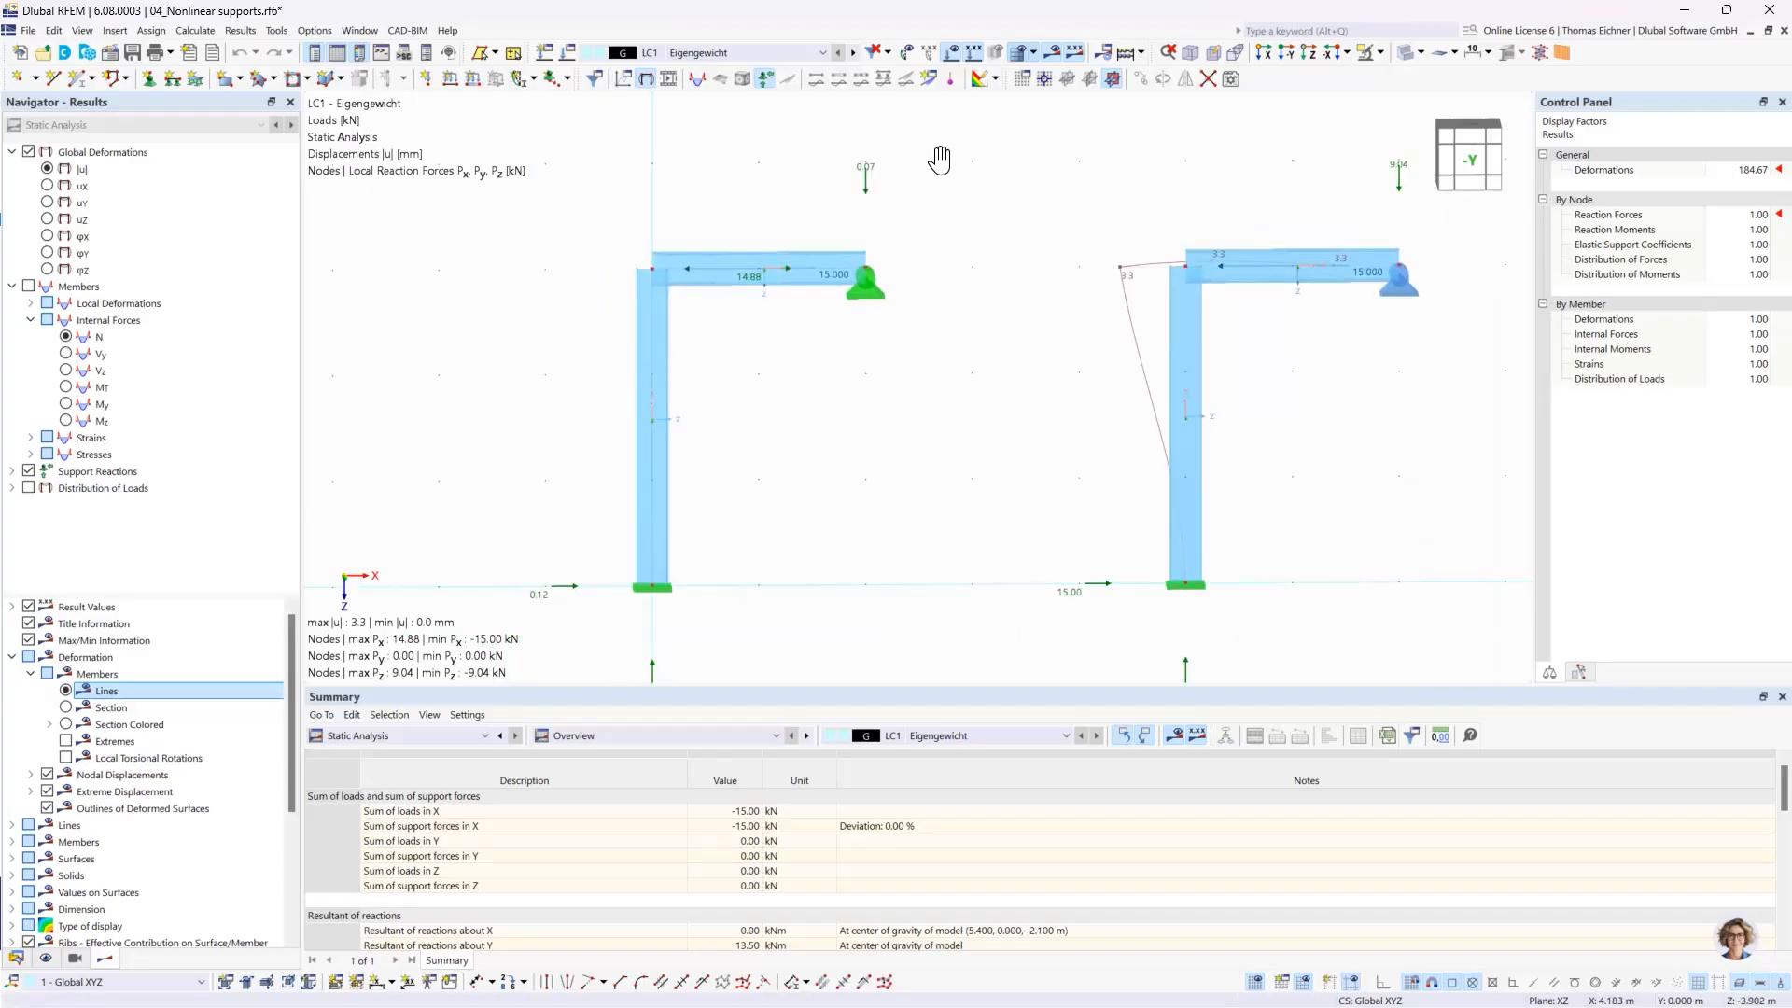
- Switch the member deformation display to Section and finally to Section Colored
middle_drag(940, 160, 856, 152)
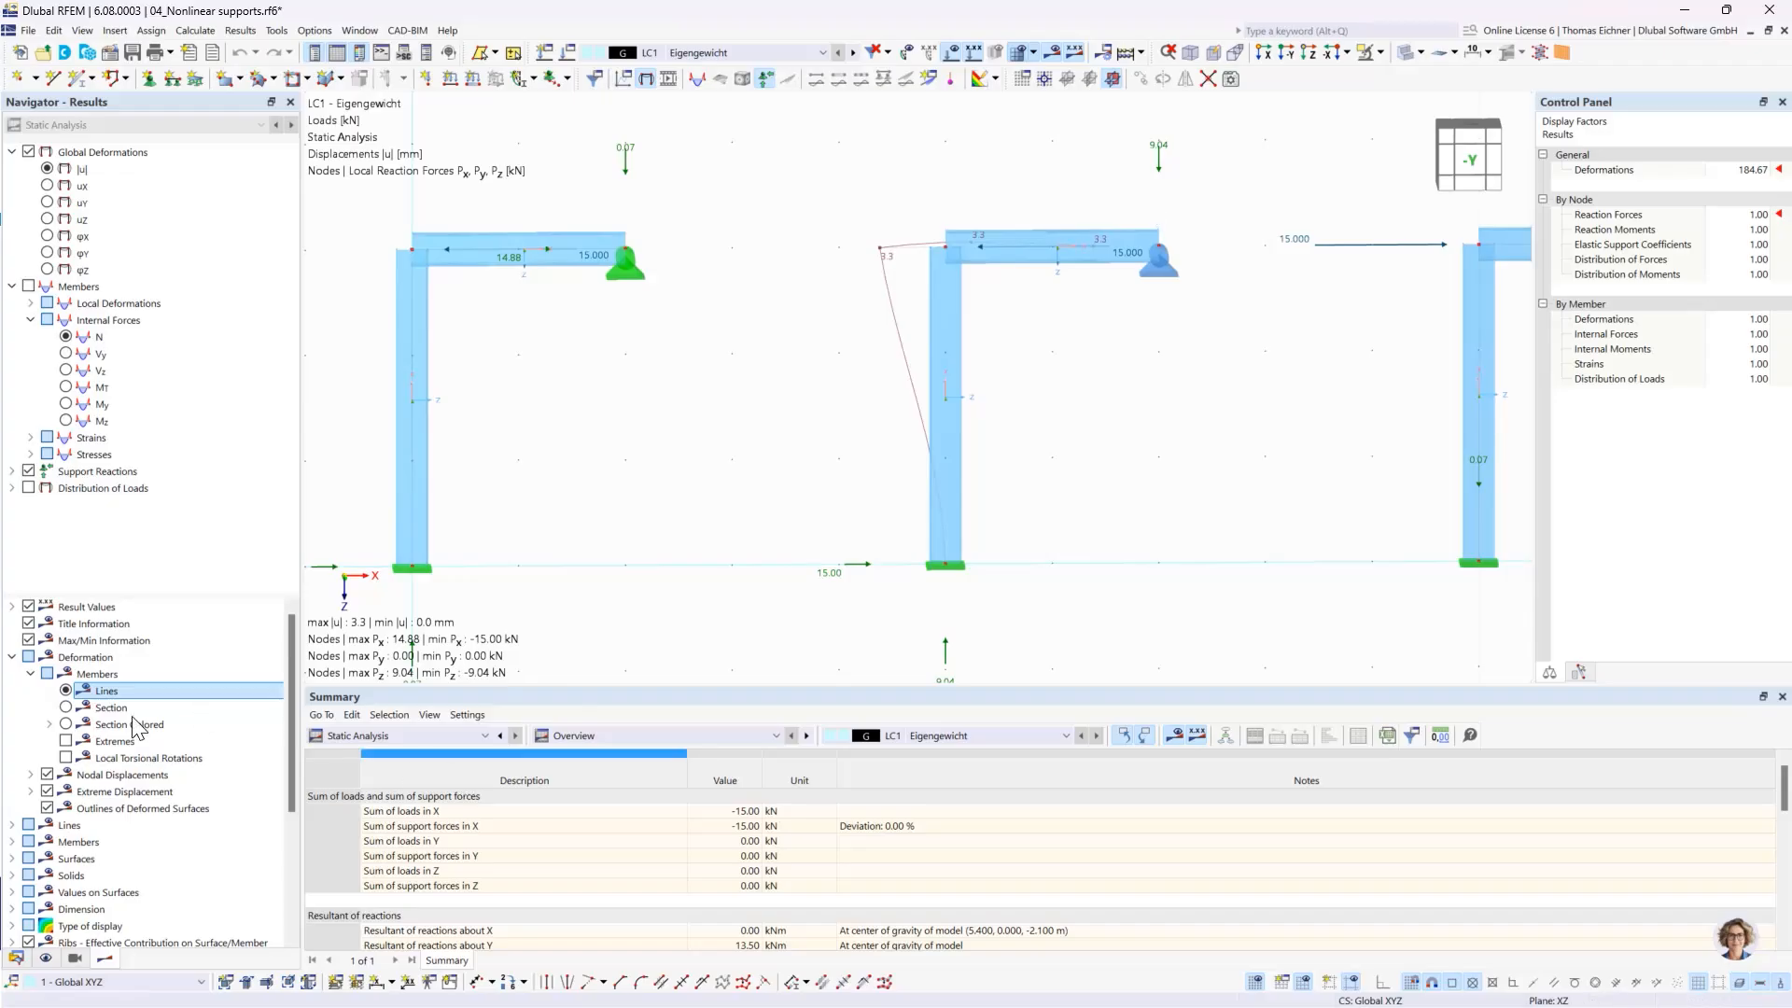
click(110, 708)
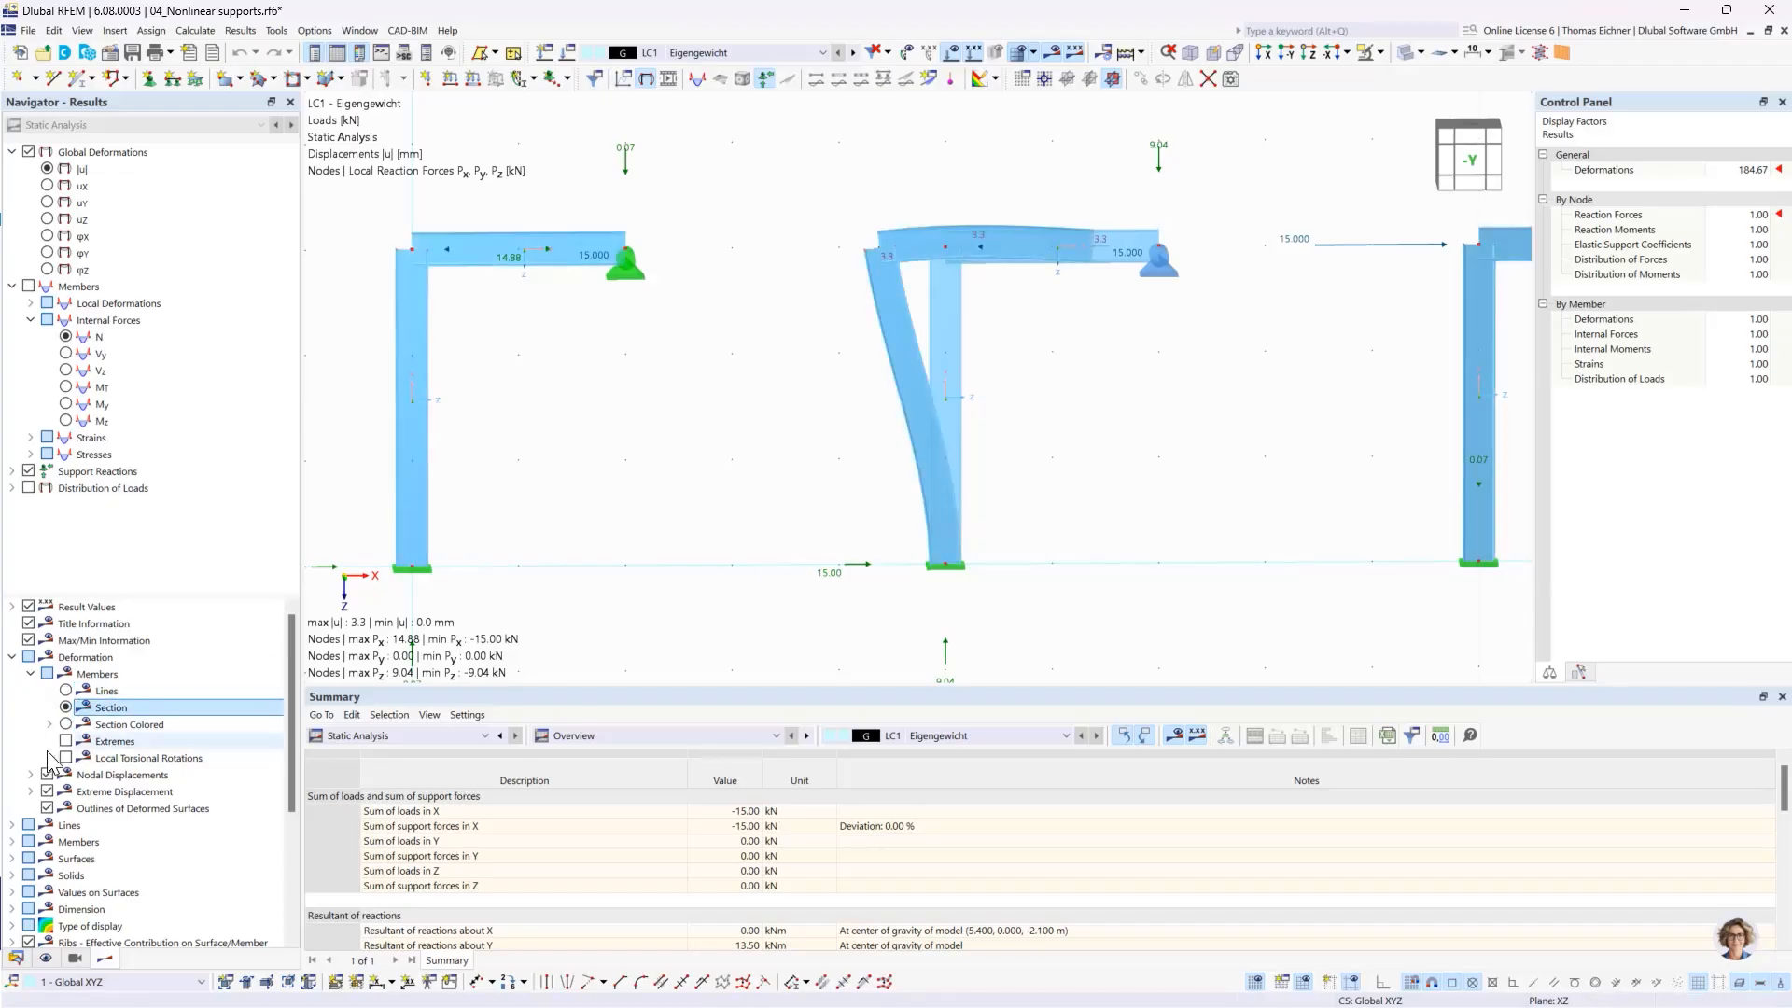
click(66, 724)
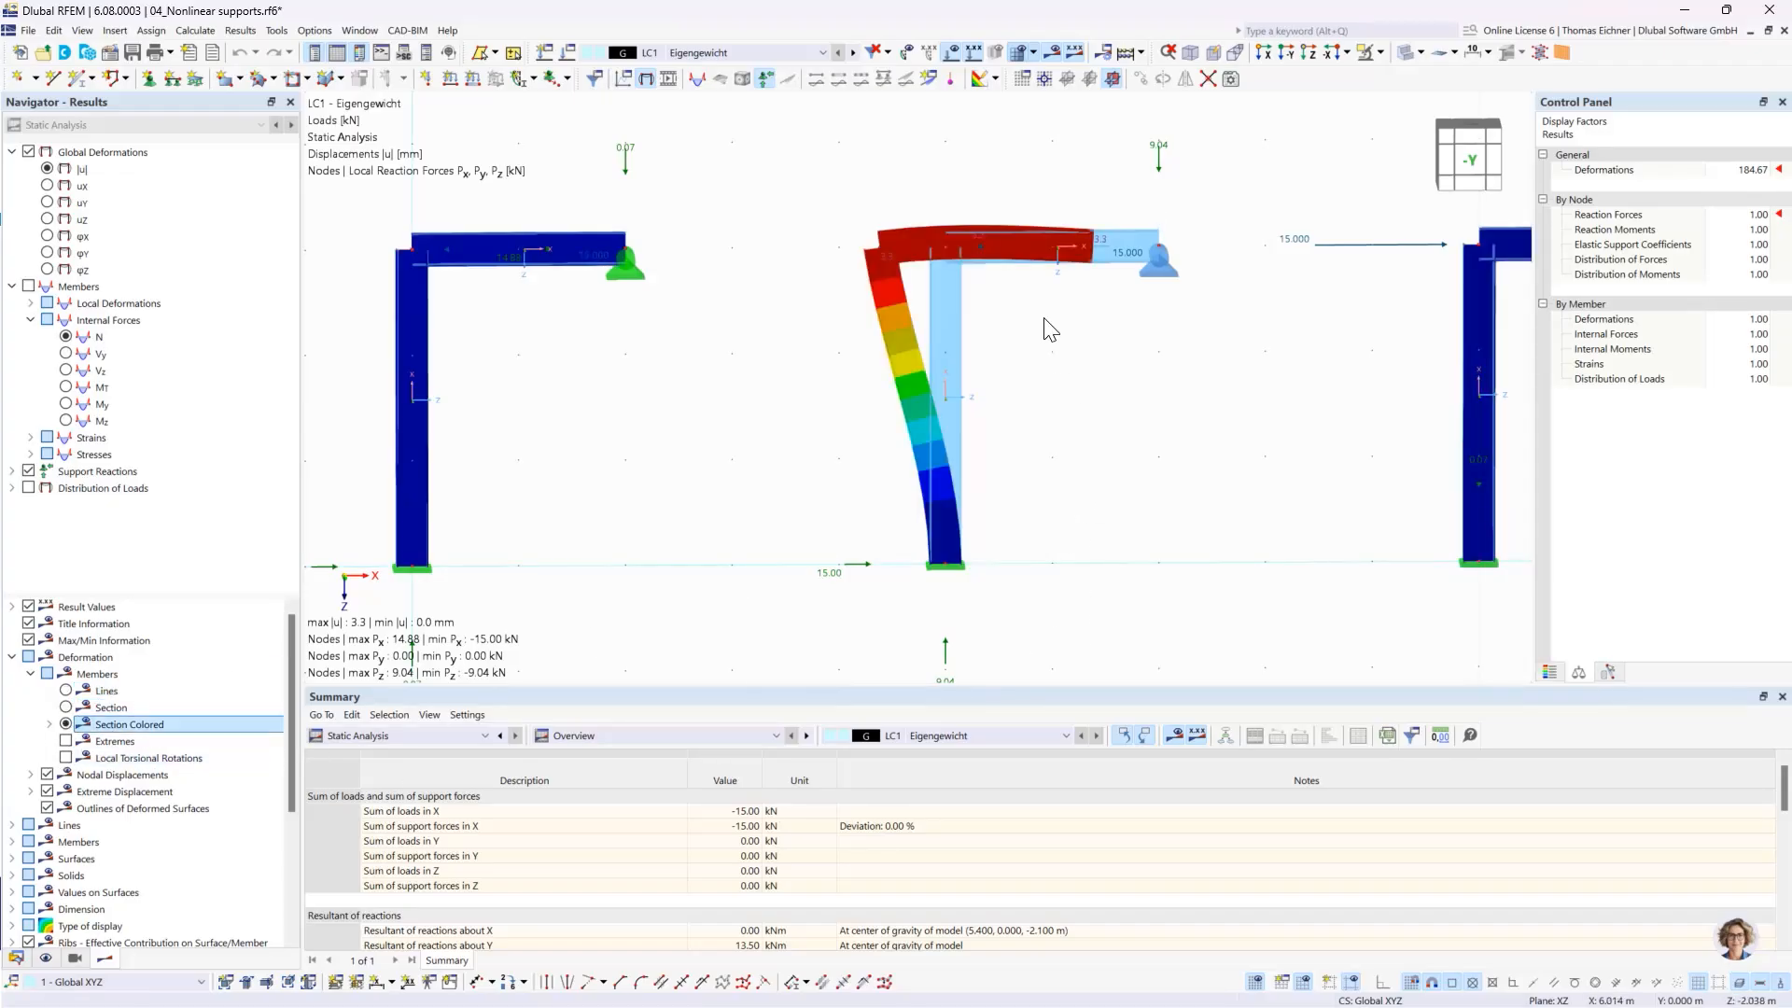
- Examine the nonlinear supports at the middle and right frames' beam ends against the deformations and reactions
click(1150, 269)
mouse_move(1161, 268)
click(1161, 289)
mouse_move(1167, 267)
scroll(1153, 280, up, 1)
scroll(877, 280, down, 2)
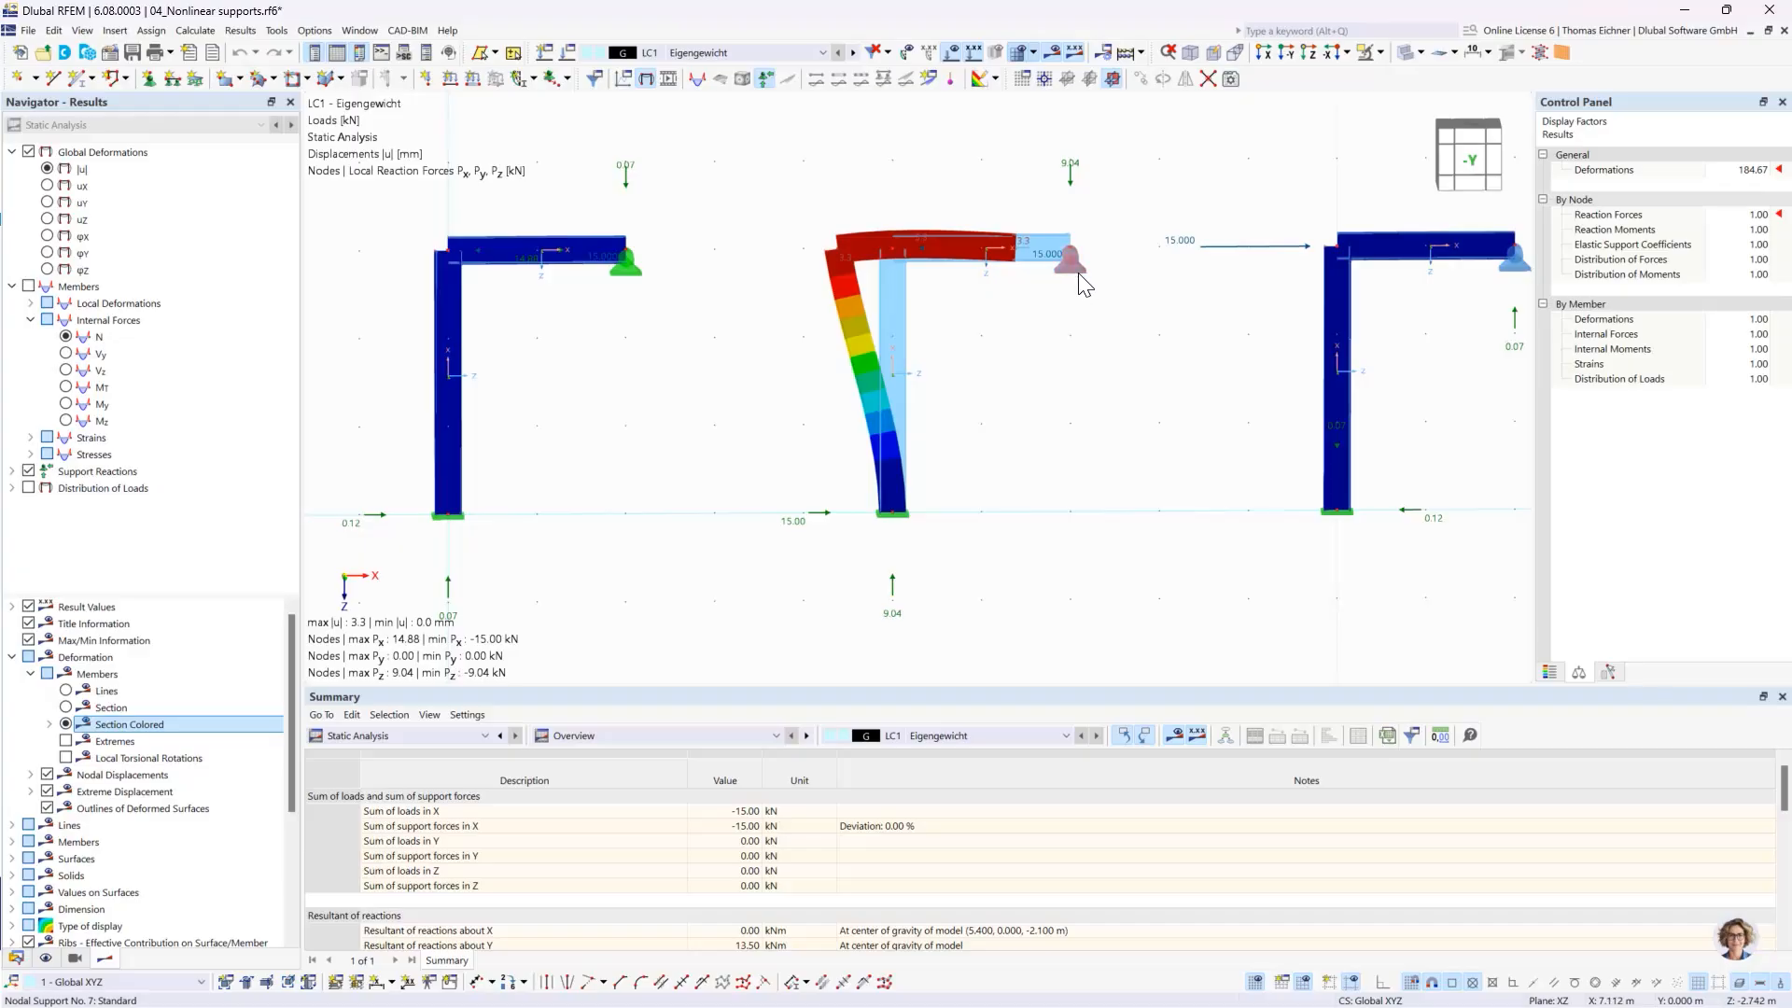
scroll(1069, 271, up, 1)
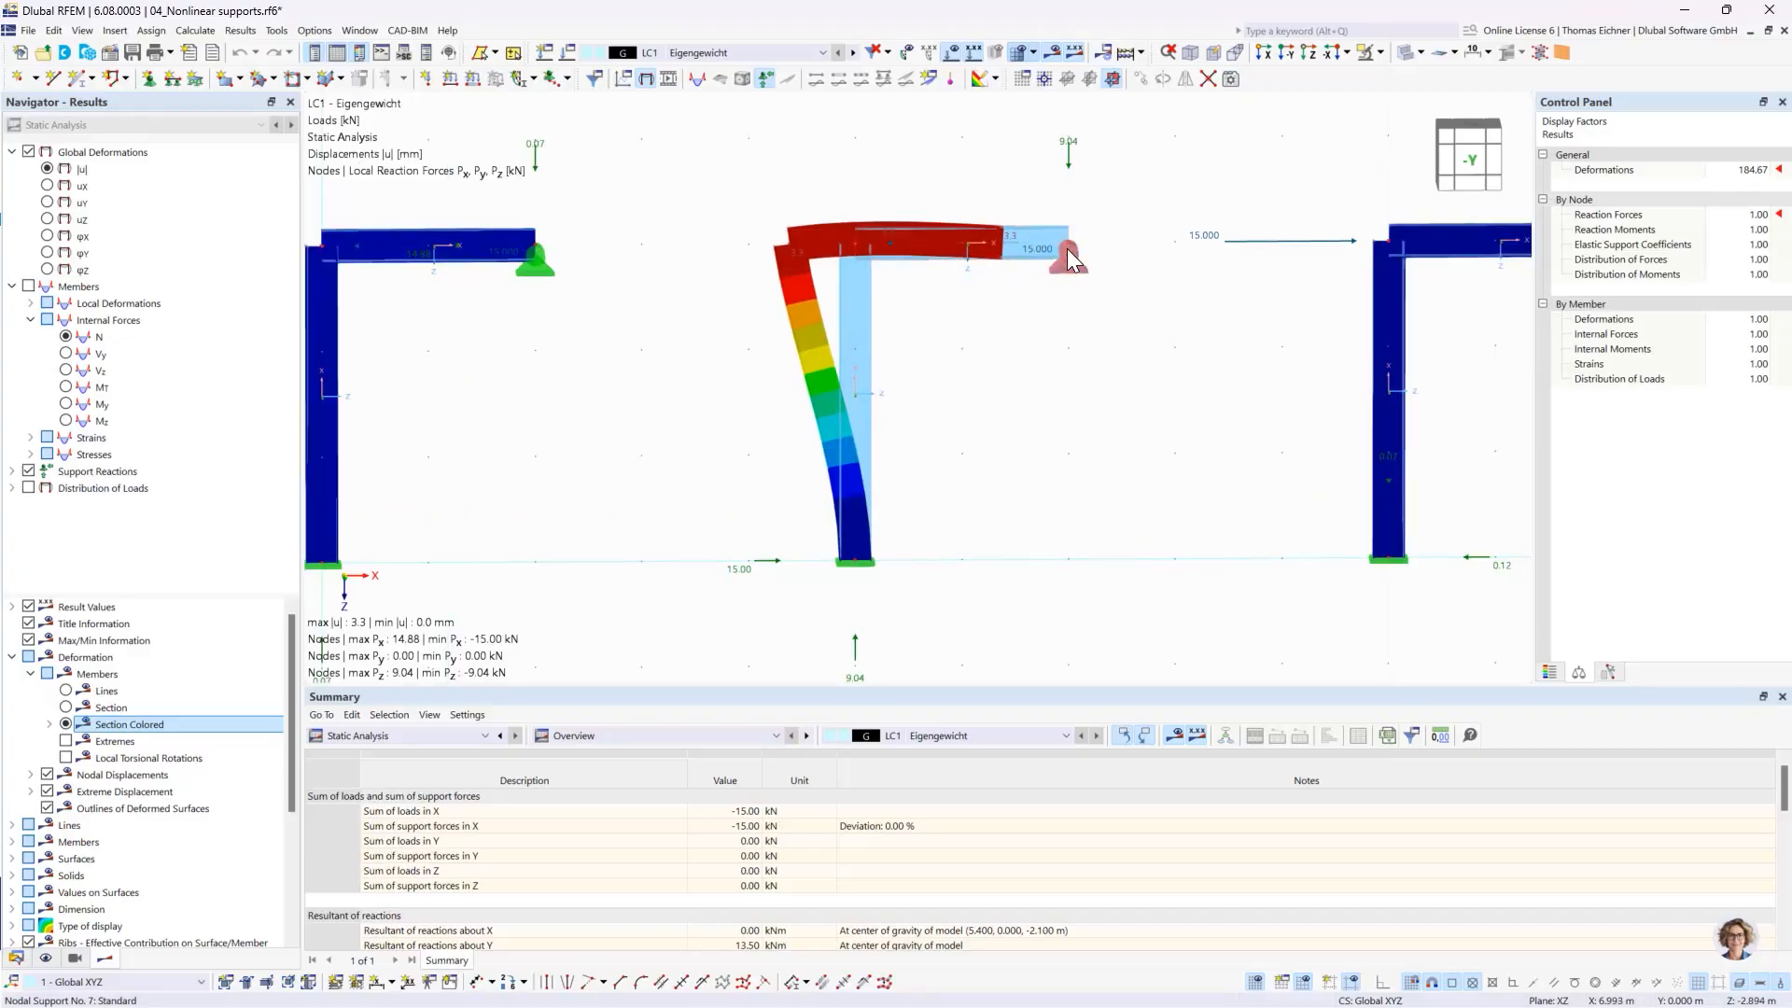
mouse_move(1073, 254)
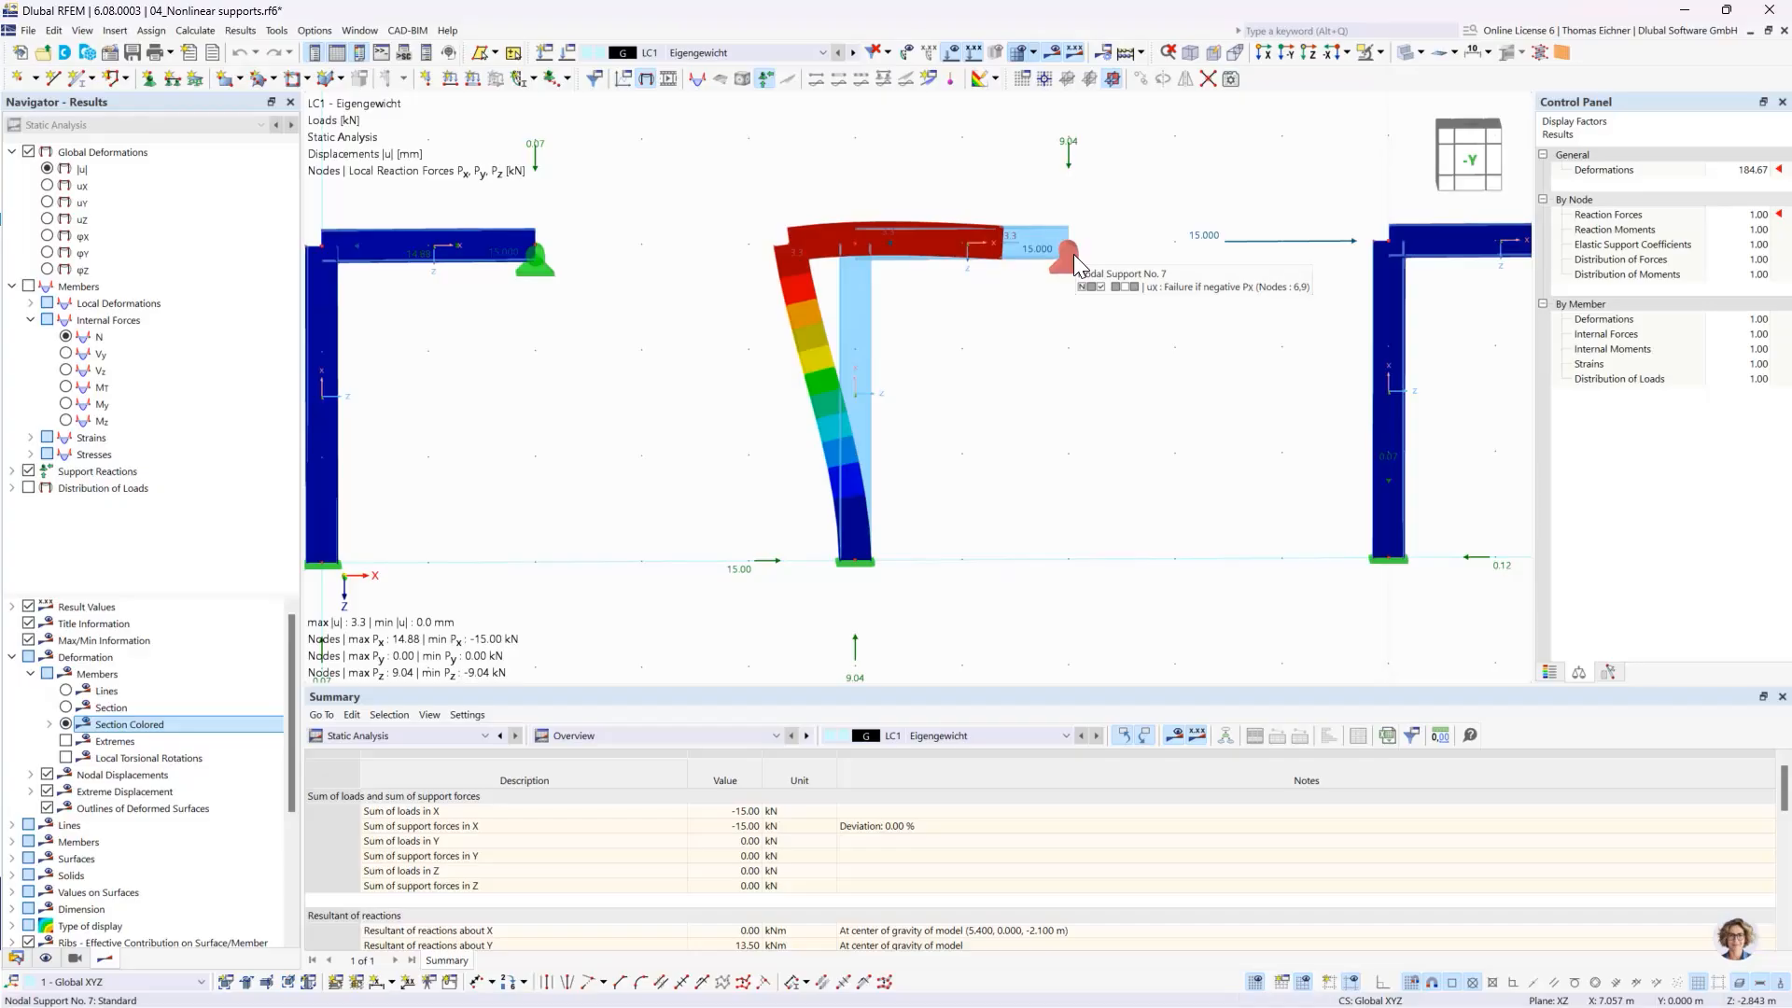
scroll(1073, 254, down, 2)
middle_drag(1160, 220, 1088, 228)
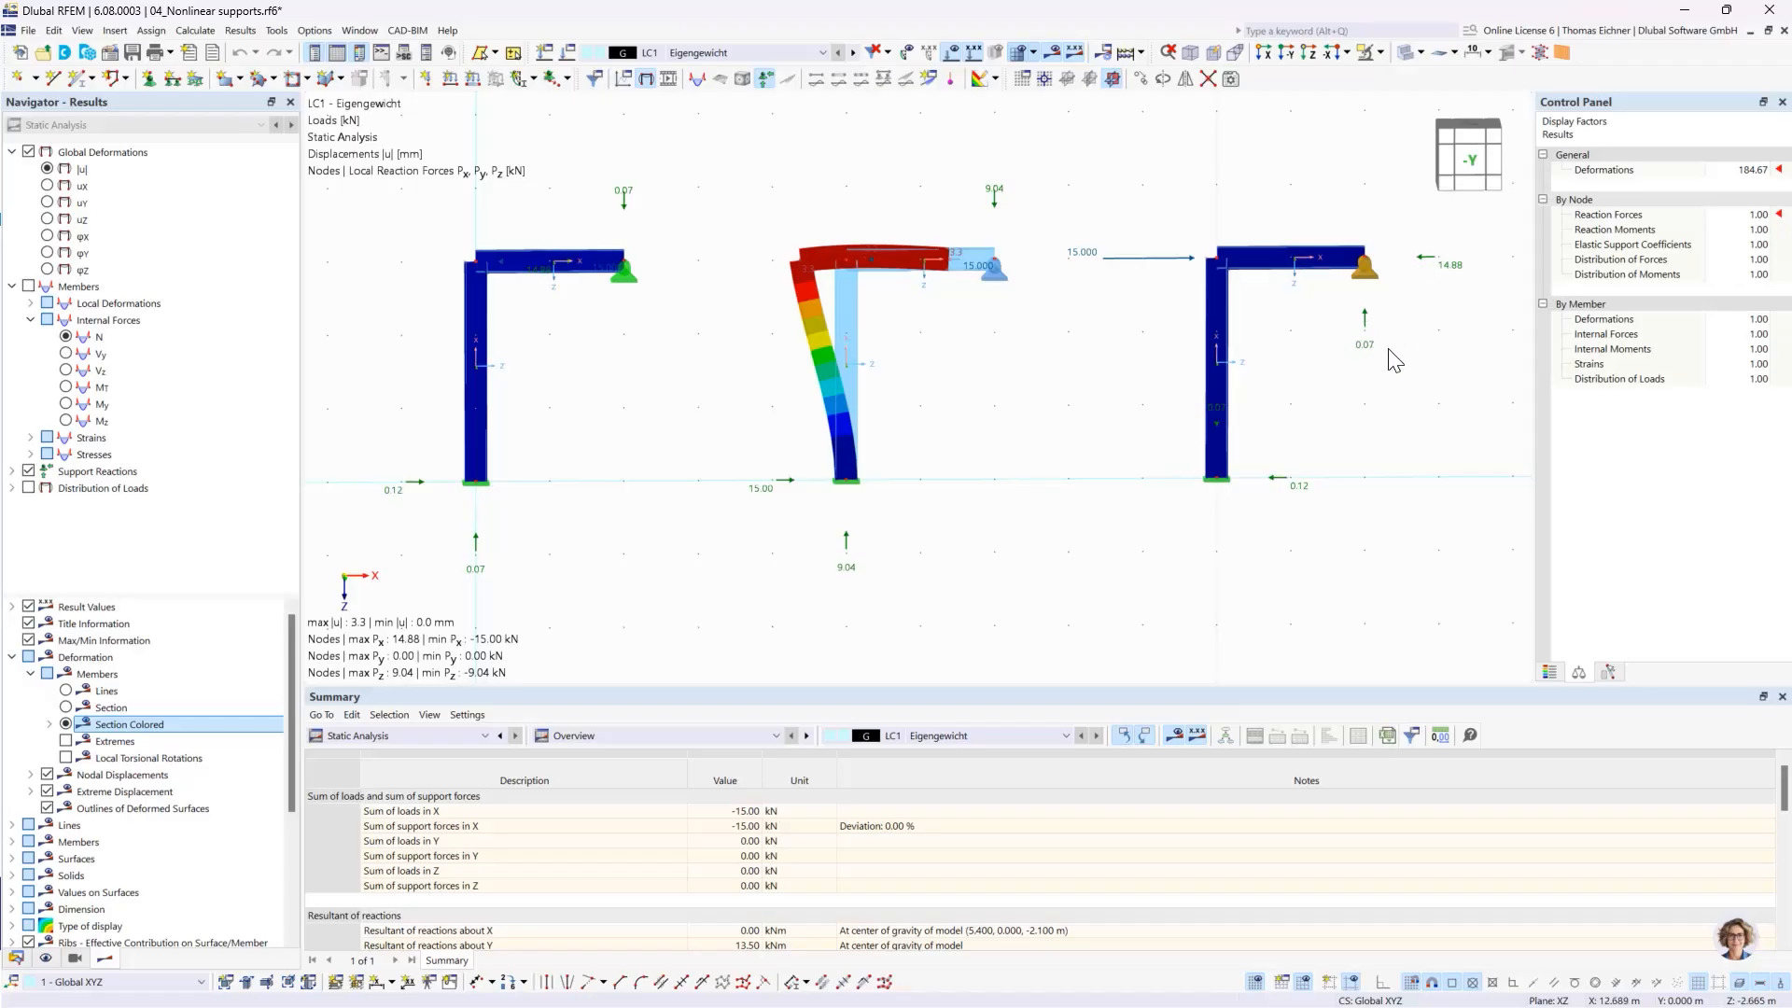
mouse_move(1370, 283)
- Collapse the nonlinear supports model's project tree and make the model 05_Ladder with friction support.rf6 active
click(16, 957)
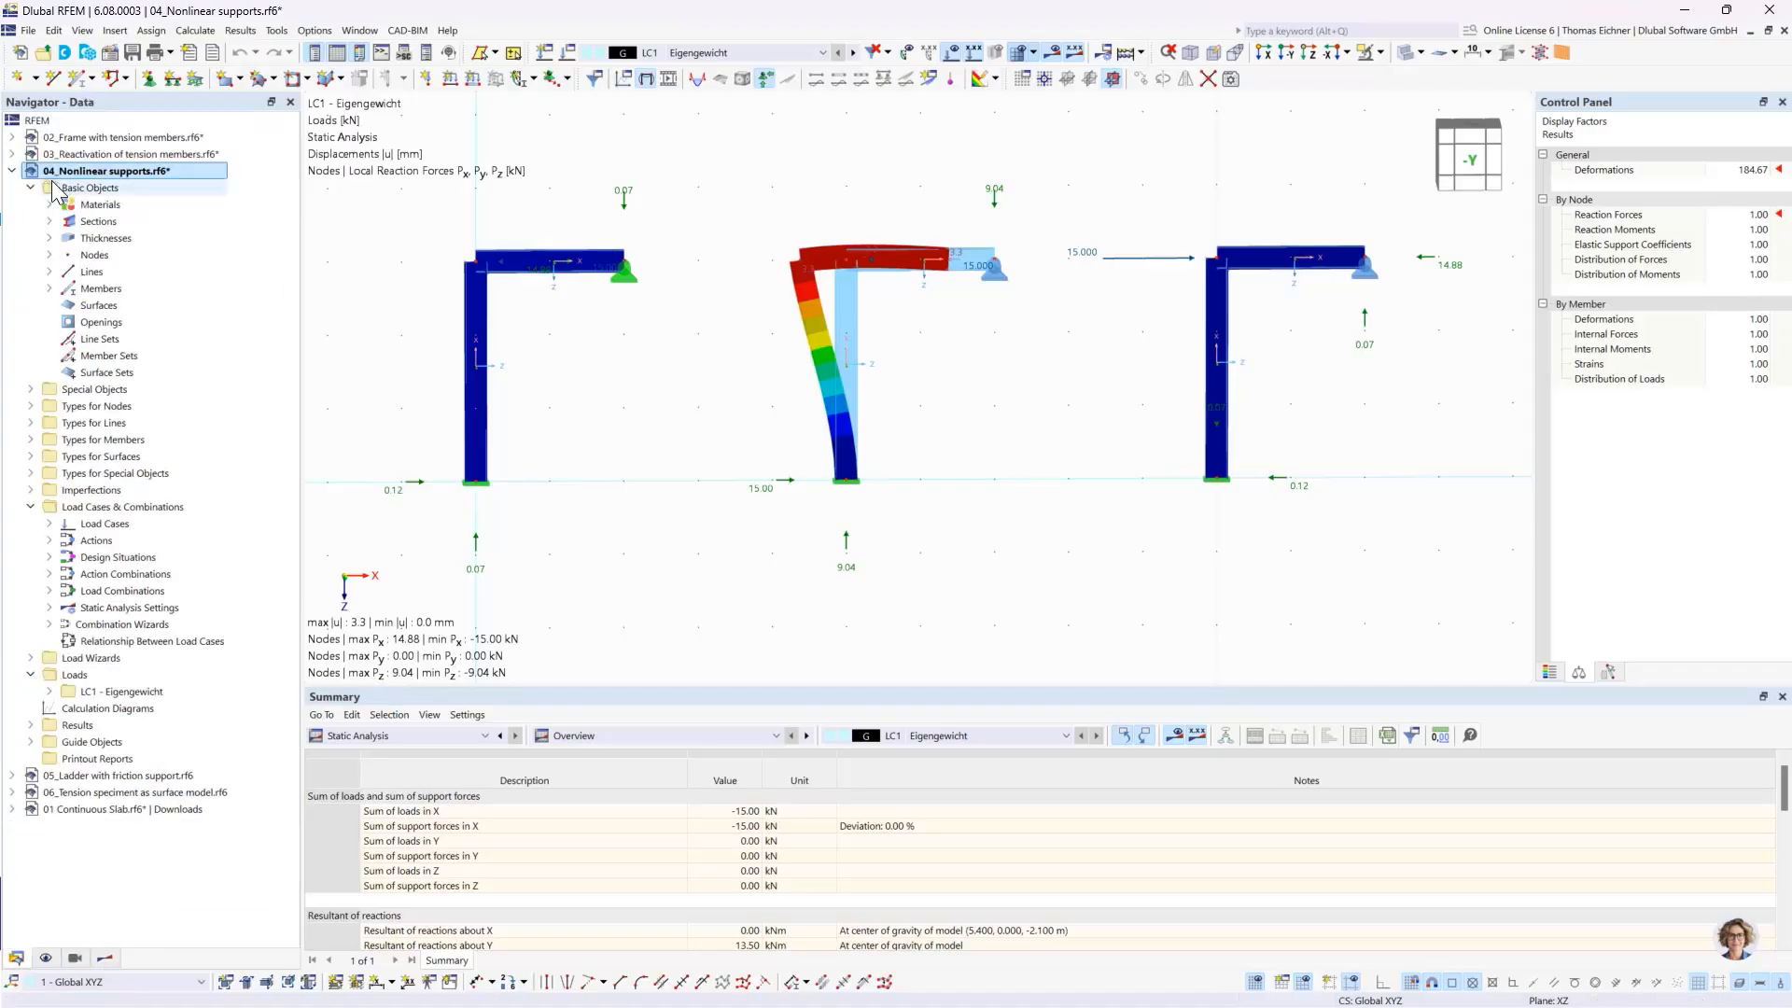
click(13, 171)
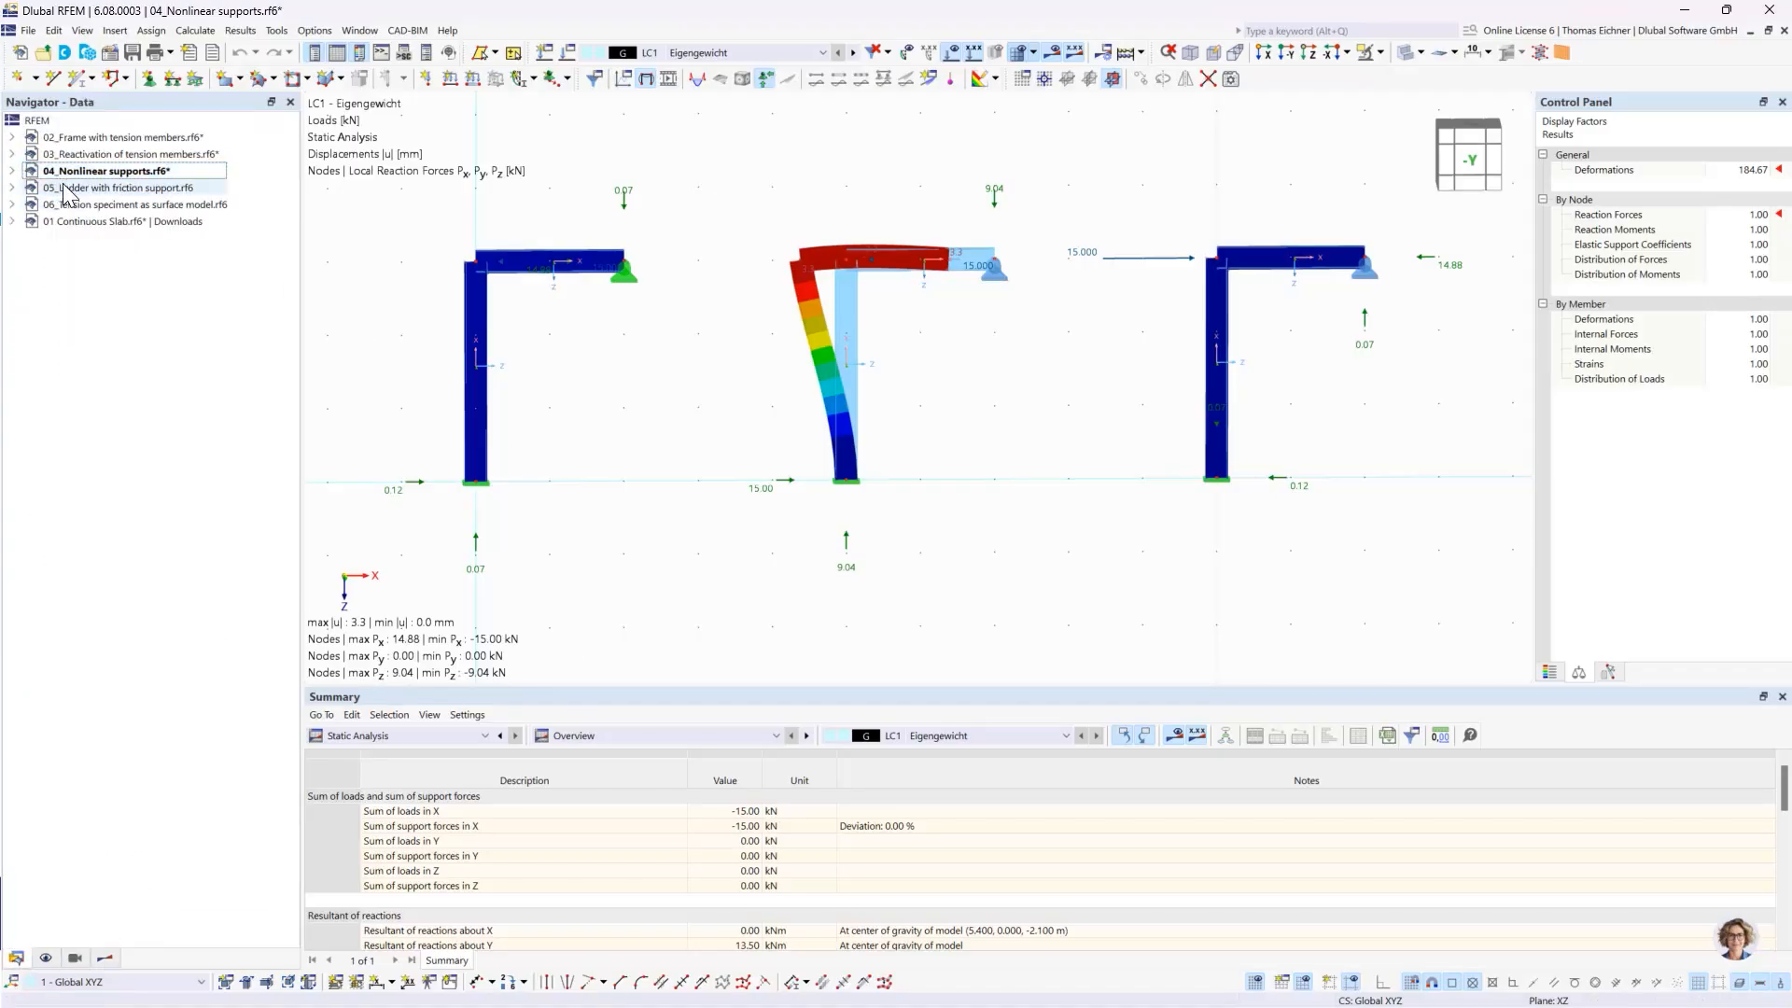
click(94, 188)
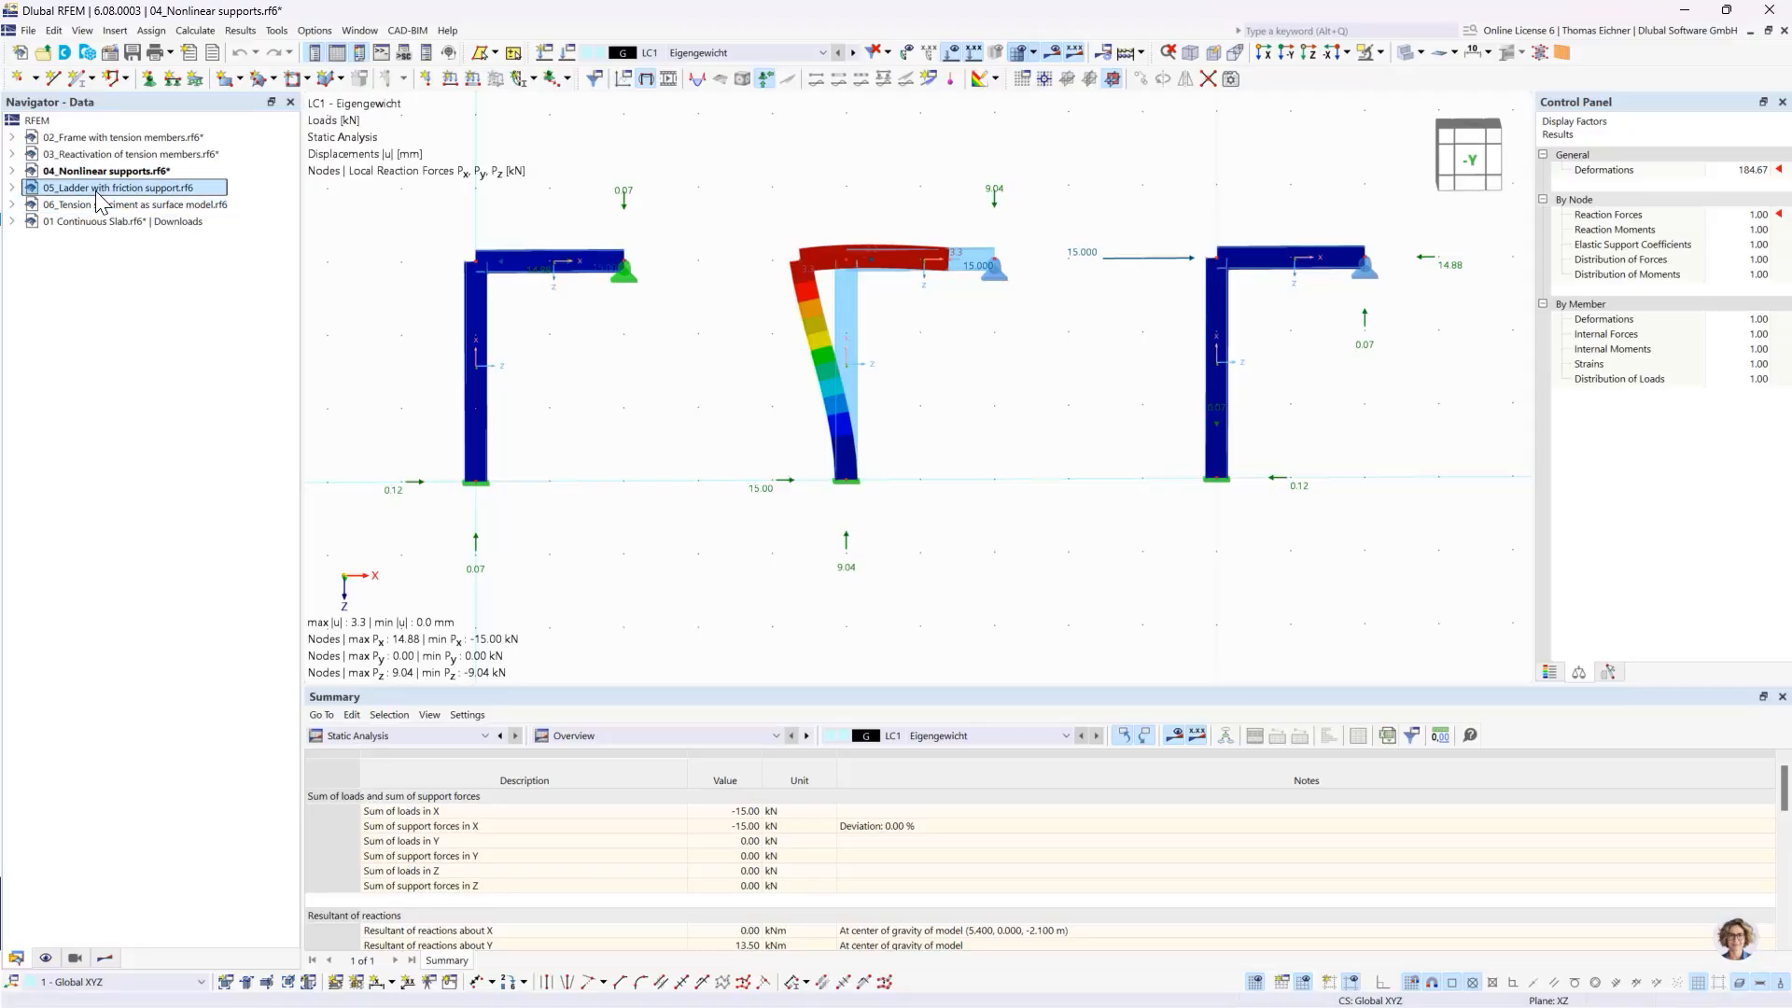
double_click(96, 189)
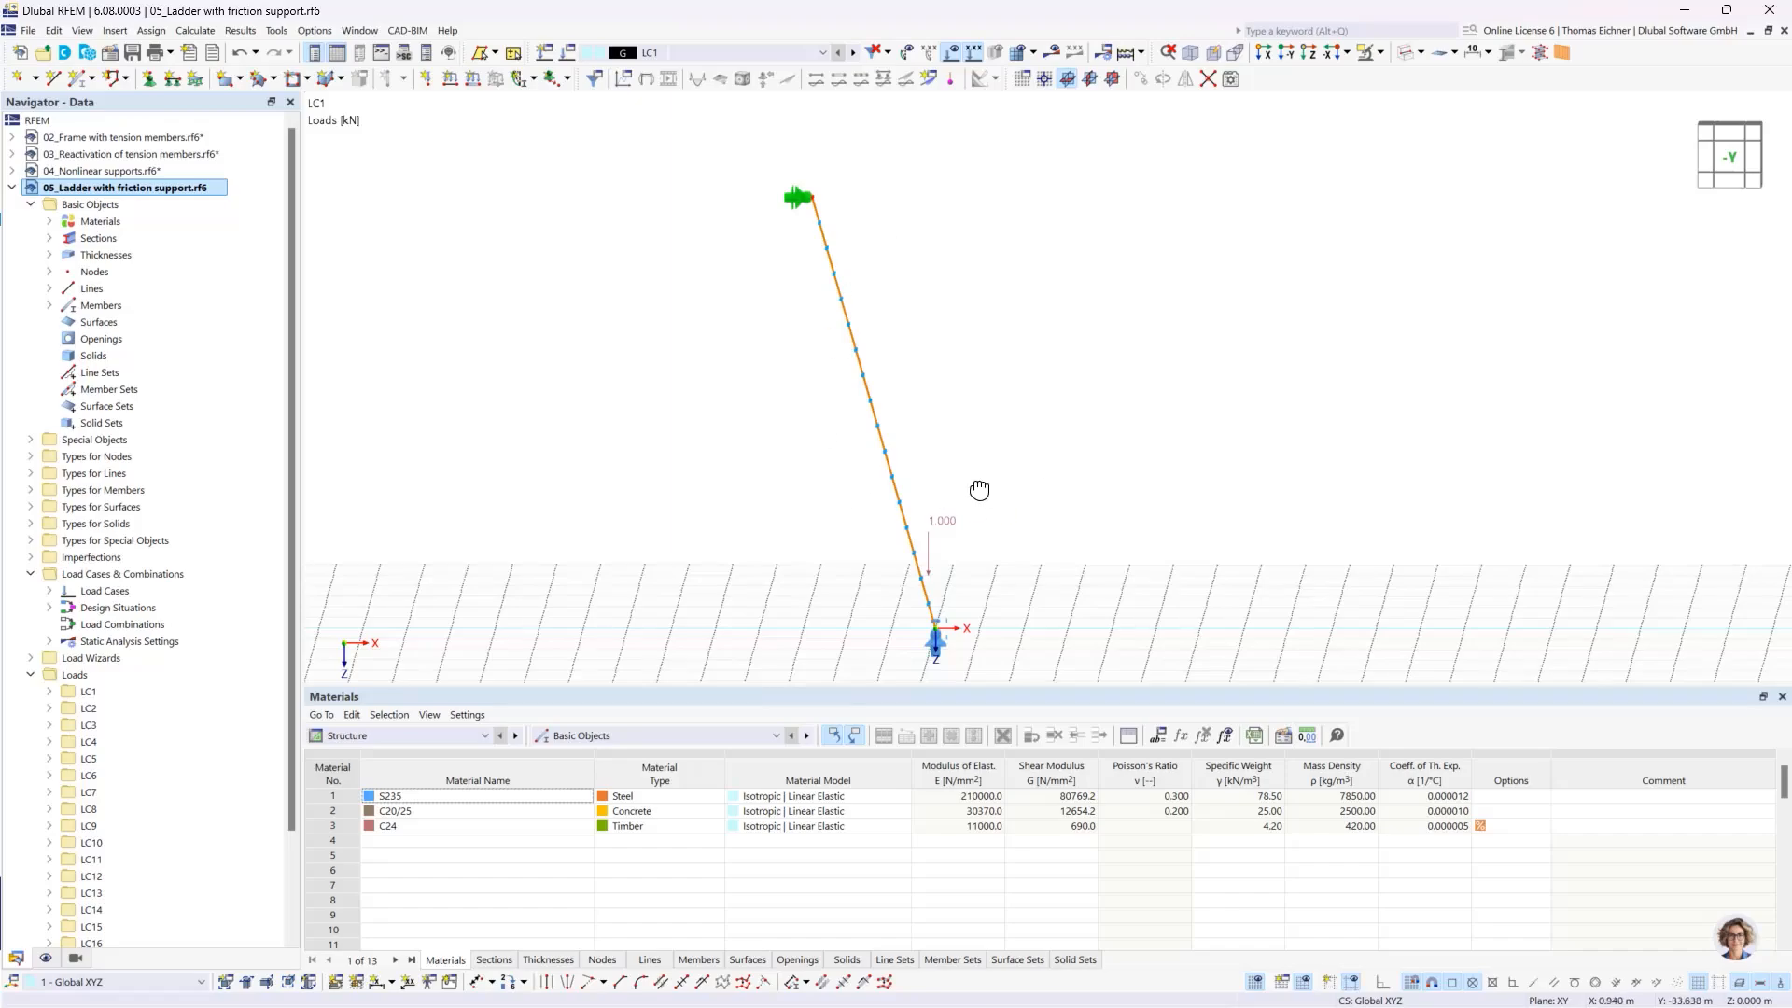
- Review the support conditions of the nodal support at the ladder's upper end, leaving the definition as it is
ctrl+middle_drag(979, 489, 1025, 496)
ctrl+middle_drag(1145, 476, 1098, 504)
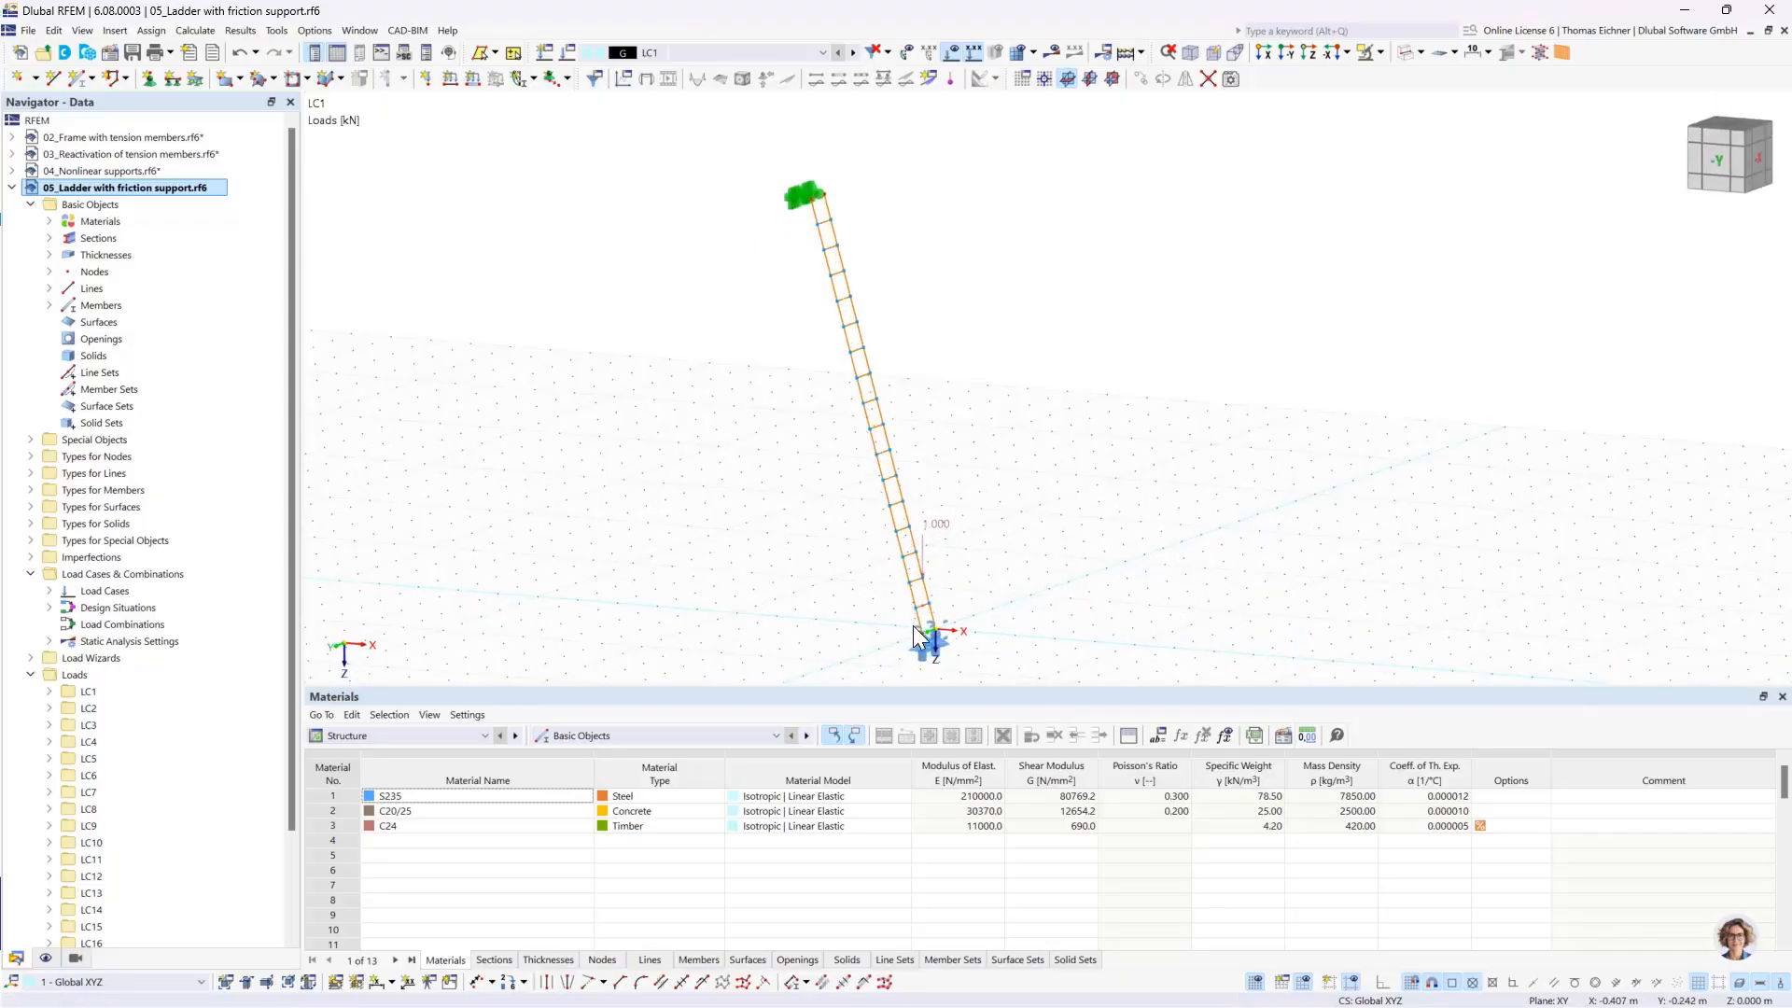
double_click(791, 198)
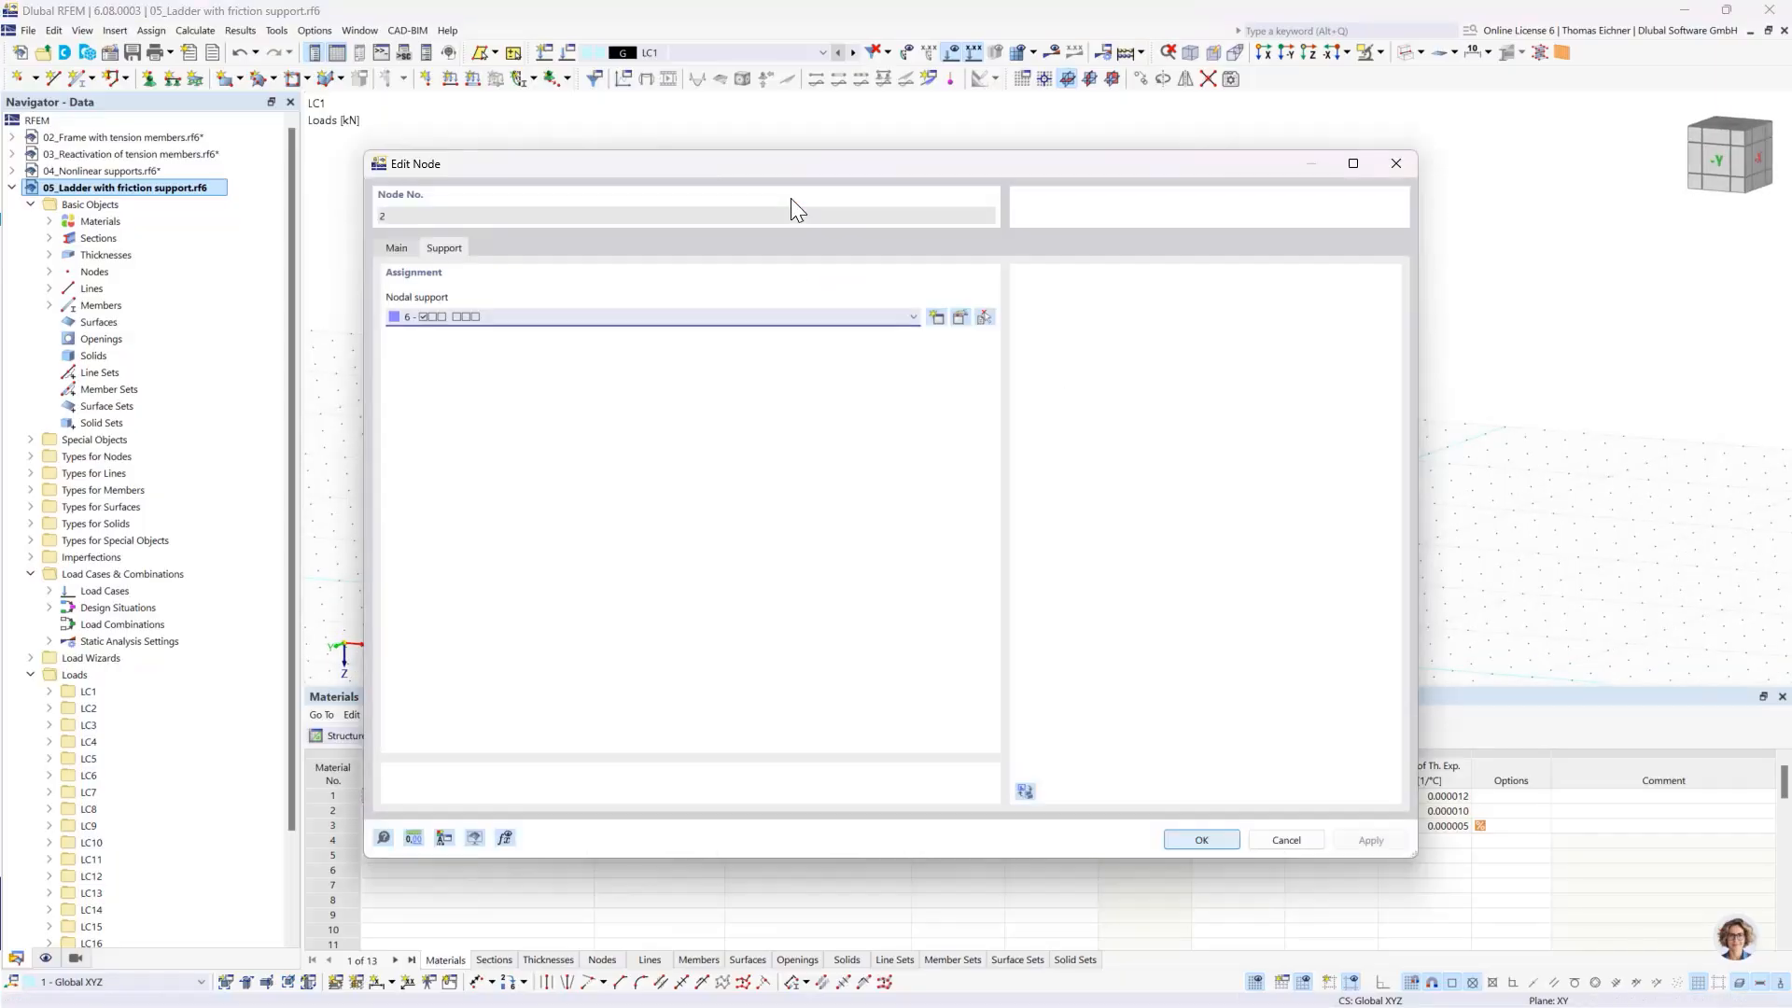
click(960, 318)
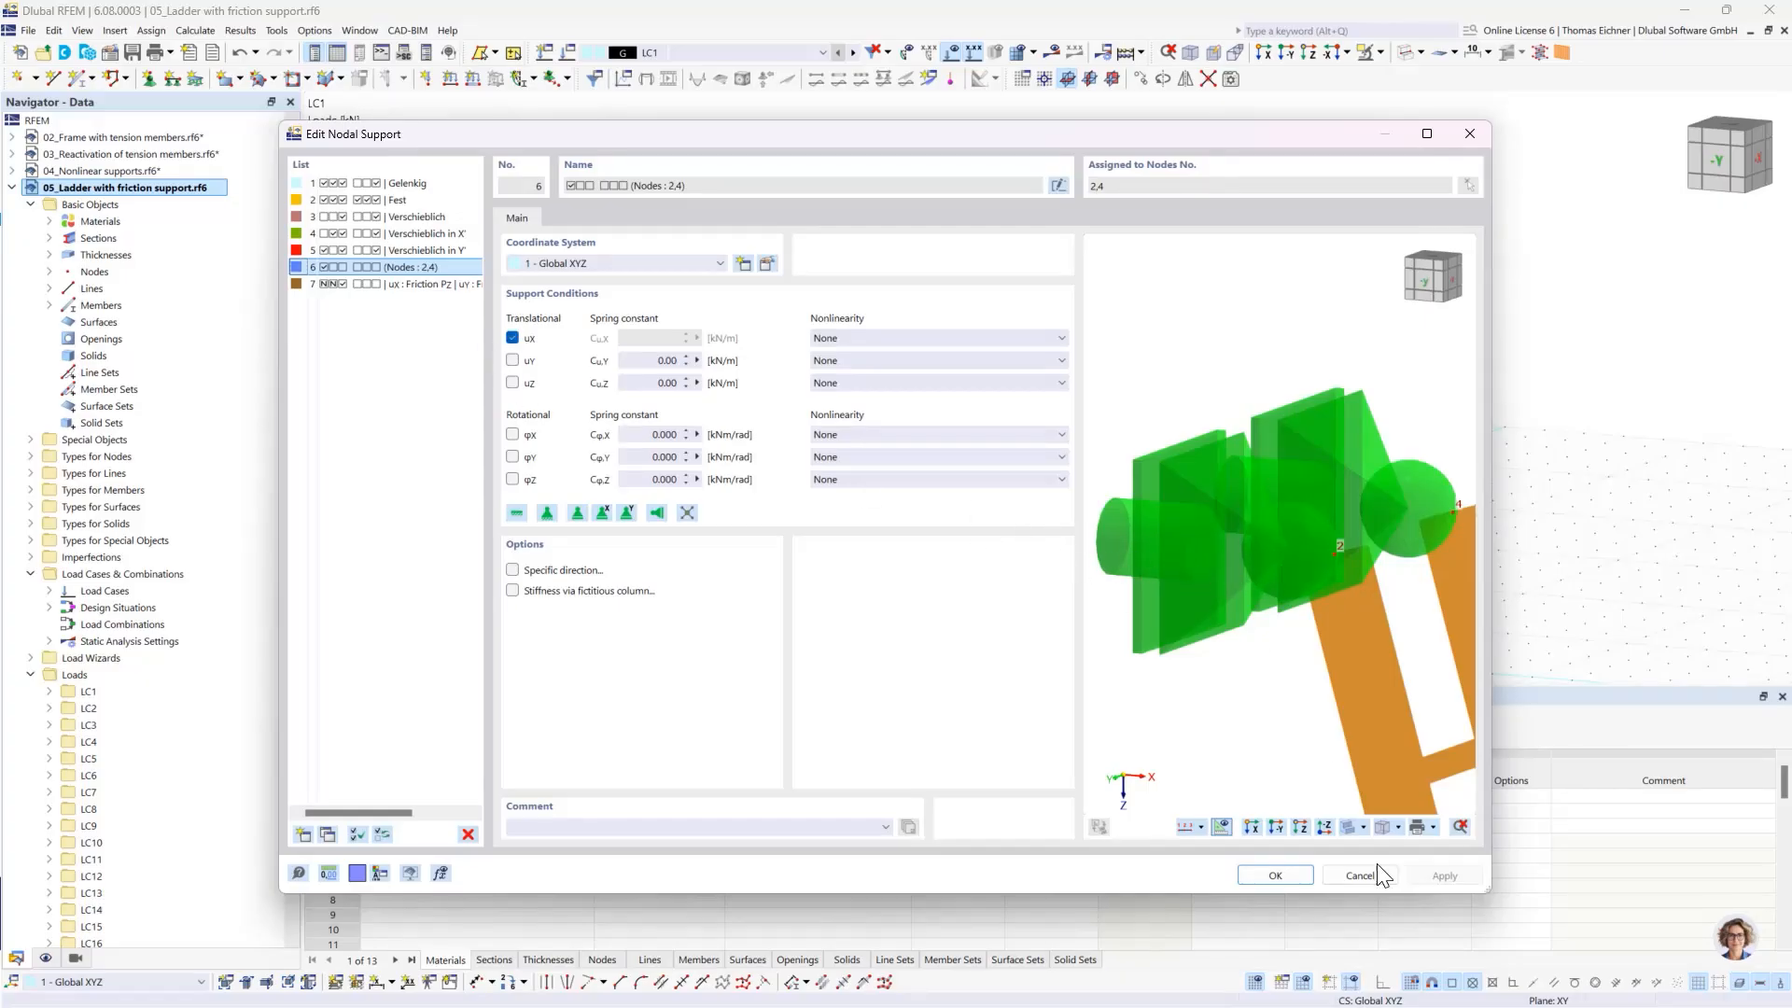
click(1291, 883)
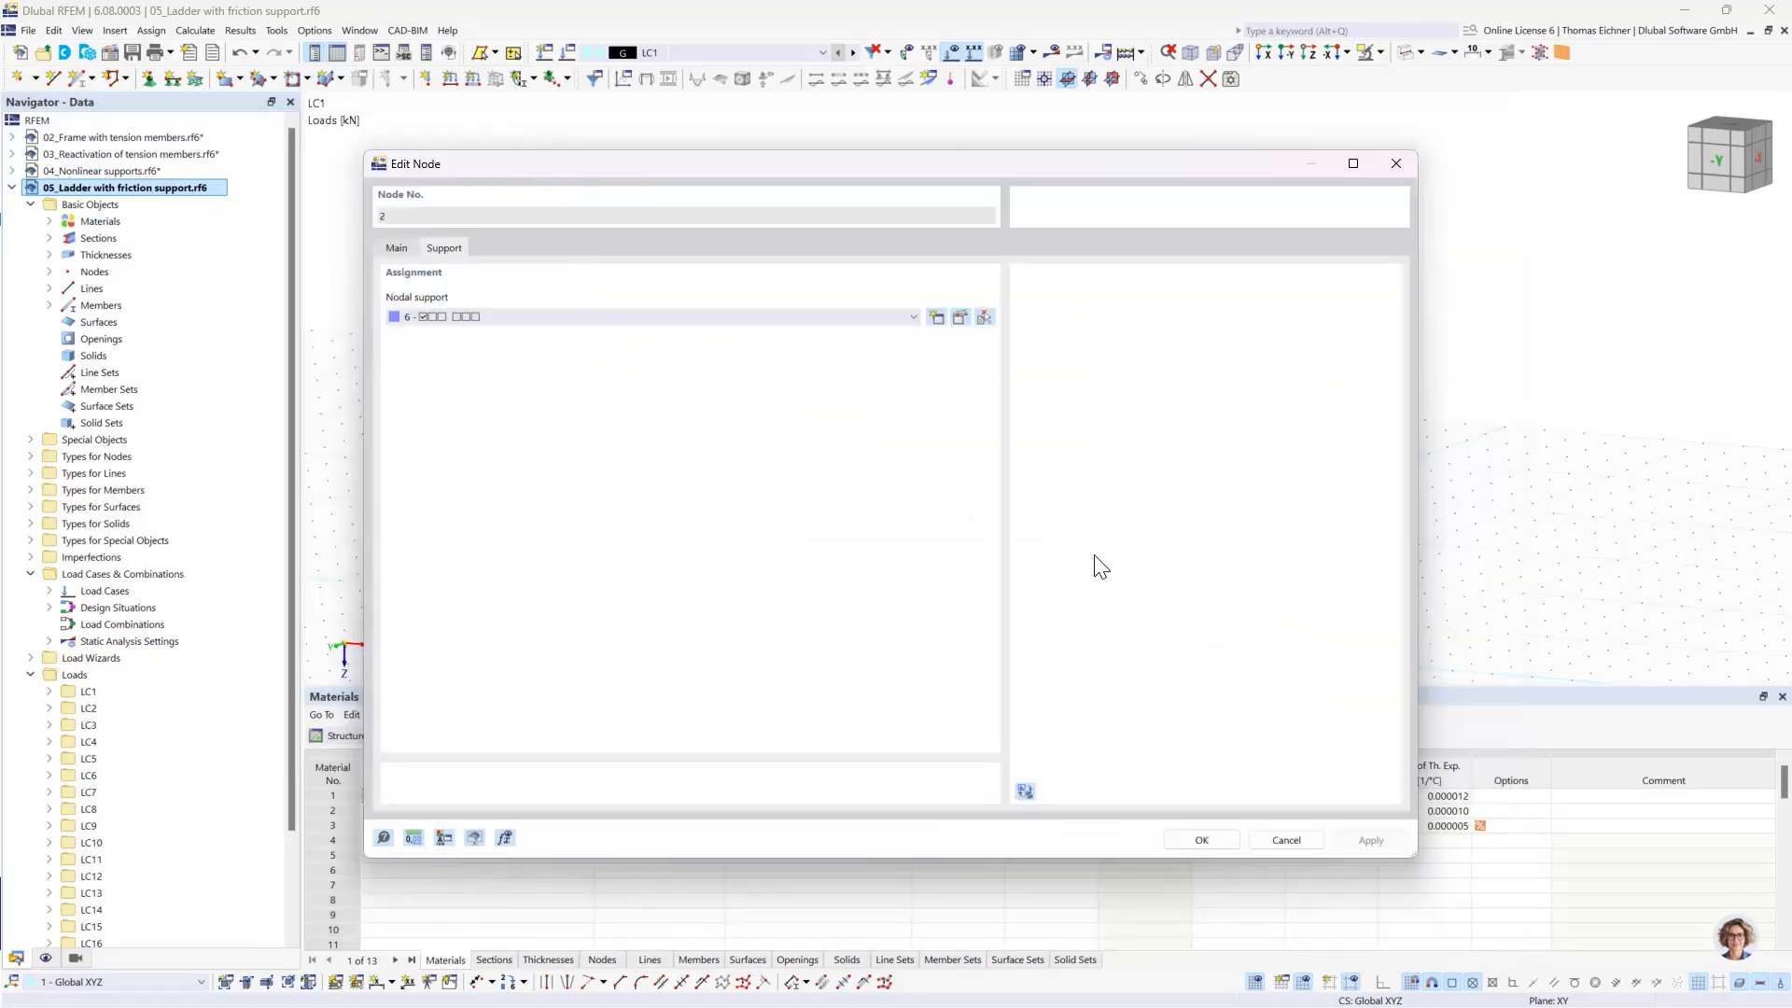
click(1202, 840)
- Inspect the support conditions at the ladder's foot, including the nonlinearity options available for uZ
scroll(840, 523, up, 4)
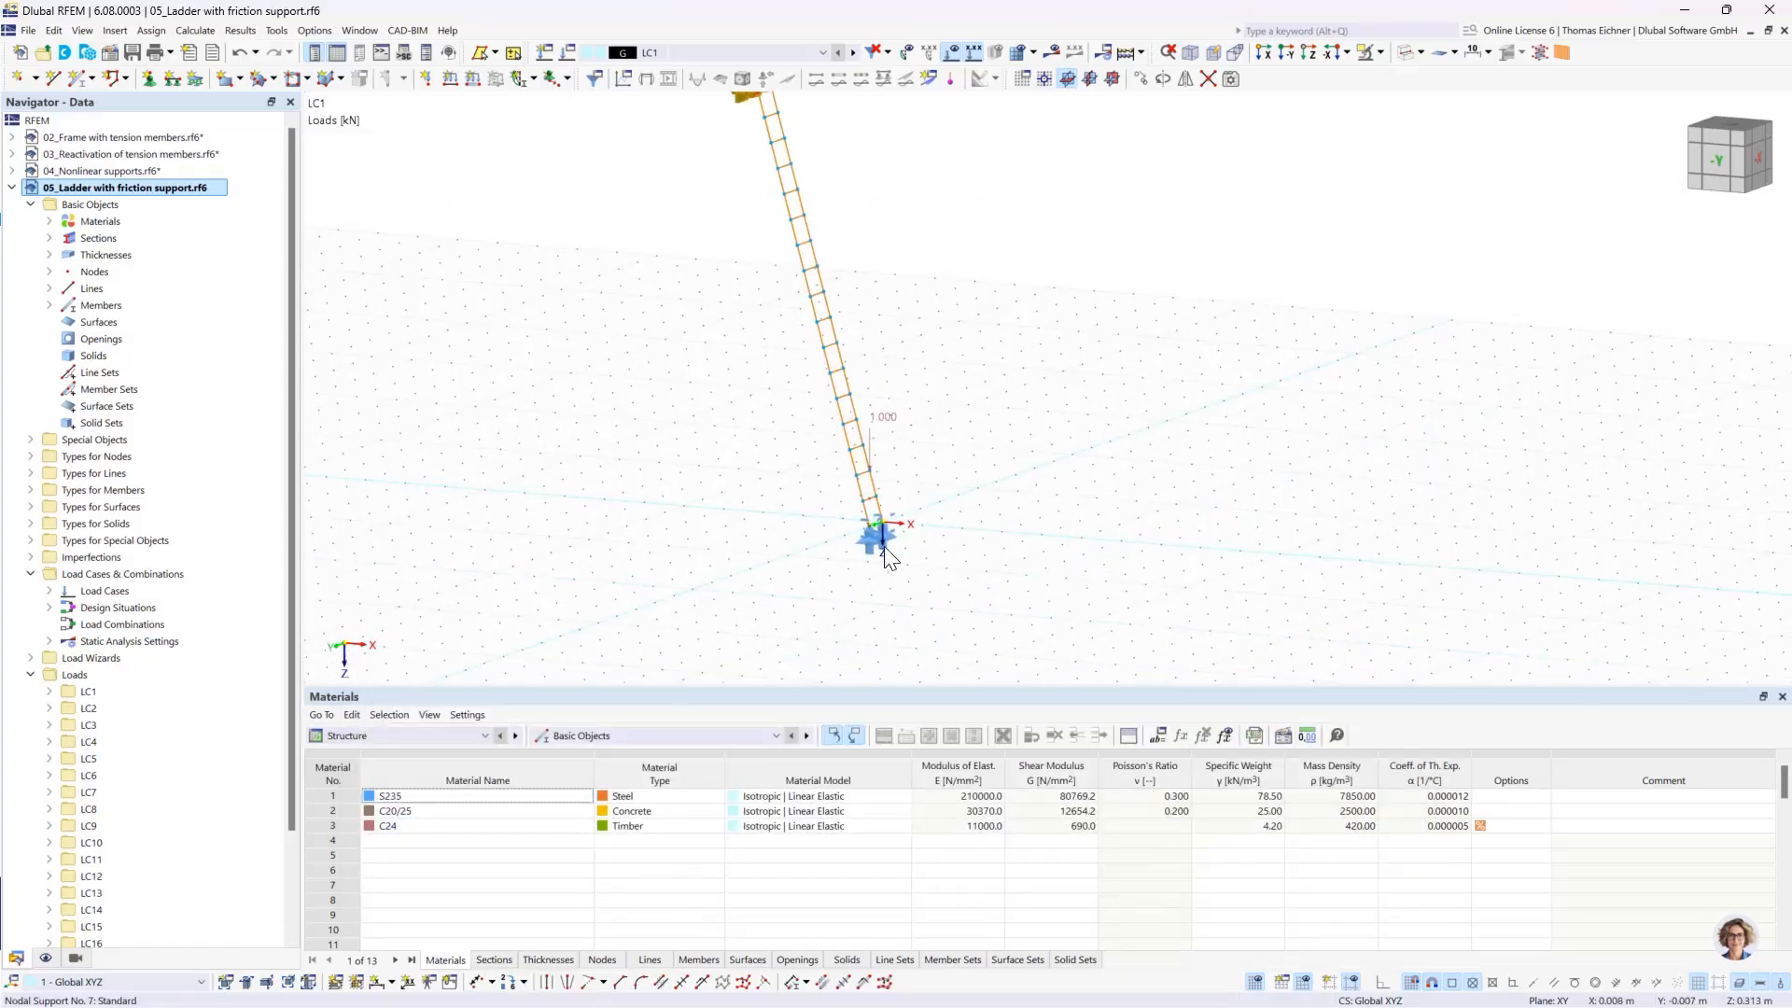
double_click(847, 541)
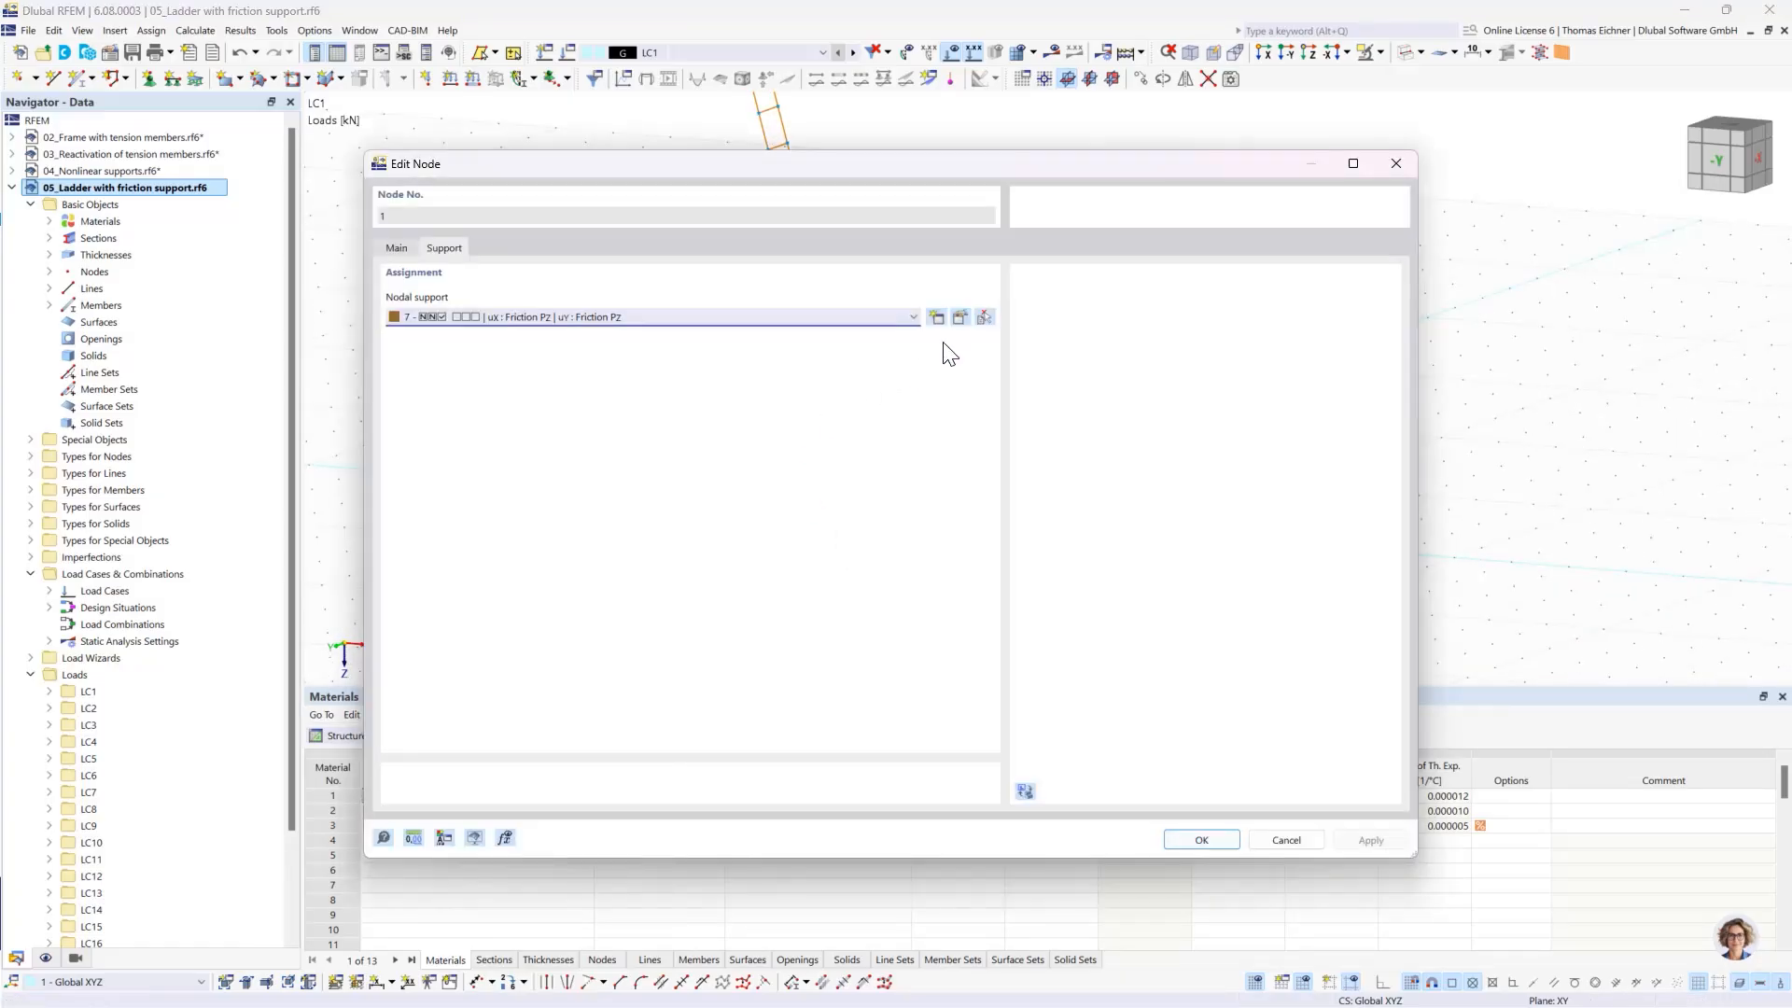
click(960, 318)
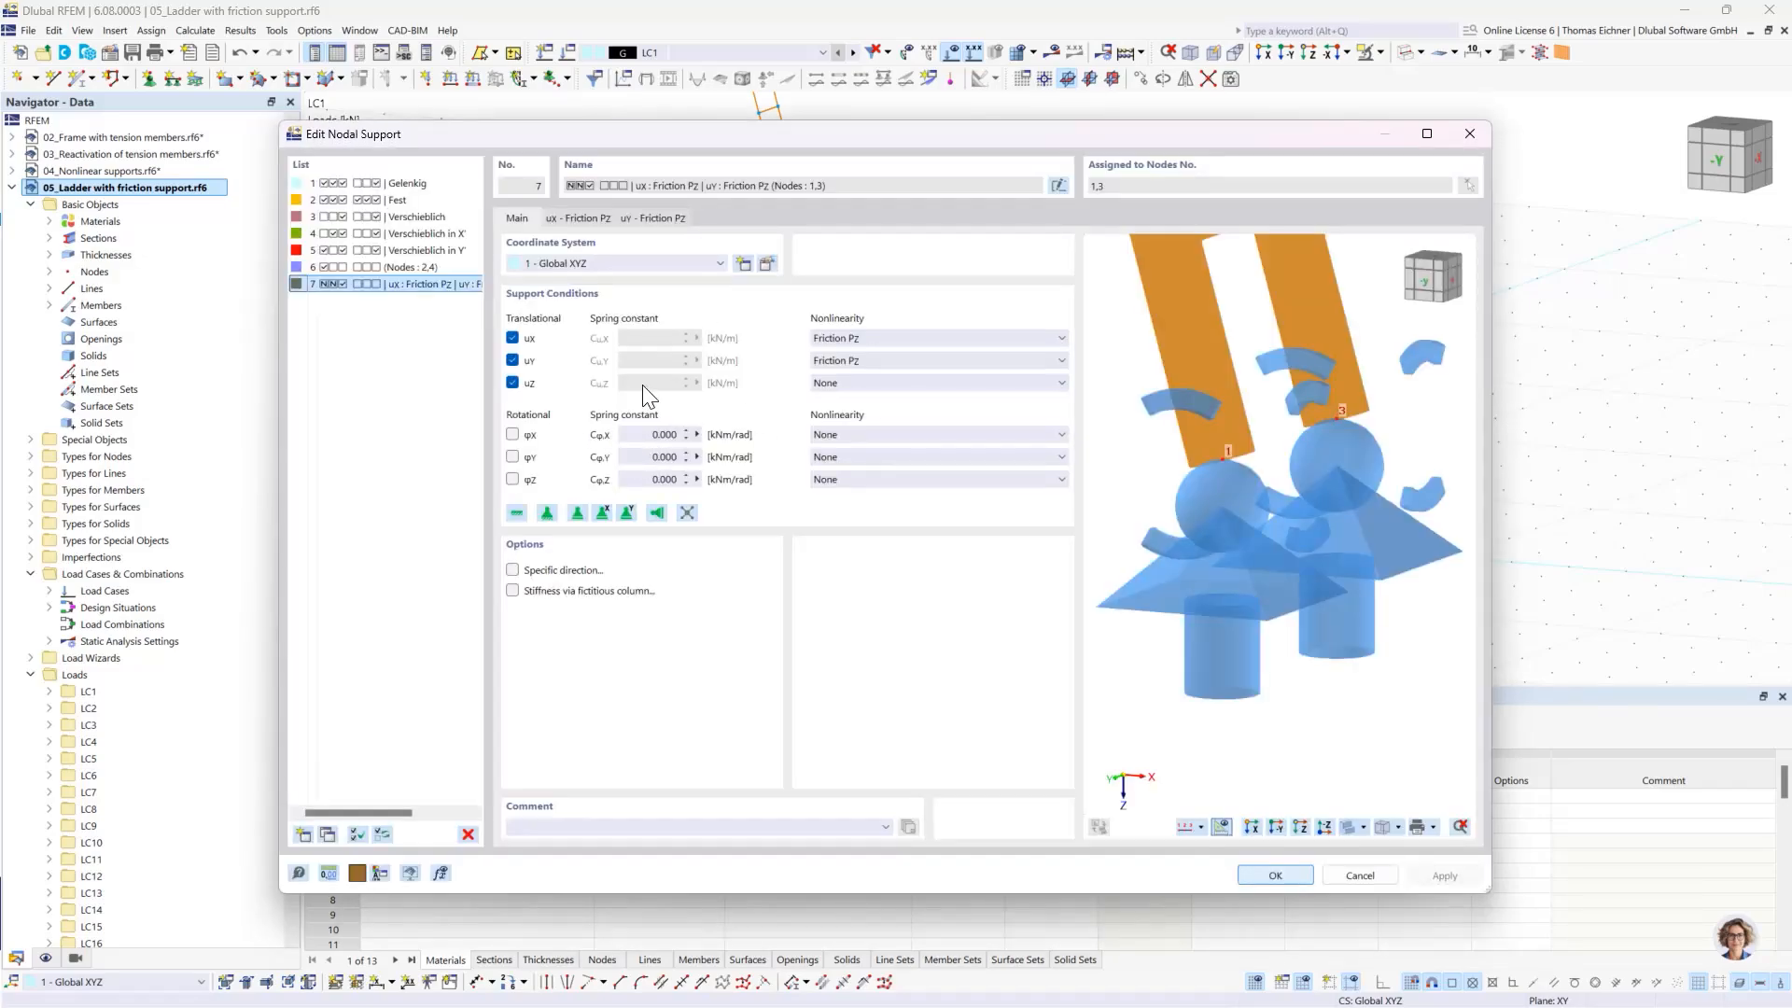
click(858, 385)
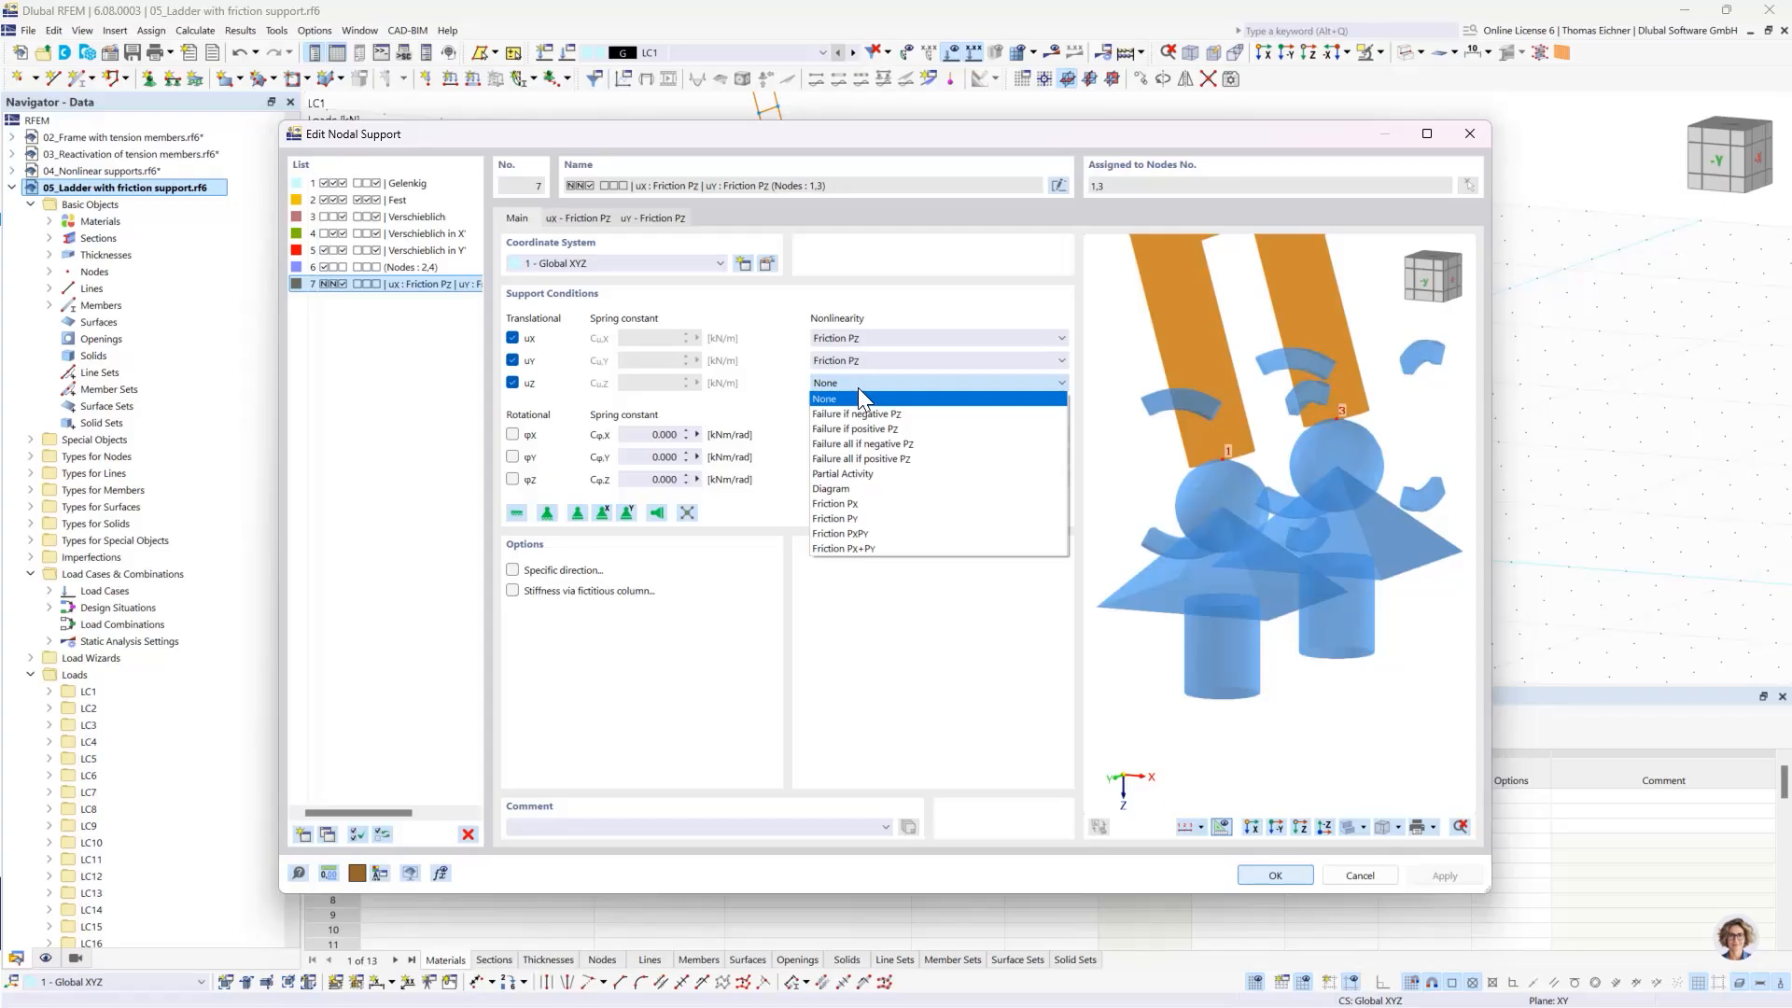
click(859, 392)
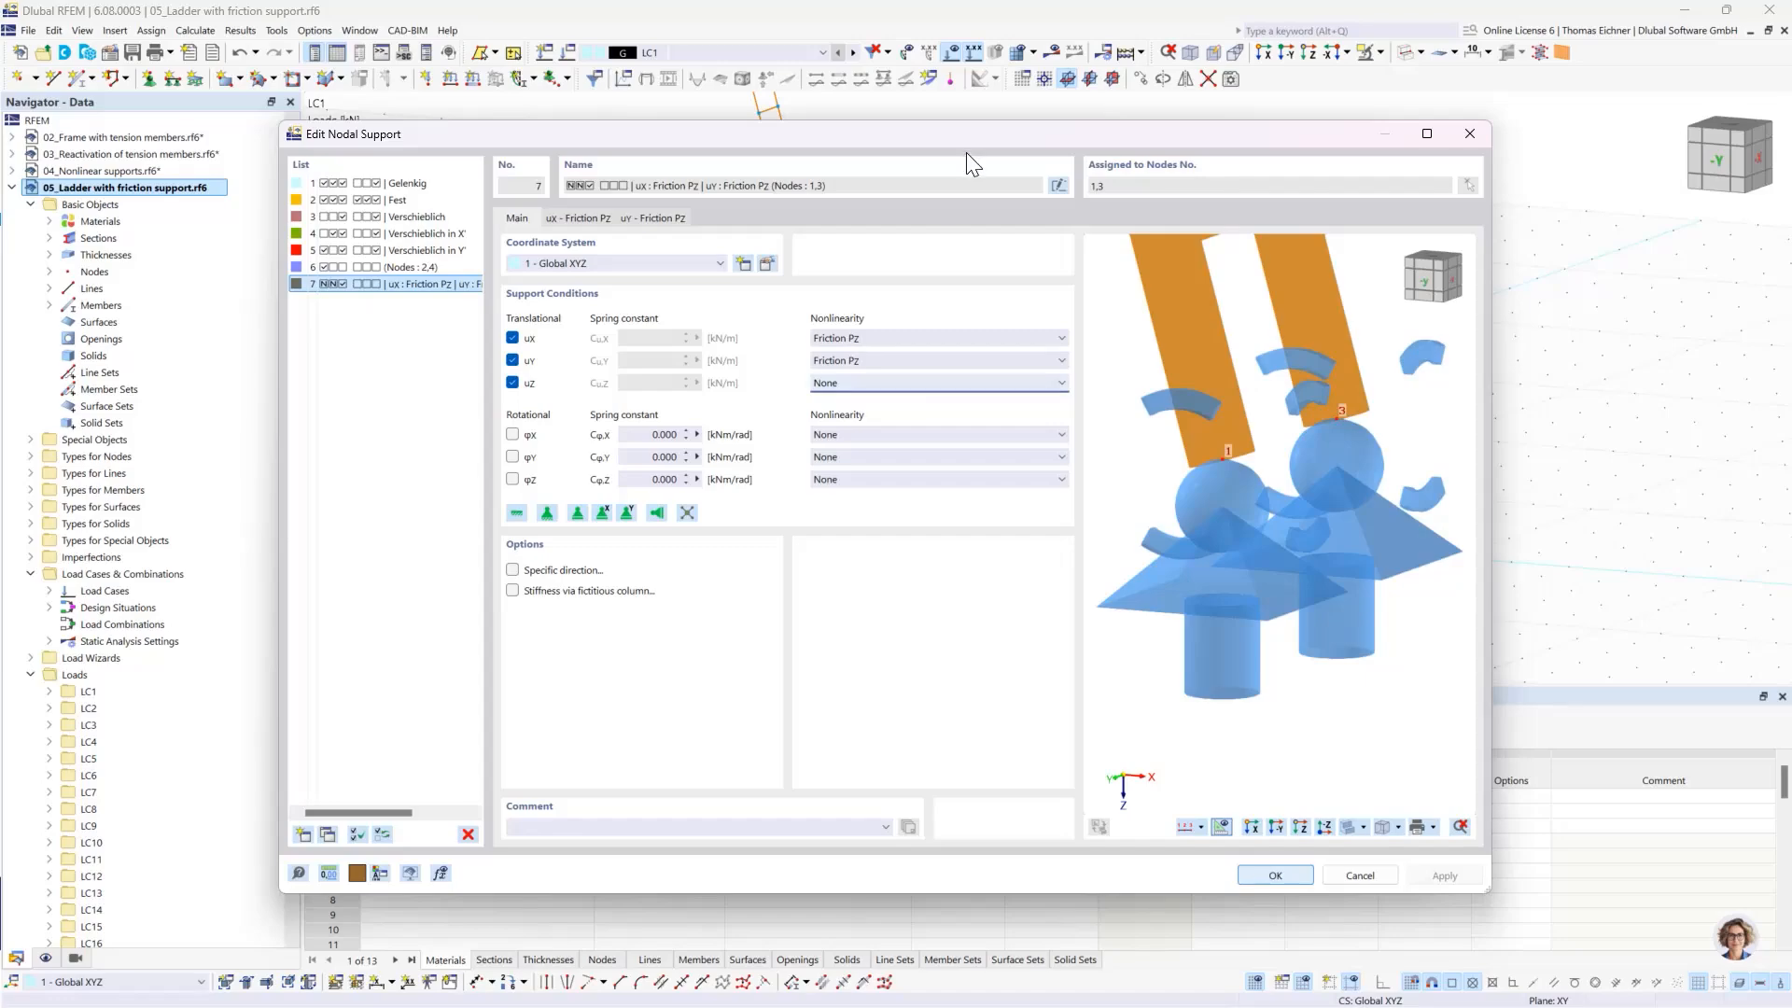
scroll(1324, 500, down, 3)
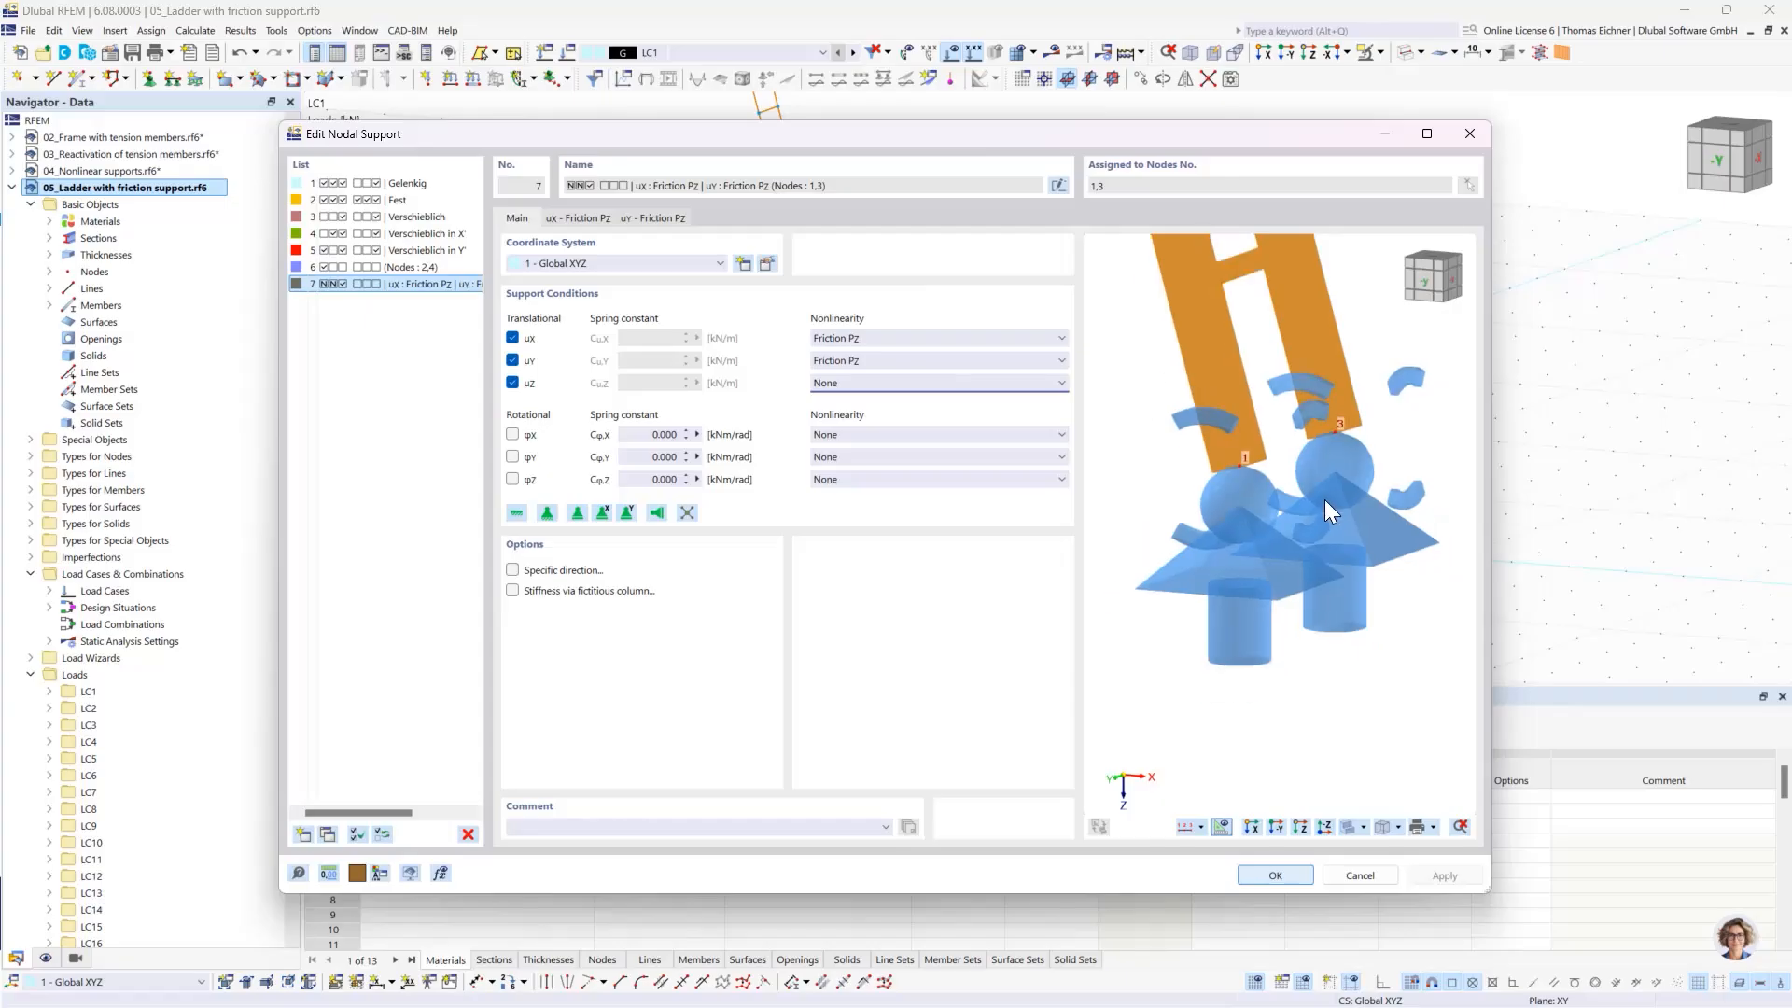
scroll(1325, 500, down, 2)
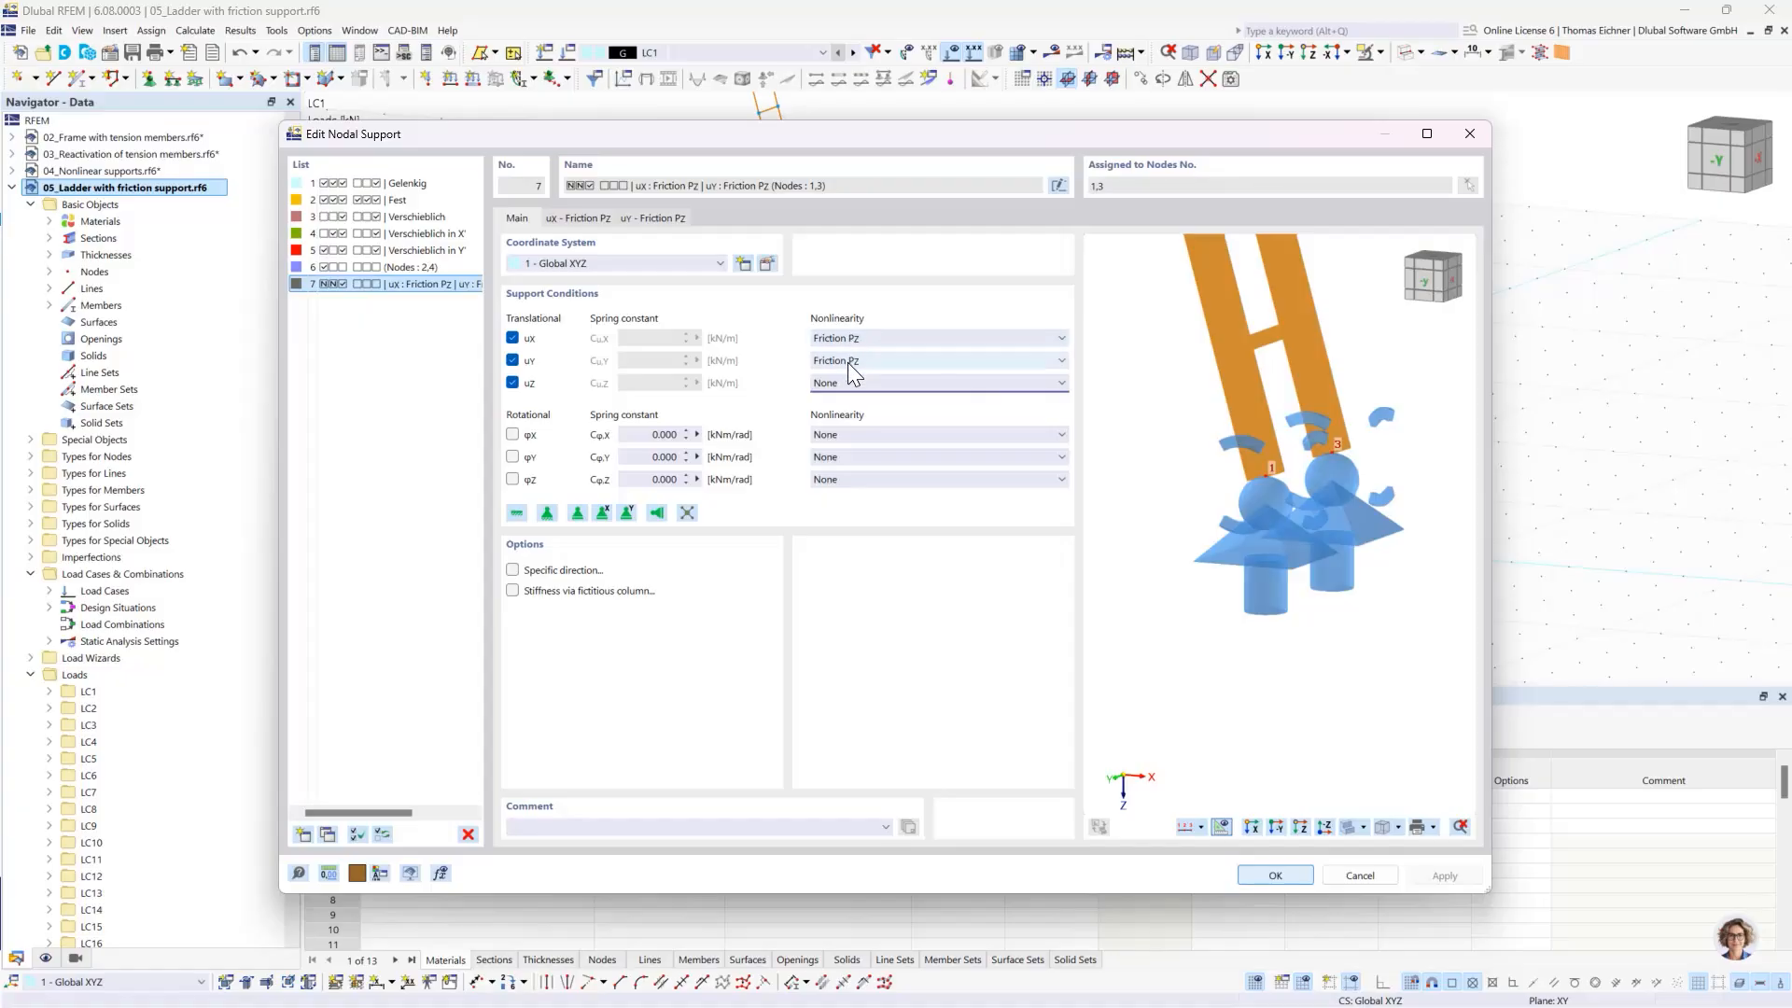
- Review the uX Friction Pz coefficient and diagram of the foot support, then close the support and node definitions
click(579, 217)
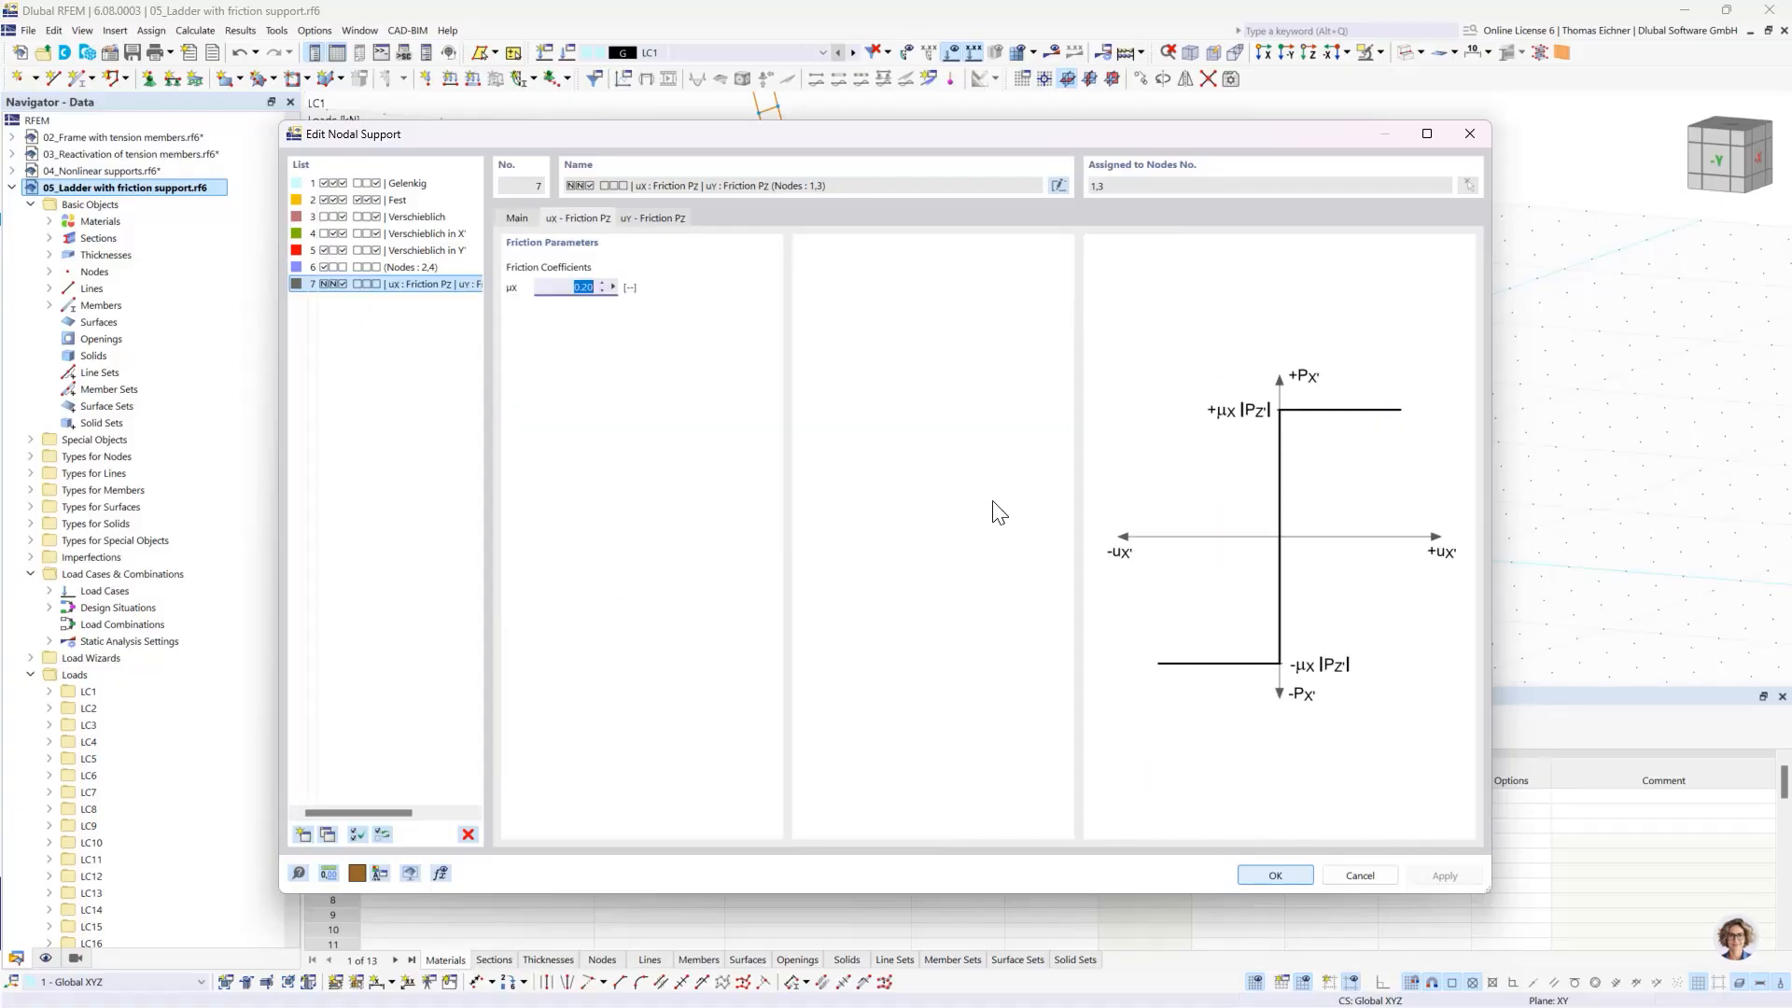
click(567, 290)
drag(563, 285, 616, 292)
drag(749, 139, 699, 233)
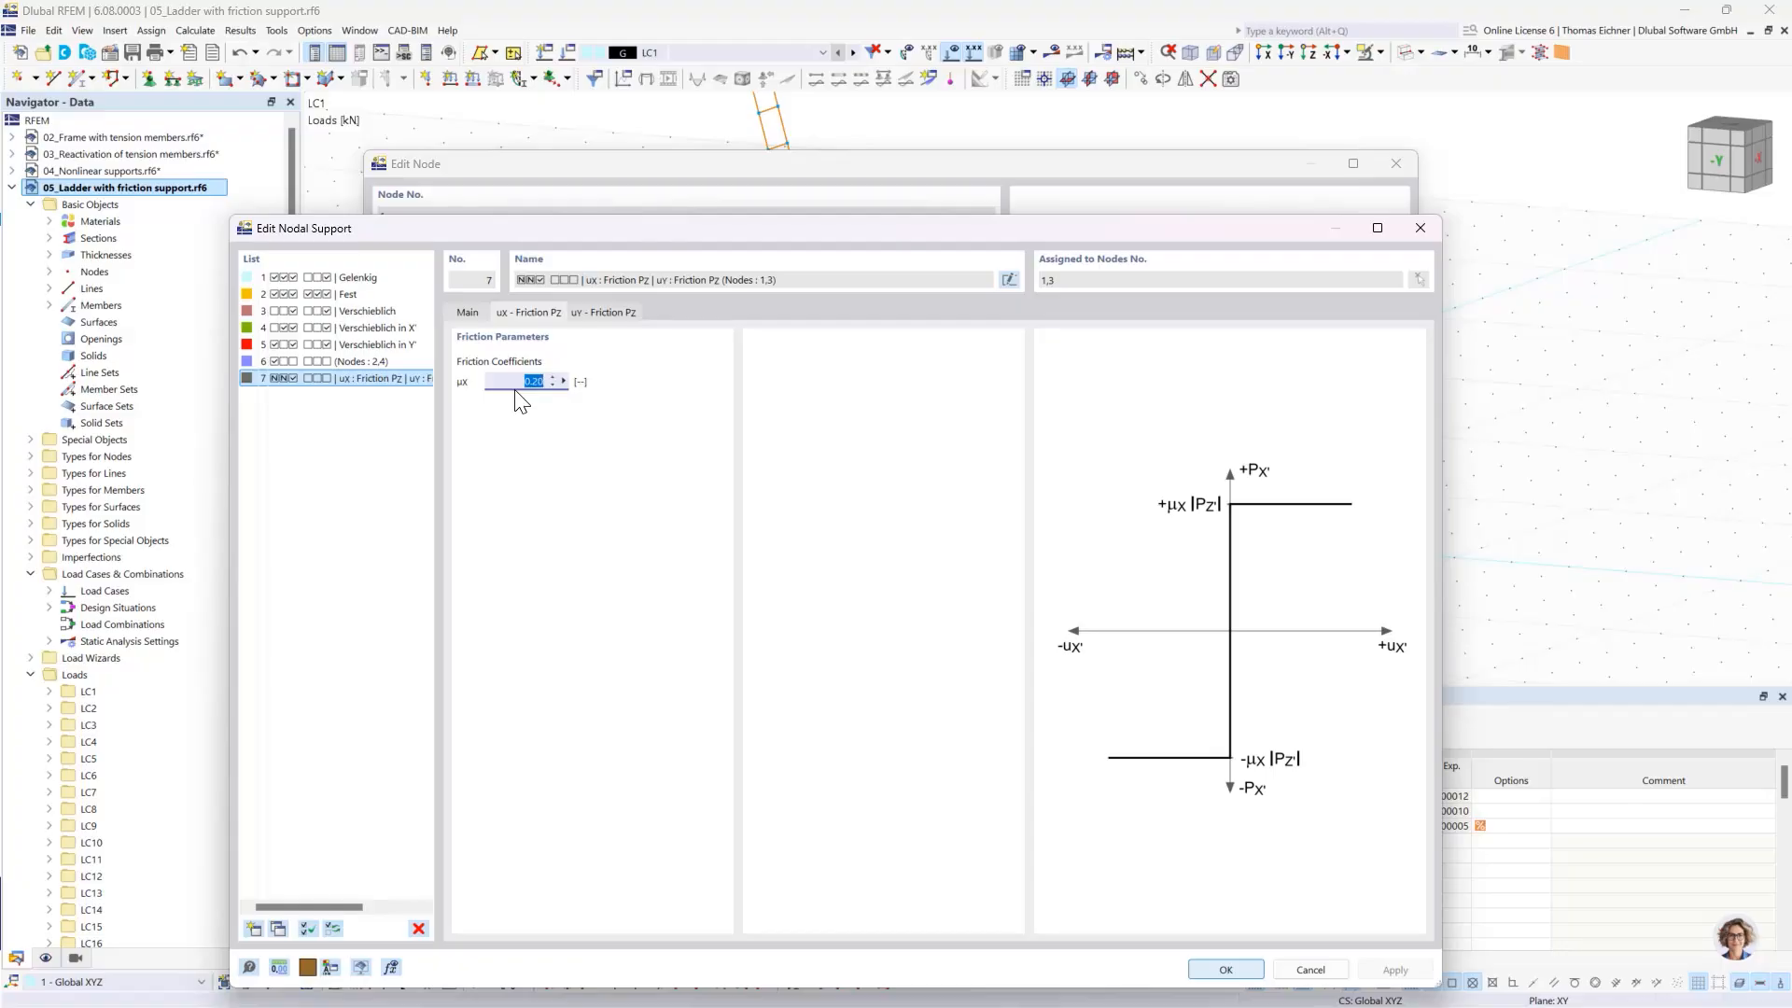
drag(562, 232, 501, 160)
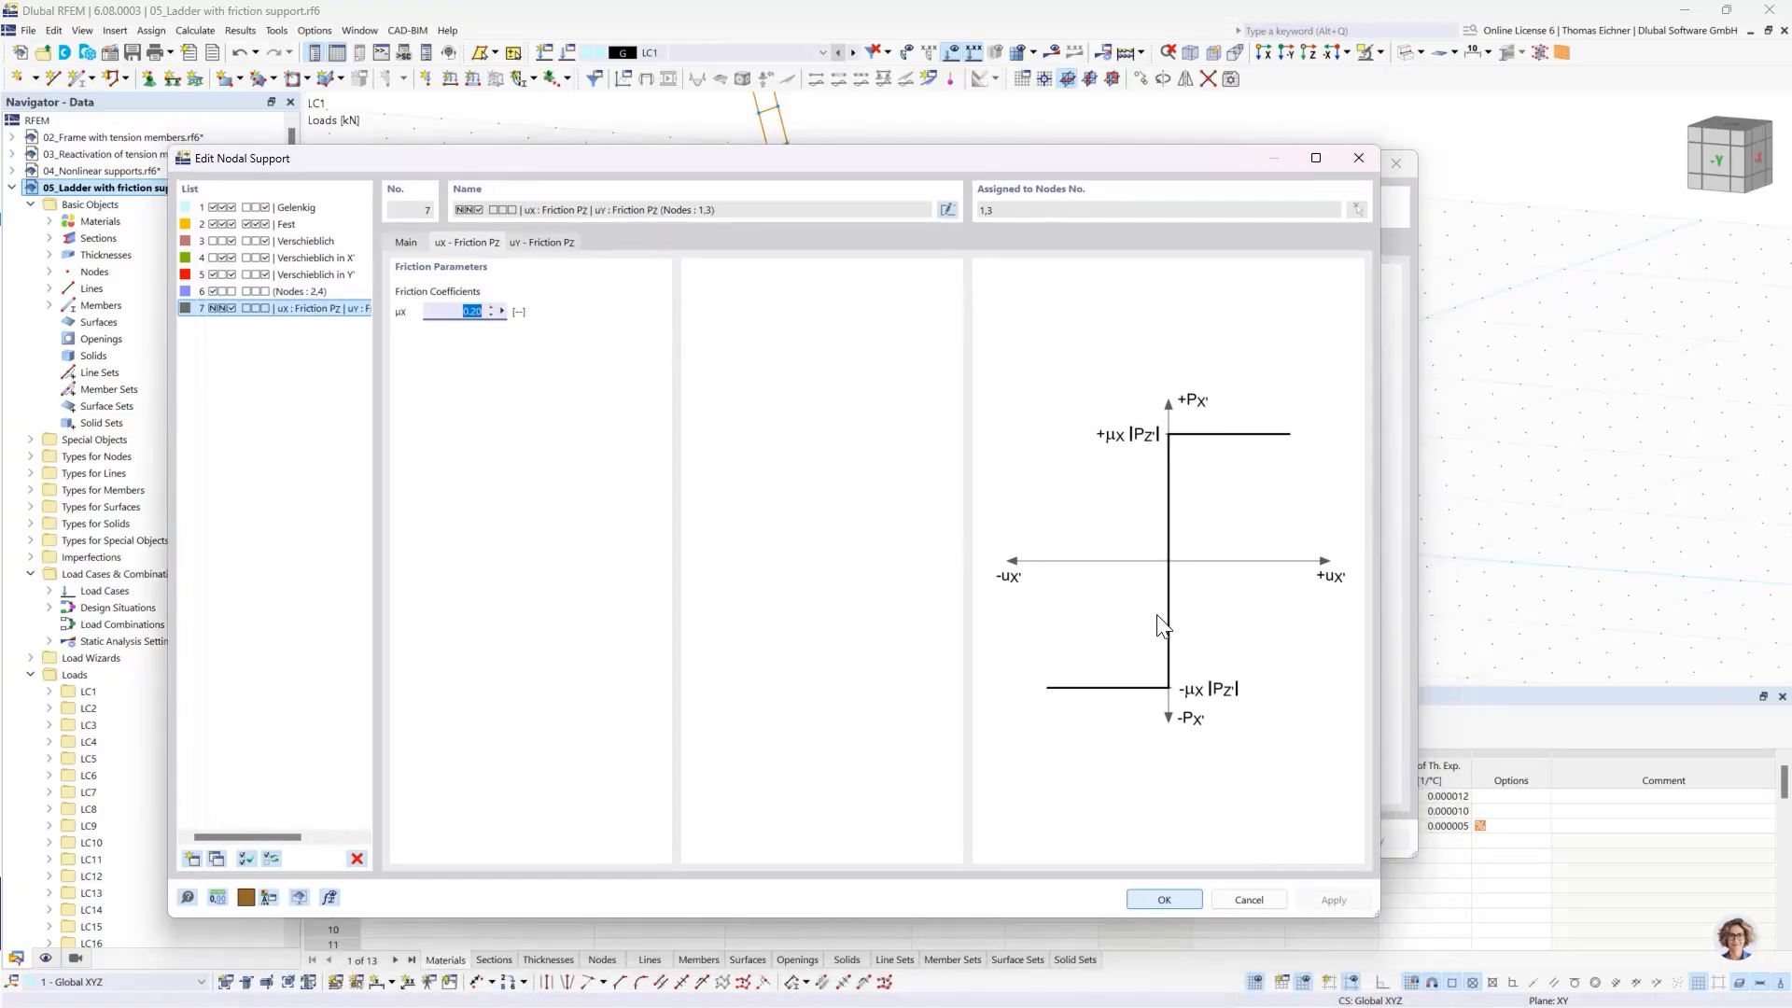
click(456, 312)
click(1148, 904)
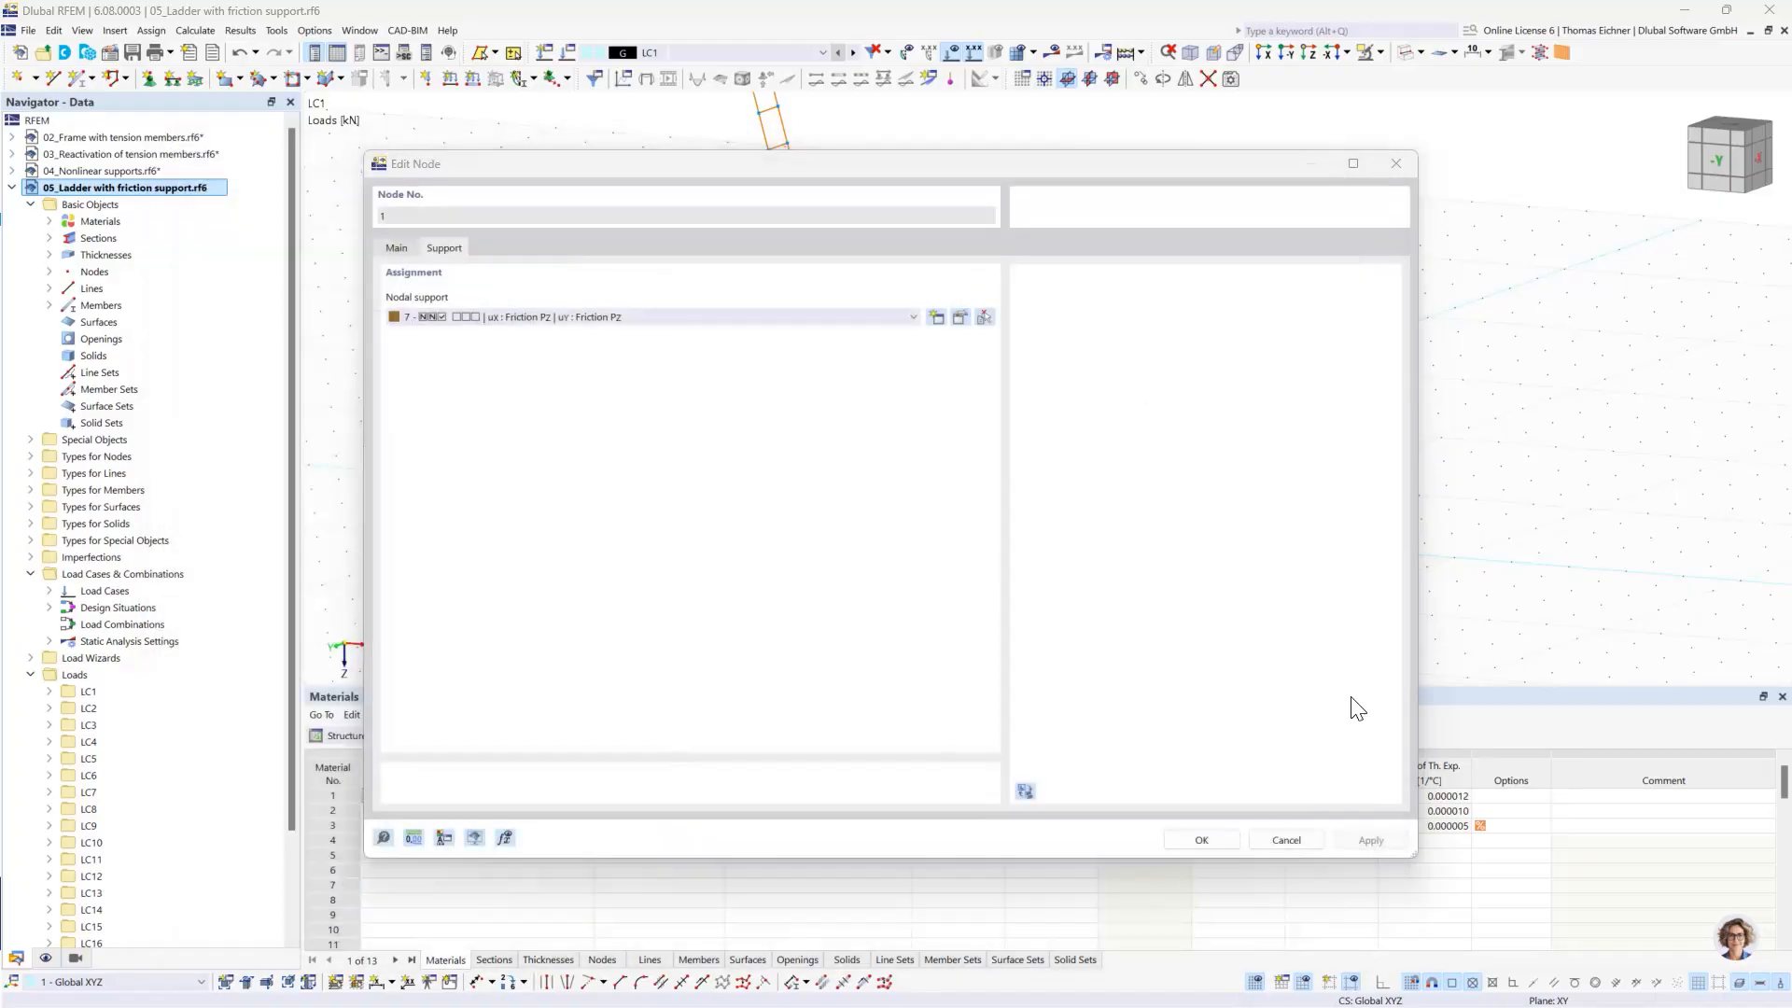
click(1201, 843)
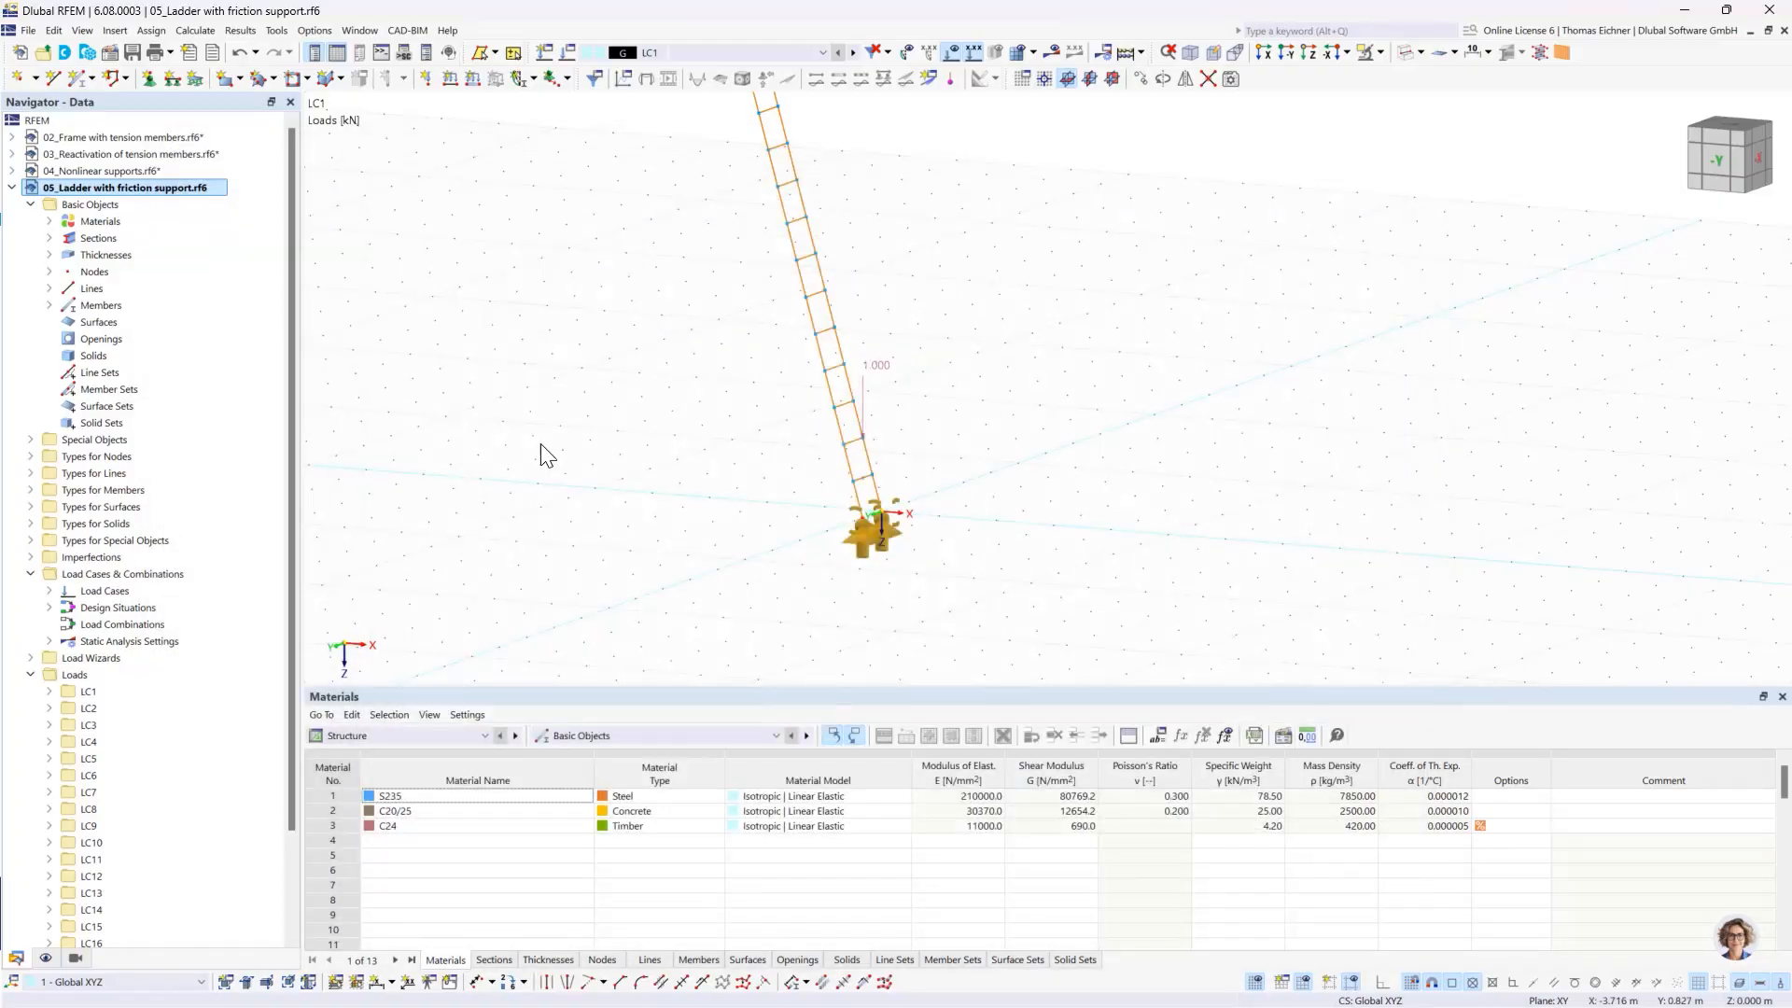
- Look through the available load cases and examine the LC1 load on the ladder from the side
scroll(668, 313, down, 3)
ctrl+middle_drag(692, 330, 713, 429)
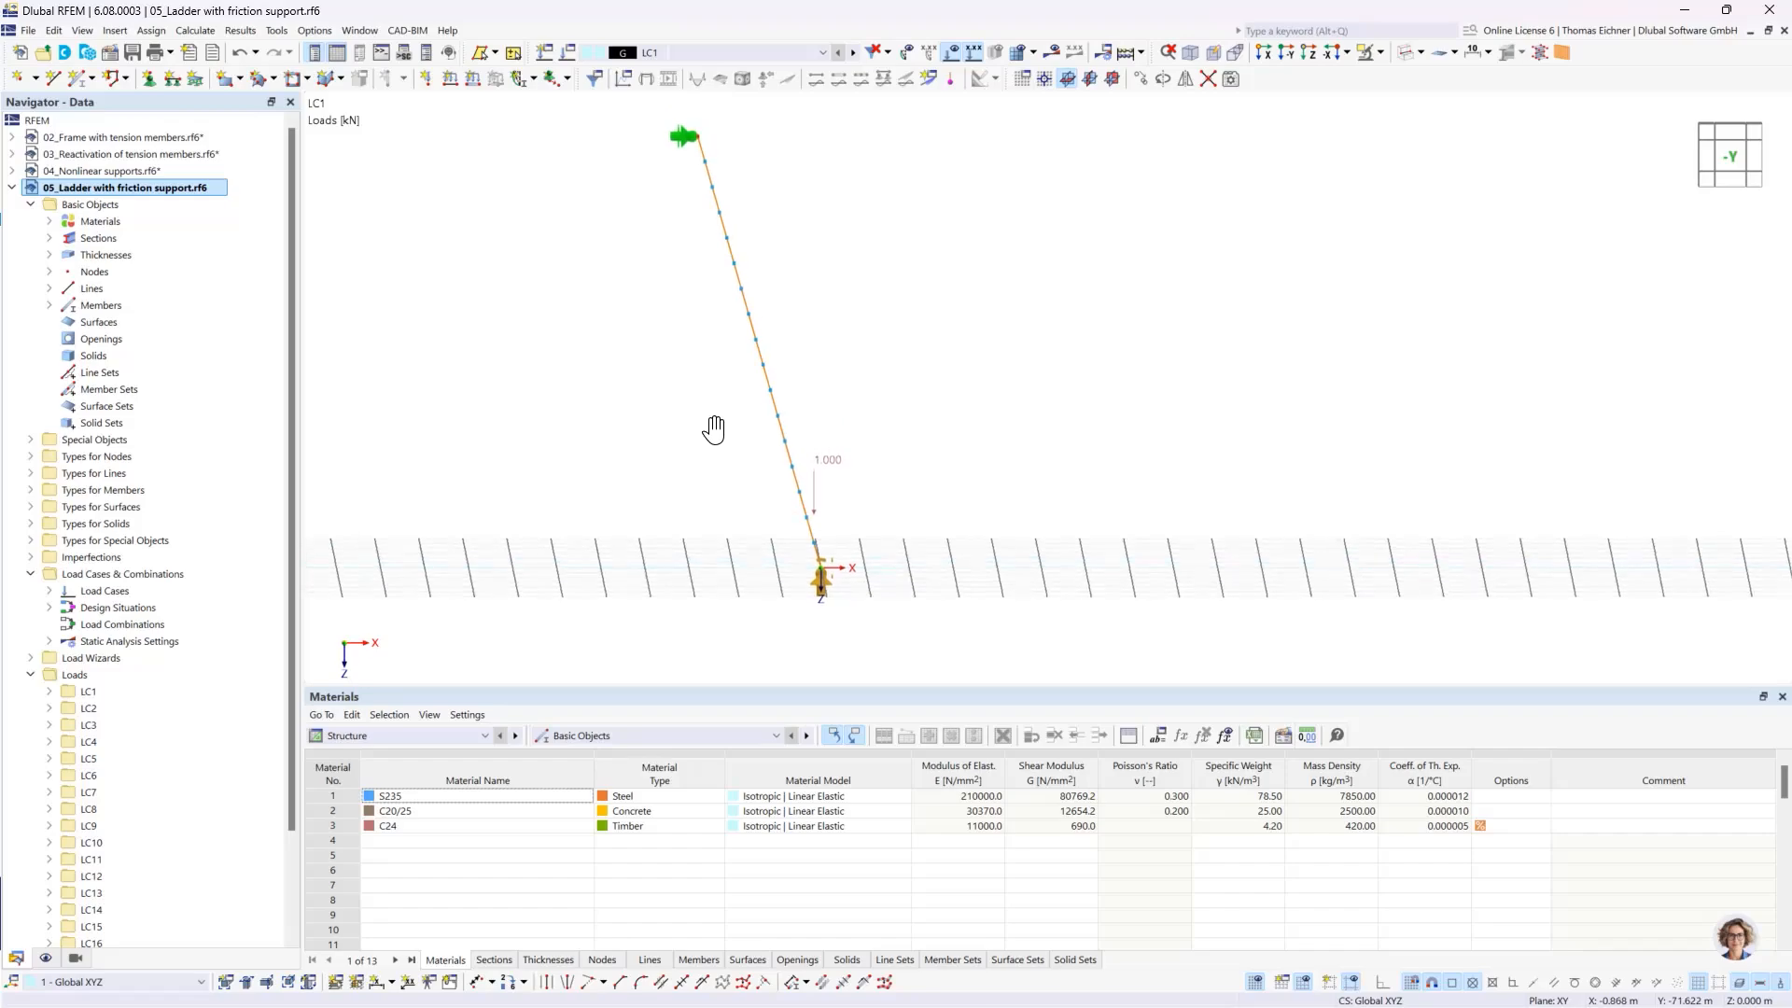
click(672, 55)
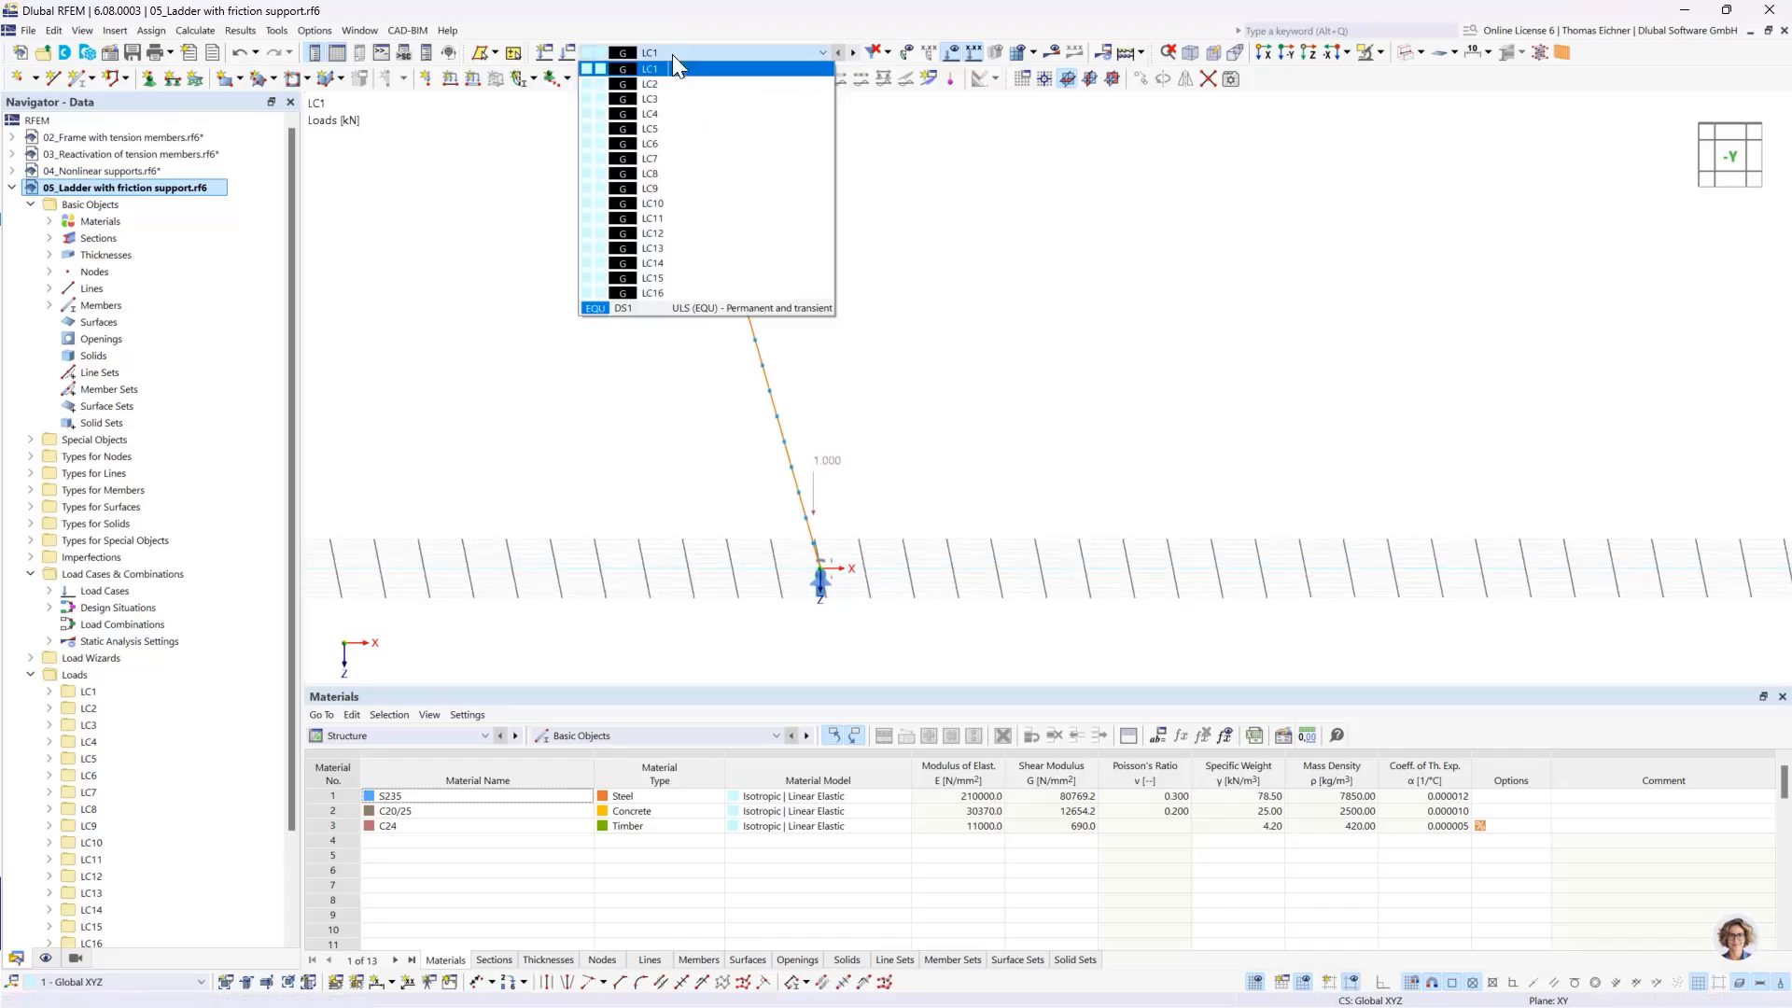
click(672, 49)
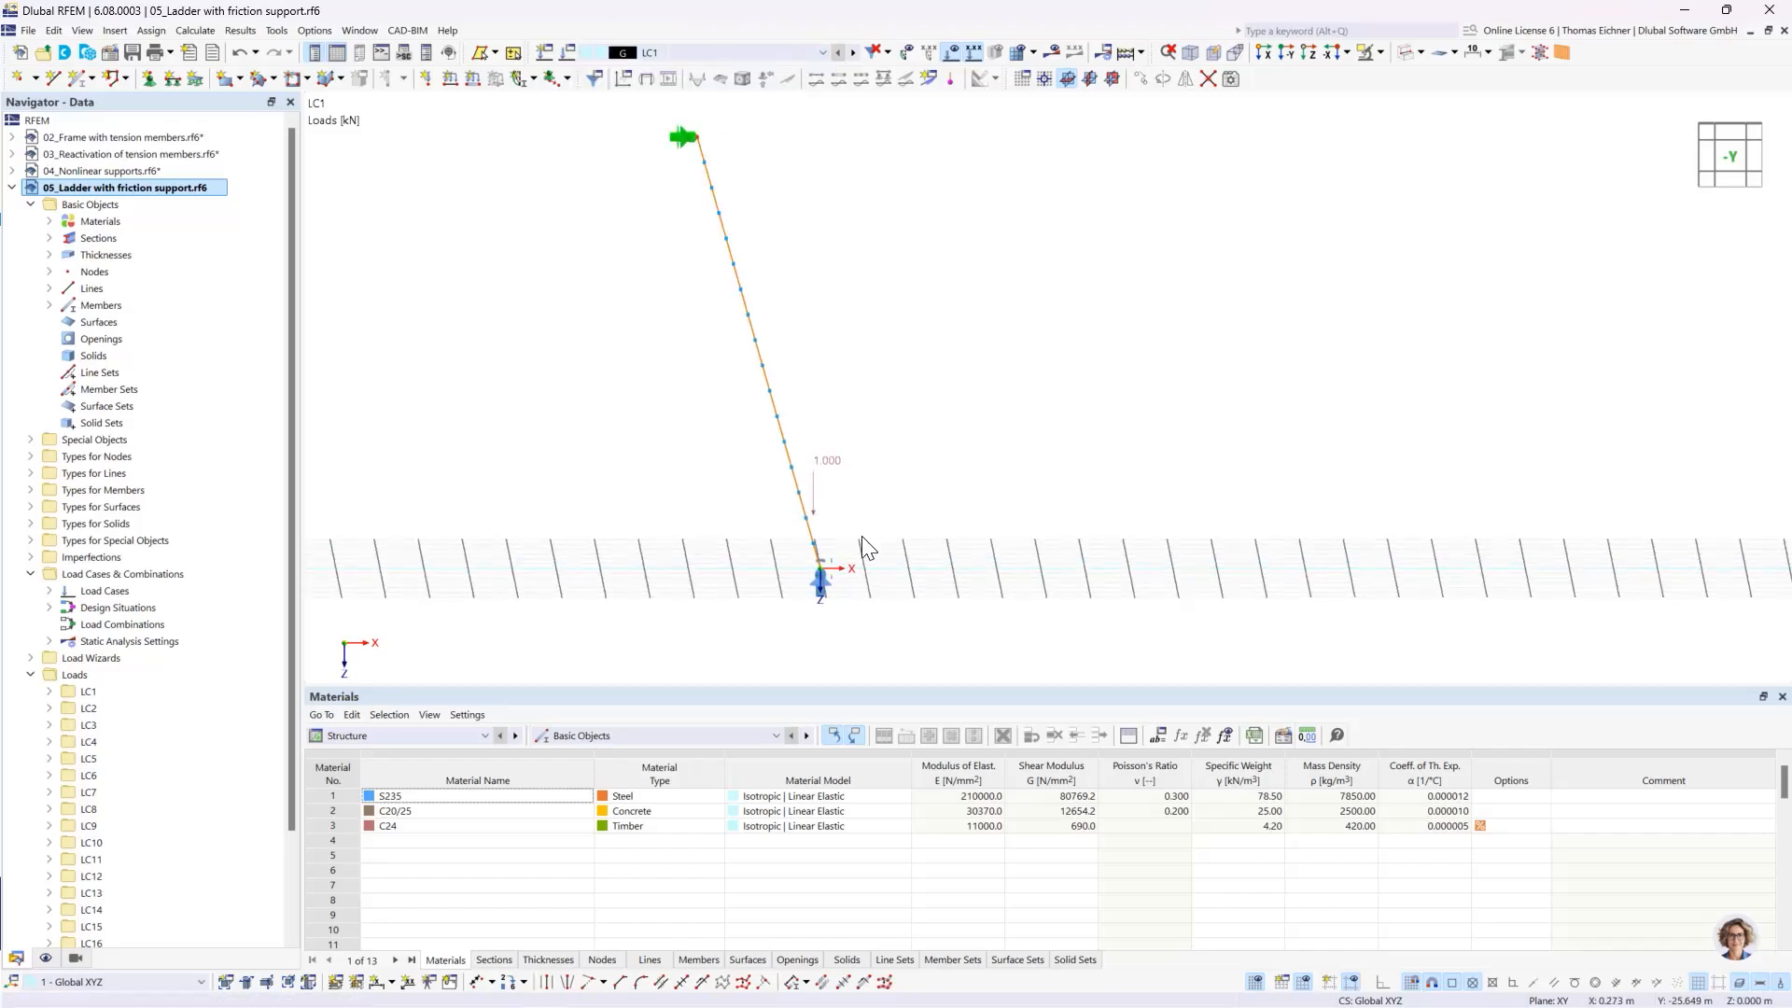
ctrl+middle_drag(882, 549, 827, 504)
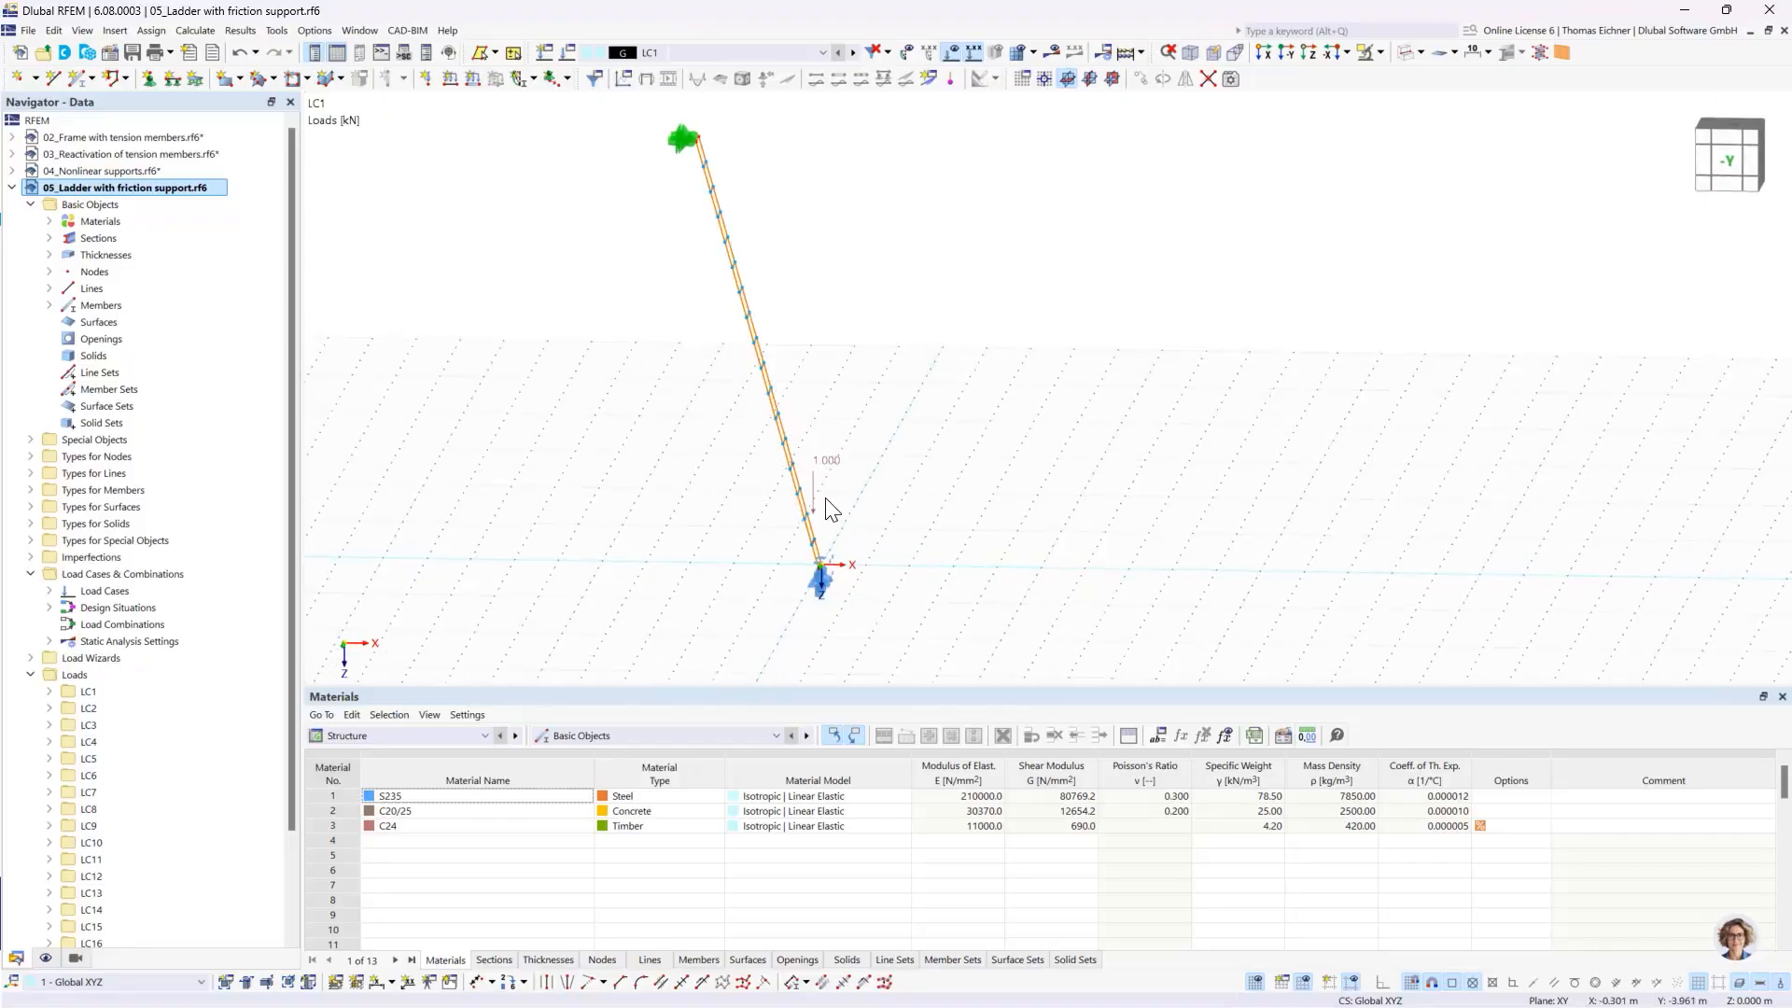
- Step through the first load cases to compare the load's position on the ladder, and return to LC1
right_click(732, 56)
click(777, 74)
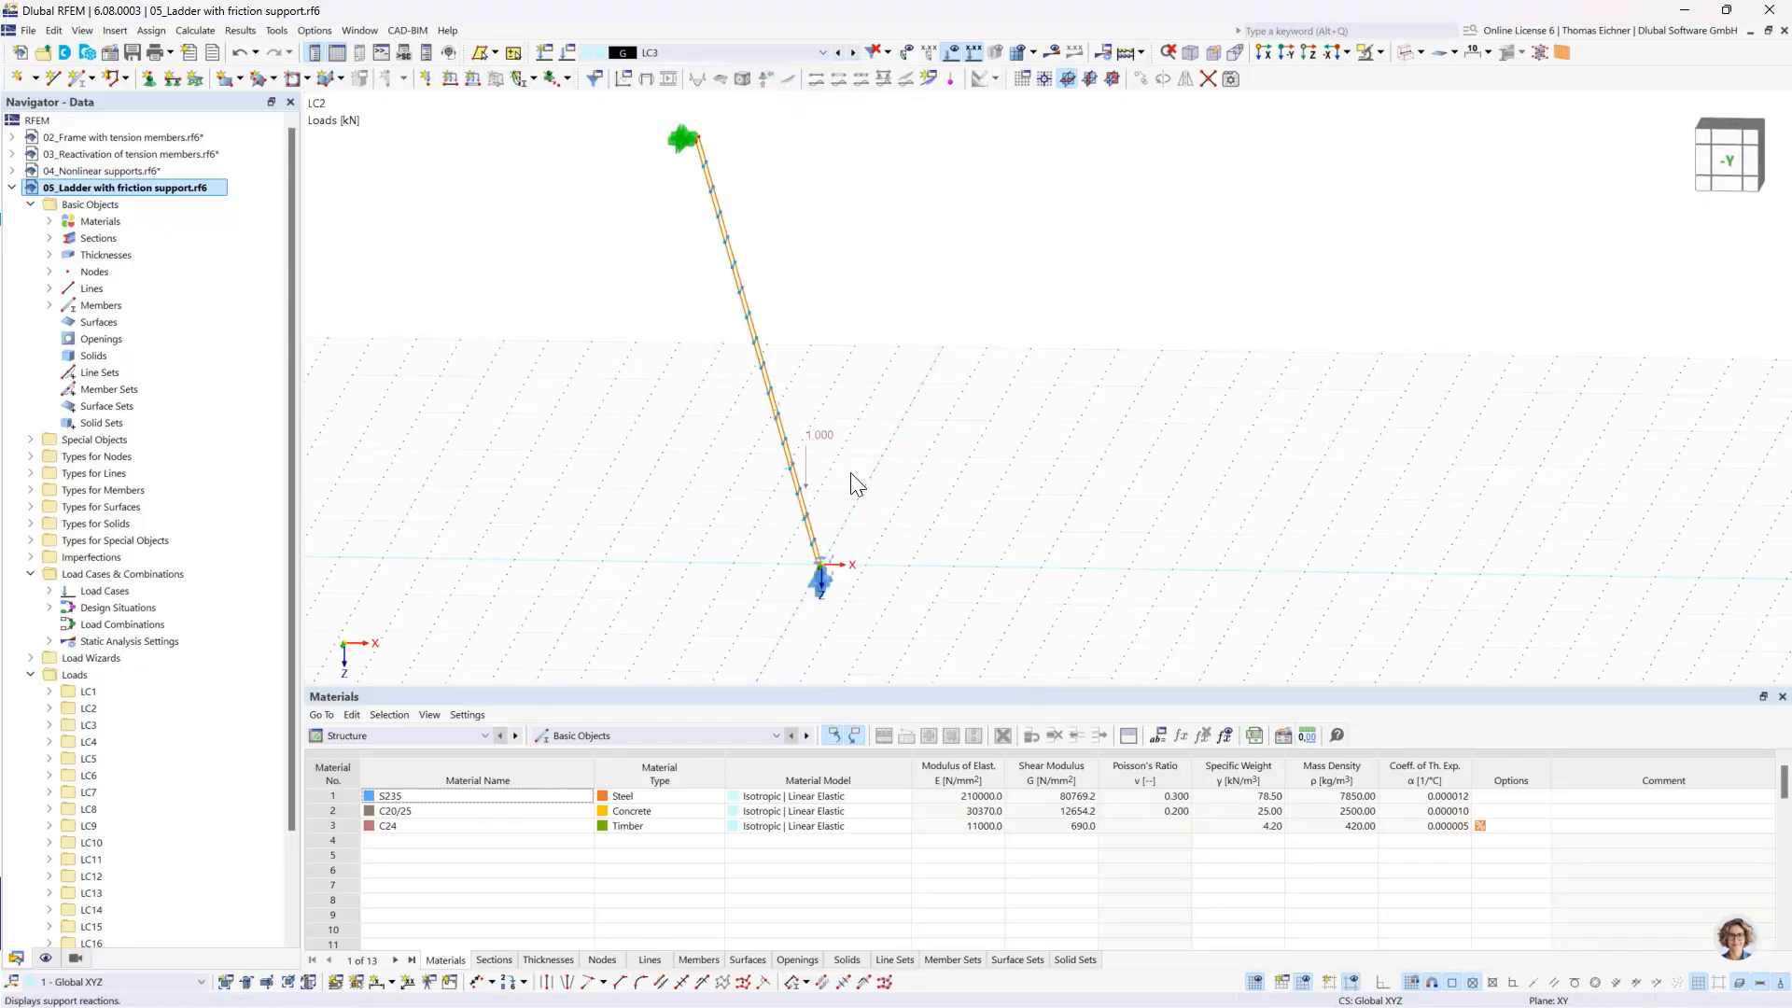
key(Down)
key(Down)
key(Down)
key(Down)
key(Down)
key(Down)
key(Down)
key(Down)
key(Down)
key(Down)
key(Down)
key(Up)
key(Up)
key(Up)
key(Up)
key(Up)
key(Up)
key(Up)
key(Up)
key(Up)
key(Up)
key(Up)
key(Up)
key(Up)
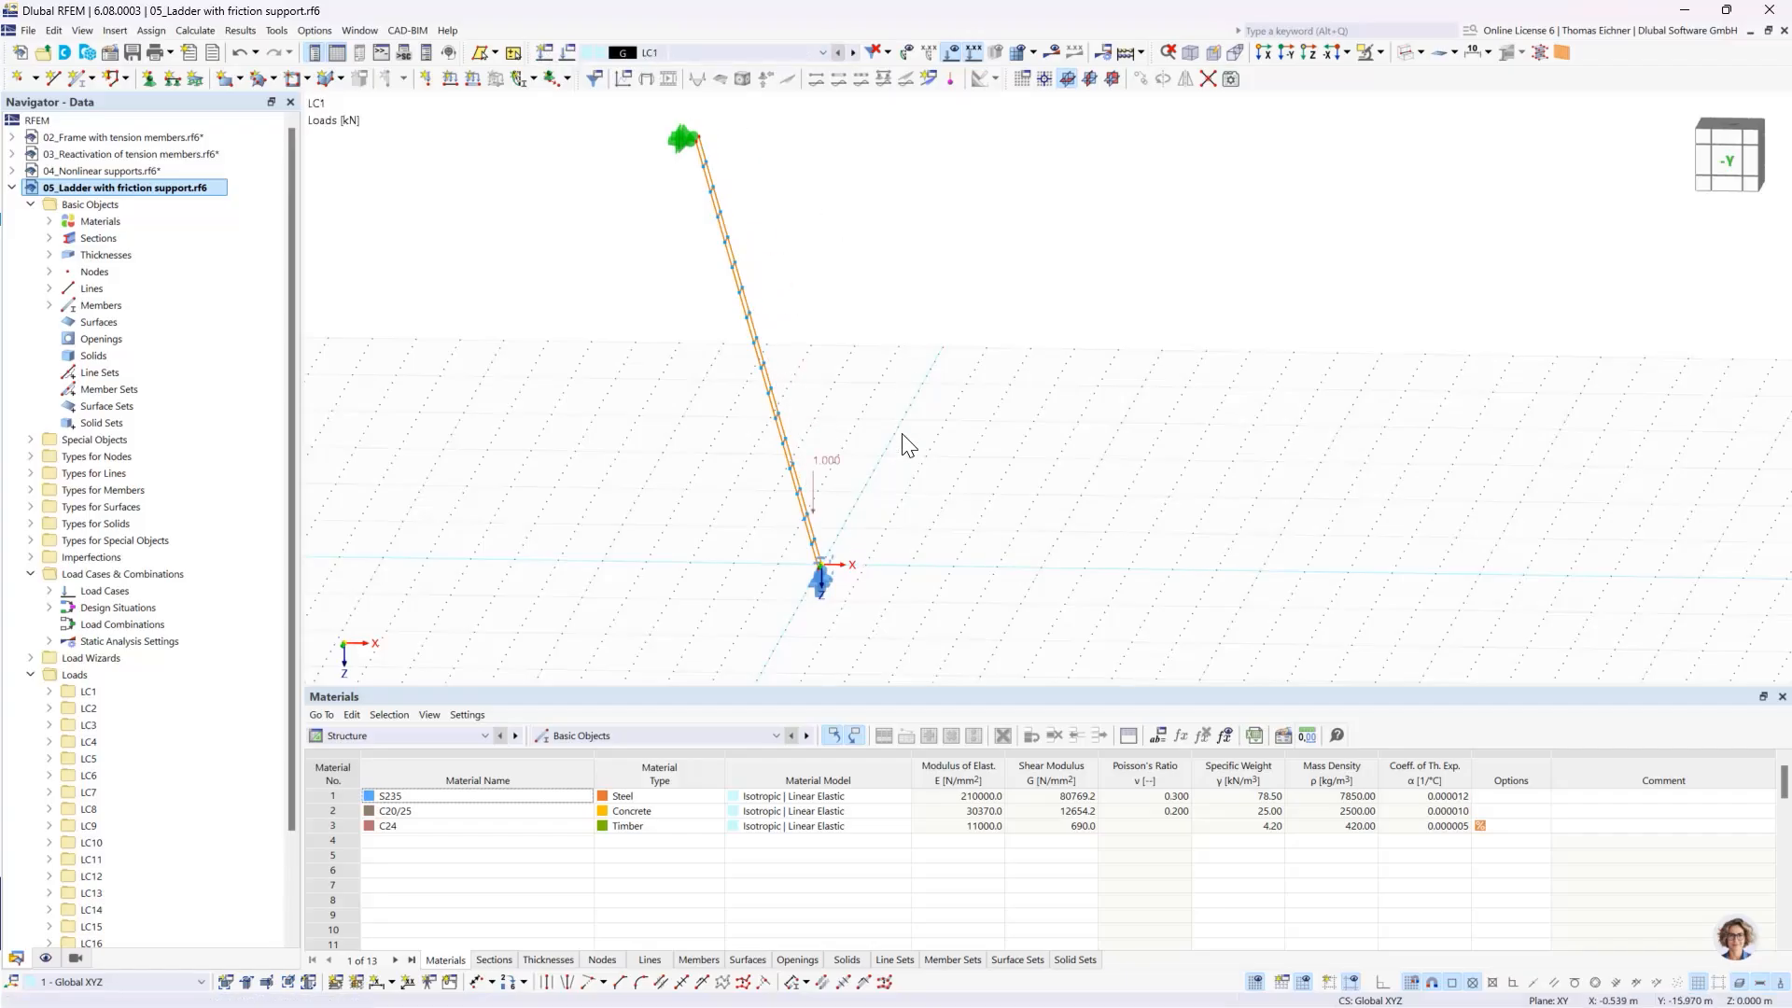
middle_drag(901, 439, 878, 479)
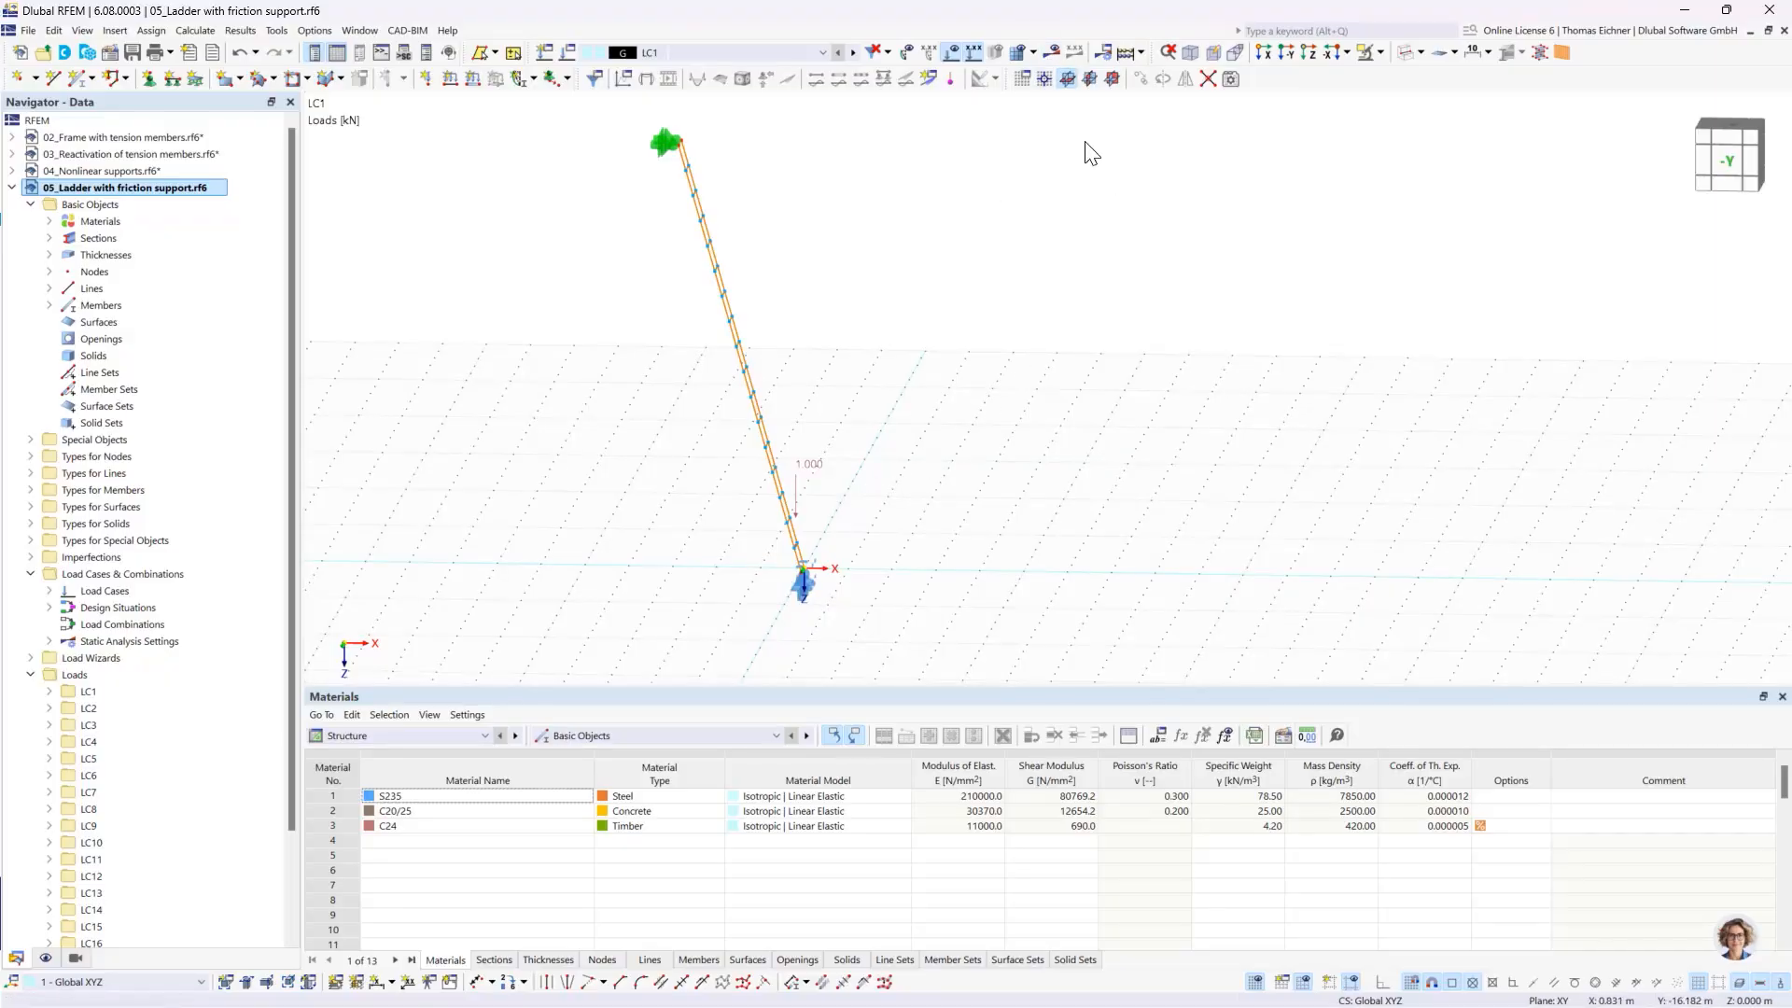
- Calculate all load cases of the ladder model and acknowledge the calculation notice
click(1124, 58)
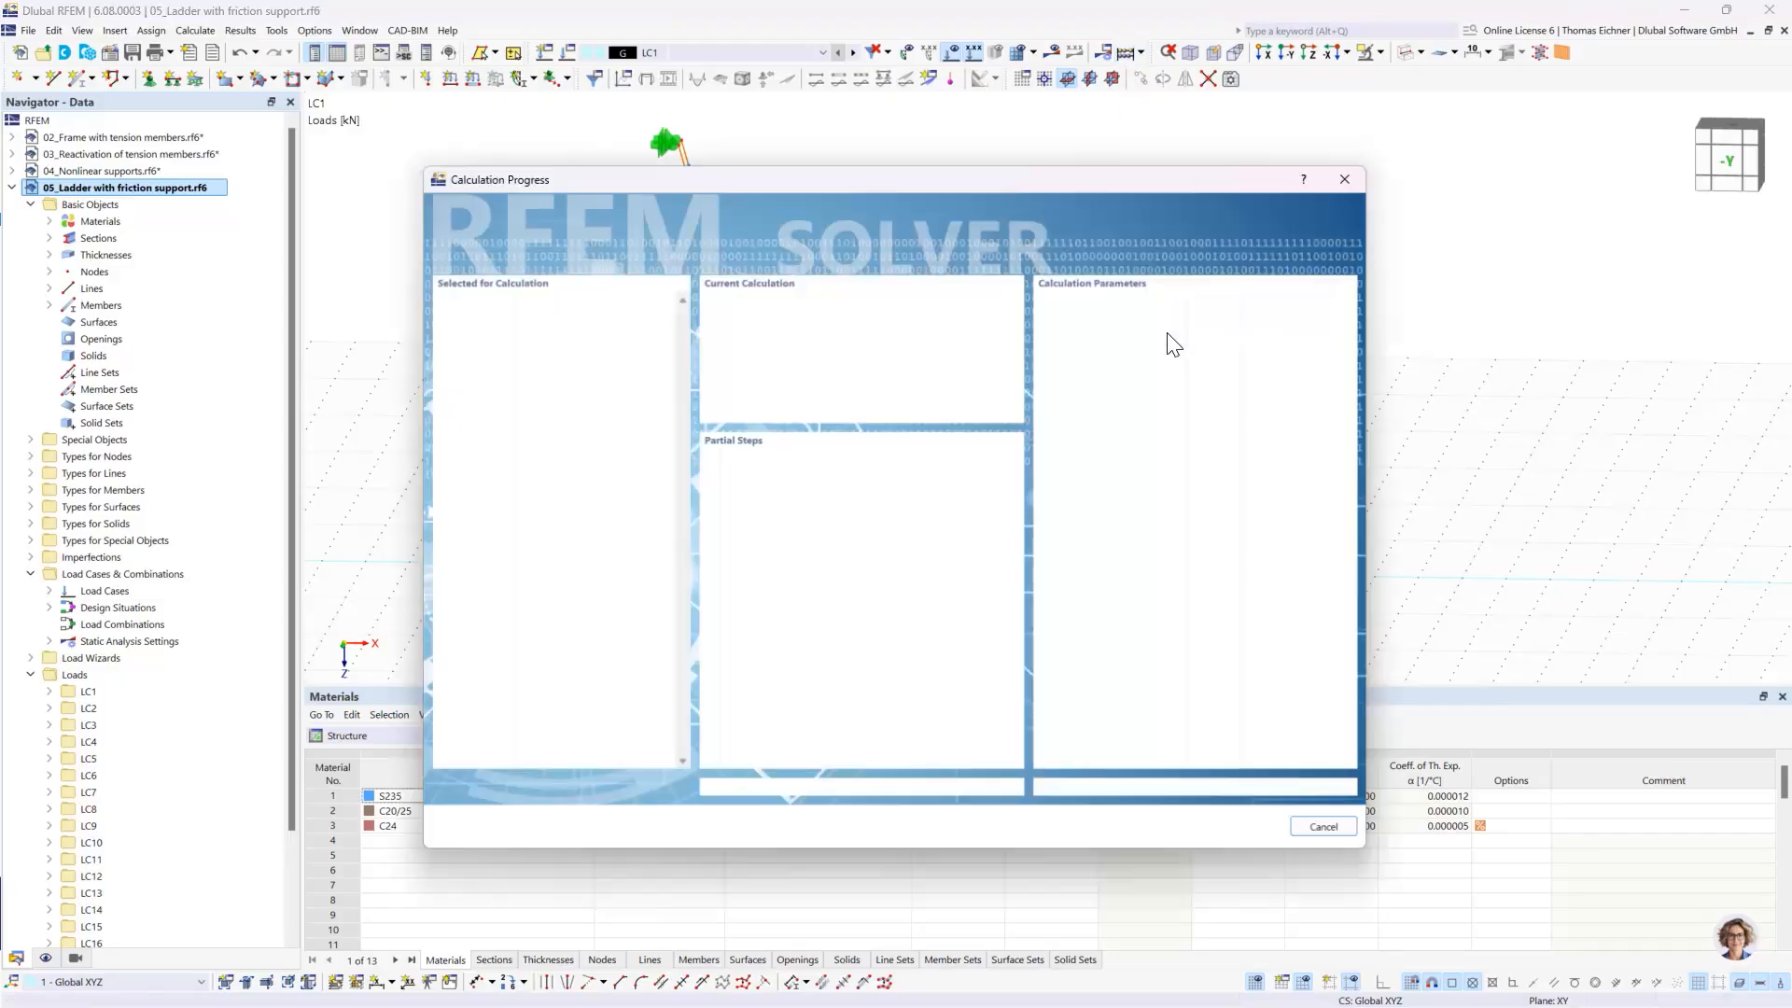
drag(938, 167, 1479, 159)
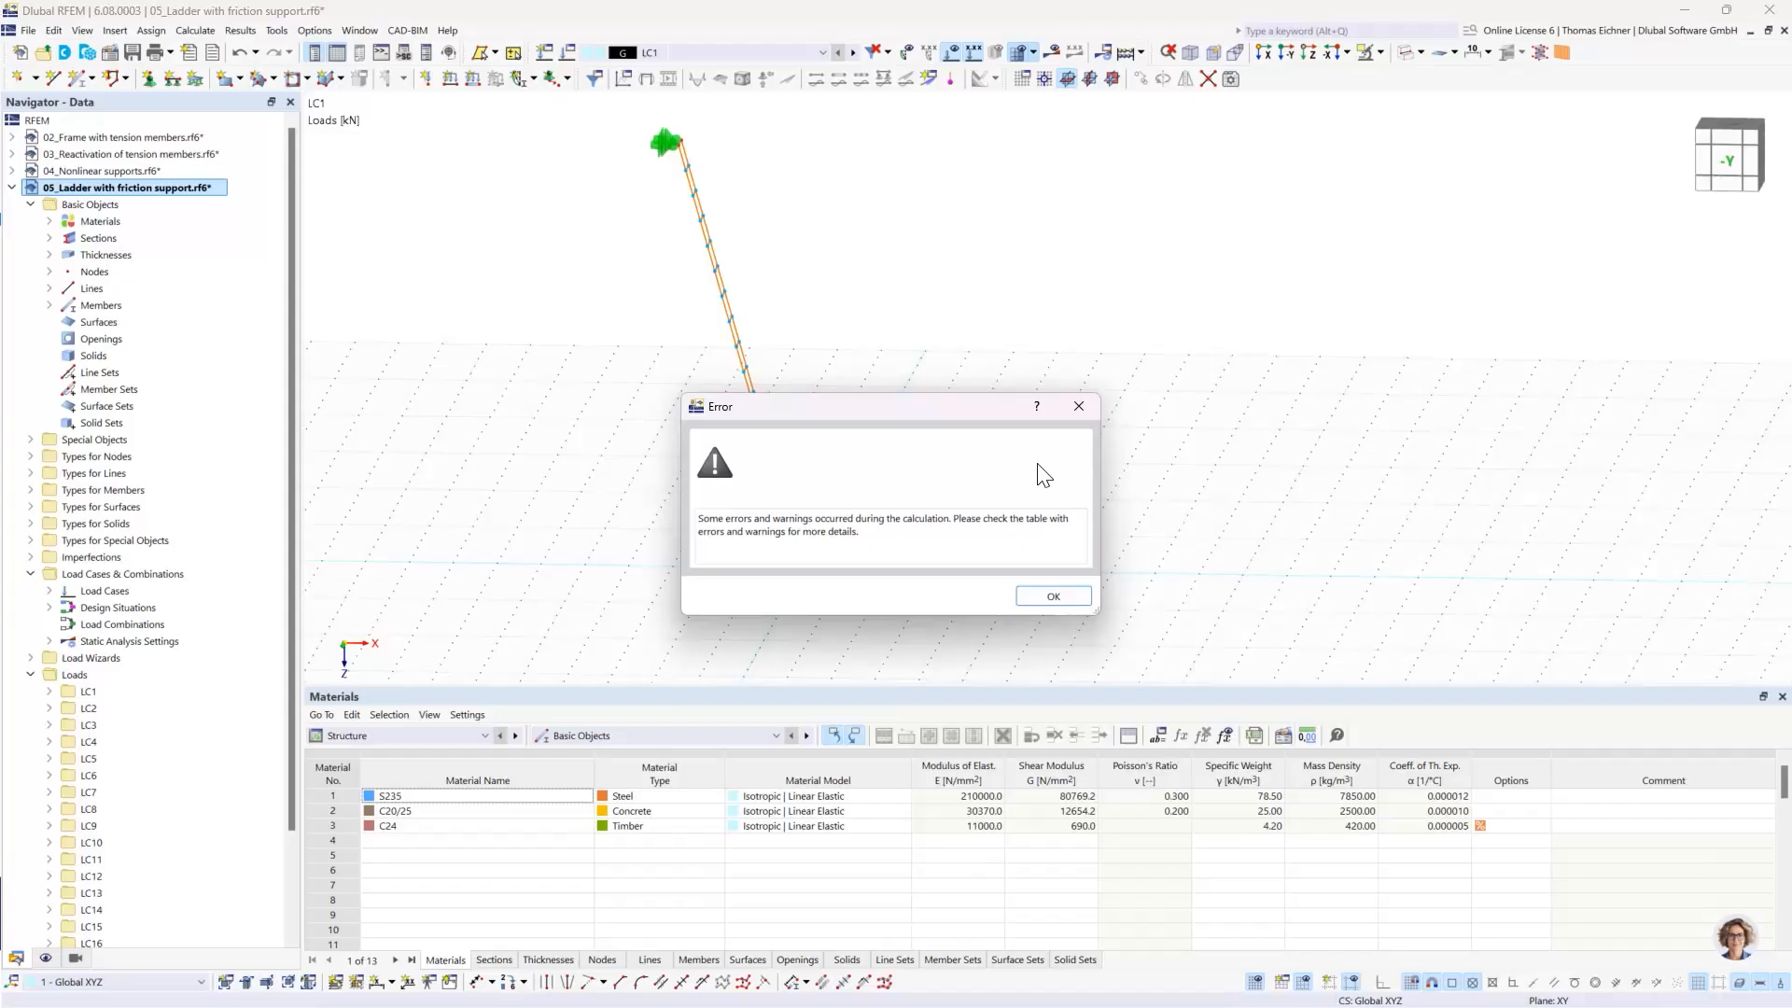
click(1051, 594)
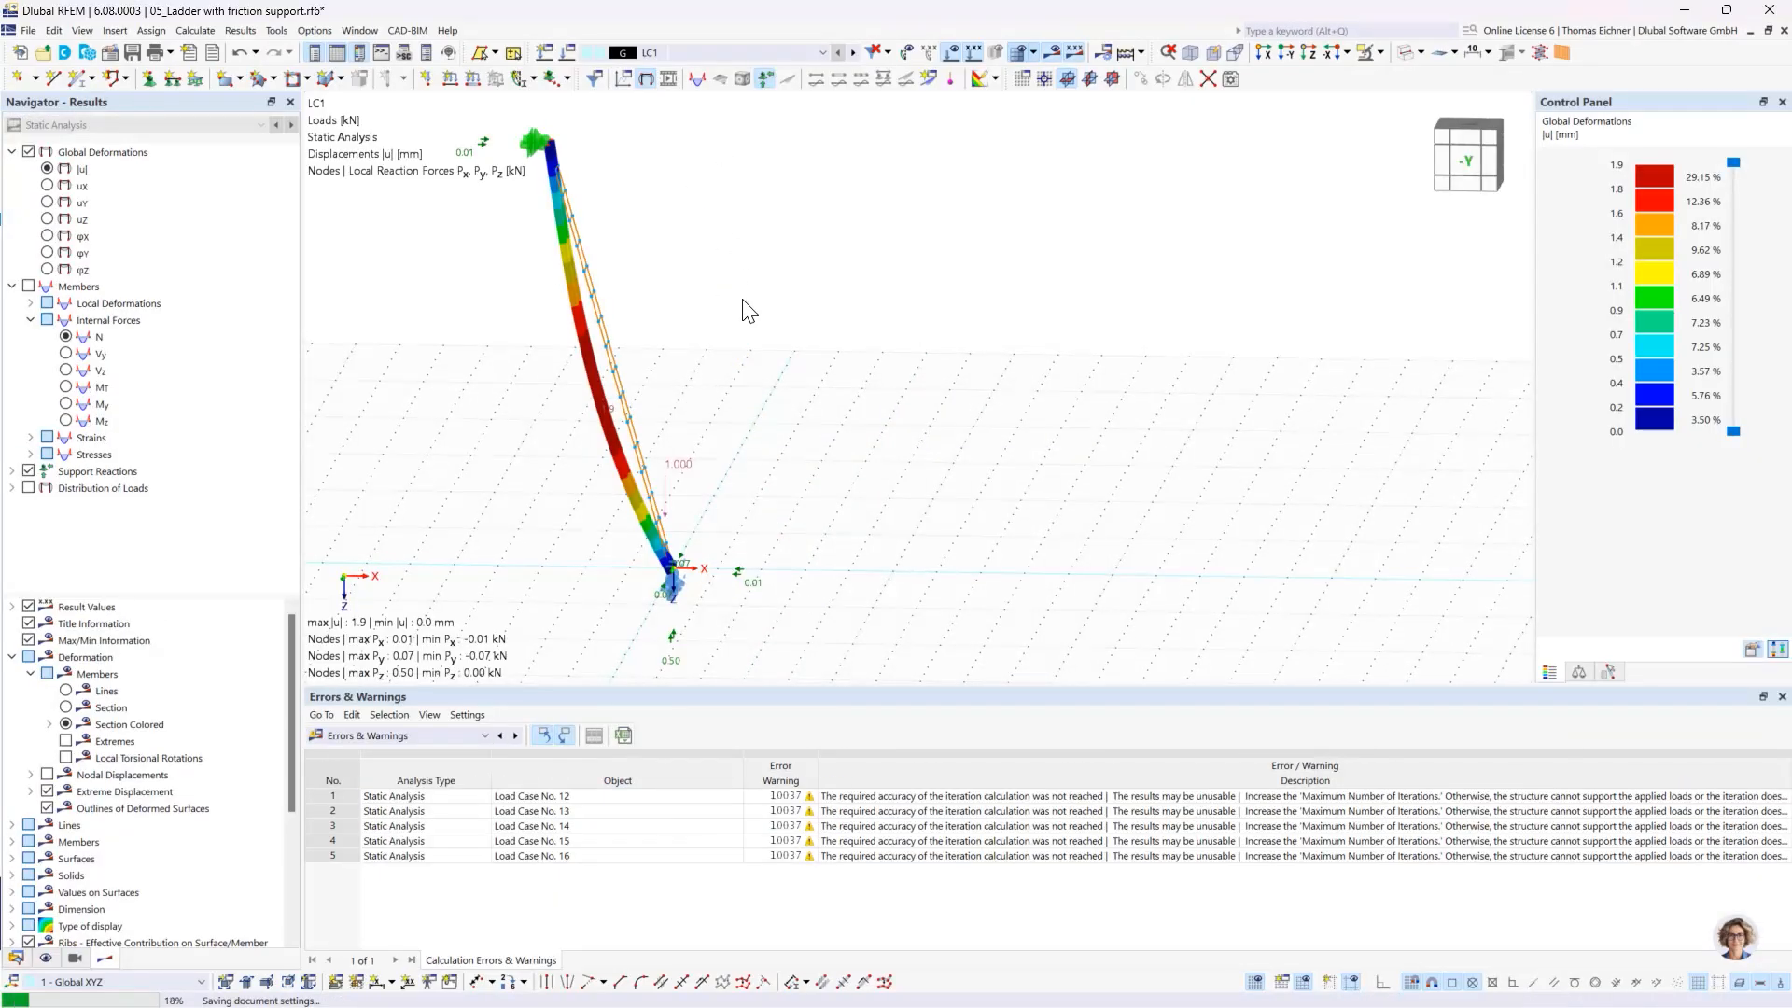
- Check the calculation warnings to identify the affected load cases
middle_drag(771, 302, 826, 306)
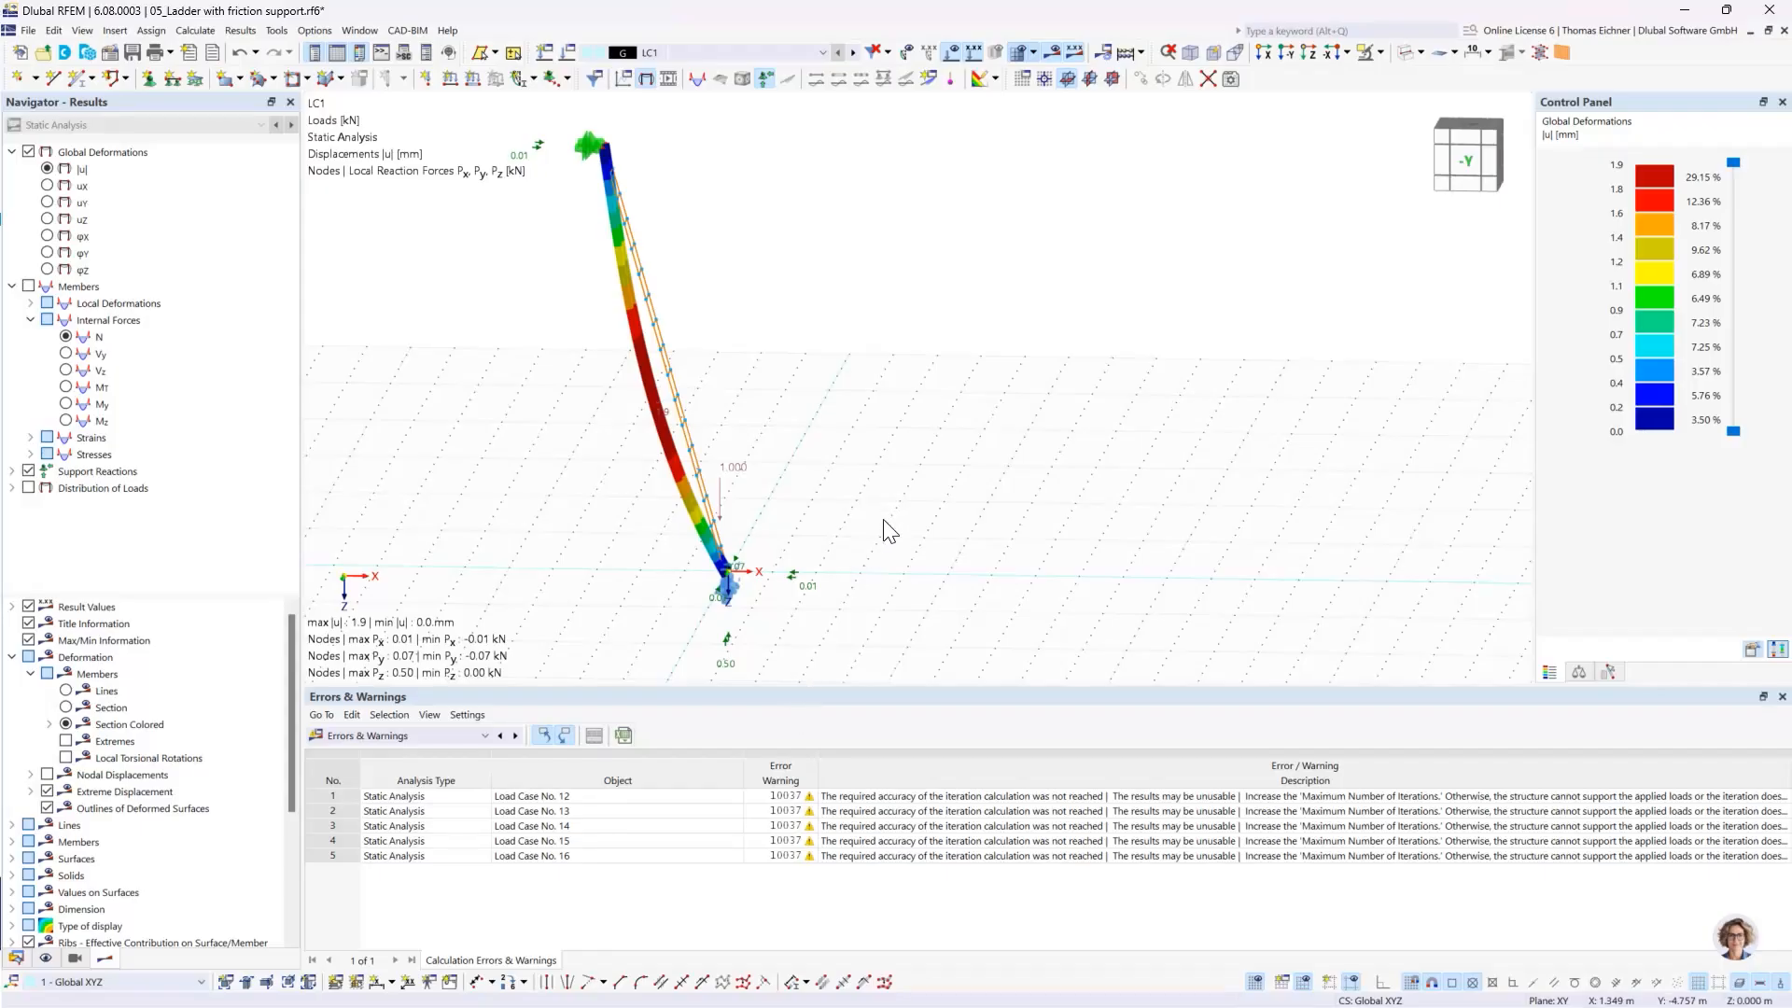
click(593, 802)
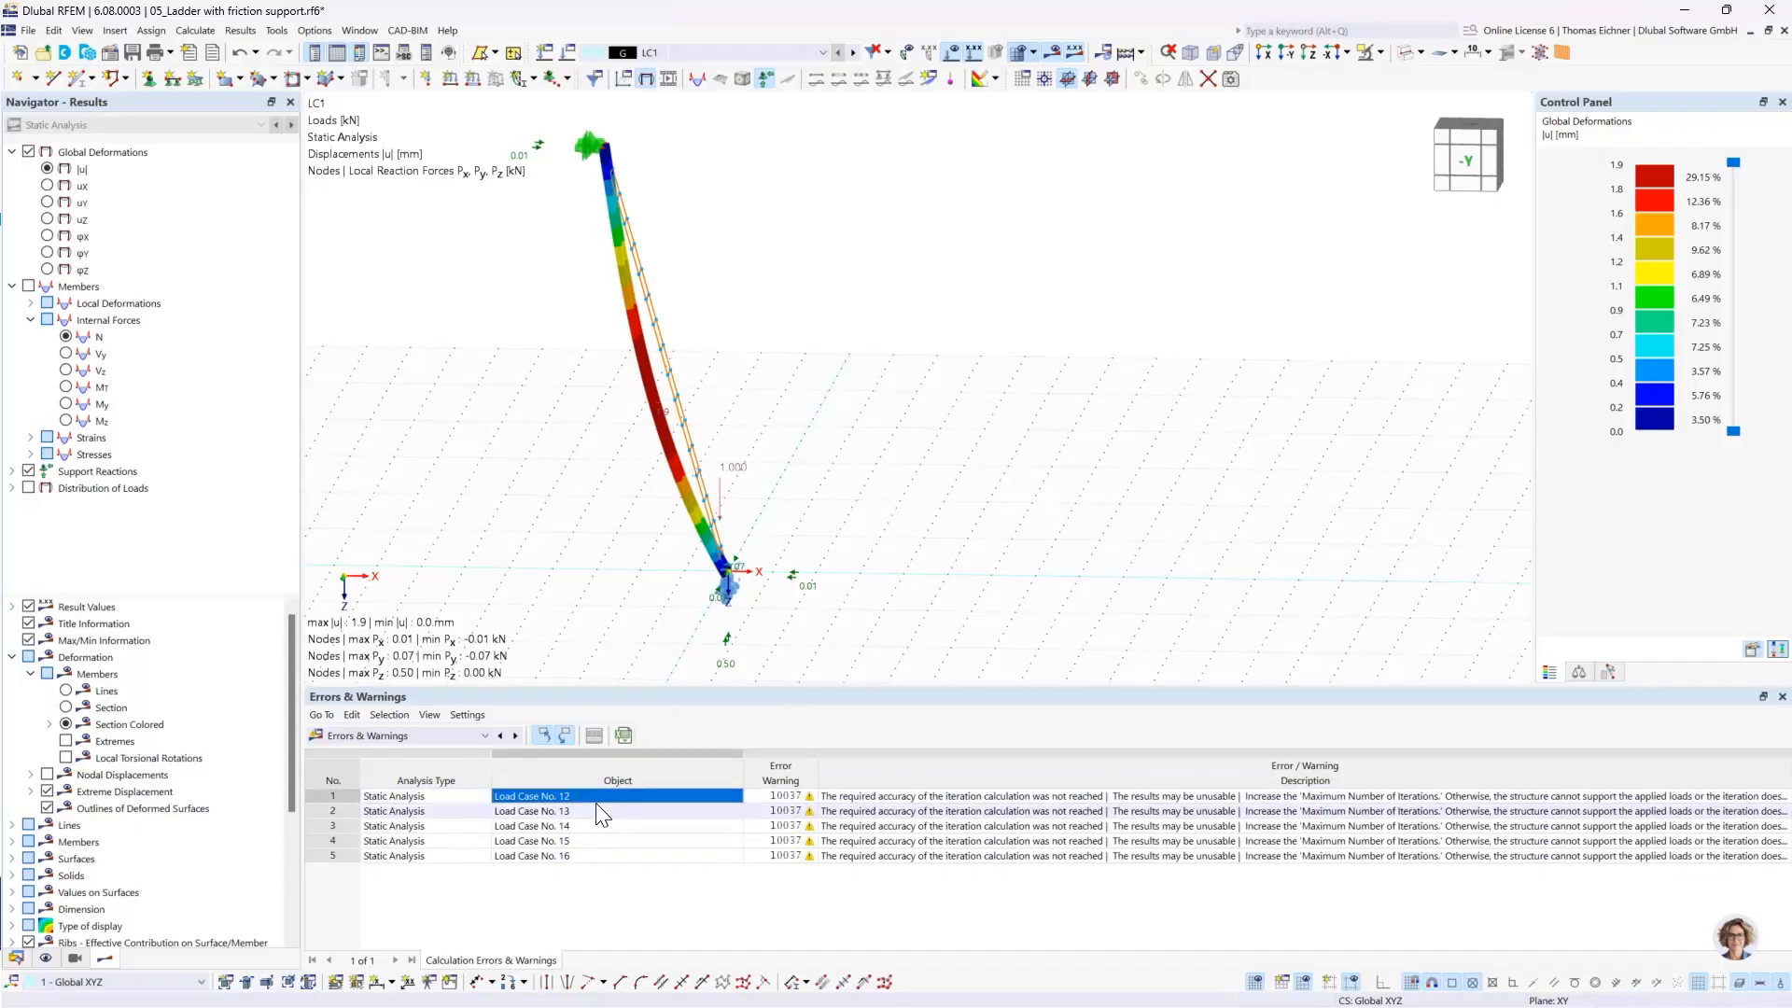
ctrl+middle_drag(860, 502, 872, 479)
- Examine the LC1 deformation and the reaction forces at the ladder's friction support in the -Y view
click(1286, 54)
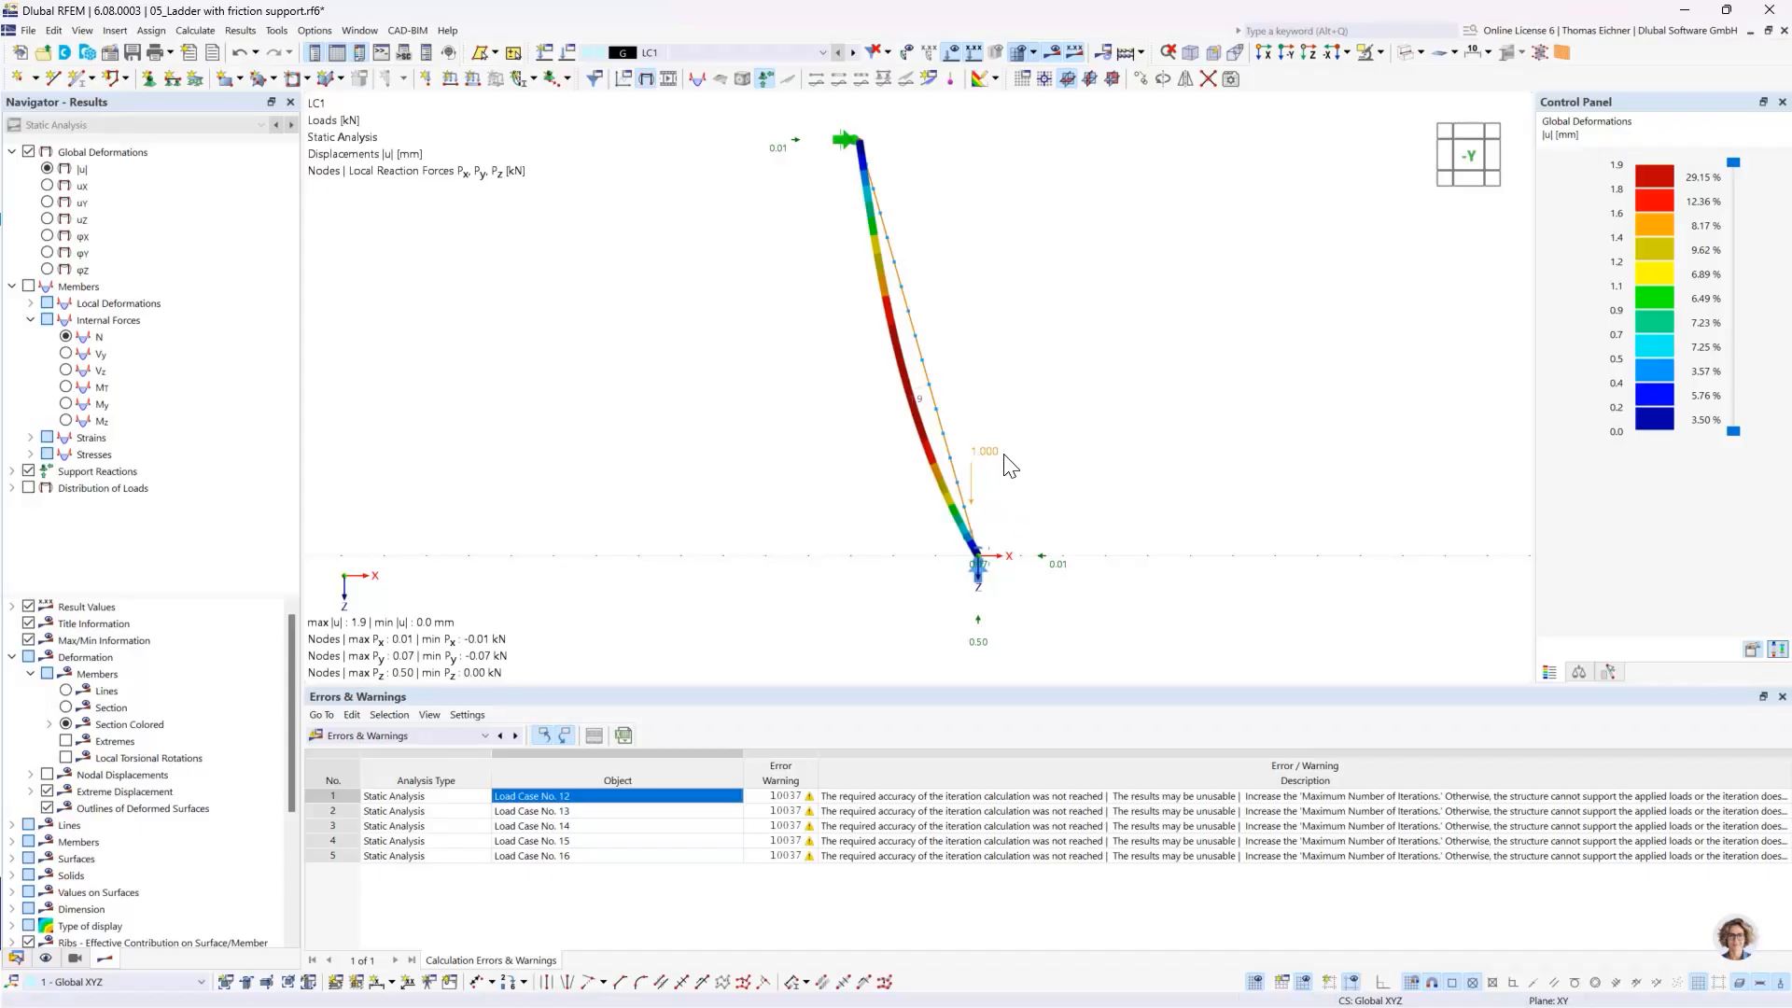
scroll(1004, 464, up, 2)
middle_drag(1053, 466, 1053, 443)
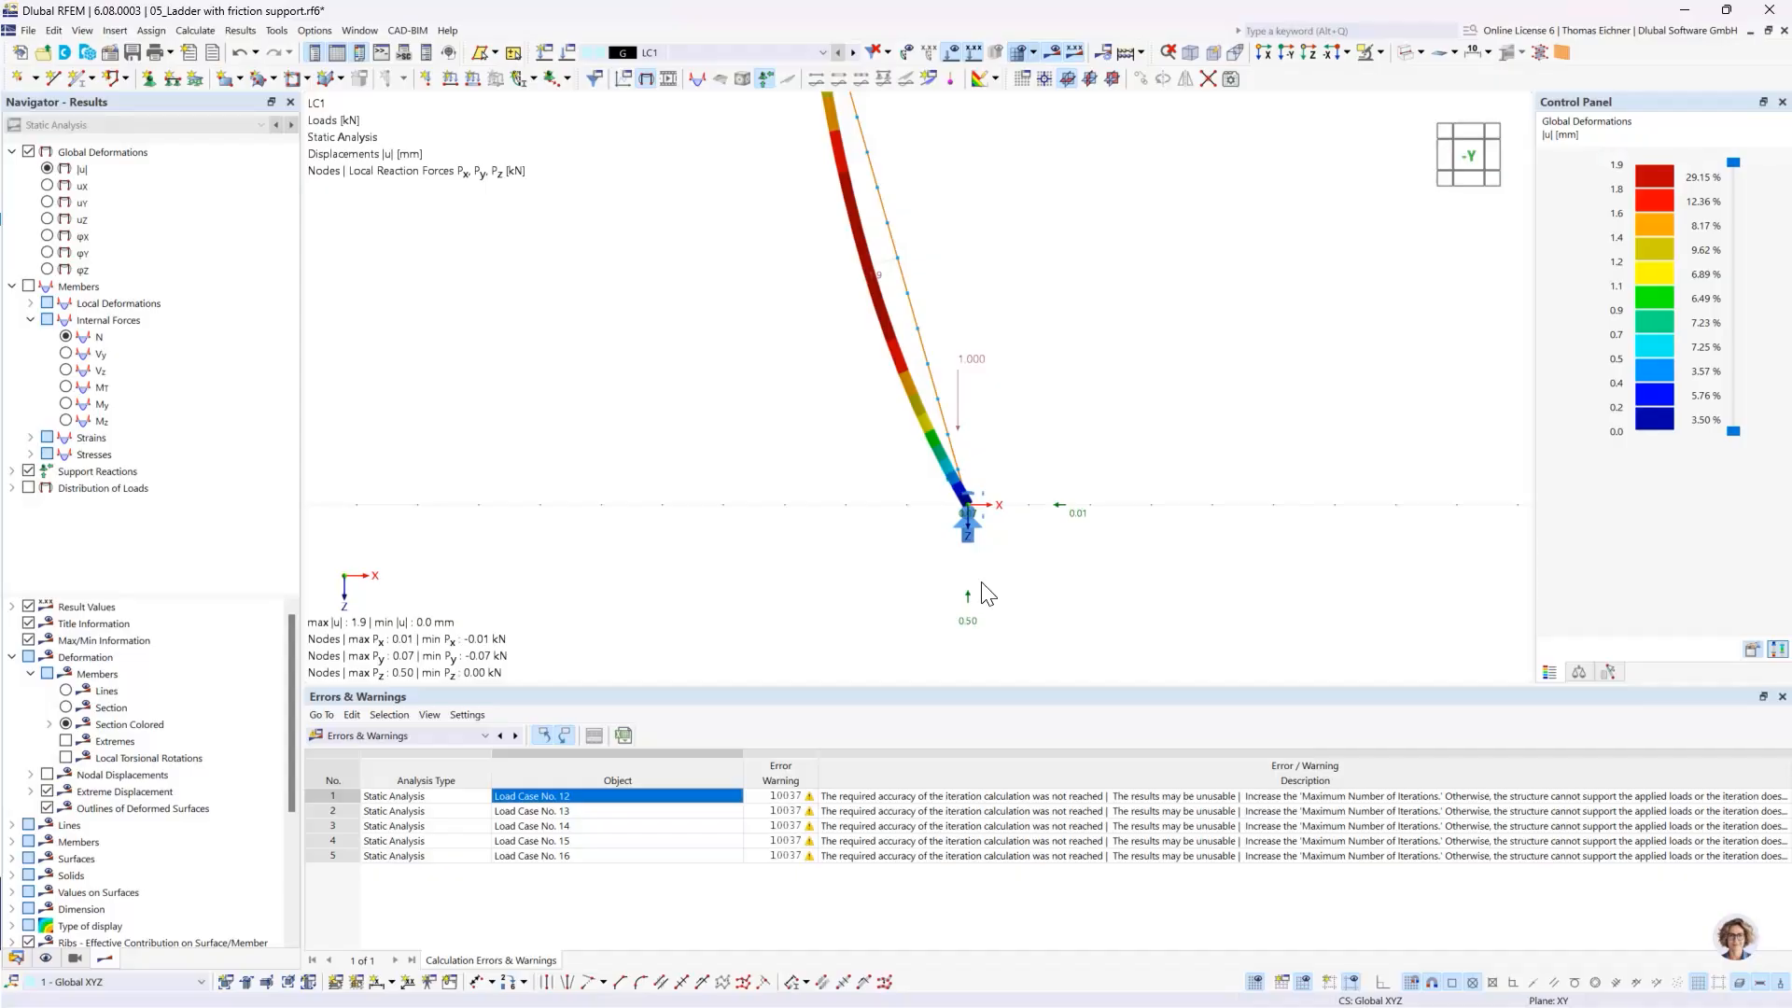
mouse_move(973, 539)
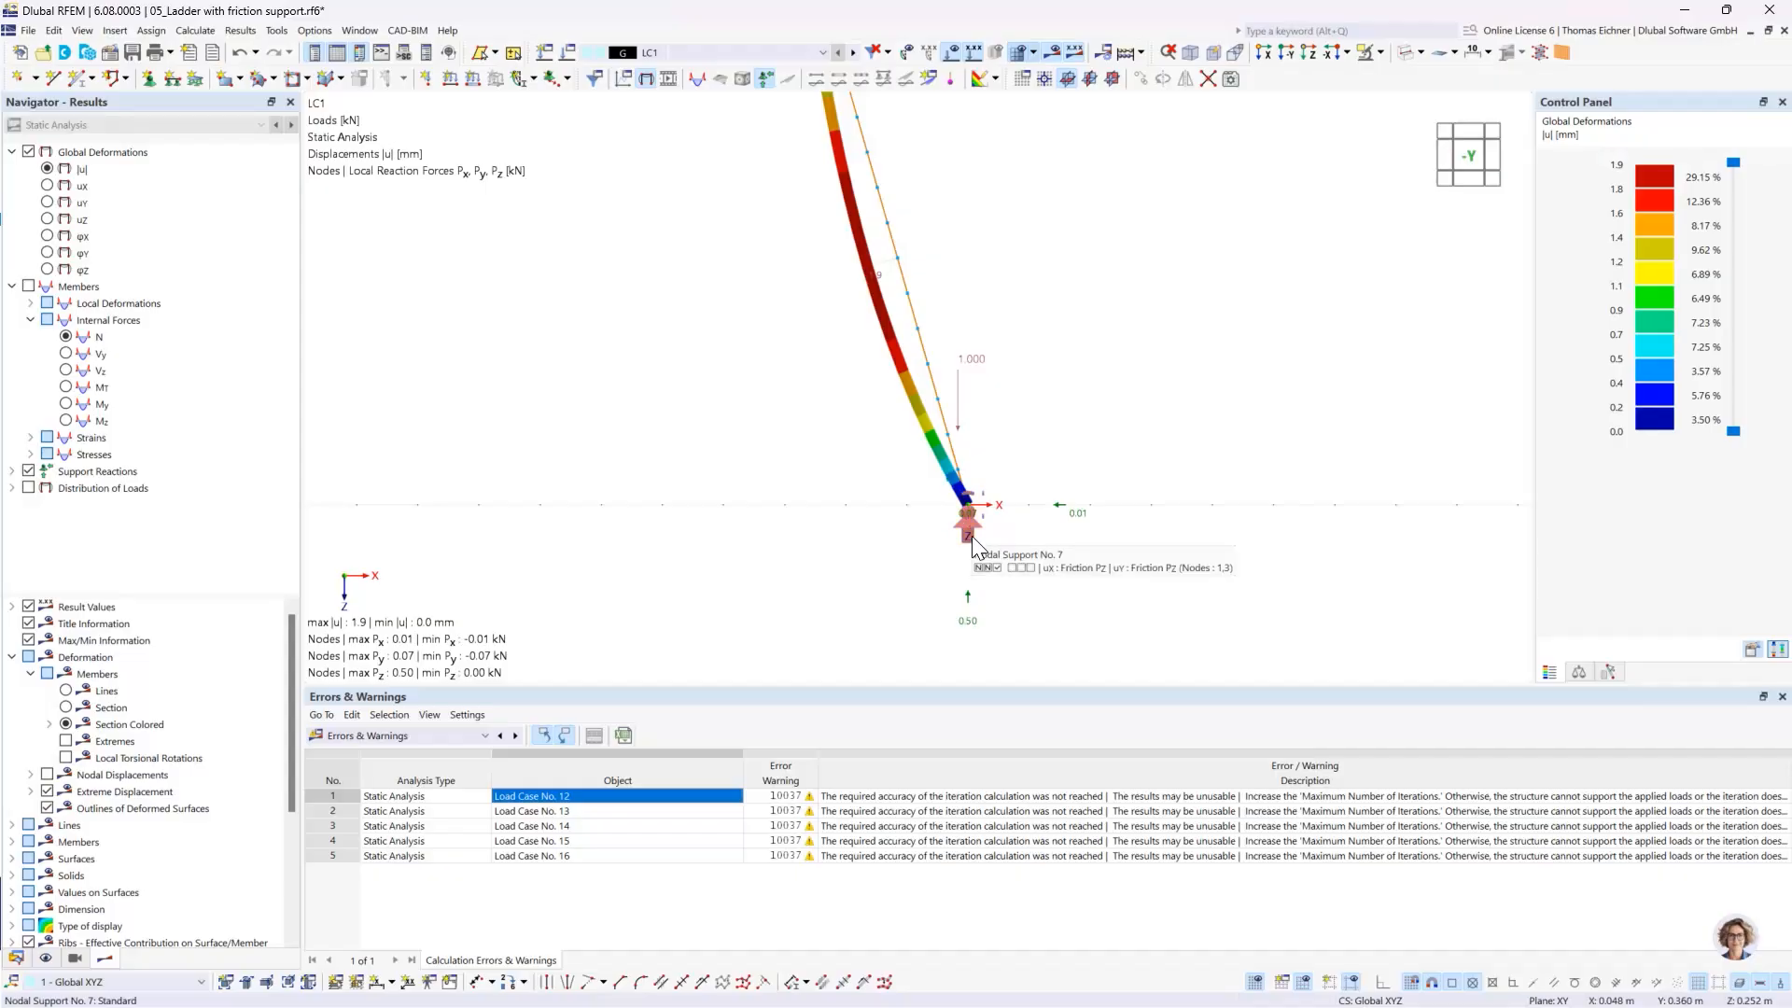
scroll(972, 537, down, 1)
middle_drag(1140, 366, 1069, 443)
scroll(1096, 425, down, 2)
scroll(1068, 444, up, 1)
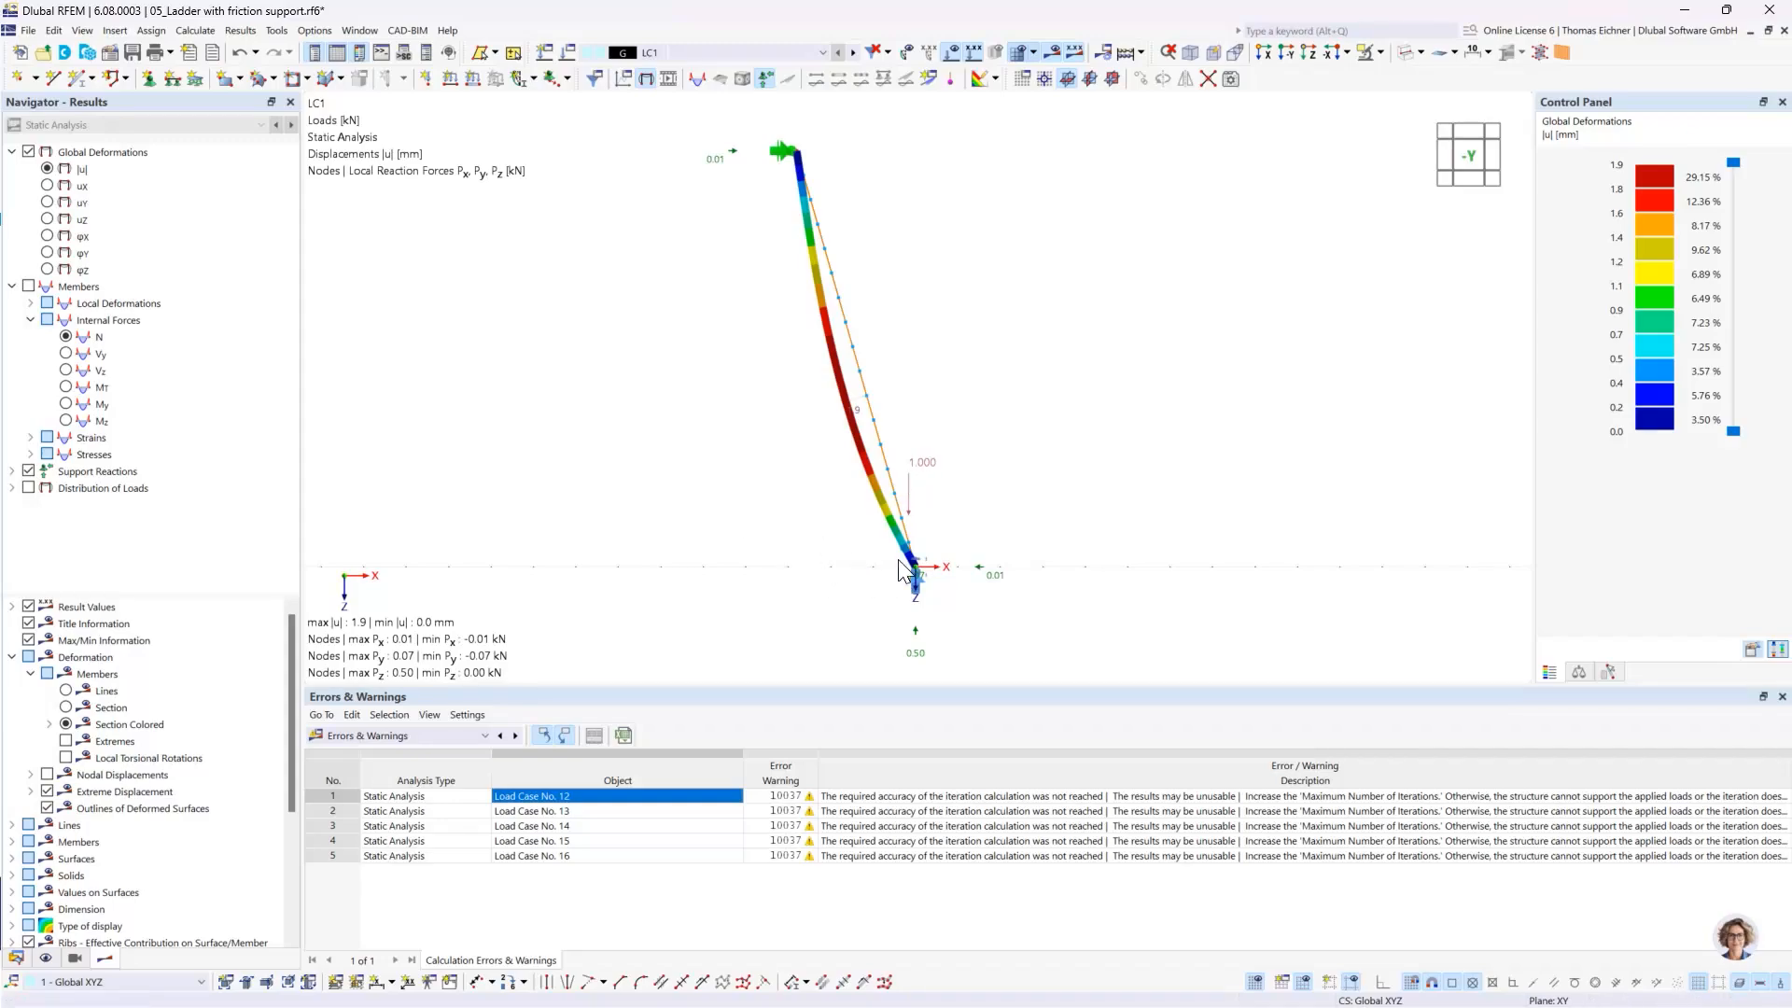
mouse_move(920, 581)
- Step the displayed results from LC1 to LC7 to compare the horizontal reactions as the load climbs the ladder
click(854, 53)
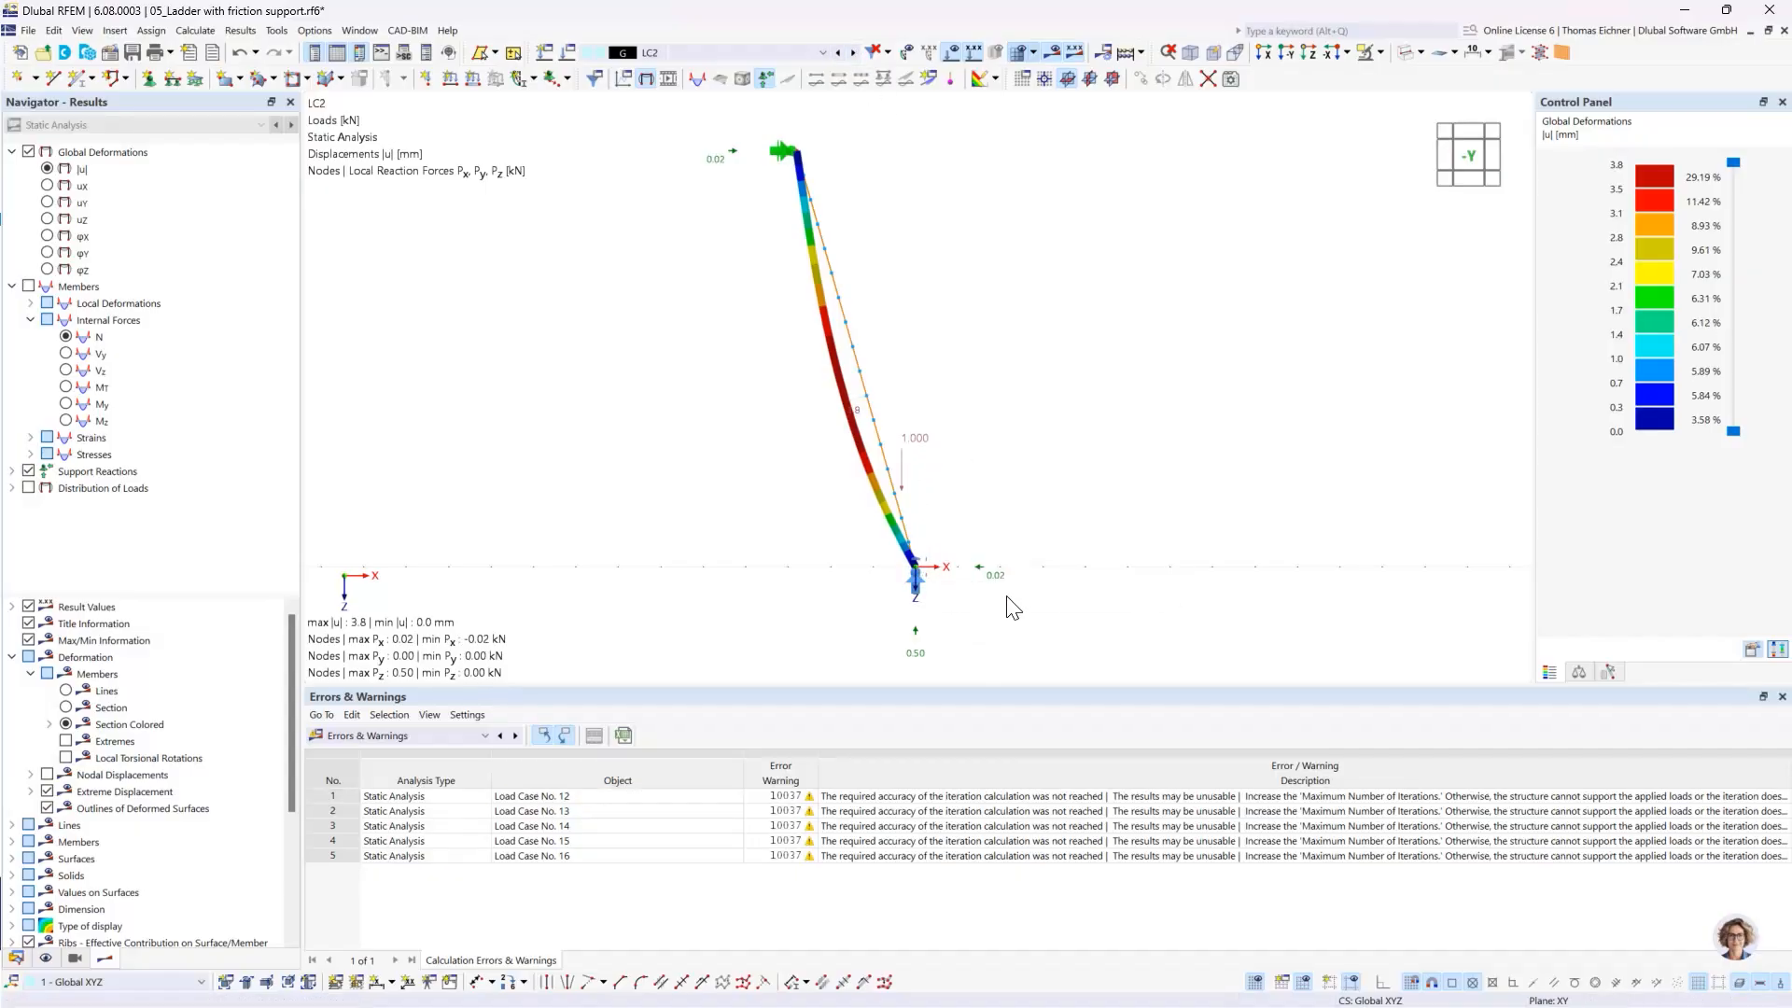
click(853, 54)
click(854, 53)
click(853, 53)
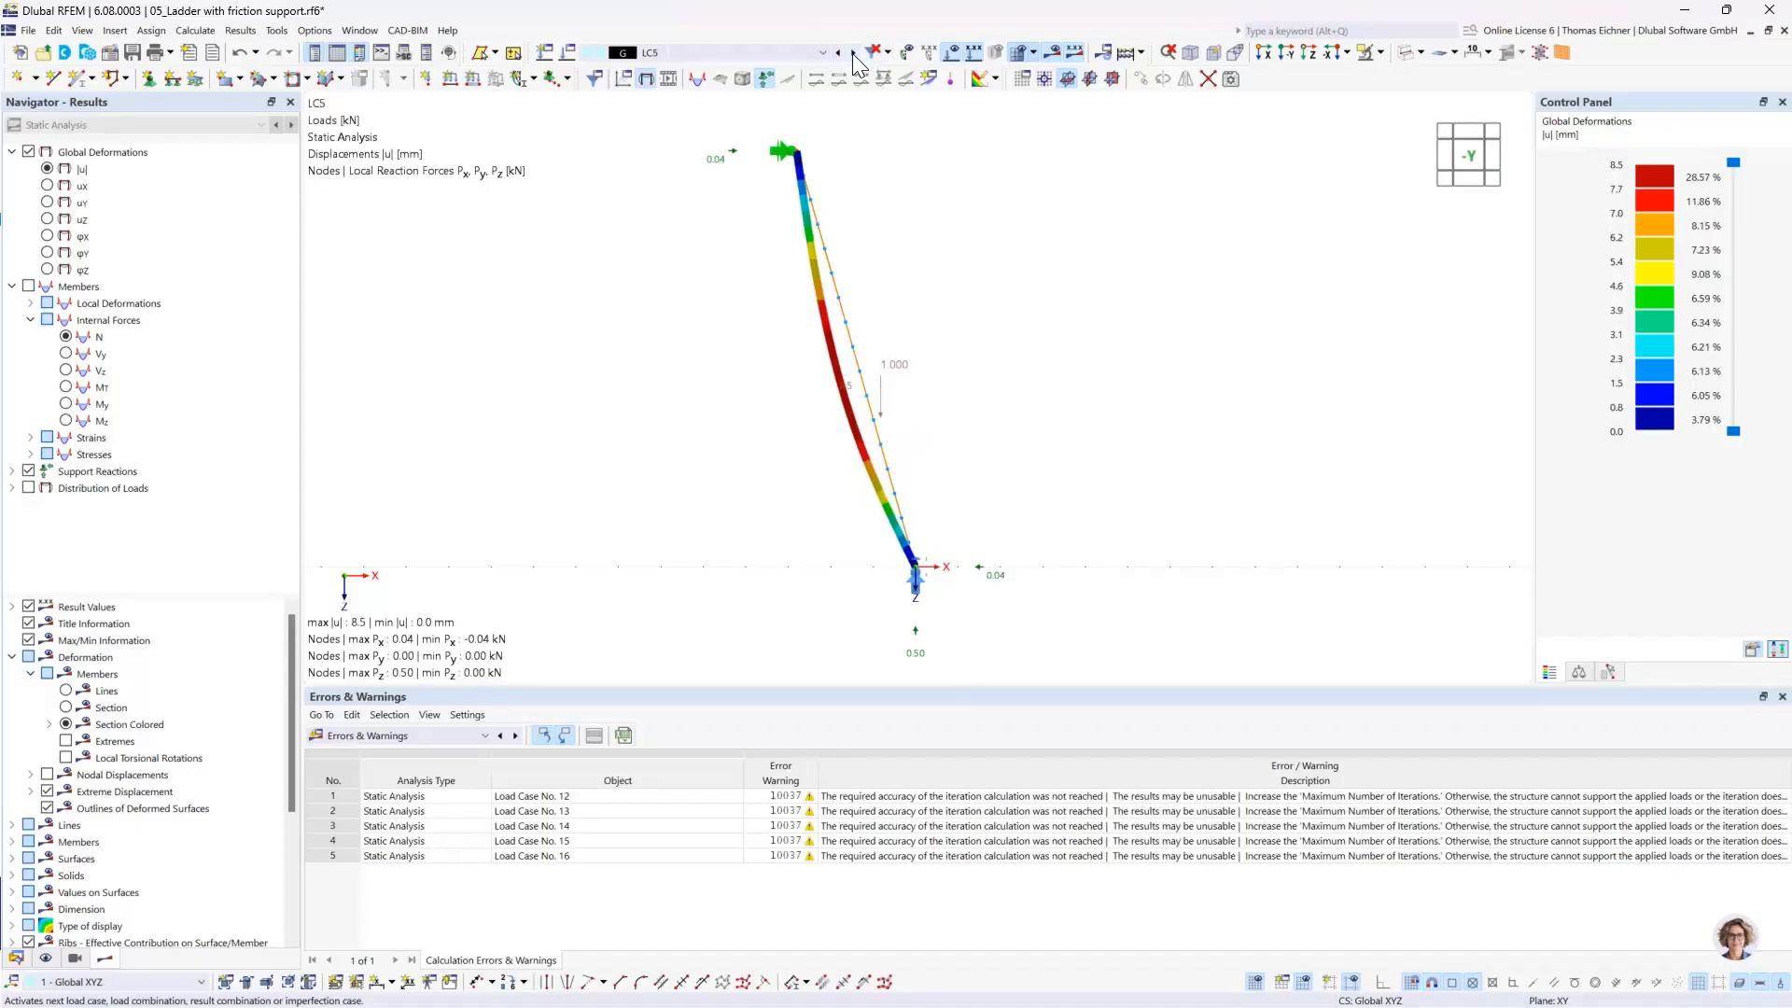
click(853, 54)
click(853, 54)
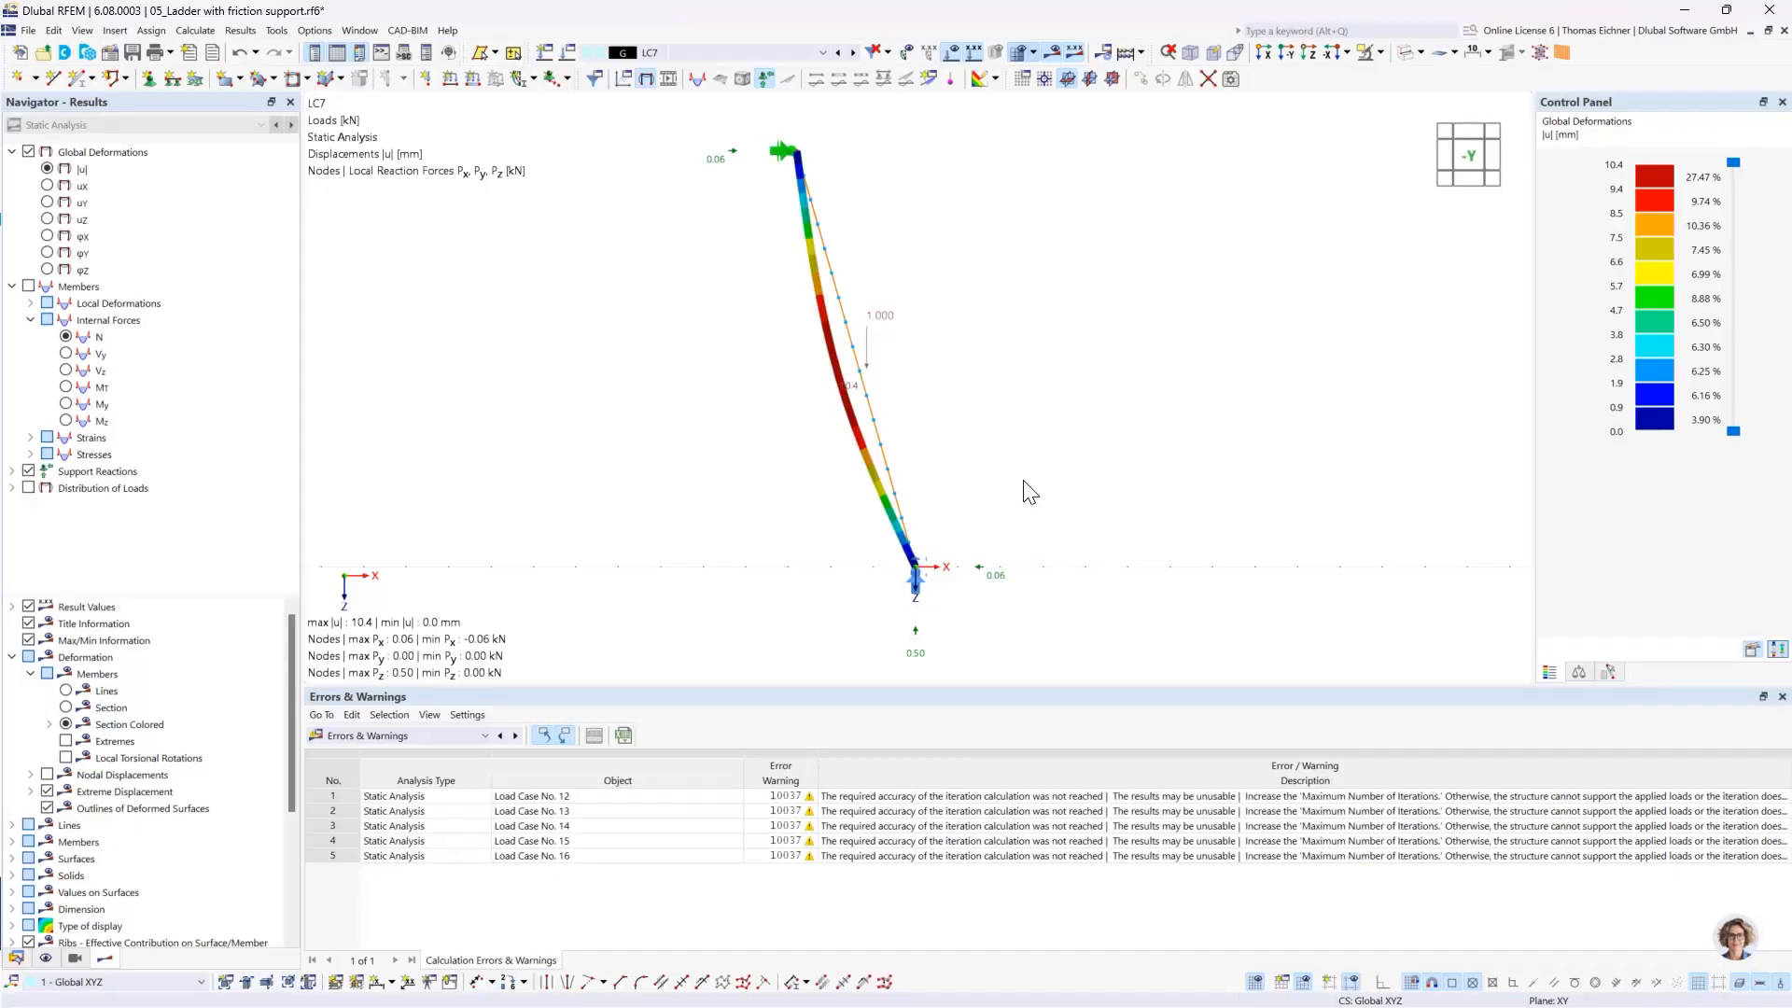
- Step the displayed ladder results from LC7 to LC12 and check the warning listed for load case 12
click(854, 52)
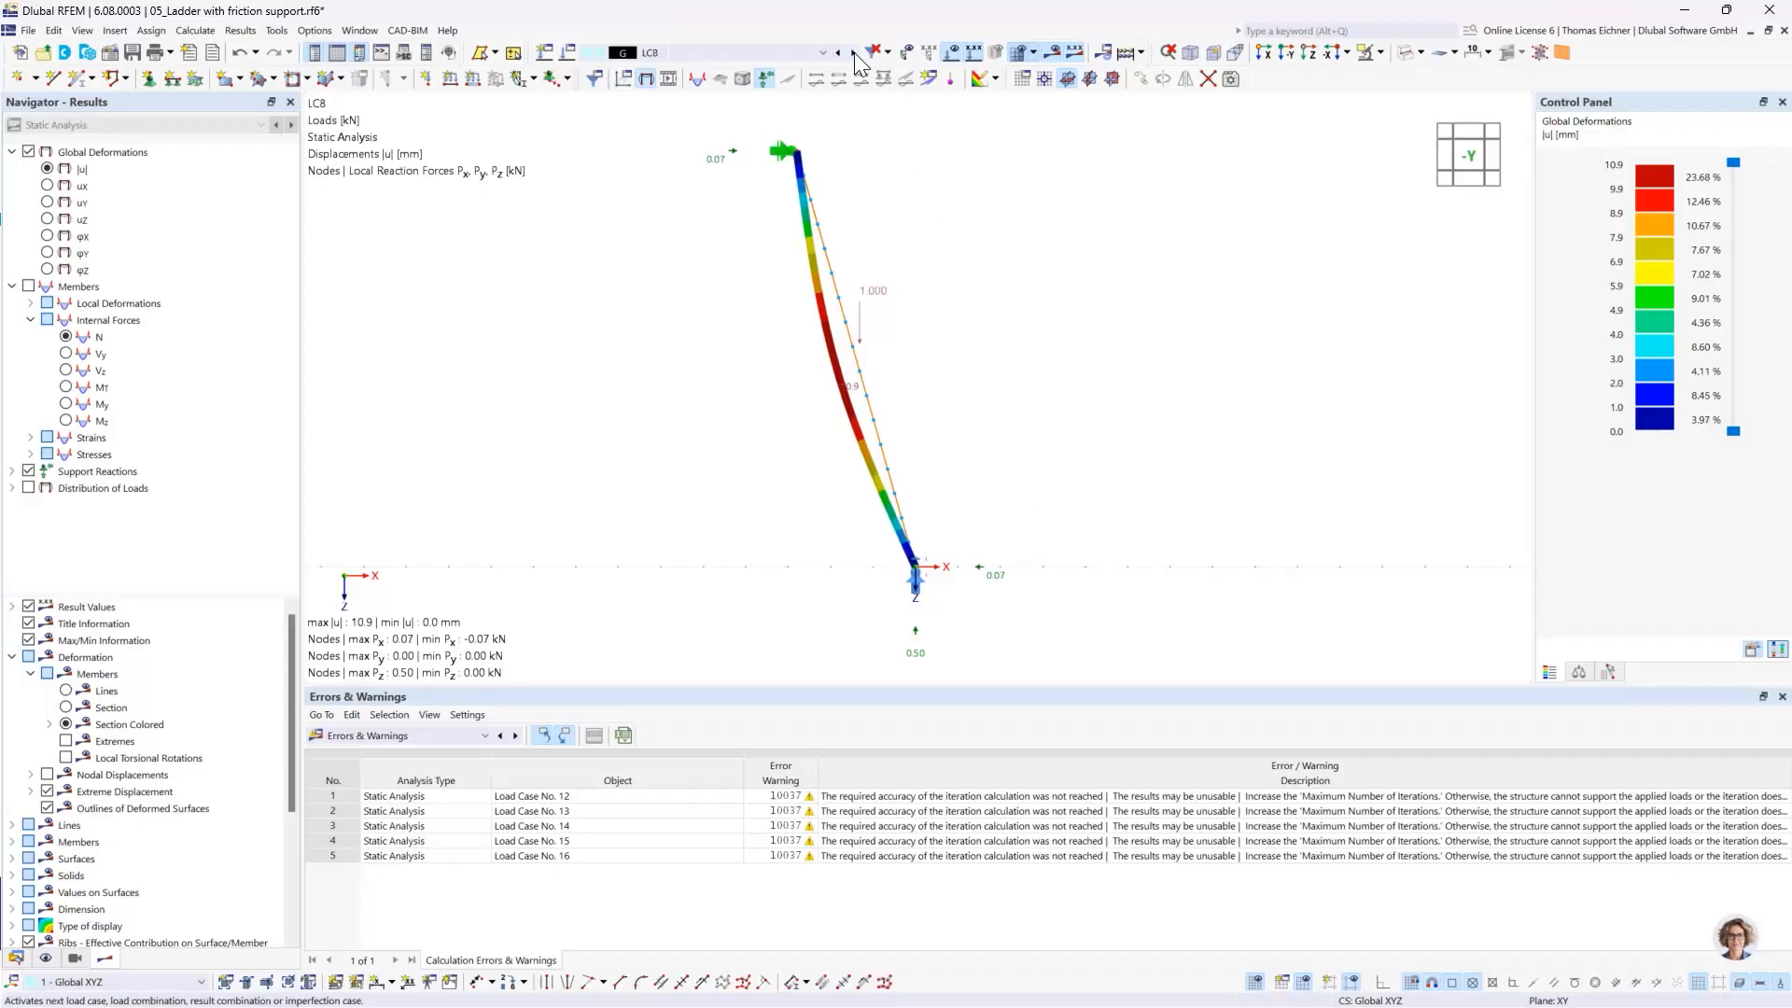
click(854, 52)
click(854, 52)
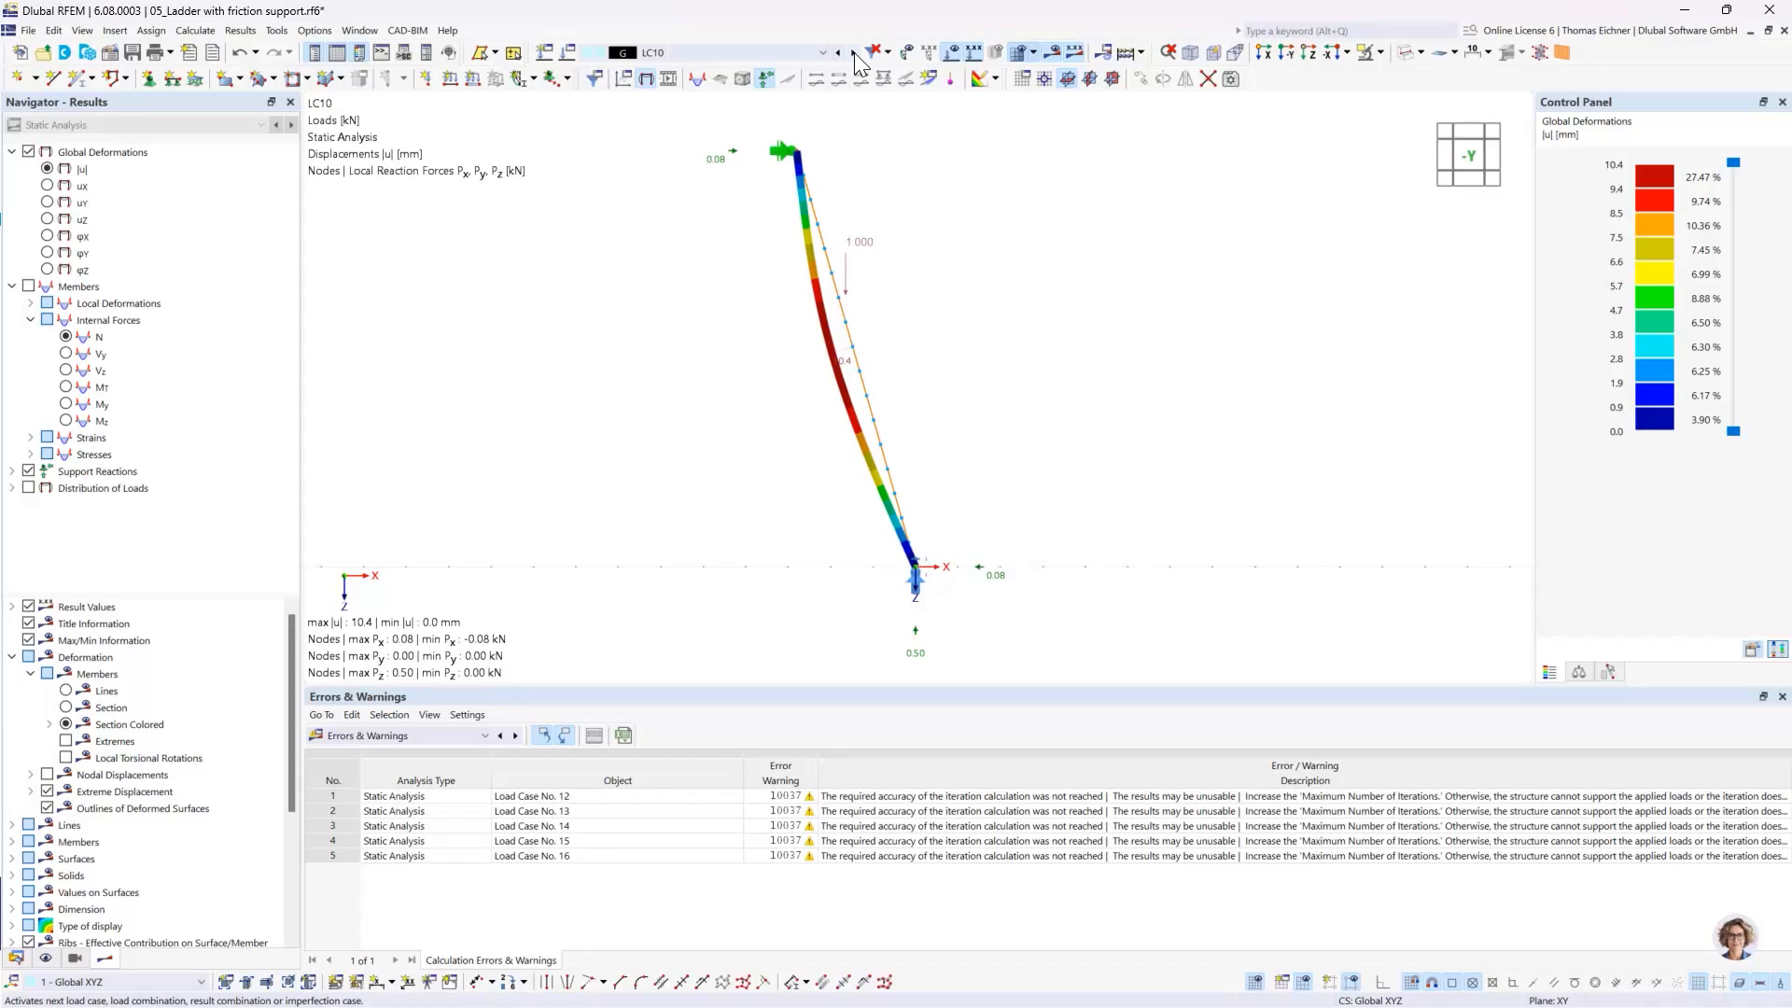
click(854, 53)
click(854, 52)
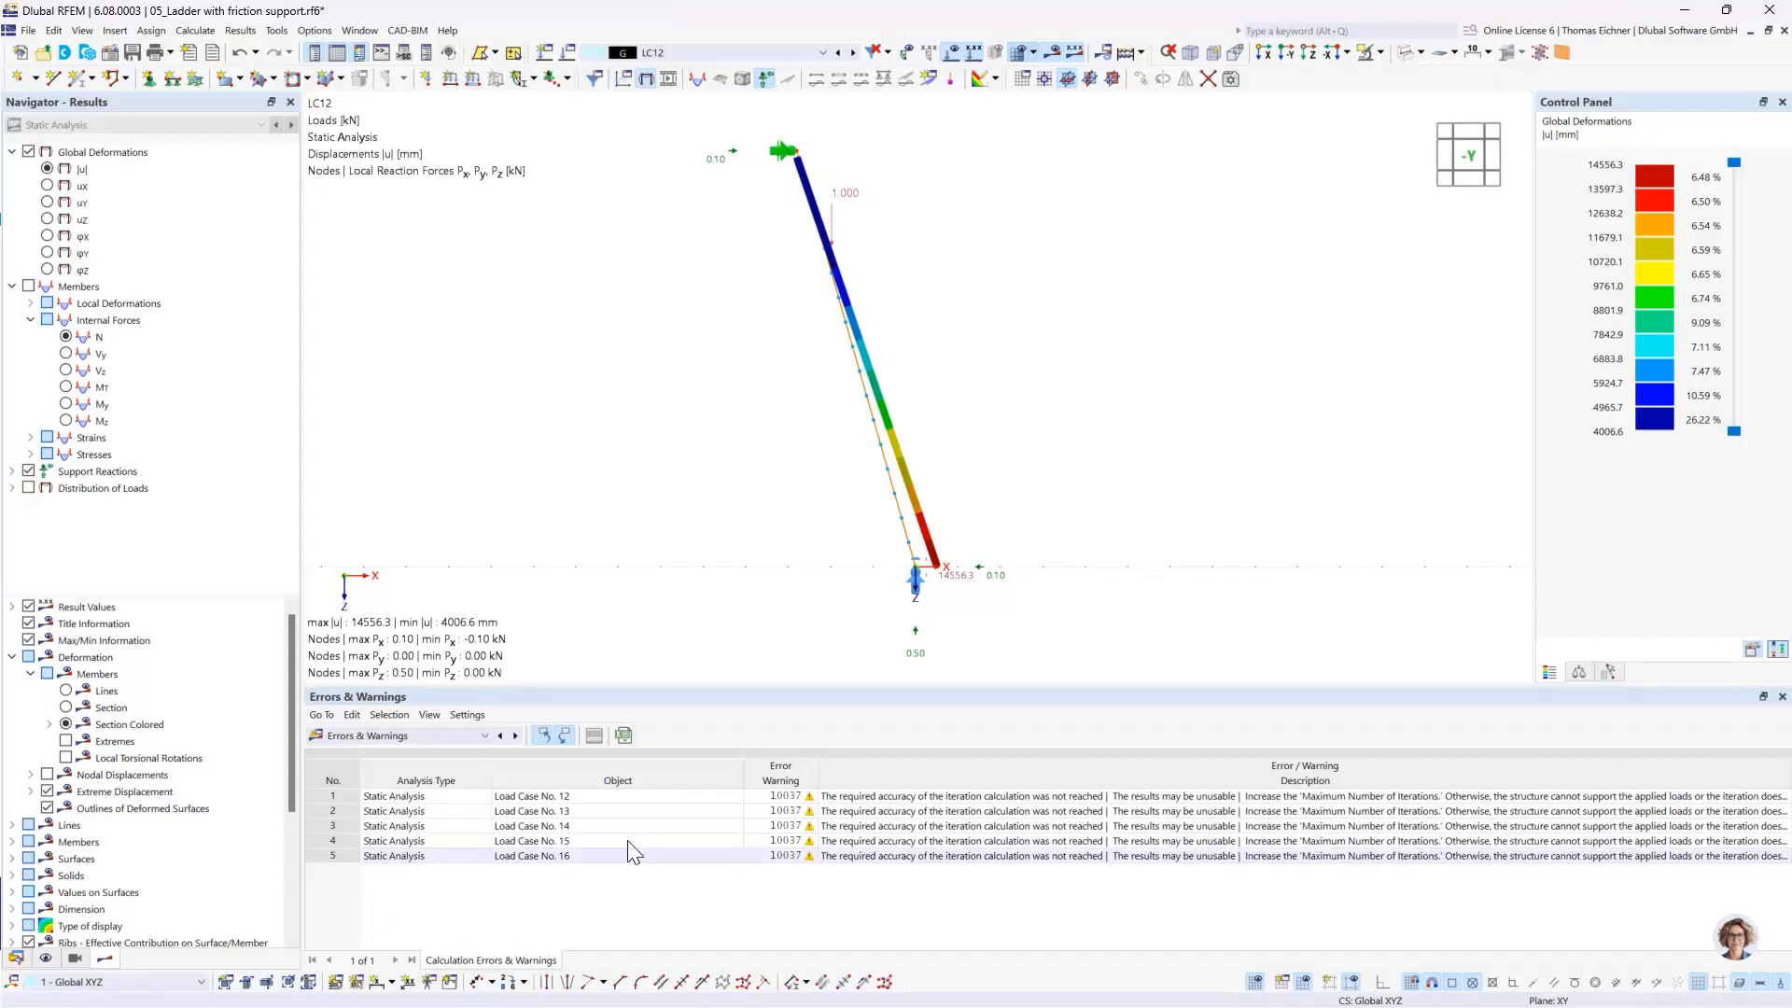
click(612, 810)
click(610, 796)
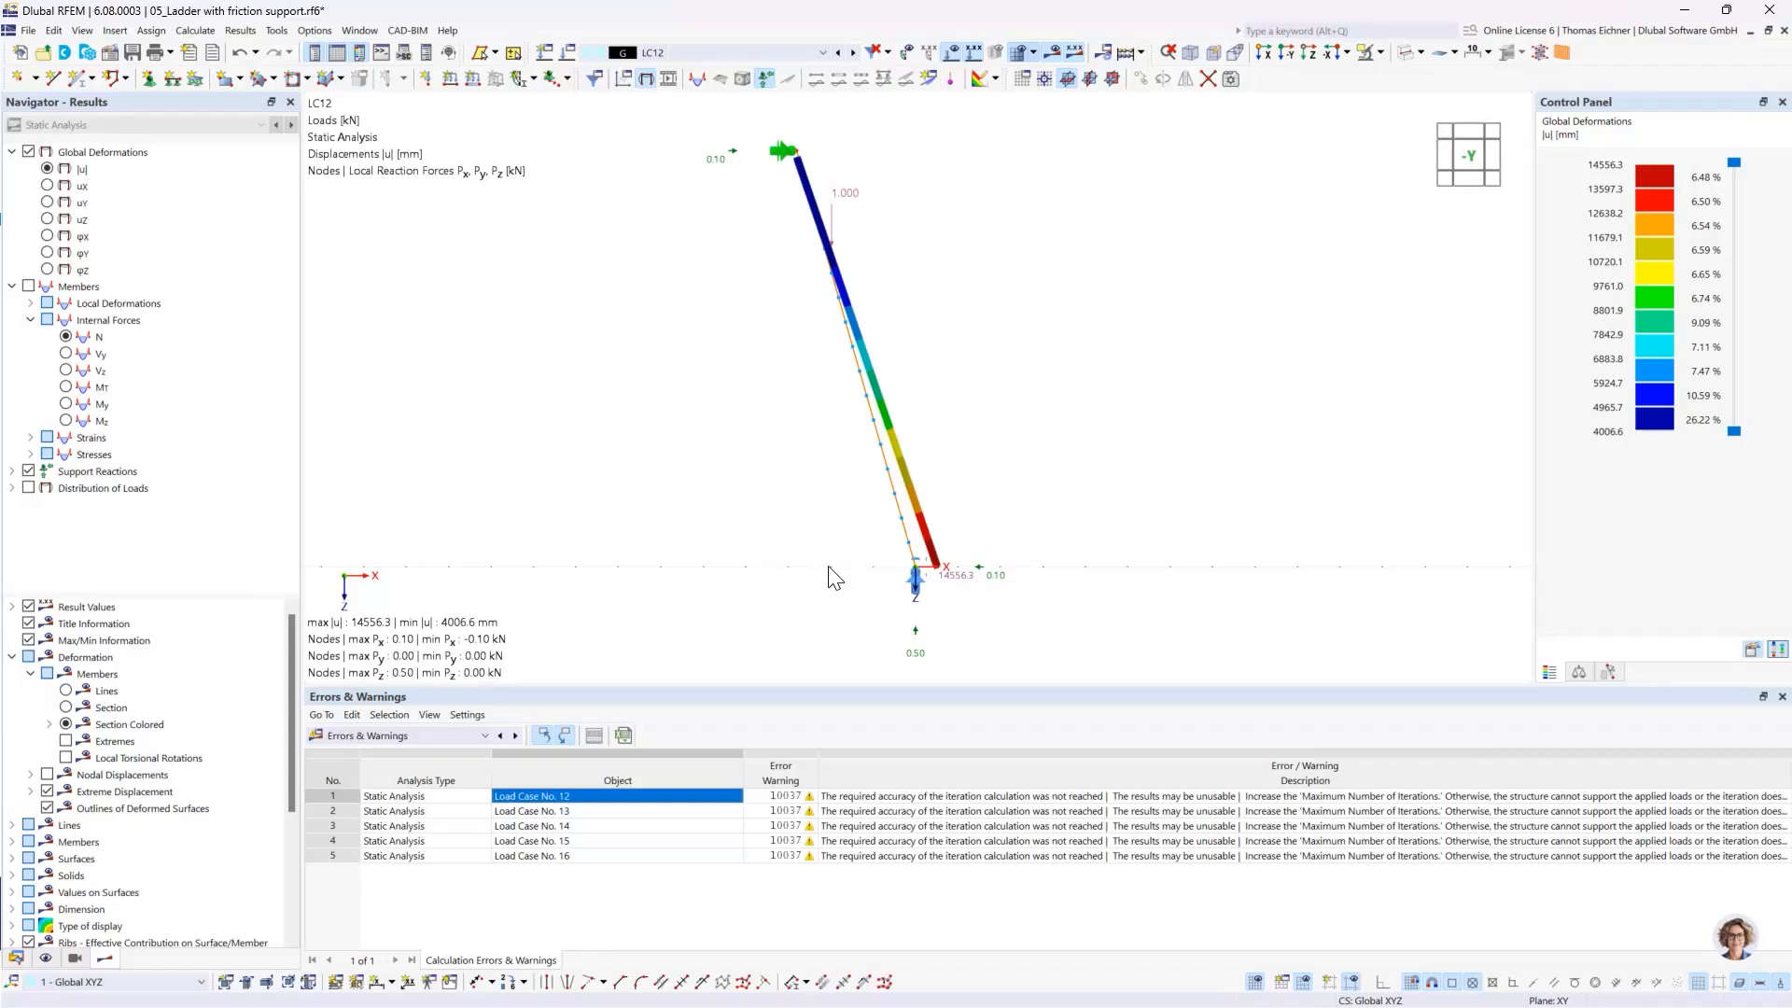
ctrl+middle_drag(1024, 552, 1021, 551)
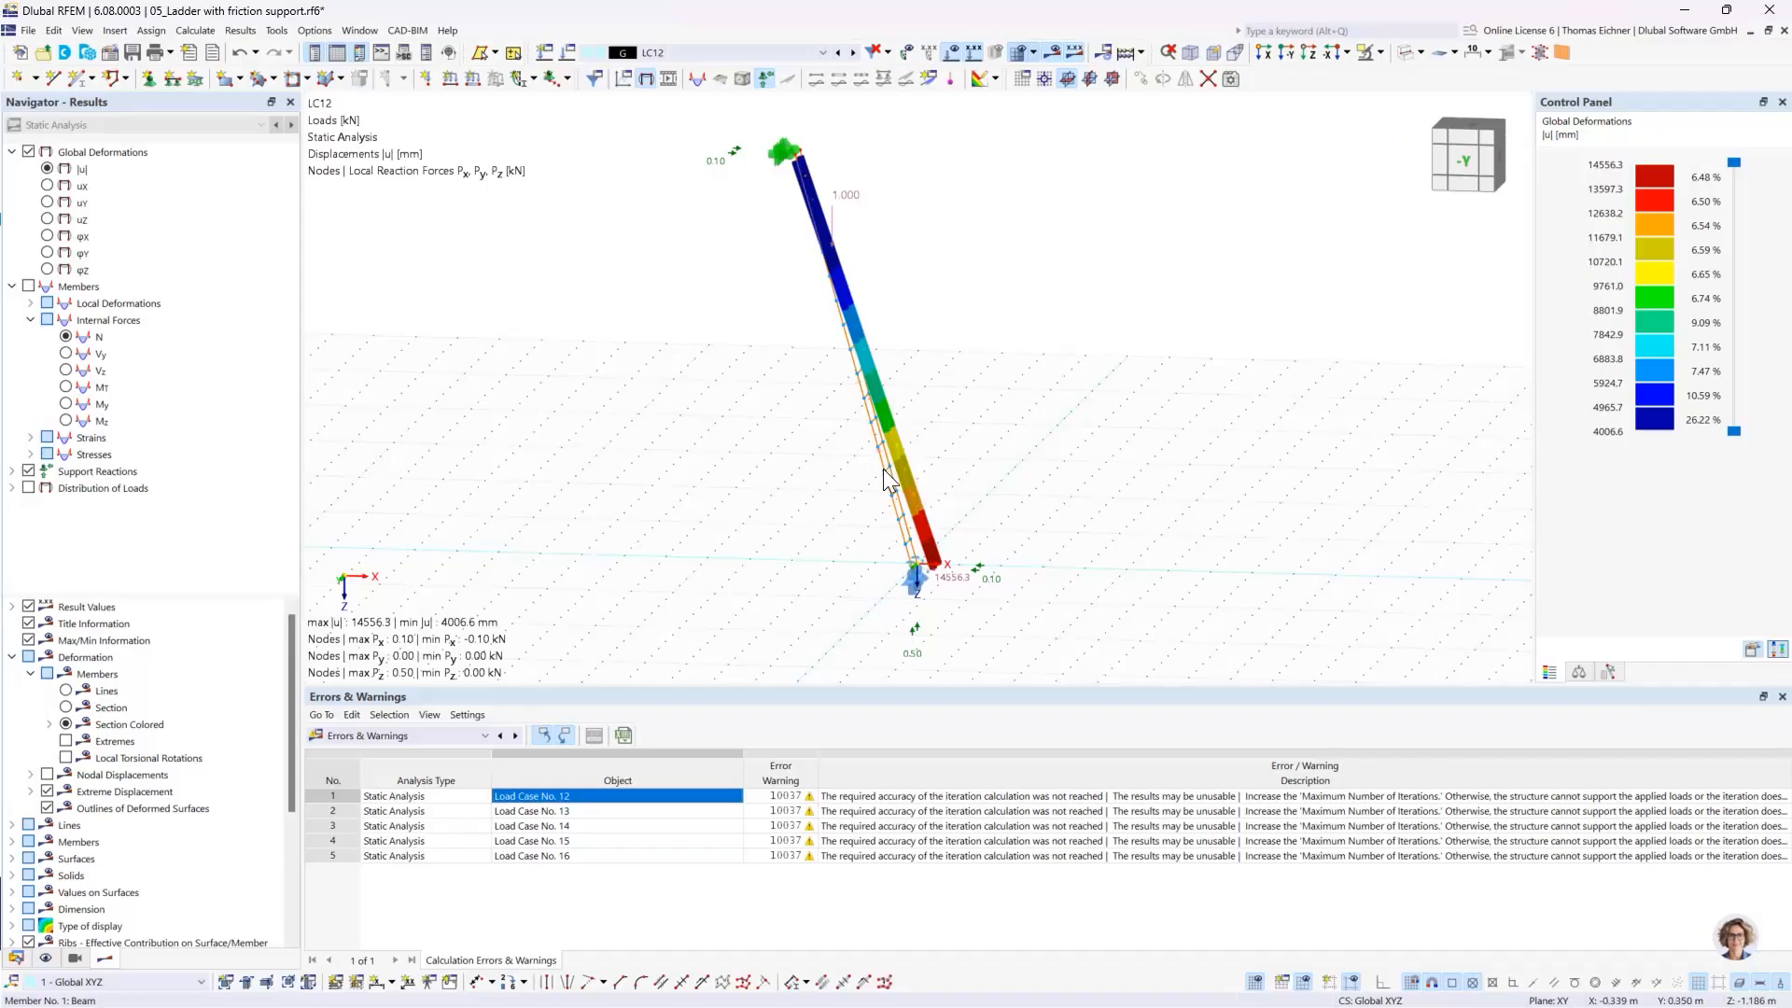
- Create a new static analysis load combination CO1 in the ladder model
click(567, 53)
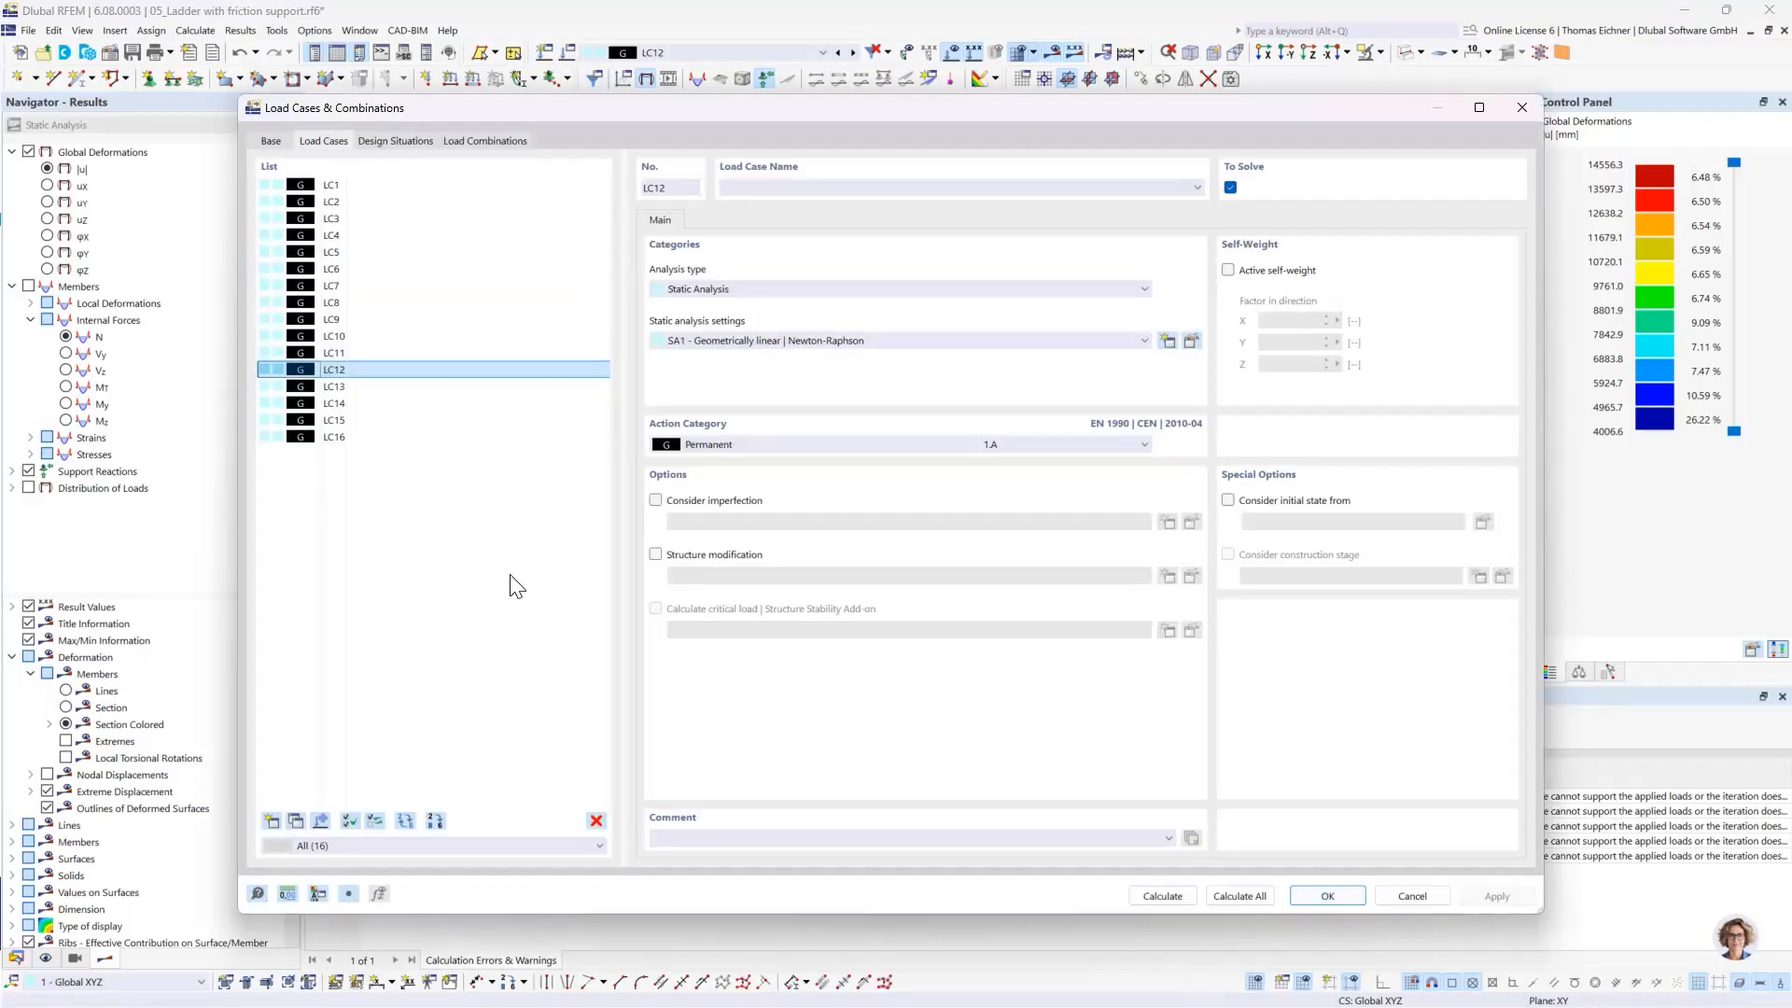
drag(525, 117, 527, 757)
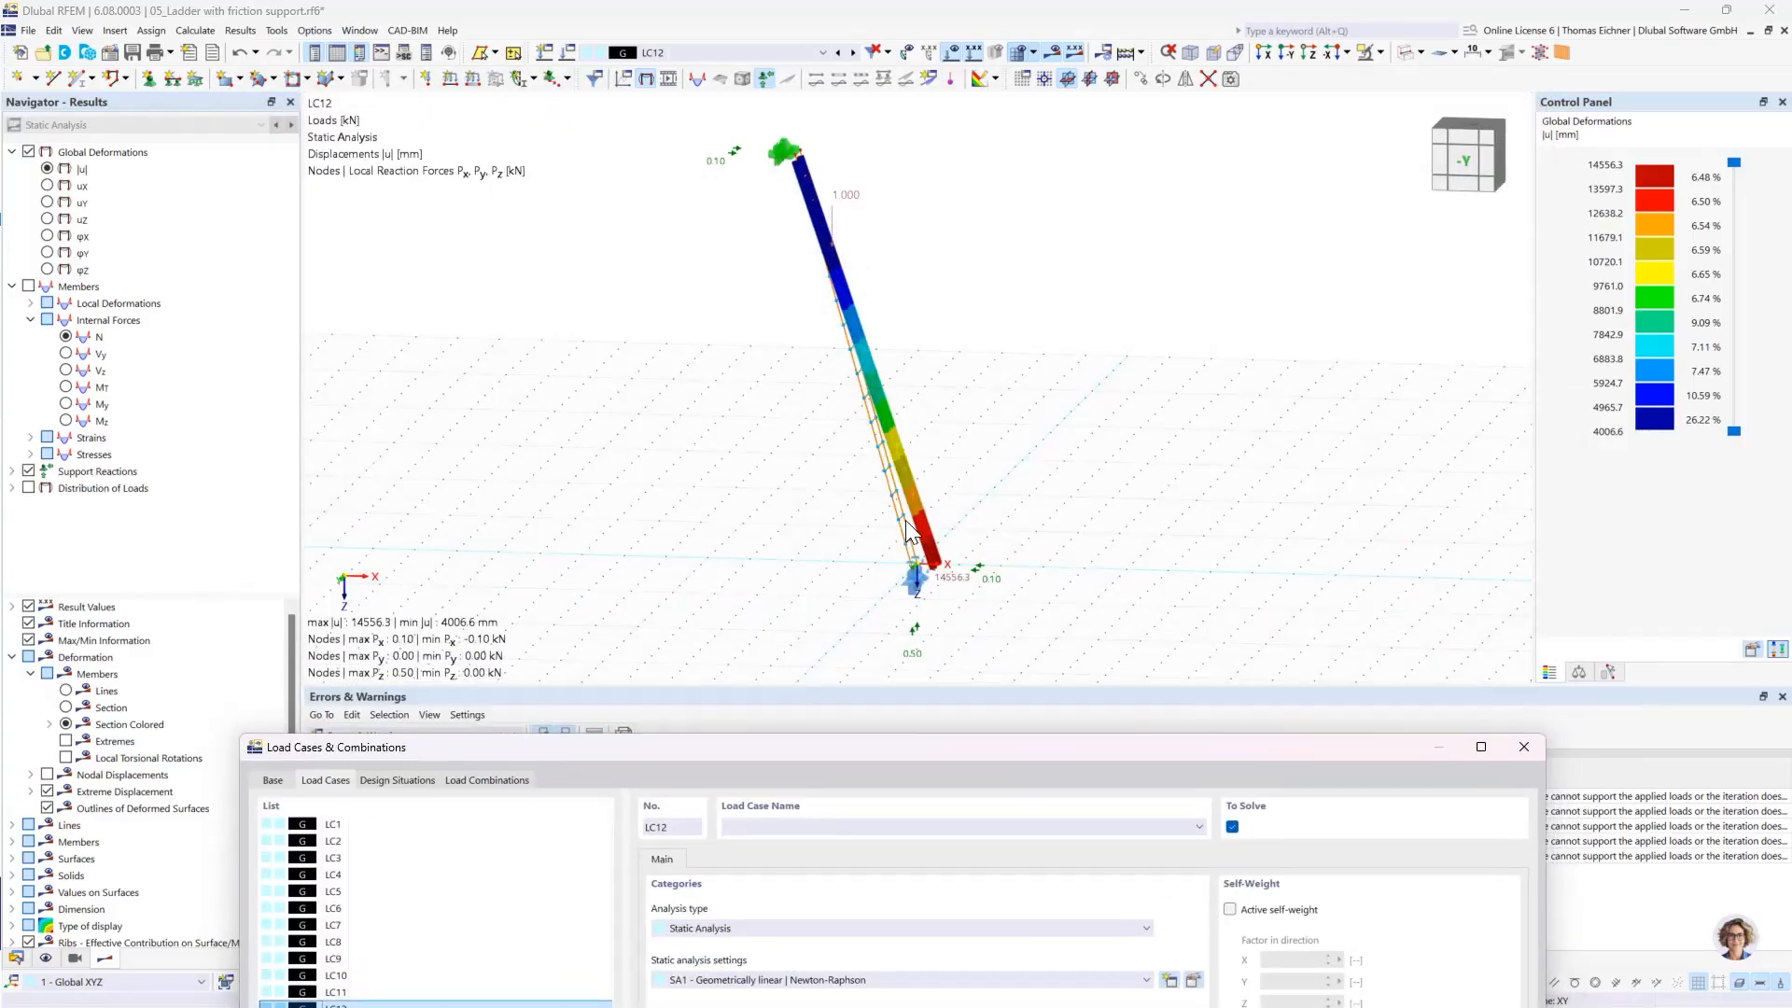
drag(882, 747, 840, 145)
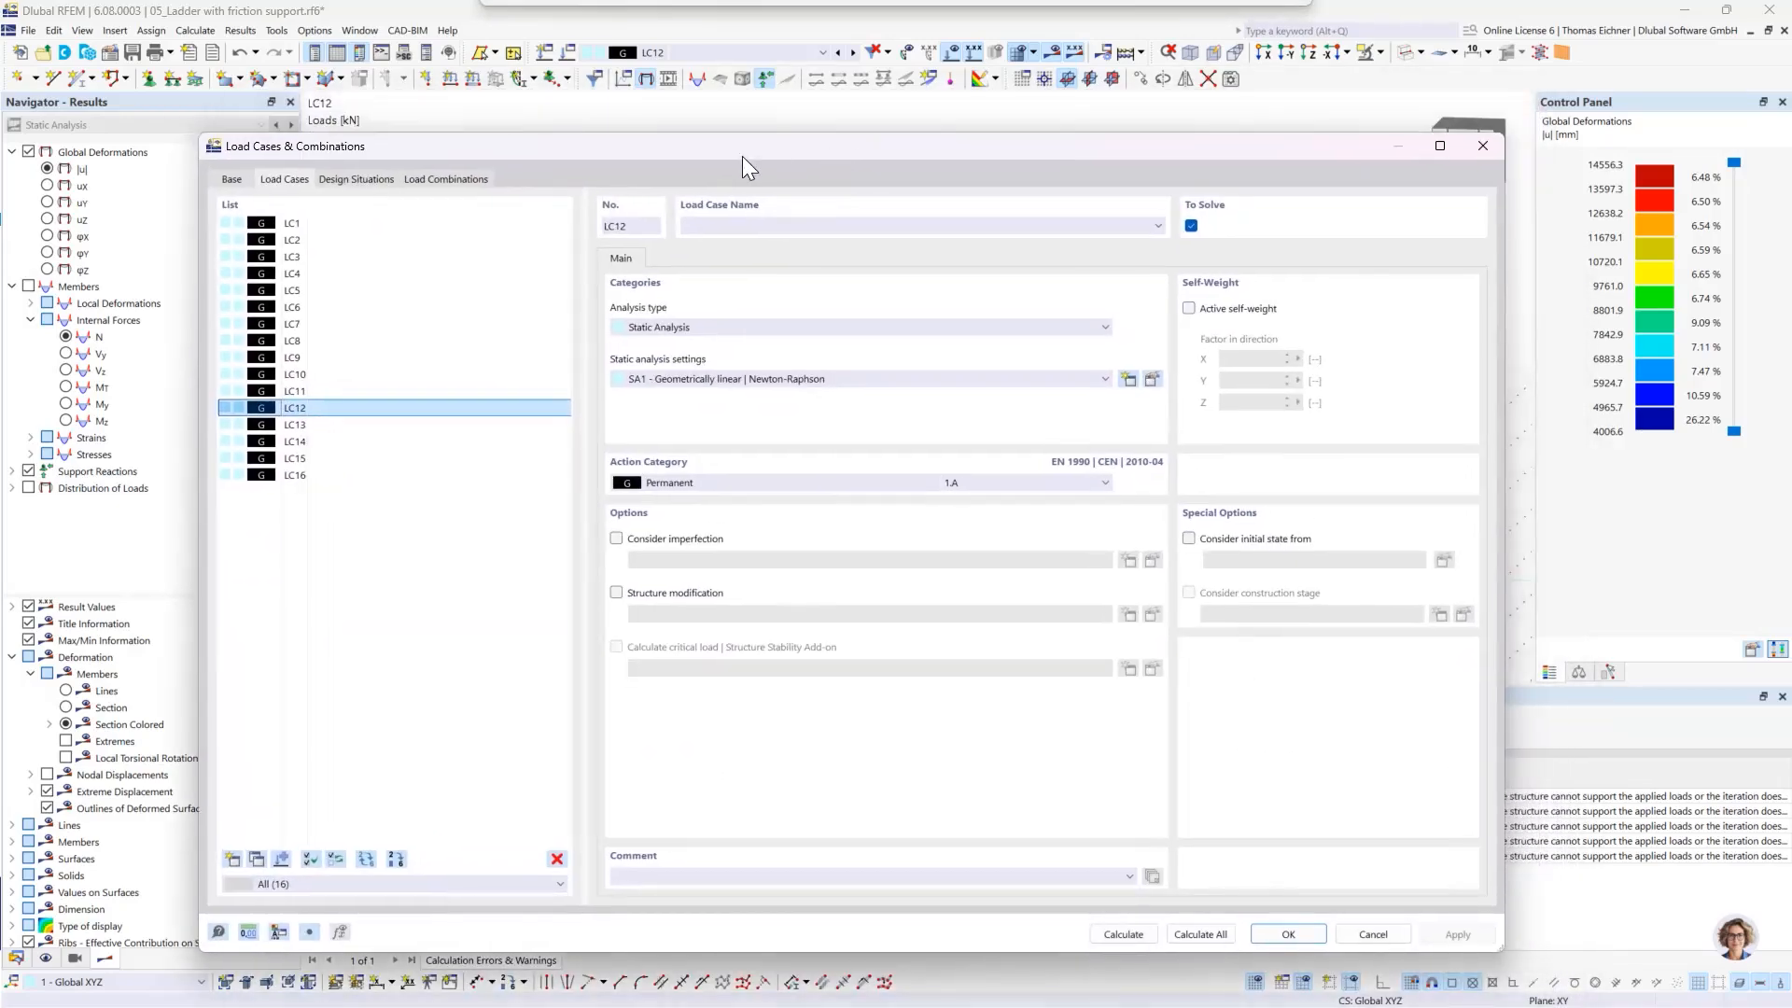
click(445, 180)
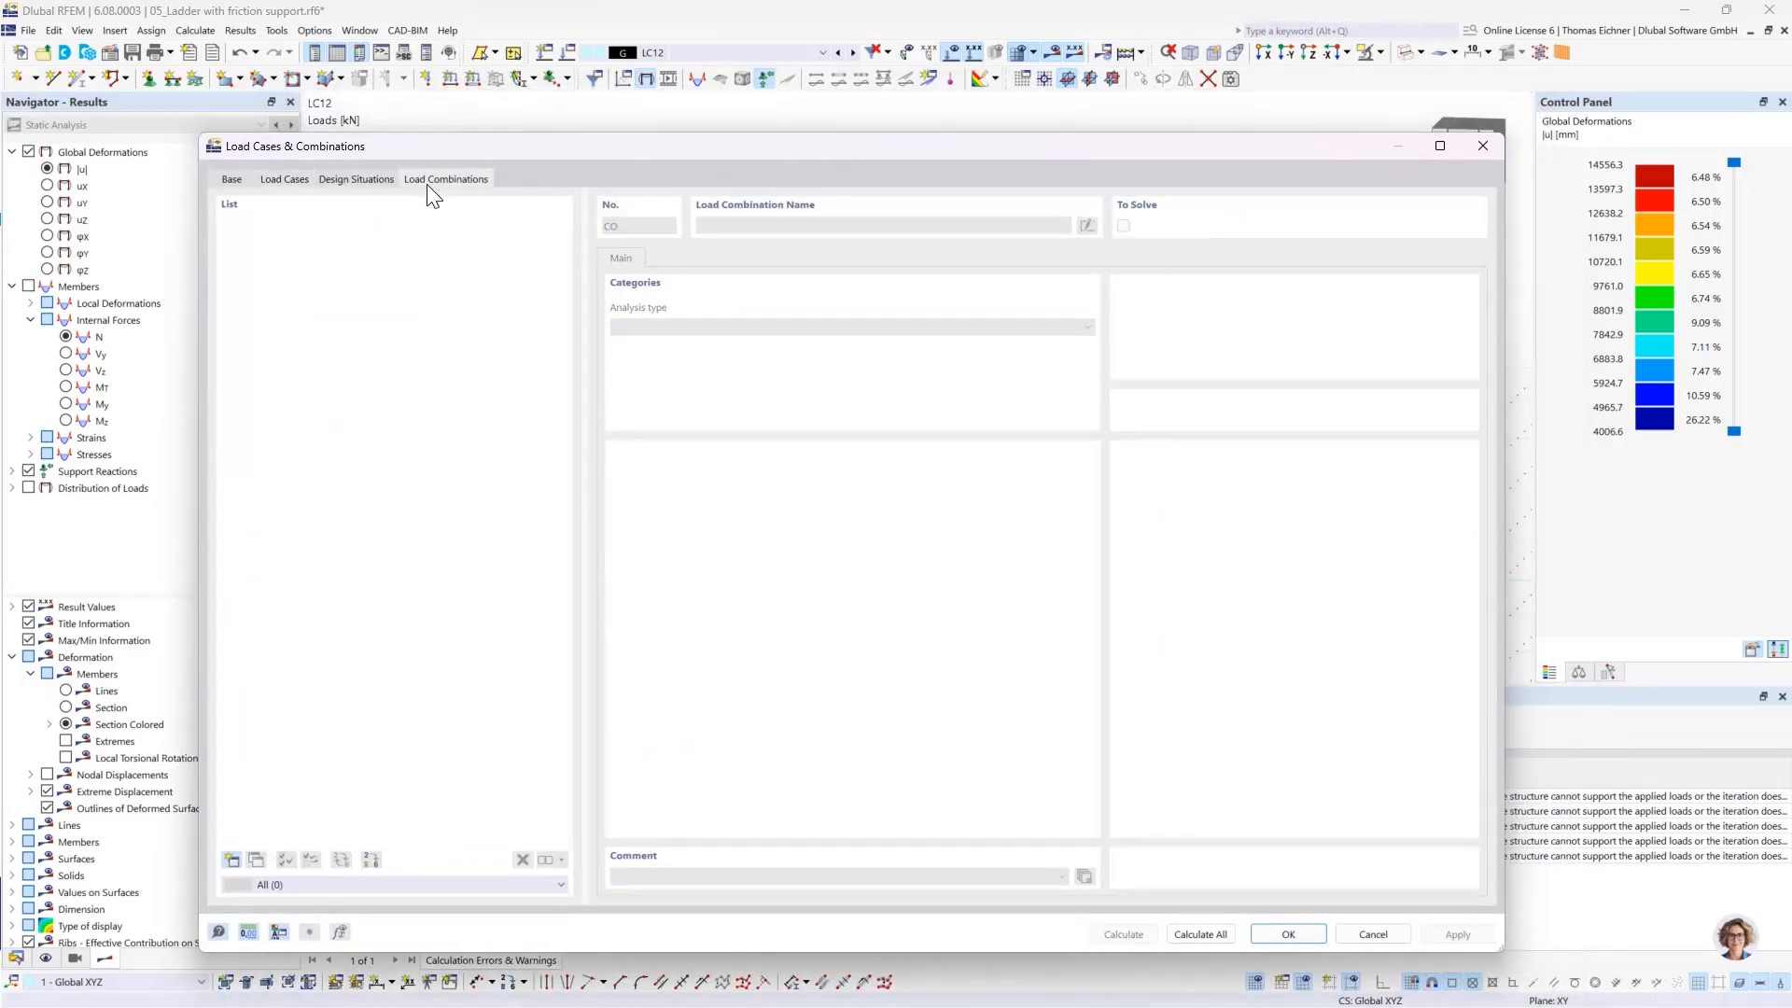
click(231, 860)
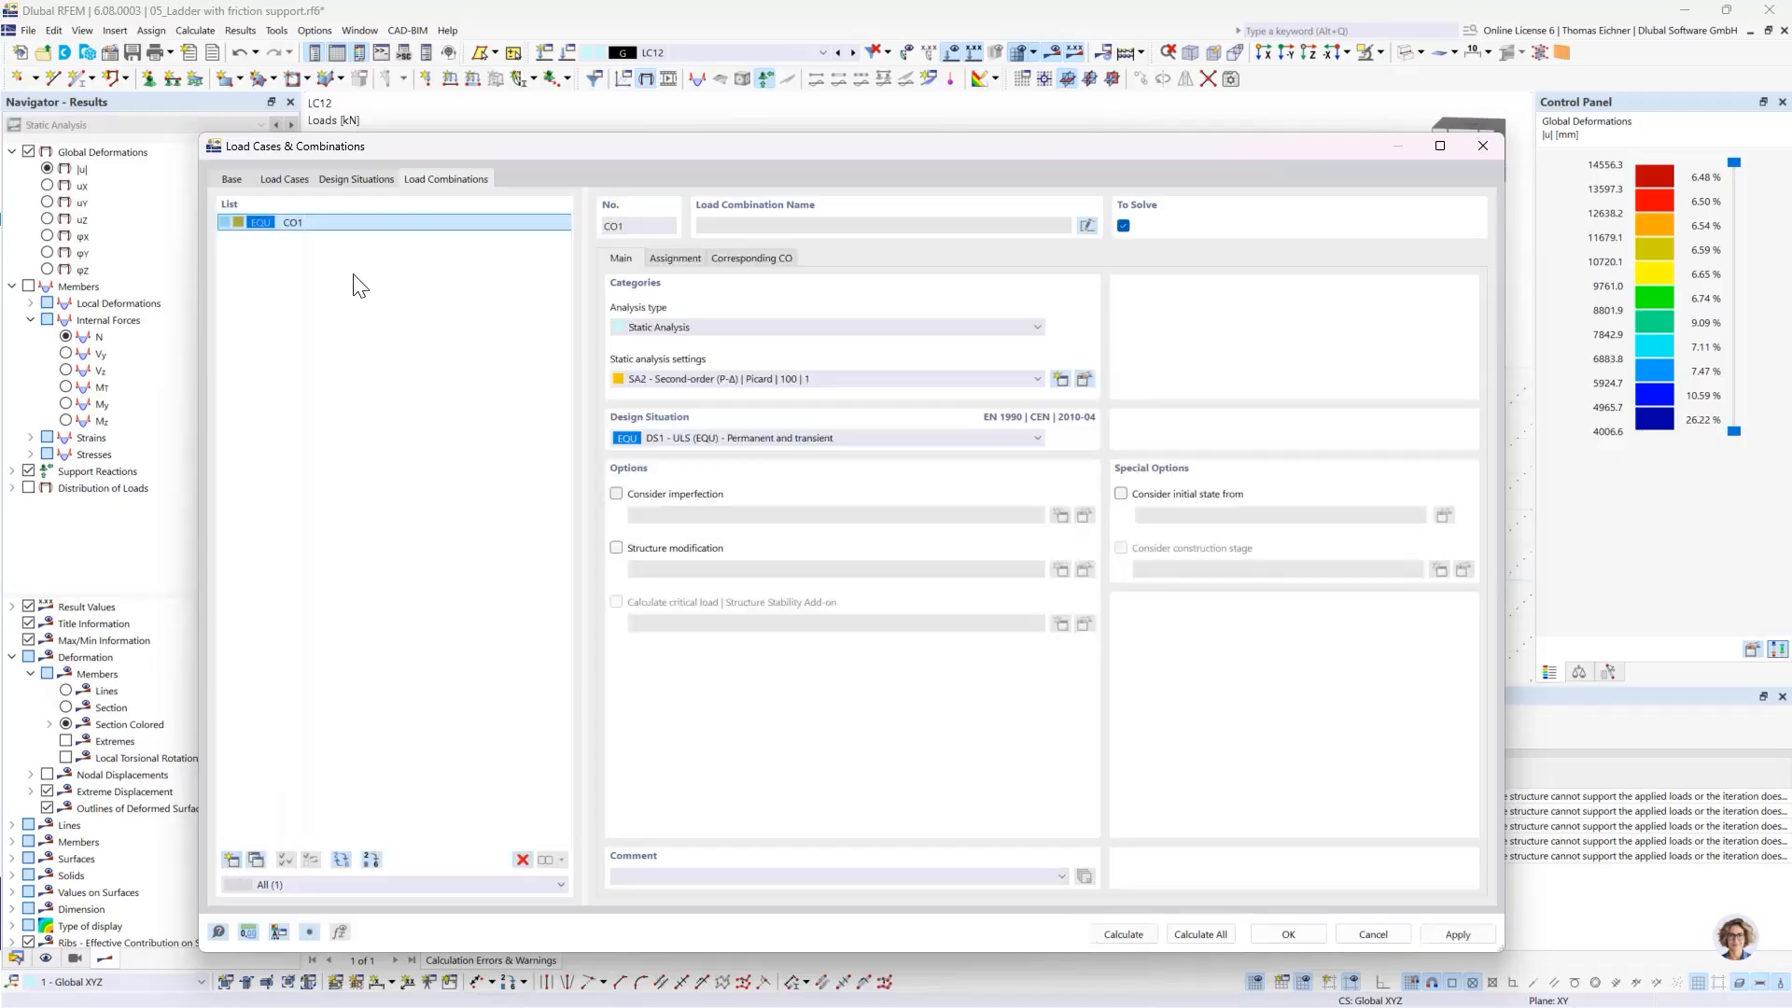
- Assign LC16 and LC1 with factor 1.00 to combination CO1 and accept the load combination settings
click(695, 256)
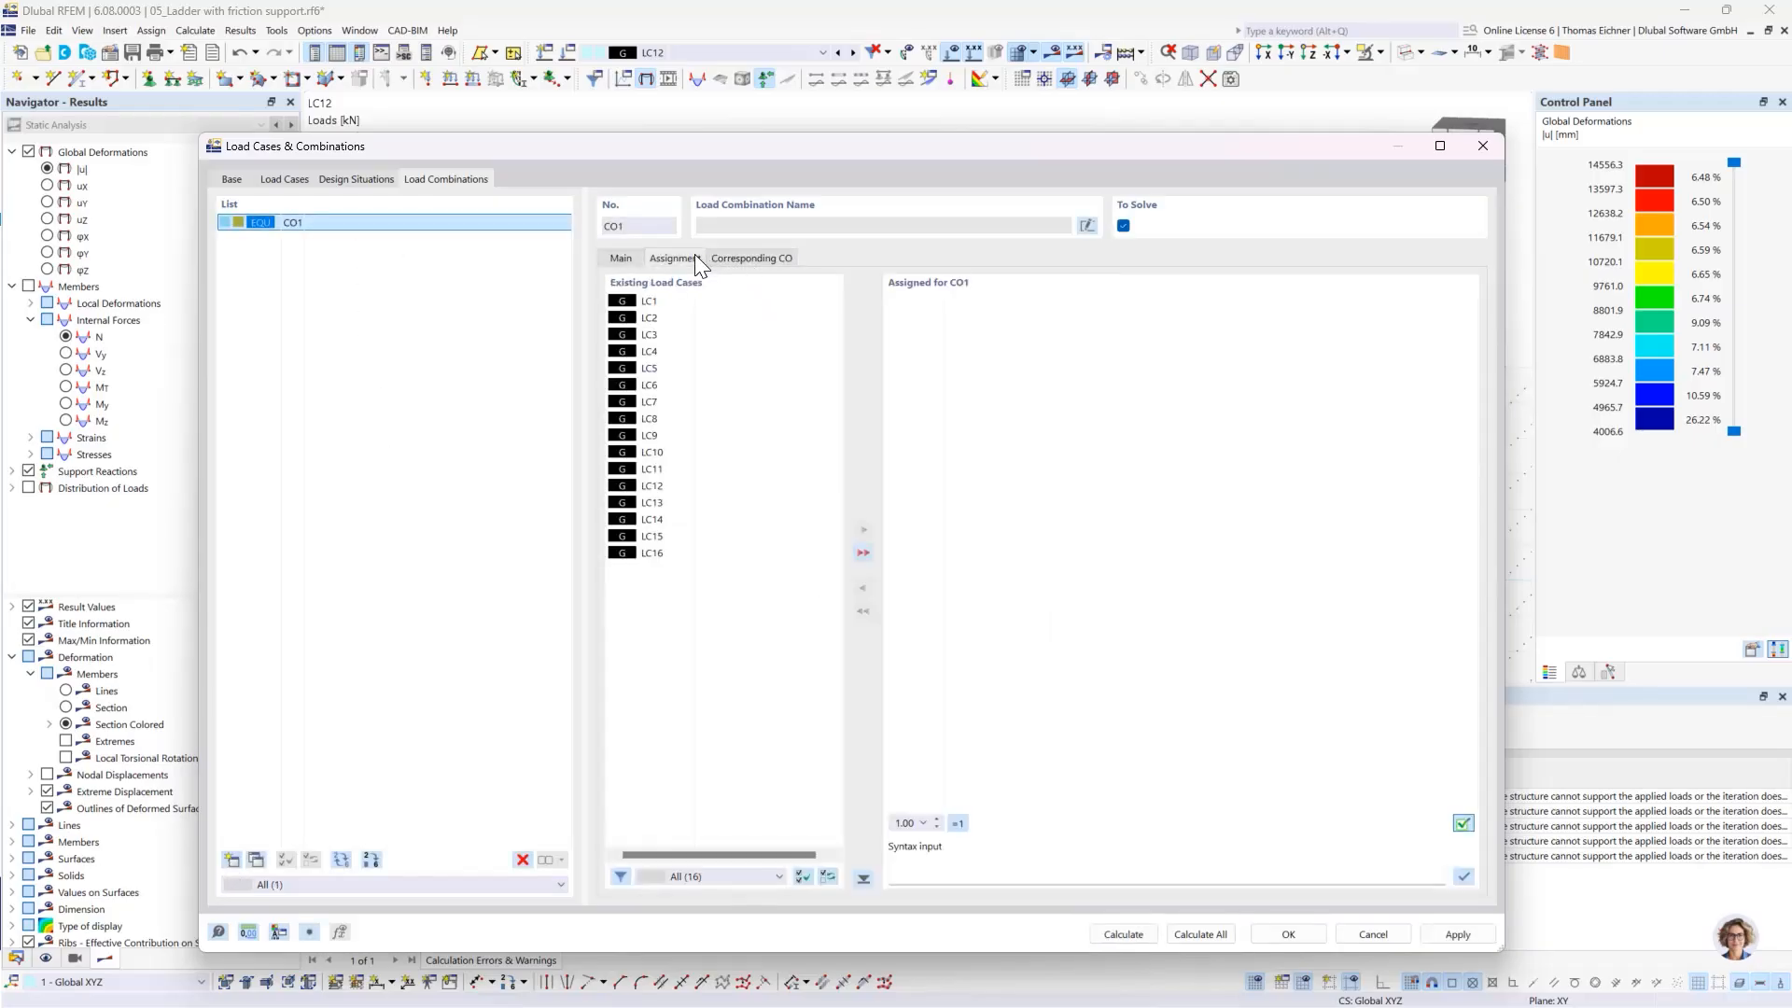
double_click(650, 554)
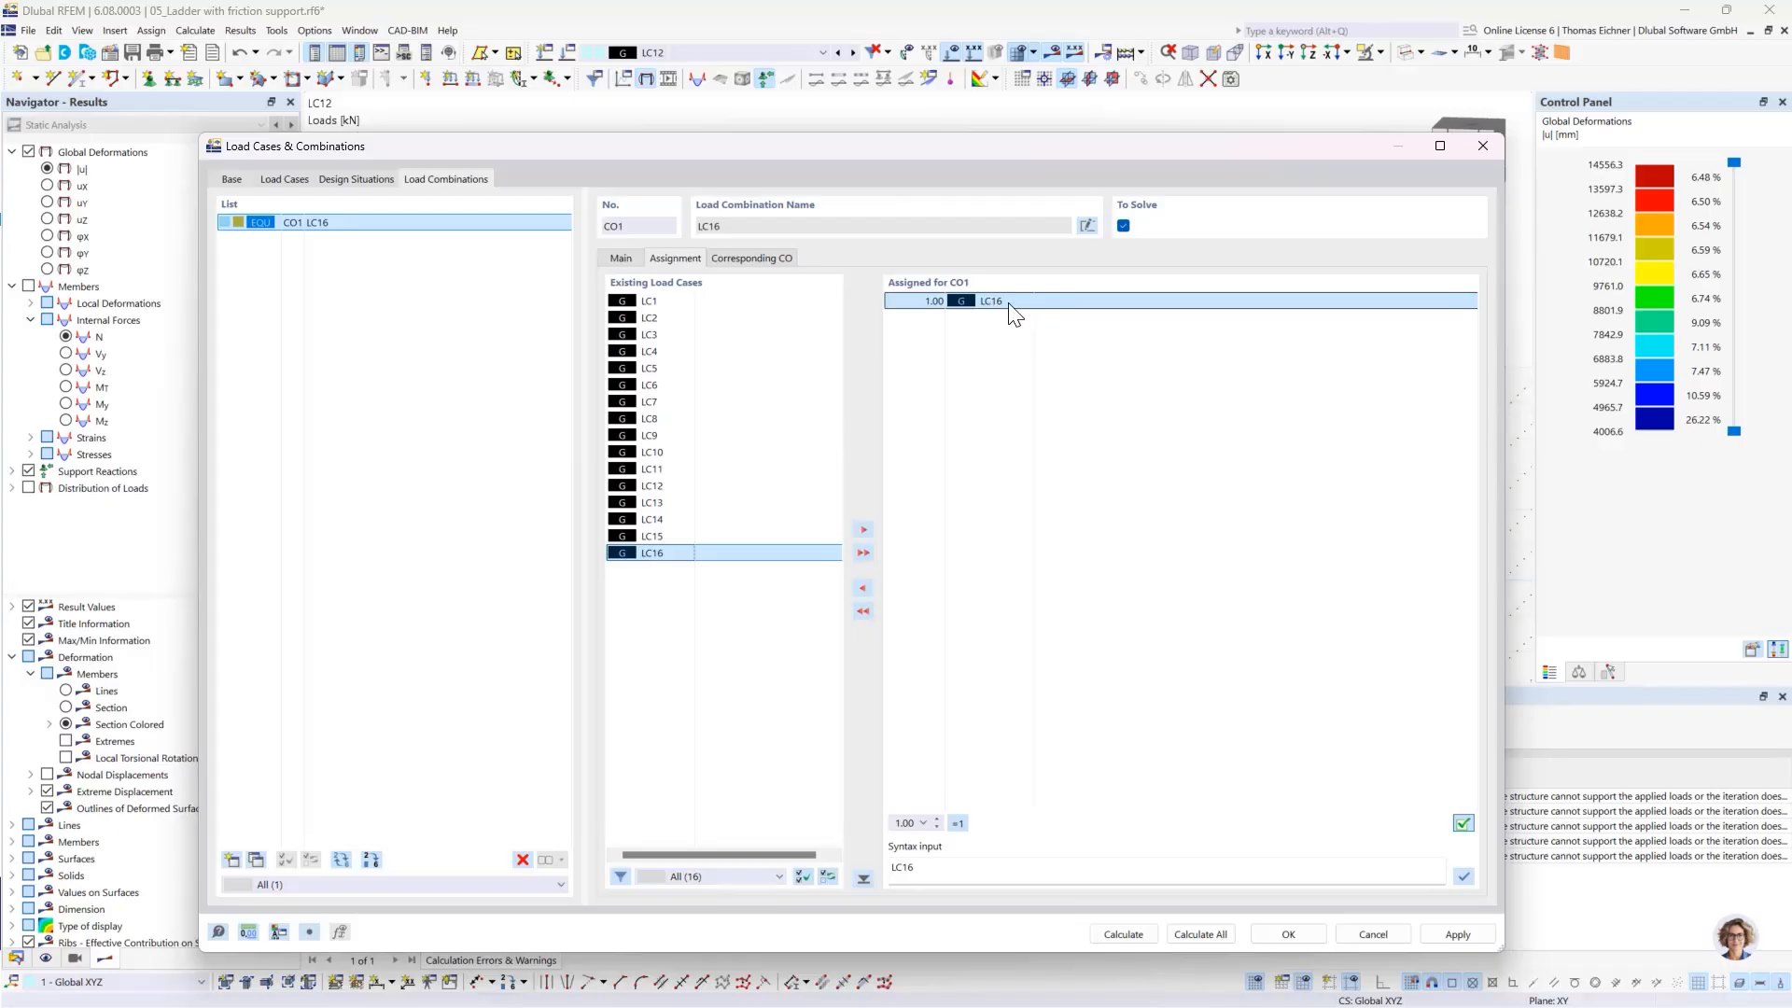
double_click(651, 300)
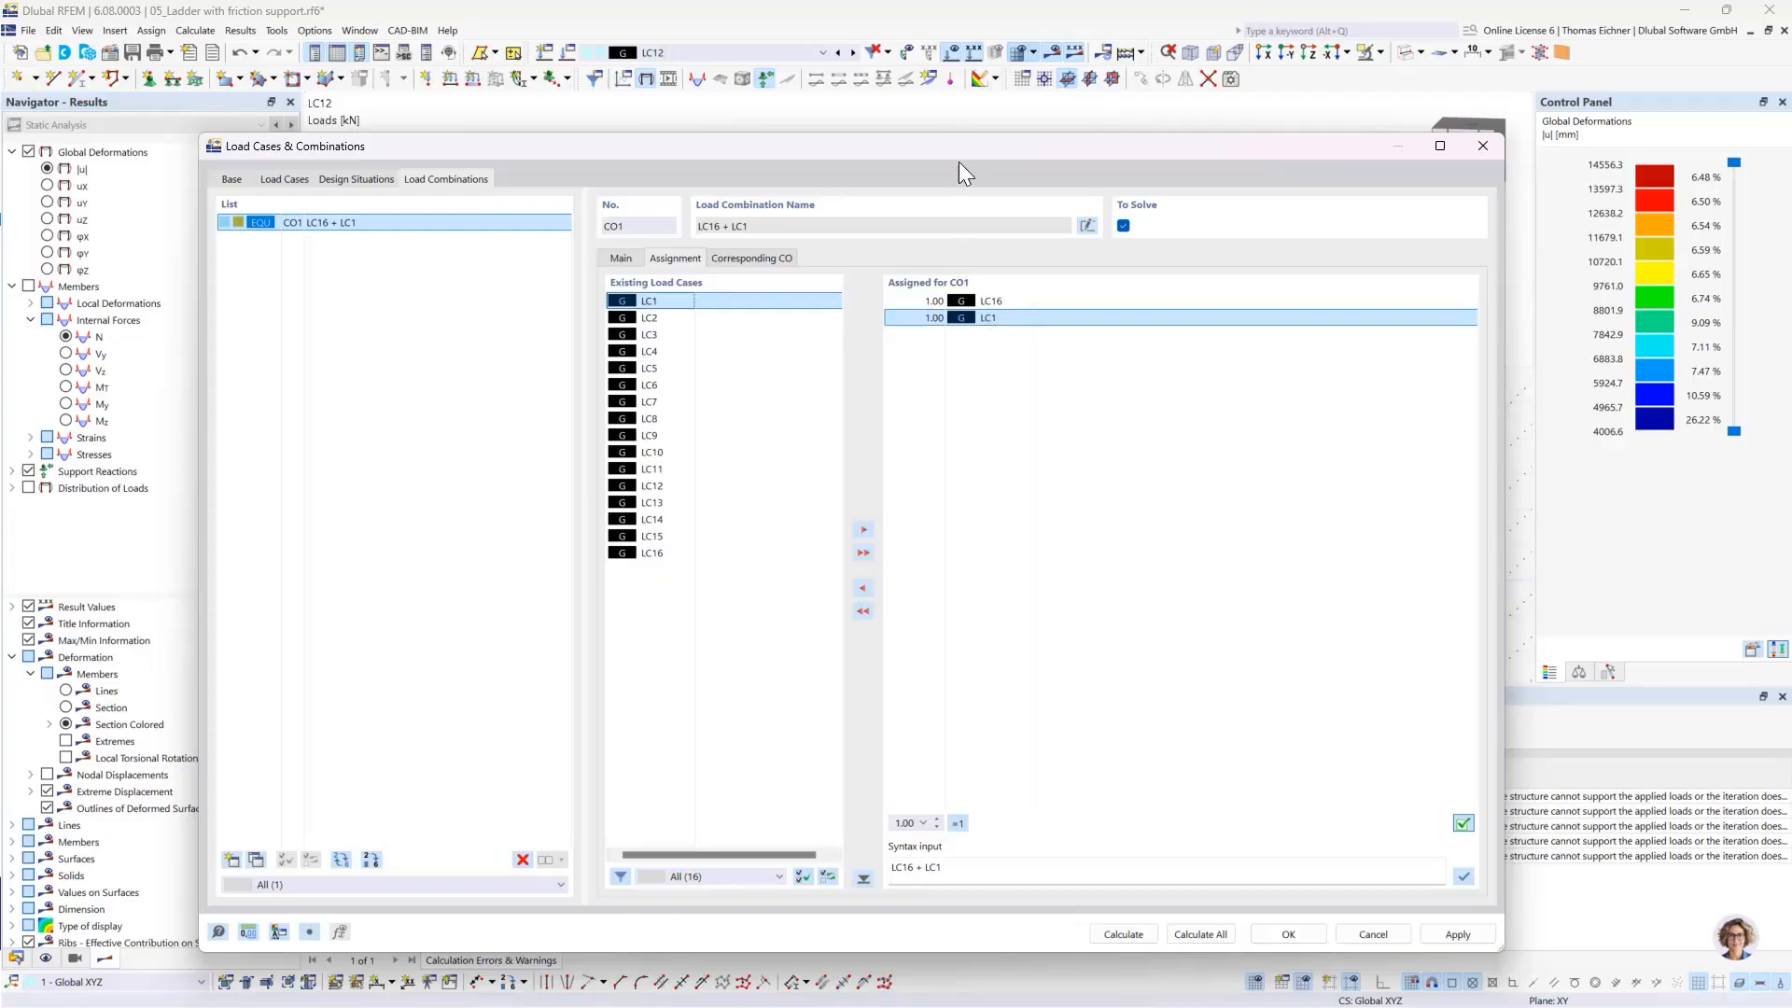
drag(959, 162, 870, 137)
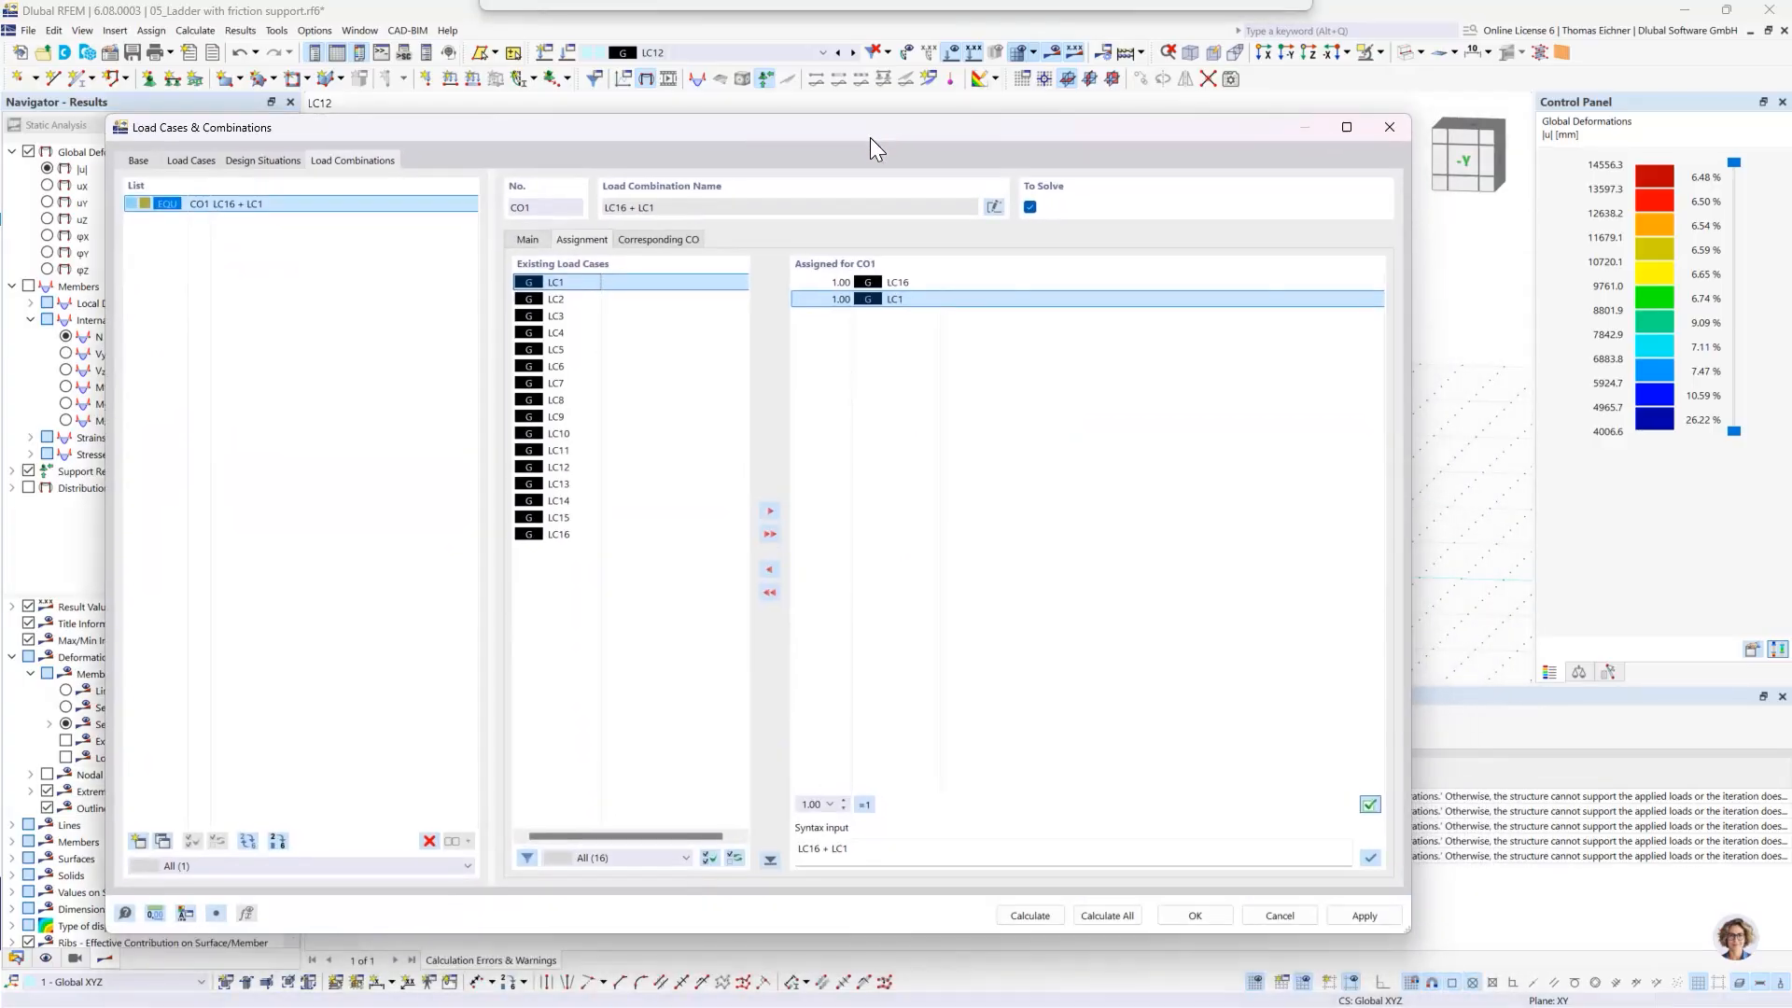
click(1192, 921)
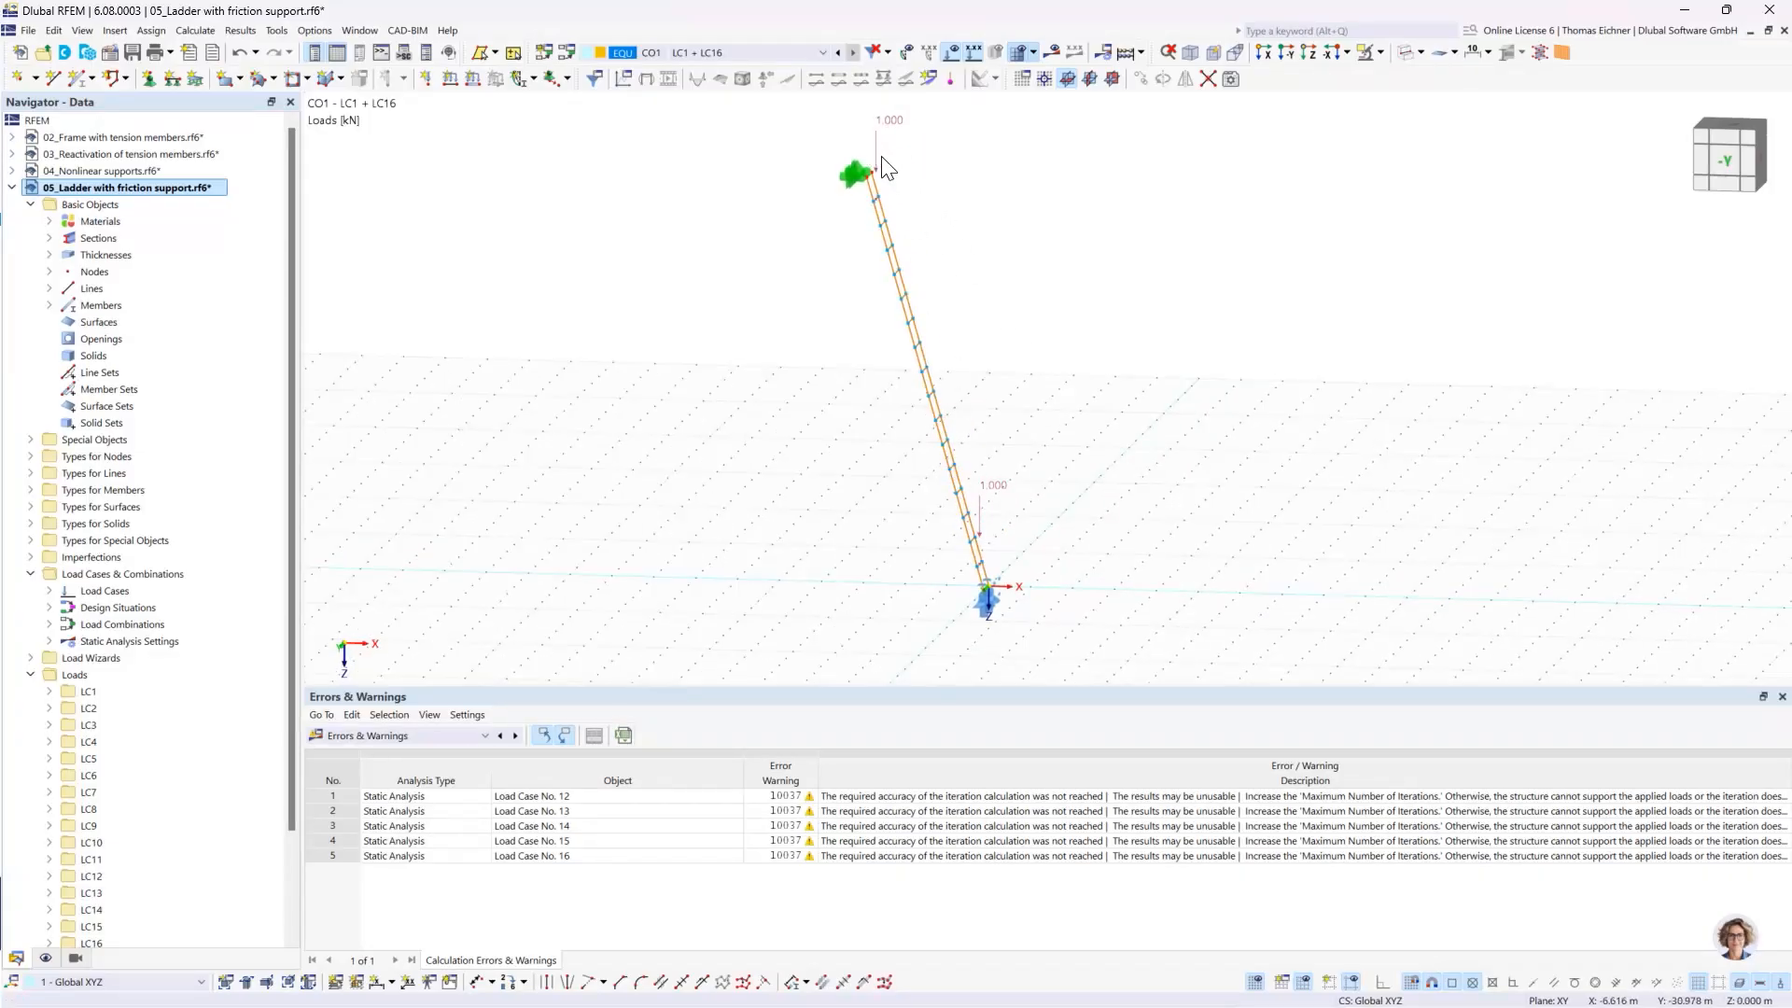
- Calculate the results of CO1 and examine the ladder's deformation and support reactions in the -Y view
click(1049, 56)
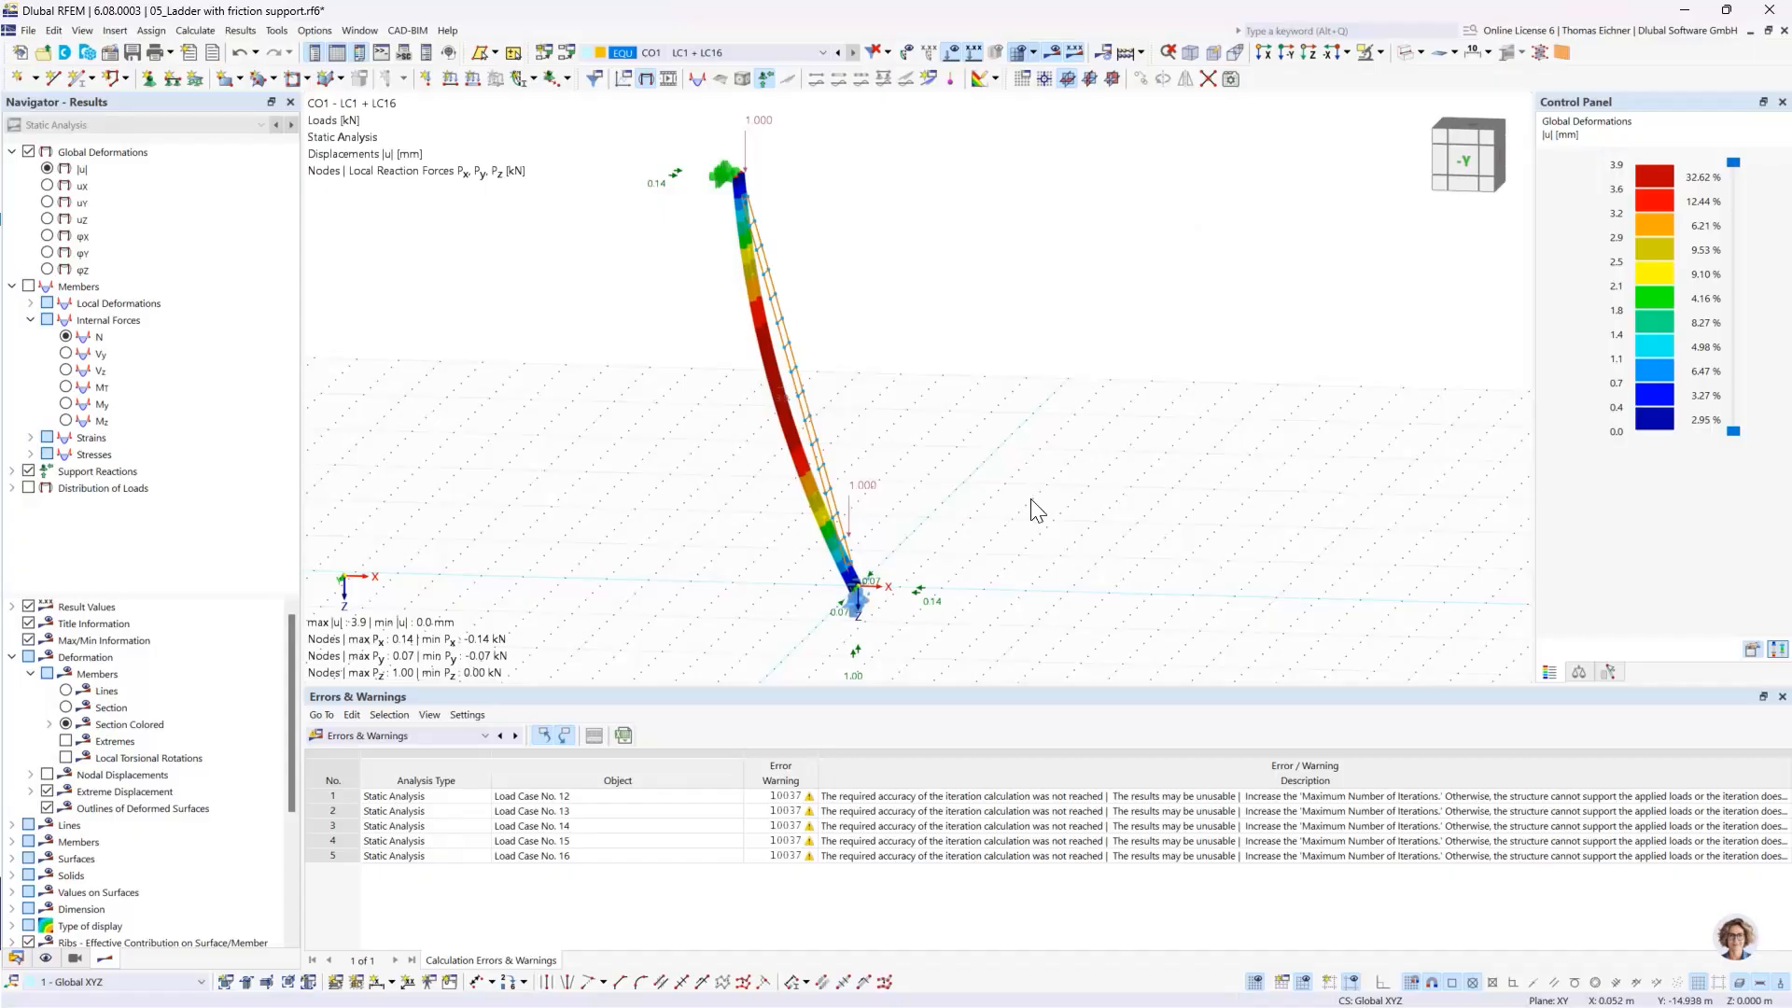
mouse_move(1032, 507)
ctrl+middle_down()
mouse_move(1056, 348)
mouse_move(1064, 520)
mouse_move(1083, 479)
ctrl+middle_up()
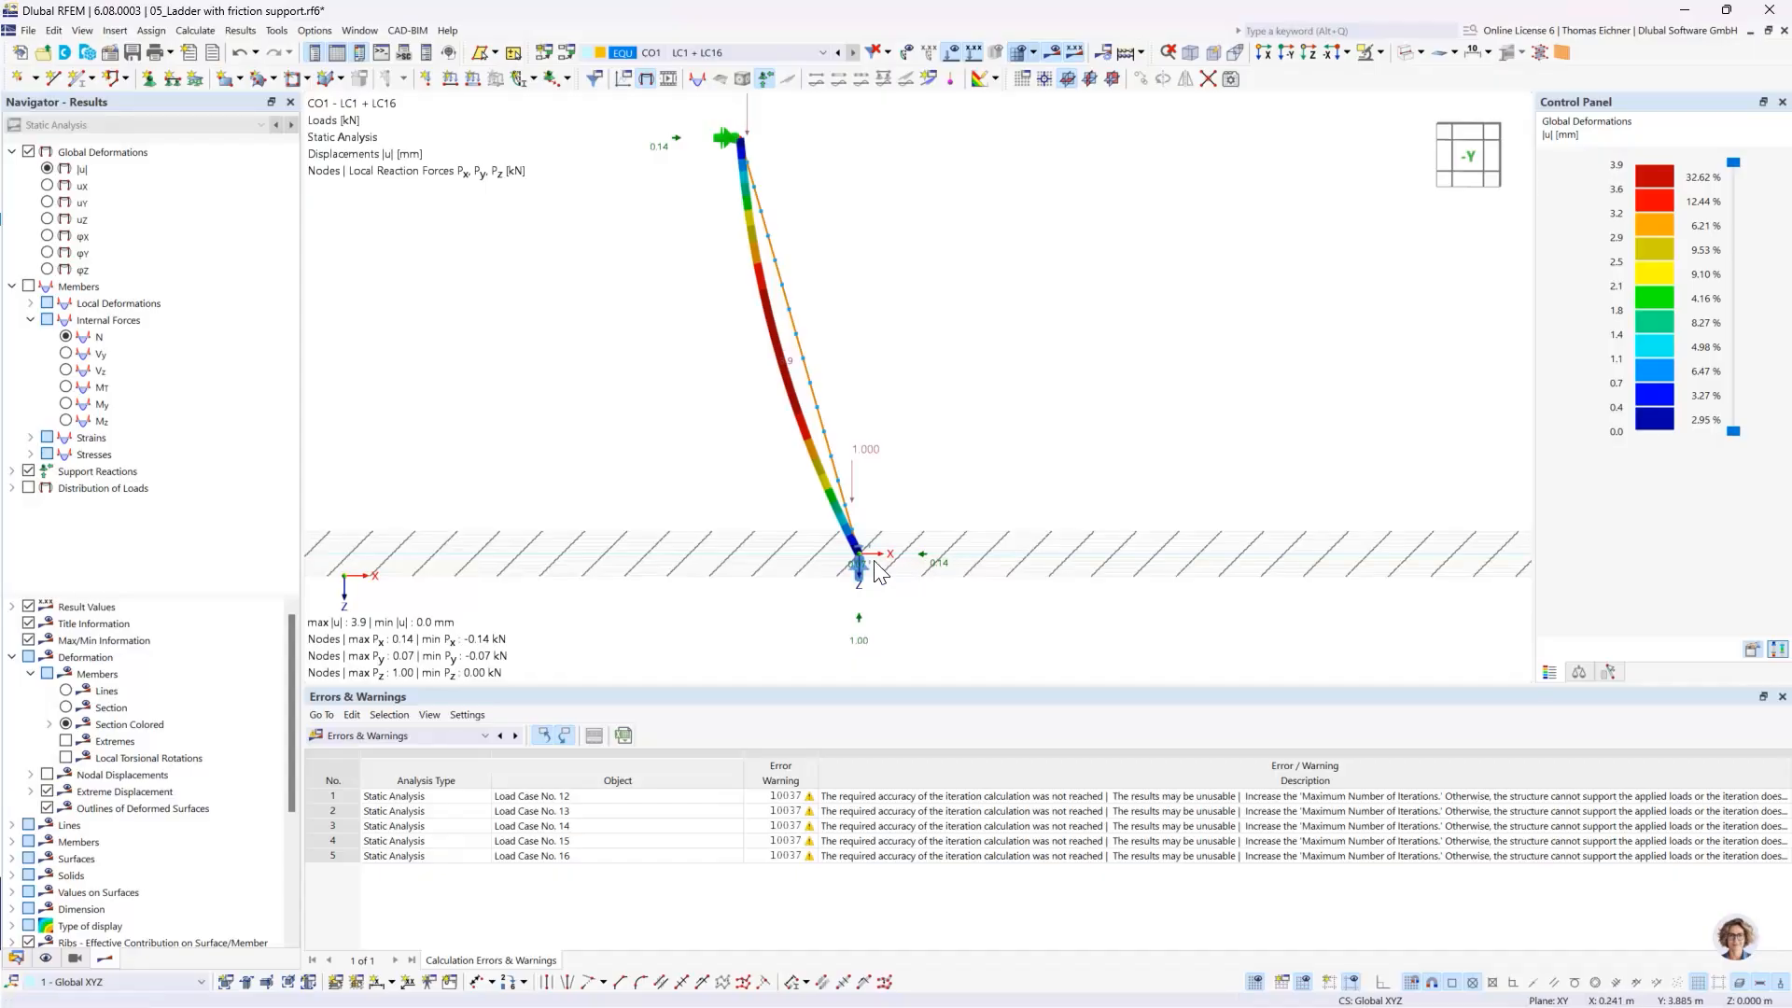
middle_drag(989, 431, 968, 489)
scroll(968, 488, down, 1)
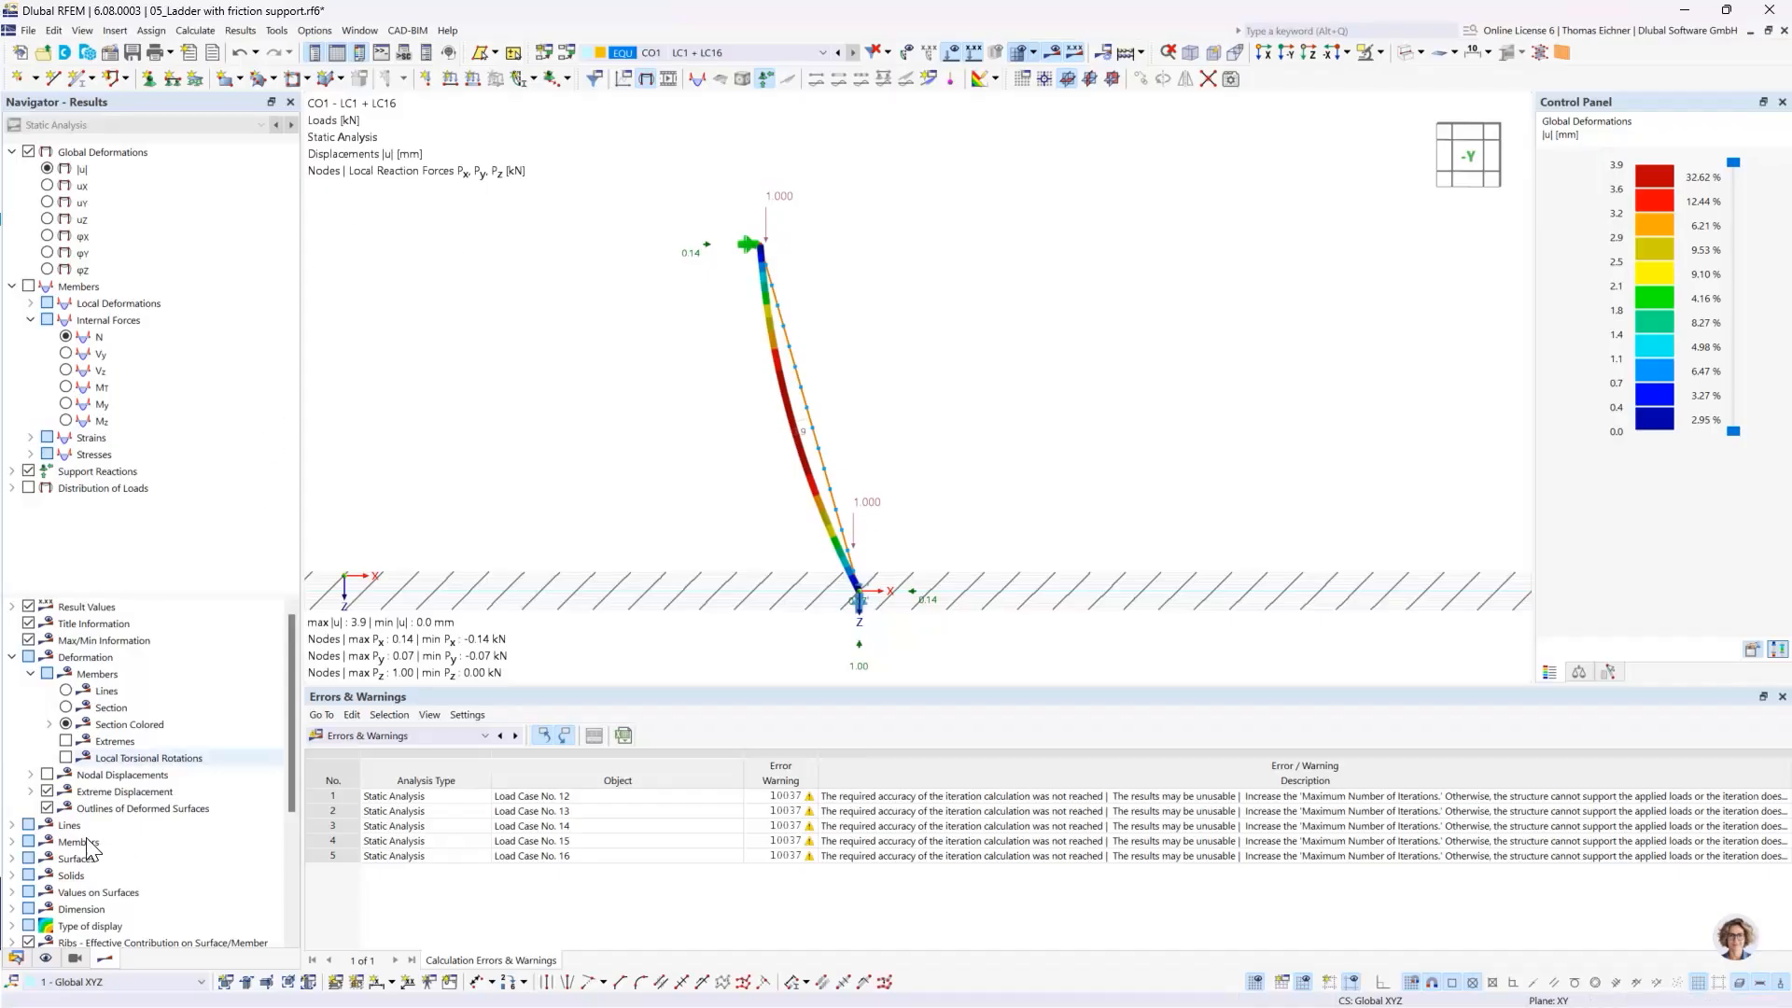
- Collapse the ladder model in the data navigator and activate the model 06_Tension speciment as surface model.rf6
click(16, 959)
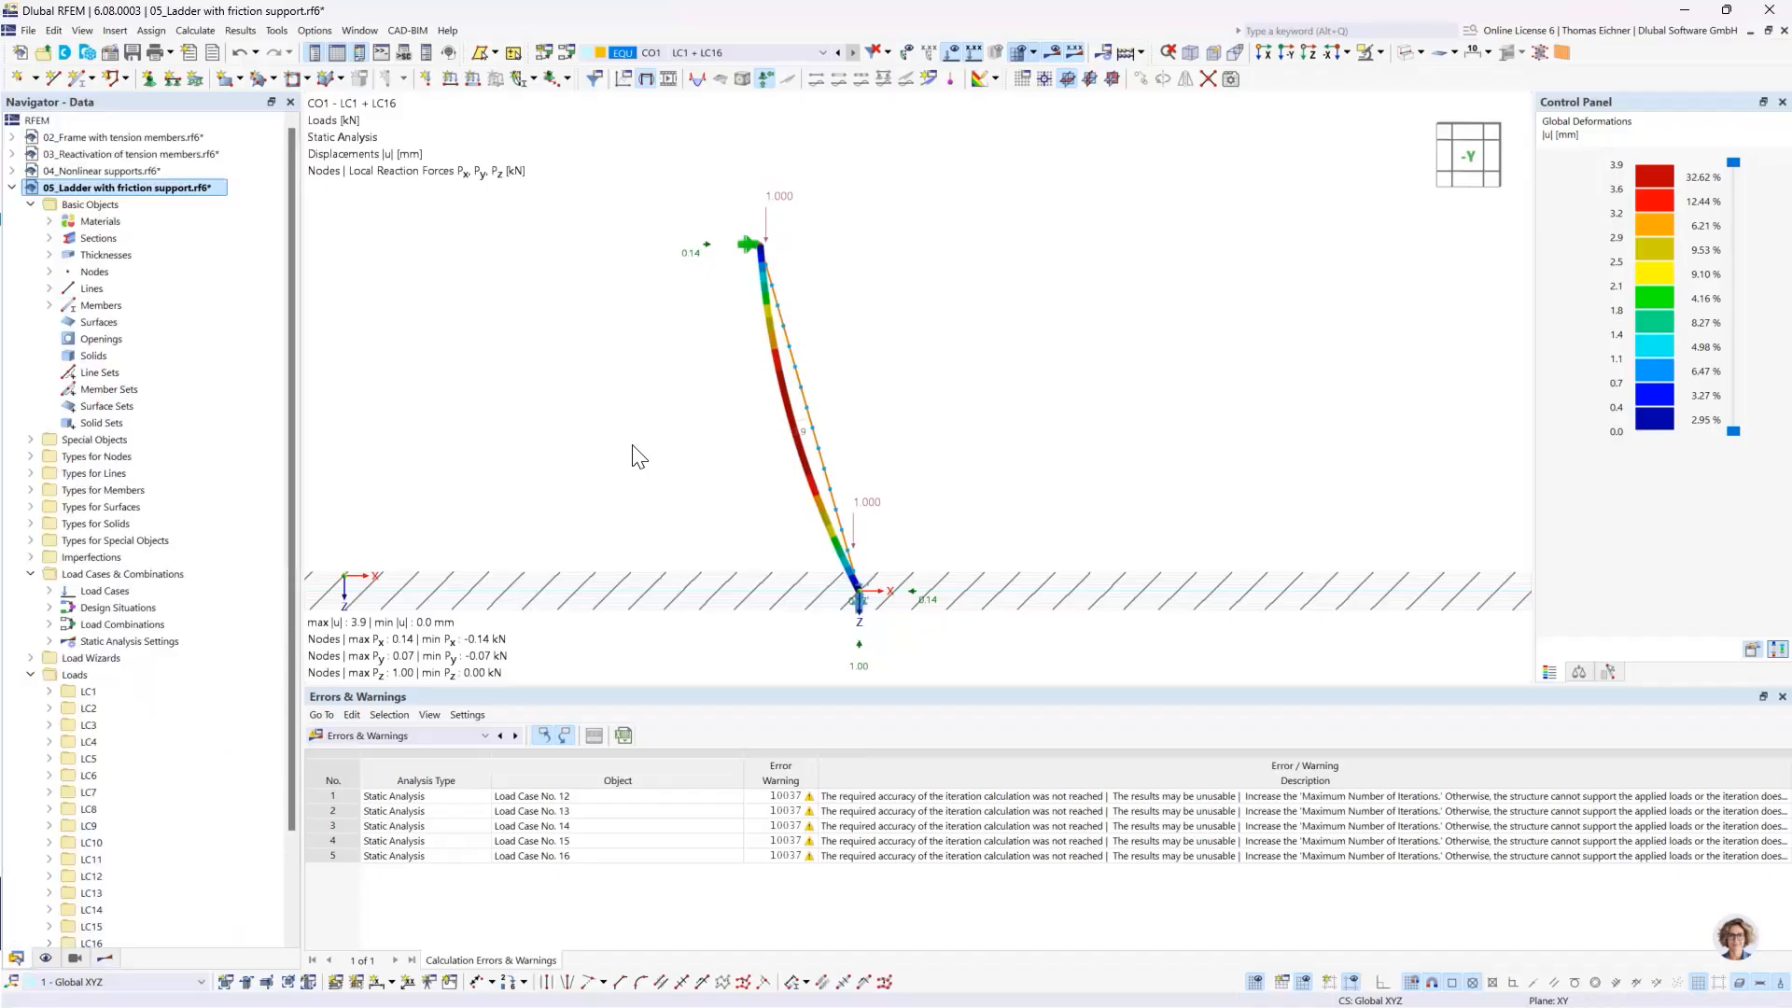
click(12, 187)
click(84, 207)
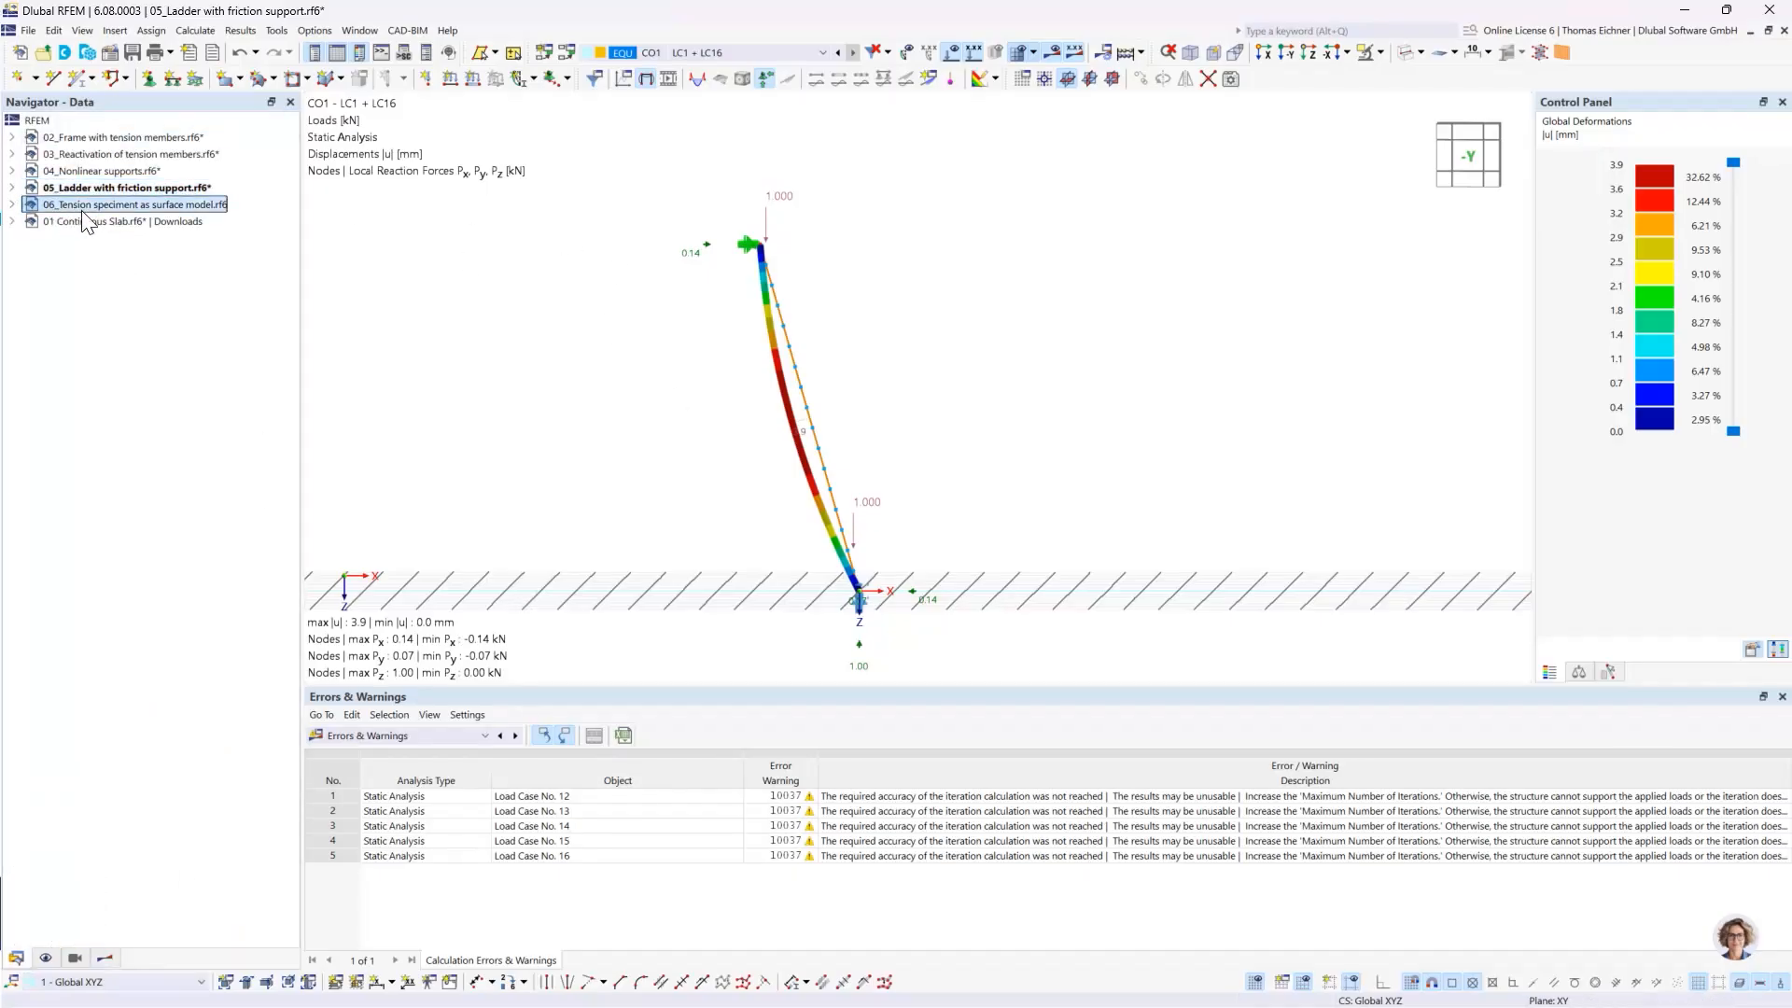
double_click(166, 207)
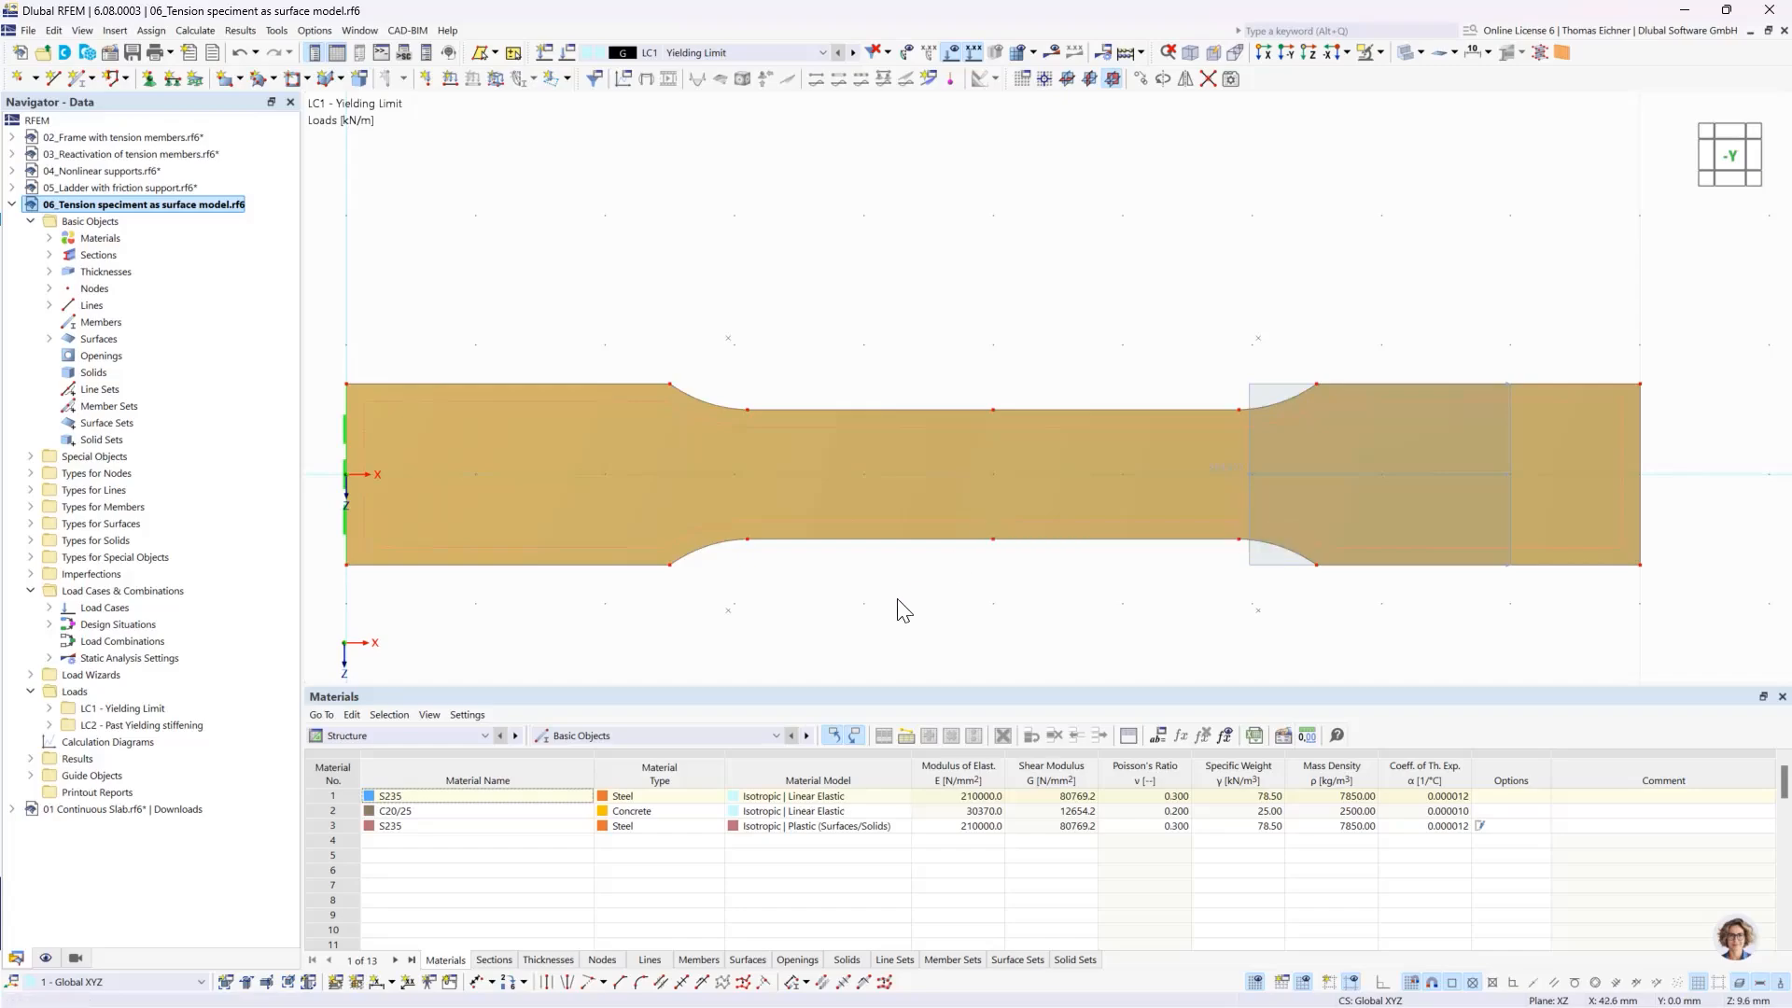
- Examine the tension specimen's geometry and check the thickness and material assigned to surface 1
click(827, 536)
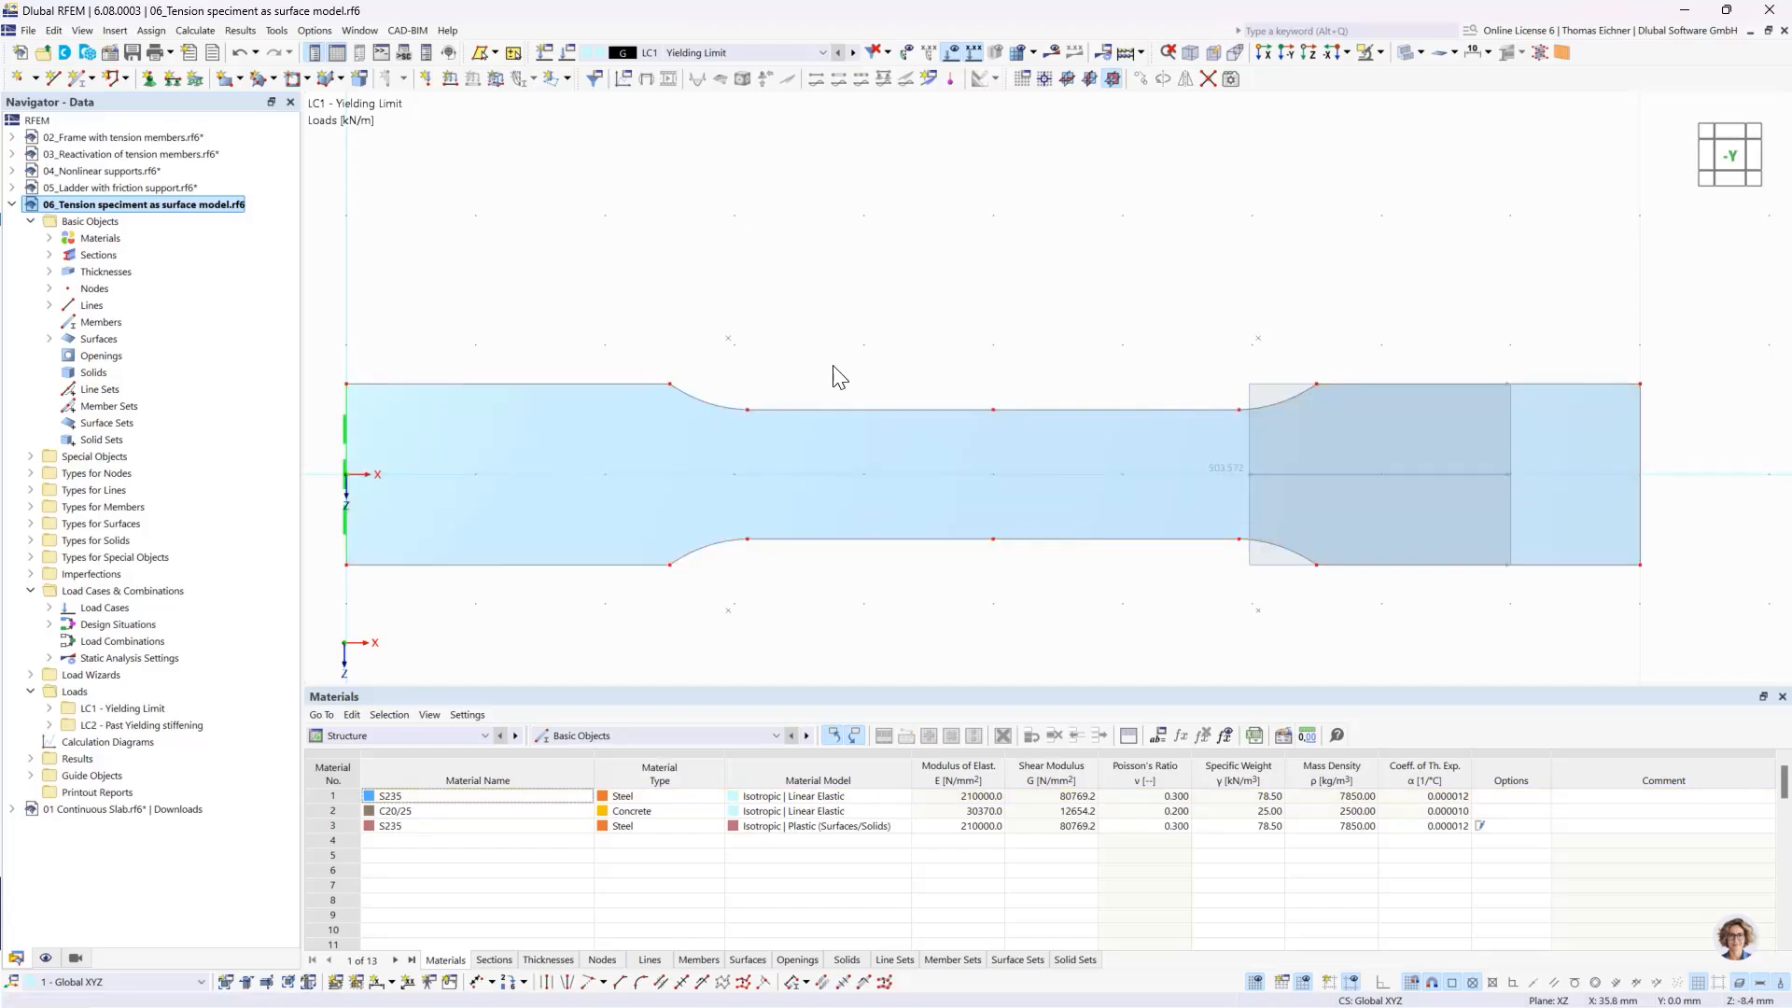
scroll(838, 359, down, 2)
ctrl+middle_drag(1353, 295, 1180, 342)
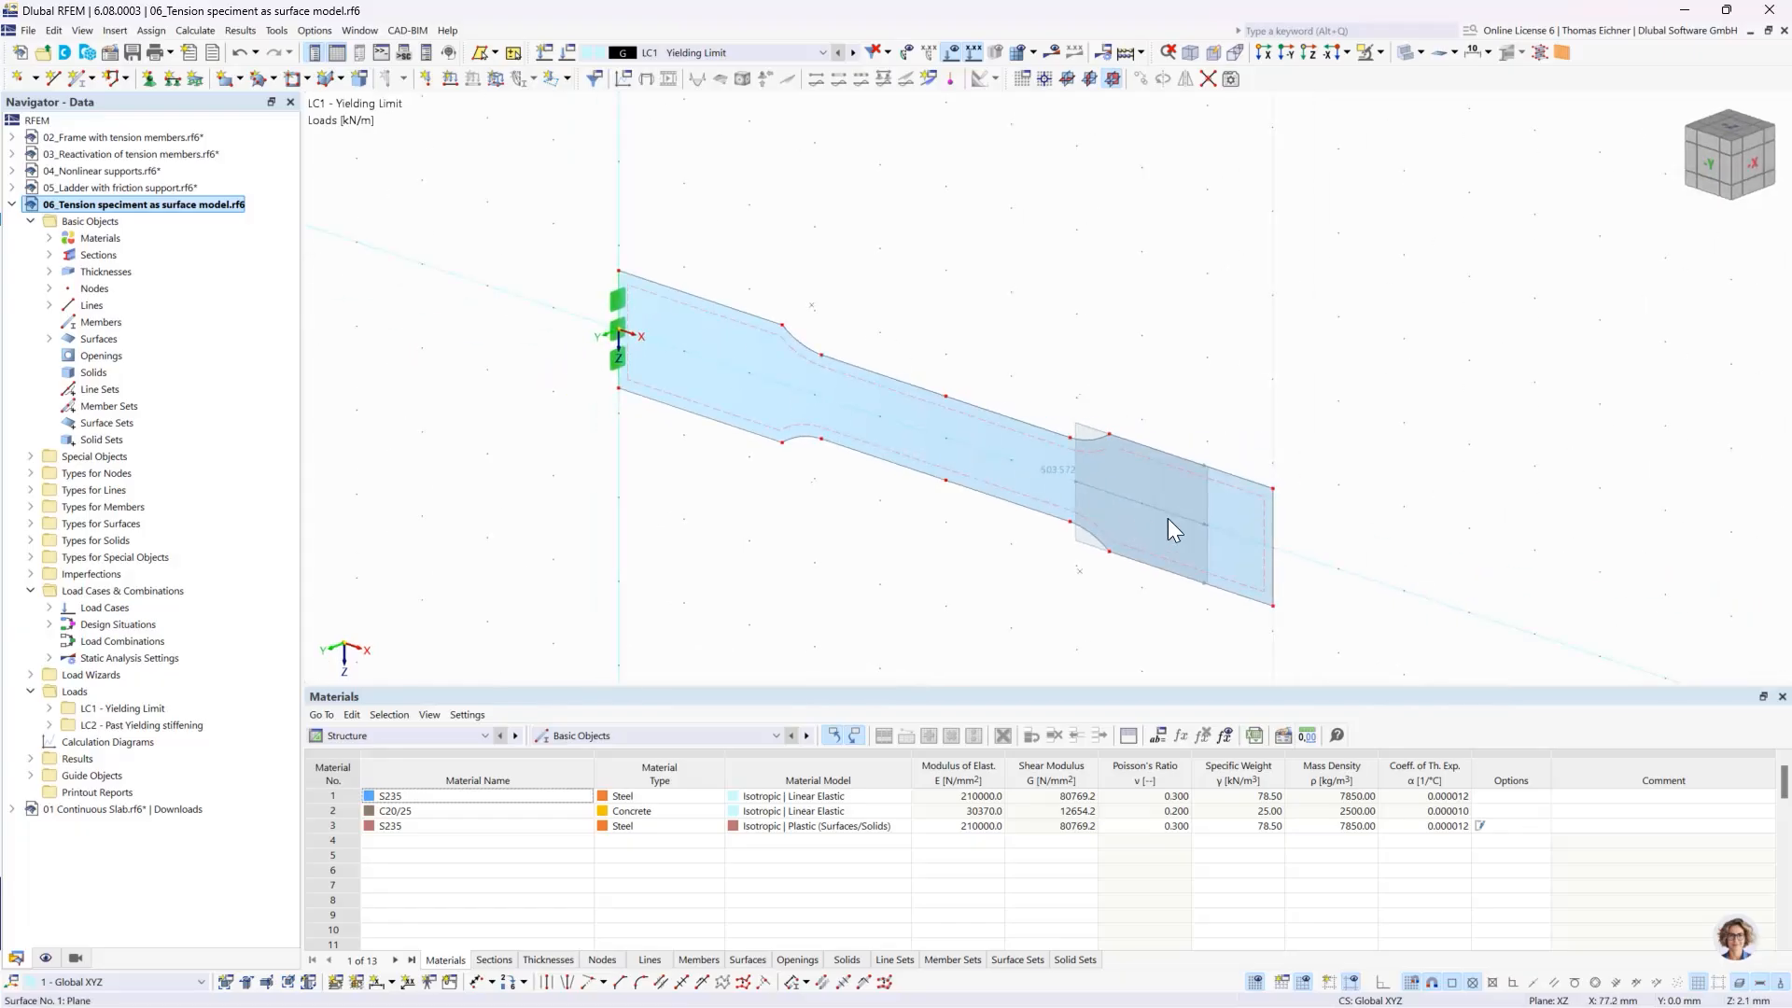
ctrl+middle_drag(767, 273, 855, 253)
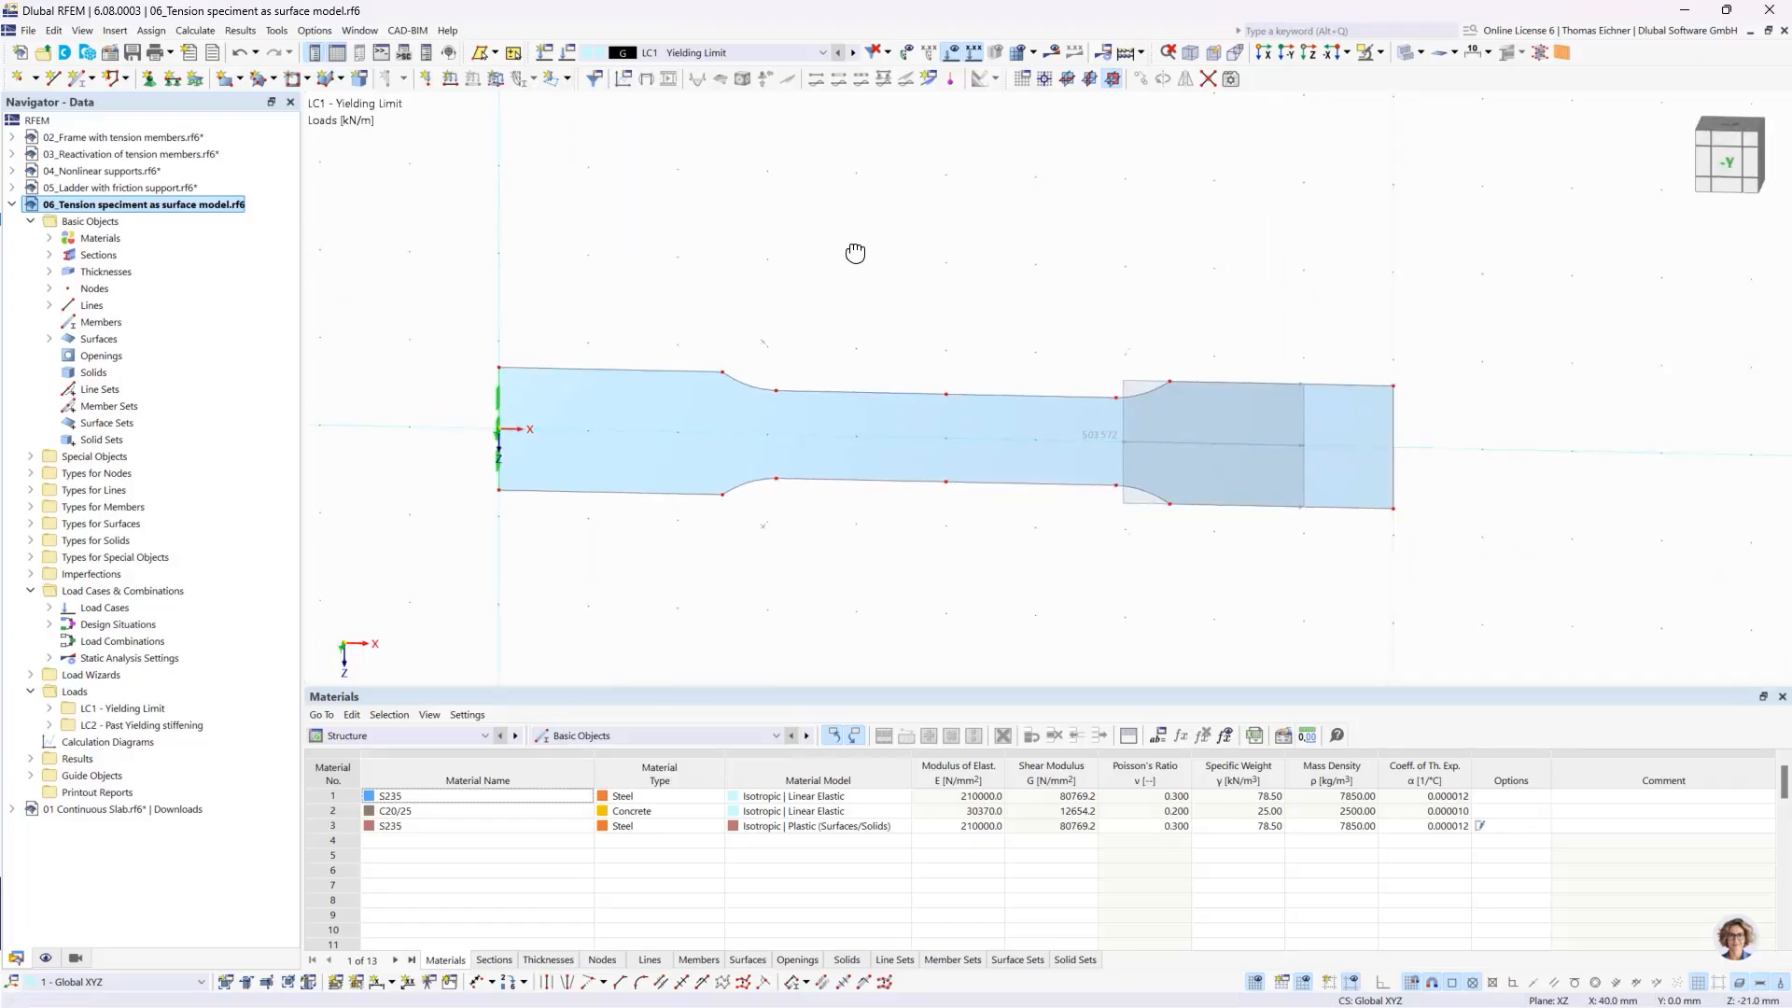
scroll(838, 336, up, 1)
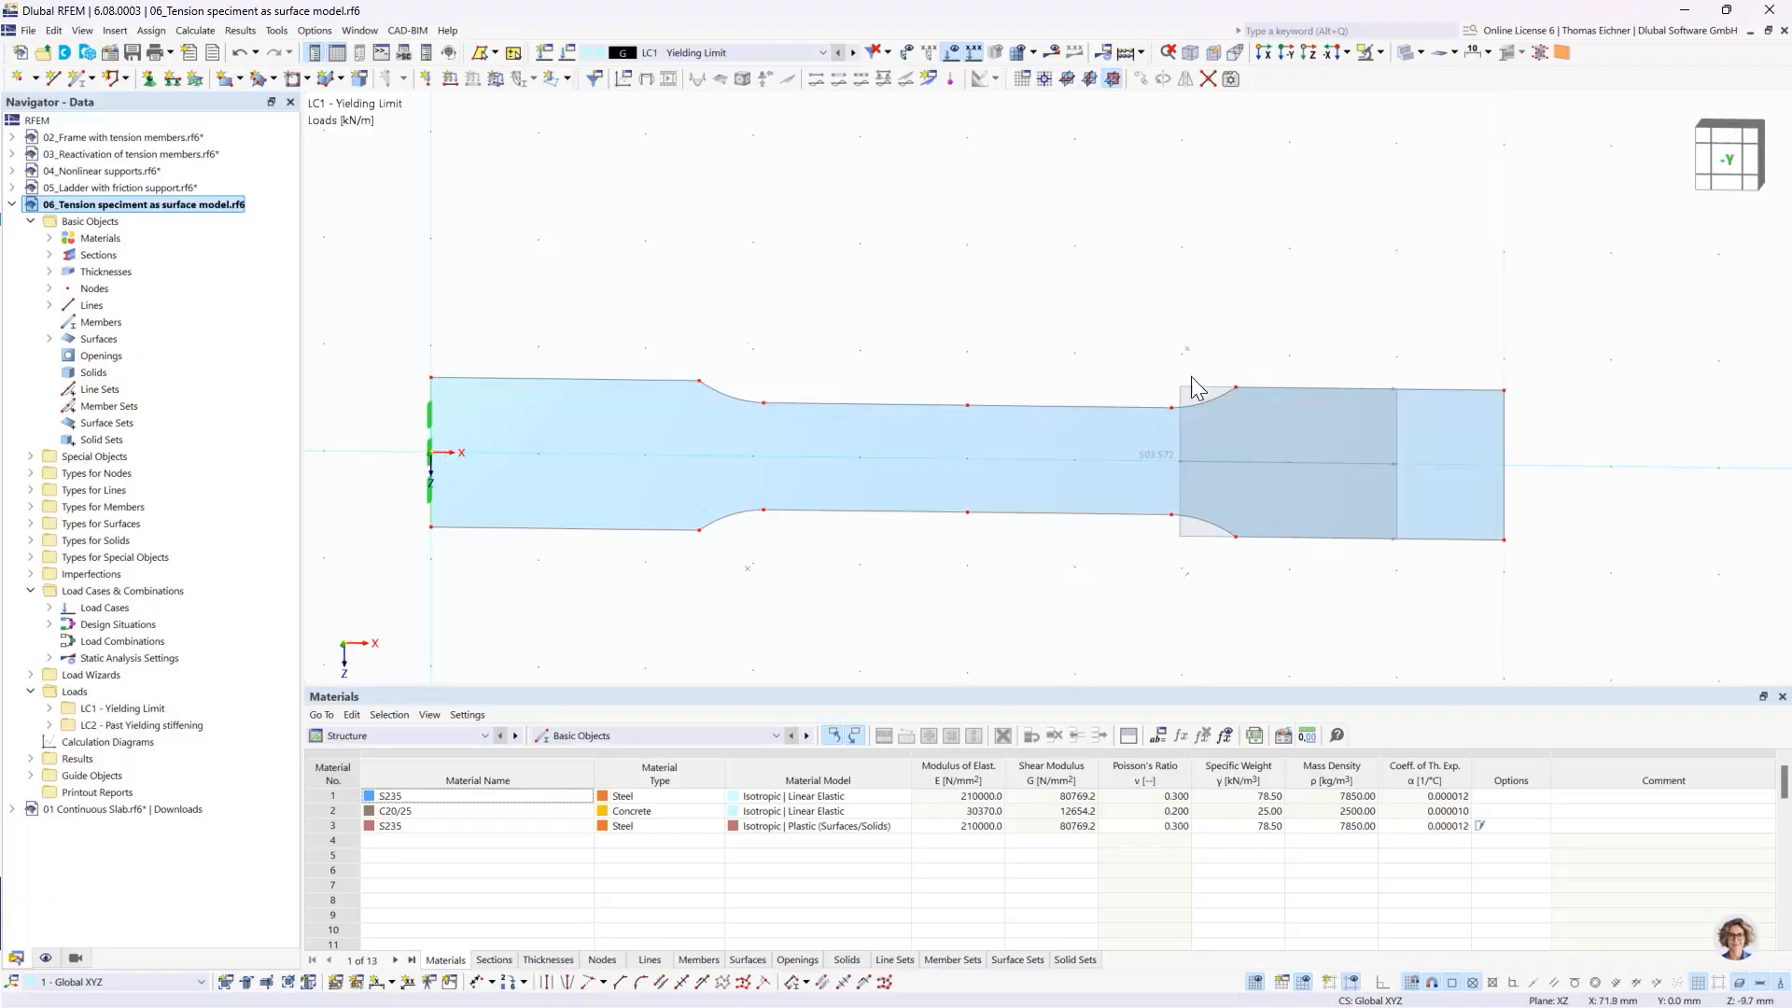
click(1158, 457)
double_click(763, 468)
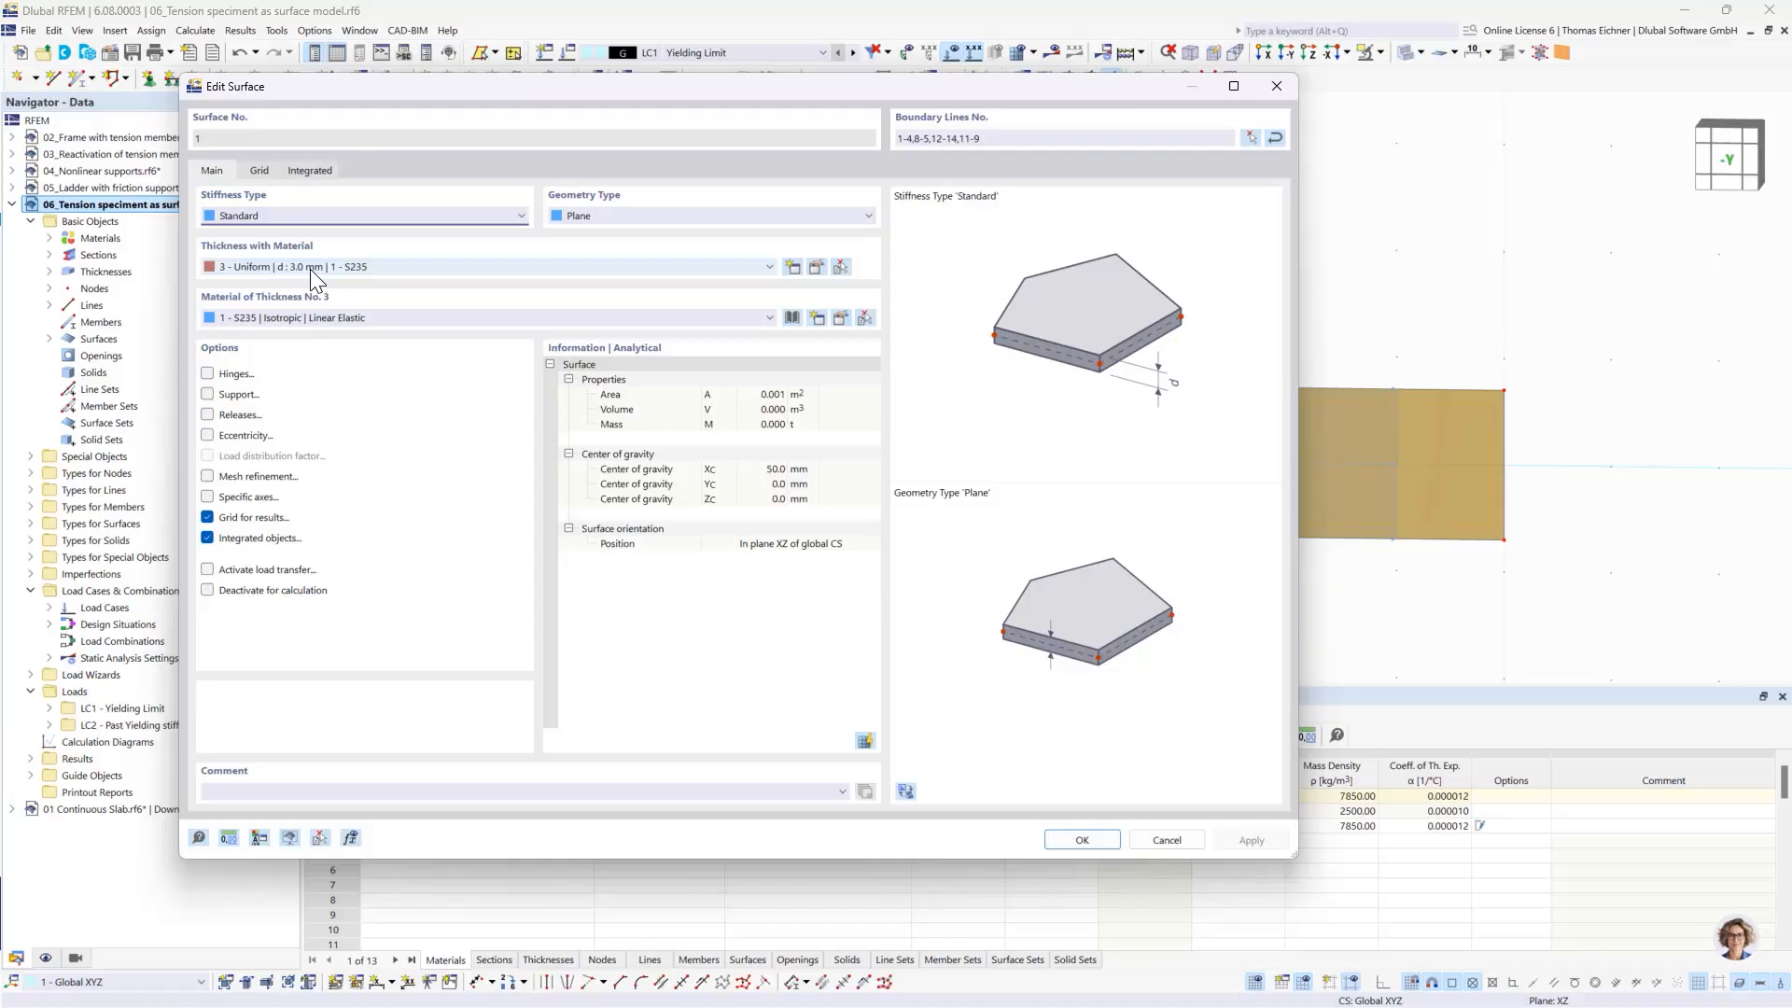
click(1277, 85)
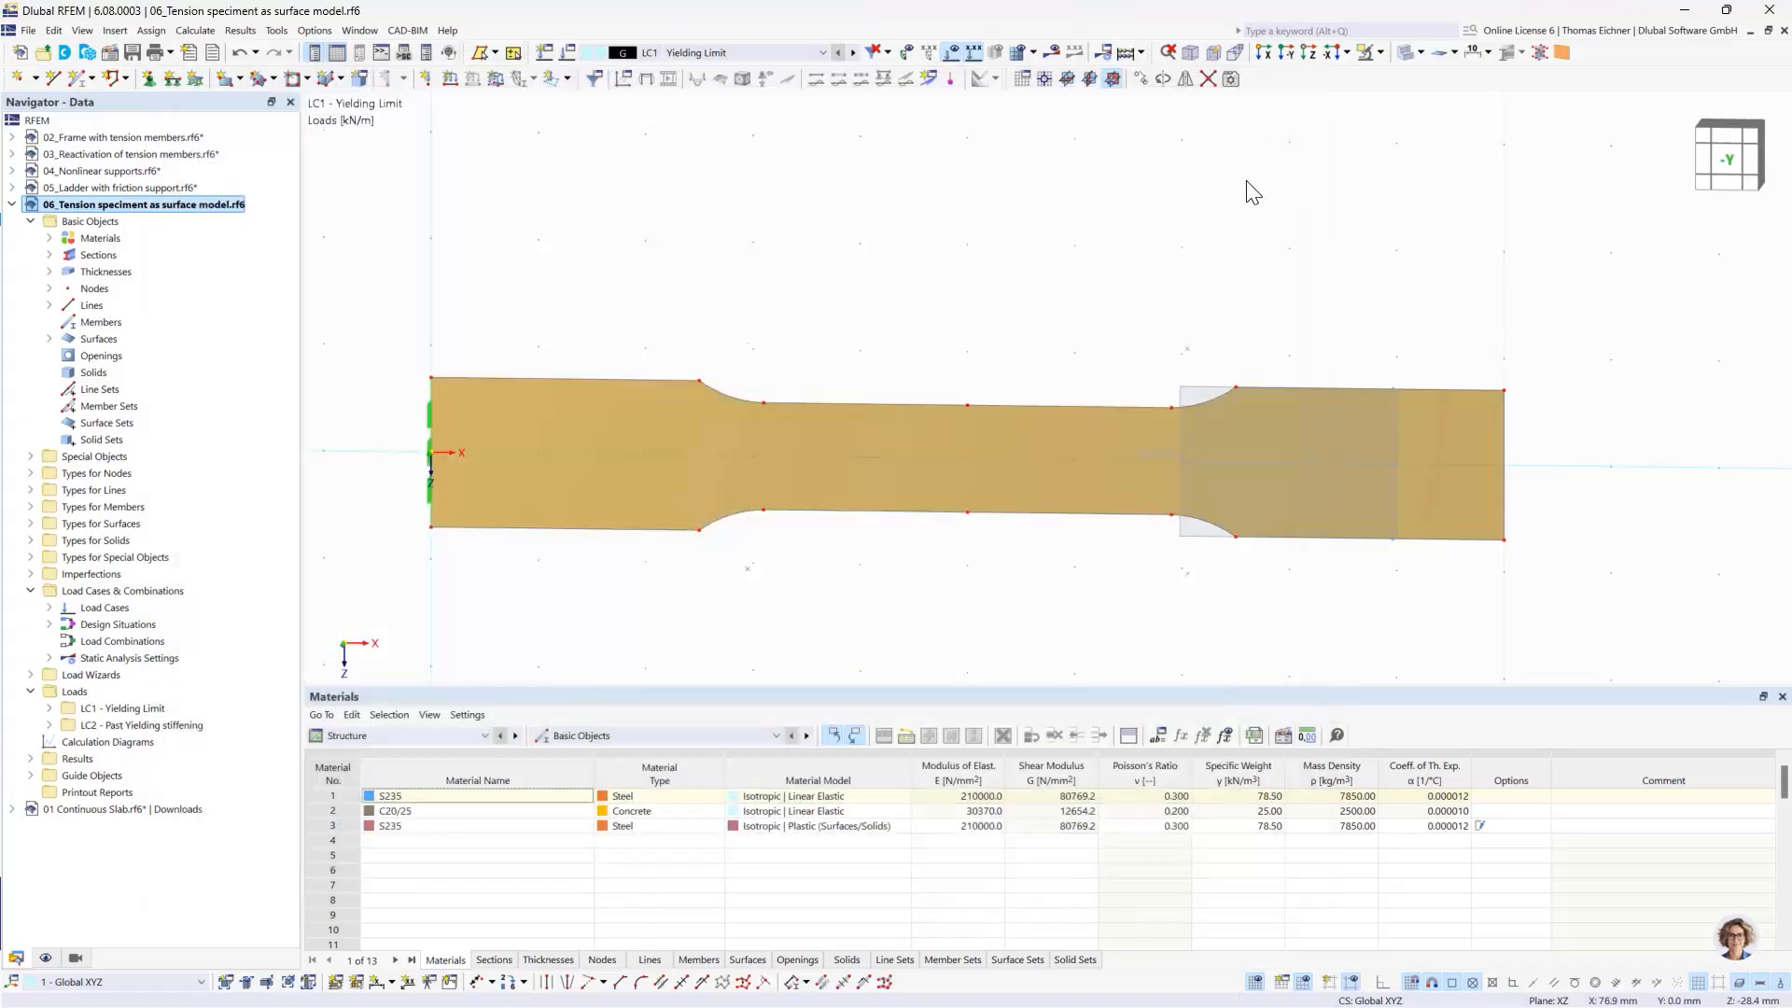
click(1205, 283)
- Open the LC1 line load on the specimen and check its magnitude, distribution and direction beside the model
middle_drag(1205, 283, 972, 279)
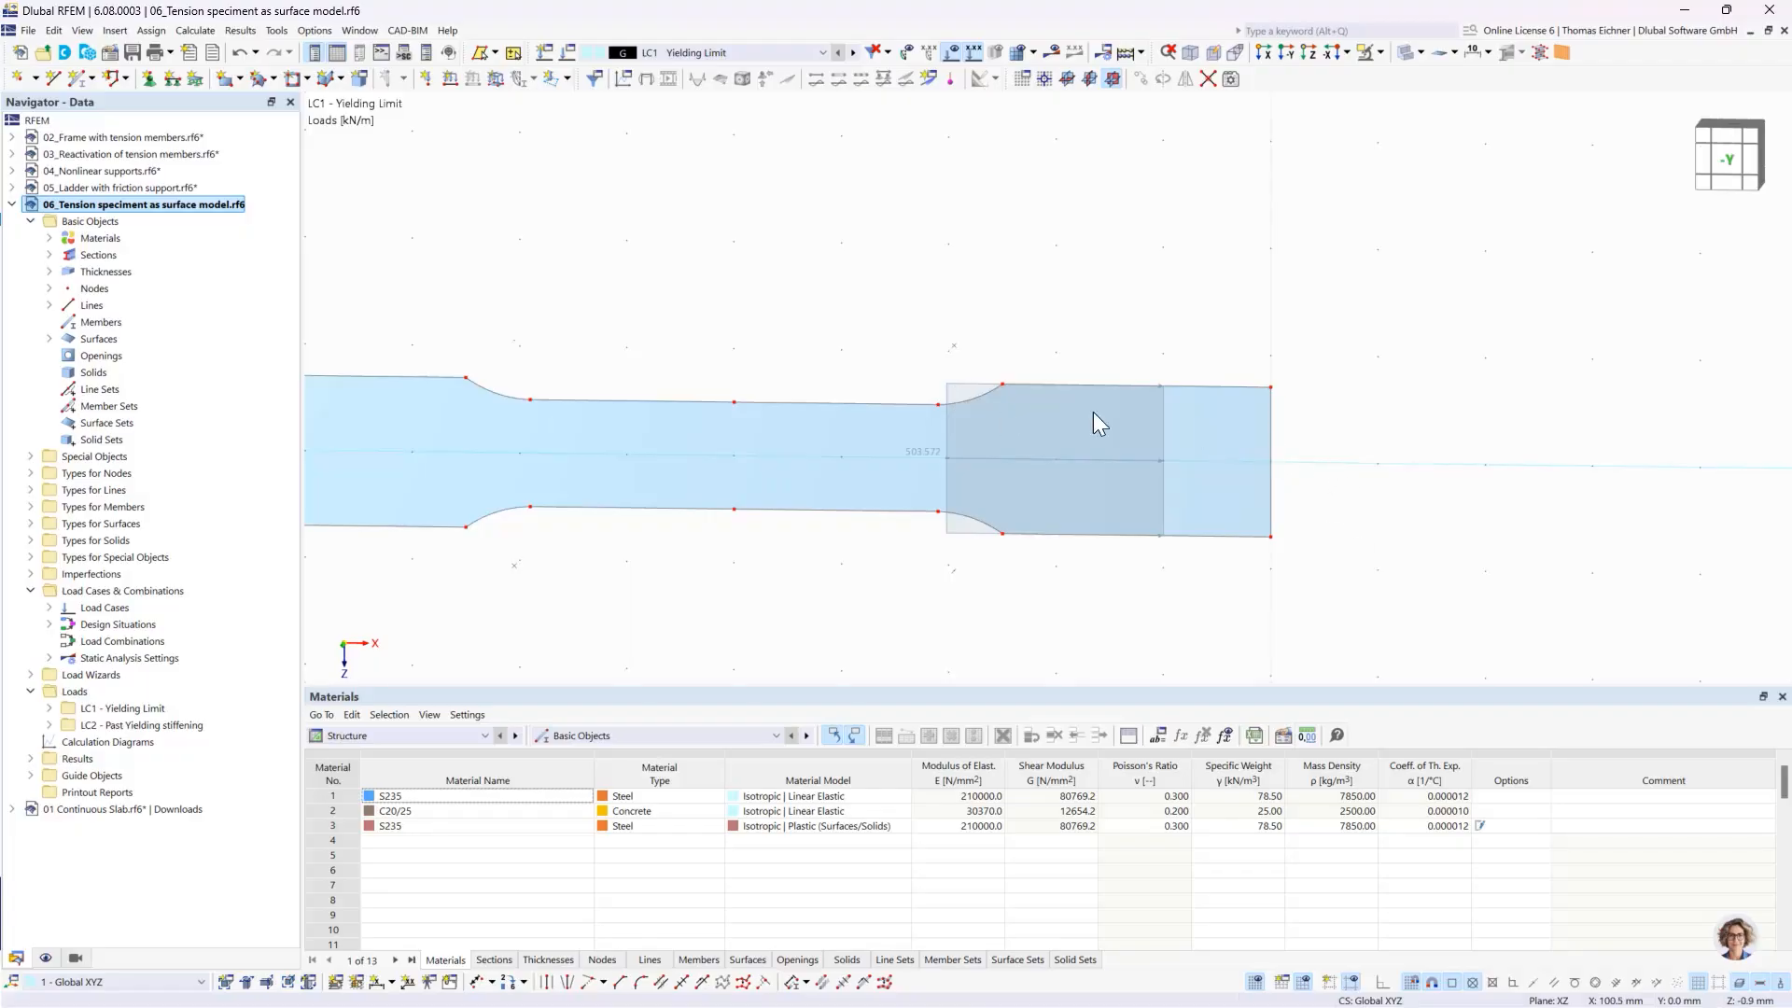
double_click(948, 396)
drag(728, 175, 1610, 131)
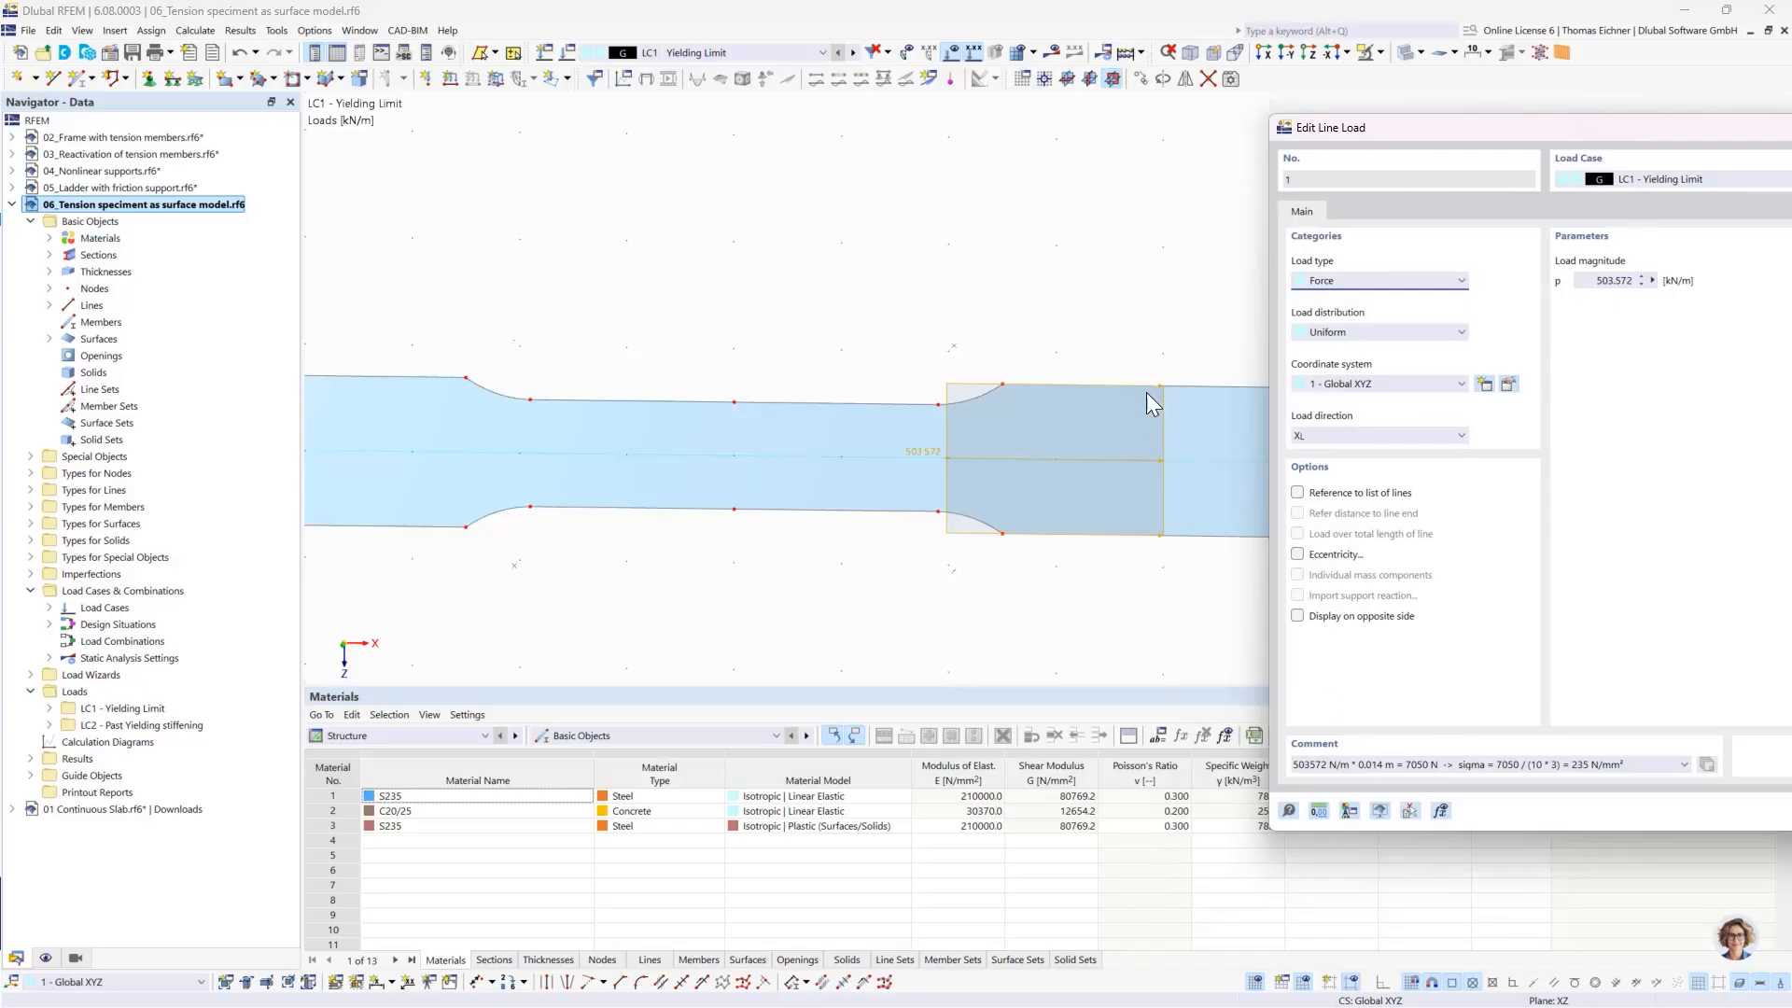
drag(1456, 131, 1591, 125)
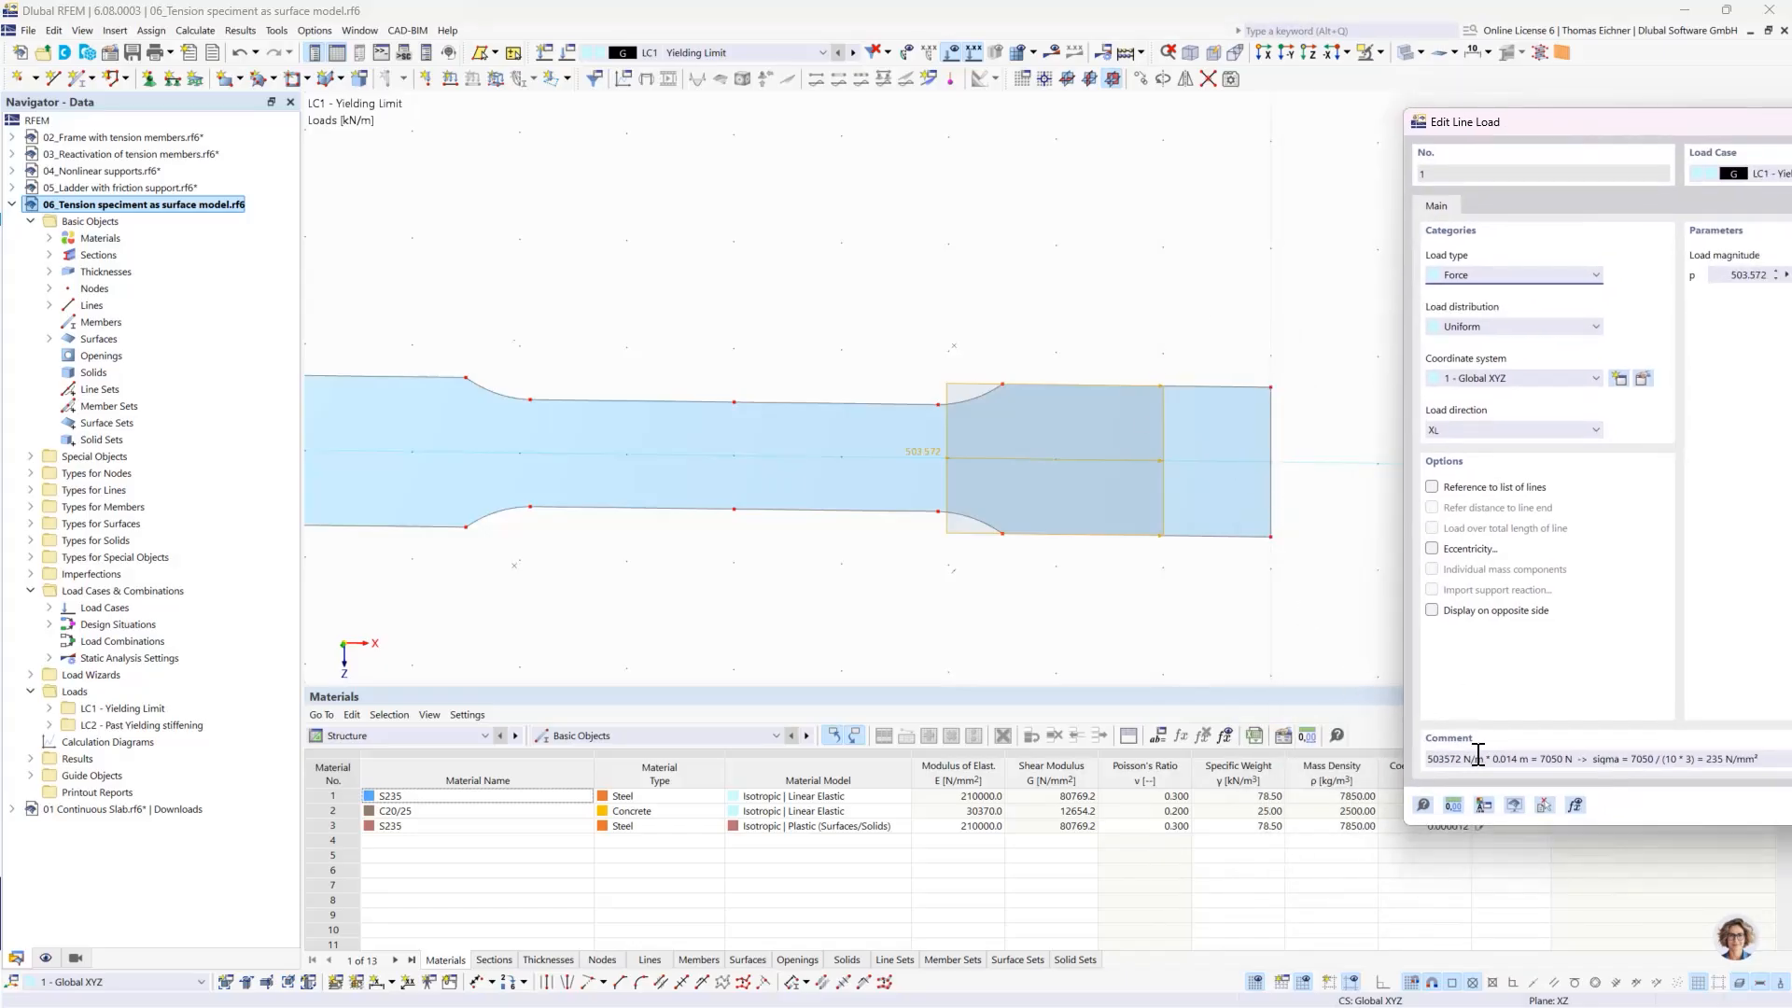
- Trace the resultant force and stress calculation in the line load's comment, and close the load without changes
mouse_move(1494, 758)
mouse_down()
mouse_move(1529, 758)
mouse_move(1464, 759)
mouse_up()
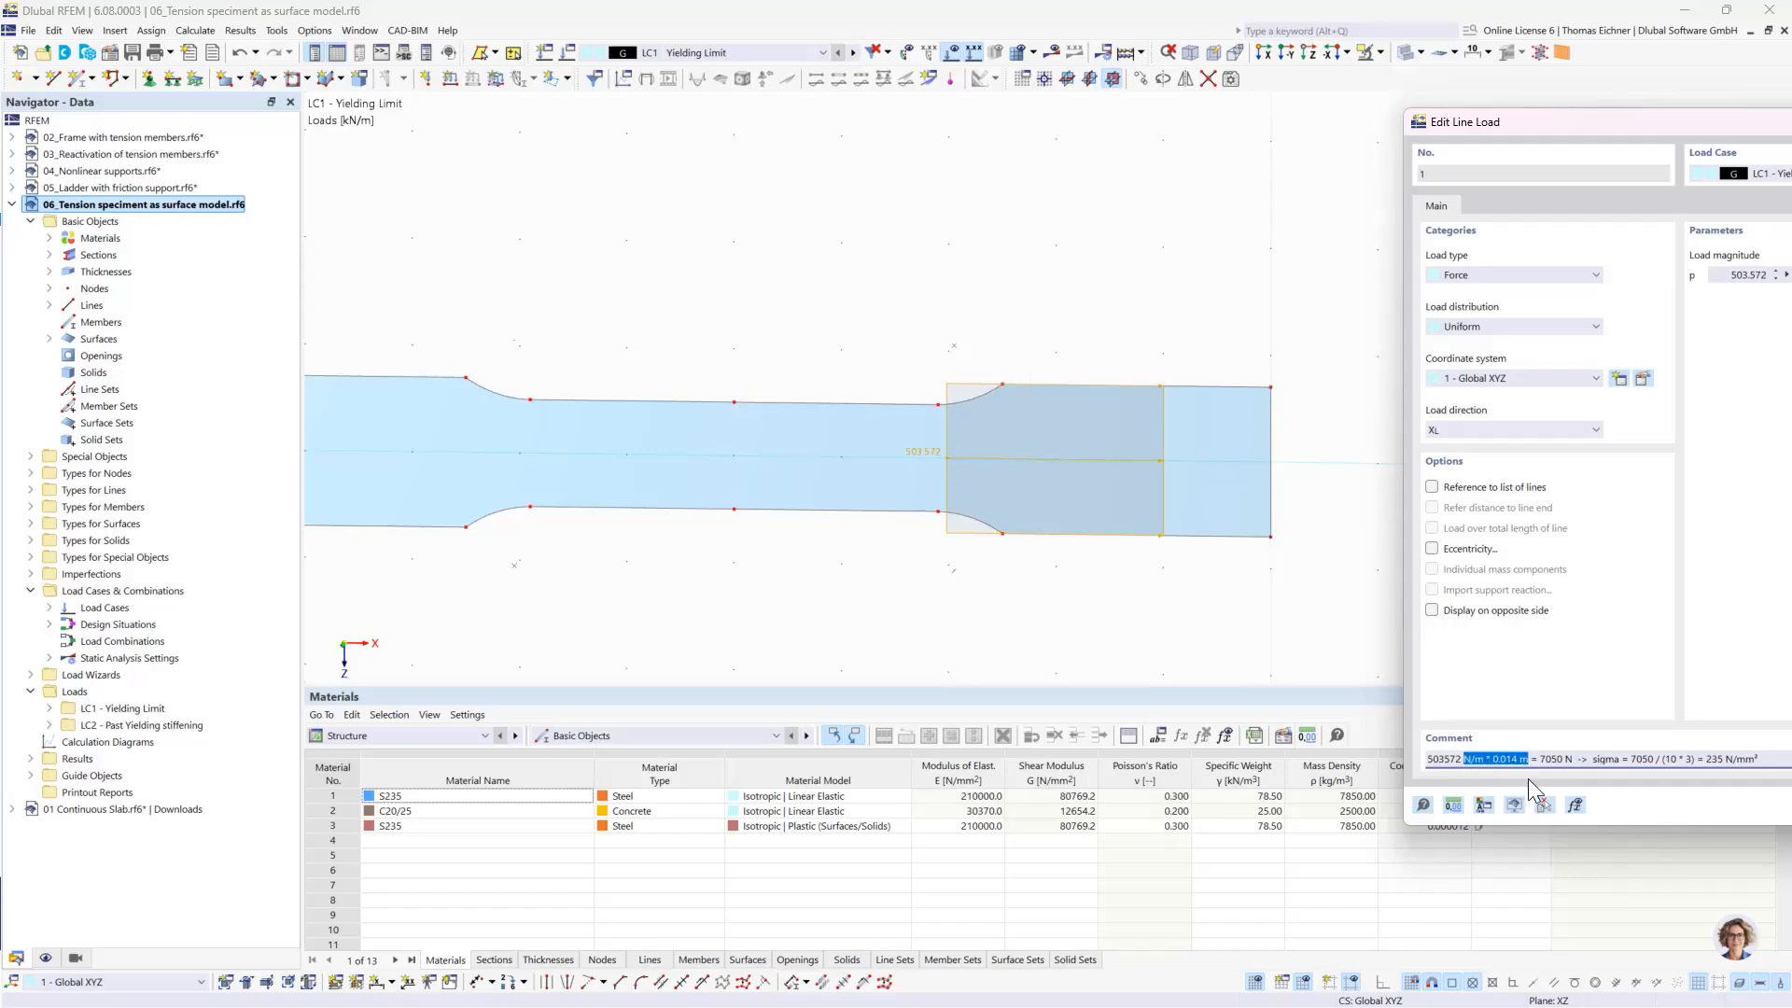
drag(1541, 762, 1564, 763)
drag(1631, 761, 1654, 761)
drag(1706, 761, 1719, 761)
click(1709, 759)
drag(1583, 129, 623, 216)
click(1421, 209)
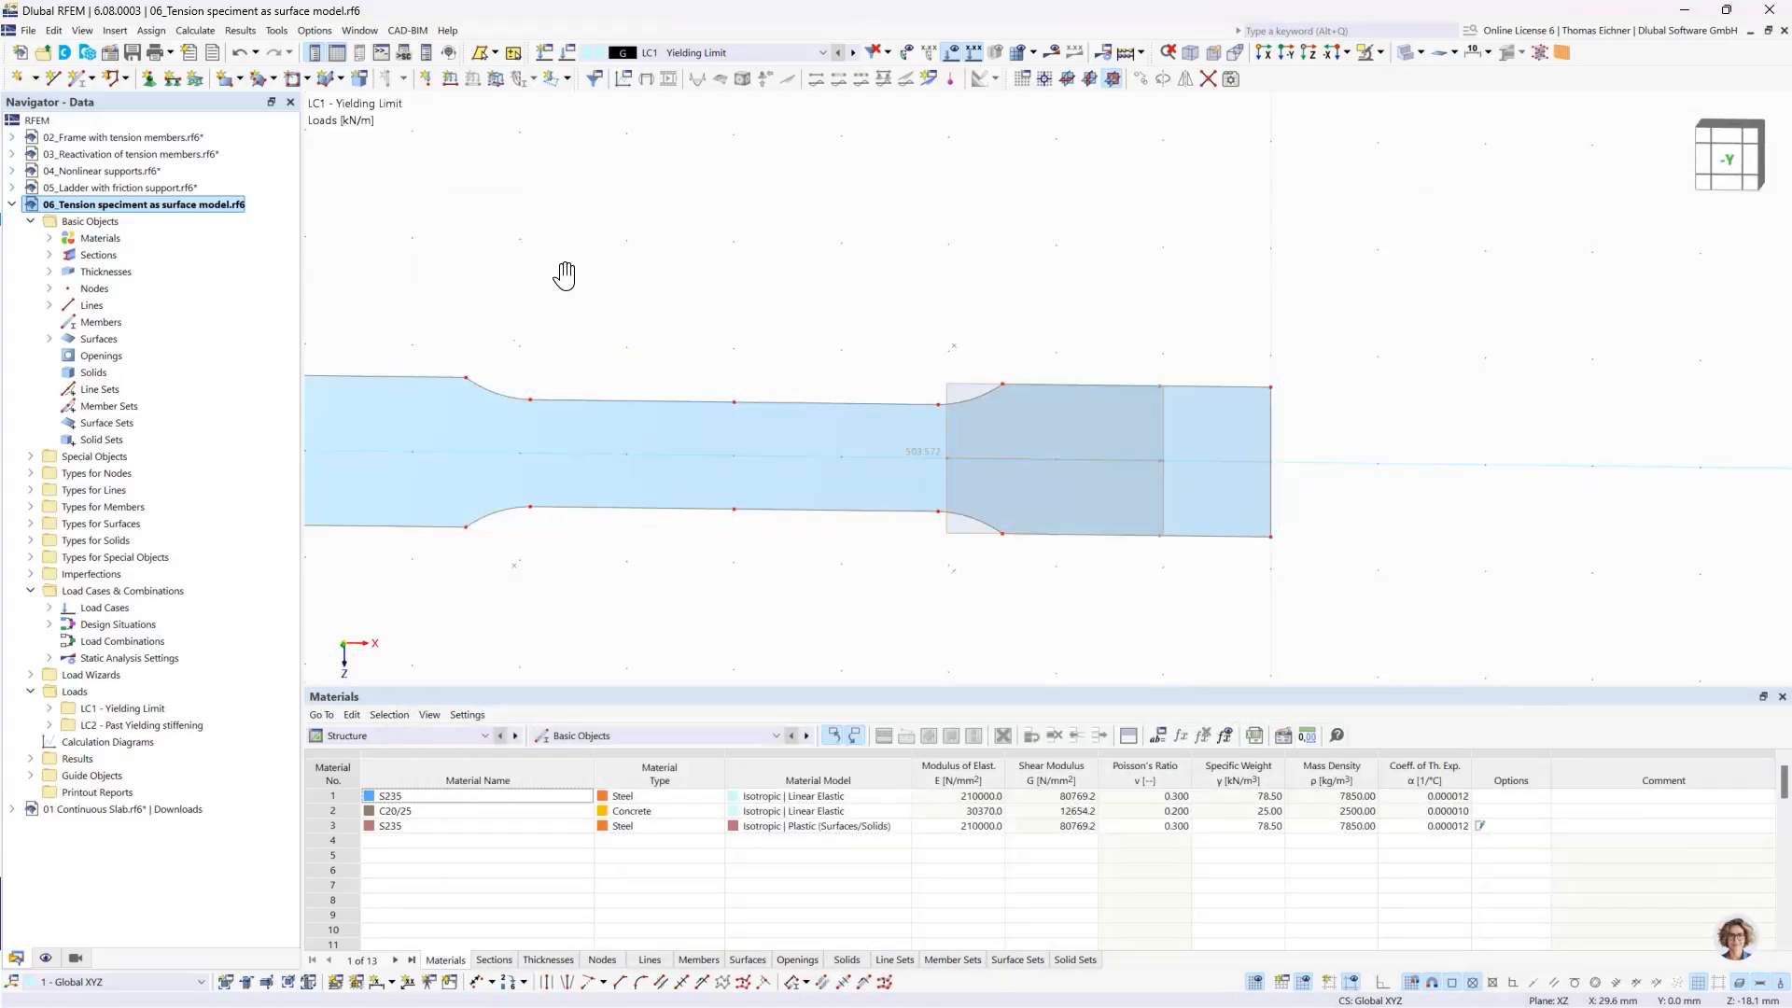
- Review the material model of the specimen surface again and close its properties without changes
double_click(621, 470)
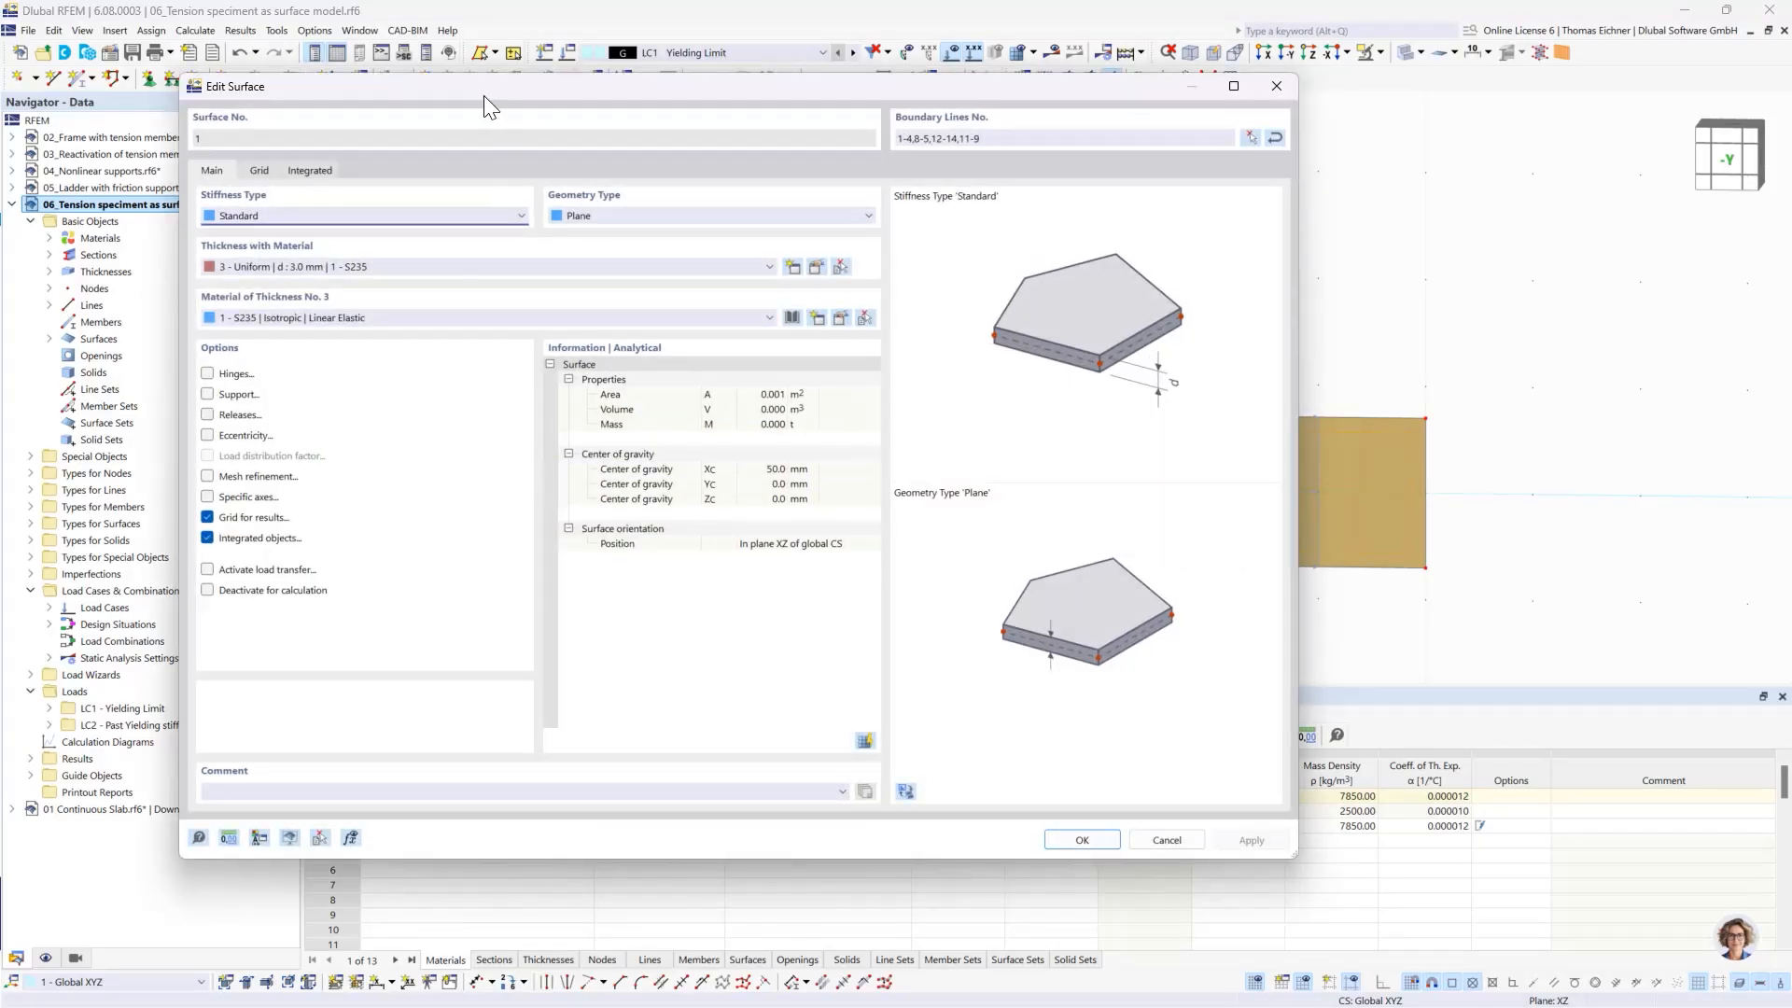
drag(484, 96, 569, 107)
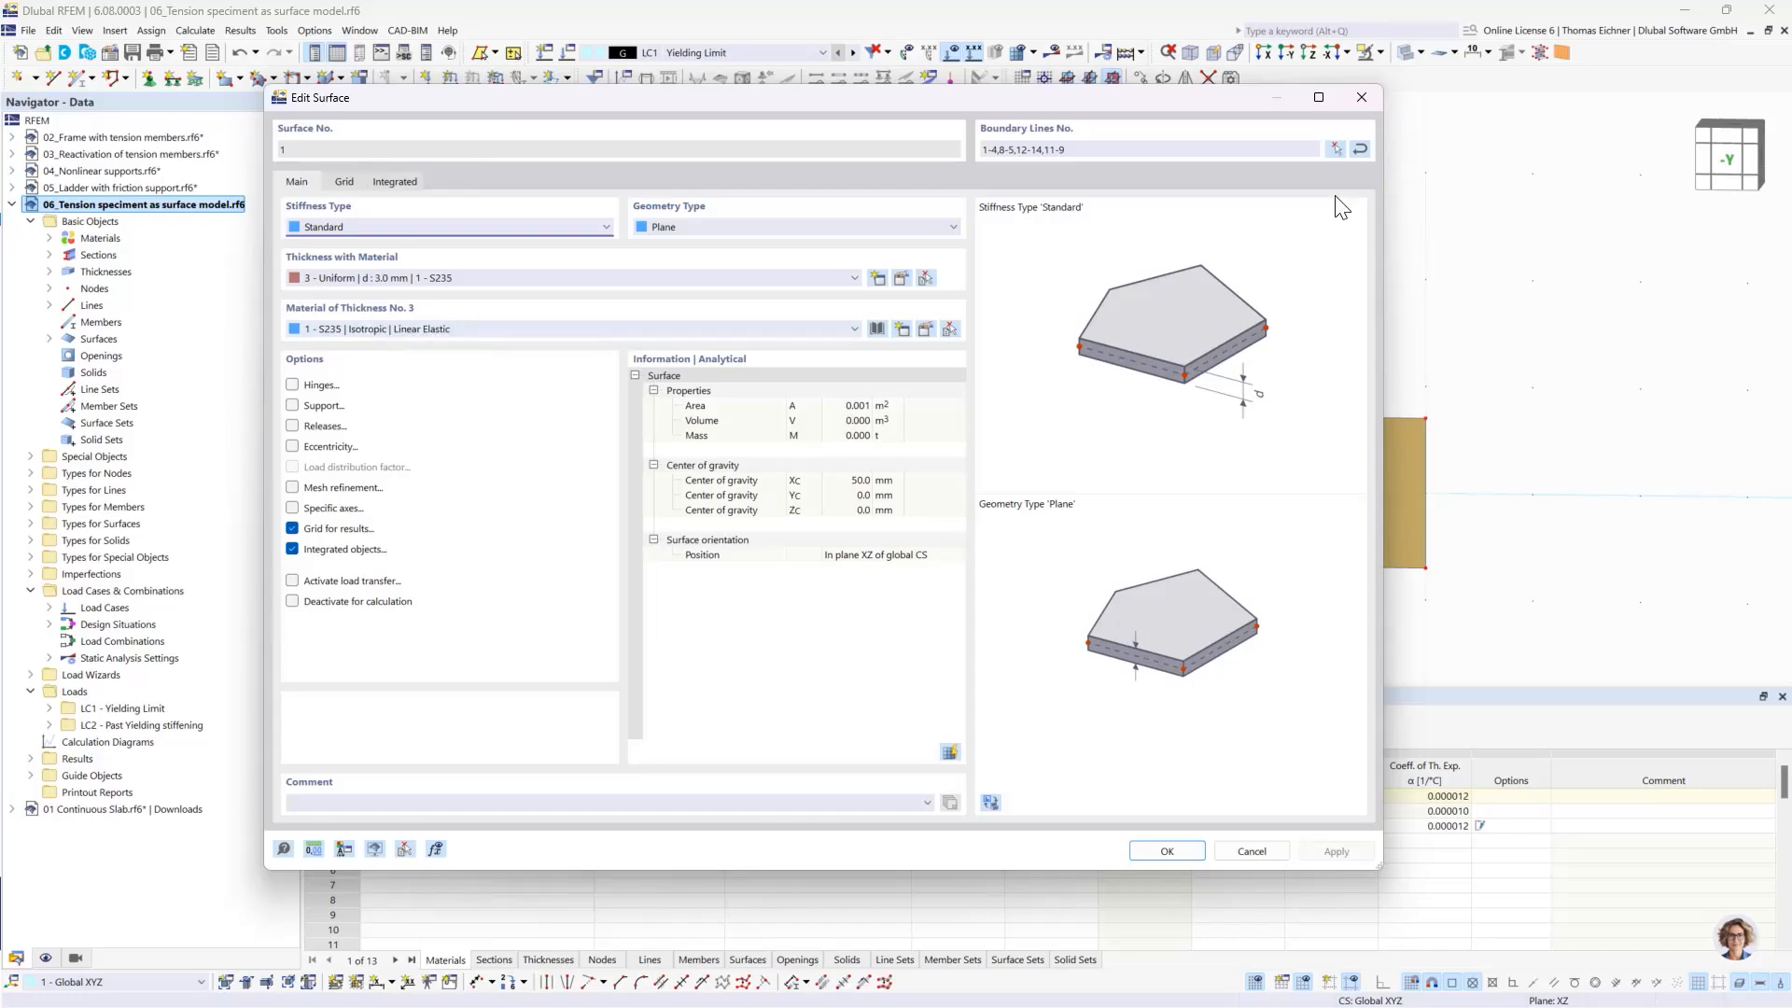
click(1373, 90)
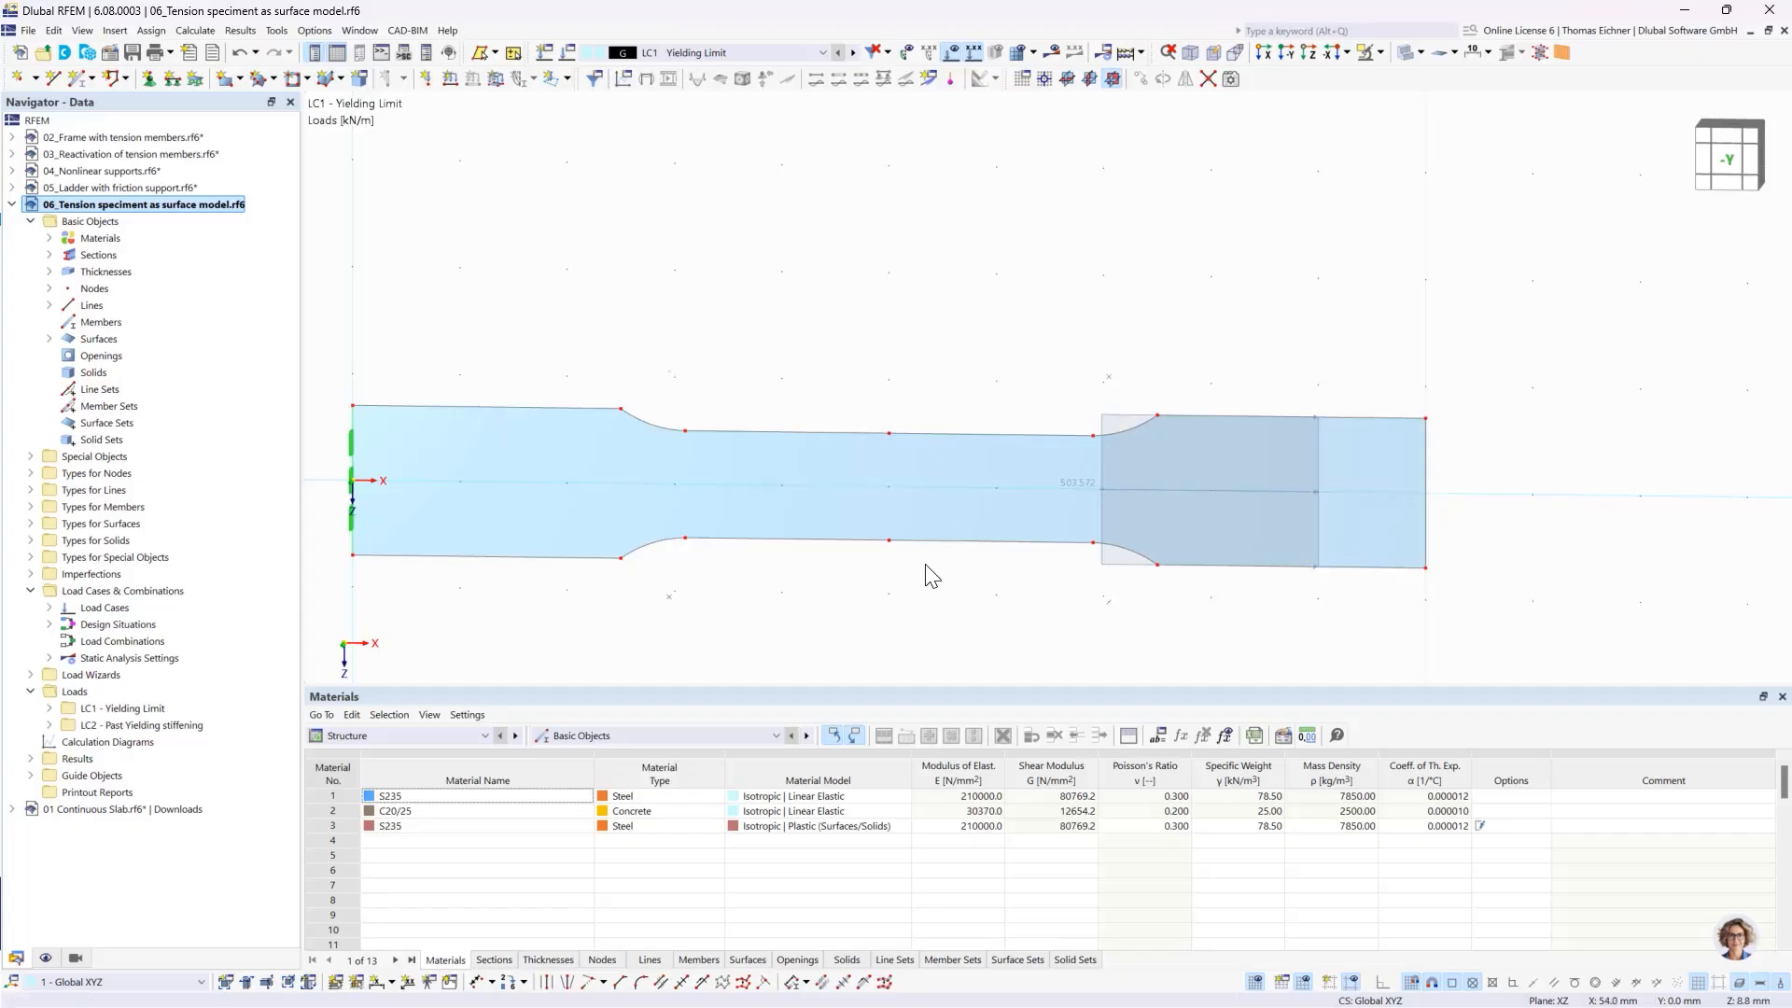
- Check the line load of LC2 Past Yielding stiffening on the specimen, and return to LC1 Yielding Limit
click(854, 53)
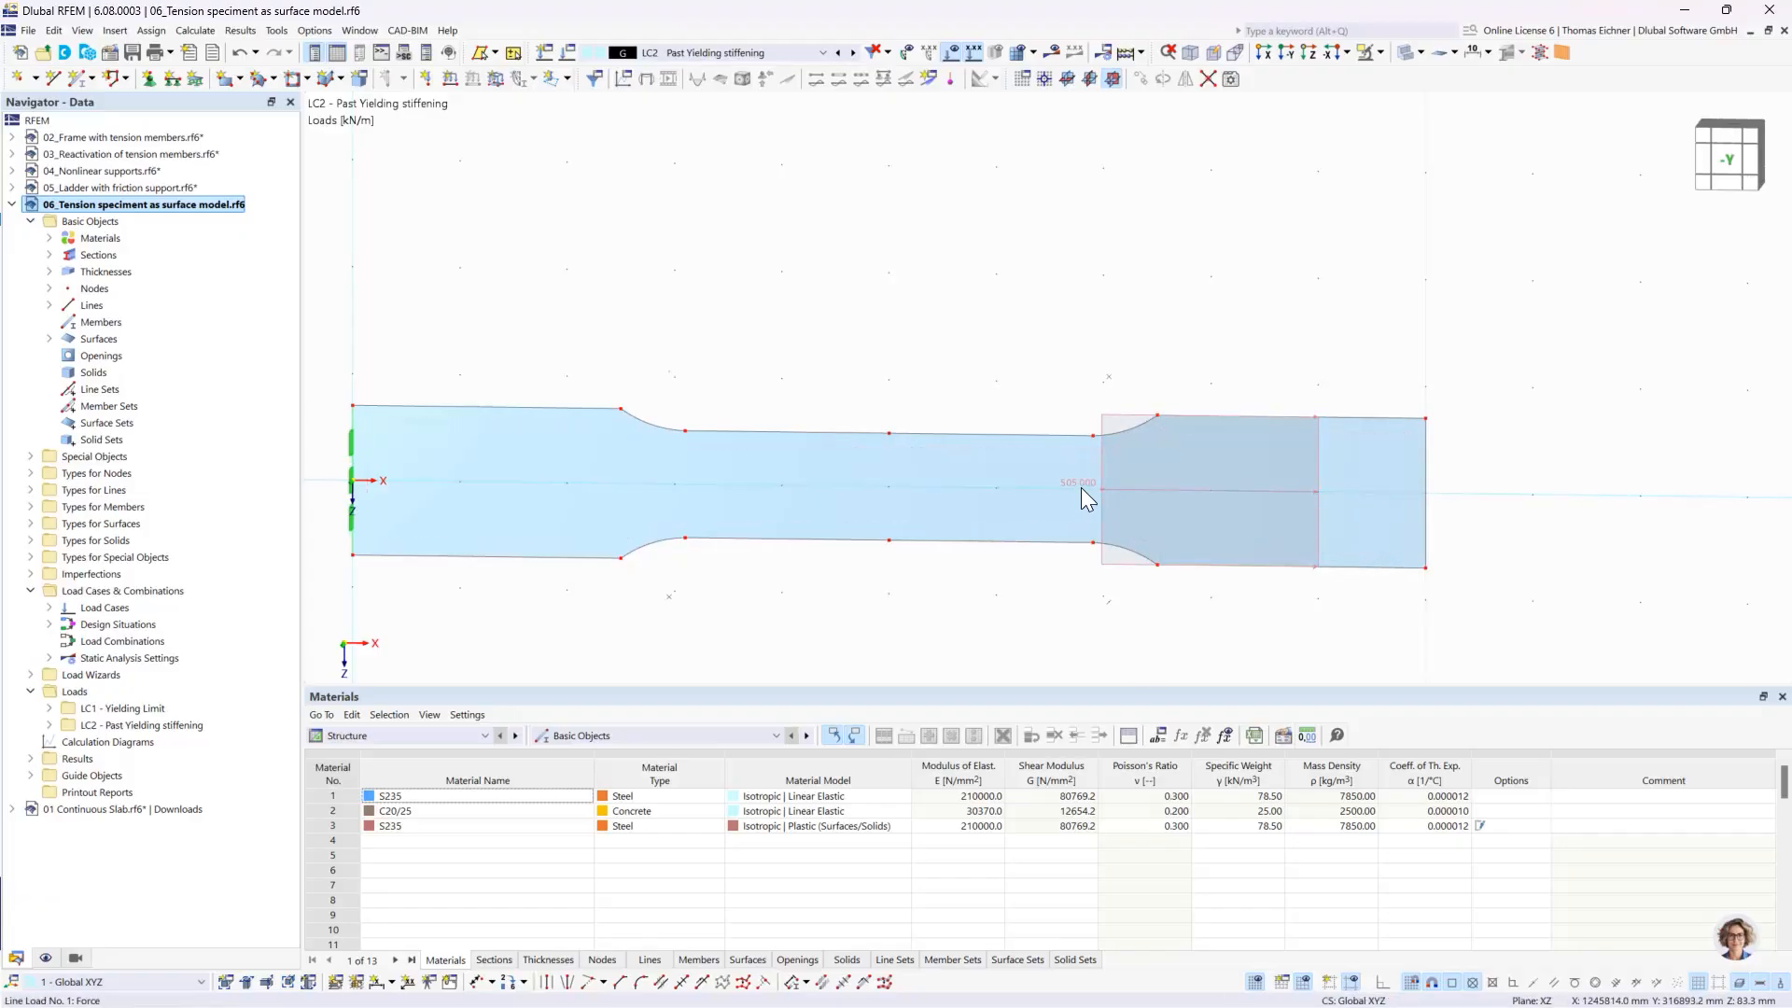
mouse_move(1082, 488)
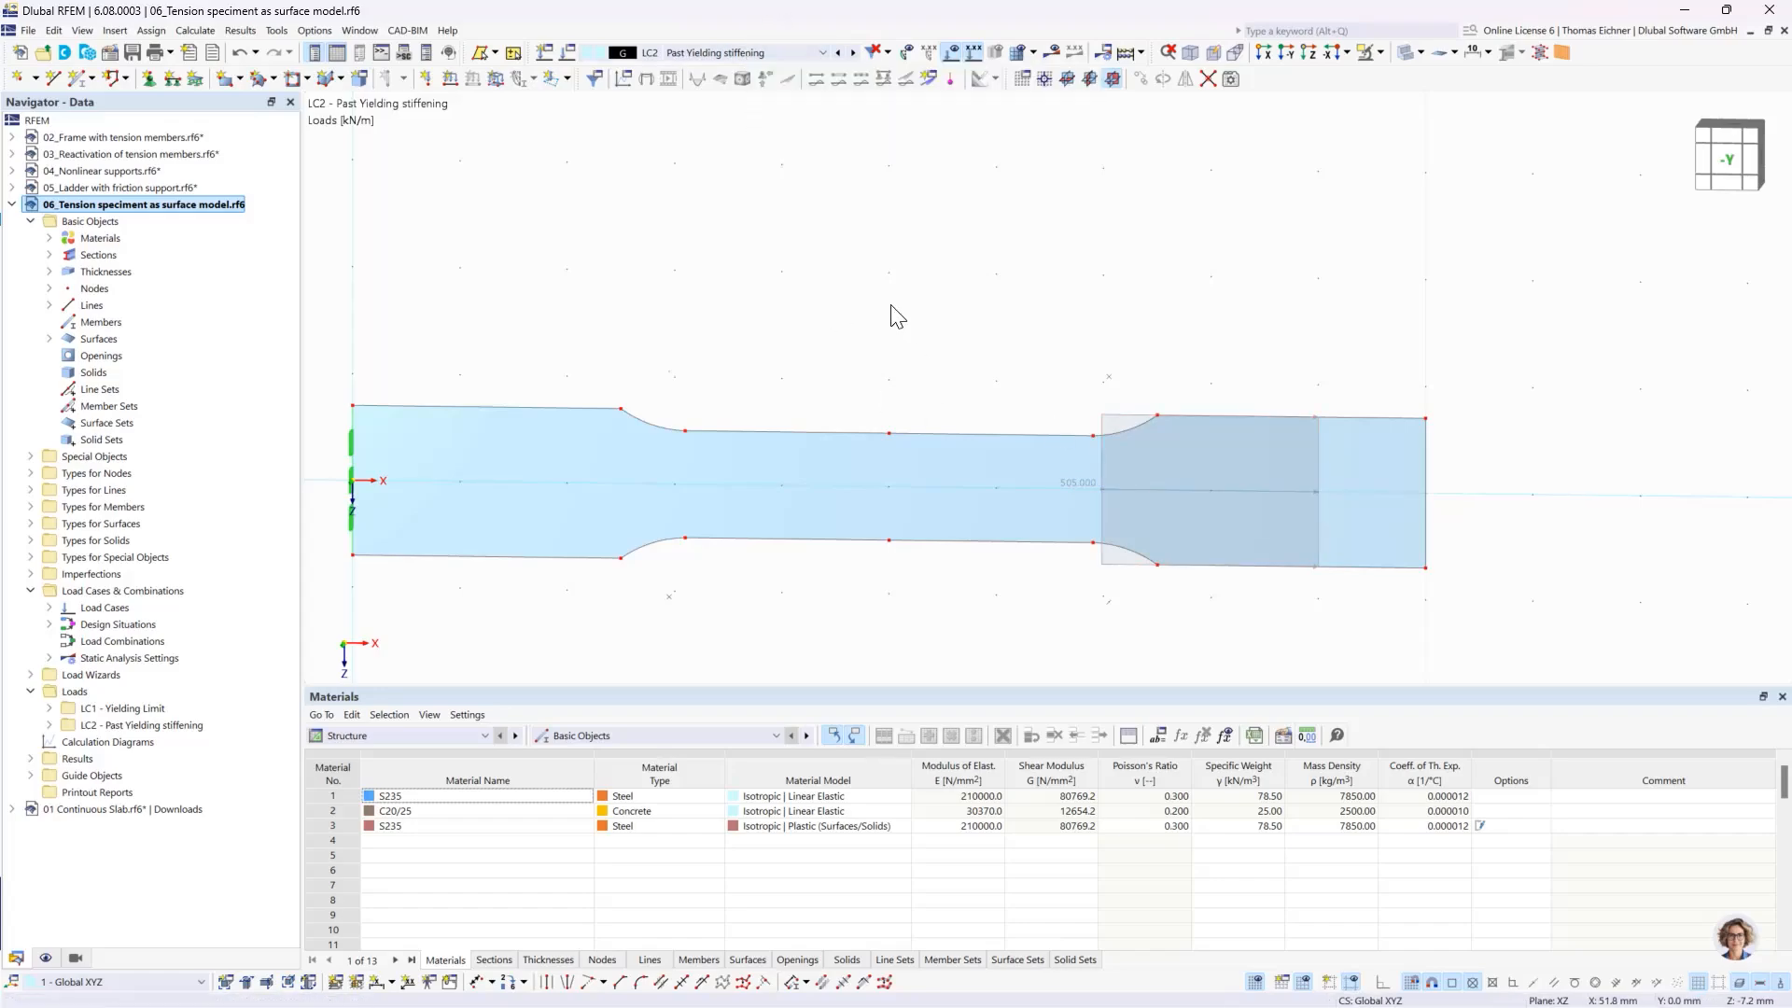
click(737, 55)
click(696, 69)
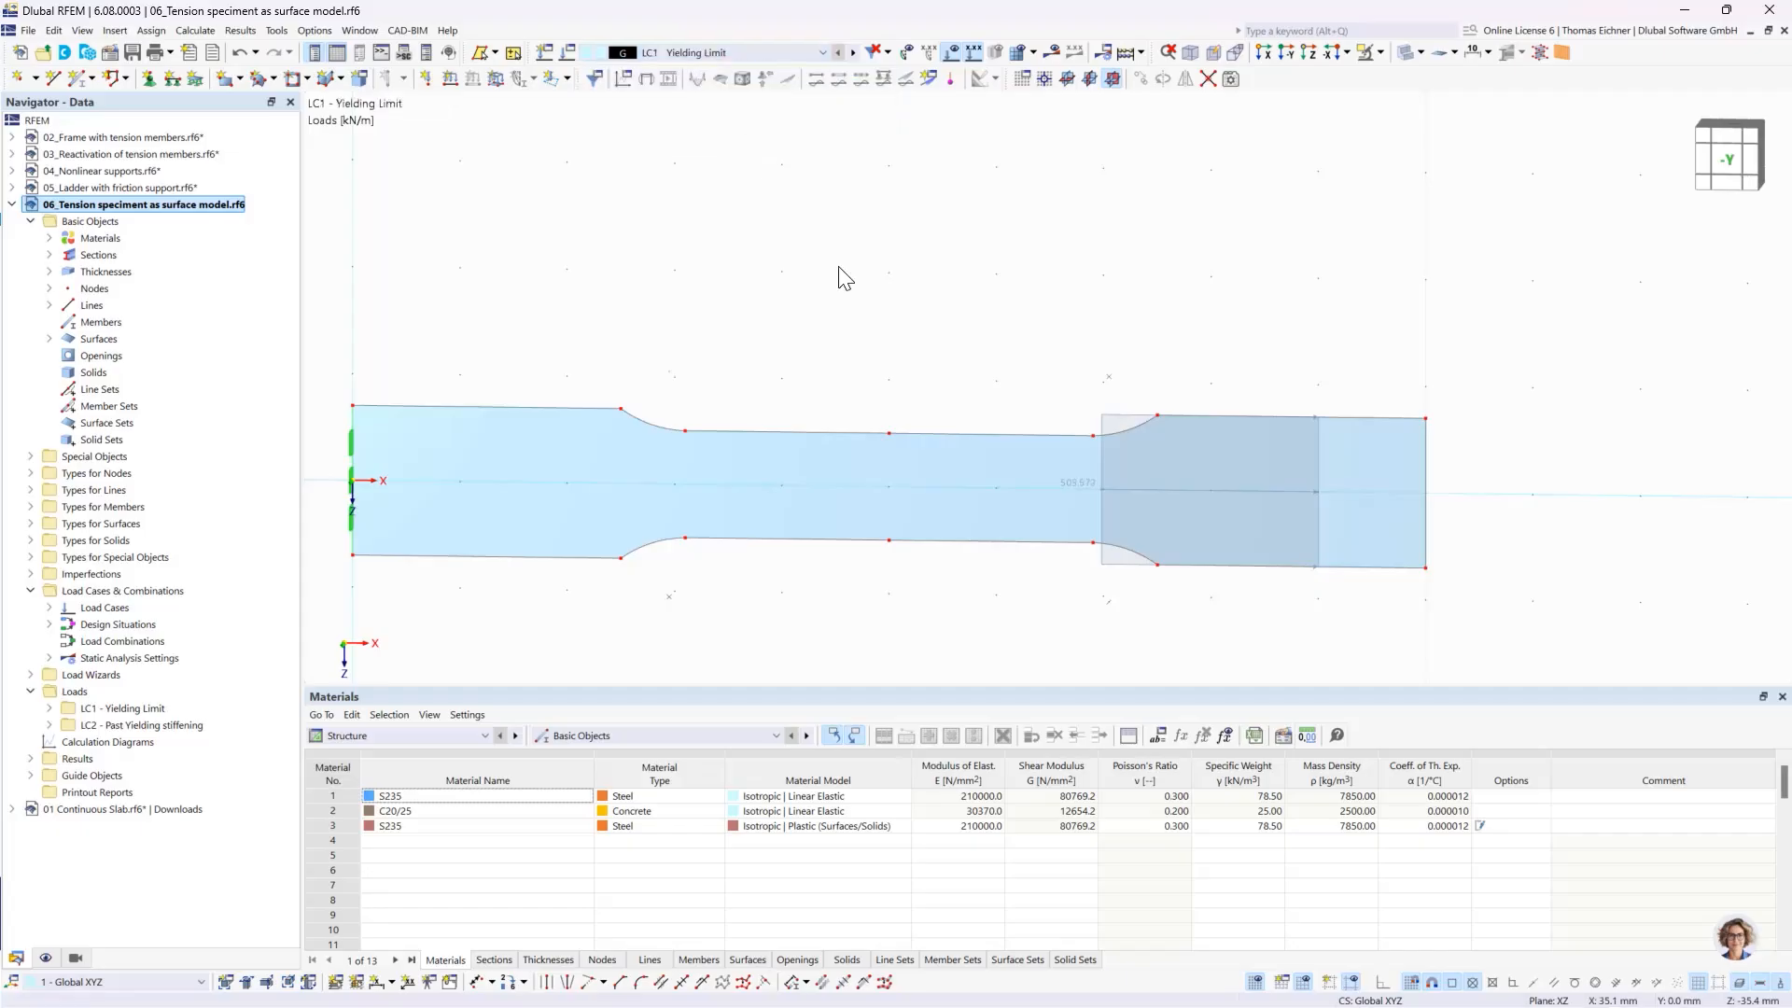
- Calculate the tension specimen and examine its global deformation |u| under LC1 Yielding Limit
click(1130, 52)
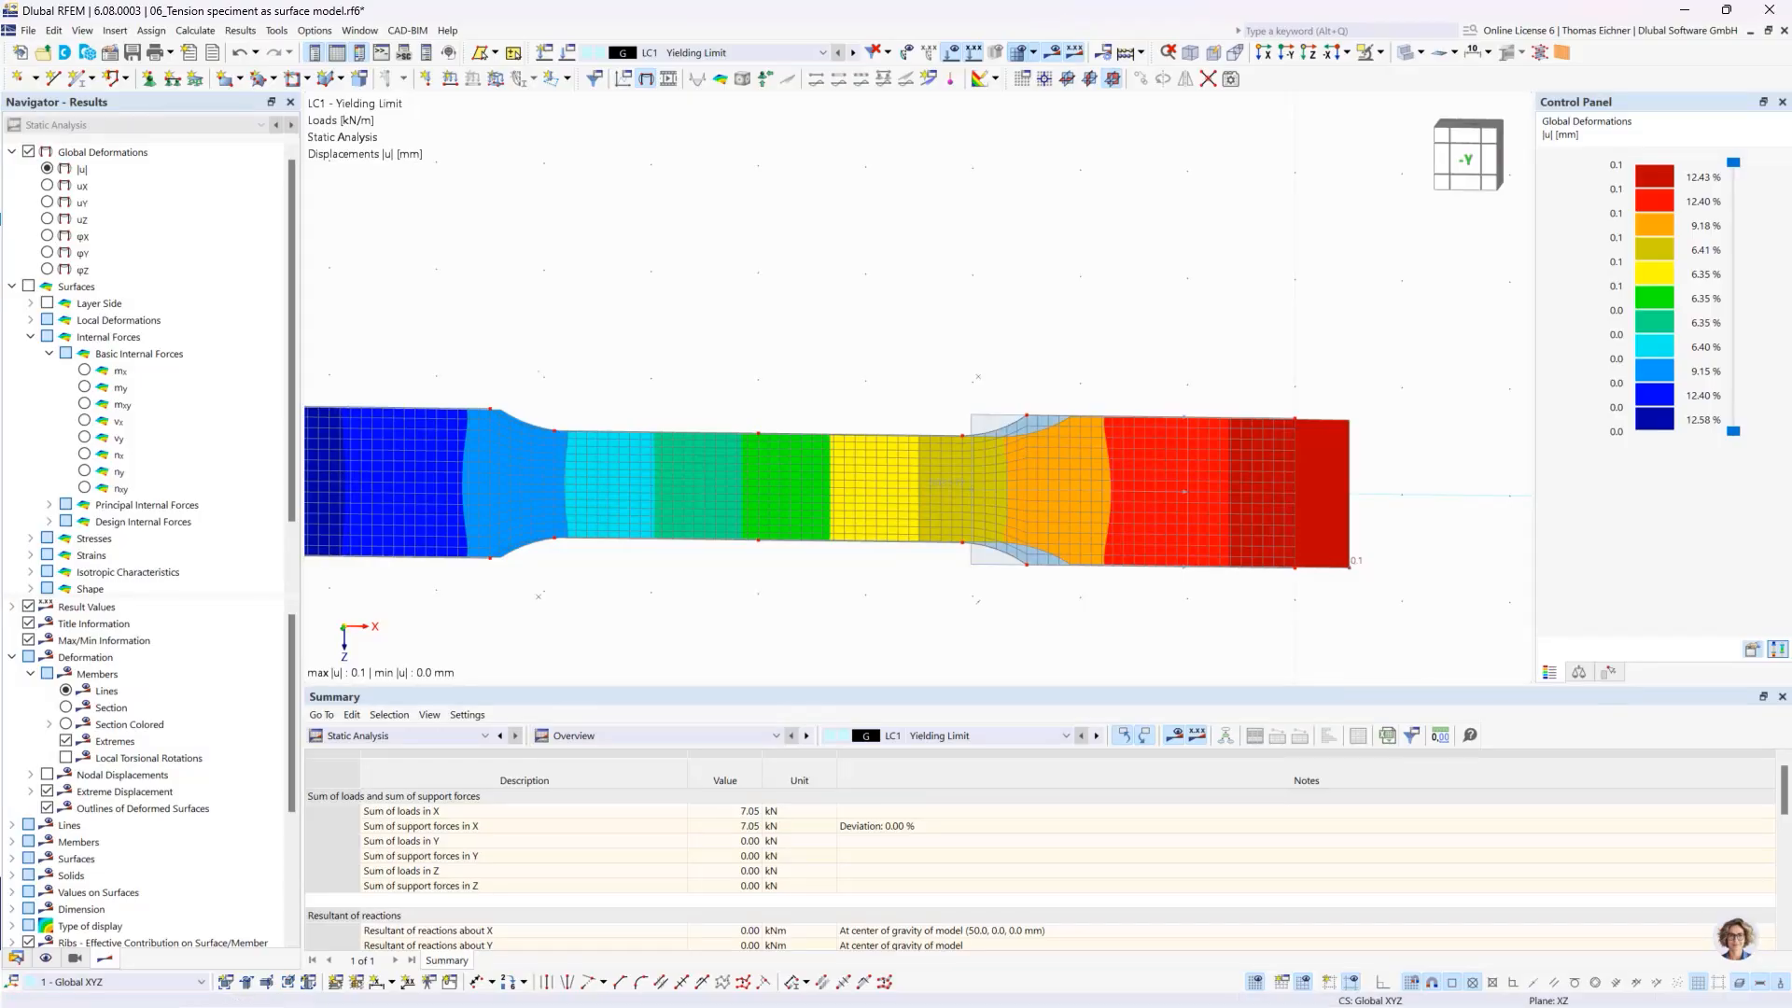
middle_drag(682, 344, 794, 342)
scroll(795, 343, down, 1)
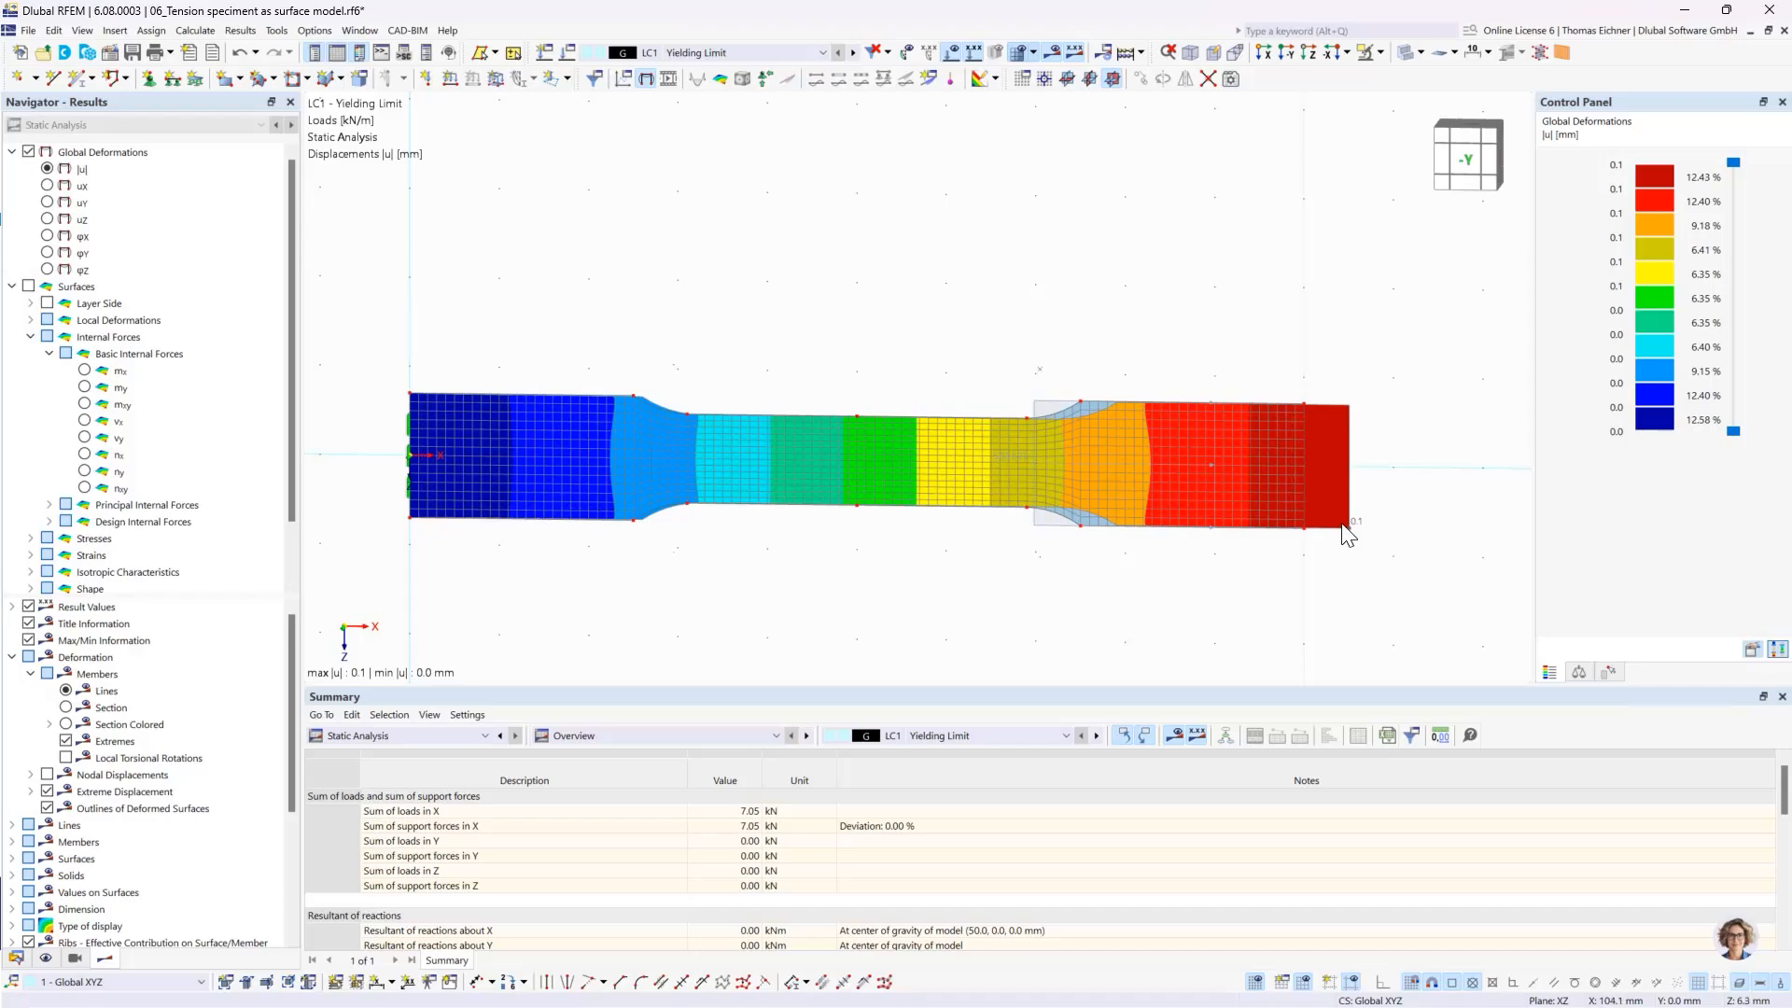
scroll(941, 412, up, 3)
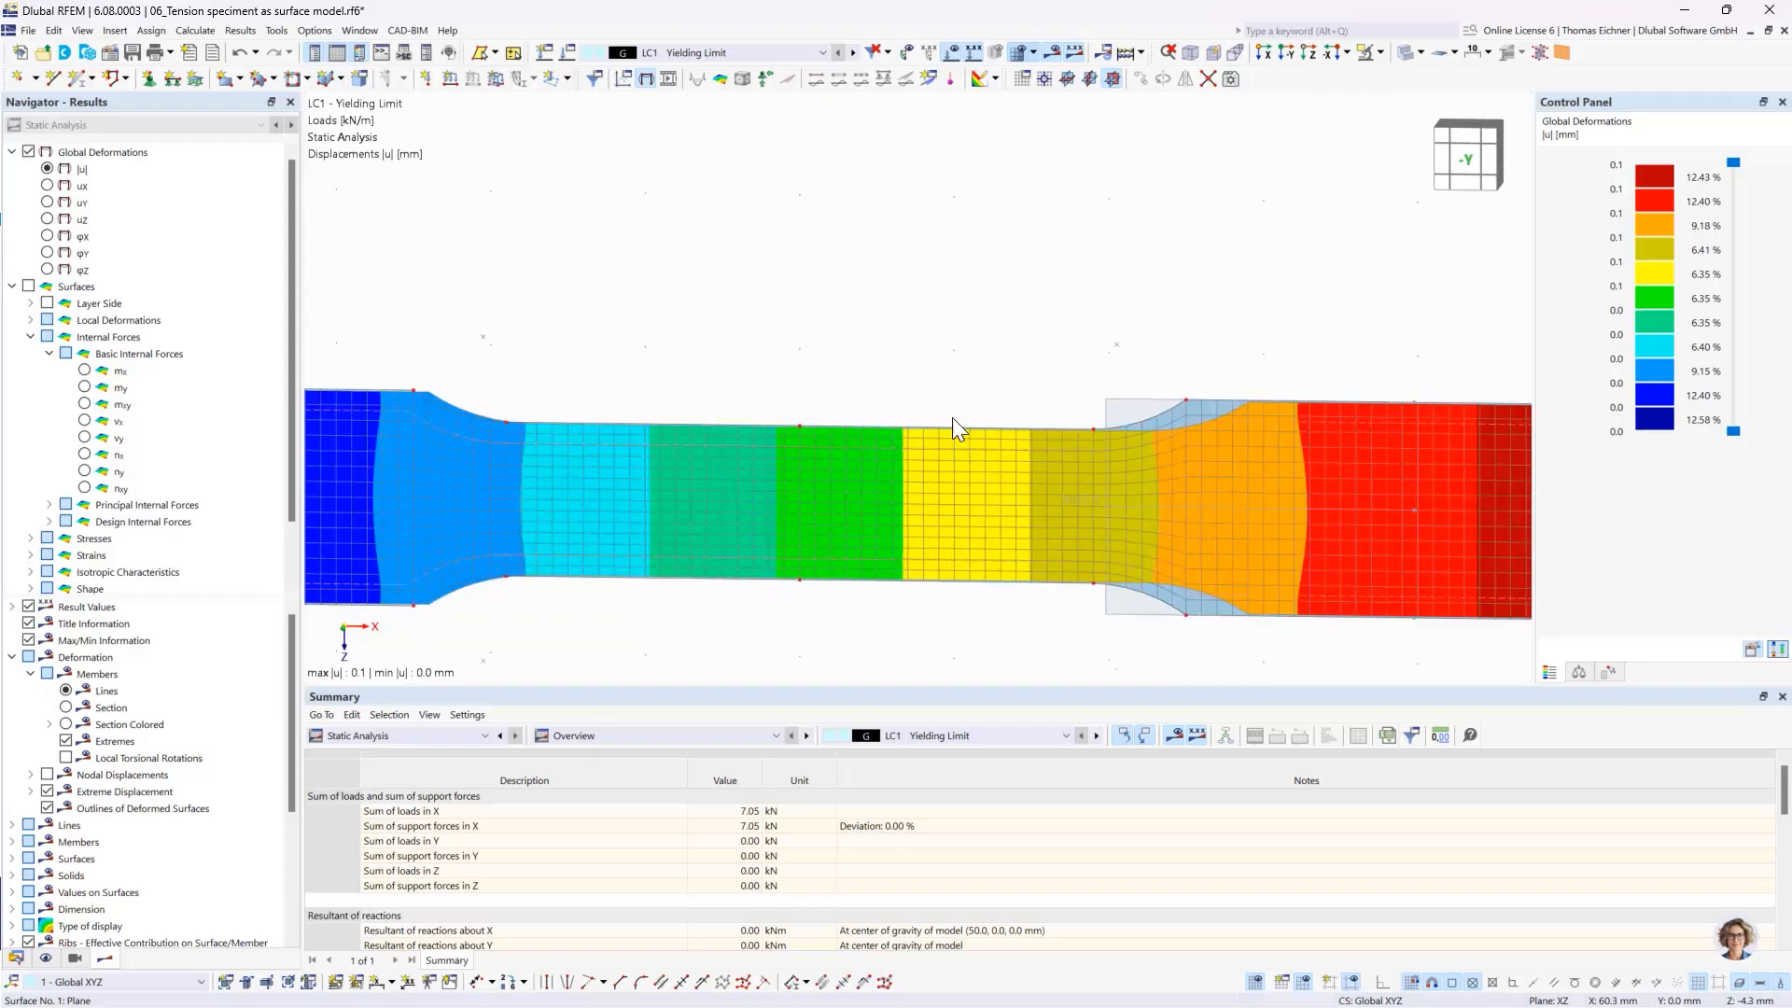
scroll(771, 345, down, 2)
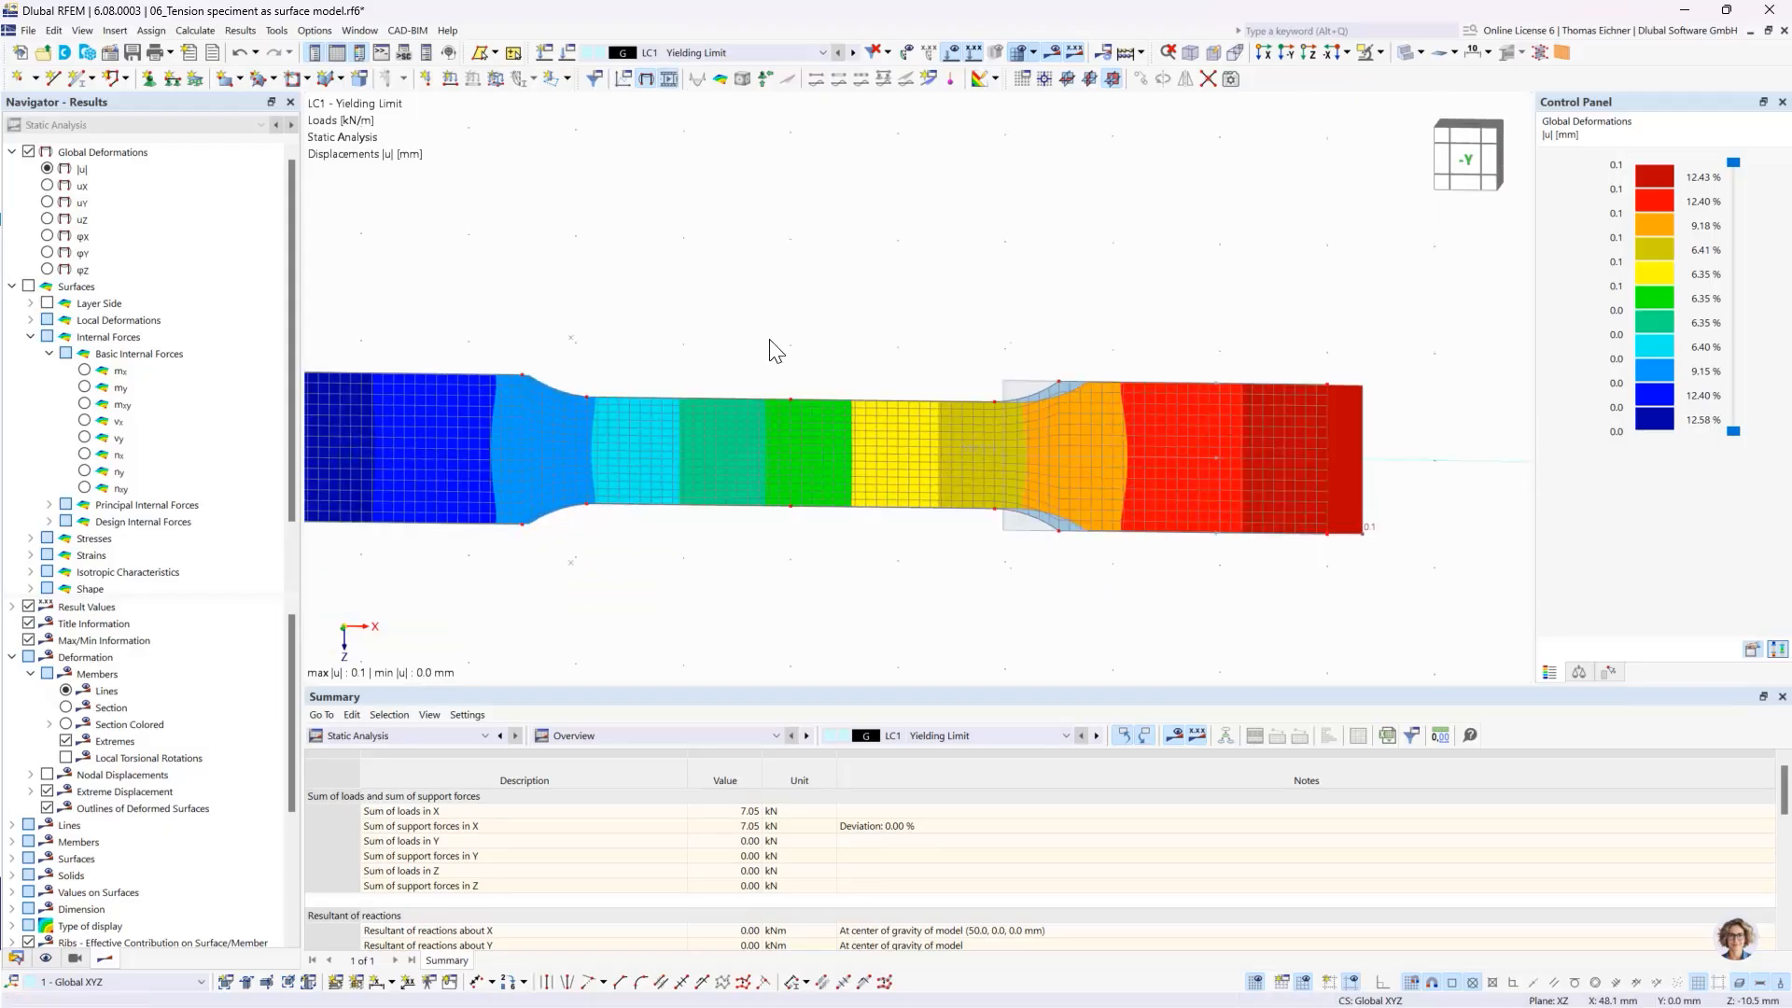
scroll(773, 353, down, 1)
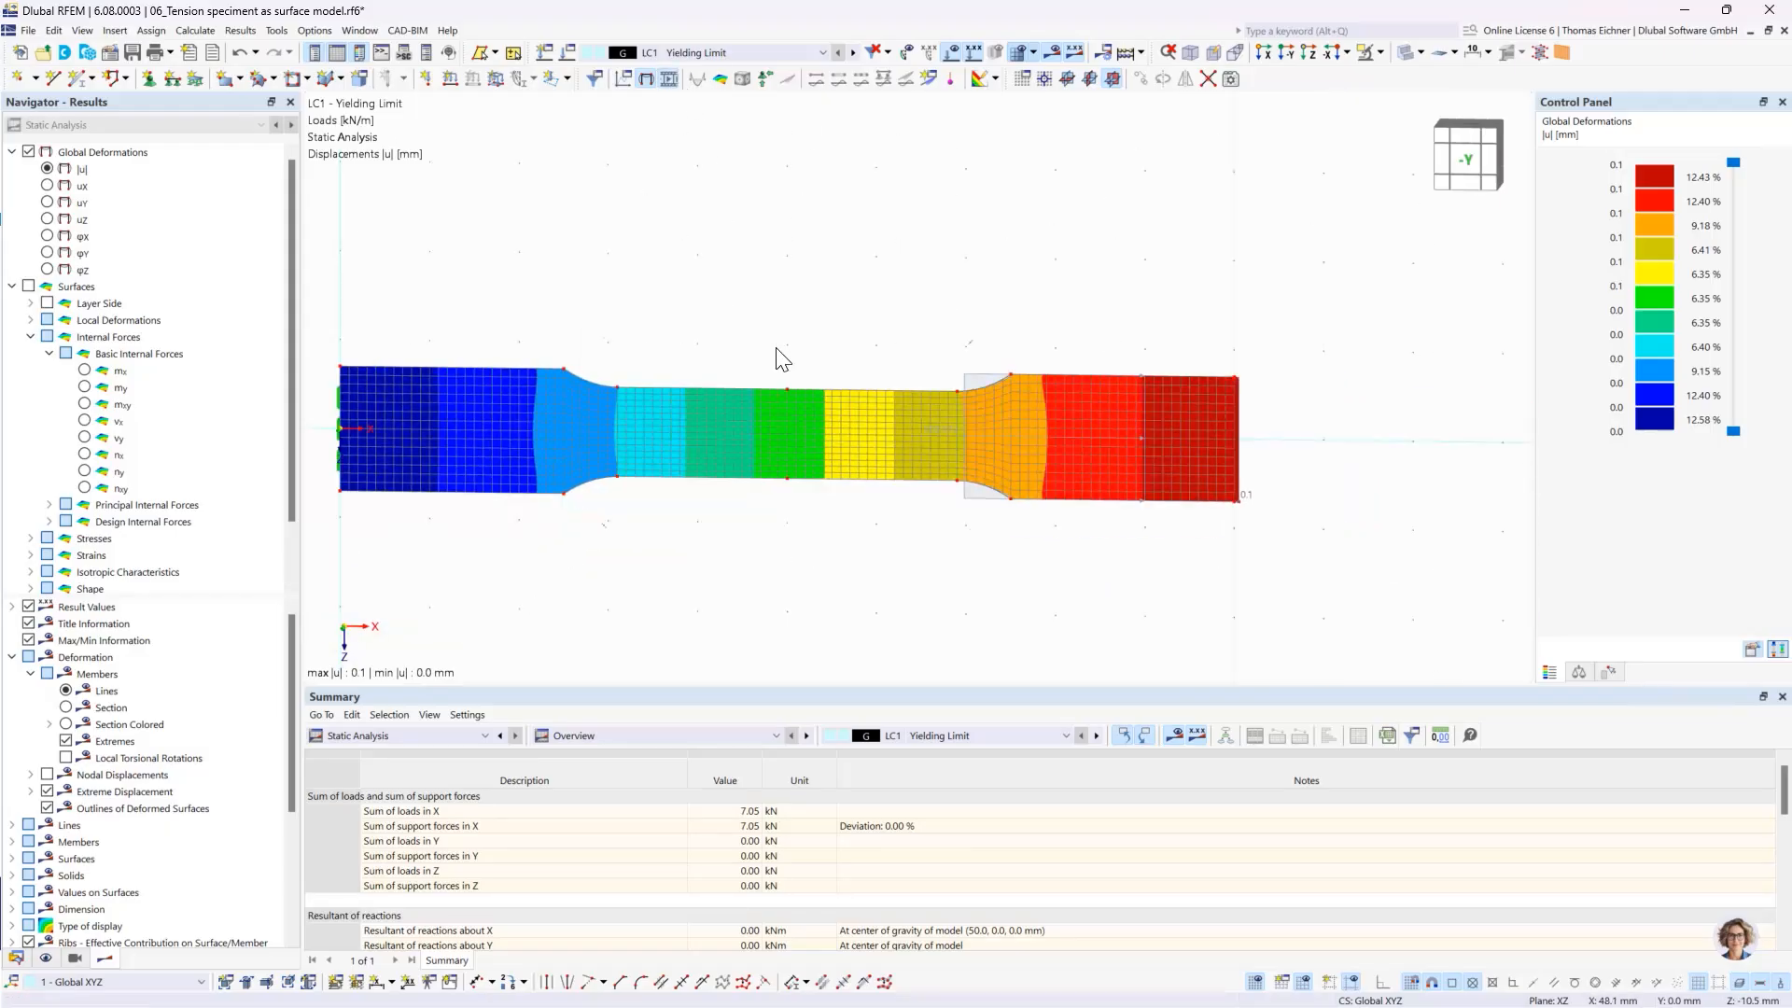
click(647, 78)
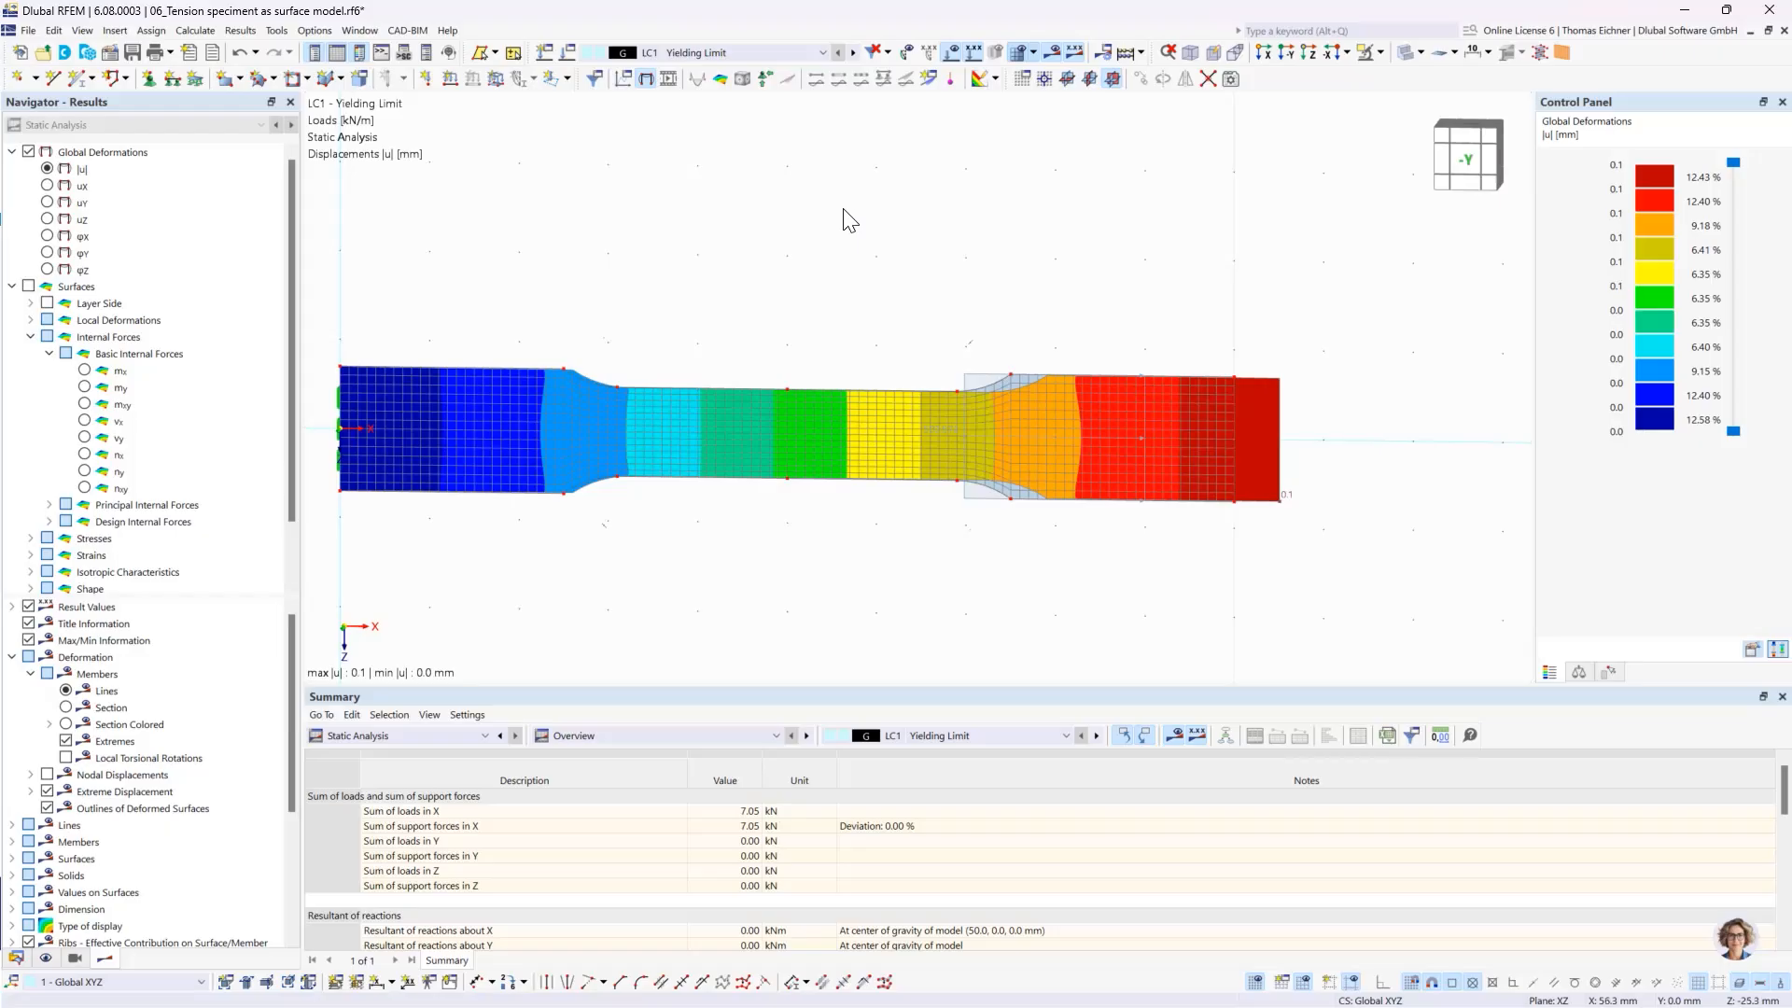
- Switch the results to LC2 Past Yielding stiffening and display the surface's maximum von Mises equivalent stress σeqv,Mises,Max
click(800, 50)
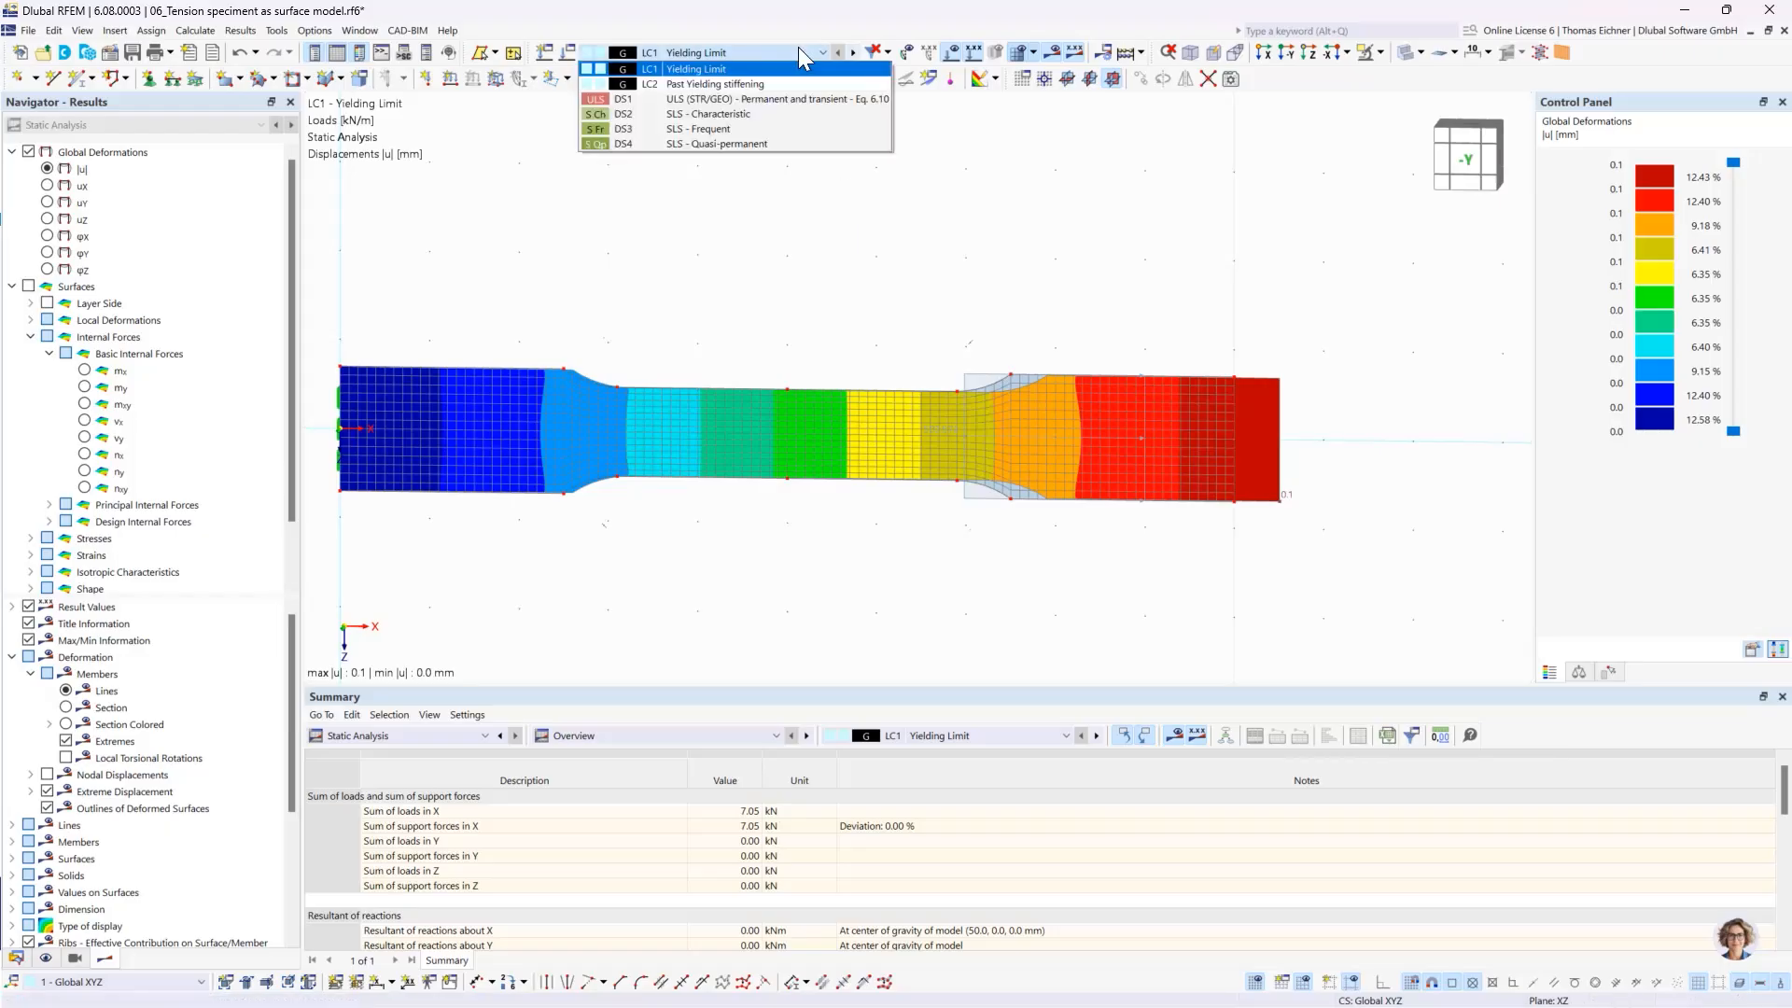
click(803, 51)
click(851, 53)
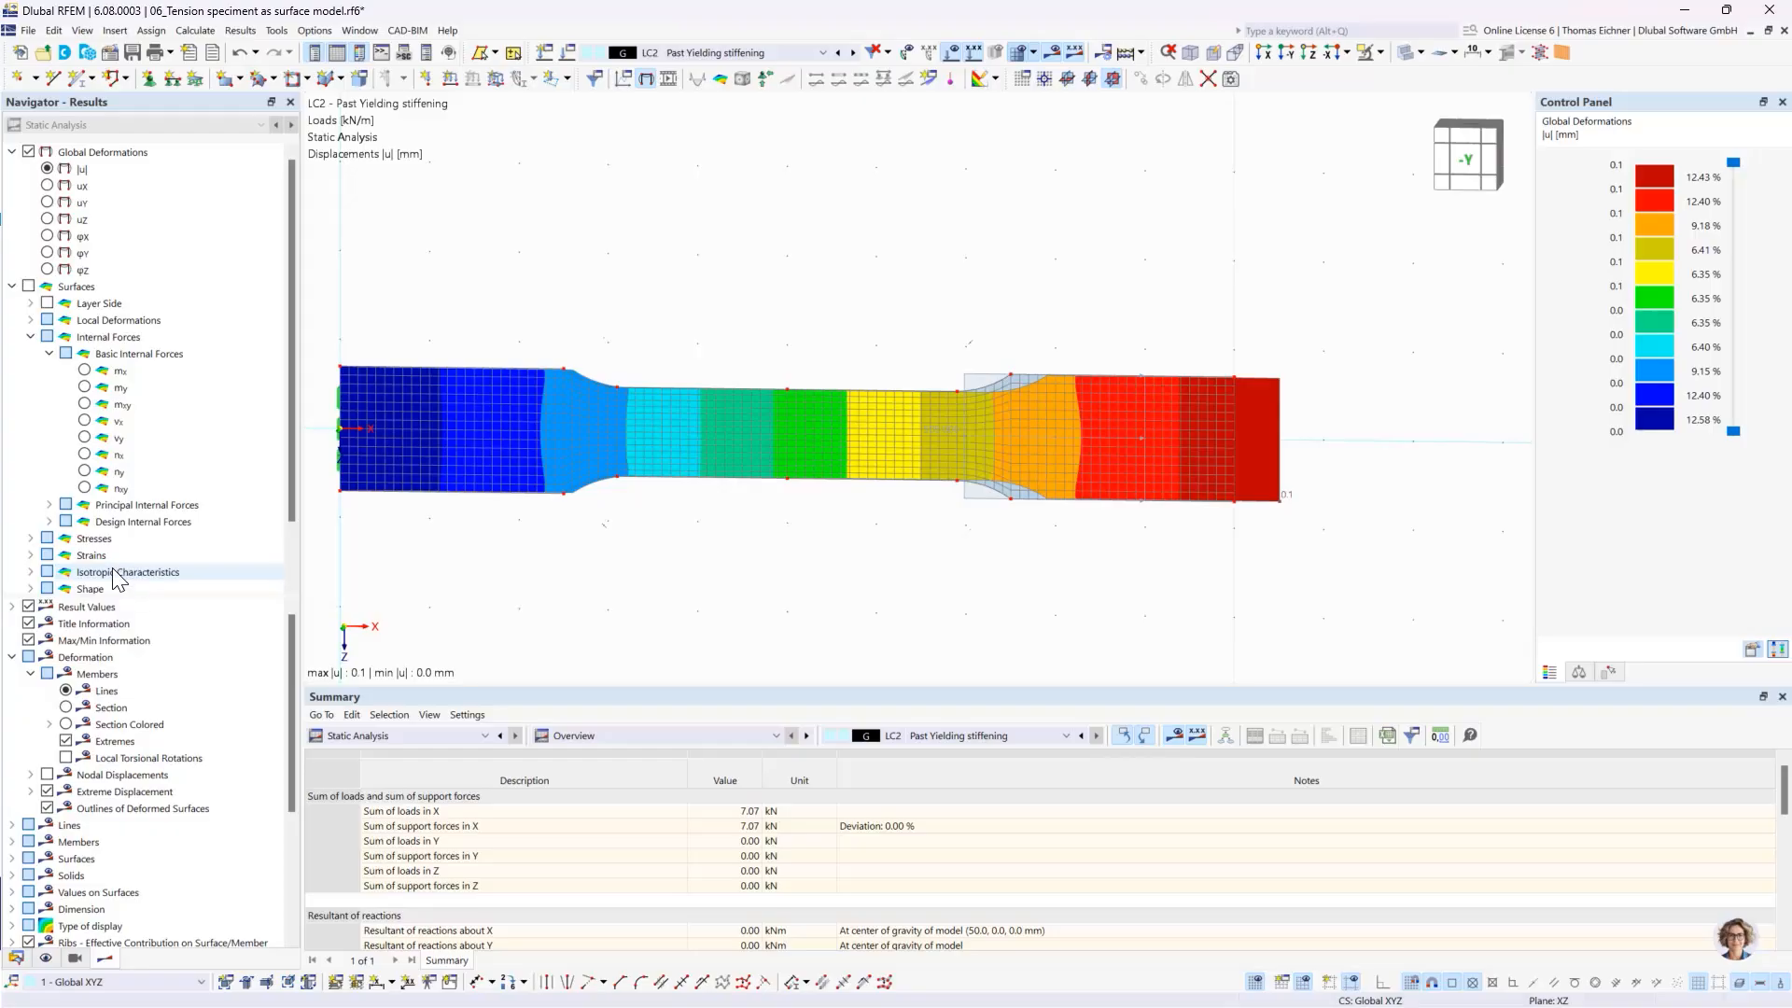
click(31, 539)
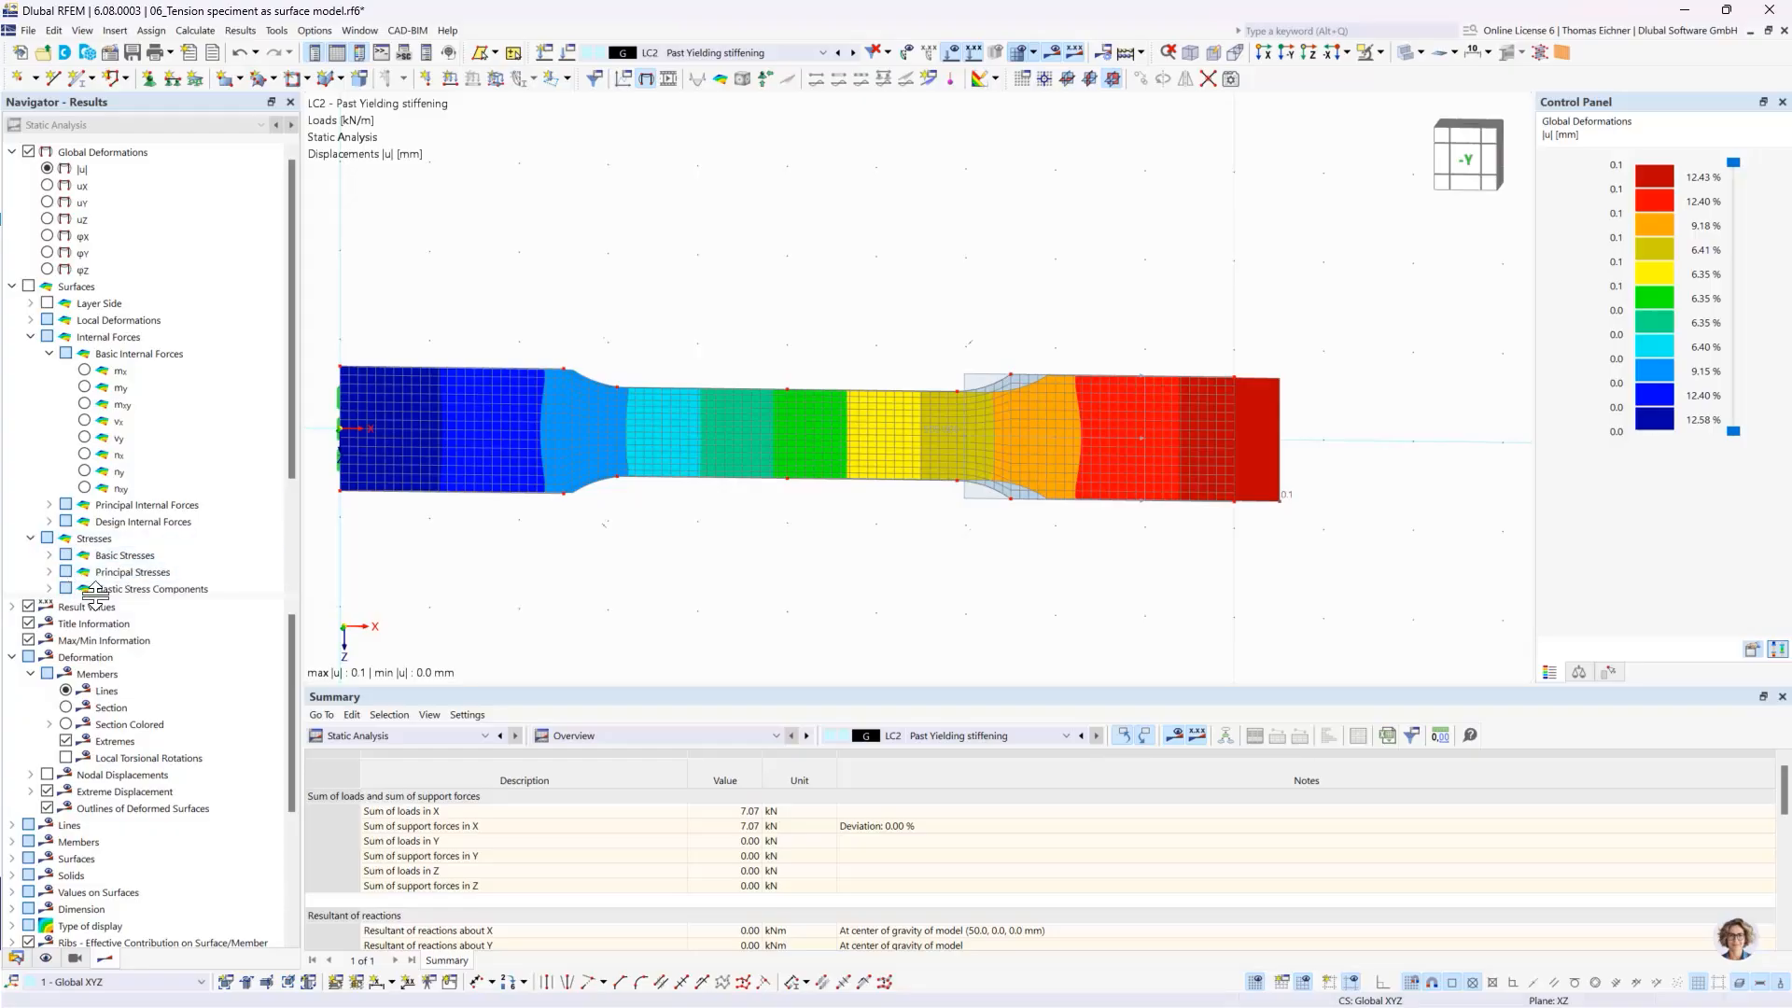
click(49, 572)
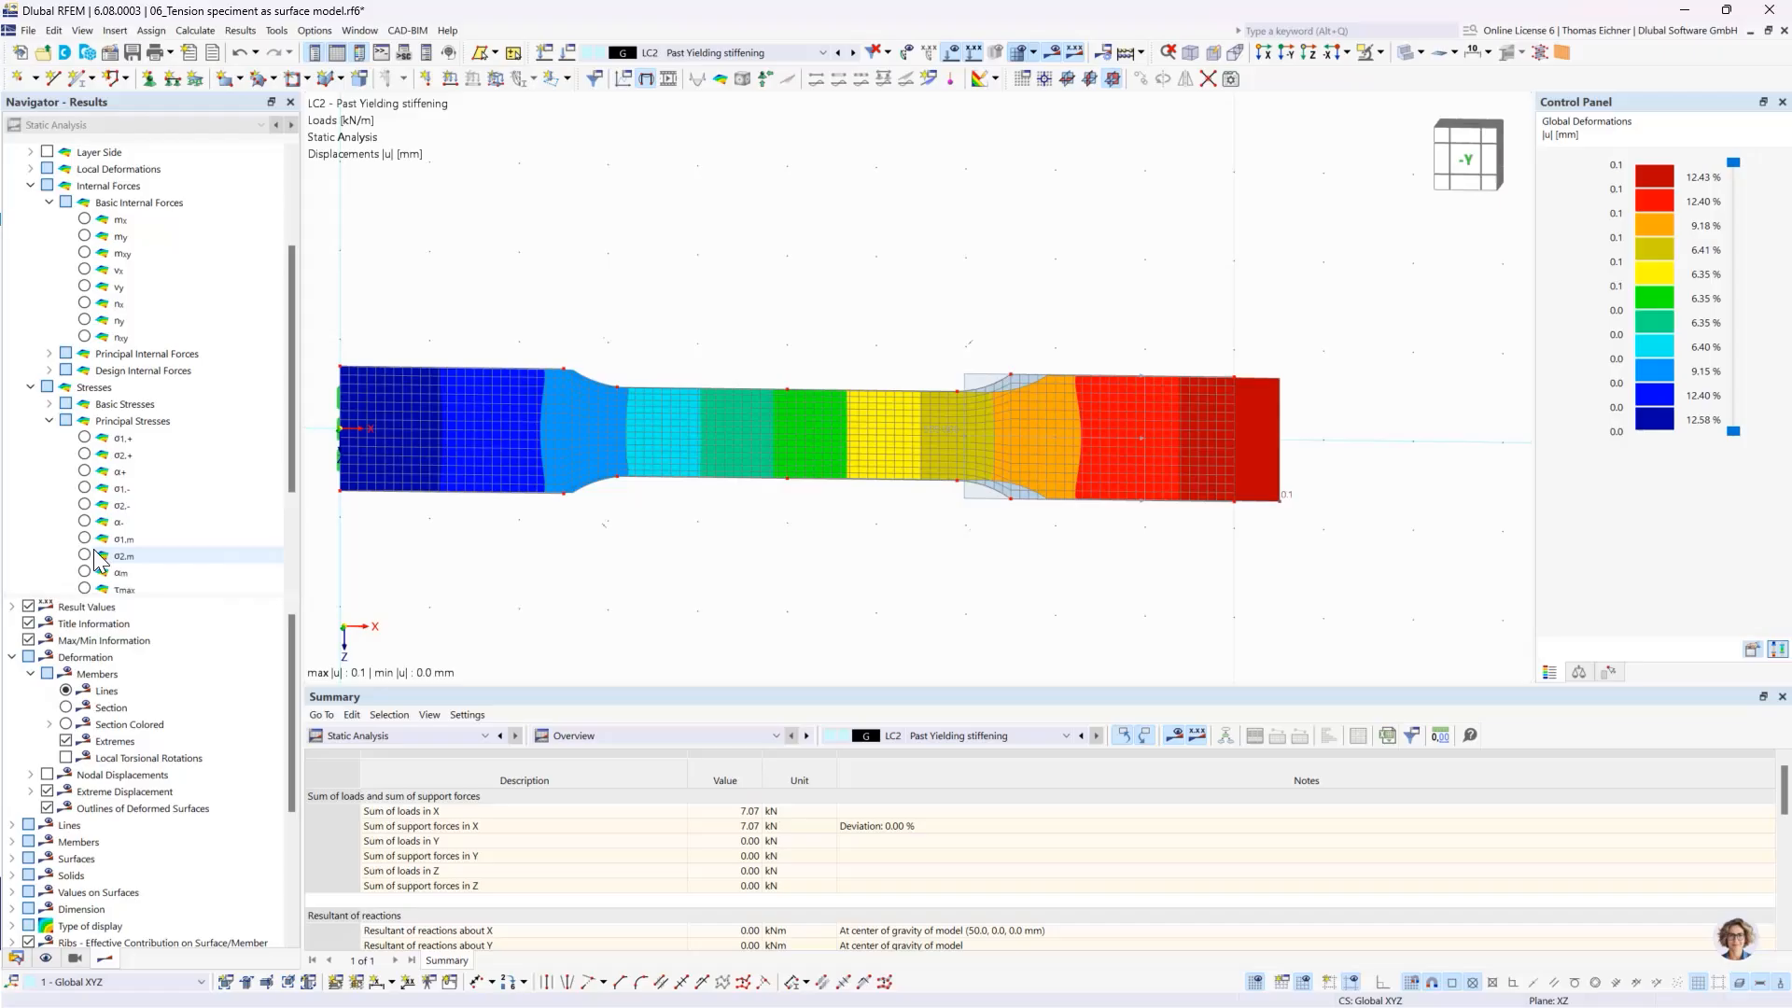
click(49, 420)
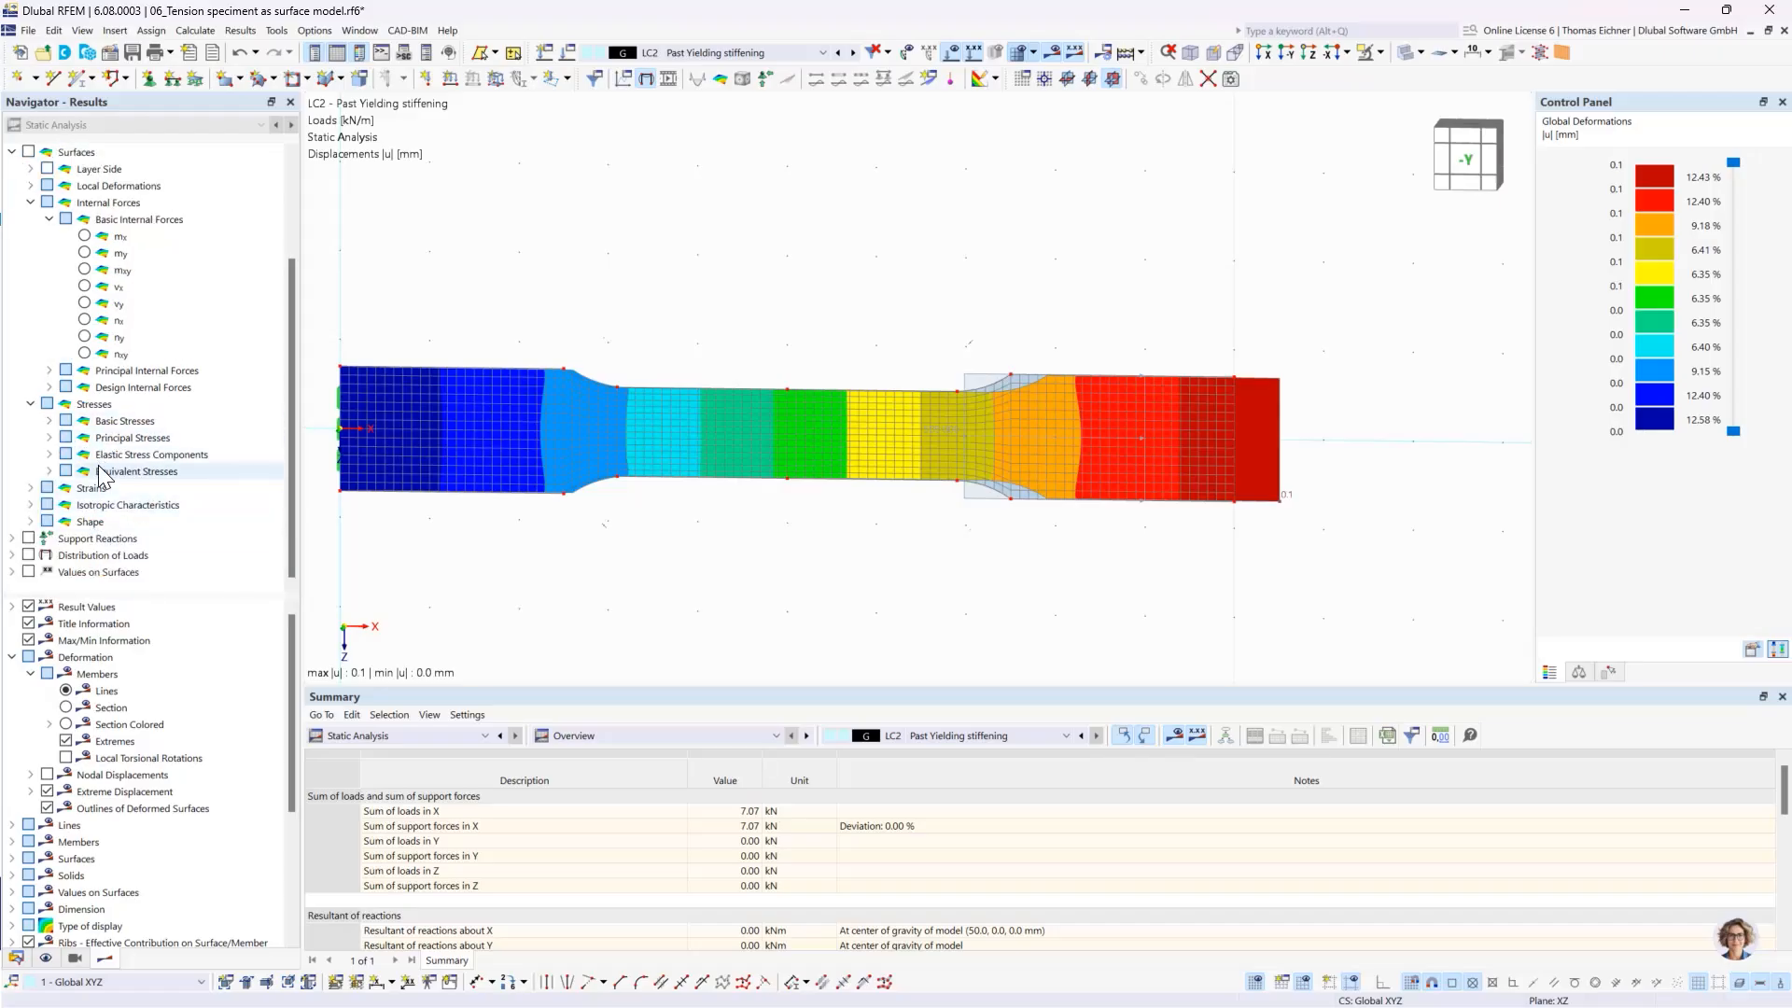
click(49, 471)
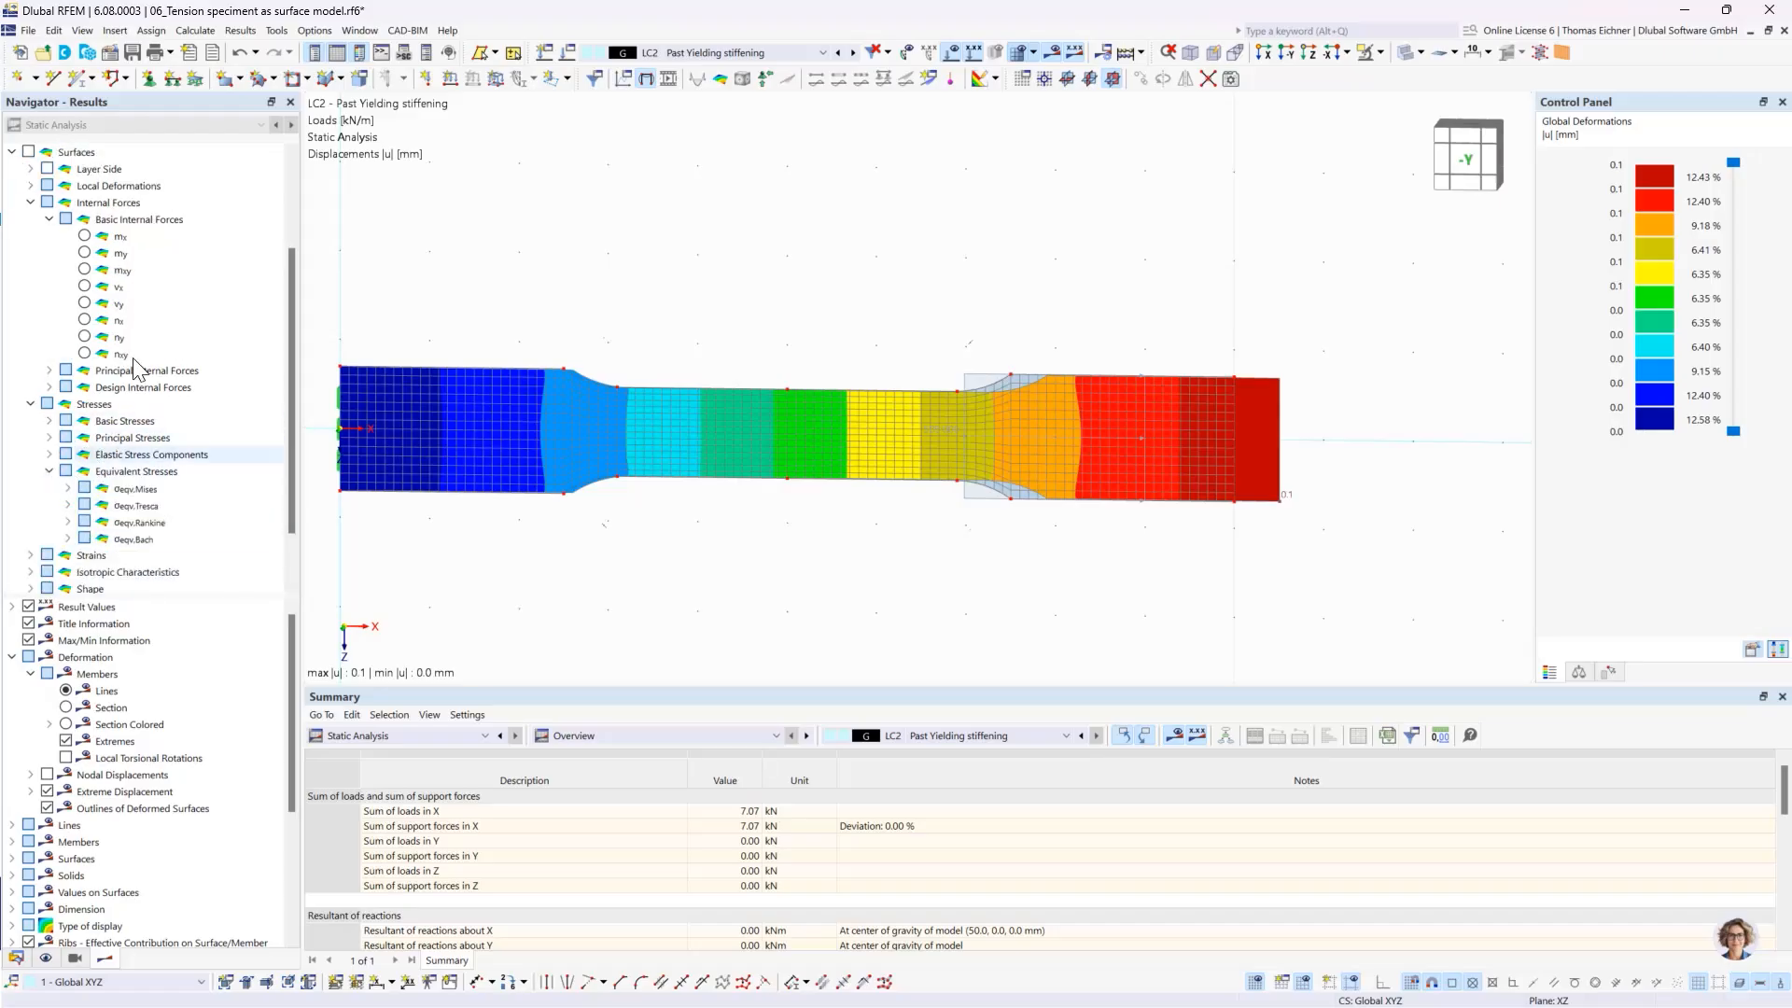
click(69, 489)
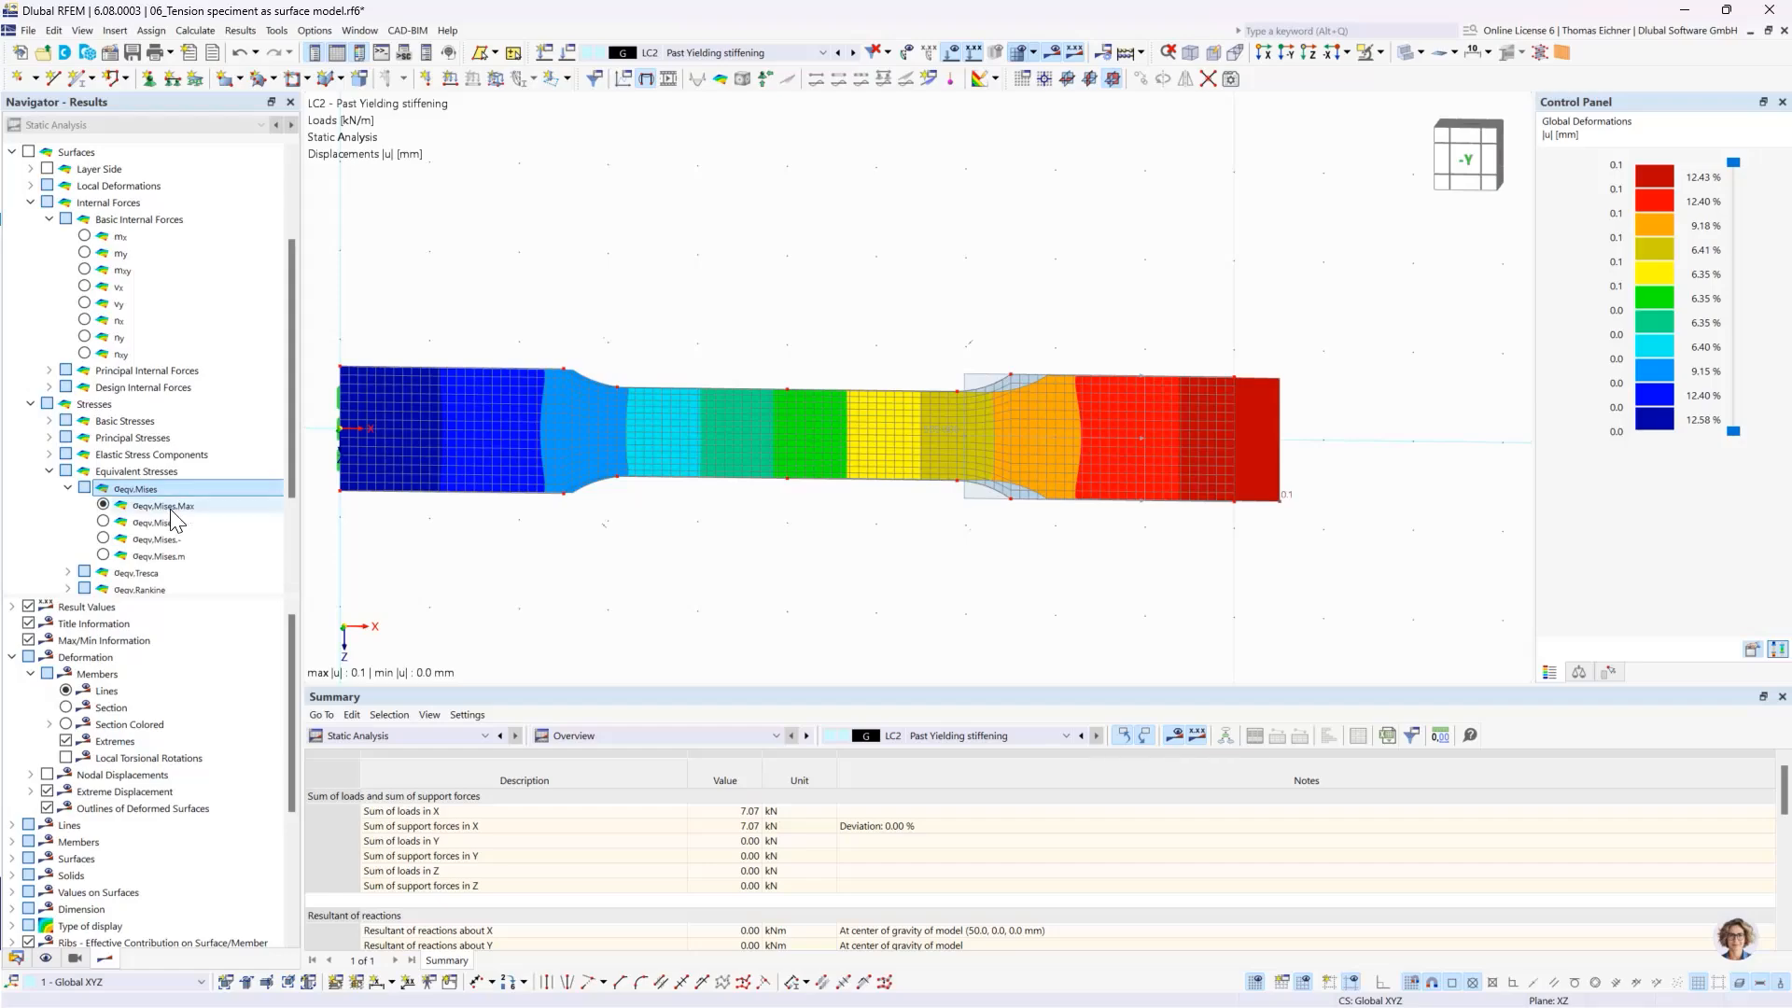
click(103, 506)
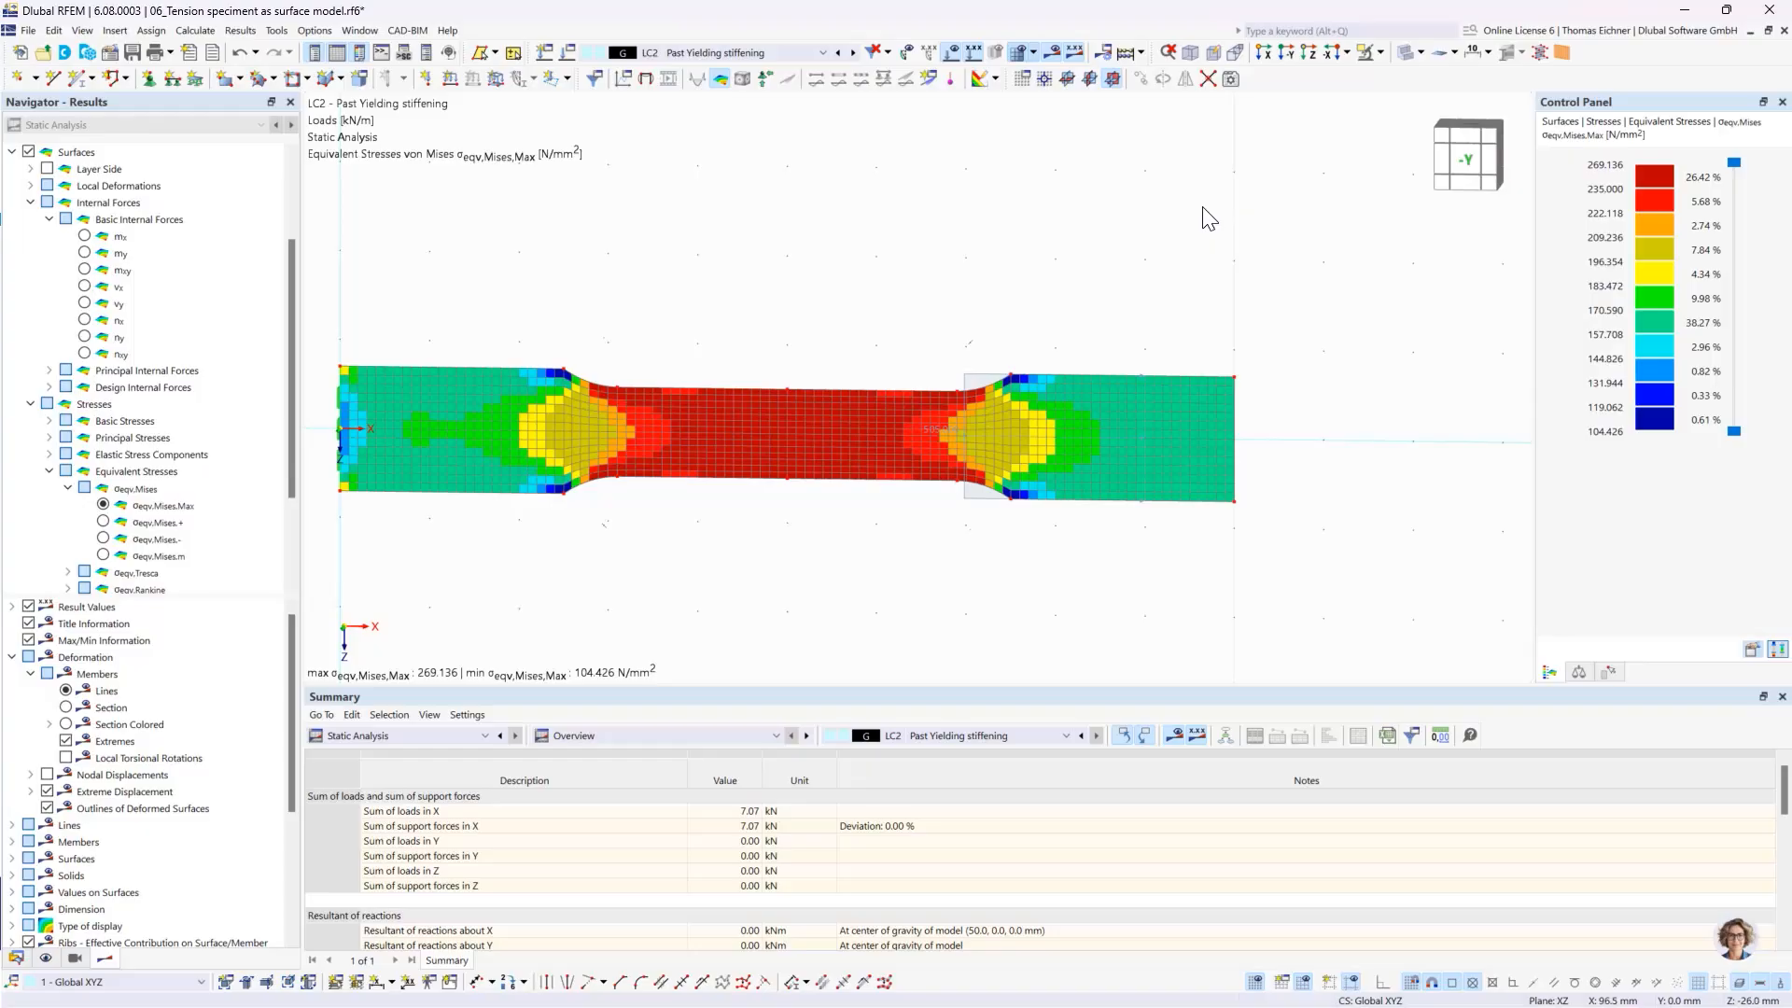
- Refer the stress result colors to Max/Min values and examine the resulting distribution on the specimen
click(1754, 651)
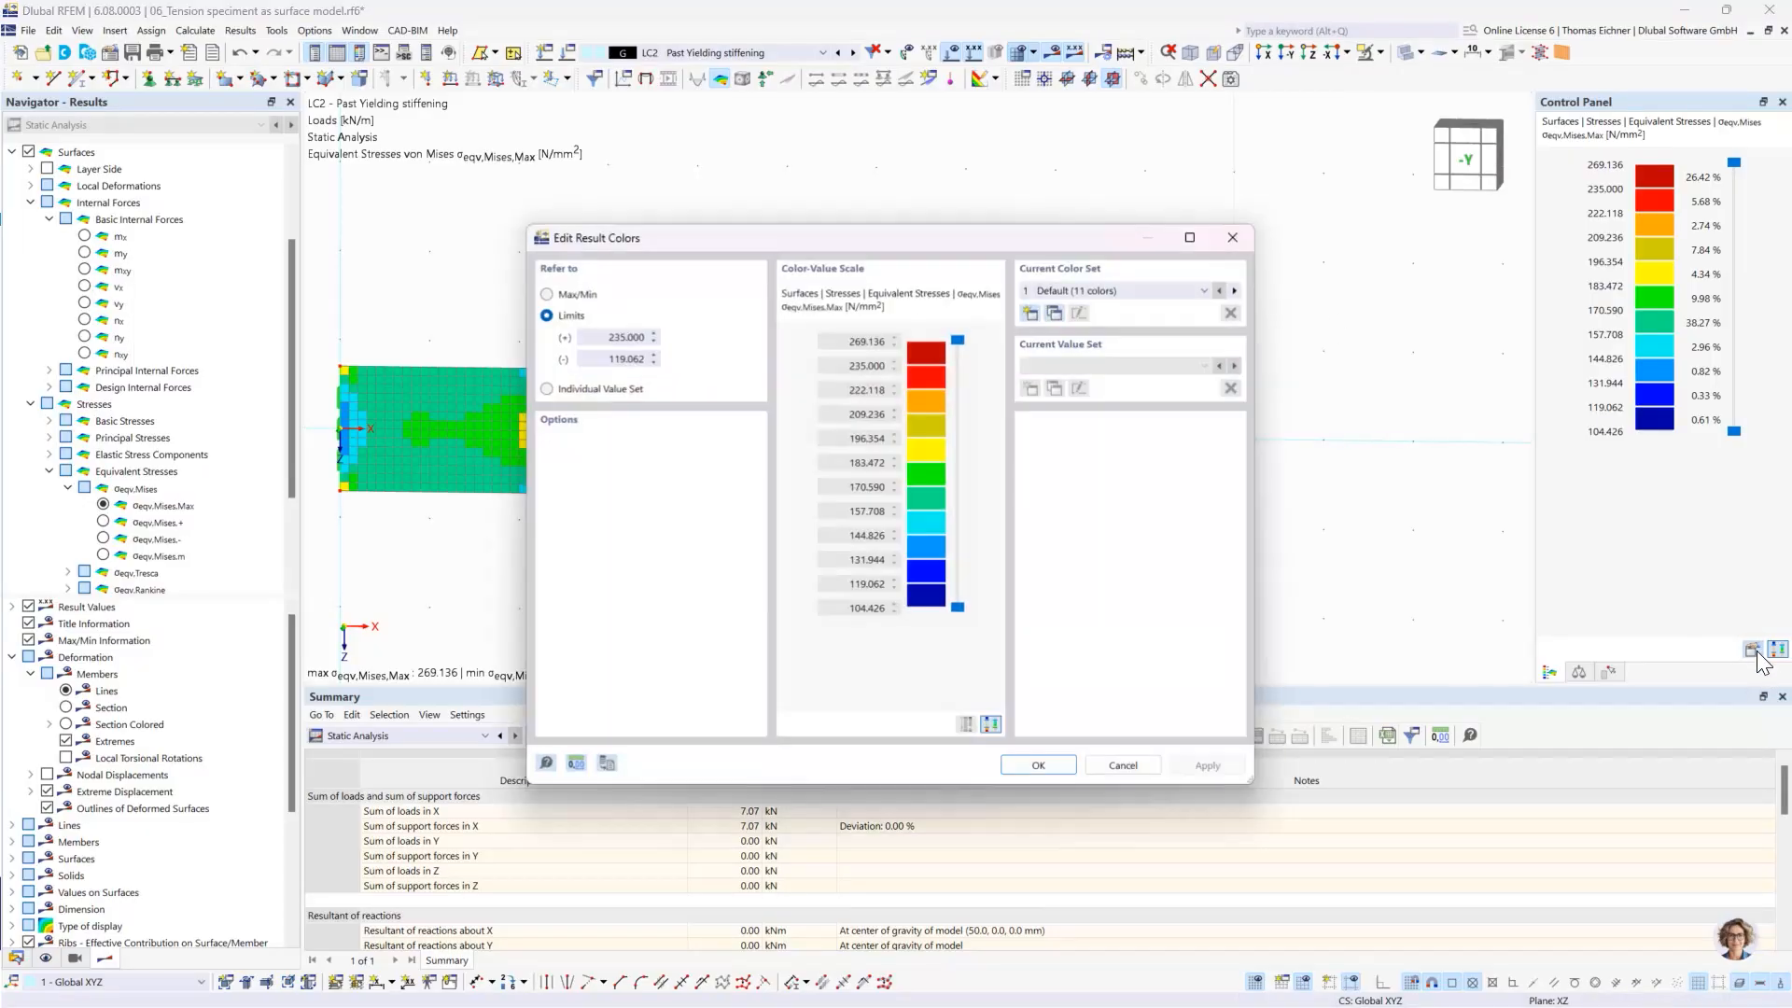
click(547, 389)
click(546, 294)
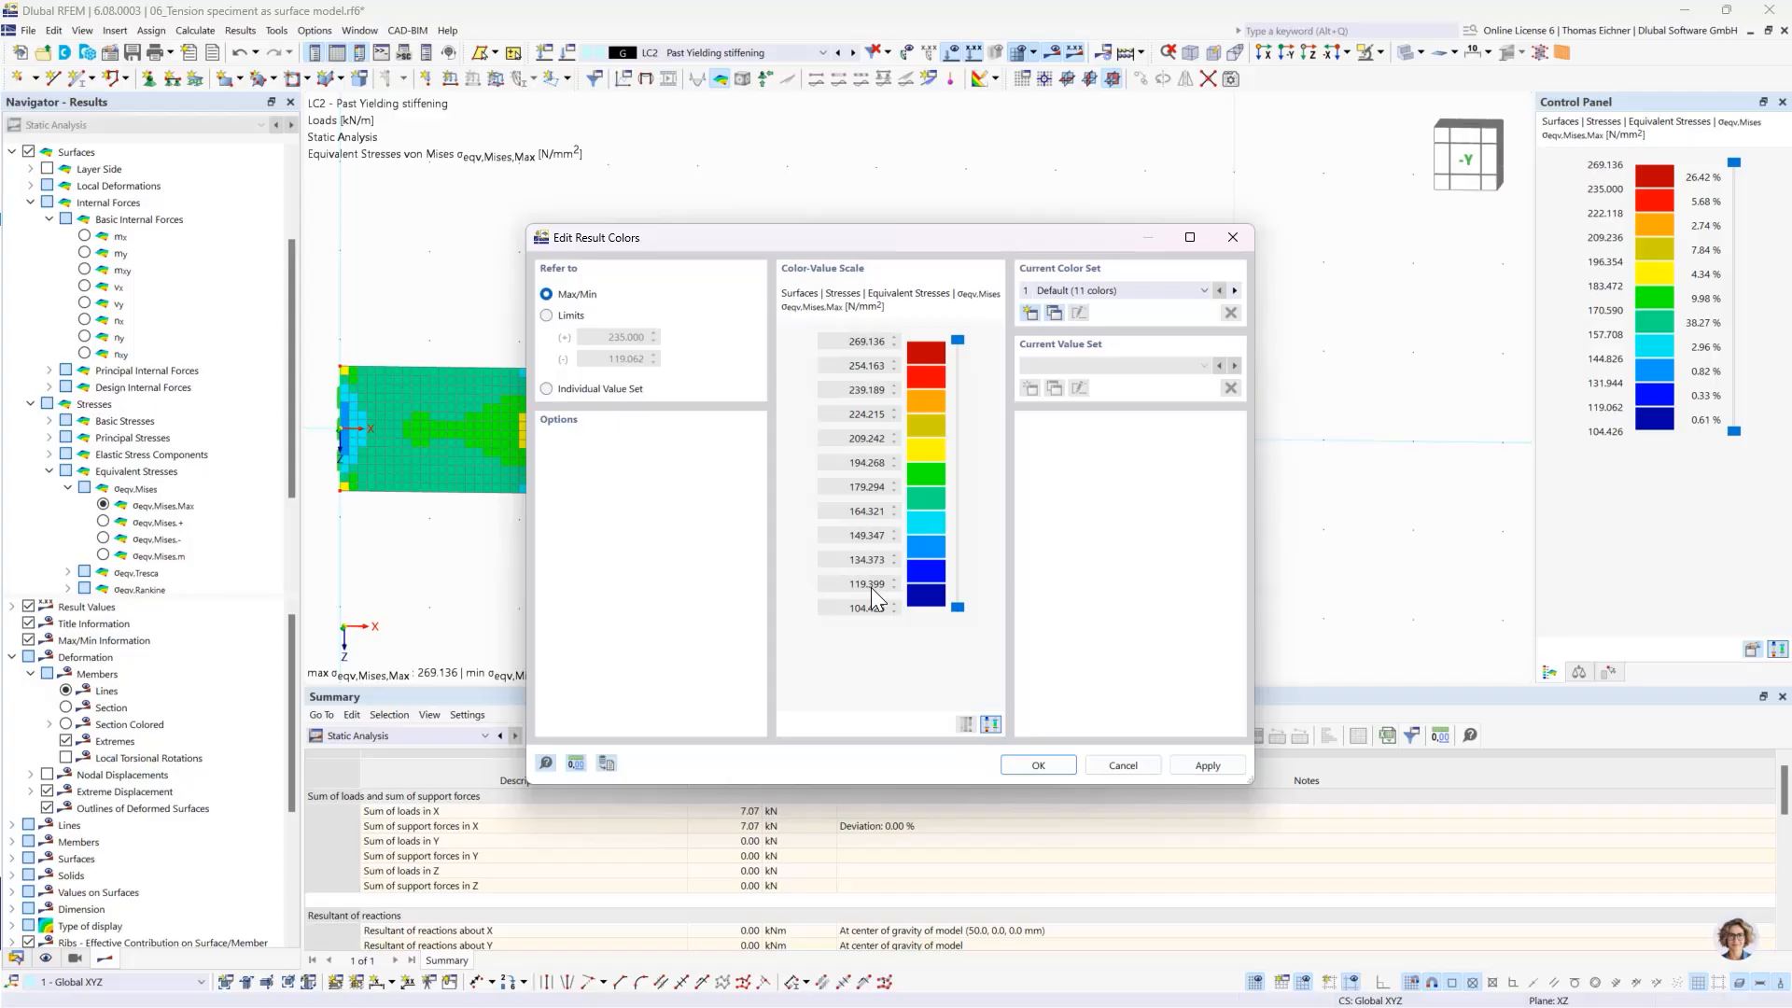
click(1047, 767)
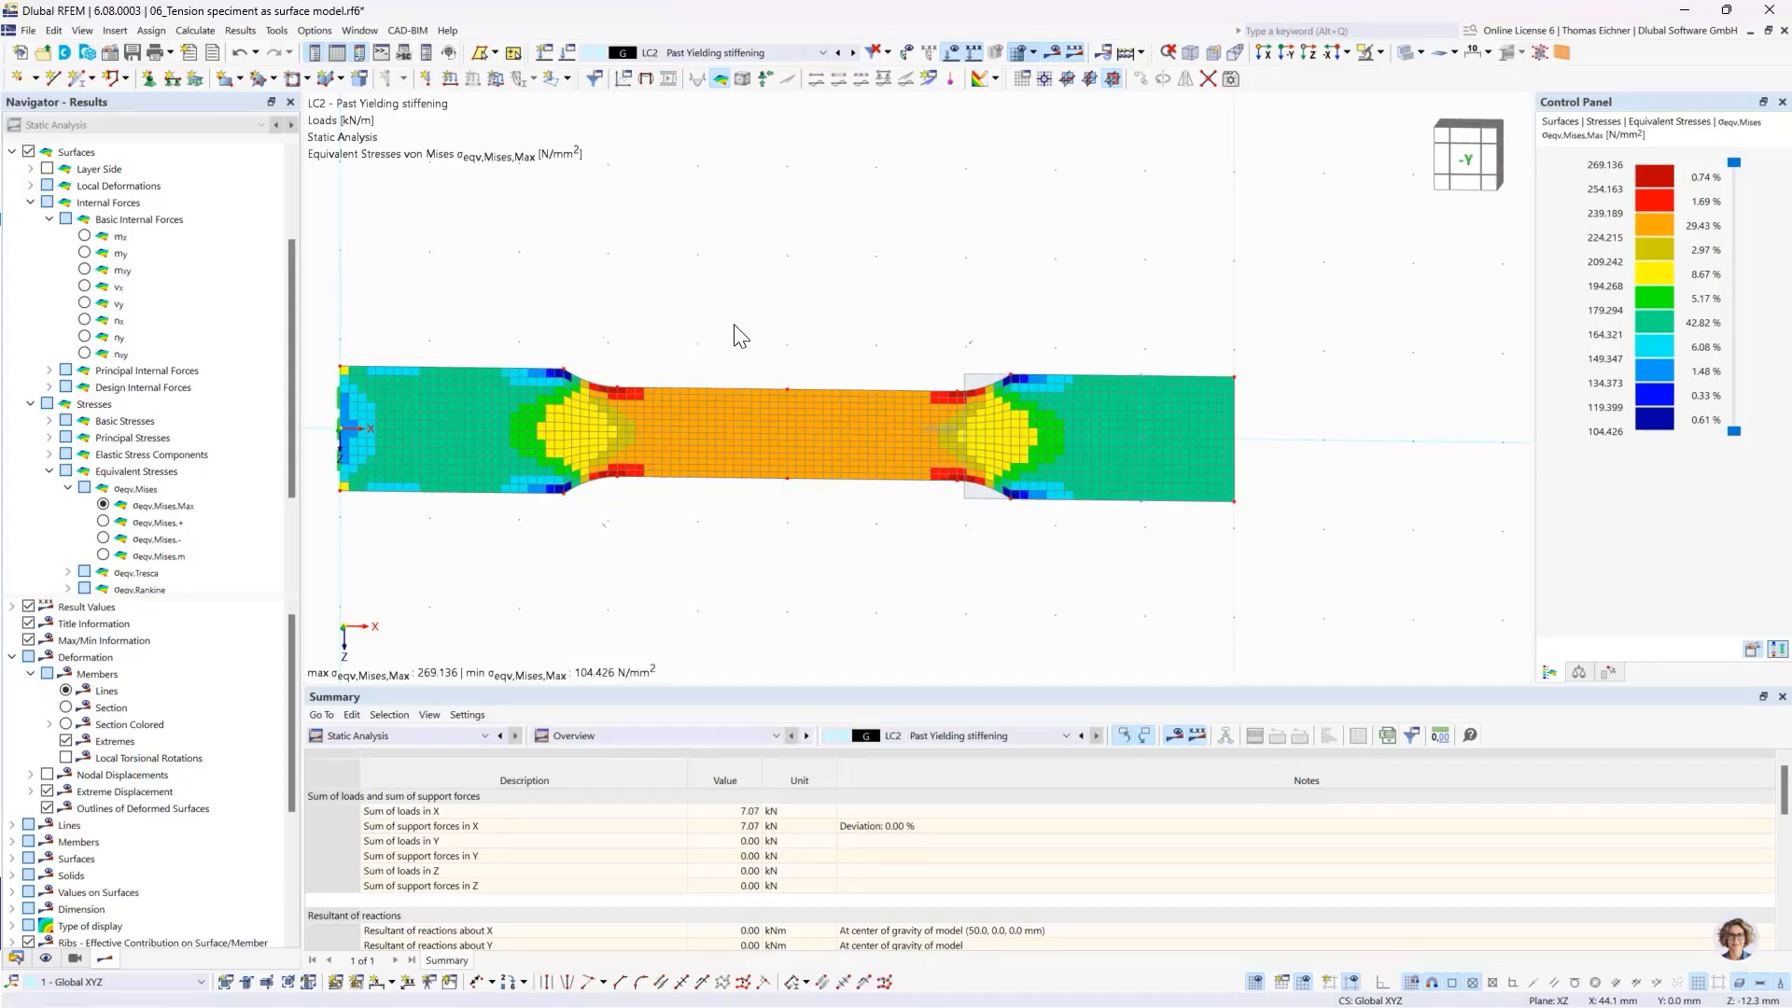
middle_drag(664, 312, 728, 320)
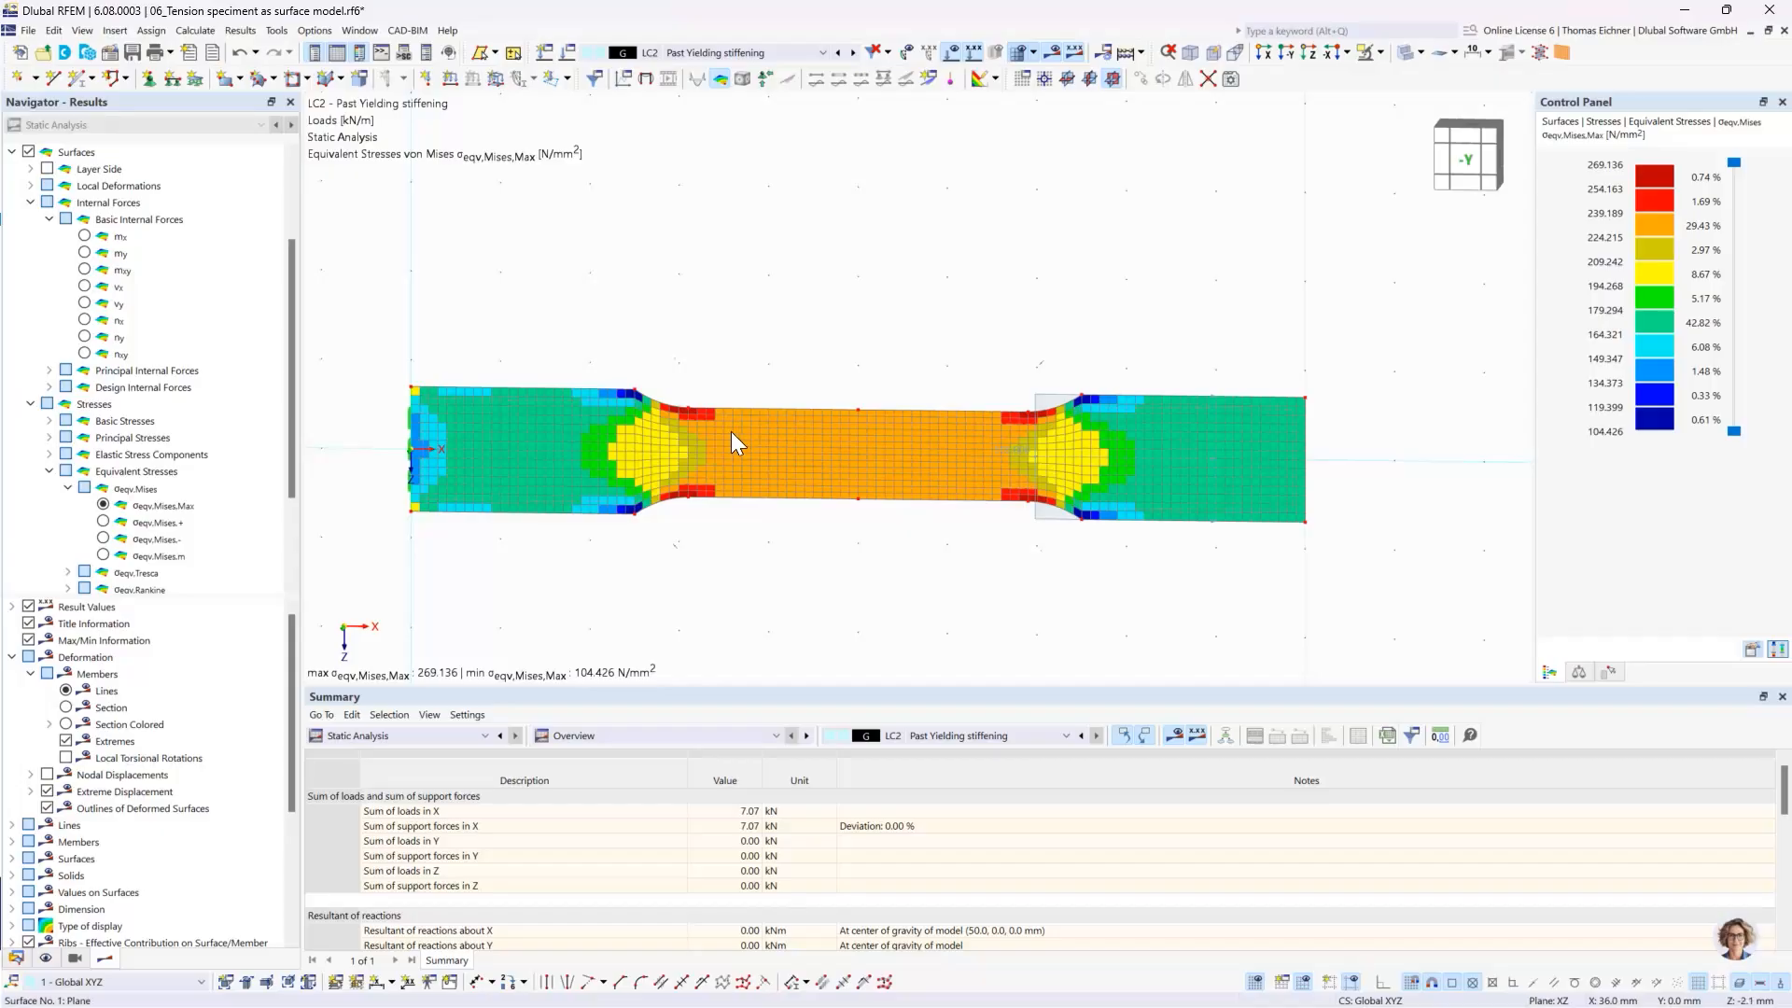
mouse_move(731, 431)
- Refer the stress result colors to the limits of 235.000 and 119.062 N/mm² and apply the change
click(1752, 651)
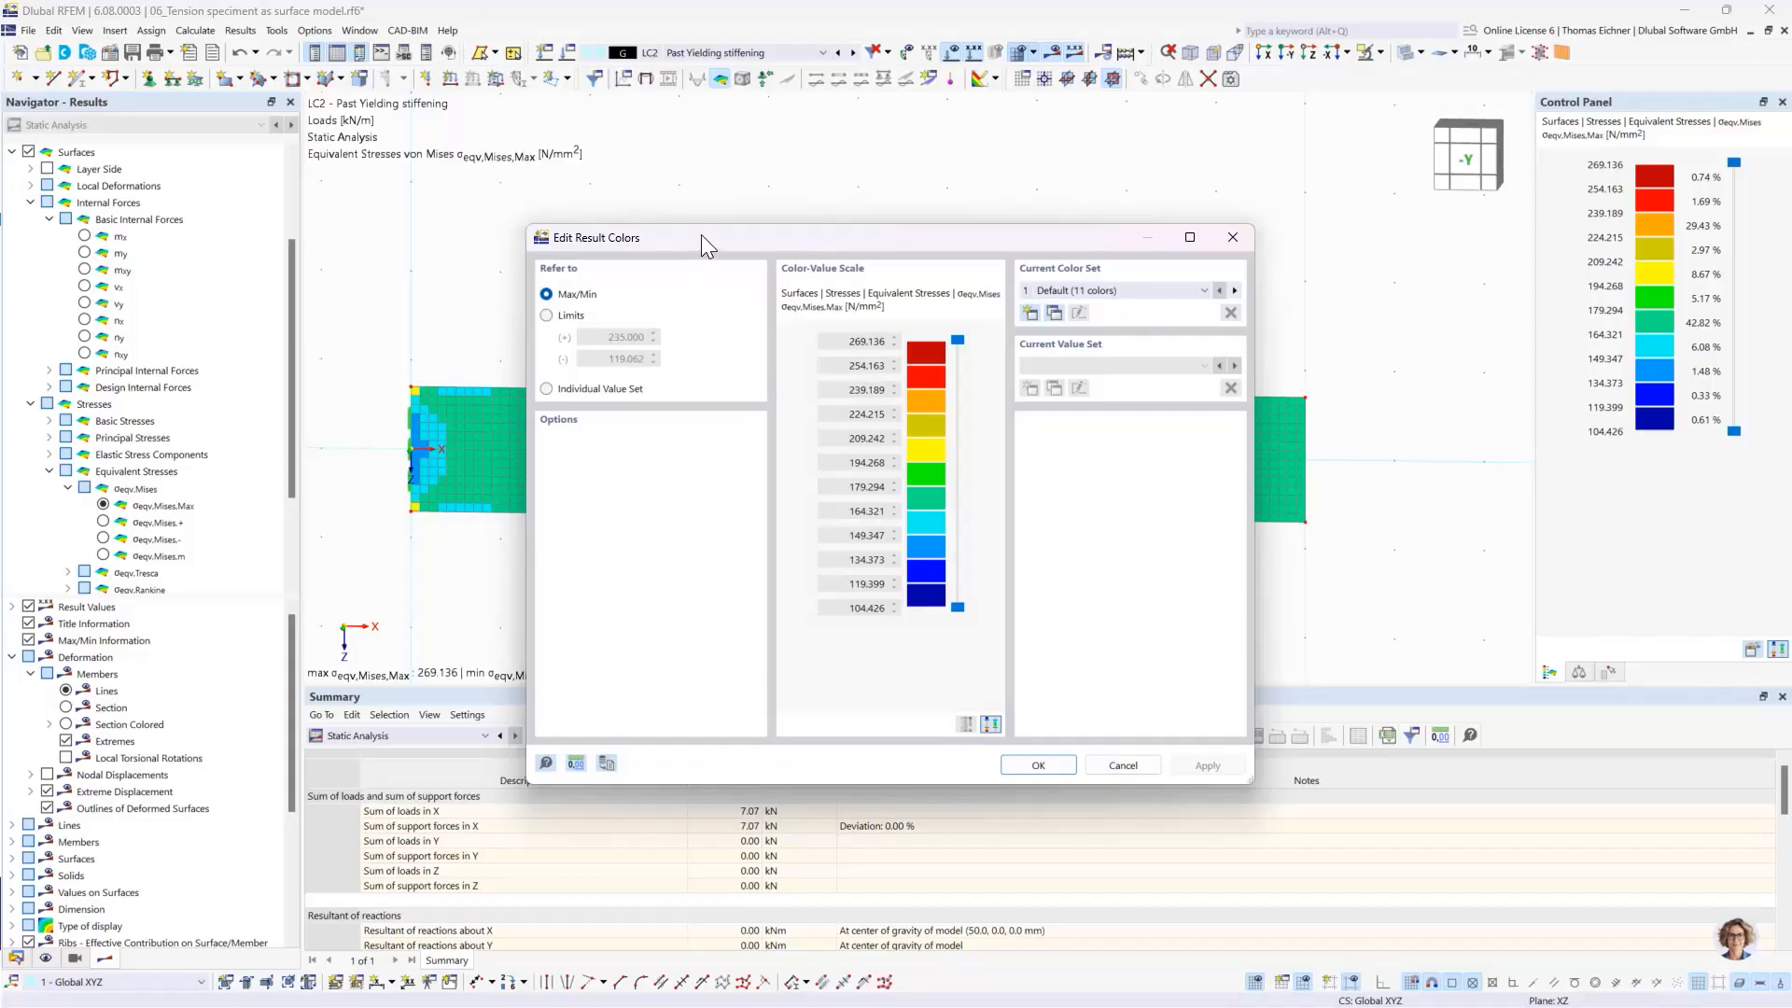
drag(702, 233, 740, 221)
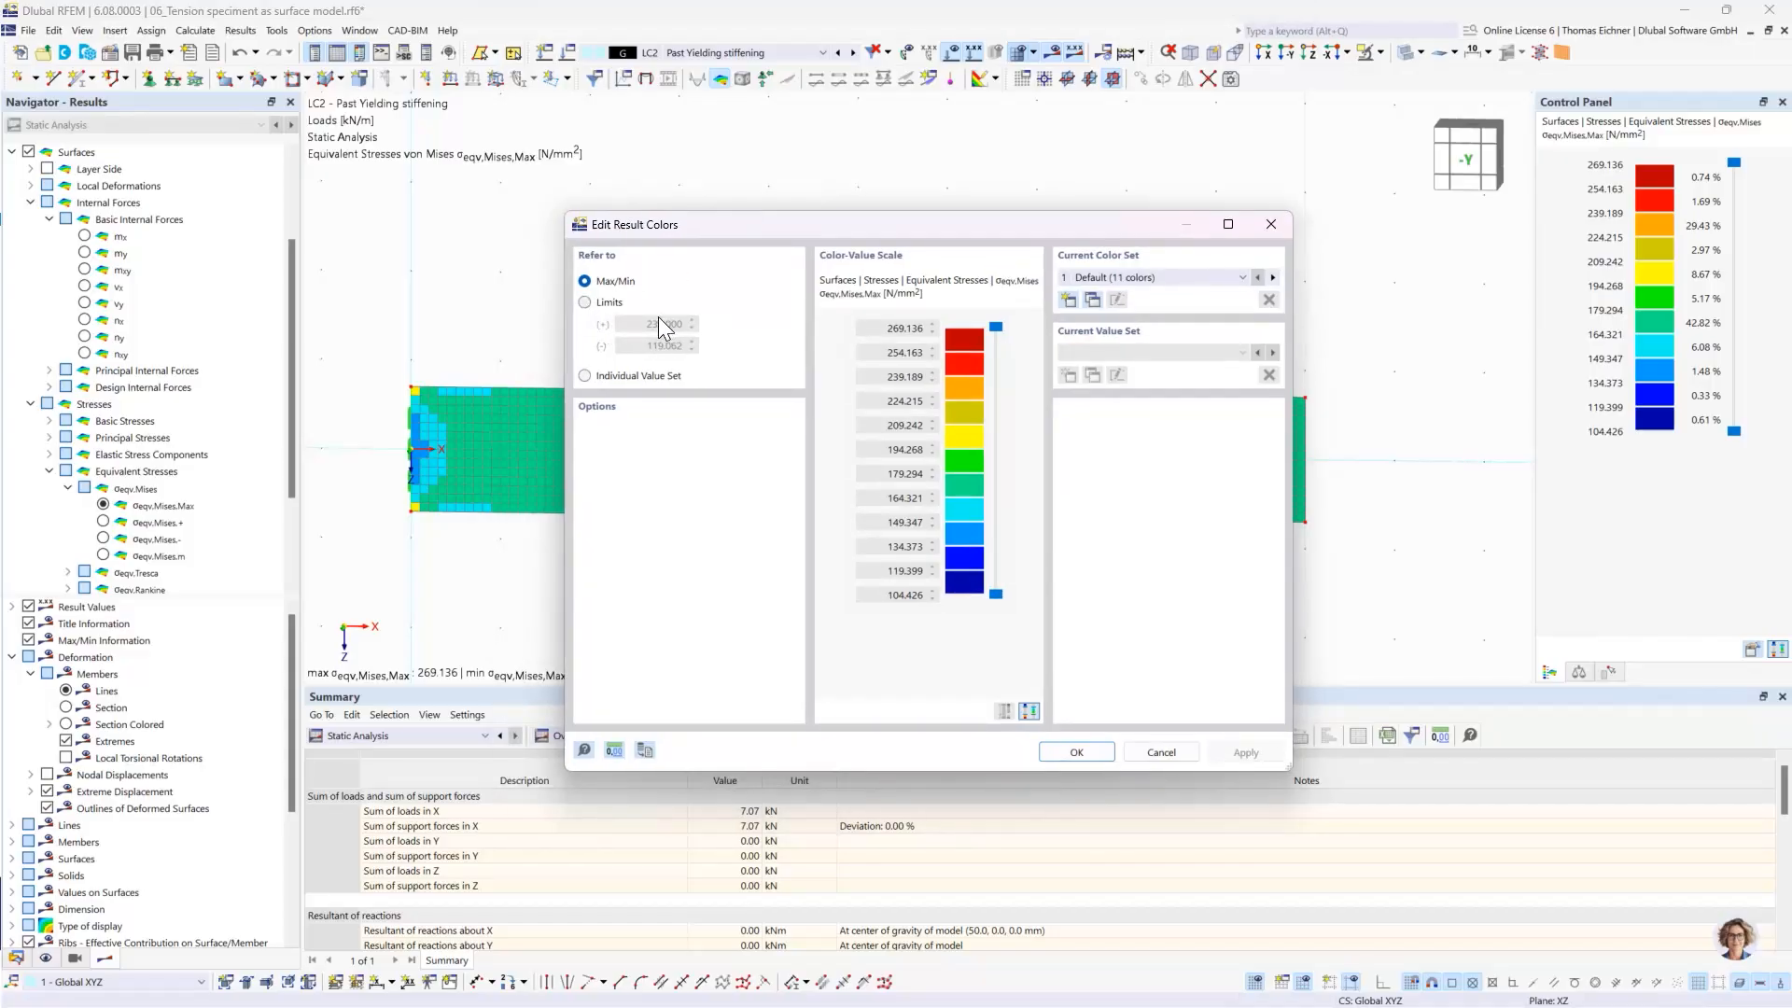
click(605, 303)
click(1073, 752)
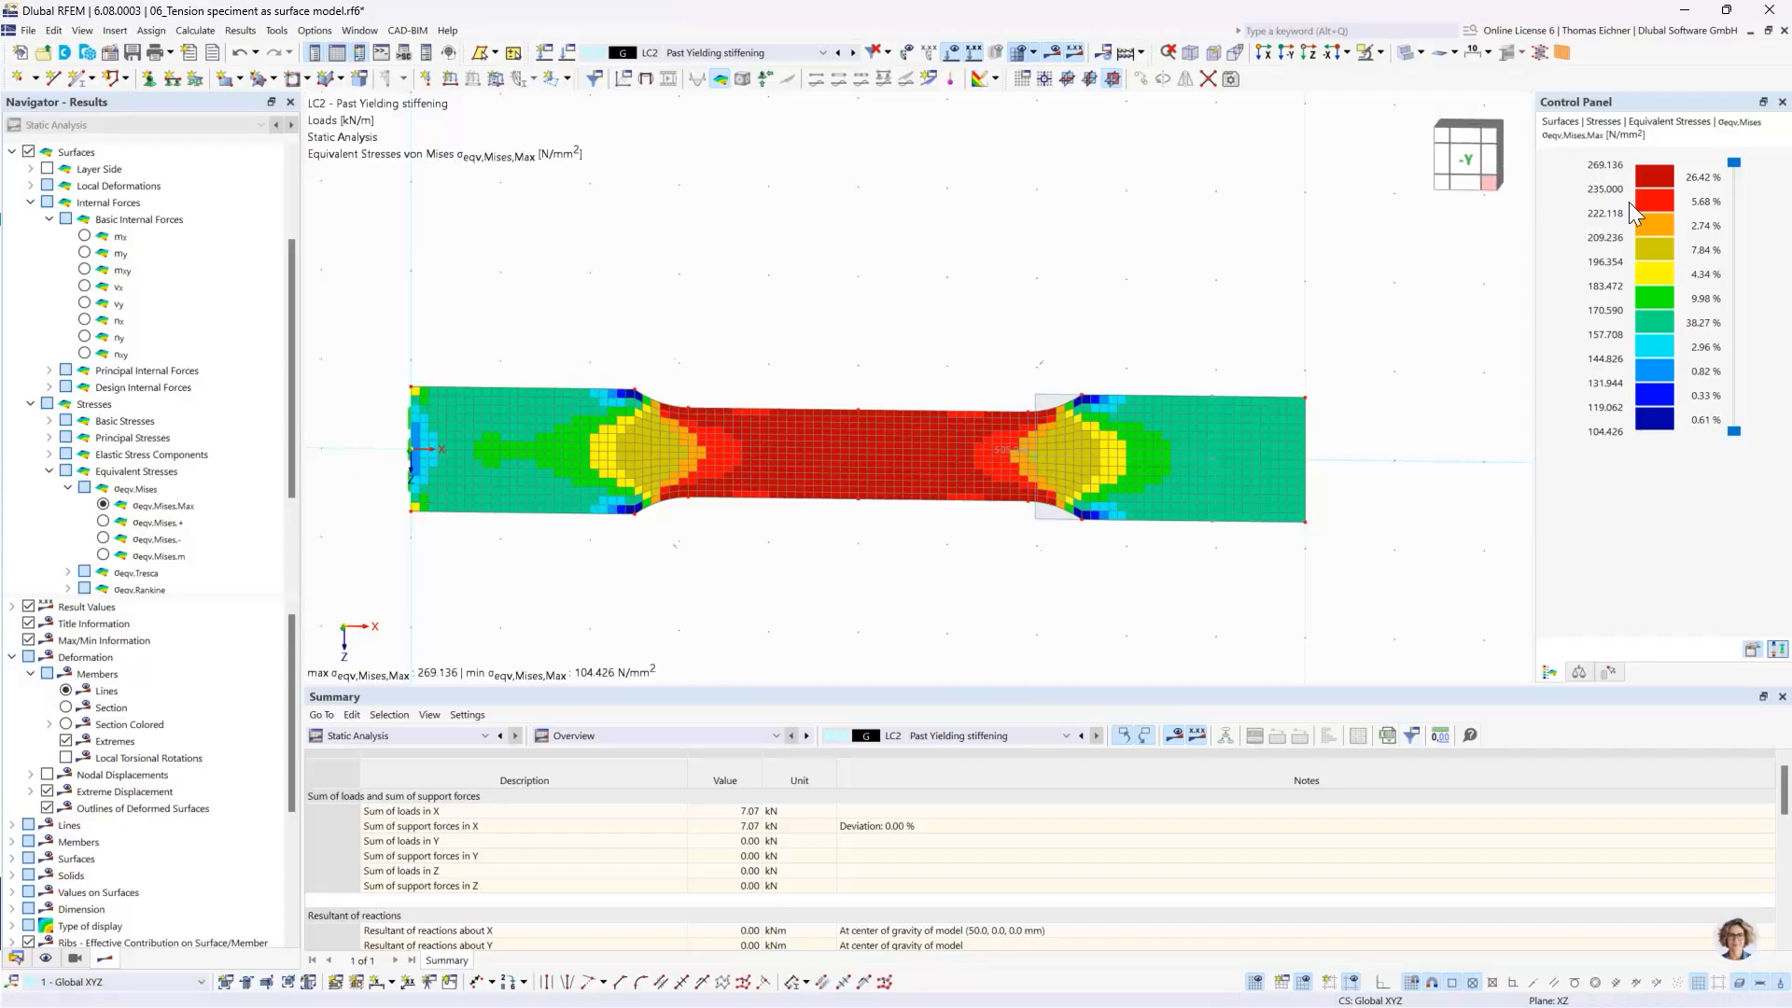
- Examine the von Mises stress distribution along the specimen's narrowed middle and wide ends against the color scale
scroll(958, 512, up, 2)
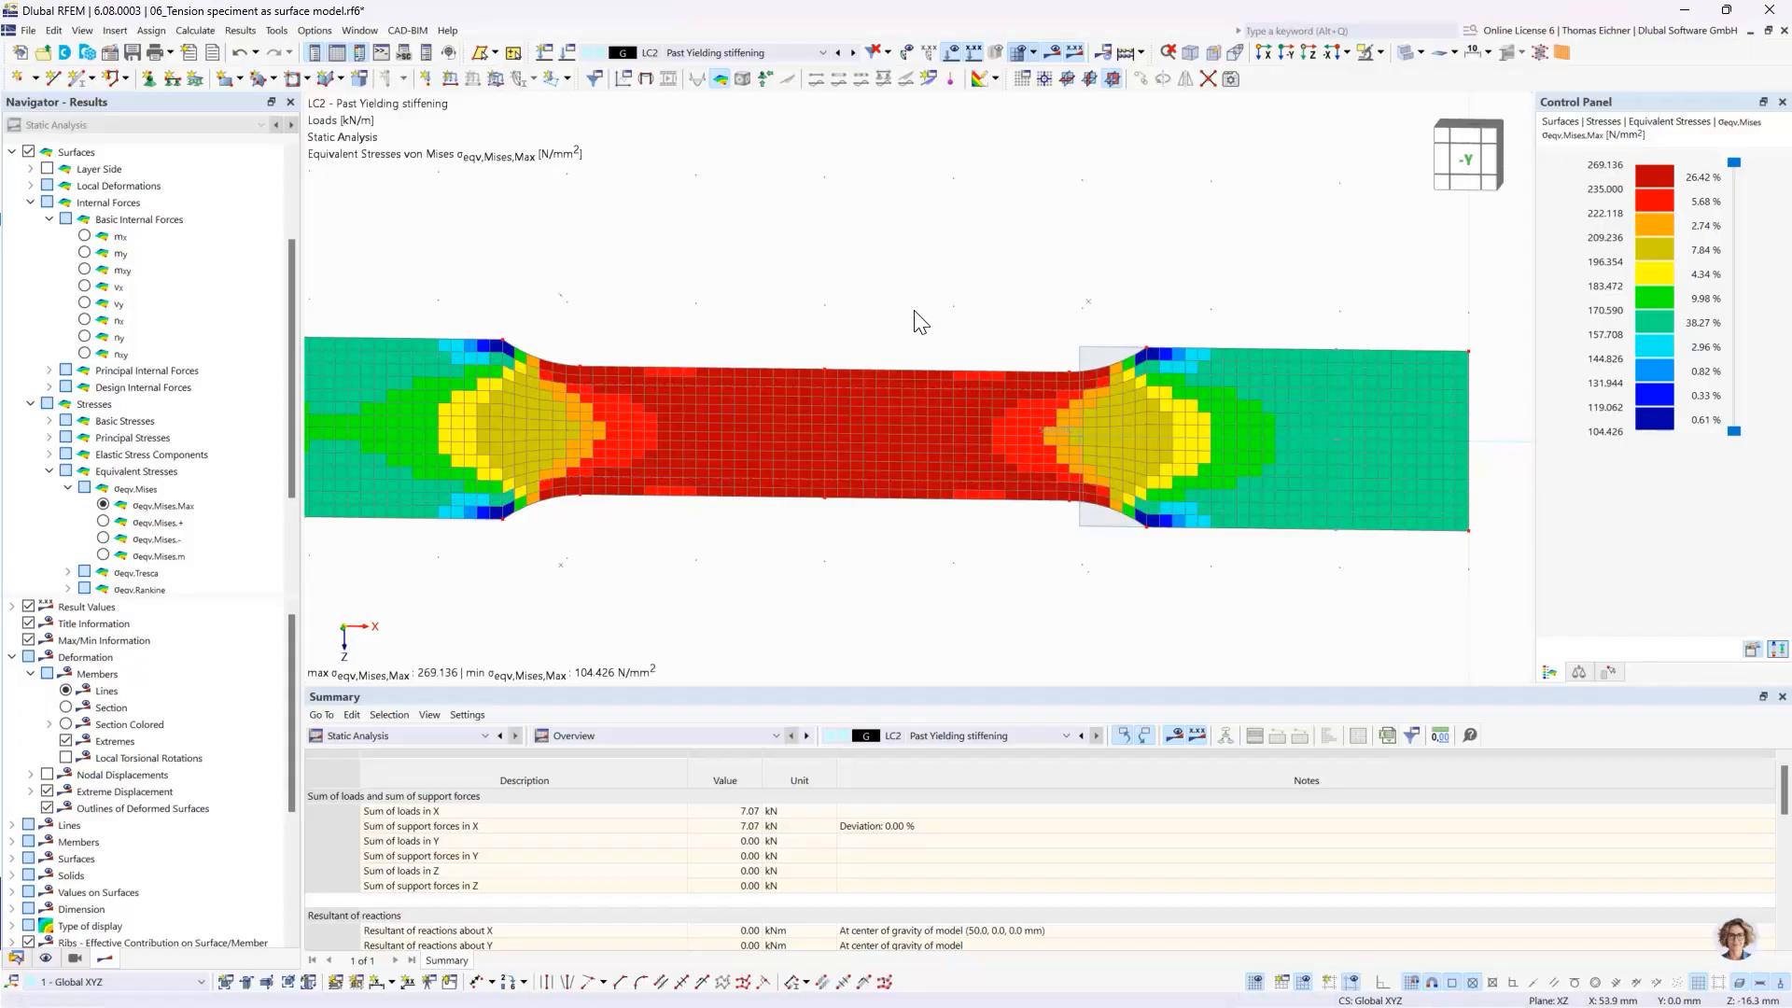
middle_drag(916, 320, 1018, 318)
scroll(1018, 319, down, 2)
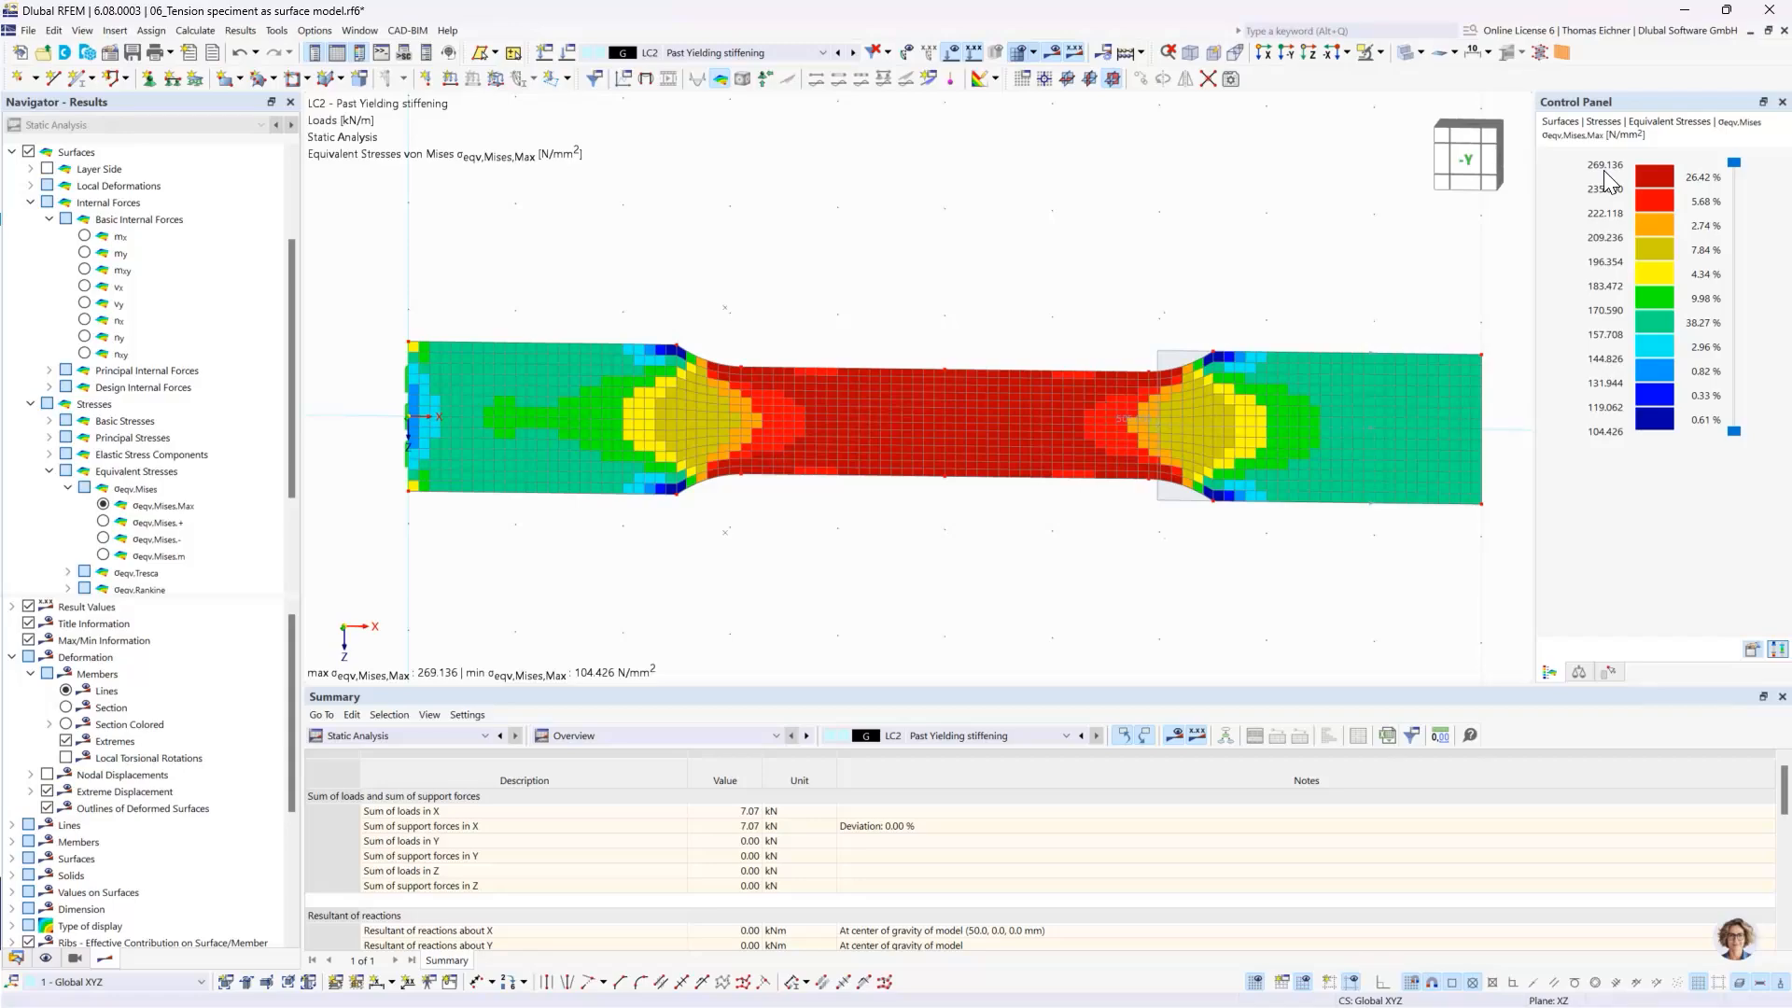
middle_drag(1379, 239, 1302, 247)
scroll(1302, 247, down, 2)
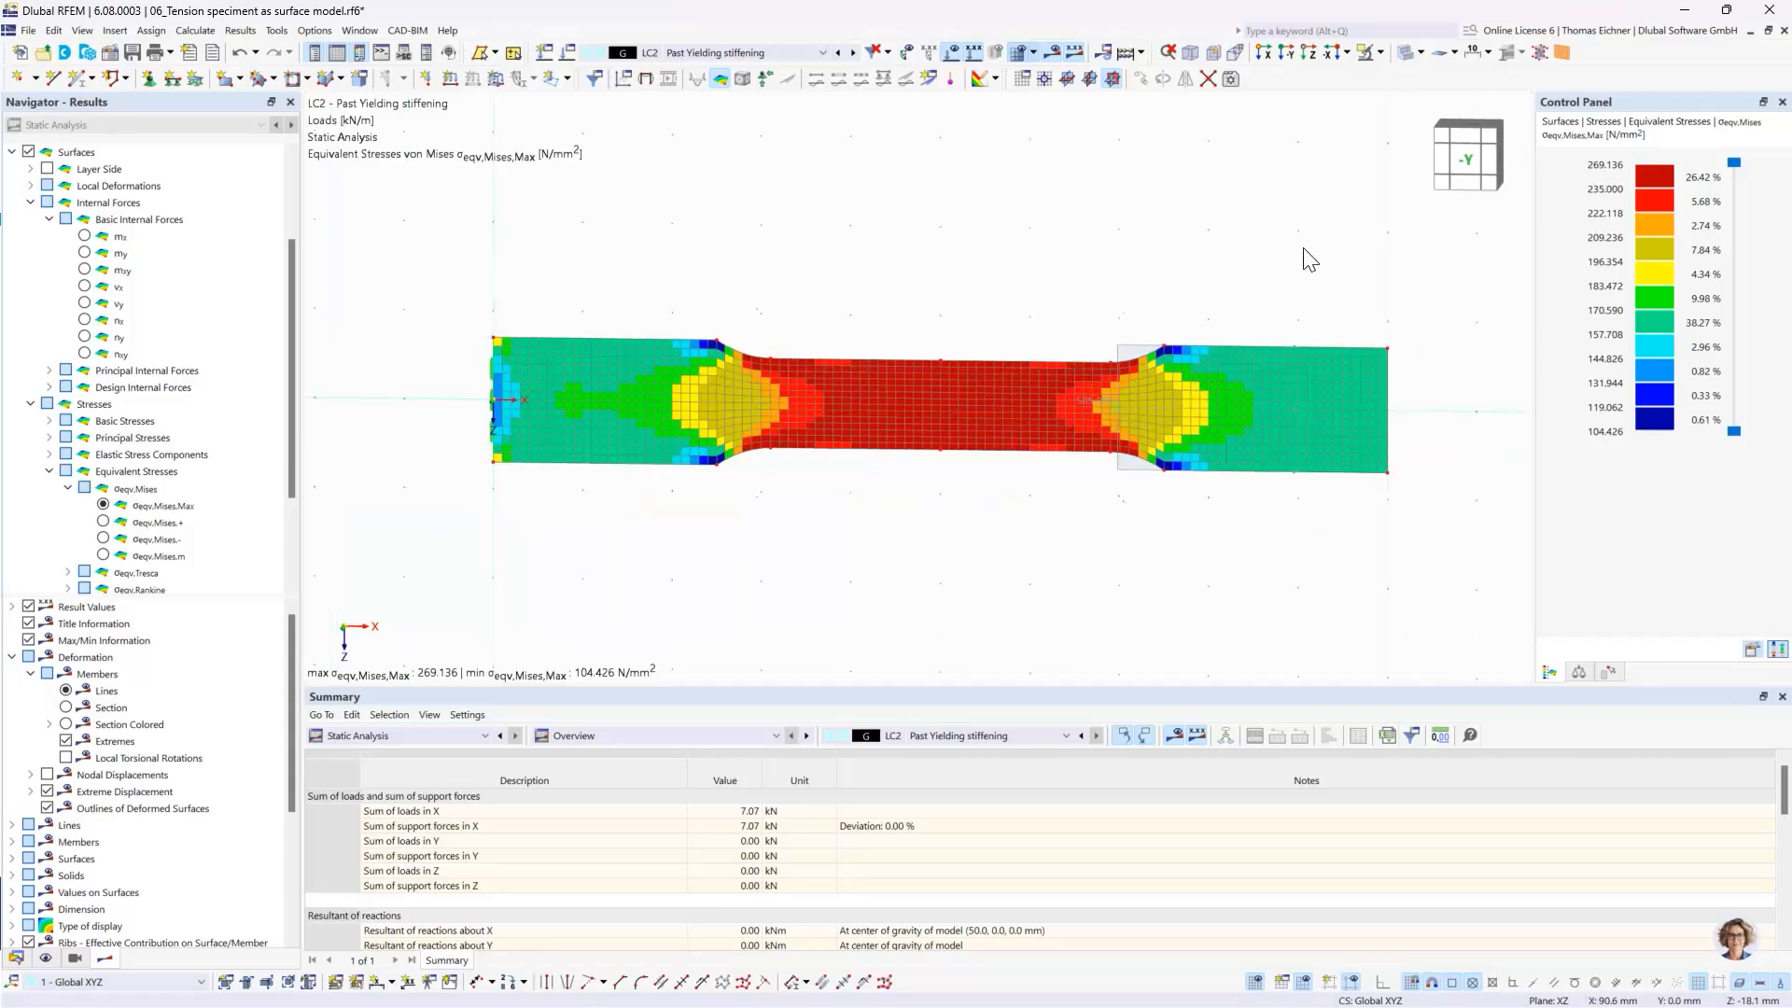
middle_drag(1152, 263, 1124, 280)
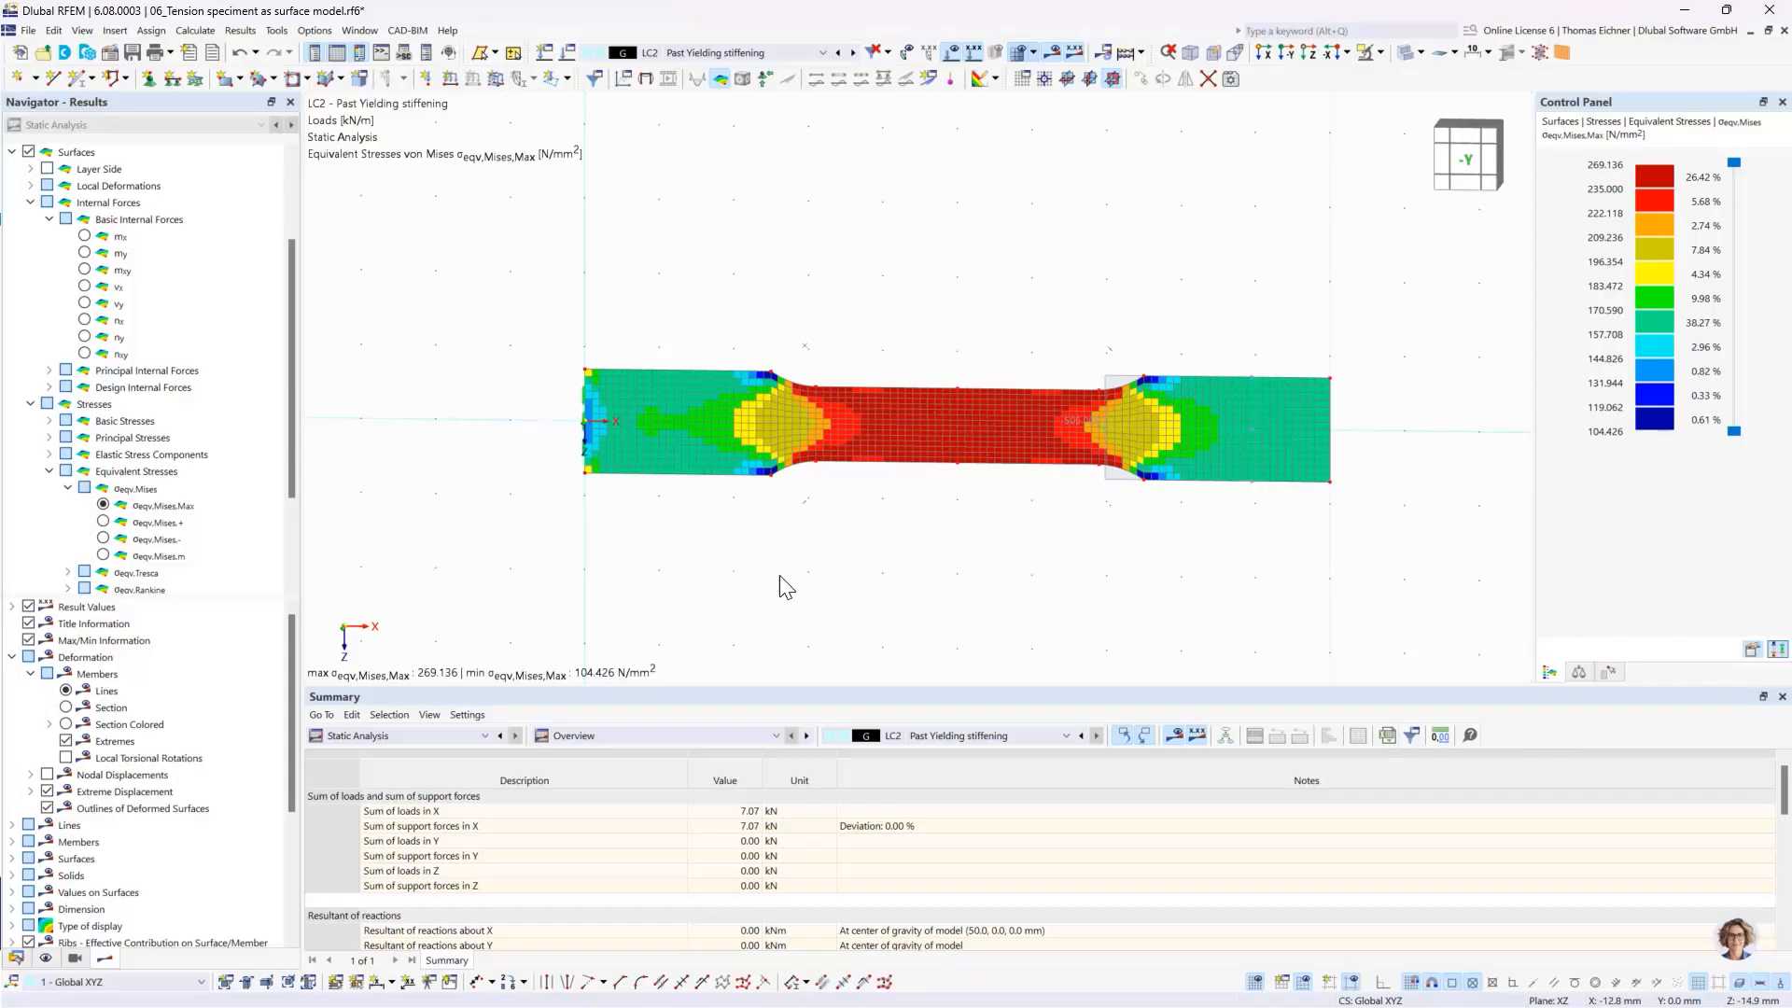
scroll(682, 433, up, 1)
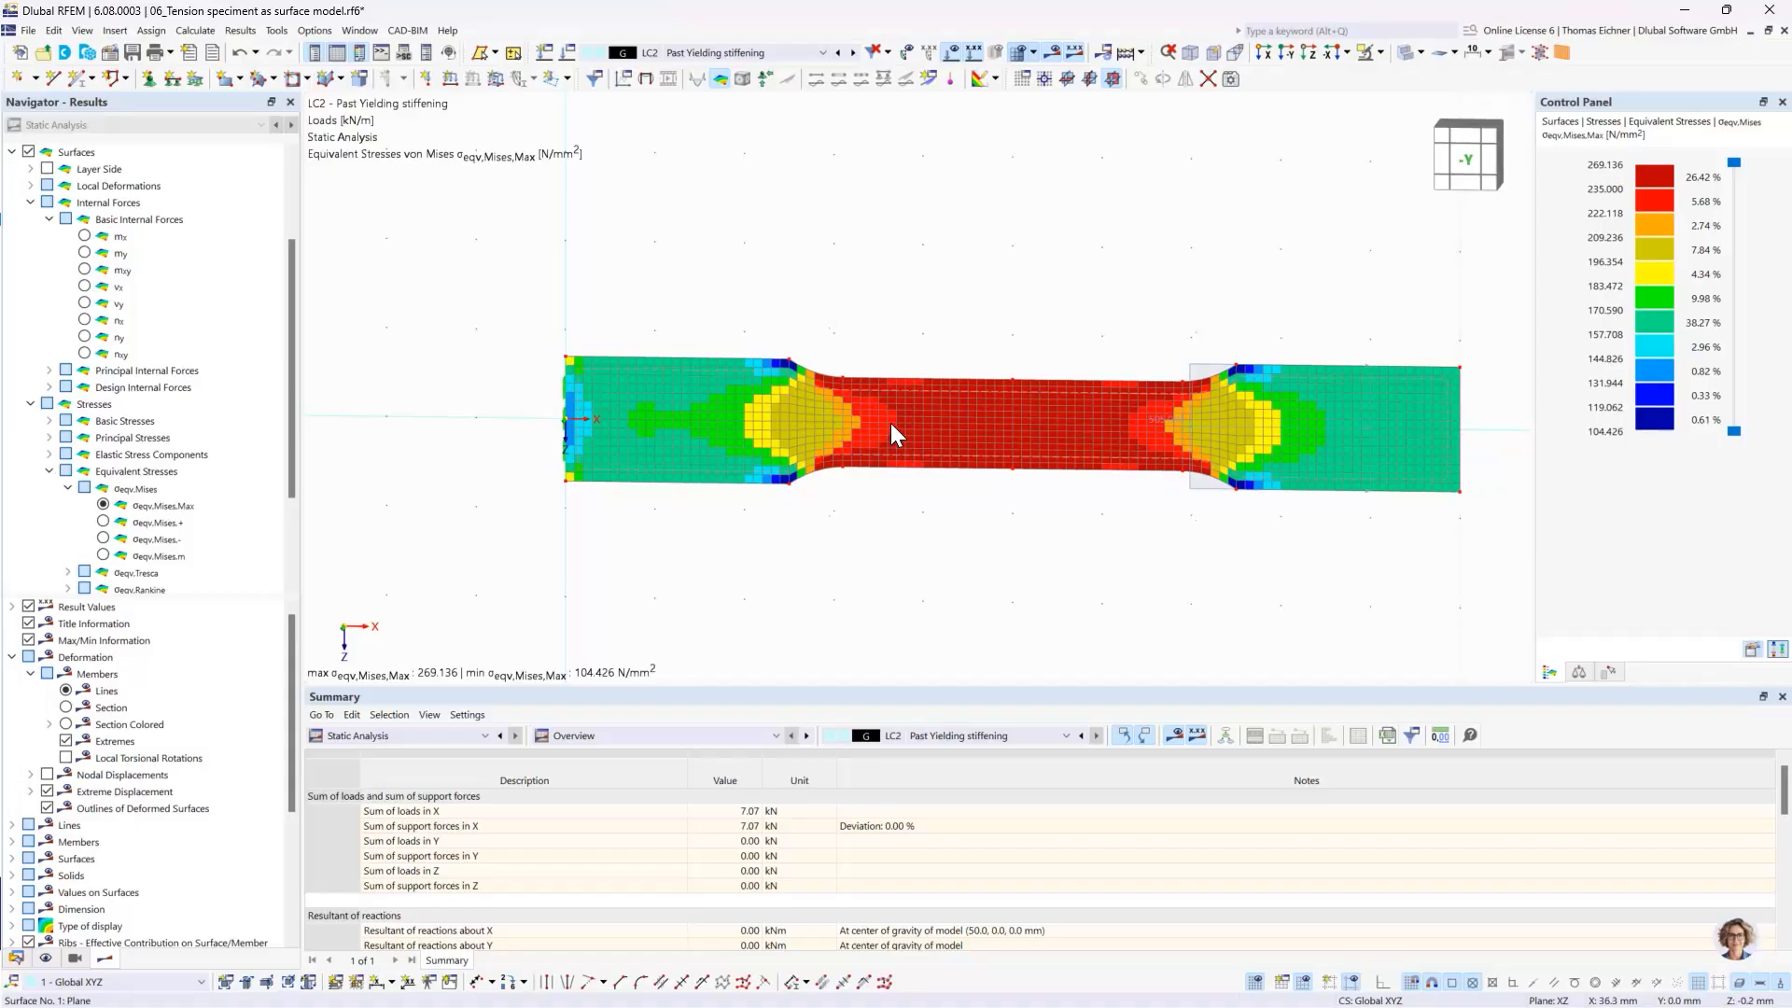
scroll(876, 400, up, 1)
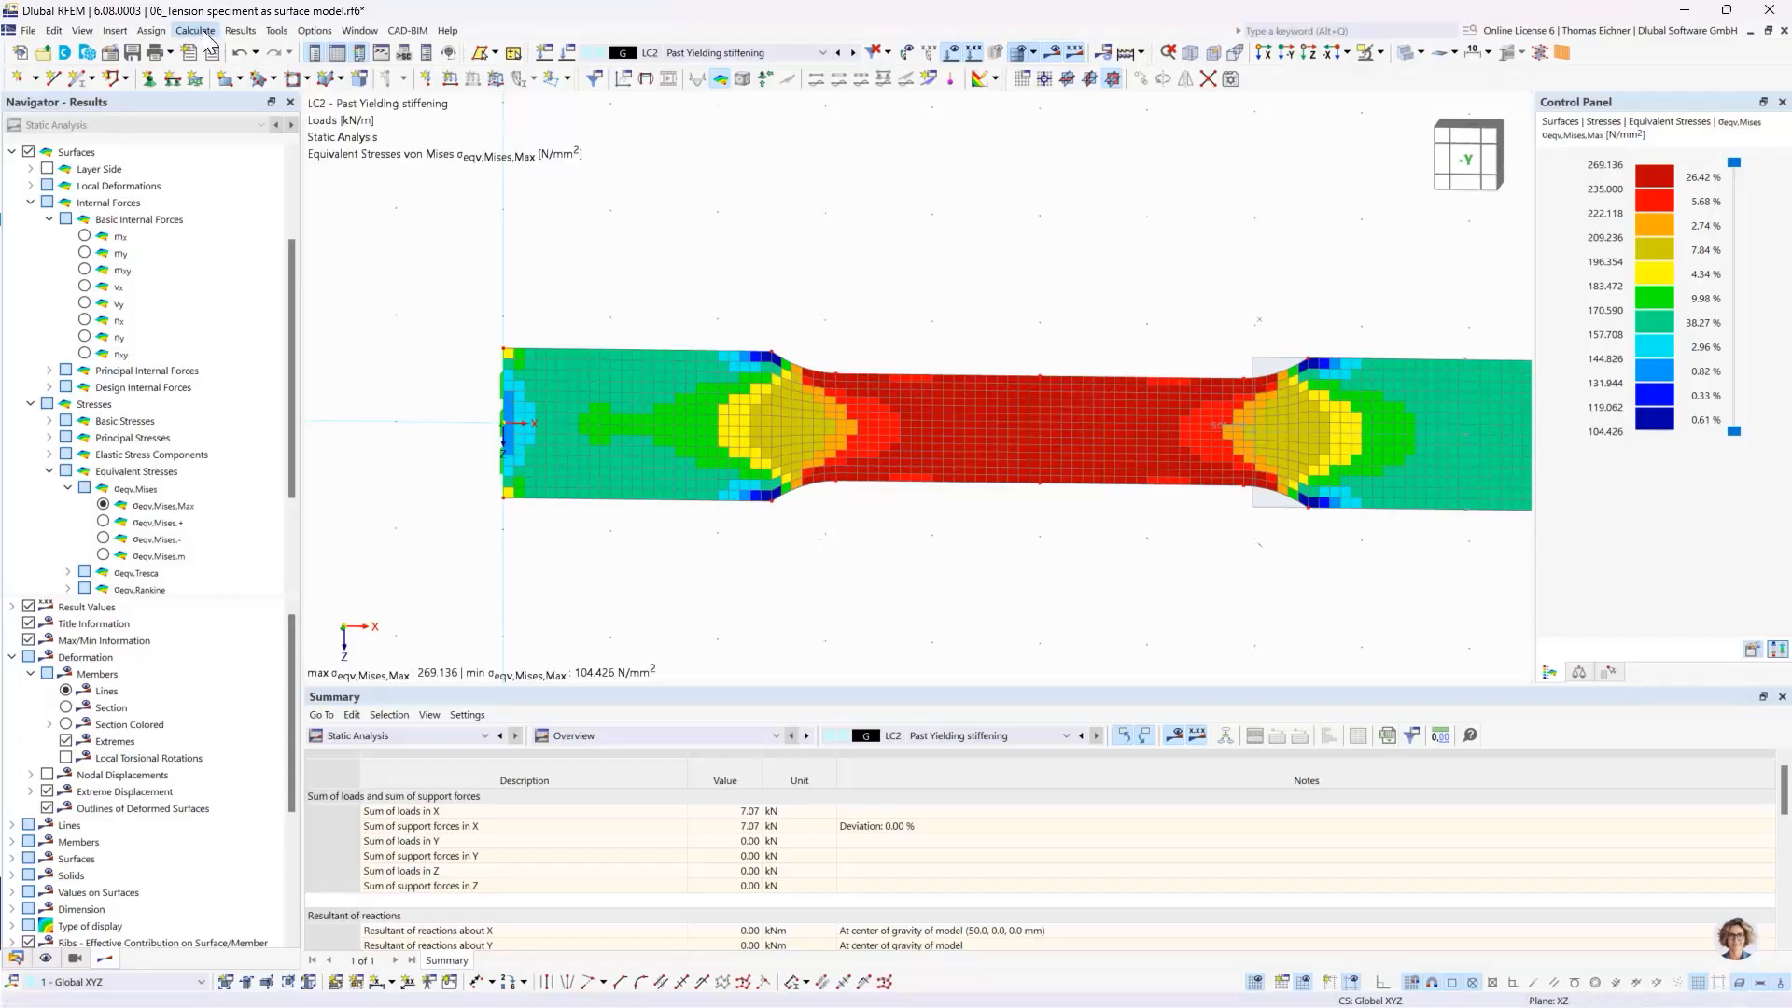
- Set the surface result smoothing type to Continuous within surfaces and view the smoothed von Mises stresses on the specimen
click(240, 30)
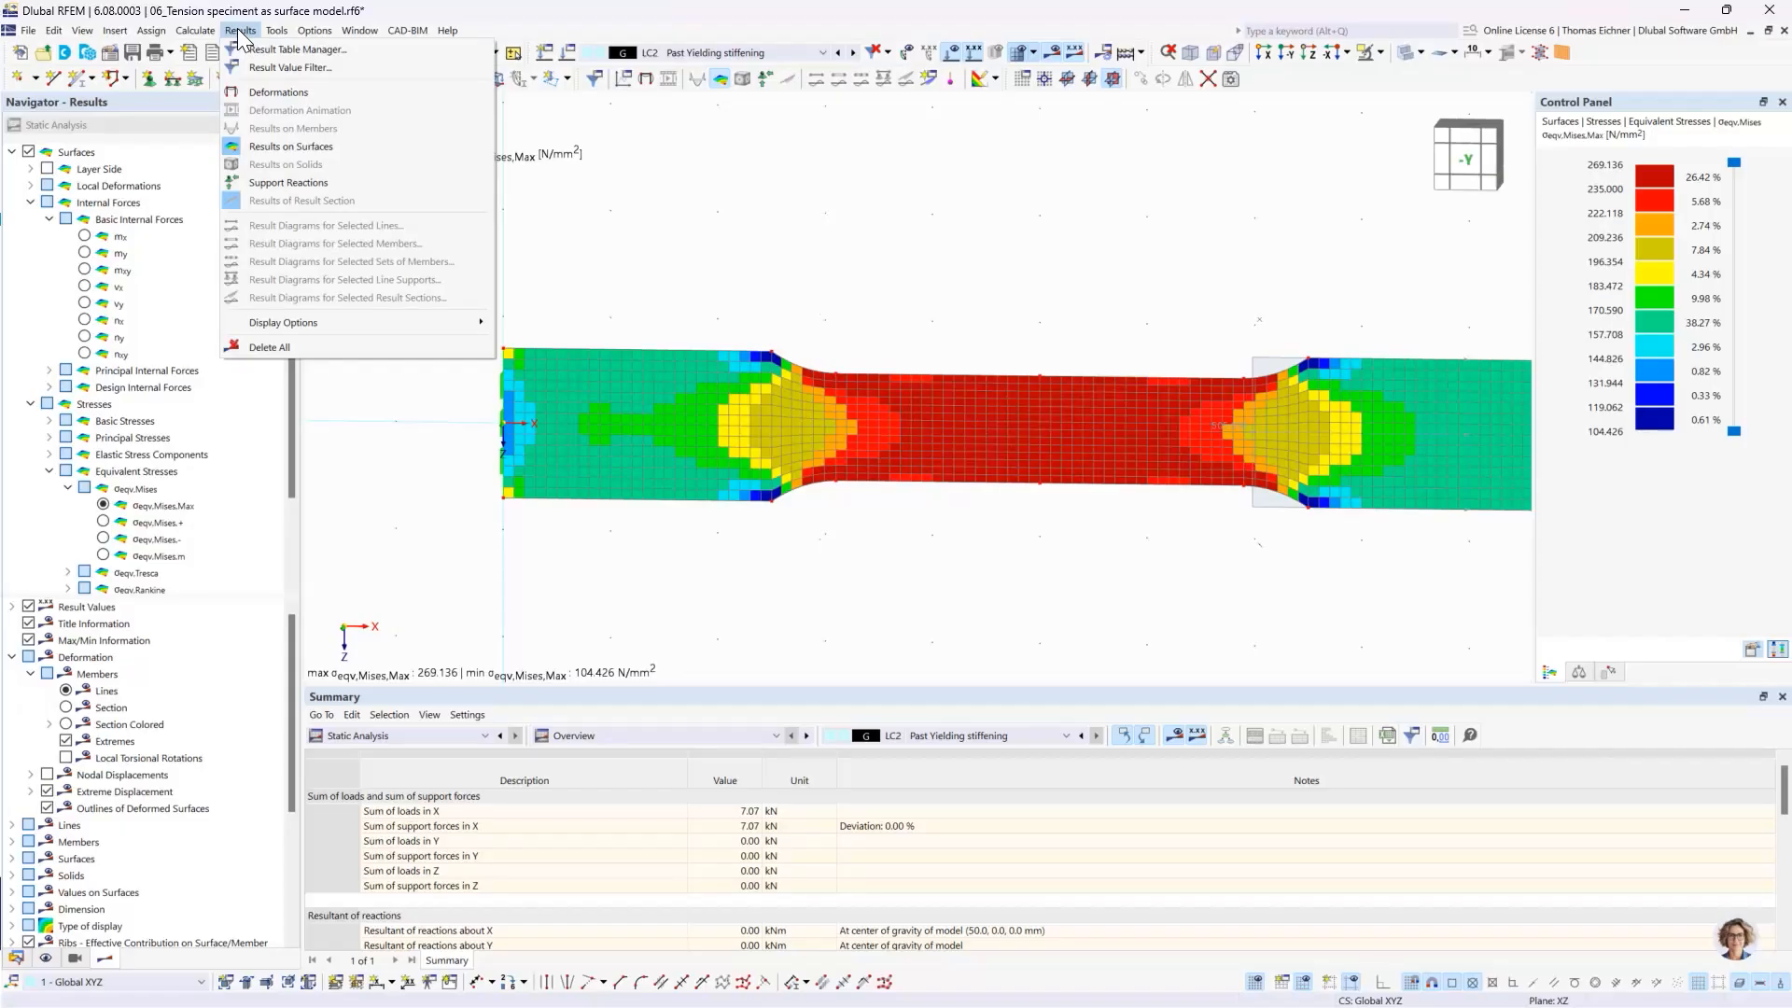
mouse_move(187, 30)
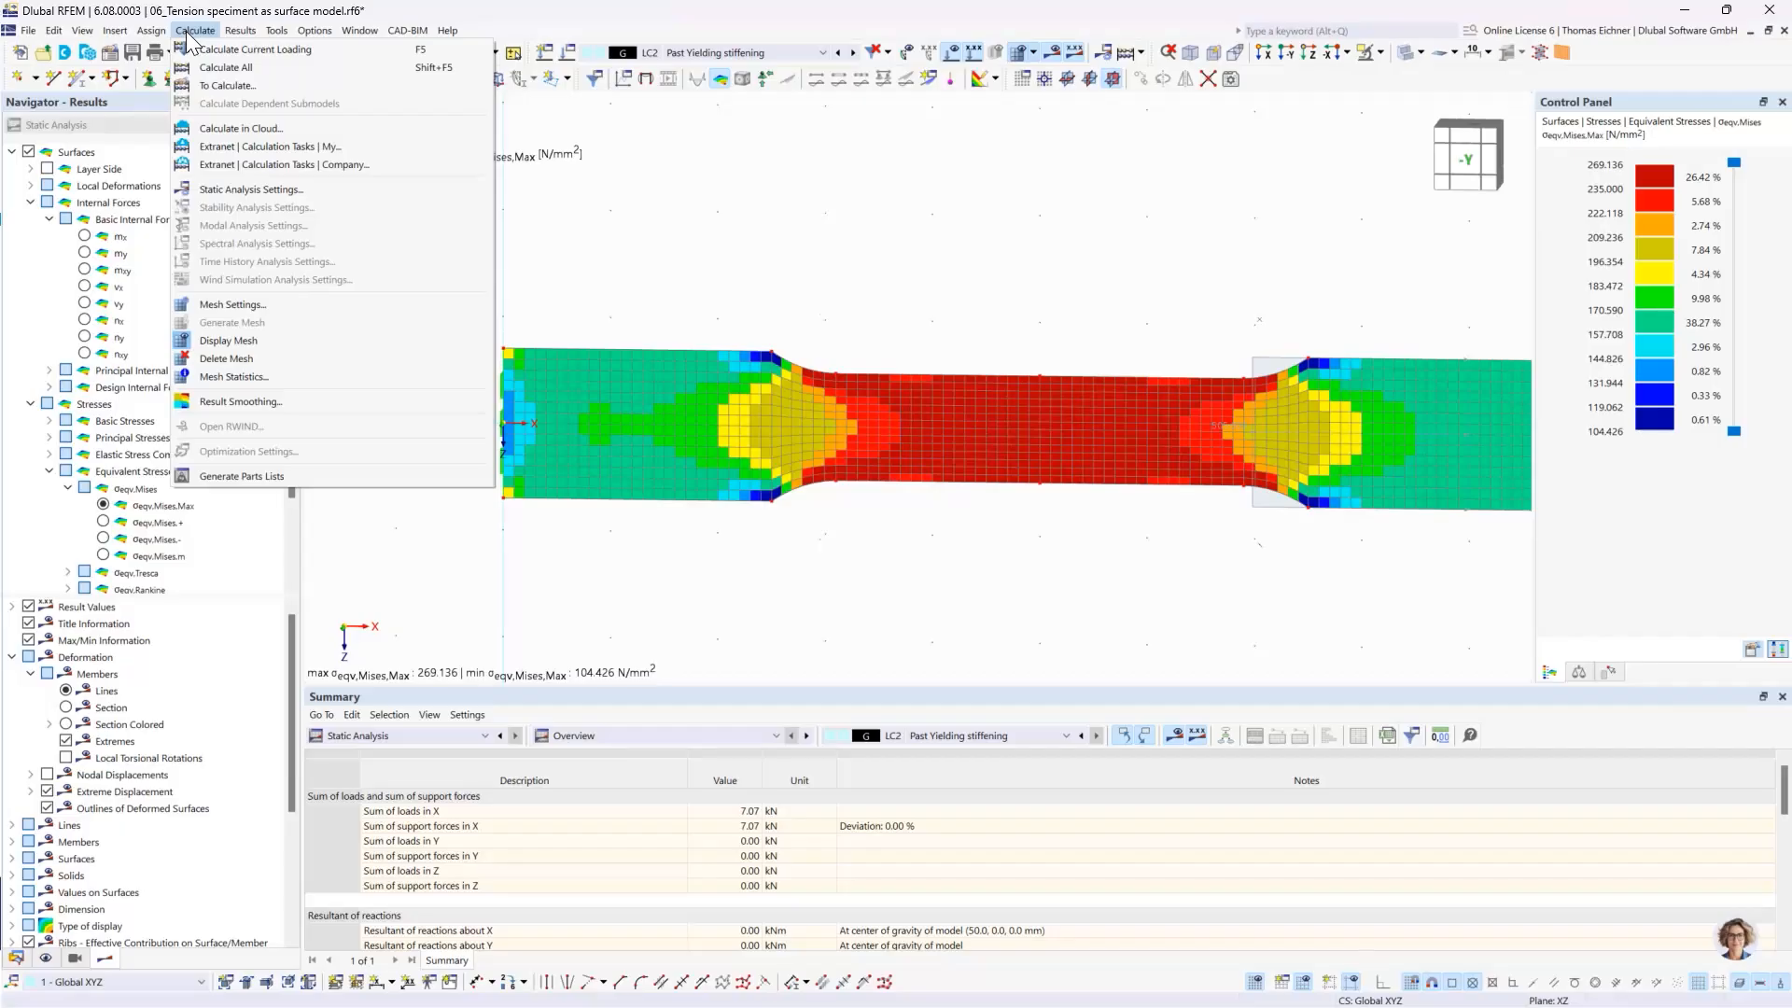
click(217, 407)
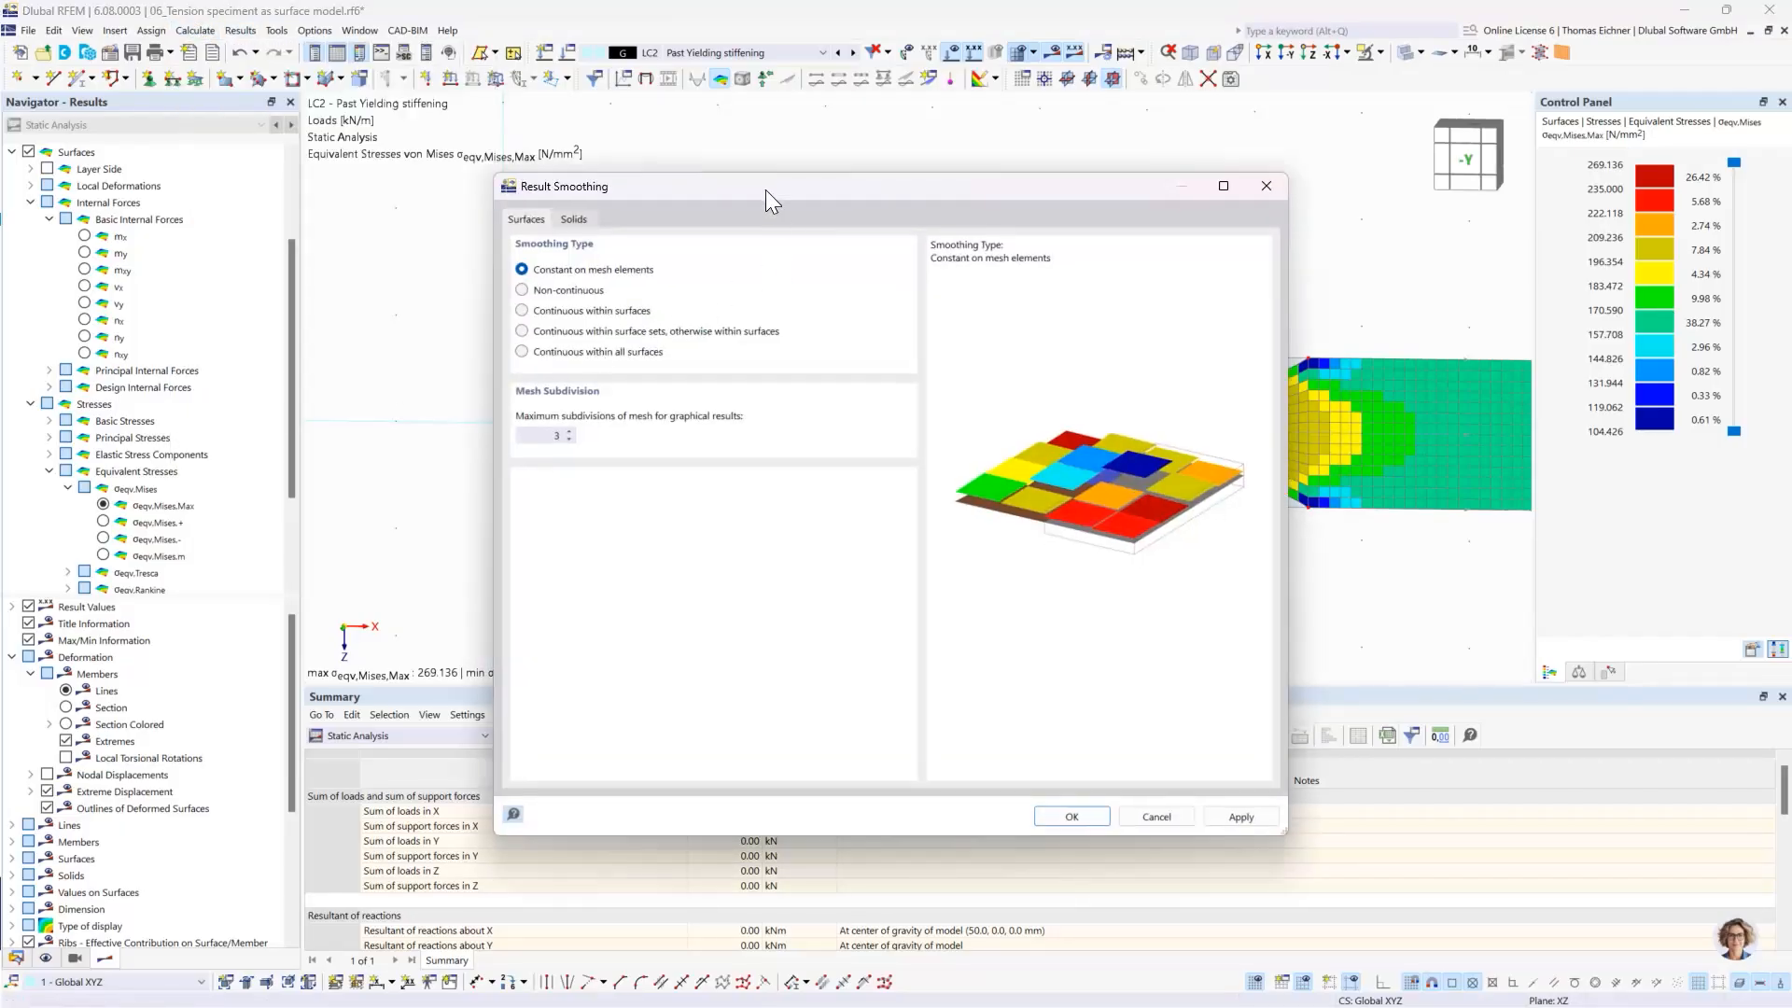
drag(787, 272, 894, 555)
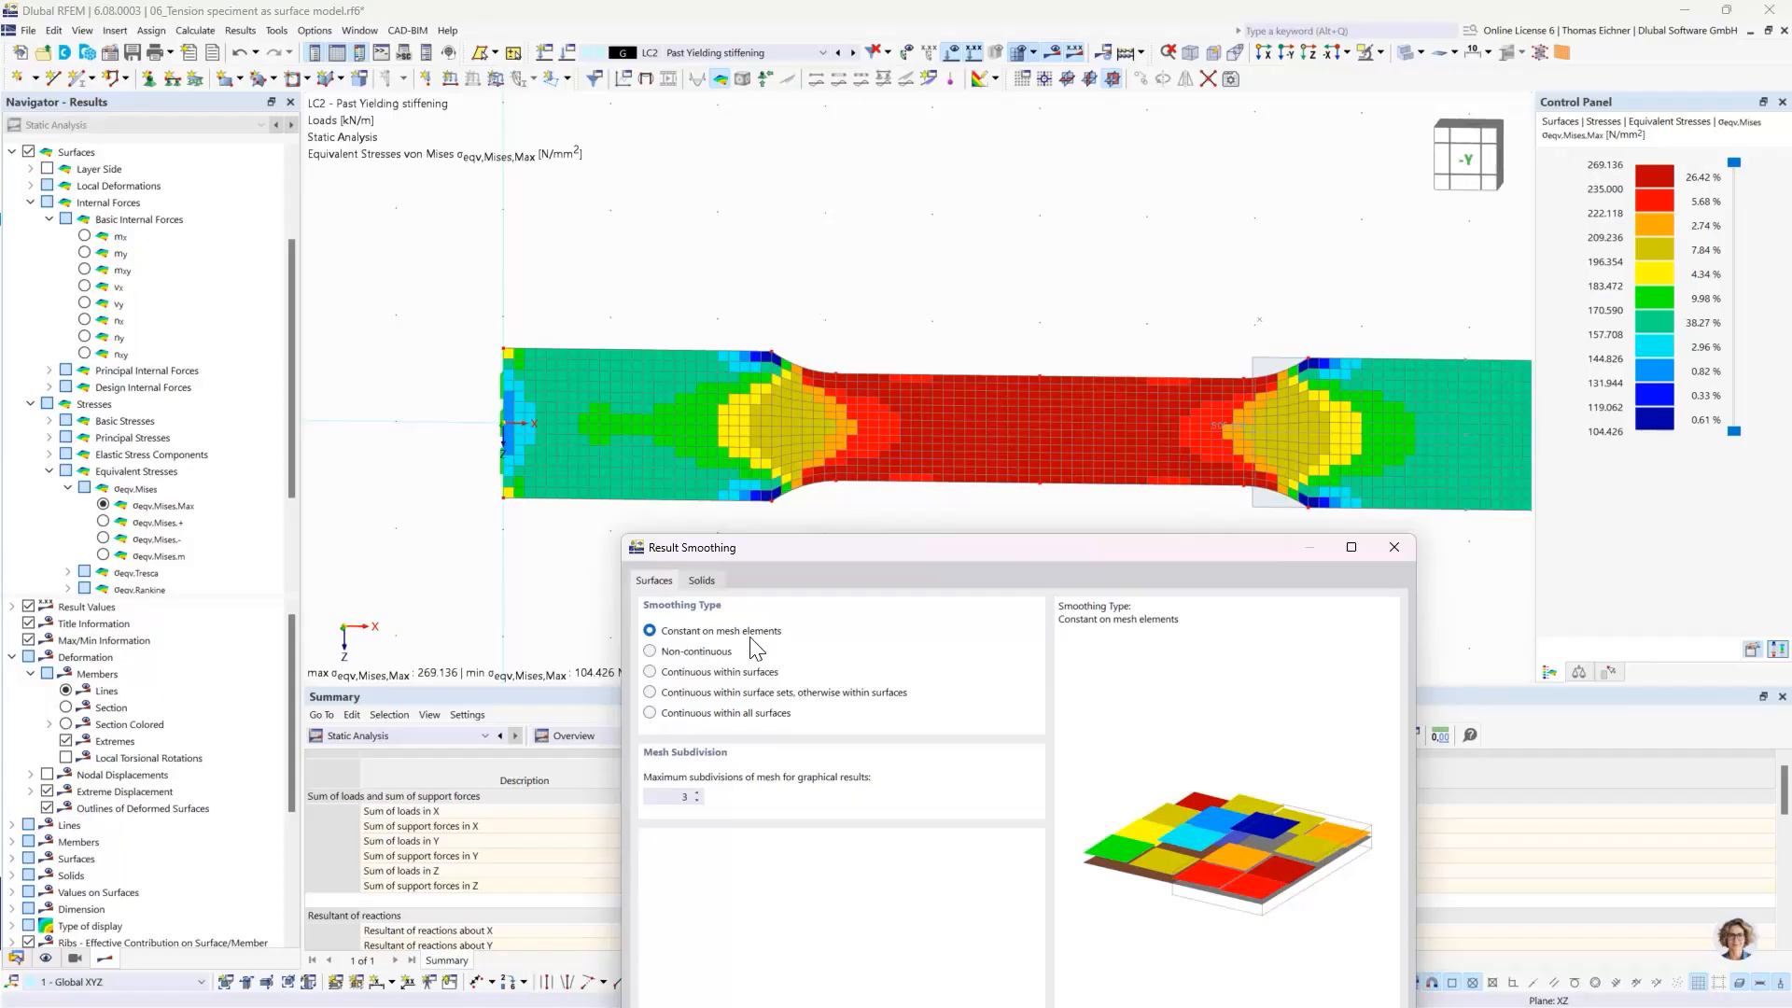
click(670, 674)
drag(829, 556, 728, 338)
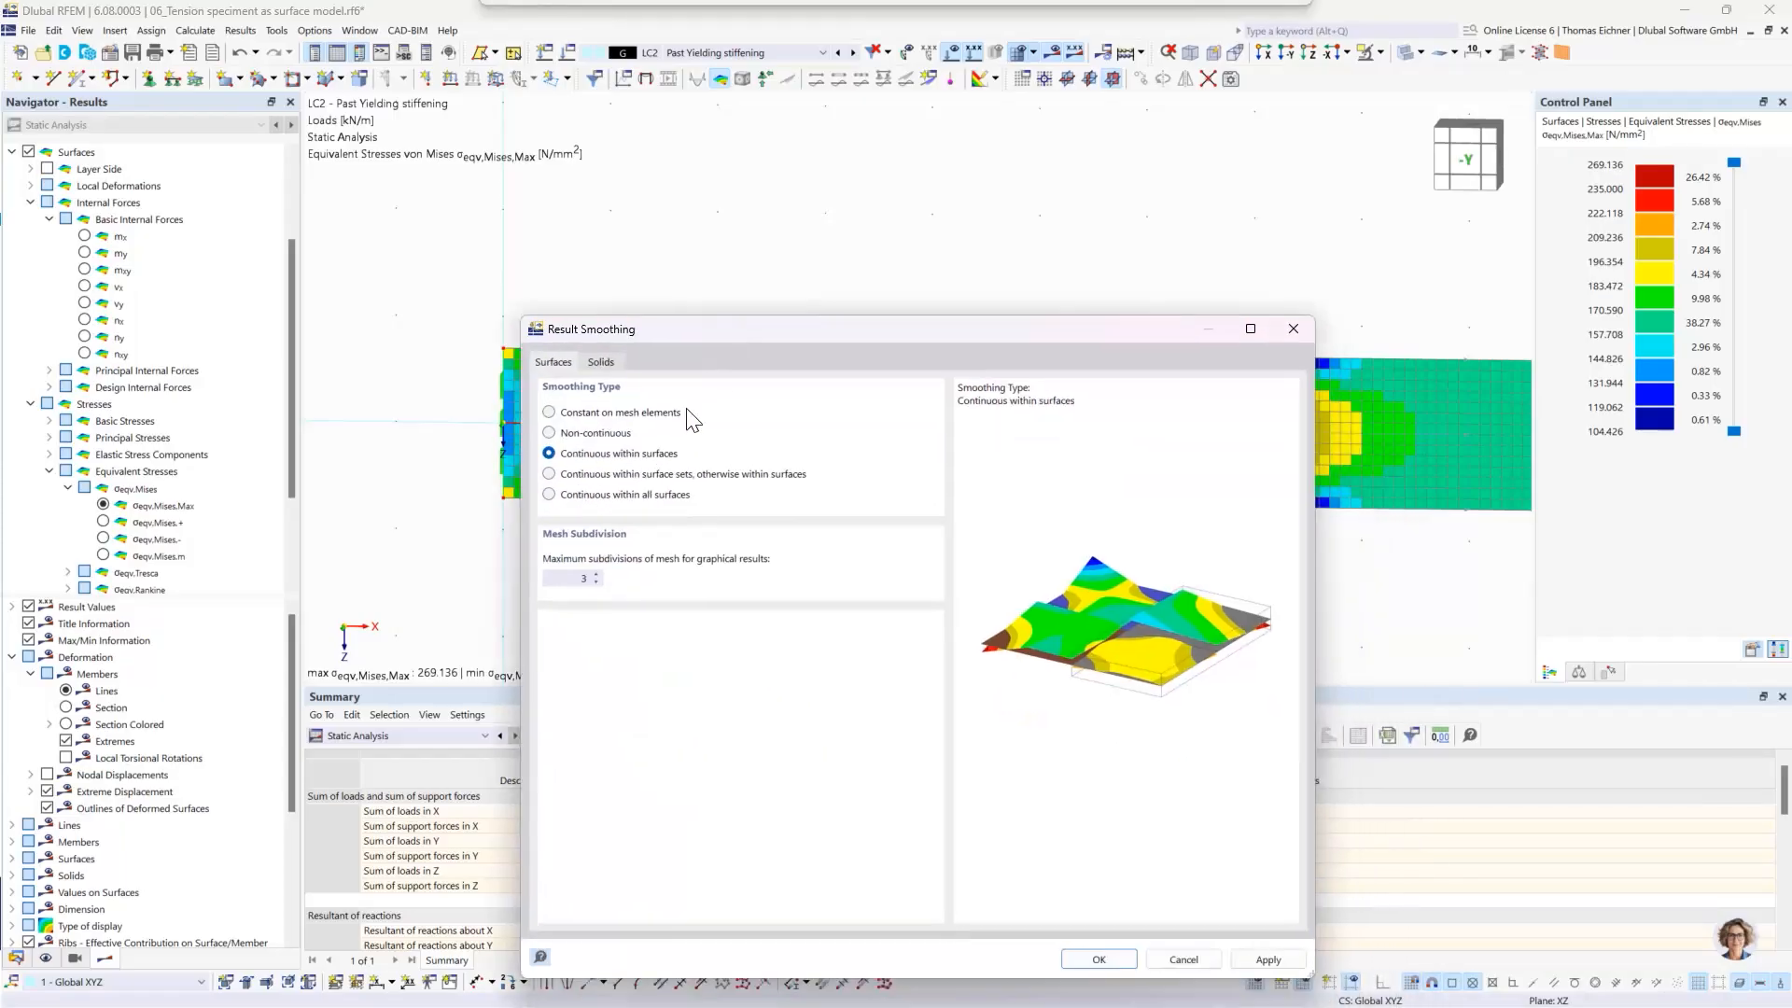
click(1098, 960)
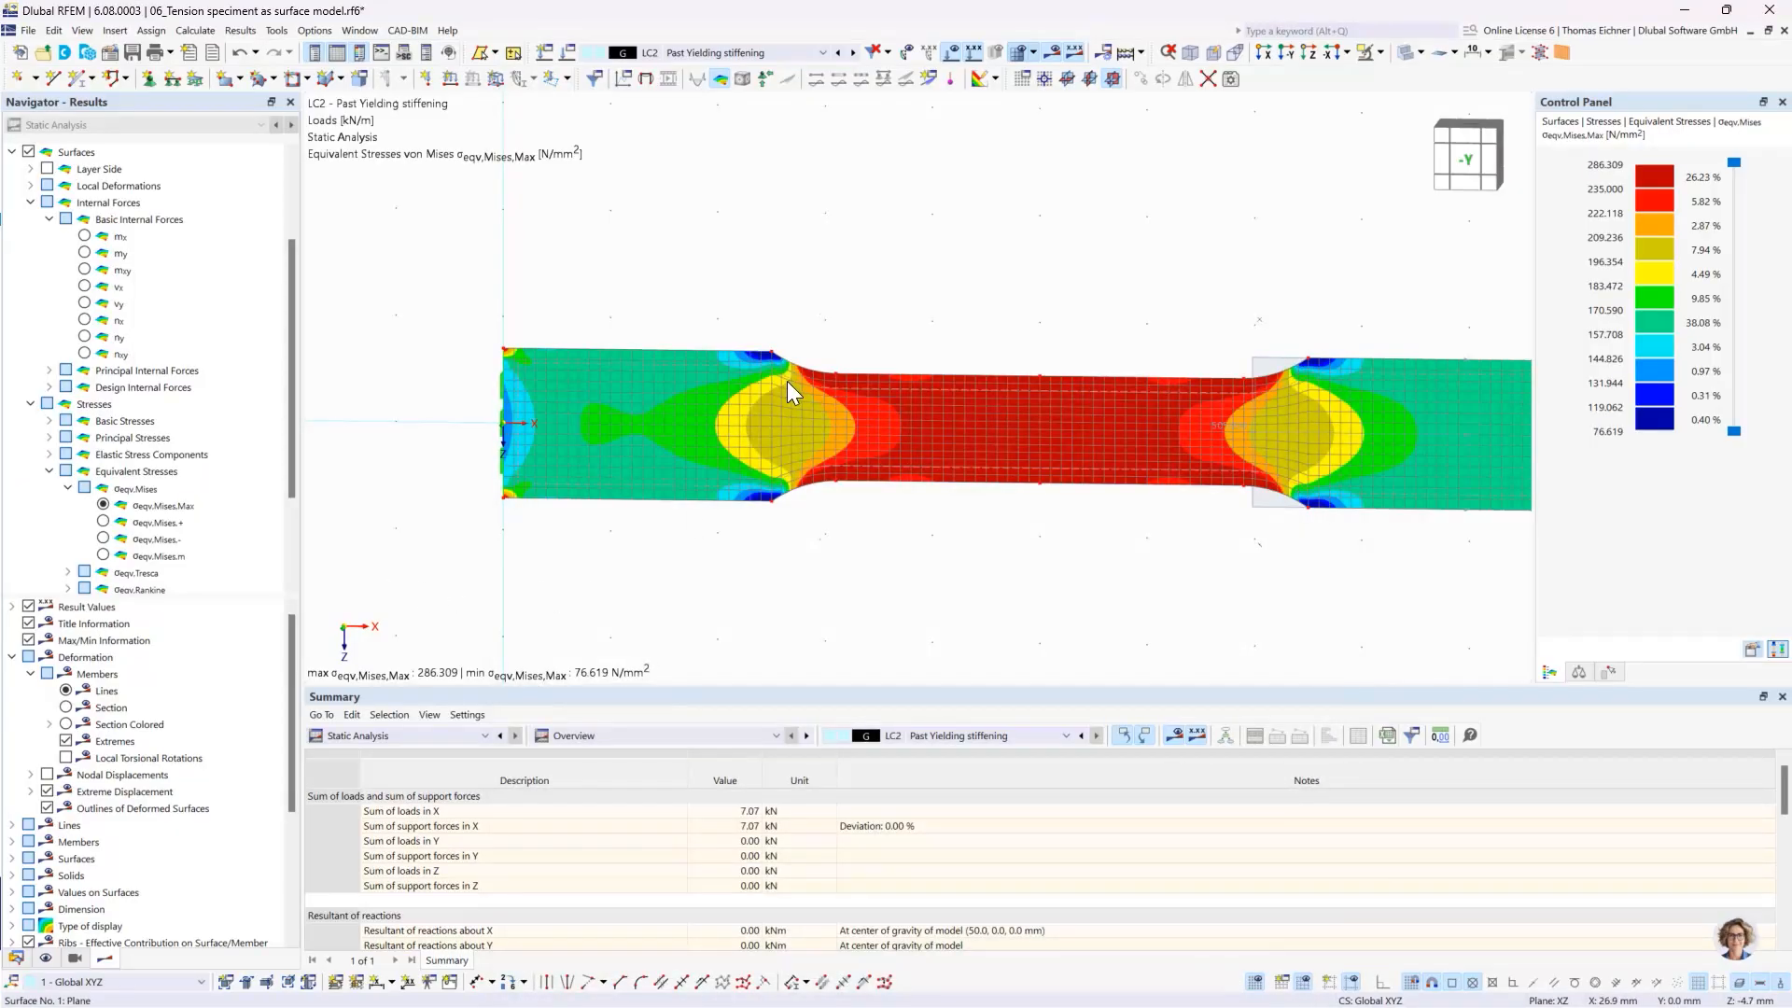
right_click(782, 468)
click(732, 560)
- Return the surface result smoothing type to Constant on mesh elements
click(240, 31)
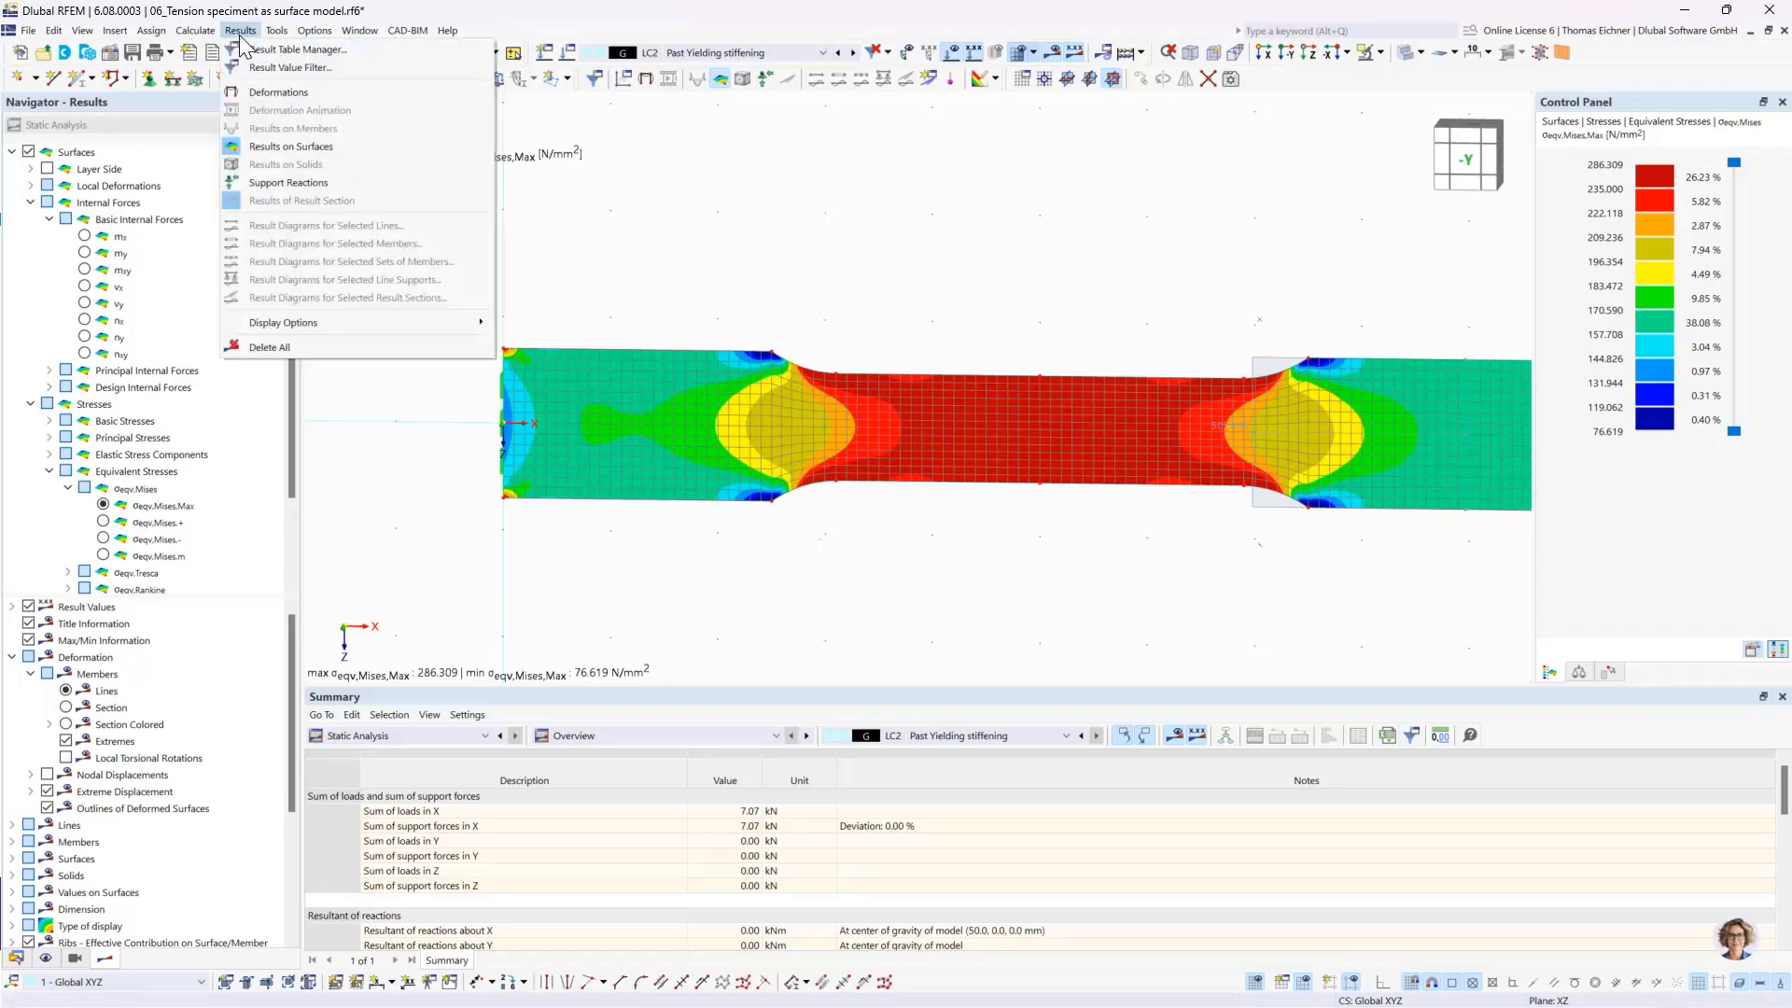
mouse_move(196, 31)
click(236, 401)
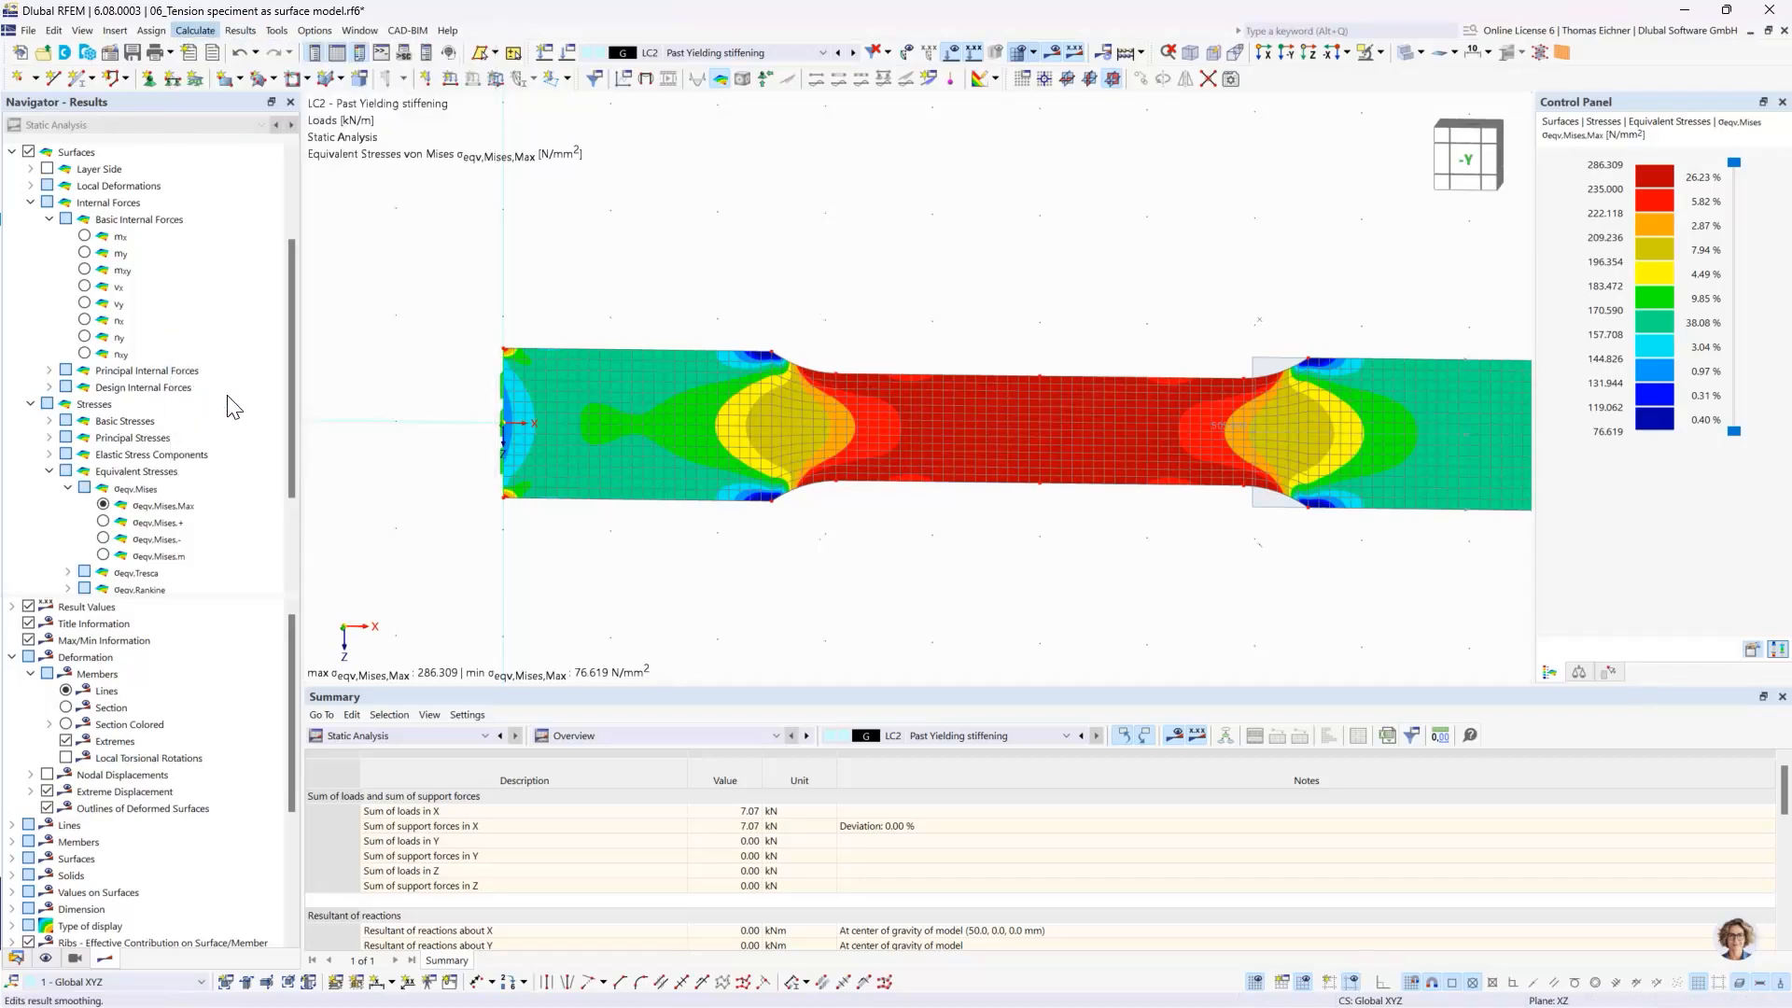
click(522, 271)
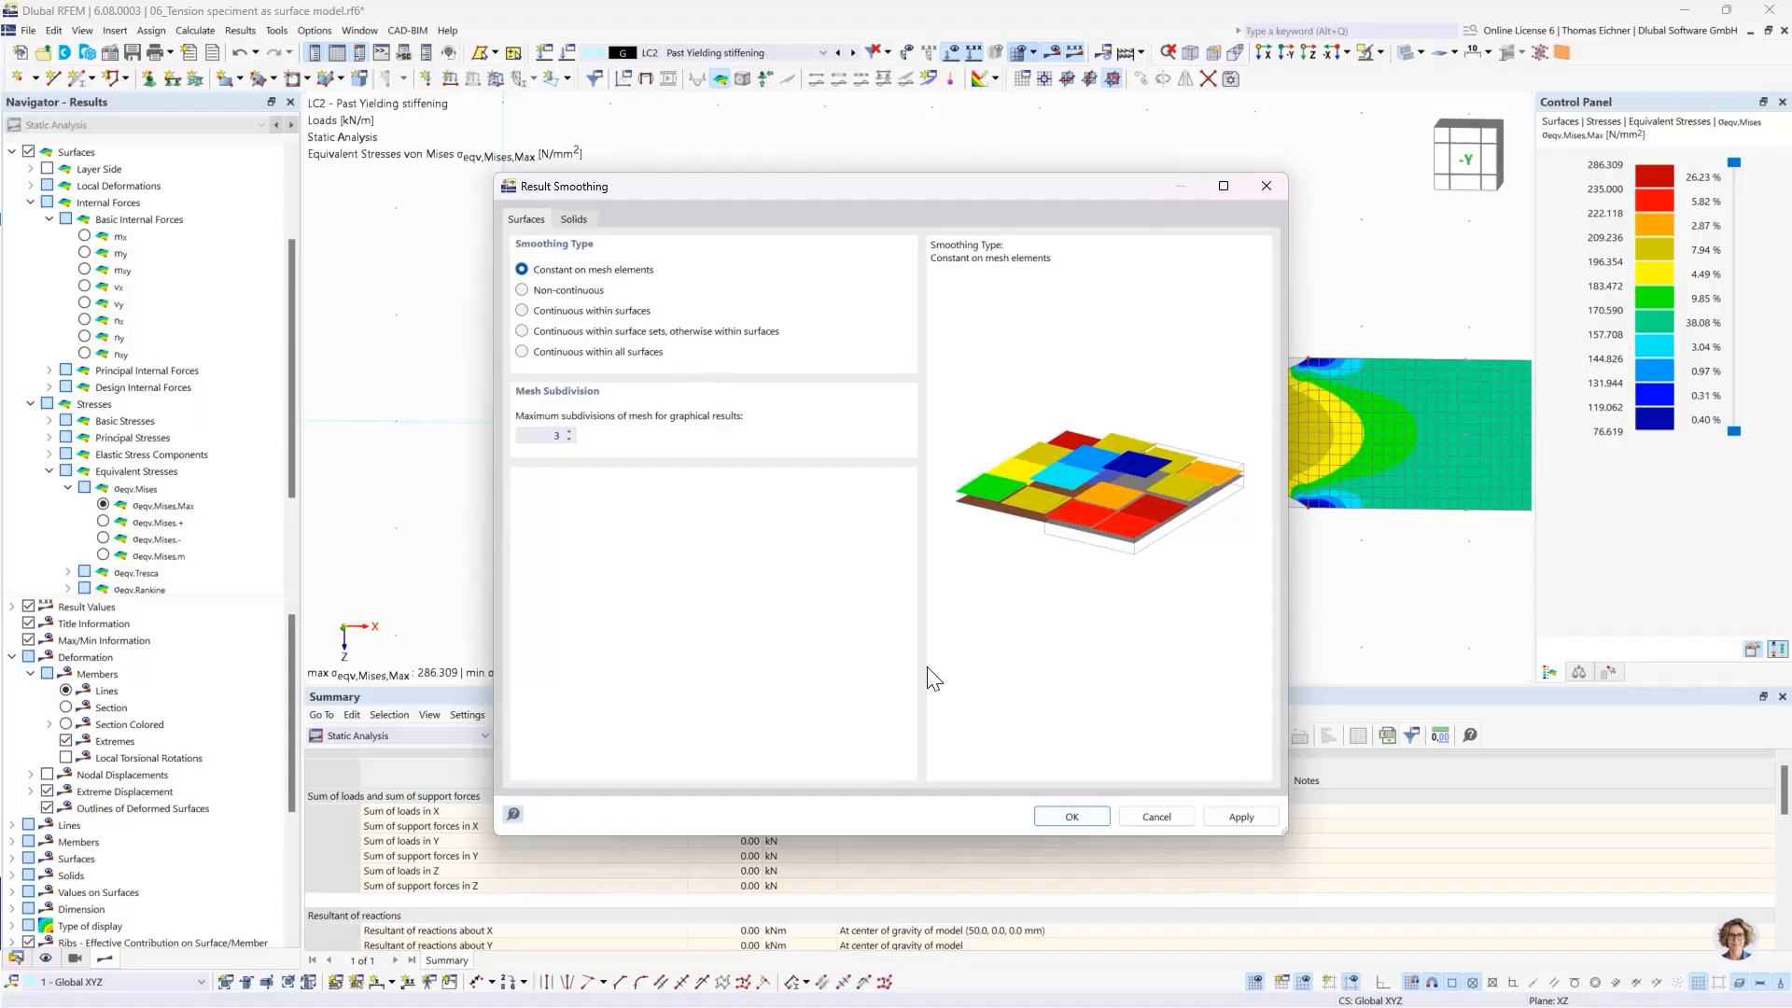
click(1096, 816)
- Edit the specimen's surface No. 1 and choose material 3 - S235 | Isotropic | Plastic (Surfaces/Solids) for its thickness No. 3
middle_drag(1086, 613, 949, 608)
scroll(950, 612, down, 1)
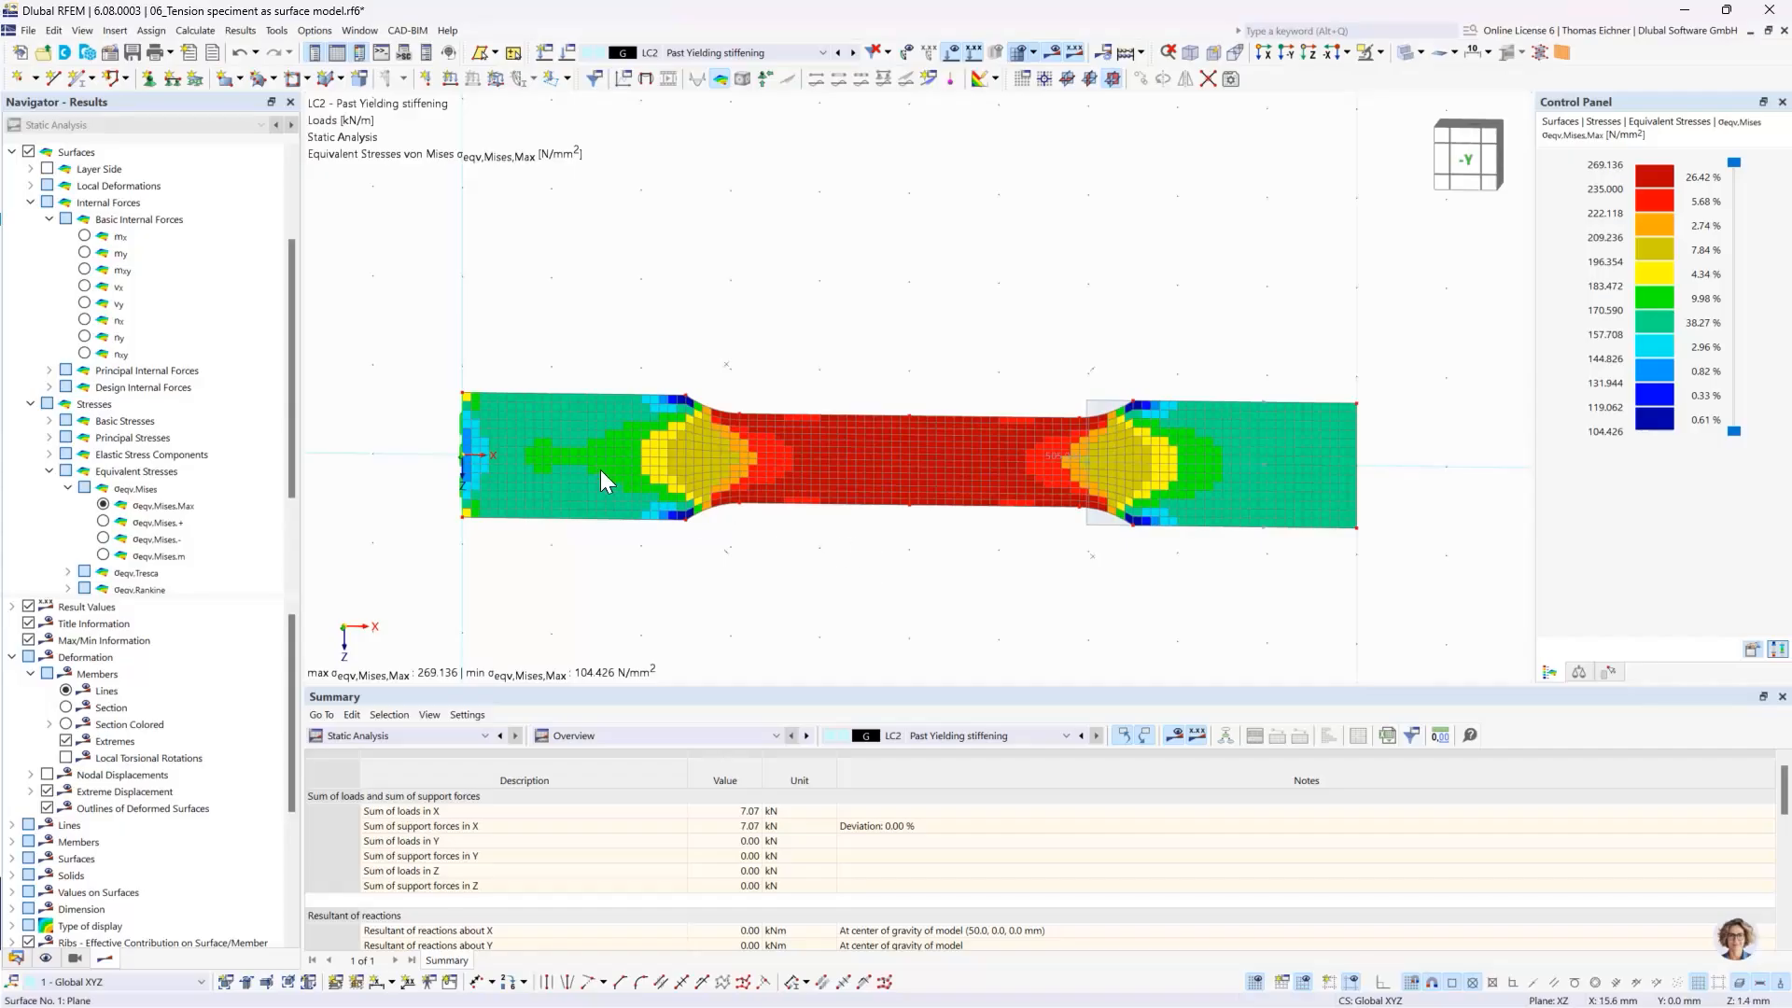
double_click(591, 496)
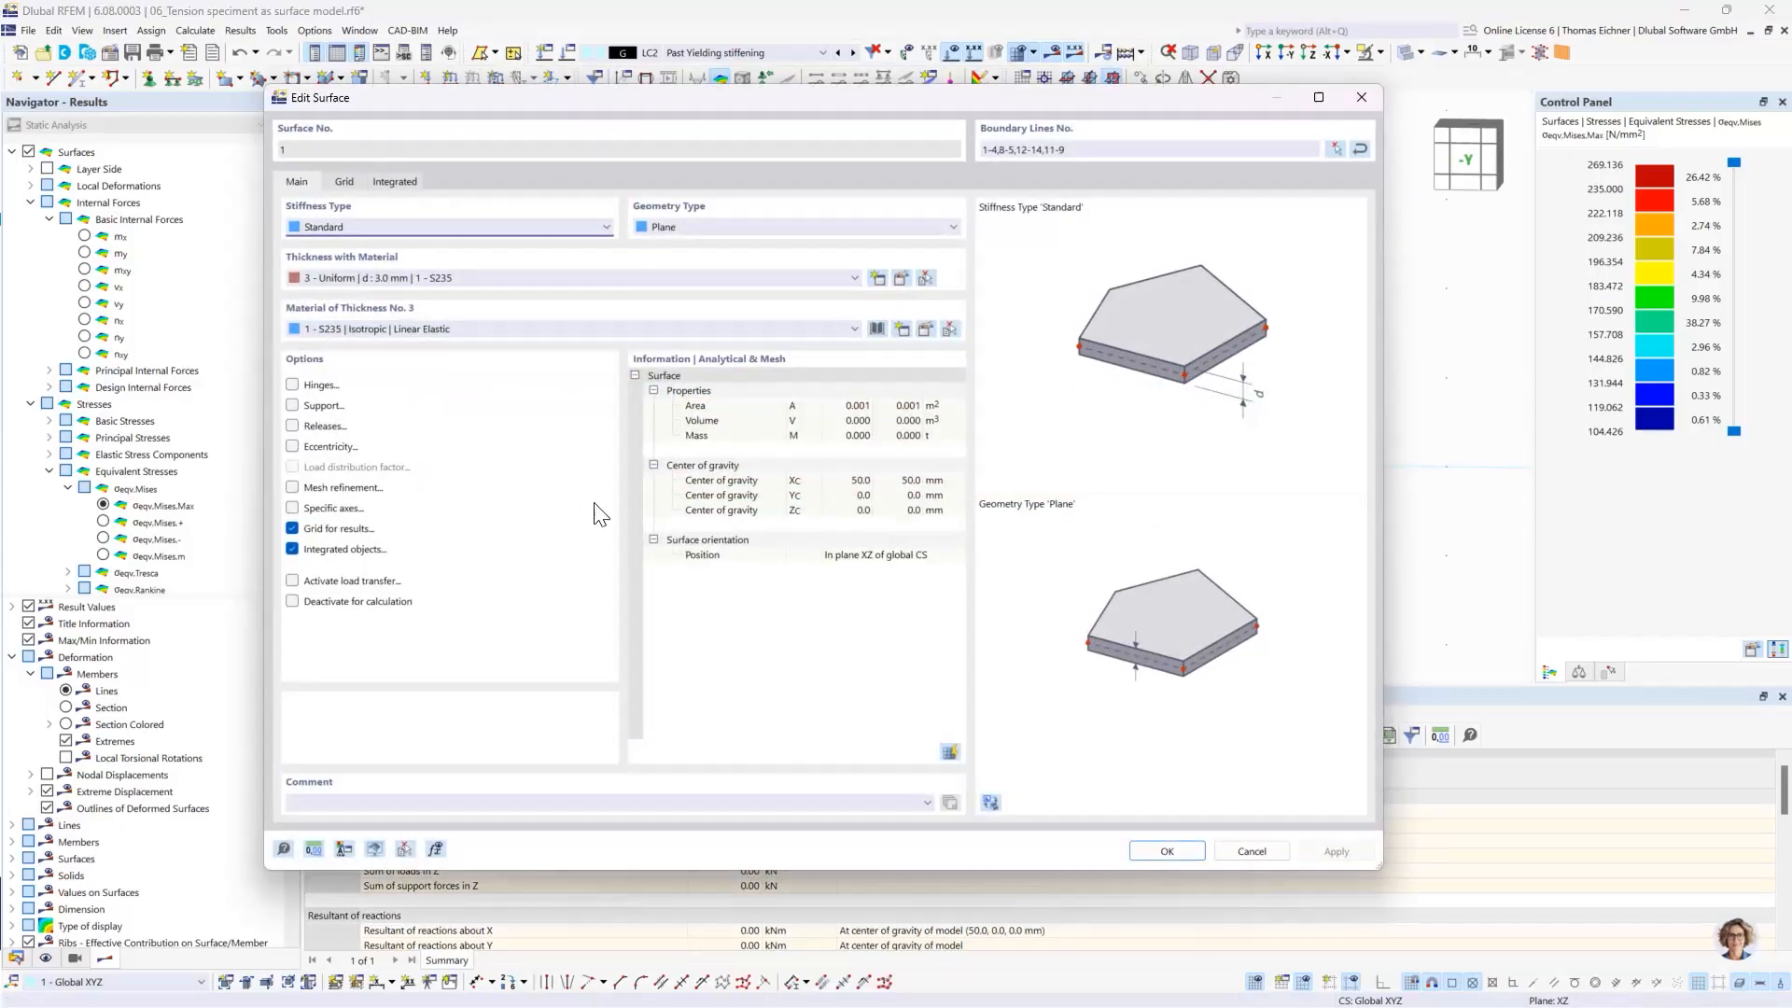
click(460, 324)
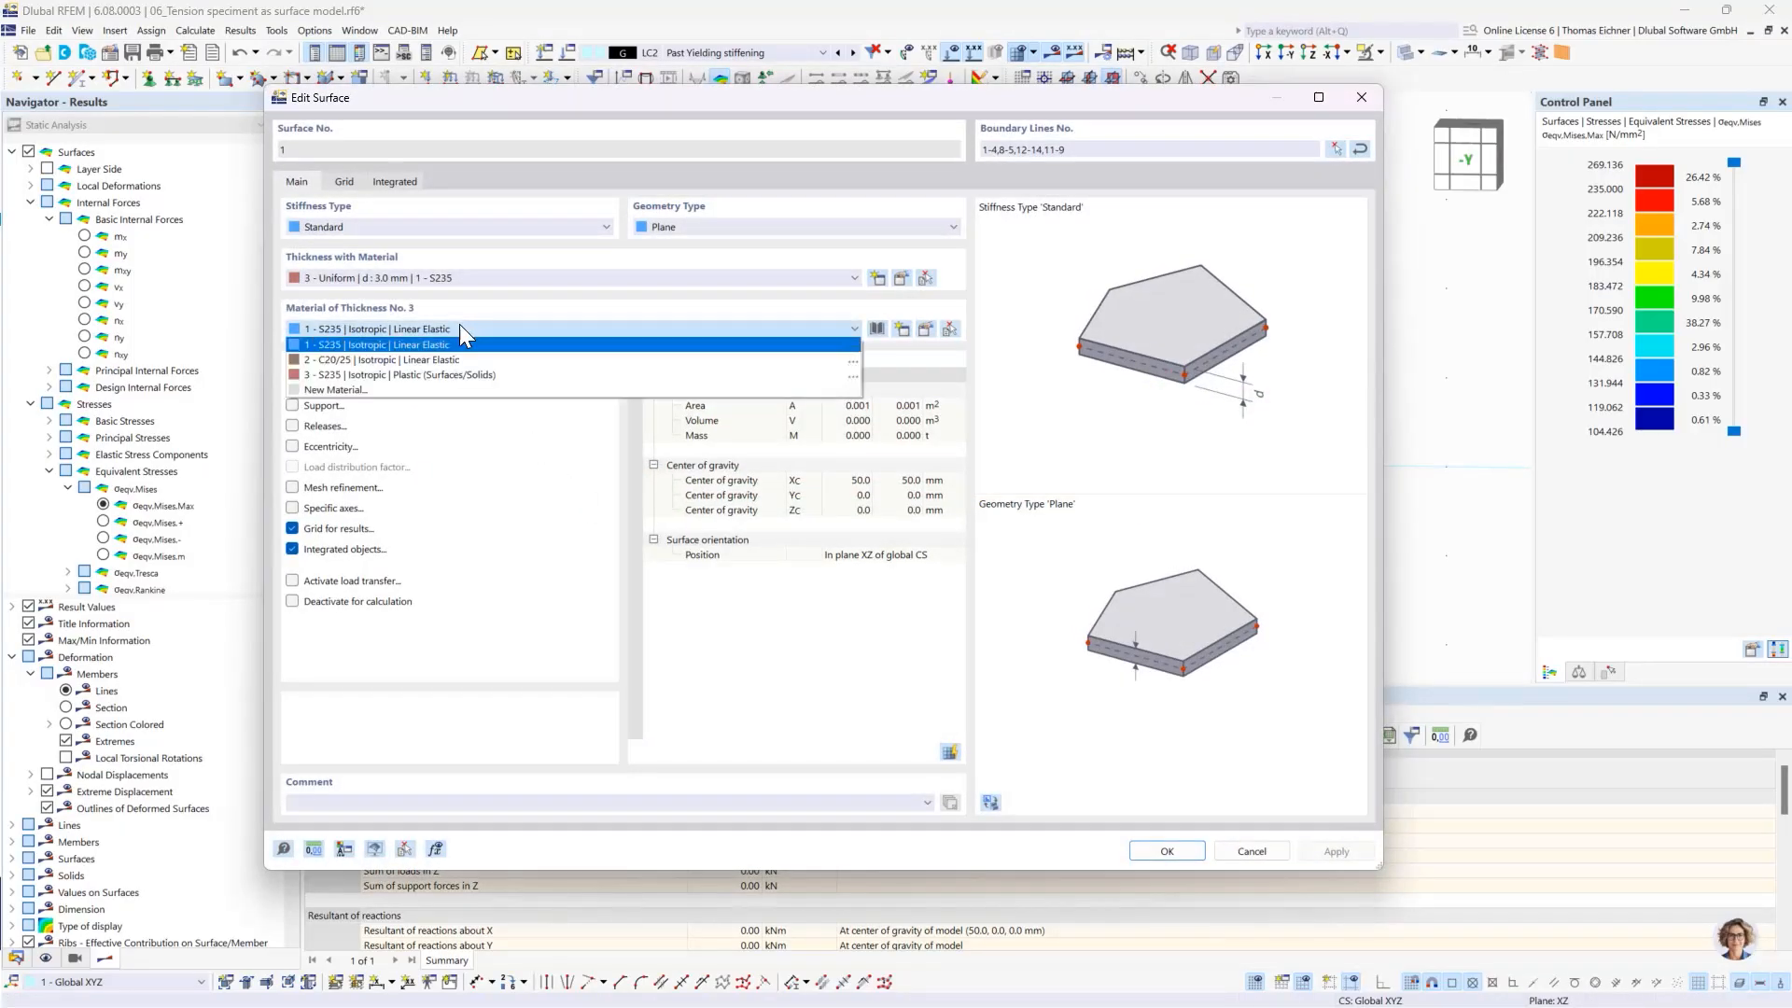
click(402, 373)
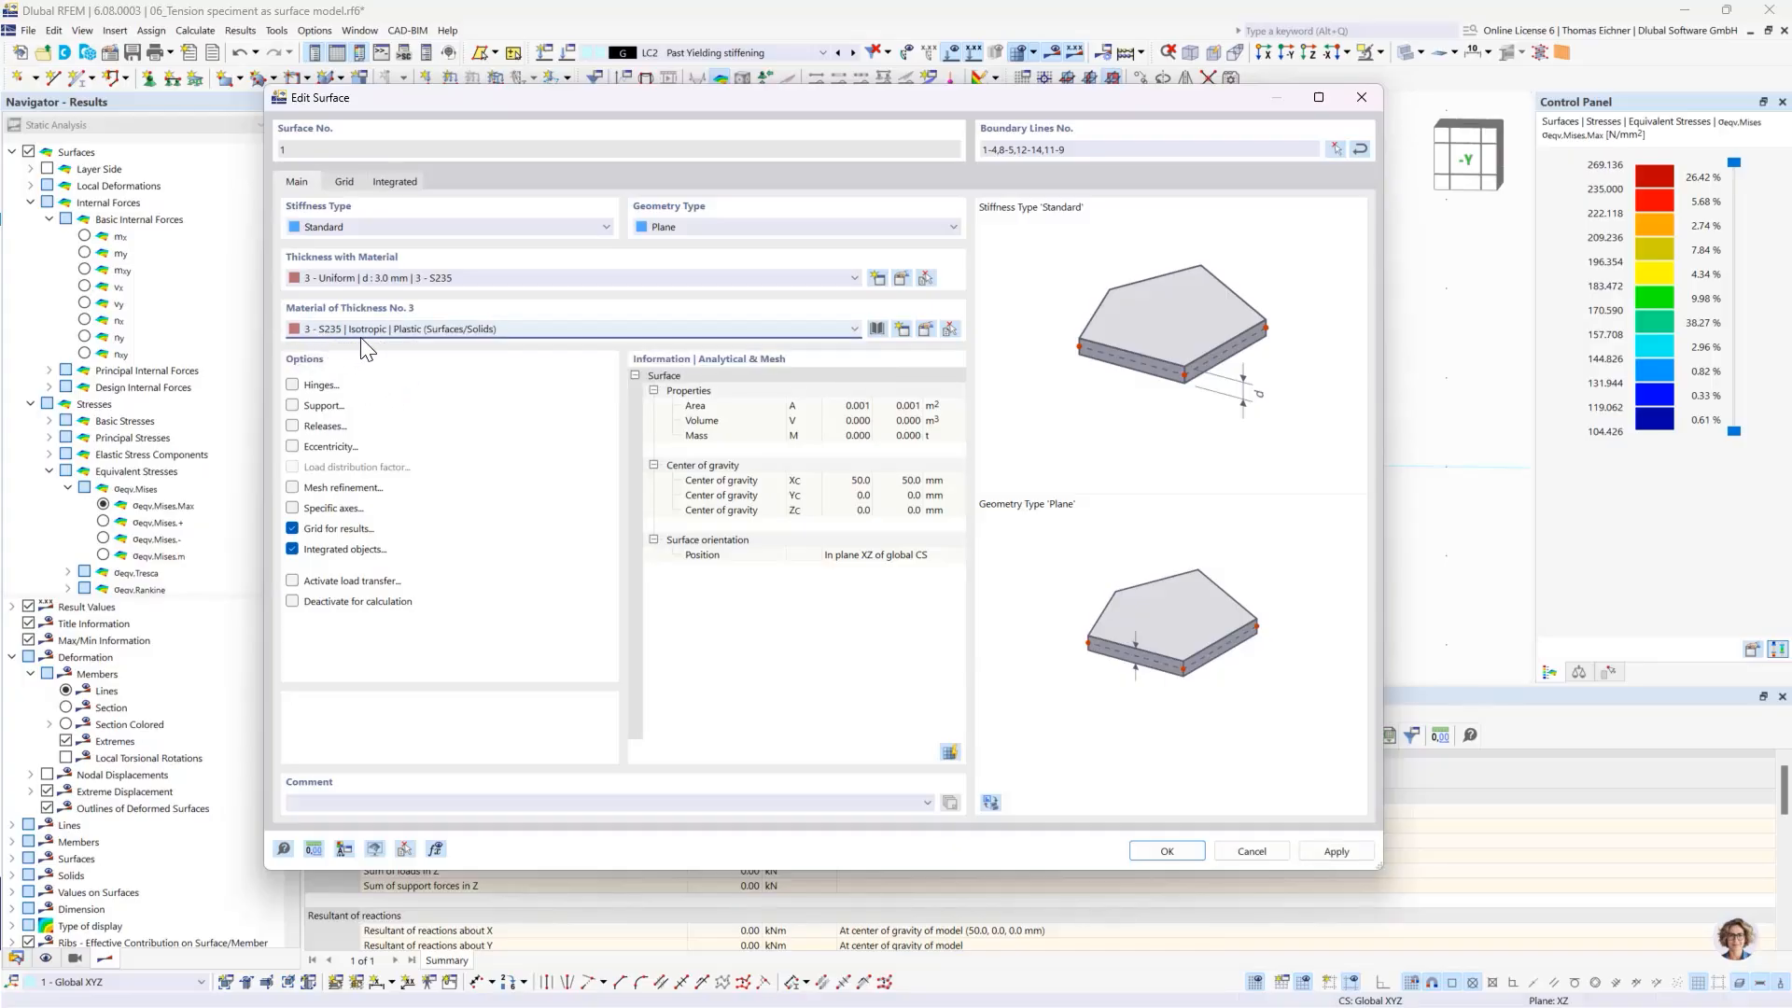
- Review the plastic S235 material's von Mises hypothesis, moduli of elasticity and yield strengths for compression and tension, then close its definition
click(922, 333)
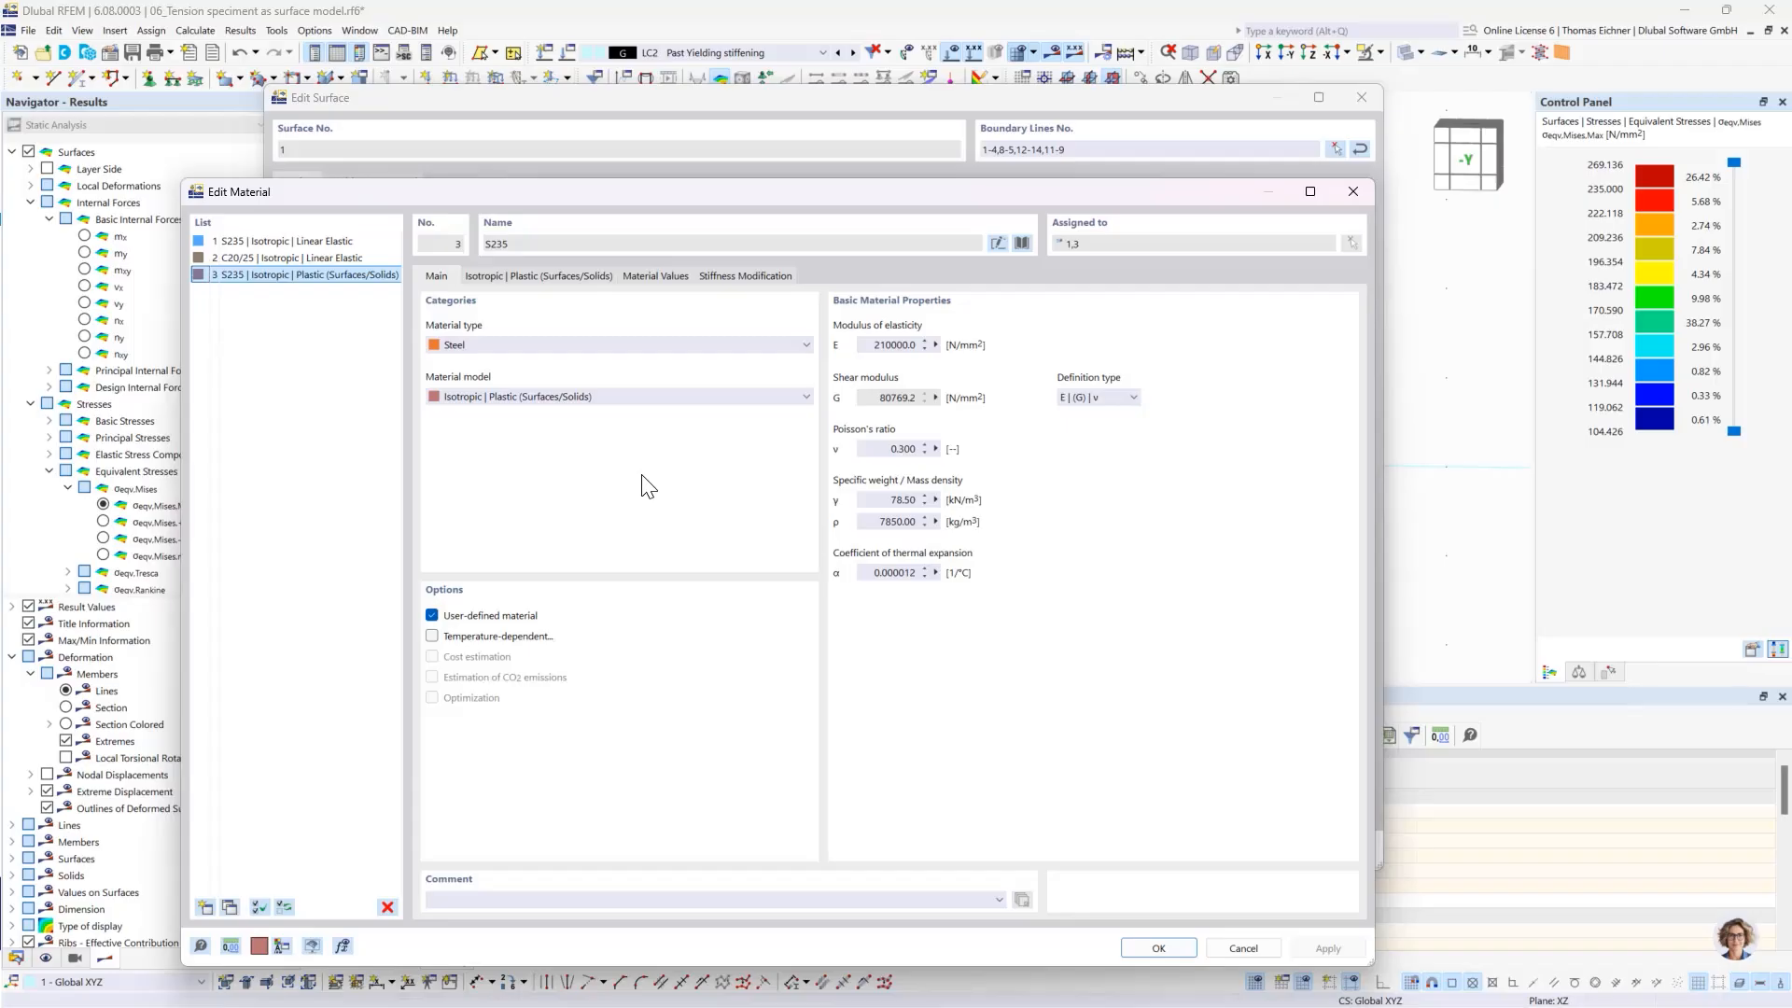
click(547, 278)
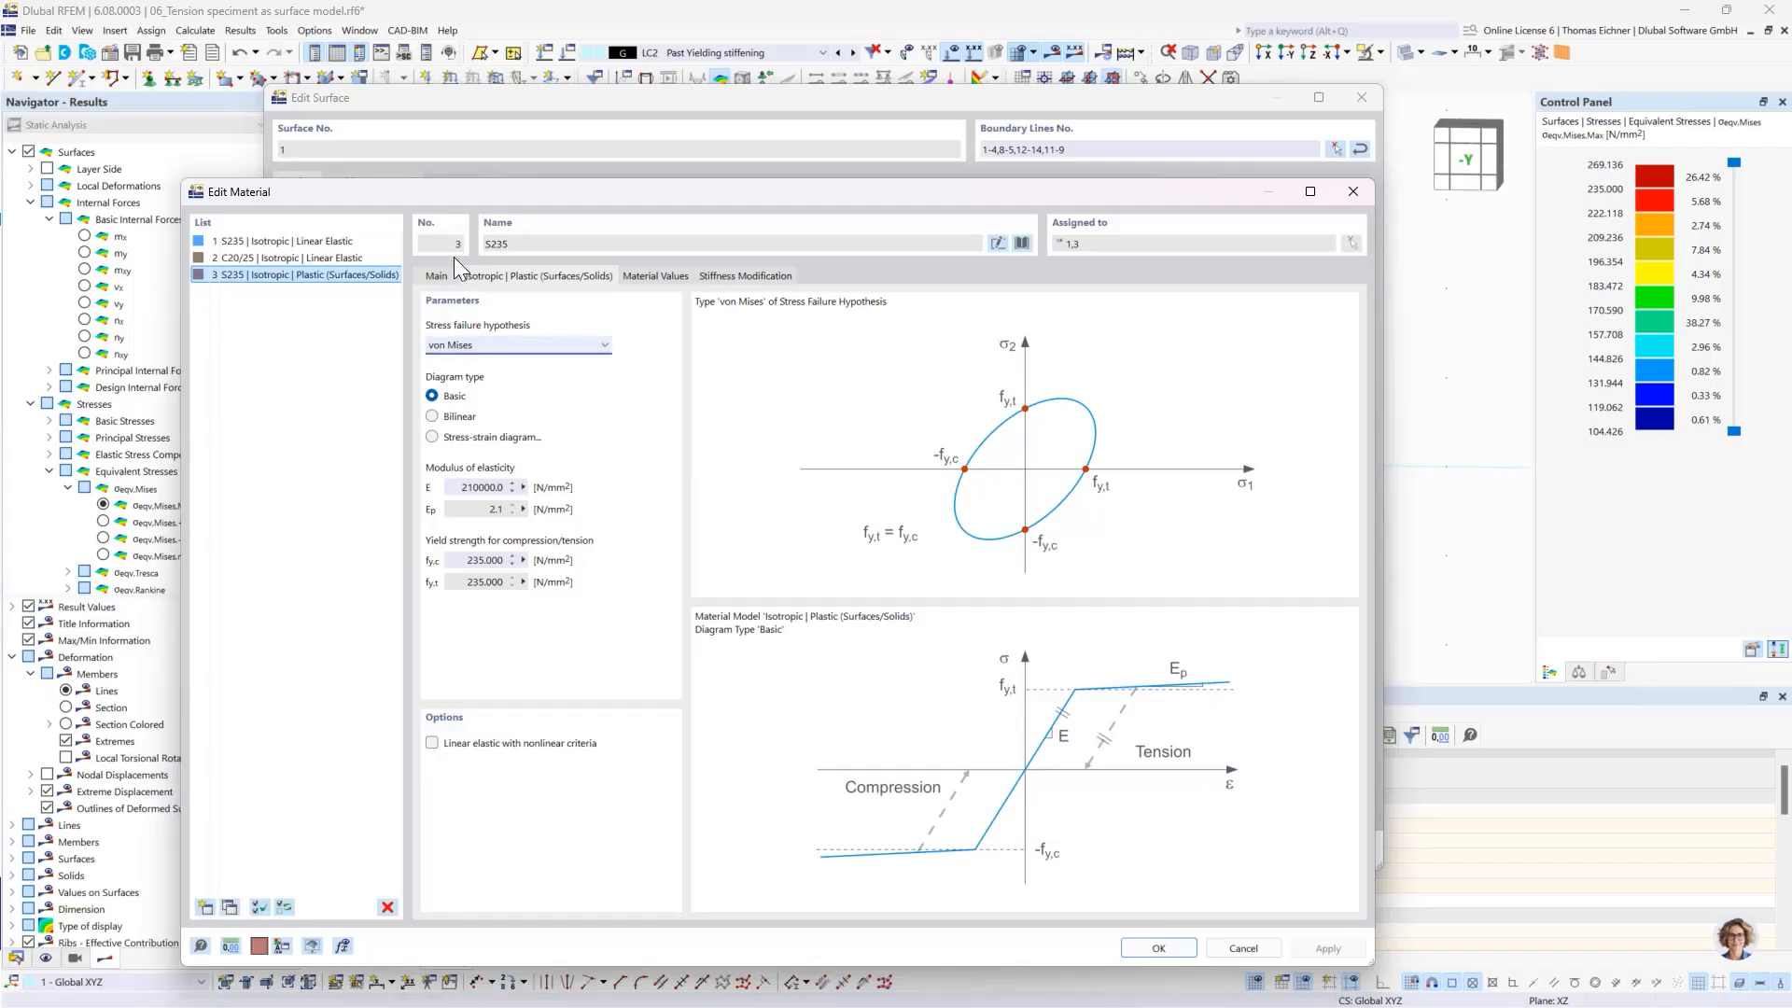
drag(450, 199, 542, 210)
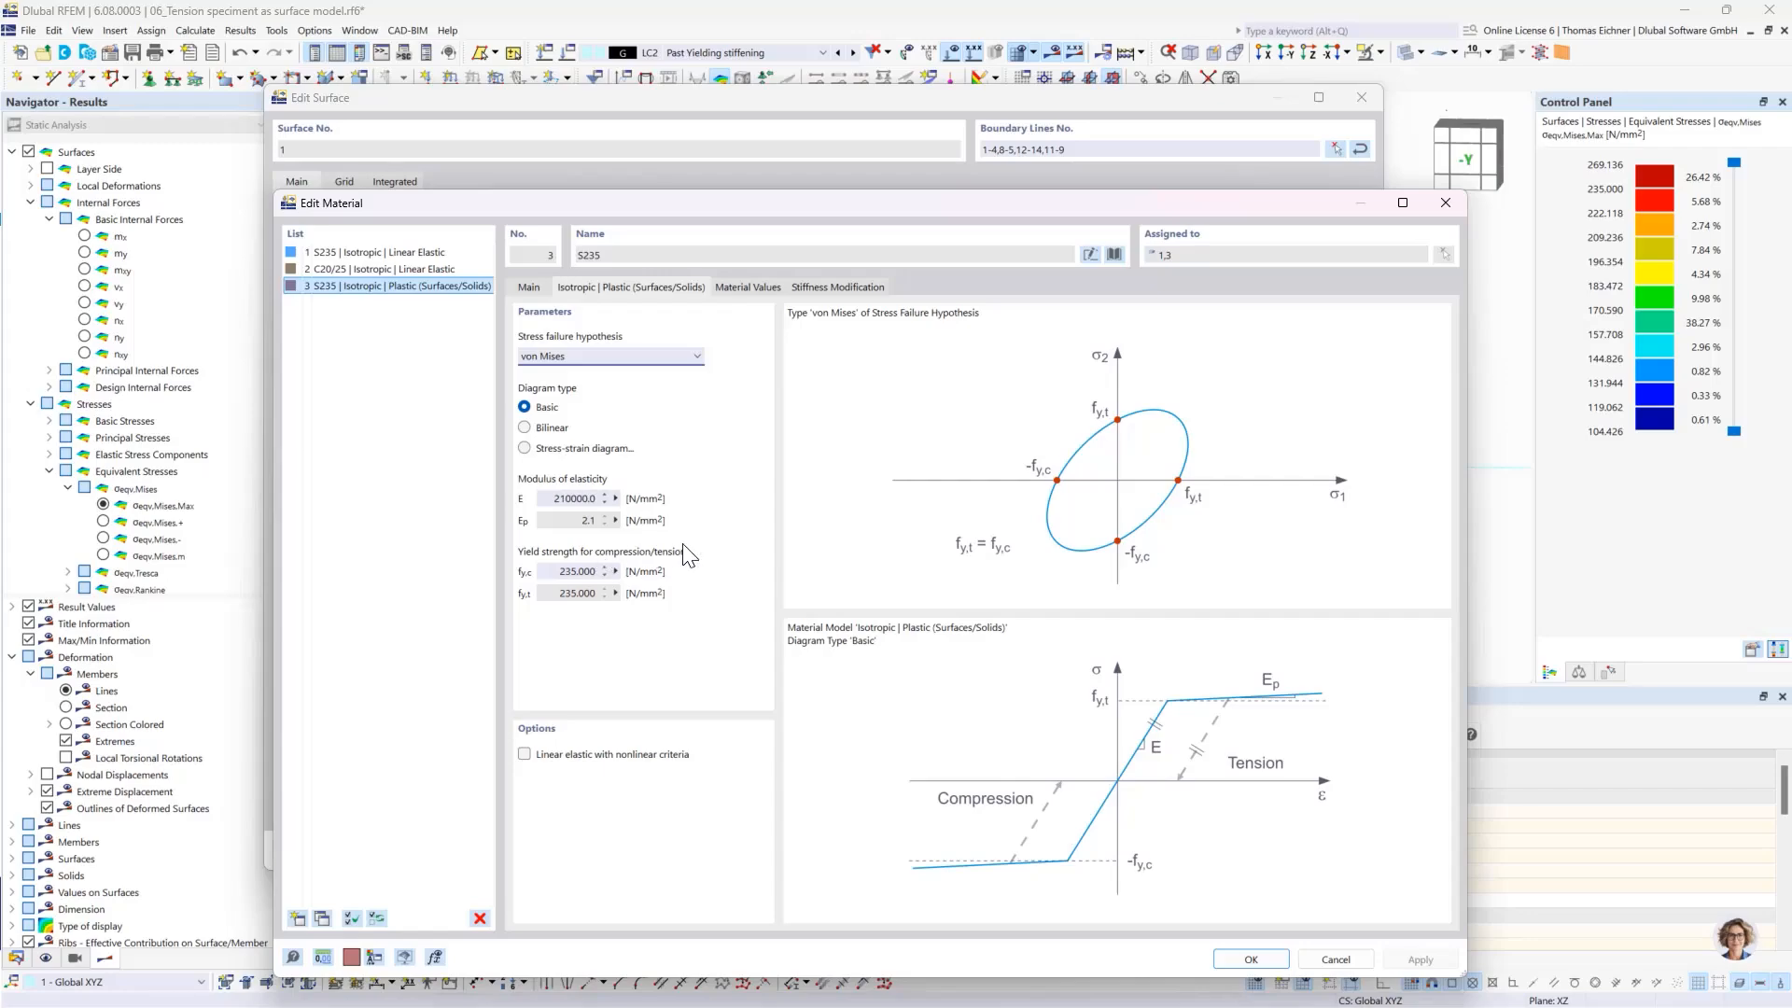
drag(614, 173, 598, 150)
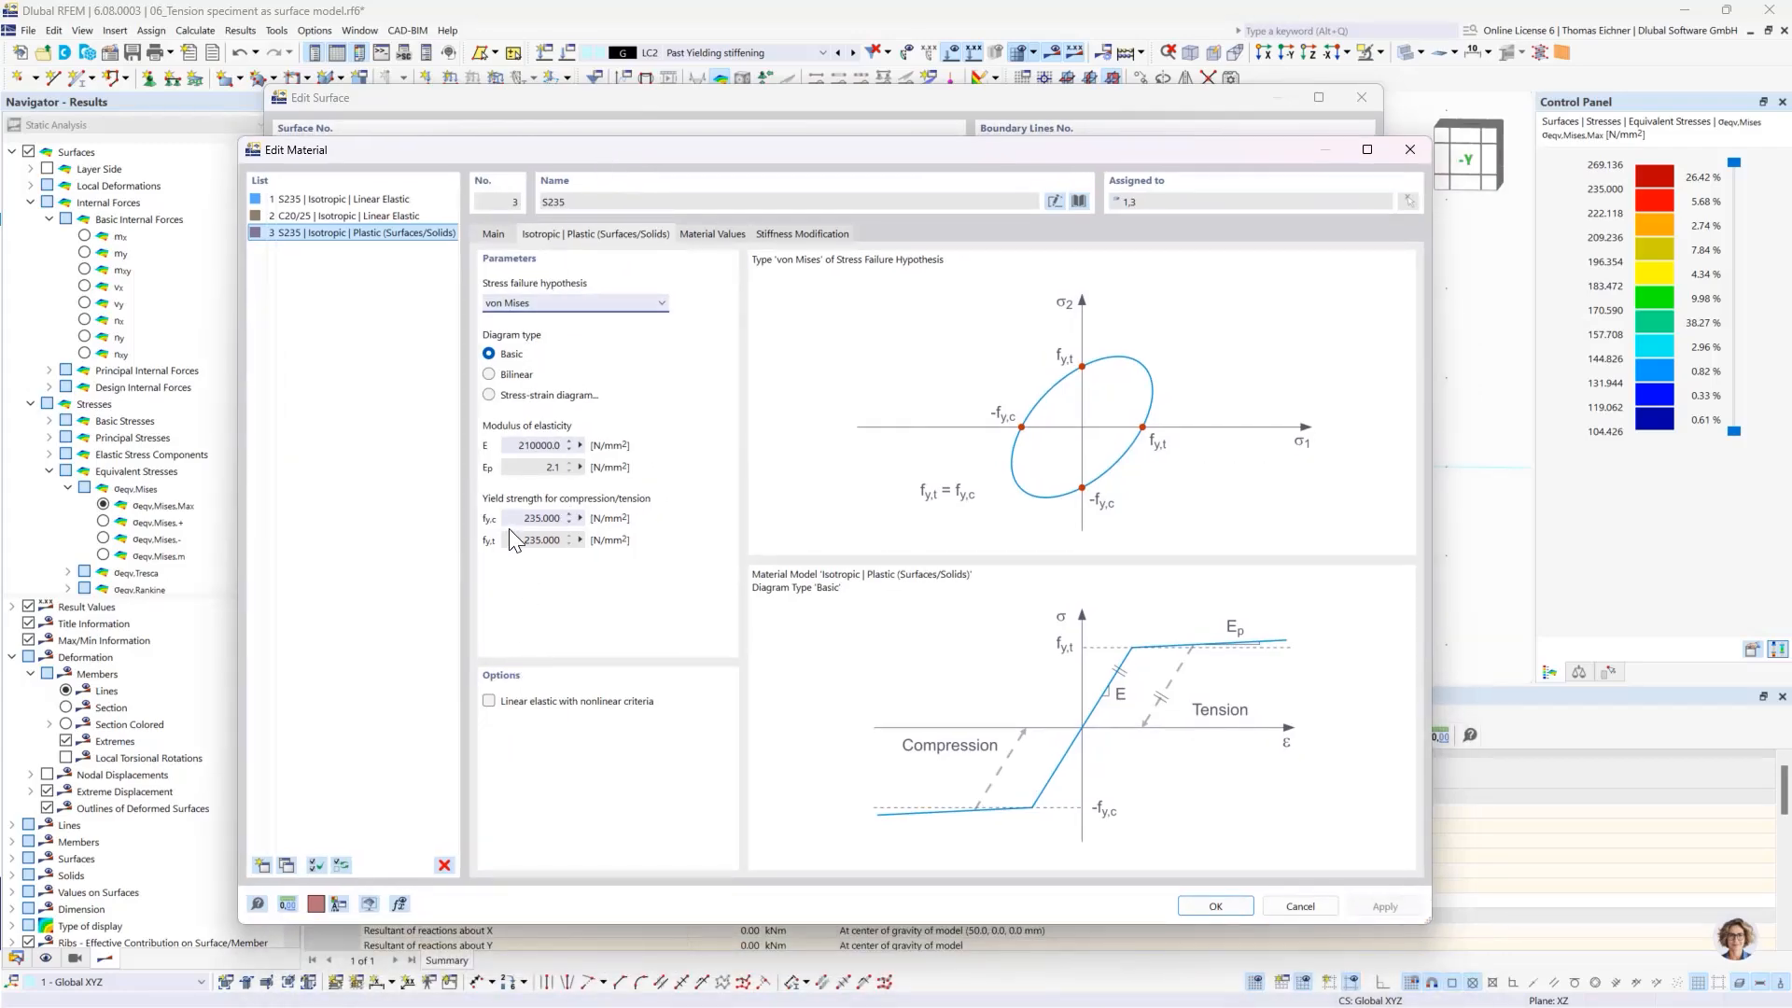
click(530, 518)
key(Tab)
click(530, 447)
click(1213, 905)
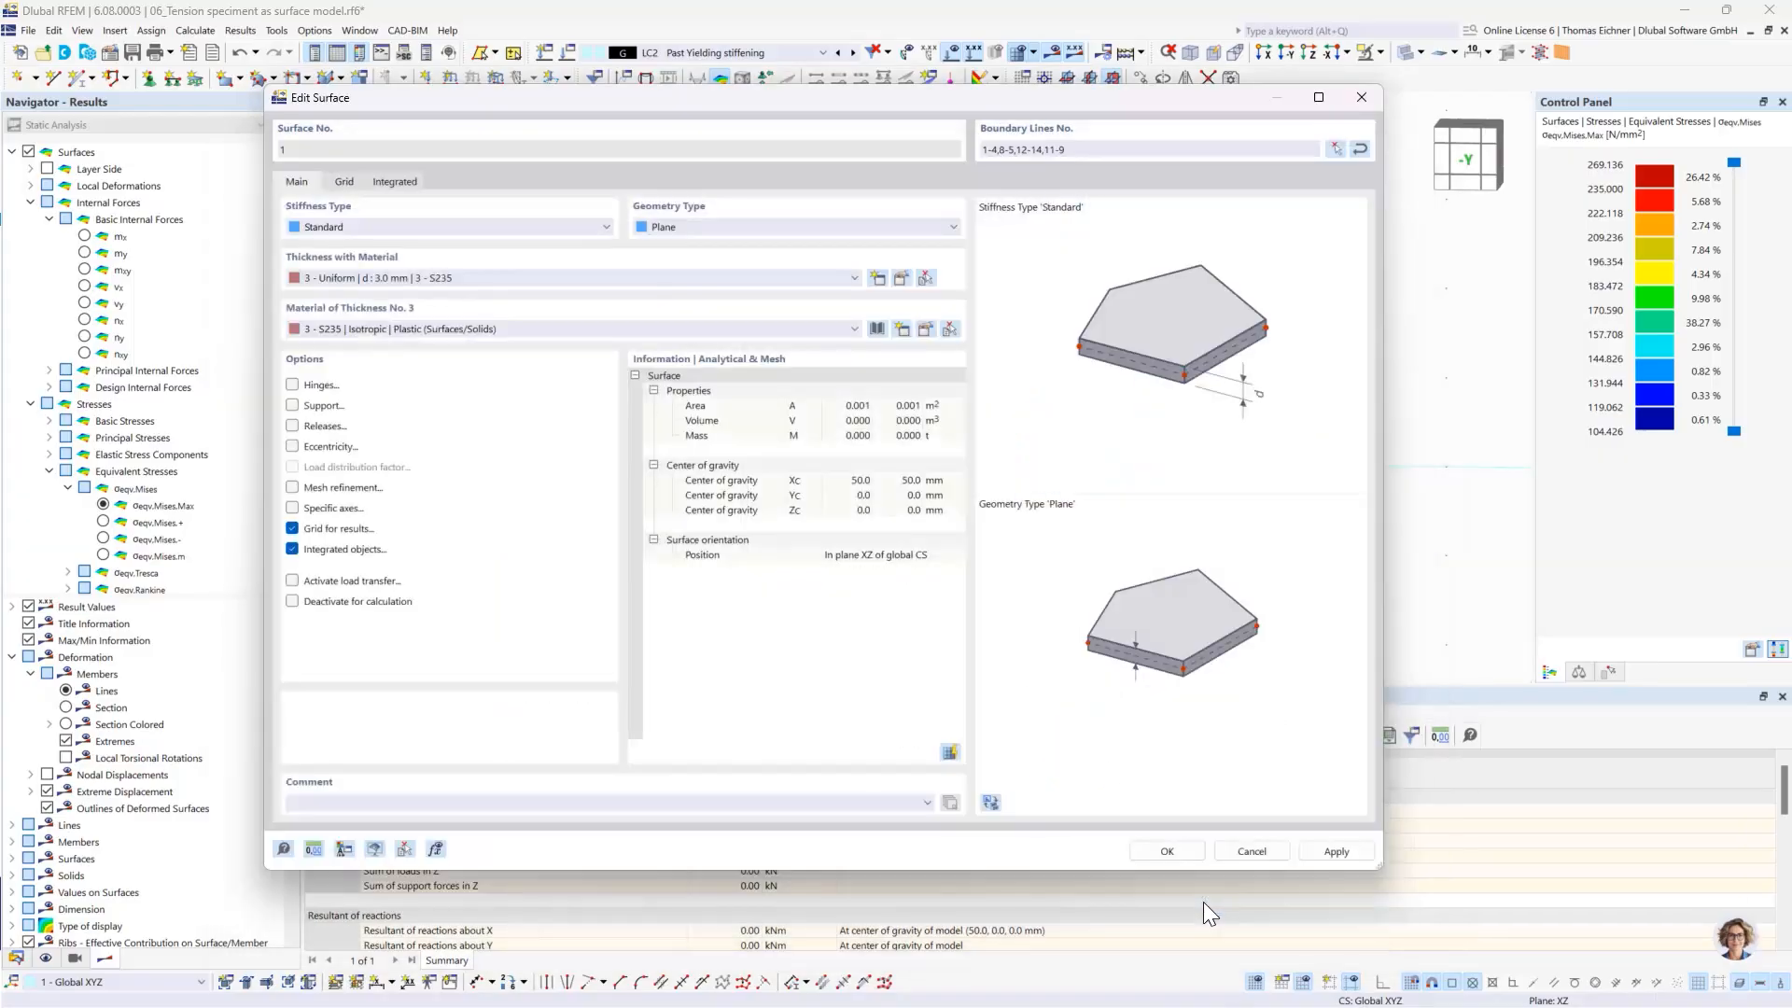
- Accept the surface's material change including deletion of the LC1 and LC2 results, and calculate LC1 Yielding Limit for its von Mises stresses
click(1166, 850)
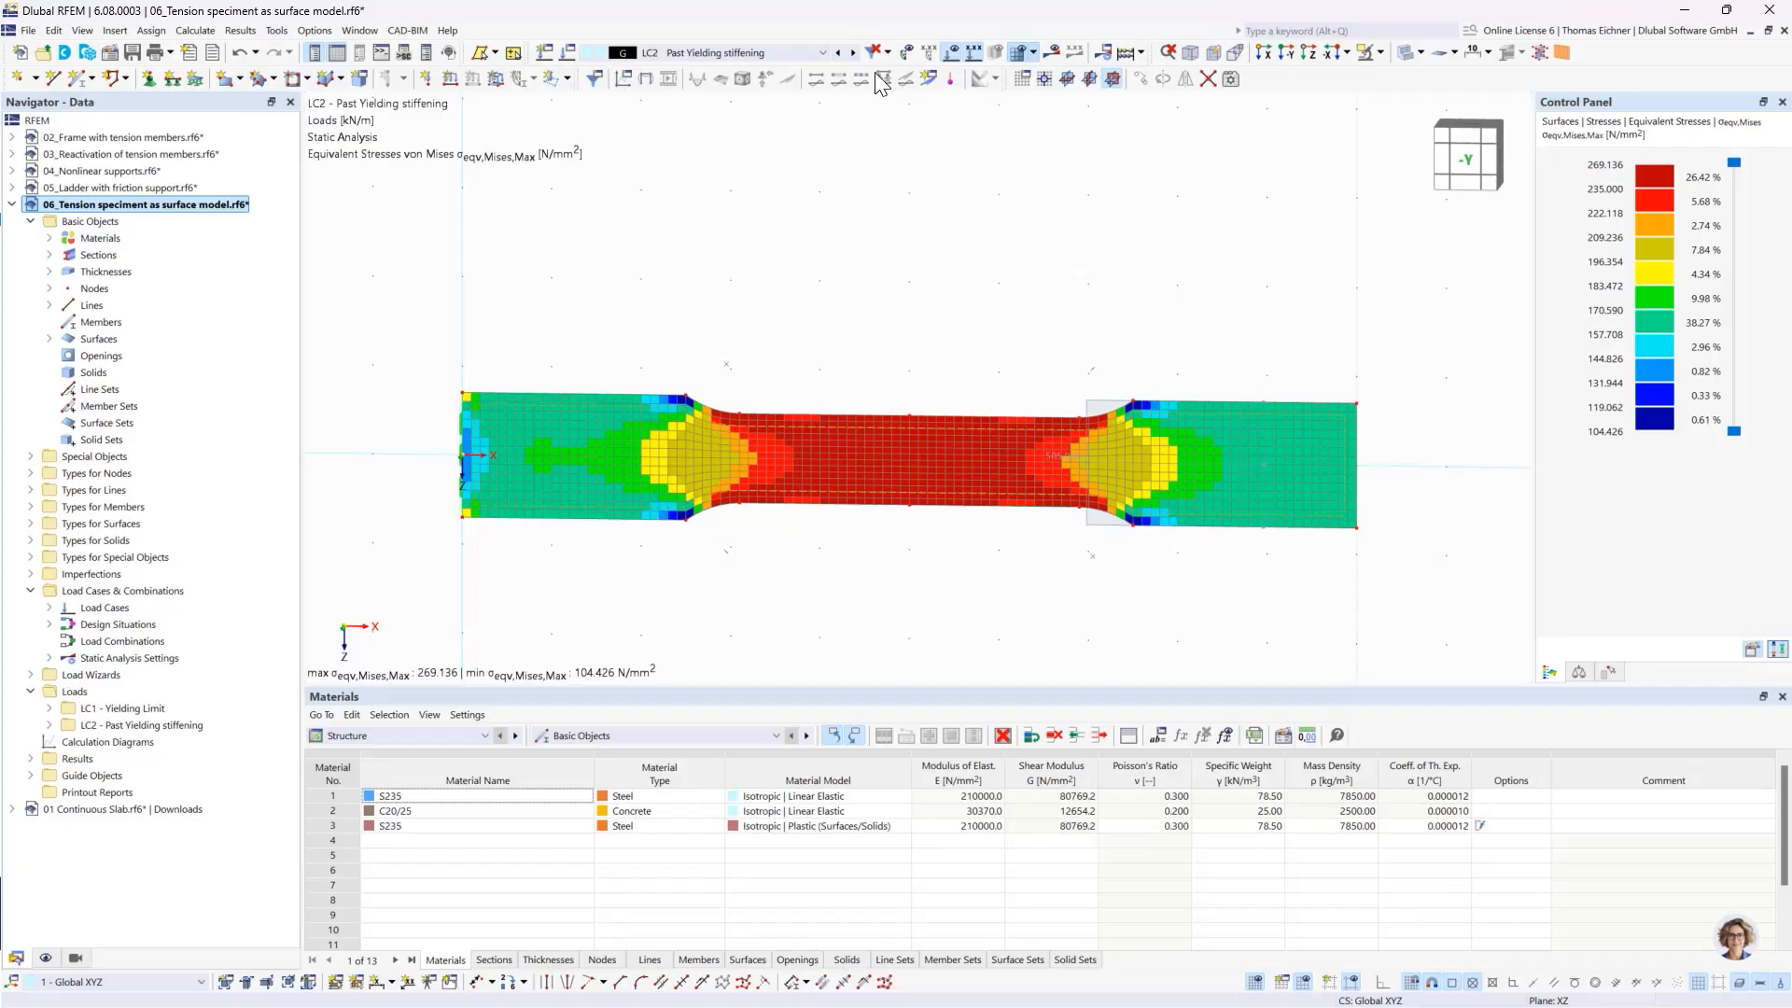
click(839, 53)
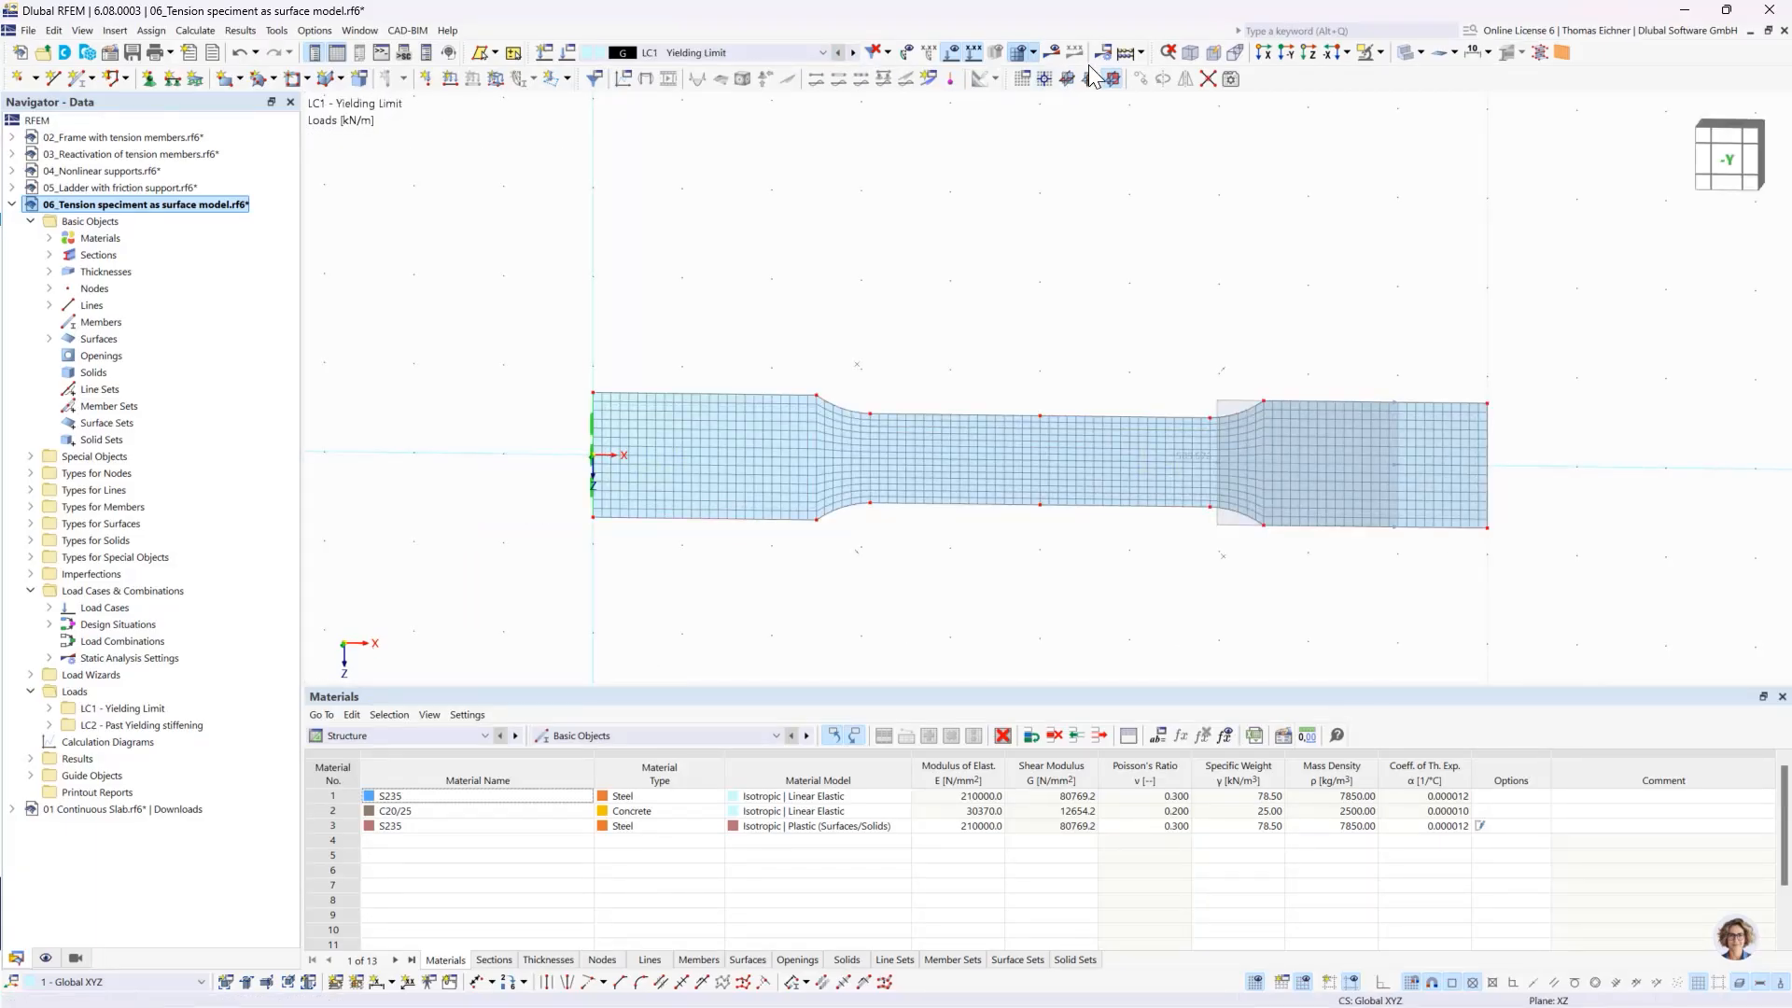
click(1126, 52)
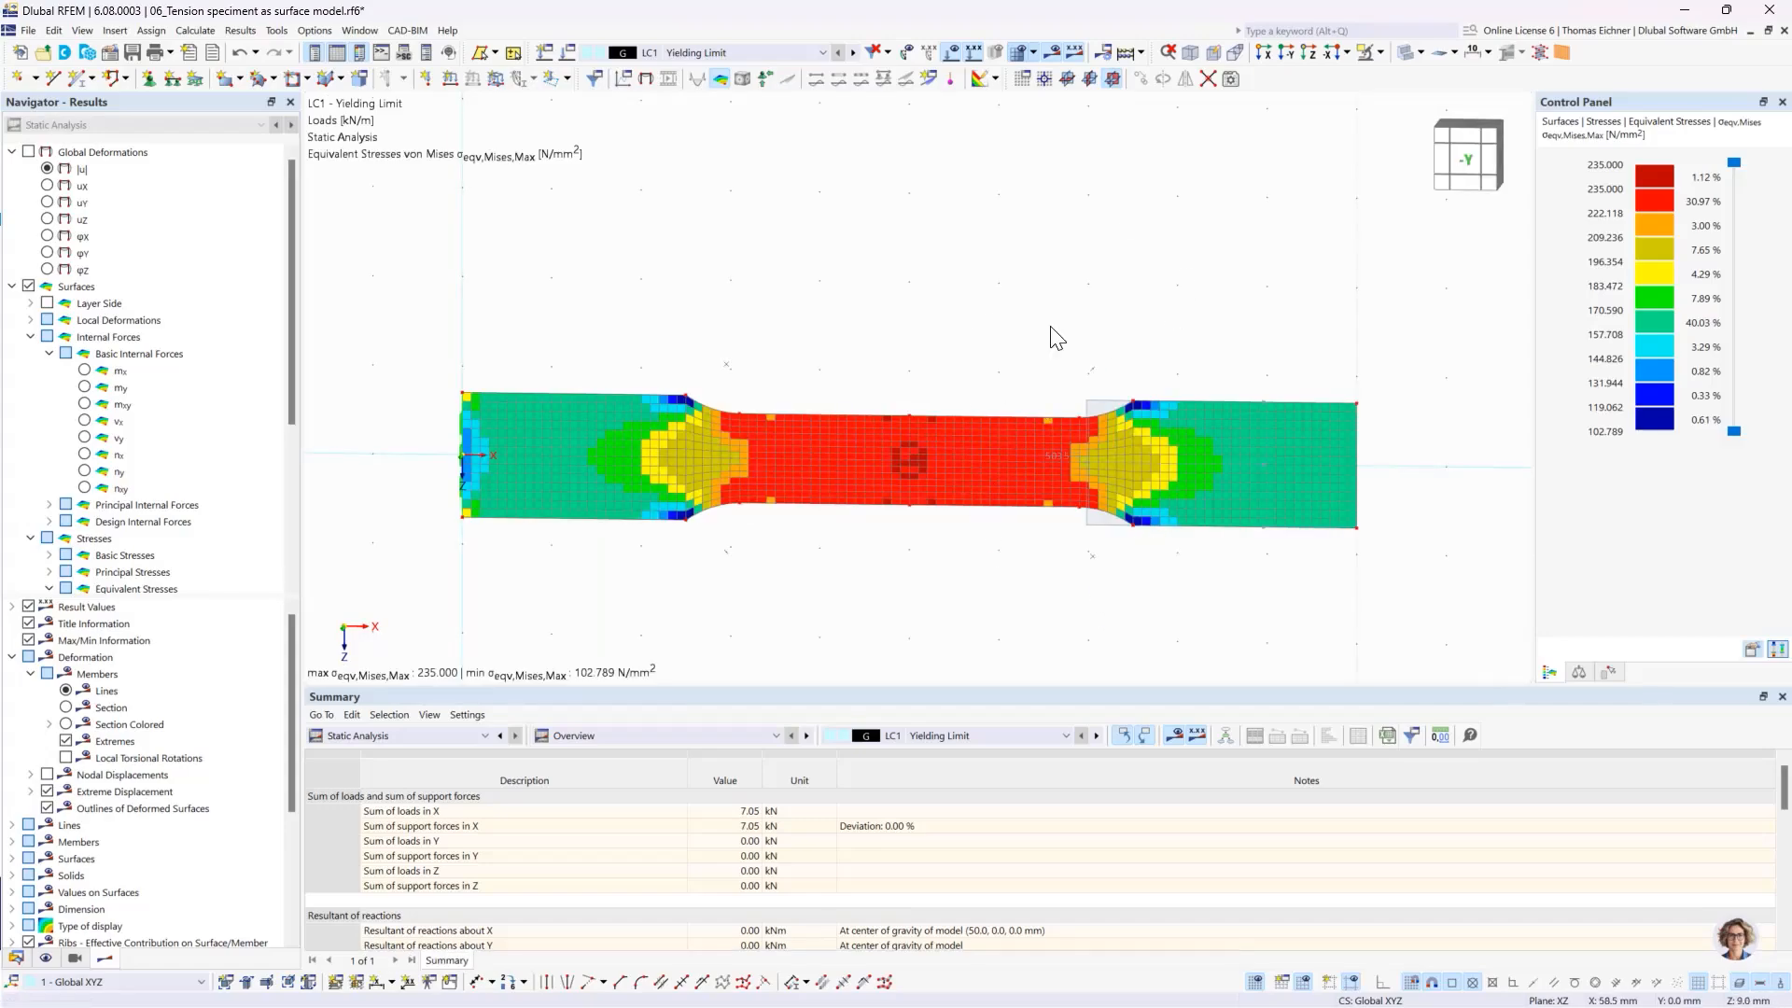
middle_drag(950, 285, 956, 248)
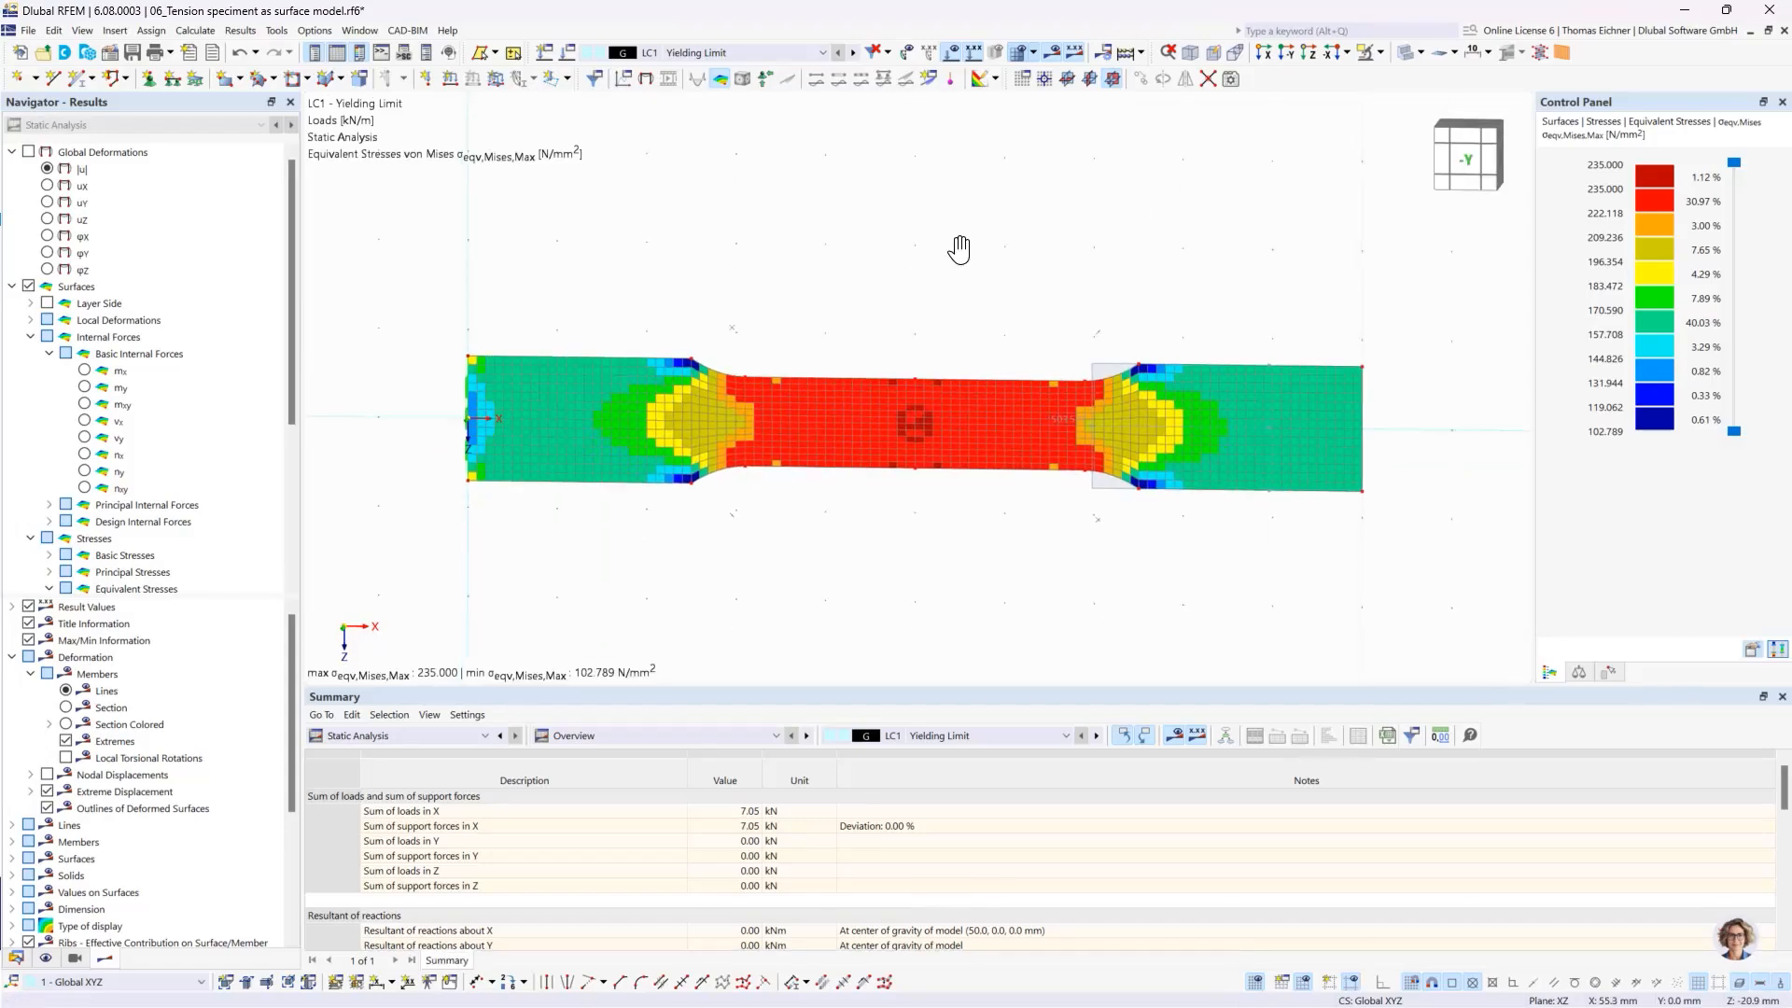
middle_drag(1183, 312, 1138, 316)
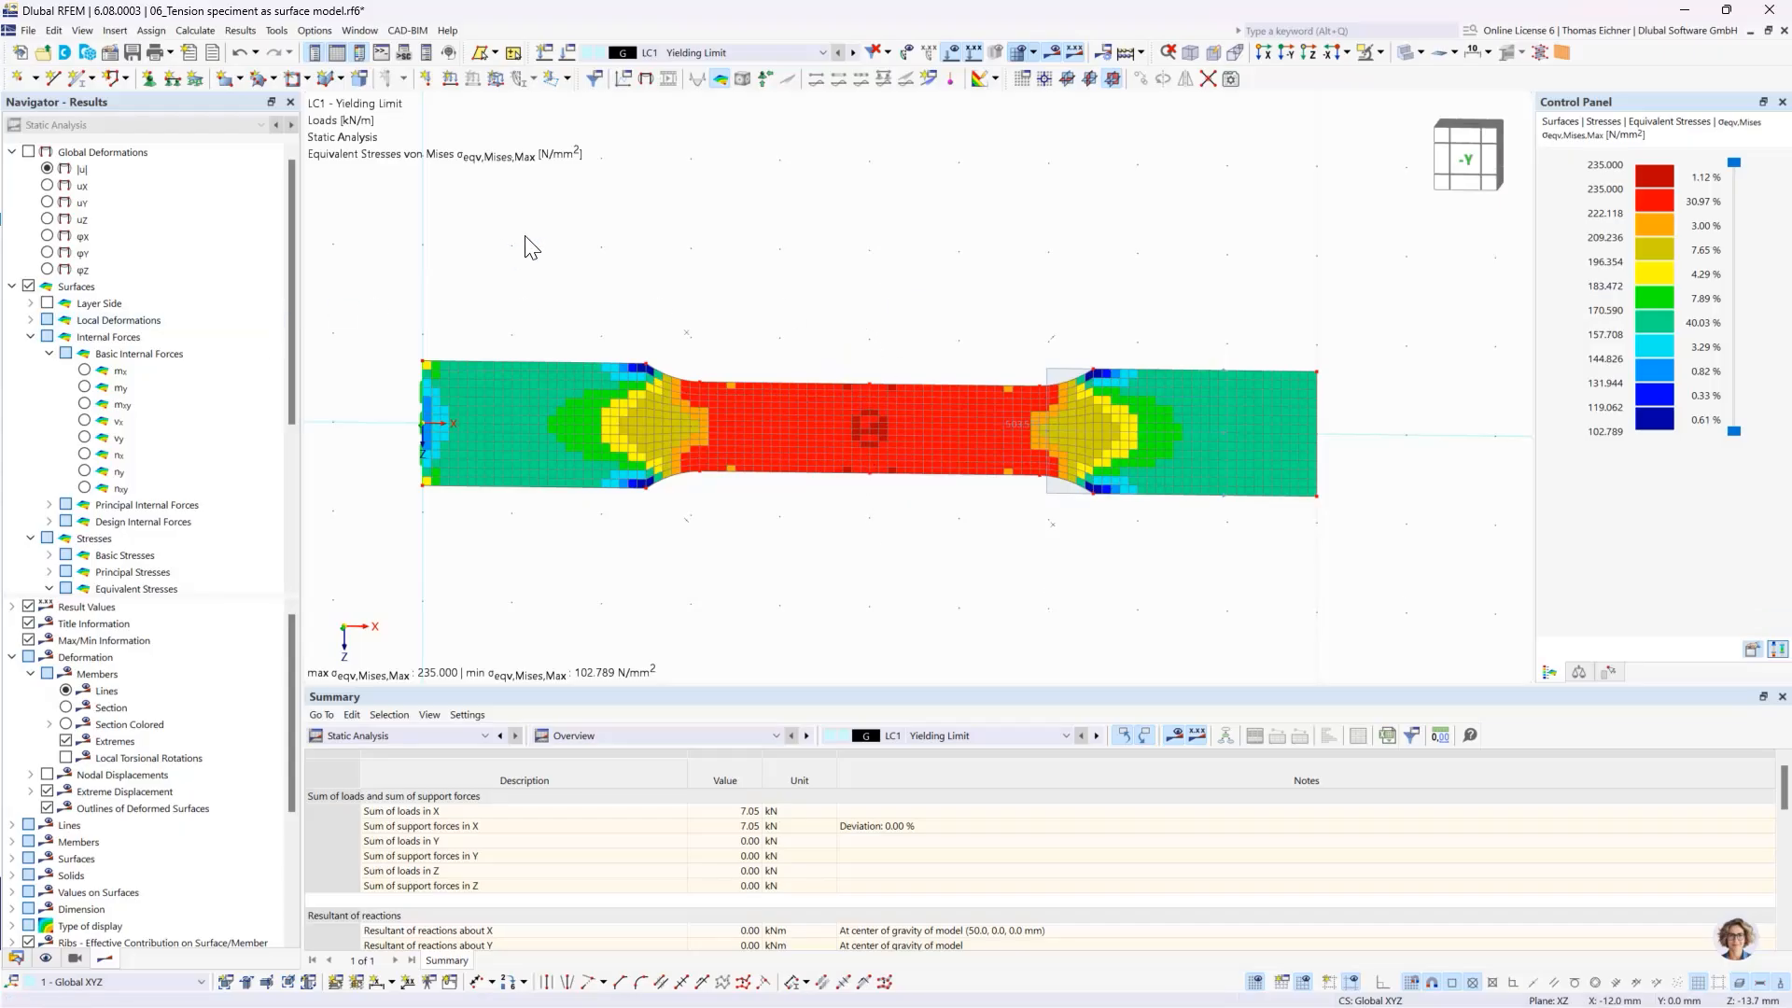
- Display the total global deformations |u| for LC1 Yielding Limit and for LC2 Past Yielding stiffening
click(47, 170)
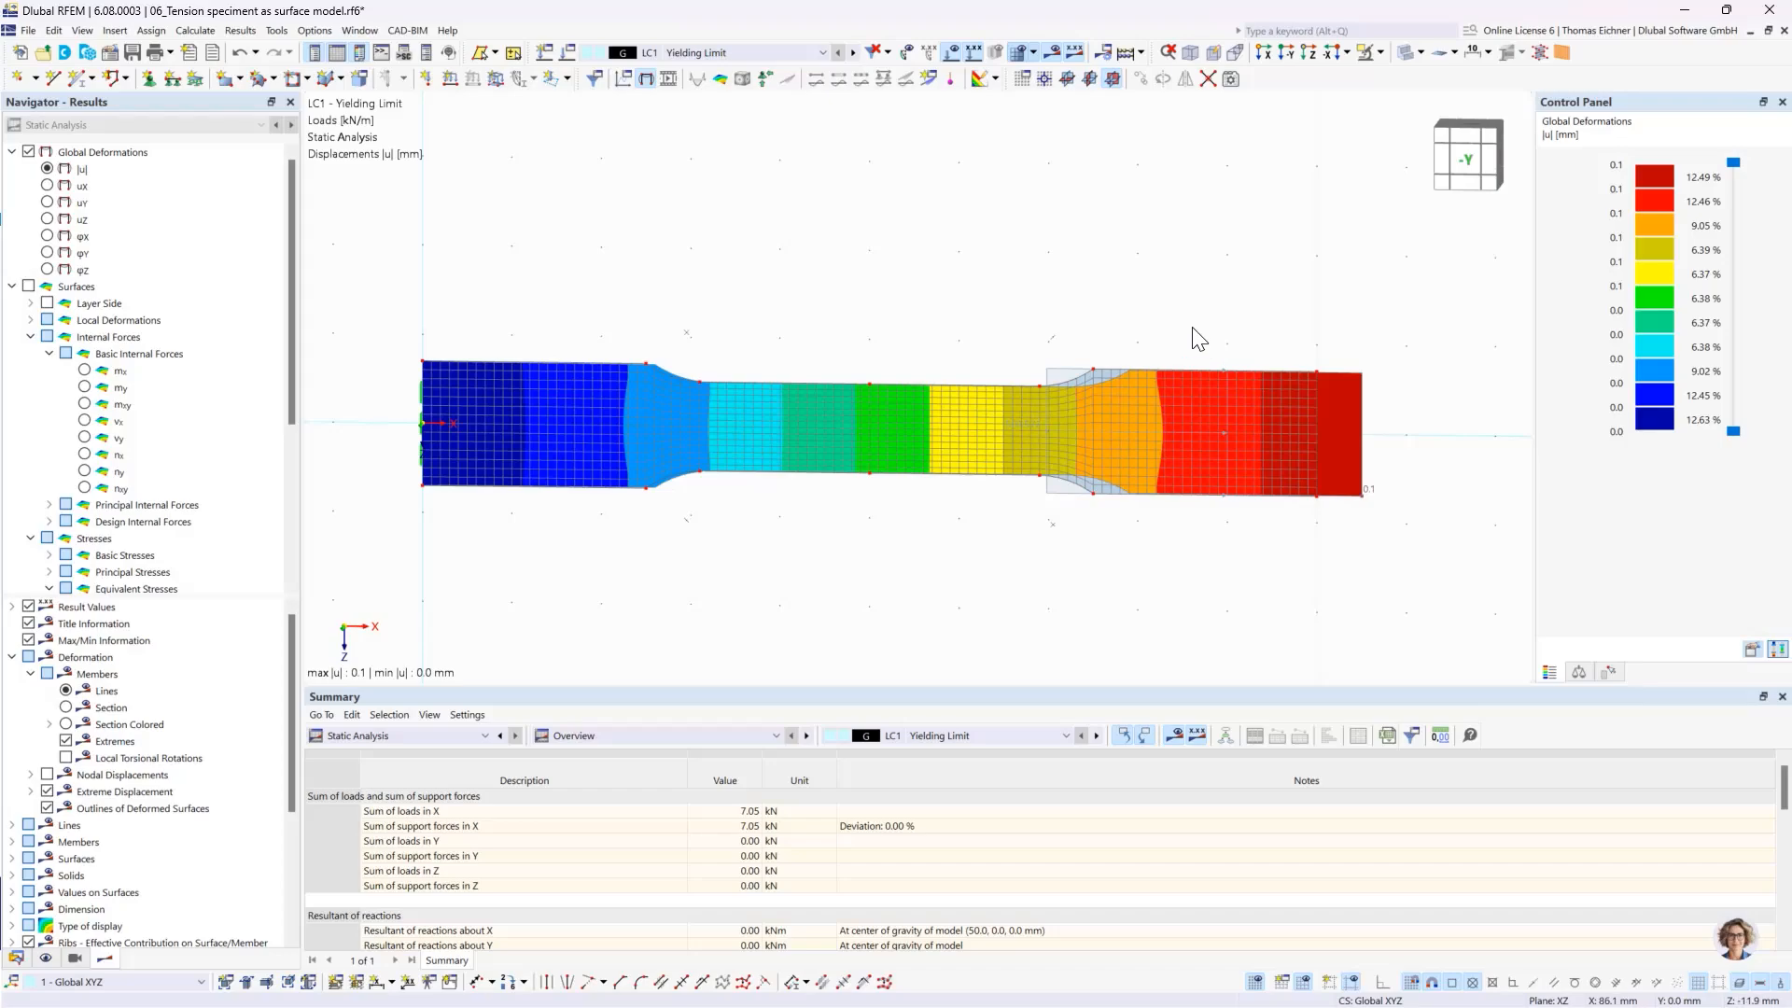
click(822, 52)
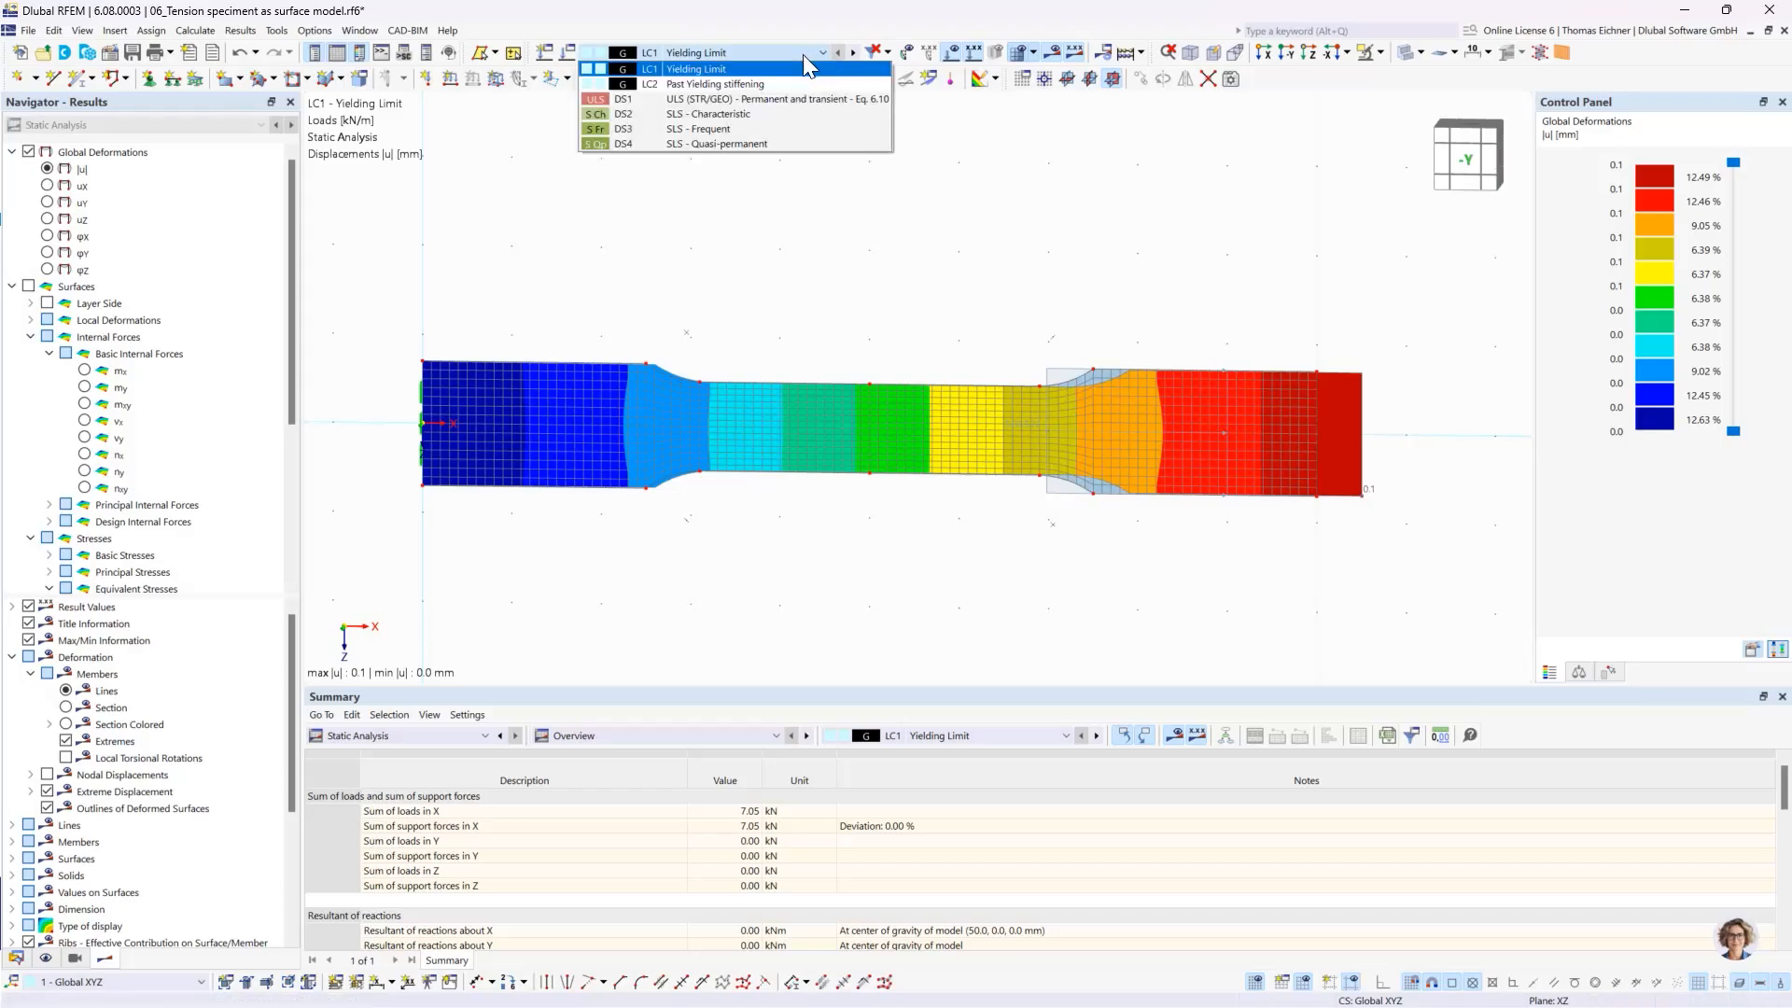
click(737, 88)
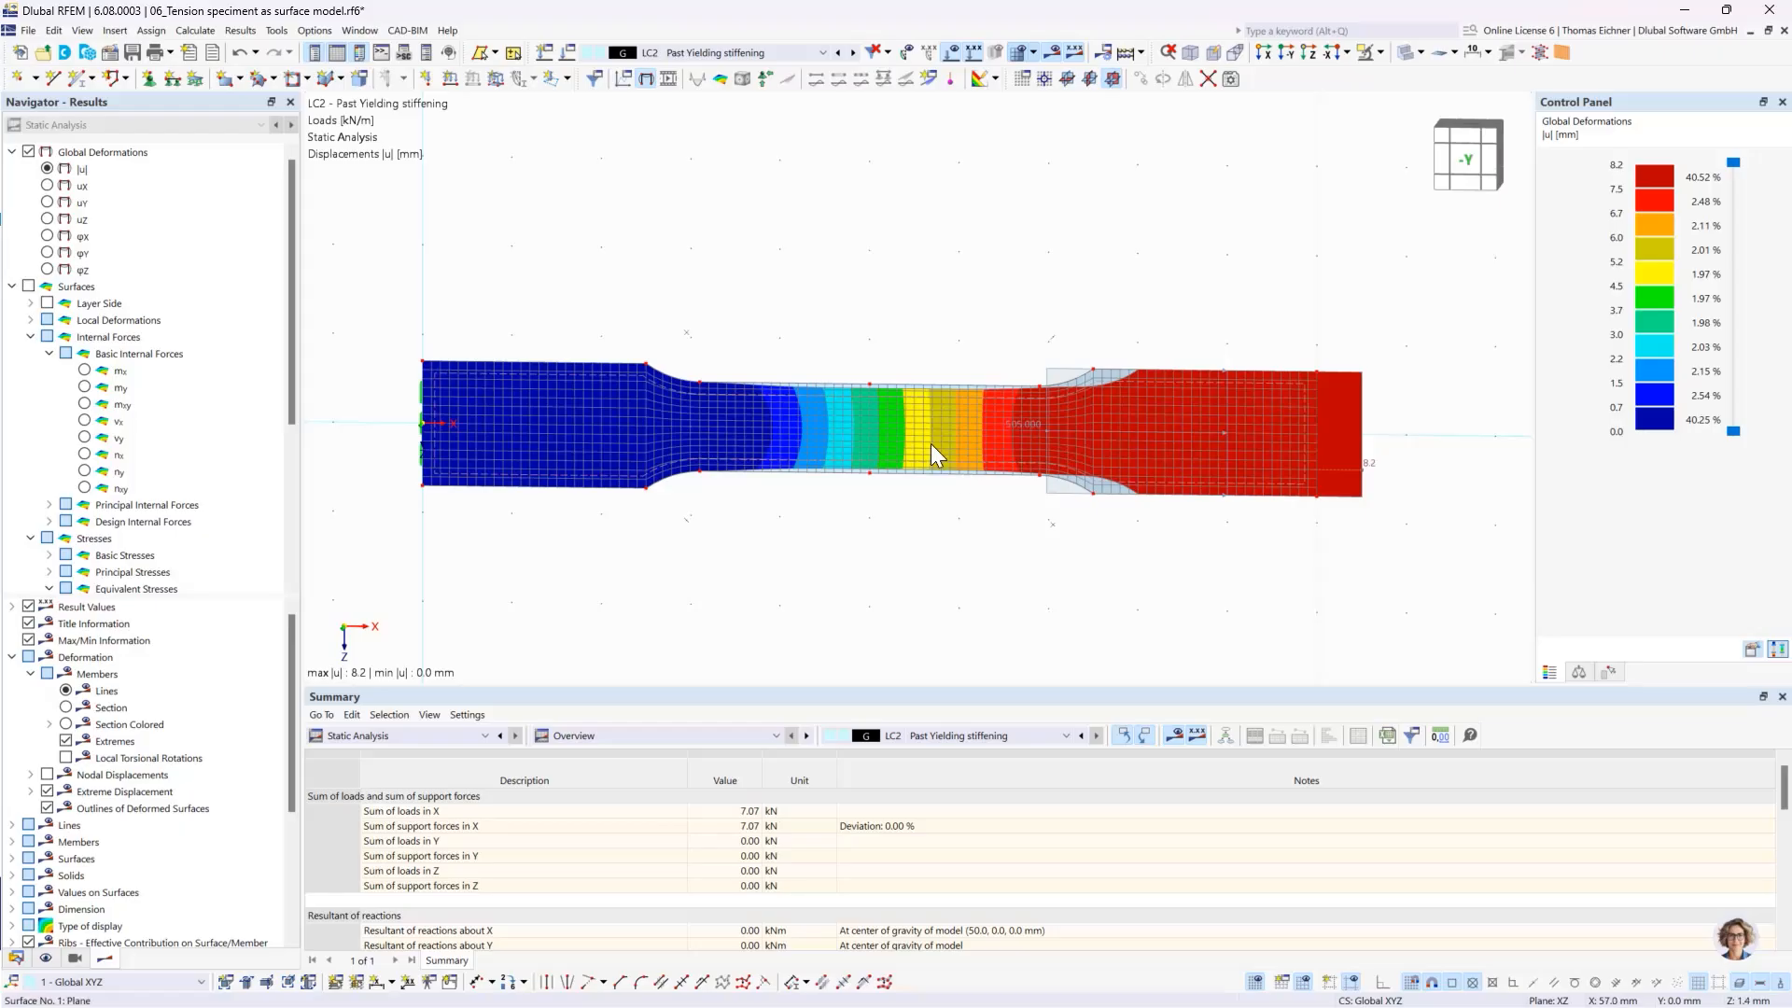
- Animate the tension specimen's LC2 deformations and stop the animation
scroll(932, 444, up, 1)
scroll(932, 445, down, 1)
click(667, 79)
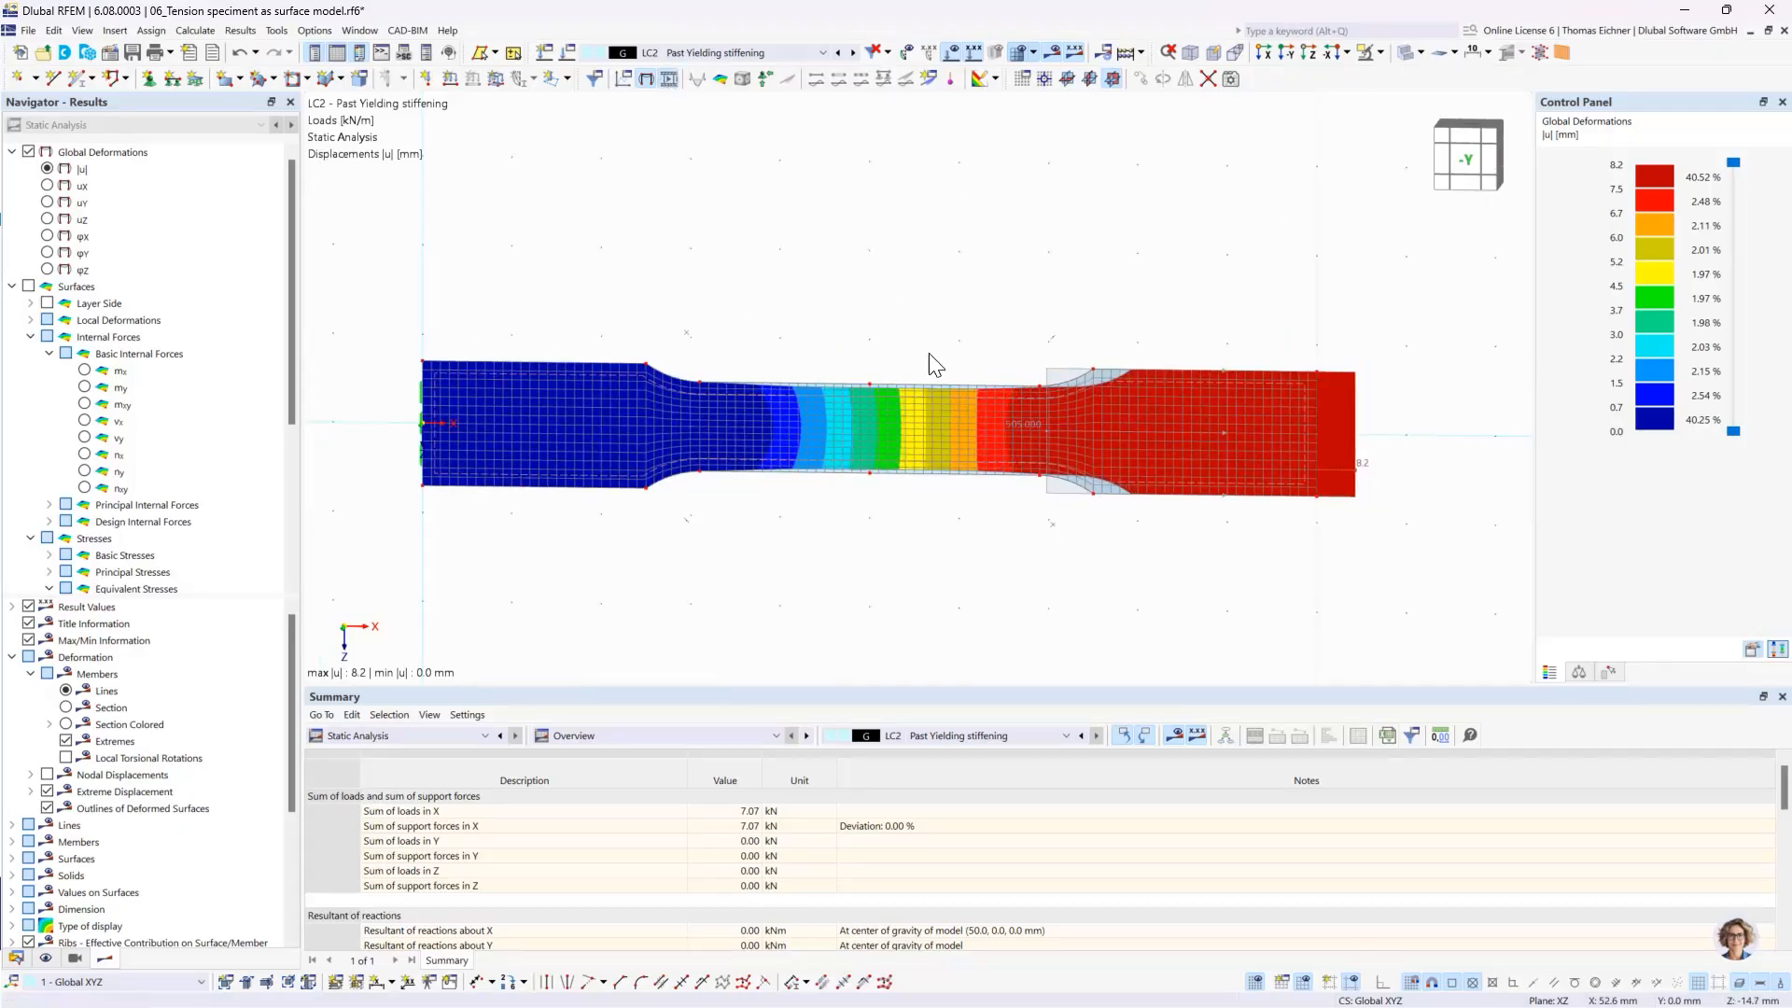
scroll(1076, 444, up, 3)
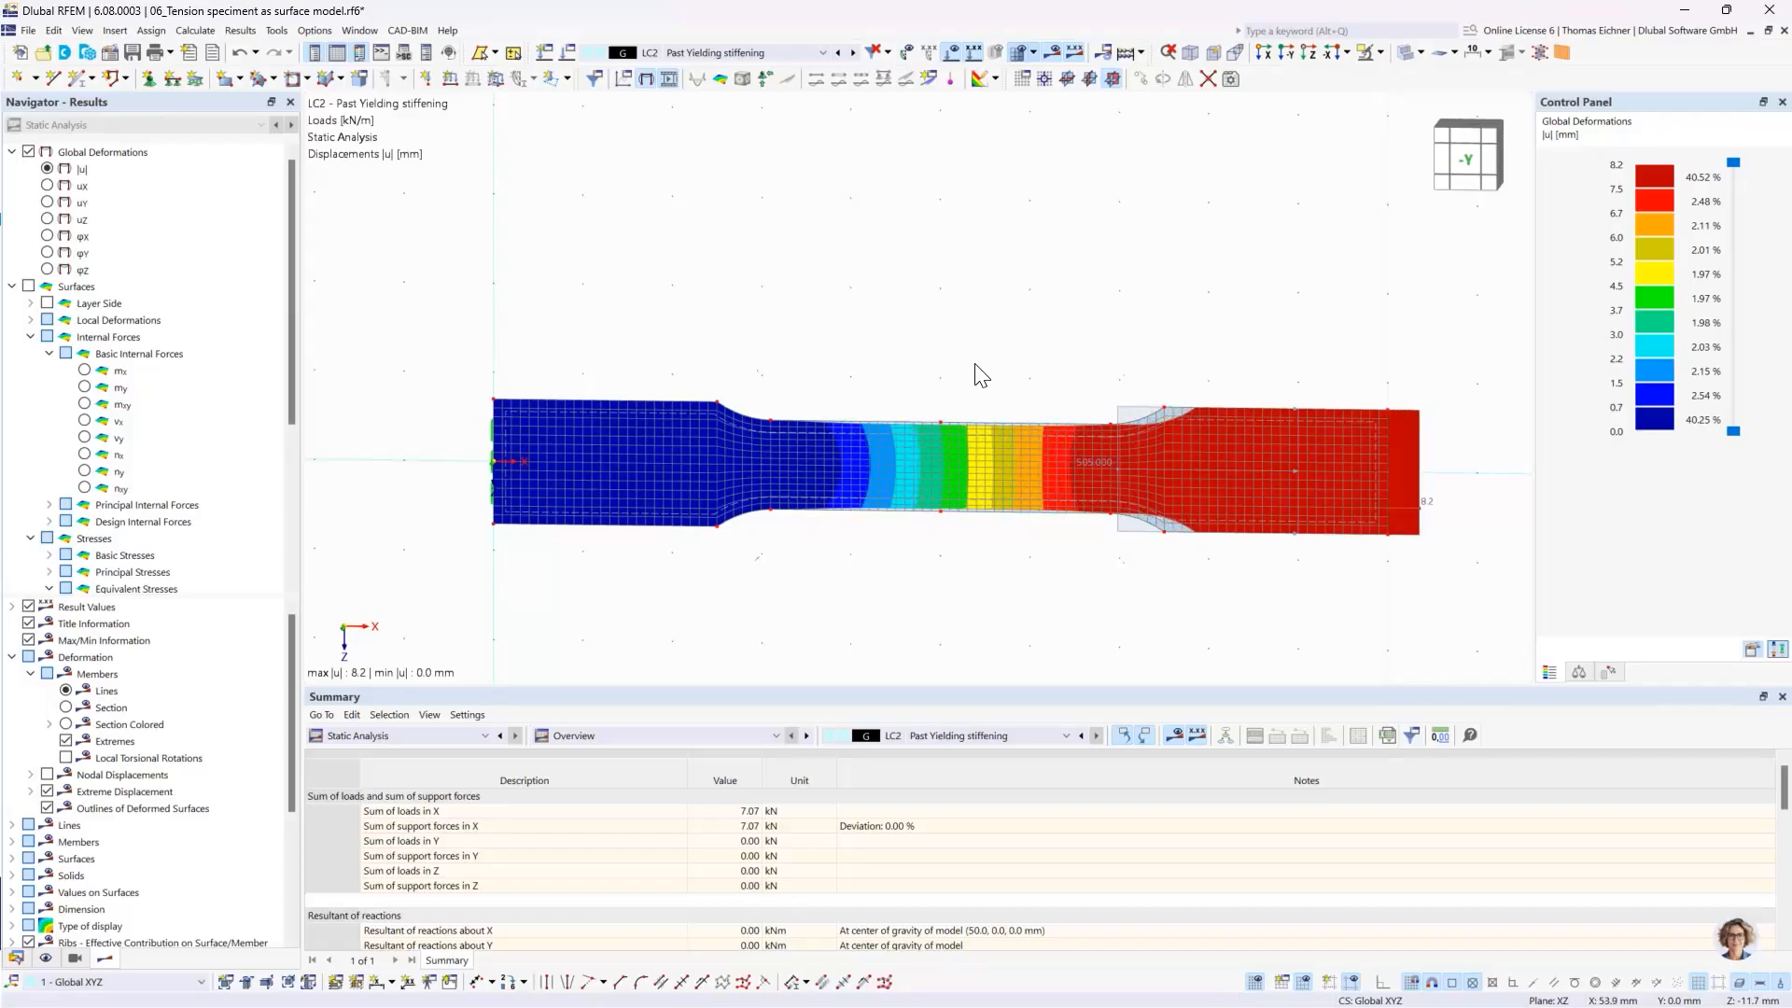
click(670, 82)
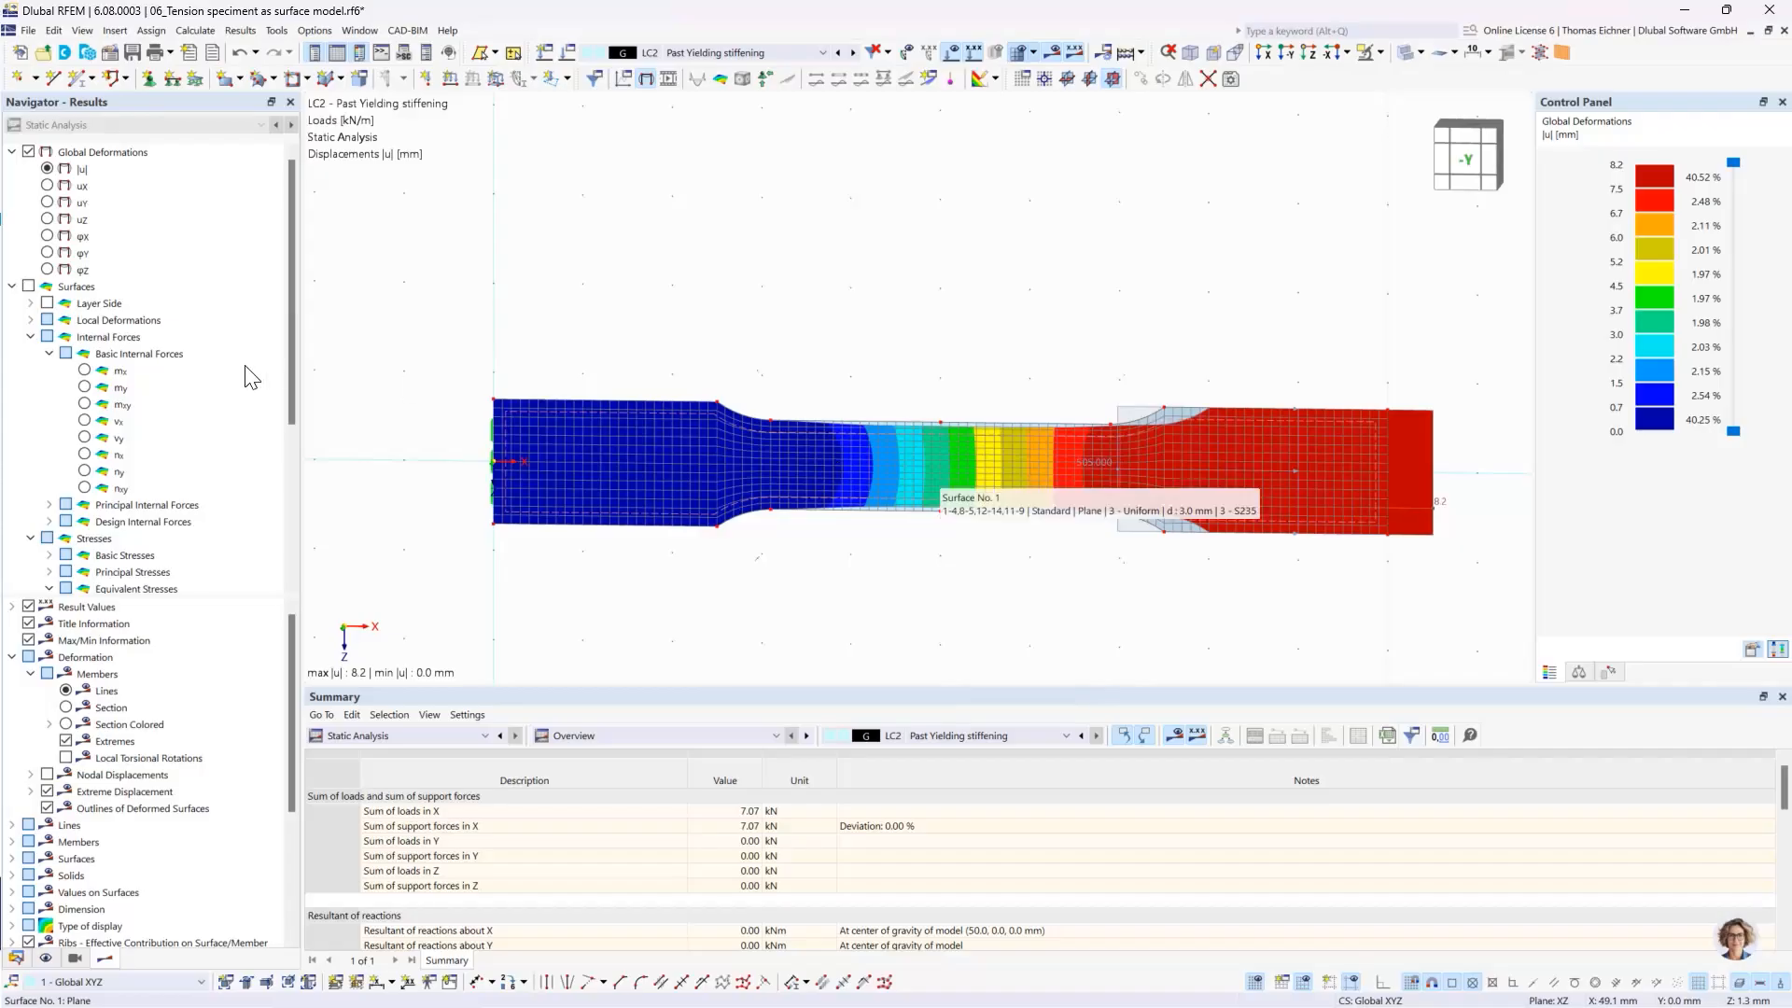
- Display the nonlinearity rate ηpl criterion on the specimen for LC2
scroll(244, 383, down, 5)
click(11, 522)
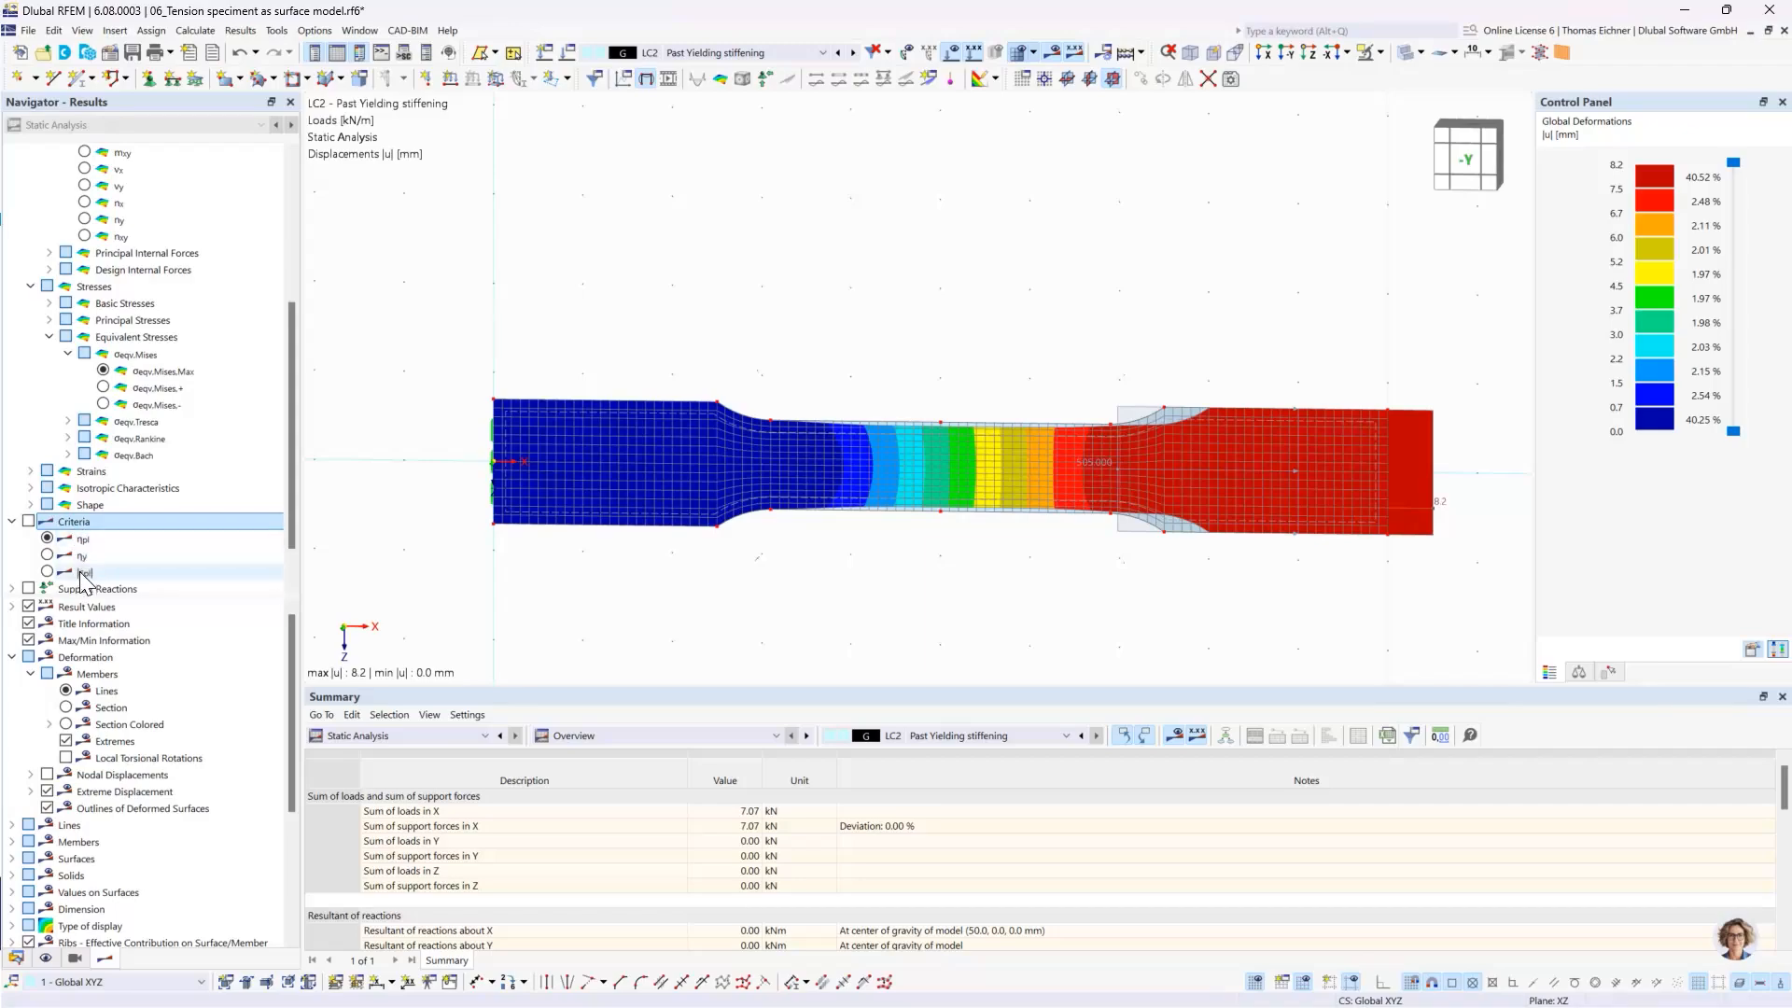
click(46, 539)
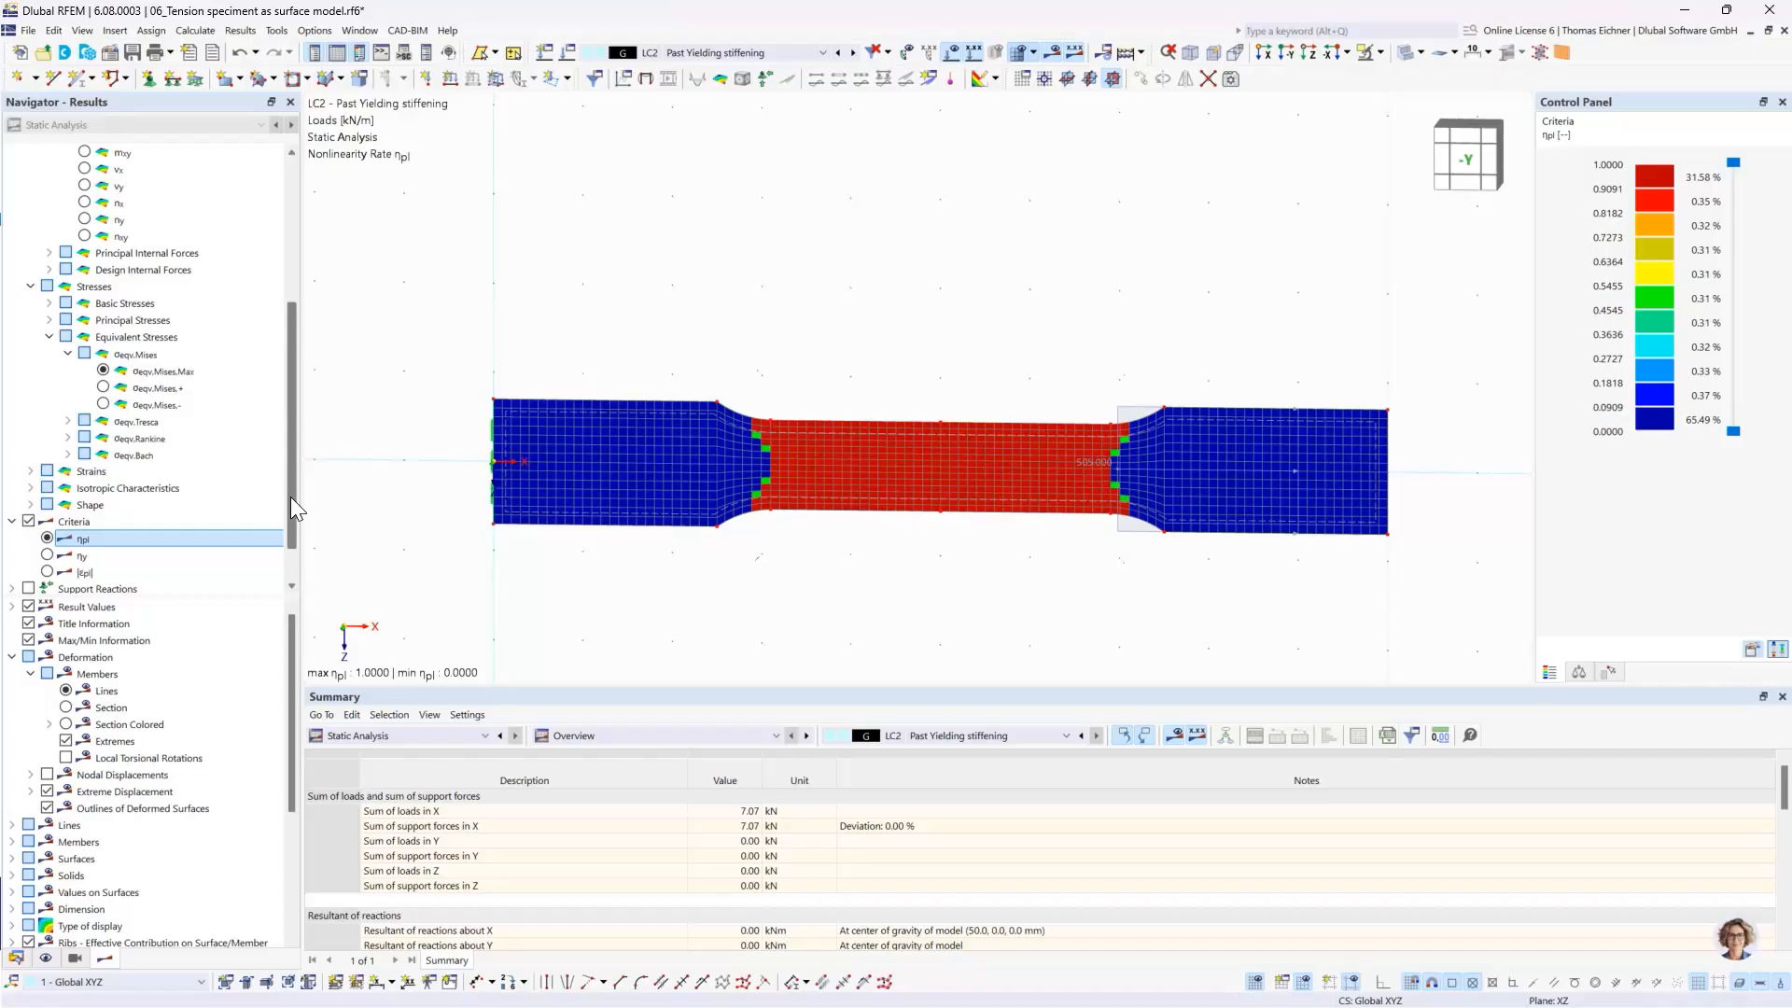
- Display the maximum von Mises equivalent surface stresses for LC2 and examine the specimen's narrow middle section
drag(290, 496, 277, 403)
click(104, 540)
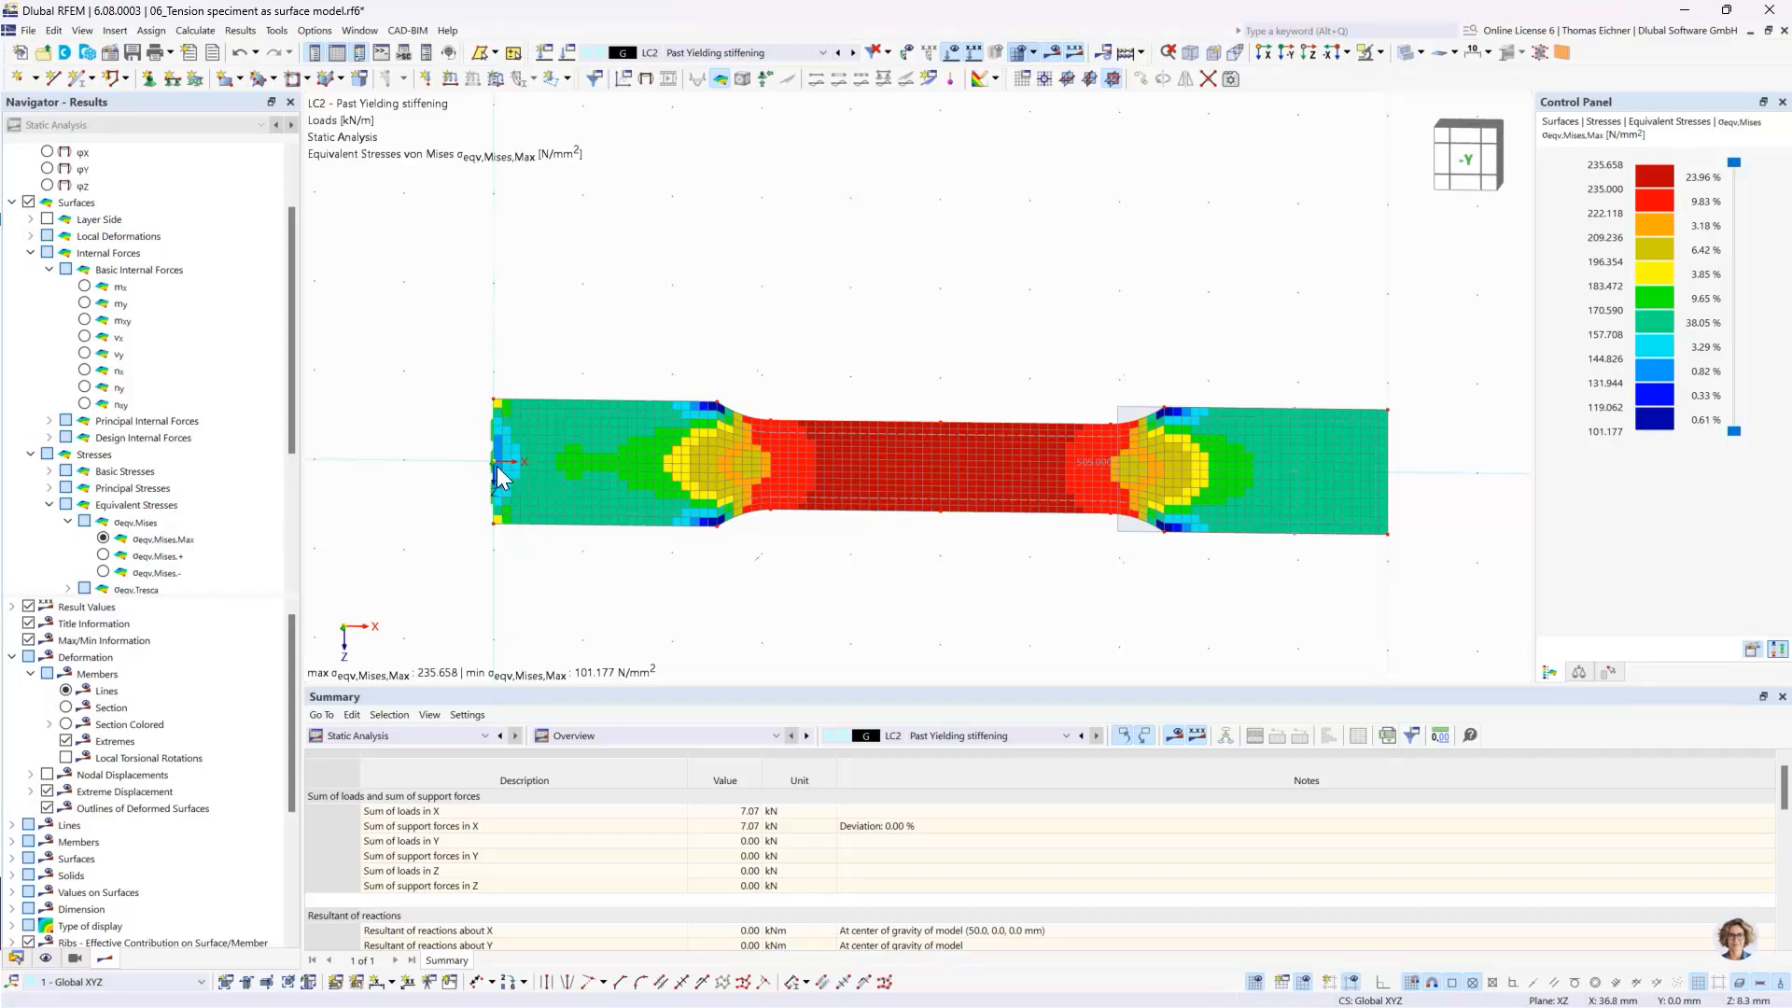
click(165, 538)
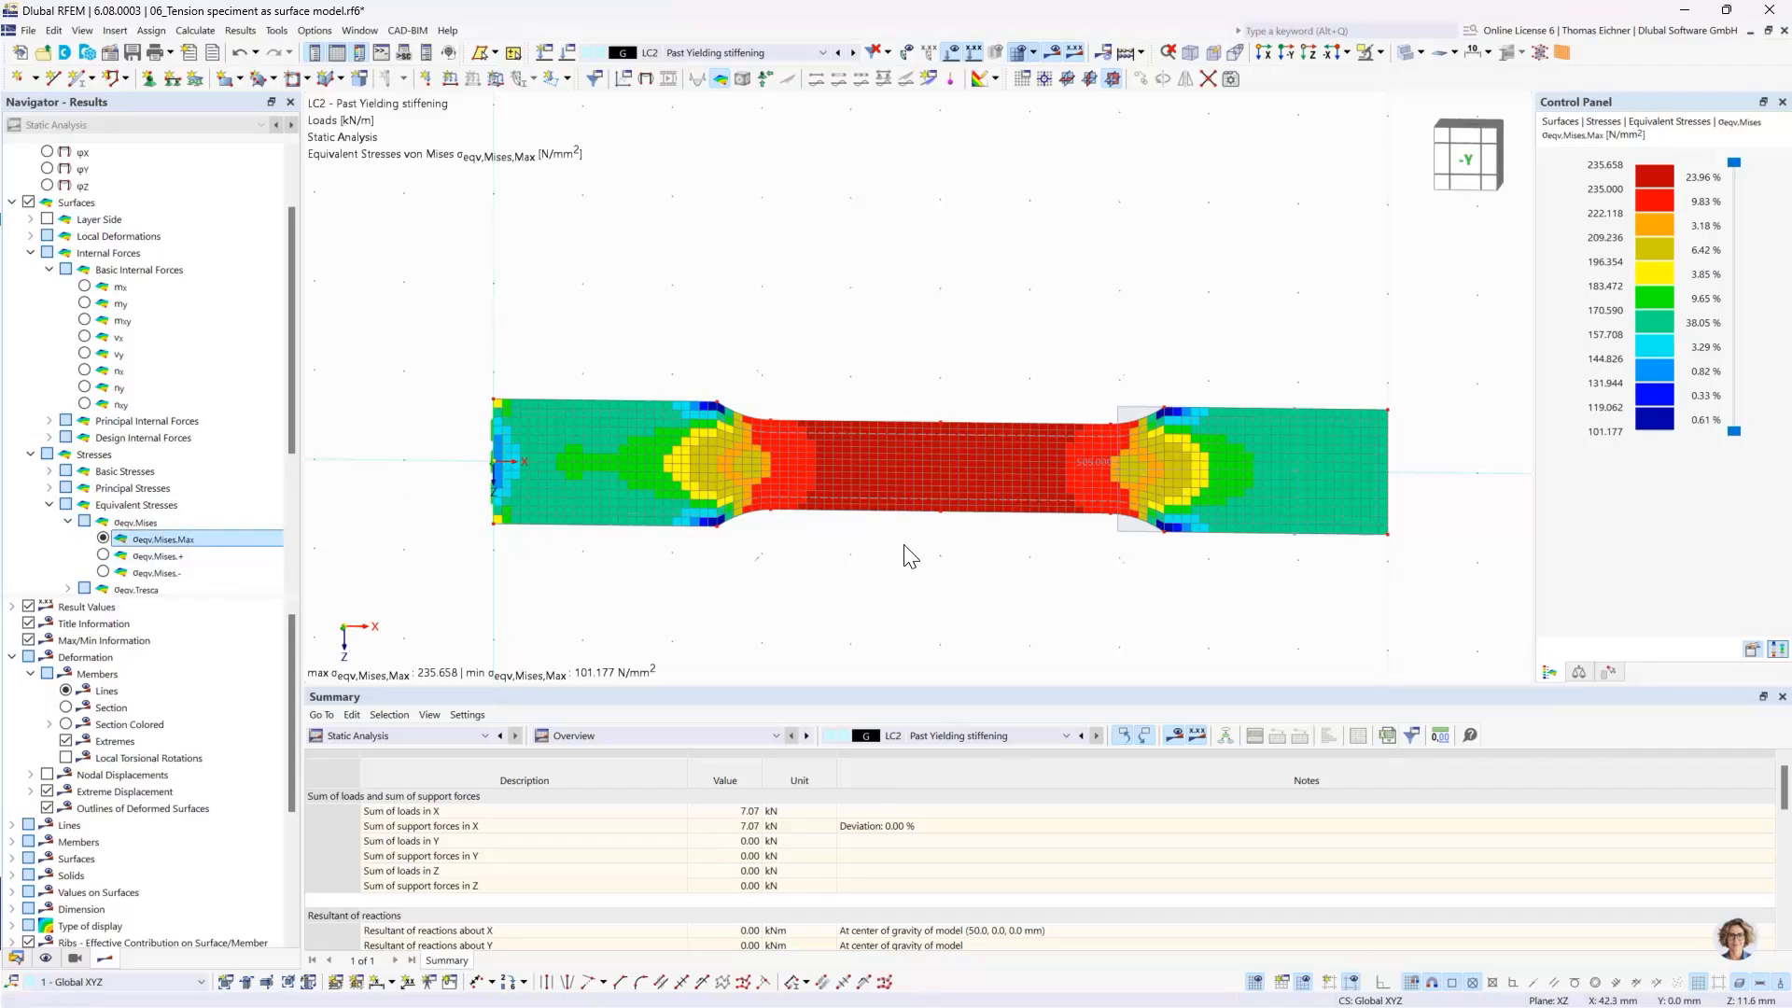
scroll(912, 551, up, 2)
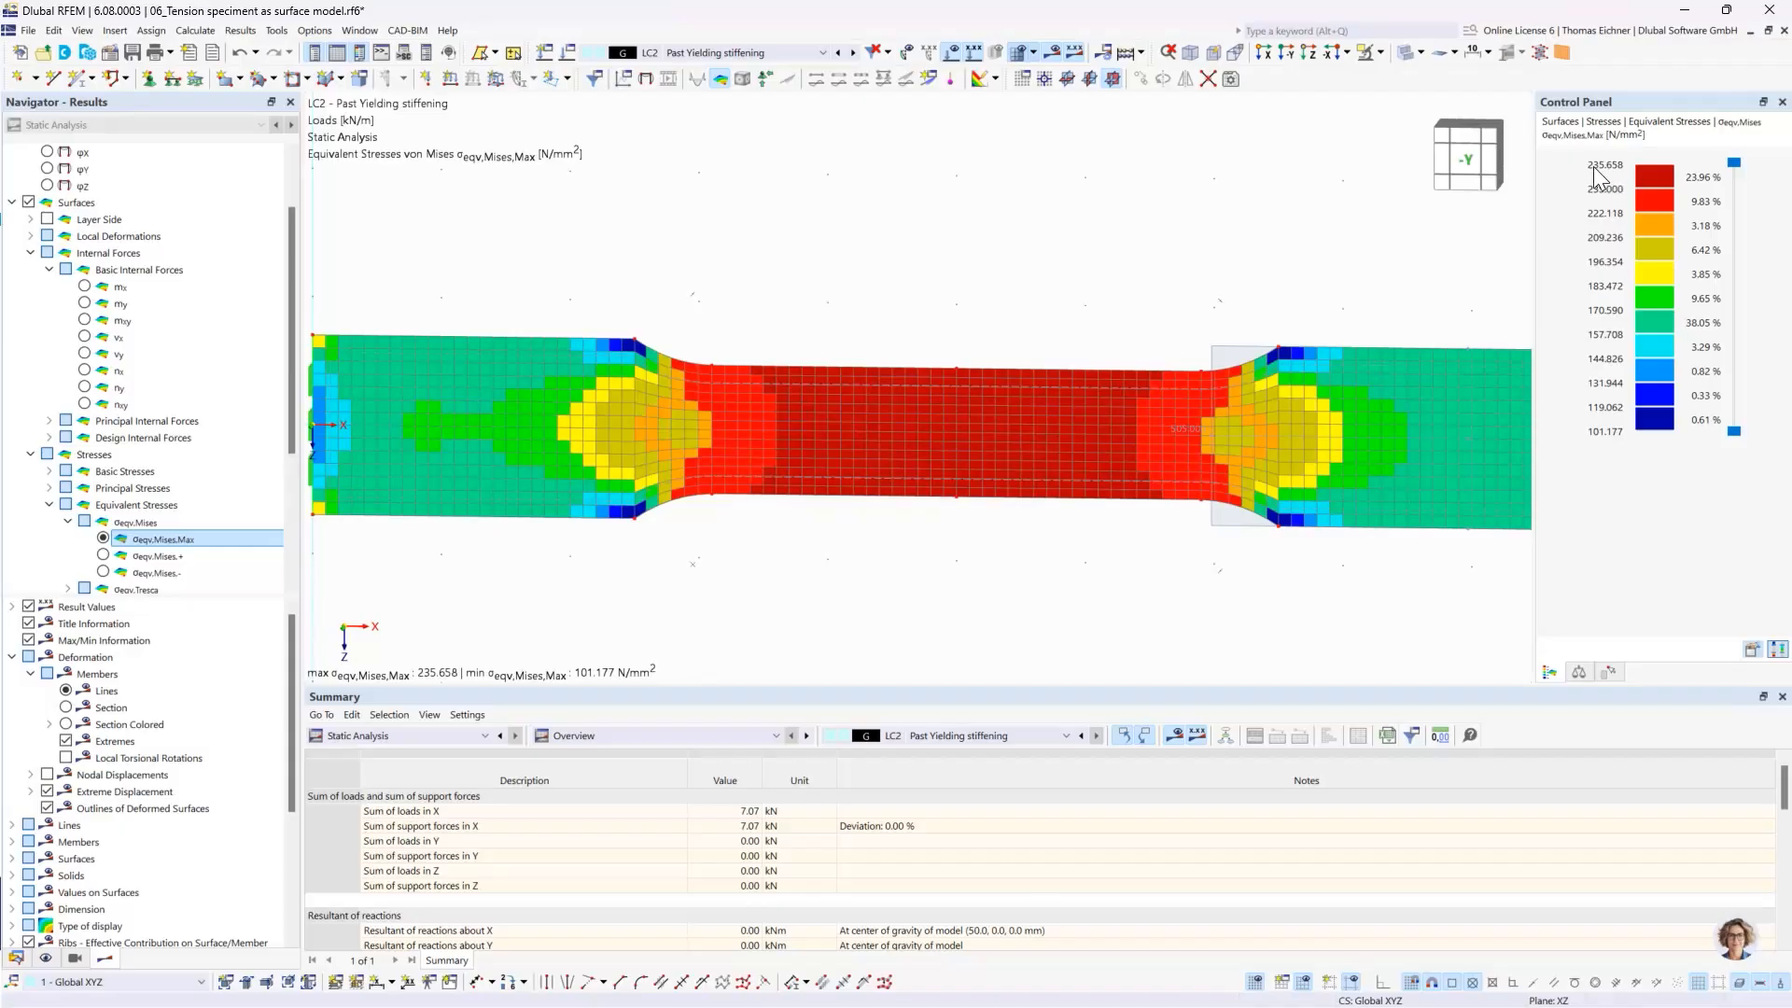
- Review the plastic modulus Ep in the stress-strain parameters of surface No. 1's S235 material, and close both definitions without changes
double_click(894, 465)
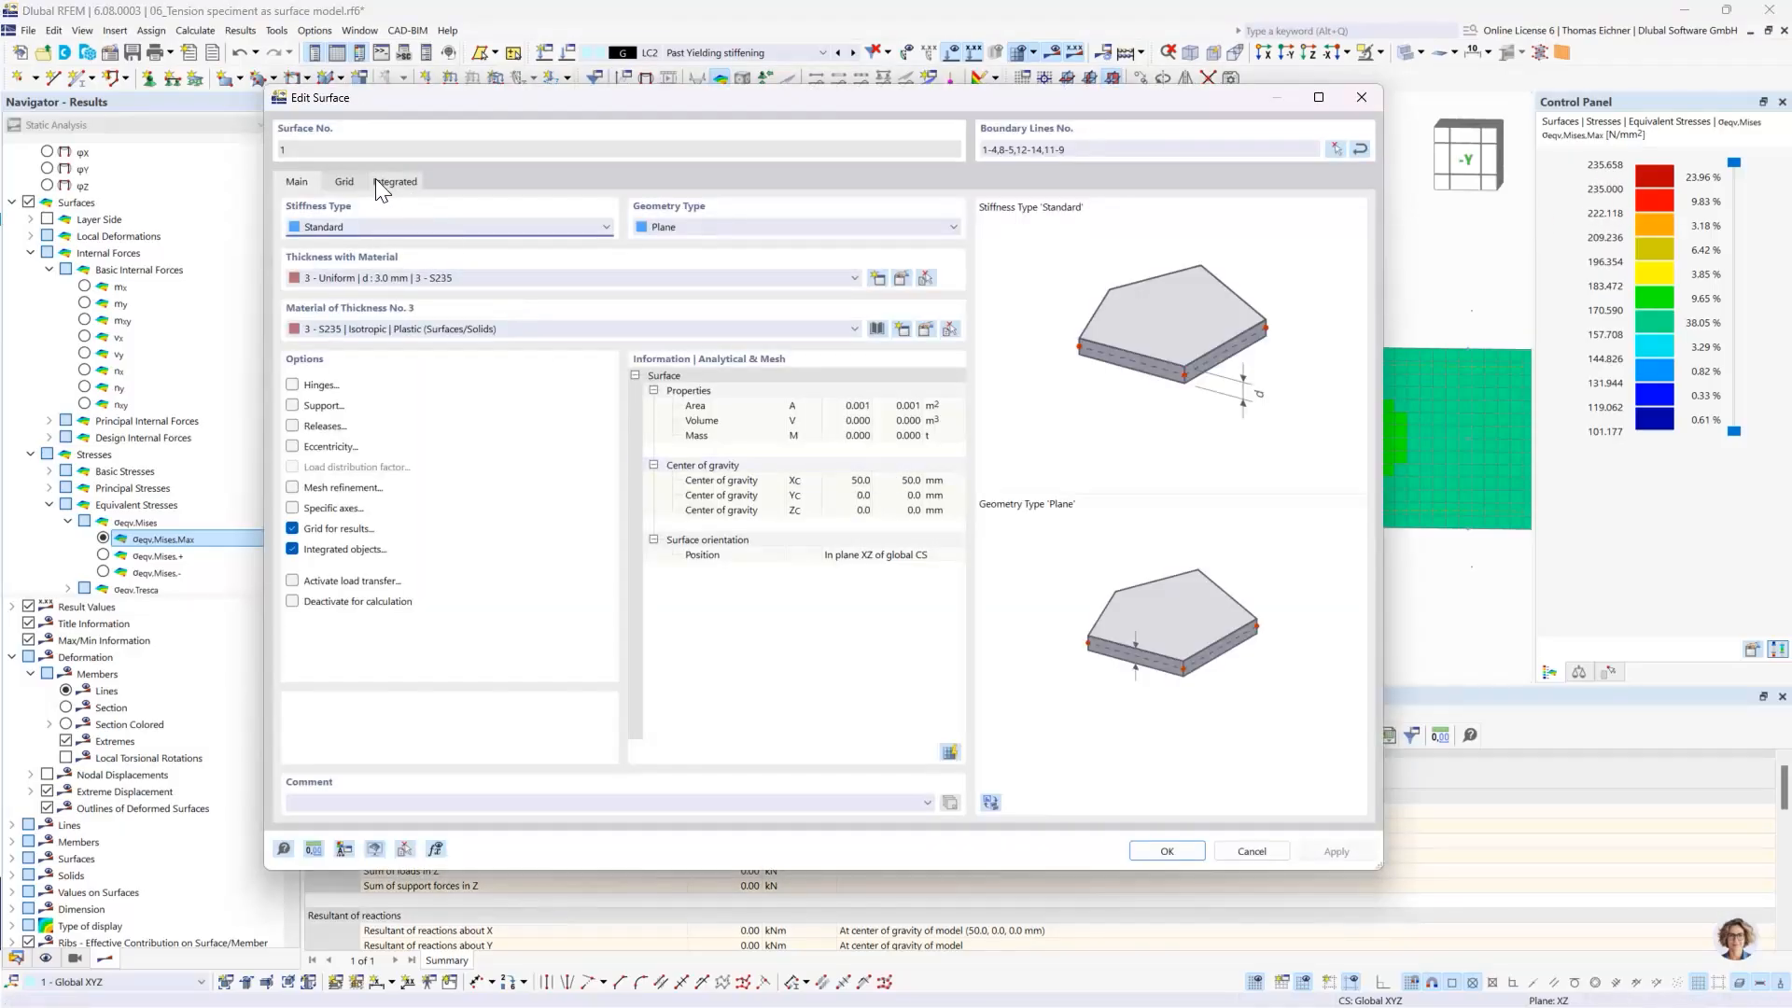
click(927, 331)
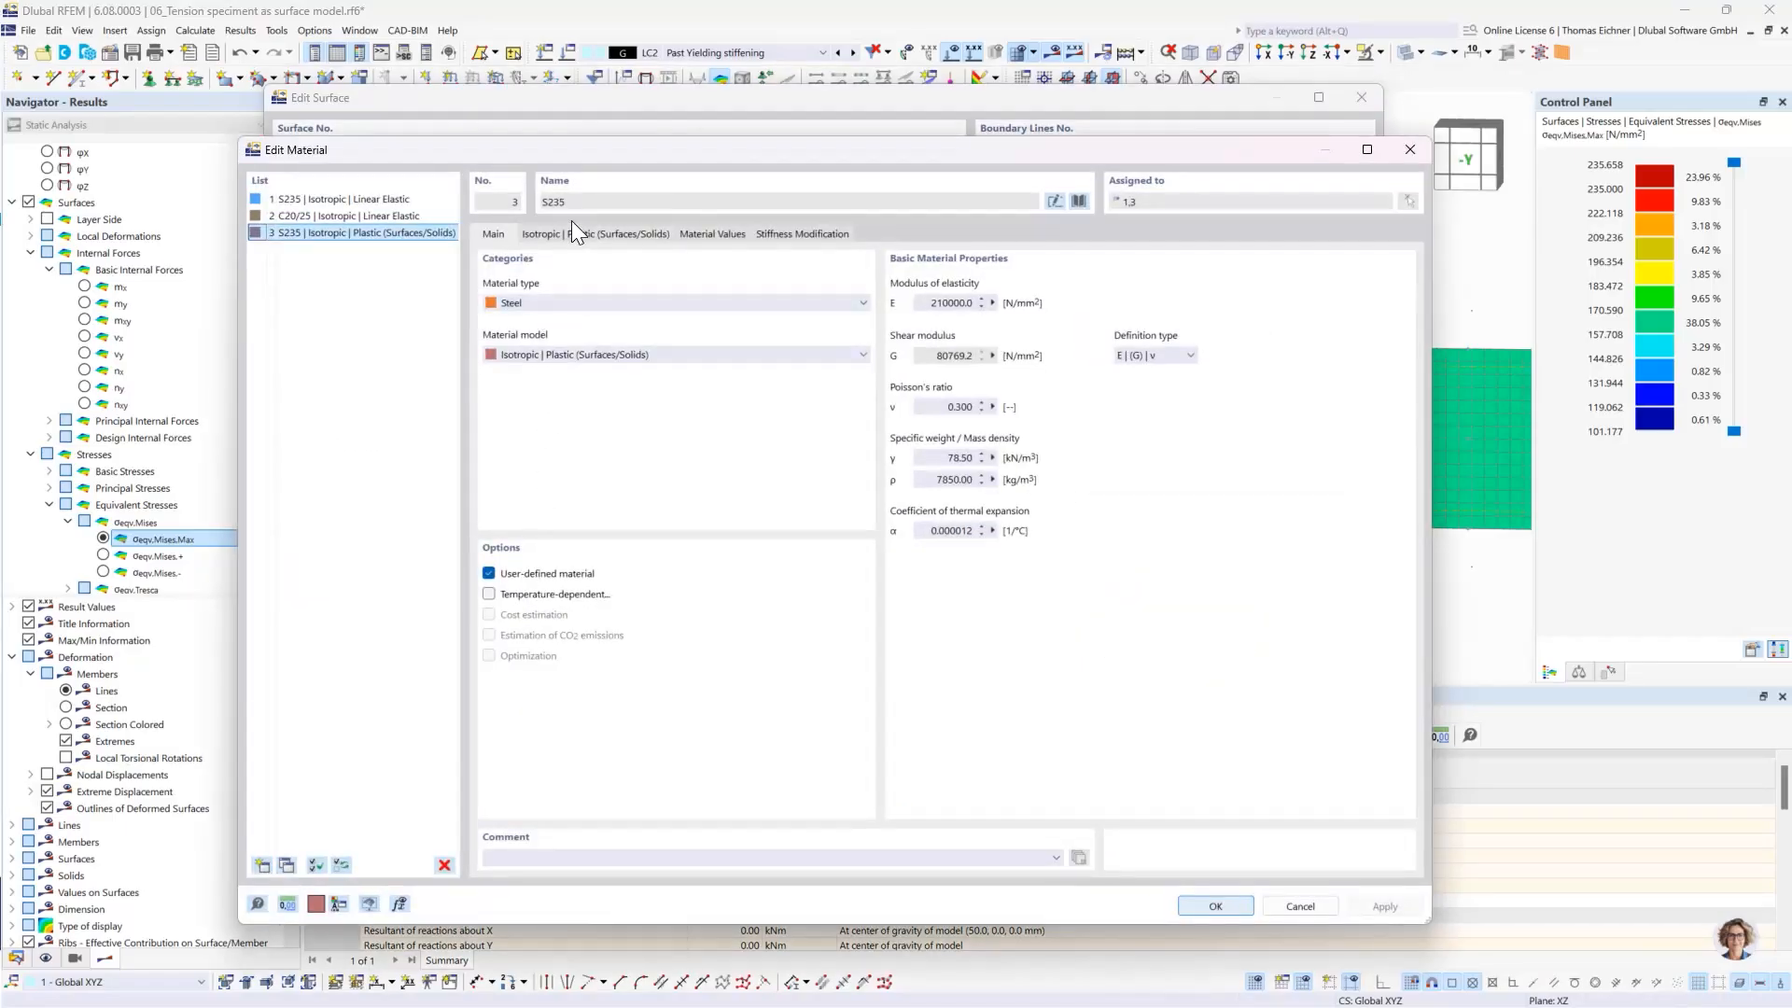
click(571, 233)
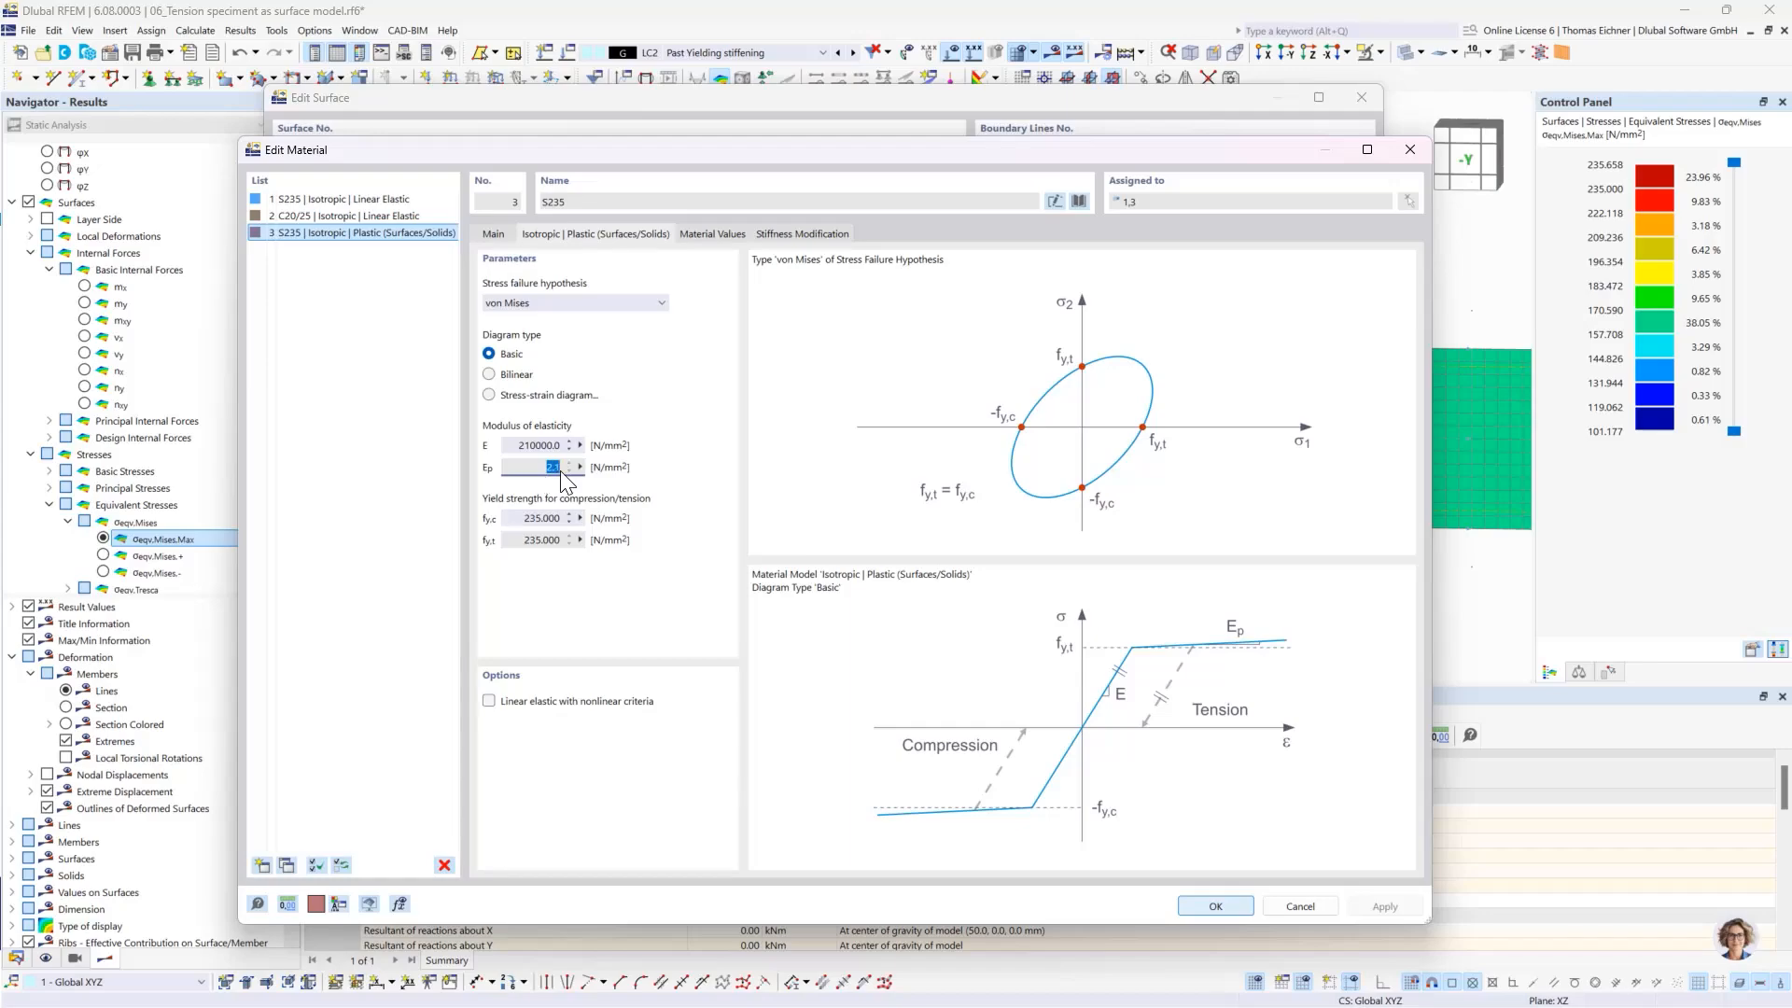
click(1411, 150)
click(1362, 97)
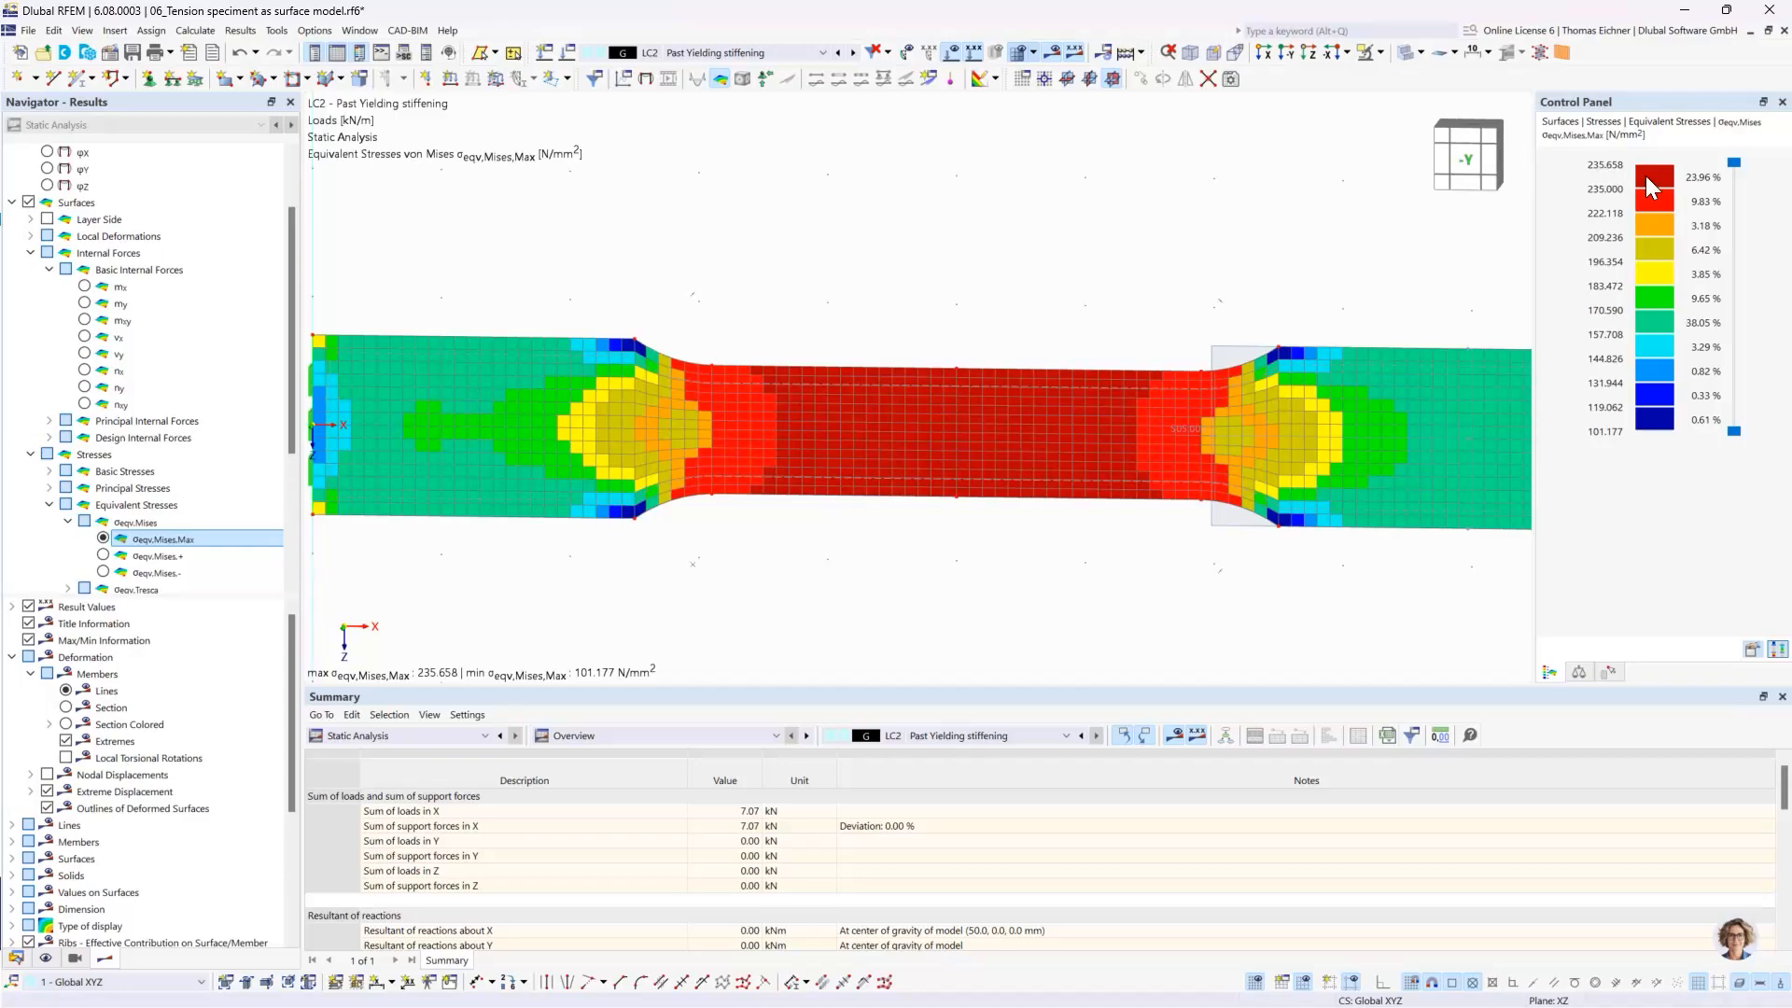
scroll(1036, 245, down, 3)
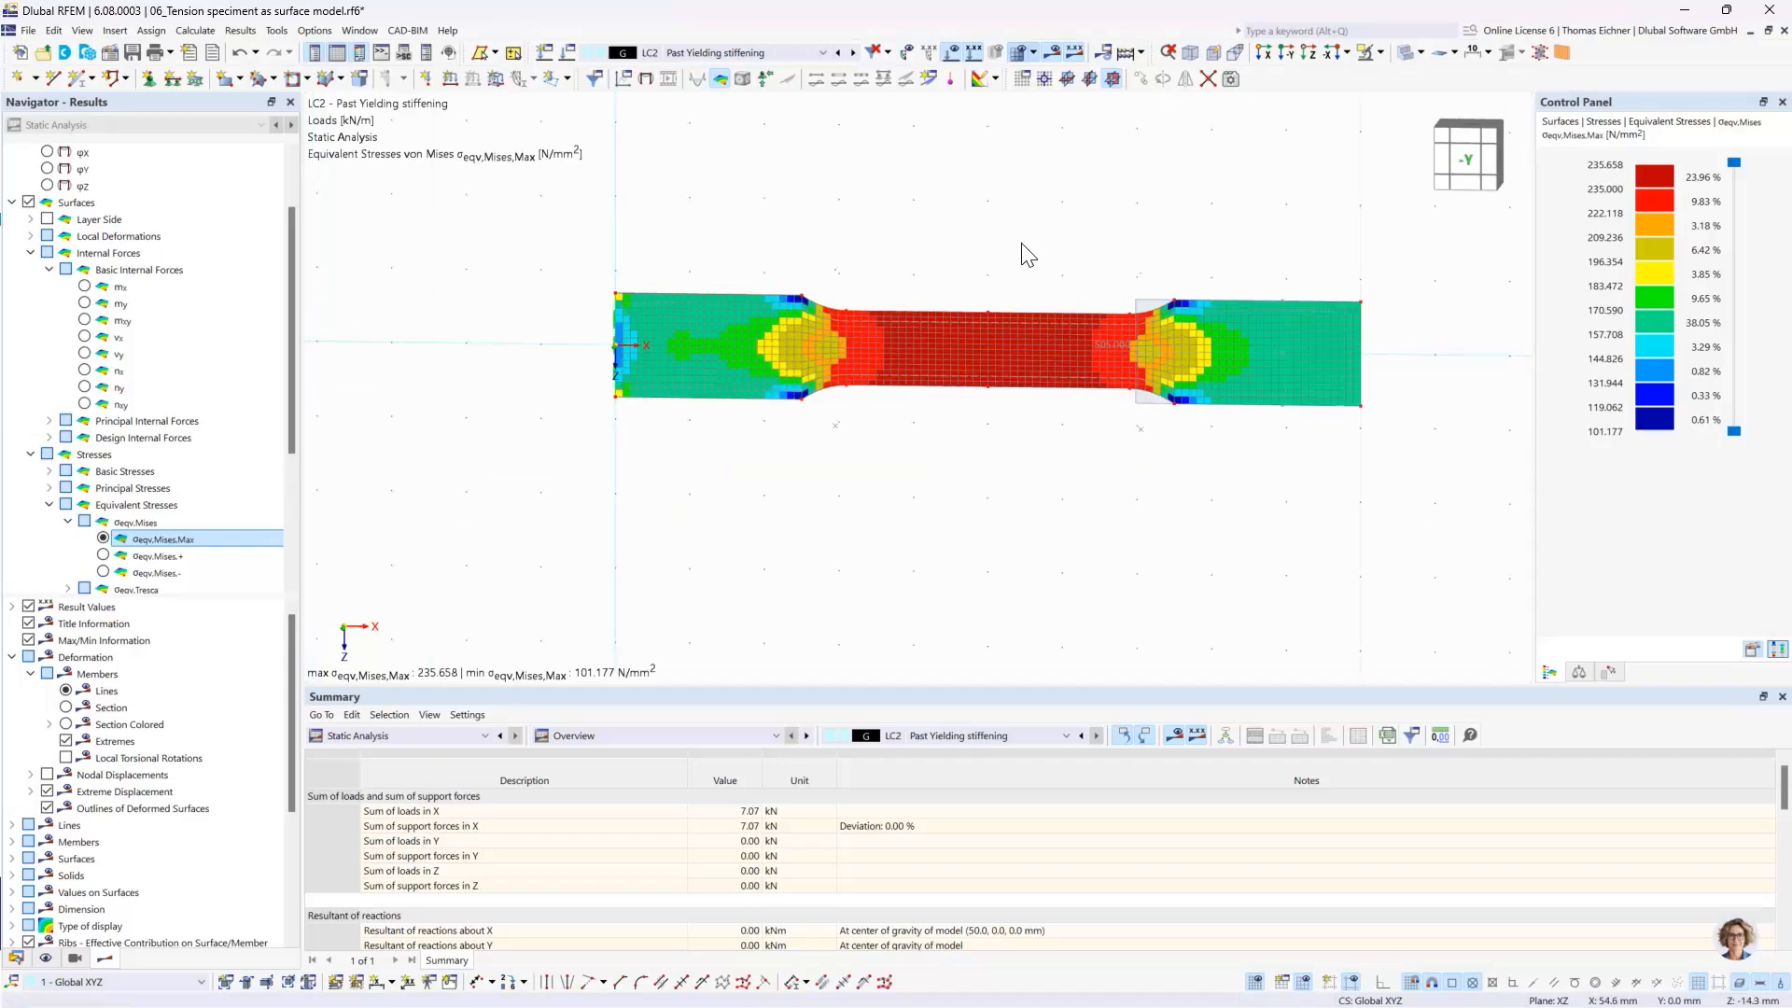
middle_drag(1027, 254, 1005, 357)
scroll(1006, 359, up, 1)
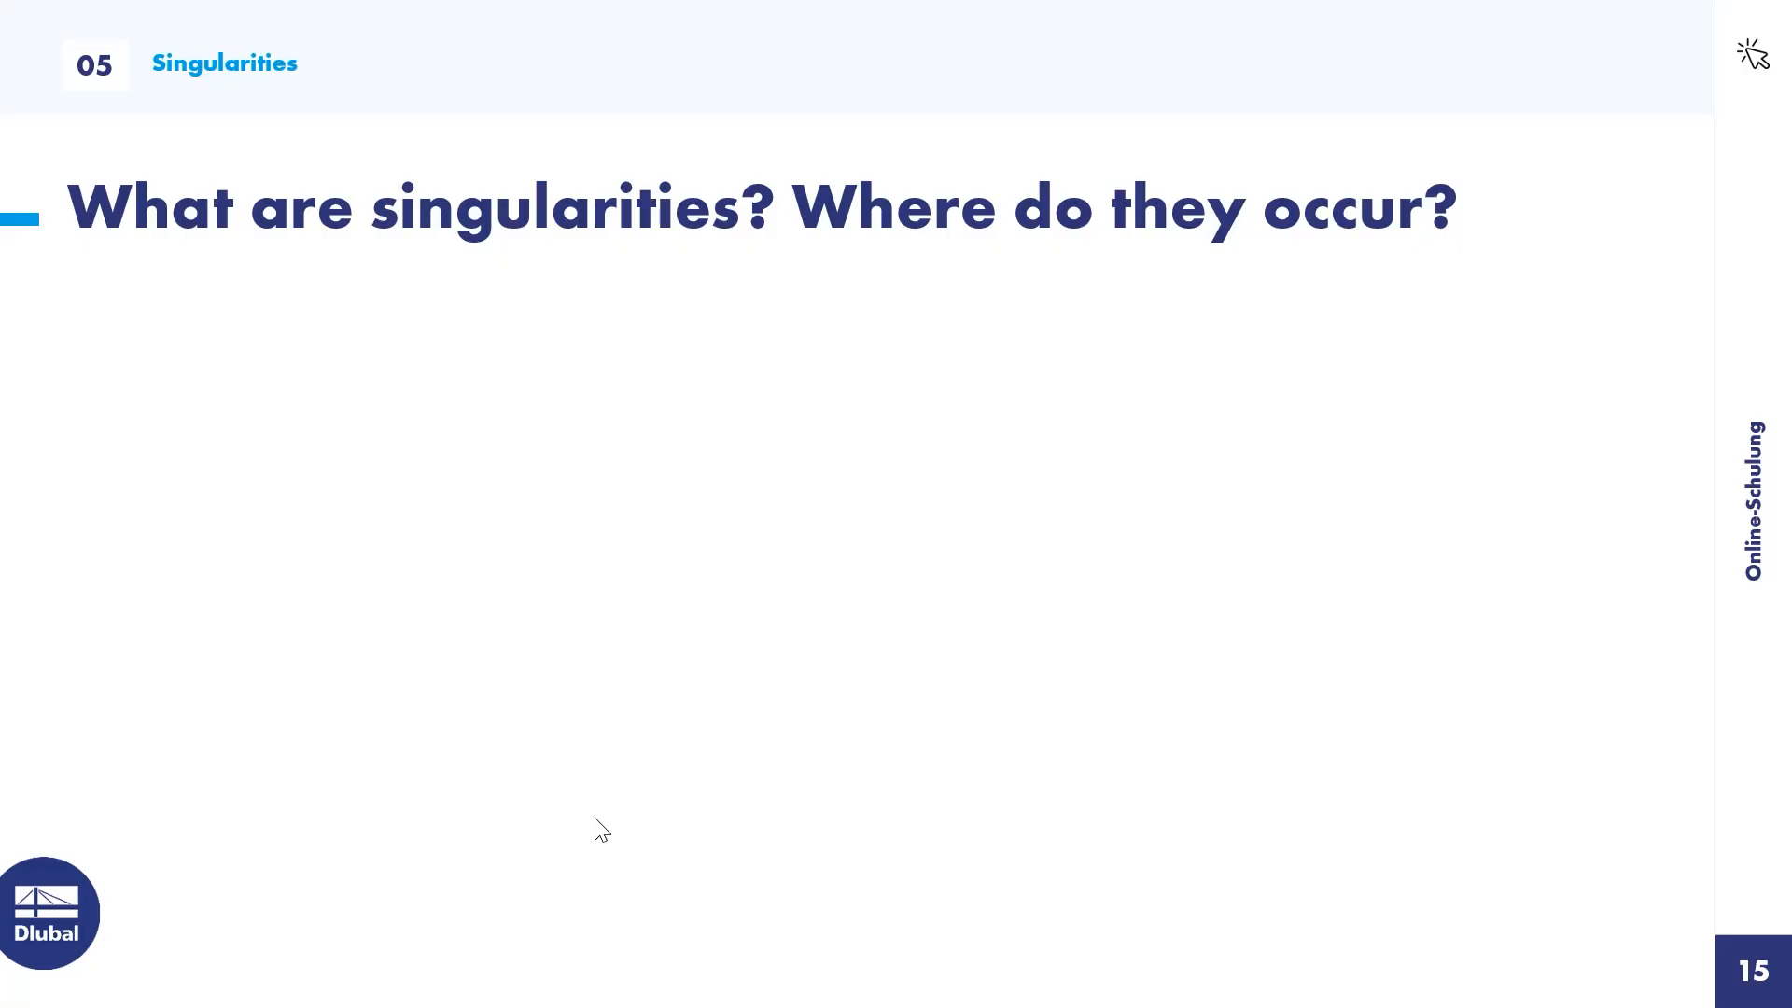
click(961, 430)
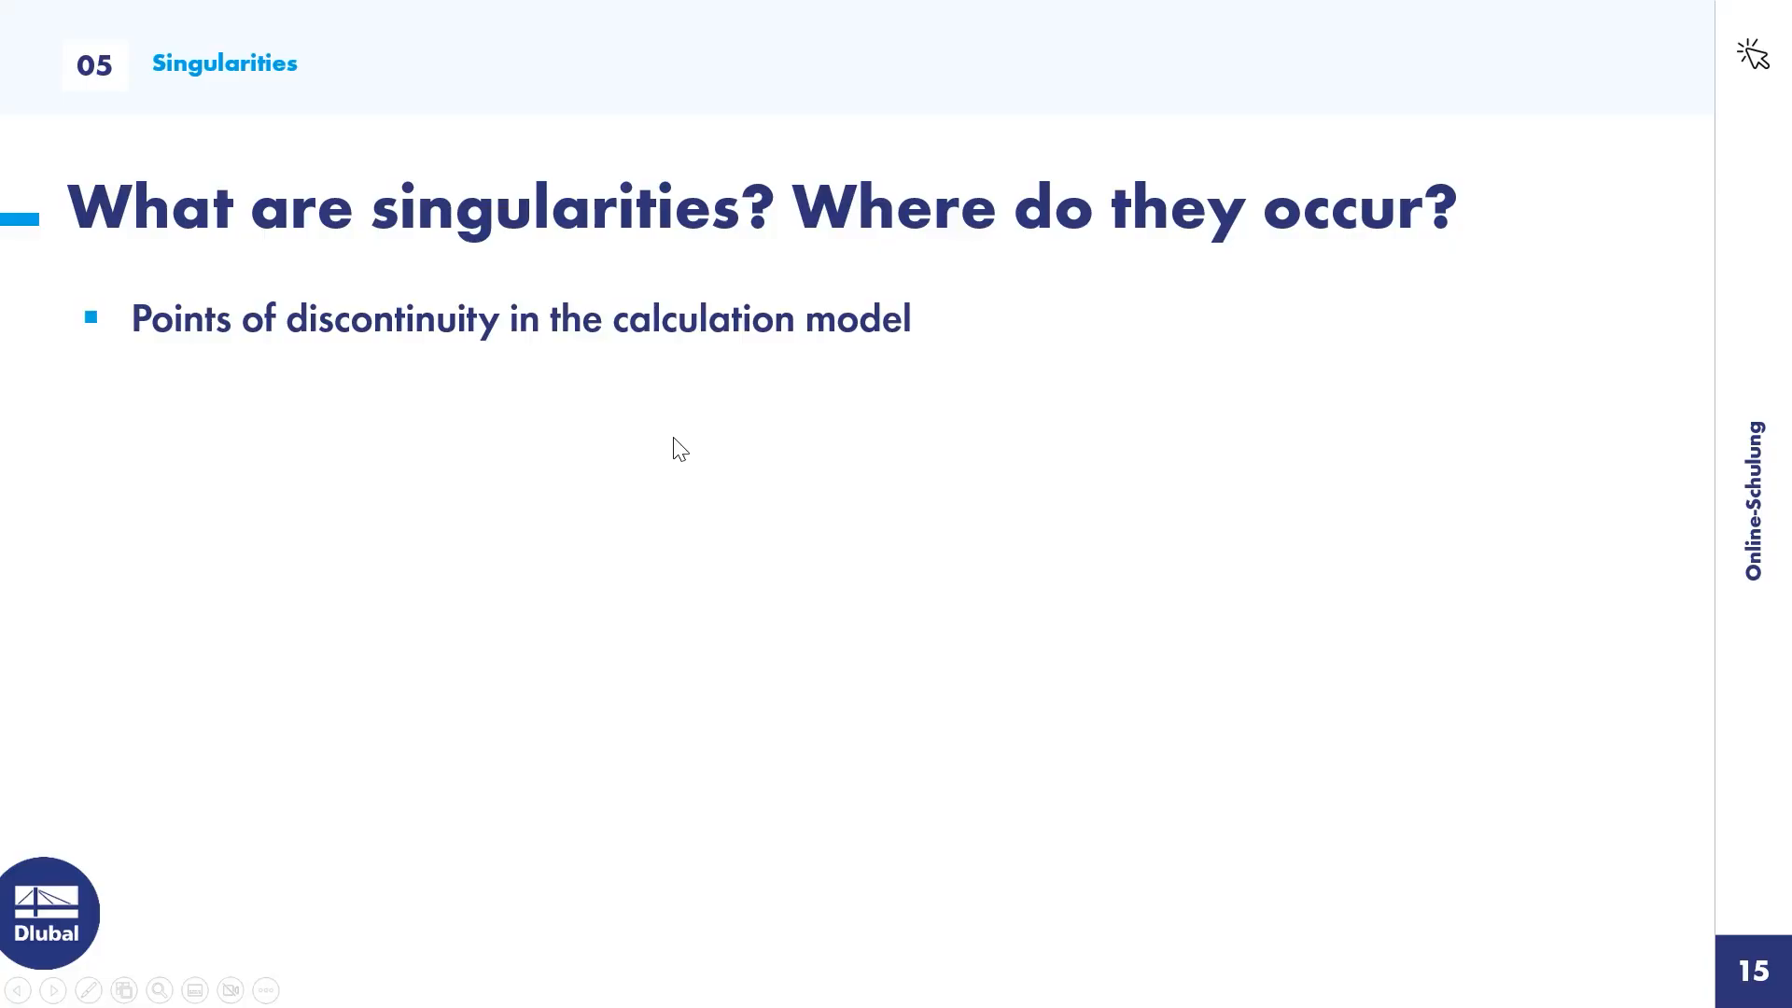
click(662, 547)
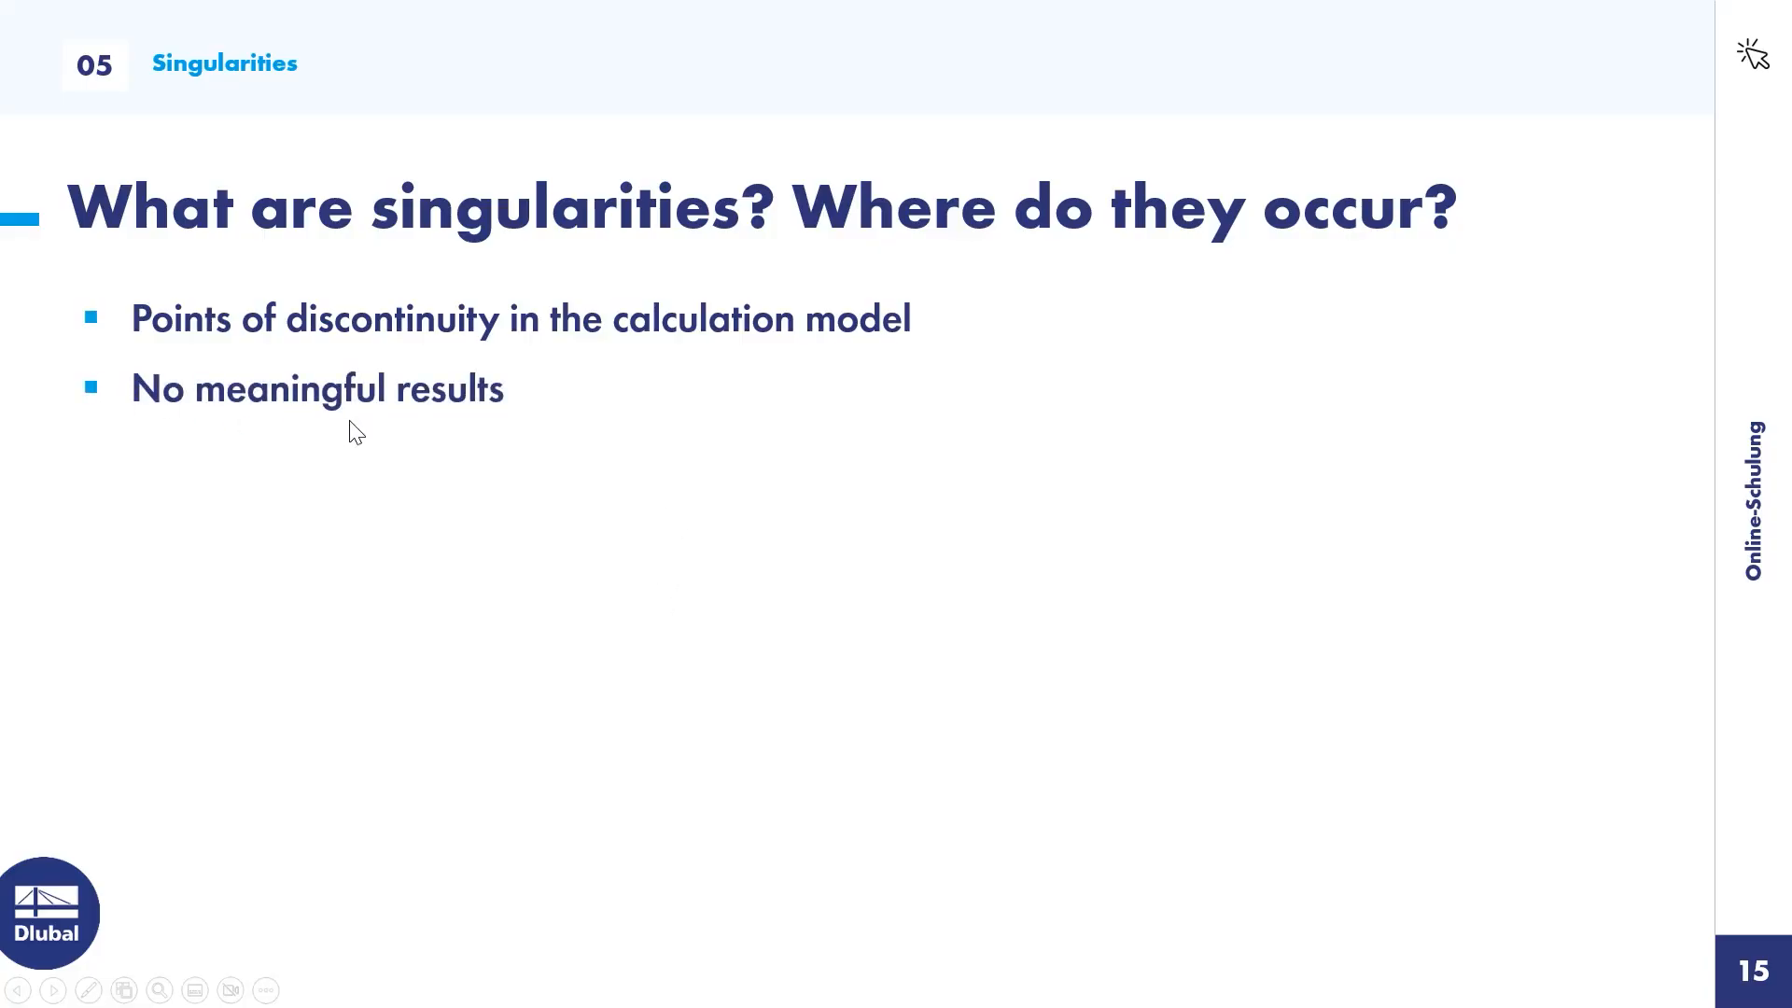
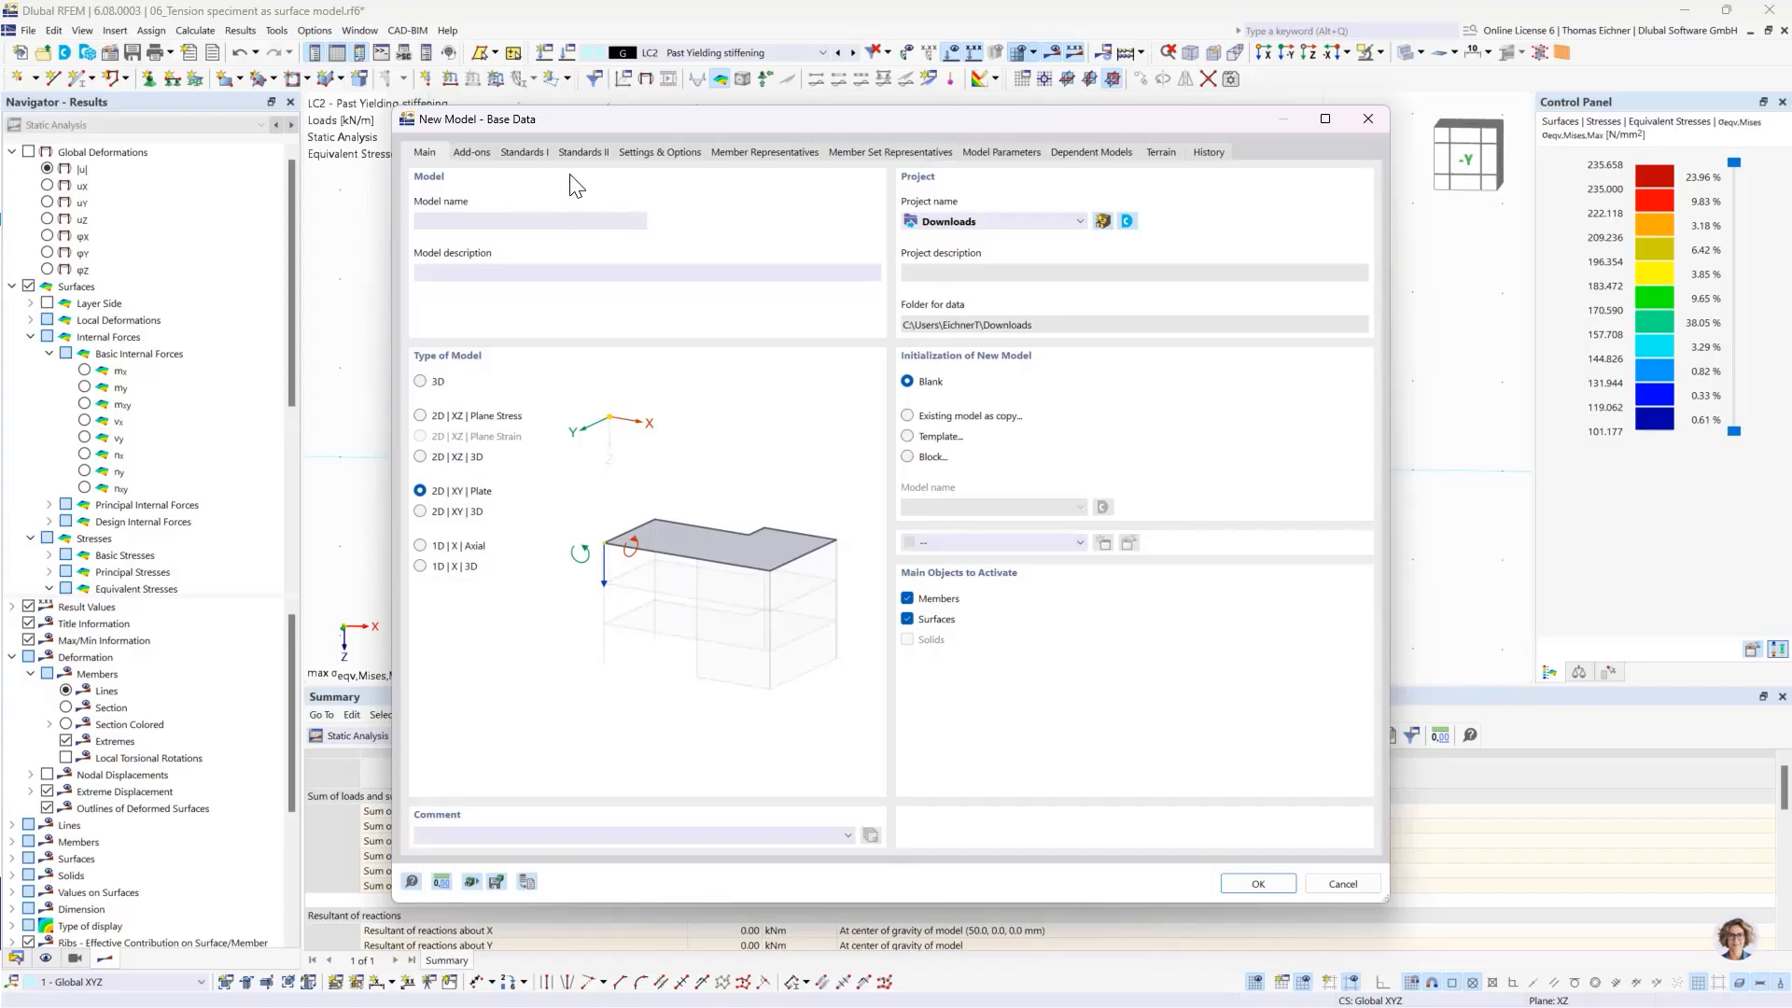
- Create the 2D XY plate model "07_Singularity of a single load" with the combination wizard and classification and the load wizards deactivated
click(472, 152)
click(907, 203)
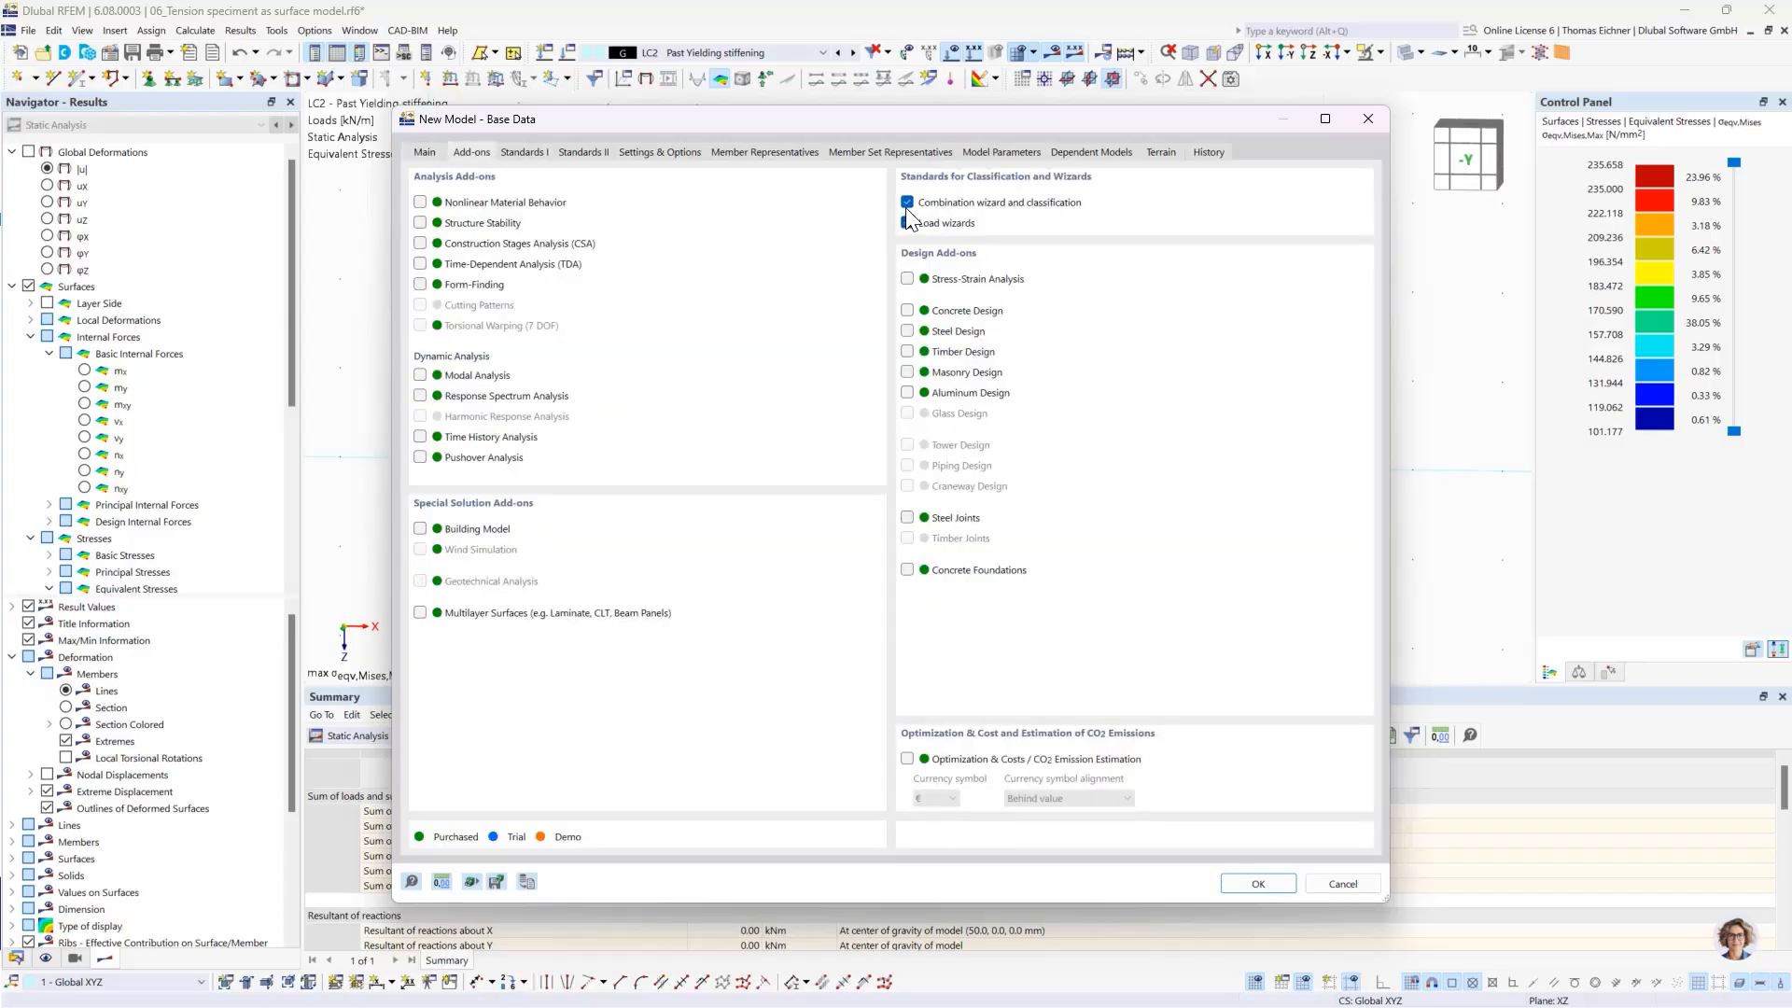
click(964, 615)
click(907, 223)
click(437, 153)
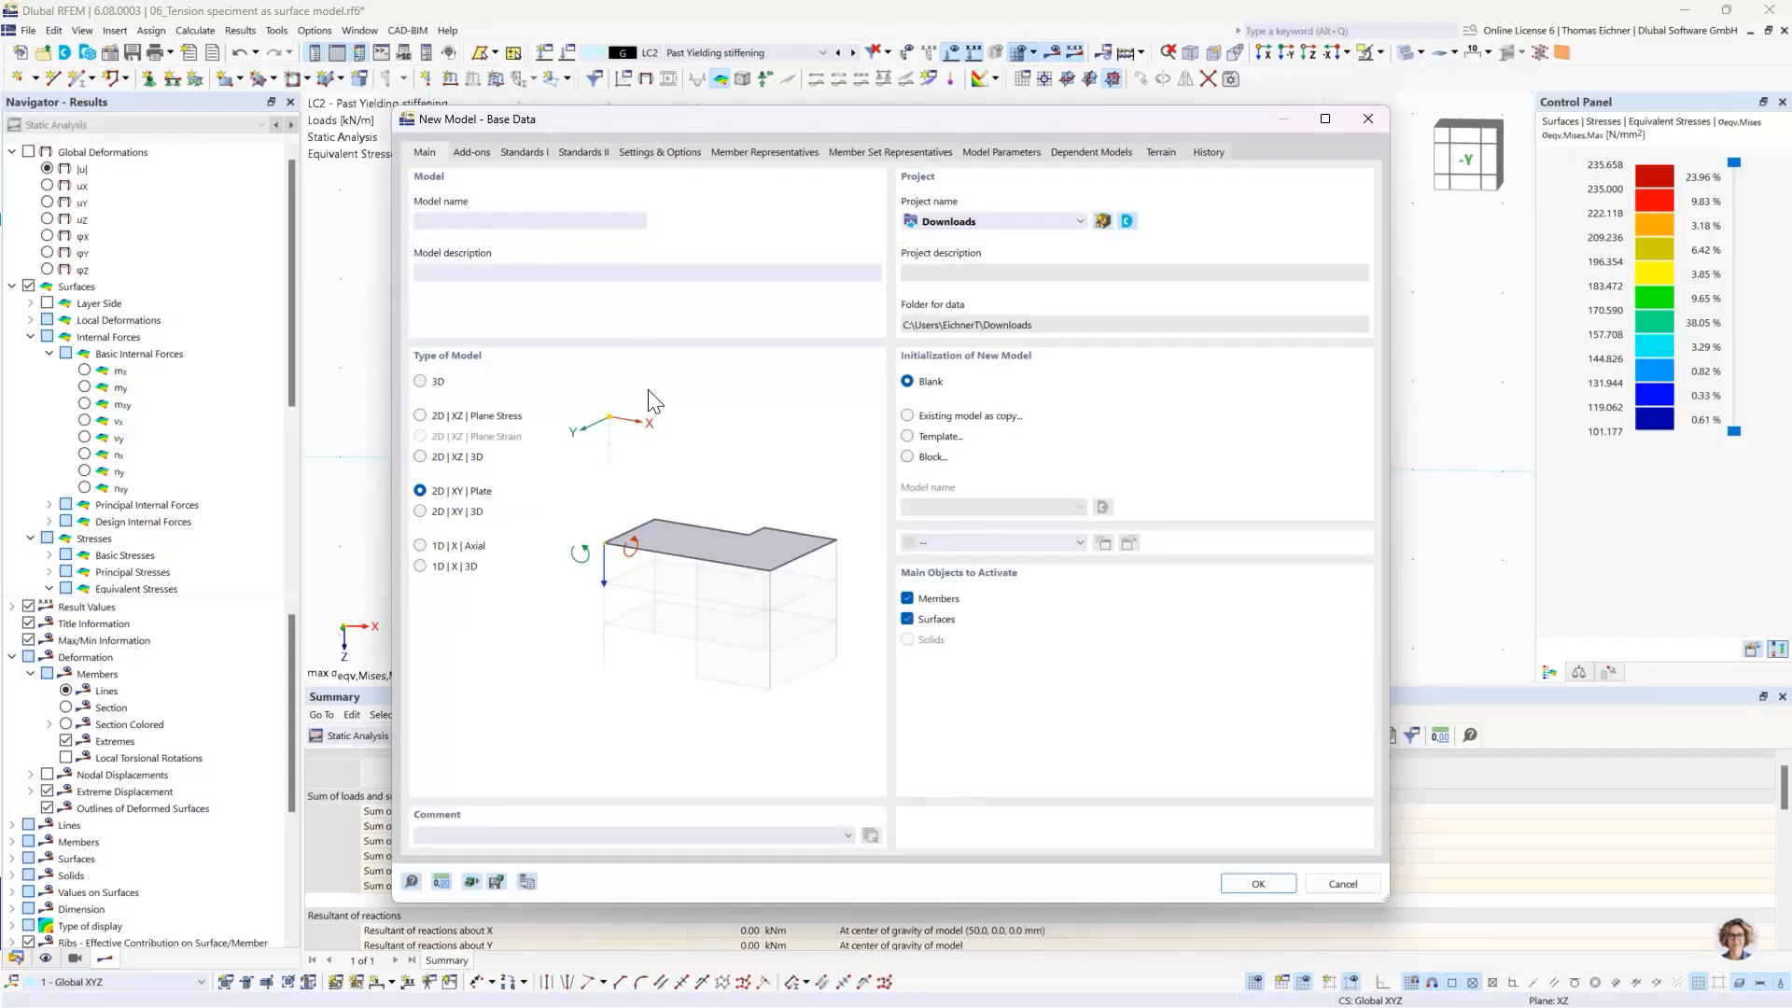
click(537, 229)
click(1256, 885)
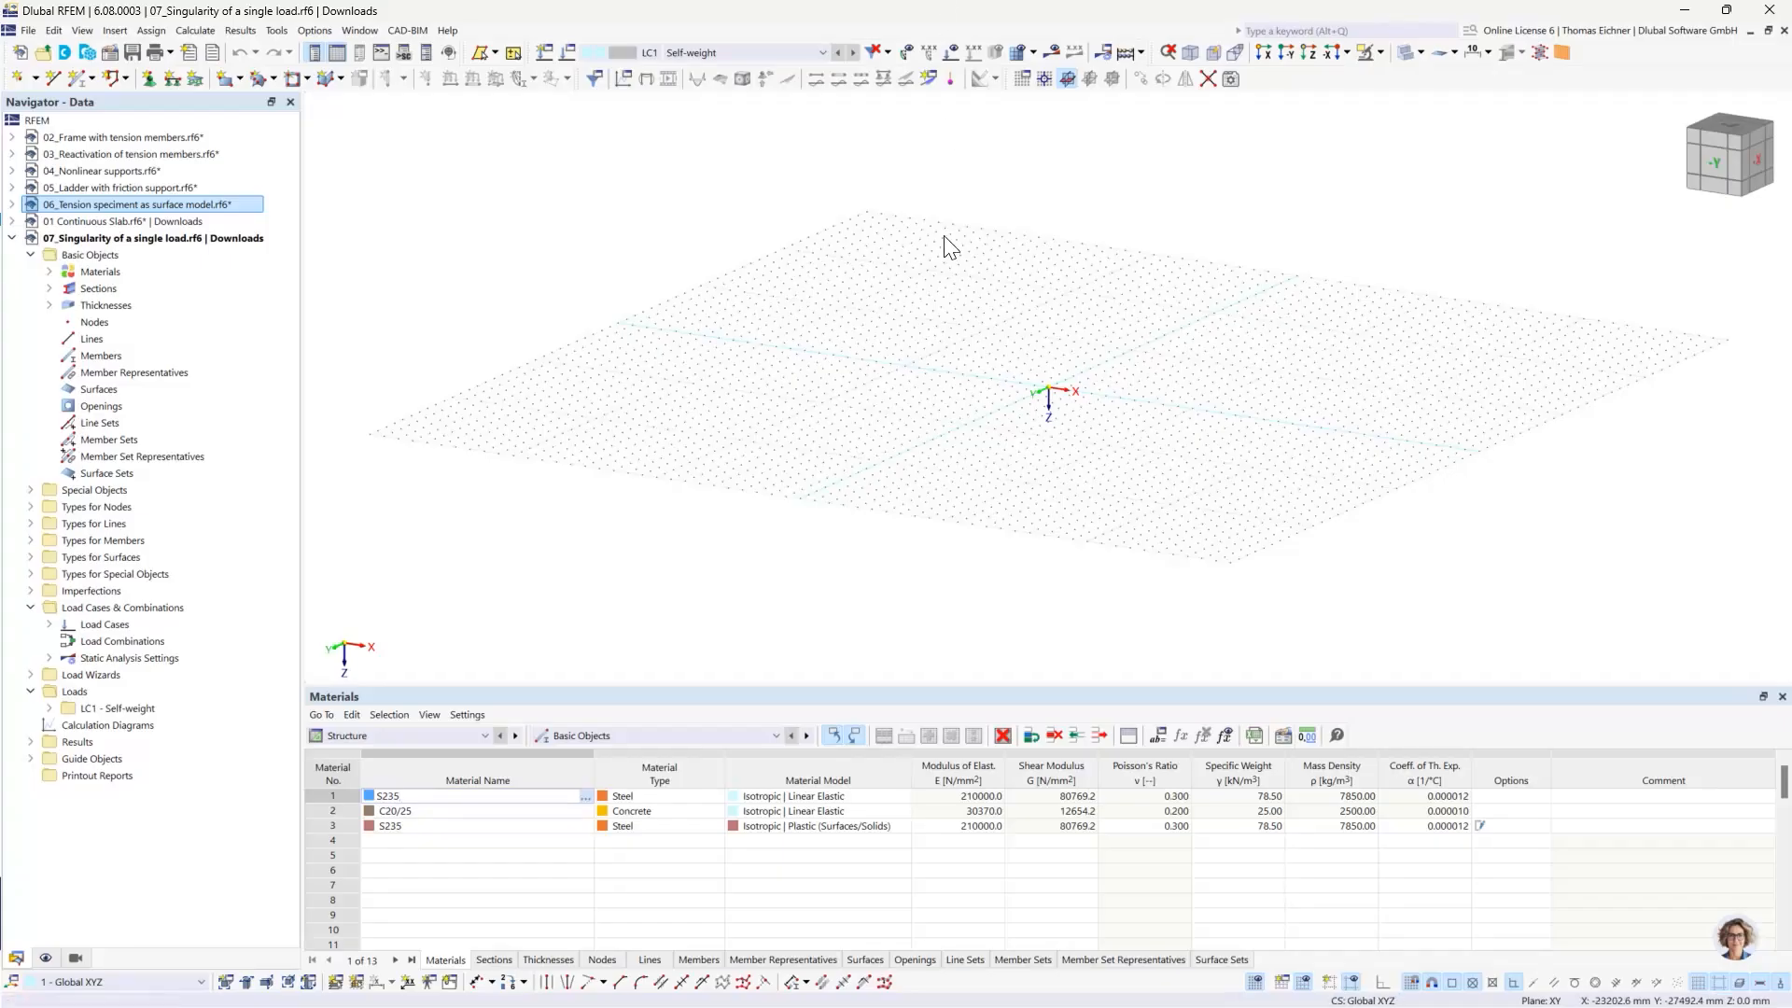
- Set the view to plan along Z and open the definition of a new rectangular surface
click(1308, 55)
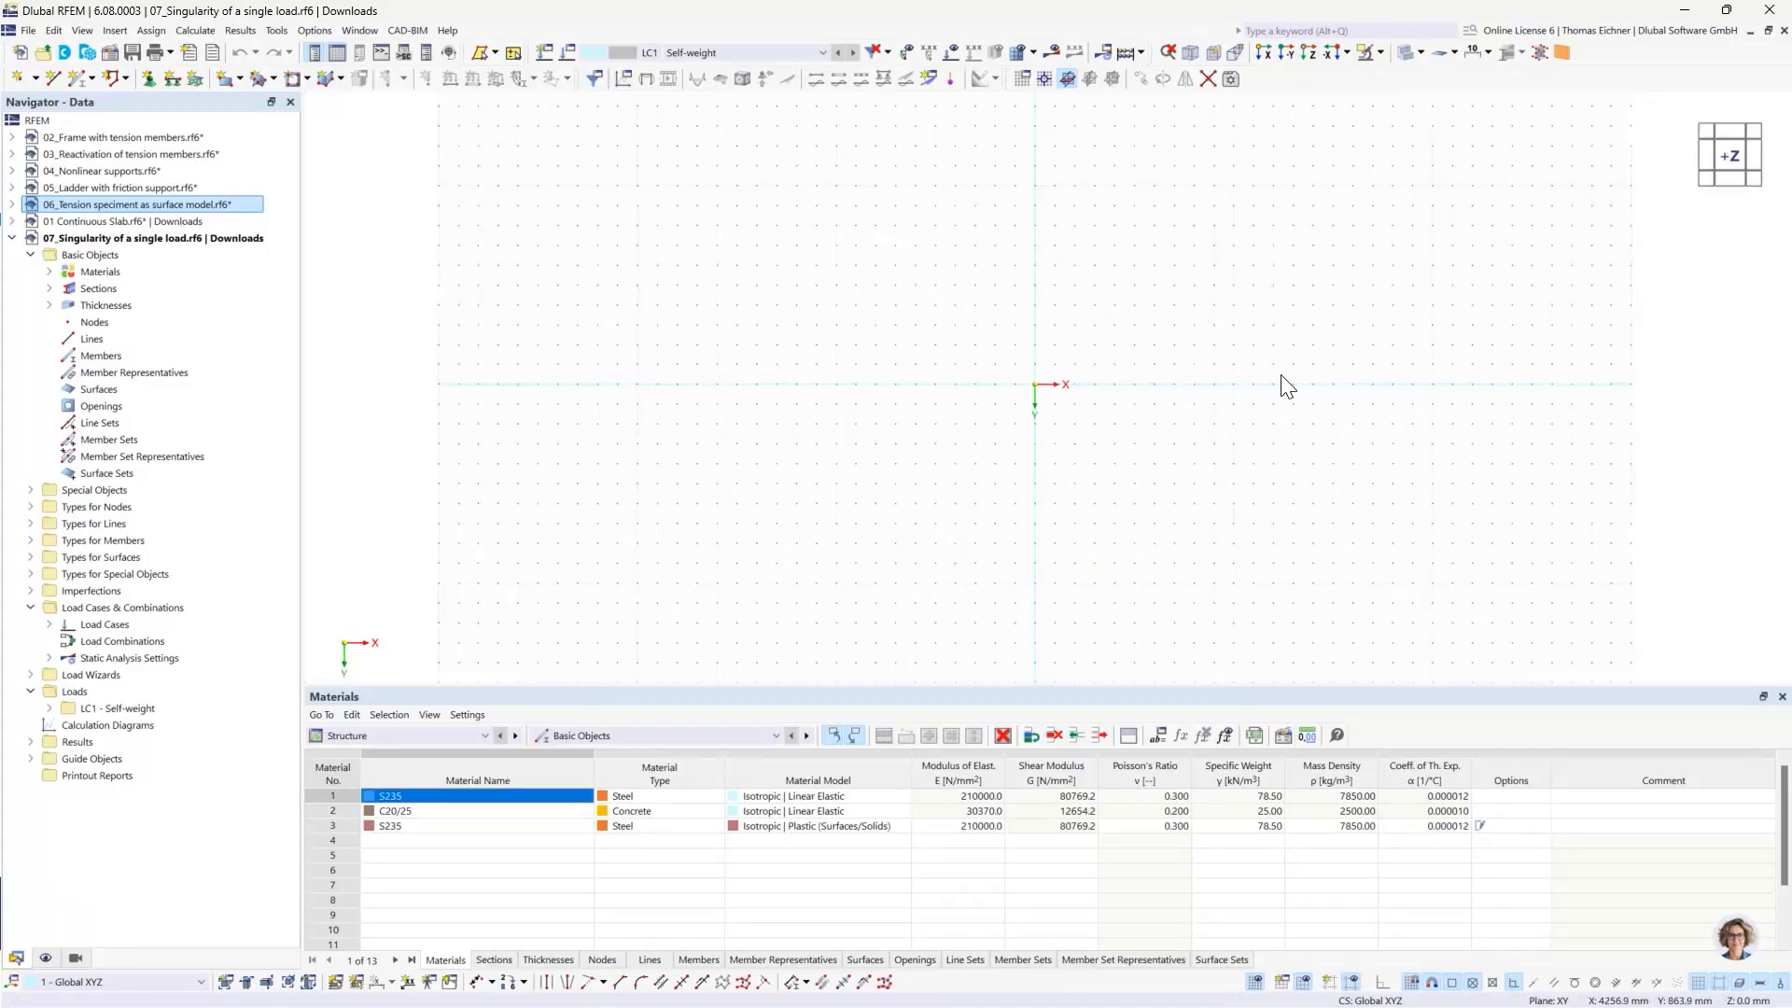
middle_drag(1284, 384, 1126, 375)
scroll(1128, 376, up, 2)
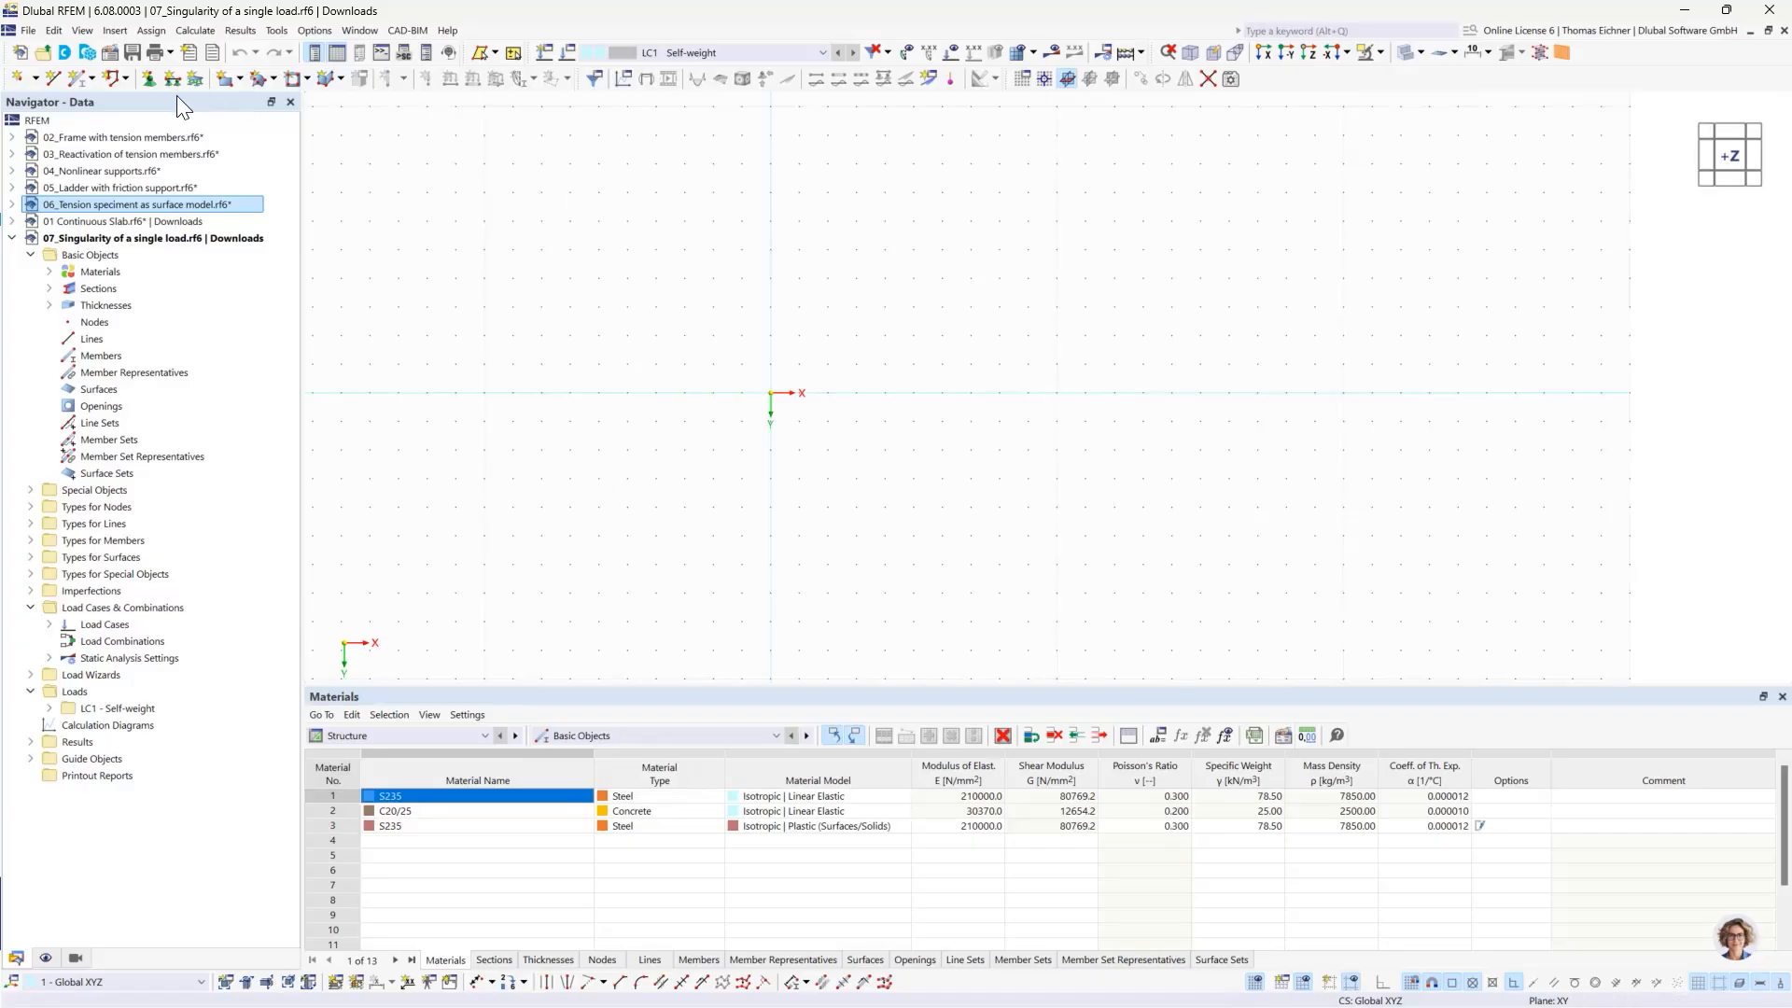
click(228, 82)
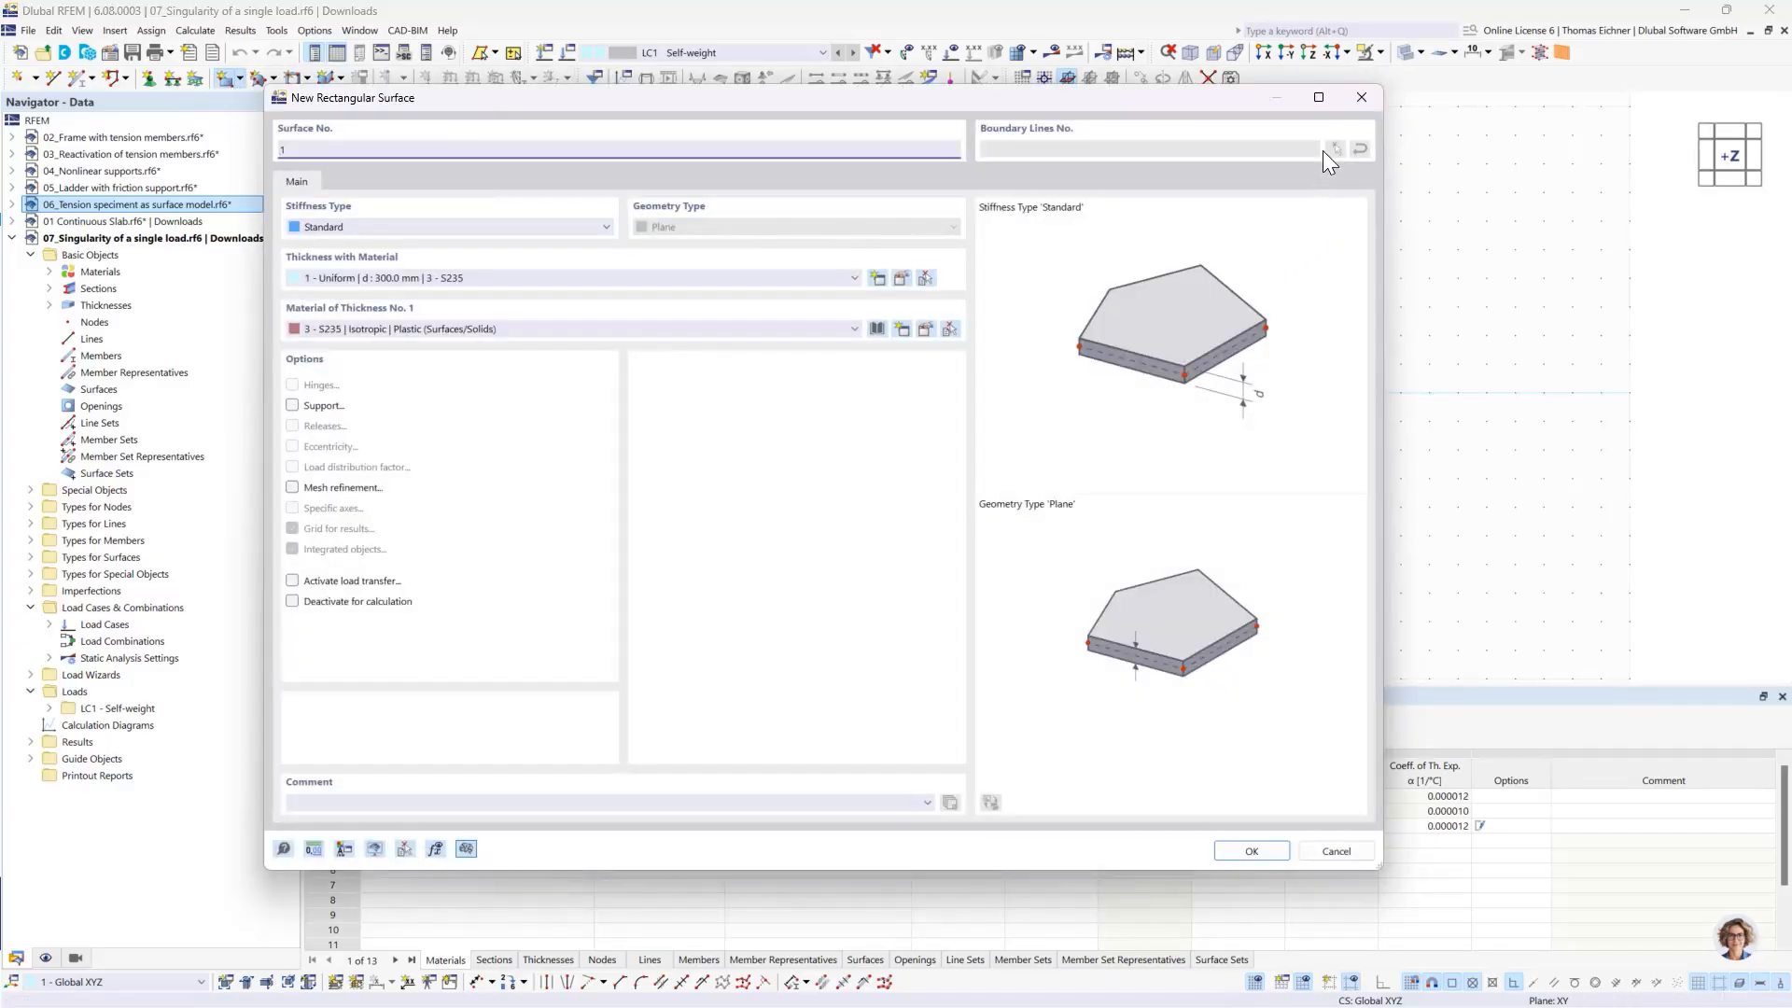
click(1361, 103)
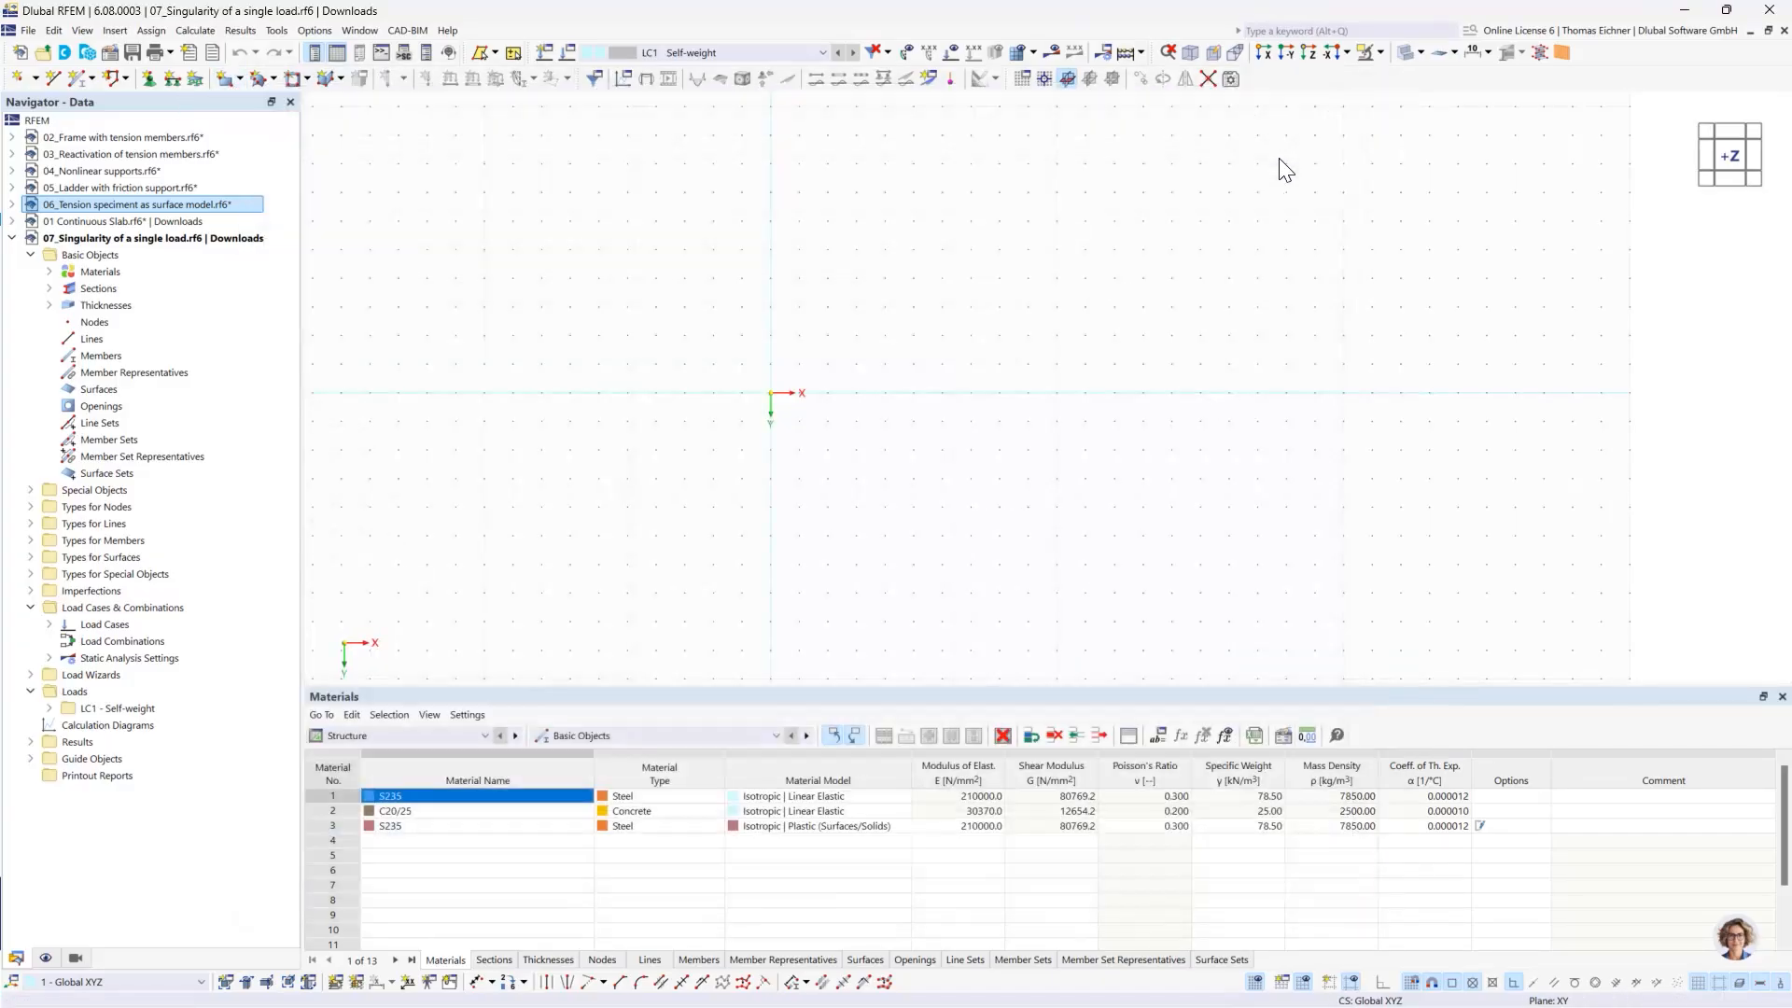
click(234, 79)
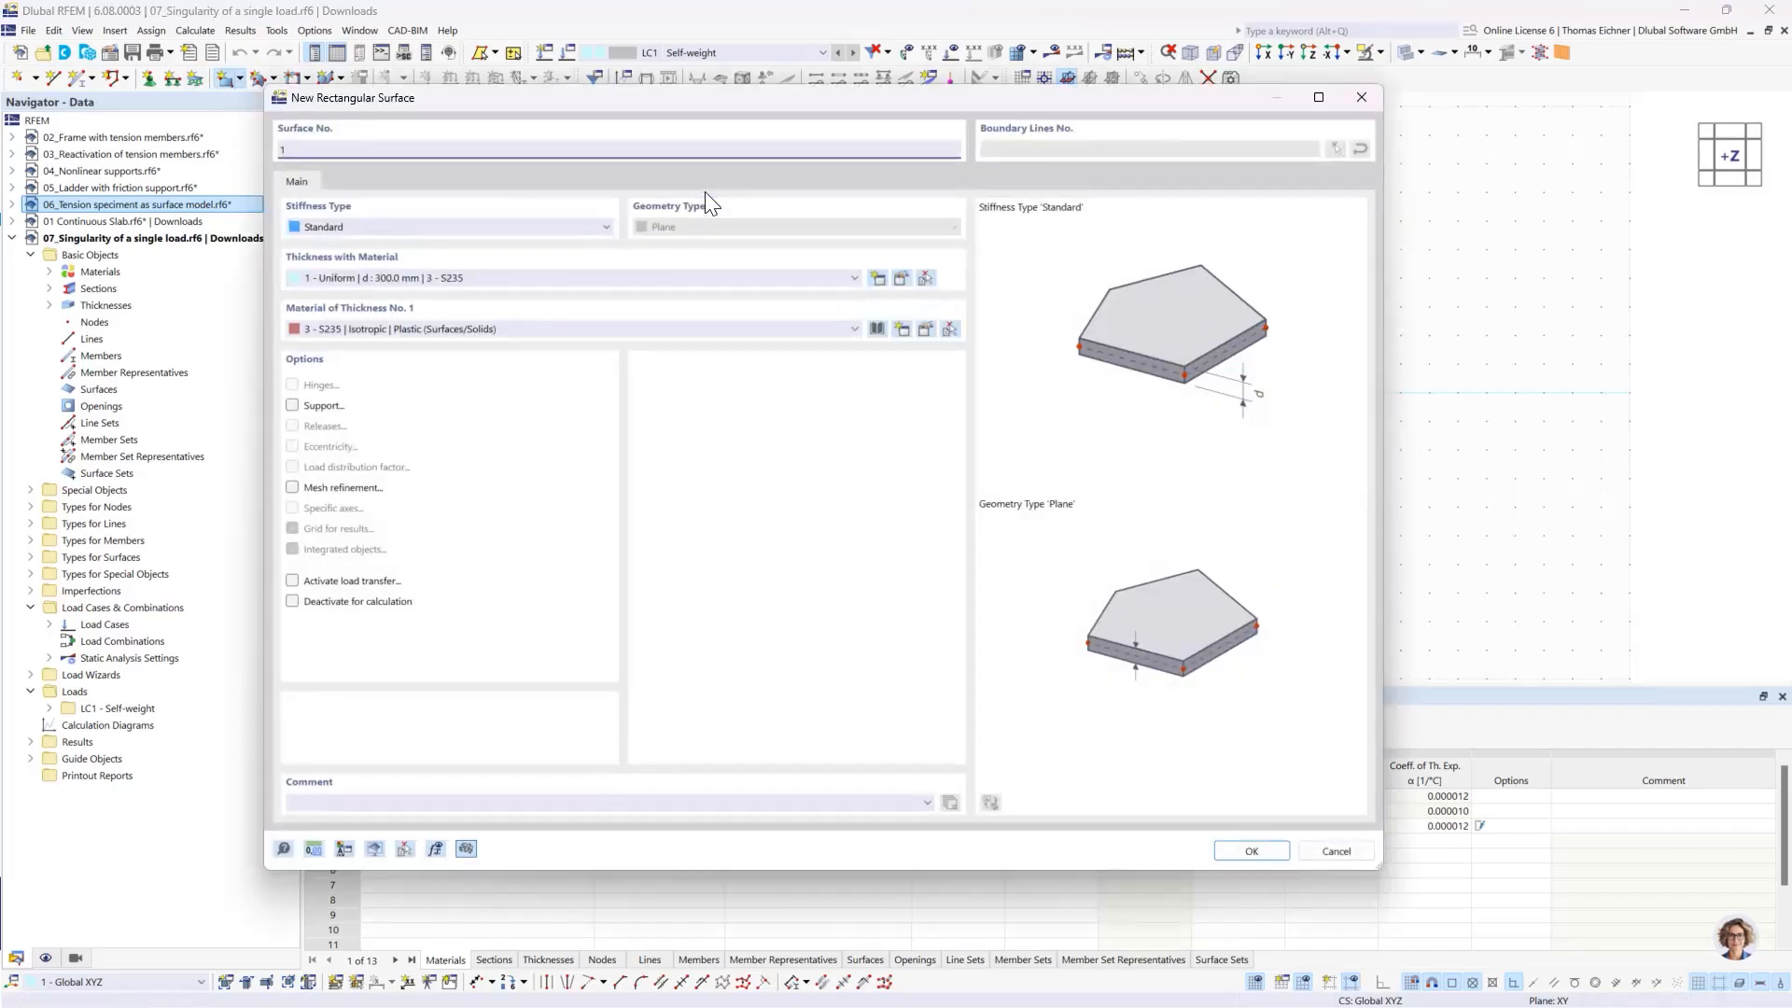
- Create a new C30/37 concrete material from the library for the rectangular surface's thickness
click(633, 332)
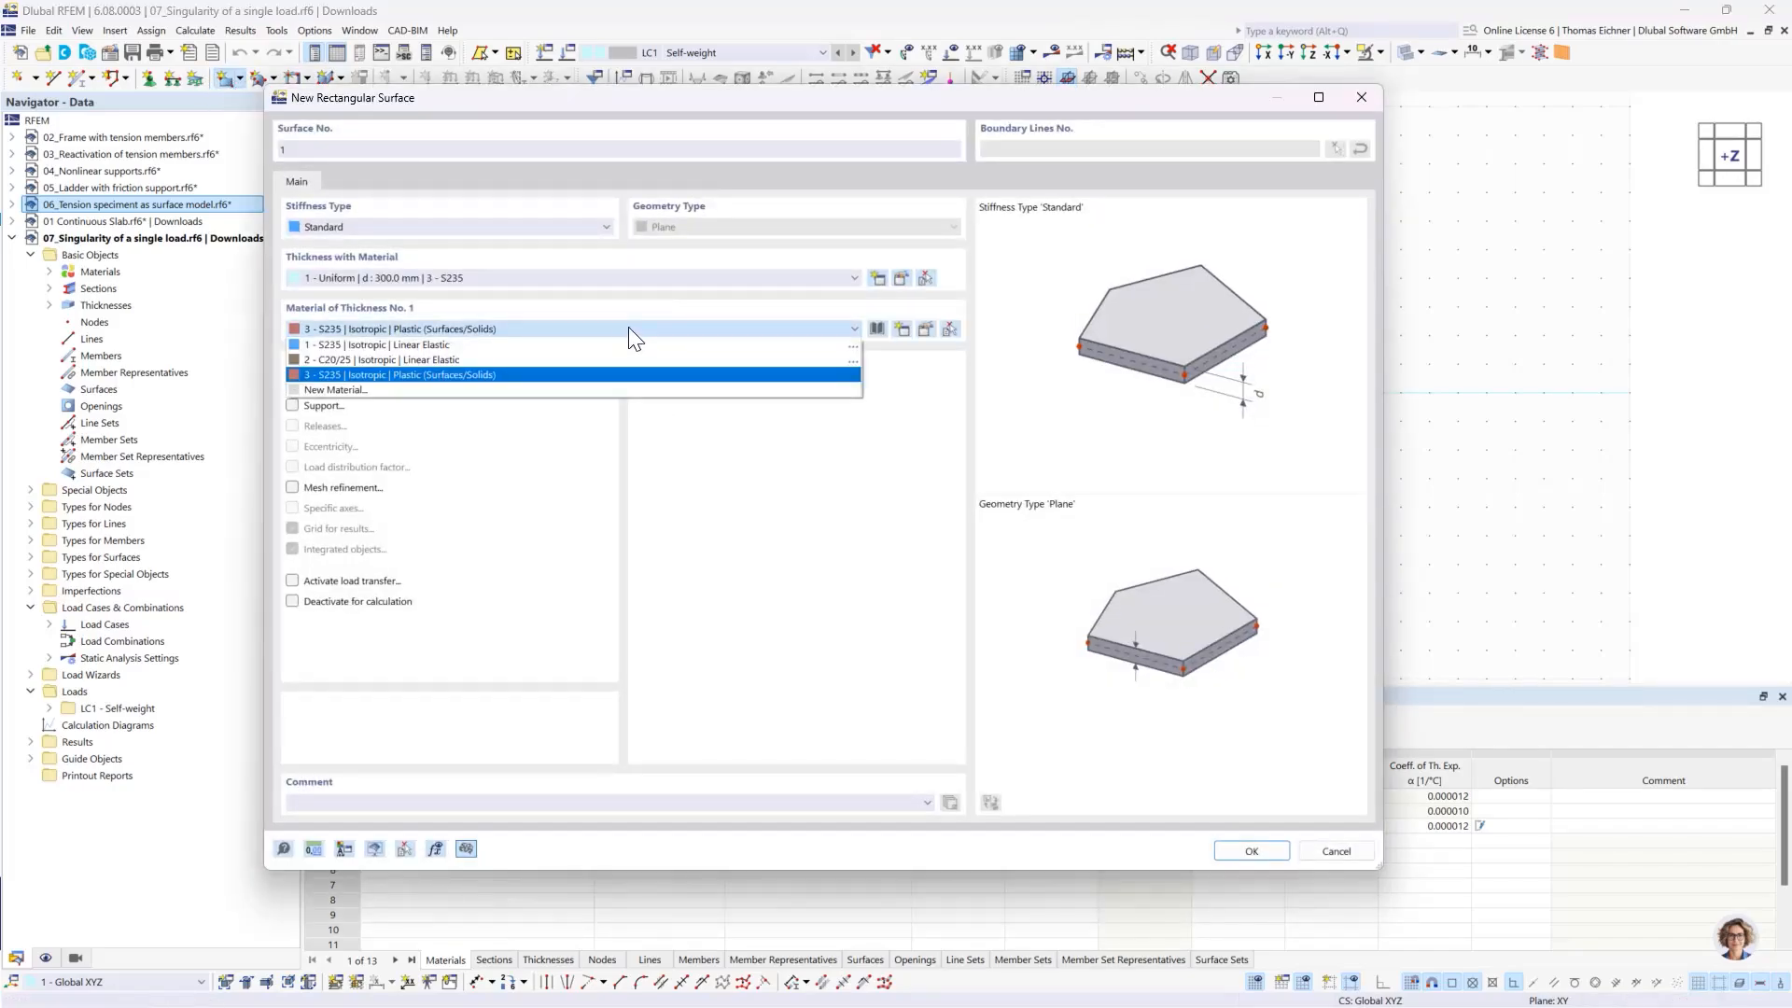
click(420, 389)
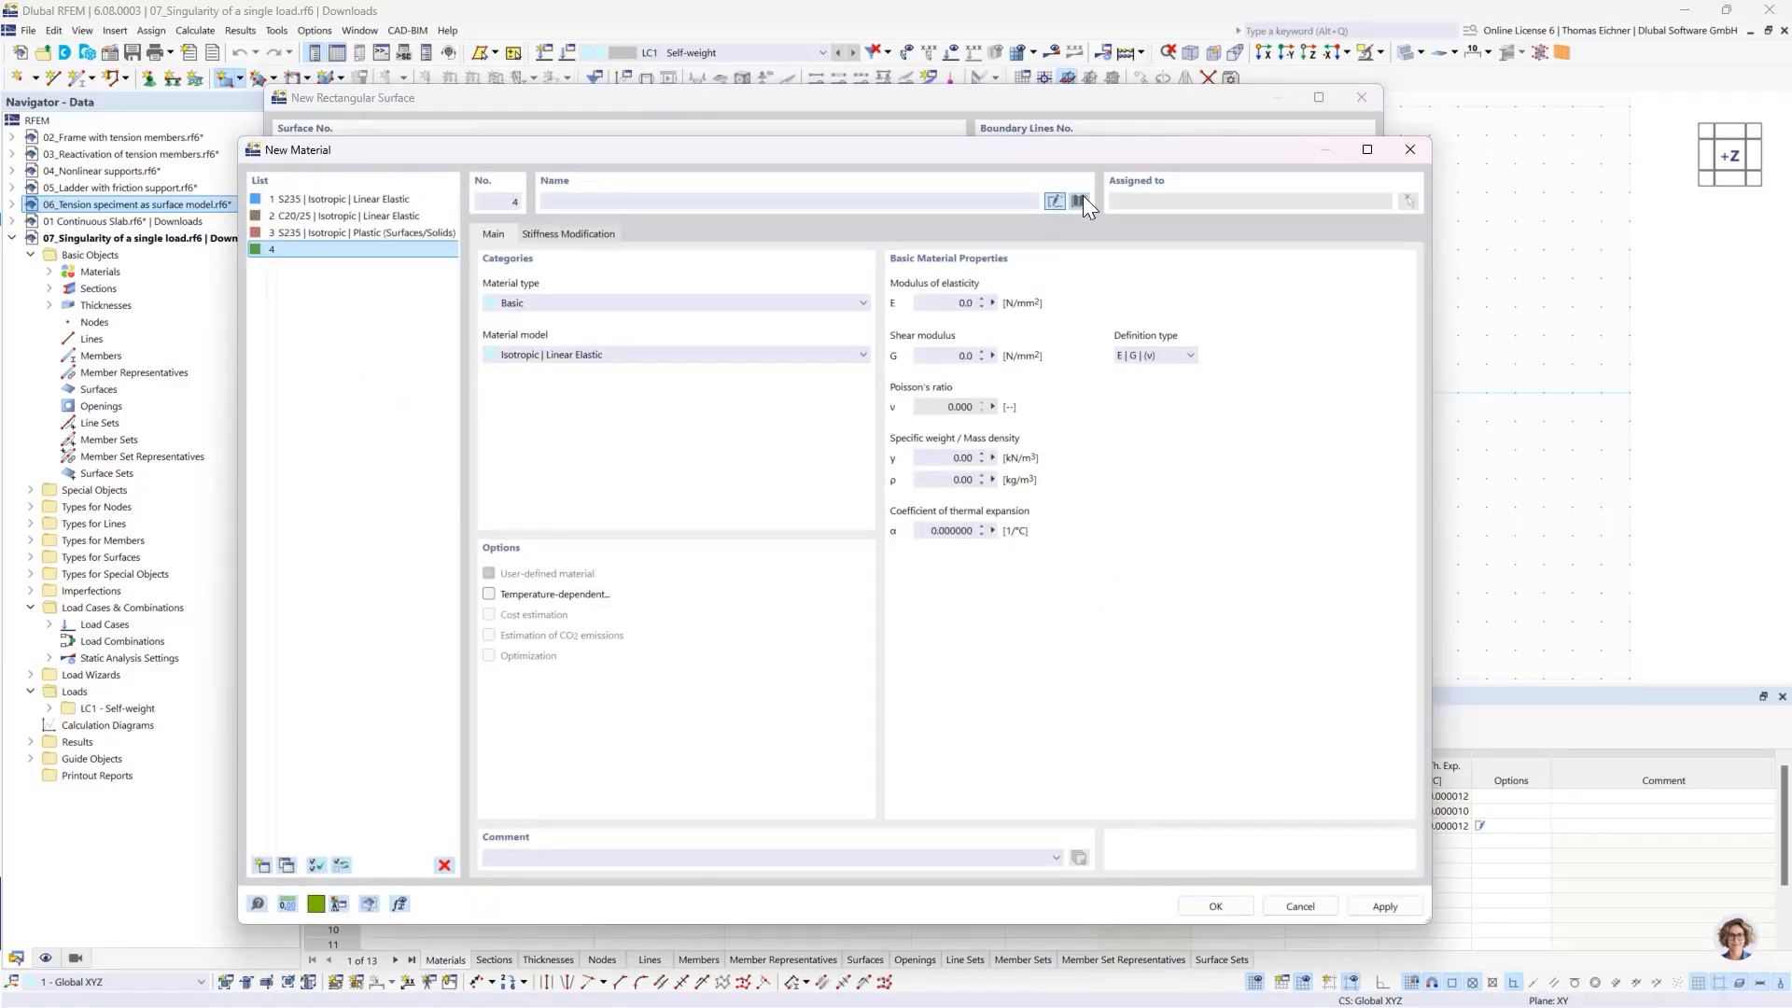
click(1081, 200)
click(480, 881)
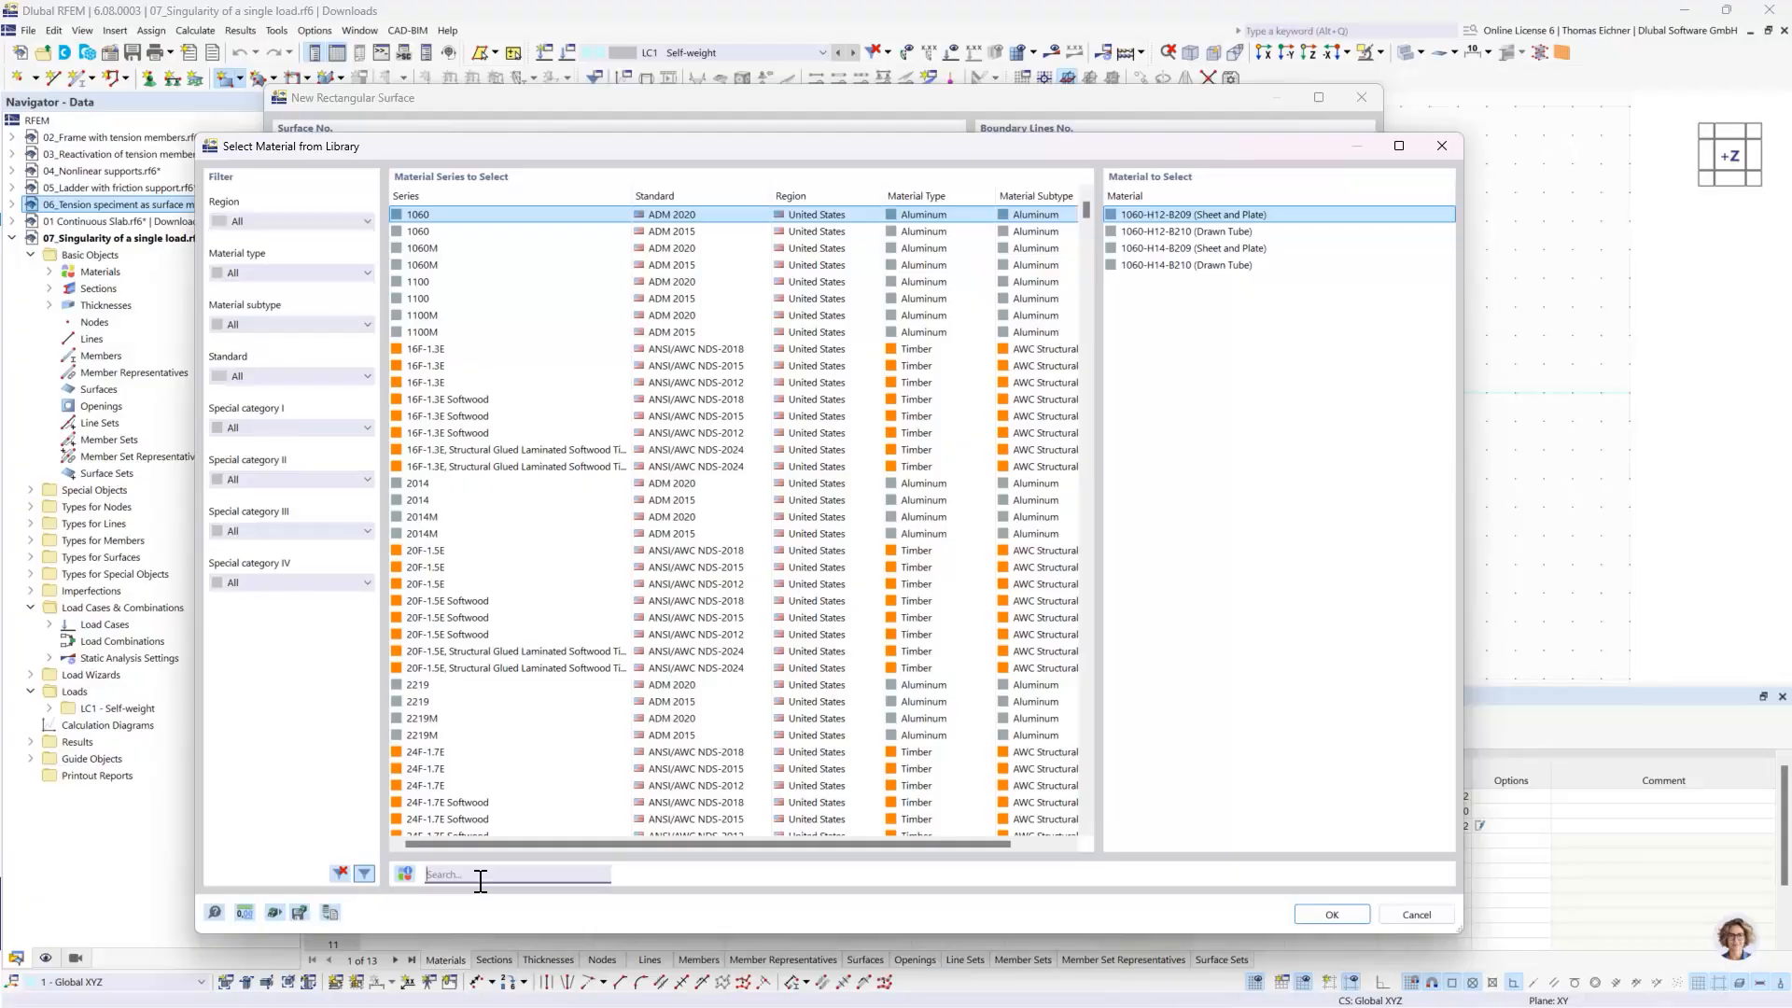
text(C30)
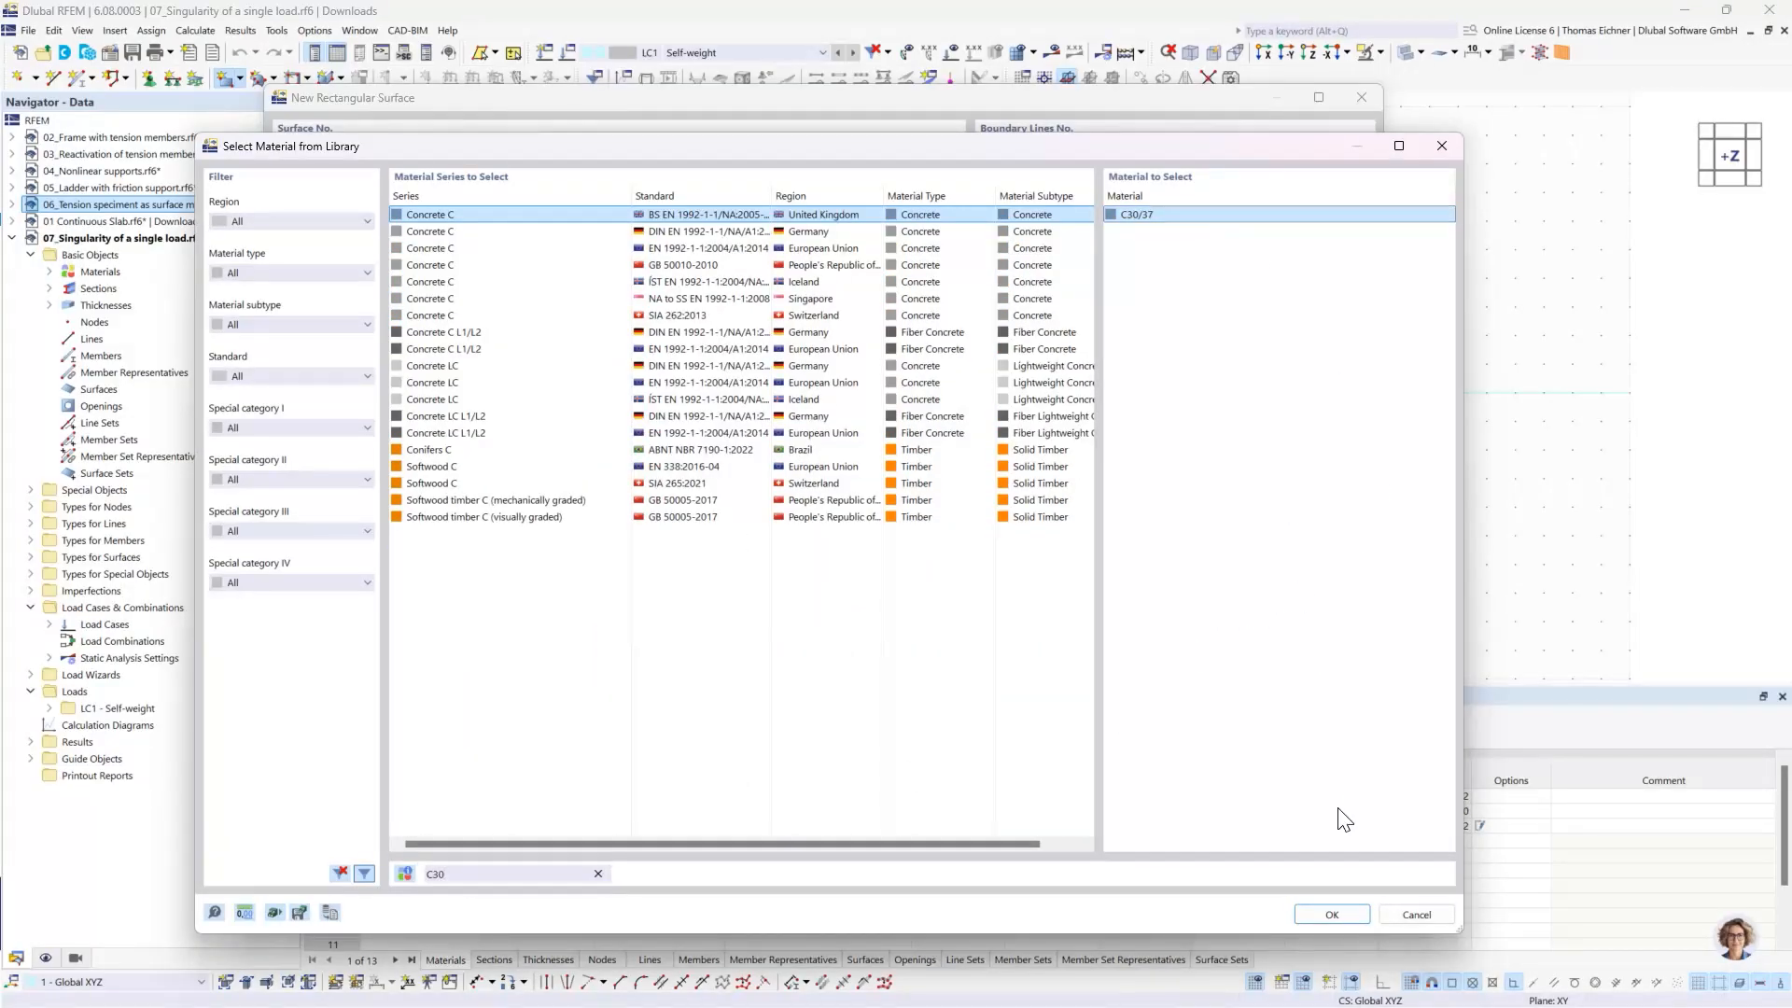
click(1332, 914)
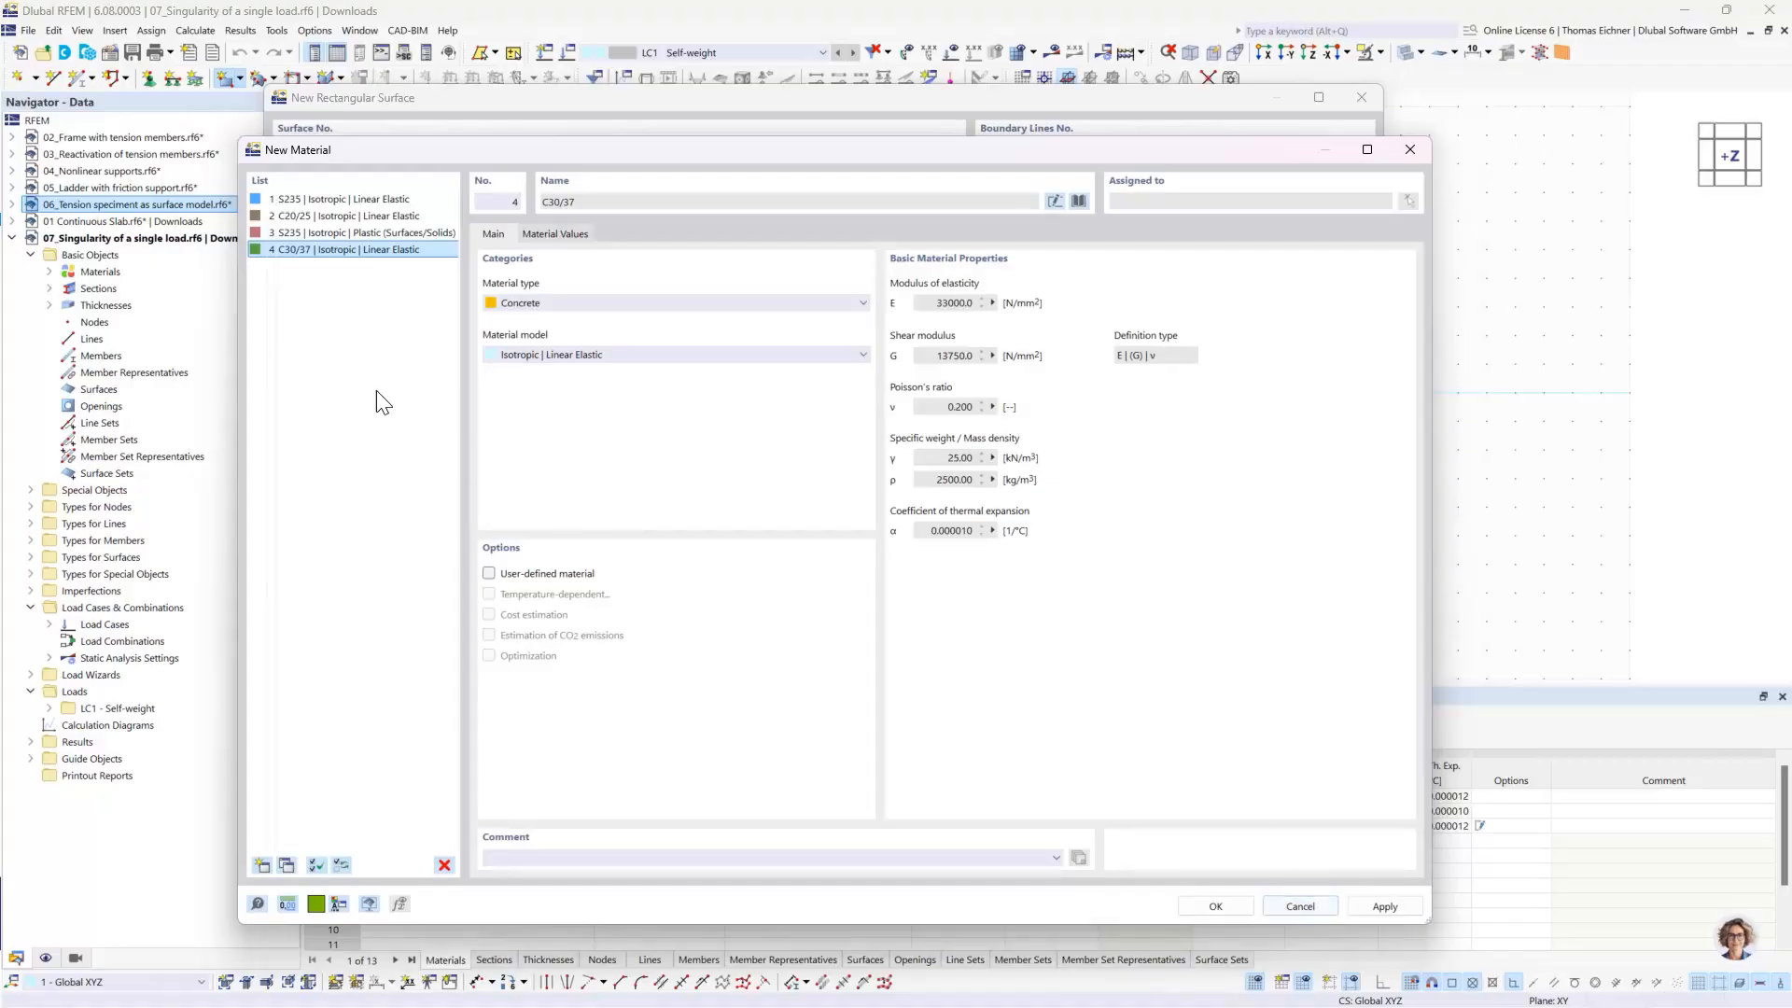
click(305, 251)
click(1213, 906)
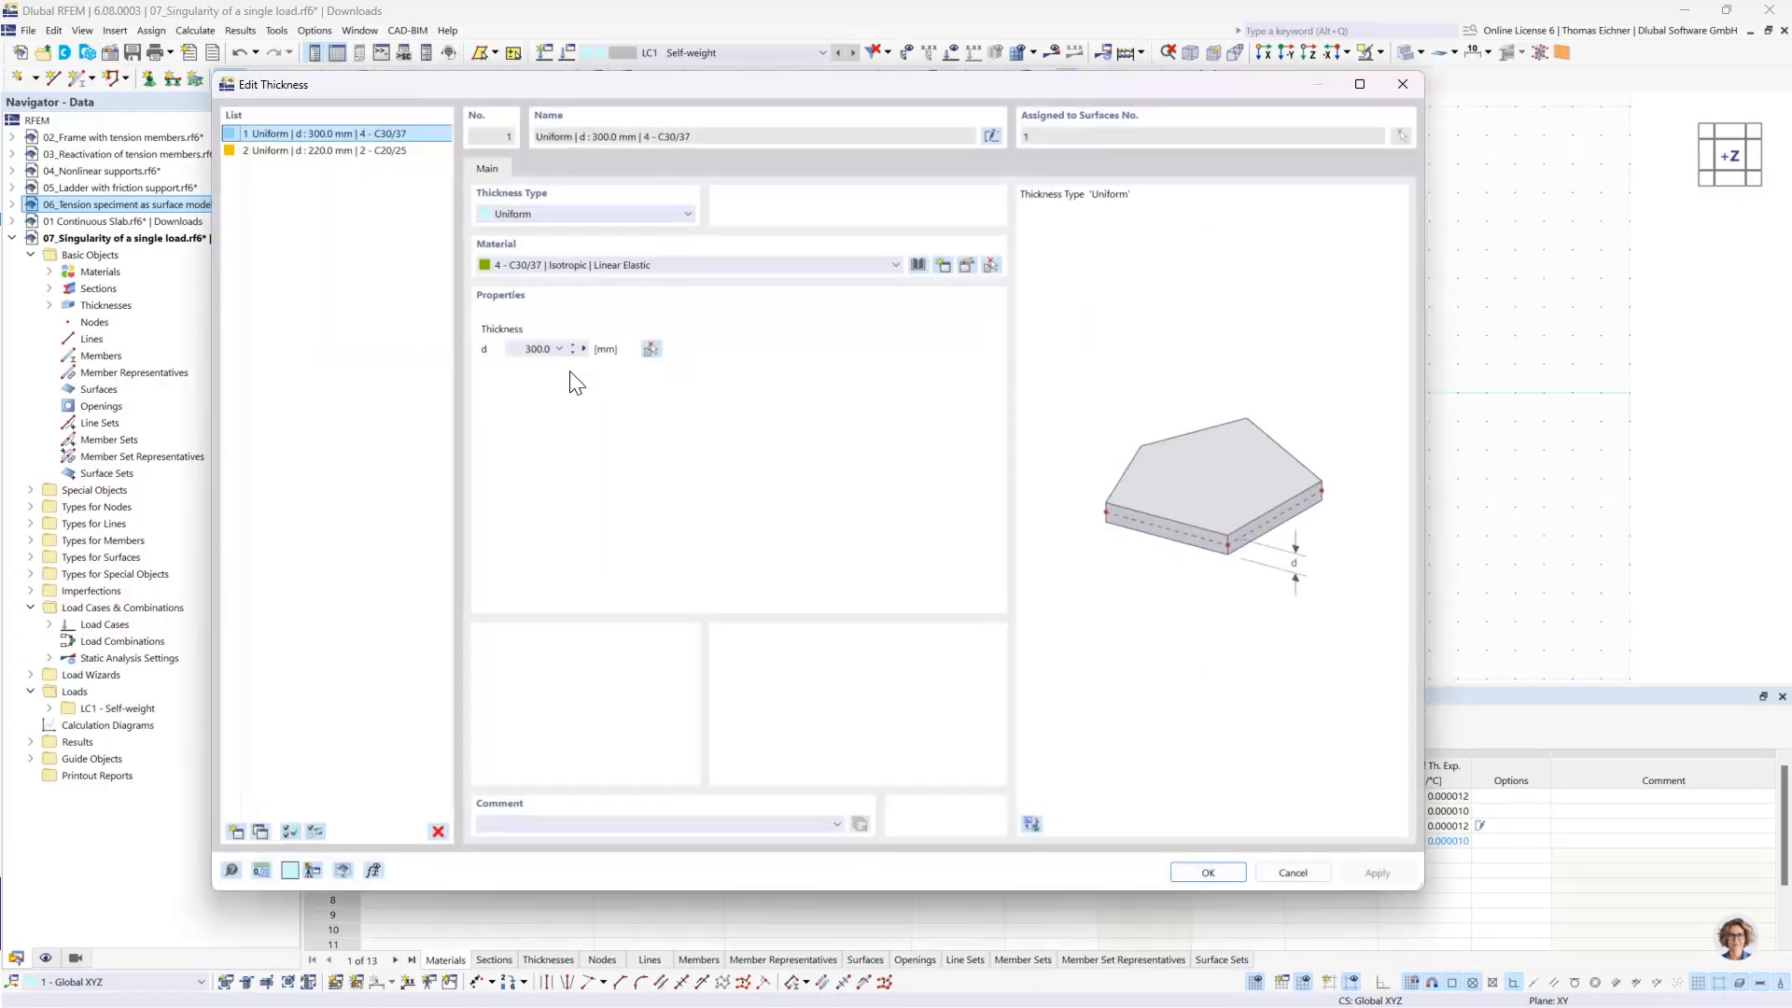
- Set the uniform thickness to 200 mm and draw the rectangular slab from the origin, about 8000 by 6000 mm
click(531, 349)
click(1208, 873)
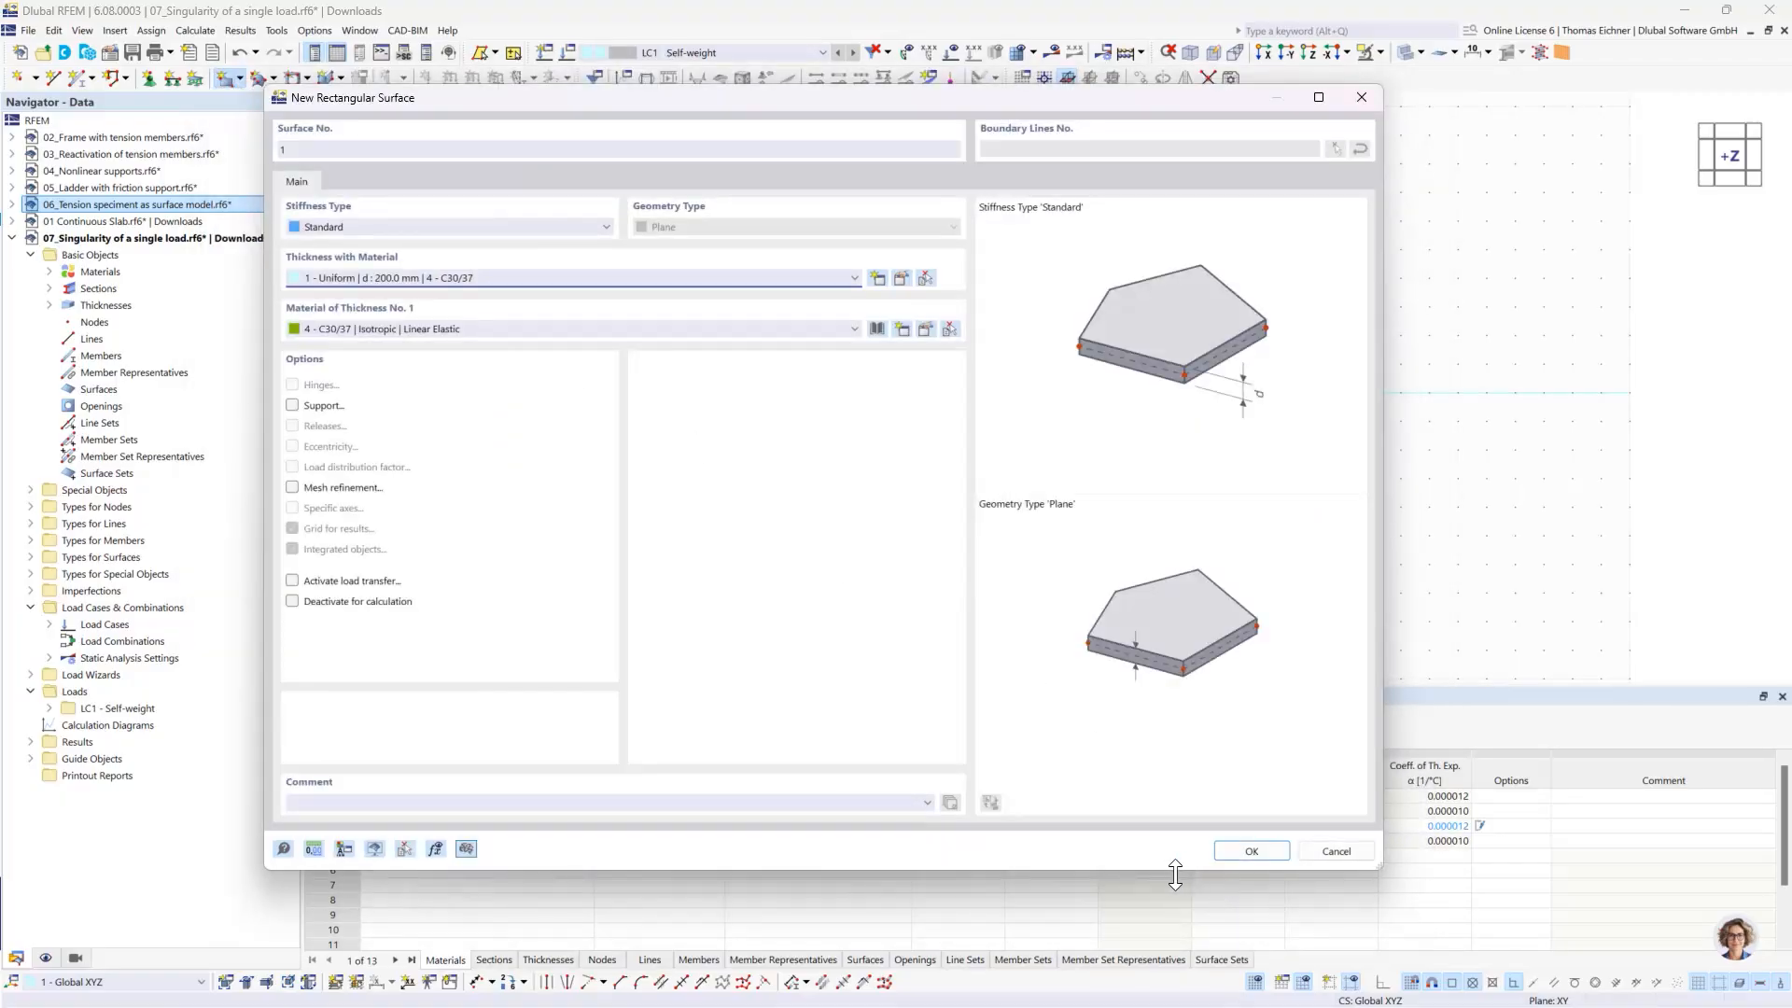
click(1255, 852)
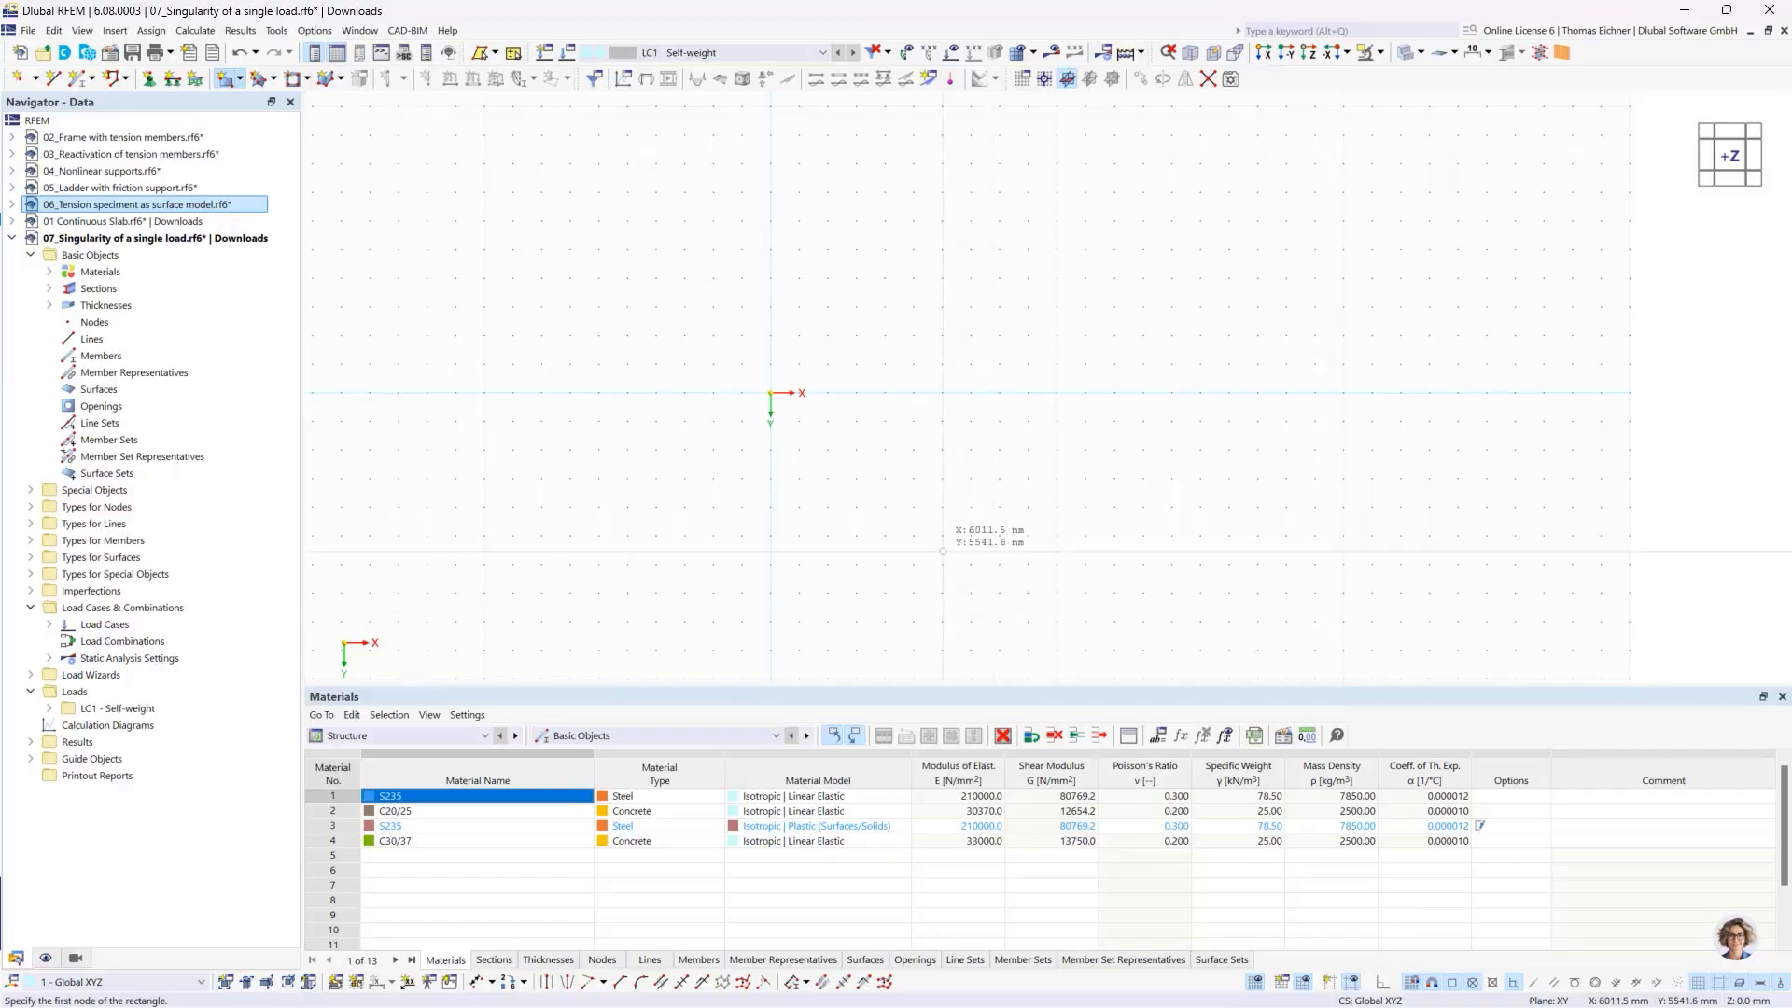
click(771, 392)
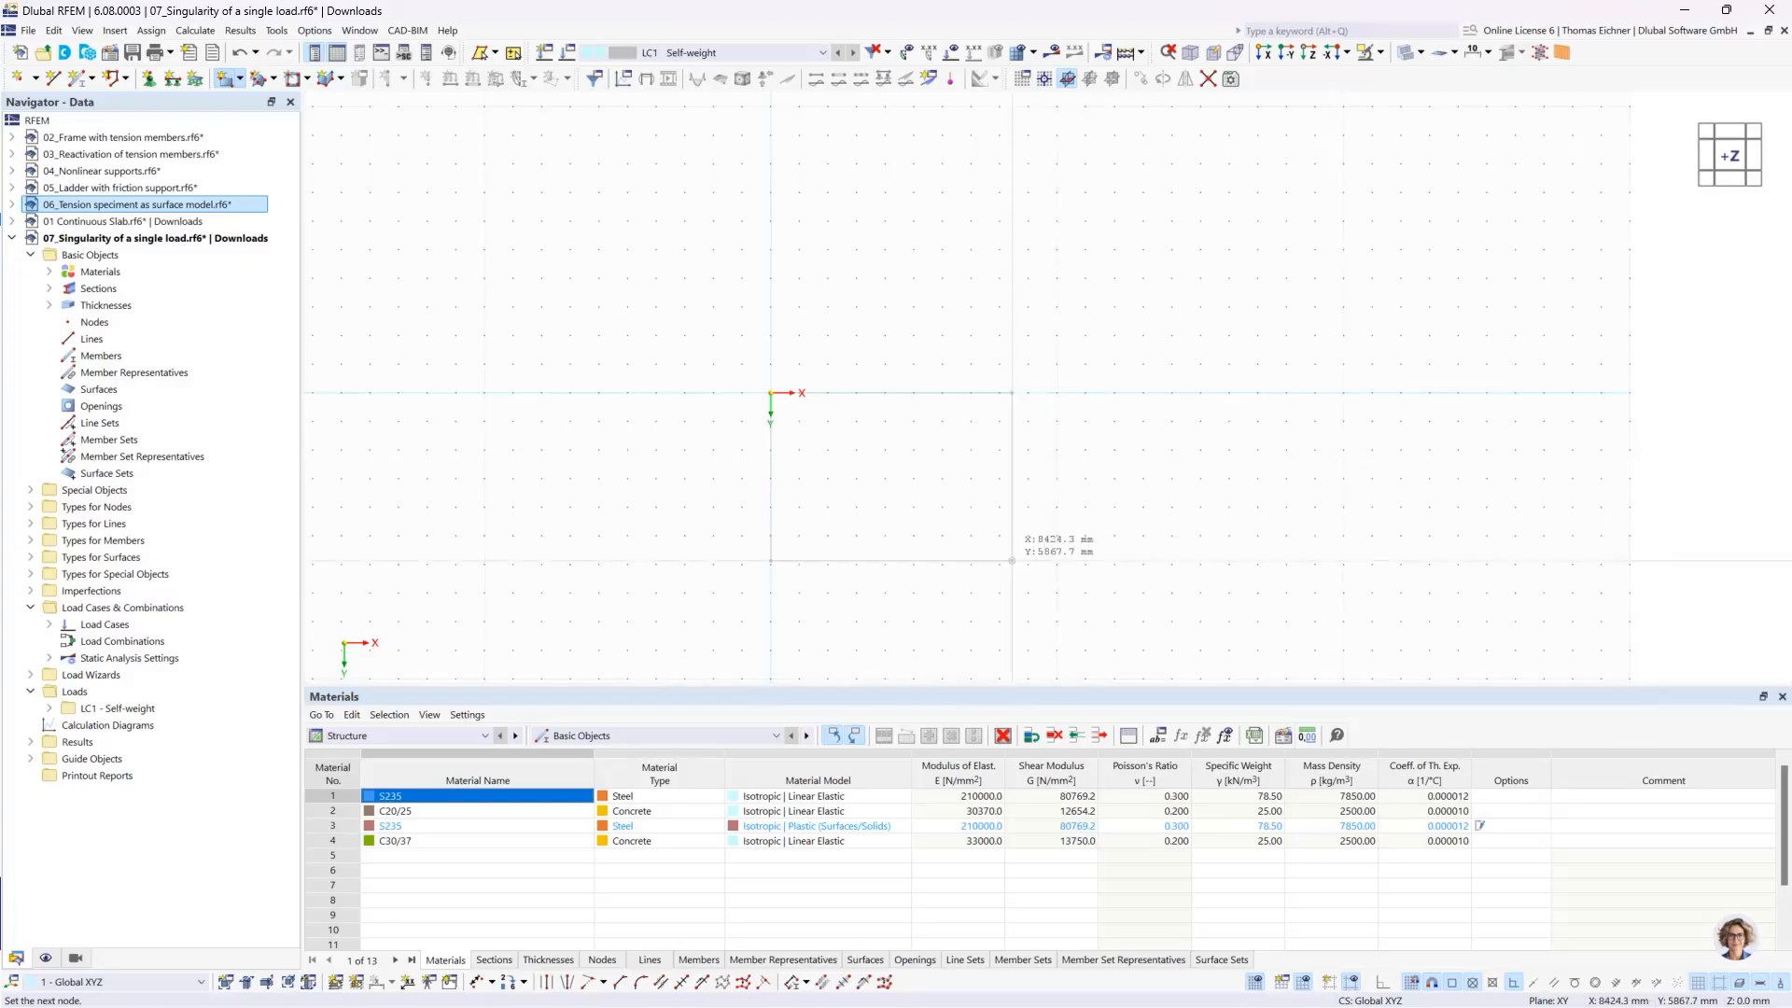
click(1000, 564)
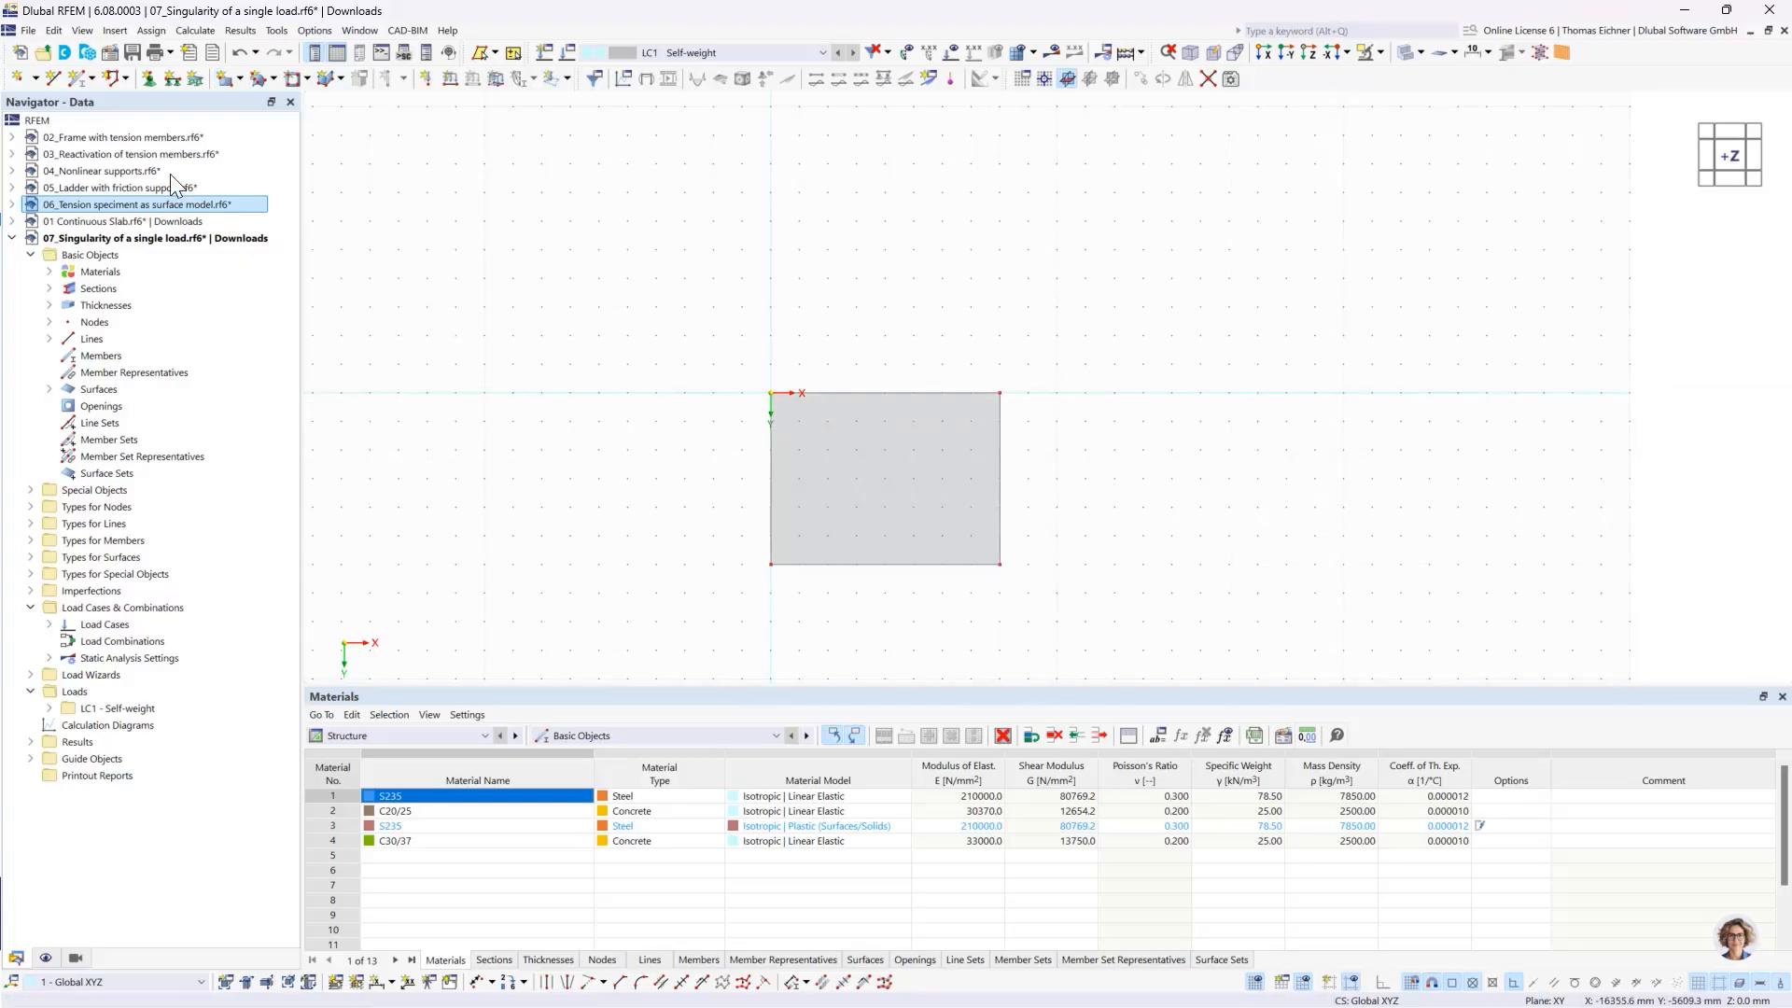
- Place a node at the slab's centre at X 4000 mm, Y 3000 mm
click(18, 79)
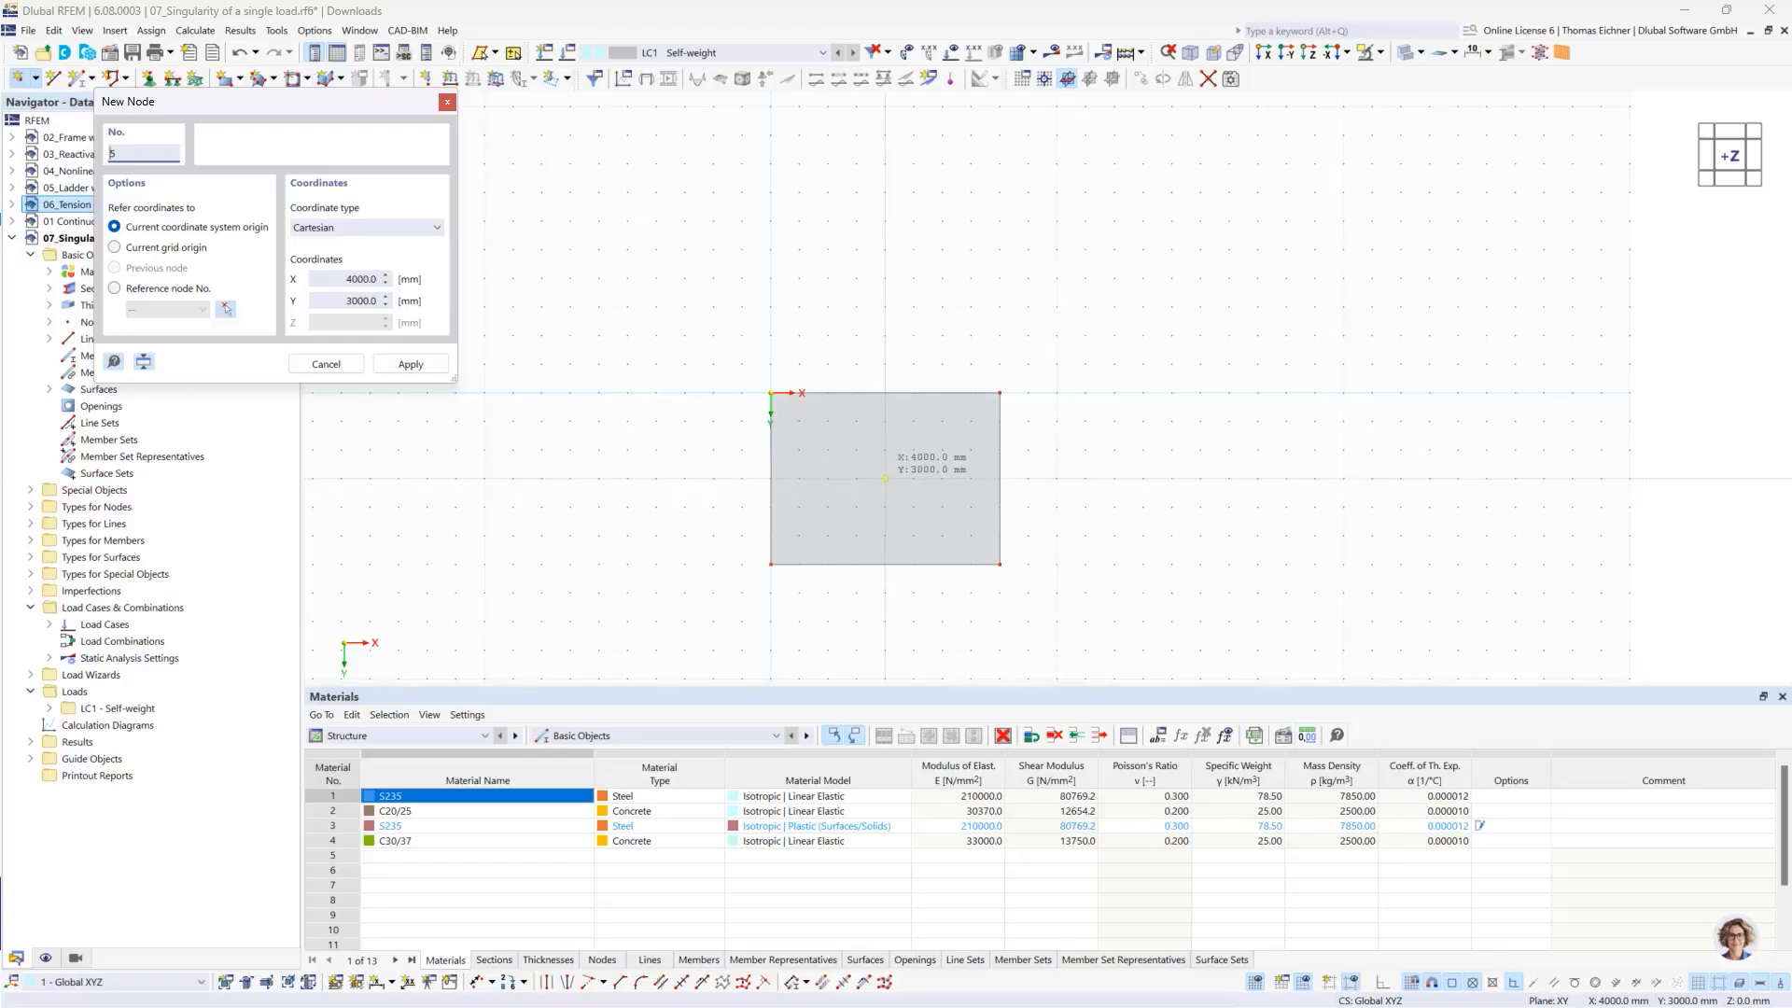
click(885, 479)
key(Escape)
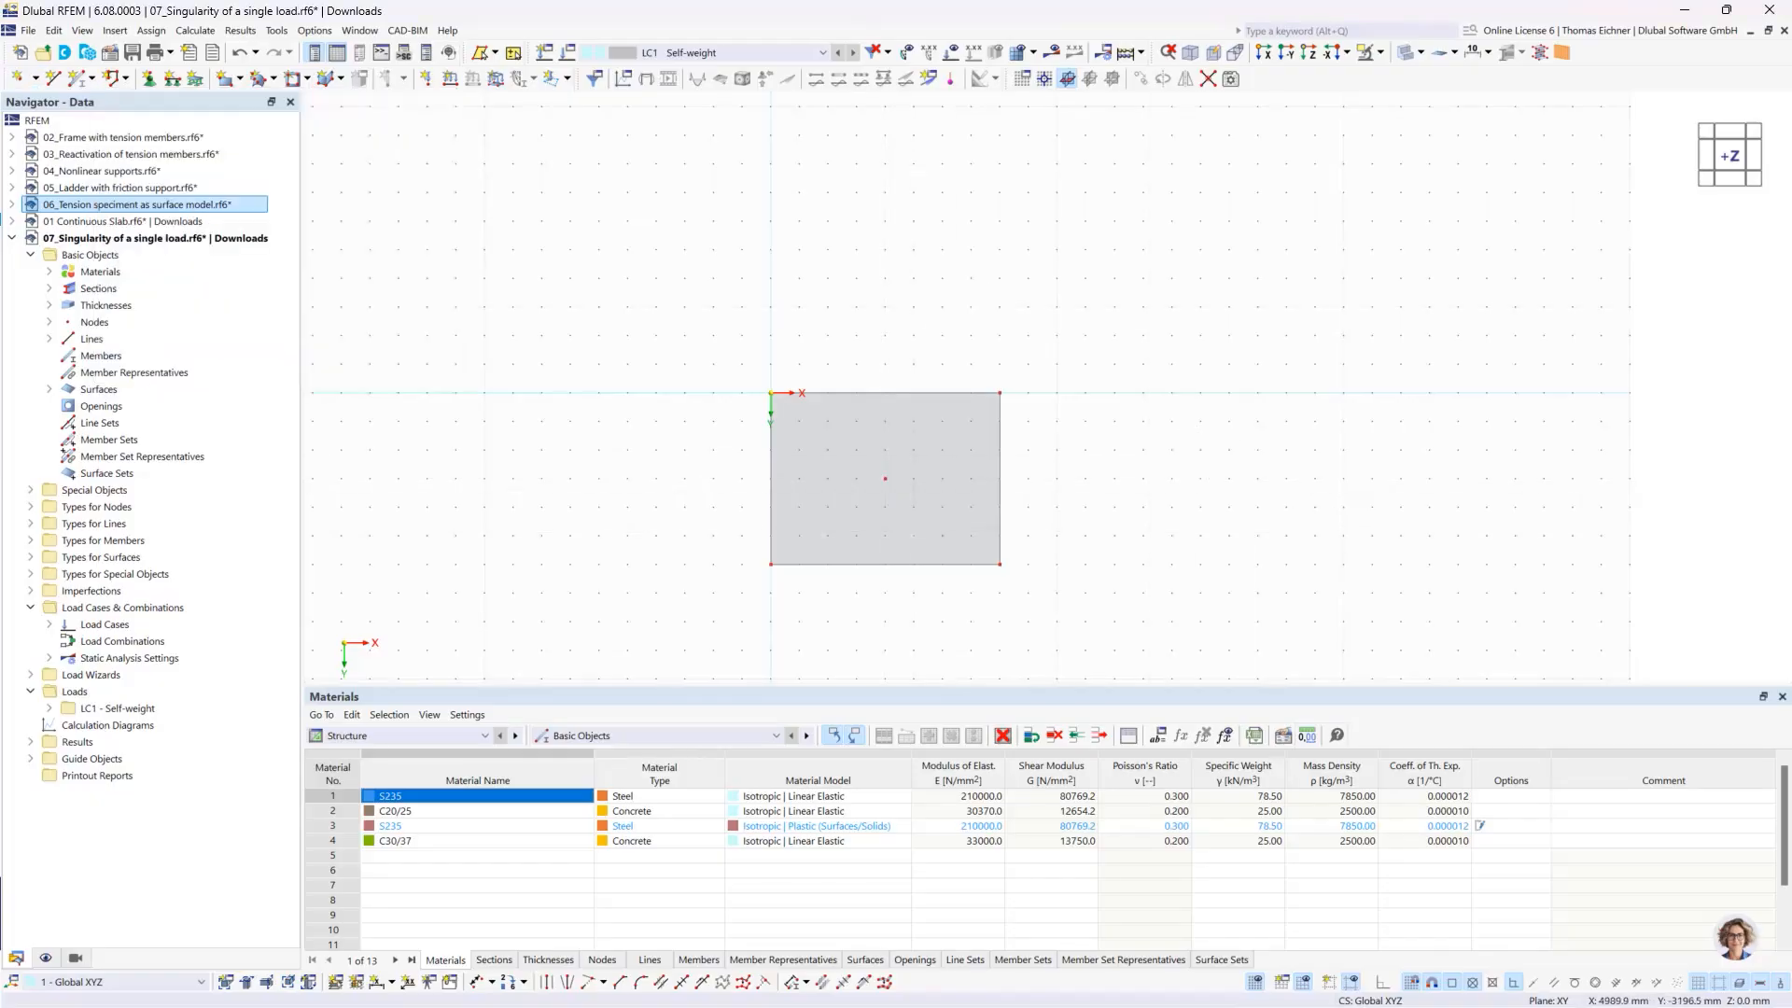
- Apply a 100 kN nodal force Fz in LC1 to the slab's centre node, and undo the accidental removal of that load
click(424, 79)
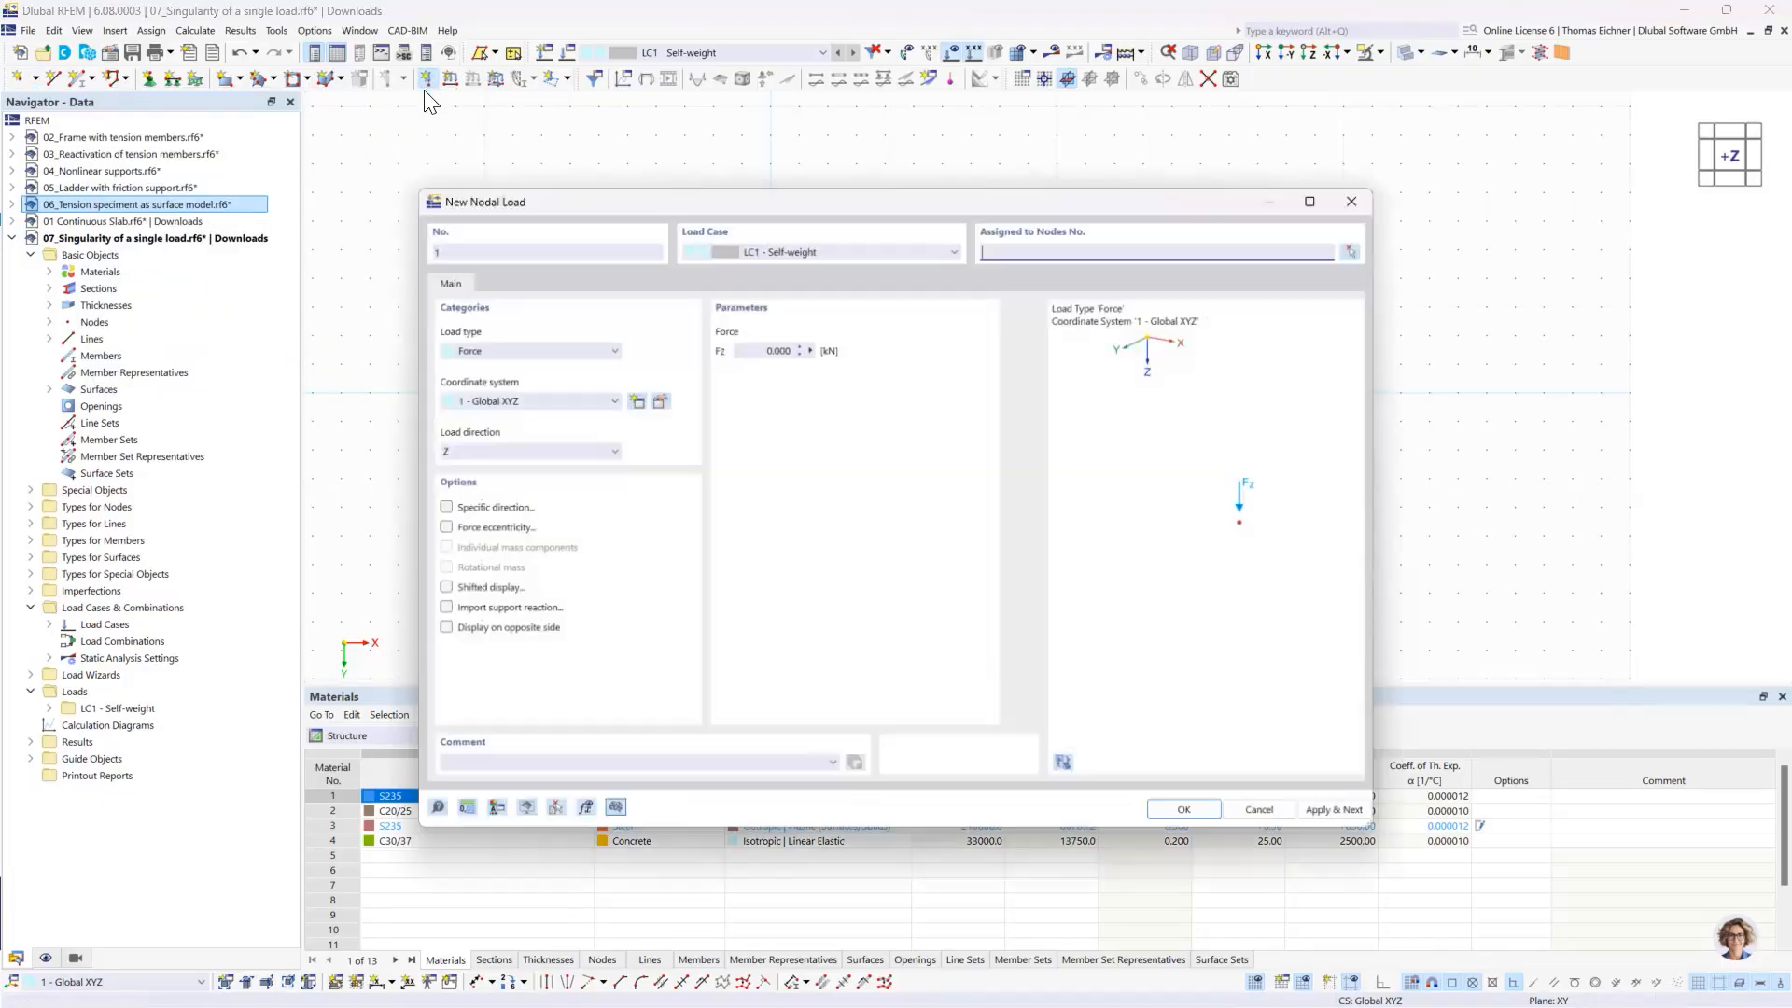
click(707, 344)
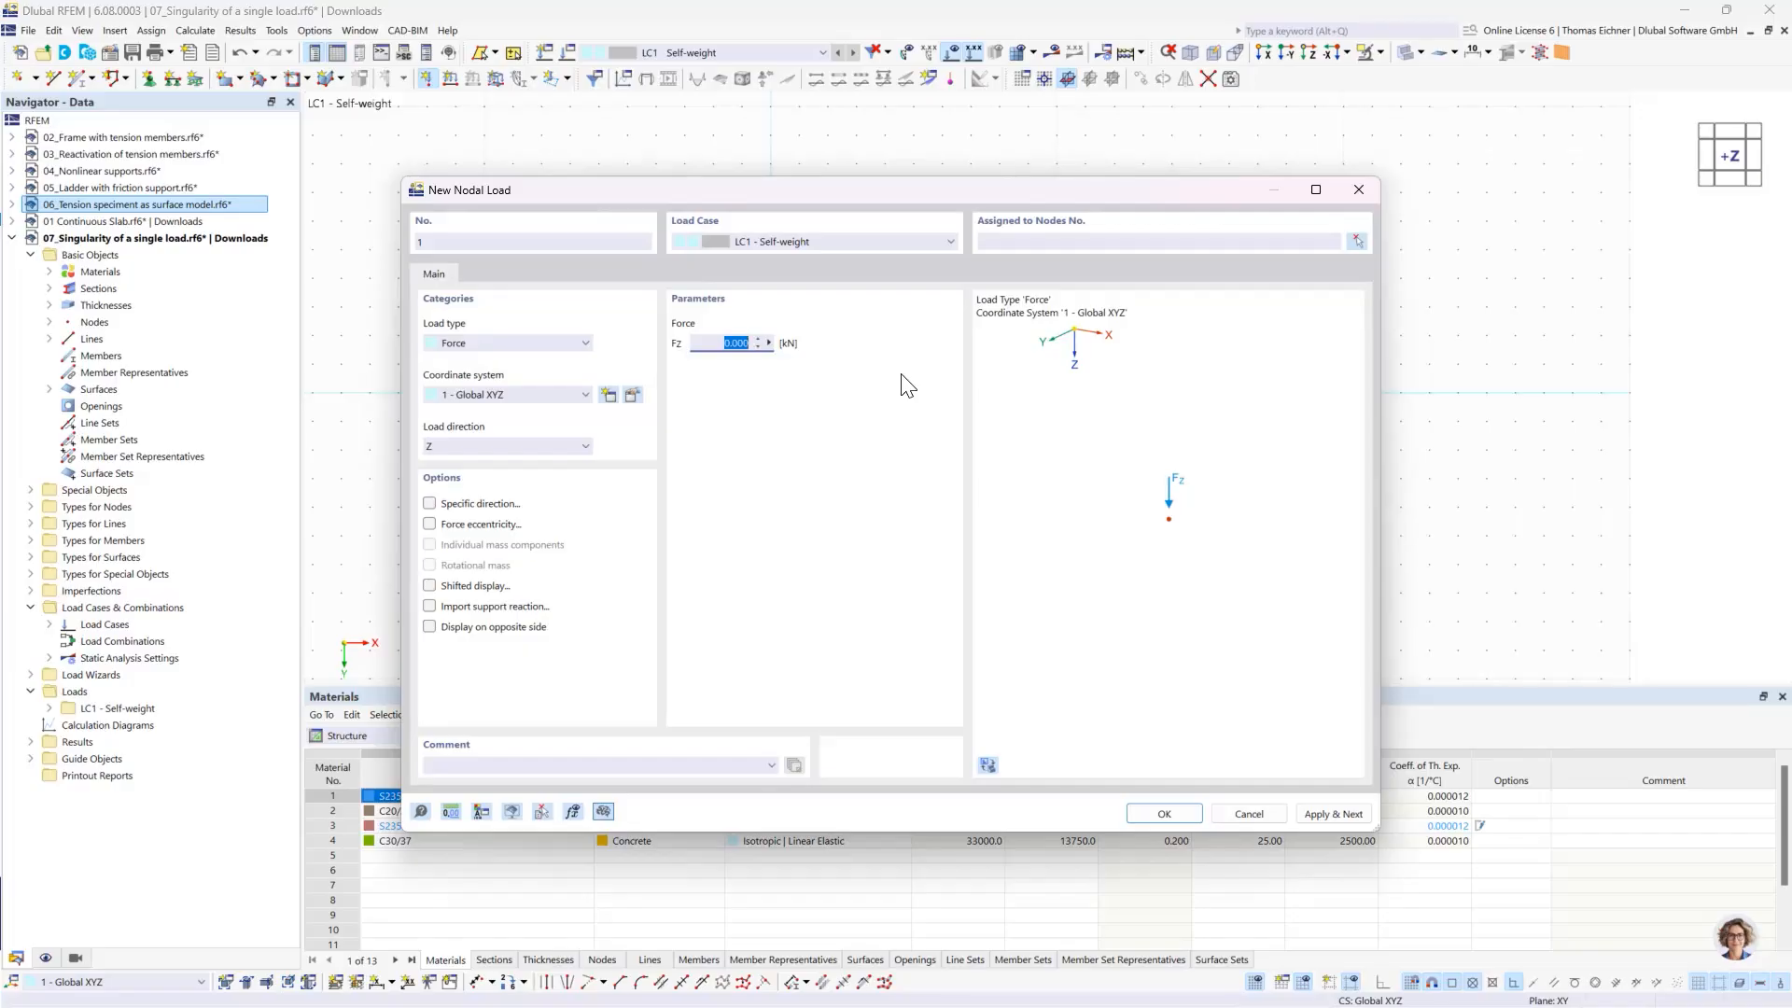
text(100)
click(1161, 812)
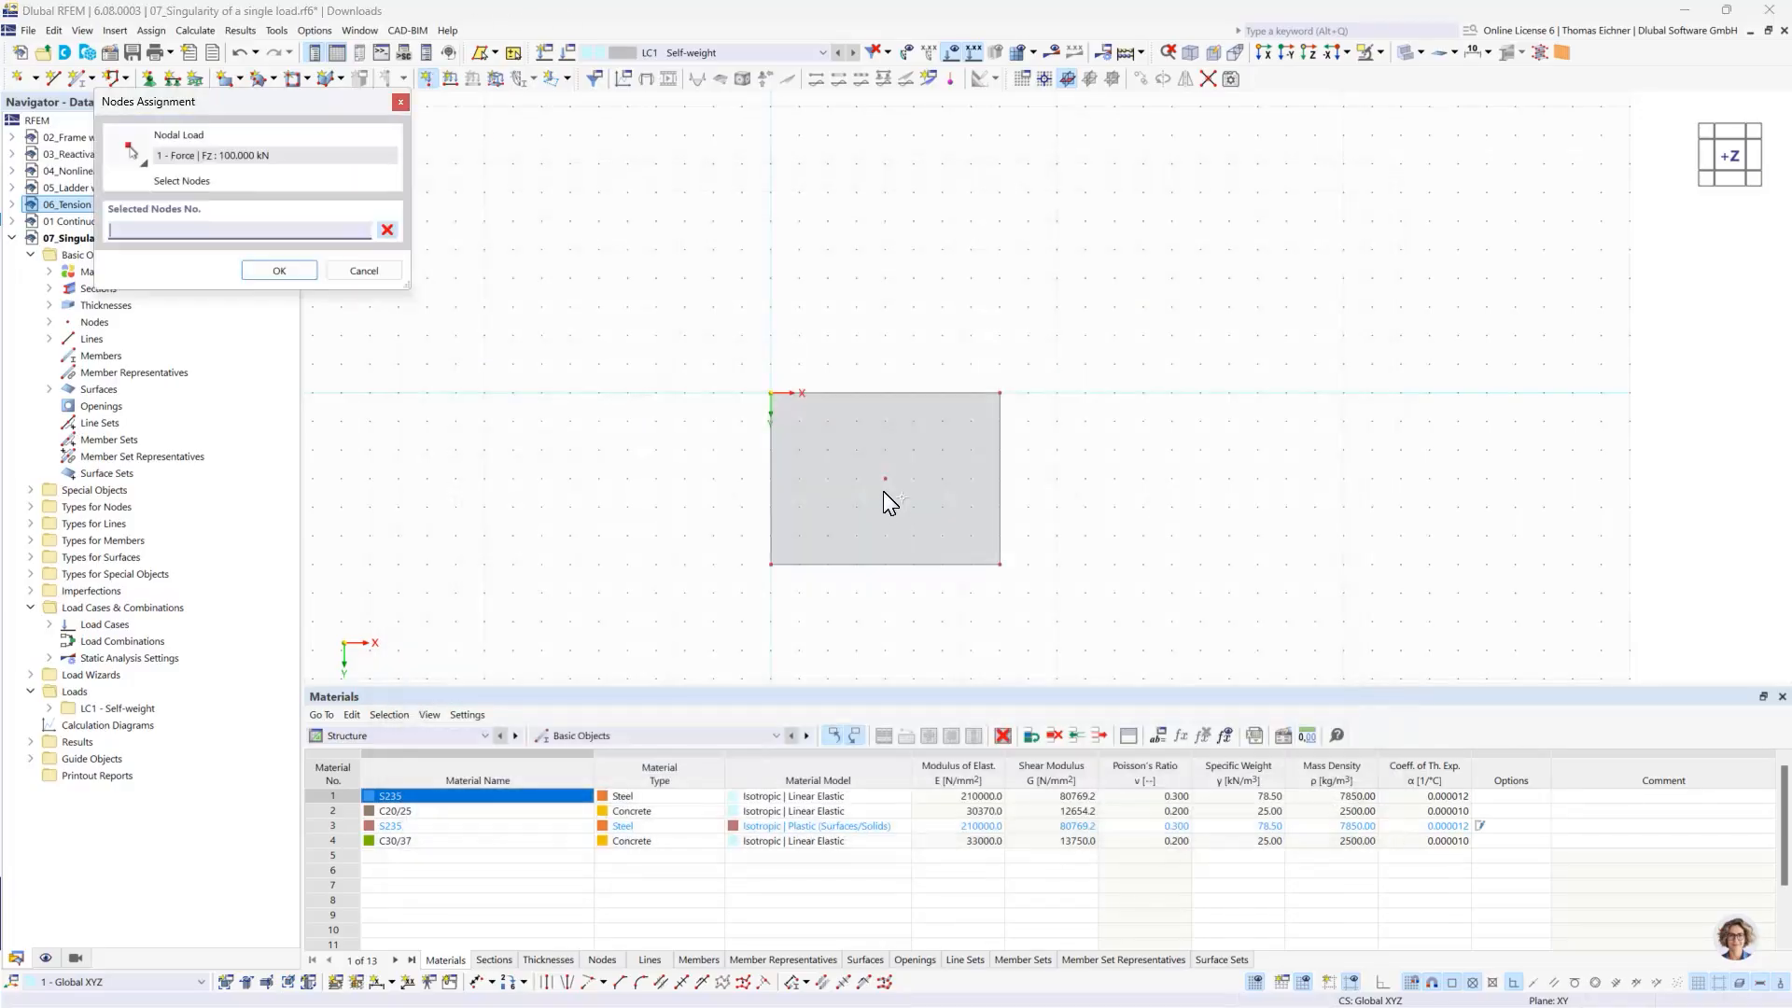
click(308, 271)
right_click(746, 330)
click(1127, 294)
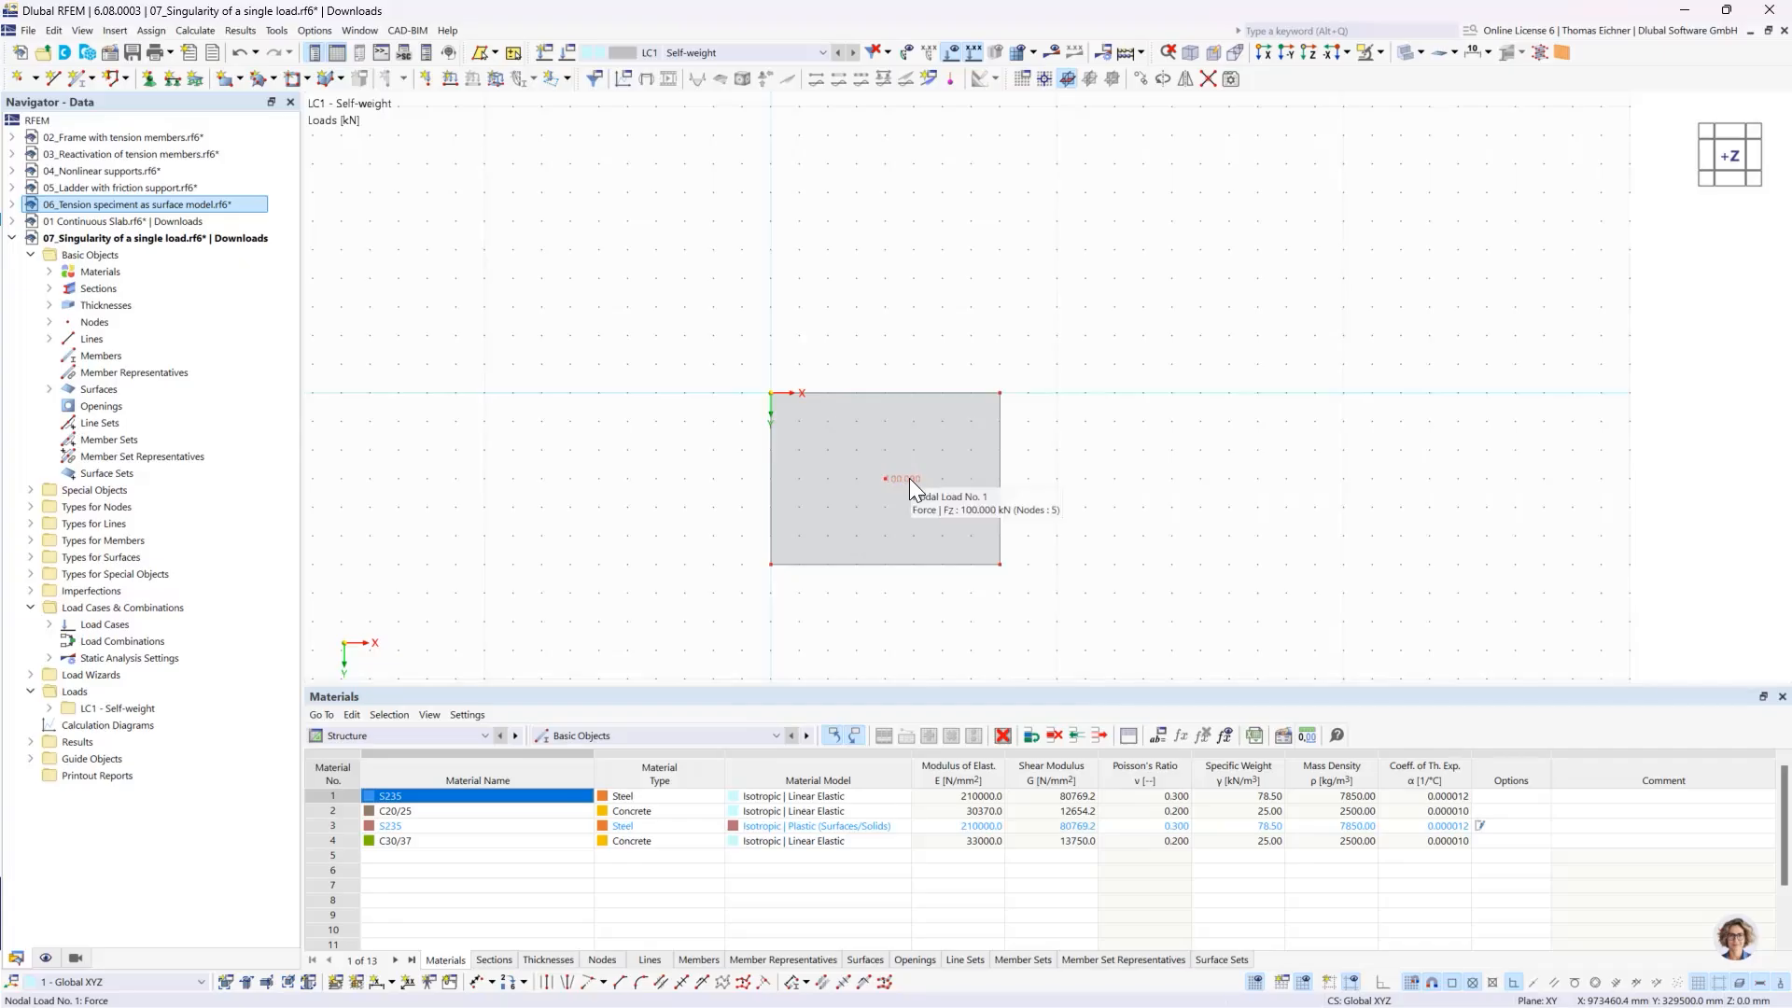
ctrl+middle_drag(1118, 493, 1118, 493)
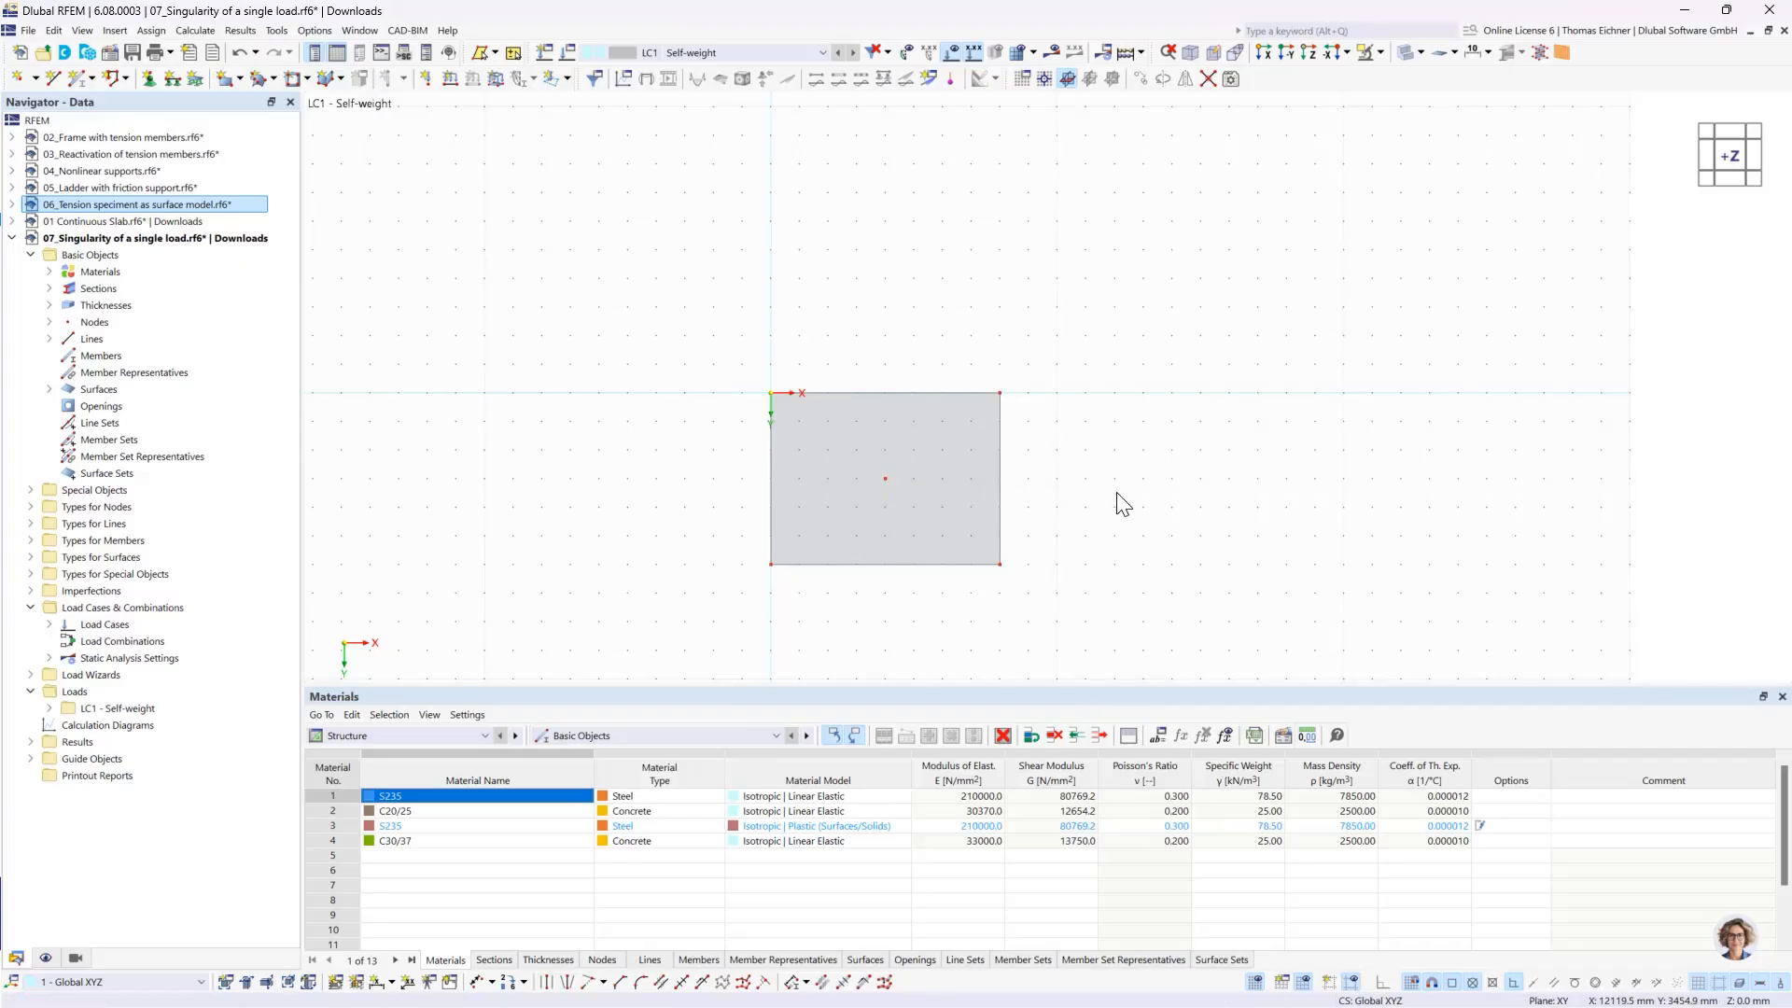
click(241, 54)
- Assign the hinged line support No. 1 to all four edges of the slab
middle_drag(1289, 464, 1248, 417)
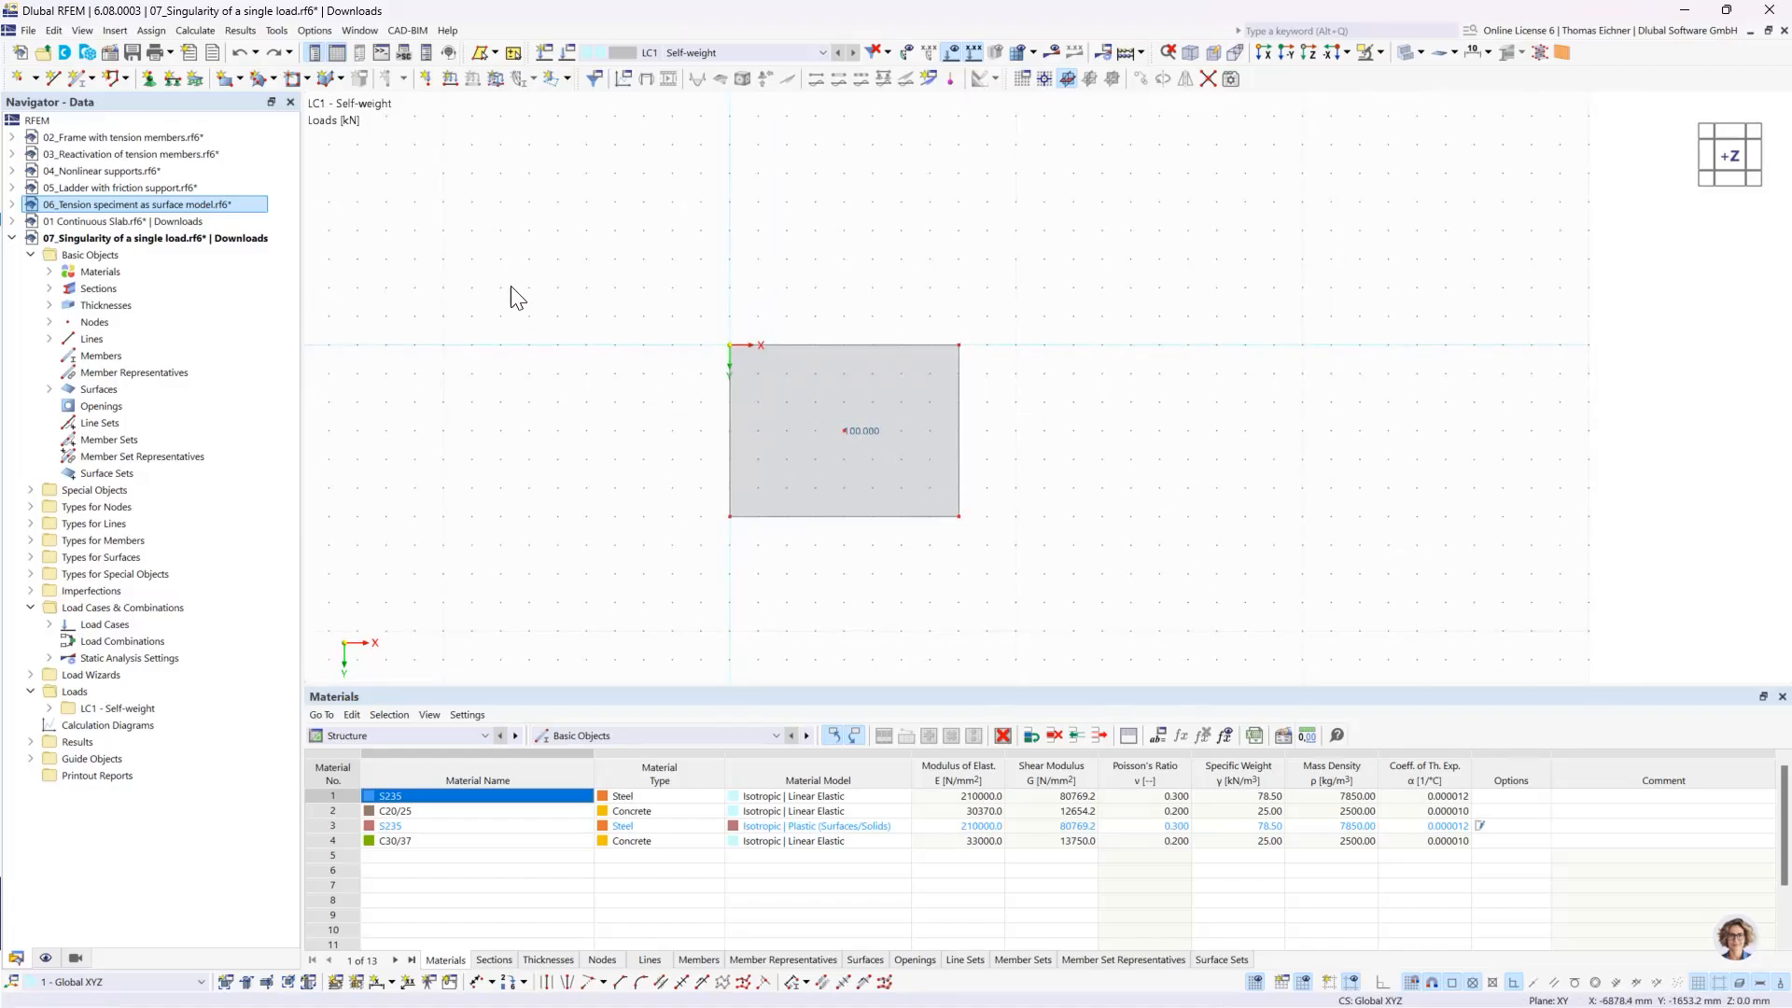
click(173, 78)
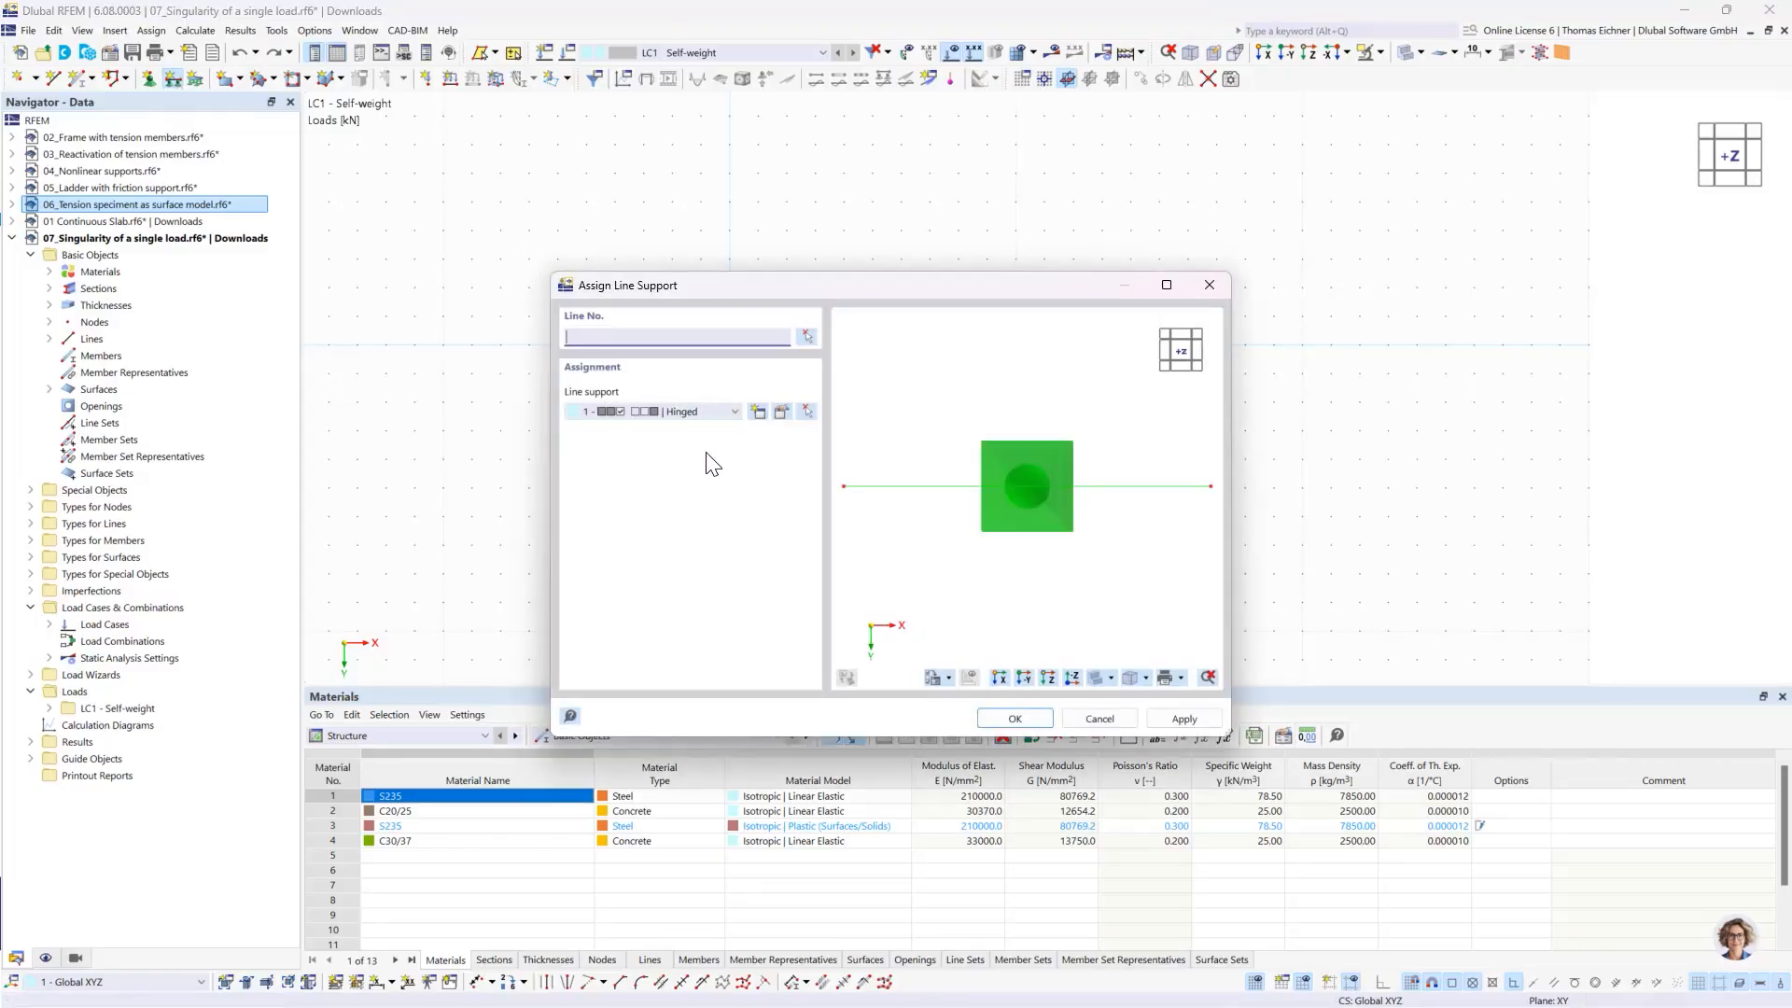
click(1015, 718)
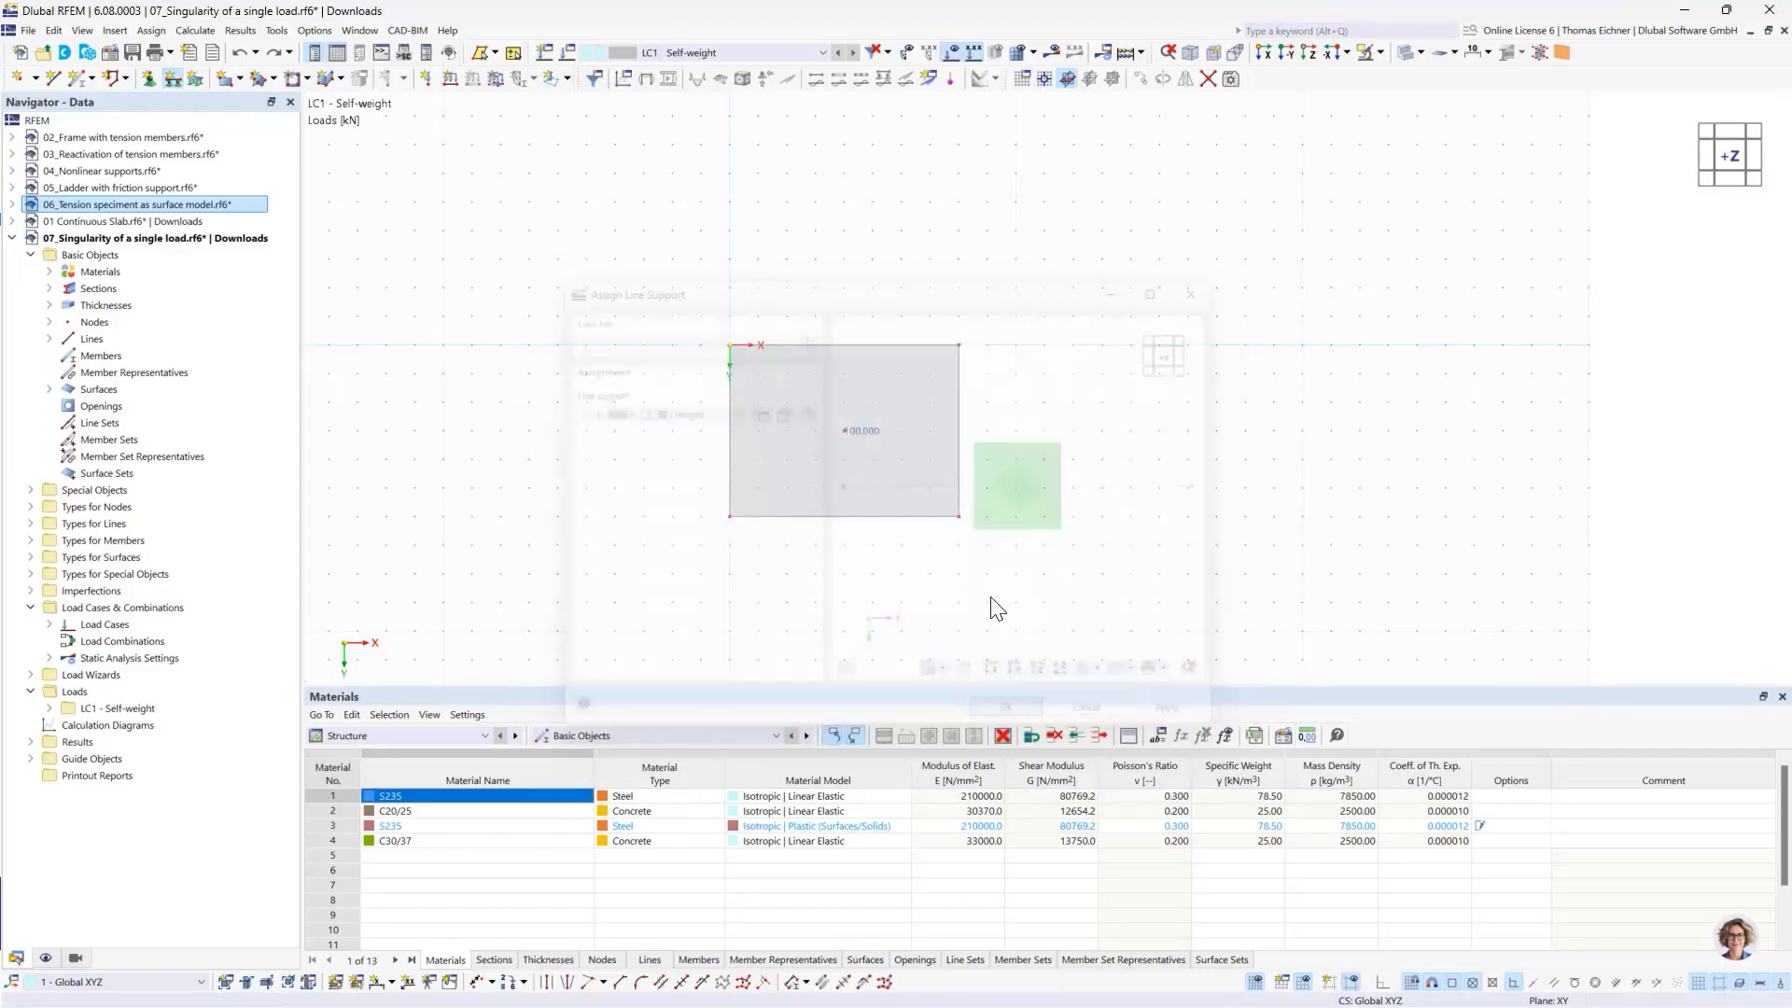
drag(1022, 640, 573, 290)
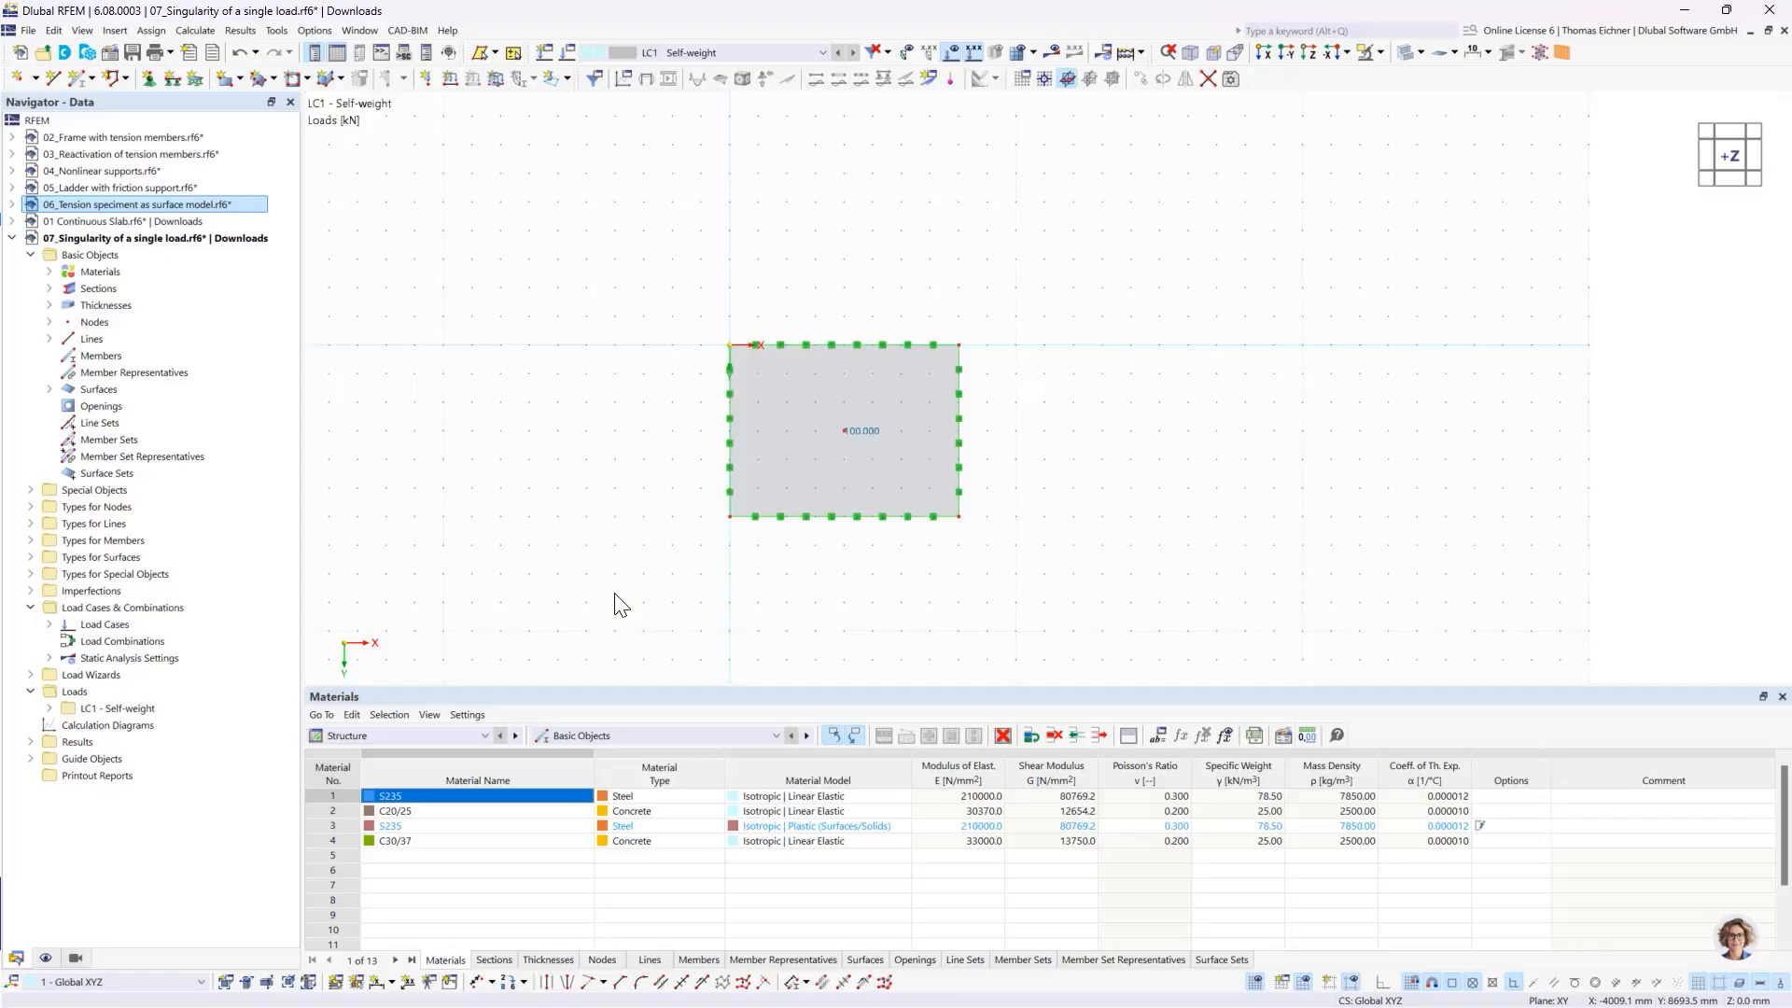
- Select the whole slab with its supports and load, and set up Move/Copy to create 3 copies by a displacement vector
drag(635, 616, 1075, 276)
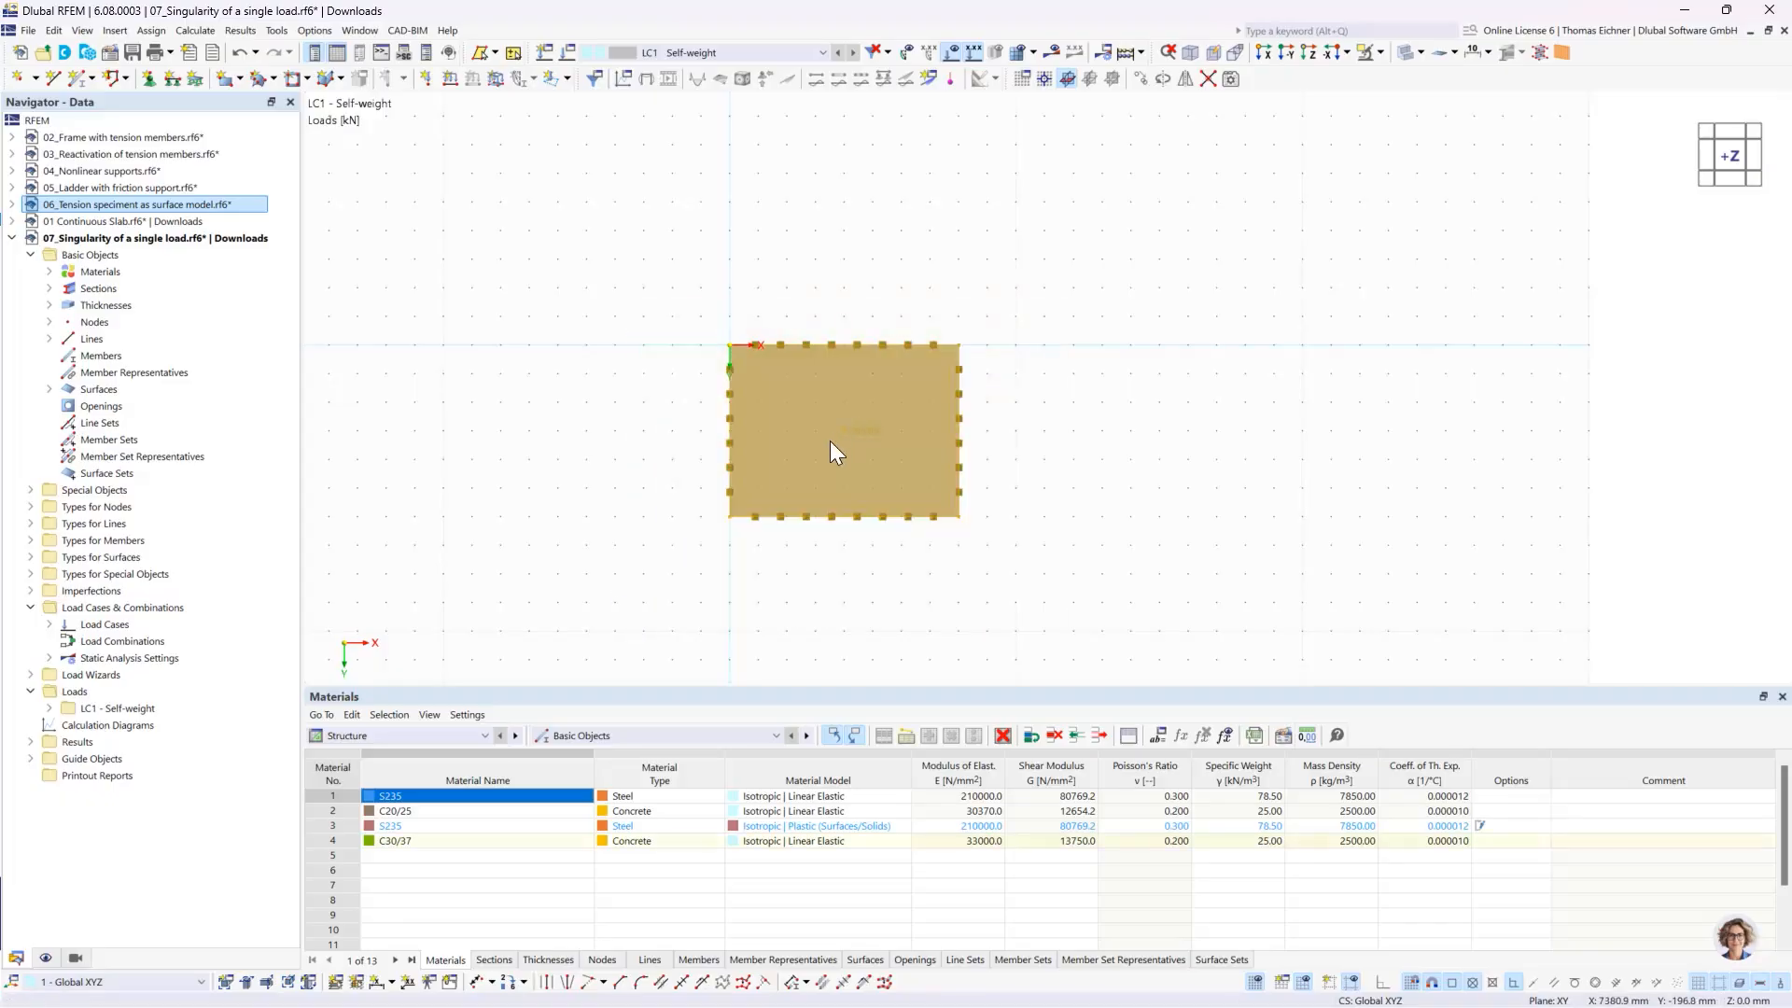
right_click(810, 394)
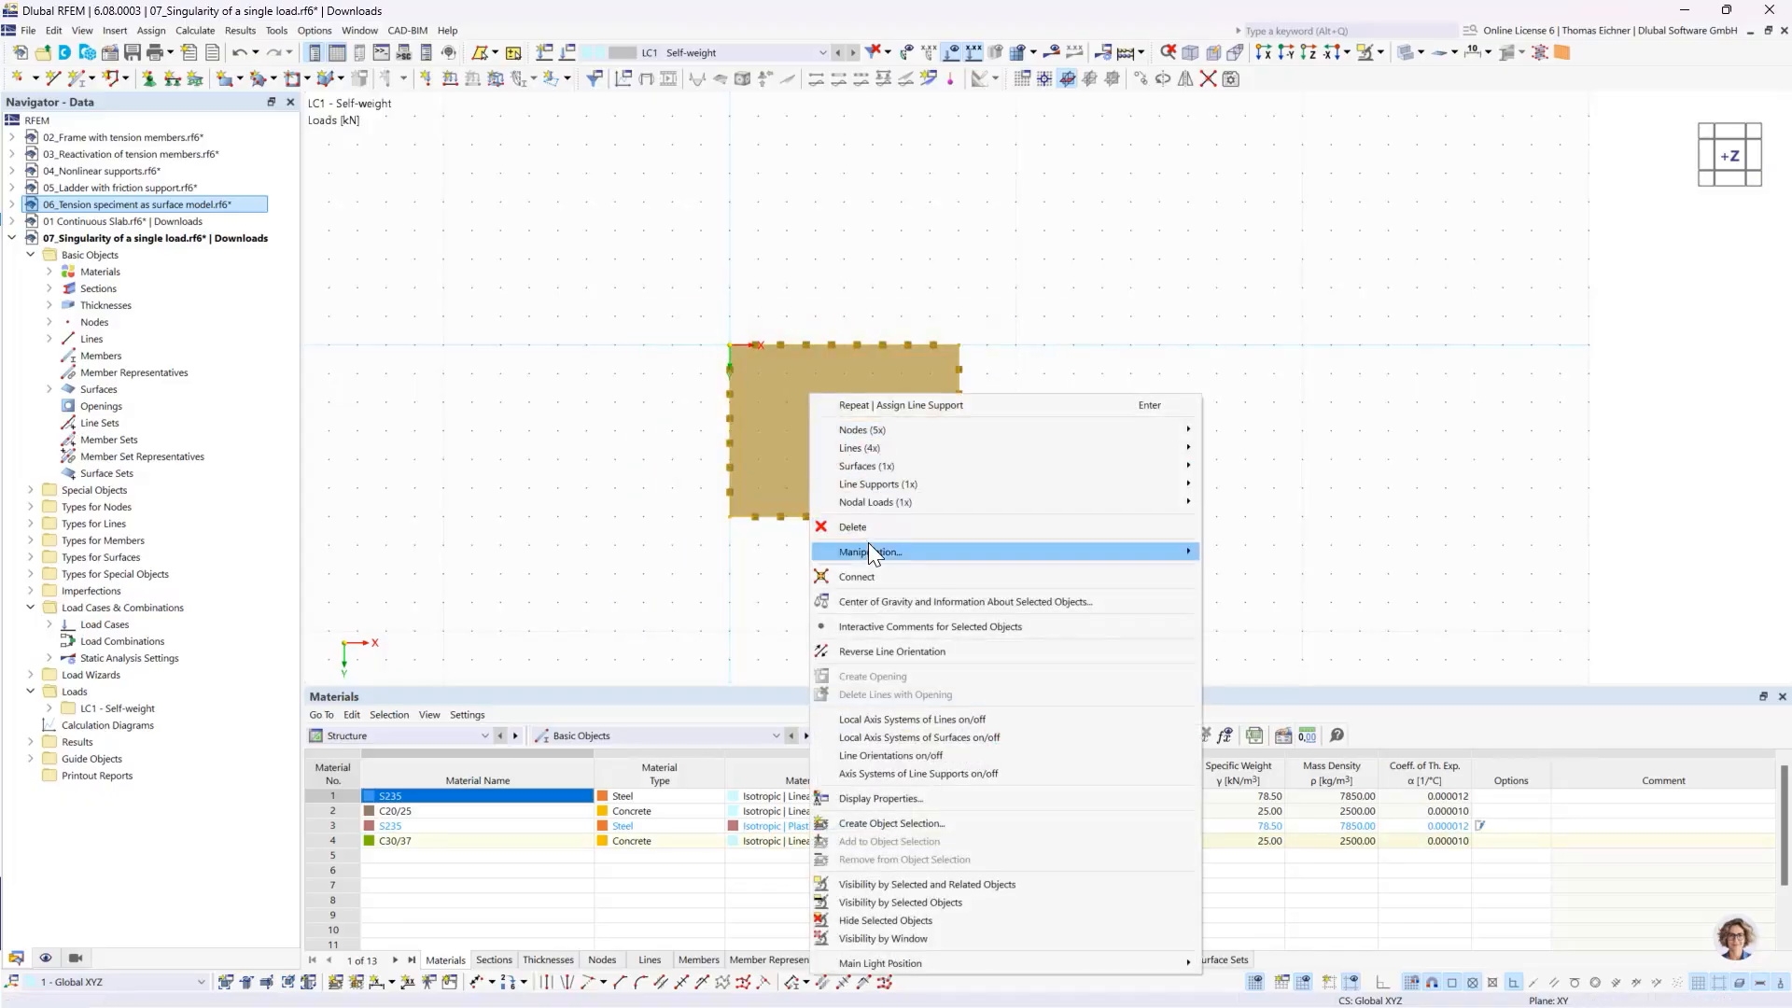
mouse_move(869, 549)
click(1266, 552)
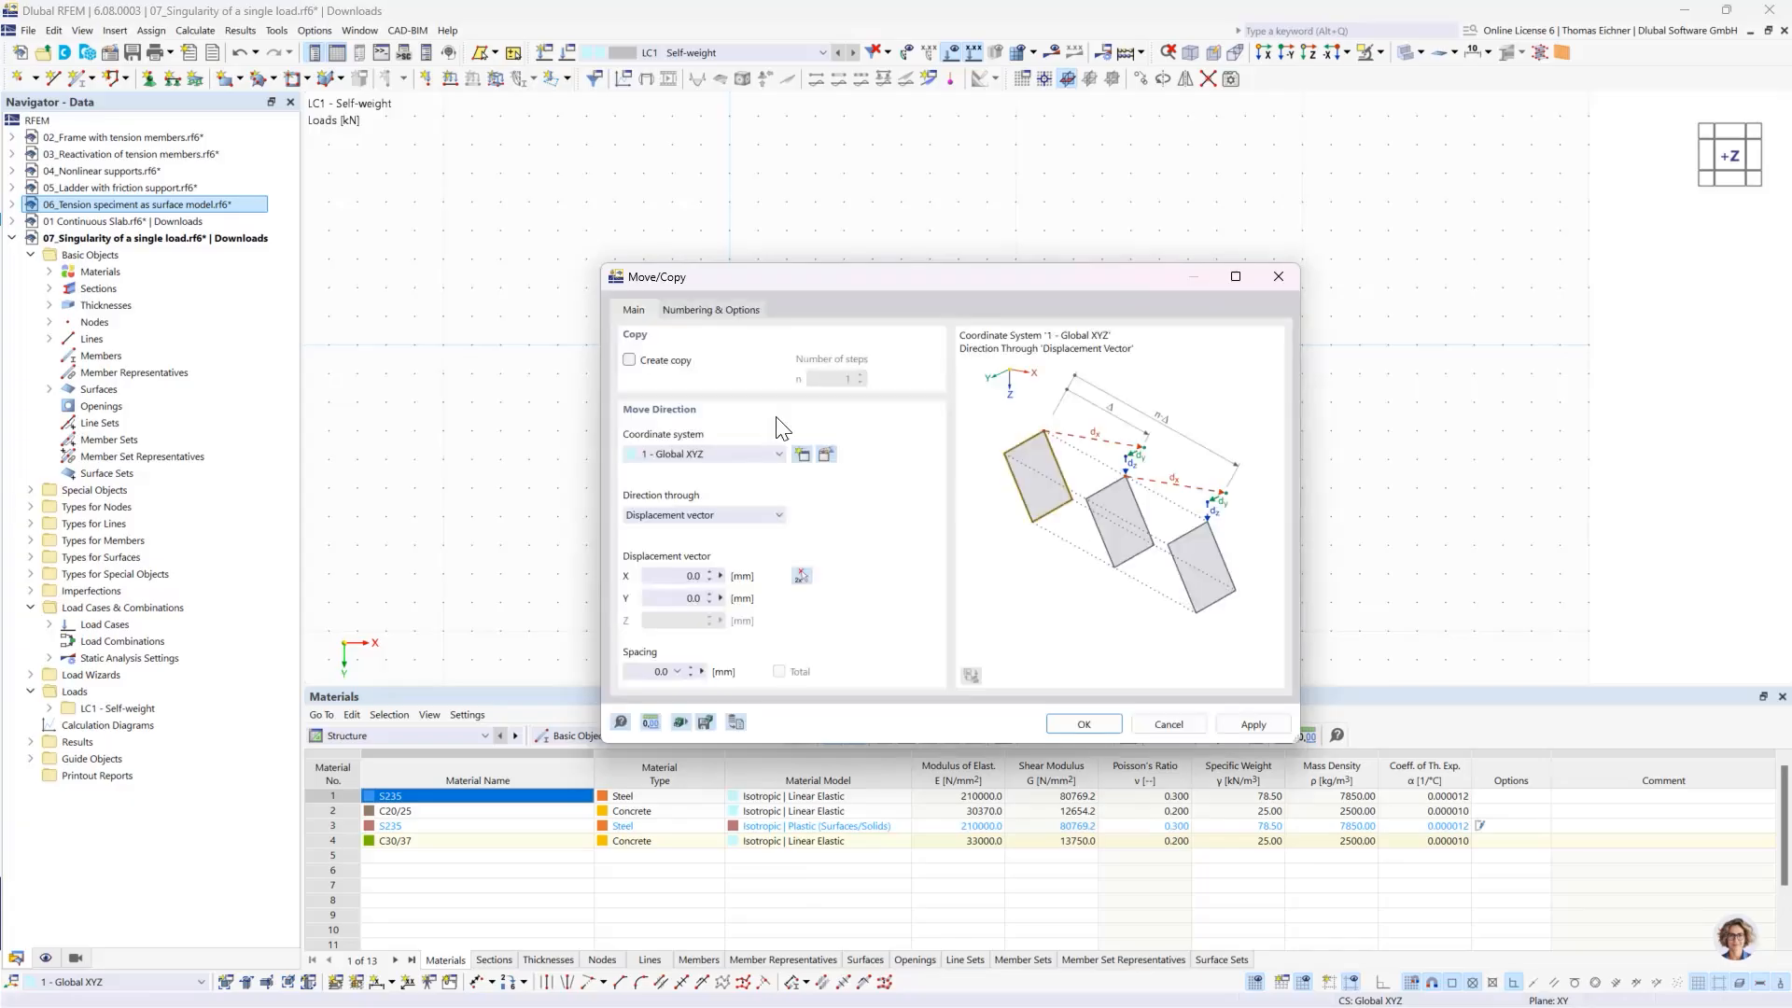
click(629, 360)
click(824, 378)
text(3)
click(674, 576)
- Change the model's length unit to m while keeping the Move/Copy setup open
click(651, 723)
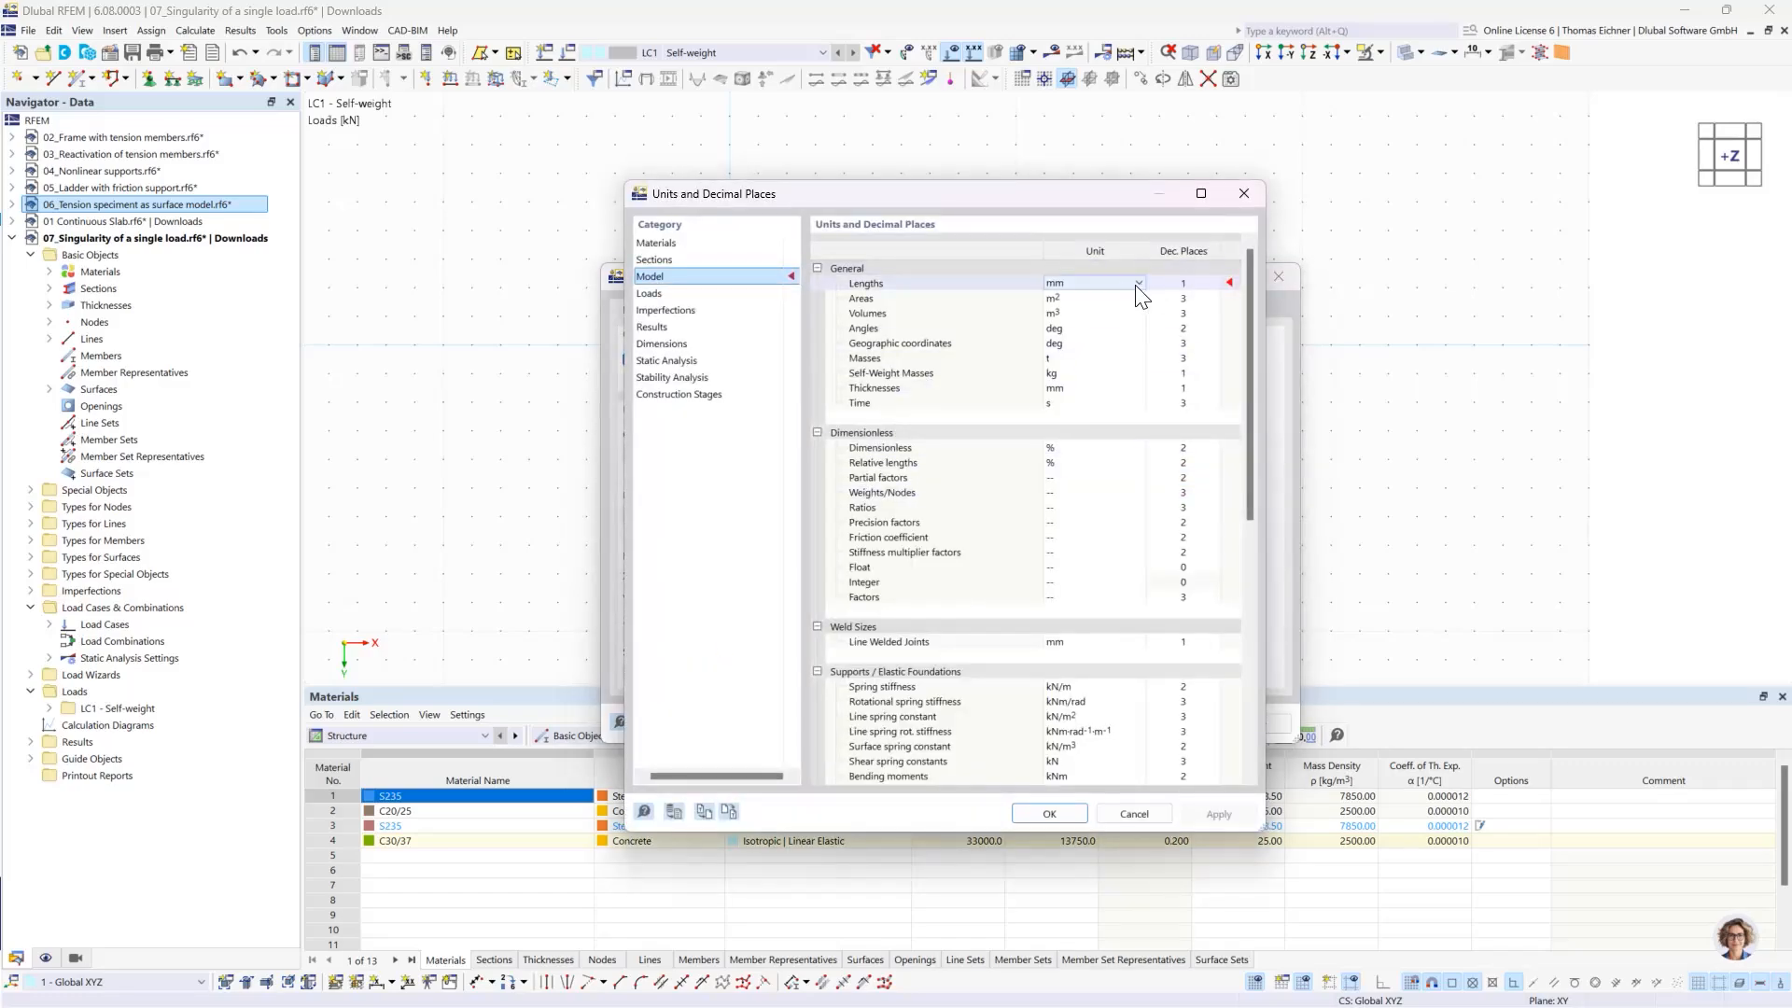
click(1137, 284)
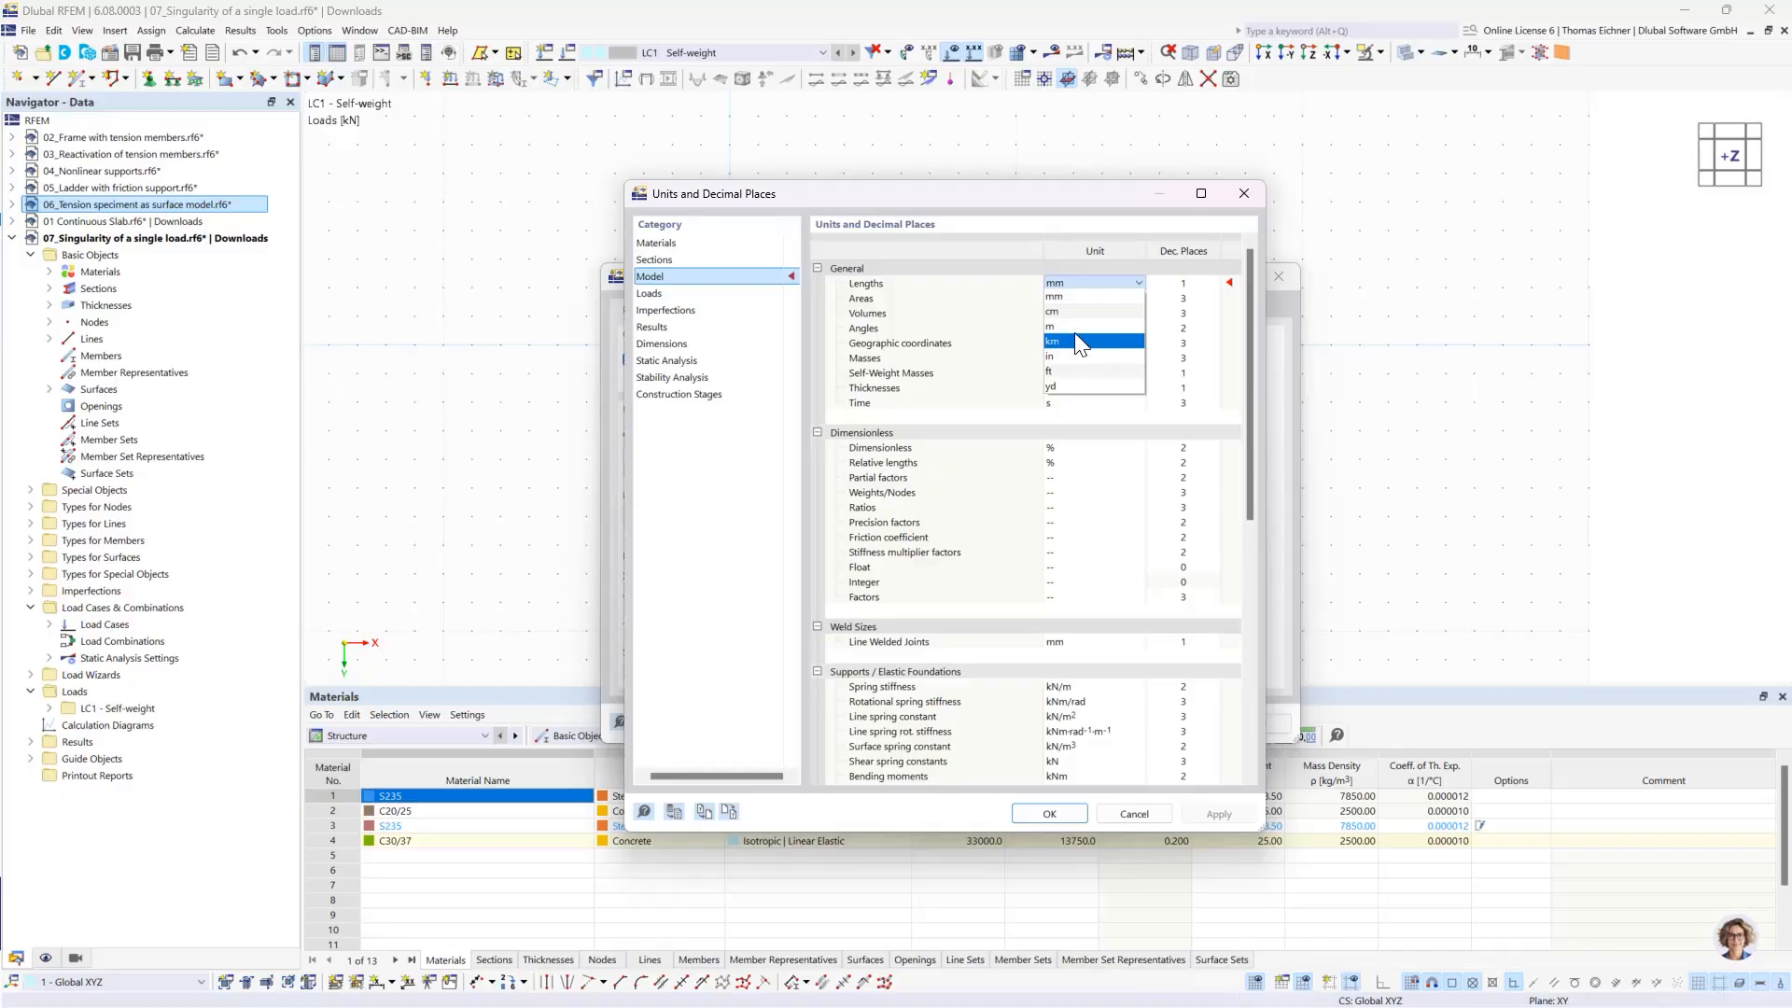
click(1073, 331)
click(1049, 813)
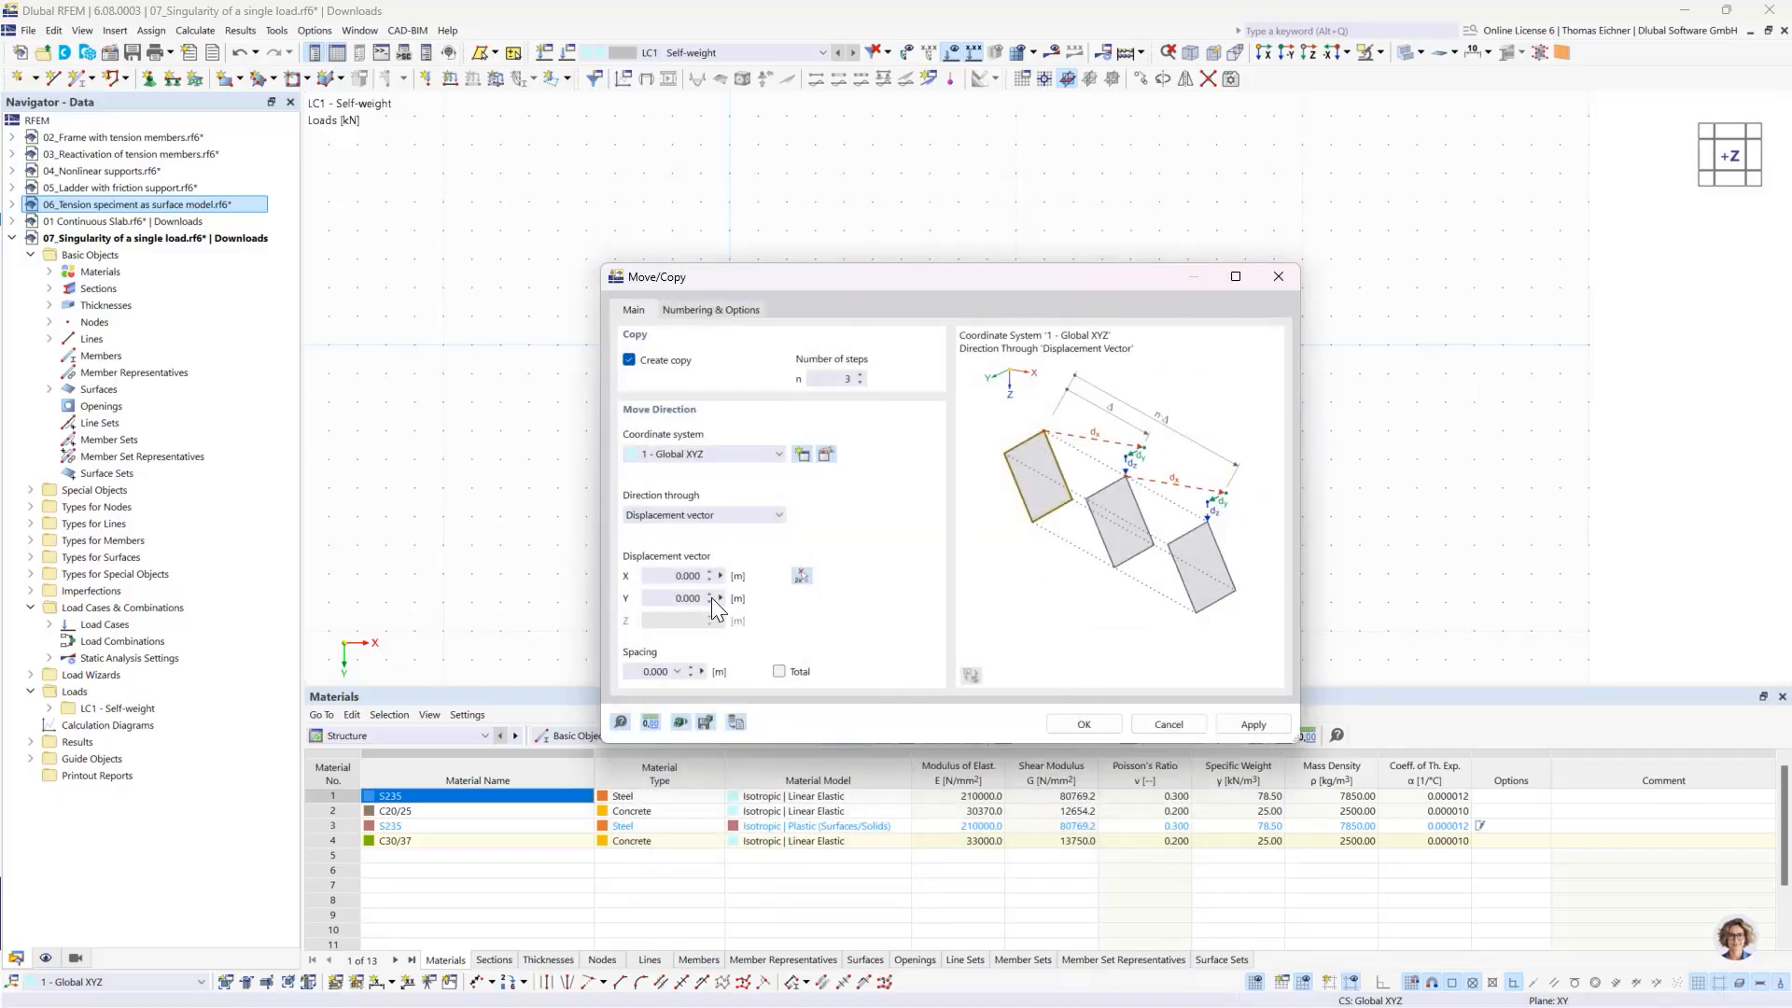
- Set the displacement vector's X component to 10 m, create the slab copies and clear the selection
click(688, 575)
drag(881, 280, 919, 284)
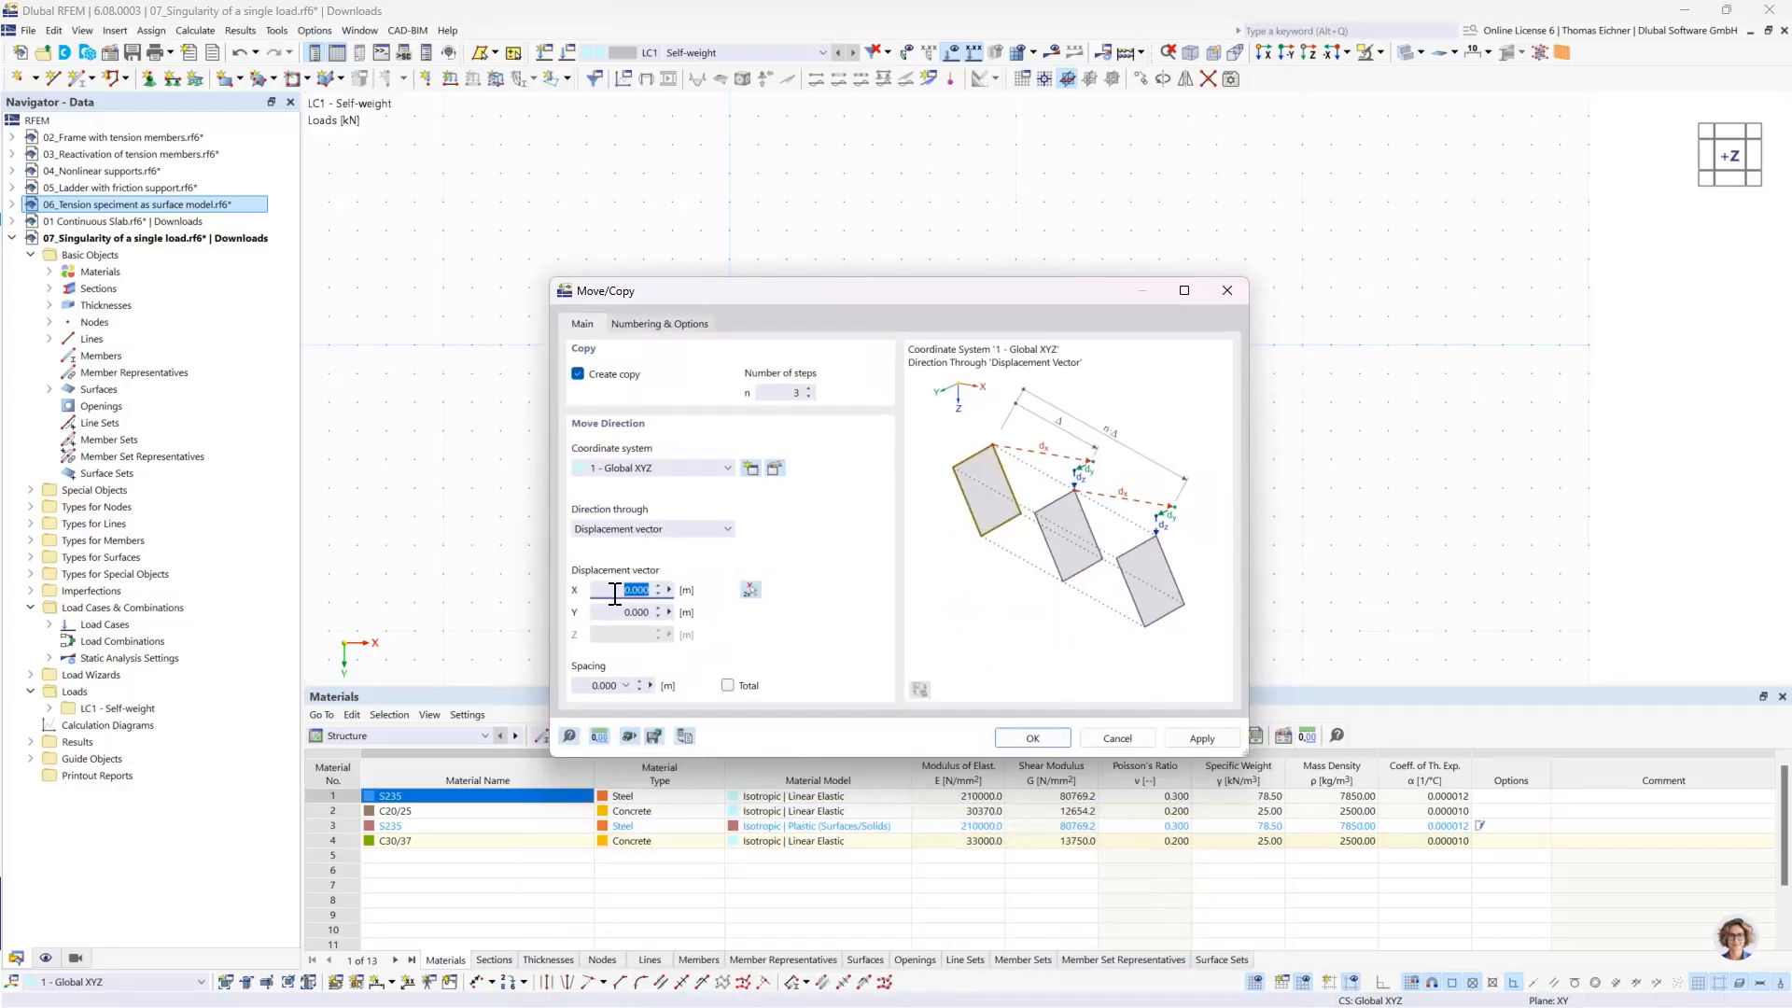
text(10)
click(1033, 738)
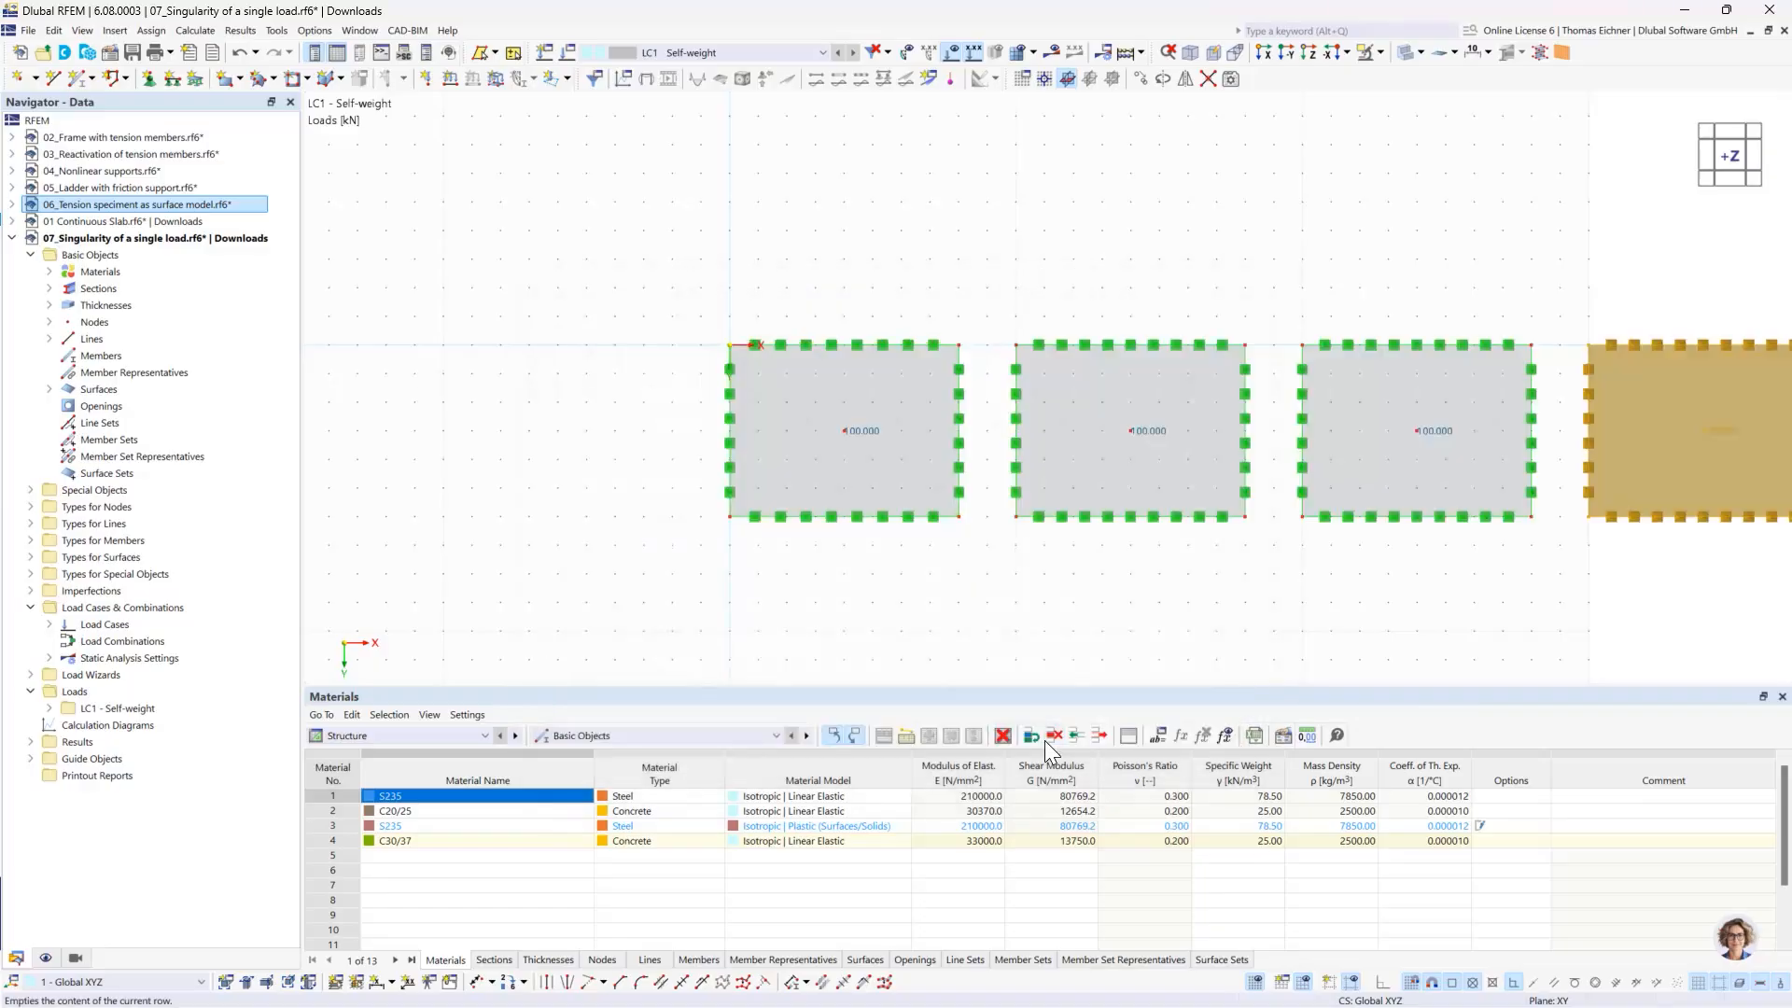
middle_drag(1321, 201, 1147, 246)
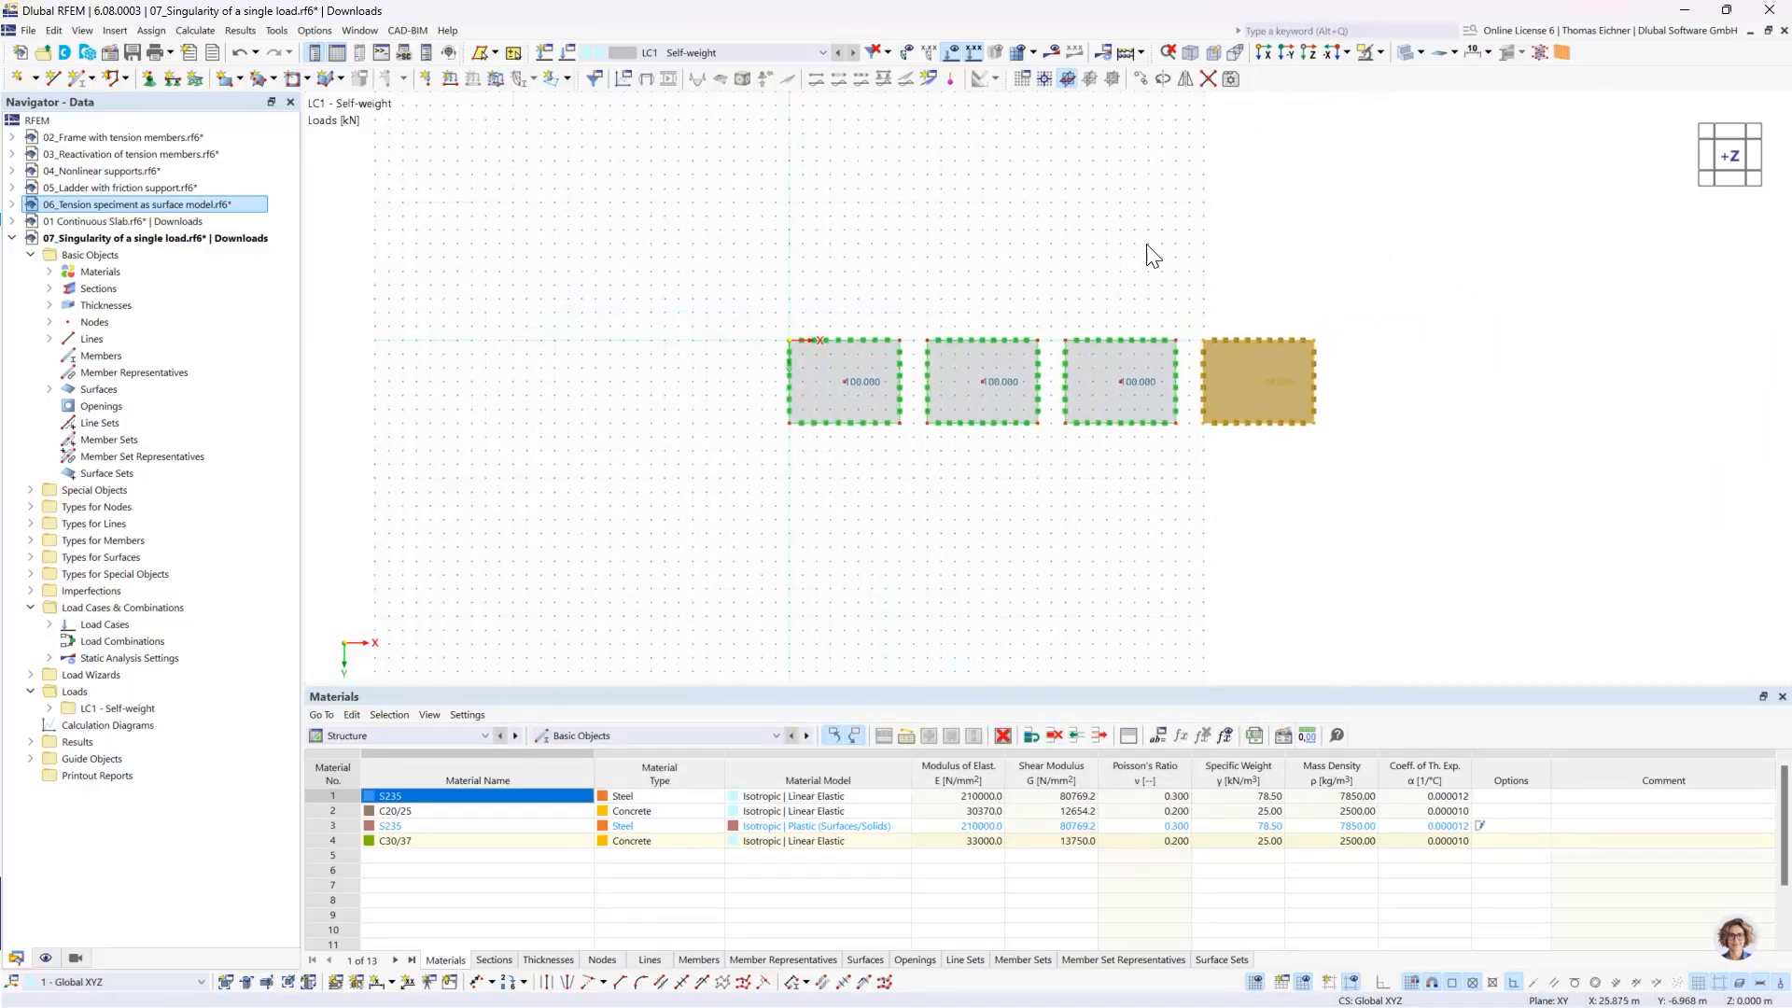
click(1148, 245)
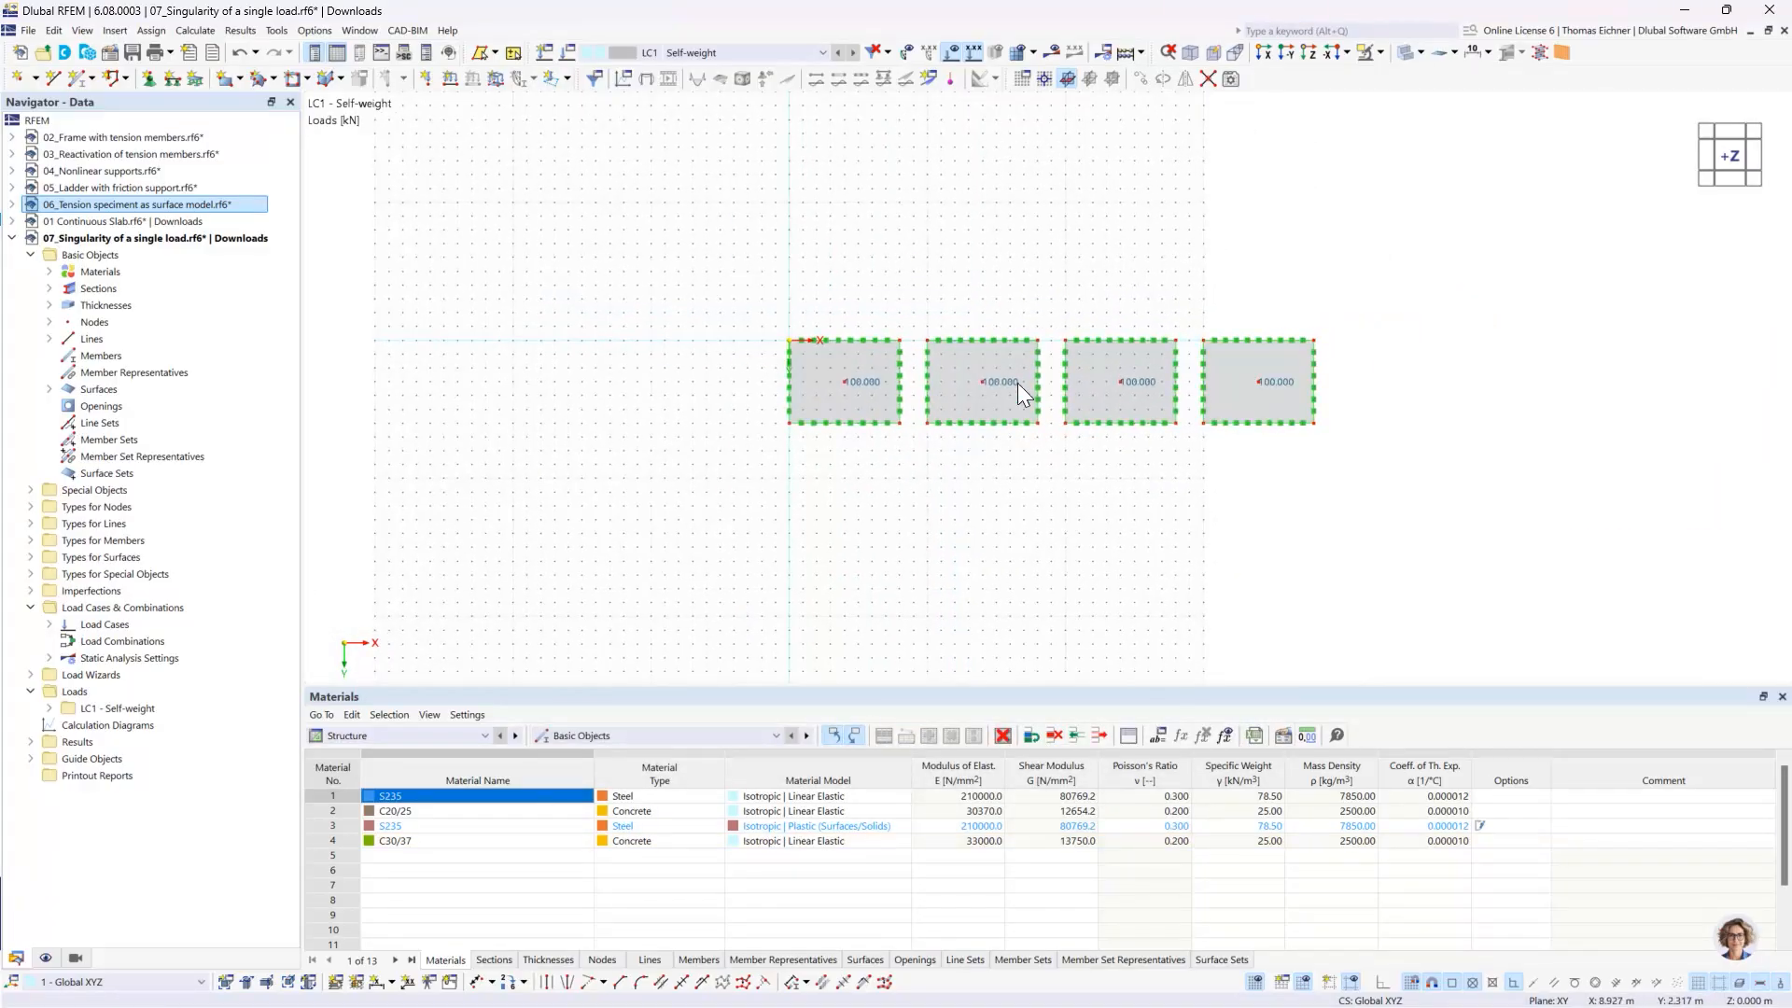
- Hide the work plane grid and centre the four slabs in the view
scroll(978, 297, up, 1)
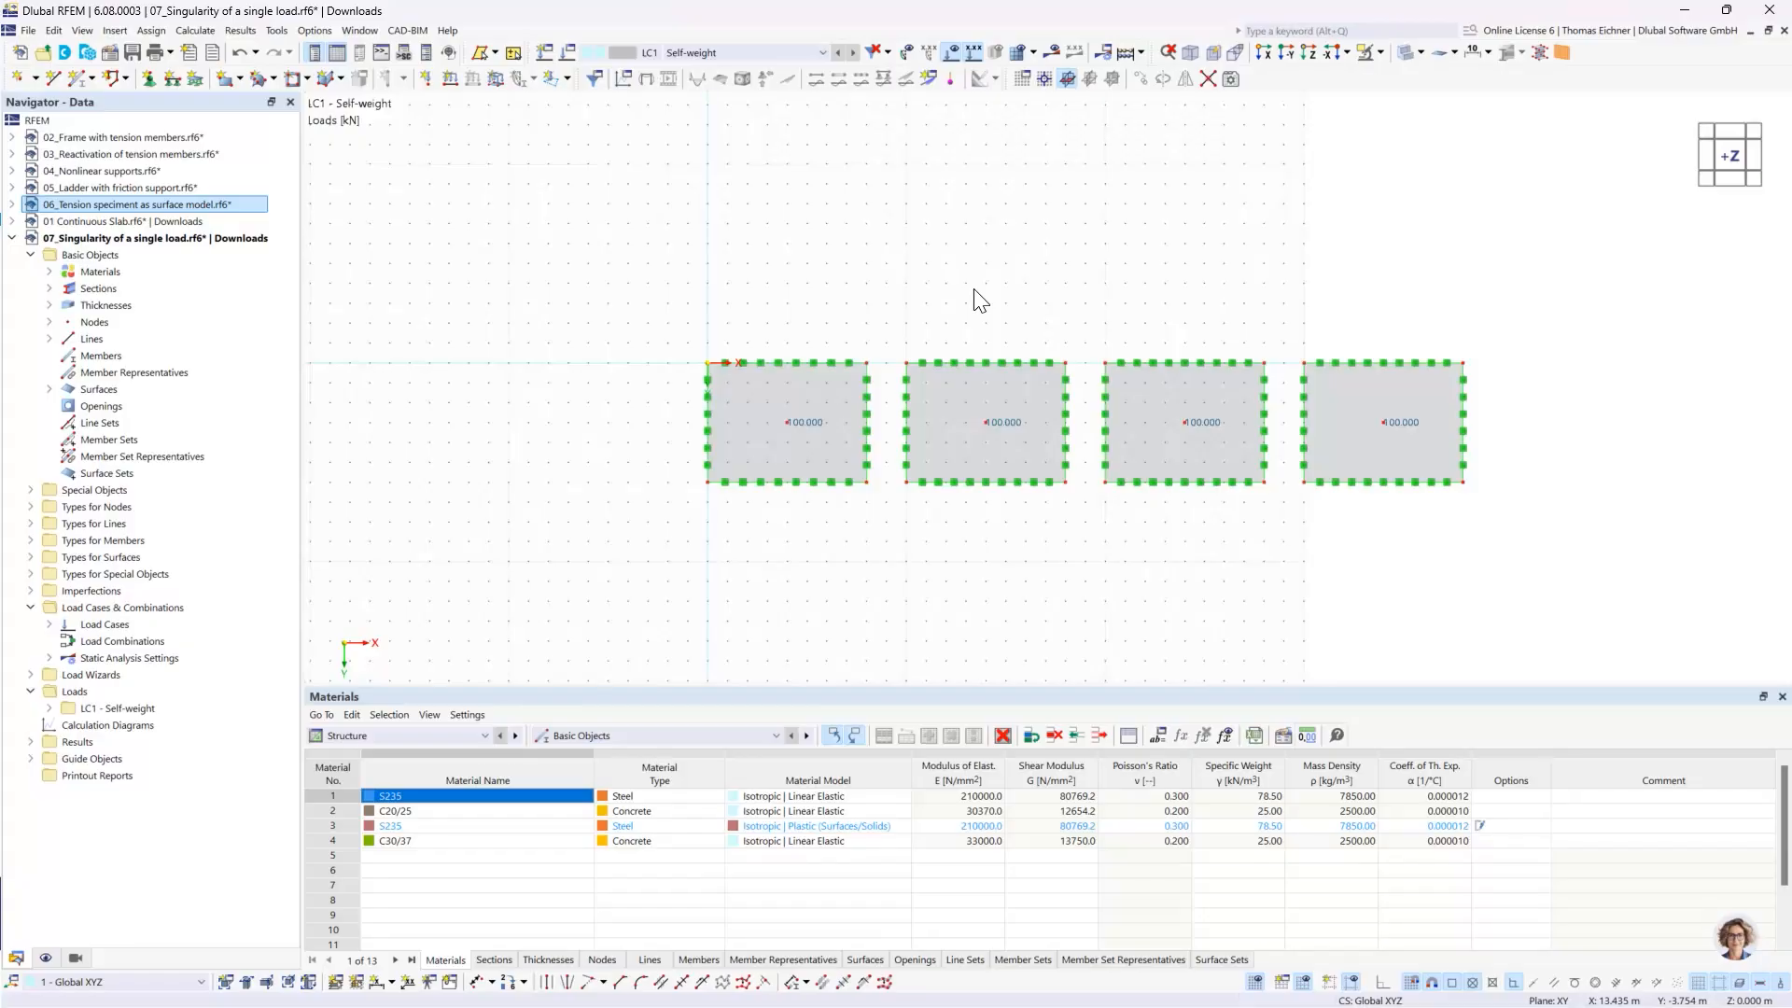
scroll(972, 289, down, 1)
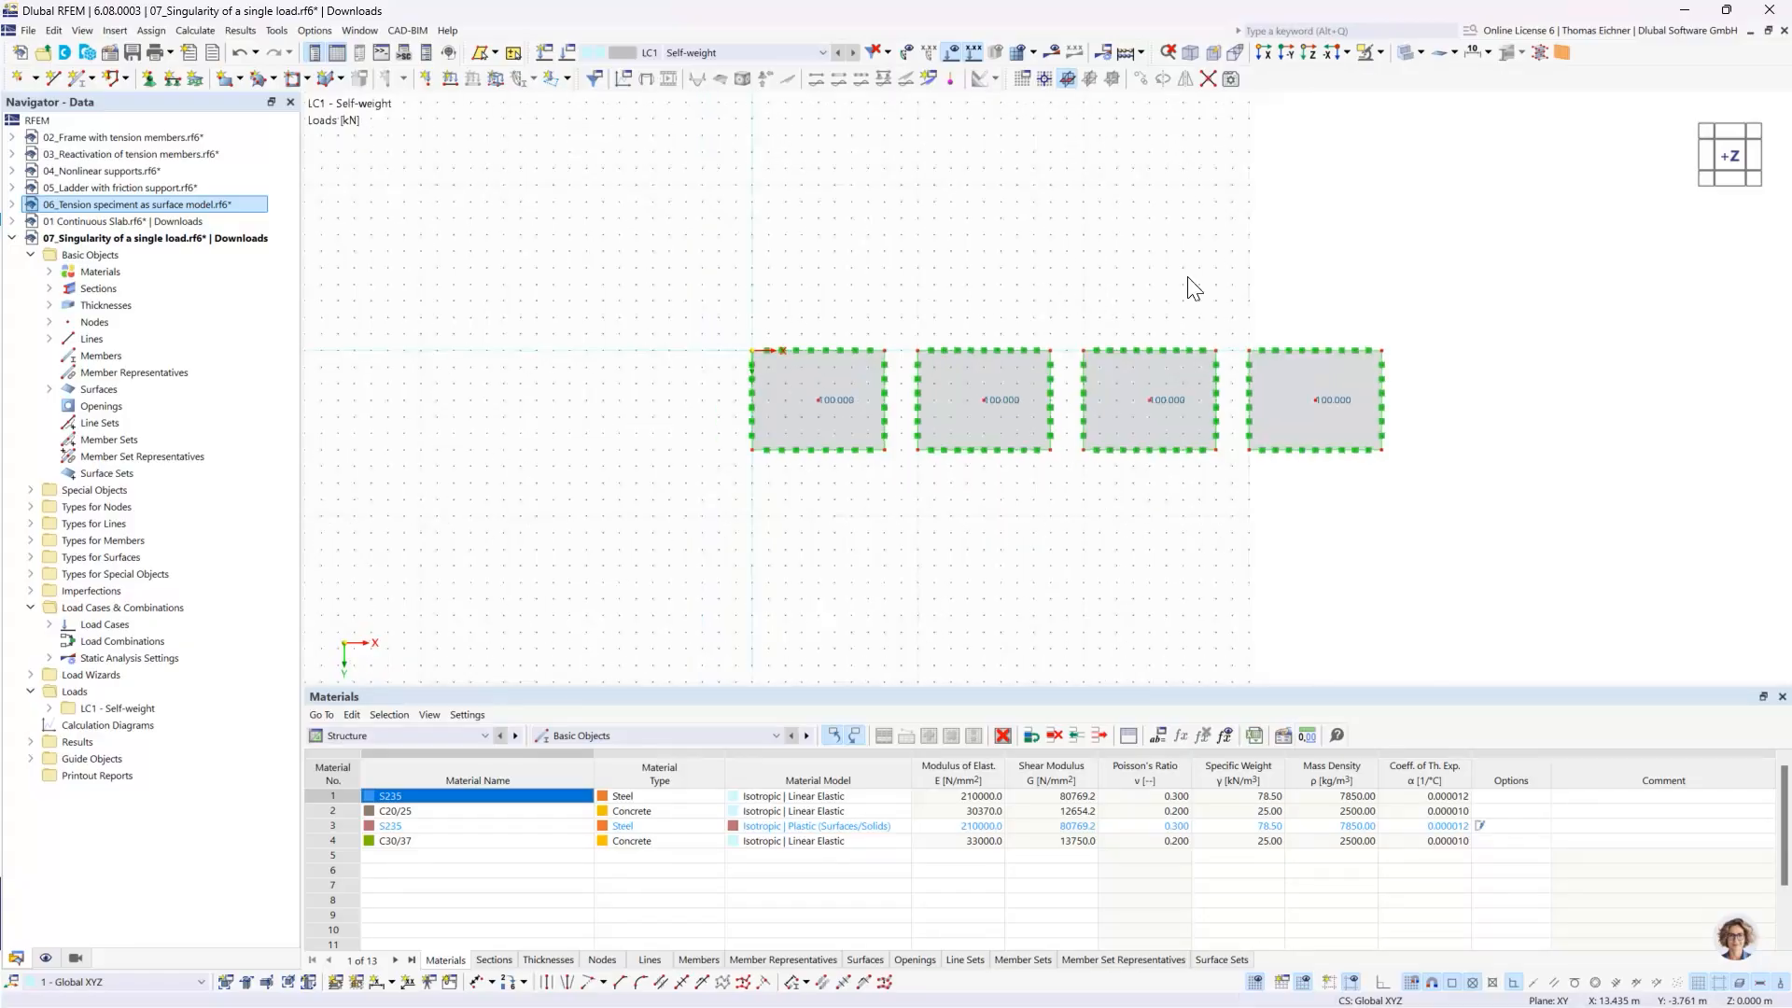
click(1257, 982)
mouse_move(1260, 257)
middle_down()
mouse_move(990, 256)
mouse_move(1230, 253)
middle_up()
scroll(1045, 332, up, 1)
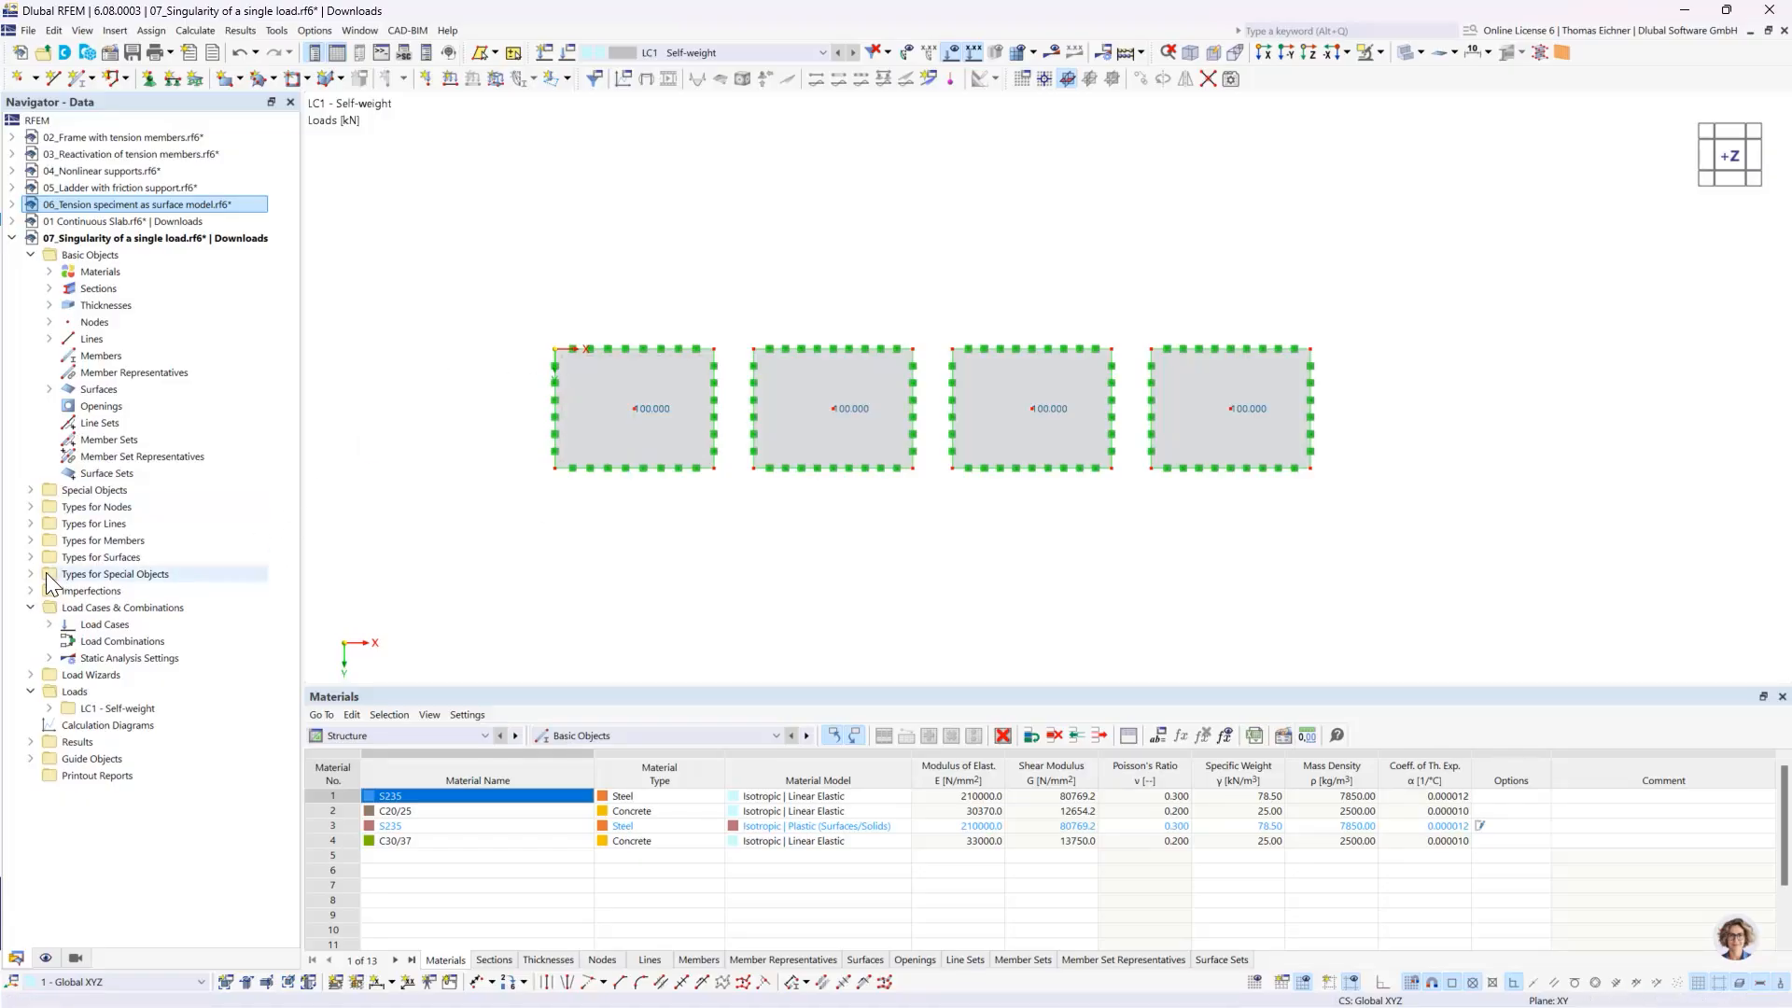
- Create a surface mesh refinement with a target FE length of 2 m and assign it to surface 1
double_click(102, 557)
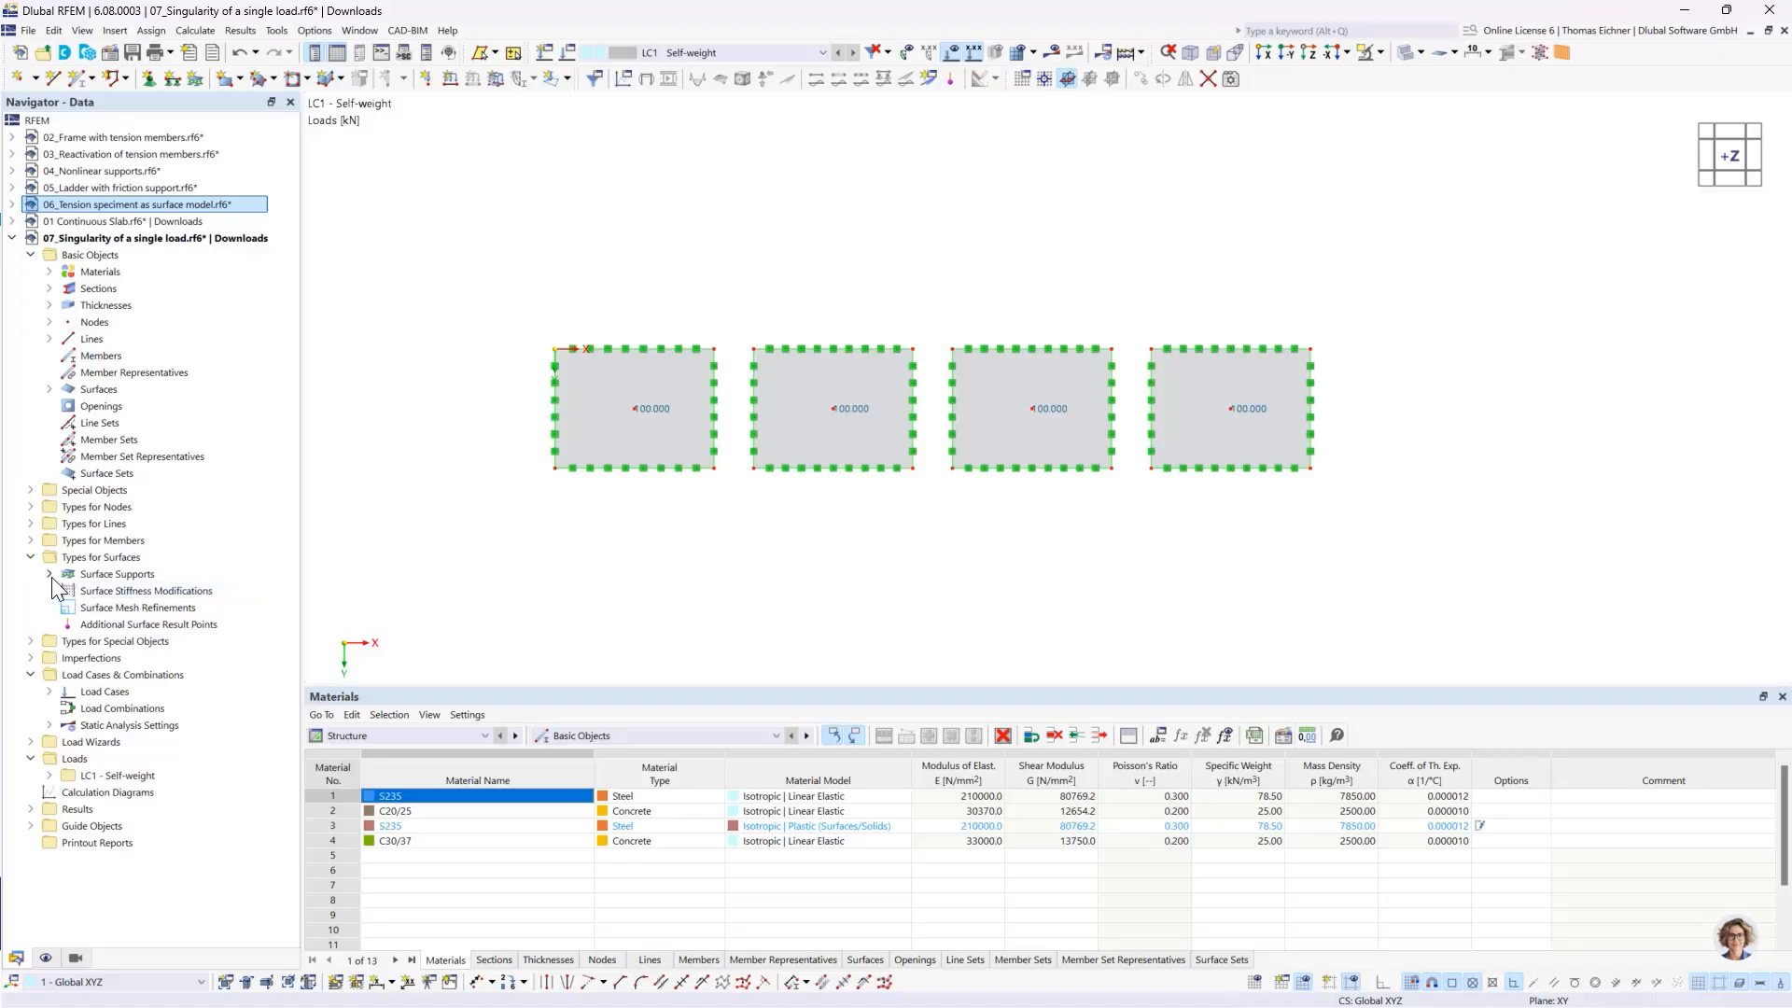
double_click(98, 608)
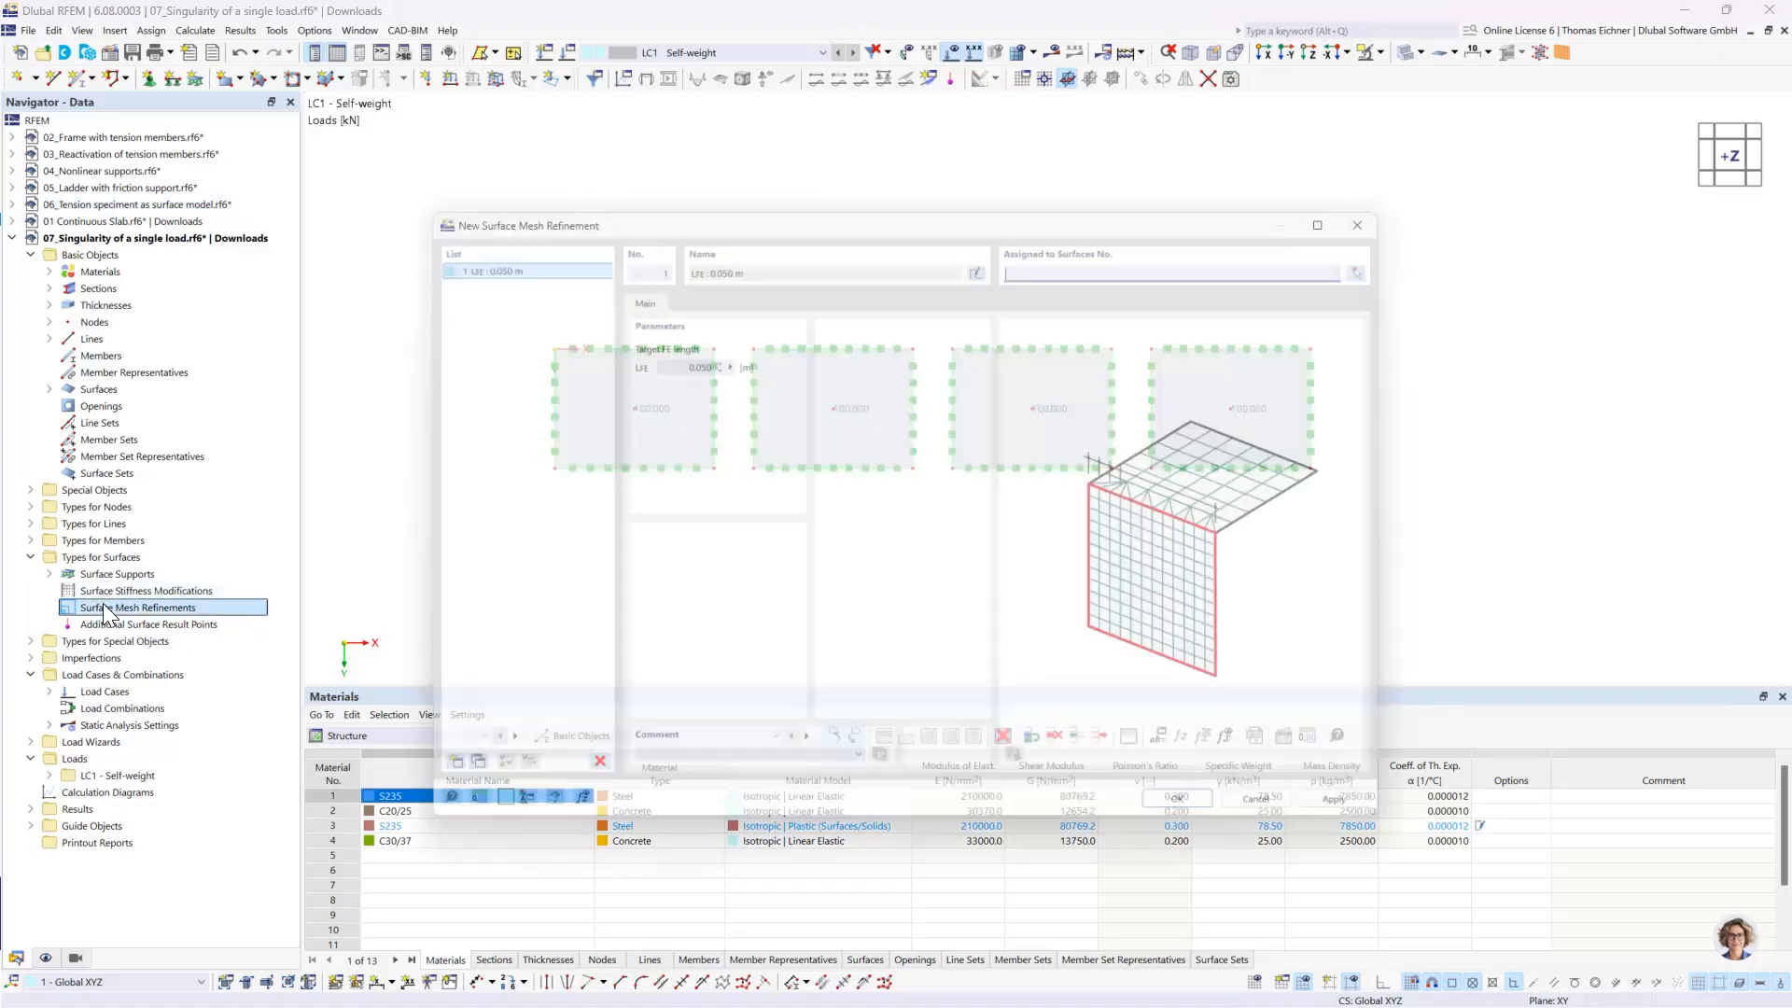
double_click(658, 347)
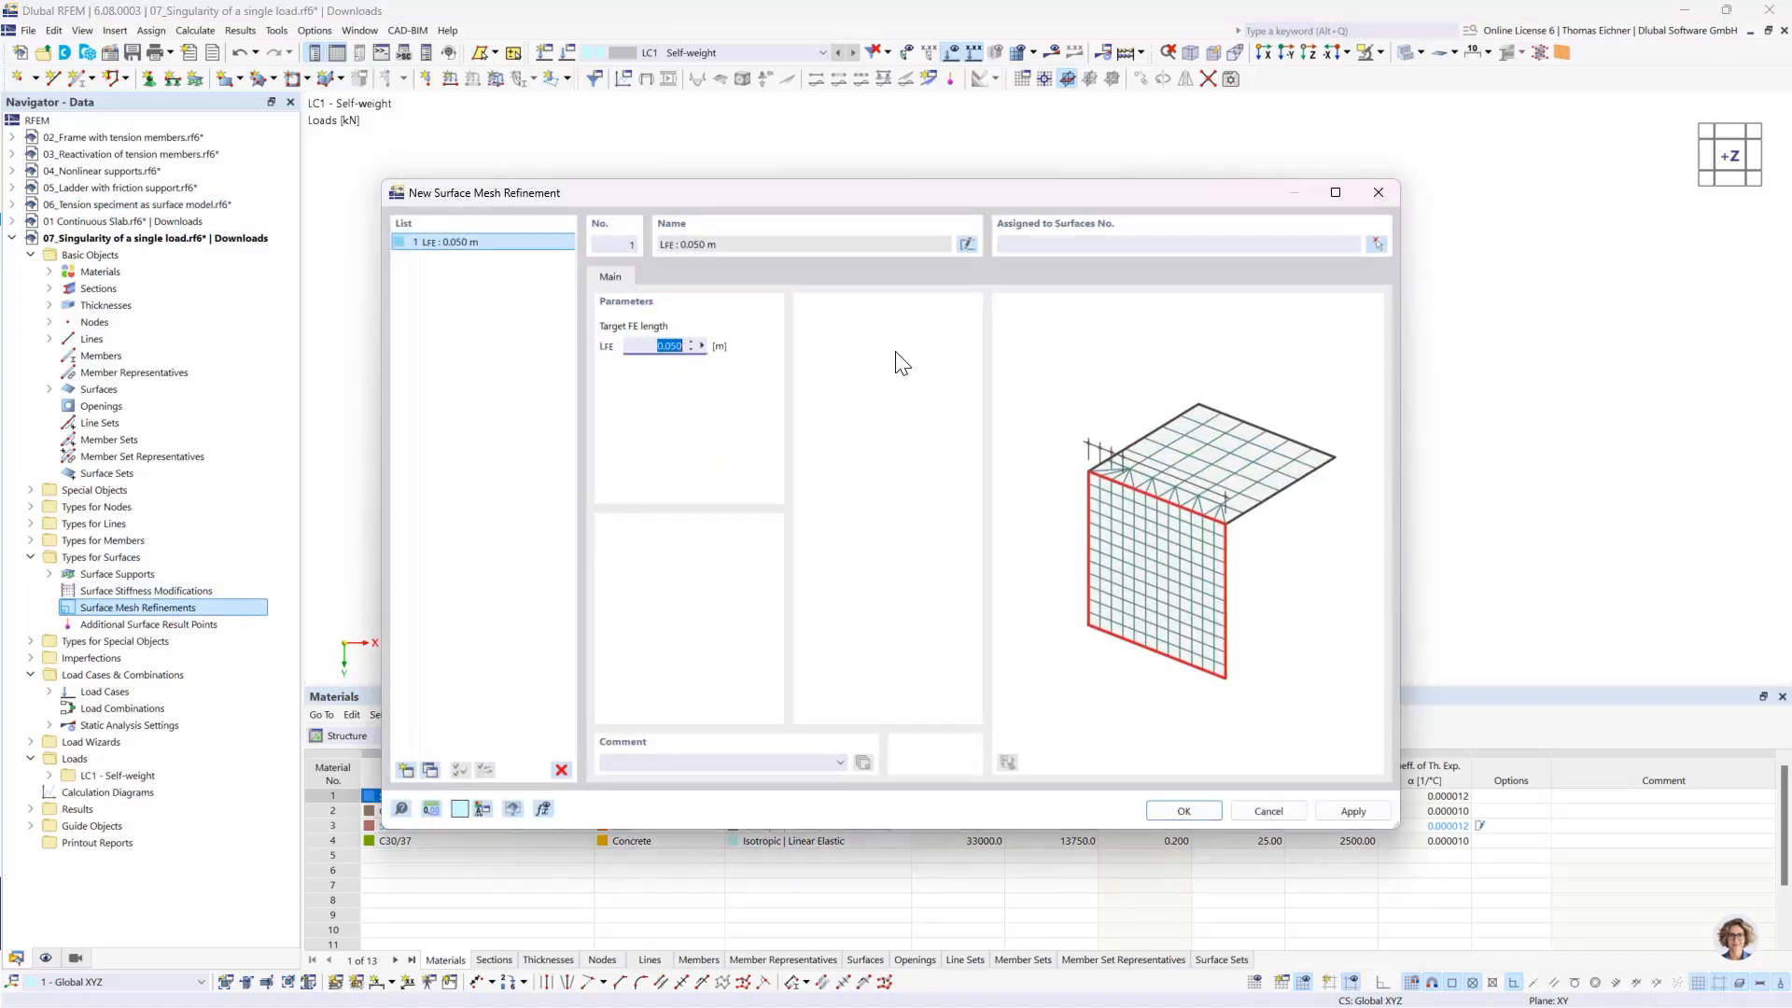
text(2)
click(1205, 247)
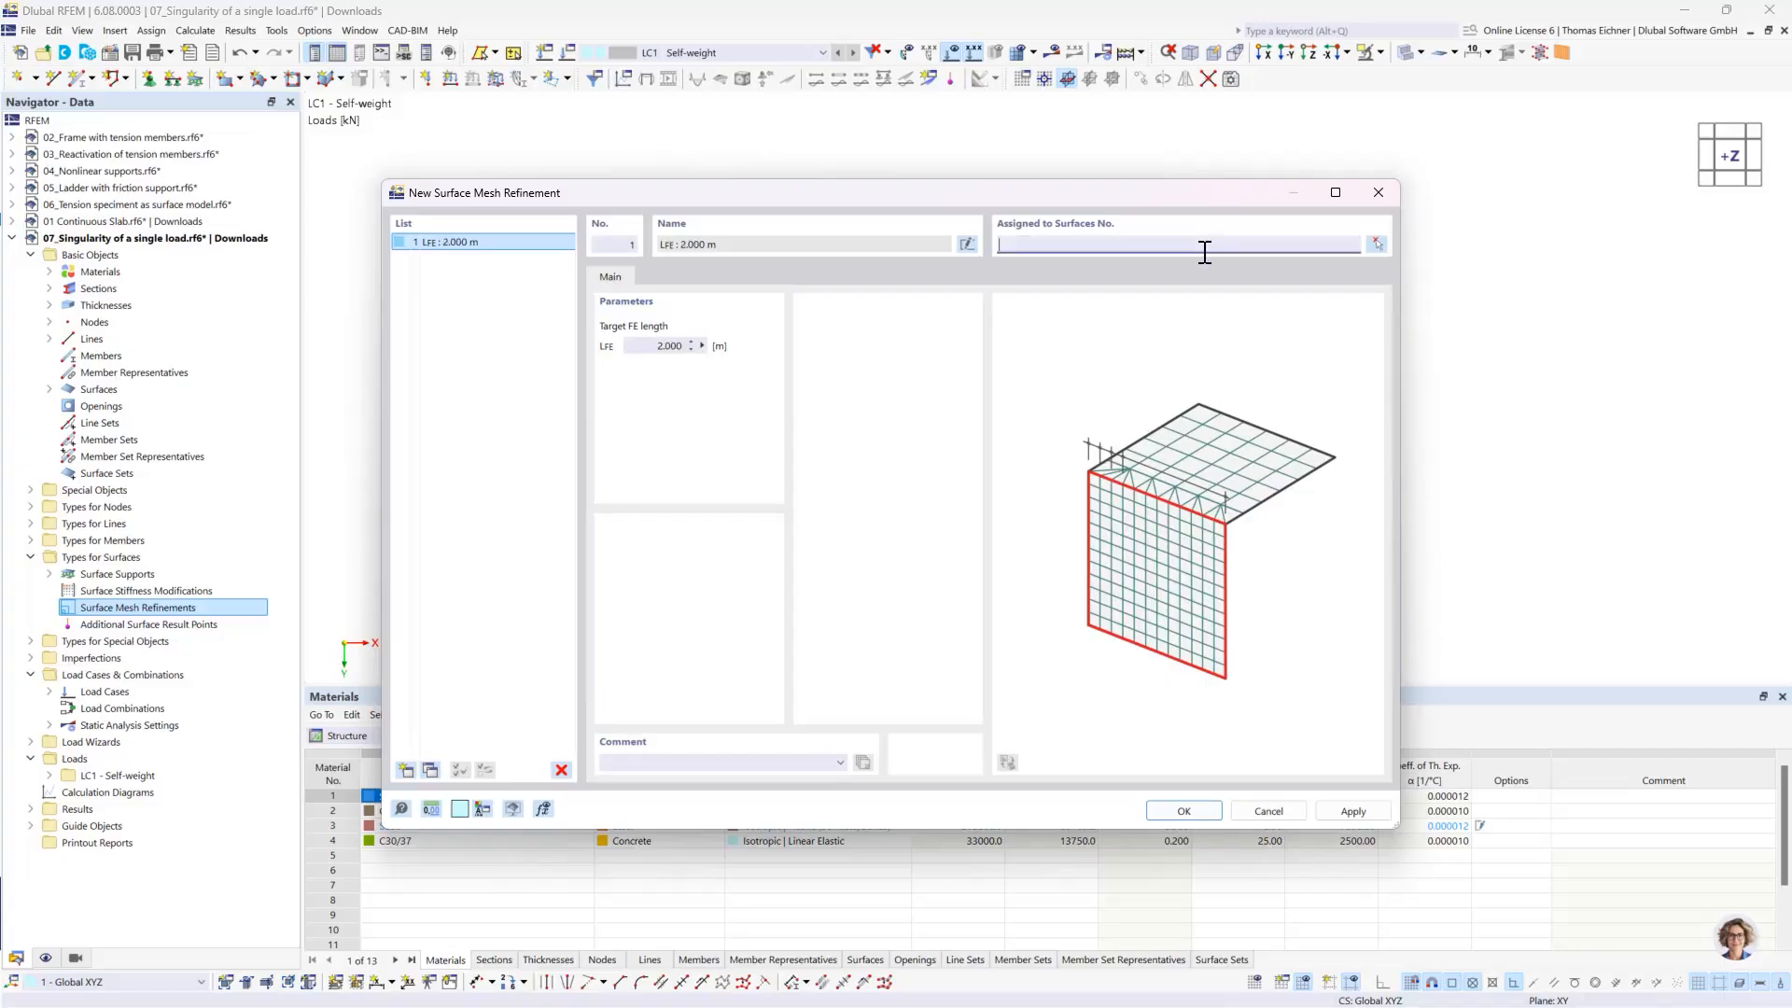
text(1)
- Duplicate the mesh refinement, set its target FE length to 1 m and assign it to surface 2
click(427, 770)
double_click(657, 346)
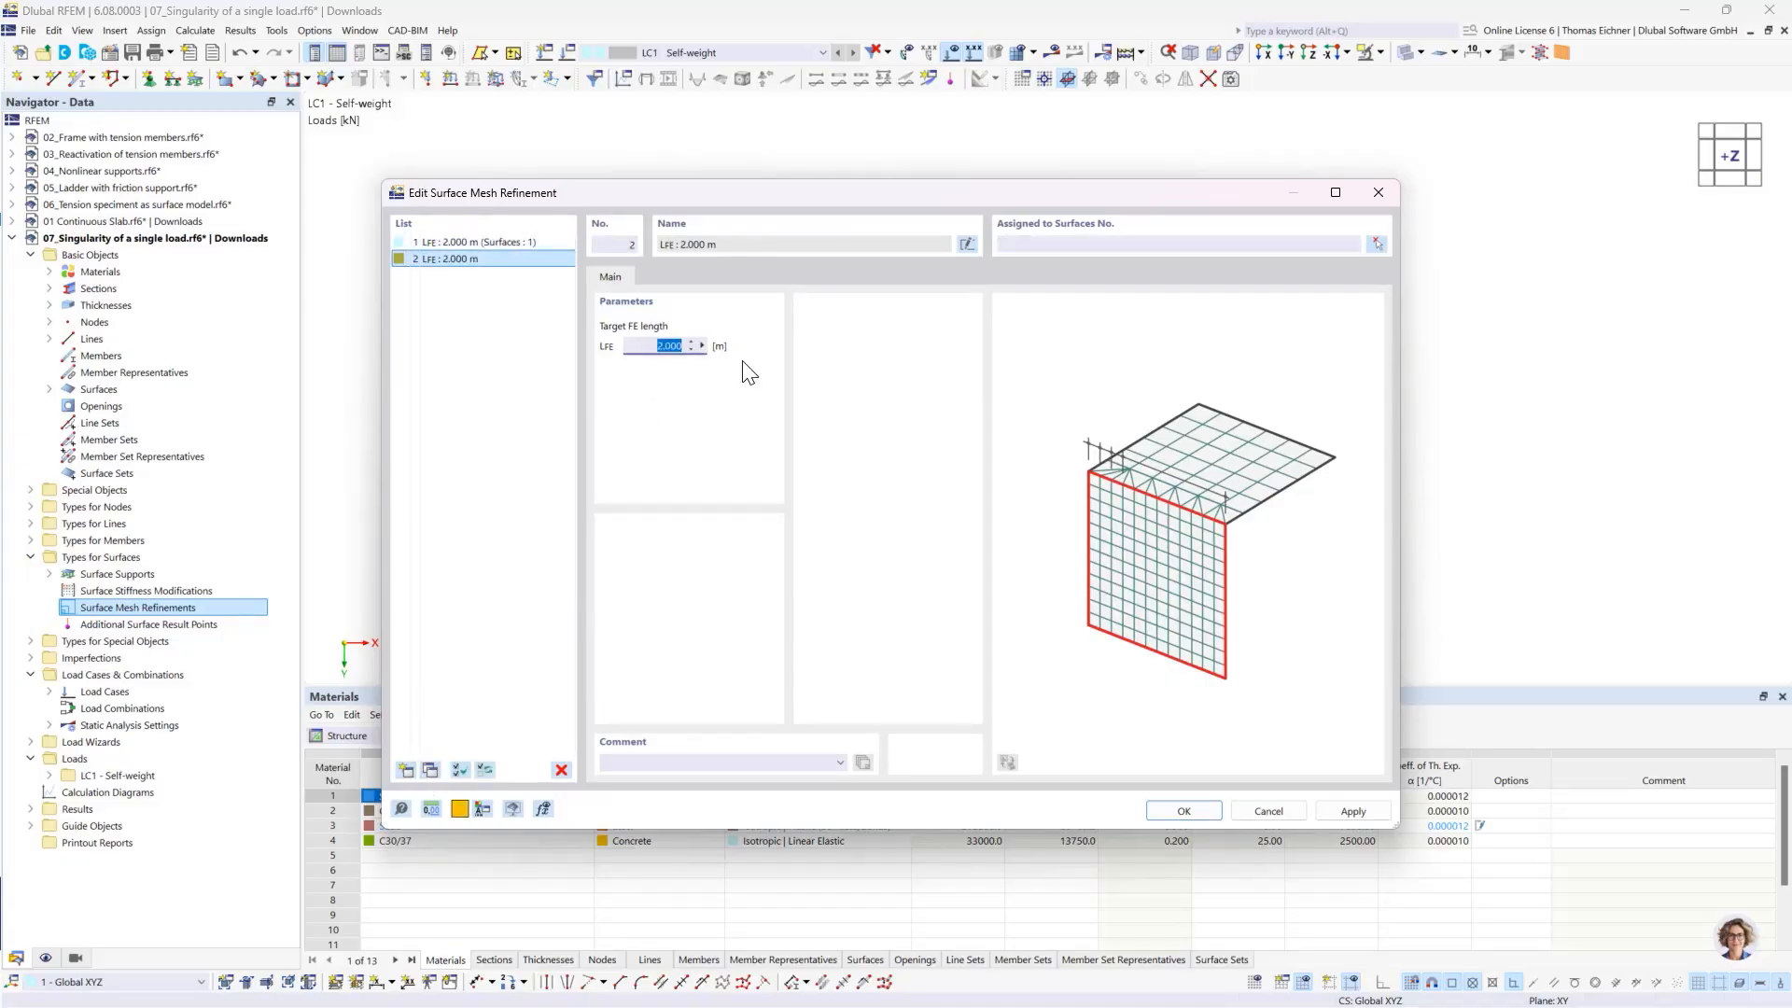
text(1)
click(1066, 251)
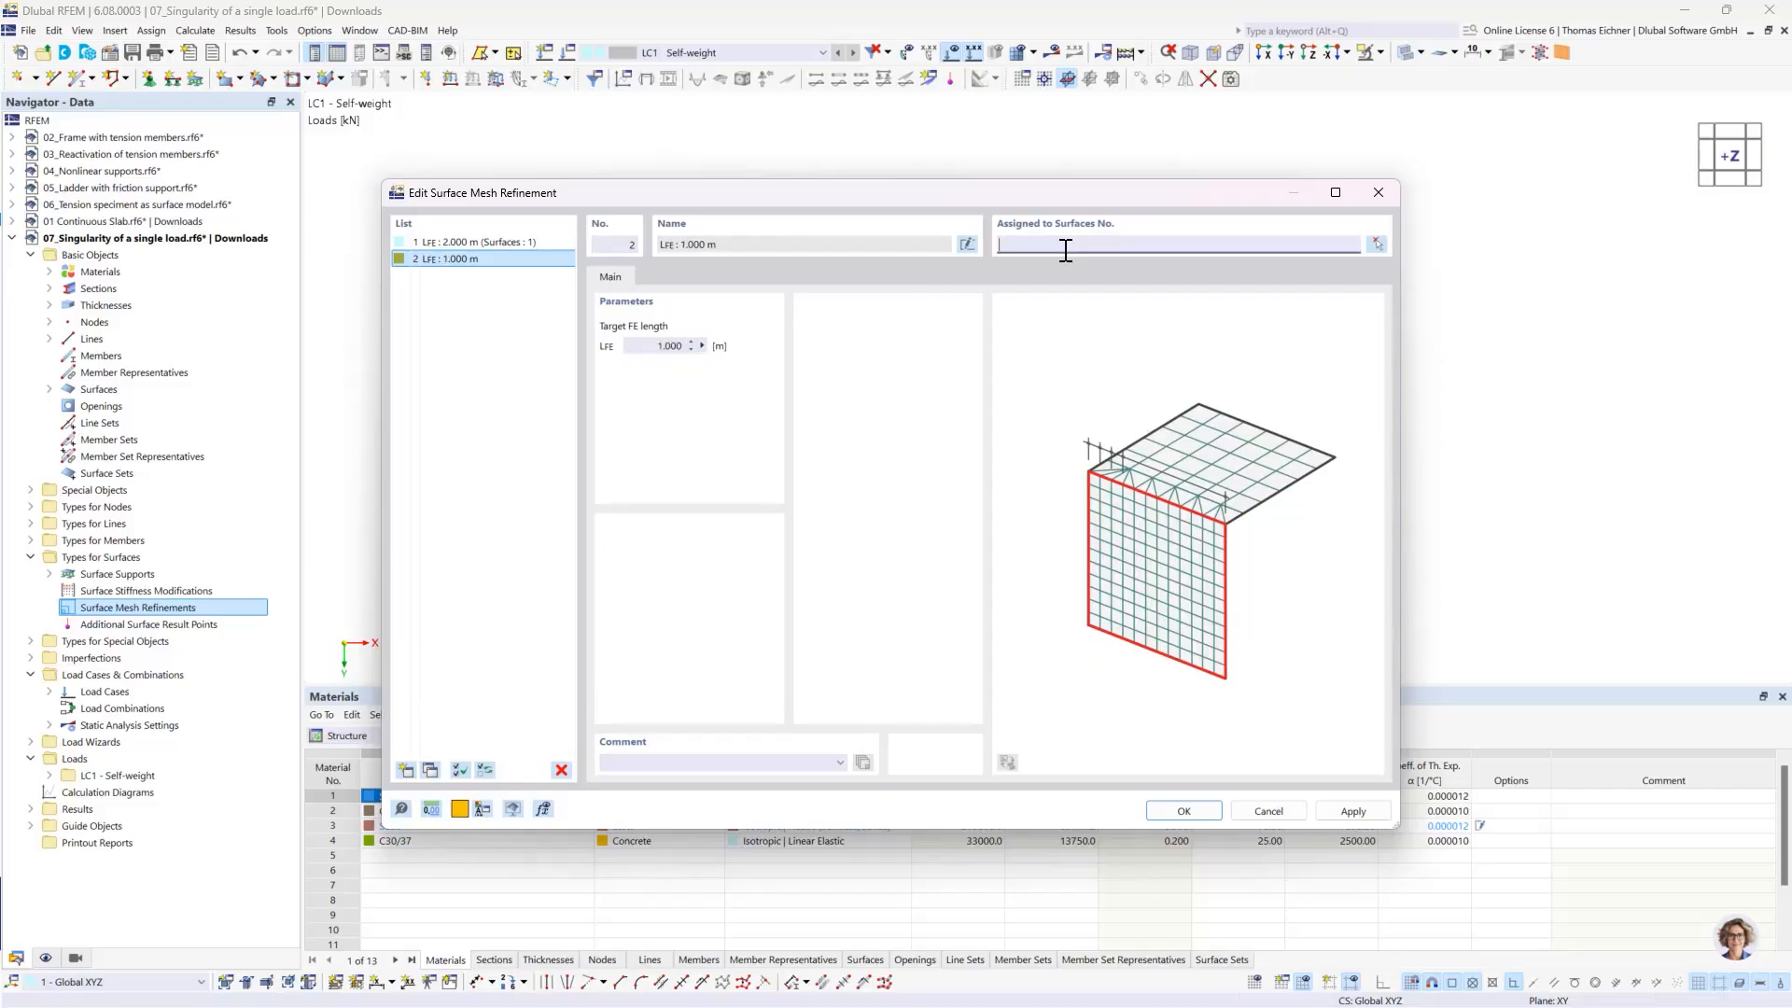
- Add a third mesh refinement copy with a target FE length of 0.5 m, assigned to surface 3
click(427, 771)
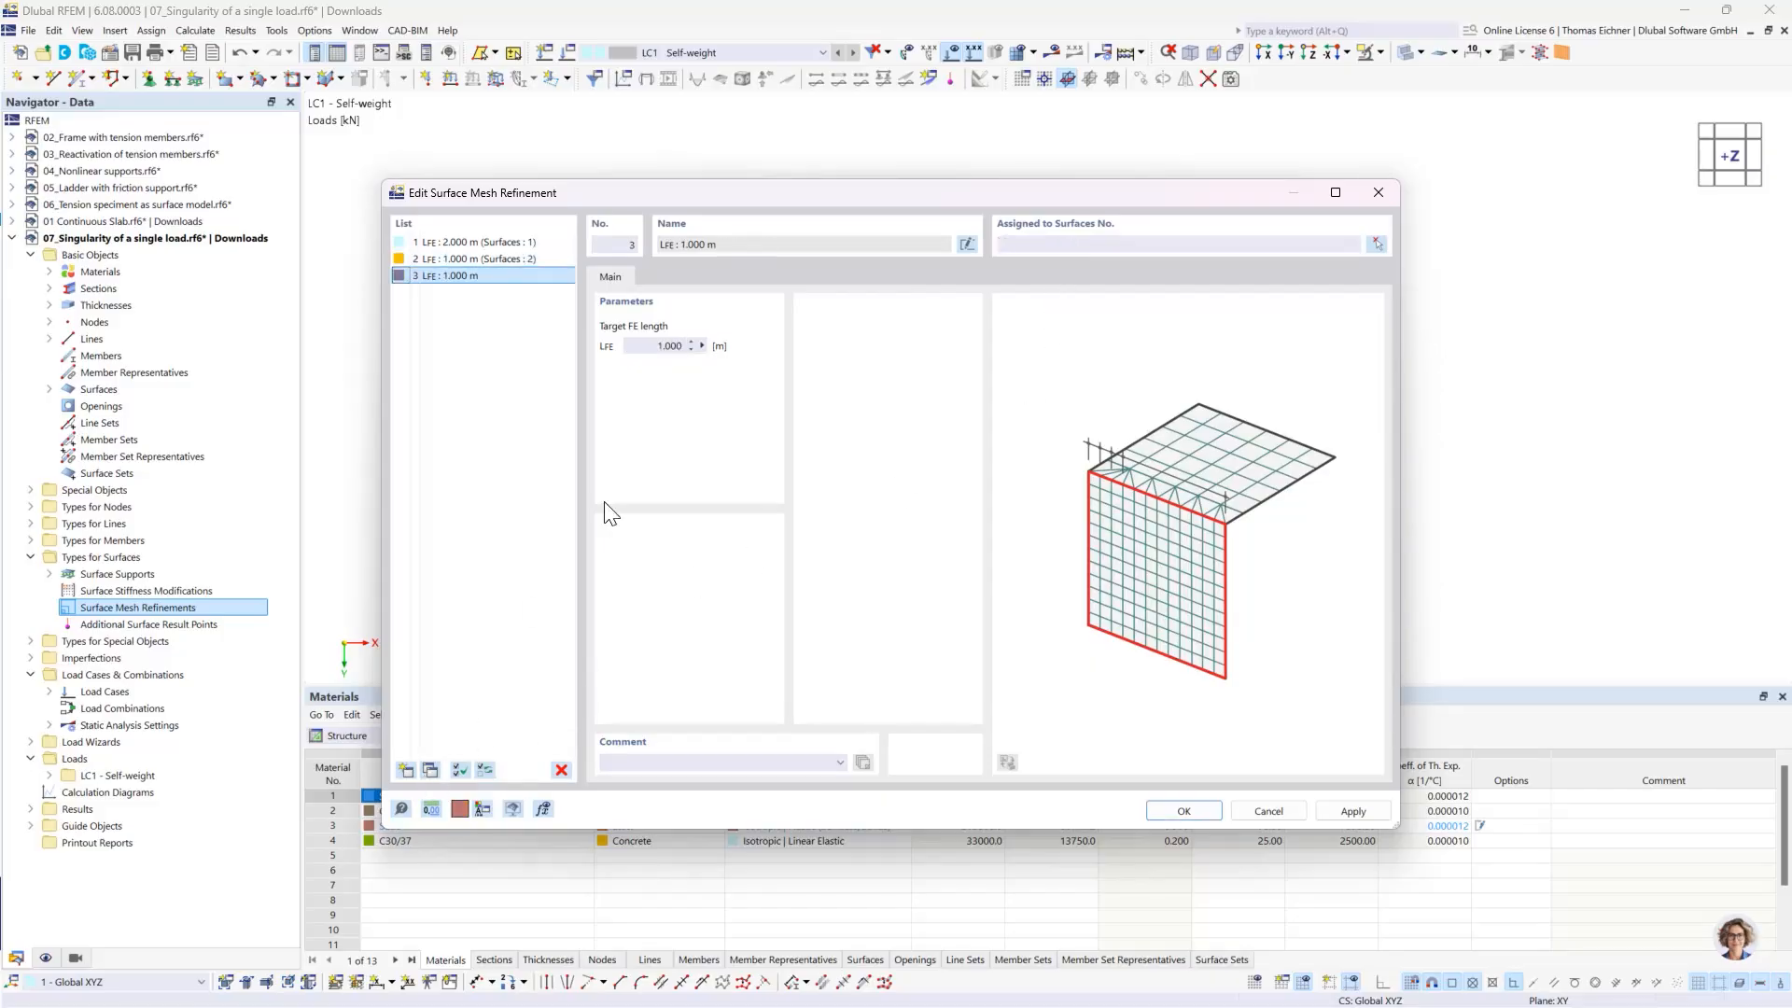
double_click(658, 347)
text(0)
click(1186, 244)
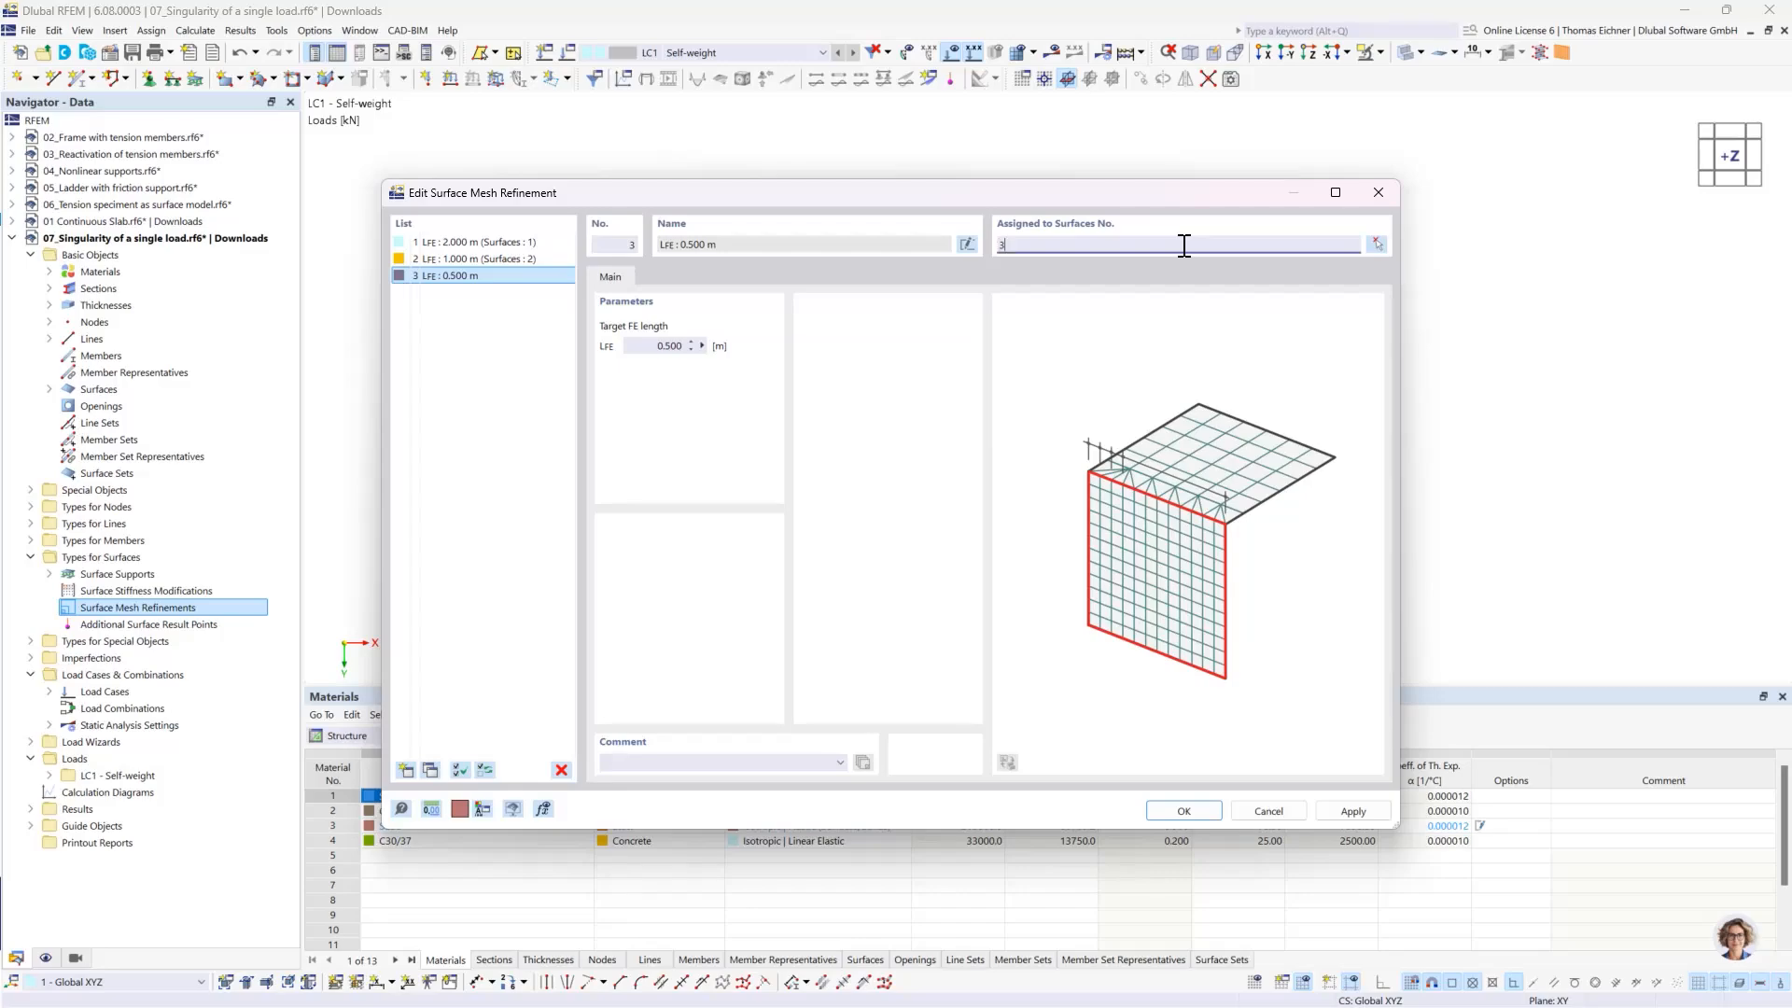
- Add a fourth mesh refinement copy with a target FE length of 0.25 m for surface 4, and accept all refinements
click(428, 775)
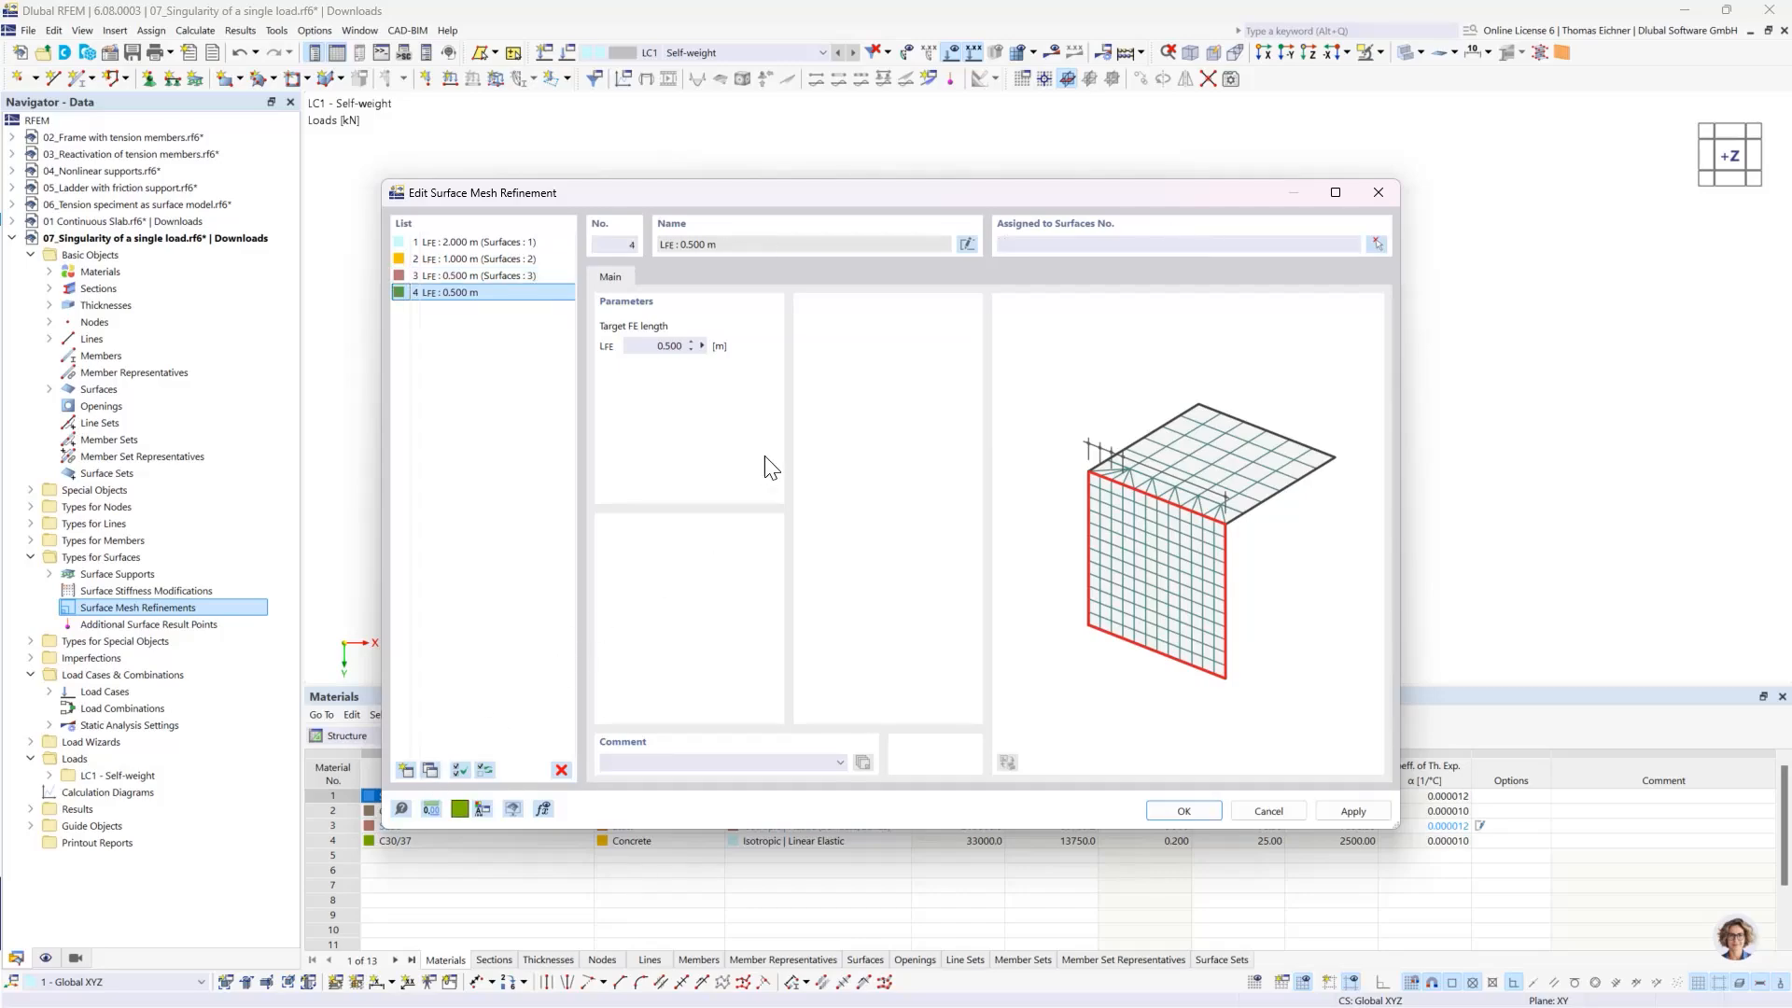
drag(651, 350, 777, 358)
text(0,25)
click(1018, 244)
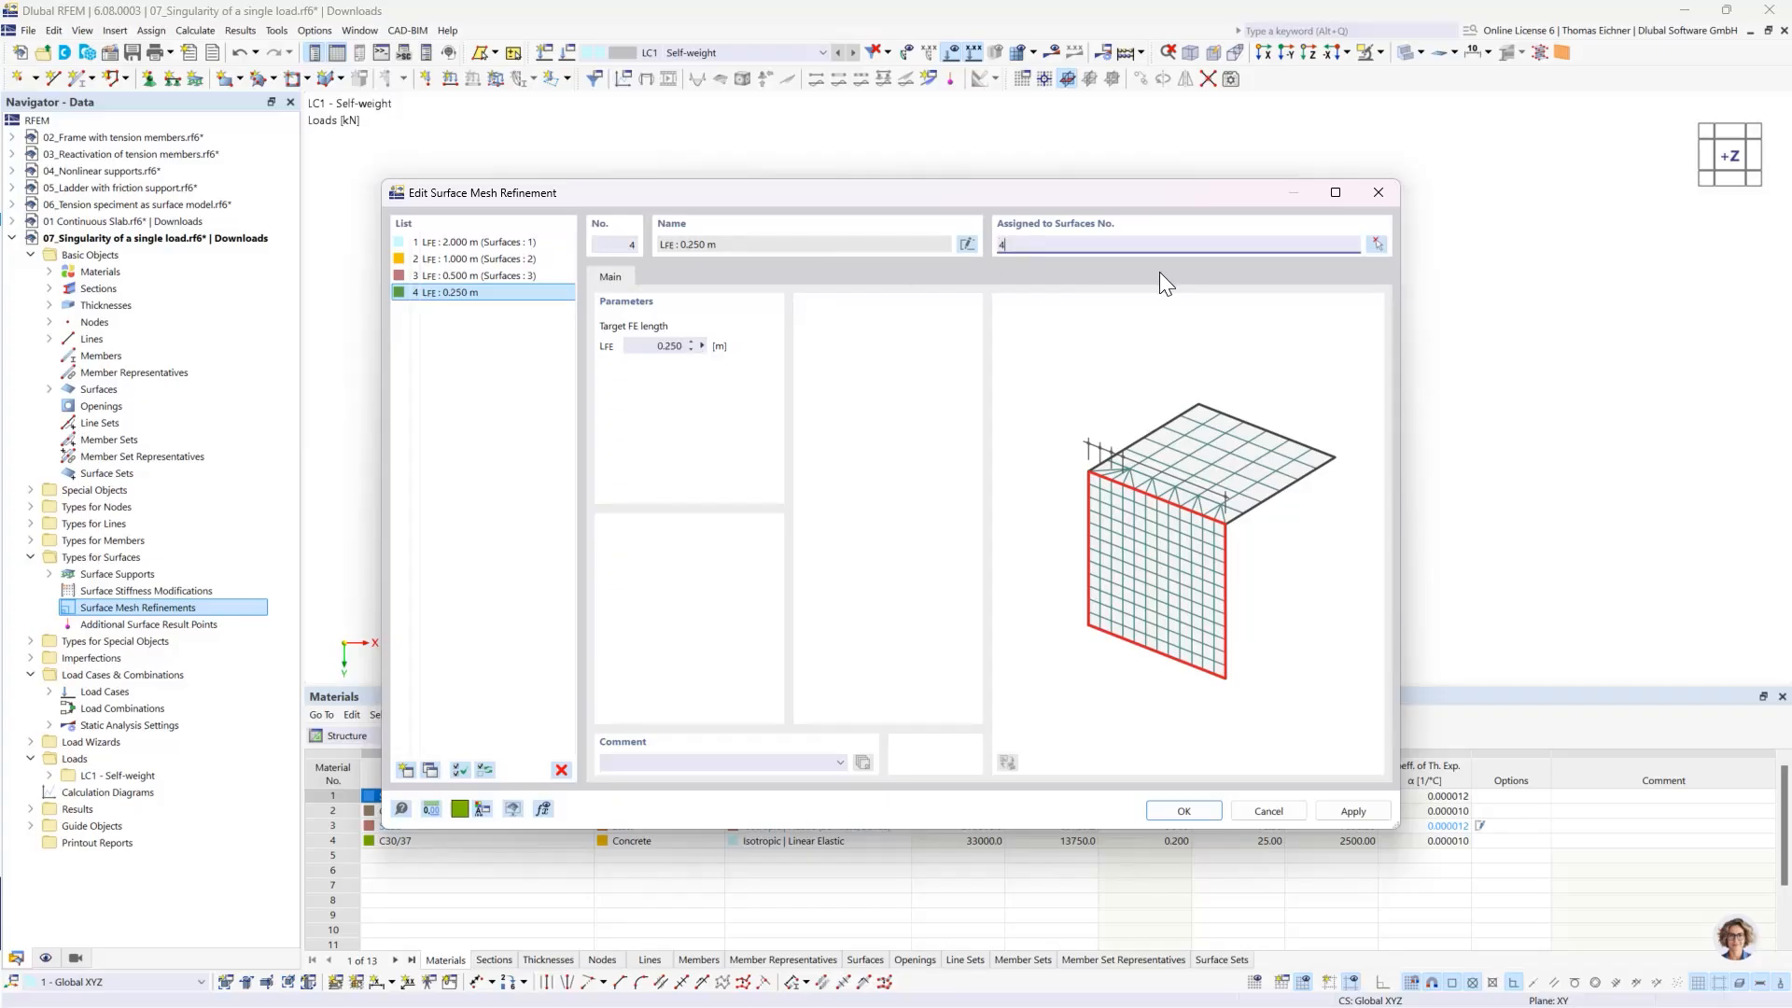
text(4)
click(1184, 811)
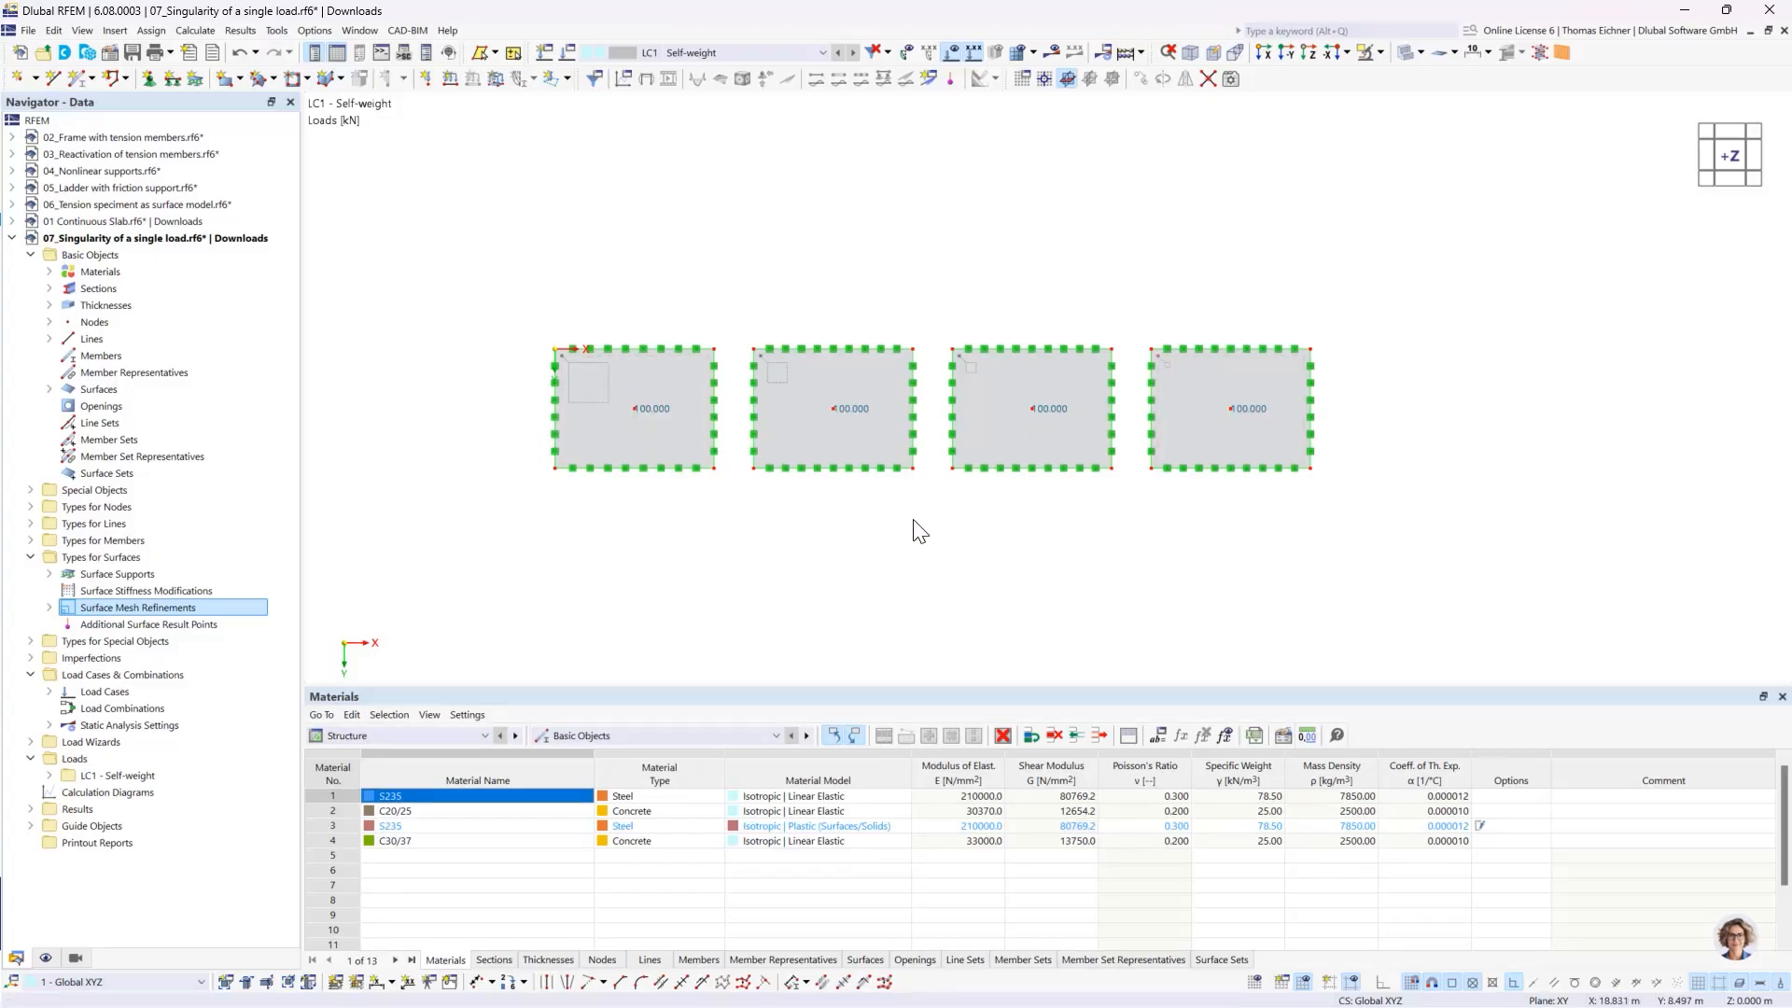
- Create a result section through all four slab centres from X 0, Y 3 m to X 38, Y 3 m, projected globally in Z
click(31, 491)
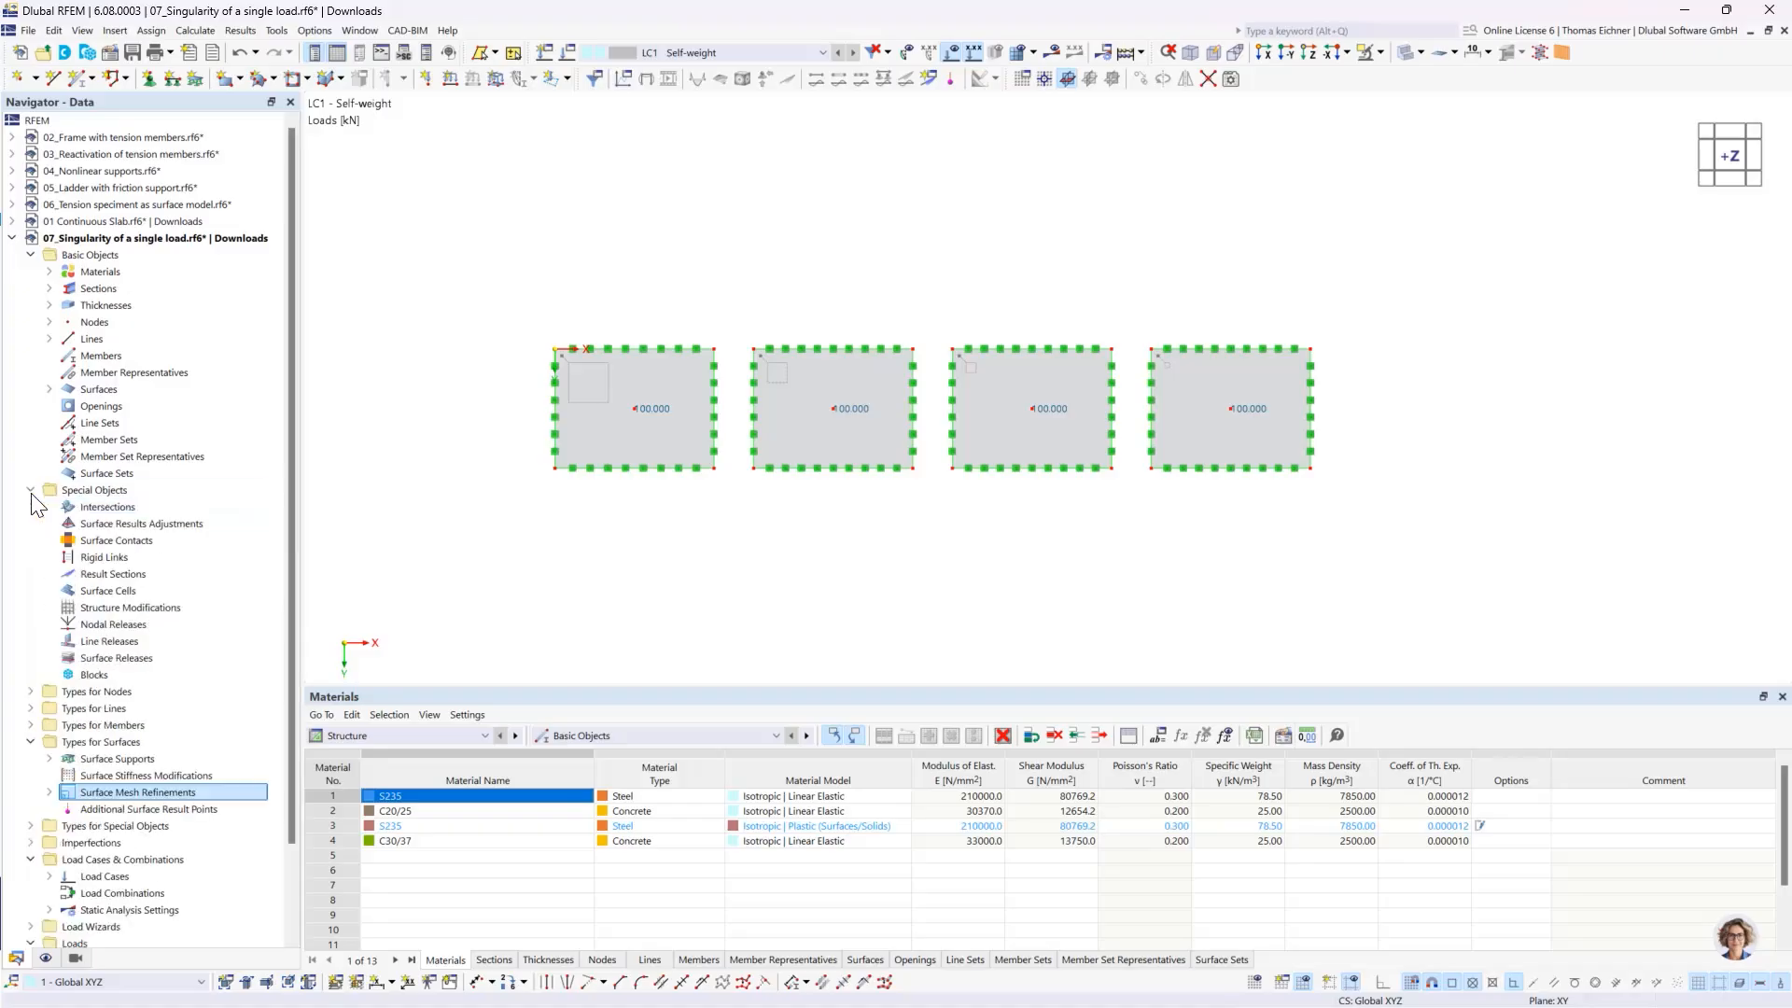
click(104, 491)
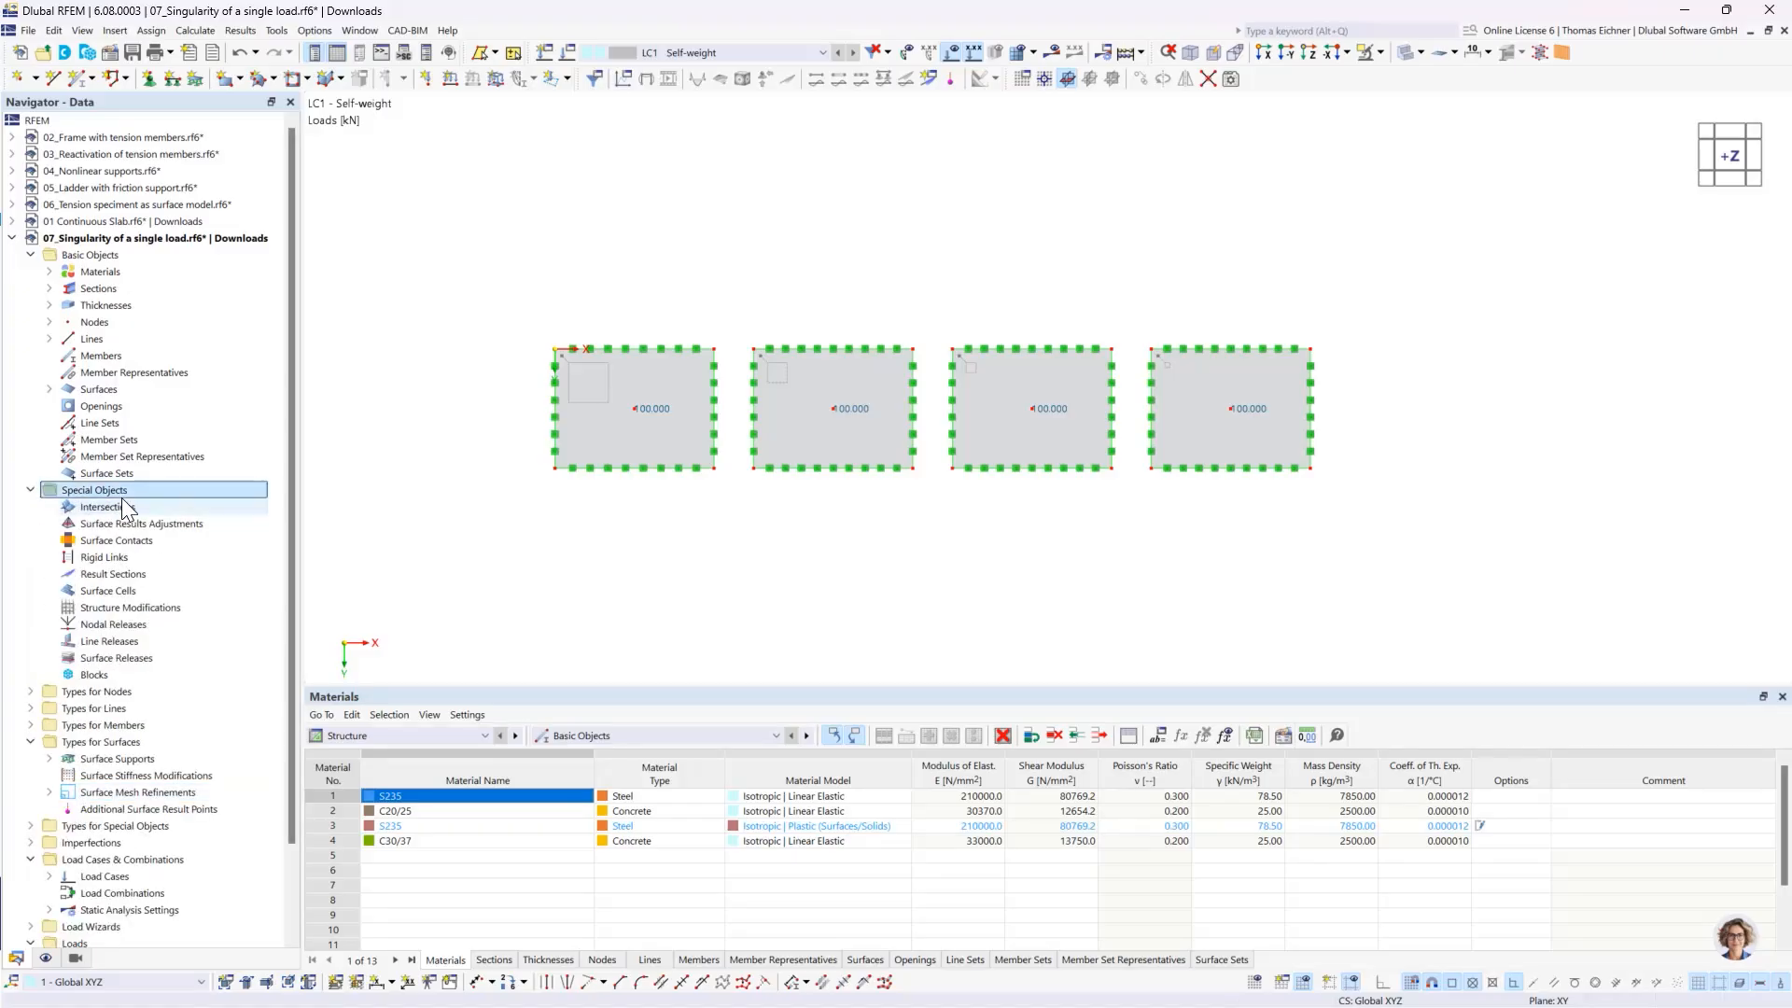
double_click(115, 576)
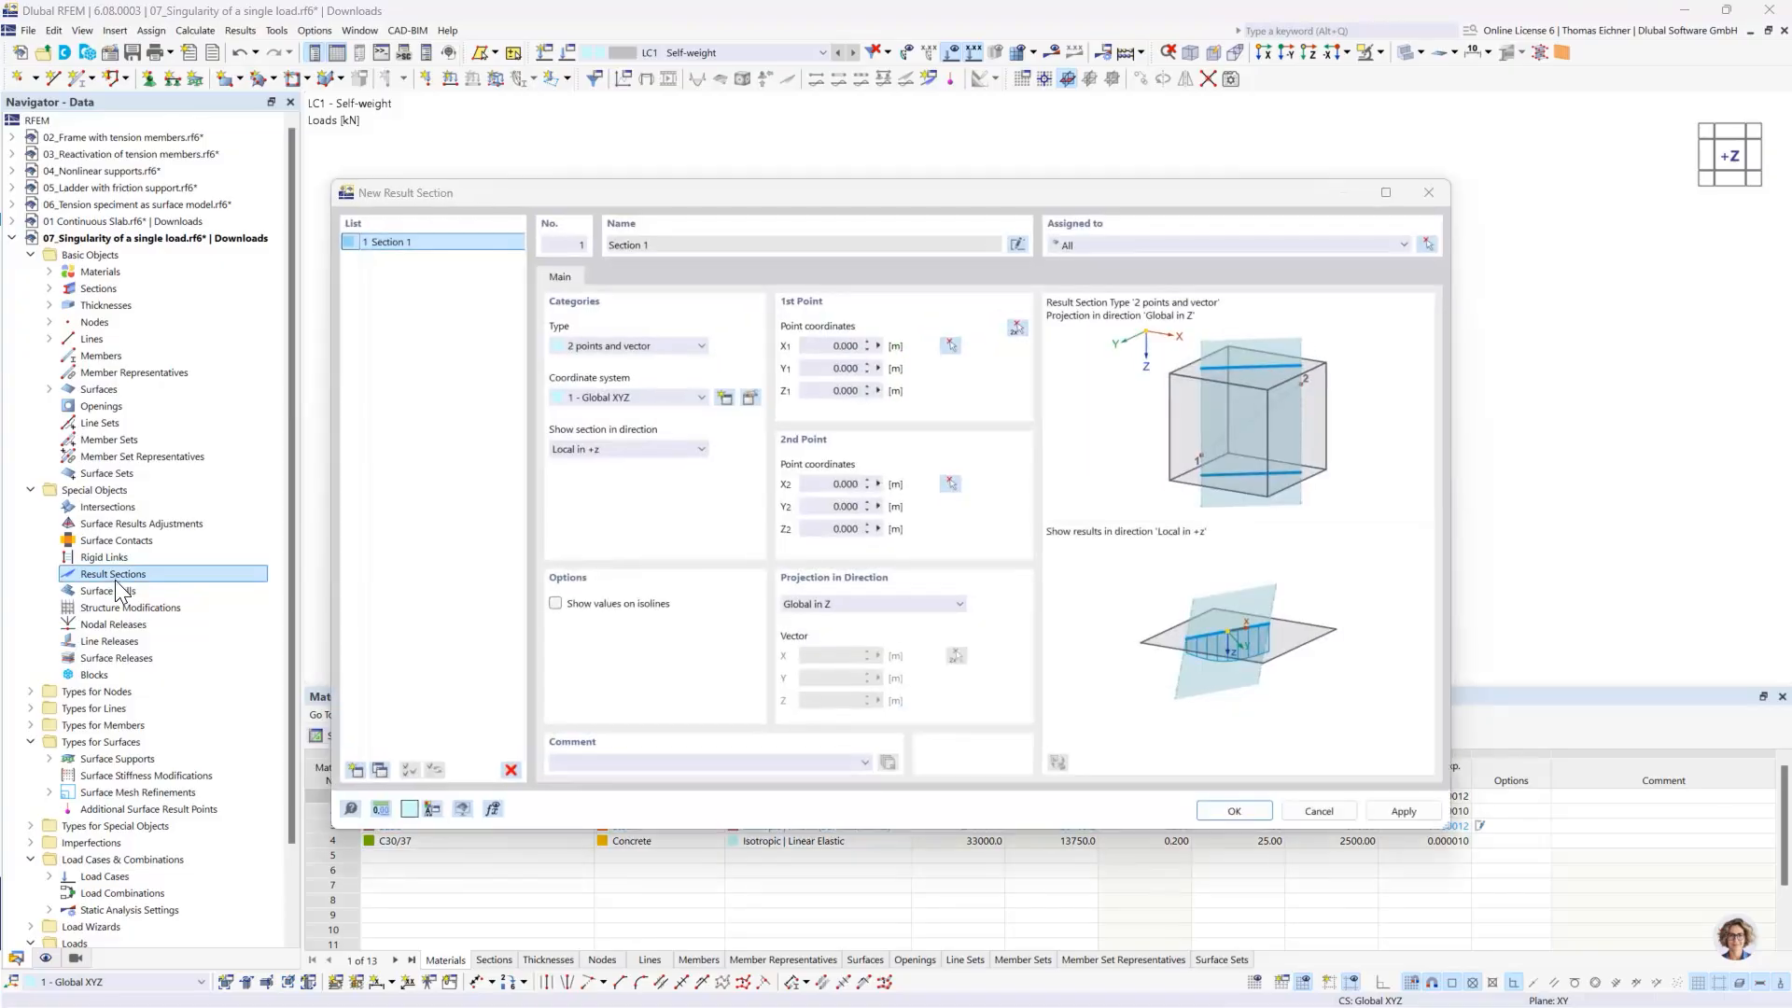
click(1017, 327)
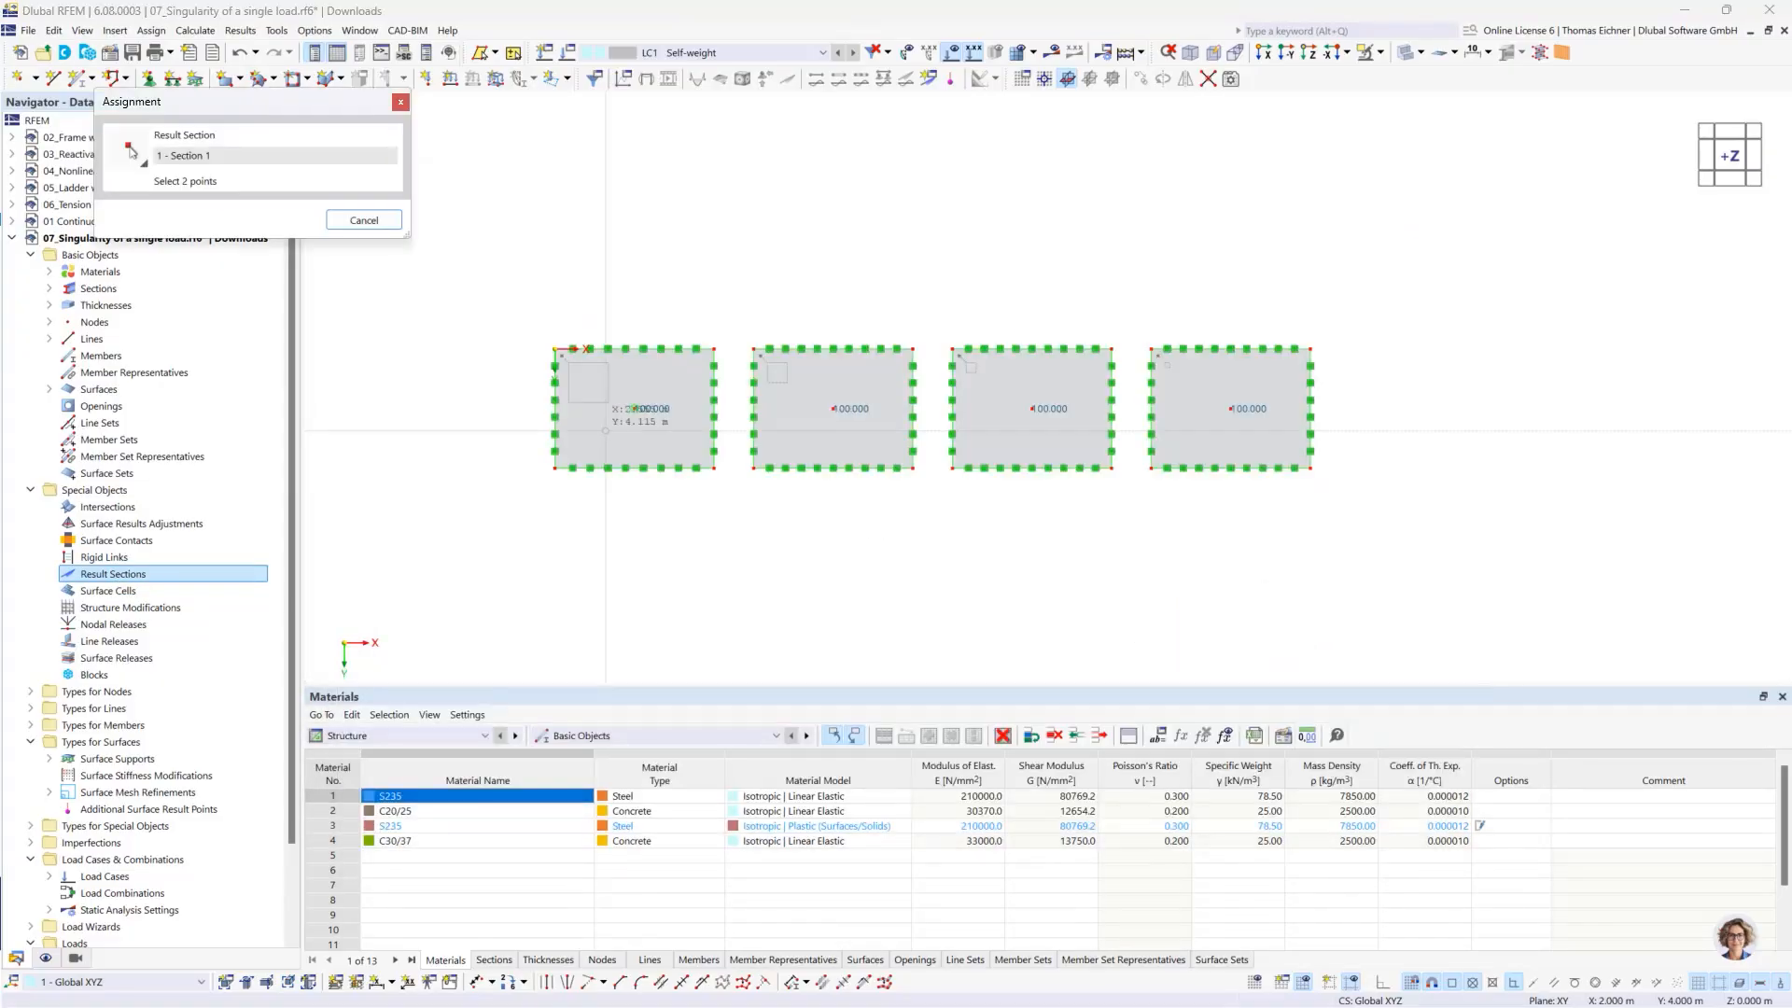
click(555, 408)
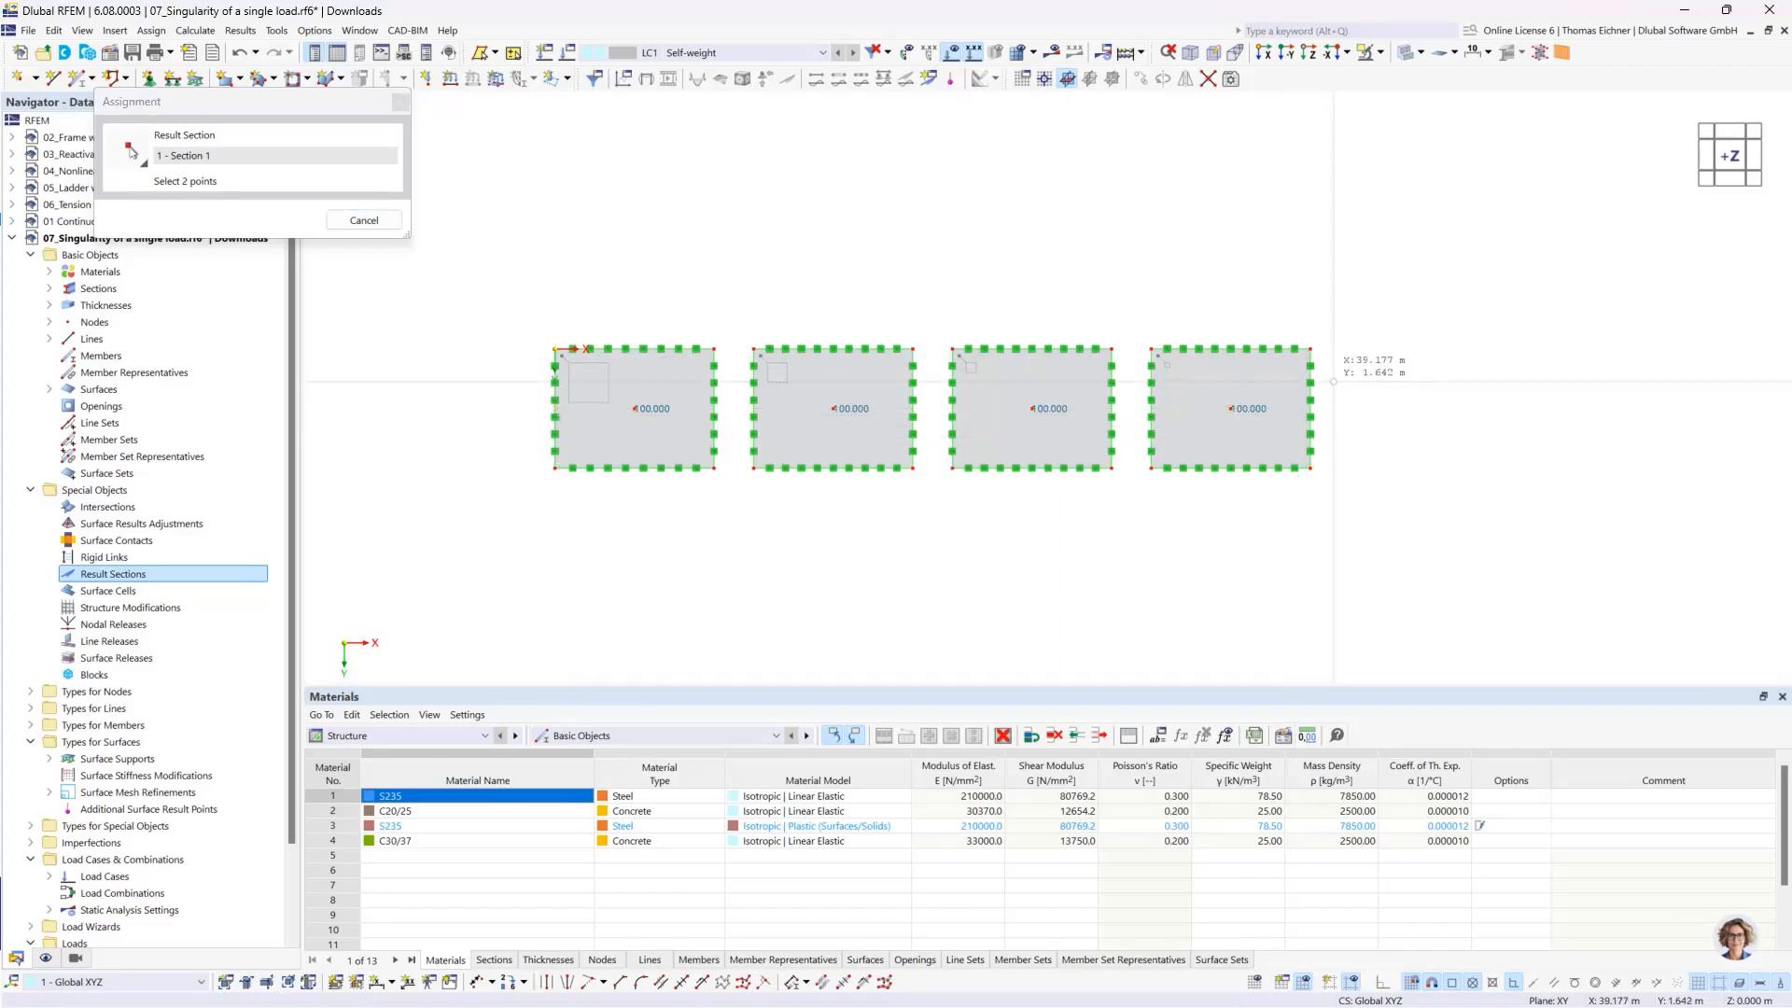
click(1311, 408)
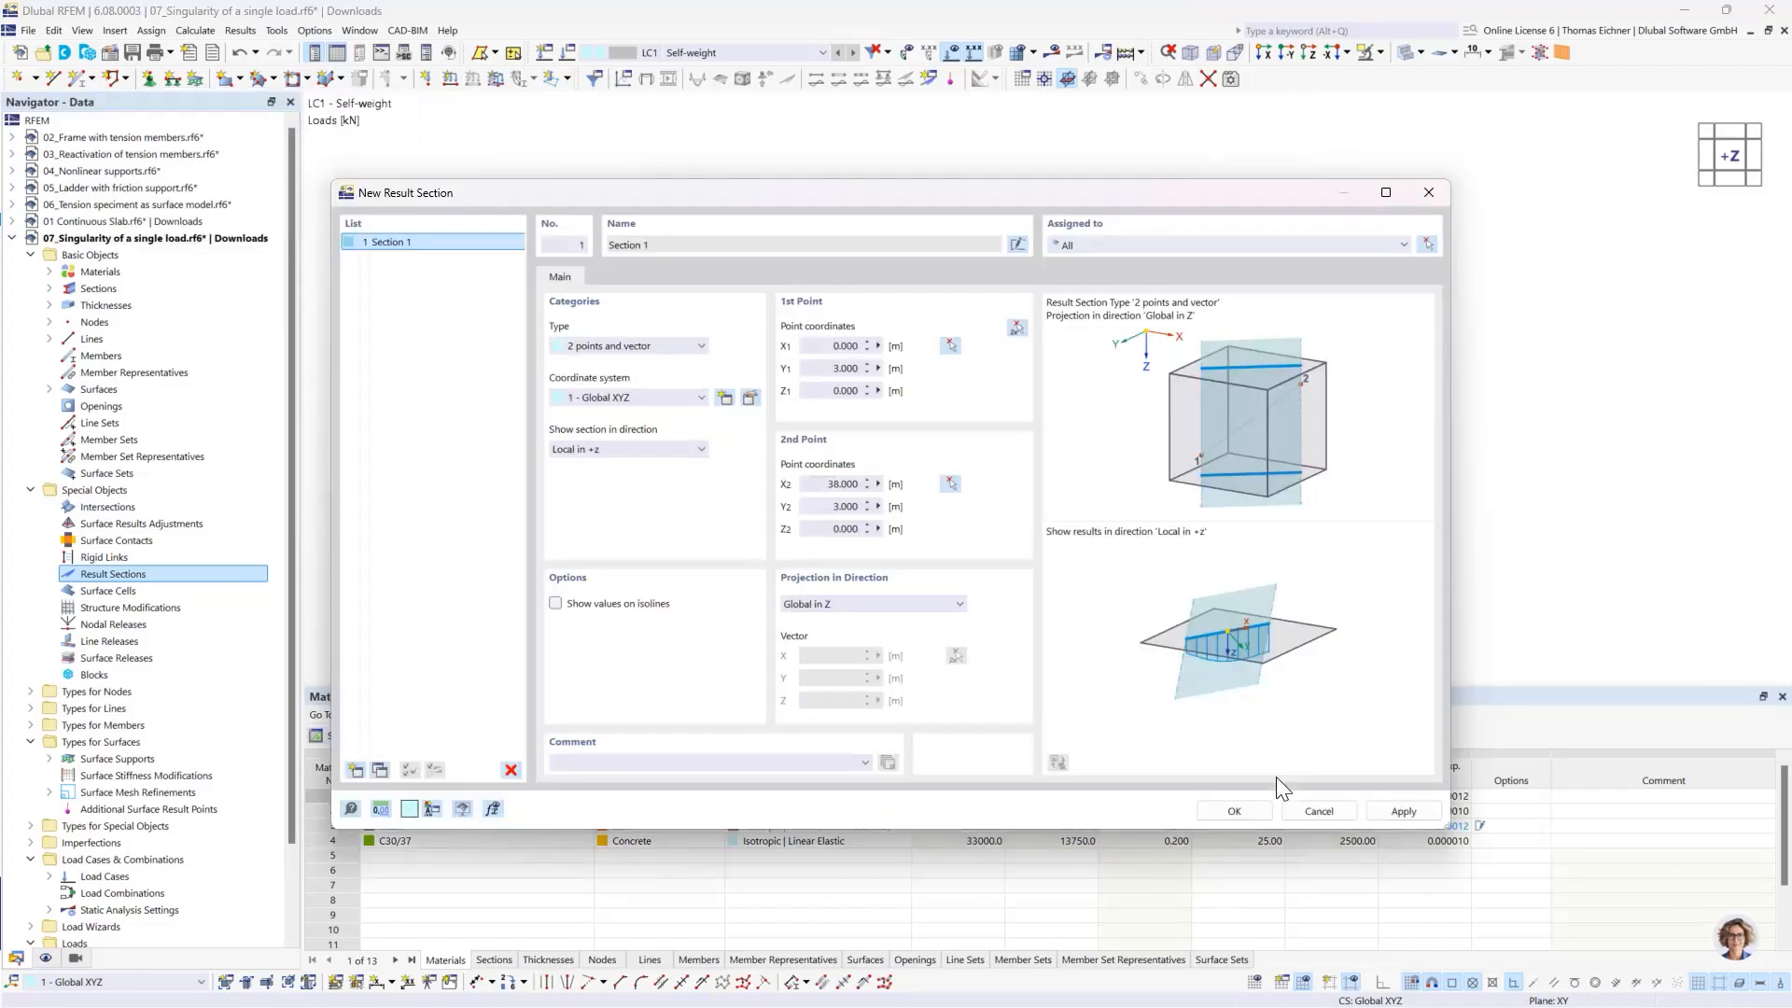
click(1235, 811)
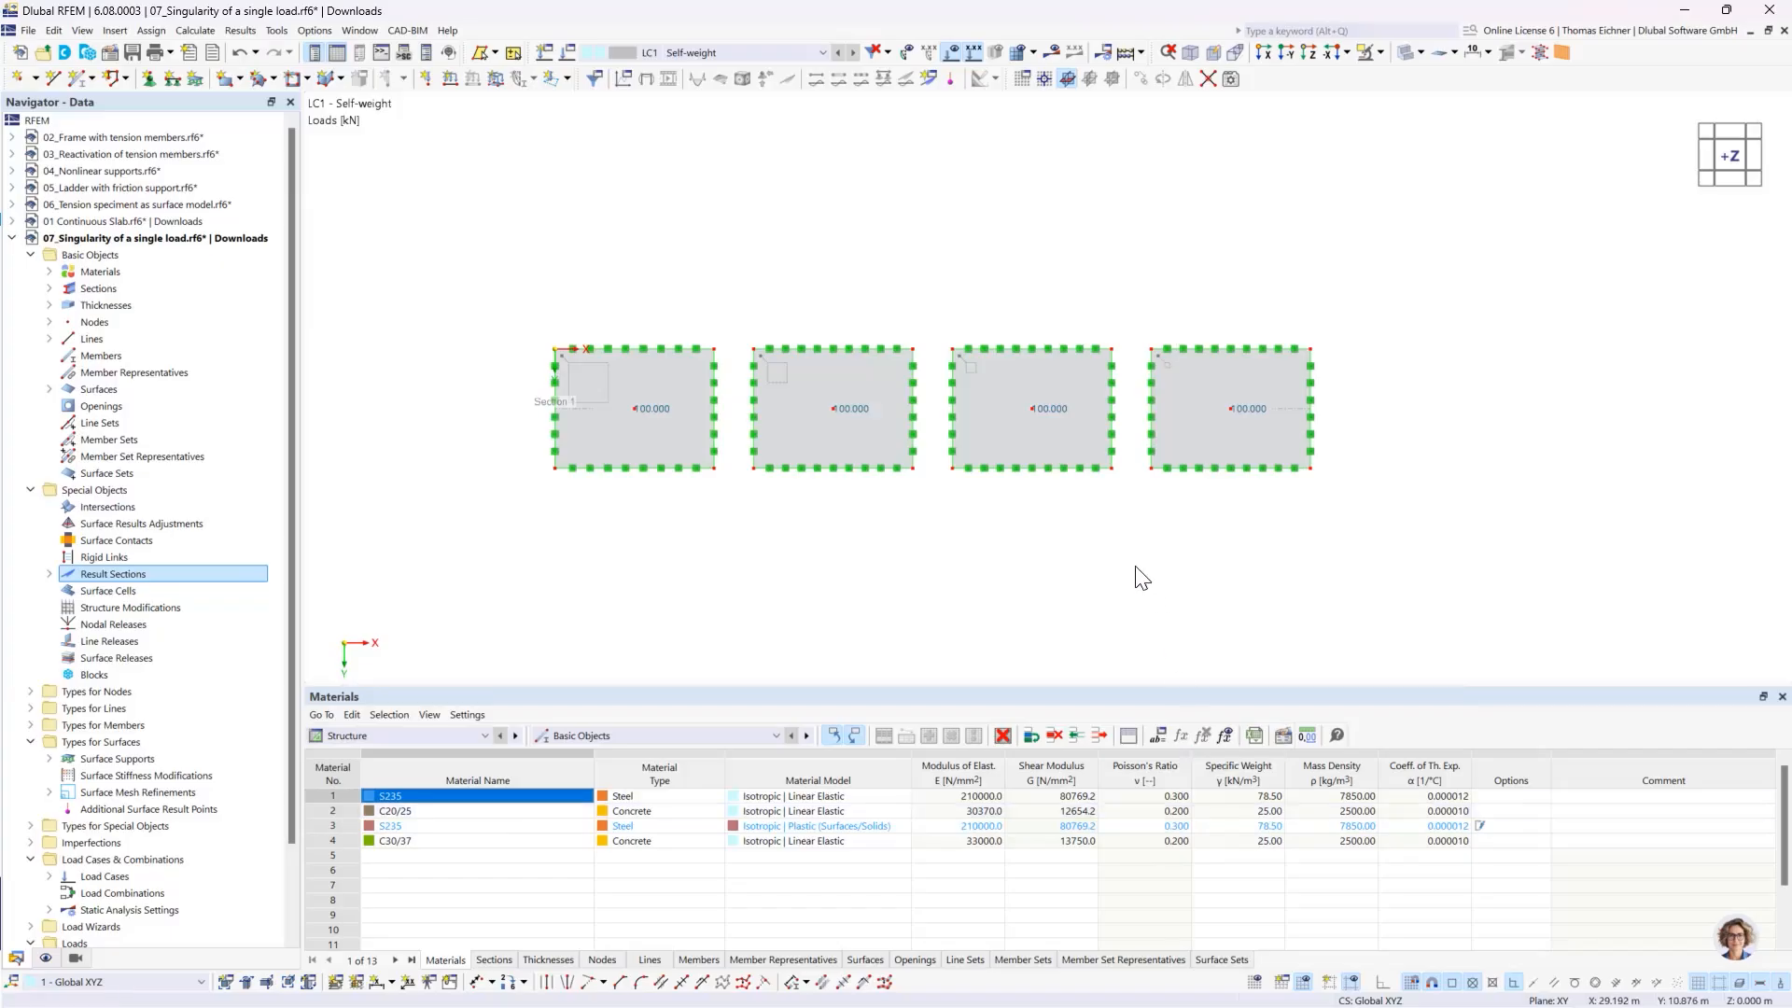
- Deactivate the self-weight in load case LC1 and calculate that load case
click(568, 53)
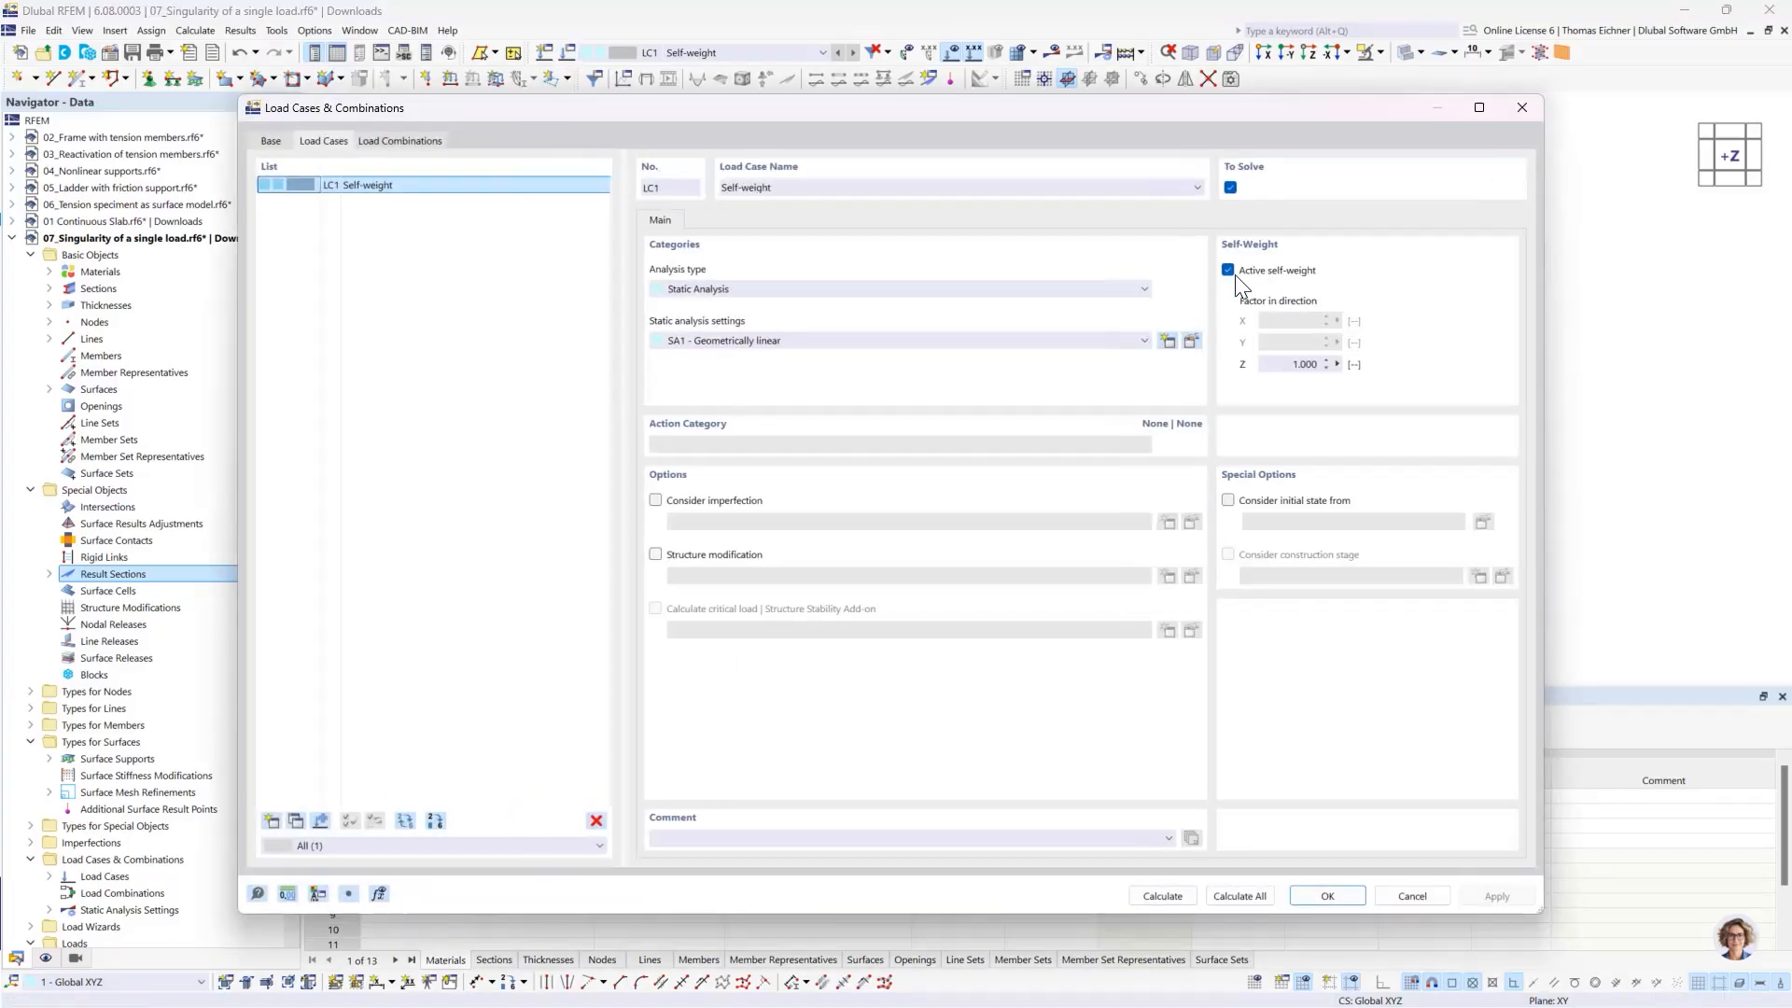
click(1230, 271)
click(1162, 896)
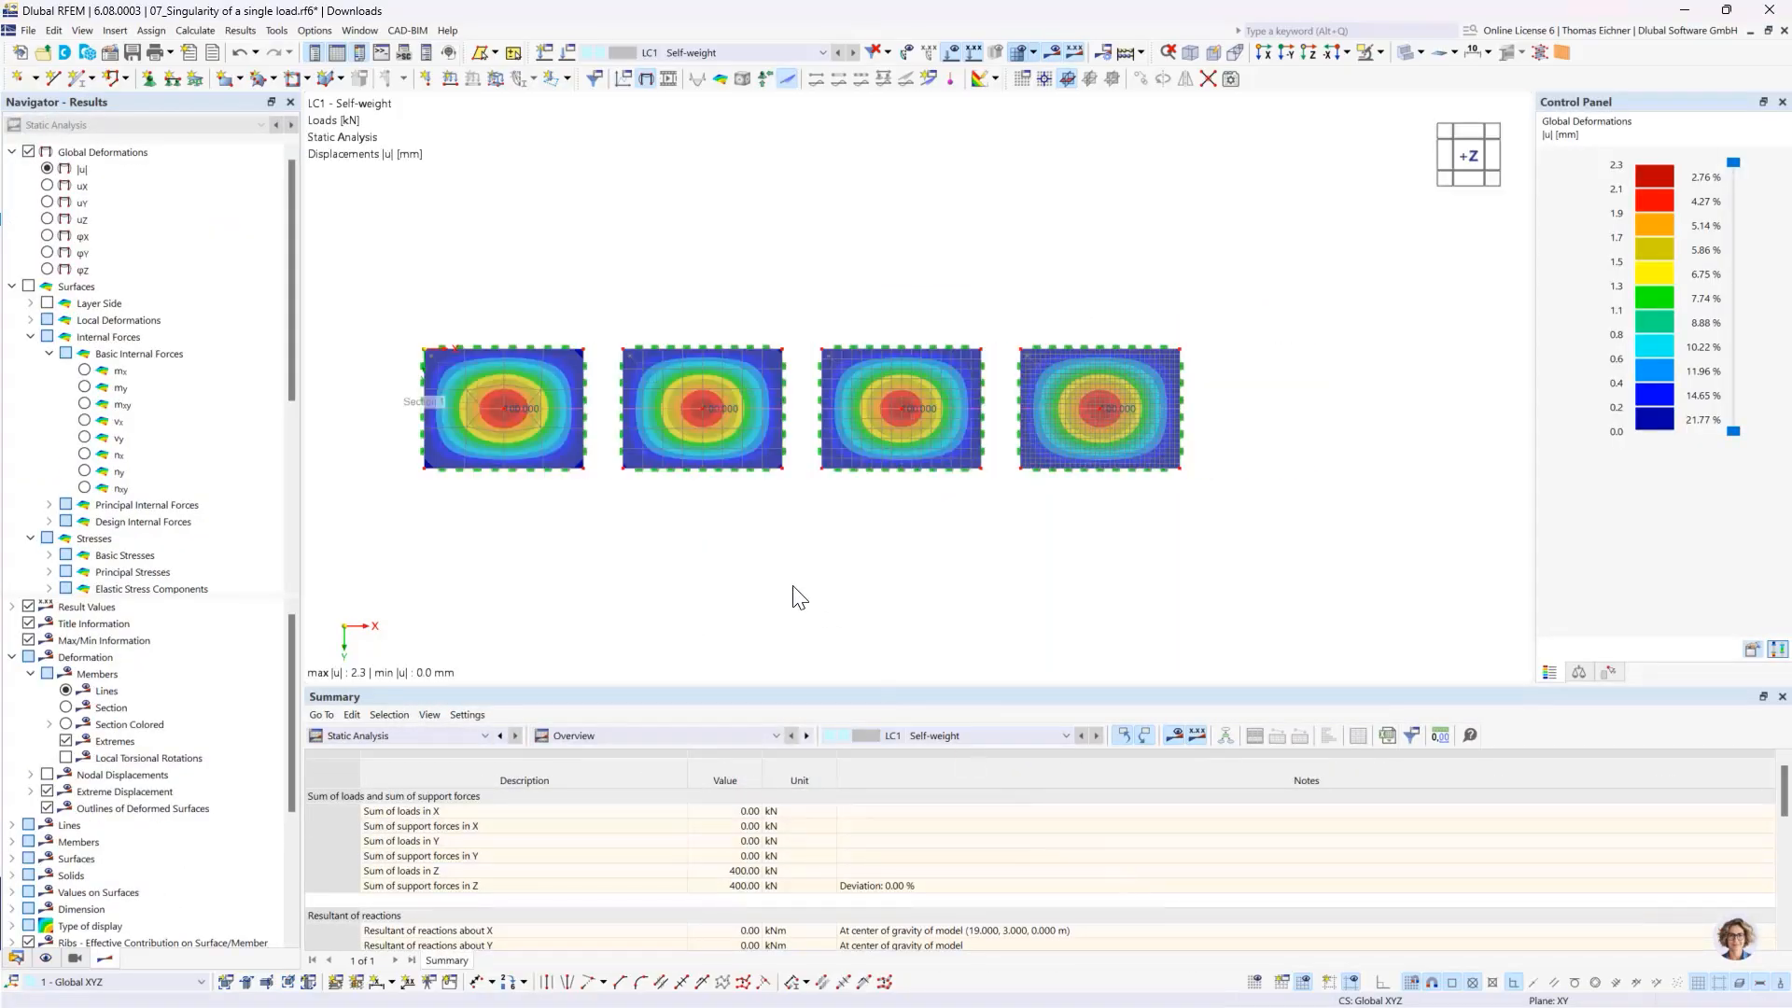
- Display the total displacements |u| of the slabs in the -Y view, with local extremes on the result section
scroll(761, 560, up, 1)
click(84, 168)
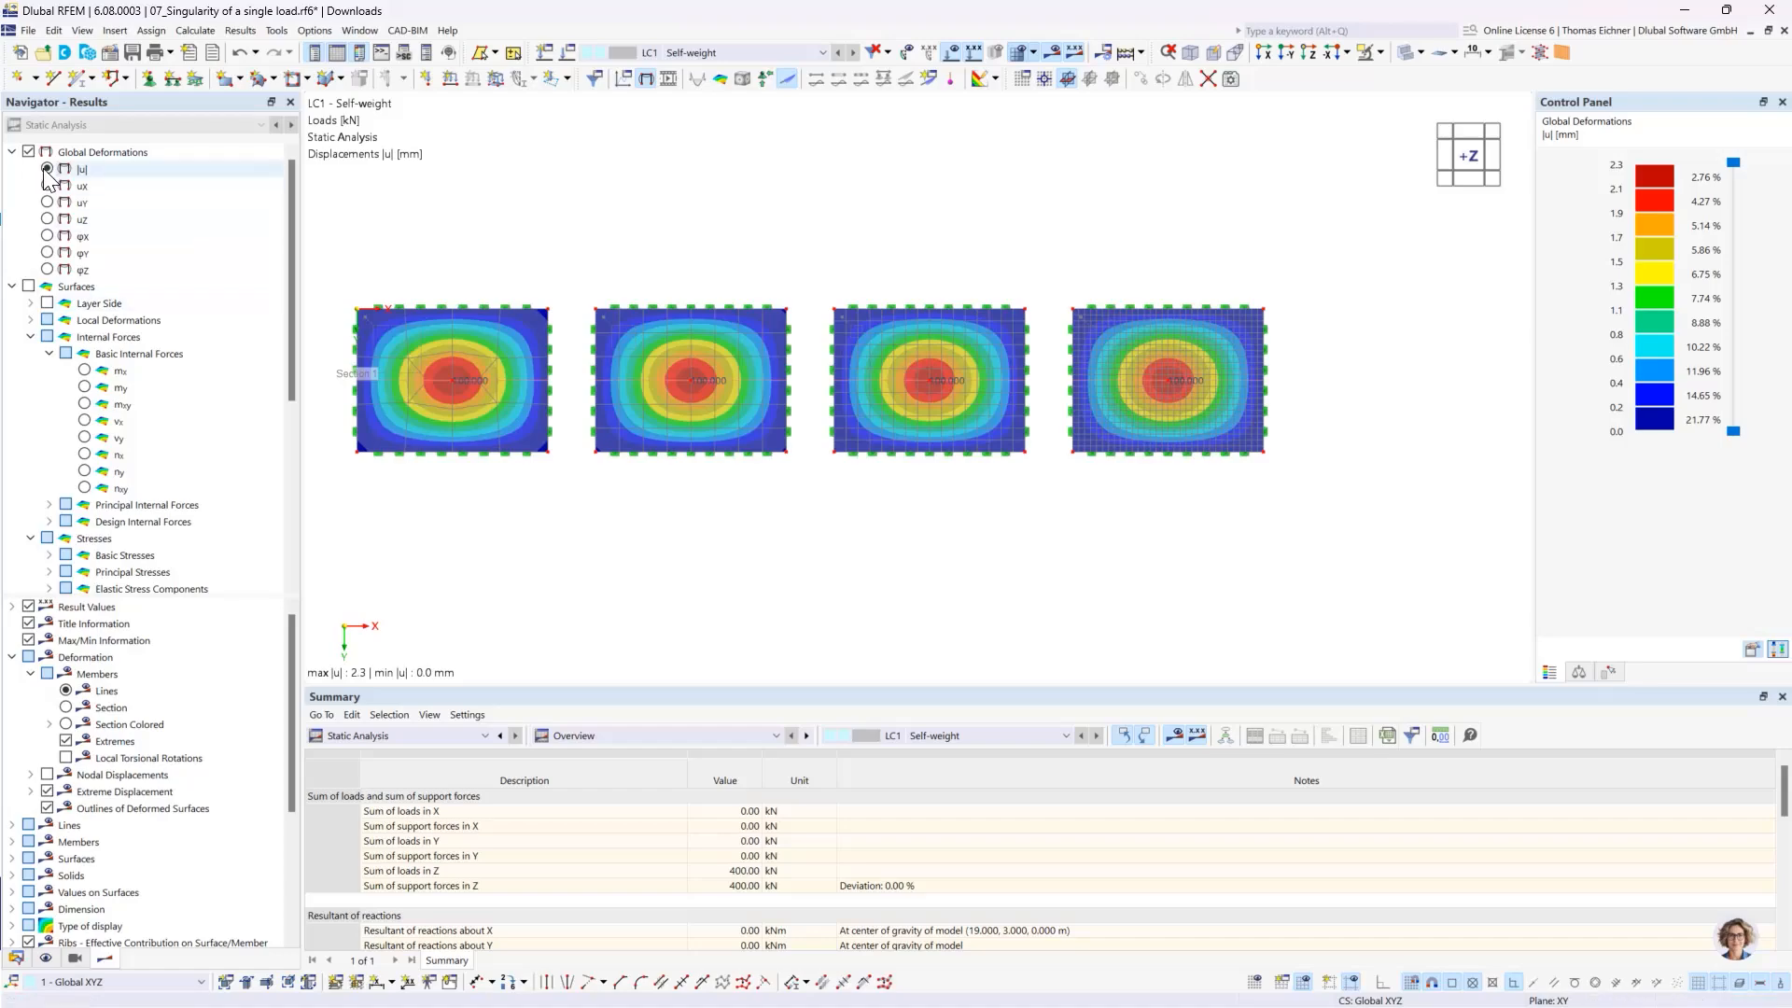
click(1292, 54)
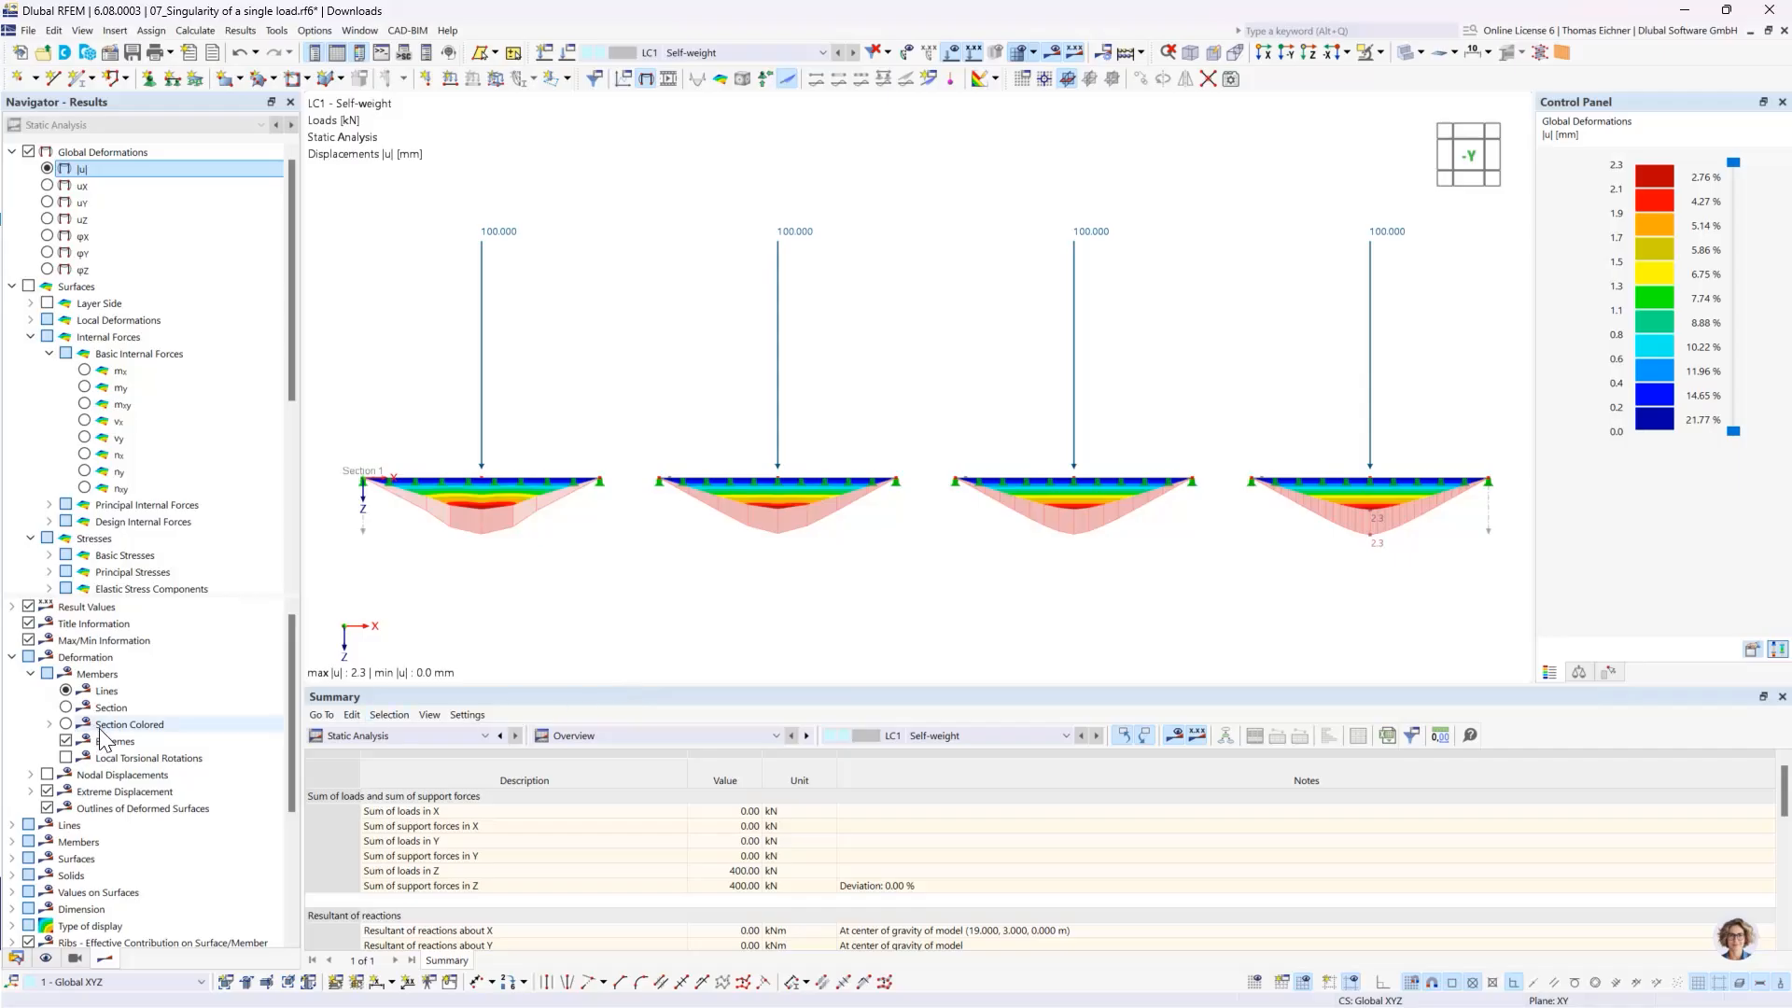
scroll(91, 898, down, 4)
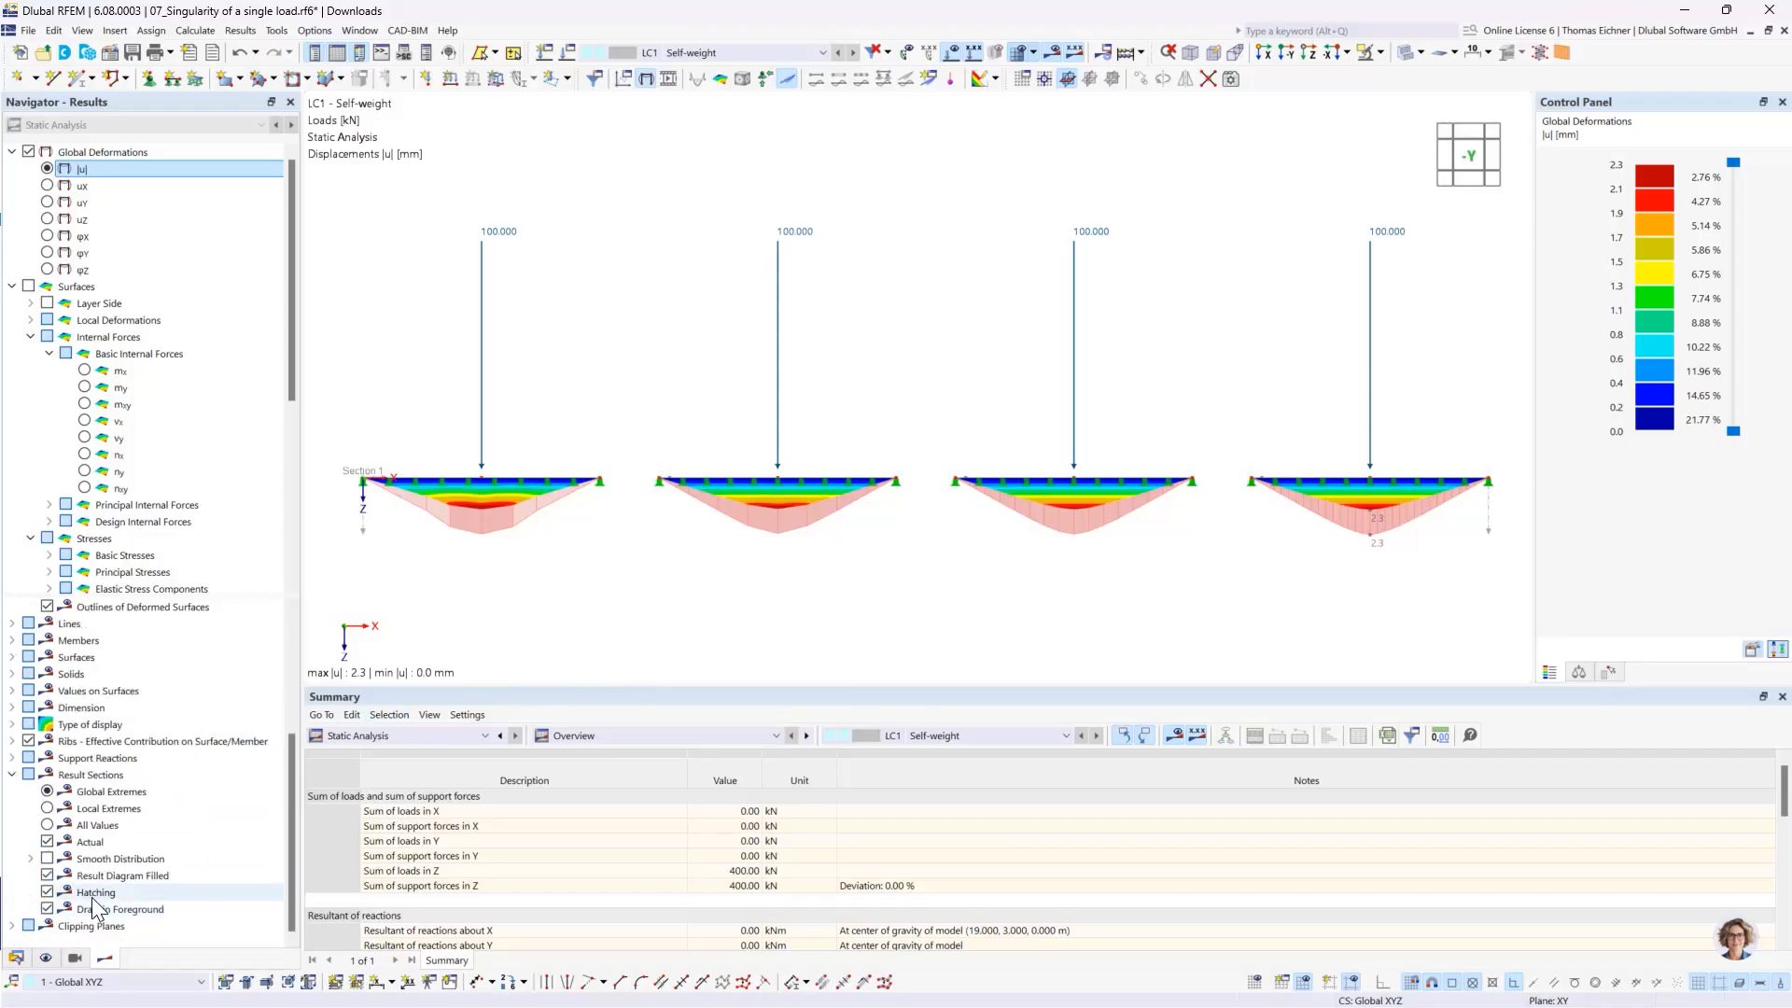
click(48, 809)
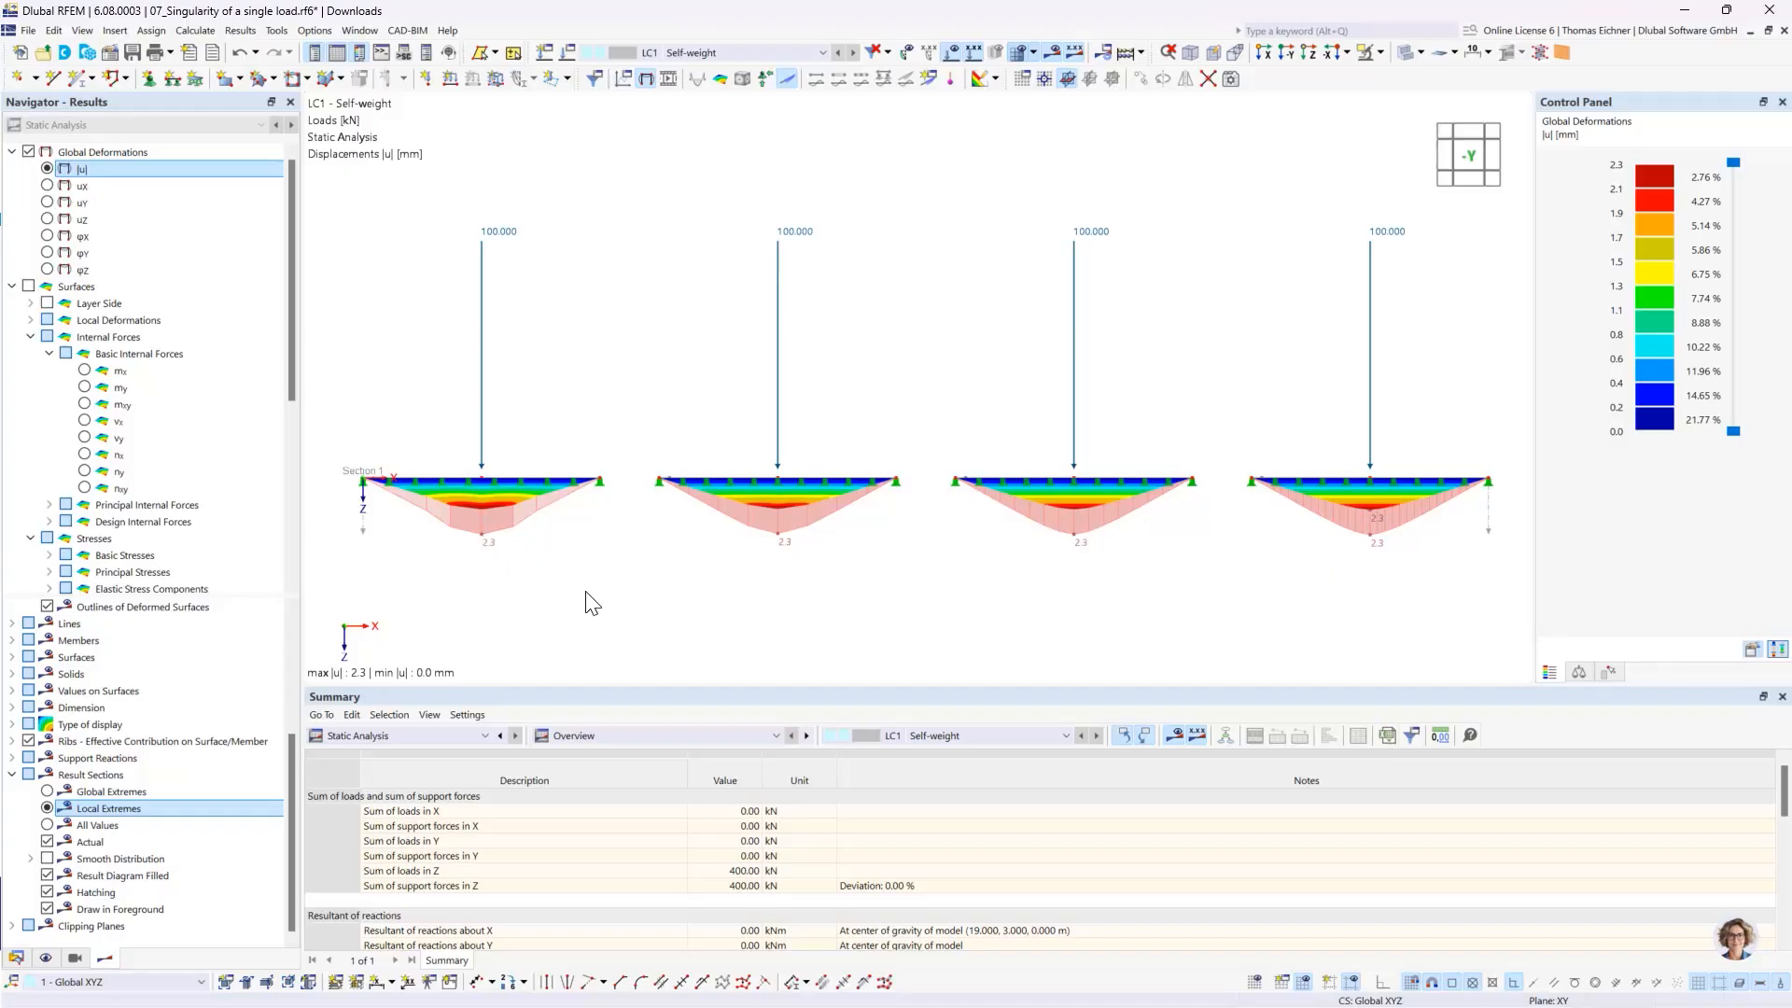
- Display the basic internal force mx on the slabs and open the result diagrams of result section 1
click(85, 372)
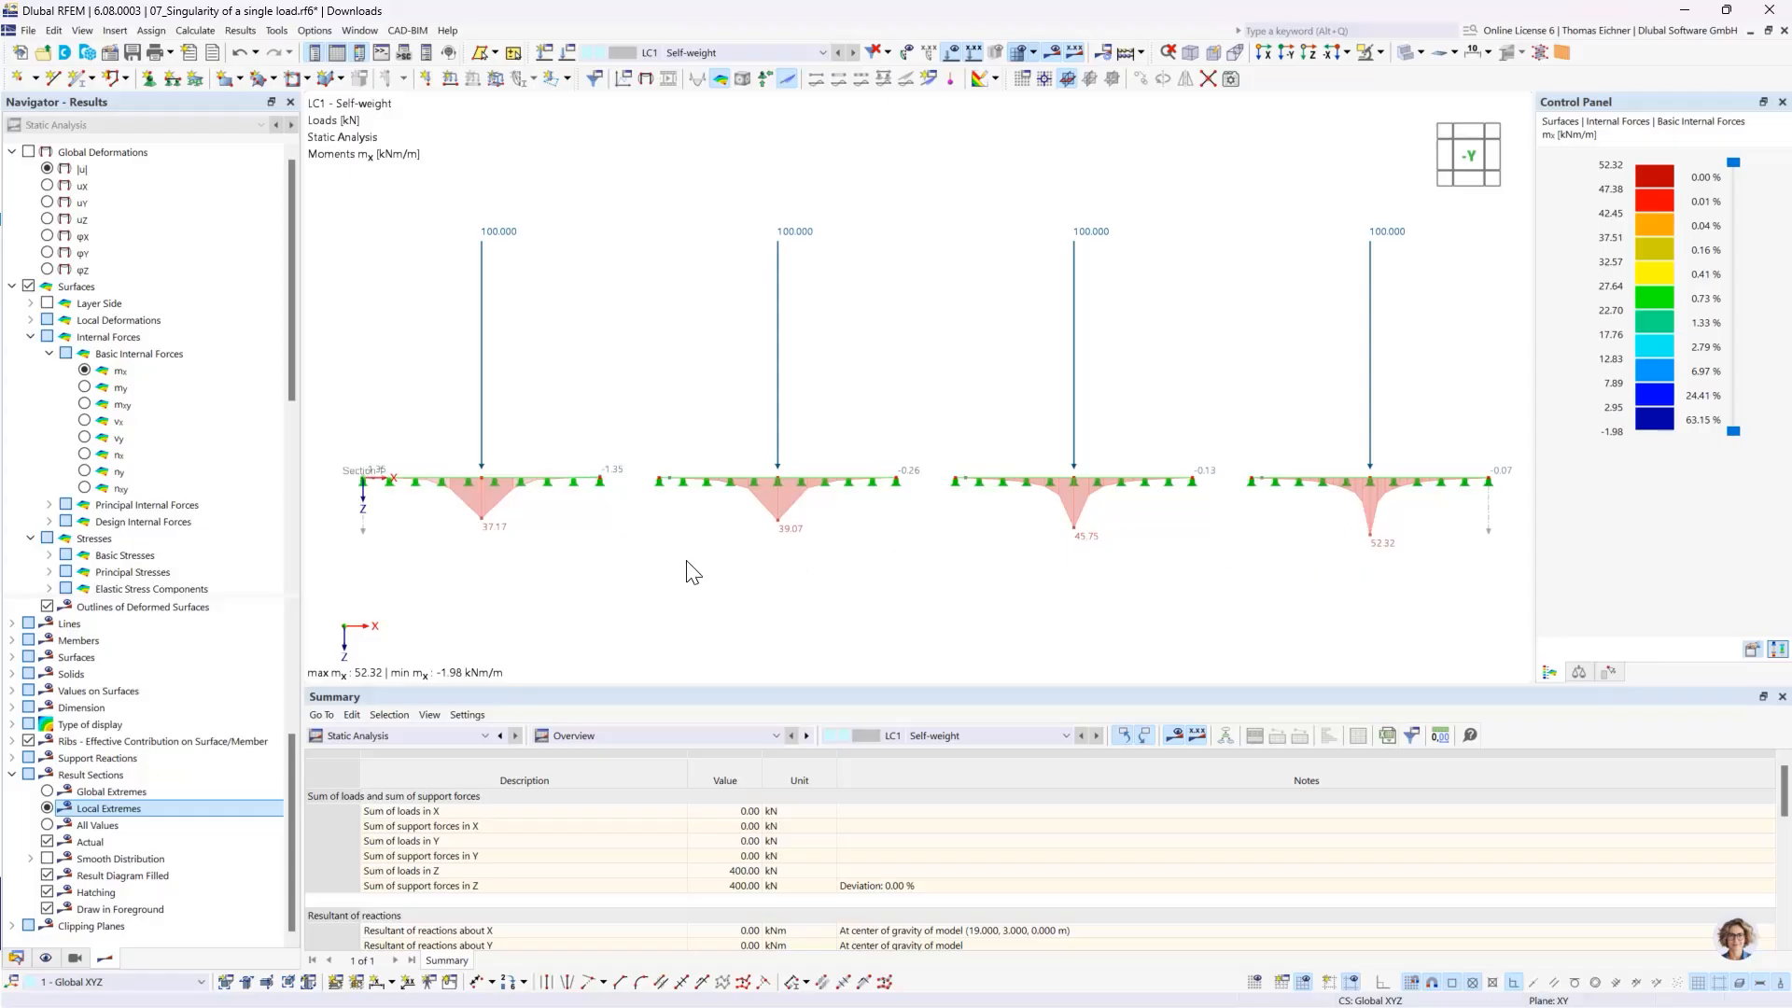
right_click(361, 534)
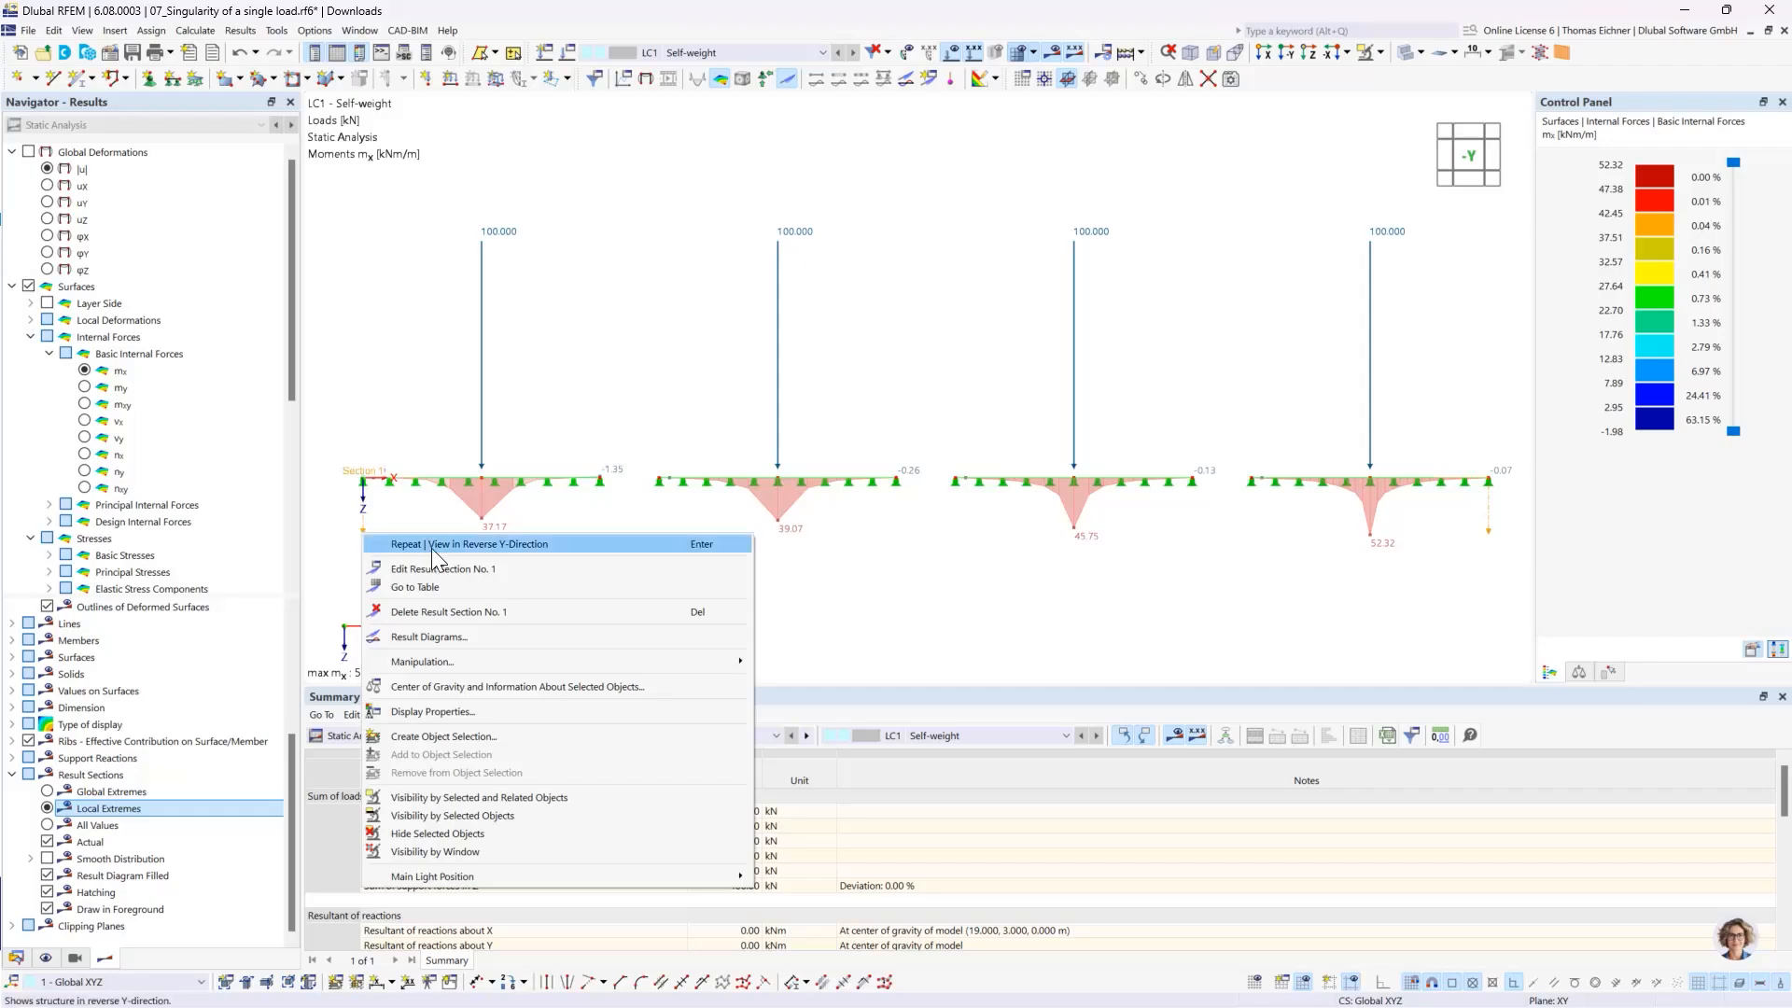
mouse_move(438, 667)
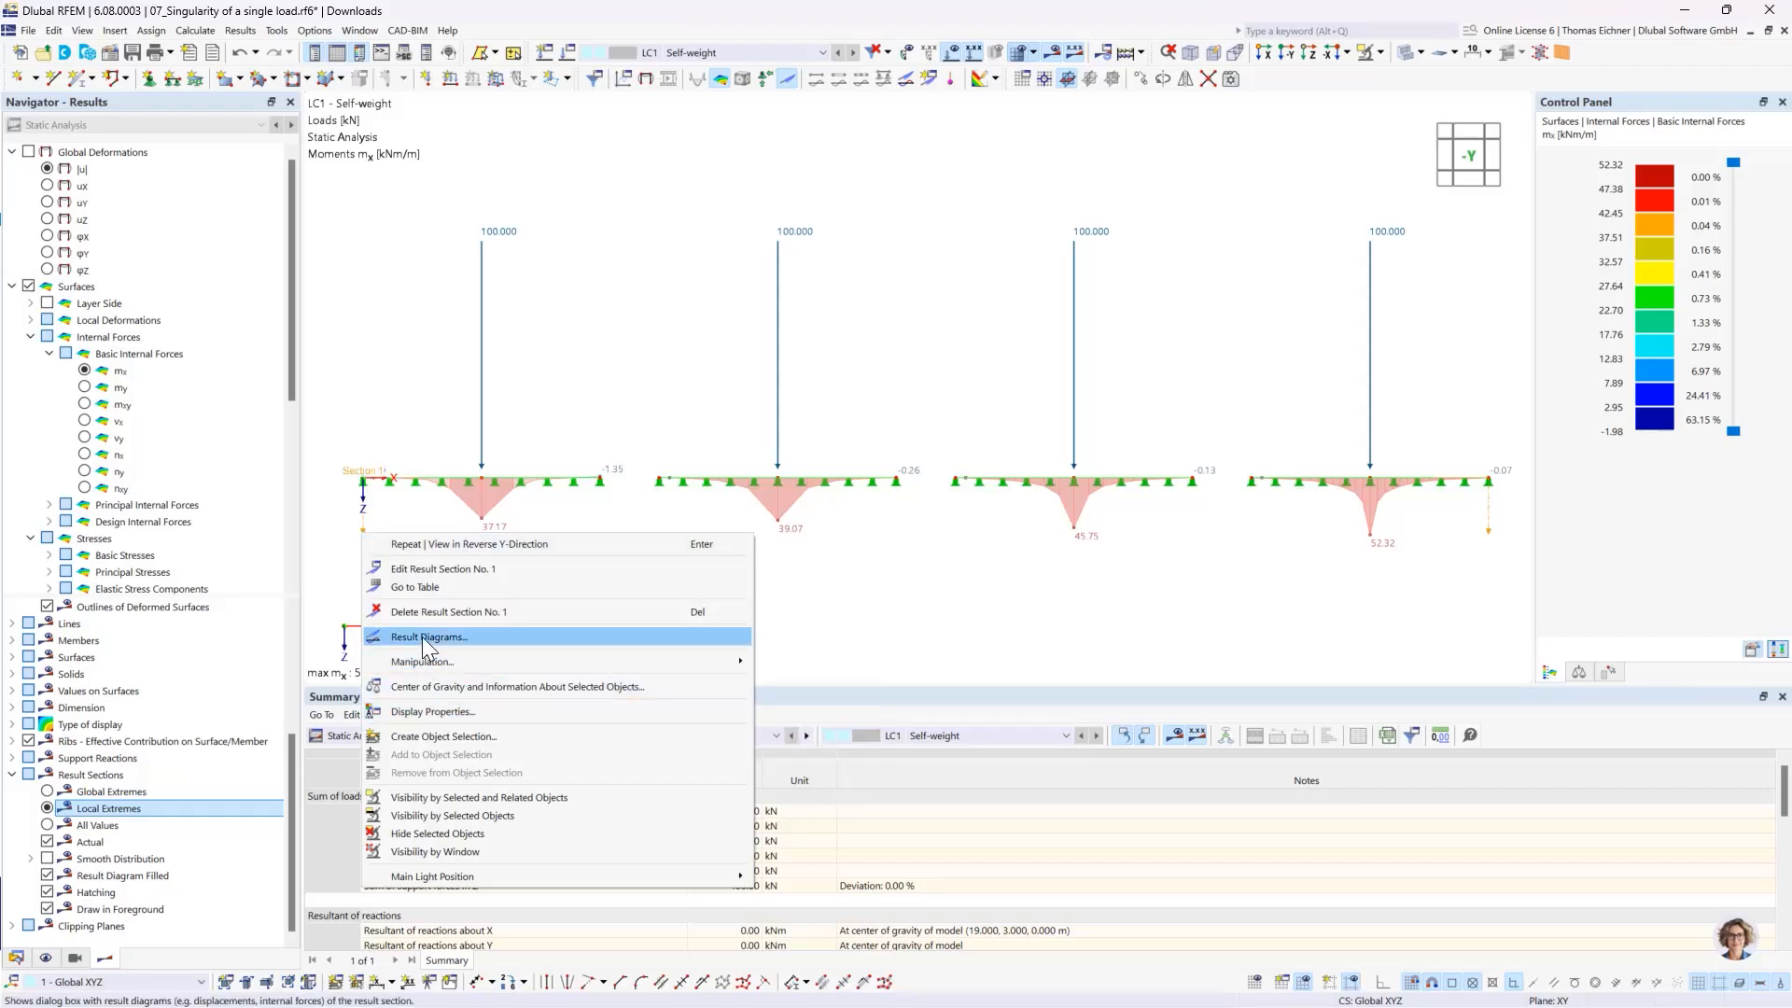
click(427, 639)
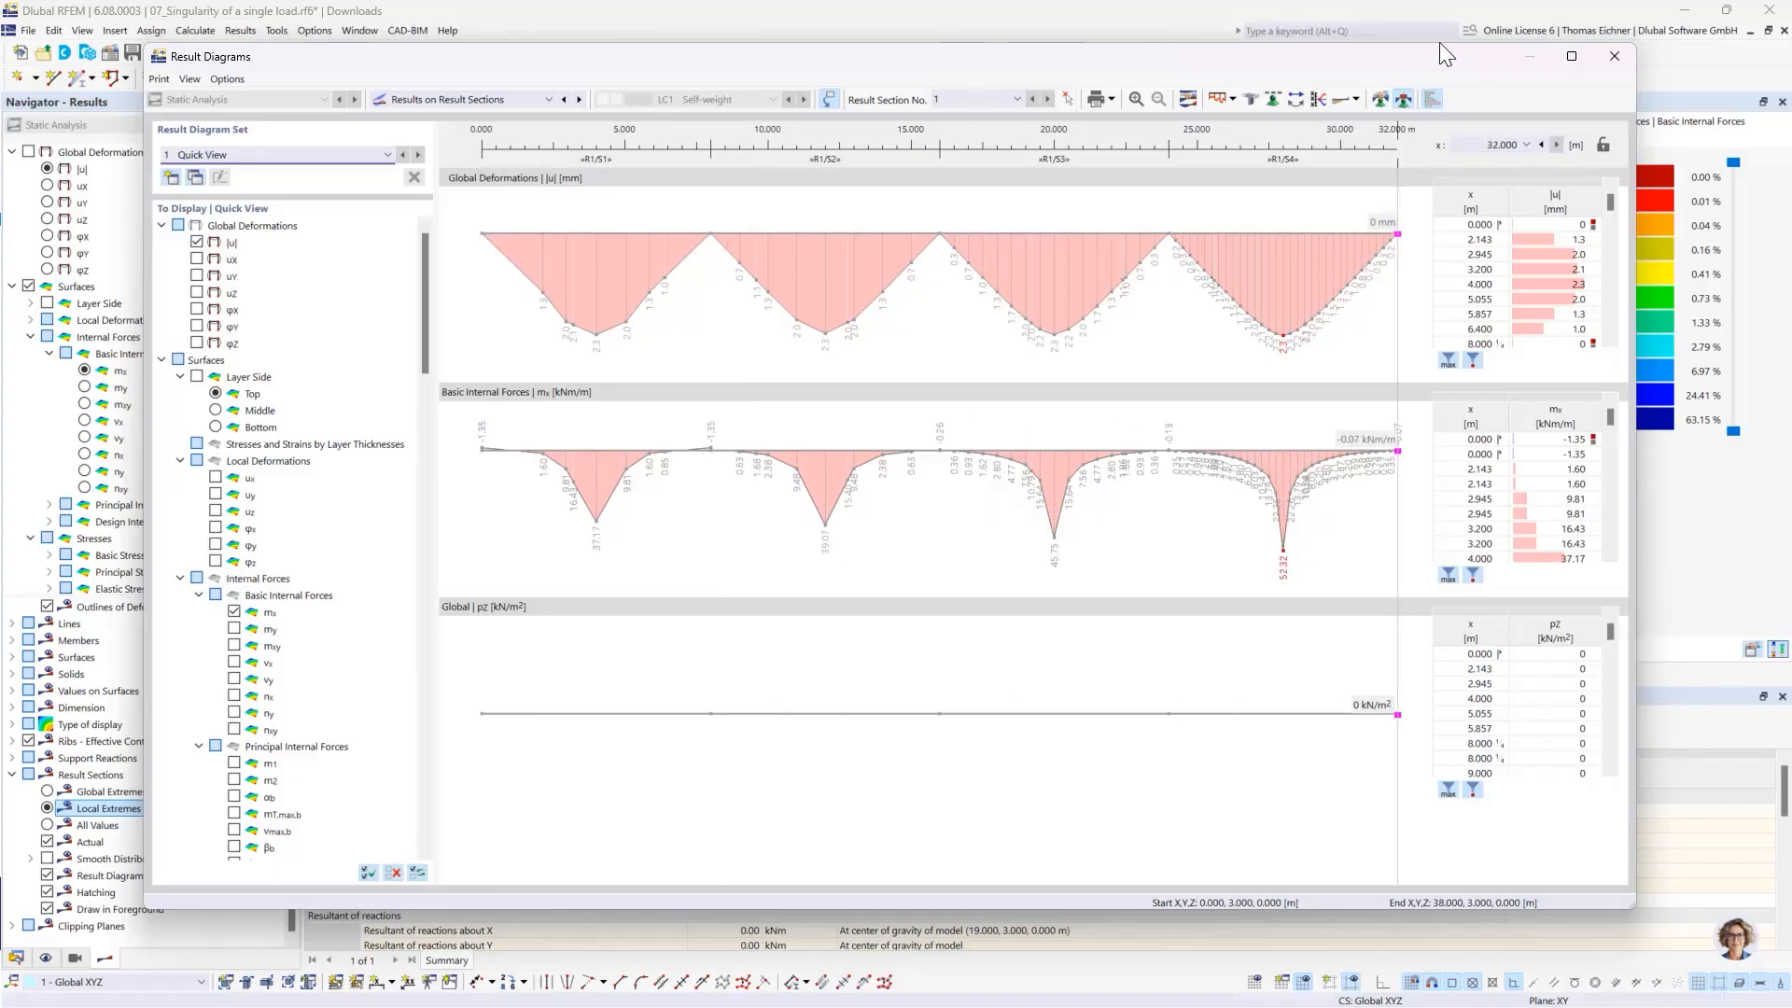
drag(1440, 47, 1450, 69)
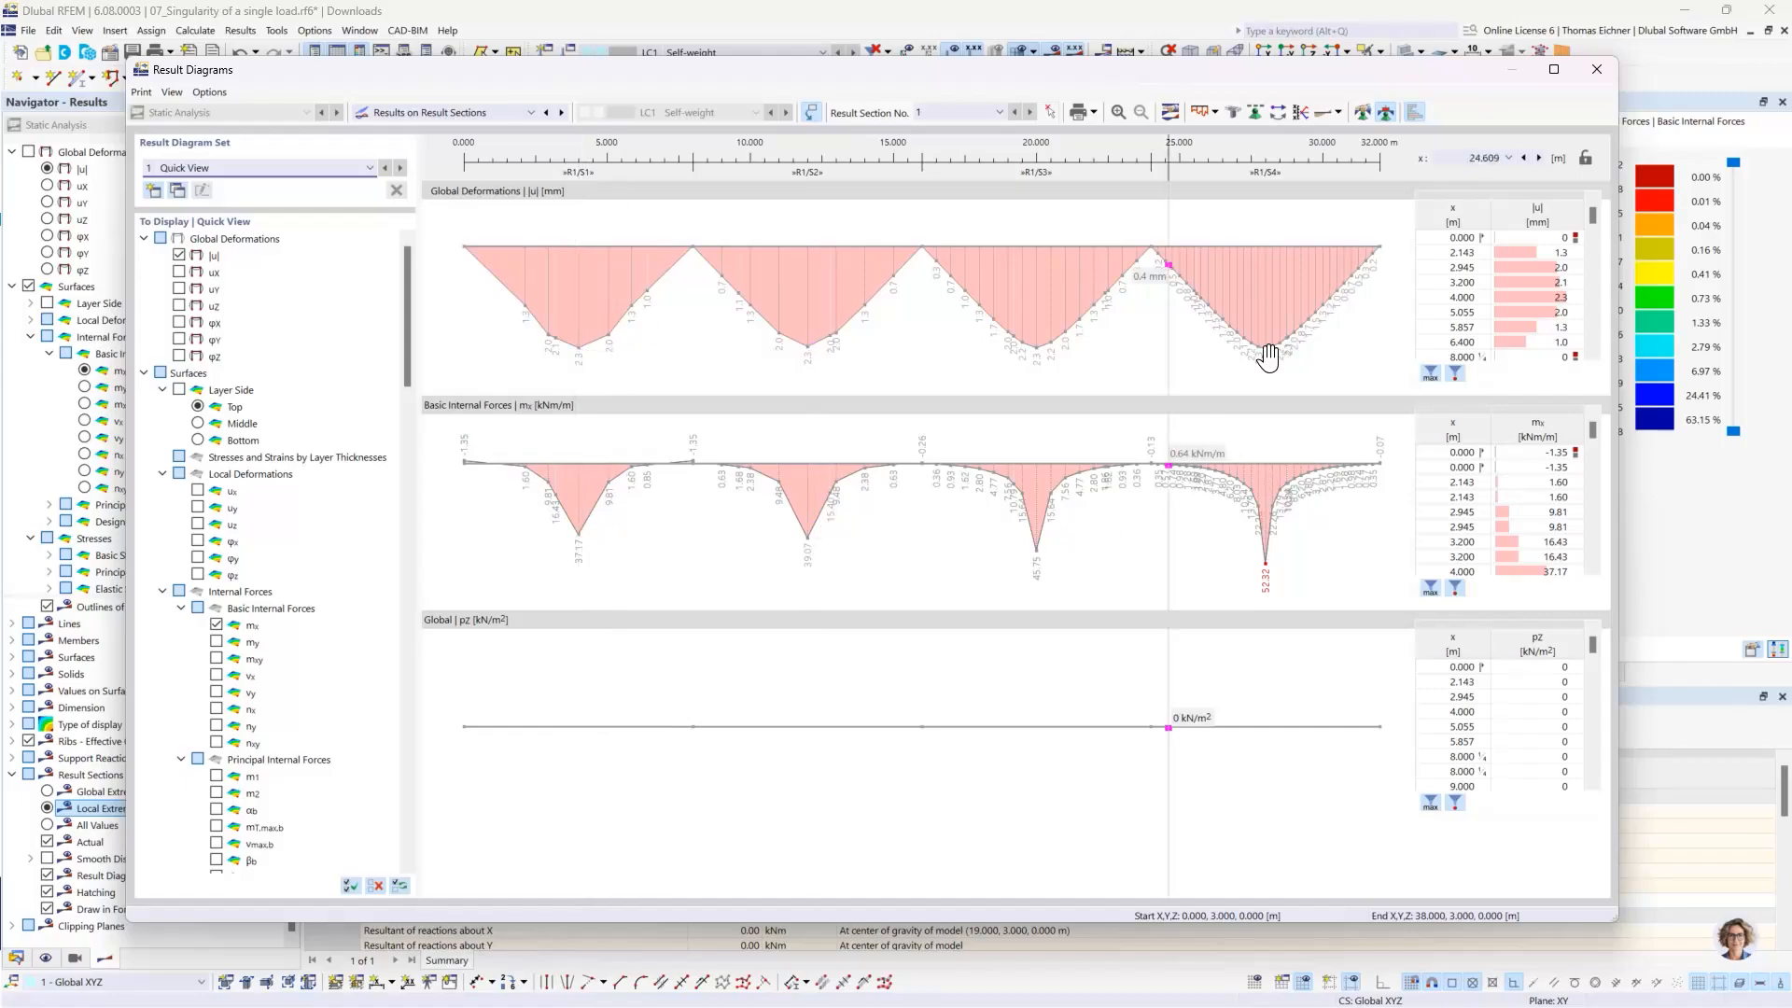
- Define constant smooth ranges for the result diagrams from 3.5 to 4.5 m and from 11.5 to 12.5 m
click(1362, 109)
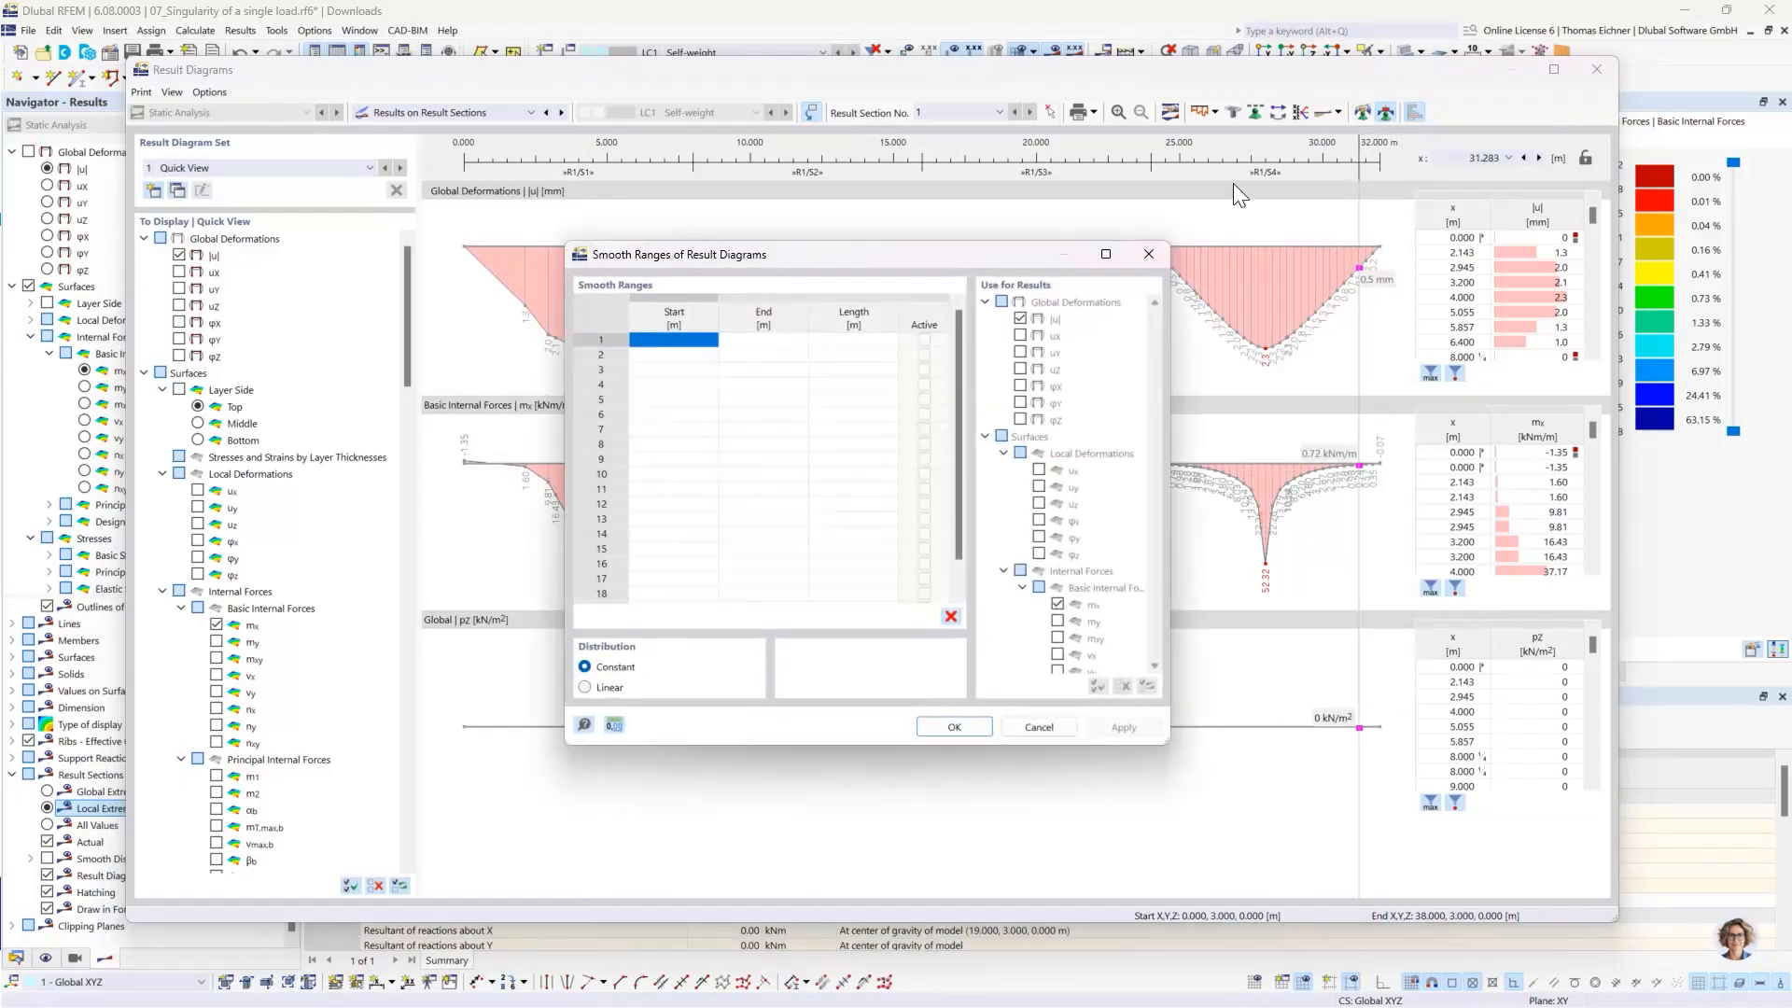
click(699, 341)
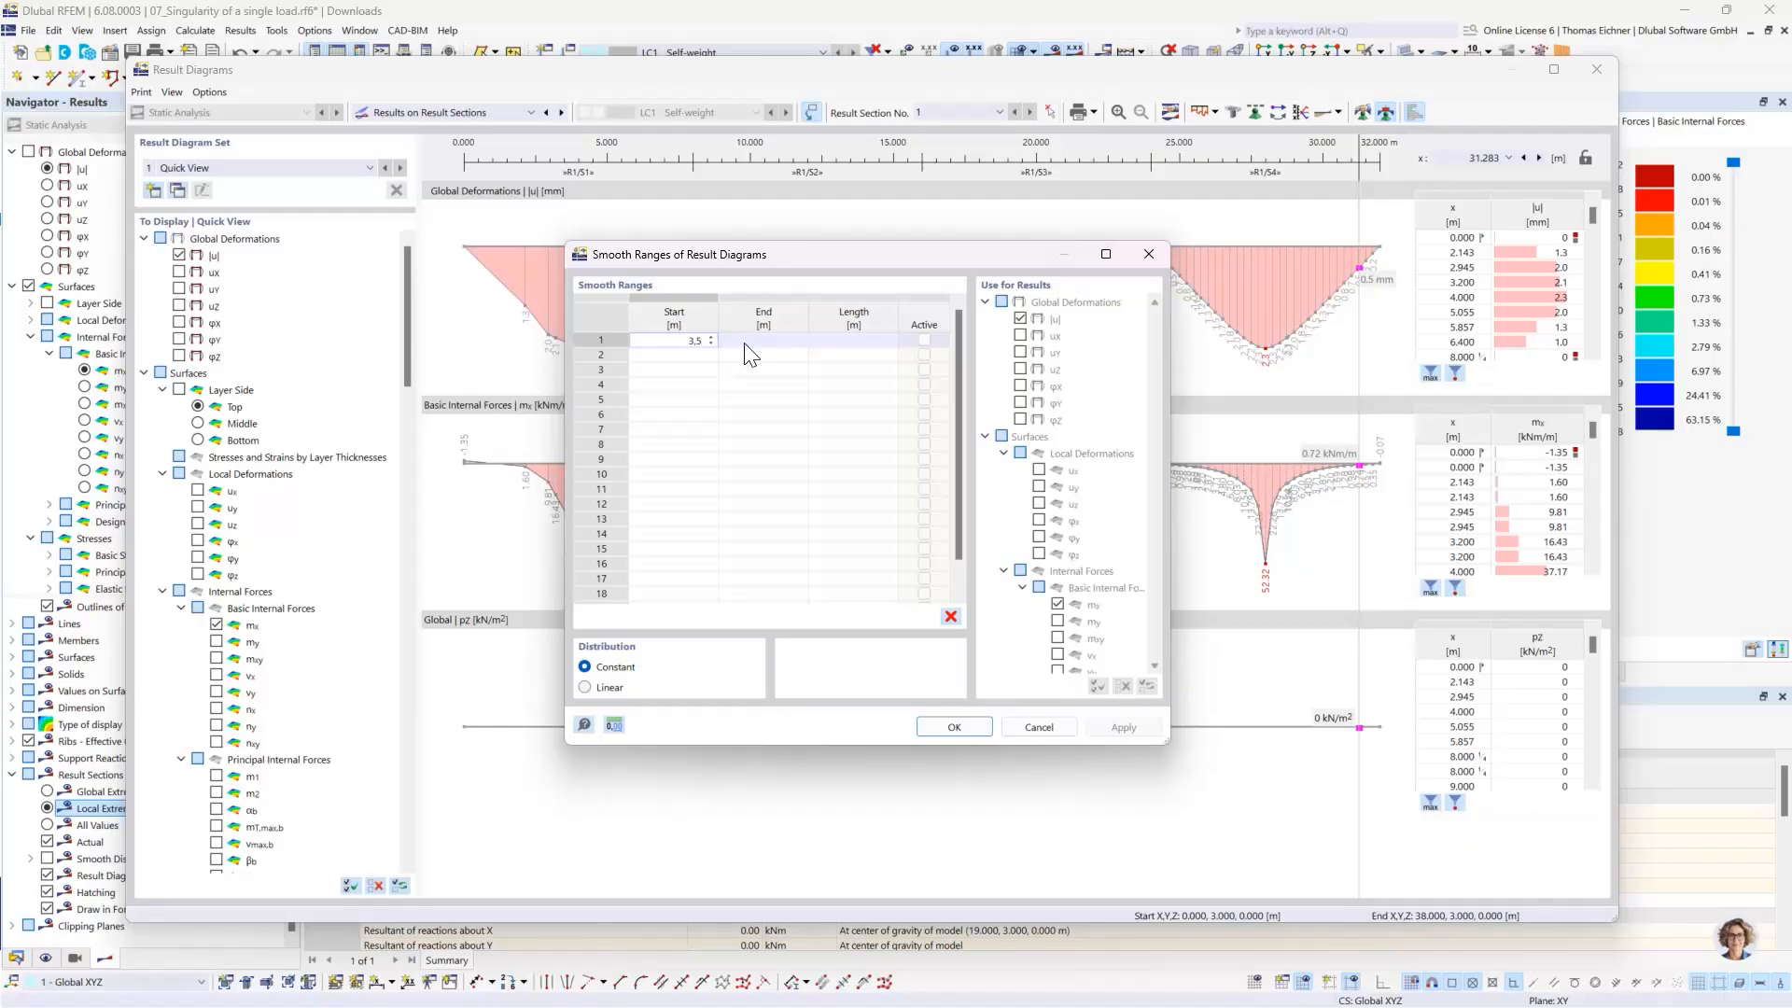
click(748, 342)
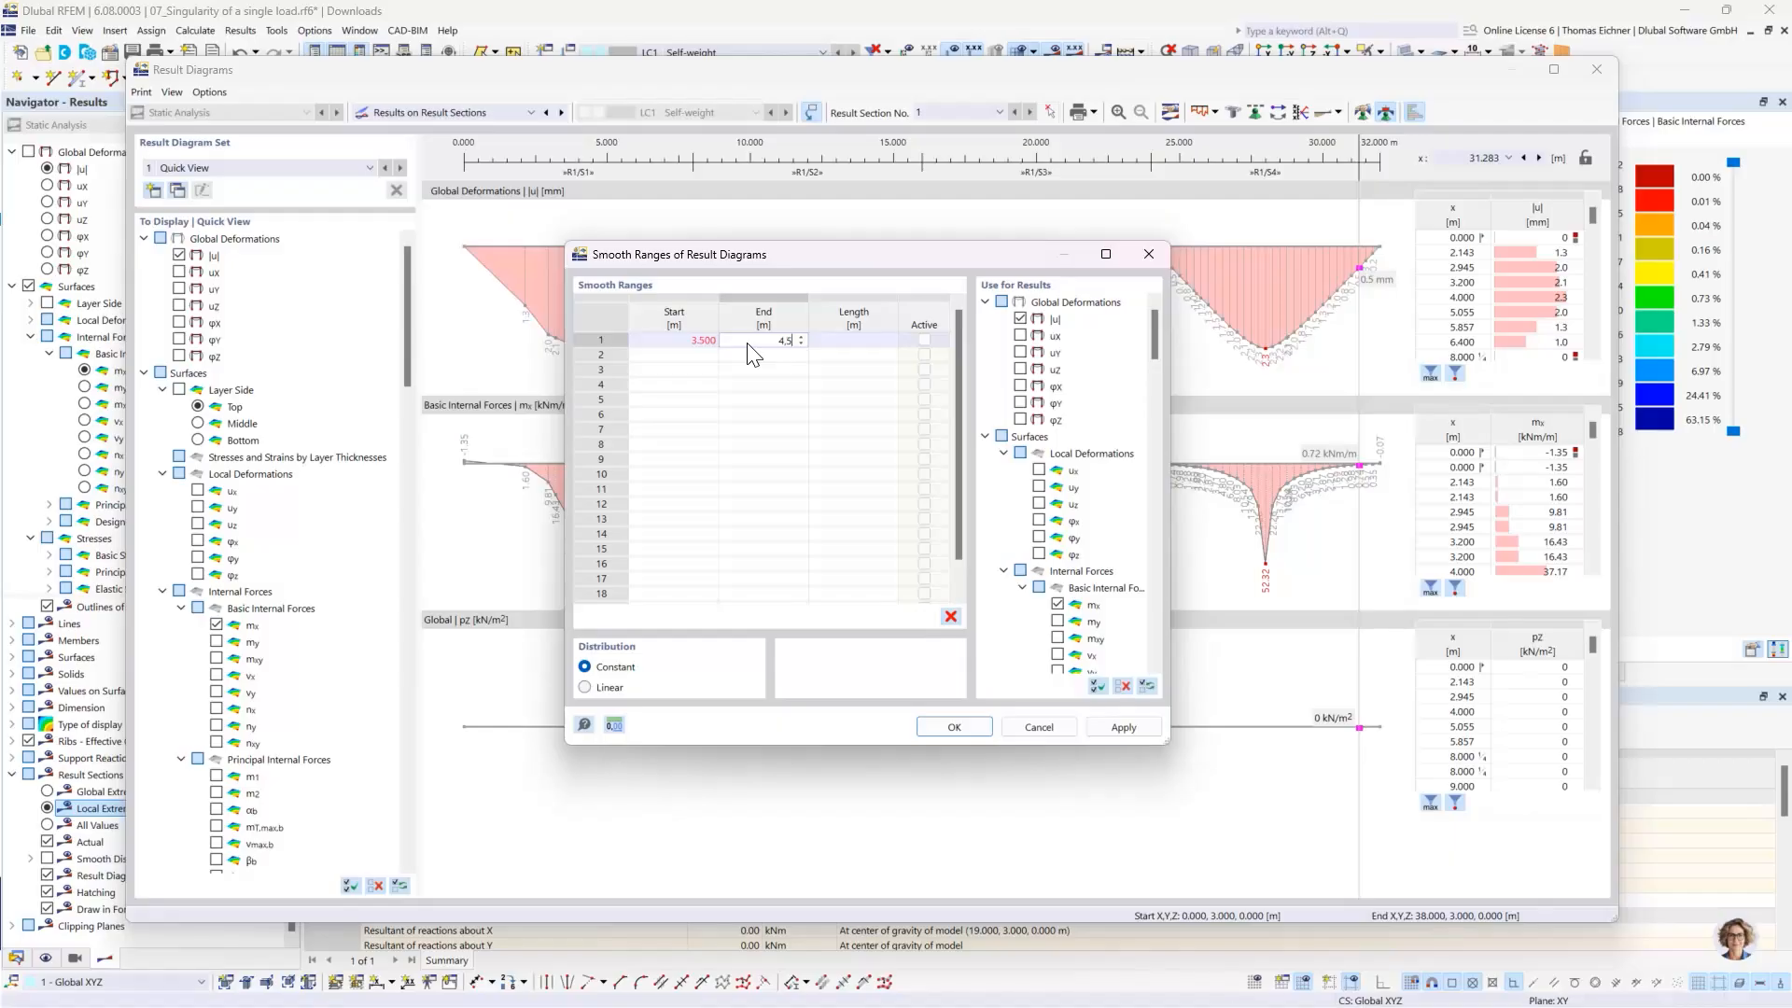
text(4.5)
key(Return)
drag(750, 255, 720, 471)
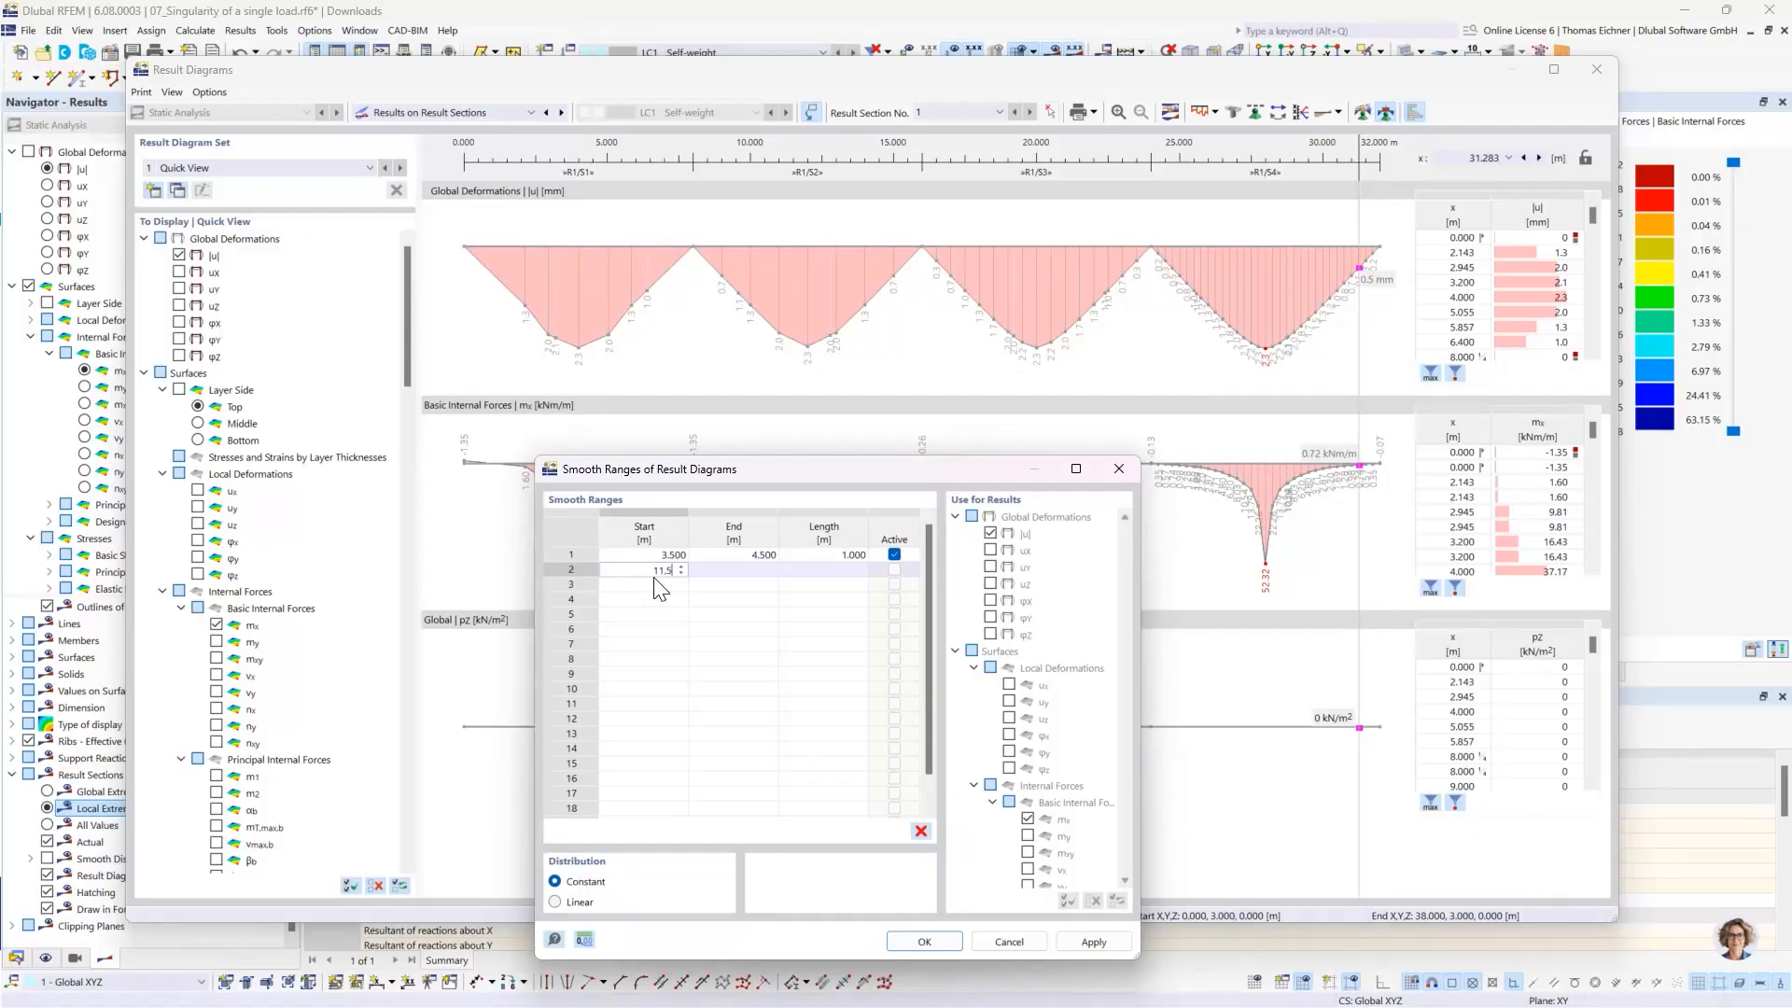
text(11.5)
click(736, 570)
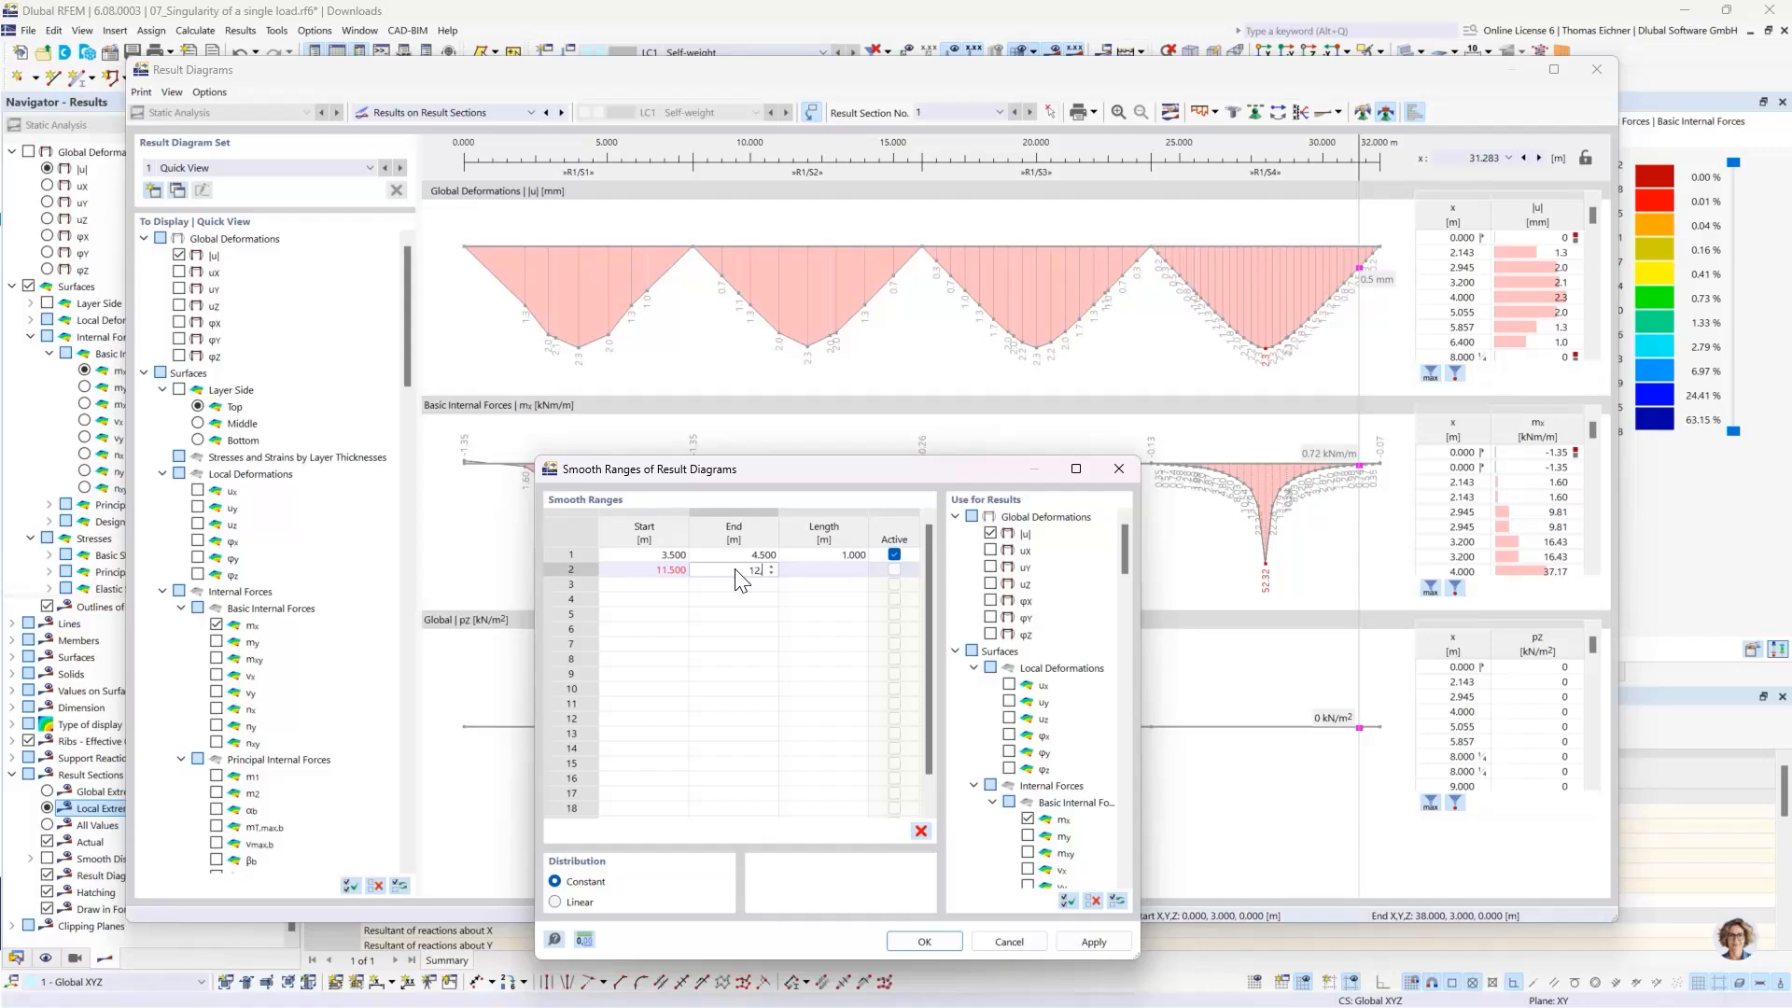
- Add smooth ranges from 19.5 to 20.5 m and 27.5 to 28.5 m, apply them and close the result diagrams
click(675, 585)
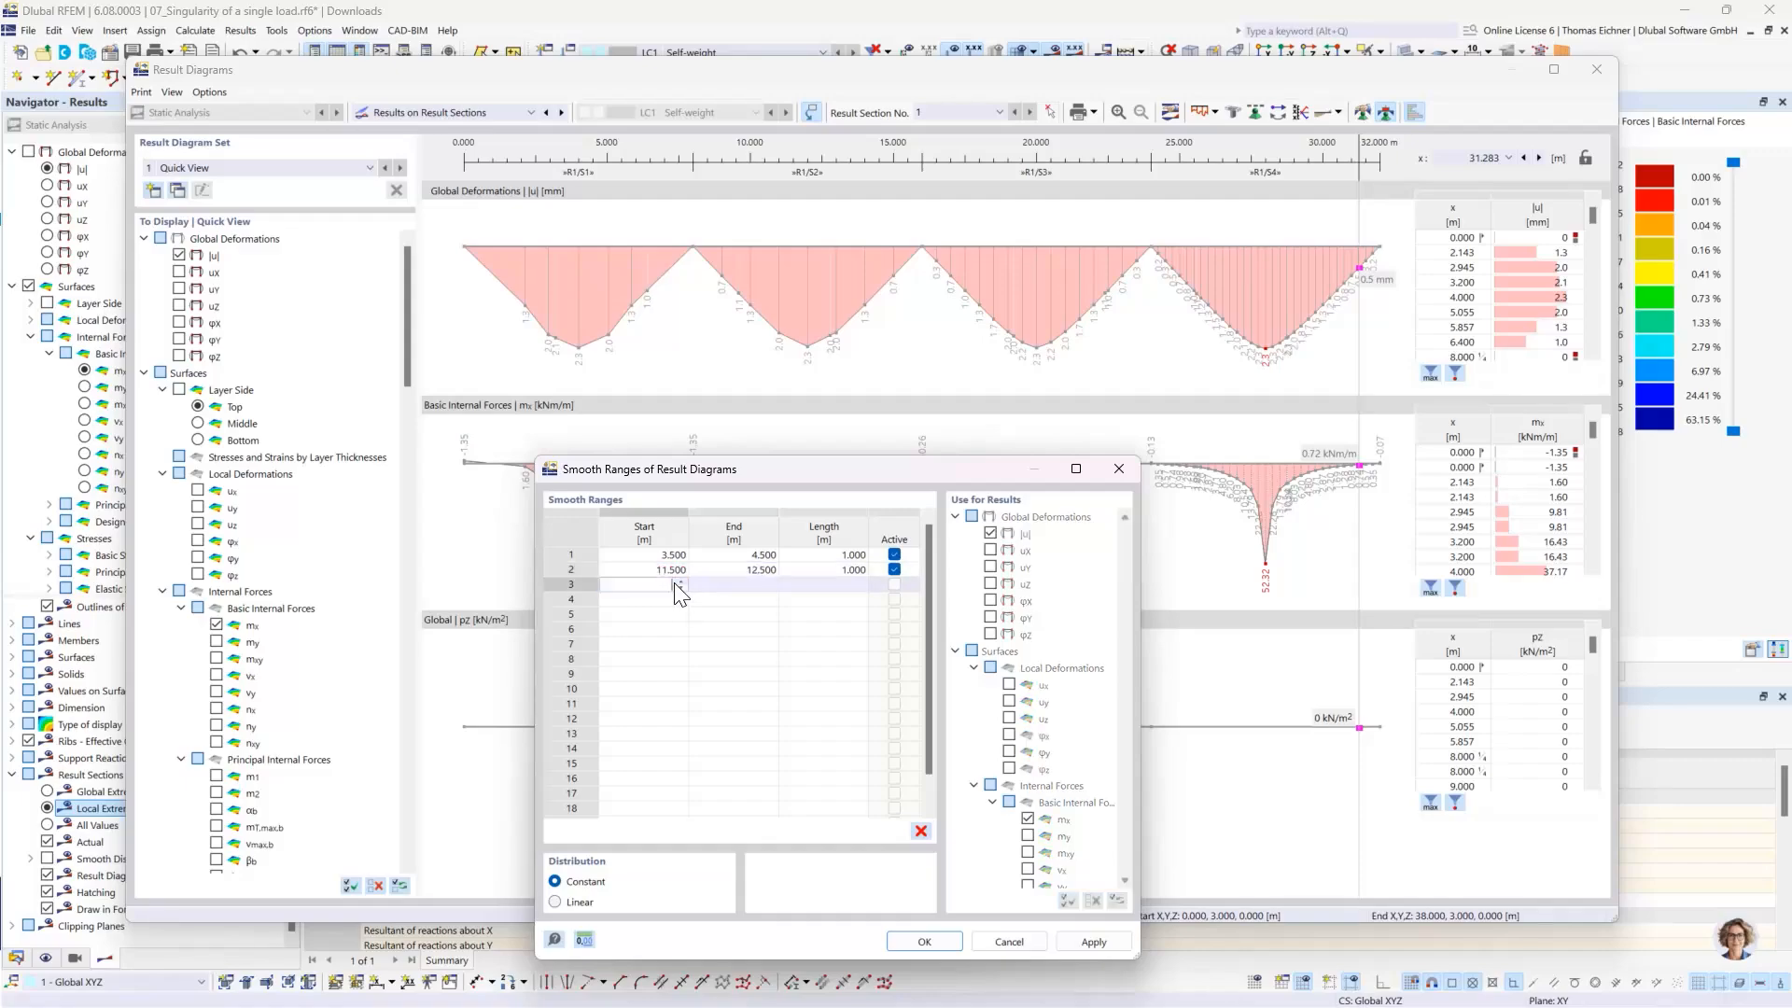
text(19.5)
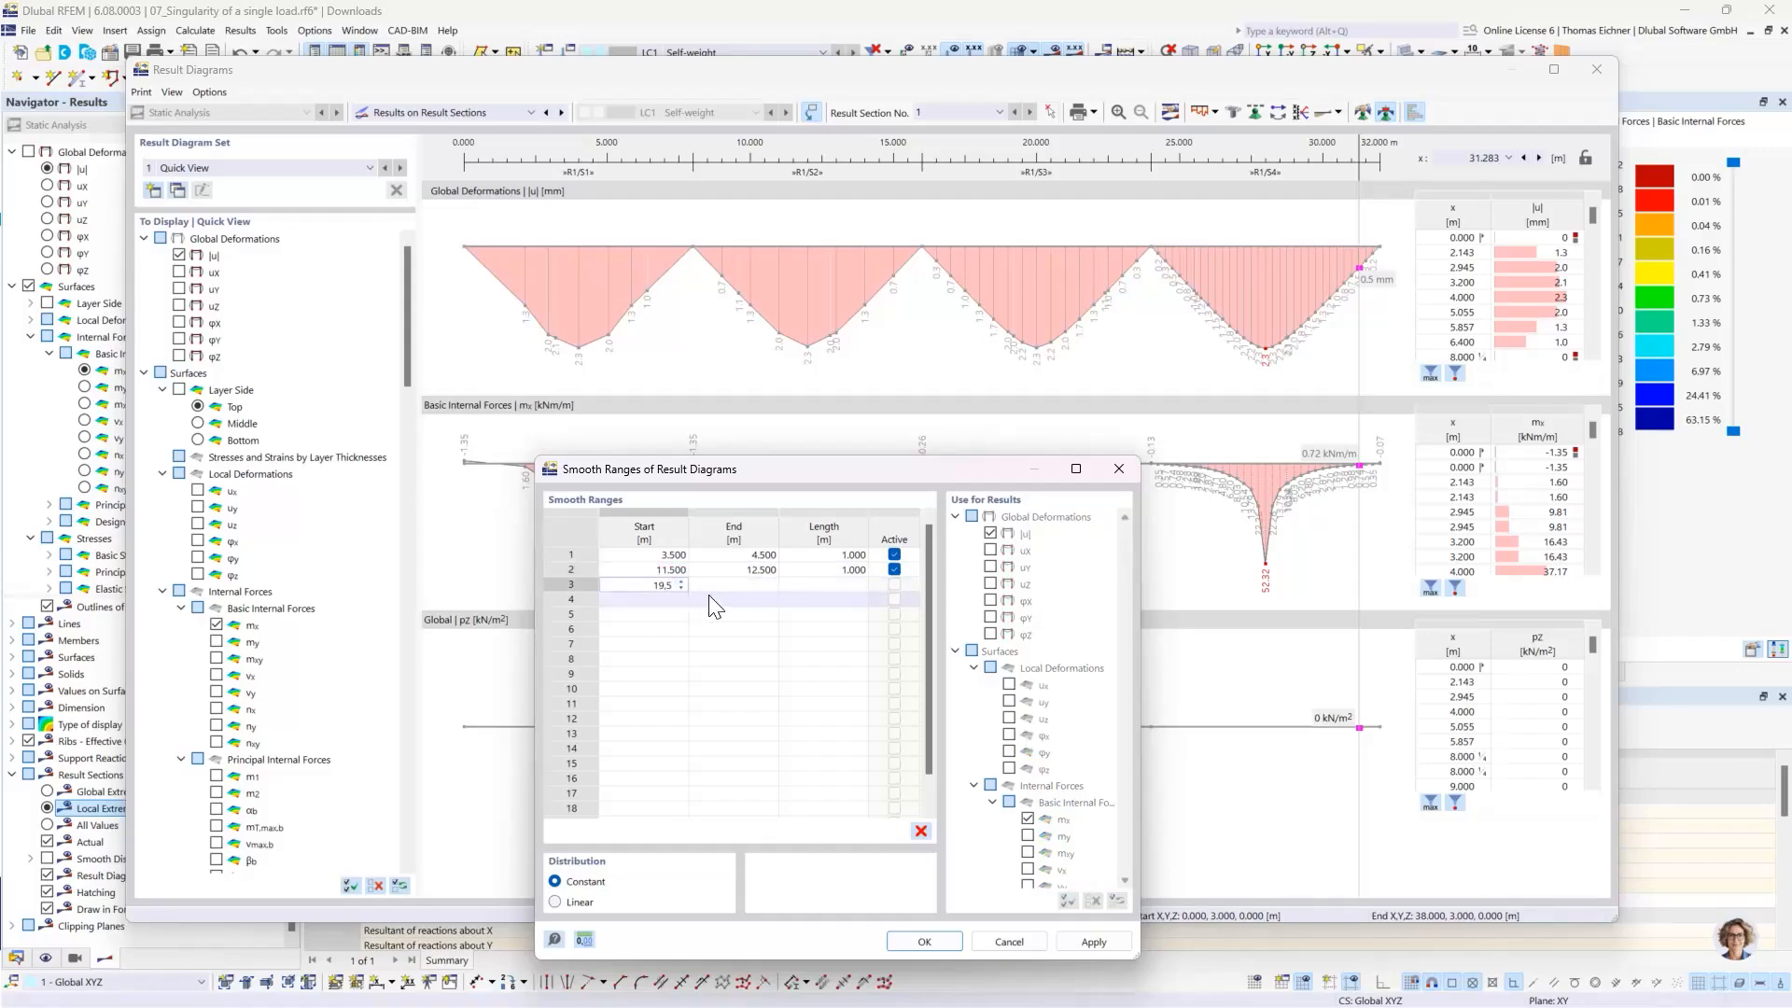
click(742, 589)
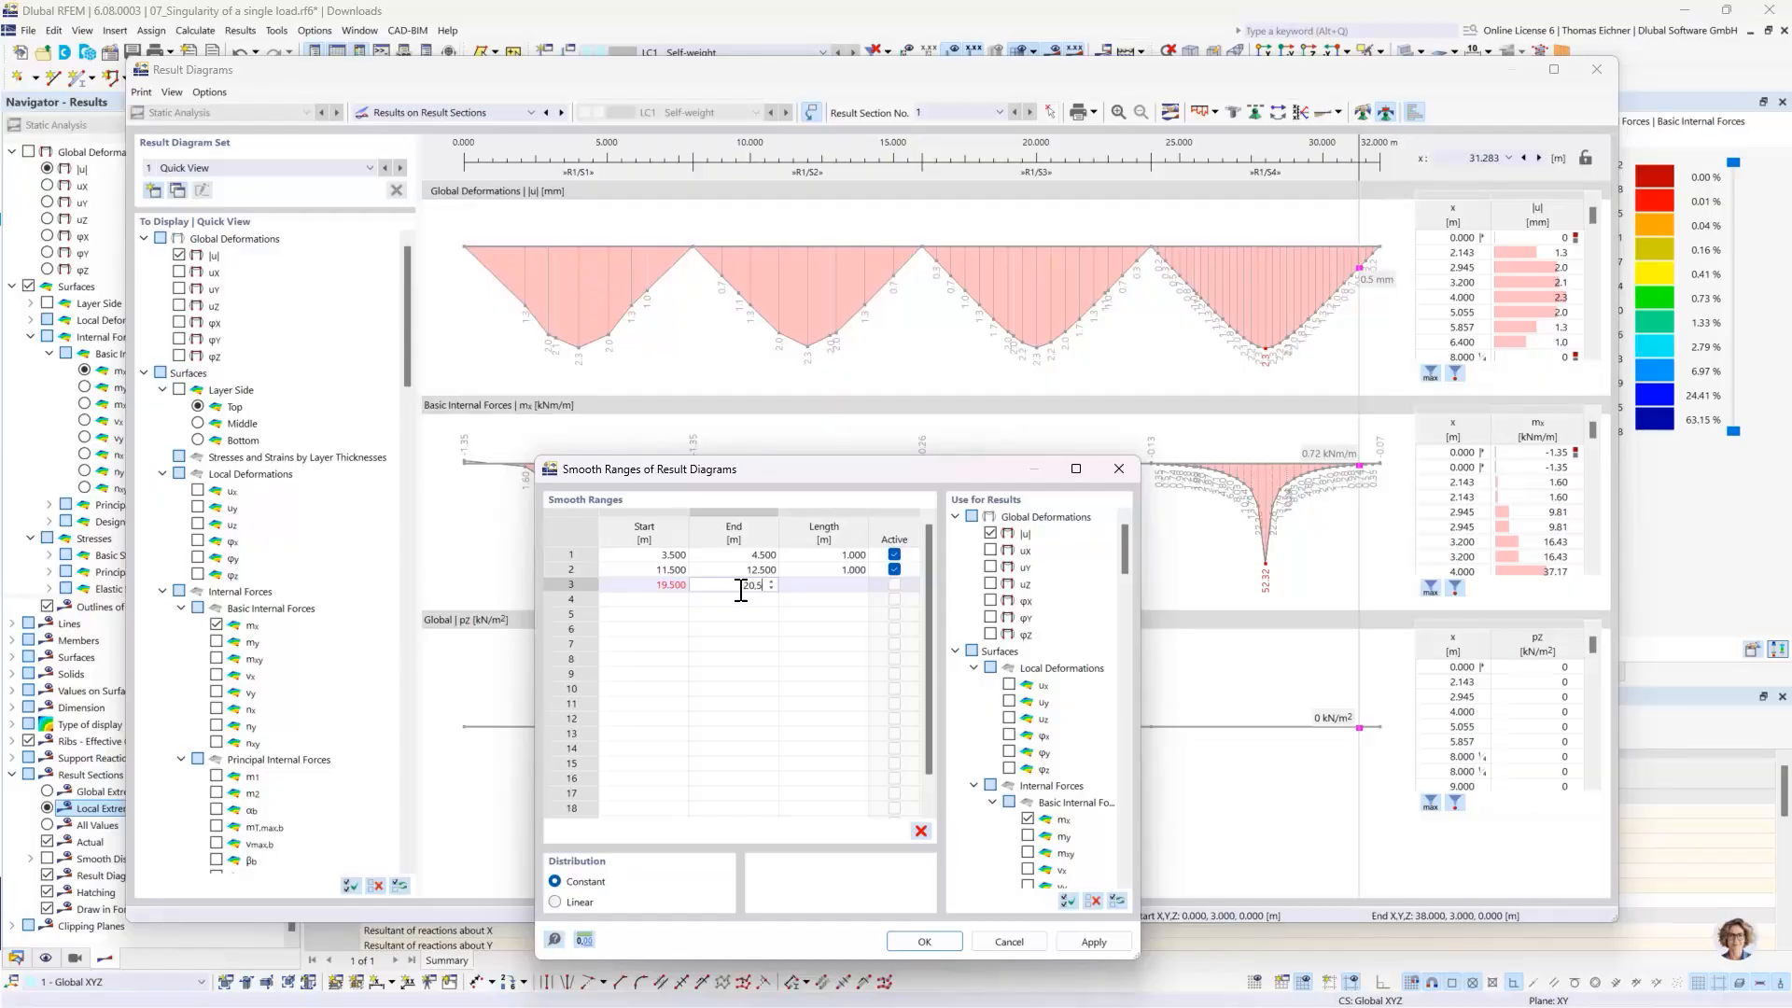
click(668, 602)
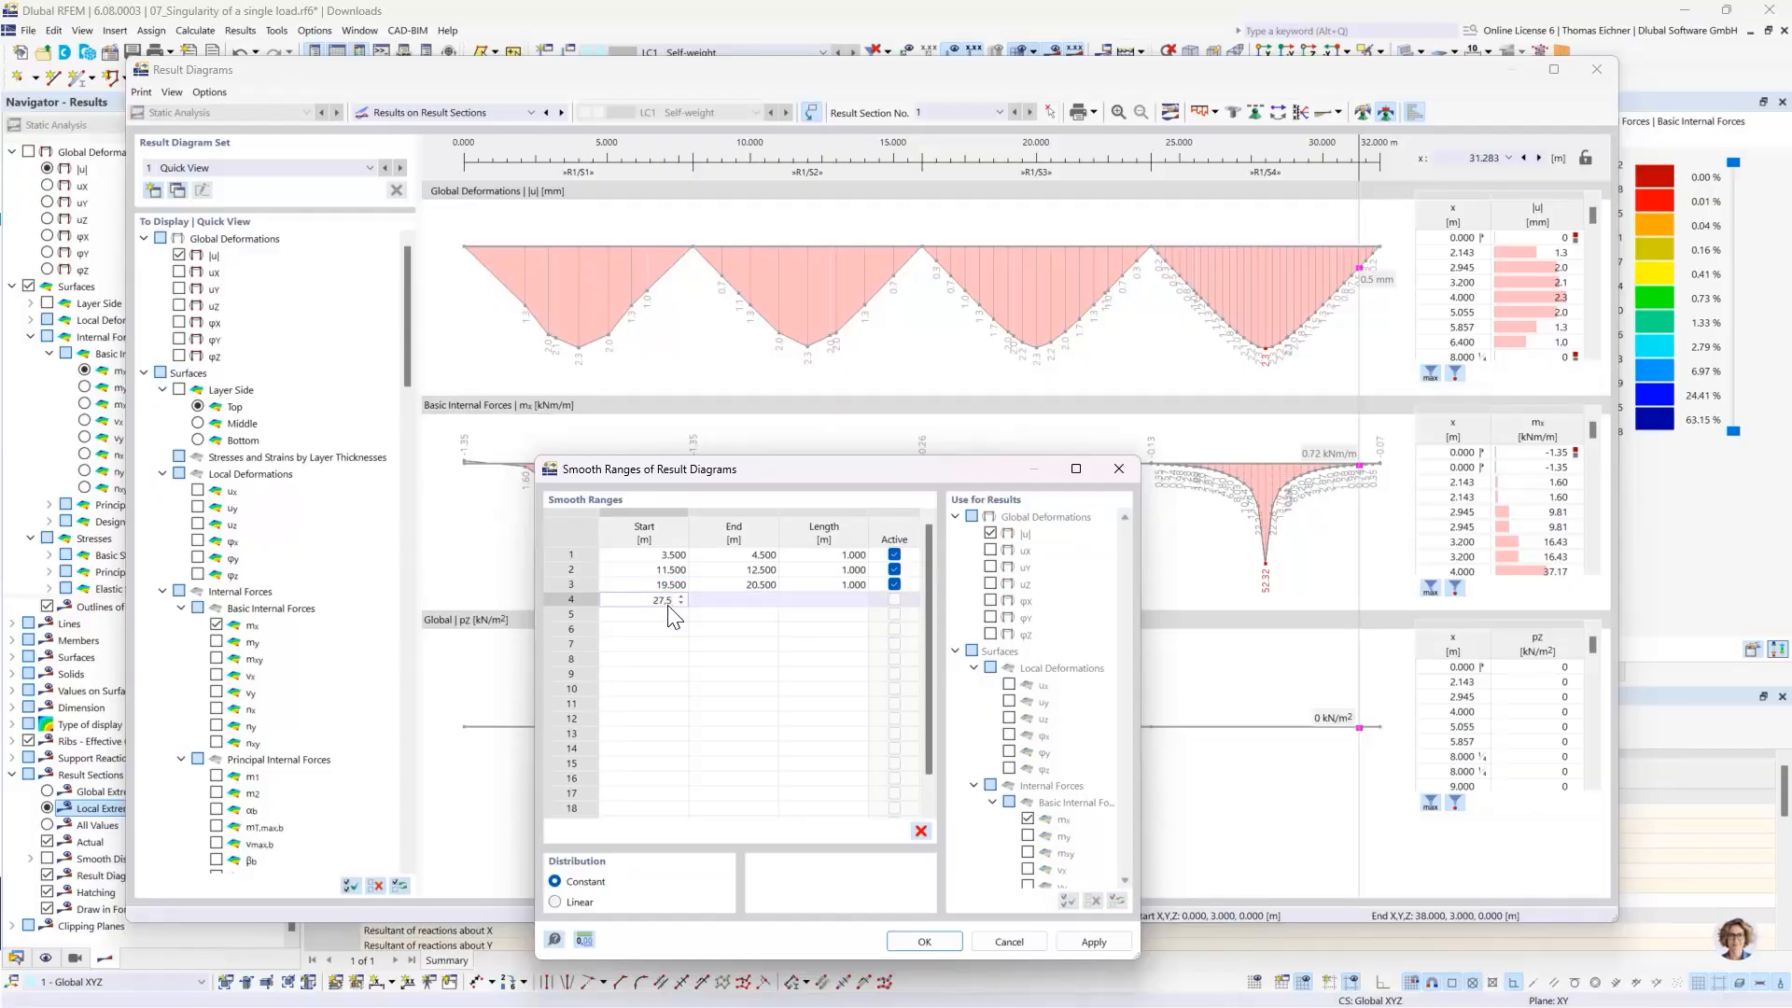
text(27.5)
key(Tab)
text(2)
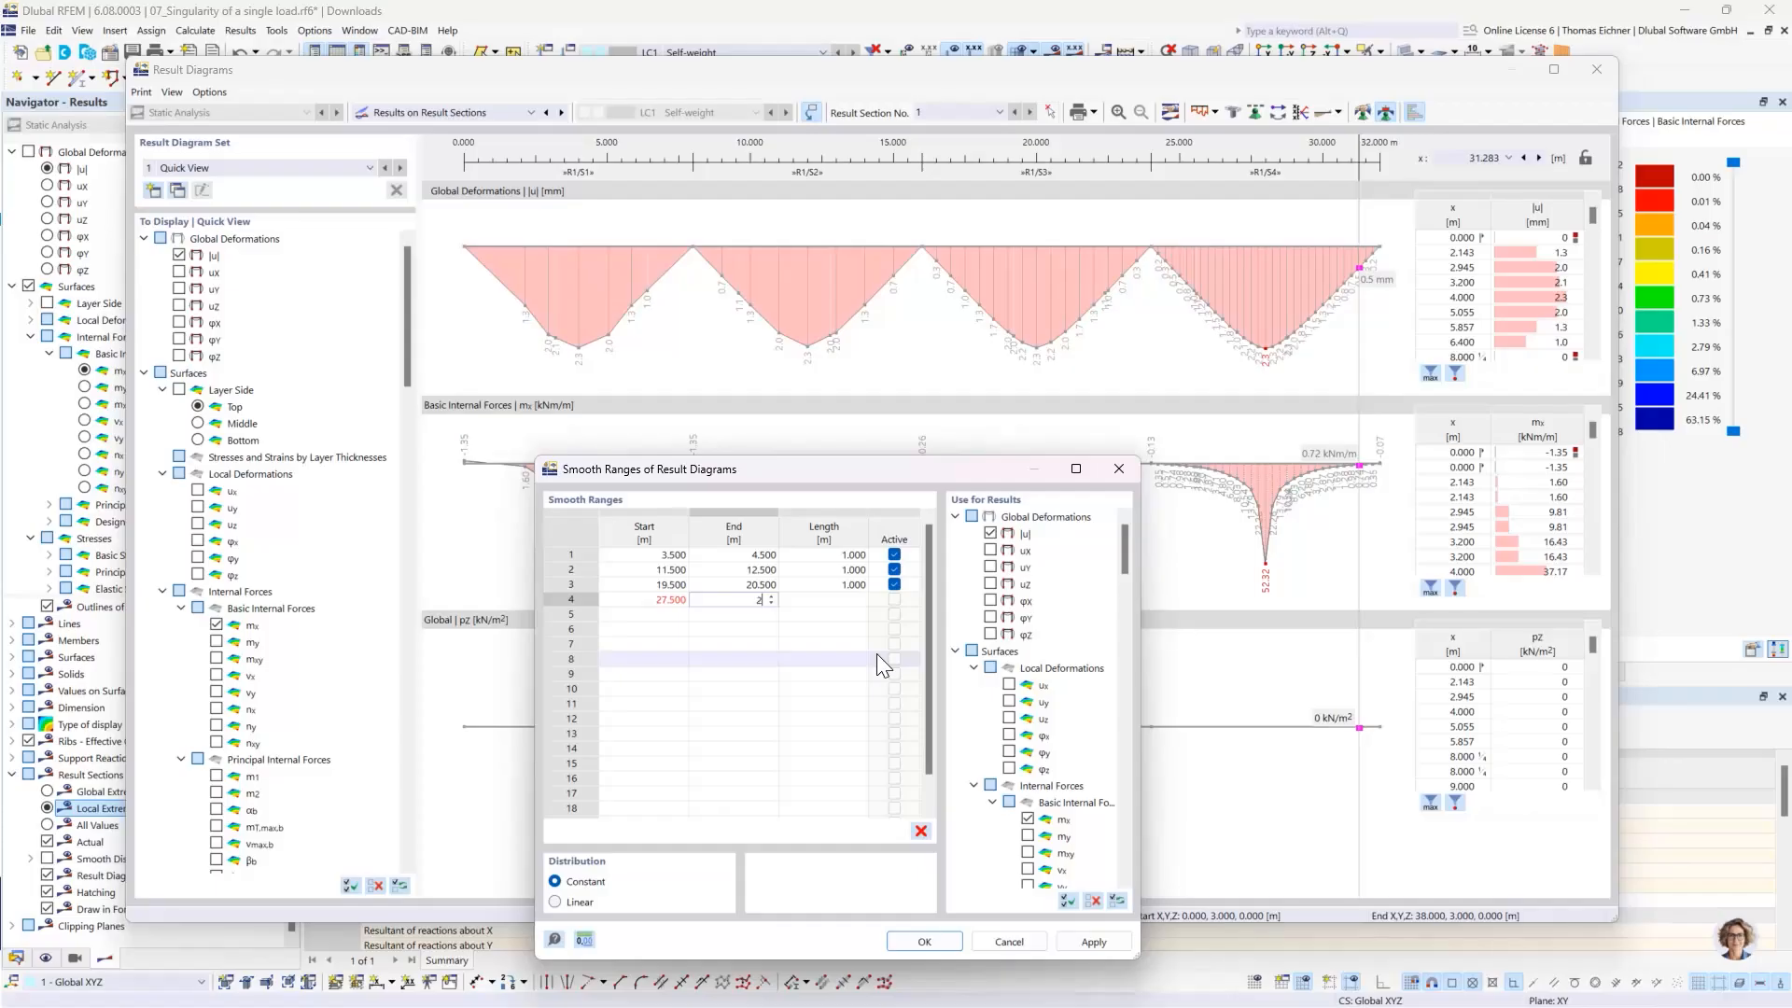
text(8.5)
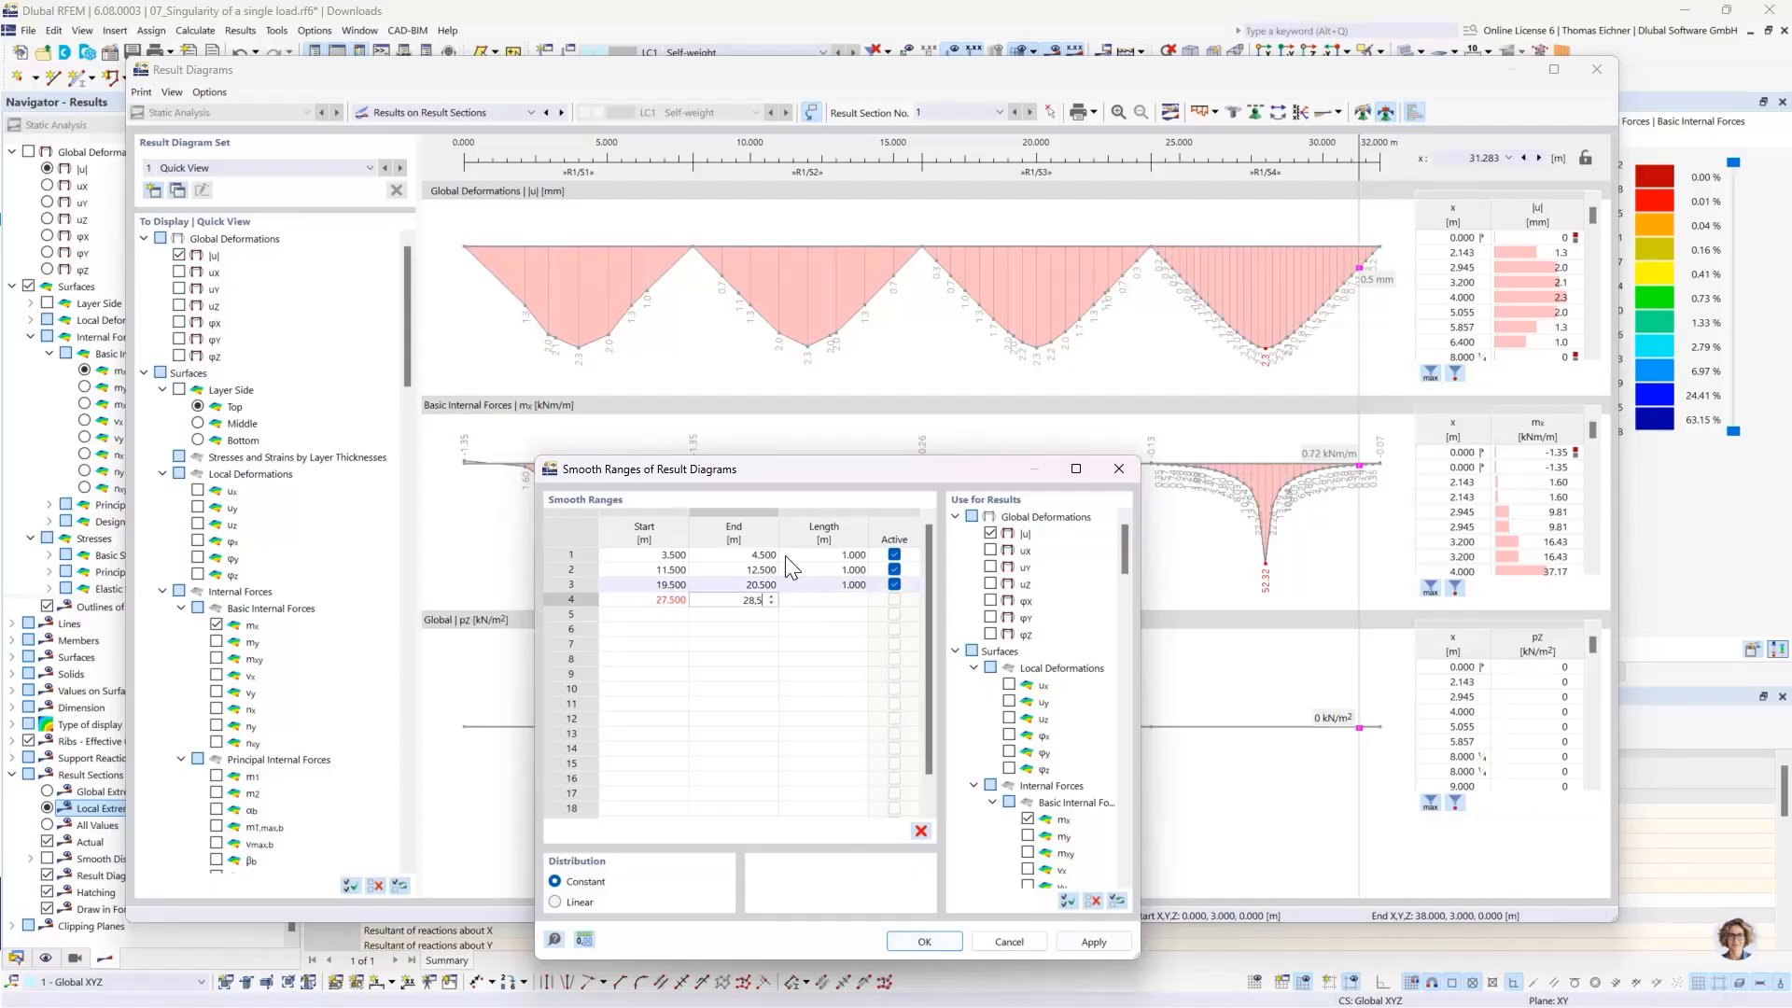
key(Return)
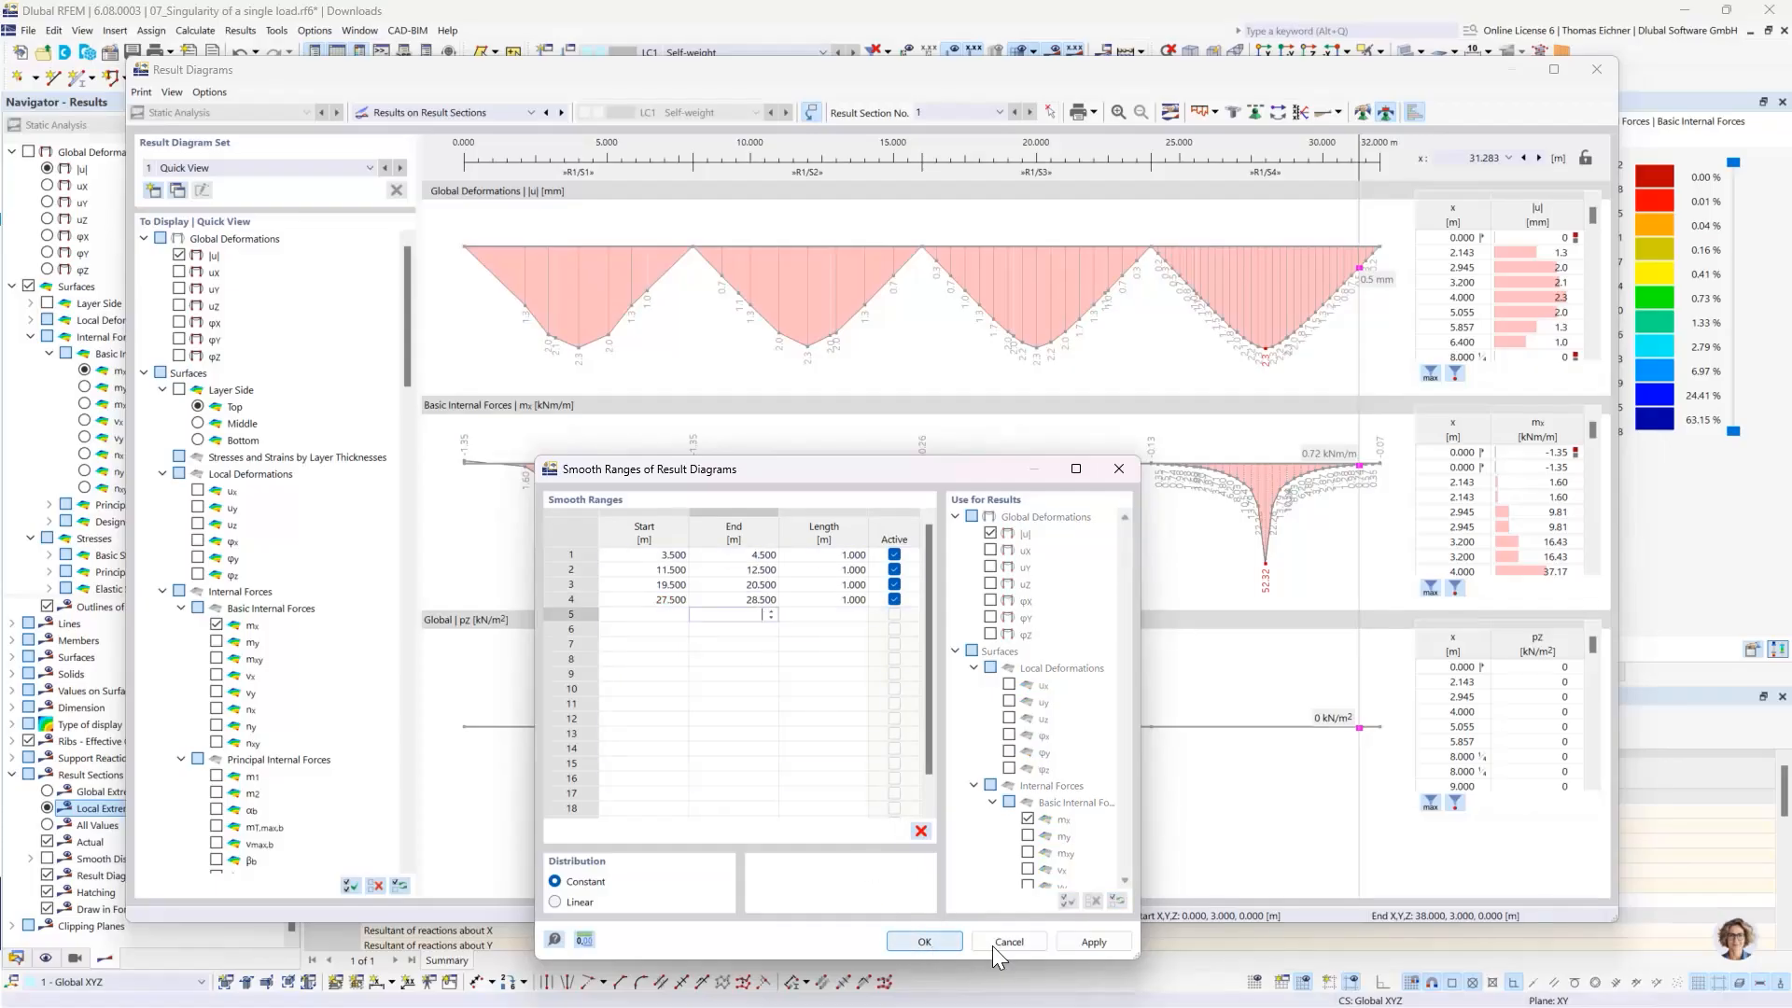
click(1081, 944)
drag(870, 479, 776, 409)
click(830, 874)
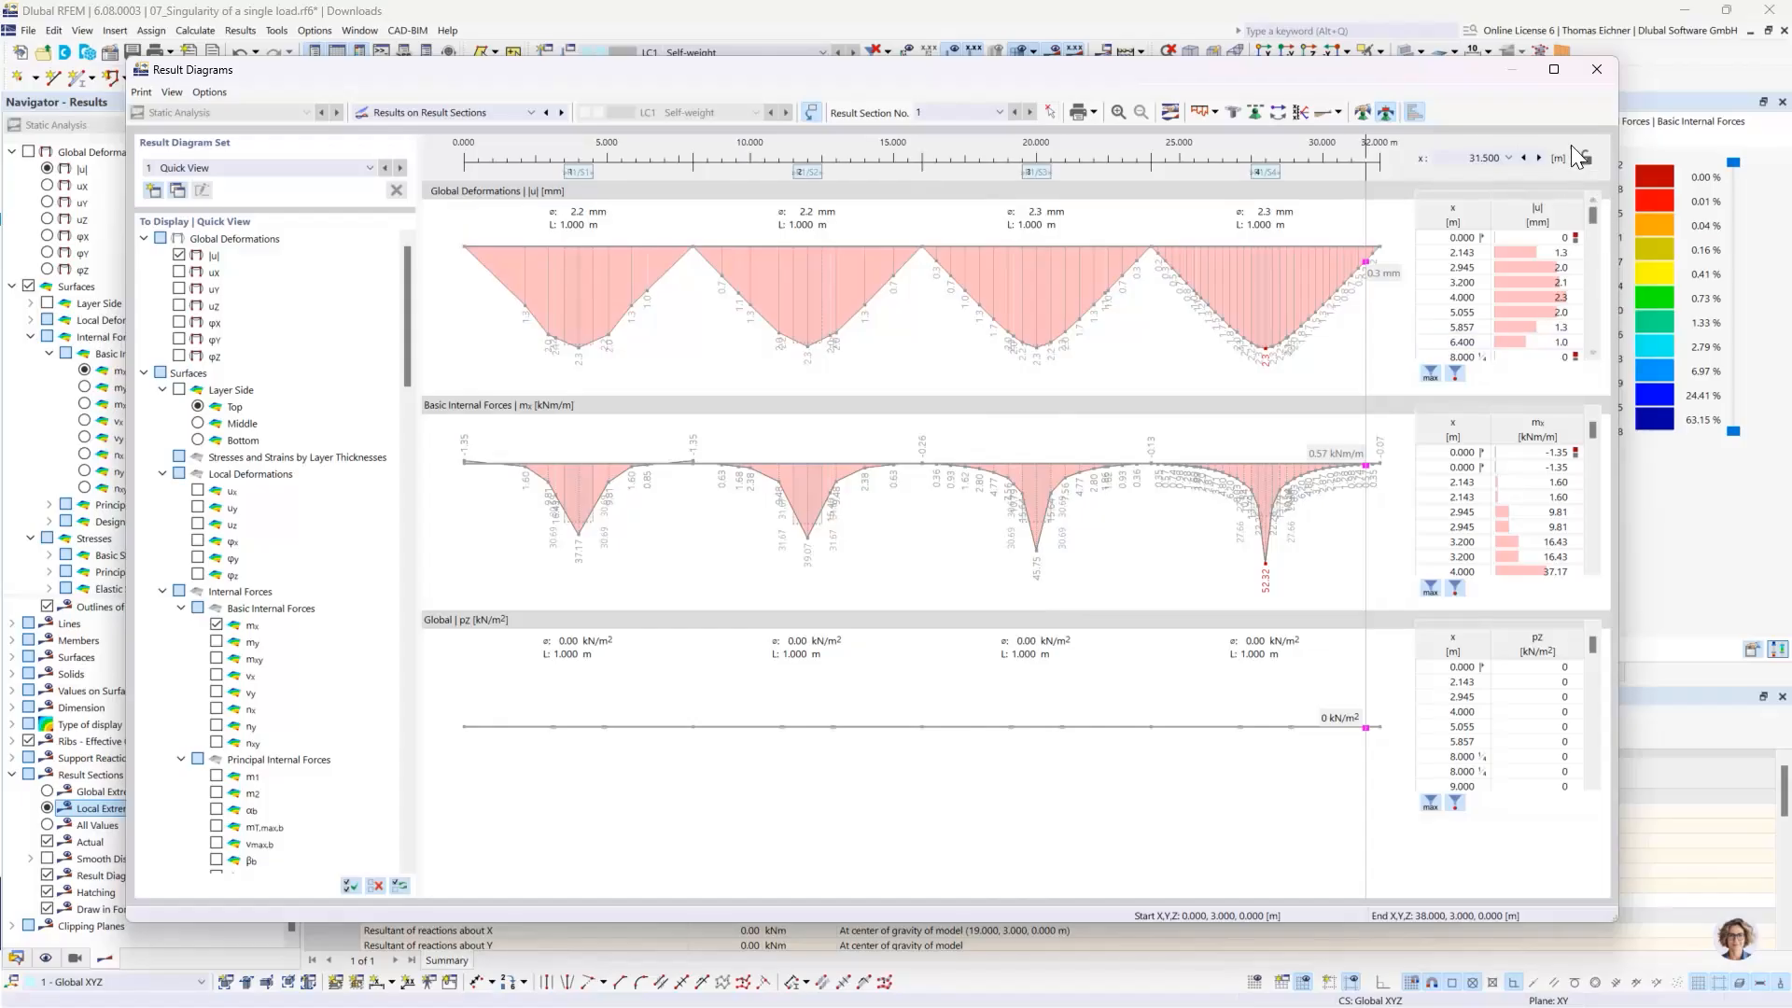
click(1598, 70)
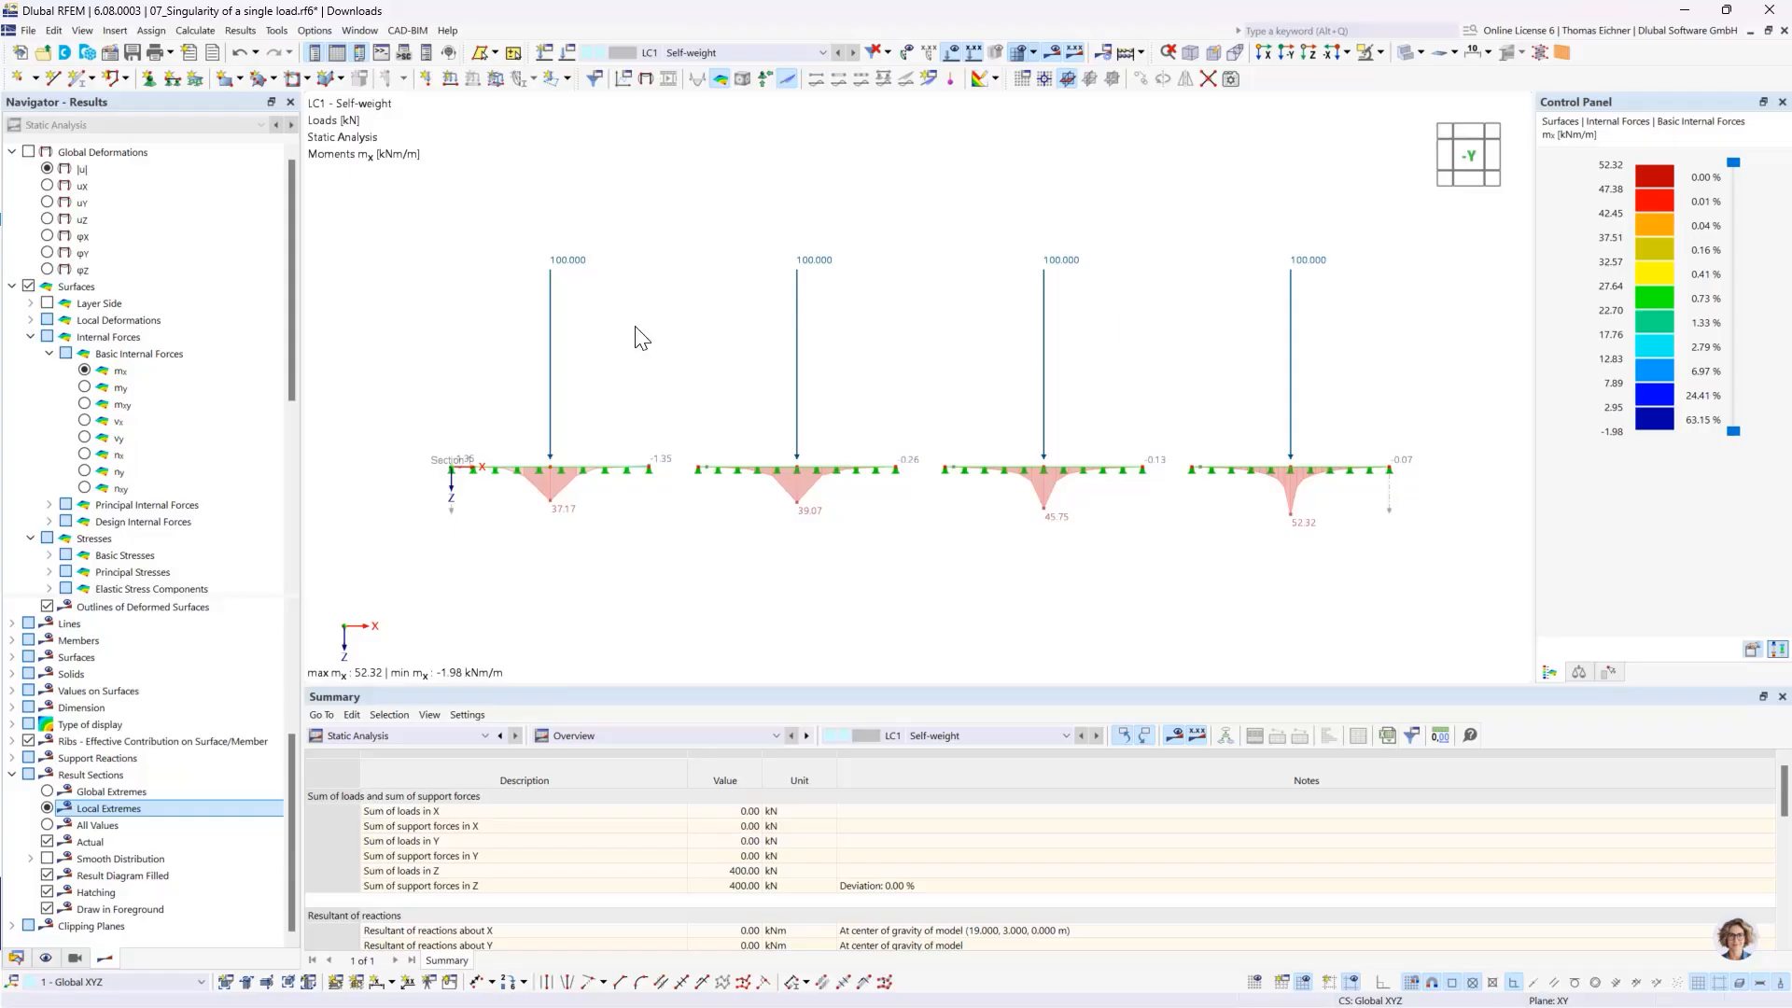
drag(1364, 367, 475, 165)
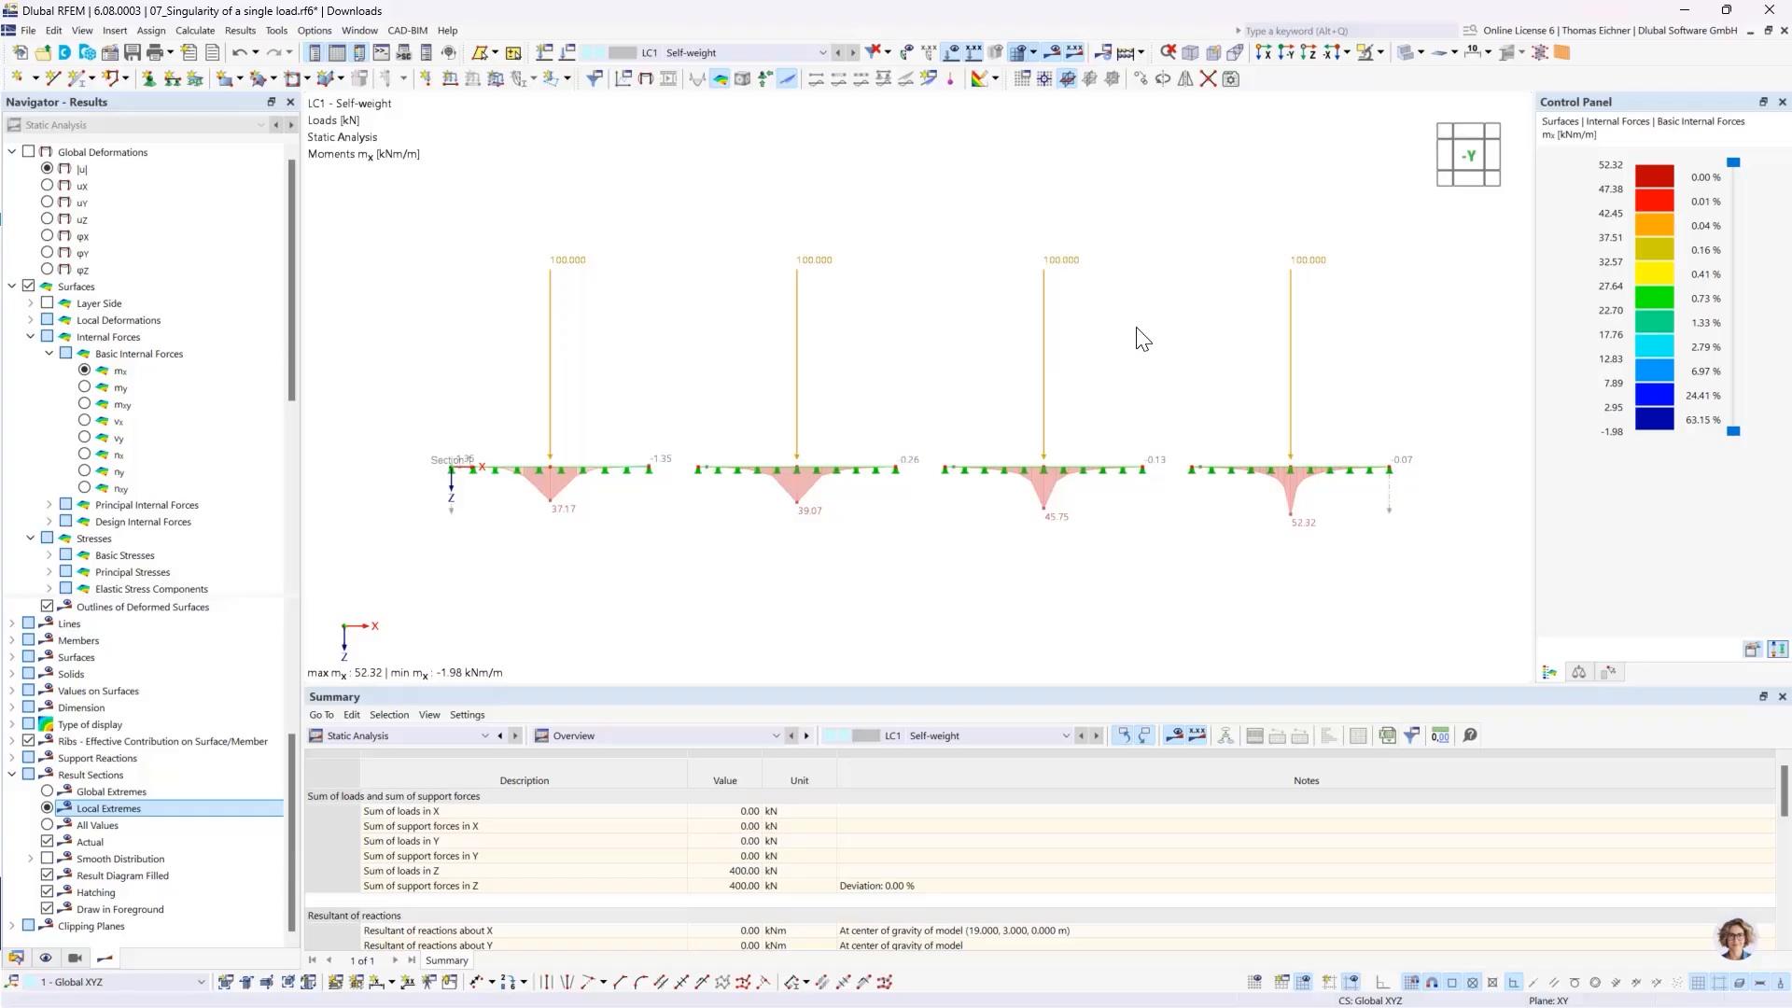
key(Delete)
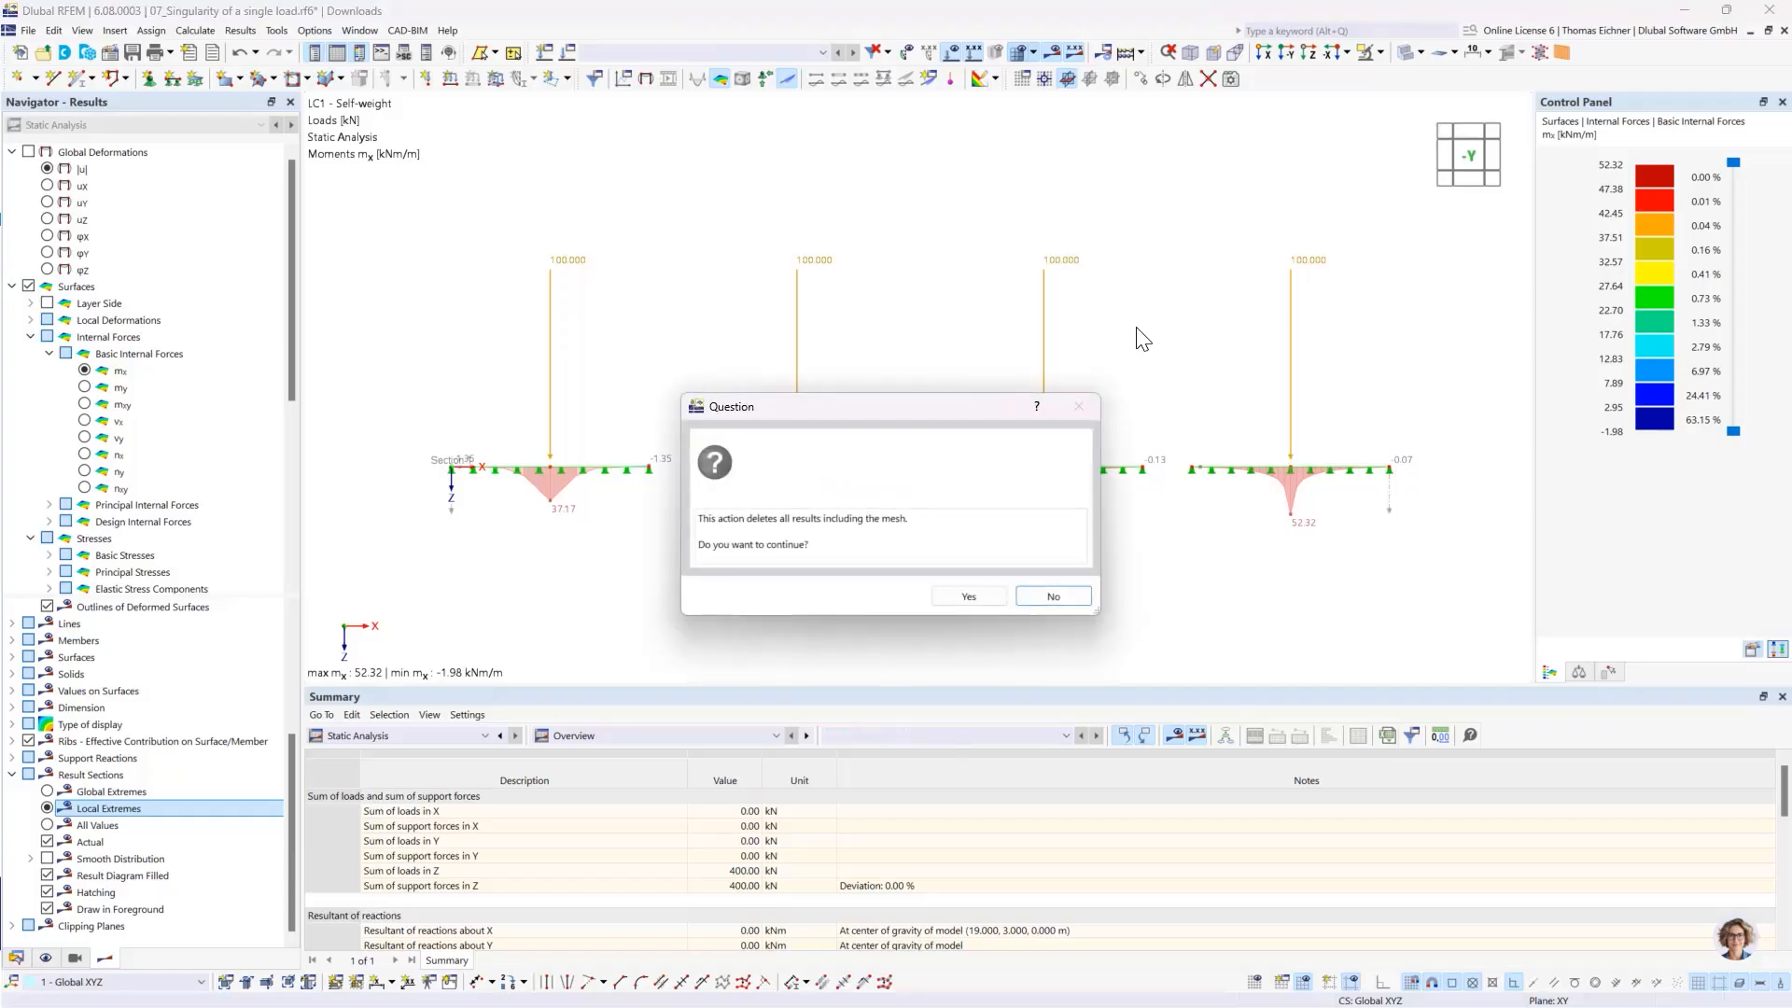
click(1048, 593)
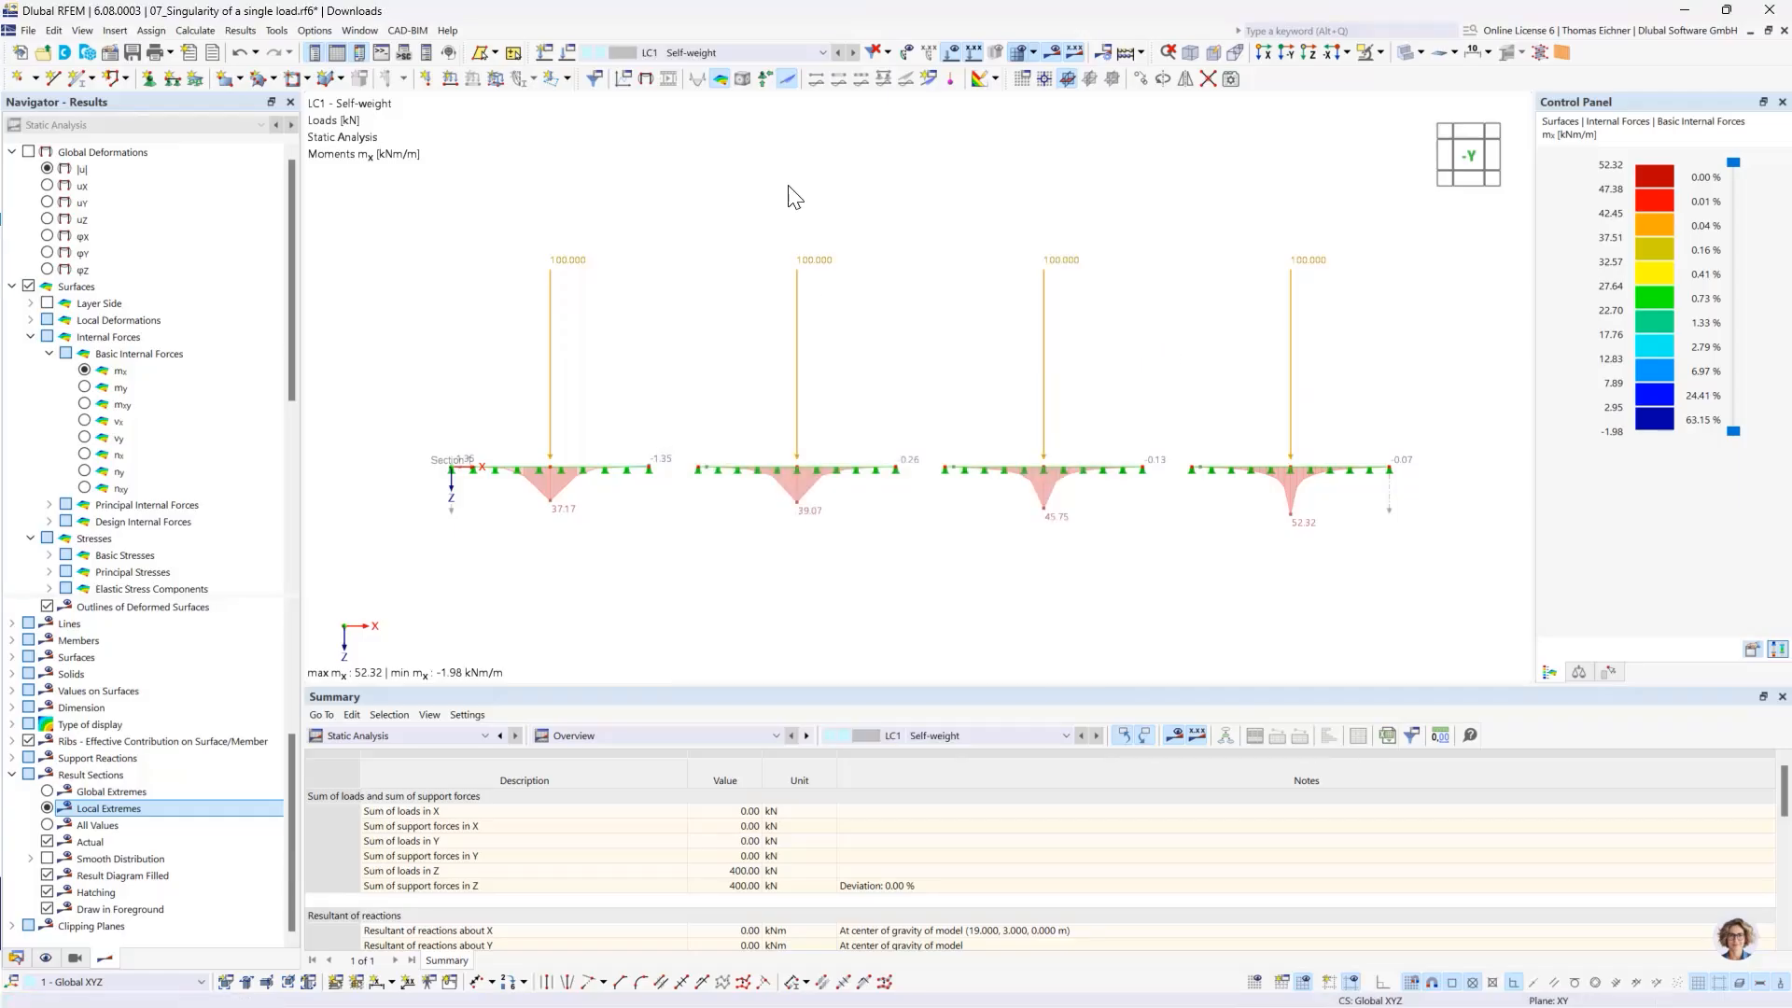
- Copy load case LC1 to a new load case LC2 and delete the four 100 kN nodal loads from the copy
click(567, 52)
click(318, 821)
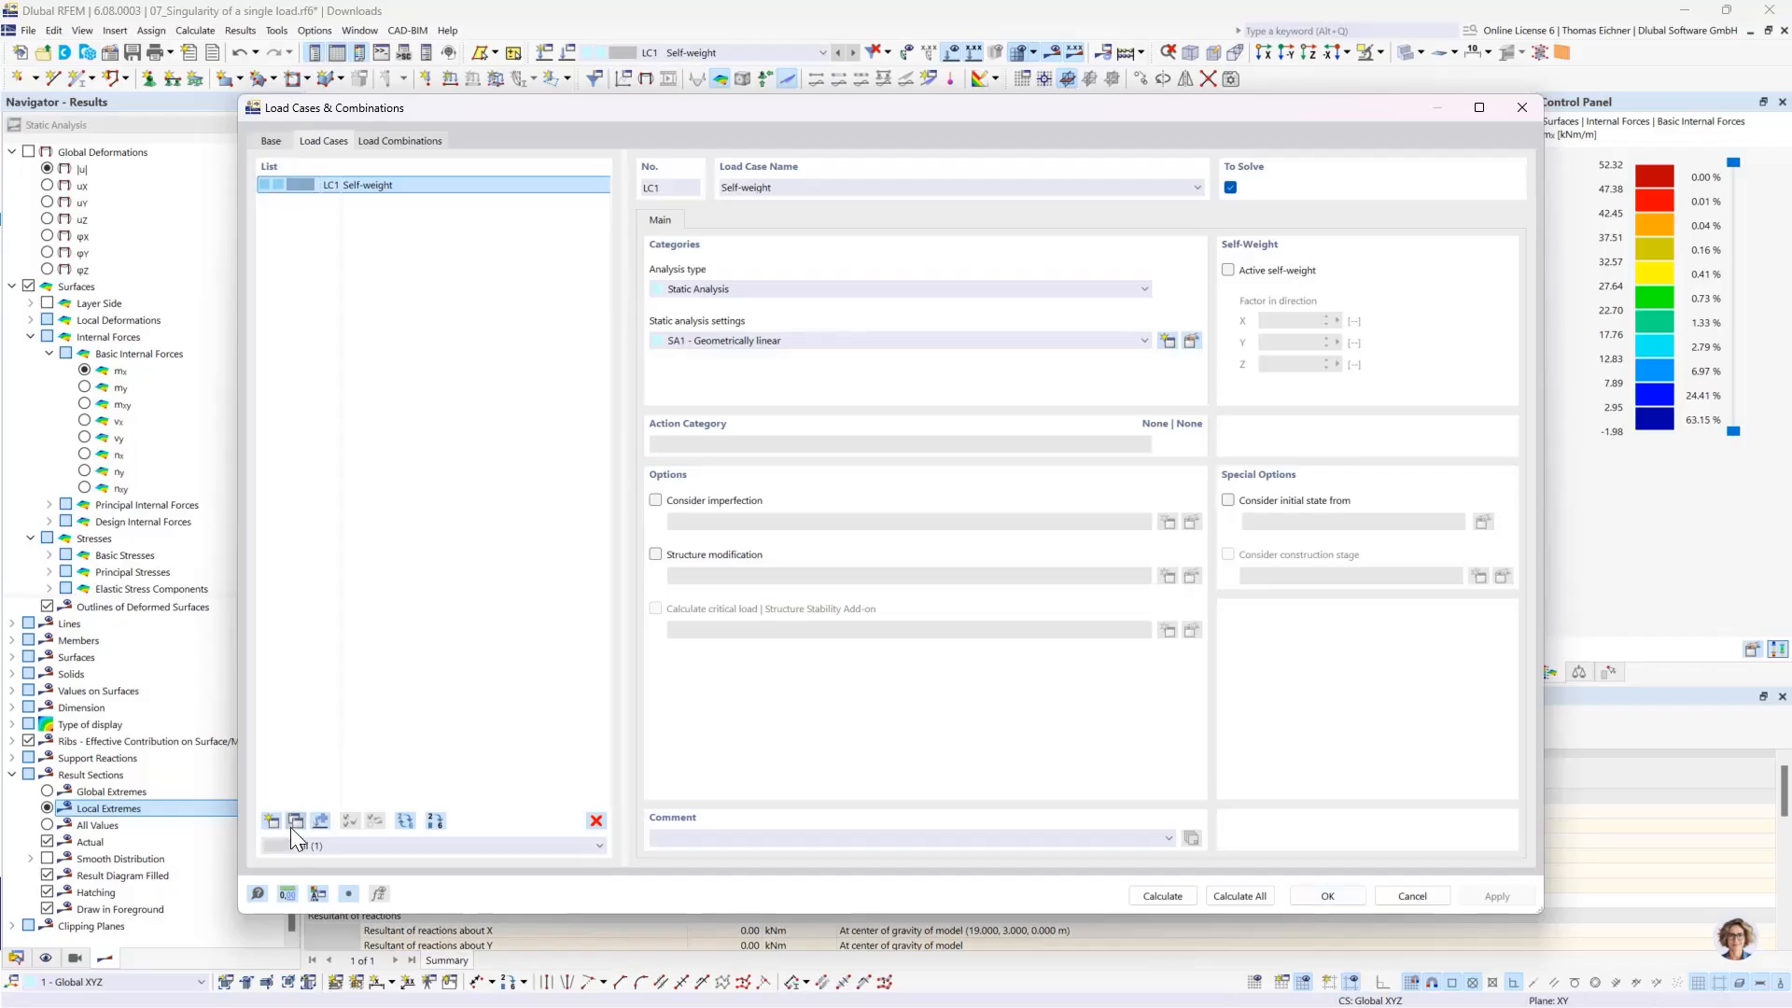
click(1336, 900)
drag(1548, 375, 657, 133)
key(Delete)
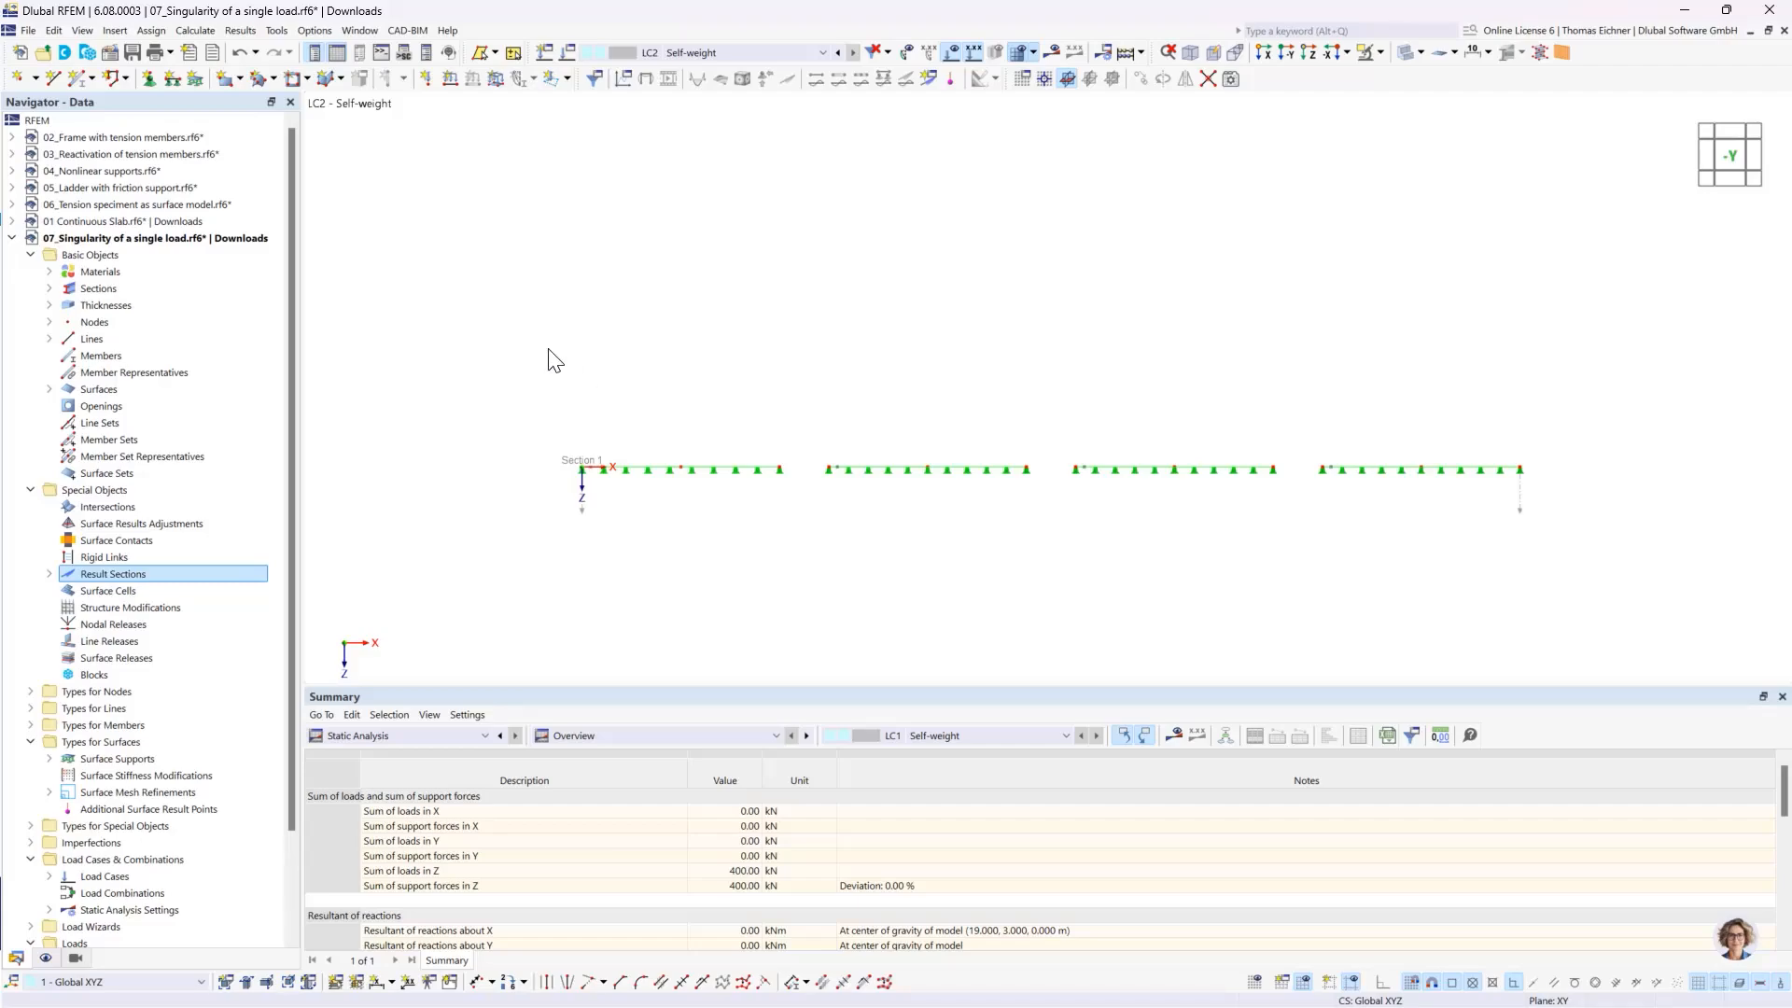
- Start a new free rectangular load in LC2, defined by centre and sides, with side lengths a and b of 0.5 m
ctrl+middle_drag(1009, 444, 975, 478)
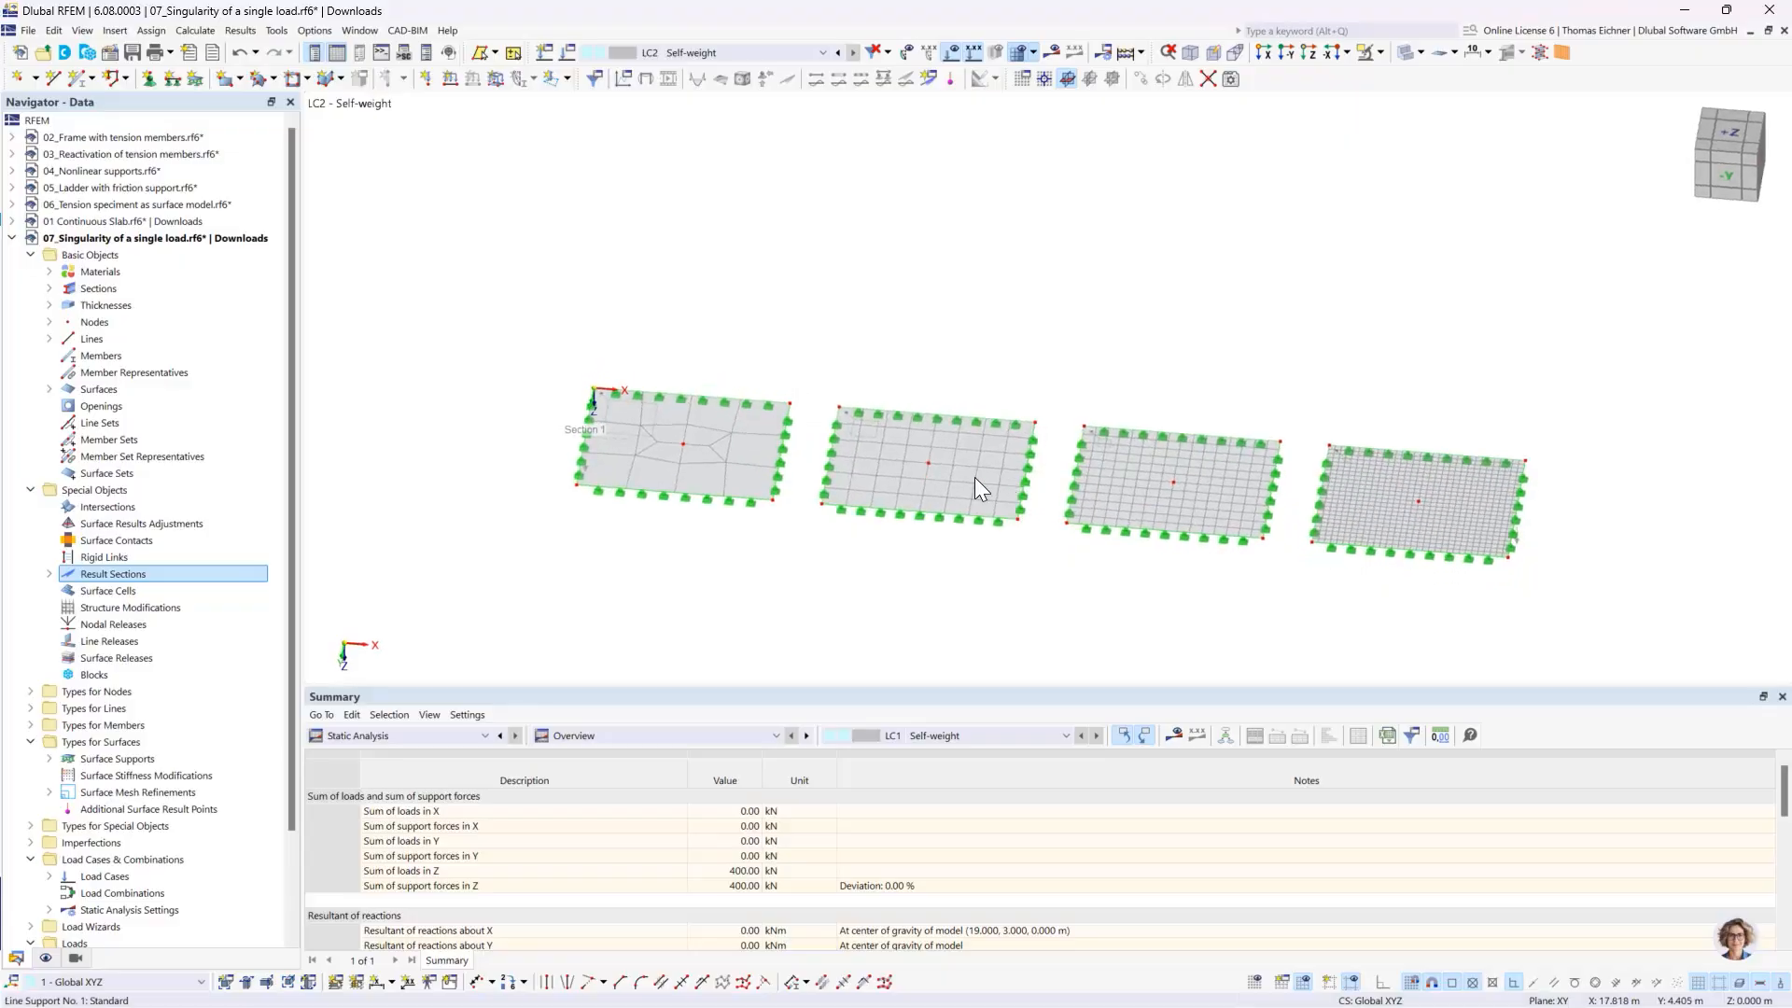
click(549, 80)
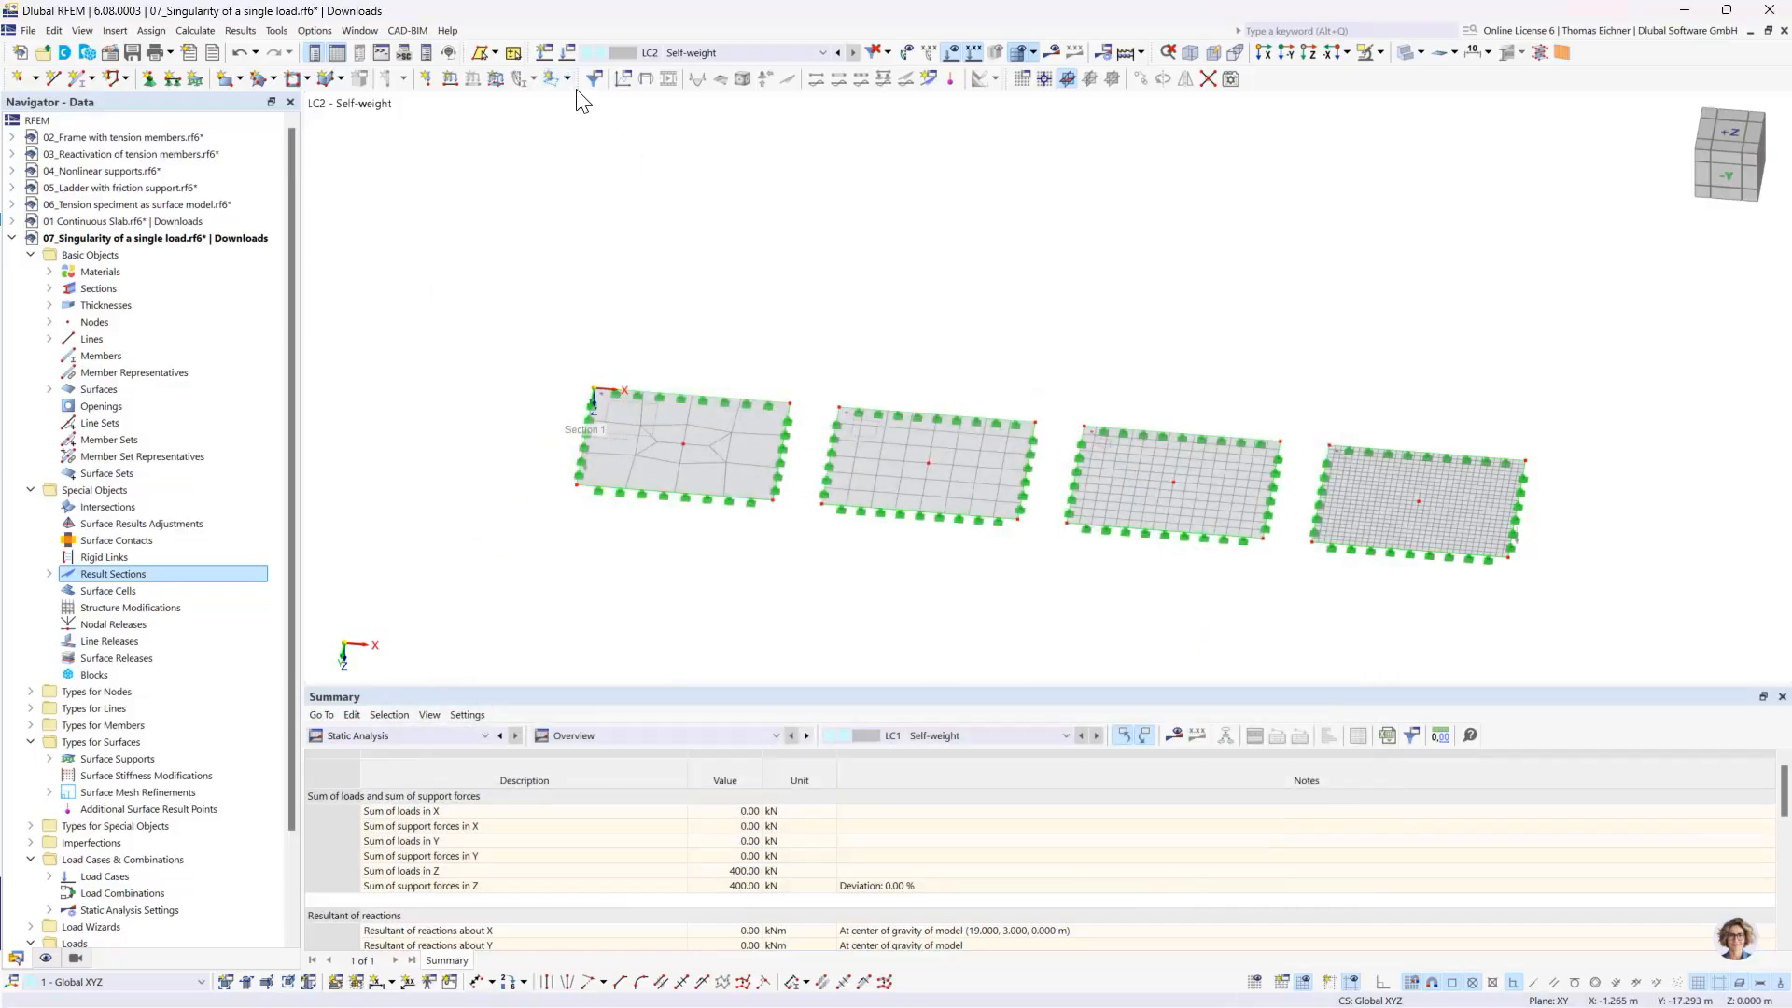
click(567, 78)
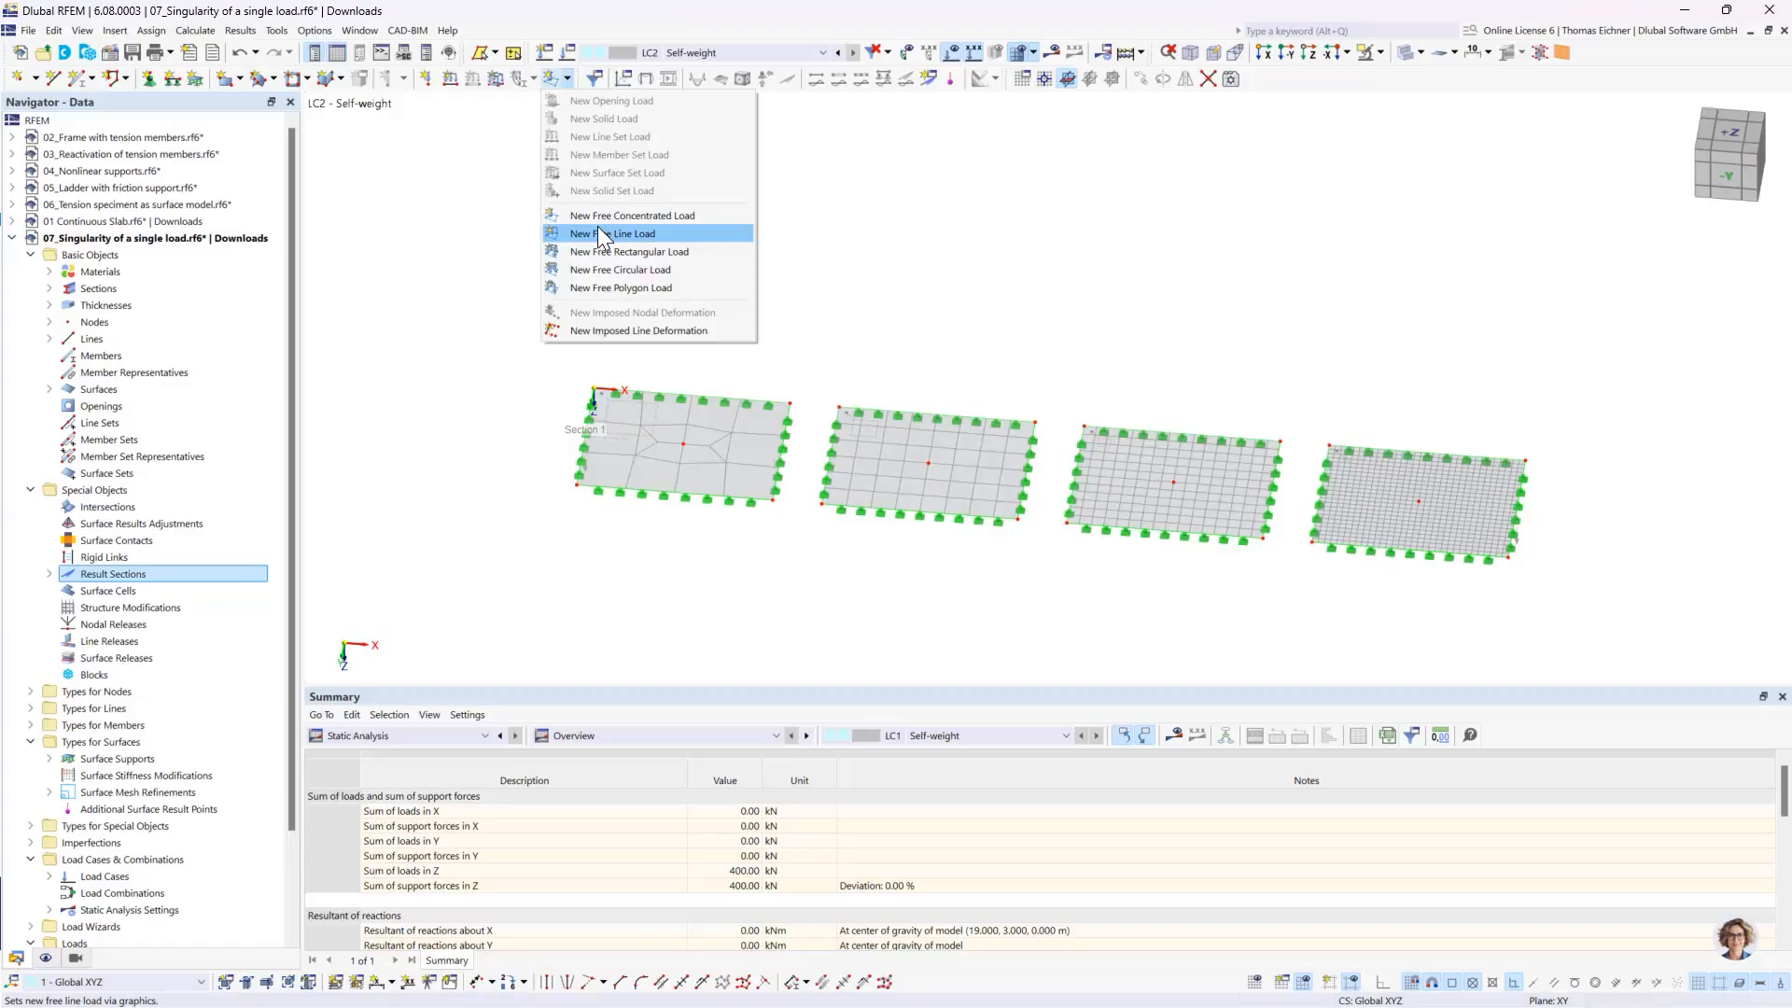
click(591, 251)
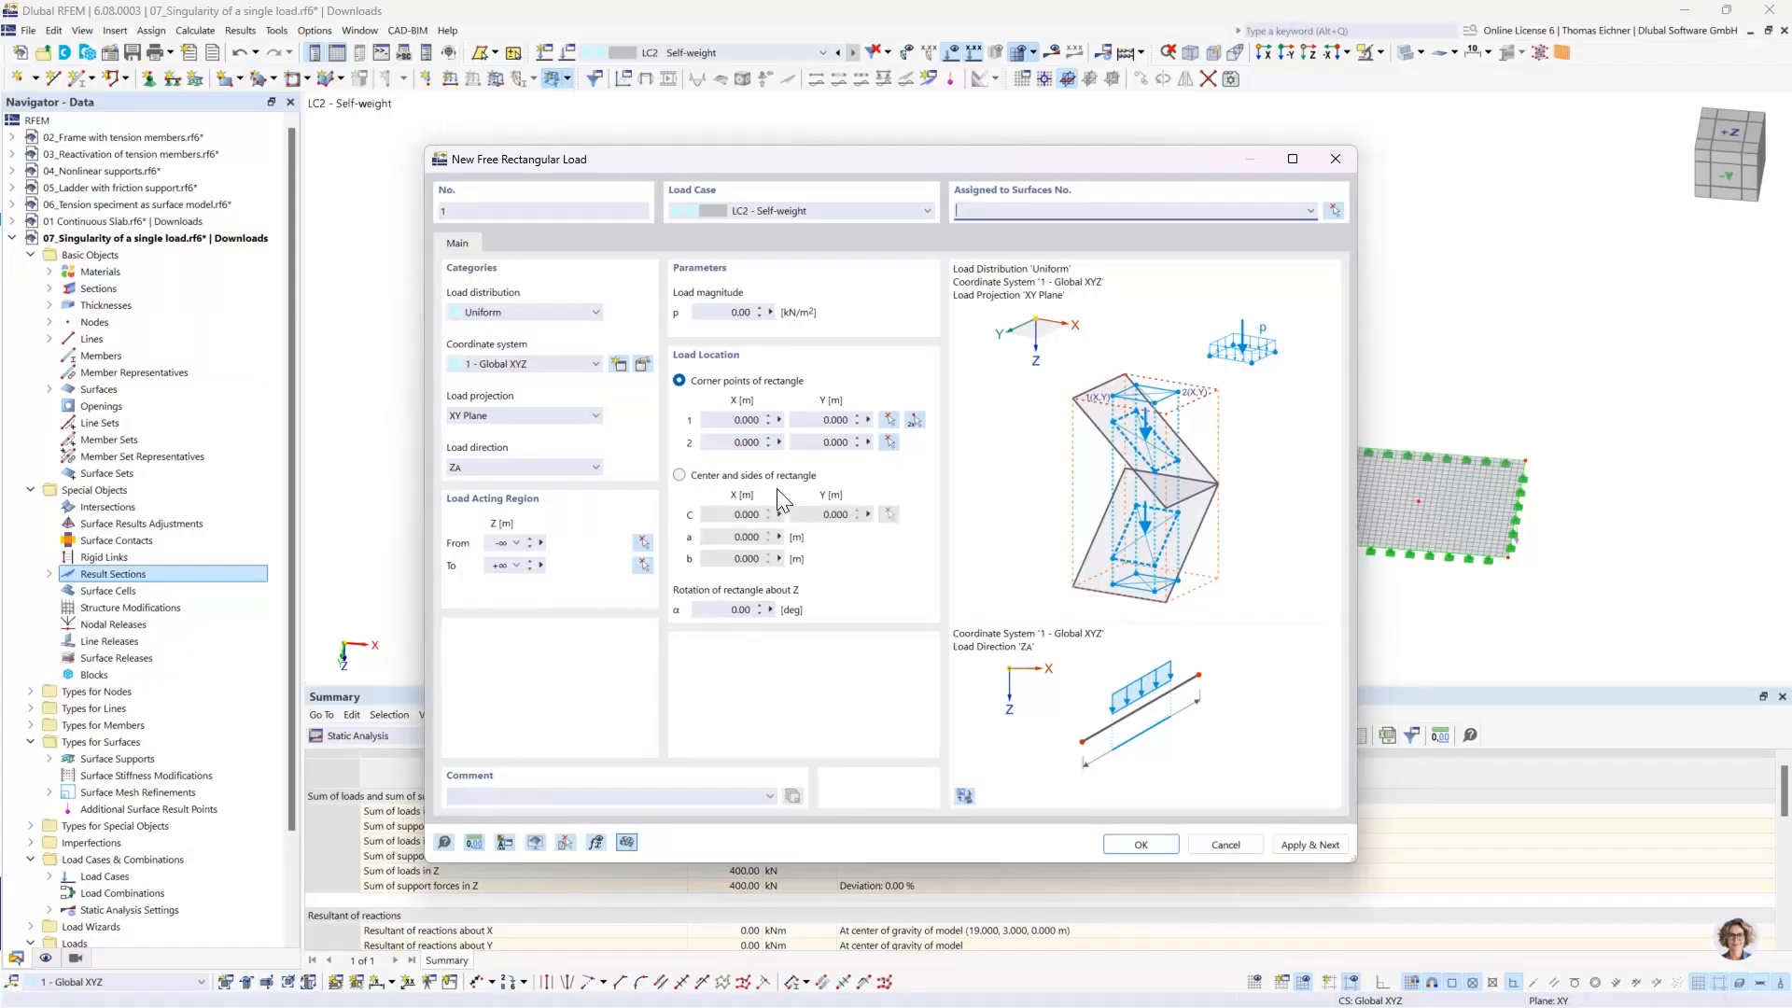
click(680, 475)
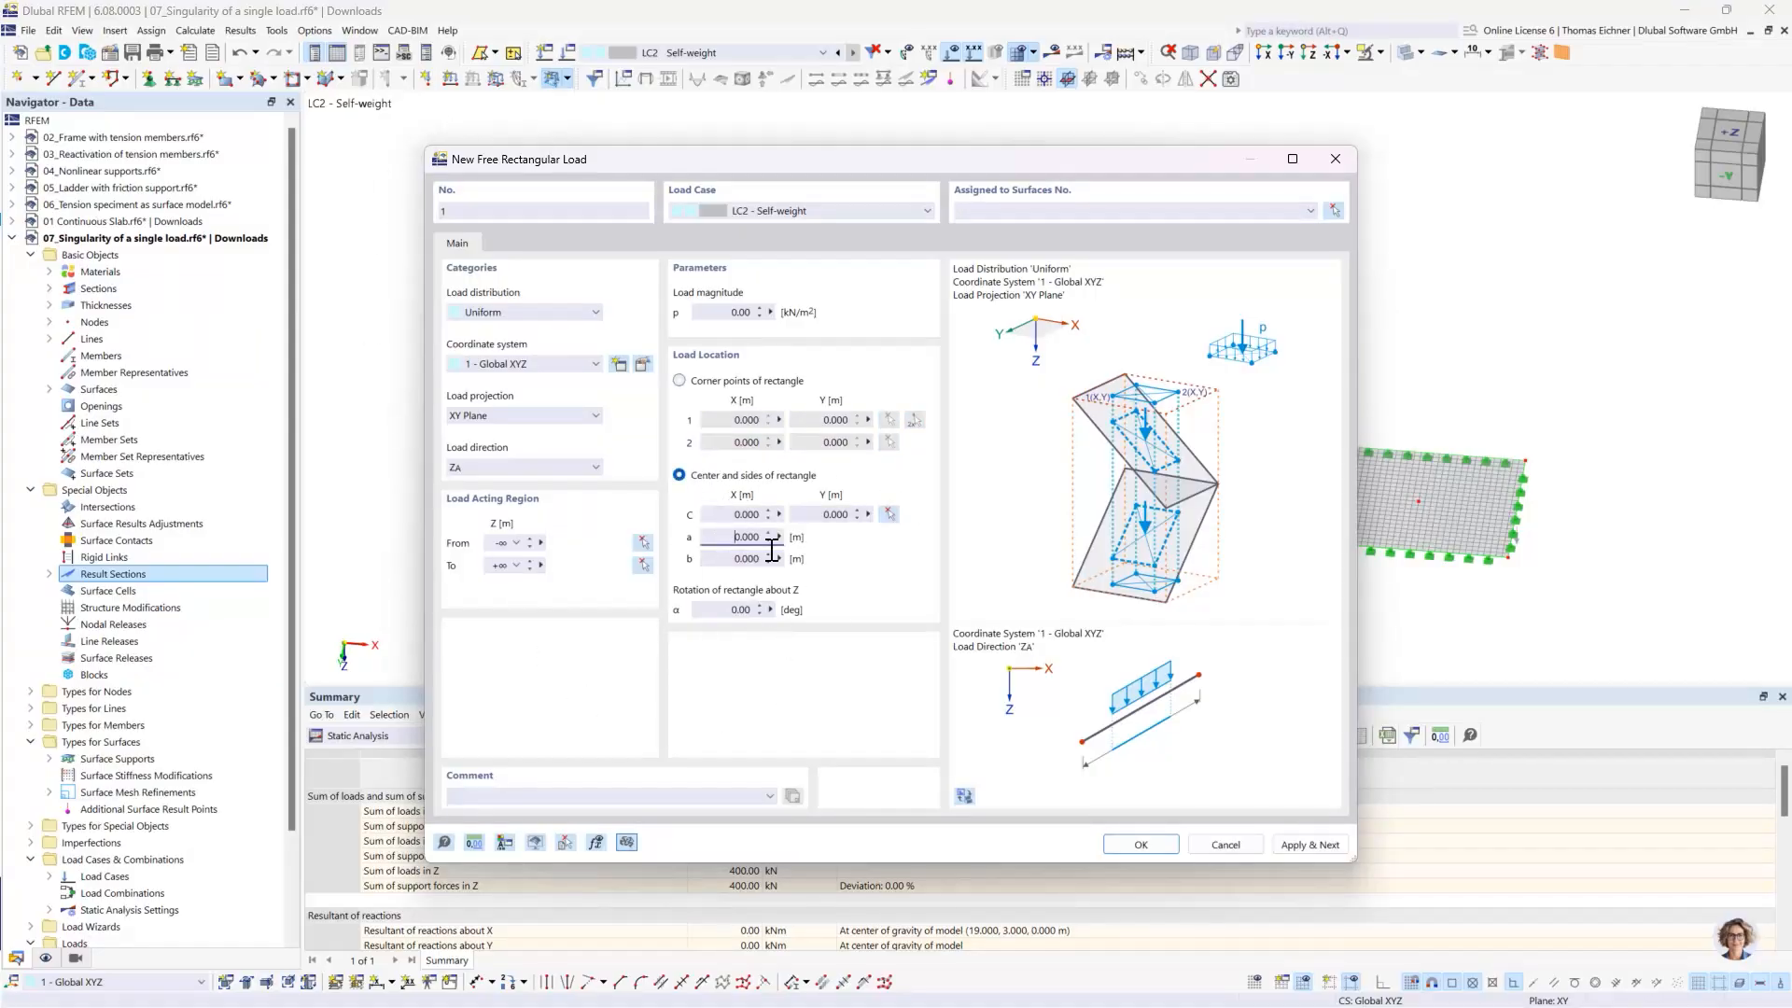
double_click(747, 536)
text(0,5)
key(Tab)
text(0)
- Centre the rectangular load on the first slab's middle node at X 4, Y 3 m and assign it to surface 1
click(740, 515)
click(892, 516)
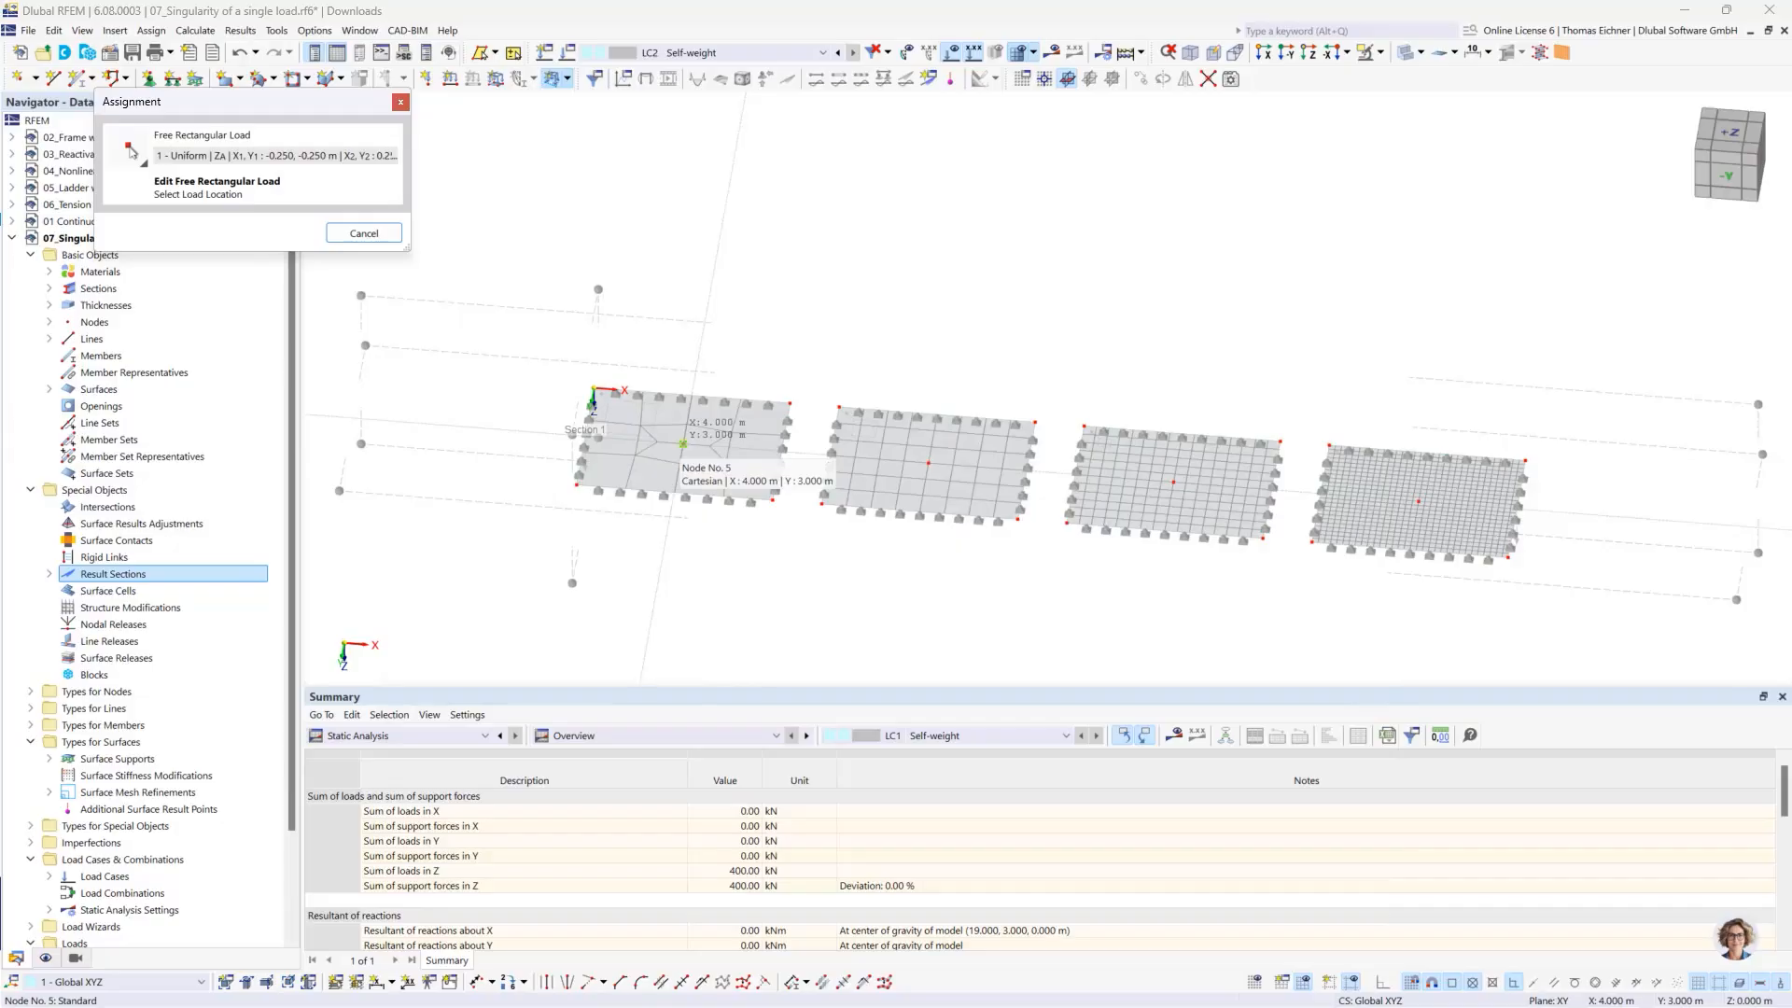
click(684, 444)
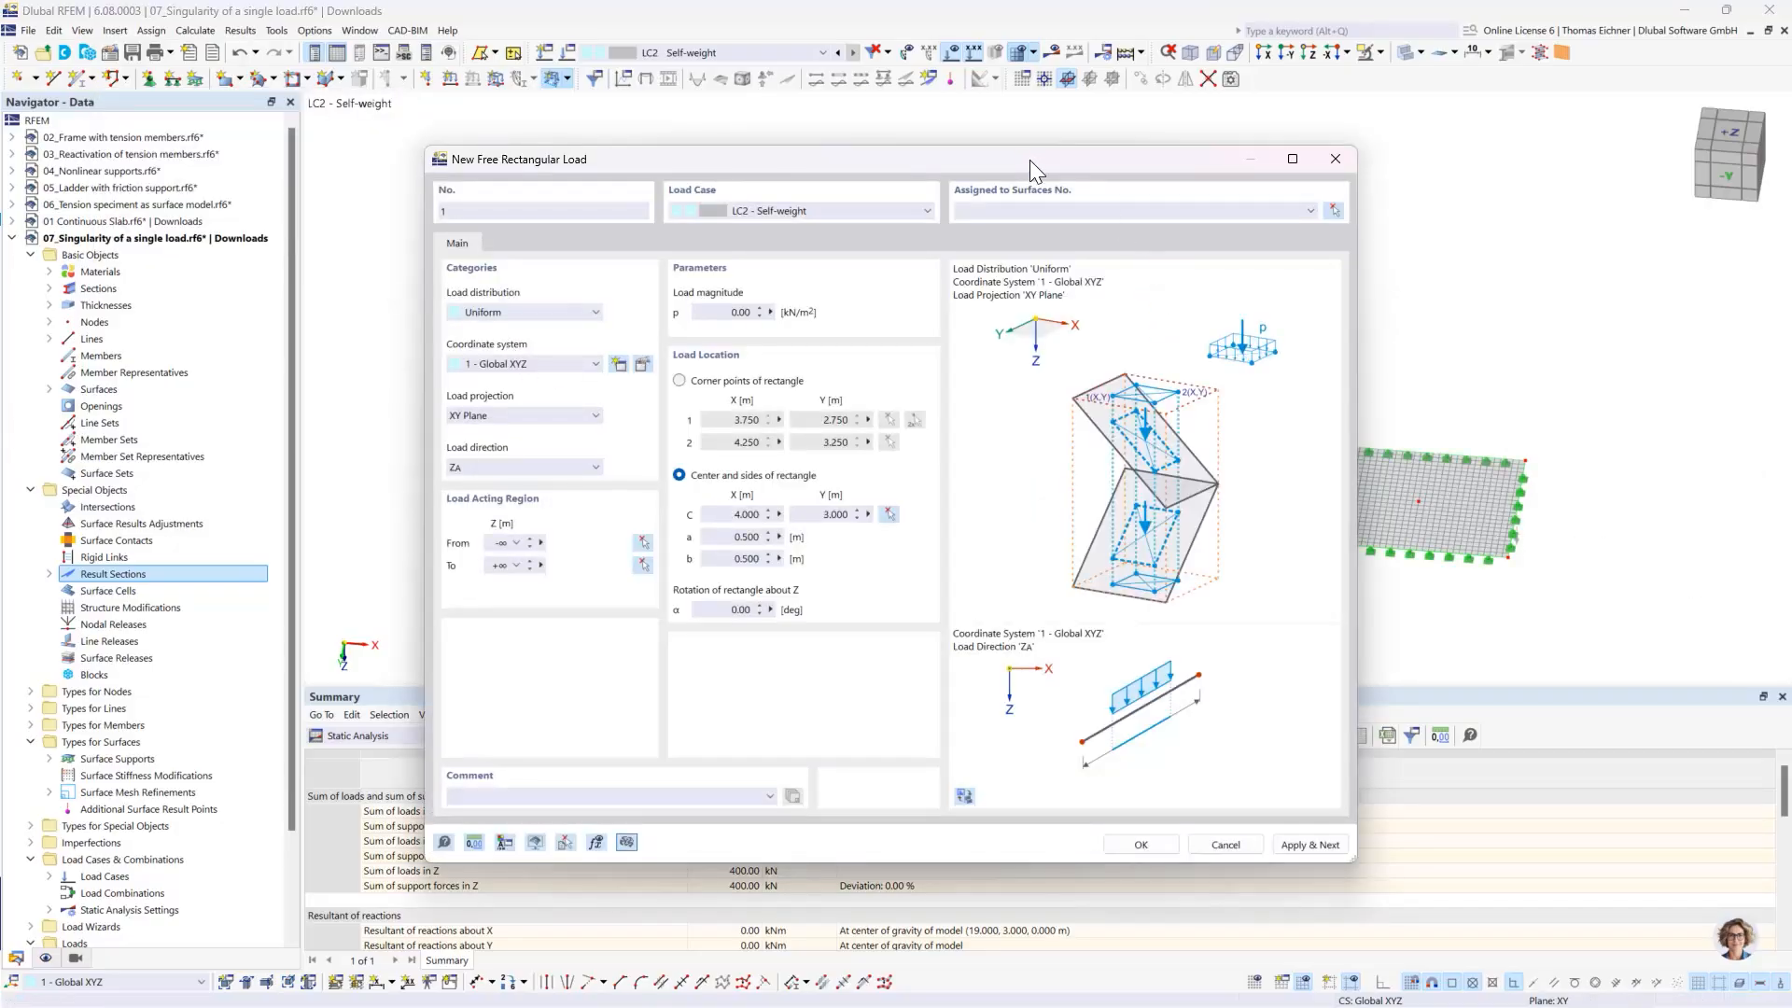
drag(1036, 168, 1334, 157)
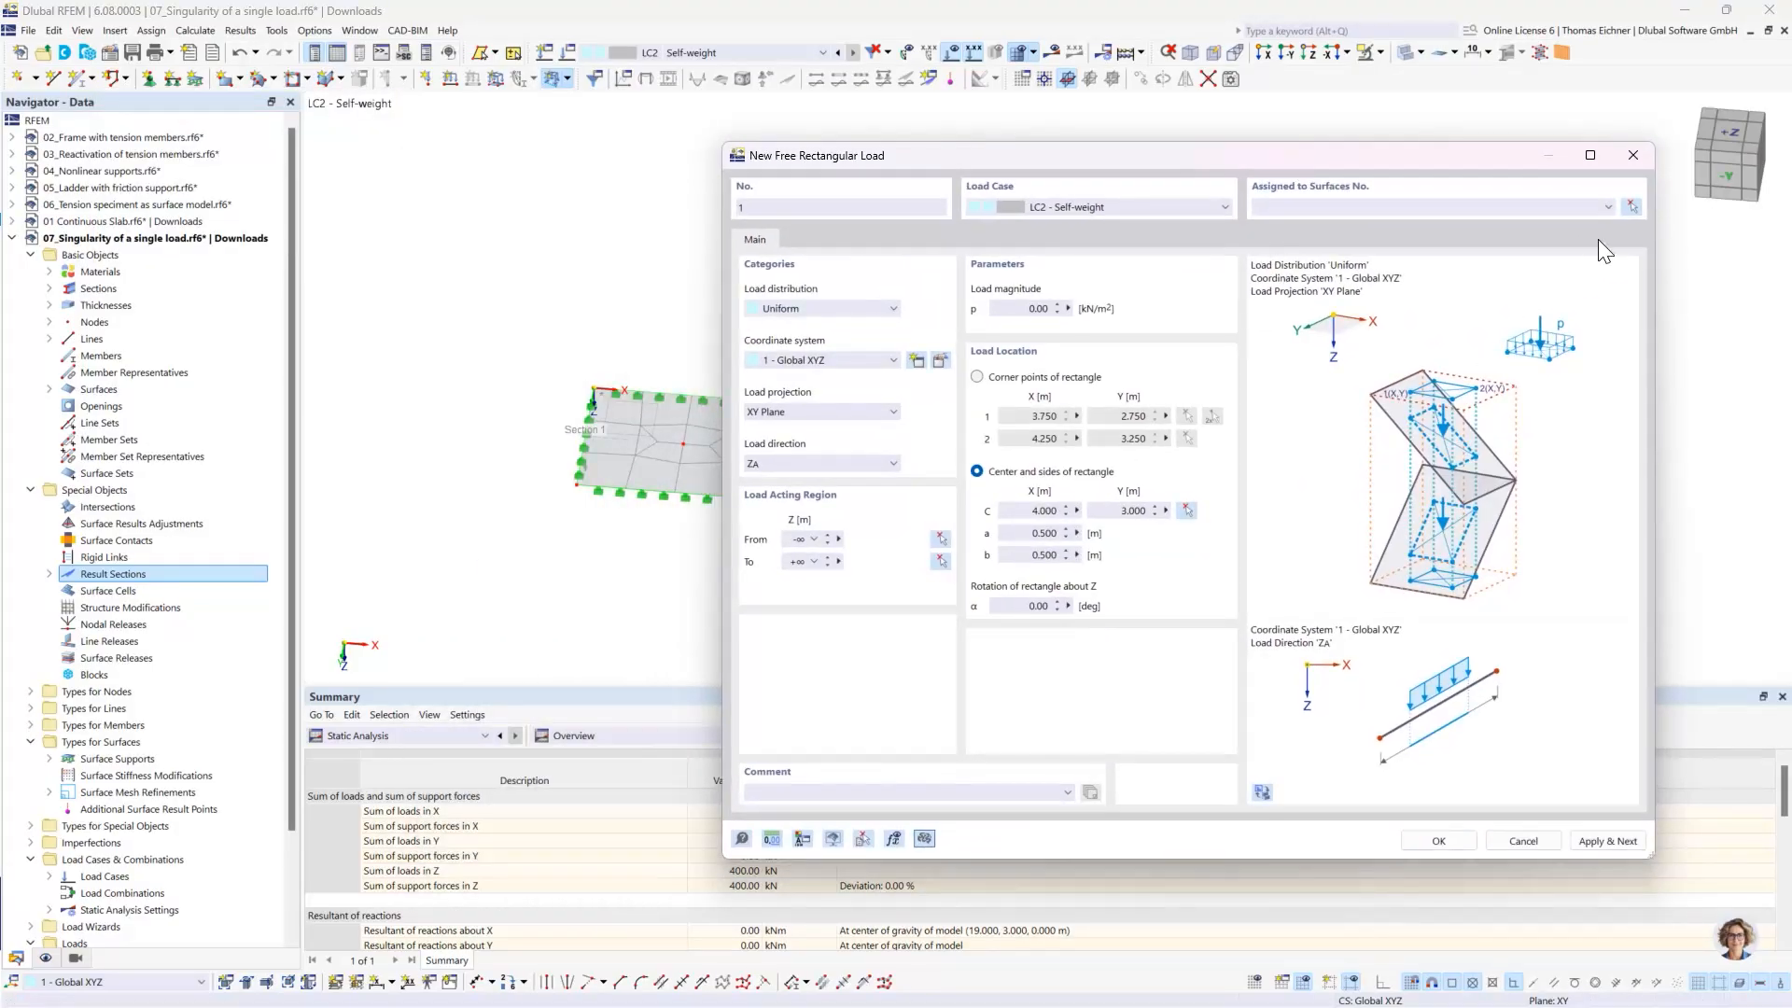
click(1628, 209)
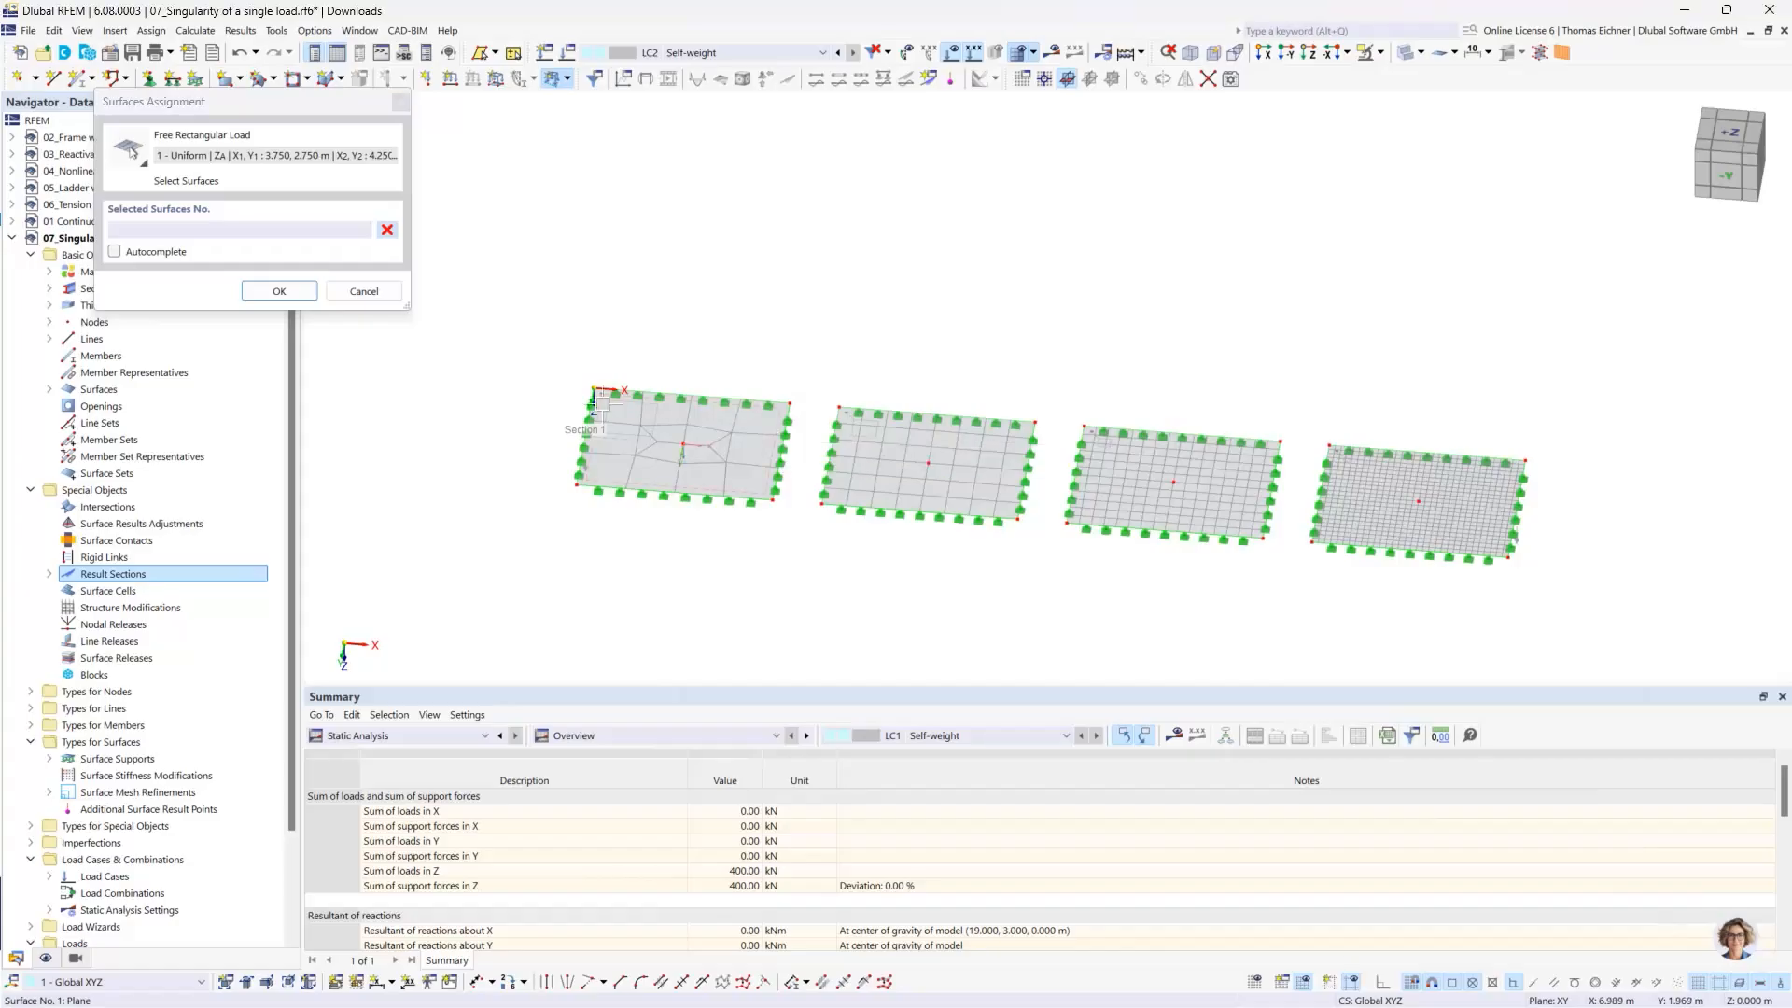
click(294, 290)
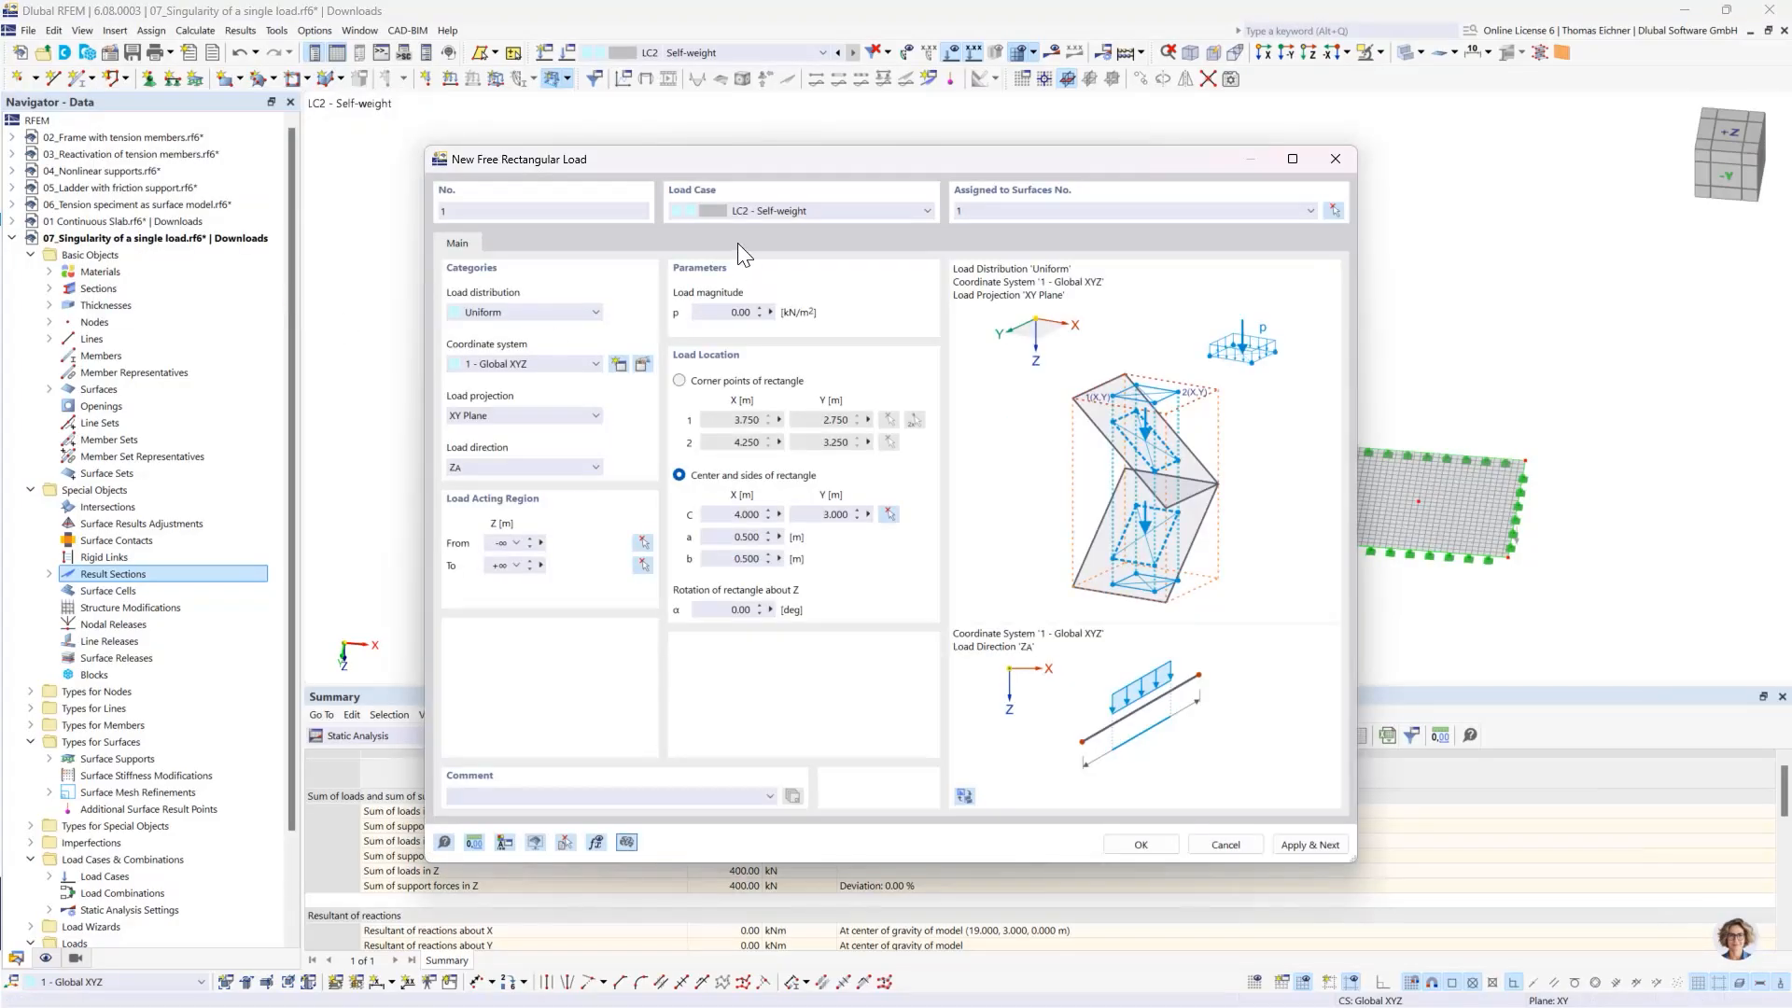
drag(721, 165, 1120, 167)
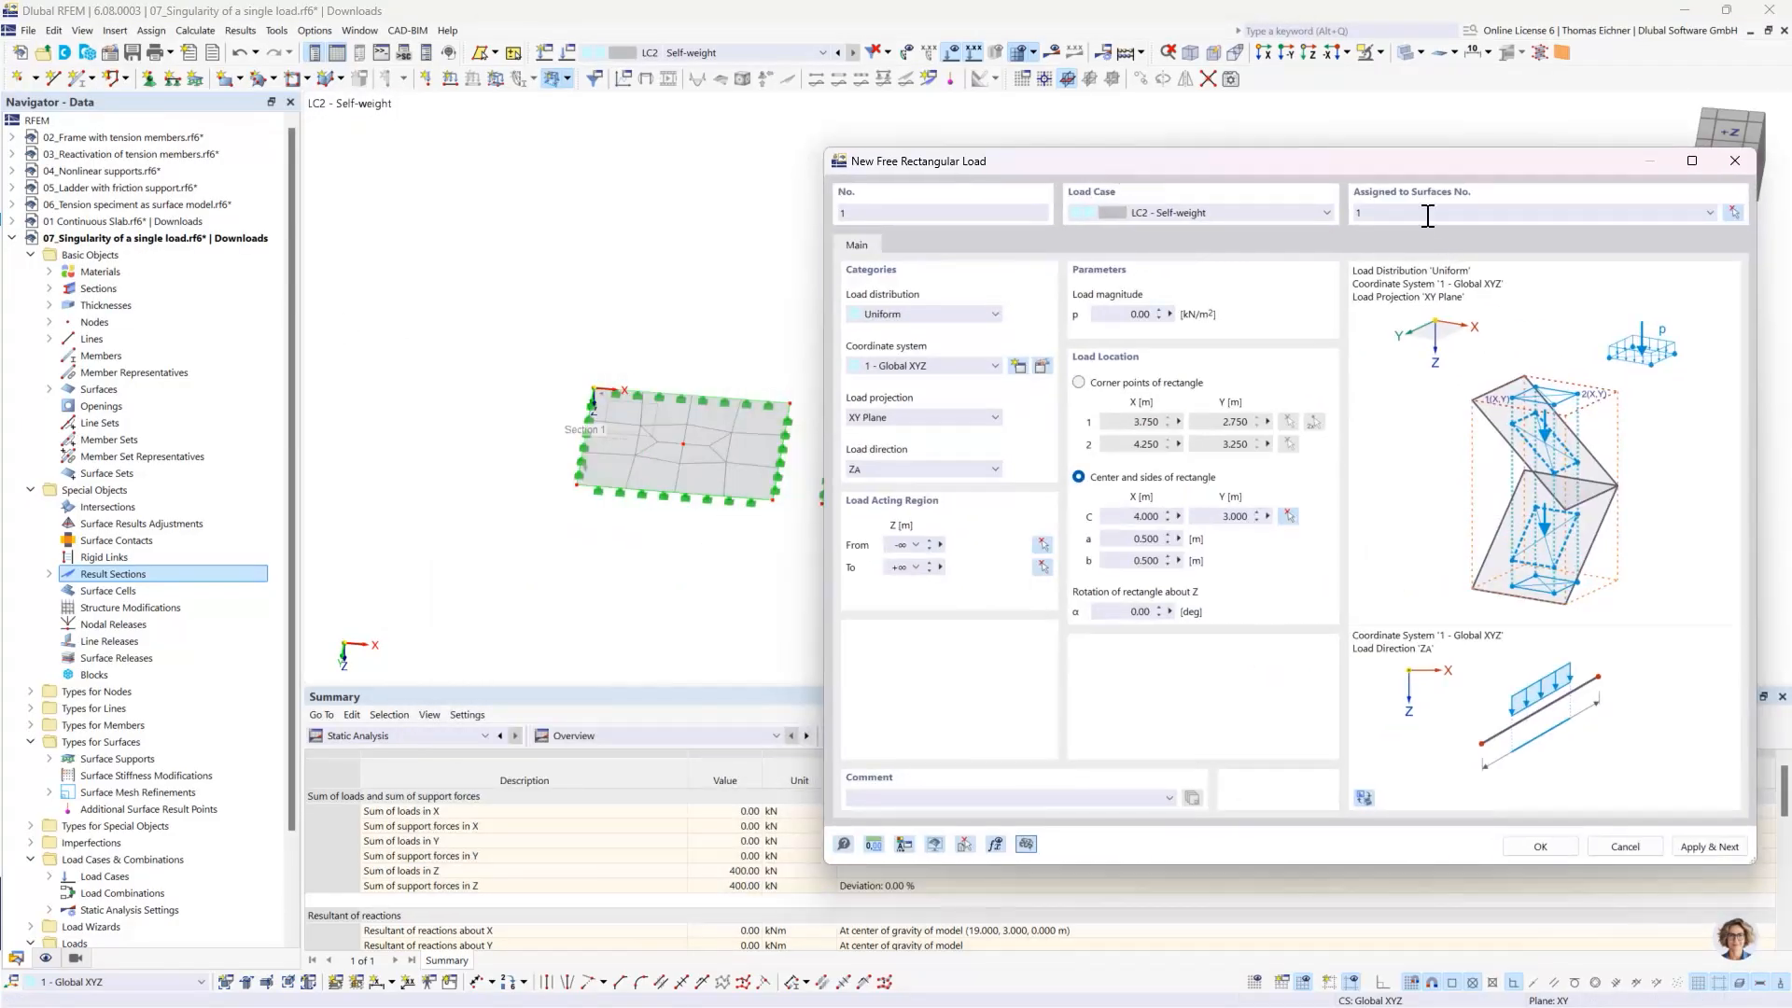
click(1139, 516)
key(Tab)
key(Tab)
click(1694, 844)
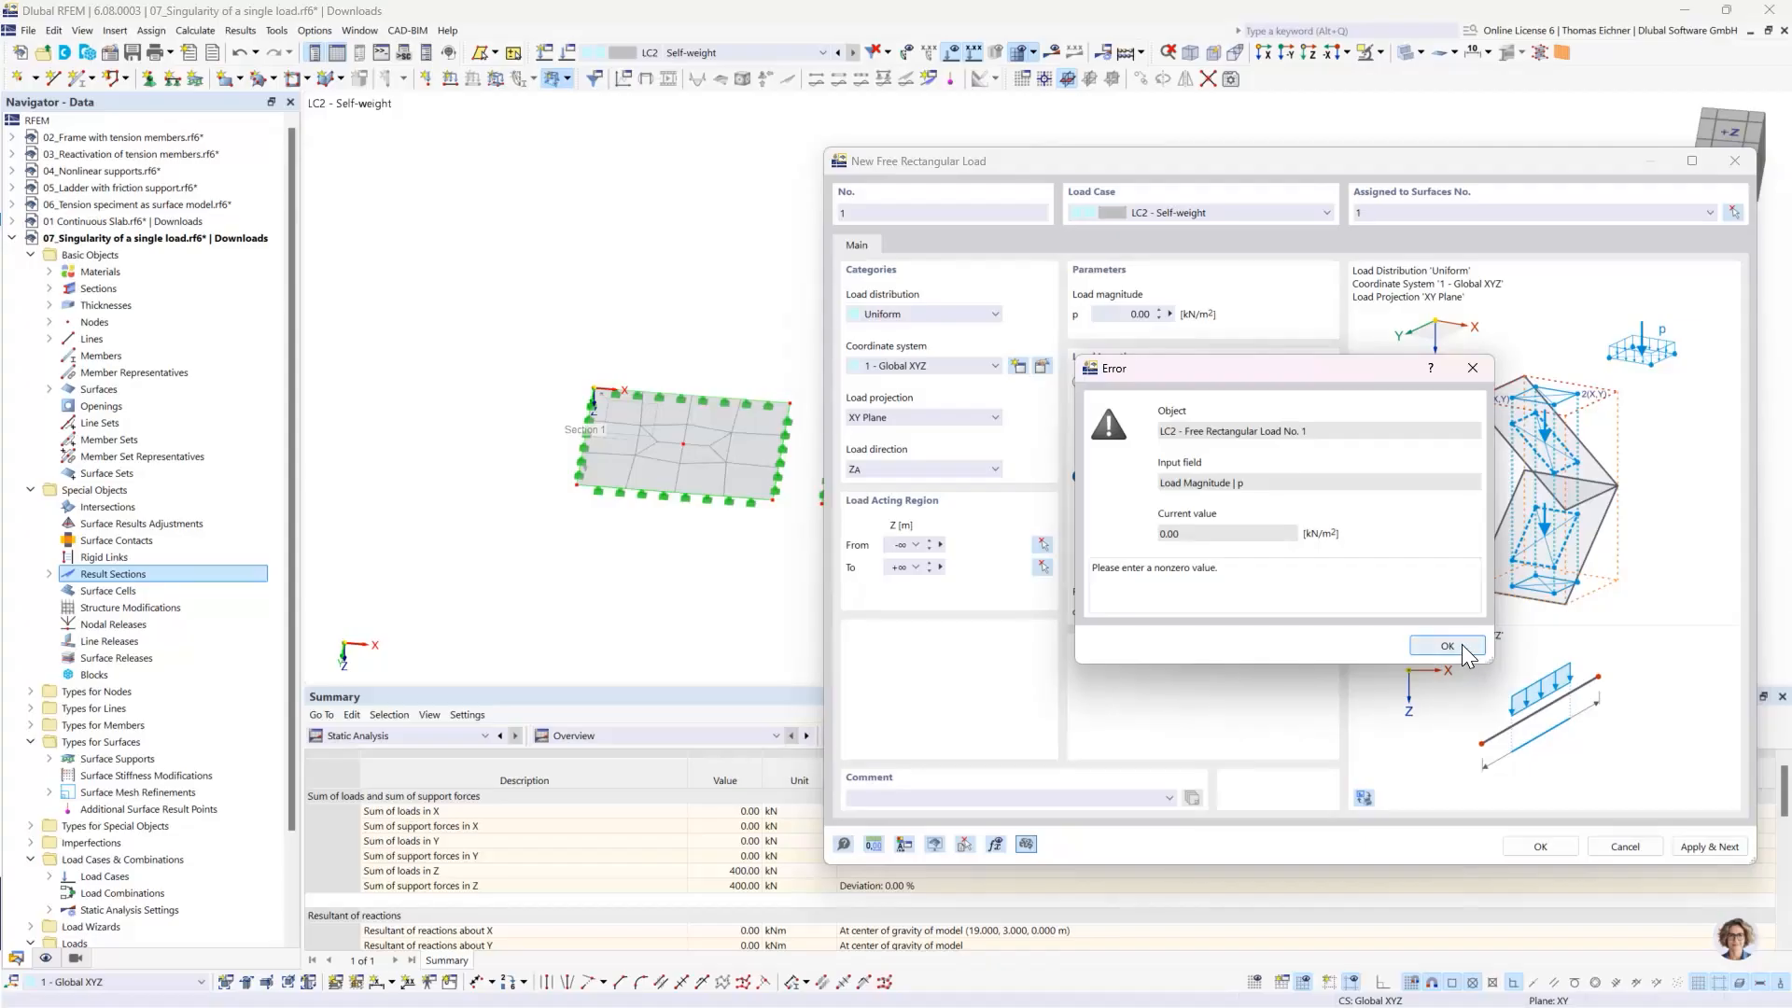
click(1462, 648)
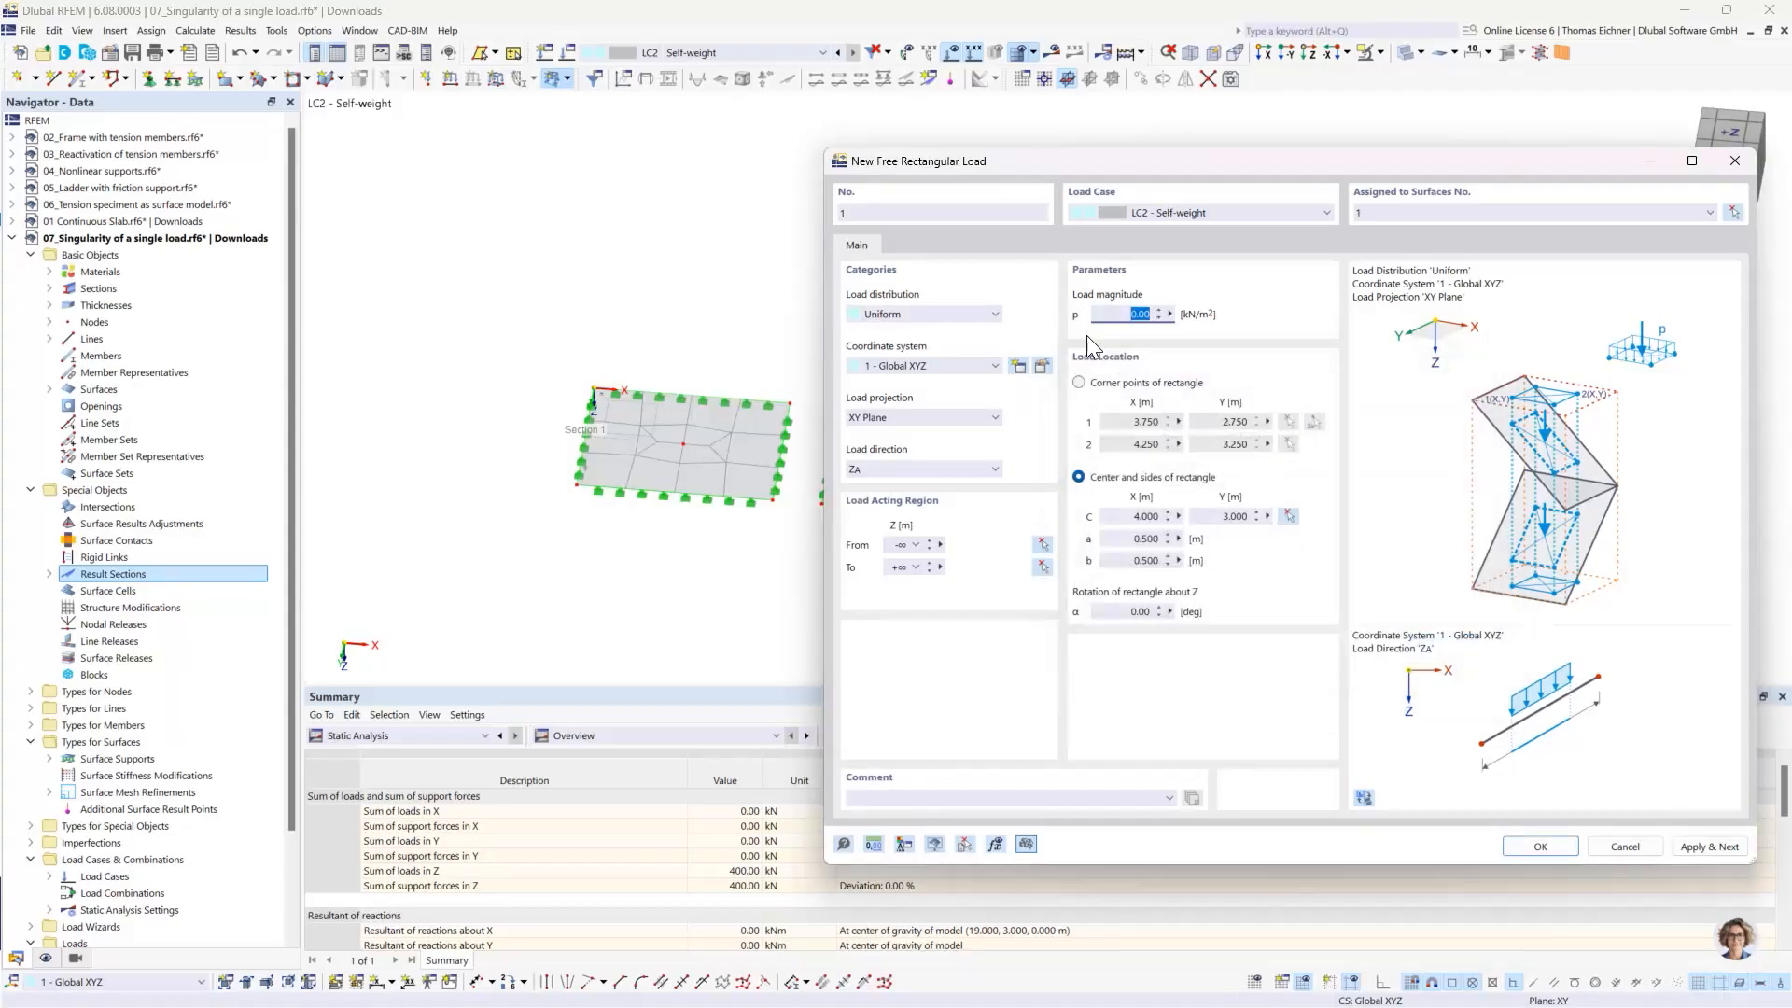
- Set the first rectangular load's magnitude with the formula 100kN/(0.5m*0.5m) and apply it, continuing with a new load
click(1108, 314)
drag(1117, 311, 1284, 314)
click(1169, 314)
click(1225, 319)
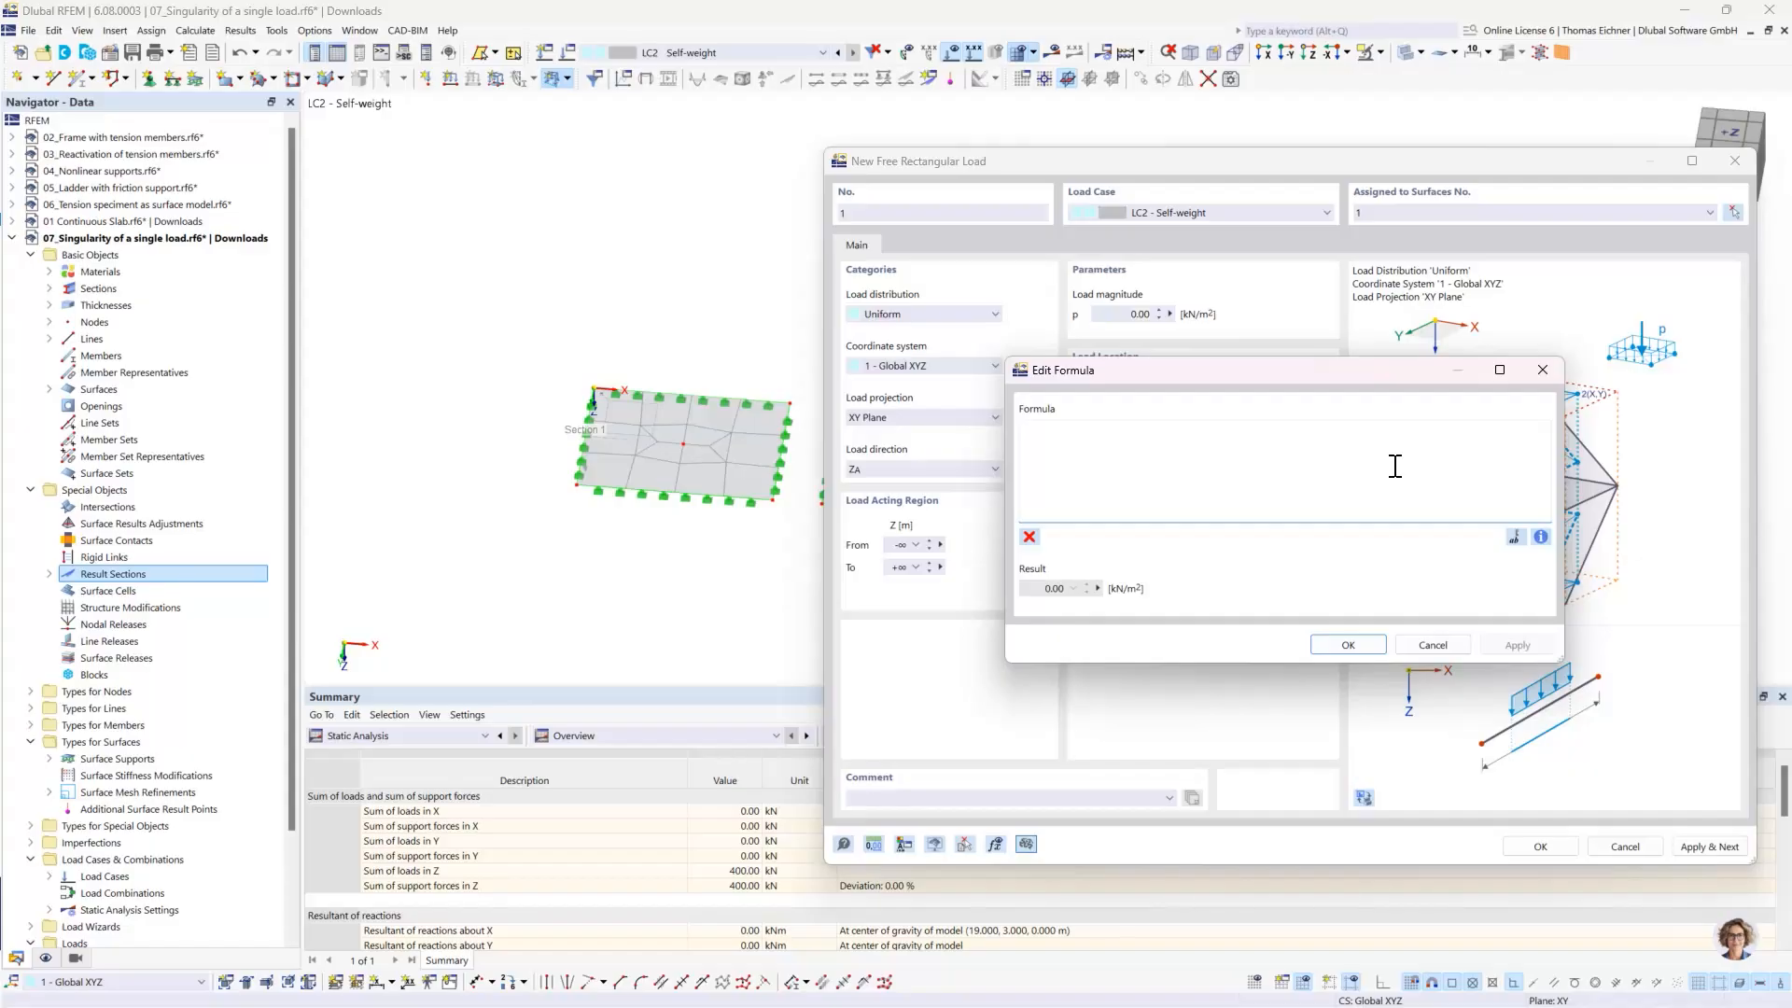
text(100kN/(0.5m*0.5)
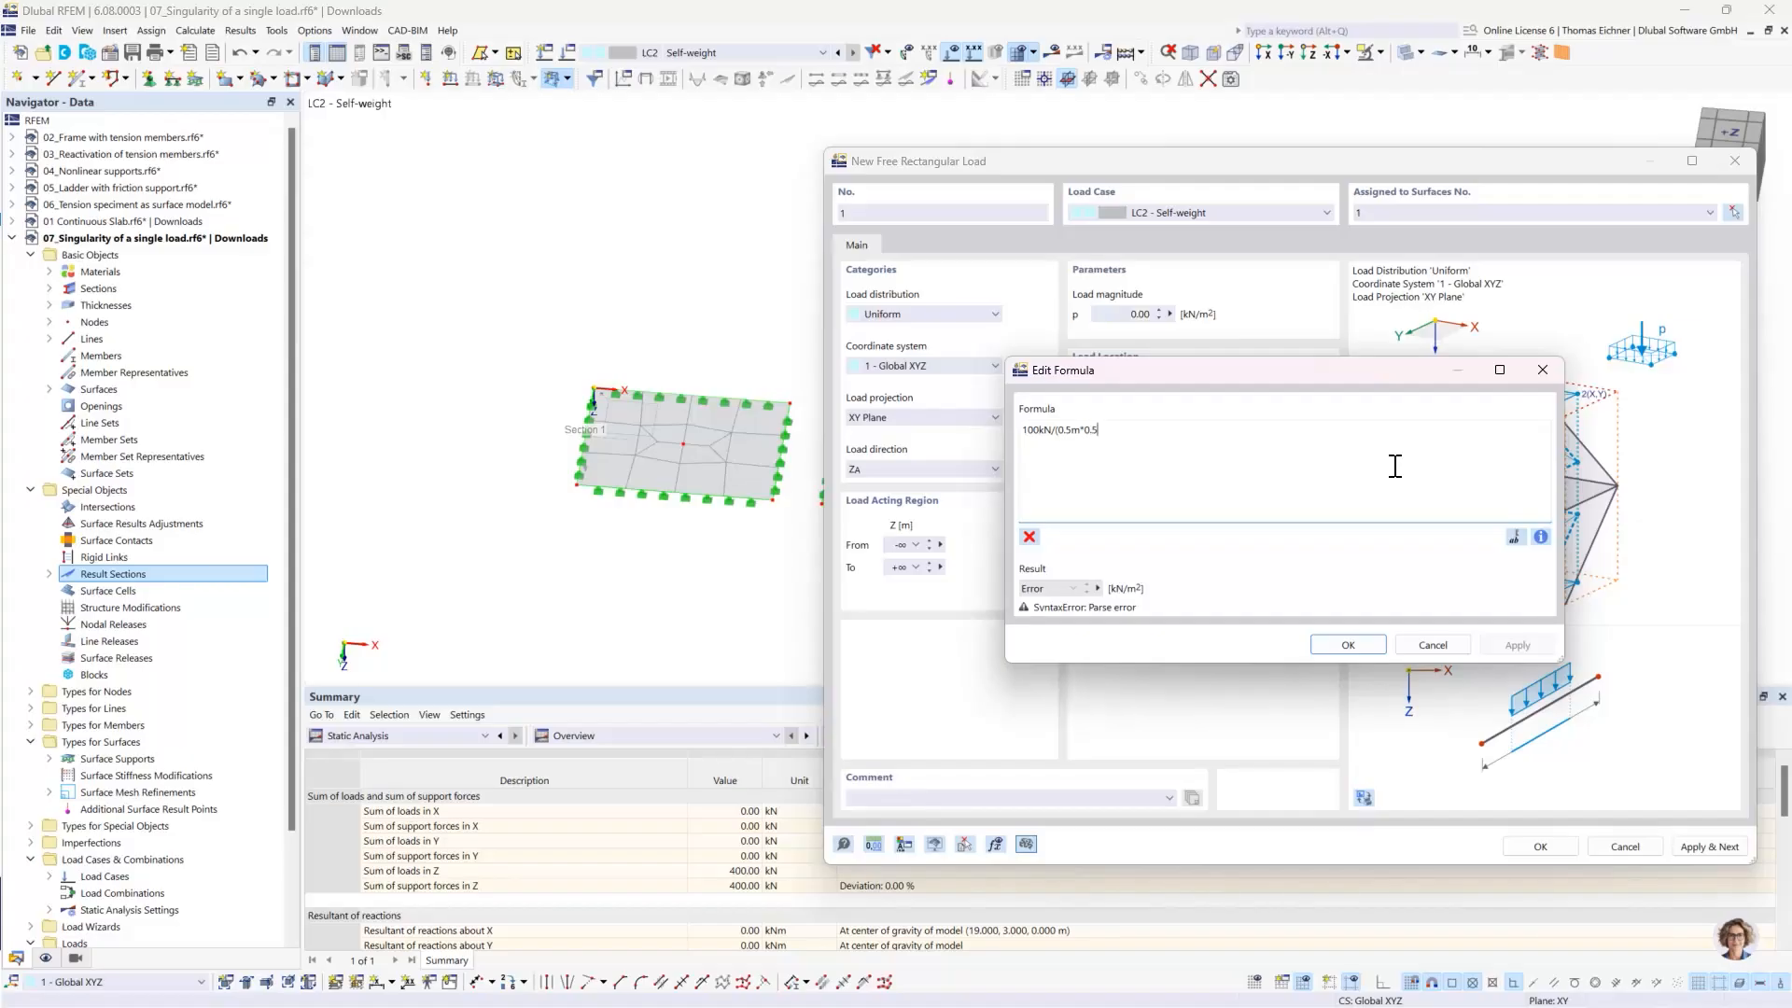
text(m))
click(1354, 646)
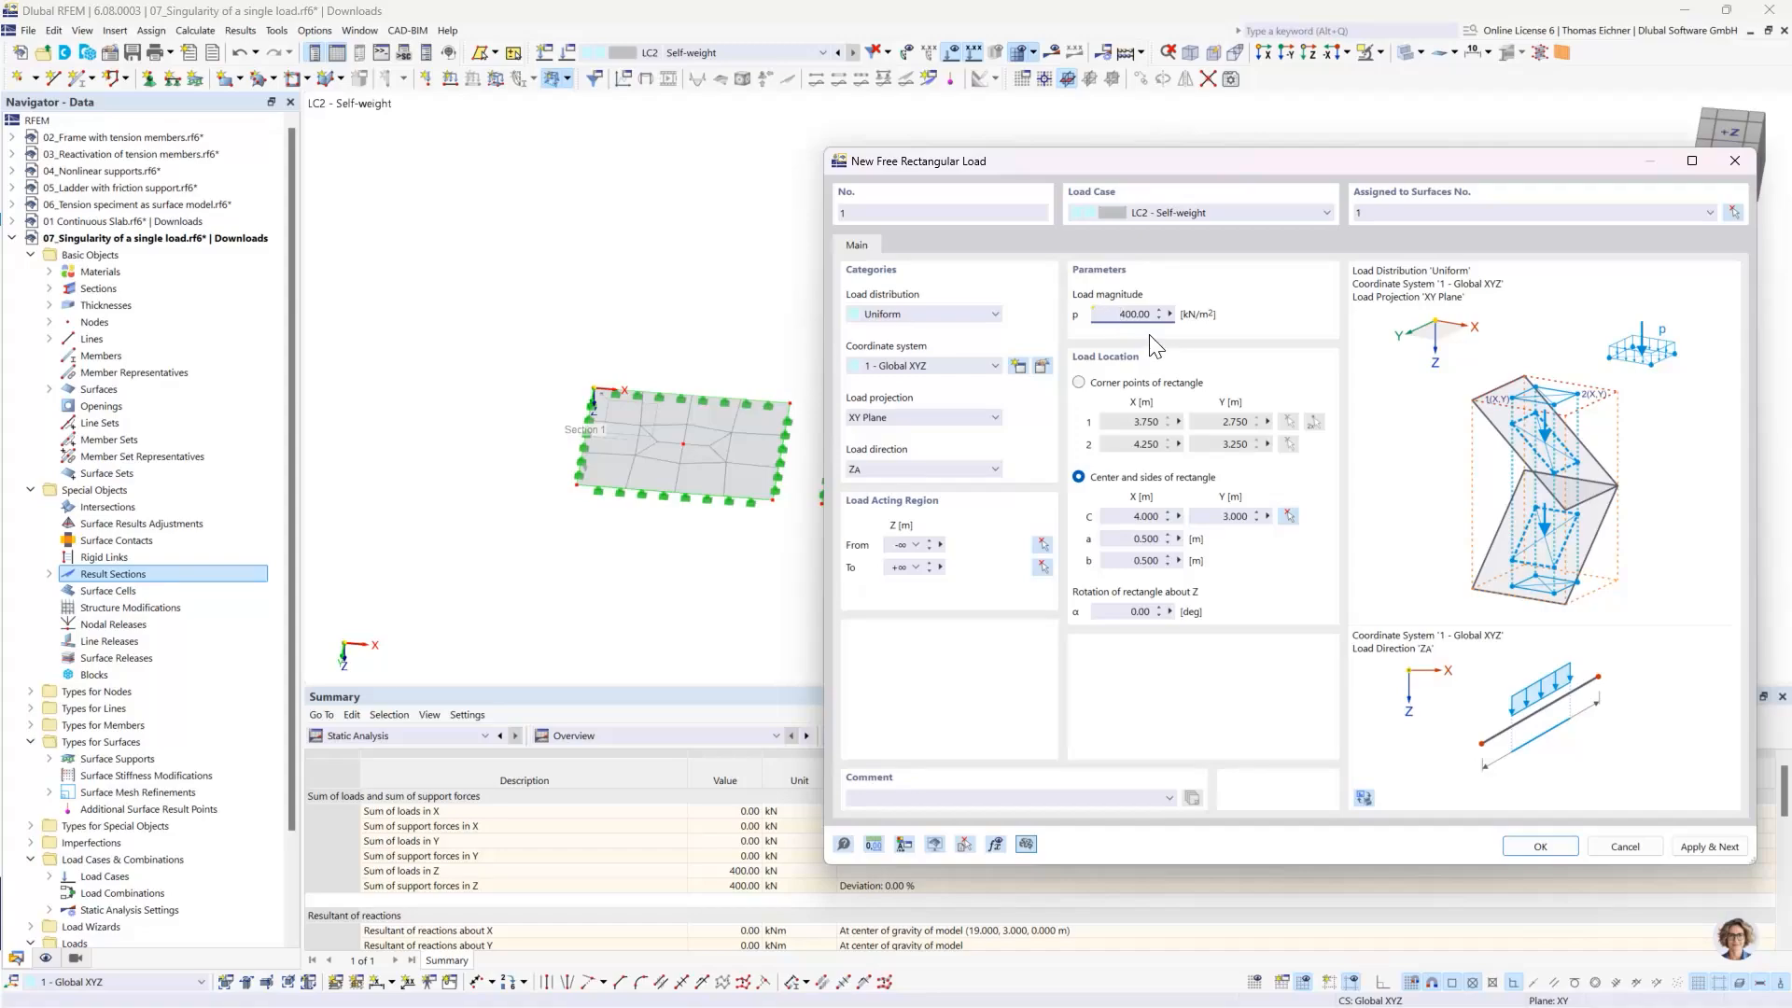
click(1710, 845)
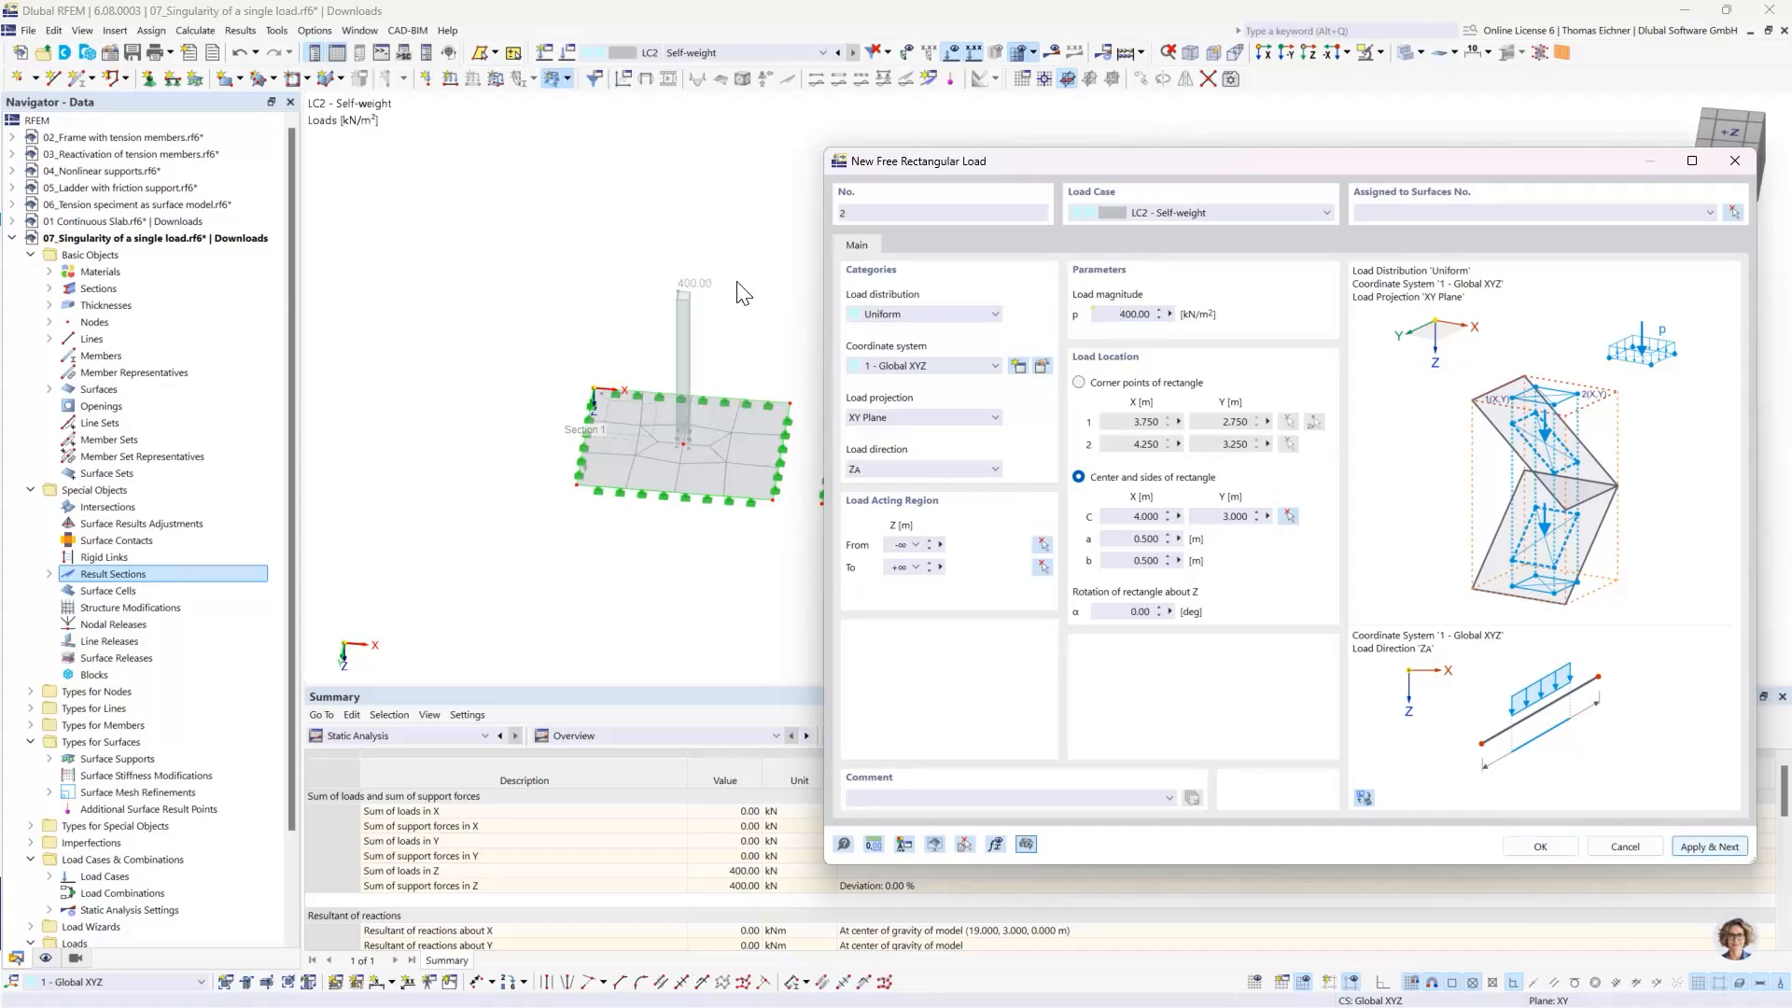
- Centre the second rectangular load on the second slab's middle node at X 14, Y 3 m, assign it to surface 2 and apply
drag(1068, 170, 214, 144)
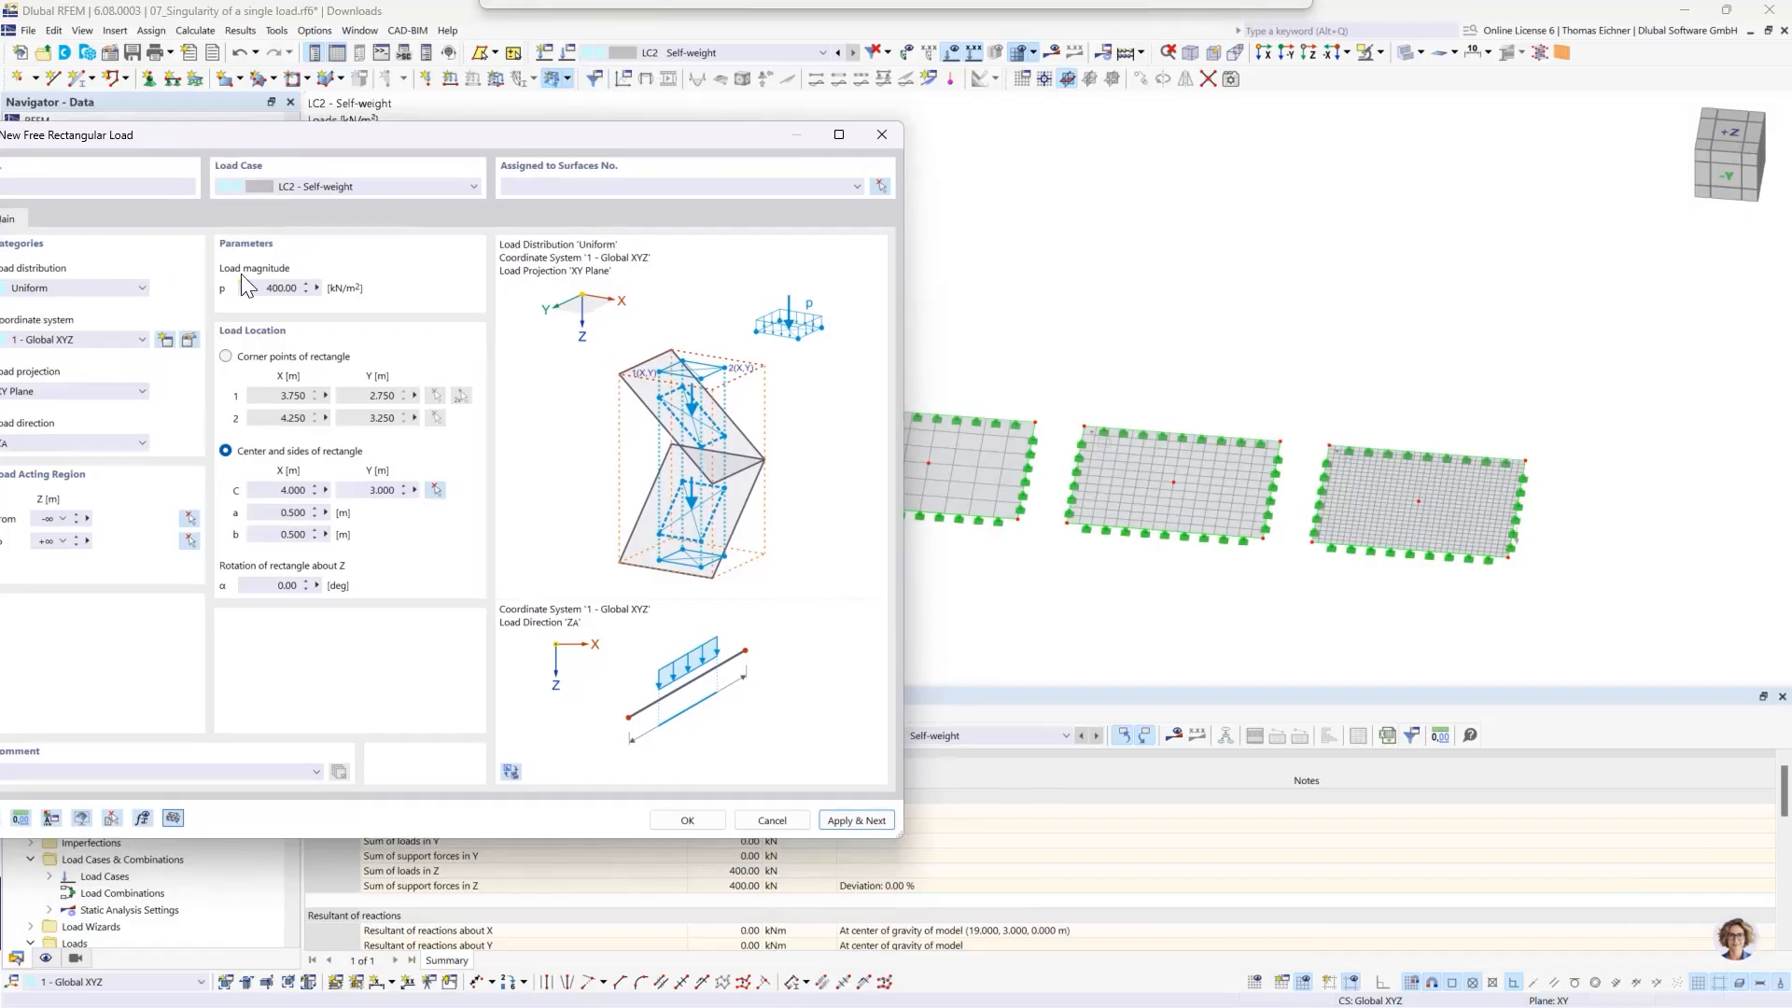
click(435, 489)
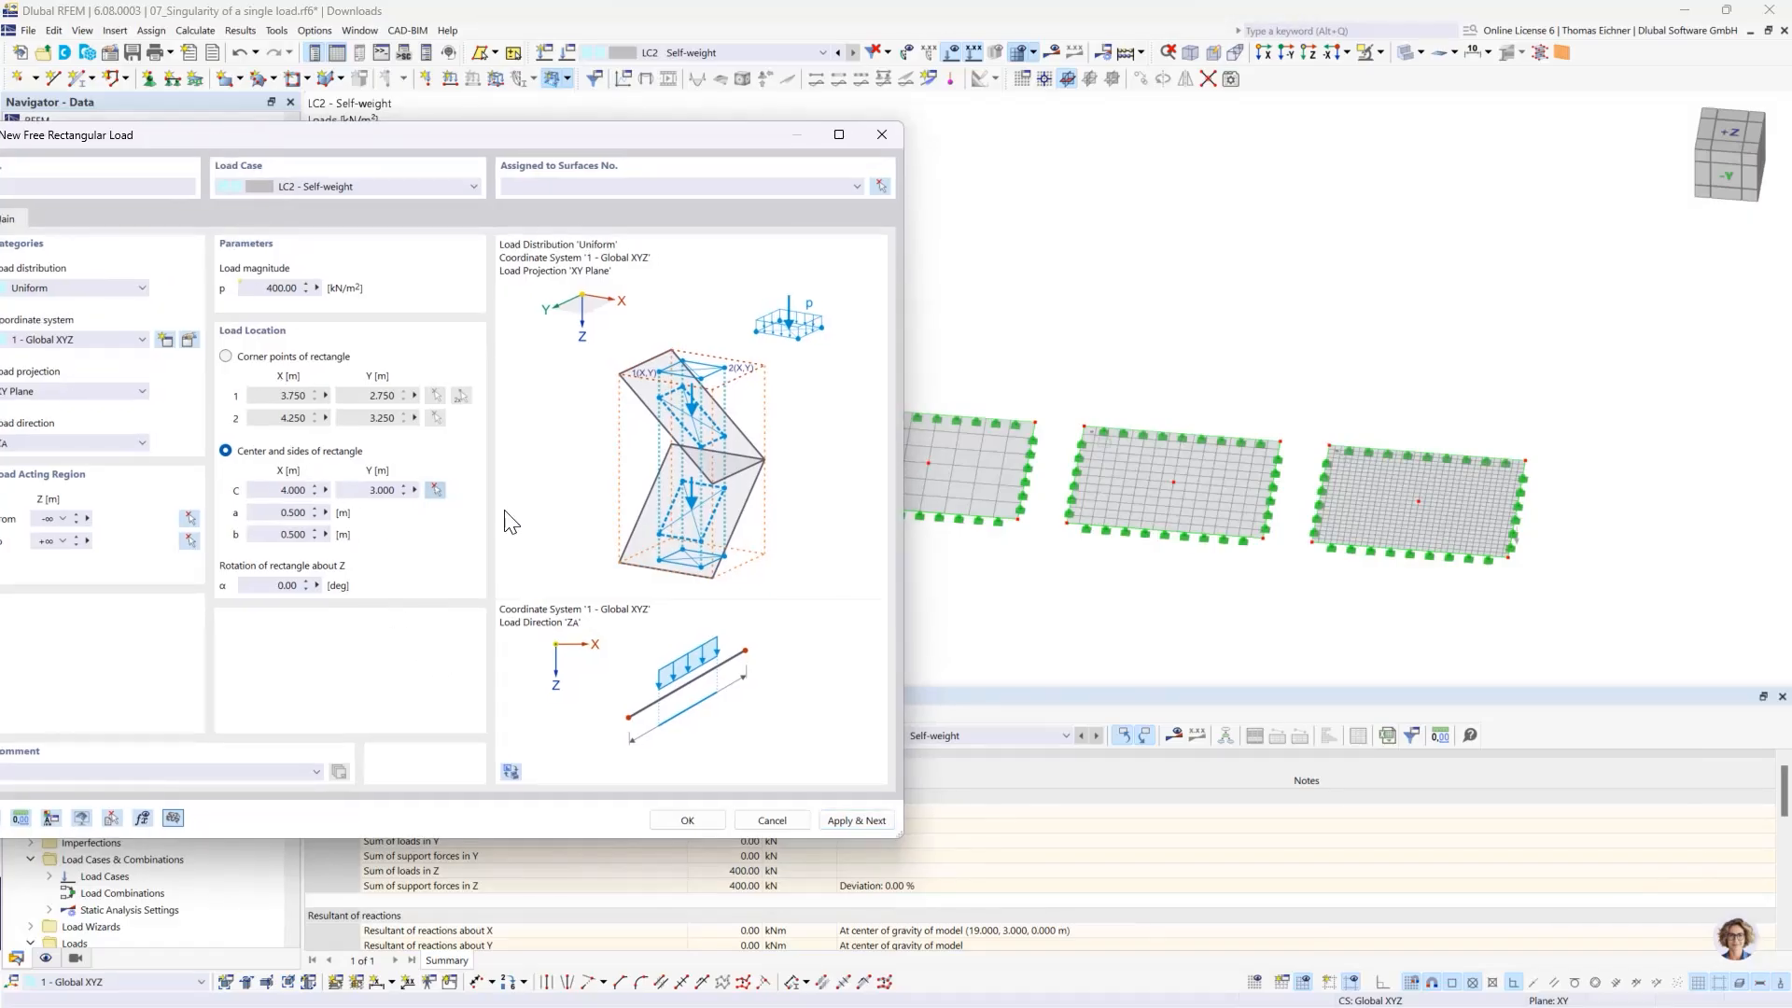
click(911, 466)
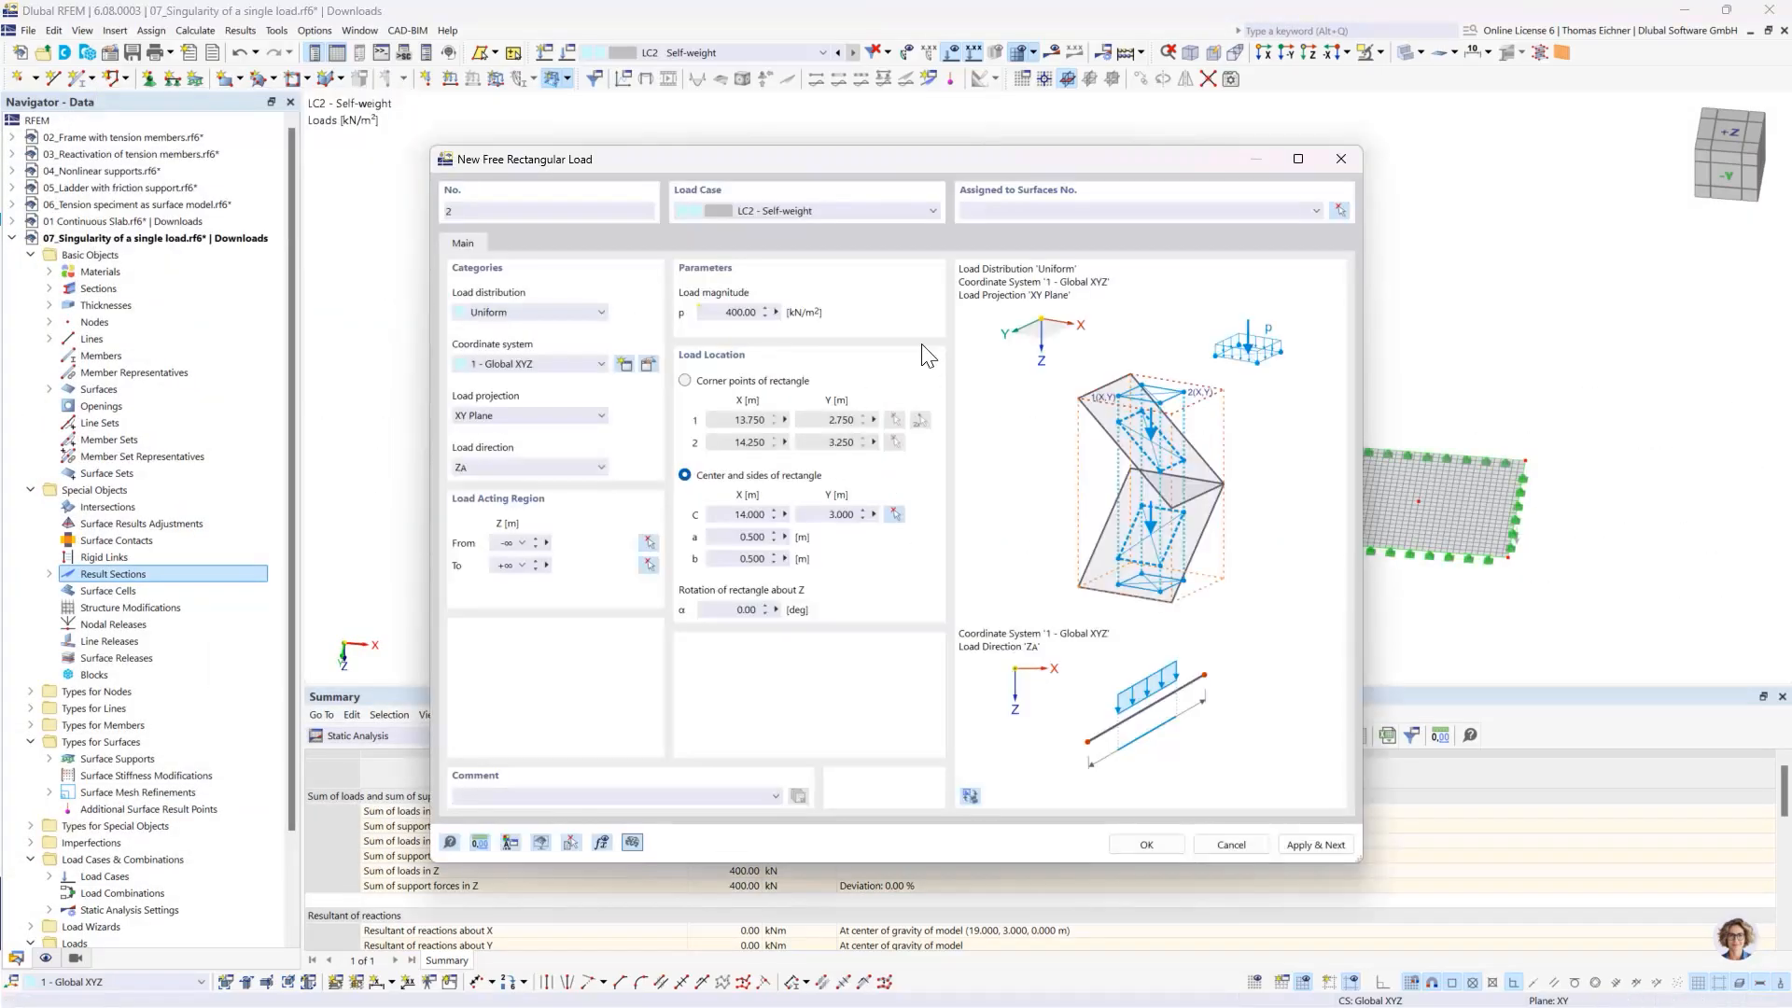
click(1347, 210)
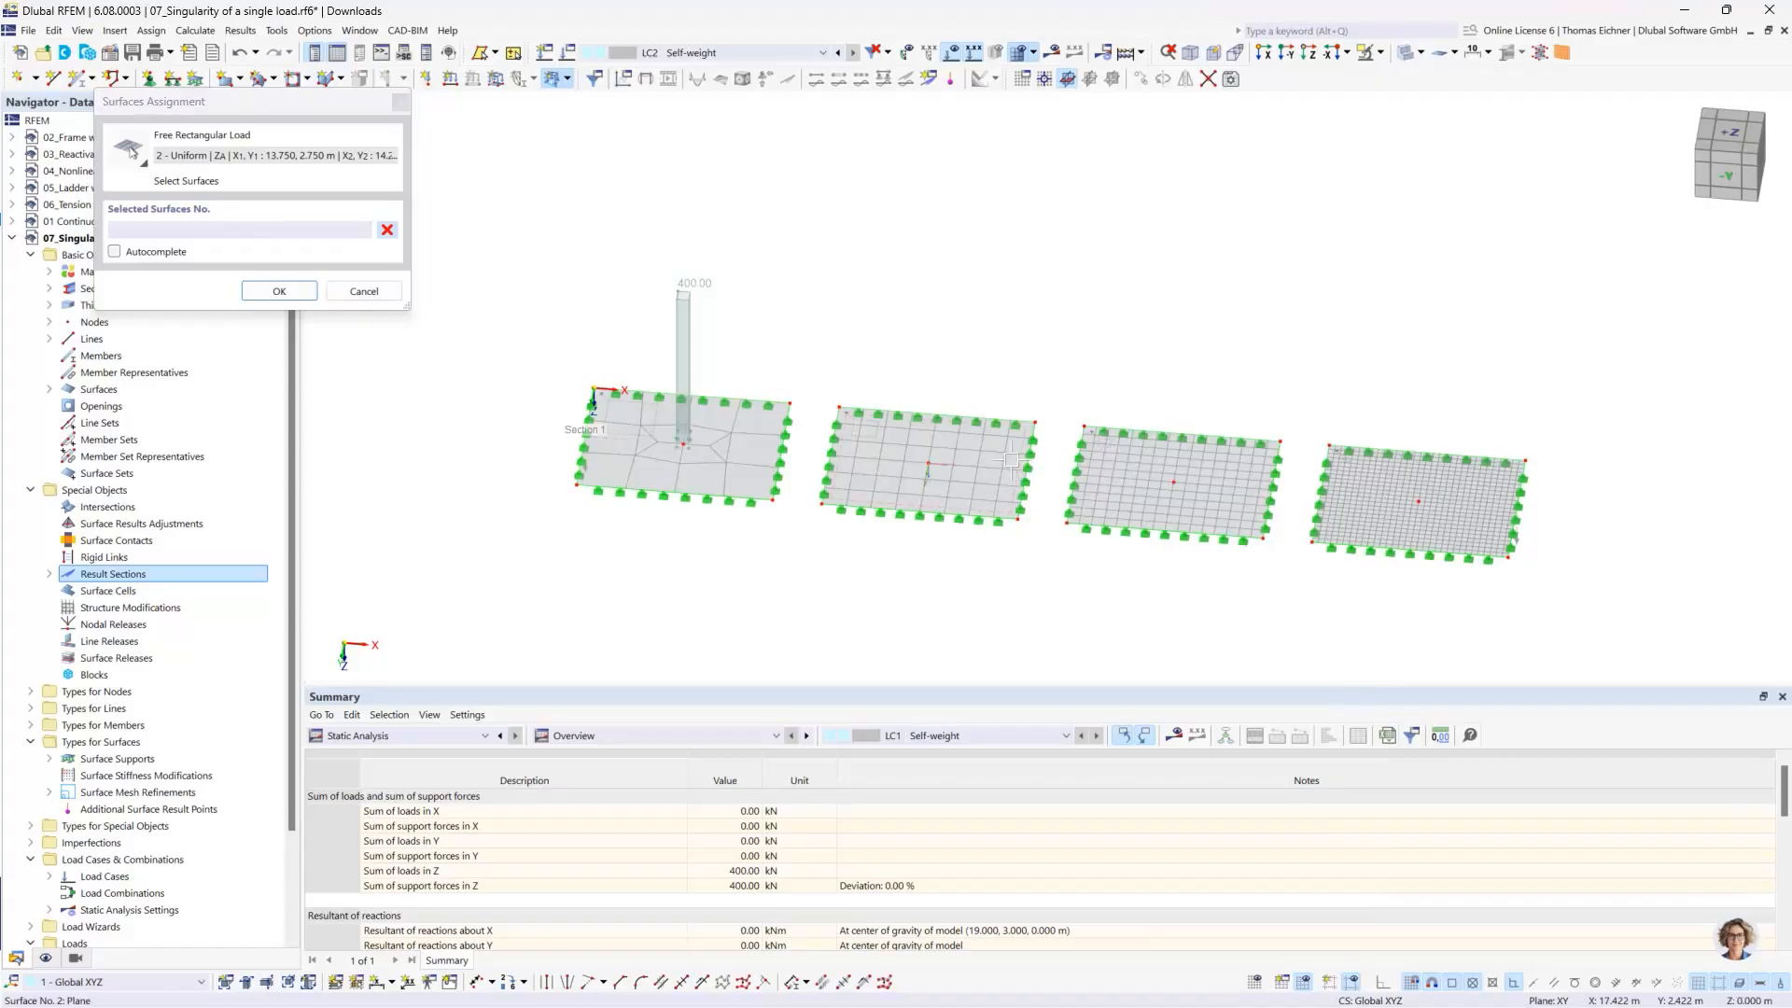
click(1013, 467)
click(279, 292)
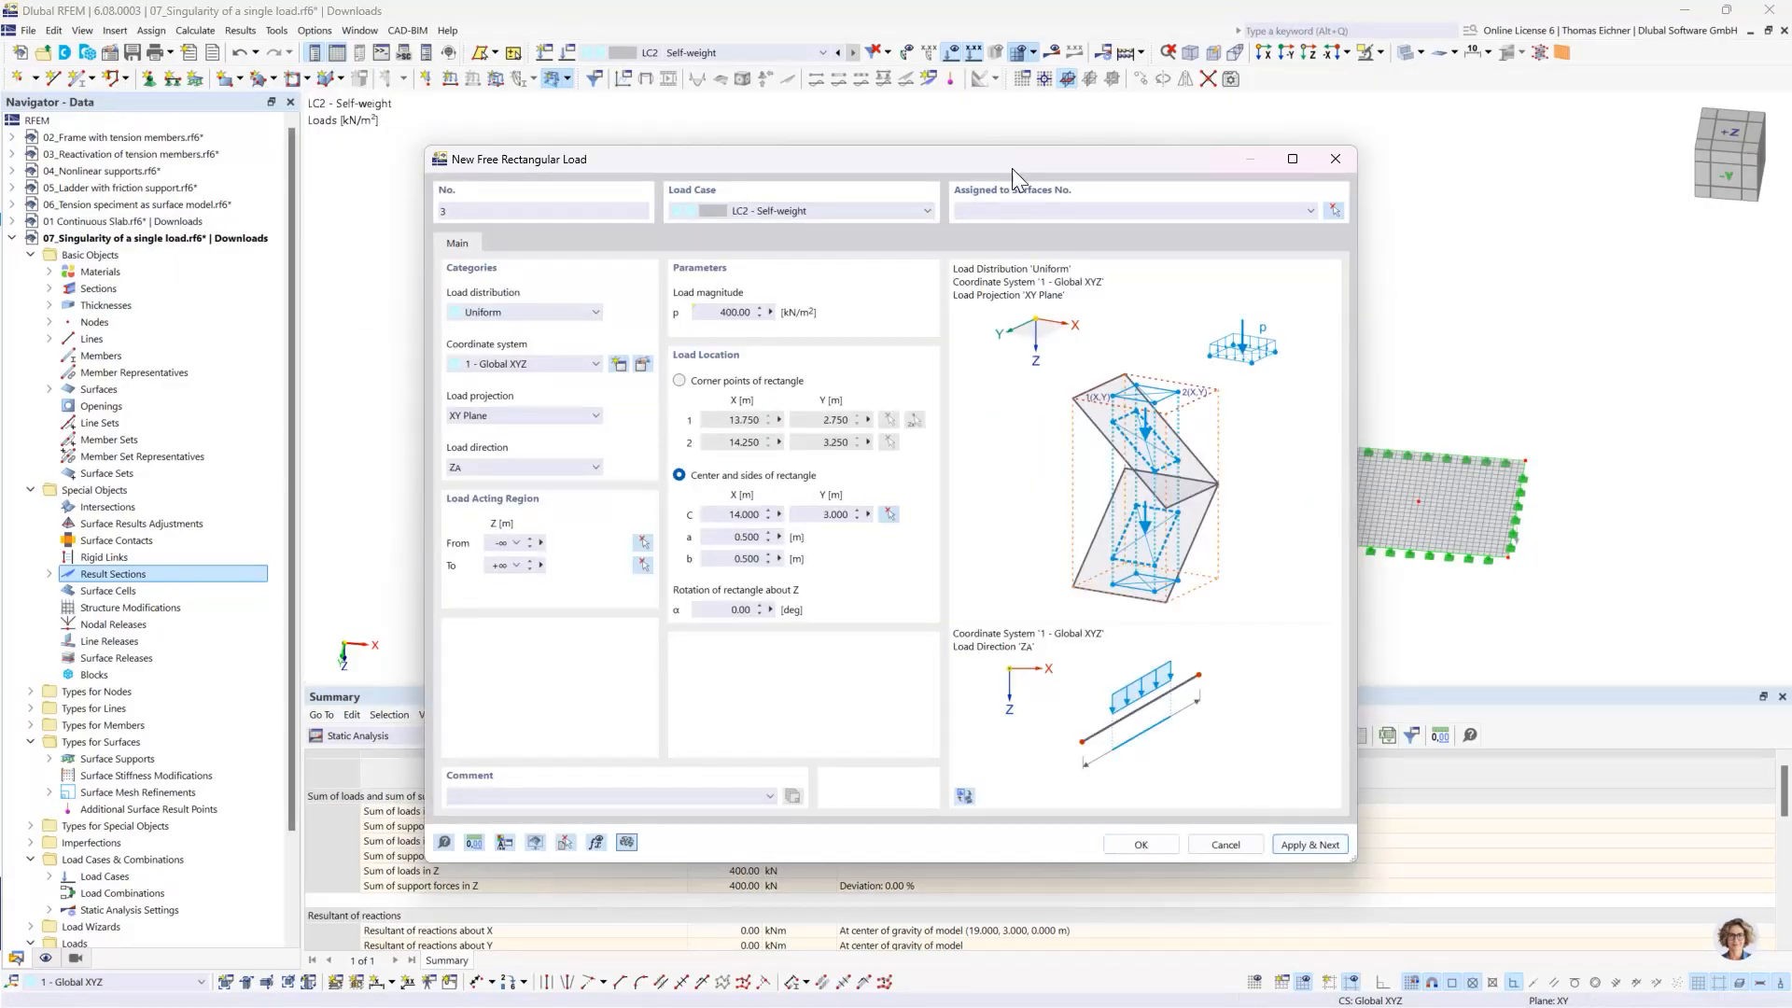
- Assign the third rectangular load to surface 3, centre it on that slab's middle node at X 24, Y 3 m and apply
drag(991, 165, 638, 439)
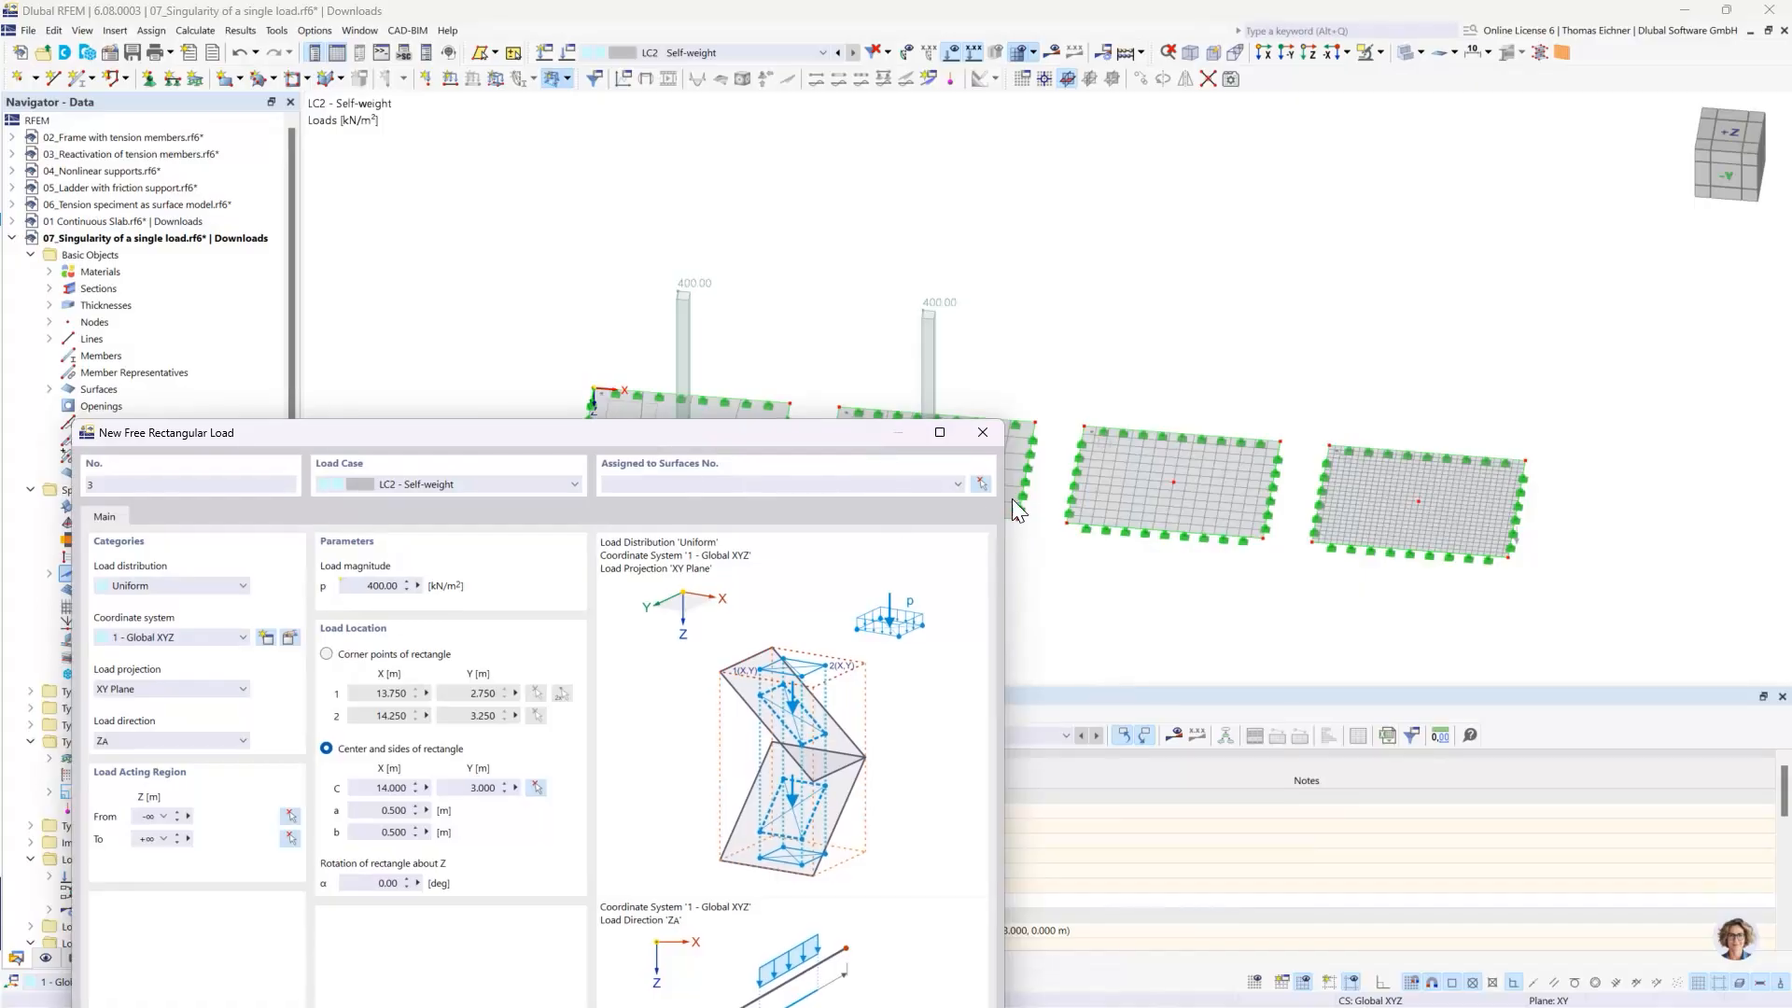
click(980, 484)
click(1124, 474)
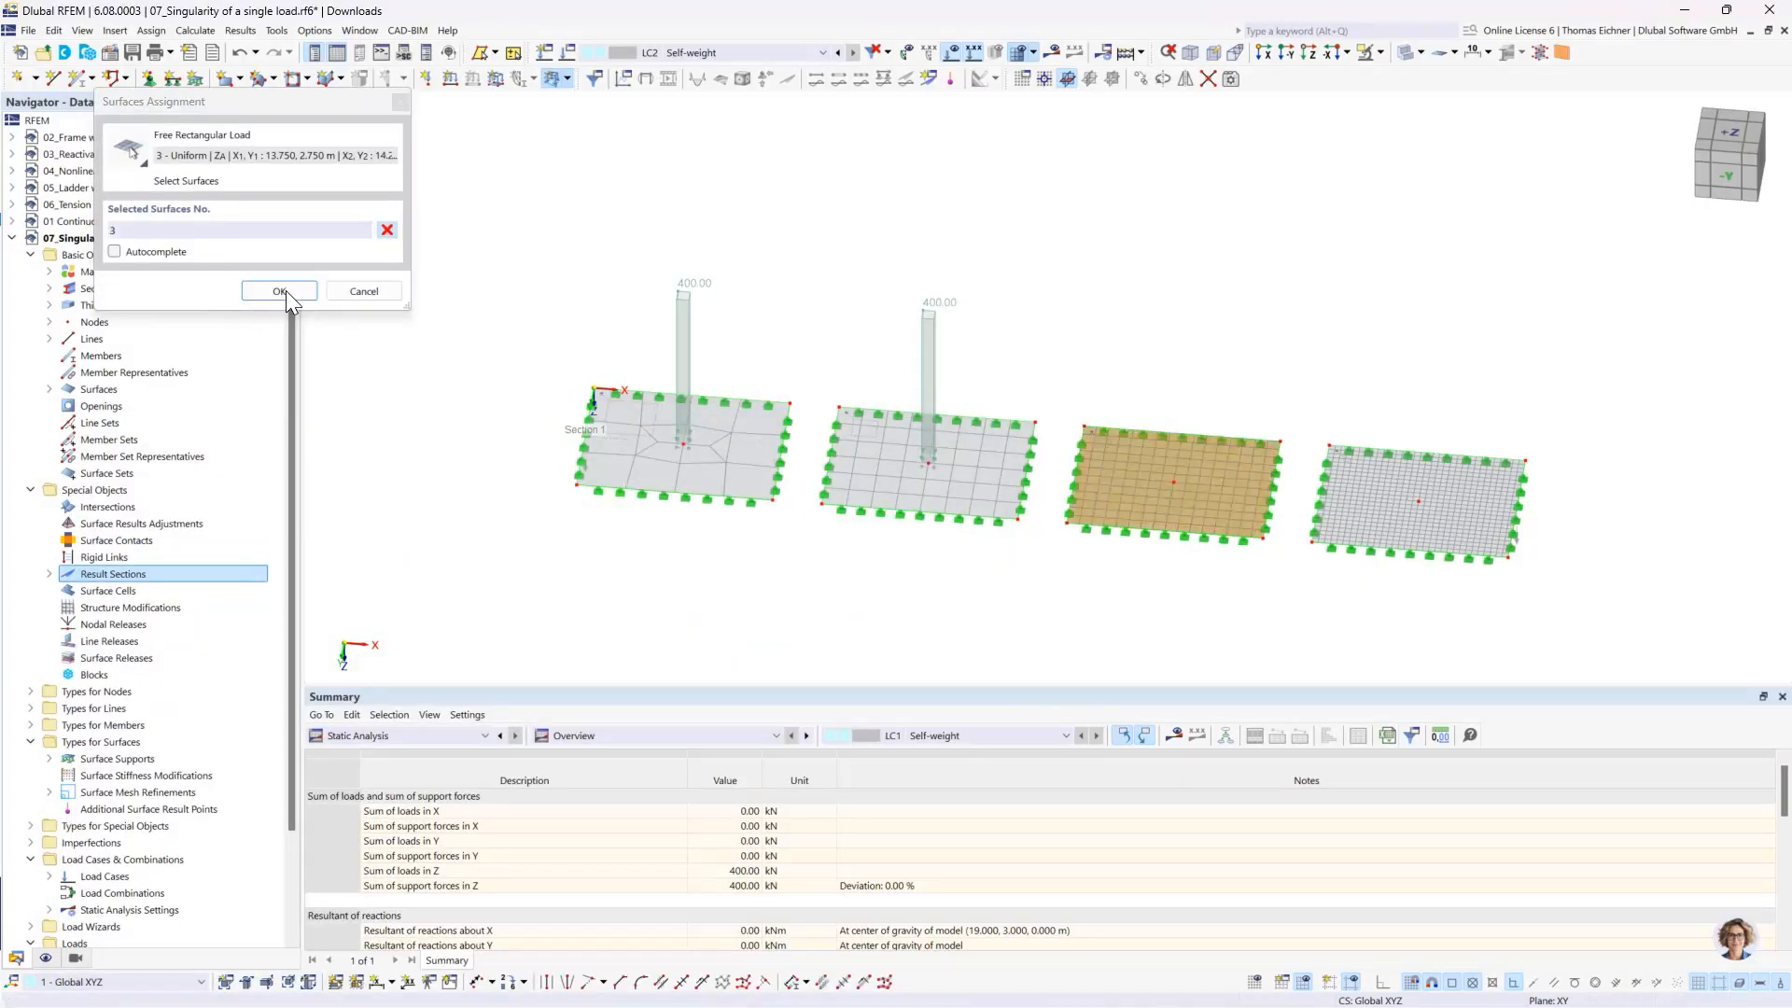
click(279, 291)
click(887, 514)
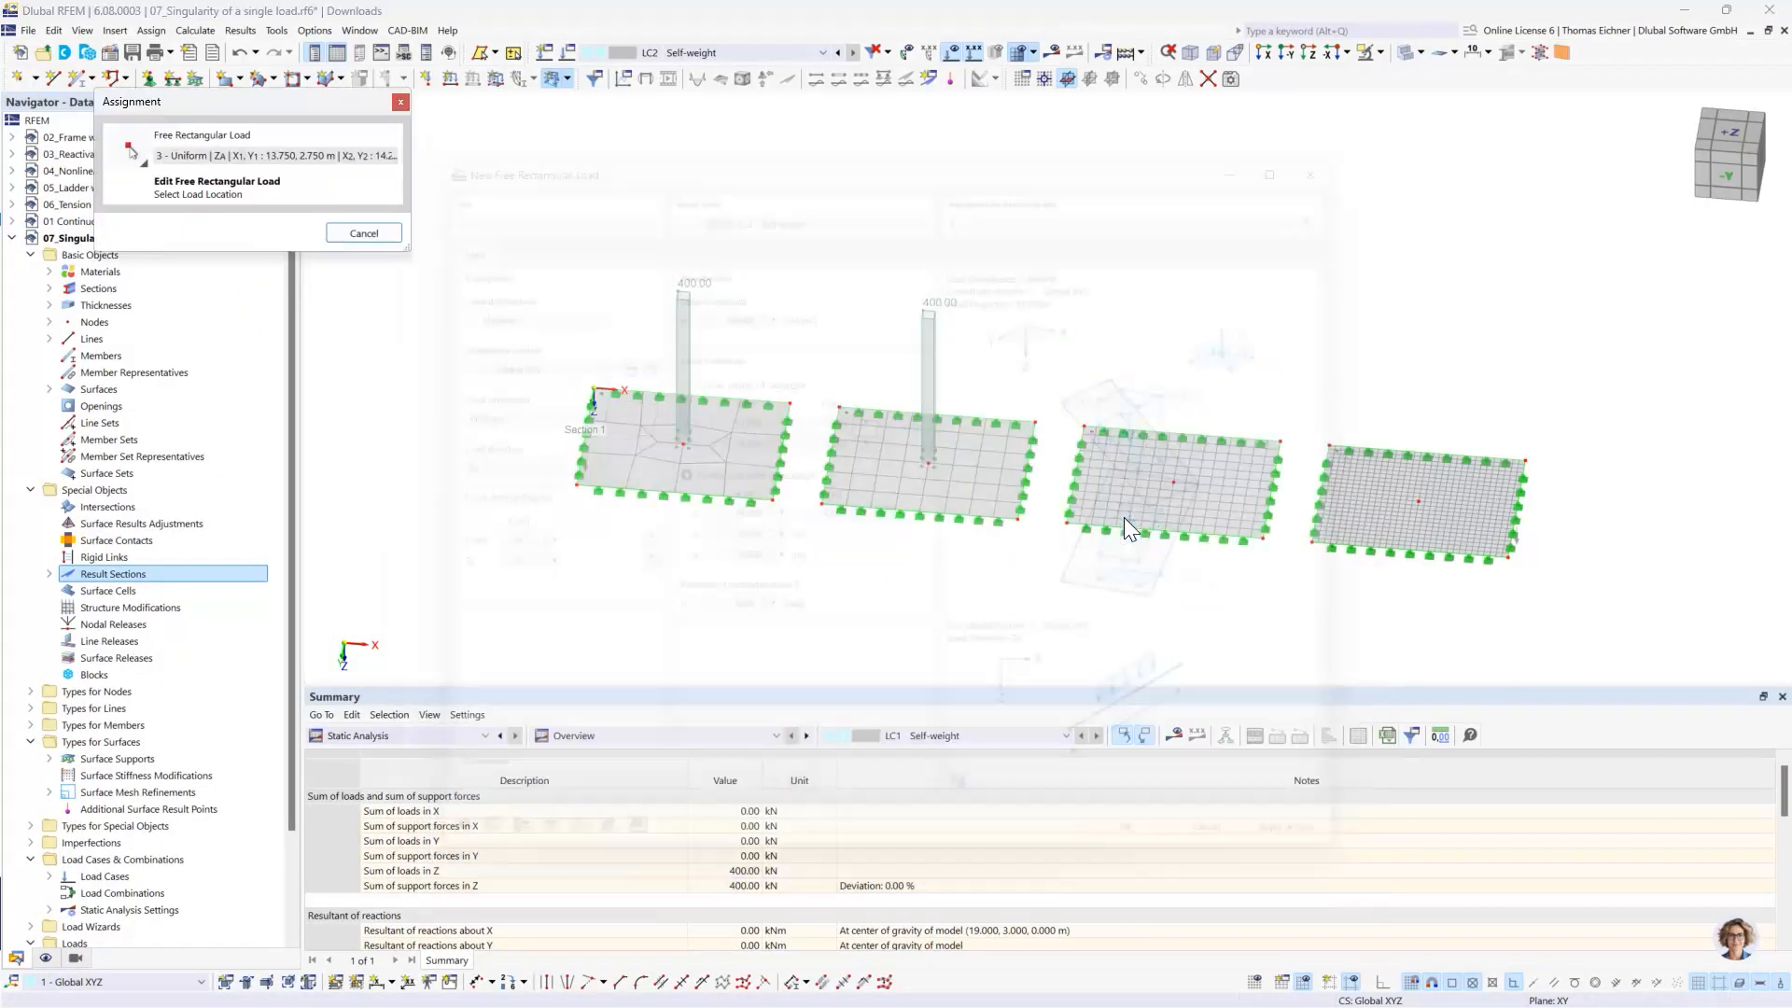
click(1174, 483)
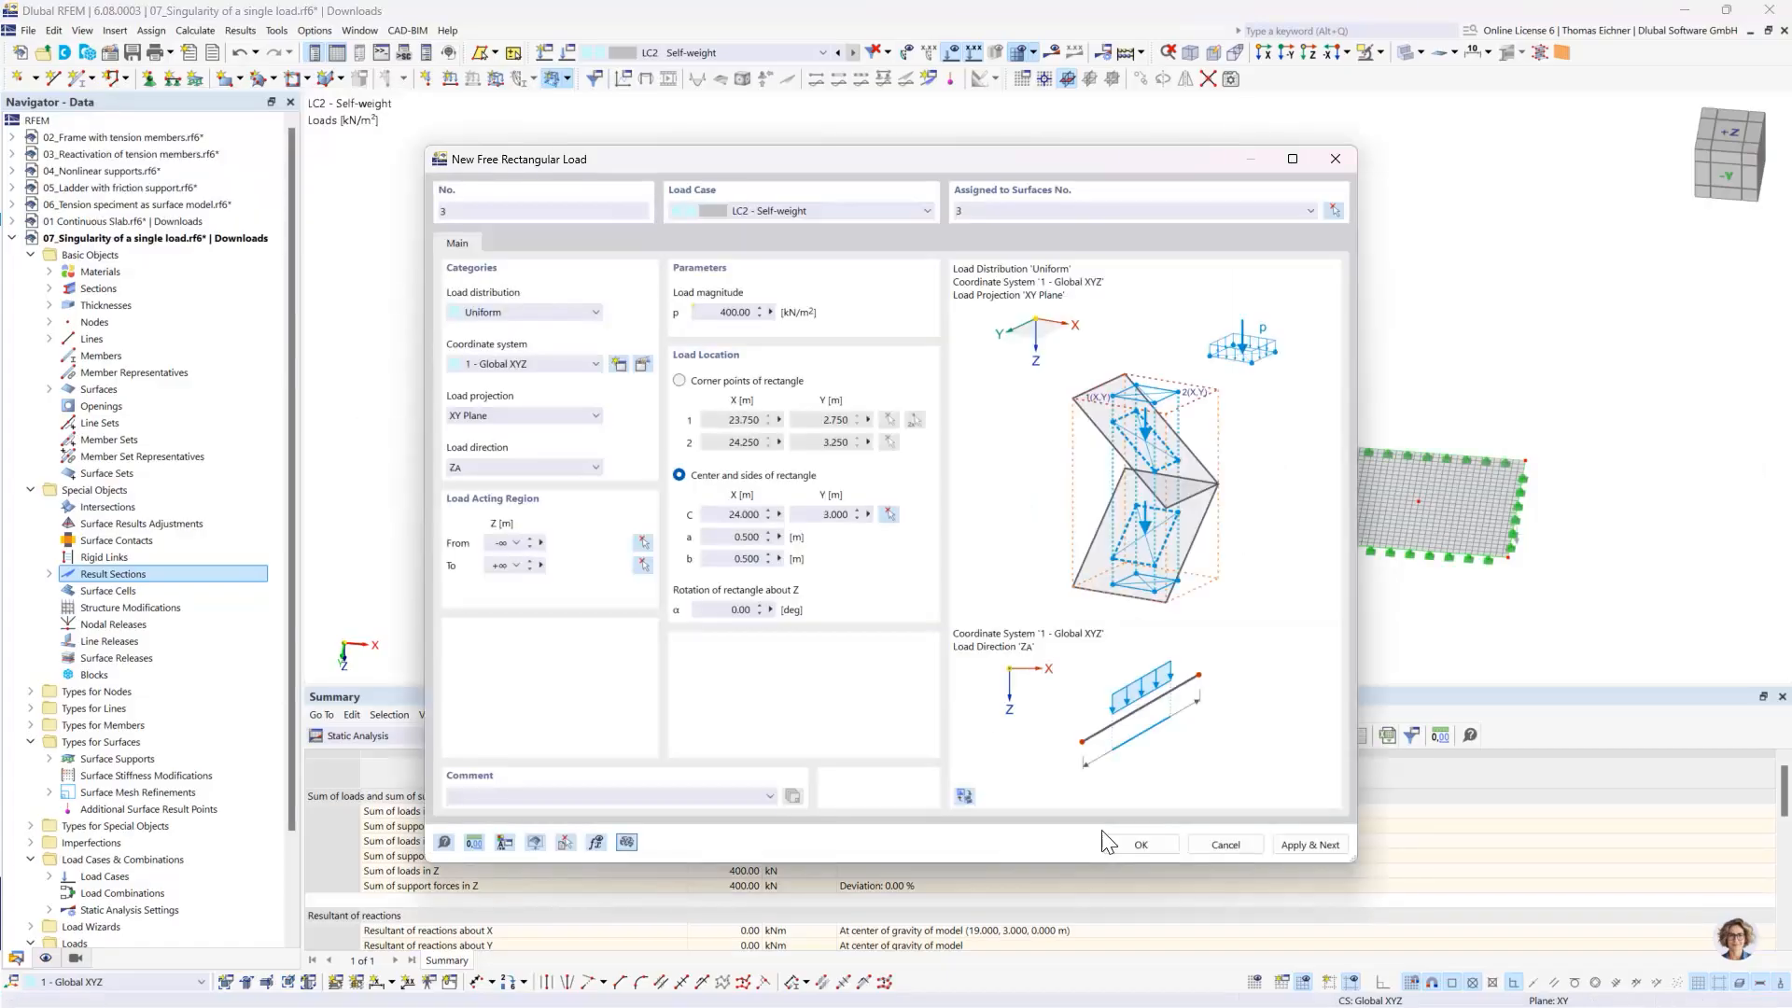
click(1307, 845)
- Assign the fourth rectangular load to surface 4, centre it on that slab's middle node at X 34, Y 3 m and confirm it
click(1335, 211)
click(1354, 486)
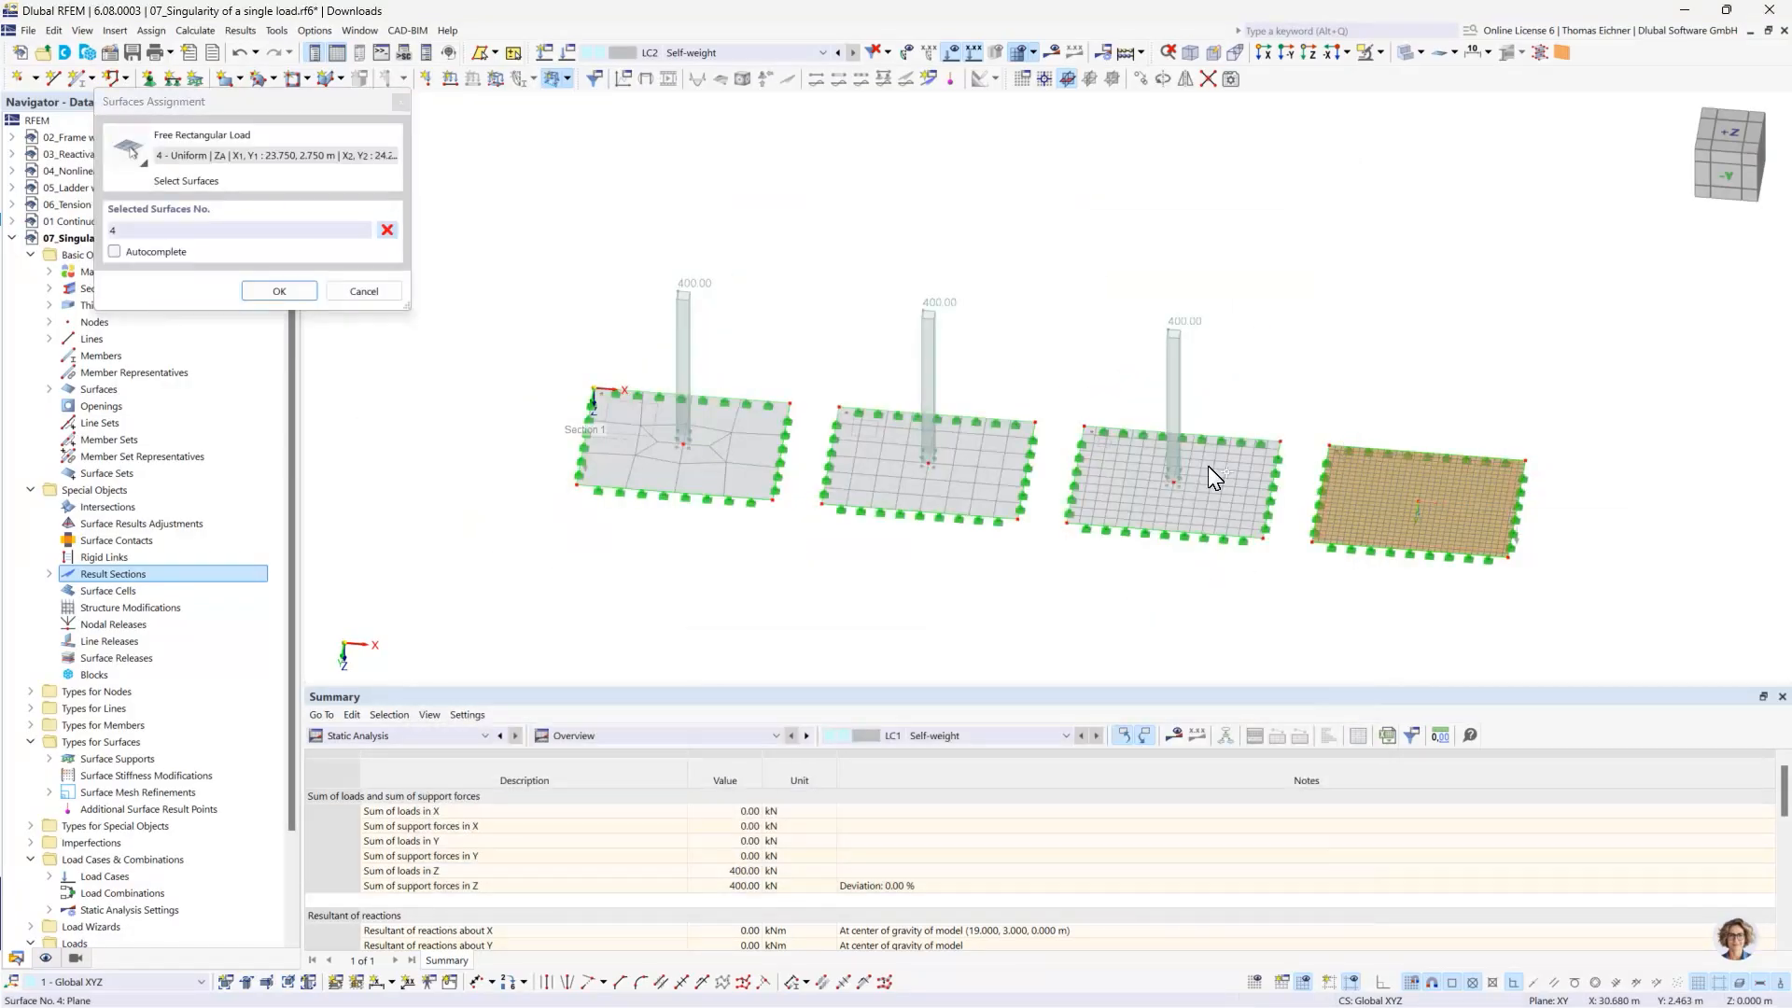
click(278, 291)
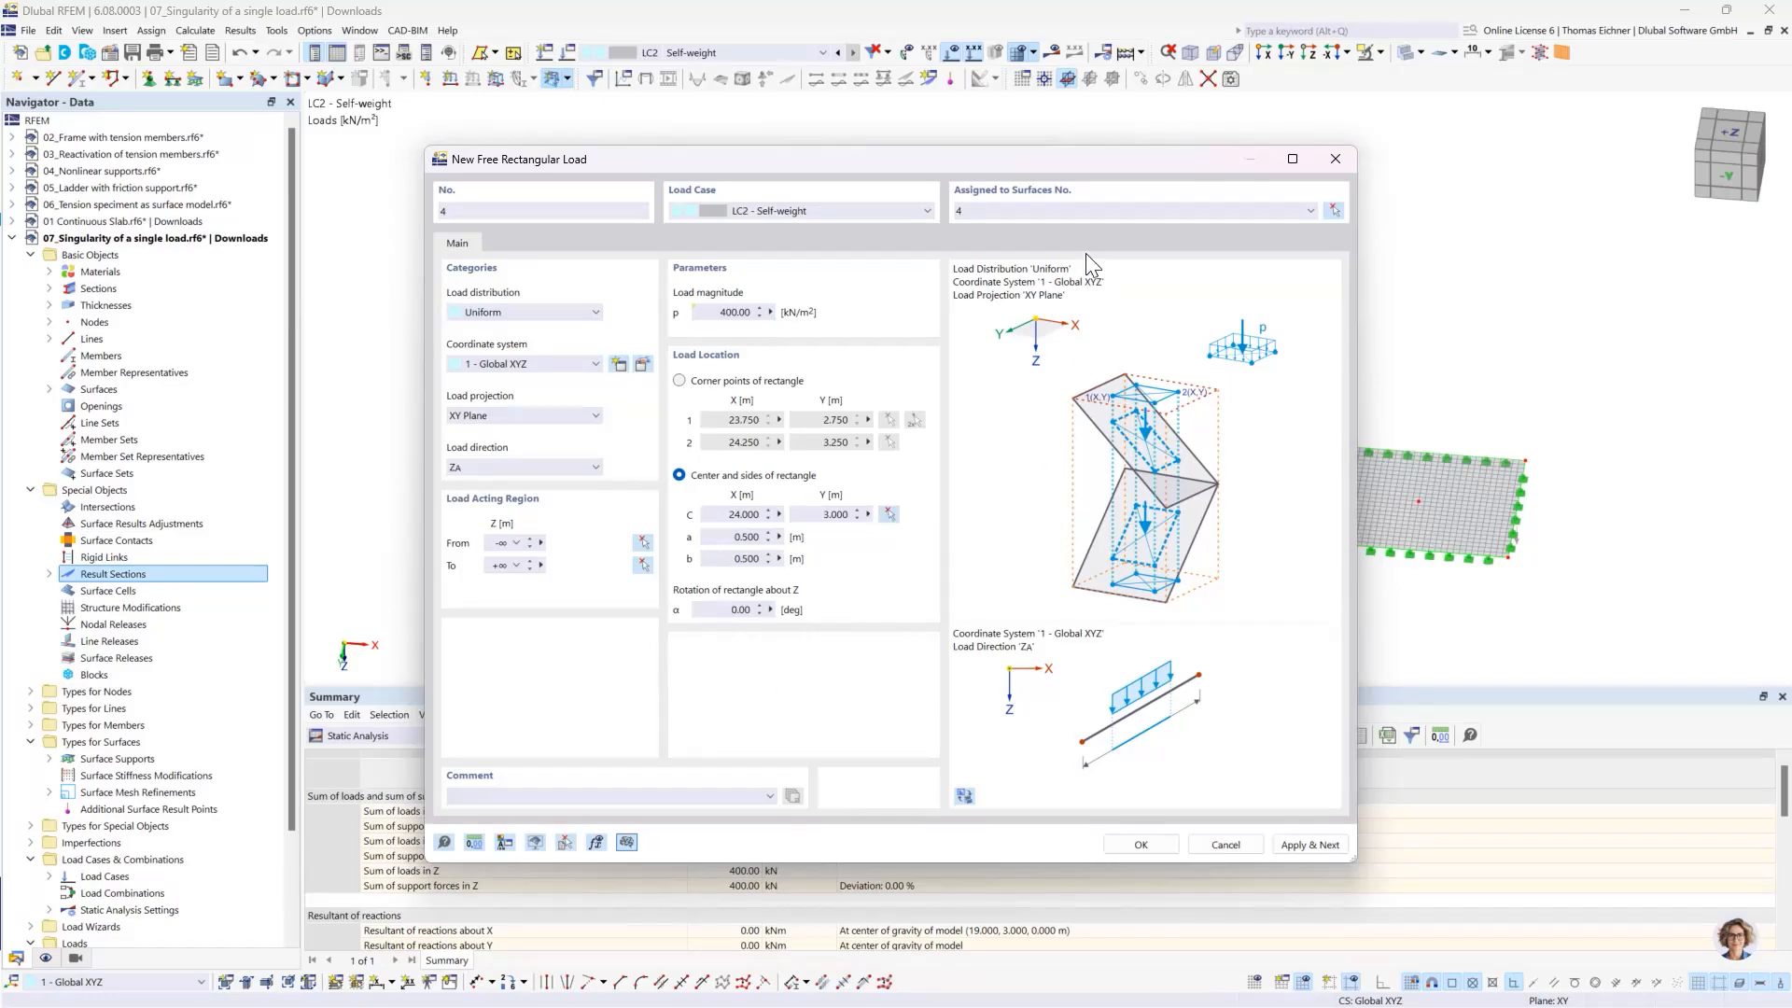
click(888, 514)
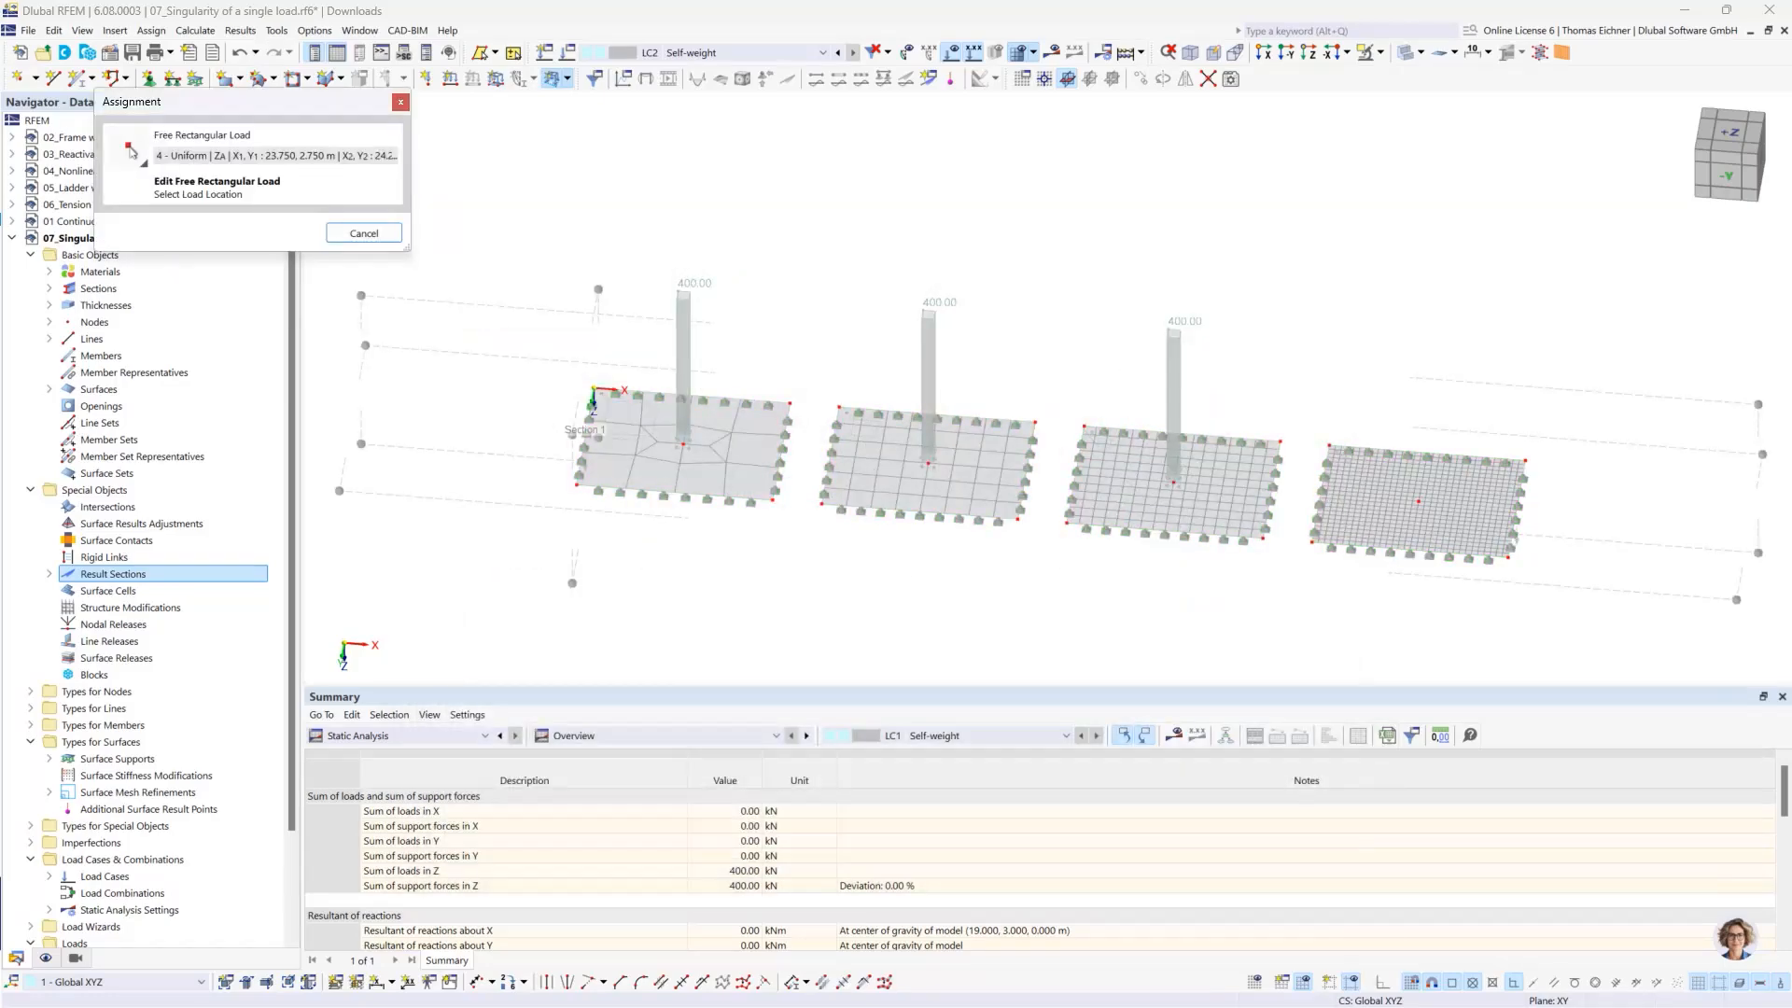
click(1419, 501)
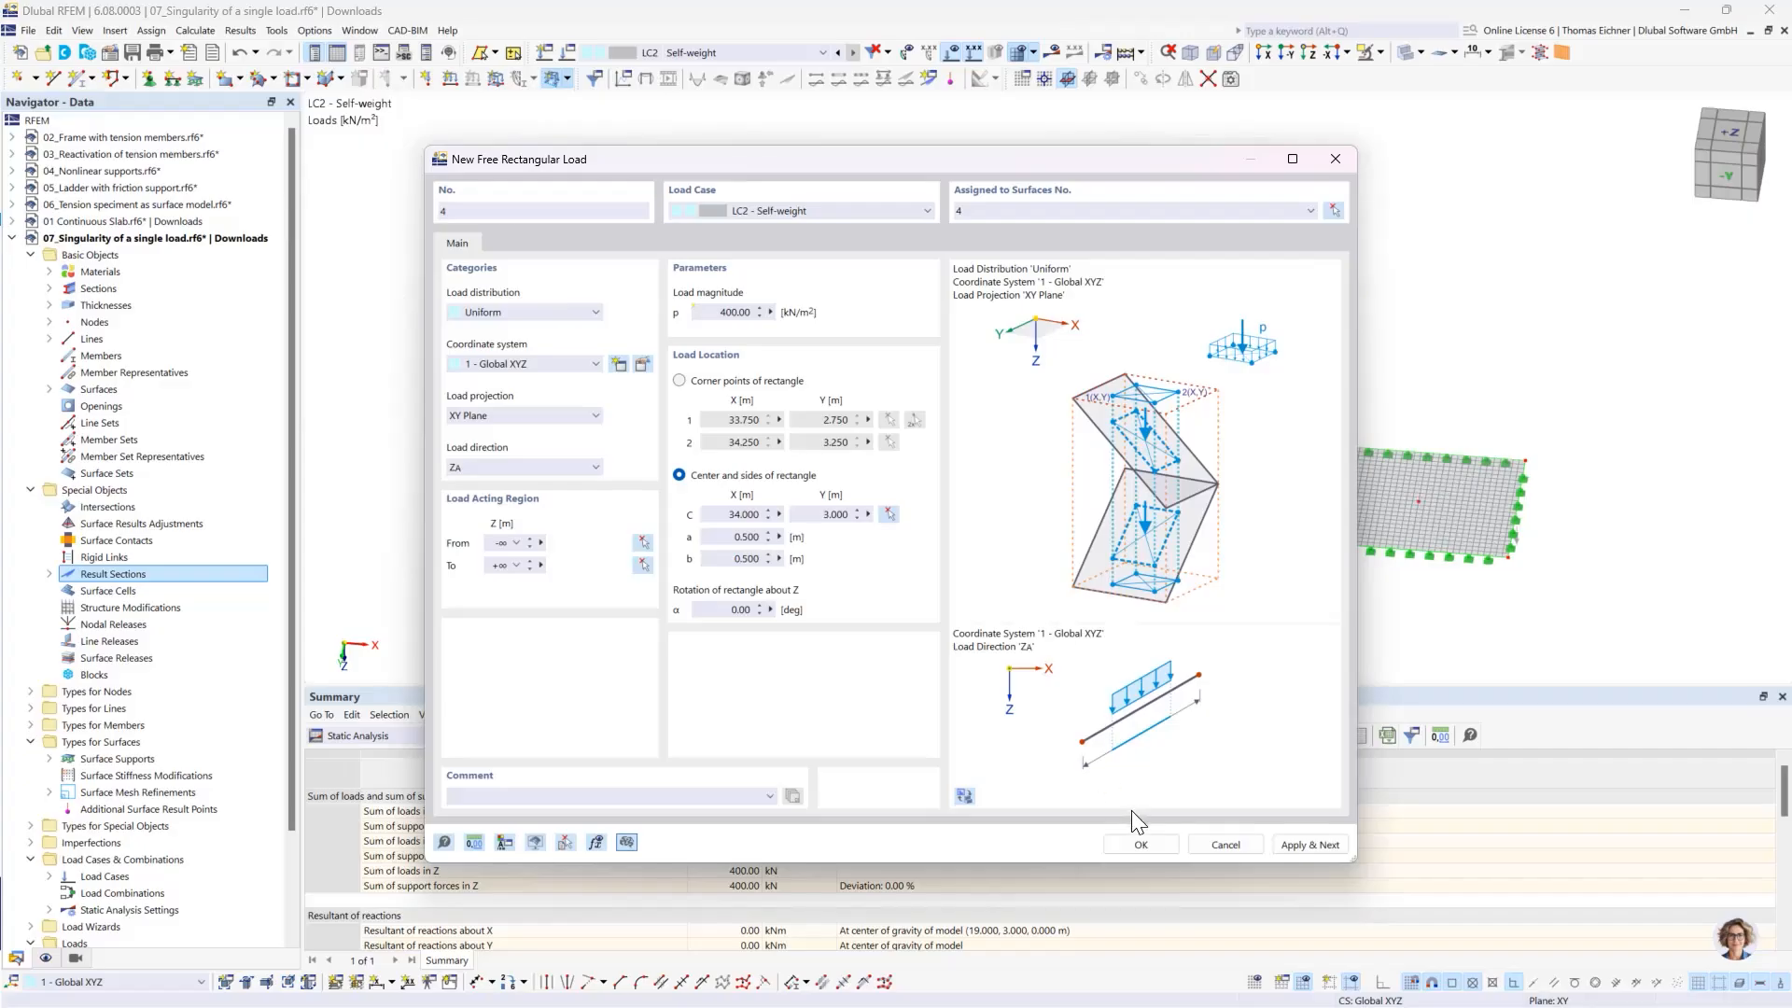
click(1137, 838)
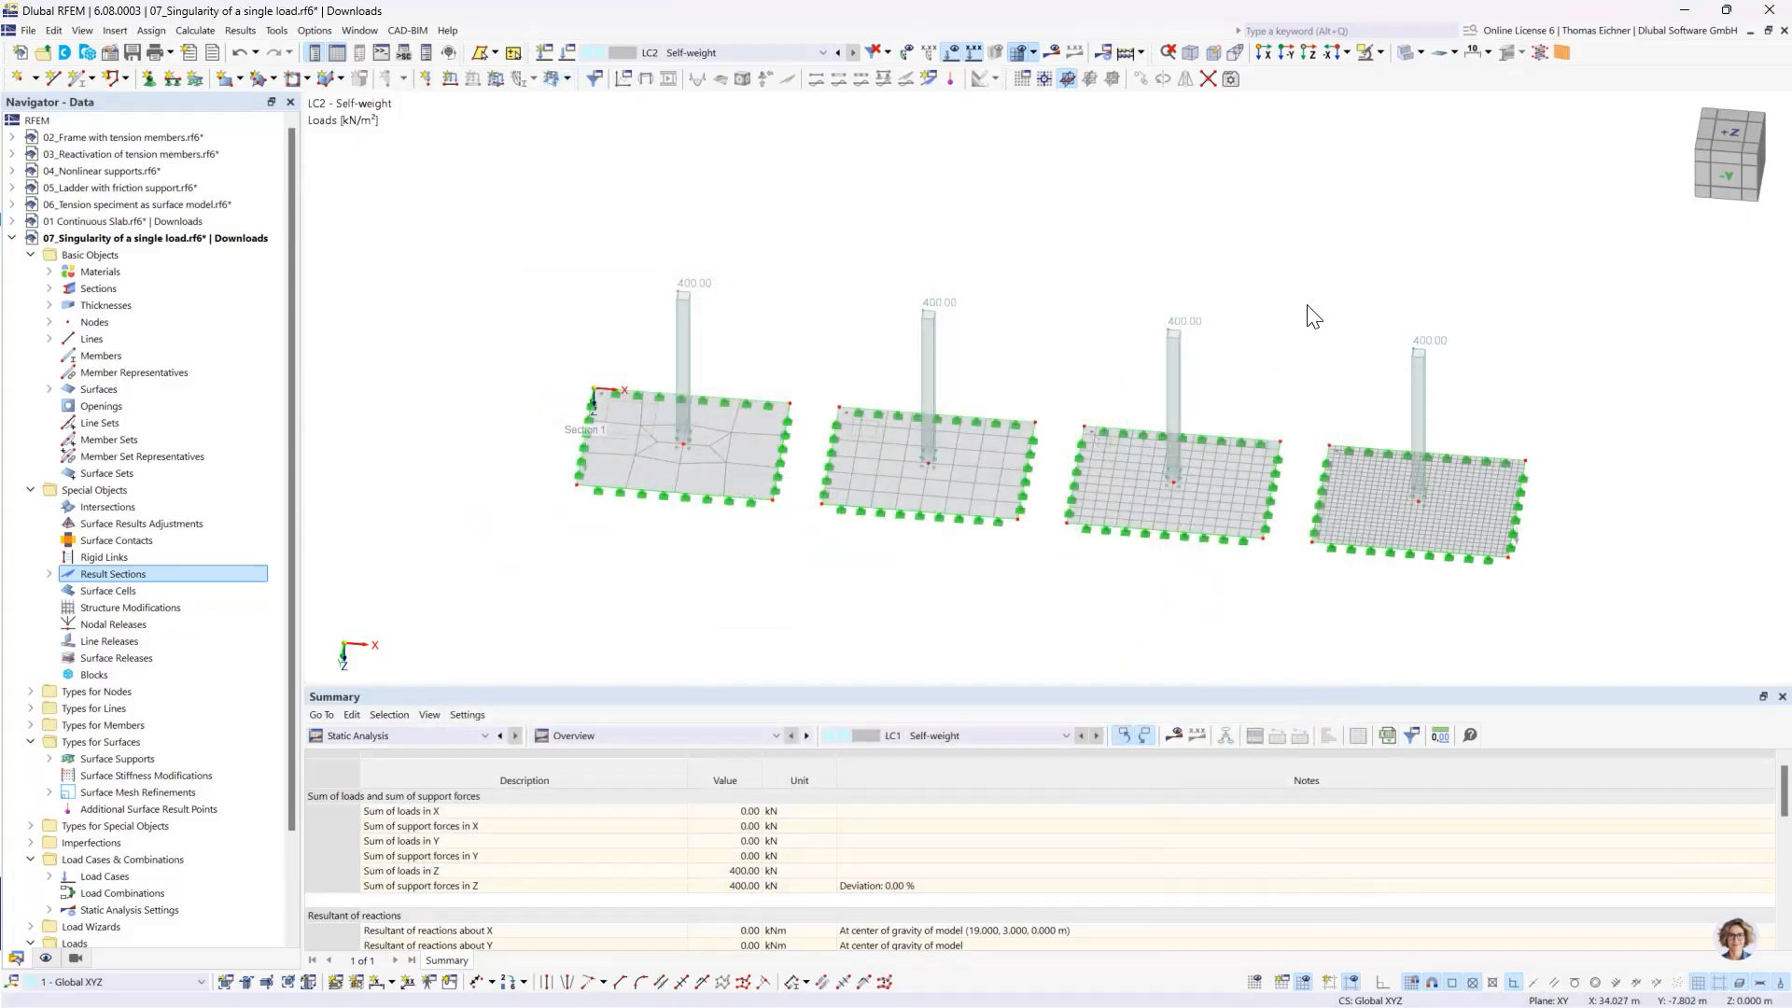
- Show the LC2 results and compare the section diagrams of moment mx on the four slabs in the reverse Y view
click(1049, 53)
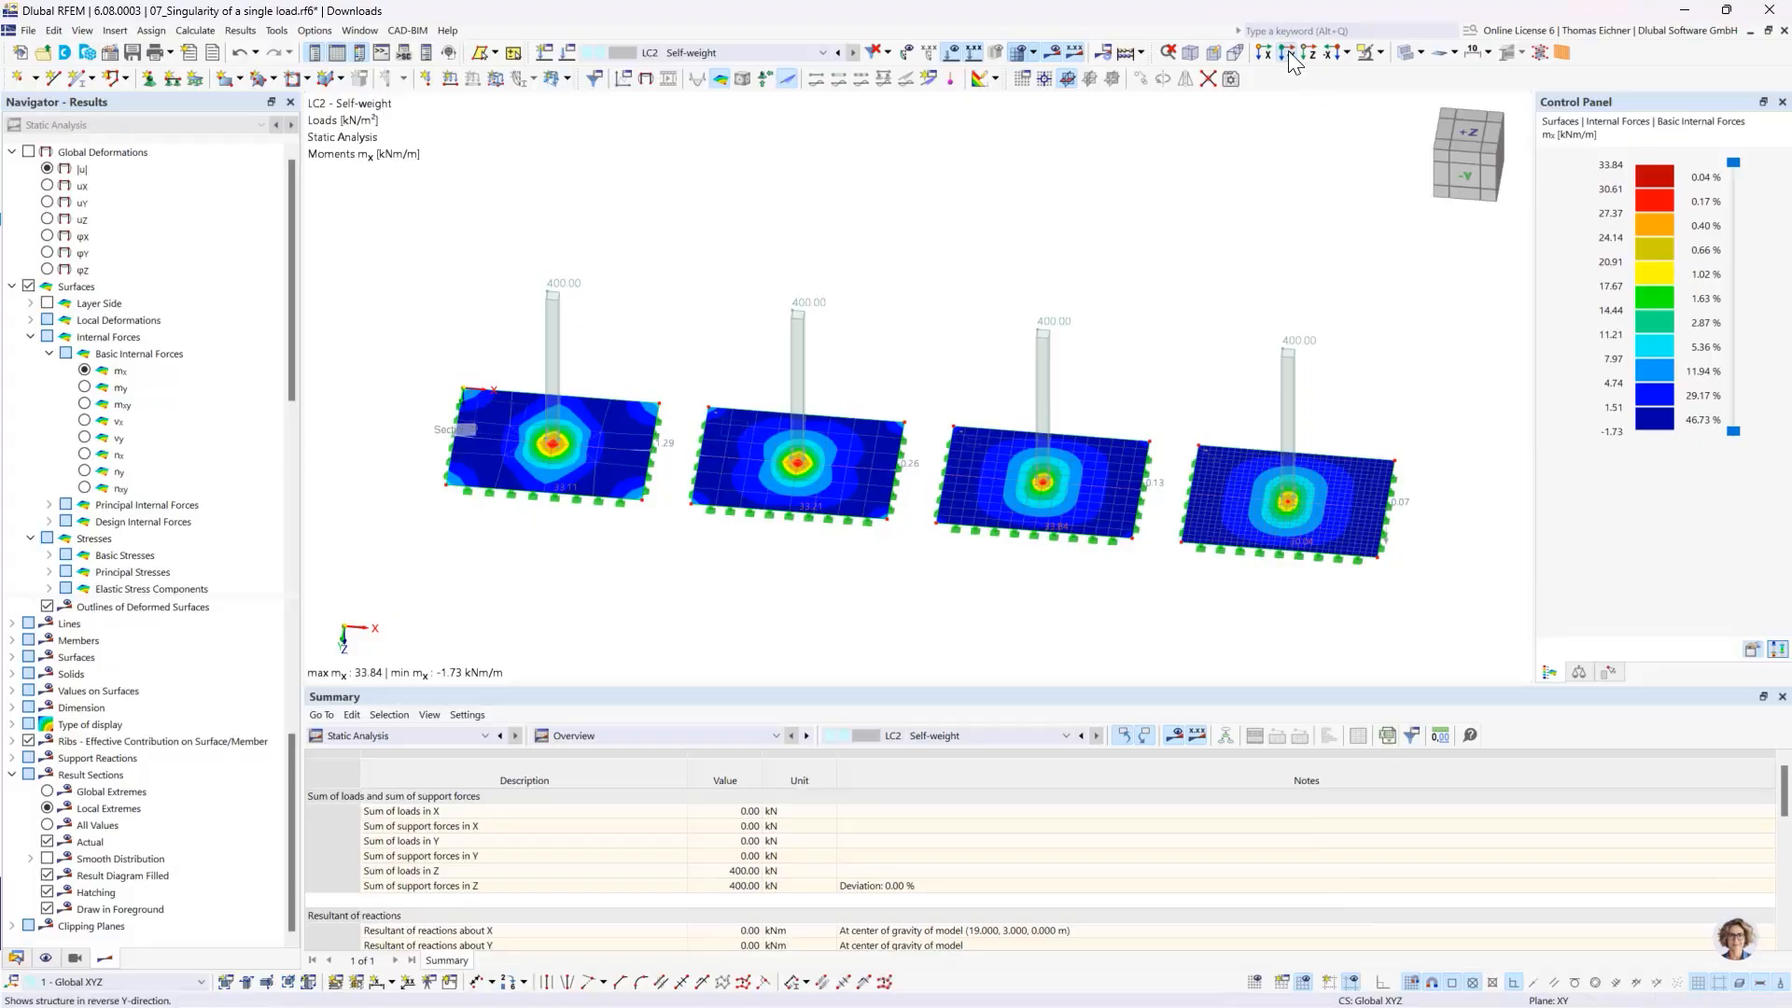
click(1287, 53)
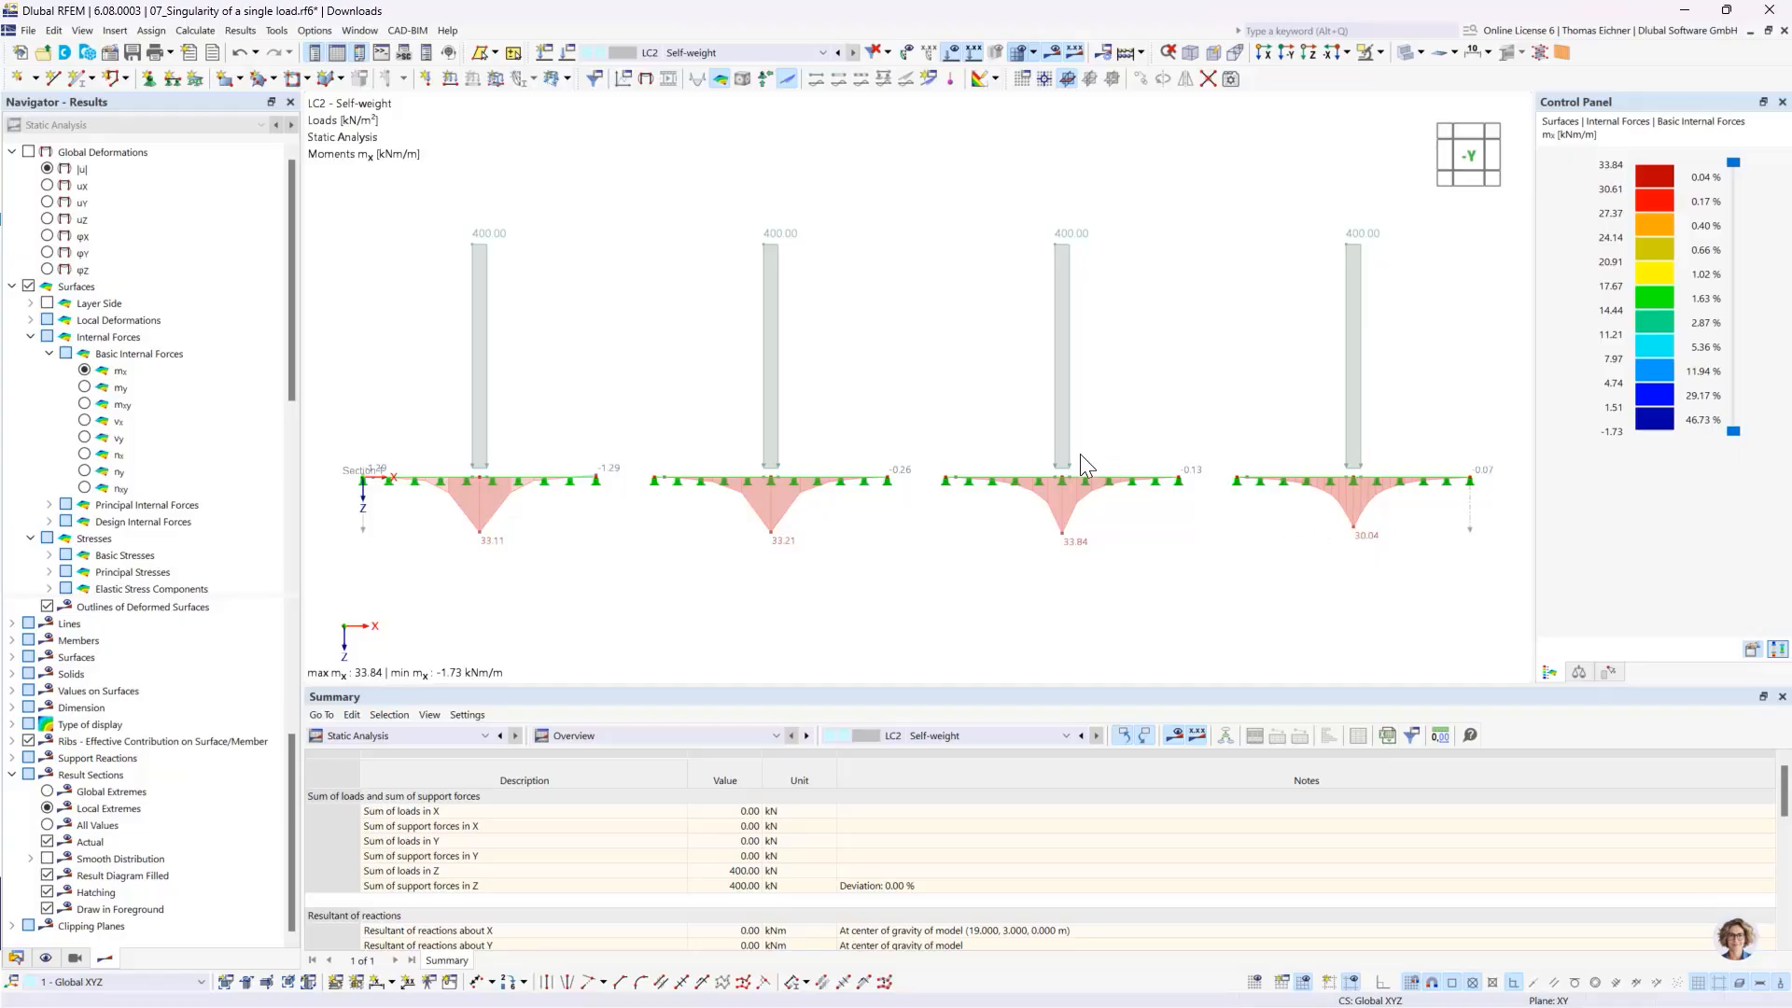
scroll(812, 392, down, 2)
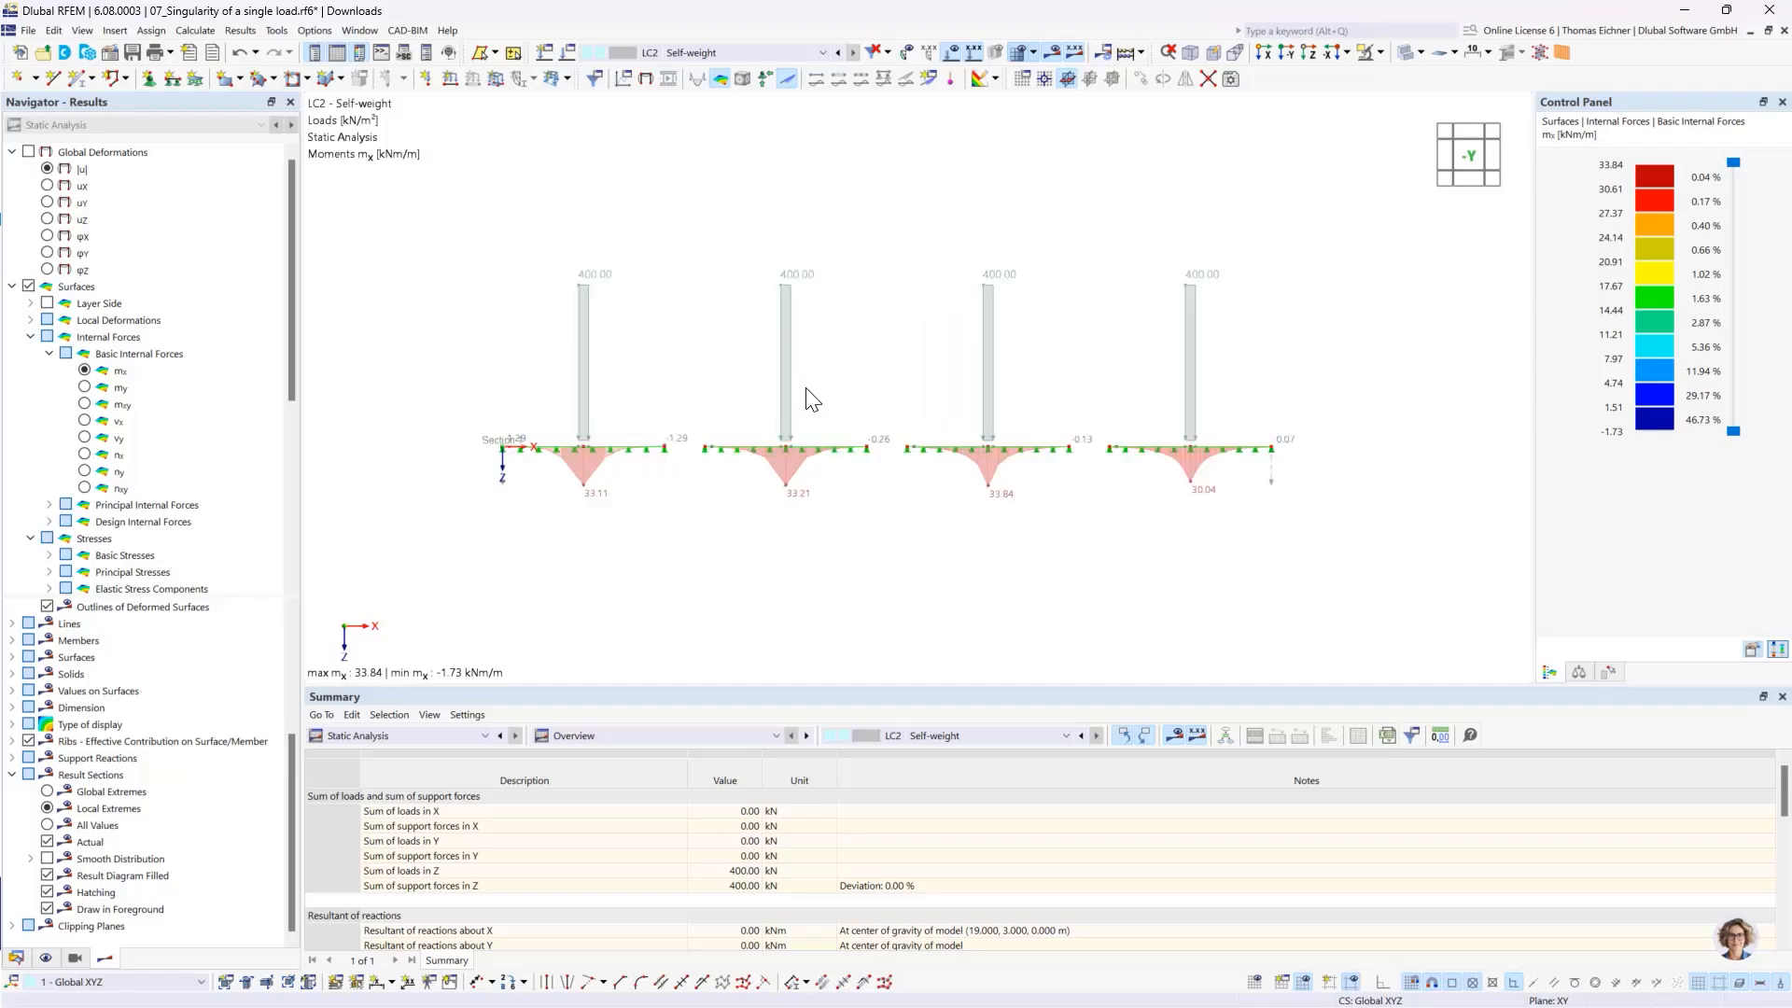
middle_drag(878, 251, 904, 268)
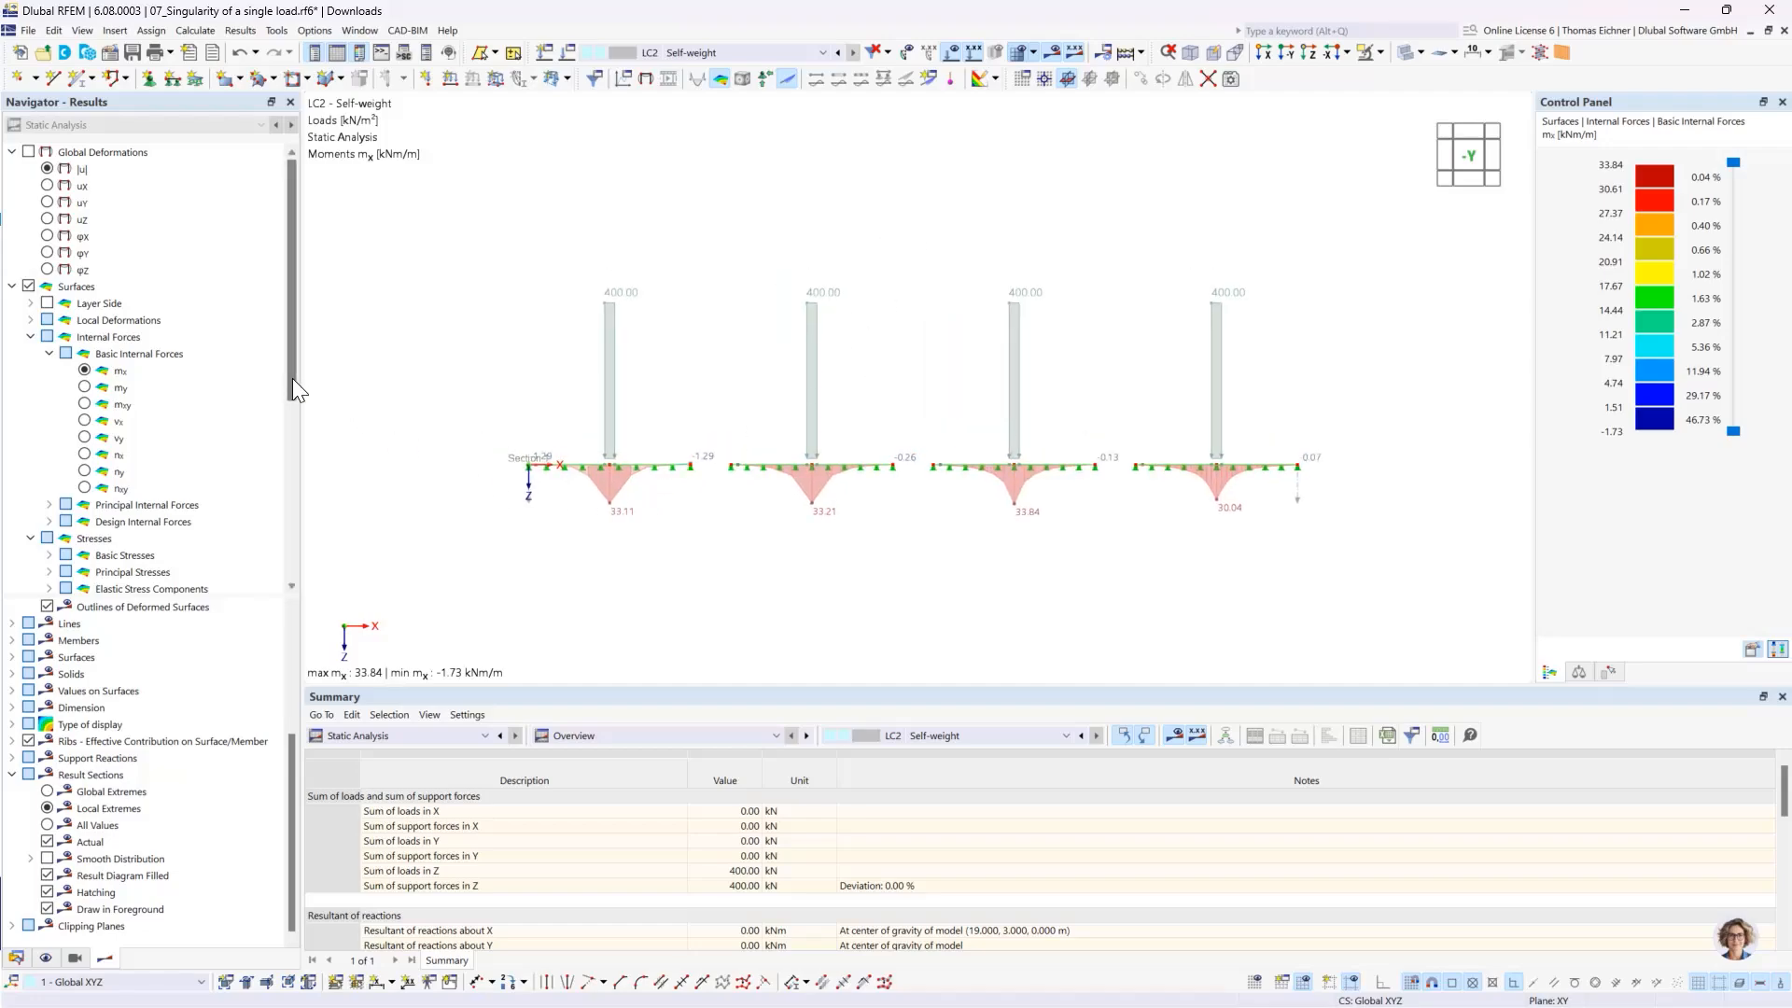
- Create a new blank model named 08_Nodal Support Singularity with the model type 2D | XY | Plate in the Downloads project
click(16, 959)
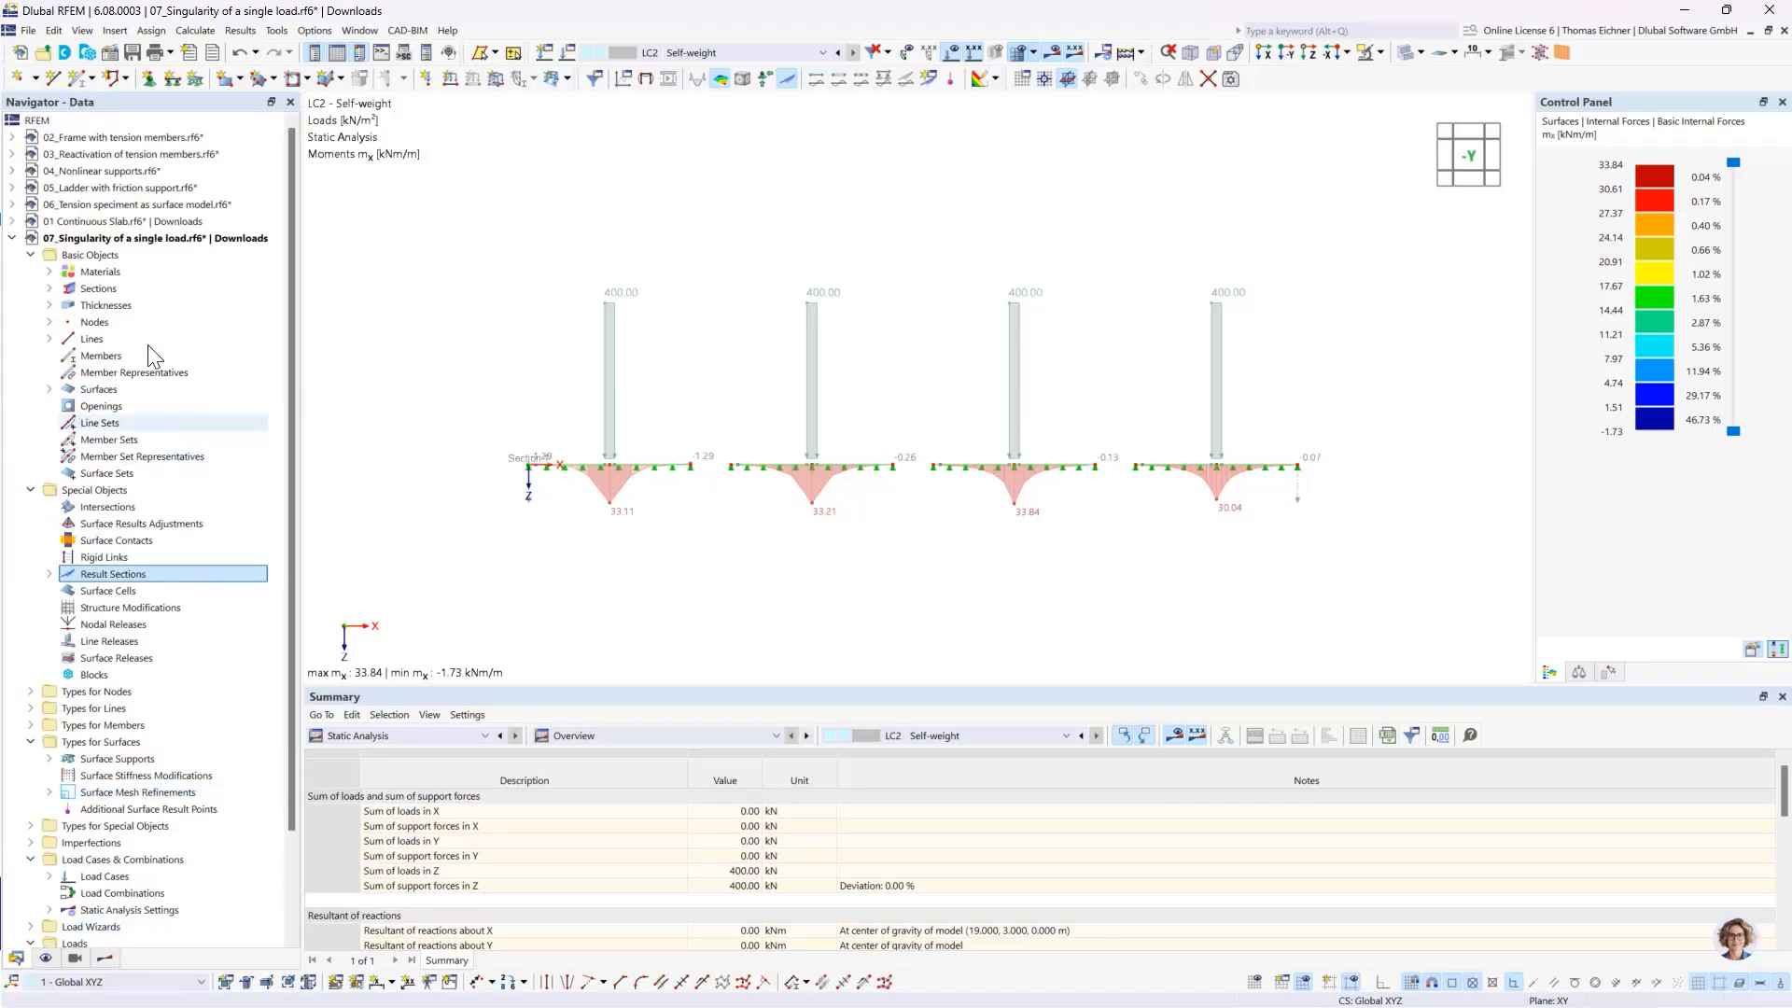
click(12, 238)
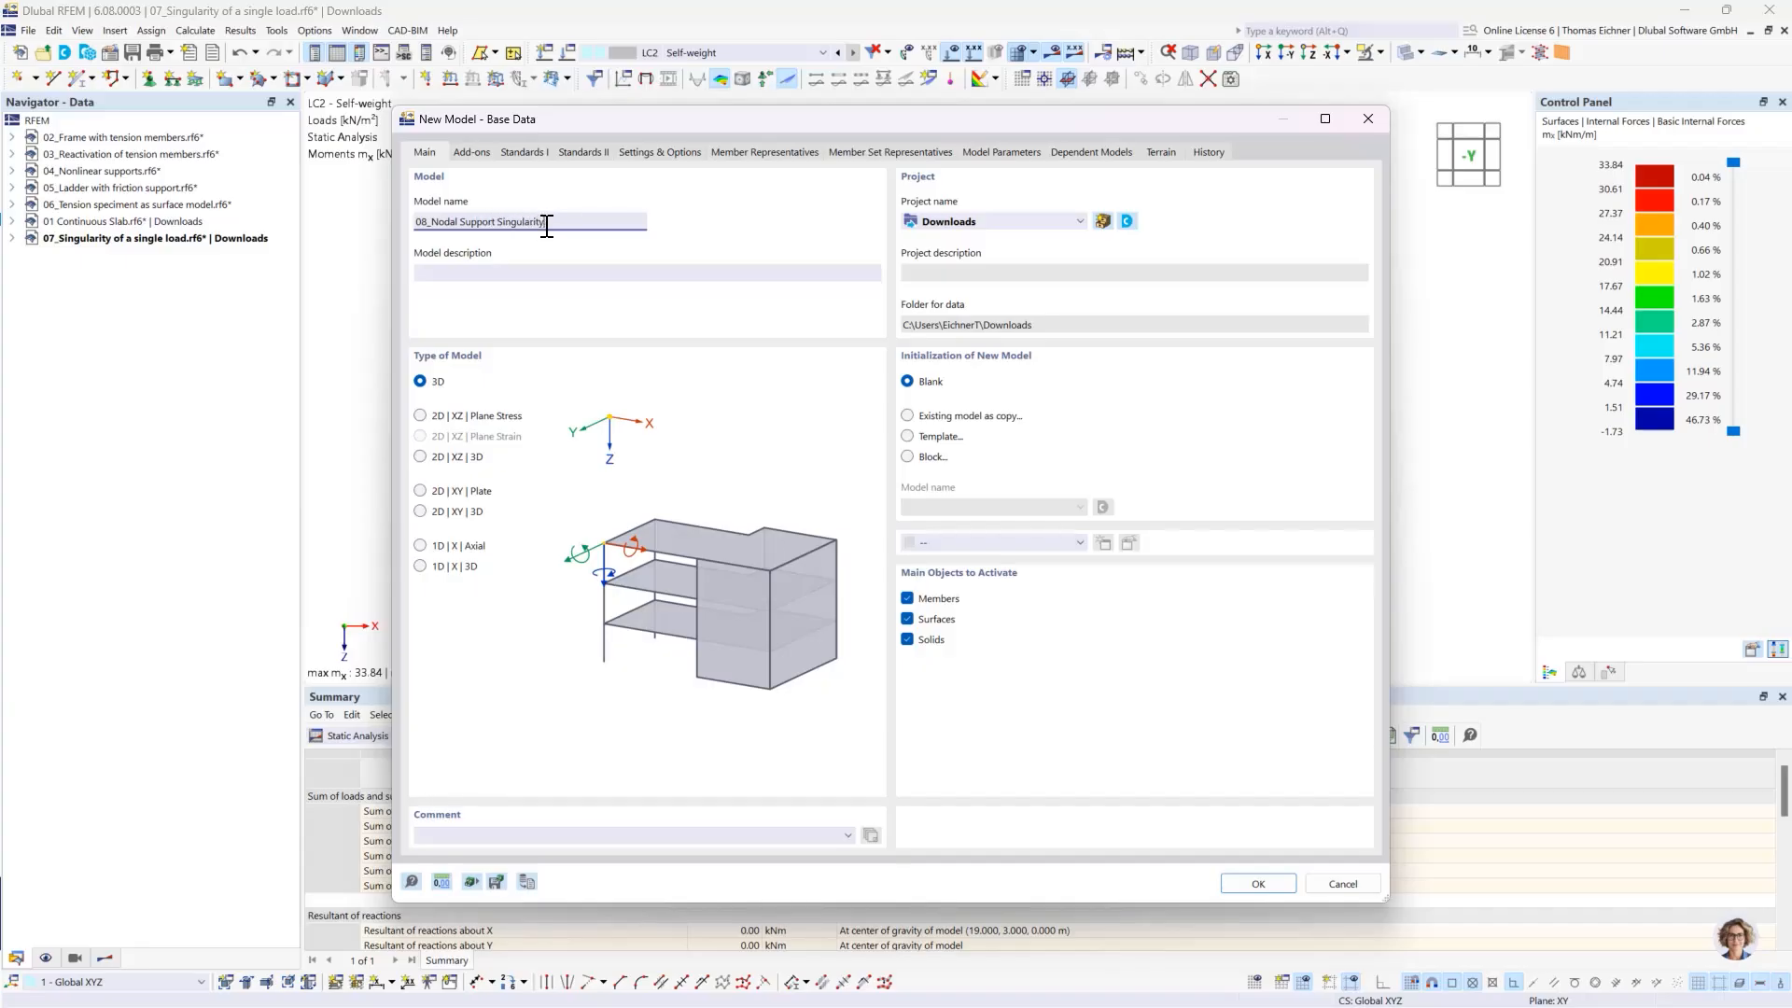
click(473, 152)
click(908, 224)
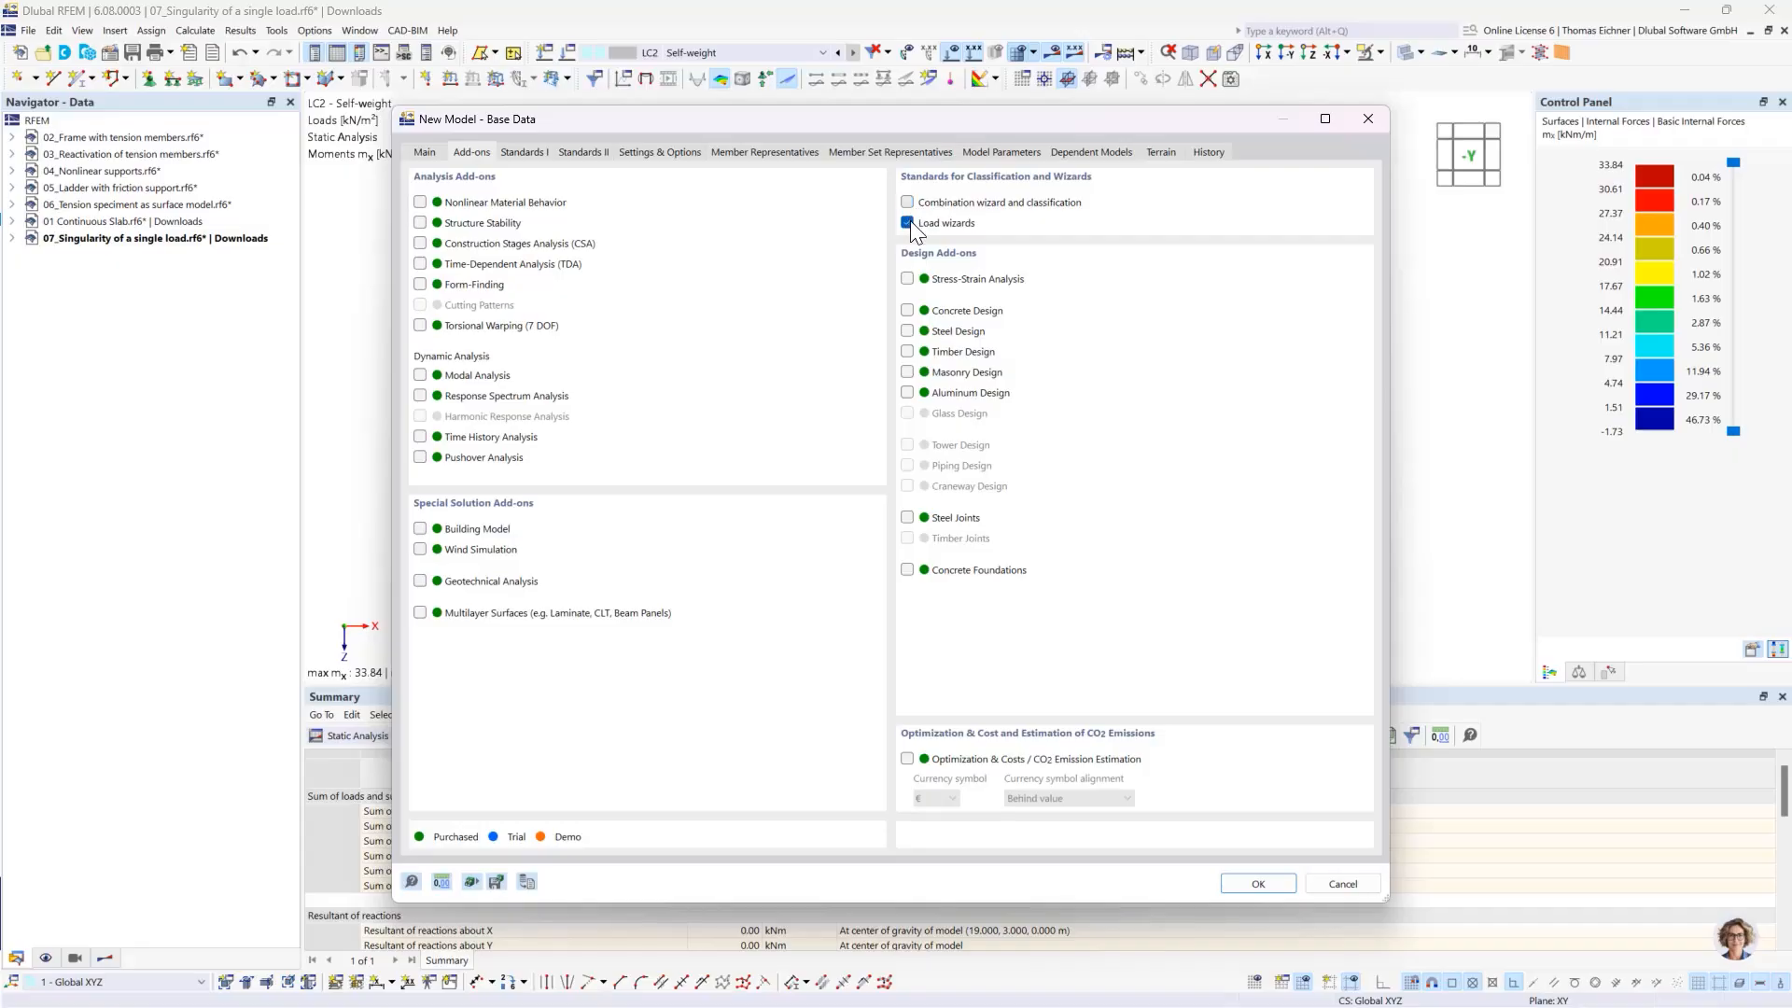
click(426, 153)
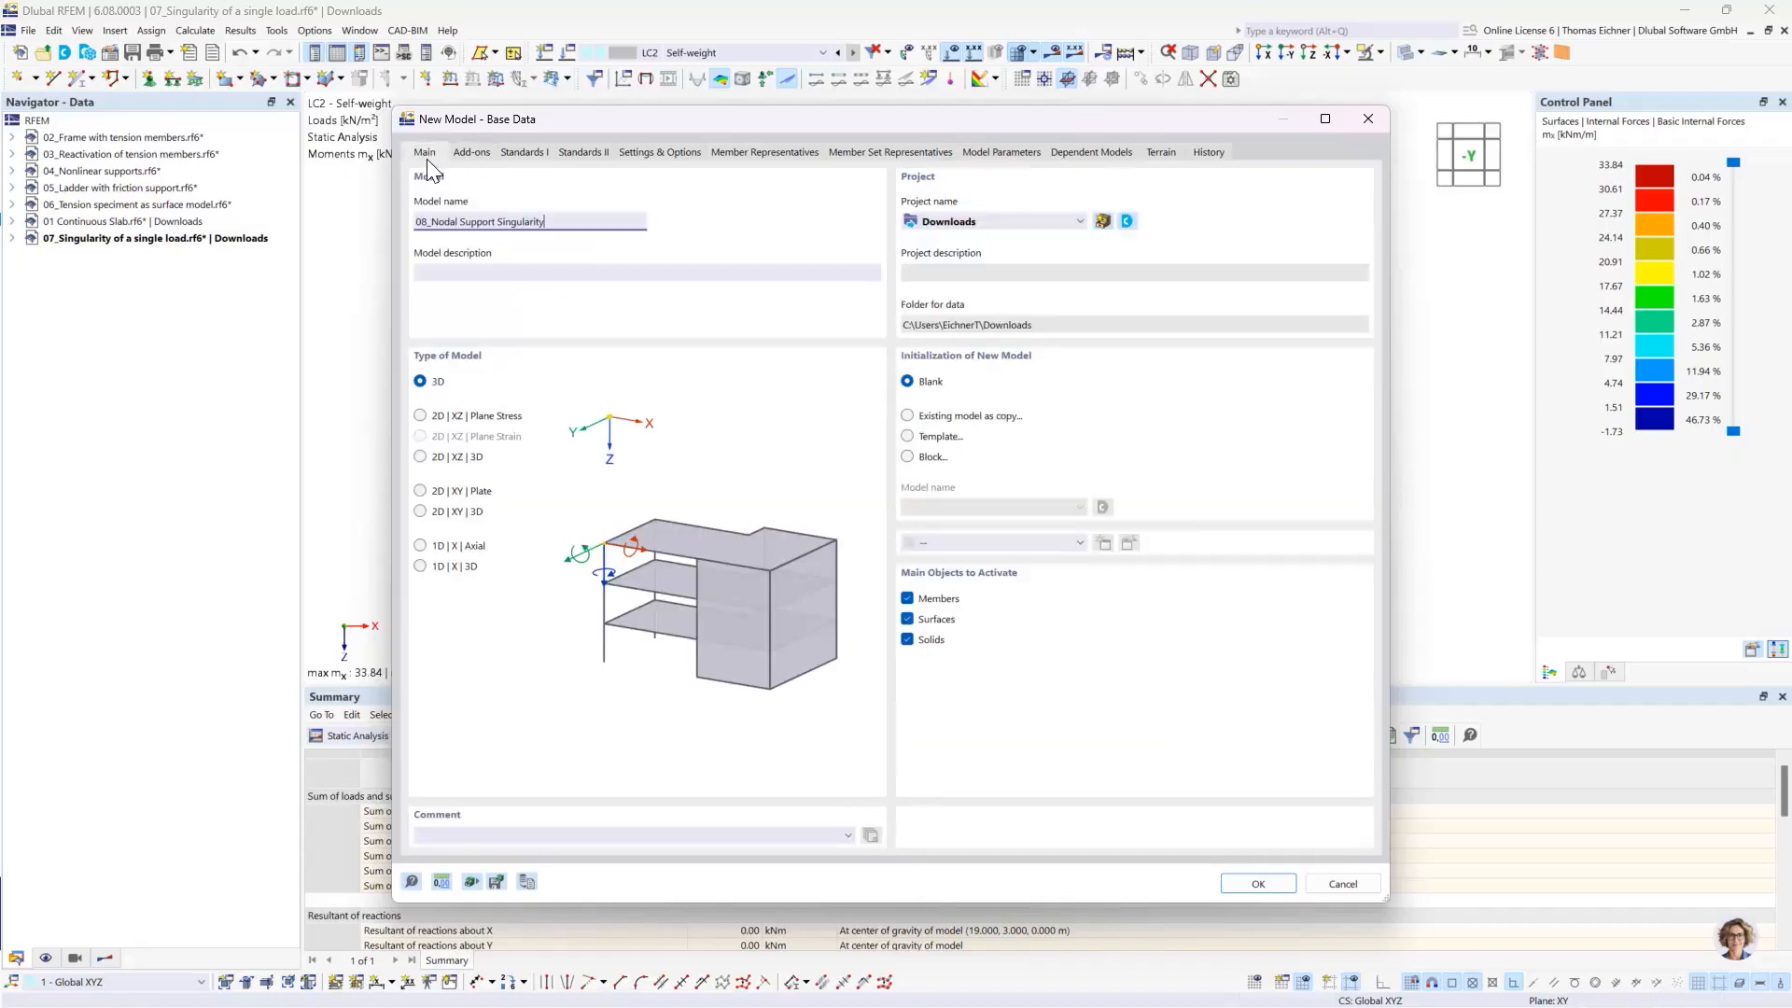
click(421, 456)
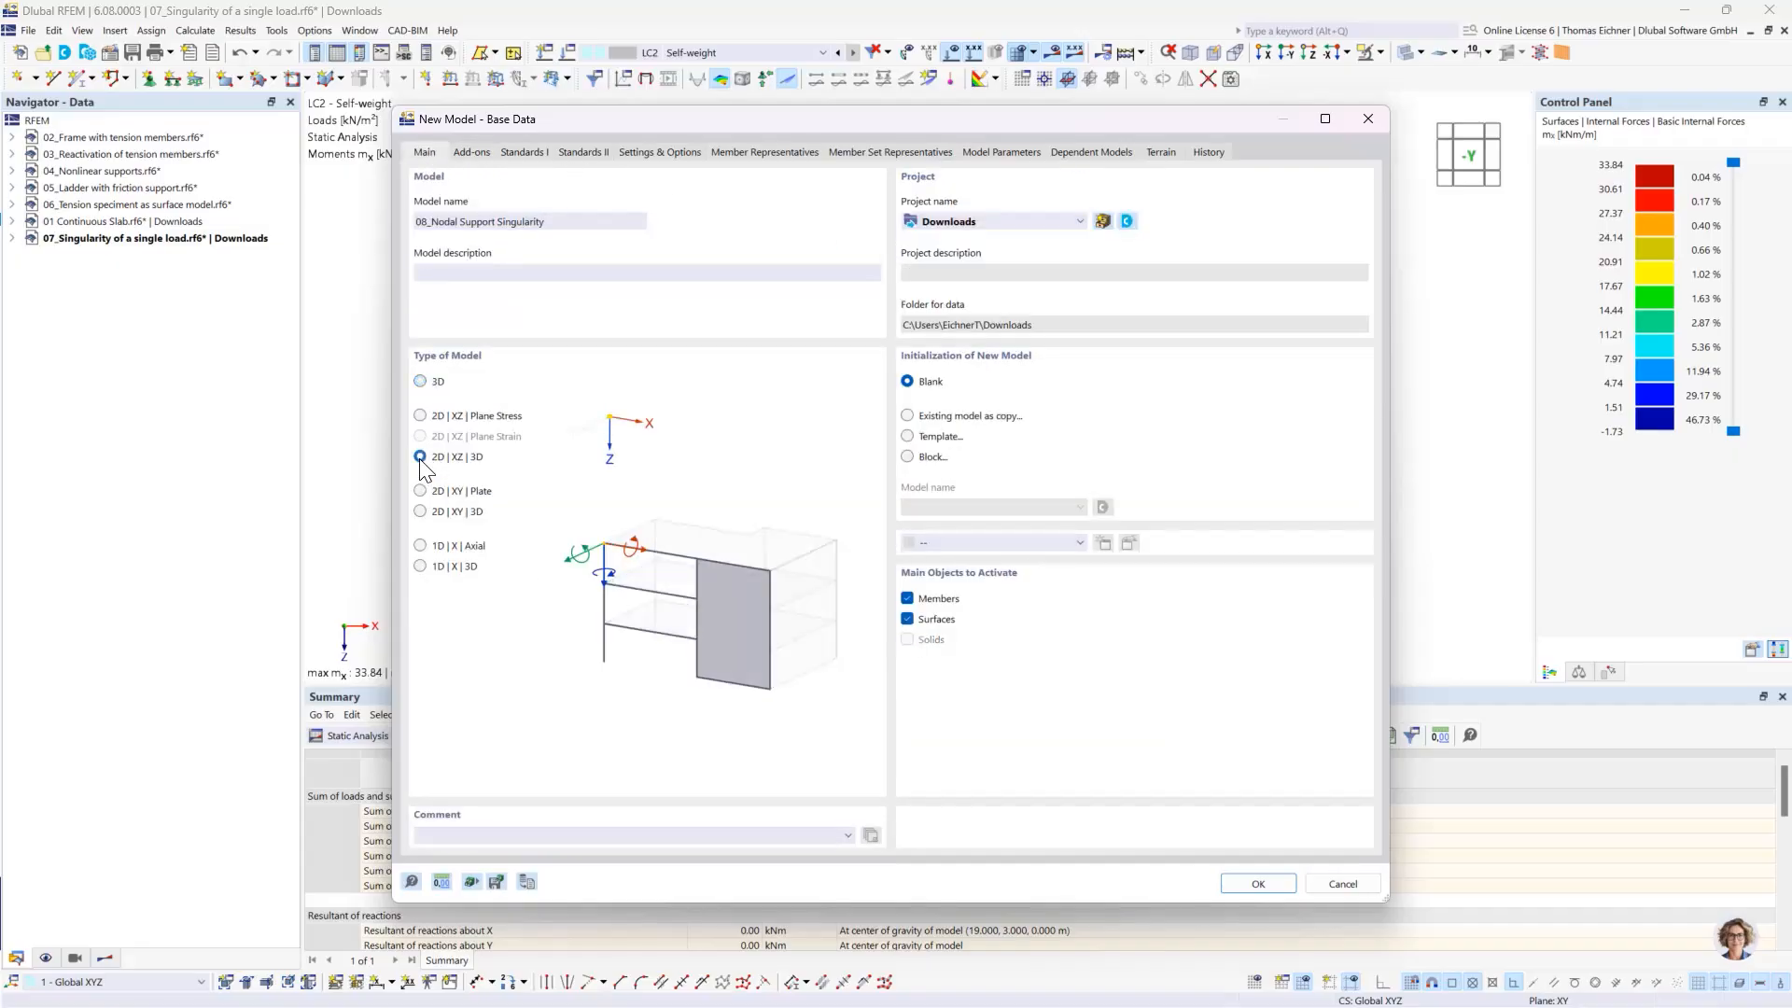
click(421, 491)
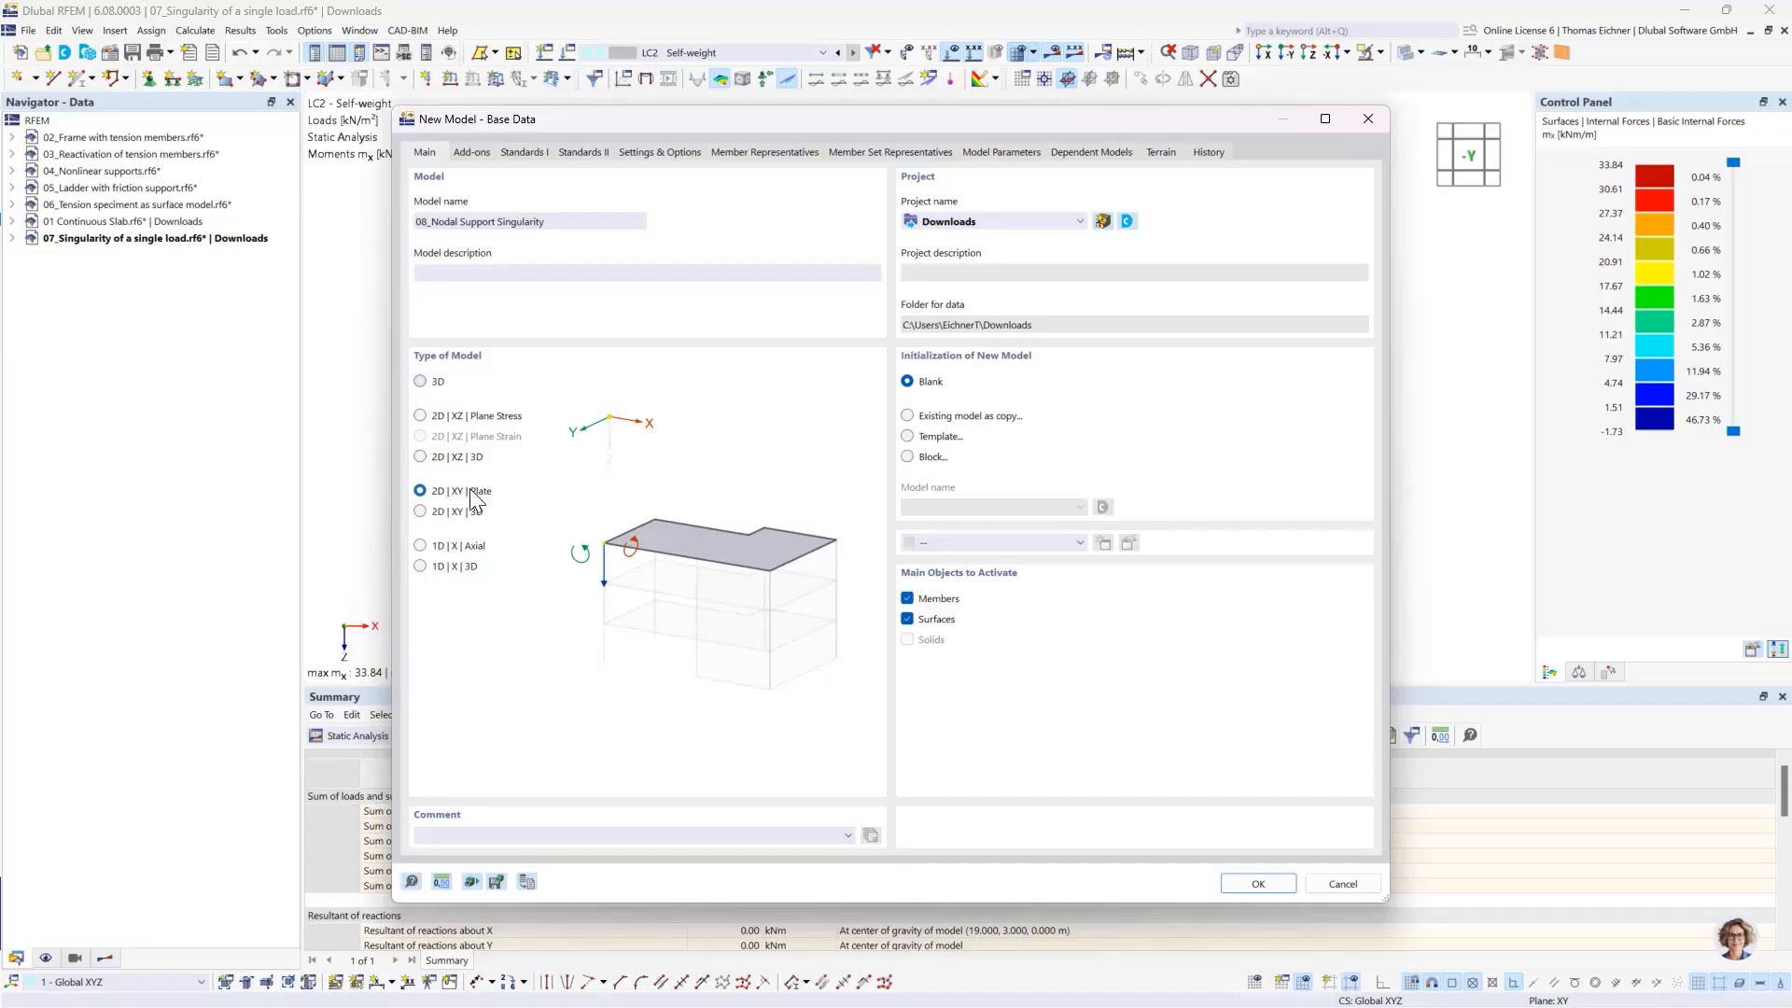
click(1259, 884)
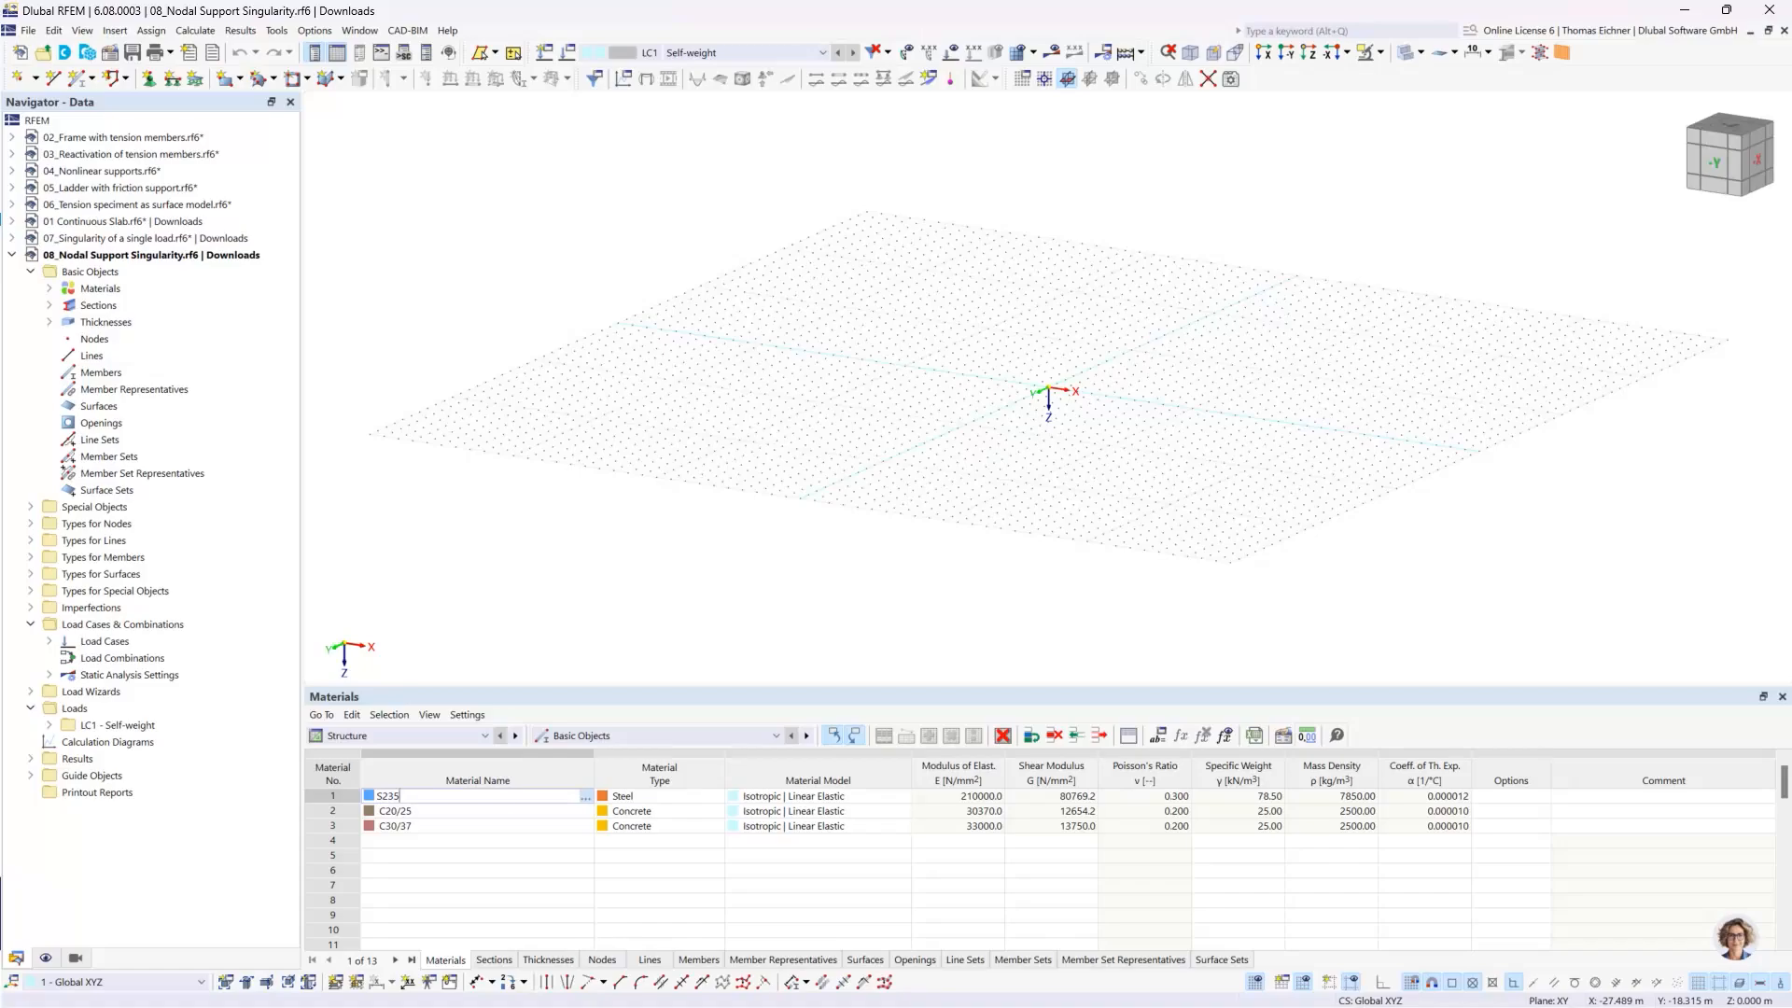
- In the Z-direction view, start a rectangular surface and give it a new uniform thickness of 300 mm with material C30/37
click(1287, 53)
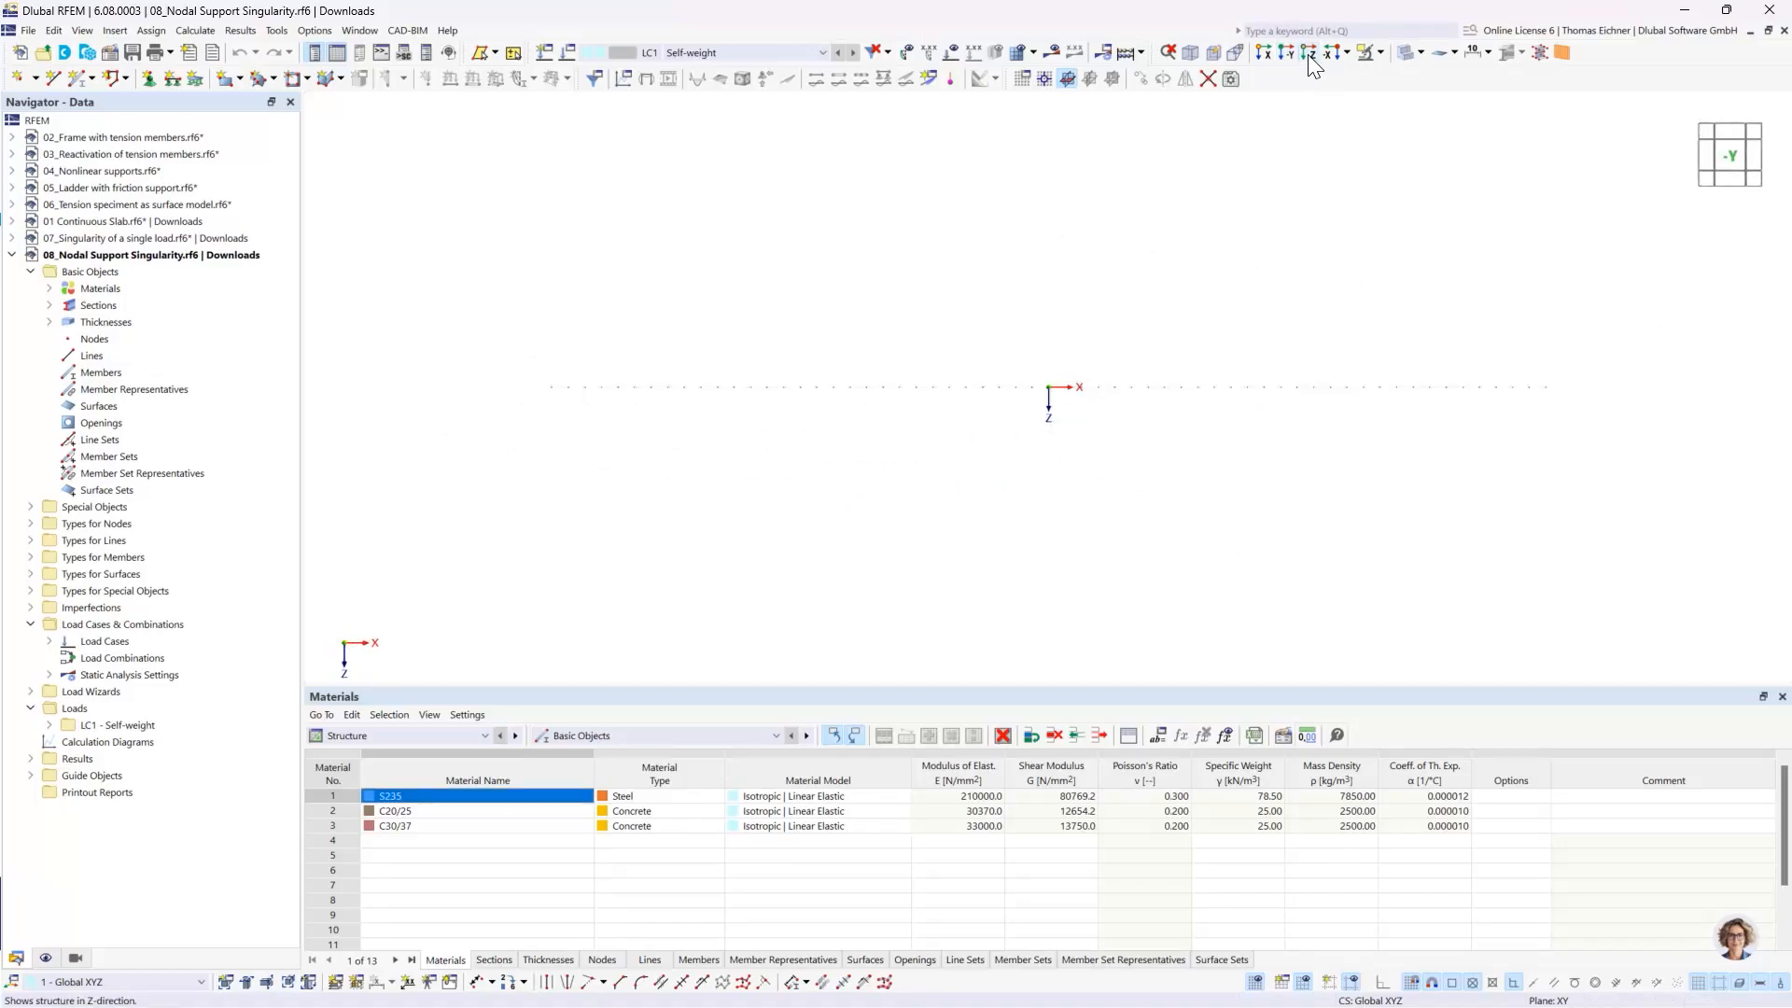
click(1309, 53)
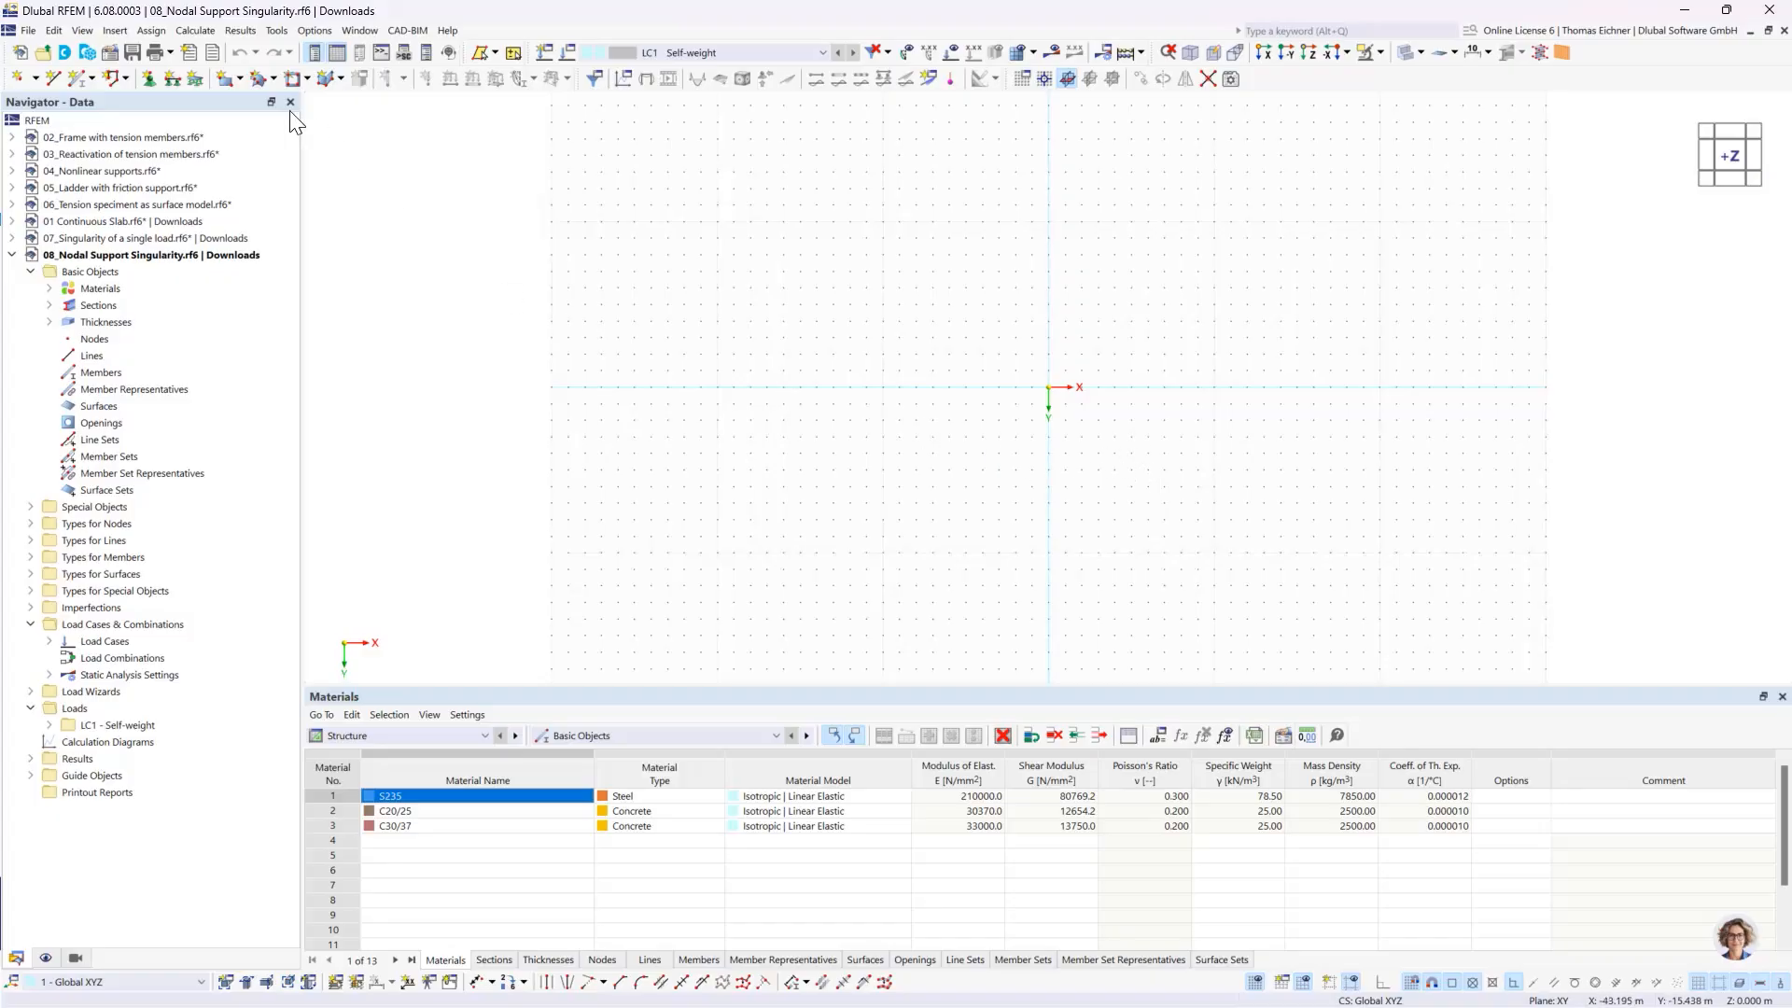
click(224, 79)
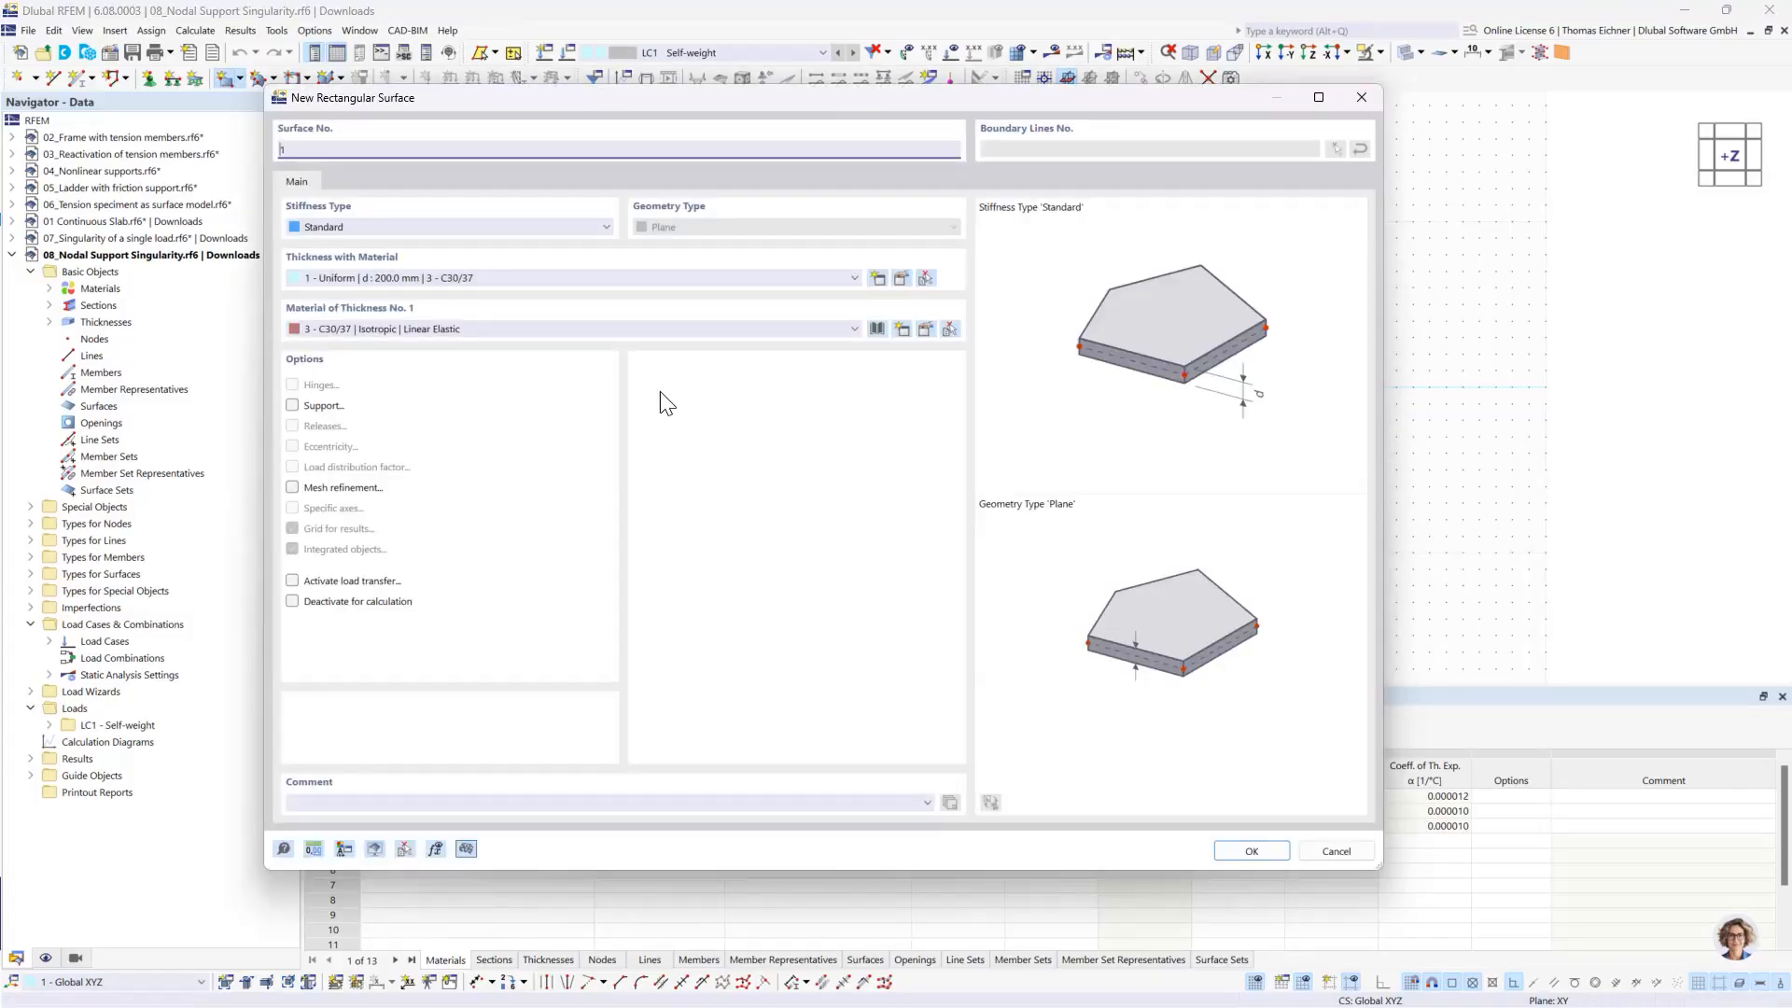
click(487, 274)
click(488, 273)
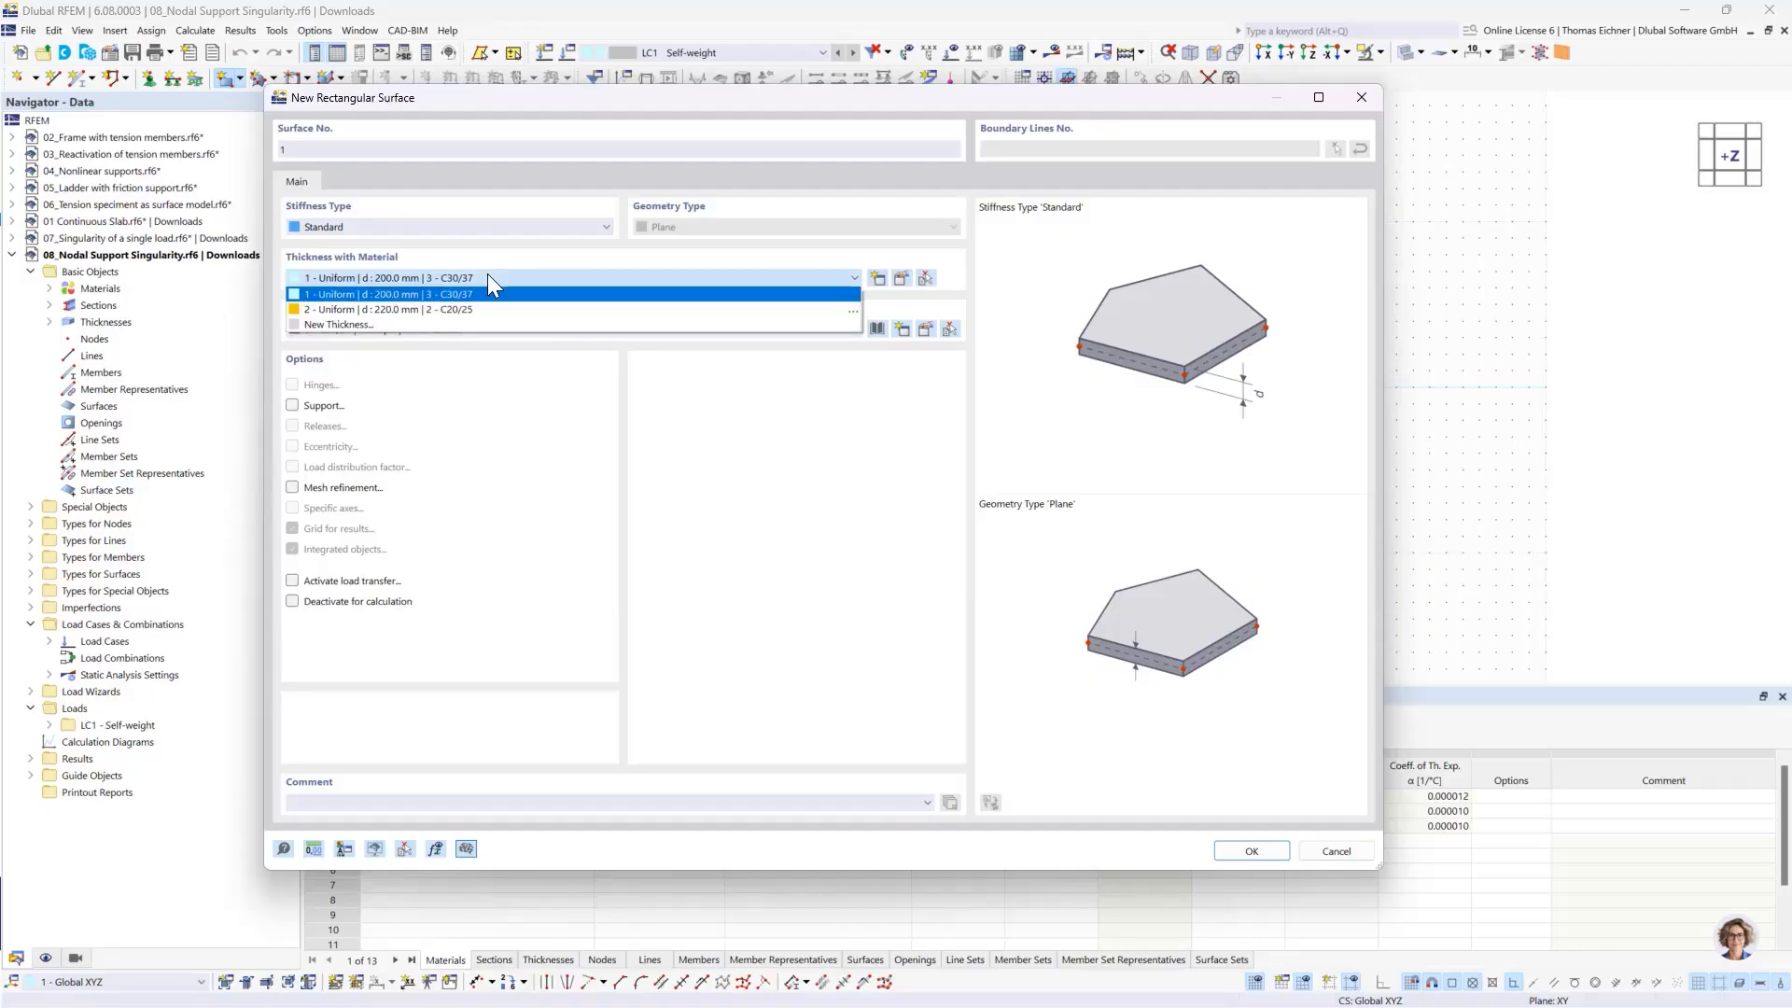
click(413, 324)
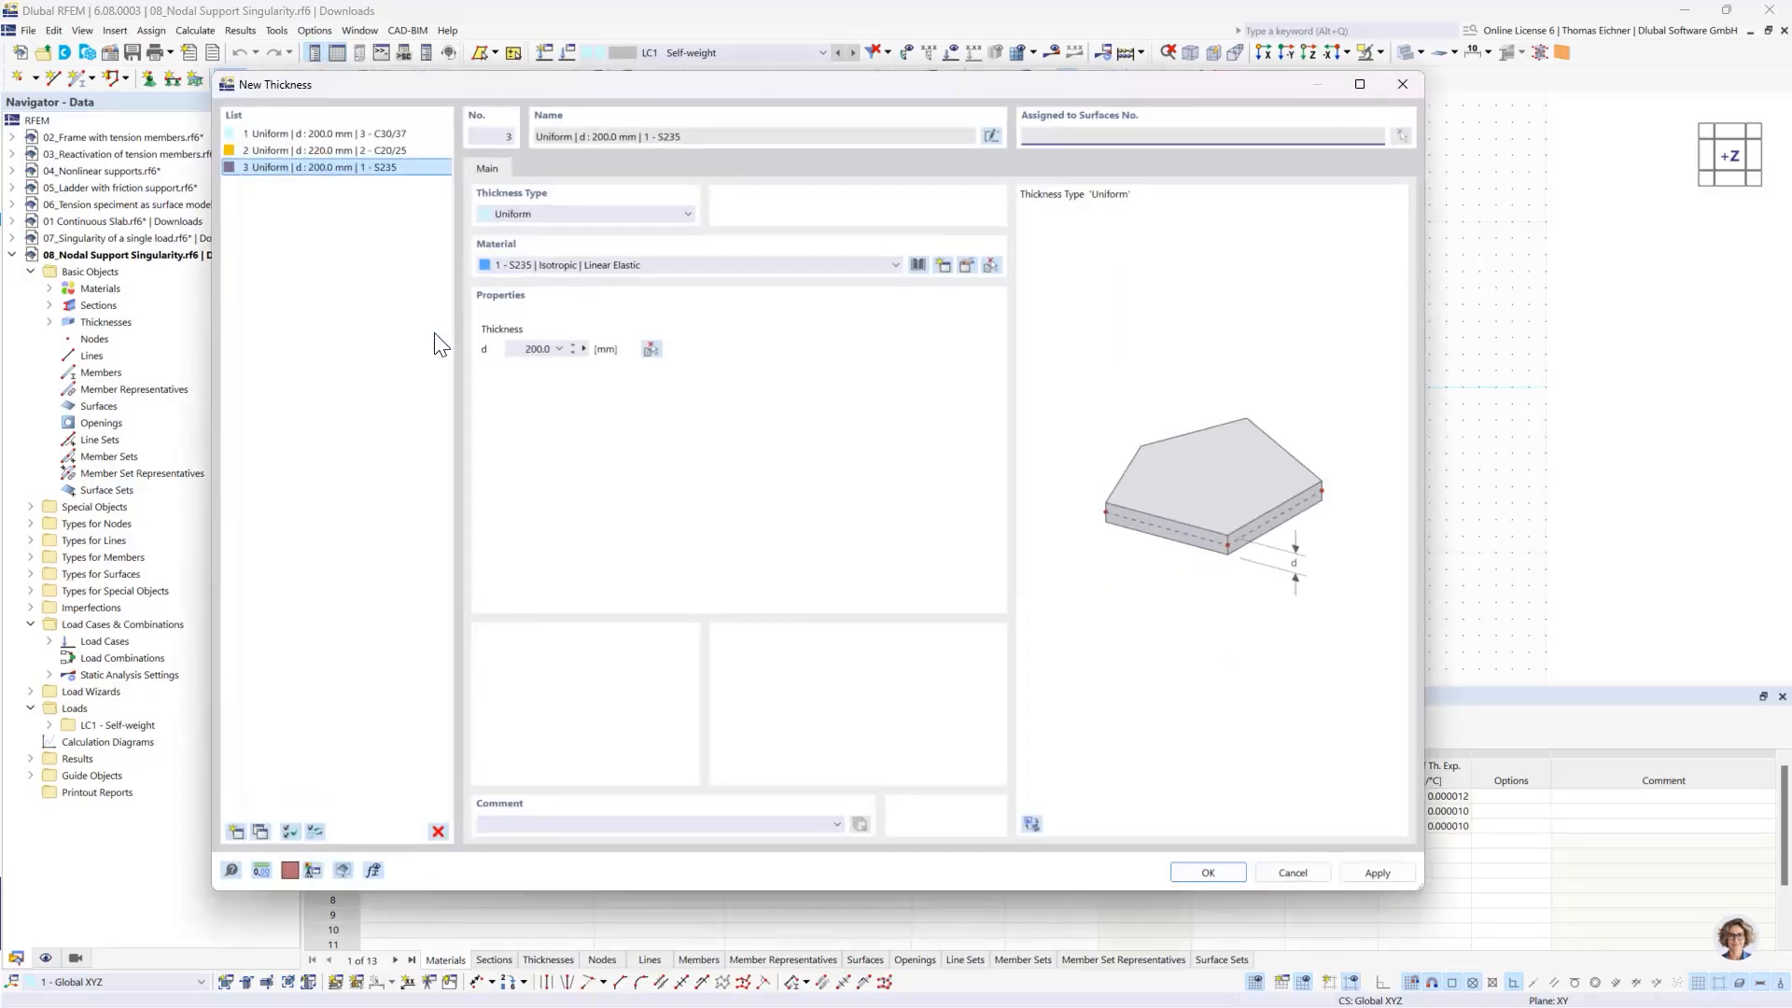
click(532, 349)
click(1190, 872)
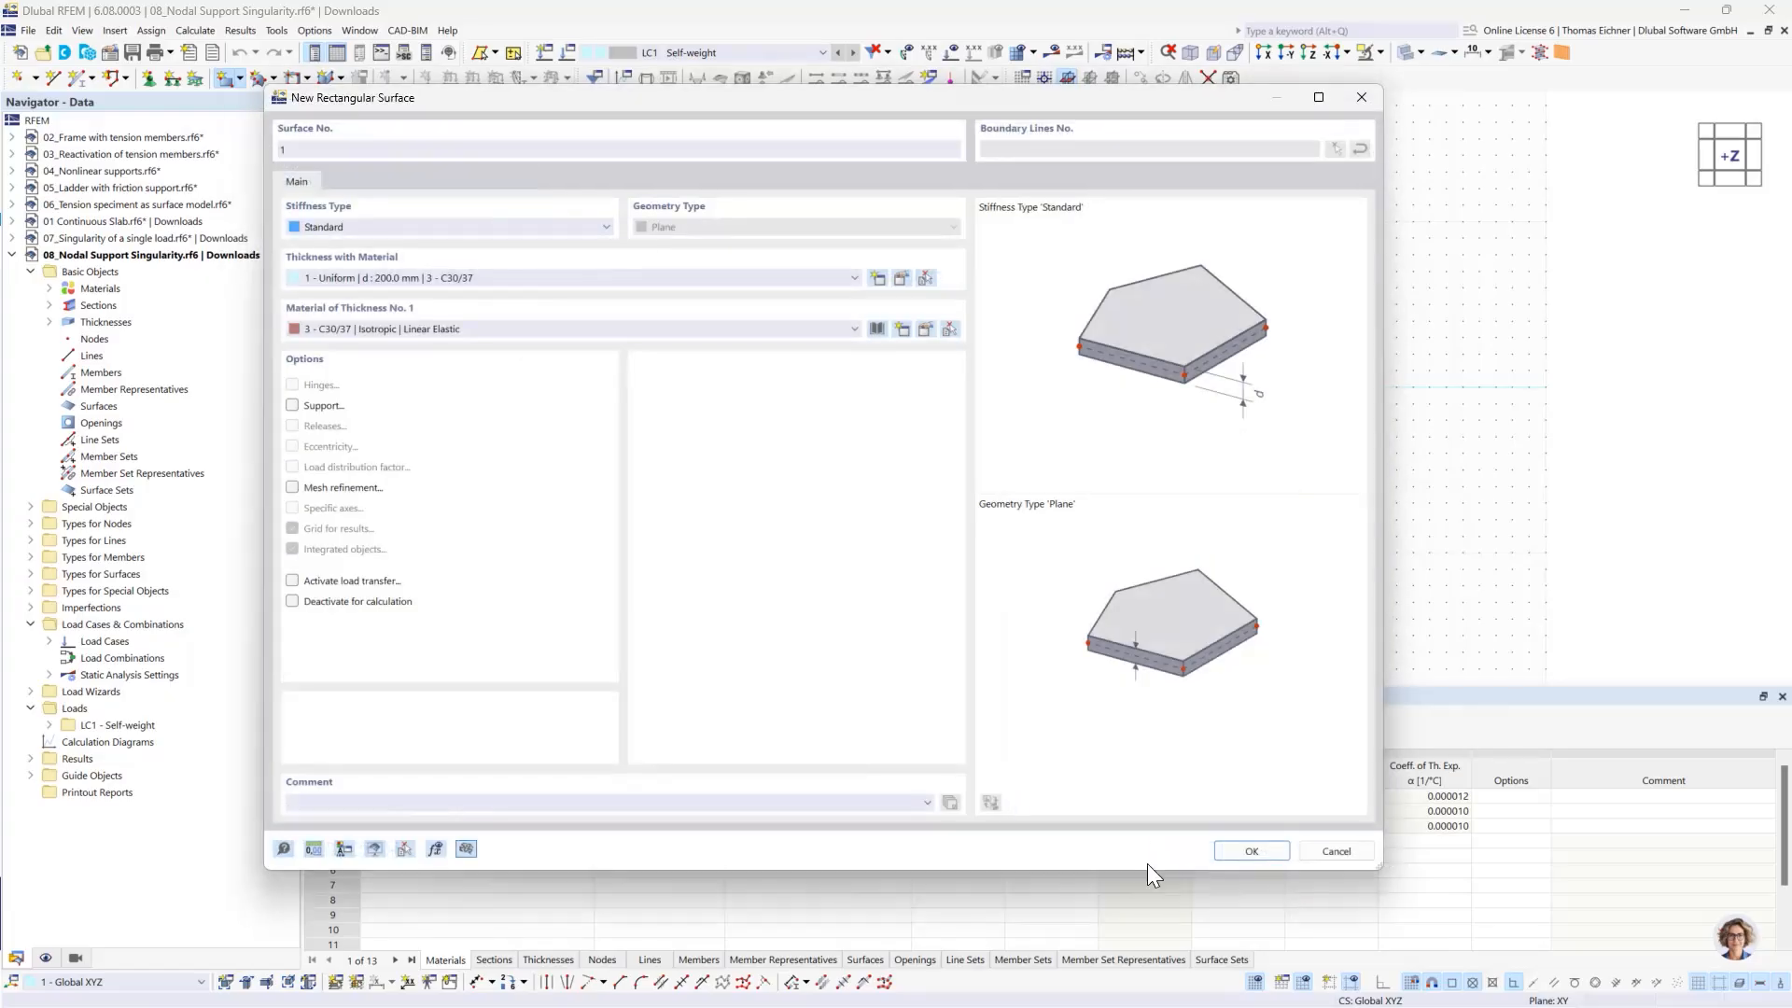
click(458, 323)
click(416, 376)
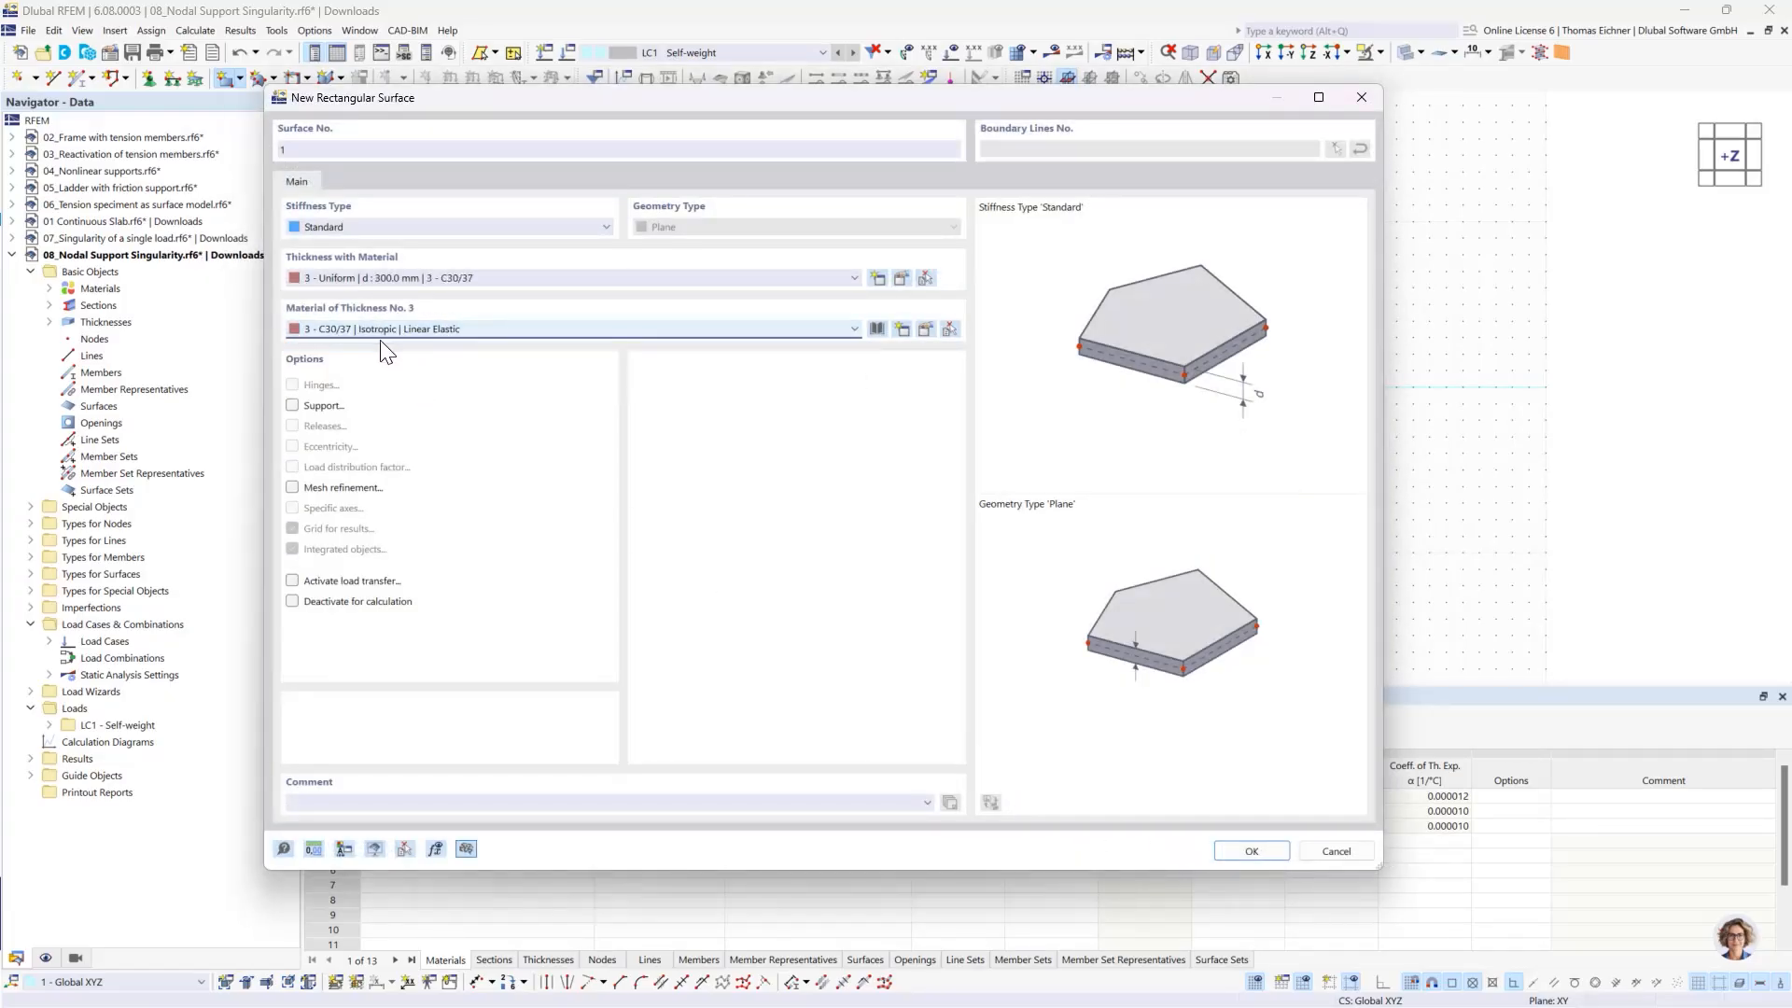
- Draw the rectangular slab from the origin to about X 8, Y 4 m
click(1254, 851)
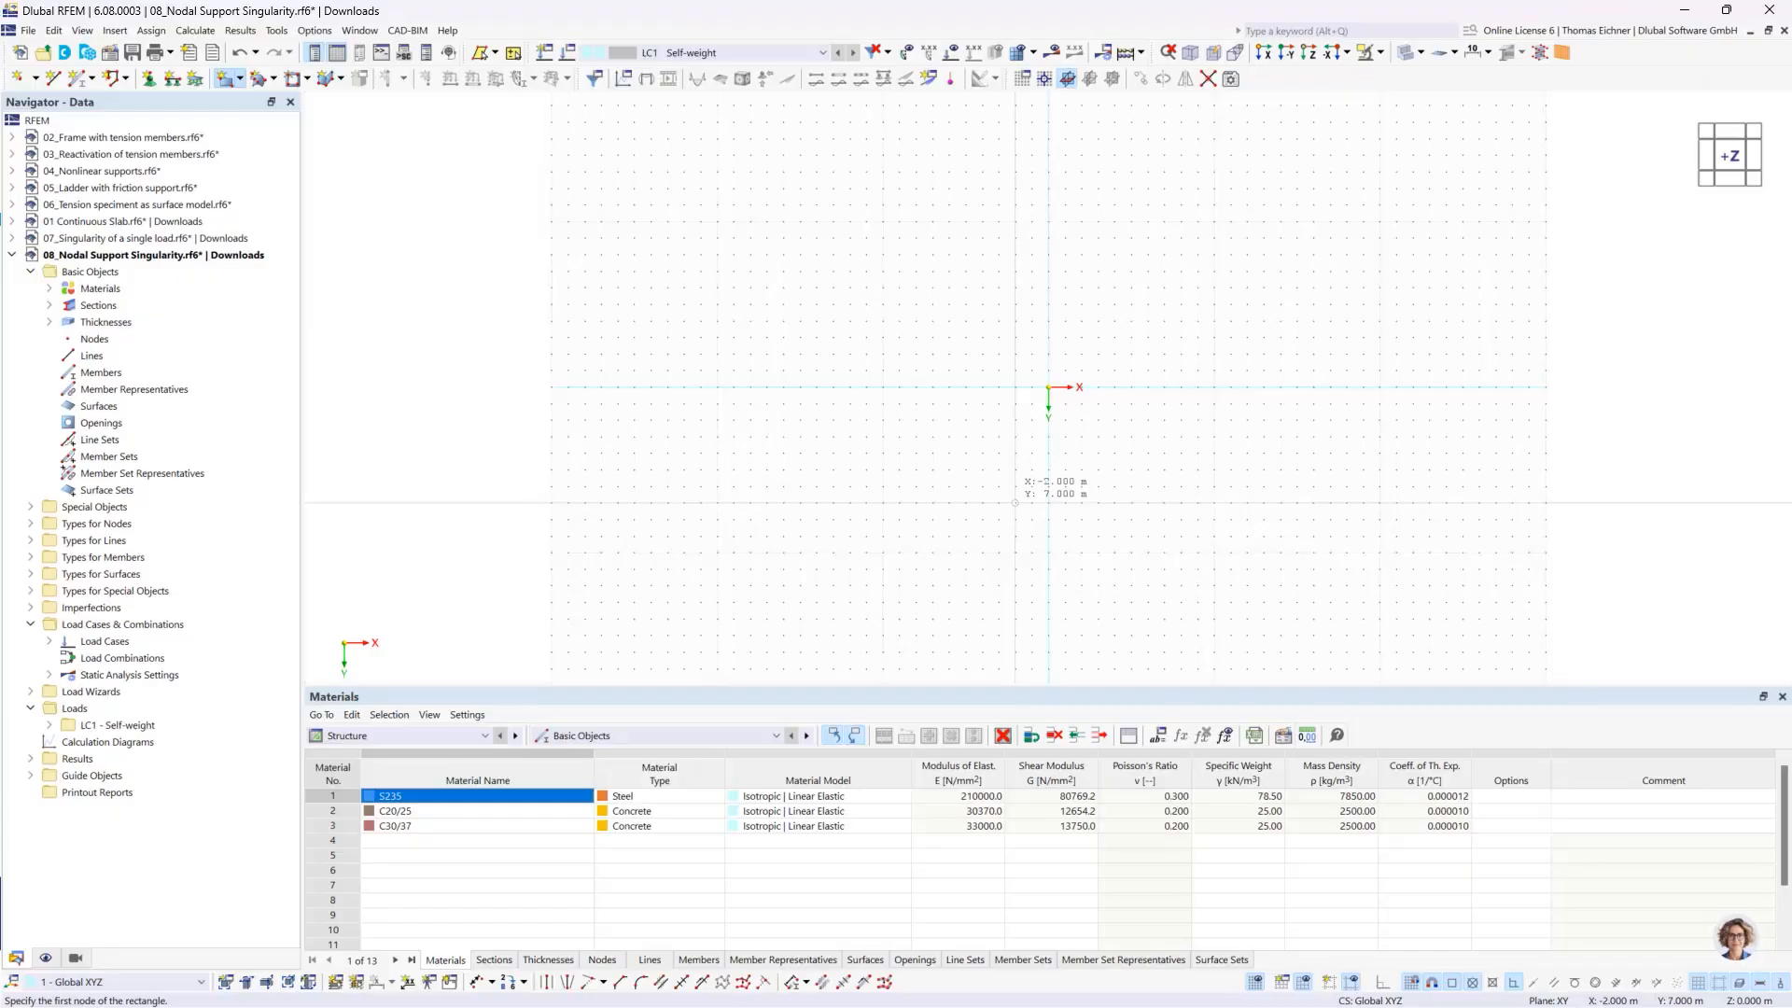
click(1048, 386)
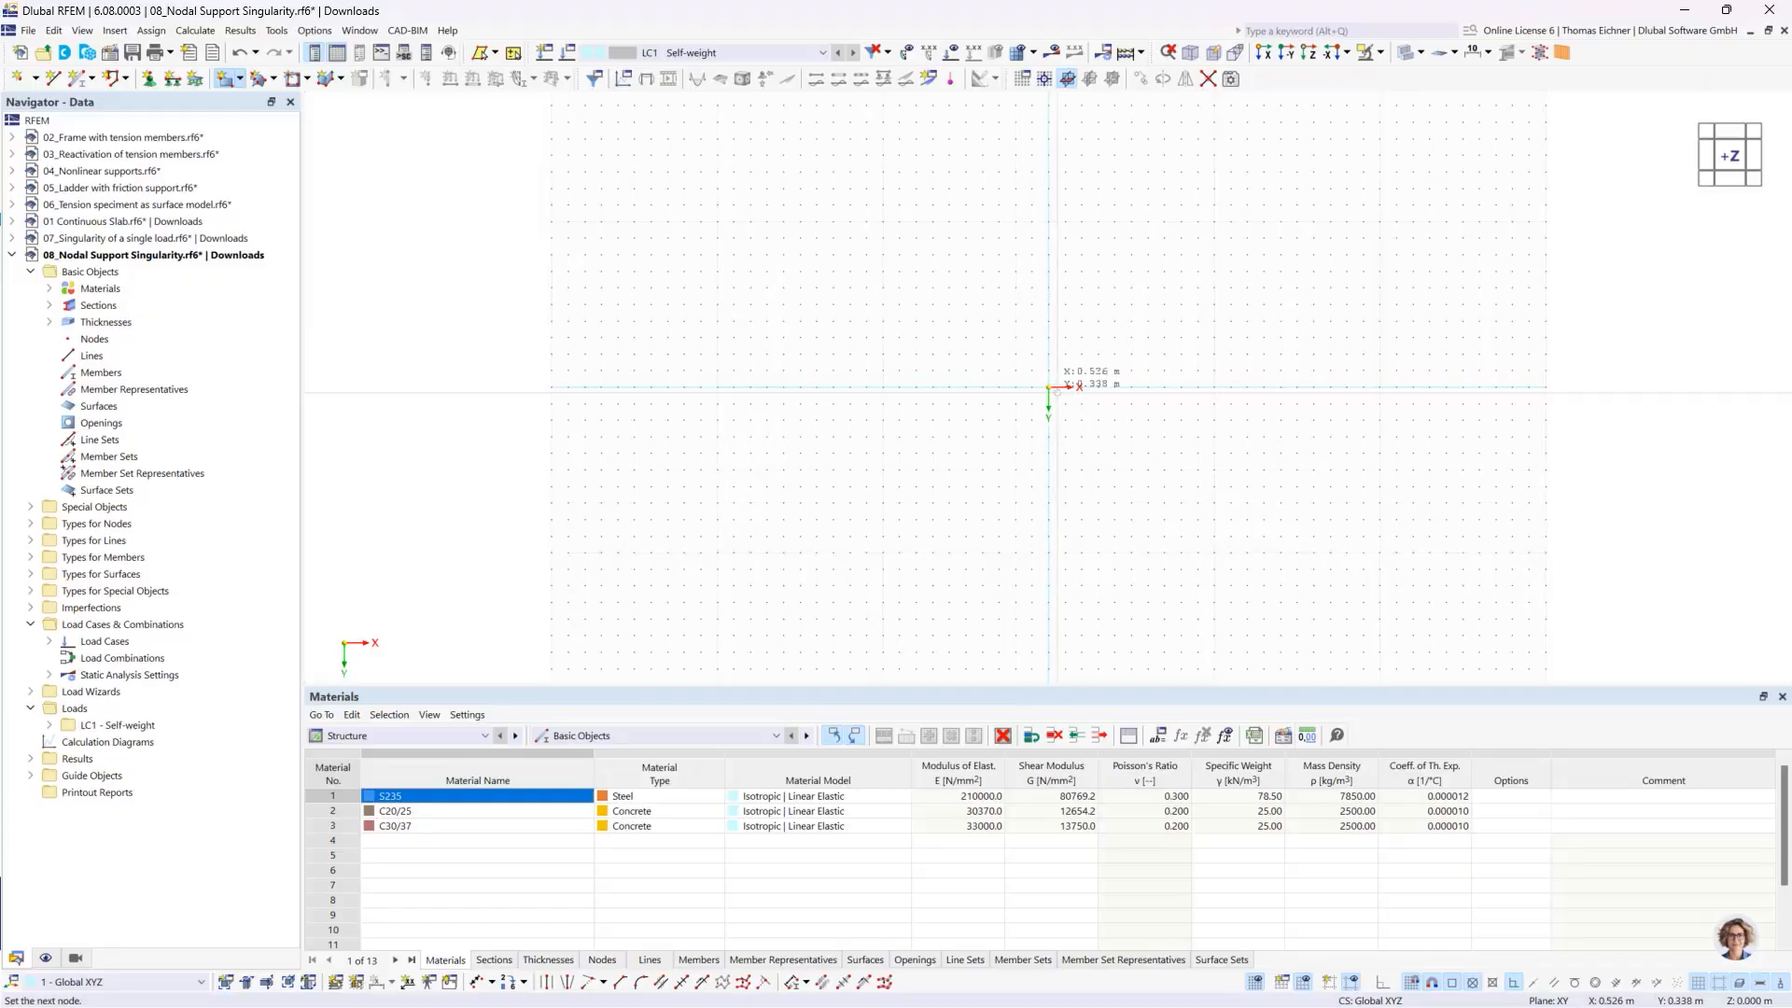
click(1181, 454)
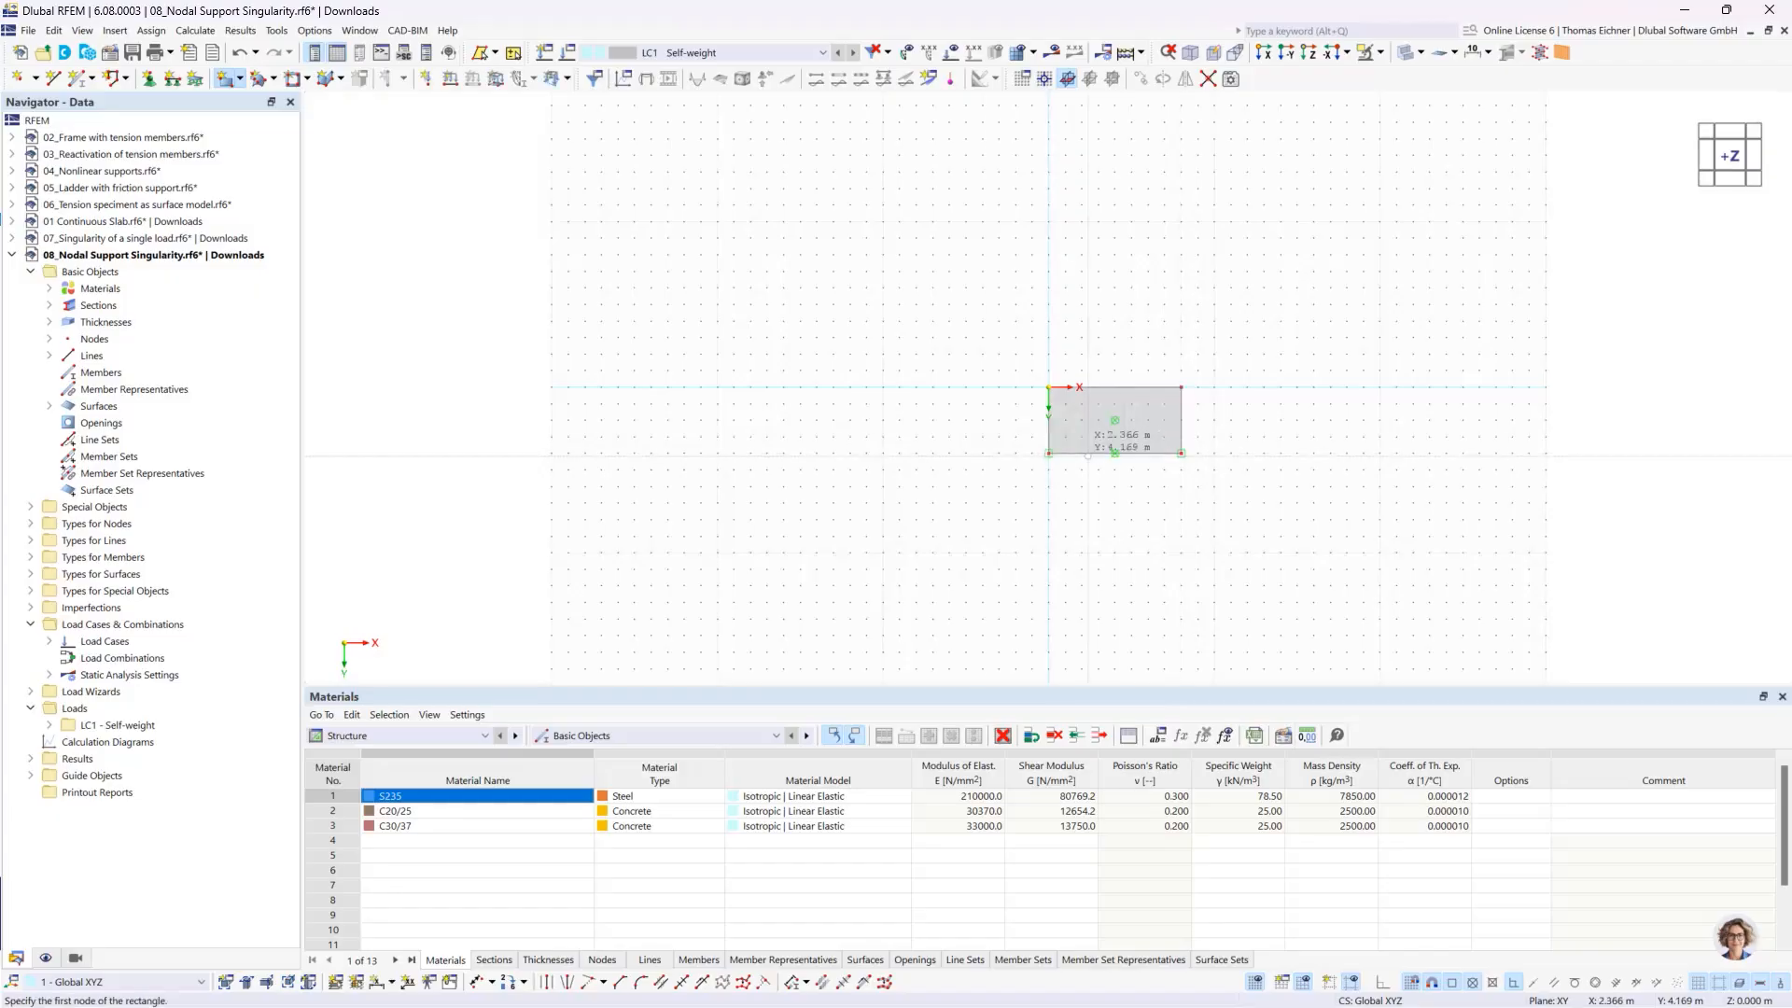
- Place a new node inside the slab at about X 2, Y 2 m
click(19, 77)
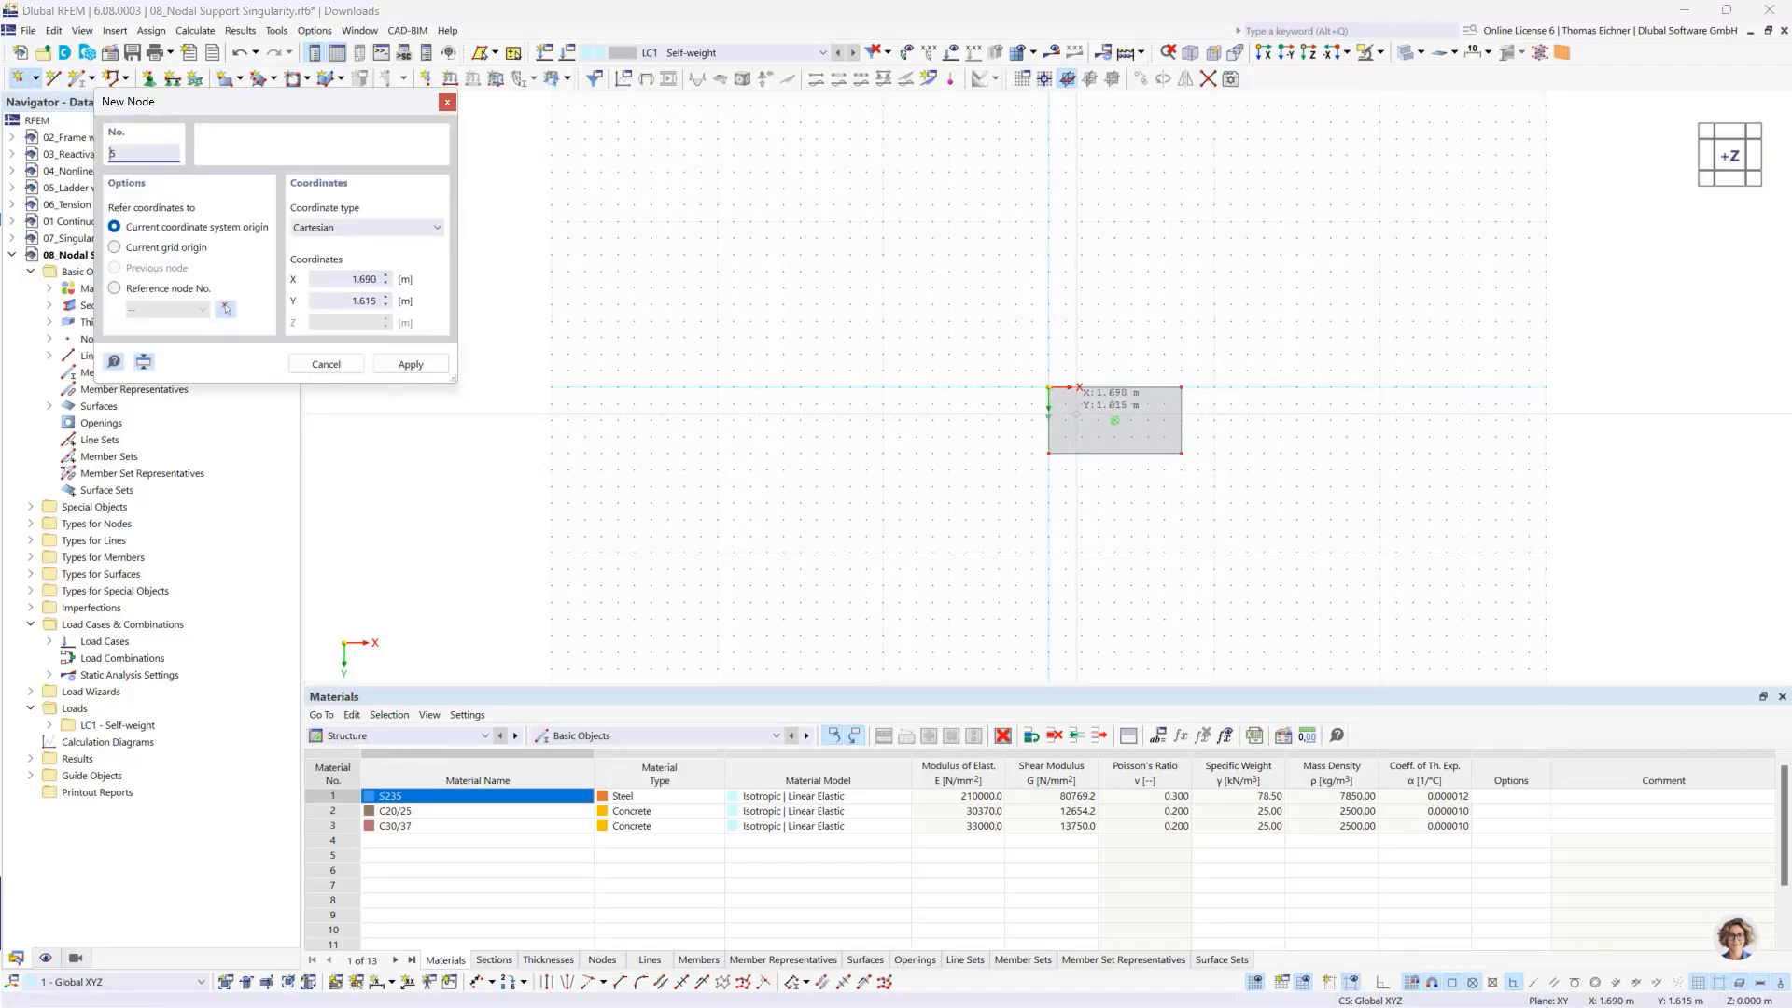
click(1082, 419)
key(Escape)
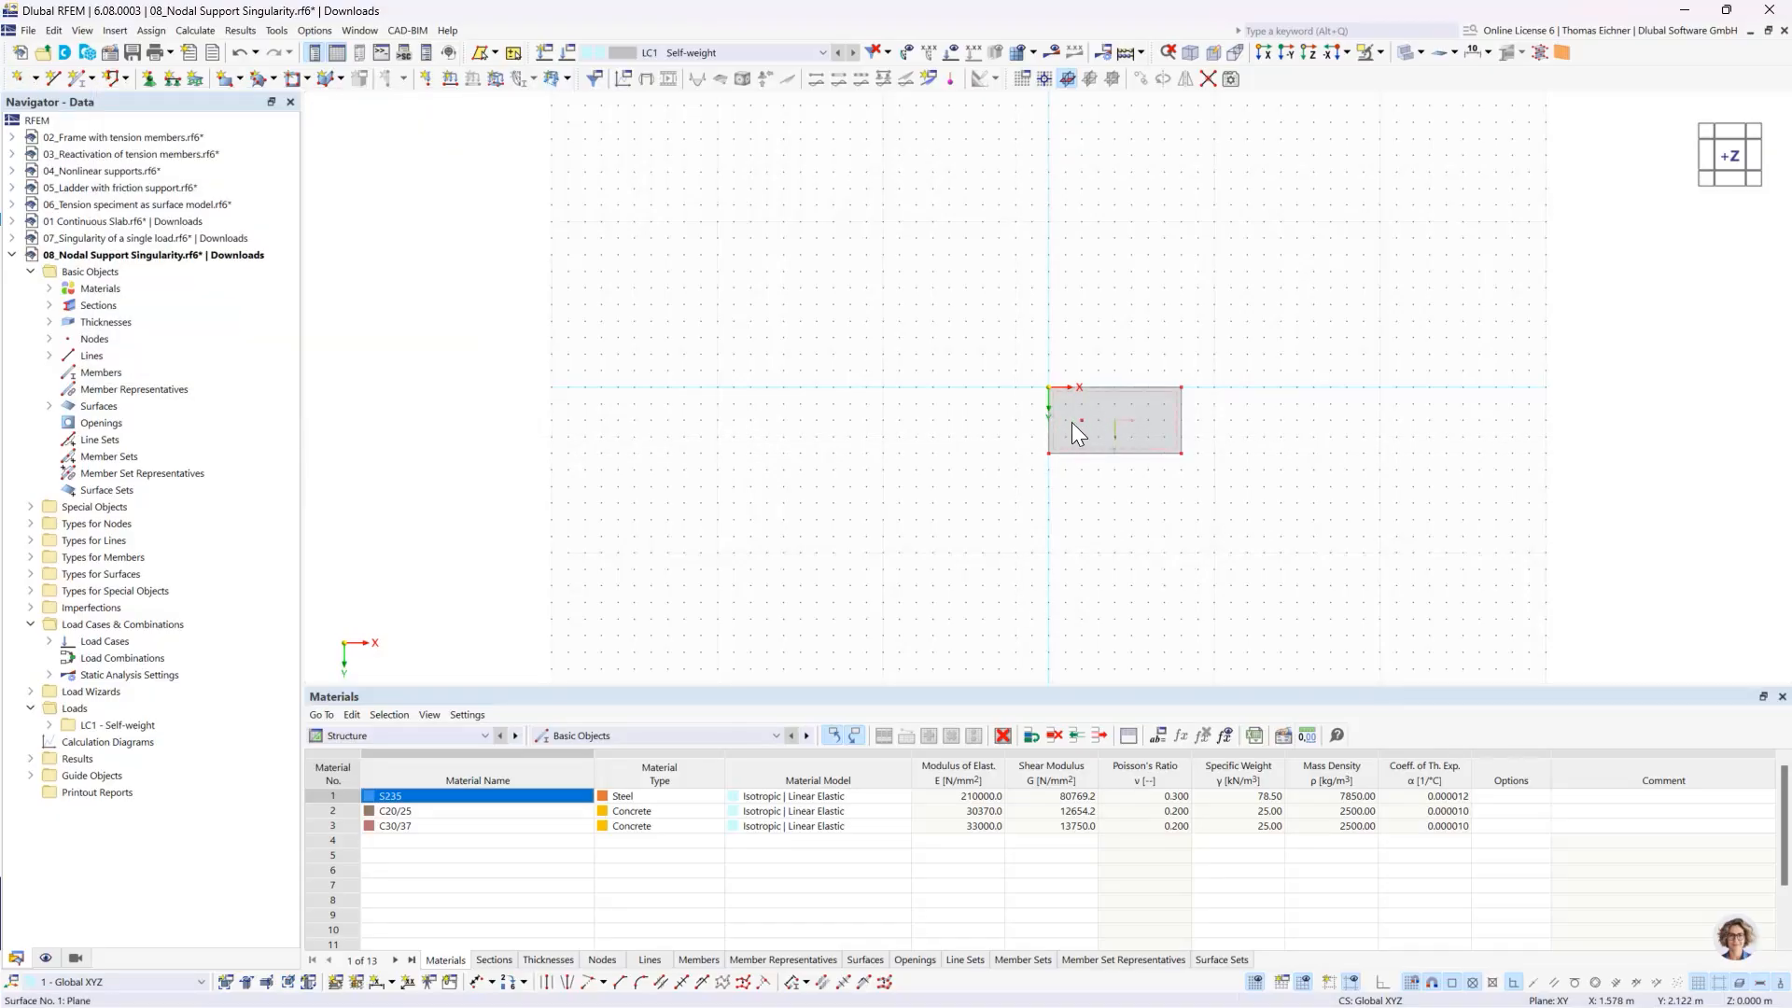
- Assign the hinged line support to the slab edge at X 8 m and the hinged nodal support to the inner node
click(174, 79)
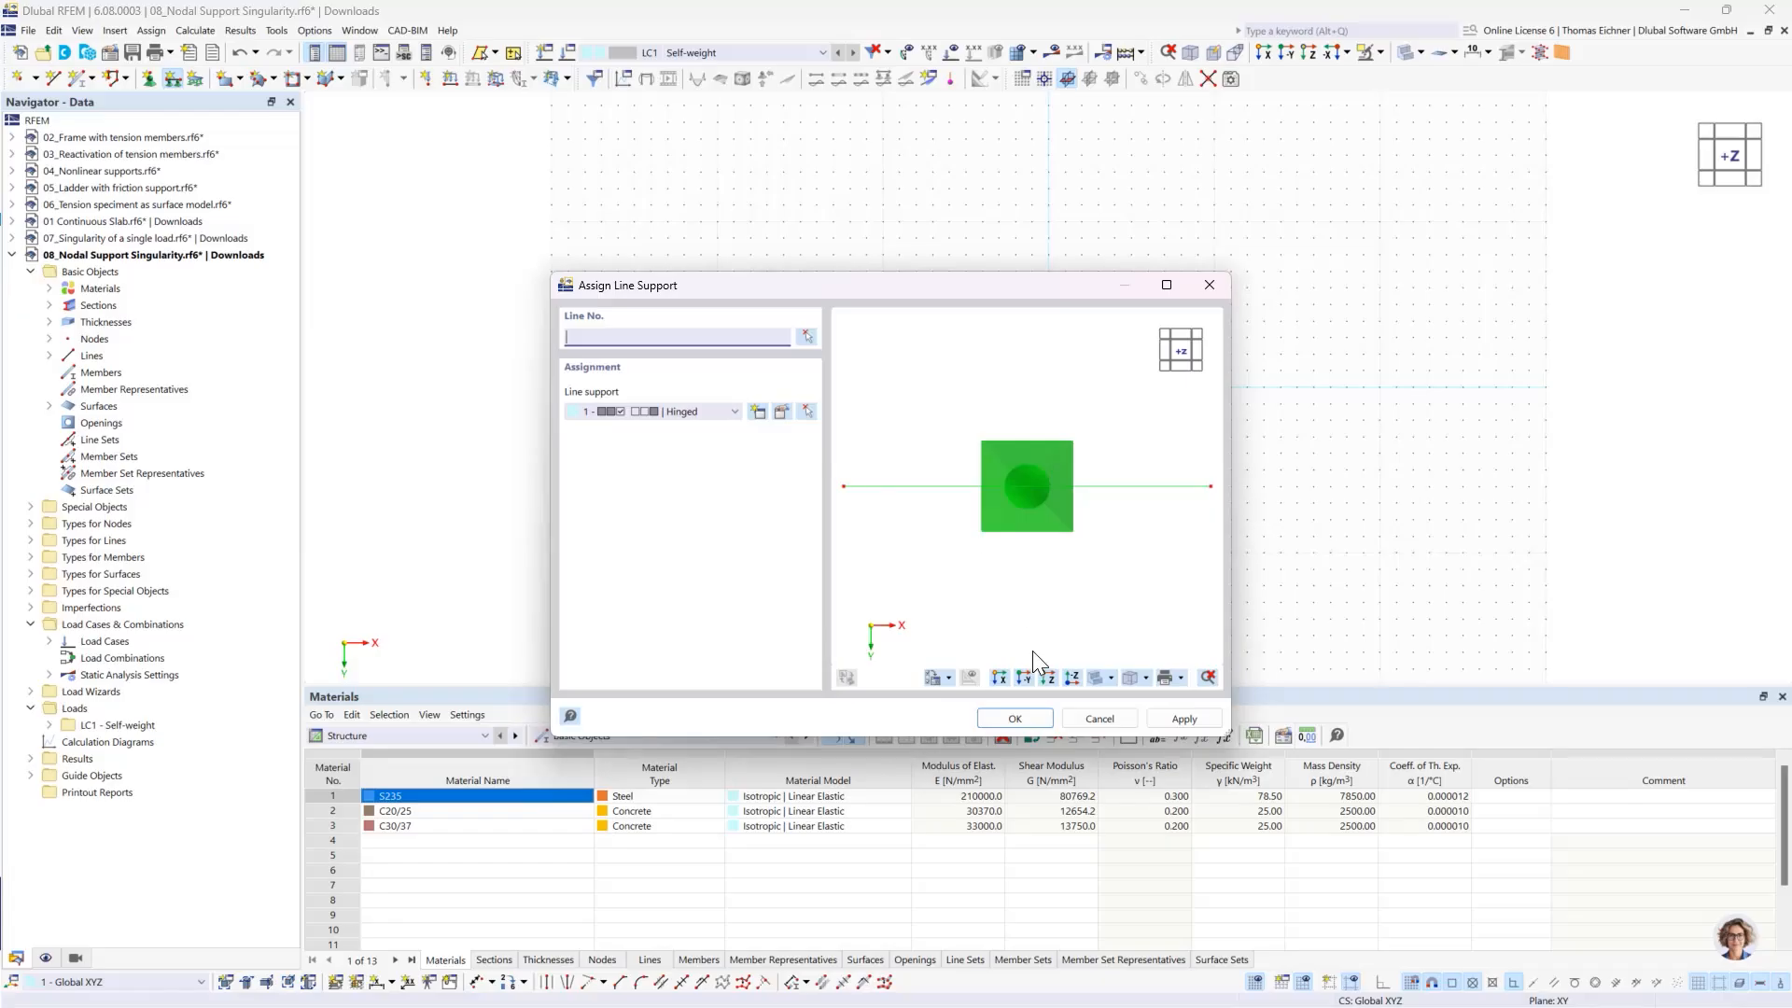
click(1021, 715)
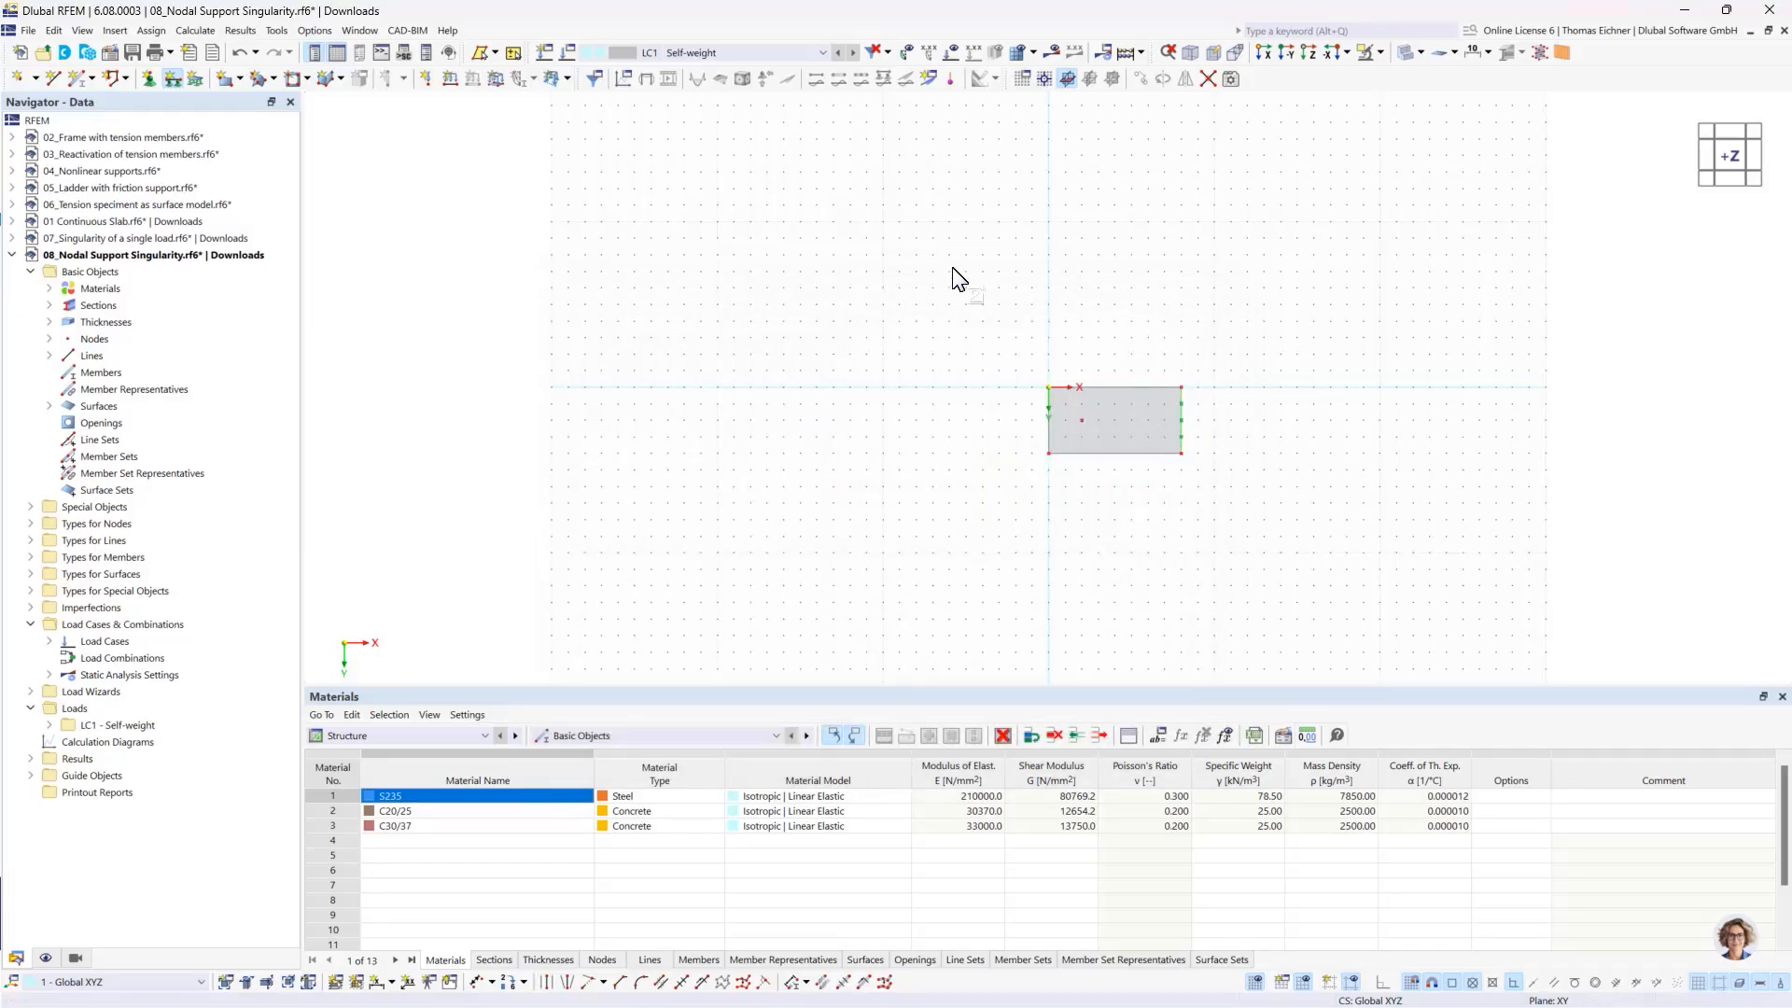
click(148, 79)
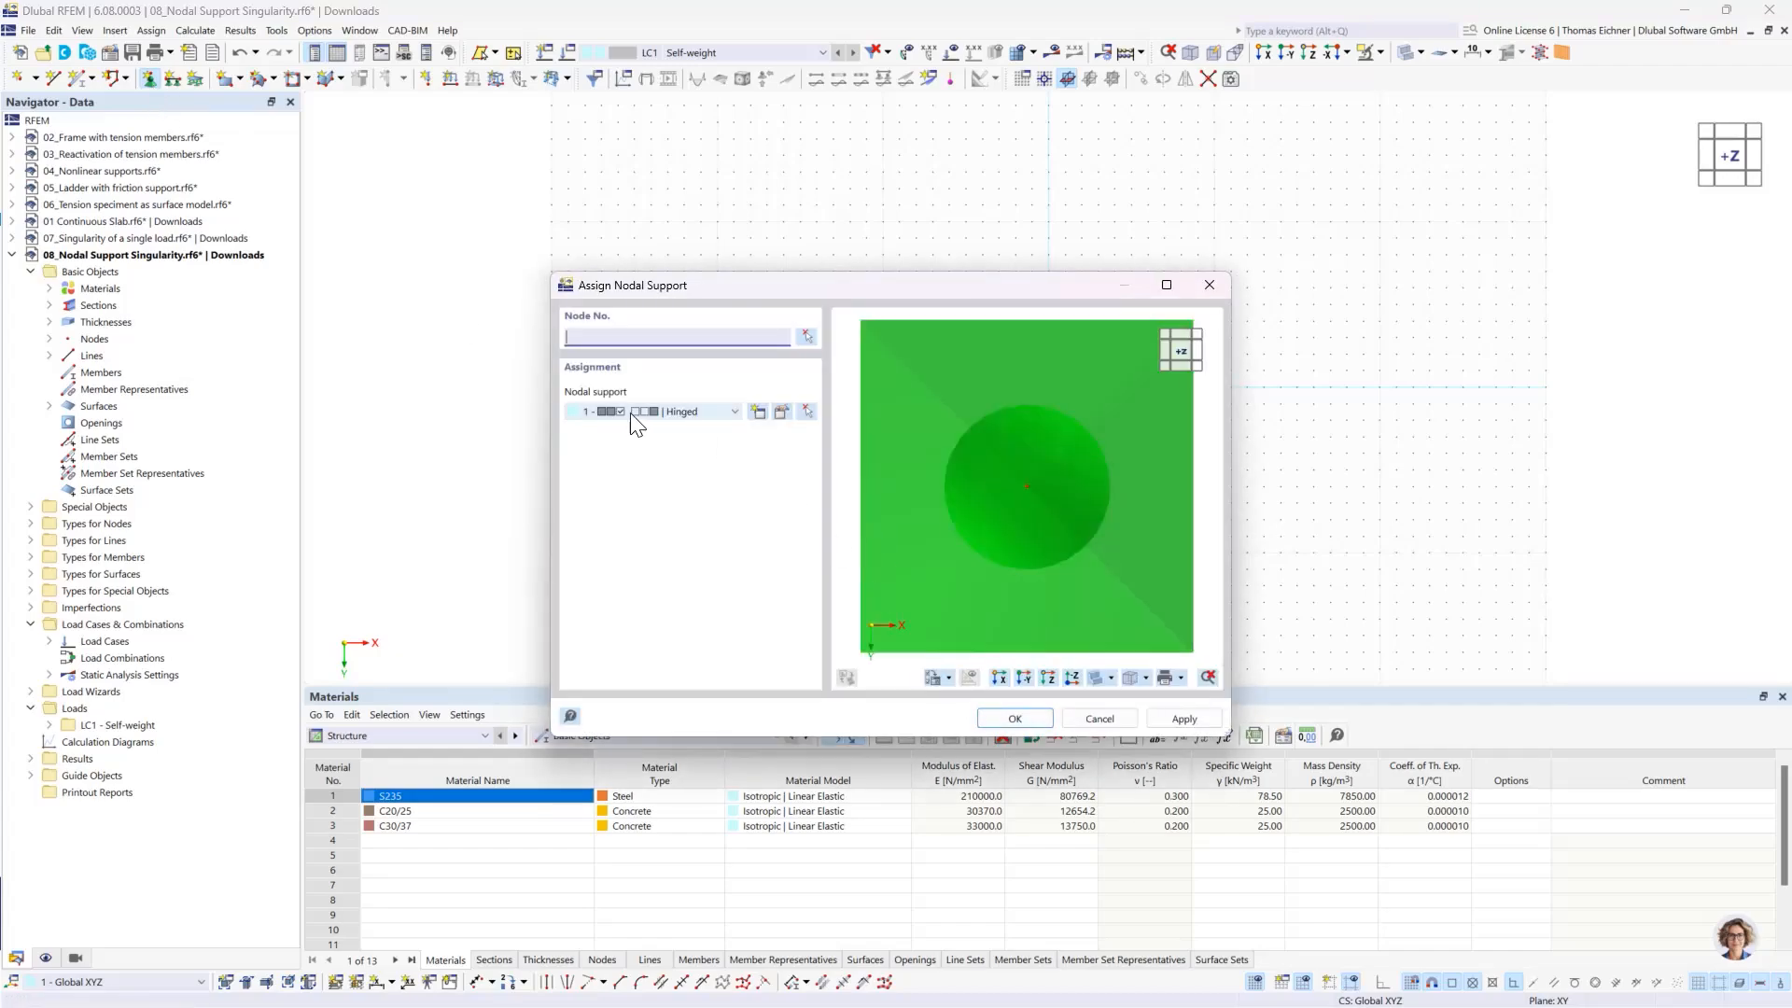
click(1017, 720)
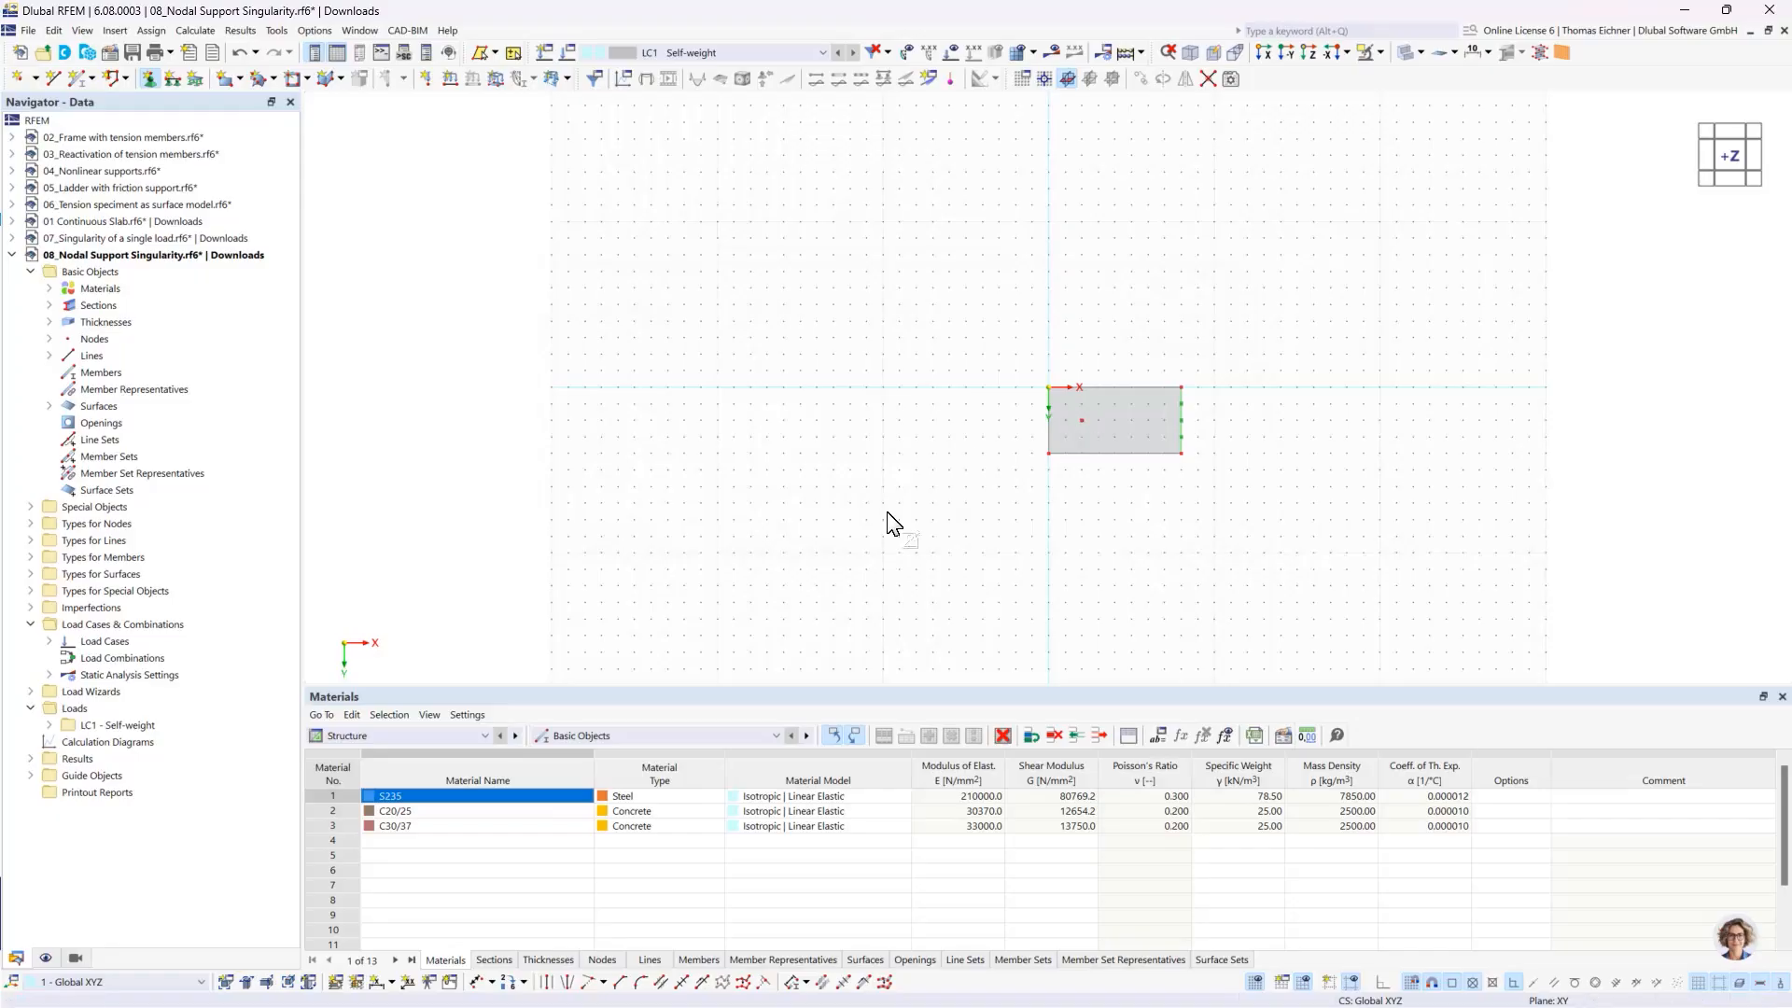
- Enlarge the displayed symbols of the line support on the slab edge and of the nodal support at the inner node
scroll(1107, 410, up, 5)
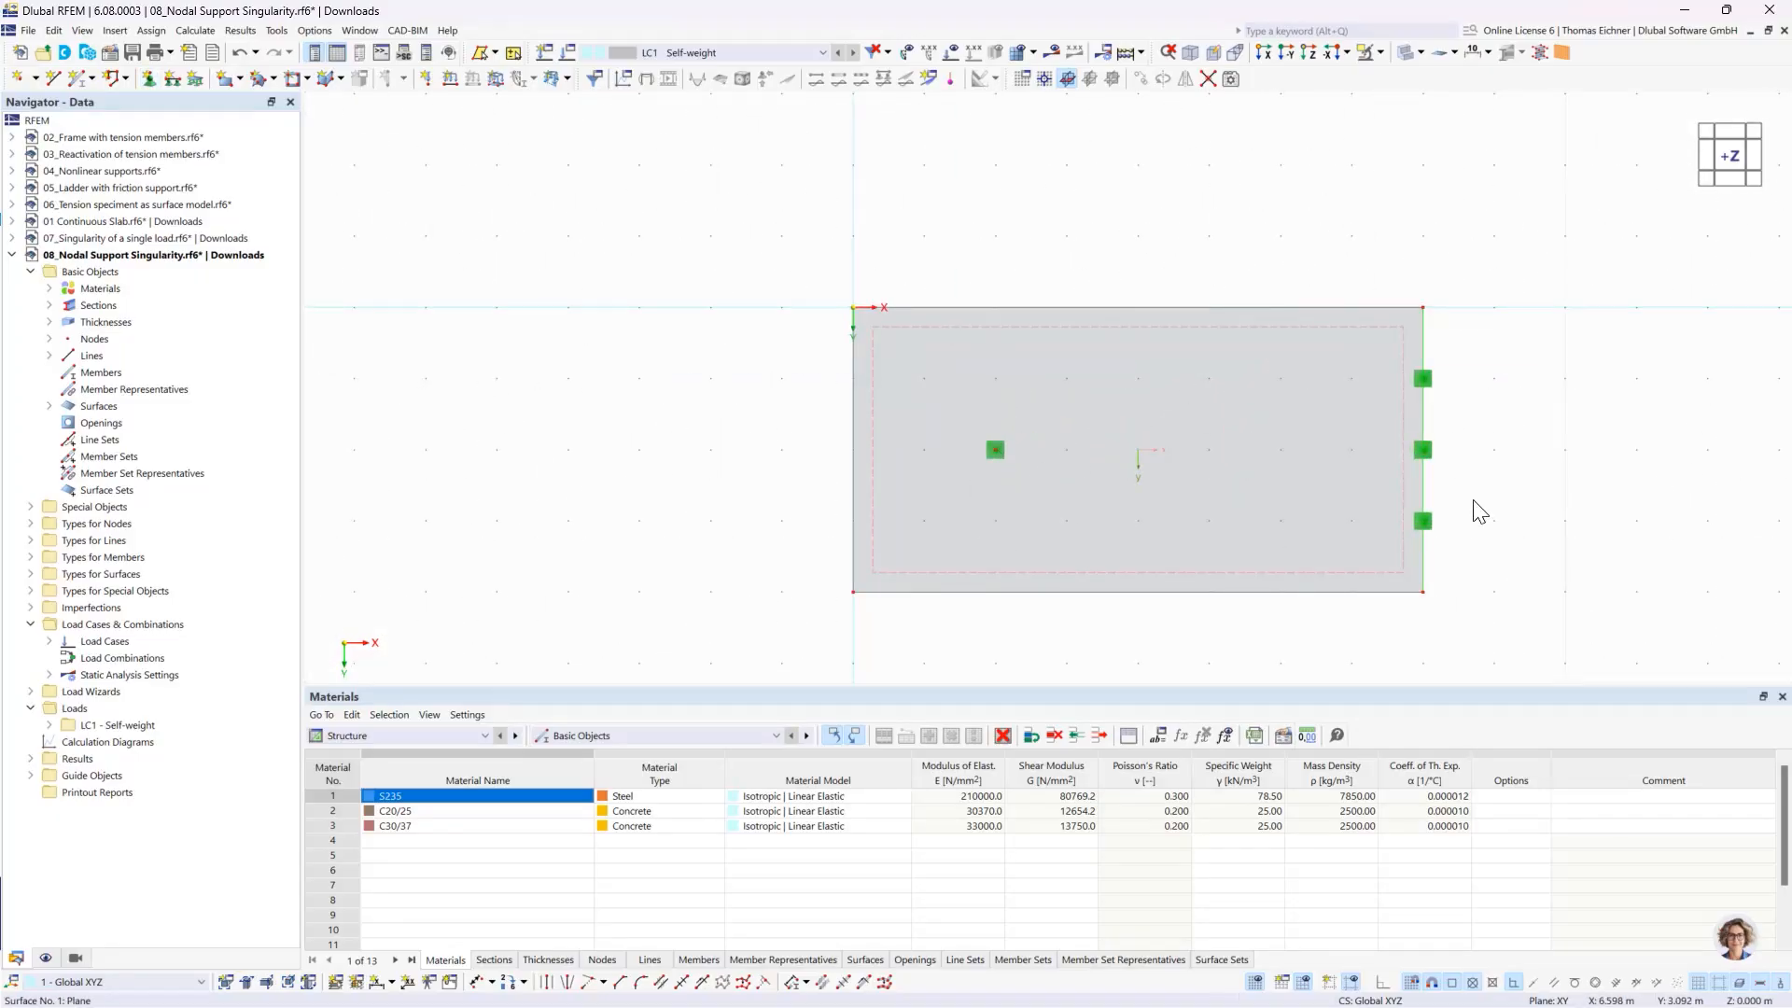
right_click(1425, 457)
drag(1572, 614, 1598, 612)
click(1003, 450)
right_click(1000, 450)
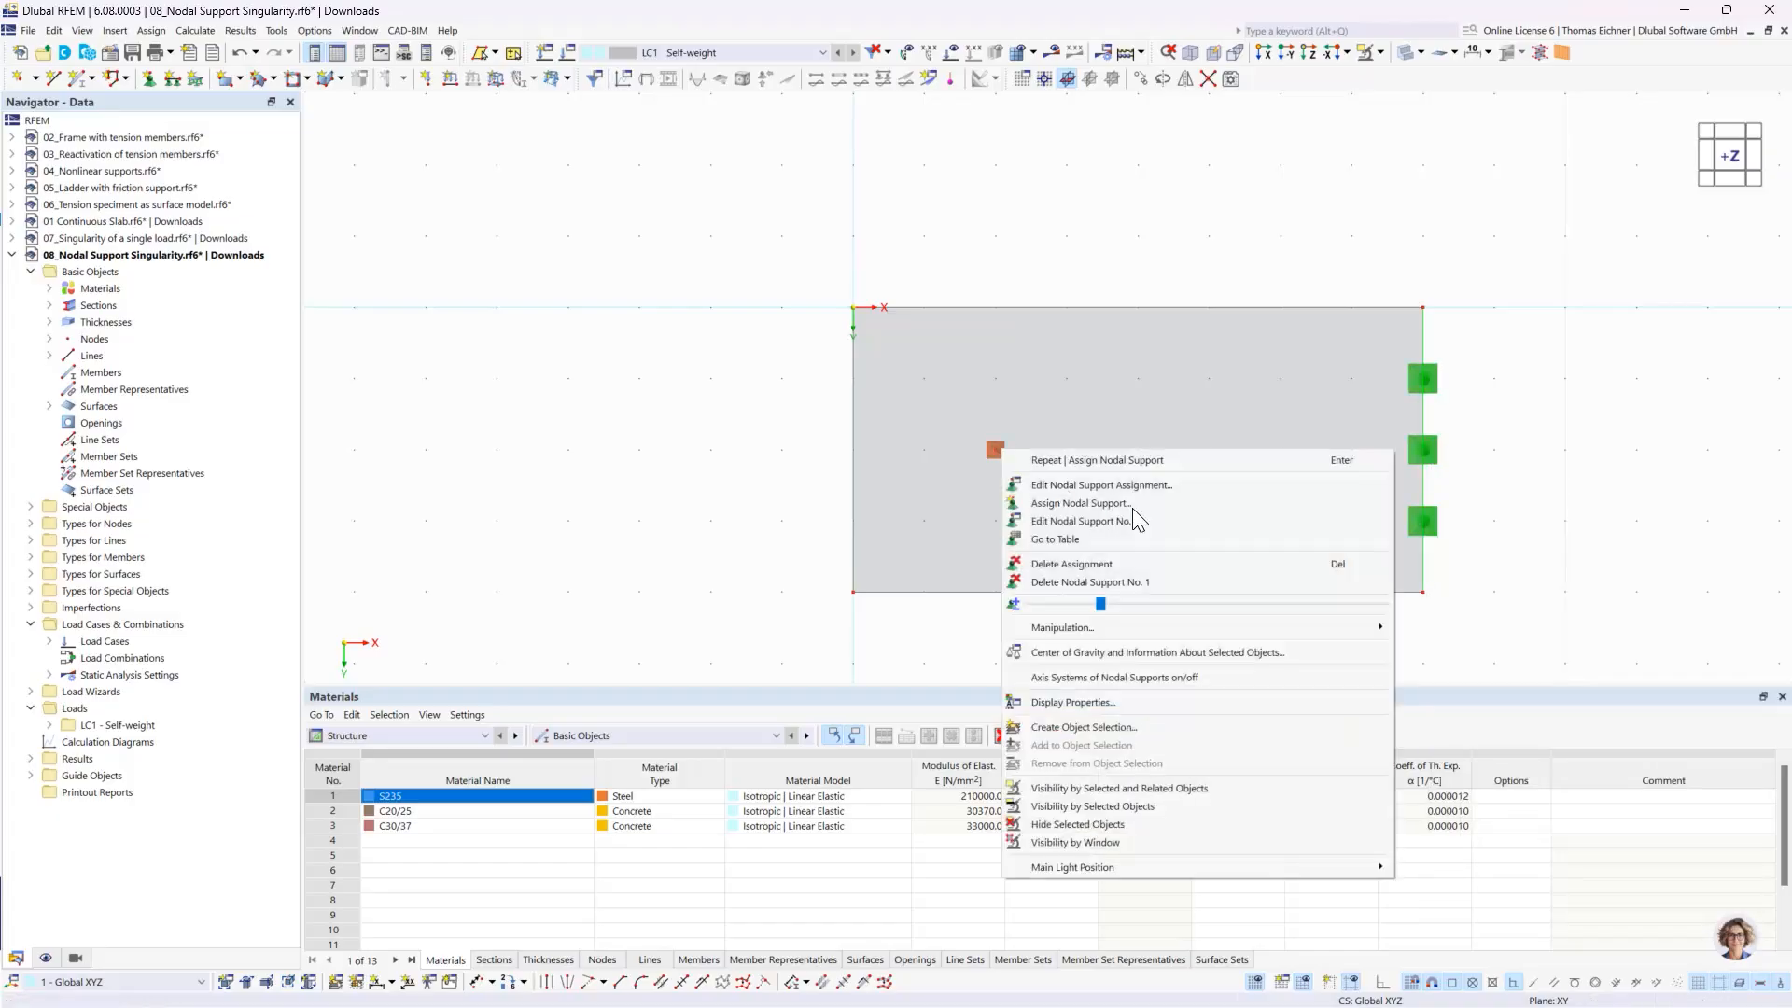
drag(1113, 605, 1194, 608)
click(993, 65)
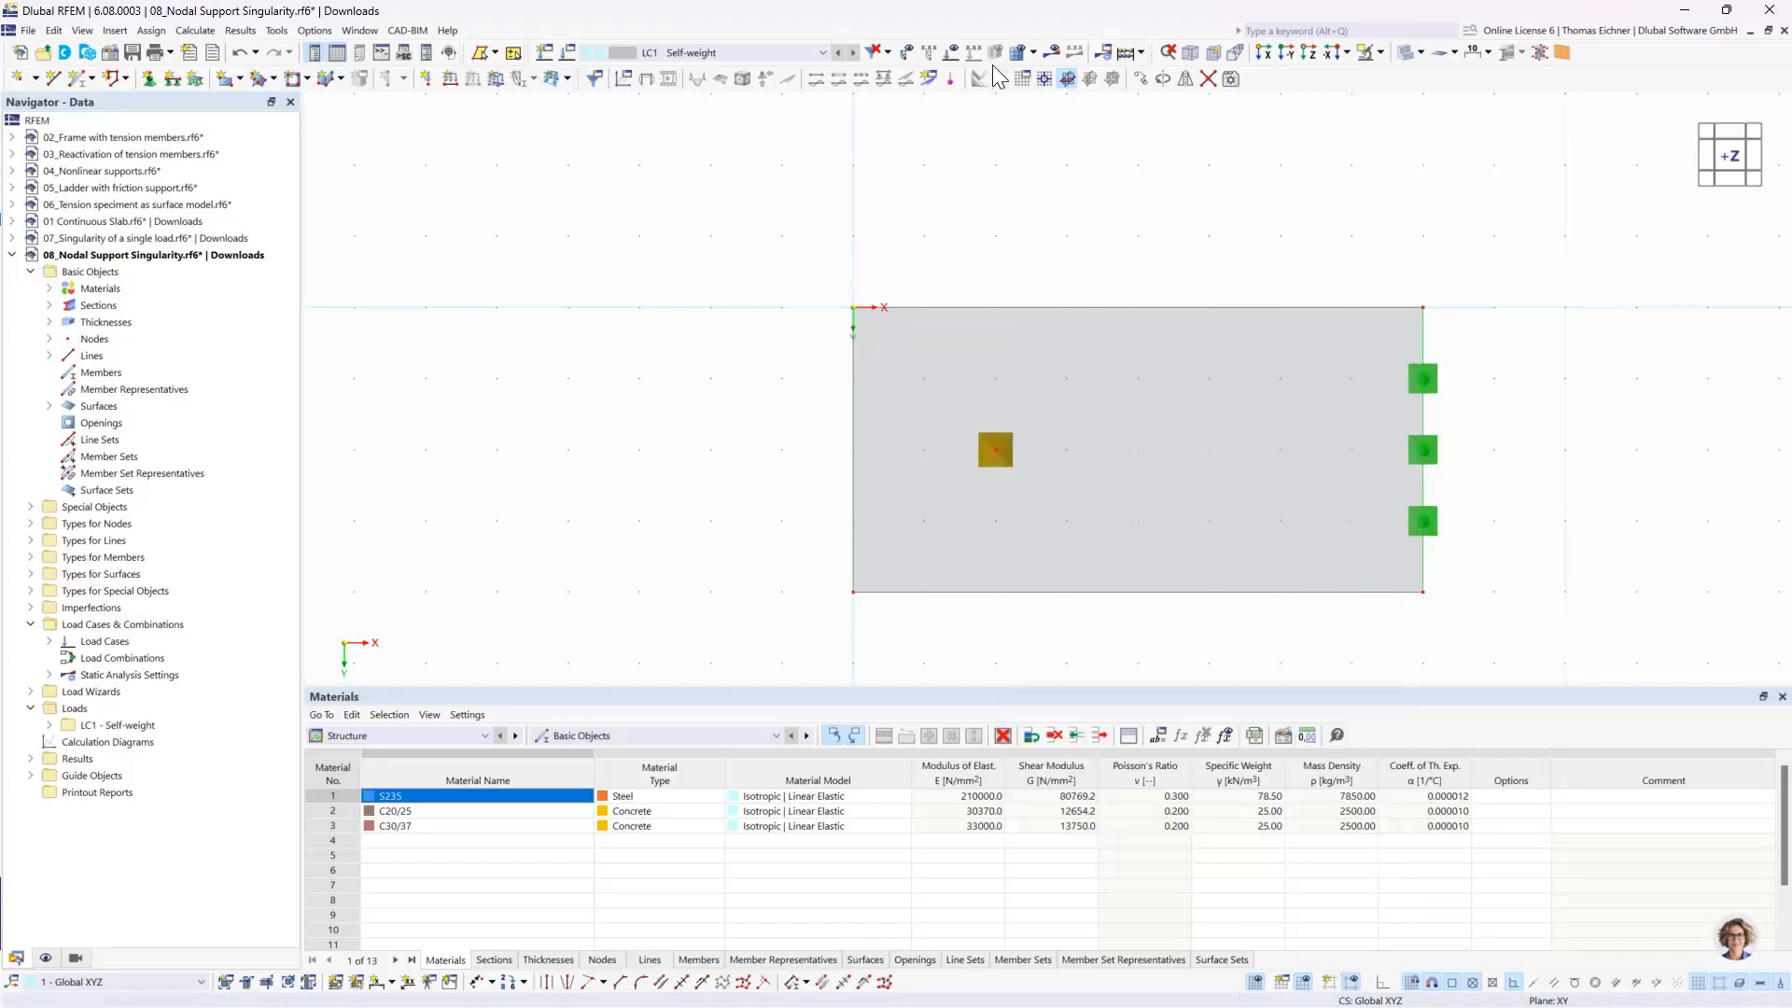
click(989, 243)
- Apply a uniform surface force load in LC1 to the slab, acting in global direction ZA
scroll(990, 242, down, 2)
scroll(901, 178, down, 4)
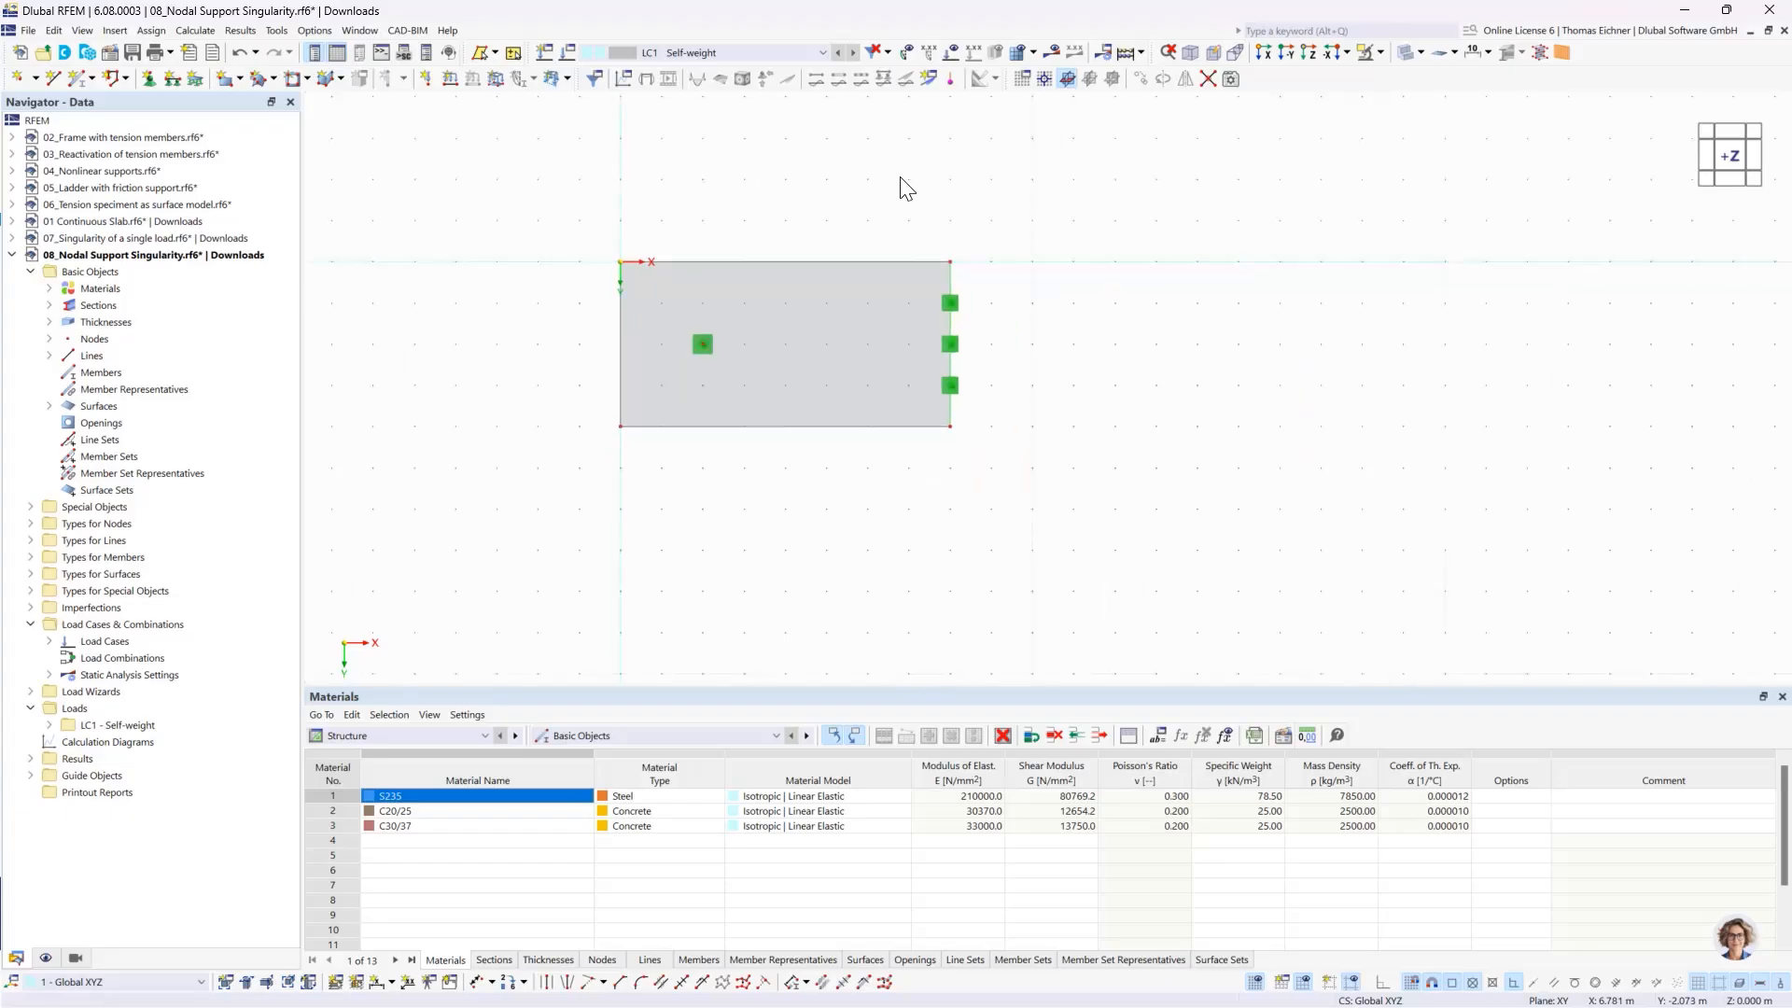
middle_drag(881, 252, 859, 347)
click(495, 78)
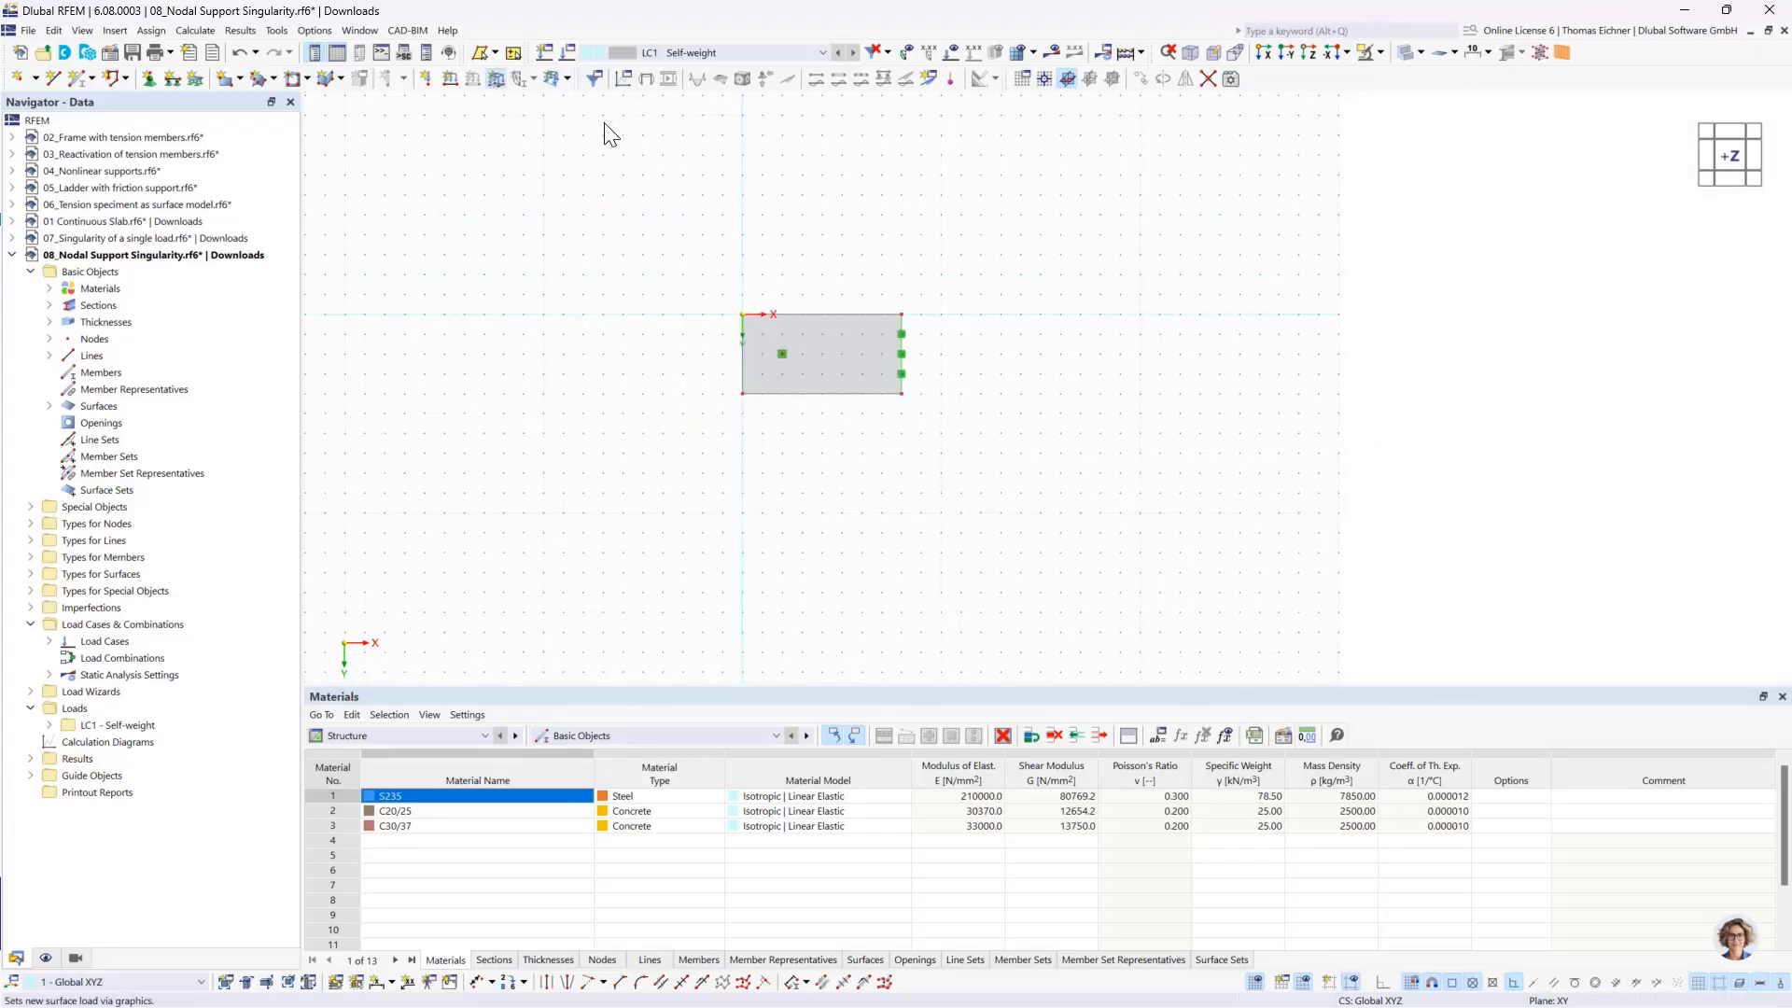
click(737, 306)
double_click(736, 308)
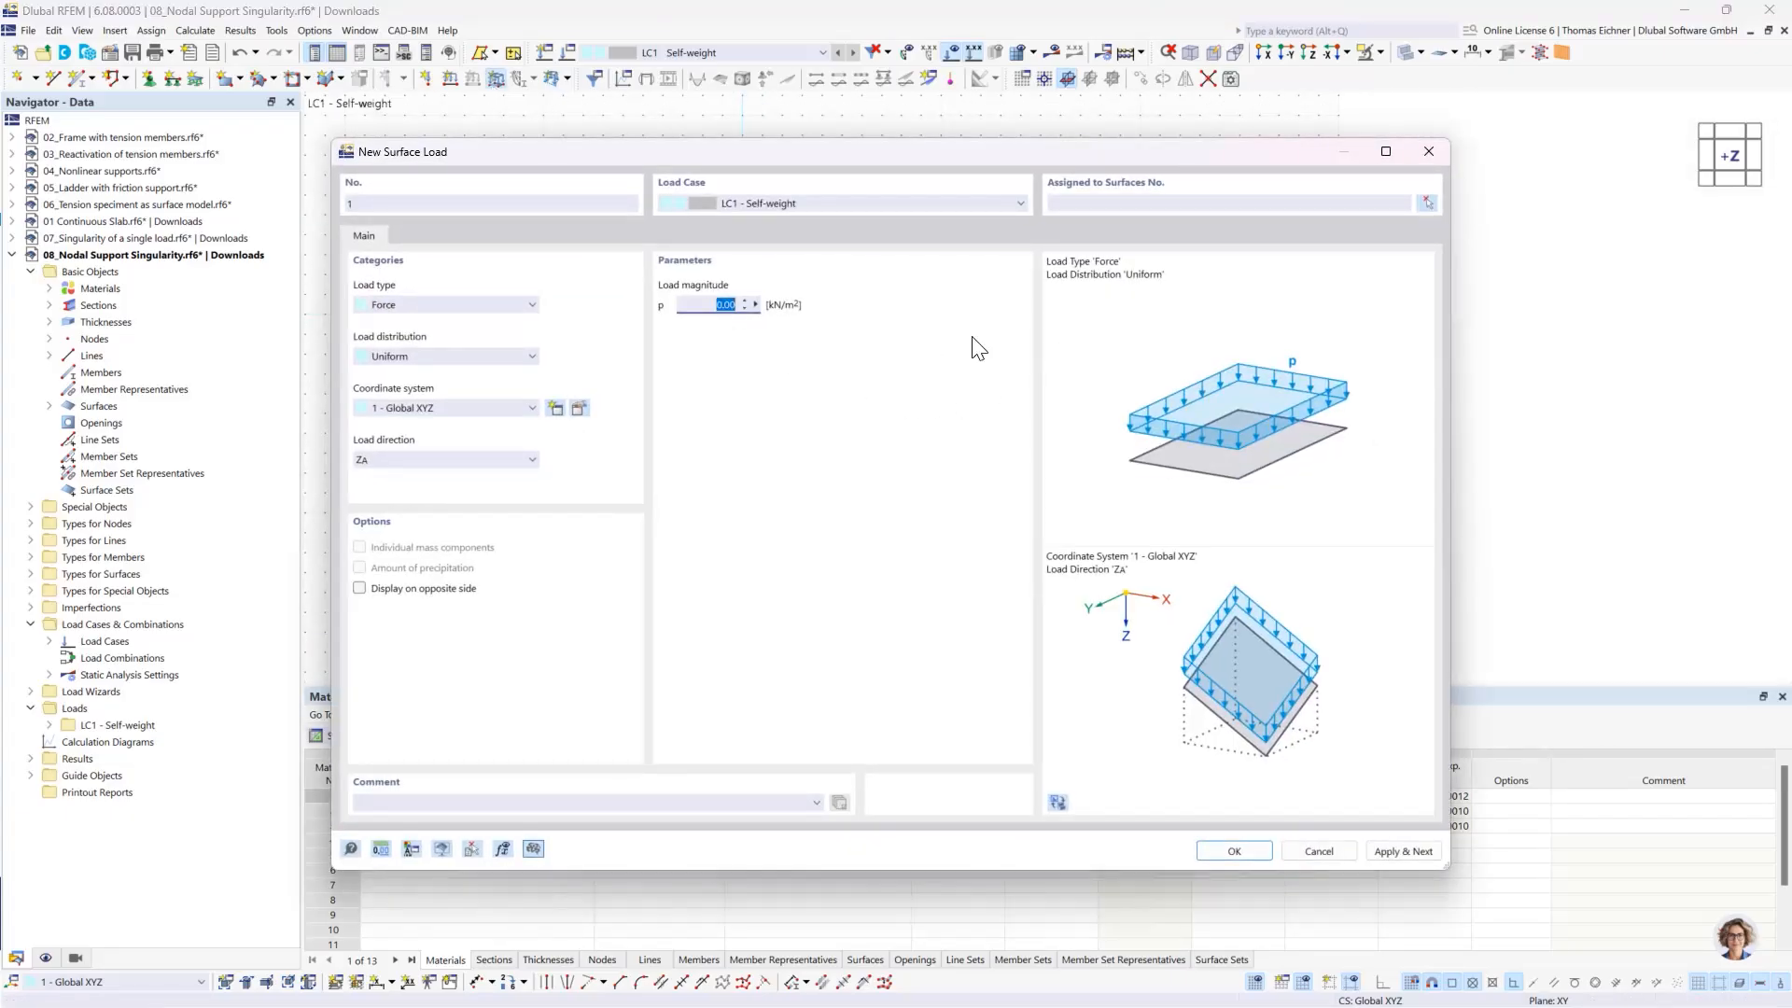
click(1251, 853)
click(855, 365)
click(273, 291)
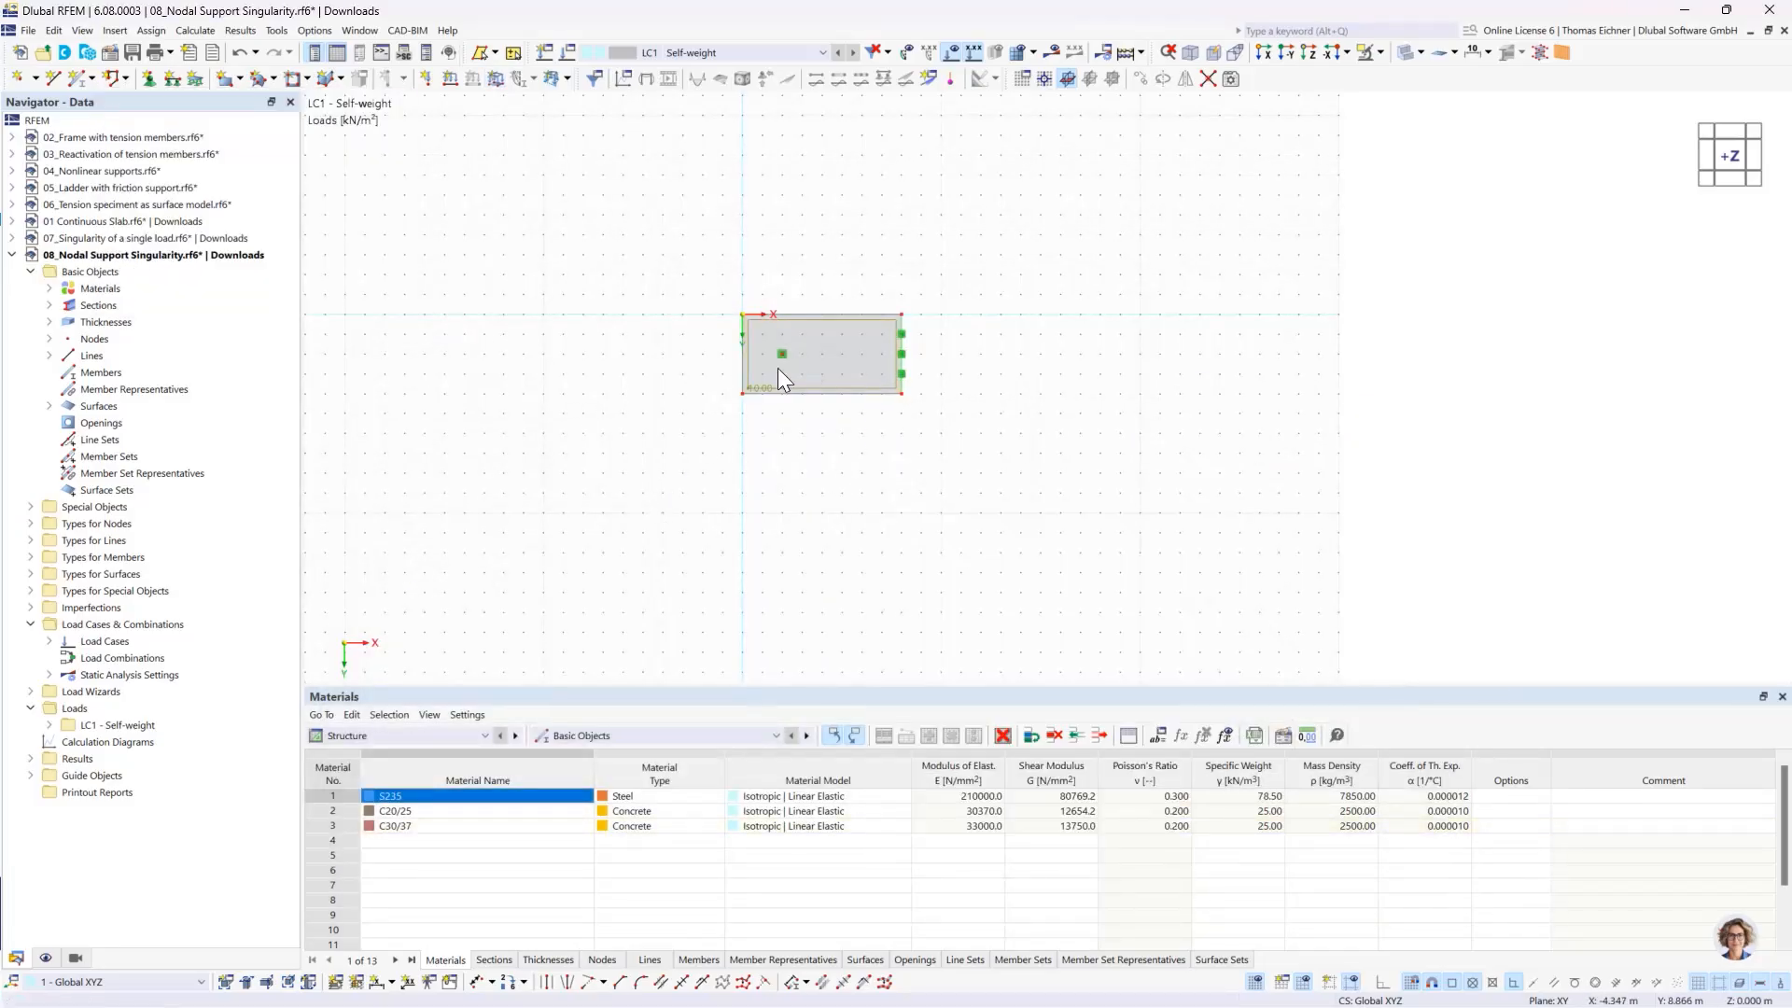
- Copy the whole slab with its supports and load three times at a 10 m displacement in X
drag(655, 489, 1050, 254)
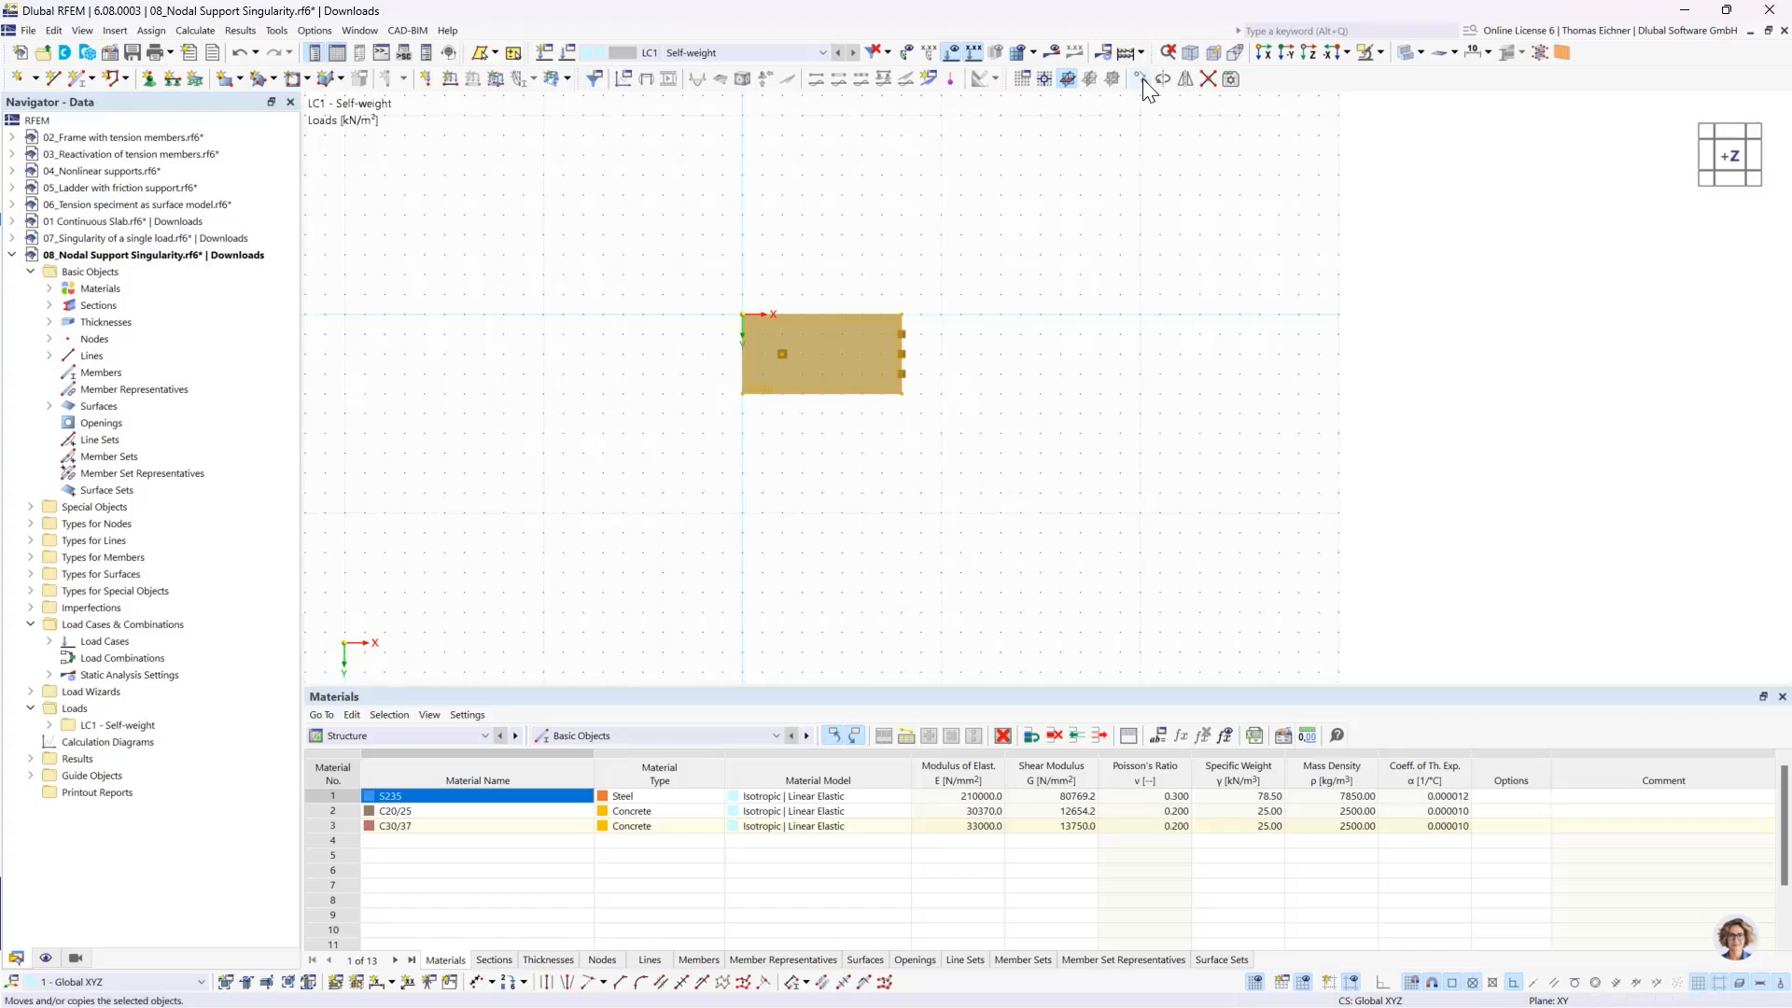
click(1141, 78)
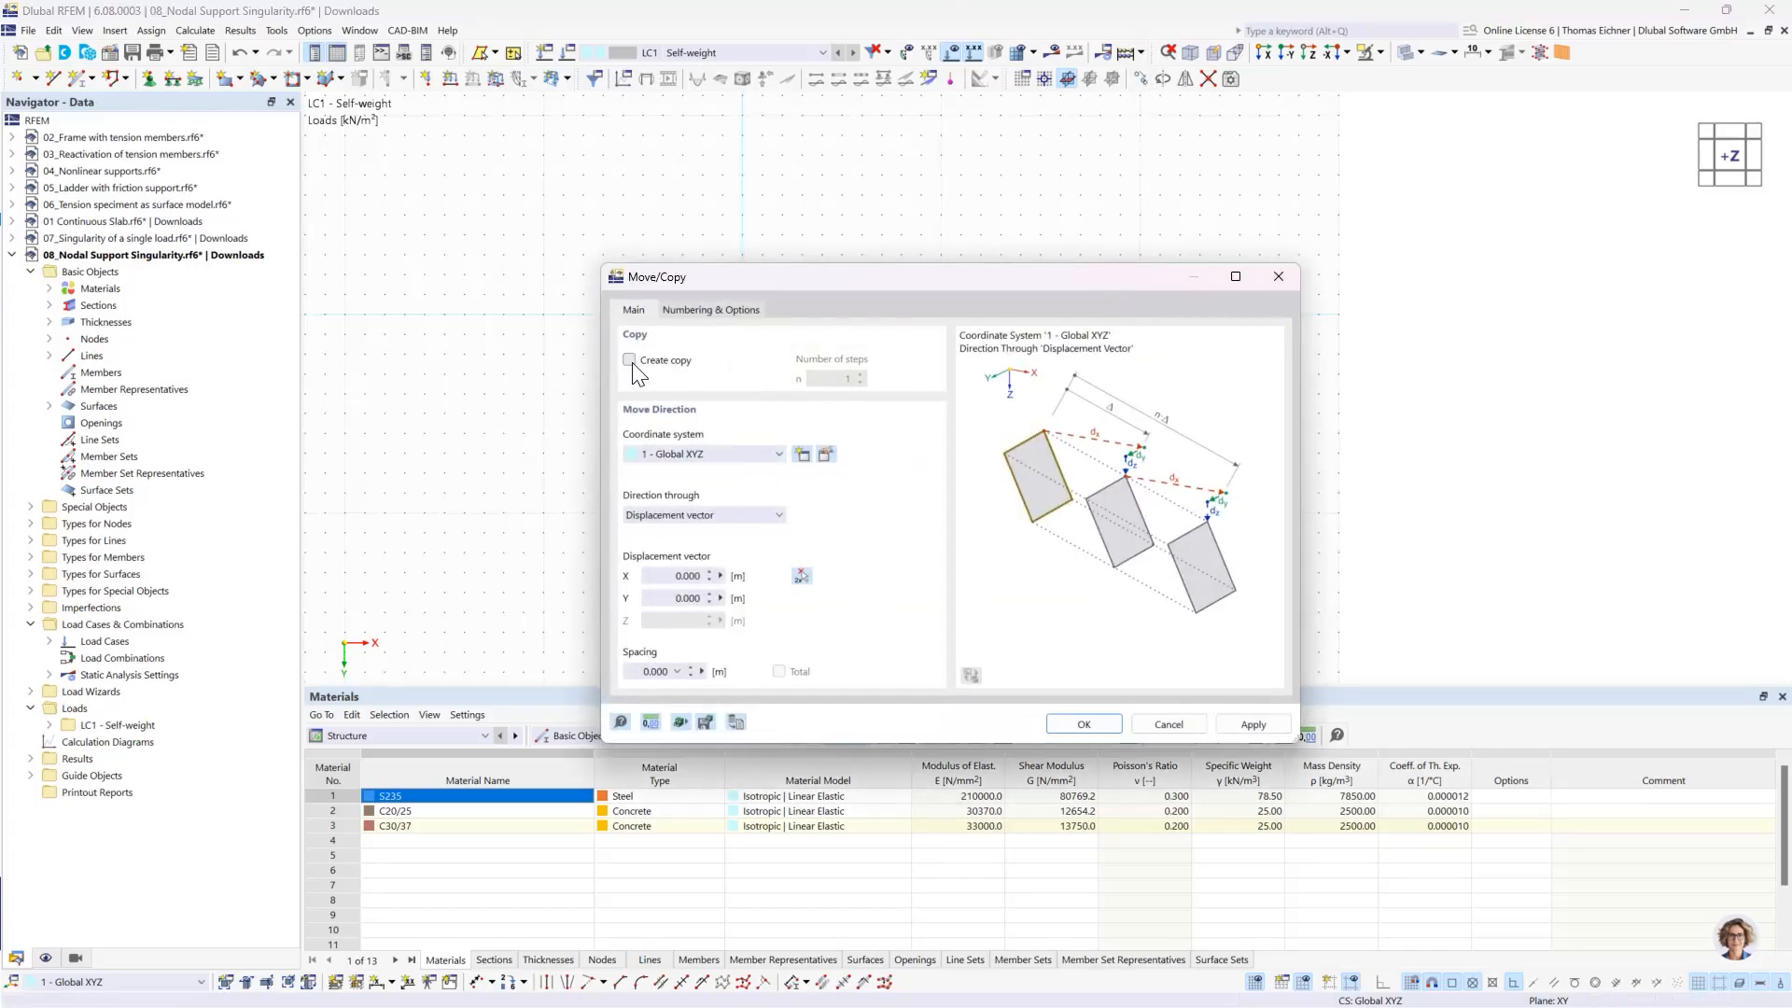
click(629, 360)
double_click(813, 383)
text(3)
double_click(686, 576)
text(10)
click(1083, 724)
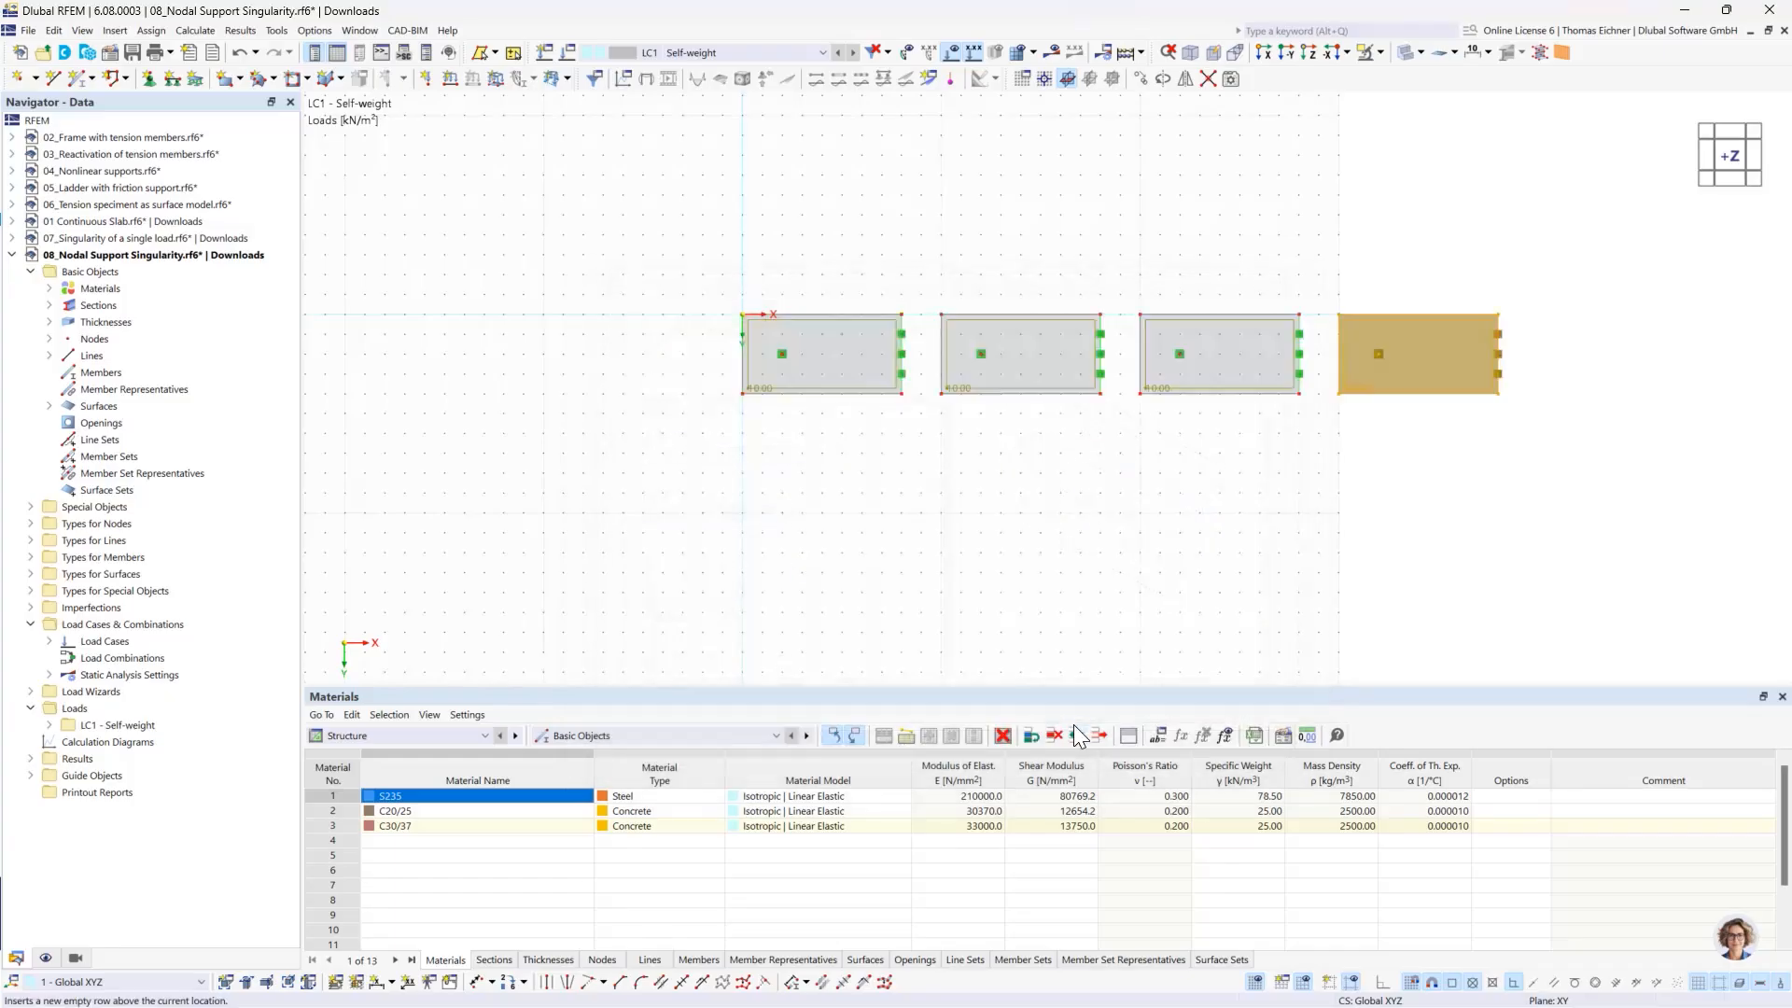
- Create a surface mesh refinement with a target FE length of 2 m and assign it to surface 1
middle_drag(1181, 498, 997, 550)
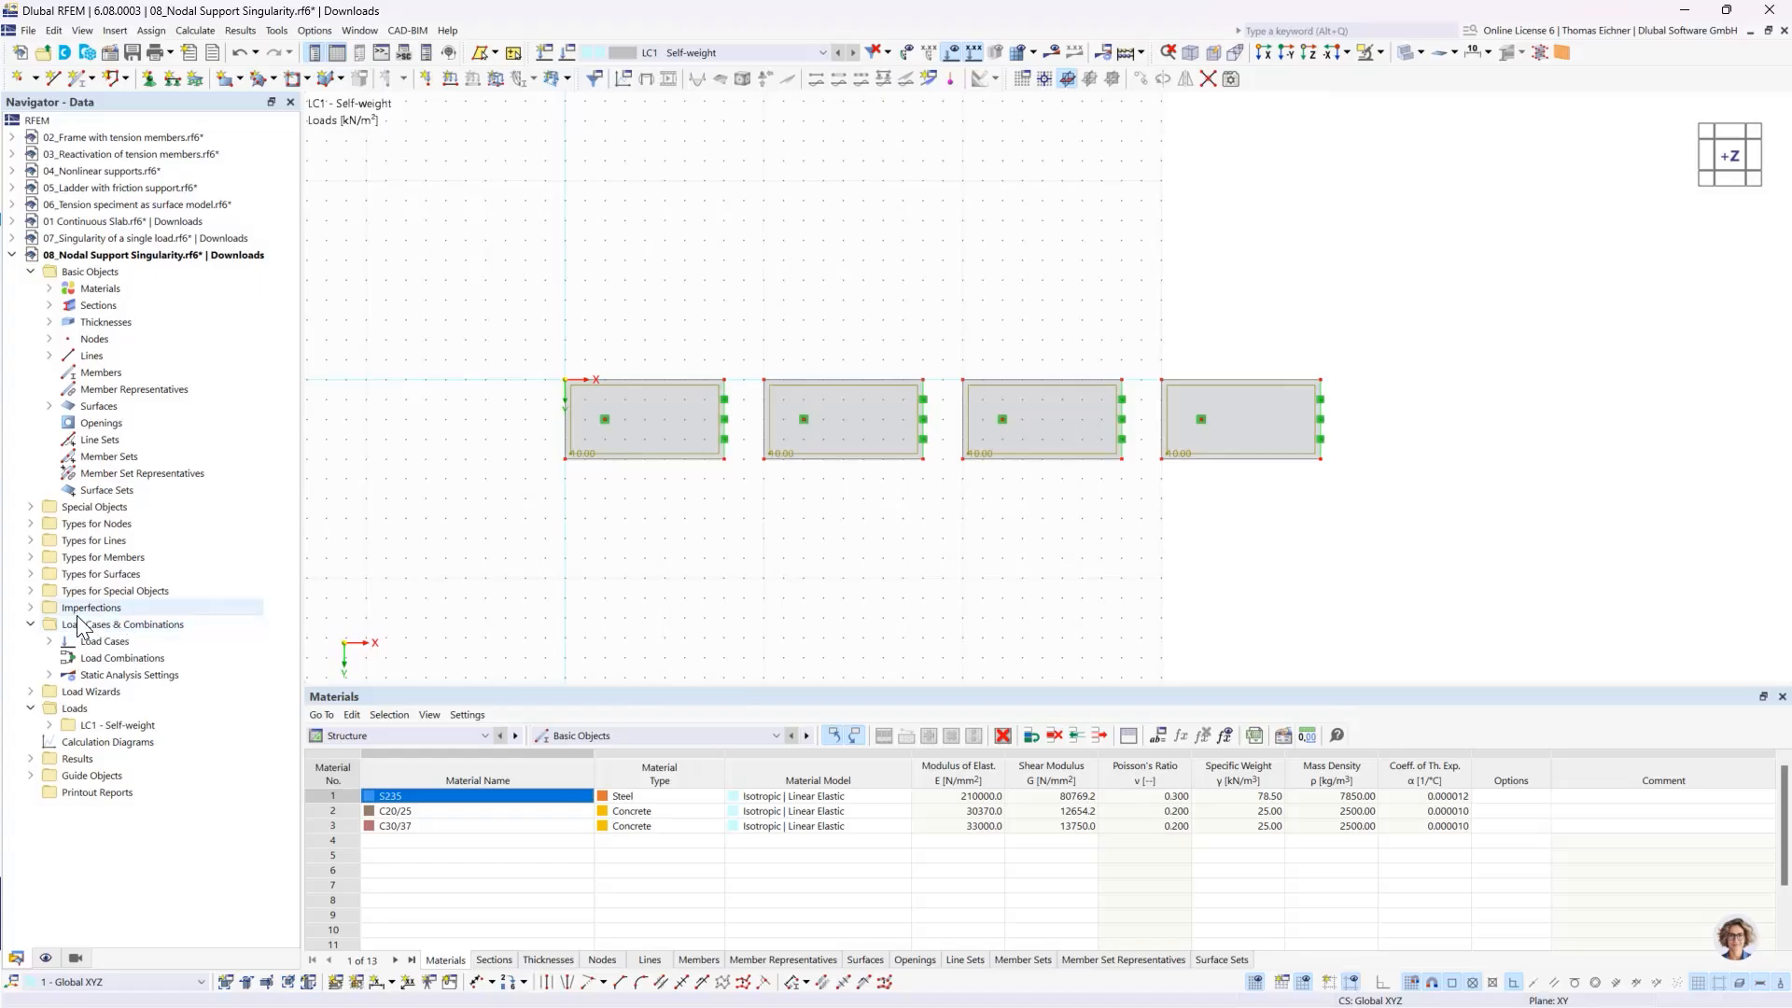
click(36, 574)
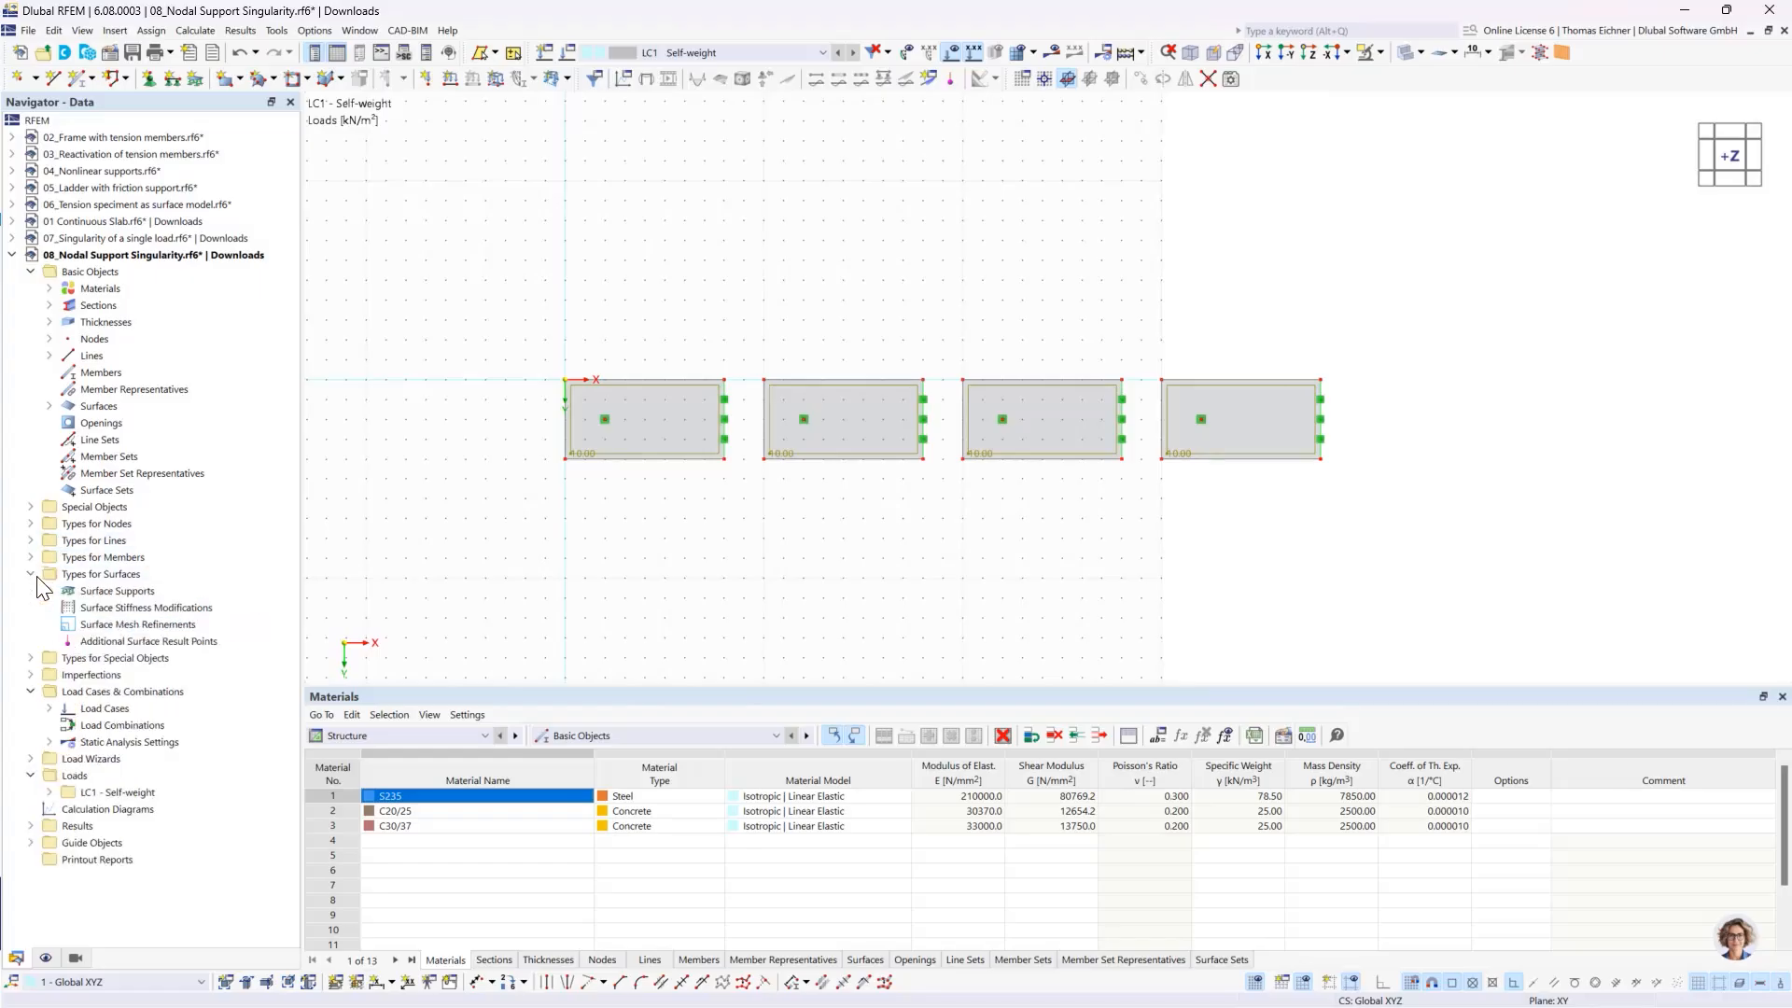
double_click(138, 630)
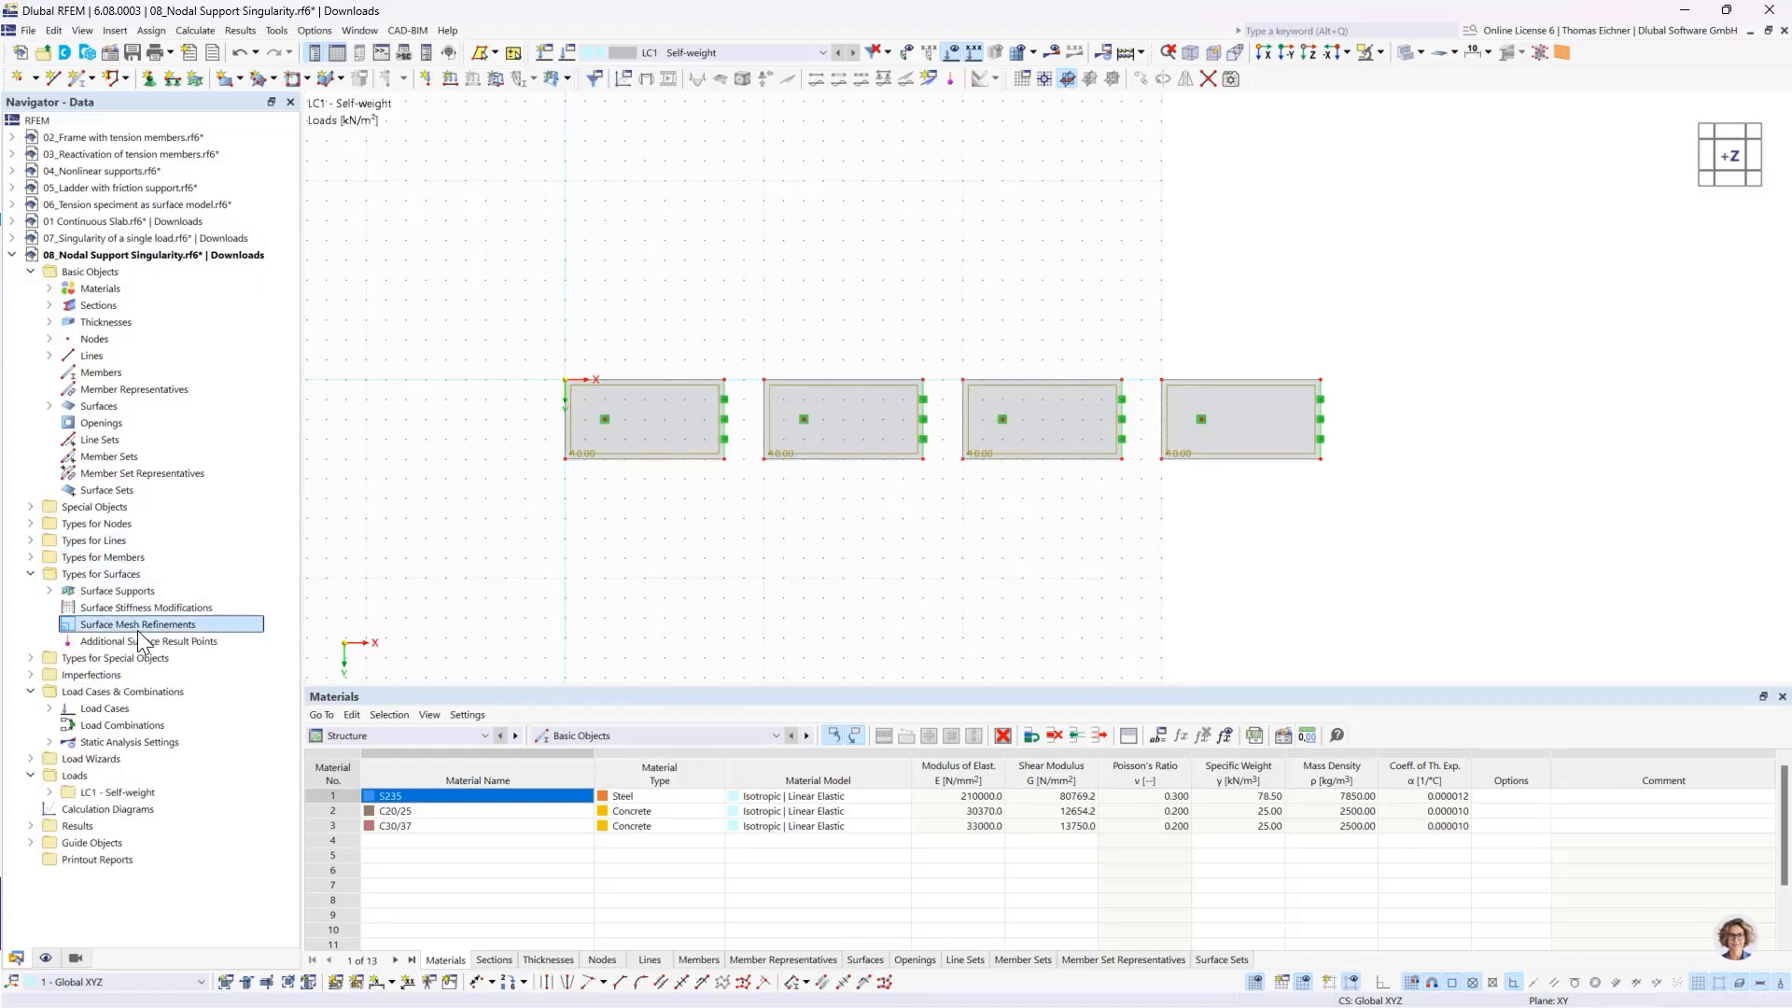
double_click(667, 347)
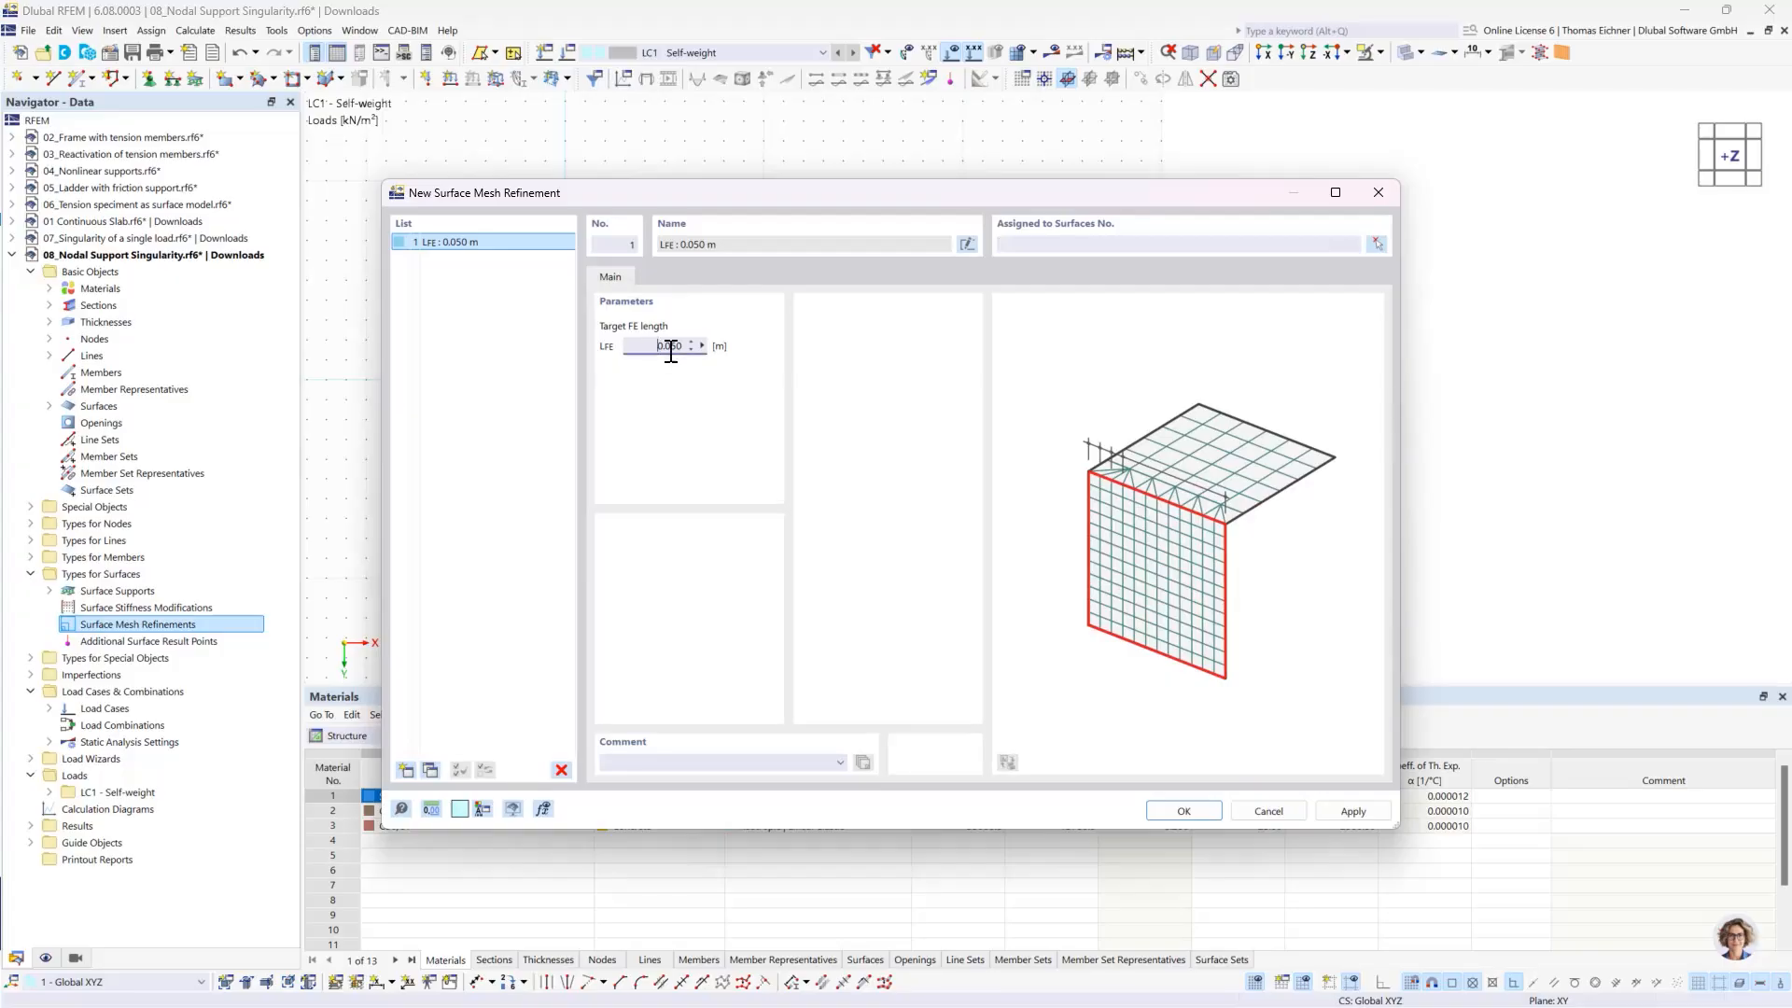
text(2)
click(1376, 245)
click(276, 292)
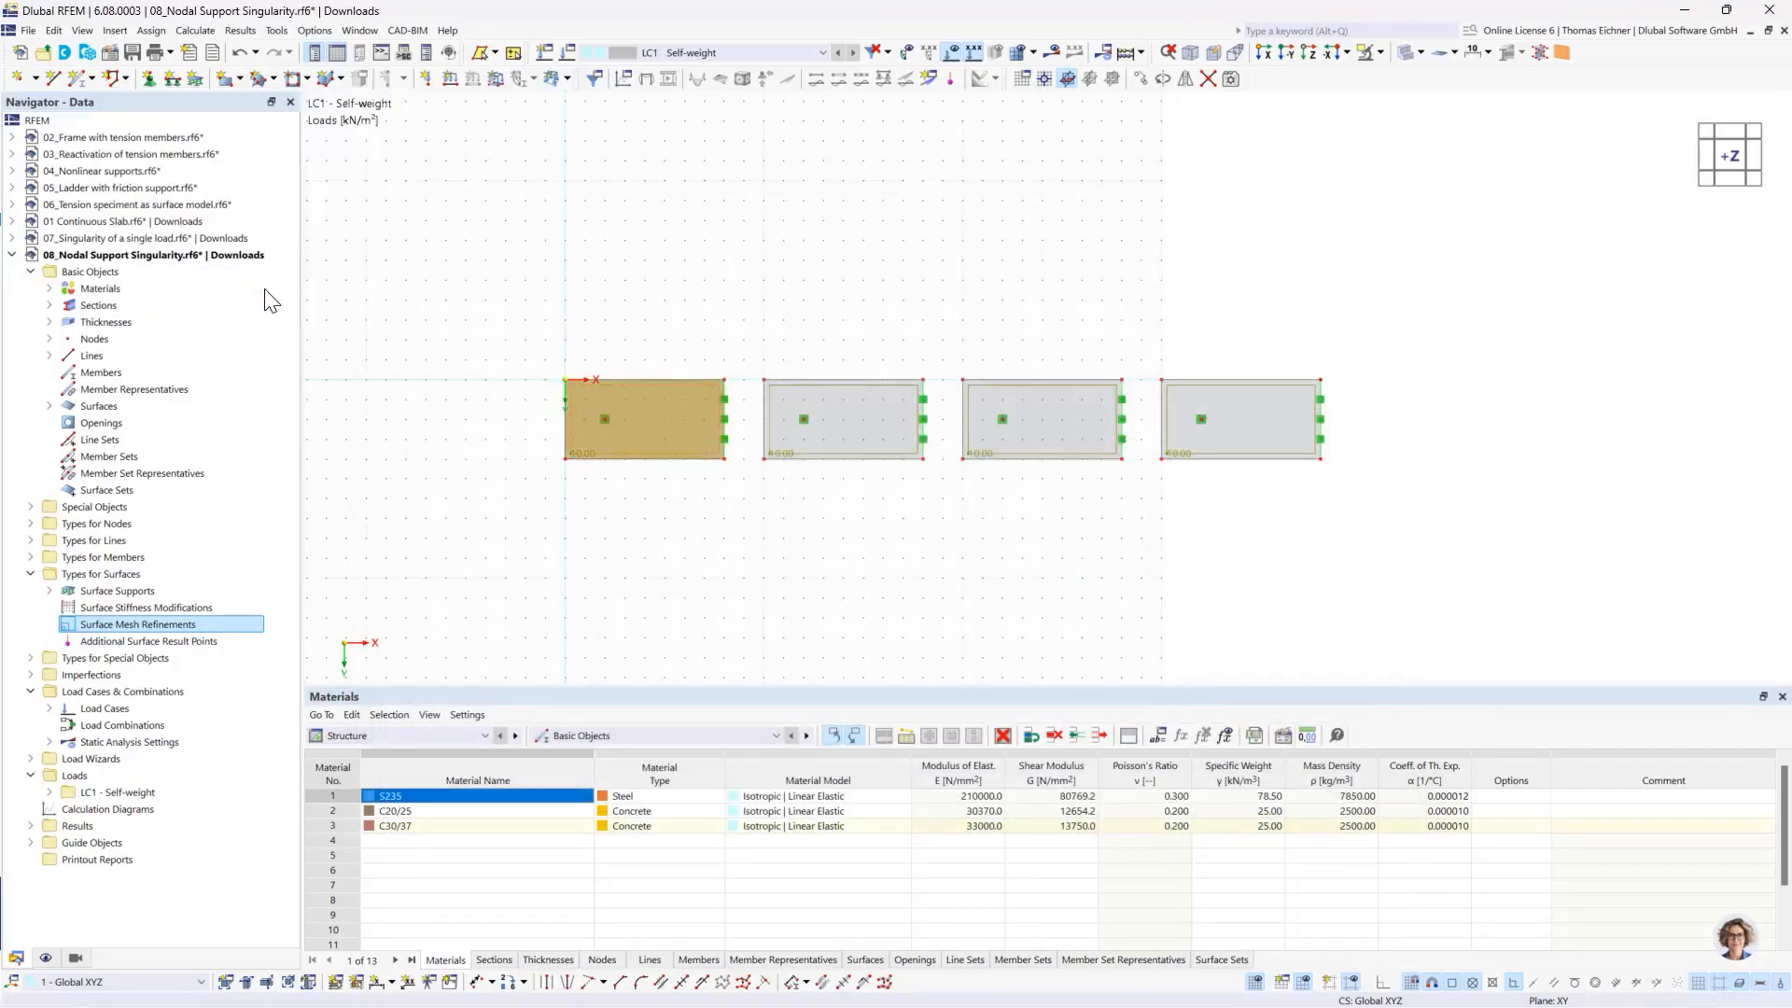
double_click(668, 347)
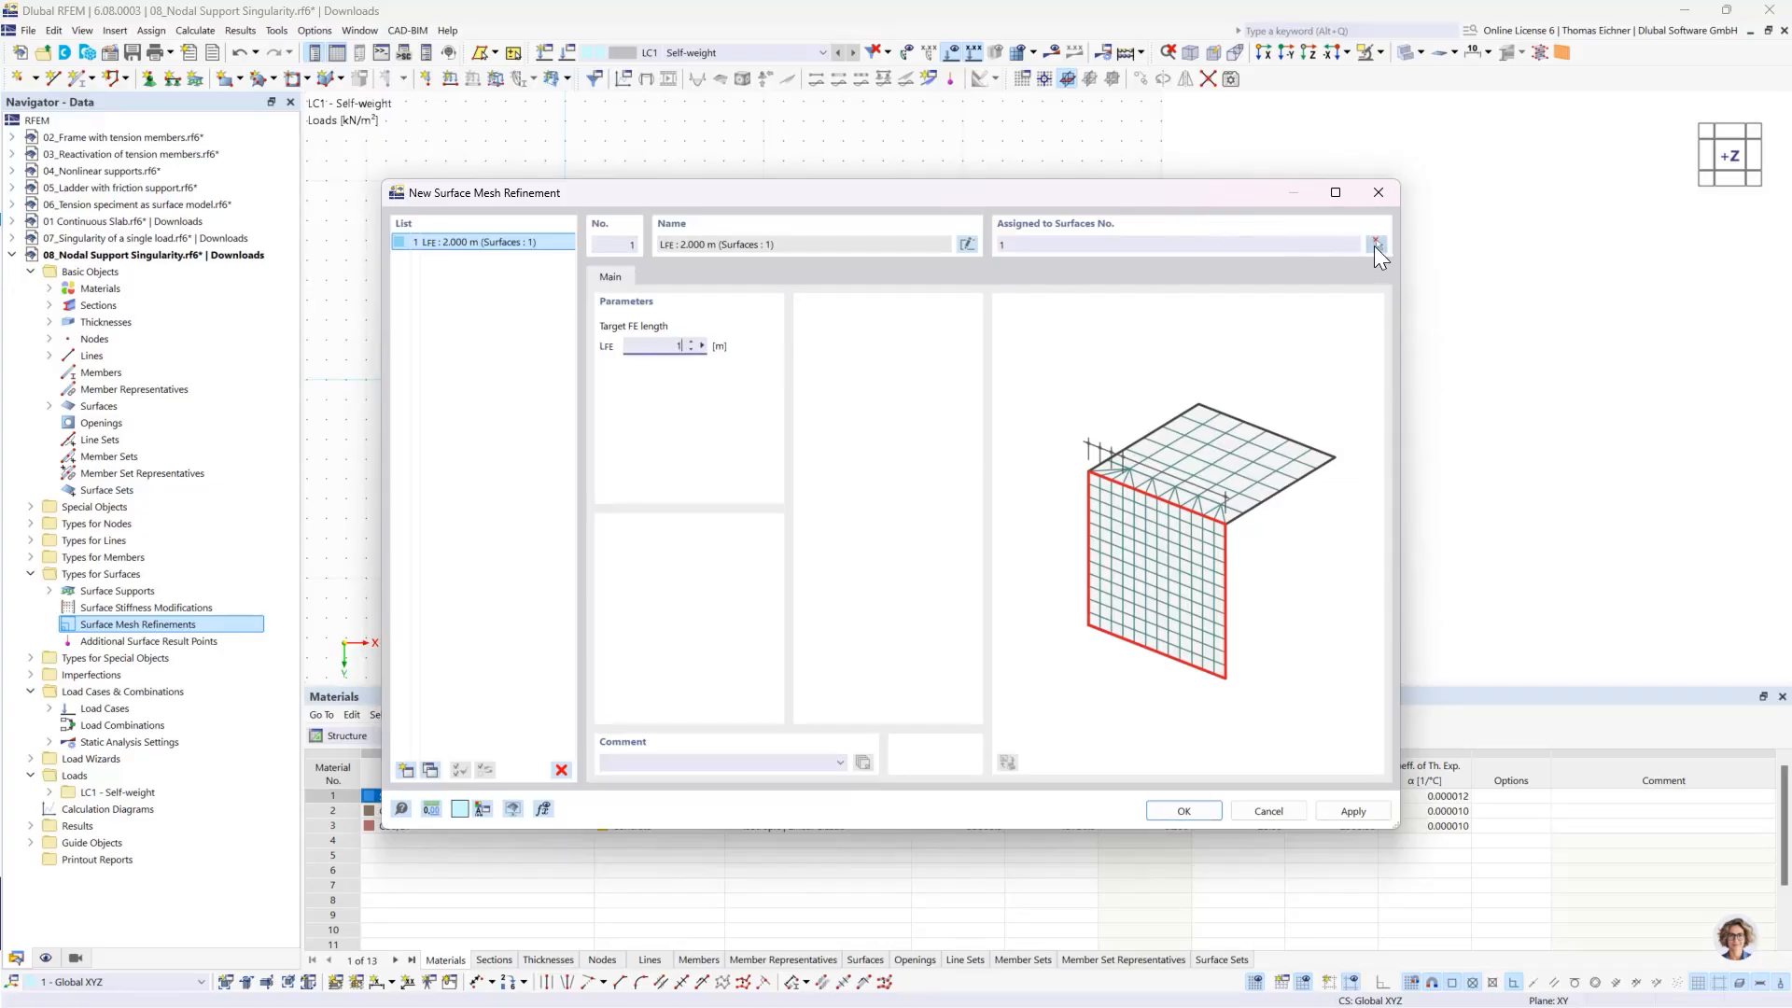
click(1377, 244)
click(840, 434)
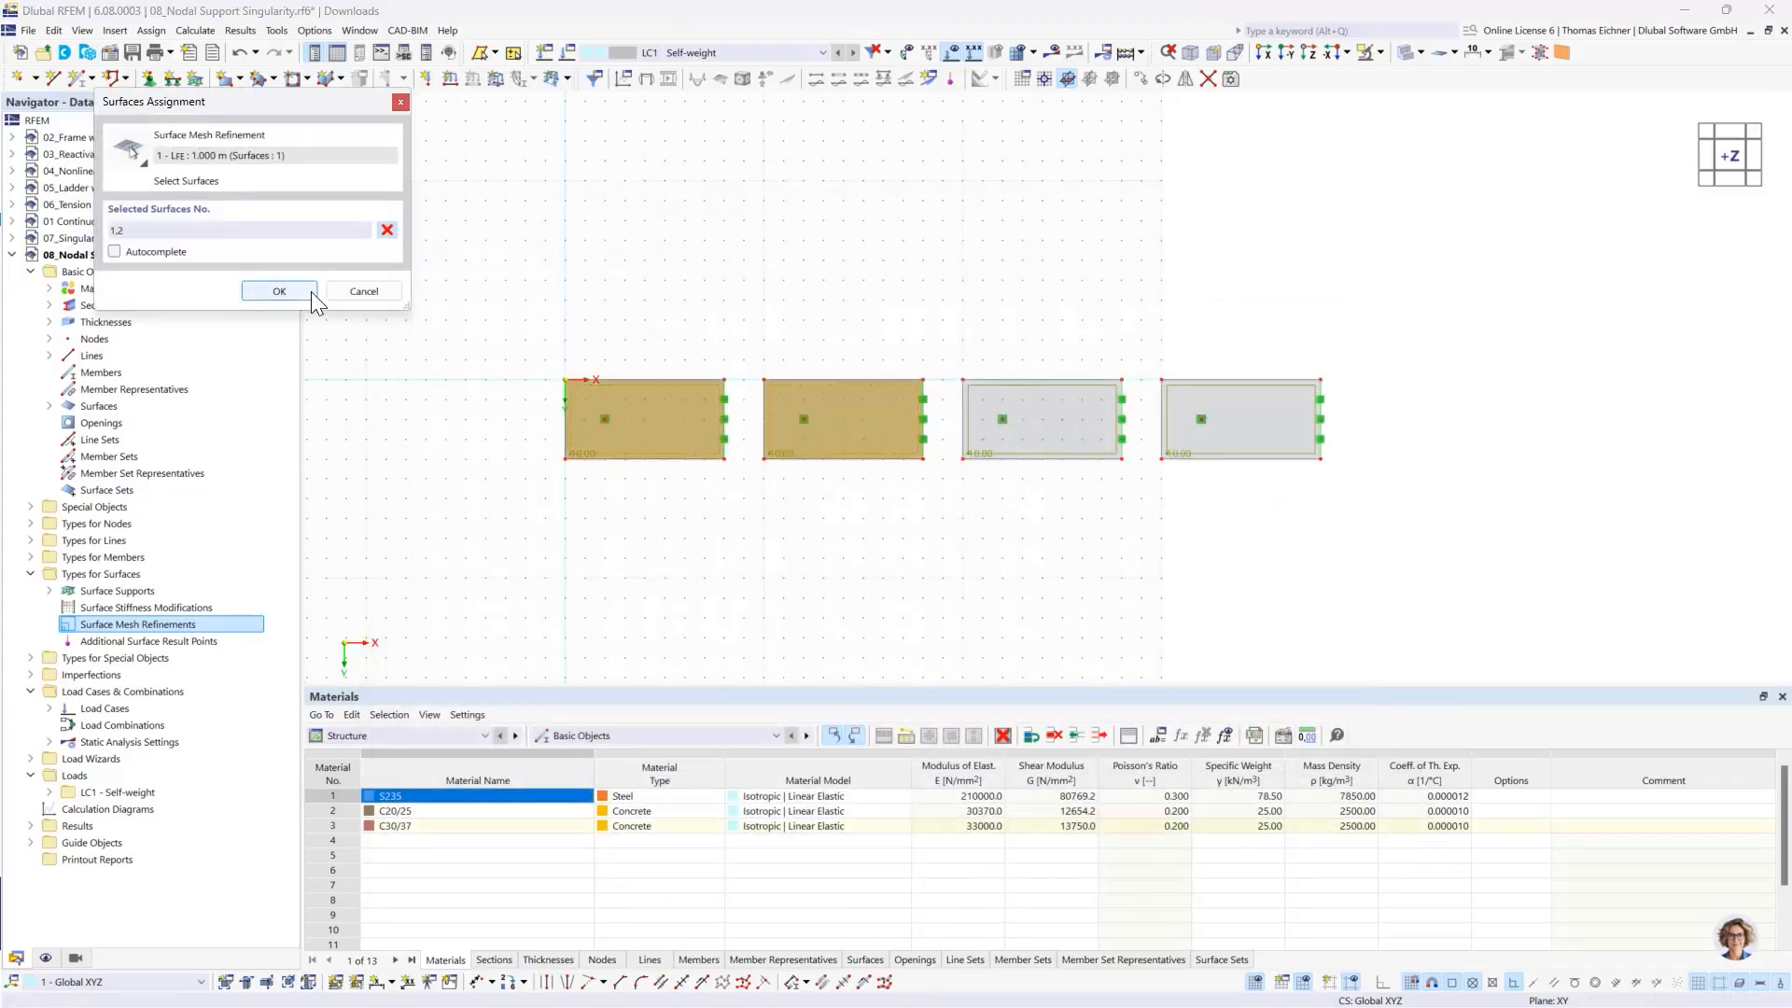
click(278, 290)
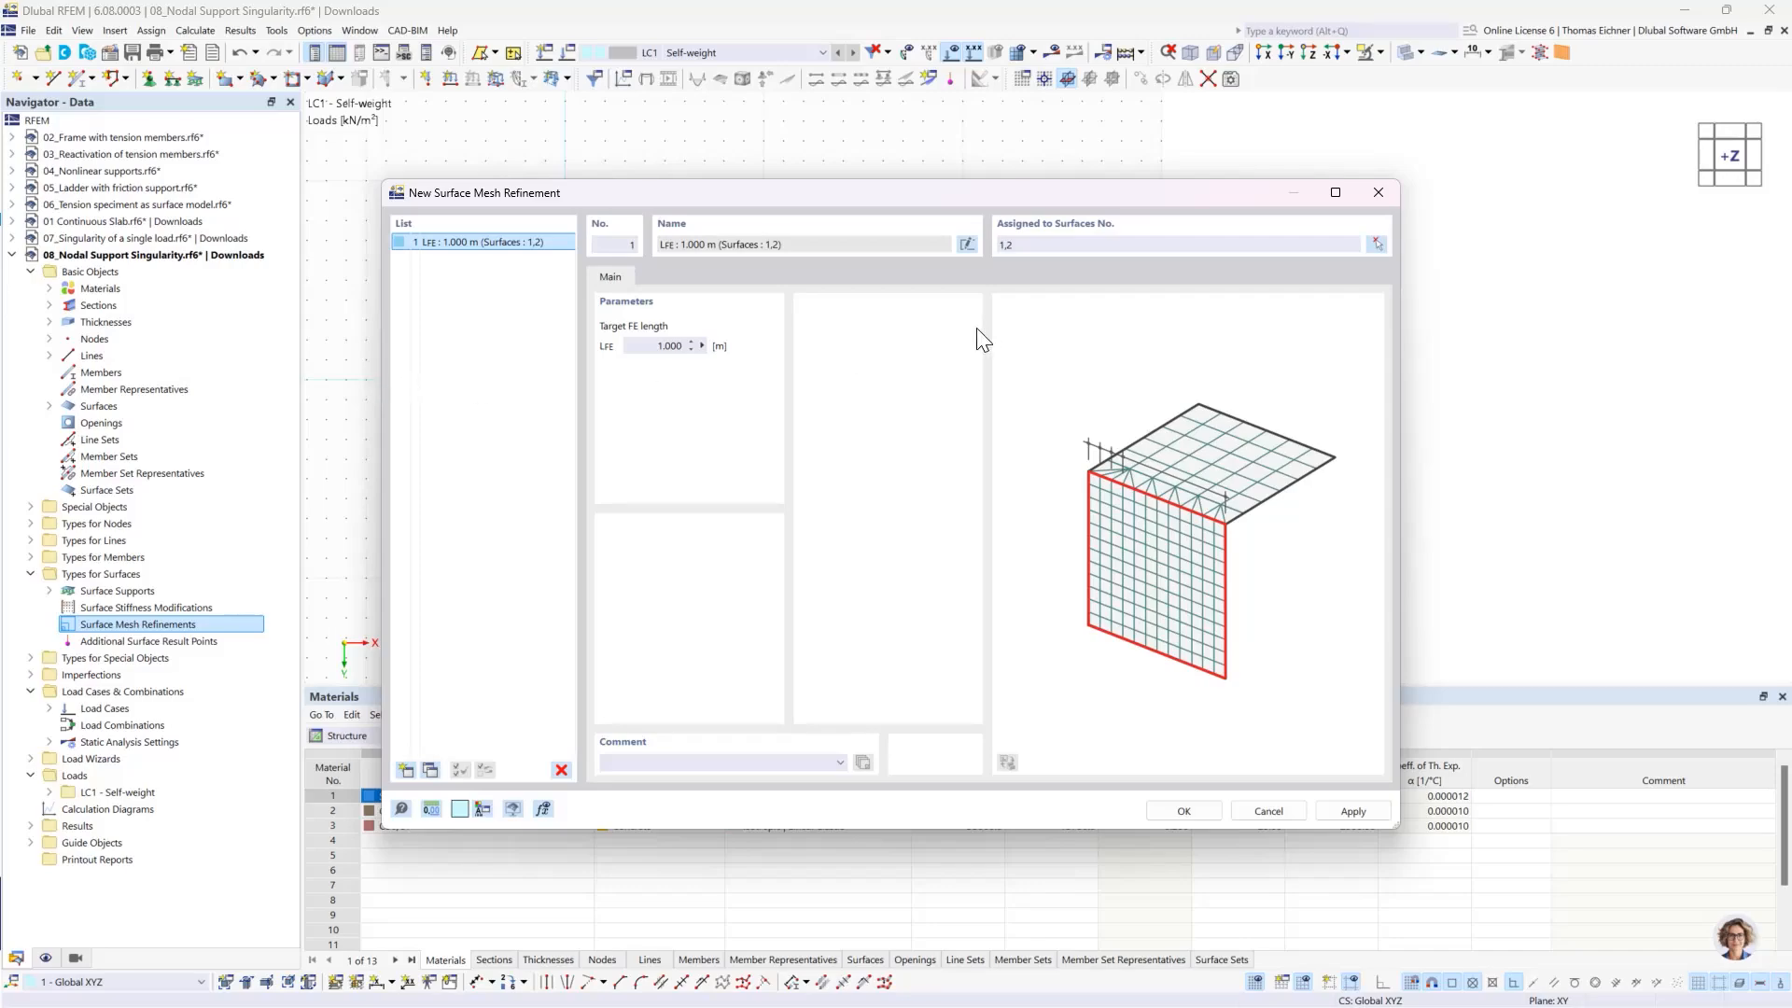
click(651, 349)
click(1051, 242)
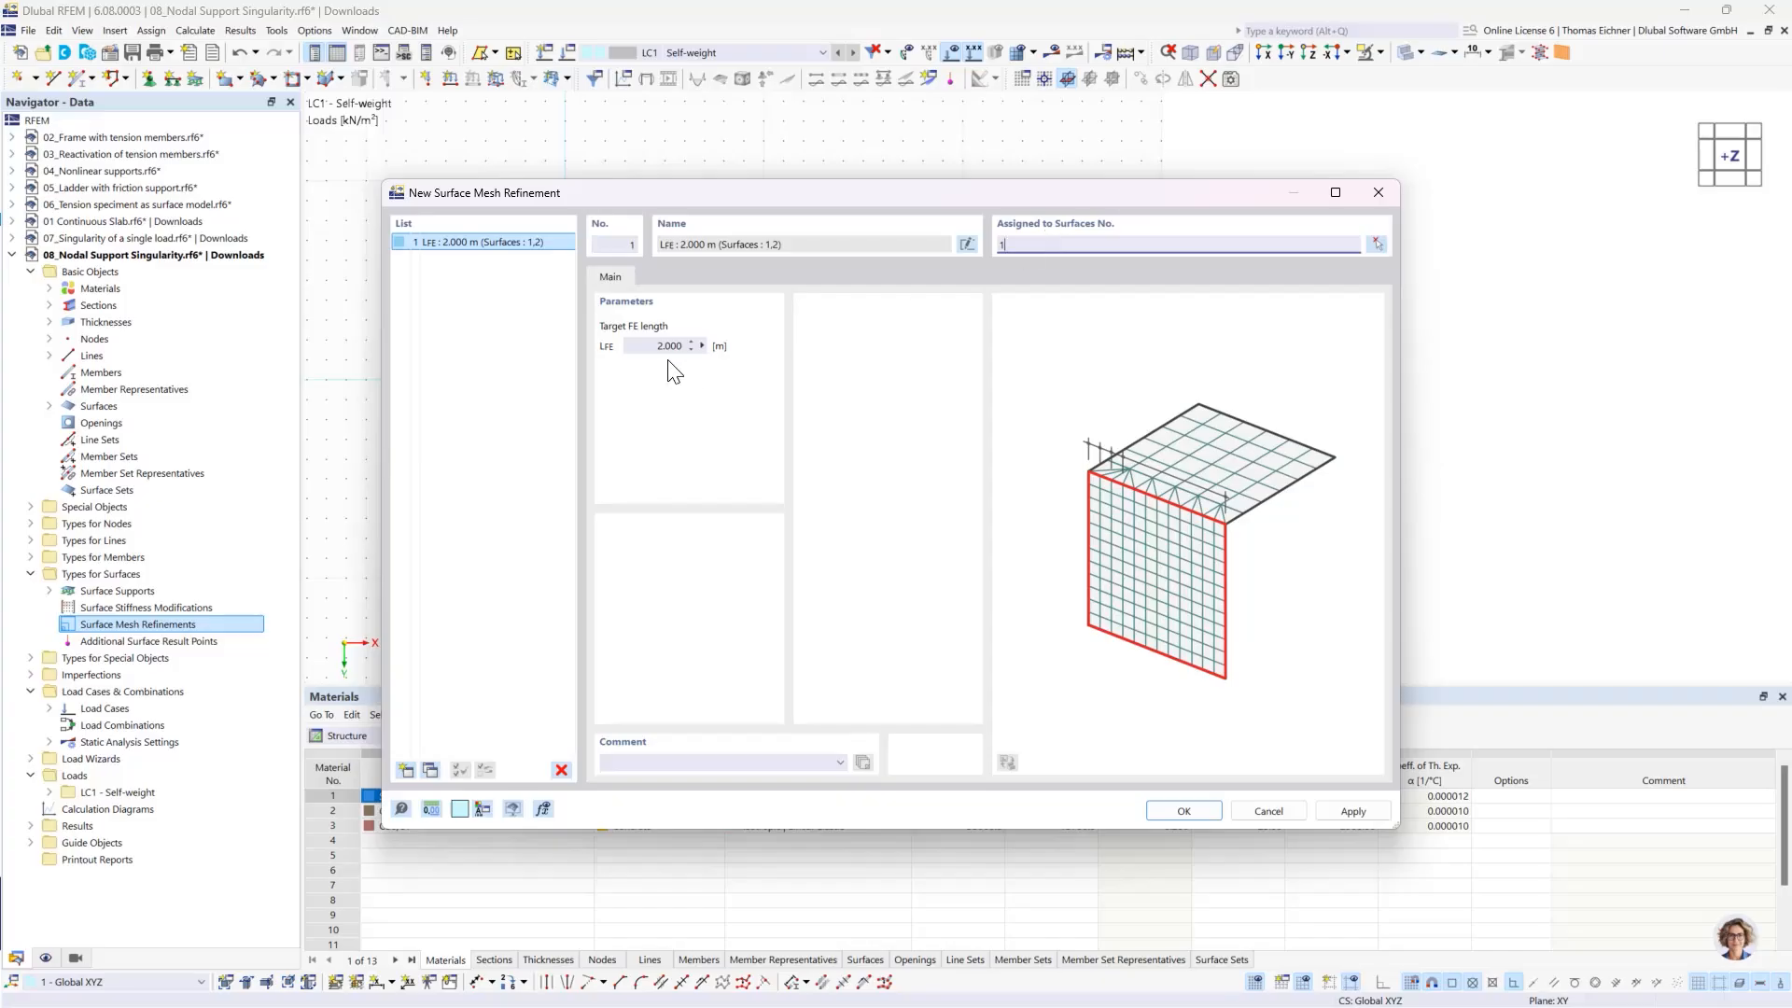
- Create a second surface mesh refinement with a target FE length of 1 m and assign it to surface 2
click(535, 270)
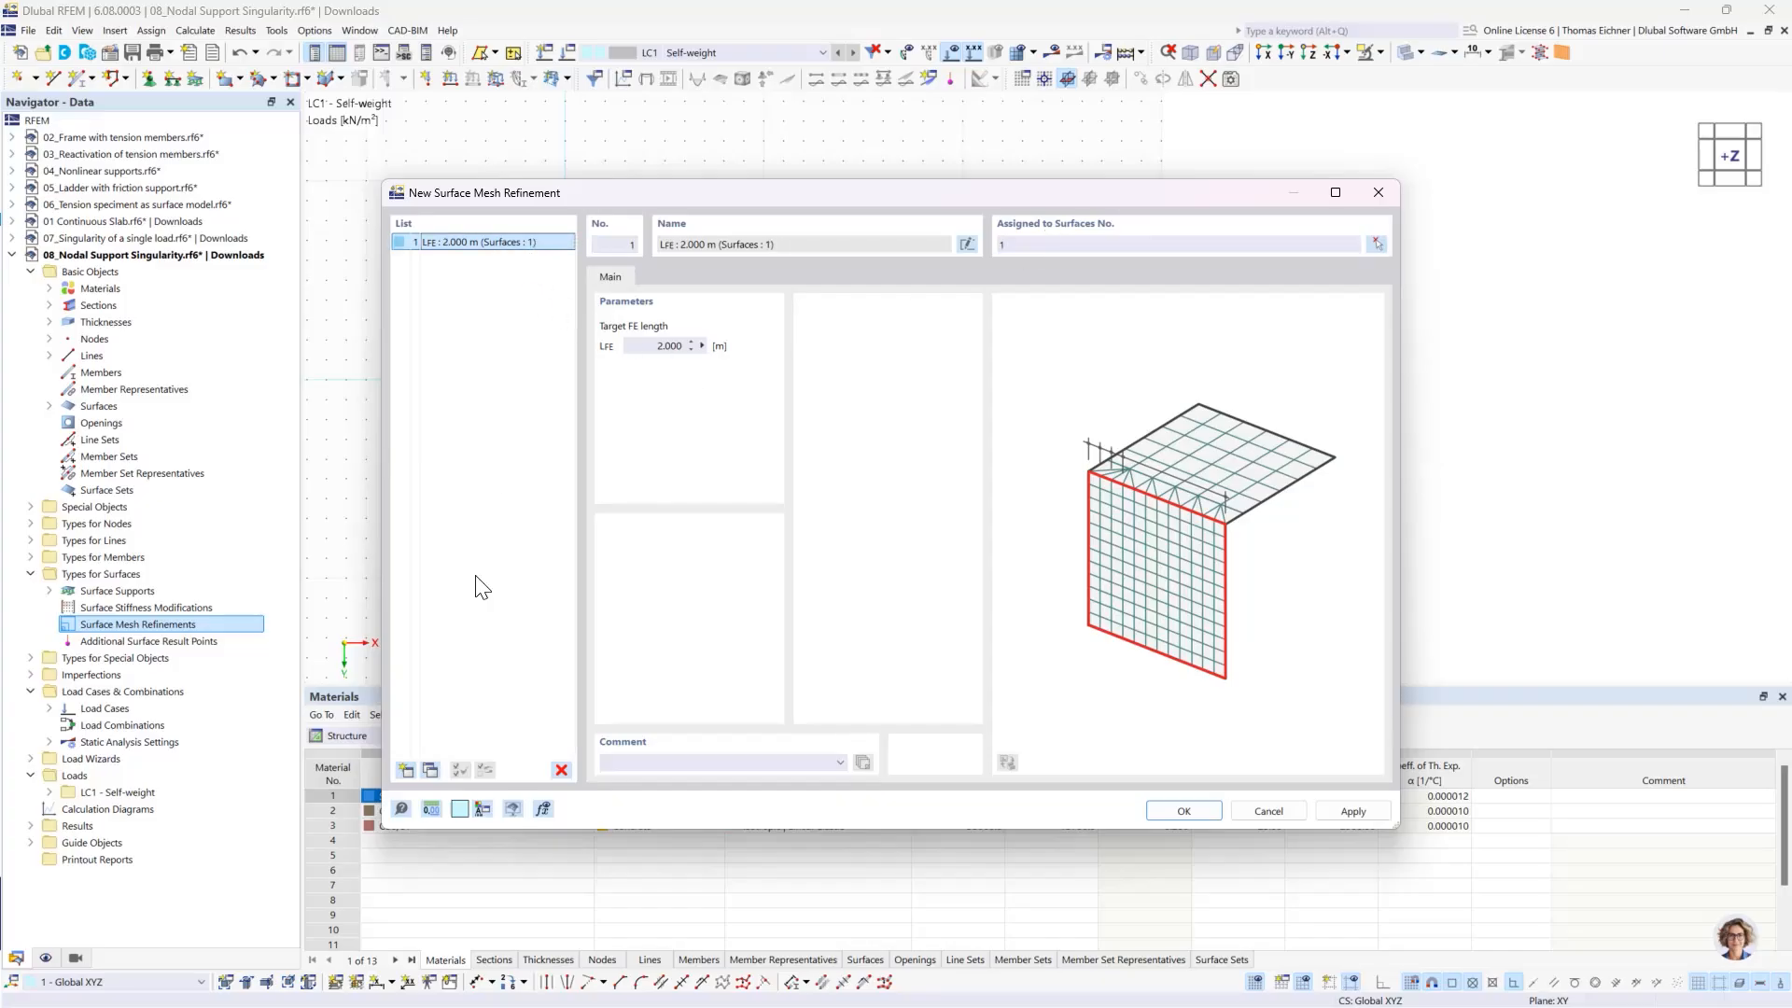
click(429, 771)
click(664, 347)
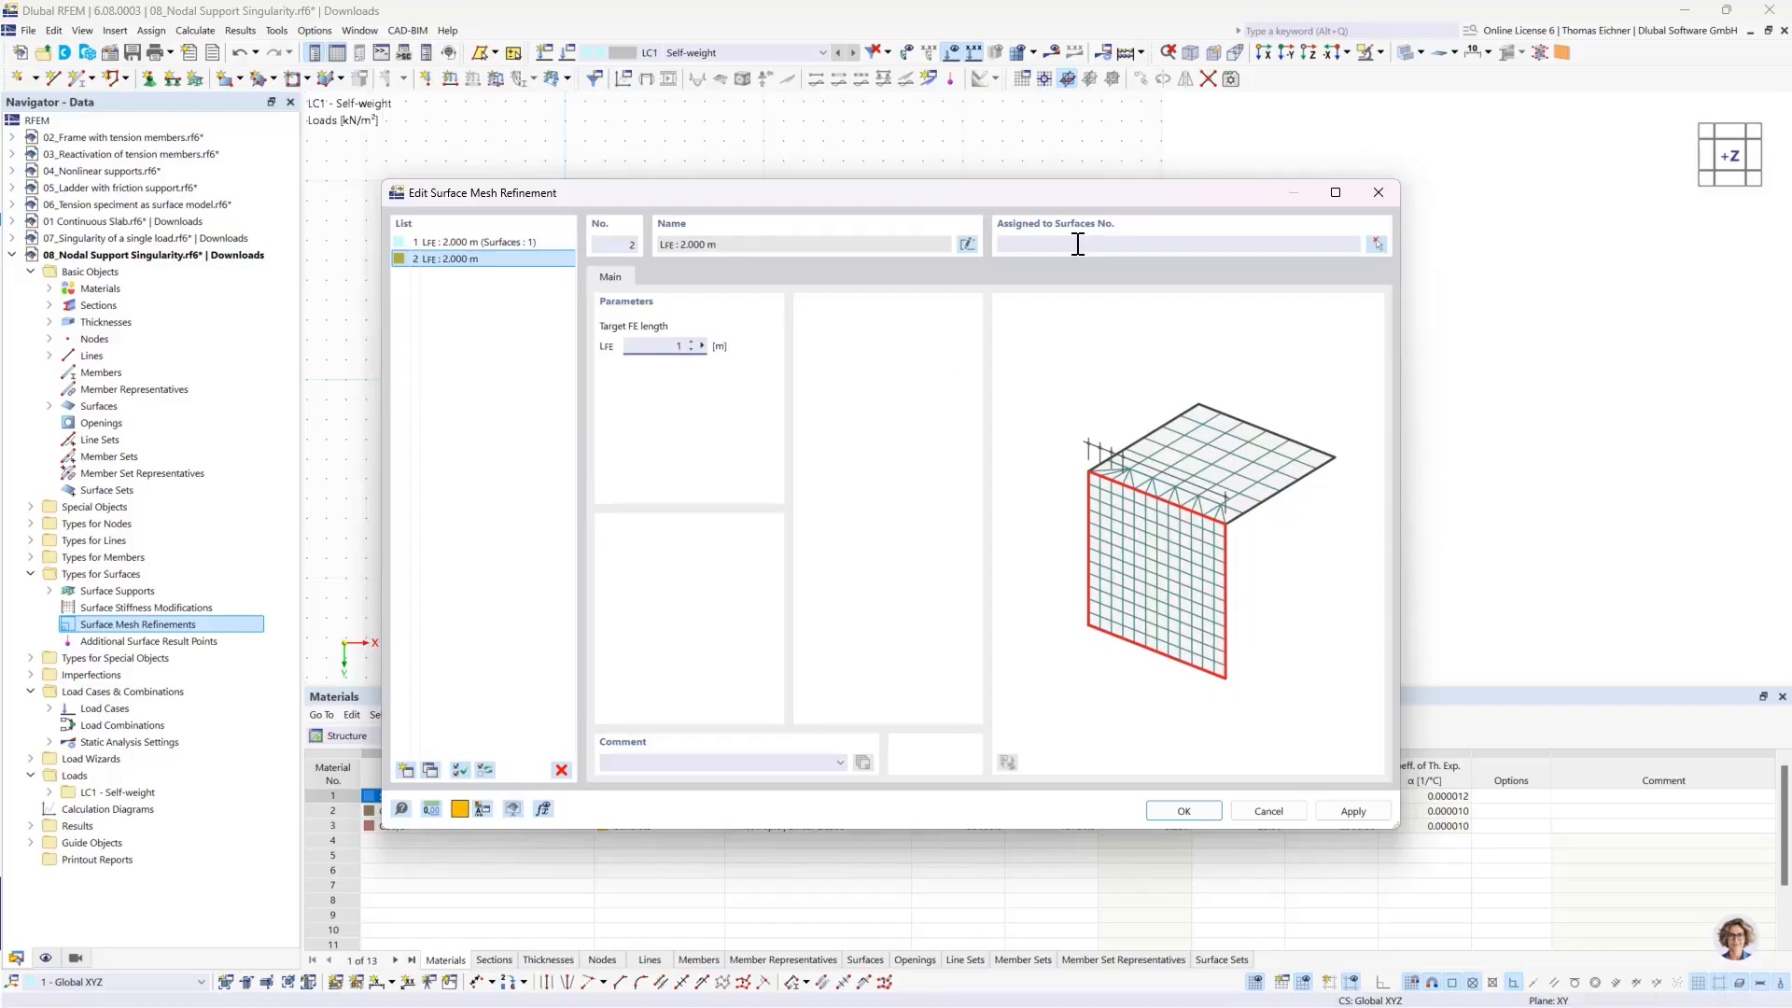
click(1078, 244)
click(447, 260)
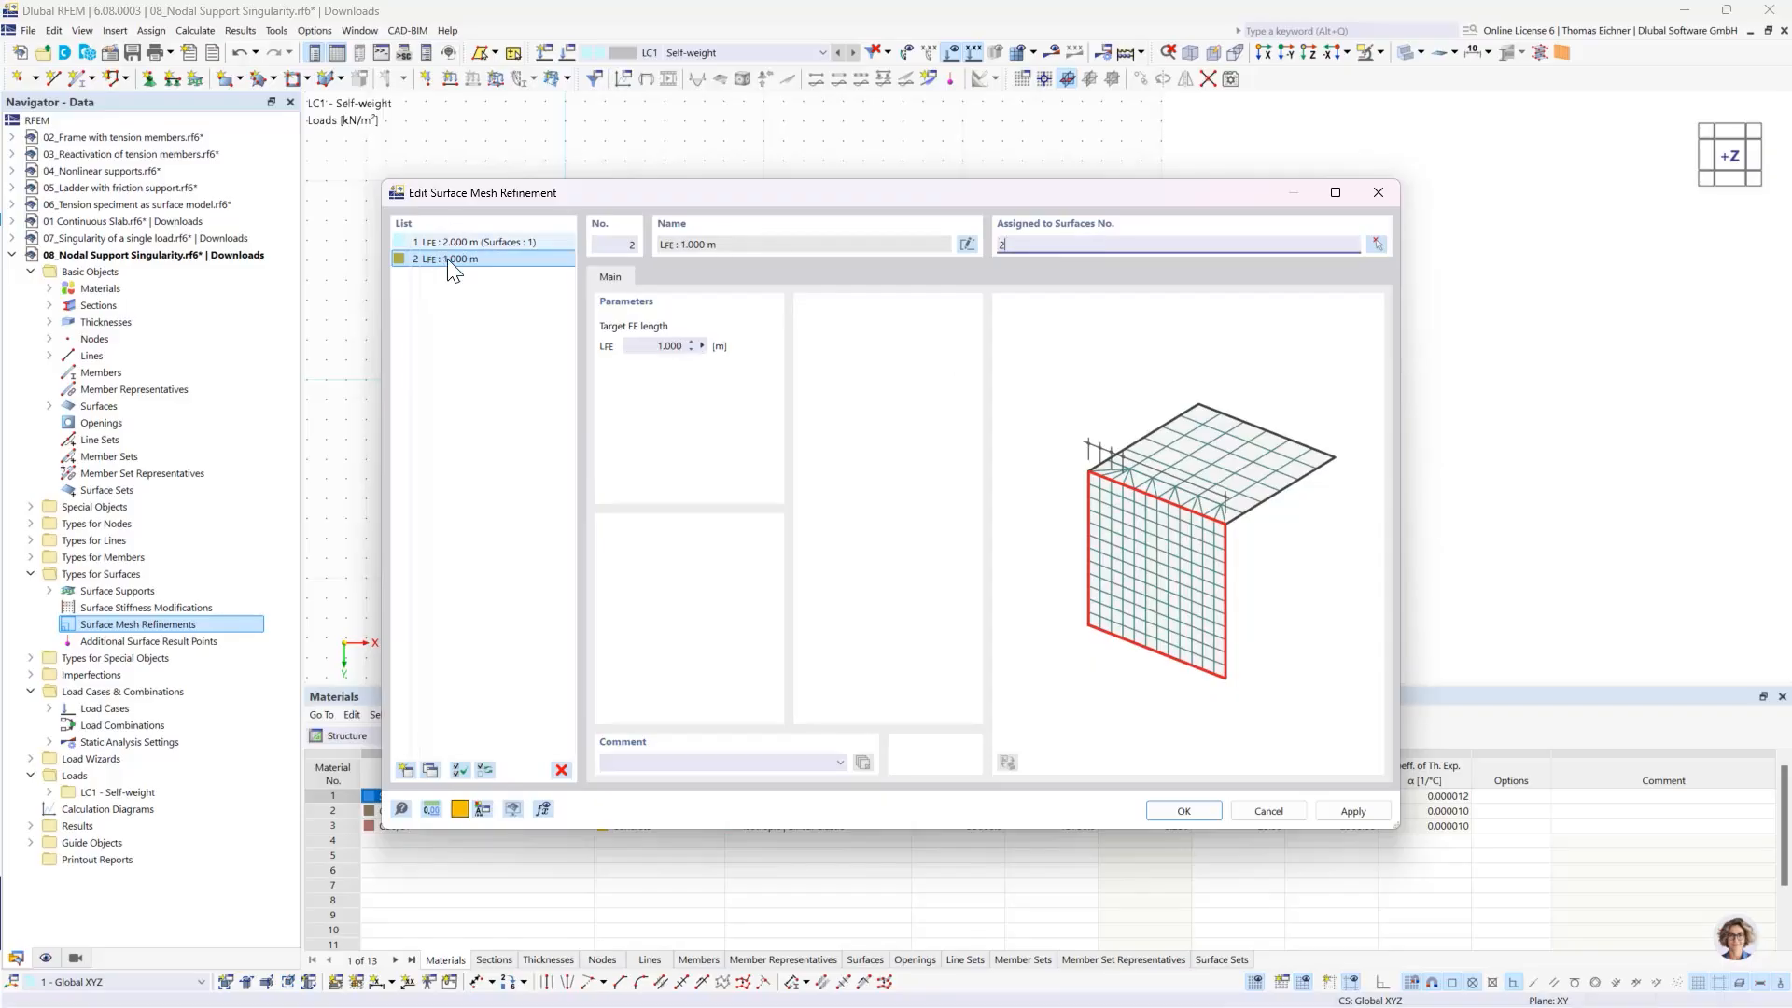
- Create a third surface mesh refinement with a target FE length of 0.5 m and assign it to surface 3
click(432, 770)
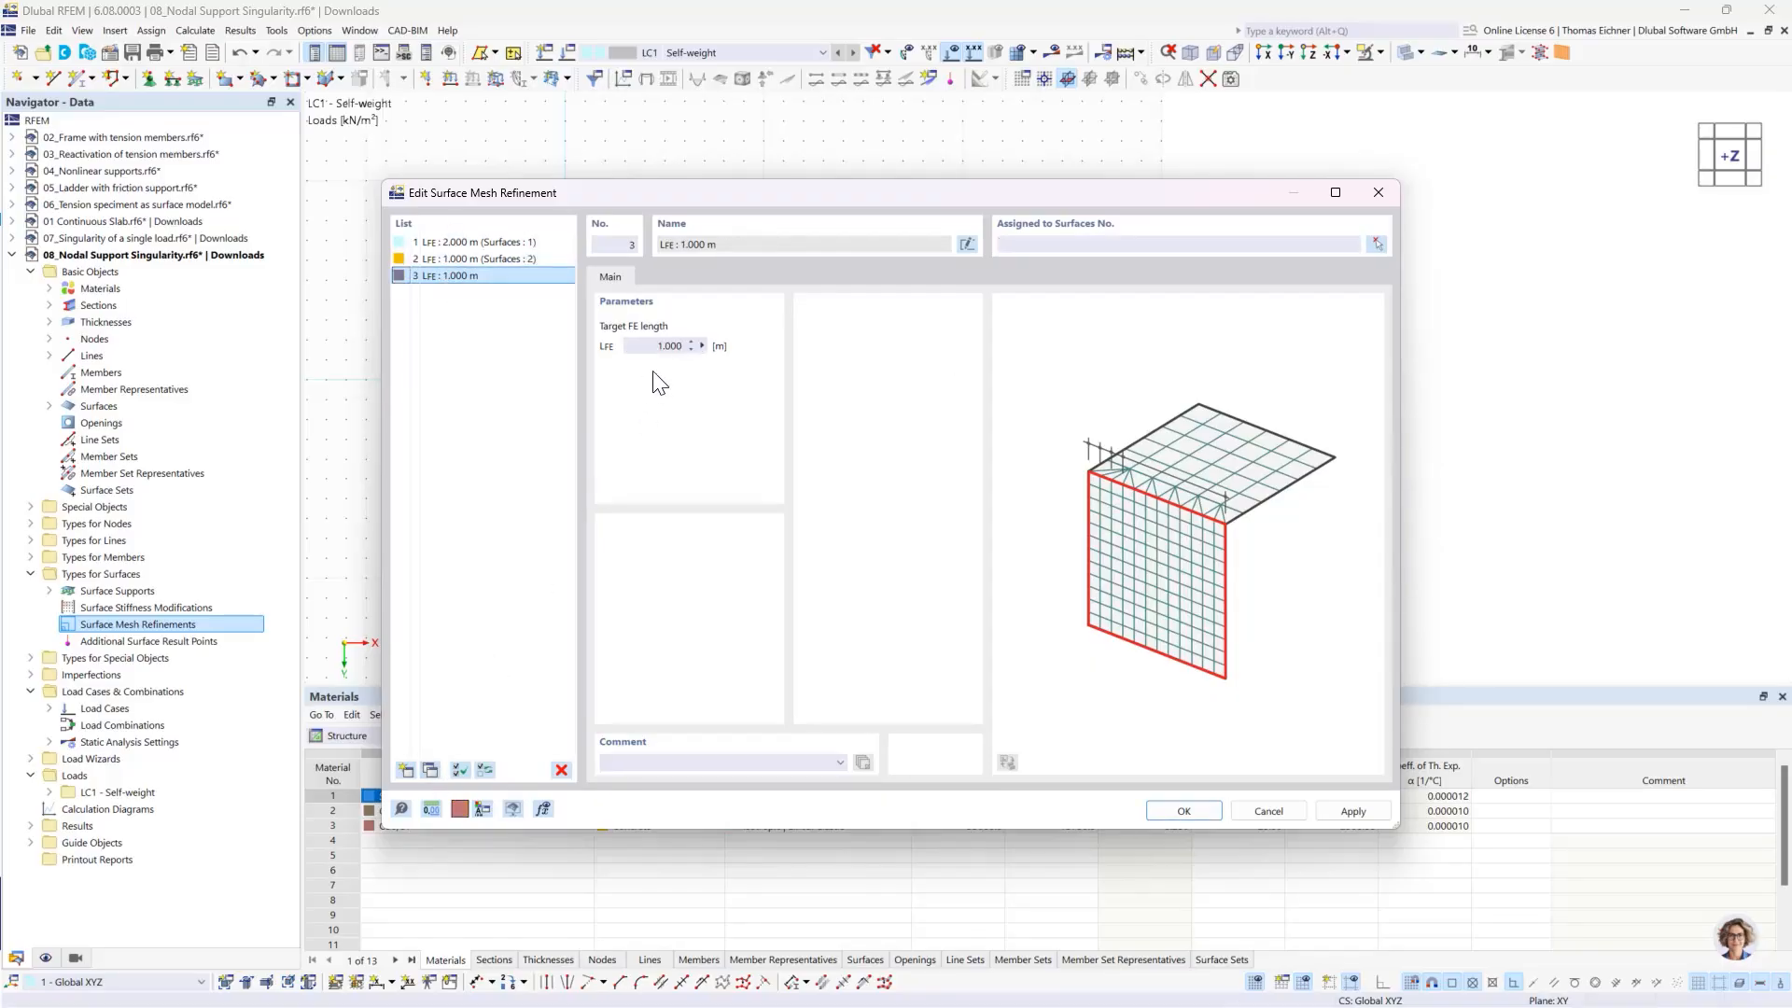
click(658, 345)
text(0,5)
click(1052, 245)
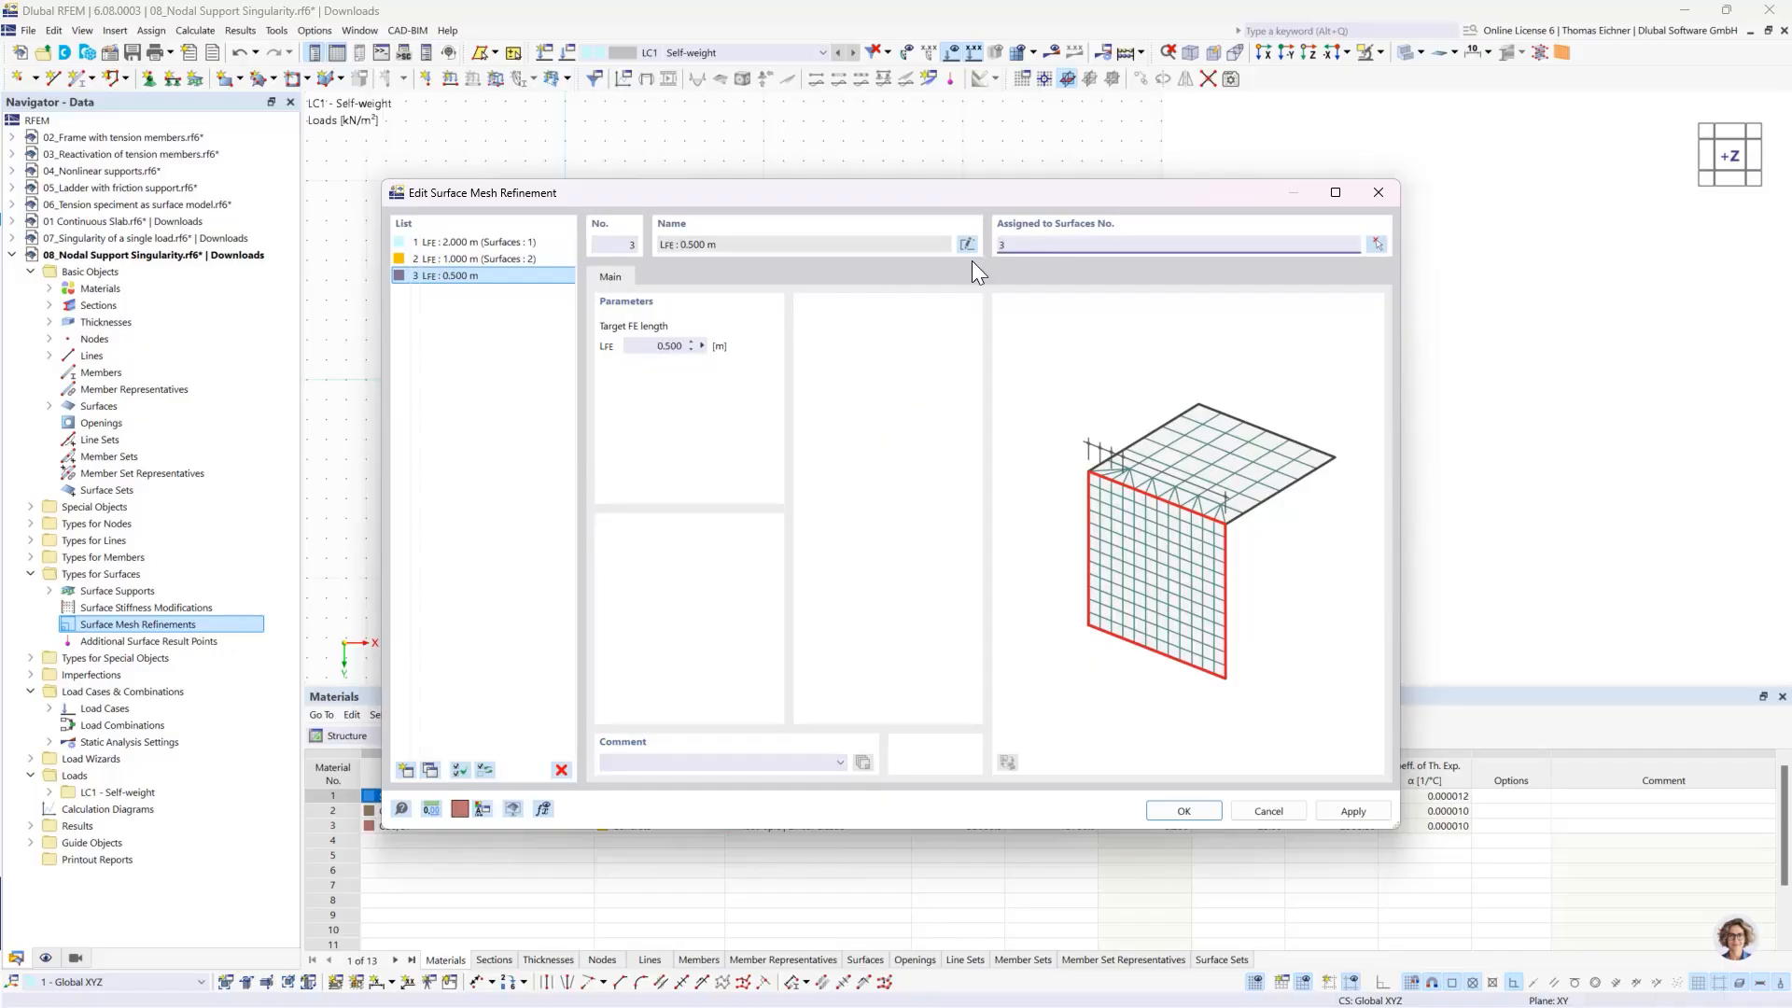
click(463, 271)
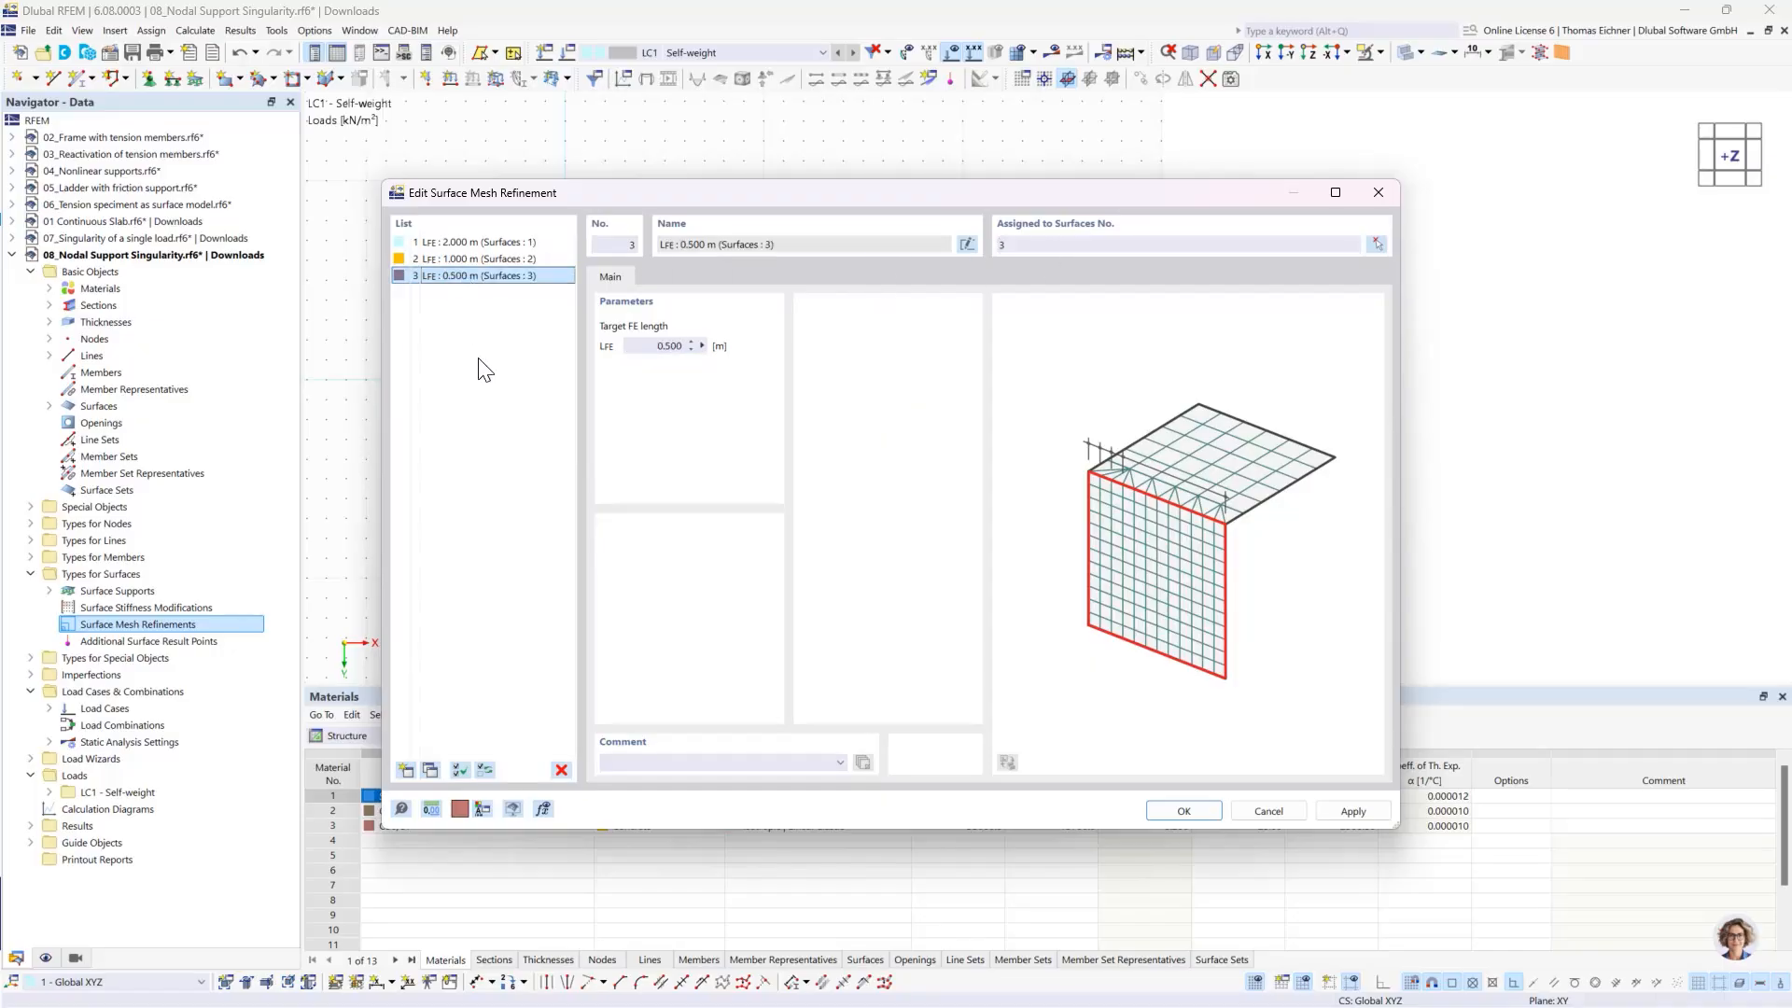
- Create a fourth surface mesh refinement with its own target FE length, assign it to surface 4 and accept all refinements
click(429, 770)
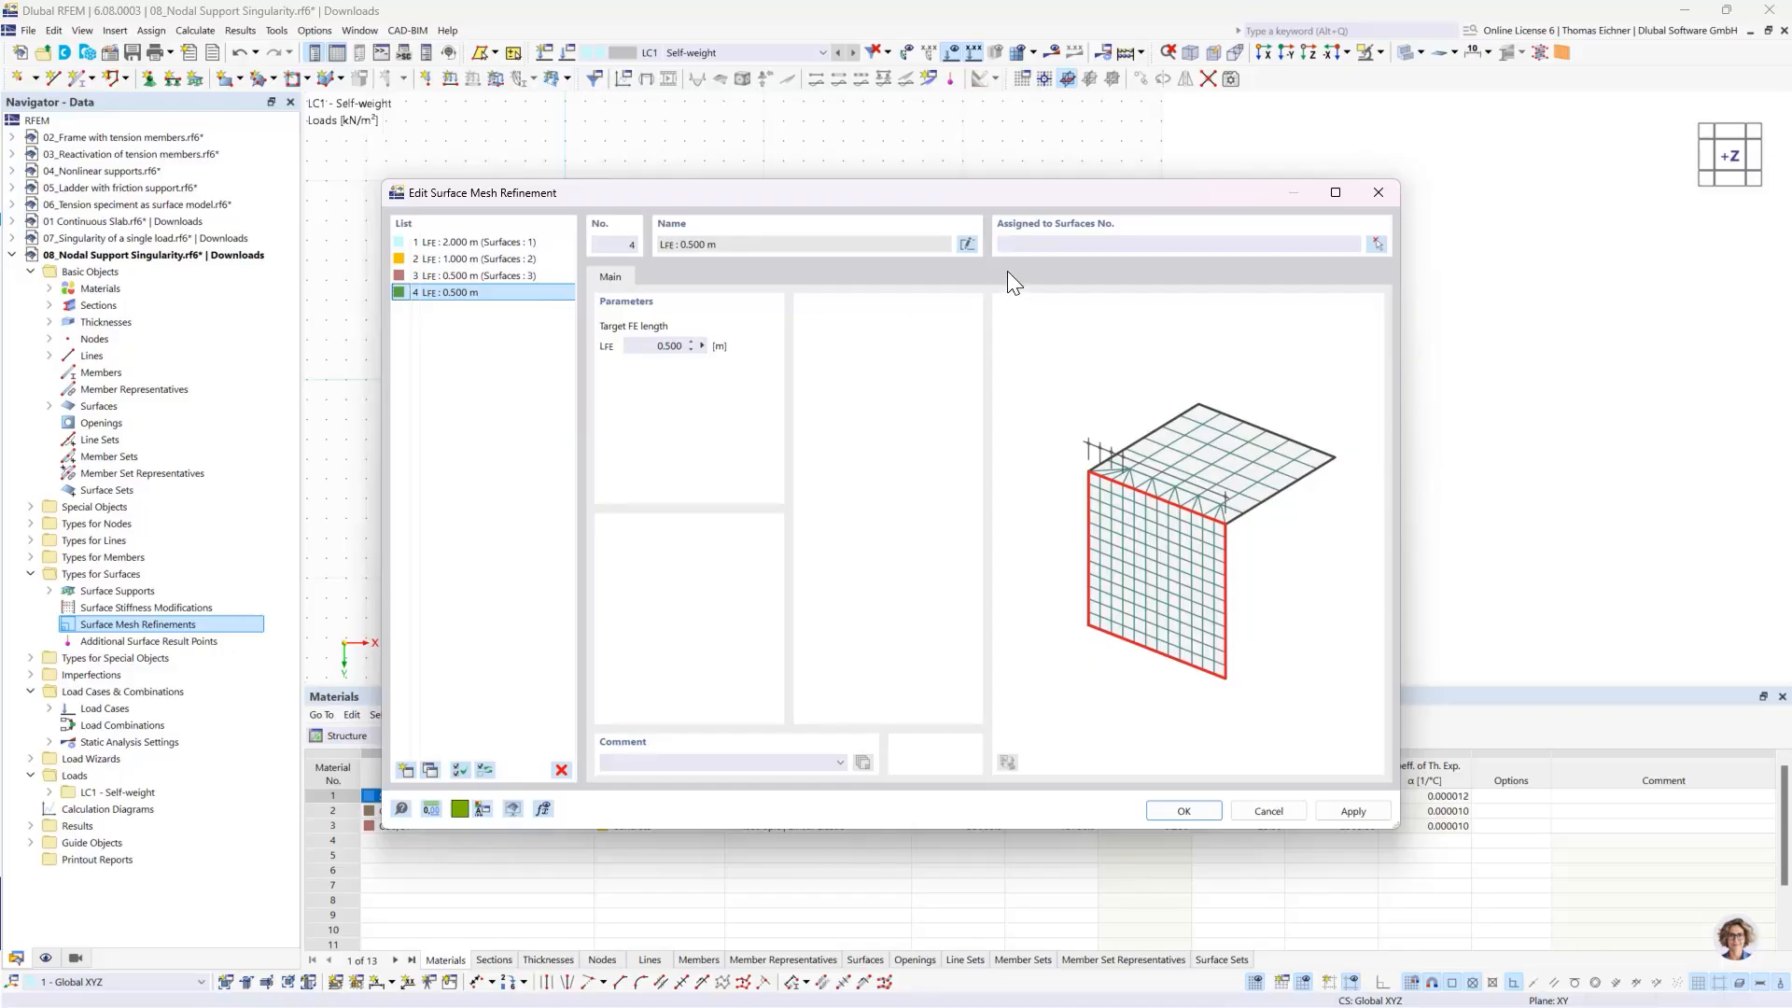
click(1035, 247)
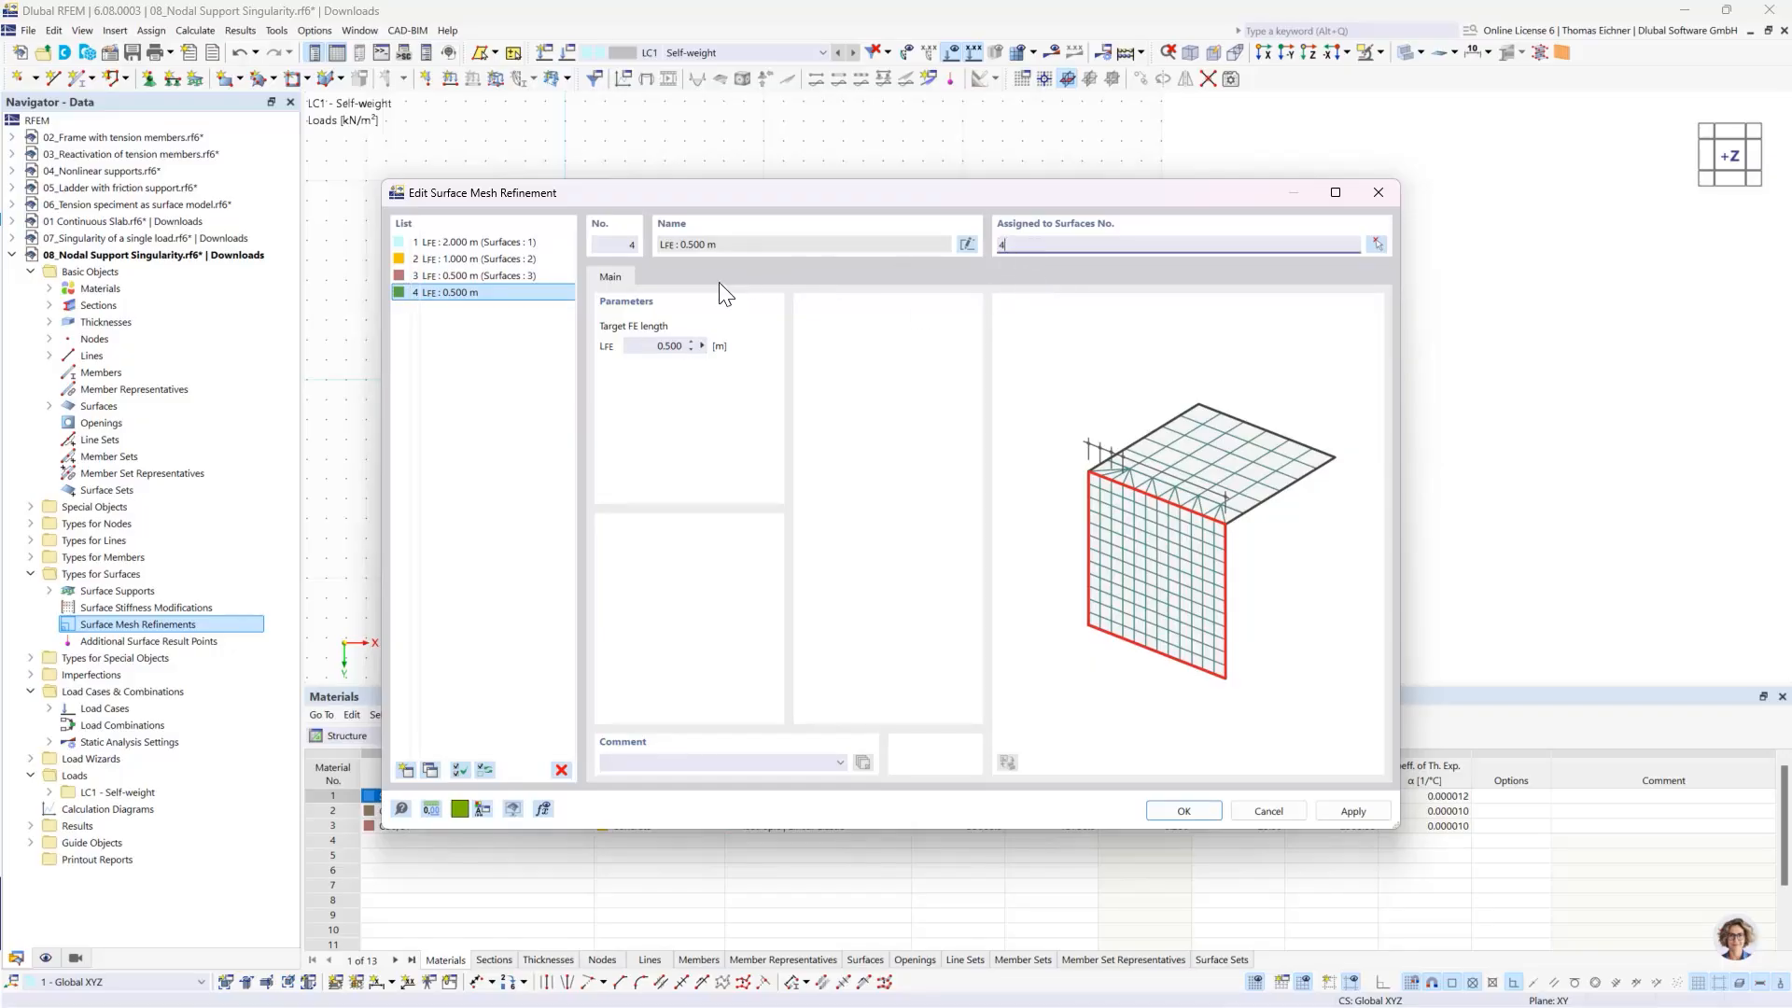
click(653, 344)
click(1184, 812)
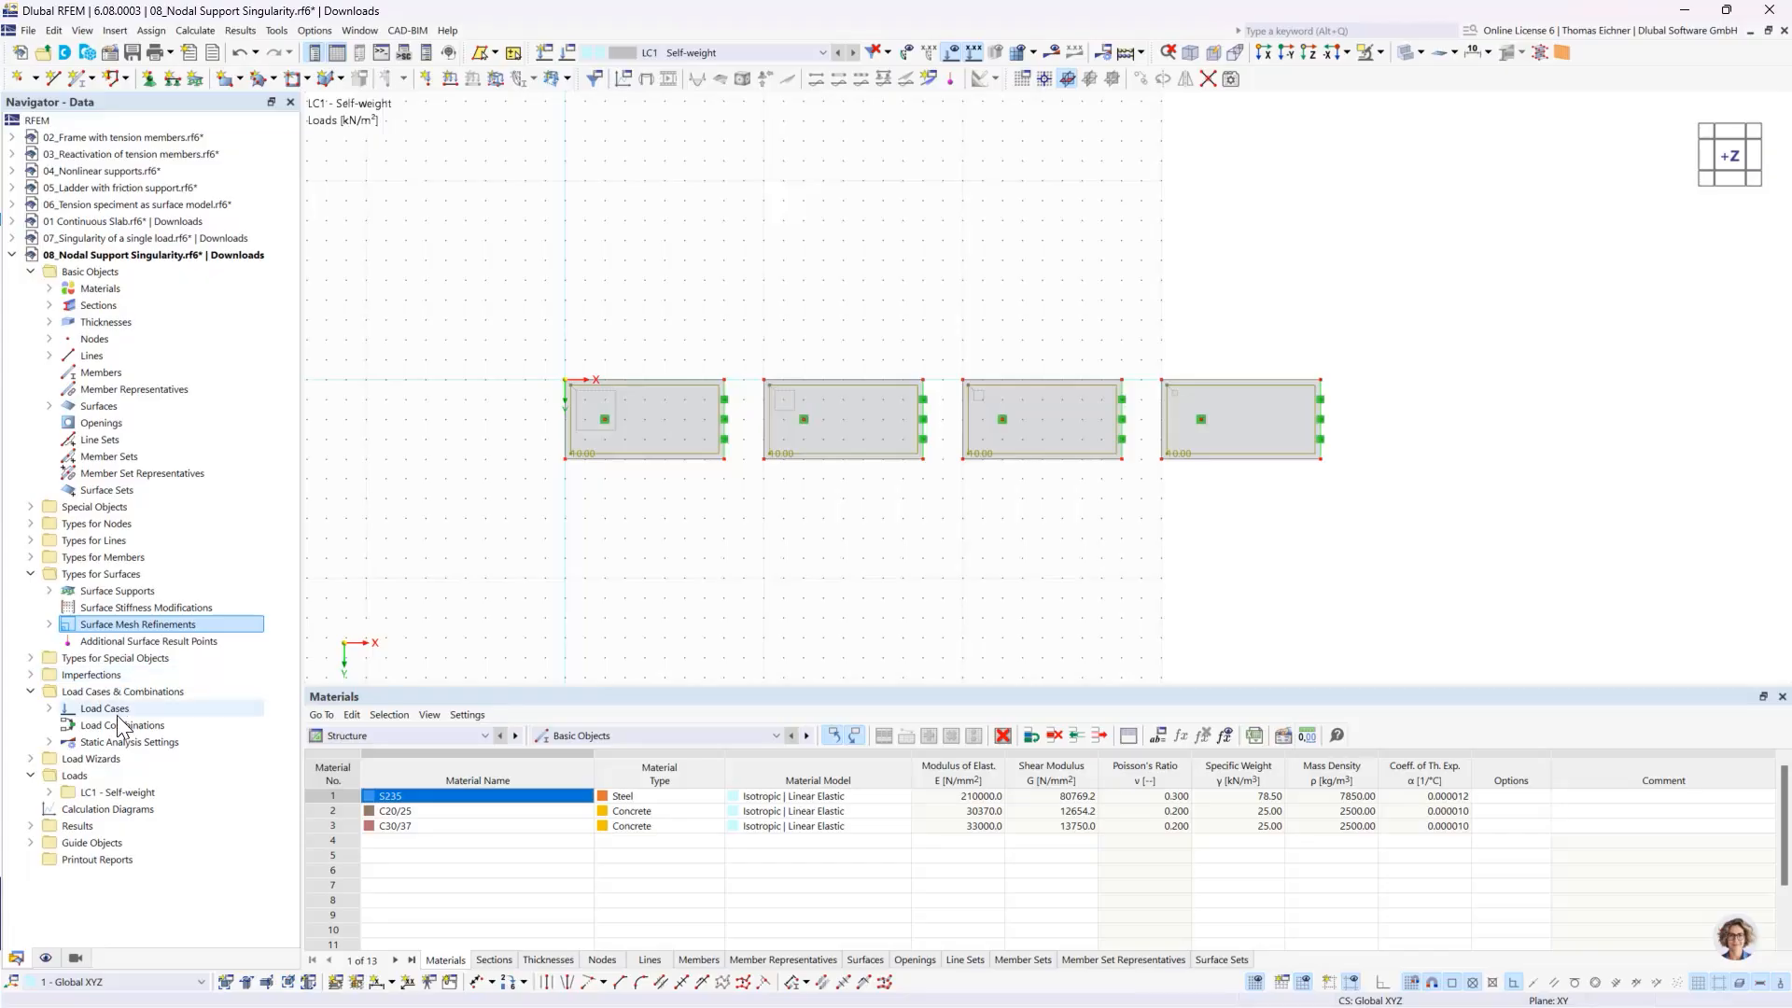
- Create a result section by two points running along the middle of all four slabs, ending at X 38 m, Y 2 m
click(31, 506)
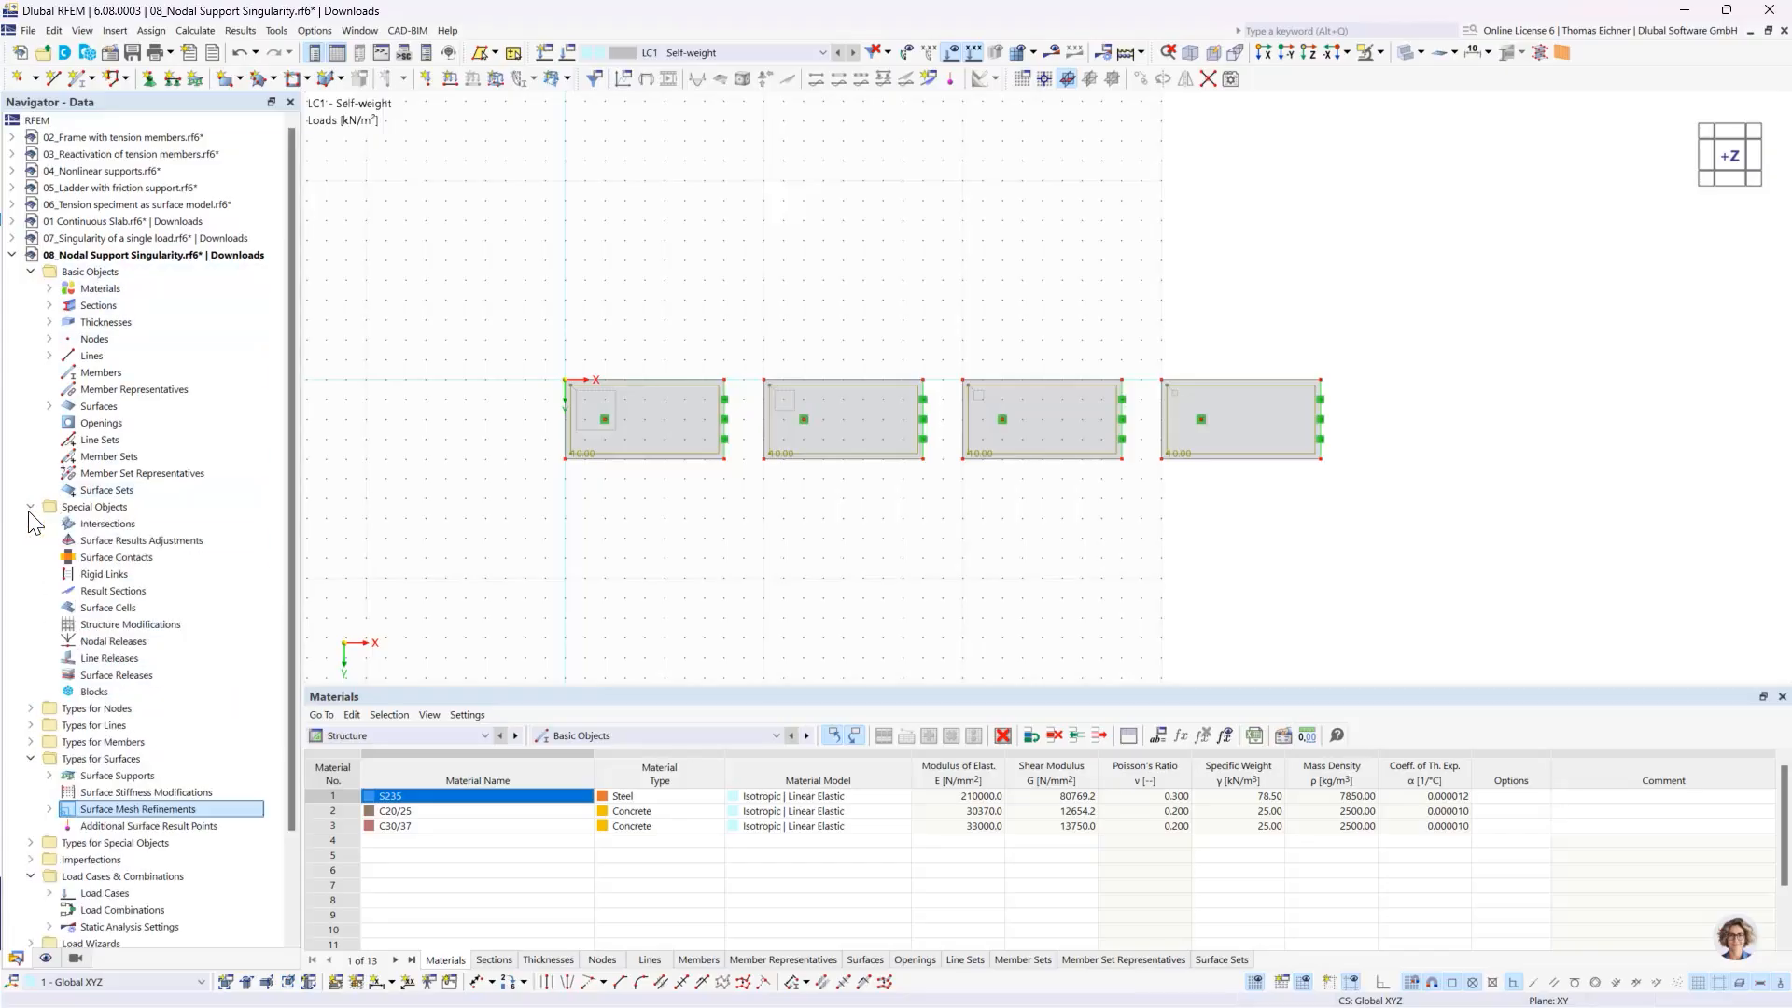
double_click(113, 592)
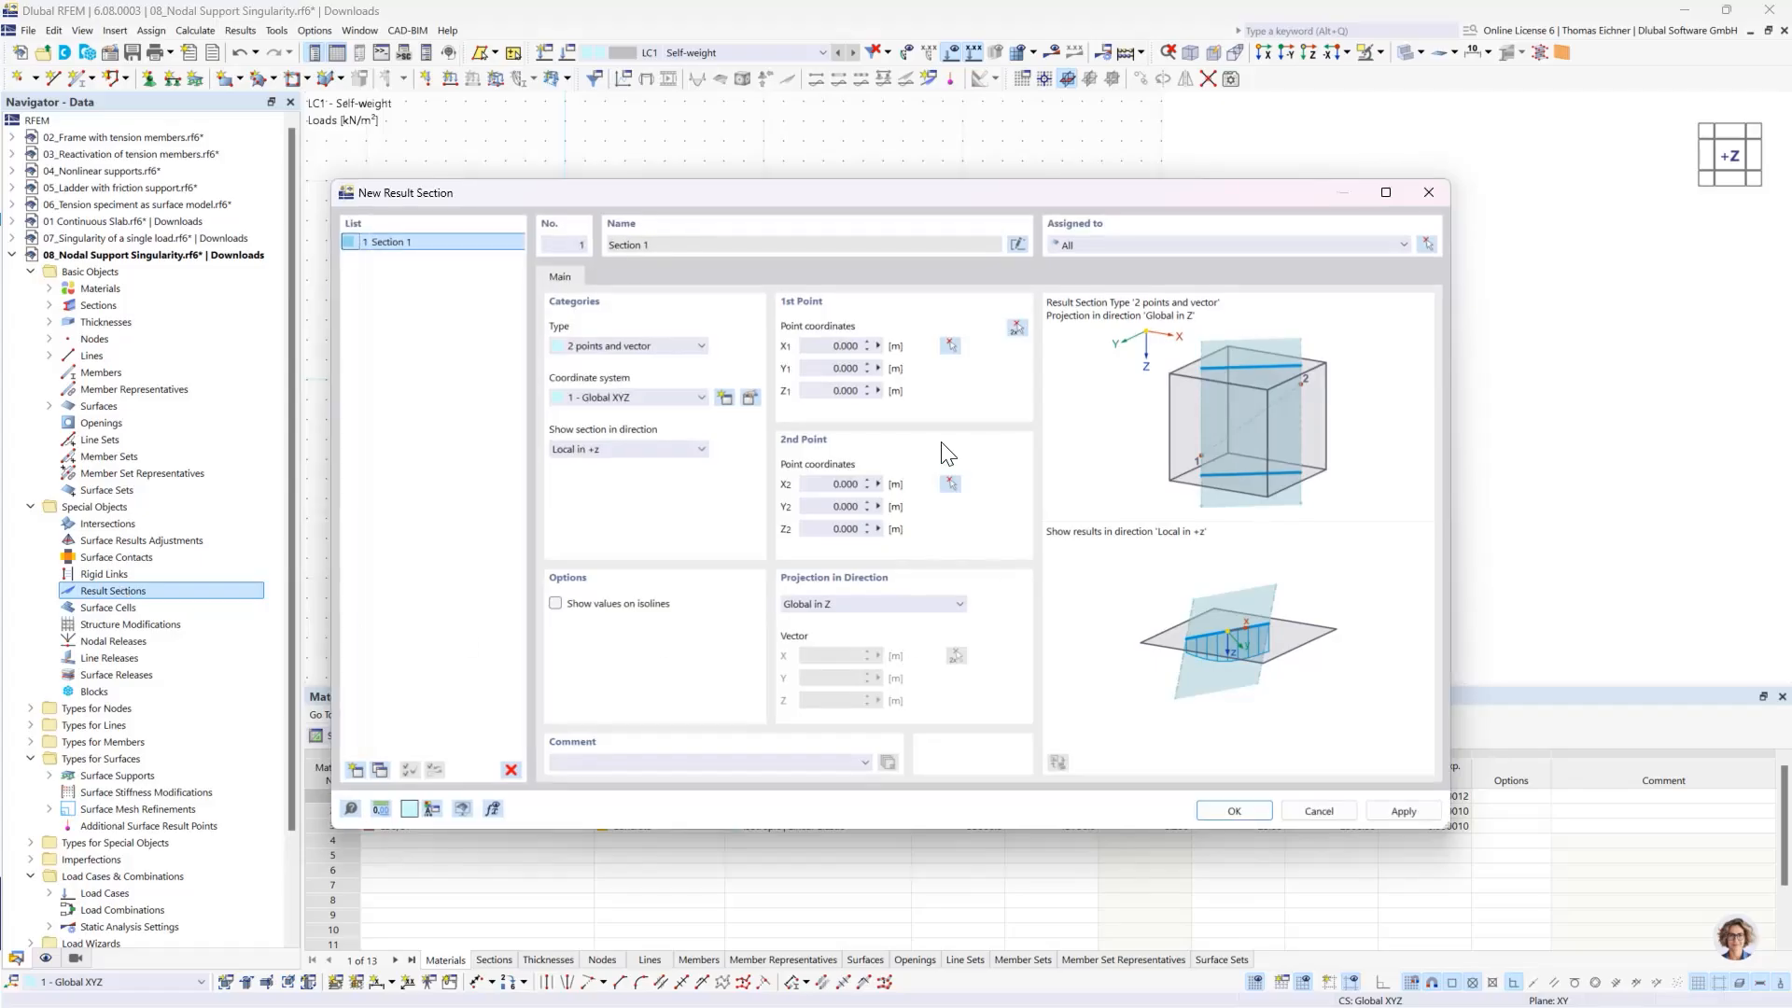
click(1016, 328)
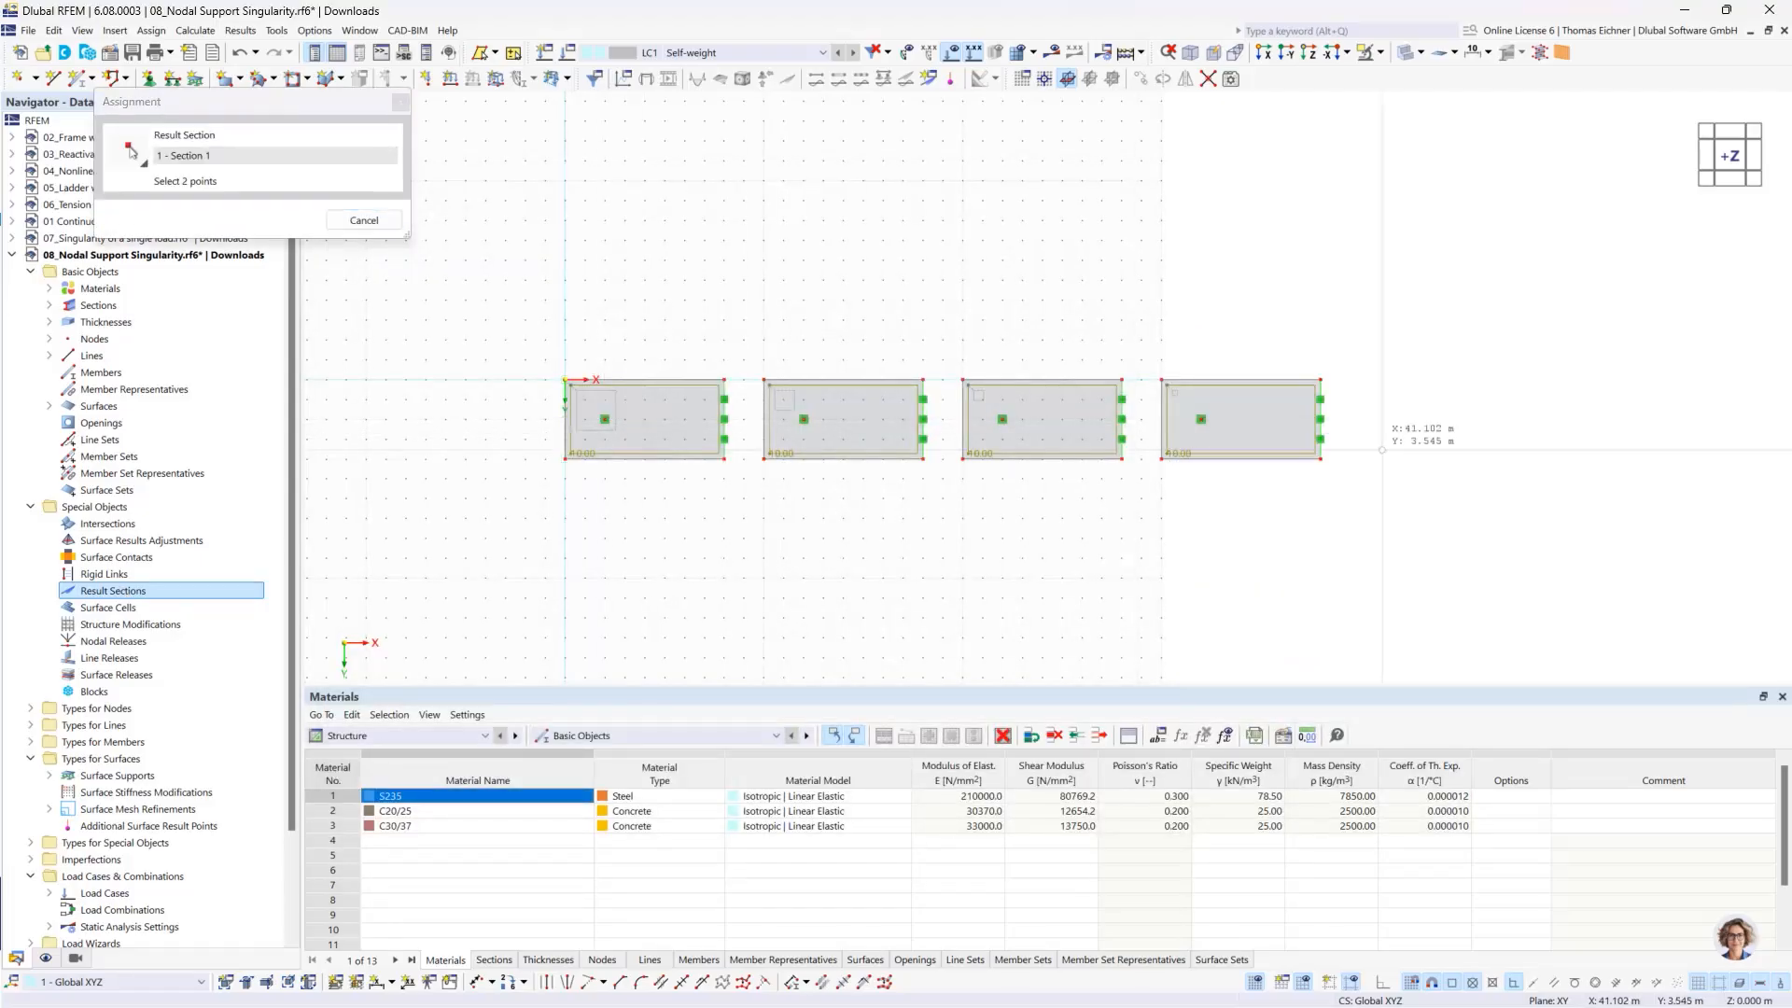
click(1320, 419)
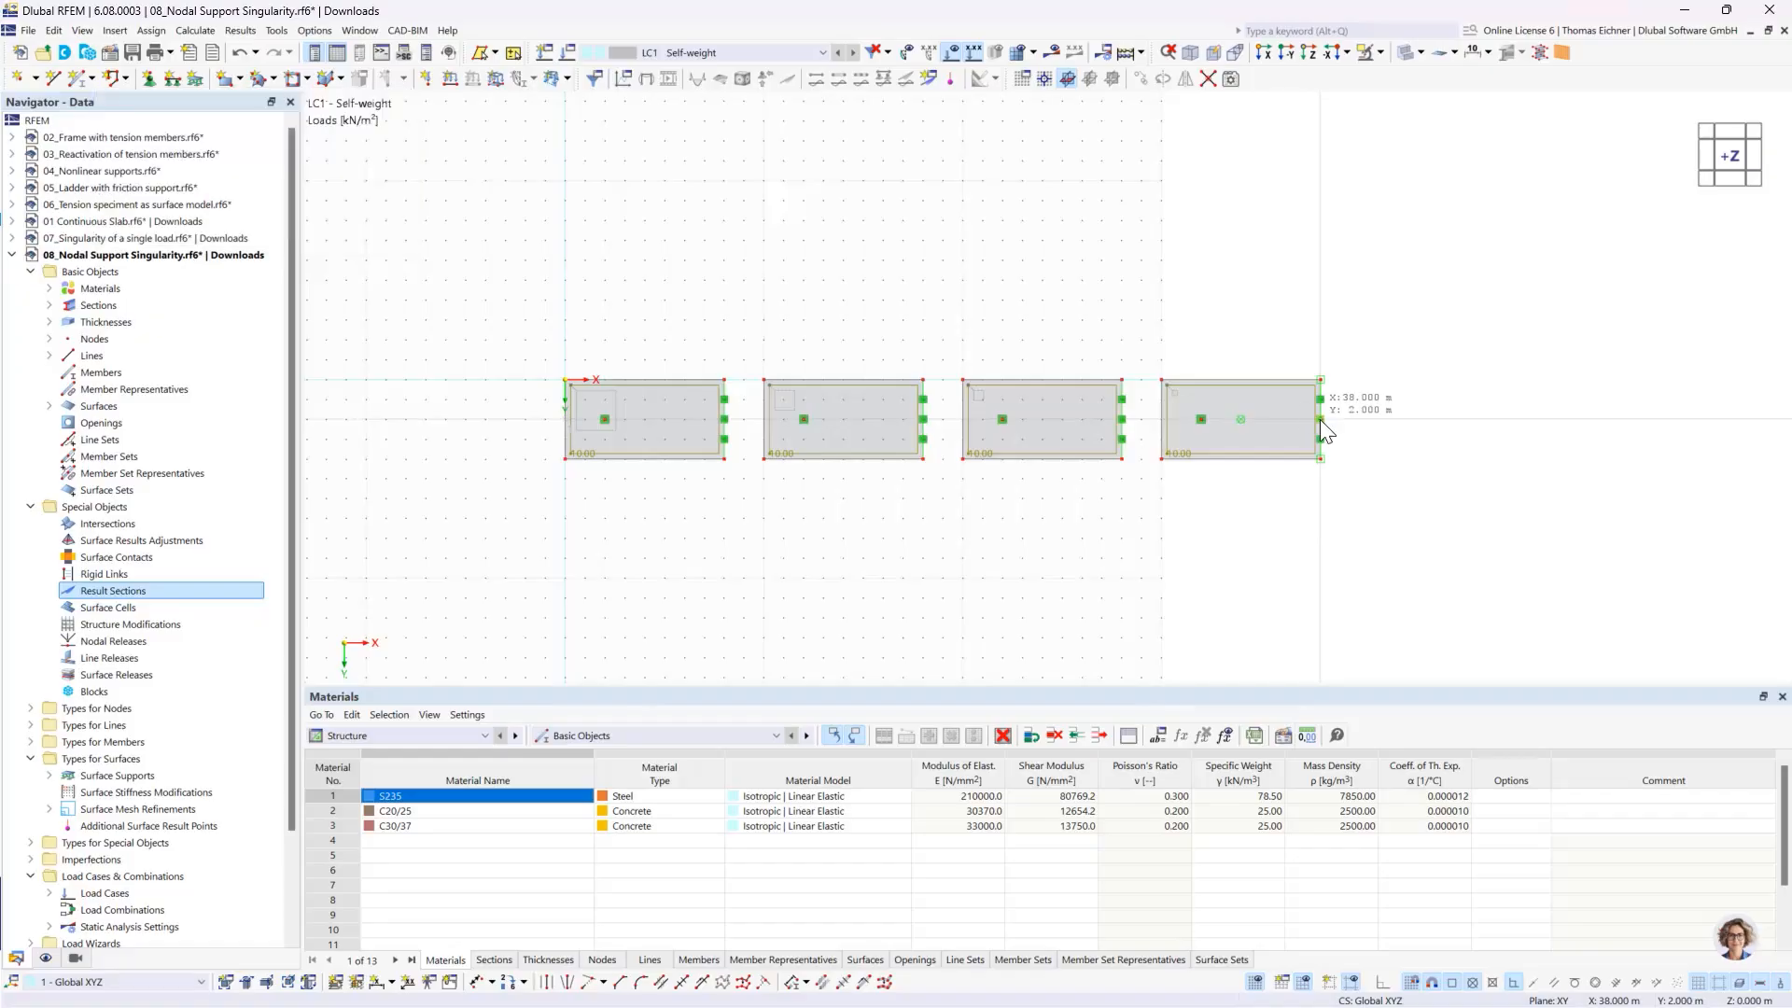
click(1209, 812)
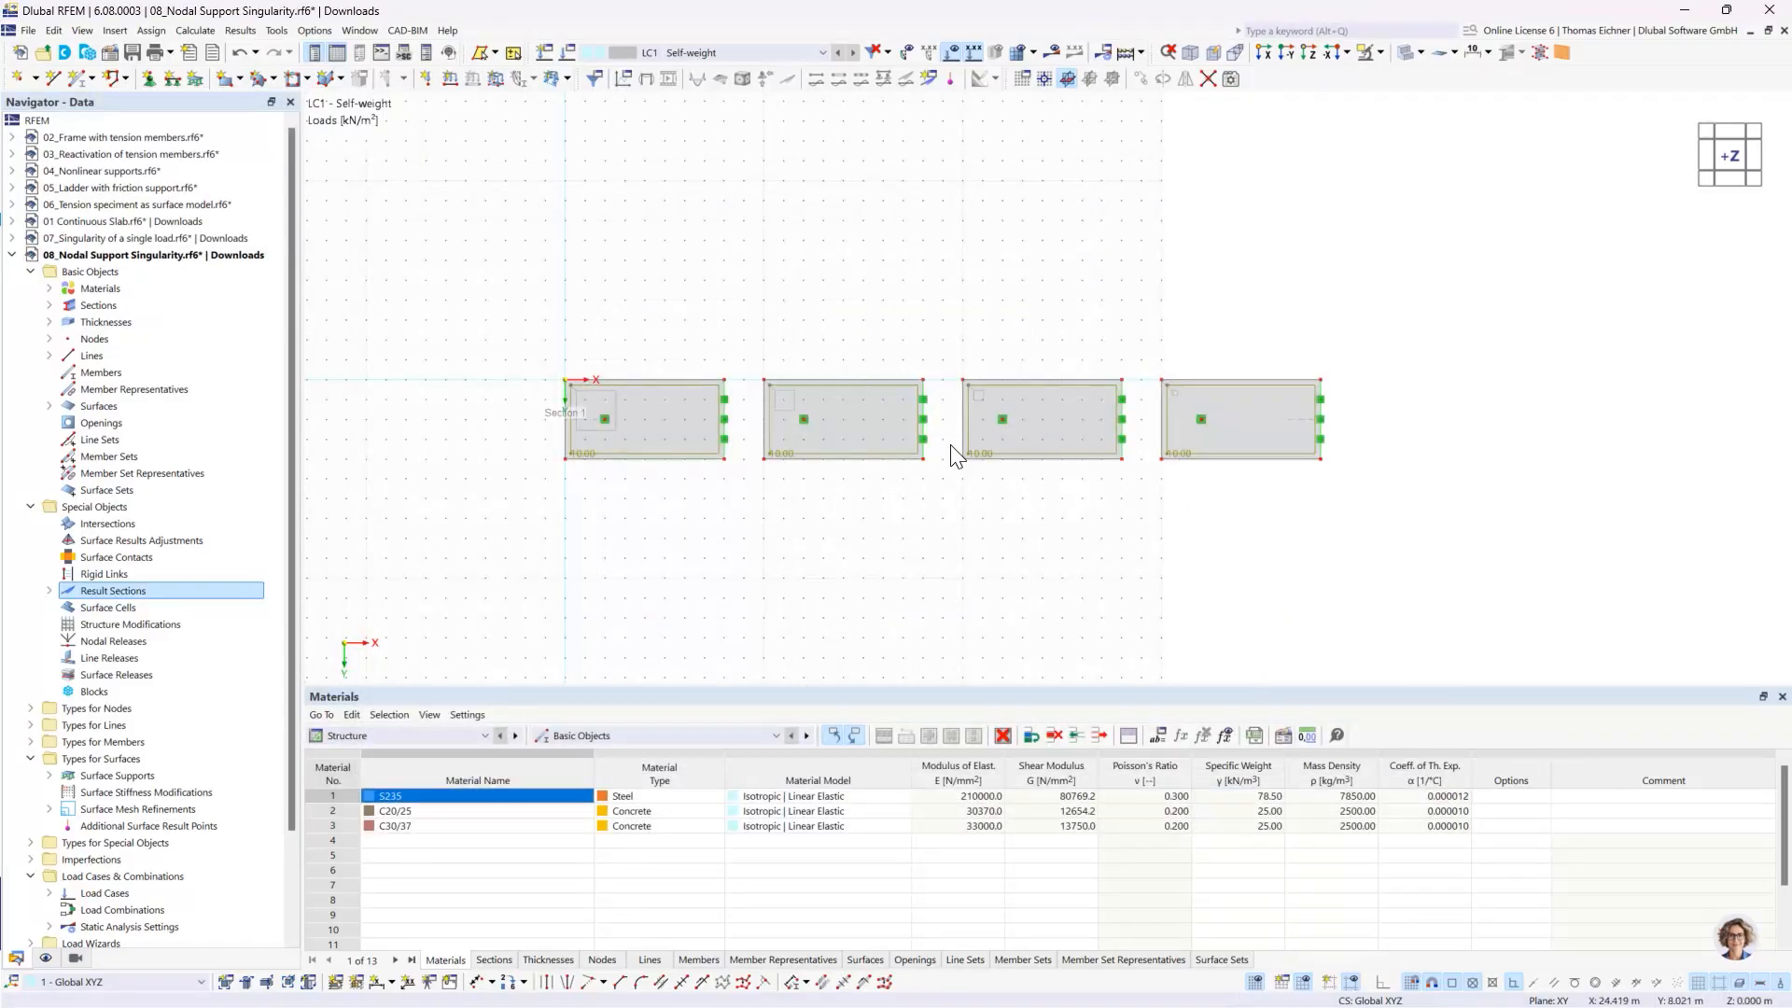
- Deactivate the self-weight in load case LC1 and run the calculation
click(566, 52)
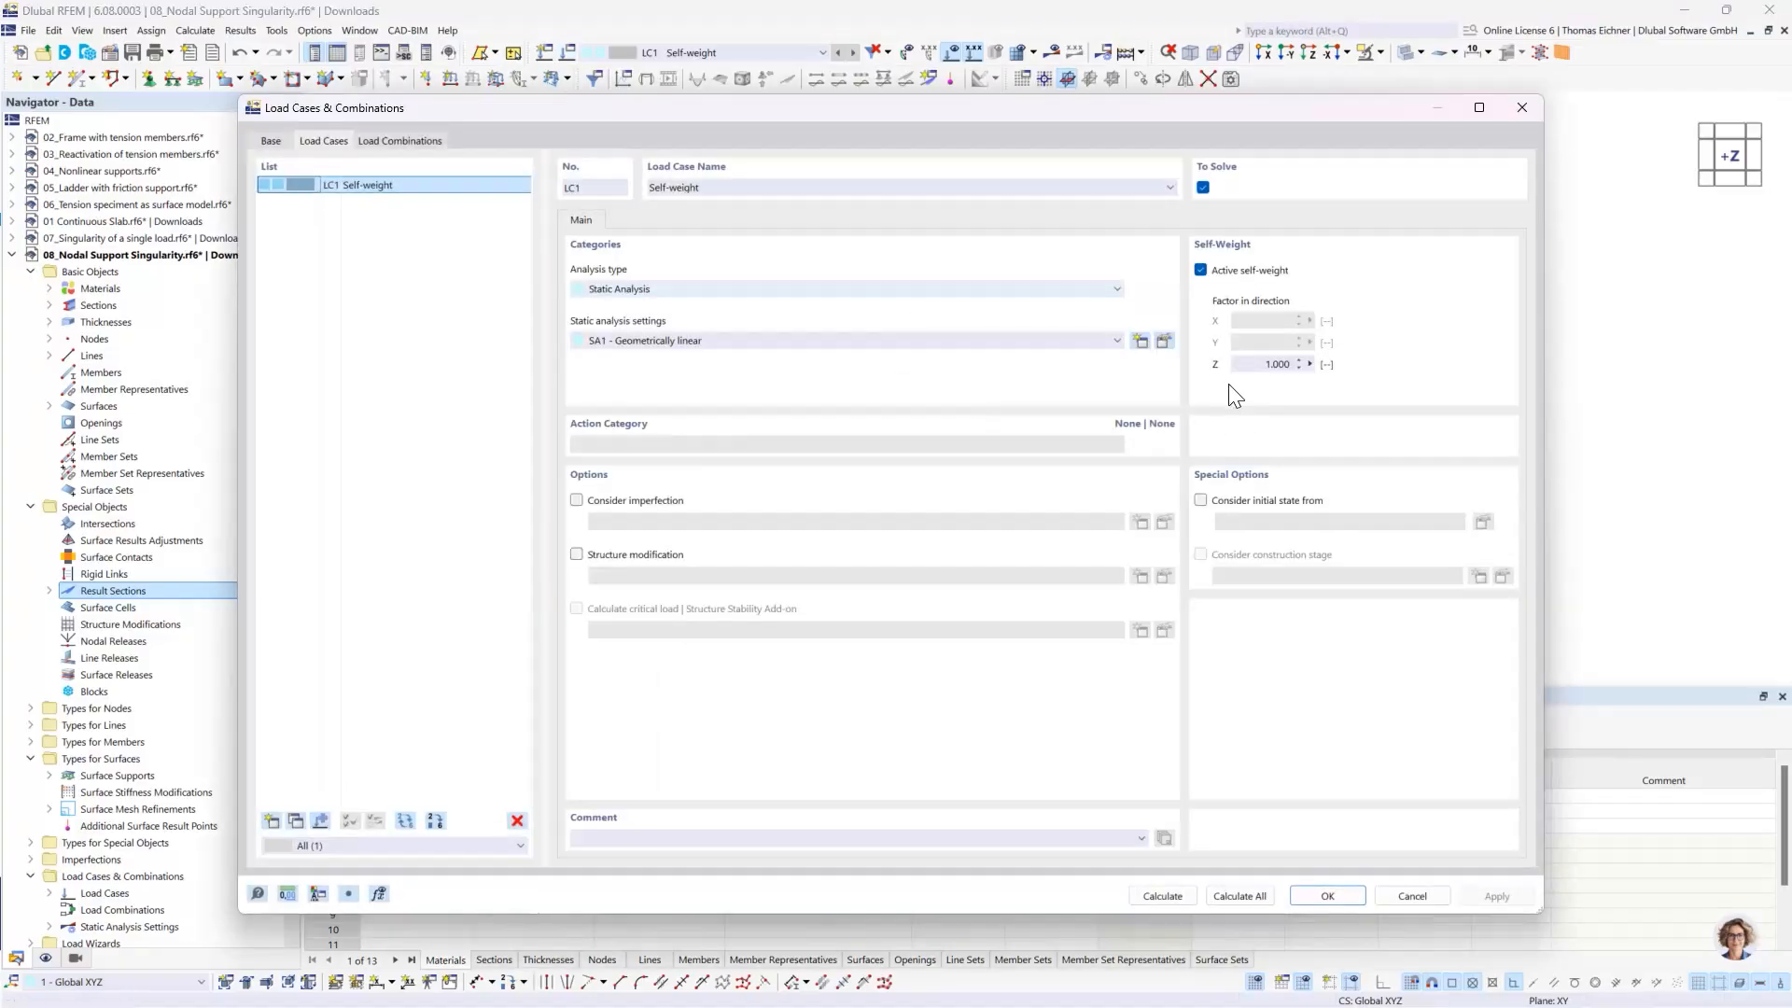
click(1228, 270)
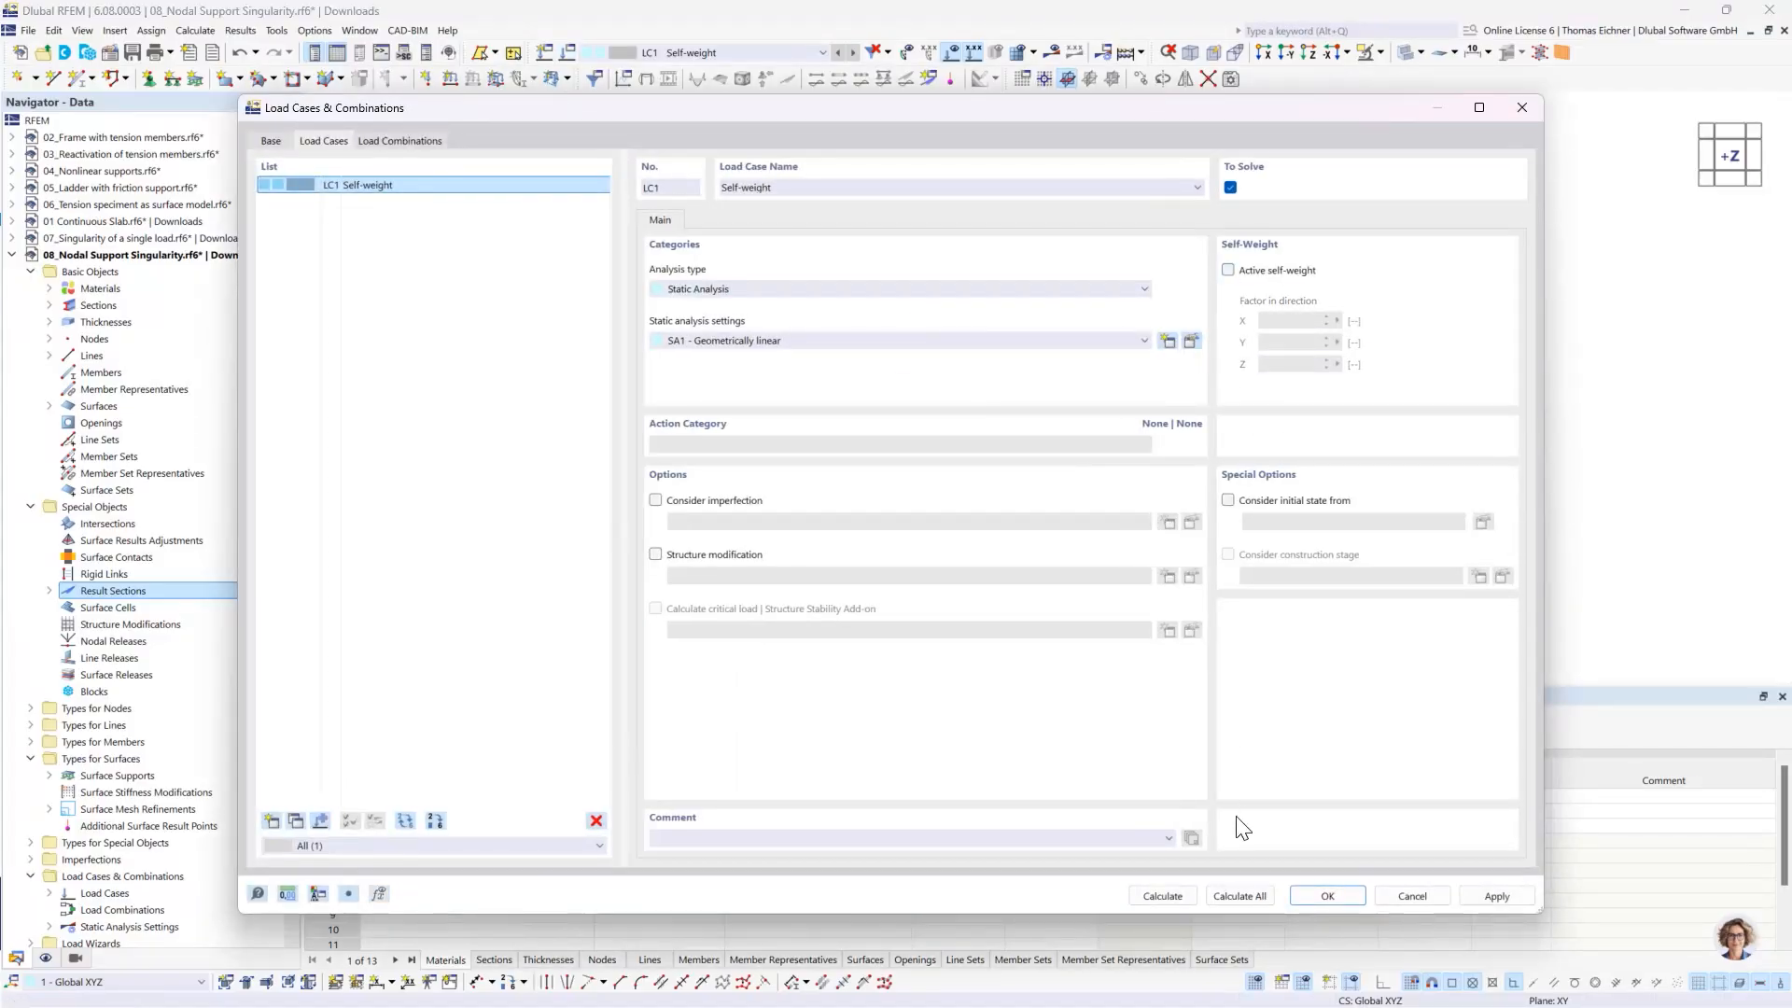
click(1181, 894)
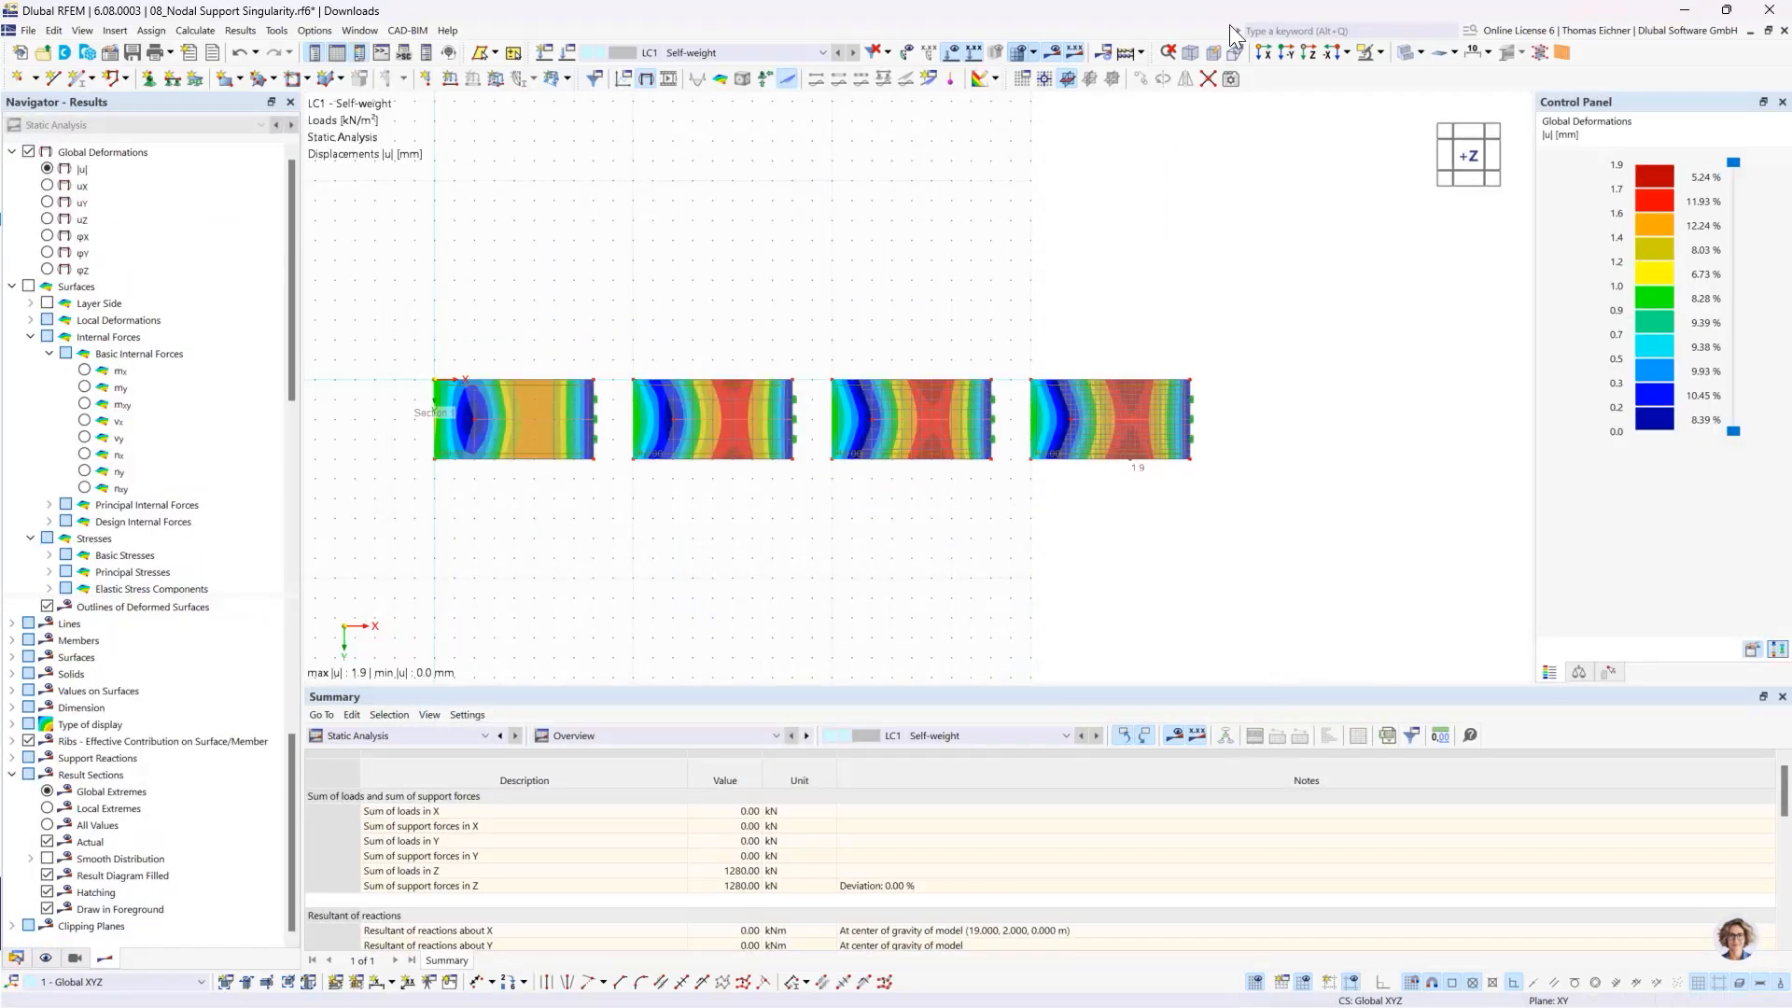
- View the slabs in the -Y direction and show all values on the result section diagrams
click(1068, 78)
click(1468, 177)
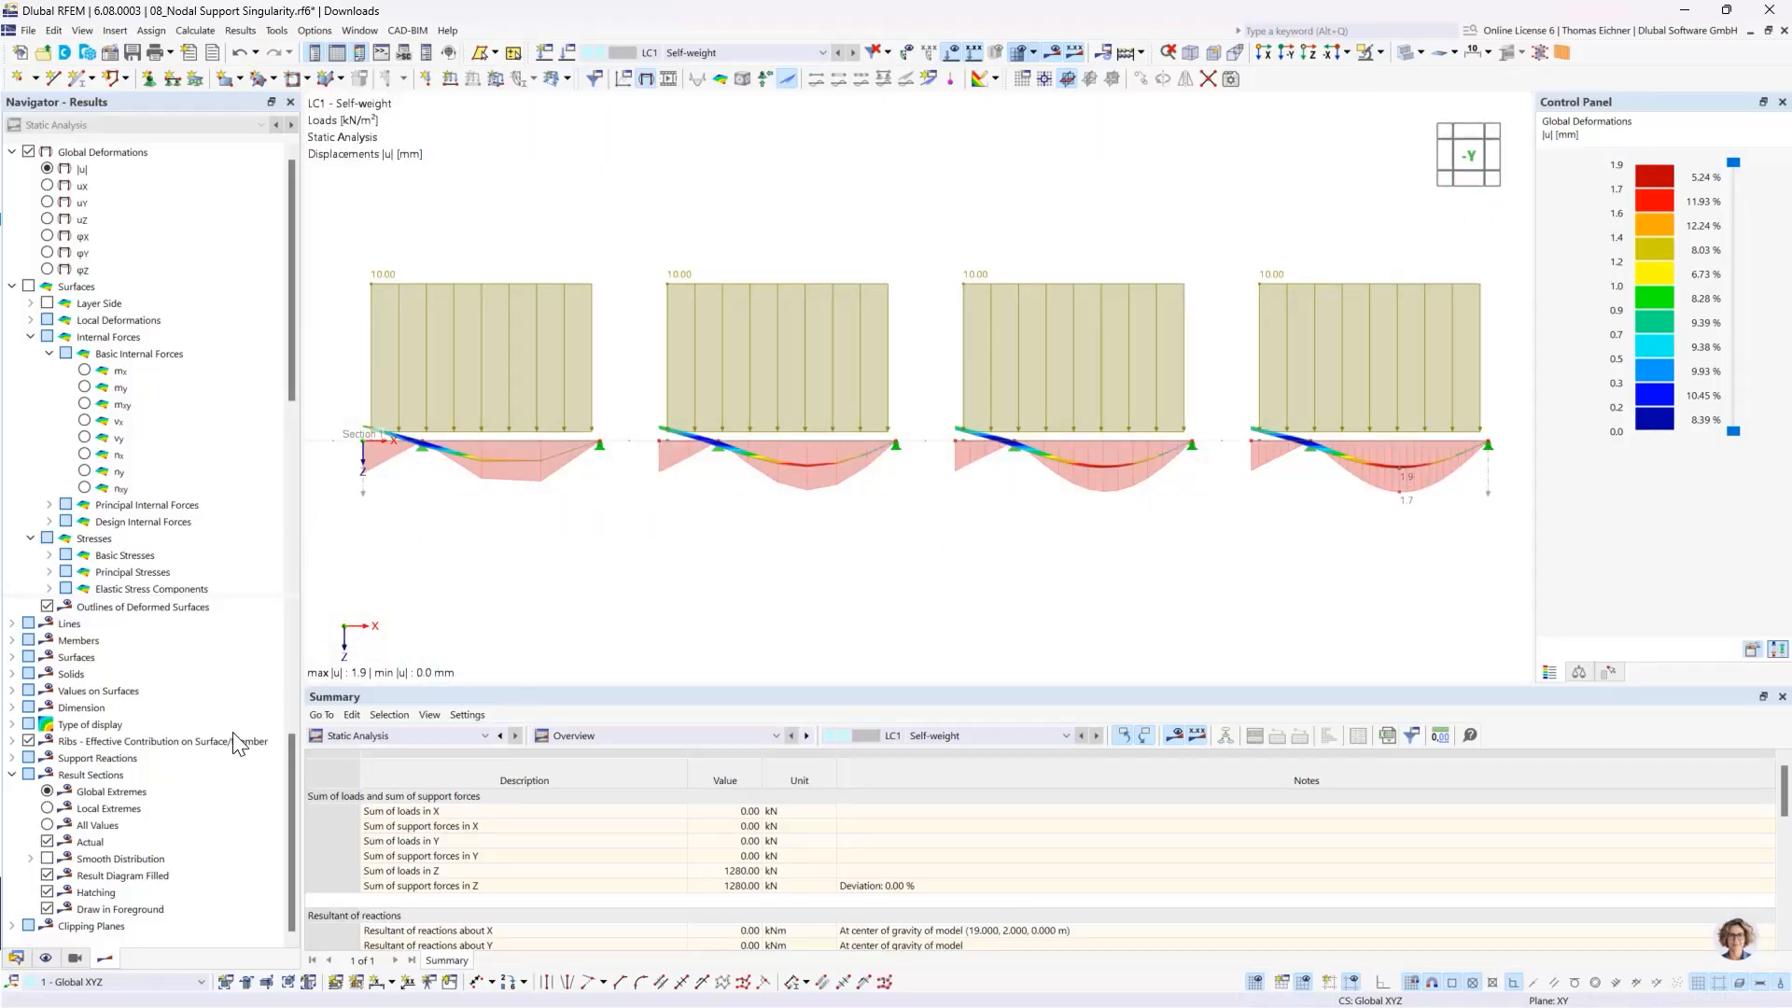
click(93, 825)
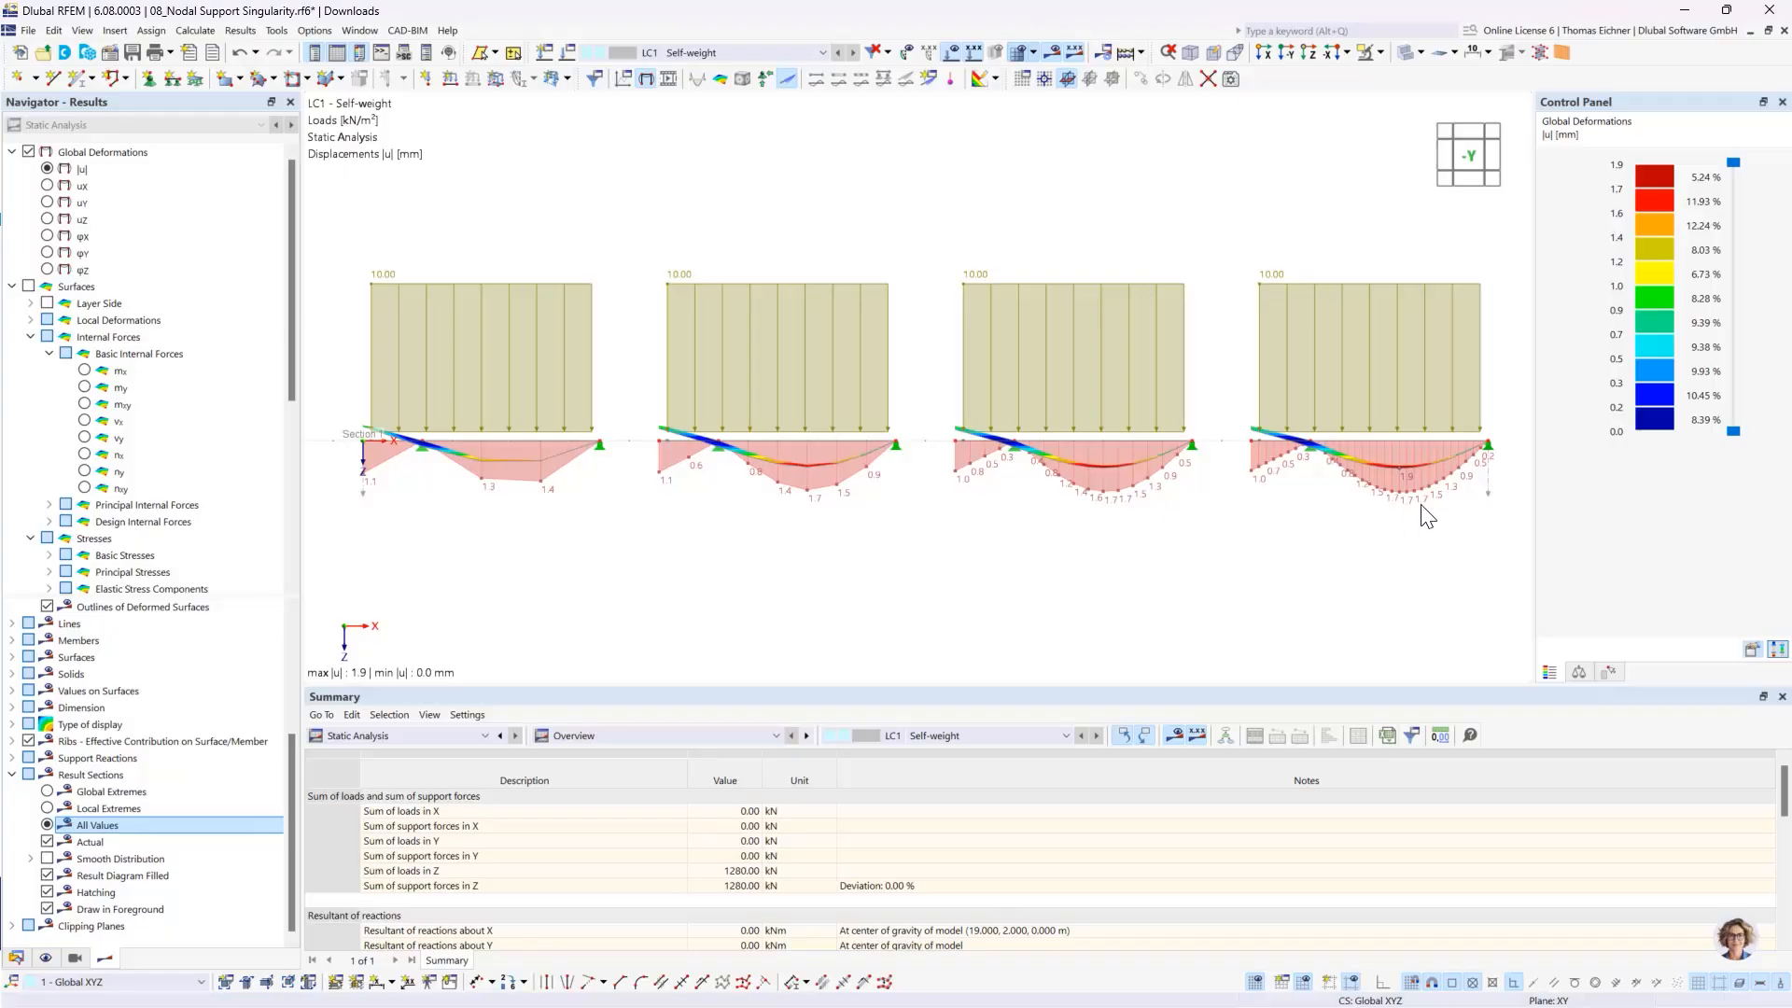
scroll(1423, 513, up, 2)
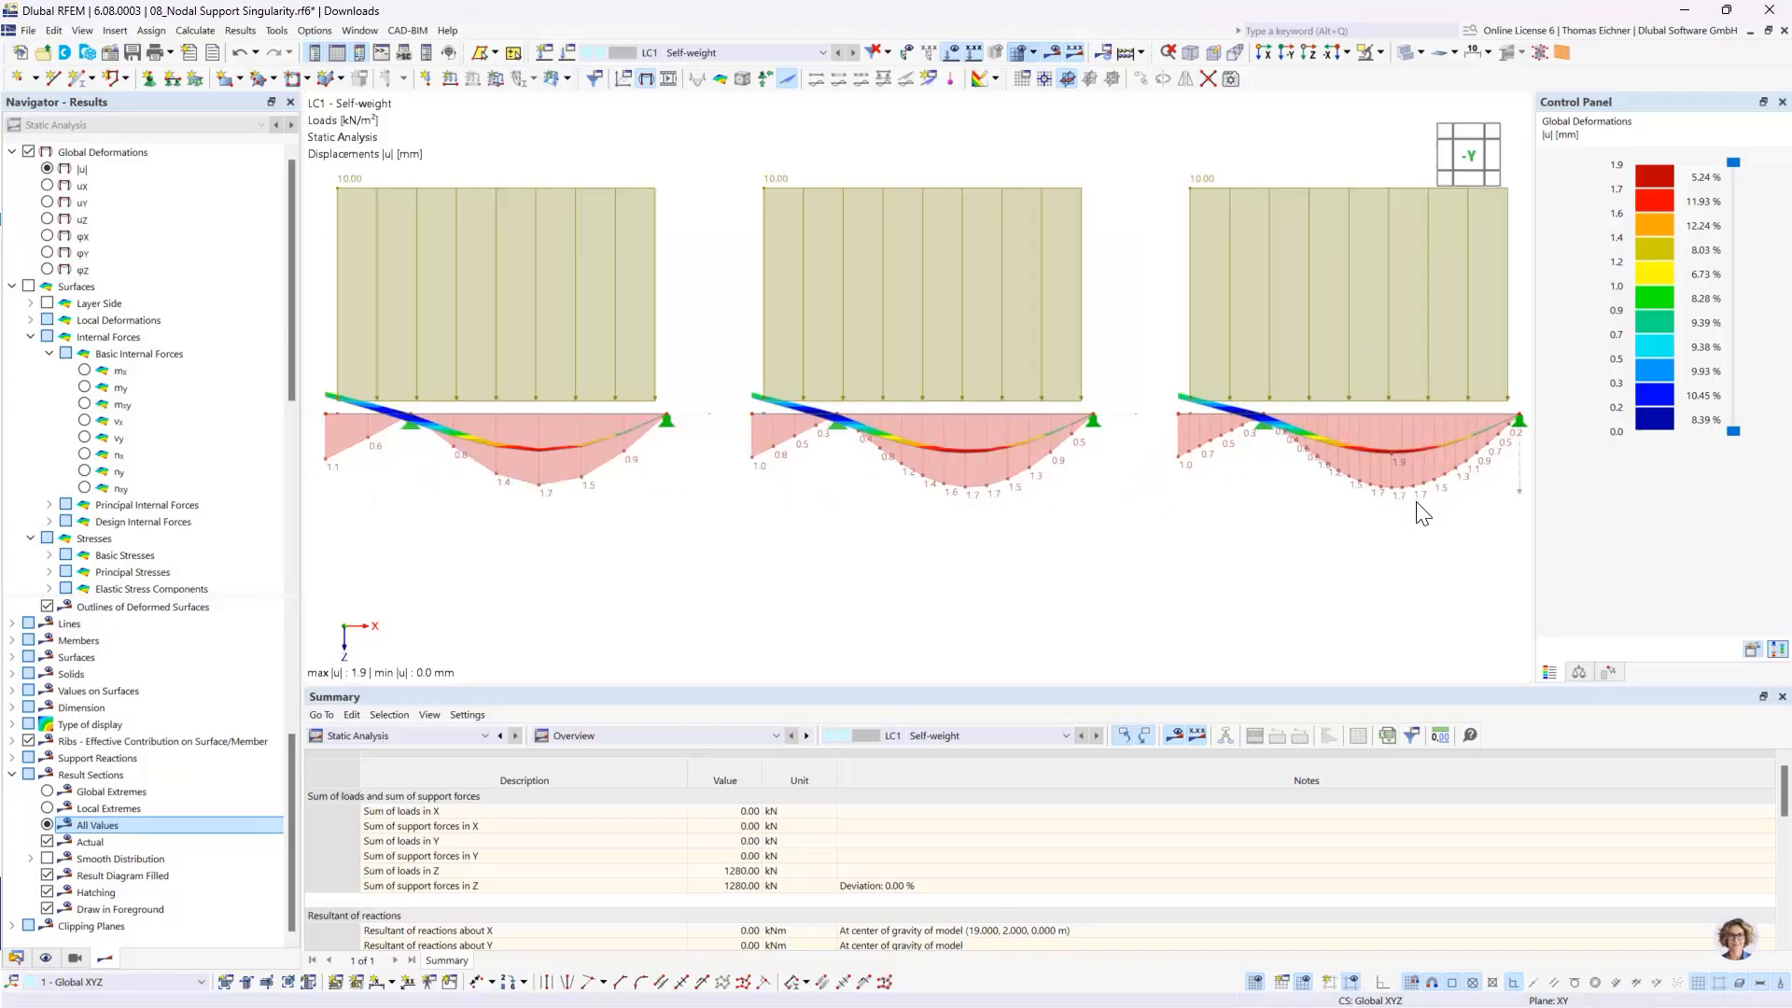
scroll(1423, 514, down, 2)
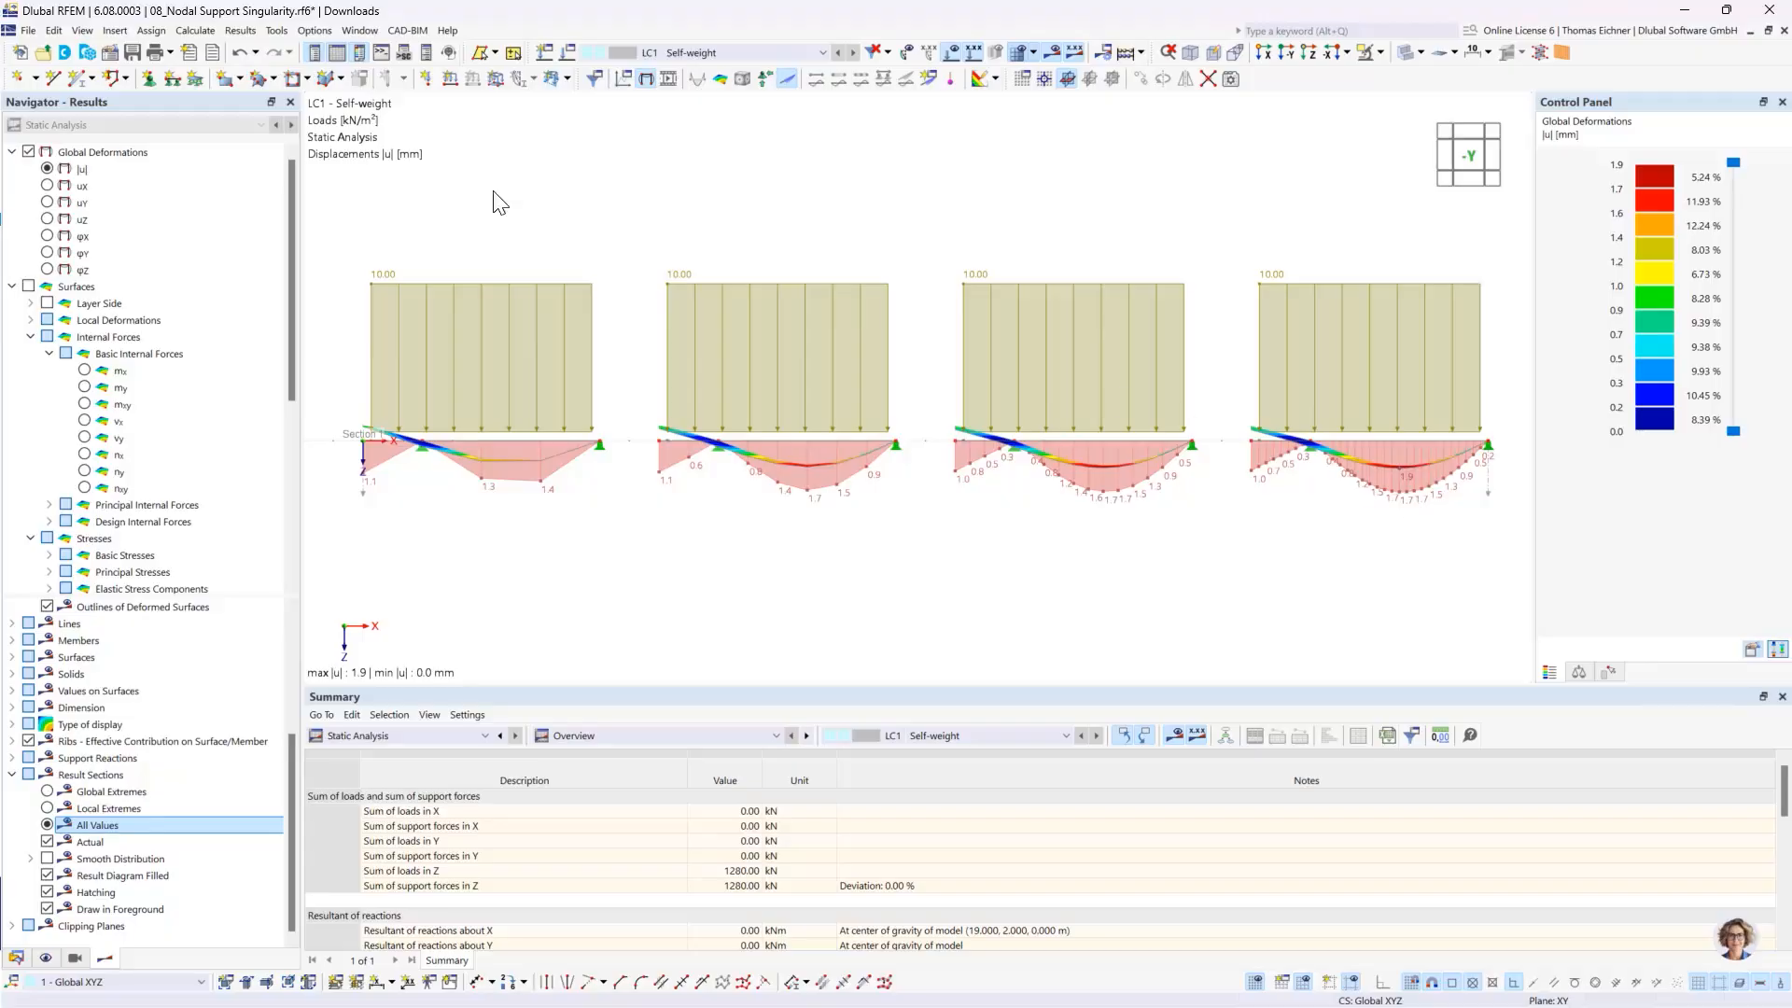
- Display the uZ displacements along the result section and switch off the global deformation display on the slabs
click(47, 219)
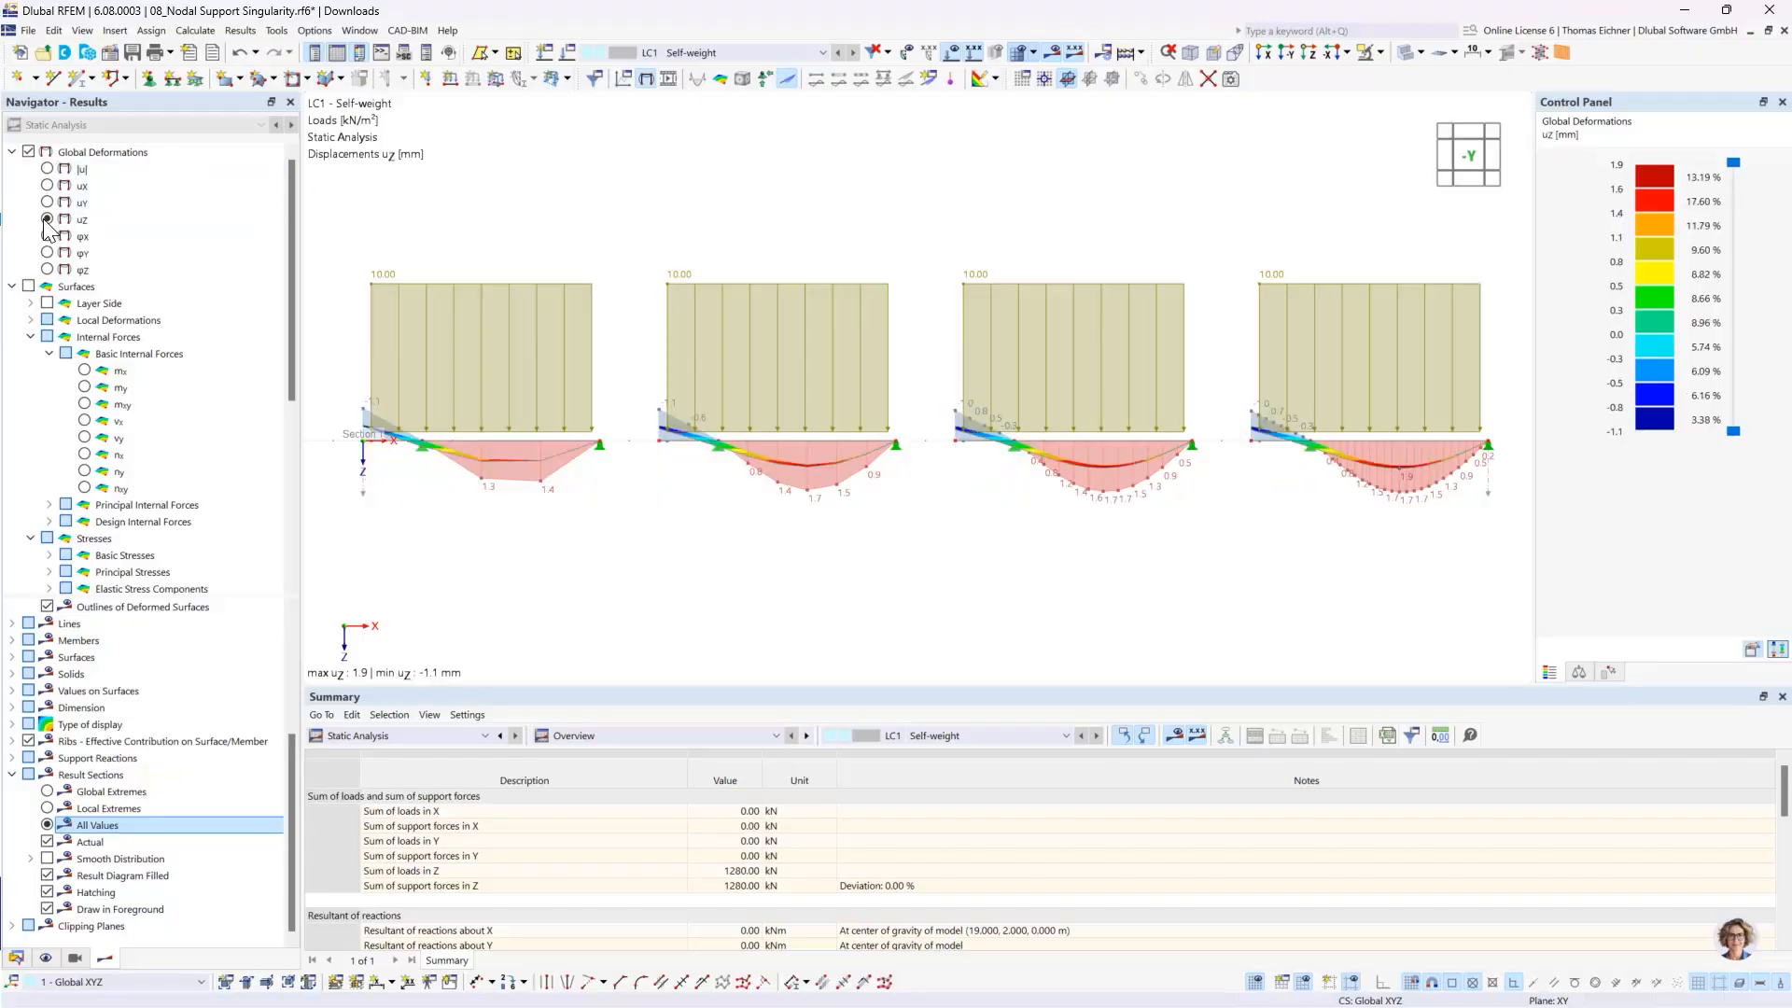
click(28, 152)
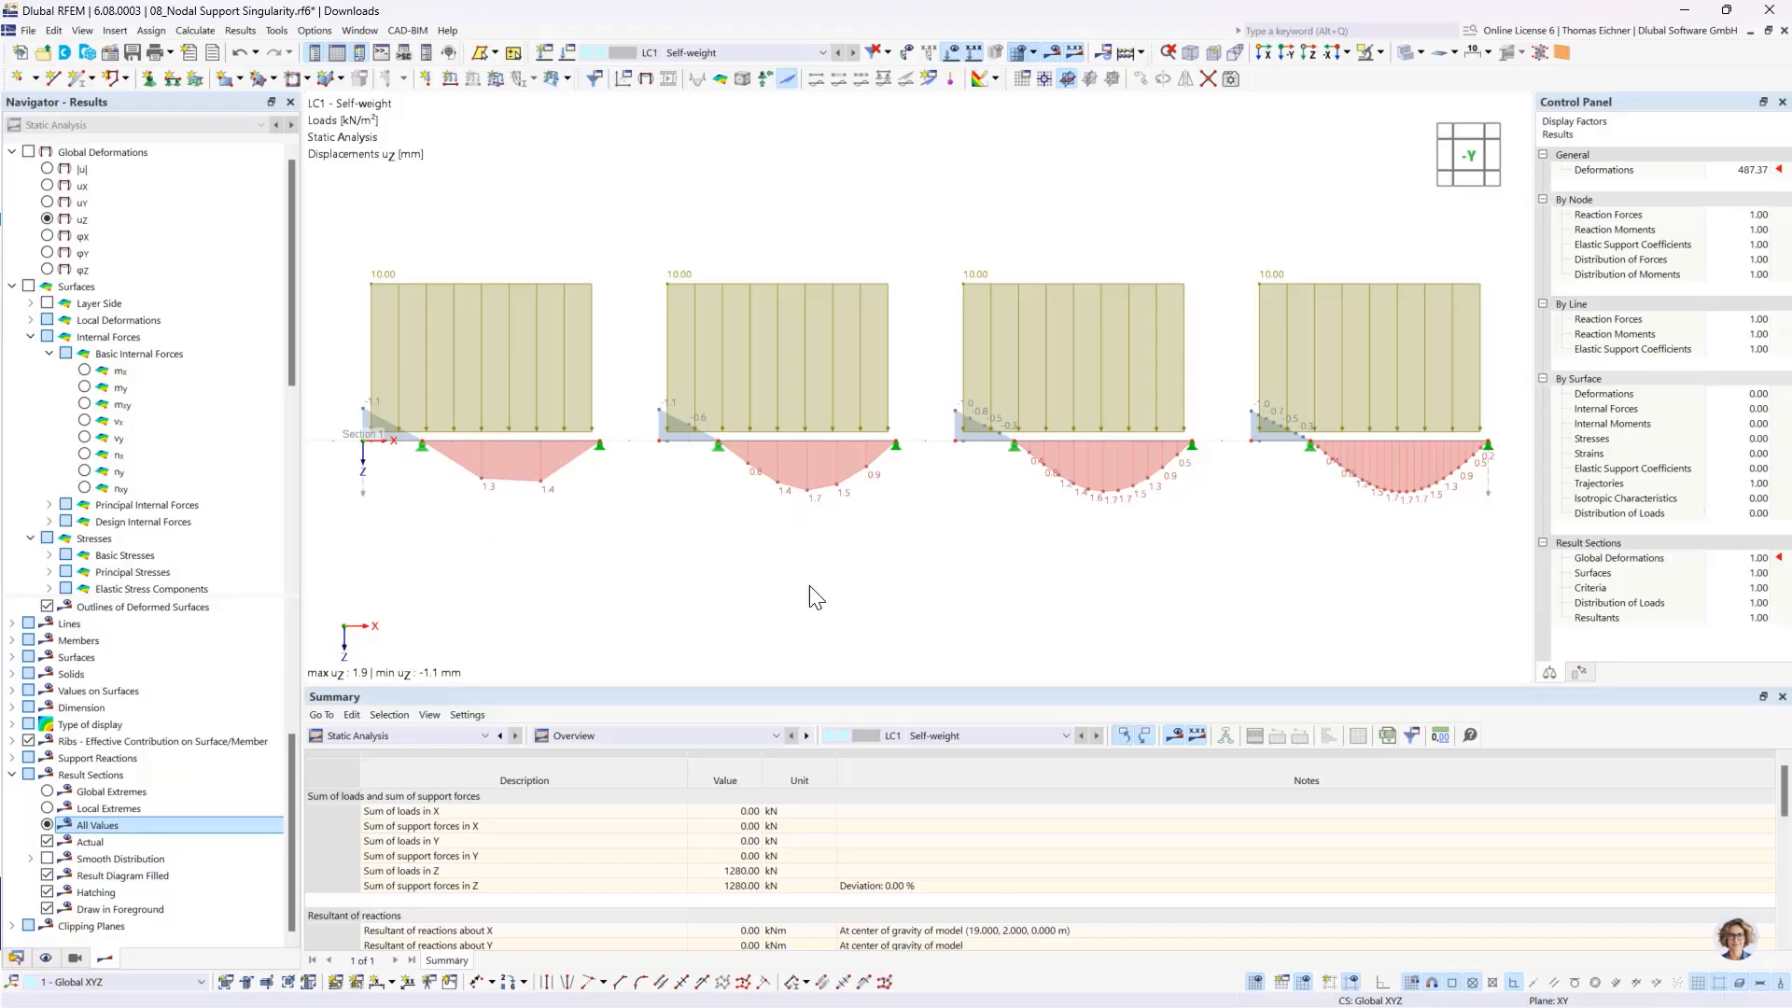
scroll(809, 585, down, 3)
scroll(1111, 600, up, 1)
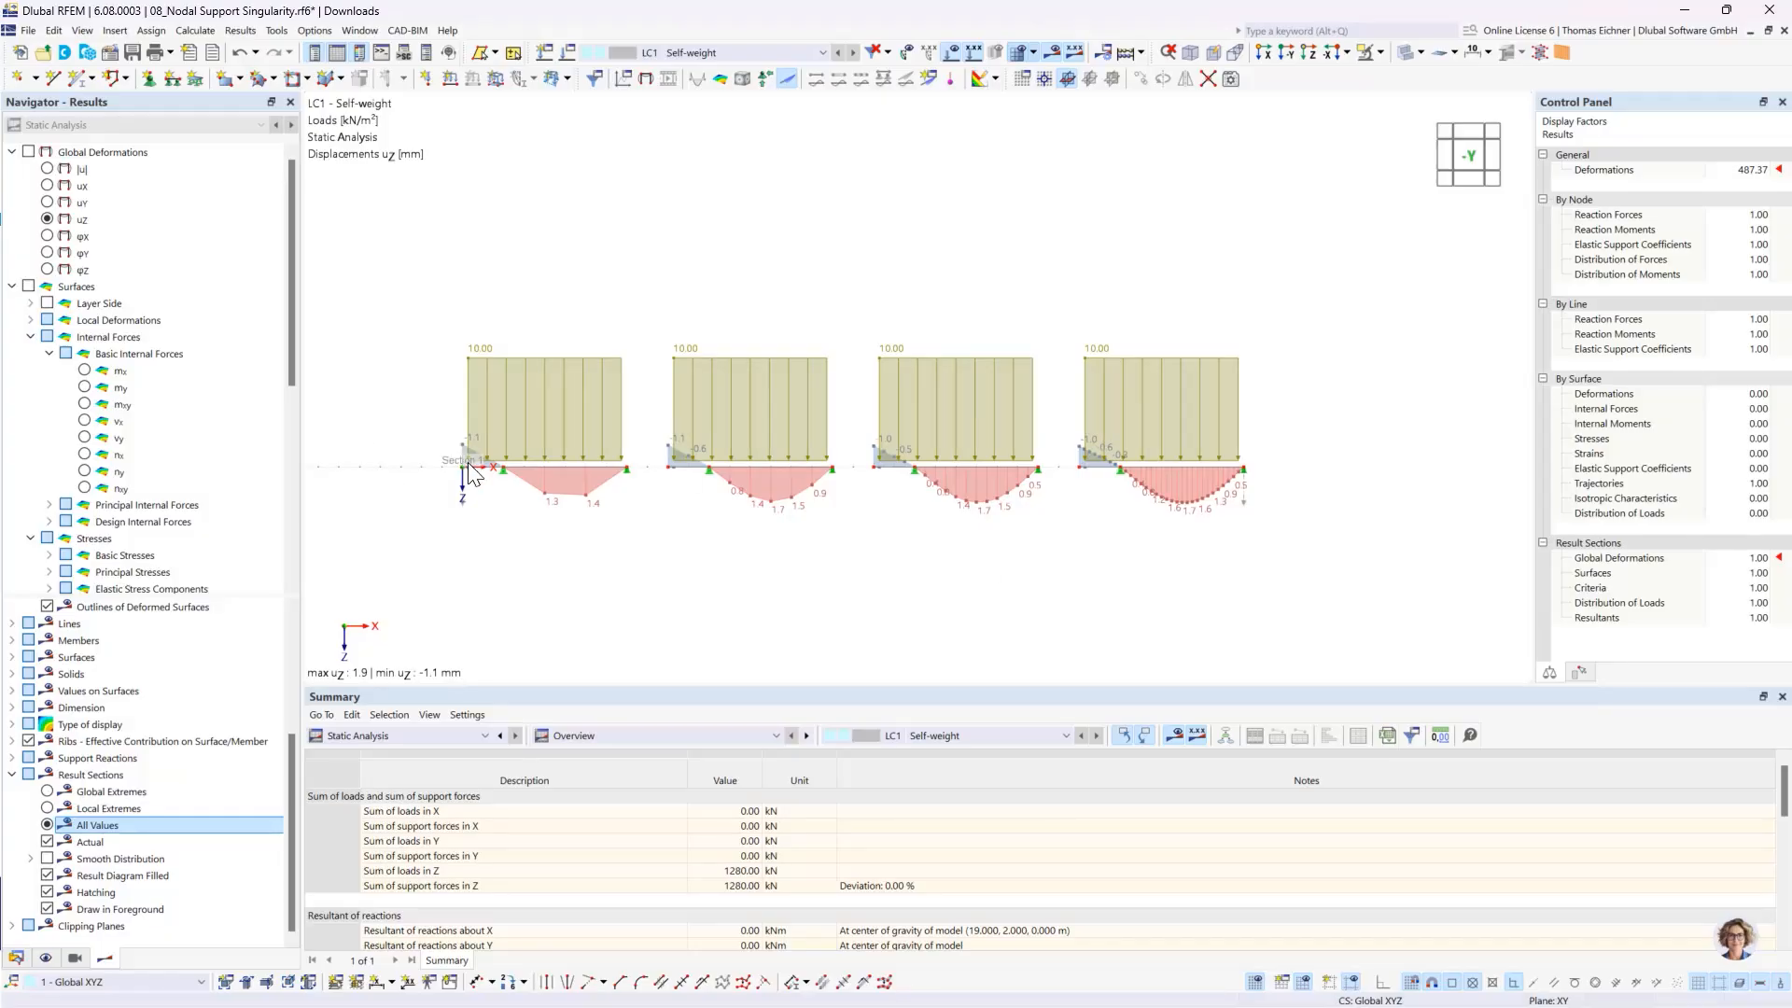
scroll(459, 464, up, 1)
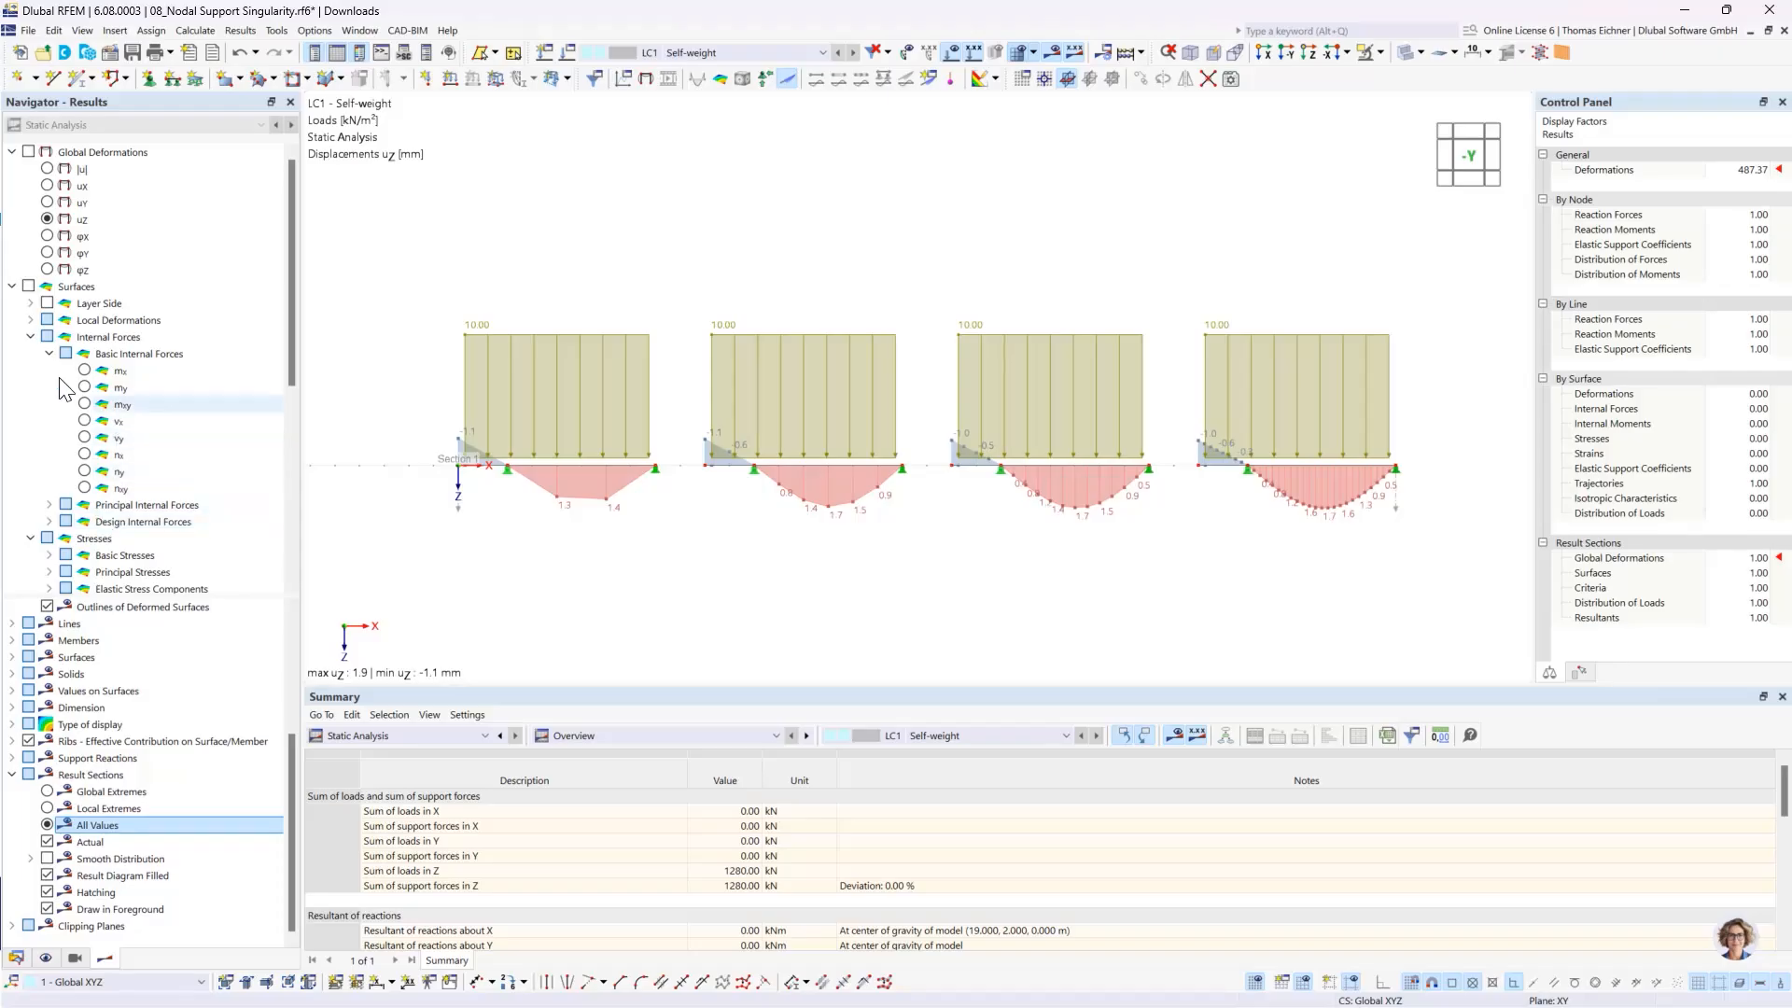
- Switch the result section to surface results and display the basic internal force mx
click(31, 338)
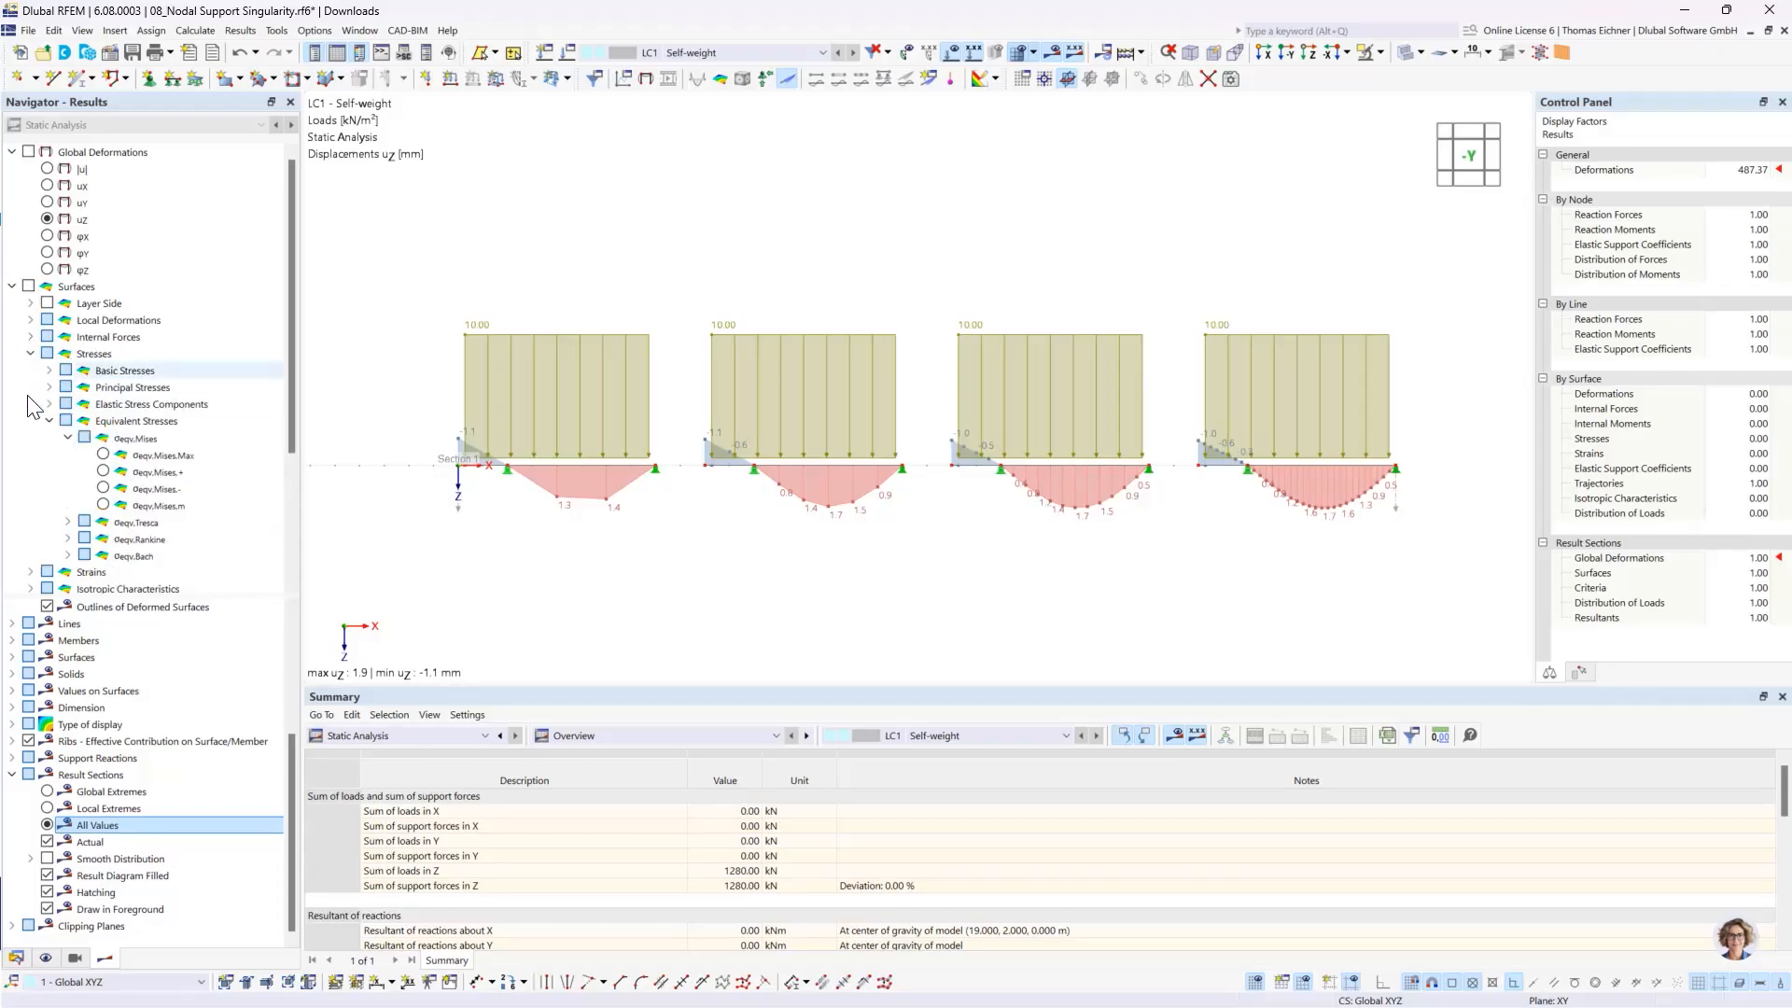
click(31, 354)
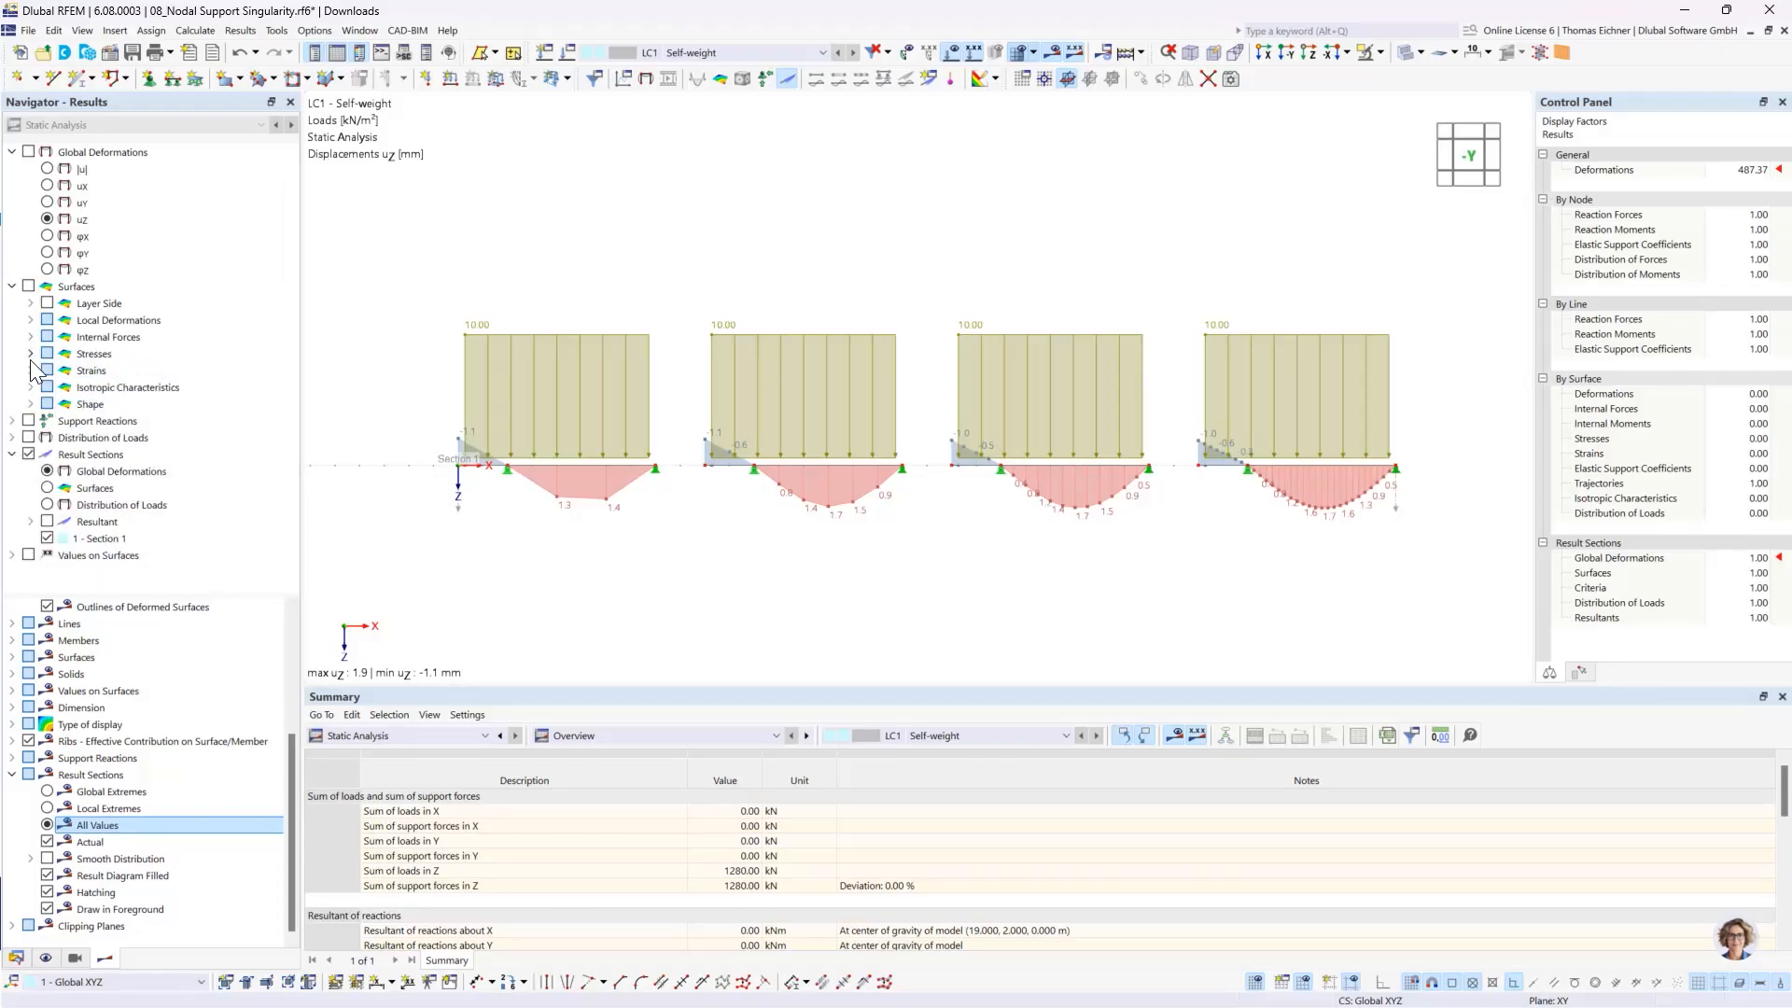
click(48, 489)
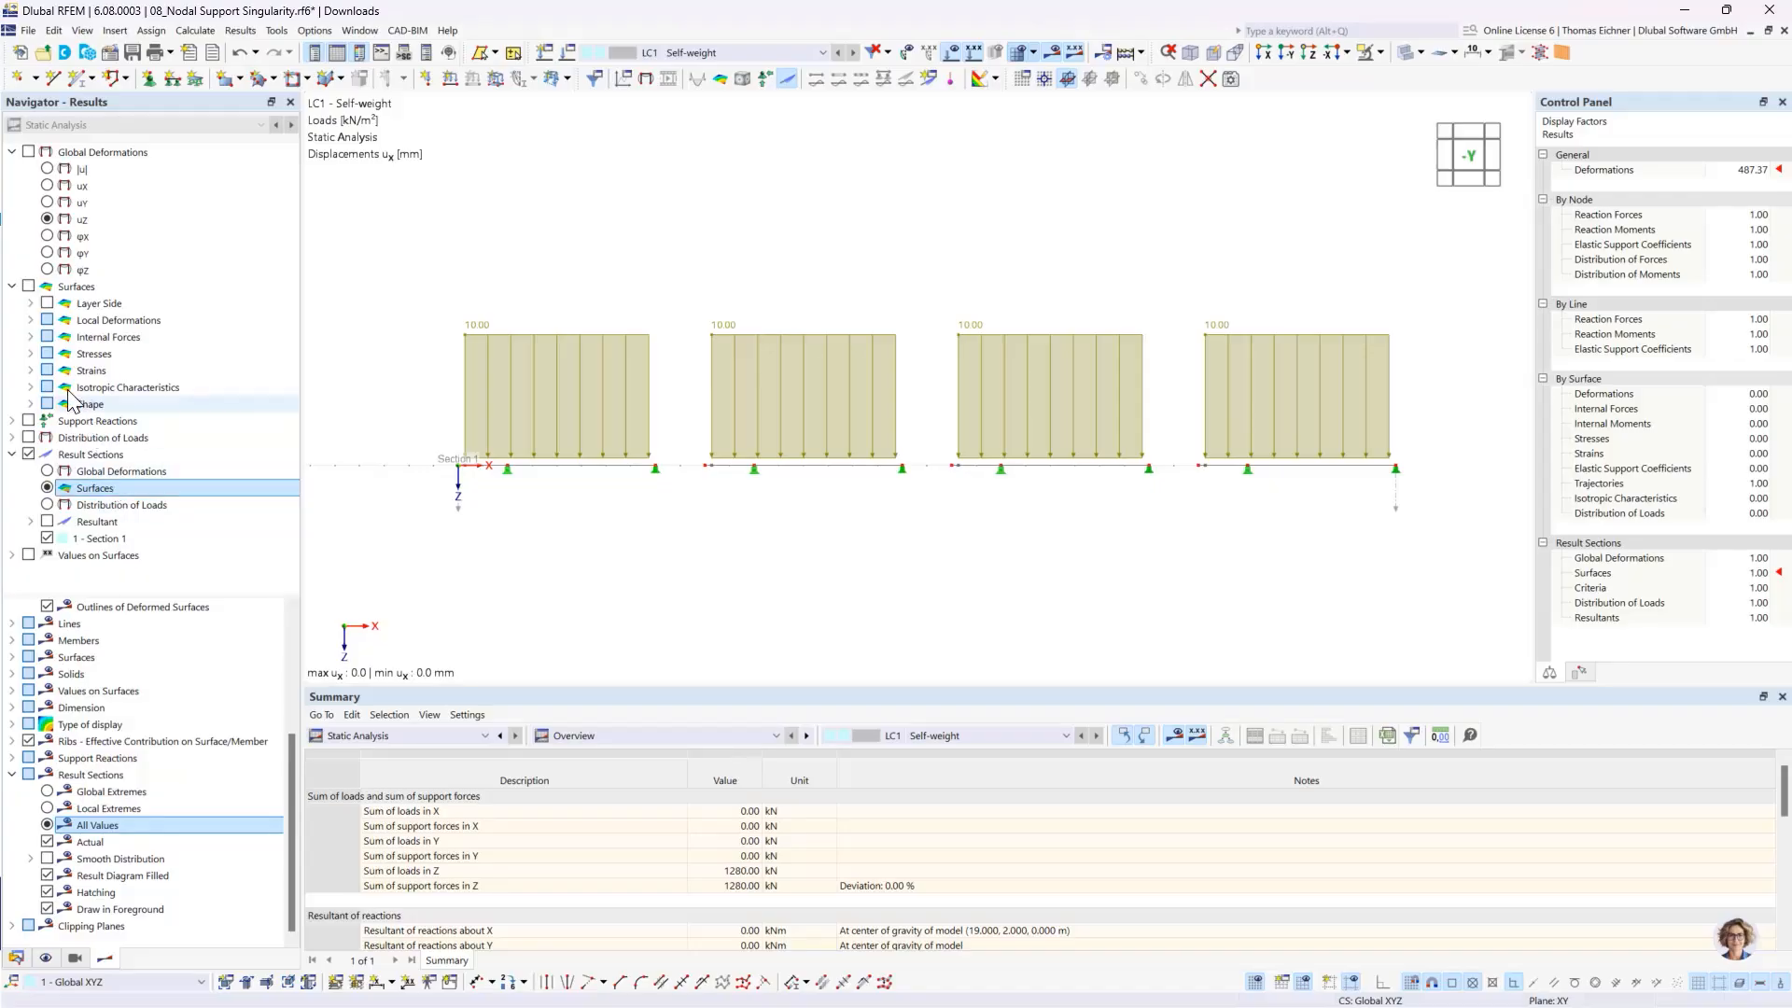
click(31, 337)
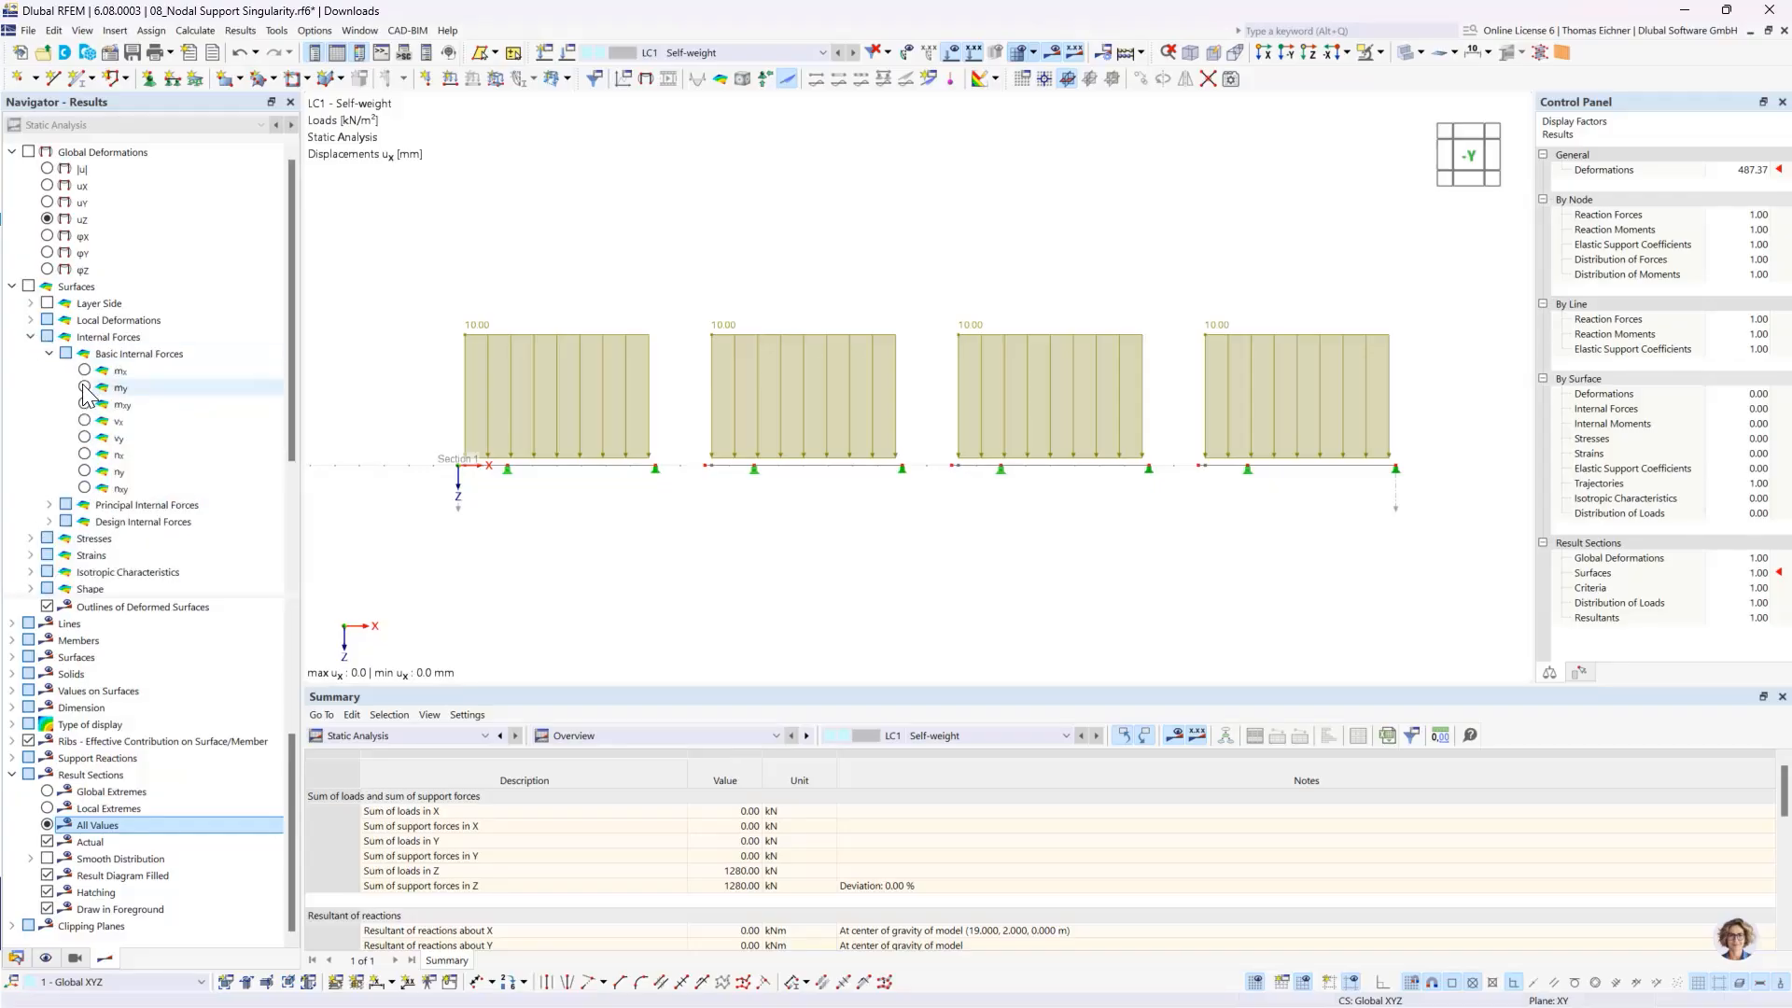
click(84, 371)
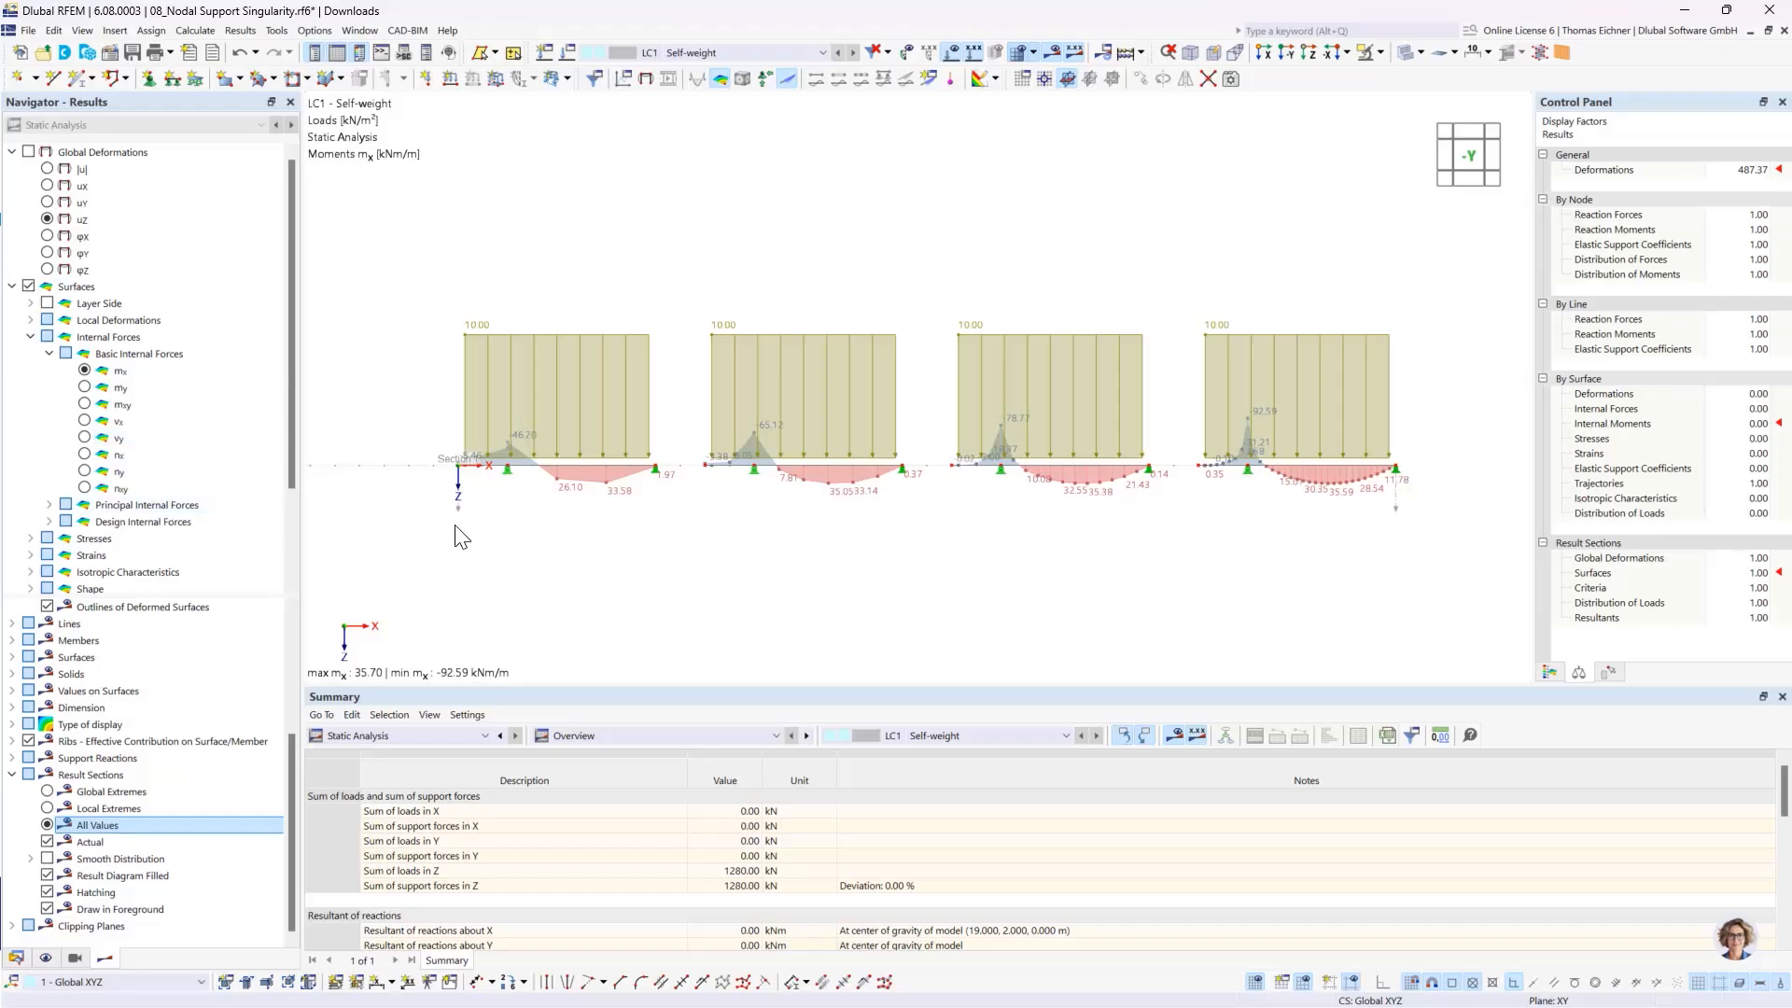
- Compare the mx moment peaks above the nodal supports of the four differently meshed slabs
scroll(705, 520, up, 1)
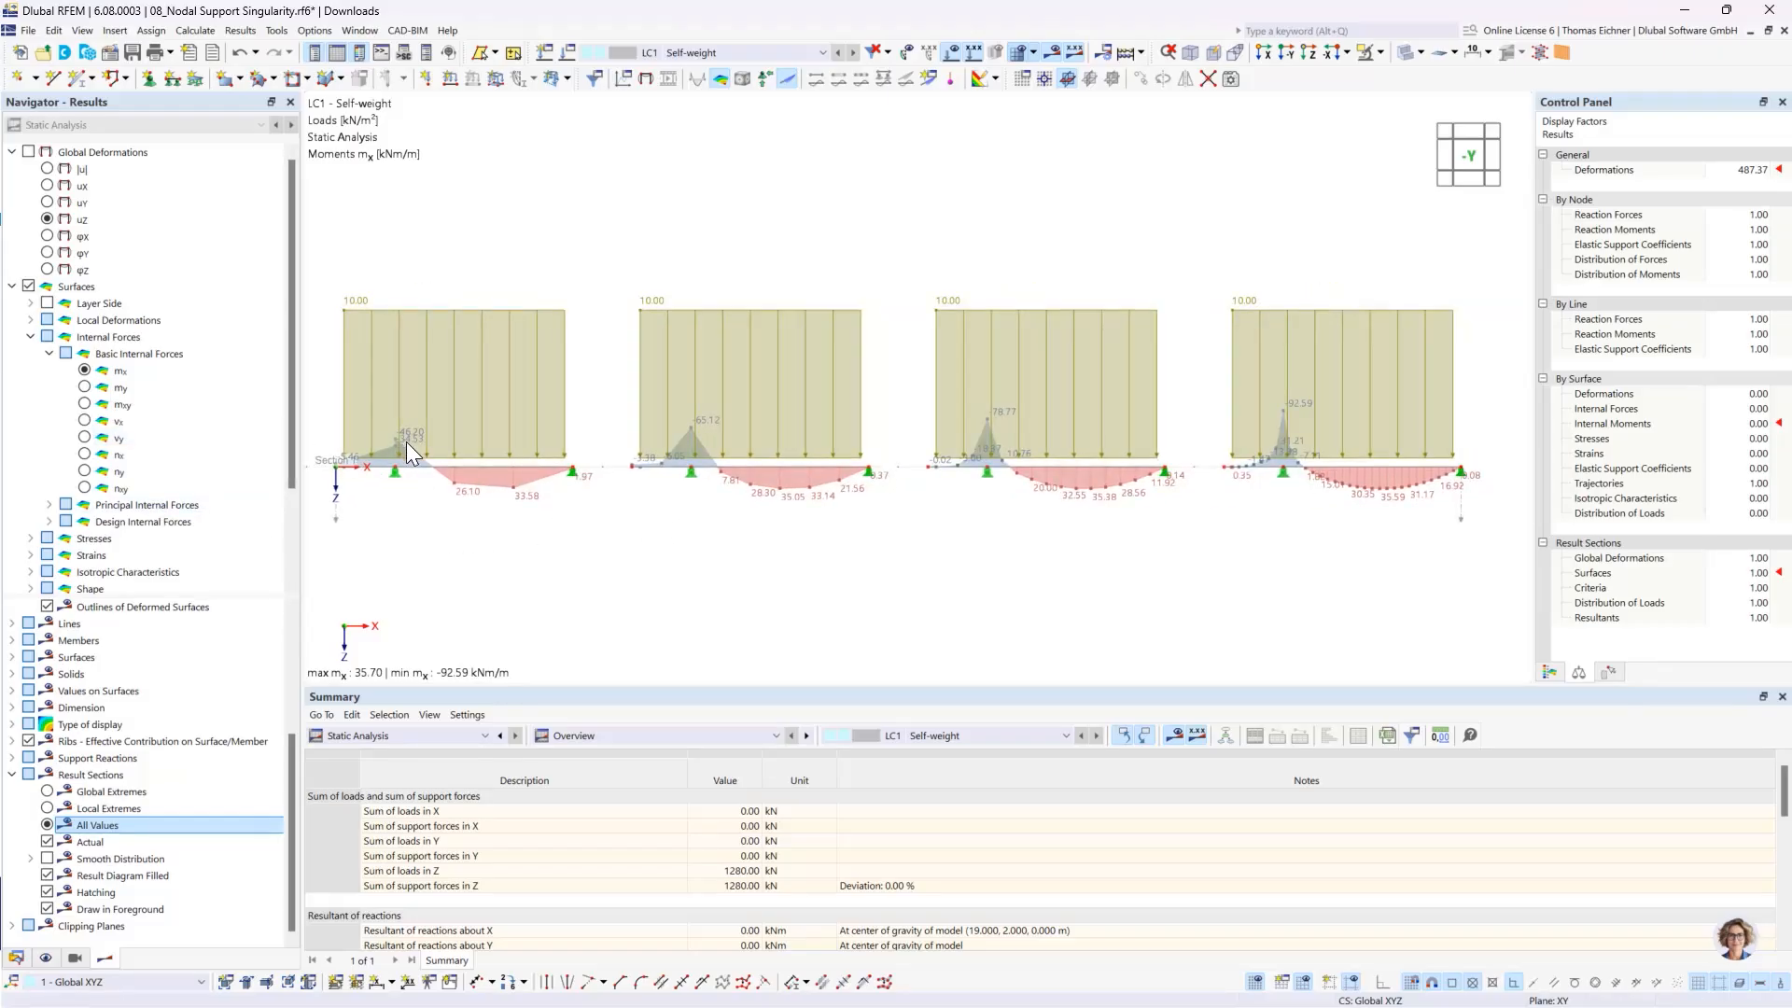
scroll(406, 441, up, 4)
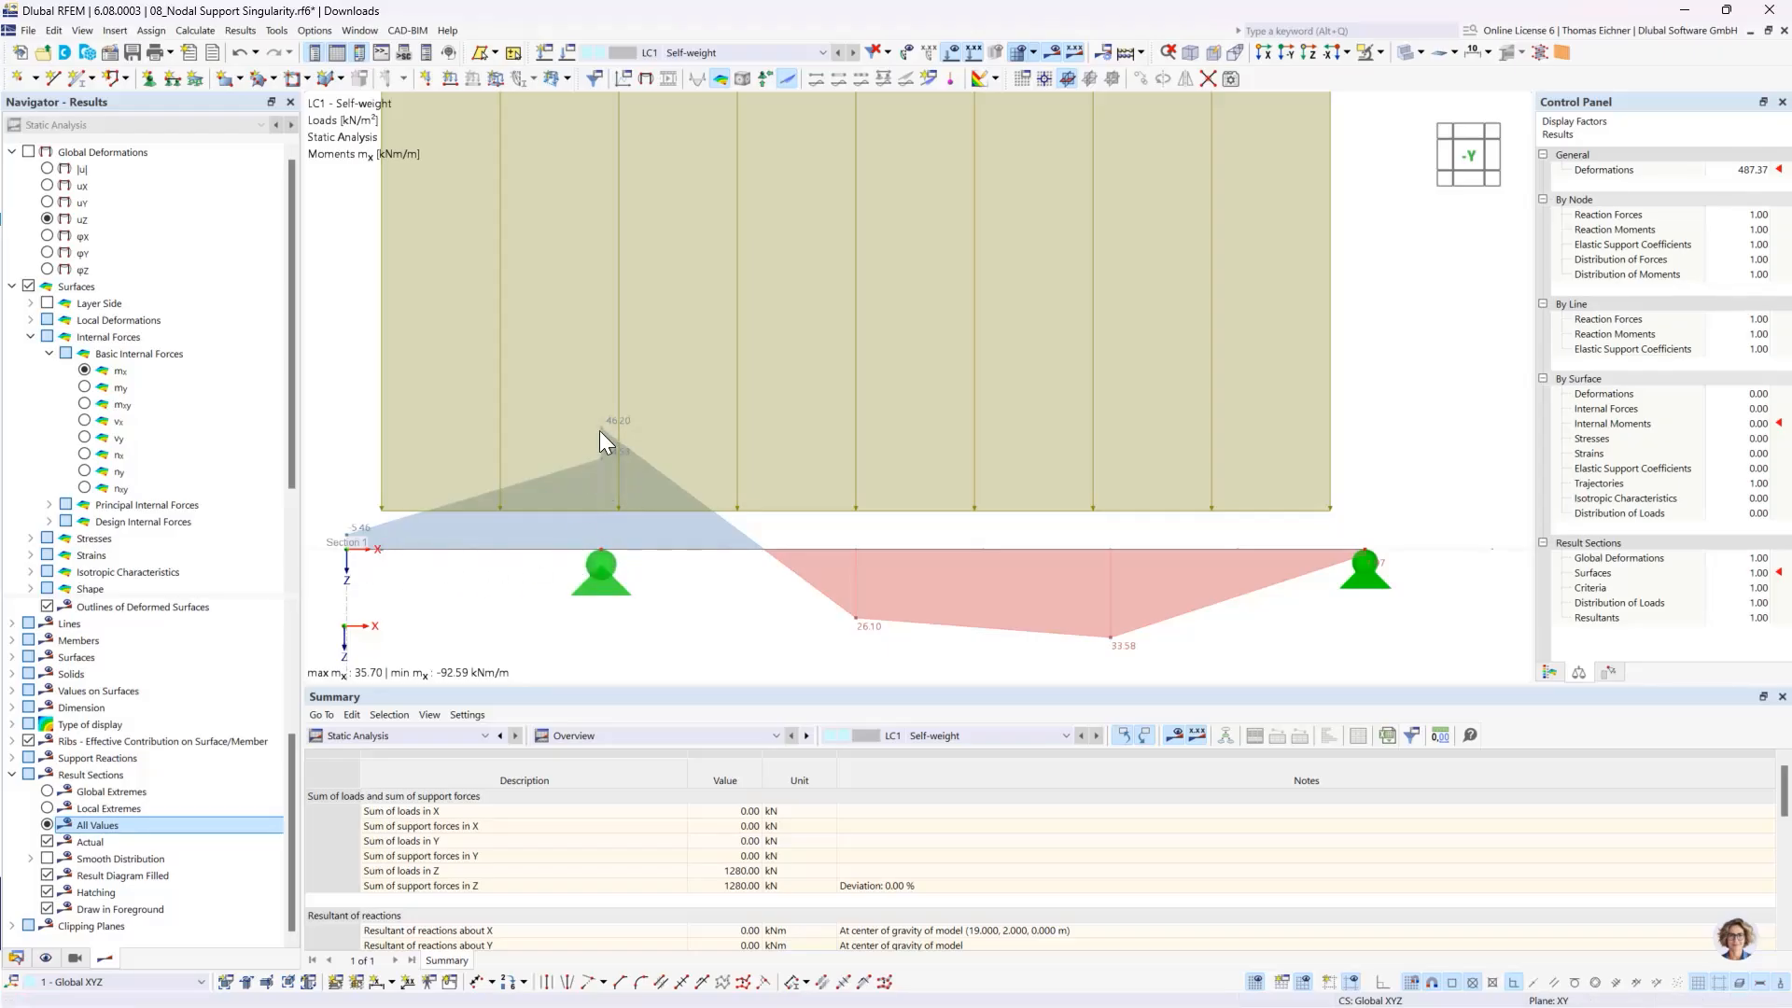
scroll(593, 446, down, 6)
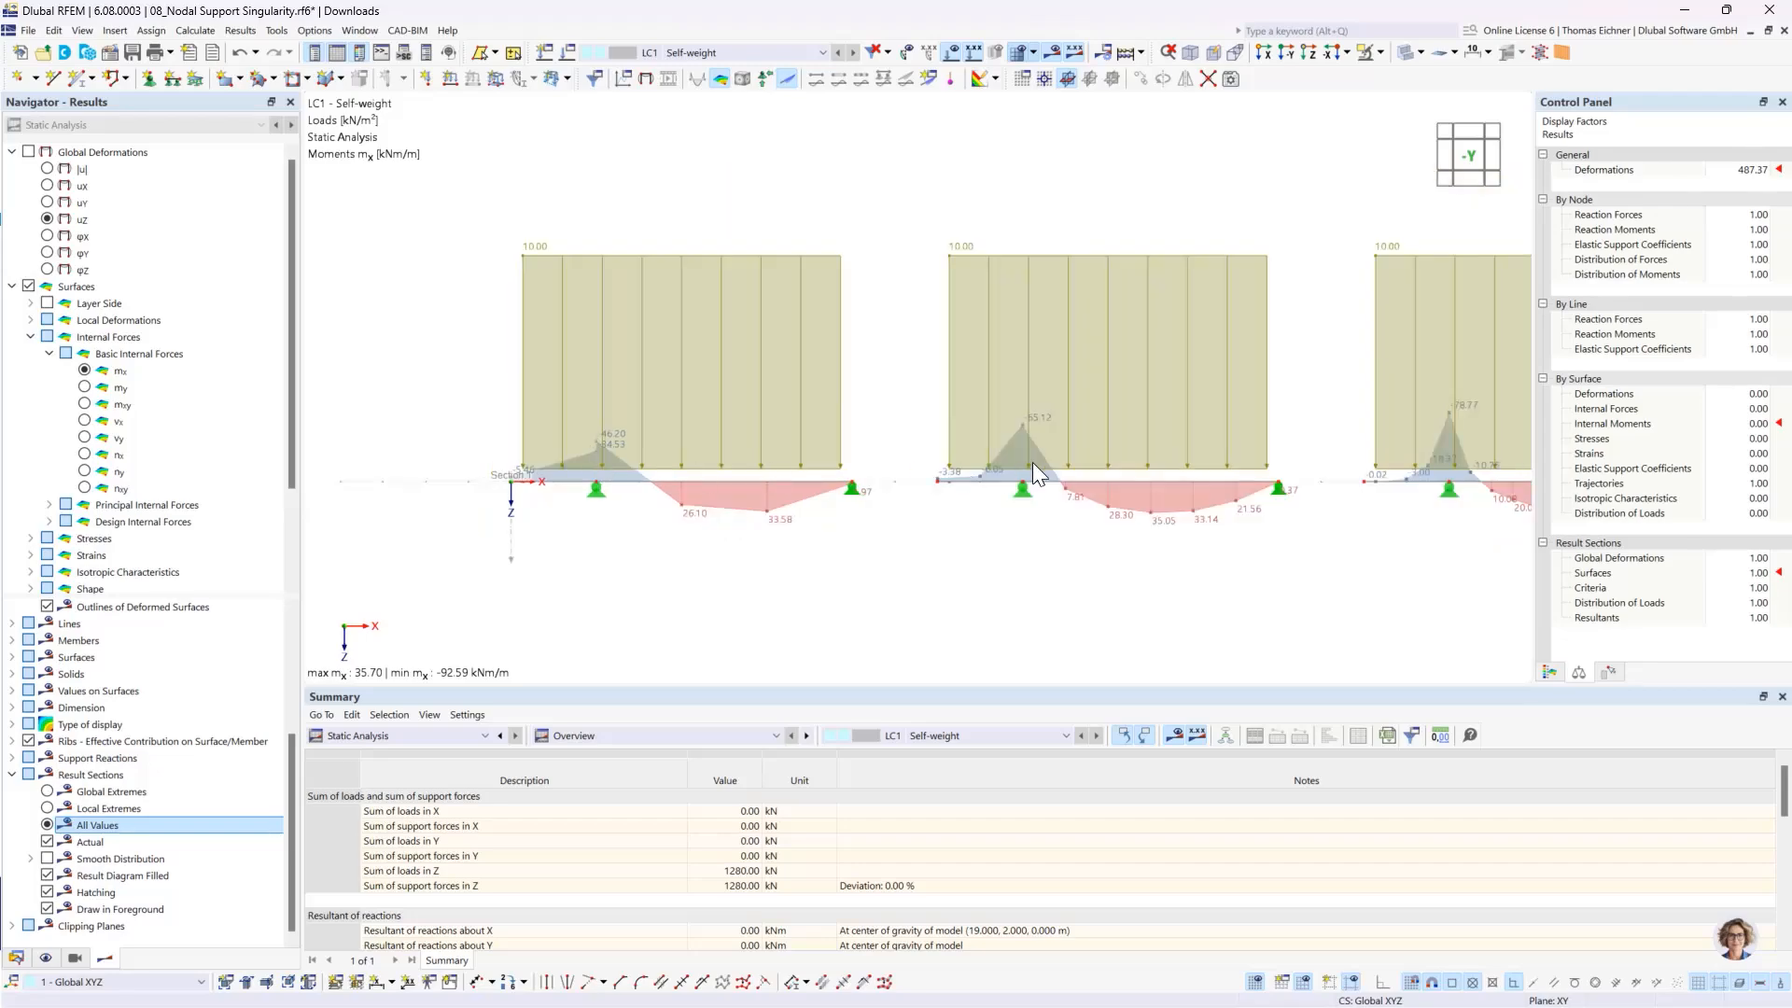
middle_drag(987, 461, 920, 461)
scroll(921, 462, down, 2)
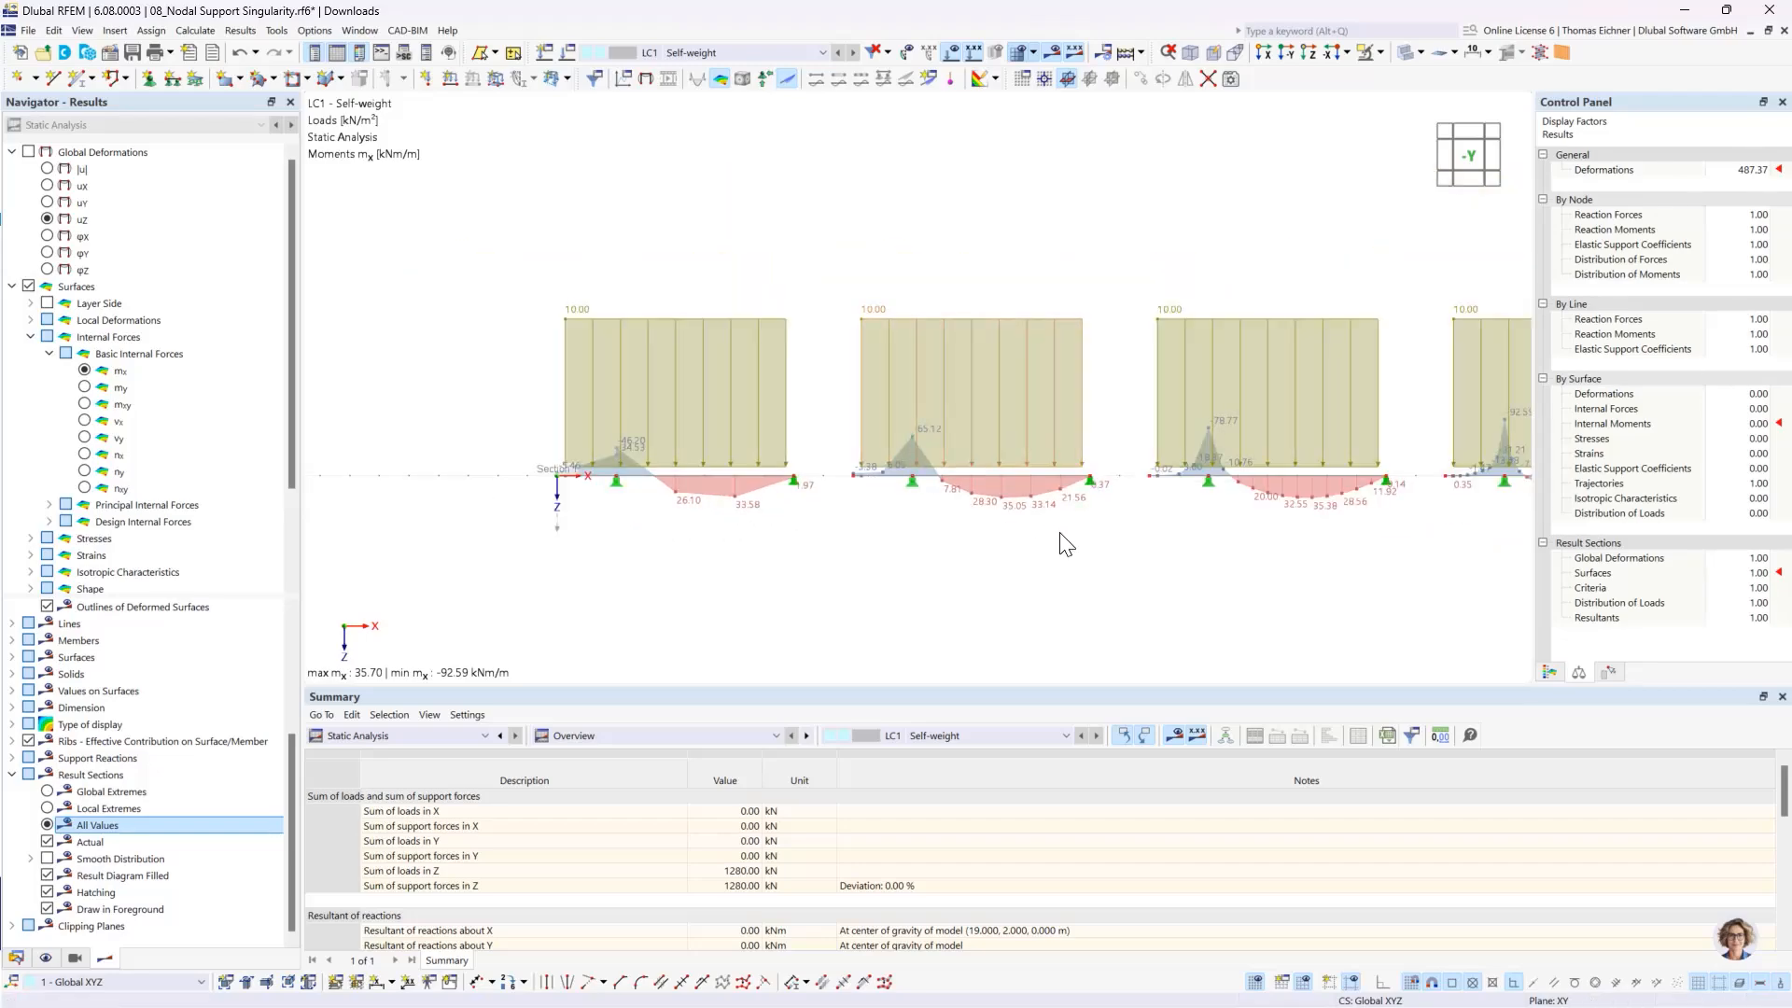
middle_drag(1056, 533, 794, 541)
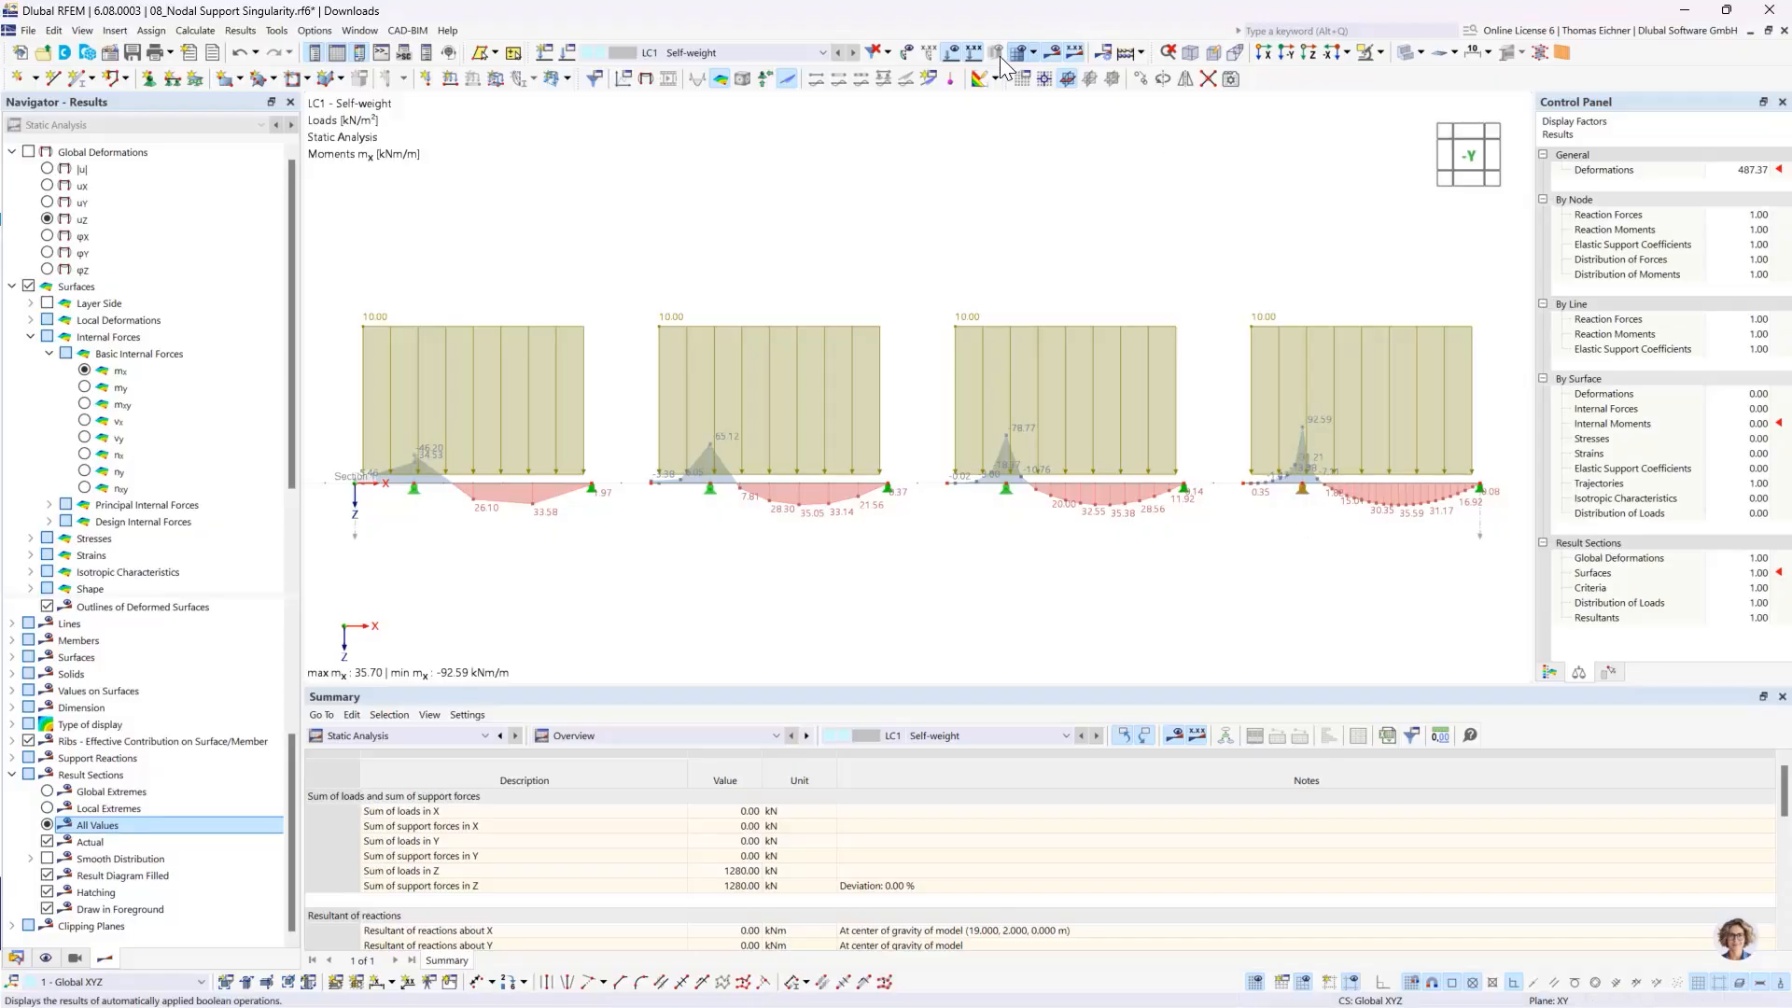
- Hide the load display and open the Hinged nodal support under the fourth slab for editing
click(952, 56)
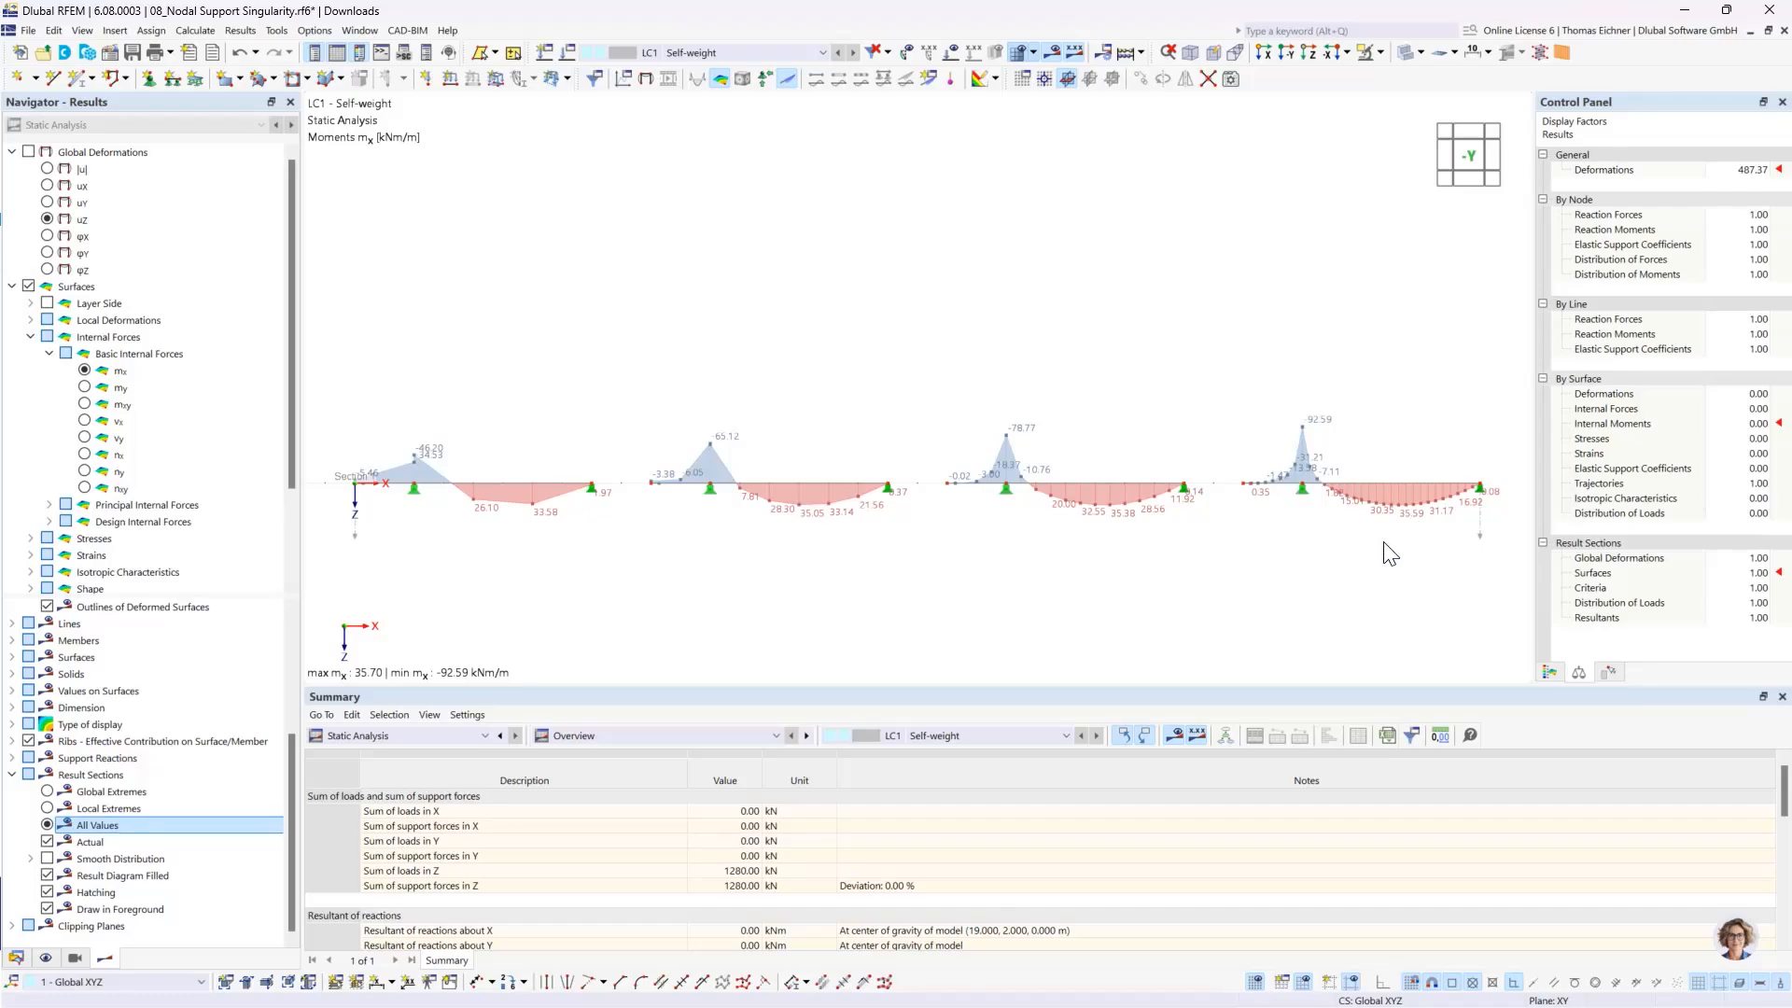
mouse_move(1304, 504)
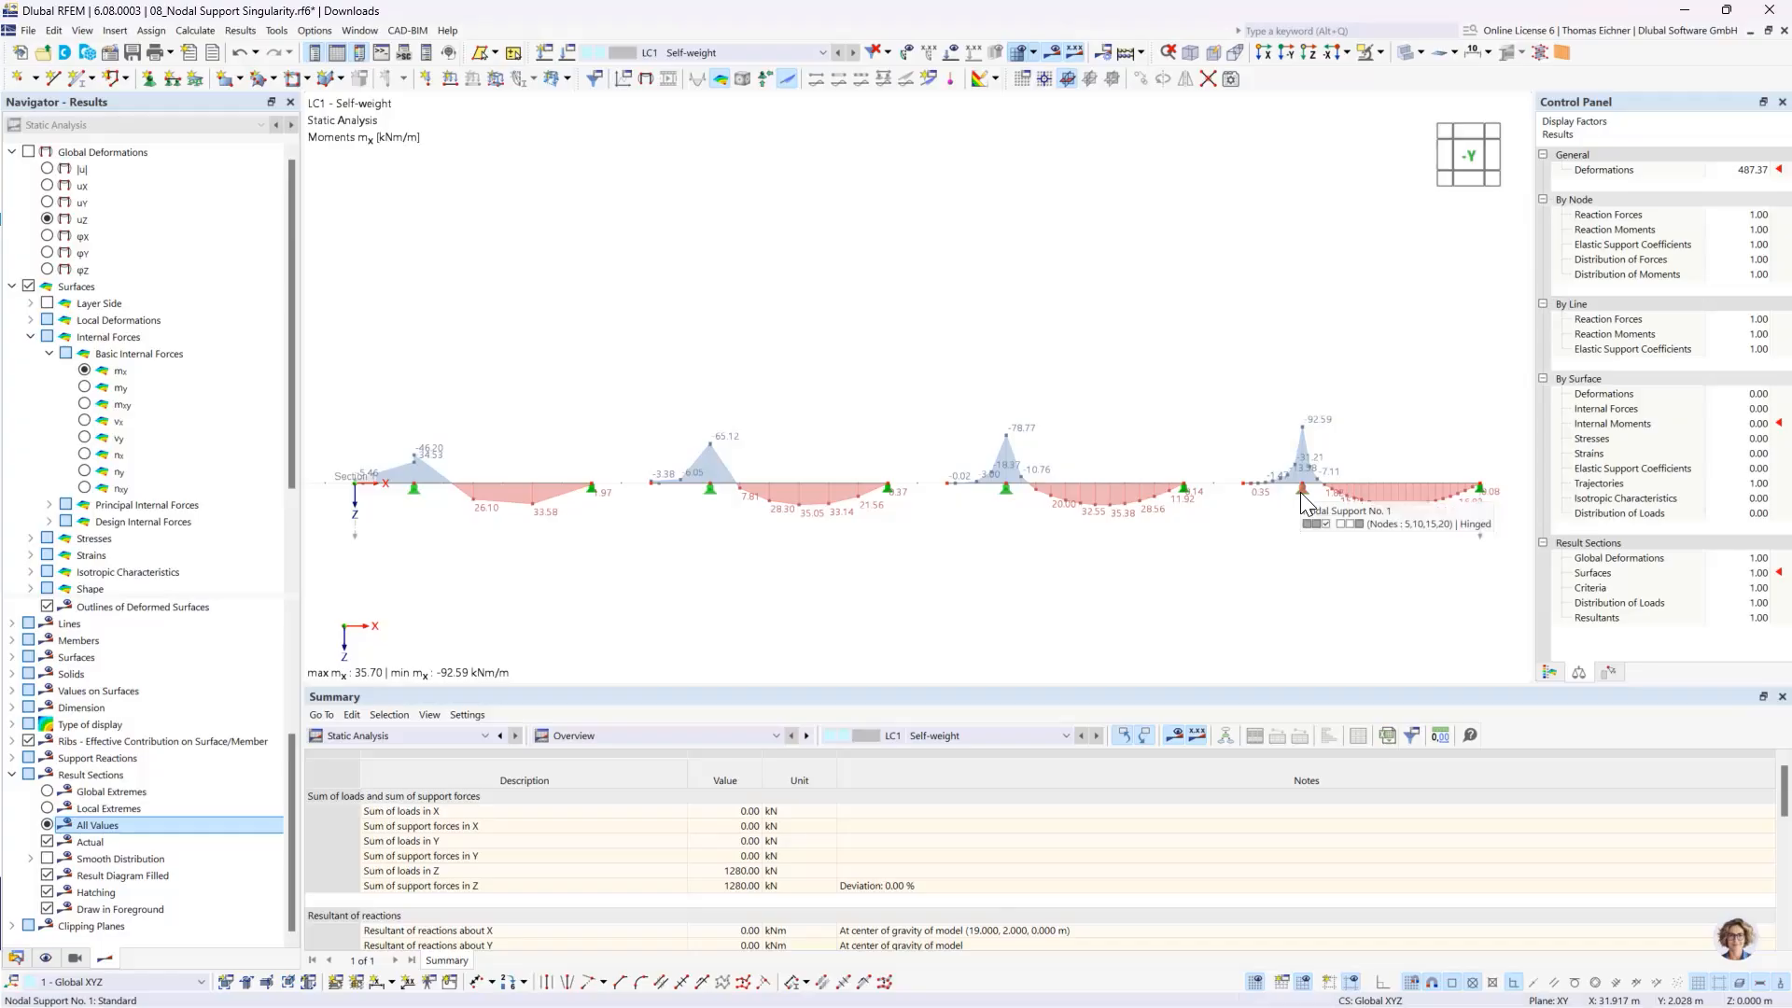
double_click(1303, 497)
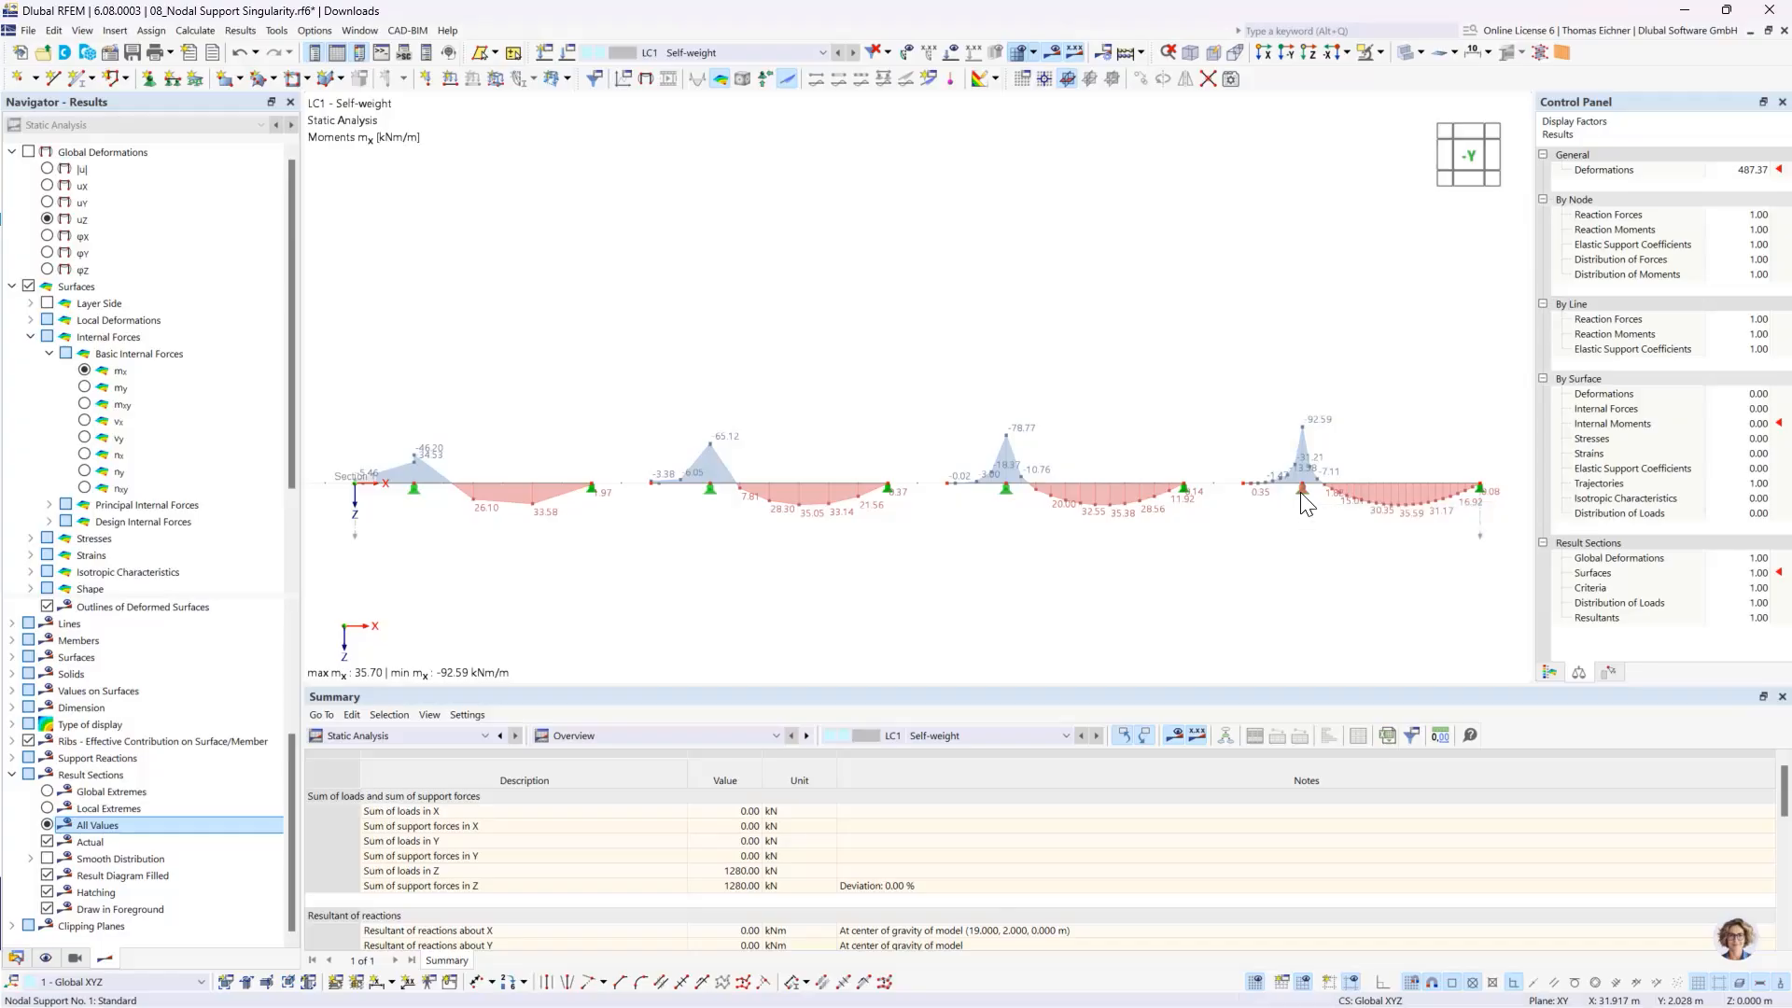
drag(926, 170, 832, 142)
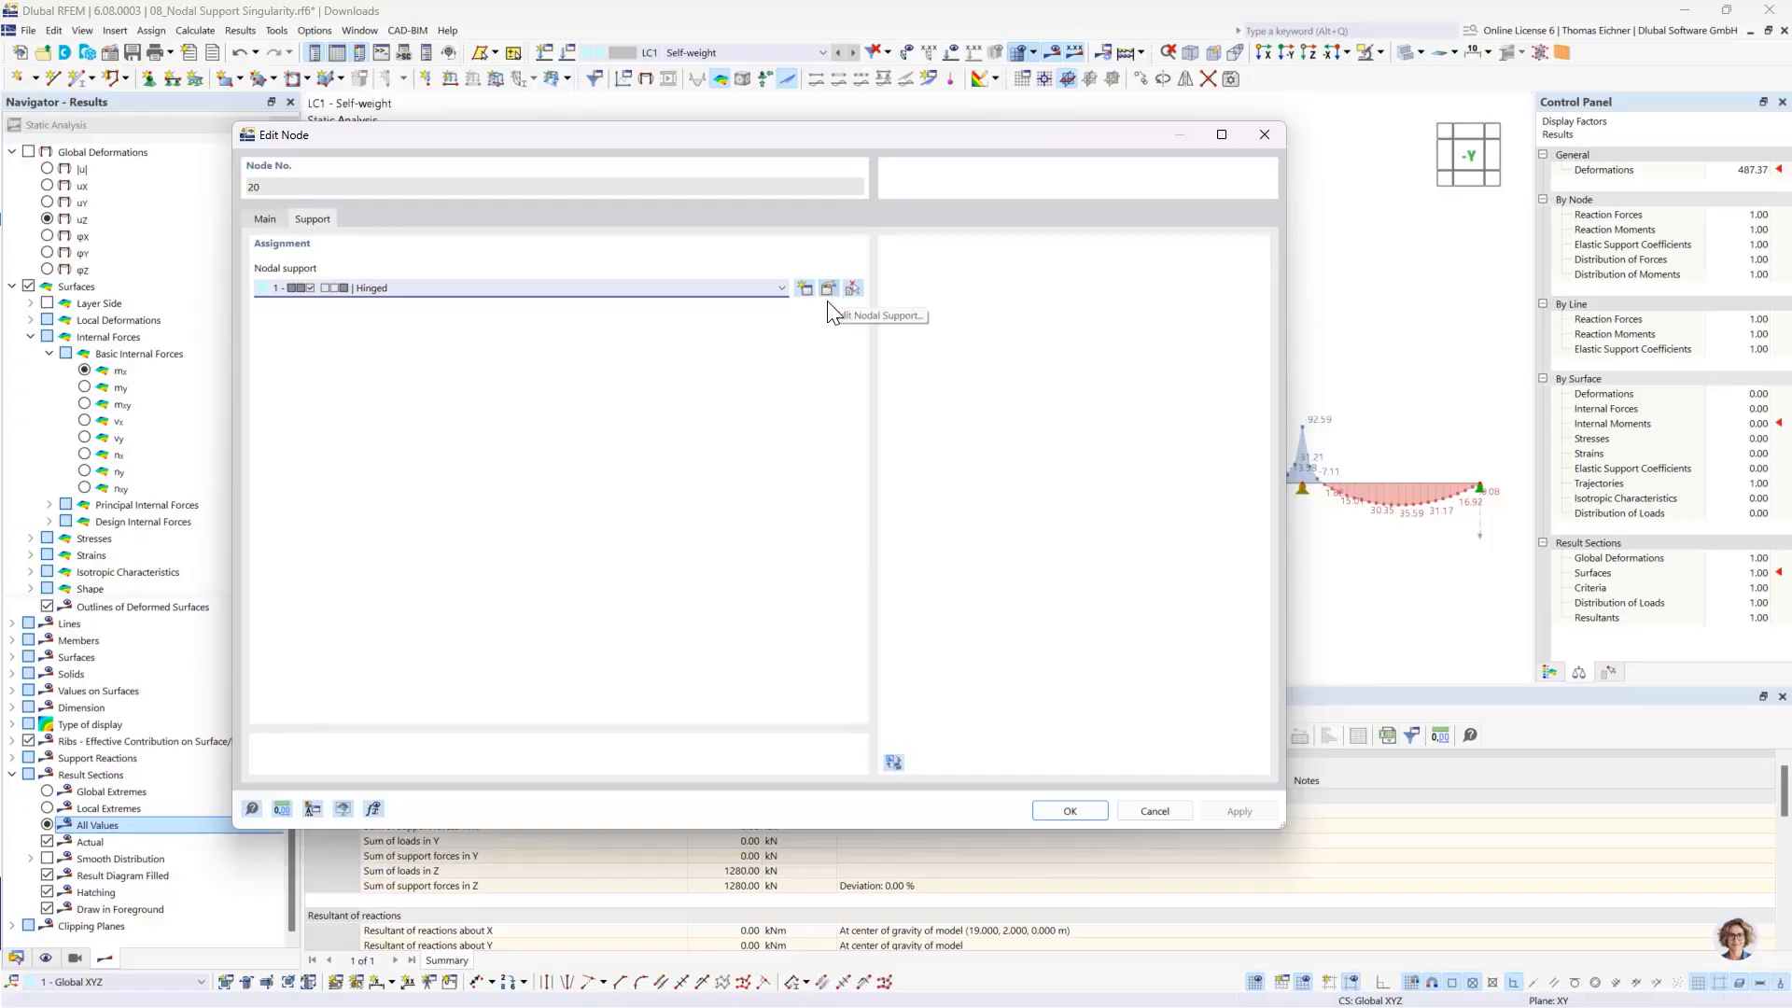
click(747, 292)
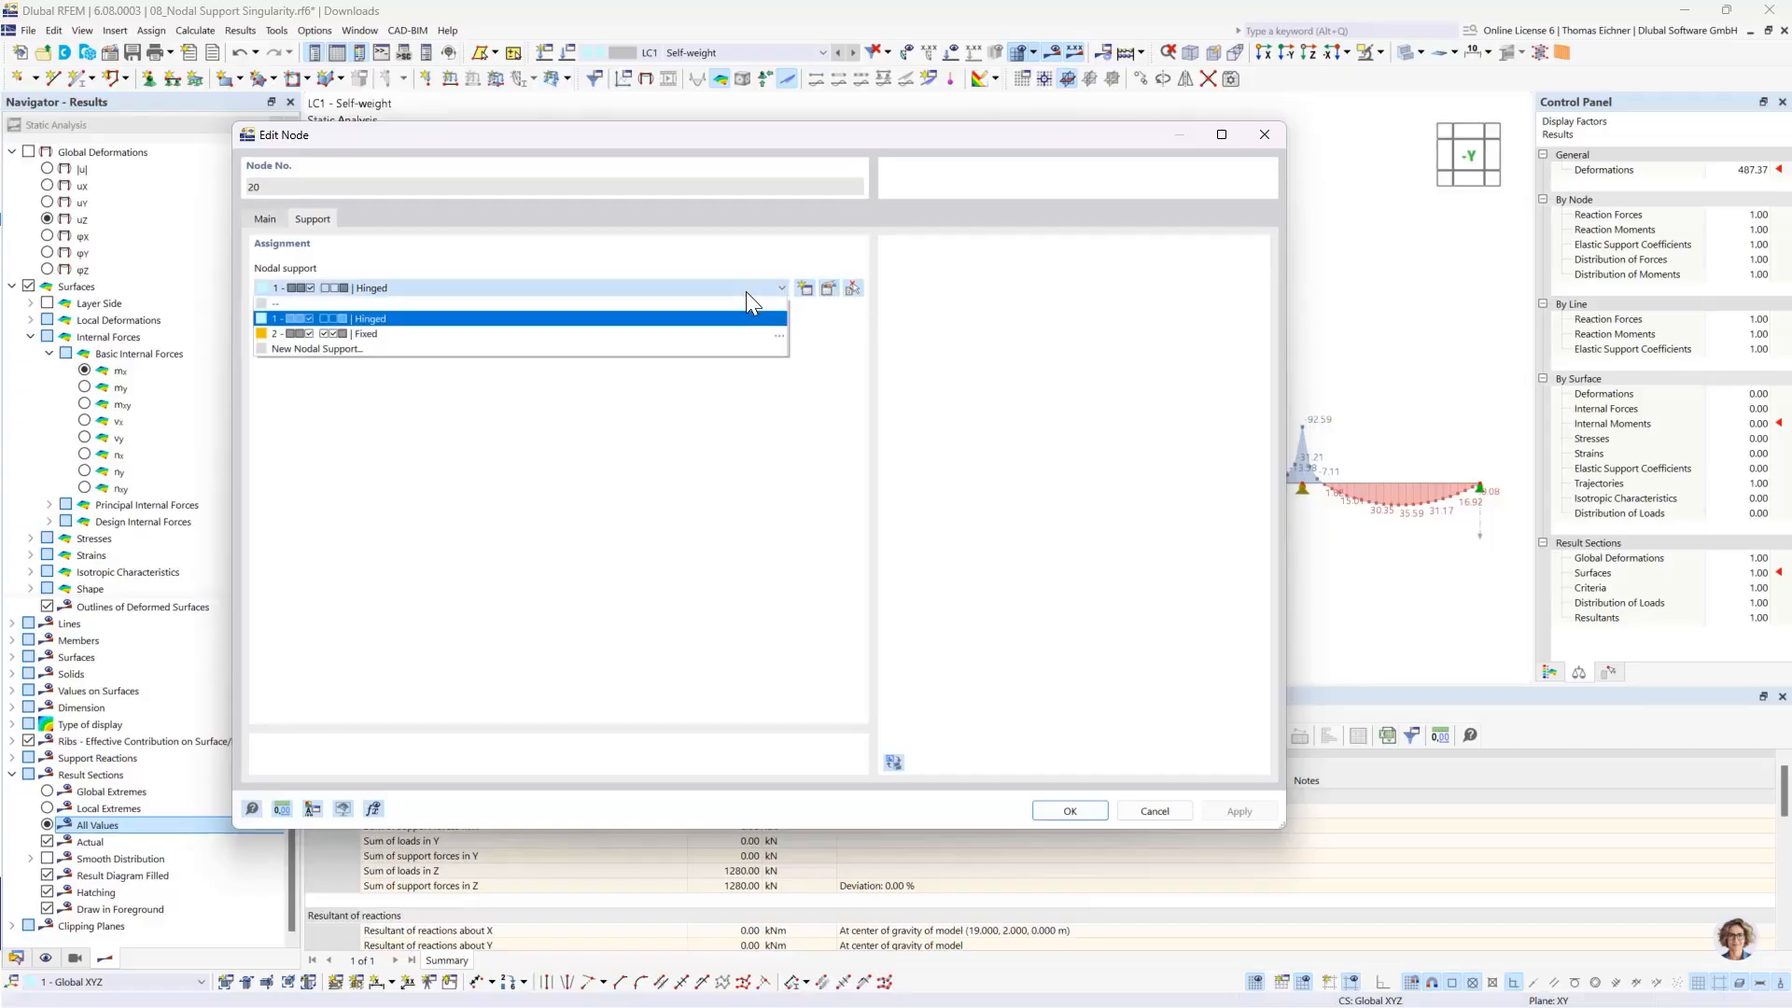
click(746, 293)
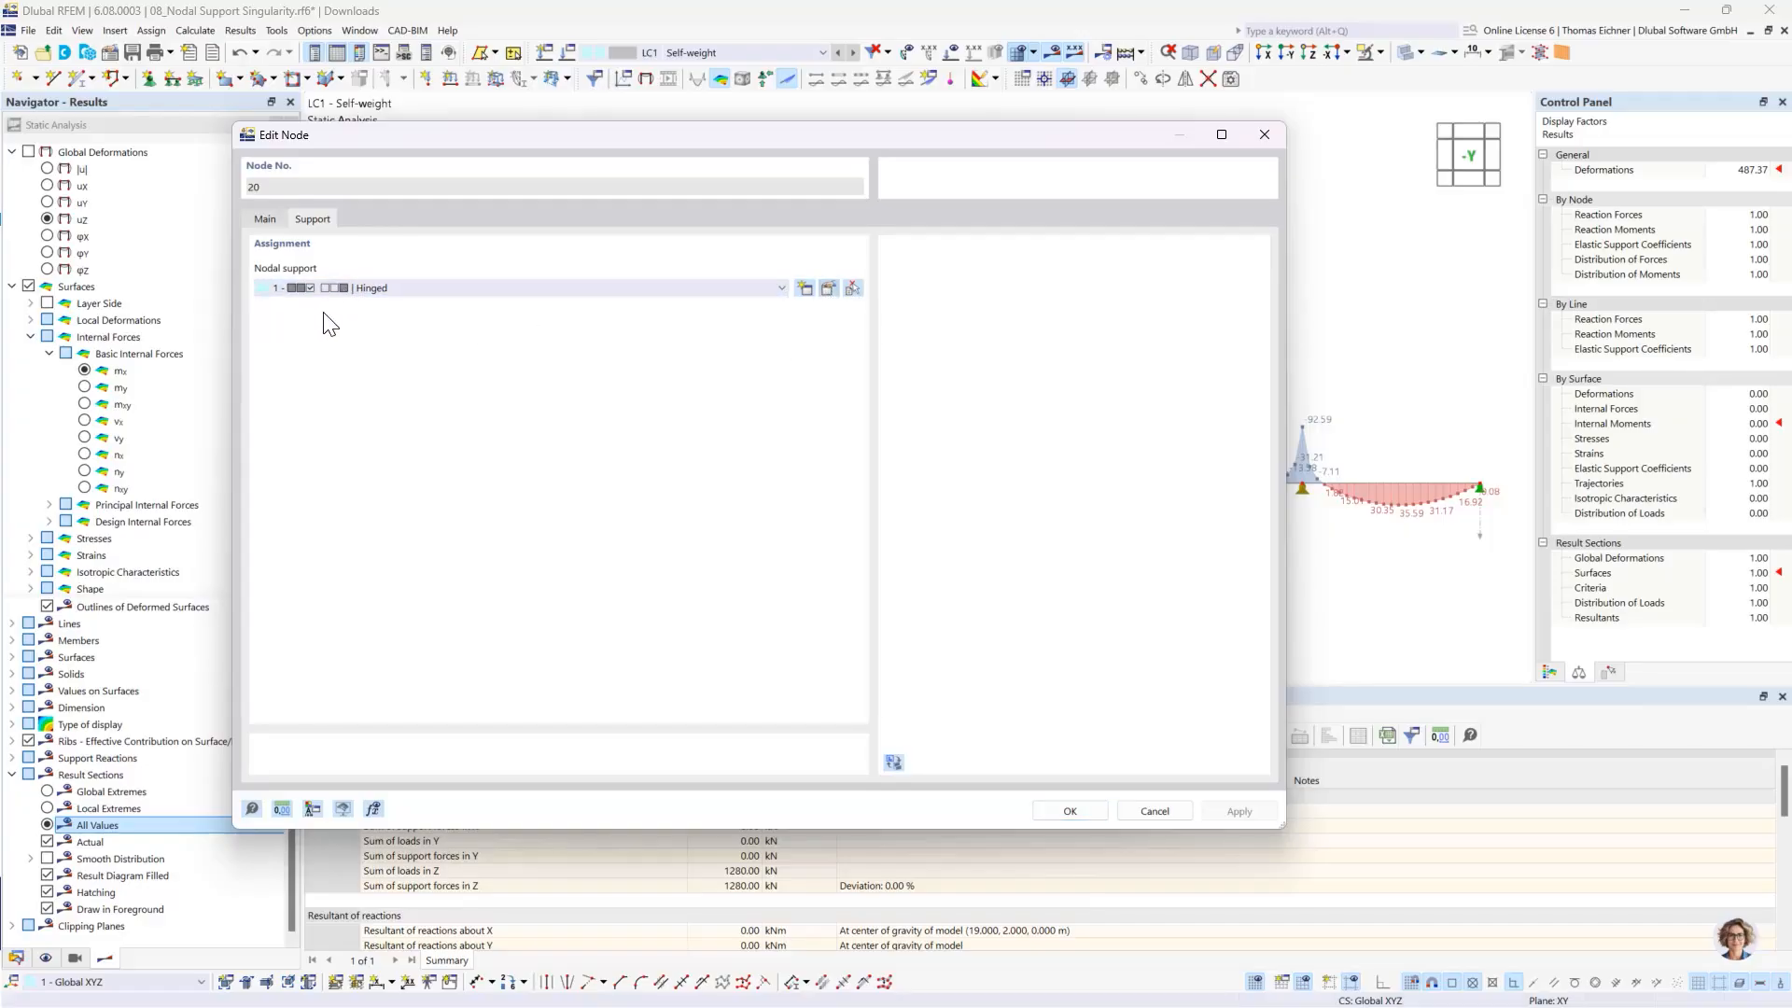
click(829, 289)
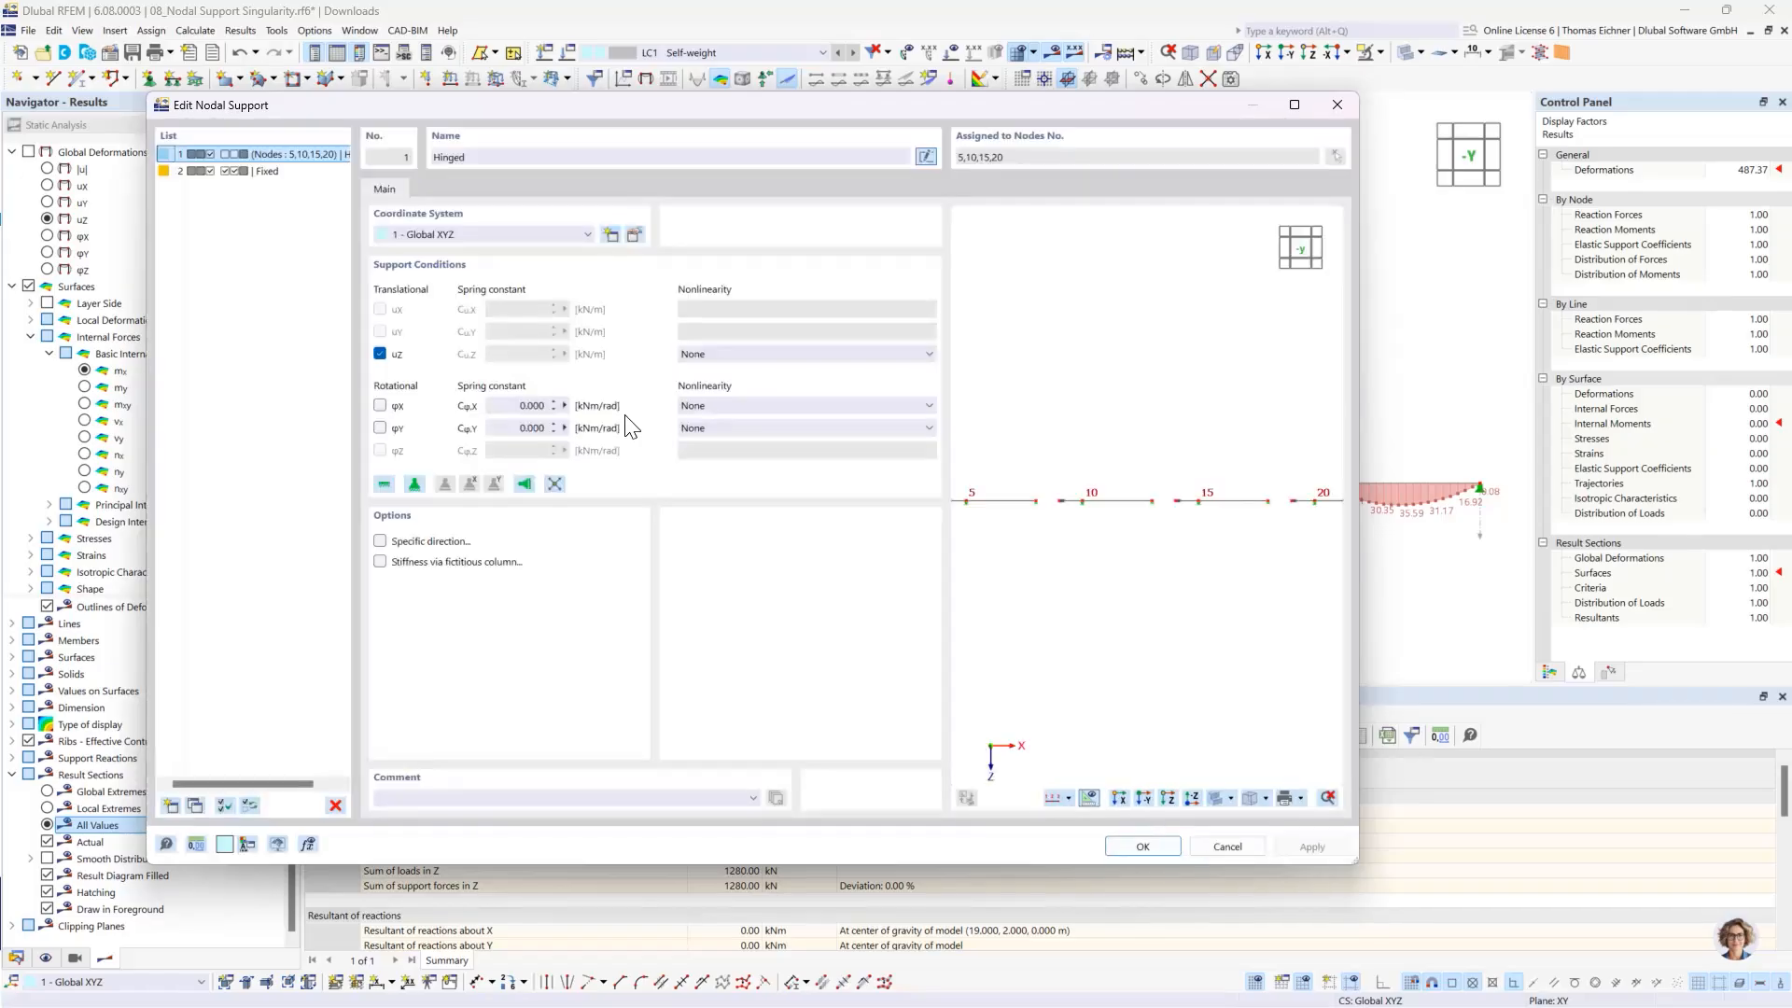
click(380, 354)
click(505, 354)
drag(745, 112, 685, 84)
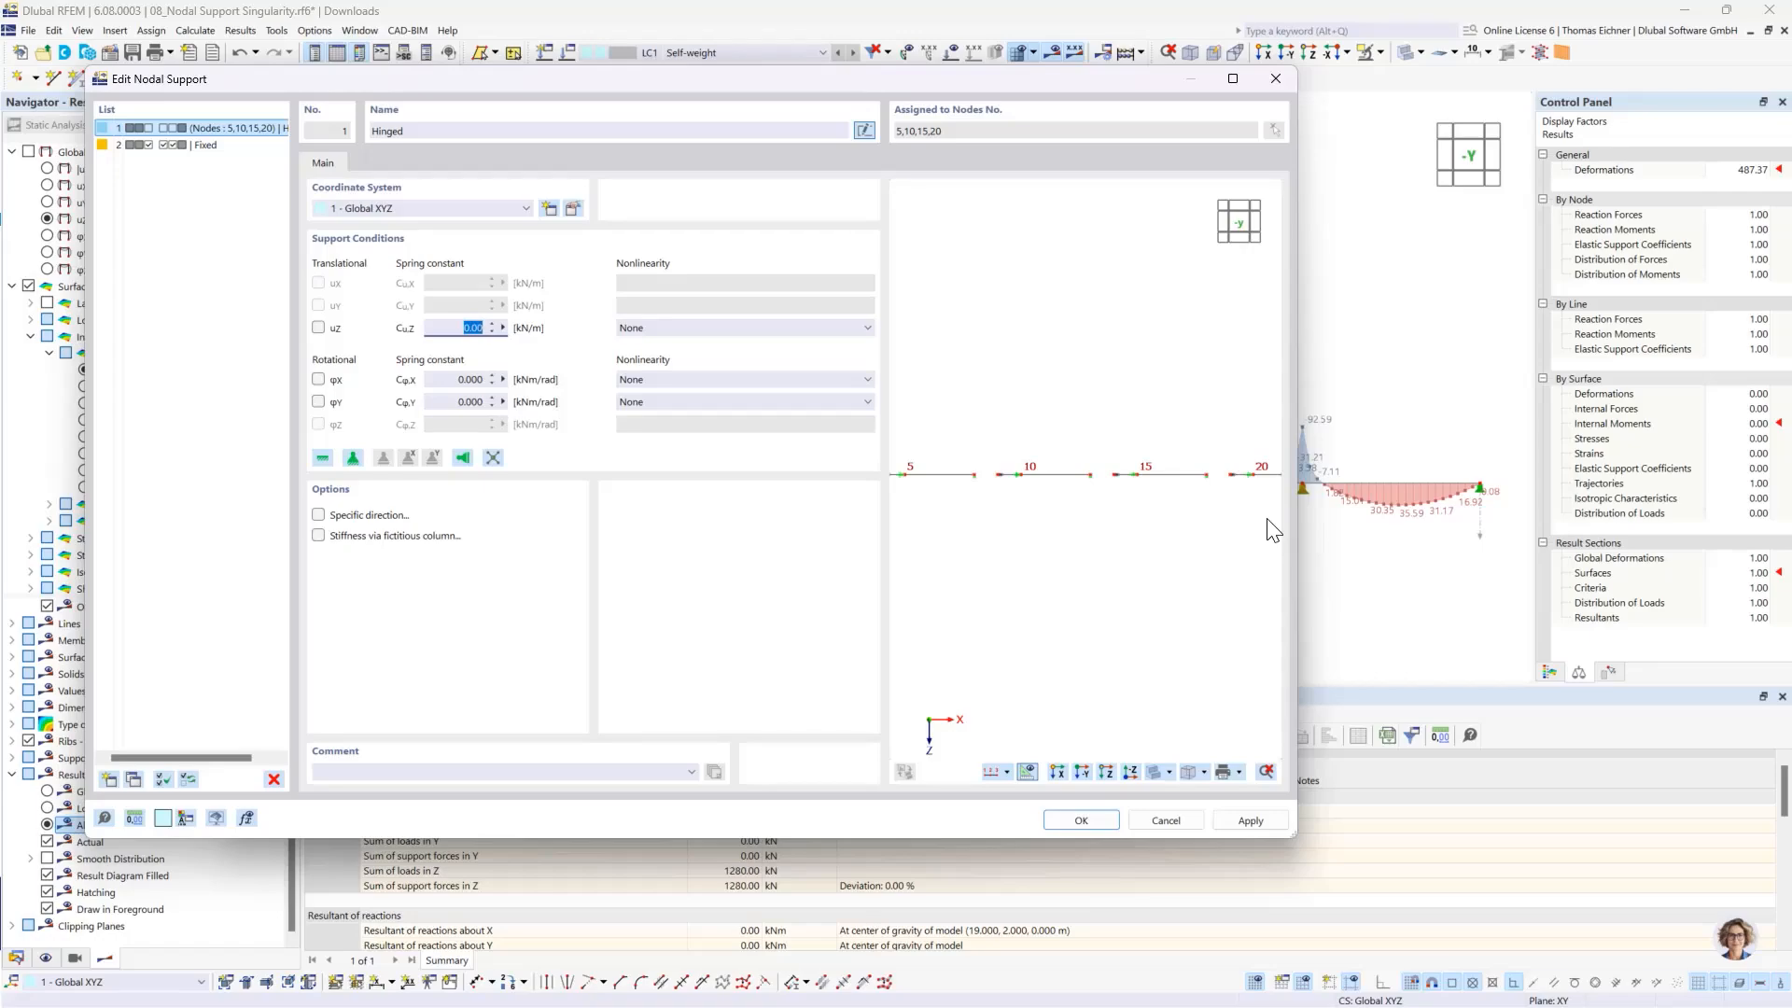
click(457, 329)
drag(822, 80, 788, 75)
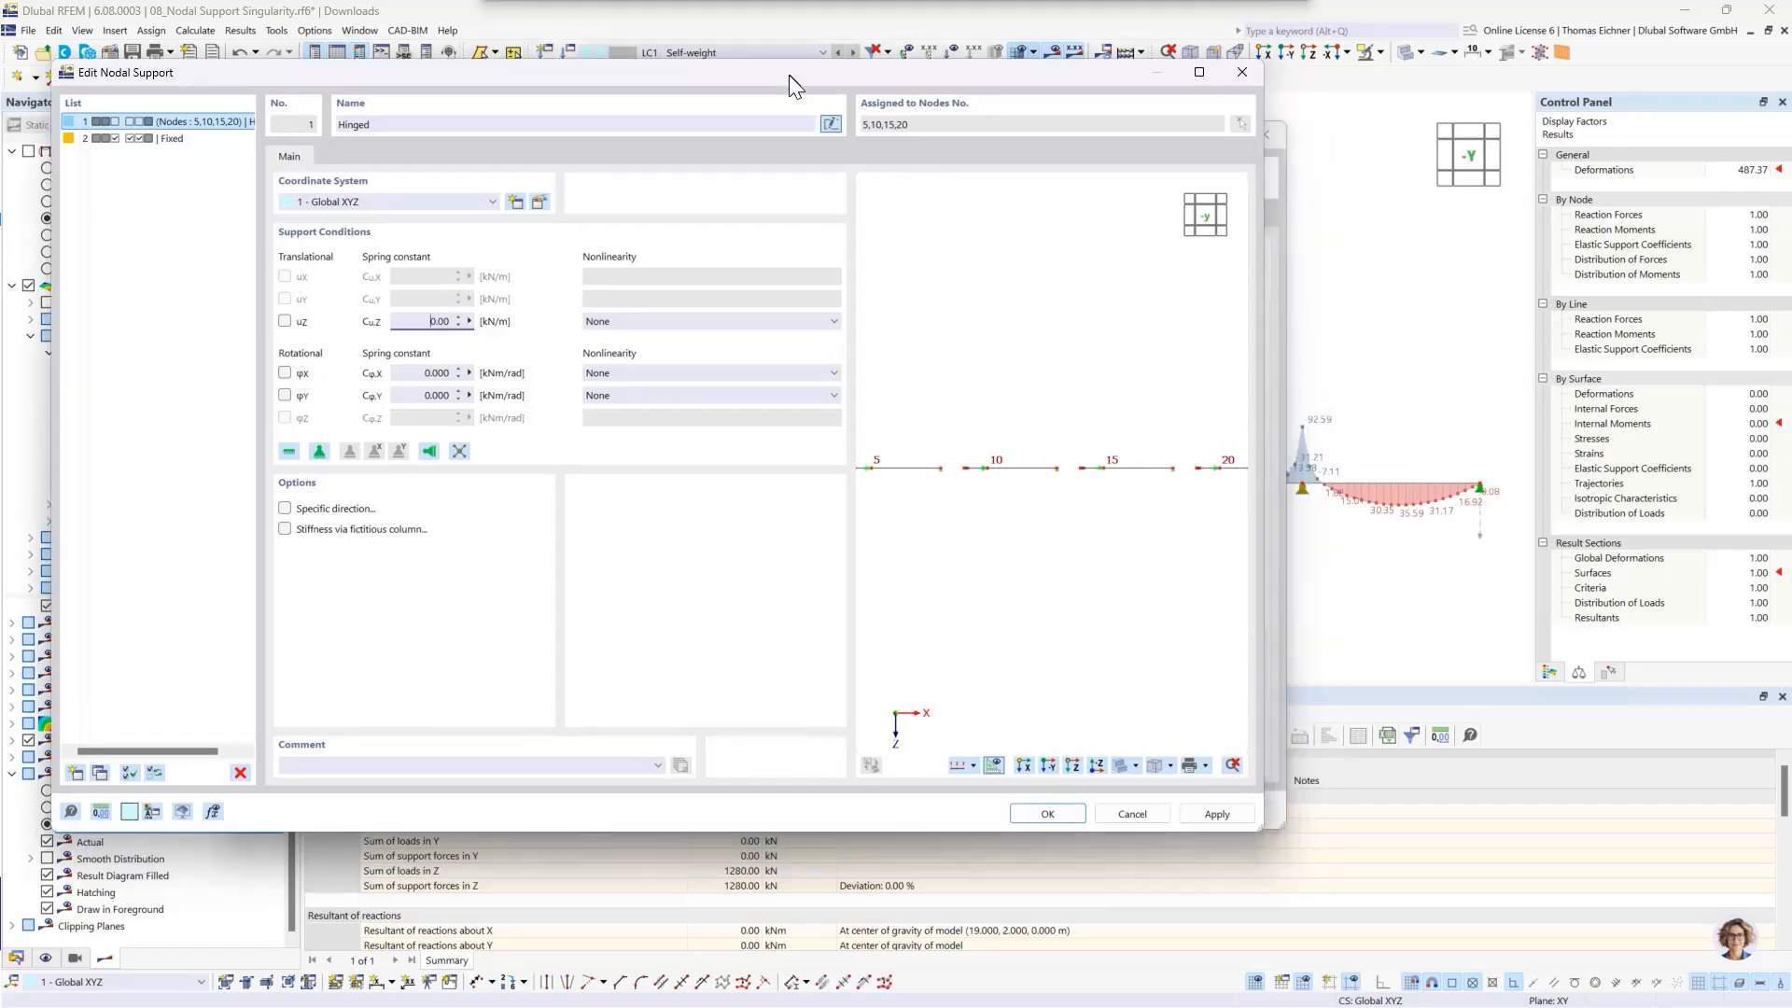
click(286, 323)
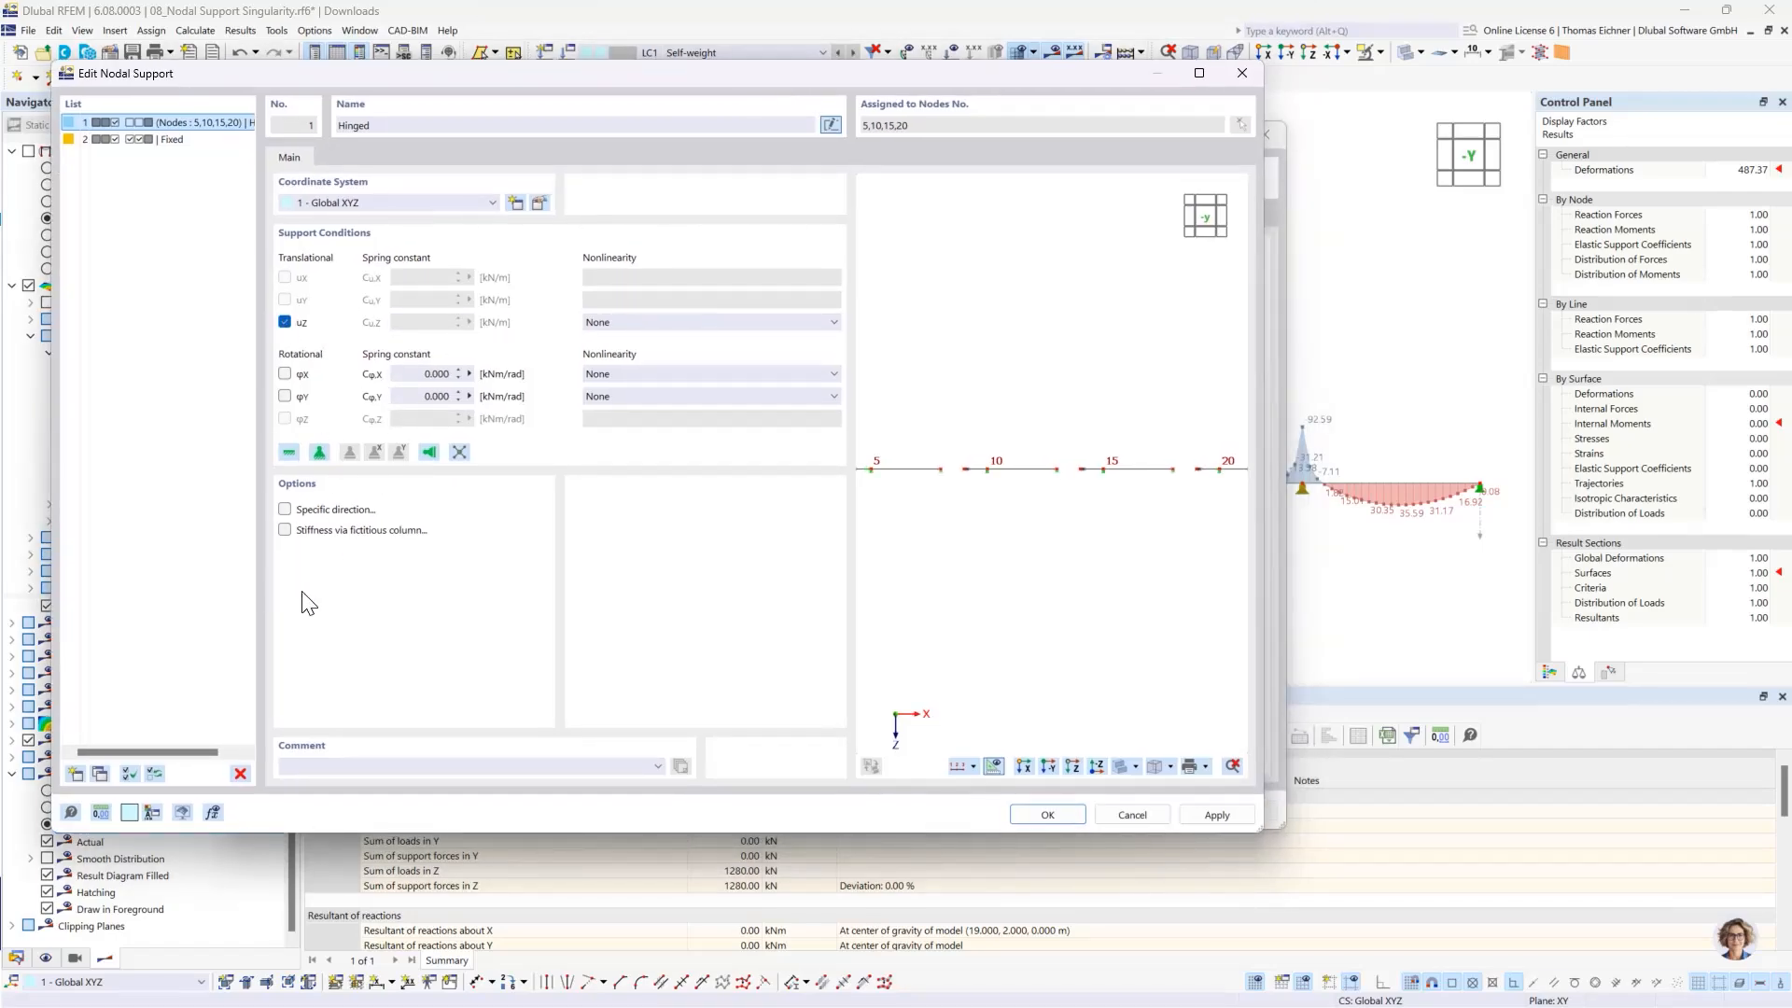
- Define the hinged support's stiffness via a fictitious column with a height of 3 m and C30/37 concrete as column material
click(285, 530)
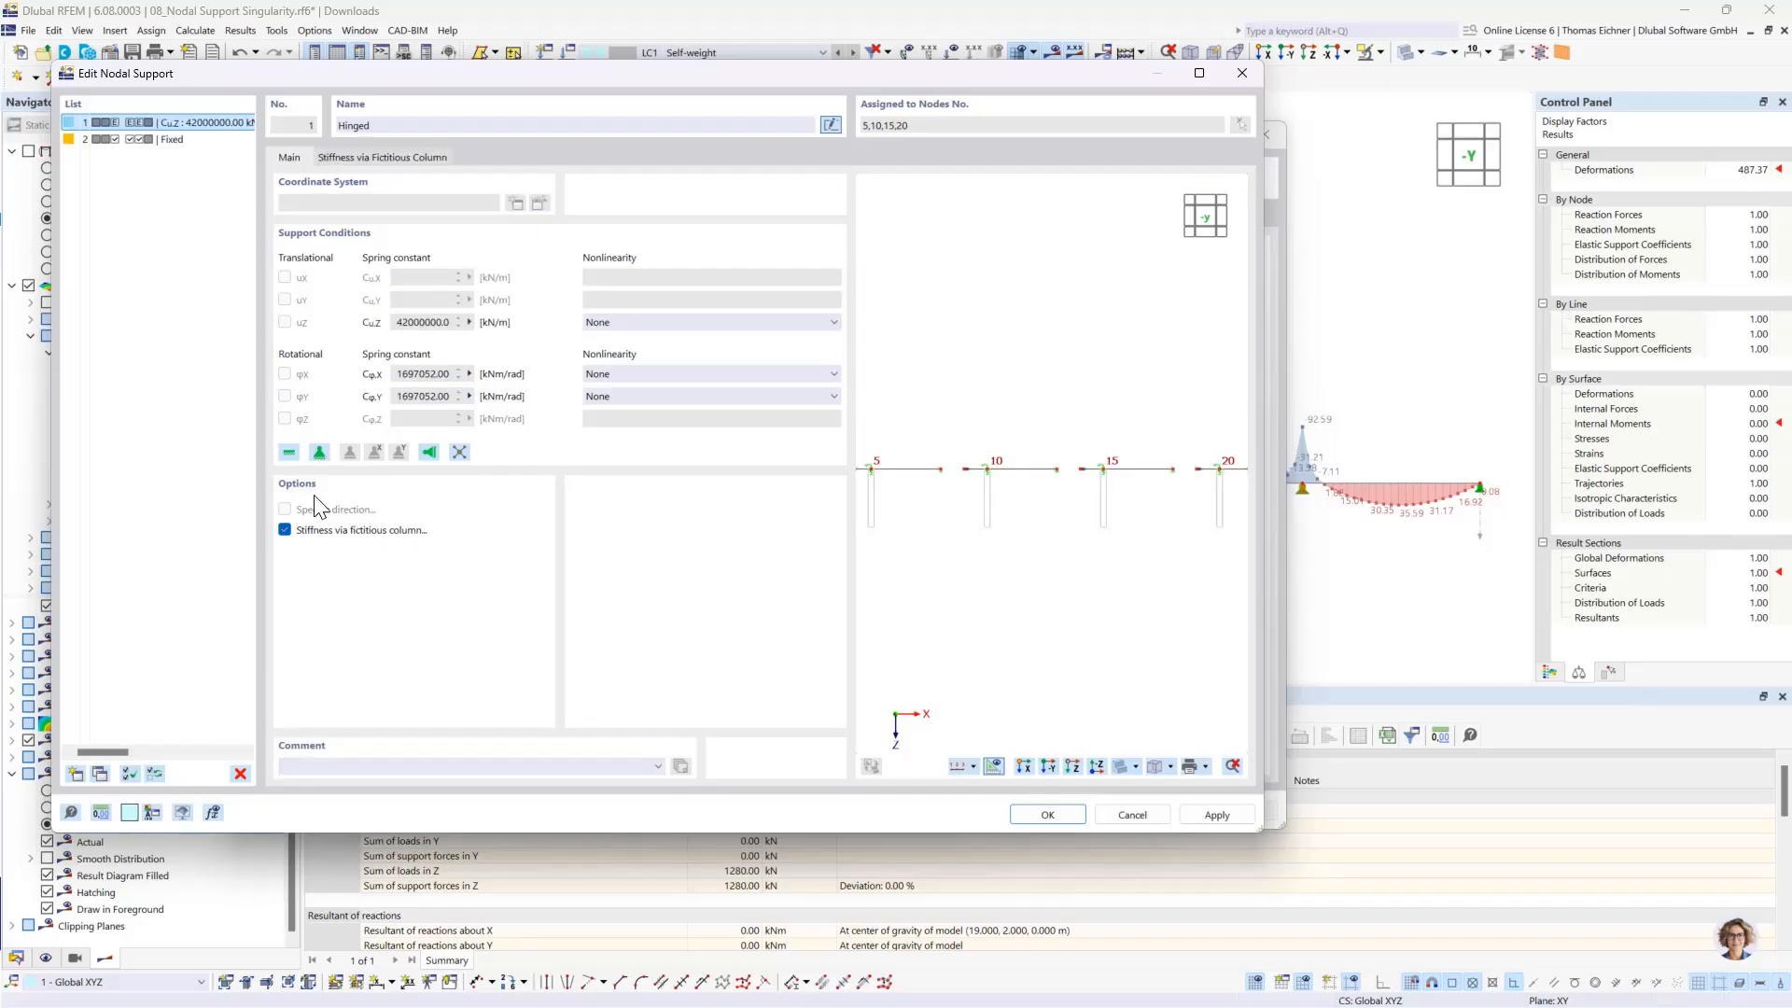
click(389, 158)
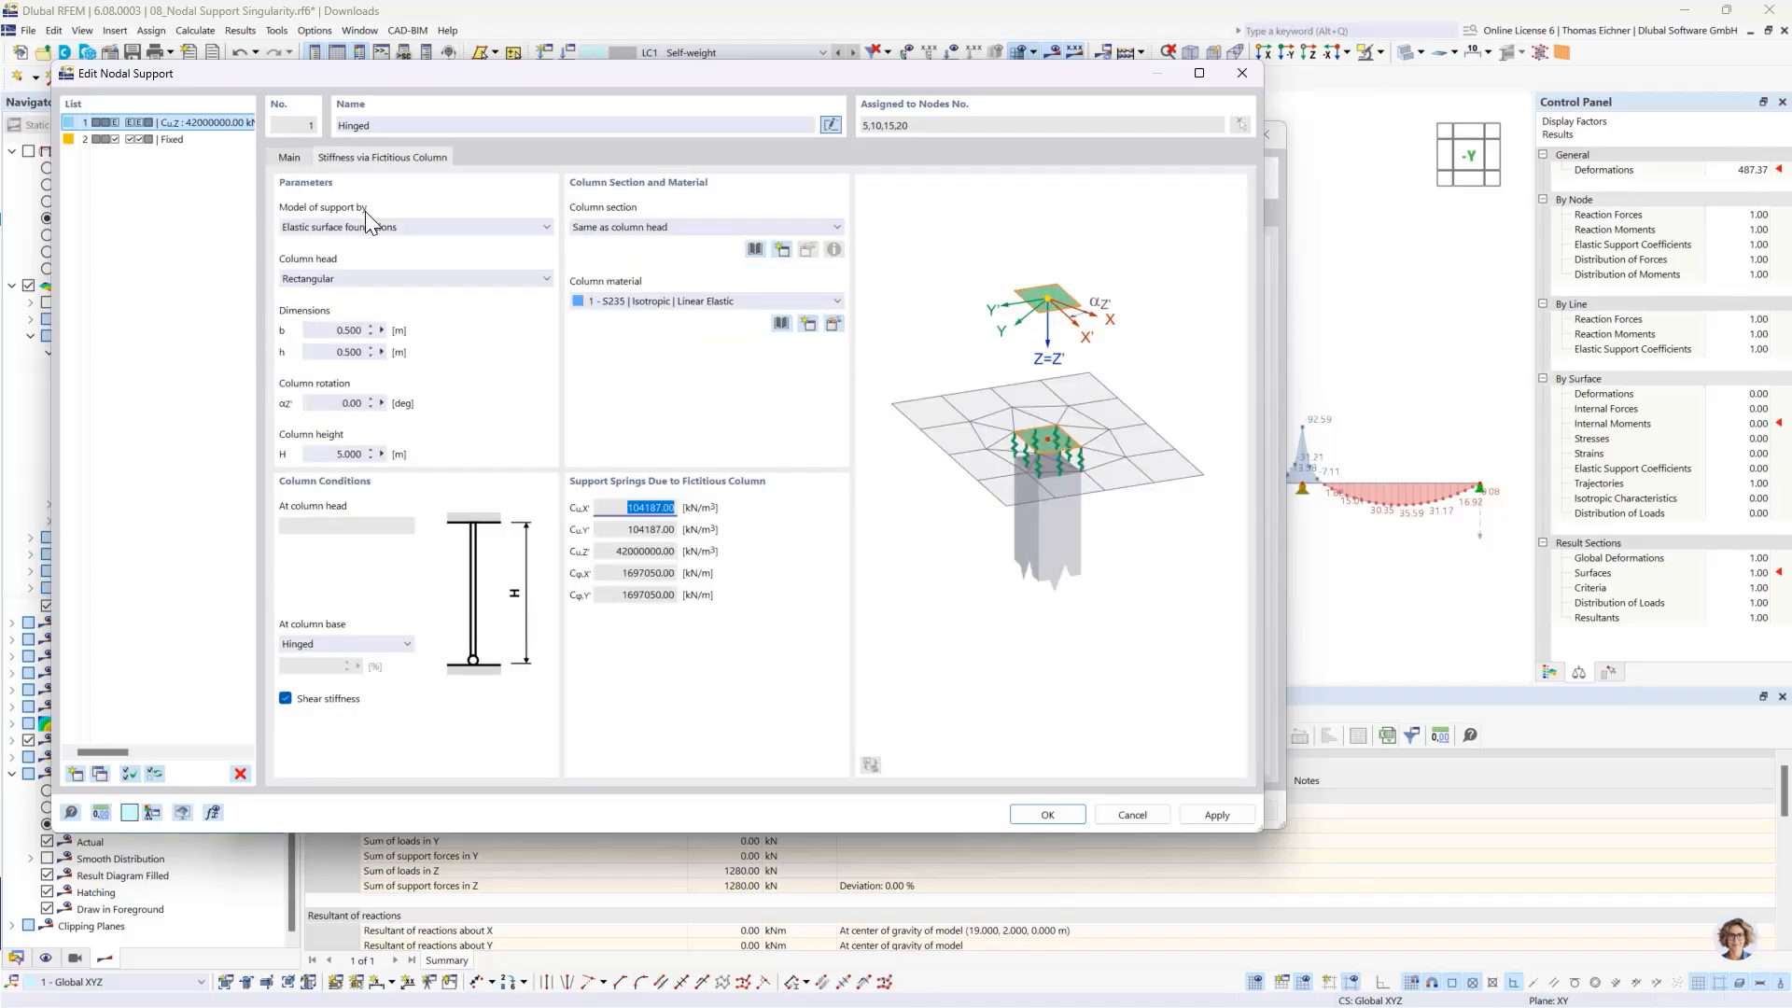
click(338, 454)
text(3)
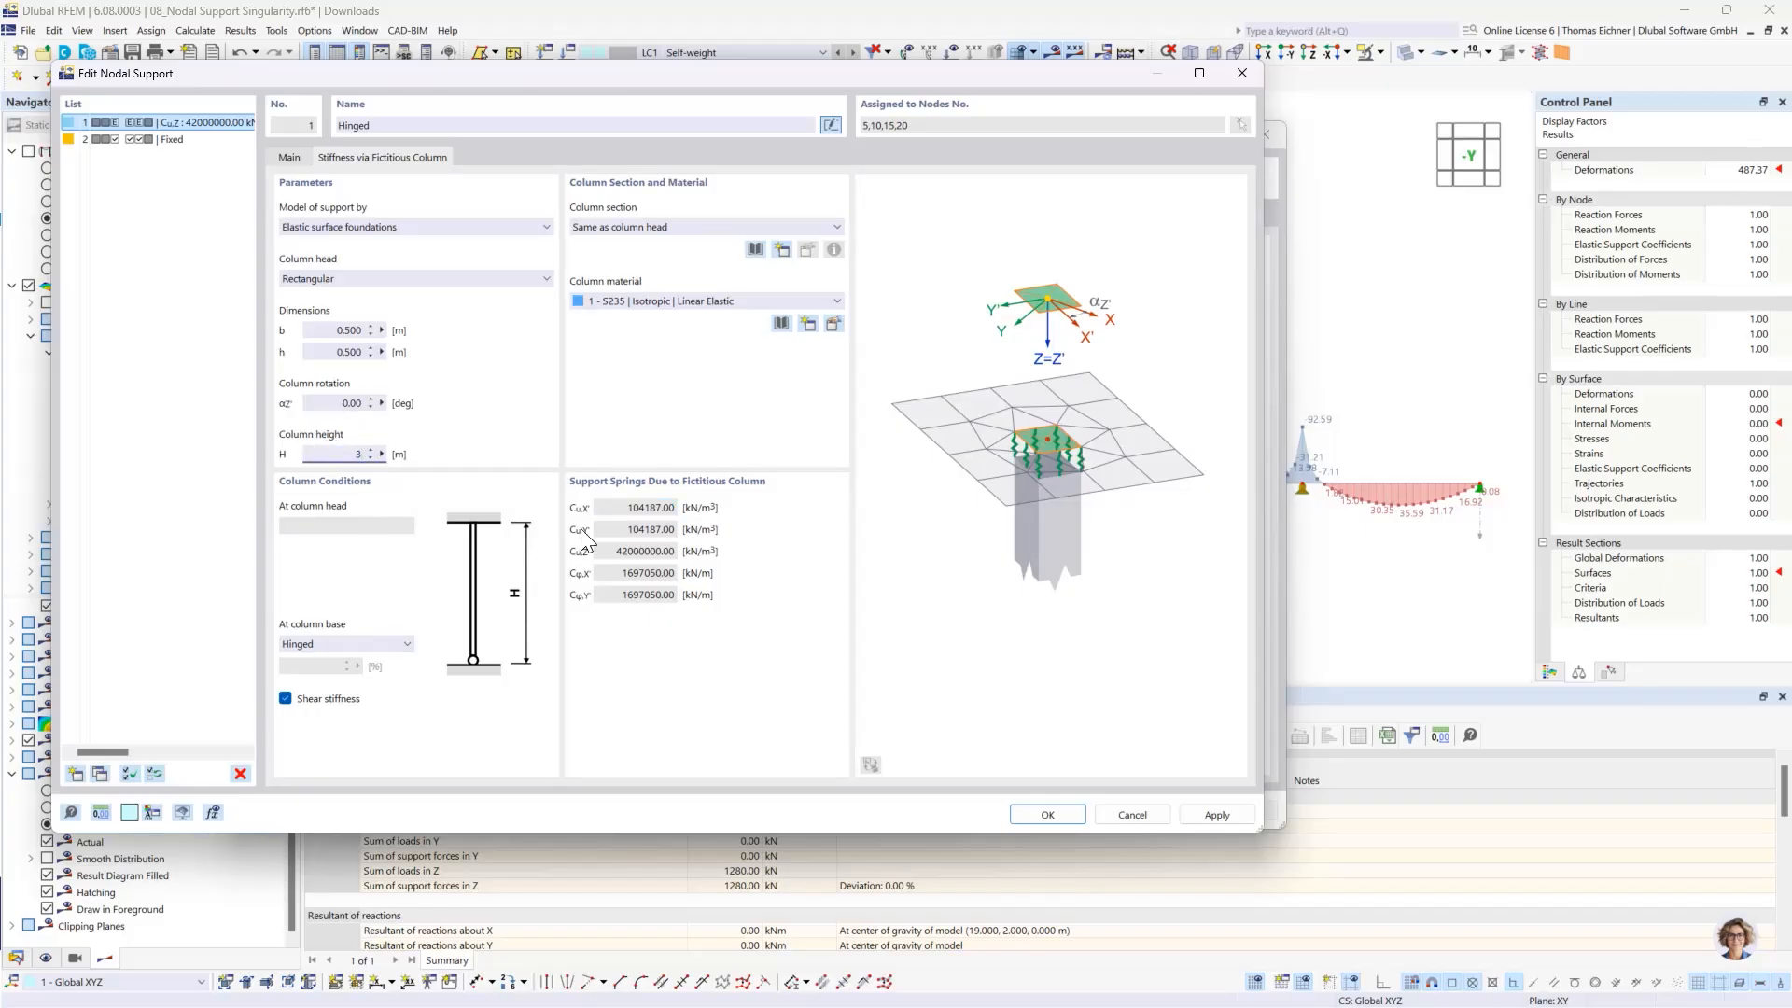
click(336, 403)
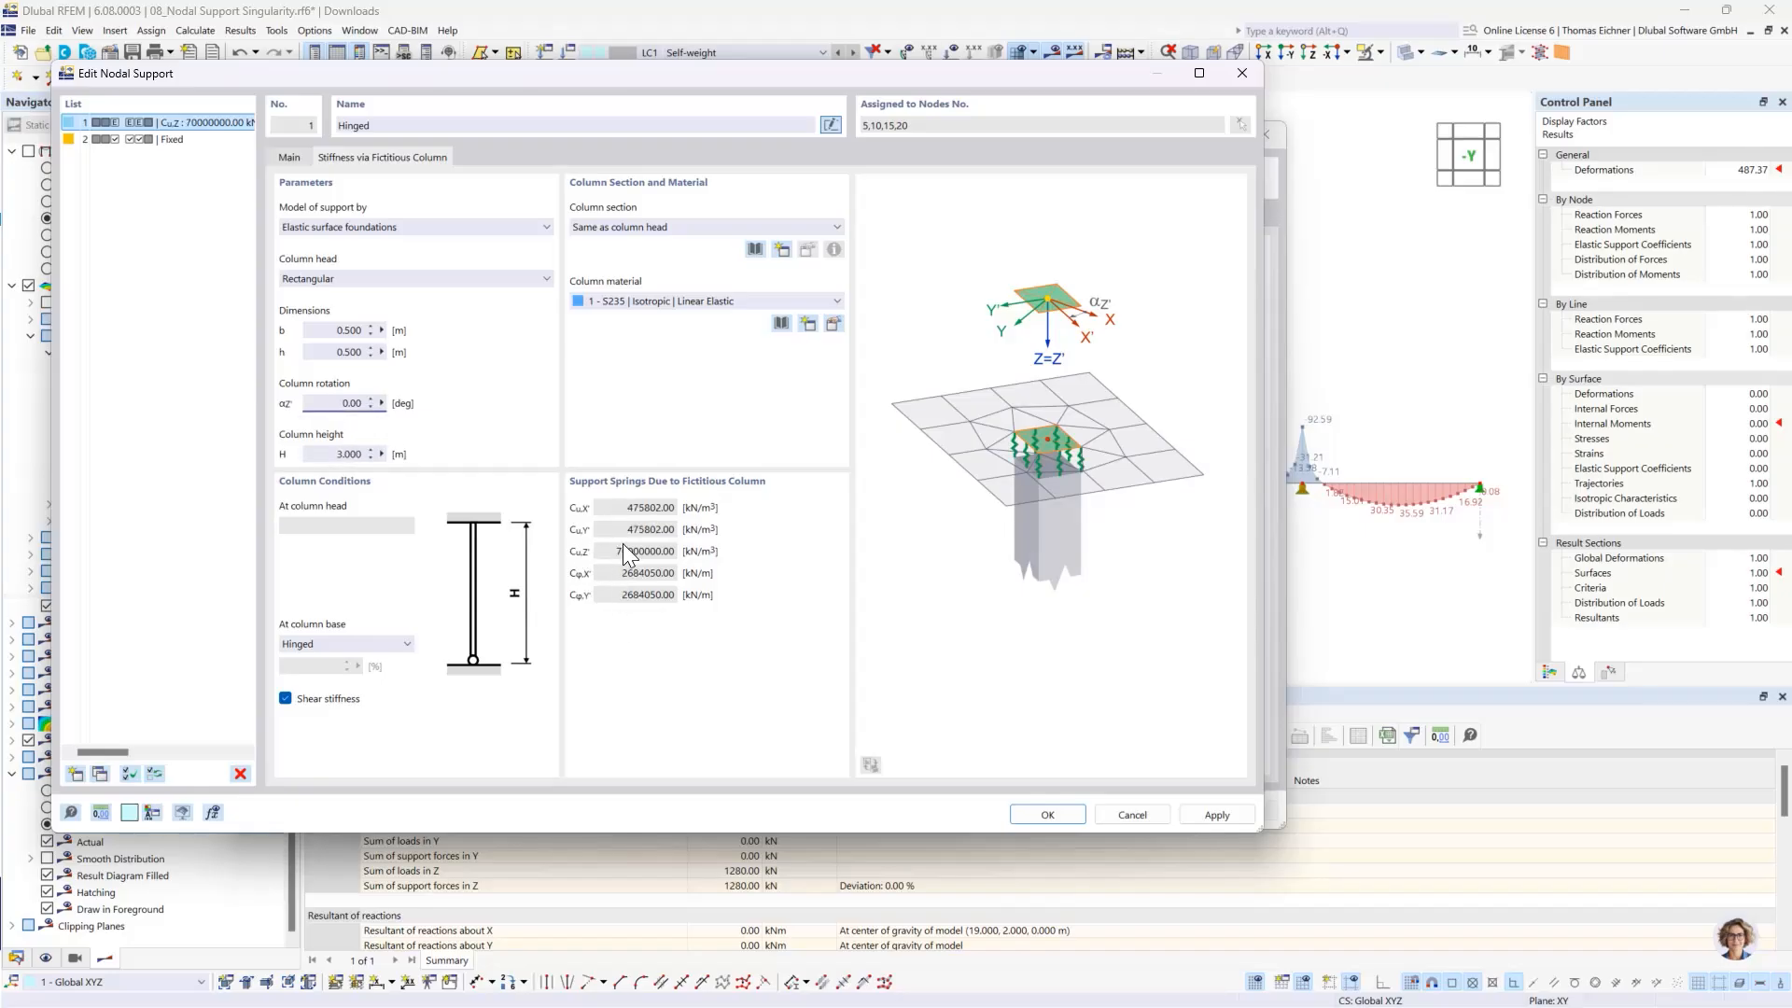
click(644, 304)
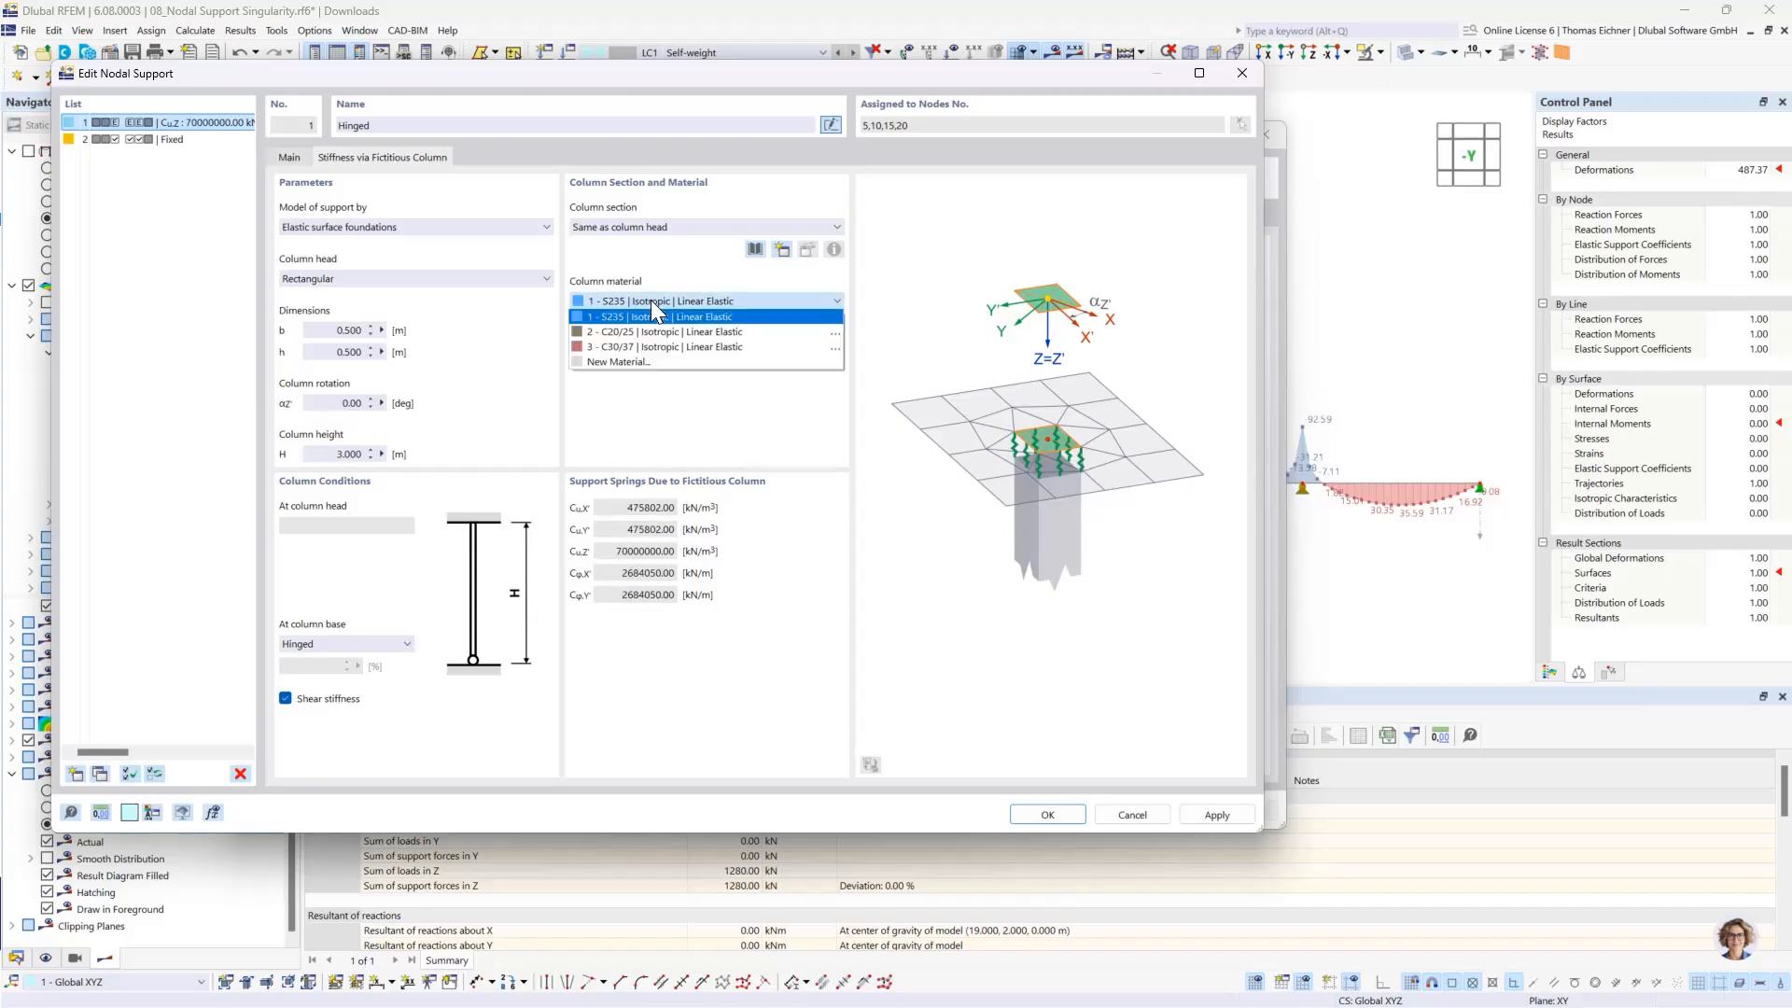
click(659, 346)
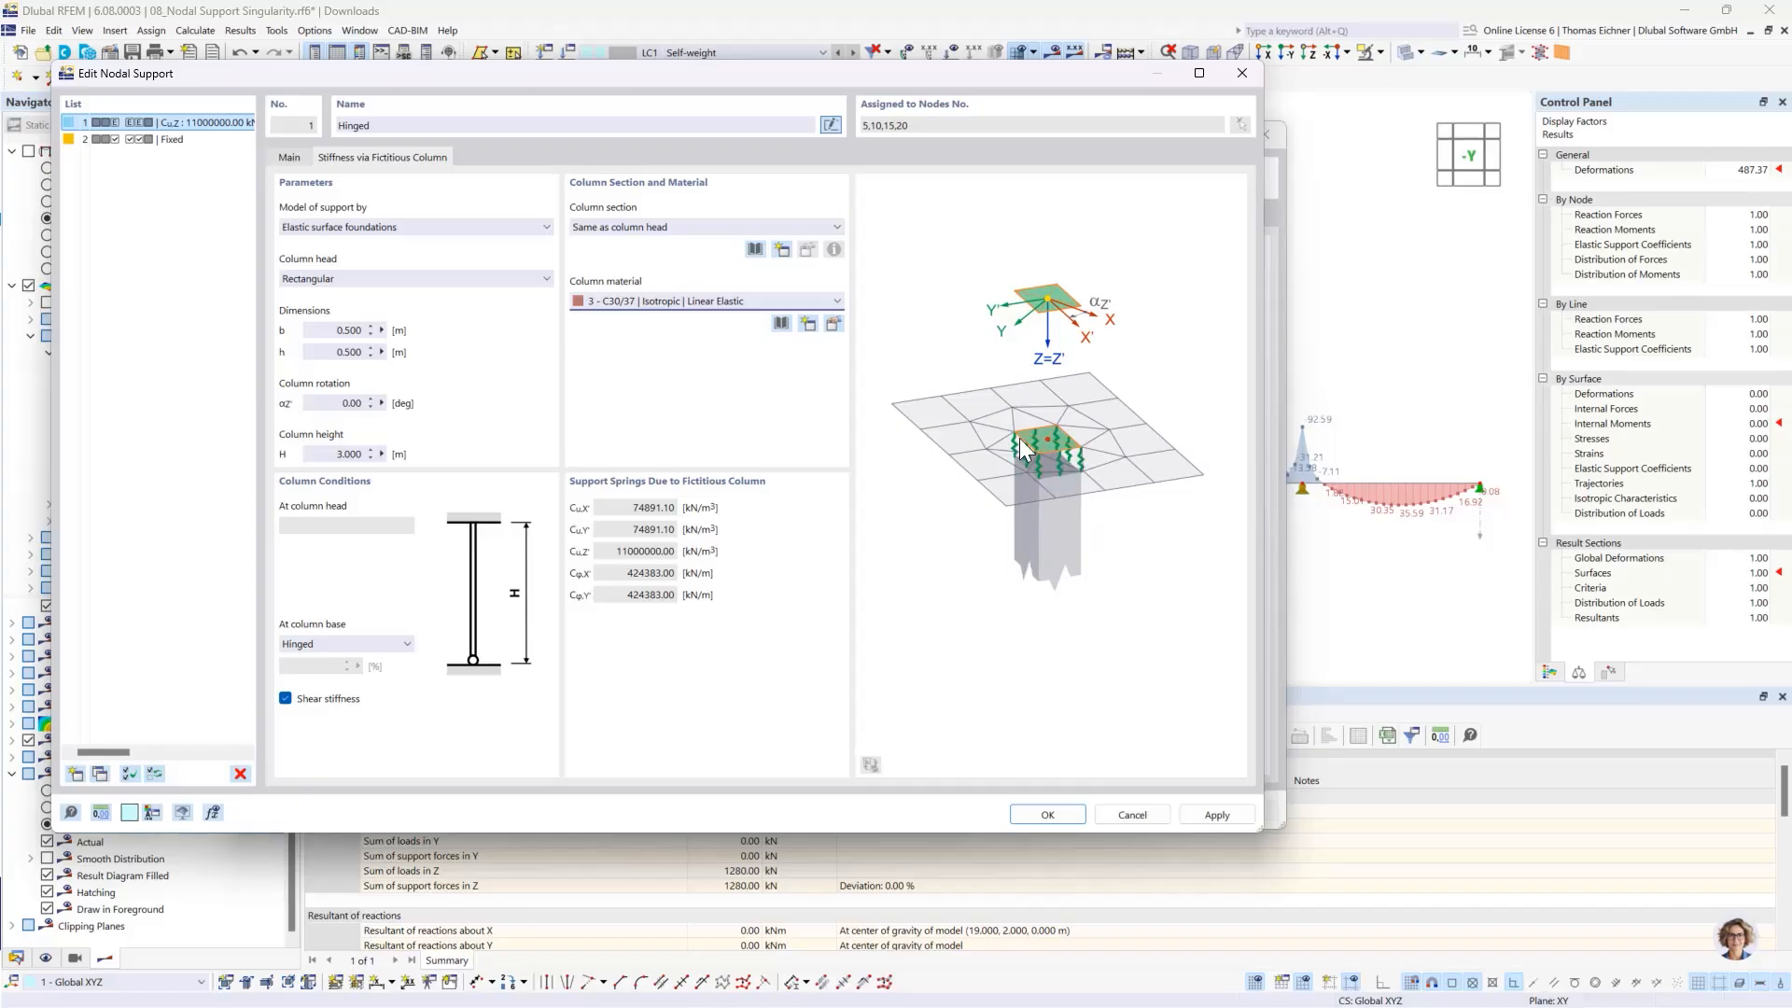
- Try Elastic nodal support as the fictitious column's support model, and return to Elastic surface foundations
click(289, 159)
click(376, 161)
click(508, 229)
click(325, 259)
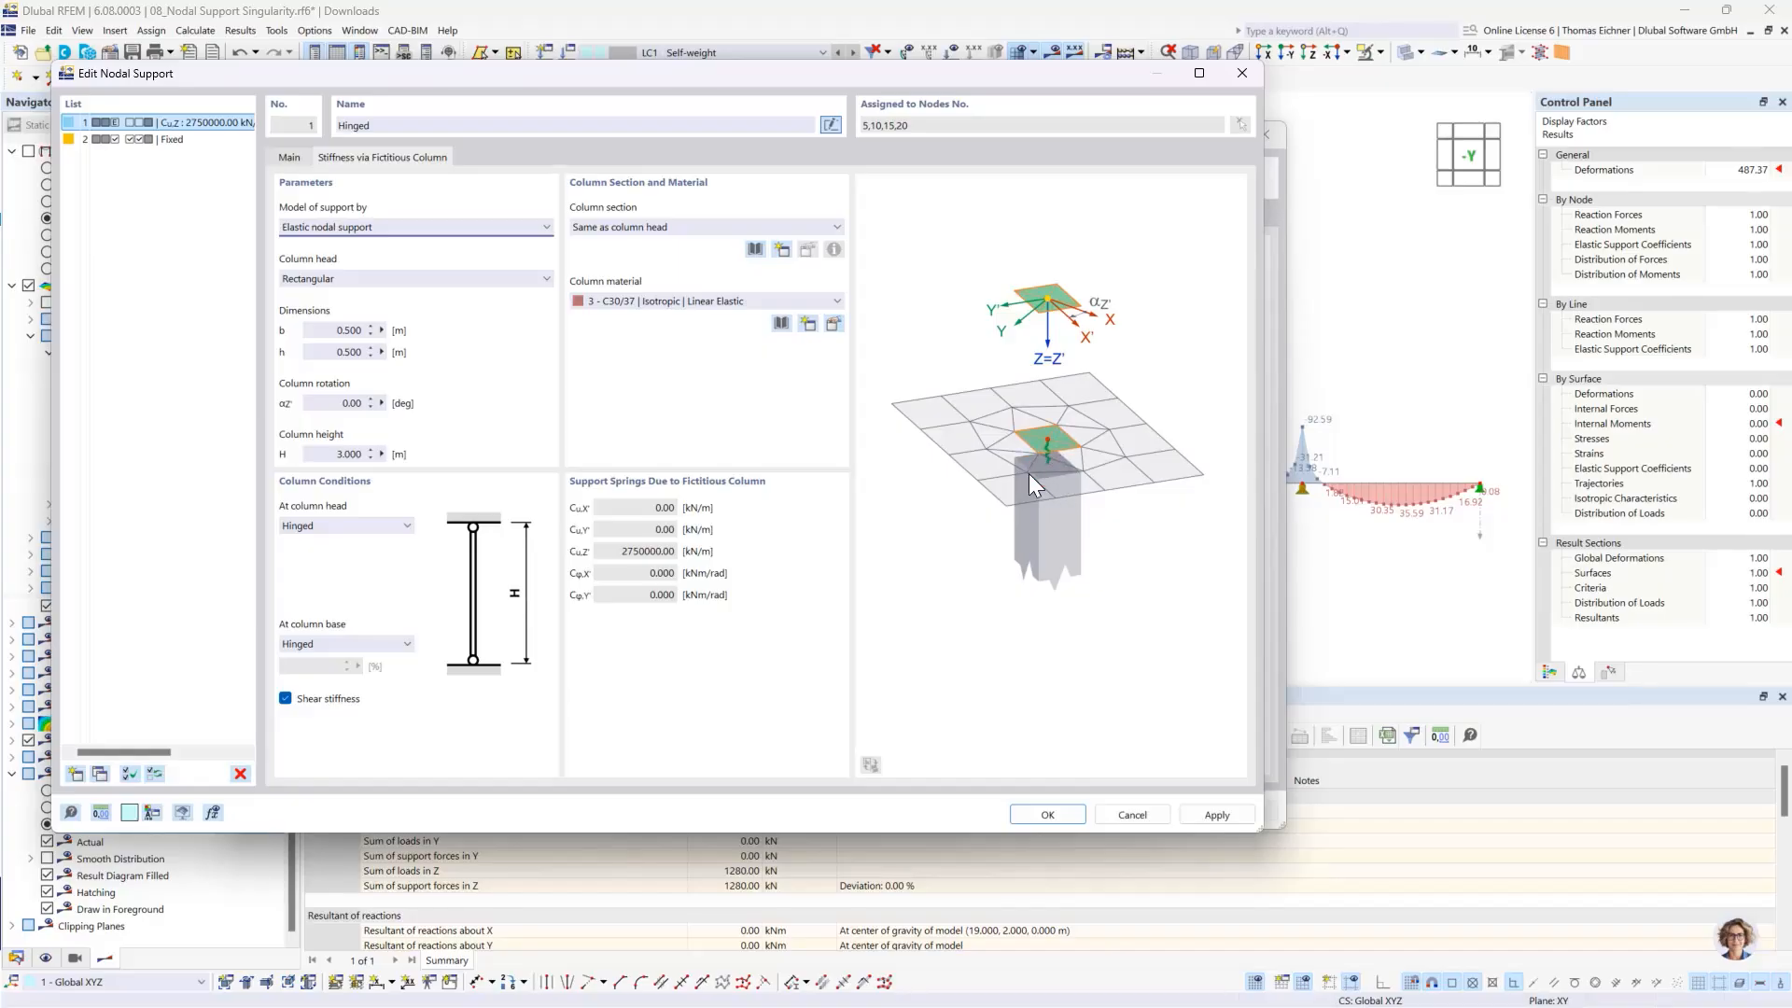
click(375, 229)
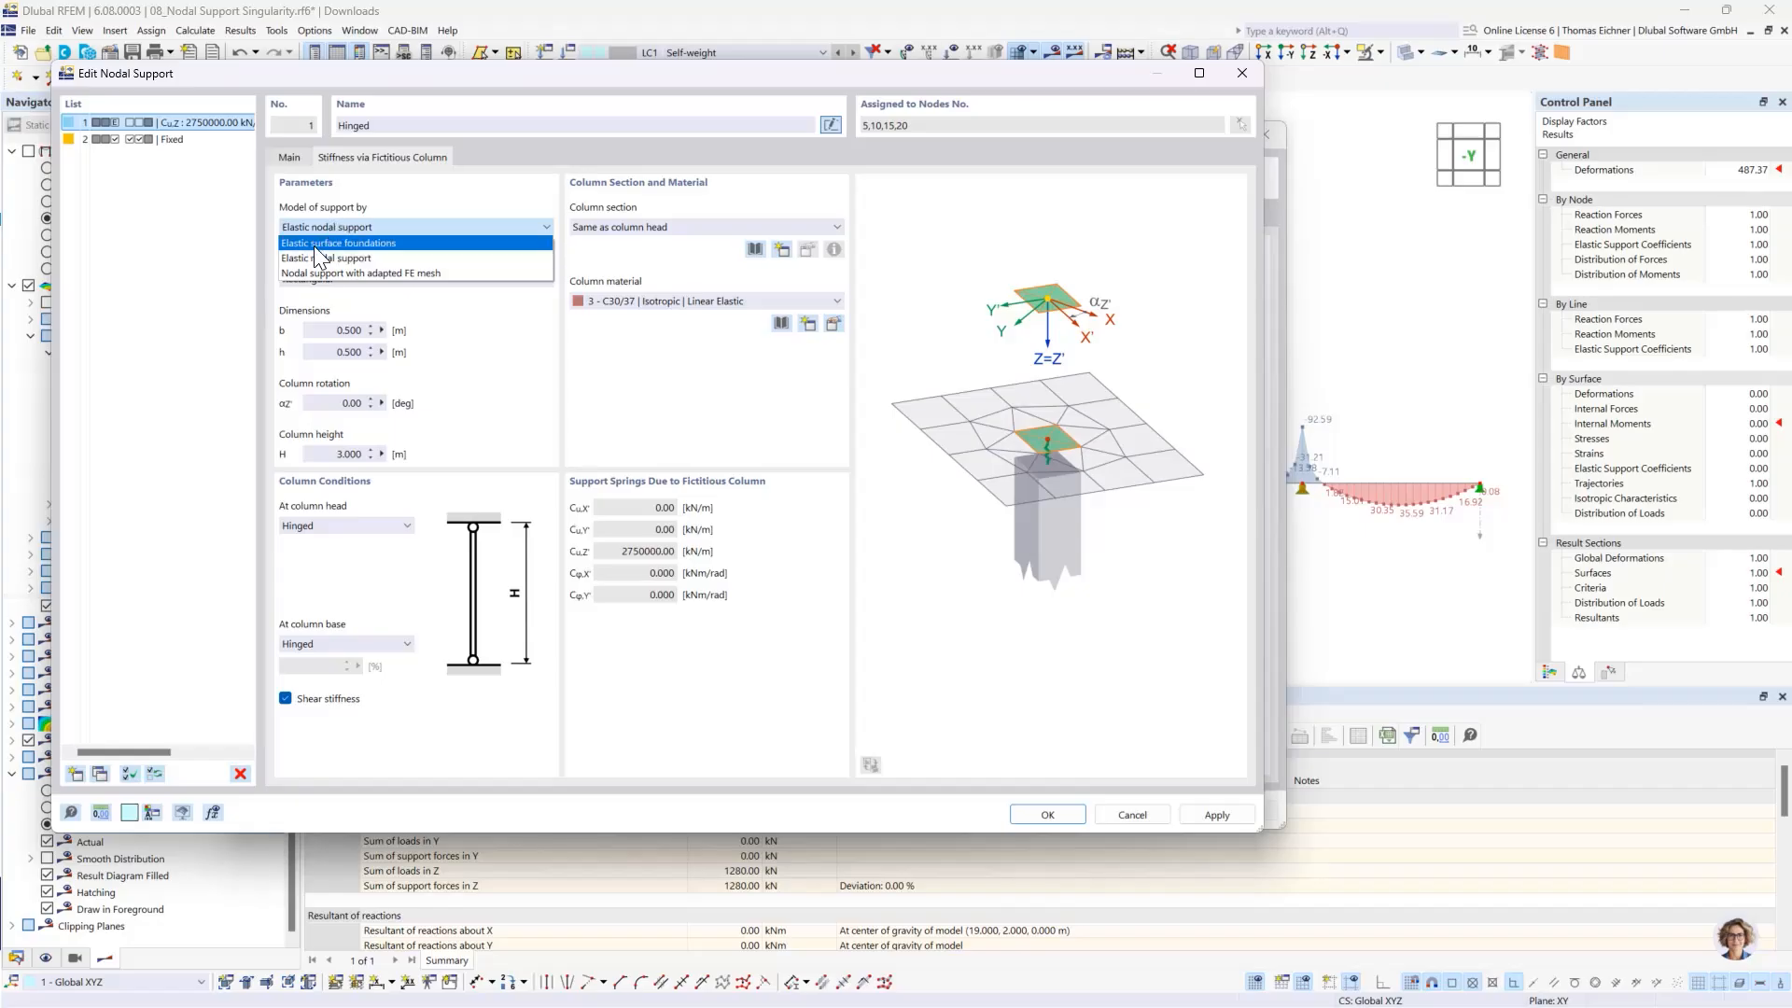
click(353, 244)
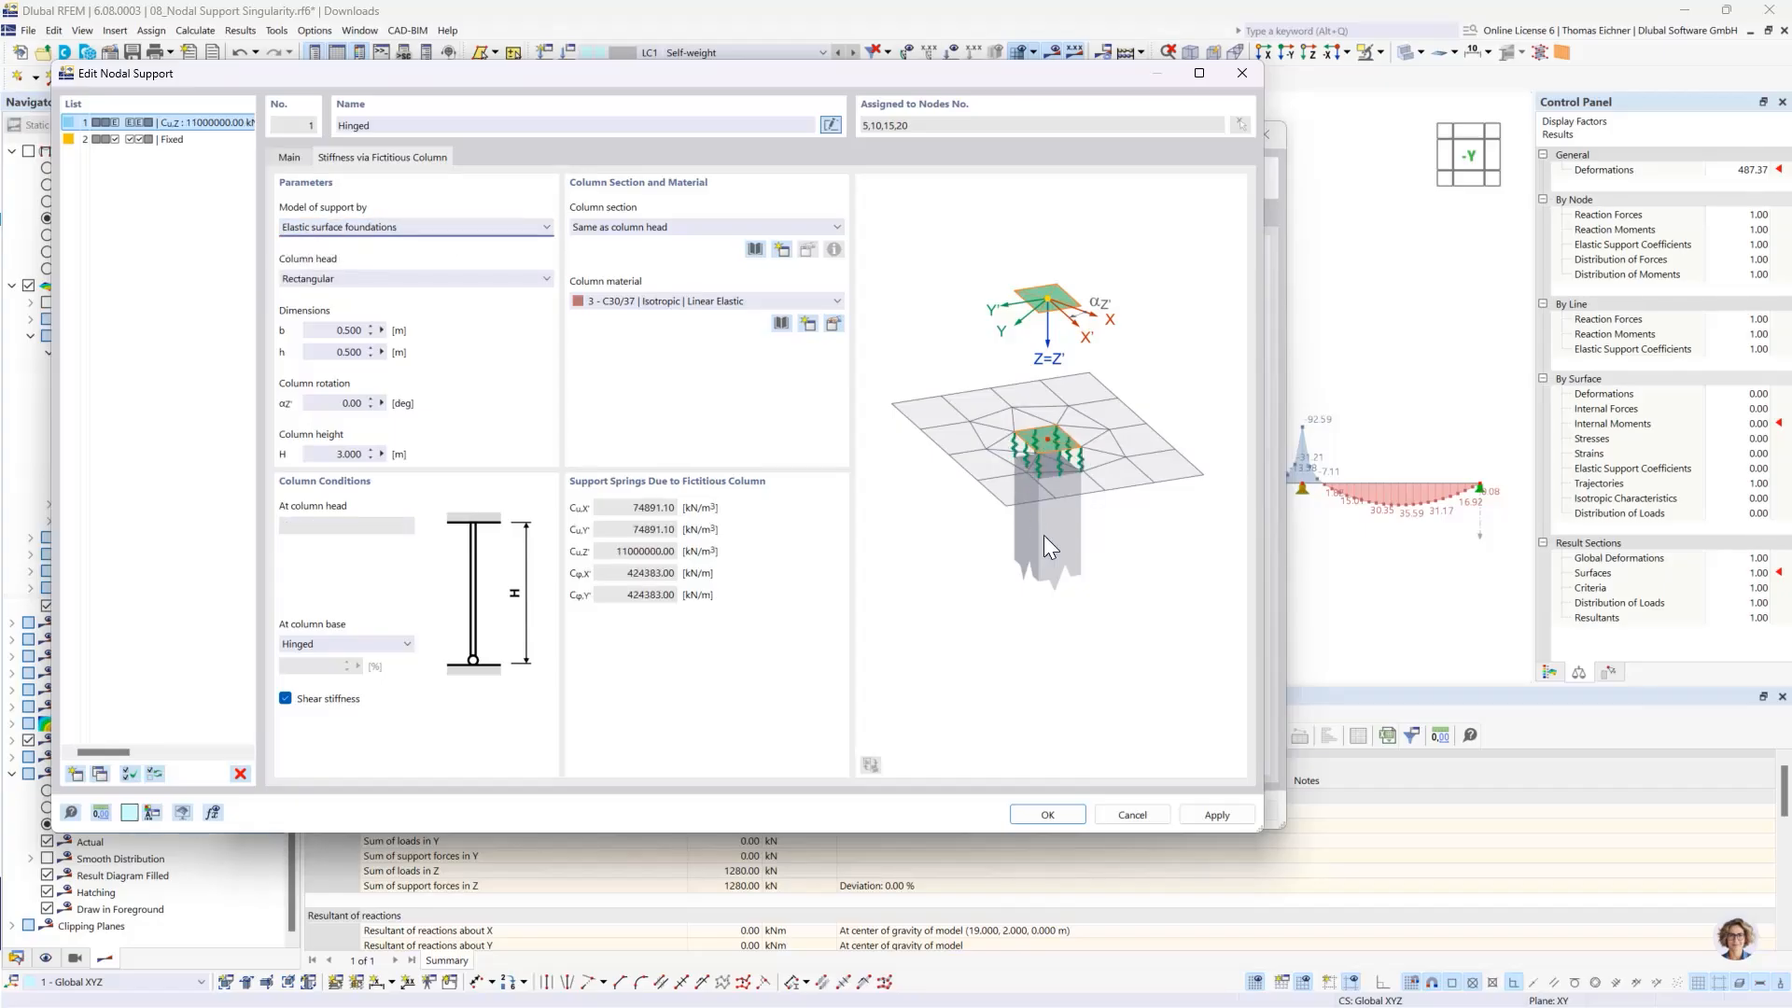
- Apply the fictitious column support, accept deleting the results and mesh, and recalculate the model
click(1044, 814)
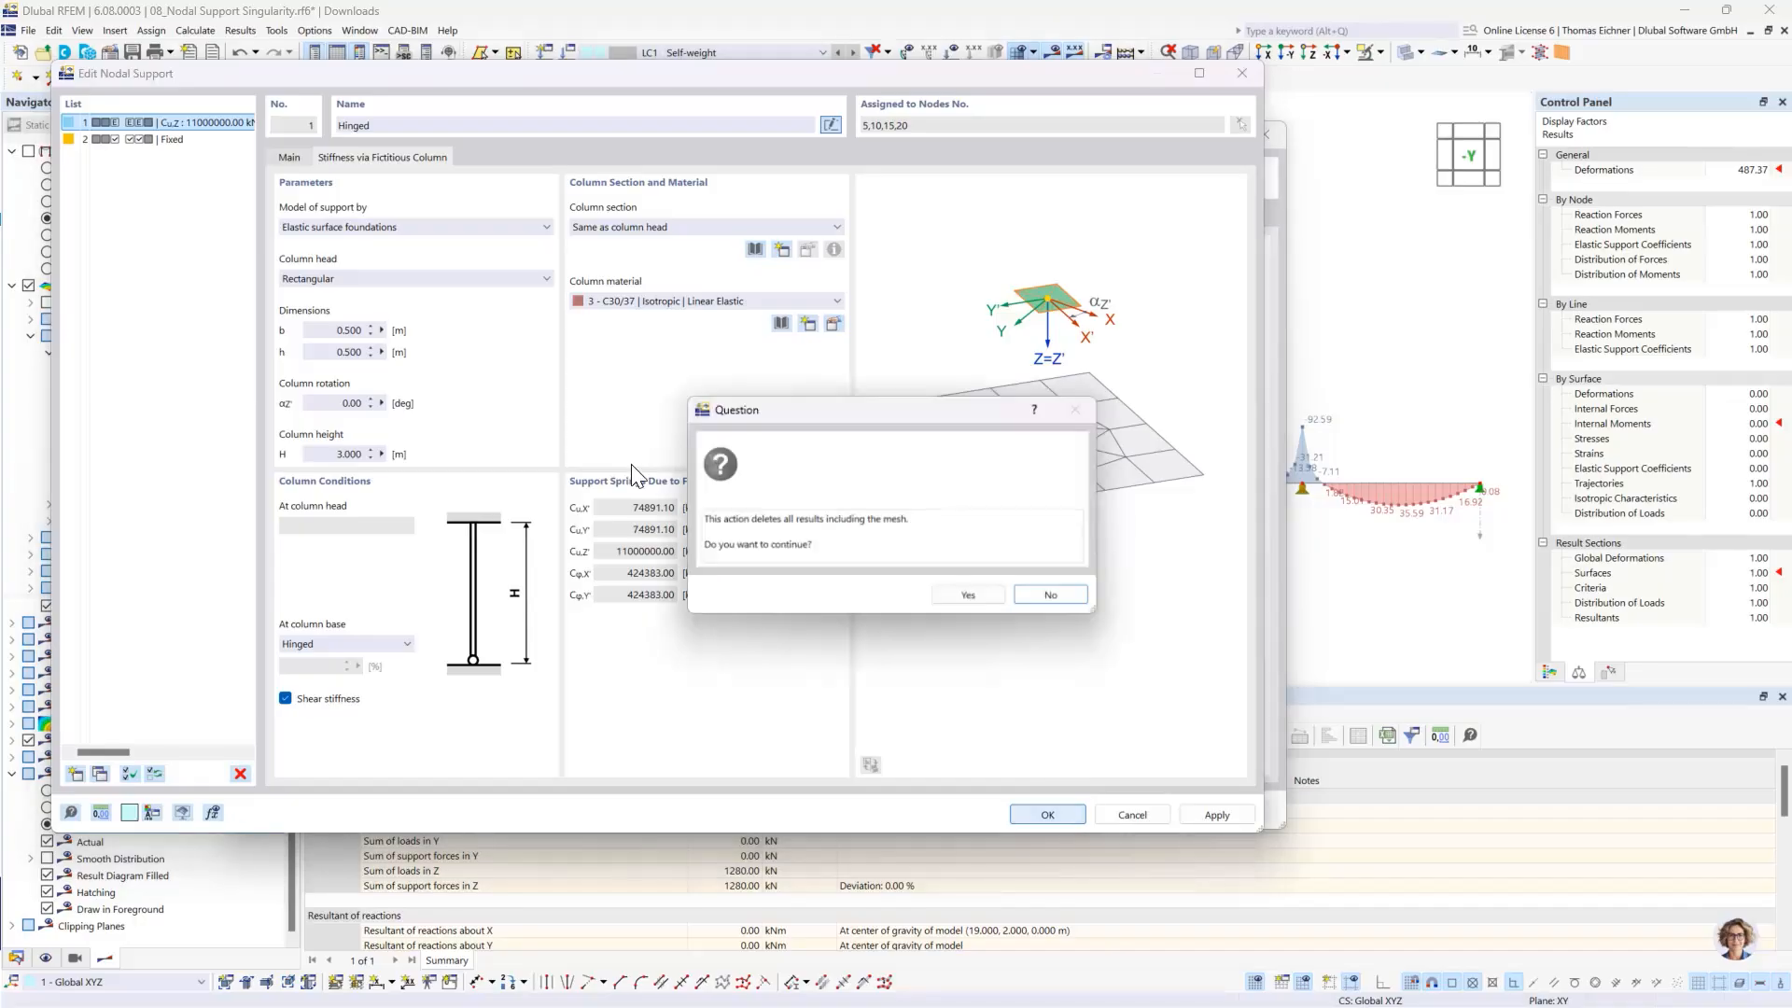
click(969, 597)
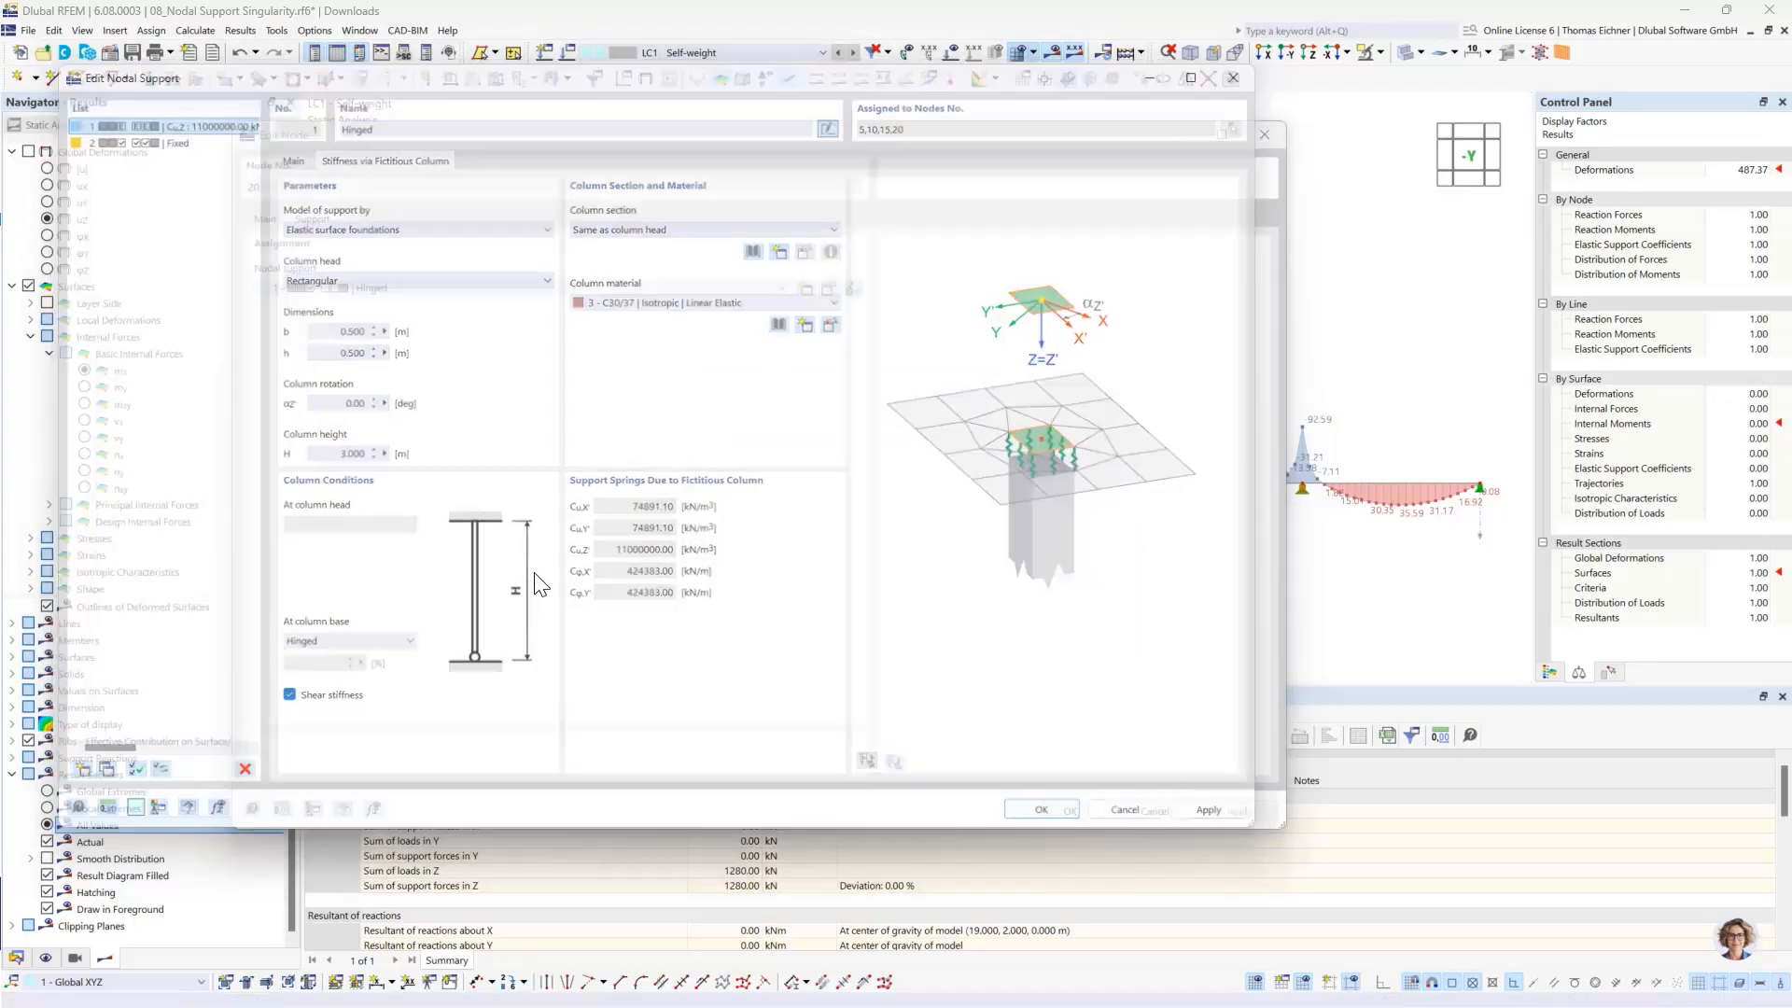
click(1070, 811)
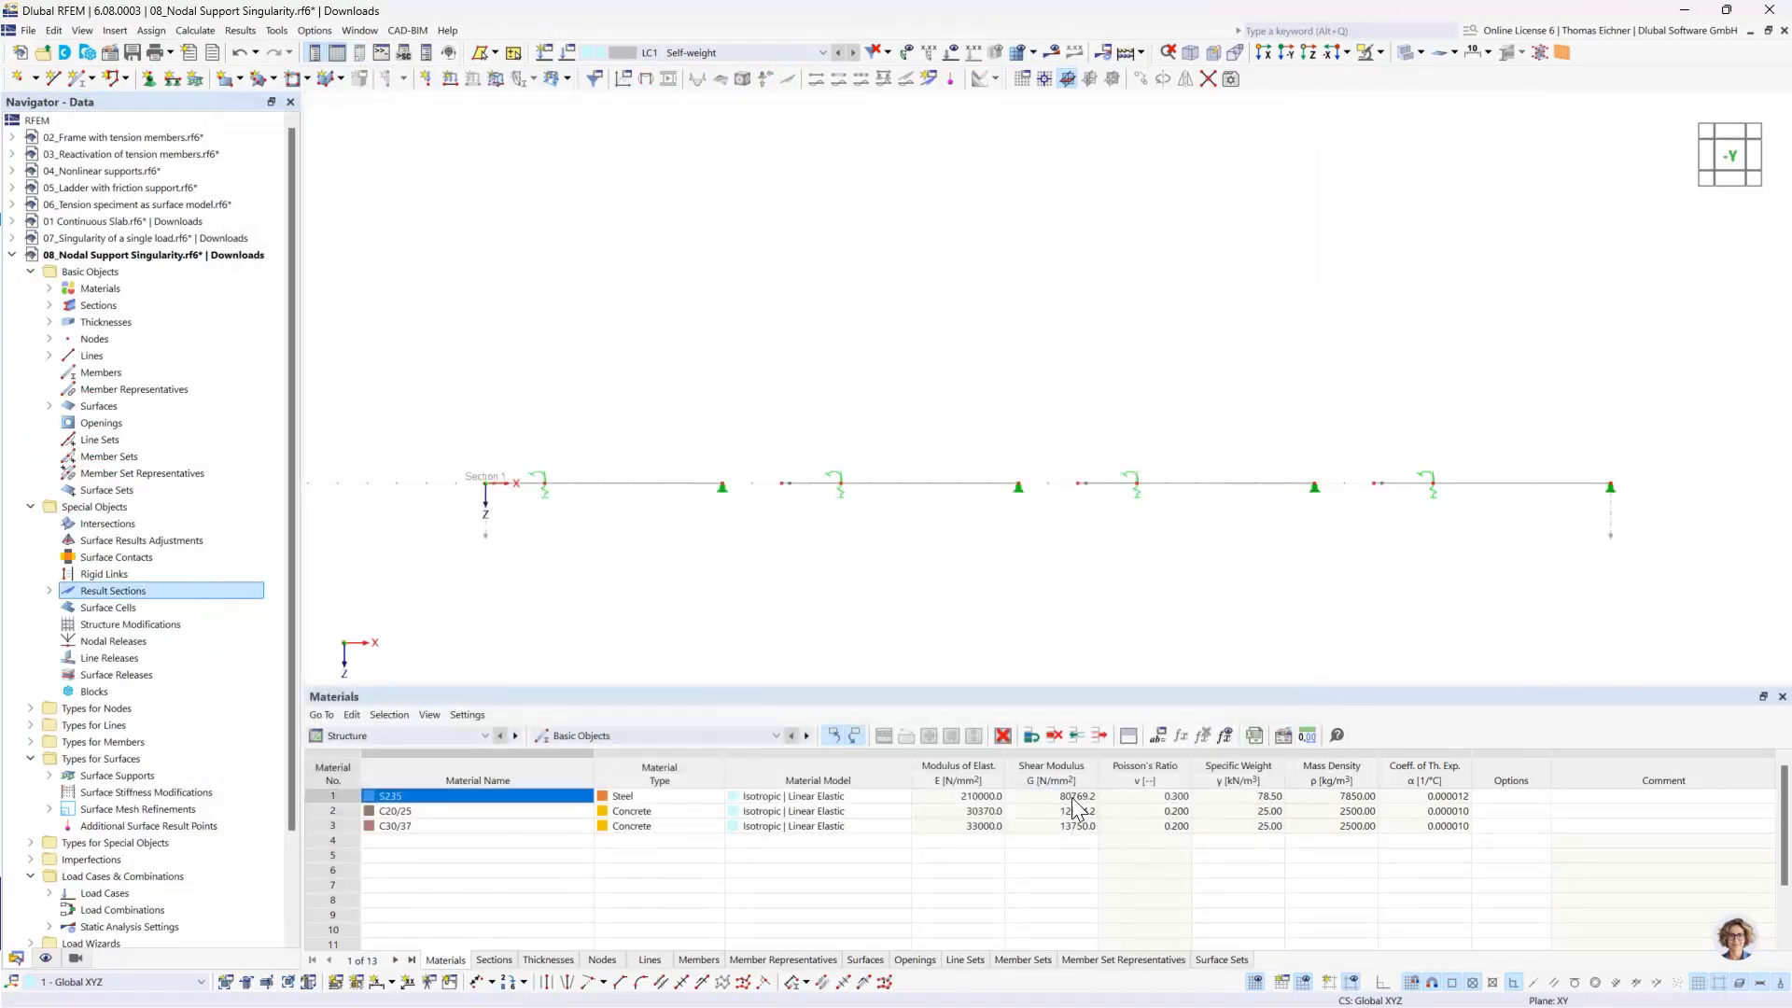
scroll(998, 359, down, 2)
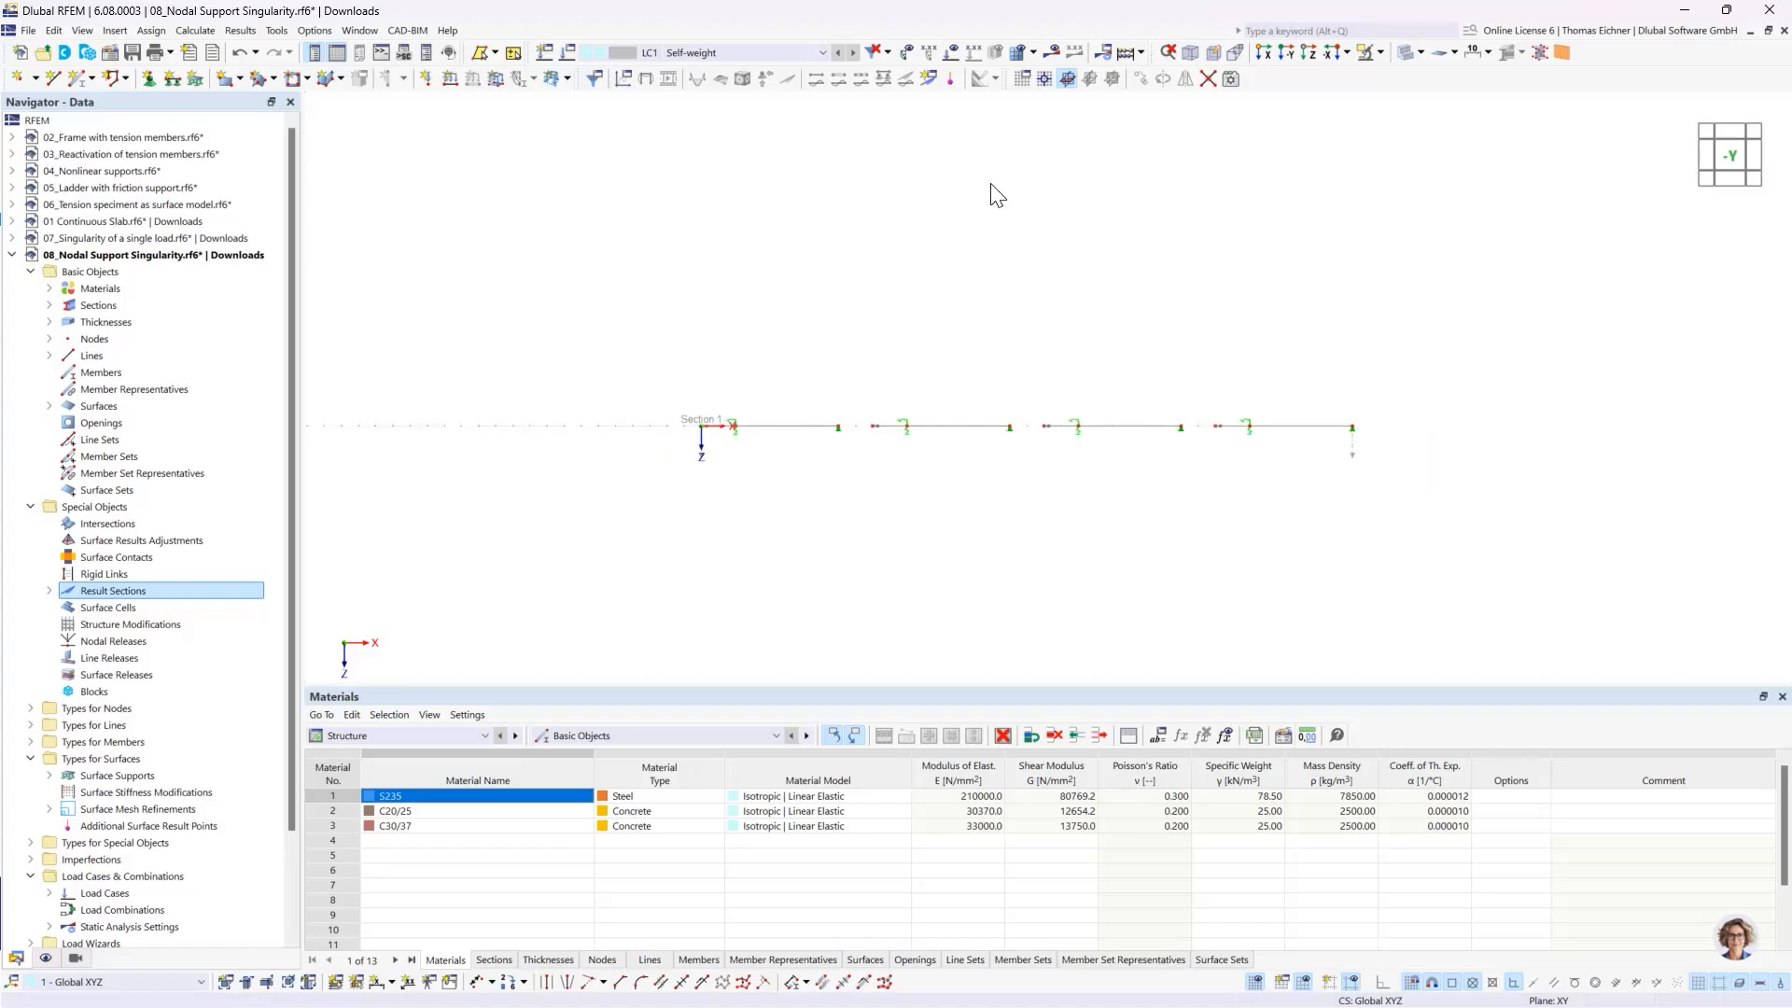
click(1130, 58)
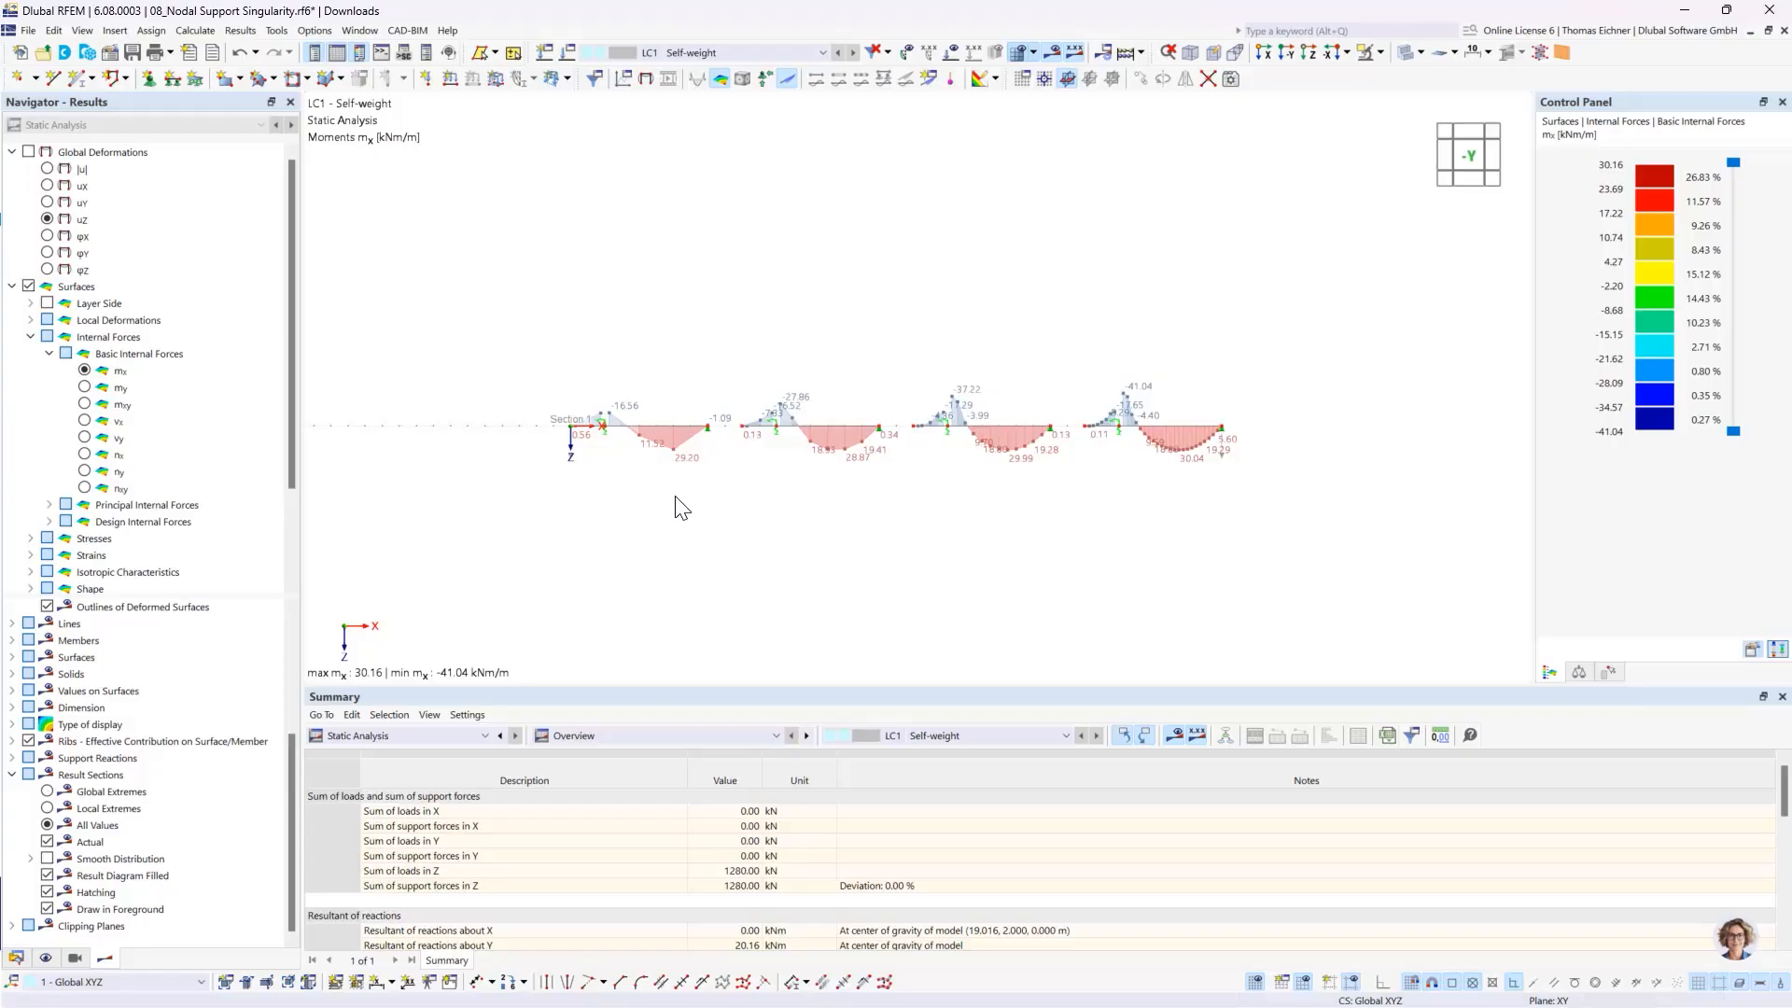
- Compare the recalculated mx moment diagrams at the column supports across the four differently meshed slabs
scroll(1127, 446, up, 3)
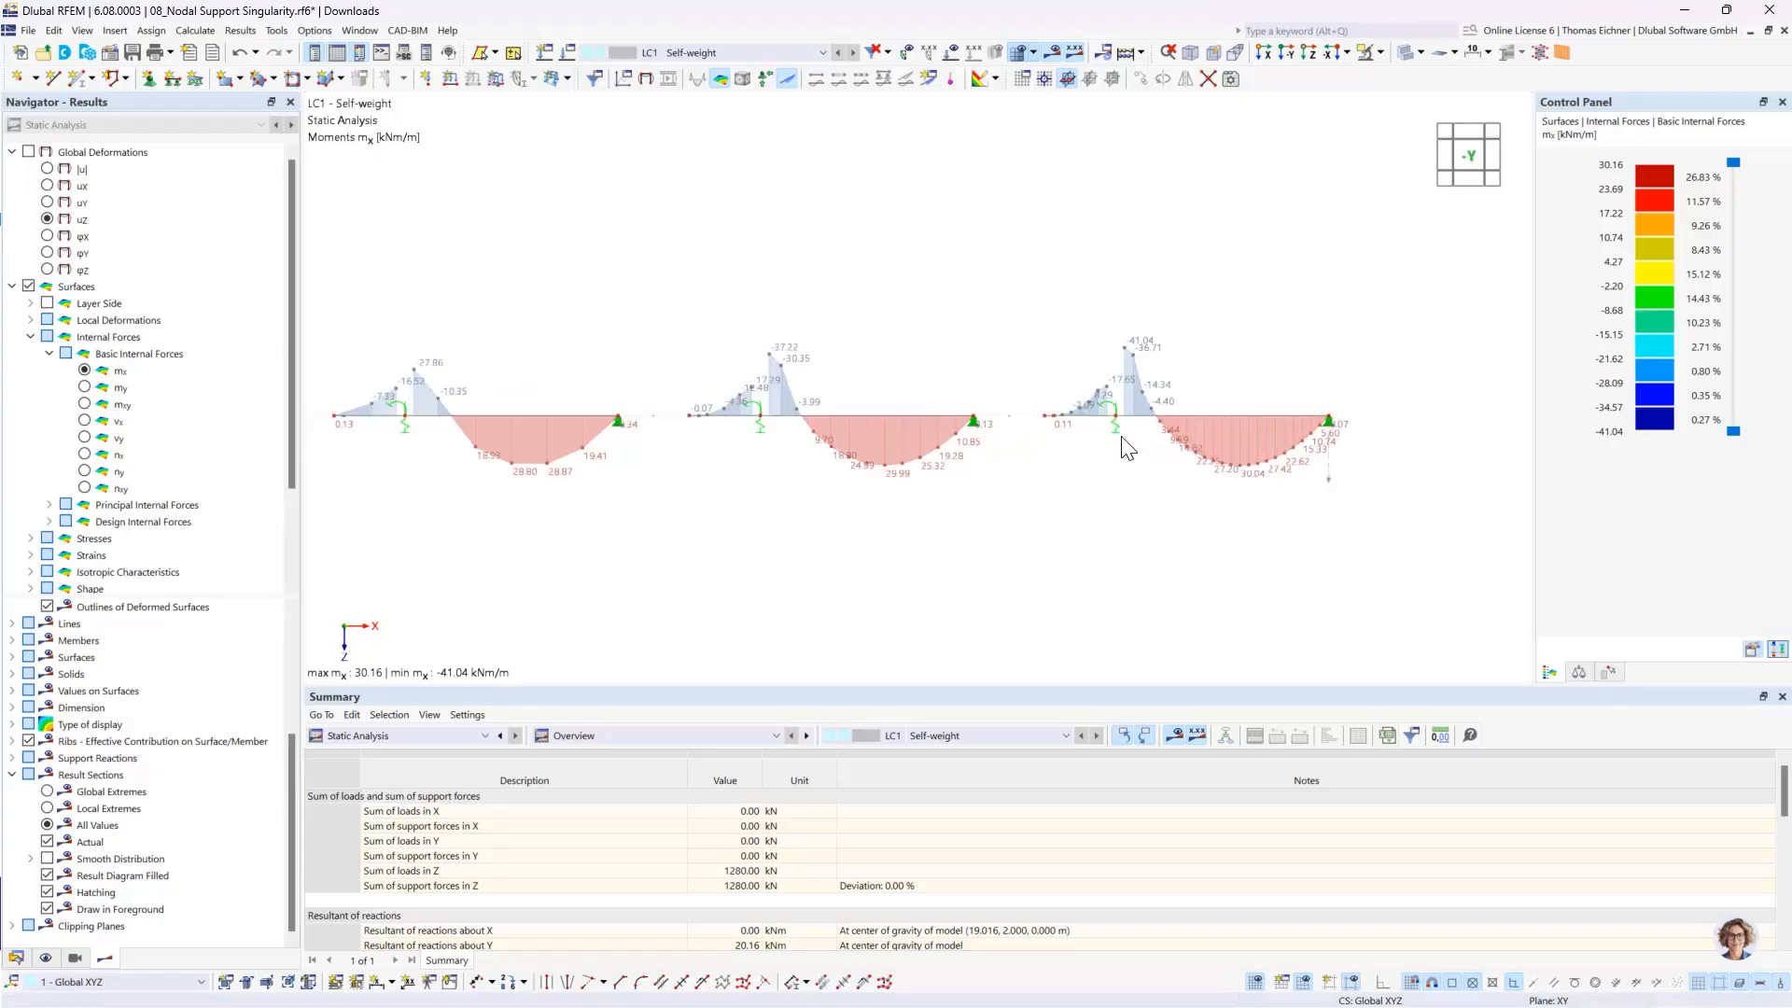
scroll(1122, 437, down, 2)
middle_drag(675, 332, 739, 330)
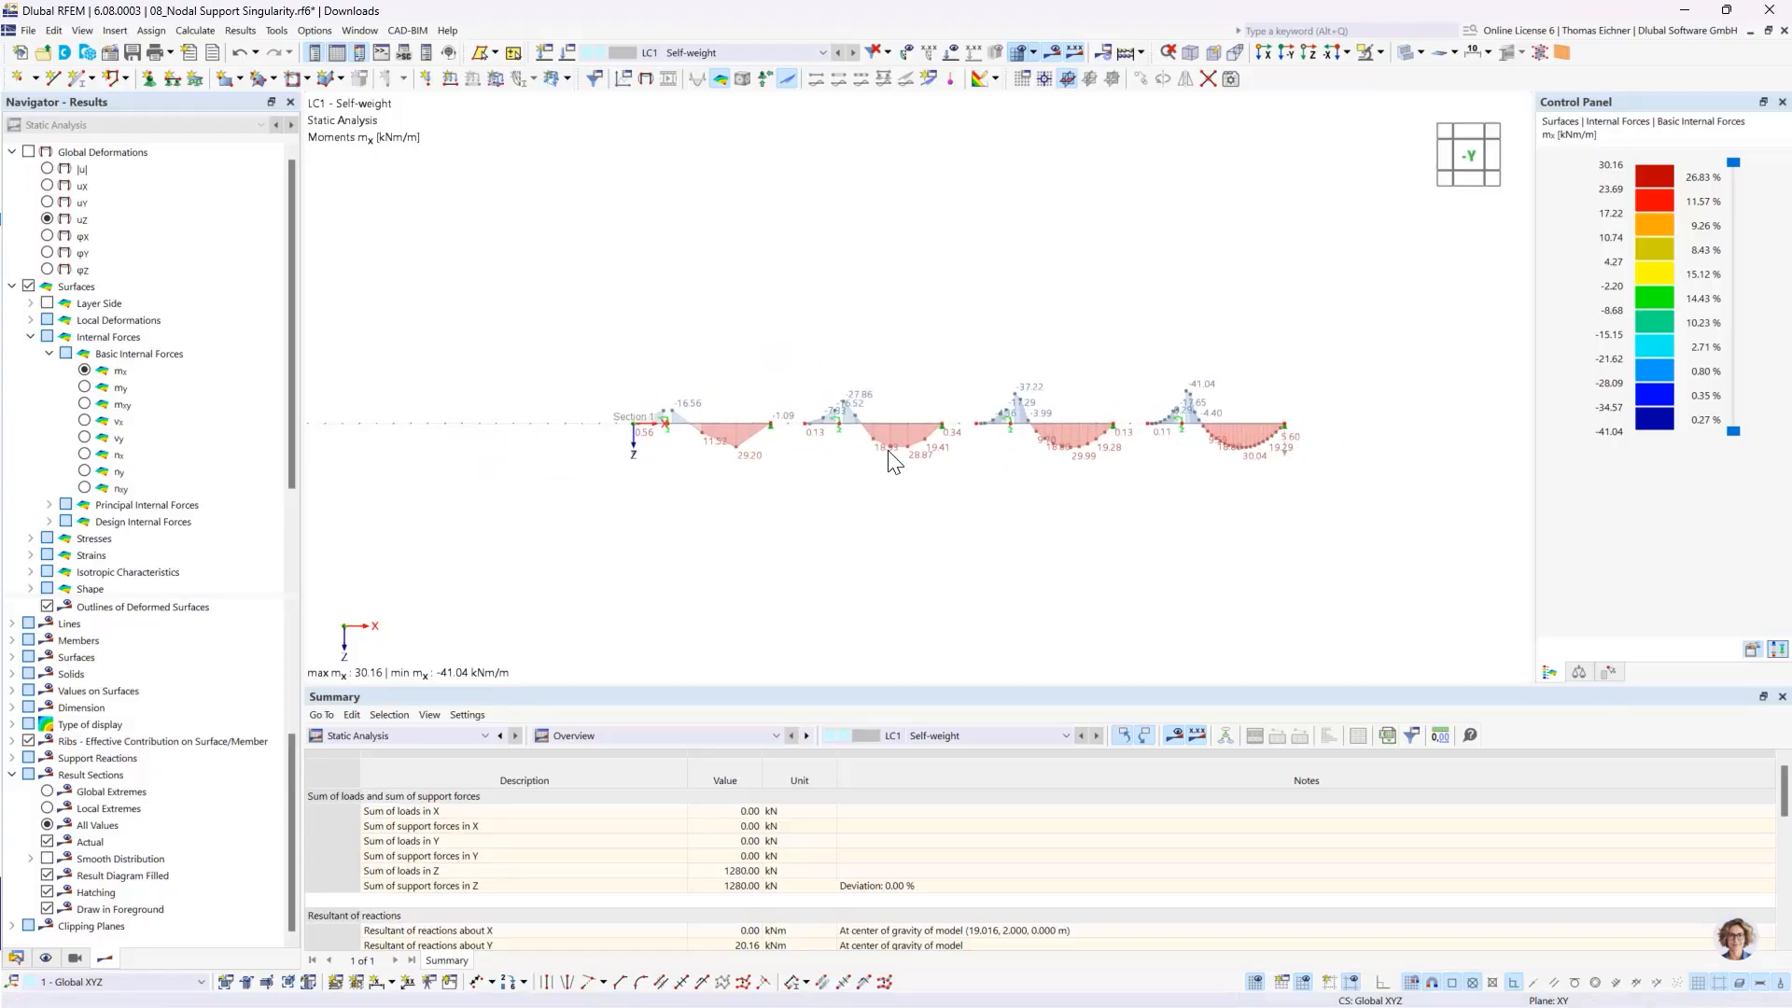
scroll(889, 452, up, 2)
scroll(889, 452, up, 1)
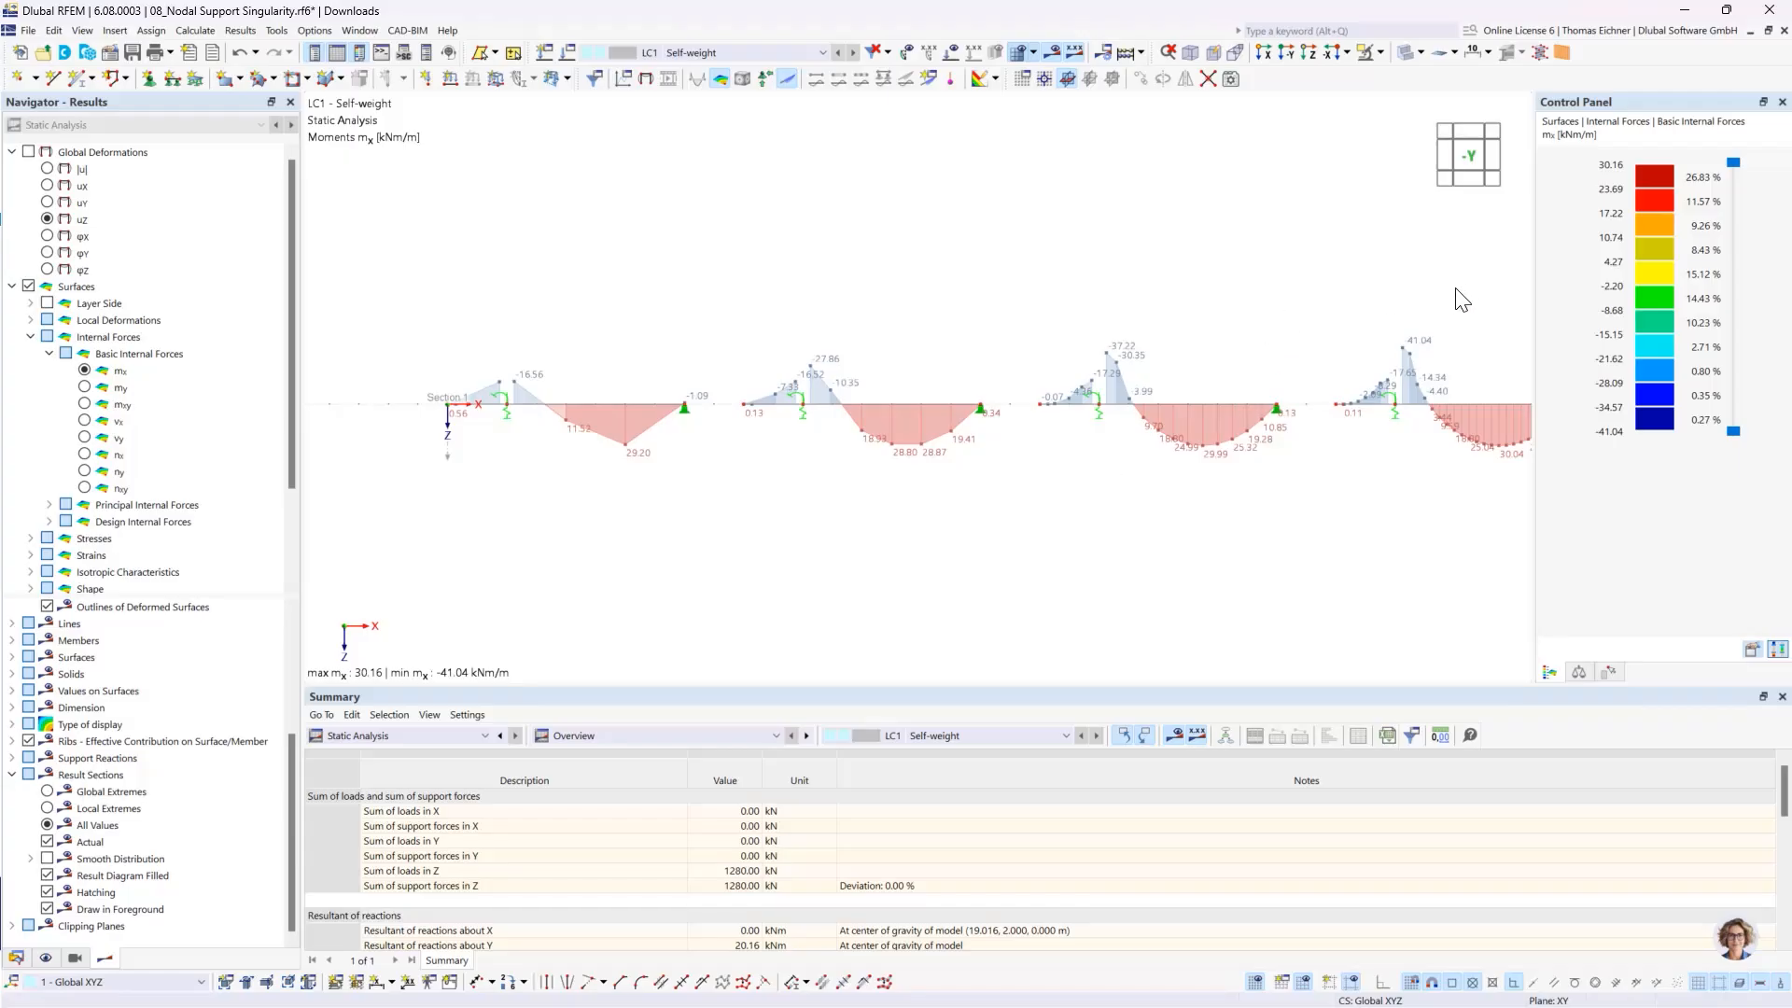
scroll(1394, 454, up, 3)
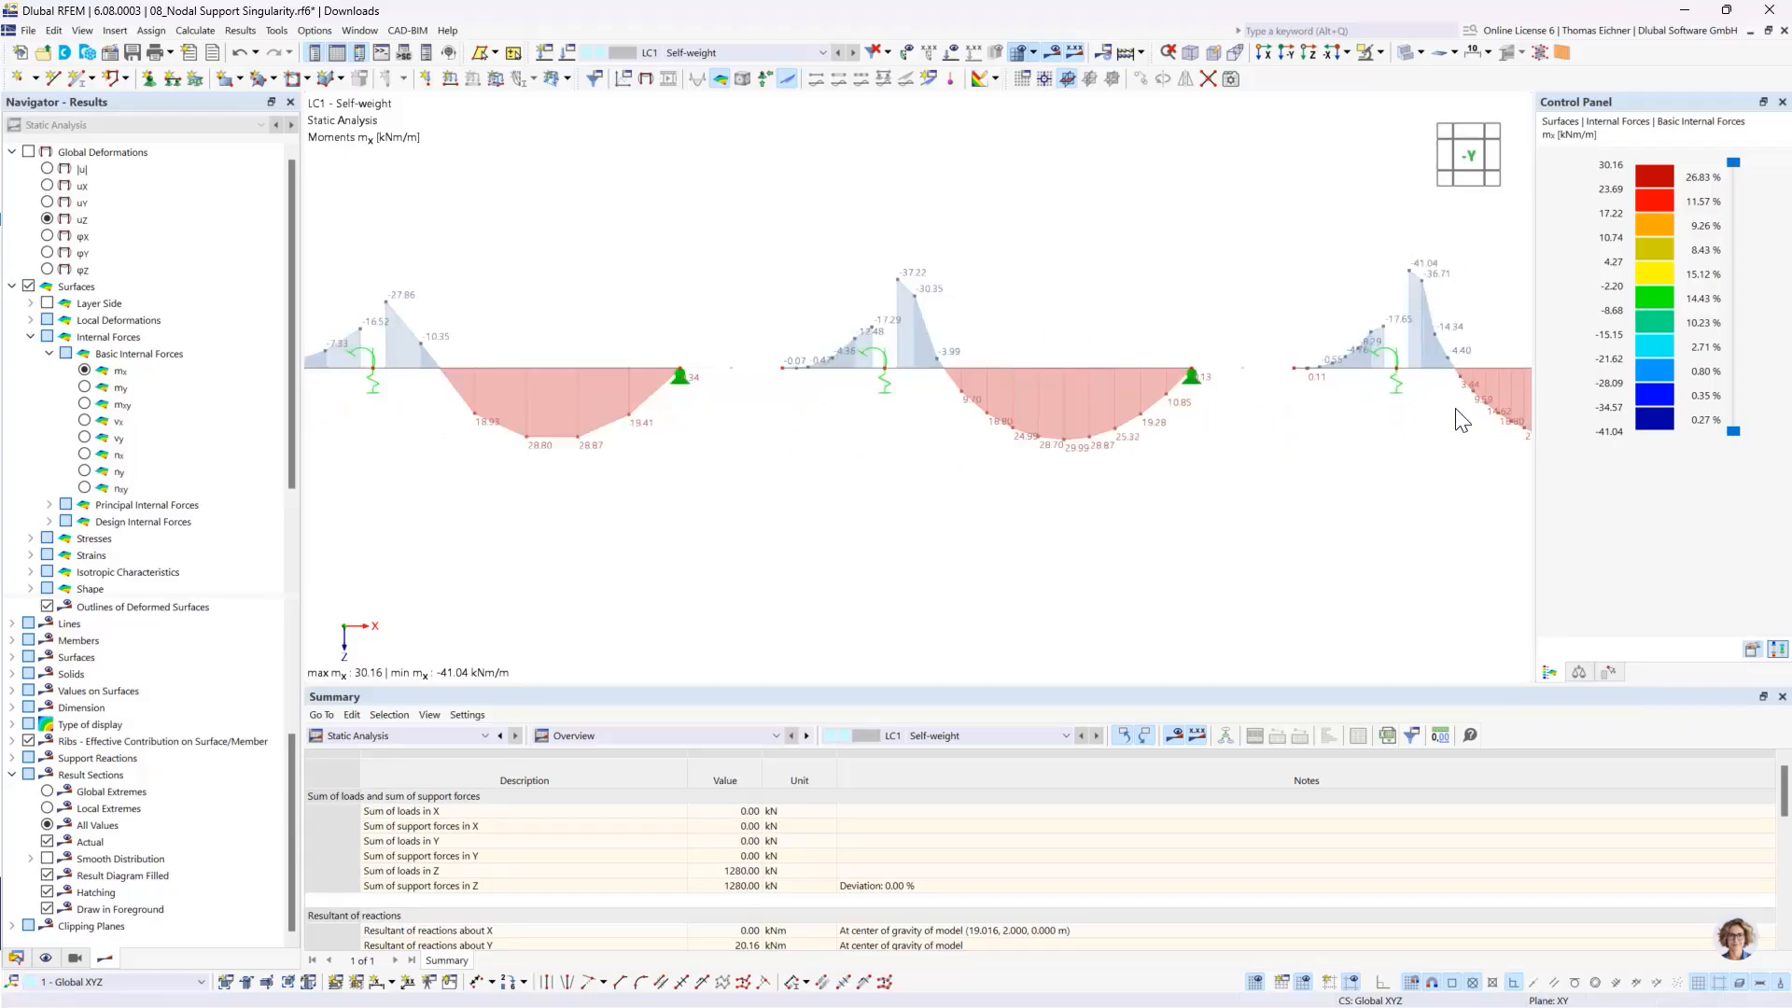
middle_drag(1404, 394, 1030, 486)
scroll(1114, 443, up, 4)
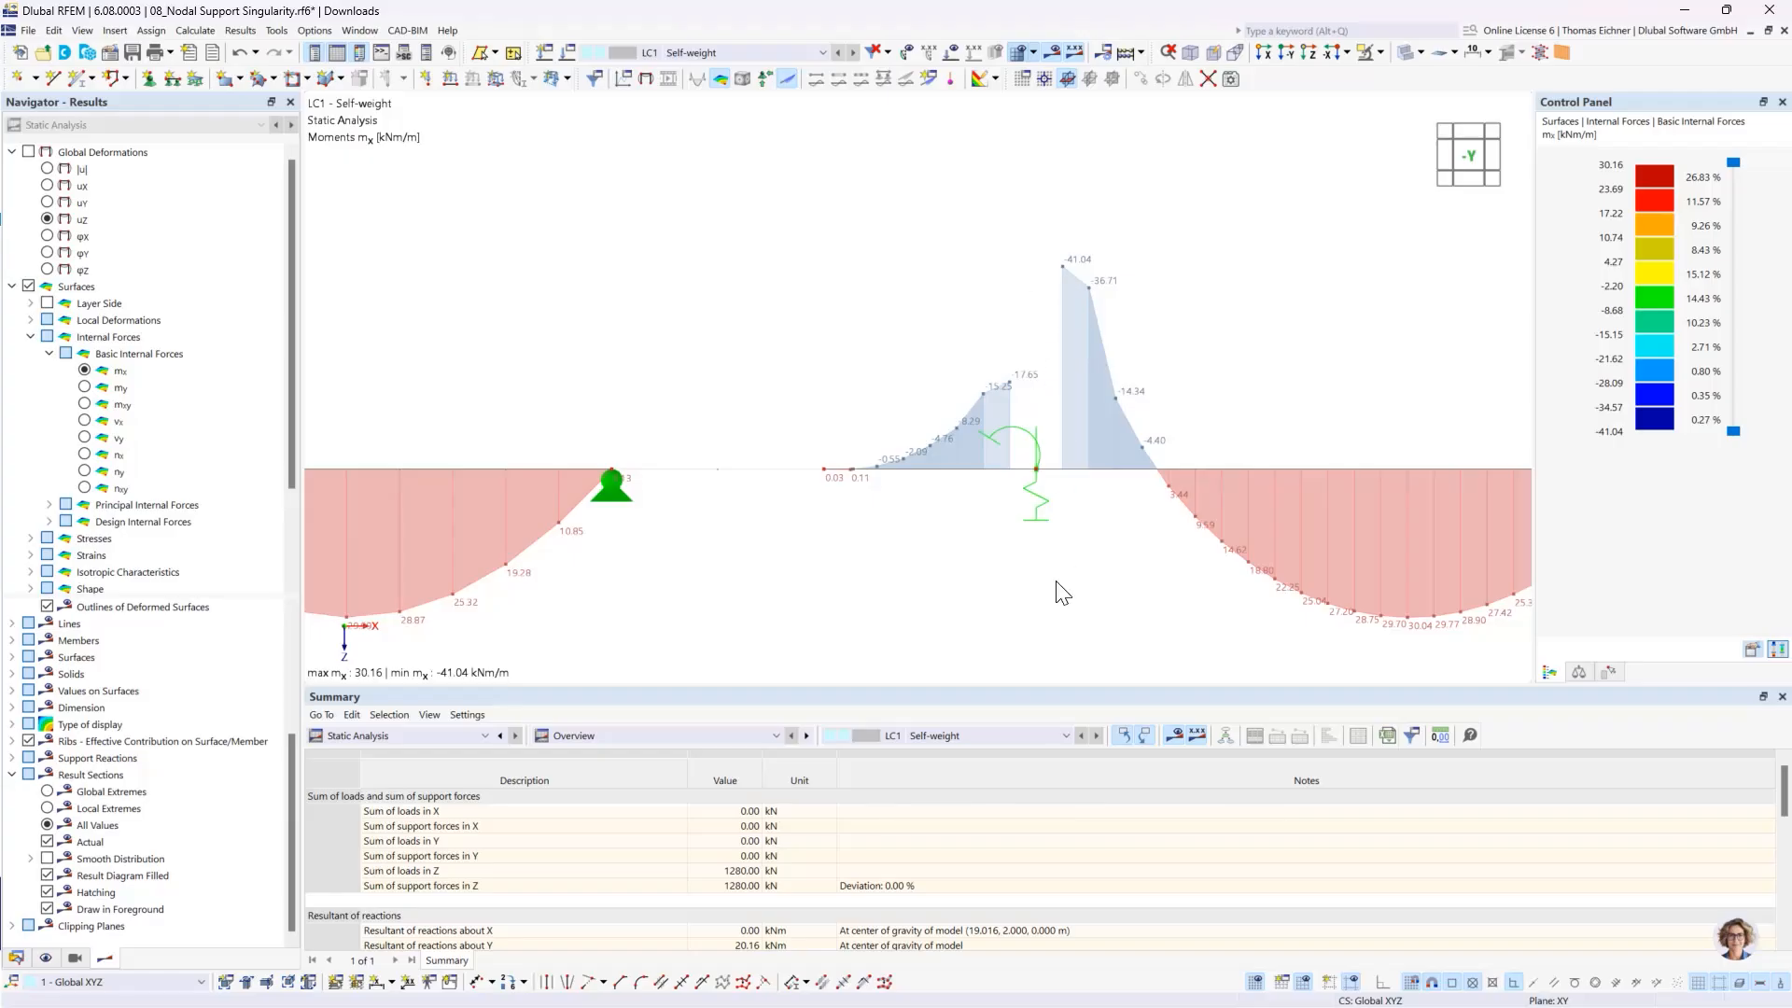
scroll(1062, 593, down, 3)
middle_drag(885, 416, 1073, 300)
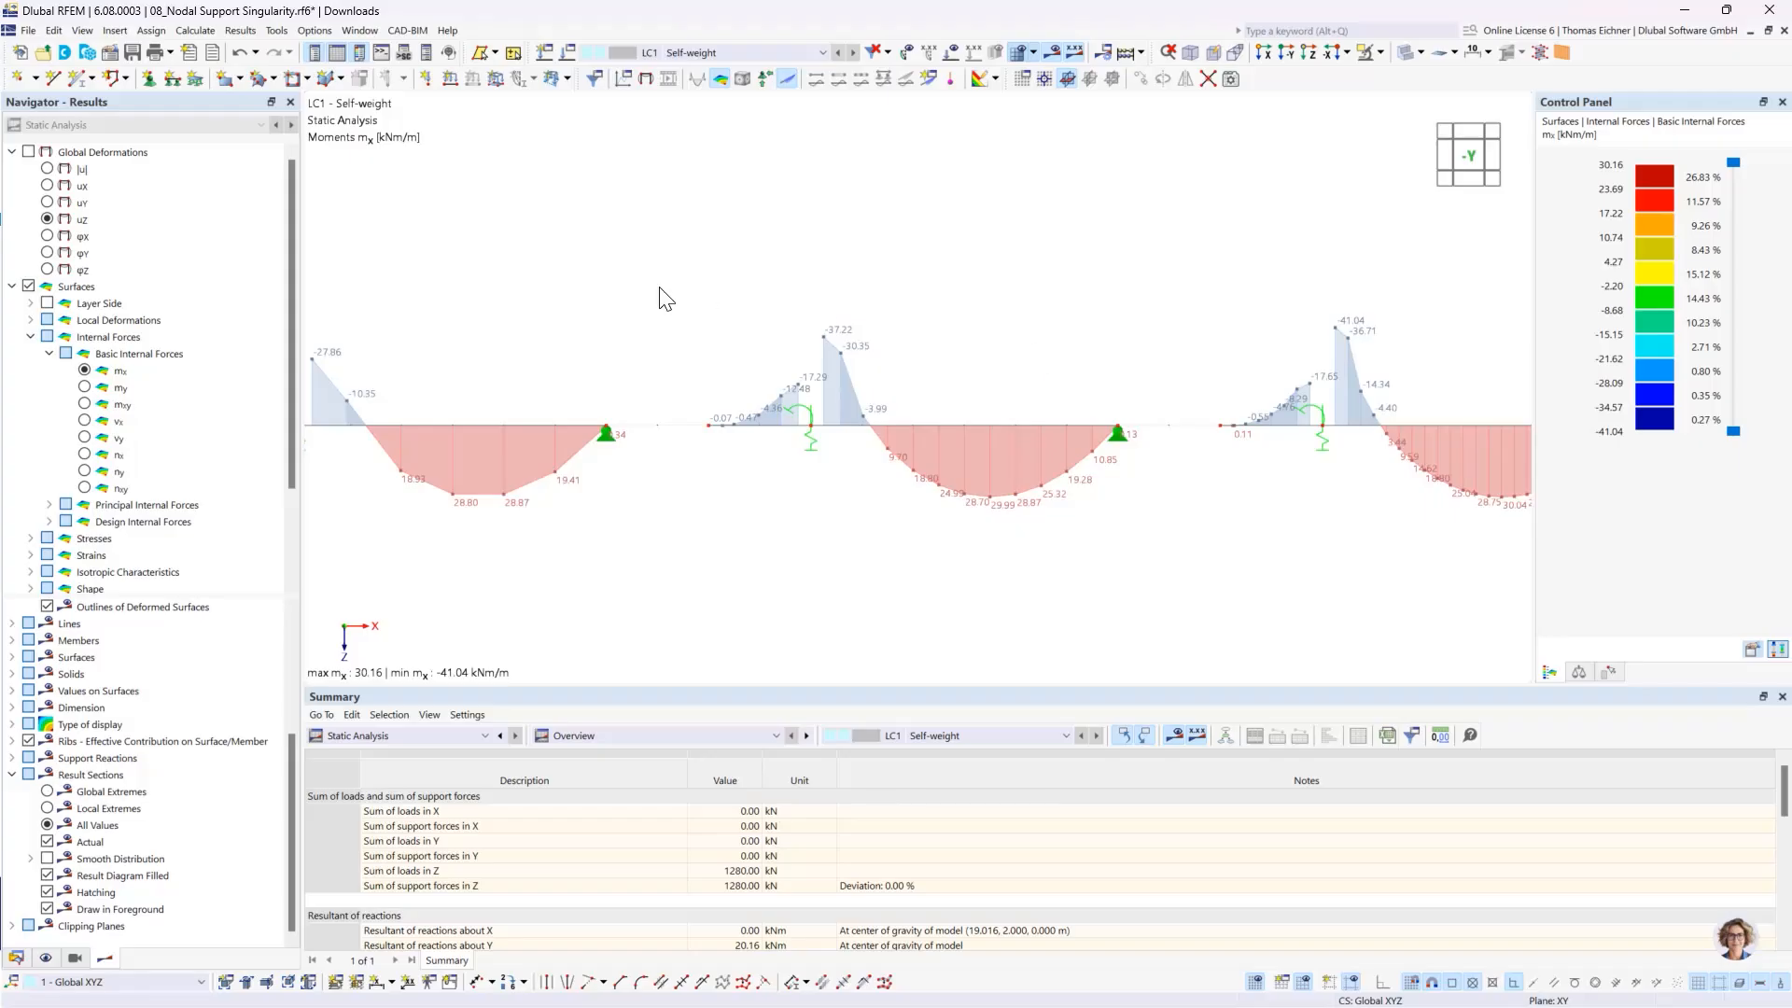
middle_drag(852, 271, 1231, 261)
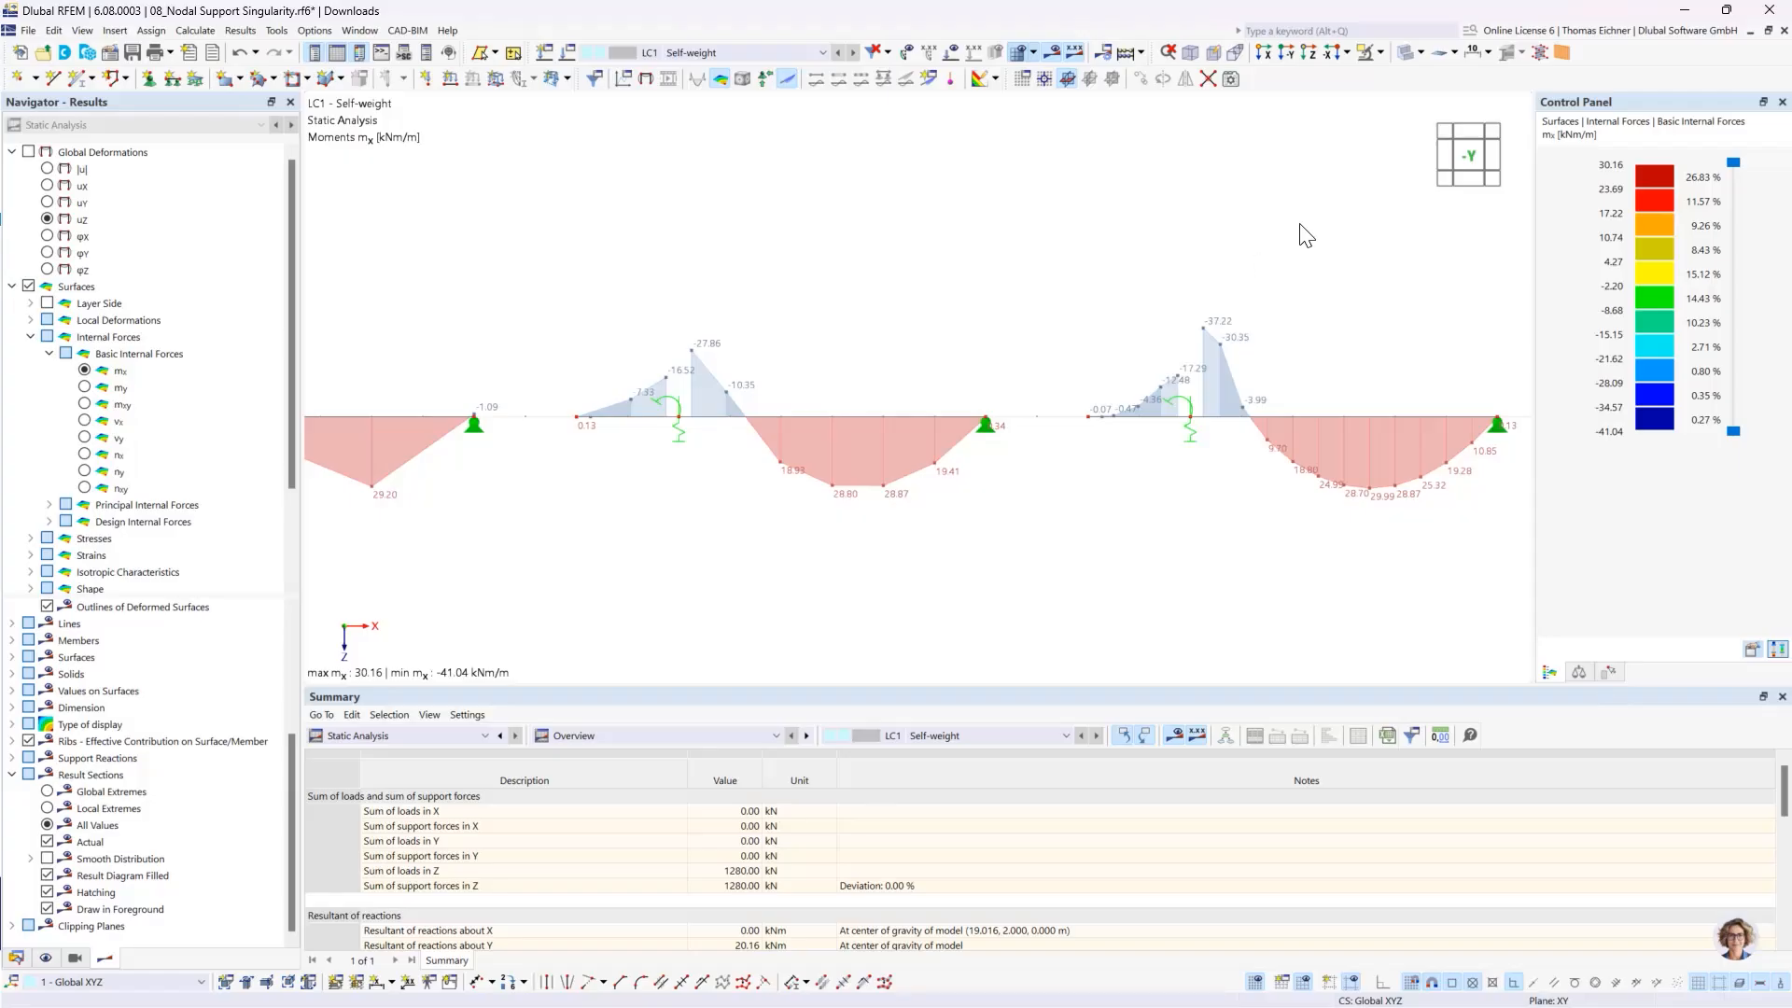
middle_drag(864, 269, 548, 192)
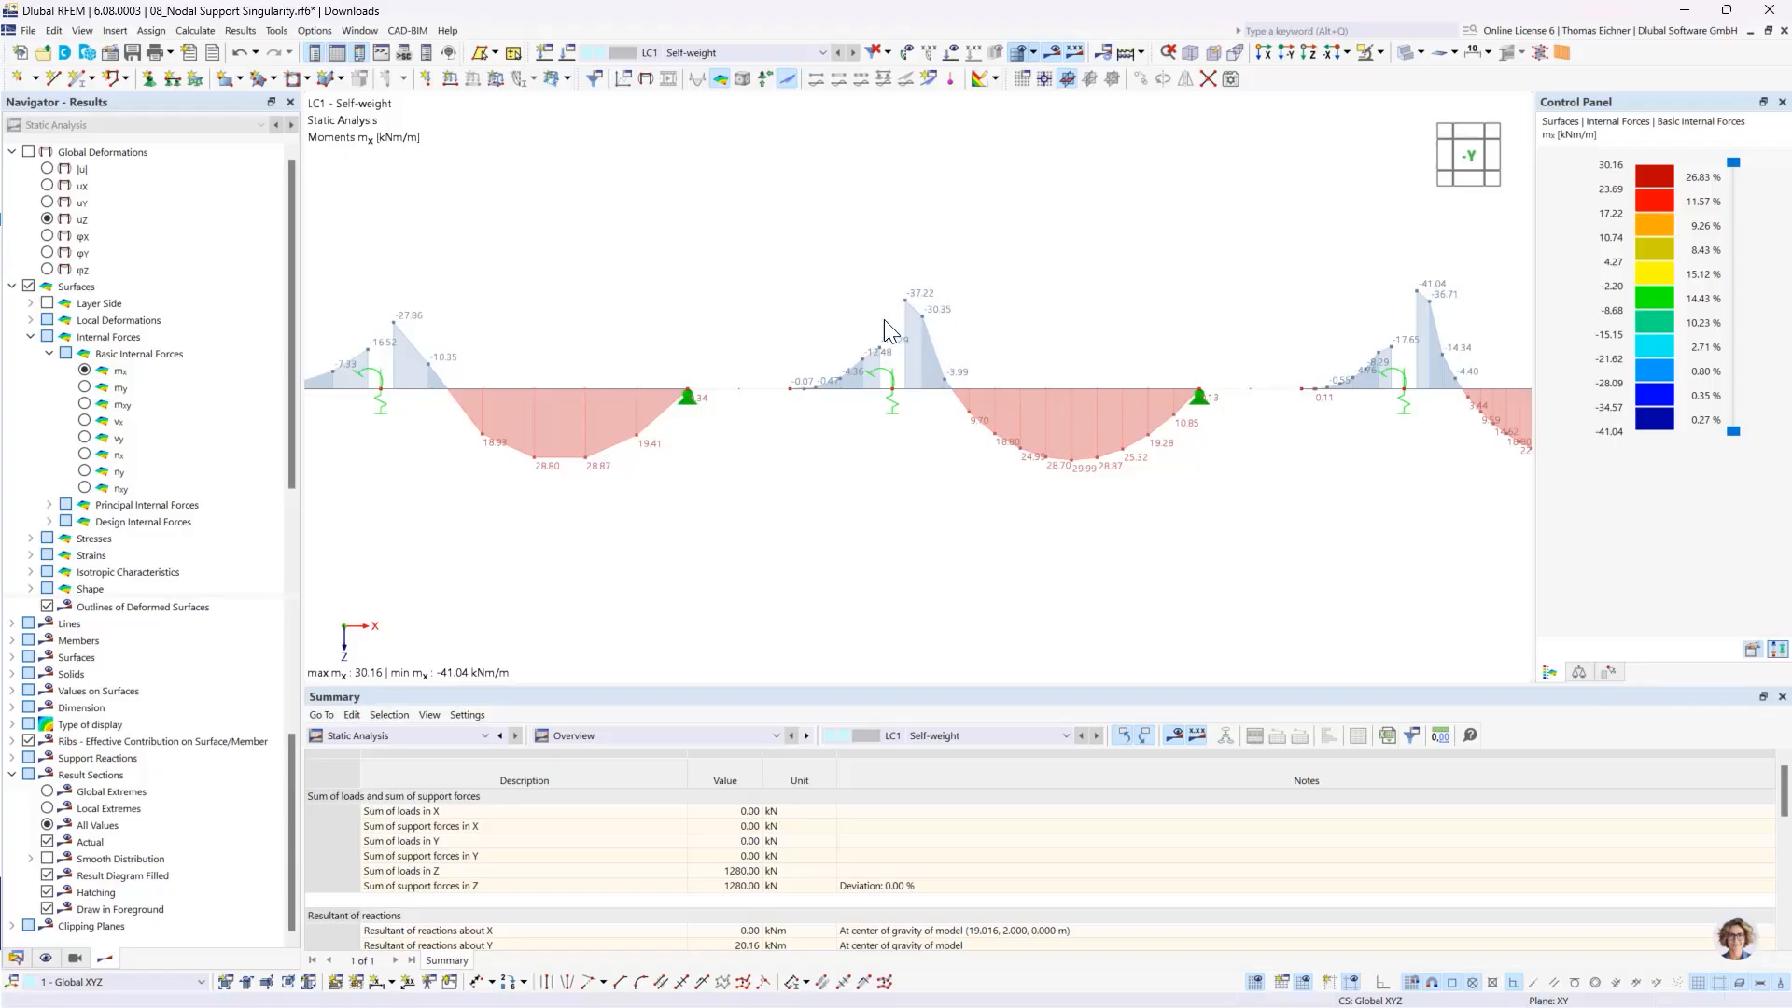
middle_drag(1264, 460, 1083, 453)
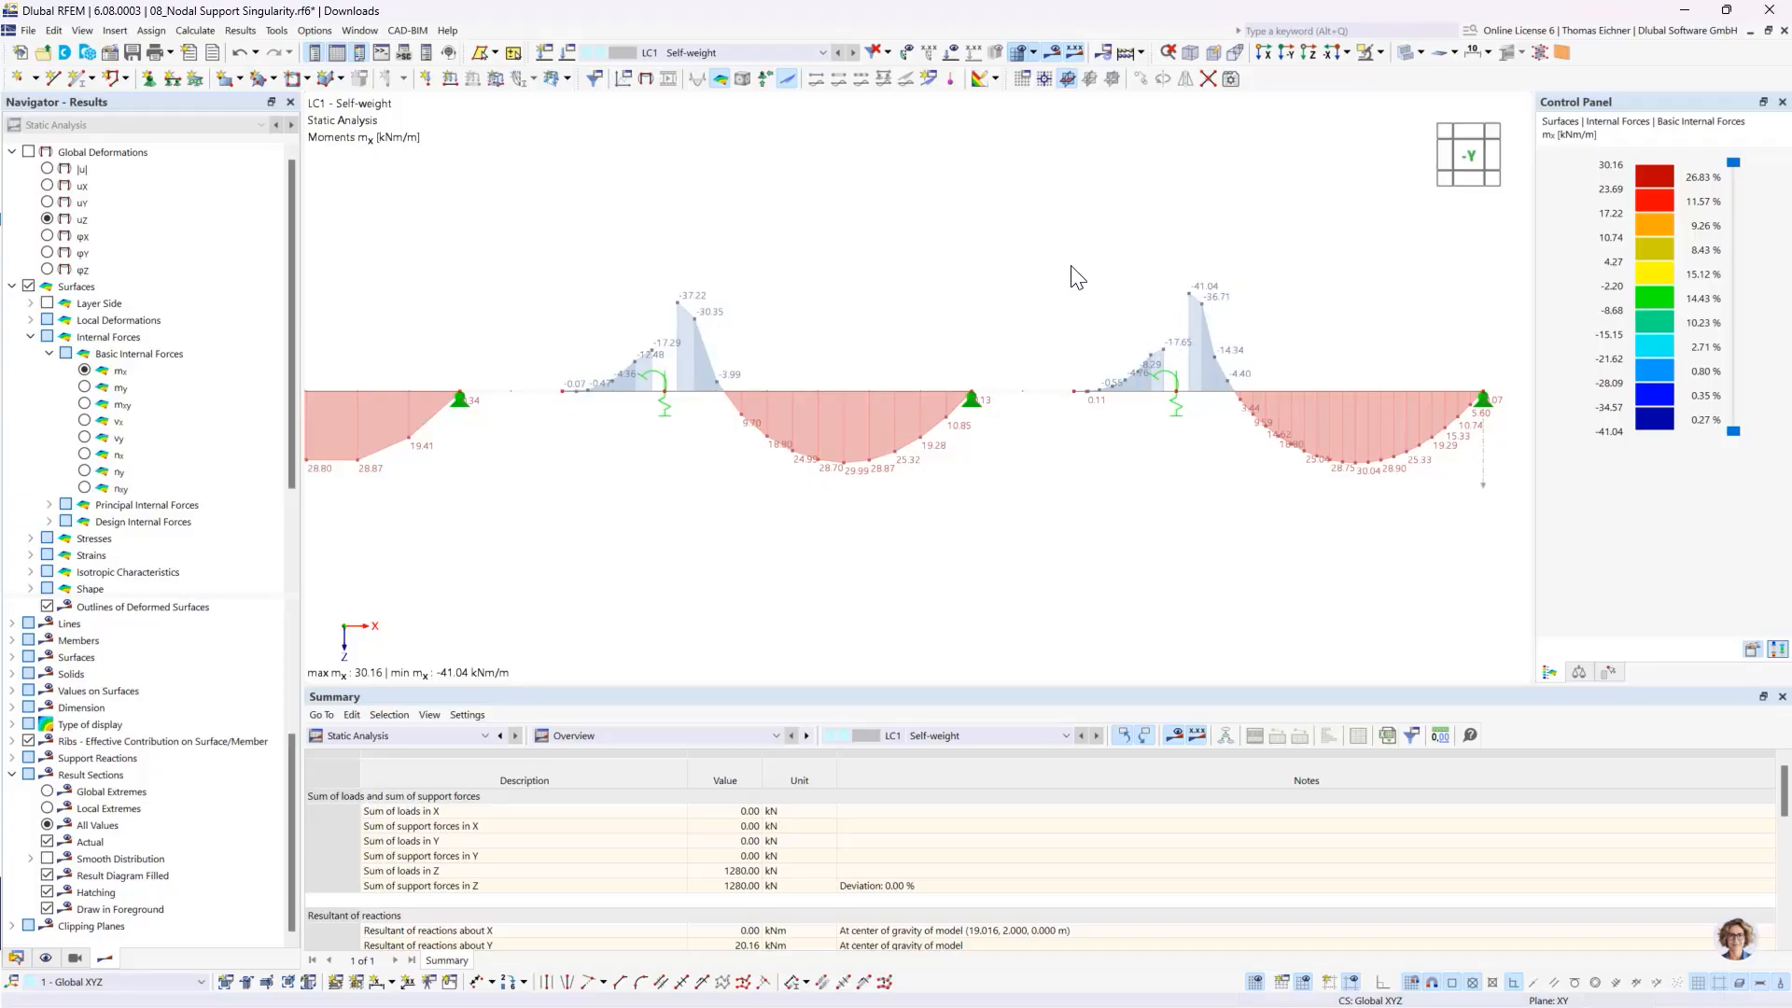
scroll(1068, 272, down, 3)
middle_drag(821, 208, 924, 266)
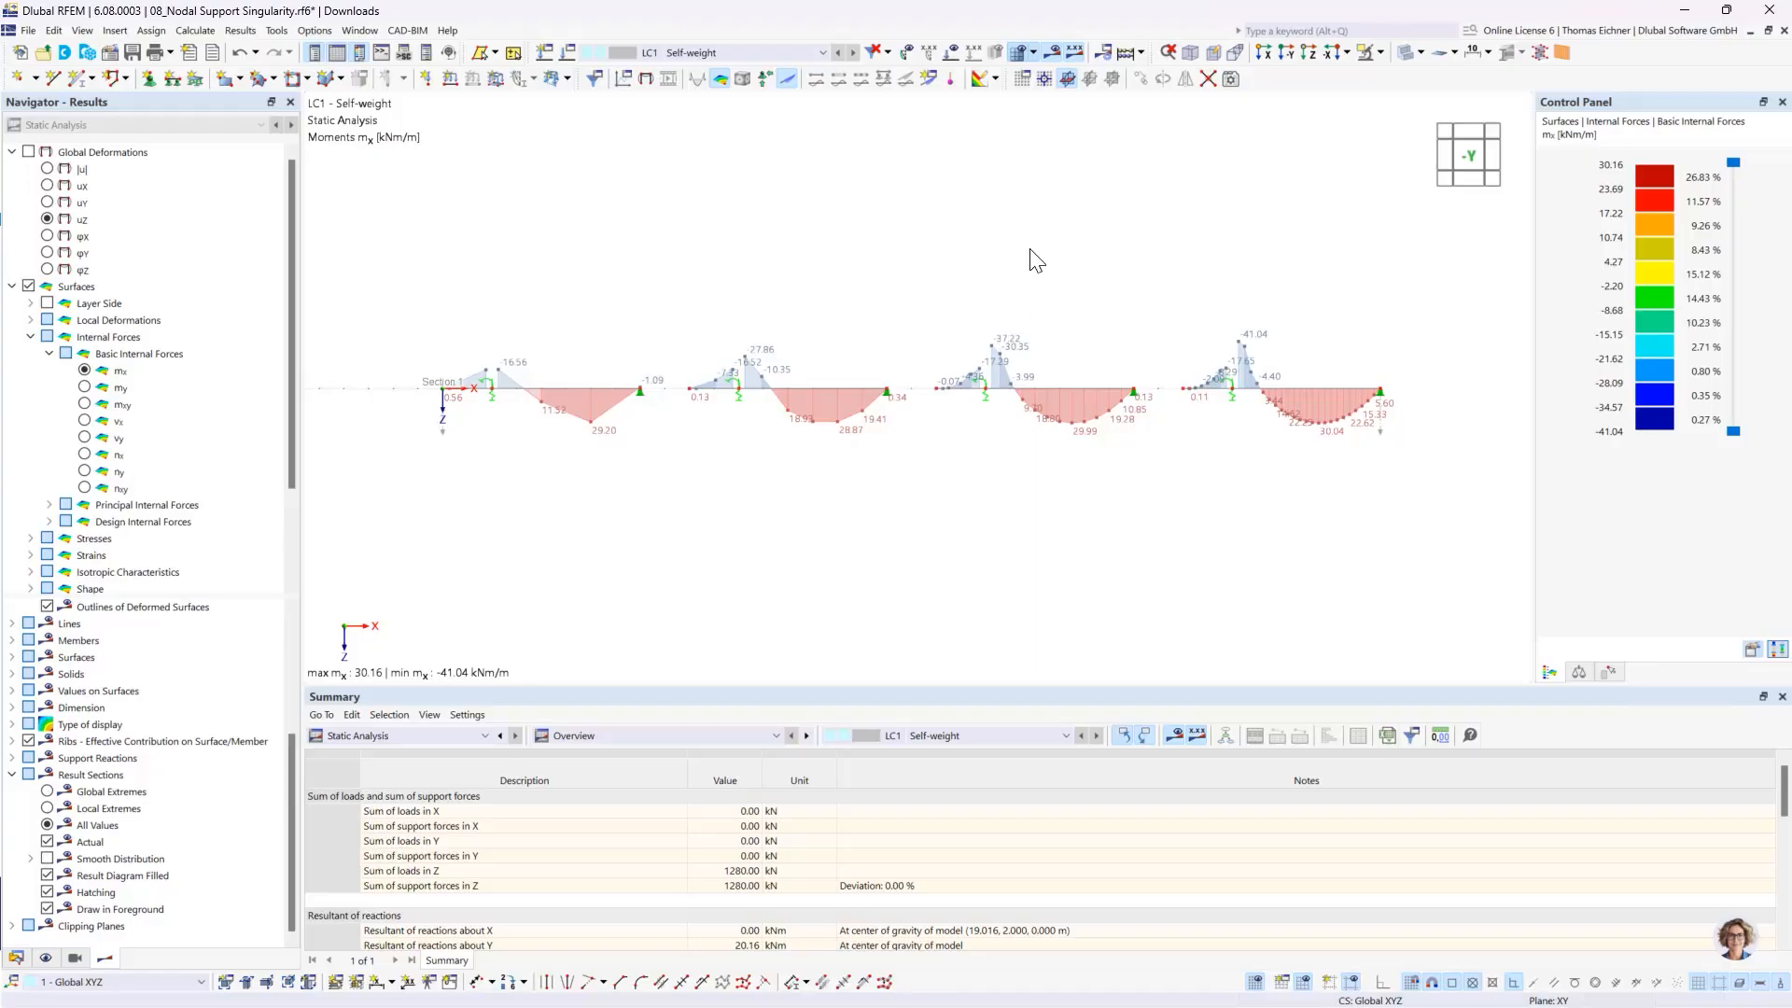
ctrl+middle_drag(1264, 354, 1267, 529)
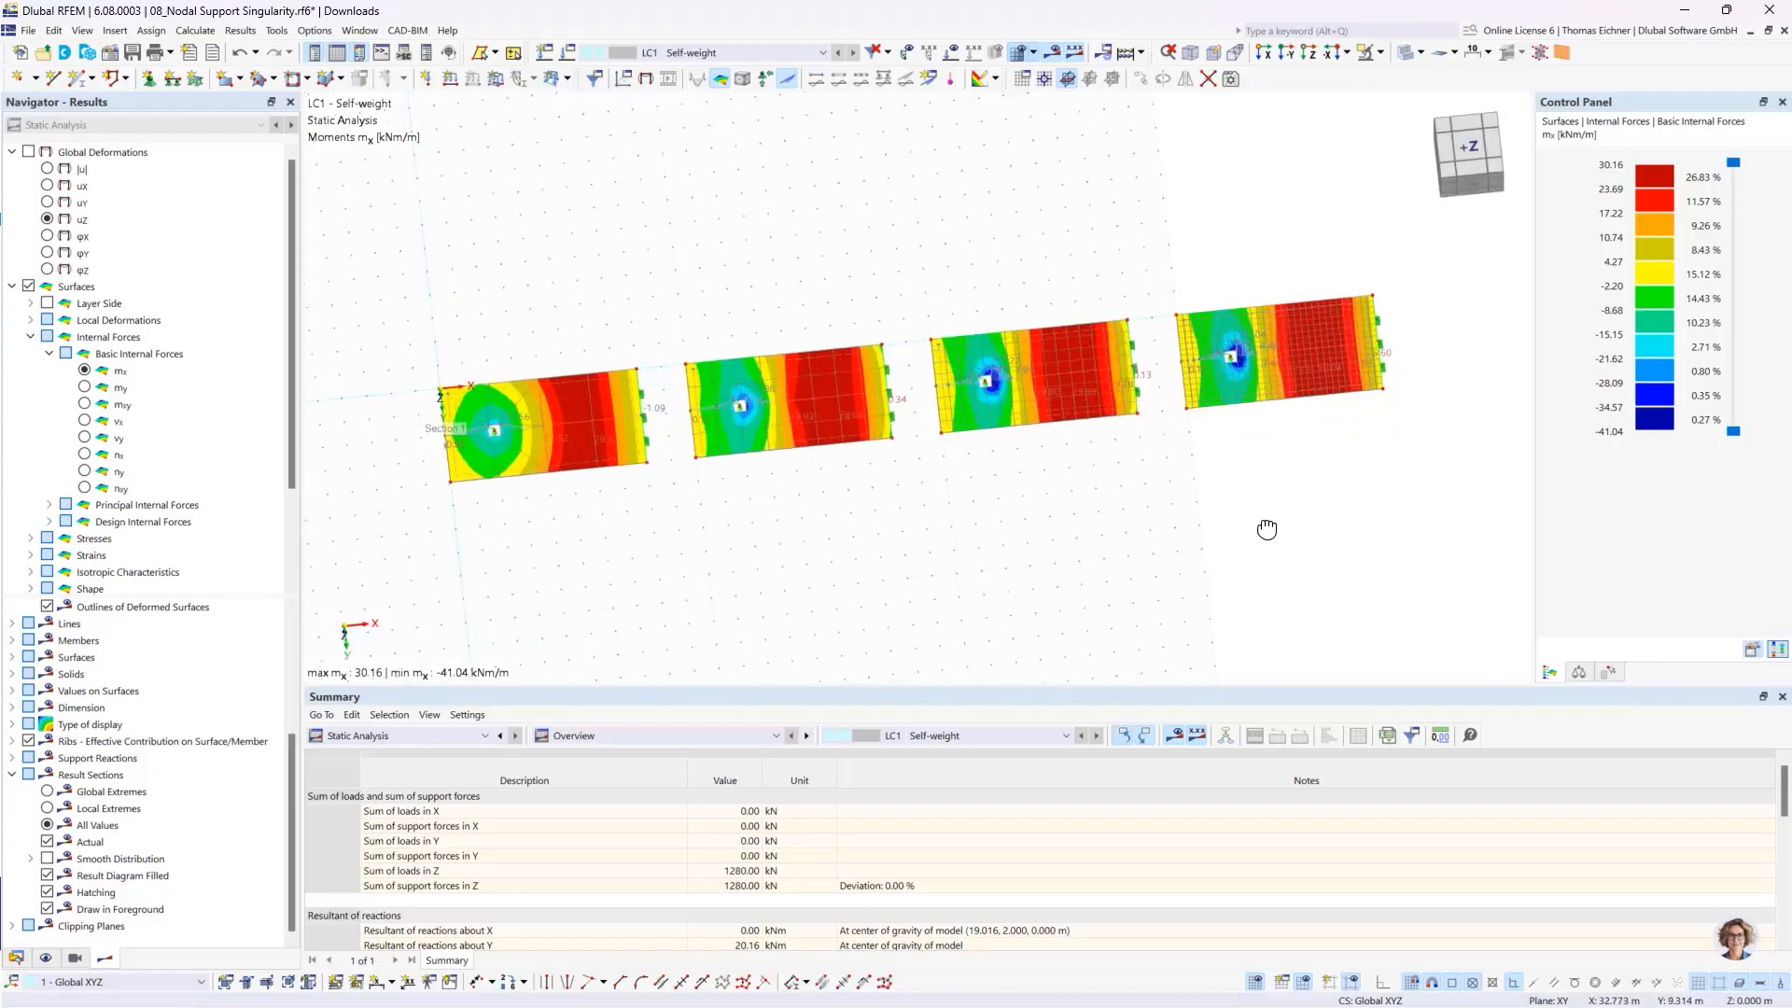
- Examine the mx moment distribution around the fictitious column support of the finest-meshed slab and check that nodal support's spring stiffnesses
scroll(1230, 340, up, 3)
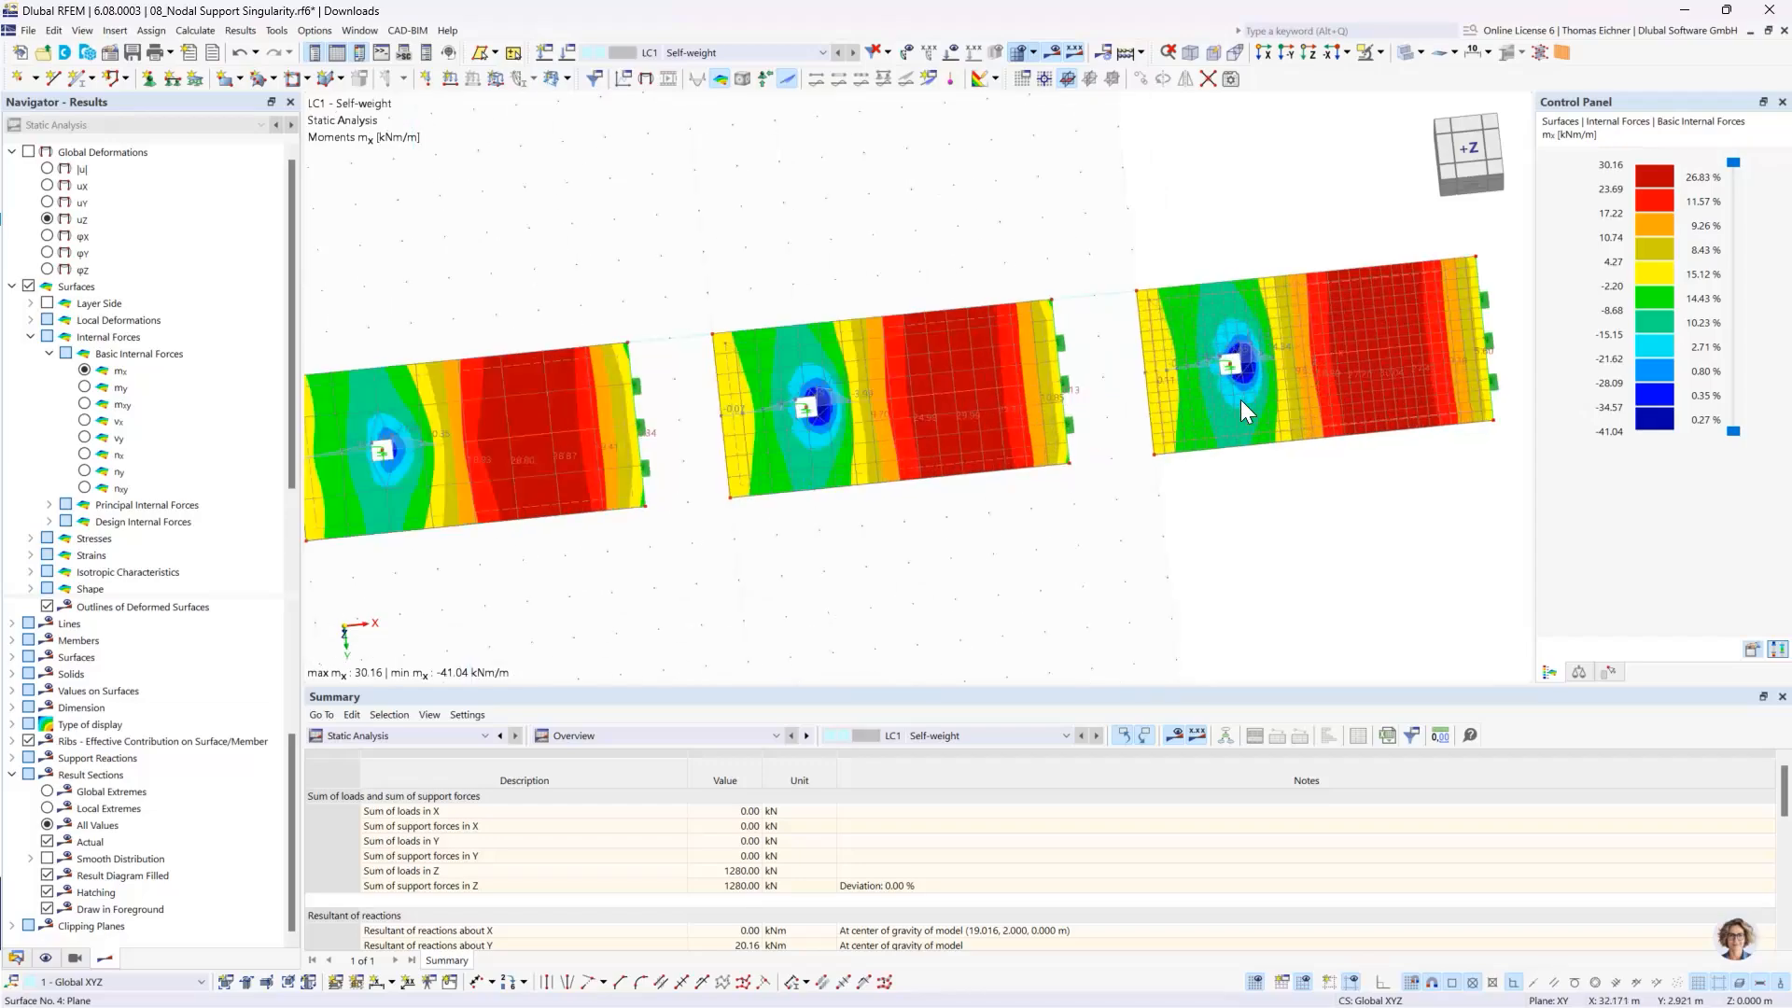
scroll(1240, 400, up, 6)
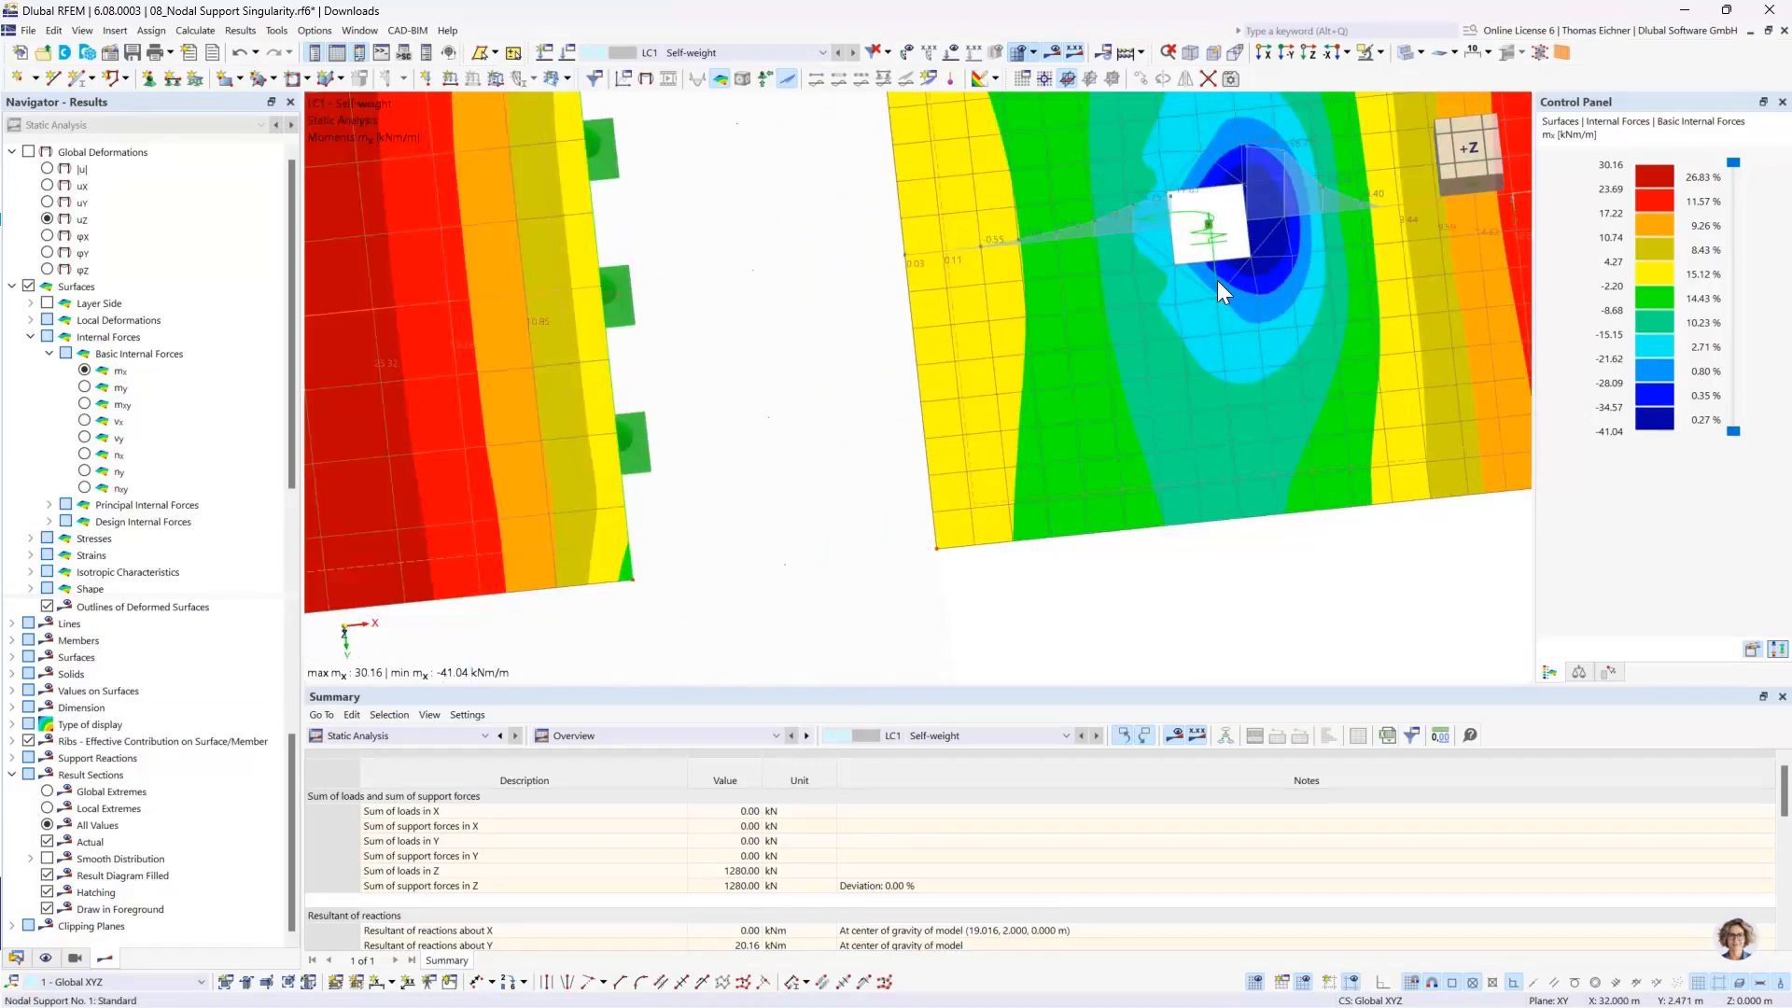
scroll(1217, 280, up, 4)
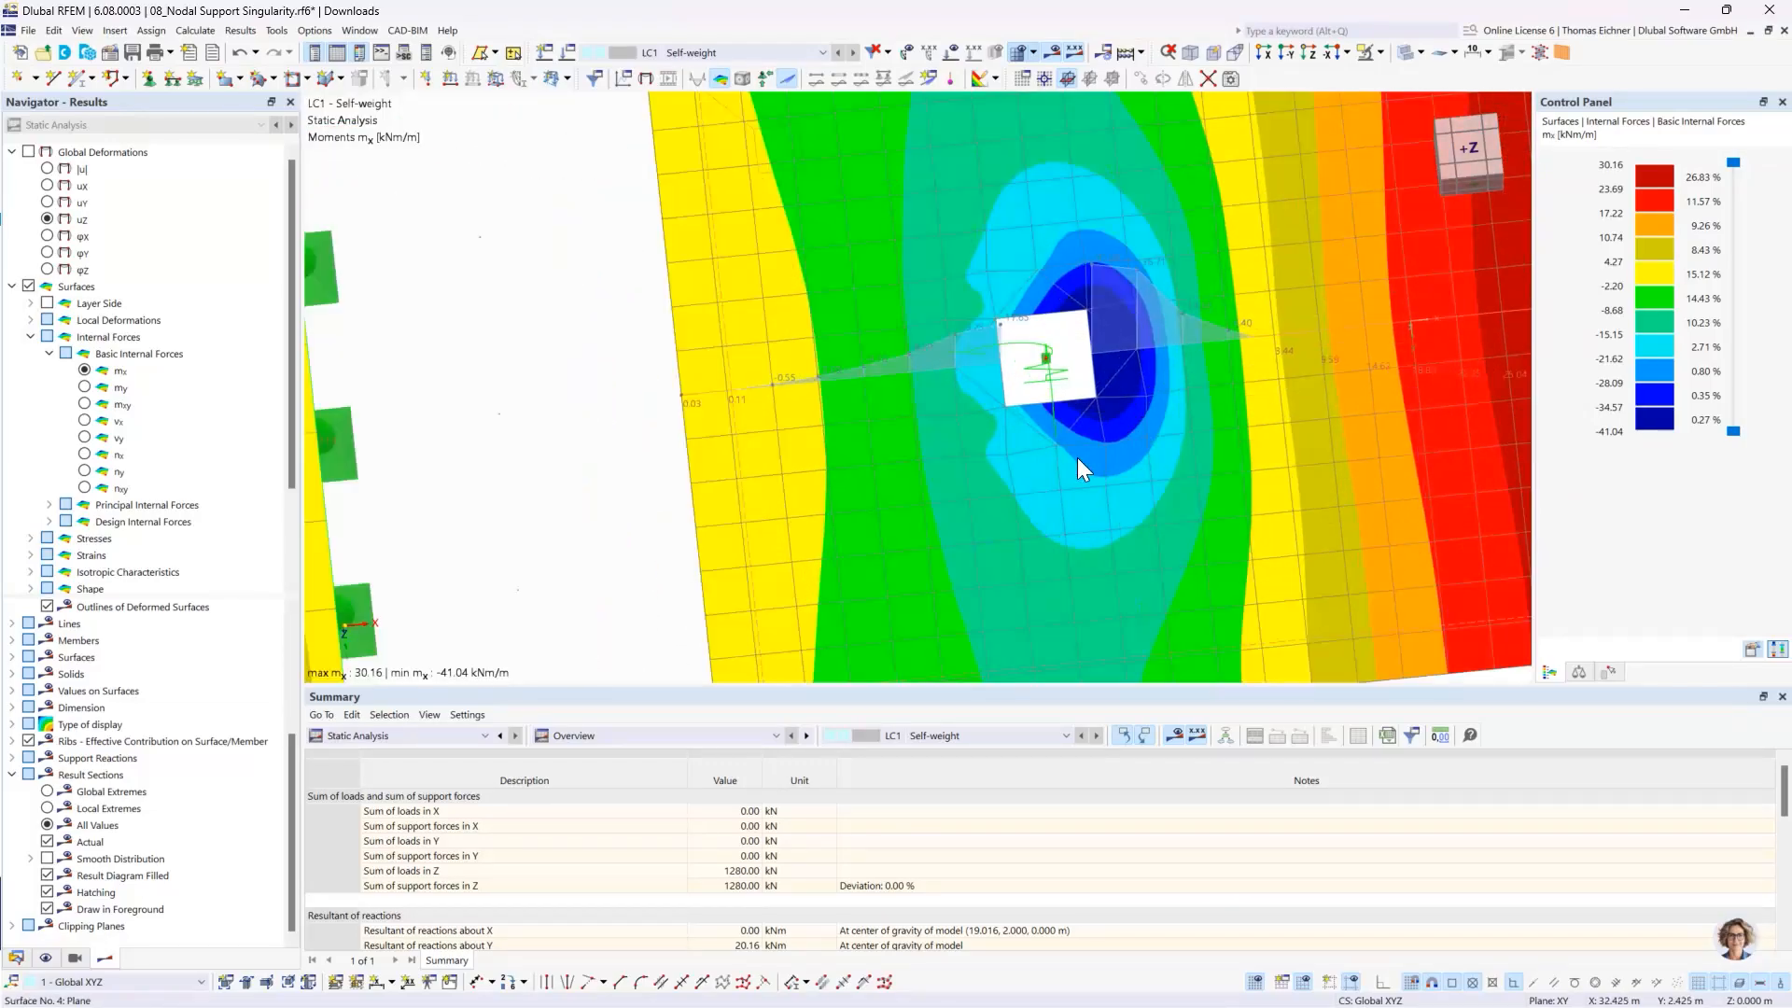
scroll(1025, 484, up, 2)
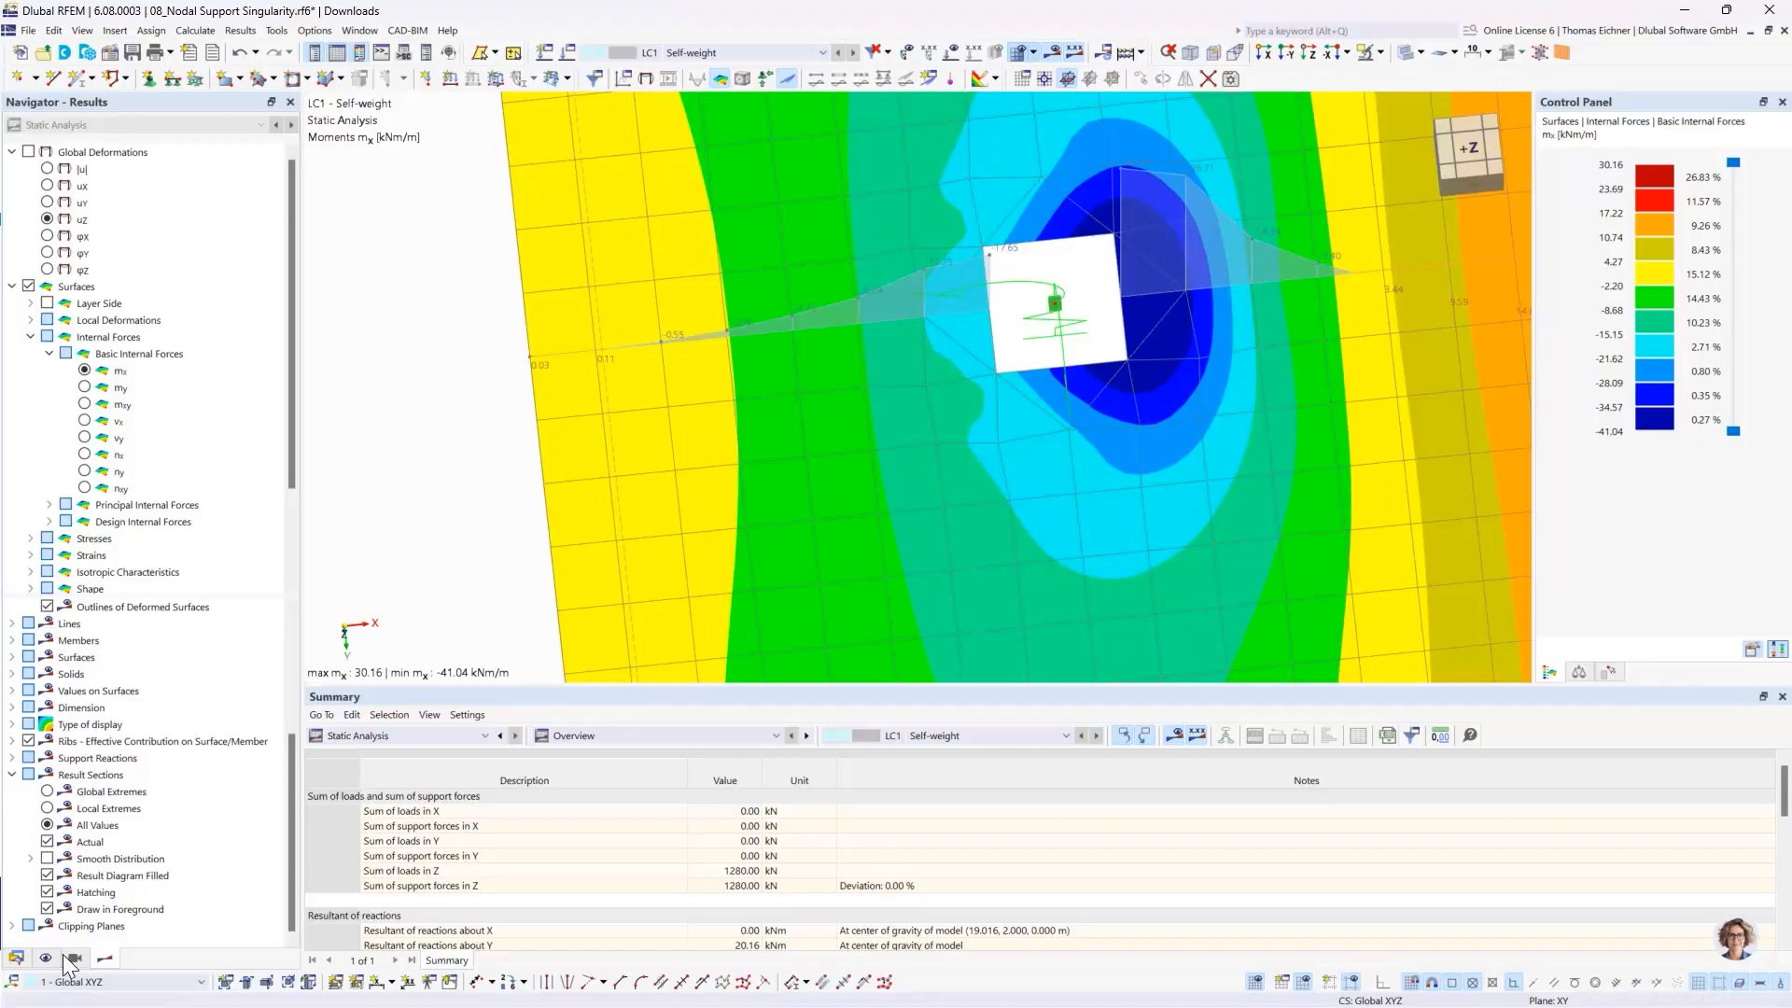
middle_drag(1066, 247, 1064, 308)
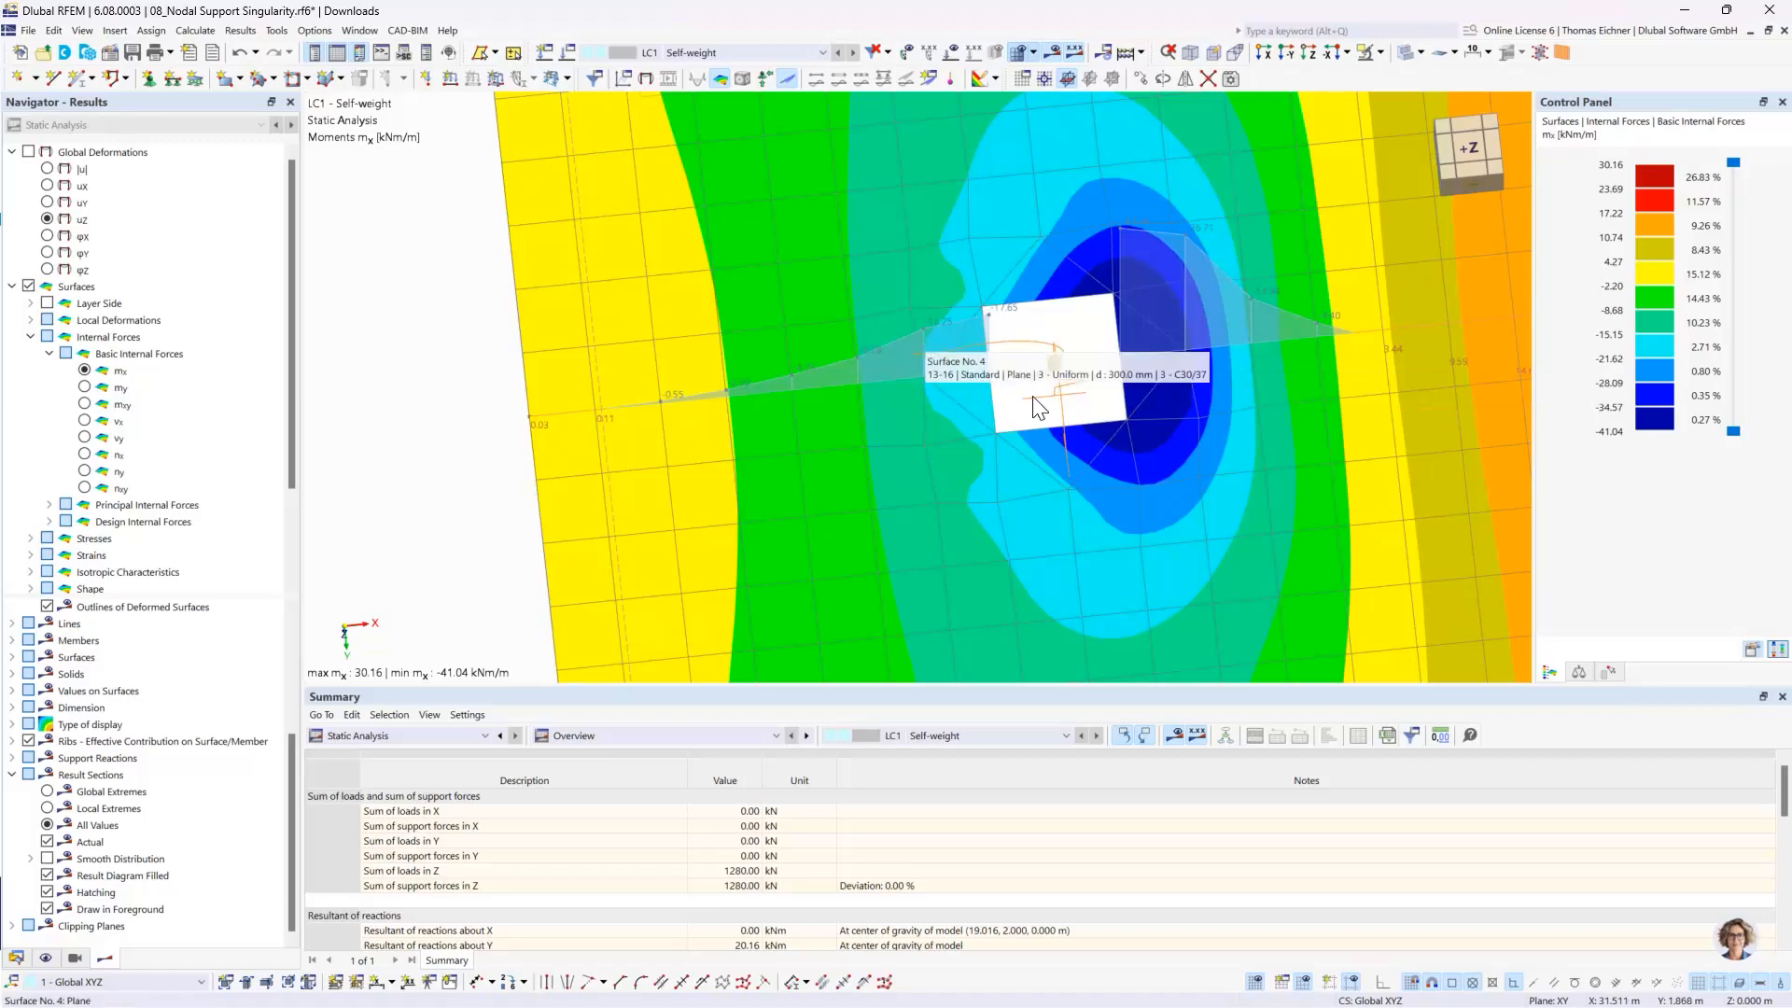
mouse_move(1062, 377)
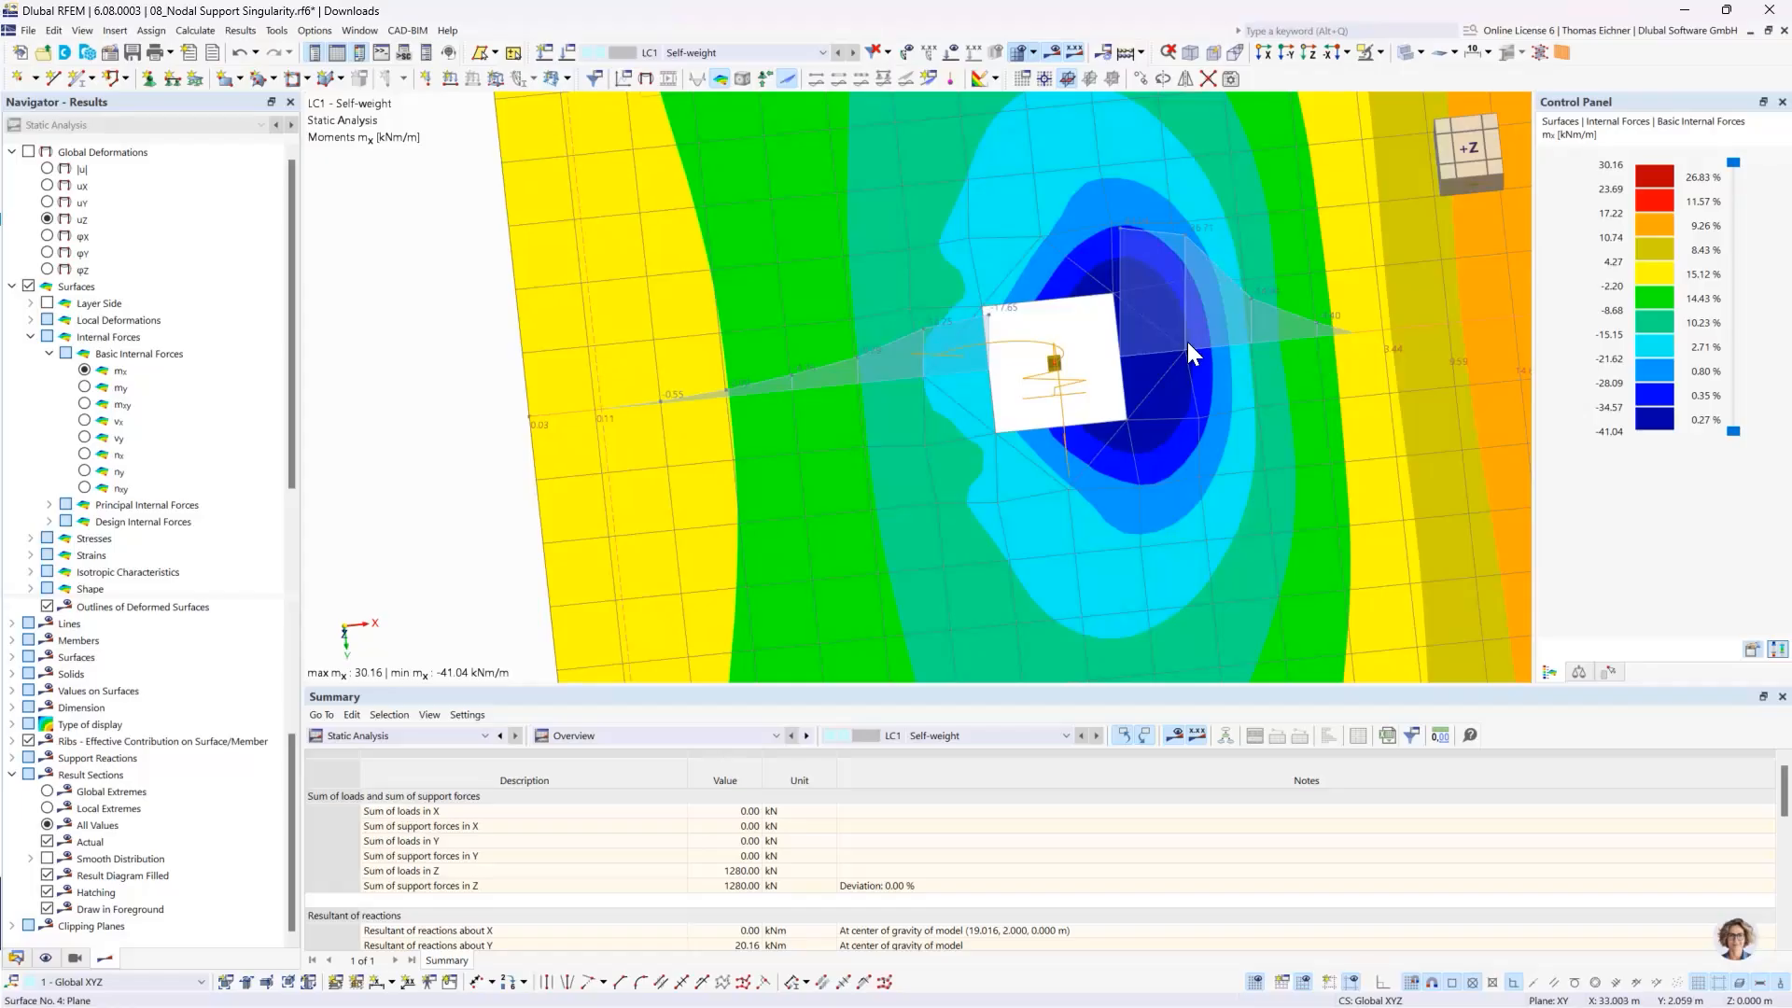
click(1057, 361)
mouse_move(1057, 377)
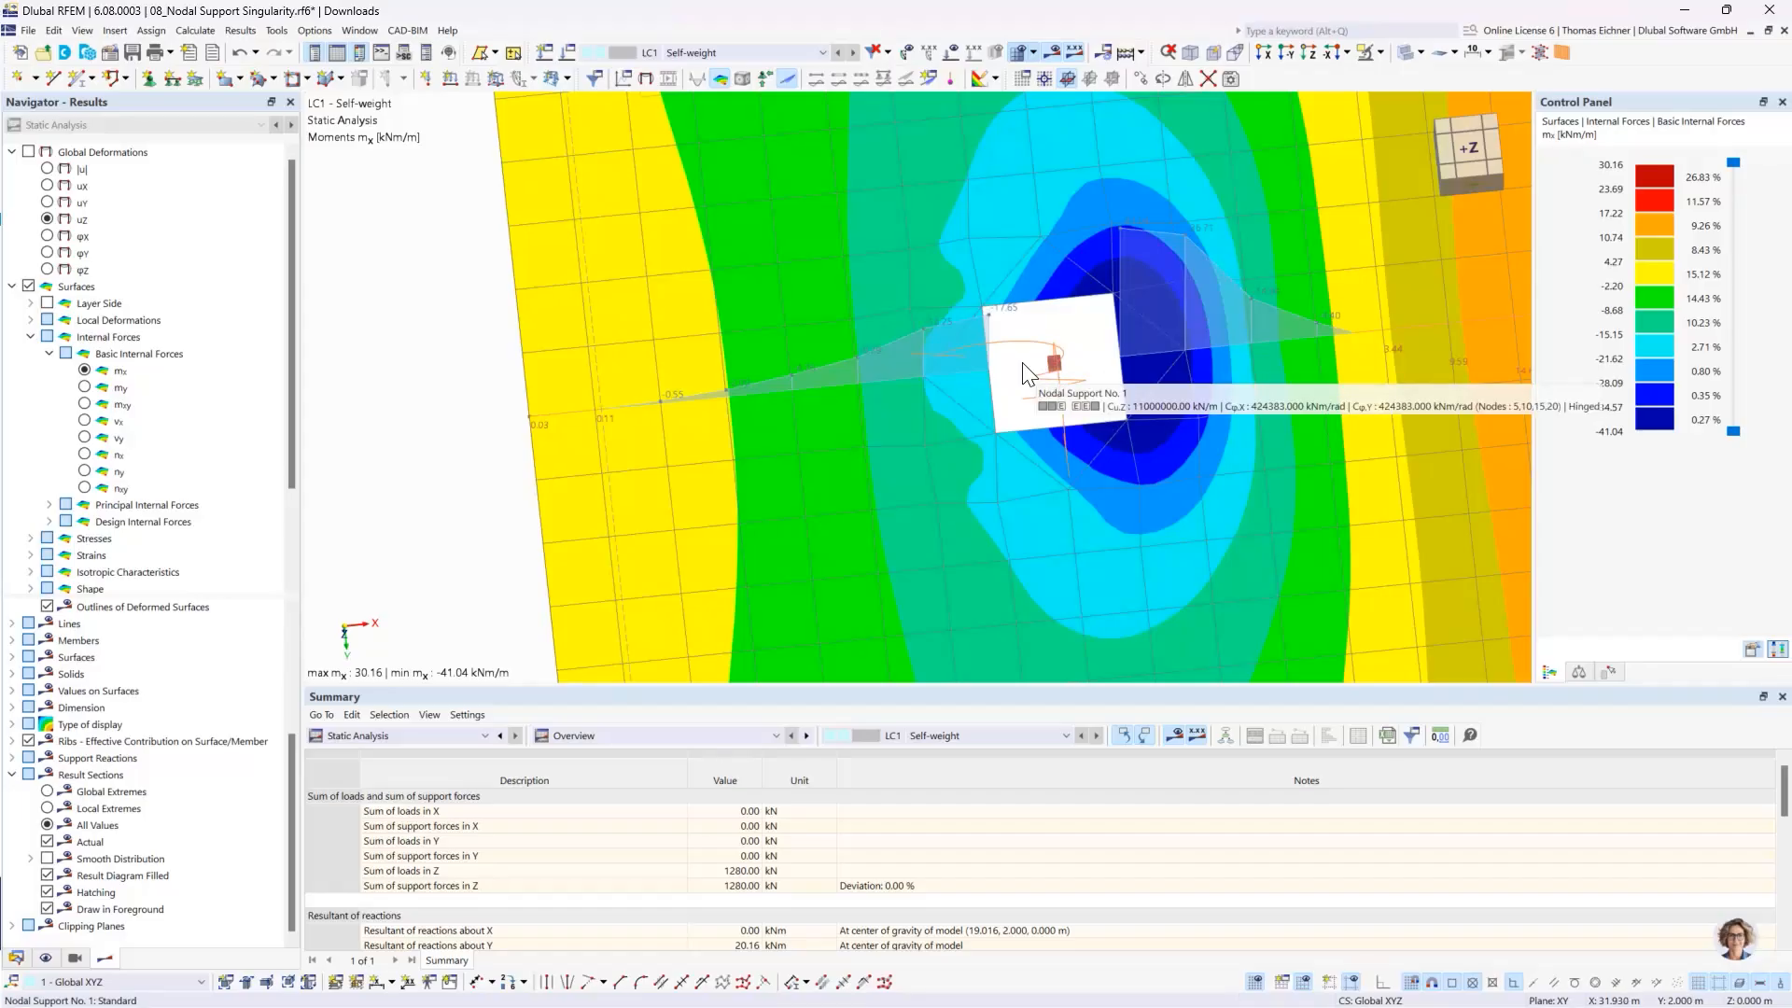
- Review the mx moment contours of the differently meshed slabs side by side in an overview of the model
scroll(1036, 373, down, 3)
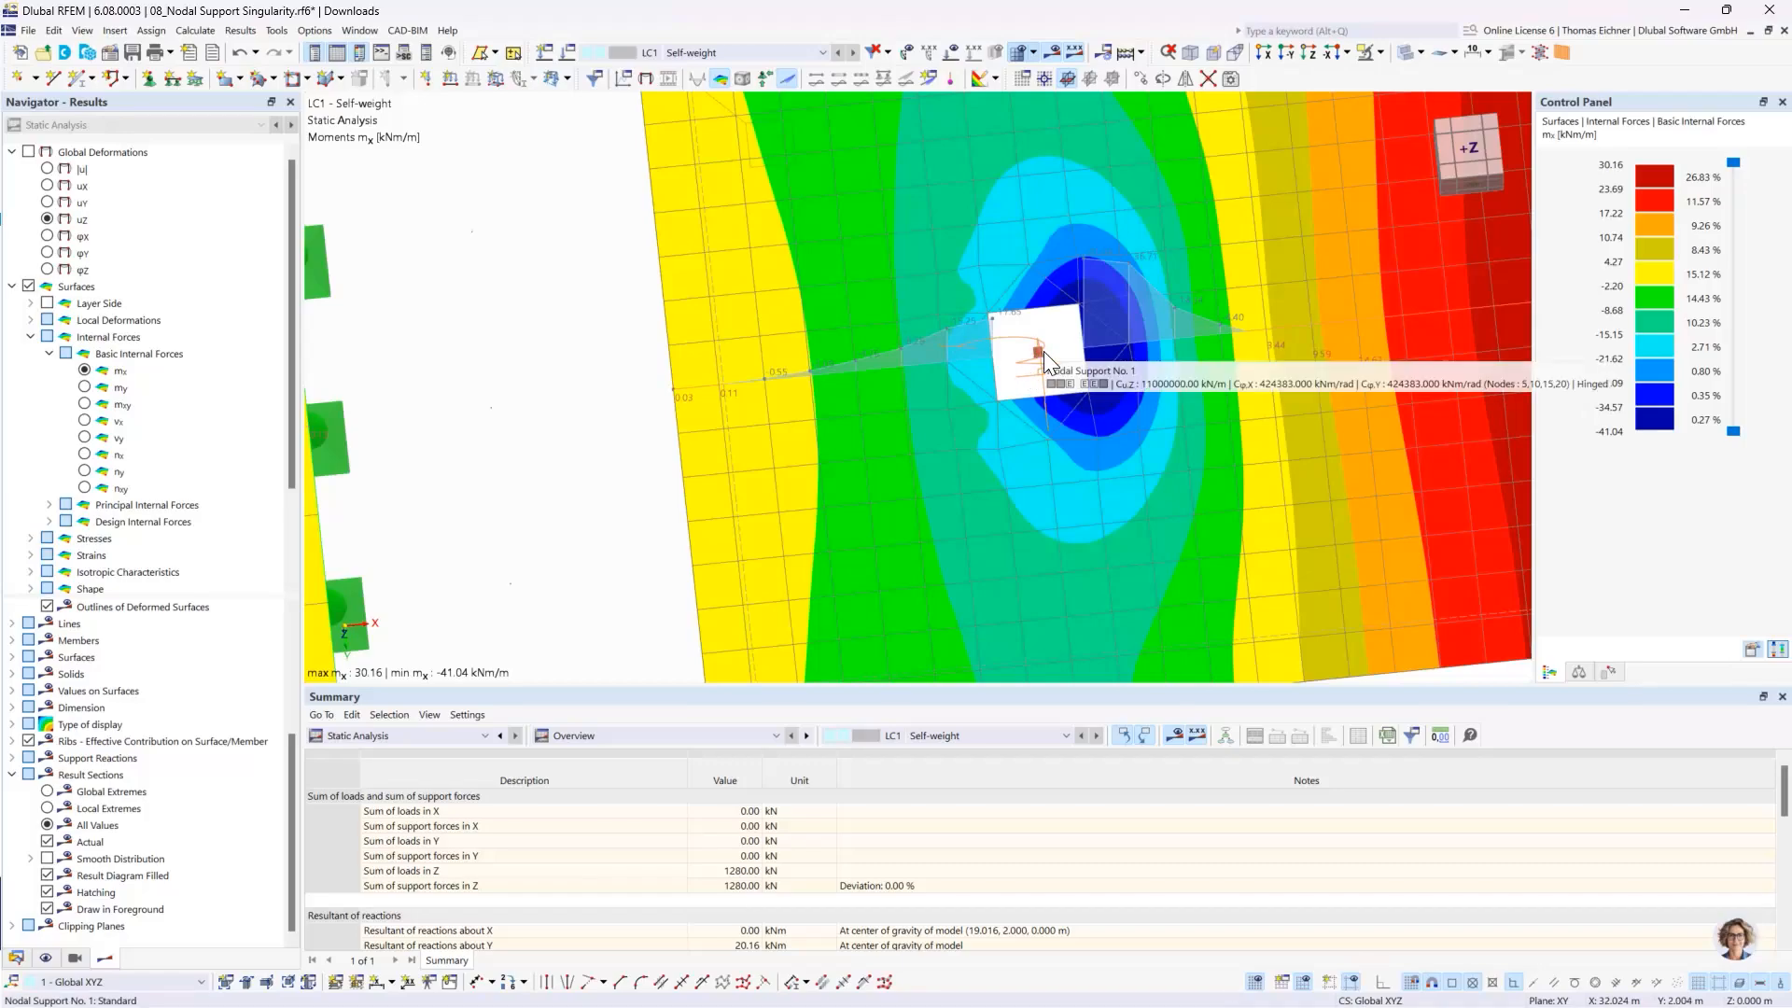
scroll(1044, 353, down, 4)
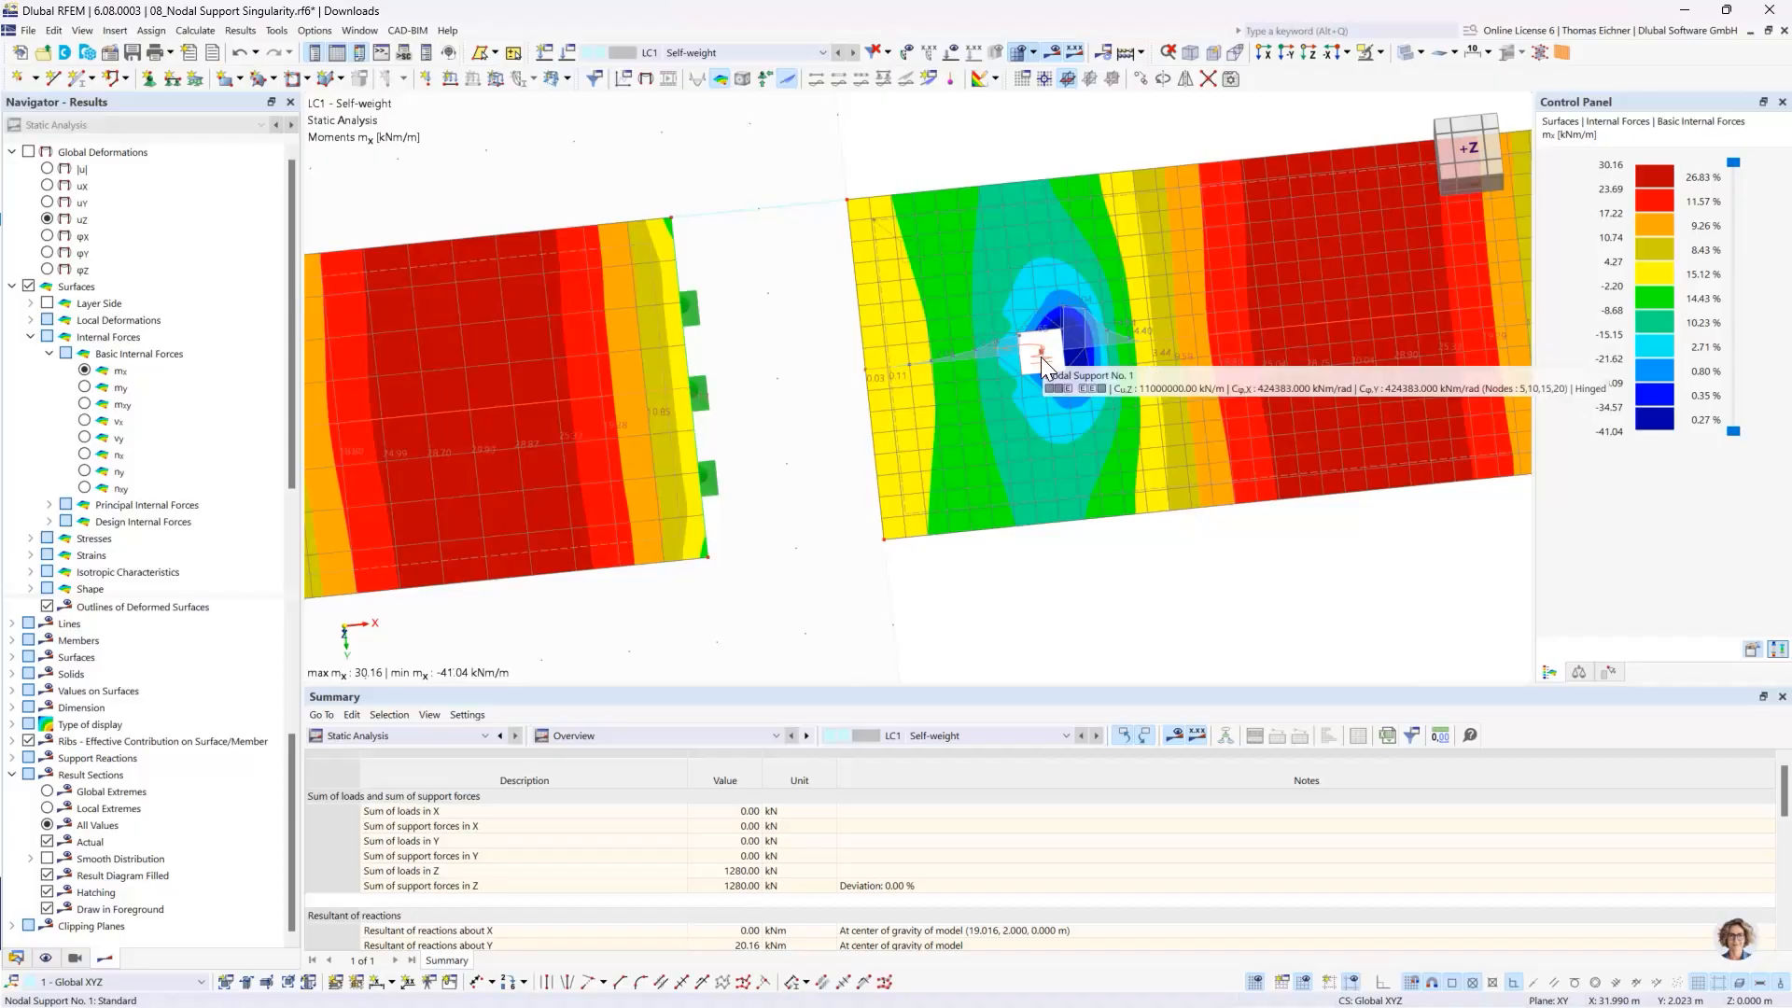
scroll(841, 266, down, 4)
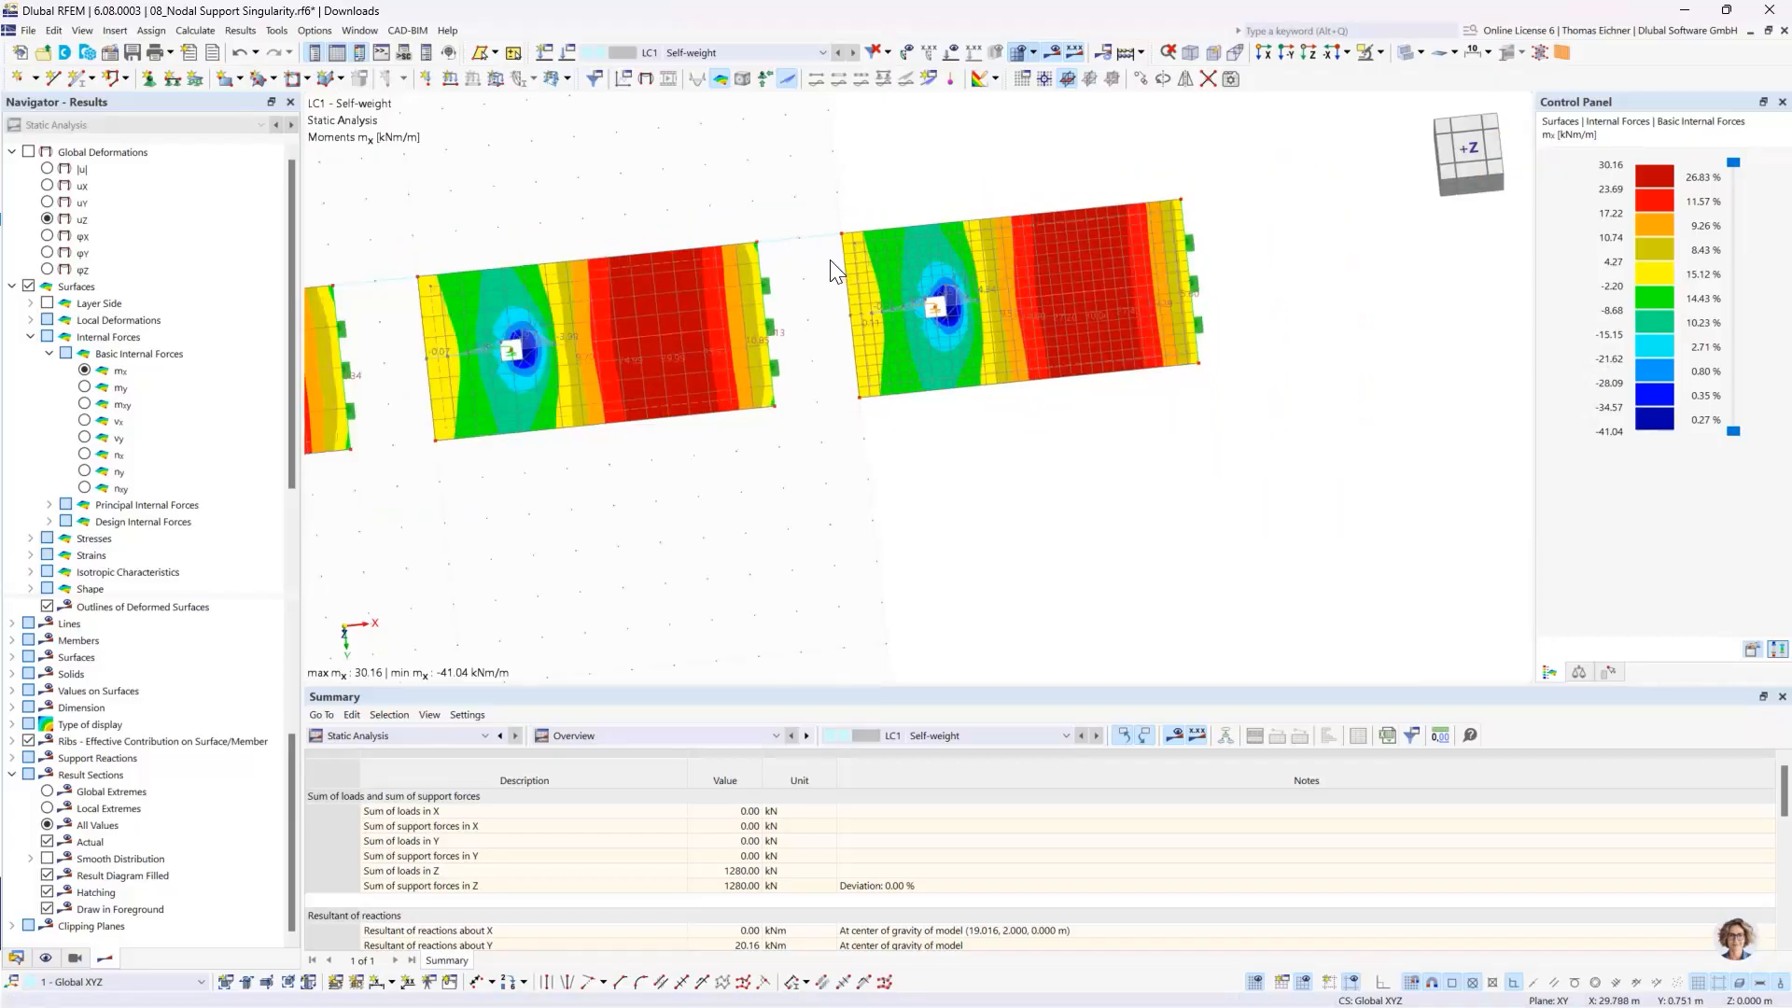
middle_drag(491, 207, 897, 234)
scroll(896, 234, down, 3)
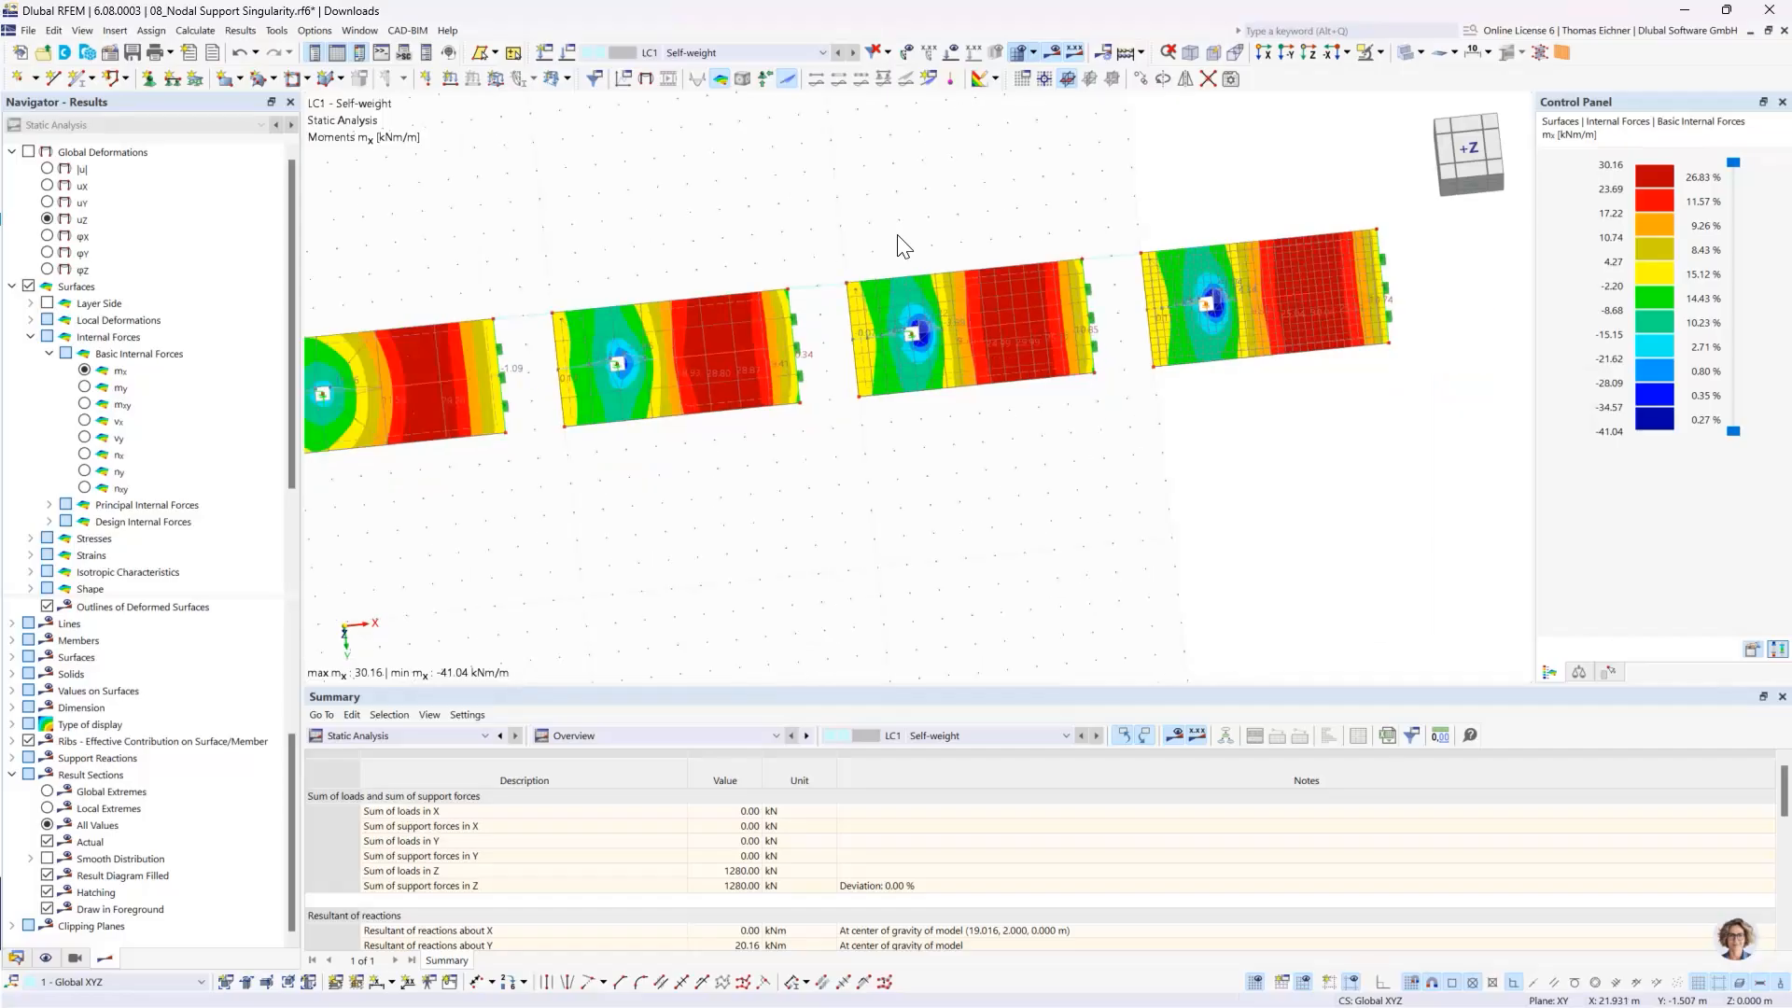
ctrl+middle_drag(1006, 280, 1090, 229)
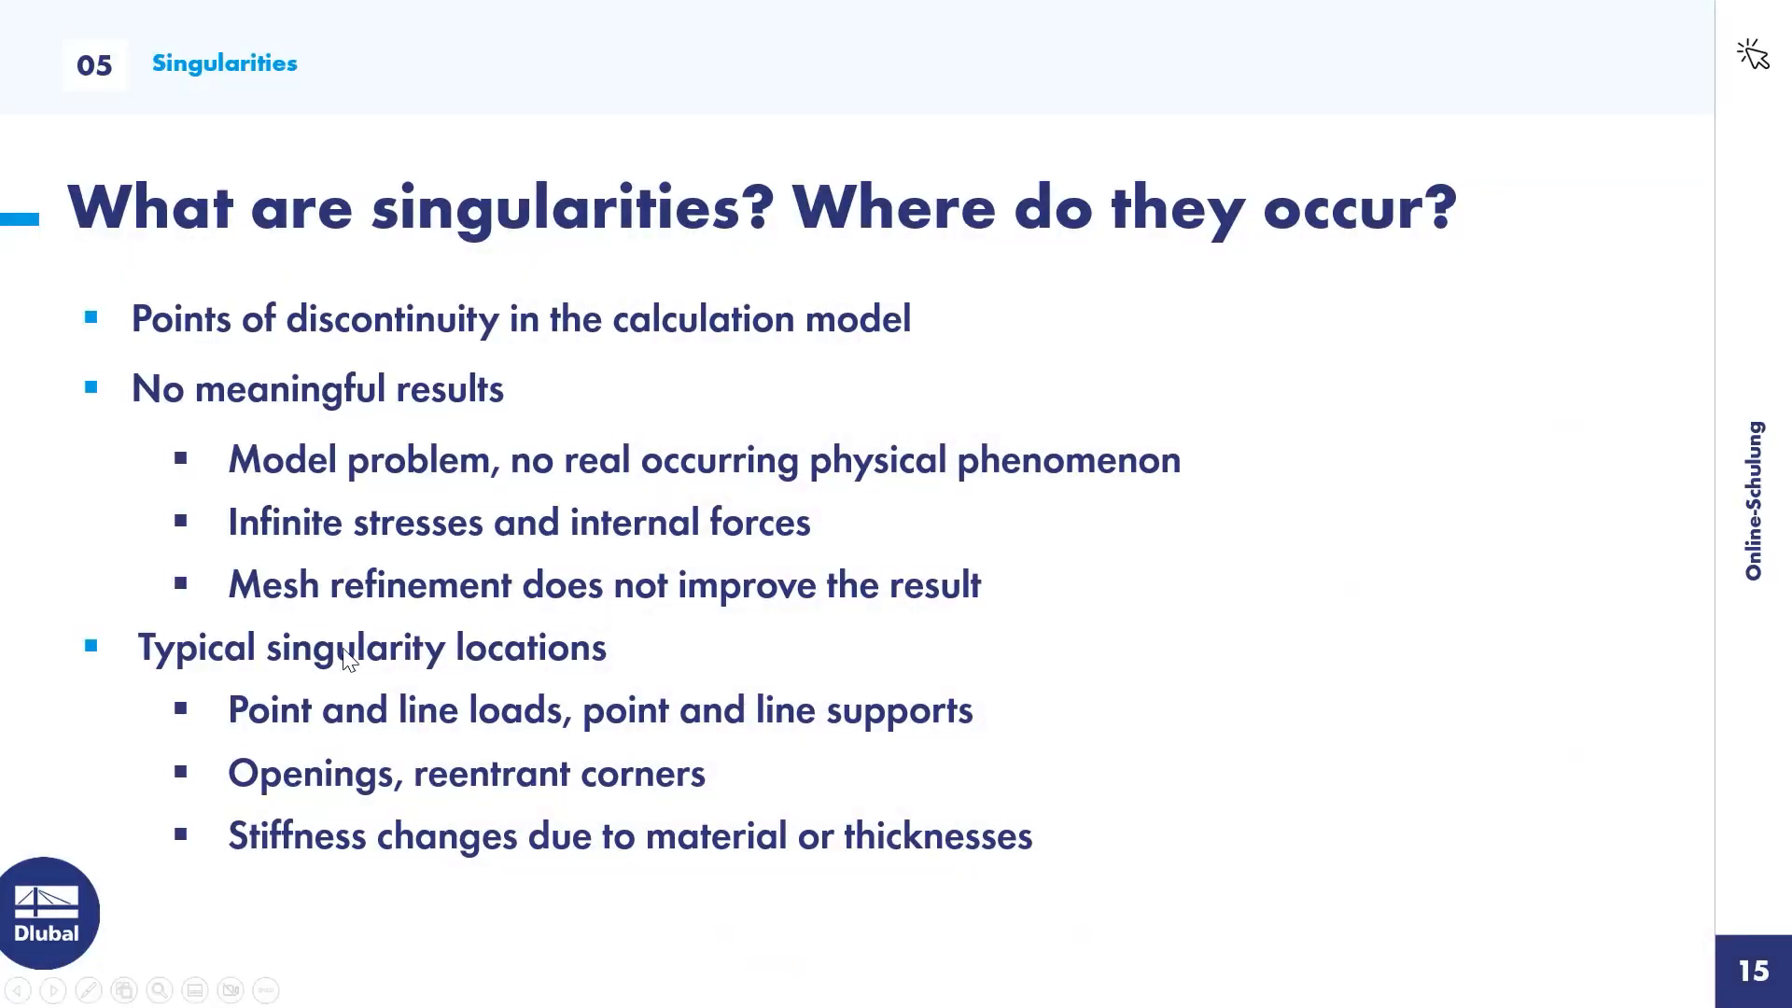
click(774, 386)
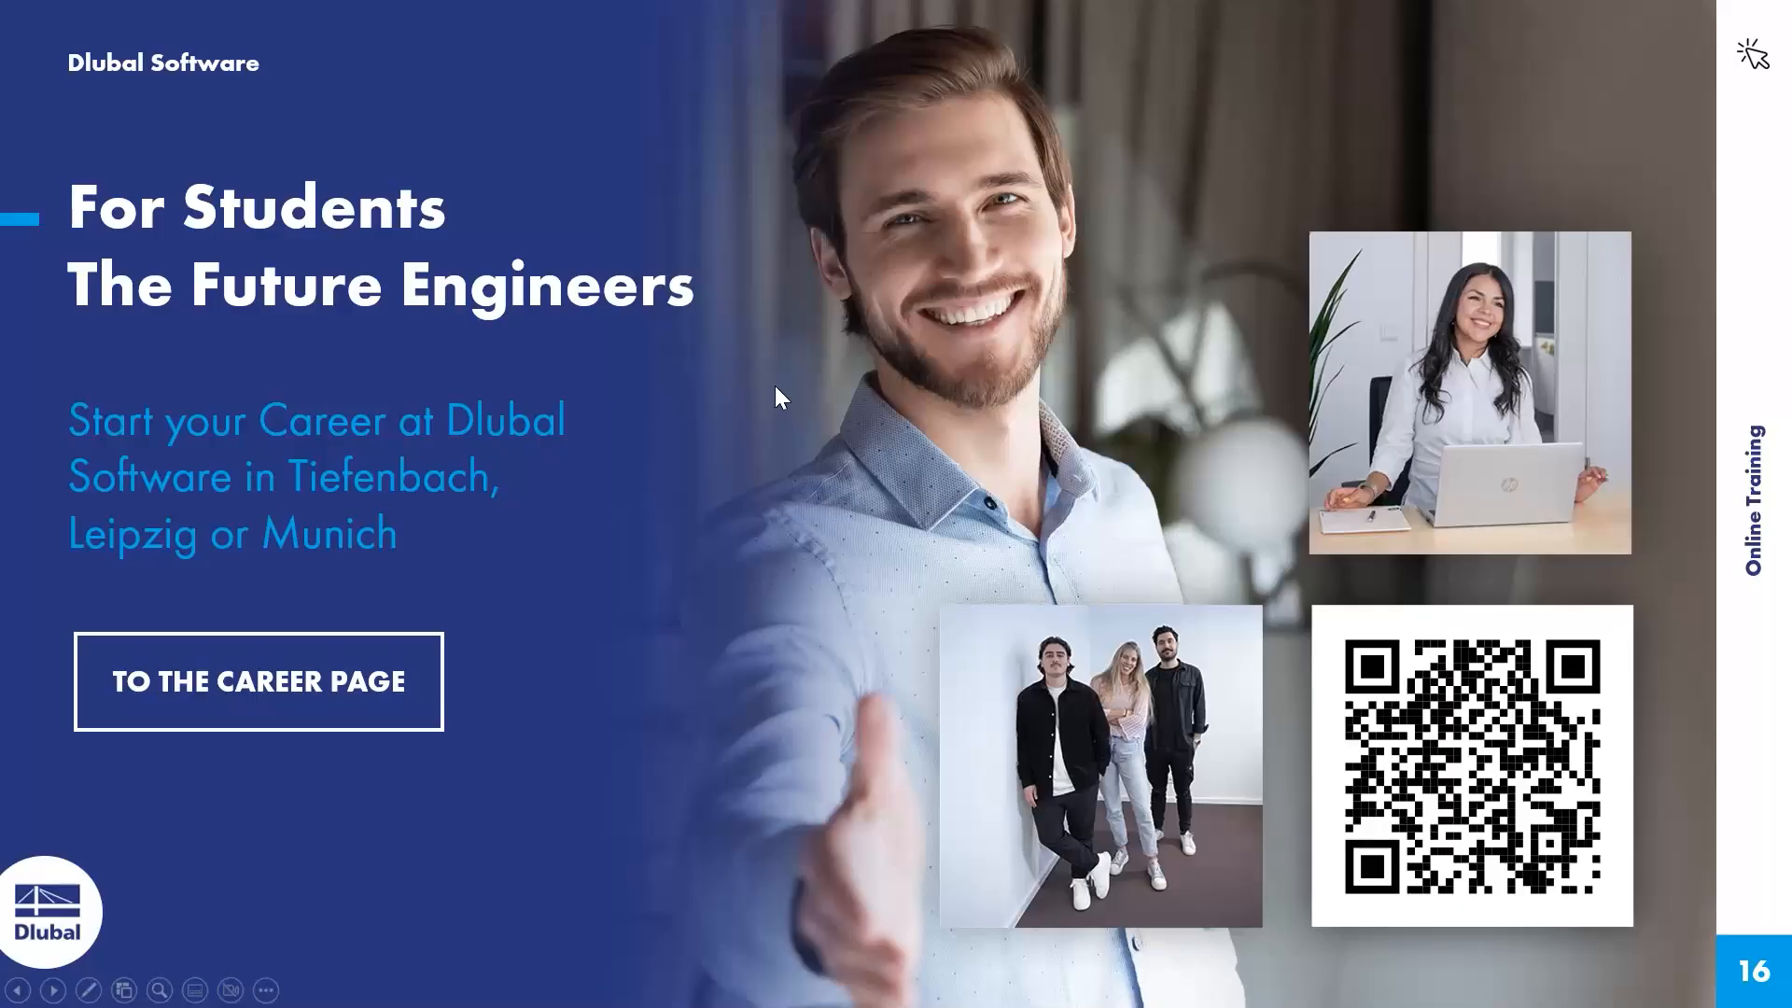